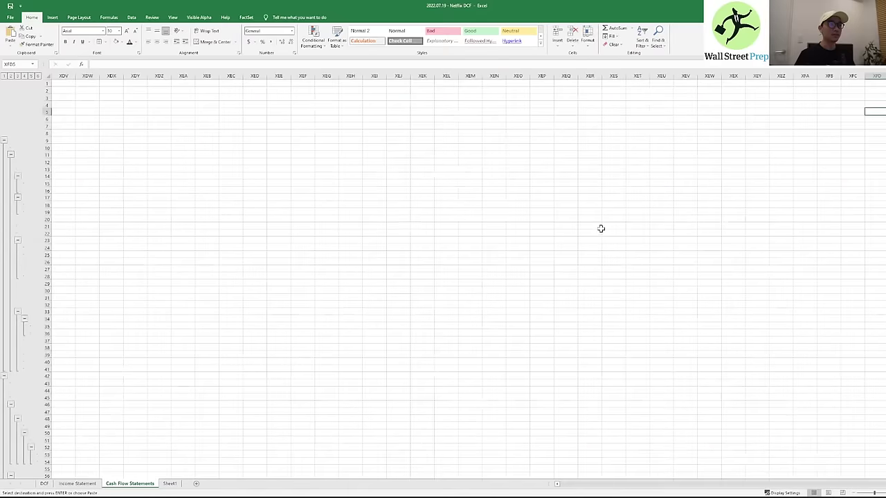
# - Place the cut 31 DEC '20 cash flow column in column P, starting at P5, beside the 31 DEC '21 column
pyautogui.hotkey('ctrl', 'Left')
pyautogui.press('Right')
pyautogui.press('Right')
pyautogui.press('Right')
pyautogui.press('Right')
pyautogui.press('Right')
pyautogui.press('Right')
pyautogui.press('Right')
pyautogui.press('Right')
pyautogui.press('Right')
pyautogui.press('Right')
pyautogui.press('Right')
pyautogui.press('Right')
pyautogui.press('Right')
pyautogui.press('Right')
pyautogui.press('Right')
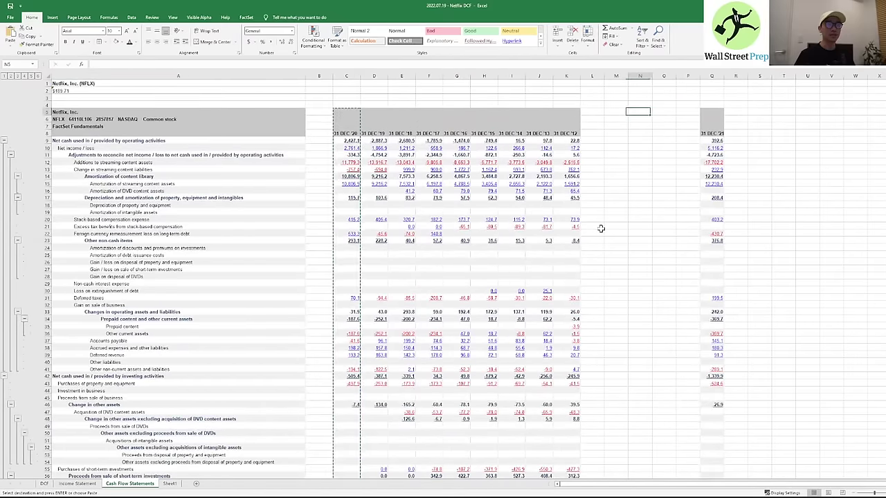
pyautogui.hotkey('ctrl', 'v')
# - Cut the 31 DEC '19 cash flow column, range D5:D84, from its header block down to the last line item
pyautogui.press('Left')
pyautogui.press('Left')
pyautogui.press('Left')
pyautogui.press('Left')
pyautogui.press('Left')
pyautogui.press('Left')
pyautogui.press('Left')
pyautogui.press('Left')
pyautogui.press('Left')
pyautogui.press('Left')
pyautogui.press('Left')
pyautogui.press('Left')
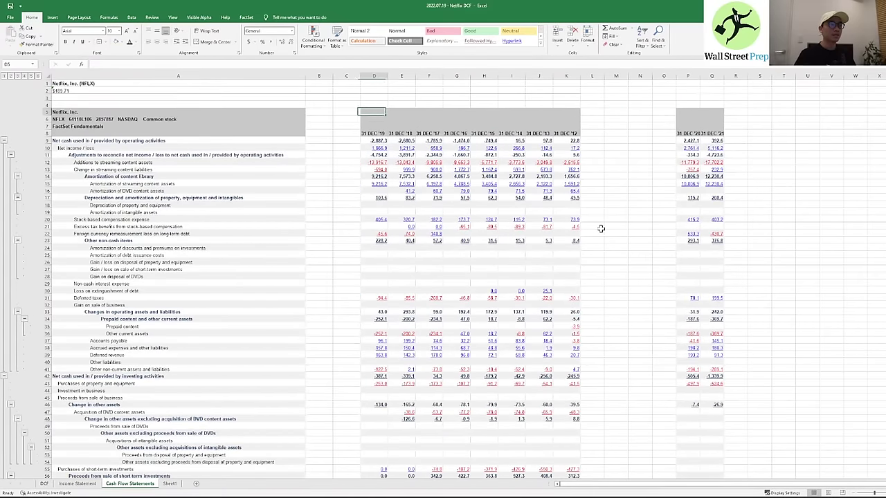
pyautogui.hotkey('ctrl', 'shift', 'Down')
pyautogui.hotkey('ctrl', 'shift', 'Down')
pyautogui.hotkey('ctrl', 'shift', 'Down')
pyautogui.hotkey('ctrl', 'shift', 'Down')
pyautogui.hotkey('ctrl', 'shift', 'Down')
pyautogui.hotkey('ctrl', 'shift', 'Down')
pyautogui.hotkey('ctrl', 'shift', 'Down')
pyautogui.hotkey('ctrl', 'shift', 'Down')
pyautogui.hotkey('ctrl', 'shift', 'Down')
pyautogui.hotkey('ctrl', 'shift', 'Down')
pyautogui.hotkey('ctrl', 'shift', 'Down')
pyautogui.hotkey('ctrl', 'shift', 'Down')
pyautogui.hotkey('ctrl', 'shift', 'Down')
pyautogui.hotkey('ctrl', 'shift', 'Down')
pyautogui.hotkey('ctrl', 'shift', 'Down')
pyautogui.hotkey('ctrl', 'shift', 'Down')
pyautogui.hotkey('ctrl', 'shift', 'Down')
pyautogui.hotkey('ctrl', 'shift', 'Down')
pyautogui.hotkey('ctrl', 'shift', 'Down')
pyautogui.hotkey('ctrl', 'shift', 'Down')
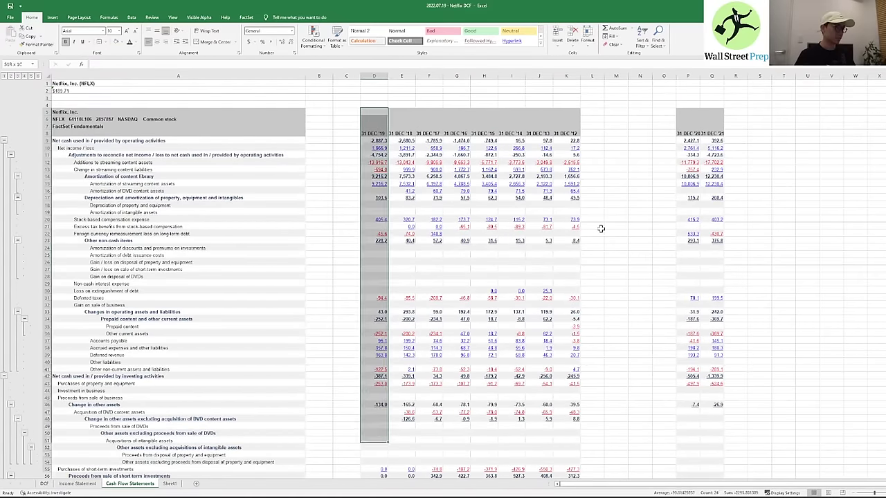
pyautogui.hotkey('ctrl', 'shift', 'Up')
pyautogui.hotkey('ctrl', 'q')
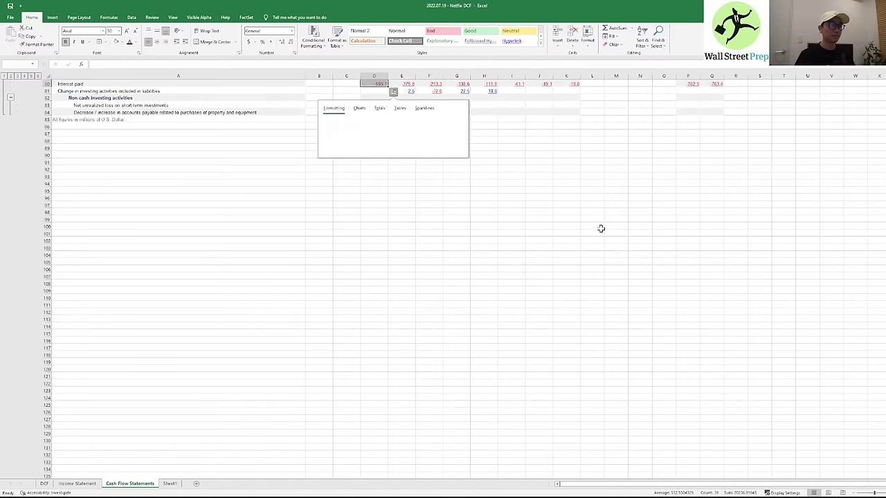
pyautogui.press('Escape')
pyautogui.hotkey('shift', 'Down')
pyautogui.hotkey('shift', 'Down')
pyautogui.hotkey('shift', 'Down')
pyautogui.hotkey('shift', 'Down')
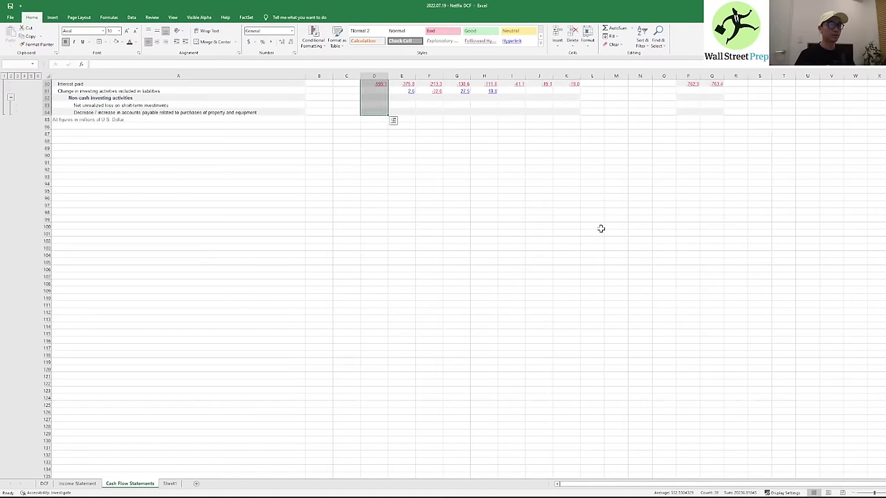
pyautogui.hotkey('ctrl', 'c')
# - Paste the cut 31 DEC '19 column into column O starting at O5, beside the 31 DEC '20 column
pyautogui.press('Right')
pyautogui.press('Right')
pyautogui.press('Right')
pyautogui.press('Right')
pyautogui.press('Right')
pyautogui.hotkey('ctrl', 'Right')
pyautogui.hotkey('ctrl', 'Left')
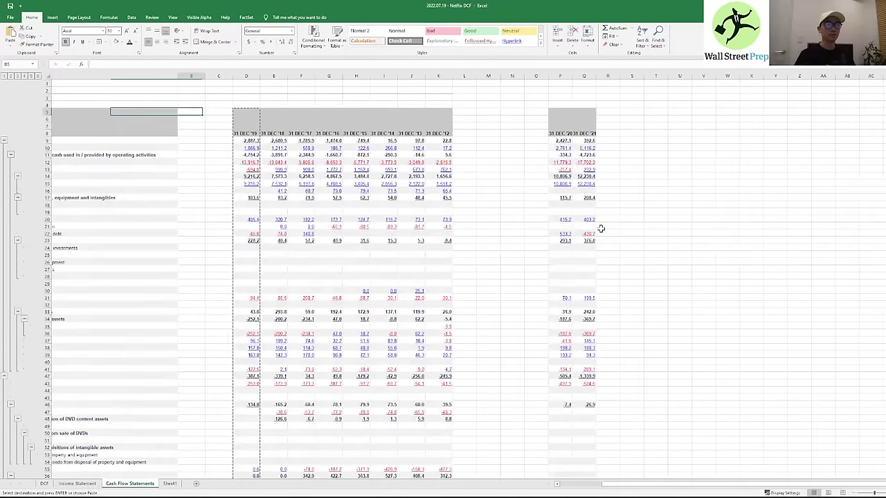
pyautogui.press('Right')
pyautogui.press('Right')
pyautogui.press('Right')
pyautogui.press('Right')
pyautogui.press('Right')
pyautogui.press('Right')
pyautogui.press('Right')
pyautogui.press('Right')
pyautogui.press('Right')
pyautogui.press('Right')
pyautogui.press('Right')
pyautogui.press('Right')
pyautogui.press('Right')
pyautogui.press('Right')
pyautogui.press('Right')
pyautogui.press('Left')
pyautogui.hotkey('ctrl', 'v')
# - Cut the 31 DEC '18 cash flow column, range E5:E84, including its header block
pyautogui.press('Left')
pyautogui.press('Left')
pyautogui.press('Left')
pyautogui.press('Left')
pyautogui.press('Left')
pyautogui.press('Left')
pyautogui.press('Left')
pyautogui.press('Left')
pyautogui.press('Left')
pyautogui.press('Left')
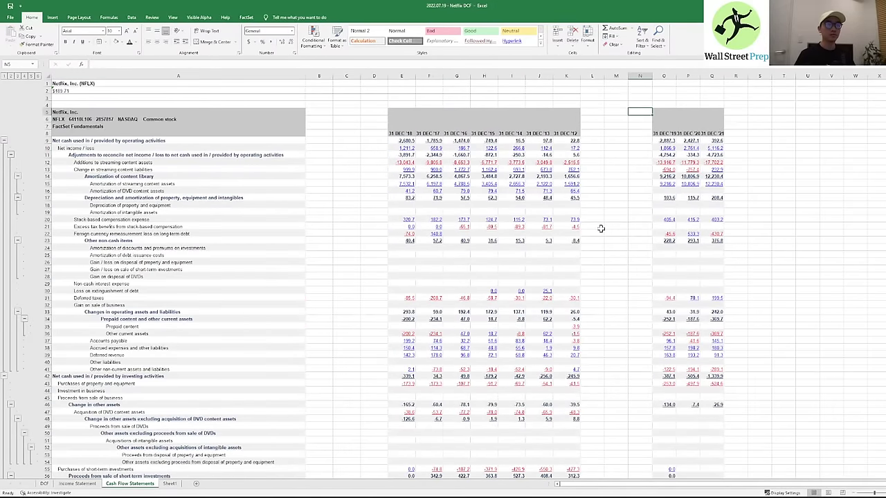
pyautogui.hotkey('shift', 'Down')
pyautogui.hotkey('shift', 'Down')
pyautogui.hotkey('shift', 'Down')
pyautogui.hotkey('shift', 'Down')
pyautogui.hotkey('shift', 'Down')
pyautogui.hotkey('shift', 'Down')
pyautogui.hotkey('shift', 'Down')
pyautogui.hotkey('shift', 'Down')
pyautogui.hotkey('shift', 'Down')
pyautogui.hotkey('shift', 'Down')
pyautogui.hotkey('shift', 'Down')
pyautogui.hotkey('shift', 'Down')
pyautogui.hotkey('shift', 'Down')
pyautogui.hotkey('shift', 'Down')
pyautogui.hotkey('shift', 'Down')
pyautogui.hotkey('shift', 'Down')
pyautogui.hotkey('shift', 'Down')
pyautogui.hotkey('shift', 'Down')
pyautogui.hotkey('shift', 'Down')
pyautogui.hotkey('shift', 'Down')
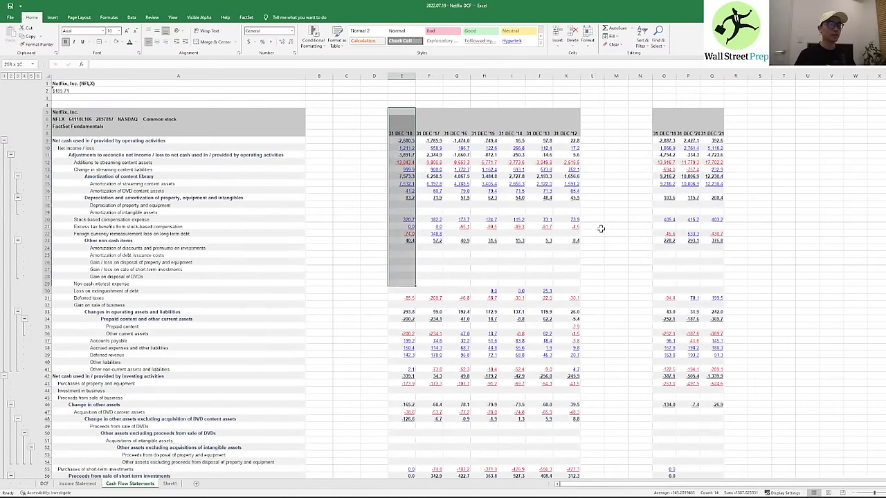
pyautogui.hotkey('shift', 'Down')
pyautogui.hotkey('shift', 'Down')
pyautogui.hotkey('shift', 'Down')
pyautogui.hotkey('shift', 'Down')
pyautogui.hotkey('shift', 'Down')
pyautogui.hotkey('shift', 'Down')
pyautogui.hotkey('shift', 'Down')
pyautogui.hotkey('shift', 'Down')
pyautogui.hotkey('shift', 'Down')
pyautogui.hotkey('shift', 'Down')
pyautogui.hotkey('shift', 'Down')
pyautogui.hotkey('shift', 'Down')
pyautogui.hotkey('shift', 'Down')
pyautogui.hotkey('shift', 'Down')
pyautogui.hotkey('shift', 'Down')
pyautogui.hotkey('shift', 'Down')
pyautogui.hotkey('shift', 'Down')
pyautogui.hotkey('shift', 'Down')
pyautogui.hotkey('shift', 'Down')
pyautogui.hotkey('shift', 'Down')
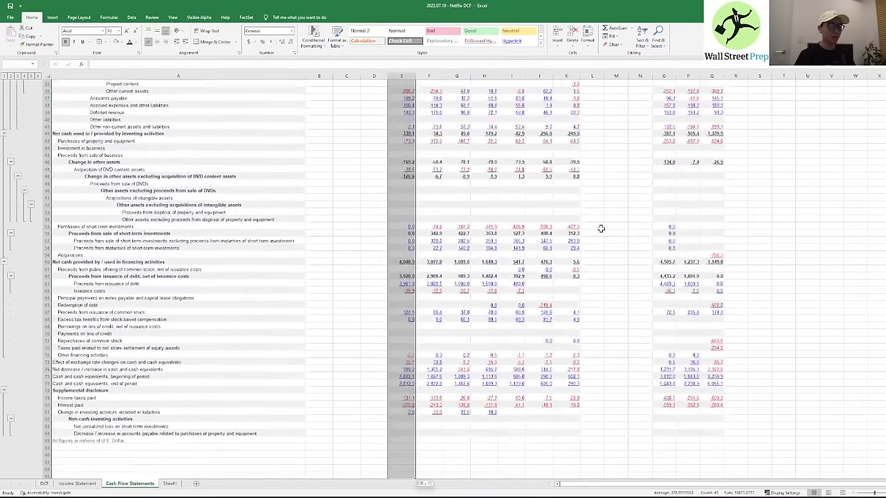
pyautogui.hotkey('shift', 'Up')
pyautogui.hotkey('shift', 'Up')
pyautogui.hotkey('shift', 'Up')
pyautogui.hotkey('shift', 'Up')
pyautogui.hotkey('shift', 'Up')
pyautogui.hotkey('shift', 'Up')
pyautogui.hotkey('shift', 'Up')
pyautogui.hotkey('shift', 'Up')
pyautogui.hotkey('shift', 'Up')
pyautogui.hotkey('shift', 'Up')
pyautogui.hotkey('shift', 'Up')
pyautogui.hotkey('shift', 'Up')
pyautogui.hotkey('ctrl', 'c')
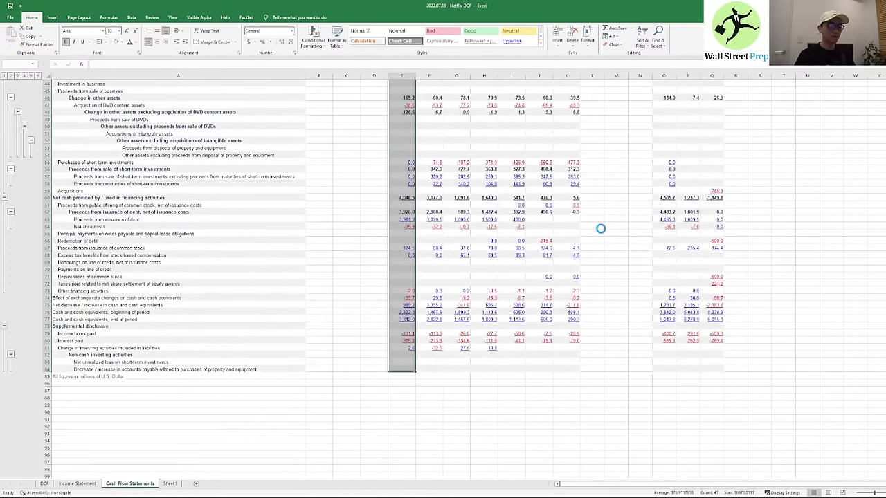
# - Paste the cut 31 DEC '18 column into column N starting at N5, beside the 31 DEC '19 column
pyautogui.scroll(15, 601, 228)
pyautogui.hotkey('ctrl', 'Right')
pyautogui.press('Left')
pyautogui.hotkey('ctrl', 'v')
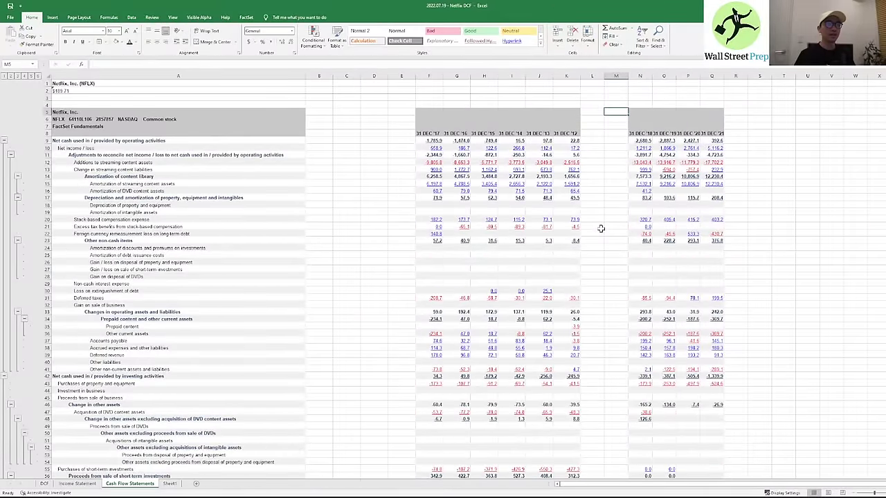
# - Cut the 31 DEC '17 cash flow column, range F5:F84, from its header block down to the last line item
pyautogui.press('Left')
pyautogui.press('Left')
pyautogui.press('Left')
pyautogui.press('Left')
pyautogui.press('Left')
pyautogui.press('Left')
pyautogui.press('Left')
pyautogui.press('Left')
pyautogui.hotkey('shift', 'Down')
pyautogui.hotkey('shift', 'Down')
pyautogui.hotkey('shift', 'Down')
pyautogui.hotkey('shift', 'Down')
pyautogui.hotkey('shift', 'Down')
pyautogui.hotkey('shift', 'Down')
pyautogui.hotkey('shift', 'Down')
pyautogui.hotkey('shift', 'Down')
pyautogui.hotkey('shift', 'Down')
pyautogui.hotkey('shift', 'Down')
pyautogui.hotkey('shift', 'Down')
pyautogui.hotkey('shift', 'Down')
pyautogui.hotkey('shift', 'Down')
pyautogui.hotkey('shift', 'Down')
pyautogui.hotkey('shift', 'Down')
pyautogui.hotkey('shift', 'Down')
pyautogui.hotkey('shift', 'Down')
pyautogui.hotkey('shift', 'Down')
pyautogui.hotkey('shift', 'Down')
pyautogui.hotkey('shift', 'Down')
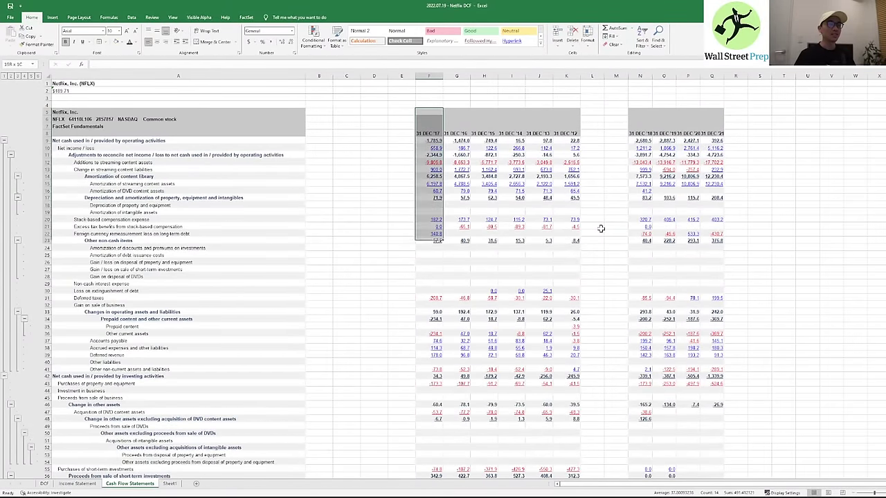
pyautogui.hotkey('shift', 'Down')
pyautogui.hotkey('shift', 'Down')
pyautogui.hotkey('shift', 'Down')
pyautogui.hotkey('shift', 'Down')
pyautogui.hotkey('shift', 'Down')
pyautogui.hotkey('shift', 'Down')
pyautogui.hotkey('shift', 'Down')
pyautogui.hotkey('shift', 'Down')
pyautogui.hotkey('shift', 'Down')
pyautogui.hotkey('shift', 'Down')
pyautogui.hotkey('shift', 'Down')
pyautogui.hotkey('shift', 'Down')
pyautogui.hotkey('shift', 'Down')
pyautogui.hotkey('shift', 'Down')
pyautogui.hotkey('shift', 'Down')
pyautogui.hotkey('shift', 'Down')
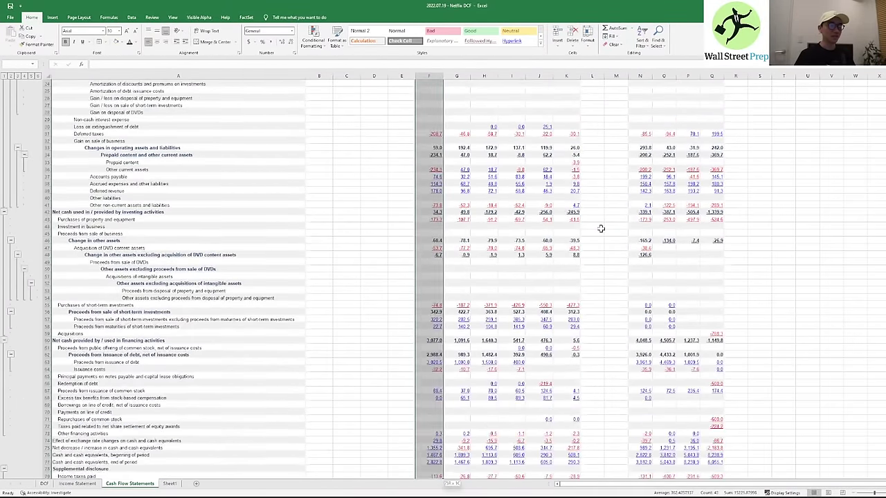
pyautogui.hotkey('ctrl', 'c')
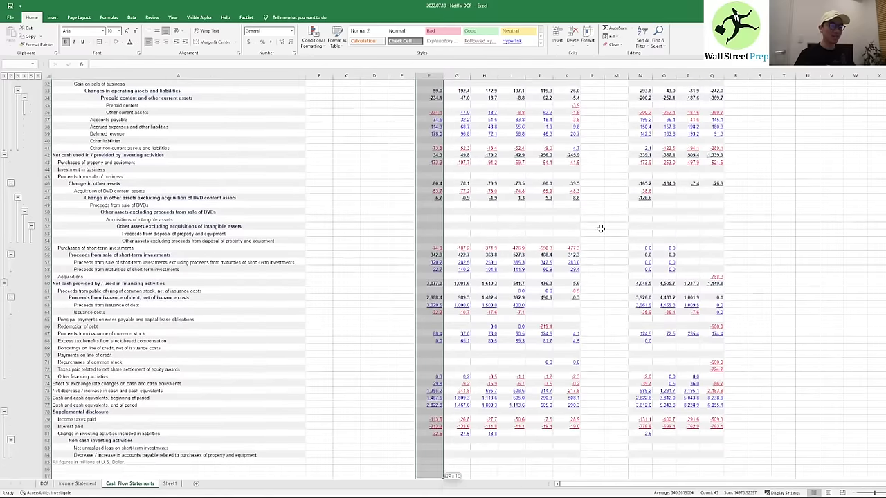
# - Paste the cut 31 DEC '17 column into column M starting at M5, beside the 31 DEC '18 column
pyautogui.press('Right')
pyautogui.press('Right')
pyautogui.press('Right')
pyautogui.press('Right')
pyautogui.press('Right')
pyautogui.press('Right')
pyautogui.press('Right')
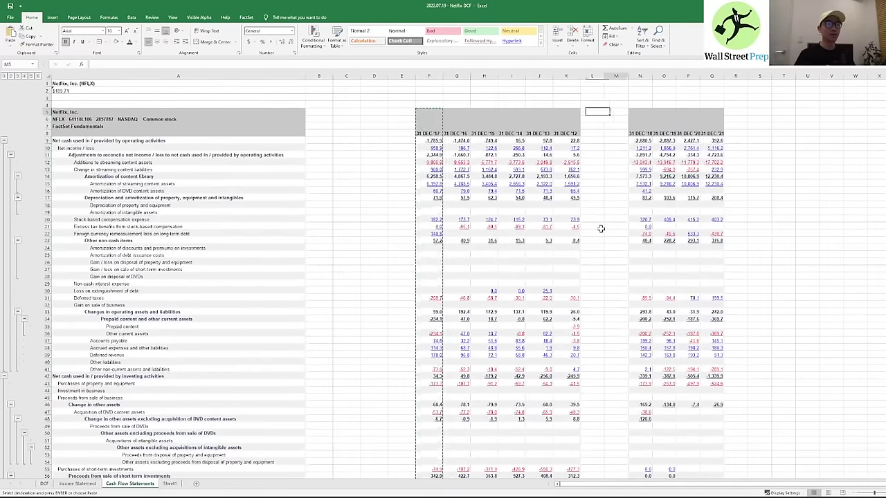
pyautogui.hotkey('ctrl', 'v')
# - Cut the 31 DEC '16 cash flow column, range G5:G84, including its header block
pyautogui.press('Left')
pyautogui.press('Left')
pyautogui.press('Left')
pyautogui.press('Left')
pyautogui.press('Left')
pyautogui.press('Left')
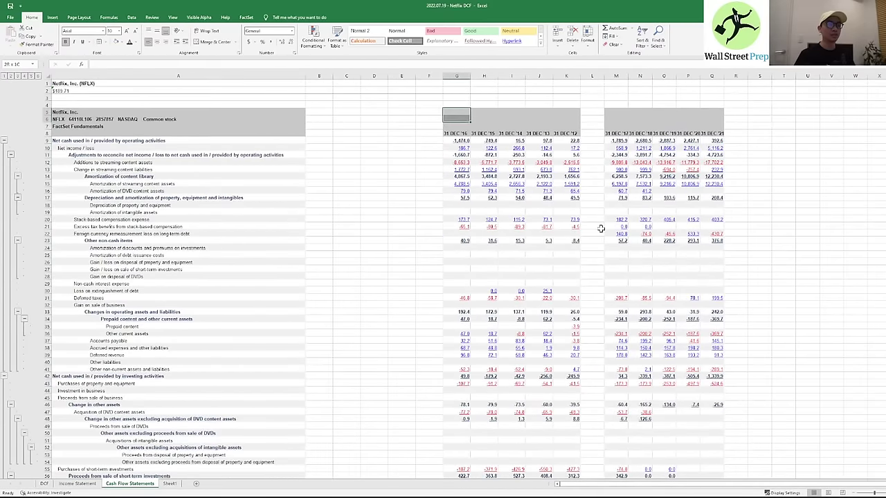
pyautogui.hotkey('shift', 'Down')
pyautogui.hotkey('shift', 'Down')
pyautogui.hotkey('shift', 'Down')
pyautogui.hotkey('shift', 'Down')
pyautogui.hotkey('shift', 'Down')
pyautogui.hotkey('shift', 'Down')
pyautogui.hotkey('shift', 'Down')
pyautogui.hotkey('shift', 'Down')
pyautogui.hotkey('shift', 'Down')
pyautogui.hotkey('shift', 'Down')
pyautogui.hotkey('shift', 'Down')
pyautogui.hotkey('shift', 'Down')
pyautogui.hotkey('shift', 'Down')
pyautogui.hotkey('shift', 'Down')
pyautogui.hotkey('shift', 'Down')
pyautogui.hotkey('shift', 'Down')
pyautogui.hotkey('shift', 'Down')
pyautogui.hotkey('shift', 'Down')
pyautogui.hotkey('shift', 'Down')
pyautogui.hotkey('shift', 'Down')
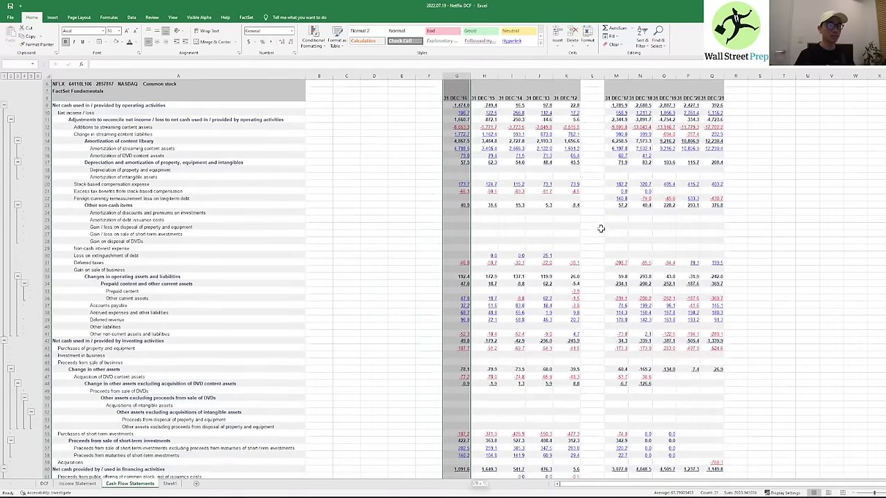
pyautogui.hotkey('shift', 'Down')
pyautogui.hotkey('shift', 'Down')
pyautogui.hotkey('shift', 'Down')
pyautogui.hotkey('shift', 'Down')
pyautogui.hotkey('shift', 'Down')
pyautogui.hotkey('shift', 'Down')
pyautogui.hotkey('shift', 'Down')
pyautogui.hotkey('shift', 'Down')
pyautogui.hotkey('shift', 'Down')
pyautogui.hotkey('shift', 'Down')
pyautogui.hotkey('shift', 'Down')
pyautogui.hotkey('shift', 'Down')
pyautogui.hotkey('shift', 'Down')
pyautogui.hotkey('shift', 'Down')
pyautogui.hotkey('shift', 'Down')
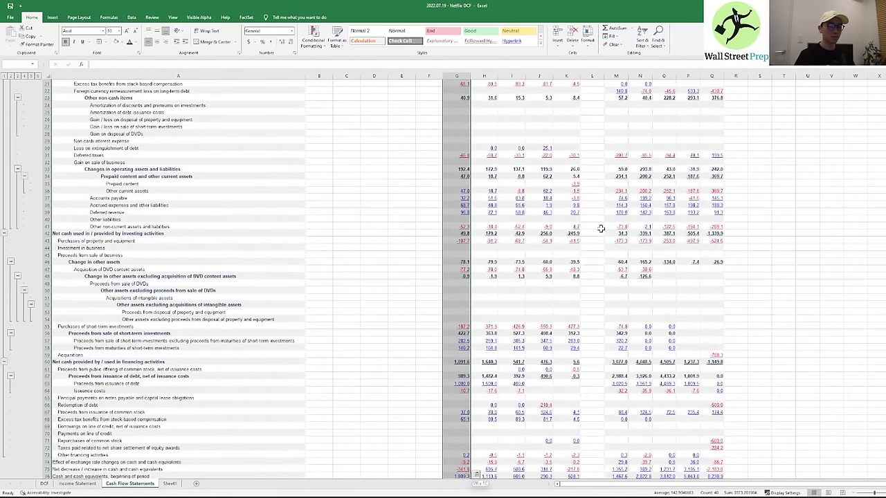
pyautogui.hotkey('shift', 'Down')
pyautogui.hotkey('shift', 'Down')
pyautogui.hotkey('shift', 'Down')
pyautogui.hotkey('shift', 'Down')
pyautogui.hotkey('shift', 'Down')
pyautogui.hotkey('shift', 'Down')
pyautogui.hotkey('shift', 'Down')
pyautogui.hotkey('shift', 'Down')
pyautogui.hotkey('shift', 'Down')
pyautogui.hotkey('shift', 'Down')
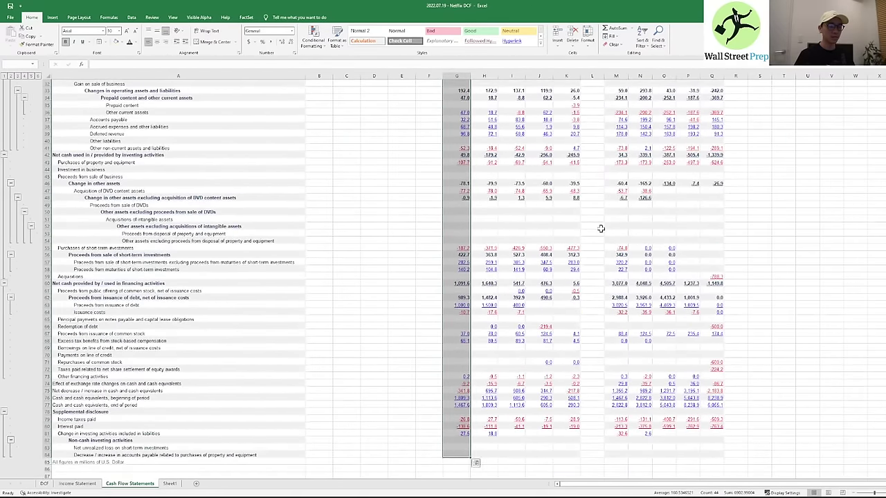
pyautogui.hotkey('ctrl', 'x')
# - Paste the cut 31 DEC '16 column into column L starting at L5, beside the 31 DEC '17 column
pyautogui.press('Right')
pyautogui.press('Right')
pyautogui.press('Right')
pyautogui.press('Right')
pyautogui.press('Right')
pyautogui.press('Right')
pyautogui.press('Right')
pyautogui.press('Left')
pyautogui.press('Left')
pyautogui.hotkey('ctrl', 'v')
# - Cut the 31 DEC '12 cash flow column, range K5:K84, from its header block down to the last line item
pyautogui.press('Left')
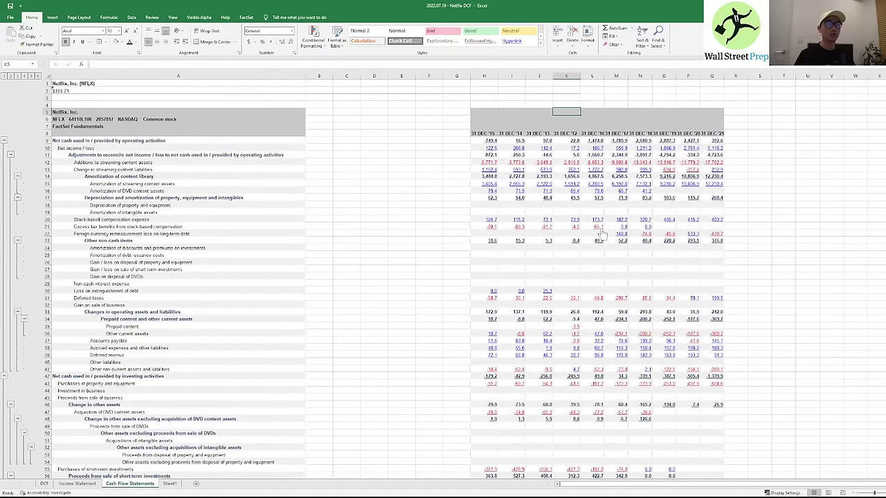
pyautogui.hotkey('ctrl', 'shift', 'Down')
pyautogui.hotkey('ctrl', 'shift', 'Down')
pyautogui.hotkey('ctrl', 'shift', 'Down')
pyautogui.hotkey('ctrl', 'shift', 'Down')
pyautogui.hotkey('ctrl', 'shift', 'Down')
pyautogui.hotkey('ctrl', 'shift', 'Down')
pyautogui.hotkey('ctrl', 'shift', 'Down')
pyautogui.hotkey('ctrl', 'shift', 'Down')
pyautogui.hotkey('ctrl', 'shift', 'Down')
pyautogui.hotkey('ctrl', 'shift', 'Down')
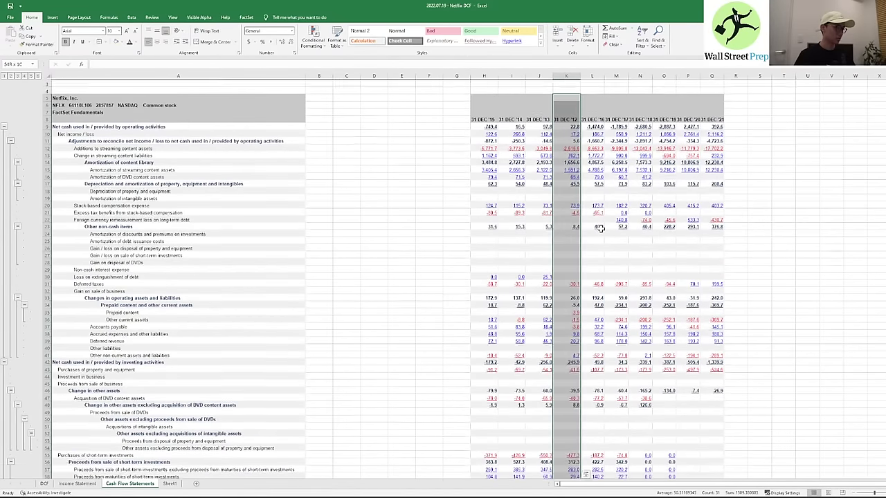
pyautogui.hotkey('ctrl', 'shift', 'Up')
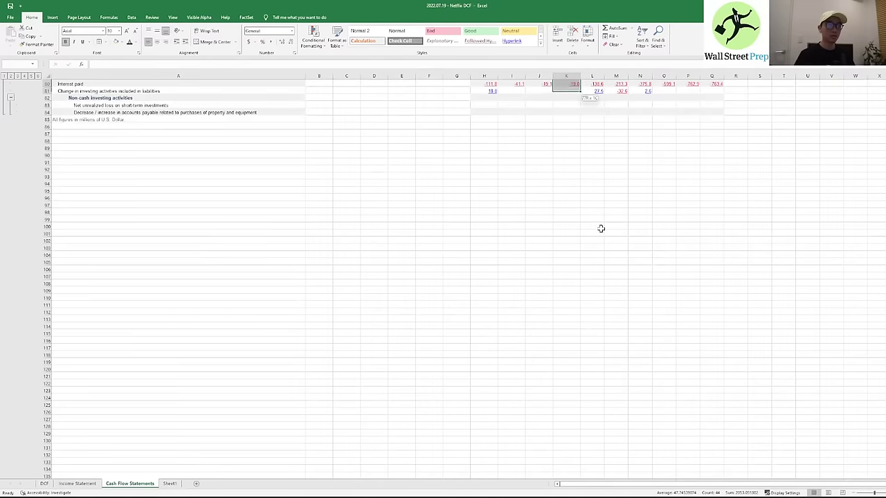
pyautogui.hotkey('shift', 'Down')
pyautogui.hotkey('shift', 'Down')
pyautogui.hotkey('shift', 'Down')
pyautogui.hotkey('ctrl', 'x')
# - Paste the cut 31 DEC '12 column into column B starting at B5, directly beside the line item labels
pyautogui.hotkey('ctrl', 'Left')
pyautogui.press('Right')
pyautogui.hotkey('ctrl', 'v')
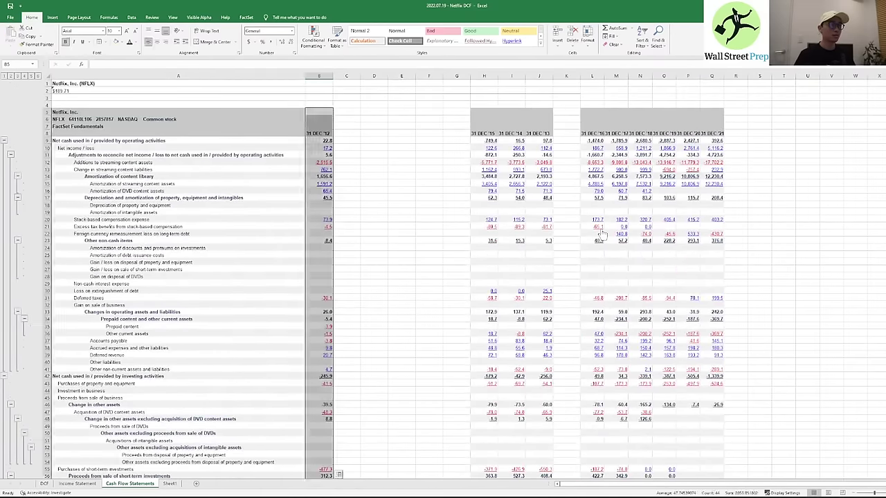
# - Cut the 31 DEC '13 cash flow column, starting at J5, from its header block down to the last line item
pyautogui.press('Right')
pyautogui.hotkey('shift', 'Down')
pyautogui.hotkey('shift', 'Down')
pyautogui.hotkey('shift', 'Down')
pyautogui.hotkey('shift', 'Down')
pyautogui.hotkey('shift', 'Down')
pyautogui.hotkey('shift', 'Down')
pyautogui.hotkey('shift', 'Down')
pyautogui.hotkey('shift', 'Down')
pyautogui.hotkey('shift', 'Down')
pyautogui.hotkey('shift', 'Down')
pyautogui.hotkey('shift', 'Down')
pyautogui.hotkey('shift', 'Down')
pyautogui.hotkey('shift', 'Down')
pyautogui.hotkey('shift', 'Down')
pyautogui.hotkey('shift', 'Down')
pyautogui.hotkey('shift', 'Down')
pyautogui.hotkey('shift', 'Down')
pyautogui.hotkey('shift', 'Down')
pyautogui.hotkey('shift', 'Down')
pyautogui.hotkey('shift', 'Down')
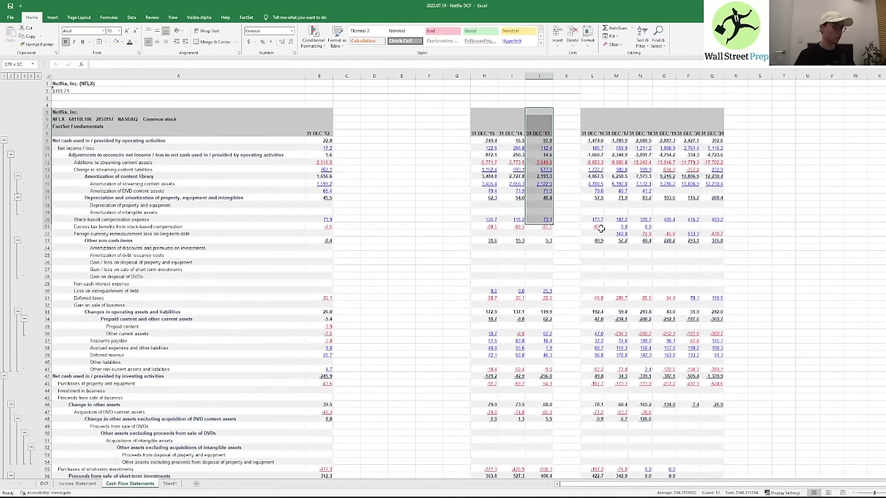
pyautogui.hotkey('shift', 'Down')
pyautogui.hotkey('shift', 'Down')
pyautogui.hotkey('shift', 'Down')
pyautogui.hotkey('shift', 'Down')
pyautogui.hotkey('shift', 'Down')
pyautogui.hotkey('shift', 'Down')
pyautogui.hotkey('shift', 'Down')
pyautogui.hotkey('shift', 'Down')
pyautogui.hotkey('shift', 'Down')
pyautogui.hotkey('shift', 'Down')
pyautogui.hotkey('shift', 'Down')
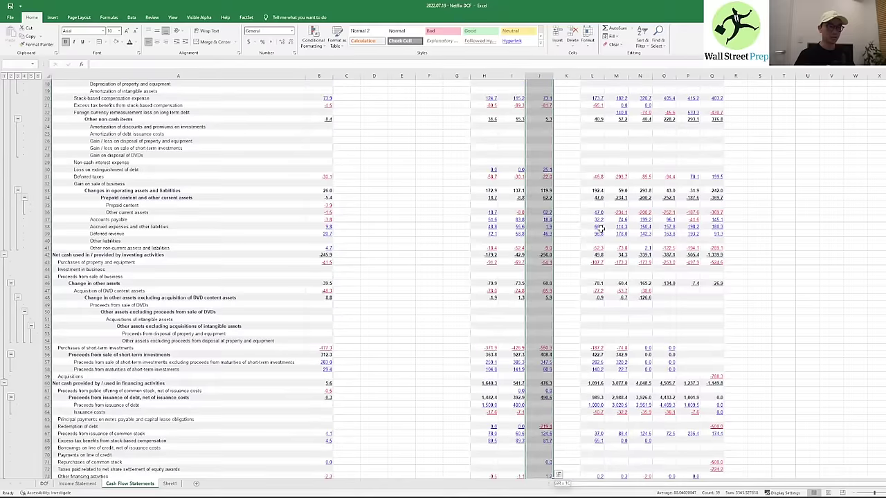
pyautogui.hotkey('shift', 'Down')
pyautogui.hotkey('shift', 'Down')
pyautogui.hotkey('shift', 'Down')
pyautogui.hotkey('shift', 'Down')
pyautogui.hotkey('shift', 'Down')
pyautogui.hotkey('shift', 'Down')
pyautogui.hotkey('shift', 'Down')
pyautogui.hotkey('shift', 'Down')
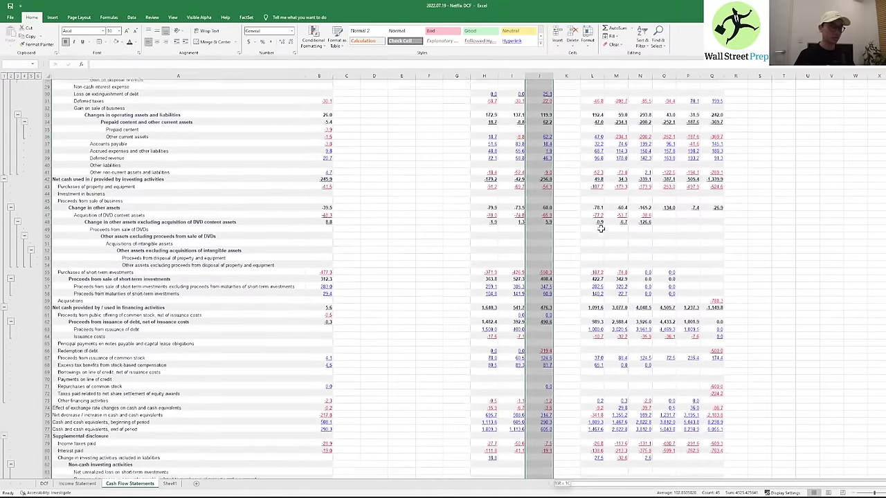
pyautogui.hotkey('shift', 'Down')
pyautogui.hotkey('shift', 'Down')
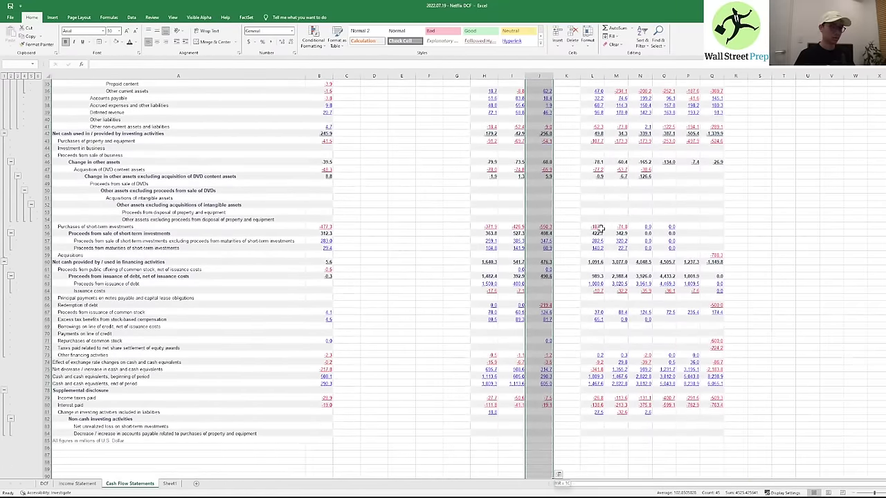
pyautogui.hotkey('shift', 'Up')
pyautogui.hotkey('shift', 'Up')
pyautogui.hotkey('shift', 'Up')
pyautogui.hotkey('shift', 'Up')
pyautogui.hotkey('shift', 'Up')
pyautogui.hotkey('ctrl', 'c')
# - Paste the cut 31 DEC '13 column into column C starting at C5, beside the 31 DEC '12 column
pyautogui.hotkey('ctrl', 'Home')
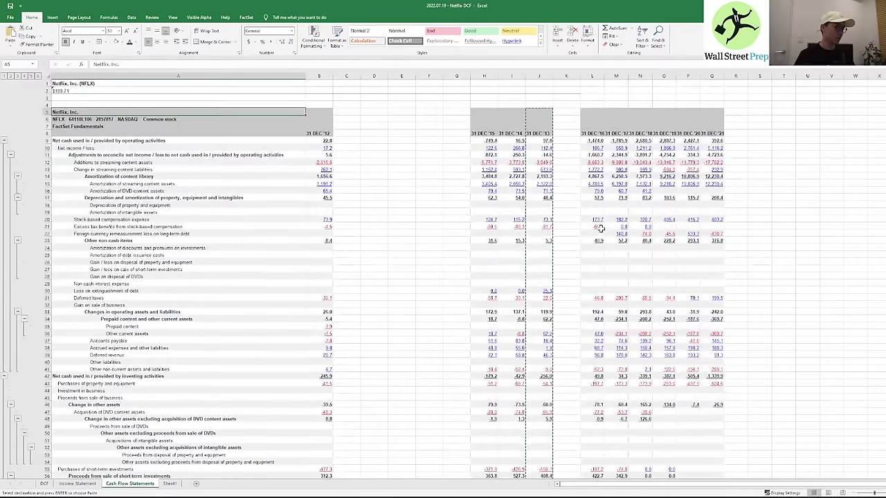
pyautogui.press('Right')
pyautogui.hotkey('ctrl', 'v')
# - Cut the 31 DEC '14 cash flow column, range I5:I84, including its header block
pyautogui.press('Right')
pyautogui.press('Right')
pyautogui.press('Right')
pyautogui.press('Right')
pyautogui.press('Right')
pyautogui.press('Right')
pyautogui.press('Right')
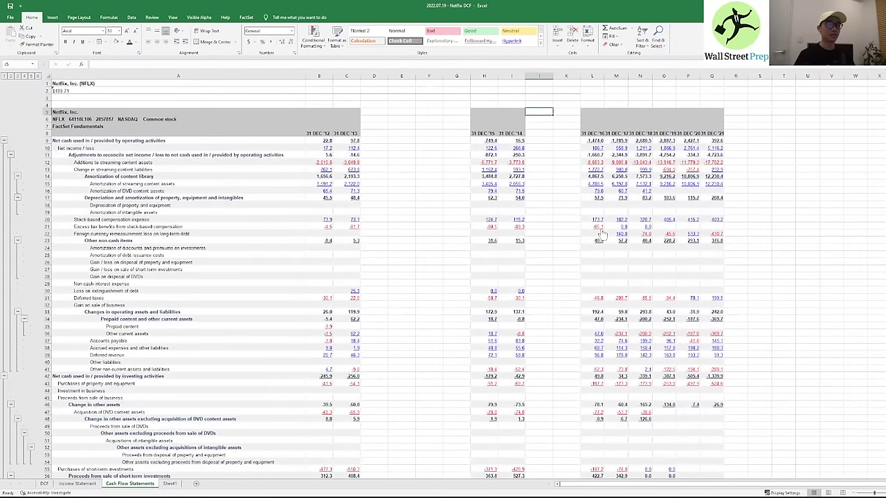
pyautogui.hotkey('shift', 'Down')
pyautogui.hotkey('shift', 'Down')
pyautogui.hotkey('shift', 'Down')
pyautogui.hotkey('shift', 'Down')
pyautogui.hotkey('shift', 'Down')
pyautogui.hotkey('shift', 'Down')
pyautogui.hotkey('shift', 'Down')
pyautogui.hotkey('shift', 'Down')
pyautogui.hotkey('shift', 'Down')
pyautogui.hotkey('shift', 'Down')
pyautogui.hotkey('shift', 'Down')
pyautogui.hotkey('shift', 'Down')
pyautogui.hotkey('shift', 'Down')
pyautogui.hotkey('shift', 'Down')
pyautogui.hotkey('shift', 'Down')
pyautogui.hotkey('shift', 'Down')
pyautogui.hotkey('shift', 'Down')
pyautogui.hotkey('shift', 'Down')
pyautogui.hotkey('shift', 'Down')
pyautogui.hotkey('shift', 'Down')
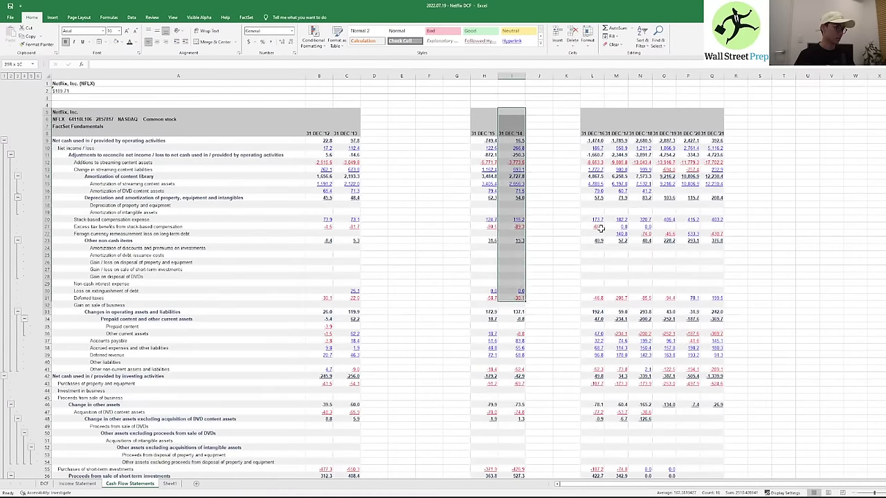
pyautogui.hotkey('shift', 'Down')
pyautogui.hotkey('shift', 'Down')
pyautogui.hotkey('shift', 'Down')
pyautogui.hotkey('shift', 'Down')
pyautogui.hotkey('shift', 'Down')
pyautogui.hotkey('shift', 'Down')
pyautogui.hotkey('shift', 'Down')
pyautogui.hotkey('shift', 'Down')
pyautogui.hotkey('shift', 'Down')
pyautogui.hotkey('shift', 'Down')
pyautogui.hotkey('shift', 'Down')
pyautogui.hotkey('shift', 'Down')
pyautogui.hotkey('shift', 'Down')
pyautogui.hotkey('shift', 'Down')
pyautogui.hotkey('shift', 'Down')
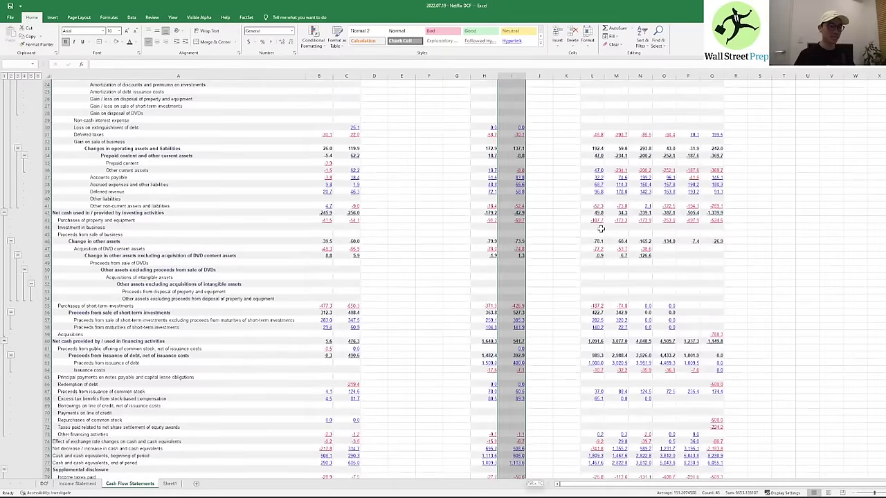
pyautogui.hotkey('ctrl', 'shift', 'Down')
pyautogui.hotkey('ctrl', 'shift', 'Up')
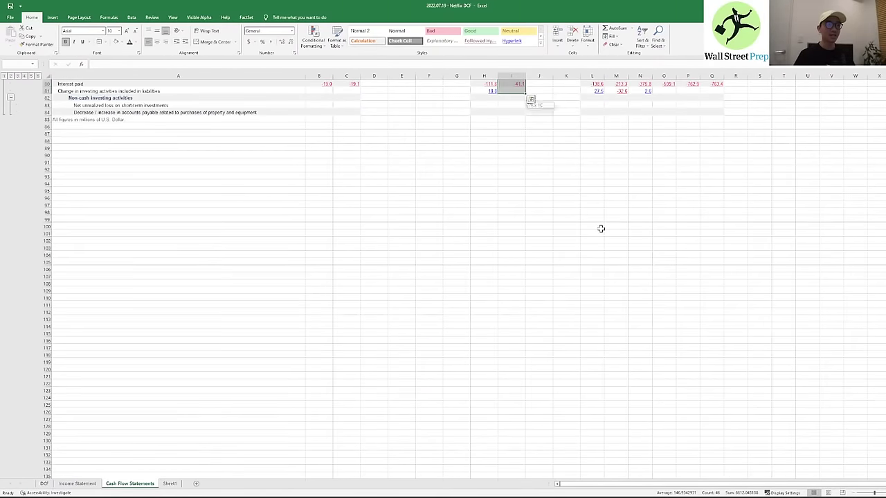
pyautogui.hotkey('shift', 'Down')
pyautogui.hotkey('shift', 'Down')
pyautogui.hotkey('shift', 'Down')
pyautogui.hotkey('shift', 'Down')
pyautogui.hotkey('shift', 'Up')
pyautogui.scroll(20, 601, 229)
pyautogui.hotkey('ctrl', 'c')
# - Paste the cut 31 DEC '14 column into column D starting at D5, beside the 31 DEC '13 column
pyautogui.hotkey('ctrl', 'Left')
pyautogui.press('Right')
pyautogui.press('Right')
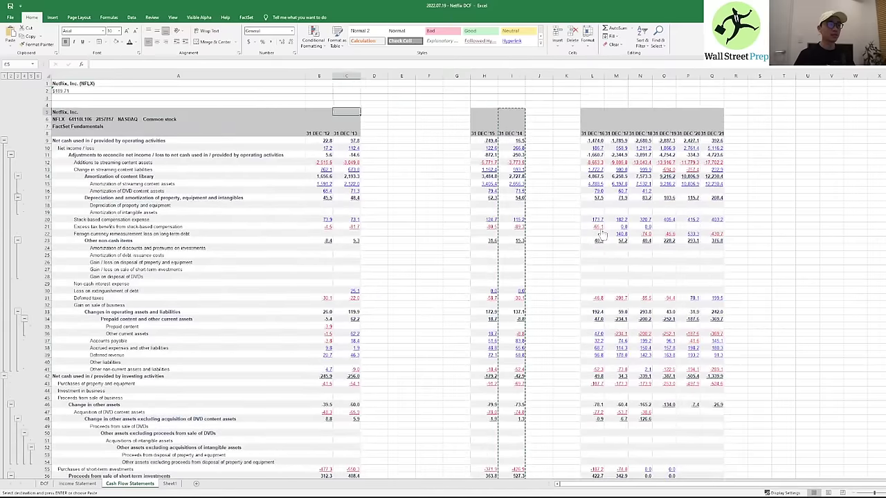
pyautogui.press('Right')
pyautogui.hotkey('ctrl', 'v')
# - Delete the empty columns E through G between the 31 DEC '14 and 31 DEC '15 data
pyautogui.press('Right')
pyautogui.hotkey('ctrl', 'space')
pyautogui.hotkey('shift', 'Right')
pyautogui.hotkey('shift', 'Right')
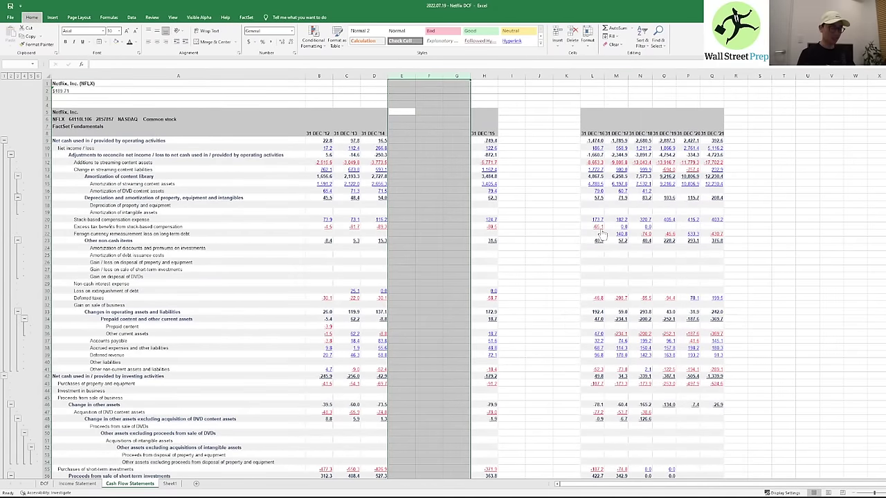
pyautogui.hotkey('ctrl', '-')
# - Delete the empty columns F through H between the 31 DEC '15 and 31 DEC '16 data
pyautogui.press('Right')
pyautogui.hotkey('ctrl', 'space')
pyautogui.hotkey('shift', 'Right')
pyautogui.hotkey('shift', 'Right')
pyautogui.hotkey('shift', 'Right')
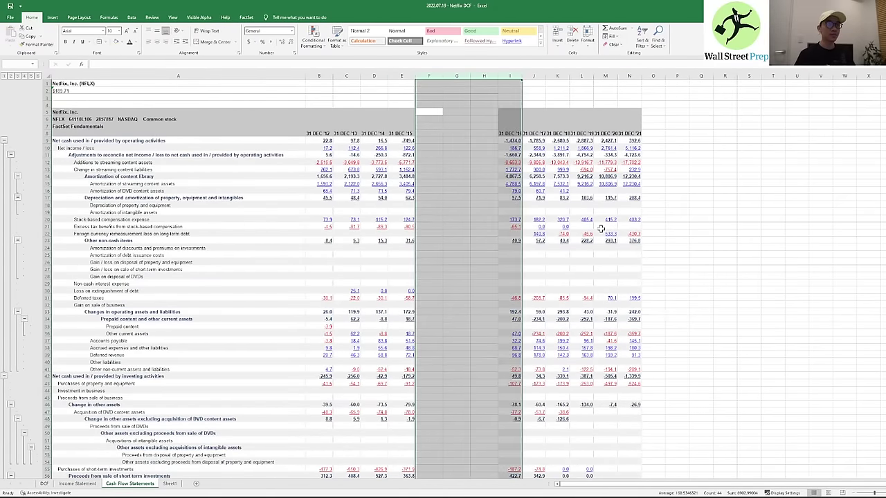
pyautogui.hotkey('shift', 'Left')
pyautogui.hotkey('ctrl', '-')
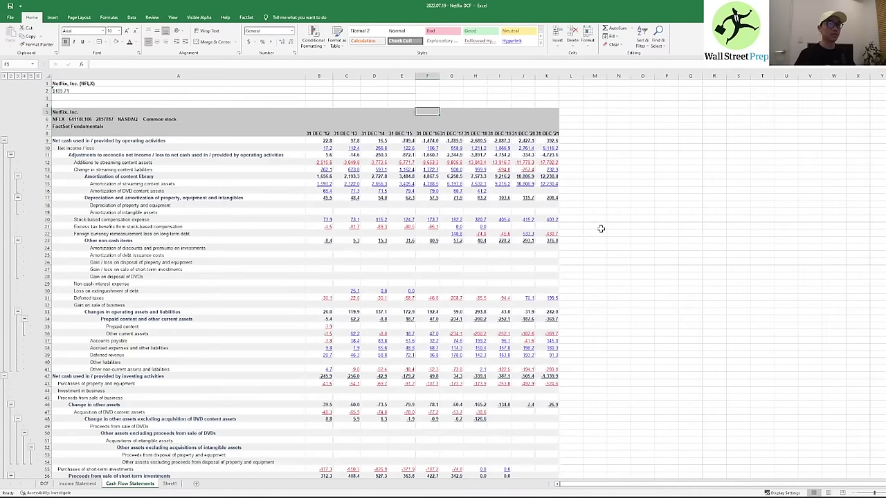
# - Copy cell E2 and paste it across E2:K2 above the annual columns
pyautogui.press('Left')
pyautogui.press('Up')
pyautogui.press('Up')
pyautogui.press('Up')
pyautogui.hotkey('shift', 'Right')
pyautogui.hotkey('shift', 'Right')
pyautogui.hotkey('shift', 'Right')
pyautogui.hotkey('shift', 'Right')
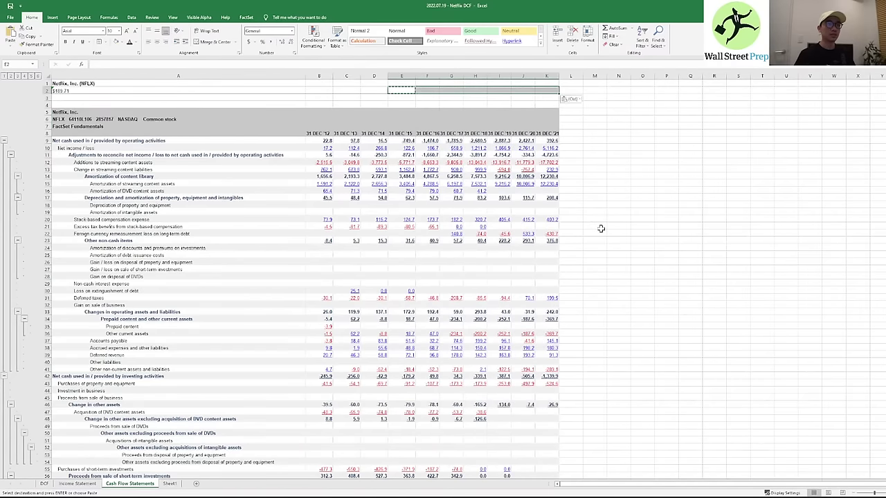
pyautogui.press('Escape')
# - Return the selection to A1 on the Cash Flow Statements sheet and switch to the DCF sheet
pyautogui.press('Down')
pyautogui.press('Left')
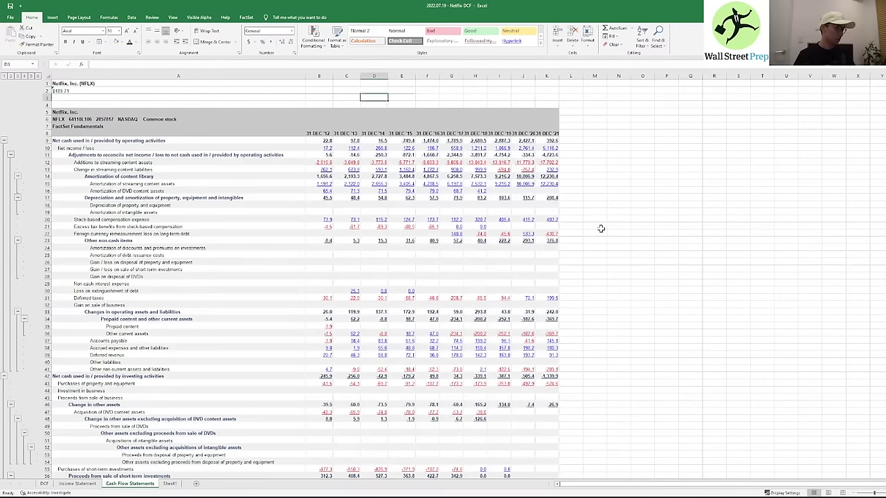
pyautogui.press('Left')
pyautogui.press('Left')
pyautogui.press('Left')
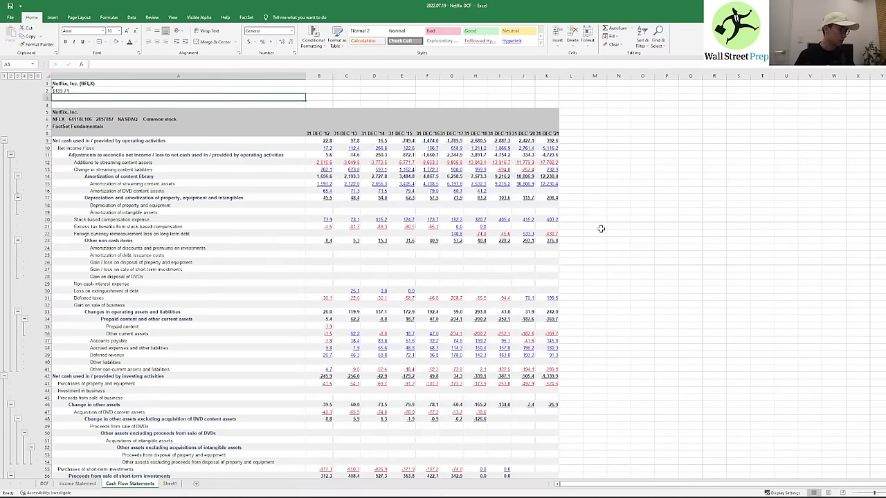
pyautogui.press('Up')
pyautogui.press('Up')
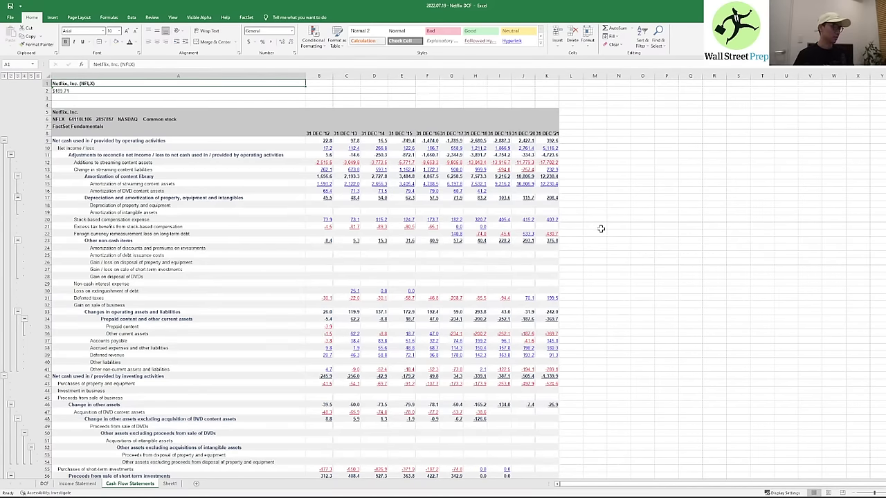
pyautogui.hotkey('ctrl', 'pageup')
pyautogui.hotkey('ctrl', 'pageup')
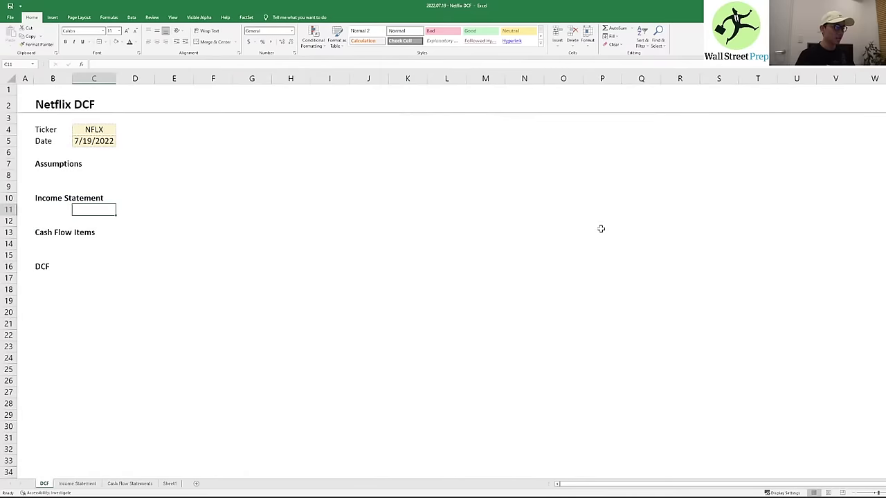
# - Examine the DCF sheet's section layout and the years covered by the Cash Flow Statements and Income Statement sheets
pyautogui.press('Right')
pyautogui.press('Left')
pyautogui.press('Left')
pyautogui.press('Up')
pyautogui.press('Up')
pyautogui.press('Up')
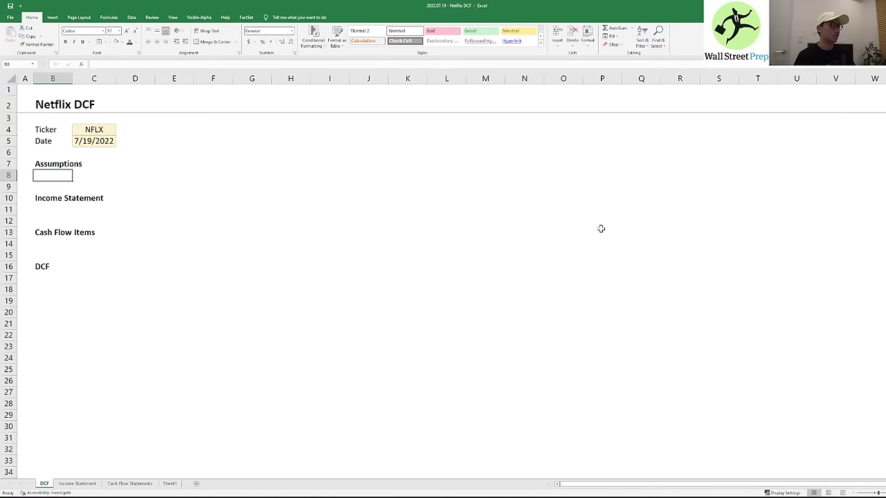
pyautogui.press('Up')
pyautogui.press('Down')
pyautogui.press('Down')
pyautogui.press('Down')
pyautogui.press('Down')
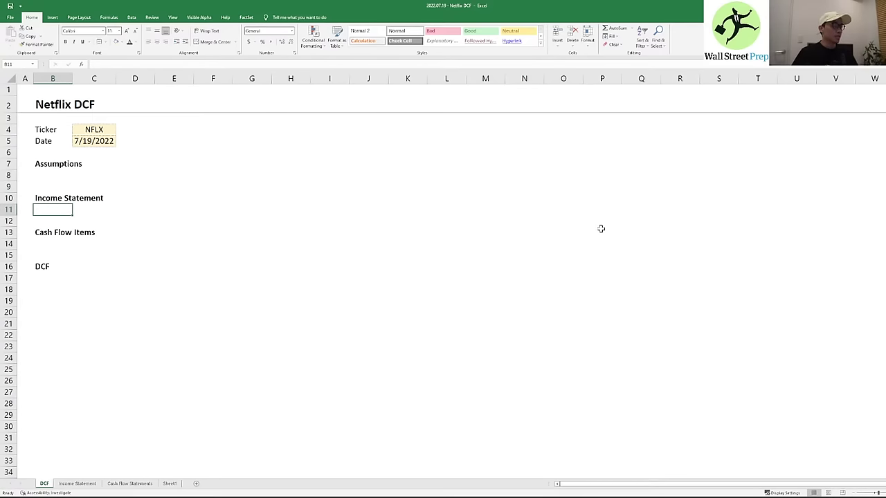
pyautogui.hotkey('ctrl', 'pagedown')
pyautogui.hotkey('ctrl', 'pagedown')
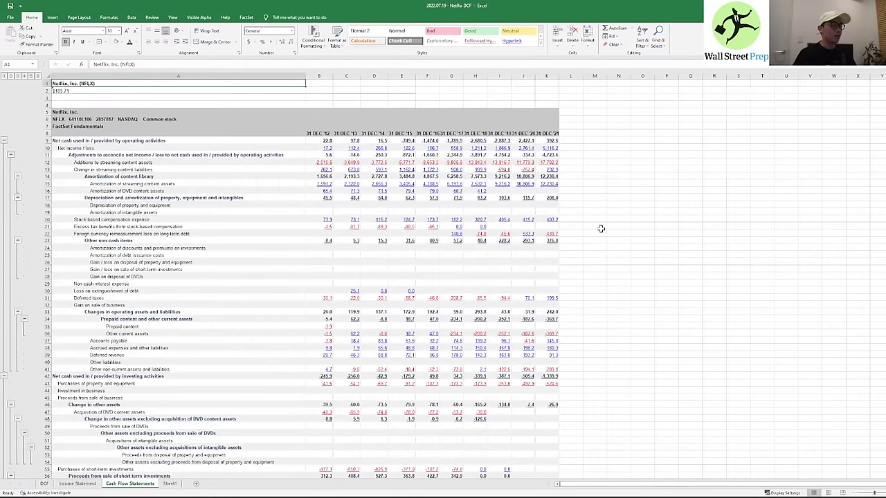
pyautogui.hotkey('ctrl', 'pageup')
pyautogui.hotkey('ctrl', 'pageup')
pyautogui.hotkey('ctrl', 'pagedown')
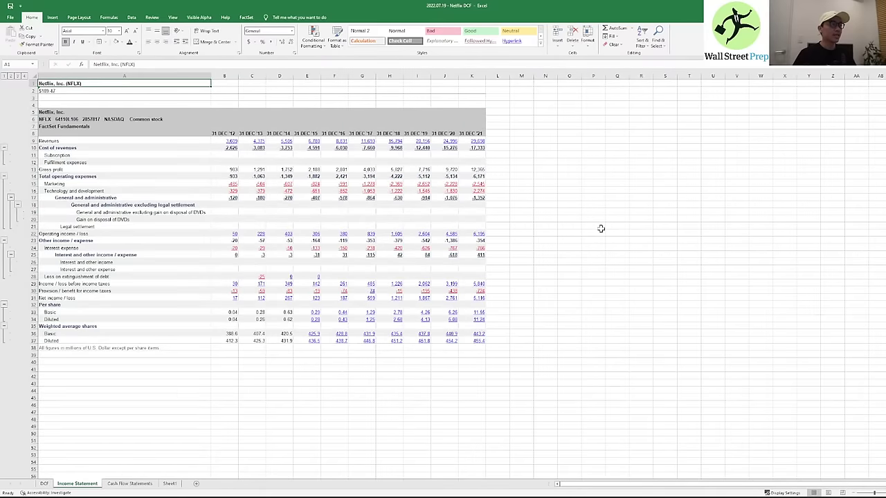
pyautogui.hotkey('ctrl', 'pageup')
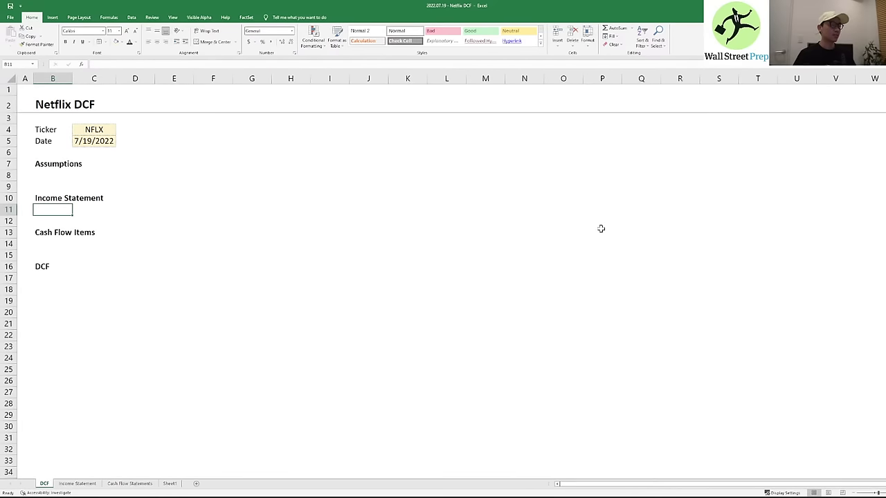
# - Enter 2012 in C11 as the first year header of the DCF sheet's Income Statement section
pyautogui.press('Right')
pyautogui.write('2012')
pyautogui.hotkey('ctrl', 'Return')
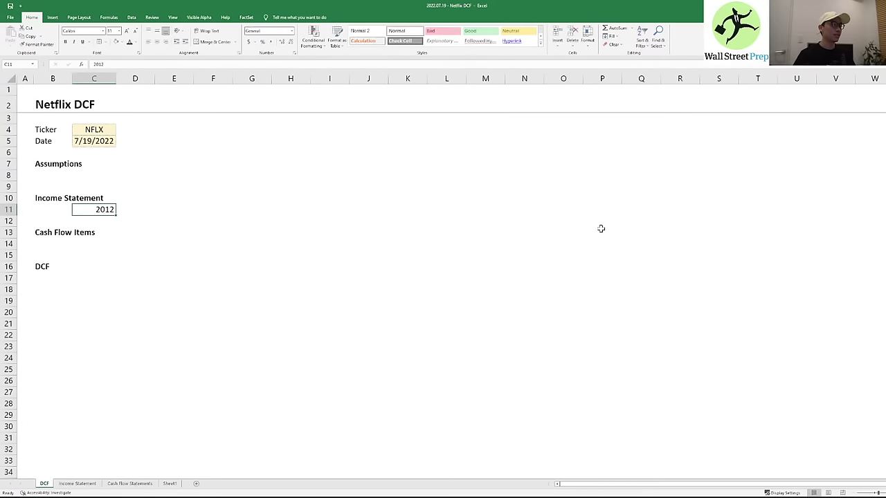
# - Enter the formula =C11+1 in D11 for the second year header
pyautogui.press('Right')
pyautogui.write('=')
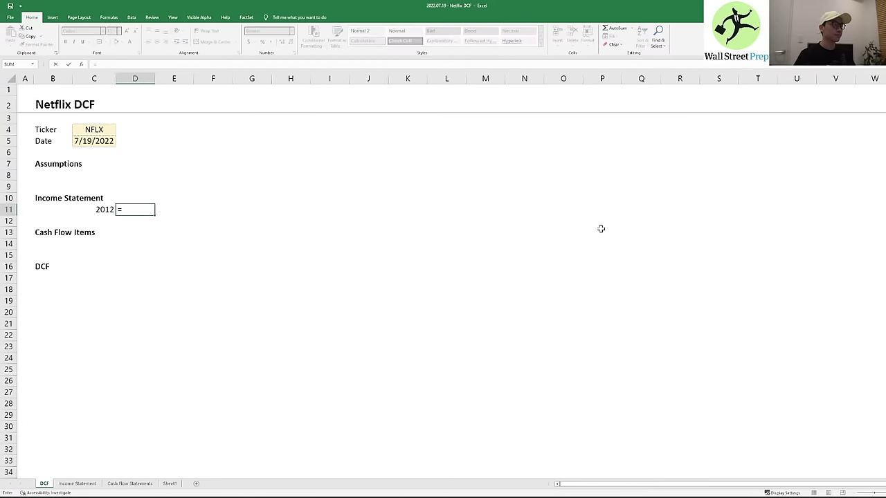
pyautogui.write('C11+1')
pyautogui.hotkey('ctrl', 'Return')
# - Copy the D11 year formula across row 11 through Q11, extending the headers to 2026
pyautogui.hotkey('ctrl', 'c')
pyautogui.hotkey('shift', 'Right')
pyautogui.hotkey('shift', 'Right')
pyautogui.hotkey('shift', 'Right')
pyautogui.hotkey('shift', 'Right')
pyautogui.hotkey('shift', 'Right')
pyautogui.hotkey('shift', 'Right')
pyautogui.hotkey('shift', 'Right')
pyautogui.hotkey('shift', 'Right')
pyautogui.hotkey('shift', 'Right')
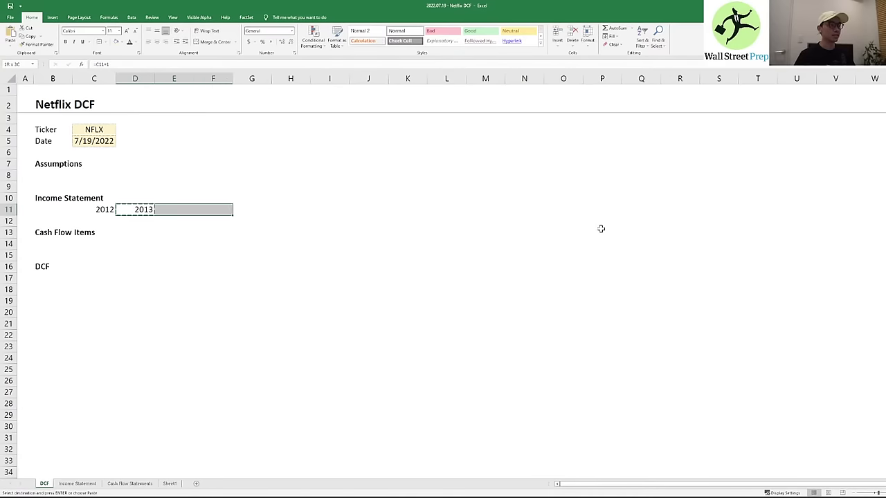
pyautogui.hotkey('shift', 'Right')
pyautogui.hotkey('shift', 'Right')
pyautogui.hotkey('shift', 'Right')
pyautogui.hotkey('shift', 'Right')
pyautogui.hotkey('shift', 'Right')
pyautogui.hotkey('ctrl', 'v')
pyautogui.press('Escape')
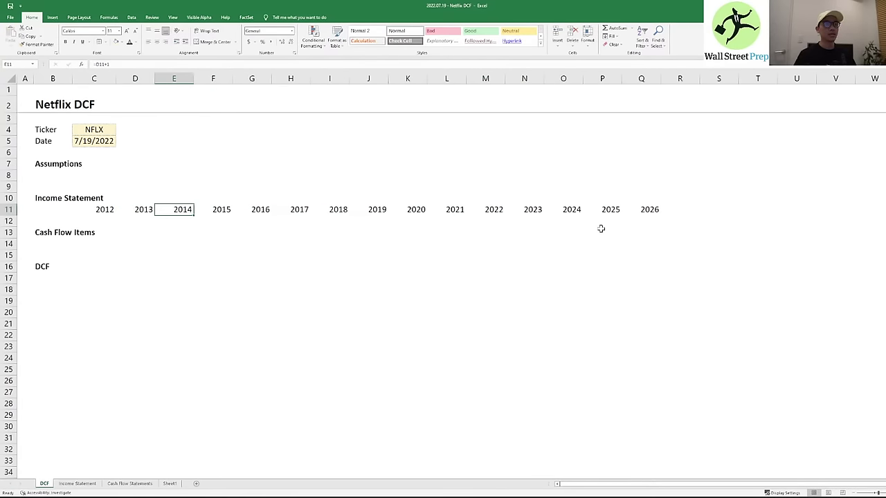
# - Insert two rows at row 12, below the year headers, and label B12 Revenue
pyautogui.press('Left')
pyautogui.press('Left')
pyautogui.press('Left')
pyautogui.press('Down')
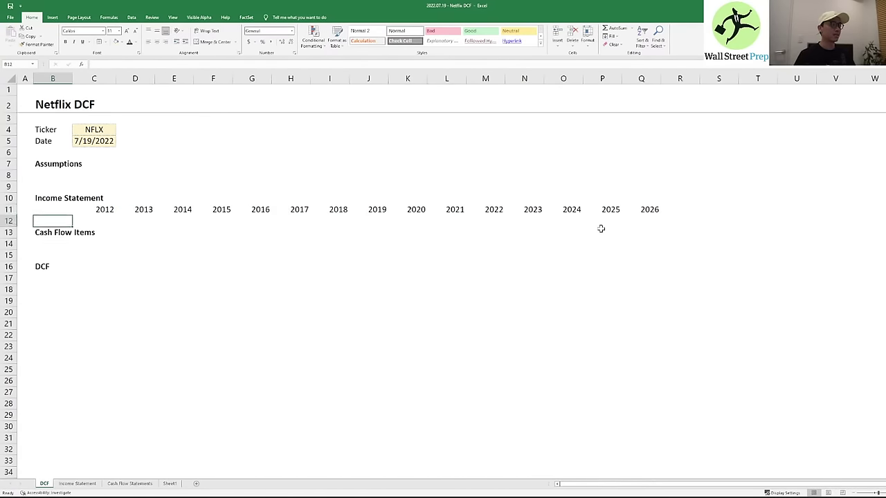
pyautogui.hotkey('alt', 'i')
pyautogui.press('r')
pyautogui.press('F4')
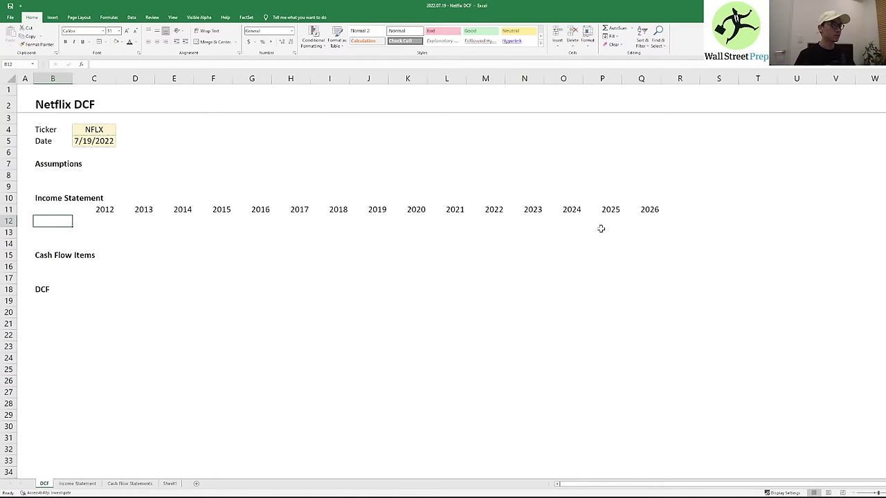
pyautogui.write('Revenue')
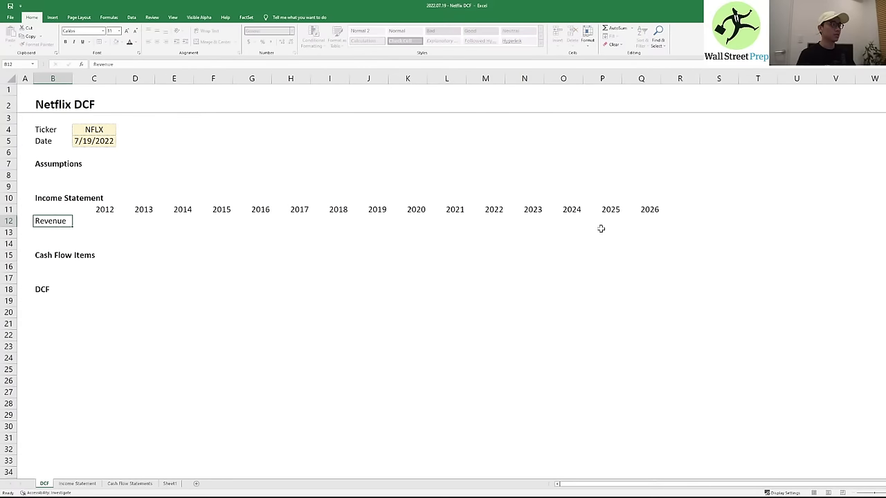
pyautogui.press('Return')
# - Insert four more rows beneath Revenue, above the Cash Flow Items section
pyautogui.hotkey('alt', 'i')
pyautogui.press('r')
pyautogui.hotkey('alt', 'i')
pyautogui.press('r')
pyautogui.hotkey('alt', 'i')
pyautogui.press('r')
pyautogui.hotkey('alt', 'i')
pyautogui.press('r')
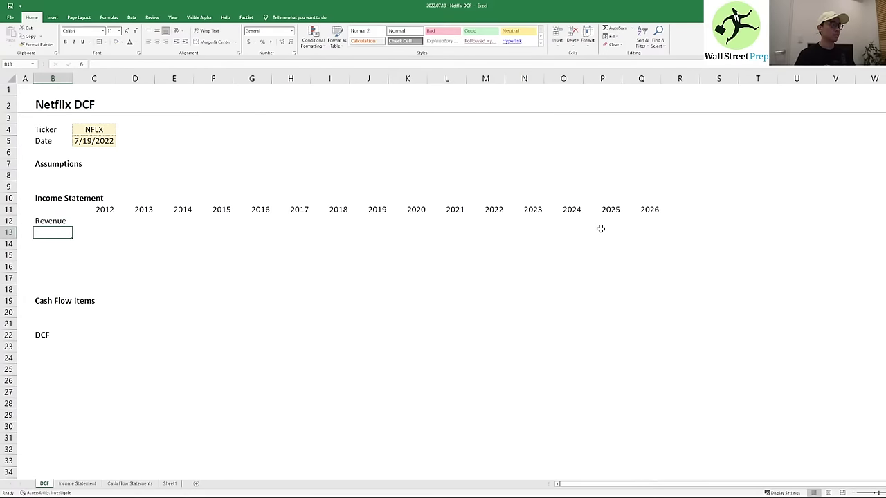
# - Label B15 EBIT and add an italic % growth label in B13 under Revenue
pyautogui.press('Down')
pyautogui.press('Down')
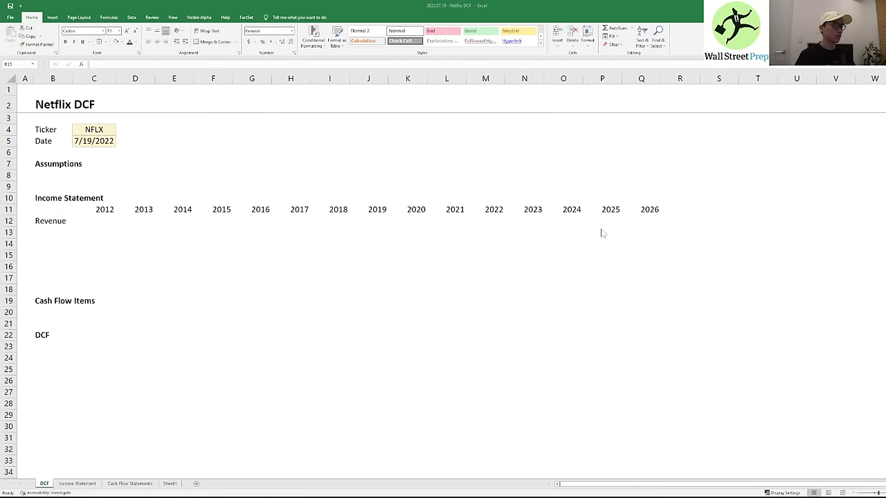
pyautogui.write('E')
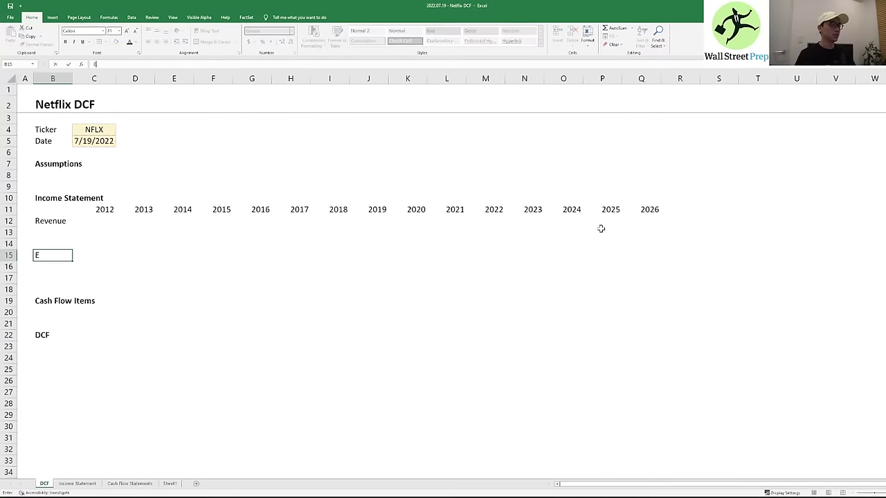
pyautogui.press('Up')
pyautogui.press('Up')
pyautogui.press('F2')
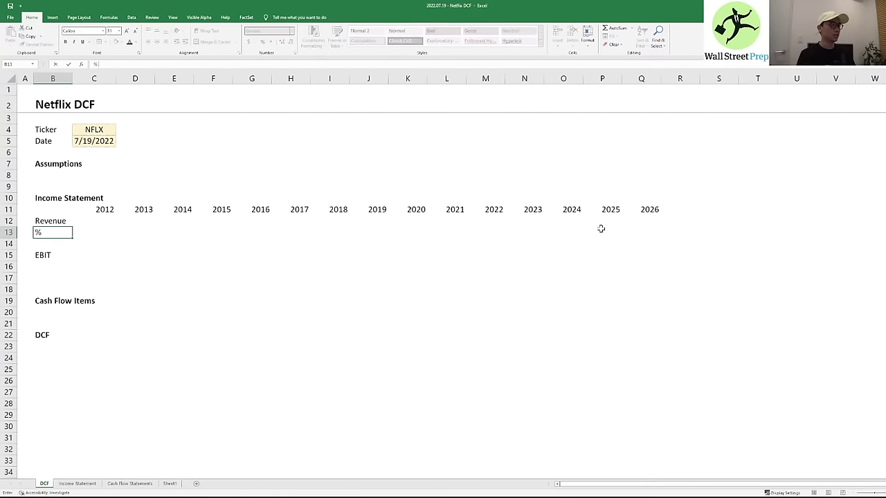
pyautogui.write('growth')
pyautogui.hotkey('ctrl', 'Return')
# - Add an italic % of sales label in B16 under EBIT and insert three rows beneath it
pyautogui.press('Down')
pyautogui.press('Down')
pyautogui.press('Down')
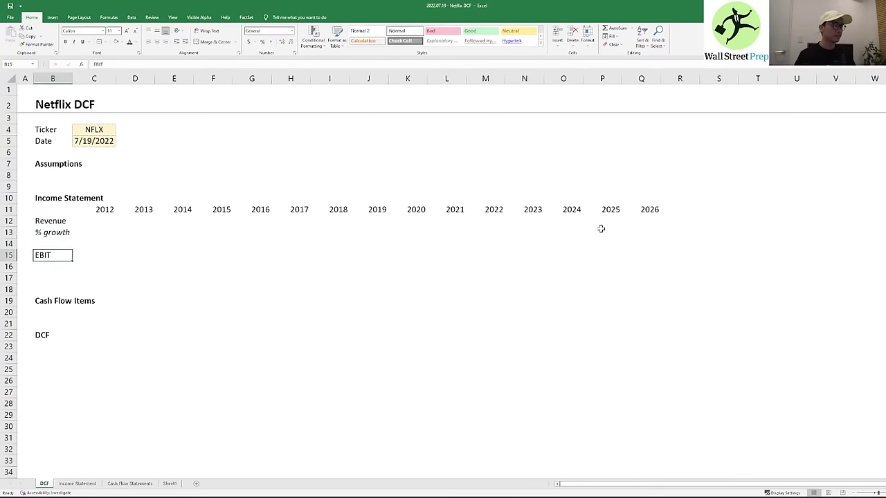
pyautogui.write('% of sales')
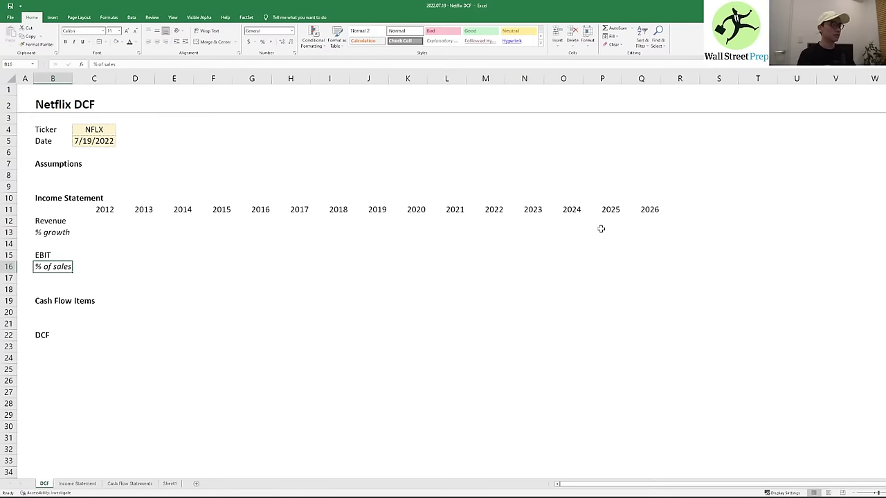
pyautogui.press('Return')
pyautogui.hotkey('alt', 'i', 'r')
pyautogui.hotkey('alt', 'i', 'r')
pyautogui.hotkey('alt', 'i', 'r')
pyautogui.press('Down')
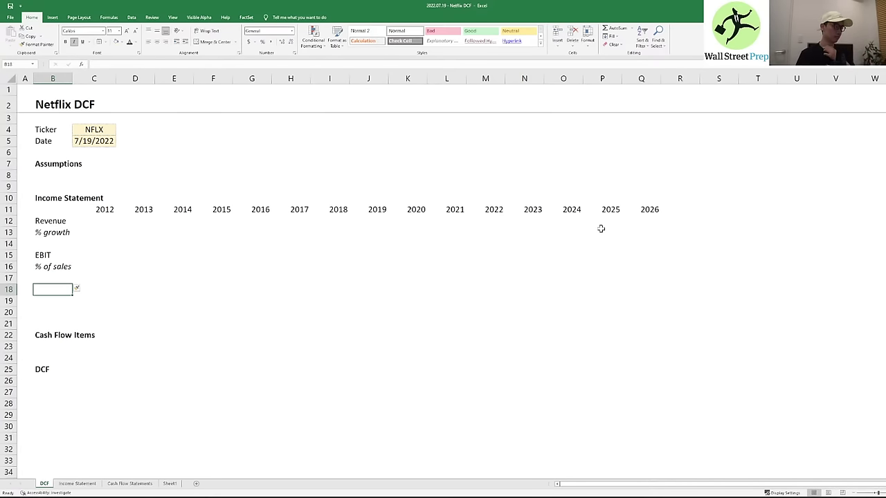
pyautogui.write('Taxes')
pyautogui.press('Escape')
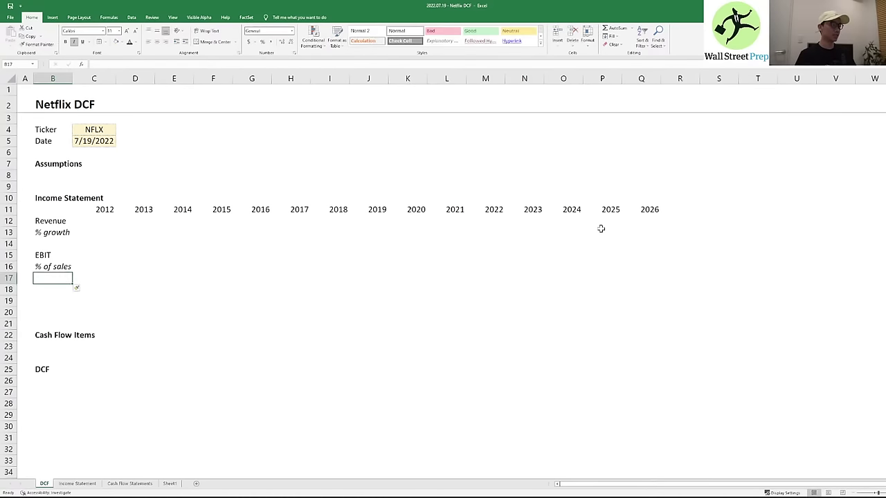
# - Copy the EBIT and % of sales labels from B15:B16 to B18:B19 and rename B18 Taxes
pyautogui.press('Up')
pyautogui.press('Up')
pyautogui.press('Up')
pyautogui.hotkey('shift', 'Down')
pyautogui.hotkey('ctrl', 'c')
pyautogui.press('Down')
pyautogui.press('Down')
pyautogui.press('Down')
pyautogui.hotkey('ctrl', 'v')
pyautogui.press('Escape')
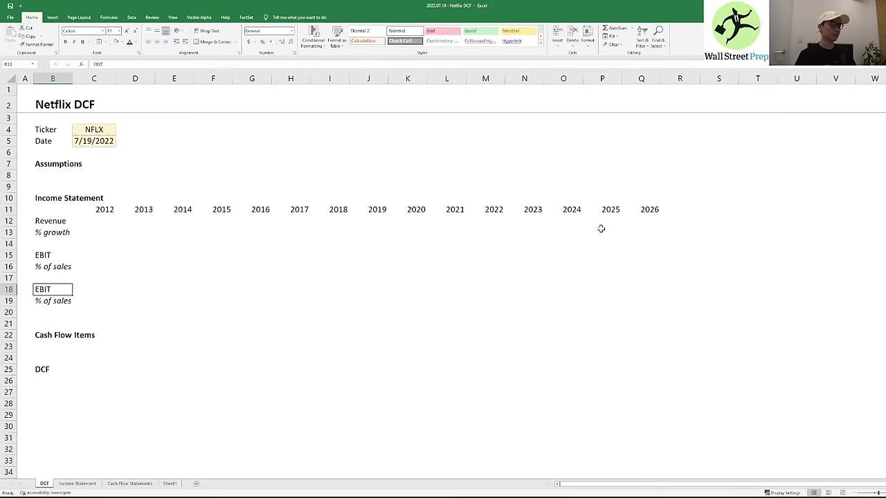
# - Fill the year header row B11:Q11 with the dark blue-gray theme color
pyautogui.press('Up')
pyautogui.press('Up')
pyautogui.press('Up')
pyautogui.press('Up')
pyautogui.press('Up')
pyautogui.press('Up')
pyautogui.press('Up')
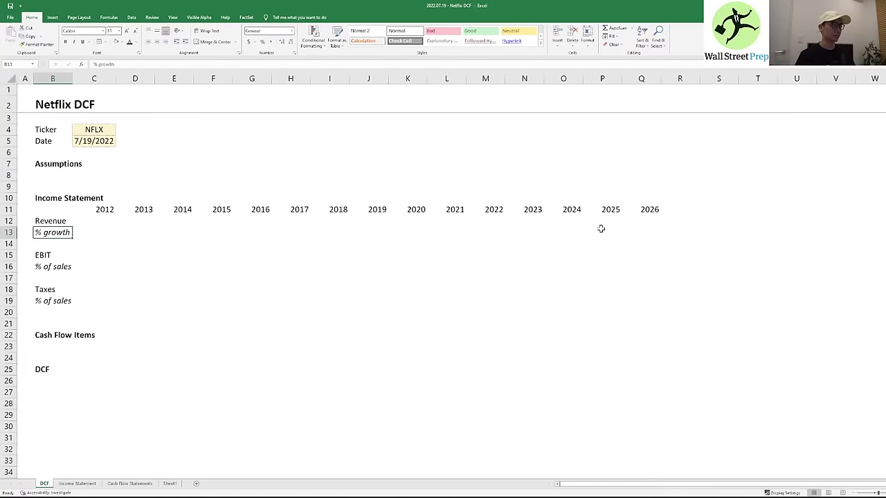
pyautogui.hotkey('ctrl', 'shift', 'Right')
pyautogui.hotkey('alt', 'h')
pyautogui.press('h')
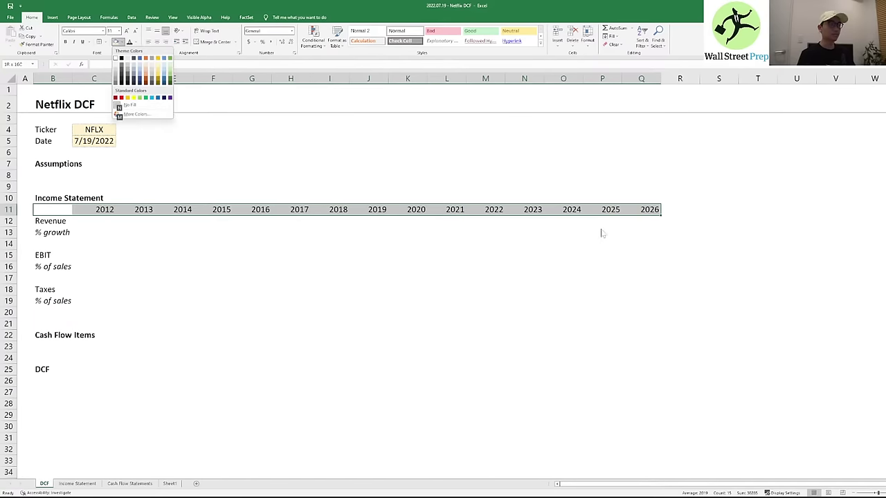
pyautogui.press('Right')
pyautogui.press('Right')
pyautogui.press('Right')
pyautogui.press('Return')
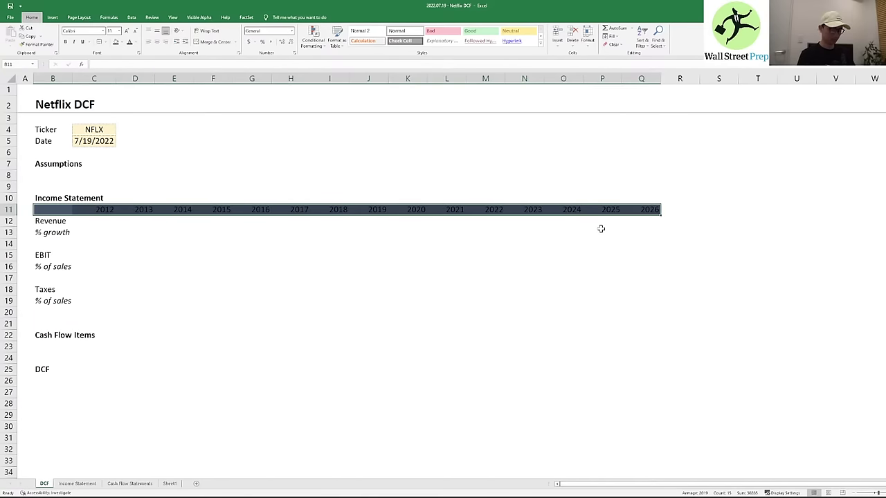
# - Set the header row's font color to white and make the years in C11:Q11 bold
pyautogui.hotkey('alt', 'h')
pyautogui.press('f')
pyautogui.press('c')
pyautogui.press('Down')
pyautogui.press('Return')
pyautogui.press('Right')
pyautogui.hotkey('ctrl', 'shift', 'Right')
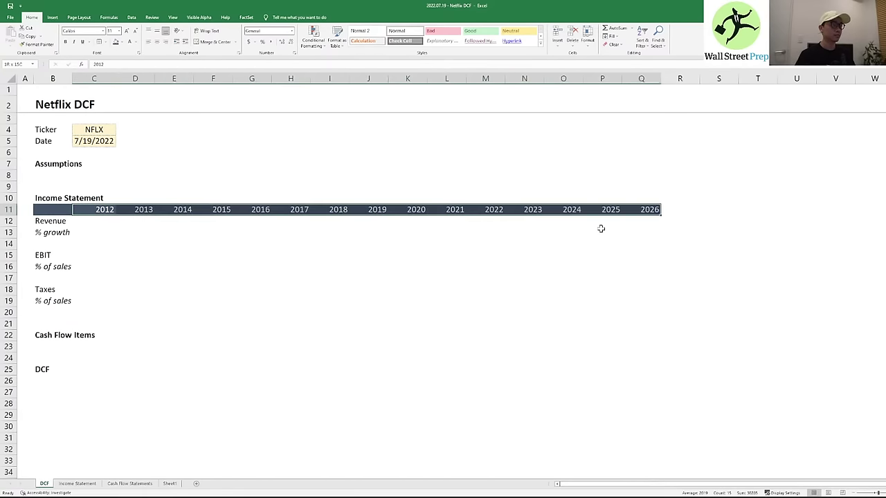
# - Copy the last year header in Q11 across to U11, extending the years to 2030
pyautogui.press('Right')
pyautogui.hotkey('ctrl', 'Right')
pyautogui.hotkey('ctrl', 'c')
pyautogui.hotkey('shift', 'Right')
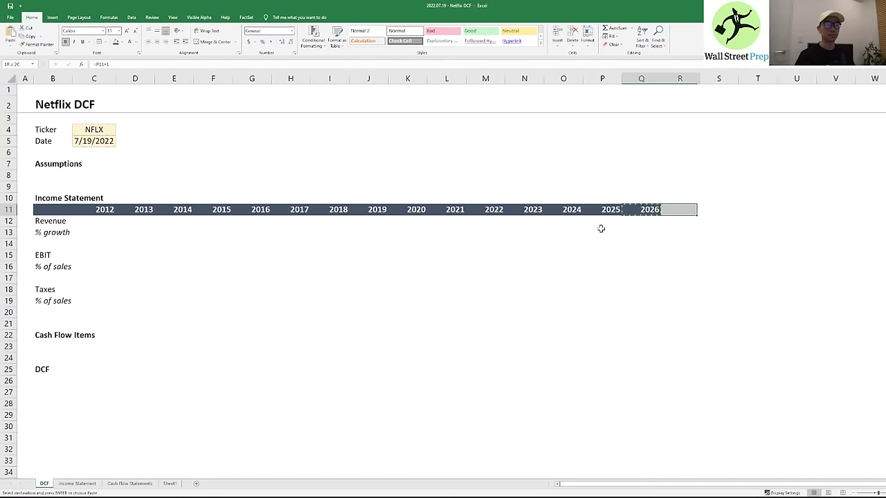
pyautogui.hotkey('shift', 'Right')
pyautogui.hotkey('shift', 'Right')
pyautogui.hotkey('shift', 'Right')
pyautogui.press('Return')
# - Link the 2012 revenue in C12 to cell B9 of the Income Statement sheet
pyautogui.press('Down')
pyautogui.press('Left')
pyautogui.press('Left')
pyautogui.press('Left')
pyautogui.press('Left')
pyautogui.press('Left')
pyautogui.press('Left')
pyautogui.press('Left')
pyautogui.press('Left')
pyautogui.press('Left')
pyautogui.press('Left')
pyautogui.press('Left')
pyautogui.press('Left')
pyautogui.press('Left')
pyautogui.press('Left')
pyautogui.press('Left')
pyautogui.press('Left')
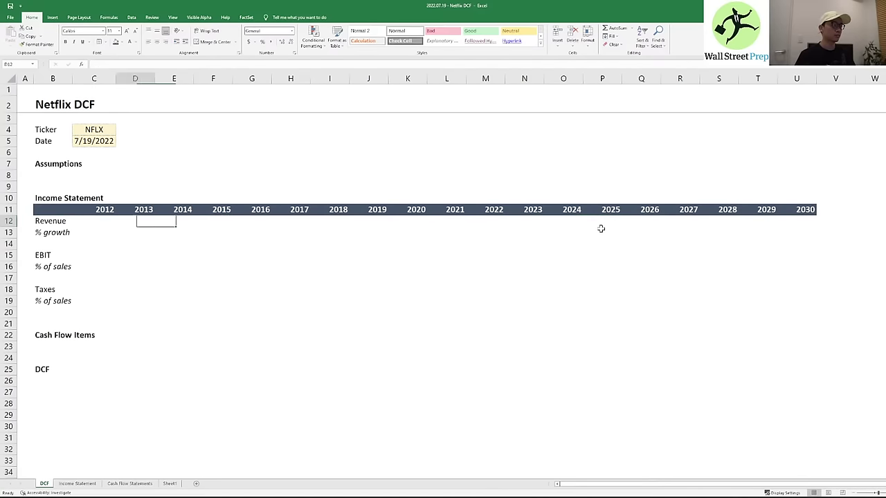
pyautogui.press('Down')
pyautogui.press('Down')
pyautogui.press('Down')
pyautogui.press('Down')
pyautogui.press('Right')
pyautogui.press('Up')
pyautogui.press('Up')
pyautogui.press('Right')
pyautogui.press('Up')
pyautogui.press('Right')
pyautogui.press('Up')
pyautogui.press('Left')
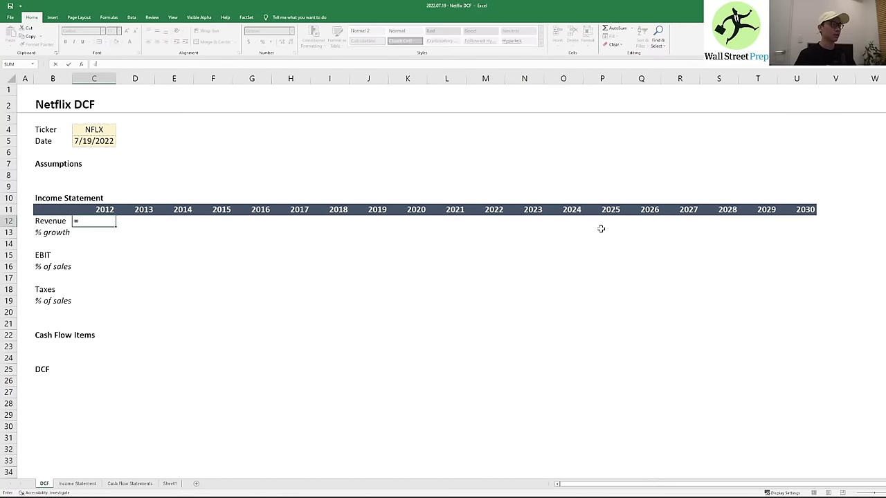
pyautogui.hotkey('ctrl', 'pagedown')
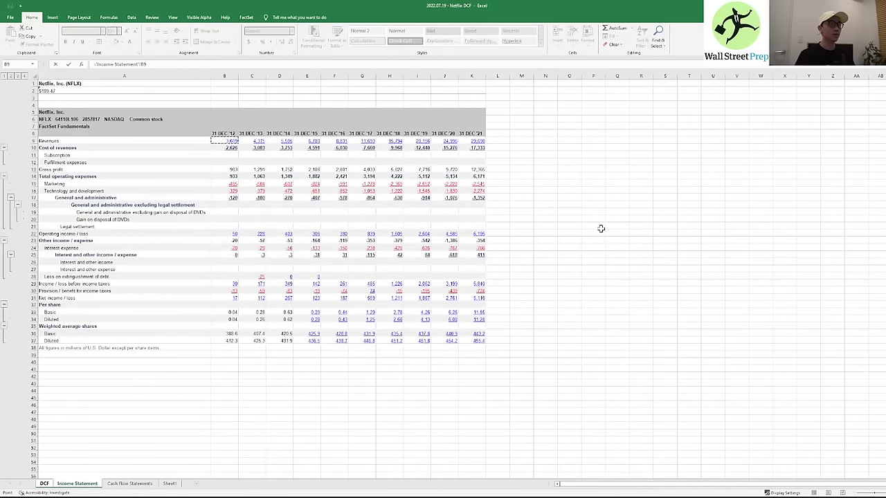
pyautogui.press('Return')
# - Copy the C12 revenue link across D12:M12 and clear the 2022 cell M12
pyautogui.hotkey('ctrl', 'c')
pyautogui.hotkey('shift', 'Right')
pyautogui.hotkey('shift', 'Right')
pyautogui.hotkey('shift', 'Right')
pyautogui.hotkey('shift', 'Right')
pyautogui.hotkey('shift', 'Right')
pyautogui.hotkey('shift', 'Right')
pyautogui.hotkey('shift', 'Right')
pyautogui.hotkey('shift', 'Right')
pyautogui.hotkey('shift', 'Right')
pyautogui.hotkey('shift', 'Right')
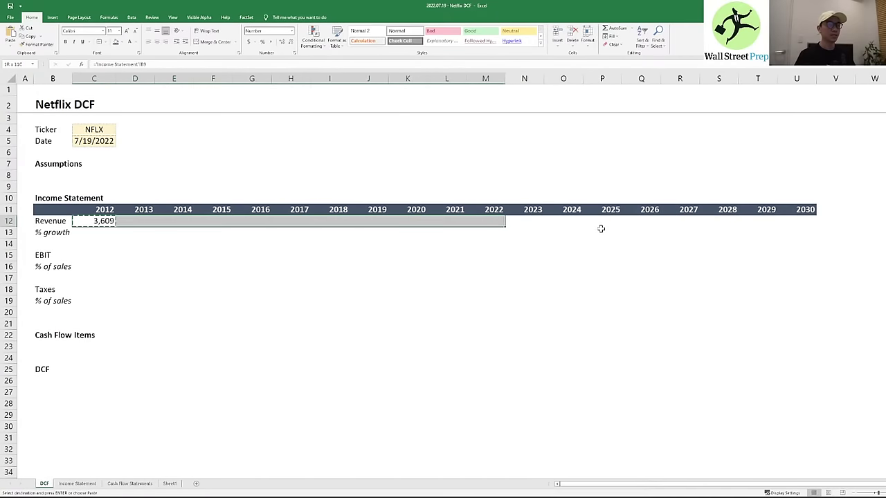
pyautogui.hotkey('shift', 'Left')
pyautogui.hotkey('shift', 'Right')
pyautogui.hotkey('ctrl', 'v')
pyautogui.press('Right')
pyautogui.press('Right')
pyautogui.hotkey('ctrl', 'Right')
pyautogui.press('Delete')
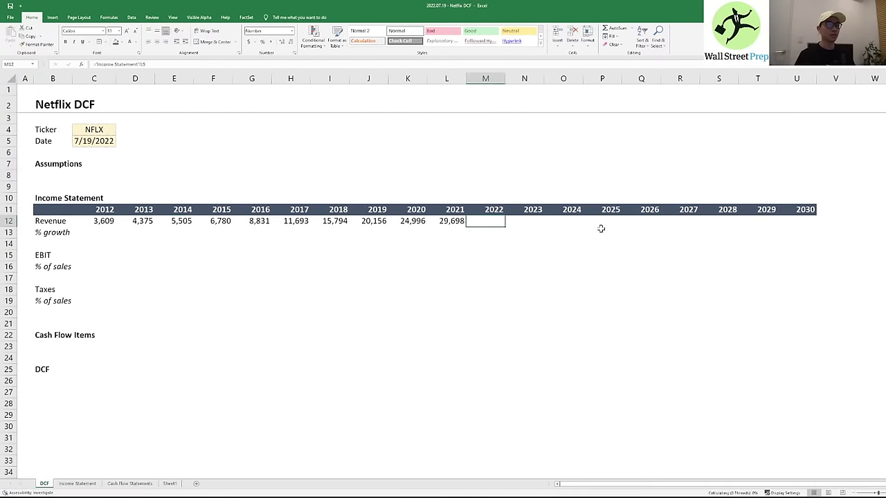
# - Look over the Income Statement sheet's revenue row and return to the DCF sheet
pyautogui.press('Left')
pyautogui.press('Left')
pyautogui.hotkey('ctrl', 'pagedown')
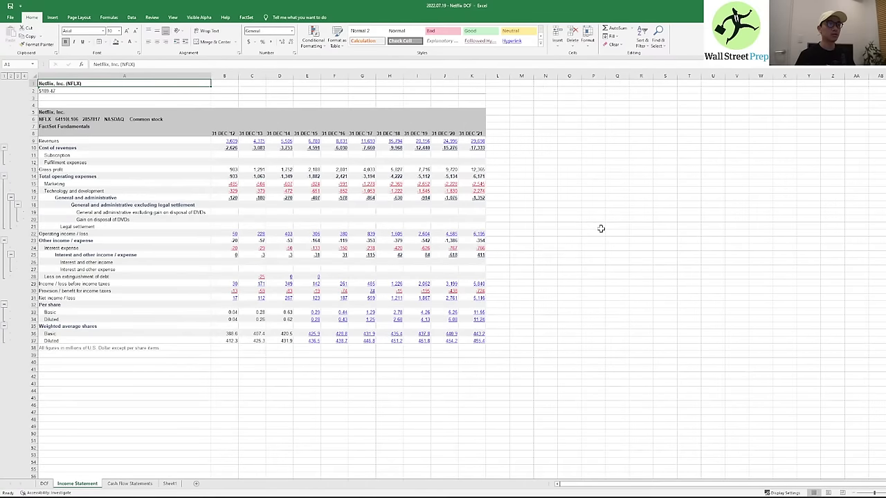
pyautogui.hotkey('ctrl', 'pageup')
# - Calculate 2013 revenue growth in D13 with =D12/C12-1 and format it as an italic percentage
pyautogui.press('Down')
pyautogui.press('Left')
pyautogui.press('Left')
pyautogui.press('Left')
pyautogui.press('Left')
pyautogui.press('Left')
pyautogui.press('Left')
pyautogui.press('Left')
pyautogui.press('Left')
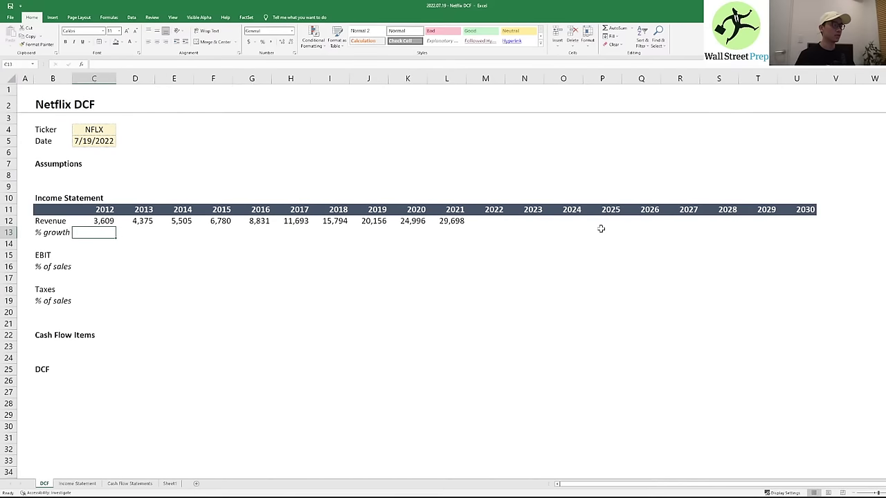
pyautogui.press('Right')
pyautogui.write('=')
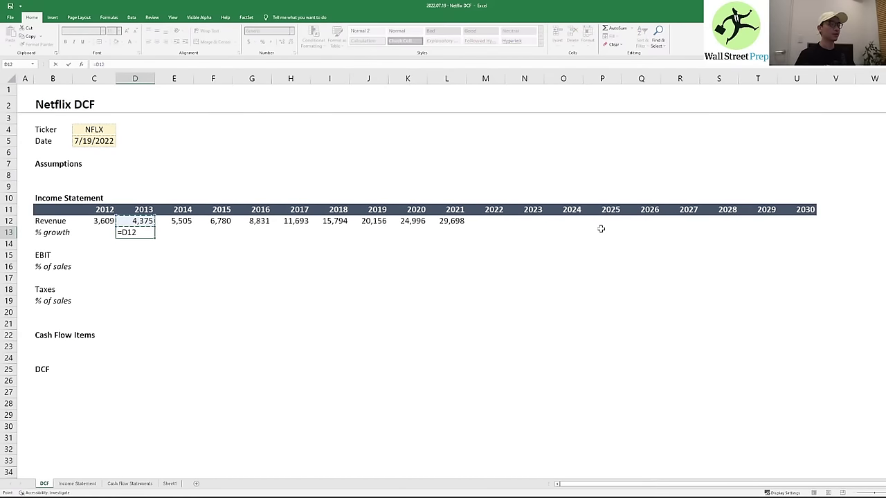
pyautogui.hotkey('ctrl', 'Return')
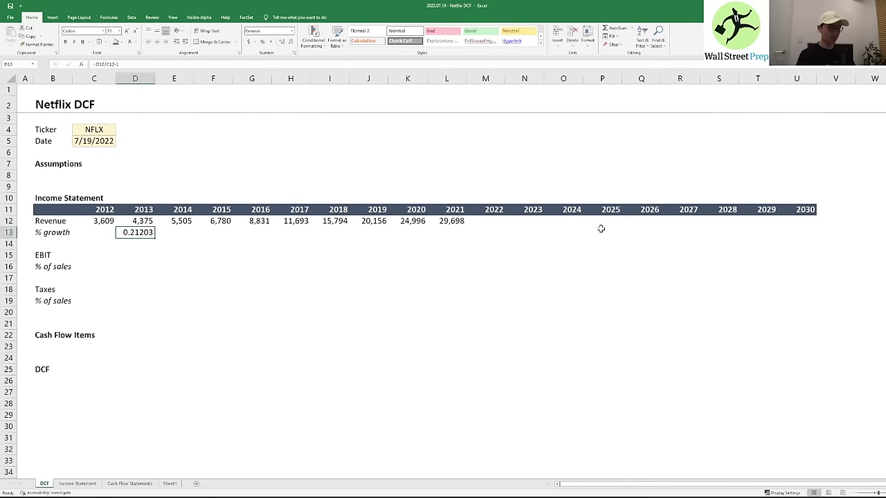
pyautogui.hotkey('ctrl', 'shift', '5')
pyautogui.hotkey('ctrl', 'i')
# - Copy the D13 growth formula across E13:L13 to cover the years through 2021
pyautogui.hotkey('ctrl', 'c')
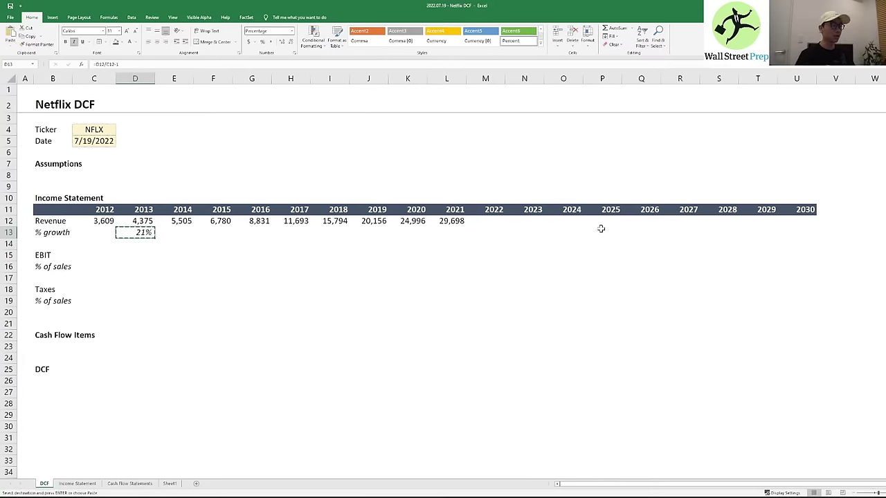
pyautogui.hotkey('shift', 'Right')
pyautogui.hotkey('shift', 'Right')
pyautogui.hotkey('shift', 'Right')
pyautogui.hotkey('shift', 'Right')
pyautogui.hotkey('shift', 'Right')
pyautogui.hotkey('shift', 'Right')
pyautogui.hotkey('shift', 'Right')
pyautogui.hotkey('shift', 'Right')
pyautogui.hotkey('shift', 'Right')
pyautogui.hotkey('shift', 'Left')
pyautogui.hotkey('ctrl', 'v')
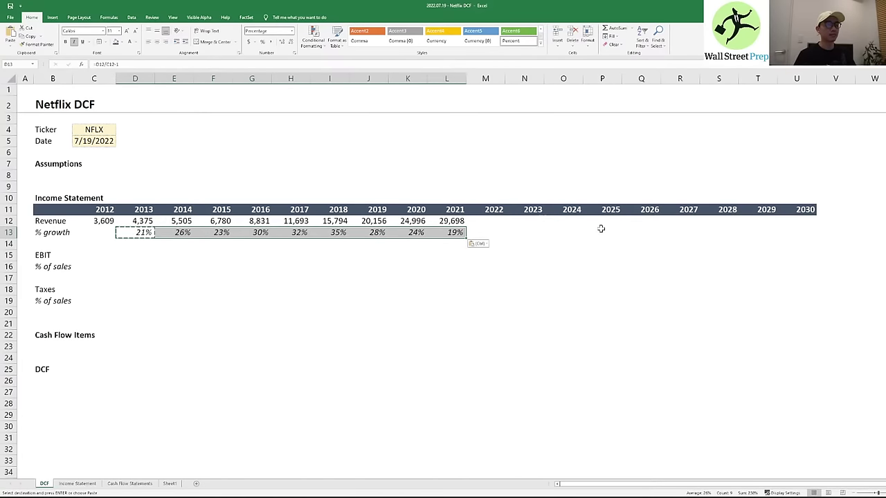
pyautogui.press('Right')
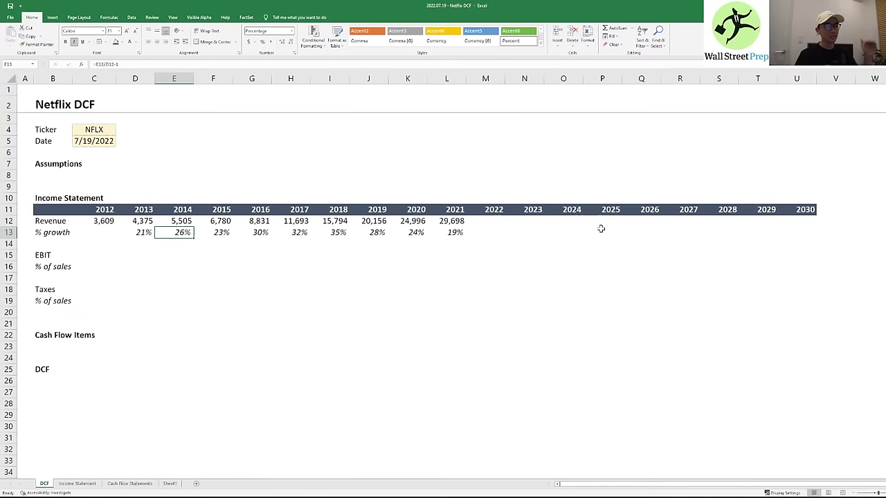
pyautogui.press('Escape')
# - Link the 2012 EBIT in C15 to the operating income in cell B22 of the Income Statement sheet
pyautogui.press('Down')
pyautogui.press('Down')
pyautogui.press('Left')
pyautogui.press('Left')
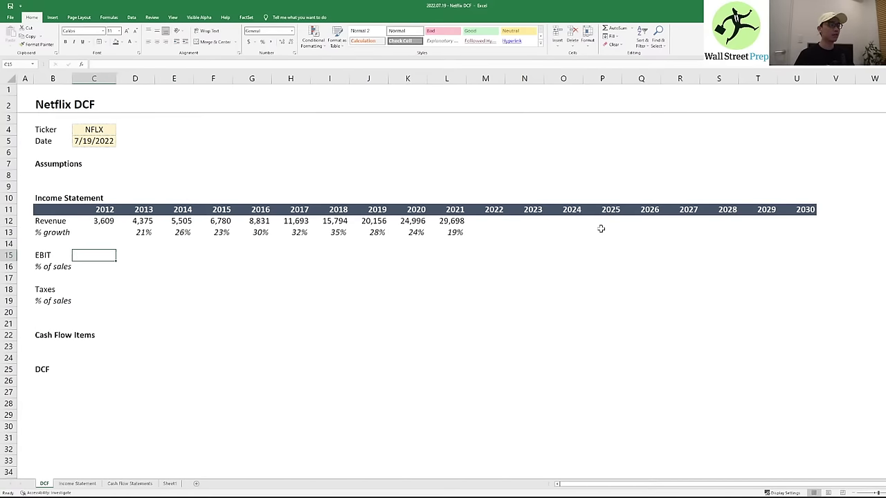
pyautogui.write('=')
pyautogui.hotkey('ctrl', 'pagedown')
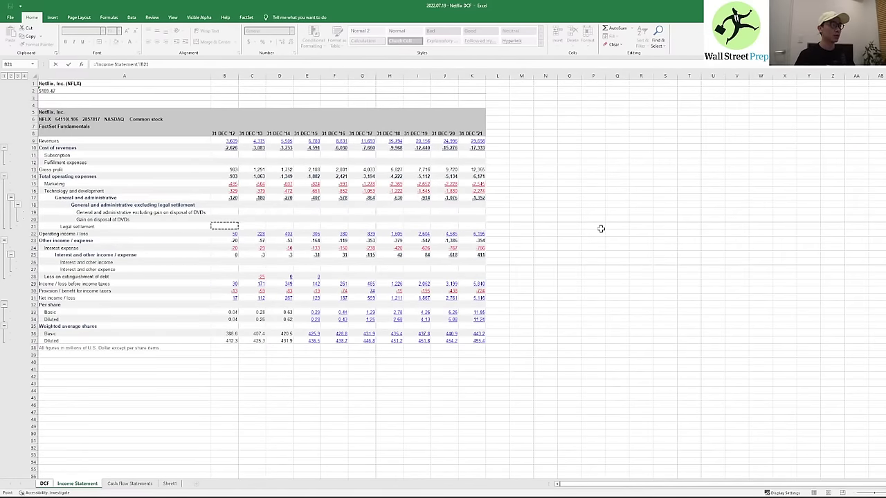
pyautogui.hotkey('ctrl', 'Return')
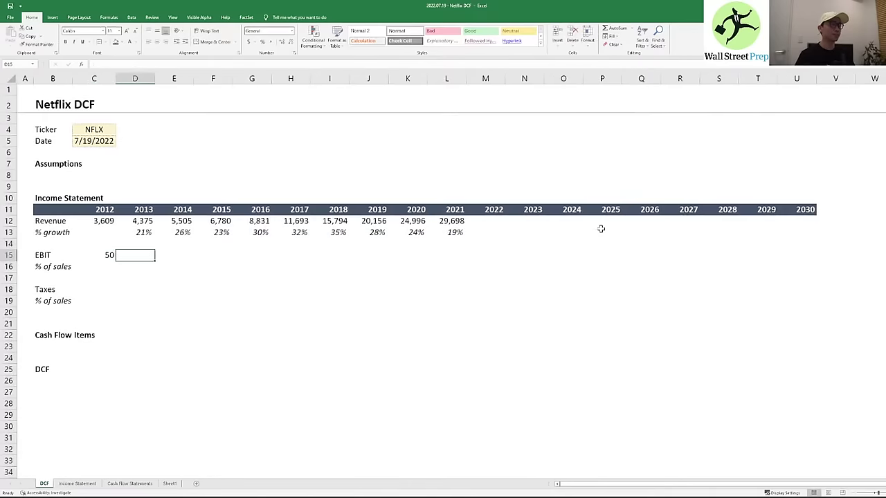
# - Copy the C15 EBIT link across D15:L15 to fill the years through 2021
pyautogui.hotkey('ctrl', 'c')
pyautogui.hotkey('shift', 'Right')
pyautogui.hotkey('shift', 'Right')
pyautogui.hotkey('shift', 'Right')
pyautogui.hotkey('shift', 'Right')
pyautogui.hotkey('shift', 'Right')
pyautogui.hotkey('shift', 'Right')
pyautogui.hotkey('shift', 'Right')
pyautogui.hotkey('shift', 'Right')
pyautogui.hotkey('shift', 'Right')
pyautogui.hotkey('shift', 'Right')
pyautogui.hotkey('shift', 'Left')
pyautogui.press('Return')
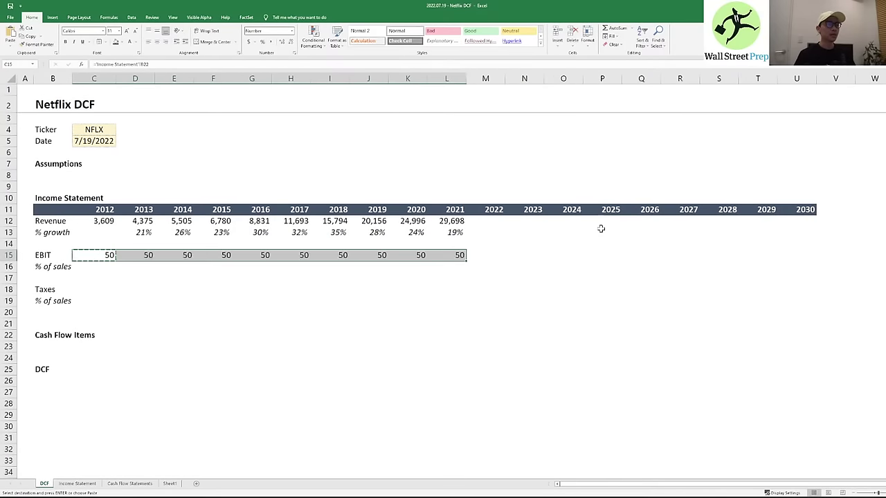
# - Calculate the 2012 EBIT share of sales in C16 with =C15/C12, formatted as an italic percentage
pyautogui.press('Right')
pyautogui.press('Down')
pyautogui.press('Left')
pyautogui.write('=')
pyautogui.press('Up')
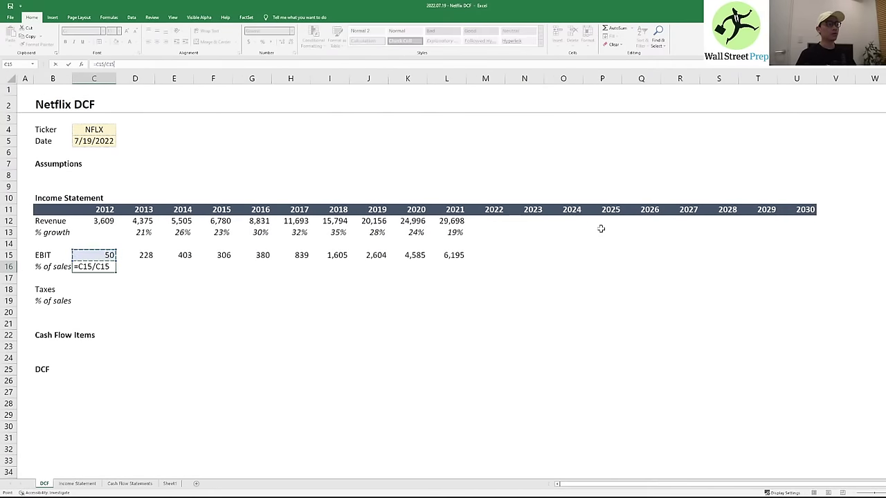
pyautogui.press('Up')
pyautogui.press('Up')
pyautogui.press('Up')
pyautogui.hotkey('ctrl', 'Return')
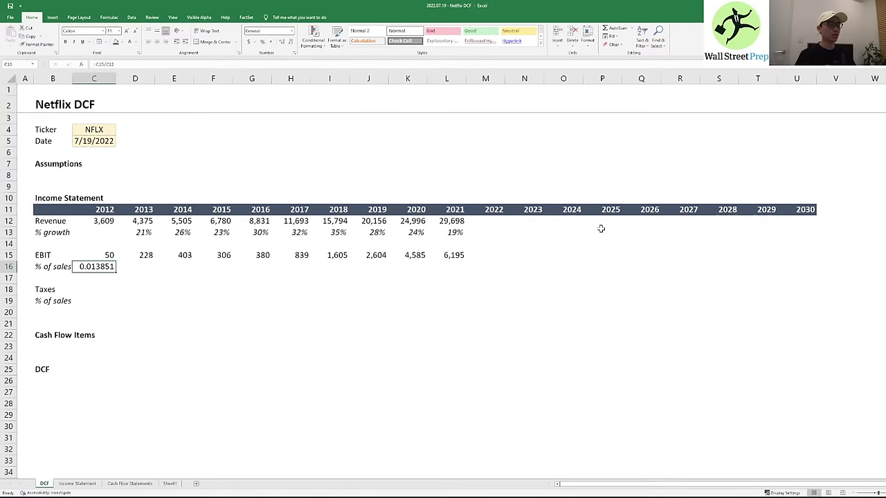
pyautogui.hotkey('ctrl', 'shift', '5')
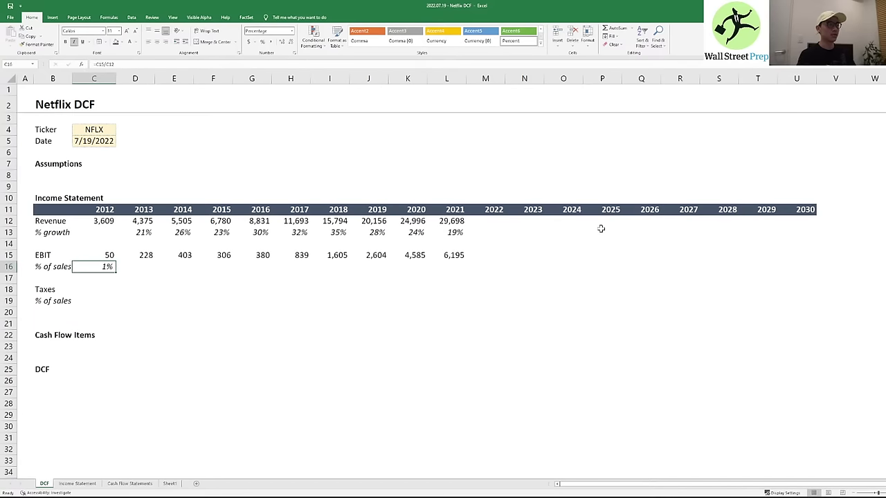
# - Copy the C16 EBIT percentage-of-sales formula across D16:L16
pyautogui.hotkey('ctrl', 'c')
pyautogui.hotkey('shift', 'Right')
pyautogui.hotkey('shift', 'Right')
pyautogui.hotkey('shift', 'Right')
pyautogui.hotkey('shift', 'Right')
pyautogui.hotkey('shift', 'Right')
pyautogui.hotkey('shift', 'Right')
pyautogui.hotkey('shift', 'Right')
pyautogui.hotkey('shift', 'Right')
pyautogui.hotkey('shift', 'Right')
pyautogui.hotkey('ctrl', 'v')
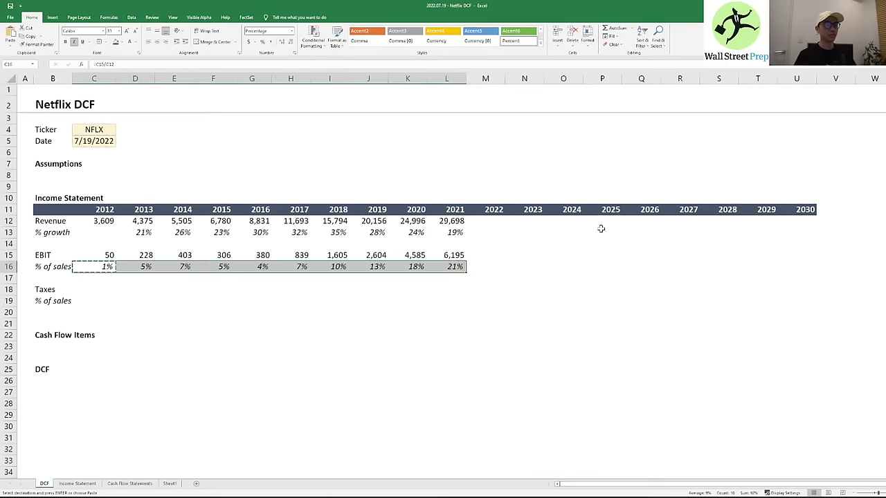
# - Review the historical EBIT margins across the % of sales row
pyautogui.press('Right')
pyautogui.press('Right')
pyautogui.press('Right')
pyautogui.press('Right')
pyautogui.press('Right')
pyautogui.press('Right')
pyautogui.press('Right')
pyautogui.press('Left')
pyautogui.press('Left')
pyautogui.press('Left')
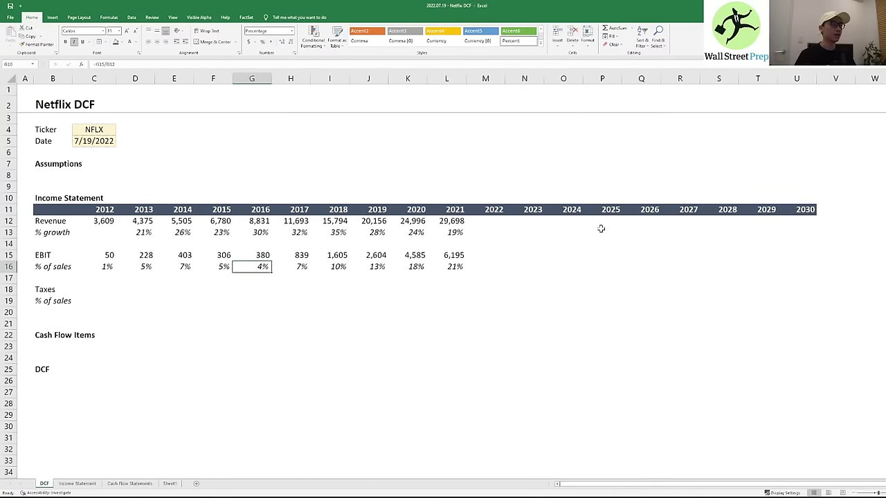
pyautogui.press('Left')
pyautogui.press('Left')
pyautogui.press('Left')
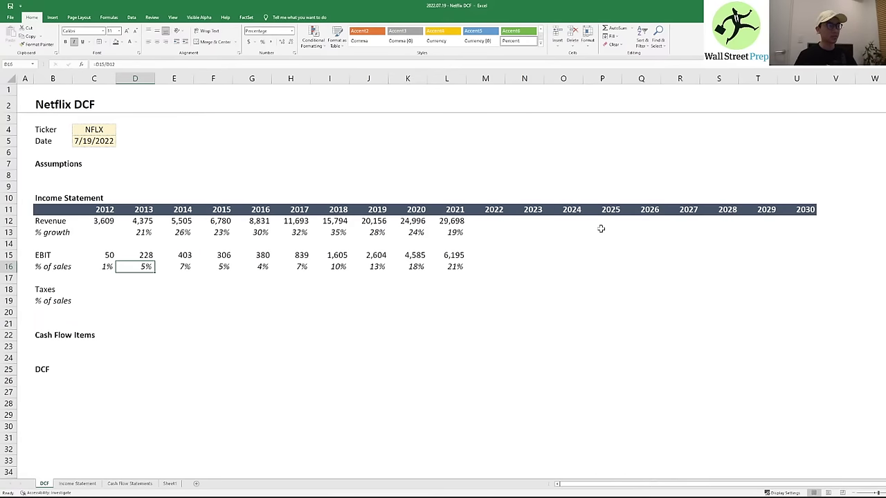
pyautogui.press('Up')
pyautogui.press('Right')
pyautogui.press('Down')
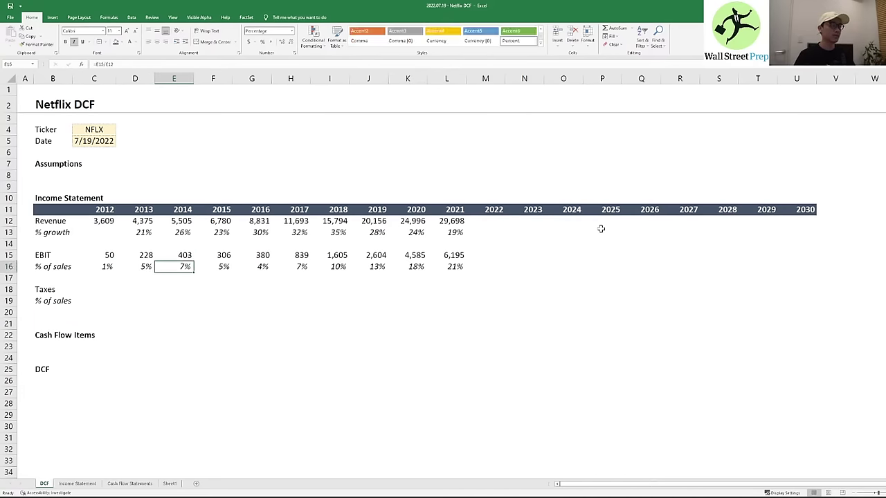
# - Link the 2012 taxes in C18 to the income tax provision in Income Statement cell B30, with the sign reversed
pyautogui.press('Down')
pyautogui.press('Down')
pyautogui.press('Left')
pyautogui.press('Left')
pyautogui.write('=')
pyautogui.hotkey('ctrl', 'pagedown')
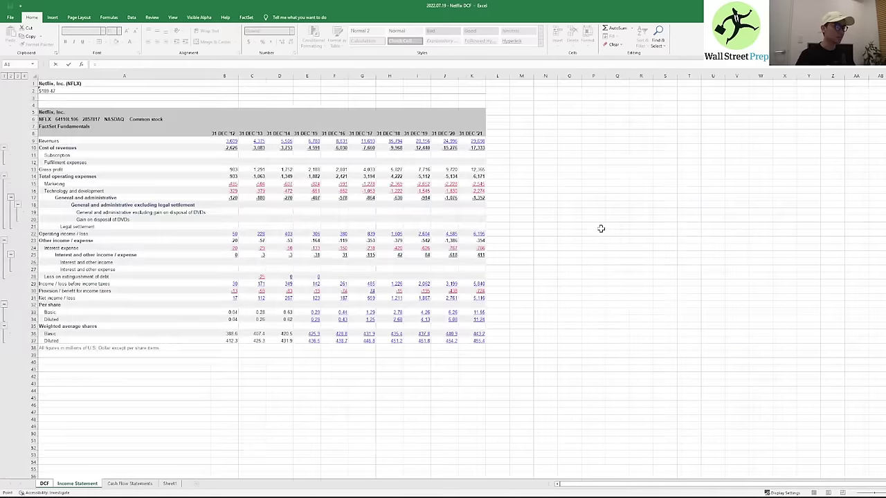
pyautogui.press('Down')
pyautogui.press('Down')
pyautogui.press('Down')
pyautogui.press('Down')
pyautogui.press('Down')
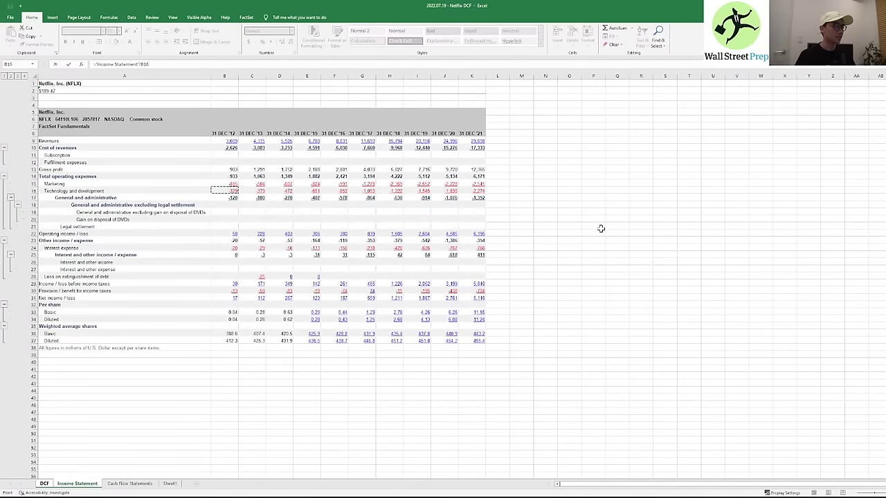
pyautogui.press('Down')
pyautogui.press('Down')
pyautogui.press('Down')
pyautogui.press('Down')
pyautogui.press('Down')
pyautogui.press('Down')
pyautogui.press('Left')
pyautogui.press('Down')
pyautogui.press('Down')
pyautogui.press('Down')
pyautogui.press('Down')
pyautogui.press('Down')
pyautogui.press('Down')
pyautogui.press('Down')
pyautogui.press('Down')
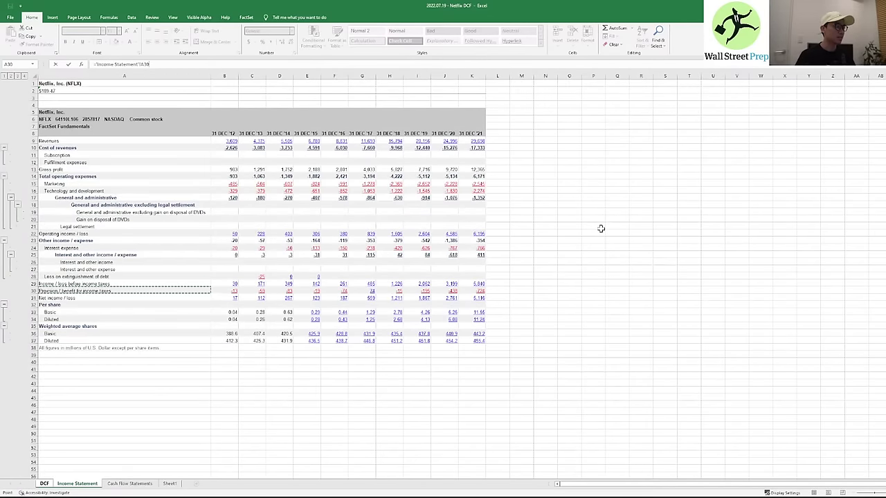
pyautogui.press('Up')
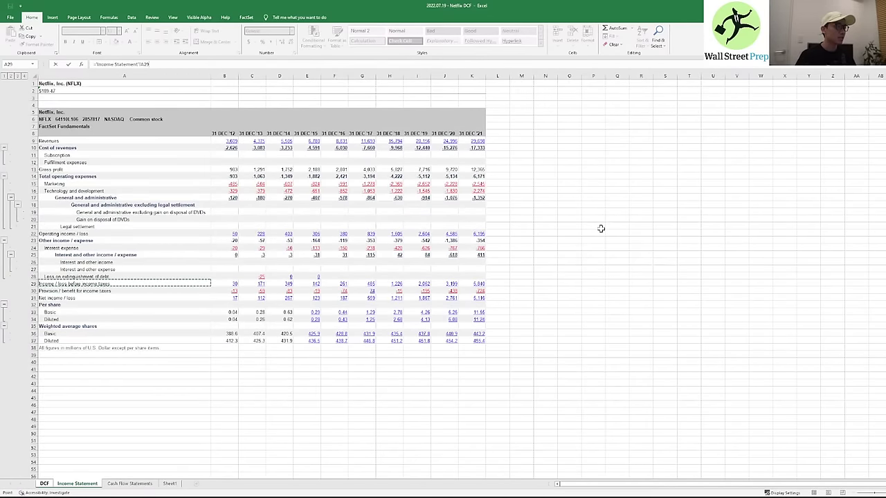
pyautogui.press('Down')
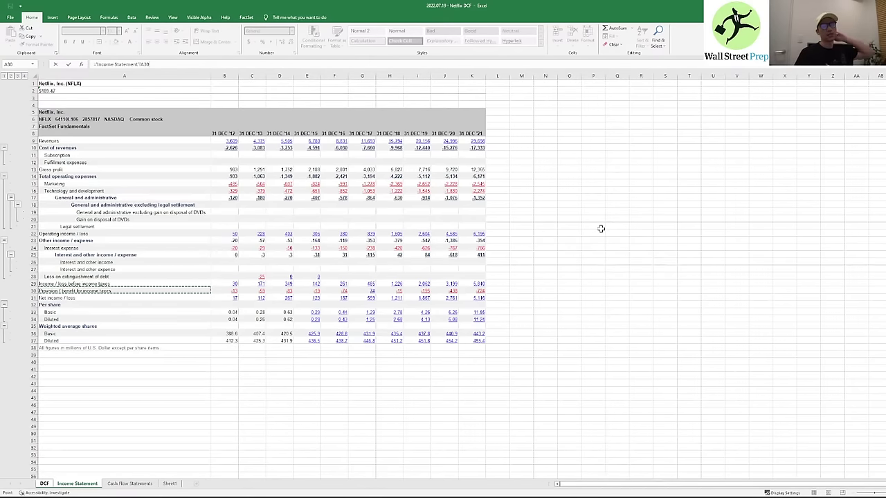
pyautogui.press('Right')
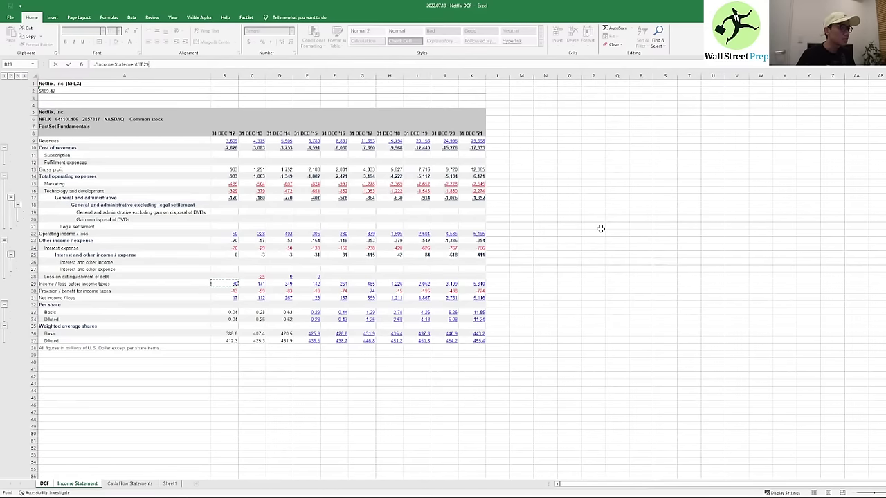
pyautogui.press('Left')
pyautogui.press('Up')
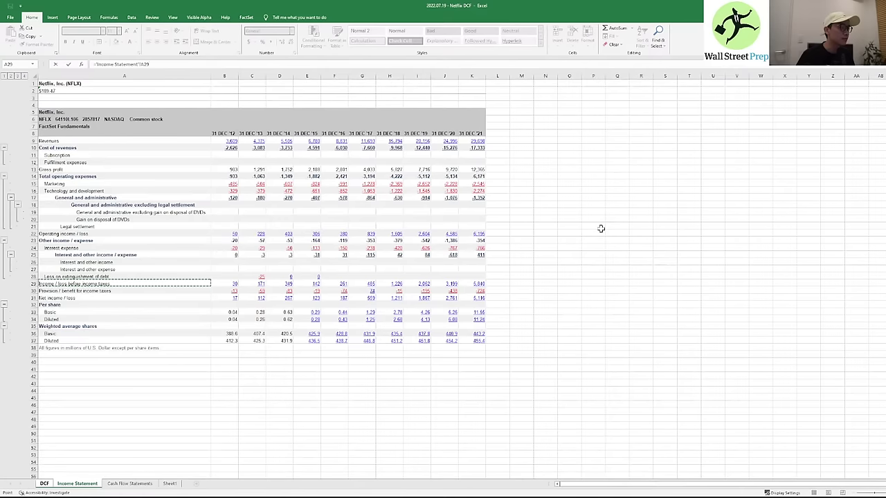
pyautogui.press('Down')
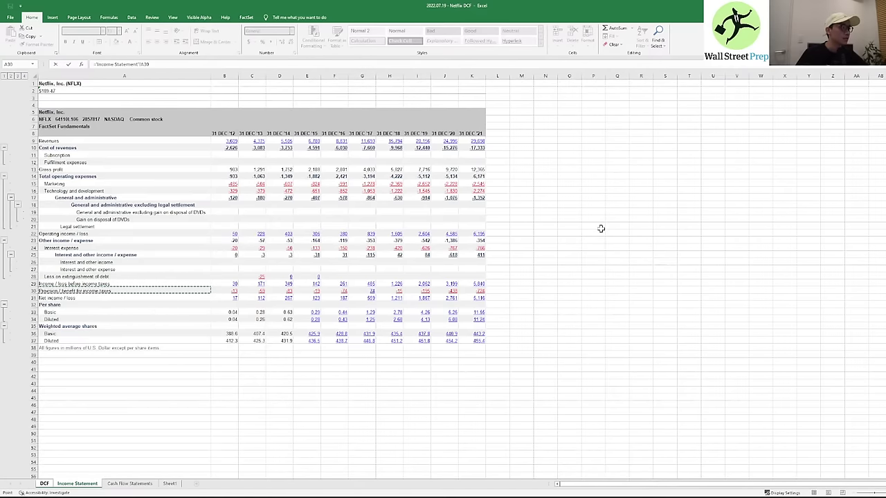
pyautogui.press('Right')
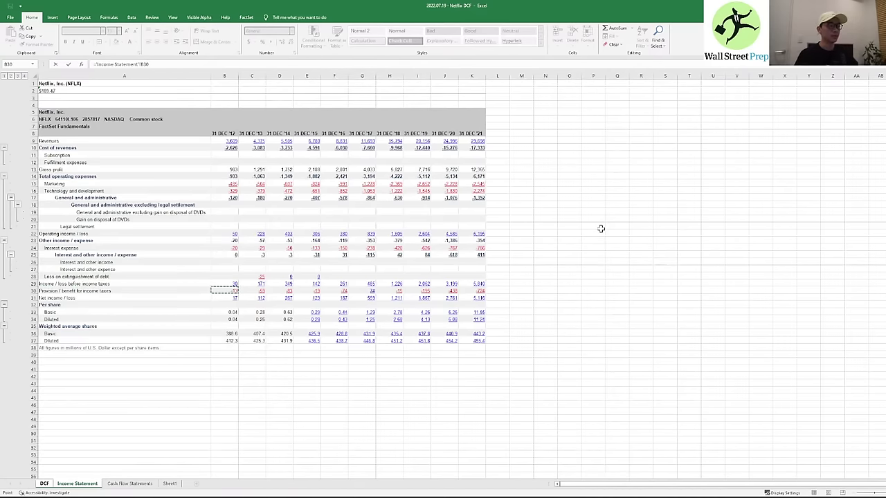
pyautogui.press('Return')
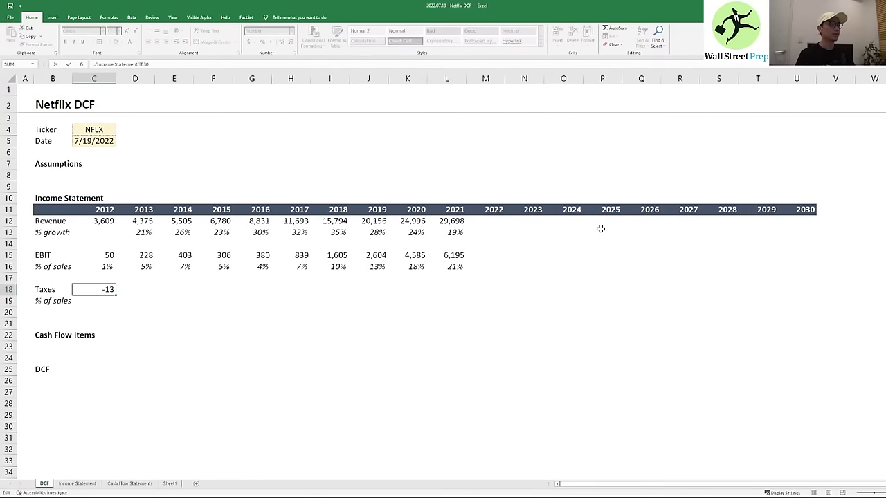
# - Copy the C18 taxes link across D18:L18 to fill the years through 2021
pyautogui.hotkey('ctrl', 'c')
pyautogui.hotkey('shift', 'Right')
pyautogui.hotkey('shift', 'Right')
pyautogui.hotkey('shift', 'Right')
pyautogui.hotkey('shift', 'Right')
pyautogui.hotkey('shift', 'Right')
pyautogui.hotkey('shift', 'Right')
pyautogui.hotkey('shift', 'Right')
pyautogui.hotkey('shift', 'Right')
pyautogui.hotkey('shift', 'Right')
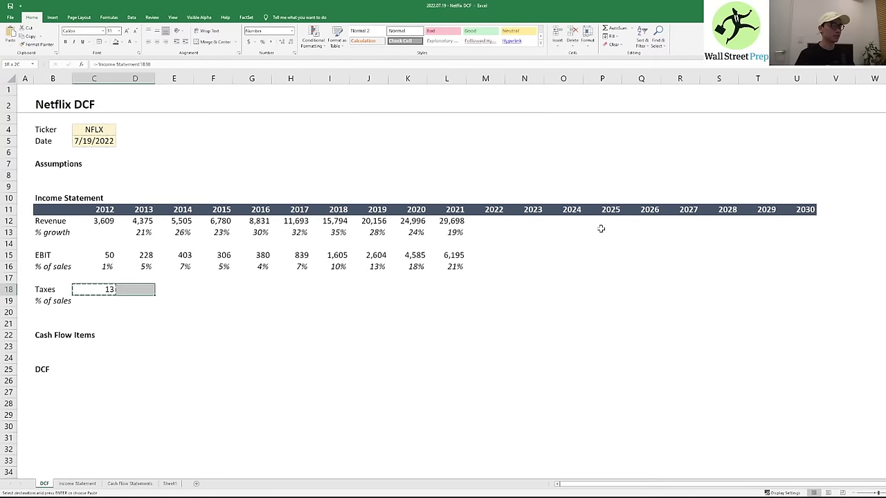
pyautogui.press('Return')
pyautogui.press('Down')
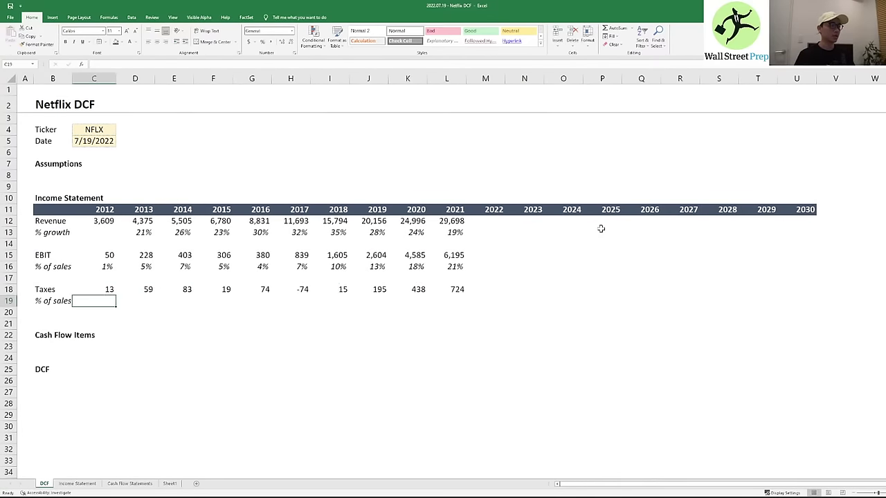
pyautogui.press('Escape')
# - Change the label in B19 below Taxes to "% of EBIT"
pyautogui.press('Left')
pyautogui.press('F2')
pyautogui.press('BackSpace')
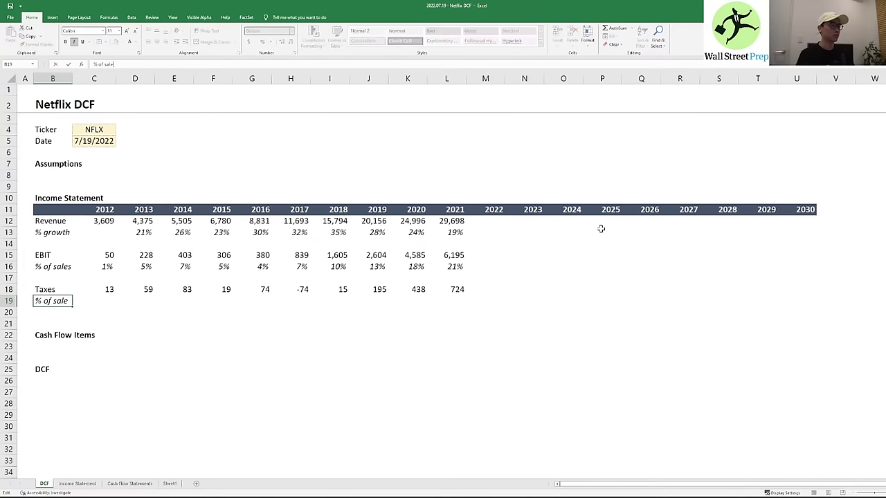
pyautogui.write('EBIT')
pyautogui.press('Tab')
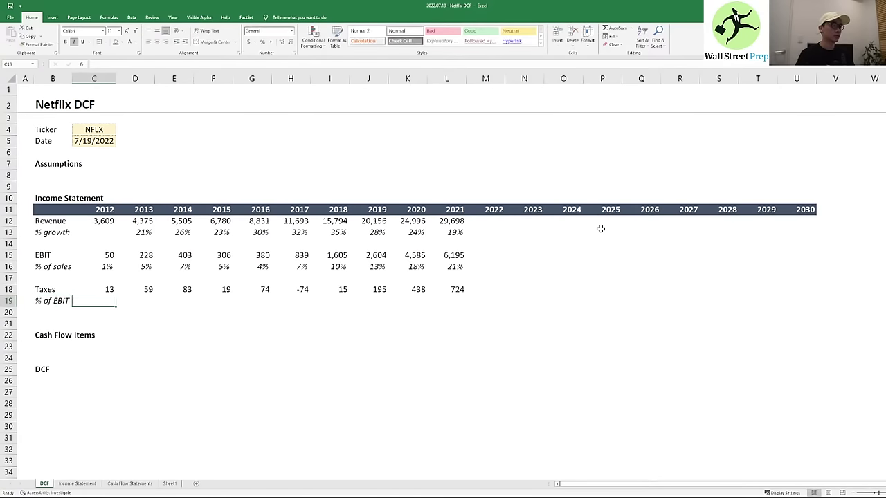
# - Calculate 2012 taxes as a share of EBIT in C19 with =C18/C15, formatted as a percentage
pyautogui.write('=')
pyautogui.press('Up')
pyautogui.write('/')
pyautogui.press('Up')
pyautogui.press('Up')
pyautogui.press('Up')
pyautogui.press('Up')
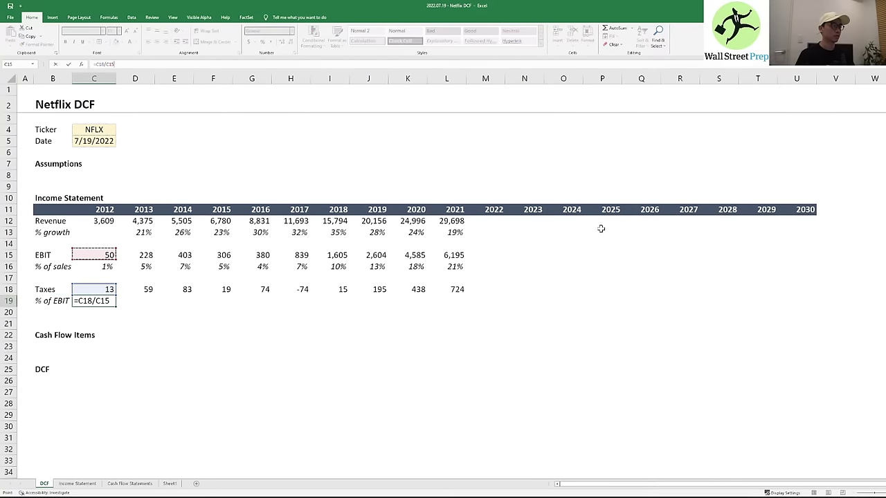
pyautogui.hotkey('ctrl', 'Return')
pyautogui.hotkey('ctrl', 'shift', '5')
# - Copy the C19 tax percentage-of-EBIT formula across D19:L19
pyautogui.hotkey('ctrl', 'c')
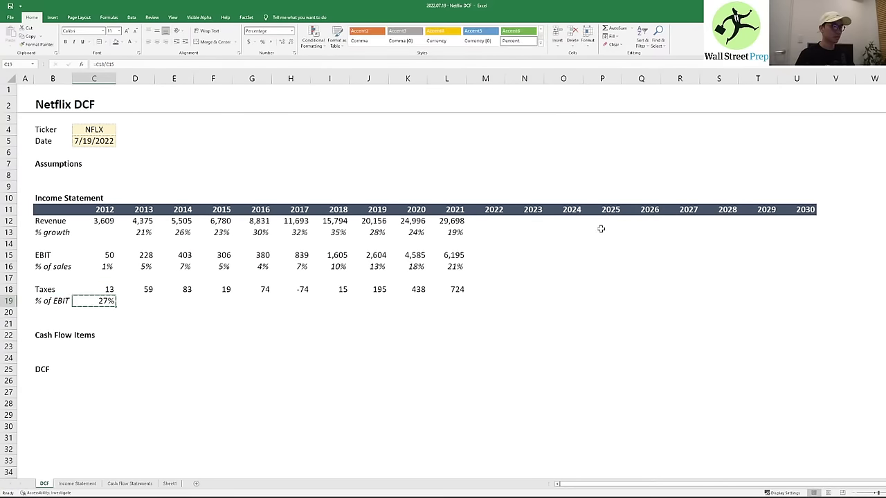
pyautogui.hotkey('shift', 'Right')
pyautogui.hotkey('shift', 'Right')
pyautogui.hotkey('shift', 'Right')
pyautogui.hotkey('shift', 'Right')
pyautogui.hotkey('shift', 'Right')
pyautogui.hotkey('shift', 'Right')
pyautogui.hotkey('shift', 'Right')
pyautogui.hotkey('shift', 'Right')
pyautogui.hotkey('shift', 'Right')
pyautogui.hotkey('ctrl', 'v')
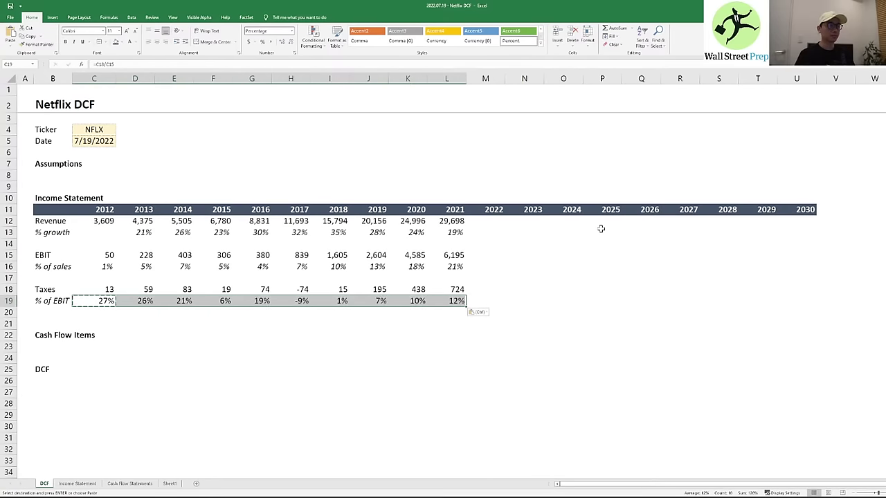
pyautogui.press('Escape')
pyautogui.hotkey('alt', 'h')
pyautogui.press('h')
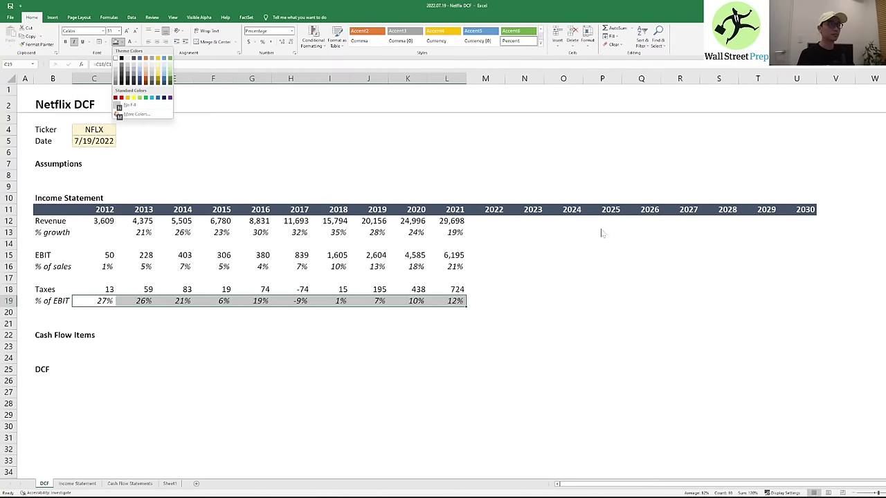
pyautogui.press('Escape')
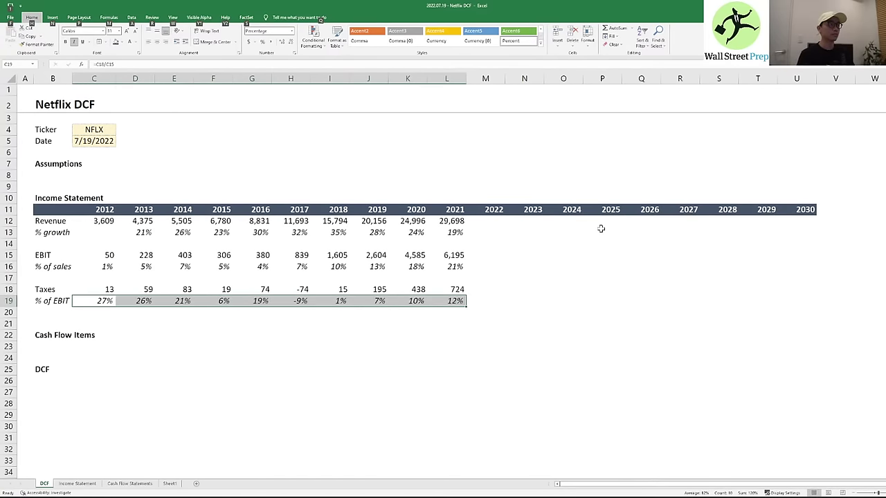
# - Apply the Percentage number format to the tax percentage-of-EBIT values in C19:L19
pyautogui.press('n')
pyautogui.press('Down')
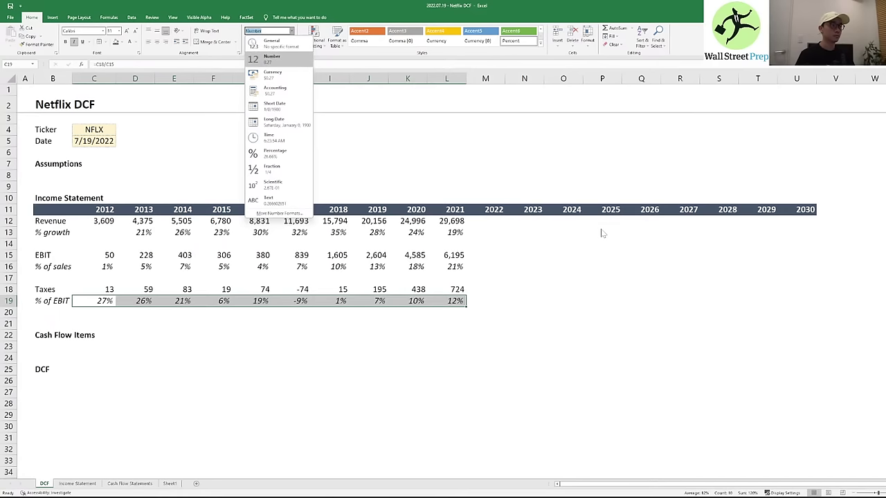
pyautogui.press('Down')
pyautogui.press('Down')
pyautogui.press('Down')
pyautogui.press('Down')
pyautogui.press('Down')
pyautogui.press('Down')
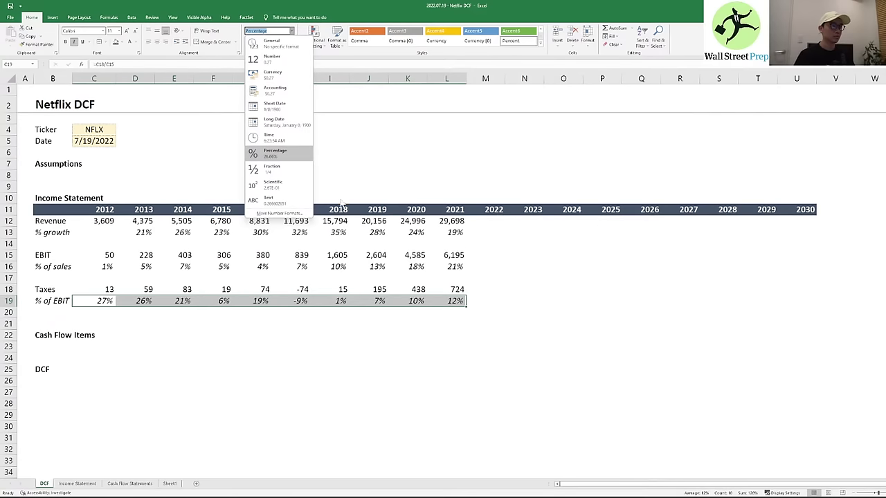
pyautogui.press('Return')
# - Give C19:L19 the custom number format 0%;(0%) so negative percentages display in parentheses
pyautogui.hotkey('ctrl', '1')
pyautogui.click(177, 134)
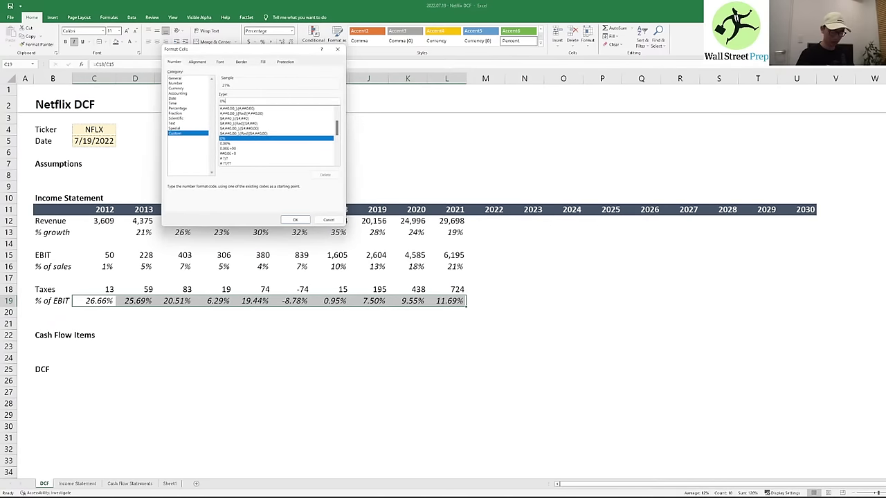
pyautogui.write(';(0%')
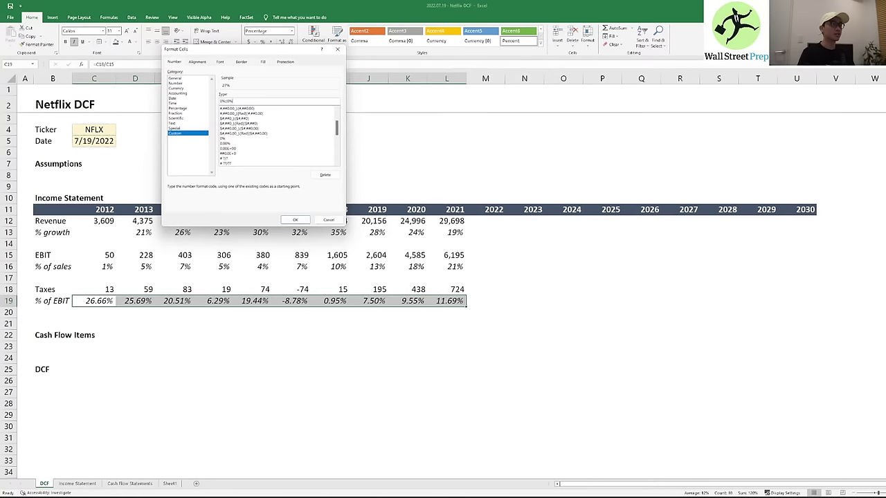
pyautogui.press('Return')
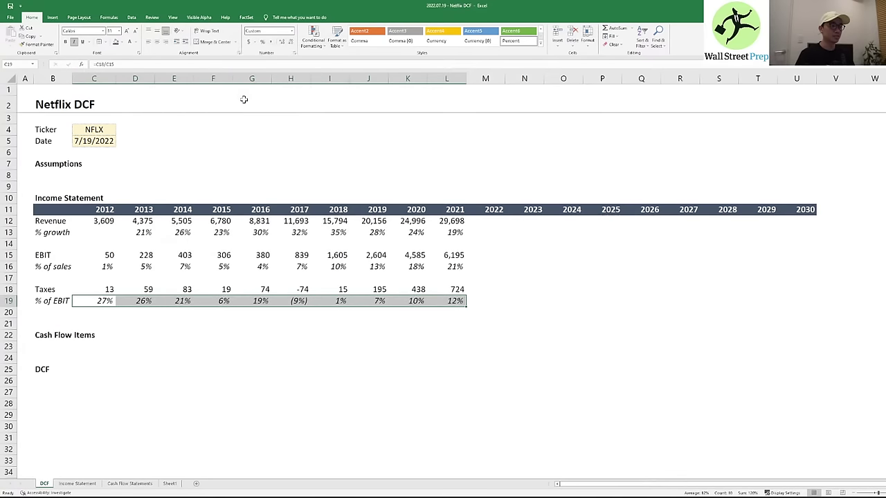
# - Try the custom number format 0%;(0%) on the Taxes values in C18:L18
pyautogui.click(302, 287)
pyautogui.press('Left')
pyautogui.hotkey('ctrl', 'Left')
pyautogui.hotkey('ctrl', 'Left')
pyautogui.press('Right')
pyautogui.press('Right')
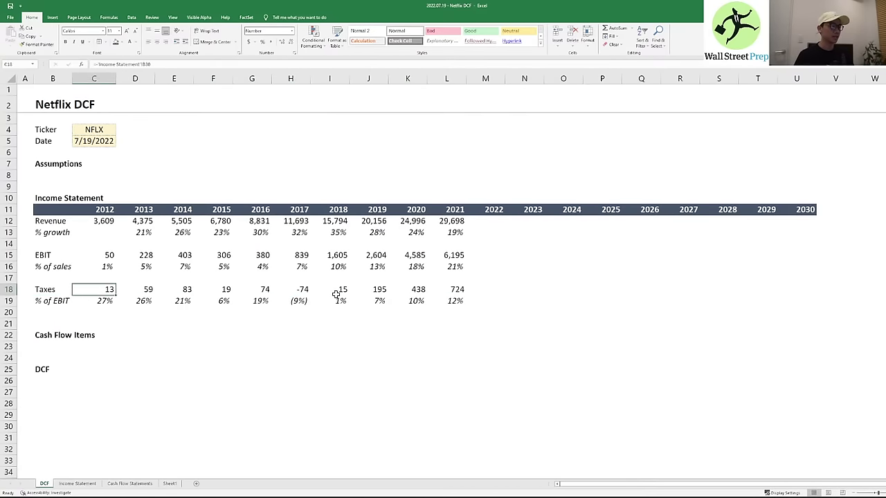
pyautogui.hotkey('shift', 'Right')
pyautogui.hotkey('ctrl', 'shift', 'Right')
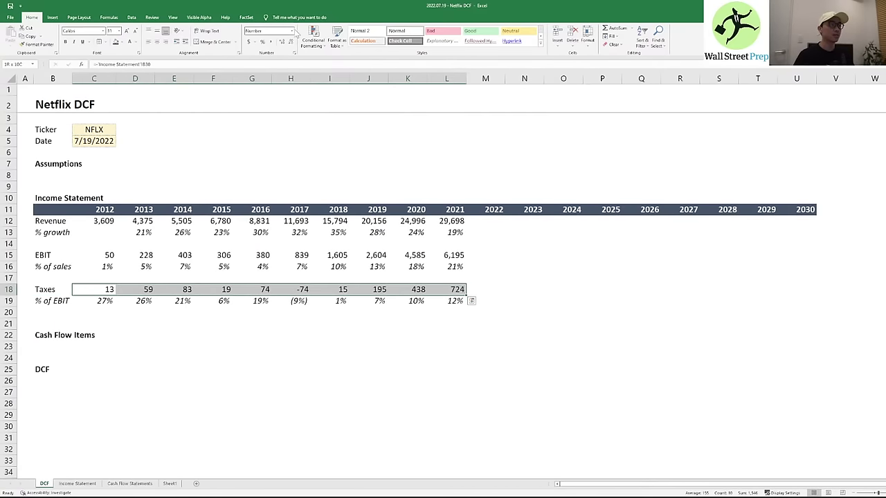
pyautogui.click(292, 32)
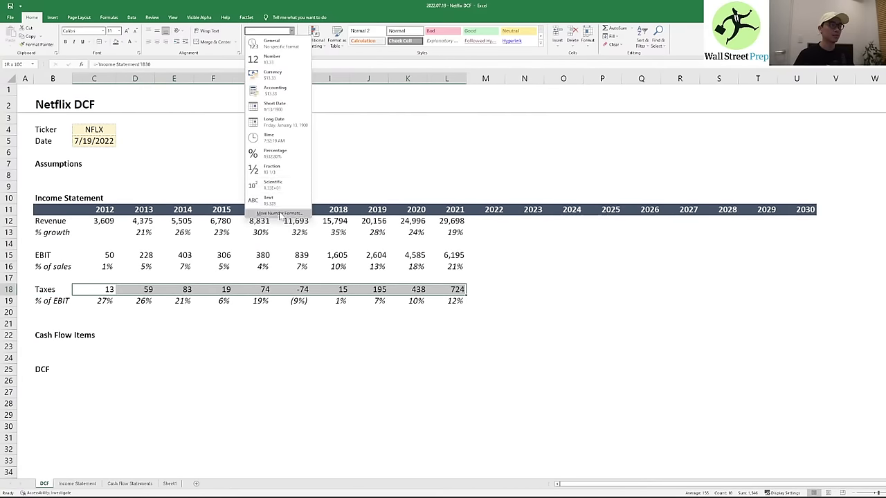
pyautogui.click(280, 213)
pyautogui.click(202, 133)
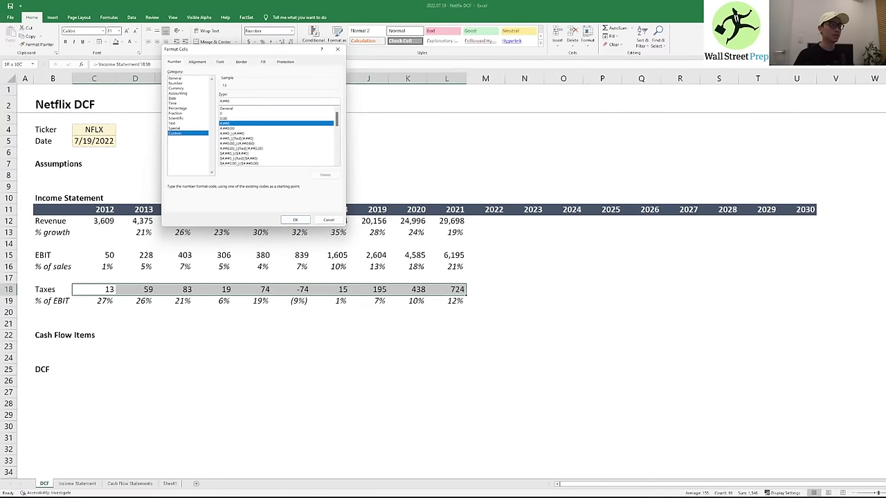
pyautogui.write('0')
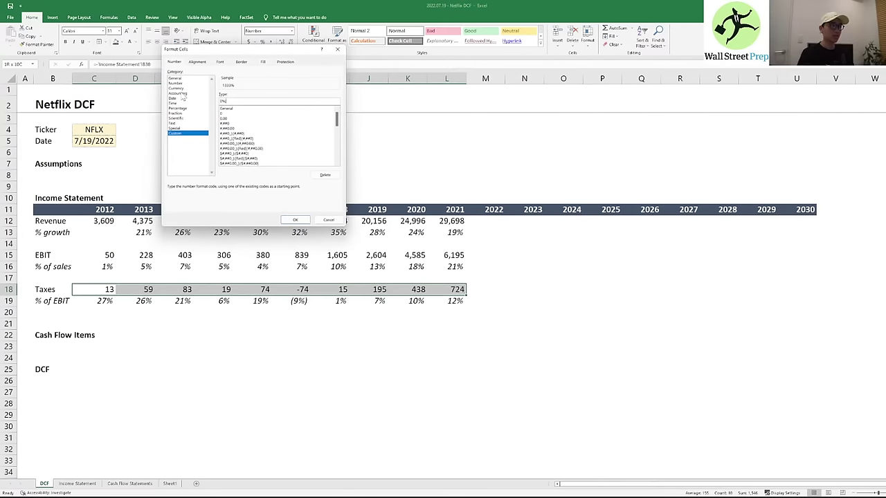
pyautogui.write('%;(0%)')
pyautogui.press('Return')
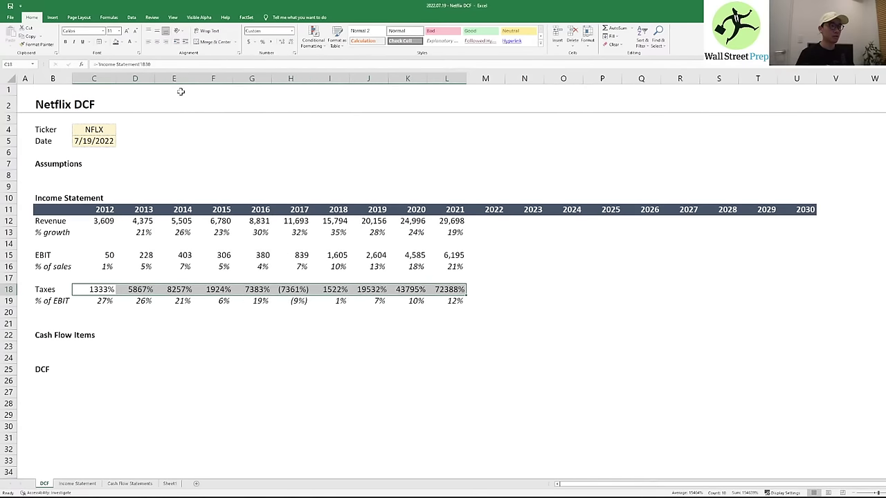
# - Undo the custom percentage format on the Taxes row
pyautogui.hotkey('alt', 'h')
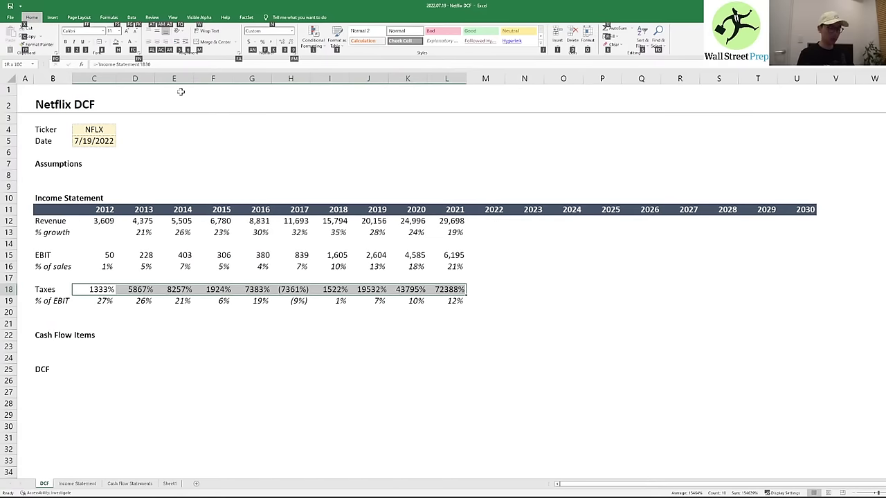
pyautogui.press('n')
pyautogui.press('Escape')
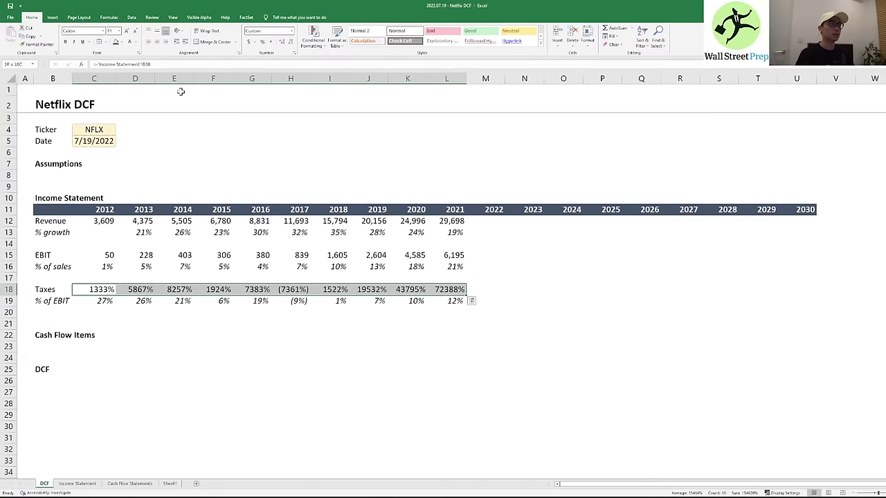
pyautogui.hotkey('ctrl', 'z')
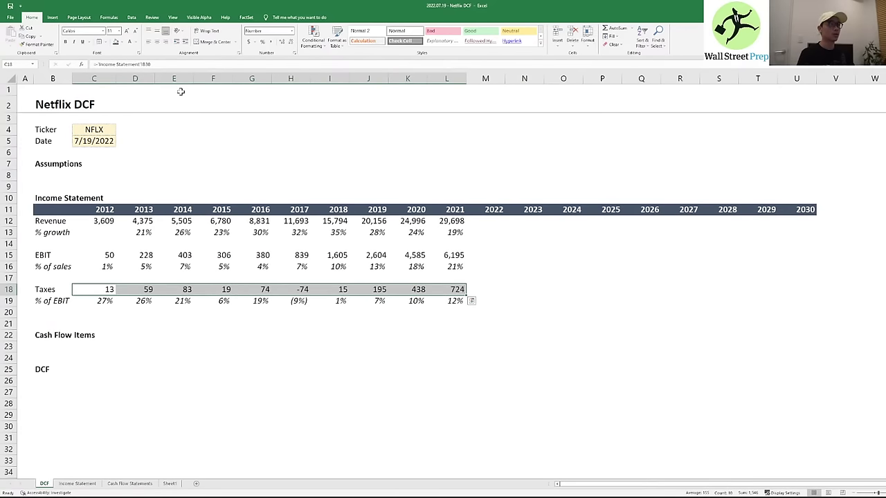
# - Format the Taxes values in C18:L18 as numbers with no decimals, a thousands separator and negatives in black parentheses
pyautogui.click(291, 31)
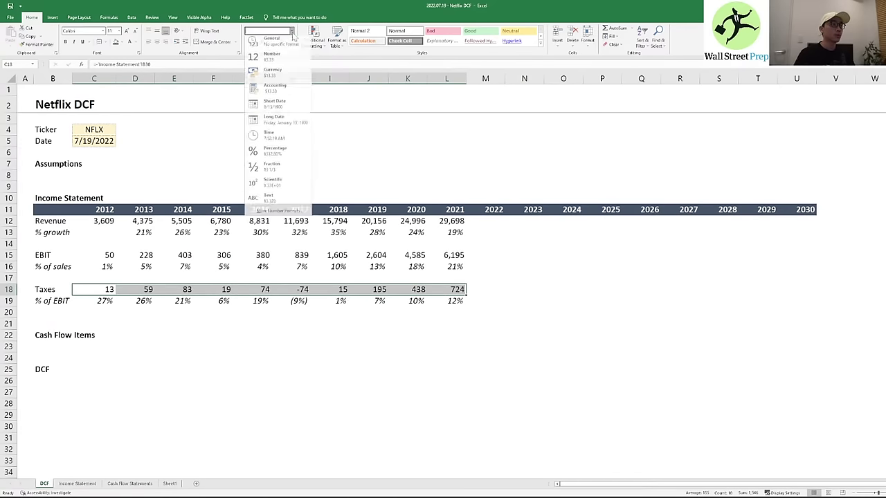
pyautogui.click(279, 214)
pyautogui.click(242, 129)
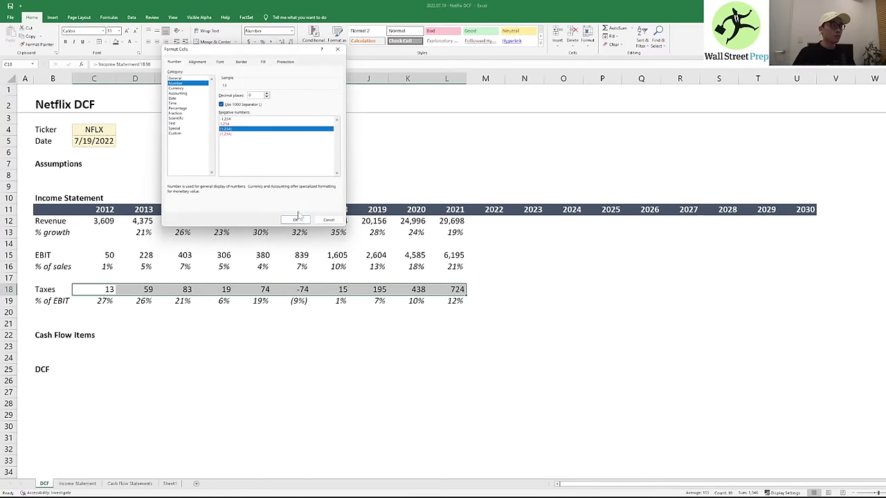
pyautogui.click(295, 219)
# - Set the font colour of the linked Taxes values in C18:L18 to a dark green theme colour
pyautogui.click(174, 278)
pyautogui.press('Down')
pyautogui.press('Left')
pyautogui.press('Left')
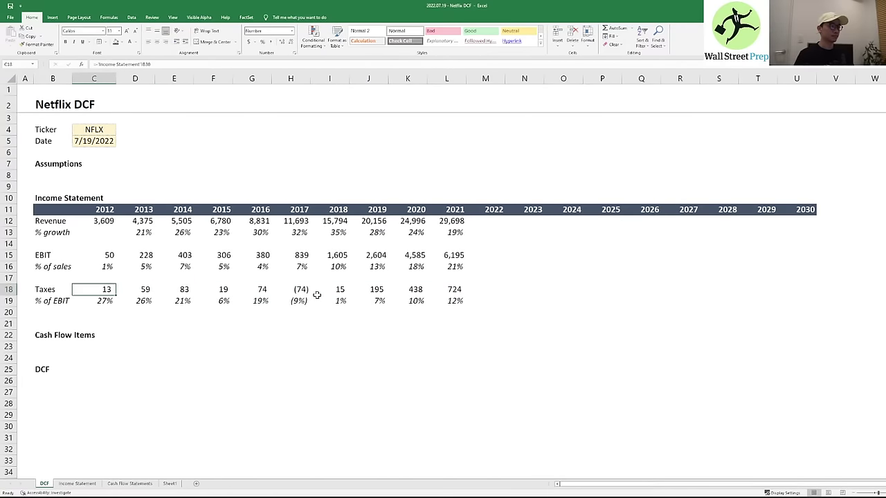
pyautogui.hotkey('ctrl', 'shift', 'Right')
pyautogui.hotkey('alt', 'h')
pyautogui.press('f')
pyautogui.press('c')
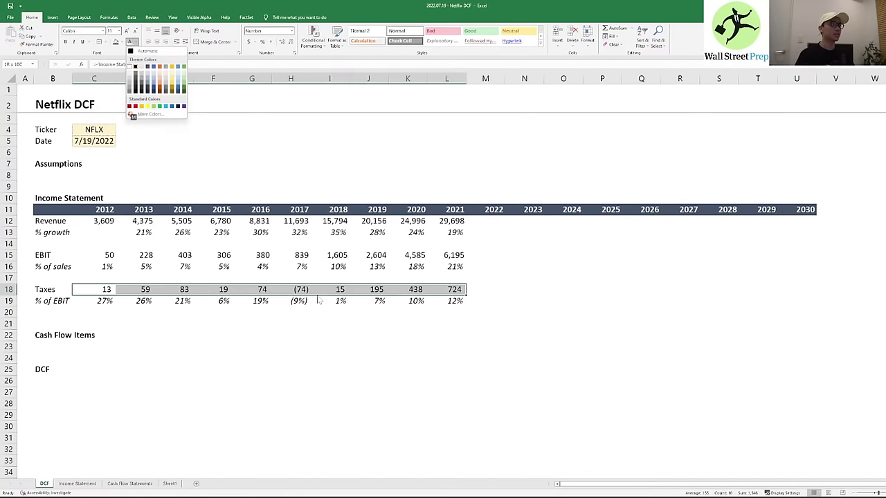
pyautogui.press('Right')
pyautogui.press('Right')
pyautogui.press('Down')
pyautogui.press('Down')
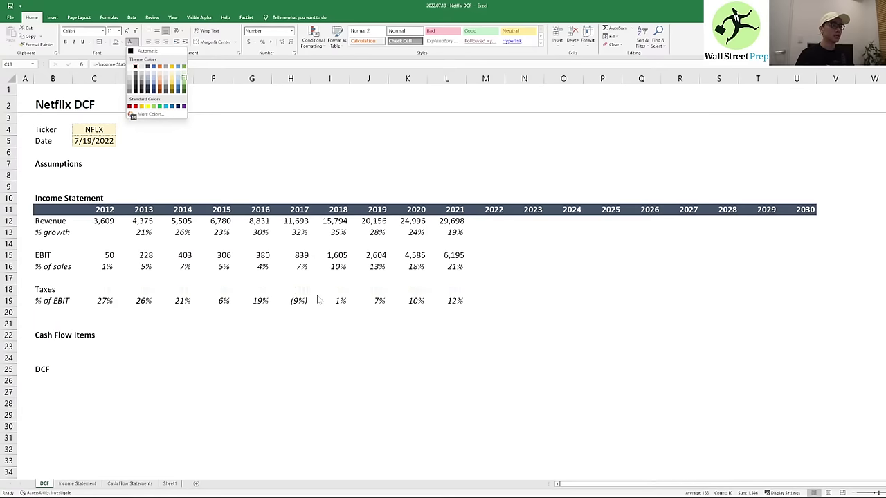
pyautogui.press('Return')
pyautogui.press('Right')
pyautogui.press('Left')
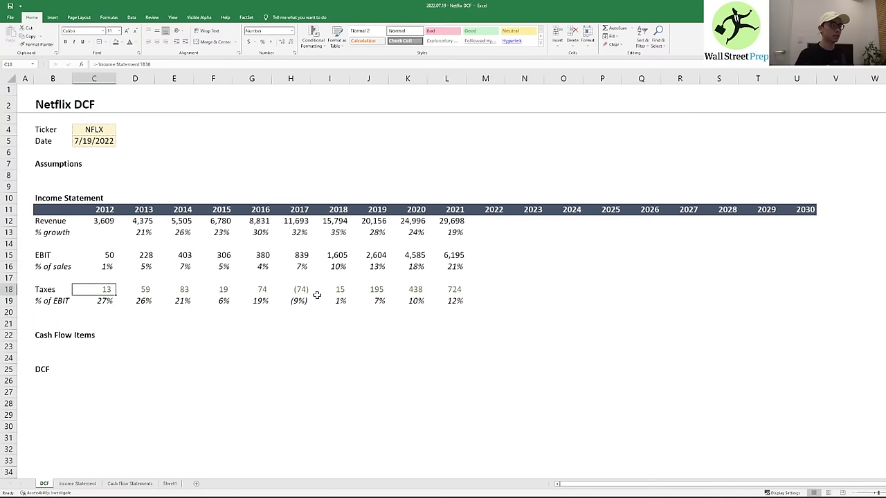
# - Copy only the formatting of C18:L19 onto the EBIT rows C15:L16 and the Revenue rows C12:L13
pyautogui.hotkey('ctrl', 'shift', 'Right')
pyautogui.hotkey('ctrl', 'shift', 'Left')
pyautogui.hotkey('shift', 'Down')
pyautogui.hotkey('ctrl', 'shift', 'Right')
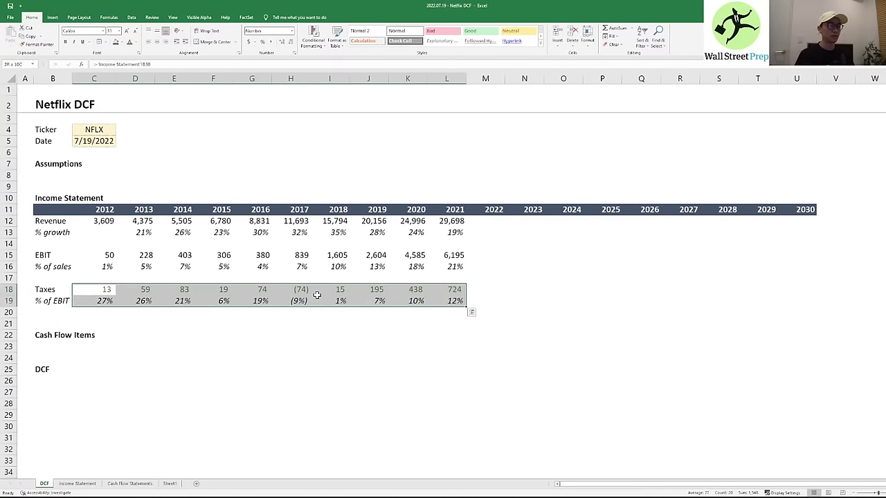
pyautogui.hotkey('ctrl', 'c')
pyautogui.press('Up')
pyautogui.press('Up')
pyautogui.press('Up')
pyautogui.press('Up')
pyautogui.press('Up')
pyautogui.press('Up')
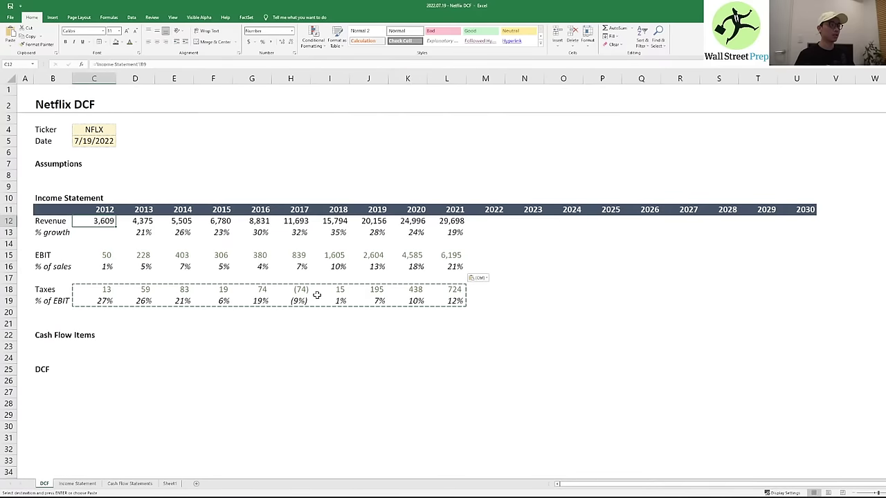
pyautogui.hotkey('ctrl', 'alt', 'v')
pyautogui.press('Return')
# - Trace the 2021 revenue link in L12 to its source on the Income Statement sheet, and return to the DCF sheet
pyautogui.press('Right')
pyautogui.press('Right')
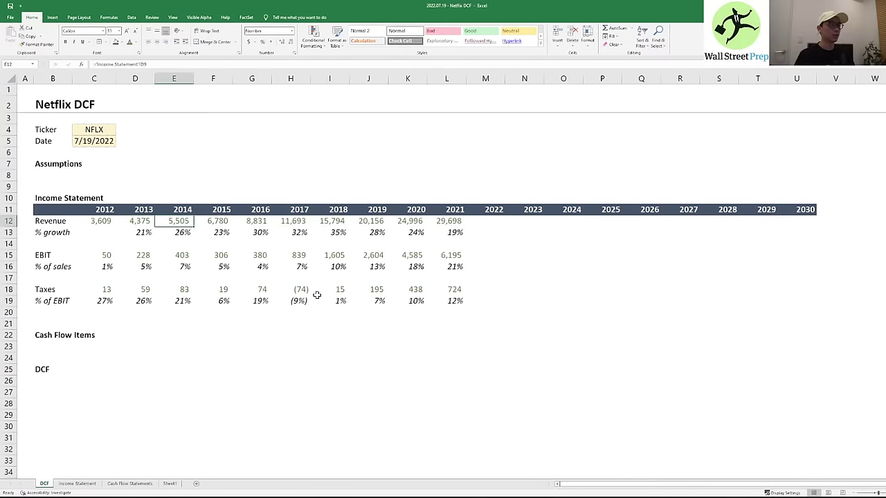
pyautogui.press('Down')
pyautogui.press('Right')
pyautogui.press('Up')
pyautogui.press('Right')
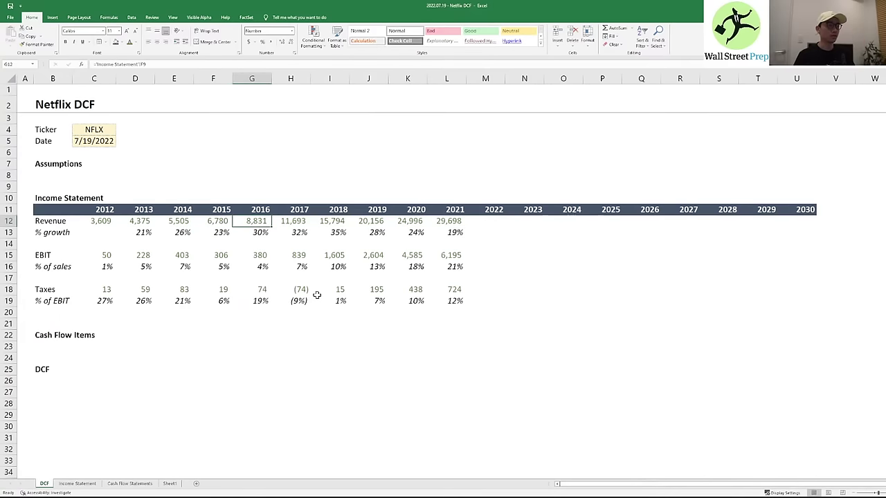
pyautogui.press('Right')
pyautogui.press('Right')
pyautogui.press('Right')
pyautogui.press('Right')
pyautogui.press('Right')
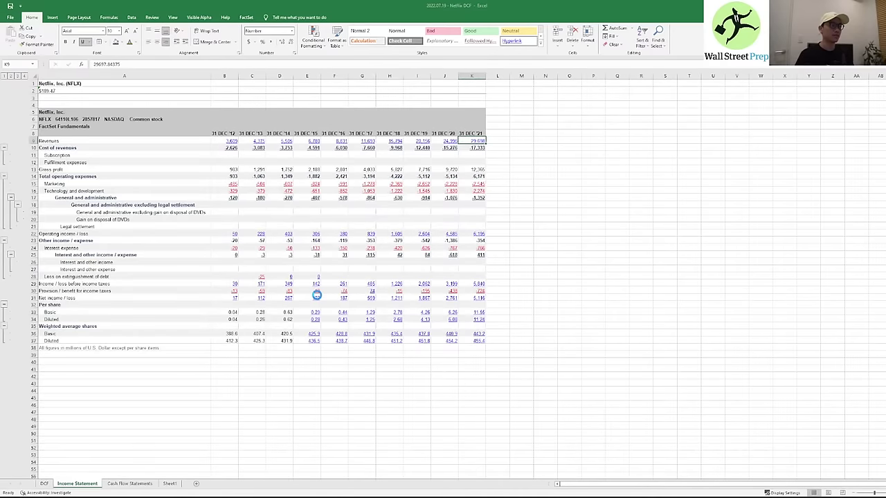
pyautogui.press('F5')
pyautogui.press('Return')
pyautogui.press('Down')
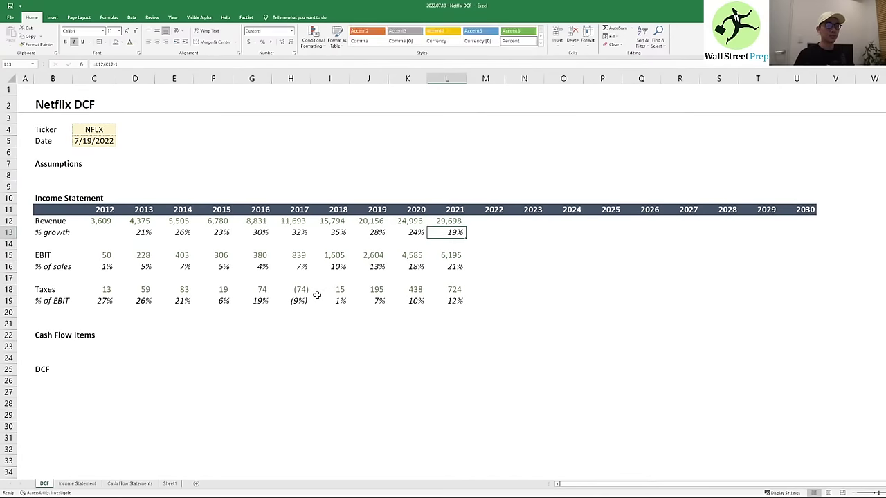
pyautogui.press('Left')
pyautogui.press('Left')
pyautogui.press('Left')
pyautogui.press('Right')
pyautogui.press('Right')
pyautogui.press('Right')
pyautogui.press('Right')
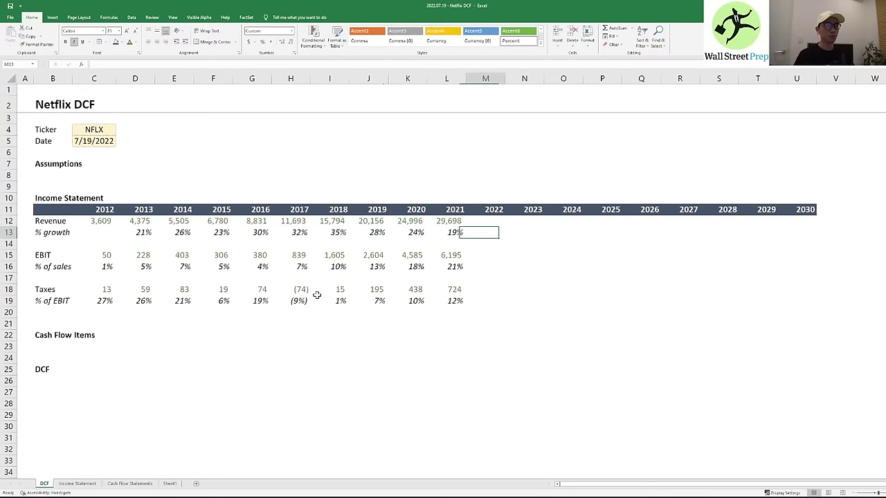
pyautogui.press('Left')
pyautogui.press('Left')
pyautogui.press('Down')
pyautogui.press('Down')
pyautogui.press('Right')
pyautogui.press('Right')
pyautogui.press('Up')
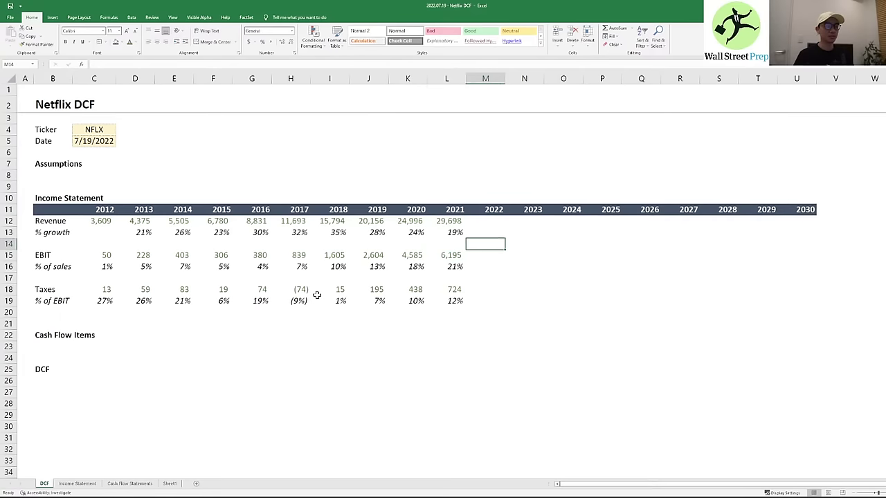
pyautogui.press('Up')
pyautogui.press('Up')
pyautogui.press('Left')
pyautogui.press('Up')
pyautogui.press('Left')
pyautogui.press('Left')
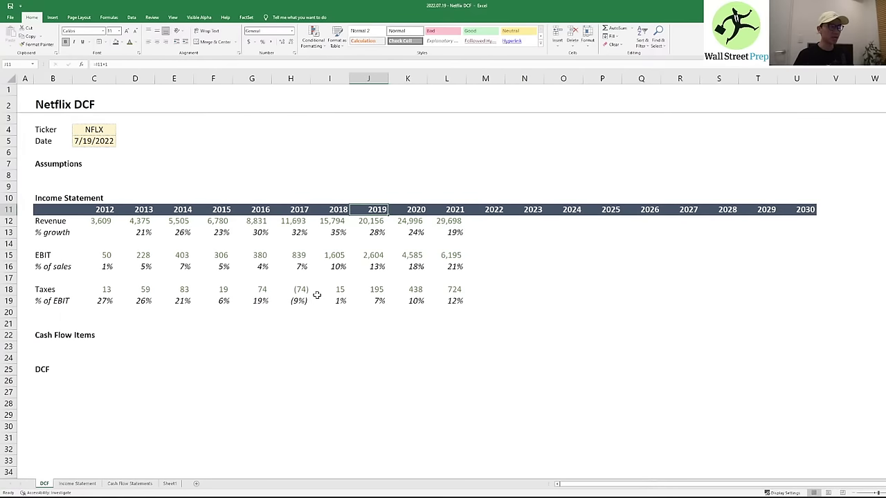
pyautogui.press('Up')
pyautogui.press('Up')
pyautogui.press('Right')
pyautogui.press('Right')
pyautogui.press('Down')
pyautogui.press('Right')
pyautogui.press('Down')
pyautogui.press('Down')
pyautogui.press('Down')
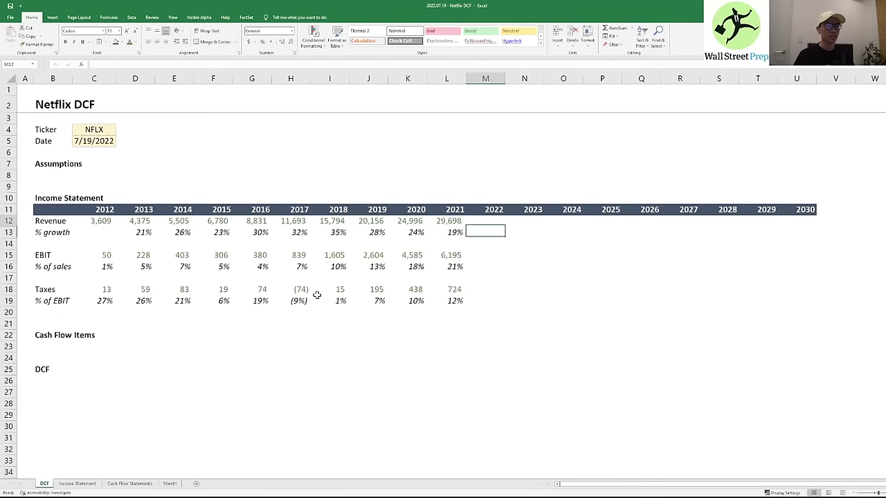
pyautogui.press('Up')
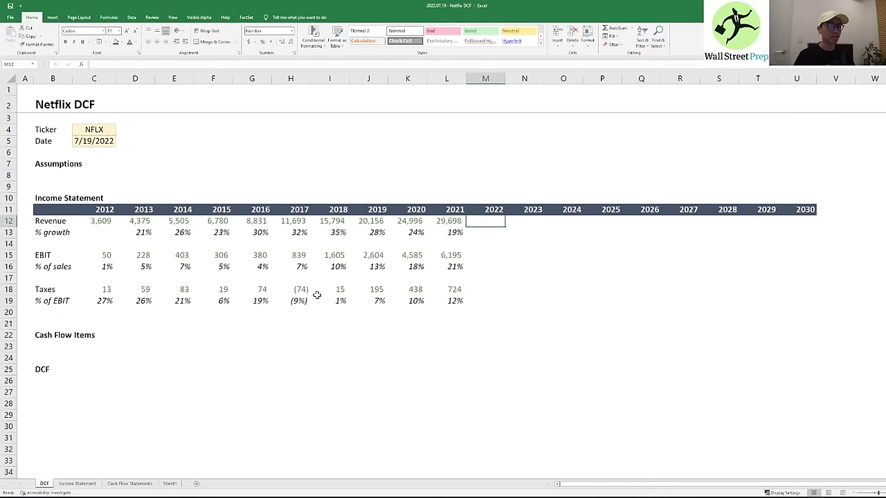
pyautogui.press('Down')
pyautogui.press('Left')
pyautogui.press('Right')
pyautogui.press('Up')
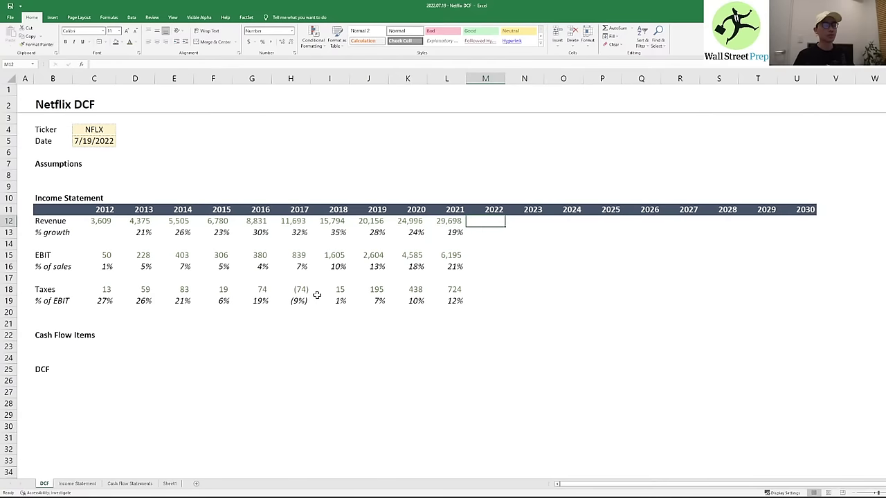
pyautogui.press('Right')
pyautogui.press('Up')
pyautogui.press('Right')
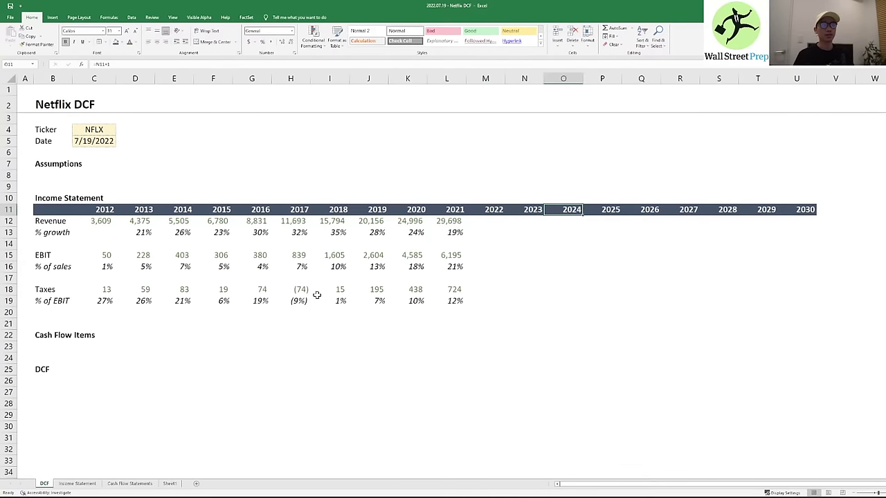
# - Switch from the DCF sheet to FactSet and open the All Estimates report for Netflix
pyautogui.press('Up')
pyautogui.press('Left')
pyautogui.press('Down')
pyautogui.press('Left')
pyautogui.press('Down')
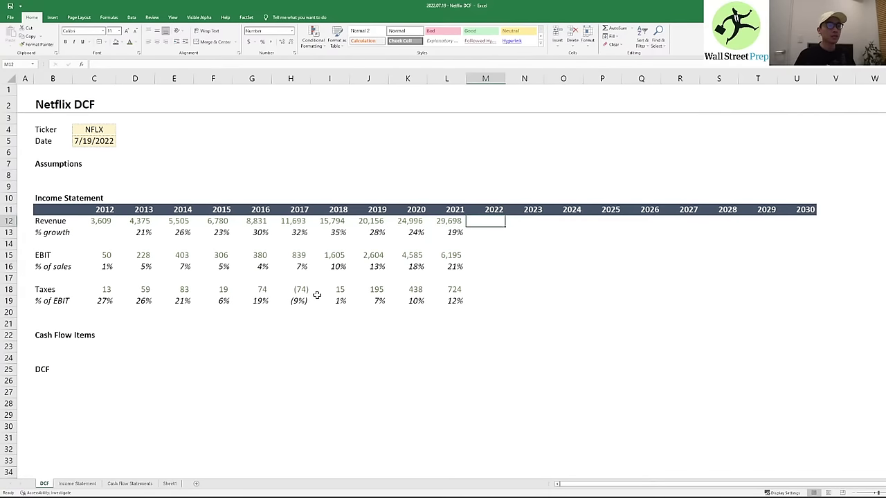
pyautogui.click(246, 17)
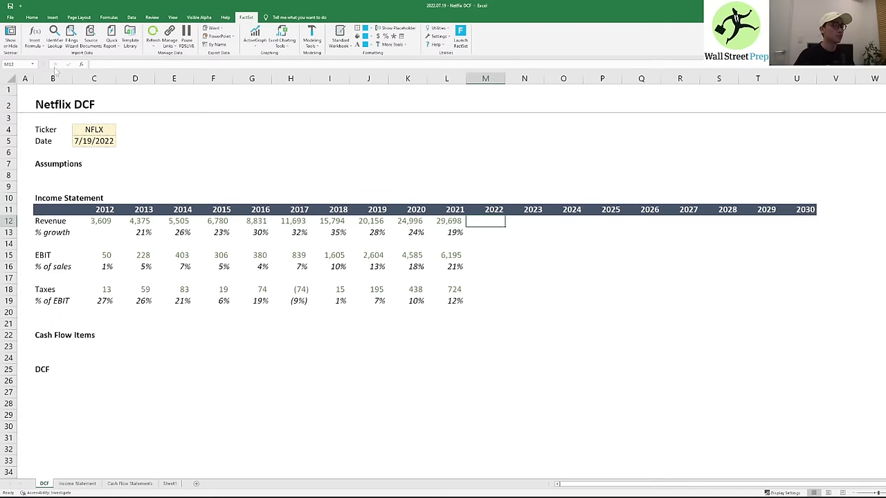
pyautogui.click(11, 42)
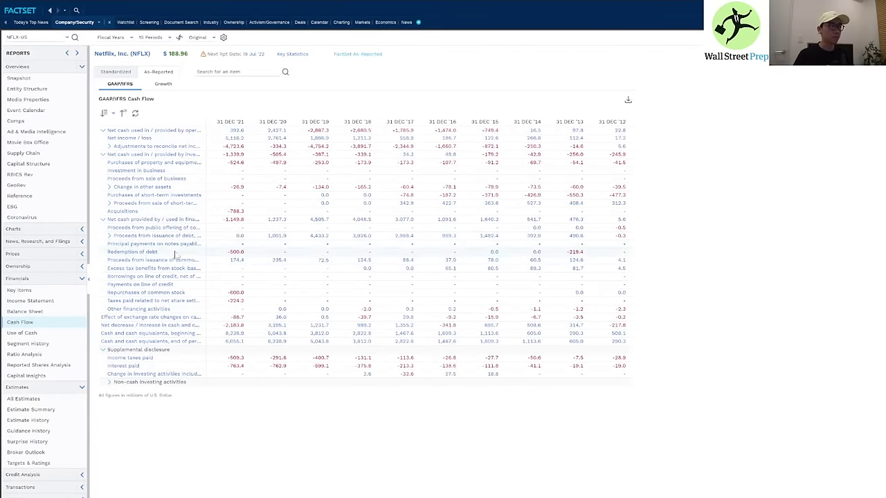
pyautogui.click(31, 399)
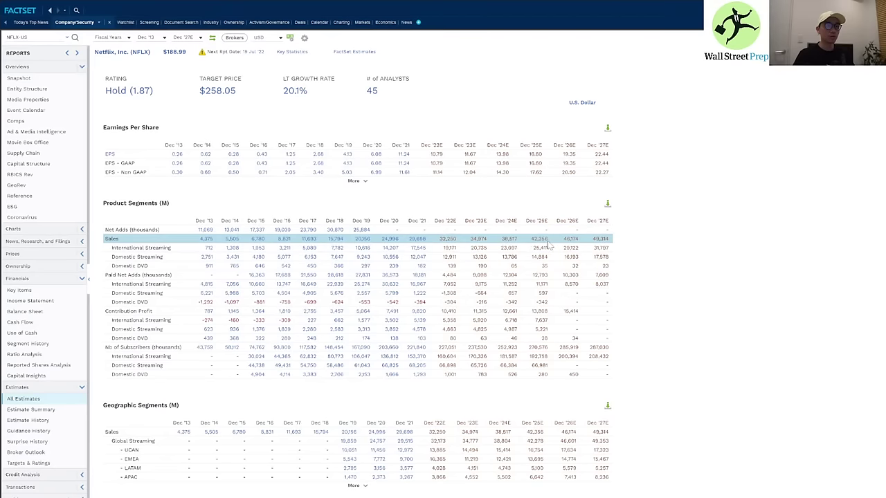
# - Download the Product Segments estimates table as values into a new Excel workbook, and close the FactSet sidebar there
pyautogui.click(607, 205)
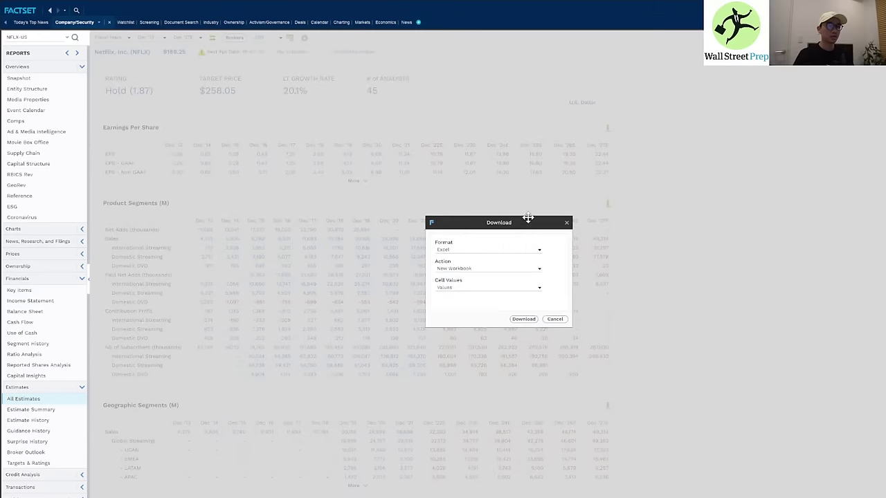
pyautogui.click(508, 269)
pyautogui.click(552, 289)
pyautogui.click(528, 319)
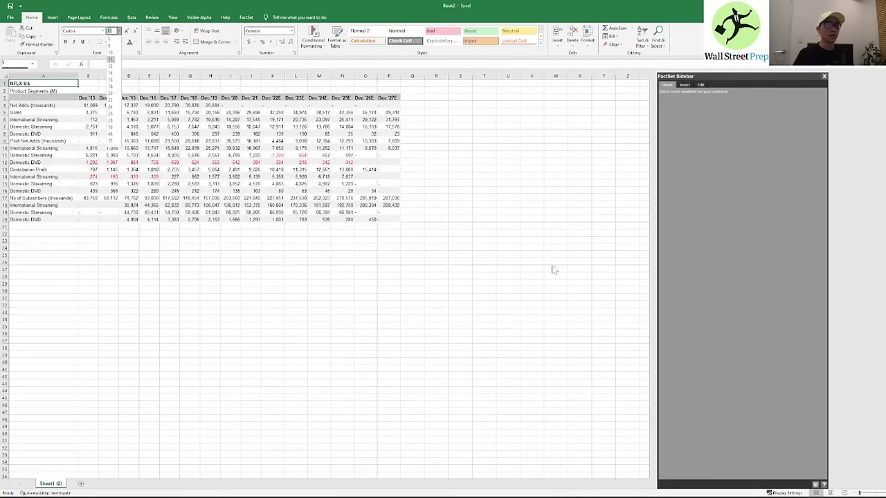
pyautogui.click(824, 77)
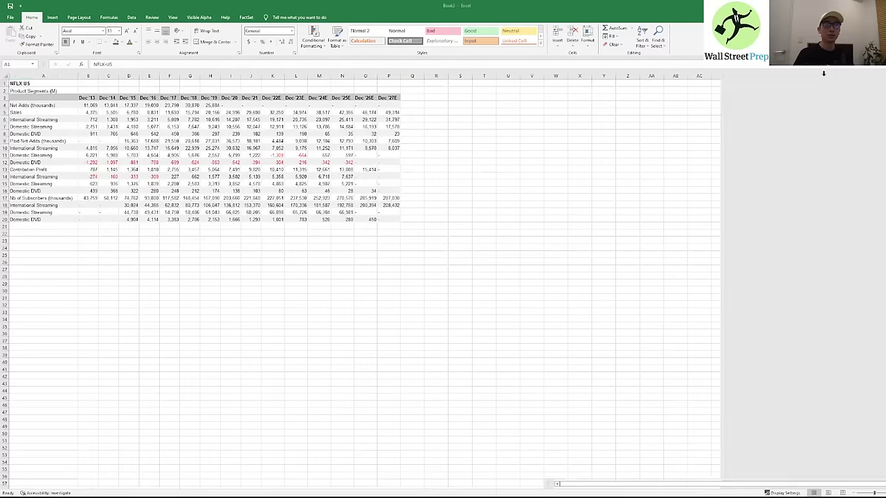
# - Move the downloaded segment estimates sheet into the workbook 2022.07.19 - Netflix DCF.xlsx, placing it before Sheet1
pyautogui.click(255, 263)
pyautogui.click(82, 229)
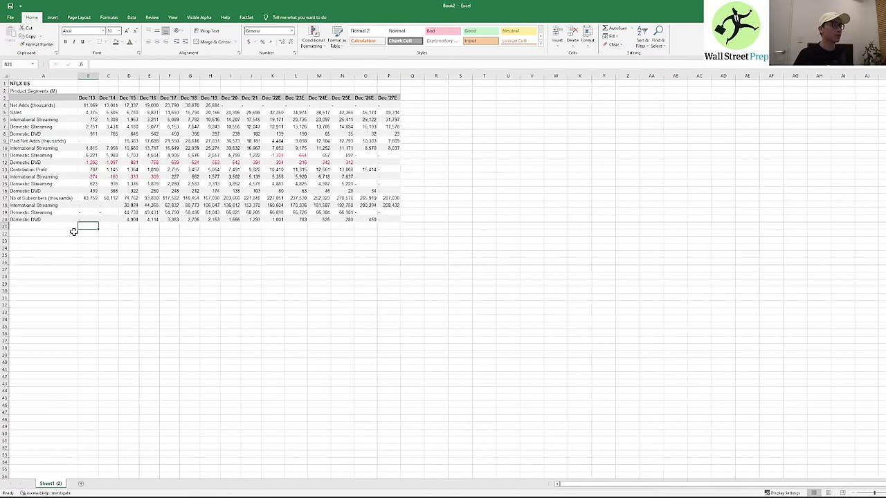
pyautogui.click(66, 233)
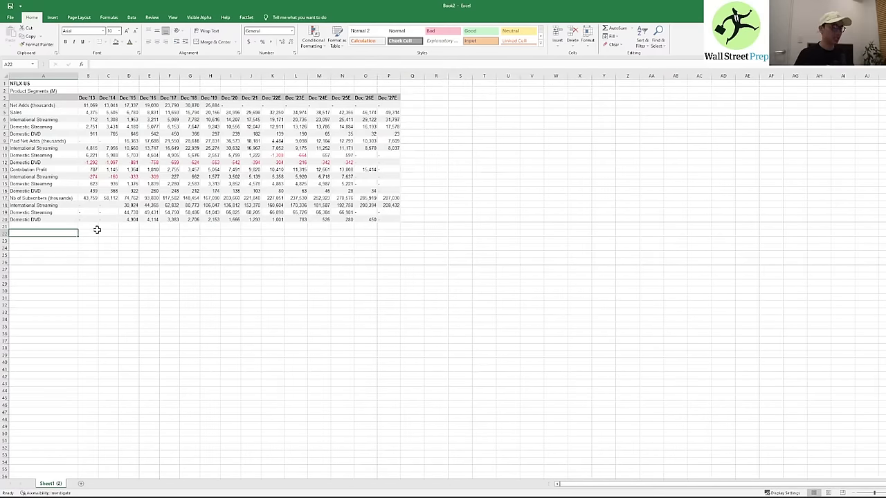
pyautogui.hotkey('alt', 'e')
pyautogui.press('m')
pyautogui.hotkey('alt', 'Down')
pyautogui.press('Up')
pyautogui.press('Up')
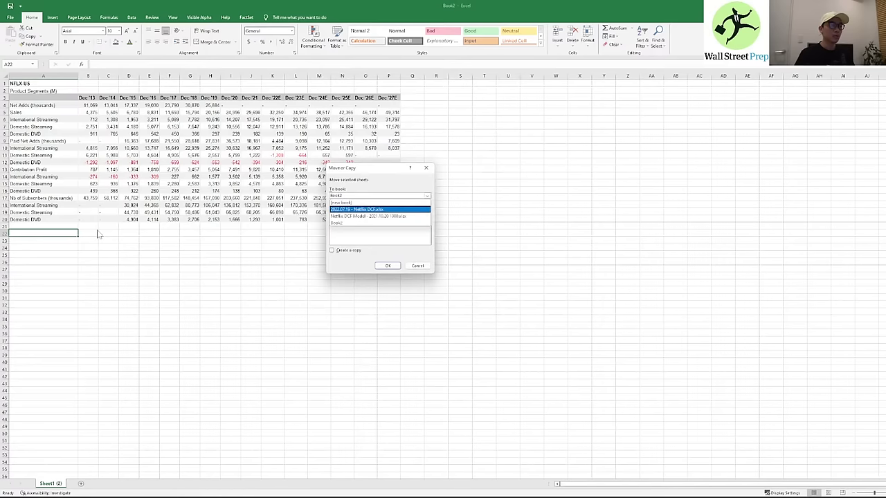
pyautogui.press('Return')
pyautogui.press('Tab')
pyautogui.press('Down')
pyautogui.press('Down')
pyautogui.press('Down')
pyautogui.press('Down')
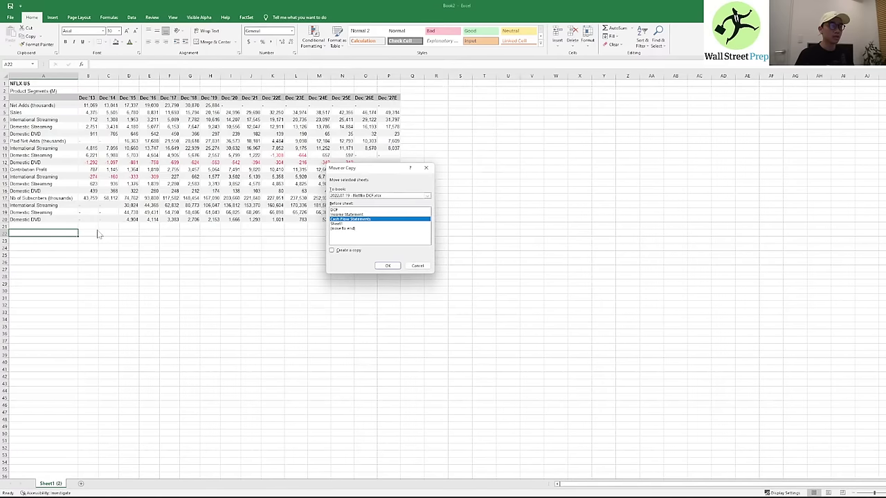
pyautogui.press('Up')
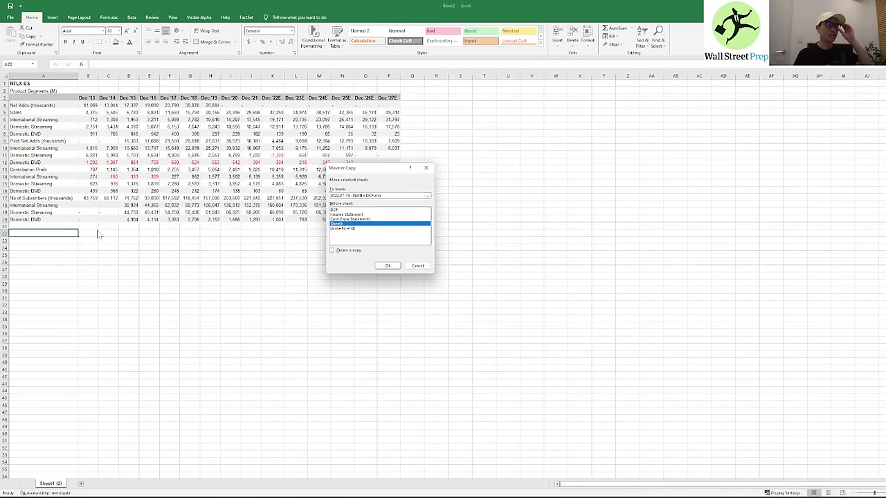
pyautogui.press('Down')
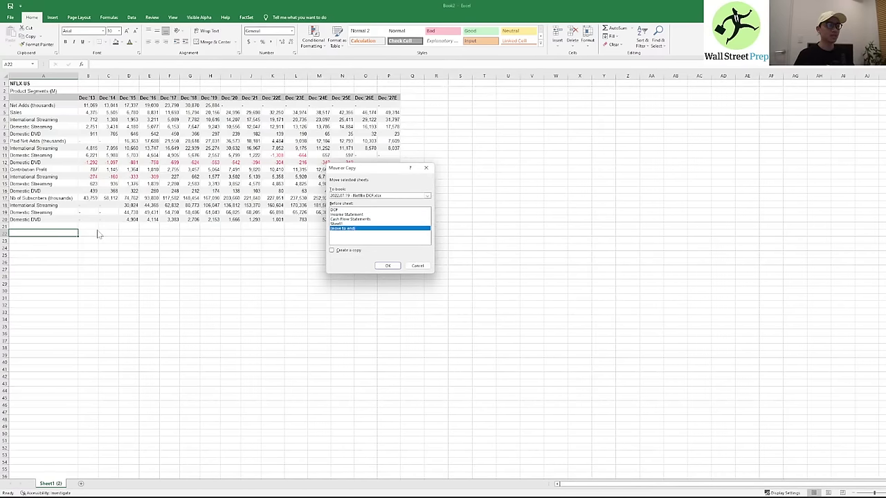
pyautogui.press('Up')
pyautogui.press('Return')
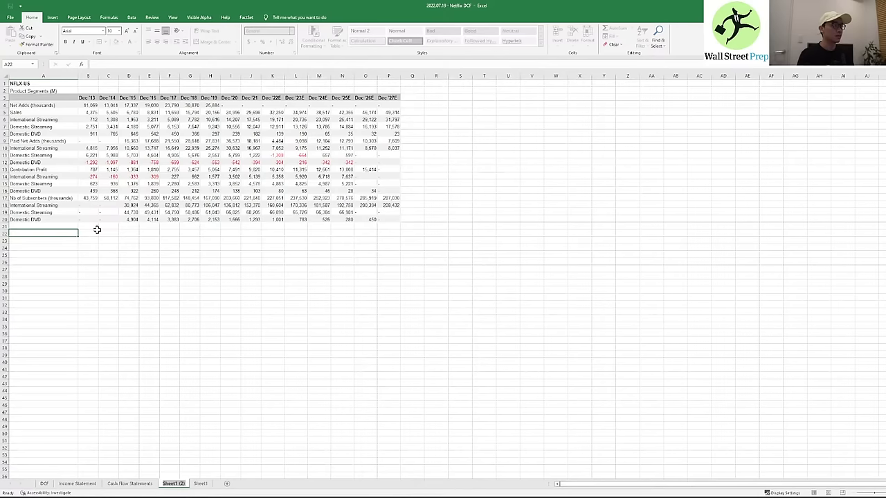
# - Rename the moved sheet as Estimates
pyautogui.hotkey('alt', 'h')
pyautogui.write('or')
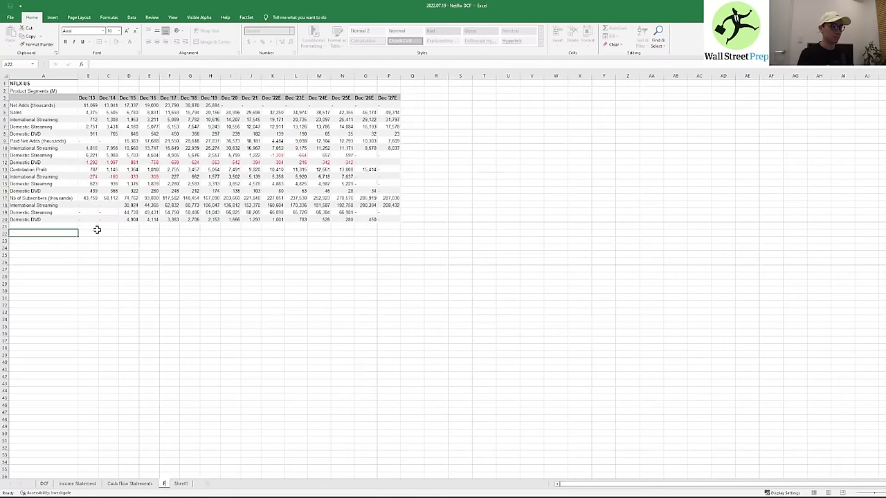
pyautogui.write('Estimates')
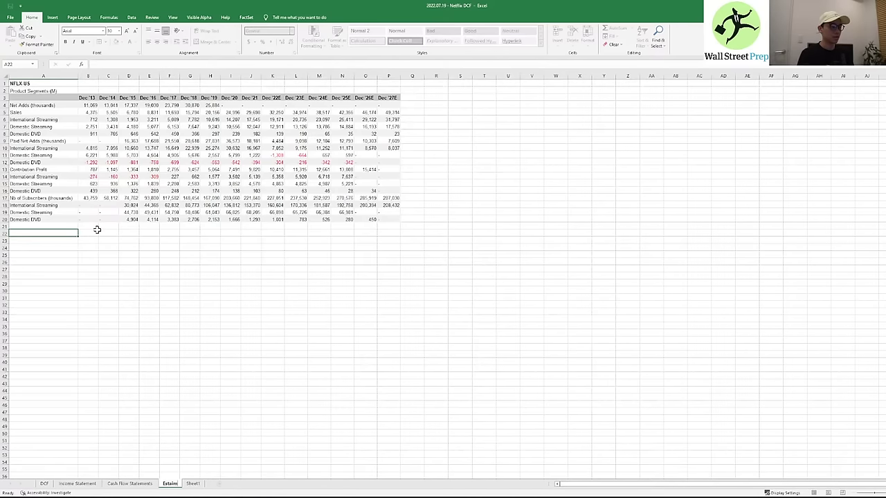
pyautogui.press('Return')
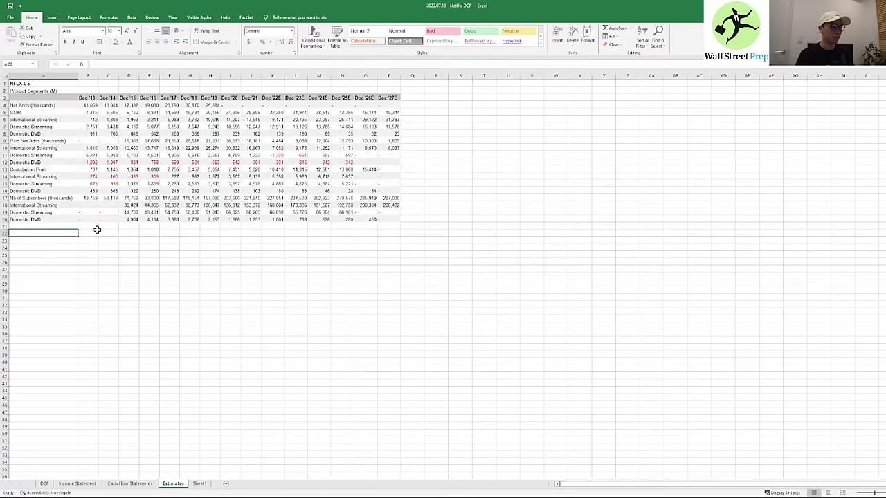
# - Examine the Sales row on the Estimates sheet and the historical columns from Dec '13 to Dec '21
pyautogui.hotkey('ctrl', 'Up')
pyautogui.hotkey('ctrl', 'Up')
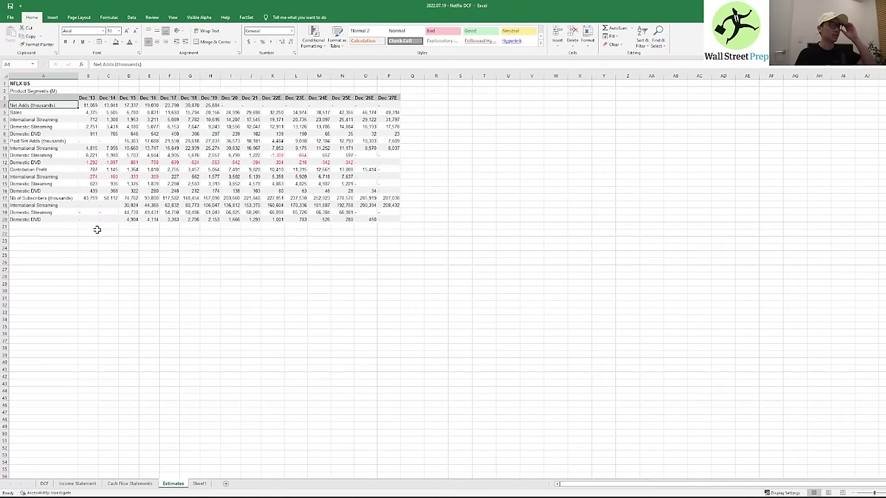
pyautogui.press('Down')
pyautogui.press('Right')
pyautogui.press('Right')
pyautogui.press('Right')
pyautogui.press('Right')
pyautogui.press('Right')
pyautogui.press('Left')
pyautogui.press('Left')
pyautogui.press('Left')
pyautogui.press('Left')
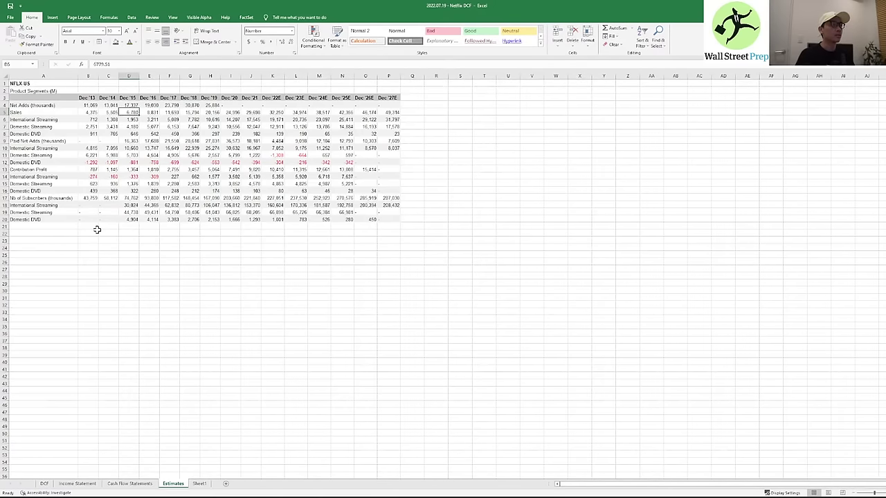
pyautogui.hotkey('ctrl', 'space')
pyautogui.hotkey('shift', 'Right')
pyautogui.hotkey('shift', 'Right')
pyautogui.hotkey('shift', 'Right')
pyautogui.hotkey('shift', 'Right')
pyautogui.hotkey('shift', 'Right')
pyautogui.hotkey('shift', 'Right')
pyautogui.hotkey('shift', 'Right')
pyautogui.hotkey('shift', 'Right')
pyautogui.hotkey('shift', 'Right')
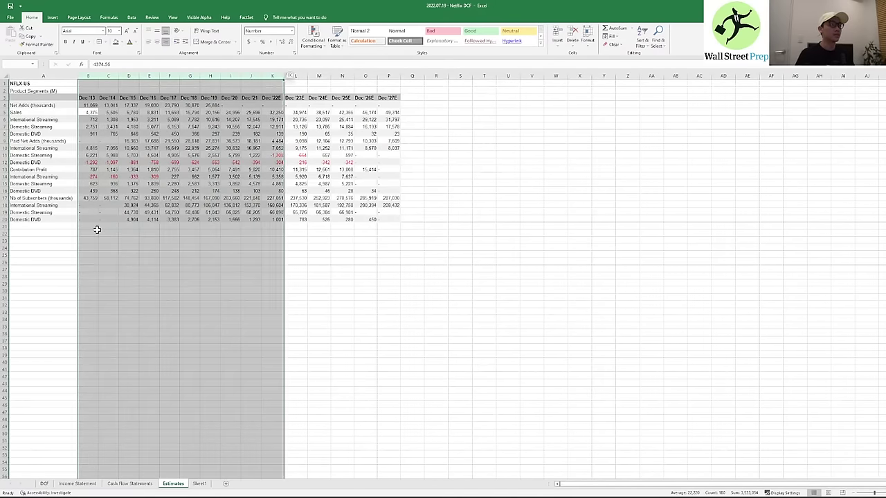
pyautogui.hotkey('shift', 'Left')
pyautogui.press('Right')
pyautogui.press('Right')
pyautogui.press('Right')
pyautogui.press('Right')
pyautogui.press('Right')
pyautogui.press('Right')
pyautogui.press('Right')
pyautogui.press('Right')
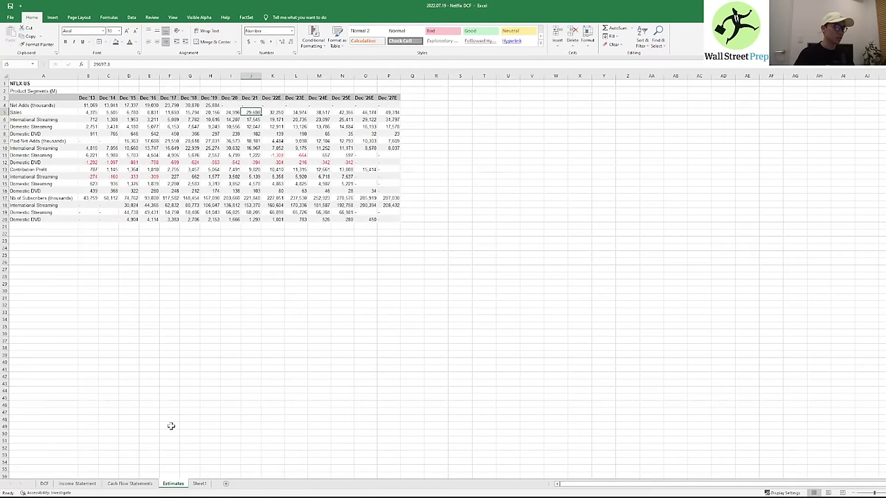
# - Reposition the Estimates sheet within the workbook so it sits directly before the Income Statement sheet
pyautogui.hotkey('alt', 'h')
pyautogui.press('o')
pyautogui.press('m')
pyautogui.hotkey('alt', 'Down')
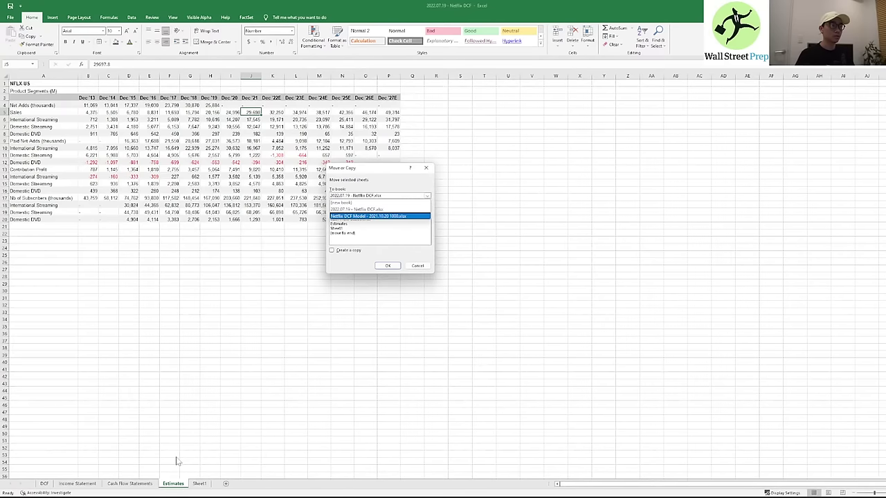
pyautogui.press('Tab')
pyautogui.press('Down')
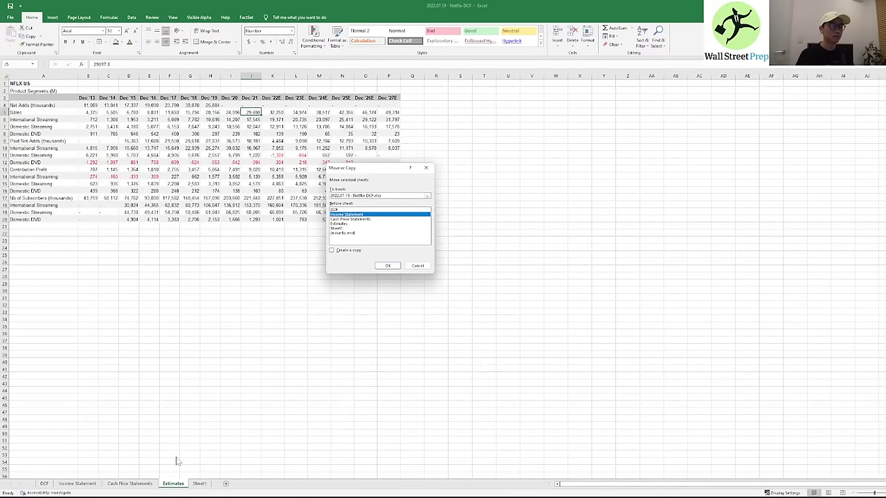
pyautogui.press('Return')
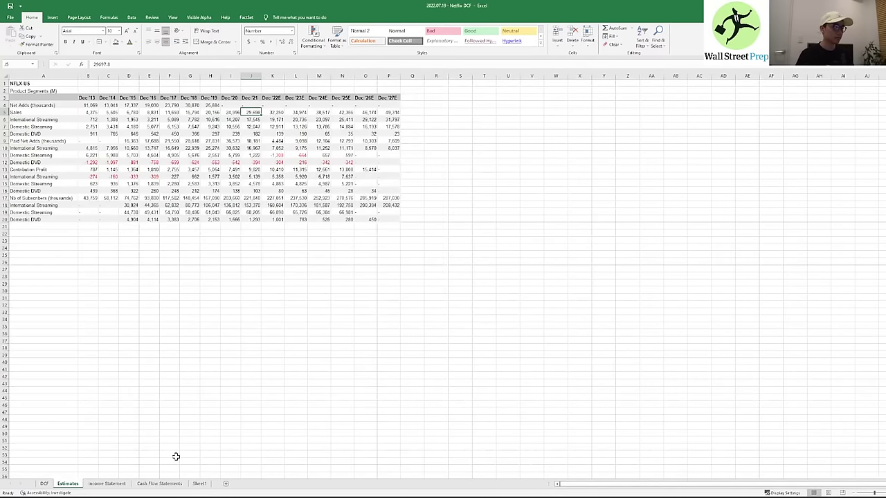
# - Compare the 2021 revenue in L12 of the DCF sheet with the Dec '21 Sales figure on the Estimates sheet
pyautogui.hotkey('ctrl', 'pageup')
pyautogui.press('Down')
pyautogui.press('Up')
pyautogui.press('Left')
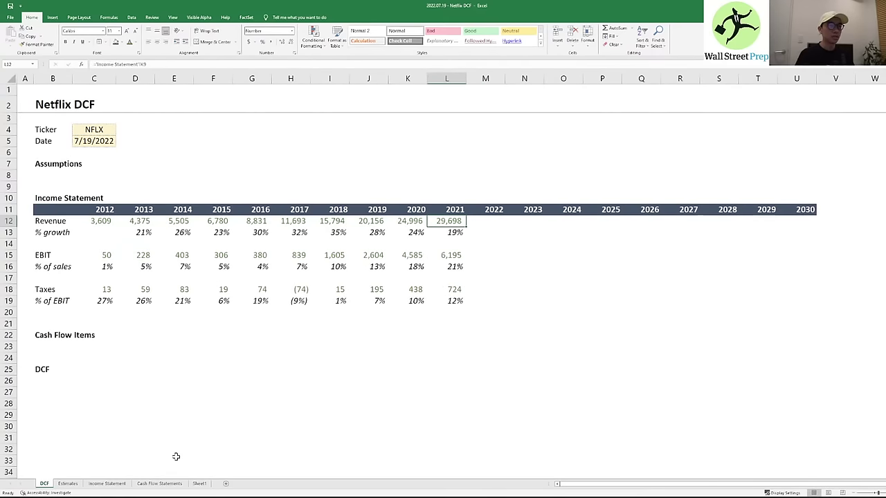
pyautogui.hotkey('ctrl', 'pagedown')
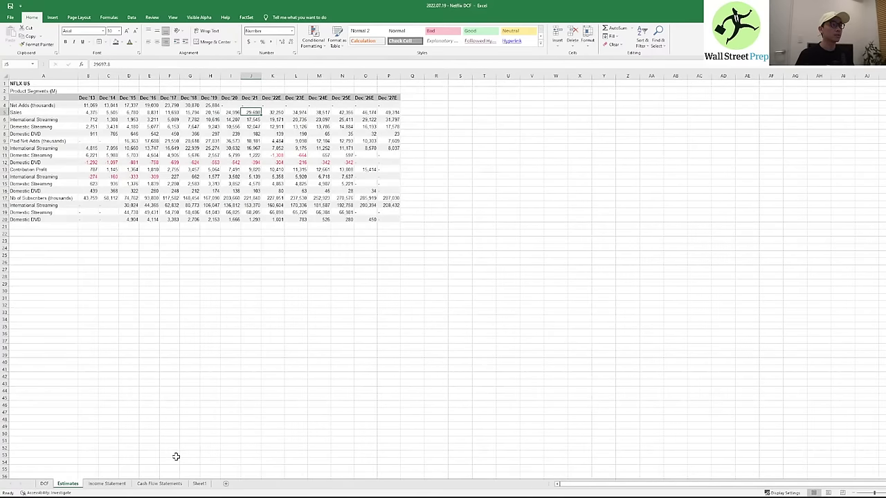
pyautogui.hotkey('ctrl', 'pageup')
# - Link the 2022 revenue in M12 of the DCF sheet to the Dec '22E Sales with the formula =Estimates!K5
pyautogui.press('Right')
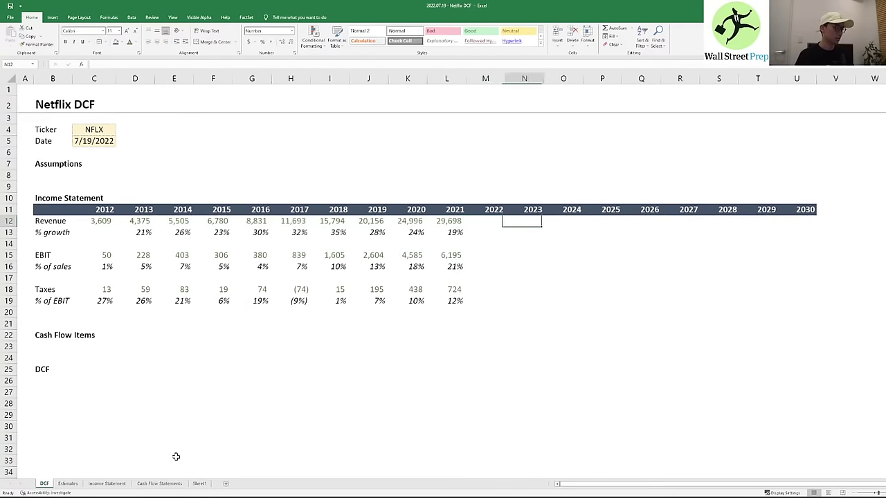
pyautogui.press('Left')
pyautogui.press('Right')
pyautogui.write('=')
pyautogui.hotkey('ctrl', 'pagedown')
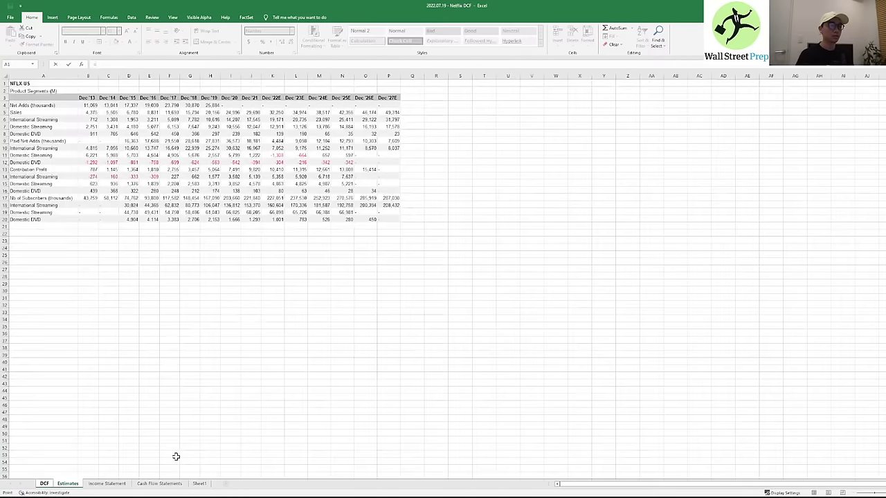
pyautogui.press('Right')
pyautogui.press('Right')
pyautogui.press('Down')
pyautogui.press('Down')
pyautogui.press('Down')
pyautogui.press('Right')
pyautogui.press('Down')
pyautogui.press('Right')
pyautogui.press('Right')
pyautogui.press('Right')
pyautogui.press('Right')
pyautogui.press('Right')
pyautogui.press('Right')
pyautogui.press('Right')
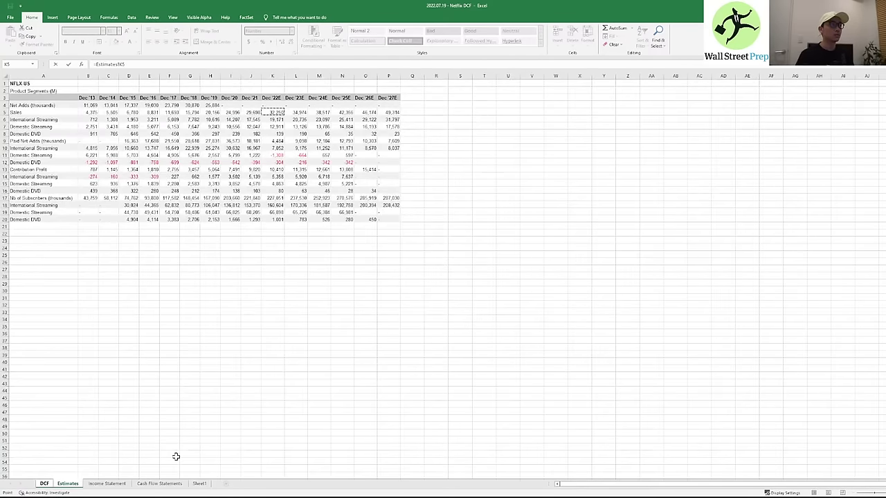
pyautogui.press('Return')
# - Copy the 2022 revenue link in M12 across to the 2027 column, filling M12:R12
pyautogui.press('Up')
pyautogui.hotkey('ctrl', 'c')
pyautogui.hotkey('shift', 'Right')
pyautogui.hotkey('shift', 'Right')
pyautogui.hotkey('shift', 'Right')
pyautogui.hotkey('shift', 'Right')
pyautogui.hotkey('shift', 'Right')
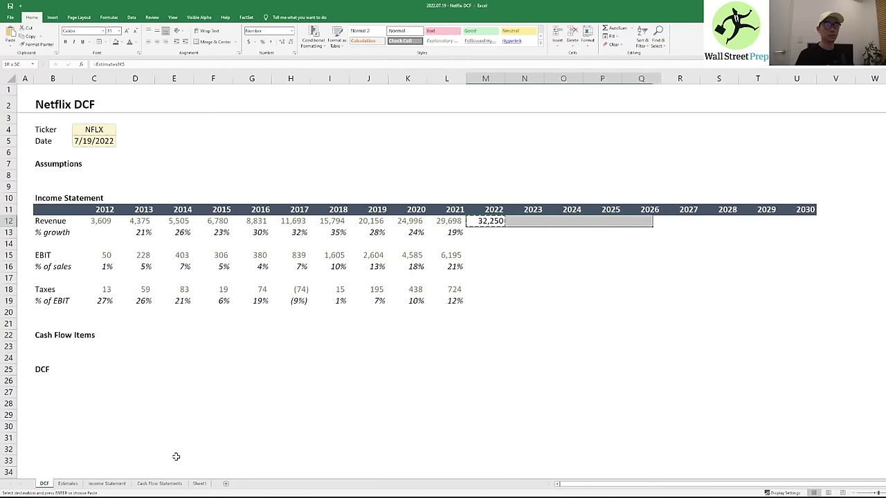
pyautogui.hotkey('ctrl', 'v')
pyautogui.press('Right')
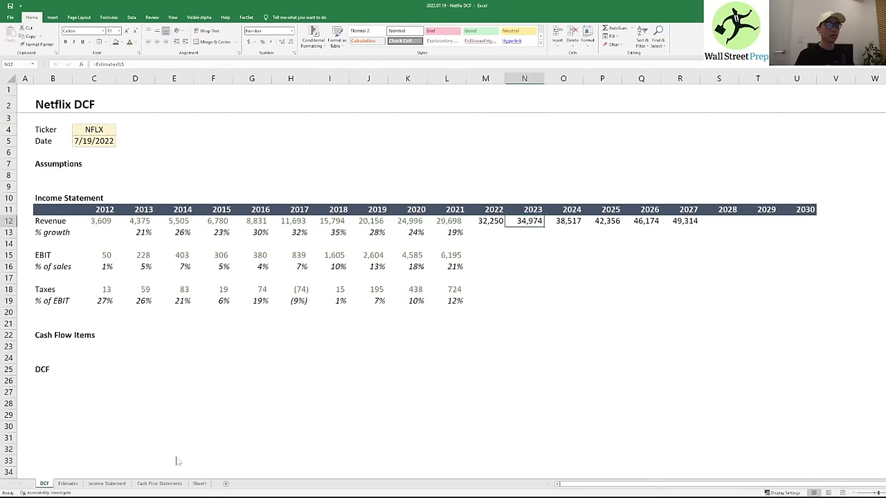
# - Examine the Sales estimates from Dec '22E to Dec '27E and their year headers in K3:P3 on the Estimates sheet
pyautogui.press('super+Tab')
pyautogui.press('Escape')
pyautogui.hotkey('ctrl', 'pagedown')
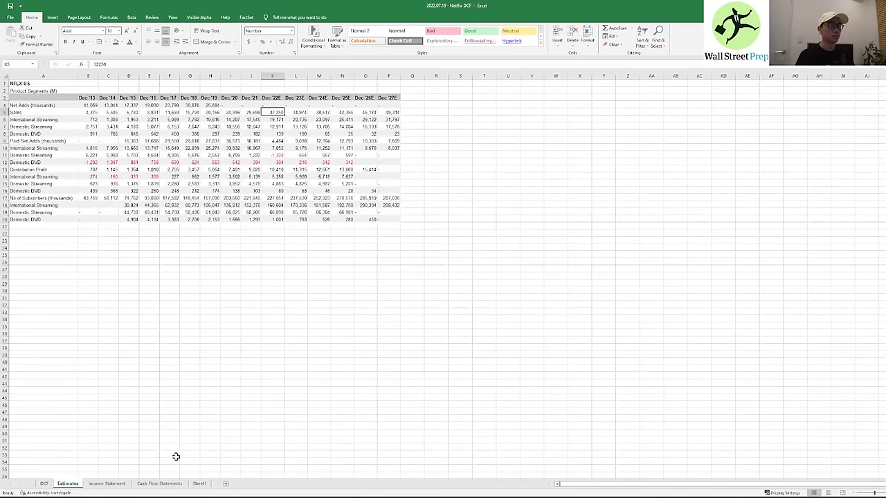
pyautogui.press('Right')
pyautogui.press('Right')
pyautogui.press('Right')
pyautogui.press('Right')
pyautogui.press('Left')
pyautogui.press('Left')
pyautogui.press('Left')
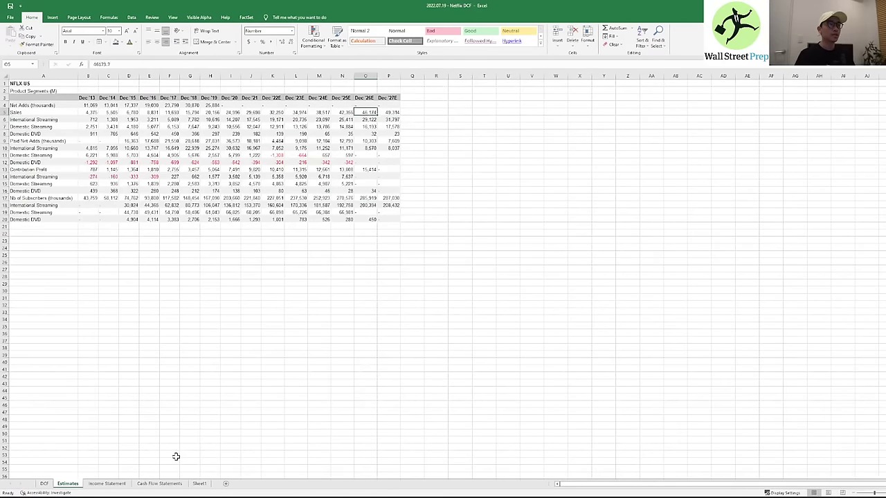
pyautogui.press('Left')
pyautogui.press('Left')
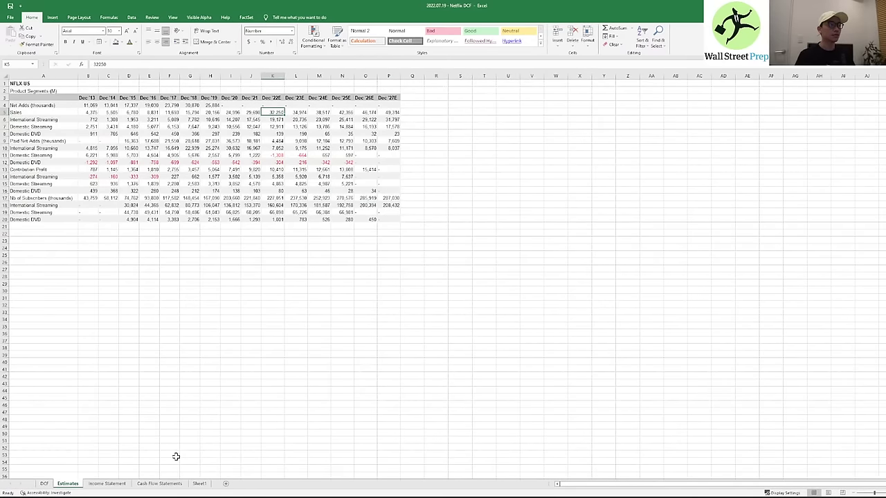
pyautogui.press('Up')
pyautogui.press('Up')
pyautogui.hotkey('shift', 'Right')
pyautogui.hotkey('shift', 'Right')
pyautogui.hotkey('shift', 'Right')
pyautogui.hotkey('shift', 'Right')
pyautogui.hotkey('shift', 'Right')
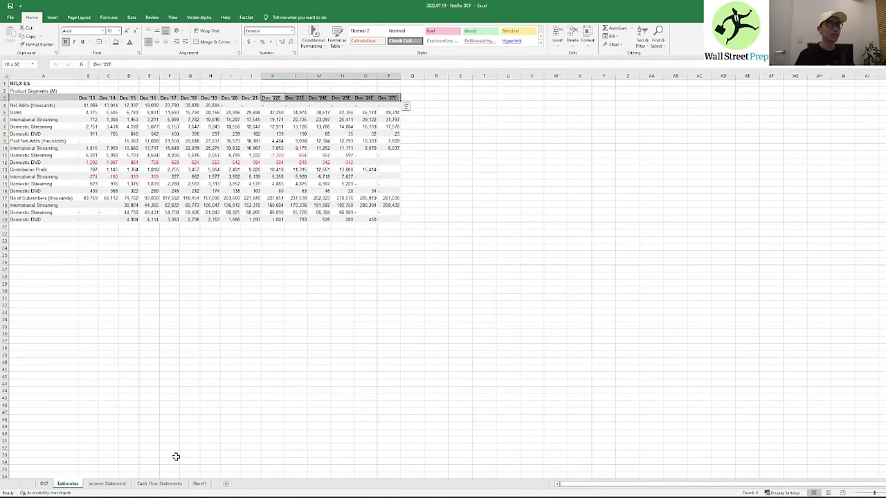
# - Review the six projected Sales figures in K5:P5 on the Estimates sheet
pyautogui.press('Down')
pyautogui.press('Down')
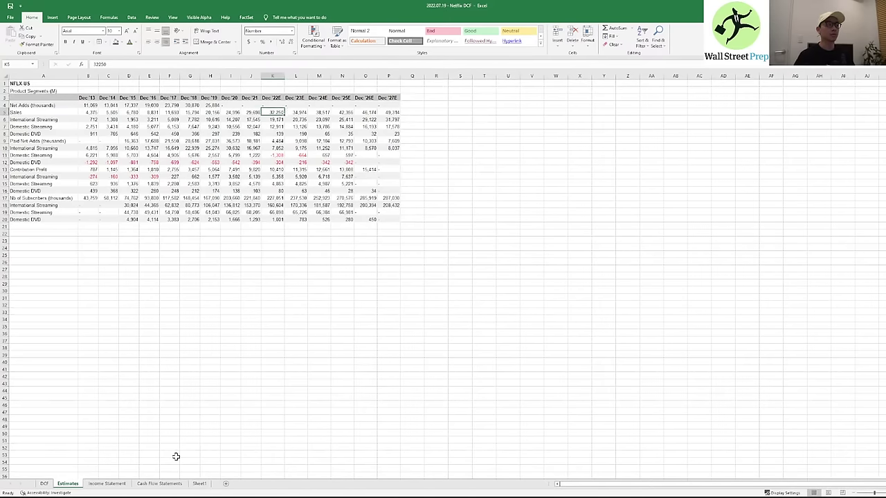
pyautogui.hotkey('shift', 'Right')
pyautogui.hotkey('shift', 'Right')
pyautogui.hotkey('shift', 'Right')
pyautogui.hotkey('shift', 'Right')
pyautogui.hotkey('shift', 'Right')
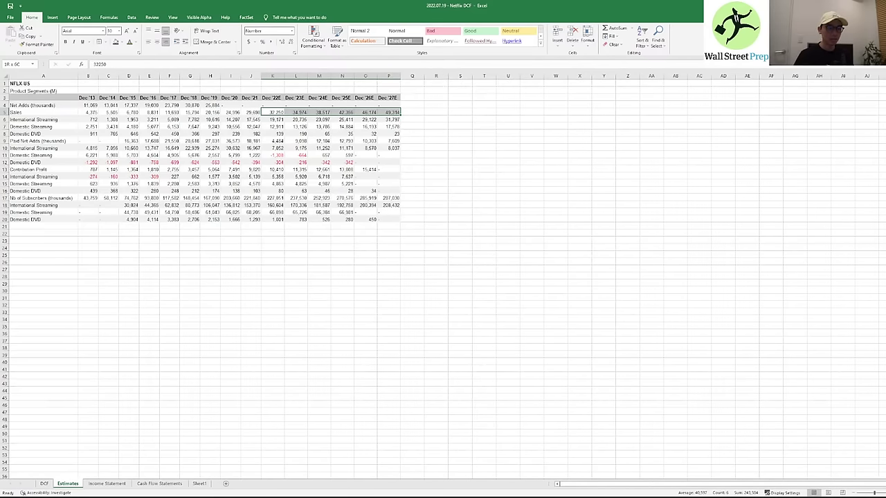
# - Switch to Acrobat Reader and look through the Wedbush, BofA, Benchmark and Barclays research reports on Netflix
pyautogui.press('super+3')
pyautogui.click(242, 457)
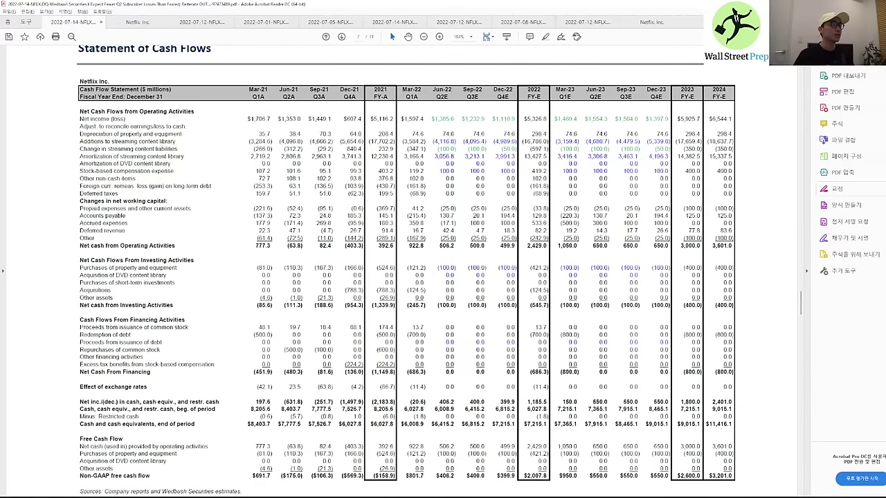
pyautogui.moveTo(801, 302); pyautogui.dragTo(801, 66)
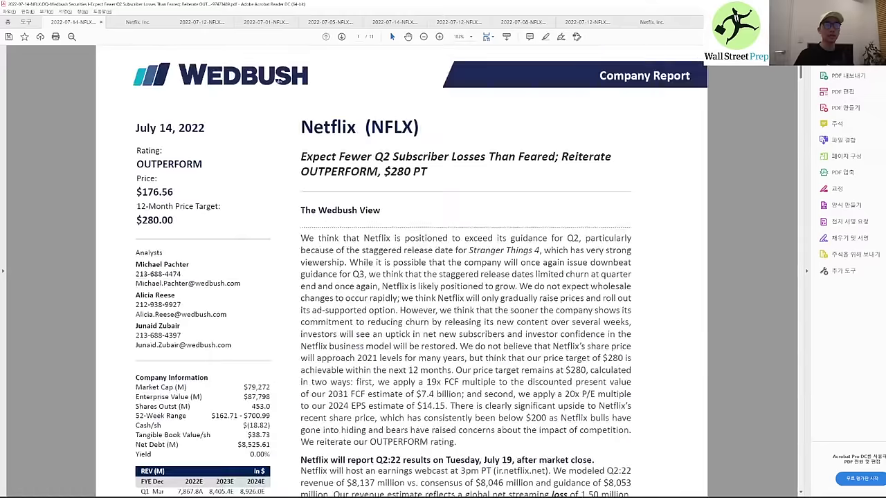
pyautogui.click(138, 22)
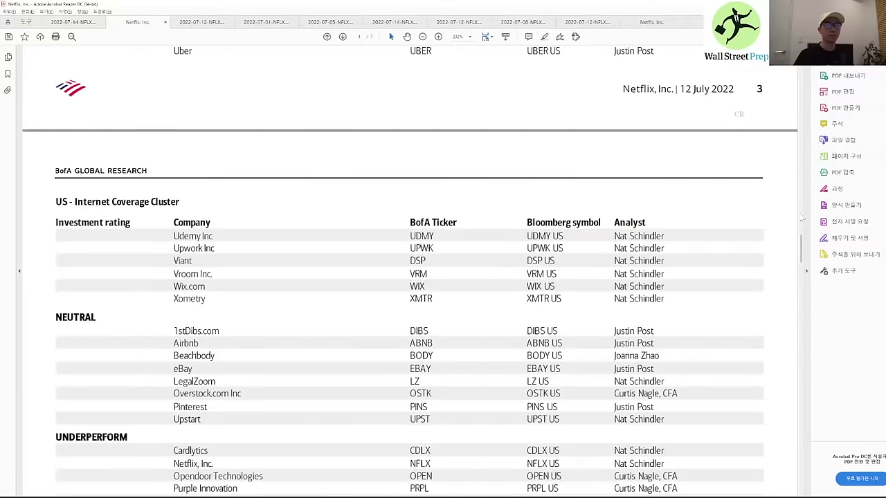
pyautogui.moveTo(802, 219); pyautogui.dragTo(800, 72)
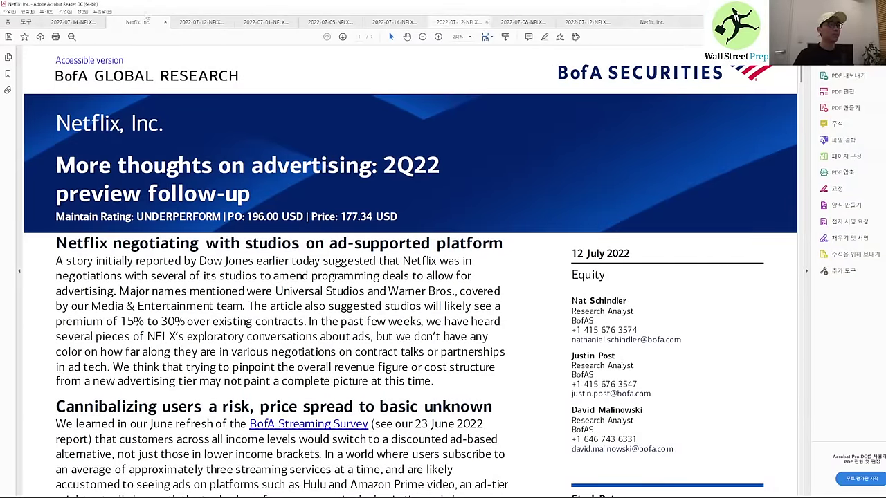
pyautogui.click(73, 22)
pyautogui.click(178, 23)
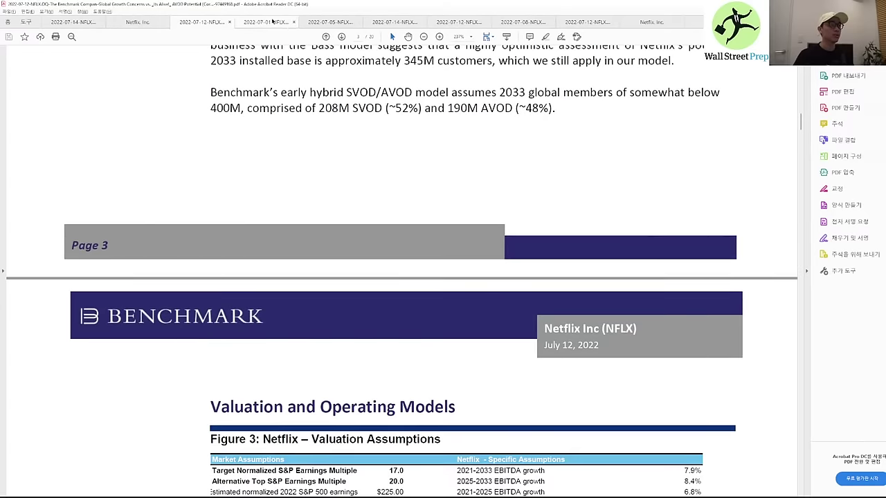
pyautogui.click(272, 22)
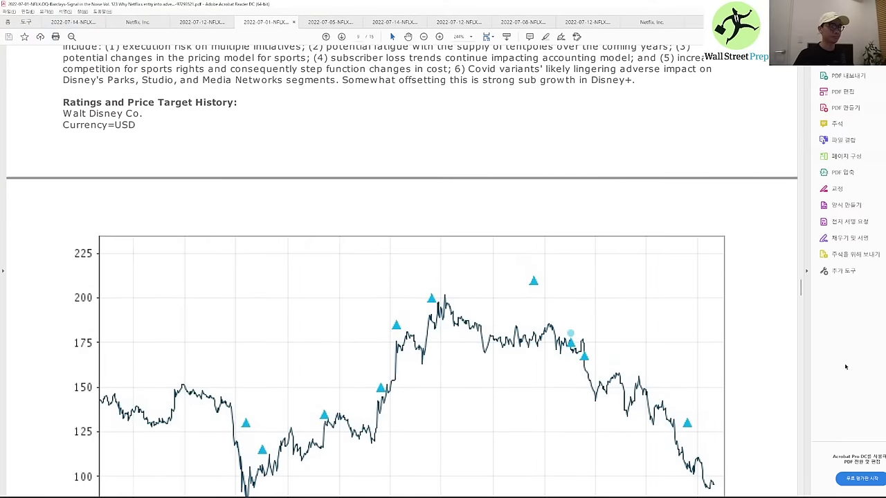
pyautogui.moveTo(800, 294); pyautogui.dragTo(801, 66)
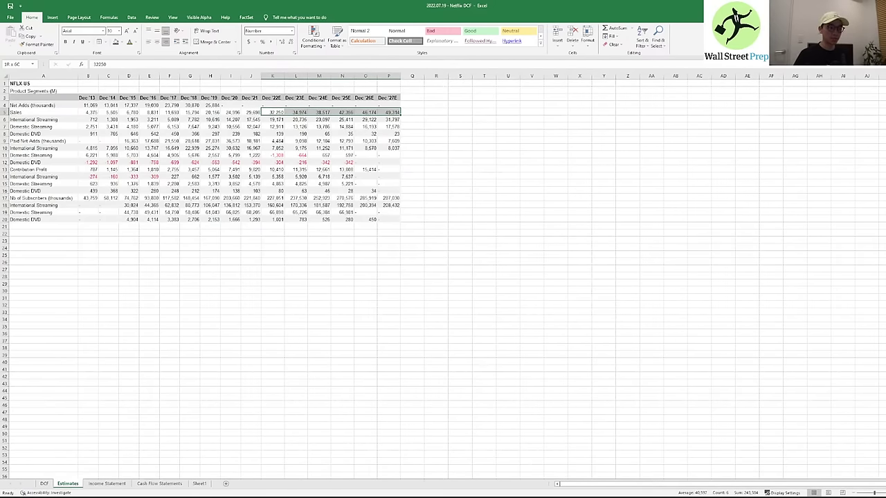
# - Switch to FactSet and examine Netflix's Broker Outlook for the Sales statement item, including how many brokers cover Dec '25E
pyautogui.hotkey('alt', 'Tab')
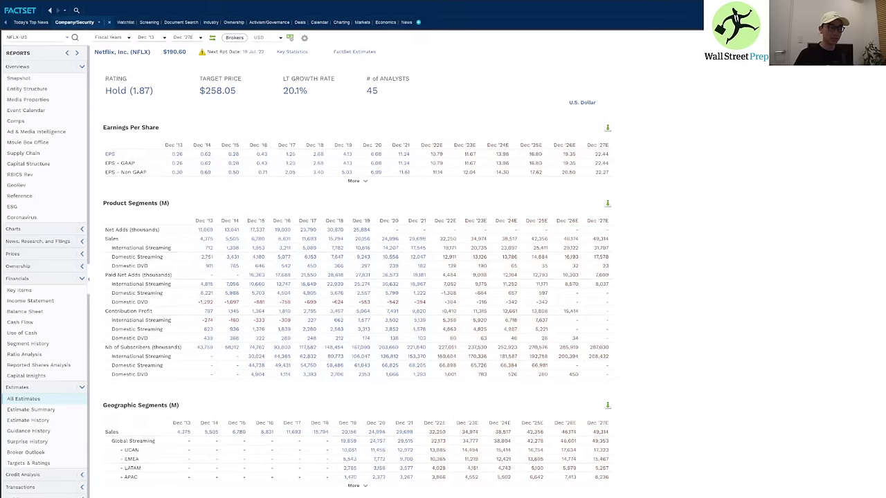
pyautogui.click(31, 452)
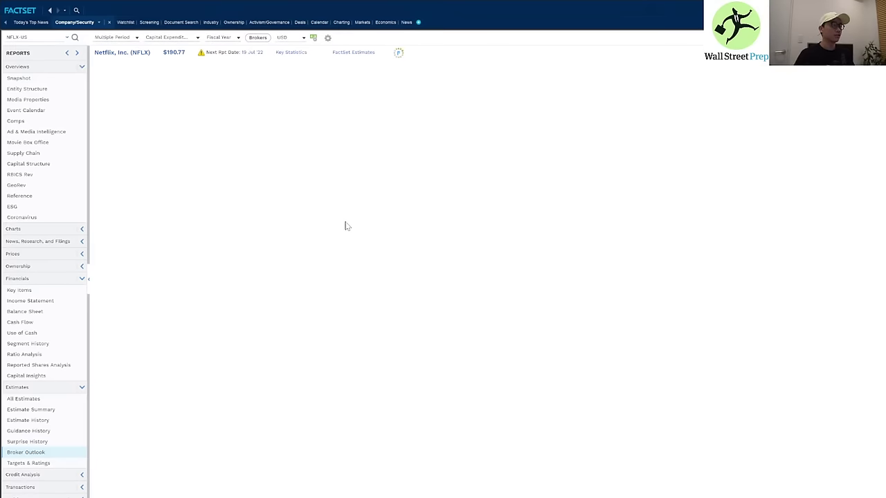
pyautogui.click(174, 39)
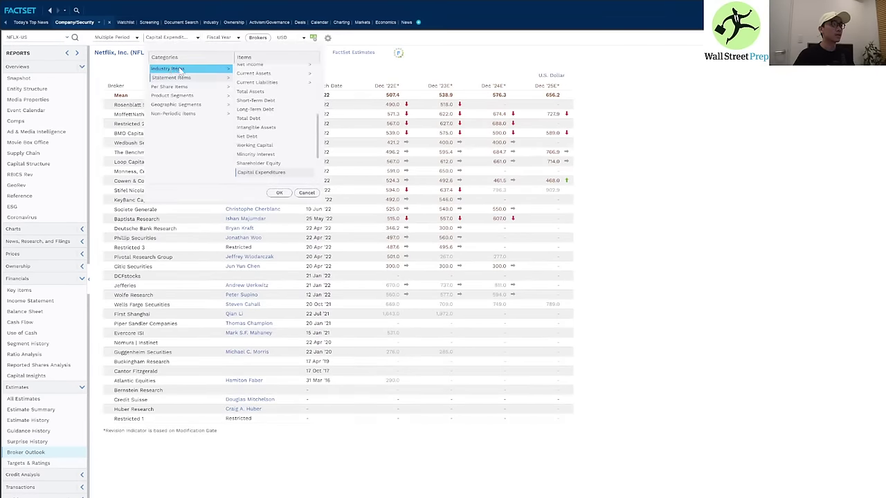
pyautogui.scroll(5, 277, 117)
pyautogui.click(243, 69)
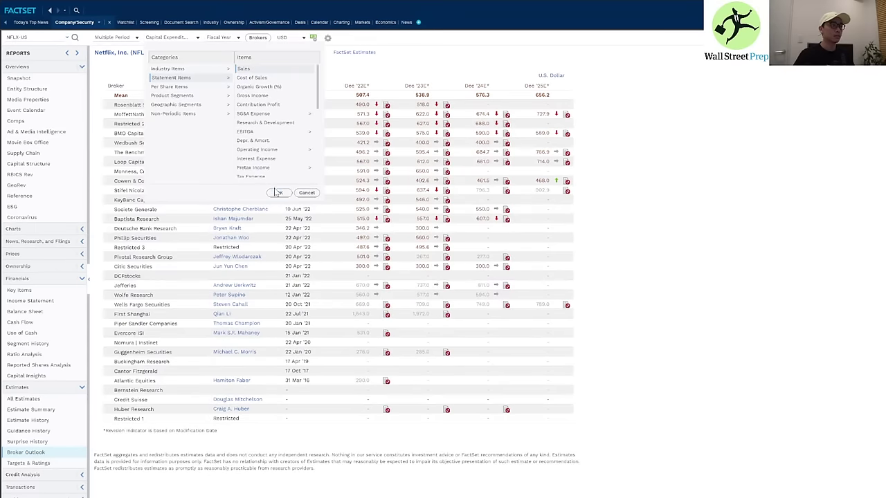
pyautogui.click(278, 192)
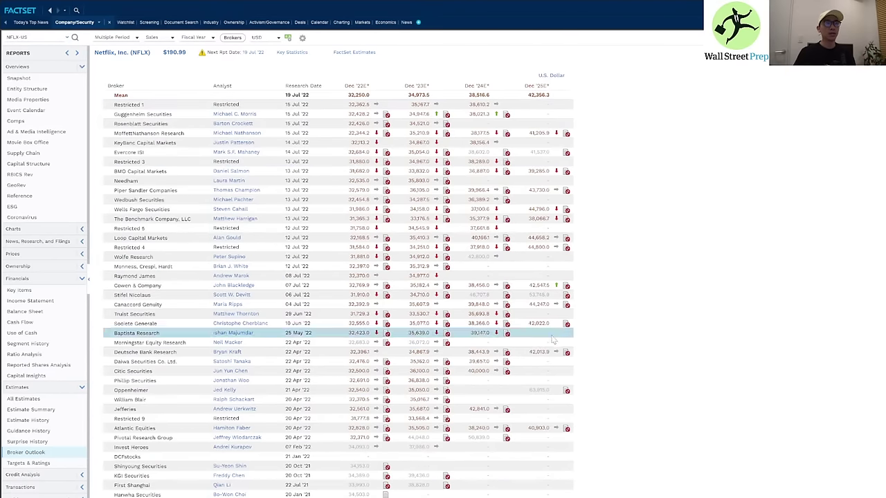
pyautogui.click(554, 390)
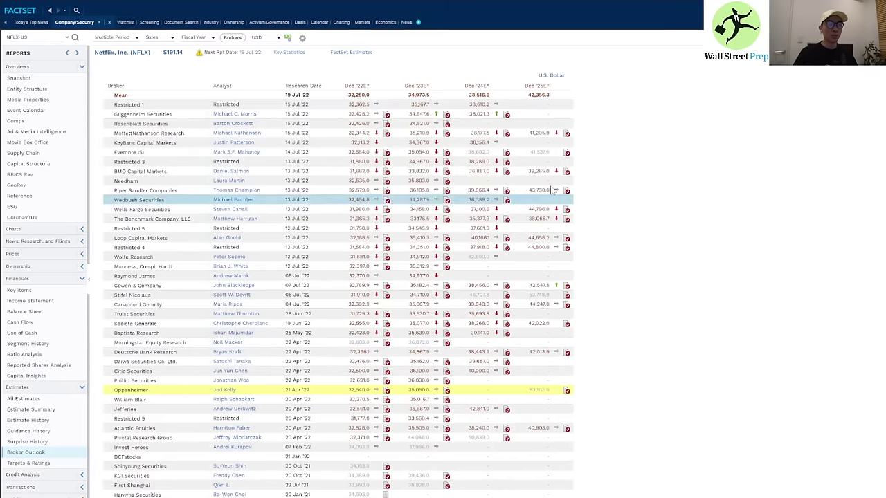
pyautogui.click(538, 109)
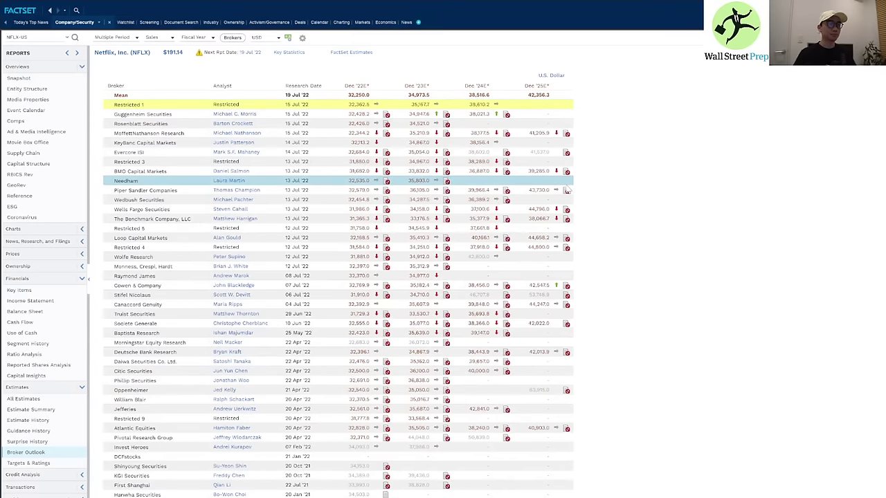
# - Switch back to Excel and enter an x above Dec '25E, Dec '26E and Dec '27E in N2:P2 of the Estimates sheet
pyautogui.hotkey('alt', 'Tab')
pyautogui.press('Up')
pyautogui.press('Up')
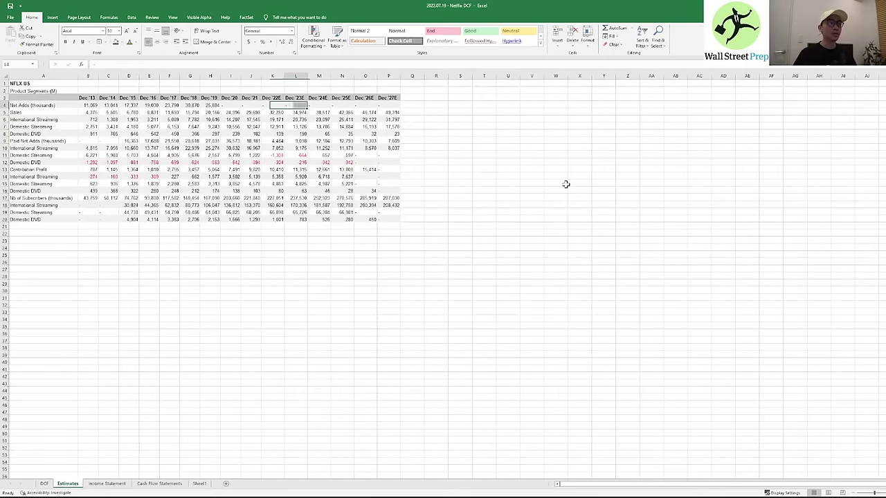
pyautogui.press('Right')
pyautogui.press('Up')
pyautogui.press('Up')
pyautogui.press('Right')
pyautogui.press('Right')
pyautogui.press('Down')
pyautogui.write('x')
pyautogui.press('Right')
pyautogui.write('x')
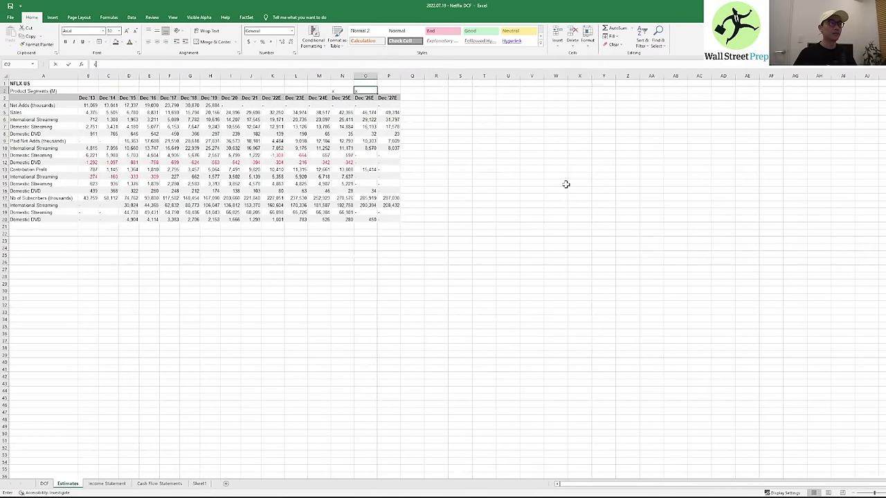
pyautogui.press('Right')
pyautogui.write('x')
pyautogui.press('Left')
# - Enter an x above the 2025, 2026 and 2027 columns in P10:R10 of the DCF sheet
pyautogui.hotkey('ctrl', 'pageup')
pyautogui.press('Right')
pyautogui.press('Up')
pyautogui.press('Up')
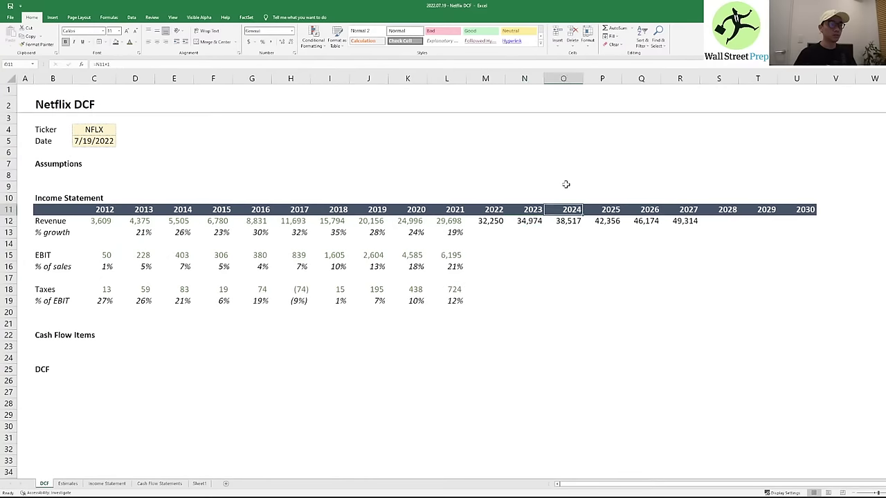
pyautogui.press('Right')
pyautogui.press('Right')
pyautogui.press('Left')
pyautogui.write('x')
pyautogui.press('Right')
pyautogui.write('x')
pyautogui.press('Right')
pyautogui.write('x')
pyautogui.press('Left')
pyautogui.press('Left')
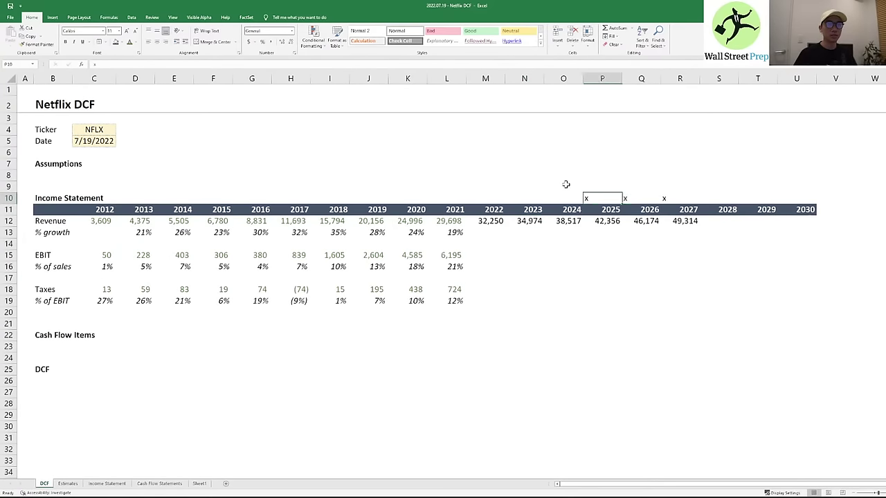
# - Right-align the x markers in P10:R10
pyautogui.press('Left')
pyautogui.press('Right')
pyautogui.hotkey('shift', 'Right')
pyautogui.hotkey('shift', 'Right')
pyautogui.hotkey('alt', 'h')
pyautogui.press('a')
pyautogui.press('r')
# - Fill the revenue % growth formula from L13 across the 2022 to 2027 columns, M13:R13
pyautogui.press('Down')
pyautogui.press('Down')
pyautogui.press('Down')
pyautogui.press('Left')
pyautogui.press('Left')
pyautogui.press('Left')
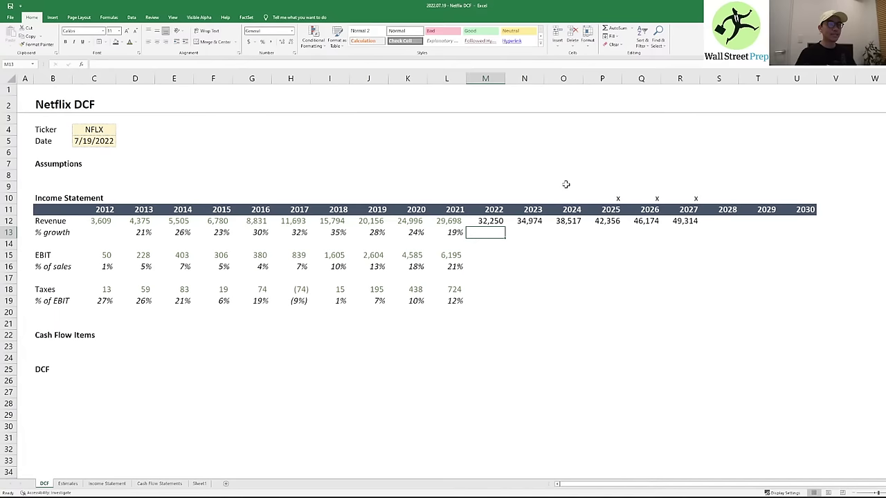
pyautogui.press('Left')
pyautogui.hotkey('shift', 'Right')
pyautogui.hotkey('shift', 'Right')
pyautogui.hotkey('shift', 'Right')
pyautogui.hotkey('shift', 'Right')
pyautogui.hotkey('shift', 'Right')
pyautogui.hotkey('shift', 'Right')
pyautogui.hotkey('ctrl', 'r')
pyautogui.hotkey('shift', 'BackSpace')
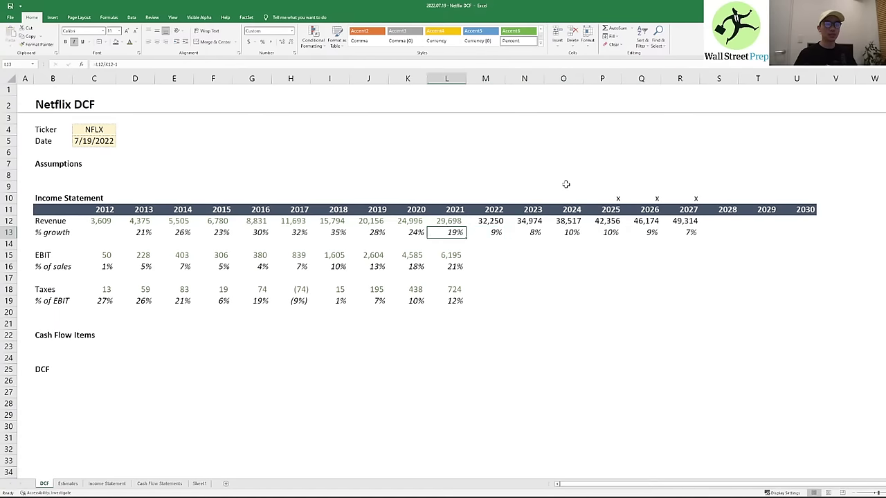
# - Check the growth formula in M13 and examine the projected revenue growth rates in row 13 against 2021
pyautogui.press('Right')
pyautogui.press('F2')
pyautogui.press('Escape')
pyautogui.press('Right')
pyautogui.press('Right')
pyautogui.press('Right')
pyautogui.press('Right')
pyautogui.press('Left')
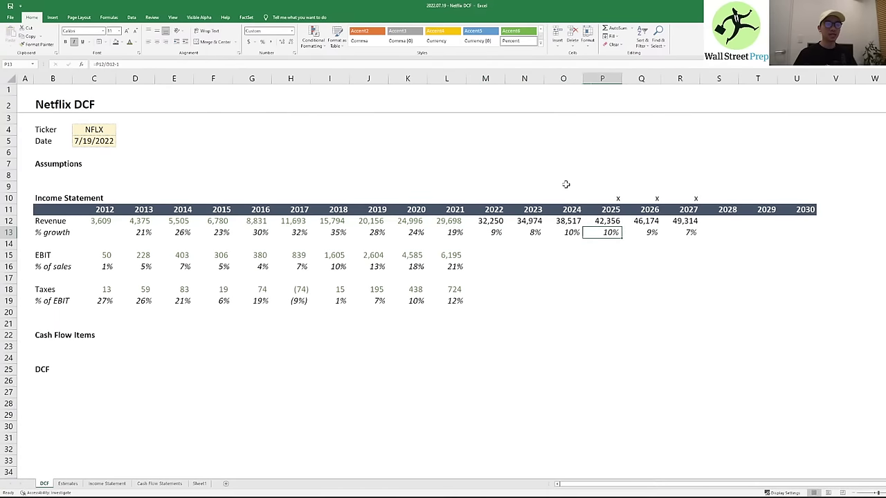
pyautogui.press('Left')
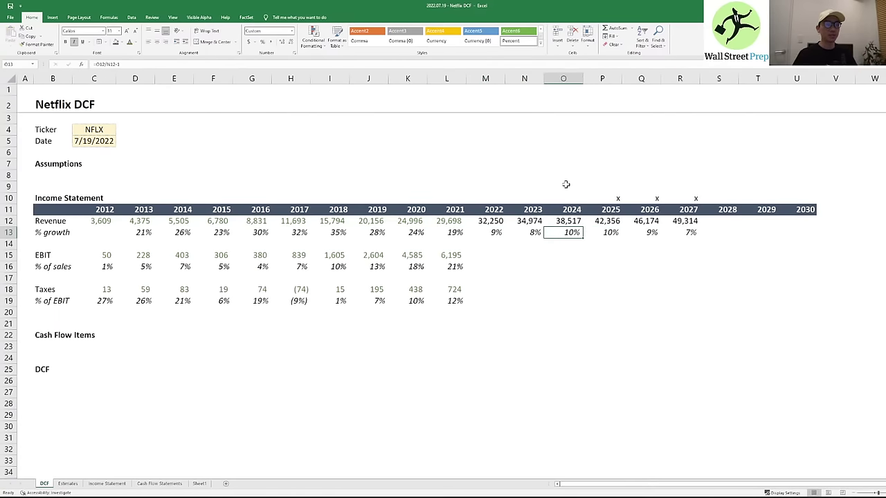
pyautogui.press('Left')
pyautogui.press('Left')
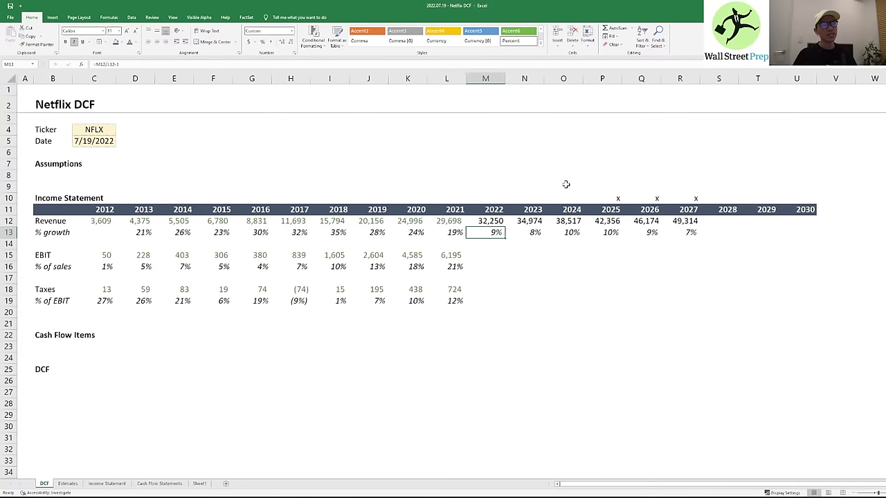
pyautogui.press('Right')
pyautogui.press('Left')
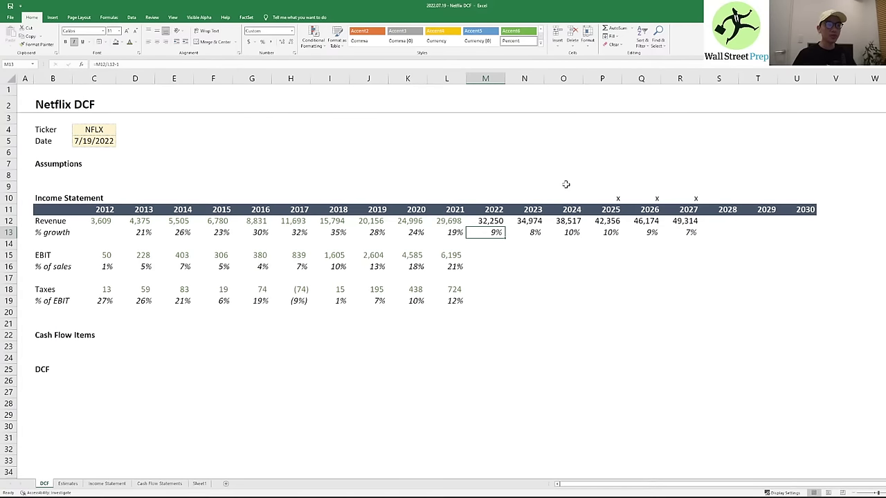
pyautogui.press('Left')
pyautogui.press('Right')
pyautogui.press('Right')
pyautogui.press('Right')
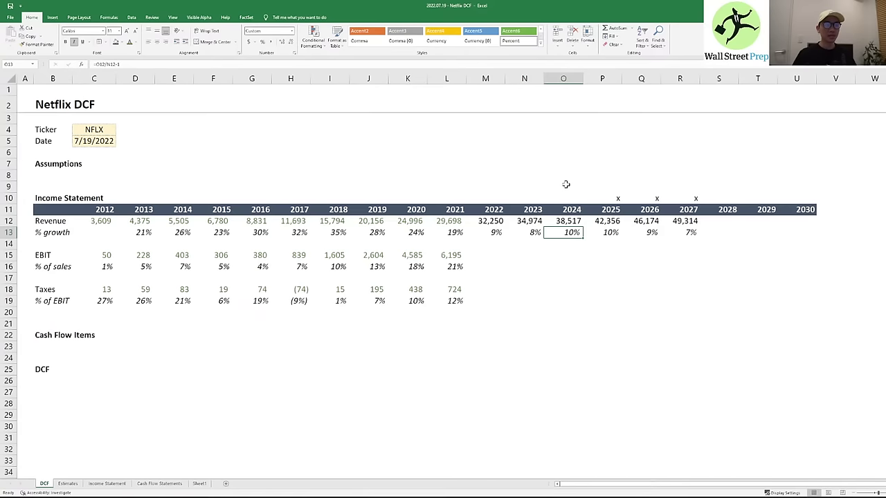
pyautogui.press('Right')
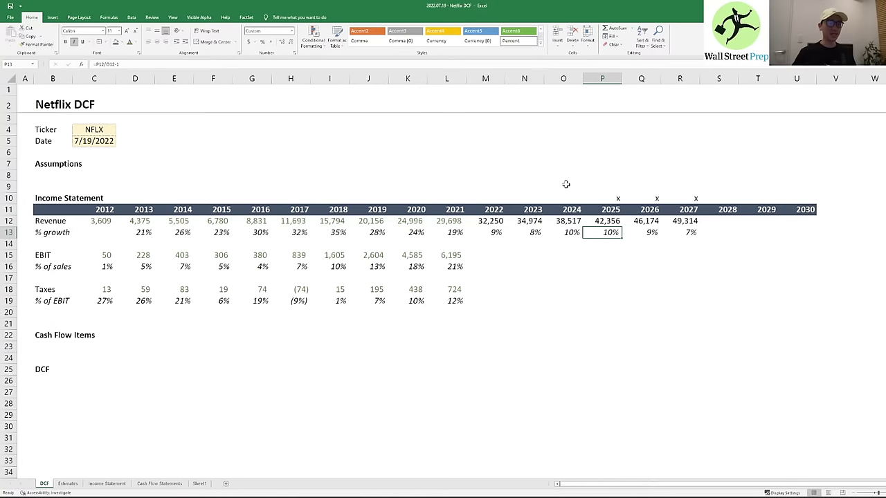
pyautogui.press('Left')
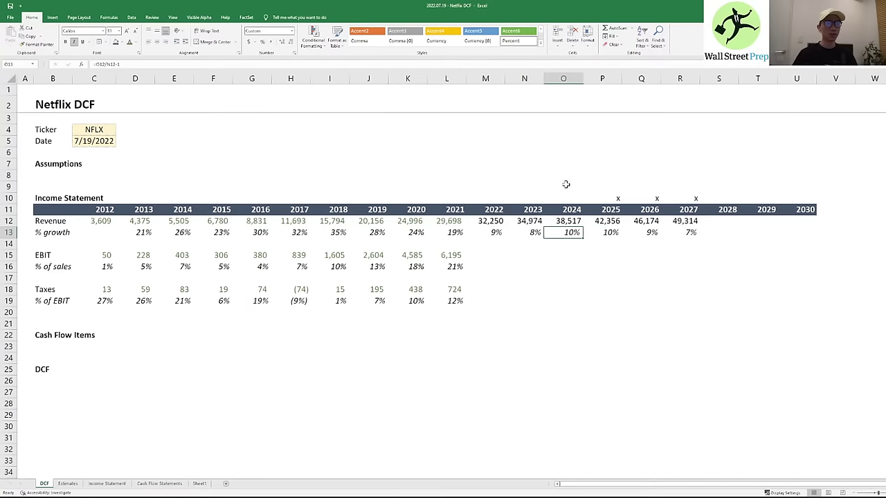
# - Compare the 2022 and 2023 revenue projections in row 12 with their growth rates in row 13
pyautogui.press('Up')
pyautogui.press('Left')
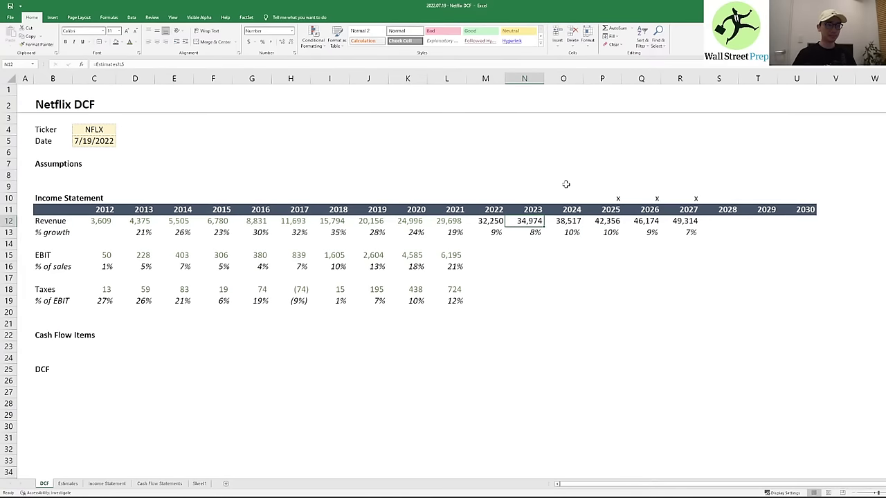
pyautogui.press('Left')
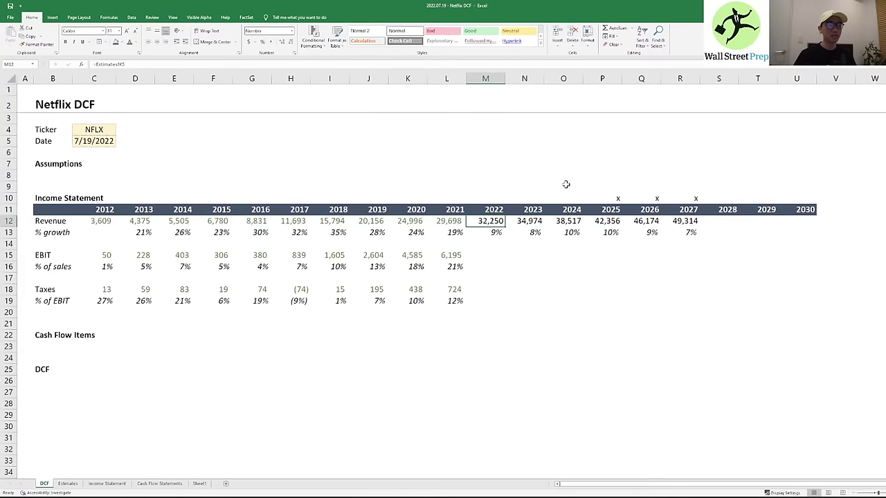
pyautogui.press('Down')
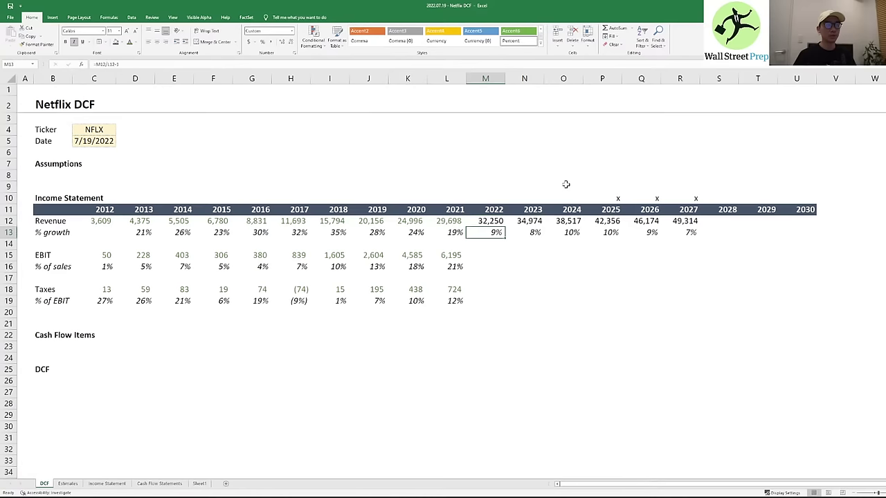
pyautogui.press('Right')
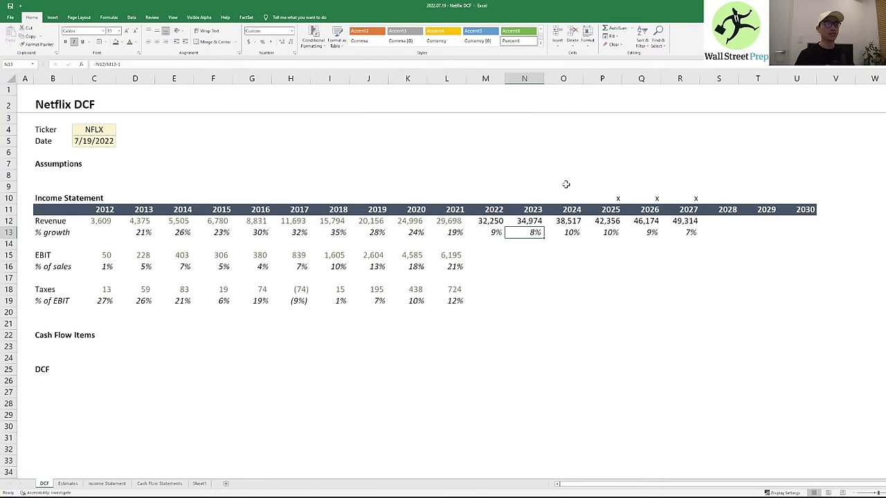
# - Open Sheet1 and read the subscriber growth note in B11 under Current Narrative Before Earnings
pyautogui.hotkey('ctrl', 'pagedown')
pyautogui.hotkey('ctrl', 'pagedown')
pyautogui.hotkey('ctrl', 'pagedown')
pyautogui.hotkey('ctrl', 'pagedown')
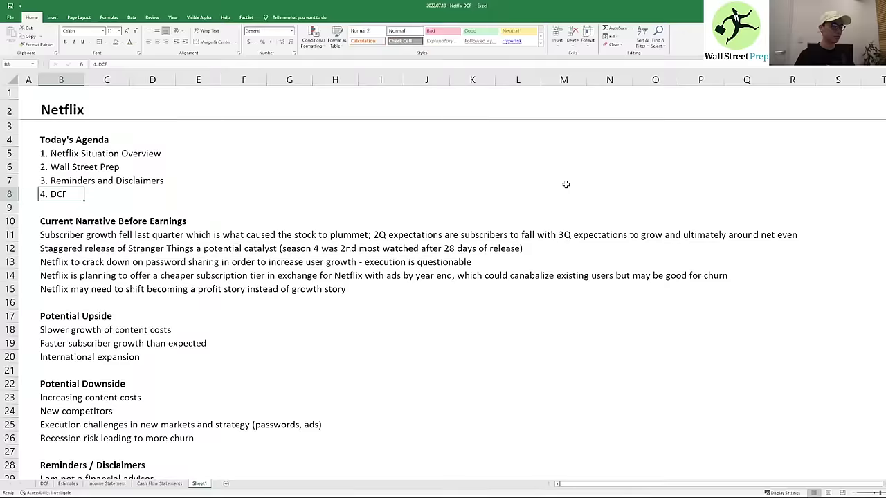
pyautogui.click(82, 236)
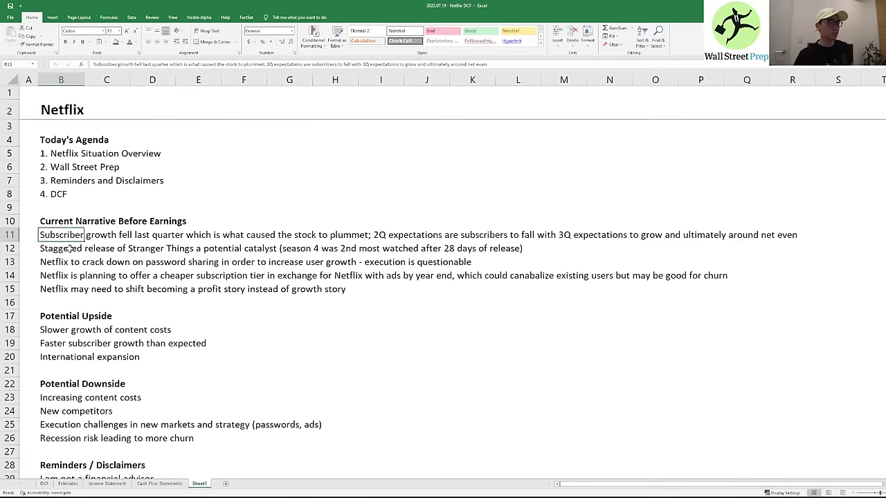
# - Read the password-sharing and ad-tier notes in B13 and B14, and review the 2024 and 2025 revenue projections on the DCF sheet
pyautogui.click(63, 261)
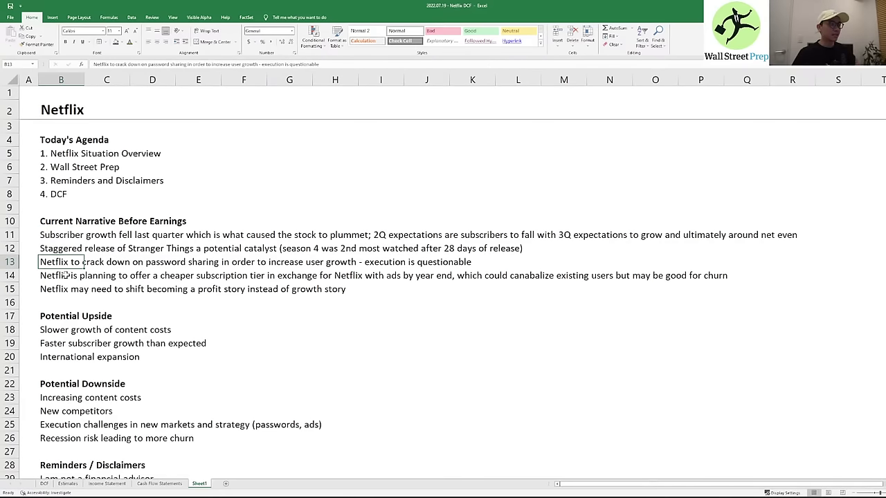
pyautogui.click(80, 276)
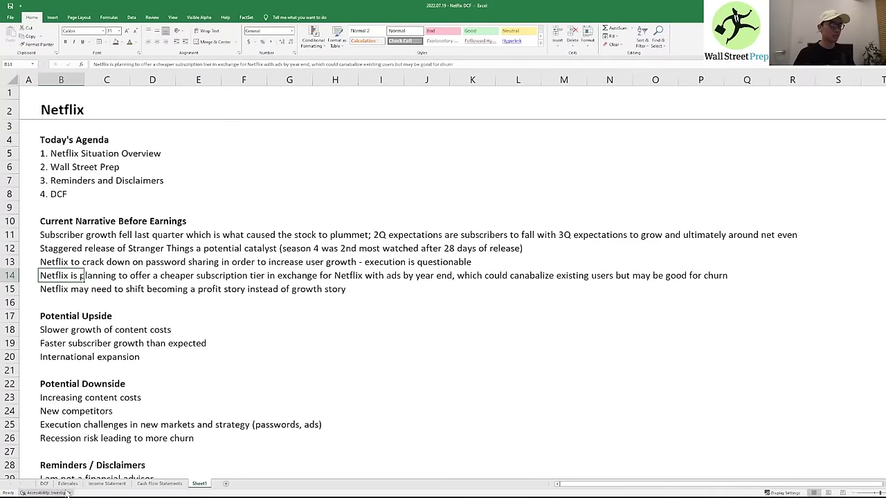
pyautogui.click(43, 484)
pyautogui.press('Right')
pyautogui.press('Right')
pyautogui.press('Right')
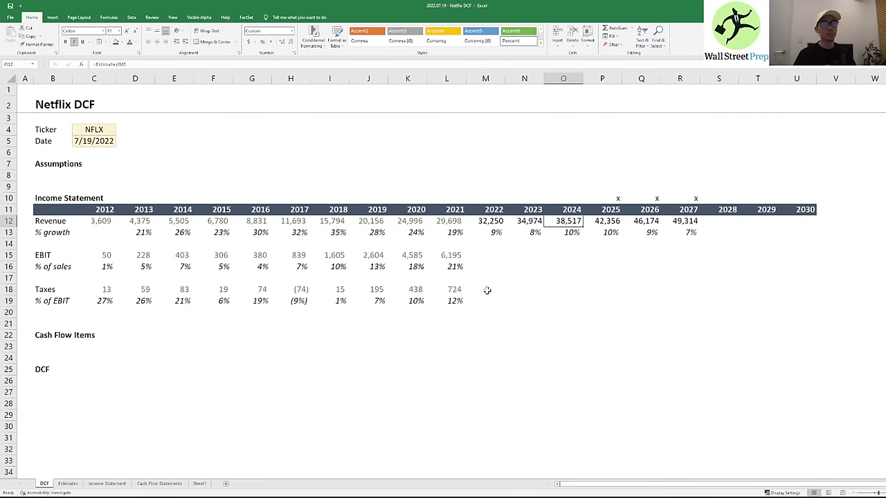
pyautogui.press('Up')
pyautogui.press('Left')
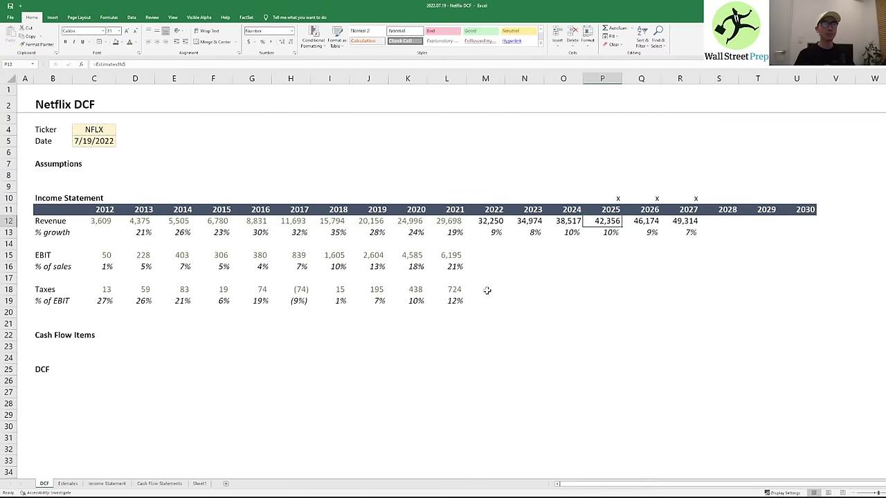
pyautogui.press('Left')
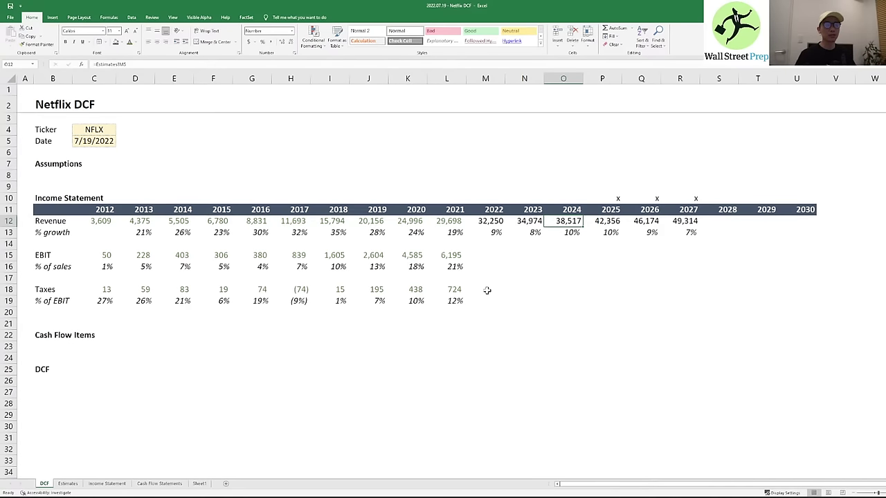
pyautogui.press('Right')
pyautogui.press('Right')
pyautogui.press('Down')
pyautogui.press('Down')
pyautogui.press('Left')
pyautogui.press('Left')
pyautogui.press('Down')
pyautogui.press('Left')
pyautogui.press('Left')
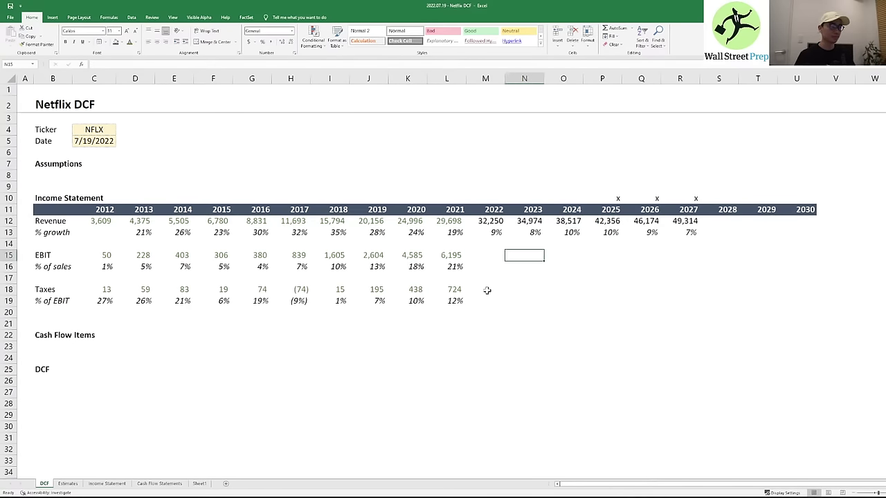
pyautogui.write('=')
pyautogui.hotkey('ctrl', 'pagedown')
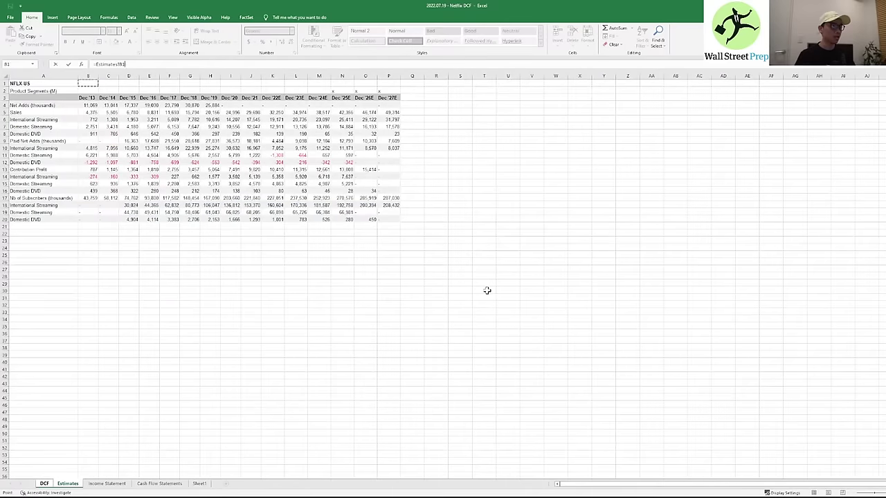
pyautogui.press('Down')
pyautogui.press('Down')
pyautogui.press('Down')
pyautogui.press('Down')
pyautogui.press('Down')
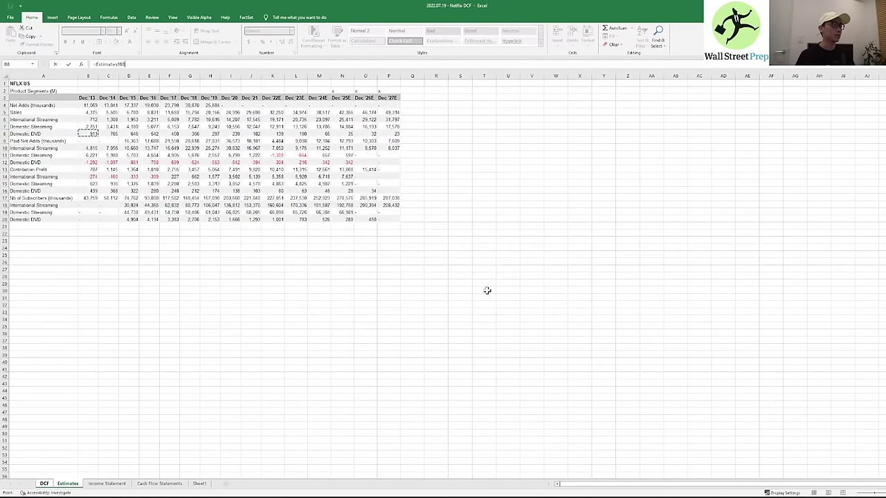
pyautogui.press('Down')
pyautogui.press('Right')
pyautogui.press('Right')
pyautogui.press('Right')
pyautogui.press('Right')
pyautogui.press('Right')
pyautogui.press('Right')
pyautogui.press('Right')
pyautogui.press('Right')
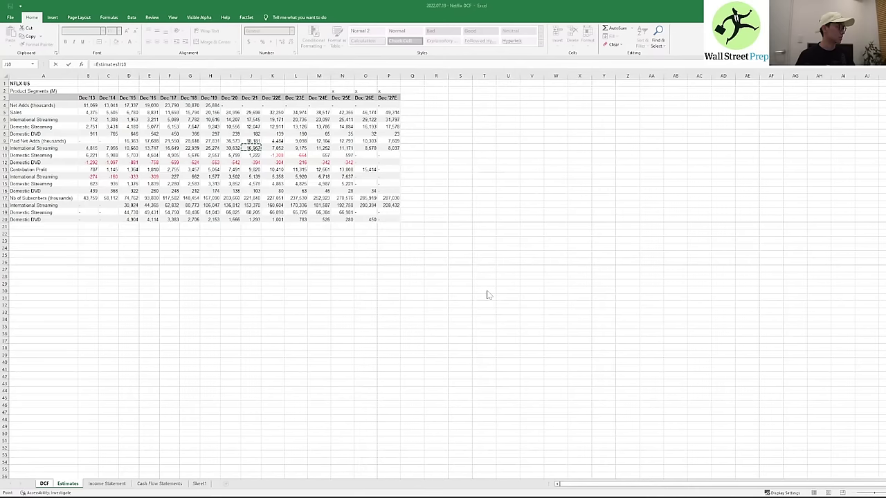
pyautogui.press('Down')
pyautogui.press('Left')
pyautogui.press('Left')
pyautogui.press('Left')
pyautogui.press('Left')
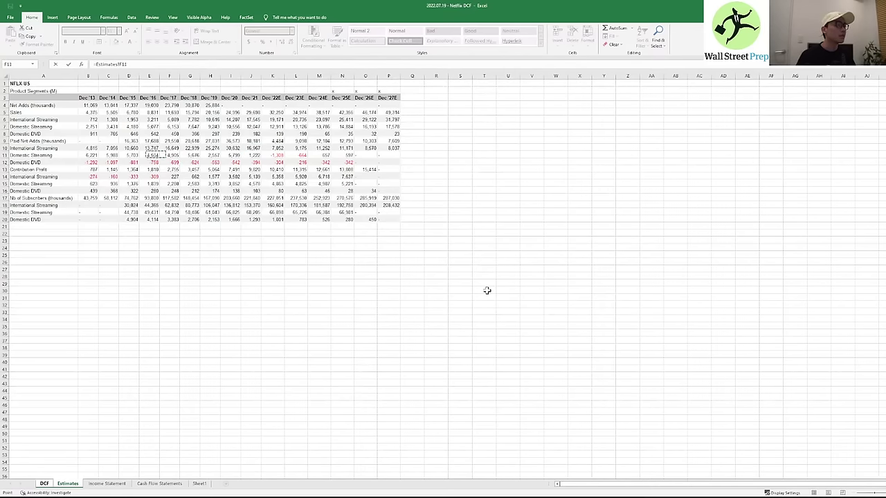
pyautogui.press('Left')
pyautogui.press('Left')
pyautogui.press('Left')
pyautogui.press('Down')
pyautogui.press('Down')
pyautogui.press('Down')
pyautogui.press('Down')
pyautogui.press('Down')
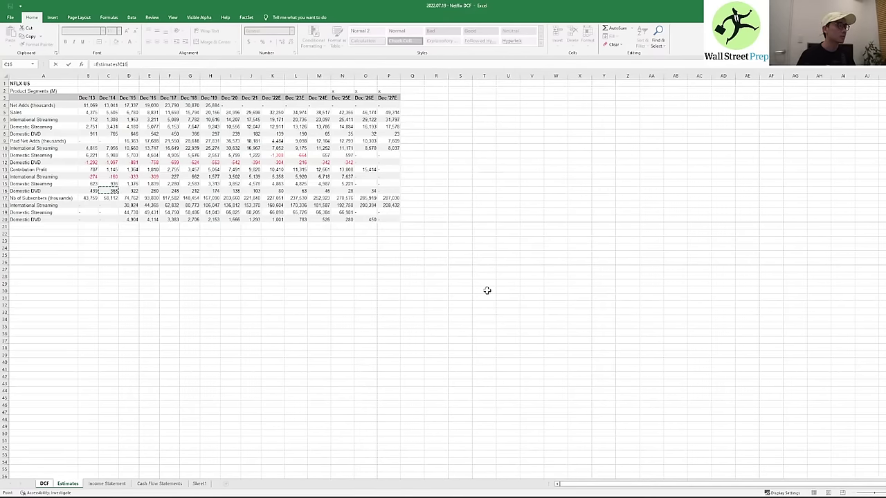
pyautogui.press('Escape')
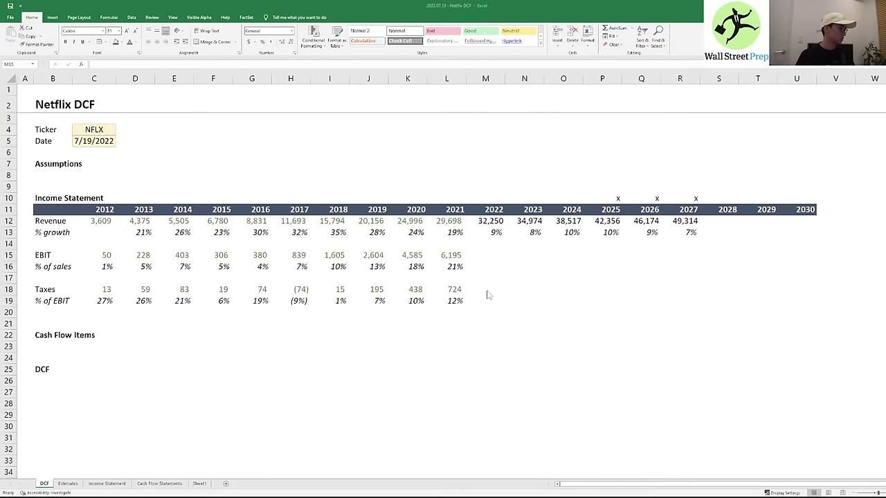
# - Switch to FactSet, open Netflix's All Estimates report, and download its Income Statement table as values in a new Excel workbook
pyautogui.hotkey('alt', 'Tab')
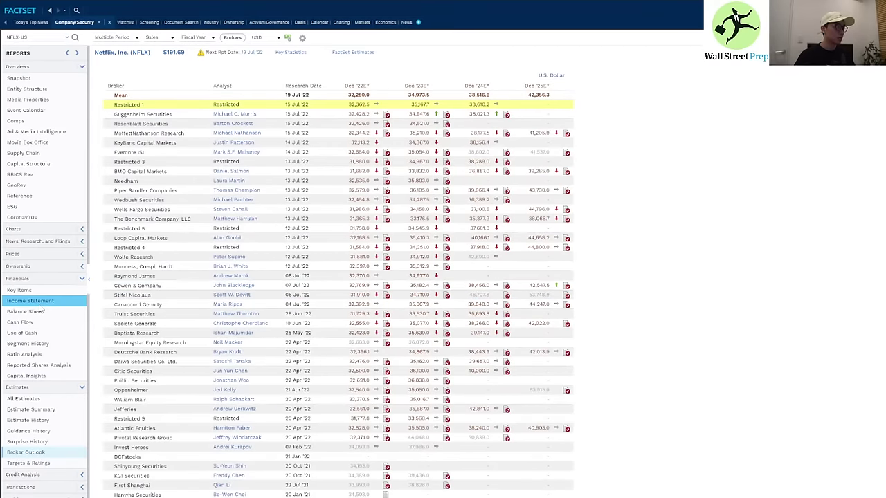
pyautogui.click(40, 400)
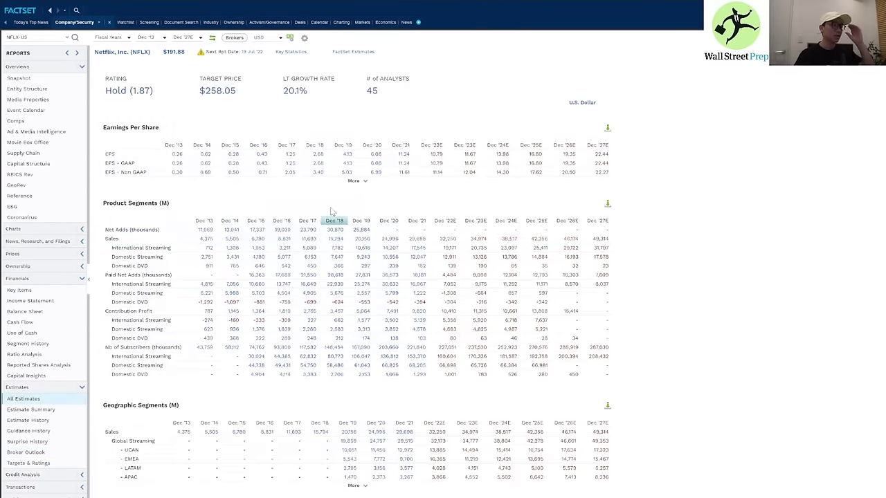
pyautogui.scroll(-3, 263, 227)
pyautogui.scroll(-6, 263, 227)
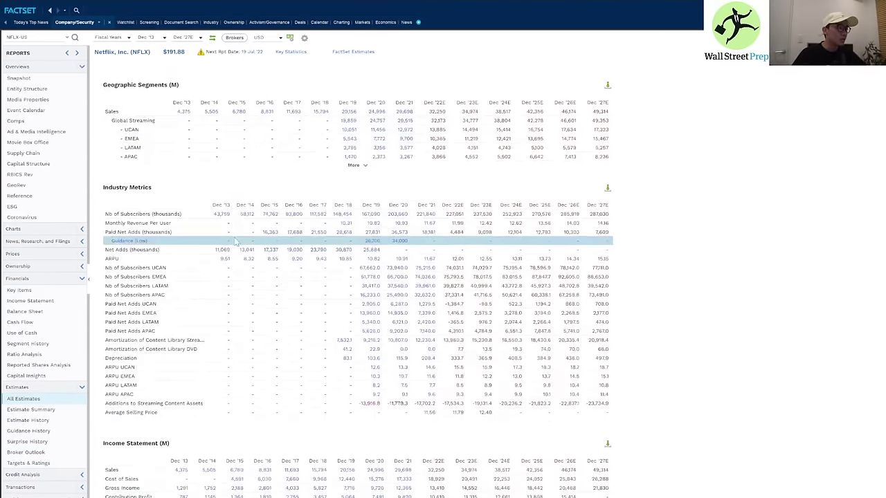
pyautogui.scroll(-3, 222, 238)
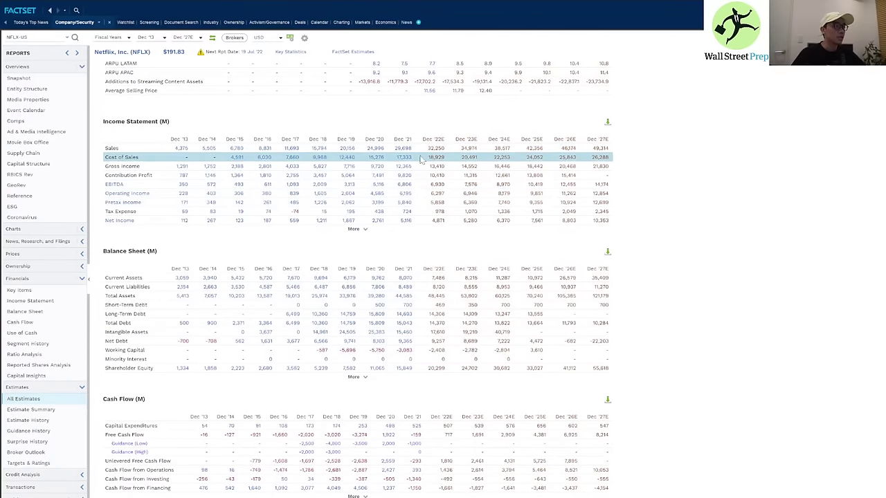
pyautogui.click(607, 122)
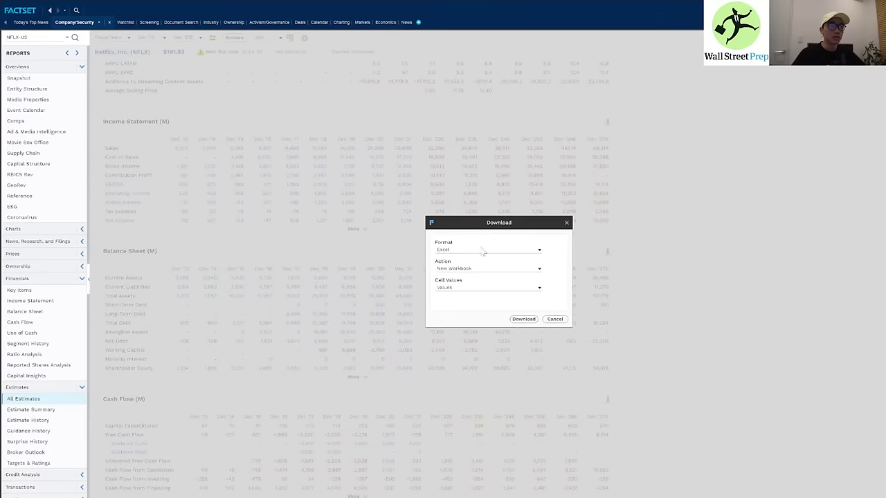
pyautogui.click(533, 319)
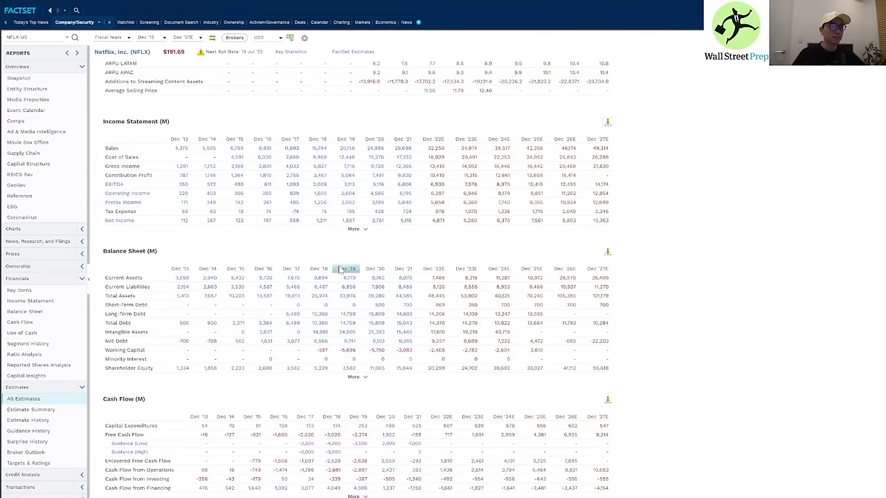
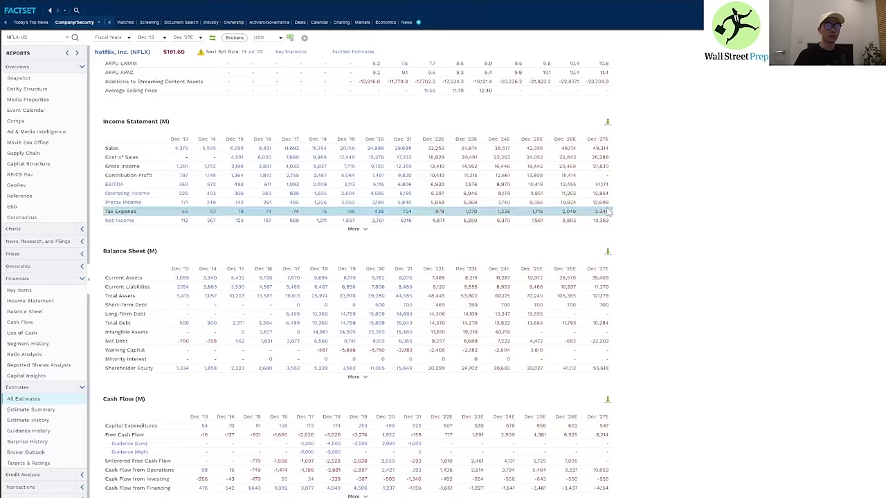
# - Switch to the downloaded Excel workbook and move its income statement sheet into 2022.07.19 - Netflix DCF.xlsx, before the Estimates sheet
pyautogui.scroll(5, 617, 277)
pyautogui.scroll(3, 616, 291)
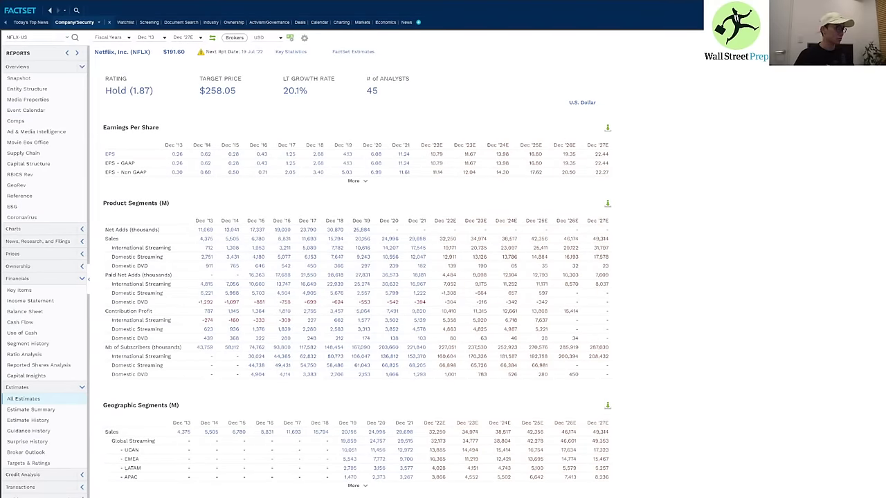
pyautogui.hotkey('alt', 'Tab')
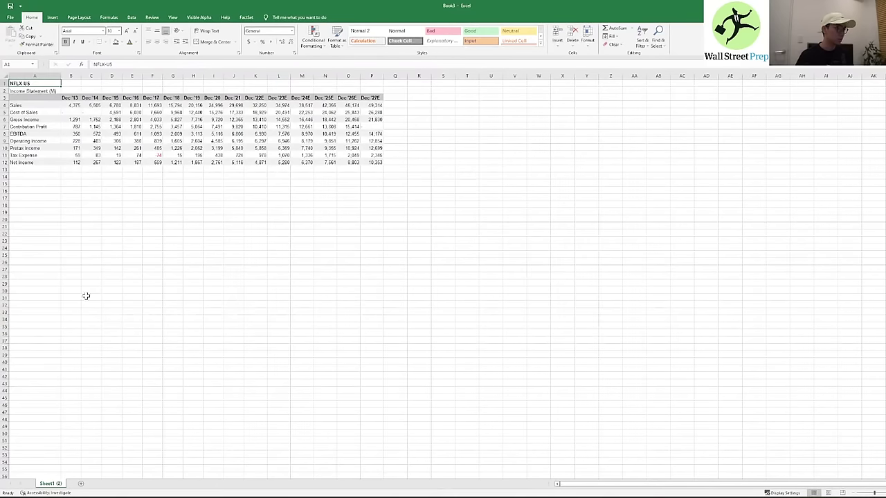
pyautogui.click(178, 259)
pyautogui.click(212, 231)
pyautogui.click(187, 225)
pyautogui.click(157, 219)
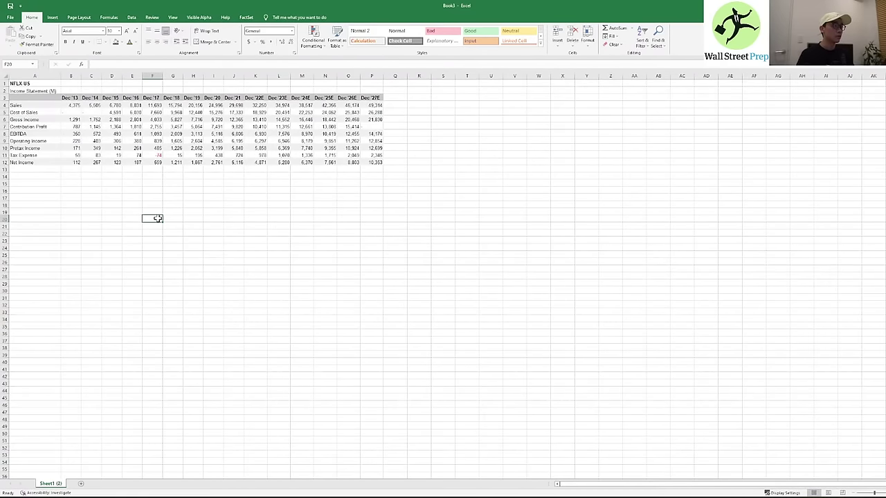
pyautogui.hotkey('alt', 'e')
pyautogui.press('m')
pyautogui.hotkey('alt', 't')
pyautogui.hotkey('alt', 'Down')
pyautogui.press('Up')
pyautogui.press('Up')
pyautogui.press('Up')
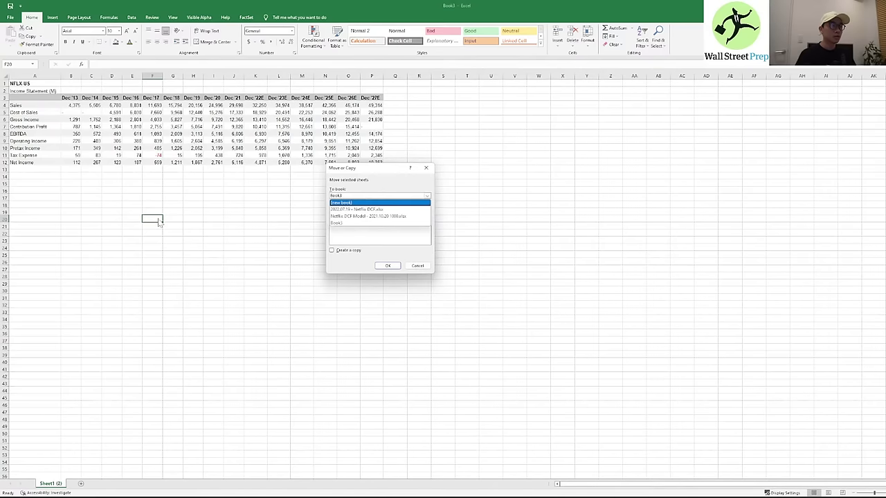
pyautogui.press('Down')
pyautogui.press('Return')
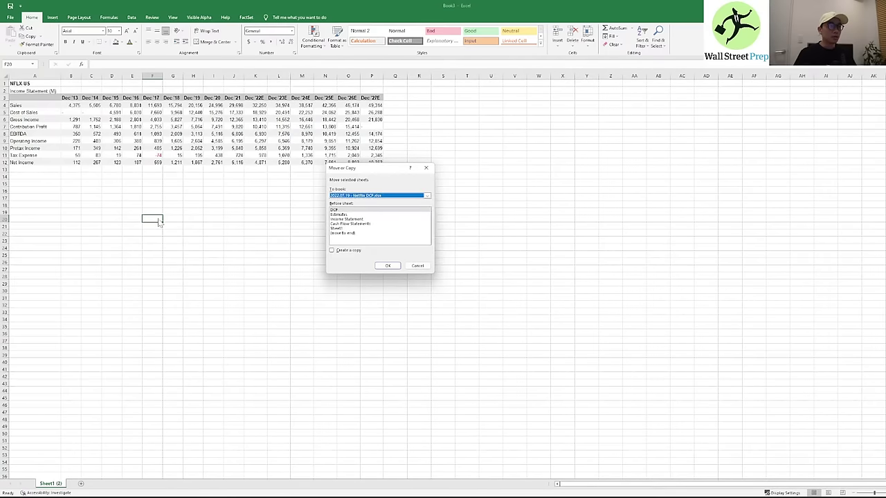
pyautogui.hotkey('alt', 'Down')
pyautogui.press('Up')
pyautogui.press('Down')
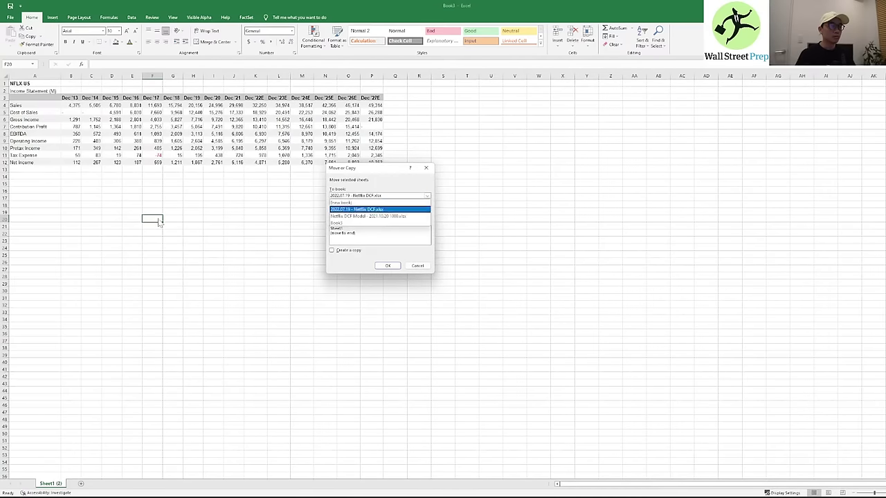
pyautogui.press('Return')
pyautogui.press('Tab')
pyautogui.press('Down')
pyautogui.press('Down')
pyautogui.press('Down')
pyautogui.press('Up')
pyautogui.press('Up')
pyautogui.press('Up')
pyautogui.press('Down')
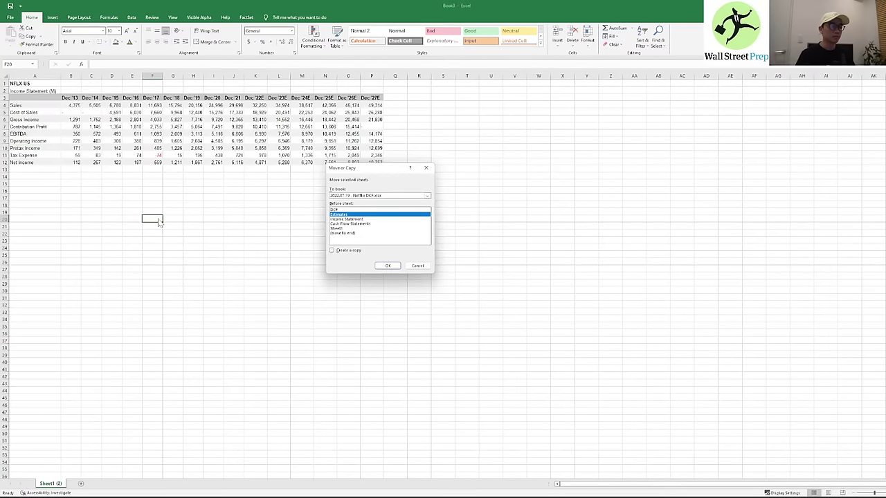
pyautogui.press('Return')
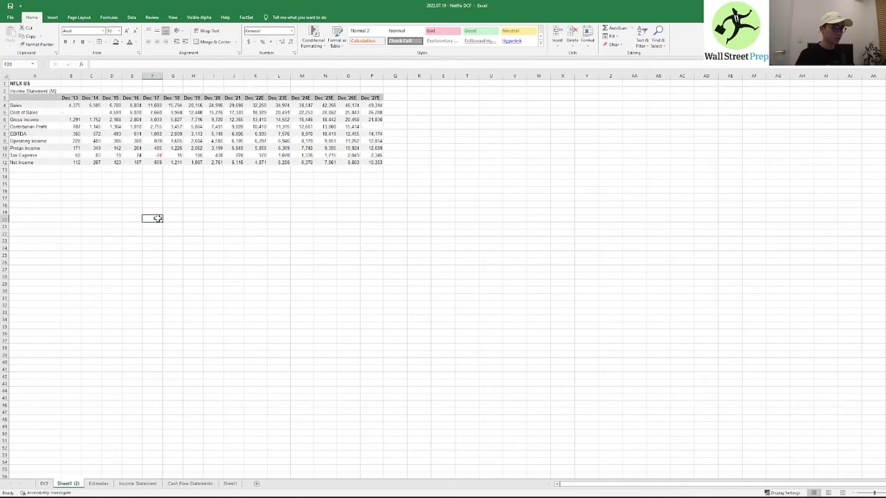
# - Mark the Dec '25E, Dec '26E and Dec '27E columns with an x in N2:P2 of the moved sheet, matching the Estimates sheet
pyautogui.hotkey('ctrl', 'pagedown')
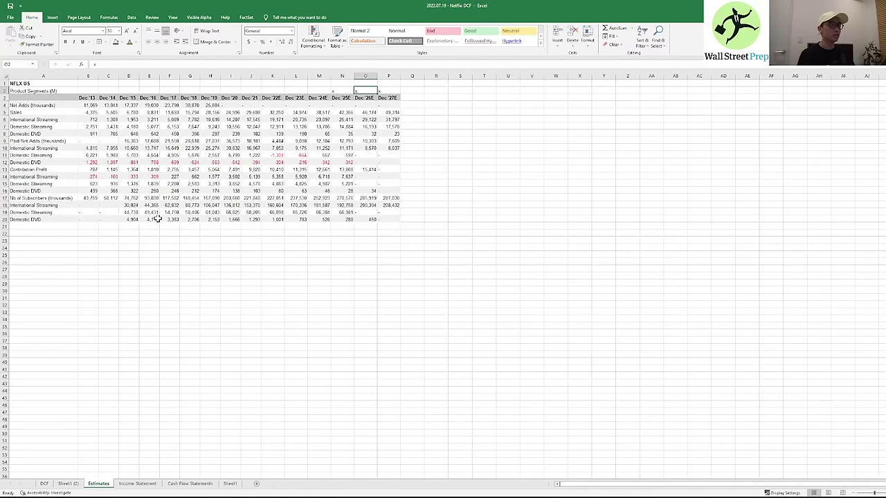
pyautogui.hotkey('ctrl', 'pageup')
pyautogui.press('Right')
pyautogui.press('Up')
pyautogui.press('Right')
pyautogui.press('Right')
pyautogui.press('Up')
pyautogui.press('Up')
pyautogui.press('Up')
pyautogui.press('Up')
pyautogui.hotkey('ctrl', 'Up')
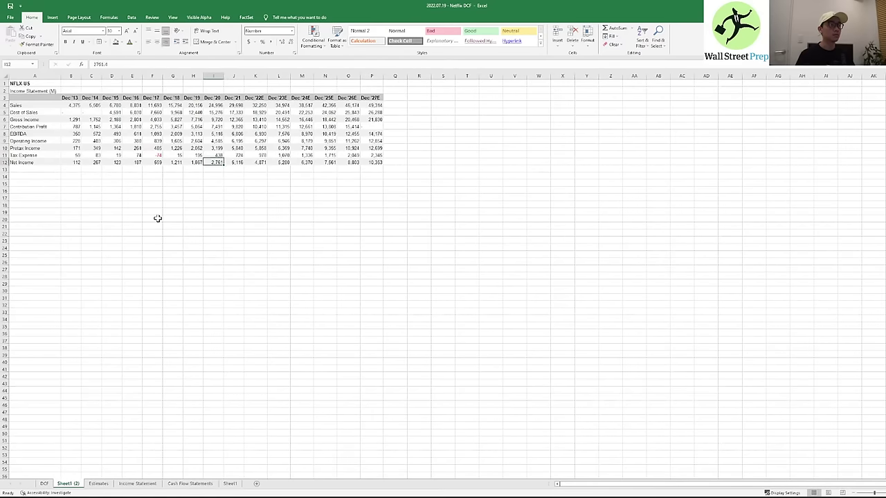
pyautogui.press('Up')
pyautogui.press('Right')
pyautogui.press('Right')
pyautogui.press('Right')
pyautogui.press('Right')
pyautogui.press('Right')
pyautogui.press('Up')
pyautogui.press('Up')
pyautogui.press('Up')
pyautogui.press('Up')
pyautogui.press('Up')
pyautogui.press('Up')
pyautogui.press('Up')
pyautogui.press('Up')
pyautogui.press('Up')
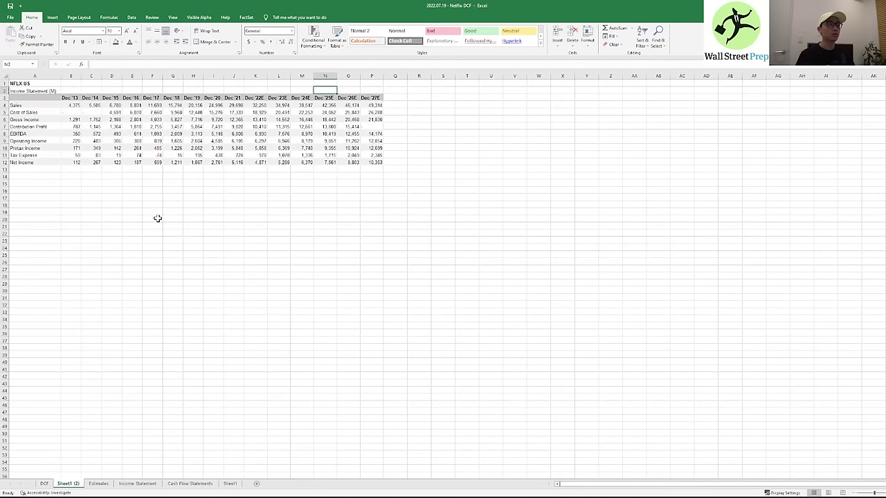
pyautogui.write('x')
pyautogui.press('Right')
pyautogui.write('x')
pyautogui.press('Right')
pyautogui.write('x')
pyautogui.press('Left')
pyautogui.press('Left')
pyautogui.press('Left')
pyautogui.press('Left')
pyautogui.press('Left')
pyautogui.press('Left')
pyautogui.press('Left')
pyautogui.press('Left')
pyautogui.press('Left')
pyautogui.press('Left')
pyautogui.press('Left')
pyautogui.press('Left')
pyautogui.press('Left')
pyautogui.press('Left')
pyautogui.press('Left')
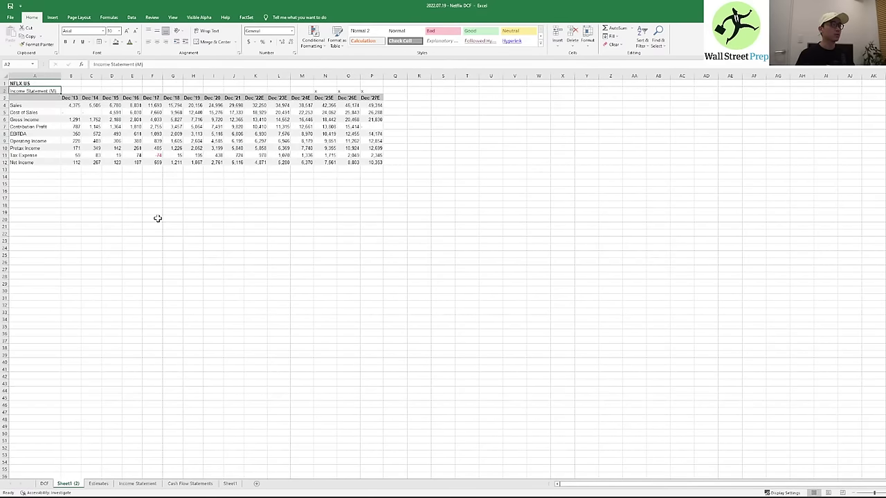
# - Delete the old Estimates sheet holding the product segment data, and return to the imported income statement estimates sheet
pyautogui.hotkey('ctrl', 'pagedown')
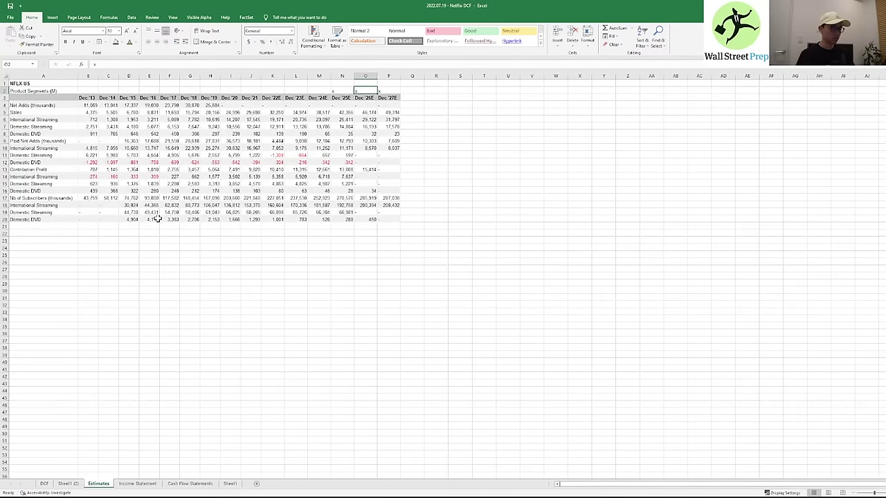
pyautogui.hotkey('alt', 'h')
pyautogui.press('d')
pyautogui.press('s')
pyautogui.press('Return')
pyautogui.hotkey('ctrl', 'pageup')
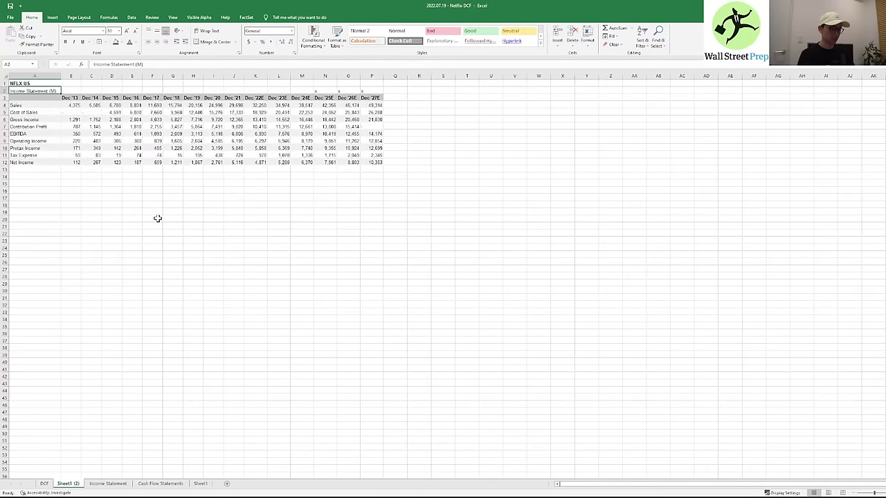
pyautogui.hotkey('alt', 'e')
pyautogui.press('m')
pyautogui.press('Escape')
pyautogui.hotkey('alt', 'h')
pyautogui.press('o')
pyautogui.press('Escape')
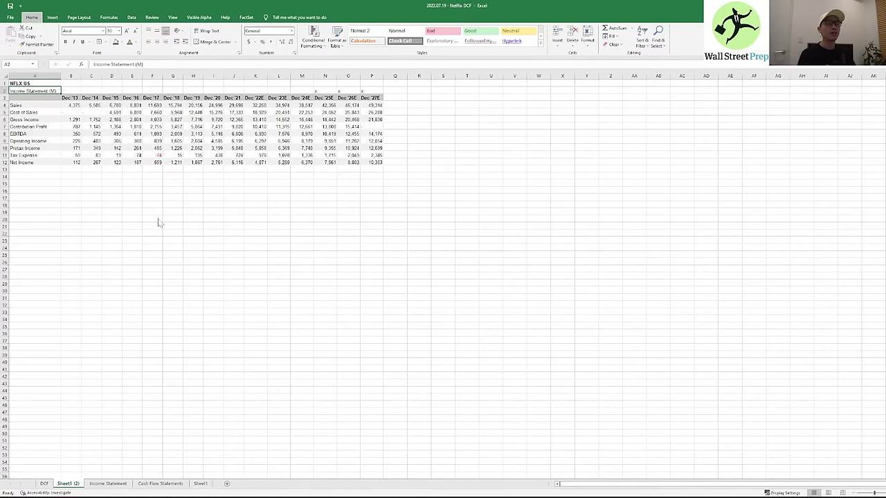
pyautogui.hotkey('alt', 'e')
pyautogui.press('m')
pyautogui.press('Escape')
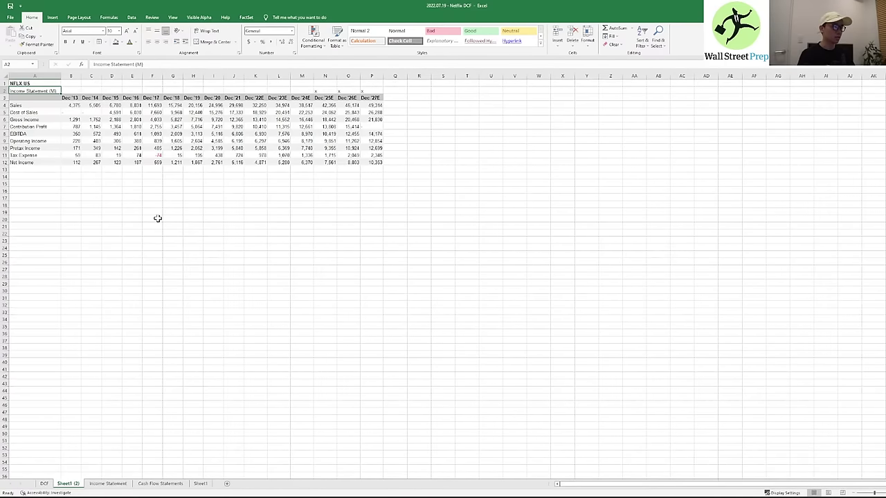
# - Rename the imported income statement sheet as Estimates and return to the DCF sheet
pyautogui.hotkey('alt', 'h')
pyautogui.press('o')
pyautogui.write('m')
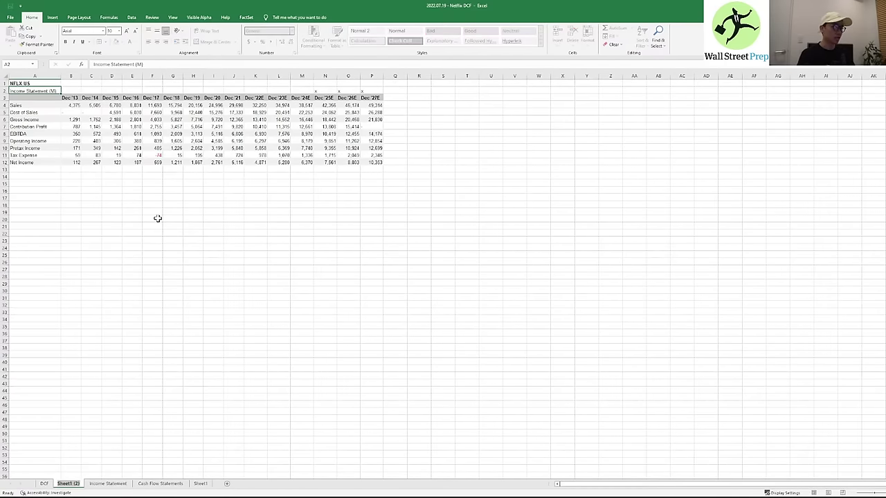
pyautogui.write('Estimates')
pyautogui.press('Return')
pyautogui.hotkey('ctrl', 'pageup')
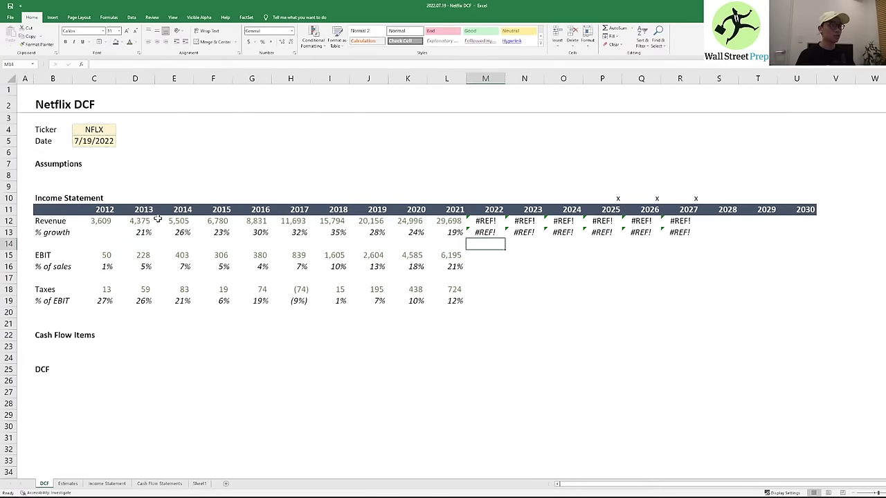
# - Clear the broken revenue formulas for 2022 through 2027 in M12:R12
pyautogui.press('Up')
pyautogui.press('Up')
pyautogui.hotkey('ctrl', 'shift', 'Right')
pyautogui.hotkey('shift', 'Down')
pyautogui.hotkey('shift', 'Up')
pyautogui.press('Delete')
pyautogui.hotkey('shift', 'Left')
pyautogui.hotkey('shift', 'Left')
pyautogui.hotkey('shift', 'Left')
pyautogui.hotkey('shift', 'Left')
pyautogui.hotkey('shift', 'Left')
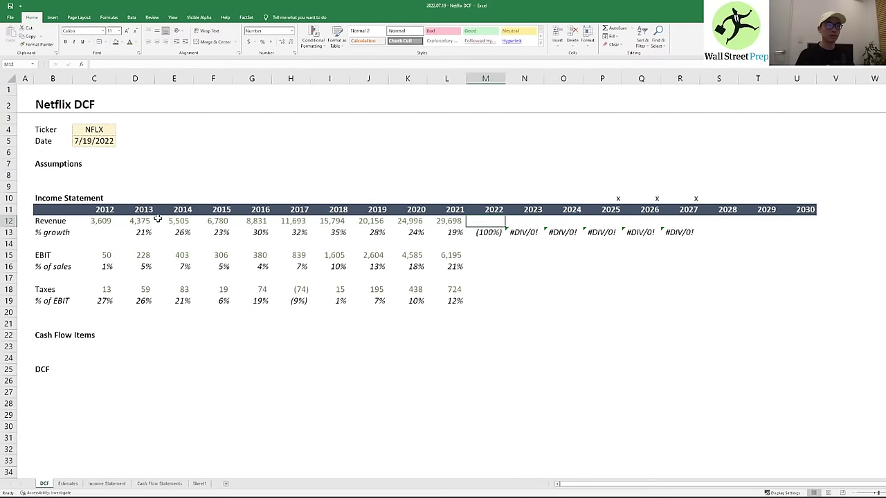
# - Link 2022 revenue in M12 to the Dec '22E Sales figure in K4 of the Estimates sheet
pyautogui.write('=')
pyautogui.hotkey('ctrl', 'pagedown')
pyautogui.press('Right')
pyautogui.press('Right')
pyautogui.press('Right')
pyautogui.press('Right')
pyautogui.press('Right')
pyautogui.press('Down')
pyautogui.press('Right')
pyautogui.press('Down')
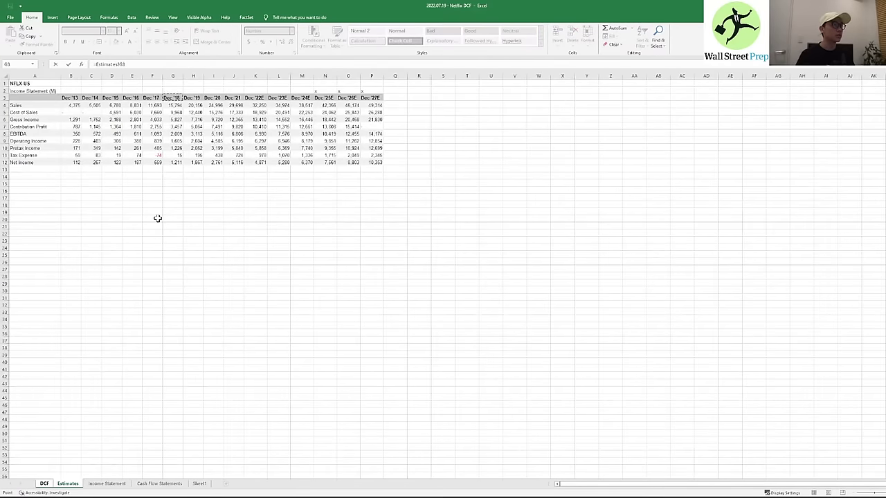
pyautogui.press('Down')
pyautogui.press('Right')
pyautogui.press('Right')
pyautogui.press('Right')
pyautogui.press('Right')
pyautogui.hotkey('ctrl', 'Return')
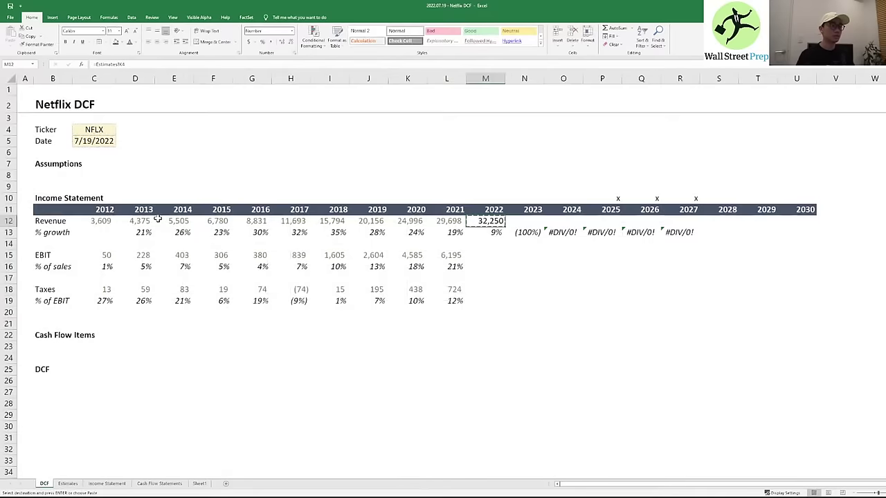
# - Fill the 2022 revenue link across the Revenue row through 2027
pyautogui.hotkey('shift', 'Right')
pyautogui.hotkey('shift', 'Right')
pyautogui.hotkey('shift', 'Right')
pyautogui.hotkey('shift', 'Right')
pyautogui.hotkey('shift', 'Right')
pyautogui.hotkey('ctrl', 'r')
# - Apply the formatting of the 2021 revenue cell to the 2022 through 2027 revenue, and go to the 2022 EBIT cell M15
pyautogui.press('Left')
pyautogui.hotkey('ctrl', 'c')
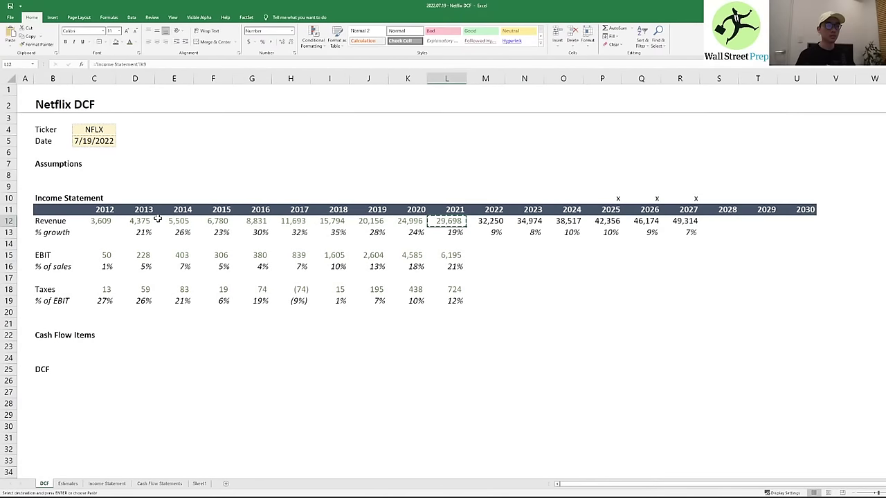
pyautogui.hotkey('shift', 'Right')
pyautogui.hotkey('shift', 'Right')
pyautogui.hotkey('shift', 'Right')
pyautogui.hotkey('shift', 'Right')
pyautogui.hotkey('shift', 'Right')
pyautogui.hotkey('shift', 'Right')
pyautogui.hotkey('ctrl', 'alt', 'v')
pyautogui.press('t')
pyautogui.press('Return')
pyautogui.press('Escape')
pyautogui.press('Down')
pyautogui.press('Down')
pyautogui.press('Down')
pyautogui.press('Right')
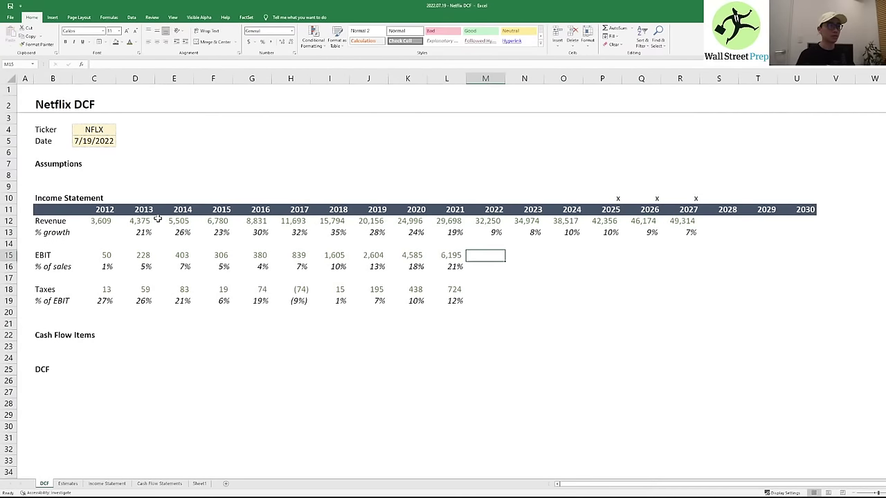
pyautogui.write('=')
pyautogui.hotkey('ctrl', 'pagedown')
pyautogui.press('Left')
pyautogui.press('Down')
pyautogui.press('Down')
pyautogui.press('Down')
pyautogui.press('Down')
pyautogui.press('Down')
pyautogui.press('Down')
pyautogui.press('Down')
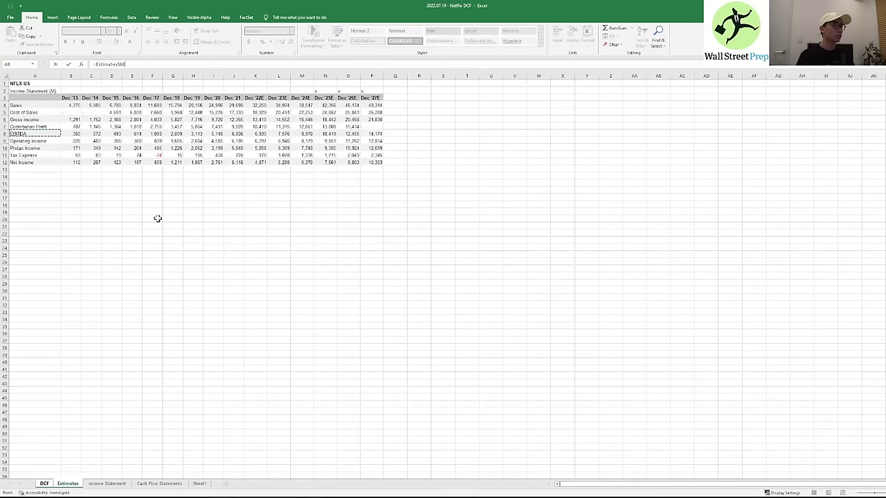
pyautogui.press('Up')
pyautogui.press('Right')
pyautogui.press('Right')
pyautogui.press('Right')
pyautogui.press('Right')
pyautogui.press('Right')
pyautogui.press('Right')
pyautogui.press('Right')
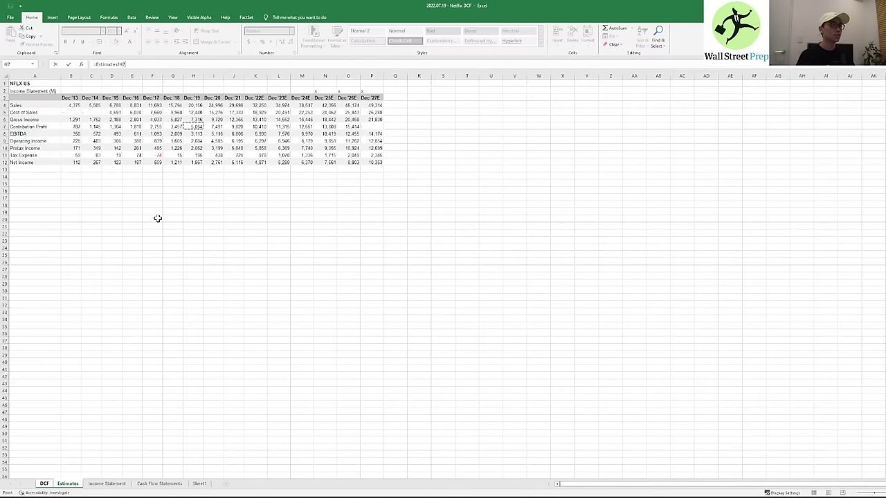
pyautogui.press('Right')
pyautogui.press('Right')
pyautogui.press('Right')
pyautogui.press('Escape')
# - Compare the 2021 EBIT on the DCF sheet with the Operating Income row of the Estimates sheet, and return to M15
pyautogui.press('Left')
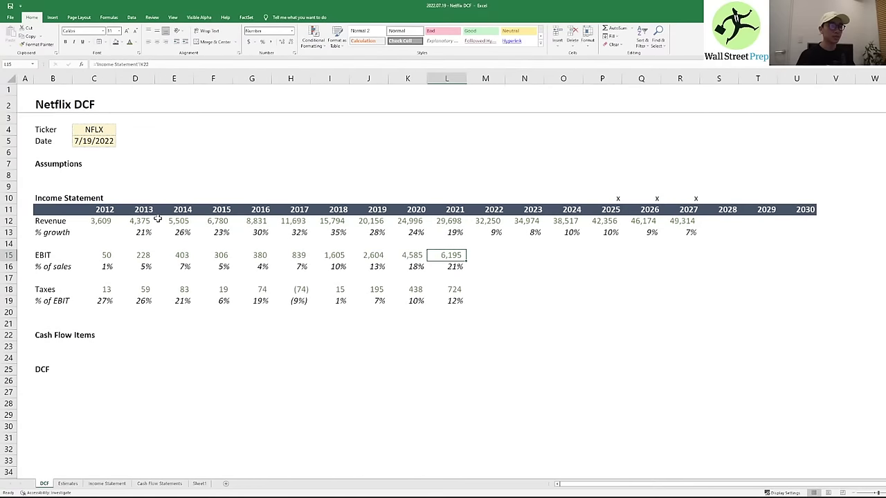
pyautogui.hotkey('ctrl', 'pagedown')
pyautogui.press('Right')
pyautogui.press('Right')
pyautogui.press('Right')
pyautogui.press('Right')
pyautogui.press('Right')
pyautogui.press('Right')
pyautogui.press('Right')
pyautogui.press('Right')
pyautogui.press('Right')
pyautogui.press('Down')
pyautogui.press('Down')
pyautogui.press('Down')
pyautogui.press('Down')
pyautogui.press('Down')
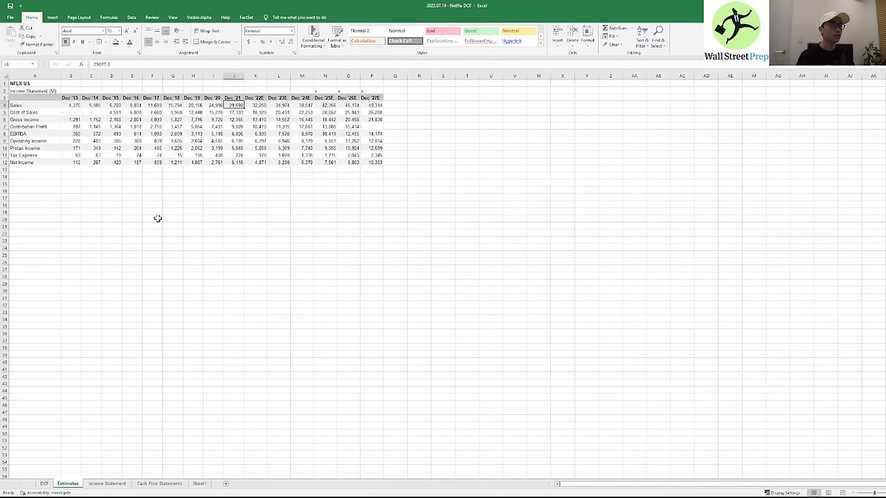
pyautogui.press('Down')
pyautogui.press('Down')
pyautogui.press('Left')
pyautogui.press('Right')
pyautogui.press('Right')
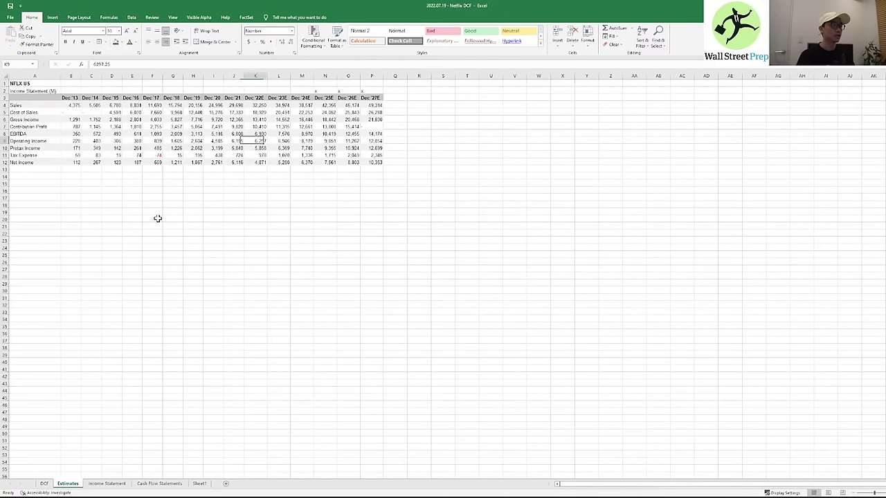
pyautogui.hotkey('ctrl', 'pageup')
pyautogui.press('Right')
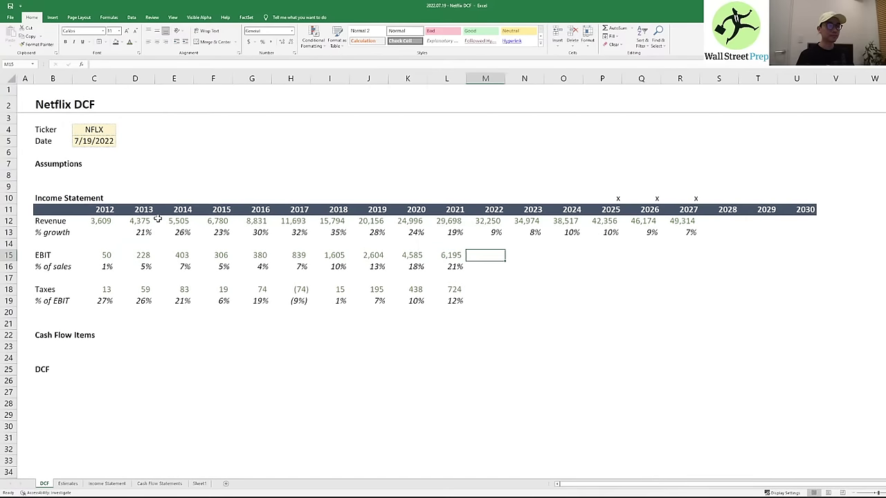
# - Link 2022 EBIT in M15 to the Dec '22E Operating Income in K9 of the Estimates sheet
pyautogui.write('=')
pyautogui.hotkey('ctrl', 'pagedown')
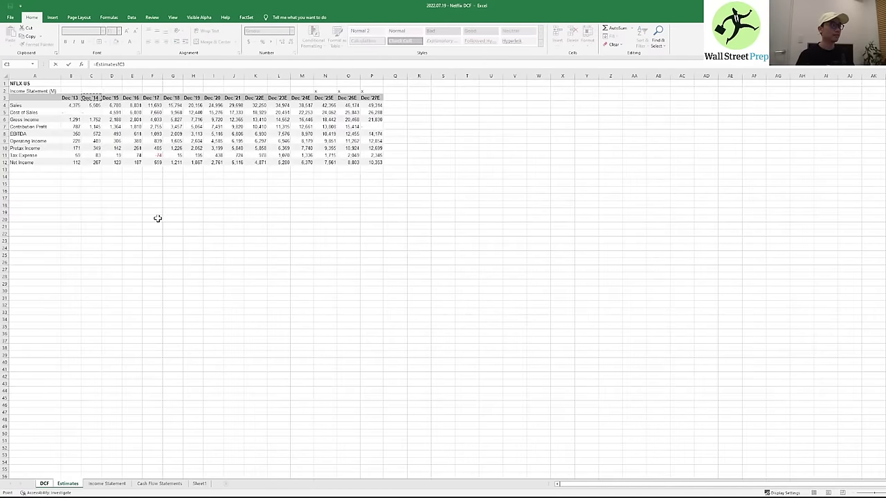
pyautogui.press('Down')
pyautogui.press('Down')
pyautogui.press('Down')
pyautogui.press('Down')
pyautogui.press('Down')
pyautogui.press('Down')
pyautogui.press('Right')
pyautogui.press('Right')
pyautogui.press('Right')
pyautogui.press('Right')
pyautogui.press('Right')
pyautogui.press('Right')
pyautogui.press('Right')
pyautogui.press('Right')
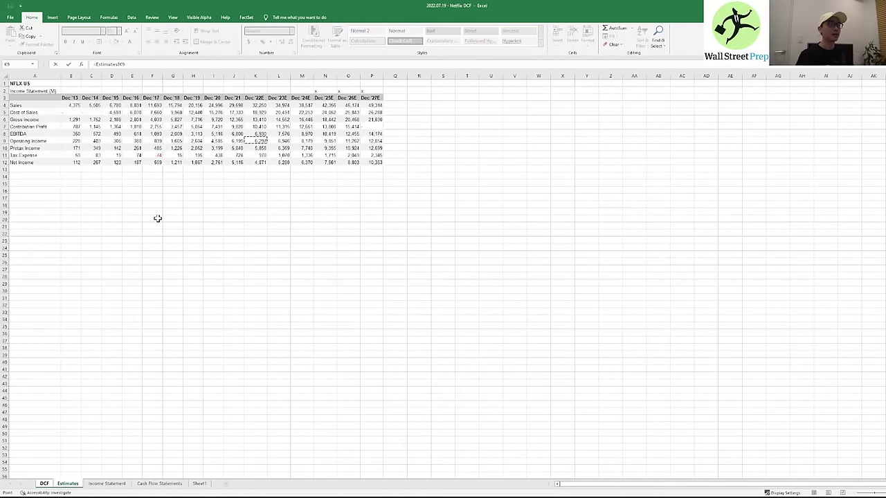
pyautogui.hotkey('ctrl', 'Return')
# - Copy the 2022 EBIT link across the EBIT row through 2027
pyautogui.hotkey('ctrl', 'c')
pyautogui.hotkey('shift', 'Right')
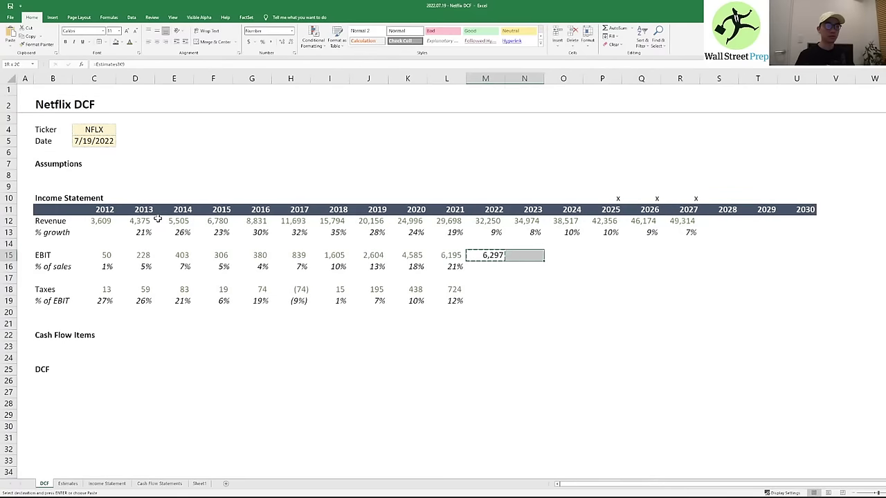
pyautogui.hotkey('shift', 'Right')
pyautogui.hotkey('shift', 'Right')
pyautogui.hotkey('shift', 'Right')
pyautogui.hotkey('shift', 'Right')
pyautogui.hotkey('ctrl', 'v')
# - Apply the formatting of the 2021 EBIT cell to the 2022 through 2027 EBIT figures
pyautogui.press('Left')
pyautogui.press('Left')
pyautogui.hotkey('ctrl', 'c')
pyautogui.hotkey('ctrl', 'shift', 'Right')
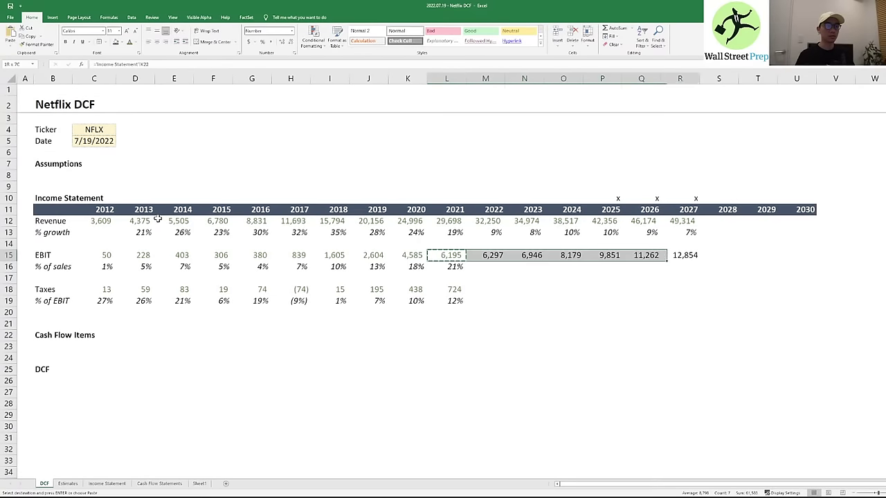
pyautogui.hotkey('ctrl', 'alt', 'v')
pyautogui.press('t')
pyautogui.press('Return')
# - Extend the 2021 EBIT % of sales formula in row 16 through 2027
pyautogui.press('Down')
pyautogui.hotkey('ctrl', 'c')
pyautogui.hotkey('shift', 'Right')
pyautogui.hotkey('shift', 'Right')
pyautogui.hotkey('shift', 'Right')
pyautogui.hotkey('shift', 'Right')
pyautogui.hotkey('shift', 'Right')
pyautogui.hotkey('shift', 'Right')
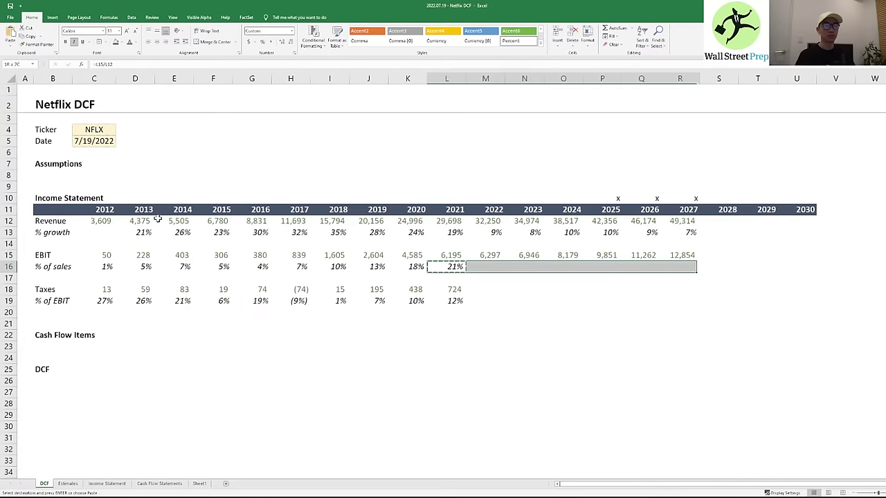
pyautogui.press('Return')
# - Link 2022 Taxes in M18 to the Dec '22E Tax Expense in K11 of the Estimates sheet
pyautogui.press('Down')
pyautogui.press('Down')
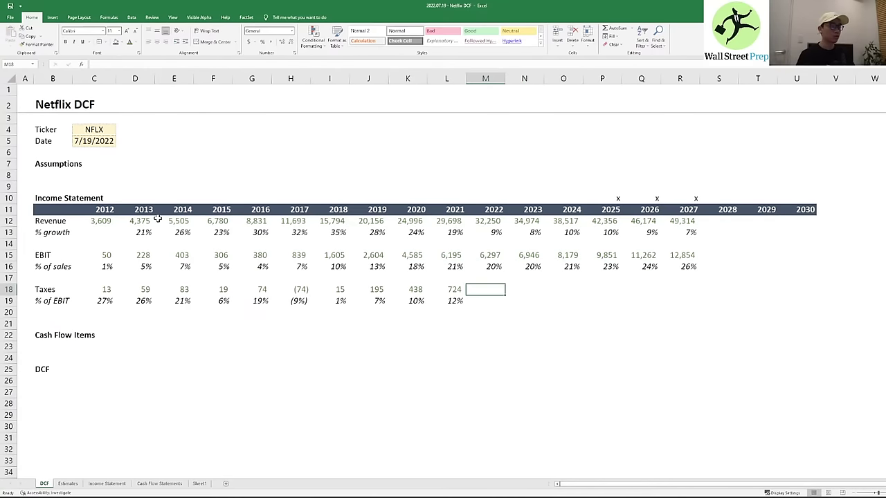
pyautogui.write('=')
pyautogui.hotkey('ctrl', 'pagedown')
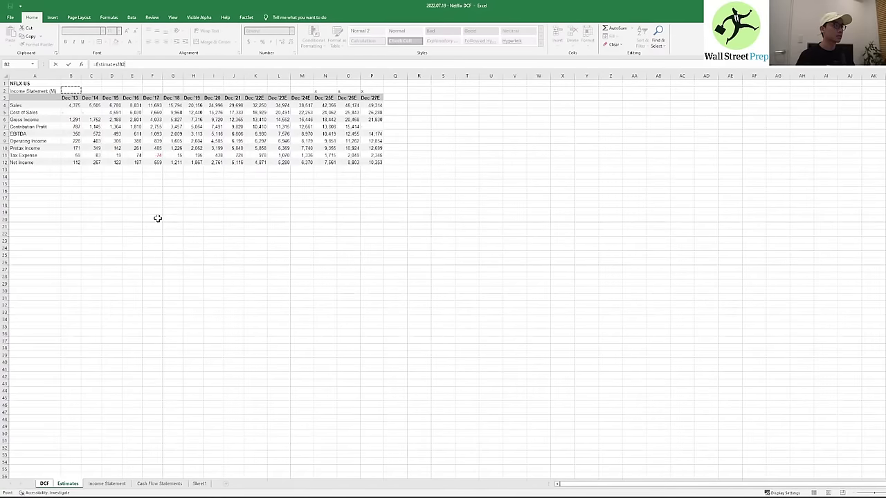
pyautogui.press('Down')
pyautogui.press('Down')
pyautogui.press('Down')
pyautogui.press('Down')
pyautogui.press('Down')
pyautogui.press('Down')
pyautogui.press('Down')
pyautogui.press('Down')
pyautogui.press('Down')
pyautogui.press('Right')
pyautogui.press('Right')
pyautogui.press('Right')
pyautogui.press('Right')
pyautogui.press('Right')
pyautogui.press('Right')
pyautogui.press('Right')
pyautogui.press('Right')
pyautogui.press('Right')
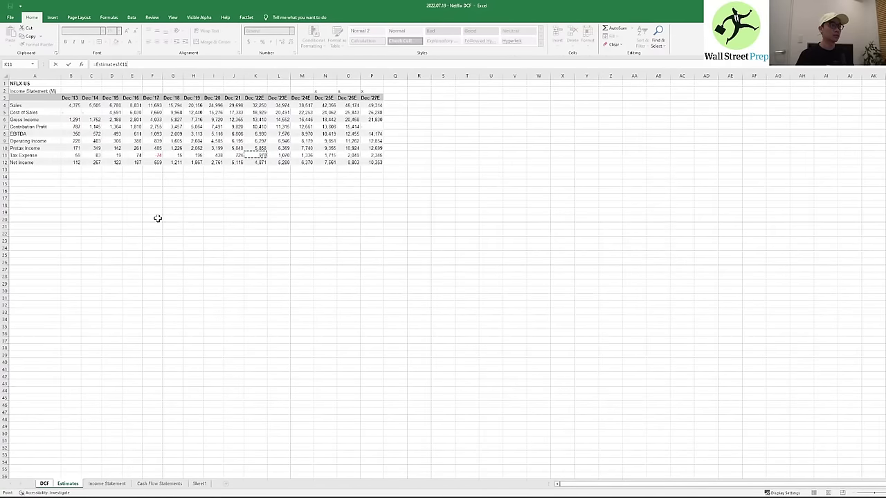
pyautogui.hotkey('ctrl', 'Return')
# - Copy the 2022 Taxes link across row 18 through 2027
pyautogui.hotkey('ctrl', 'c')
pyautogui.hotkey('shift', 'Right')
pyautogui.hotkey('shift', 'Right')
pyautogui.hotkey('shift', 'Right')
pyautogui.hotkey('shift', 'Right')
pyautogui.hotkey('shift', 'Right')
pyautogui.hotkey('shift', 'Right')
pyautogui.hotkey('shift', 'Left')
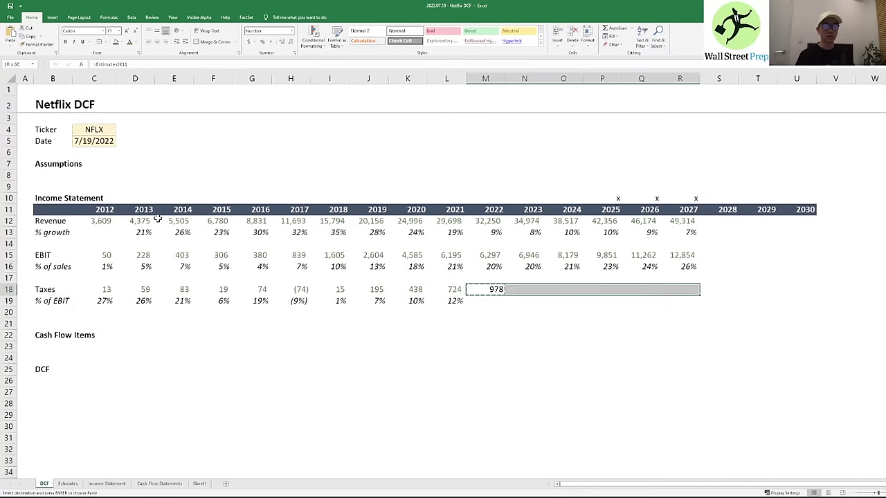
pyautogui.hotkey('ctrl', 'v')
# - Apply the formatting of the 2022 through 2027 EBIT figures to the Taxes figures for the same years
pyautogui.press('Up')
pyautogui.press('Up')
pyautogui.press('Up')
pyautogui.press('Up')
pyautogui.hotkey('ctrl', 'Right')
pyautogui.hotkey('ctrl', 'Left')
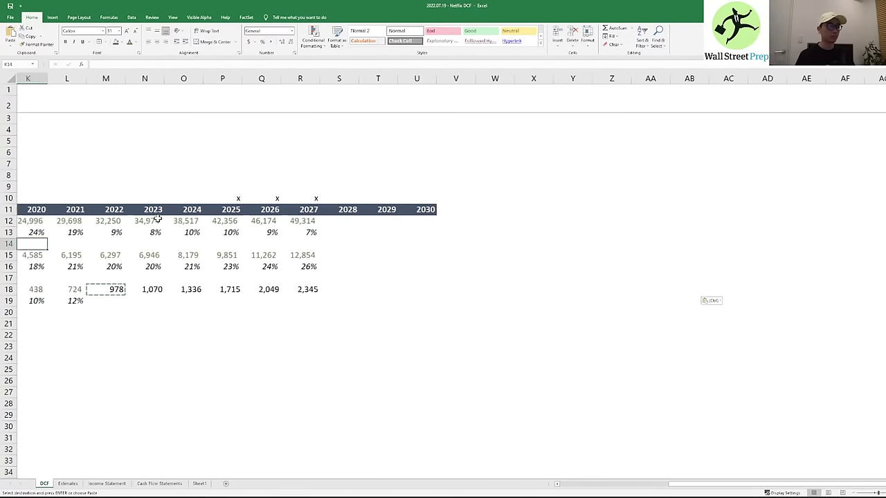
pyautogui.press('Right')
pyautogui.press('Down')
pyautogui.press('Right')
pyautogui.press('Right')
pyautogui.press('Right')
pyautogui.press('Right')
pyautogui.press('Right')
pyautogui.press('Right')
pyautogui.press('Right')
pyautogui.press('Right')
pyautogui.press('Right')
pyautogui.press('Right')
pyautogui.press('Right')
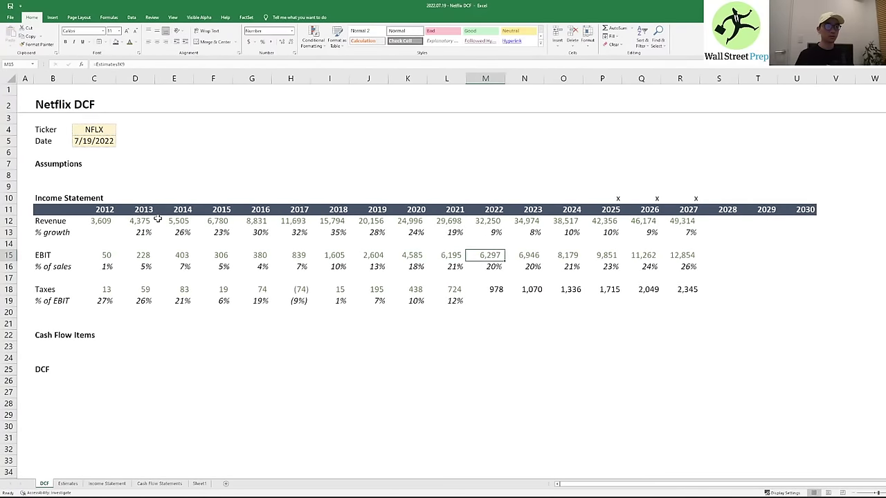
pyautogui.hotkey('ctrl', 'shift', 'Right')
pyautogui.hotkey('ctrl', 'c')
pyautogui.press('Down')
pyautogui.press('Down')
pyautogui.press('Down')
pyautogui.hotkey('ctrl', 'alt', 'v')
pyautogui.press('t')
pyautogui.press('Return')
# - Copy the 2022 through 2027 % of sales formulas from row 16 into the % of EBIT row 19
pyautogui.press('Up')
pyautogui.press('Up')
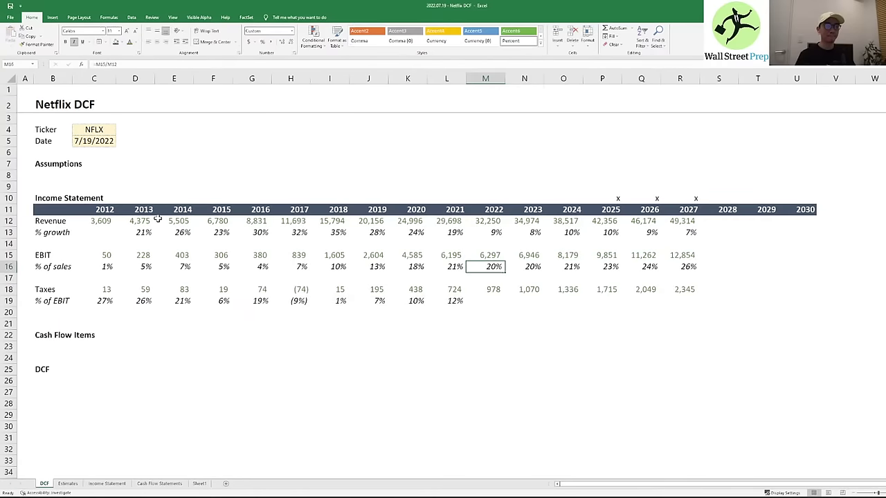
pyautogui.hotkey('ctrl', 'shift', 'Right')
pyautogui.hotkey('ctrl', 'c')
pyautogui.press('Down')
pyautogui.press('Down')
pyautogui.press('Down')
pyautogui.hotkey('ctrl', 'v')
# - Check the cell references of the % of EBIT formulas in row 19 around 2021 to 2023
pyautogui.press('F2')
pyautogui.press('Escape')
pyautogui.press('Right')
pyautogui.press('F2')
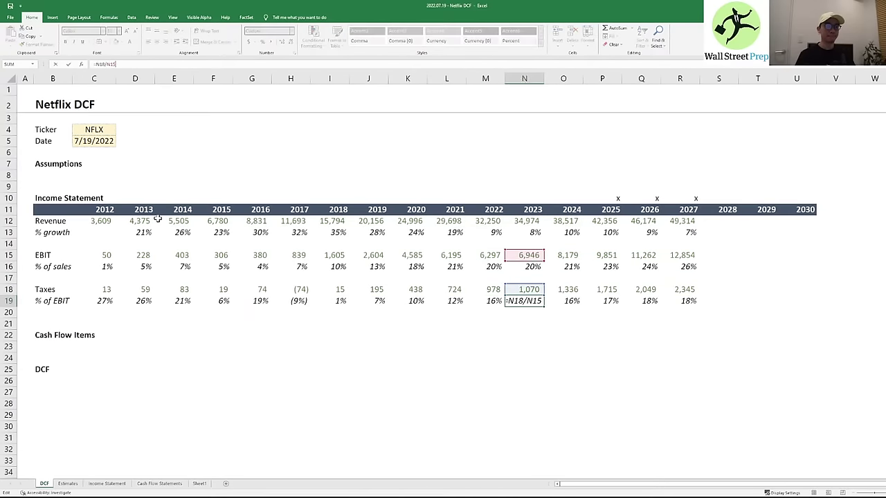
pyautogui.press('Escape')
pyautogui.press('Left')
pyautogui.press('Left')
pyautogui.press('F2')
pyautogui.press('Escape')
pyautogui.press('Right')
pyautogui.press('F2')
pyautogui.press('Escape')
pyautogui.press('Right')
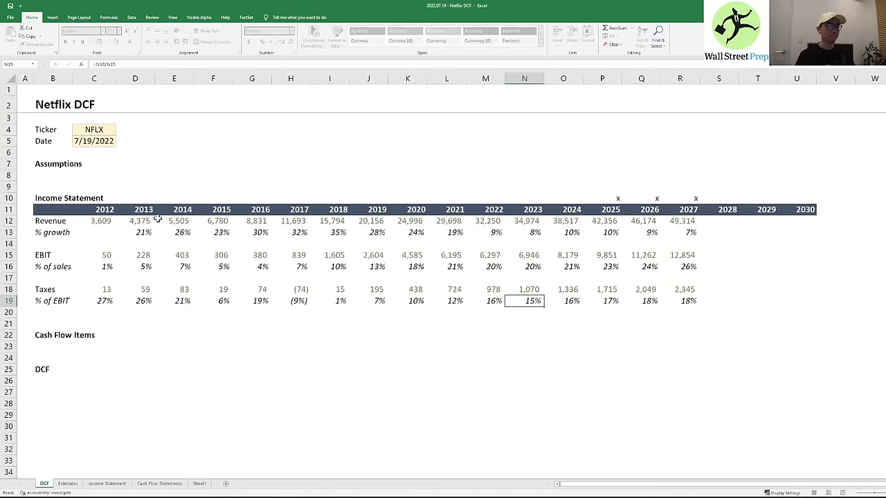
pyautogui.press('Left')
pyautogui.press('Left')
pyautogui.press('F2')
pyautogui.press('Escape')
pyautogui.press('Left')
pyautogui.press('Left')
pyautogui.press('Up')
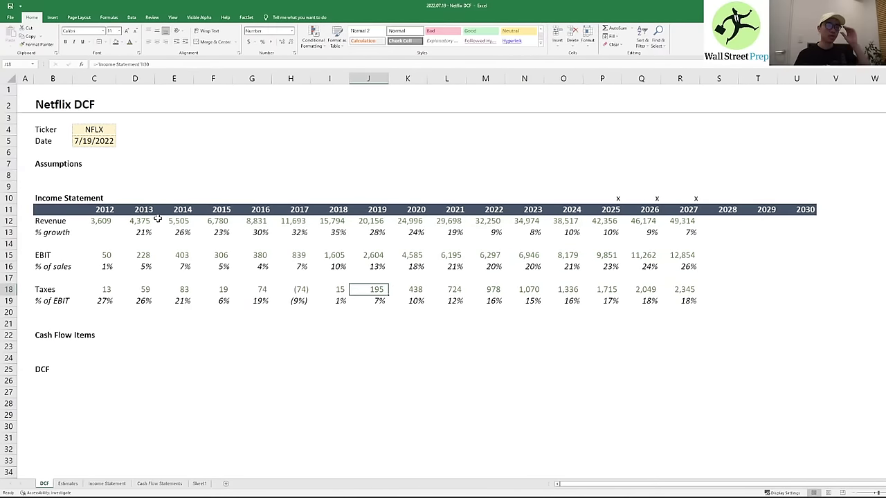
# - Clear all contents and formatting from S10:U12, removing the 2028 through 2030 year headers
pyautogui.press('Right')
pyautogui.press('Right')
pyautogui.press('Right')
pyautogui.press('Right')
pyautogui.press('Right')
pyautogui.press('Right')
pyautogui.press('Right')
pyautogui.press('Right')
pyautogui.press('Right')
pyautogui.press('Right')
pyautogui.press('Up')
pyautogui.press('Up')
pyautogui.press('Up')
pyautogui.press('Up')
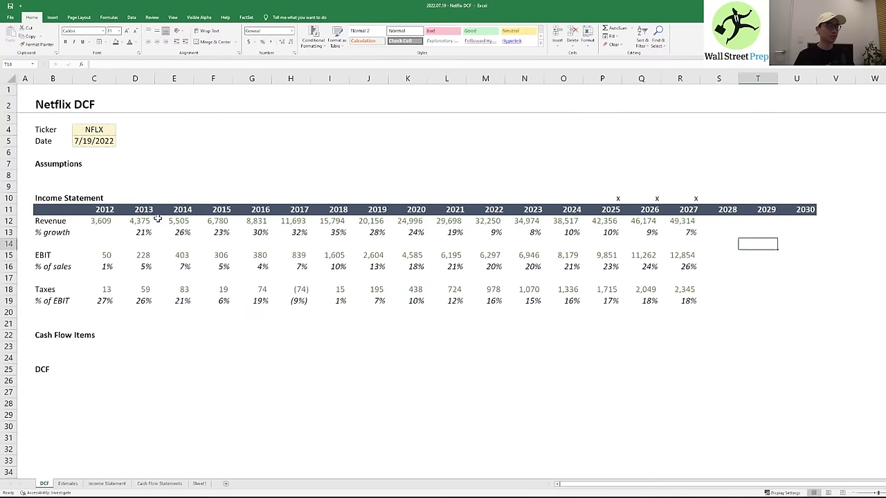
pyautogui.press('Up')
pyautogui.press('Up')
pyautogui.press('Left')
pyautogui.hotkey('shift', 'Right')
pyautogui.hotkey('shift', 'Right')
pyautogui.hotkey('shift', 'Up')
pyautogui.hotkey('shift', 'Up')
pyautogui.hotkey('alt', 'h')
pyautogui.press('e')
pyautogui.press('a')
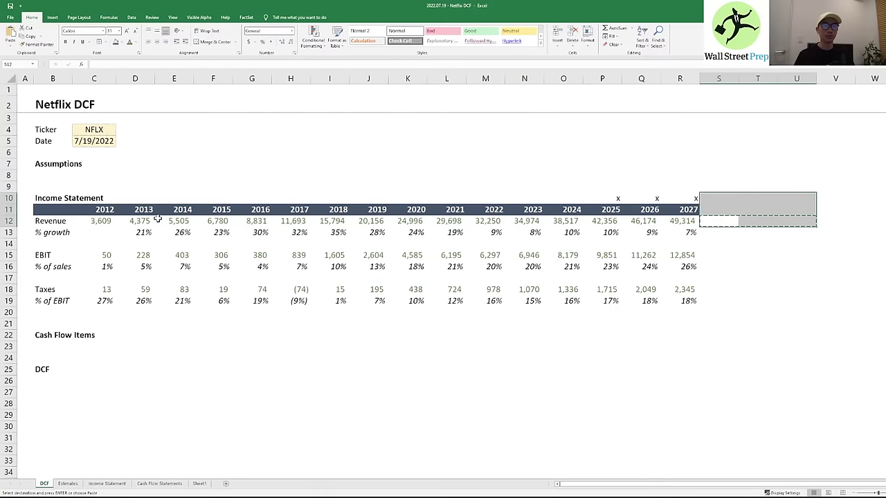
# - Enter an x marker in A11 beside the year header row
pyautogui.press('Left')
pyautogui.press('Down')
pyautogui.press('Left')
pyautogui.press('Left')
pyautogui.press('Left')
pyautogui.press('Left')
pyautogui.press('Left')
pyautogui.press('Left')
pyautogui.press('Left')
pyautogui.press('Left')
pyautogui.press('Left')
pyautogui.press('Left')
pyautogui.press('Left')
pyautogui.press('Left')
pyautogui.press('Left')
pyautogui.press('Left')
pyautogui.press('Left')
pyautogui.press('Left')
pyautogui.press('Left')
pyautogui.press('Down')
pyautogui.press('Down')
pyautogui.press('Down')
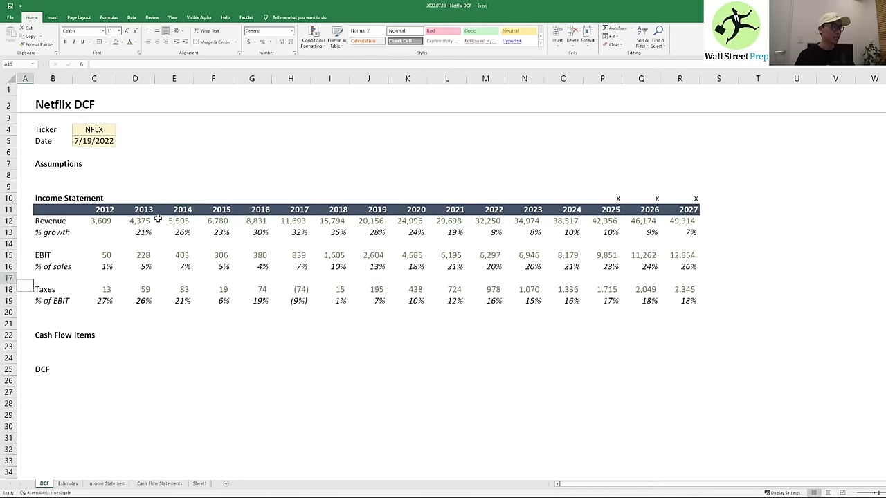
pyautogui.press('Up')
pyautogui.press('Up')
pyautogui.press('Up')
pyautogui.press('Up')
pyautogui.press('Up')
pyautogui.press('Up')
pyautogui.press('Down')
pyautogui.write('x')
pyautogui.press('Return')
# - Delete the x marker from A11
pyautogui.press('Down')
pyautogui.press('Down')
pyautogui.press('Down')
pyautogui.press('Down')
pyautogui.press('Down')
pyautogui.press('Down')
pyautogui.press('Down')
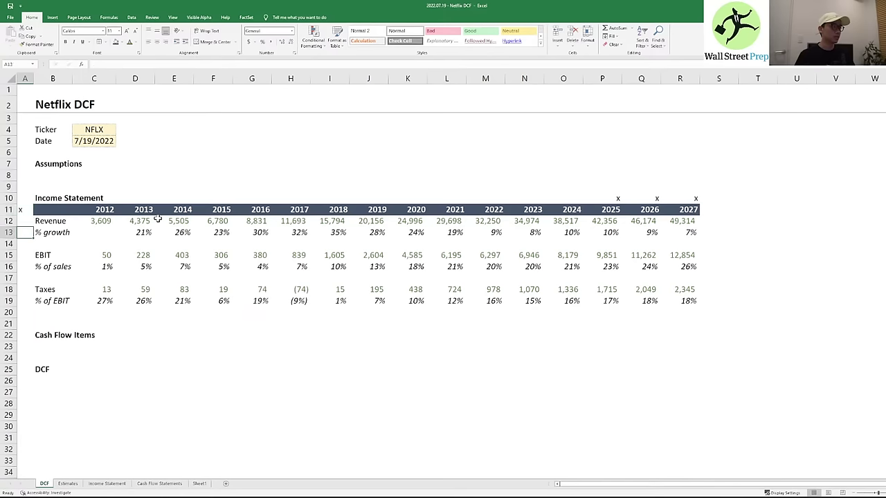
pyautogui.press('Down')
pyautogui.press('Down')
pyautogui.press('Down')
pyautogui.hotkey('ctrl', 'Up')
pyautogui.press('Delete')
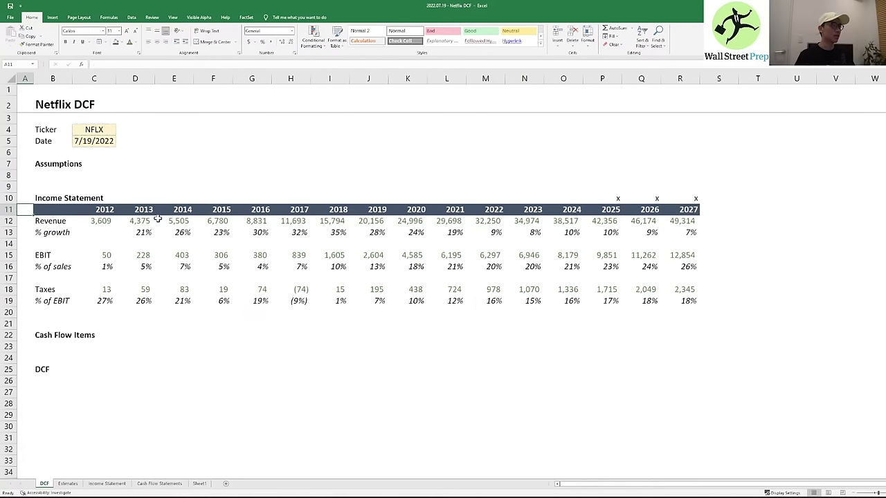
# - Enter x markers in A10 and A22 beside the Income Statement and Cash Flow Items headings
pyautogui.press('Up')
pyautogui.write('x')
pyautogui.press('Return')
pyautogui.press('Down')
pyautogui.press('Down')
pyautogui.press('Down')
pyautogui.press('Down')
pyautogui.press('Down')
pyautogui.press('Down')
pyautogui.press('Down')
pyautogui.press('Down')
pyautogui.press('Down')
pyautogui.press('Down')
pyautogui.press('Down')
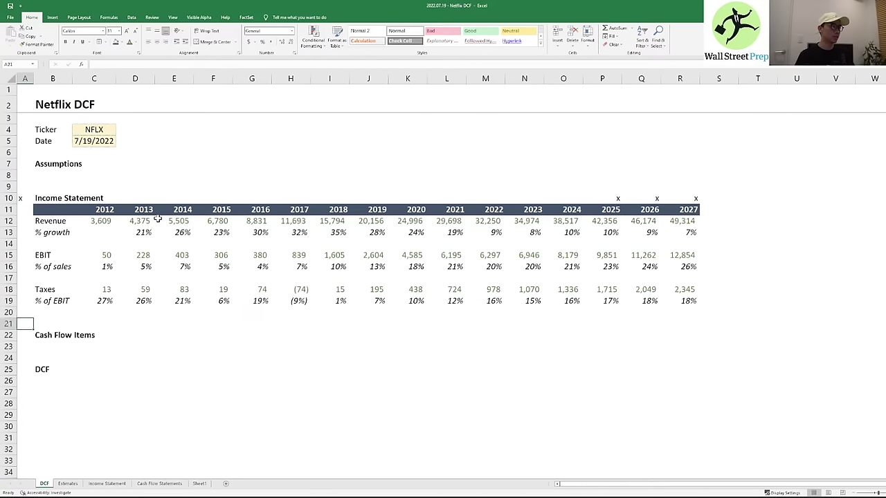
pyautogui.write('x')
pyautogui.press('Right')
# - Copy the year header row B11:R11 to row 23 beneath the Cash Flow Items heading
pyautogui.hotkey('ctrl', 'Up')
pyautogui.hotkey('ctrl', 'Up')
pyautogui.hotkey('ctrl', 'Up')
pyautogui.hotkey('ctrl', 'Up')
pyautogui.hotkey('ctrl', 'Up')
pyautogui.hotkey('ctrl', 'Up')
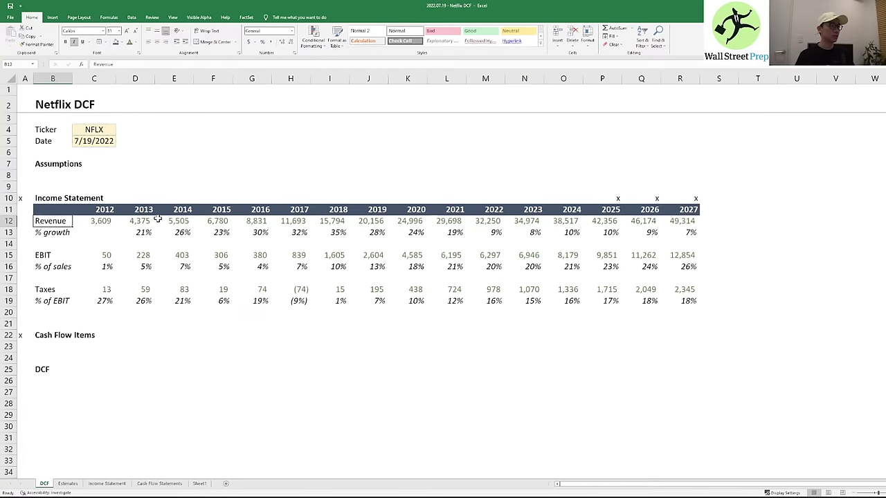
pyautogui.press('Up')
pyautogui.hotkey('ctrl', 'shift', 'Right')
pyautogui.hotkey('ctrl', 'shift', 'Right')
pyautogui.hotkey('ctrl', 'c')
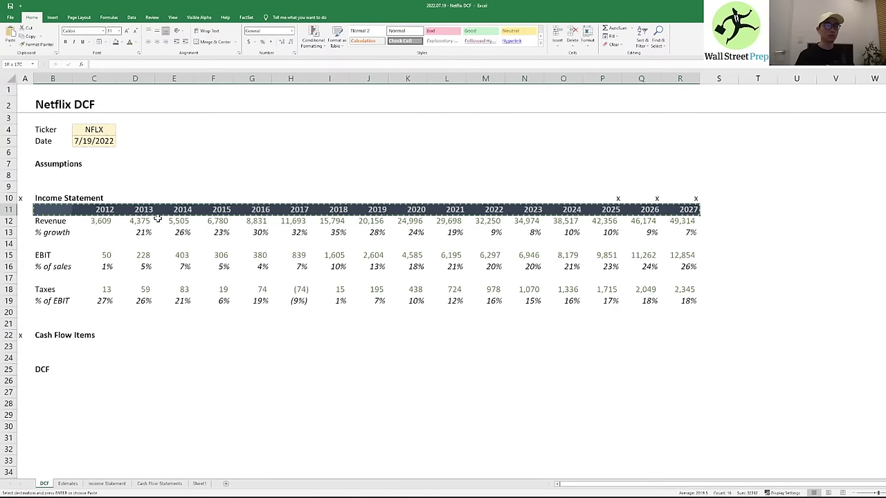
pyautogui.press('Down')
pyautogui.press('Up')
pyautogui.press('Up')
pyautogui.press('Down')
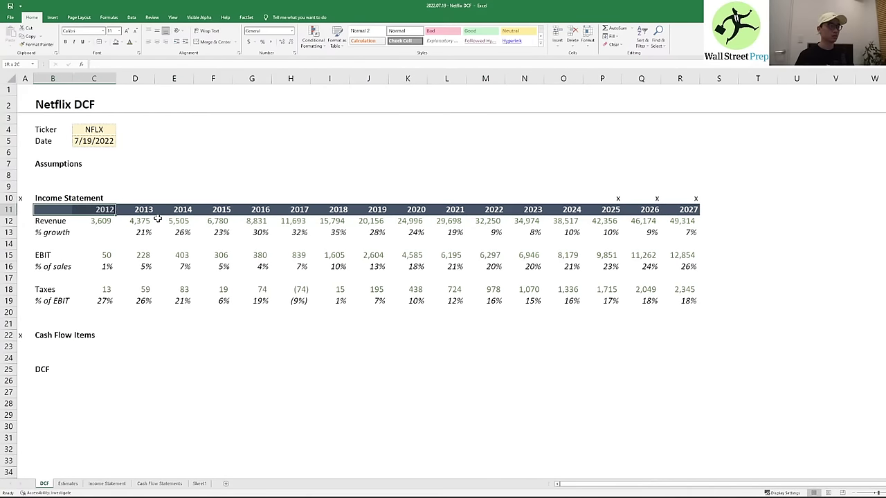
pyautogui.hotkey('ctrl', 'shift', 'Right')
pyautogui.hotkey('ctrl', 'shift', 'Right')
pyautogui.hotkey('ctrl', 'v')
pyautogui.hotkey('ctrl', 'c')
pyautogui.press('Down')
pyautogui.press('Down')
pyautogui.press('Down')
pyautogui.press('Down')
pyautogui.press('Down')
pyautogui.press('Down')
pyautogui.press('Down')
pyautogui.press('Down')
pyautogui.press('Down')
pyautogui.press('Down')
pyautogui.press('Down')
pyautogui.press('Down')
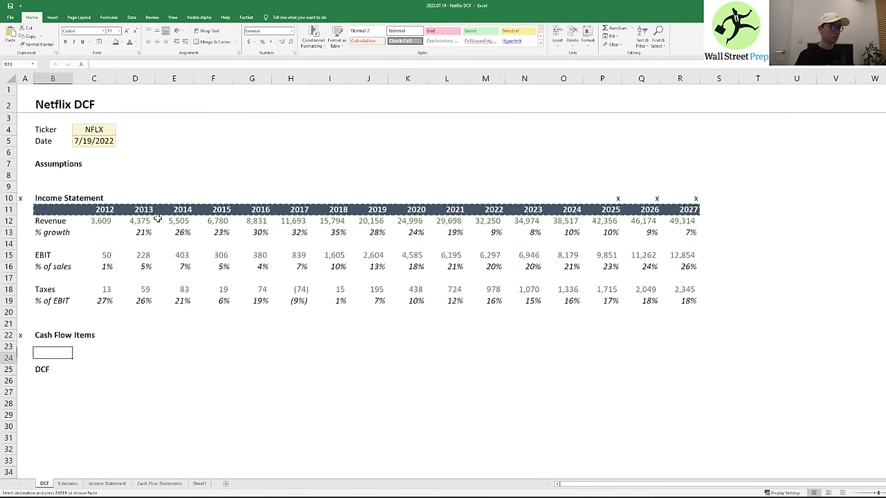
pyautogui.hotkey('ctrl', 'v')
pyautogui.press('Up')
pyautogui.press('Up')
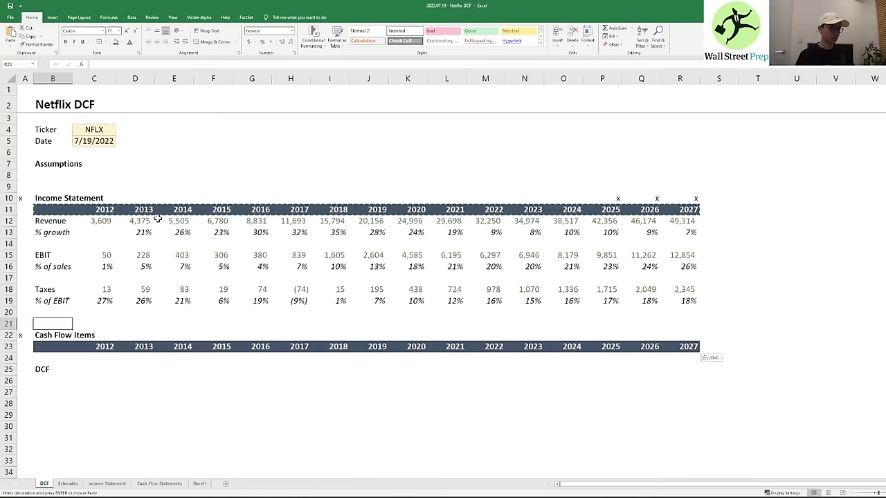
# - Paste the blank header cell B23 across B22:R22, over the Cash Flow Items heading
pyautogui.press('Down')
pyautogui.press('Down')
pyautogui.hotkey('ctrl', 'c')
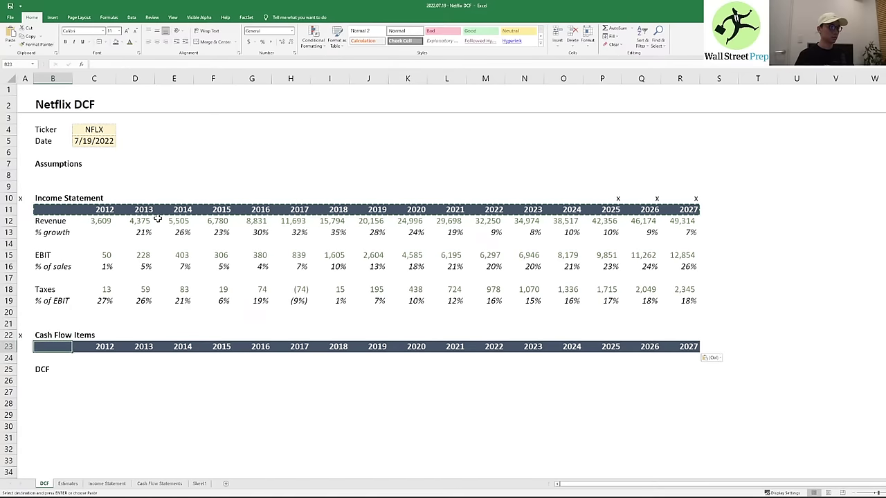
pyautogui.press('Up')
pyautogui.hotkey('shift', 'Right')
pyautogui.hotkey('shift', 'Right')
pyautogui.hotkey('shift', 'Right')
pyautogui.hotkey('shift', 'Right')
pyautogui.hotkey('shift', 'Right')
pyautogui.hotkey('shift', 'Right')
pyautogui.hotkey('shift', 'Right')
pyautogui.hotkey('shift', 'Right')
pyautogui.hotkey('shift', 'Right')
pyautogui.hotkey('shift', 'Right')
pyautogui.hotkey('shift', 'Right')
pyautogui.hotkey('shift', 'Right')
pyautogui.hotkey('shift', 'Right')
pyautogui.hotkey('shift', 'Right')
pyautogui.hotkey('shift', 'Right')
pyautogui.hotkey('shift', 'Right')
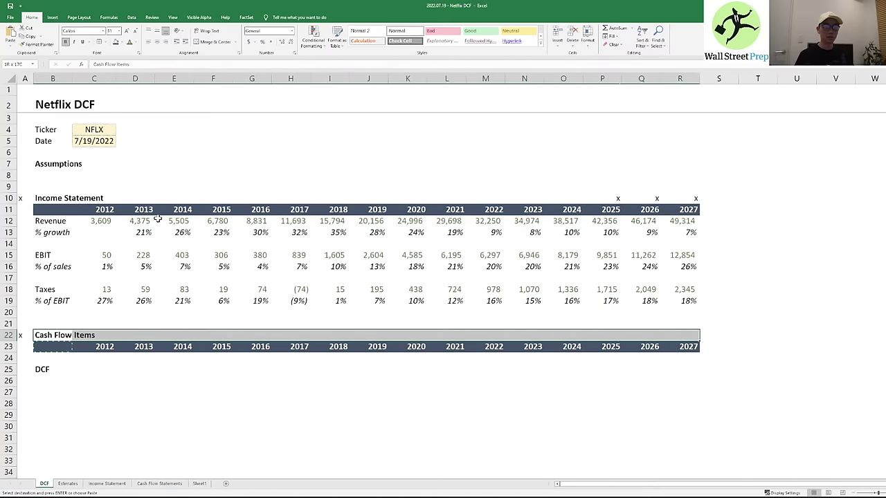
pyautogui.hotkey('ctrl', 'v')
pyautogui.press('Escape')
pyautogui.press('Right')
pyautogui.press('Left')
pyautogui.hotkey('alt', 'h')
pyautogui.press('f')
pyautogui.press('c')
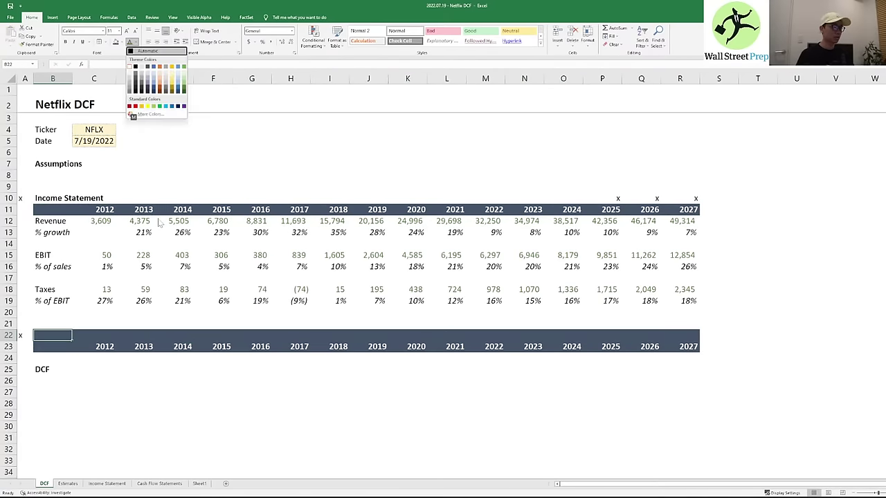
pyautogui.press('Down')
pyautogui.press('Up')
pyautogui.press('Down')
pyautogui.press('Escape')
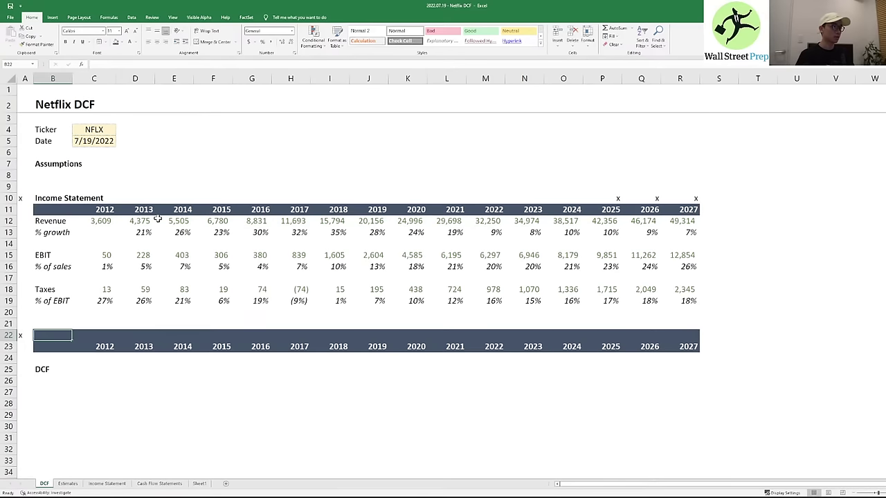
pyautogui.write('Cash')
pyautogui.press('Escape')
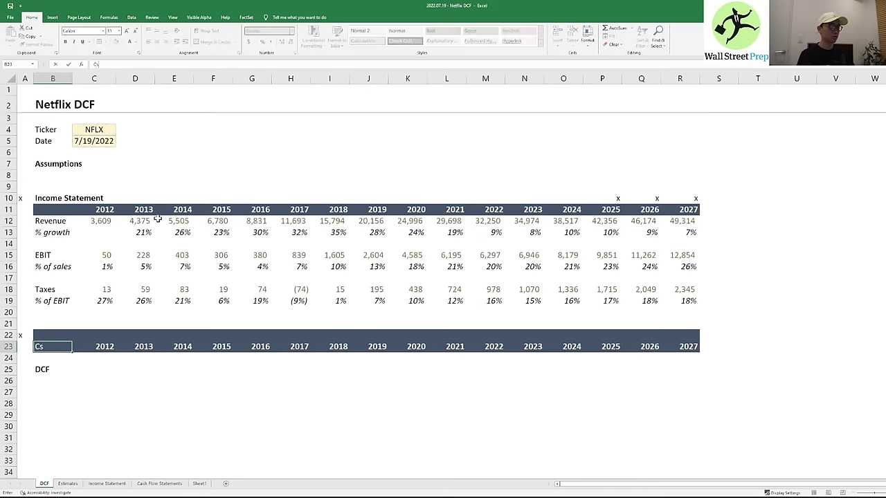
# - Undo the paste over the Cash Flow Items heading row while keeping the copied year headers in row 23
pyautogui.hotkey('ctrl', 'z')
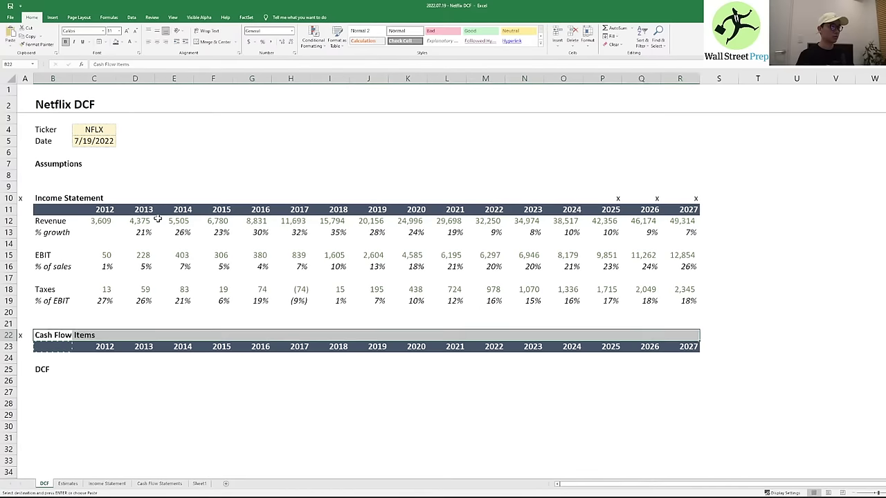
pyautogui.hotkey('ctrl', 'z')
pyautogui.hotkey('ctrl', 'y')
pyautogui.press('Right')
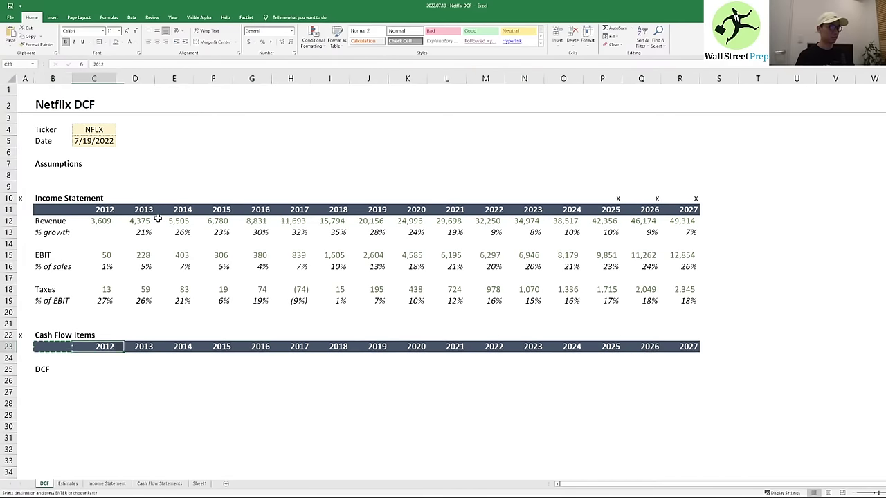
# - Enter the label Cash Flow Items in B23 of the copied year header row
pyautogui.press('Left')
pyautogui.write('Ca')
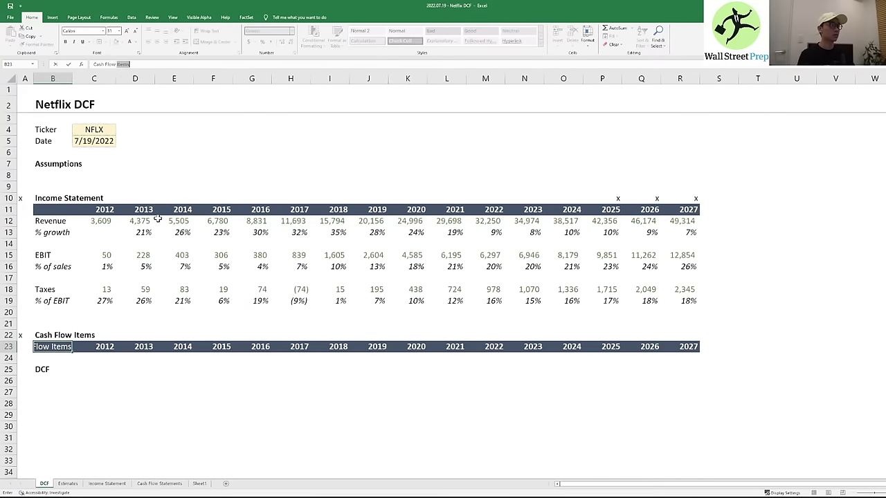
pyautogui.write('ash Flow')
pyautogui.press('BackSpace')
pyautogui.press('Tab')
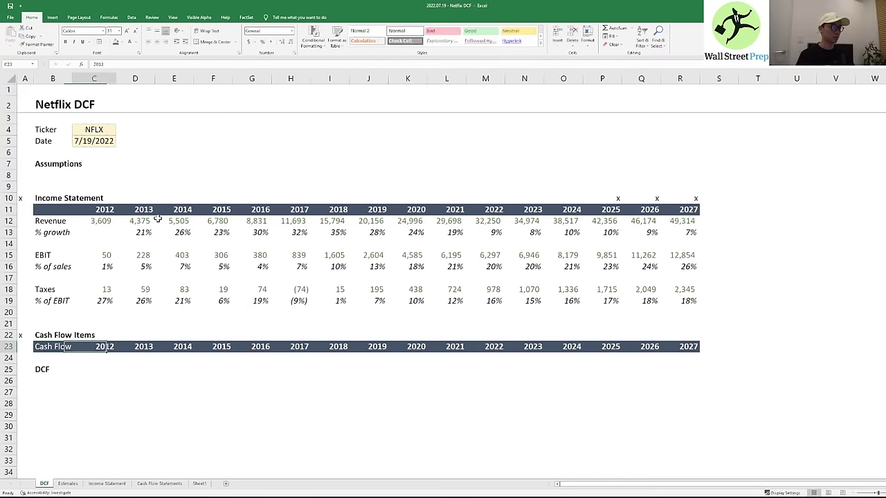
pyautogui.press('Left')
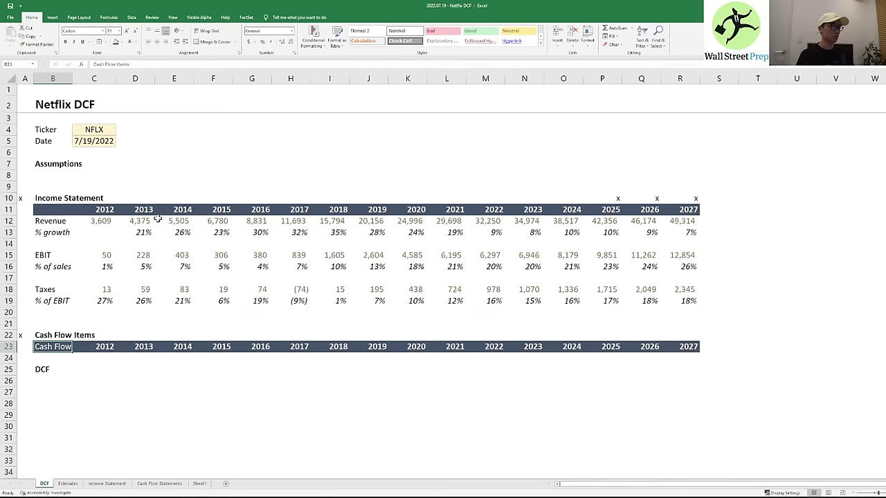
# - Insert a blank column before the 2012 column
pyautogui.press('Right')
pyautogui.hotkey('alt', 'h')
pyautogui.press('i')
pyautogui.press('c')
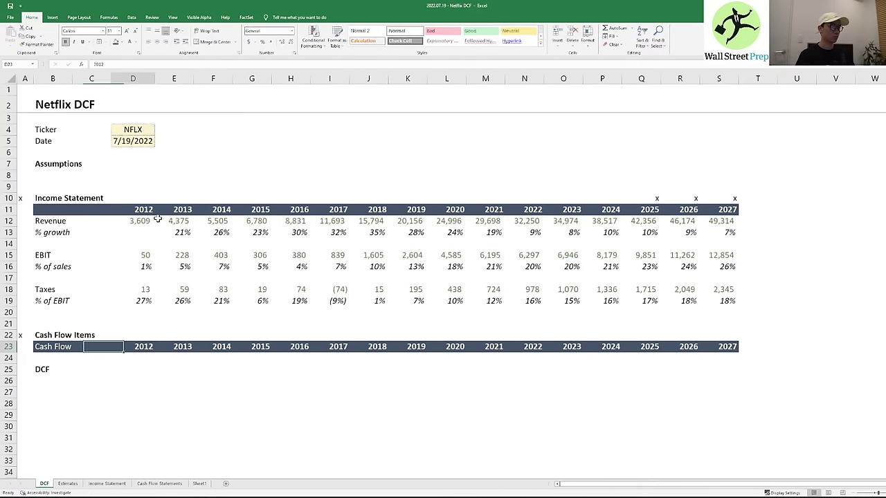
# - Re-enter the B23 label as Cash Flow items and autofit column B to its width
pyautogui.press('Left')
pyautogui.press('F2')
pyautogui.press('Escape')
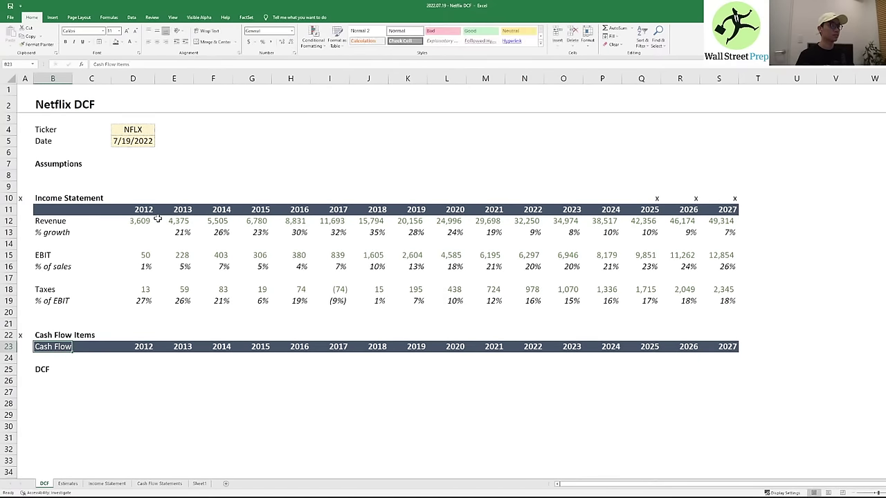
pyautogui.press('Right')
pyautogui.press('Left')
pyautogui.press('F2')
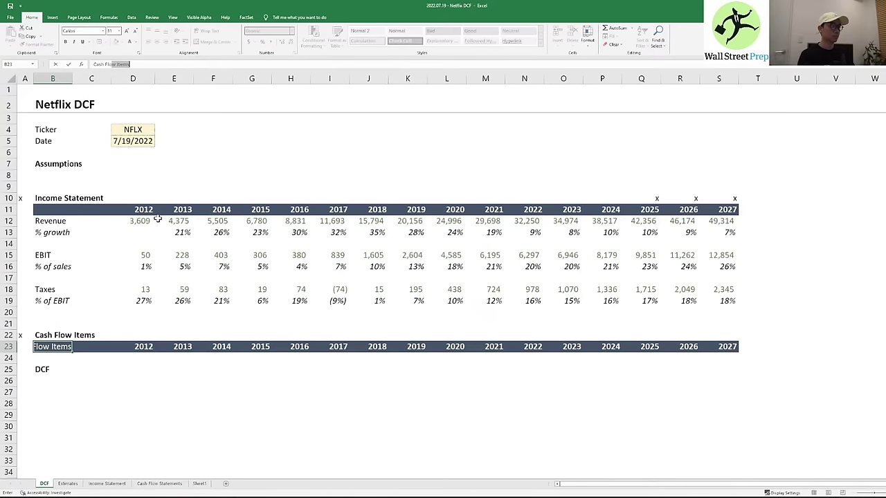
pyautogui.press('Tab')
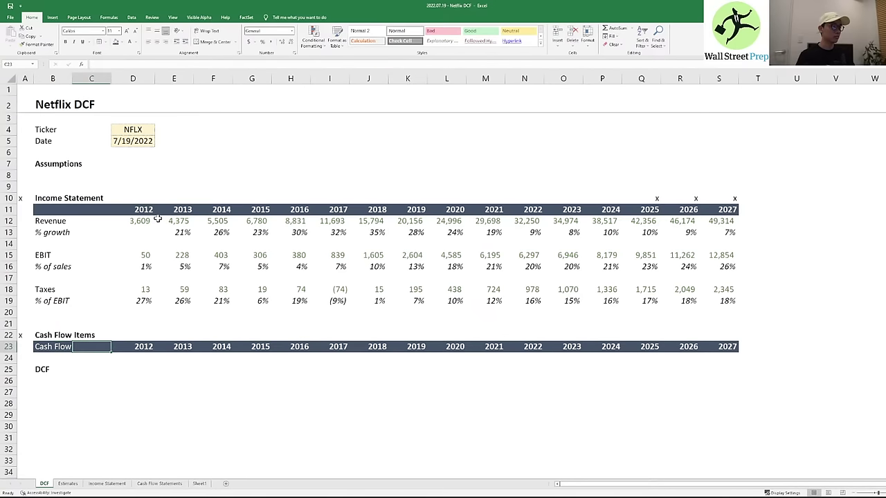
pyautogui.press('Left')
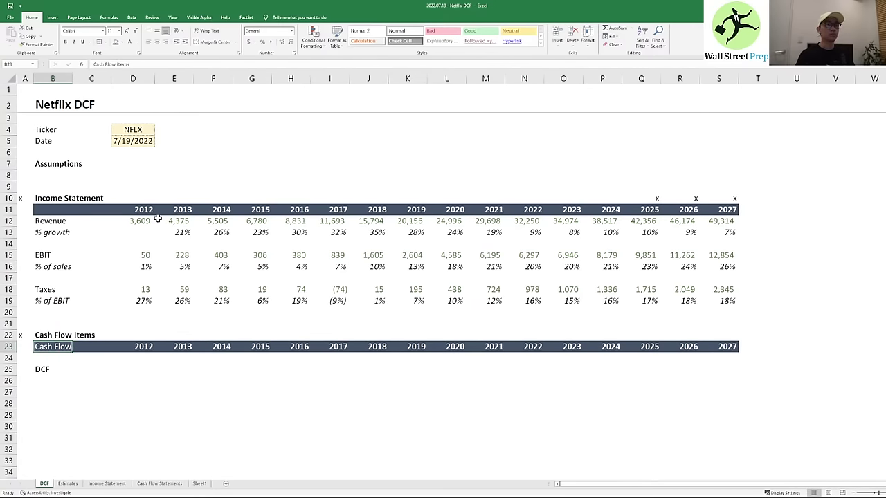
pyautogui.hotkey('alt', 'h')
pyautogui.press('o')
pyautogui.press('i')
pyautogui.press('Right')
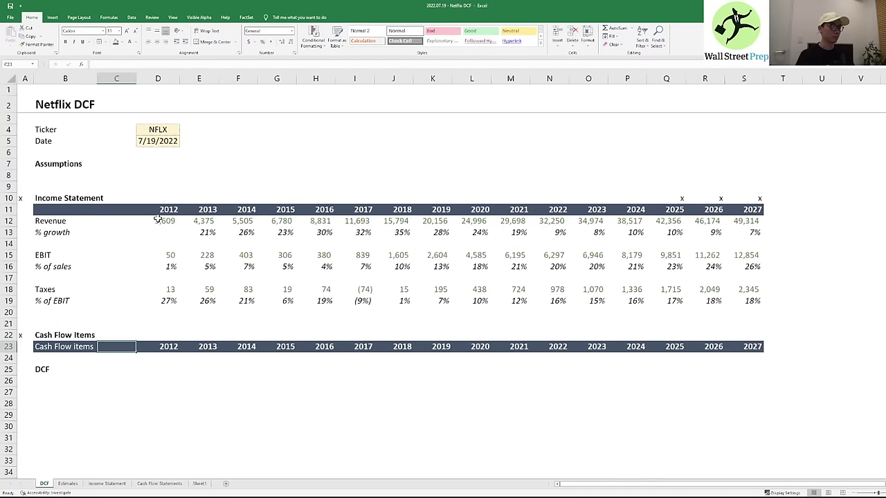
# - Delete the blank column C between the labels and the 2012 column
pyautogui.hotkey('ctrl', 'space')
pyautogui.hotkey('alt', 'h')
pyautogui.press('d')
pyautogui.press('c')
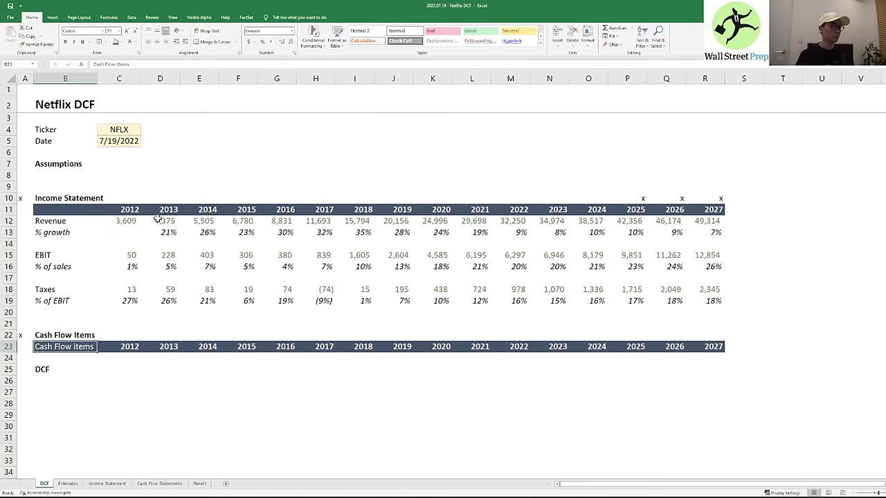
# - Clear the duplicate Cash Flow Items heading from B22 and move the x marker from A22 to A23
pyautogui.press('Left')
pyautogui.press('Up')
pyautogui.press('Delete')
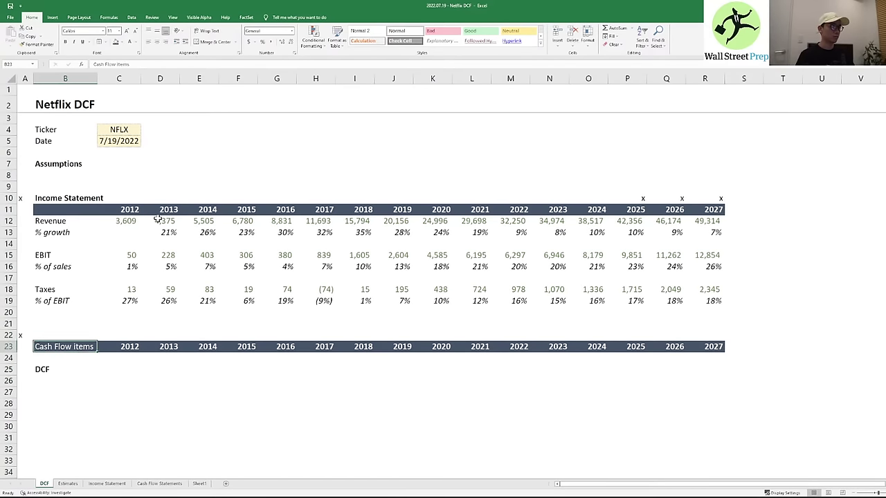
pyautogui.press('Down')
pyautogui.press('Left')
pyautogui.write('x')
pyautogui.press('Up')
pyautogui.press('Delete')
pyautogui.press('Up')
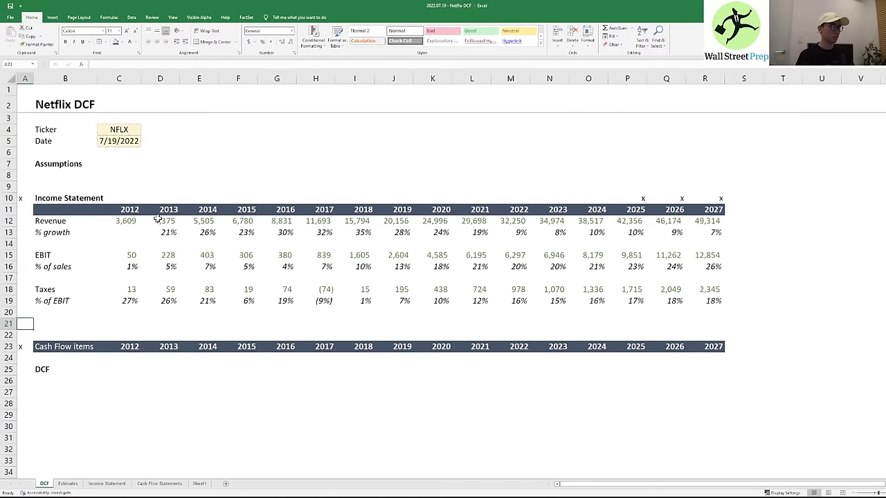
# - Delete the empty rows 21 and 22 above the Cash Flow items header row
pyautogui.press('Down')
pyautogui.press('Up')
pyautogui.hotkey('shift', 'space')
pyautogui.hotkey('shift', 'Down')
pyautogui.hotkey('ctrl', '-')
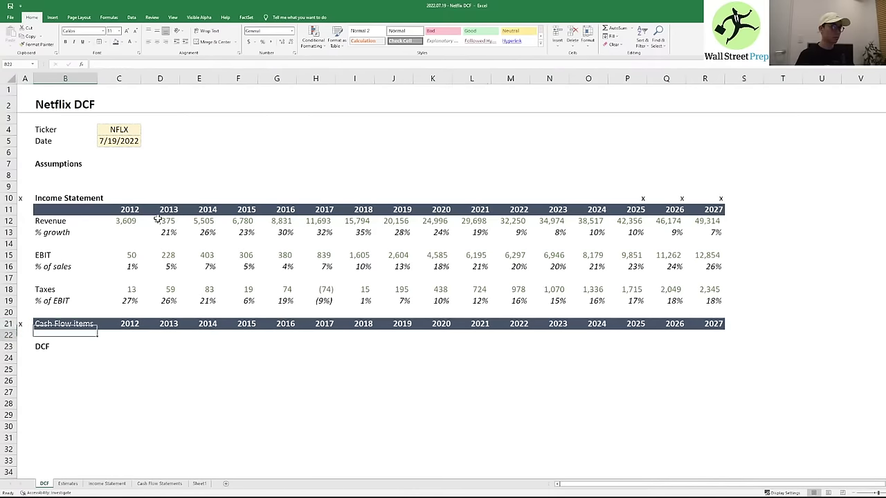
# - Bold the Cash Flow items label and enter Income Statement in bold in header cell B11
pyautogui.press('Right')
pyautogui.press('Up')
pyautogui.press('Up')
pyautogui.press('Up')
pyautogui.press('Up')
pyautogui.press('Up')
pyautogui.press('Up')
pyautogui.press('Up')
pyautogui.press('Up')
pyautogui.press('Up')
pyautogui.press('Up')
pyautogui.press('Up')
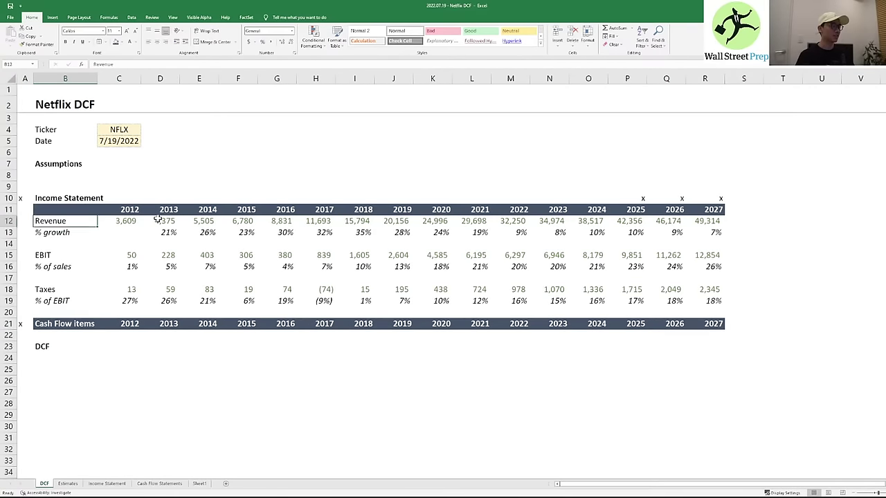
pyautogui.write('Income Statement')
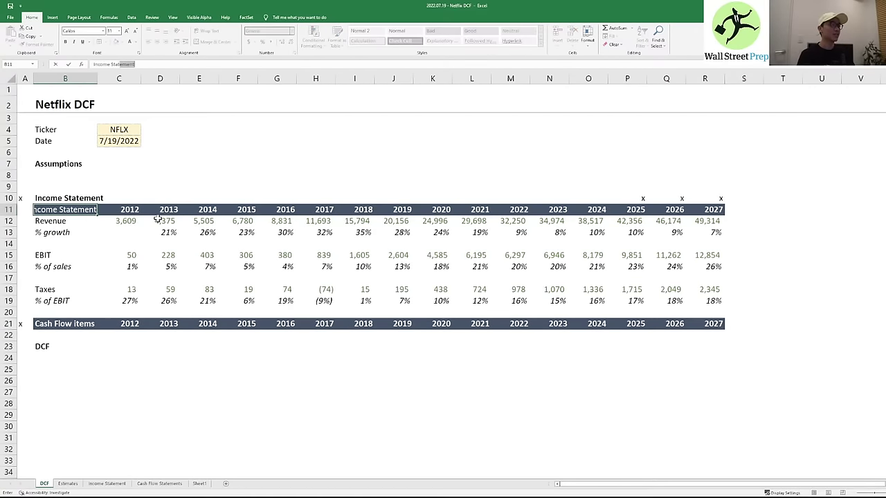
pyautogui.press('Up')
pyautogui.press('Down')
pyautogui.hotkey('ctrl', 'b')
pyautogui.press('Right')
pyautogui.press('Left')
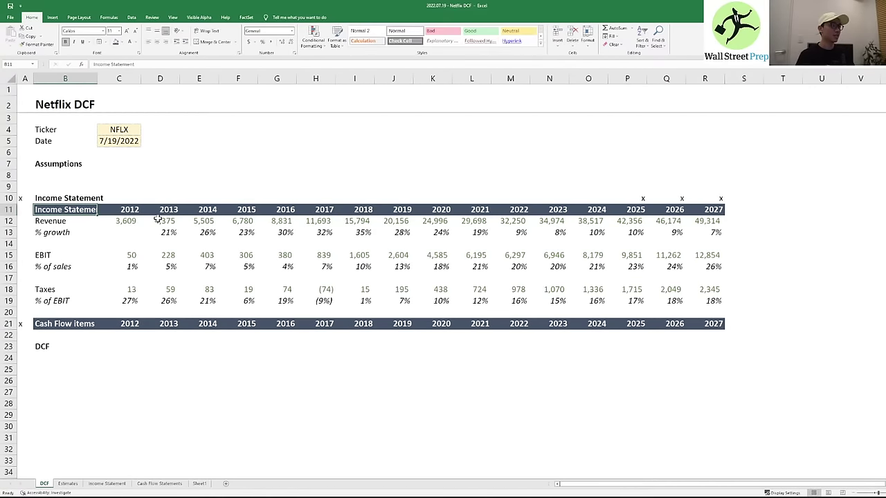
# - Autofit column B to the Income Statement label and clear the duplicate heading from B10
pyautogui.hotkey('alt', 'h')
pyautogui.press('o')
pyautogui.press('i')
pyautogui.press('Up')
pyautogui.press('Delete')
# - Move the x marker from A10 to A11 beside the Income Statement header row
pyautogui.press('Left')
pyautogui.press('Down')
pyautogui.write('x')
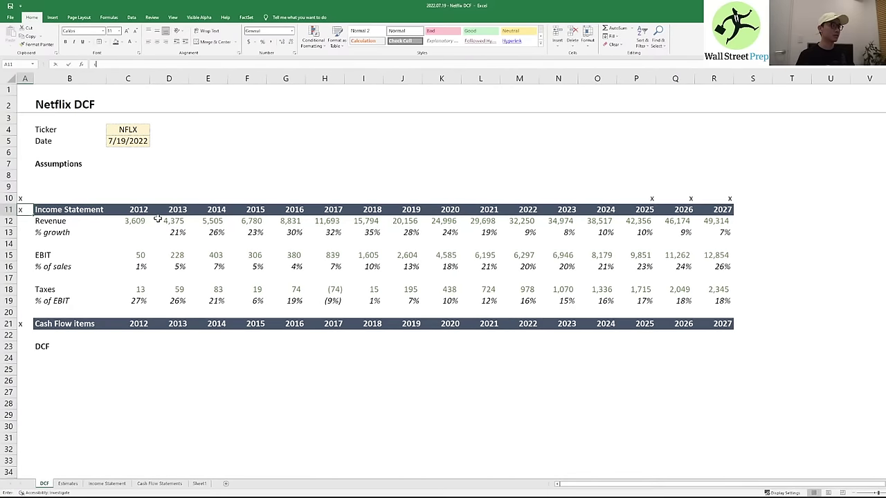
pyautogui.press('Up')
pyautogui.press('Delete')
pyautogui.press('Right')
pyautogui.press('Up')
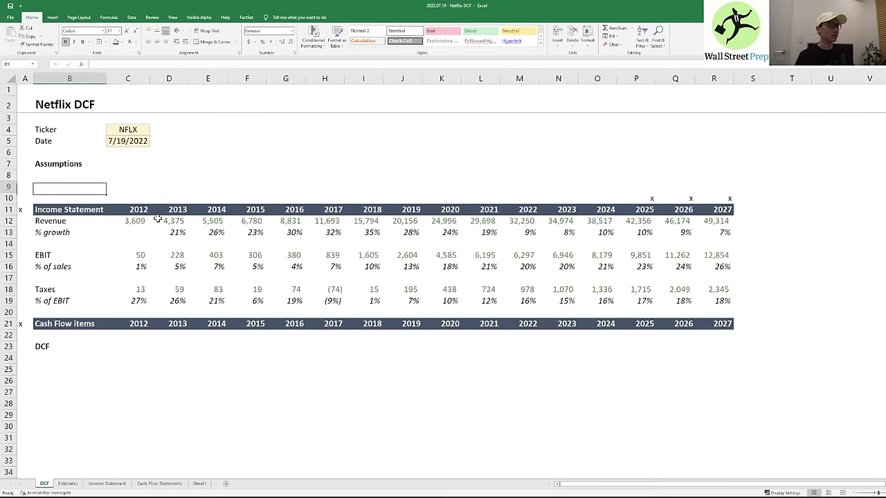
# - Insert two blank rows above the DCF label in row 23
pyautogui.press('Down')
pyautogui.press('Down')
pyautogui.press('Down')
pyautogui.press('Down')
pyautogui.press('Down')
pyautogui.press('Down')
pyautogui.press('Down')
pyautogui.press('Down')
pyautogui.press('Down')
pyautogui.press('Down')
pyautogui.press('Down')
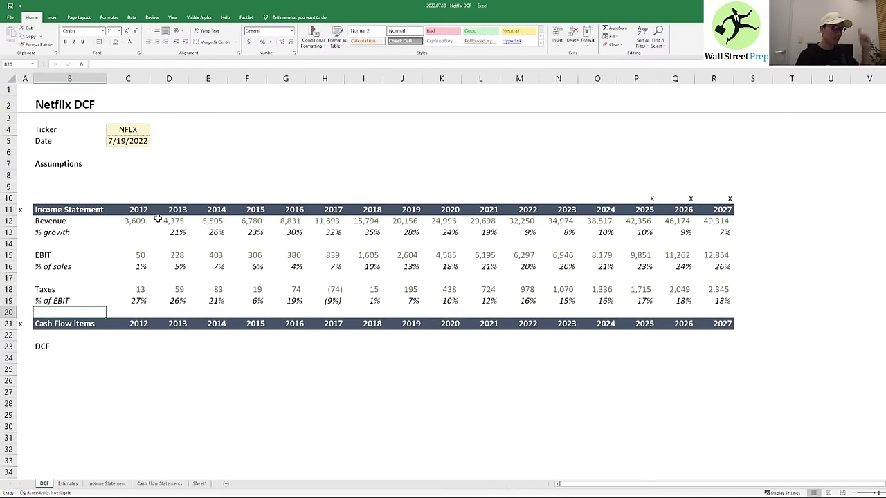
pyautogui.press('Down')
pyautogui.press('Down')
pyautogui.press('Left')
pyautogui.press('Down')
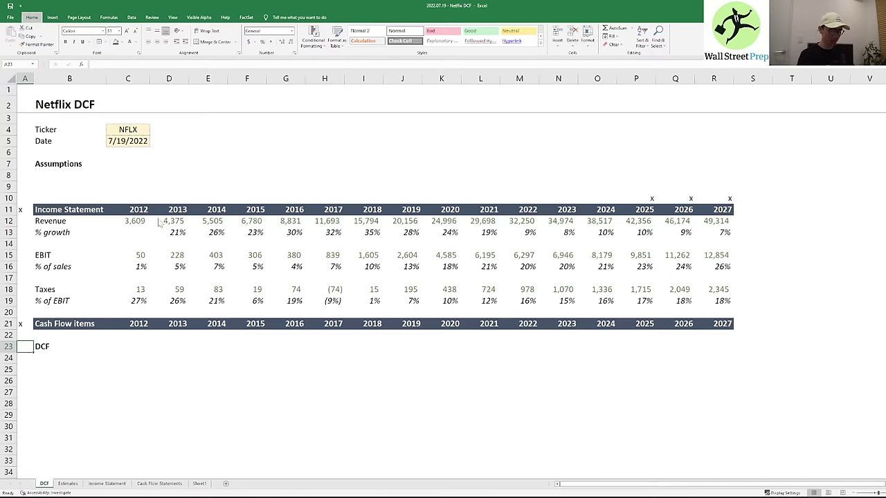
pyautogui.hotkey('alt', 'i')
pyautogui.press('r')
pyautogui.press('F4')
# - Enter D&A in B22 and % of sales in B23 under the Cash Flow items header
pyautogui.press('Up')
pyautogui.press('Right')
pyautogui.press('Right')
pyautogui.press('Up')
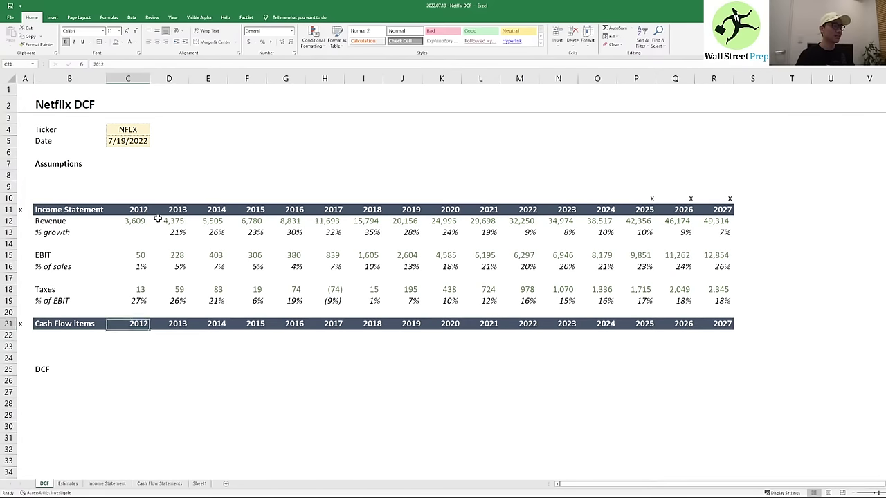
pyautogui.press('Down')
pyautogui.press('Right')
pyautogui.press('Left')
pyautogui.press('Down')
pyautogui.press('Left')
pyautogui.press('Up')
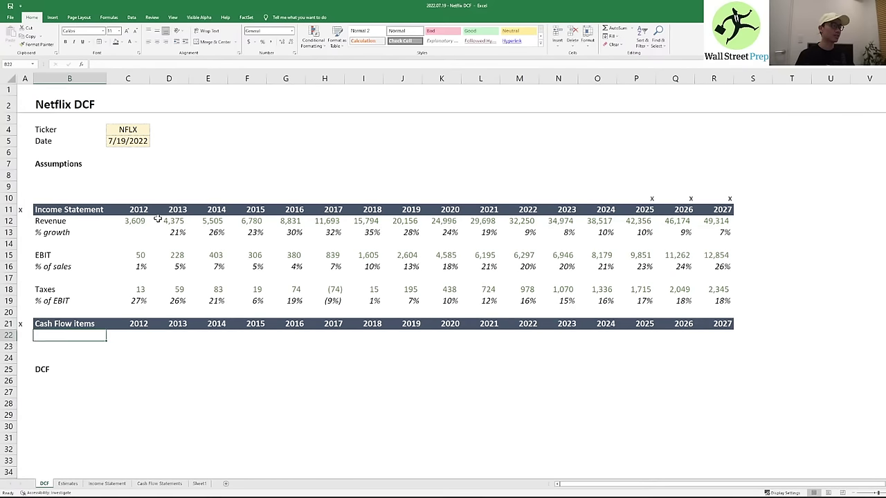
pyautogui.write('D&A')
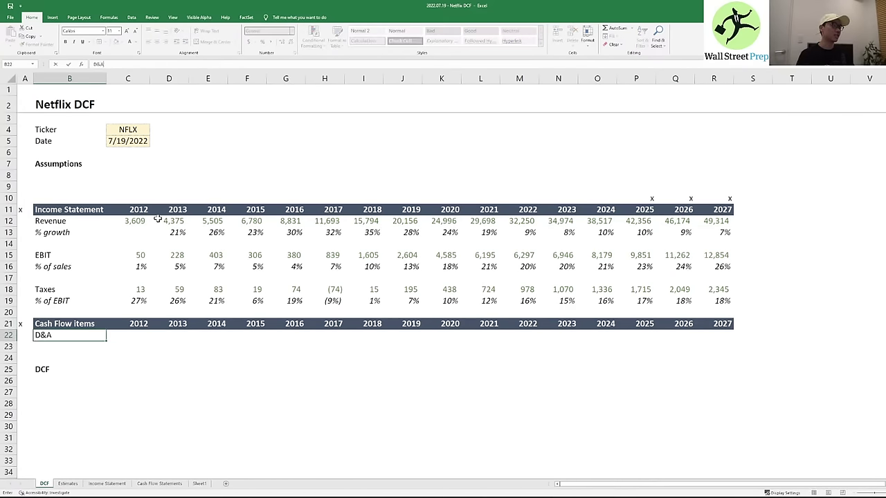
pyautogui.press('Return')
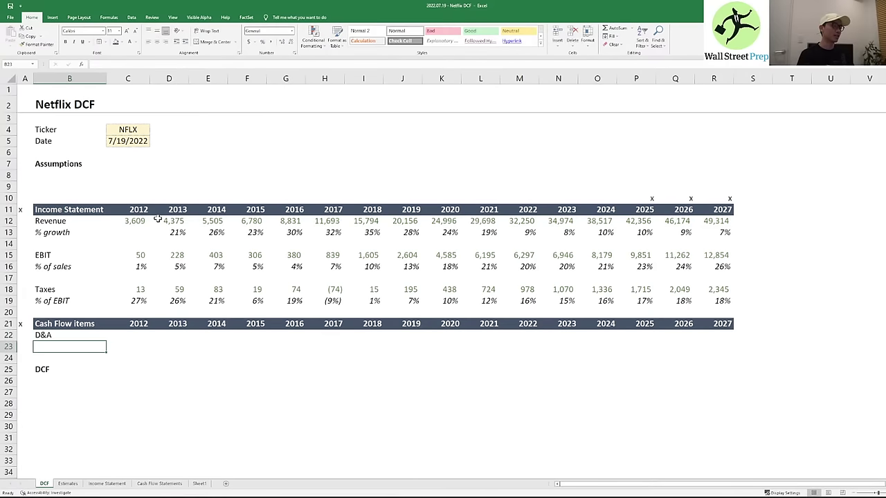
pyautogui.write("'")
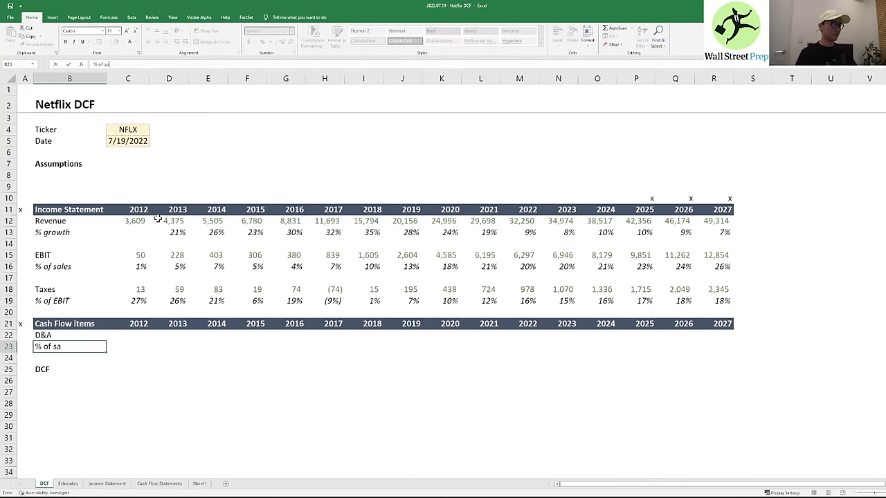
pyautogui.write(' of sales')
pyautogui.press('Return')
# - Insert four more rows above the DCF label and enter % of capital expenditures in B24
pyautogui.hotkey('alt', 'i')
pyautogui.press('r')
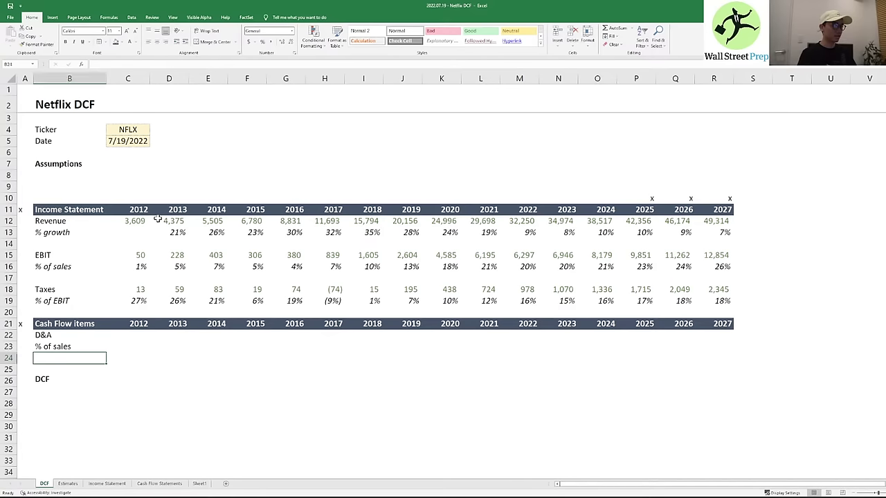
pyautogui.write('%')
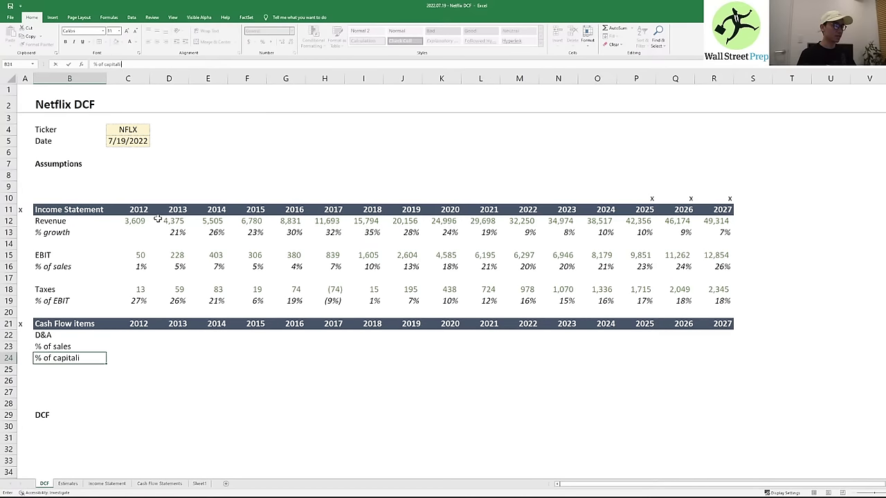
pyautogui.write(' of capital expensitures')
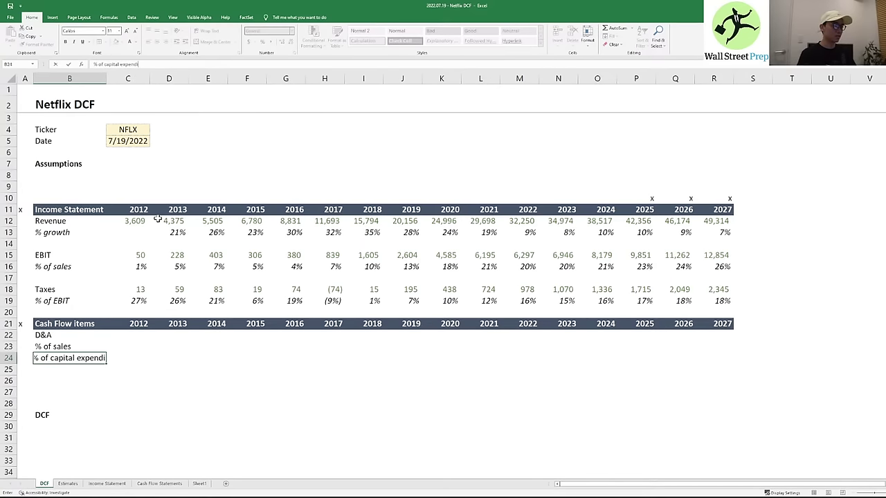
pyautogui.press('Return')
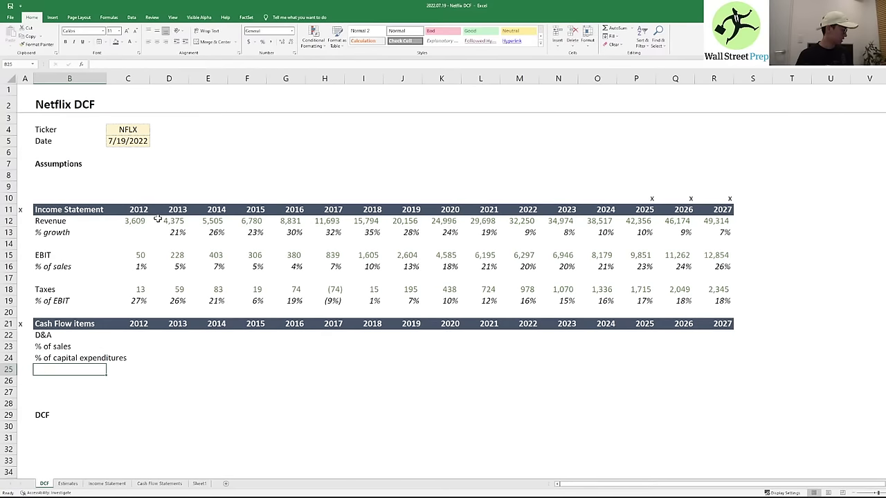
# - Enter Capital Expenditures in B26 and % of sales in B27, leaving row 25 blank
pyautogui.press('Down')
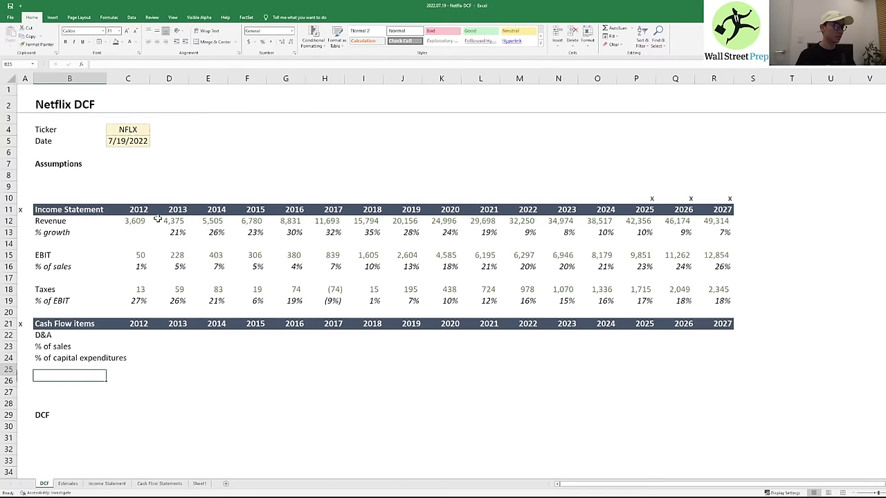
pyautogui.write('Capitaliz')
pyautogui.press('BackSpace')
pyautogui.press('BackSpace')
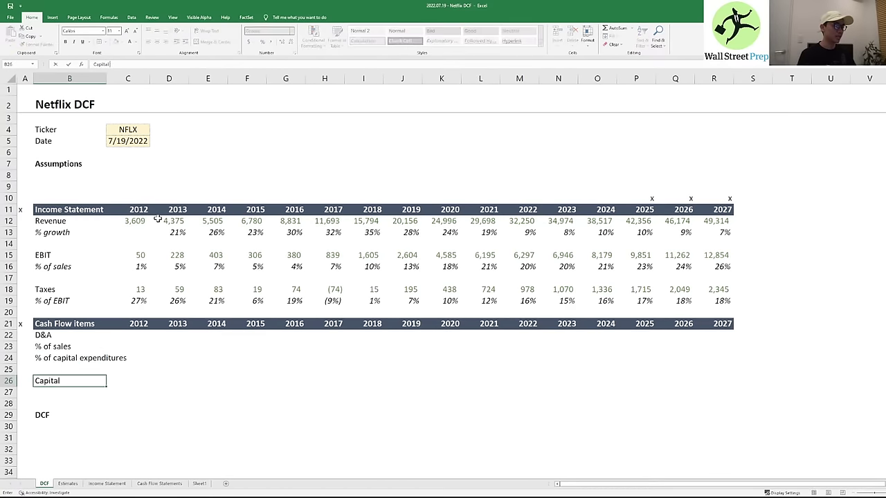
pyautogui.write('Expenditures')
pyautogui.press('Return')
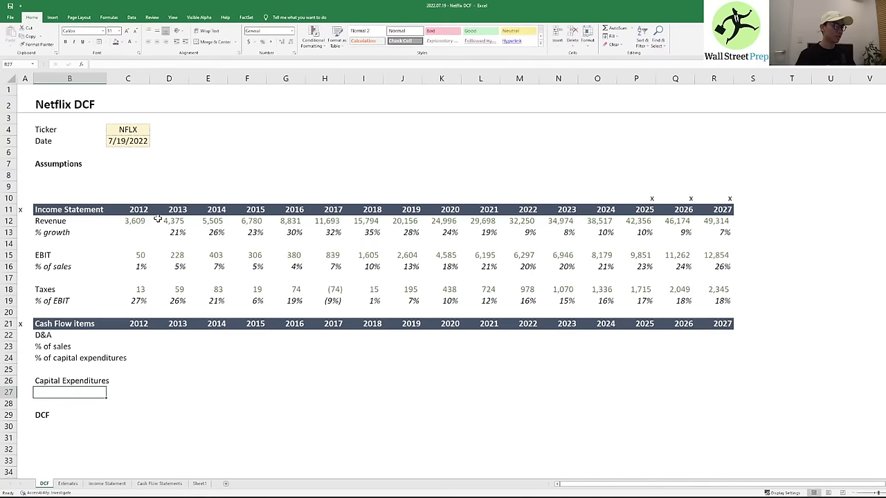
pyautogui.write('% of sales')
pyautogui.press('Return')
# - Insert five more blank rows between the Capital Expenditures block and the DCF label
pyautogui.press('F4')
pyautogui.press('F4')
pyautogui.press('F4')
pyautogui.press('F4')
pyautogui.press('F4')
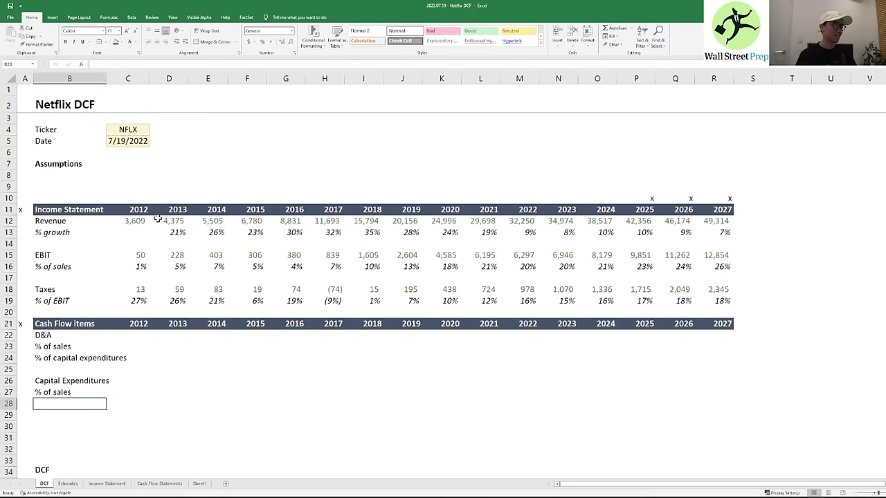
# - Enter Change in Networking Capital in B29, % of sales in B30 and % change in sales in B31
pyautogui.press('Down')
pyautogui.write('Change in N')
pyautogui.press('BackSpace')
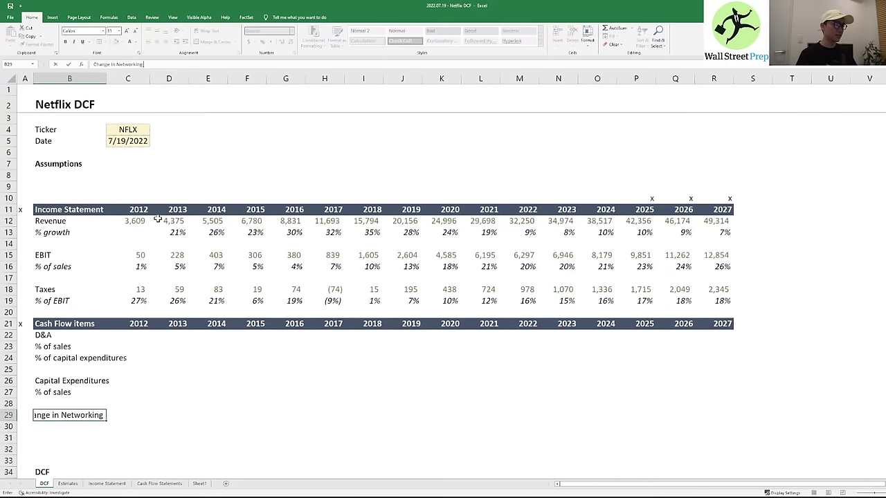
pyautogui.press('Return')
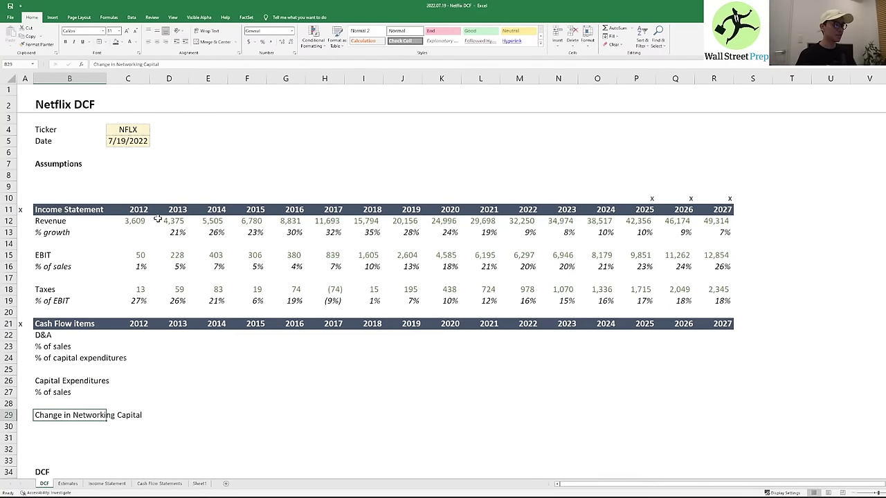
pyautogui.write('% of sales')
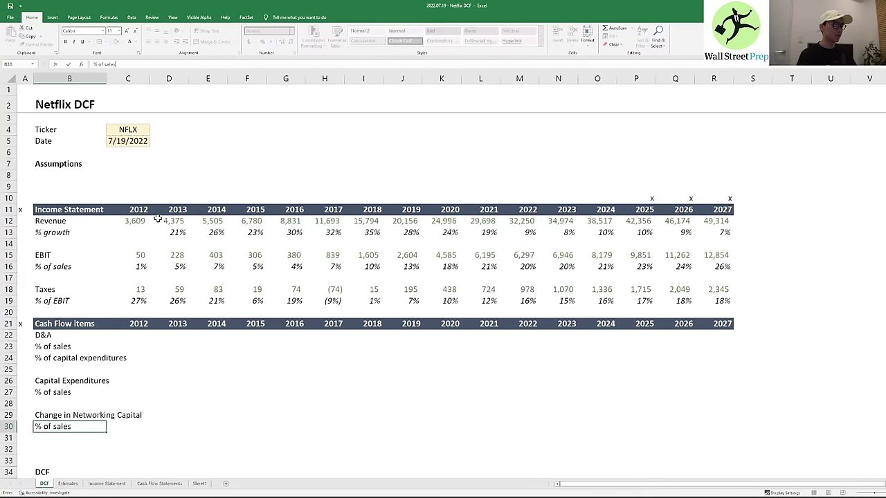
pyautogui.press('Return')
pyautogui.write('% change in sa')
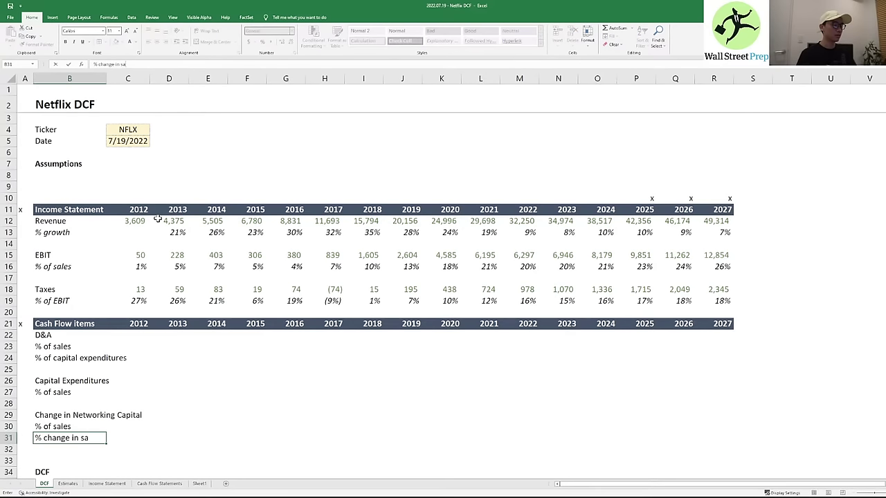
# - Italicize the % of sales and % of capital expenditures labels in B23:B24, without underlining
pyautogui.press('Up')
pyautogui.press('Up')
pyautogui.press('Up')
pyautogui.press('Up')
pyautogui.press('Up')
pyautogui.press('Up')
pyautogui.press('Up')
pyautogui.press('Up')
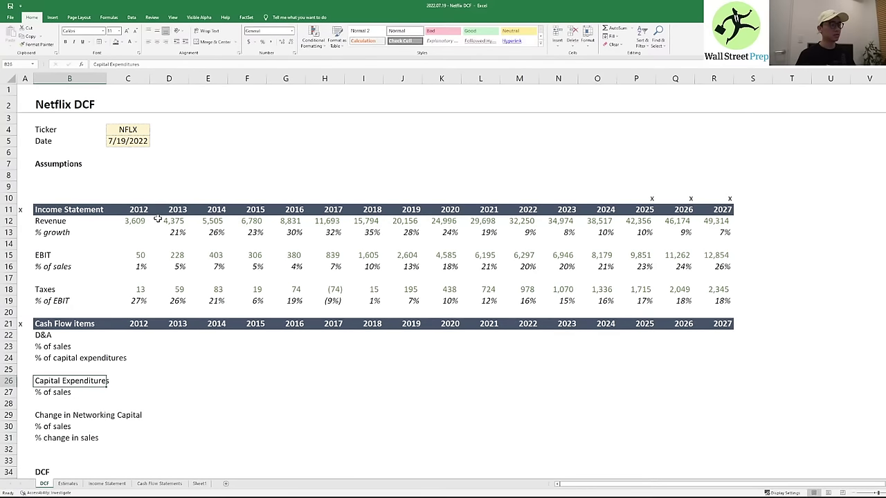
pyautogui.hotkey('shift', 'Down')
pyautogui.hotkey('ctrl', 'i')
pyautogui.hotkey('ctrl', 'u')
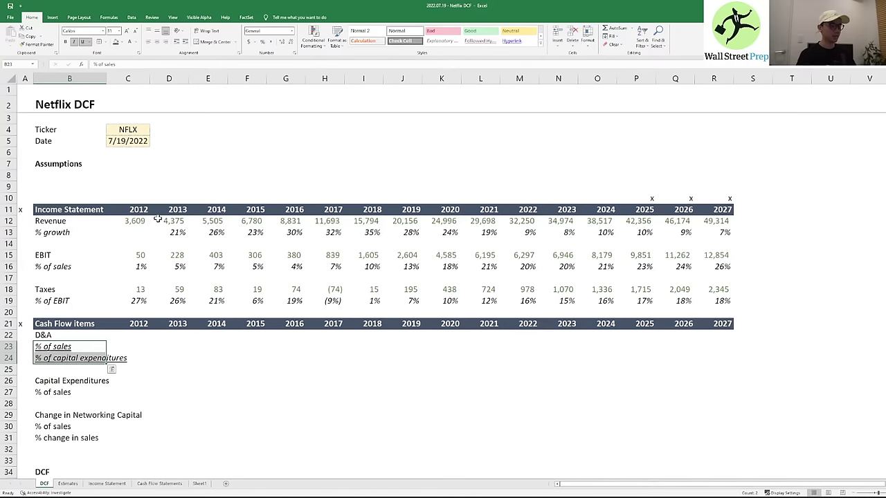
pyautogui.hotkey('ctrl', 'q')
pyautogui.press('Escape')
# - Italicize the percentage labels under Capital Expenditures and Change in Networking Capital in B27 and B30:B31
pyautogui.press('Down')
pyautogui.press('Down')
pyautogui.press('Down')
pyautogui.press('Down')
pyautogui.press('Down')
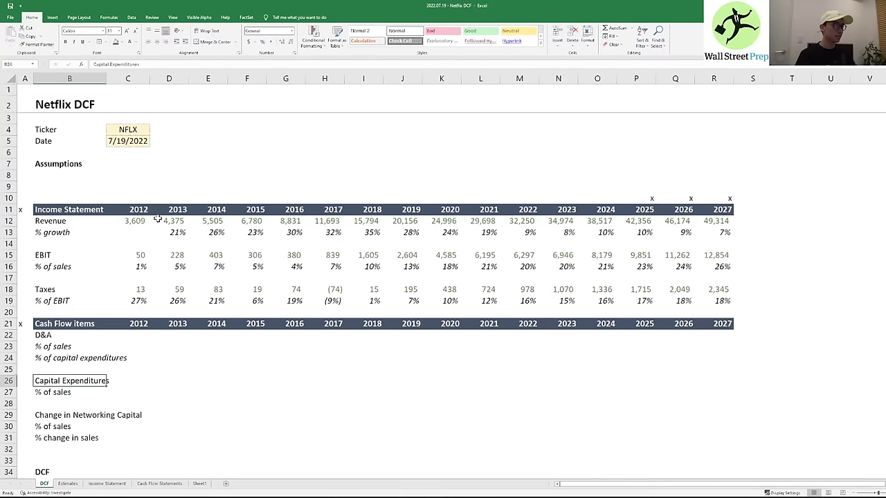
pyautogui.press('Up')
pyautogui.press('Down')
pyautogui.press('Down')
pyautogui.press('Down')
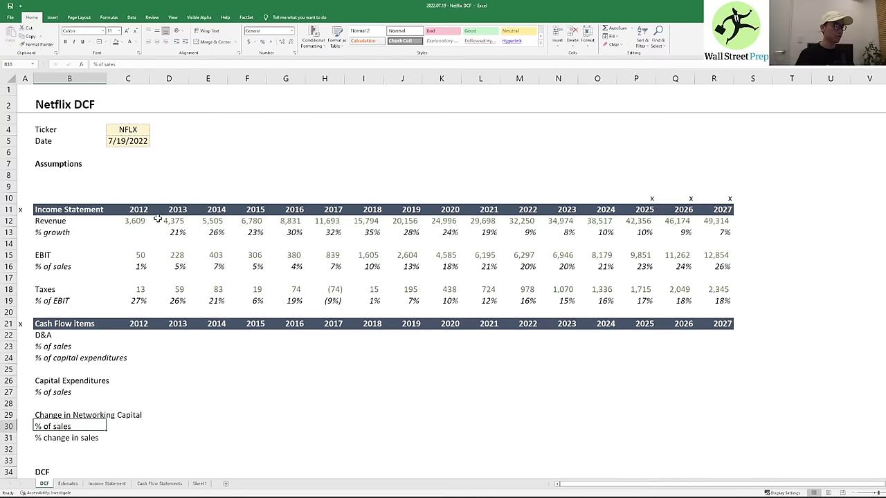
pyautogui.hotkey('shift', 'Down')
pyautogui.hotkey('ctrl', 'i')
pyautogui.press('Up')
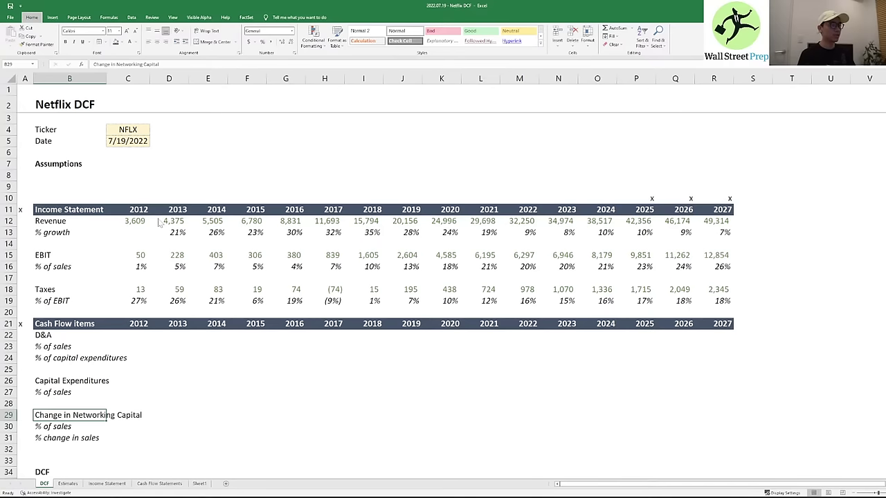
# - Autofit column B to the Change in Networking Capital label and select the 2012 D&A cell C22
pyautogui.hotkey('alt', 'h')
pyautogui.press('o')
pyautogui.press('i')
pyautogui.press('Right')
pyautogui.press('Up')
pyautogui.press('Up')
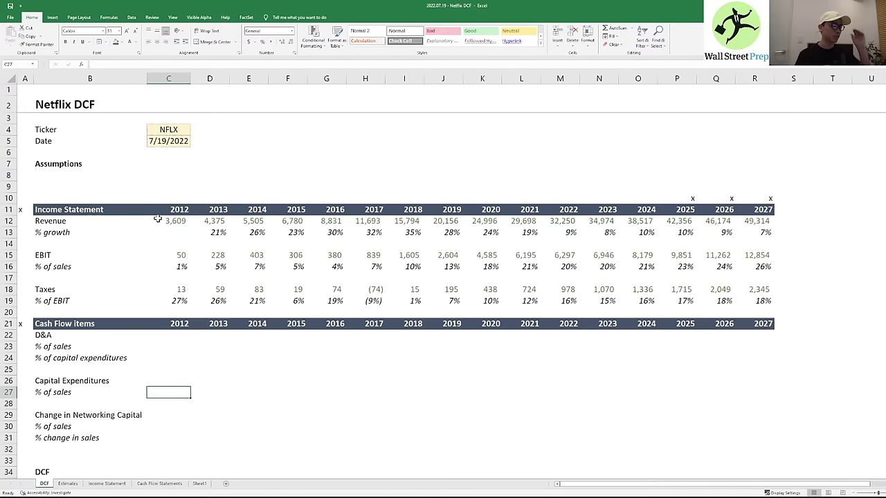
pyautogui.press('Up')
pyautogui.press('Up')
pyautogui.press('Up')
pyautogui.press('Up')
pyautogui.press('Up')
pyautogui.press('Right')
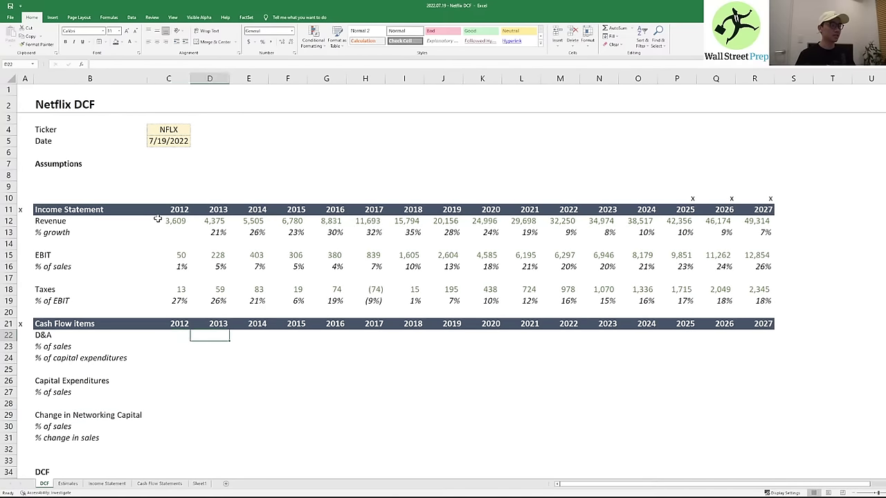
pyautogui.press('Left')
# - Move the Cash Flow Statements sheet directly after the DCF sheet
pyautogui.write('=')
pyautogui.press('Escape')
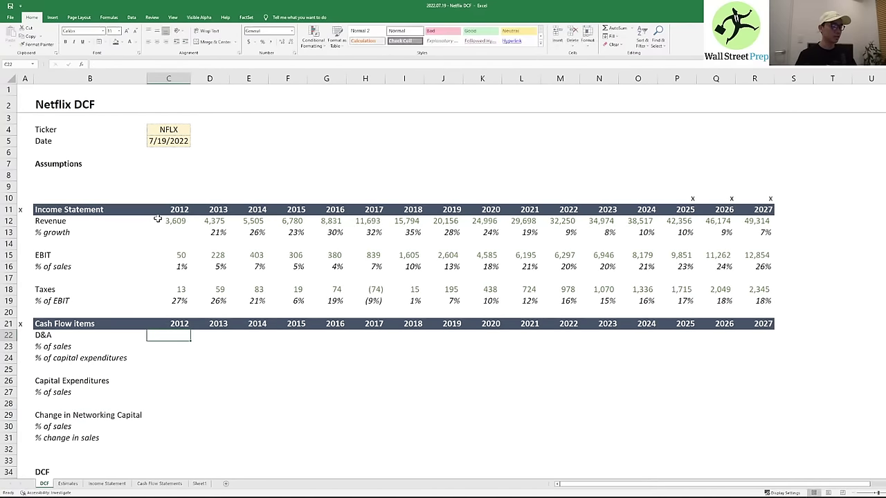
pyautogui.hotkey('ctrl', 'pagedown')
pyautogui.hotkey('ctrl', 'pagedown')
pyautogui.hotkey('ctrl', 'pagedown')
pyautogui.hotkey('alt', 'e')
pyautogui.press('m')
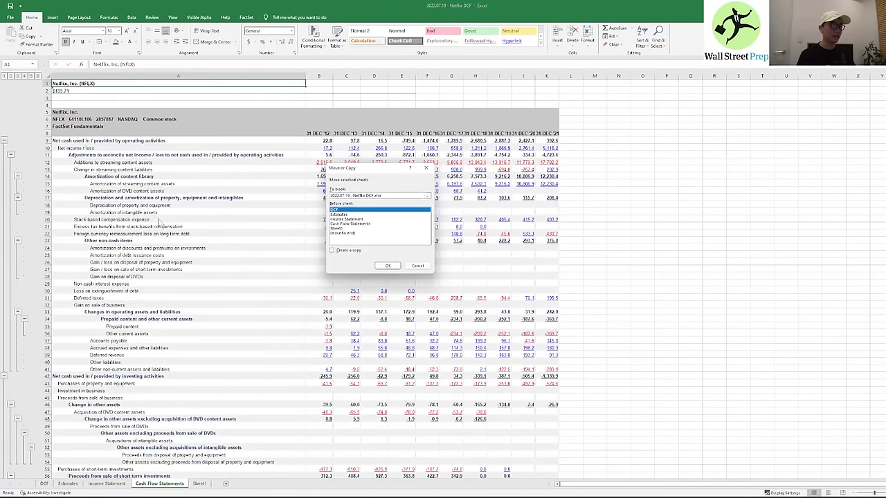
pyautogui.hotkey('shift', 'Tab')
pyautogui.press('Tab')
pyautogui.press('Down')
pyautogui.press('Return')
pyautogui.press('Return')
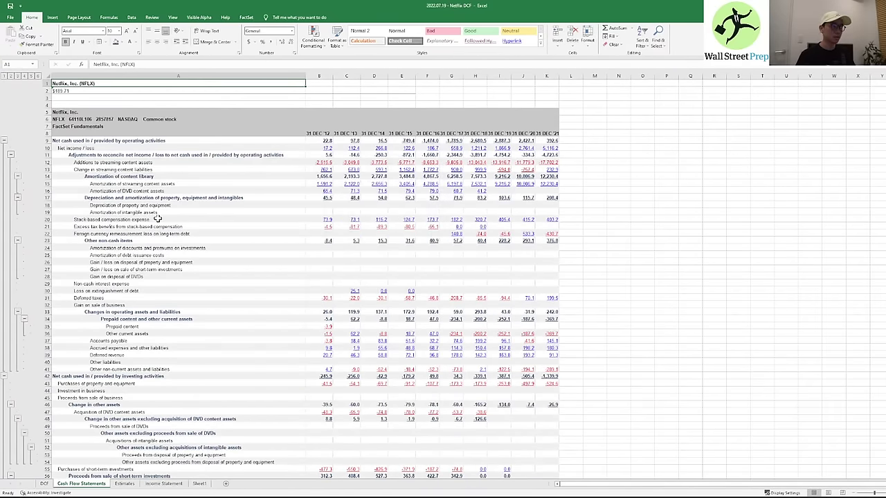
# - Link DCF cell C22 to 2012 depreciation and amortization of property, equipment and intangibles in Cash Flow Statements cell B17
pyautogui.hotkey('ctrl', 'pageup')
pyautogui.write('=')
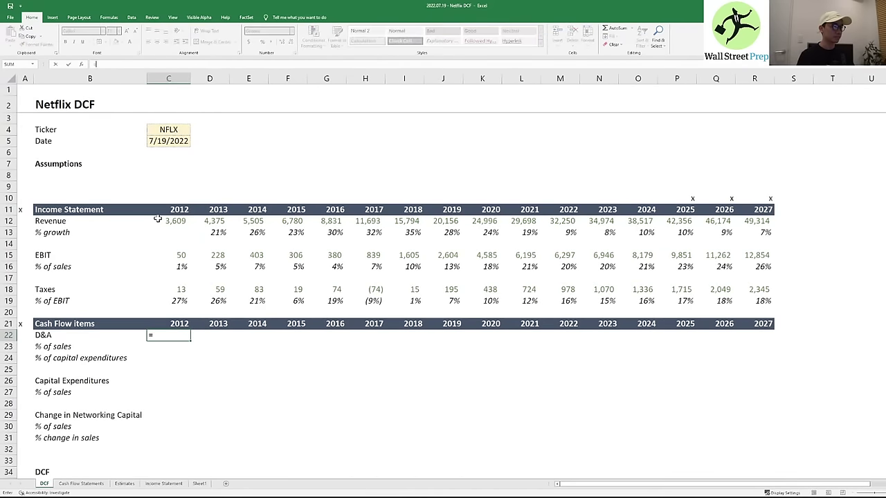
pyautogui.hotkey('ctrl', 'pagedown')
pyautogui.press('Right')
pyautogui.press('Left')
pyautogui.press('Down')
pyautogui.press('Down')
pyautogui.press('Down')
pyautogui.press('Down')
pyautogui.press('Down')
pyautogui.press('Down')
pyautogui.press('Down')
pyautogui.press('Down')
pyautogui.press('Down')
pyautogui.press('Down')
pyautogui.press('Down')
pyautogui.press('Down')
pyautogui.press('Down')
pyautogui.press('Down')
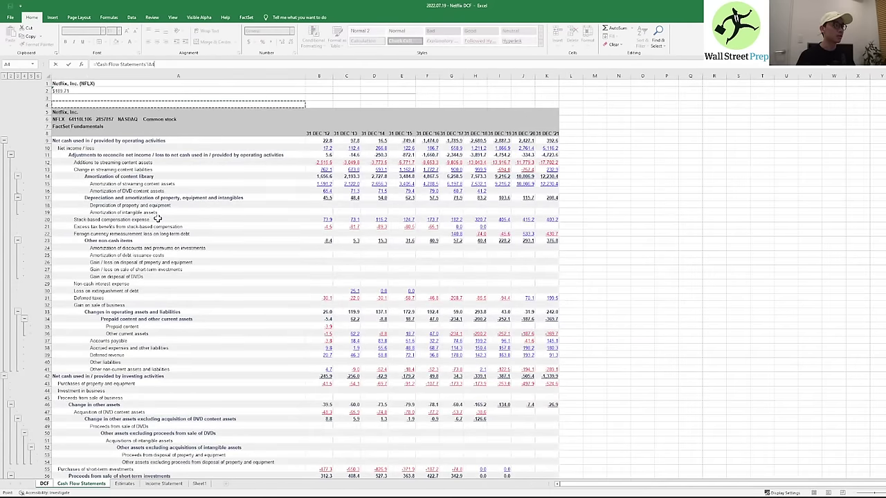
pyautogui.press('Down')
pyautogui.press('Down')
pyautogui.press('Down')
pyautogui.press('Down')
pyautogui.press('Down')
pyautogui.press('Up')
pyautogui.press('Up')
pyautogui.press('Up')
pyautogui.press('Right')
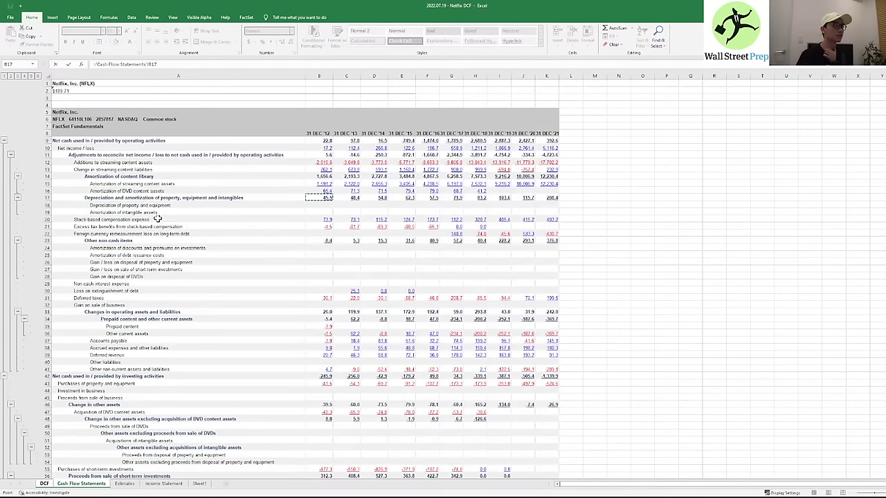
pyautogui.press('Return')
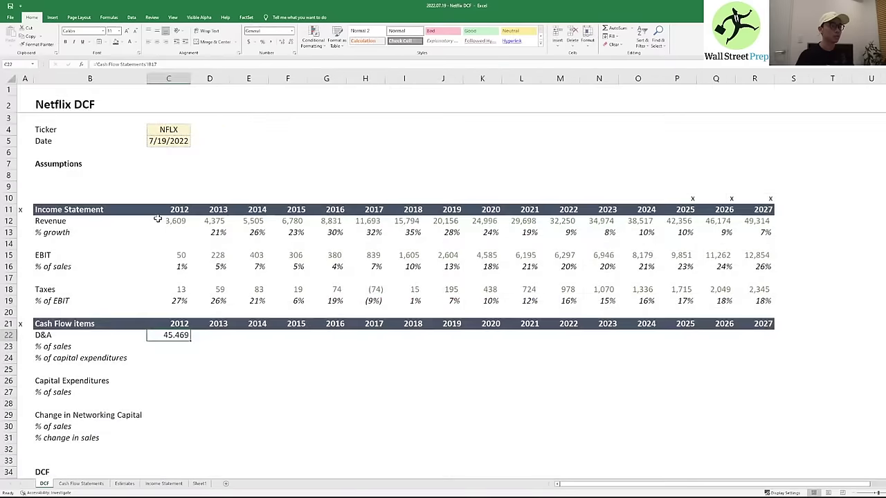
# - Copy only the formatting of the 2012 Taxes and % of EBIT cells C18:C19 onto C22:C23
pyautogui.press('Up')
pyautogui.press('Up')
pyautogui.press('Up')
pyautogui.press('Up')
pyautogui.hotkey('shift', 'Up')
pyautogui.hotkey('ctrl', 'c')
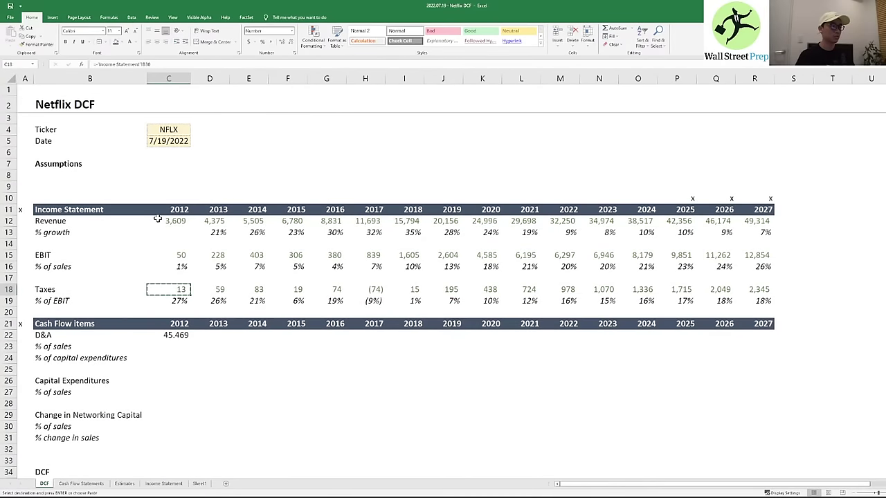
pyautogui.press('Down')
pyautogui.press('Down')
pyautogui.press('Down')
pyautogui.hotkey('ctrl', 'alt', 'v')
pyautogui.press('t')
pyautogui.press('Return')
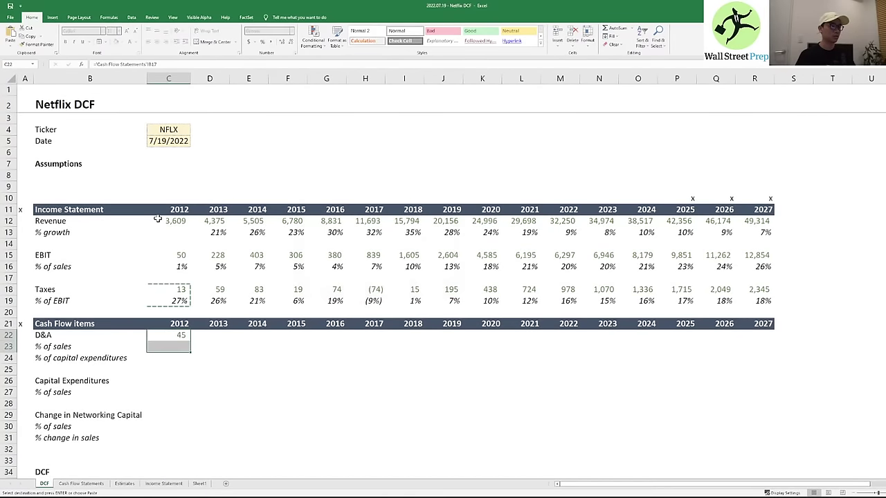
# - Copy the 2012 D&A link in C22 across row 22 for 2013 to 2021, leaving the 2022 cell empty
pyautogui.press('Escape')
pyautogui.hotkey('shift', 'Up')
pyautogui.hotkey('ctrl', 'c')
pyautogui.hotkey('shift', 'Right')
pyautogui.hotkey('shift', 'Right')
pyautogui.hotkey('shift', 'Right')
pyautogui.hotkey('shift', 'Right')
pyautogui.hotkey('shift', 'Right')
pyautogui.hotkey('shift', 'Right')
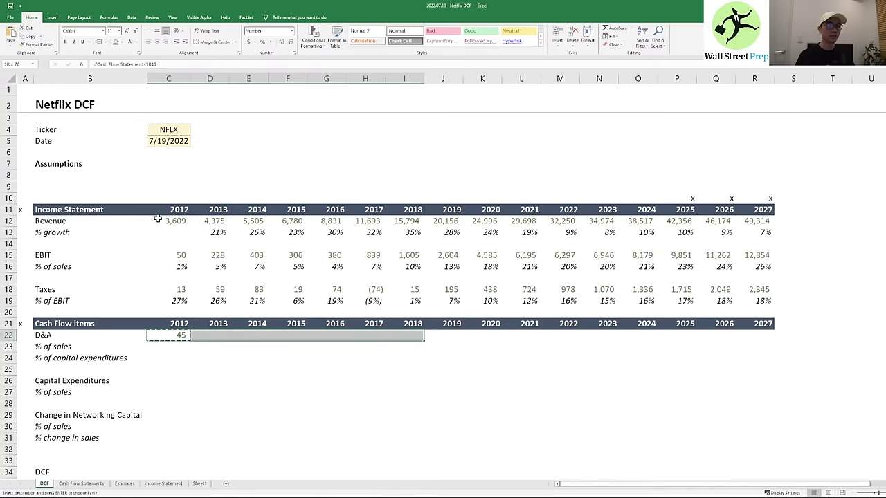
pyautogui.hotkey('shift', 'Right')
pyautogui.hotkey('shift', 'Right')
pyautogui.hotkey('shift', 'Right')
pyautogui.hotkey('shift', 'Right')
pyautogui.hotkey('shift', 'Right')
pyautogui.hotkey('shift', 'Left')
pyautogui.hotkey('ctrl', 'v')
pyautogui.press('Escape')
pyautogui.press('Right')
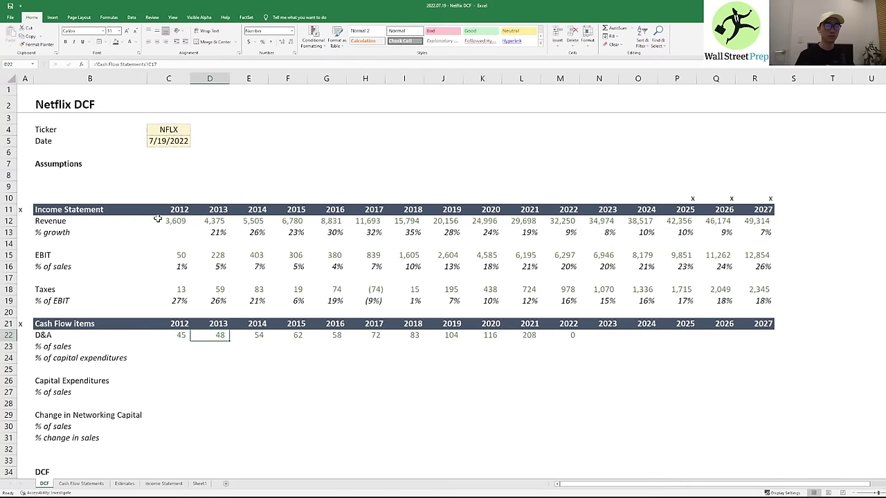
pyautogui.hotkey('ctrl', 'Right')
pyautogui.press('Left')
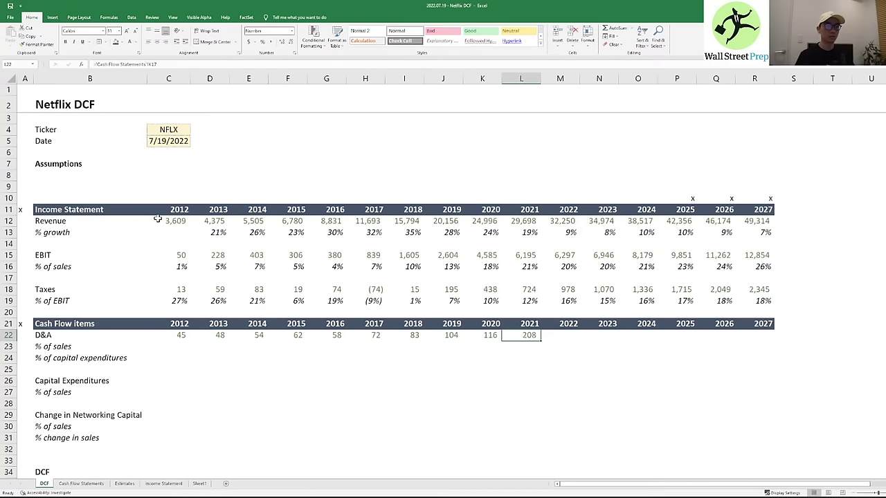
# - Check which year the last data column of the Cash Flow Statements sheet covers
pyautogui.hotkey('ctrl', 'pagedown')
pyautogui.press('Right')
pyautogui.press('Right')
pyautogui.press('Right')
pyautogui.press('Right')
pyautogui.press('Right')
pyautogui.press('Right')
pyautogui.press('Right')
pyautogui.press('Right')
pyautogui.press('Right')
pyautogui.press('Down')
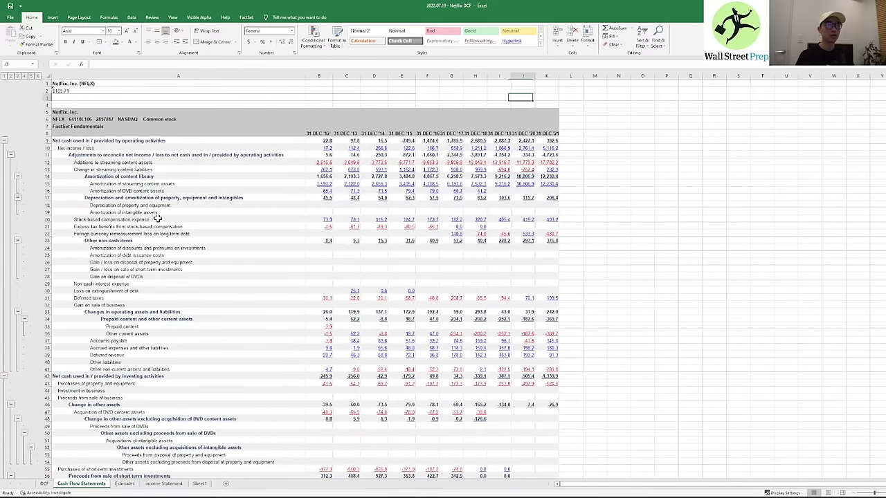
pyautogui.press('Right')
pyautogui.press('Down')
pyautogui.press('Down')
pyautogui.press('Down')
pyautogui.press('Down')
pyautogui.press('Down')
pyautogui.press('Down')
pyautogui.press('Down')
pyautogui.press('Down')
pyautogui.press('Down')
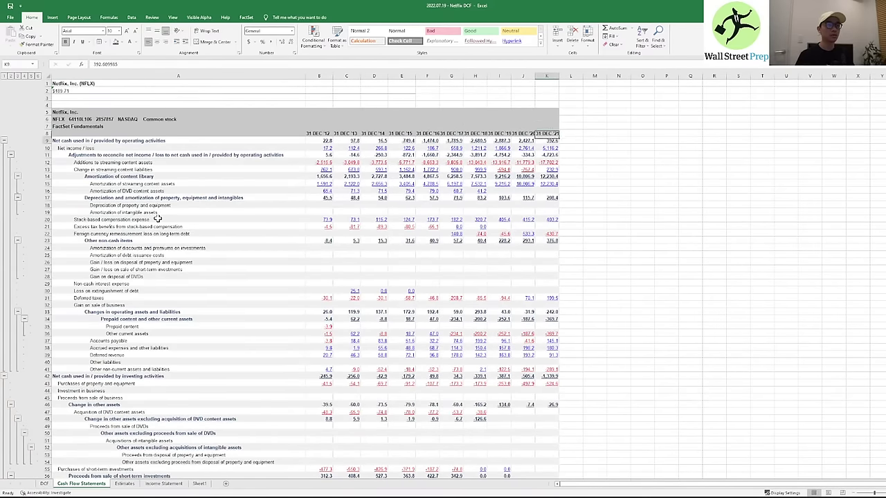
pyautogui.press('Up')
pyautogui.press('Up')
pyautogui.hotkey('ctrl', 'pageup')
# - Review the 2022 and 2023 forecast figures in the Income Statement section of the DCF sheet
pyautogui.press('Right')
pyautogui.press('Up')
pyautogui.press('Right')
pyautogui.press('Up')
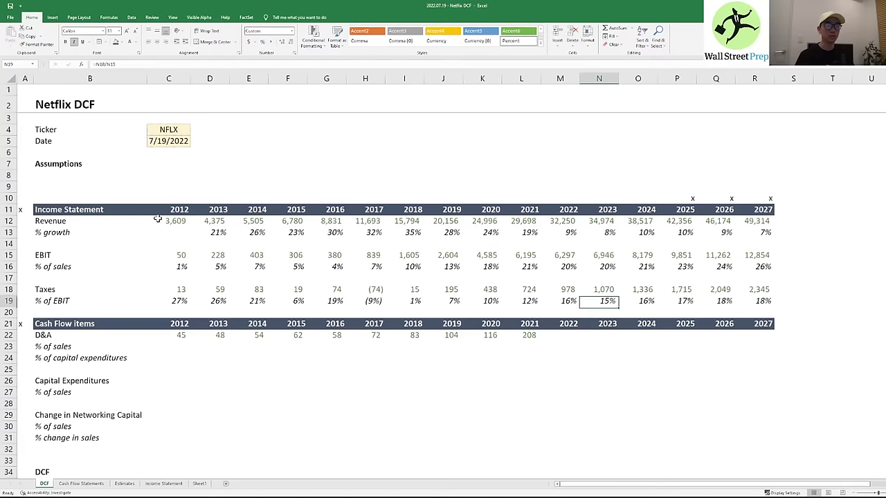
pyautogui.press('Up')
pyautogui.press('Up')
pyautogui.press('Up')
pyautogui.press('Left')
pyautogui.press('Down')
pyautogui.press('Down')
pyautogui.press('Down')
pyautogui.press('Down')
# - Calculate 2012 D&A as a percentage of sales in C23 with =C22/C$12, locking the revenue row
pyautogui.press('Left')
pyautogui.press('Left')
pyautogui.press('Down')
pyautogui.press('Down')
pyautogui.press('Left')
pyautogui.press('Left')
pyautogui.press('Left')
pyautogui.press('Left')
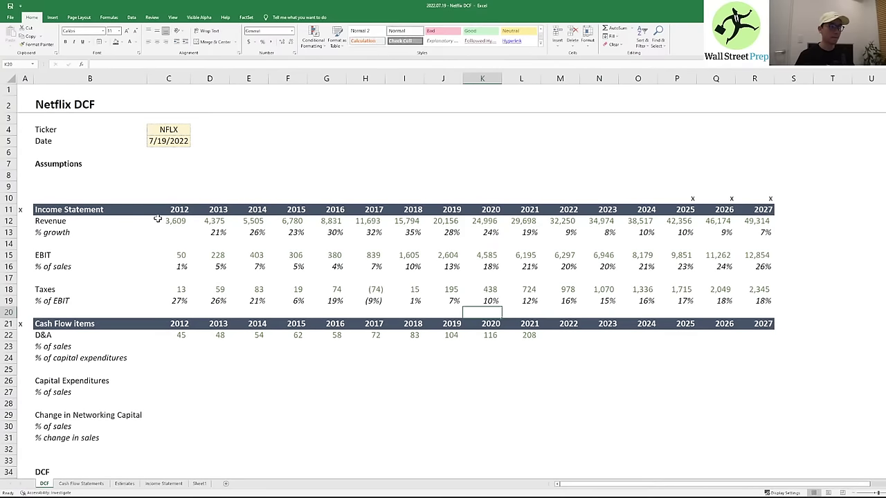
pyautogui.press('Left')
pyautogui.press('Left')
pyautogui.press('Left')
pyautogui.press('Left')
pyautogui.press('Down')
pyautogui.write('=')
pyautogui.press('Up')
pyautogui.write('/')
pyautogui.press('Up')
pyautogui.press('Up')
pyautogui.press('Up')
pyautogui.press('Up')
pyautogui.press('Up')
pyautogui.press('Up')
pyautogui.press('Up')
pyautogui.press('Up')
pyautogui.press('Up')
pyautogui.press('Up')
pyautogui.press('Up')
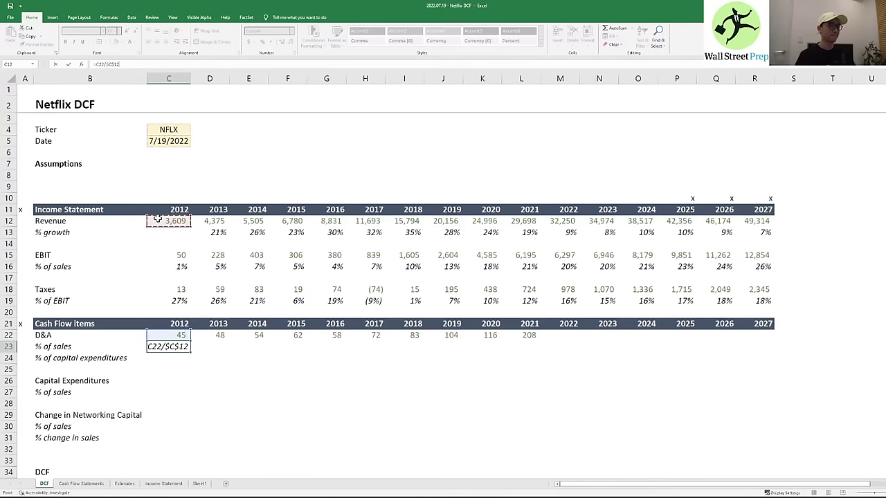
pyautogui.hotkey('ctrl', 'Return')
# - Copy the D&A % of sales formula from C23 across row 23 through 2021
pyautogui.hotkey('ctrl', 'c')
pyautogui.hotkey('shift', 'Right')
pyautogui.hotkey('shift', 'Right')
pyautogui.hotkey('shift', 'Right')
pyautogui.hotkey('shift', 'Right')
pyautogui.hotkey('shift', 'Right')
pyautogui.hotkey('shift', 'Right')
pyautogui.hotkey('shift', 'Right')
pyautogui.hotkey('shift', 'Right')
pyautogui.hotkey('shift', 'Right')
pyautogui.hotkey('shift', 'Right')
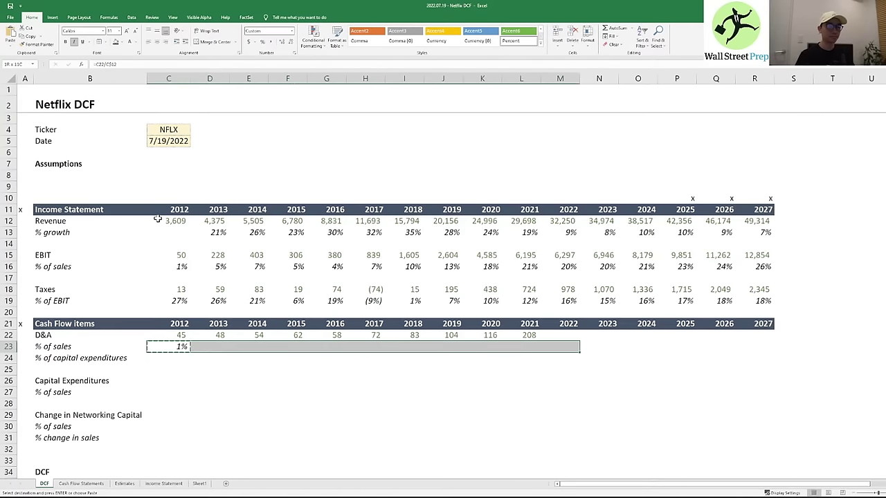
pyautogui.hotkey('shift', 'Left')
pyautogui.press('Return')
# - Link 2012 Capital Expenditures in C26 to purchases of property and equipment with the sign reversed, =-'Cash Flow Statements'!B43
pyautogui.press('Down')
pyautogui.press('Down')
pyautogui.write('=')
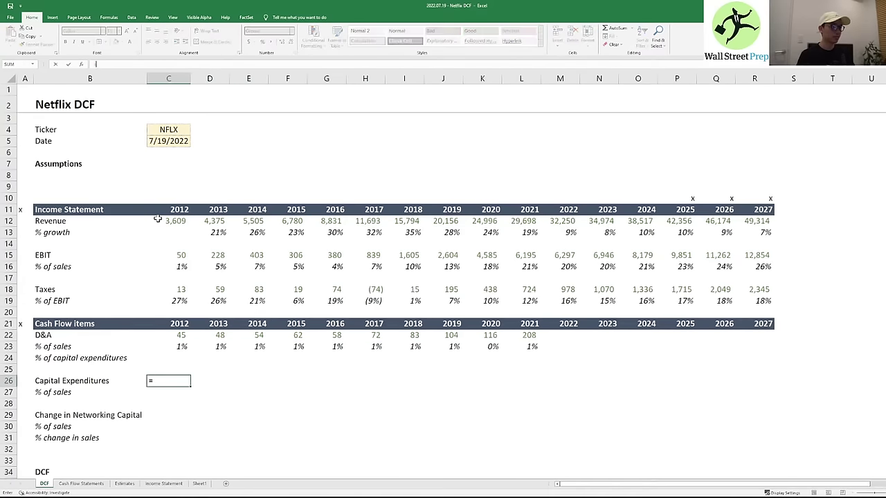
pyautogui.hotkey('ctrl', 'pagedown')
pyautogui.press('Left')
pyautogui.press('Down')
pyautogui.press('Down')
pyautogui.press('Down')
pyautogui.press('Down')
pyautogui.press('Down')
pyautogui.press('Down')
pyautogui.press('Down')
pyautogui.press('Down')
pyautogui.press('Down')
pyautogui.press('Down')
pyautogui.press('Down')
pyautogui.press('Down')
pyautogui.press('Down')
pyautogui.press('Down')
pyautogui.press('Down')
pyautogui.press('Down')
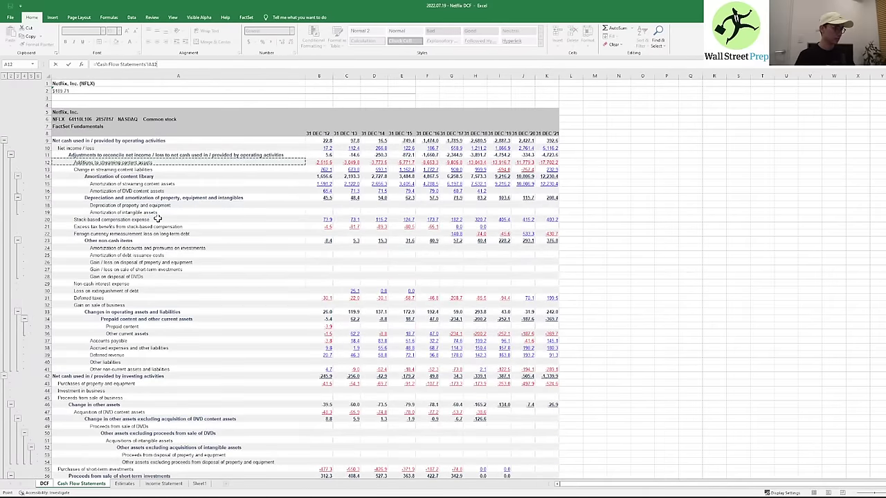
pyautogui.press('Down')
pyautogui.press('Down')
pyautogui.press('Down')
pyautogui.press('Down')
pyautogui.press('Down')
pyautogui.press('Down')
pyautogui.press('Down')
pyautogui.press('Down')
pyautogui.press('Down')
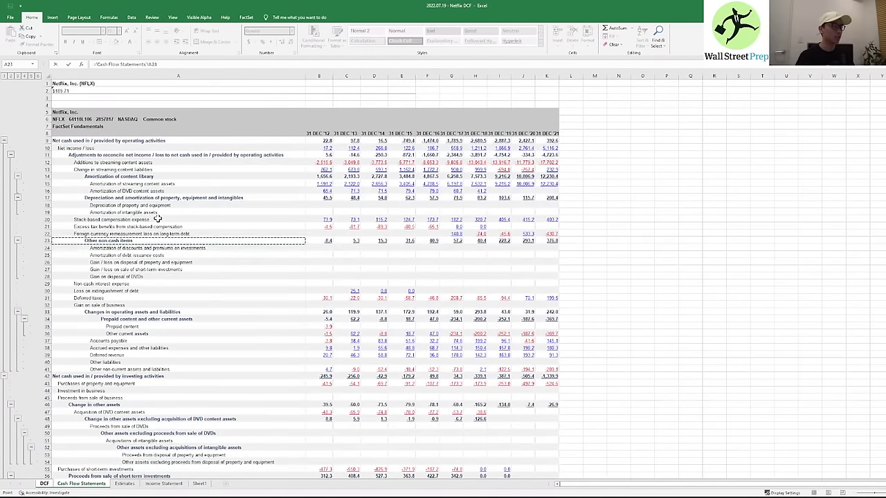
pyautogui.press('Down')
pyautogui.press('Down')
pyautogui.press('Down')
pyautogui.press('Down')
pyautogui.press('Down')
pyautogui.press('Down')
pyautogui.press('Down')
pyautogui.press('Down')
pyautogui.press('Down')
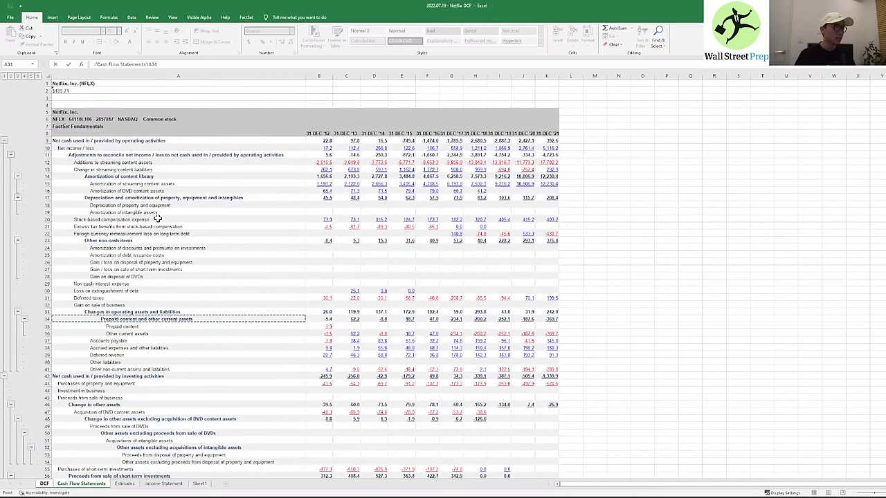
pyautogui.press('Down')
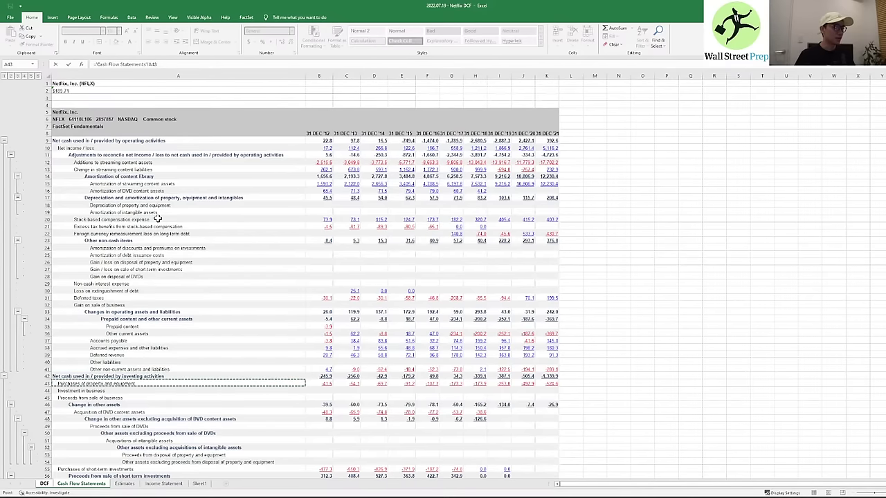
pyautogui.press('Right')
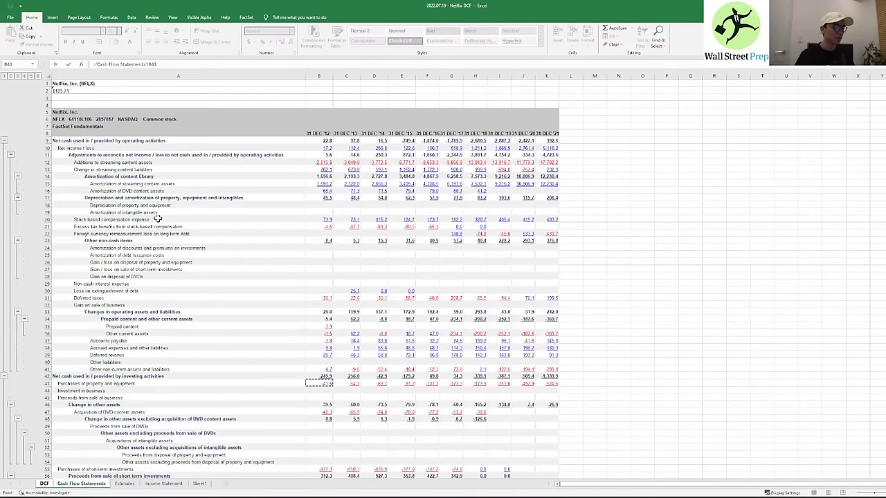
pyautogui.press('Left')
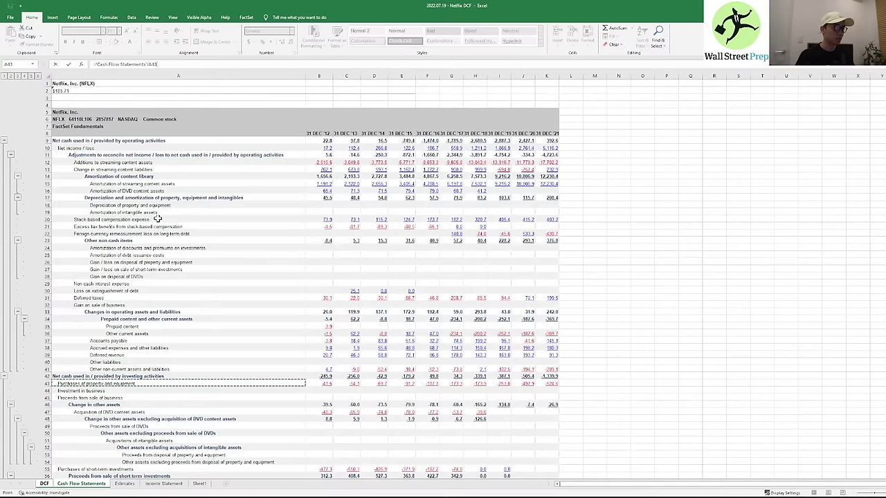
pyautogui.press('Right')
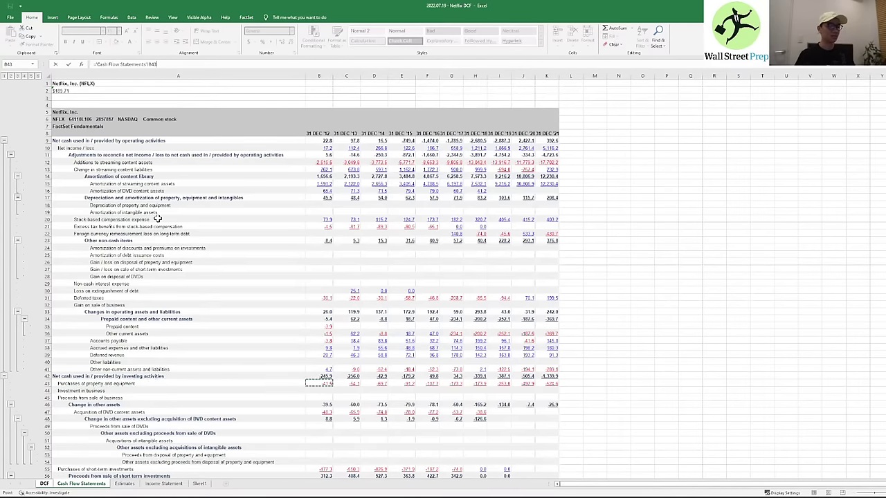
pyautogui.press('Return')
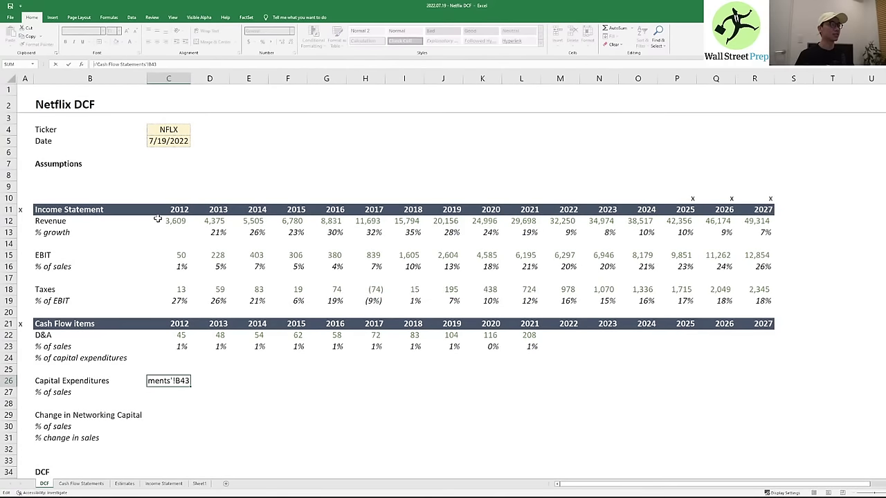
# - Copy only the formatting of the 2012 D&A cell C22 onto the Capital Expenditures cell C26
pyautogui.press('Up')
pyautogui.press('Up')
pyautogui.press('Up')
pyautogui.press('Up')
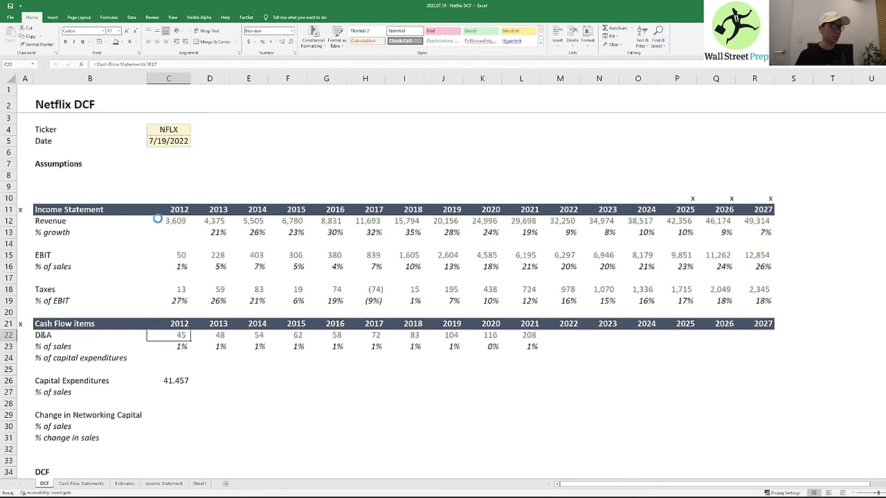
pyautogui.hotkey('ctrl', 'c')
pyautogui.hotkey('ctrl', 'Down')
pyautogui.hotkey('ctrl', 'Down')
pyautogui.hotkey('ctrl', 'alt', 'v')
pyautogui.press('t')
pyautogui.press('Return')
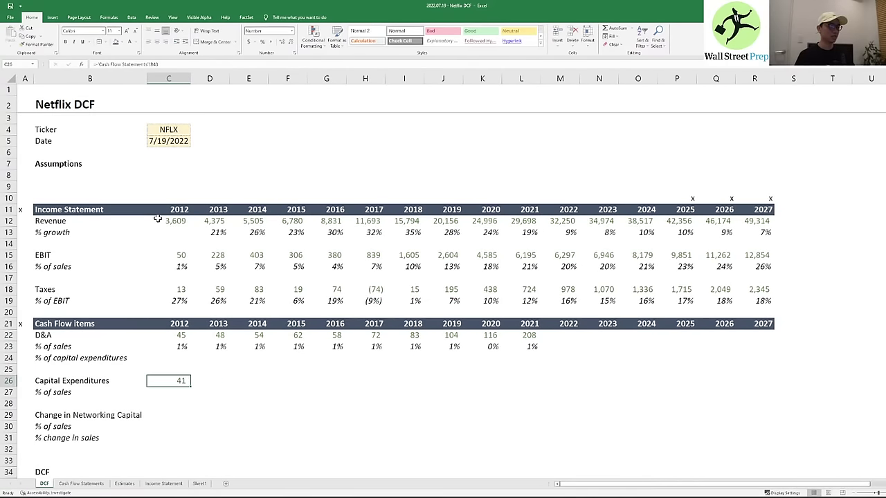
# - Copy the 2012 Capital Expenditures formula from C26 across row 26 through 2021
pyautogui.hotkey('ctrl', 'c')
pyautogui.press('Right')
pyautogui.hotkey('shift', 'Right')
pyautogui.hotkey('shift', 'Right')
pyautogui.hotkey('shift', 'Right')
pyautogui.hotkey('shift', 'Right')
pyautogui.hotkey('shift', 'Right')
pyautogui.hotkey('shift', 'Right')
pyautogui.hotkey('shift', 'Right')
pyautogui.hotkey('shift', 'Right')
pyautogui.hotkey('ctrl', 'v')
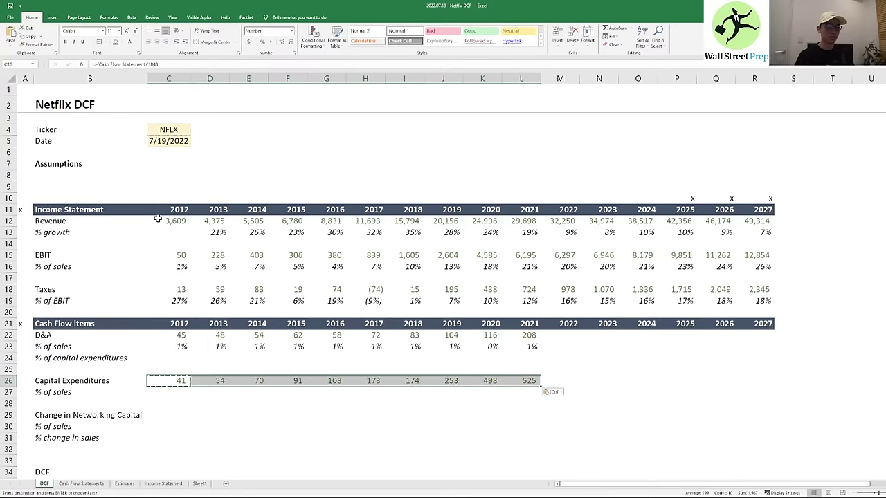
pyautogui.press('Down')
pyautogui.press('Left')
pyautogui.write('=')
pyautogui.press('Up')
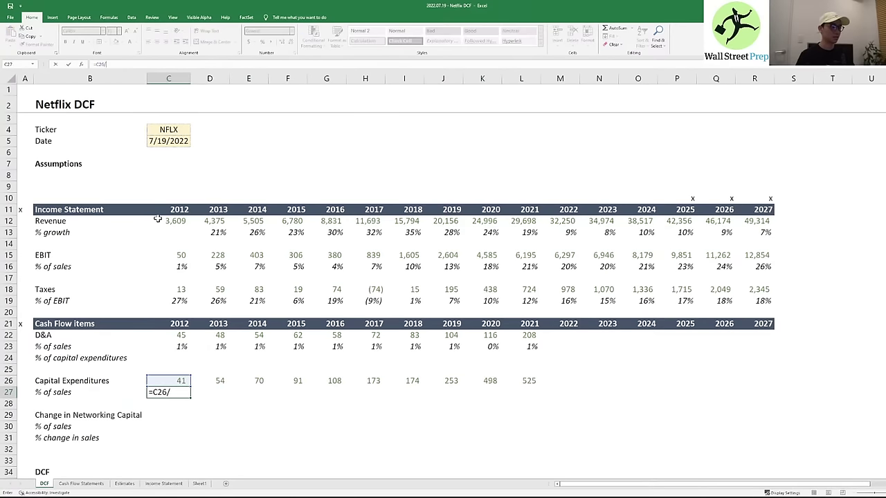
pyautogui.write('/')
pyautogui.press('Escape')
# - Copy the D&A % of sales formulas in C23:L23 to the Capital Expenditures % of sales row, starting at C27
pyautogui.hotkey('ctrl', 'Up')
pyautogui.hotkey('ctrl', 'Up')
pyautogui.hotkey('ctrl', 'Up')
pyautogui.press('Down')
pyautogui.press('Down')
pyautogui.hotkey('ctrl', 'shift', 'Right')
pyautogui.hotkey('ctrl', 'c')
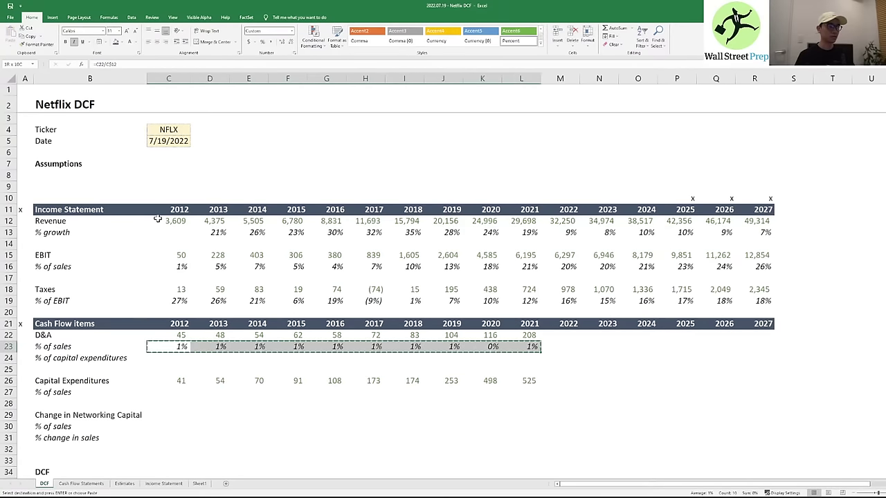
pyautogui.press('Down')
pyautogui.press('Down')
pyautogui.press('Down')
pyautogui.press('Down')
pyautogui.press('Down')
pyautogui.press('Up')
pyautogui.hotkey('ctrl', 'v')
# - Check the cell references in the copied Capital Expenditures % of sales formulas for the first years of row 27
pyautogui.press('F2')
pyautogui.press('Escape')
pyautogui.press('Right')
pyautogui.press('F2')
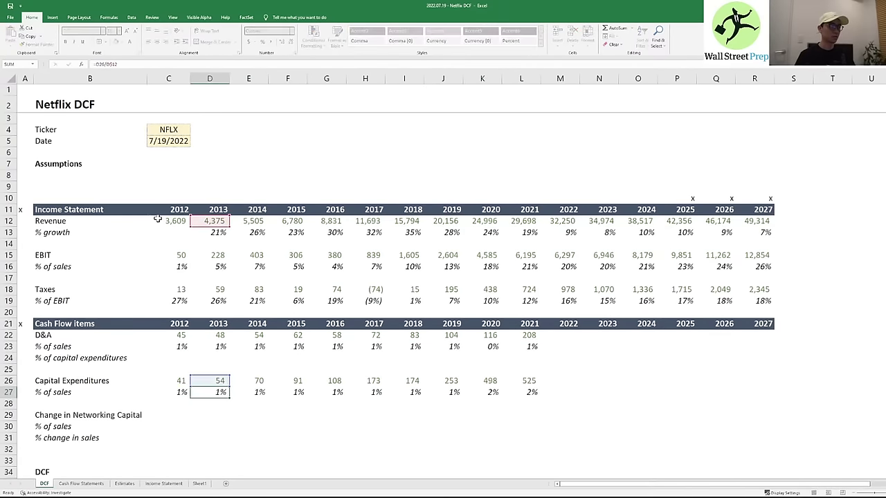
pyautogui.press('Tab')
pyautogui.press('F2')
pyautogui.press('Tab')
pyautogui.press('Tab')
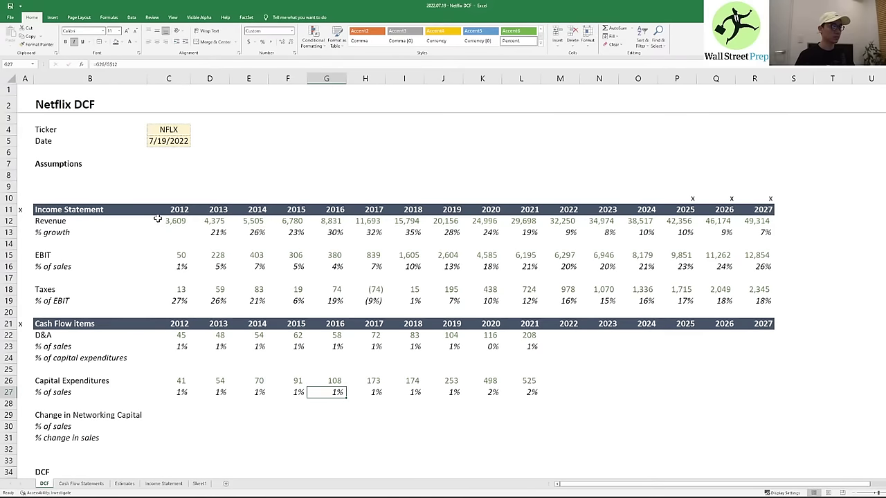
# - Review the D&A and Capital Expenditures % of sales rows across the historical years
pyautogui.press('Left')
pyautogui.press('Left')
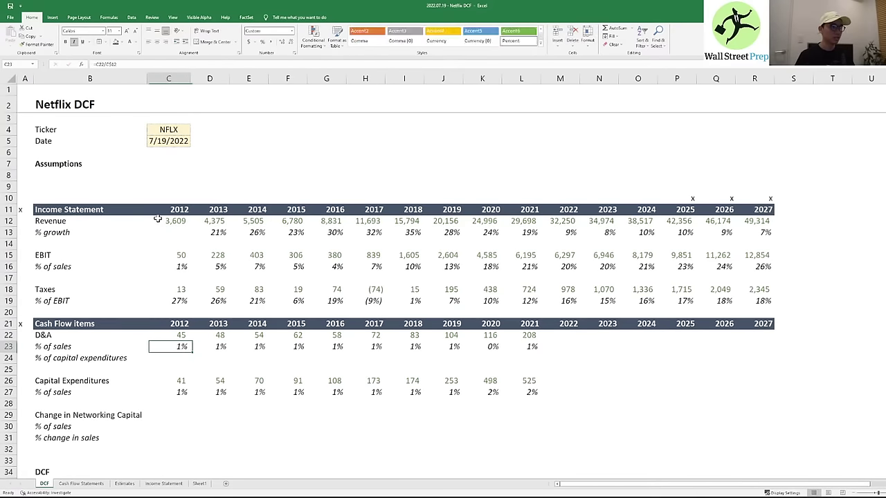
pyautogui.press('Up')
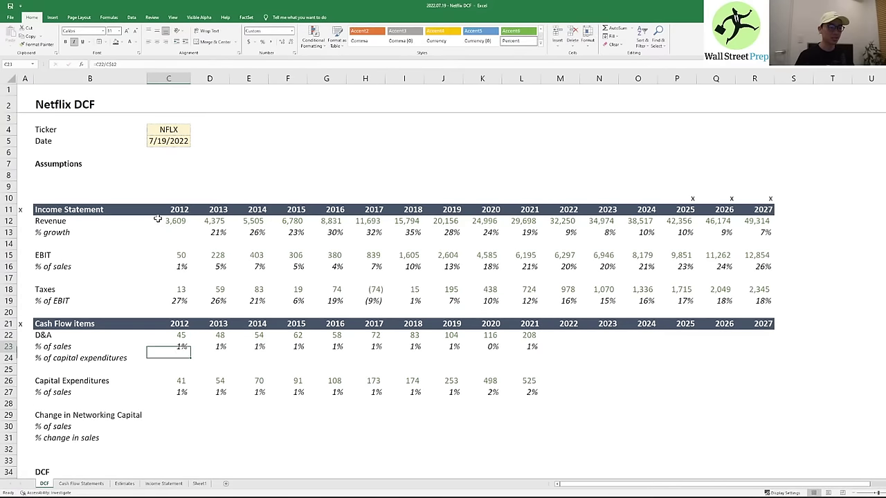
pyautogui.press('Right')
pyautogui.press('Right')
pyautogui.press('Right')
pyautogui.press('Right')
pyautogui.press('Right')
pyautogui.press('Left')
pyautogui.press('Down')
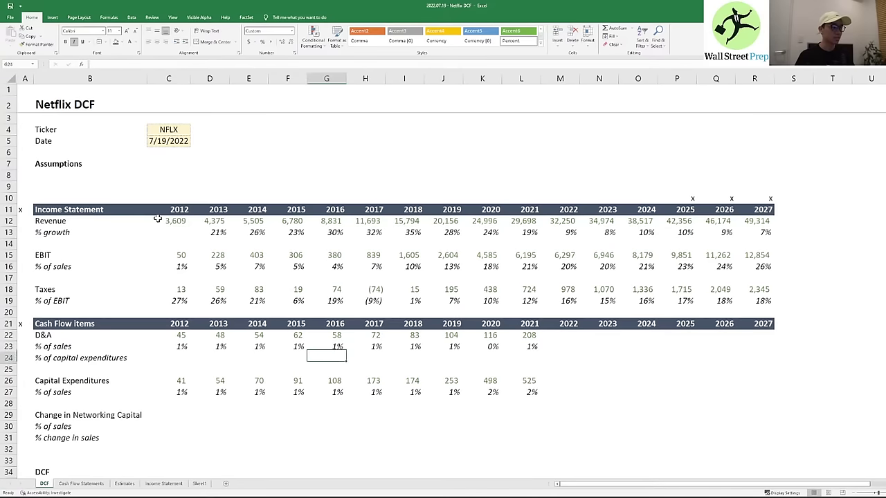
pyautogui.press('Left')
pyautogui.press('Left')
pyautogui.press('Down')
pyautogui.press('Left')
pyautogui.press('Down')
pyautogui.press('Down')
pyautogui.press('Left')
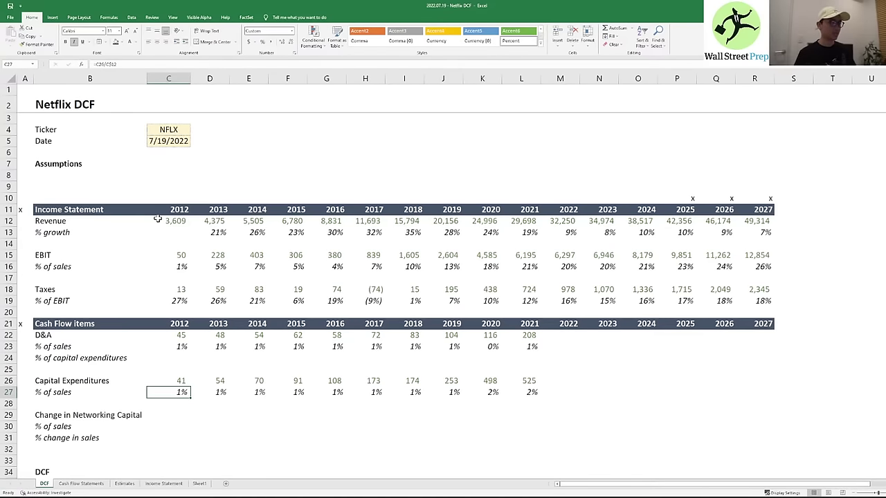
pyautogui.press('Right')
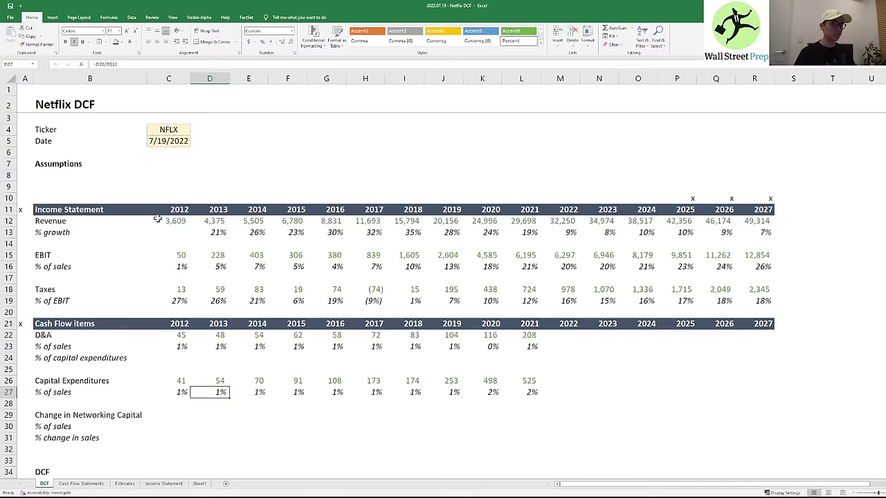
pyautogui.press('Right')
pyautogui.press('Right')
pyautogui.press('Right')
pyautogui.press('Right')
pyautogui.press('Right')
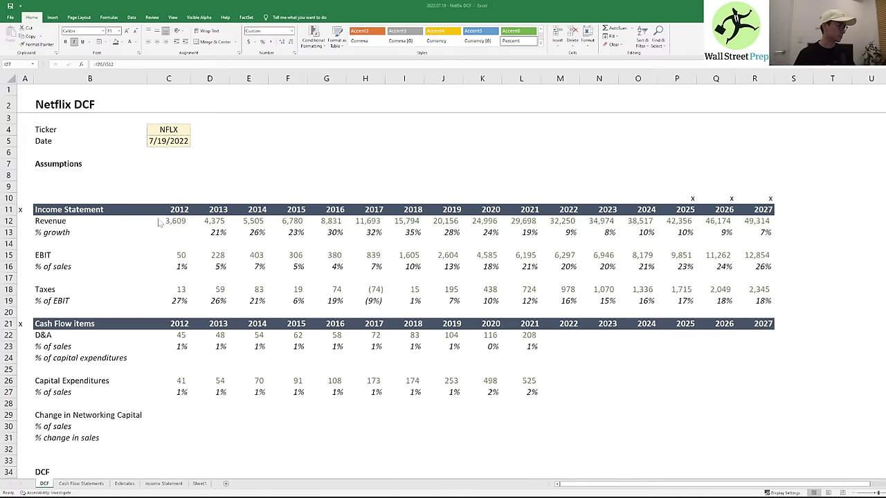
# - Examine the operating cash flow adjustments on the Cash Flow Statements sheet, down to depreciation and amortization of property, equipment and intangibles
pyautogui.hotkey('ctrl', 'pagedown')
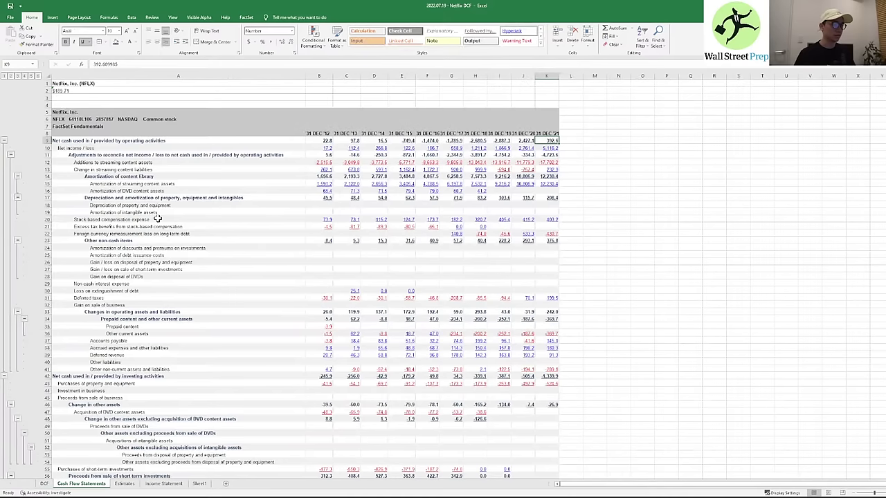
pyautogui.press('Down')
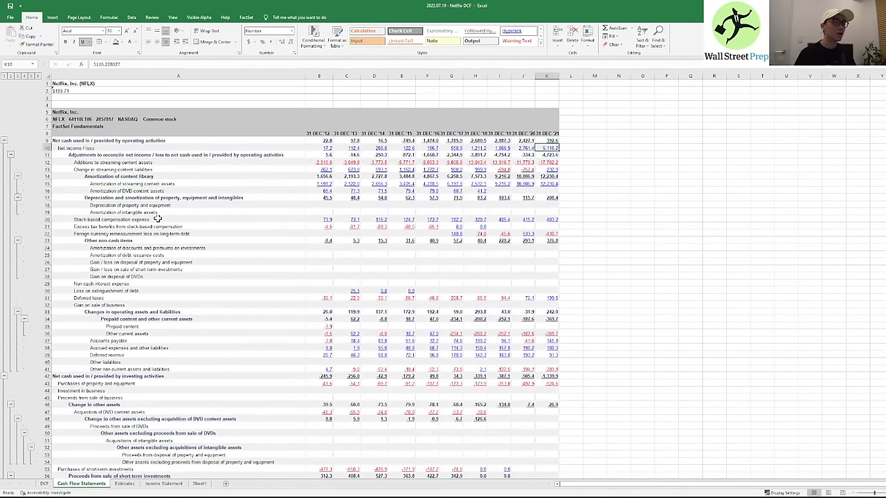
pyautogui.press('Left')
pyautogui.press('Left')
pyautogui.press('Left')
pyautogui.press('Left')
pyautogui.press('Left')
pyautogui.press('Left')
pyautogui.press('Left')
pyautogui.press('Down')
pyautogui.press('Left')
pyautogui.press('Down')
pyautogui.press('Left')
pyautogui.press('Down')
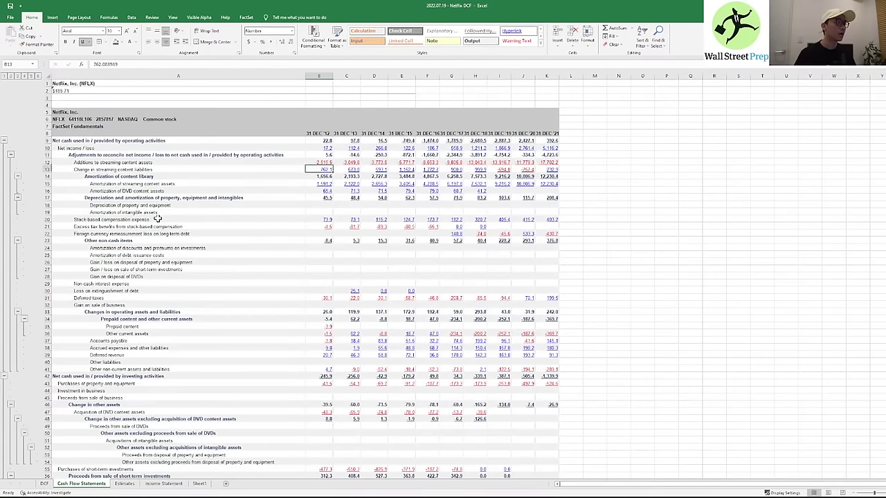
pyautogui.press('Left')
pyautogui.press('Down')
pyautogui.press('Down')
pyautogui.press('Down')
pyautogui.press('Down')
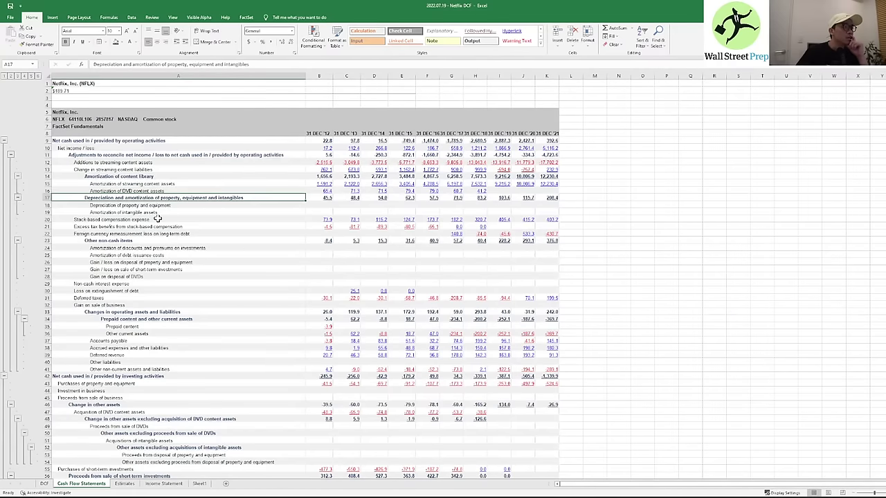
# - Examine the 2012 streaming content liabilities and content library amortization lines, including streaming and DVD content assets
pyautogui.press('Right')
pyautogui.press('Up')
pyautogui.press('Up')
pyautogui.press('Up')
pyautogui.press('Up')
pyautogui.press('Up')
pyautogui.press('Up')
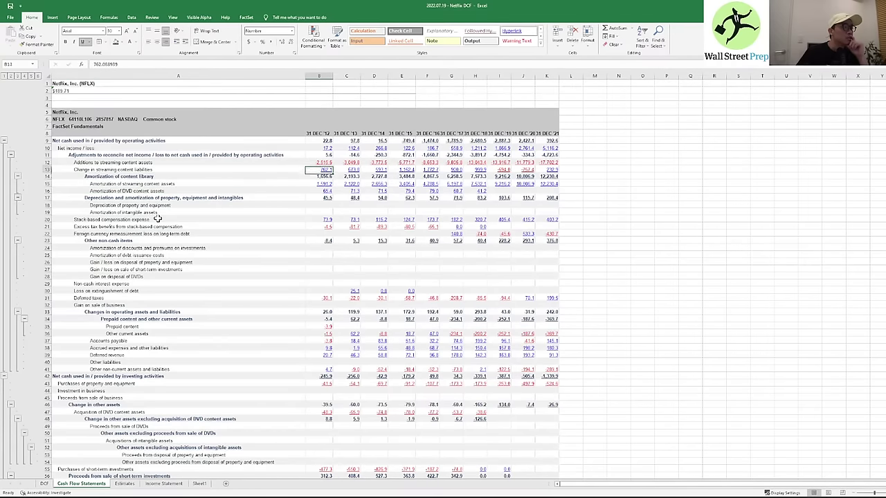
pyautogui.press('Down')
pyautogui.press('Down')
pyautogui.press('Down')
pyautogui.press('Down')
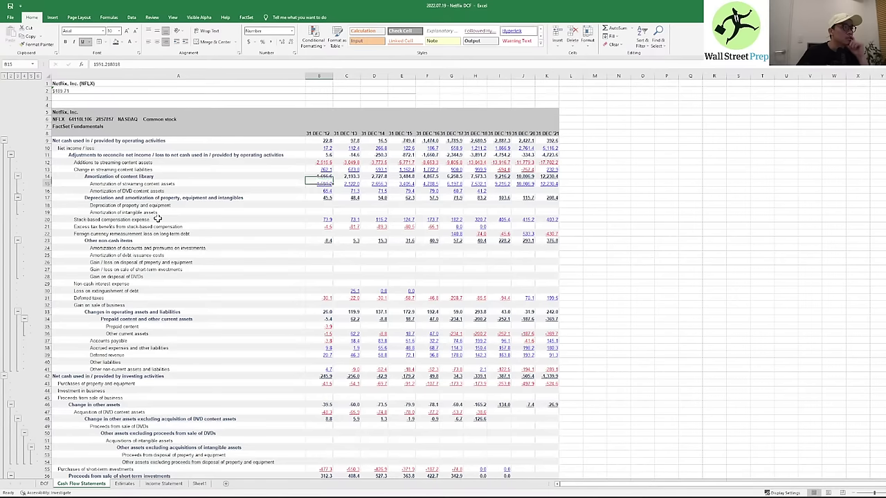
pyautogui.press('Down')
pyautogui.press('Up')
pyautogui.press('Up')
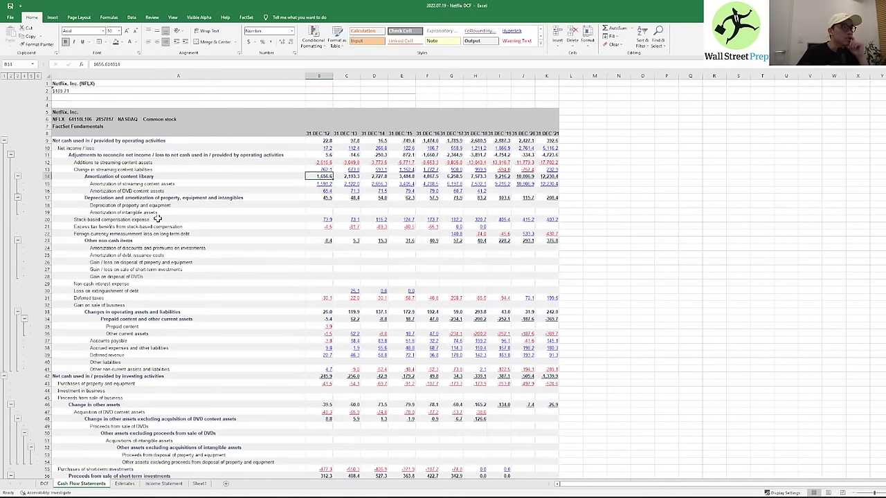
pyautogui.press('Down')
pyautogui.press('Down')
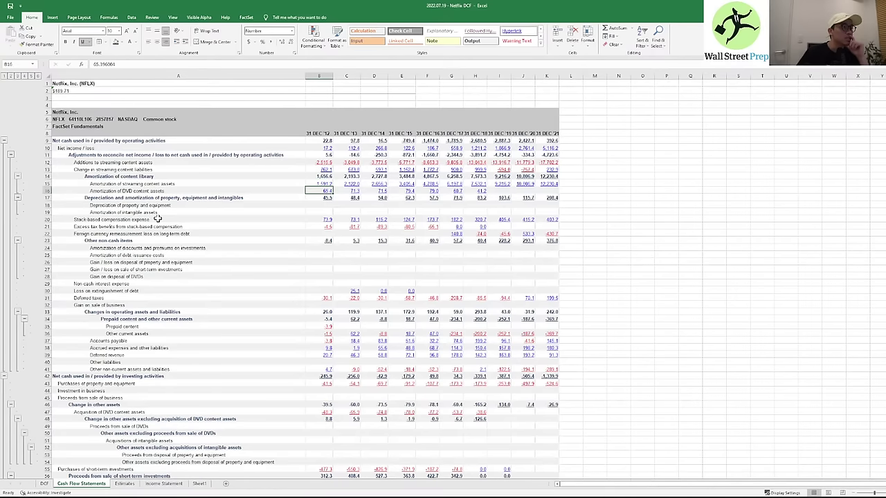
# - Examine the 2012 lines from depreciation and amortization through changes in operating assets and liabilities to purchases of property and equipment
pyautogui.press('Down')
pyautogui.press('Down')
pyautogui.press('Down')
pyautogui.press('Down')
pyautogui.press('Down')
pyautogui.press('Down')
pyautogui.press('Down')
pyautogui.press('Down')
pyautogui.press('Down')
pyautogui.press('Down')
pyautogui.press('Down')
pyautogui.press('Down')
pyautogui.press('Down')
pyautogui.press('Down')
pyautogui.press('Down')
pyautogui.press('Down')
pyautogui.press('Down')
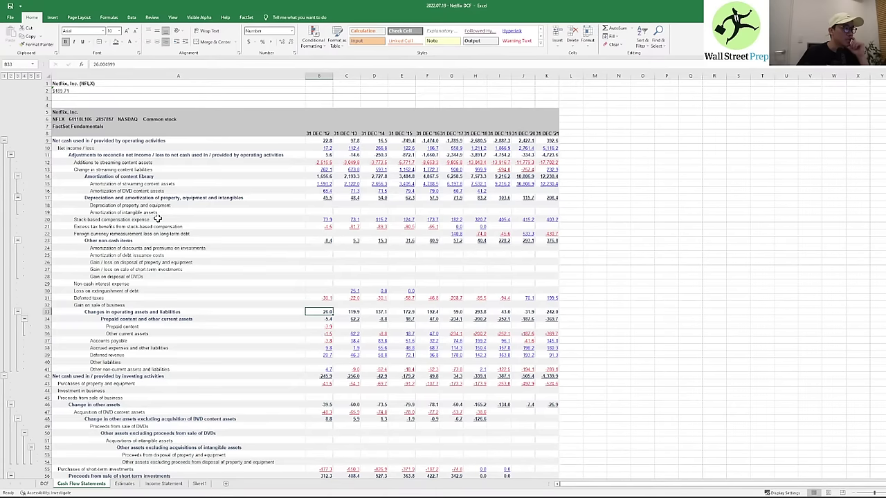
pyautogui.press('Down')
pyautogui.press('Down')
pyautogui.press('Down')
pyautogui.press('Down')
pyautogui.press('Down')
pyautogui.press('Down')
pyautogui.press('Down')
pyautogui.press('Down')
pyautogui.press('Down')
pyautogui.press('Down')
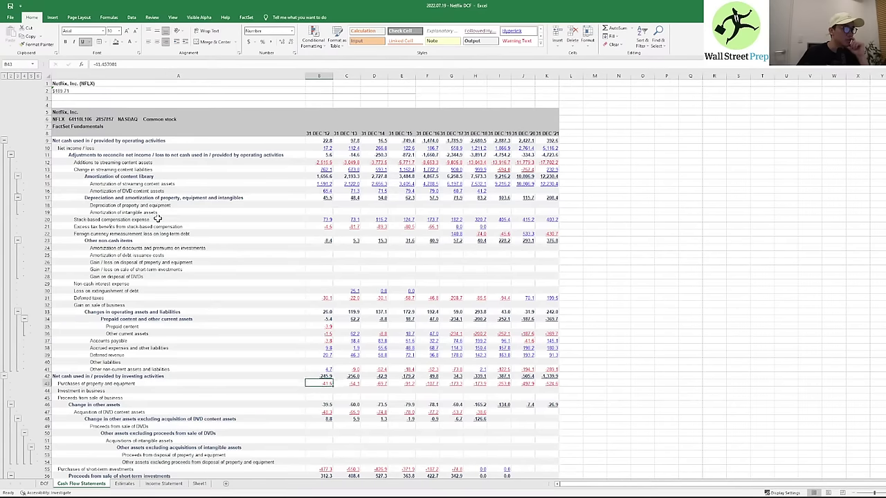
# - Review the purchases of property and equipment row across the years 2012 to 2021 on the Cash Flow Statements sheet
pyautogui.press('Right')
pyautogui.hotkey('ctrl', 'Right')
pyautogui.press('Right')
pyautogui.press('Left')
pyautogui.press('Left')
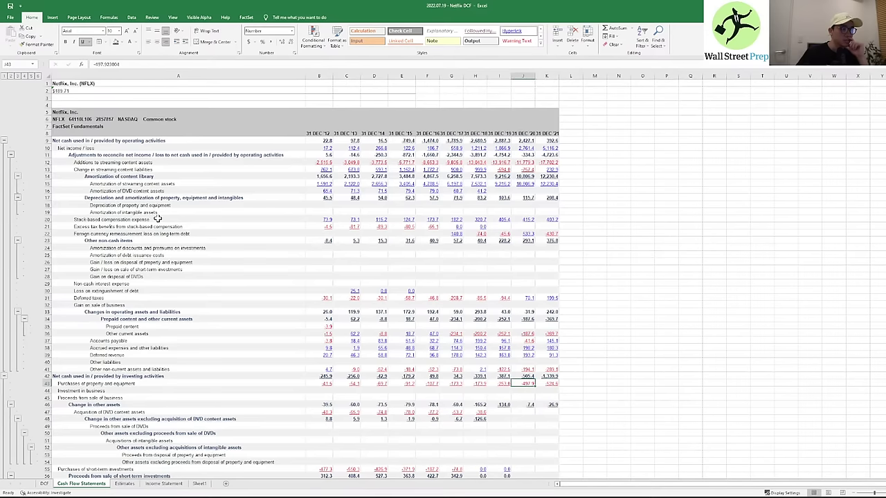
pyautogui.press('Left')
pyautogui.press('Left')
pyautogui.press('Left')
pyautogui.press('Left')
pyautogui.press('Left')
pyautogui.press('Left')
pyautogui.press('Left')
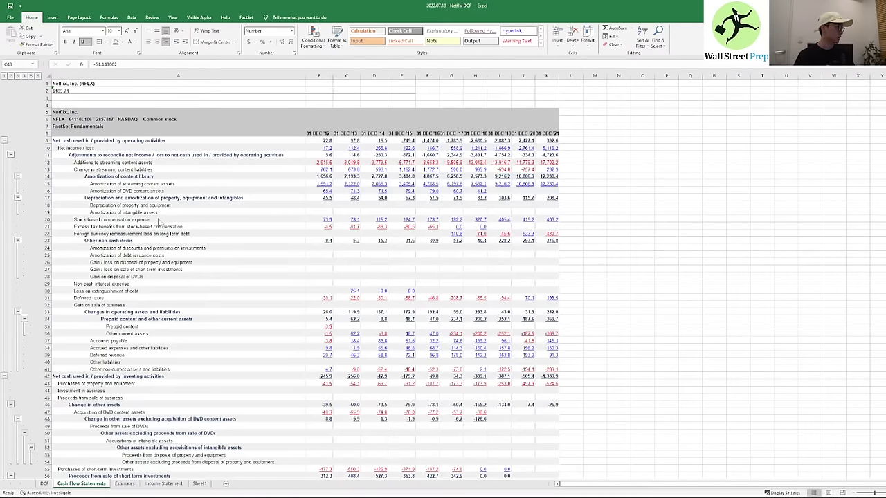
# - Switch to the browser and open Netflix's FY 2021 10-K on BamSEC at the consolidated statements of cash flows
pyautogui.hotkey('alt', 'Tab')
pyautogui.hotkey('ctrl', 'Tab')
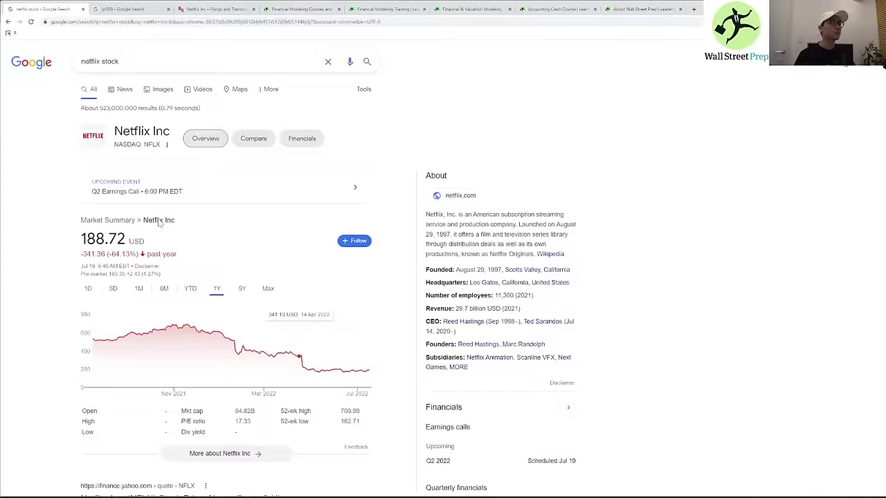
pyautogui.hotkey('ctrl', 'Tab')
pyautogui.hotkey('ctrl', 'Tab')
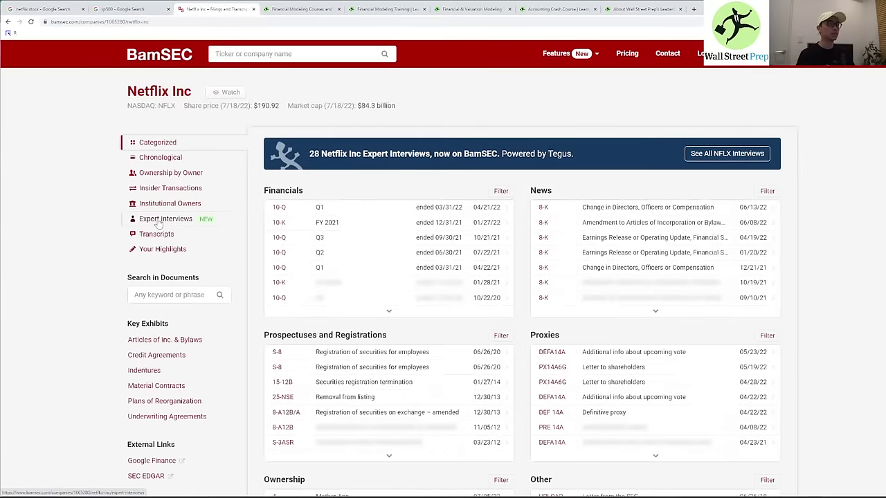
pyautogui.click(360, 222)
pyautogui.scroll(-9, 450, 231)
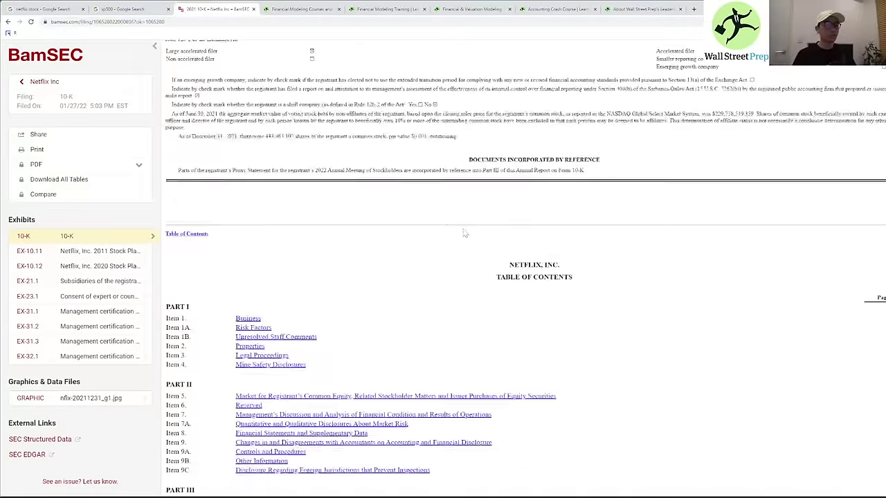
pyautogui.click(257, 222)
pyautogui.scroll(-14, 350, 236)
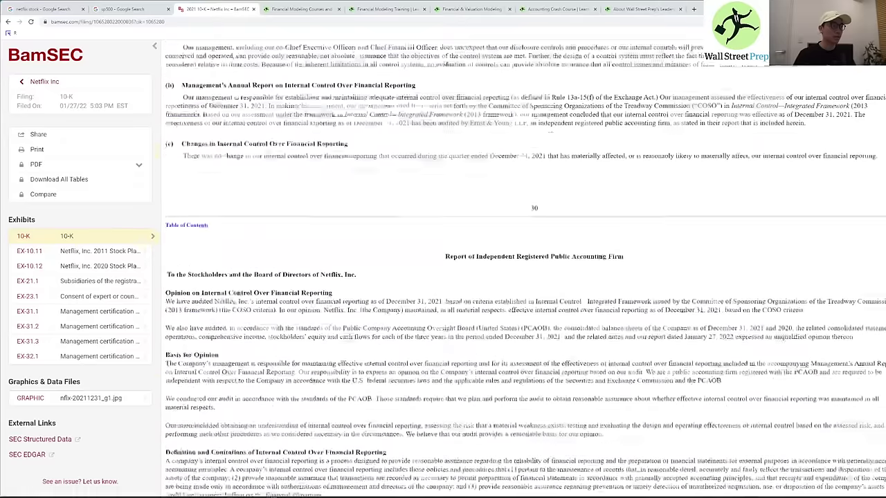
pyautogui.scroll(-15, 342, 234)
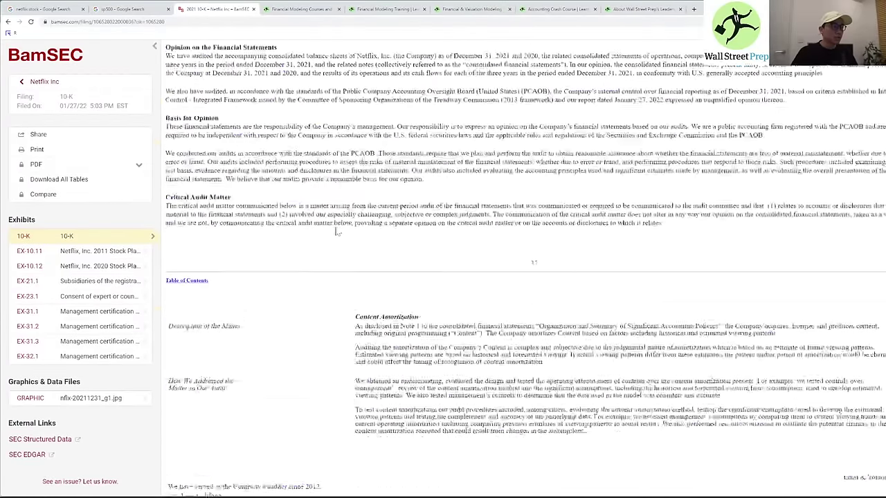
pyautogui.scroll(-8, 337, 231)
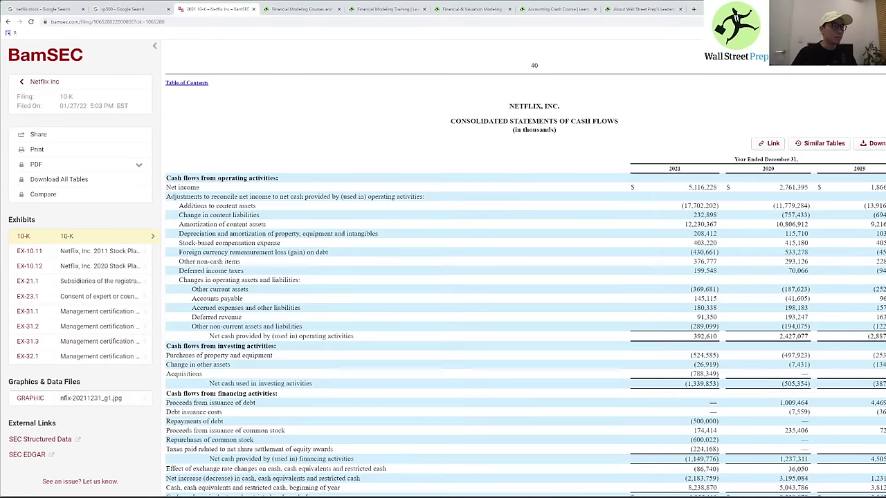
# - Highlight the content amortization, depreciation and amortization, and purchases of property and equipment figures in the 10-K cash flow statement
pyautogui.moveTo(267, 225); pyautogui.dragTo(189, 225)
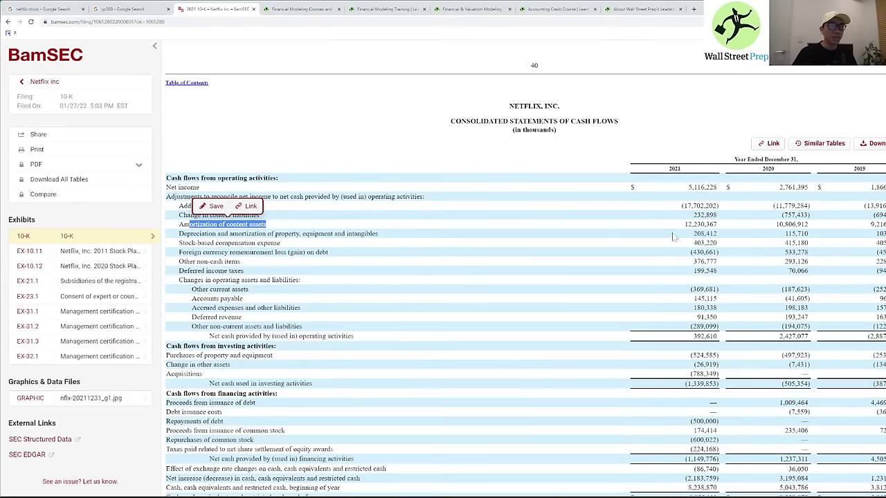
pyautogui.moveTo(680, 226); pyautogui.dragTo(719, 234)
pyautogui.scroll(-1, 196, 348)
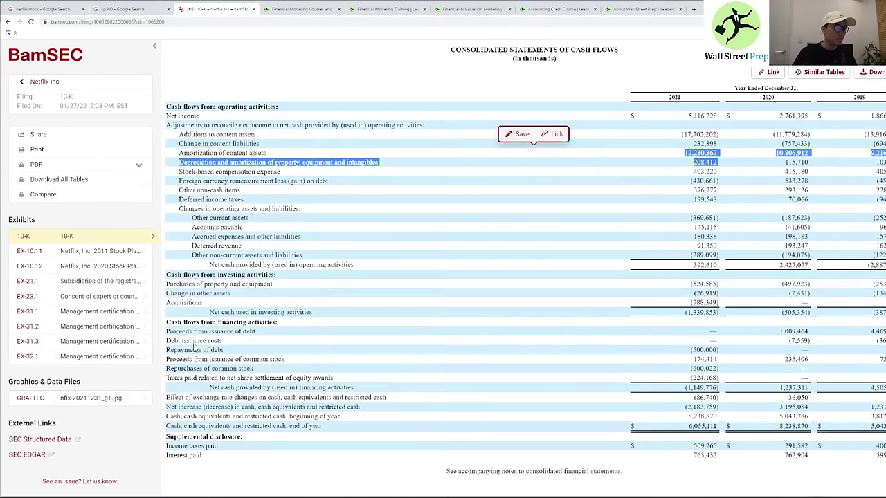
pyautogui.moveTo(689, 286); pyautogui.dragTo(719, 285)
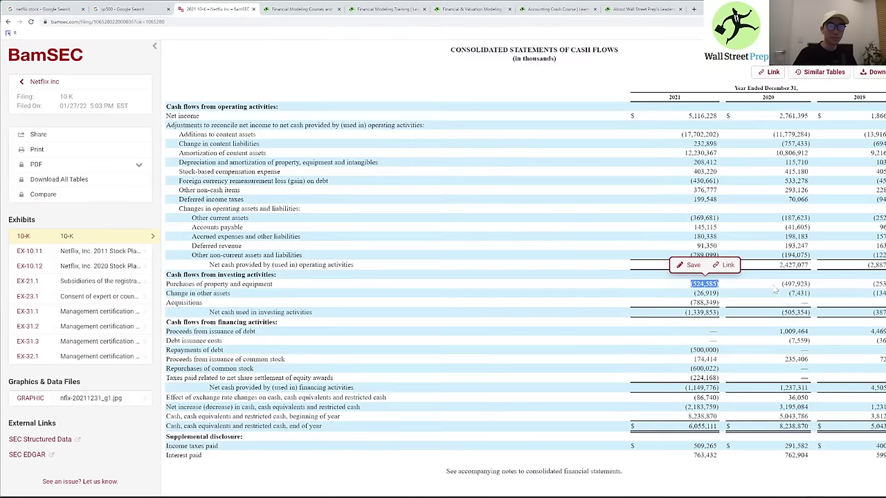
pyautogui.moveTo(781, 284); pyautogui.dragTo(885, 285)
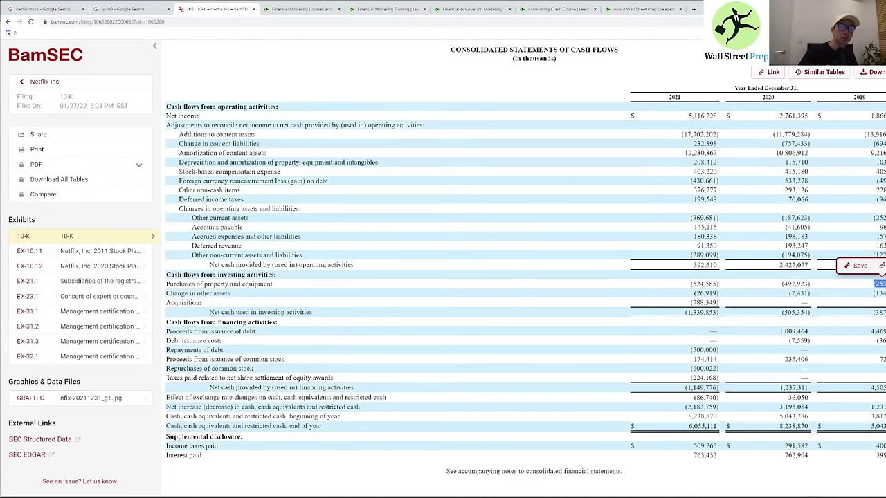
pyautogui.click(885, 284)
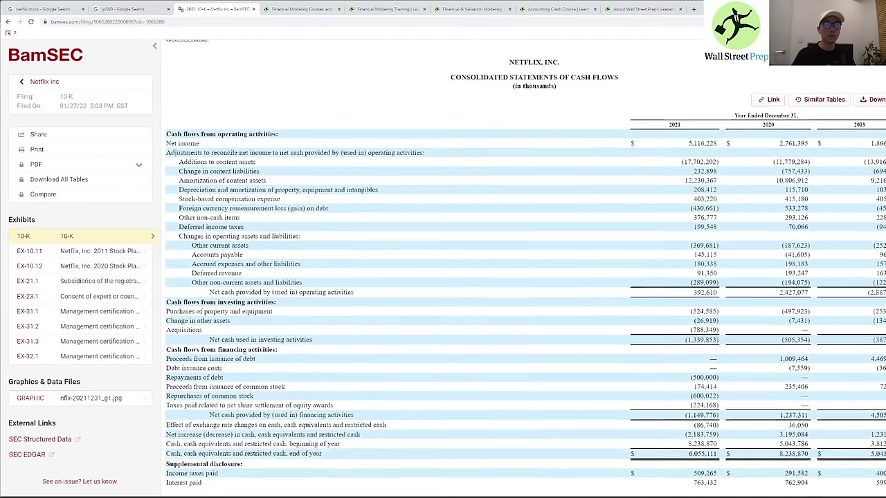
# - Compare the depreciation and amortization line with the amortization of content assets line in the 10-K cash flow statement
pyautogui.scroll(1, 724, 313)
pyautogui.scroll(-1, 727, 293)
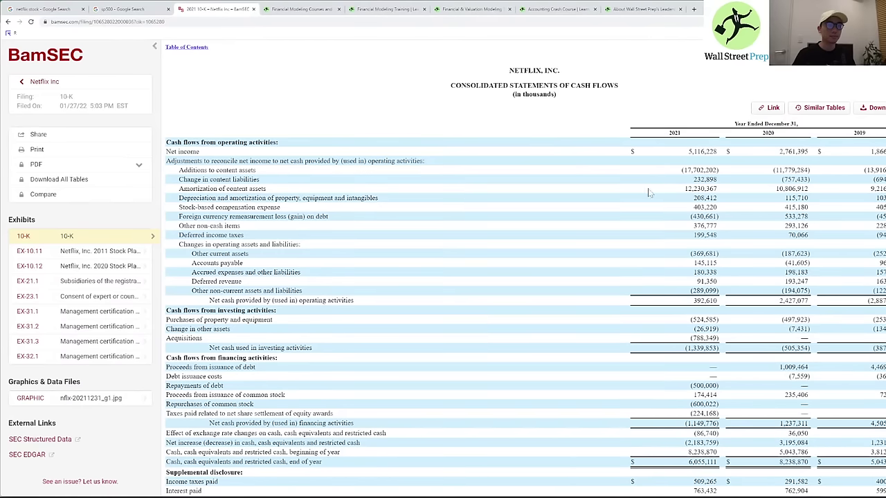
pyautogui.moveTo(217, 198); pyautogui.dragTo(885, 199)
pyautogui.moveTo(682, 193); pyautogui.dragTo(720, 193)
pyautogui.click(721, 192)
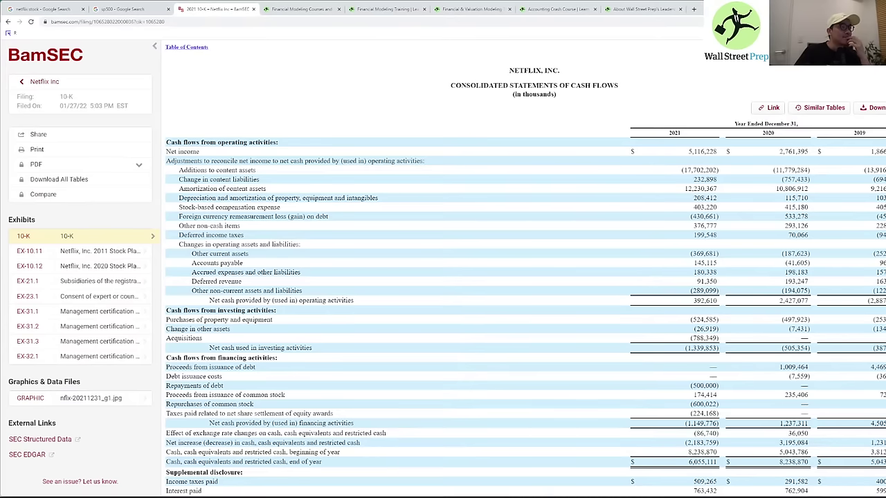
pyautogui.moveTo(179, 189); pyautogui.dragTo(273, 192)
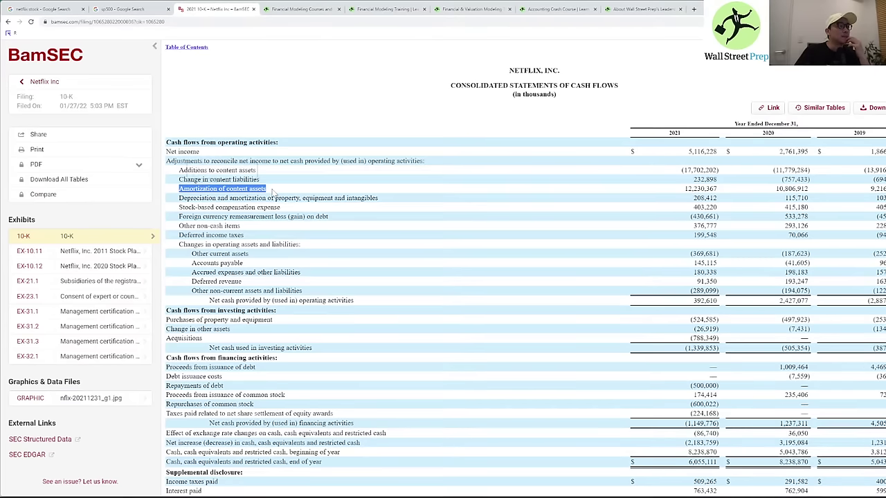
pyautogui.click(276, 193)
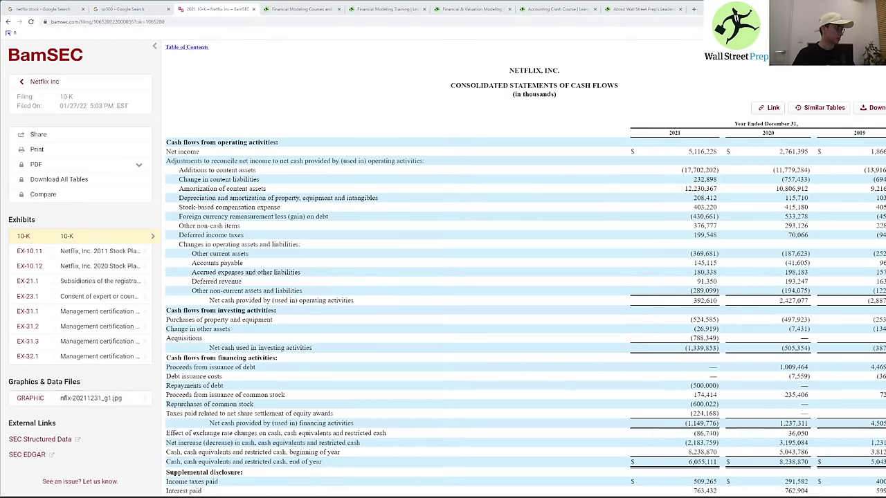
# - Return to the Excel workbook and look through the non-cash adjustment rows on the Cash Flow Statements sheet
pyautogui.hotkey('alt', 'Tab')
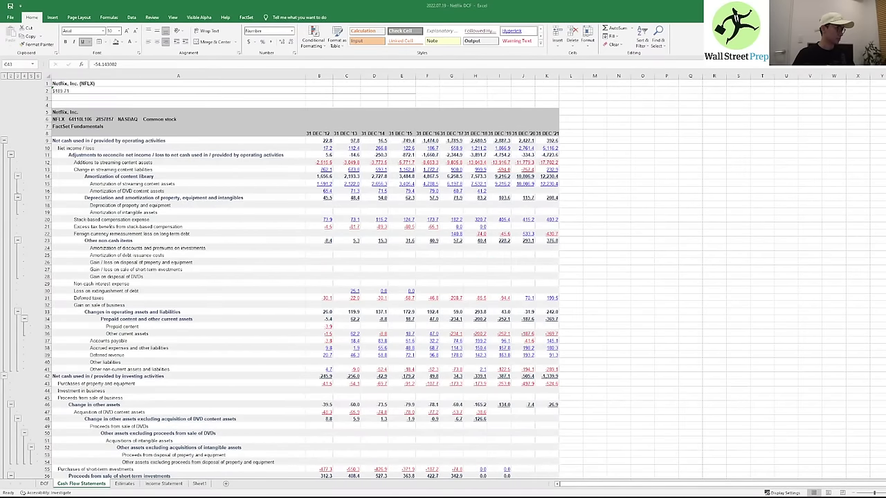
pyautogui.click(296, 227)
pyautogui.press('Down')
pyautogui.press('Down')
pyautogui.press('Down')
pyautogui.press('Down')
pyautogui.press('Down')
pyautogui.press('Down')
pyautogui.press('Down')
pyautogui.press('Down')
pyautogui.hotkey('alt', 'Tab')
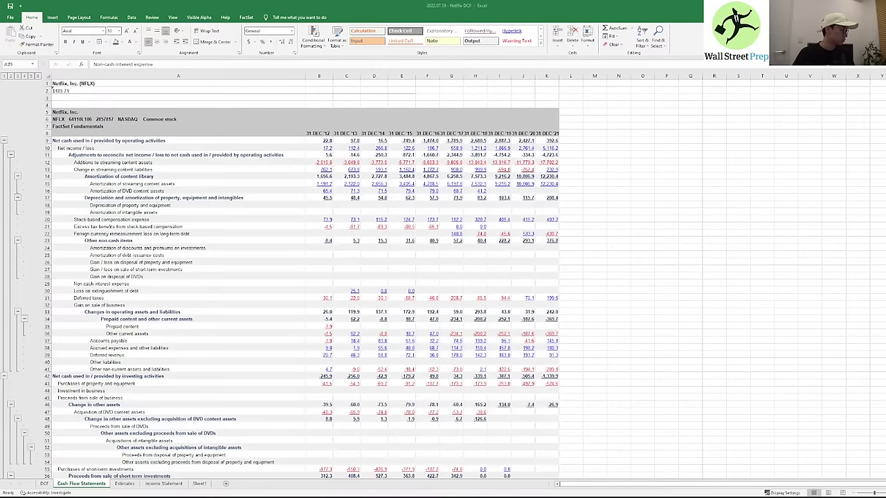
pyautogui.click(310, 247)
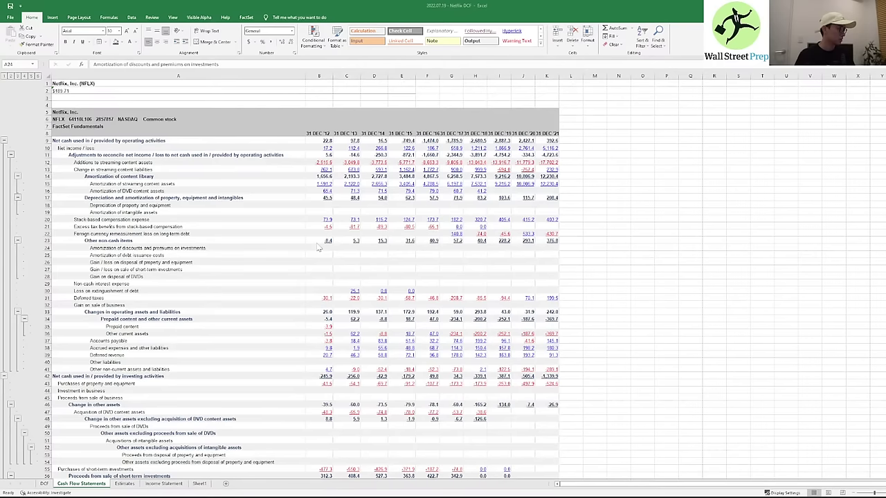
pyautogui.click(290, 247)
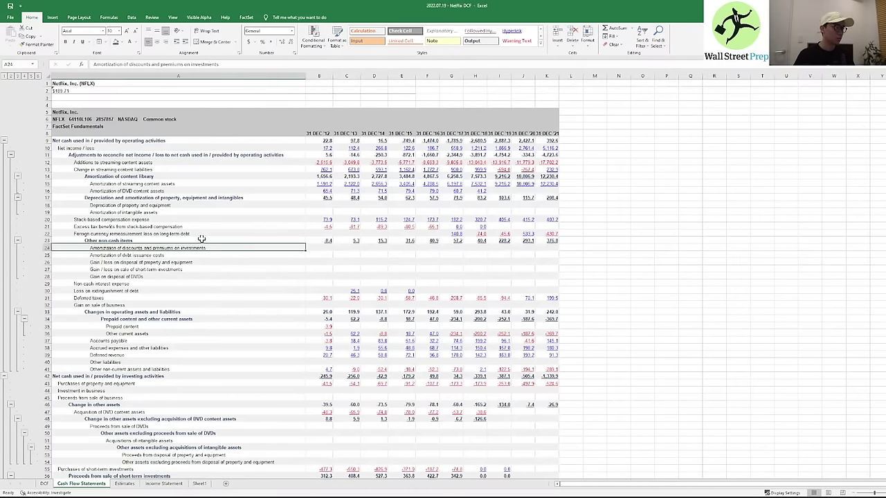
# - On the DCF sheet, check the formulas behind the historical D&A values and their percentages of sales
pyautogui.hotkey('ctrl', 'Home')
pyautogui.hotkey('ctrl', 'pageup')
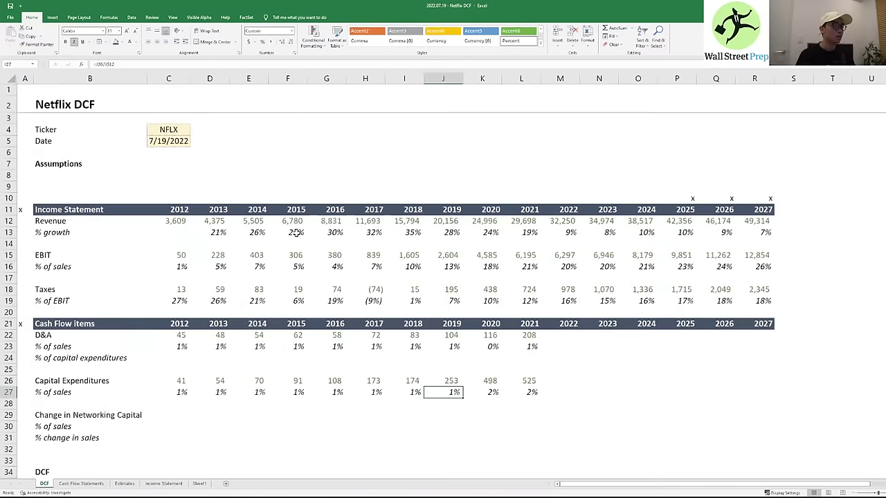
pyautogui.press('Up')
pyautogui.press('Up')
pyautogui.press('Up')
pyautogui.press('Left')
pyautogui.press('Left')
pyautogui.press('Left')
pyautogui.press('Down')
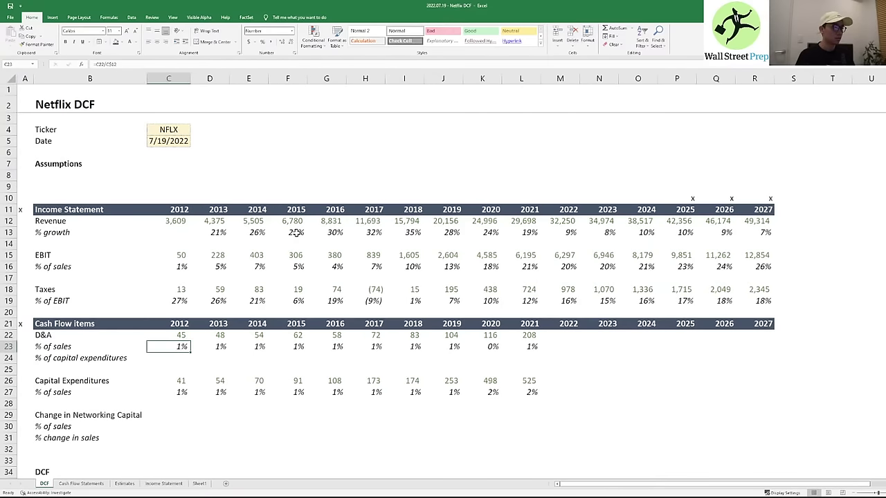
pyautogui.press('F2')
pyautogui.press('Escape')
pyautogui.press('Right')
pyautogui.press('F2')
pyautogui.press('Tab')
pyautogui.press('F2')
pyautogui.press('Escape')
pyautogui.press('Up')
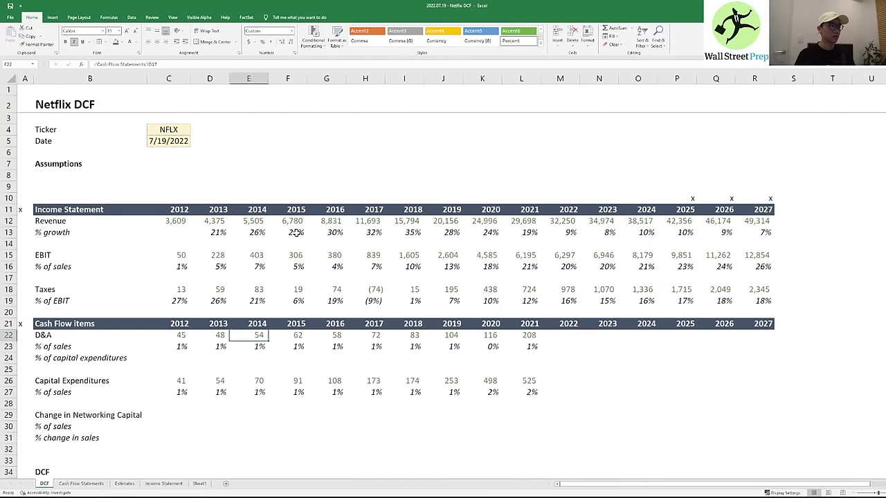
pyautogui.press('Left')
pyautogui.press('Left')
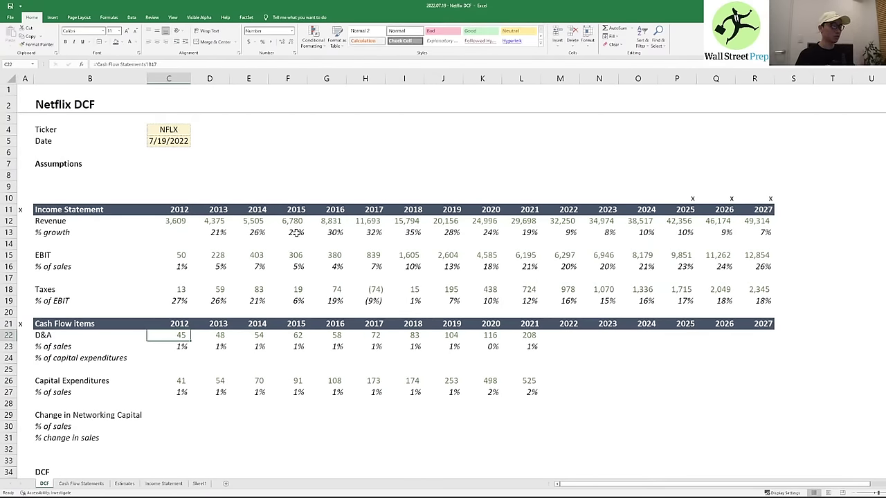
# - Read through the operating adjustment rows on the Cash Flow Statements sheet, from additions to streaming content assets to stock-based compensation
pyautogui.hotkey('ctrl', 'pagedown')
pyautogui.press('Down')
pyautogui.press('Down')
pyautogui.press('Down')
pyautogui.press('Down')
pyautogui.press('Down')
pyautogui.press('Down')
pyautogui.press('Down')
pyautogui.press('Down')
pyautogui.press('Down')
pyautogui.press('Down')
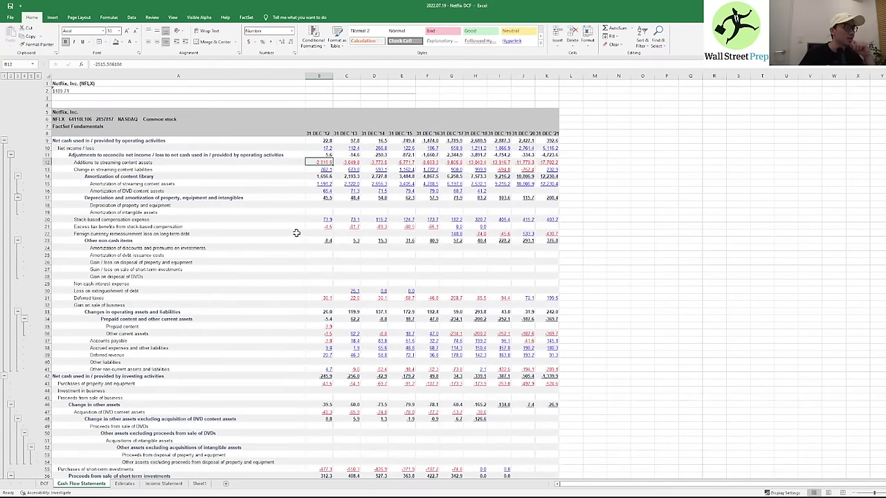
pyautogui.press('Left')
pyautogui.press('Up')
pyautogui.press('Right')
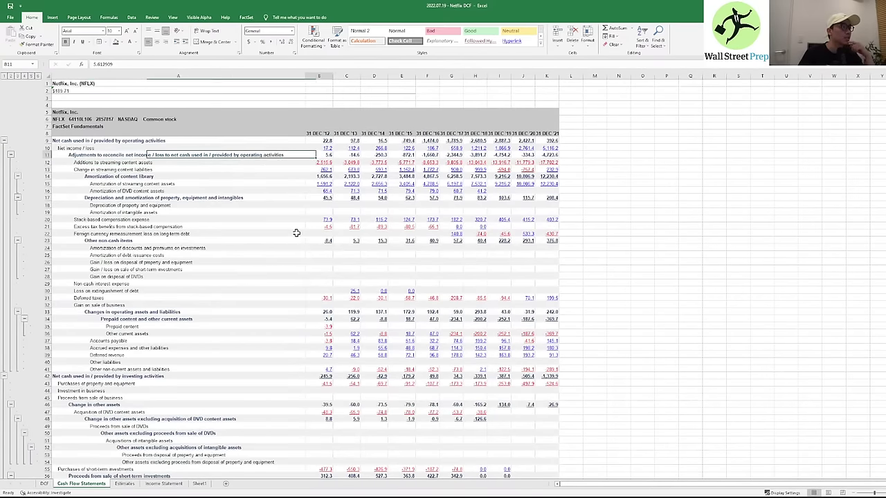
pyautogui.press('Down')
pyautogui.press('Left')
pyautogui.press('Up')
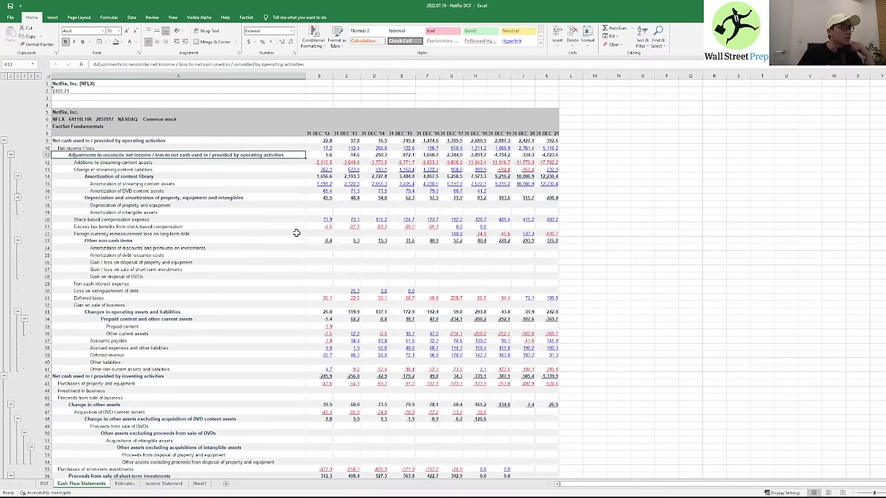
pyautogui.press('Down')
pyautogui.press('Down')
pyautogui.press('Down')
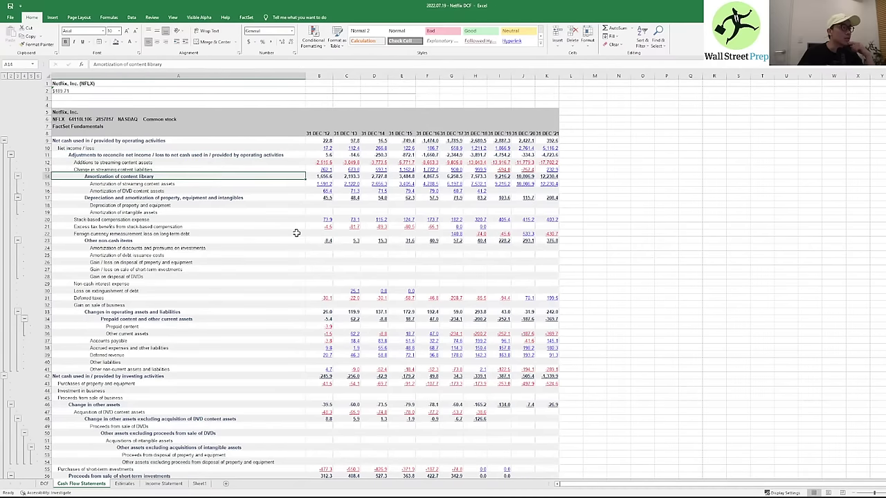
pyautogui.press('Down')
pyautogui.press('Down')
pyautogui.press('Down')
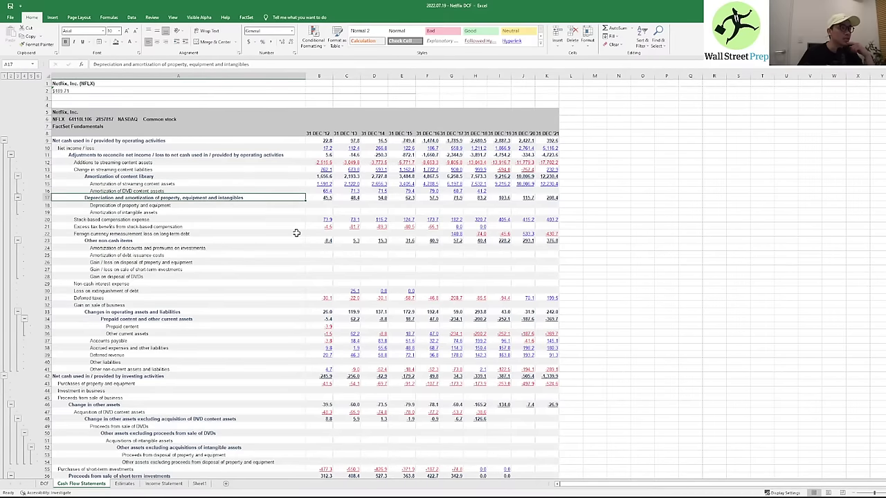
pyautogui.press('Down')
pyautogui.press('Down')
pyautogui.press('Down')
pyautogui.press('Down')
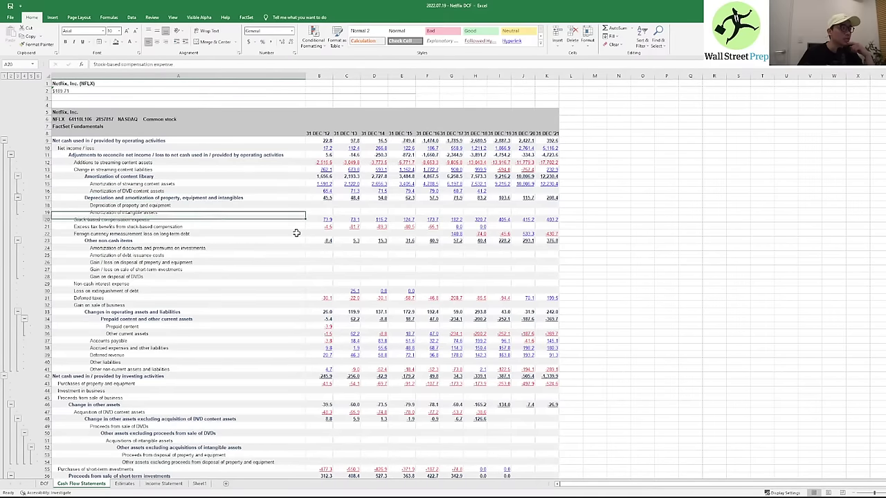
# - Compare the 2012 content library amortization with the depreciation and amortization source cell, and return to the D&A row on the DCF sheet
pyautogui.press('Right')
pyautogui.press('Up')
pyautogui.press('Up')
pyautogui.press('Up')
pyautogui.press('Up')
pyautogui.press('Up')
pyautogui.press('Up')
pyautogui.press('Up')
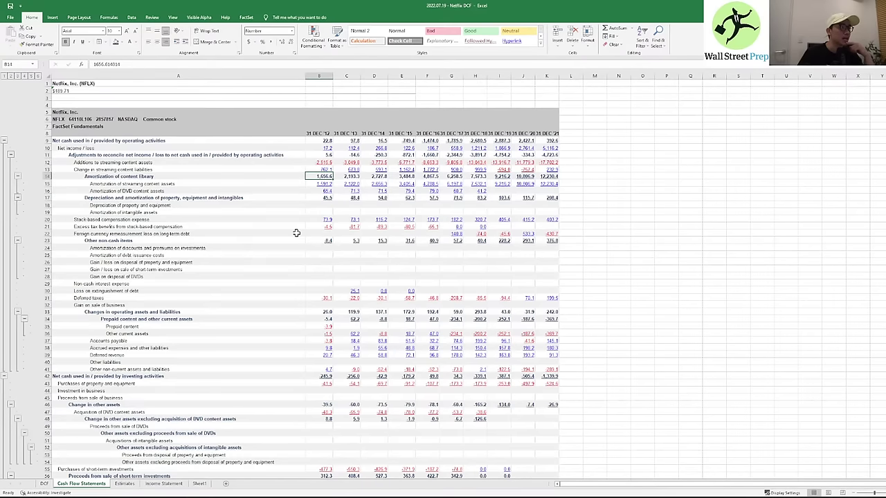
pyautogui.press('Down')
pyautogui.press('Down')
pyautogui.press('Down')
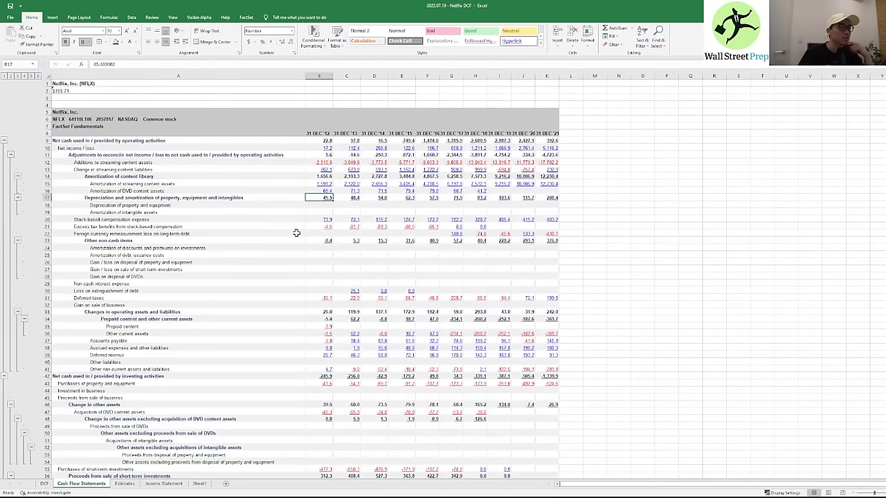
pyautogui.press('Return')
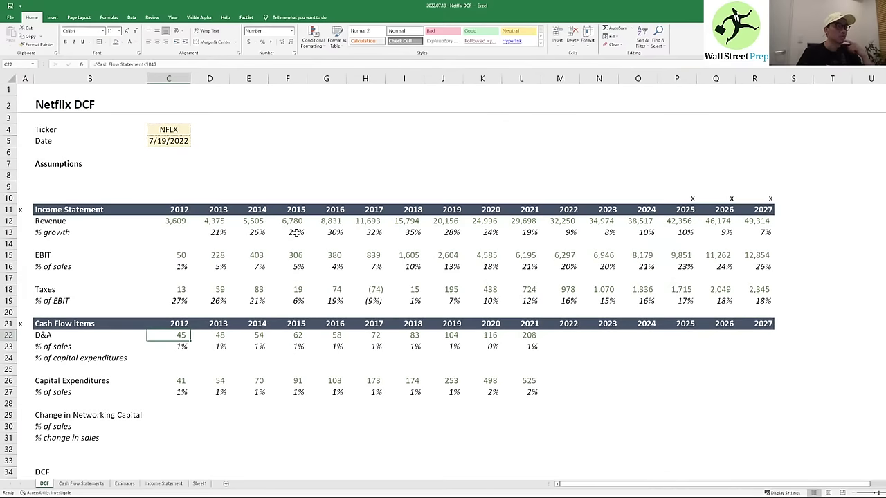
pyautogui.hotkey('alt', 'Tab')
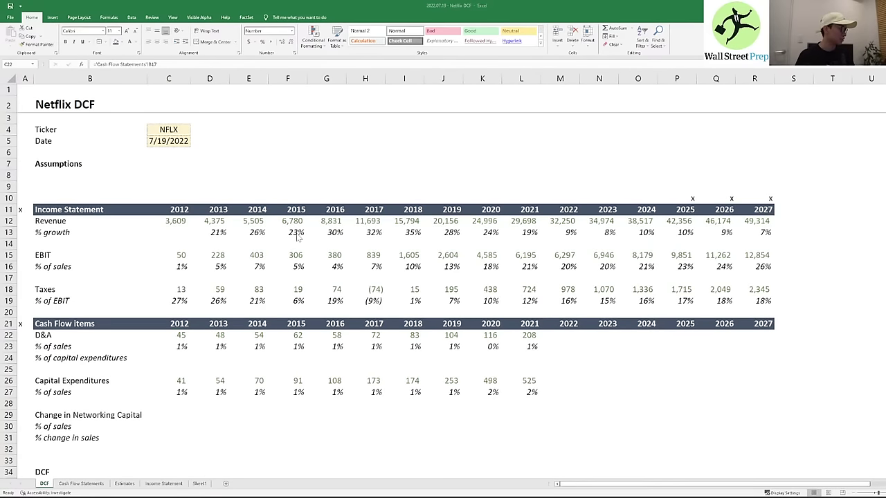
# - Switch to Acrobat Reader and find the financial statement pages in the Wedbush report on Netflix
pyautogui.hotkey('alt', 'Tab')
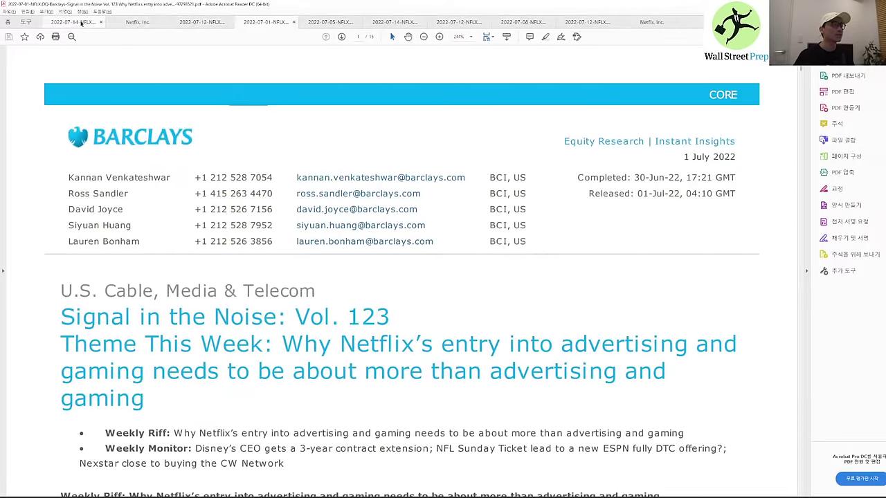
pyautogui.click(81, 22)
pyautogui.scroll(-15, 200, 162)
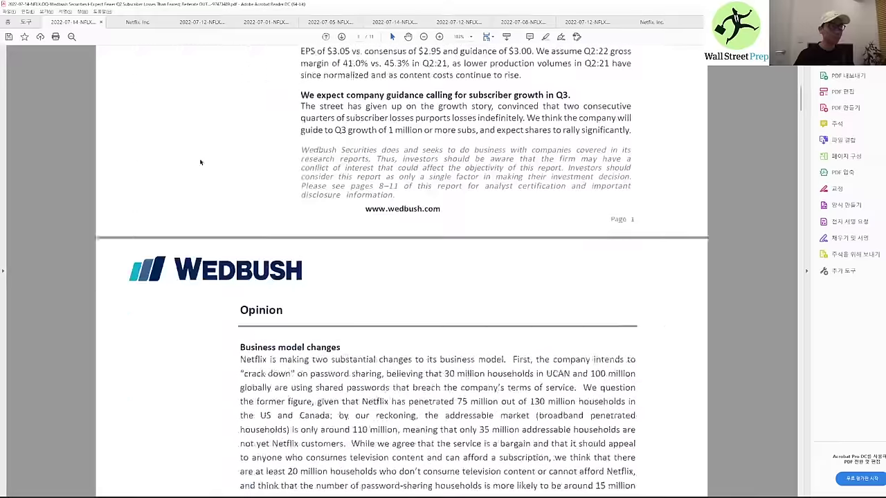
pyautogui.scroll(-9, 200, 162)
pyautogui.scroll(-8, 203, 157)
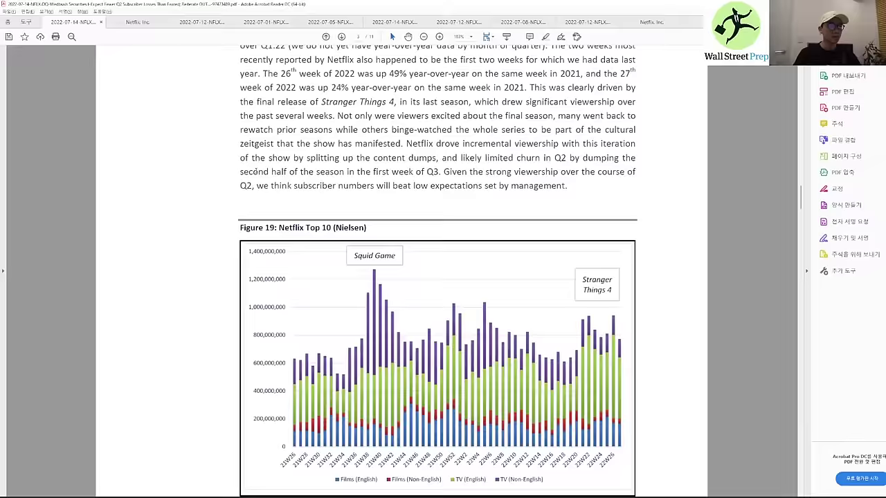
pyautogui.scroll(-20, 273, 204)
pyautogui.scroll(15, 318, 217)
pyautogui.scroll(-2, 312, 211)
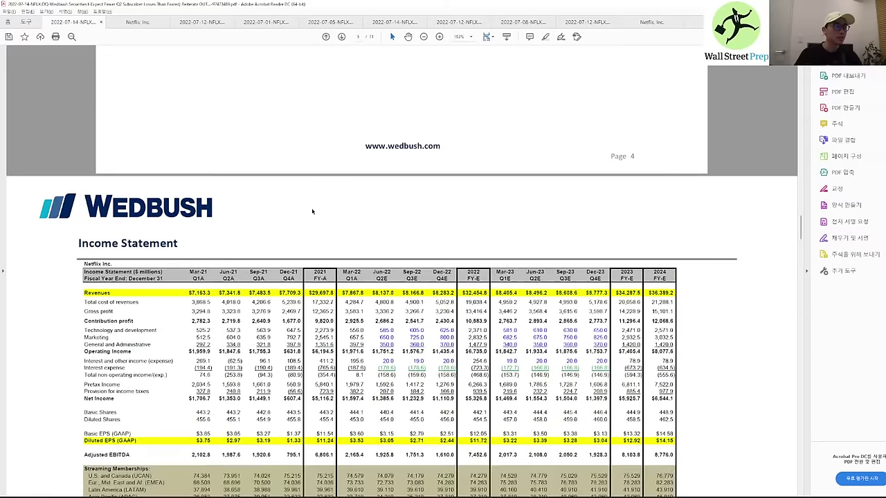
# - Read through Wedbush's projected income statement, balance sheet and statement of cash flows for Netflix
pyautogui.scroll(-4, 312, 211)
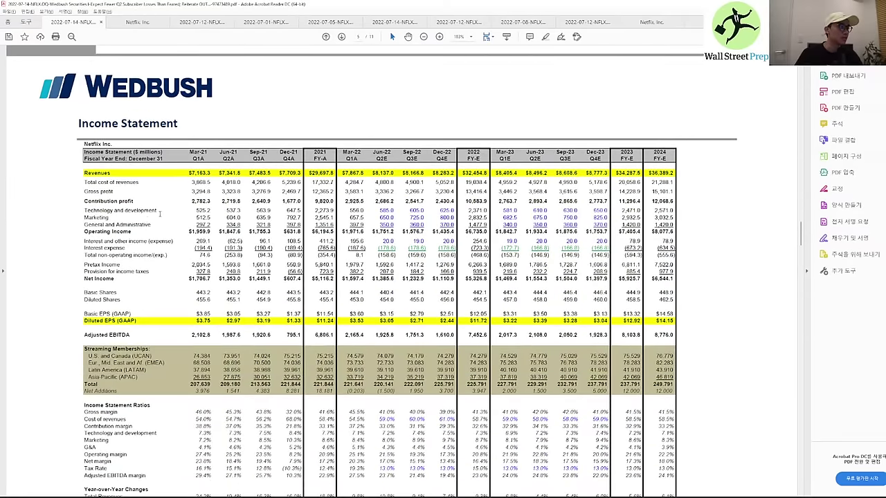
pyautogui.scroll(-2, 159, 214)
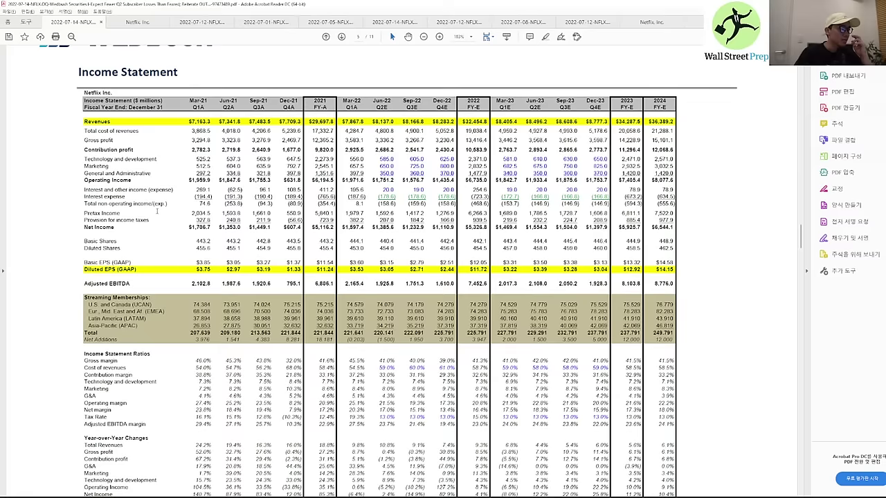
pyautogui.scroll(-3, 169, 215)
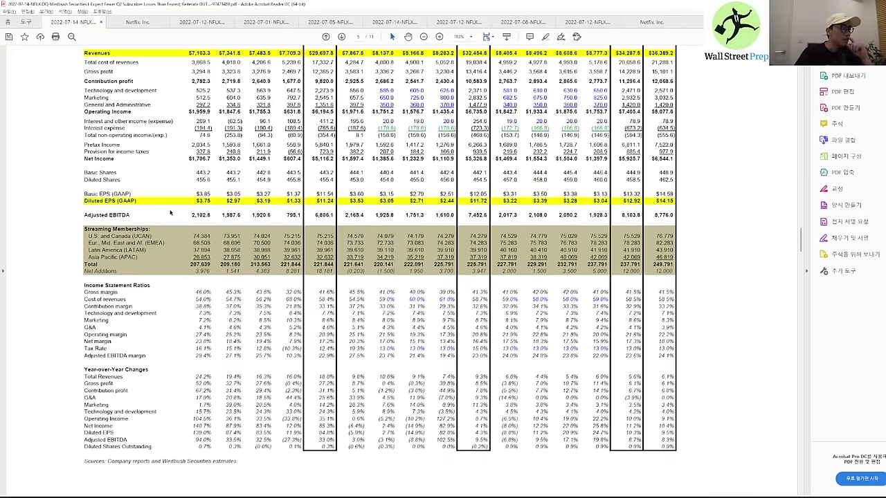
pyautogui.scroll(-20, 169, 214)
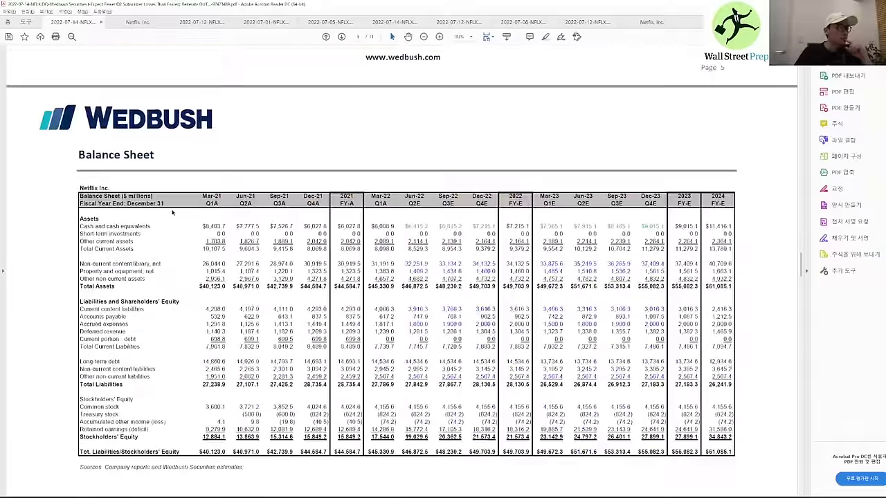
pyautogui.scroll(-10, 169, 204)
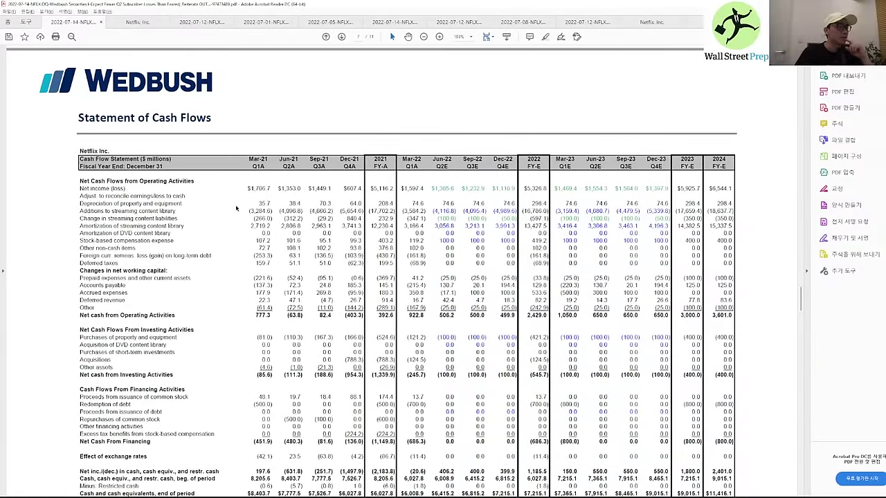
pyautogui.scroll(-3, 195, 208)
# - Open the 14 July J.P. Morgan report on Netflix and find its Summary of Financials page
pyautogui.click(398, 21)
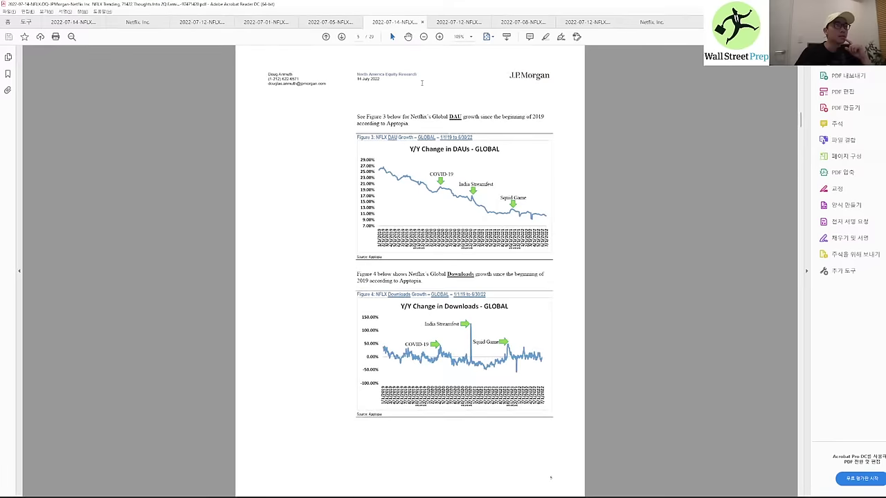
pyautogui.scroll(4, 465, 166)
pyautogui.scroll(-4, 462, 176)
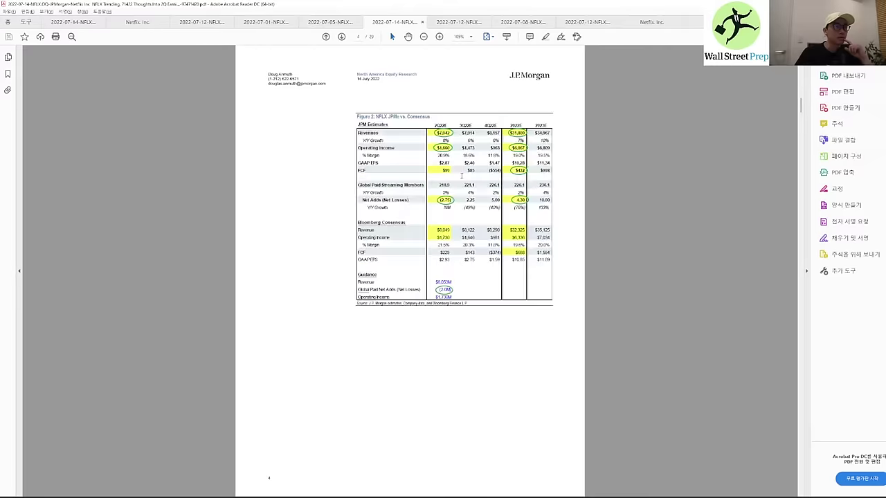
pyautogui.scroll(1, 461, 176)
pyautogui.scroll(-6, 461, 176)
pyautogui.scroll(-10, 461, 176)
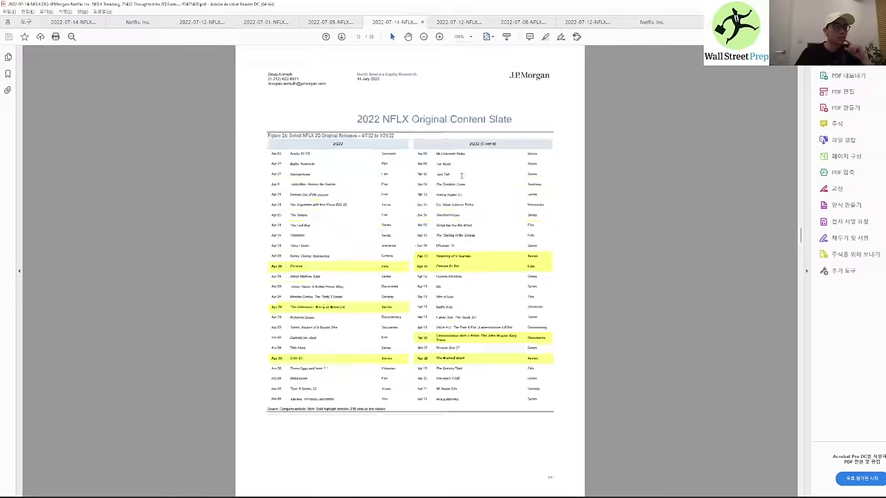
pyautogui.scroll(-3, 462, 175)
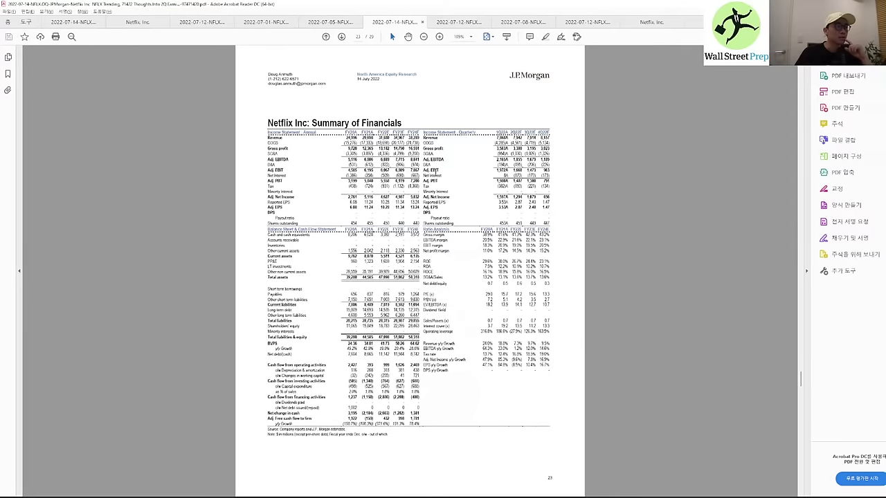
pyautogui.scroll(-1, 373, 218)
pyautogui.scroll(2, 372, 218)
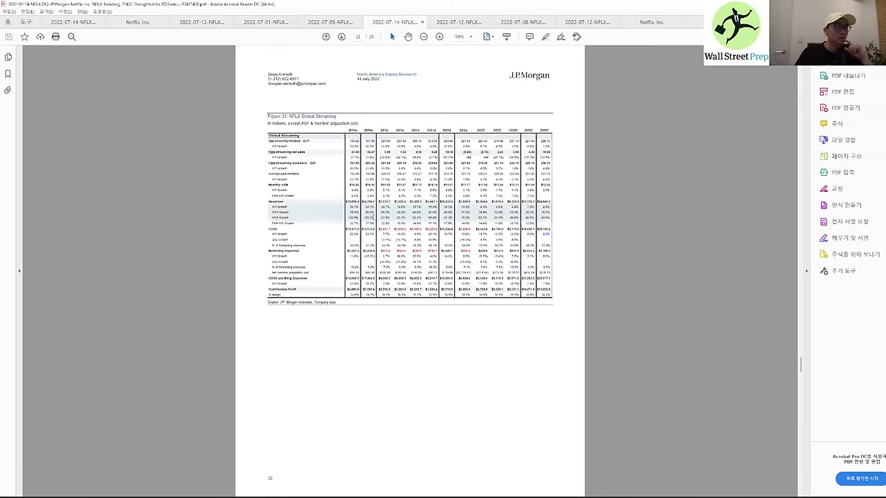
pyautogui.scroll(-1, 278, 255)
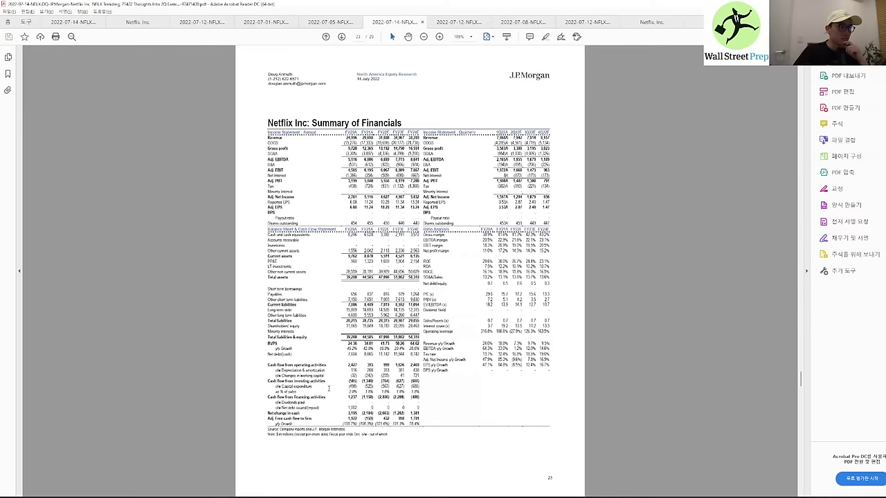
# - Examine J.P. Morgan's capital expenditure forecasts and their percentages of sales in the cash flow section
pyautogui.moveTo(358, 387); pyautogui.dragTo(421, 387)
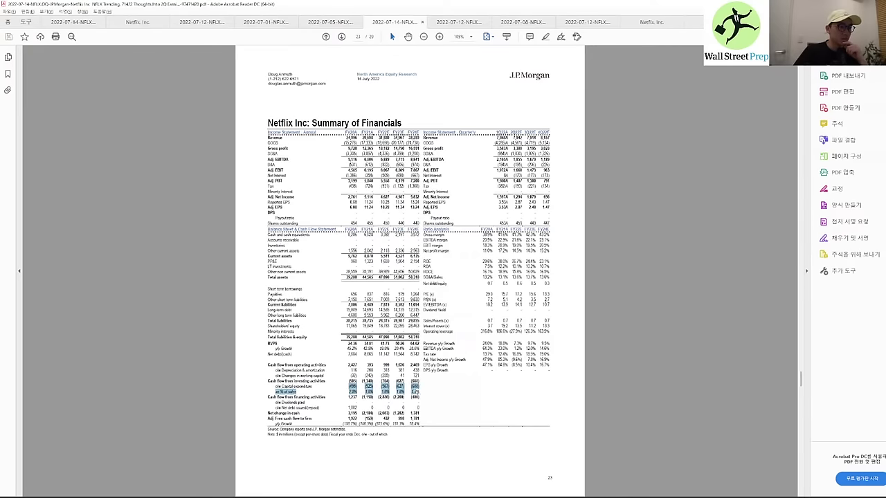
pyautogui.moveTo(356, 394); pyautogui.dragTo(353, 393)
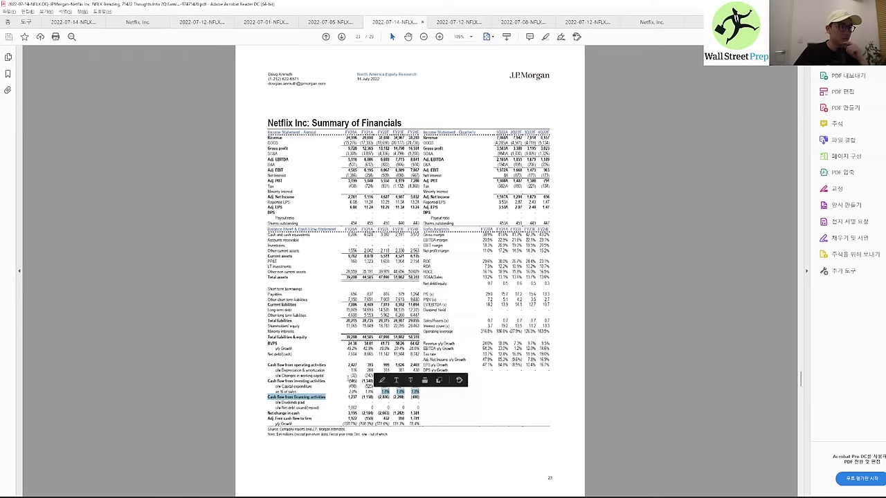
pyautogui.click(346, 370)
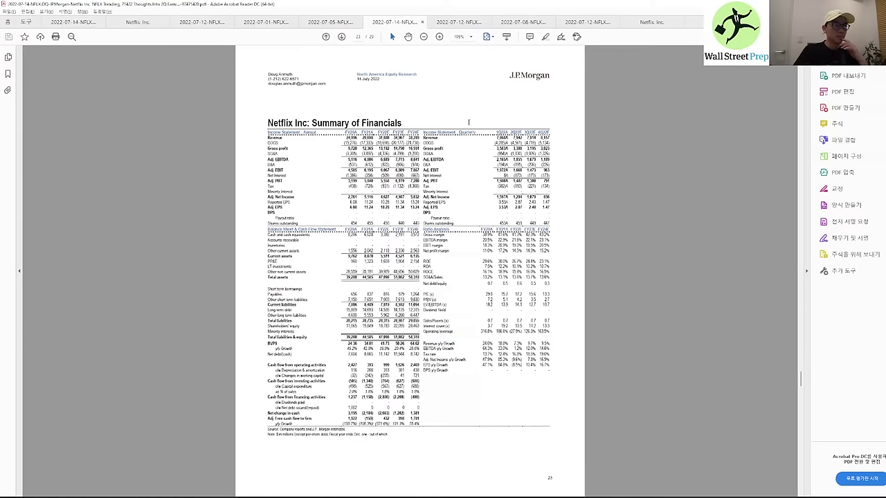
# - Open the Morgan Stanley report and look through its DCF-implied valuation, estimate changes, and base, bear and bull scenarios
pyautogui.click(446, 19)
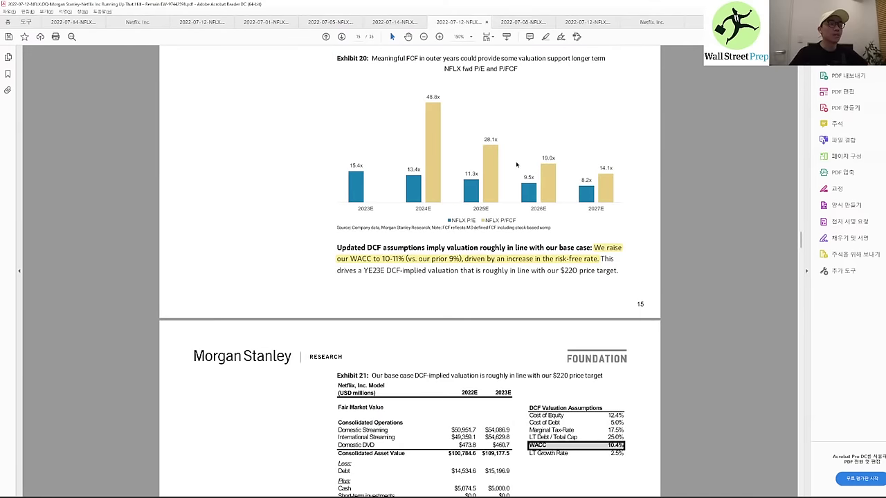
pyautogui.scroll(-8, 519, 161)
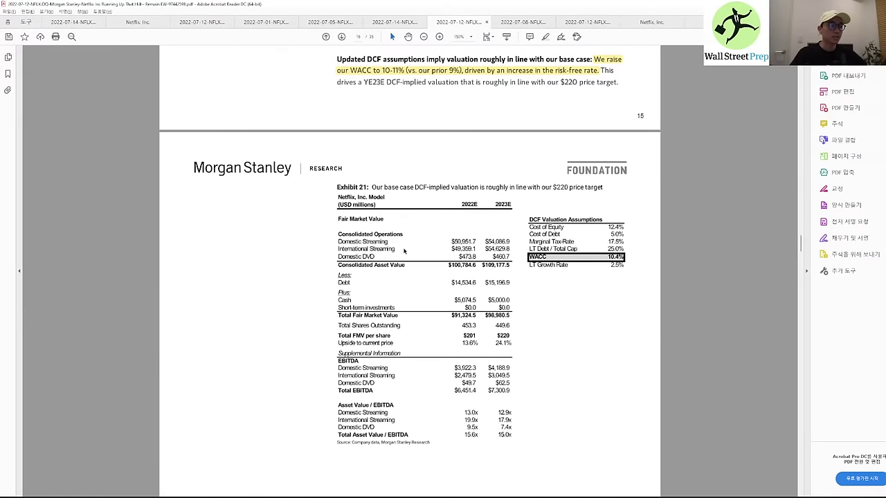
pyautogui.scroll(-18, 405, 249)
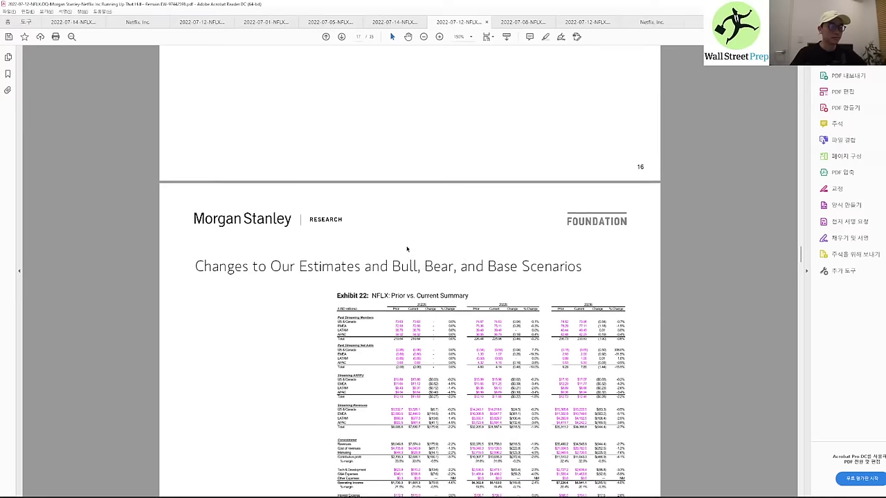
pyautogui.scroll(-18, 390, 249)
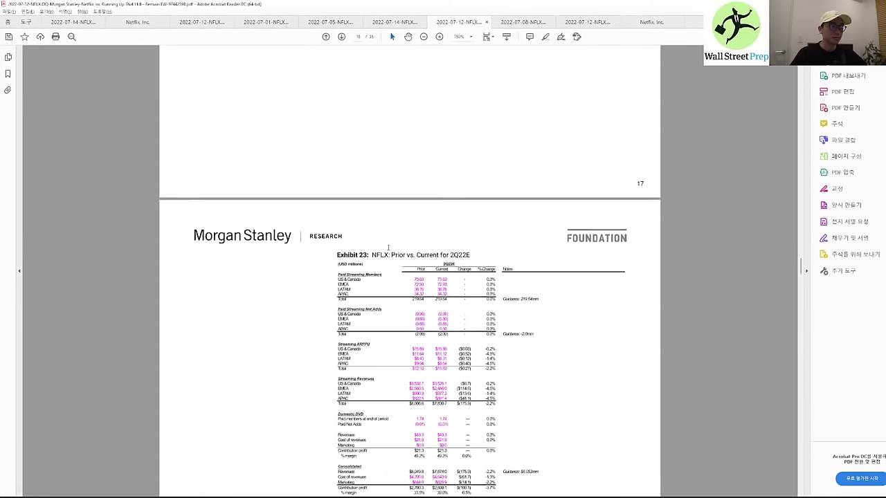
pyautogui.scroll(-18, 389, 250)
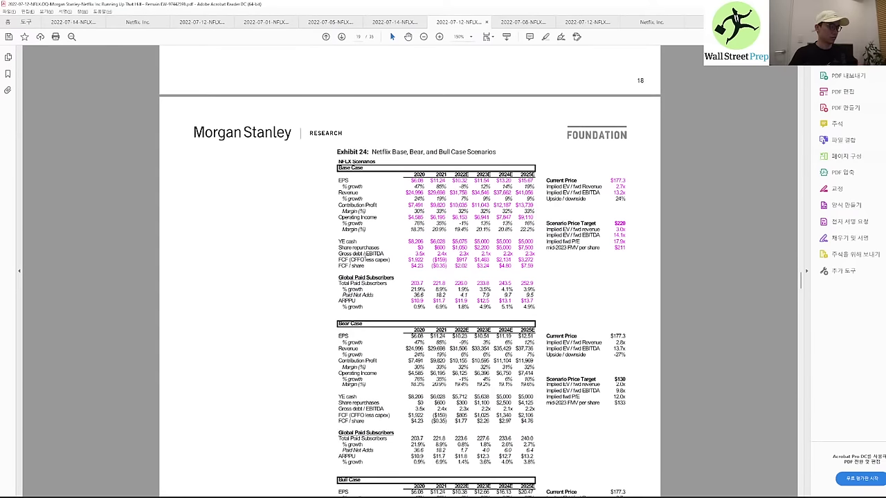
pyautogui.scroll(-3, 379, 260)
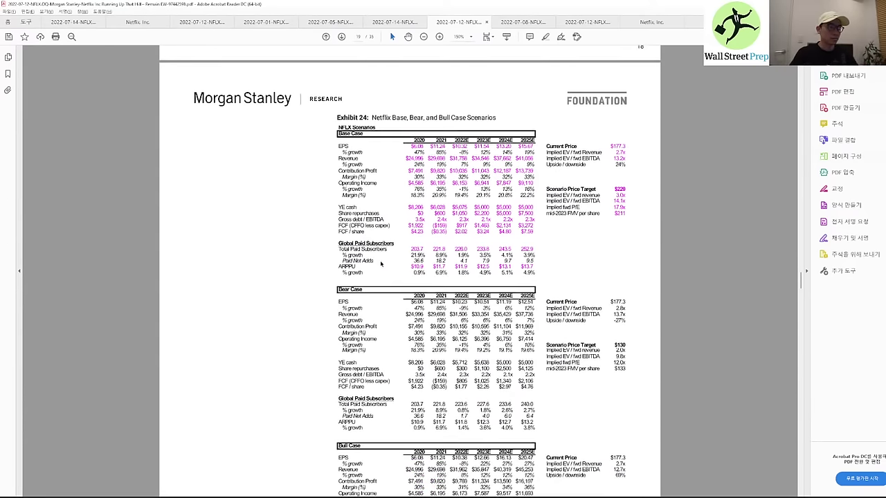
pyautogui.scroll(-2, 380, 260)
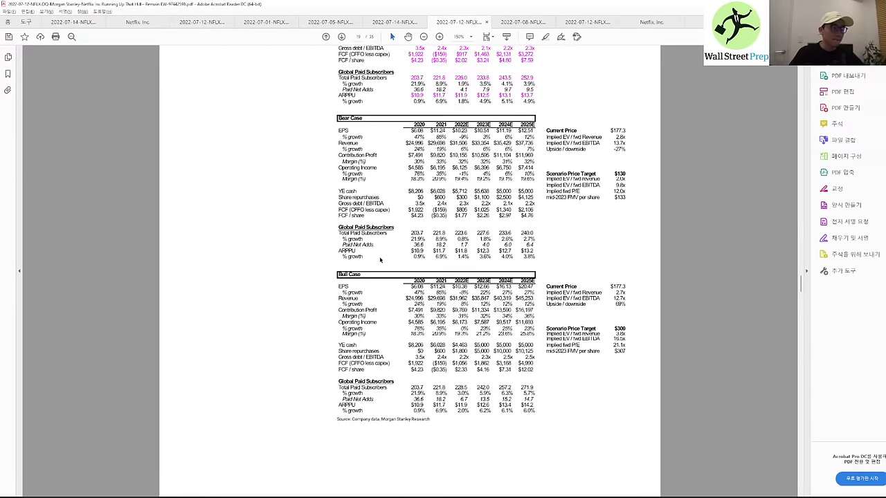
# - Look through Morgan Stanley's Financials section from the Netflix fair market value table to the Netflix DCF Analysis in Exhibit 26
pyautogui.scroll(-9, 380, 260)
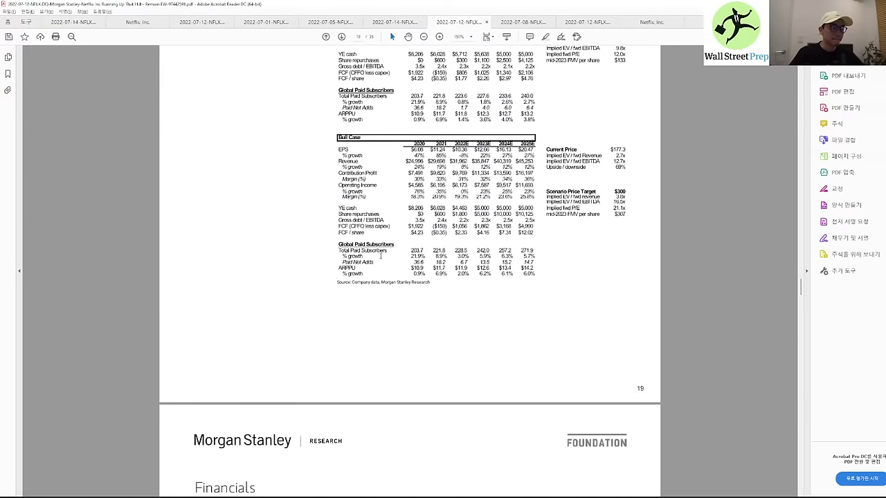
pyautogui.scroll(-6, 381, 258)
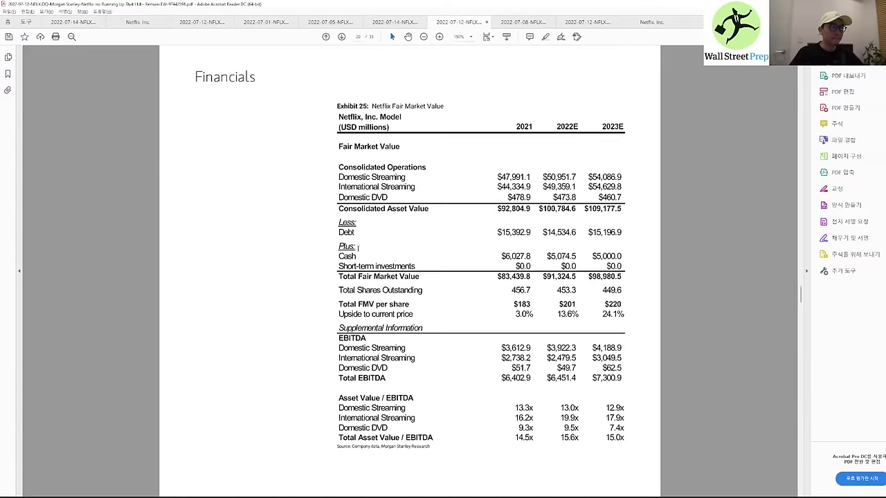
pyautogui.scroll(-1, 359, 251)
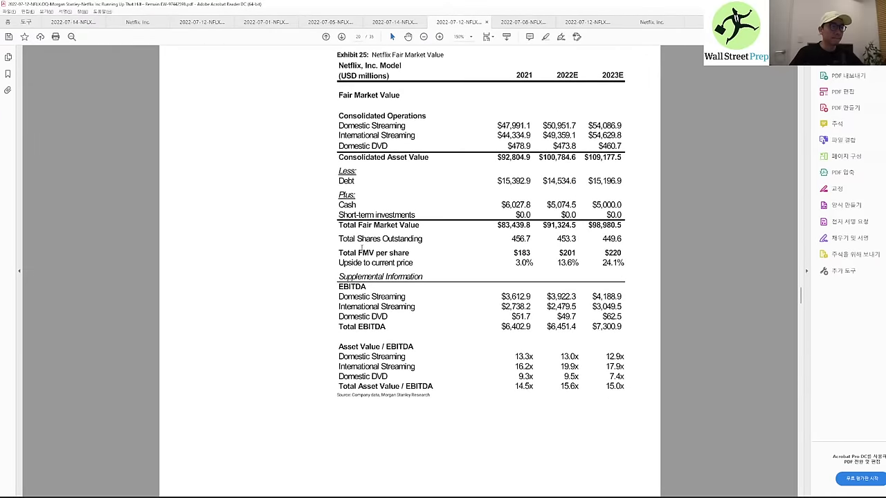
pyautogui.scroll(-11, 367, 262)
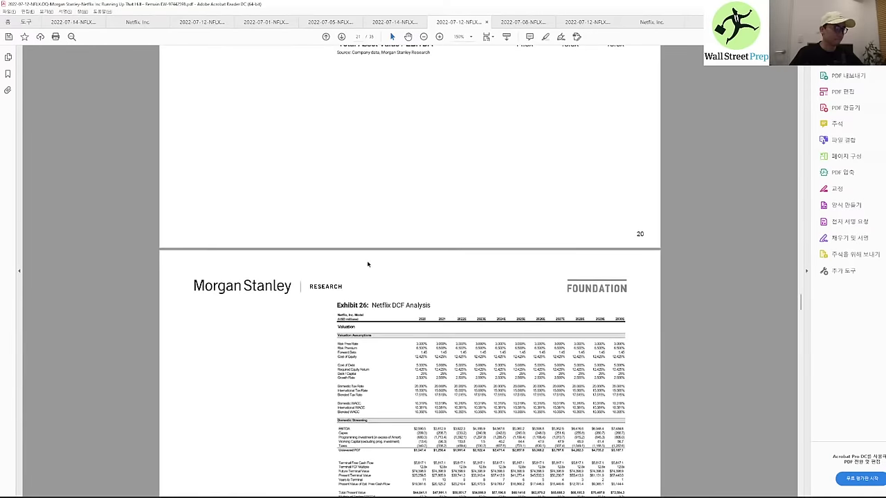
pyautogui.scroll(-3, 368, 260)
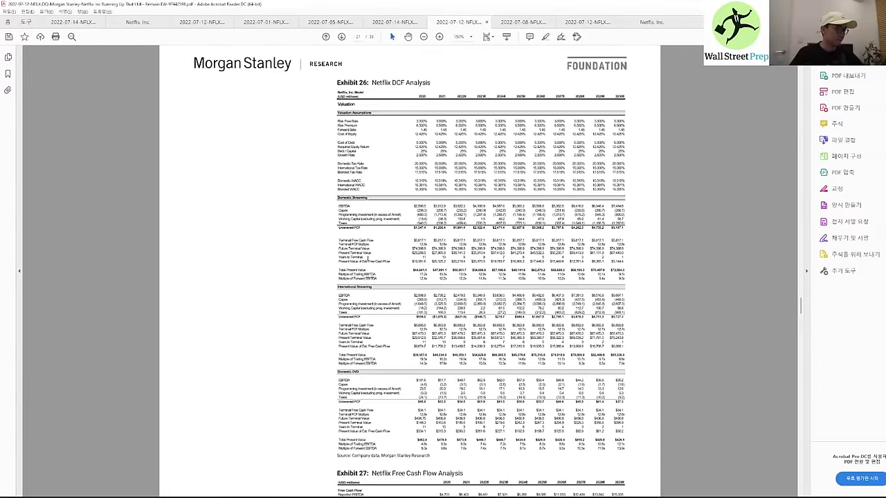
pyautogui.scroll(1, 385, 247)
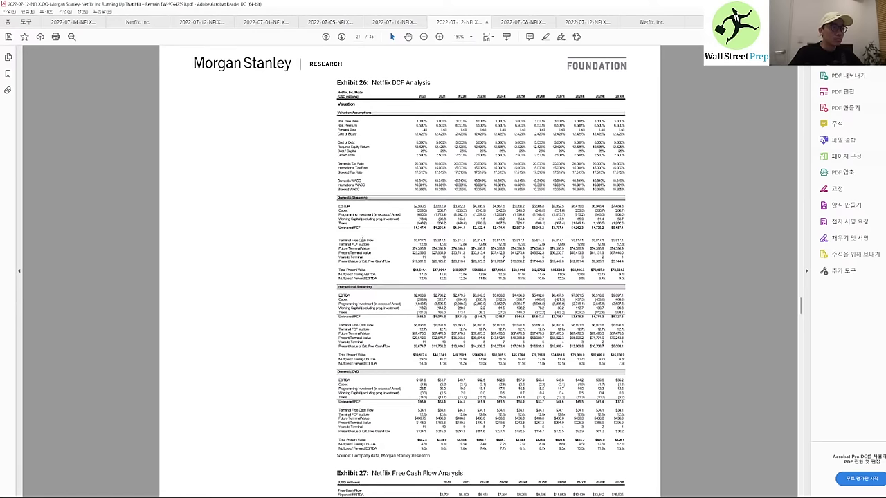
pyautogui.scroll(-1, 355, 200)
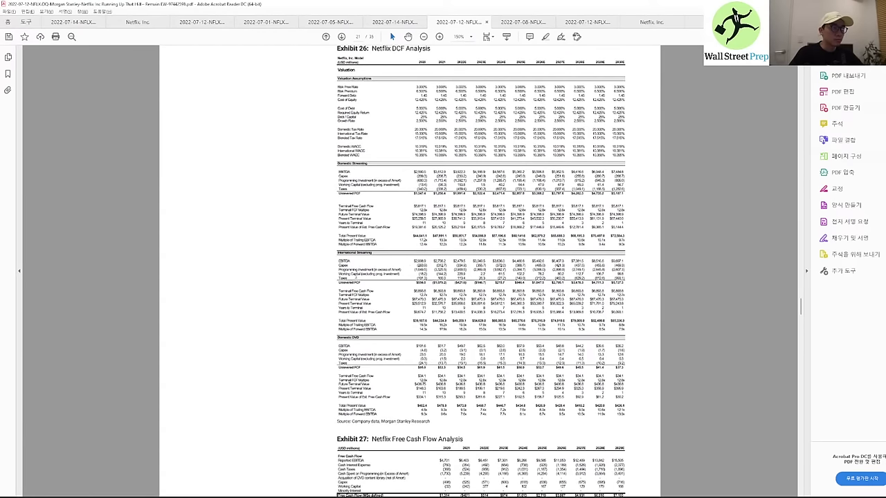
# - Examine the capex and programming investment forecasts under International Streaming in the Netflix DCF Analysis
pyautogui.moveTo(413, 267); pyautogui.dragTo(465, 266)
pyautogui.moveTo(565, 266); pyautogui.dragTo(591, 264)
pyautogui.click(468, 263)
pyautogui.scroll(-1, 411, 303)
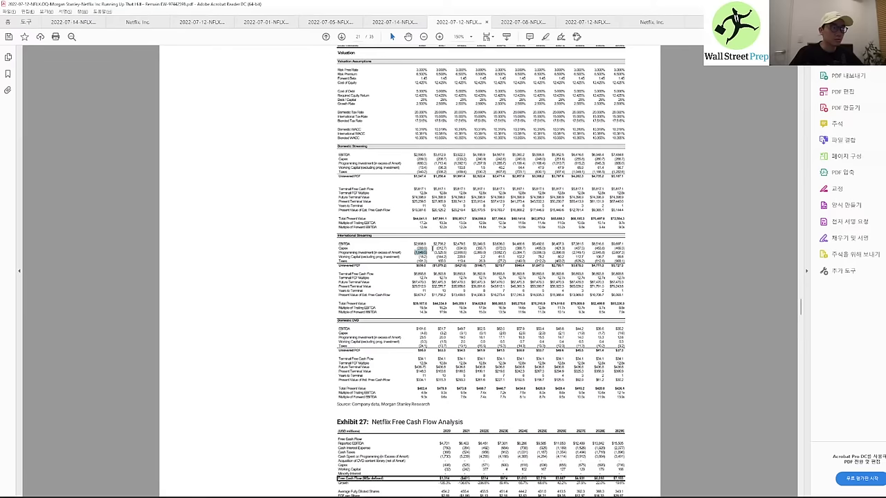
pyautogui.click(433, 248)
# - Examine the projected capex row in Exhibit 27, the Netflix Free Cash Flow Analysis
pyautogui.scroll(-6, 402, 290)
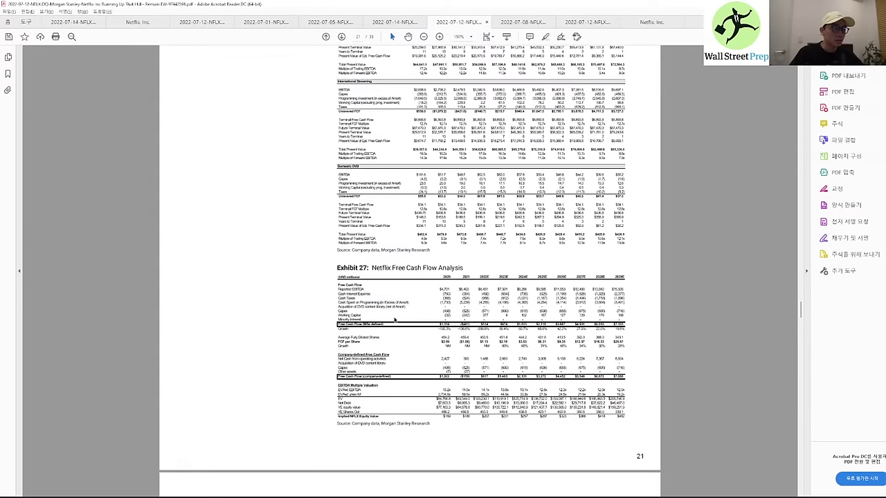
pyautogui.moveTo(439, 312); pyautogui.dragTo(596, 312)
pyautogui.click(559, 315)
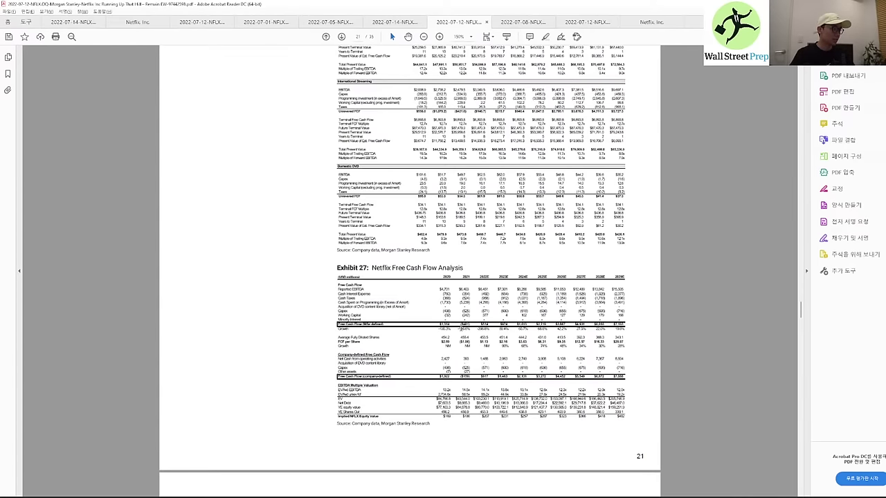
# - Look over the Netflix Multiples Analysis in Exhibit 28 and switch back to the Netflix DCF workbook in Excel
pyautogui.scroll(-5, 450, 315)
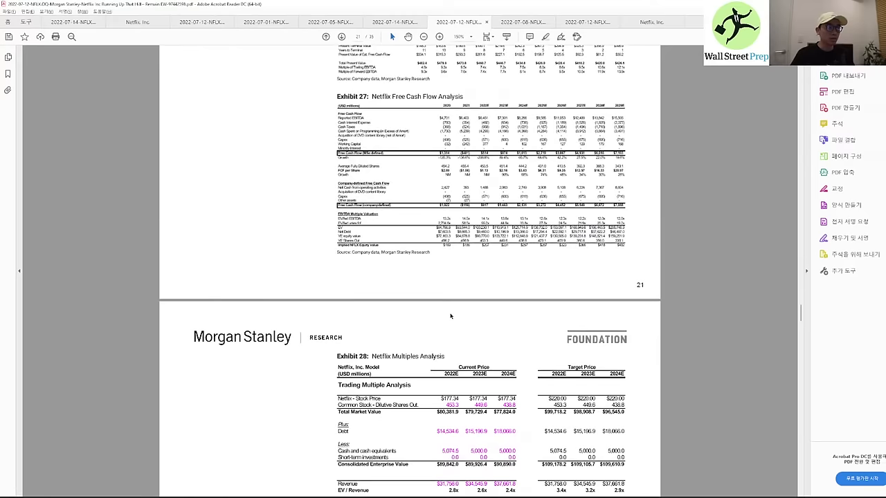
pyautogui.scroll(-4, 450, 313)
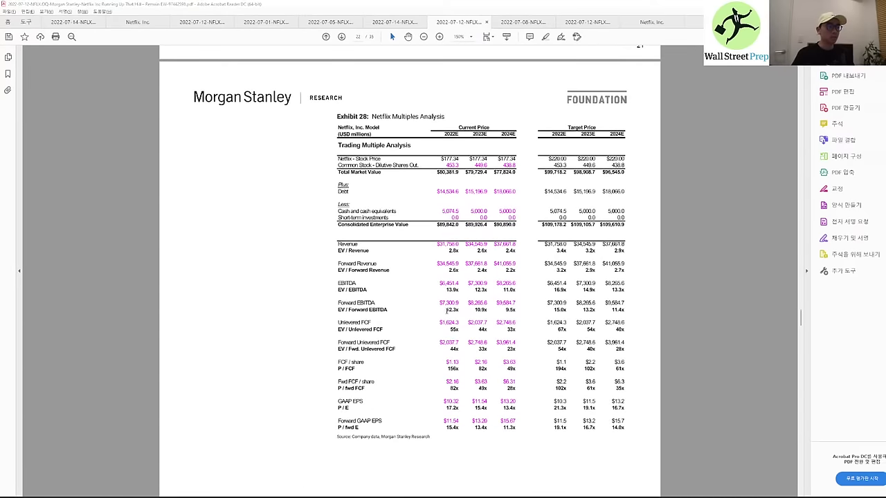
pyautogui.hotkey('alt', 'Tab')
# - Trace the 2012 D&A figure to its source on the Cash Flow Statements sheet and return to the DCF sheet
pyautogui.press('Right')
pyautogui.press('Right')
pyautogui.press('Down')
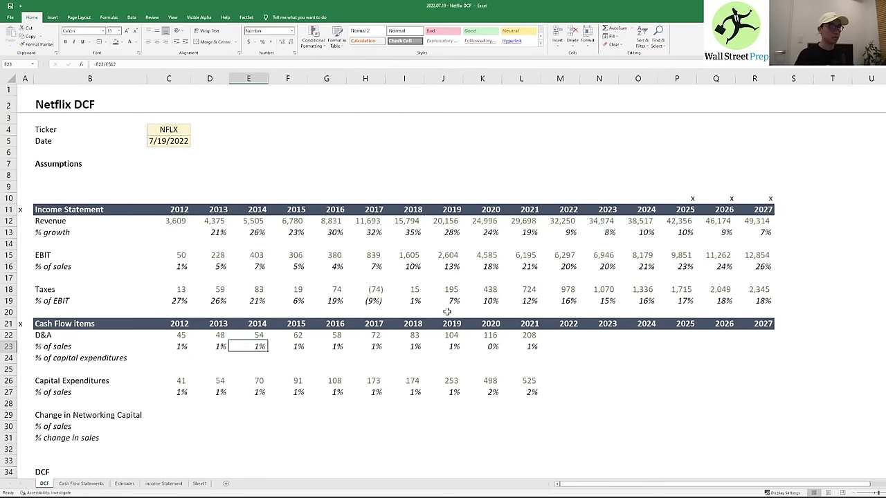
pyautogui.press('Left')
pyautogui.press('Up')
pyautogui.press('Left')
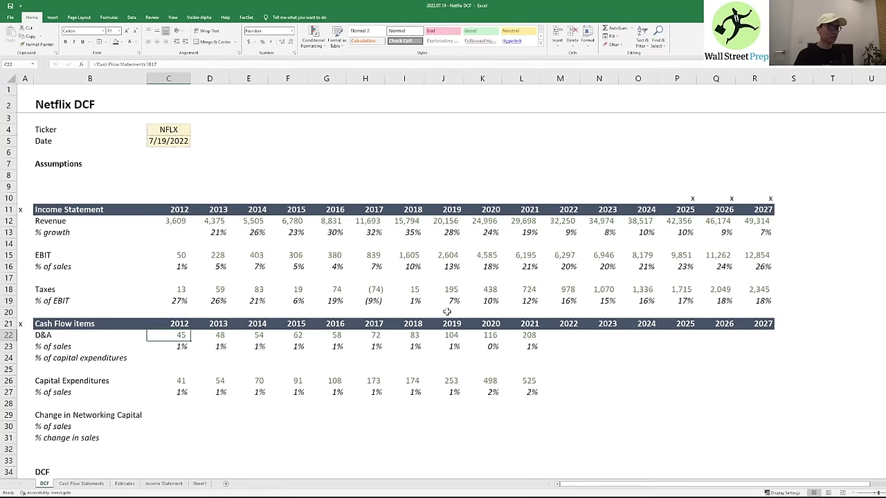
pyautogui.hotkey('ctrl', '[')
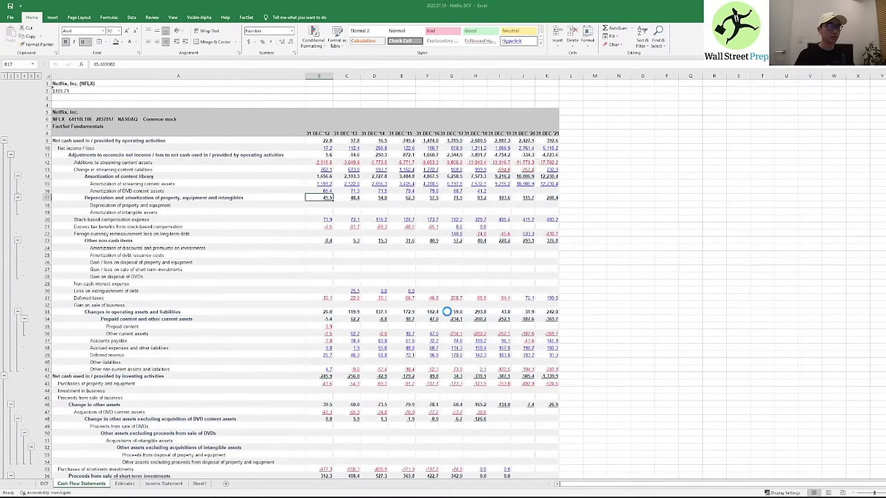
pyautogui.press('F5')
pyautogui.press('Return')
# - Examine the historical D&A and Capital Expenditures rows across to 2021
pyautogui.press('Right')
pyautogui.press('Right')
pyautogui.press('Right')
pyautogui.press('Right')
pyautogui.press('Right')
pyautogui.press('Right')
pyautogui.press('Right')
pyautogui.press('Right')
pyautogui.press('Right')
pyautogui.press('Right')
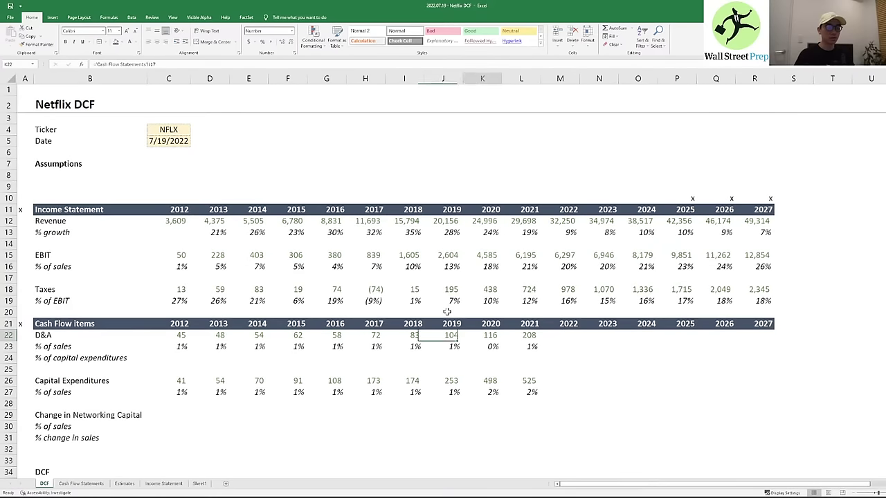
pyautogui.press('Left')
pyautogui.press('Down')
pyautogui.press('Down')
pyautogui.press('Down')
pyautogui.press('Down')
pyautogui.press('Up')
pyautogui.press('Up')
pyautogui.press('Up')
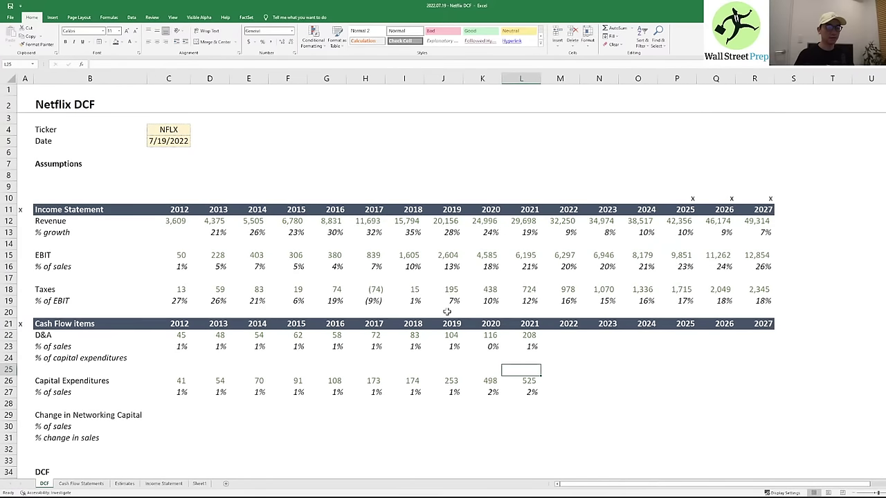
# - Calculate 2012 D&A as a percentage of capital expenditures with =C22/C26 and format the result as a percentage
pyautogui.press('Left')
pyautogui.press('Down')
pyautogui.press('Left')
pyautogui.press('Left')
pyautogui.press('Left')
pyautogui.press('Left')
pyautogui.press('Left')
pyautogui.press('Left')
pyautogui.press('Left')
pyautogui.press('Left')
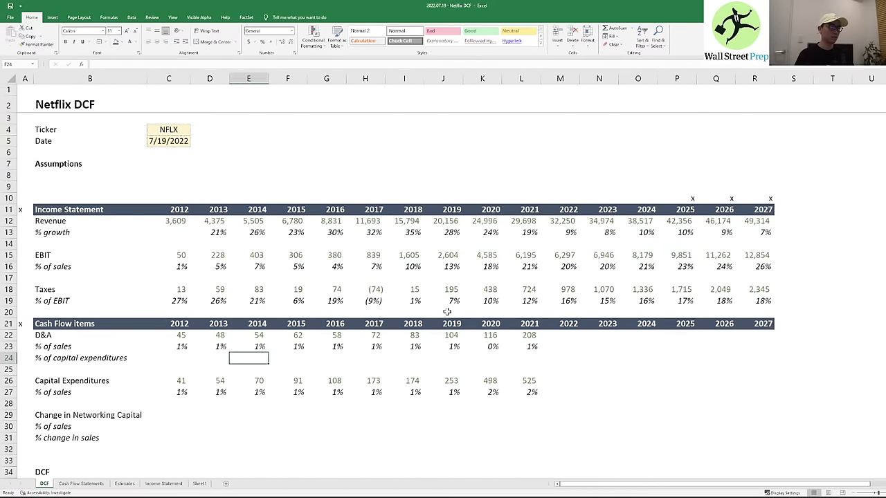
pyautogui.write('=C22/C26')
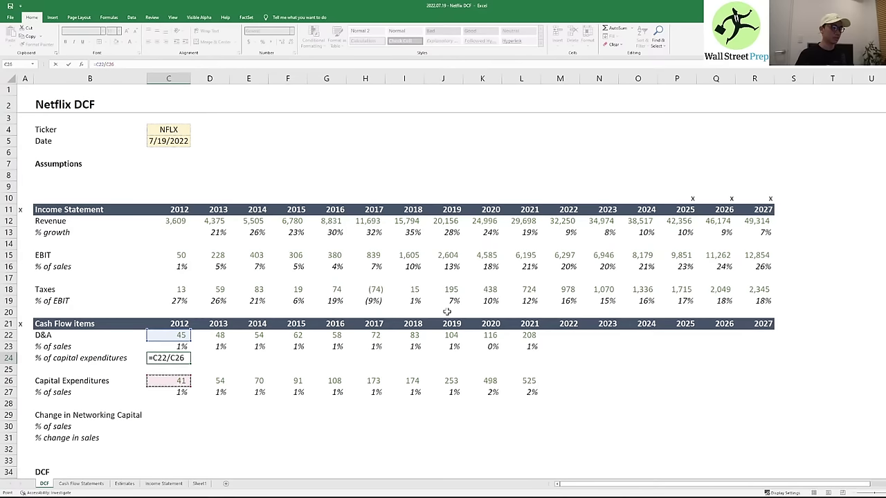
pyautogui.press('Tab')
pyautogui.press('Left')
pyautogui.hotkey('ctrl', 'shift', '5')
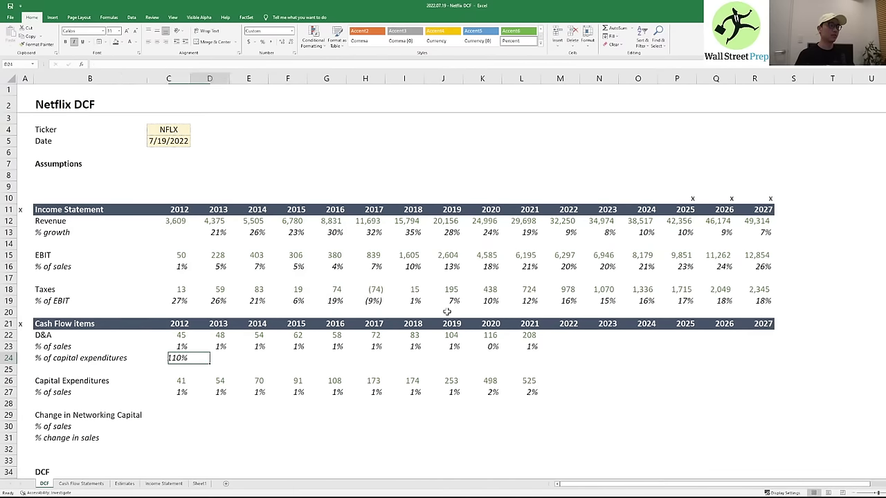
# - Copy the 2012 D&A percentage of capital expenditures formula across the row through 2021
pyautogui.hotkey('ctrl', 'c')
pyautogui.press('Right')
pyautogui.hotkey('shift', 'Right')
pyautogui.hotkey('shift', 'Right')
pyautogui.hotkey('shift', 'Right')
pyautogui.hotkey('shift', 'Right')
pyautogui.hotkey('shift', 'Right')
pyautogui.hotkey('shift', 'Right')
pyautogui.hotkey('shift', 'Right')
pyautogui.hotkey('shift', 'Right')
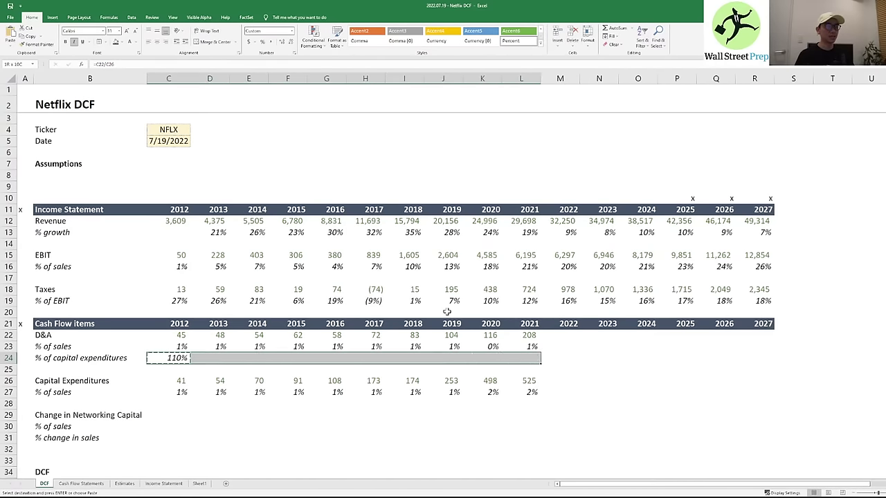
pyautogui.press('Return')
# - Review the D&A percentages of capital expenditures through 2021 and the D&A amounts for 2019 to 2021
pyautogui.press('Right')
pyautogui.press('Right')
pyautogui.press('Right')
pyautogui.press('Right')
pyautogui.press('Right')
pyautogui.press('Right')
pyautogui.press('Right')
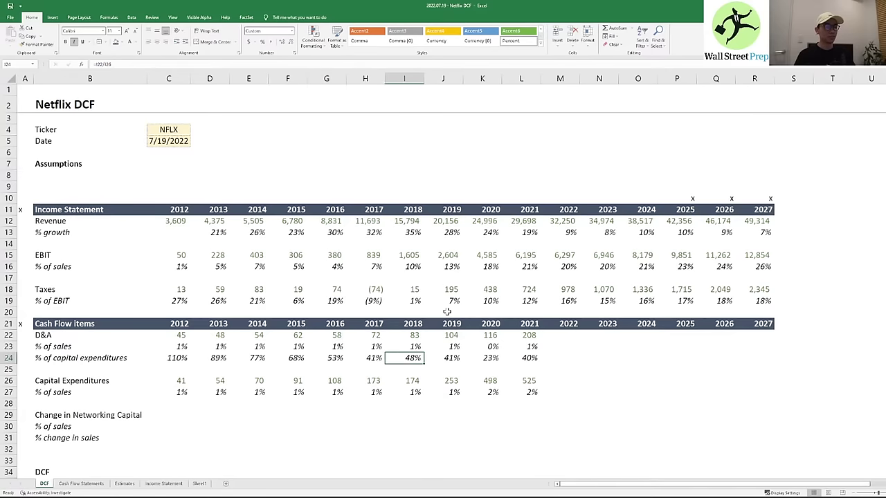
pyautogui.press('Right')
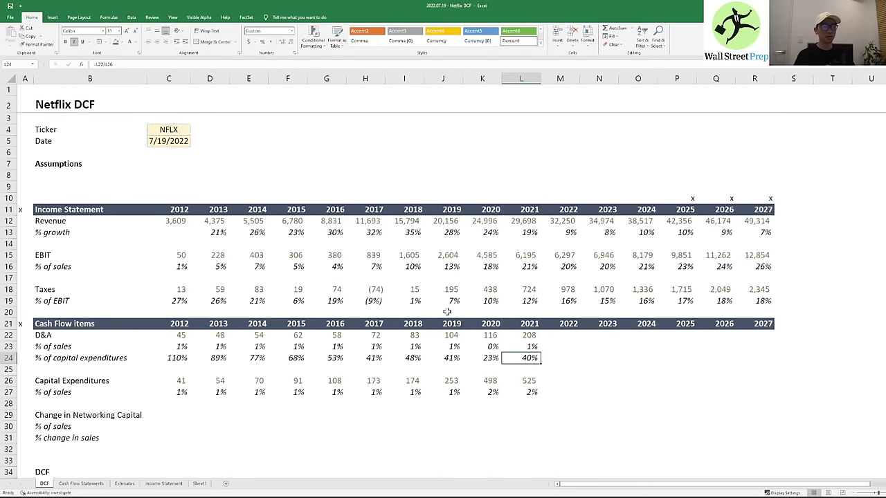
pyautogui.press('Left')
pyautogui.press('Right')
pyautogui.press('Right')
pyautogui.press('Left')
pyautogui.press('Up')
pyautogui.press('Left')
pyautogui.press('Left')
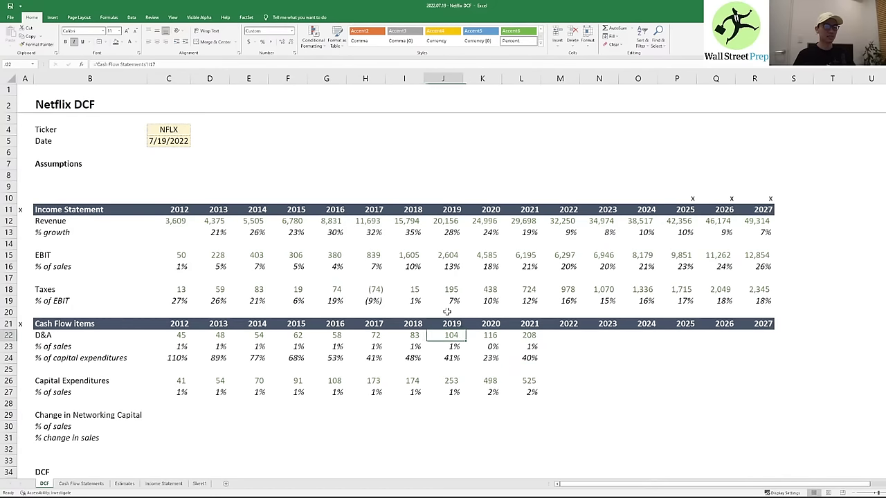
pyautogui.hotkey('shift', 'Right')
pyautogui.hotkey('shift', 'Right')
# - Begin the 2012 Change in Networking Capital formula in C29 as a reference to the Cash Flow Statements sheet
pyautogui.press('Down')
pyautogui.press('Left')
pyautogui.press('Down')
pyautogui.press('Left')
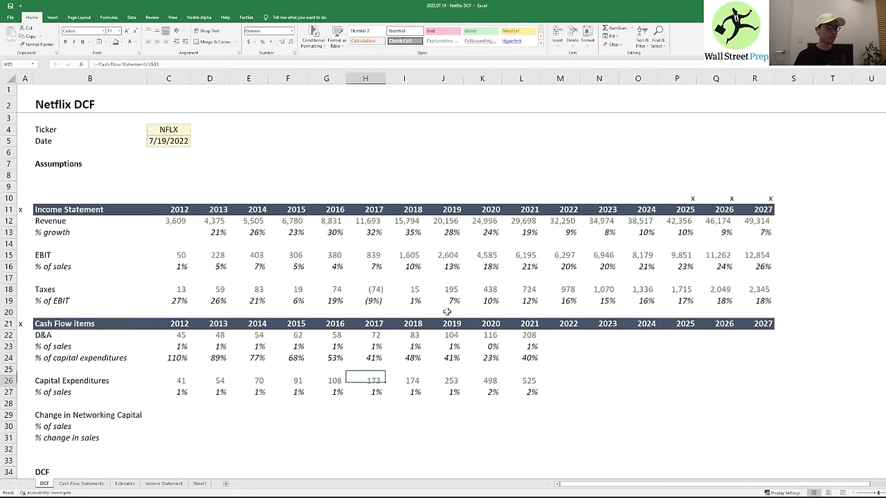
pyautogui.press('Down')
pyautogui.press('Left')
pyautogui.press('Down')
pyautogui.press('Left')
pyautogui.press('Down')
pyautogui.press('Left')
pyautogui.press('Down')
pyautogui.press('Left')
pyautogui.press('Left')
pyautogui.write('=')
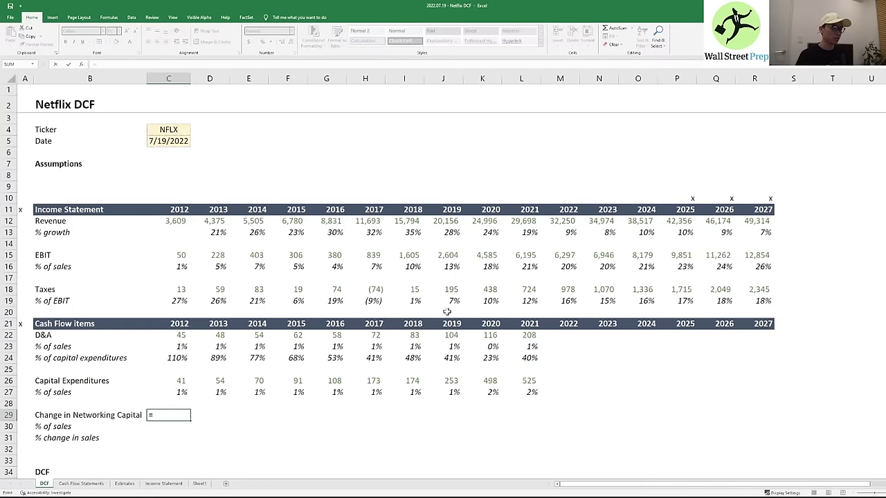
pyautogui.hotkey('ctrl', 'pagedown')
# - Examine the operating cash flow items and mark the content library amortization labels in A14:A16
pyautogui.press('Down')
pyautogui.press('Down')
pyautogui.press('Down')
pyautogui.press('Down')
pyautogui.press('Down')
pyautogui.press('Down')
pyautogui.press('Down')
pyautogui.press('Down')
pyautogui.press('Down')
pyautogui.press('Down')
pyautogui.press('Down')
pyautogui.press('Down')
pyautogui.press('Down')
pyautogui.press('Down')
pyautogui.press('Down')
pyautogui.press('Down')
pyautogui.press('Down')
pyautogui.press('Down')
pyautogui.press('Down')
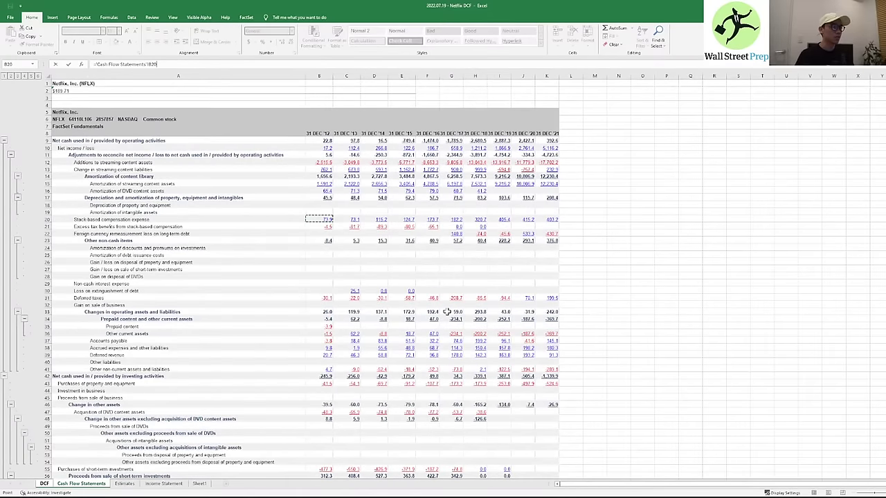
pyautogui.press('Left')
pyautogui.press('Up')
pyautogui.press('Up')
pyautogui.press('Up')
pyautogui.press('Up')
pyautogui.press('Up')
pyautogui.press('Up')
pyautogui.press('Up')
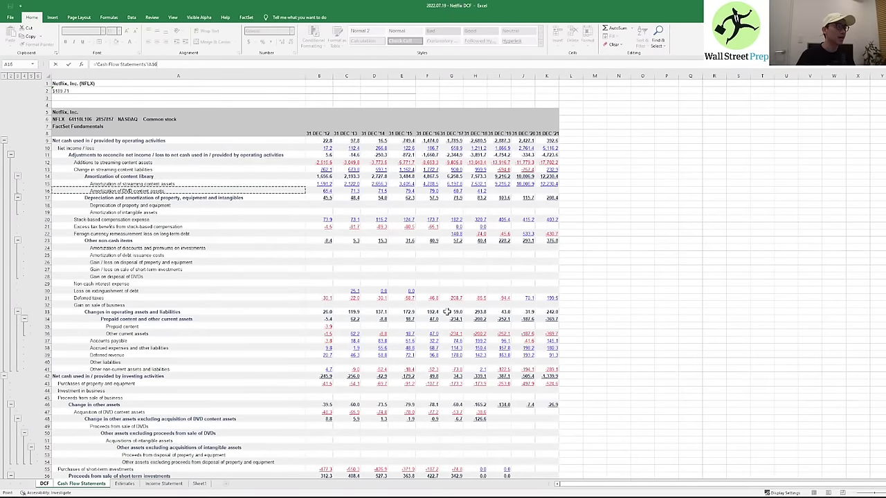
pyautogui.hotkey('shift', 'Down')
pyautogui.hotkey('shift', 'Down')
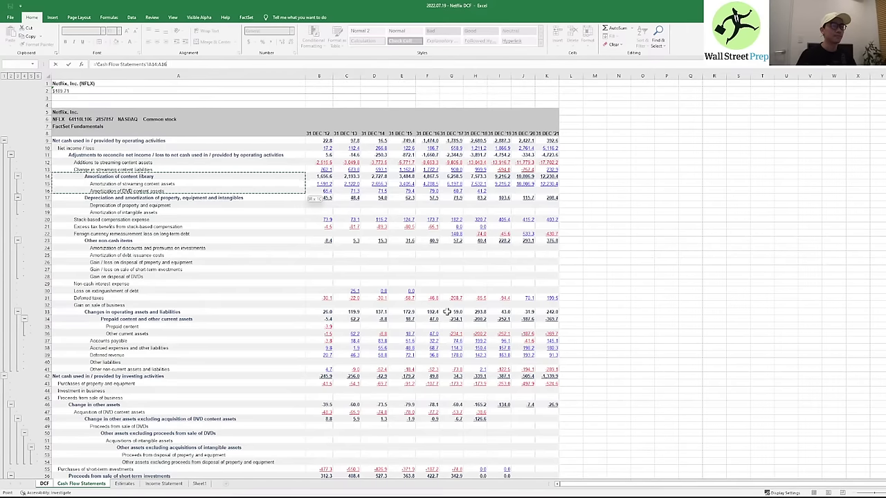
# - Examine the Amortization of content library amounts year by year from 2012 to 2018
pyautogui.press('Right')
pyautogui.press('Right')
pyautogui.press('Right')
pyautogui.press('Right')
pyautogui.press('Right')
pyautogui.press('Right')
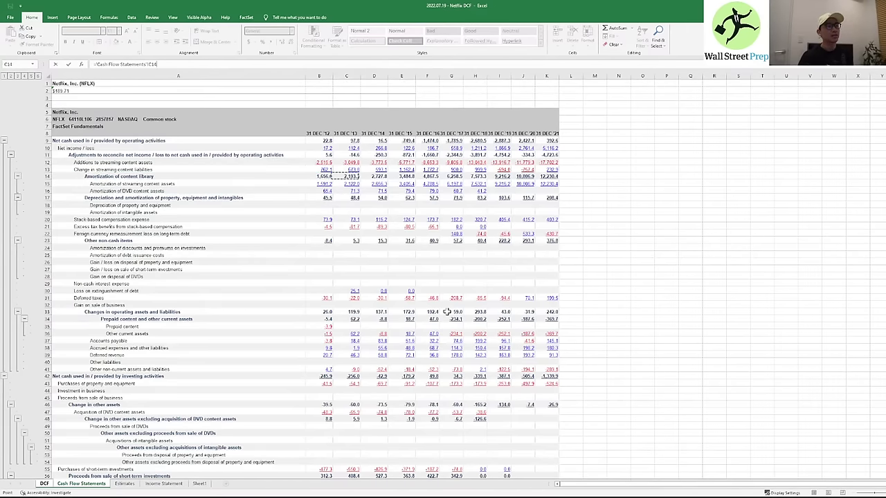
pyautogui.press('Right')
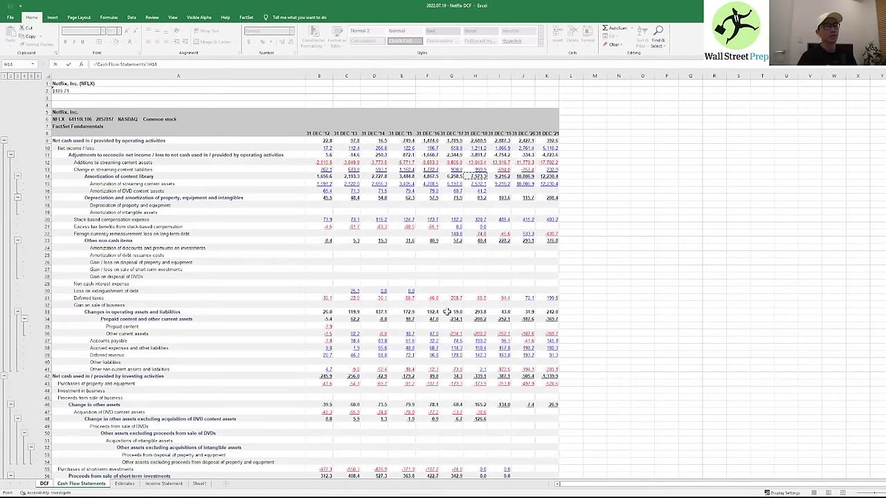
pyautogui.press('Left')
pyautogui.press('Left')
pyautogui.press('Left')
pyautogui.press('Left')
pyautogui.press('Left')
pyautogui.press('Left')
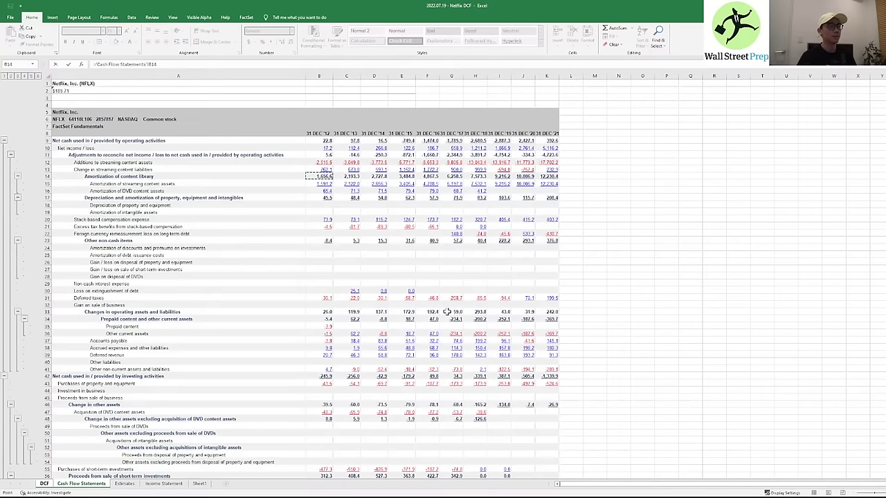
# - Examine the row labels of the Cash Flow Statements sheet from the content library amortization down to the investing items in row 45
pyautogui.press('Down')
pyautogui.press('Down')
pyautogui.press('Left')
pyautogui.press('Down')
pyautogui.press('Down')
pyautogui.press('Down')
pyautogui.press('Down')
pyautogui.press('Down')
pyautogui.press('Down')
pyautogui.press('Down')
pyautogui.press('Down')
pyautogui.press('Down')
pyautogui.press('Down')
pyautogui.press('Down')
pyautogui.press('Down')
pyautogui.press('Down')
pyautogui.press('Down')
pyautogui.press('Down')
pyautogui.press('Down')
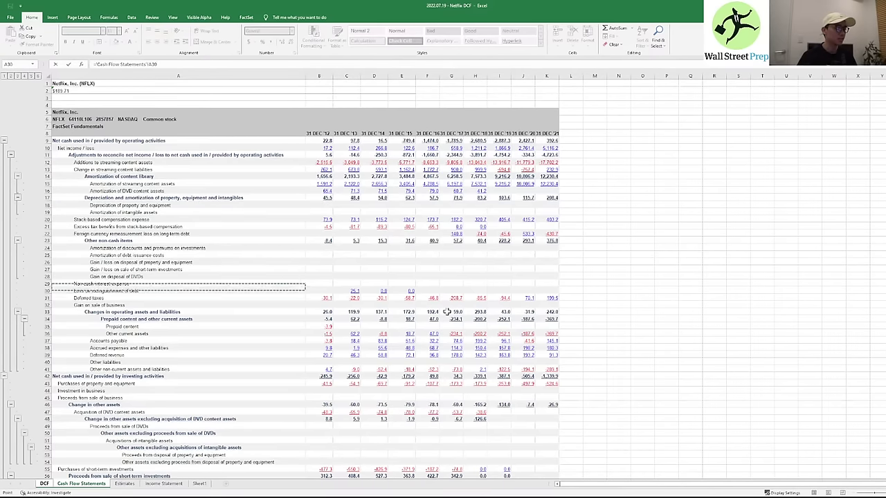
pyautogui.press('Down')
pyautogui.press('Down')
pyautogui.press('Down')
pyautogui.press('Down')
pyautogui.press('Down')
pyautogui.press('Down')
pyautogui.press('Down')
pyautogui.press('Down')
pyautogui.press('Down')
pyautogui.press('Down')
pyautogui.press('Down')
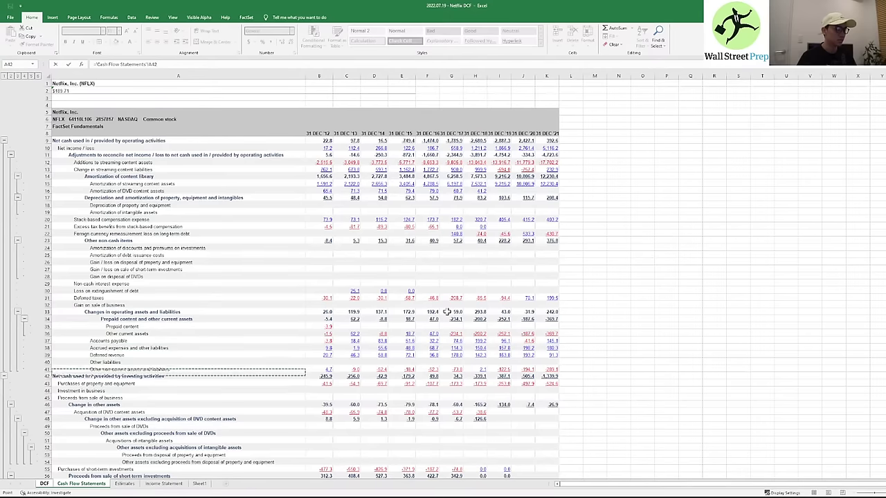
pyautogui.press('Down')
pyautogui.press('Down')
pyautogui.press('Down')
pyautogui.press('Down')
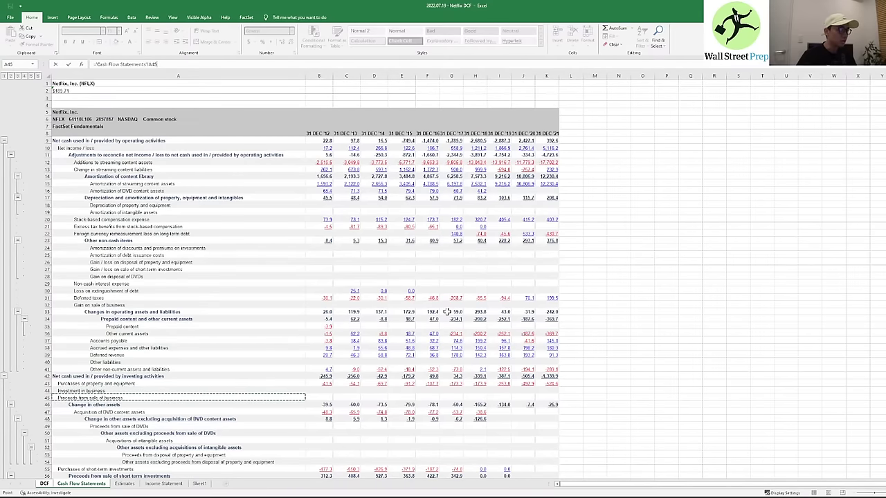
# - Link the 2012 Change in Networking Capital in C29 to Changes in operating assets and liabilities, cell B33 of the Cash Flow Statements sheet
pyautogui.press('Up')
pyautogui.press('Up')
pyautogui.press('Up')
pyautogui.press('Up')
pyautogui.press('Up')
pyautogui.press('Up')
pyautogui.press('Up')
pyautogui.press('Up')
pyautogui.press('Up')
pyautogui.press('Up')
pyautogui.press('Up')
pyautogui.press('Up')
pyautogui.press('Up')
pyautogui.press('Up')
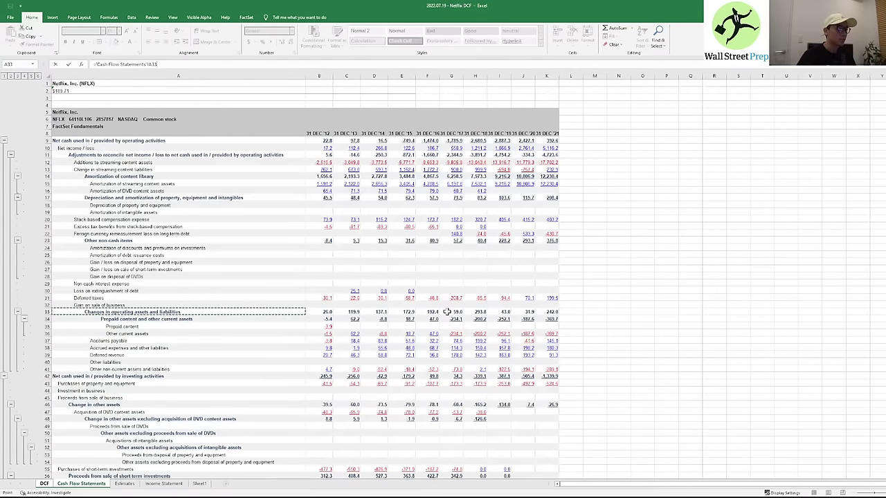
pyautogui.press('Right')
pyautogui.press('Return')
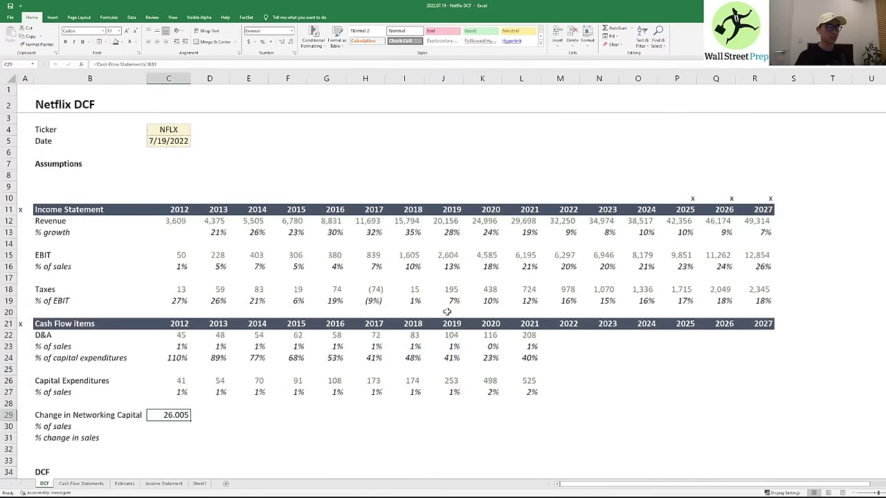
# - Copy only the formatting of the Capital Expenditures block C26:L27 onto the Change in Networking Capital block starting at C29
pyautogui.press('Up')
pyautogui.press('Up')
pyautogui.press('Up')
pyautogui.hotkey('shift', 'Down')
pyautogui.hotkey('ctrl', 'shift', 'Right')
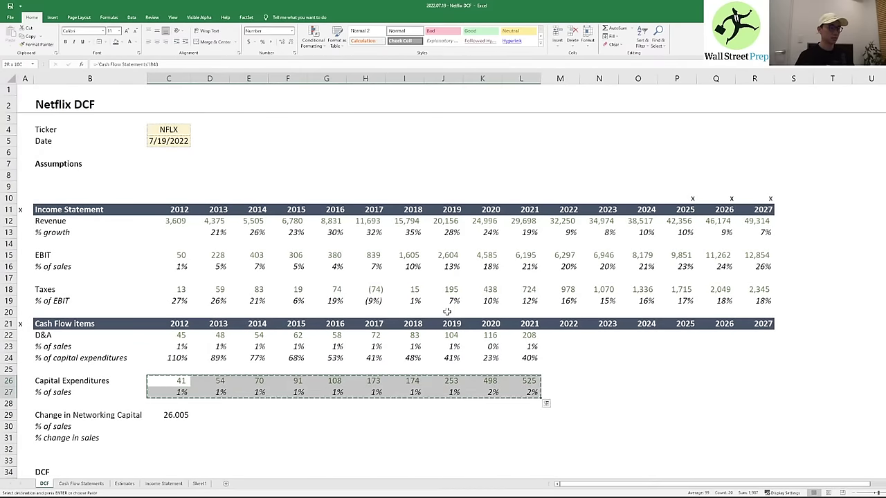
pyautogui.hotkey('ctrl', 'c')
pyautogui.press('Down')
pyautogui.press('Down')
pyautogui.press('Down')
pyautogui.hotkey('ctrl', 'alt', 'v')
pyautogui.press('t')
pyautogui.press('Return')
pyautogui.press('Escape')
pyautogui.press('Right')
pyautogui.press('Left')
pyautogui.press('Left')
pyautogui.press('Right')
# - Copy the 2012 Change in Networking Capital formula across row 29 through 2021 and check the 2014 formula
pyautogui.hotkey('ctrl', 'c')
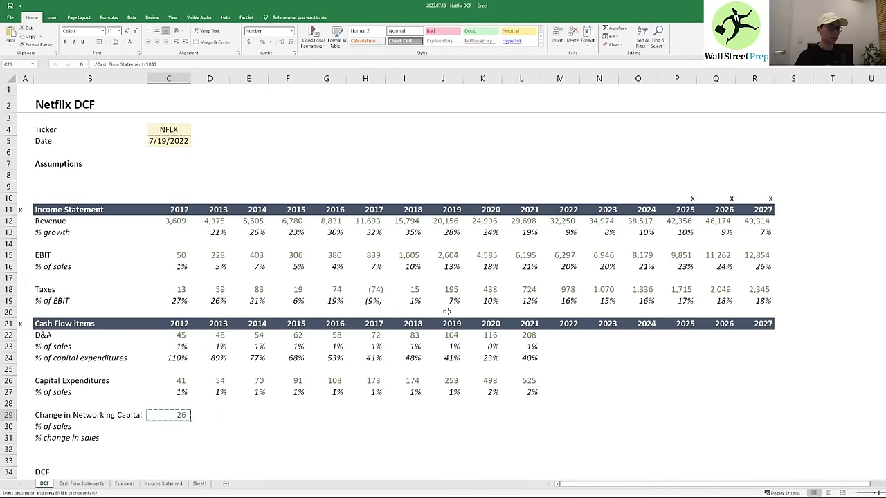
pyautogui.hotkey('shift', 'Right')
pyautogui.hotkey('shift', 'Right')
pyautogui.hotkey('shift', 'Right')
pyautogui.hotkey('shift', 'Right')
pyautogui.hotkey('shift', 'Right')
pyautogui.hotkey('shift', 'Right')
pyautogui.hotkey('shift', 'Right')
pyautogui.hotkey('shift', 'Right')
pyautogui.hotkey('shift', 'Right')
pyautogui.press('Return')
pyautogui.press('Right')
pyautogui.press('Right')
pyautogui.press('Right')
pyautogui.press('Right')
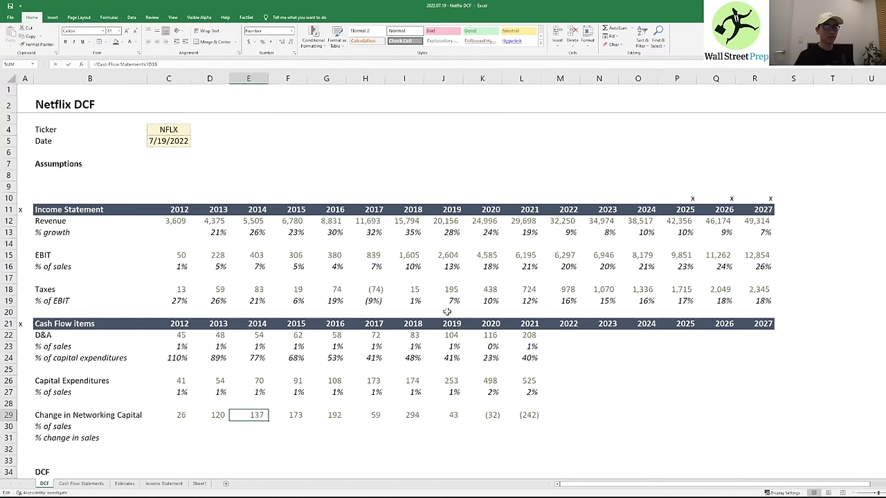
# - Fill the % of sales row under Change in Networking Capital, C30:L30, with the Capital Expenditures % of sales formulas from C27:L27
pyautogui.press('Down')
pyautogui.press('Left')
pyautogui.press('Left')
pyautogui.press('Left')
pyautogui.press('Left')
pyautogui.press('Left')
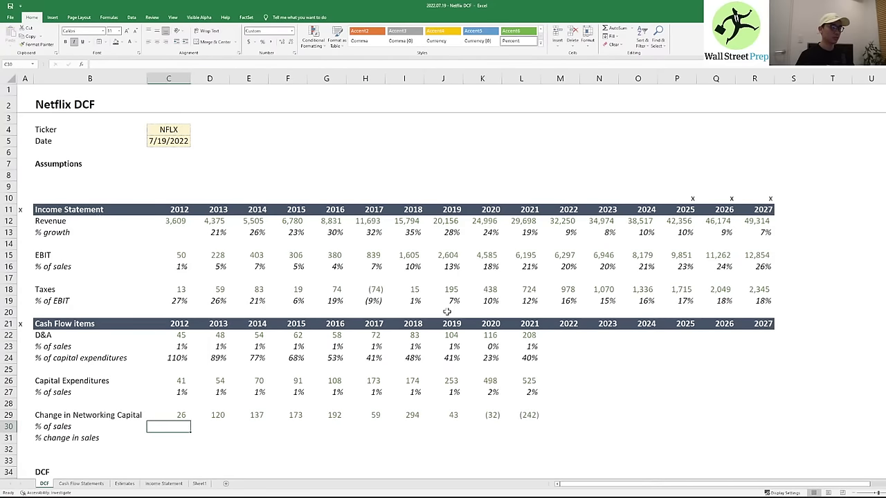
pyautogui.press('Up')
pyautogui.press('Up')
pyautogui.press('Up')
pyautogui.hotkey('ctrl', 'shift', 'Right')
pyautogui.hotkey('ctrl', 'c')
pyautogui.press('Down')
pyautogui.press('Down')
pyautogui.press('Down')
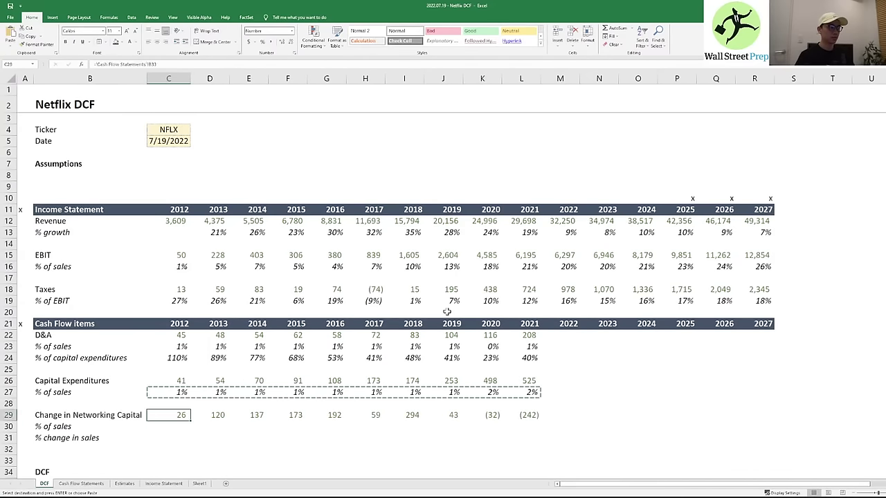
pyautogui.hotkey('ctrl', 'v')
pyautogui.press('Escape')
pyautogui.press('Right')
pyautogui.press('Right')
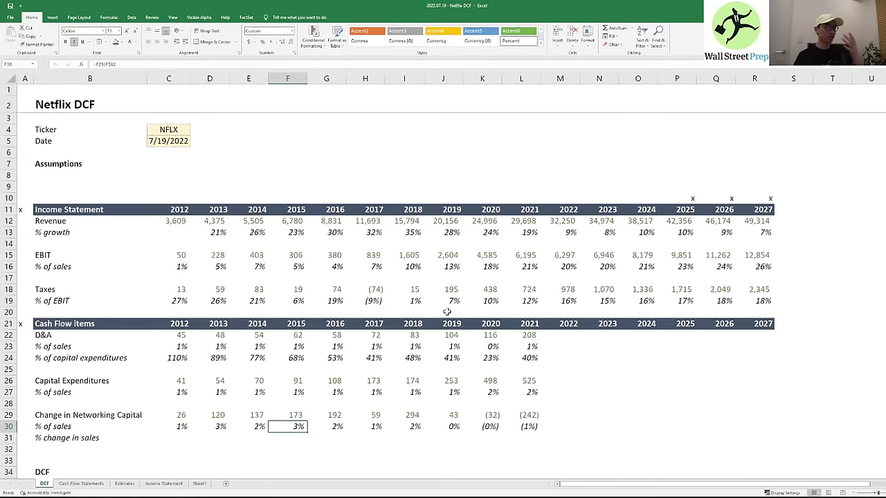
pyautogui.press('Left')
pyautogui.press('Left')
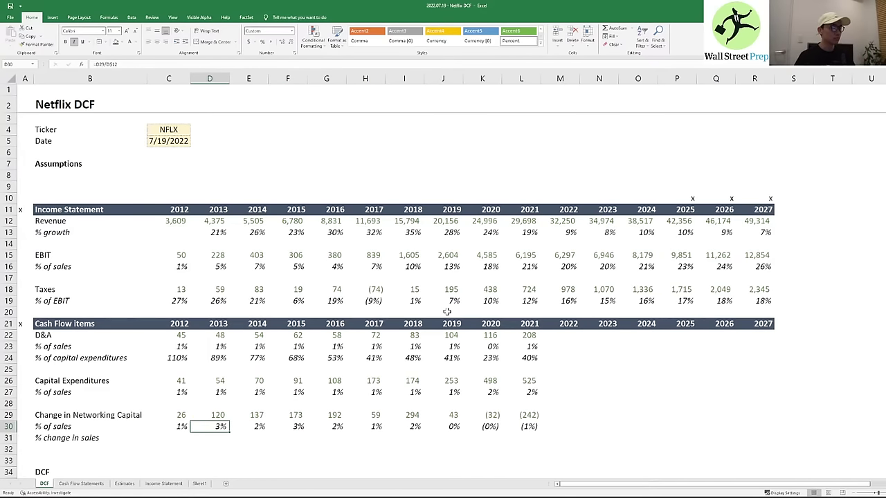
pyautogui.press('Down')
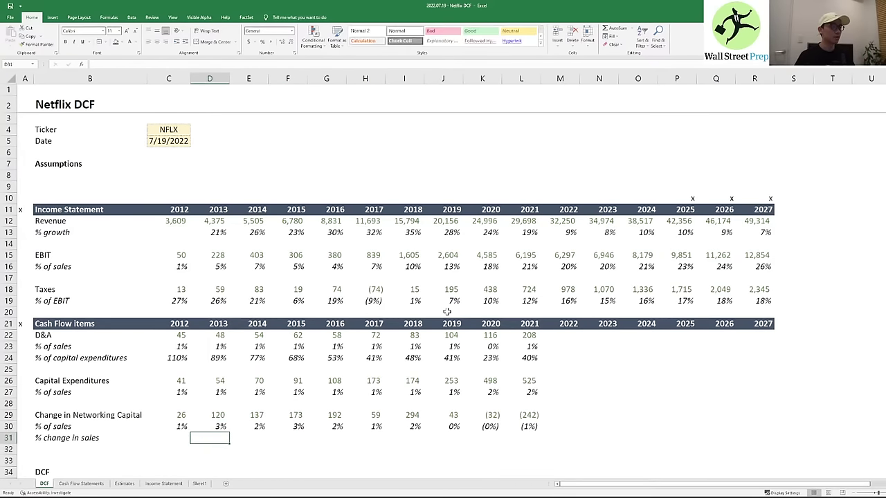
pyautogui.press('Left')
pyautogui.press('Left')
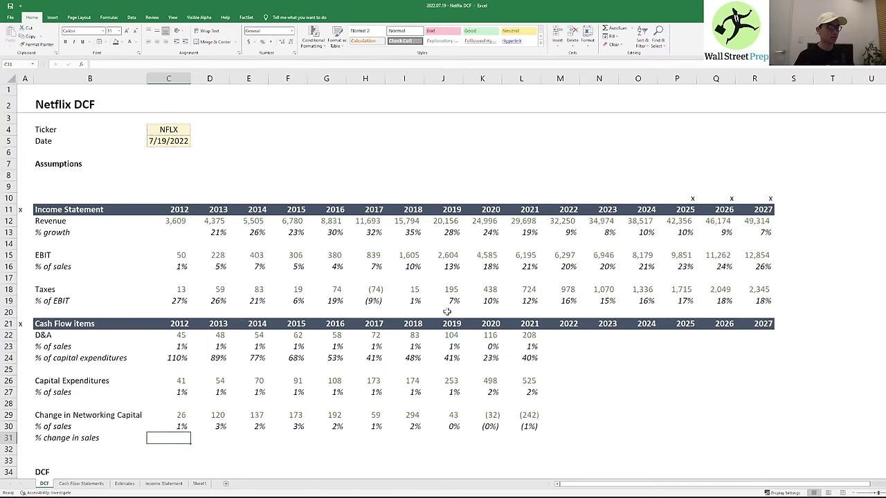
pyautogui.press('Right')
pyautogui.write('=')
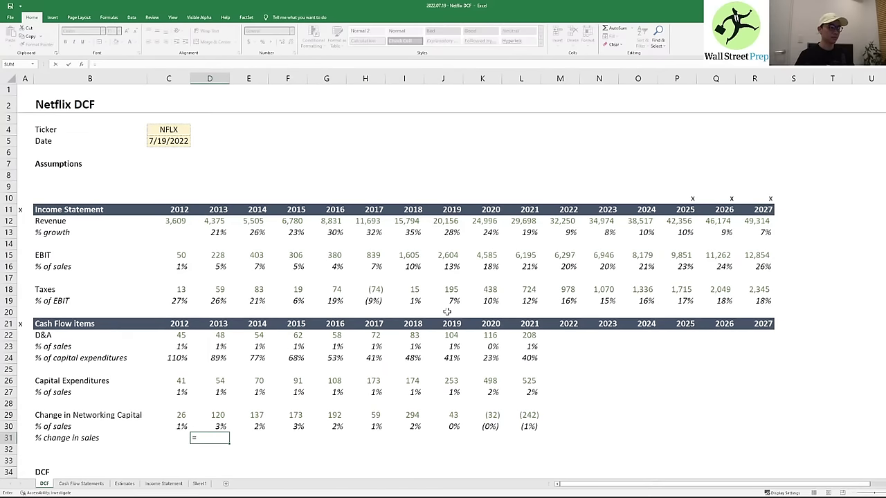
pyautogui.press('Up')
pyautogui.press('Up')
pyautogui.write('/(')
pyautogui.press('Up')
pyautogui.press('Up')
pyautogui.press('Up')
pyautogui.press('Up')
pyautogui.press('Up')
pyautogui.press('Up')
pyautogui.press('Up')
pyautogui.press('Up')
pyautogui.press('Up')
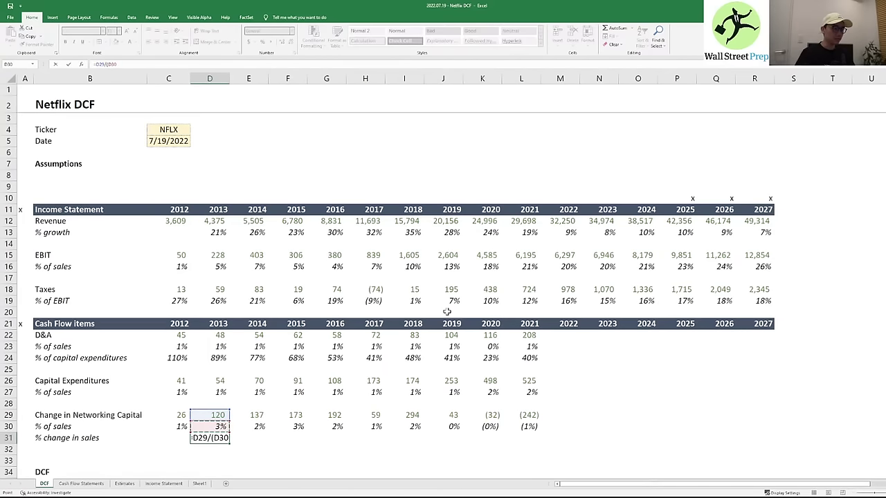
pyautogui.write('-')
pyautogui.press('Up')
pyautogui.press('Up')
pyautogui.press('Up')
pyautogui.press('Up')
pyautogui.press('Up')
pyautogui.press('Up')
pyautogui.press('Up')
pyautogui.press('Up')
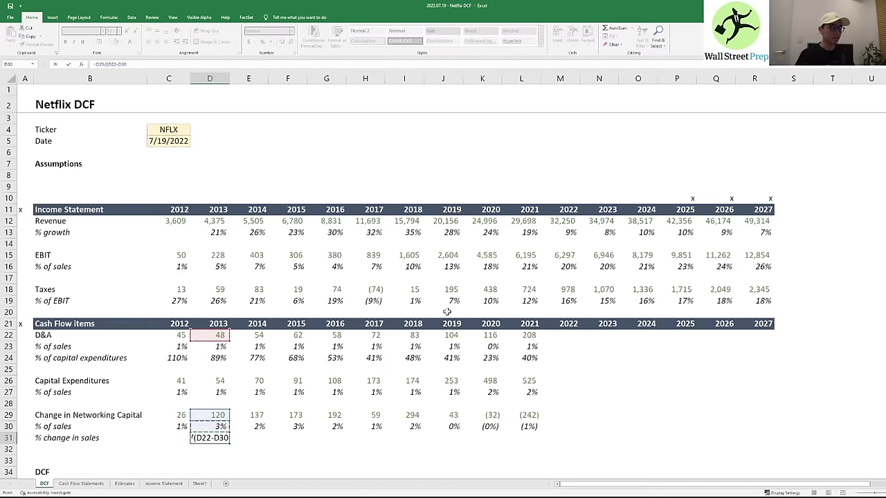
pyautogui.press('Escape')
# - Calculate the 2013 % change in sales for Change in Networking Capital in D31 with the formula =D29/(D12-C12)
pyautogui.write('=')
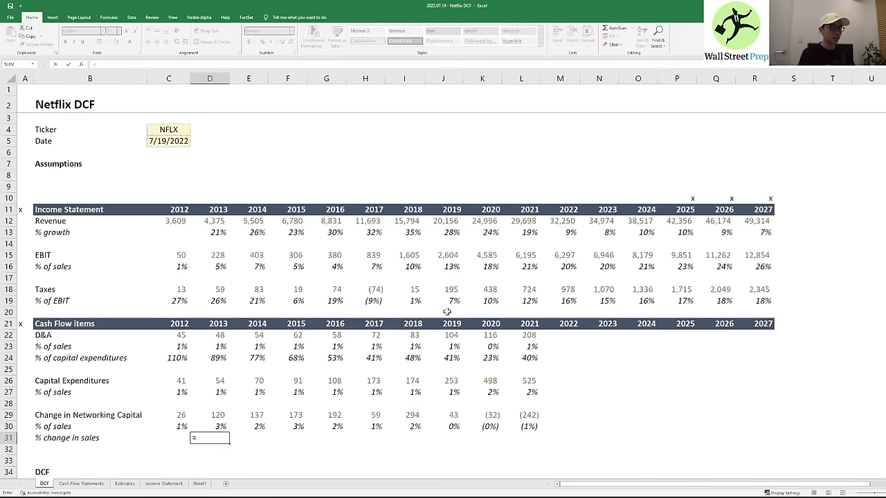
pyautogui.press('Up')
pyautogui.press('Up')
pyautogui.write('/(')
pyautogui.press('Up')
pyautogui.press('Up')
pyautogui.press('Up')
pyautogui.press('Up')
pyautogui.press('Up')
pyautogui.press('Up')
pyautogui.press('Up')
pyautogui.press('Up')
pyautogui.press('Up')
pyautogui.press('Up')
pyautogui.press('Up')
pyautogui.press('Up')
pyautogui.press('Up')
pyautogui.press('Up')
pyautogui.press('Up')
pyautogui.press('Up')
pyautogui.press('Up')
pyautogui.press('Up')
pyautogui.press('Up')
pyautogui.press('Up')
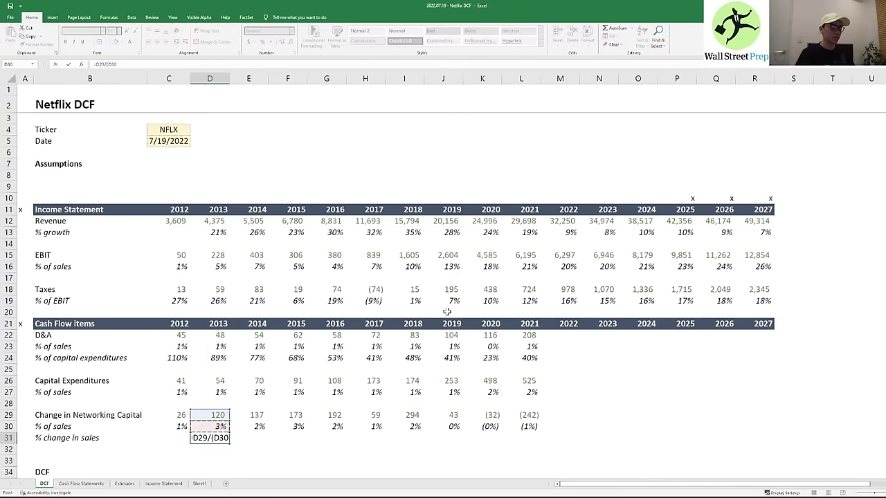
pyautogui.press('Down')
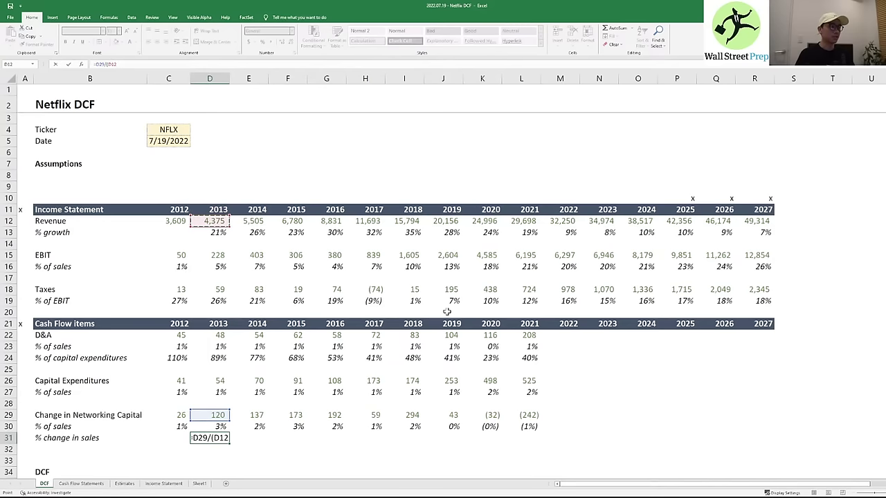
pyautogui.write('-')
pyautogui.press('Up')
pyautogui.press('Up')
pyautogui.press('Up')
pyautogui.press('Up')
pyautogui.press('Up')
pyautogui.press('Up')
pyautogui.press('Up')
pyautogui.press('Up')
pyautogui.press('Up')
pyautogui.press('Up')
pyautogui.press('Up')
pyautogui.press('Up')
pyautogui.press('Up')
pyautogui.press('Up')
pyautogui.press('Up')
pyautogui.press('Up')
pyautogui.press('Up')
pyautogui.press('Up')
pyautogui.press('Up')
pyautogui.press('Up')
pyautogui.press('Left')
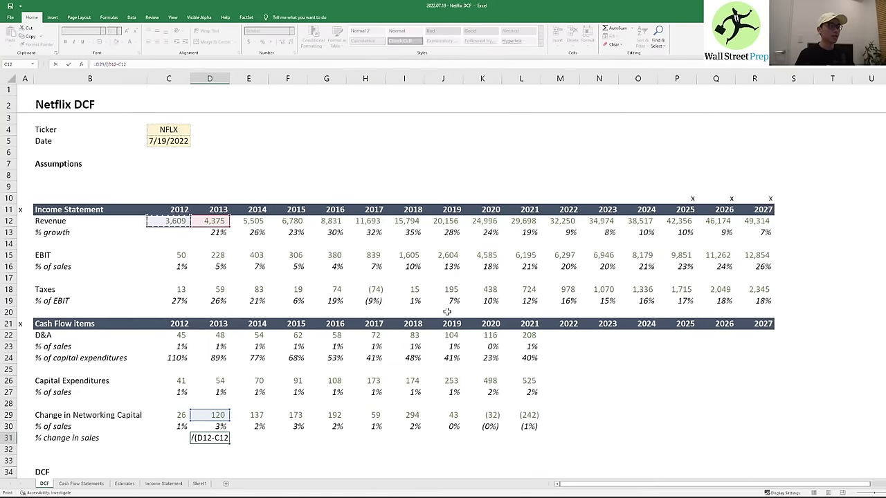
pyautogui.write(')')
pyautogui.press('Return')
# - Format D31 as a percentage, copy its formula across row 31 through 2021, and check the 2021 formula
pyautogui.press('Right')
pyautogui.press('Left')
pyautogui.press('Up')
pyautogui.press('Up')
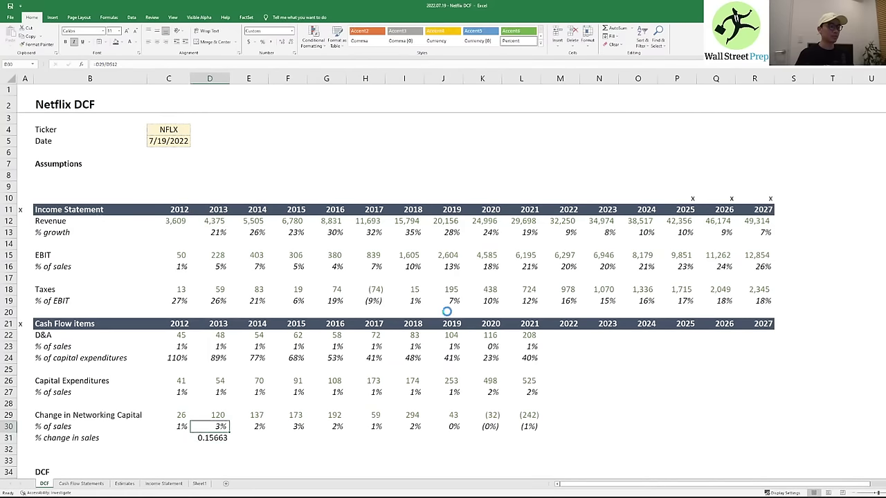
pyautogui.press('Down')
pyautogui.hotkey('ctrl', 'shift', '5')
pyautogui.hotkey('ctrl', 'c')
pyautogui.hotkey('shift', 'Right')
pyautogui.hotkey('shift', 'Right')
pyautogui.hotkey('shift', 'Right')
pyautogui.hotkey('shift', 'Right')
pyautogui.hotkey('shift', 'Right')
pyautogui.hotkey('shift', 'Right')
pyautogui.hotkey('shift', 'Right')
pyautogui.hotkey('shift', 'Right')
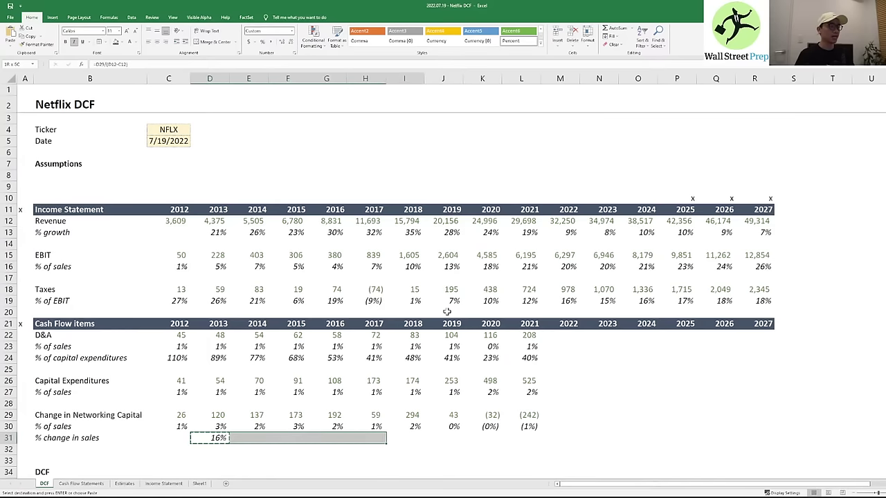
pyautogui.hotkey('ctrl', 'v')
pyautogui.press('Right')
pyautogui.press('Right')
pyautogui.press('Right')
pyautogui.press('Right')
pyautogui.press('Right')
pyautogui.press('Right')
pyautogui.press('Right')
pyautogui.press('Right')
pyautogui.press('Right')
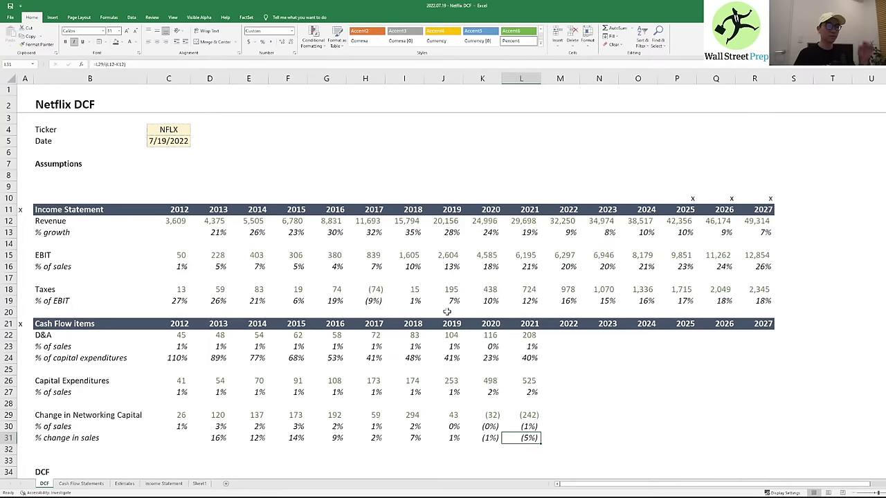
# - Check the Estimates and Income Statement sheets for projections that could feed the 2022 cash flow items
pyautogui.press('Up')
pyautogui.press('Up')
pyautogui.press('Up')
pyautogui.press('Up')
pyautogui.press('Up')
pyautogui.press('Up')
pyautogui.press('Up')
pyautogui.press('Up')
pyautogui.press('Up')
pyautogui.press('Right')
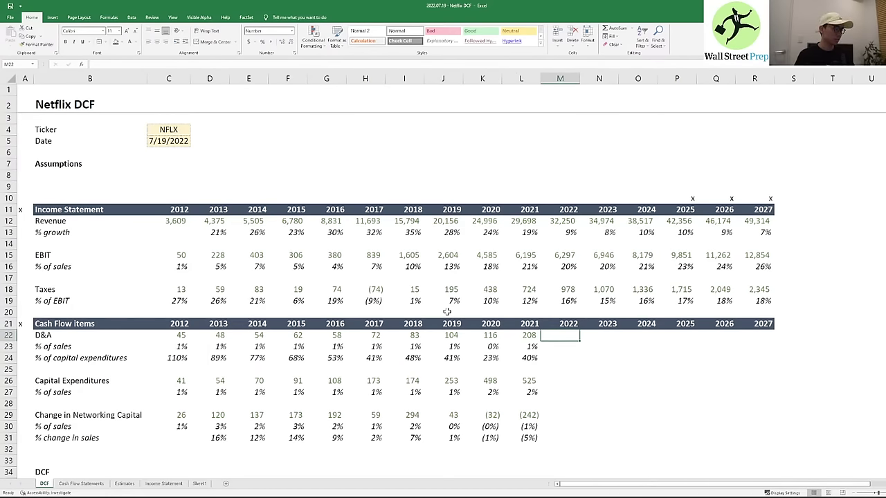
pyautogui.hotkey('ctrl', 'pagedown')
pyautogui.hotkey('ctrl', 'pagedown')
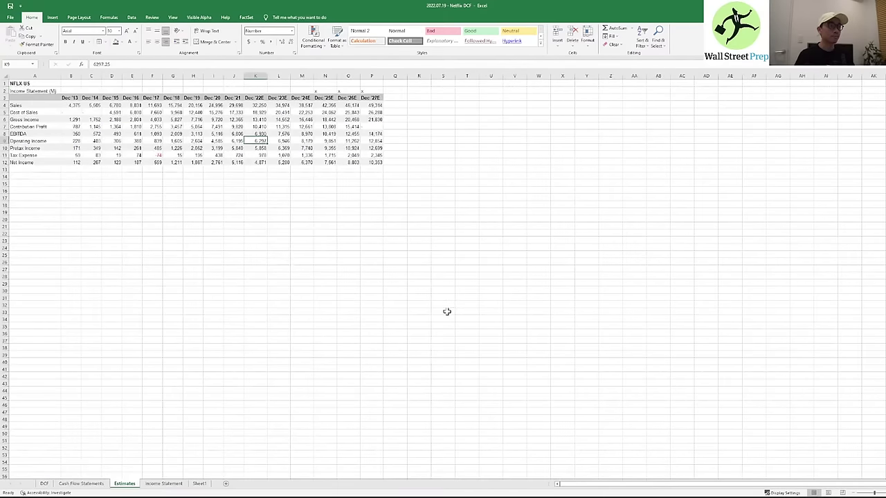
pyautogui.press('Left')
pyautogui.press('Left')
pyautogui.press('Left')
pyautogui.press('Left')
pyautogui.press('Left')
pyautogui.press('Left')
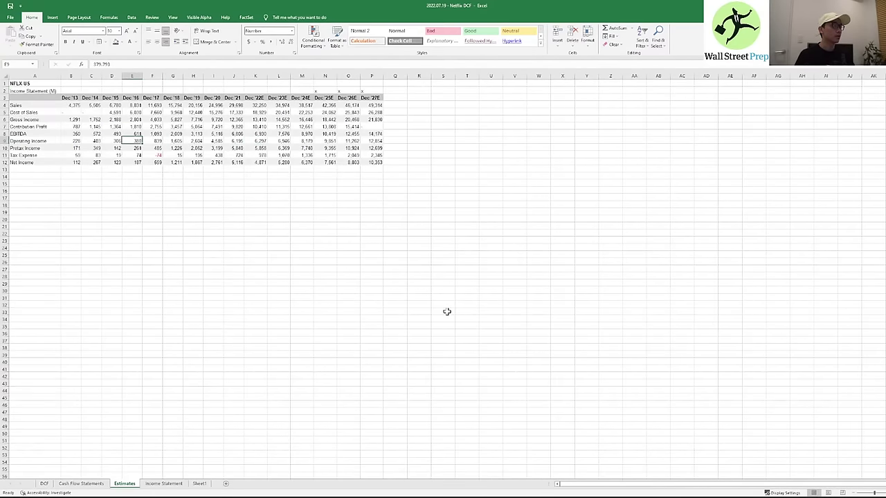
pyautogui.hotkey('ctrl', 'pagedown')
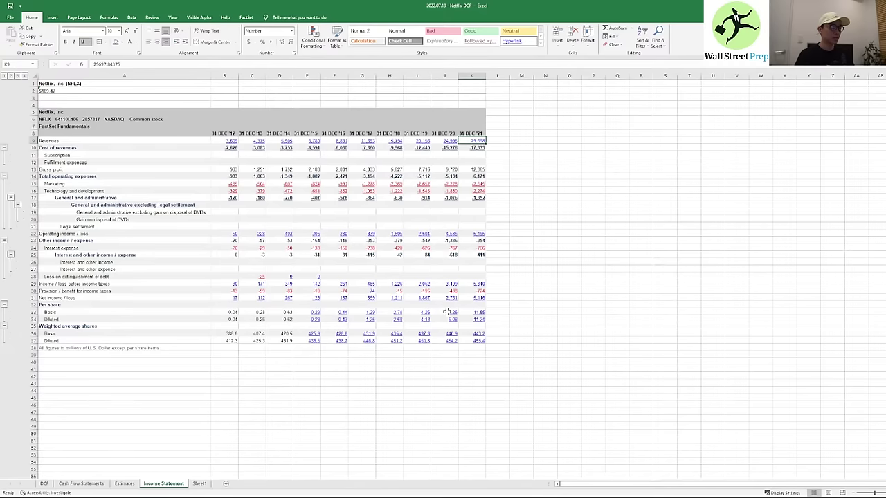
pyautogui.hotkey('ctrl', 'pageup')
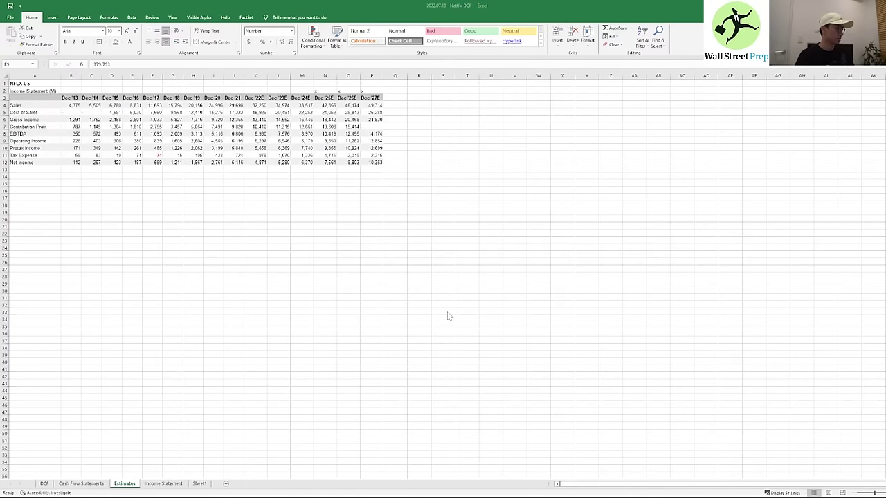
# - Switch to FactSet and look through Netflix's All Estimates page for D&A, capital expenditure and working capital projections
pyautogui.hotkey('alt', 'Tab')
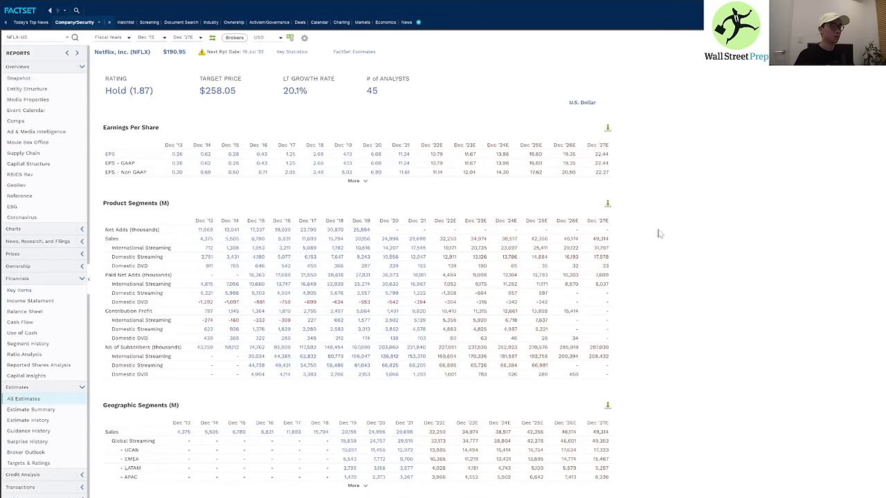
pyautogui.scroll(-4, 249, 235)
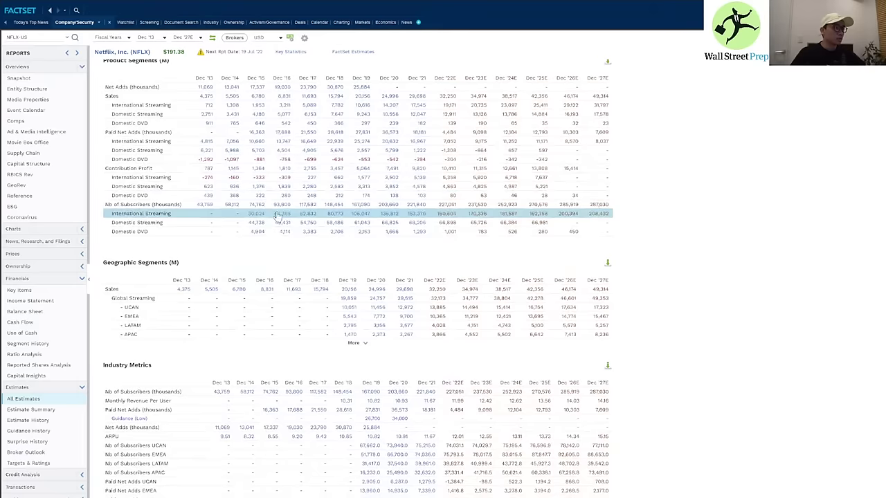
pyautogui.scroll(-10, 230, 258)
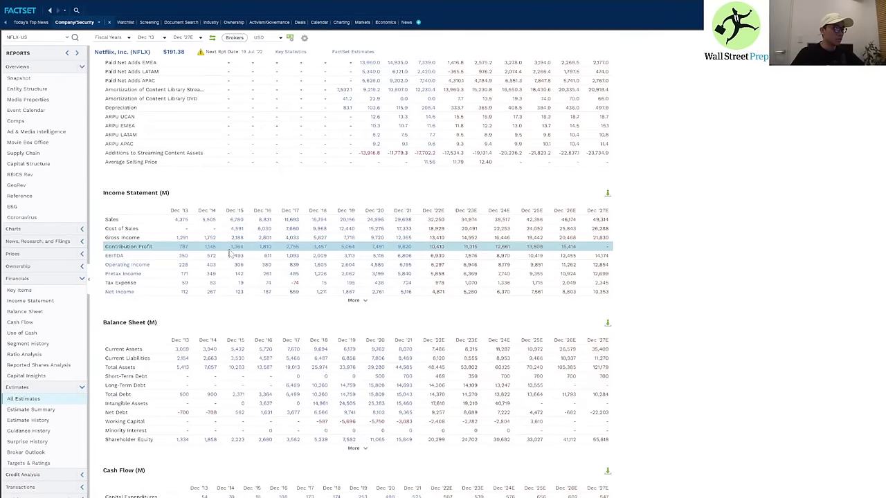
pyautogui.scroll(-3, 206, 254)
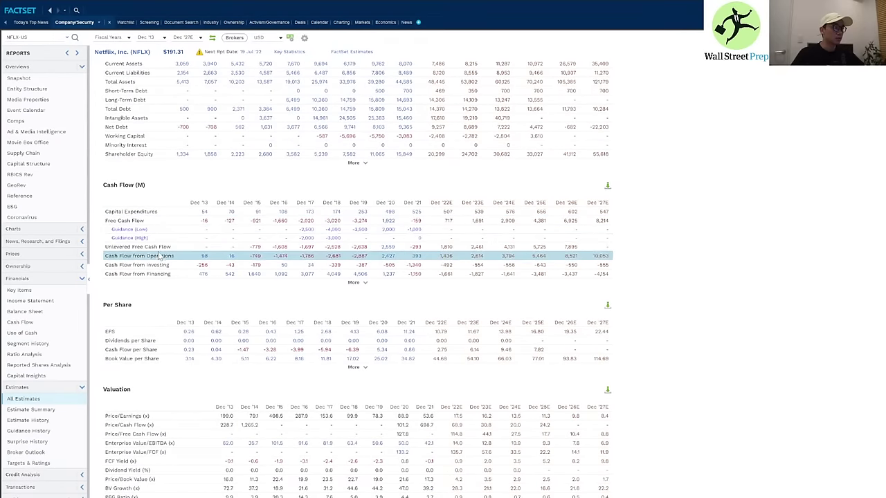
pyautogui.scroll(-1, 159, 256)
pyautogui.scroll(-5, 177, 284)
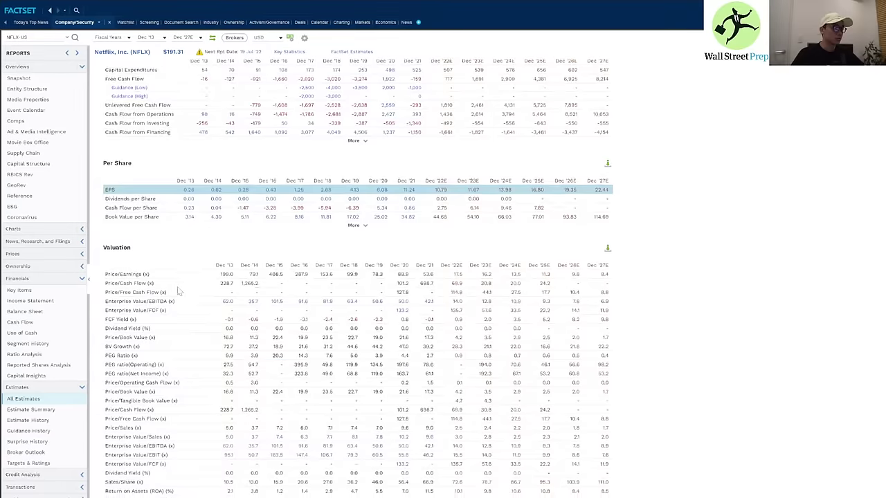
pyautogui.scroll(10, 179, 286)
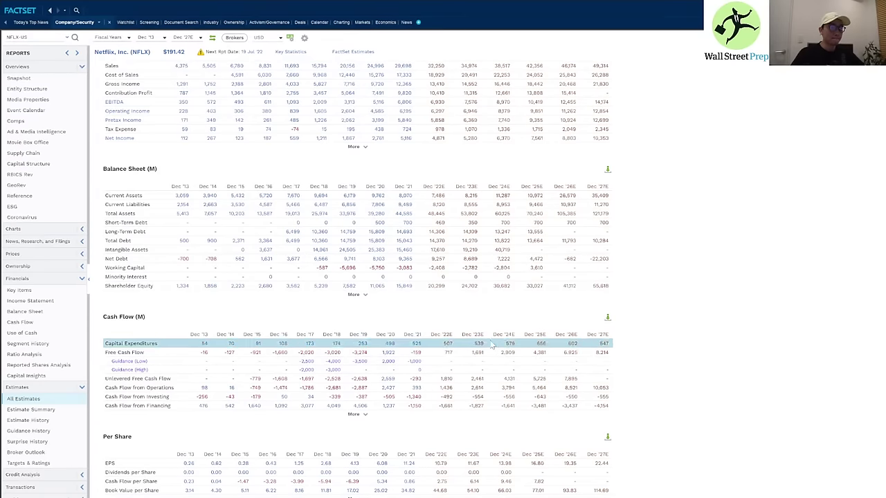
pyautogui.scroll(5, 180, 289)
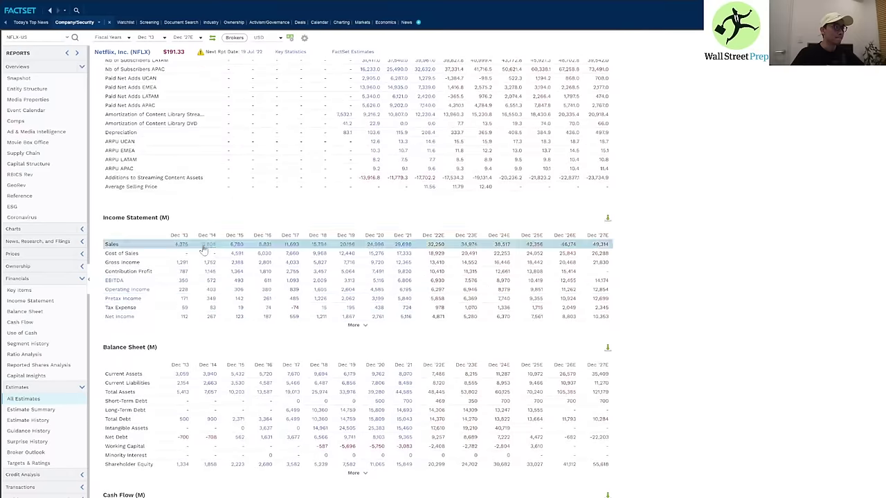
pyautogui.scroll(14, 180, 289)
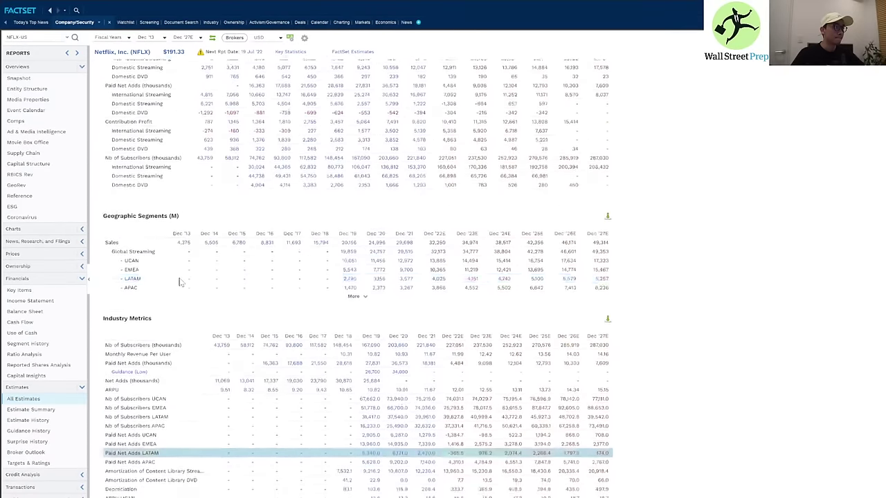
pyautogui.scroll(-15, 180, 281)
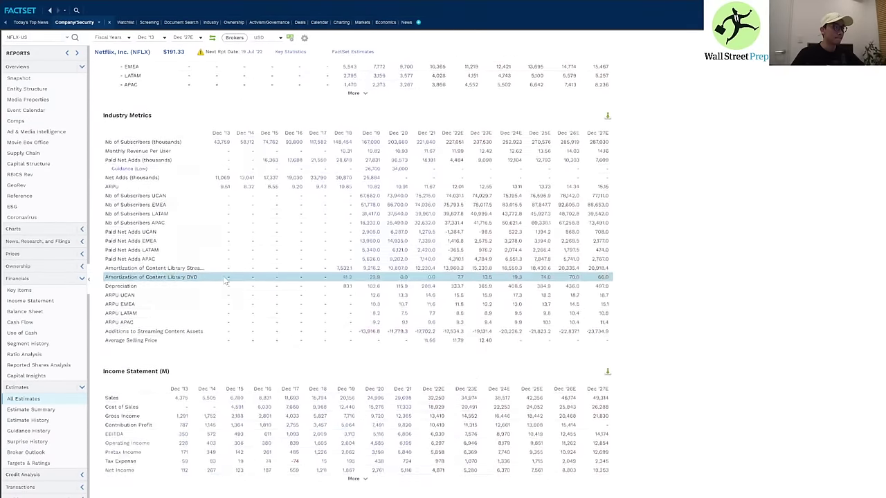
pyautogui.scroll(-8, 227, 280)
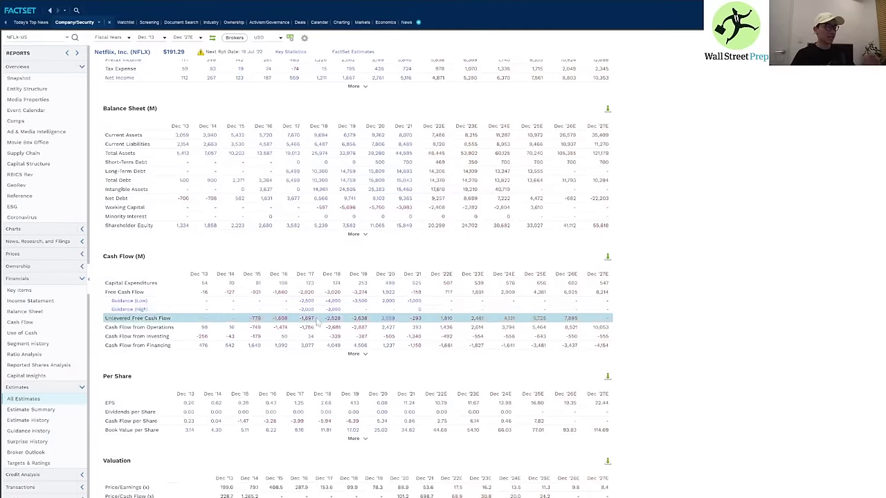
pyautogui.scroll(-5, 364, 330)
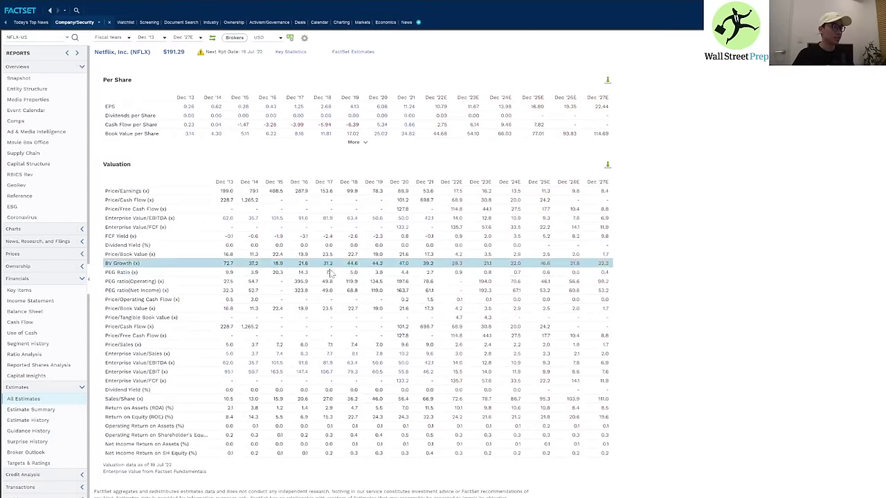
# - Export the Cash Flow (M) estimates table from the All Estimates page to Excel
pyautogui.scroll(7, 333, 274)
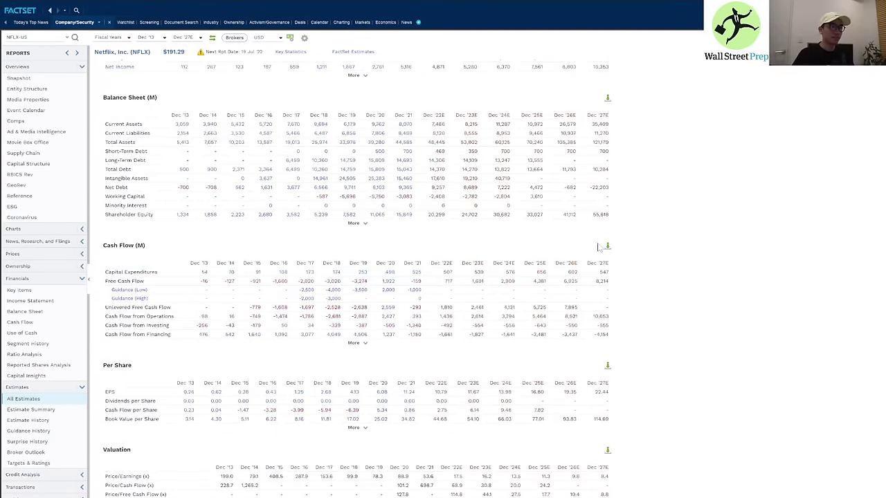
pyautogui.click(607, 246)
pyautogui.click(547, 319)
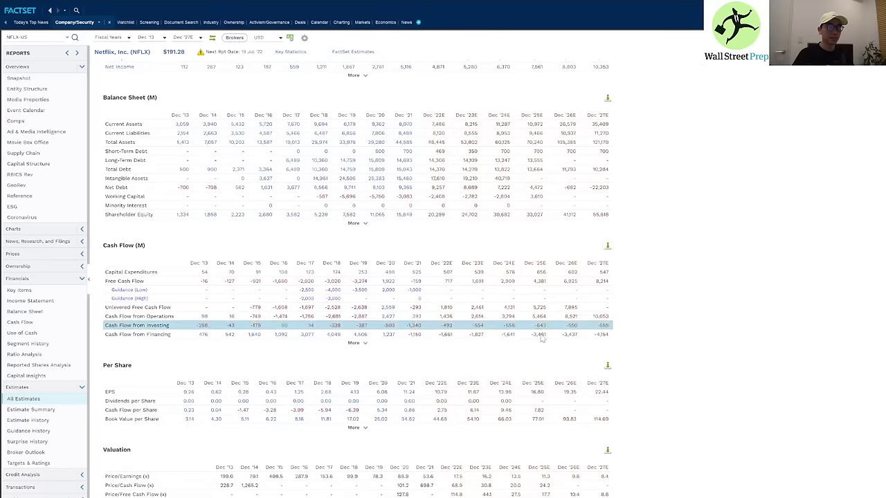
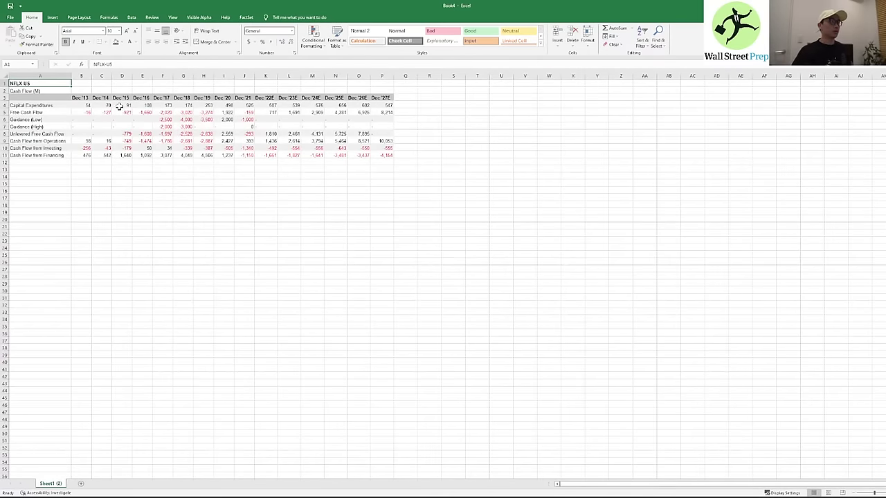
# - Move the exported cash flow estimates sheet into the 2022.07.19 - Netflix DCF workbook, directly after the DCF sheet
pyautogui.click(123, 105)
pyautogui.hotkey('alt', 'e')
pyautogui.press('m')
pyautogui.hotkey('alt', 't')
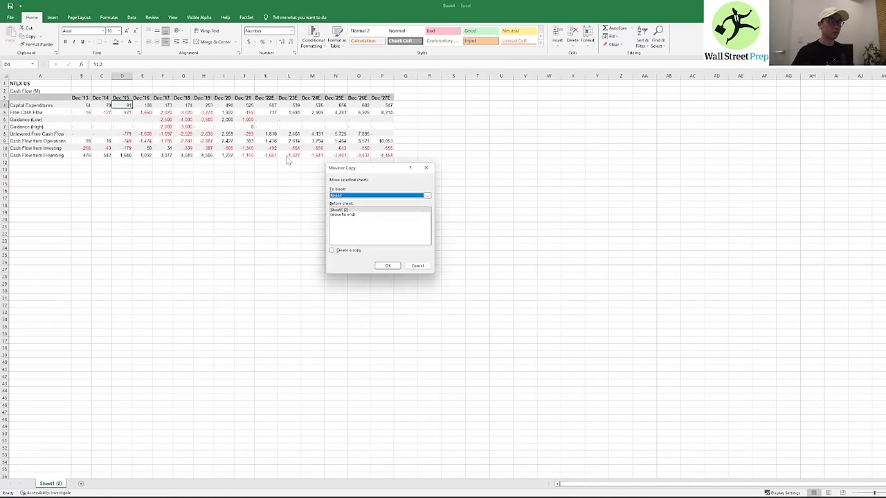
pyautogui.hotkey('alt', 'Down')
pyautogui.press('Up')
pyautogui.press('Up')
pyautogui.press('Down')
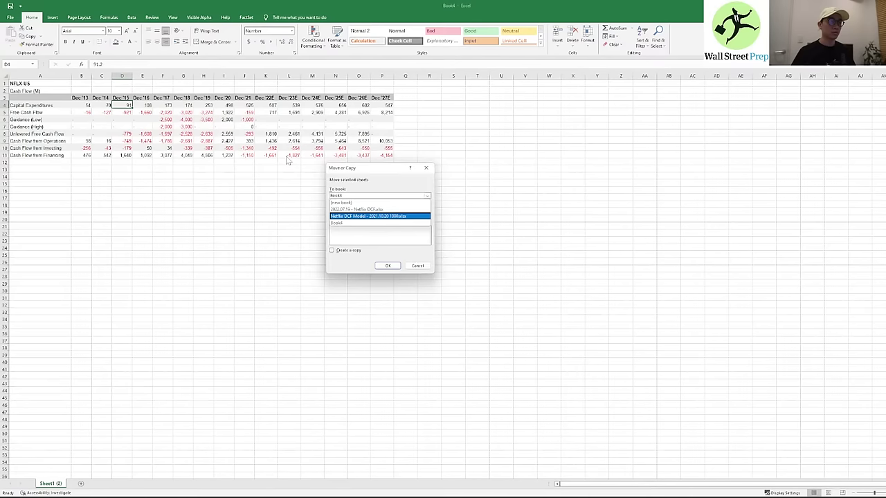
pyautogui.press('Return')
pyautogui.press('Tab')
pyautogui.press('Down')
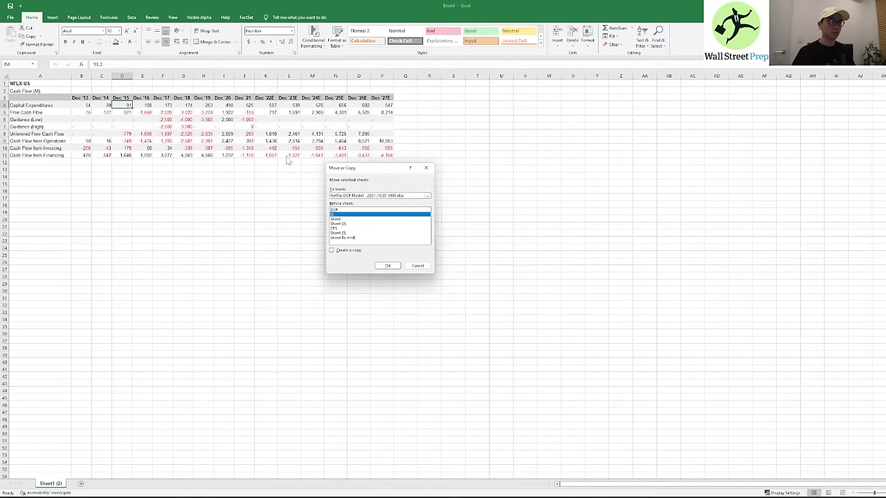
pyautogui.press('Return')
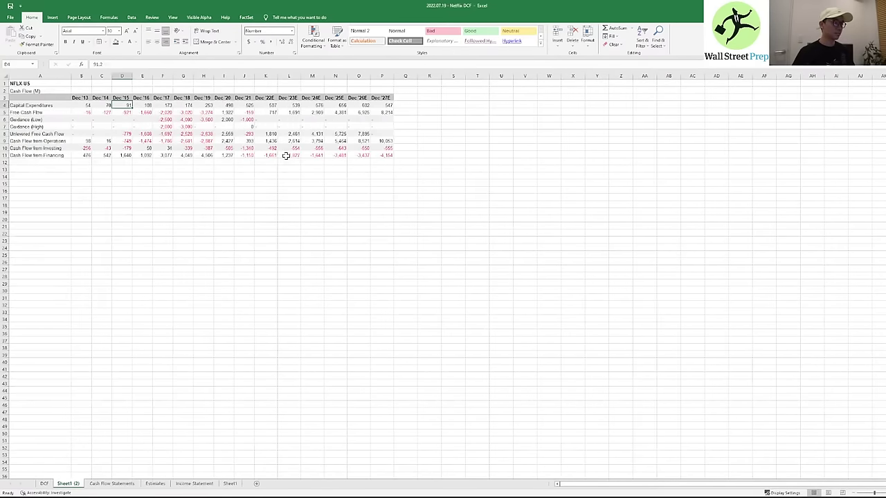
# - Examine the yearly Capital Expenditures figures in row 4 of the imported cash flow estimates sheet
pyautogui.press('Right')
pyautogui.press('Right')
pyautogui.press('Right')
pyautogui.press('Right')
pyautogui.press('Right')
pyautogui.press('Right')
pyautogui.press('Right')
pyautogui.press('Right')
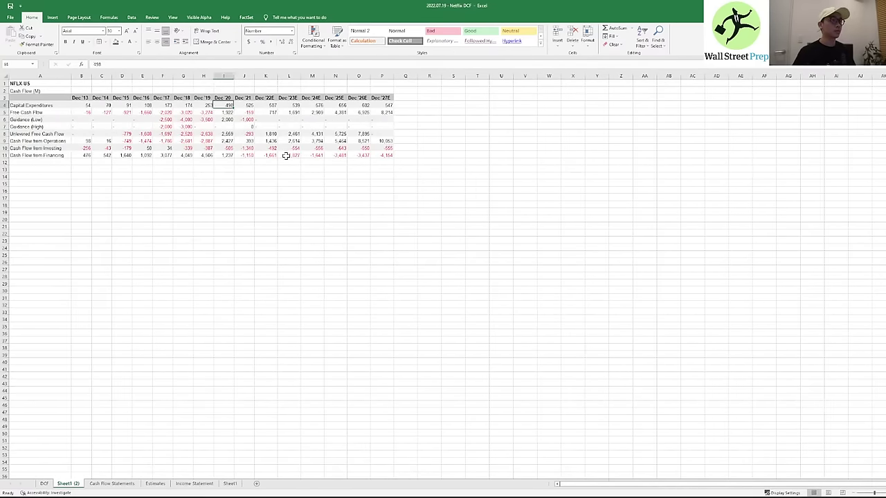
pyautogui.press('Left')
# - Link the 2022 Capital Expenditures cell on the DCF sheet to the Dec '22E capital expenditures in Sheet1 (2)
pyautogui.hotkey('ctrl', 'pageup')
pyautogui.press('Right')
pyautogui.press('Down')
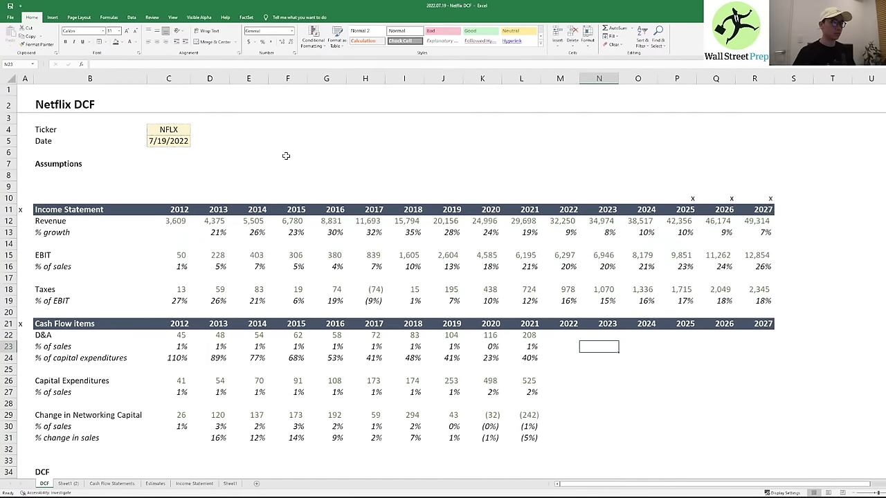
pyautogui.press('Left')
pyautogui.press('Up')
pyautogui.press('Down')
pyautogui.press('Down')
pyautogui.press('Down')
pyautogui.write('=')
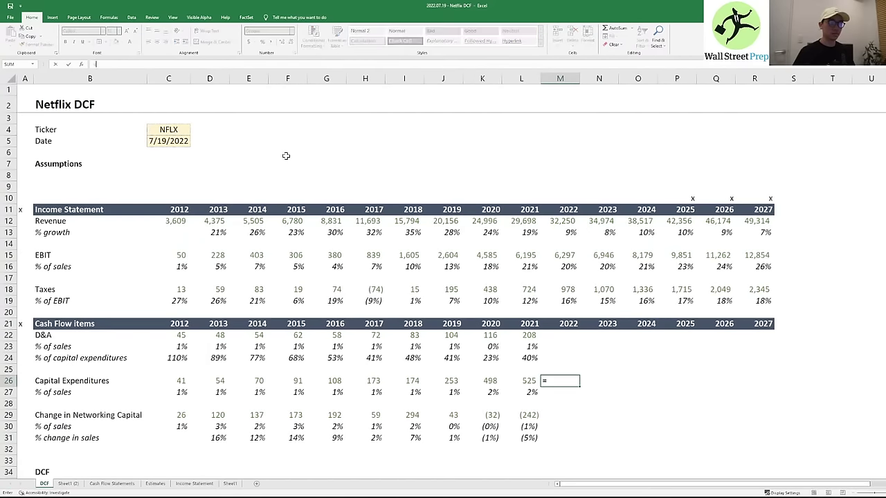
pyautogui.hotkey('ctrl', 'pagedown')
pyautogui.press('Right')
pyautogui.press('Right')
pyautogui.press('Right')
pyautogui.press('Right')
pyautogui.press('Right')
pyautogui.press('Right')
pyautogui.press('Right')
pyautogui.press('Right')
pyautogui.press('Right')
pyautogui.press('Right')
pyautogui.press('Down')
pyautogui.press('Down')
pyautogui.press('Down')
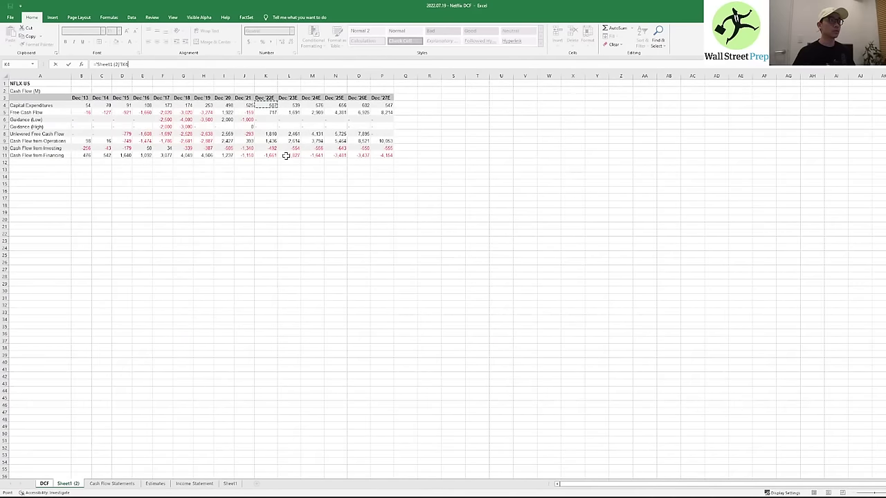
pyautogui.press('Return')
# - Fill the 2022 Capital Expenditures link across through 2027
pyautogui.hotkey('shift', 'Right')
pyautogui.hotkey('shift', 'Right')
pyautogui.hotkey('shift', 'Right')
pyautogui.hotkey('shift', 'Right')
pyautogui.hotkey('shift', 'Right')
pyautogui.hotkey('ctrl', 'r')
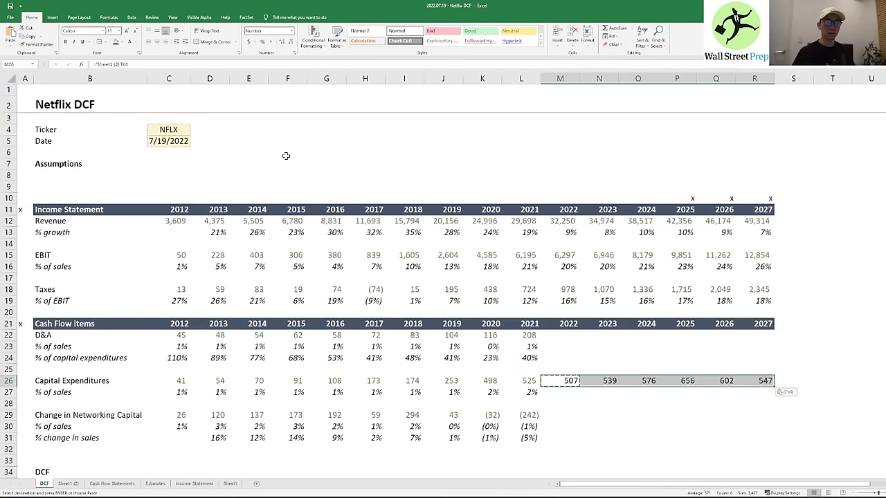
# - Copy the 2021 capital expenditures % of sales formula across 2022 through 2027
pyautogui.press('Up')
pyautogui.press('Left')
pyautogui.press('Down')
pyautogui.press('Down')
pyautogui.hotkey('ctrl', 'c')
pyautogui.hotkey('shift', 'Right')
pyautogui.hotkey('shift', 'Right')
pyautogui.hotkey('shift', 'Right')
pyautogui.hotkey('shift', 'Right')
pyautogui.hotkey('shift', 'Right')
pyautogui.hotkey('shift', 'Right')
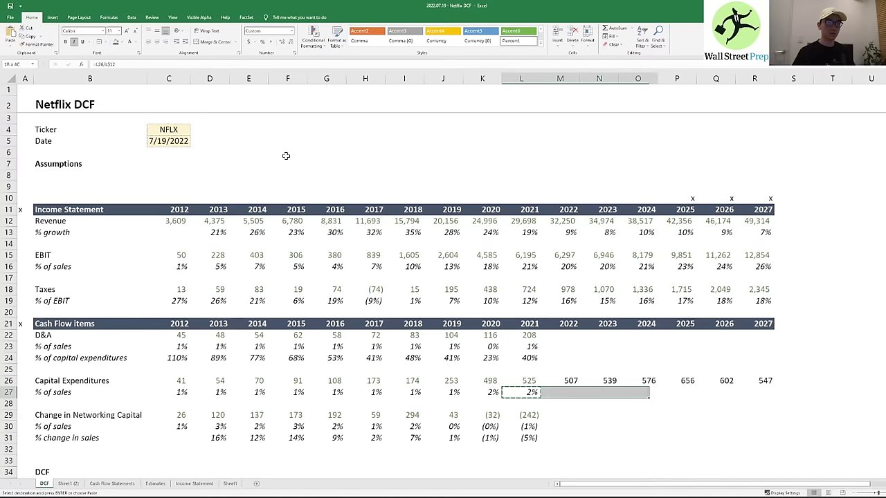
pyautogui.hotkey('ctrl', 'v')
# - Apply the 2021 Capital Expenditures cell's formatting to the 2022–2027 capital expenditures
pyautogui.press('Up')
pyautogui.hotkey('ctrl', 'c')
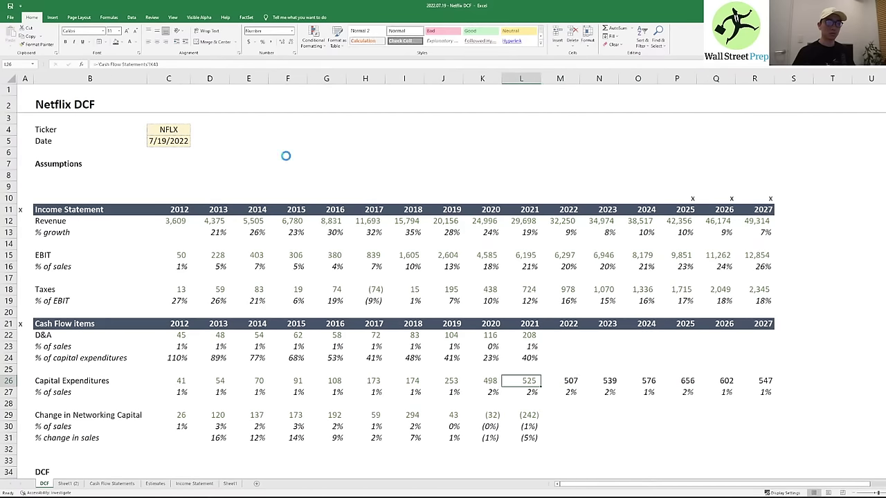
pyautogui.hotkey('shift', 'Right')
pyautogui.hotkey('shift', 'Right')
pyautogui.hotkey('shift', 'Right')
pyautogui.hotkey('shift', 'Right')
pyautogui.hotkey('shift', 'Right')
pyautogui.hotkey('shift', 'Right')
pyautogui.press('Return')
# - Select the 2022 D&A cell, switch to FactSet and look for depreciation projections on the All Estimates page
pyautogui.press('Right')
pyautogui.press('Up')
pyautogui.press('Up')
pyautogui.press('Up')
pyautogui.press('Up')
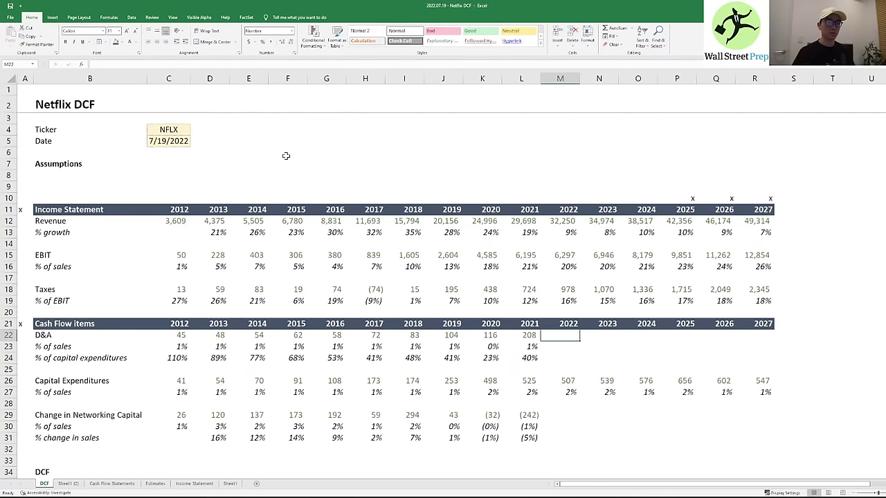
pyautogui.hotkey('alt', 'Tab')
pyautogui.hotkey('alt', 'Tab')
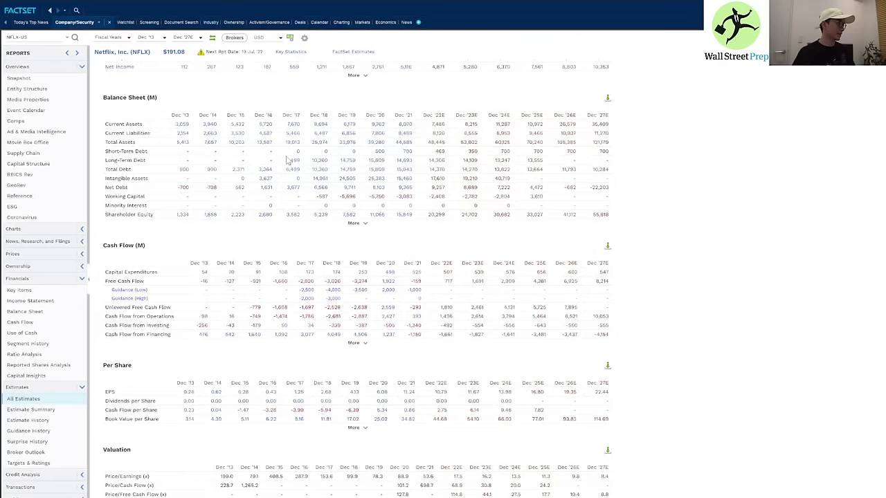
pyautogui.scroll(2, 234, 184)
pyautogui.scroll(3, 234, 184)
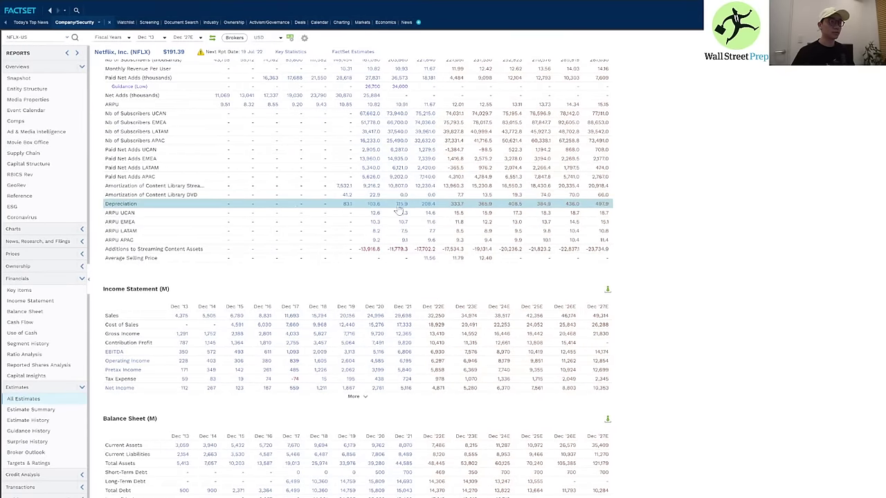
pyautogui.scroll(1, 365, 210)
pyautogui.scroll(7, 364, 209)
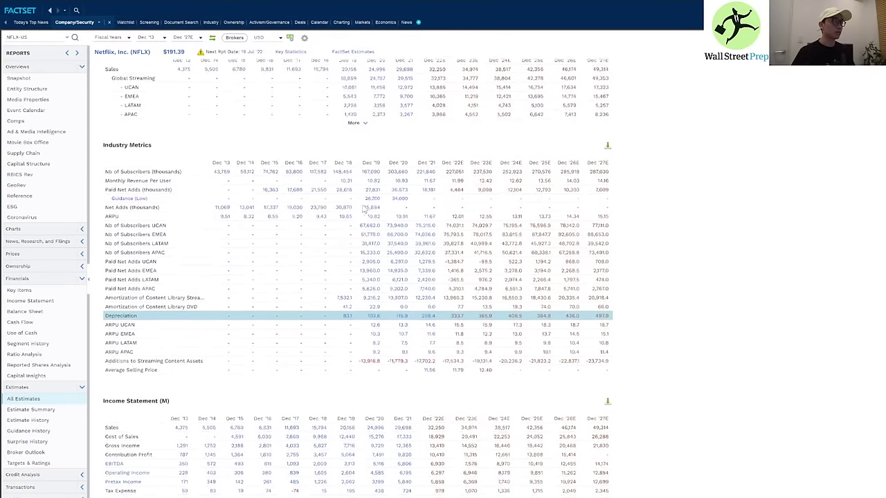
pyautogui.scroll(1, 234, 222)
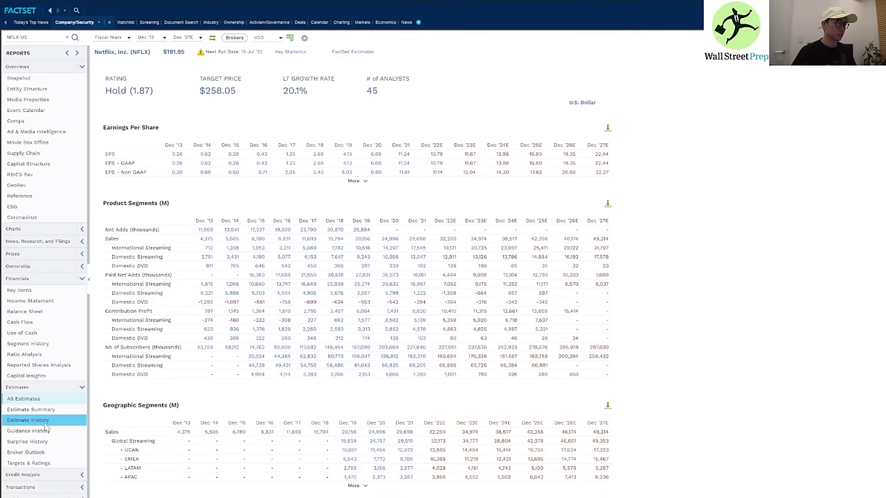
# - Show the brokers' Depr. & Amort. estimates from Statement Items on the Broker Outlook page and highlight the Mean row
pyautogui.click(69, 453)
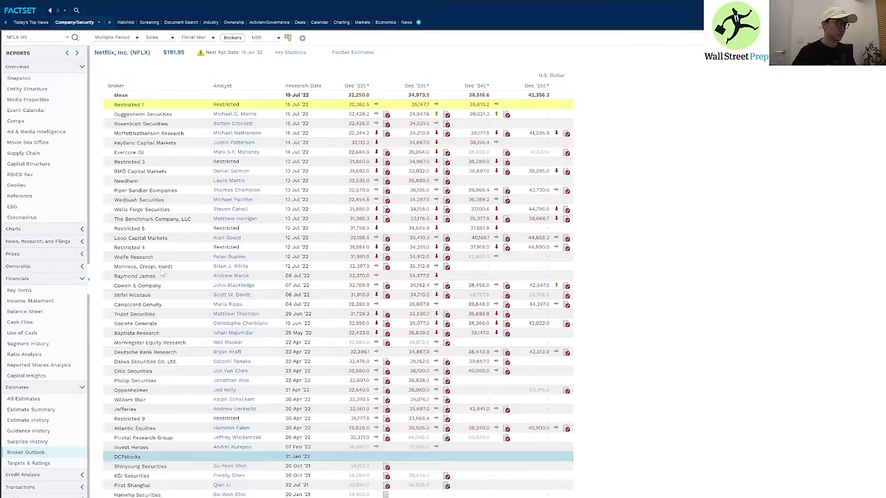
pyautogui.click(155, 39)
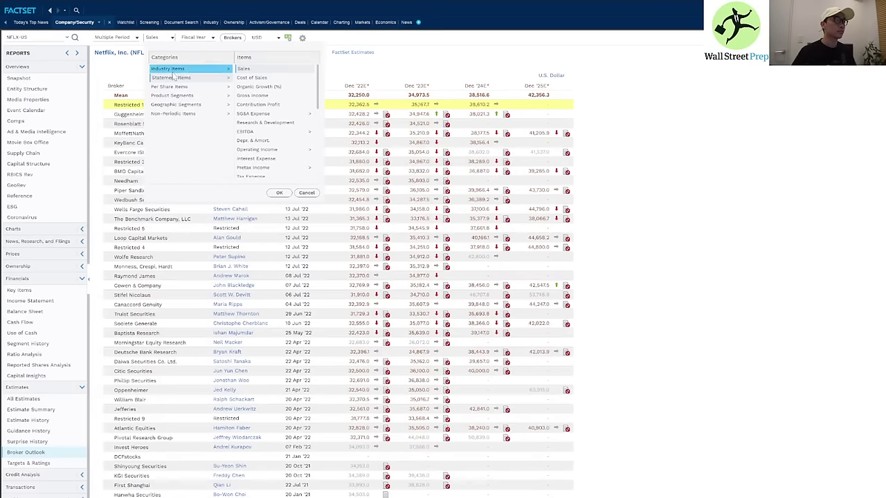
pyautogui.click(169, 68)
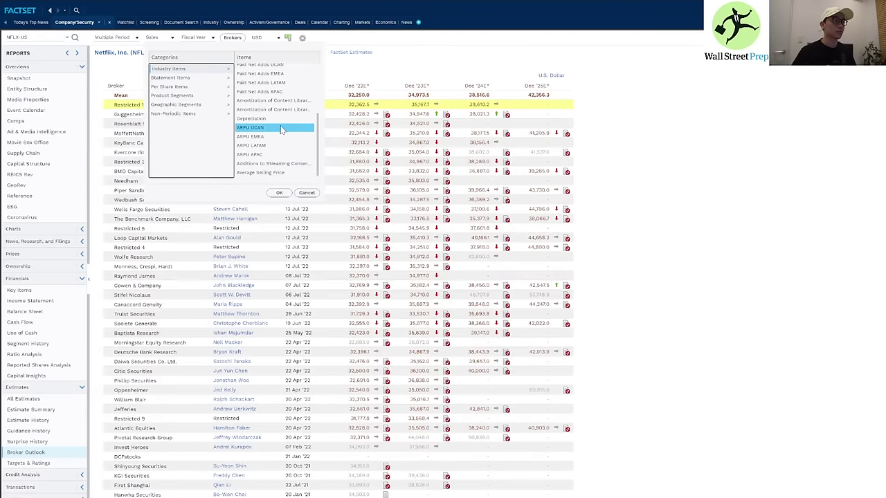
pyautogui.click(173, 78)
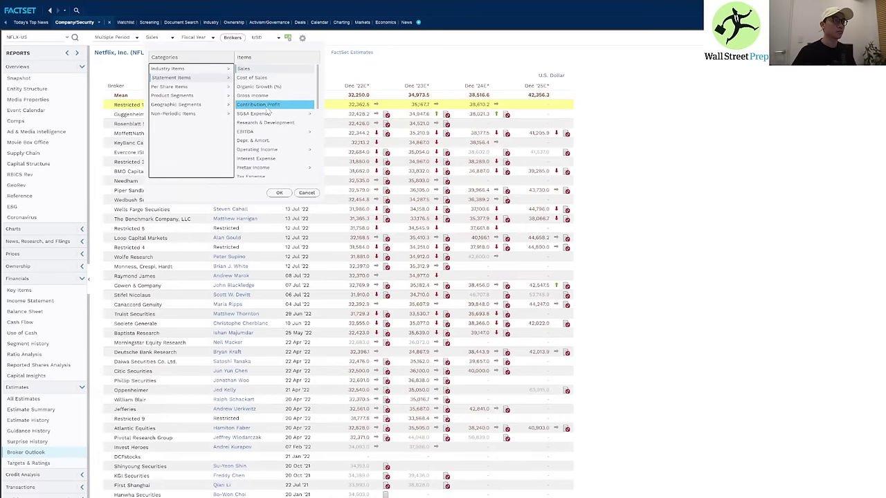
pyautogui.scroll(-2, 267, 113)
pyautogui.click(268, 107)
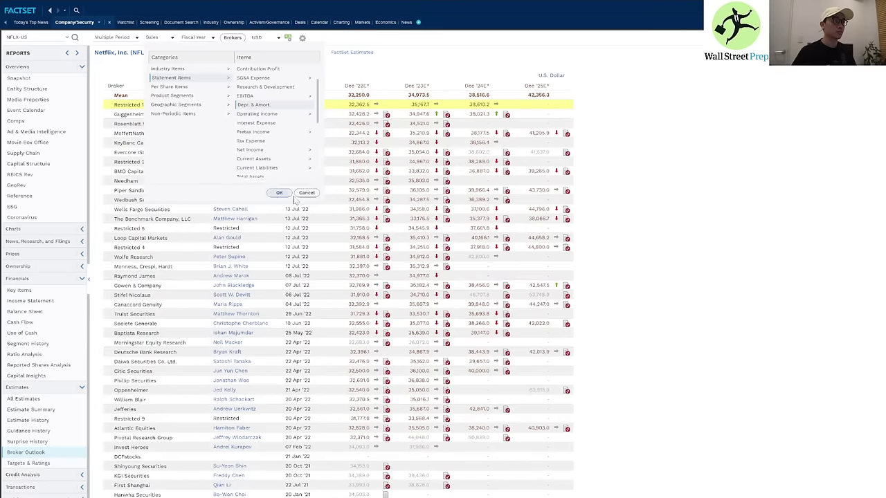
pyautogui.click(279, 193)
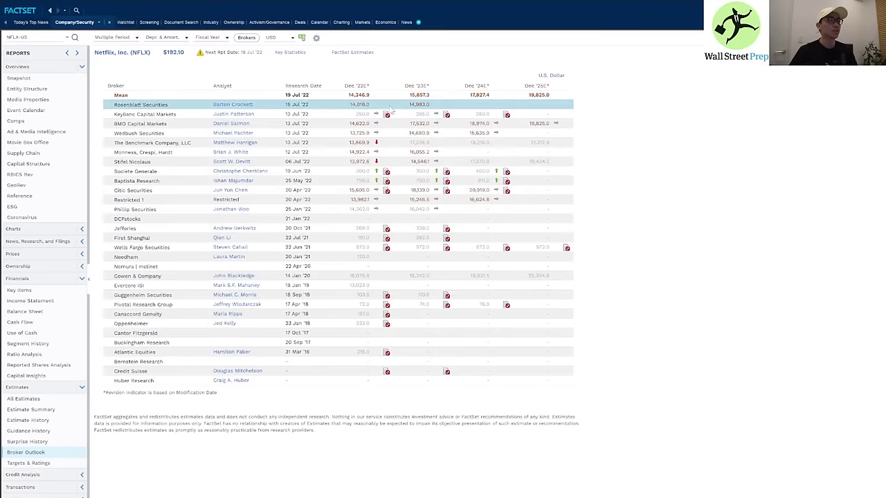
pyautogui.click(358, 95)
pyautogui.click(675, 166)
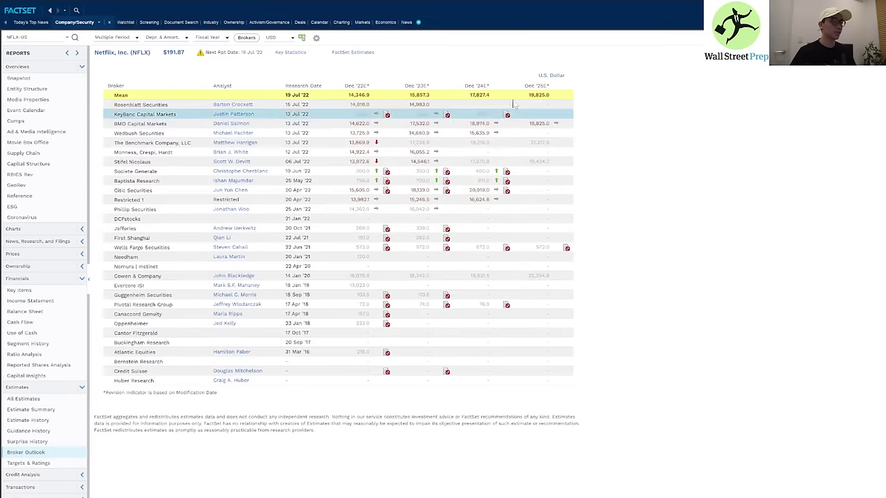
# - Download the Broker Outlook Depr. & Amort. estimates for NFLX-US as values to a new Excel workbook
pyautogui.hotkey('alt', 'Tab')
pyautogui.hotkey('alt', 'Tab')
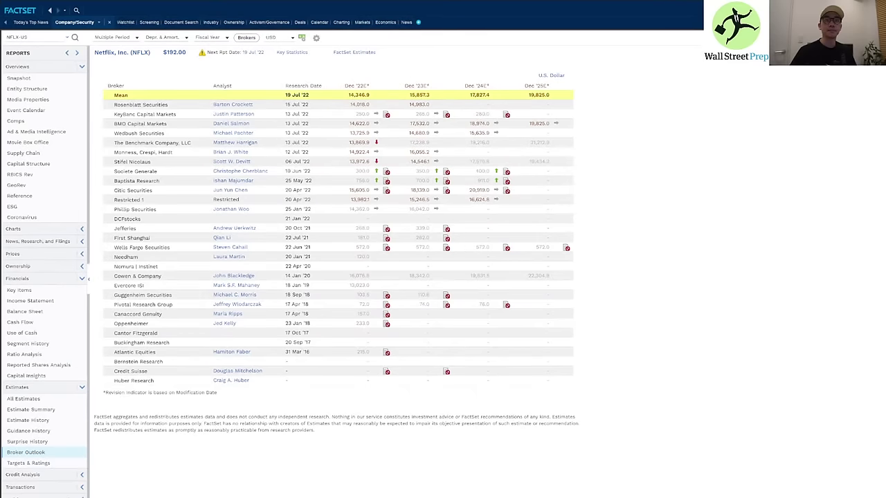
pyautogui.click(851, 37)
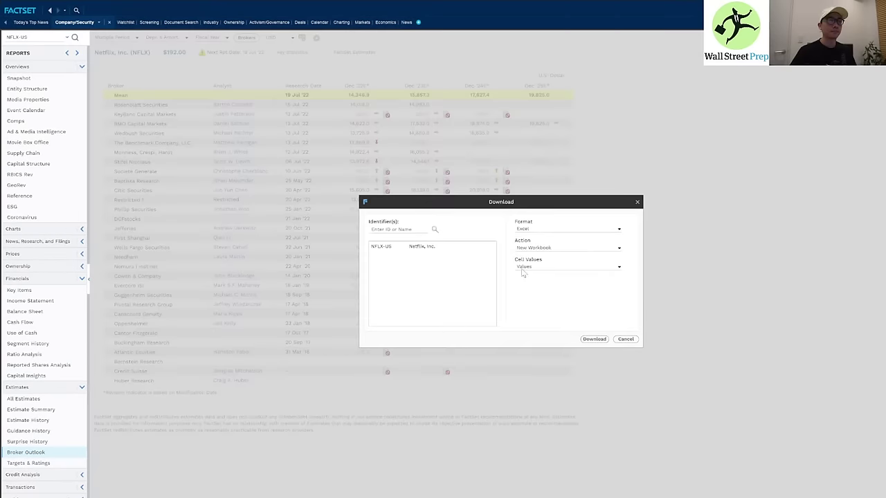
pyautogui.click(594, 339)
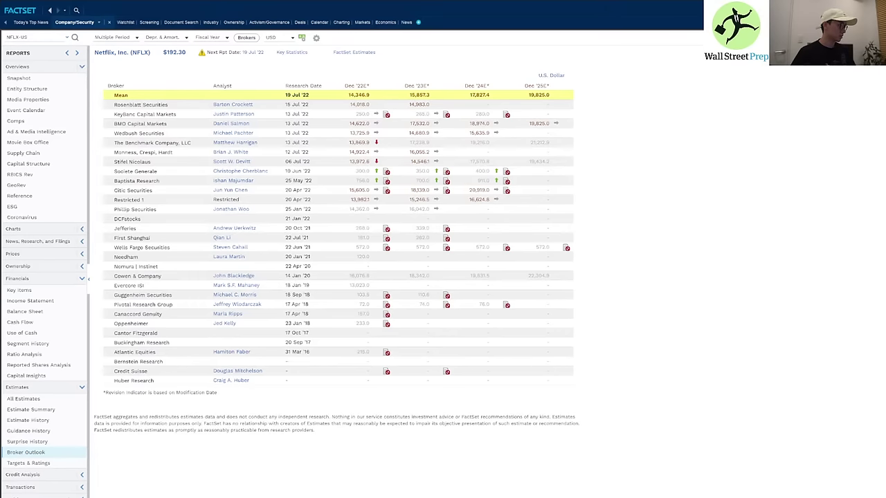
# - Switch to the Netflix 10-K on BamSEC and examine additions to content assets and amortization of content assets in the cash flow statement
pyautogui.hotkey('alt', 'Tab')
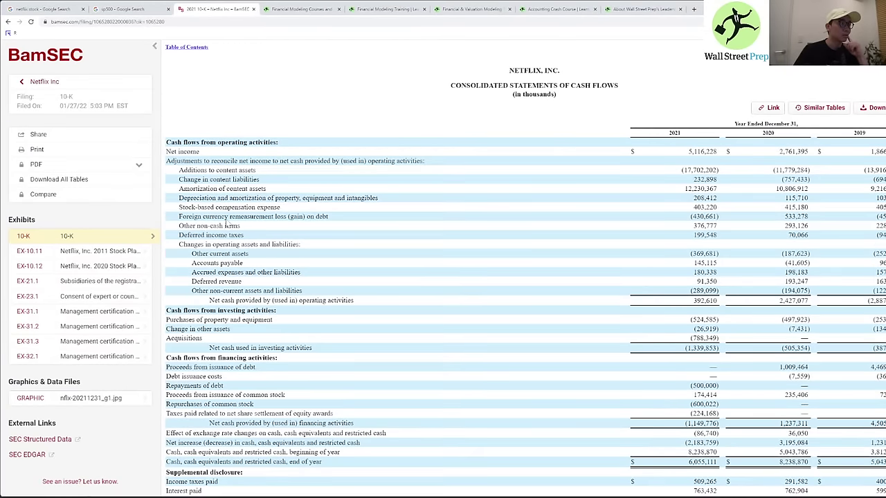
pyautogui.moveTo(180, 173); pyautogui.dragTo(288, 236)
pyautogui.click(288, 236)
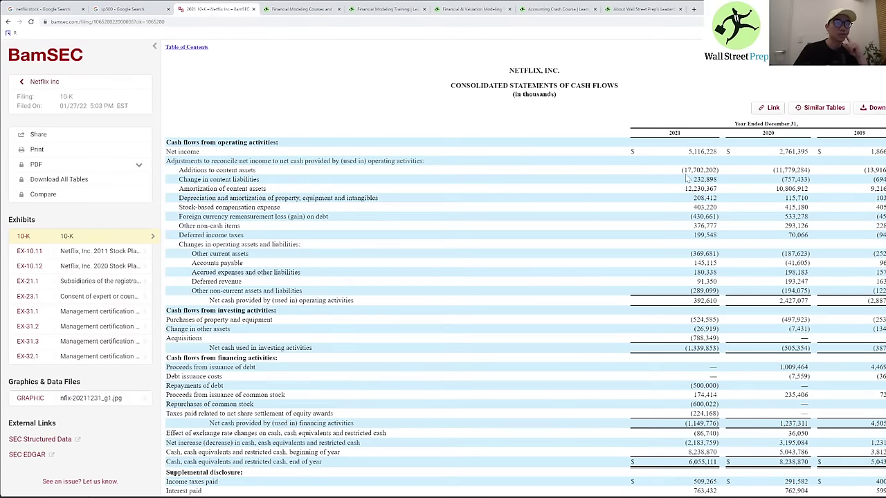
pyautogui.moveTo(682, 171); pyautogui.dragTo(807, 170)
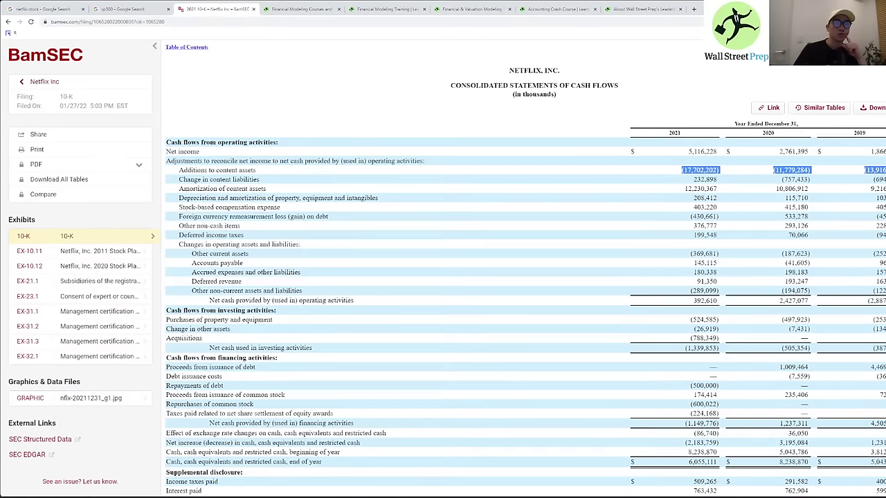
pyautogui.click(874, 170)
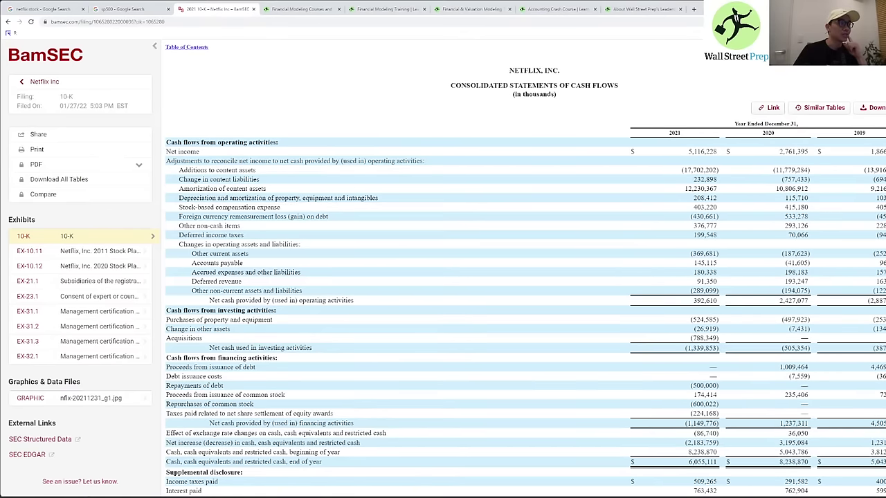
pyautogui.moveTo(179, 170); pyautogui.dragTo(274, 173)
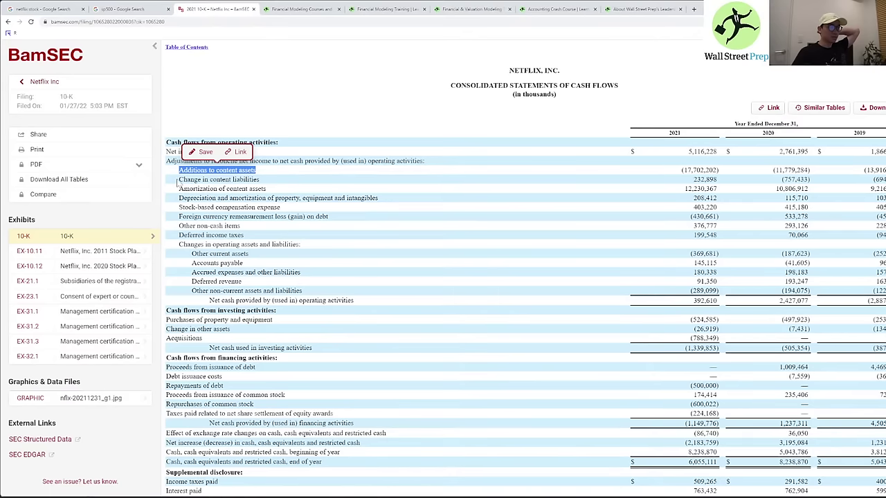
pyautogui.moveTo(178, 189); pyautogui.dragTo(261, 189)
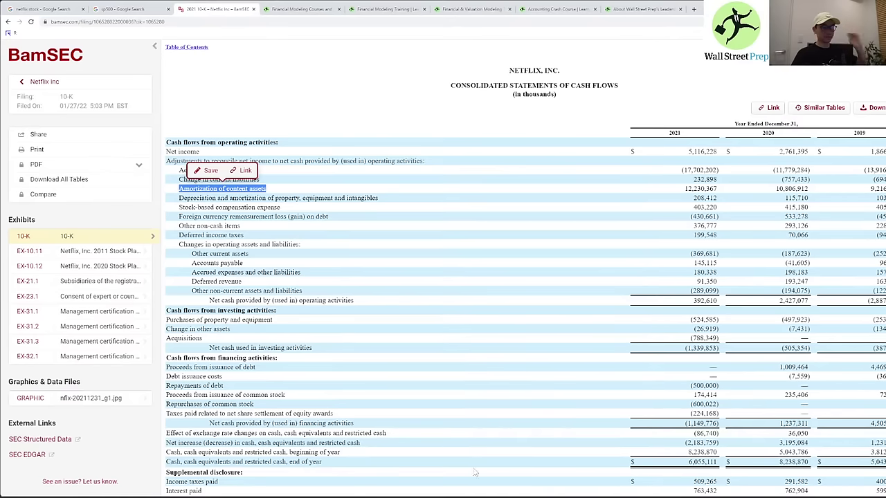
# - Switch to the Morgan Stanley Netflix report in Acrobat Reader and find the annual content obligations and amortization exhibit
pyautogui.click(277, 497)
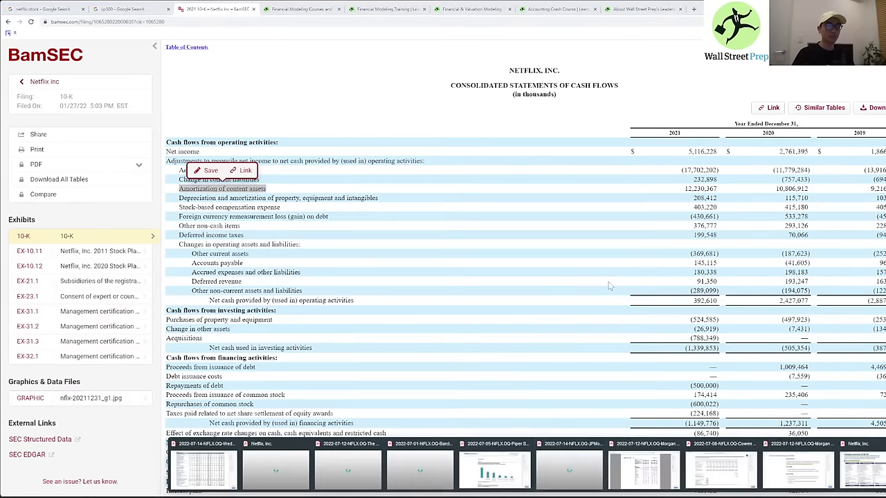
pyautogui.click(652, 460)
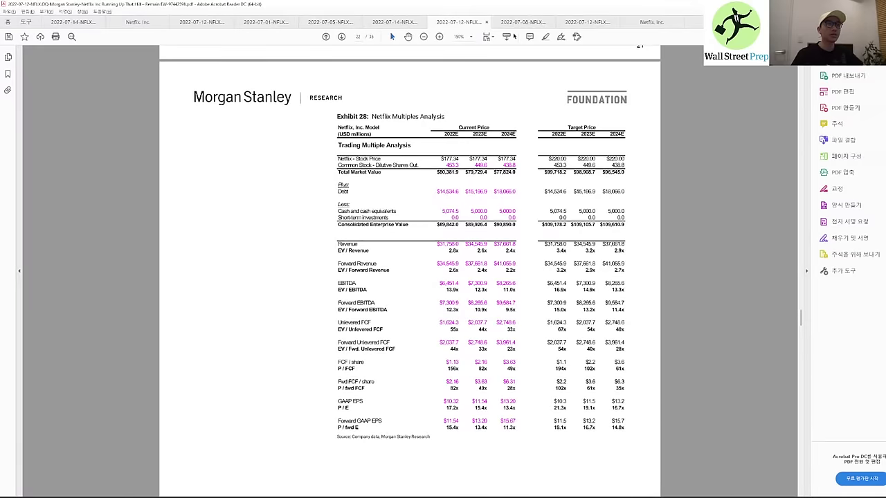
pyautogui.scroll(-10, 511, 129)
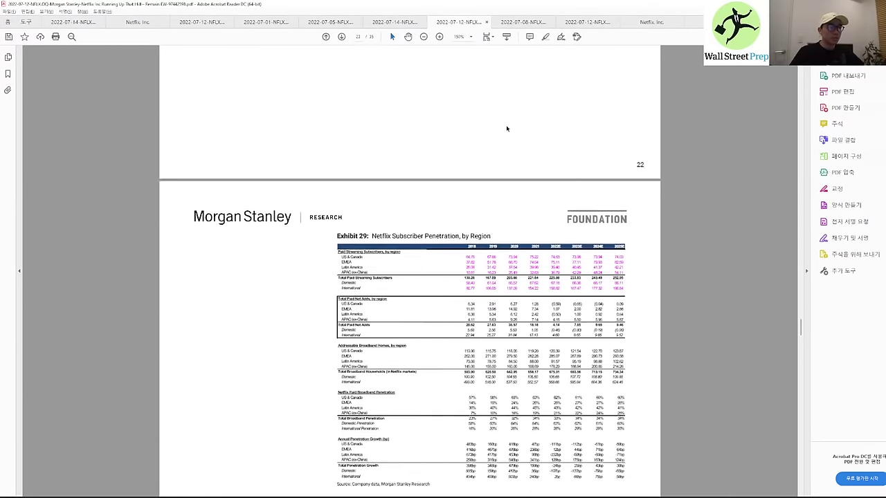
pyautogui.scroll(-15, 507, 127)
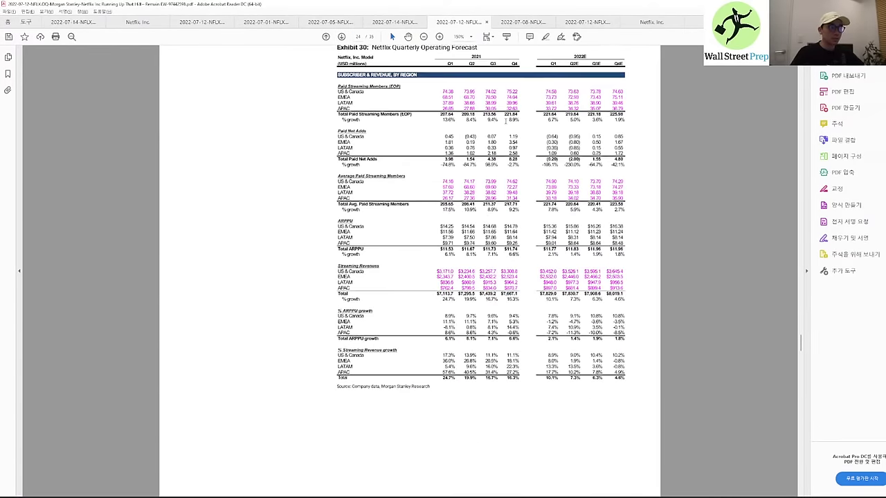
pyautogui.scroll(-20, 505, 124)
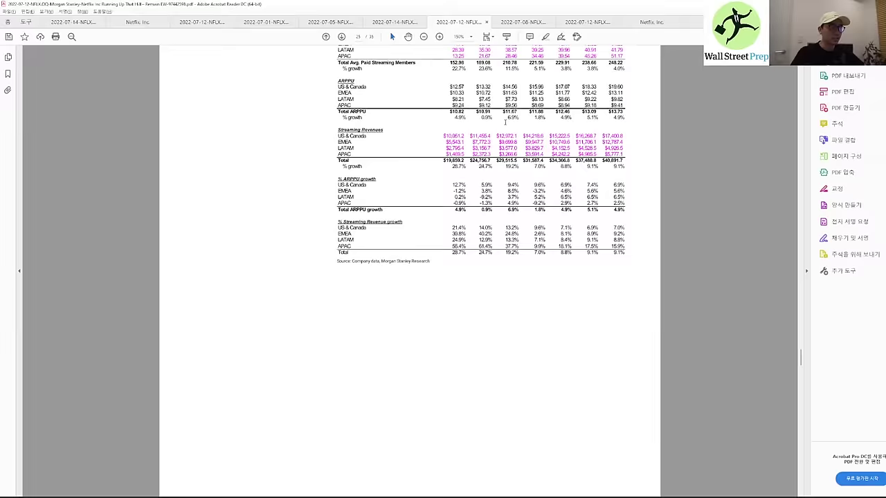
pyautogui.scroll(-5, 504, 124)
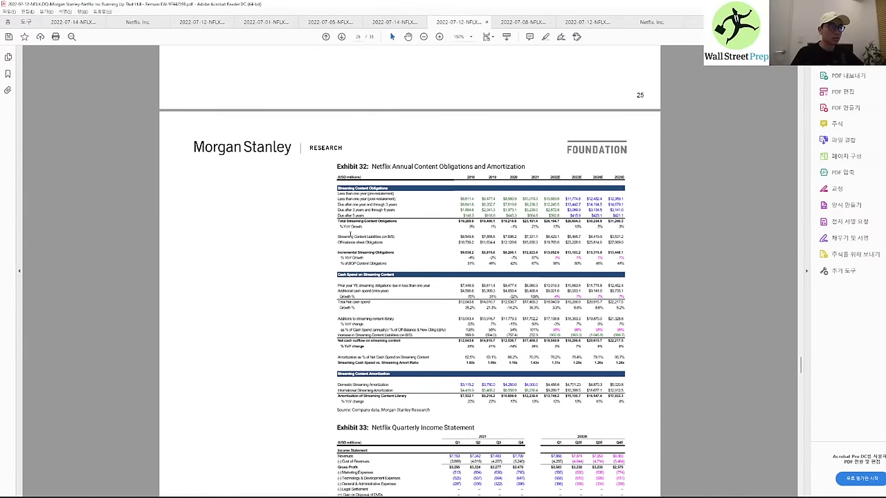
# - Look through the Morgan Stanley income statement and annual balance sheet exhibits, checking the content library lines
pyautogui.scroll(-7, 358, 283)
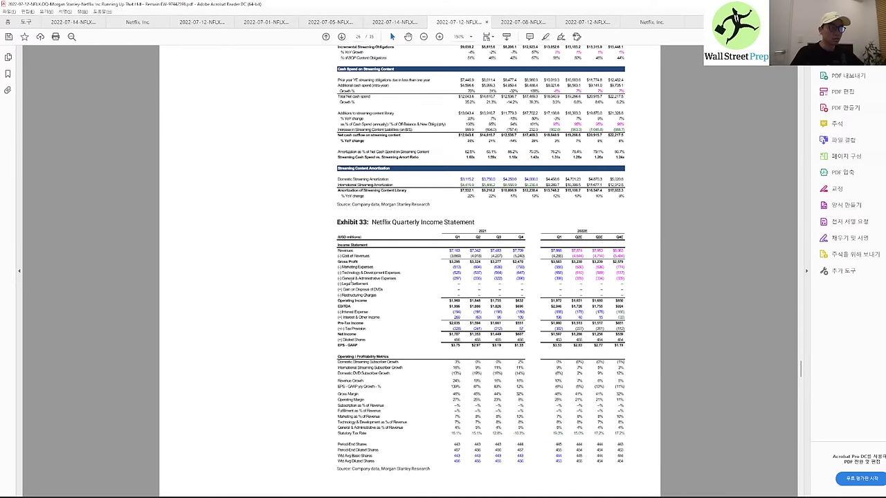
pyautogui.scroll(-10, 395, 307)
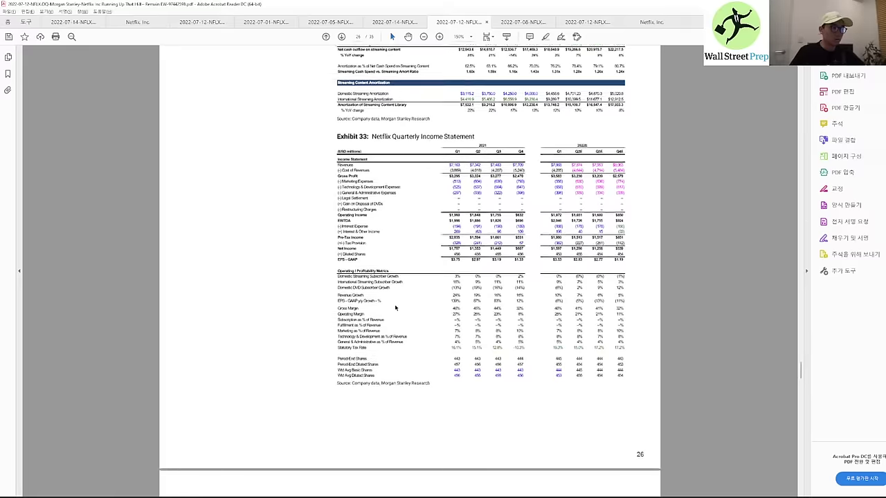
pyautogui.scroll(-5, 395, 308)
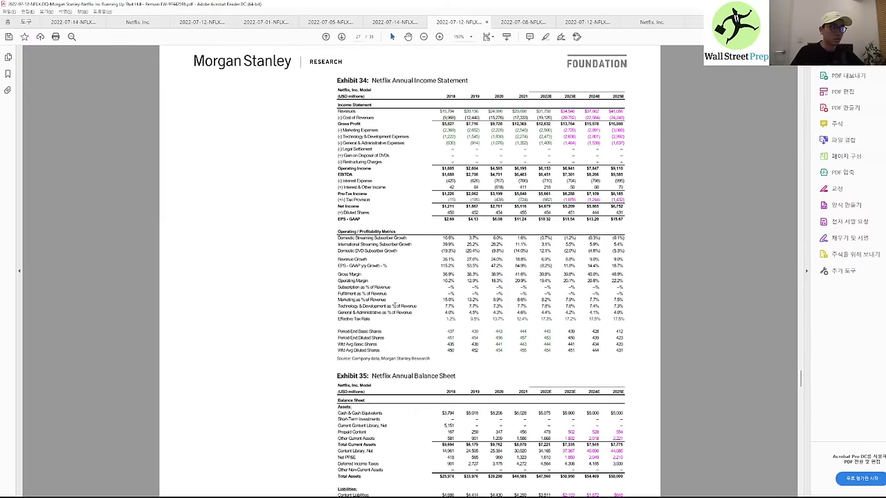
pyautogui.scroll(-3, 395, 305)
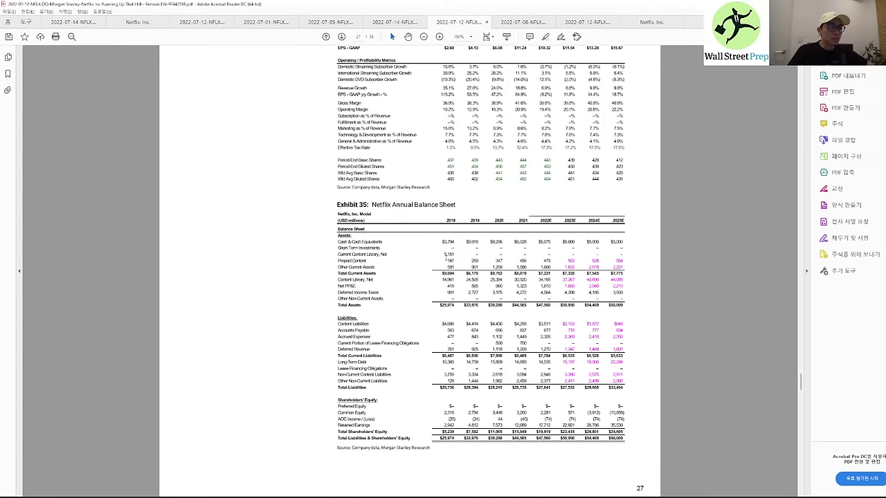
pyautogui.moveTo(448, 254); pyautogui.dragTo(455, 254)
pyautogui.click(454, 254)
pyautogui.scroll(-1, 429, 279)
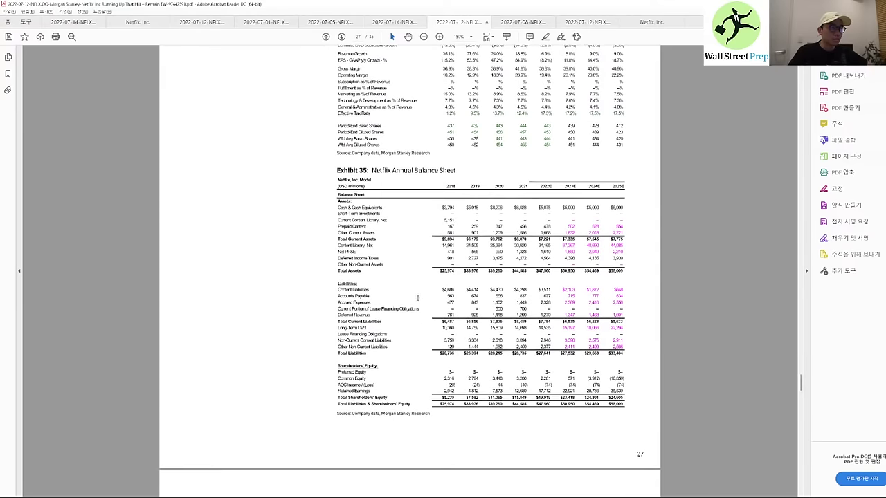
pyautogui.scroll(-2, 415, 339)
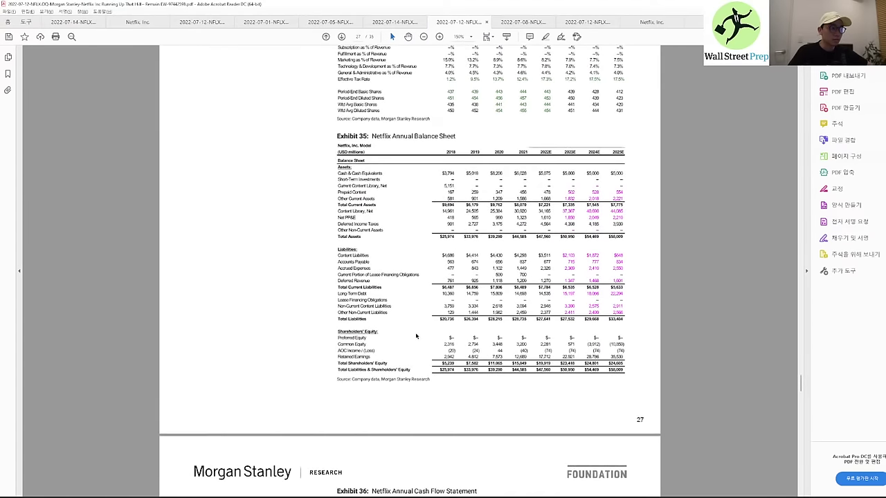
# - Examine the depreciation and amortization of PP&E and intangibles row in Morgan Stanley's annual cash flow statement exhibit
pyautogui.scroll(-10, 427, 293)
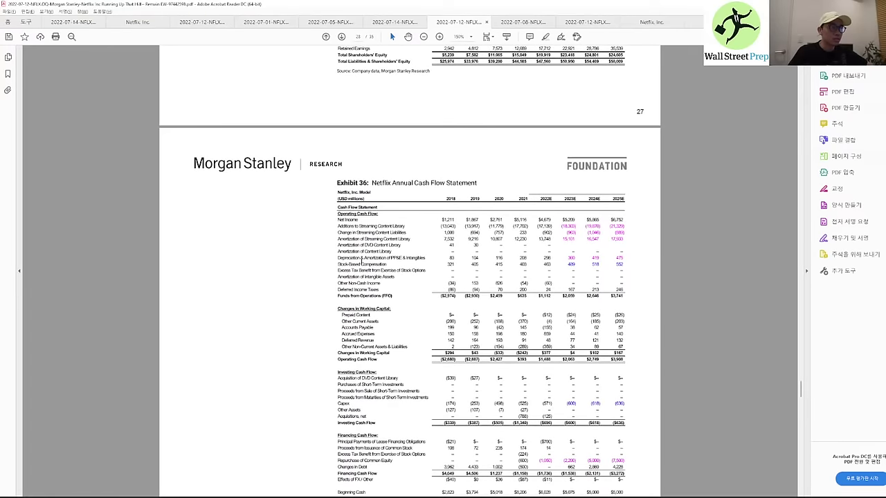
pyautogui.moveTo(450, 258); pyautogui.dragTo(440, 264)
pyautogui.click(505, 256)
pyautogui.scroll(-2, 405, 238)
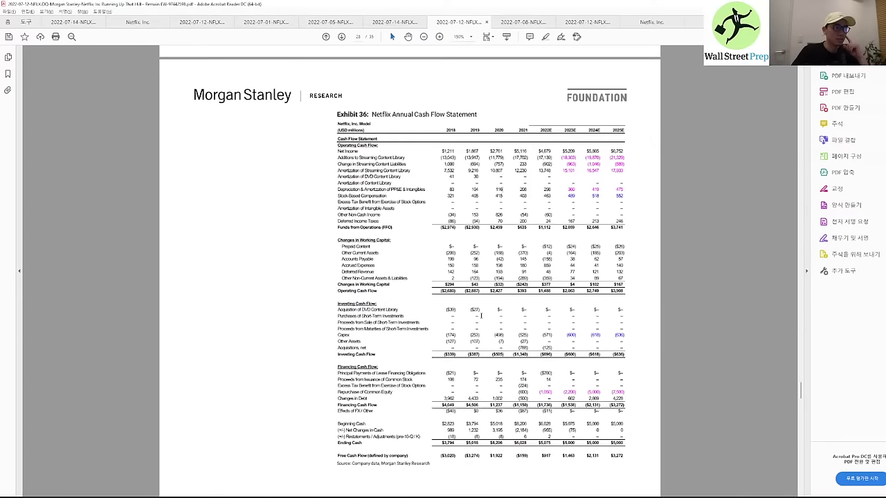
pyautogui.scroll(-12, 481, 311)
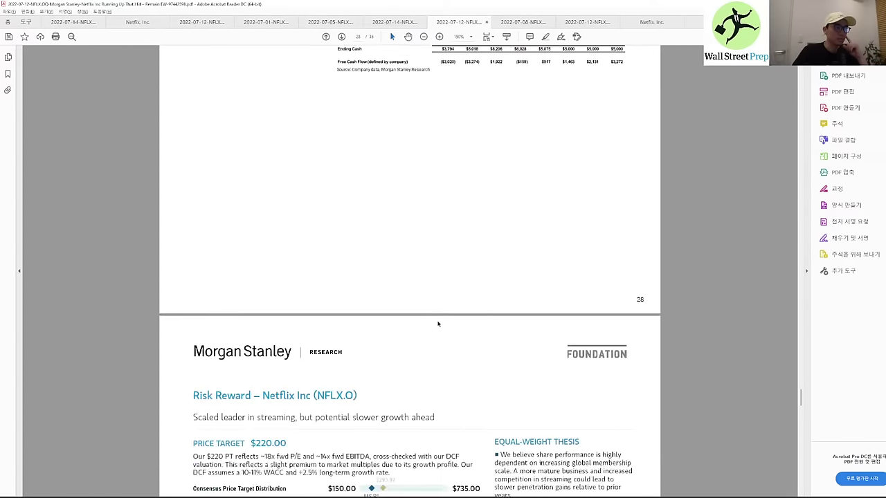
# - Open the Cowen report and examine the depreciation and amortization, capital expenditures and content library acquisition rows in its DCF
pyautogui.click(523, 21)
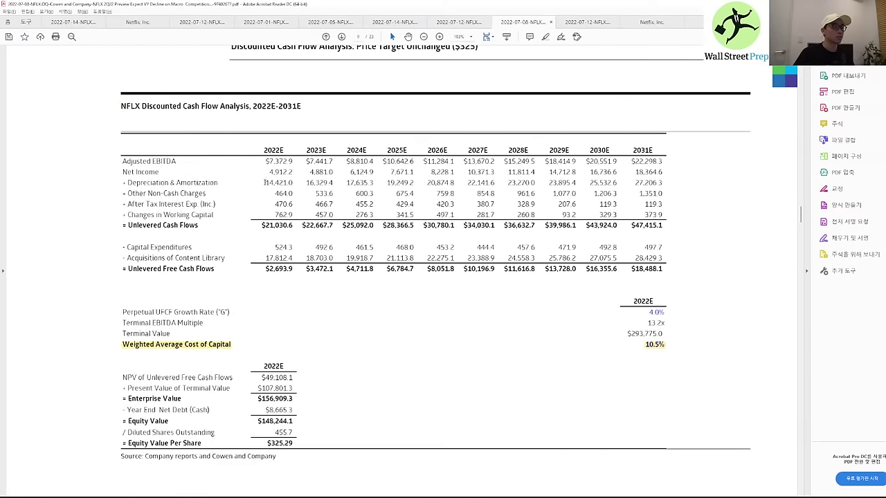
pyautogui.moveTo(263, 182); pyautogui.dragTo(669, 204)
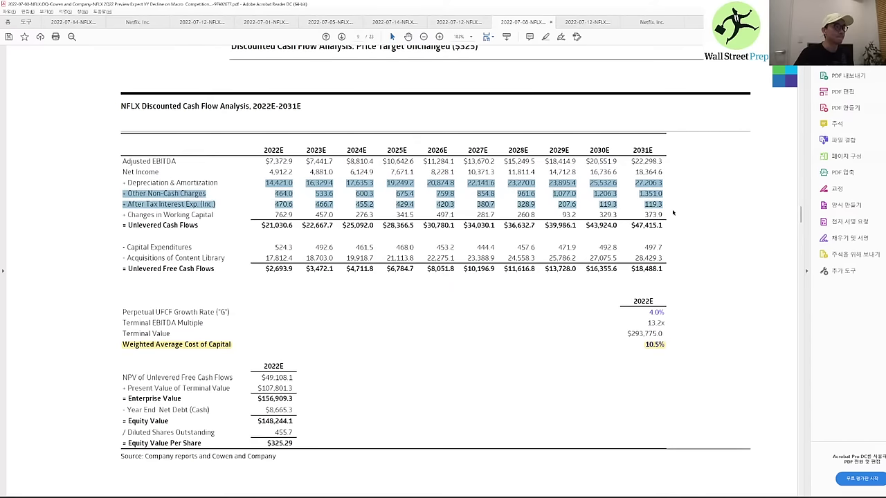
pyautogui.moveTo(270, 247); pyautogui.dragTo(663, 247)
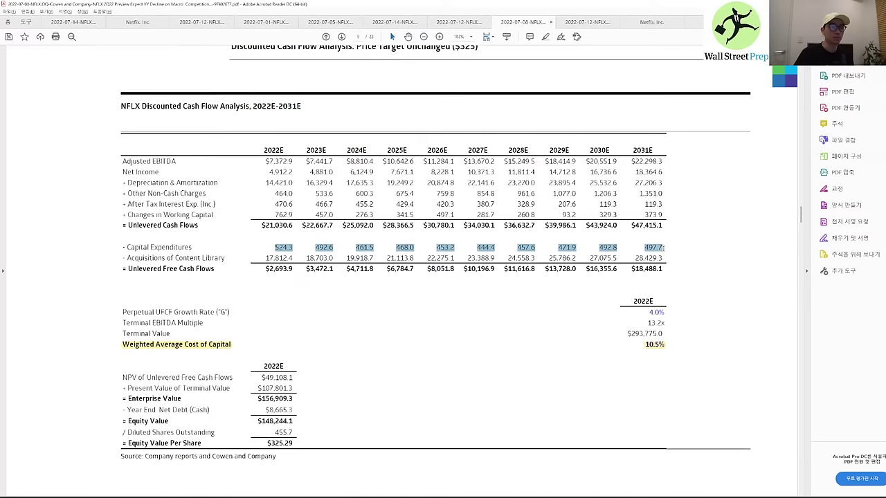
pyautogui.click(267, 257)
pyautogui.moveTo(267, 257); pyautogui.dragTo(503, 254)
pyautogui.click(369, 253)
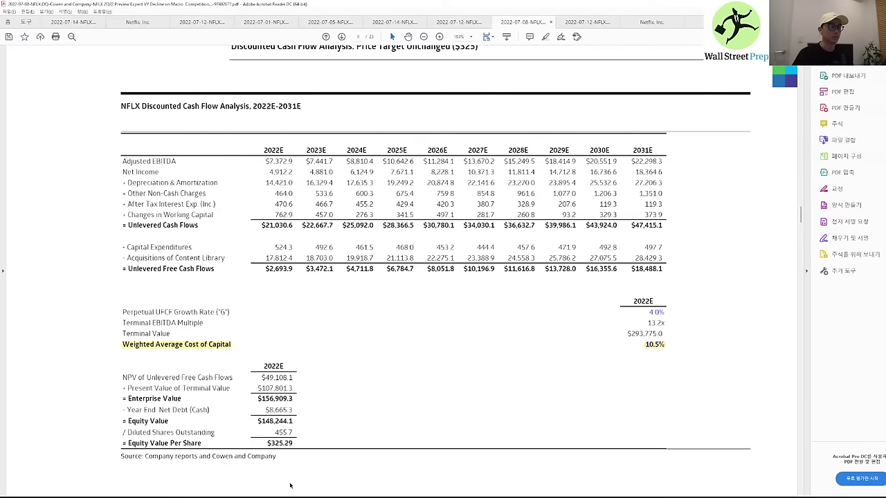
# - Switch to Excel, bring the downloaded NFLX-US broker sheet into the Netflix DCF workbook and place it after the DCF sheet
pyautogui.moveTo(429, 496)
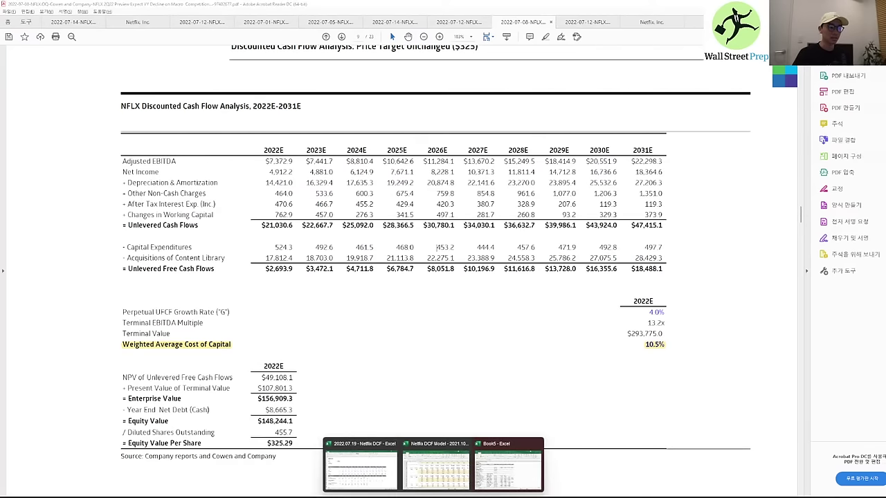
pyautogui.click(374, 465)
pyautogui.click(205, 377)
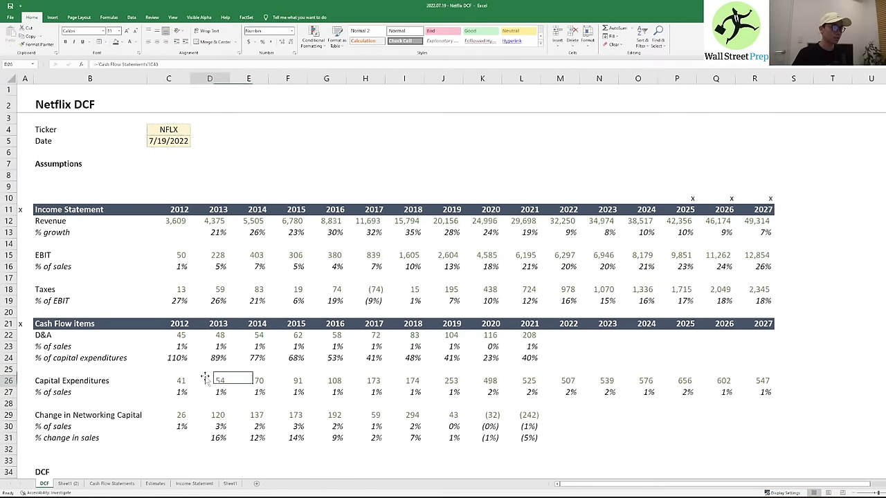
pyautogui.hotkey('alt', 'Tab')
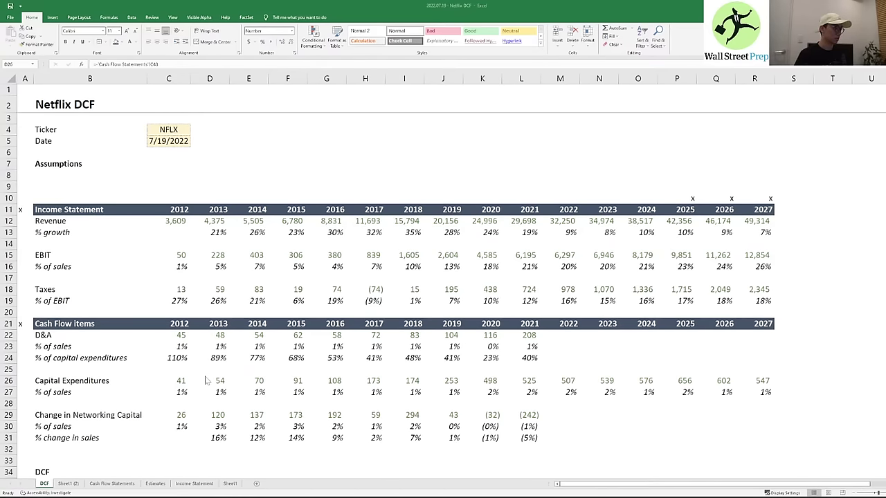
pyautogui.press('Right')
pyautogui.press('Left')
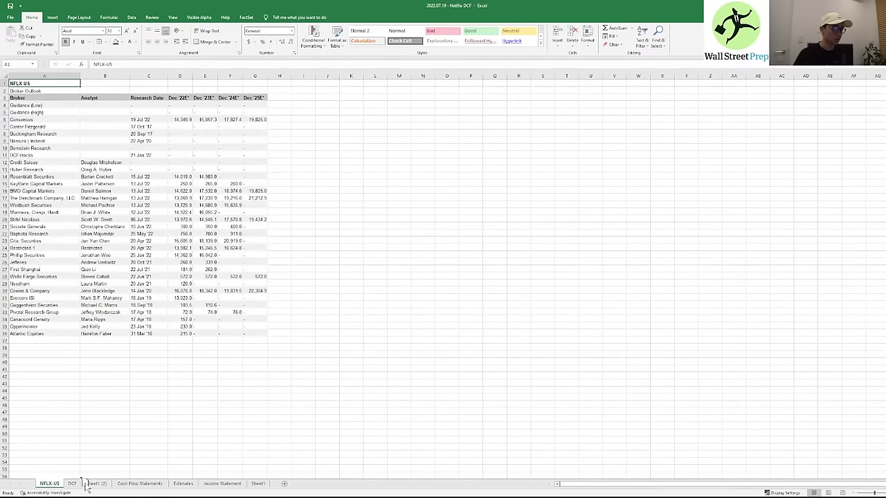
pyautogui.moveTo(85, 483); pyautogui.dragTo(88, 484)
pyautogui.click(44, 483)
pyautogui.press('Right')
pyautogui.press('Right')
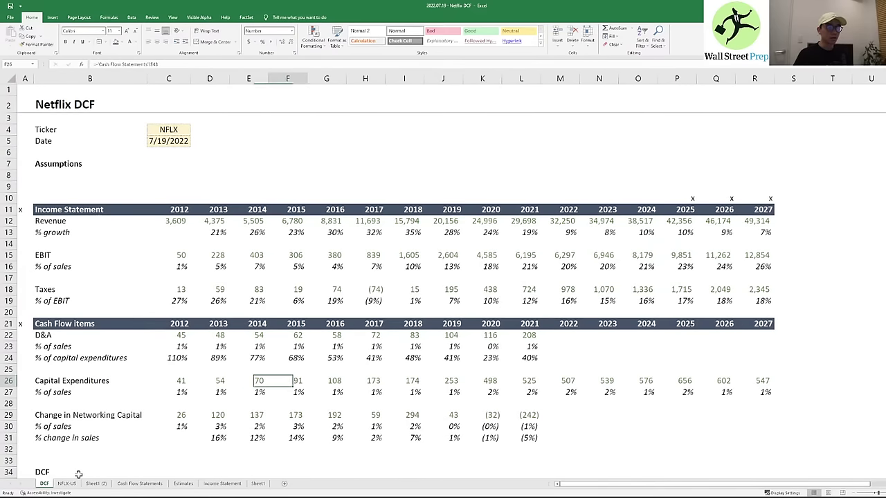
pyautogui.press('Right')
pyautogui.press('Right')
pyautogui.press('Right')
pyautogui.press('Right')
pyautogui.press('Right')
pyautogui.press('Right')
pyautogui.press('Right')
pyautogui.press('Up')
pyautogui.press('Up')
pyautogui.press('Up')
pyautogui.press('Up')
pyautogui.write('=')
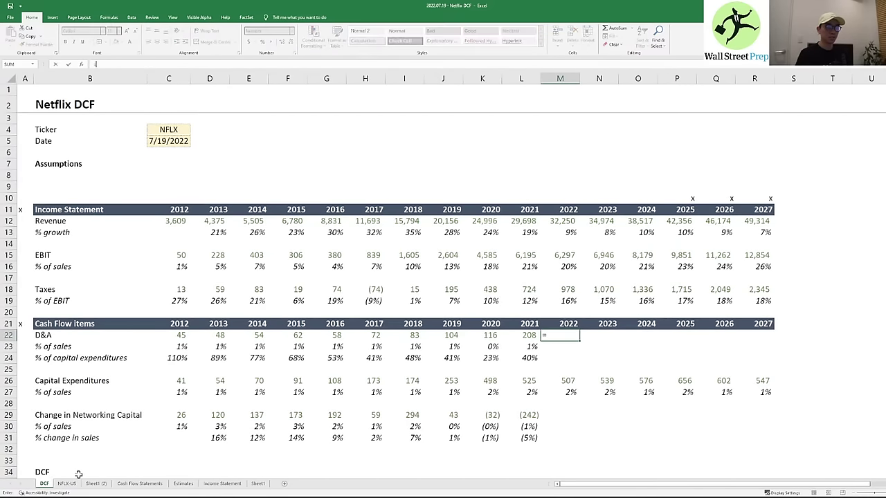
pyautogui.press('Escape')
pyautogui.press('Escape')
pyautogui.hotkey('ctrl', 'pagedown')
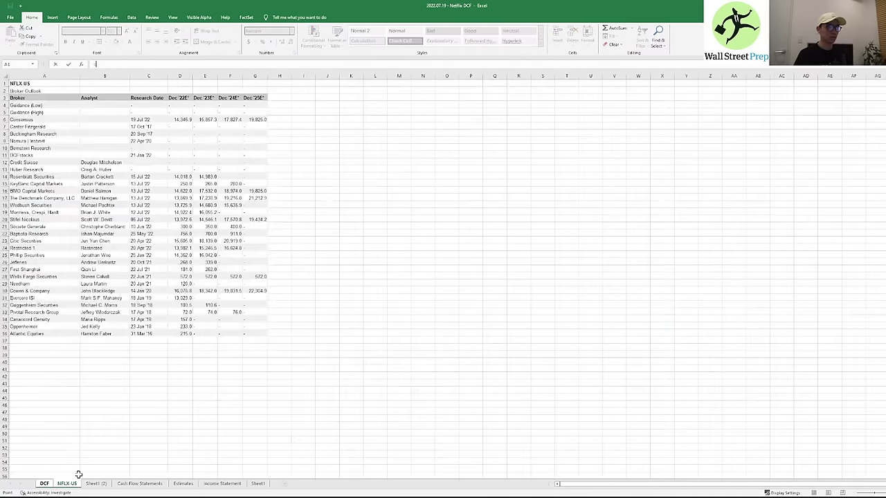
pyautogui.hotkey('ctrl', 'pageup')
# - Select the 2012 D&A cell and review the supporting Sheet1 (2), Cash Flow Statements and NFLX-US sheets
pyautogui.press('Left')
pyautogui.press('Left')
pyautogui.press('Left')
pyautogui.press('Left')
pyautogui.press('Left')
pyautogui.press('Left')
pyautogui.press('Left')
pyautogui.press('Left')
pyautogui.press('Left')
pyautogui.press('Left')
pyautogui.press('Left')
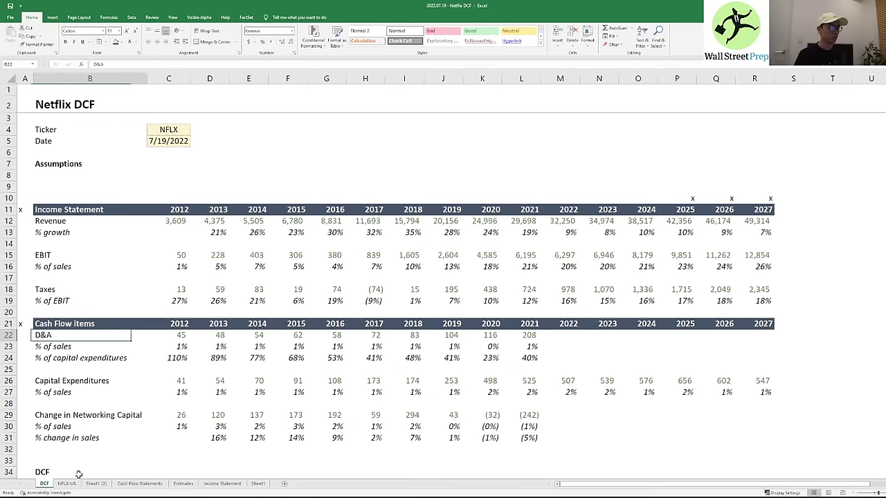
pyautogui.press('Right')
pyautogui.press('Right')
pyautogui.press('Left')
pyautogui.hotkey('ctrl', 'pagedown')
pyautogui.hotkey('ctrl', 'pagedown')
pyautogui.hotkey('ctrl', 'pagedown')
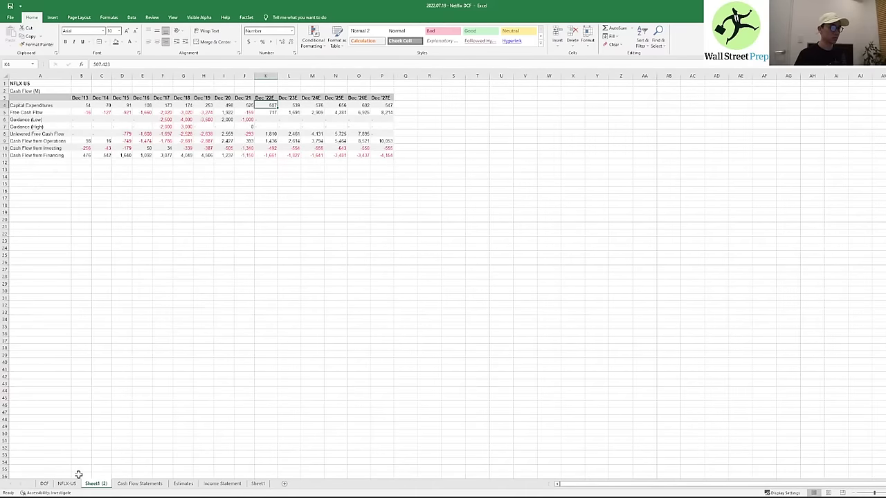
pyautogui.press('Up')
pyautogui.press('Down')
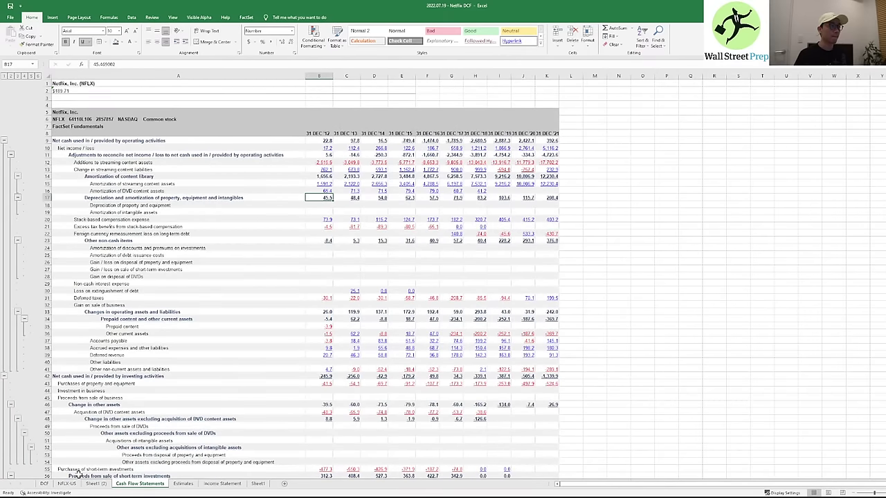
pyautogui.hotkey('ctrl', 'pageup')
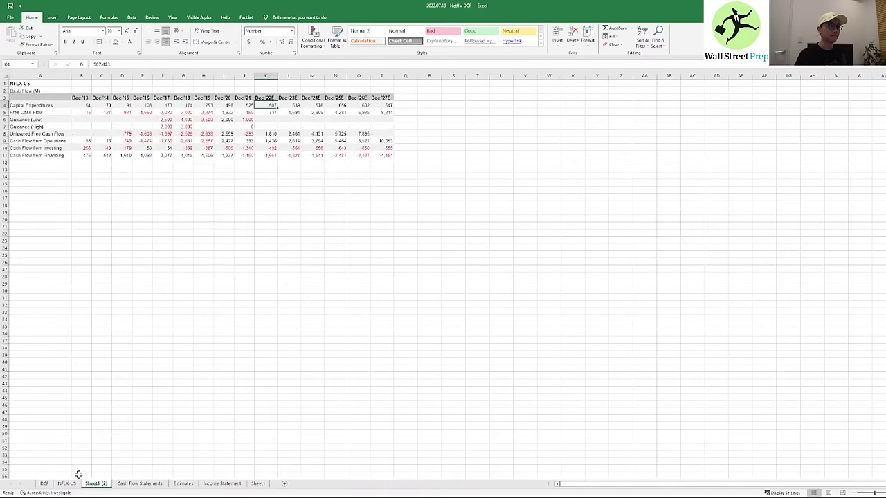
pyautogui.hotkey('ctrl', 'pageup')
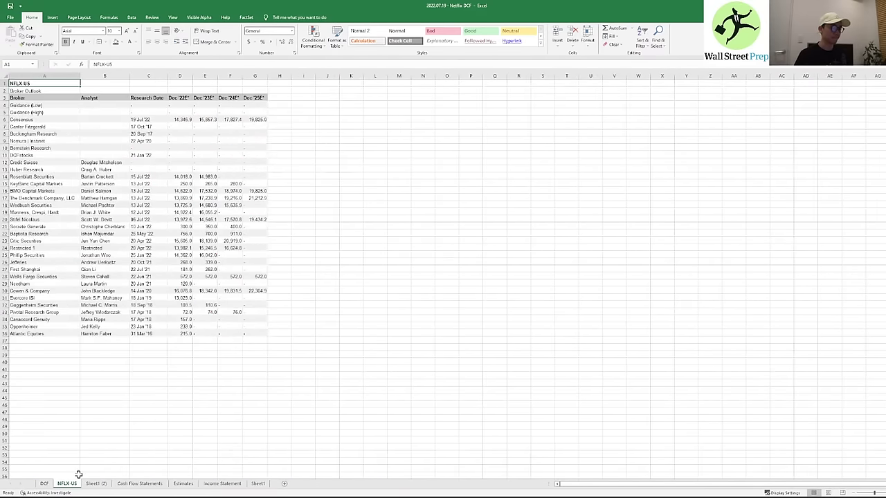
pyautogui.hotkey('ctrl', 'pageup')
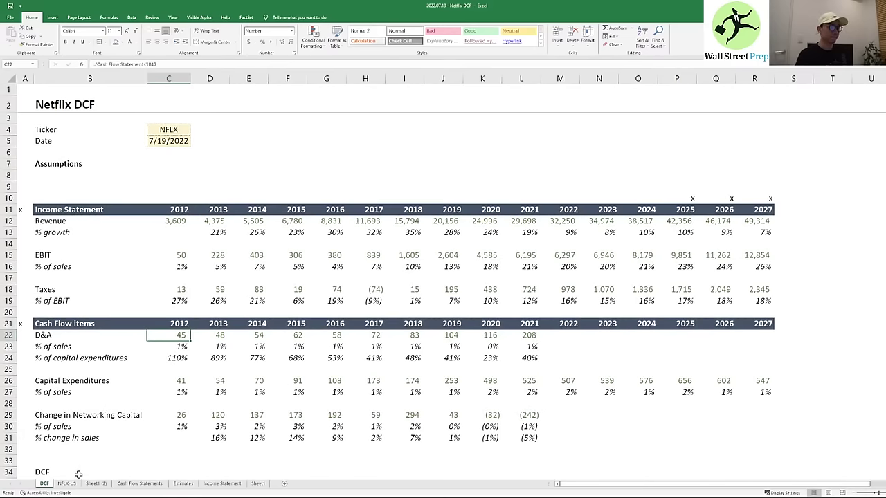
# - Set 2012 D&A to the sum of amortization of content library and depreciation and amortization of property, equipment and intangibles from Cash Flow Statements
pyautogui.hotkey('ctrl', 'pagedown')
pyautogui.hotkey('ctrl', 'pagedown')
pyautogui.hotkey('ctrl', 'pagedown')
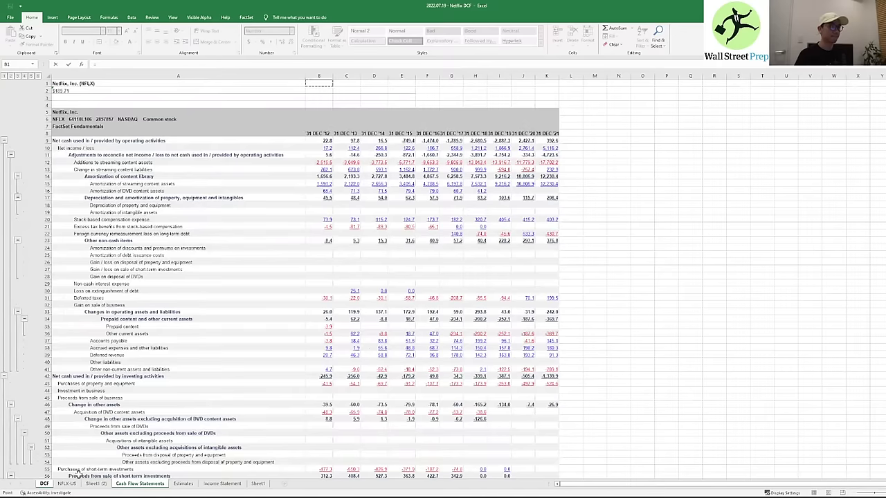
pyautogui.press('Down')
pyautogui.press('Down')
pyautogui.press('Down')
pyautogui.press('Down')
pyautogui.press('Left')
pyautogui.press('Down')
pyautogui.press('Down')
pyautogui.press('Down')
pyautogui.press('Down')
pyautogui.press('Down')
pyautogui.press('Down')
pyautogui.press('Down')
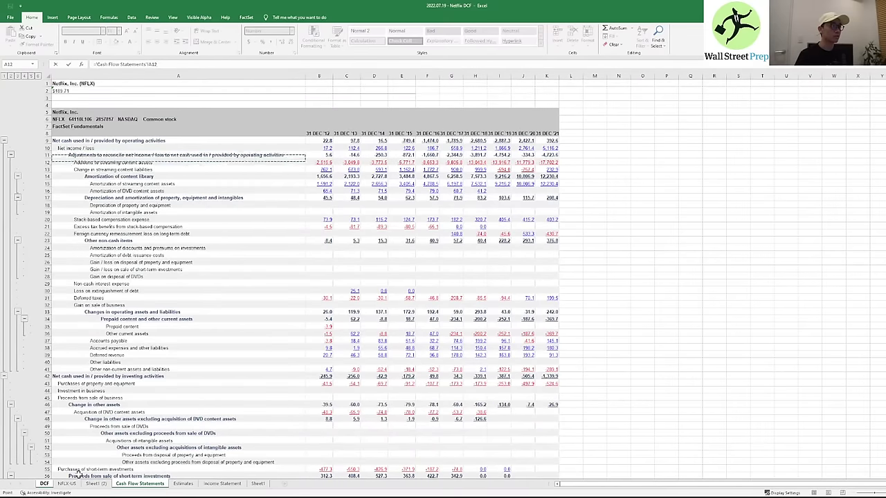
pyautogui.press('Down')
pyautogui.press('Down')
pyautogui.press('Right')
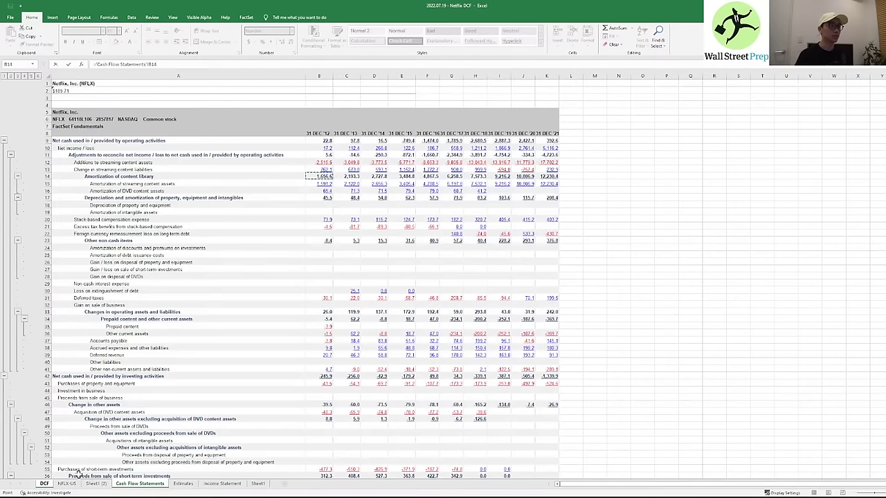
pyautogui.write('+')
pyautogui.press('Down')
pyautogui.press('Down')
pyautogui.press('Down')
pyautogui.press('Down')
pyautogui.press('Down')
pyautogui.press('Down')
pyautogui.press('Down')
pyautogui.press('Down')
pyautogui.press('Down')
pyautogui.press('Down')
pyautogui.press('Down')
pyautogui.press('Down')
pyautogui.press('Down')
pyautogui.press('Down')
pyautogui.press('Down')
pyautogui.press('Down')
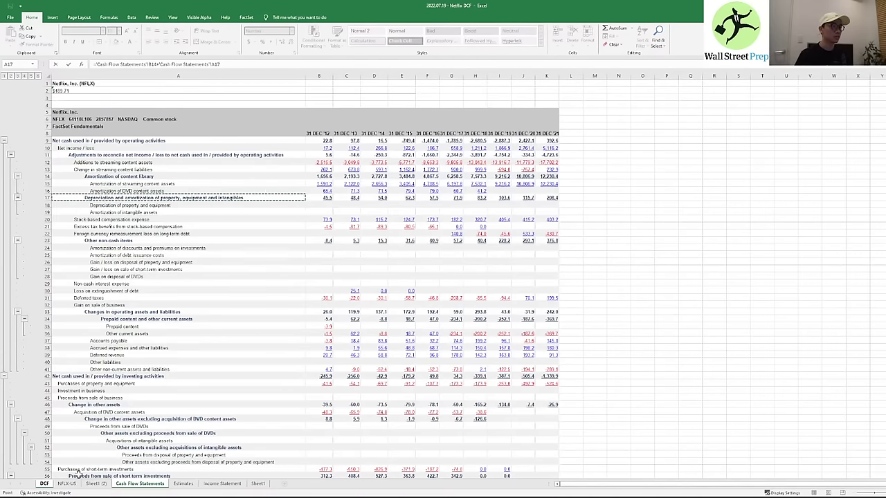
pyautogui.press('Right')
pyautogui.press('Return')
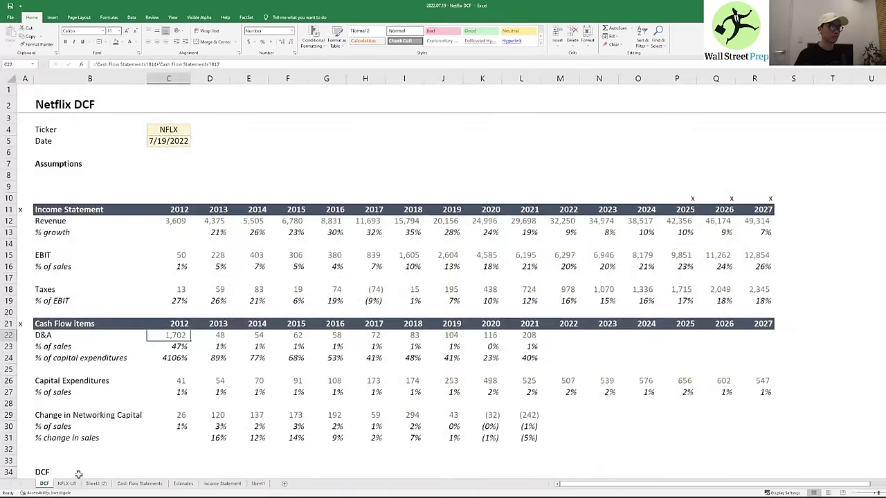
# - Copy the 2012 D&A formula across the D&A row for 2013 through 2021
pyautogui.hotkey('ctrl', 'c')
pyautogui.hotkey('shift', 'Right')
pyautogui.hotkey('shift', 'Right')
pyautogui.hotkey('shift', 'Right')
pyautogui.hotkey('shift', 'Right')
pyautogui.hotkey('shift', 'Right')
pyautogui.hotkey('shift', 'Right')
pyautogui.hotkey('shift', 'Right')
pyautogui.hotkey('shift', 'Right')
pyautogui.hotkey('shift', 'Right')
pyautogui.hotkey('ctrl', 'v')
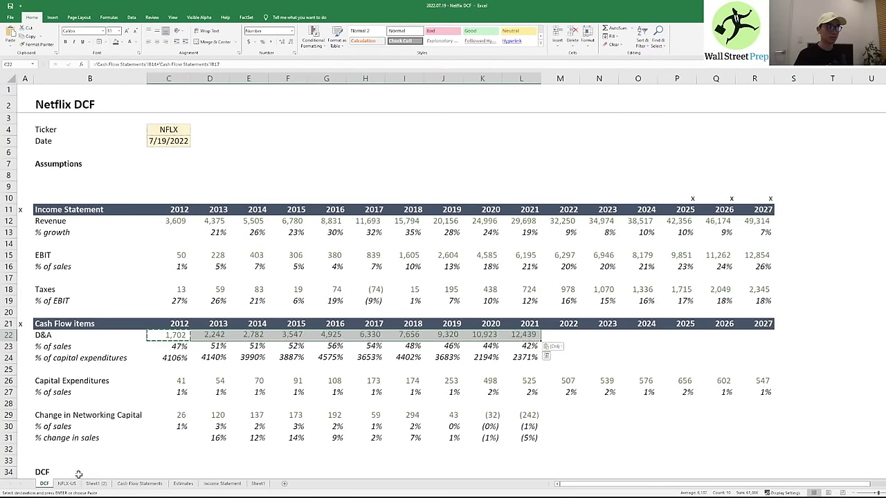
pyautogui.press('Escape')
# - Review the D&A row through 2021 and its percent of sales
pyautogui.press('Right')
pyautogui.press('Right')
pyautogui.press('Right')
pyautogui.press('Right')
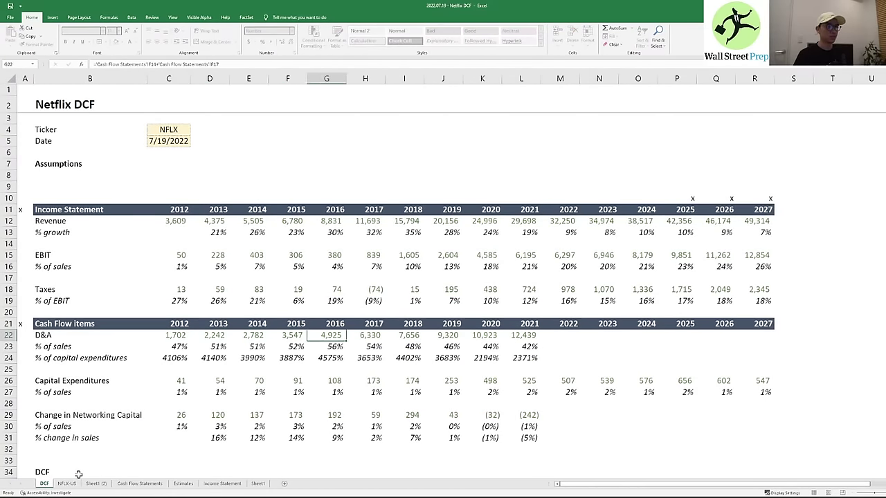
pyautogui.press('Right')
pyautogui.press('Right')
pyautogui.press('Right')
pyautogui.press('Right')
pyautogui.press('Right')
pyautogui.press('Down')
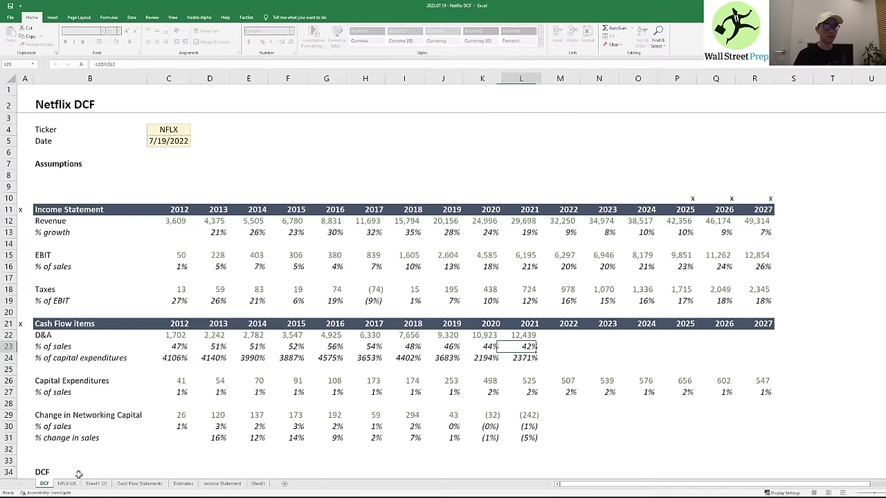
pyautogui.press('Down')
pyautogui.press('Down')
pyautogui.press('Down')
pyautogui.press('Left')
pyautogui.press('Left')
pyautogui.press('Left')
pyautogui.press('Left')
pyautogui.press('Left')
pyautogui.press('Left')
pyautogui.press('Left')
pyautogui.press('Left')
pyautogui.press('Left')
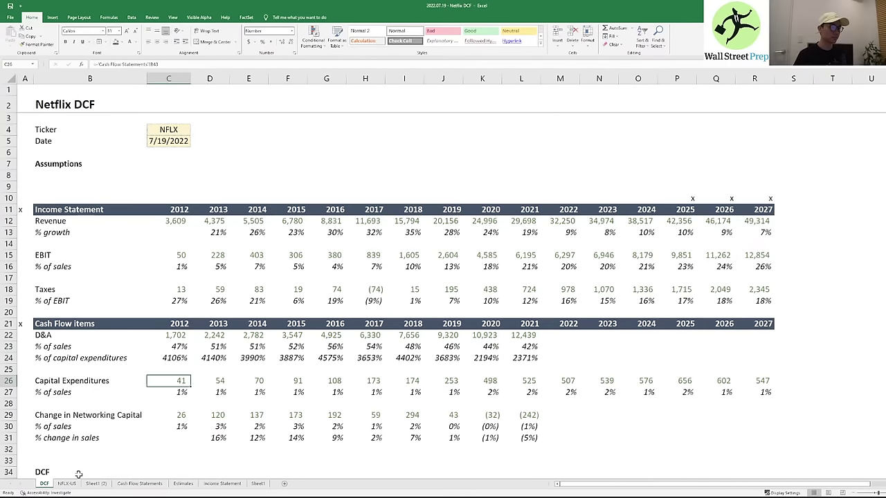
pyautogui.write('=')
pyautogui.hotkey('ctrl', 'pagedown')
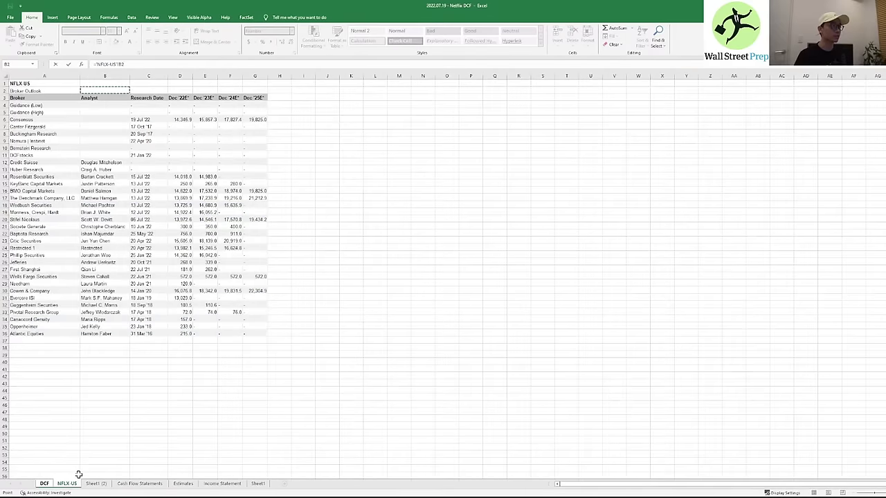
pyautogui.hotkey('ctrl', 'pagedown')
pyautogui.press('Down')
pyautogui.press('Down')
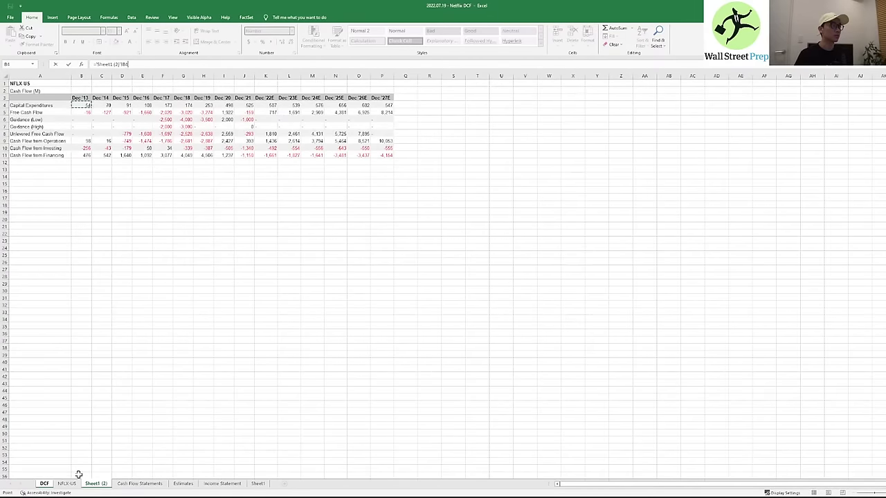
pyautogui.press('Right')
pyautogui.press('Right')
pyautogui.press('Right')
pyautogui.press('Right')
pyautogui.press('Right')
pyautogui.press('Right')
pyautogui.press('Right')
pyautogui.press('Right')
pyautogui.press('Right')
pyautogui.press('Left')
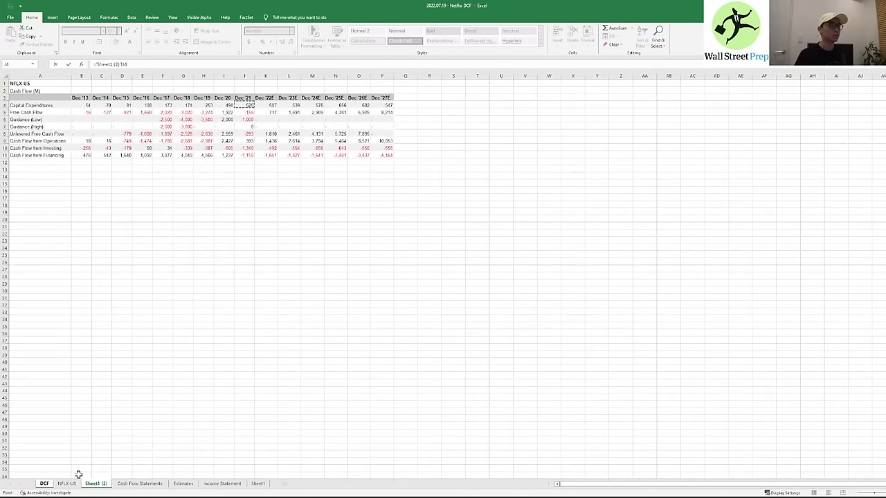
pyautogui.press('Escape')
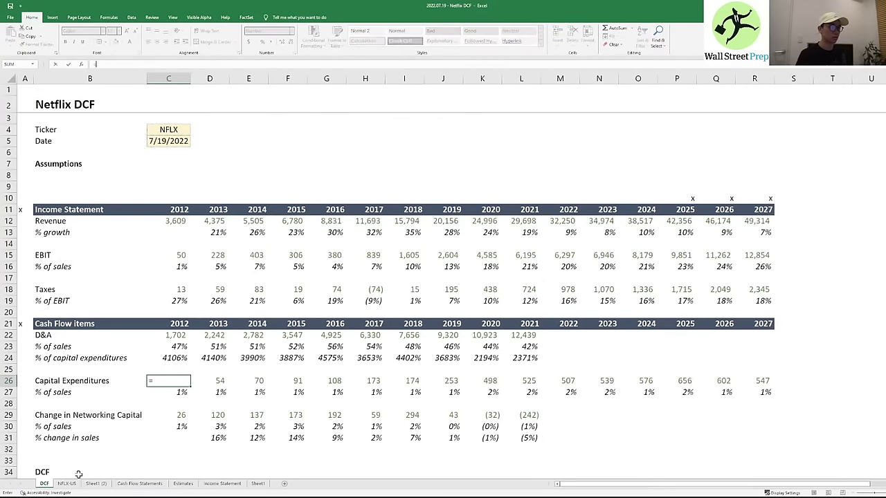
# - Trace the 2012 D&A formula to its source on Cash Flow Statements and return to the 2012 capital expenditures cell
pyautogui.press('Up')
pyautogui.press('Up')
pyautogui.press('Up')
pyautogui.press('Up')
pyautogui.hotkey('ctrl', '[')
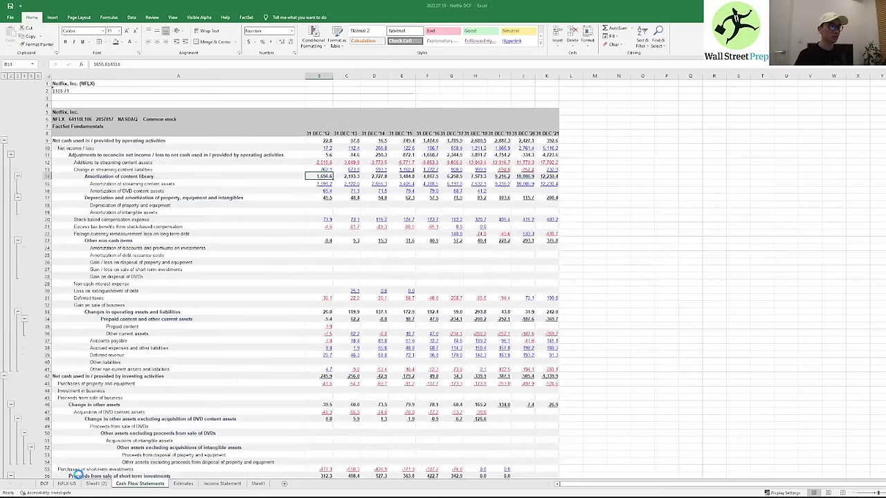
pyautogui.press('F5')
pyautogui.press('Return')
pyautogui.press('Down')
pyautogui.press('Down')
pyautogui.press('Down')
pyautogui.press('Down')
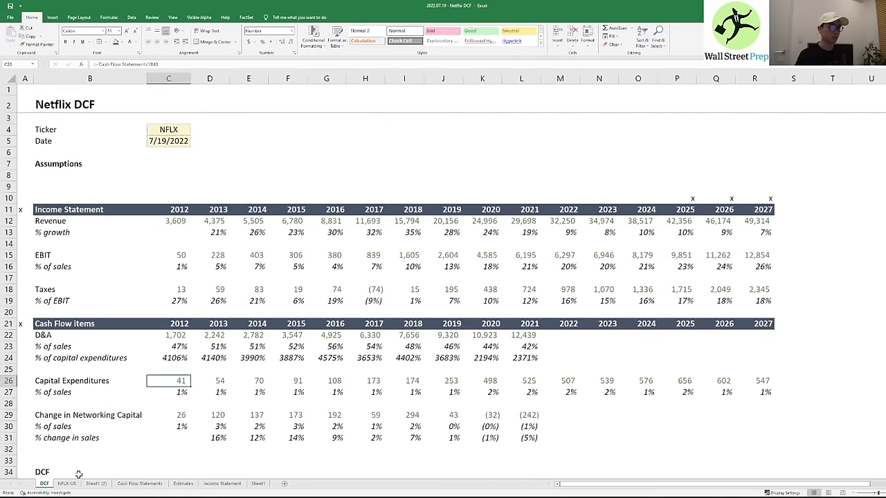
# - Set 2012 capital expenditures to the negated additions to streaming content assets plus the negated purchases of property and equipment from Cash Flow Statements
pyautogui.write('=')
pyautogui.hotkey('ctrl', 'pagedown')
pyautogui.hotkey('ctrl', 'pagedown')
pyautogui.hotkey('ctrl', 'pagedown')
pyautogui.press('Down')
pyautogui.press('Down')
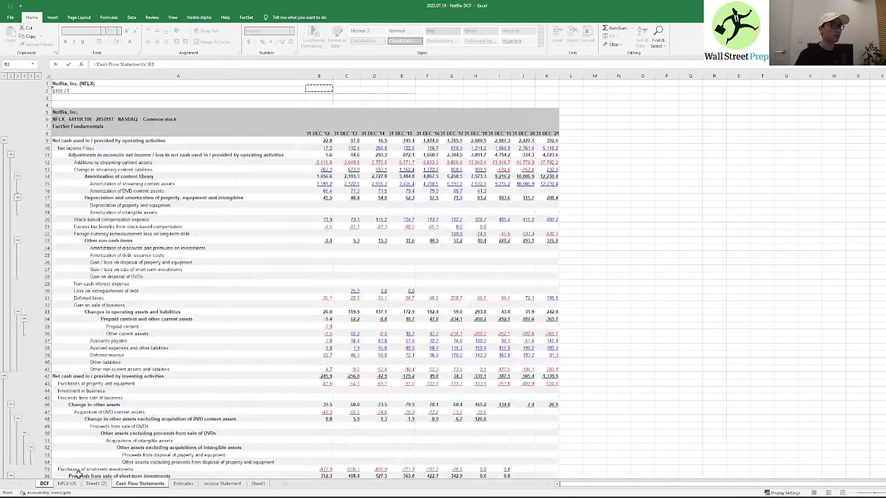
pyautogui.press('Left')
pyautogui.press('Down')
pyautogui.press('Down')
pyautogui.press('Down')
pyautogui.press('Down')
pyautogui.press('Down')
pyautogui.press('Down')
pyautogui.press('Down')
pyautogui.press('Down')
pyautogui.press('Down')
pyautogui.press('Down')
pyautogui.press('Down')
pyautogui.press('Up')
pyautogui.press('Up')
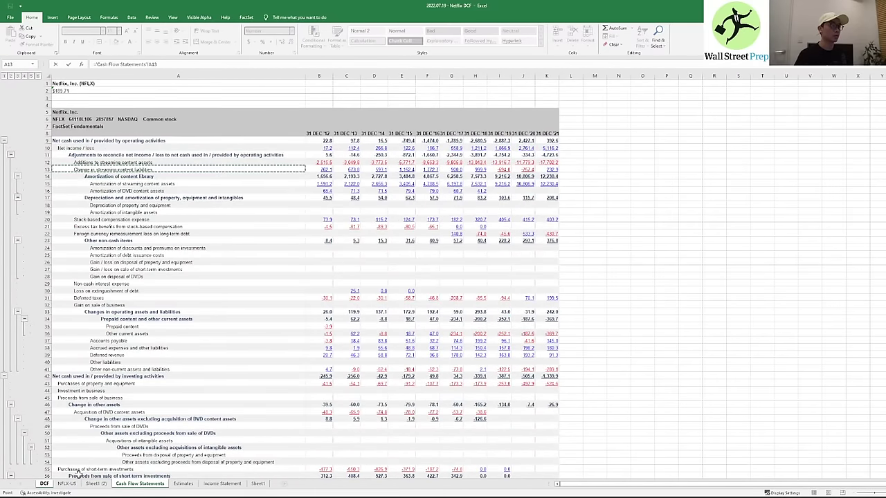
pyautogui.press('Right')
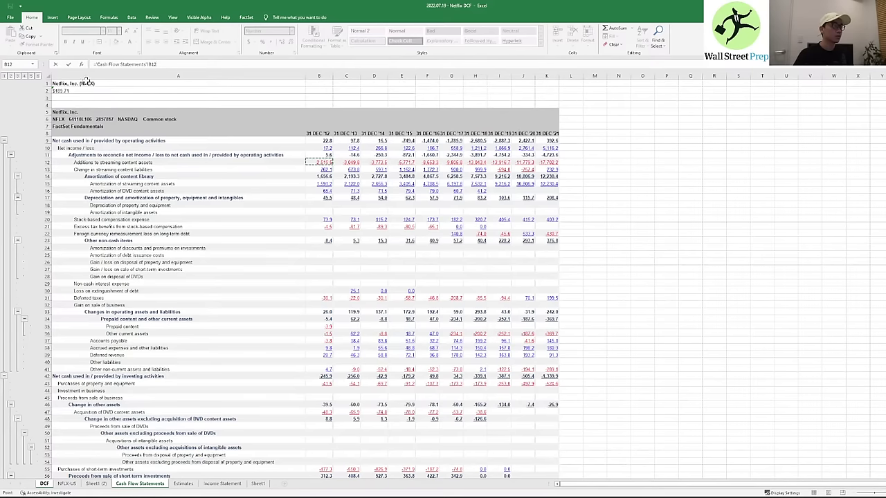
pyautogui.press('F2')
pyautogui.press('Home')
pyautogui.press('Right')
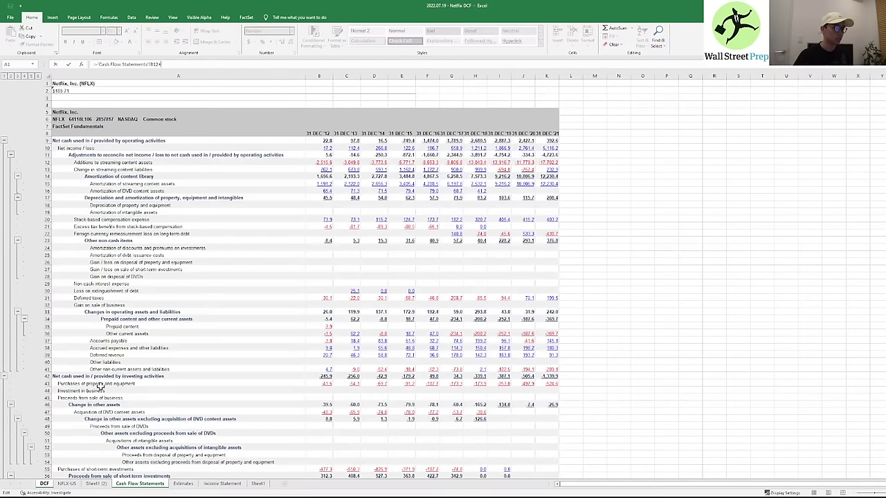
pyautogui.click(320, 384)
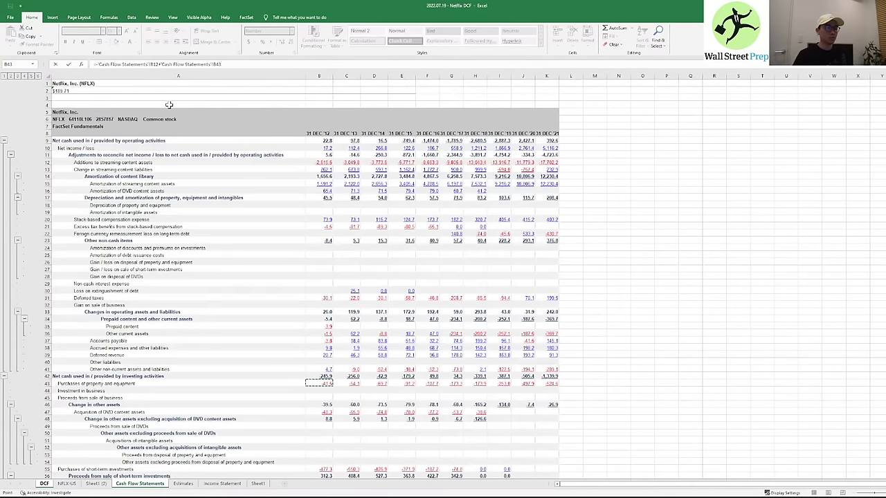
pyautogui.click(158, 63)
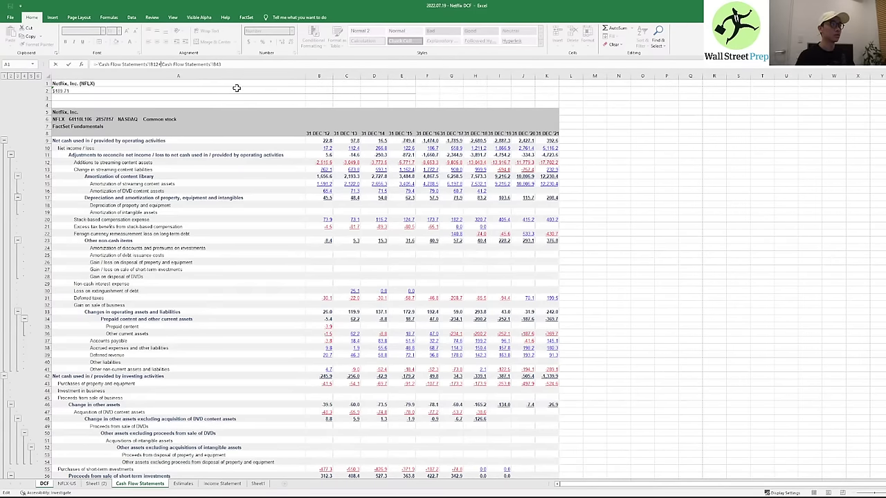
pyautogui.press('Return')
# - Copy the 2012 capital expenditures formula across the row for 2013 through 2021
pyautogui.hotkey('ctrl', 'c')
pyautogui.hotkey('ctrl', 'shift', 'Right')
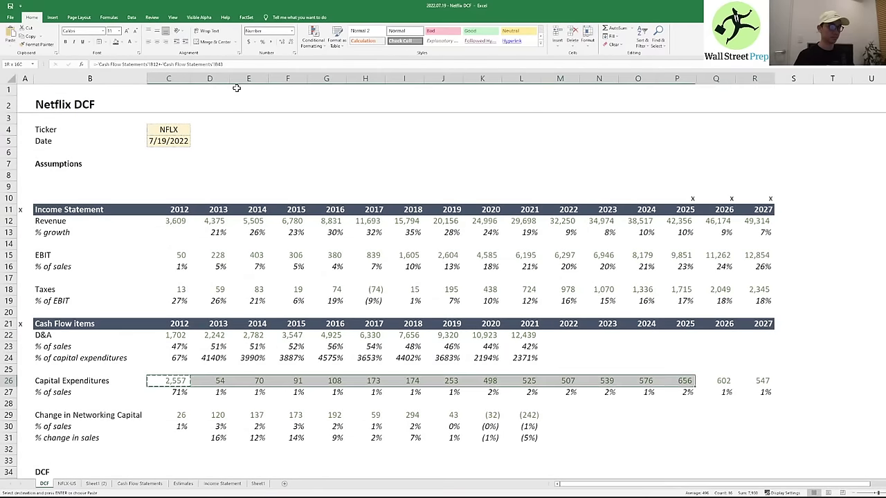
pyautogui.hotkey('ctrl', 'shift', 'Right')
pyautogui.hotkey('shift', 'Left')
pyautogui.hotkey('shift', 'Left')
pyautogui.hotkey('shift', 'Left')
pyautogui.hotkey('shift', 'Left')
pyautogui.hotkey('shift', 'Left')
pyautogui.hotkey('shift', 'Left')
pyautogui.hotkey('shift', 'Left')
pyautogui.hotkey('shift', 'Left')
pyautogui.hotkey('shift', 'Left')
pyautogui.hotkey('shift', 'Left')
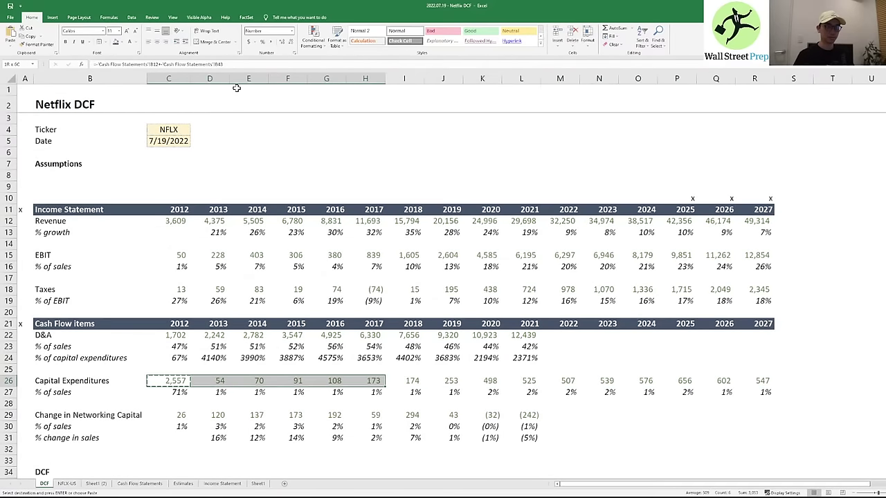
pyautogui.hotkey('shift', 'Right')
pyautogui.hotkey('shift', 'Right')
pyautogui.hotkey('shift', 'Right')
pyautogui.hotkey('shift', 'Right')
pyautogui.hotkey('ctrl', 'v')
pyautogui.press('Escape')
# - Check the capital expenditures percent of sales formulas for 2020 and 2021 and the D&A percent of capital expenditures row
pyautogui.press('Right')
pyautogui.press('Right')
pyautogui.press('Down')
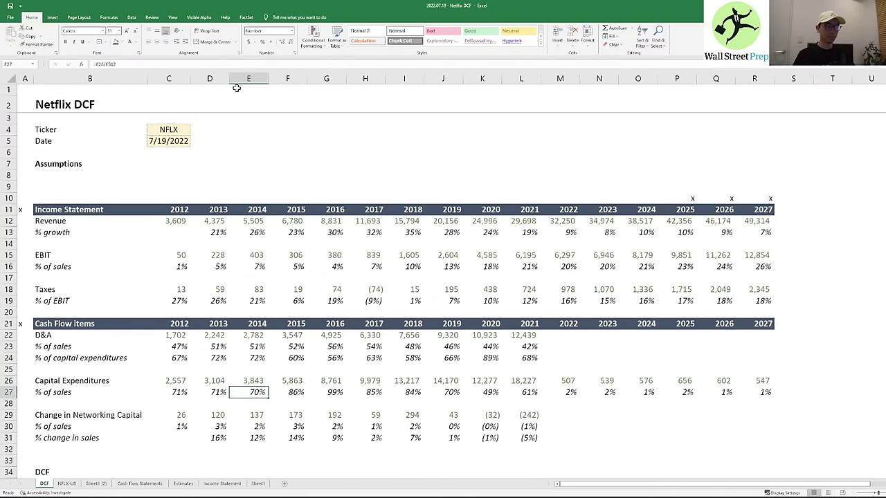
pyautogui.press('Right')
pyautogui.press('Right')
pyautogui.press('Right')
pyautogui.press('Right')
pyautogui.press('Right')
pyautogui.press('Right')
pyautogui.press('F2')
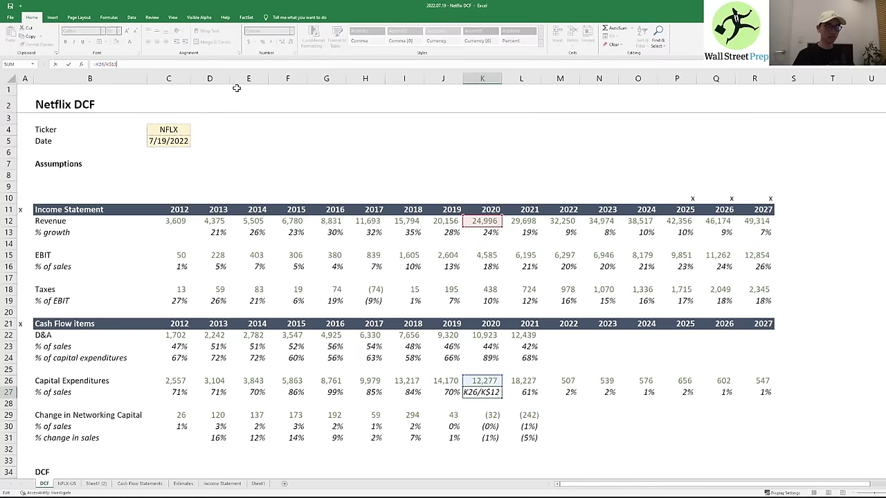
pyautogui.press('Escape')
pyautogui.press('Right')
pyautogui.press('F2')
pyautogui.press('Escape')
pyautogui.press('Left')
pyautogui.press('Left')
pyautogui.press('Up')
pyautogui.press('Up')
pyautogui.press('Up')
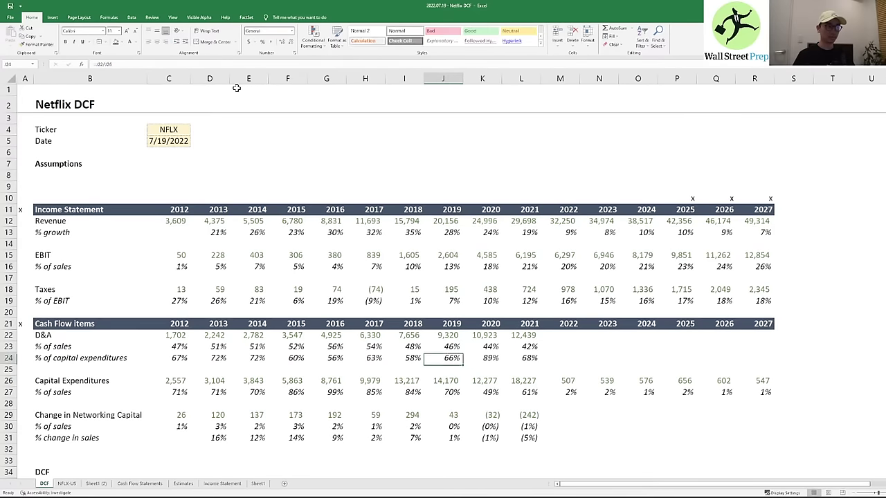
# - Trace 2022 capital expenditures to its source sheet and clear the 2022 through 2027 capital expenditures and percent of sales cells
pyautogui.press('Right')
pyautogui.press('Right')
pyautogui.press('Right')
pyautogui.press('Down')
pyautogui.press('Down')
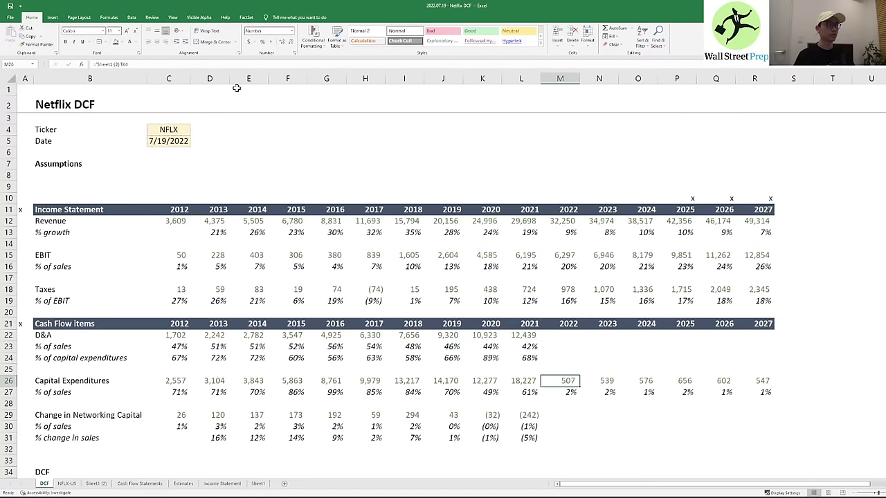
pyautogui.hotkey('ctrl', '[')
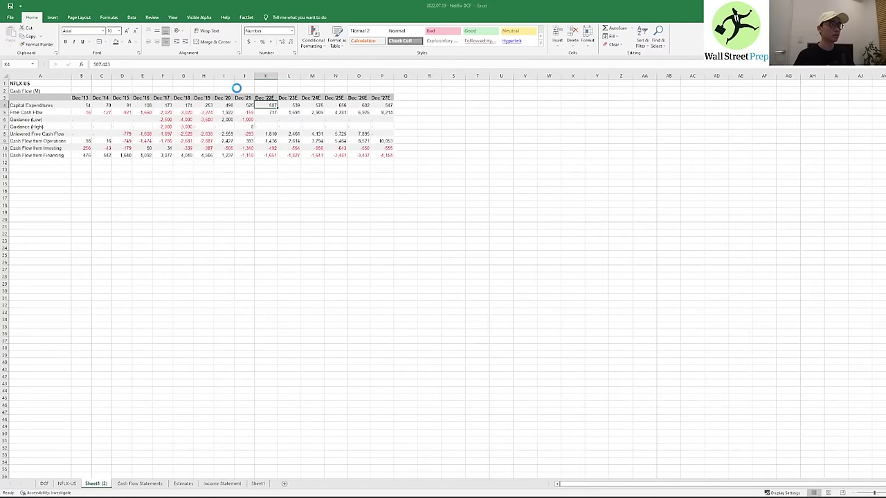
pyautogui.press('F5')
pyautogui.press('Return')
pyautogui.press('Right')
pyautogui.press('Left')
pyautogui.hotkey('shift', 'Down')
pyautogui.hotkey('ctrl', 'shift', 'Right')
pyautogui.press('Delete')
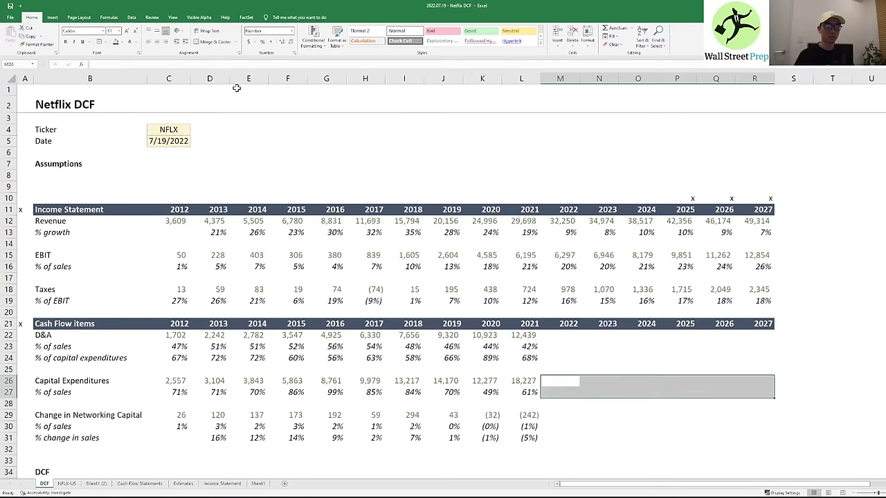
# - Review the capital expenditures percent of sales history from 2021 back and return to the D&A label
pyautogui.press('Left')
pyautogui.press('Down')
pyautogui.press('Left')
pyautogui.press('Right')
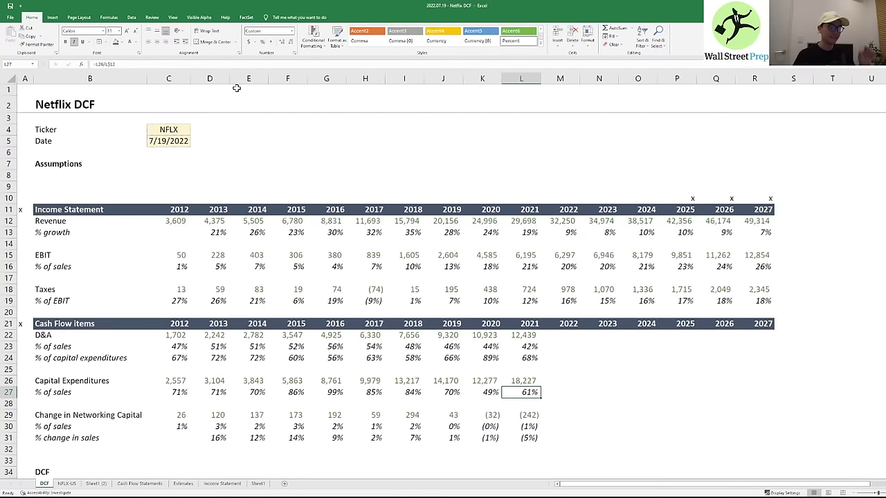
pyautogui.press('Left')
pyautogui.press('Left')
pyautogui.press('Left')
pyautogui.press('Left')
pyautogui.press('Left')
pyautogui.press('Left')
pyautogui.press('Left')
pyautogui.press('Left')
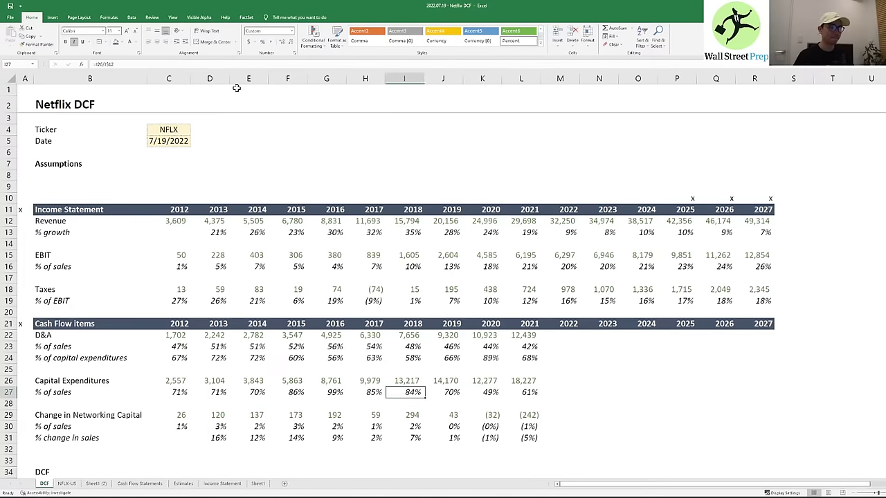
pyautogui.press('Up')
pyautogui.press('Up')
pyautogui.press('Up')
pyautogui.press('Up')
pyautogui.press('Left')
pyautogui.press('Left')
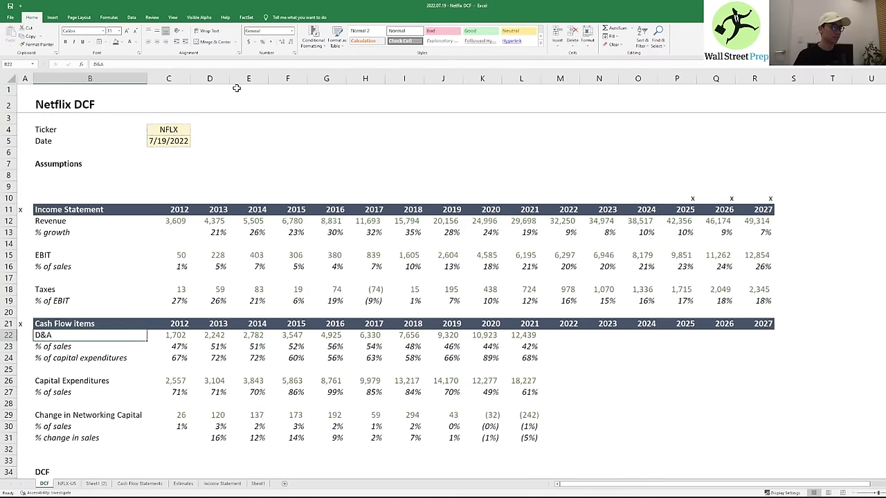
# - Insert a new row above D&A, directly under the Cash Flow items header
pyautogui.hotkey('alt', 'Tab')
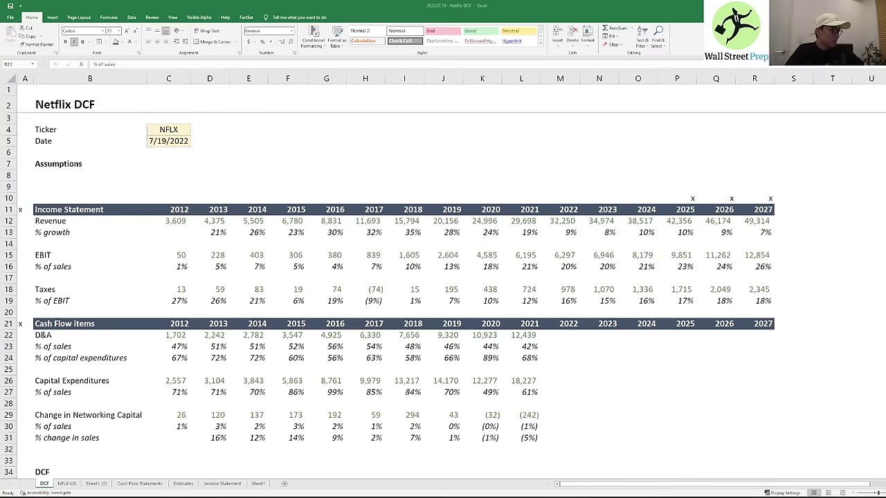
pyautogui.click(176, 335)
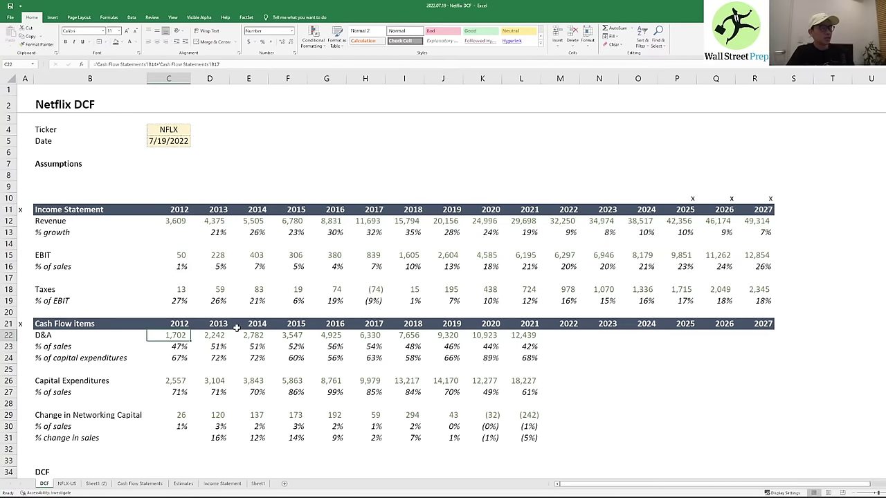
pyautogui.press('Left')
pyautogui.press('Down')
pyautogui.press('Down')
pyautogui.press('Up')
pyautogui.press('Up')
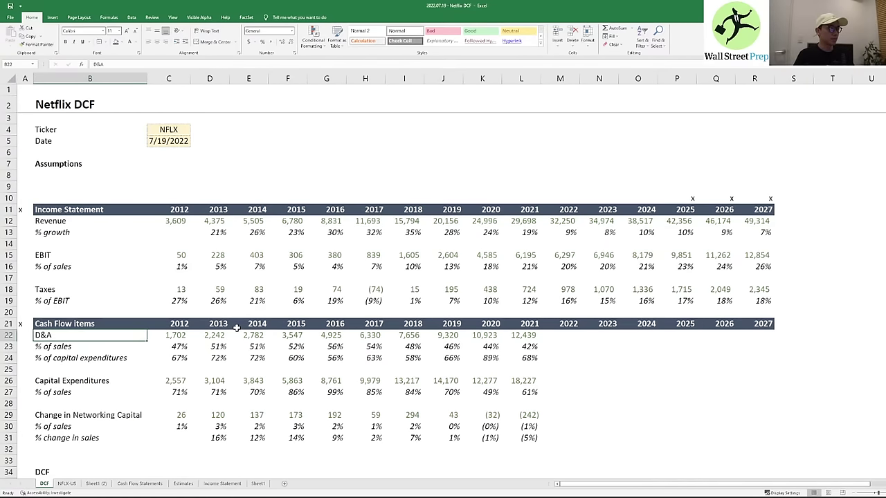
pyautogui.hotkey('alt', 'h')
pyautogui.press('i')
pyautogui.press('r')
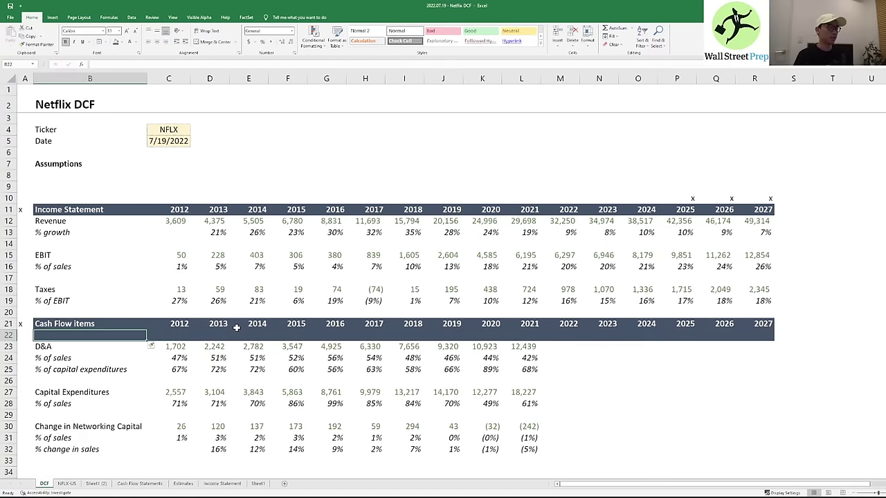
# - Copy the entire D&A row into the new row 22 above it
pyautogui.press('Down')
pyautogui.hotkey('shift', 'space')
pyautogui.hotkey('ctrl', 'c')
pyautogui.press('Up')
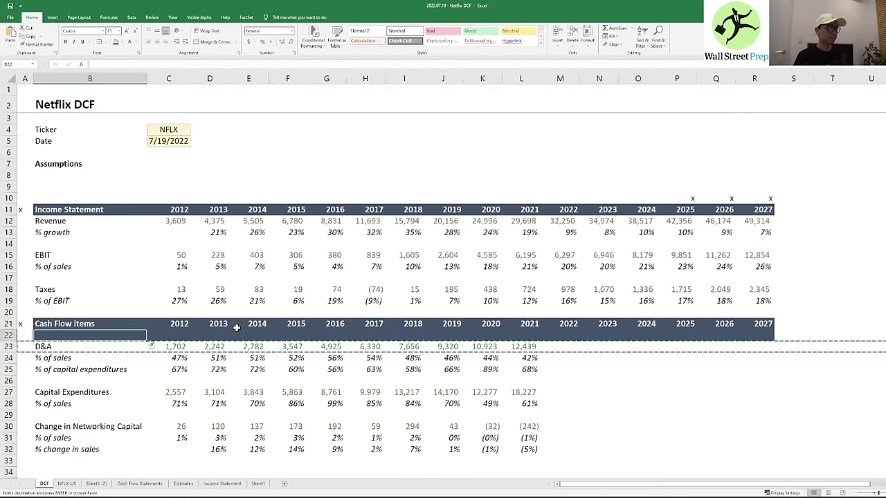
pyautogui.hotkey('shift', 'space')
pyautogui.hotkey('ctrl', 'v')
pyautogui.press('Escape')
# - Insert three blank rows between the copied D&A row and the original D&A row
pyautogui.press('Down')
pyautogui.hotkey('alt', 'h')
pyautogui.press('i')
pyautogui.press('r')
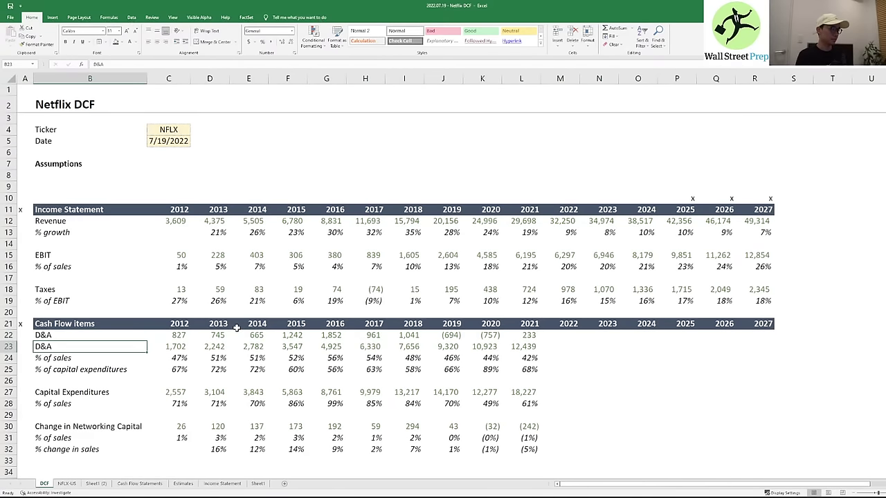
pyautogui.press('F4')
pyautogui.press('F4')
pyautogui.press('Up')
pyautogui.press('Right')
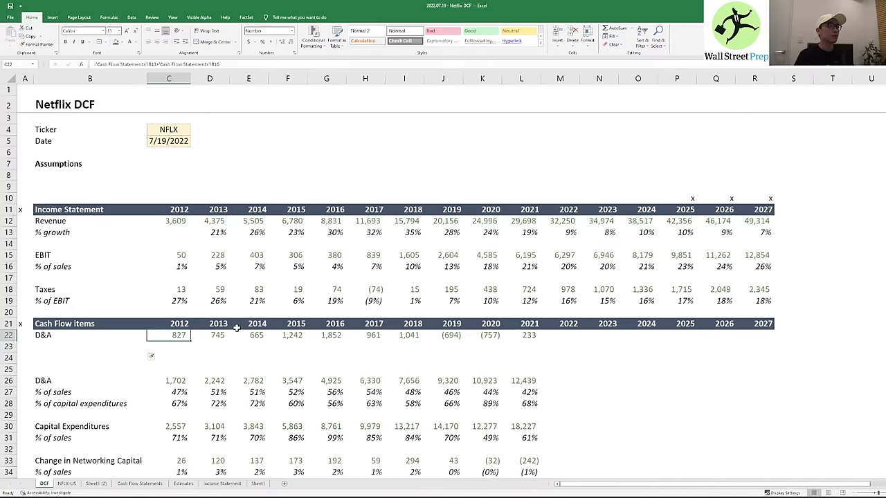
# - Remove the Cash Flow Statements B16 reference from the 2012 formula in the copied D&A row
pyautogui.press('F2')
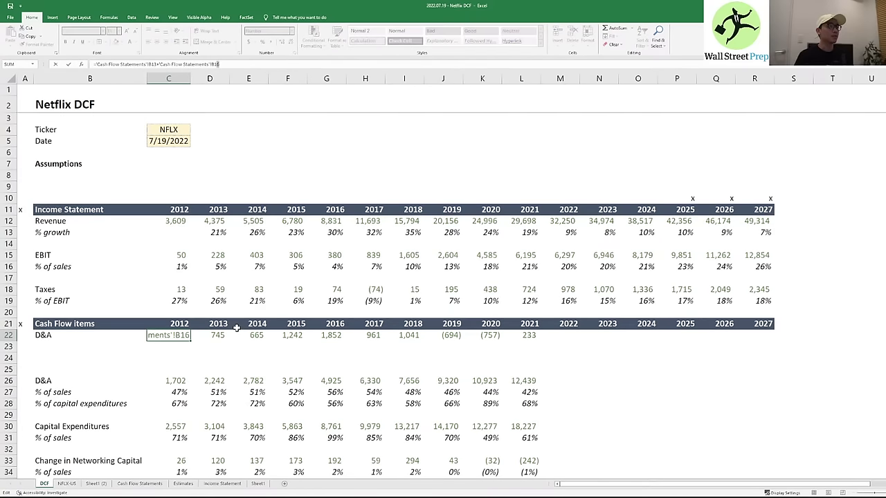
pyautogui.hotkey('ctrl', 'shift', 'Left')
pyautogui.hotkey('ctrl', 'shift', 'Left')
pyautogui.hotkey('ctrl', 'shift', 'Left')
pyautogui.hotkey('ctrl', 'shift', 'Left')
pyautogui.press('BackSpace')
pyautogui.press('BackSpace')
pyautogui.press('Return')
# - Set the 2012 cell in row 23 to ='Cash Flow Statements'!B16
pyautogui.press('F2')
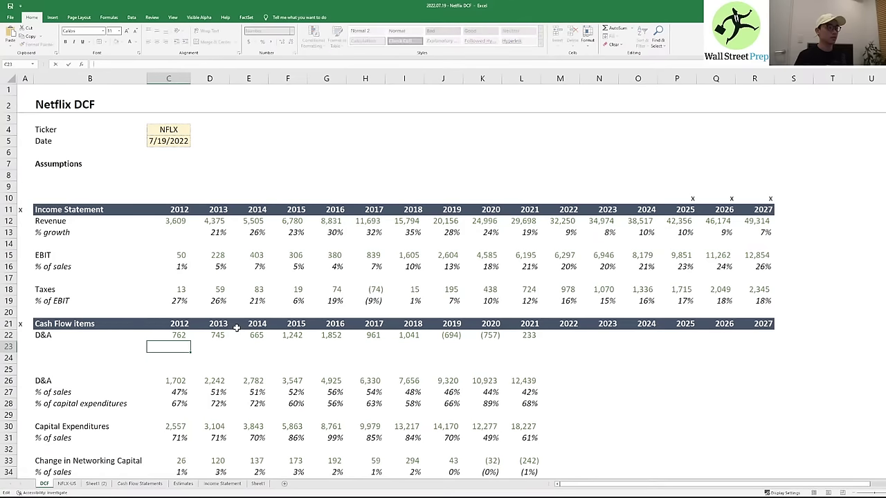
pyautogui.hotkey('ctrl', 'v')
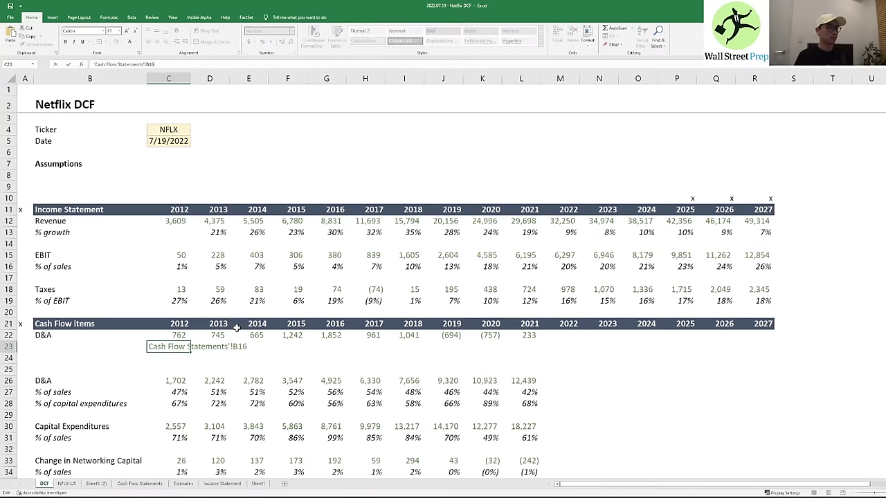
pyautogui.press('Home')
pyautogui.write('=')
pyautogui.hotkey('ctrl', 'Return')
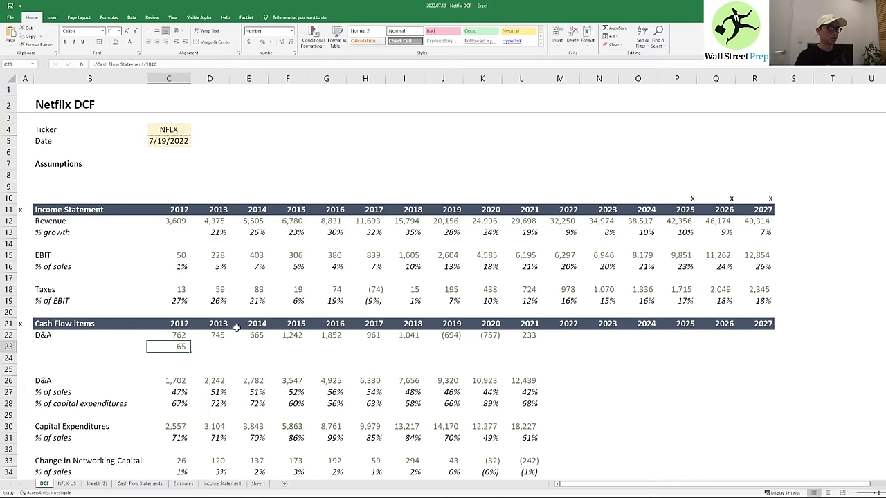
# - Trace the 2012 formula in row 22 to its source on Cash Flow Statements and return to the row's label
pyautogui.press('Up')
pyautogui.hotkey('ctrl', 'c')
pyautogui.press('Right')
pyautogui.hotkey('ctrl', 'shift', 'Right')
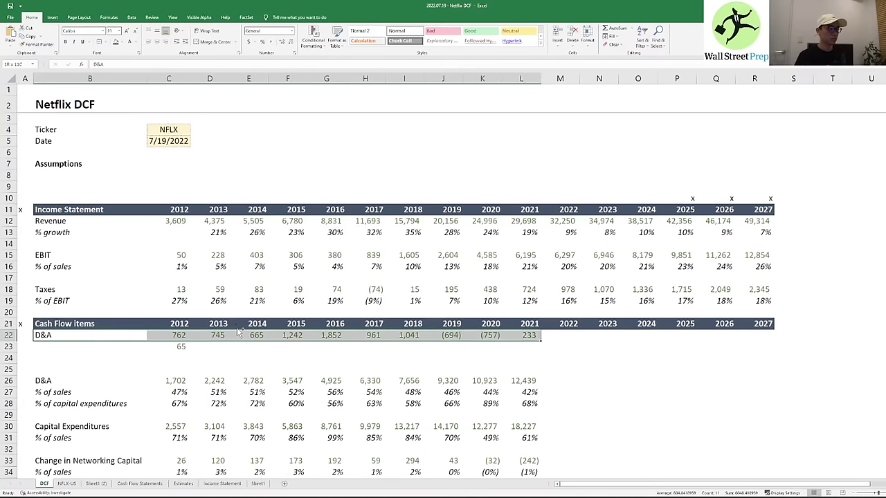
pyautogui.press('Down')
pyautogui.press('Up')
pyautogui.press('Right')
pyautogui.hotkey('ctrl', '[')
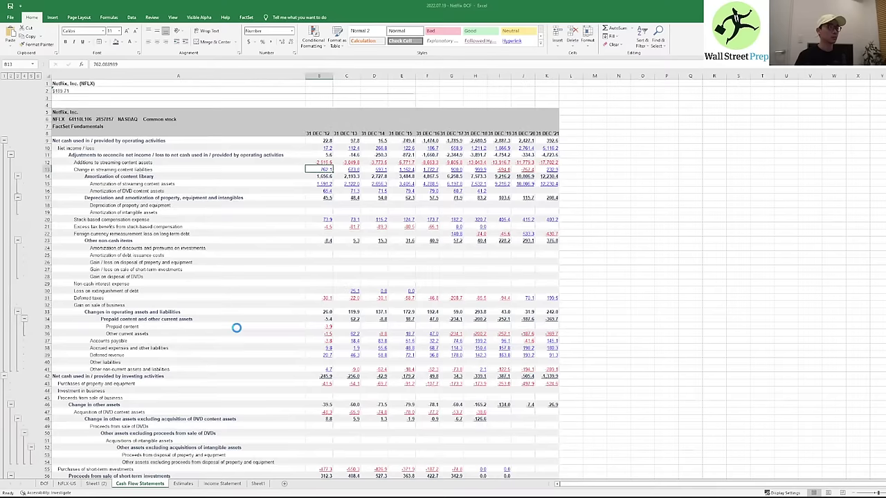
pyautogui.press('F5')
pyautogui.press('Return')
pyautogui.press('Left')
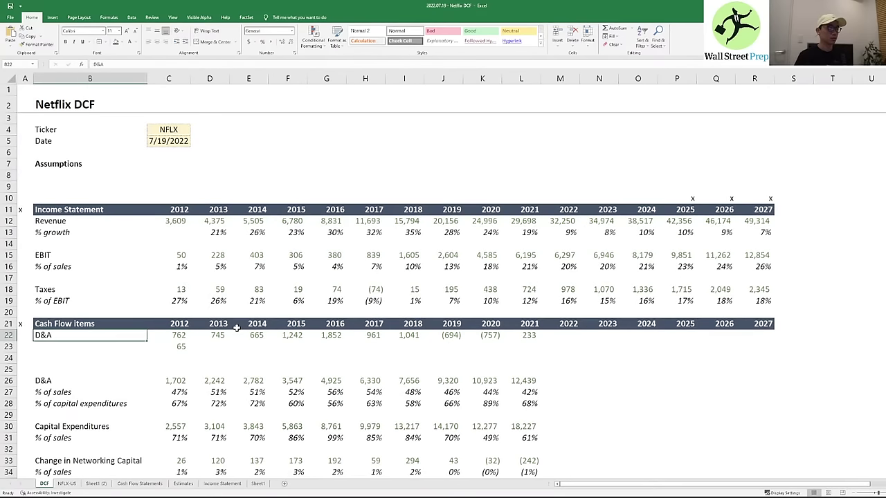
# - Move the D&A label from row 22 down to row 23
pyautogui.hotkey('ctrl', 'x')
pyautogui.press('Down')
pyautogui.hotkey('ctrl', 'v')
# - Link the 2012 cell in row 22 to the 2012 amortization of content library, cell B14 on Cash Flow Statements
pyautogui.press('Up')
pyautogui.press('Right')
pyautogui.hotkey('ctrl', '[')
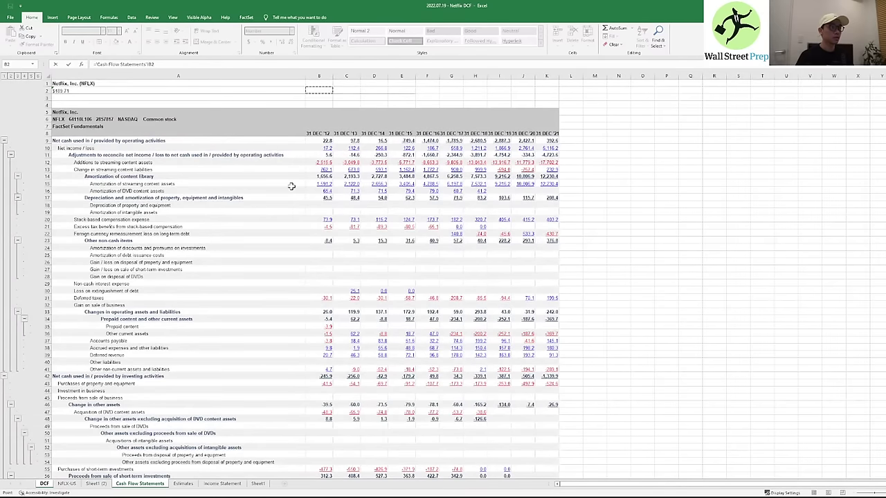
pyautogui.press('Down')
pyautogui.press('Down')
pyautogui.press('Down')
pyautogui.press('Down')
pyautogui.press('Down')
pyautogui.press('Down')
pyautogui.press('Down')
pyautogui.press('Down')
pyautogui.press('Down')
pyautogui.press('Down')
pyautogui.press('Down')
pyautogui.press('Down')
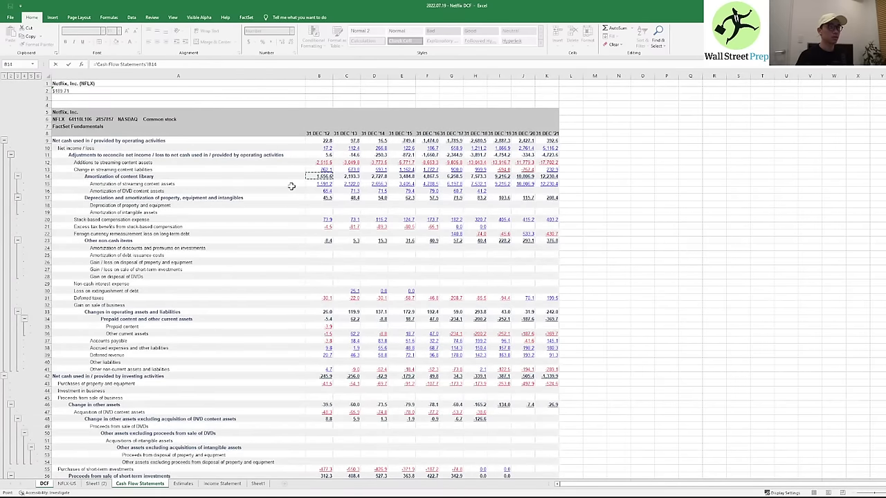
pyautogui.press('Return')
# - Copy the 2012 content library amortization formula across row 22 for 2013 through 2021
pyautogui.hotkey('ctrl', 'c')
pyautogui.hotkey('shift', 'Right')
pyautogui.hotkey('shift', 'Right')
pyautogui.hotkey('shift', 'Right')
pyautogui.hotkey('shift', 'Right')
pyautogui.hotkey('shift', 'Right')
pyautogui.hotkey('shift', 'Right')
pyautogui.hotkey('shift', 'Right')
pyautogui.hotkey('shift', 'Right')
pyautogui.hotkey('shift', 'Right')
pyautogui.hotkey('ctrl', 'v')
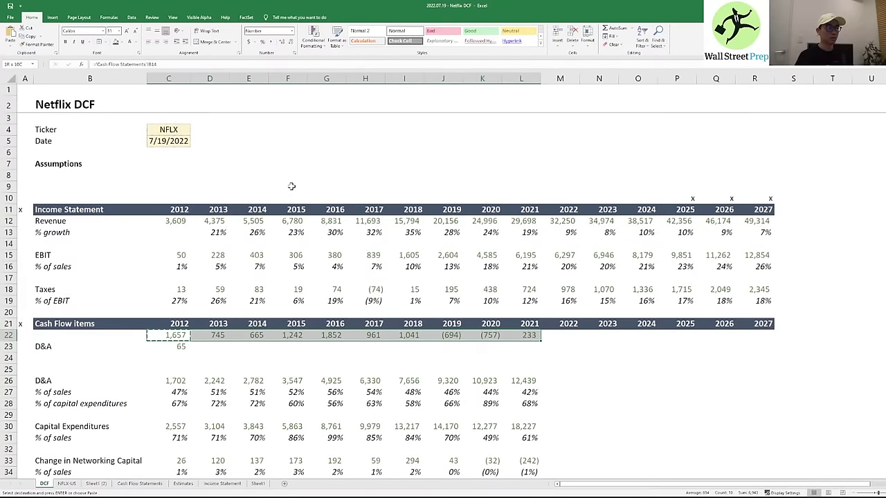
pyautogui.press('Escape')
# - Label row 22 "Amortization of Content Library" and autofit the label column's width
pyautogui.press('Left')
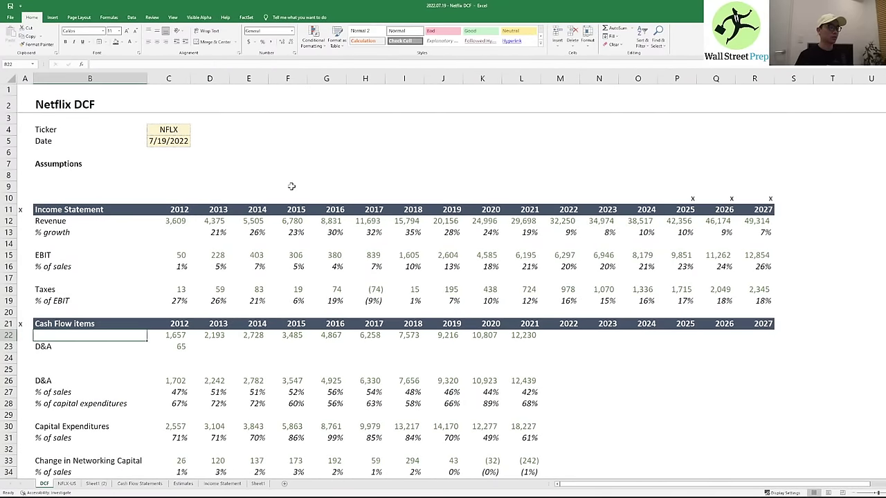
pyautogui.write('Amortization of')
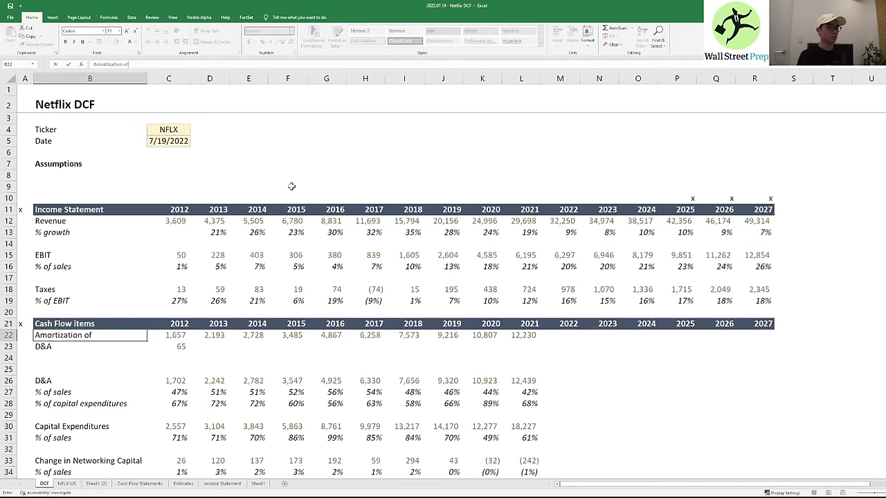
pyautogui.write('ary')
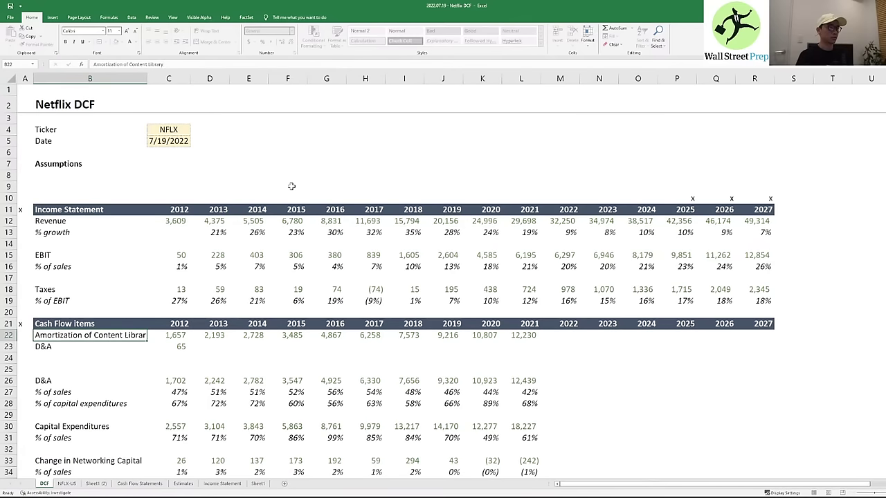
pyautogui.press('Right')
pyautogui.press('Right')
pyautogui.press('Left')
pyautogui.press('Left')
pyautogui.hotkey('alt', 'h')
pyautogui.press('o')
pyautogui.press('i')
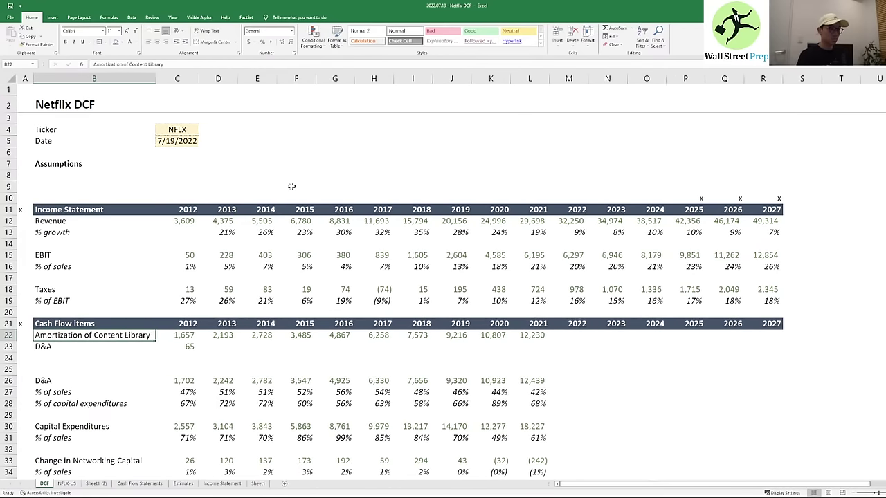
# - Move the Amortization of Content Library row with its values to row 24, below the upper D&A row
pyautogui.press('Right')
pyautogui.hotkey('ctrl', 'shift', 'Right')
pyautogui.press('Left')
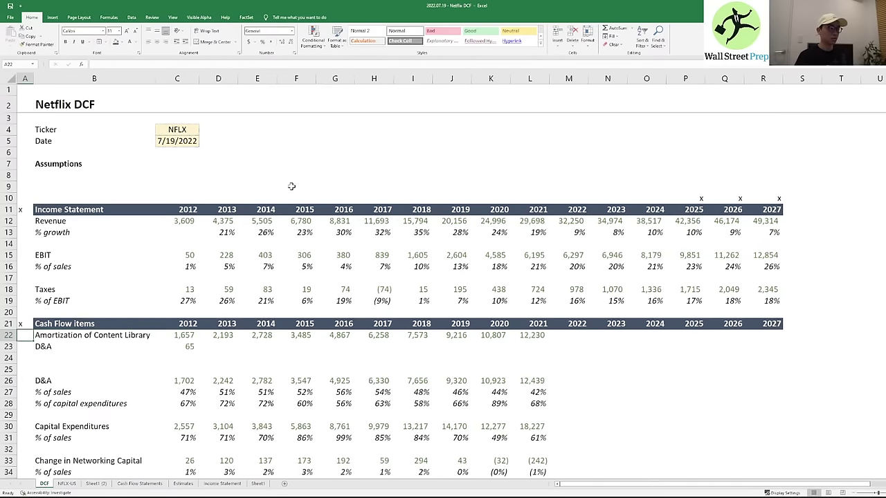
pyautogui.hotkey('ctrl', 'shift', 'Right')
pyautogui.hotkey('ctrl', 'c')
pyautogui.press('Down')
pyautogui.press('Down')
pyautogui.hotkey('ctrl', 'v')
pyautogui.press('Up')
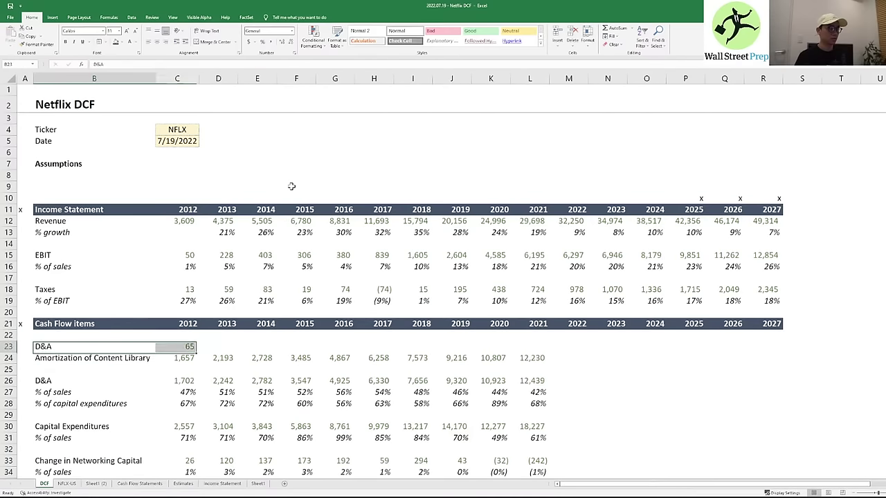
# - Move the upper D&A label and its 2012 value from row 23 to row 22, directly below the Cash Flow items header
pyautogui.hotkey('shift', 'Right')
pyautogui.hotkey('ctrl', 'x')
pyautogui.press('Up')
pyautogui.hotkey('ctrl', 'v')
# - Clear the old D&A block in rows 26 to 28, including its % of sales and % of capital expenditures lines
pyautogui.press('Down')
pyautogui.press('Down')
pyautogui.press('Down')
pyautogui.press('Down')
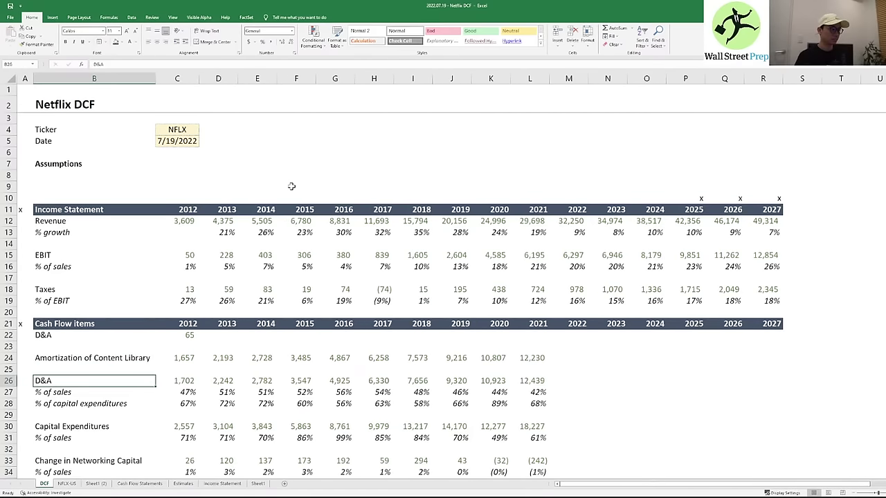
pyautogui.hotkey('shift', 'Down')
pyautogui.hotkey('shift', 'Down')
pyautogui.hotkey('shift', 'Right')
pyautogui.hotkey('shift', 'Right')
pyautogui.hotkey('shift', 'Right')
pyautogui.hotkey('shift', 'Right')
pyautogui.hotkey('shift', 'Right')
pyautogui.hotkey('shift', 'Right')
pyautogui.hotkey('shift', 'Right')
pyautogui.hotkey('shift', 'Right')
pyautogui.hotkey('shift', 'Right')
pyautogui.hotkey('shift', 'Right')
pyautogui.press('Delete')
# - Remove the Cash Flow Statements B43 term from the 2012 Capital Expenditures formula in C30, leaving only the B12 reference
pyautogui.press('Down')
pyautogui.press('Down')
pyautogui.press('Down')
pyautogui.press('Down')
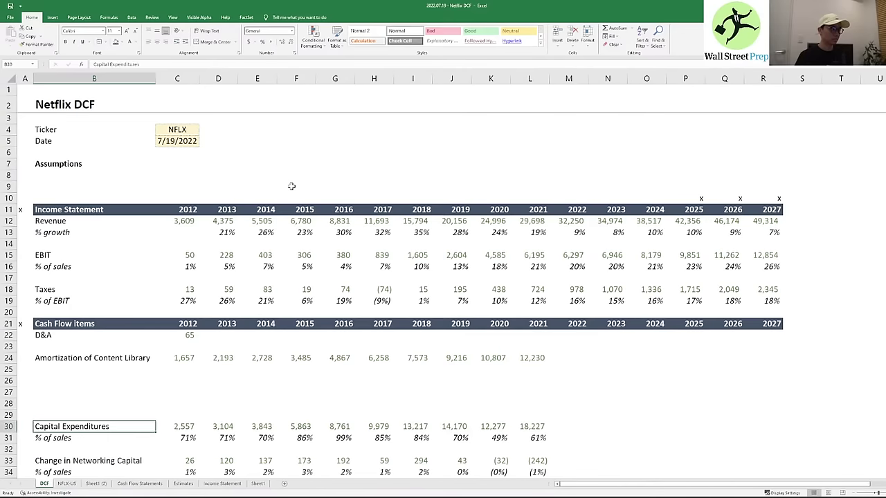
pyautogui.press('Right')
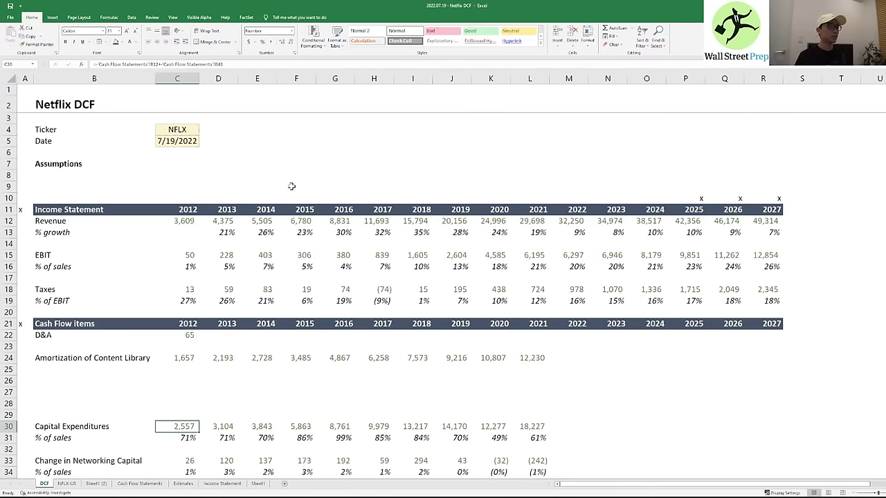
pyautogui.press('F2')
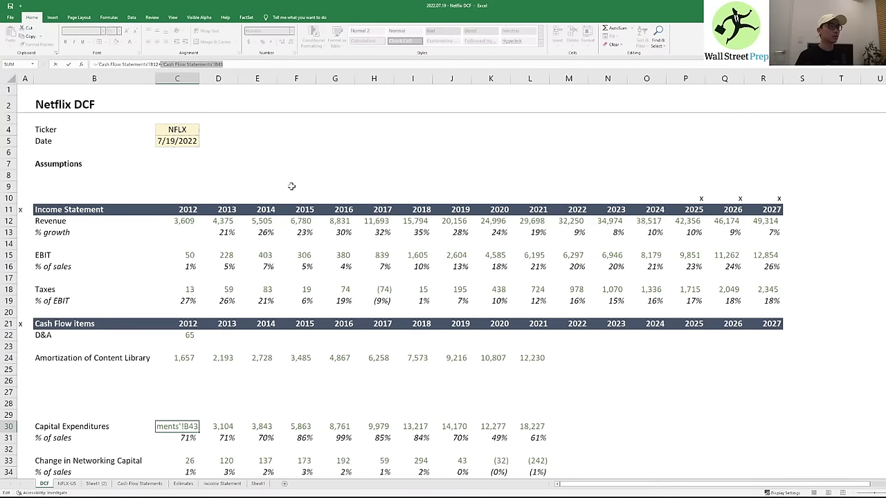
pyautogui.press('BackSpace')
pyautogui.press('BackSpace')
pyautogui.press('Return')
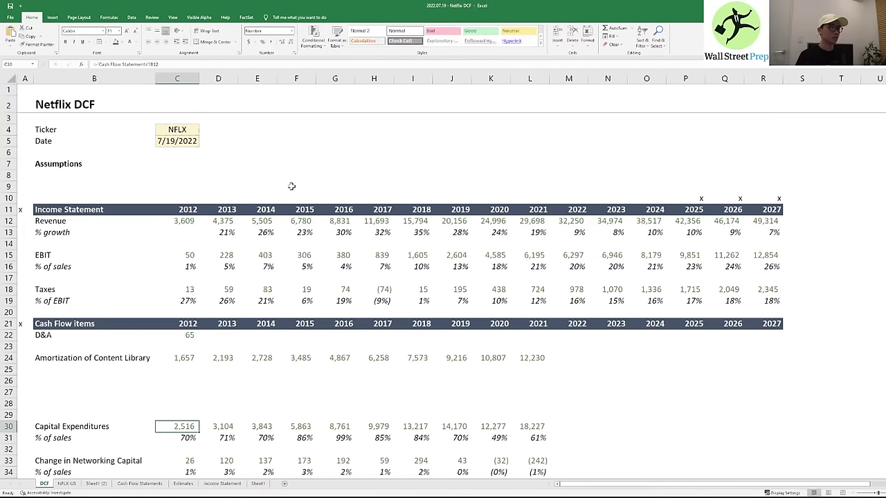
# - Link cell C29 to the 2012 purchases of property and equipment, cell B43 on Cash Flow Statements, with the sign reversed
pyautogui.press('Left')
pyautogui.press('Up')
pyautogui.press('Right')
pyautogui.press('F2')
pyautogui.hotkey('ctrl', 'v')
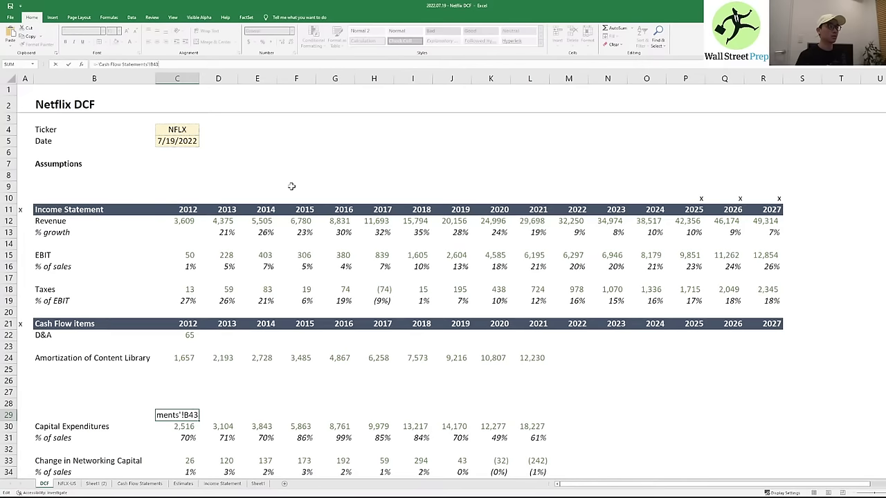
pyautogui.hotkey('ctrl', 'Return')
# - Copy only the formatting of C30 onto C29 and save the workbook
pyautogui.press('Down')
pyautogui.hotkey('ctrl', 'c')
pyautogui.press('Up')
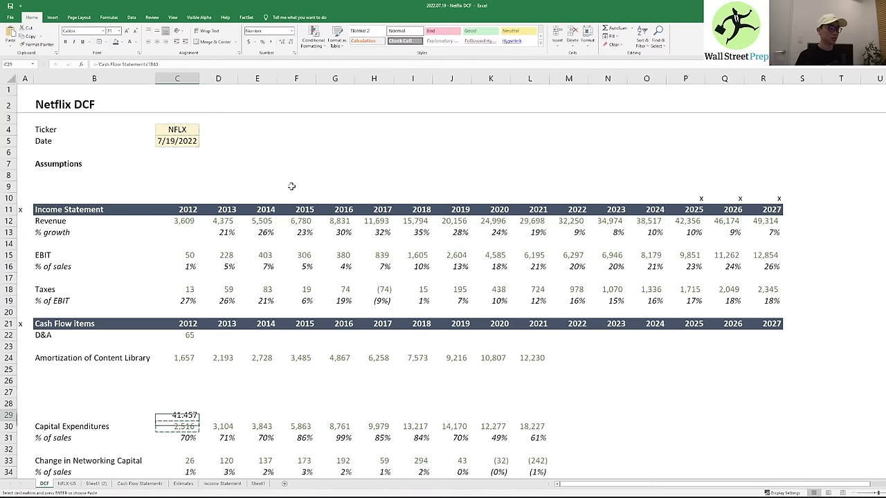
pyautogui.hotkey('alt', 'e')
pyautogui.press('s')
pyautogui.press('t')
pyautogui.press('Return')
pyautogui.hotkey('ctrl', 's')
# - Trace the 2012 values in C29 and C30 back to their source lines on Cash Flow Statements
pyautogui.hotkey('ctrl', '[')
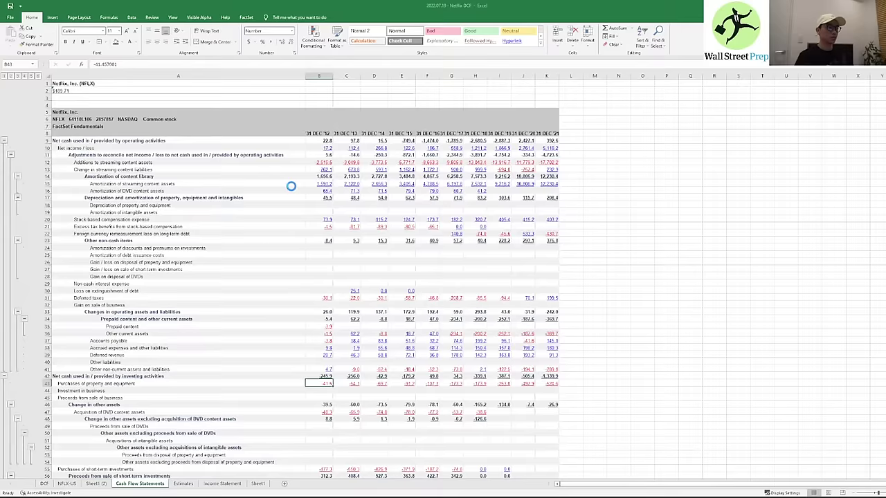
pyautogui.press('F5')
pyautogui.press('Return')
pyautogui.press('Down')
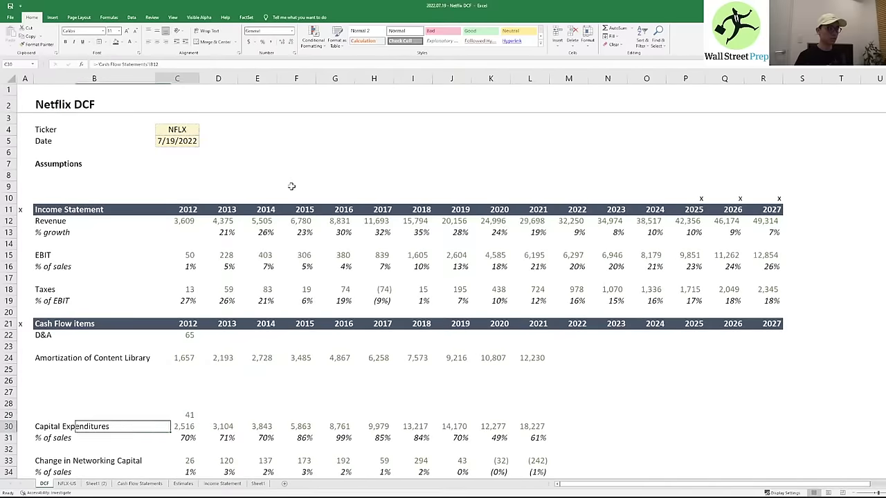
pyautogui.hotkey('ctrl', '[')
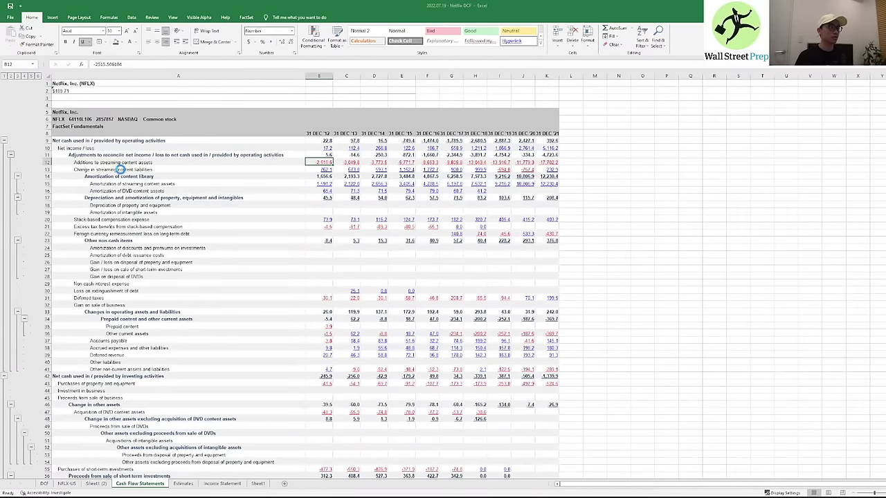
pyautogui.press('F5')
pyautogui.press('Return')
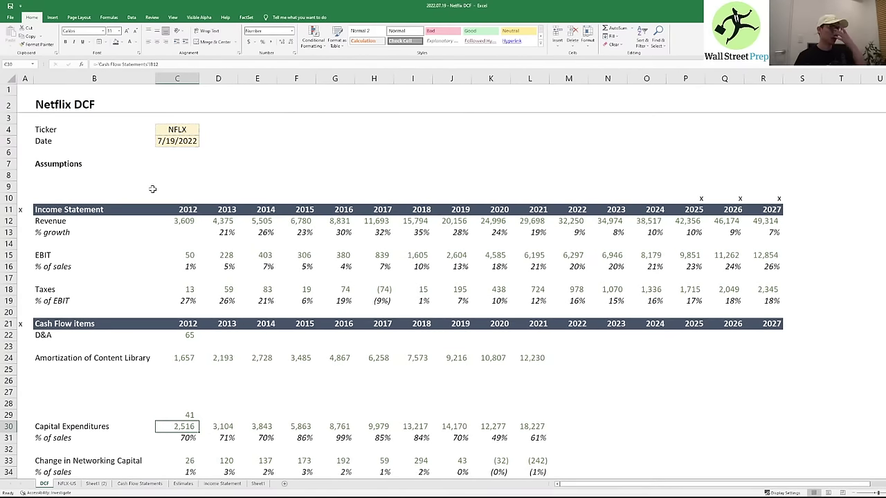
# - Move the Capital Expenditures label from row 30 up to row 29
pyautogui.press('Left')
pyautogui.hotkey('ctrl', 'x')
pyautogui.press('Up')
pyautogui.hotkey('ctrl', 'v')
pyautogui.press('Down')
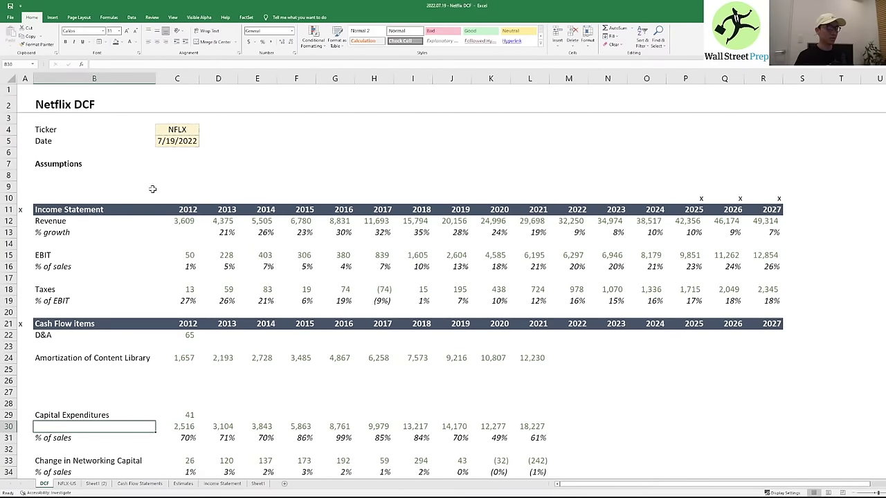
# - Check the source line's wording on Cash Flow Statements and label row 30 "Additions to Streaming Content"
pyautogui.hotkey('ctrl', 'pagedown')
pyautogui.hotkey('ctrl', 'pagedown')
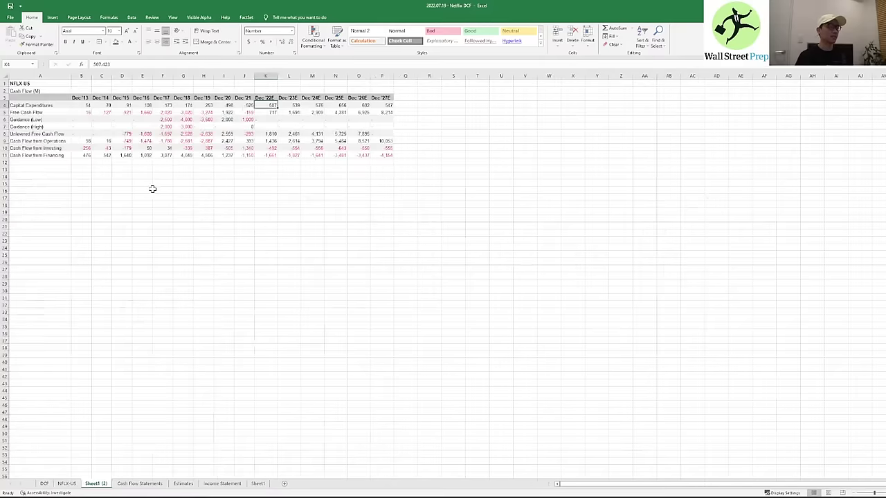
pyautogui.hotkey('ctrl', 'pagedown')
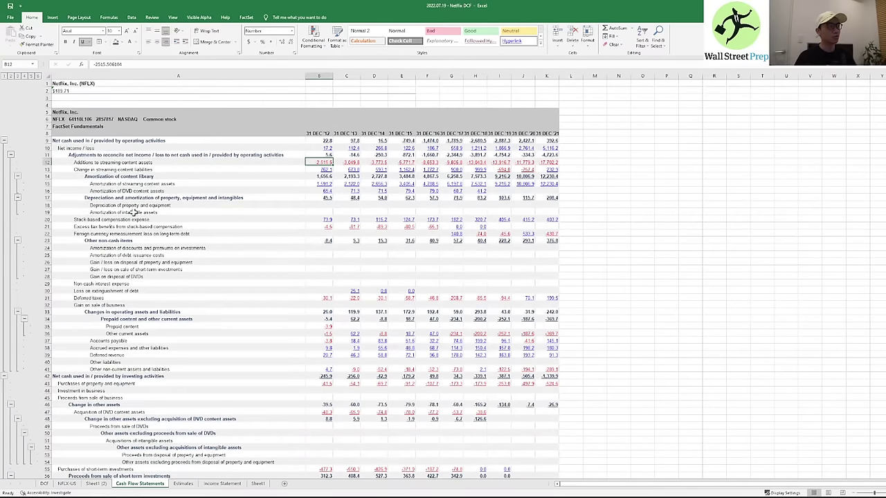
pyautogui.press('Left')
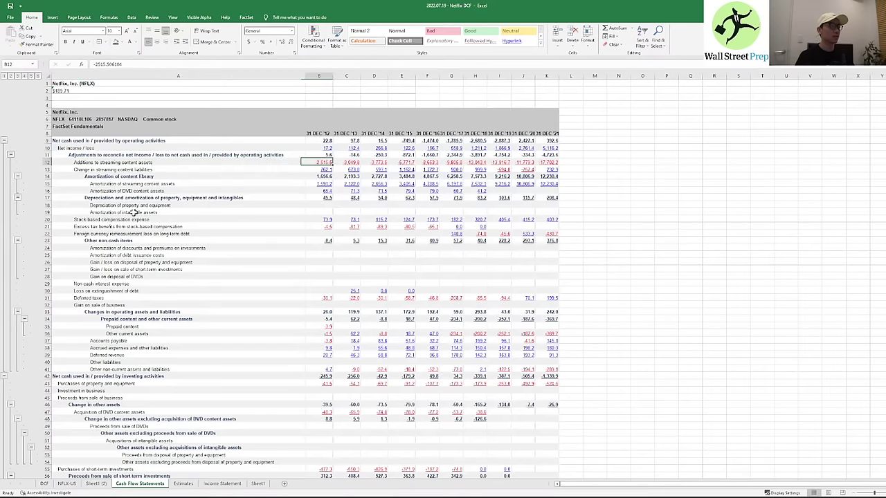
pyautogui.hotkey('ctrl', 'pageup')
pyautogui.hotkey('ctrl', 'pageup')
pyautogui.hotkey('ctrl', 'pageup')
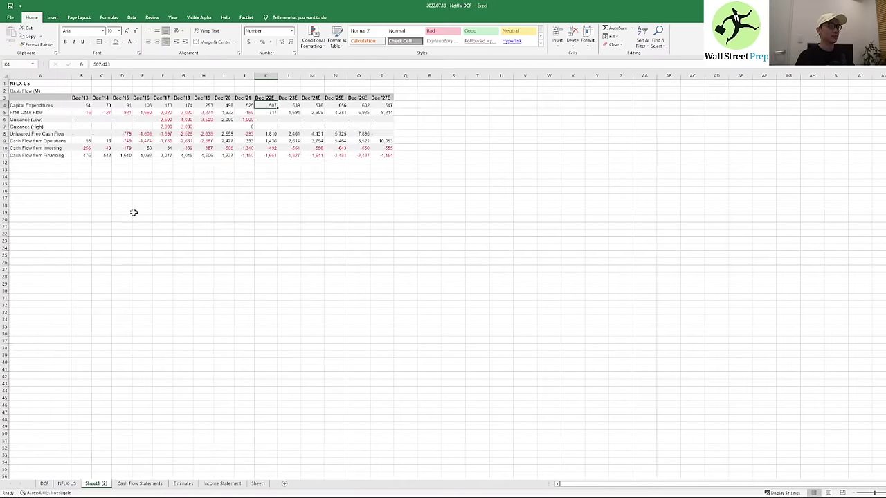
pyautogui.hotkey('ctrl', 'pagedown')
pyautogui.hotkey('ctrl', 'pagedown')
pyautogui.hotkey('ctrl', 'pagedown')
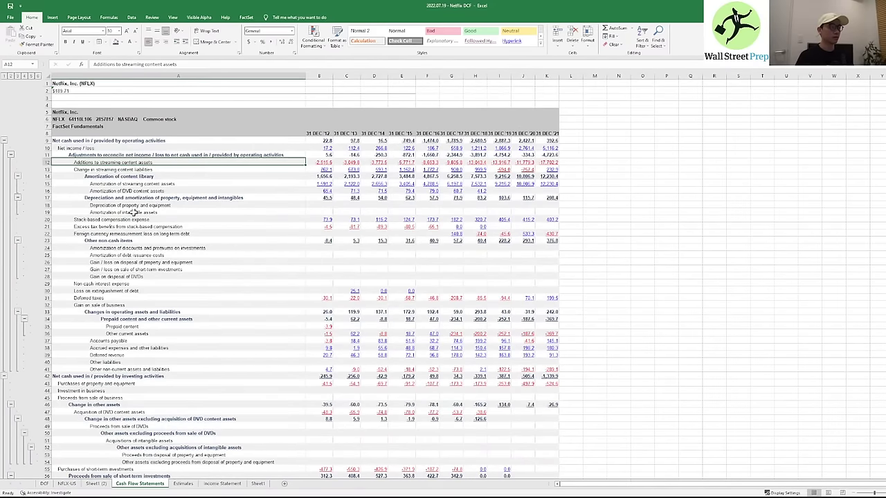
pyautogui.hotkey('ctrl', 'pageup')
pyautogui.hotkey('ctrl', 'pageup')
pyautogui.hotkey('ctrl', 'pageup')
pyautogui.write('Additions to Streaming Content')
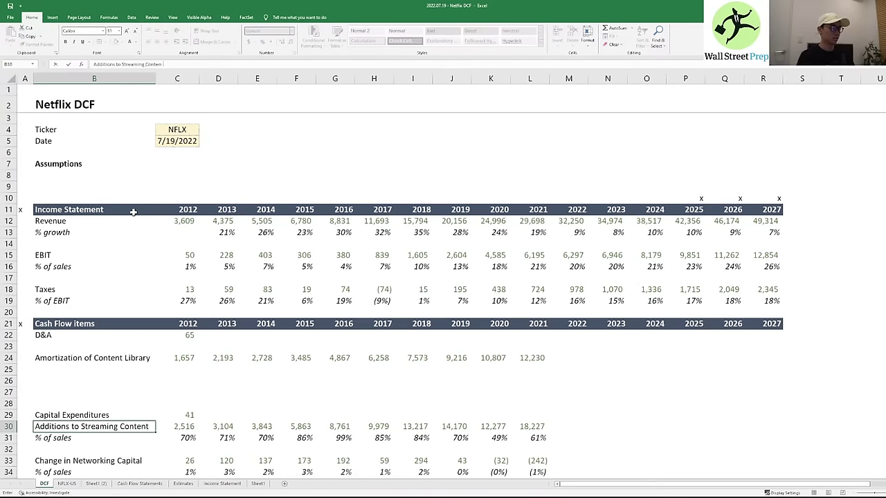
pyautogui.hotkey('ctrl', 'Return')
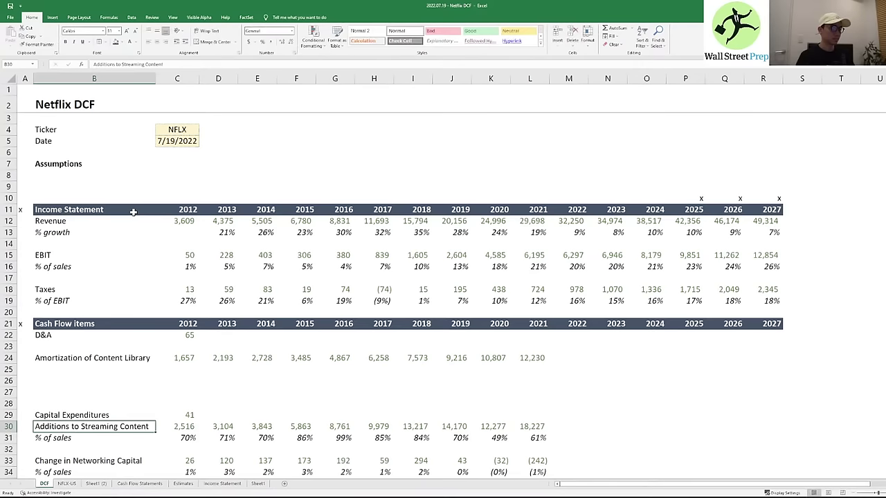
pyautogui.press('Up')
pyautogui.hotkey('shift', 'Right')
pyautogui.hotkey('ctrl', 'x')
pyautogui.press('Up')
pyautogui.press('Up')
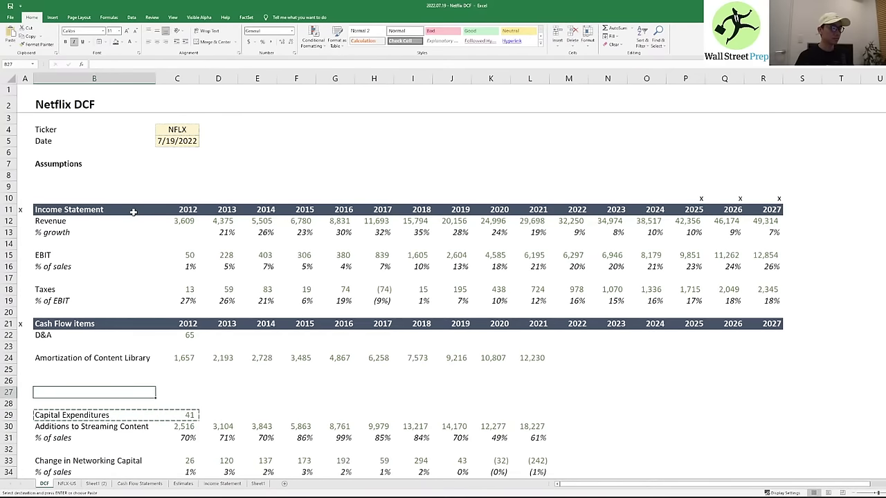
pyautogui.press('Up')
pyautogui.press('Up')
pyautogui.press('Up')
pyautogui.press('Escape')
# - Move the Amortization of Content Library row with its 2012 to 2021 values from row 24 down to row 26
pyautogui.hotkey('ctrl', 'shift', 'Right')
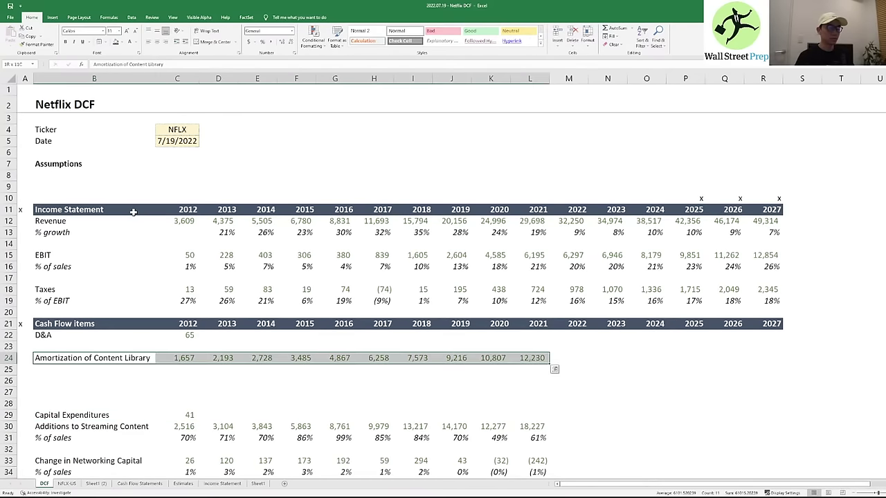
pyautogui.press('Up')
pyautogui.press('Down')
pyautogui.hotkey('ctrl', 'shift', 'Right')
pyautogui.hotkey('ctrl', 'x')
pyautogui.press('Down')
pyautogui.press('Return')
pyautogui.press('Up')
pyautogui.press('Up')
pyautogui.press('Down')
pyautogui.press('Down')
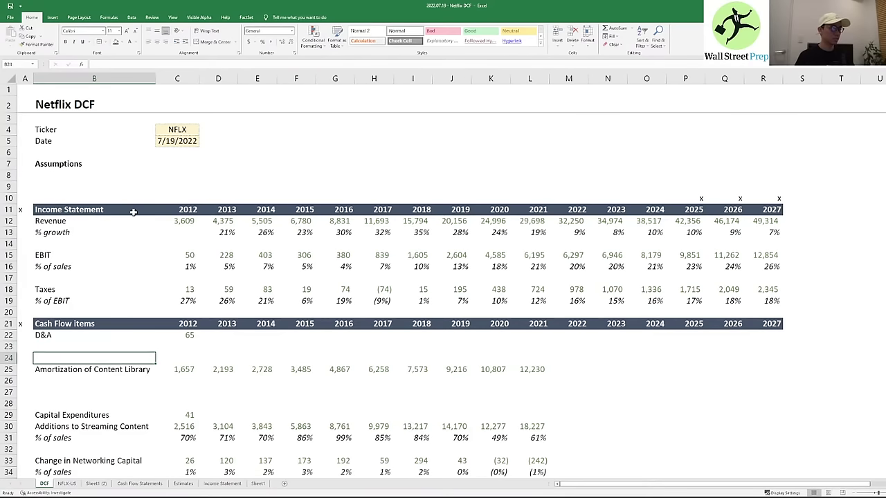
pyautogui.hotkey('ctrl', 'shift', 'Right')
pyautogui.hotkey('ctrl', 'x')
pyautogui.press('Down')
pyautogui.press('Return')
# - Copy the italic "% of sales" label from row 31 to row 23, below D&A
pyautogui.press('Up')
pyautogui.press('Up')
pyautogui.press('Up')
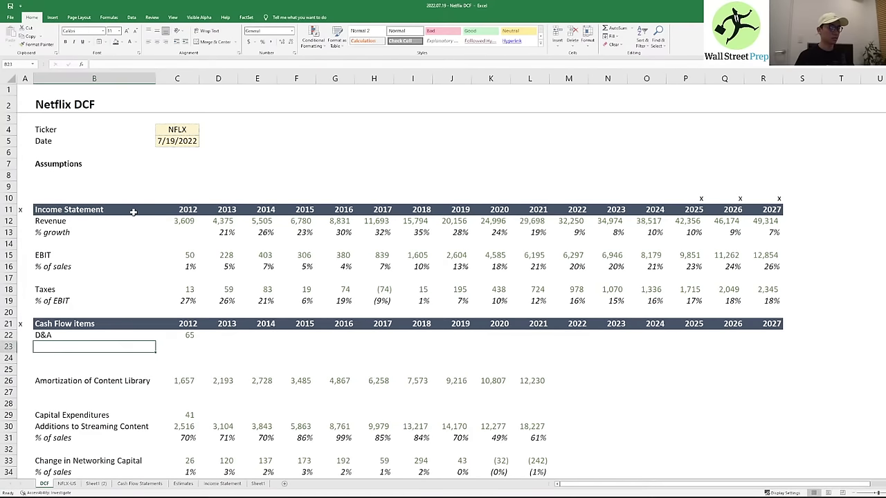
pyautogui.press('Down')
pyautogui.press('Down')
pyautogui.press('Down')
pyautogui.press('Down')
pyautogui.press('Down')
pyautogui.press('Down')
pyautogui.press('Down')
pyautogui.press('Down')
pyautogui.hotkey('ctrl', 'c')
pyautogui.press('Up')
pyautogui.press('Up')
pyautogui.press('Up')
pyautogui.press('Up')
pyautogui.press('Up')
pyautogui.press('Up')
pyautogui.press('Up')
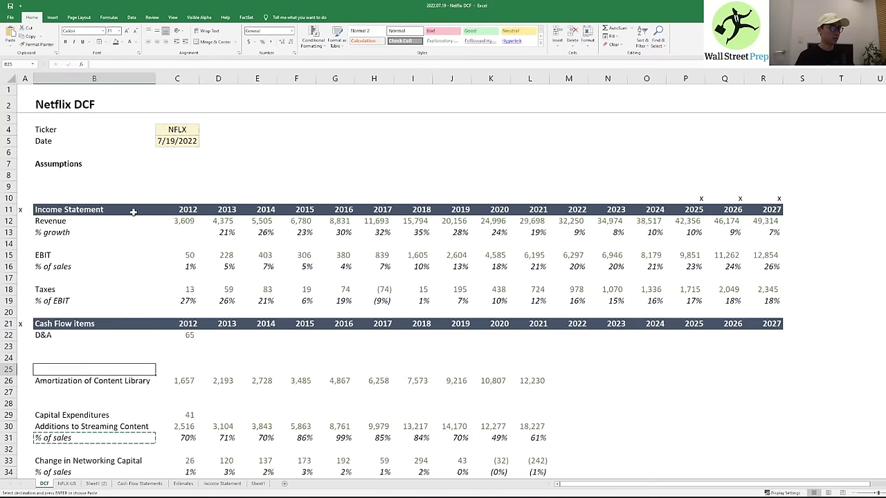
pyautogui.press('Up')
pyautogui.hotkey('ctrl', 'v')
# - Label row 24 "% of CapEx" and row 27, below Amortization of Content Library, "% of sales"
pyautogui.press('Down')
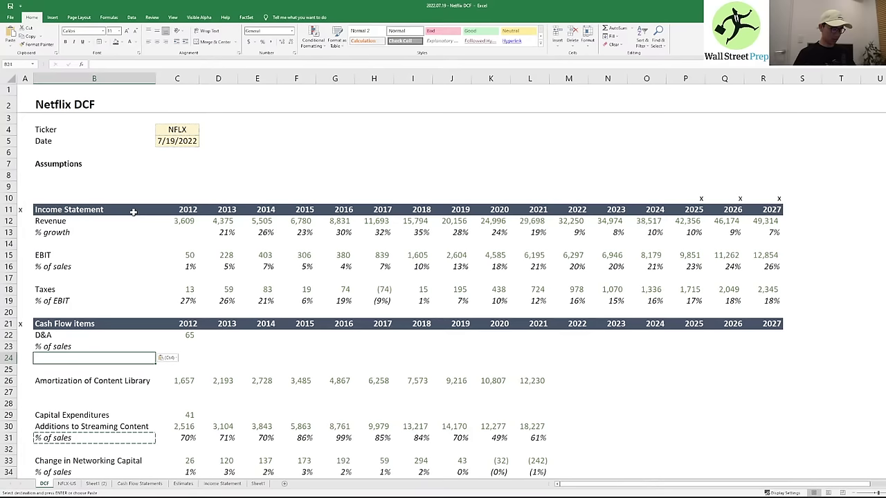
pyautogui.write('% of s')
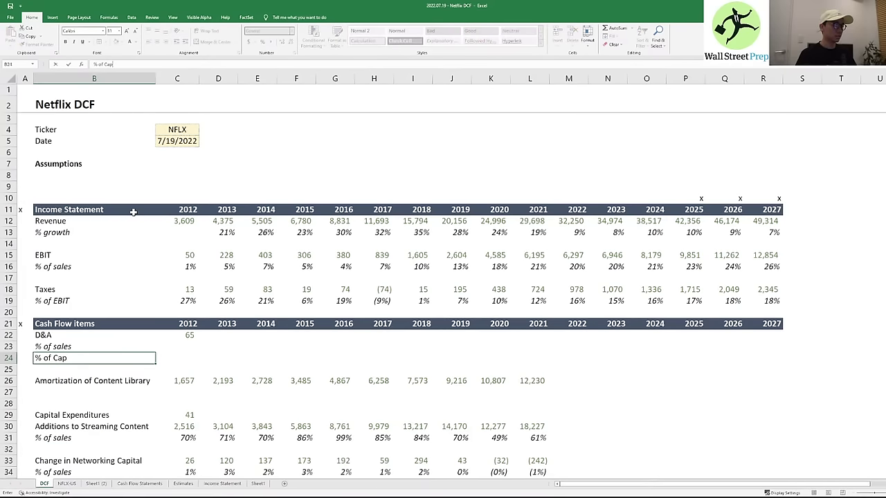
pyautogui.write('Ex')
pyautogui.press('Return')
pyautogui.press('Down')
pyautogui.press('Down')
pyautogui.write('%^')
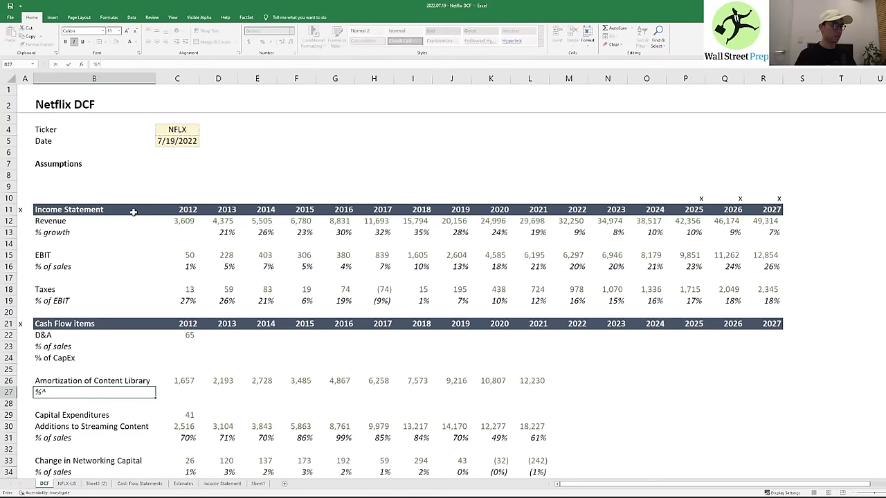
pyautogui.write(' of sales')
pyautogui.press('Return')
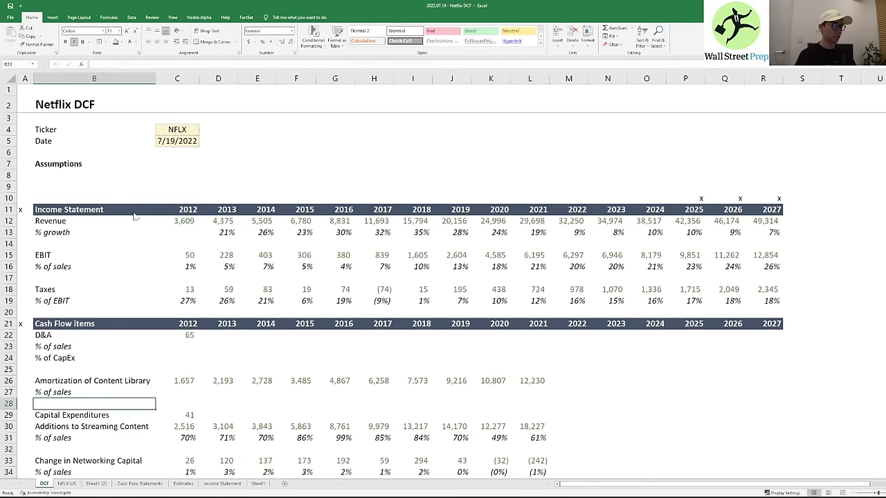
# - Insert a blank row at row 28, above Capital Expenditures
pyautogui.hotkey('alt', 'h')
pyautogui.press('i')
pyautogui.press('r')
pyautogui.press('Up')
pyautogui.press('Down')
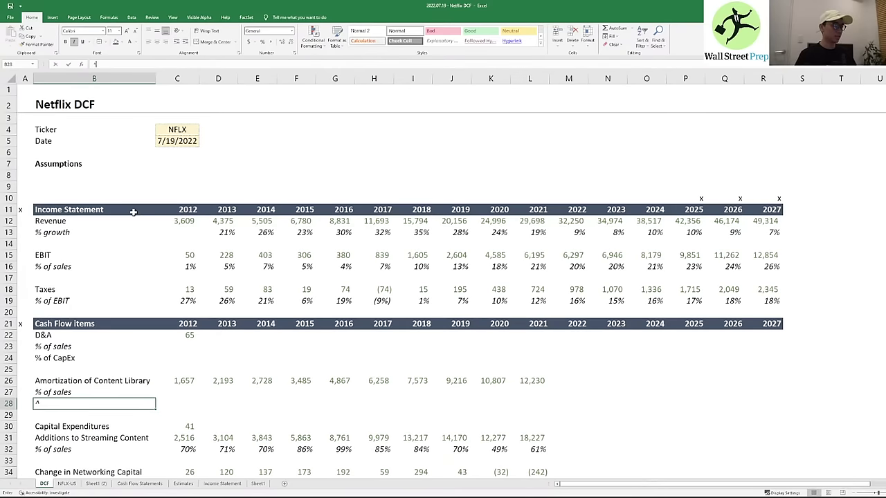
# - Label row 28 "% of additions to streaming content" and autofit the label column's width
pyautogui.write('% of s')
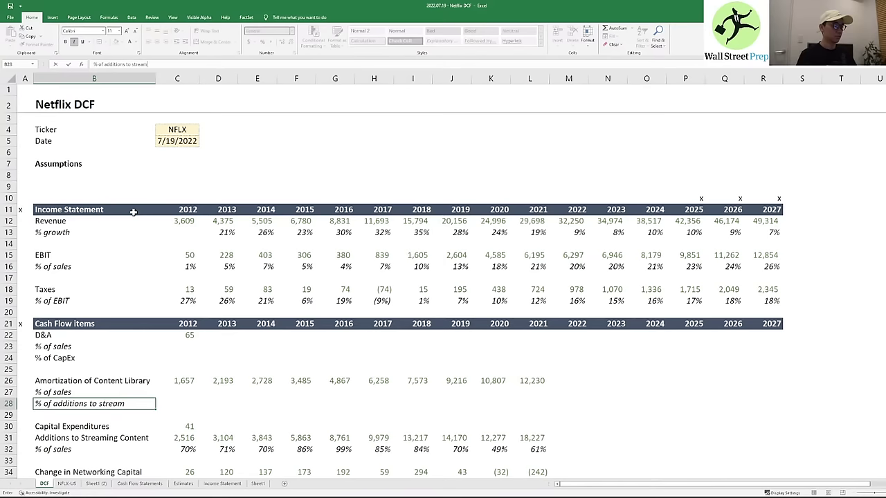
pyautogui.write('dditions to streaming content')
pyautogui.hotkey('ctrl', 'Return')
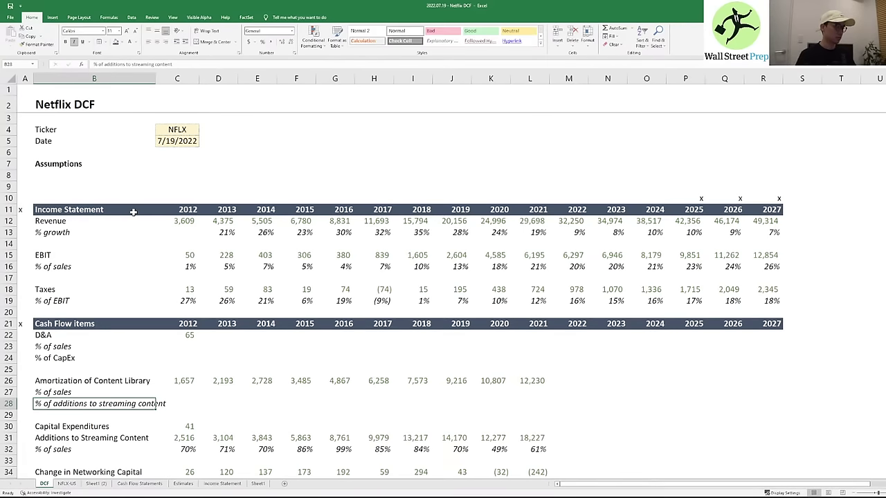
pyautogui.hotkey('alt', 'h')
pyautogui.press('o')
pyautogui.press('i')
pyautogui.press('Down')
pyautogui.press('Down')
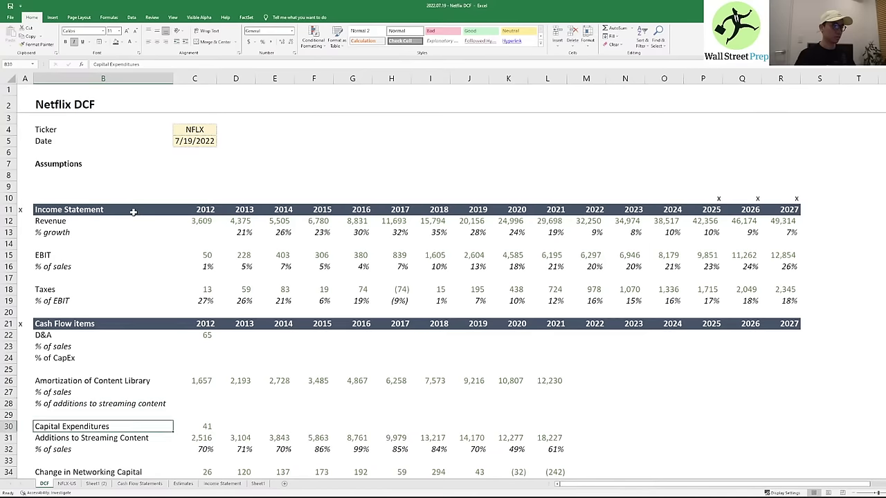
pyautogui.press('Down')
pyautogui.press('Right')
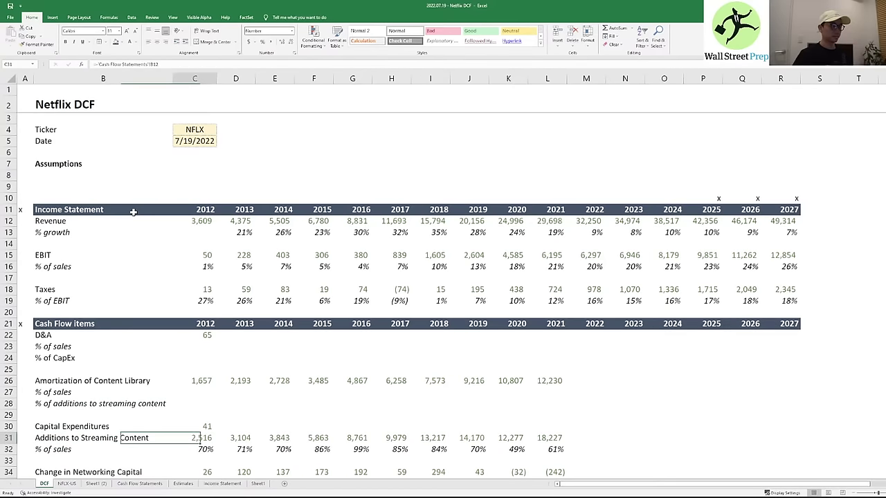
pyautogui.press('Up')
pyautogui.press('Left')
pyautogui.press('Up')
pyautogui.press('Up')
pyautogui.press('Up')
pyautogui.press('Up')
pyautogui.press('Right')
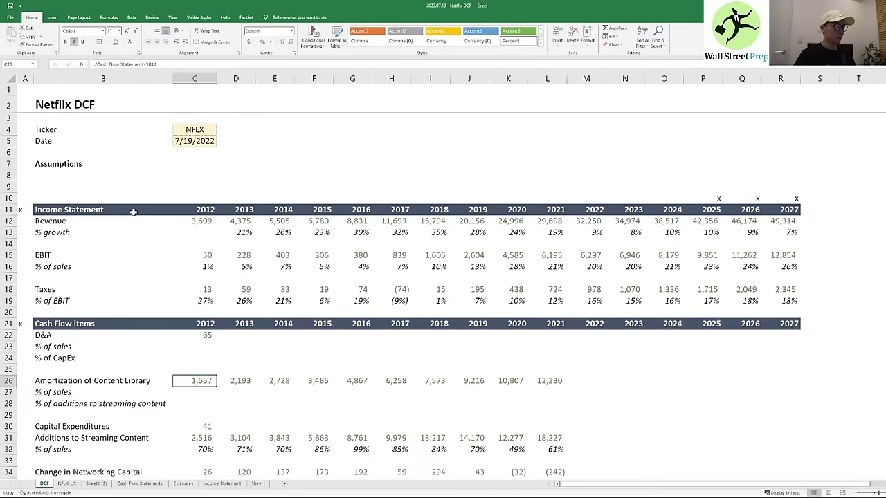
# - Copy the 2012 D&A formula across row 22 through 2021
pyautogui.press('Up')
pyautogui.press('Up')
pyautogui.press('Up')
pyautogui.press('Up')
pyautogui.hotkey('ctrl', 'c')
pyautogui.hotkey('shift', 'Right')
pyautogui.hotkey('shift', 'Right')
pyautogui.hotkey('shift', 'Right')
pyautogui.hotkey('shift', 'Right')
pyautogui.hotkey('shift', 'Right')
pyautogui.hotkey('shift', 'Right')
pyautogui.hotkey('shift', 'Right')
pyautogui.hotkey('shift', 'Right')
pyautogui.hotkey('shift', 'Right')
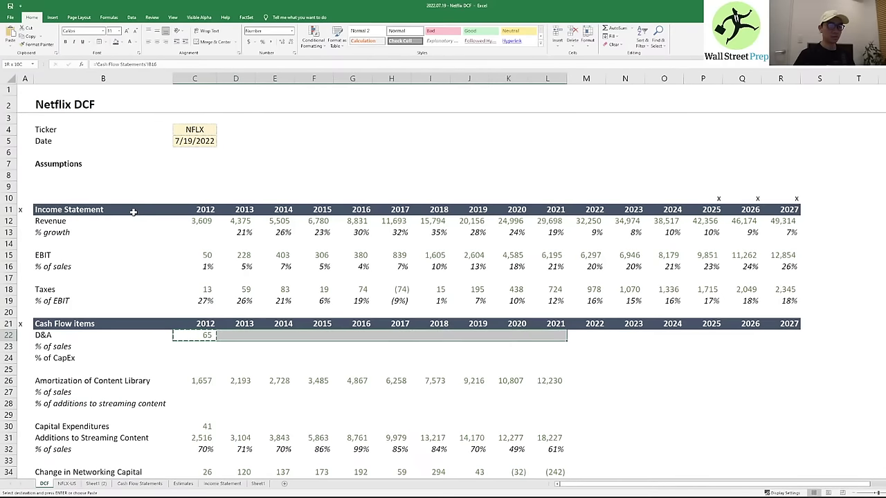
pyautogui.hotkey('ctrl', 'v')
pyautogui.press('Escape')
# - Trace the 2018 D&A figure to its source line on the Cash Flow Statements sheet
pyautogui.press('Right')
pyautogui.press('Right')
pyautogui.press('Right')
pyautogui.press('Right')
pyautogui.press('Right')
pyautogui.press('Right')
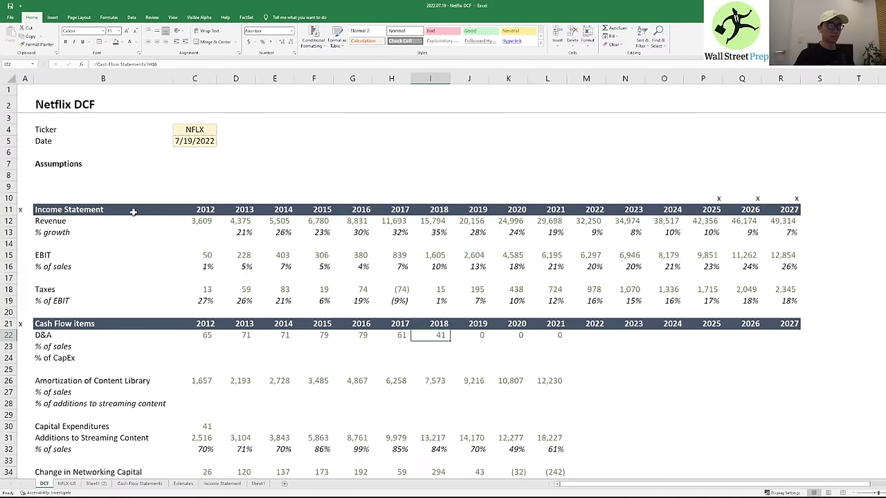
pyautogui.hotkey('ctrl', '[')
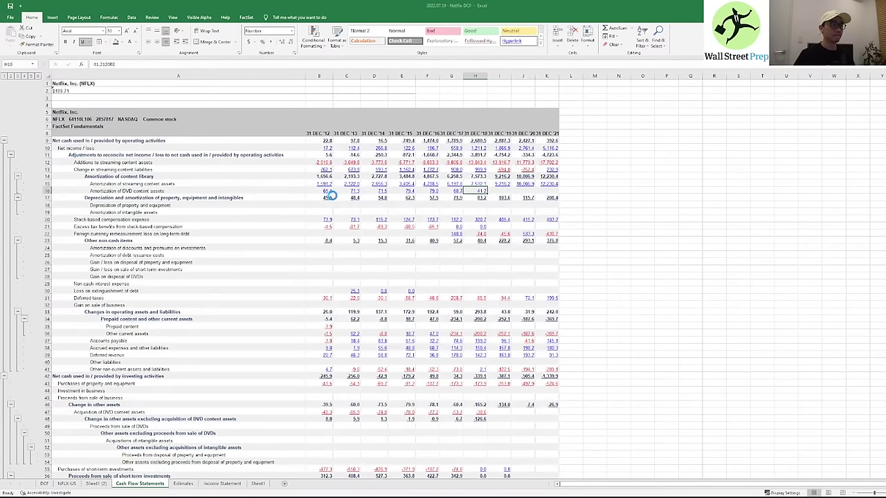
pyautogui.press('F5')
pyautogui.press('Return')
# - Link 2012 D&A in C22 to cell B17 of the Cash Flow Statements sheet, depreciation and amortization of property, equipment and intangibles
pyautogui.press('Left')
pyautogui.press('Left')
pyautogui.press('Left')
pyautogui.press('Left')
pyautogui.press('Left')
pyautogui.press('Left')
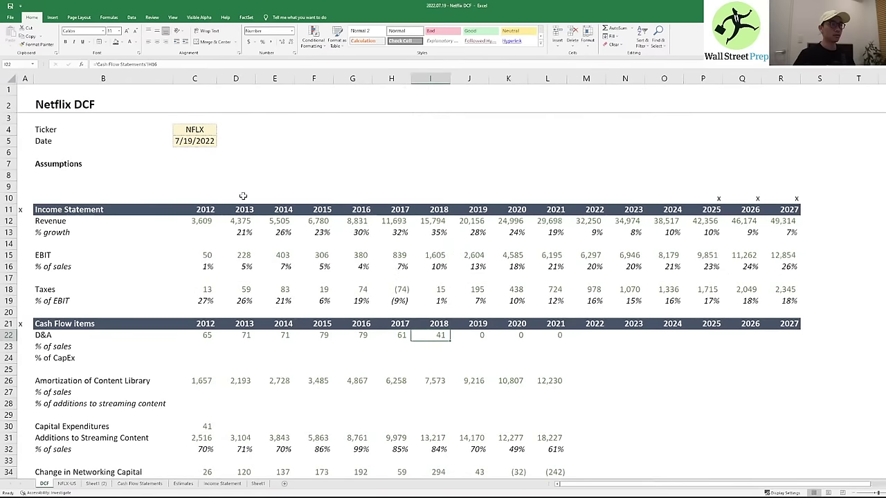
pyautogui.write('=')
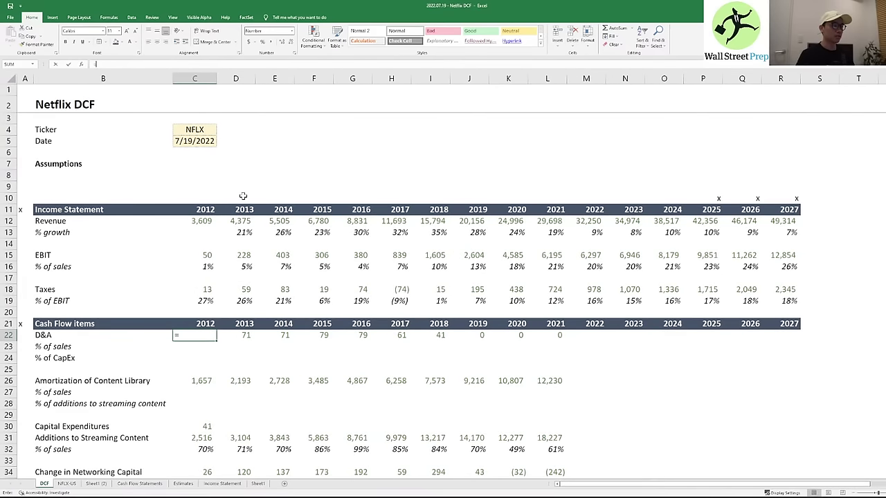
pyautogui.hotkey('ctrl', 'pagedown')
pyautogui.hotkey('ctrl', 'pagedown')
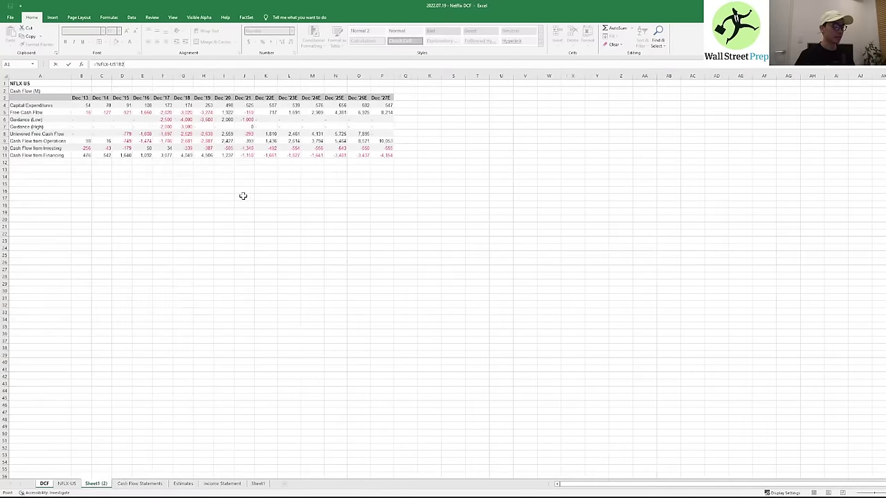
pyautogui.hotkey('ctrl', 'pagedown')
pyautogui.press('Down')
pyautogui.press('Down')
pyautogui.press('Down')
pyautogui.press('Down')
pyautogui.press('Down')
pyautogui.press('Down')
pyautogui.press('Down')
pyautogui.press('Down')
pyautogui.press('Down')
pyautogui.press('Down')
pyautogui.press('Down')
pyautogui.press('Down')
pyautogui.press('Down')
pyautogui.press('Down')
pyautogui.press('Down')
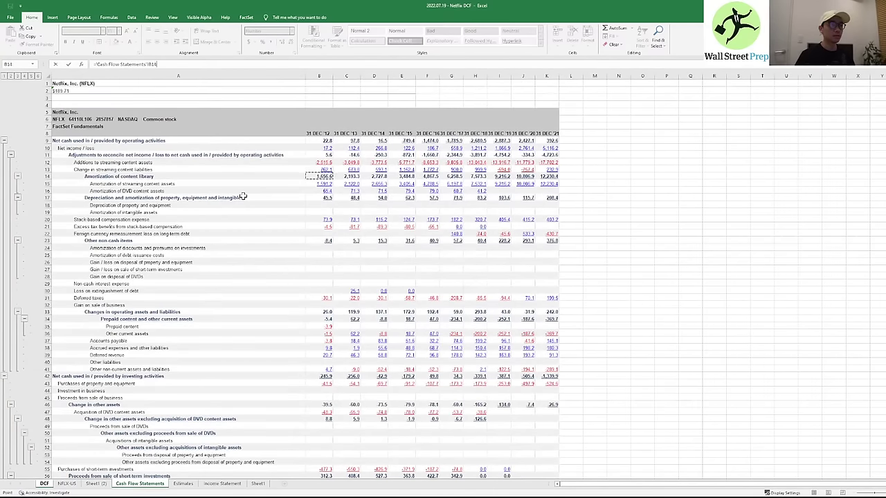
pyautogui.hotkey('ctrl', 'Return')
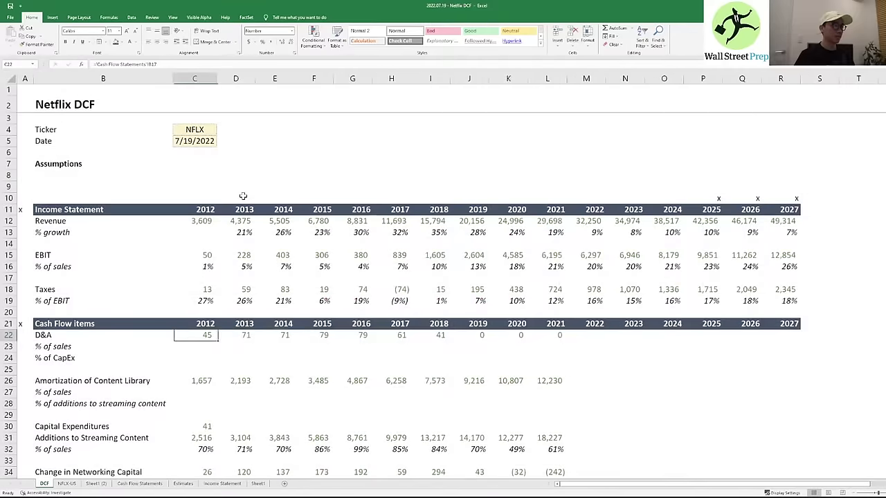
# - Copy the relinked 2012 D&A formula across row 22 through 2021
pyautogui.hotkey('ctrl', 'c')
pyautogui.hotkey('ctrl', 'shift', 'Right')
pyautogui.hotkey('ctrl', 'v')
pyautogui.press('Escape')
pyautogui.press('Right')
pyautogui.press('Left')
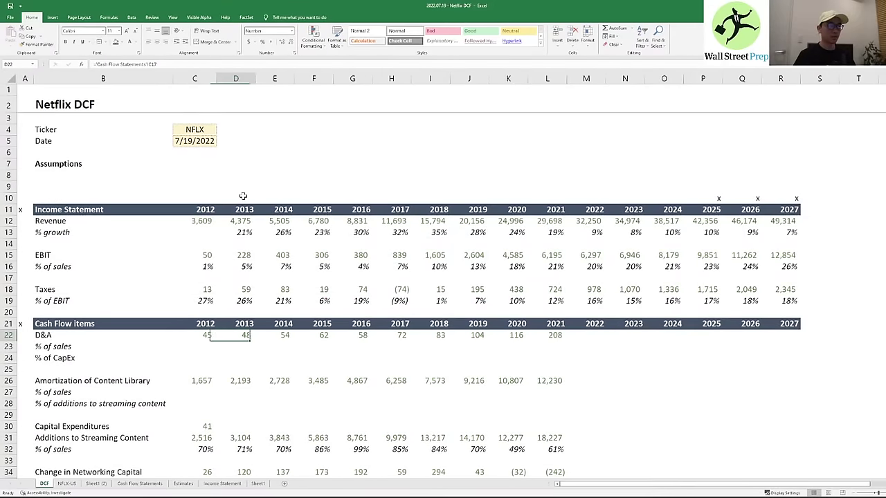
# - Trace the 2012 Amortization of Content Library and Capital Expenditures figures to their source lines on the Cash Flow Statements sheet
pyautogui.press('Down')
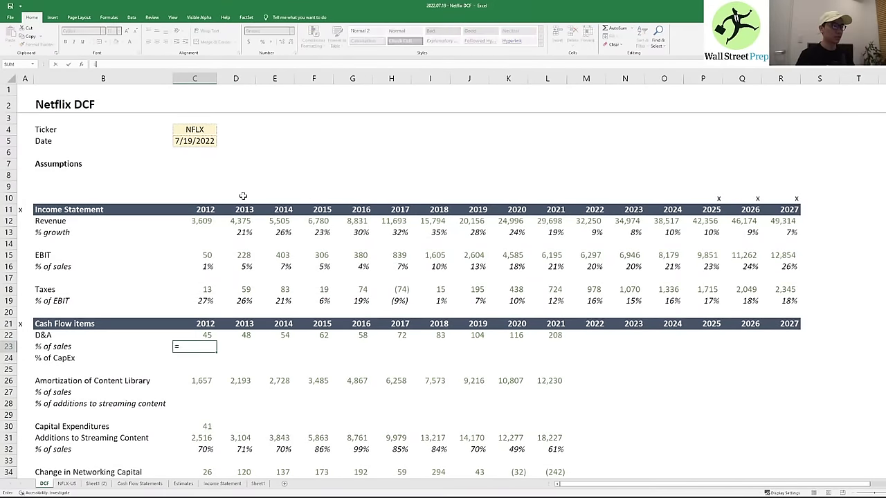
pyautogui.press('Down')
pyautogui.press('Down')
pyautogui.press('Down')
pyautogui.hotkey('ctrl', '[')
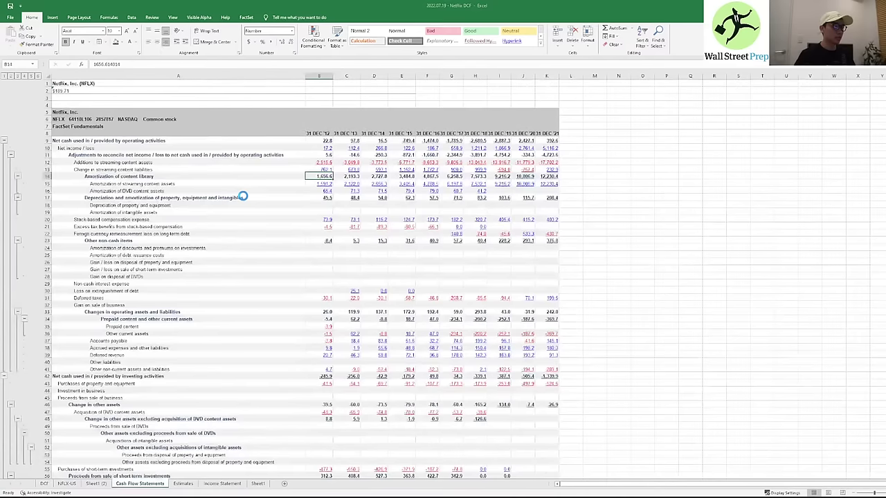
pyautogui.press('F5')
pyautogui.press('Return')
pyautogui.press('Down')
pyautogui.press('Down')
pyautogui.press('Down')
pyautogui.press('Down')
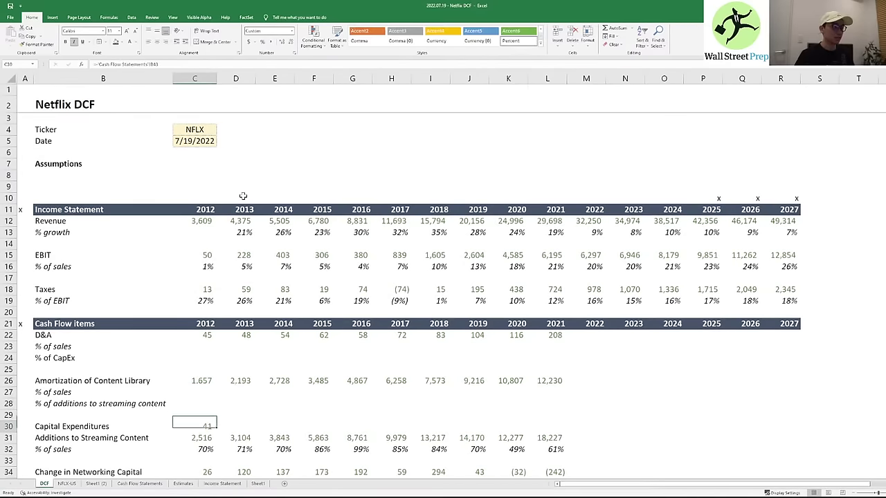
pyautogui.hotkey('ctrl', '[')
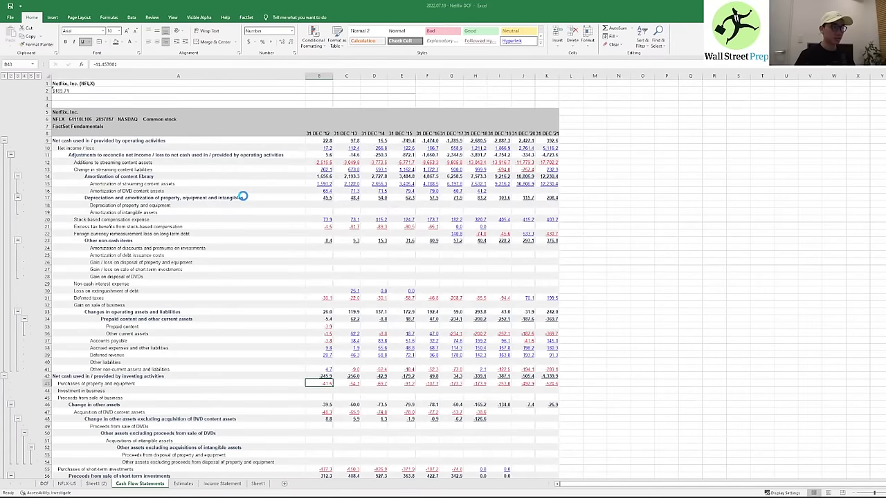
pyautogui.press('F5')
pyautogui.press('Return')
# - Copy the 2012 Capital Expenditures formula across row 30 through 2021, and check the source of 2012 Additions to Streaming Content
pyautogui.hotkey('ctrl', 'c')
pyautogui.hotkey('shift', 'Right')
pyautogui.hotkey('shift', 'Right')
pyautogui.hotkey('shift', 'Right')
pyautogui.hotkey('shift', 'Right')
pyautogui.hotkey('shift', 'Right')
pyautogui.hotkey('shift', 'Right')
pyautogui.hotkey('shift', 'Right')
pyautogui.hotkey('shift', 'Right')
pyautogui.hotkey('shift', 'Right')
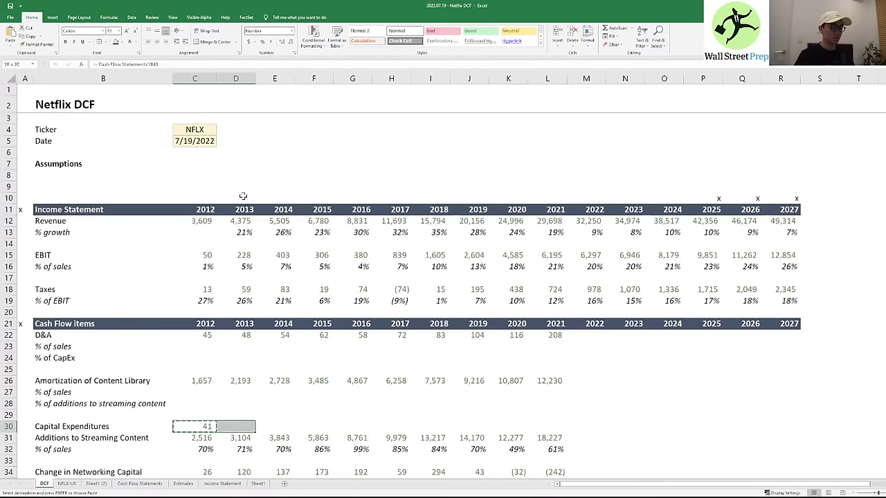
pyautogui.hotkey('ctrl', 'v')
pyautogui.press('Down')
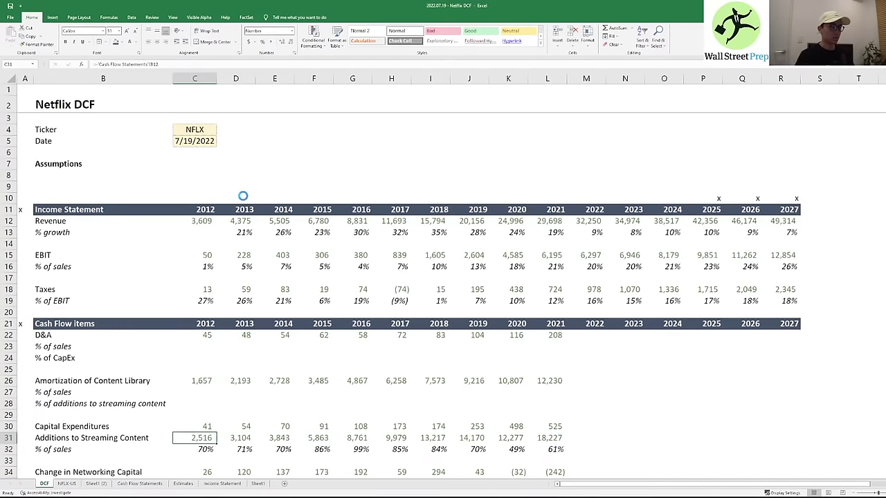
pyautogui.hotkey('ctrl', '[')
pyautogui.press('F5')
pyautogui.press('Return')
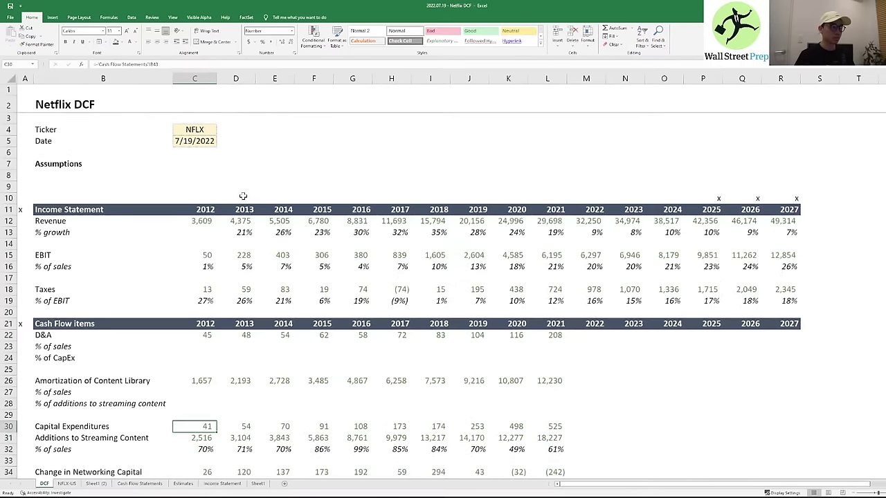
# - Calculate 2012 D&A as a percentage of sales in C23 with the formula =C22/C$12
pyautogui.press('Up')
pyautogui.press('Up')
pyautogui.press('Up')
pyautogui.press('Up')
pyautogui.press('Up')
pyautogui.press('Up')
pyautogui.press('Up')
pyautogui.press('Up')
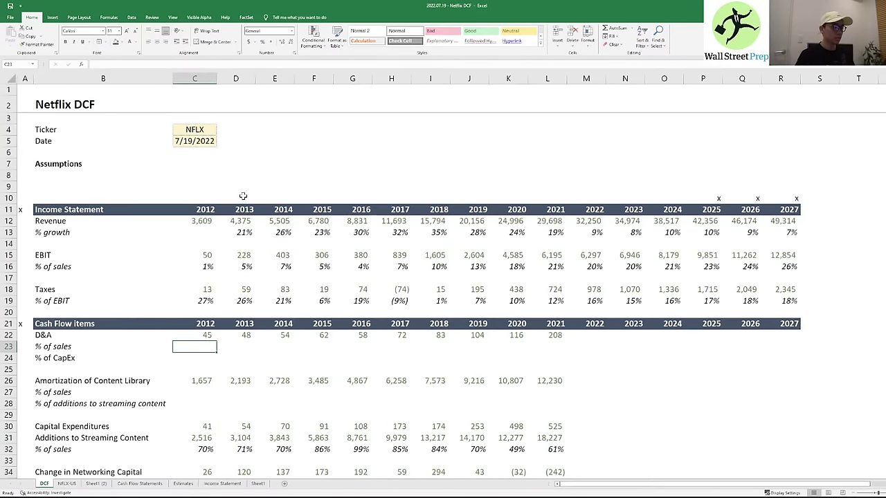
pyautogui.write('=')
pyautogui.press('Up')
pyautogui.write('/')
pyautogui.press('Up')
pyautogui.press('Up')
pyautogui.press('Up')
pyautogui.press('Up')
pyautogui.press('Up')
pyautogui.press('Up')
pyautogui.press('Up')
pyautogui.press('Up')
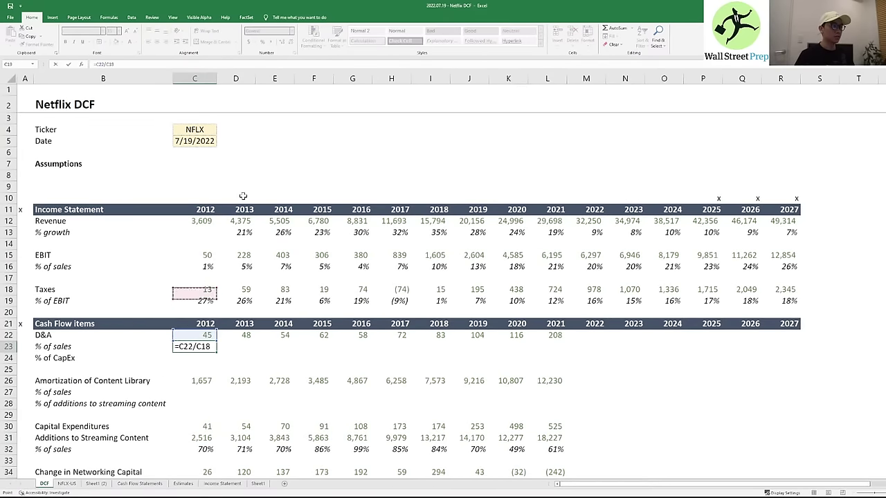
pyautogui.press('Up')
pyautogui.press('Up')
pyautogui.press('Up')
pyautogui.press('F4')
pyautogui.press('F4')
pyautogui.hotkey('ctrl', 'Return')
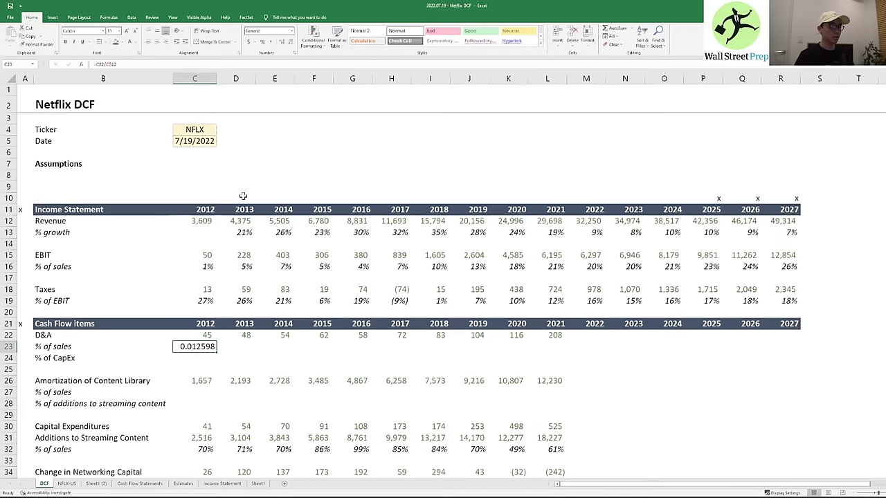
# - Copy the 2012 D&A % of sales formula across row 23 through 2021
pyautogui.hotkey('ctrl', 'c')
pyautogui.hotkey('shift', 'Right')
pyautogui.hotkey('shift', 'Right')
pyautogui.hotkey('shift', 'Right')
pyautogui.hotkey('shift', 'Right')
pyautogui.hotkey('shift', 'Right')
pyautogui.hotkey('shift', 'Right')
pyautogui.hotkey('shift', 'Right')
pyautogui.hotkey('shift', 'Right')
pyautogui.hotkey('shift', 'Right')
pyautogui.hotkey('ctrl', 'v')
# - Apply the italic percentage formatting of the row 32 % of sales figures to the D&A % of sales figures in row 23
pyautogui.press('Down')
pyautogui.press('Down')
pyautogui.press('Down')
pyautogui.press('Down')
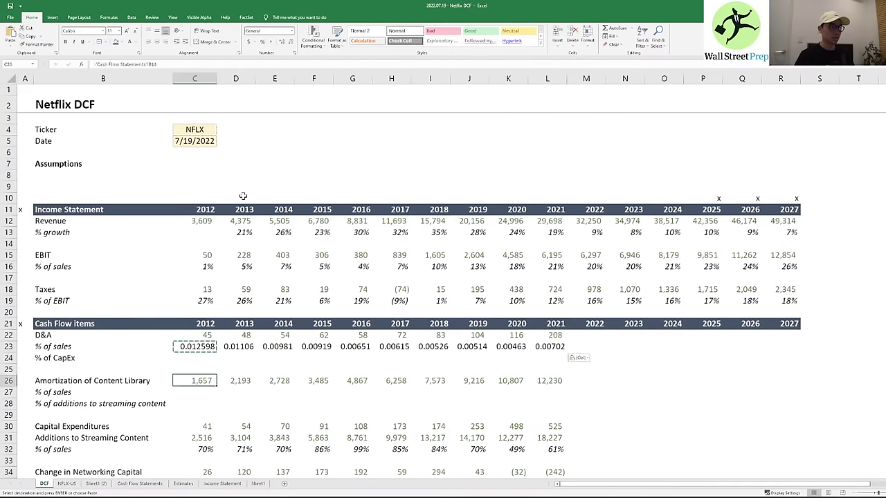
pyautogui.press('Down')
pyautogui.press('Down')
pyautogui.press('Down')
pyautogui.press('Down')
pyautogui.press('Down')
pyautogui.hotkey('ctrl', 'shift', 'Right')
pyautogui.hotkey('ctrl', 'c')
pyautogui.press('Up')
pyautogui.press('Up')
pyautogui.press('Up')
pyautogui.press('Up')
pyautogui.press('Up')
pyautogui.press('Up')
pyautogui.press('Up')
pyautogui.press('Up')
pyautogui.press('Up')
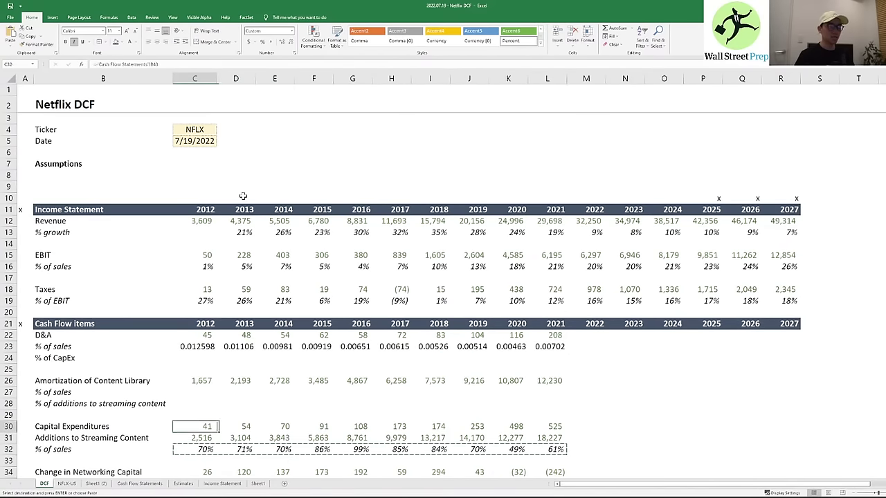
pyautogui.hotkey('ctrl', 'alt', 'v')
pyautogui.press('t')
pyautogui.press('Return')
# - Calculate 2012 D&A as a percentage of CapEx in C24 by dividing C22 by Capital Expenditures in C30
pyautogui.press('Down')
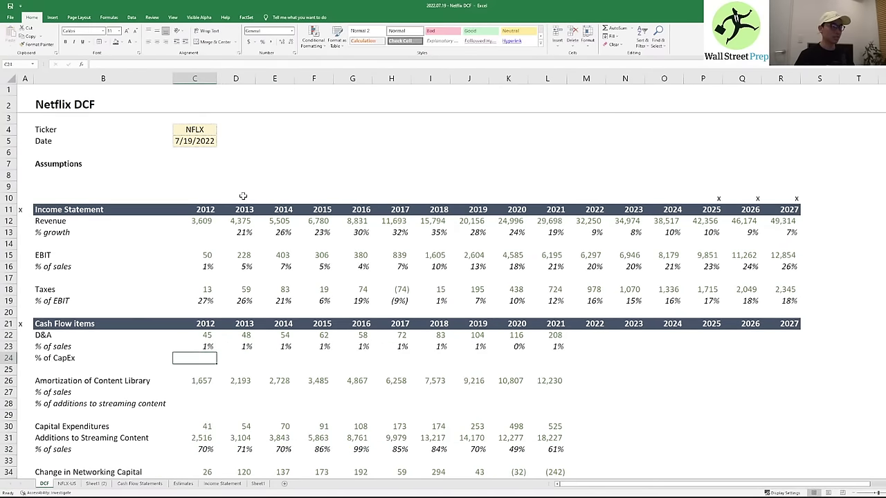
pyautogui.write('=')
pyautogui.press('Up')
pyautogui.press('Up')
pyautogui.write('/')
pyautogui.press('Down')
pyautogui.press('Down')
pyautogui.press('Down')
pyautogui.press('Down')
pyautogui.press('Down')
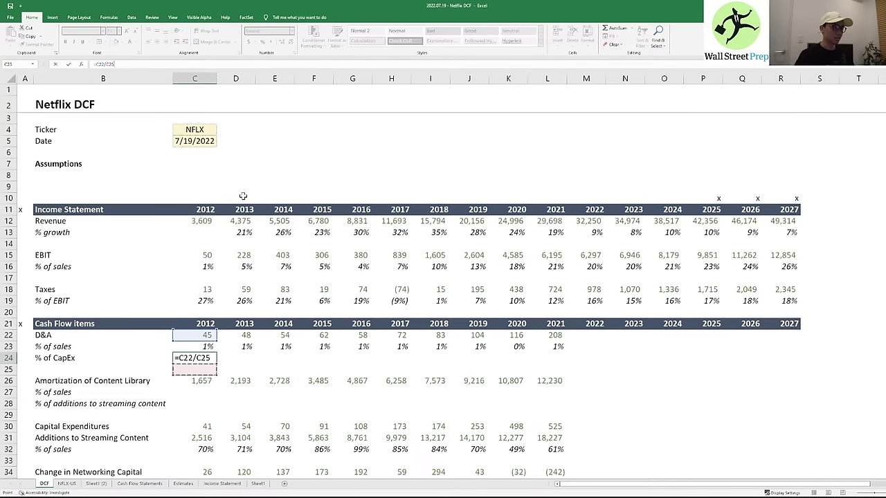
pyautogui.press('Down')
pyautogui.hotkey('ctrl', 'Return')
pyautogui.press('Up')
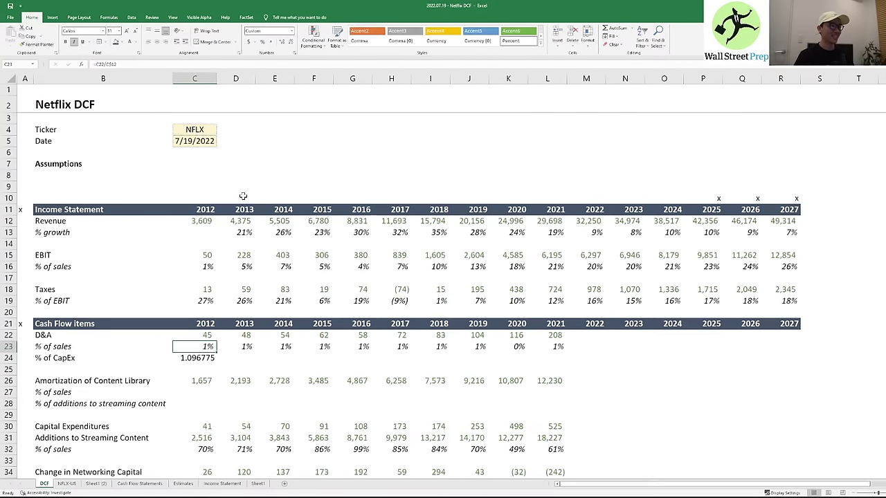
# - Apply the italic percentage formatting of C23 to the 2012 D&A % of CapEx figure in C24
pyautogui.hotkey('ctrl', 'c')
pyautogui.press('Down')
pyautogui.hotkey('ctrl', 'alt', 'v')
pyautogui.press('t')
pyautogui.press('Return')
# - Fill the 2012 D&A % of CapEx formula across row 24 through 2021
pyautogui.hotkey('shift', 'Right')
pyautogui.hotkey('shift', 'Right')
pyautogui.hotkey('shift', 'Right')
pyautogui.hotkey('shift', 'Right')
pyautogui.hotkey('shift', 'Right')
pyautogui.hotkey('shift', 'Right')
pyautogui.hotkey('shift', 'Right')
pyautogui.hotkey('shift', 'Right')
pyautogui.hotkey('shift', 'Right')
pyautogui.hotkey('shift', 'Right')
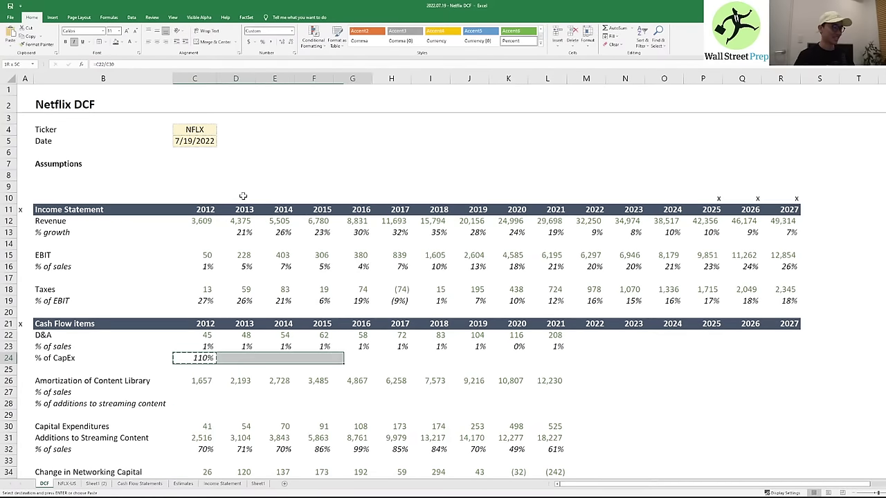
pyautogui.hotkey('shift', 'Left')
pyautogui.hotkey('ctrl', 'r')
pyautogui.press('Down')
pyautogui.press('Down')
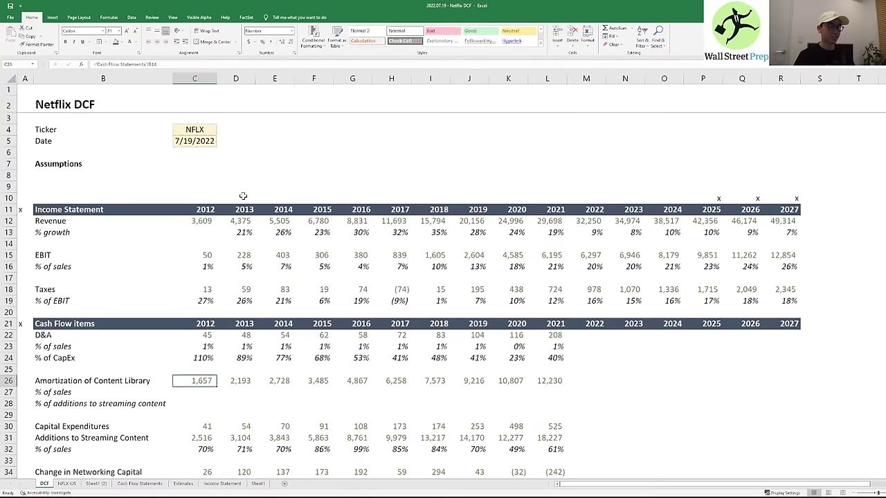
pyautogui.press('Down')
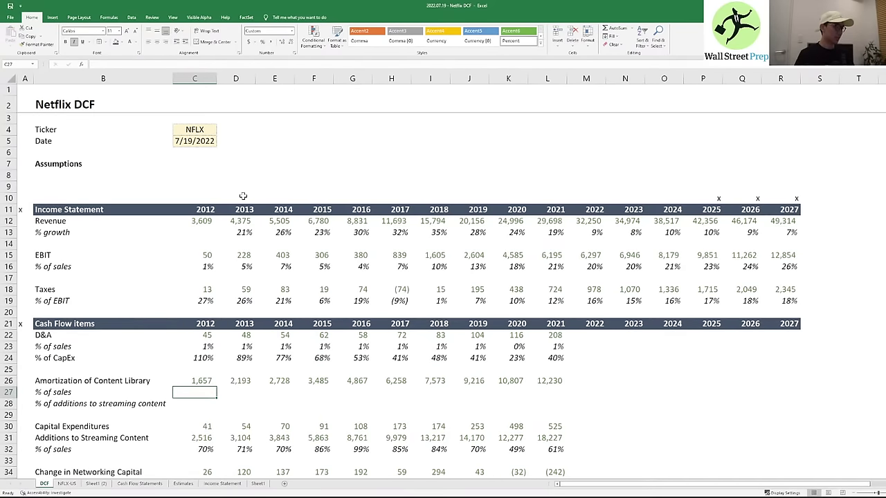
pyautogui.write('=')
pyautogui.press('Up')
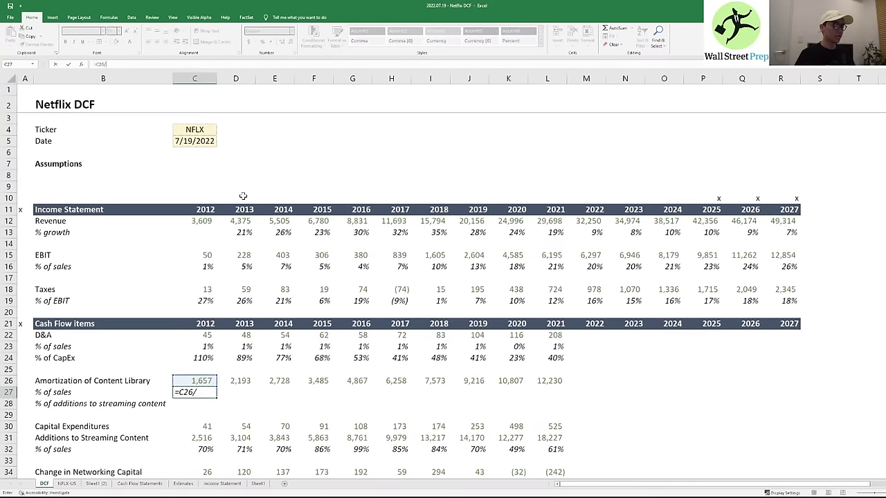
pyautogui.write('/')
pyautogui.press('Up')
pyautogui.press('Up')
pyautogui.press('Up')
pyautogui.press('Up')
pyautogui.press('Up')
pyautogui.press('Up')
pyautogui.press('Up')
pyautogui.press('Up')
pyautogui.press('Up')
pyautogui.press('Up')
pyautogui.press('Up')
pyautogui.press('Escape')
# - Copy the D&A % of sales formulas for 2012 through 2021 from row 23 to the content amortization % of sales line in row 27
pyautogui.press('Up')
pyautogui.press('Up')
pyautogui.press('Up')
pyautogui.press('Up')
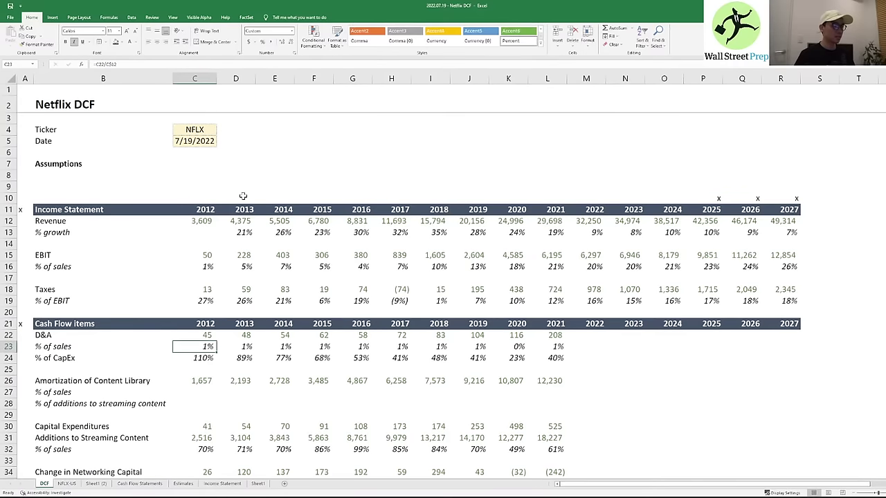
pyautogui.hotkey('ctrl', 'shift', 'Right')
pyautogui.hotkey('ctrl', 'c')
pyautogui.press('Down')
pyautogui.press('Down')
pyautogui.press('Down')
pyautogui.press('Down')
pyautogui.hotkey('ctrl', 'v')
# - Check the cell references of the copied content amortization % of sales formulas in row 27
pyautogui.press('Right')
pyautogui.press('Left')
pyautogui.press('F2')
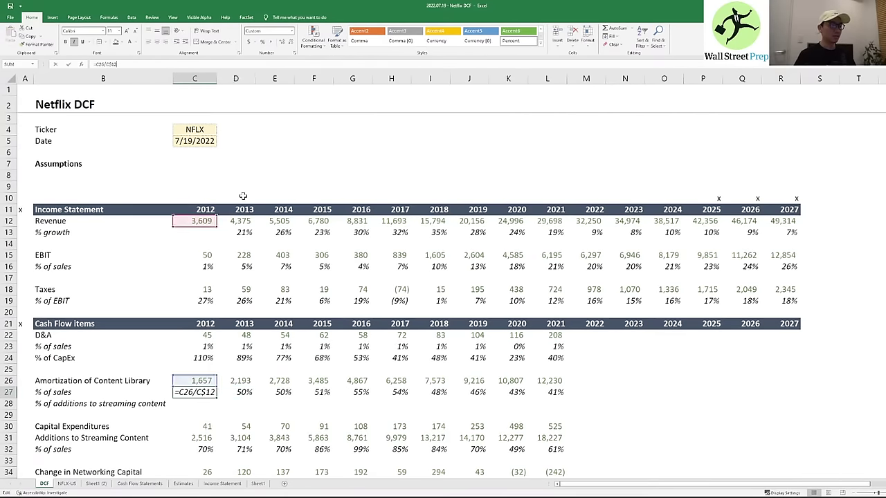
pyautogui.press('Escape')
pyautogui.press('Right')
pyautogui.press('Right')
pyautogui.press('Right')
pyautogui.press('F2')
pyautogui.press('Escape')
# - Calculate 2012 content amortization as a percentage of additions to streaming content in C28 with the formula =C26/C31
pyautogui.press('Down')
pyautogui.press('Left')
pyautogui.press('Left')
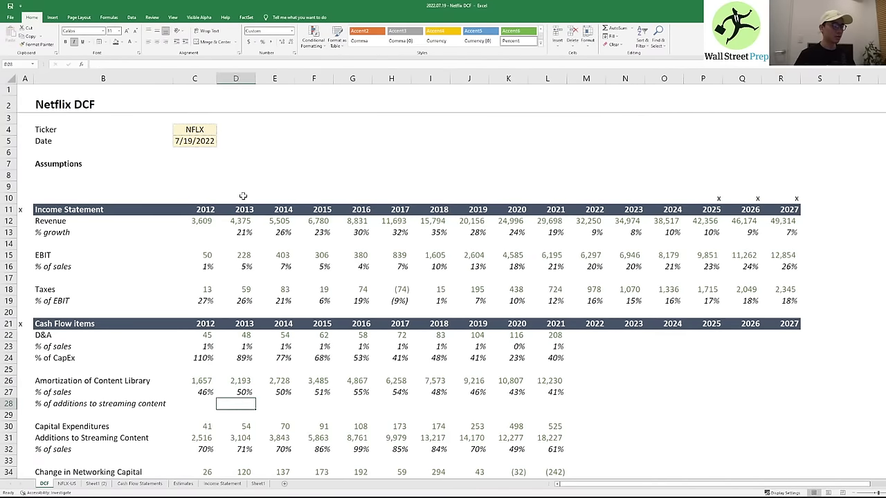
pyautogui.press('Left')
pyautogui.write('=')
pyautogui.press('Up')
pyautogui.press('Up')
pyautogui.write('/')
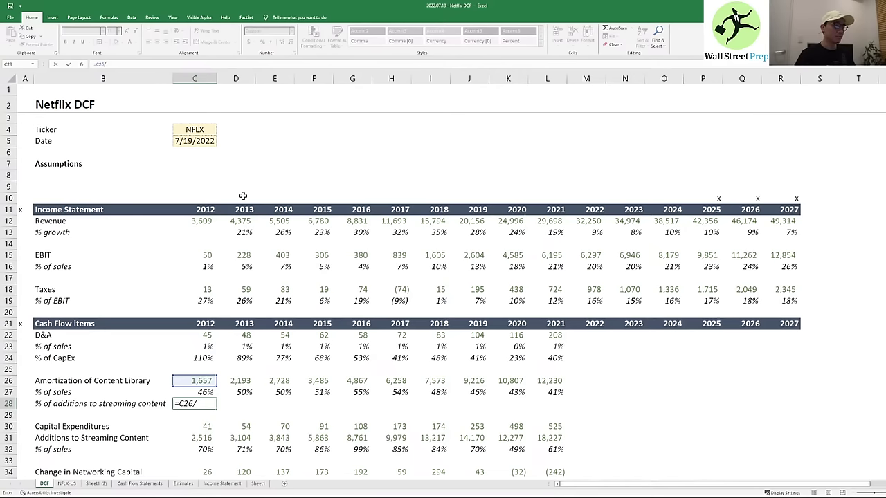
pyautogui.press('Down')
pyautogui.press('Down')
pyautogui.press('Down')
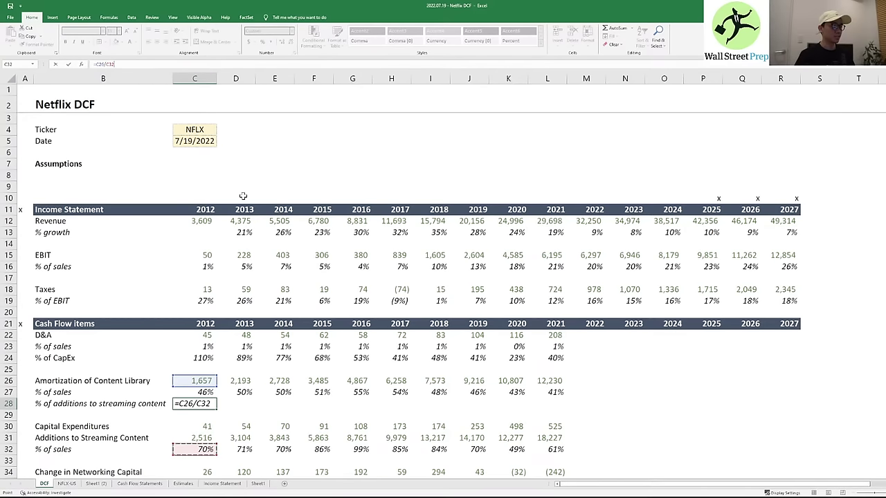
pyautogui.press('Return')
# - Copy the 2012 % of additions to streaming content formula across row 28 through 2021
pyautogui.press('Up')
pyautogui.hotkey('ctrl', 'c')
pyautogui.hotkey('shift', 'Right')
pyautogui.hotkey('shift', 'Right')
pyautogui.hotkey('shift', 'Right')
pyautogui.hotkey('shift', 'Right')
pyautogui.hotkey('shift', 'Right')
pyautogui.hotkey('shift', 'Right')
pyautogui.hotkey('shift', 'Right')
pyautogui.hotkey('shift', 'Right')
pyautogui.hotkey('shift', 'Right')
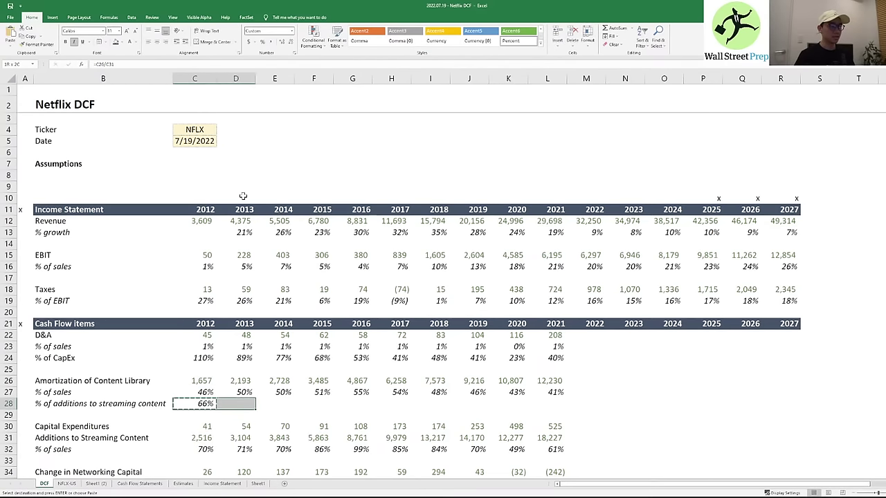
pyautogui.hotkey('ctrl', 'v')
# - Check the cell references of the 2013 to 2015 % of additions to streaming content formulas in row 28
pyautogui.press('Right')
pyautogui.press('F2')
pyautogui.press('Escape')
pyautogui.press('Right')
pyautogui.press('F2')
pyautogui.press('Escape')
pyautogui.press('Right')
pyautogui.press('F2')
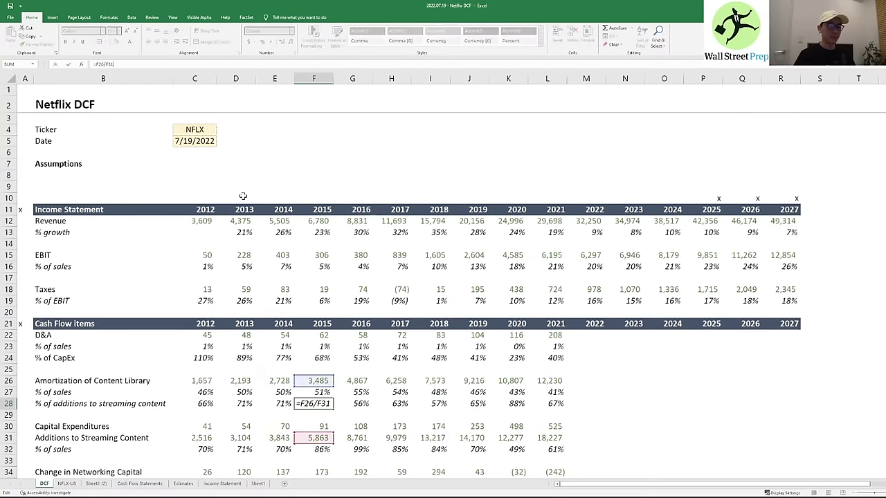
pyautogui.press('Escape')
# - Insert two blank rows between Capital Expenditures and Additions to Streaming Content
pyautogui.press('Down')
pyautogui.press('Down')
pyautogui.press('Left')
pyautogui.press('Left')
pyautogui.press('Down')
pyautogui.press('Left')
pyautogui.press('Up')
pyautogui.press('Left')
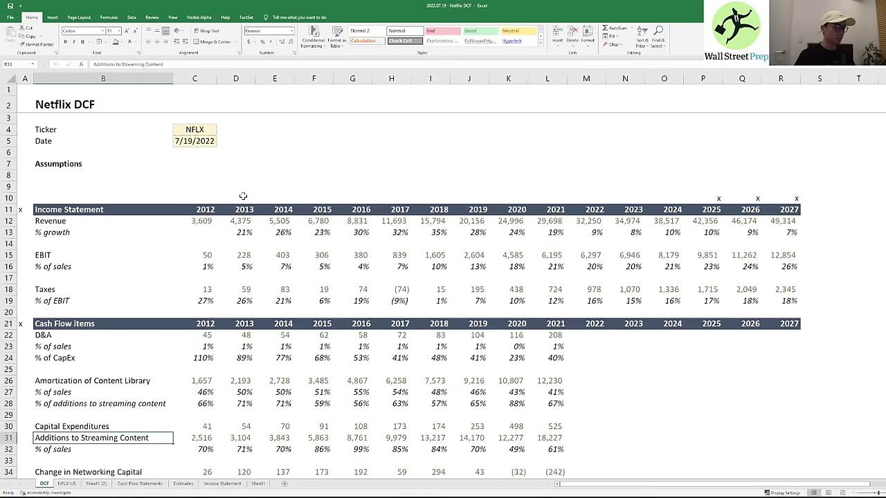
pyautogui.press('Down')
pyautogui.hotkey('alt', 'h')
pyautogui.press('i')
pyautogui.press('r')
# - Copy the % of sales label from B34 to B31 beneath Capital Expenditures
pyautogui.press('Down')
pyautogui.press('Down')
pyautogui.press('Down')
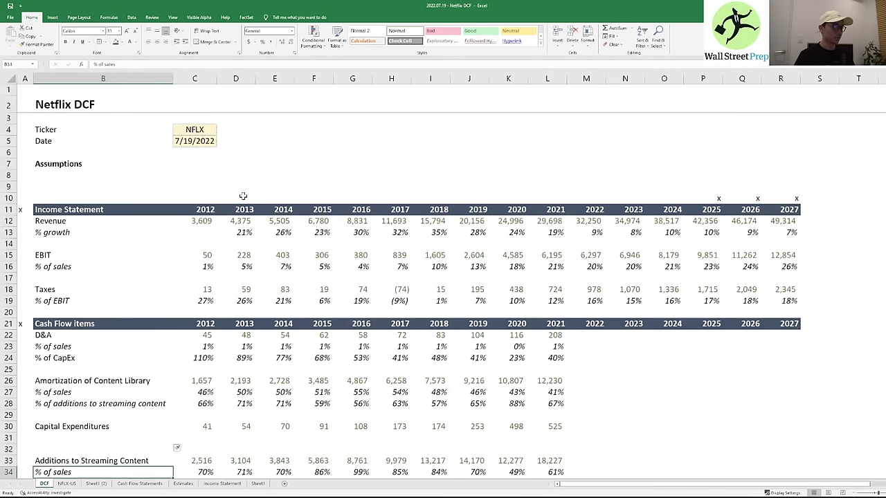
pyautogui.hotkey('ctrl', 'c')
pyautogui.press('Up')
pyautogui.press('Up')
pyautogui.press('Up')
pyautogui.hotkey('ctrl', 'v')
# - Enter the formula =C30/C22 in C31 for the 2012 Capital Expenditures ratio
pyautogui.press('Right')
pyautogui.write('=')
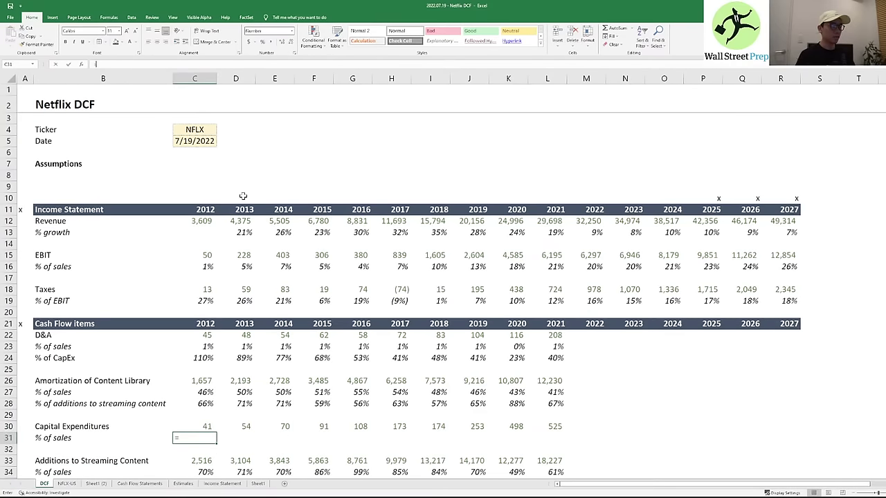
pyautogui.press('Up')
pyautogui.write('/')
pyautogui.press('Up')
pyautogui.press('Up')
pyautogui.press('Up')
pyautogui.press('Up')
pyautogui.press('Up')
pyautogui.press('Up')
pyautogui.press('Up')
pyautogui.press('Up')
pyautogui.press('Up')
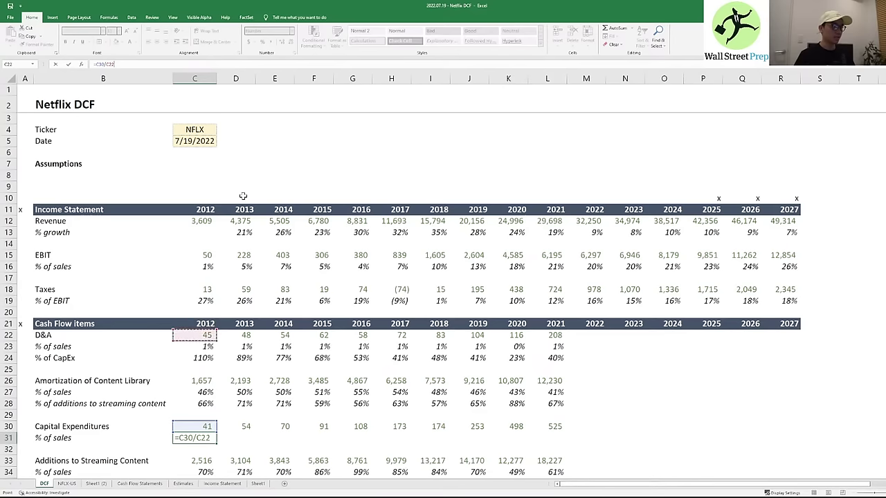
pyautogui.hotkey('ctrl', 'Return')
# - Apply the italic percentage formatting of C28 to the 2012 Capital Expenditures ratio in C31
pyautogui.press('Up')
pyautogui.press('Up')
pyautogui.press('Up')
pyautogui.hotkey('ctrl', 'c')
pyautogui.press('Down')
pyautogui.press('Down')
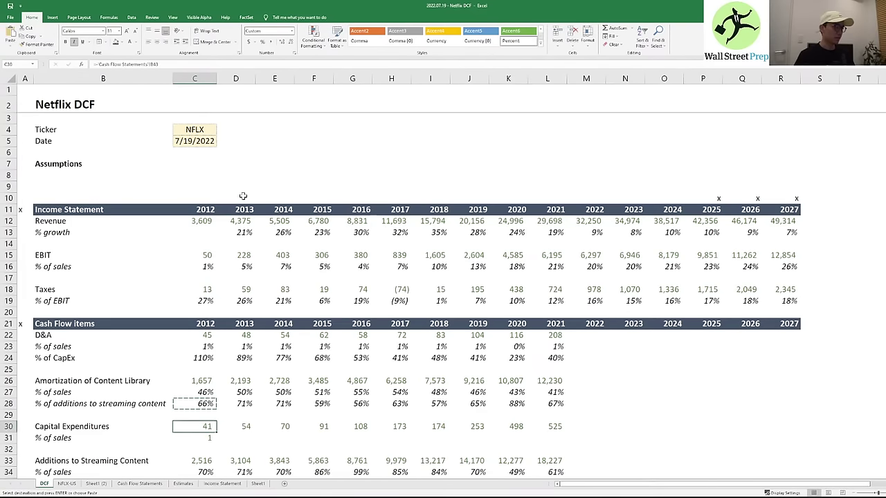
pyautogui.press('Down')
pyautogui.hotkey('ctrl', 'alt', 'v')
pyautogui.press('t')
pyautogui.press('Return')
# - Copy the 2012 Capital Expenditures ratio formula across row 31 through 2021
pyautogui.hotkey('ctrl', 'c')
pyautogui.hotkey('shift', 'Right')
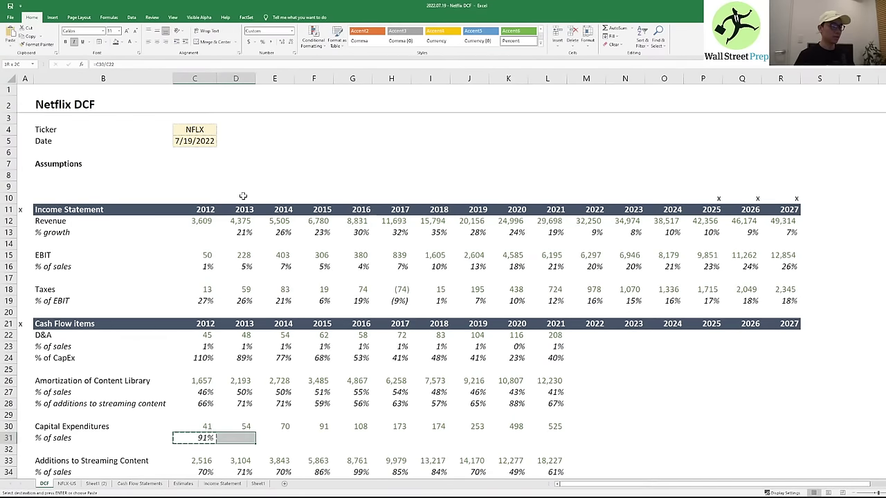
pyautogui.hotkey('shift', 'Right')
pyautogui.hotkey('shift', 'Right')
pyautogui.hotkey('shift', 'Right')
pyautogui.hotkey('shift', 'Right')
pyautogui.hotkey('shift', 'Right')
pyautogui.hotkey('shift', 'Right')
pyautogui.hotkey('shift', 'Right')
pyautogui.hotkey('shift', 'Right')
pyautogui.press('Return')
# - Check the cell references of the Capital Expenditures % of sales formulas in row 31
pyautogui.press('Right')
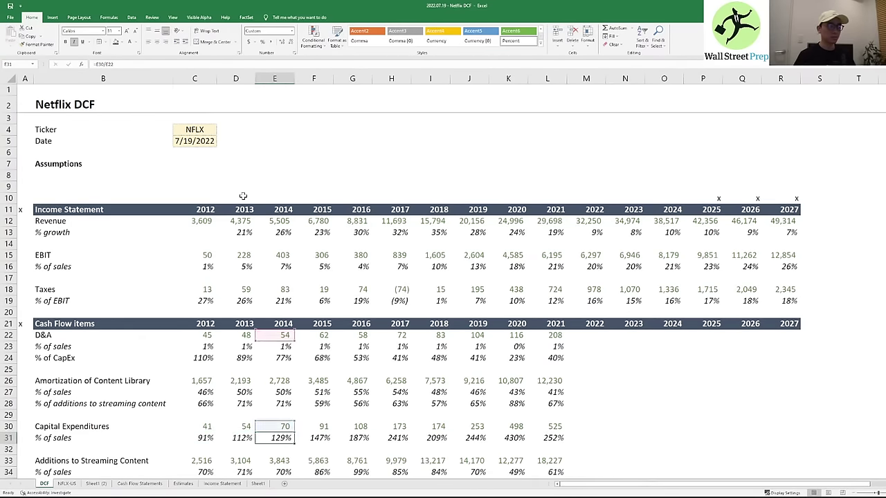
pyautogui.press('Right')
pyautogui.press('Right')
pyautogui.press('Left')
pyautogui.press('Left')
pyautogui.press('Left')
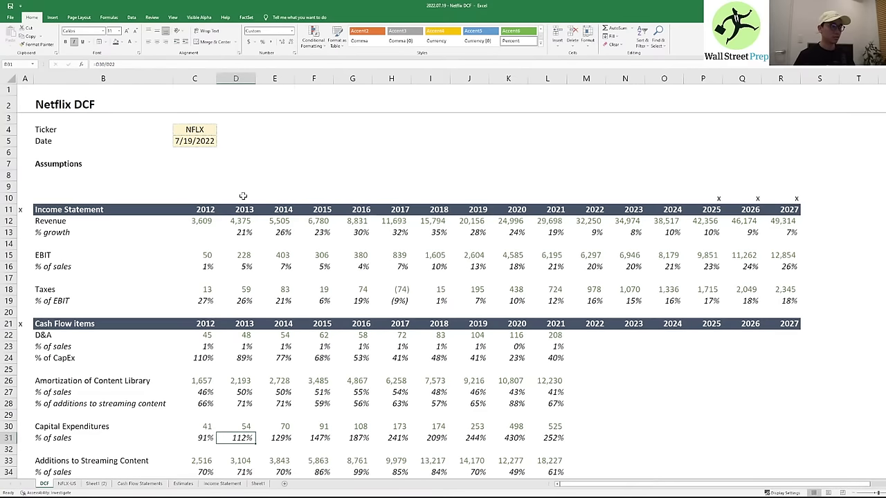
pyautogui.press('Left')
pyautogui.press('F2')
pyautogui.press('Escape')
# - Replace the Capital Expenditures ratios in row 31 with the D&A % of sales formulas copied from C23:L23
pyautogui.press('Up')
pyautogui.press('Up')
pyautogui.press('Up')
pyautogui.press('Up')
pyautogui.press('Up')
pyautogui.press('Up')
pyautogui.press('Up')
pyautogui.press('Up')
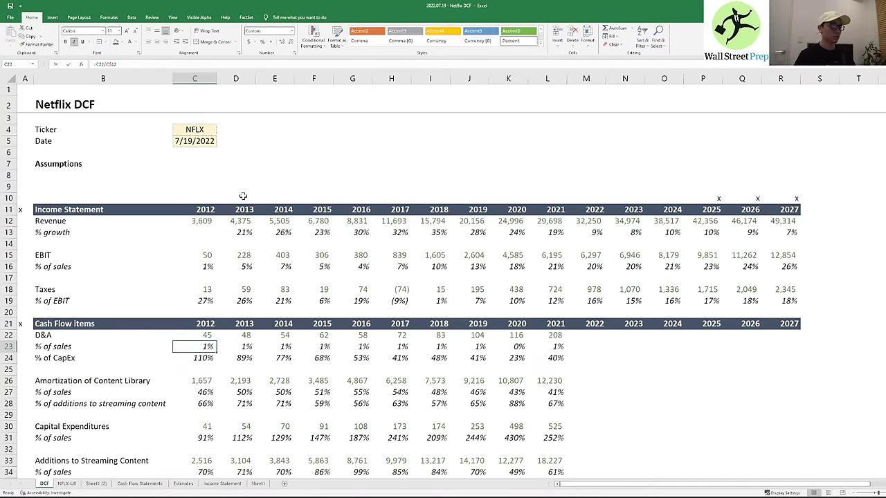
pyautogui.press('F2')
pyautogui.press('Escape')
pyautogui.hotkey('ctrl', 'shift', 'Right')
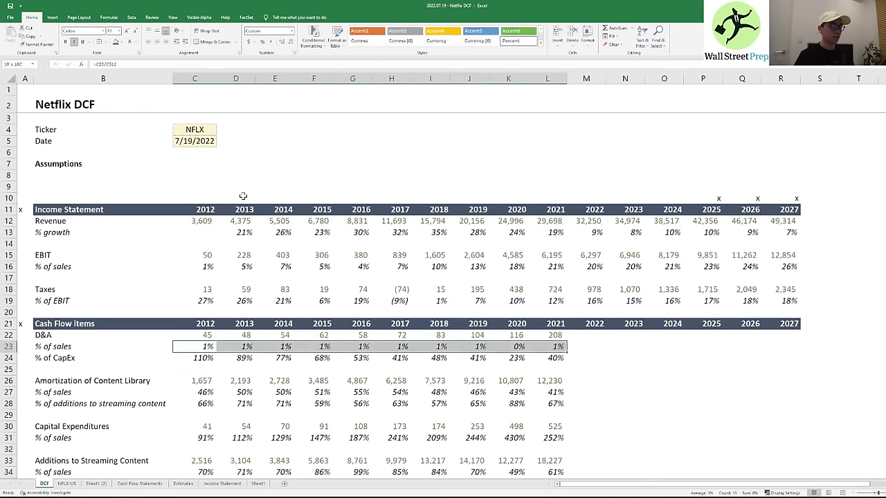
pyautogui.hotkey('ctrl', 'c')
pyautogui.press('Down')
pyautogui.press('Down')
pyautogui.press('Down')
pyautogui.press('Down')
pyautogui.press('Down')
pyautogui.press('Down')
pyautogui.press('Down')
pyautogui.press('Down')
pyautogui.hotkey('ctrl', 'v')
# - Check the revenue references of the pasted Capital Expenditures % of sales formulas in row 31
pyautogui.press('F2')
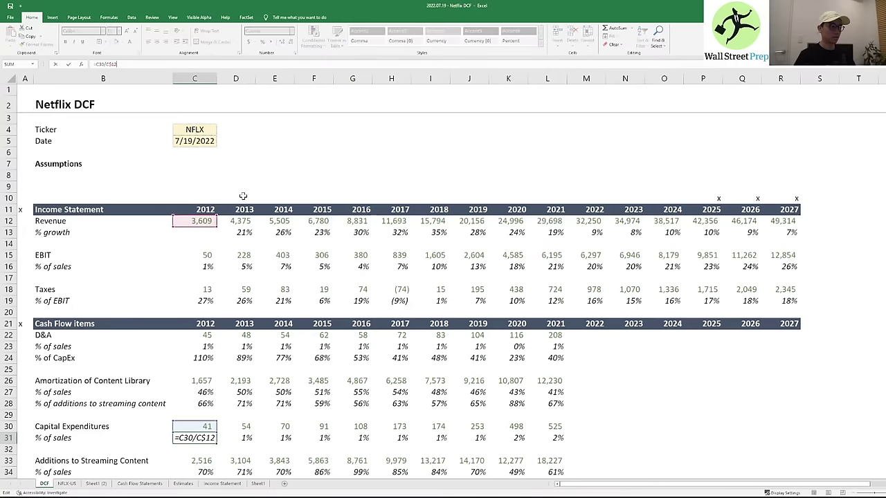
pyautogui.press('Tab')
pyautogui.press('Tab')
pyautogui.press('F2')
pyautogui.press('Tab')
pyautogui.press('F2')
pyautogui.press('Escape')
pyautogui.press('Down')
pyautogui.press('Left')
pyautogui.press('Left')
pyautogui.press('Left')
pyautogui.press('Left')
pyautogui.press('Left')
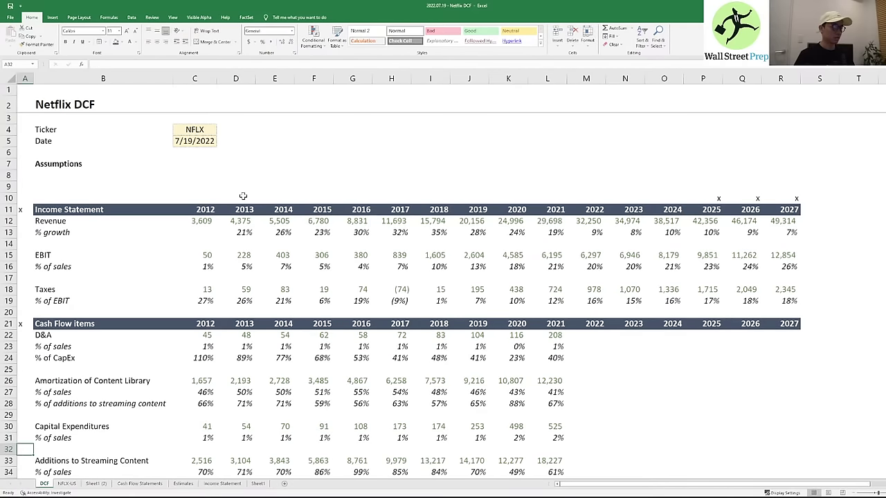
# - Check the Additions to Streaming Content % of sales label and formulas in row 34 from 2012 through 2017
pyautogui.press('Right')
pyautogui.press('Down')
pyautogui.press('Down')
pyautogui.press('Down')
pyautogui.press('Down')
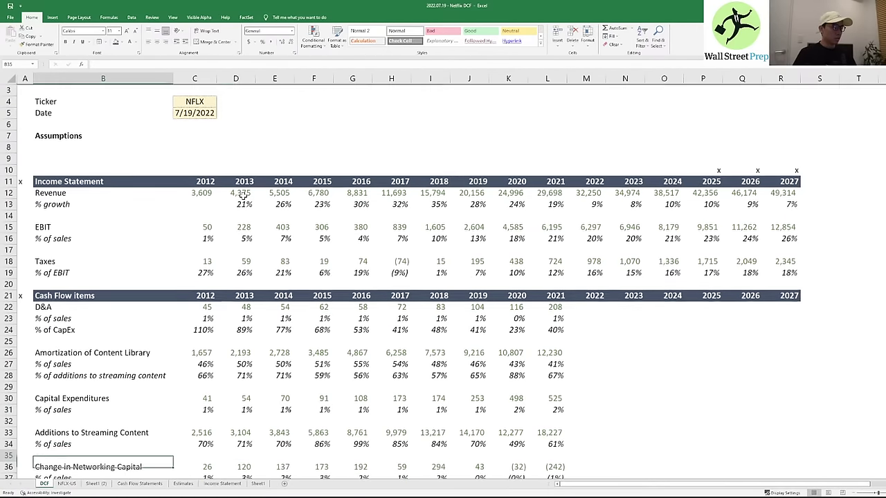
pyautogui.press('Up')
pyautogui.press('Up')
pyautogui.press('F2')
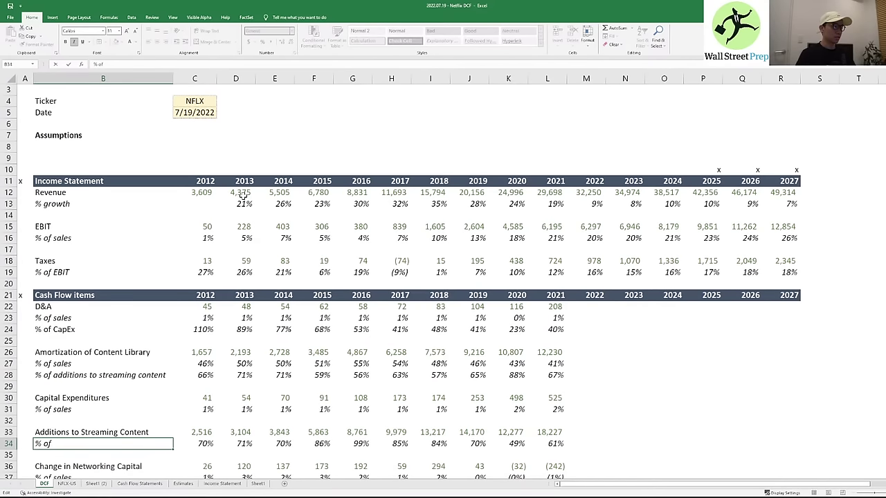
pyautogui.press('Escape')
pyautogui.press('Right')
pyautogui.press('F2')
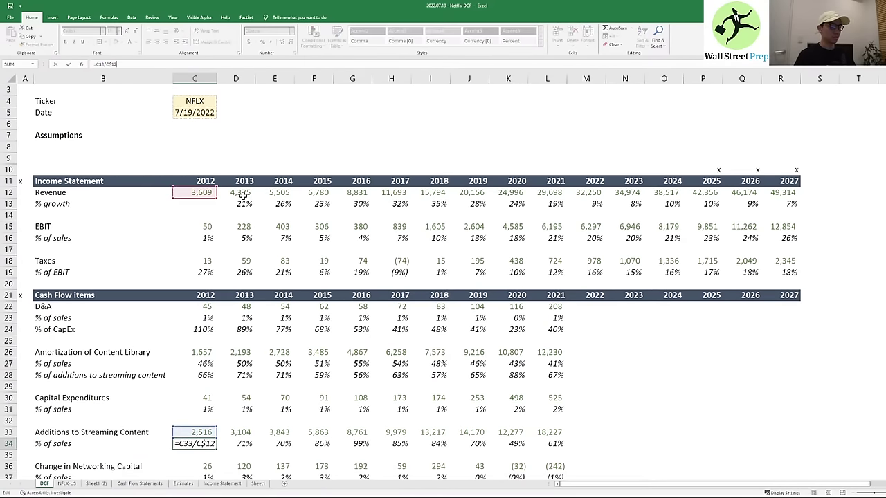
pyautogui.press('Escape')
pyautogui.press('Right')
pyautogui.press('F2')
pyautogui.press('Escape')
pyautogui.press('Right')
pyautogui.press('F2')
pyautogui.press('Escape')
pyautogui.press('Right')
pyautogui.press('F2')
pyautogui.press('Escape')
pyautogui.press('Right')
pyautogui.press('F2')
pyautogui.press('Escape')
pyautogui.press('Right')
pyautogui.press('F2')
pyautogui.press('Escape')
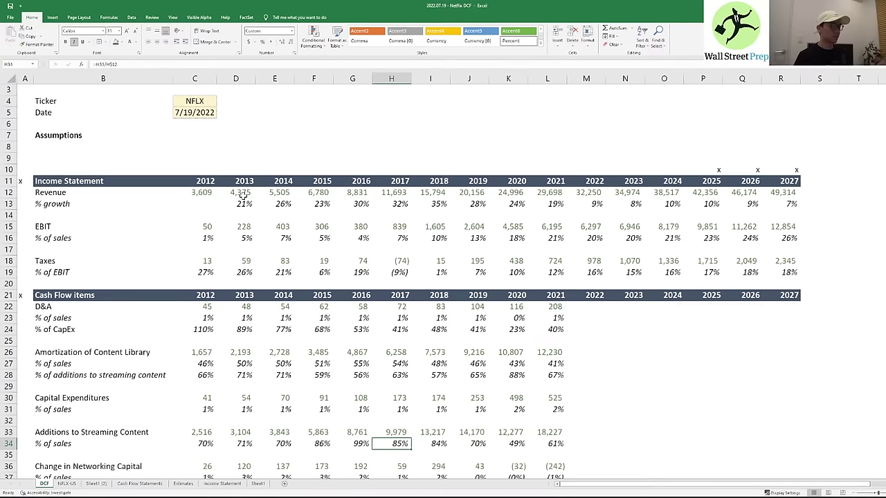
# - Review the Change in Networking Capital ratios in the % of sales and % change in sales rows
pyautogui.press('Left')
pyautogui.press('Left')
pyautogui.press('Left')
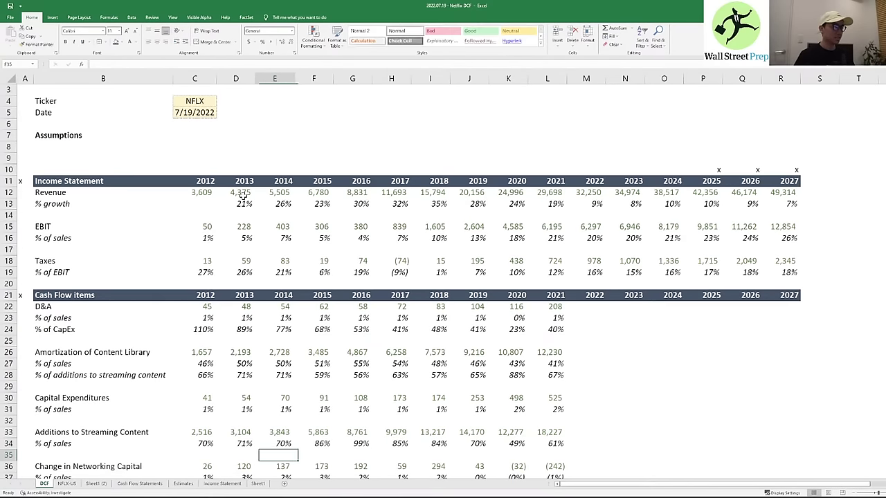
pyautogui.press('Down')
pyautogui.press('Down')
pyautogui.press('Down')
pyautogui.press('Down')
pyautogui.press('Up')
pyautogui.press('Left')
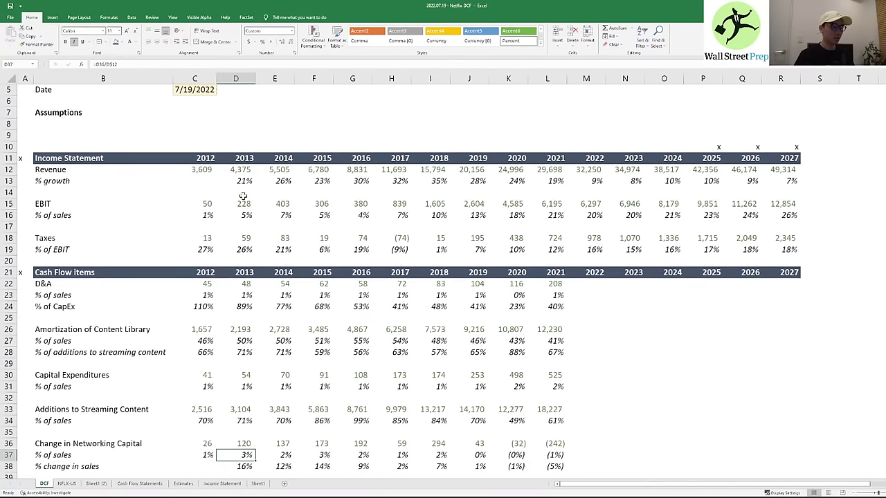
pyautogui.press('Down')
pyautogui.press('Up')
pyautogui.press('Down')
pyautogui.press('Right')
pyautogui.press('Right')
pyautogui.press('Right')
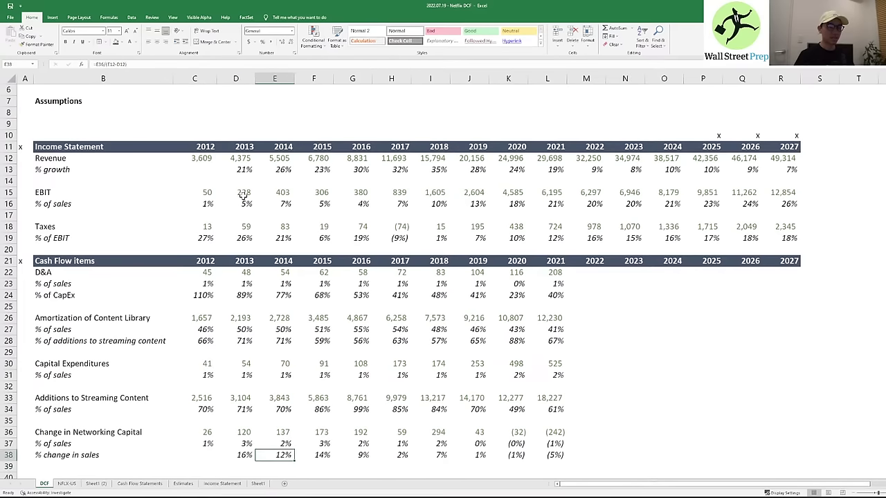
pyautogui.press('Up')
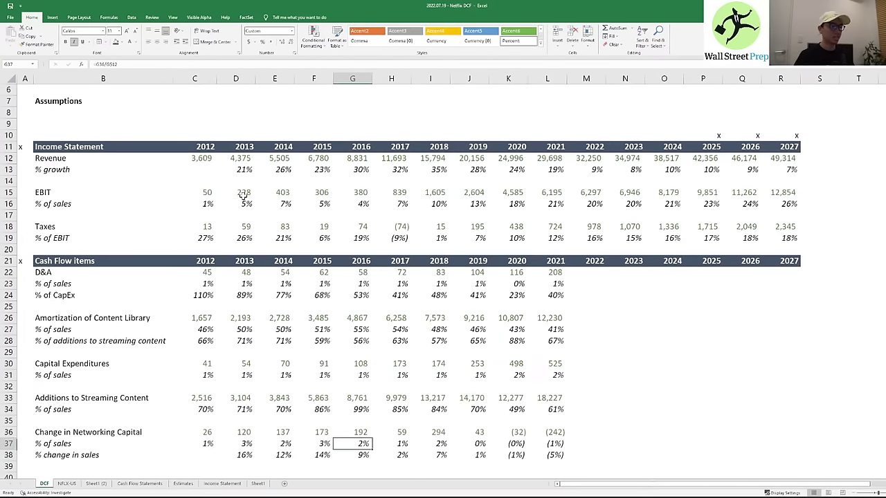
pyautogui.press('Right')
pyautogui.press('Right')
# - Look over the historical D&A and Amortization of Content Library ratios in the Cash Flow items section
pyautogui.press('Up')
pyautogui.press('Up')
pyautogui.press('Up')
pyautogui.press('Up')
pyautogui.press('Up')
pyautogui.press('Up')
pyautogui.press('Up')
pyautogui.press('Up')
pyautogui.press('Up')
pyautogui.press('Up')
pyautogui.press('Up')
pyautogui.press('Up')
pyautogui.press('Up')
pyautogui.press('Up')
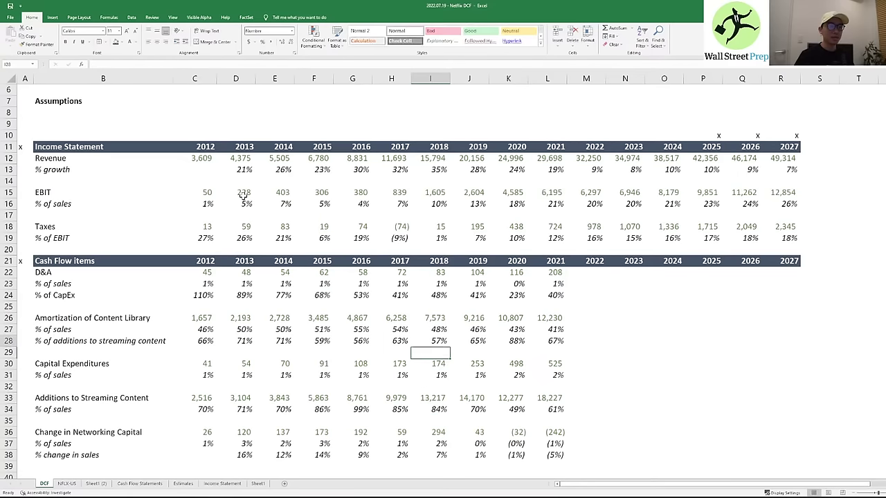
pyautogui.press('Left')
pyautogui.press('Left')
pyautogui.press('Left')
pyautogui.press('Left')
pyautogui.press('Left')
pyautogui.press('Left')
pyautogui.press('Right')
pyautogui.press('Right')
pyautogui.press('Right')
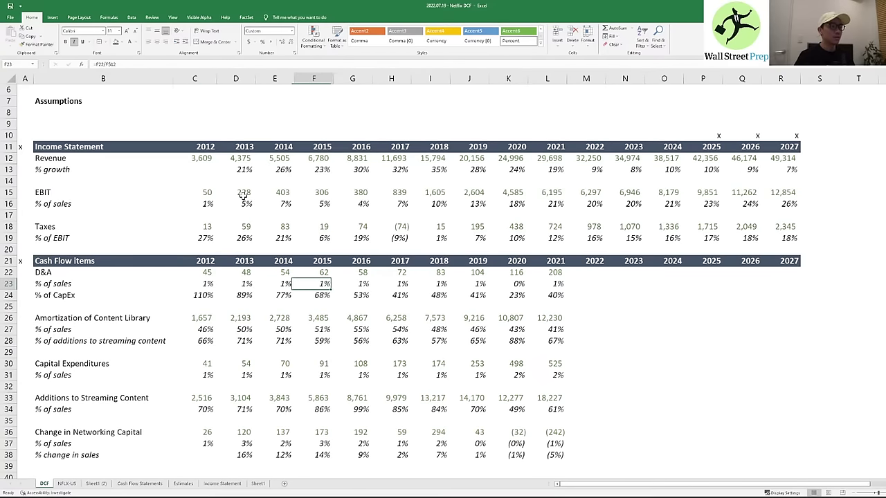
pyautogui.press('Down')
pyautogui.press('Down')
pyautogui.press('Down')
pyautogui.press('Down')
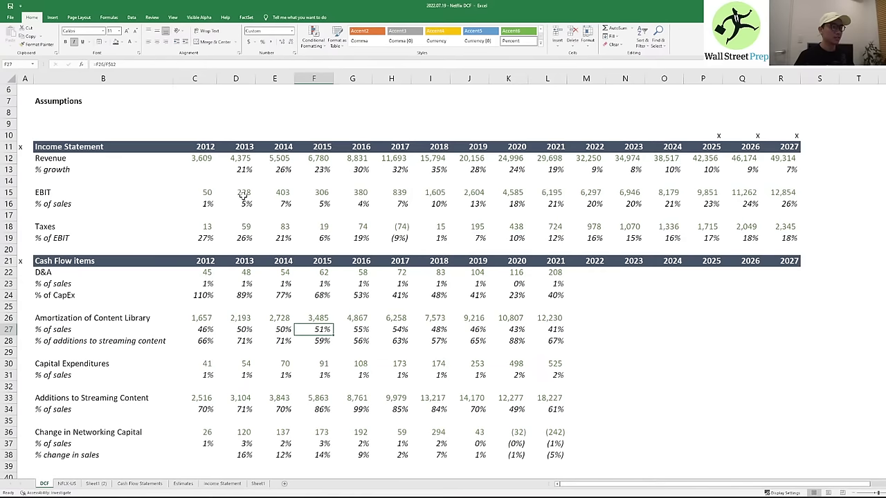
# - Switch to FactSet and look through the Statement Items available for Netflix's Broker Outlook estimates
pyautogui.hotkey('alt', 'Tab')
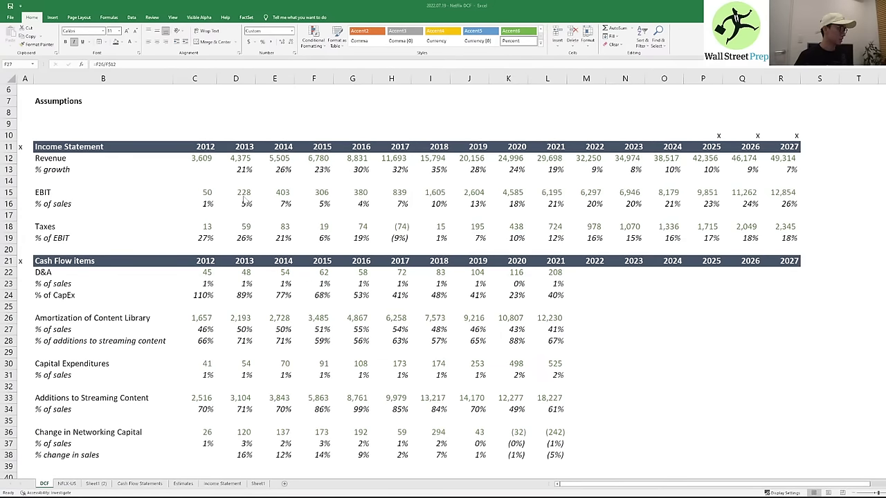
pyautogui.hotkey('alt', 'Tab')
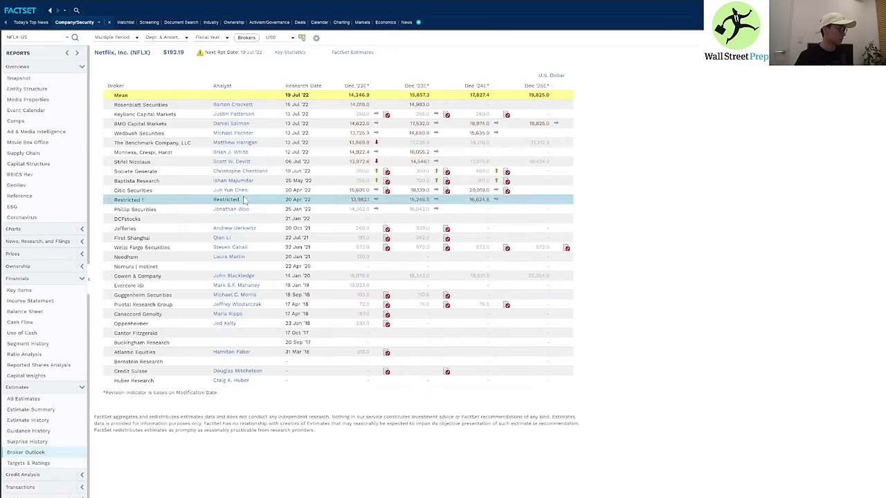
pyautogui.click(162, 39)
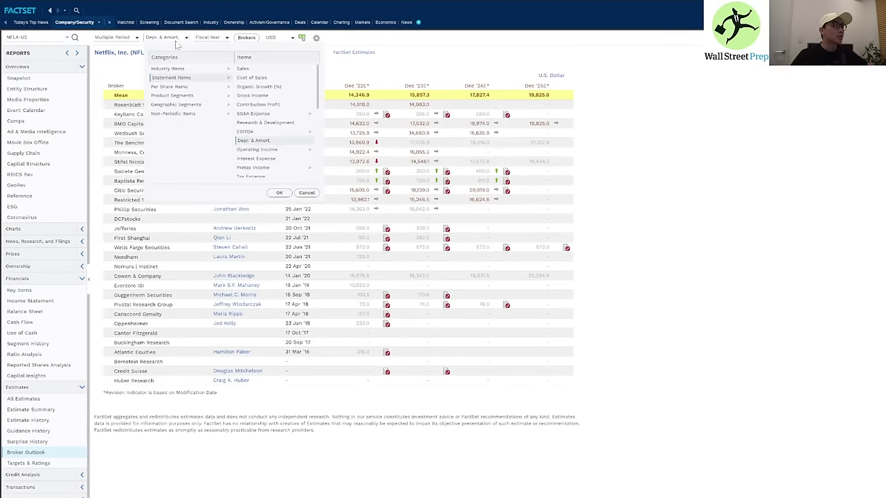
pyautogui.scroll(-4, 275, 139)
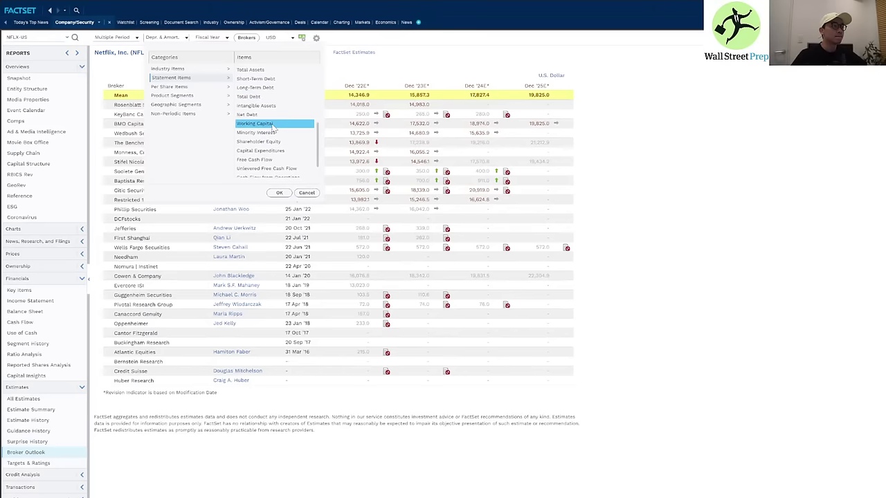
pyautogui.scroll(-1, 283, 147)
pyautogui.scroll(4, 284, 145)
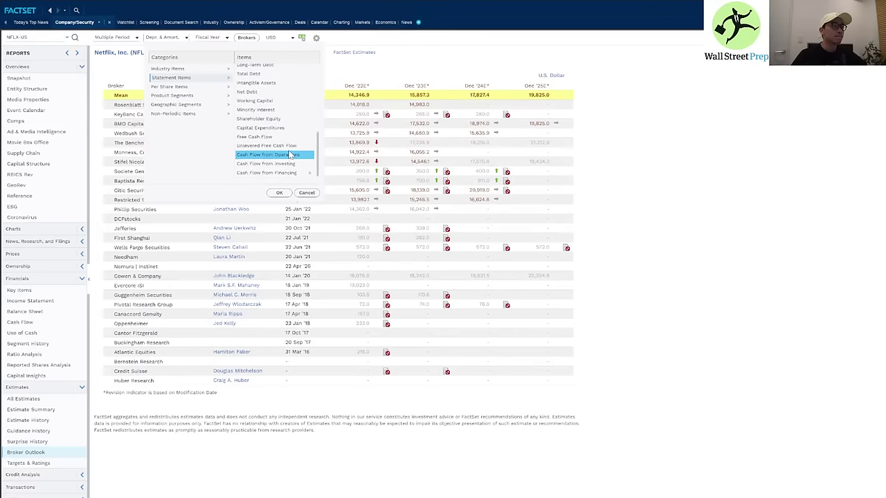
pyautogui.scroll(2, 266, 124)
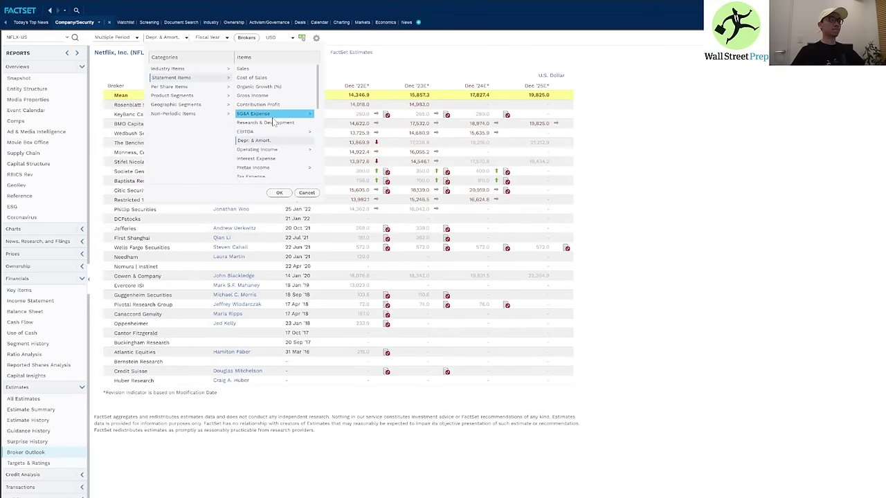
pyautogui.scroll(-2, 287, 142)
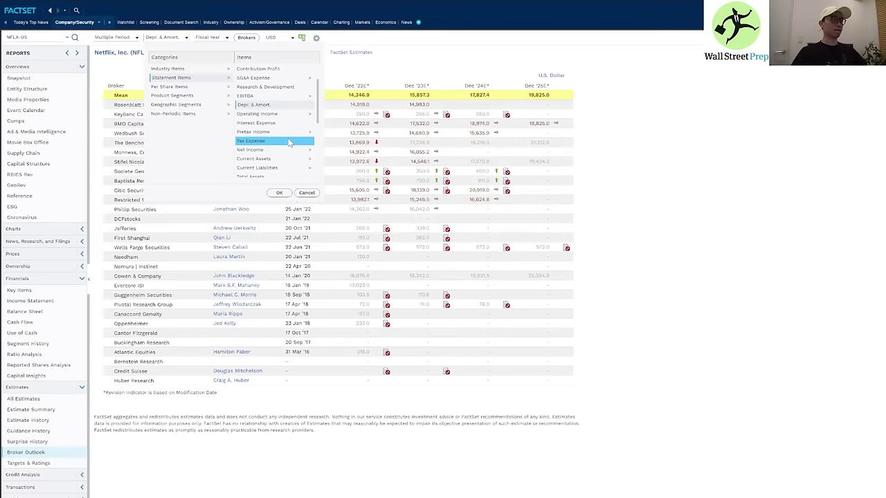
pyautogui.scroll(-2, 289, 141)
pyautogui.scroll(-2, 287, 129)
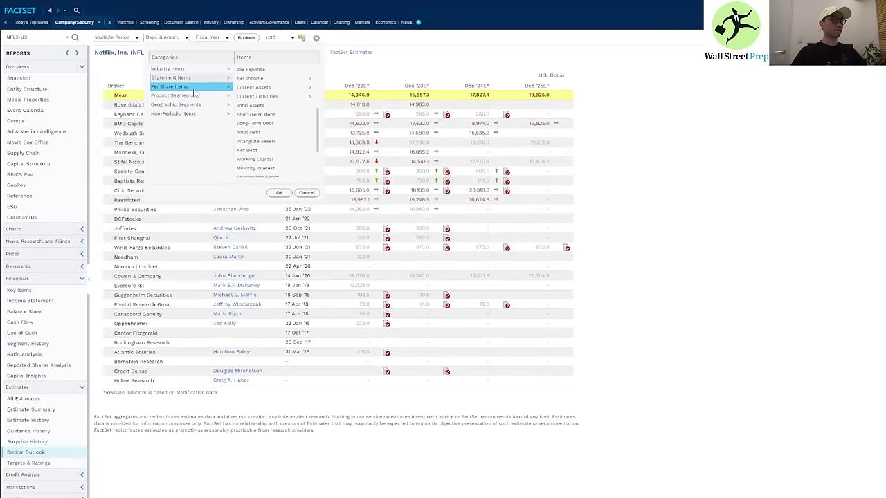
# - Look through the Industry Items for content amortization and streaming additions, and close the item picker without applying a change
pyautogui.click(169, 68)
pyautogui.scroll(-5, 279, 102)
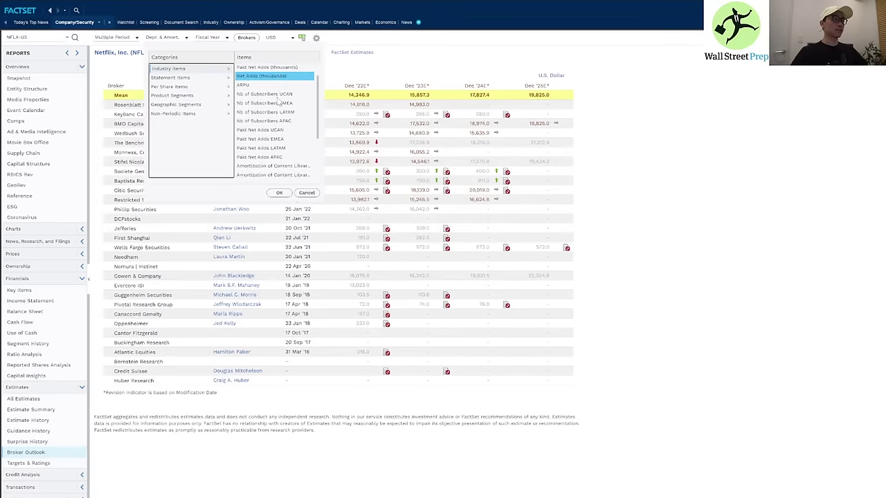
pyautogui.click(280, 102)
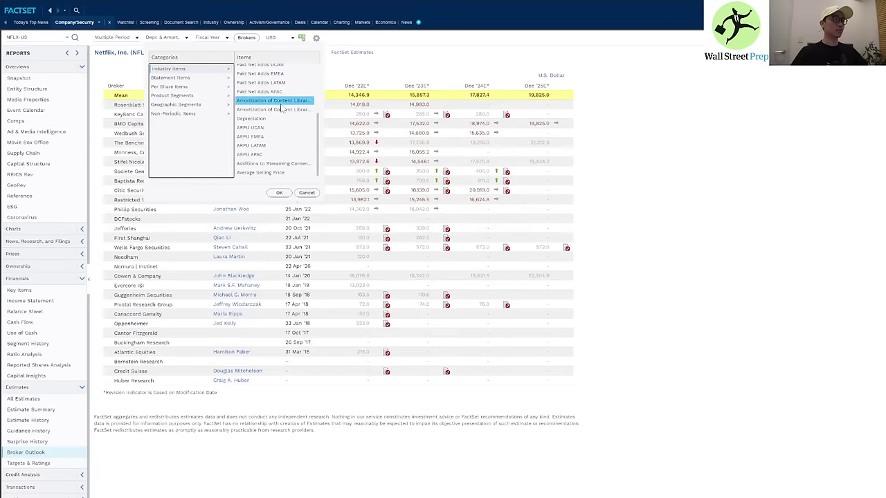
pyautogui.click(283, 111)
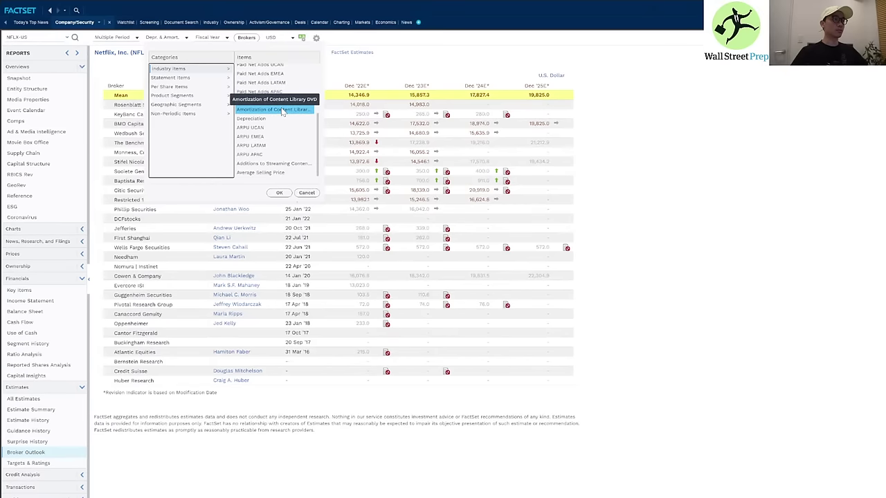
pyautogui.click(278, 119)
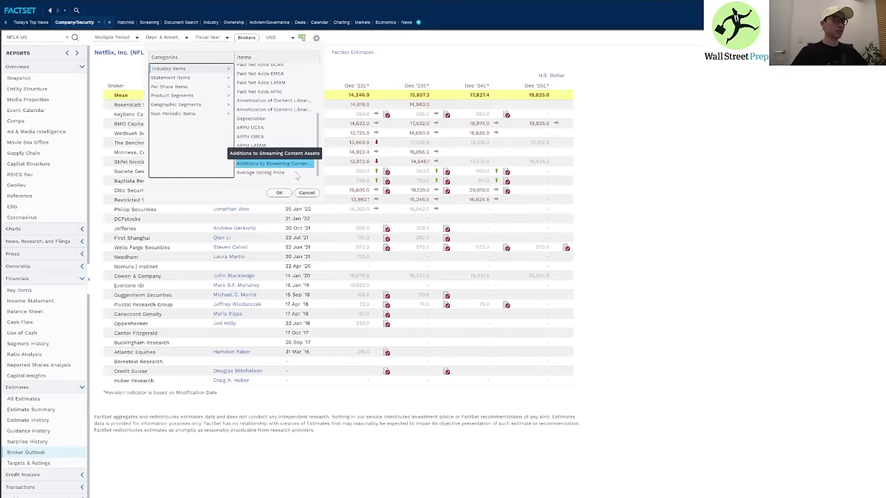
pyautogui.click(307, 193)
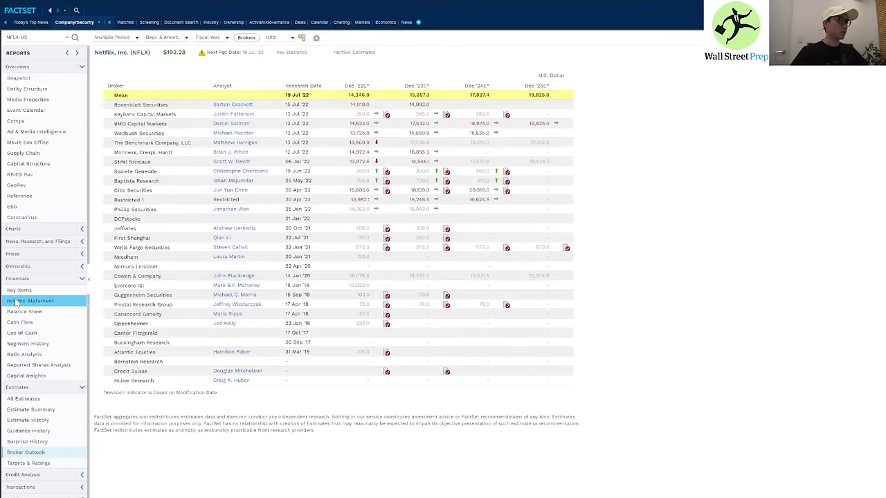
# - View Netflix's Income Statement report followed by the Key Items financial summary
pyautogui.click(62, 300)
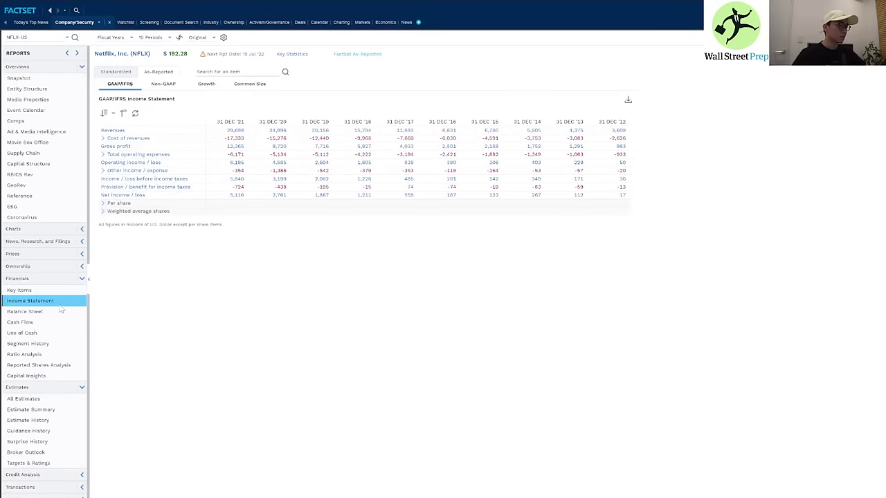
pyautogui.click(19, 290)
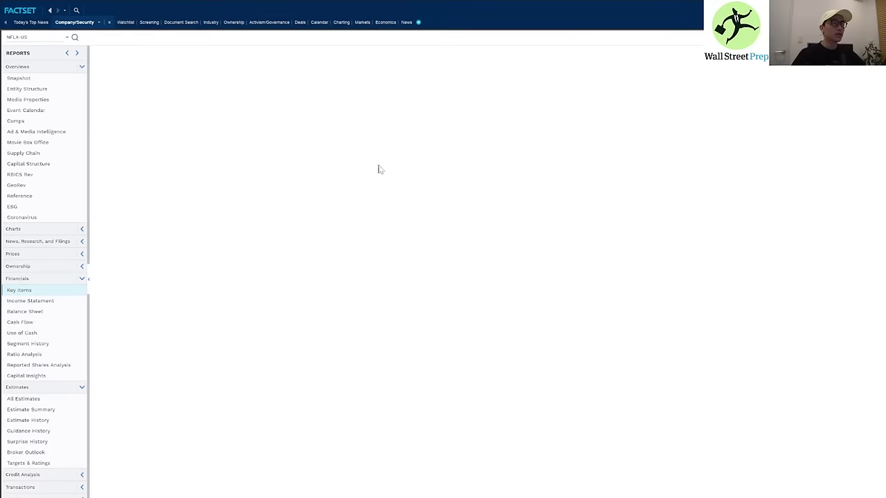
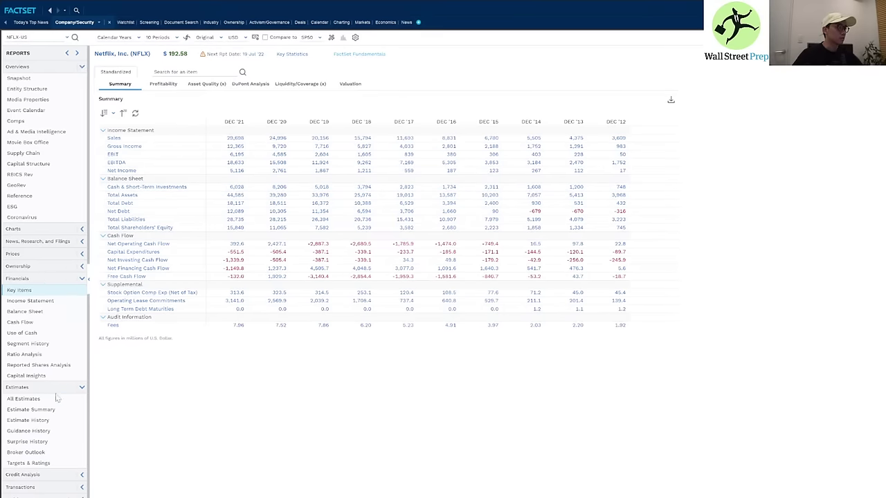
# - View Netflix's All Estimates report and download its Industry Metrics table as values into a new Excel workbook
pyautogui.click(24, 399)
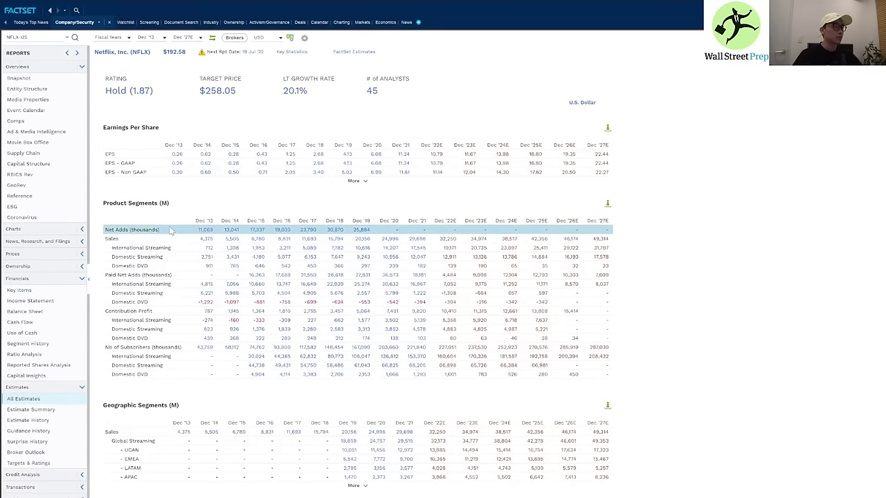
pyautogui.scroll(-1, 166, 231)
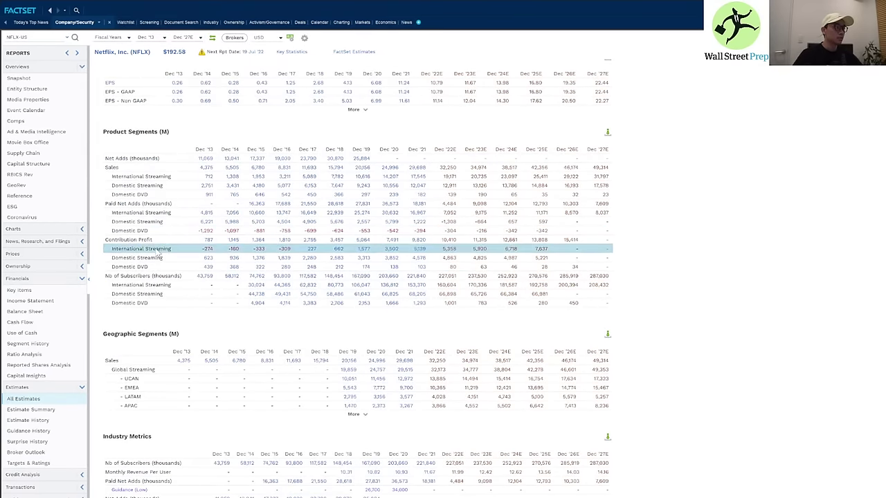
pyautogui.scroll(-3, 166, 277)
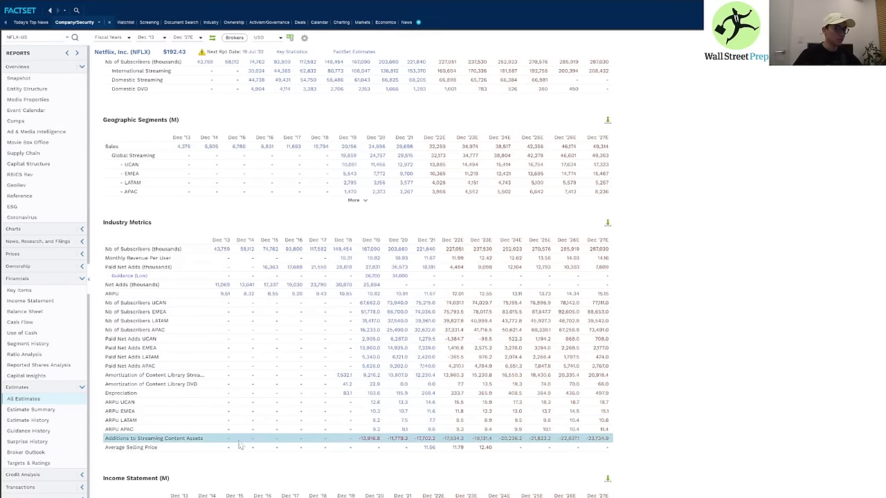
pyautogui.click(608, 222)
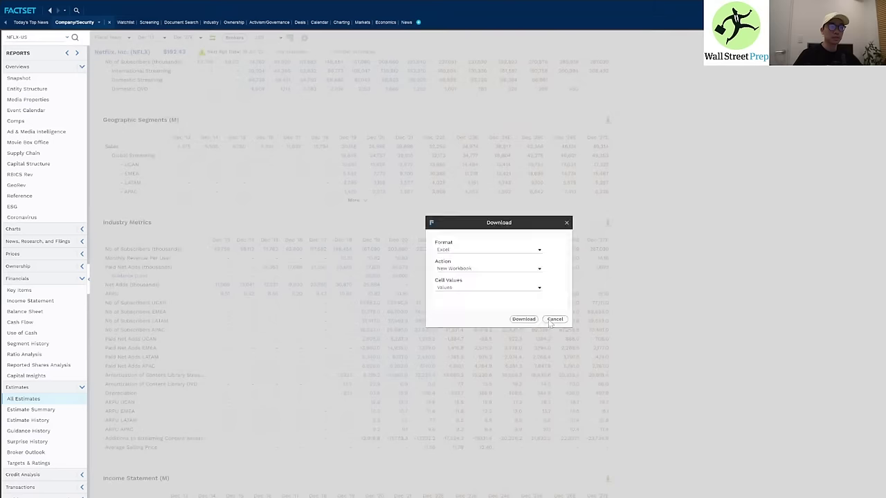
pyautogui.click(522, 319)
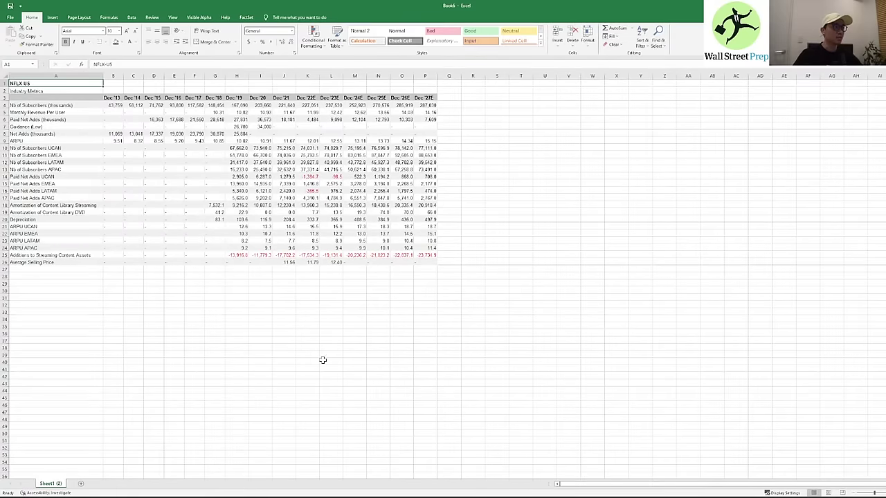
# - Move the downloaded Industry Metrics sheet into the 2022.07.19 - Netflix DCF.xlsx workbook, placed before the NFLX-US sheet
pyautogui.hotkey('alt', 'e')
pyautogui.press('m')
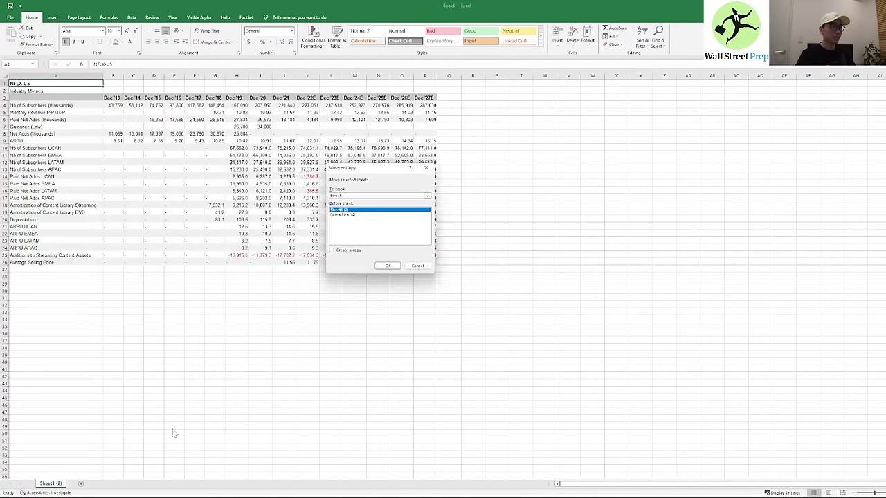
pyautogui.hotkey('alt', 't')
pyautogui.hotkey('alt', 'Down')
pyautogui.press('Down')
pyautogui.press('Up')
pyautogui.press('Down')
pyautogui.press('Down')
pyautogui.press('Down')
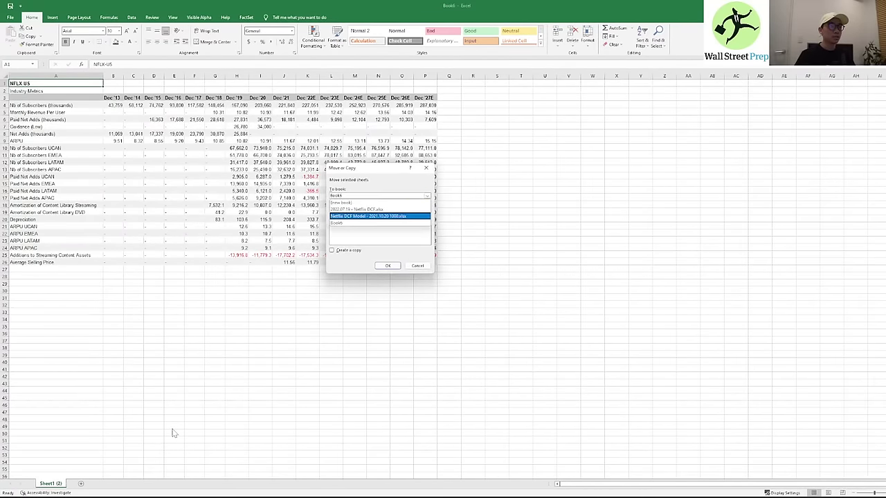
pyautogui.press('Up')
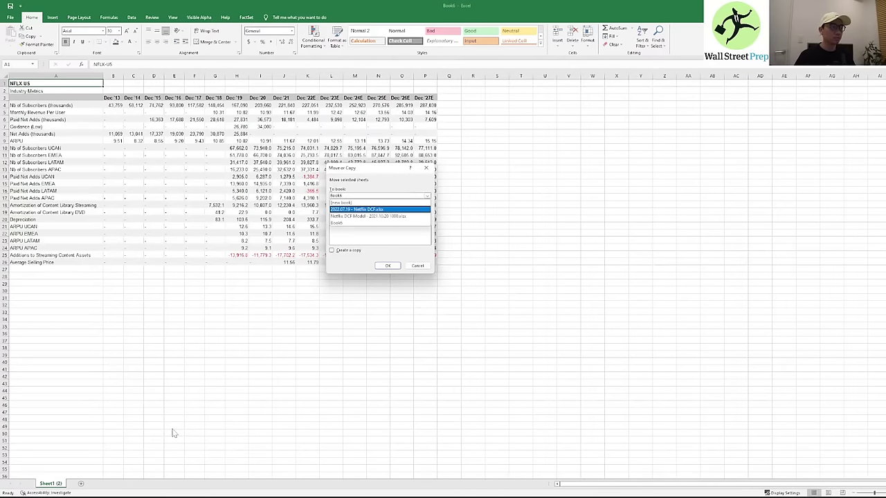
pyautogui.press('Return')
pyautogui.press('Tab')
pyautogui.press('Down')
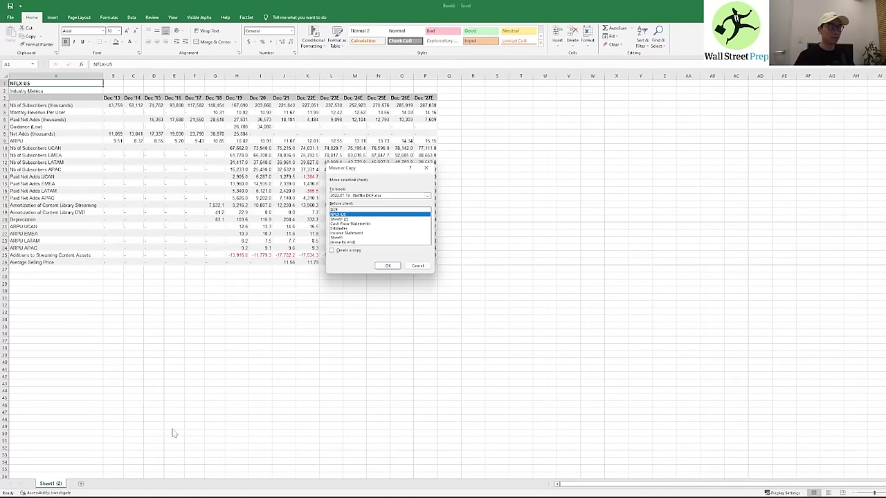
pyautogui.press('Return')
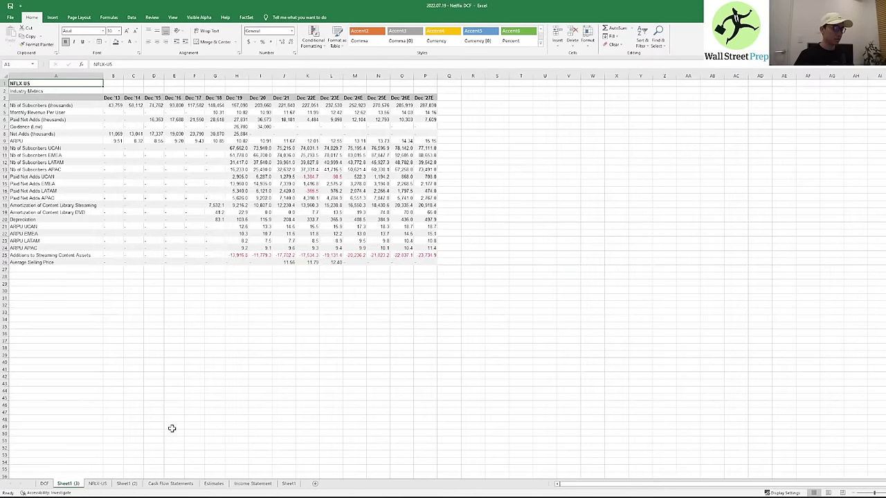
# - Rename the moved Industry Metrics sheet as Street Estimates
pyautogui.hotkey('alt', 'h')
pyautogui.write('or')
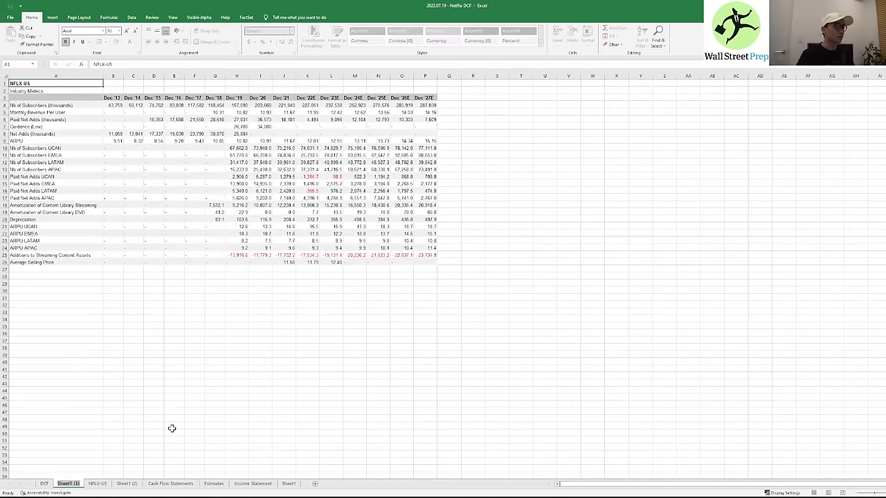
pyautogui.write('Estimates')
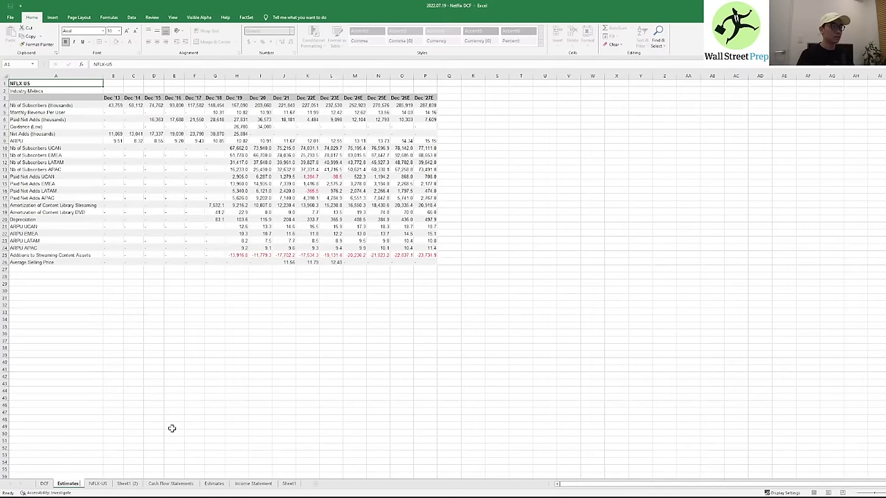
pyautogui.press('BackSpace')
pyautogui.press('BackSpace')
pyautogui.press('BackSpace')
pyautogui.press('BackSpace')
pyautogui.press('BackSpace')
pyautogui.press('BackSpace')
pyautogui.press('BackSpace')
pyautogui.press('BackSpace')
pyautogui.press('BackSpace')
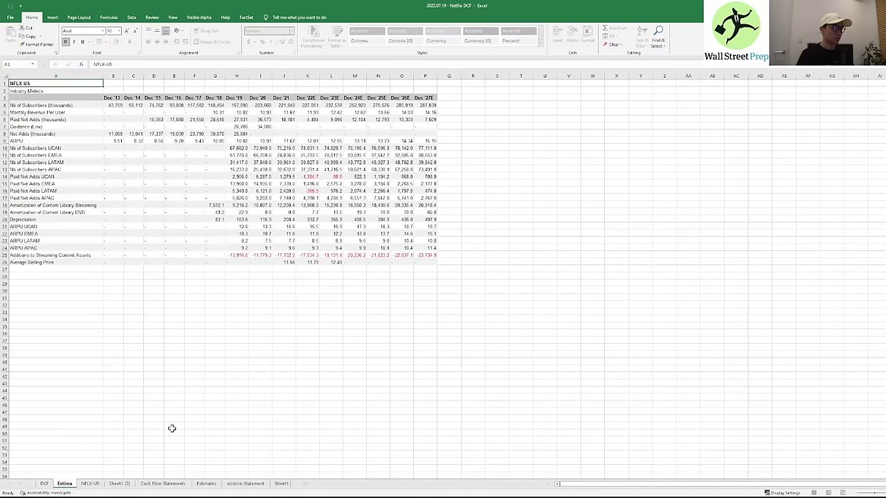
pyautogui.write('Rev Build')
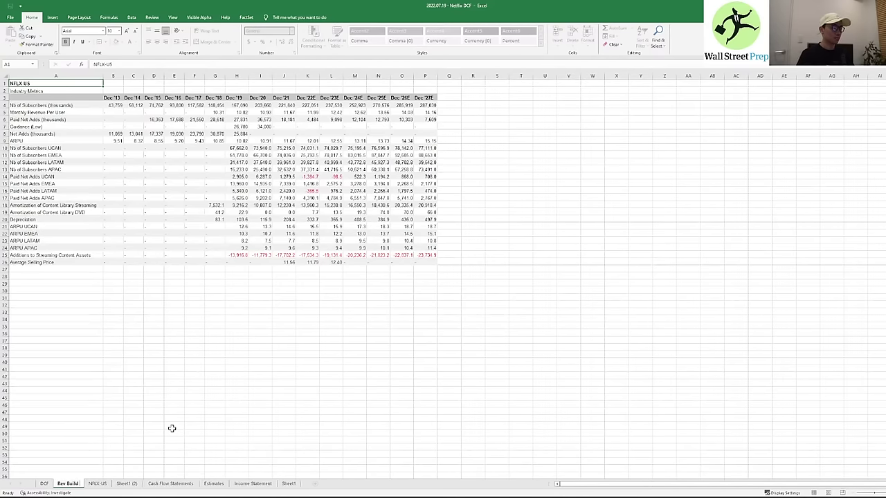
pyautogui.press('BackSpace')
pyautogui.press('BackSpace')
pyautogui.press('BackSpace')
pyautogui.press('BackSpace')
pyautogui.press('BackSpace')
pyautogui.press('BackSpace')
pyautogui.press('BackSpace')
pyautogui.press('BackSpace')
pyautogui.press('BackSpace')
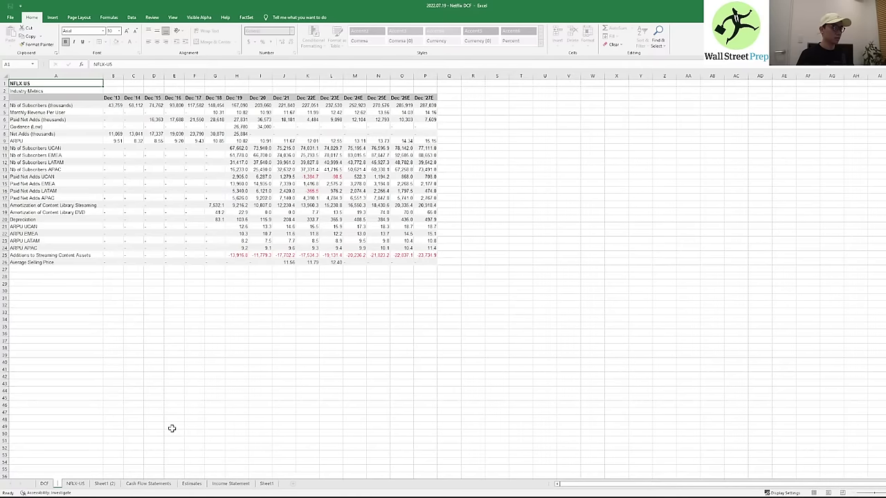
pyautogui.write('E')
pyautogui.press('BackSpace')
pyautogui.write('Street Estimates')
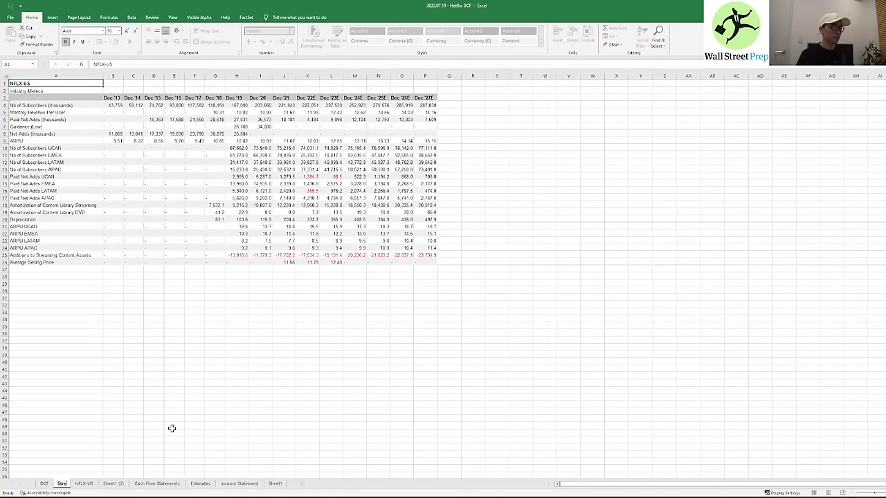
pyautogui.press('Return')
# - Look at the broker estimates on NFLX-US and the cash flow estimates on Sheet1 (2), and return to the DCF sheet
pyautogui.hotkey('ctrl', 'pagedown')
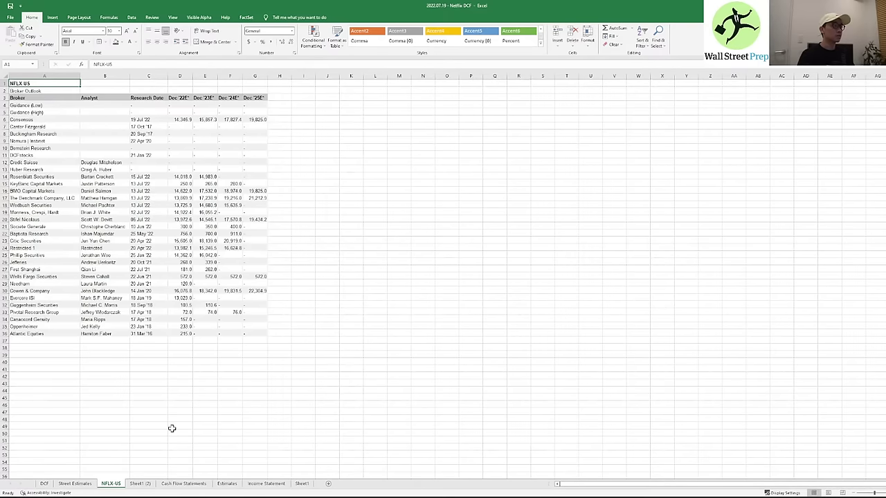
pyautogui.hotkey('ctrl', 'pagedown')
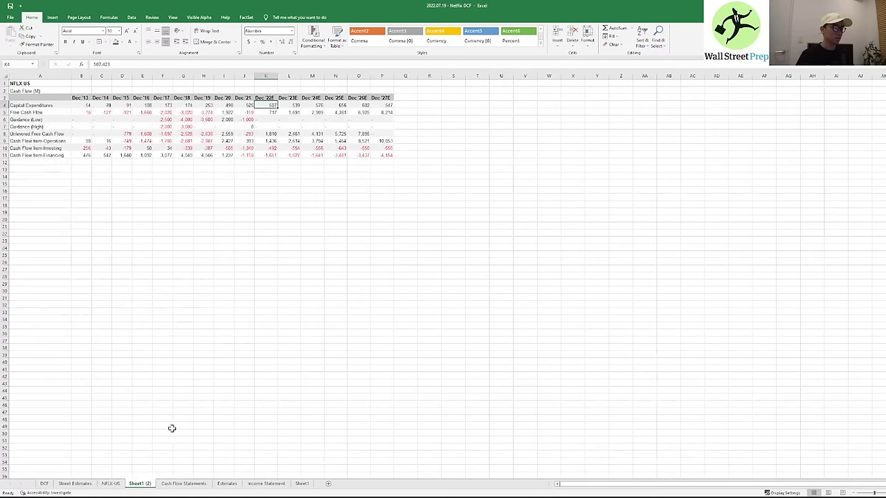
pyautogui.hotkey('ctrl', 'pageup')
pyautogui.hotkey('ctrl', 'pageup')
pyautogui.hotkey('ctrl', 'pageup')
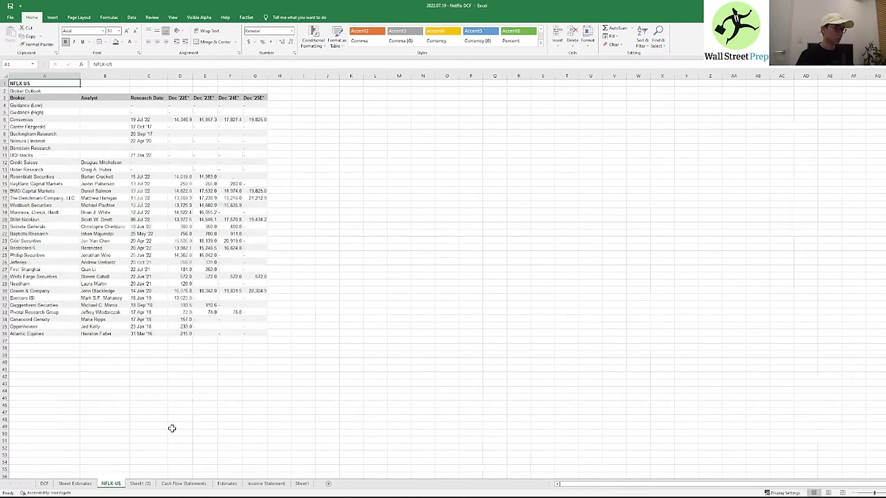
# - Link the 2022 D&A in cell M22 to the Dec '22E Depreciation in cell K20 of Street Estimates
pyautogui.press('Right')
pyautogui.press('Up')
pyautogui.press('Up')
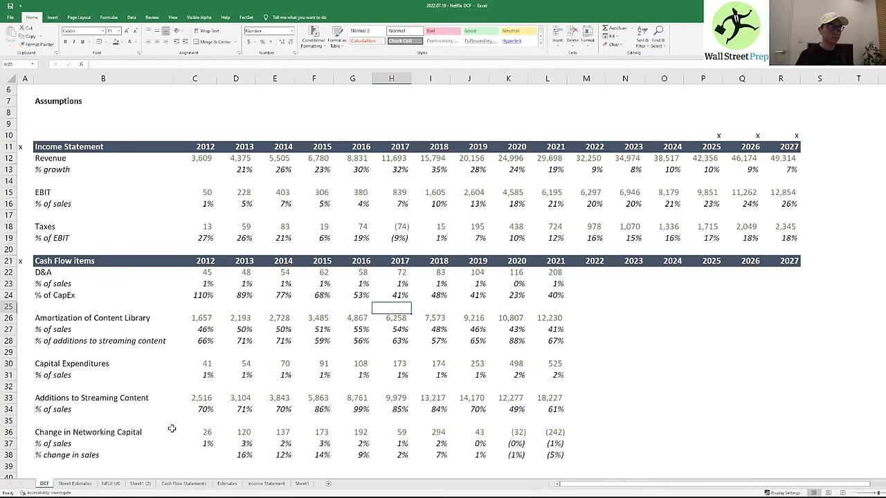
pyautogui.press('Right')
pyautogui.press('Right')
pyautogui.press('Right')
pyautogui.press('Up')
pyautogui.press('Up')
pyautogui.press('Right')
pyautogui.press('Right')
pyautogui.press('Up')
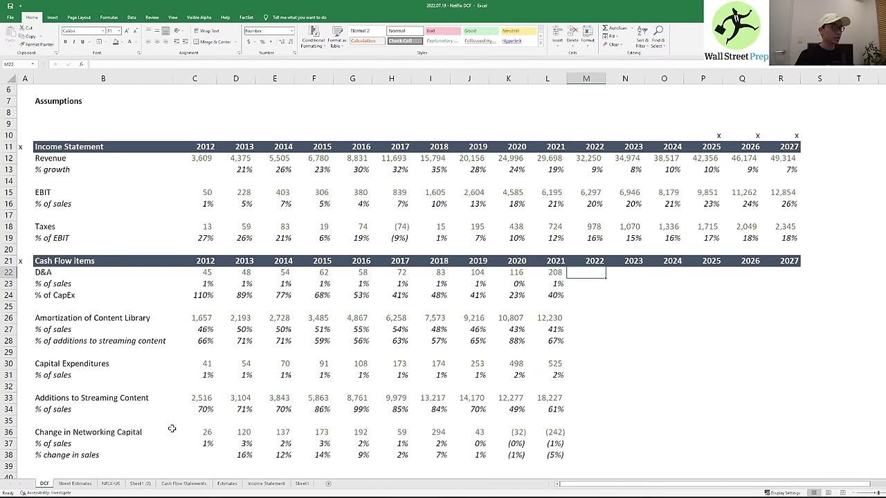
pyautogui.write('=')
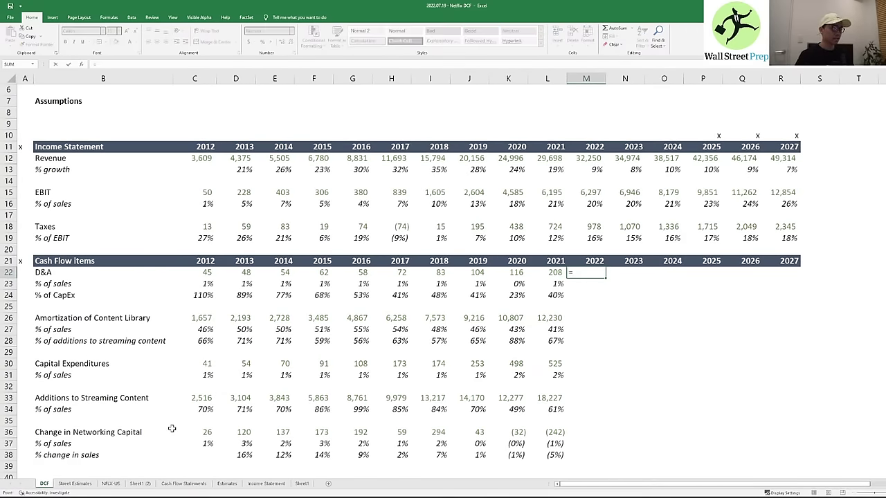
pyautogui.hotkey('ctrl', 'pagedown')
pyautogui.press('Down')
pyautogui.press('Down')
pyautogui.press('Down')
pyautogui.press('Down')
pyautogui.press('Down')
pyautogui.press('Down')
pyautogui.press('Down')
pyautogui.press('Down')
pyautogui.press('Down')
pyautogui.press('Down')
pyautogui.press('Down')
pyautogui.press('Down')
pyautogui.press('Down')
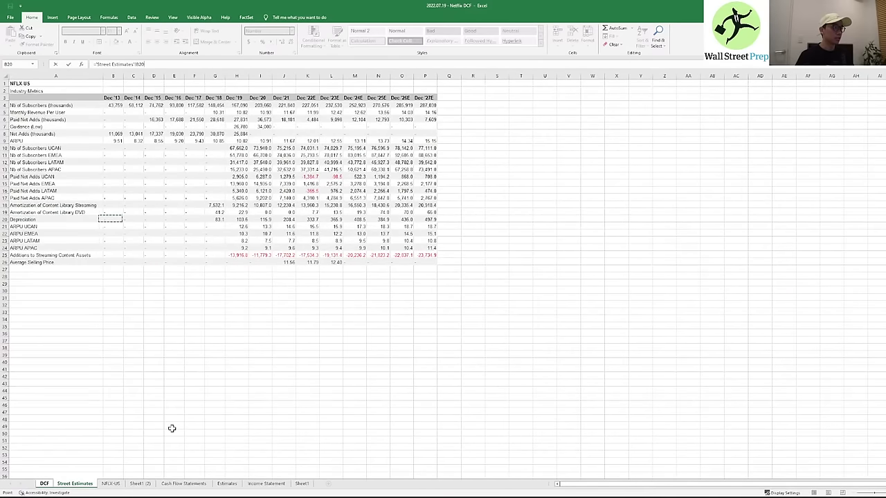
pyautogui.press('Right')
pyautogui.press('Right')
pyautogui.press('Right')
pyautogui.press('Right')
pyautogui.press('Right')
pyautogui.press('Right')
pyautogui.press('Right')
pyautogui.press('Right')
pyautogui.press('Right')
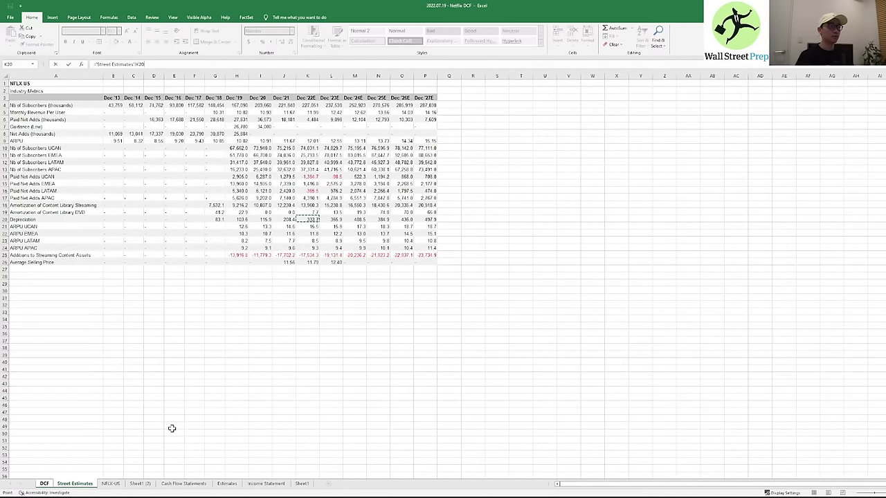
pyautogui.press('Return')
# - Copy the 2022 D&A link across the forecast years through 2027
pyautogui.hotkey('shift', 'Right')
pyautogui.hotkey('shift', 'Right')
pyautogui.hotkey('shift', 'Right')
pyautogui.hotkey('shift', 'Right')
pyautogui.hotkey('shift', 'Right')
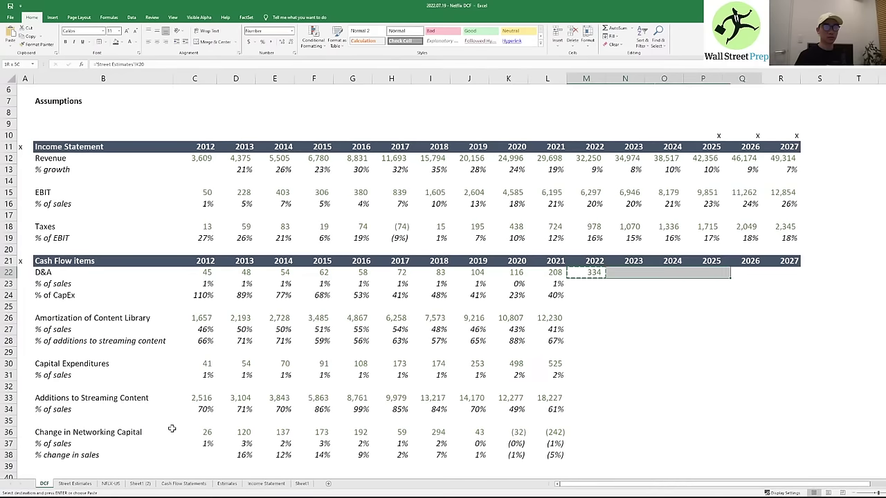
pyautogui.press('Return')
# - Select the 2021 % of sales and % of CapEx ratios under D&A
pyautogui.press('Left')
pyautogui.hotkey('shift', 'Down')
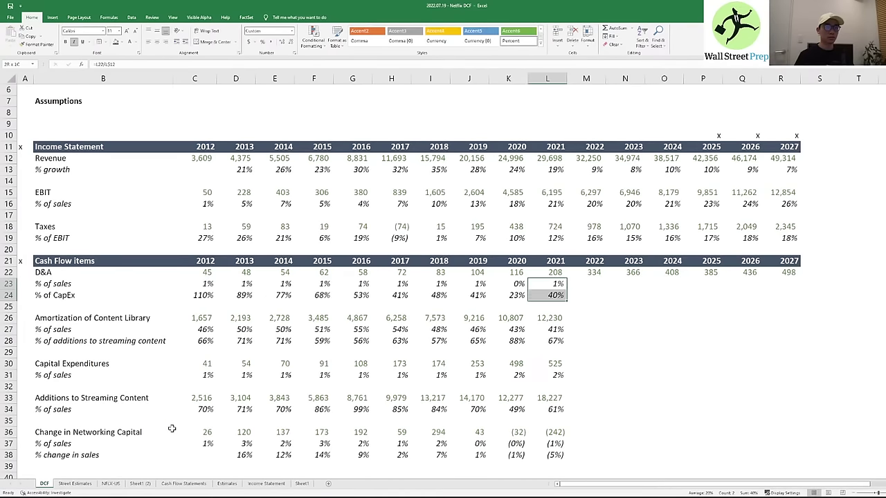
# - Copy the 2021 D&A % of sales and % of CapEx formulas across to 2022–2027
pyautogui.hotkey('ctrl', 'c')
pyautogui.hotkey('shift', 'Right')
pyautogui.hotkey('shift', 'Right')
pyautogui.hotkey('shift', 'Right')
pyautogui.hotkey('shift', 'Right')
pyautogui.hotkey('shift', 'Right')
pyautogui.hotkey('shift', 'Right')
pyautogui.hotkey('ctrl', 'v')
pyautogui.press('Escape')
# - Set 2022 Amortization of Content Library in M26 to the sum of Street Estimates K18 and K19, streaming plus DVD amortization
pyautogui.press('Down')
pyautogui.press('Down')
pyautogui.press('Down')
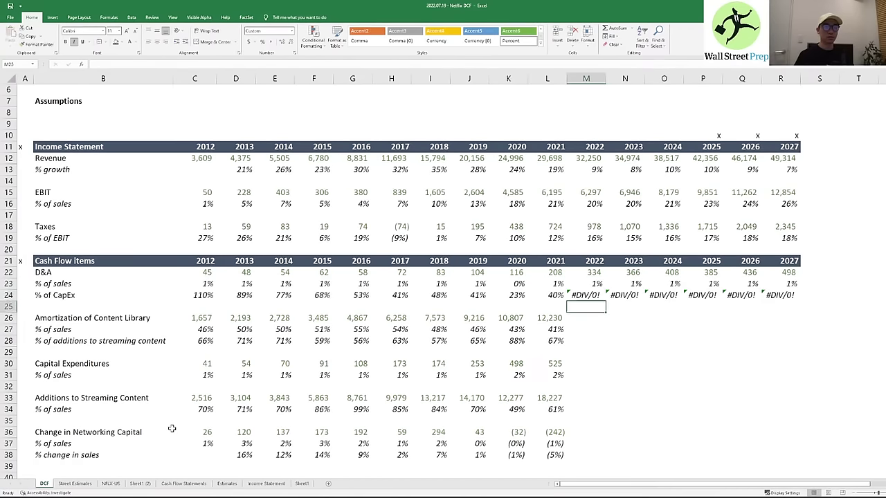
pyautogui.write('=')
pyautogui.hotkey('ctrl', 'pagedown')
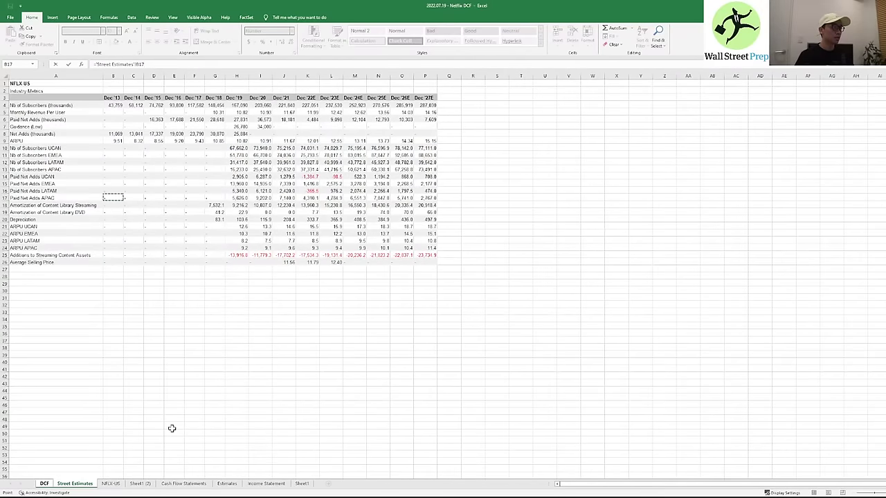
pyautogui.press('Down')
pyautogui.press('Right')
pyautogui.press('Right')
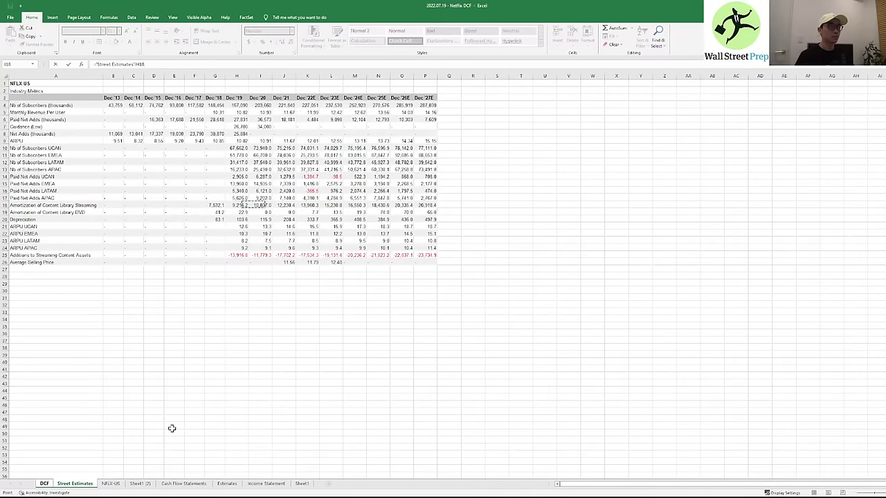
pyautogui.write('+')
pyautogui.press('Left')
pyautogui.press('Down')
pyautogui.press('Down')
pyautogui.press('Down')
pyautogui.press('Down')
pyautogui.press('Down')
pyautogui.press('Down')
pyautogui.press('Down')
pyautogui.press('Down')
pyautogui.press('Down')
pyautogui.press('Down')
pyautogui.press('Down')
pyautogui.press('Down')
pyautogui.press('Down')
pyautogui.press('Down')
pyautogui.press('Down')
pyautogui.press('Down')
pyautogui.press('Down')
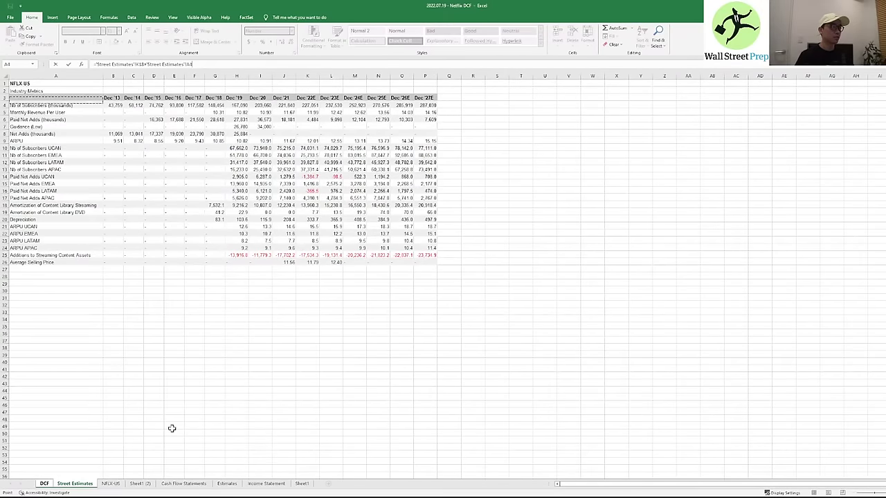
pyautogui.press('Right')
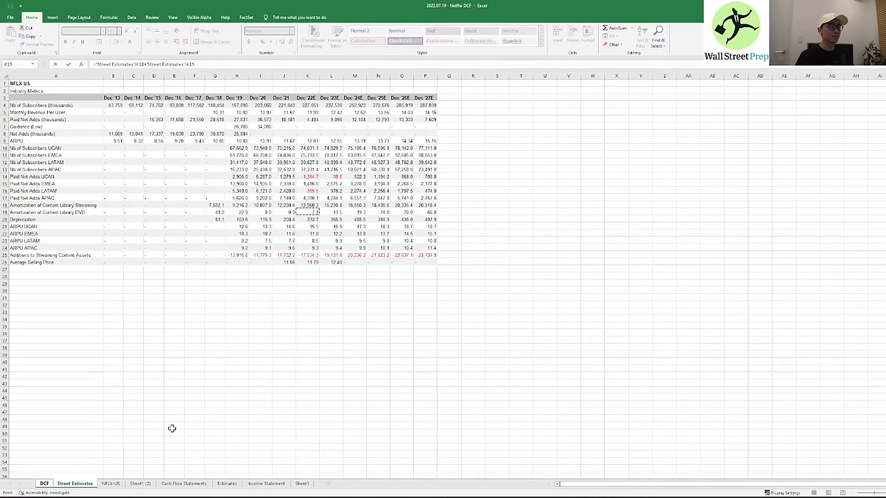
pyautogui.press('Return')
# - Fill the 2022 Amortization of Content Library formula across through 2027
pyautogui.hotkey('ctrl', 'c')
pyautogui.hotkey('shift', 'Right')
pyautogui.hotkey('shift', 'Right')
pyautogui.hotkey('shift', 'Right')
pyautogui.hotkey('shift', 'Right')
pyautogui.hotkey('shift', 'Right')
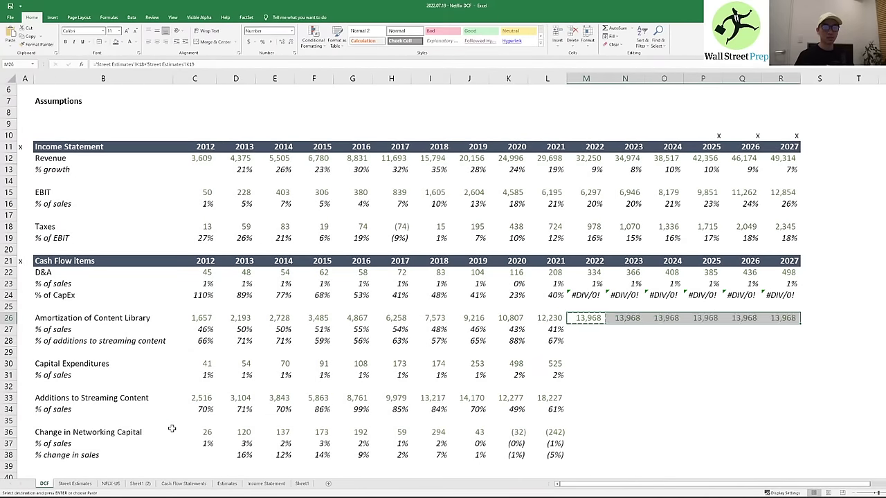
pyautogui.press('Return')
# - Copy the 2021 content amortization ratios, % of sales and % of additions to streaming content, across to 2022–2027
pyautogui.press('Left')
pyautogui.hotkey('shift', 'Down')
pyautogui.hotkey('ctrl', 'c')
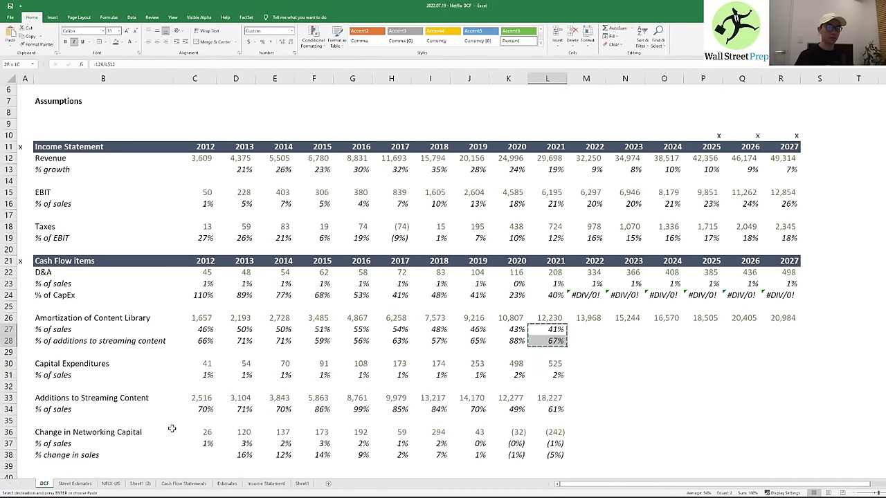
pyautogui.hotkey('shift', 'Right')
pyautogui.hotkey('shift', 'Right')
pyautogui.hotkey('shift', 'Right')
pyautogui.hotkey('shift', 'Right')
pyautogui.hotkey('shift', 'Right')
pyautogui.hotkey('shift', 'Right')
pyautogui.press('Return')
pyautogui.press('Right')
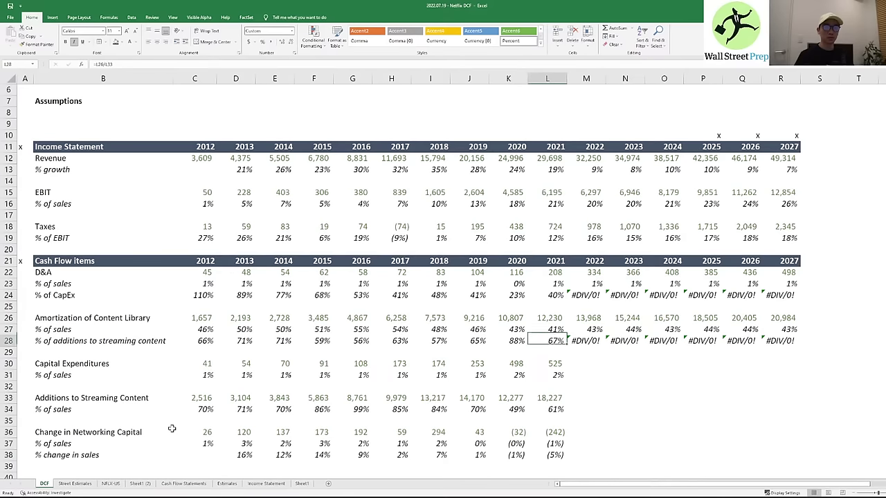
pyautogui.press('F2')
pyautogui.press('Escape')
pyautogui.press('Left')
pyautogui.press('Down')
pyautogui.press('Down')
pyautogui.press('Down')
pyautogui.press('Up')
pyautogui.press('Right')
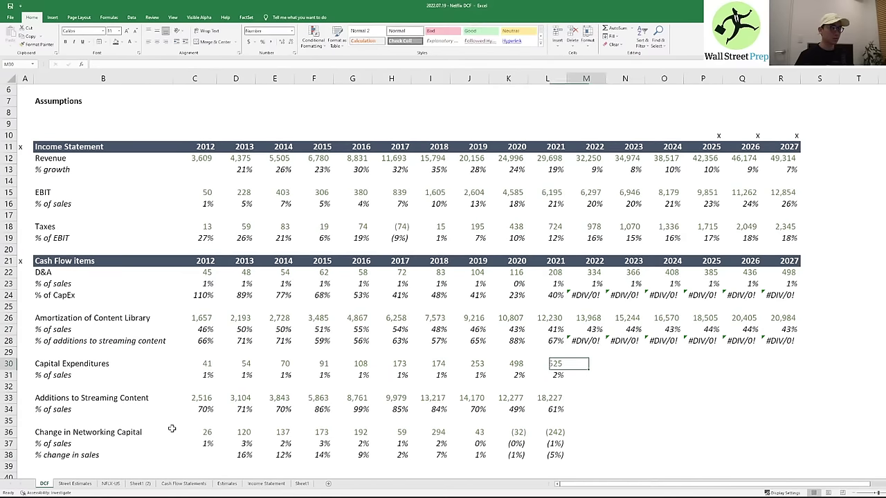
pyautogui.write('=')
pyautogui.hotkey('ctrl', 'pagedown')
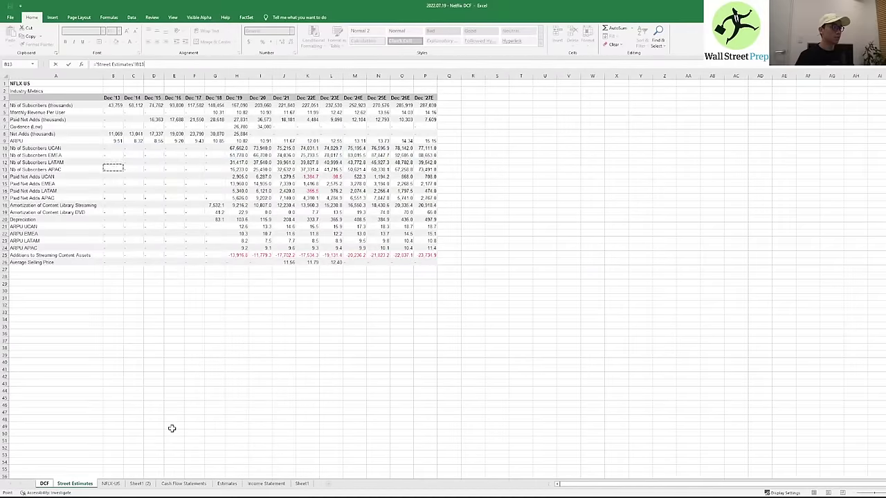
pyautogui.press('Left')
pyautogui.press('Down')
pyautogui.press('Down')
pyautogui.press('Down')
pyautogui.press('Up')
pyautogui.press('Up')
pyautogui.press('Up')
pyautogui.press('Up')
pyautogui.press('Up')
pyautogui.press('Up')
pyautogui.press('Up')
pyautogui.press('Up')
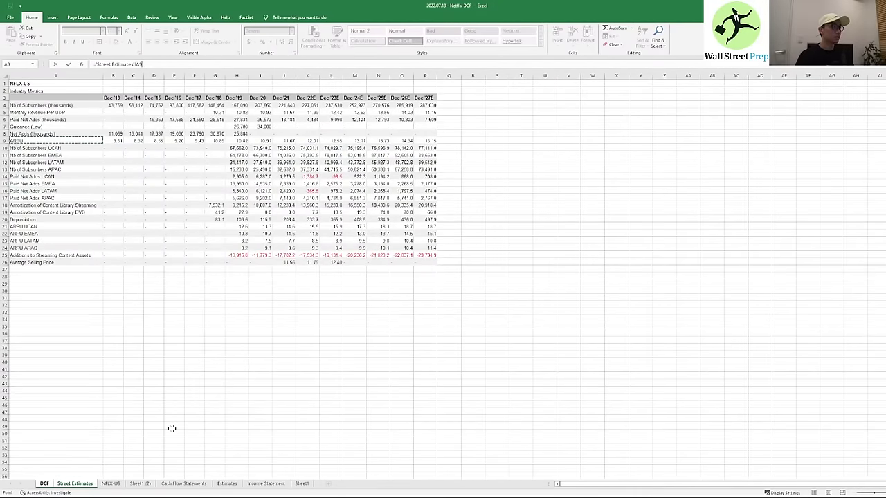
pyautogui.press('Down')
pyautogui.press('Down')
pyautogui.press('Down')
pyautogui.press('Down')
pyautogui.press('Down')
pyautogui.press('Down')
pyautogui.press('Down')
pyautogui.press('Down')
pyautogui.press('Down')
pyautogui.press('Down')
pyautogui.press('Down')
pyautogui.press('Down')
pyautogui.press('Down')
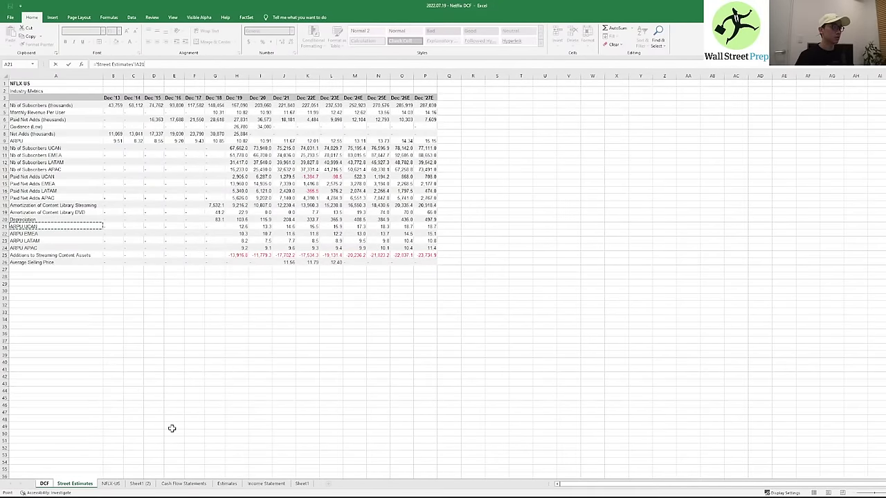
pyautogui.hotkey('ctrl', 'pagedown')
pyautogui.press('Right')
pyautogui.press('Right')
pyautogui.press('Right')
pyautogui.press('Right')
pyautogui.press('Right')
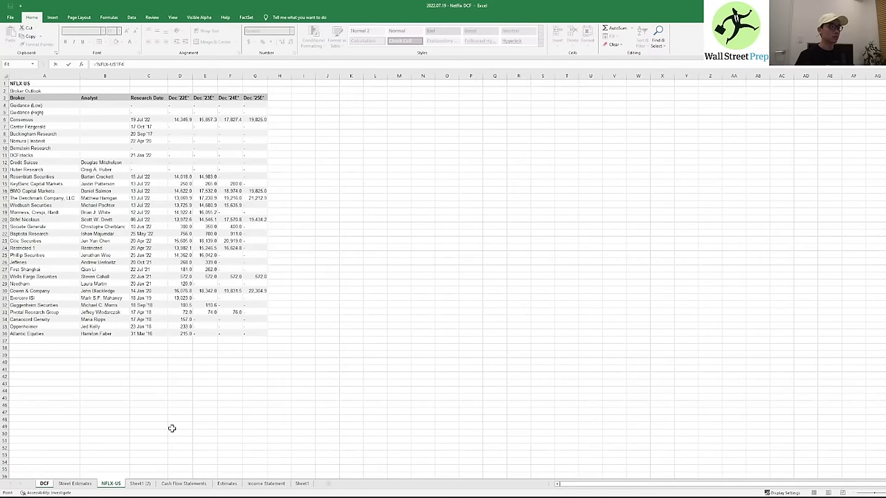
# - Delete the NFLX-US sheet and open the Sheet1 (2) cash flow sheet
pyautogui.press('Return')
pyautogui.hotkey('ctrl', 'pagedown')
pyautogui.hotkey('ctrl', 'pagedown')
pyautogui.hotkey('ctrl', 'pagedown')
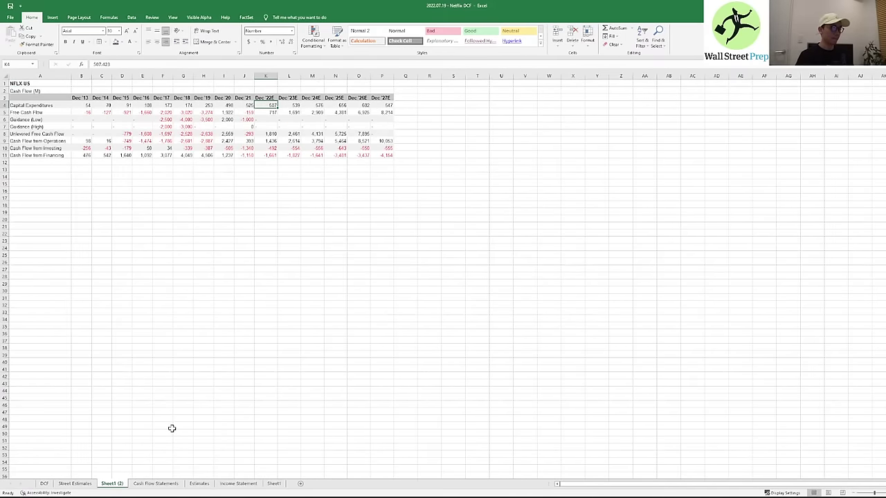
pyautogui.hotkey('alt', 'h')
pyautogui.write('or')
pyautogui.write('Cash')
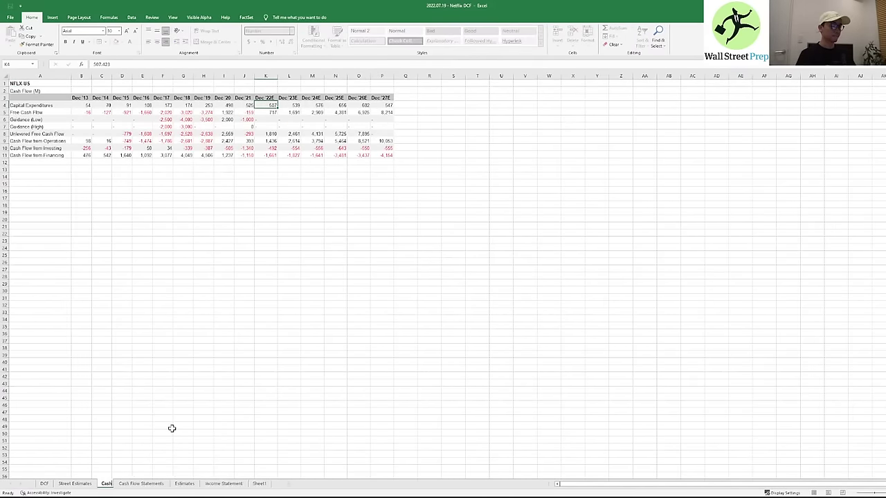
pyautogui.press('Escape')
# - Rename the Sheet1 (2) sheet as Cash Flow Estimates
pyautogui.hotkey('alt', 'h')
pyautogui.write('or')
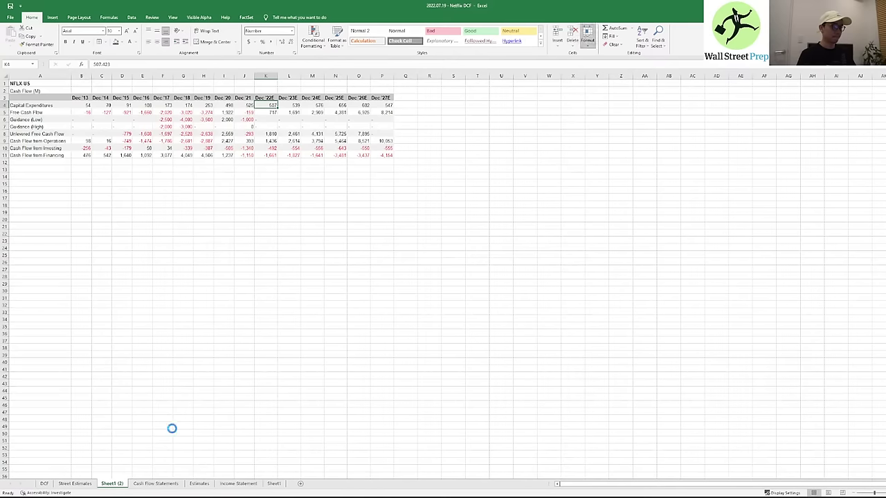
pyautogui.write('Cash Flow Es')
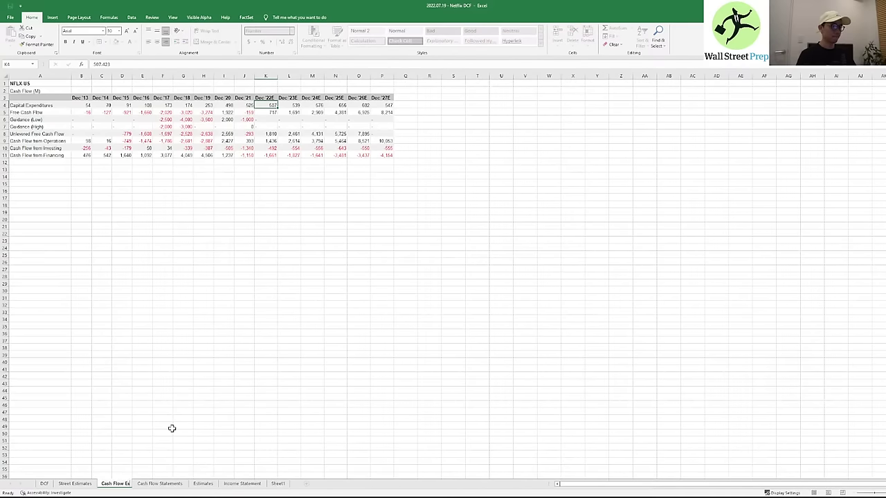
pyautogui.write('timates')
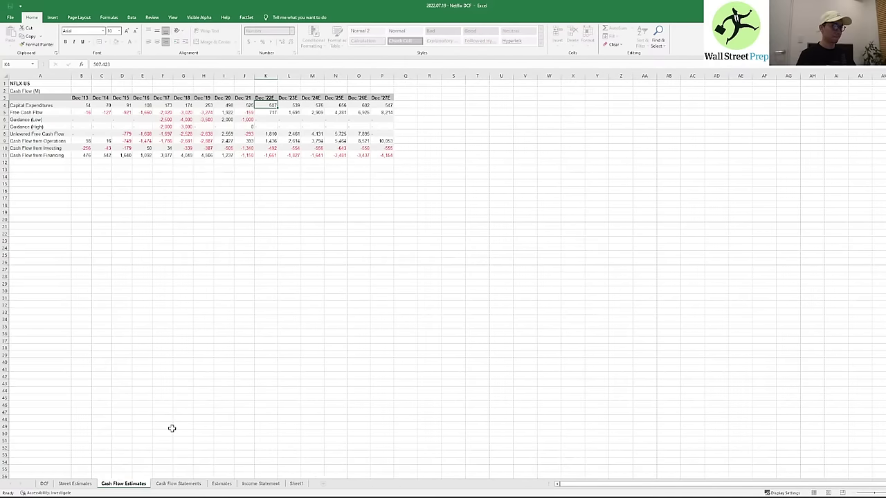
pyautogui.press('Return')
# - Link 2022 Capital Expenditures in M30 of the DCF sheet to cell K4 of the Cash Flow Estimates sheet
pyautogui.hotkey('ctrl', 'pageup')
pyautogui.hotkey('ctrl', 'pageup')
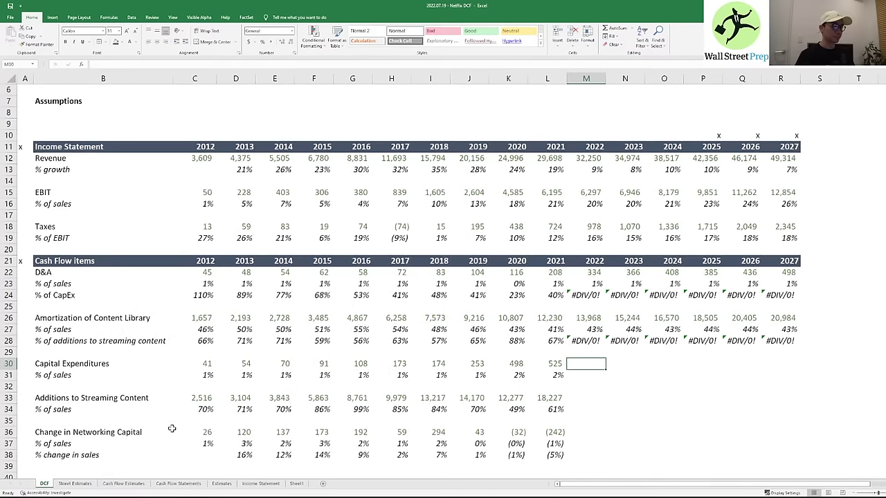
pyautogui.press('Right')
pyautogui.press('Left')
pyautogui.write('=')
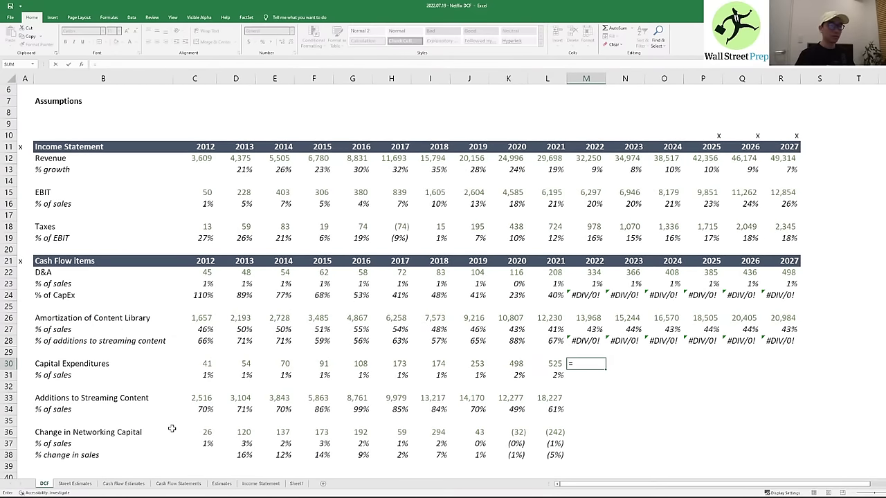
pyautogui.hotkey('ctrl', 'pagedown')
pyautogui.hotkey('ctrl', 'pagedown')
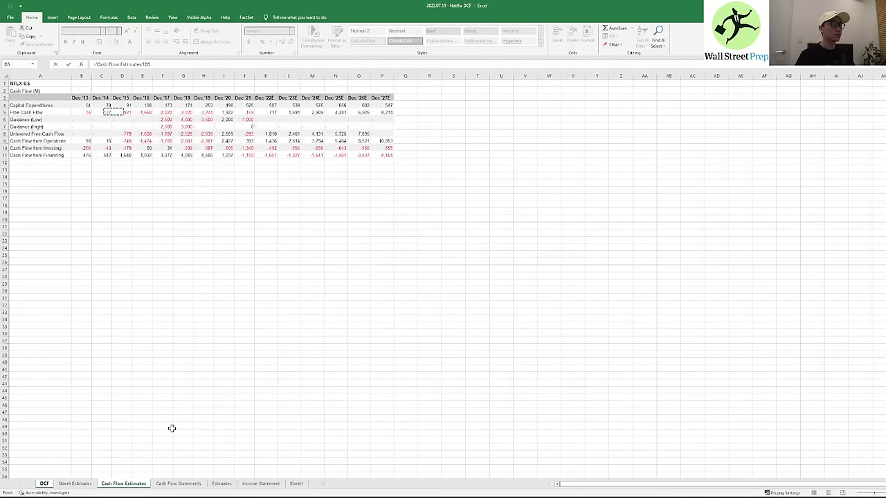
pyautogui.press('Up')
pyautogui.press('Right')
pyautogui.press('Right')
pyautogui.press('Right')
pyautogui.press('Right')
pyautogui.press('Right')
pyautogui.press('Right')
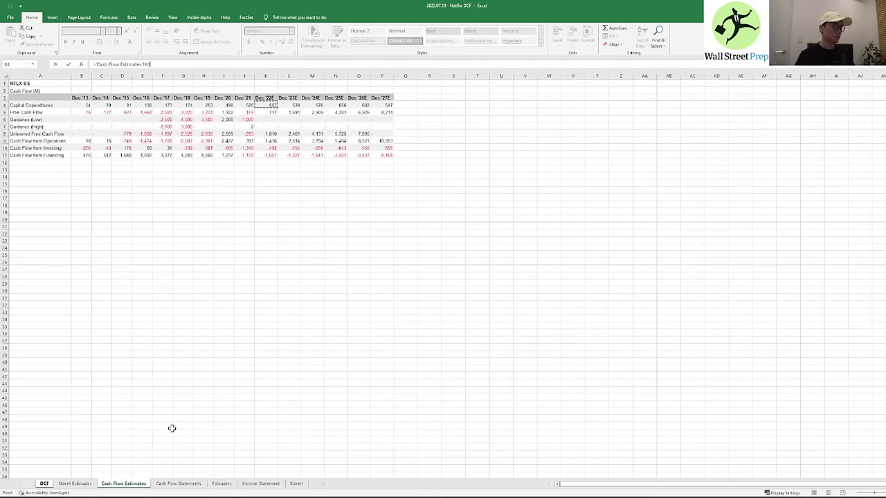
pyautogui.press('Return')
# - Fill the 2022 Capital Expenditures link across through 2027
pyautogui.hotkey('ctrl', 'c')
pyautogui.hotkey('shift', 'Right')
pyautogui.hotkey('shift', 'Right')
pyautogui.hotkey('shift', 'Right')
pyautogui.hotkey('shift', 'Right')
pyautogui.hotkey('shift', 'Right')
pyautogui.hotkey('shift', 'Right')
pyautogui.hotkey('shift', 'Left')
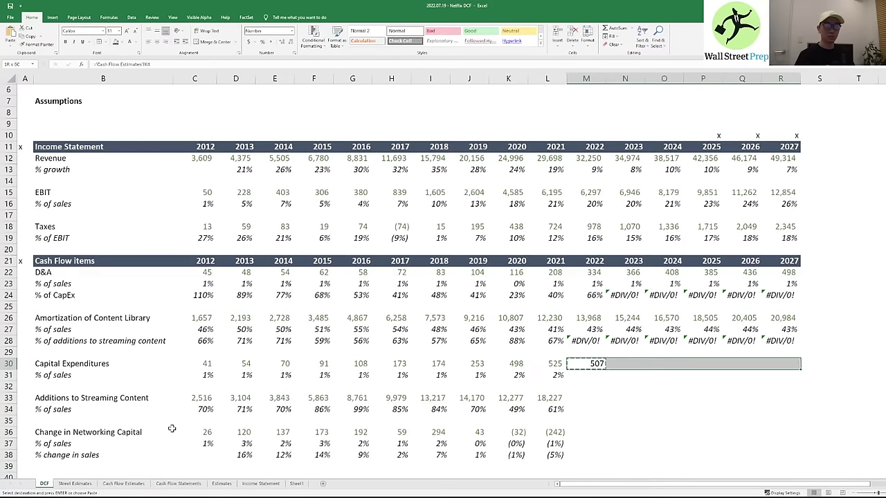
pyautogui.hotkey('ctrl', 'v')
# - Copy the 2021 Capital Expenditures % of sales formula across to 2022–2027
pyautogui.press('Down')
pyautogui.press('Left')
pyautogui.hotkey('ctrl', 'c')
pyautogui.hotkey('shift', 'Right')
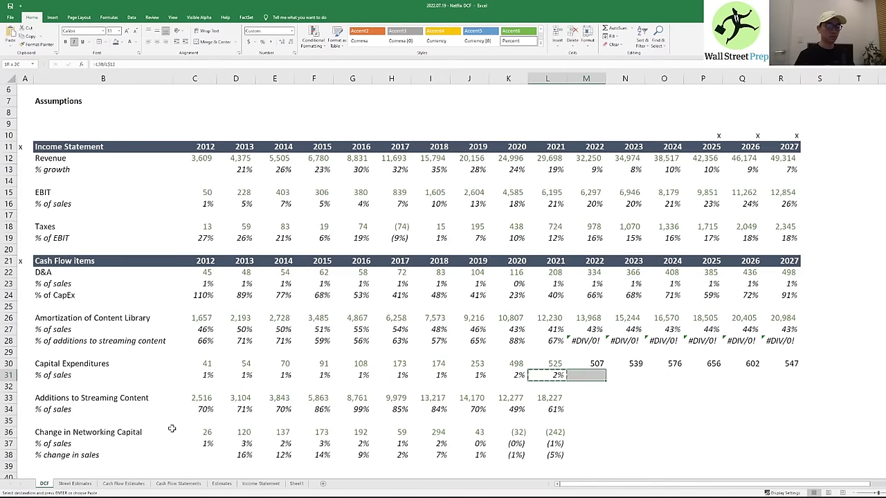
pyautogui.hotkey('shift', 'Right')
pyautogui.hotkey('shift', 'Right')
pyautogui.hotkey('shift', 'Right')
pyautogui.hotkey('shift', 'Right')
pyautogui.hotkey('shift', 'Right')
pyautogui.hotkey('ctrl', 'v')
pyautogui.press('Escape')
# - Link 2022 Additions to Streaming Content in M33 to cell K25 of the Street Estimates sheet, with the sign reversed
pyautogui.press('Down')
pyautogui.press('Down')
pyautogui.press('Right')
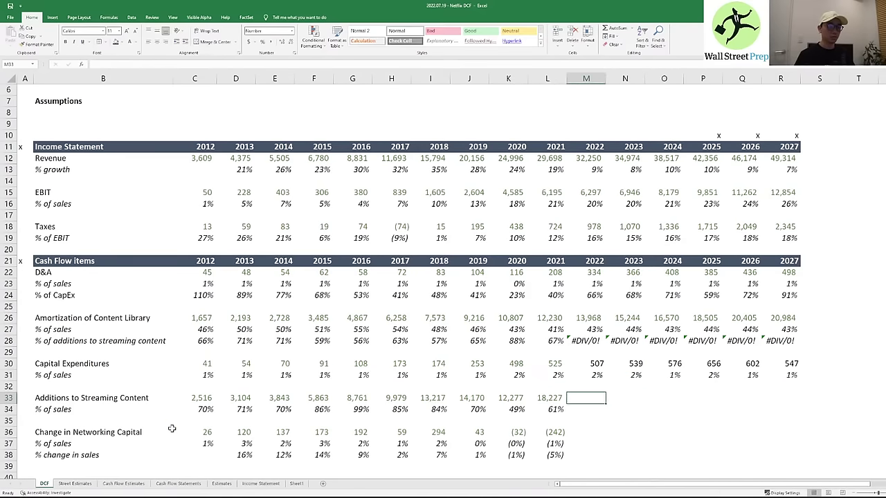
pyautogui.write('=')
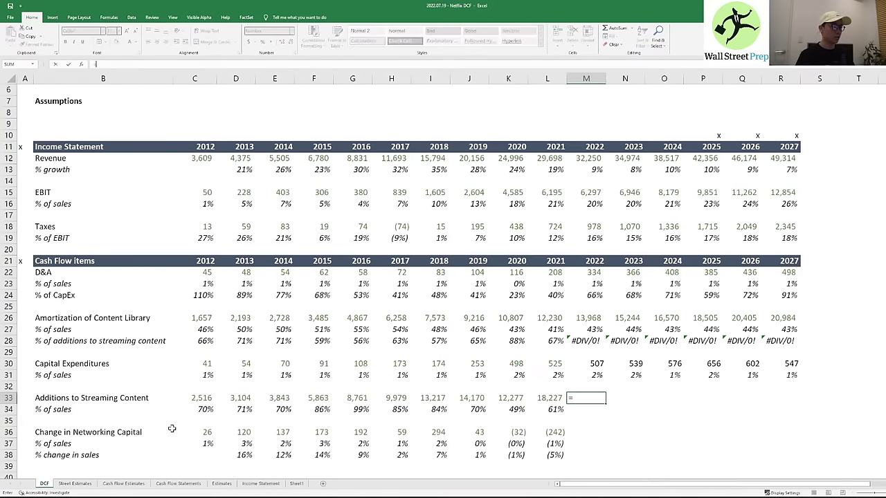
pyautogui.hotkey('ctrl', 'pagedown')
pyautogui.press('Down')
pyautogui.press('Down')
pyautogui.press('Down')
pyautogui.press('Down')
pyautogui.press('Down')
pyautogui.press('Down')
pyautogui.press('Left')
pyautogui.press('Down')
pyautogui.press('Down')
pyautogui.press('Down')
pyautogui.press('Down')
pyautogui.press('Down')
pyautogui.press('Down')
pyautogui.press('Down')
pyautogui.press('Down')
pyautogui.press('Down')
pyautogui.press('Down')
pyautogui.press('Down')
pyautogui.press('Down')
pyautogui.press('Down')
pyautogui.press('Down')
pyautogui.press('Down')
pyautogui.press('Down')
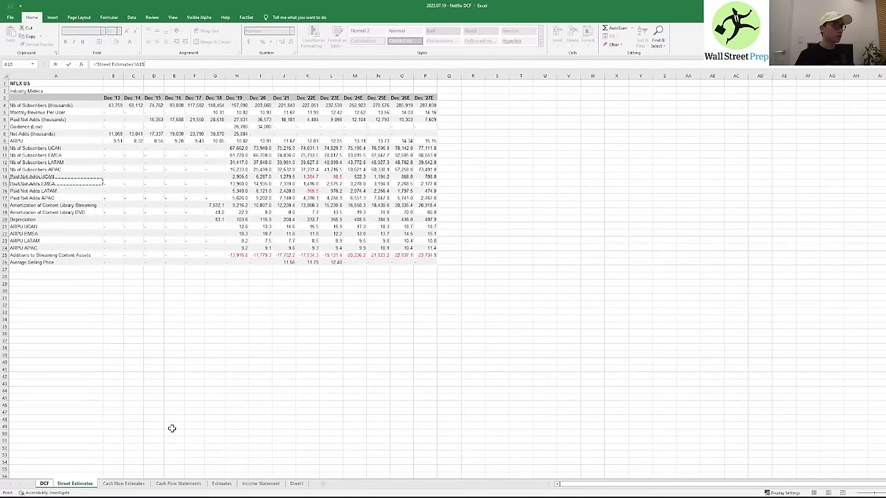
pyautogui.press('Right')
pyautogui.press('Right')
pyautogui.press('Right')
pyautogui.press('Up')
pyautogui.press('Up')
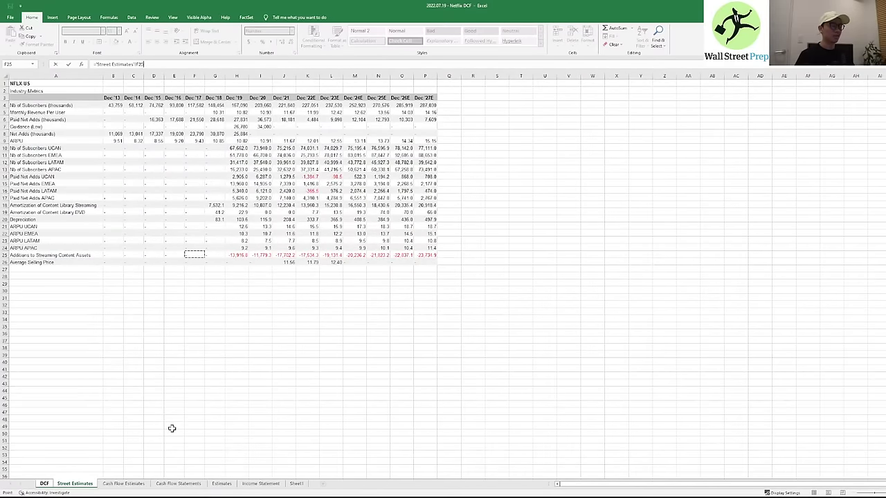
pyautogui.press('Right')
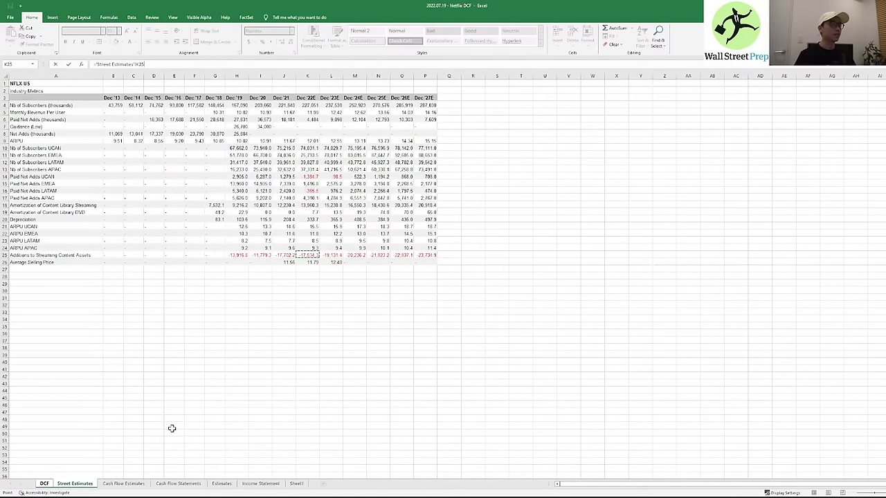
pyautogui.hotkey('ctrl', 'Return')
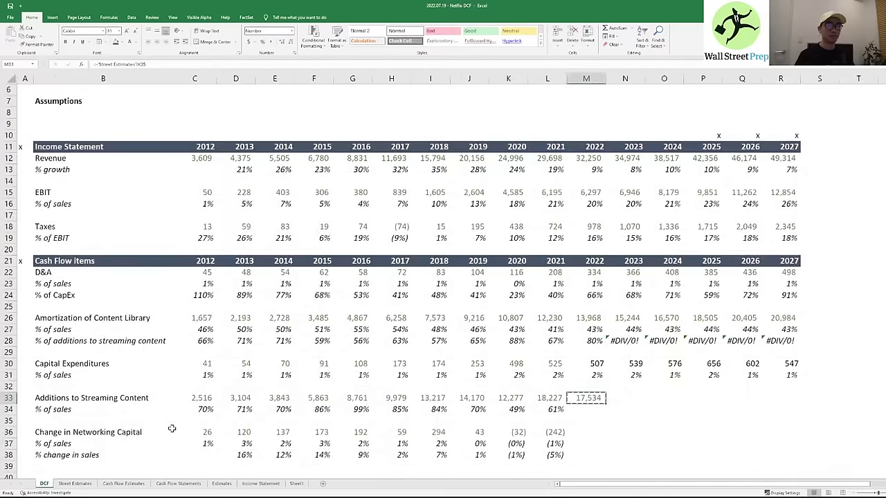
# - Fill the 2022 Additions to Streaming Content link across through 2027
pyautogui.hotkey('ctrl', 'c')
pyautogui.hotkey('shift', 'Right')
pyautogui.hotkey('shift', 'Right')
pyautogui.hotkey('shift', 'Right')
pyautogui.hotkey('shift', 'Right')
pyautogui.hotkey('shift', 'Right')
pyautogui.hotkey('ctrl', 'v')
# - Copy the 2021 Additions to Streaming Content % of sales formula across to 2022–2027
pyautogui.press('Down')
pyautogui.press('Left')
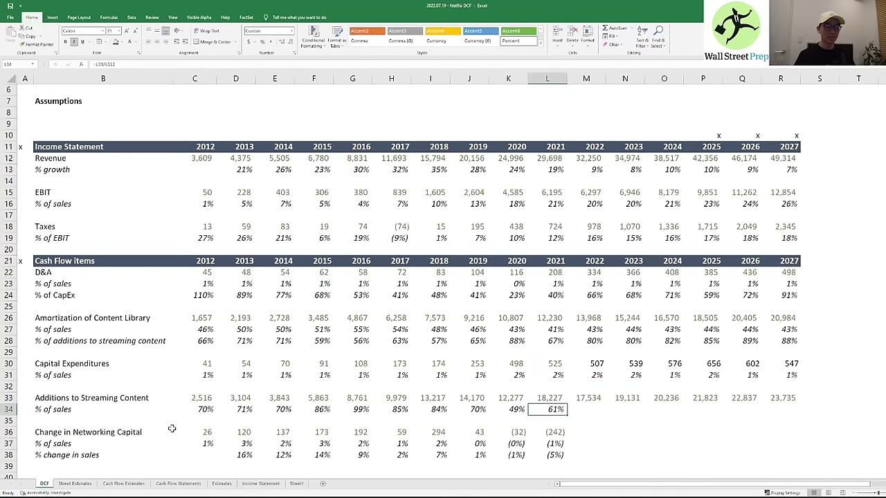
pyautogui.hotkey('ctrl', 'c')
pyautogui.hotkey('shift', 'Right')
pyautogui.hotkey('shift', 'Right')
pyautogui.hotkey('shift', 'Right')
pyautogui.hotkey('shift', 'Right')
pyautogui.hotkey('shift', 'Right')
pyautogui.hotkey('shift', 'Right')
pyautogui.hotkey('ctrl', 'v')
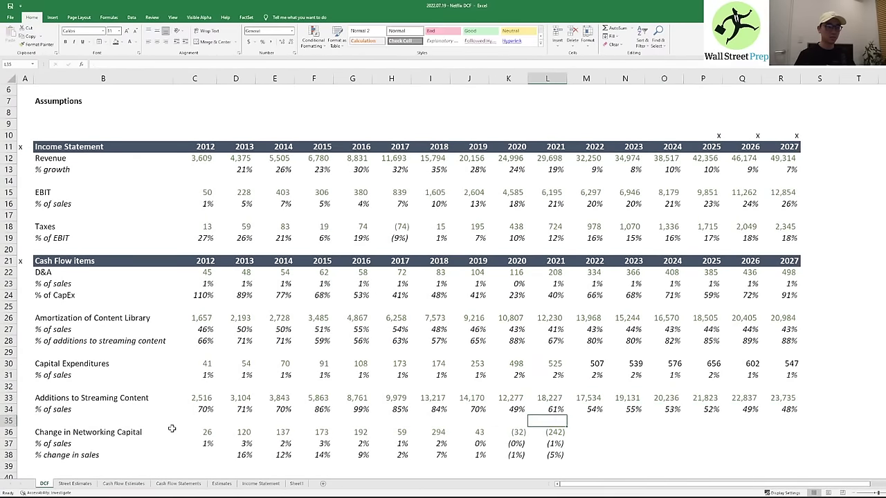
# - Examine the historical % of sales formulas under Change in Networking Capital, including those for 2019 and 2021
pyautogui.press('Down')
pyautogui.press('Down')
pyautogui.press('Right')
pyautogui.press('Left')
pyautogui.press('Right')
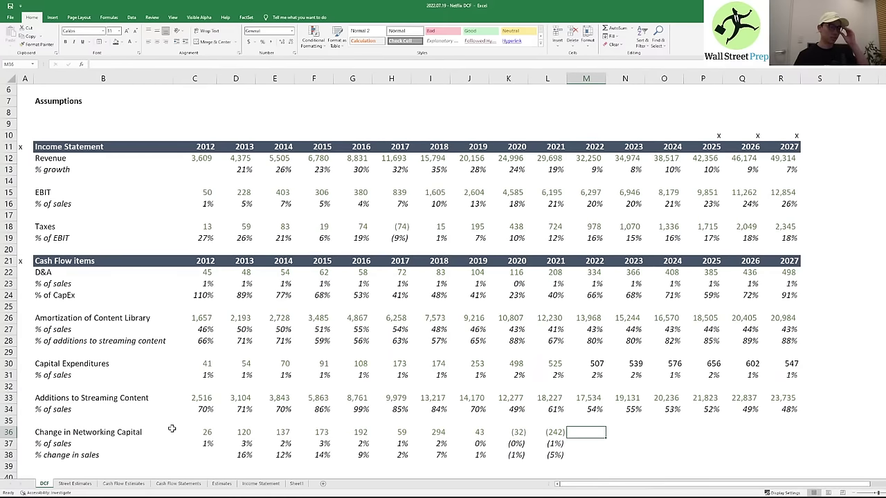
pyautogui.press('Left')
pyautogui.press('Down')
pyautogui.press('F2')
pyautogui.press('Escape')
pyautogui.press('Left')
pyautogui.press('Left')
pyautogui.press('Left')
pyautogui.press('F2')
pyautogui.press('Escape')
pyautogui.press('Right')
pyautogui.press('F2')
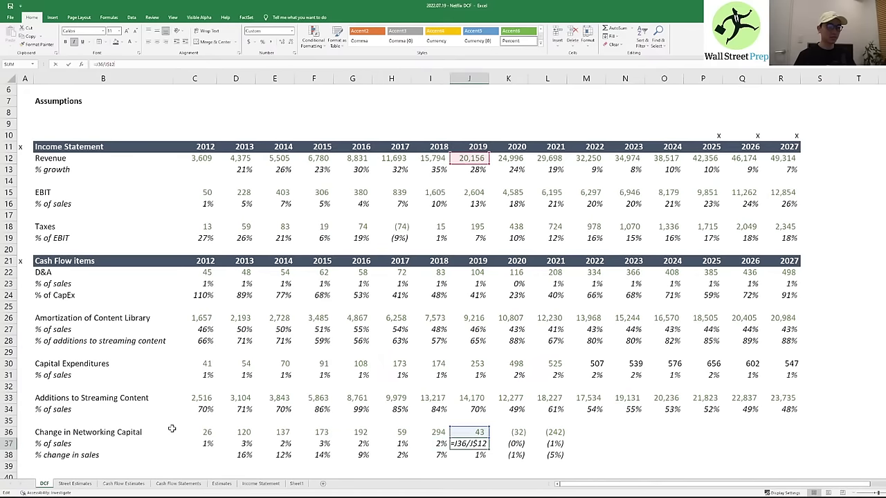
pyautogui.press('Tab')
pyautogui.press('Tab')
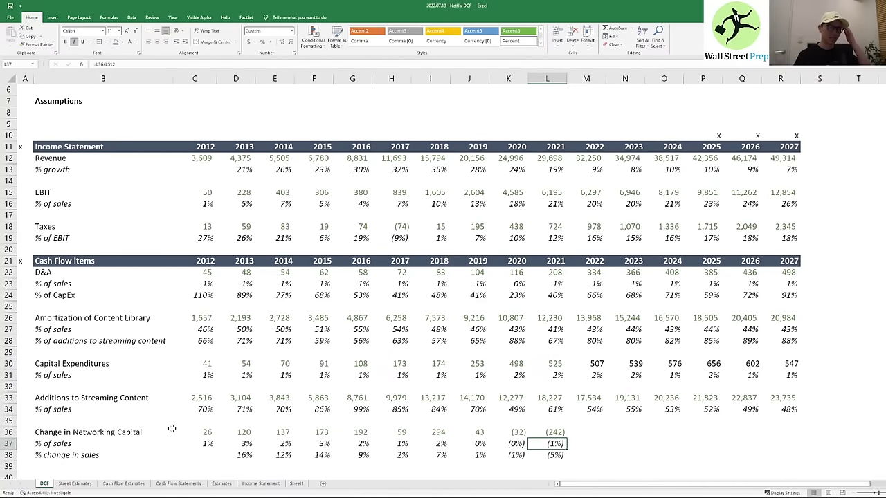
# - Copy the Cash Flow items header row 21 into row 40, directly above the DCF label
pyautogui.press('Left')
pyautogui.press('Left')
pyautogui.press('Left')
pyautogui.press('Left')
pyautogui.press('Left')
pyautogui.press('Left')
pyautogui.press('Left')
pyautogui.press('Left')
pyautogui.press('Left')
pyautogui.press('Left')
pyautogui.press('Left')
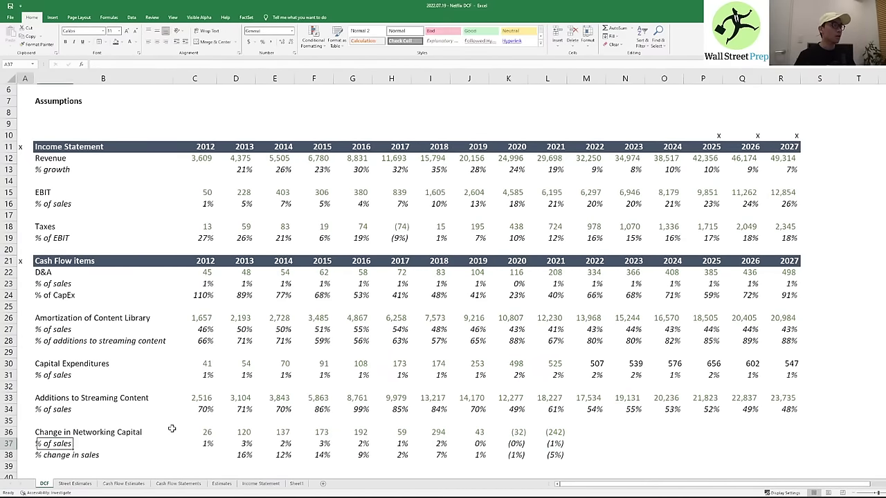
pyautogui.press('Down')
pyautogui.press('Down')
pyautogui.press('Down')
pyautogui.press('Down')
pyautogui.press('Down')
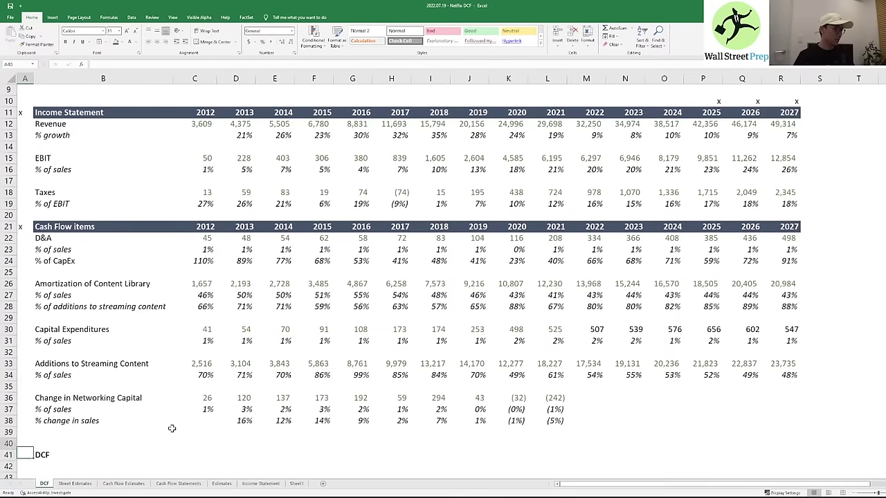
pyautogui.press('Up')
pyautogui.press('Up')
pyautogui.press('Right')
pyautogui.press('Up')
pyautogui.press('Up')
pyautogui.press('Up')
pyautogui.press('Up')
pyautogui.press('Up')
pyautogui.press('Up')
pyautogui.press('Up')
pyautogui.press('Up')
pyautogui.press('Up')
pyautogui.press('Up')
pyautogui.press('Up')
pyautogui.press('Up')
pyautogui.press('Up')
pyautogui.press('Up')
pyautogui.press('Up')
pyautogui.press('Up')
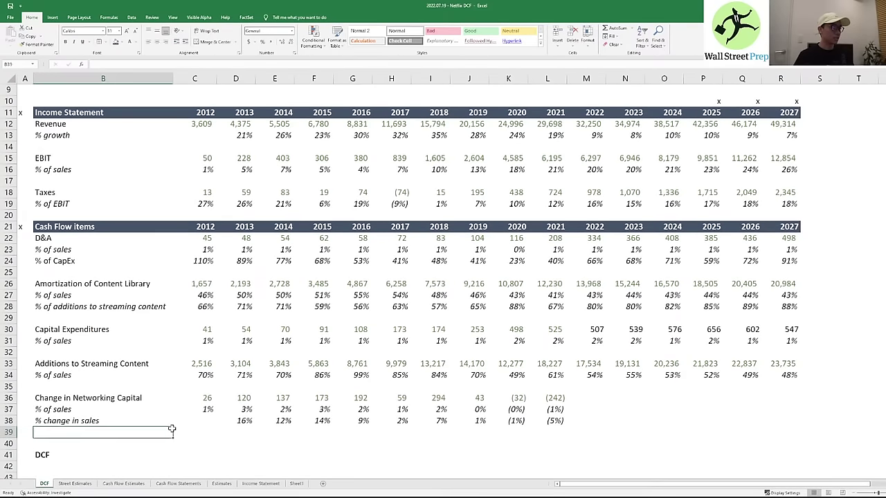
pyautogui.press('Up')
pyautogui.press('Up')
pyautogui.press('Up')
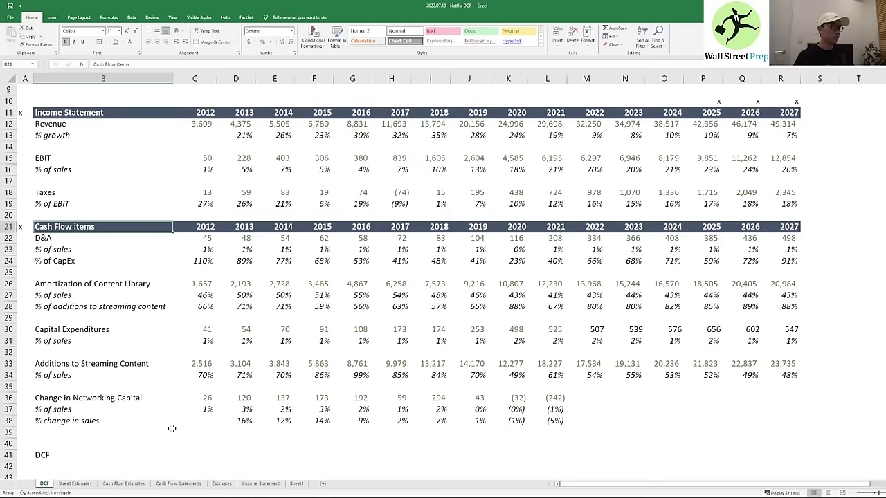
pyautogui.hotkey('shift', 'space')
pyautogui.hotkey('ctrl', 'c')
pyautogui.press('Down')
pyautogui.press('Down')
pyautogui.press('Down')
pyautogui.press('Down')
pyautogui.press('Down')
pyautogui.press('Down')
pyautogui.press('Down')
pyautogui.press('Down')
pyautogui.press('Down')
pyautogui.press('Down')
pyautogui.press('Down')
pyautogui.press('Down')
pyautogui.press('Down')
pyautogui.press('Down')
pyautogui.press('Down')
pyautogui.press('Down')
pyautogui.press('Down')
pyautogui.press('Down')
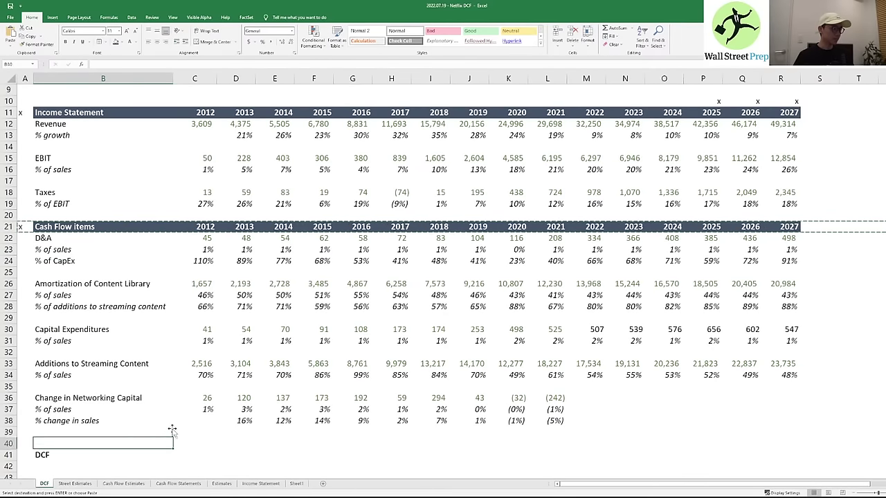
pyautogui.press('Down')
pyautogui.press('Down')
pyautogui.press('Up')
pyautogui.hotkey('shift', 'space')
pyautogui.hotkey('ctrl', 'v')
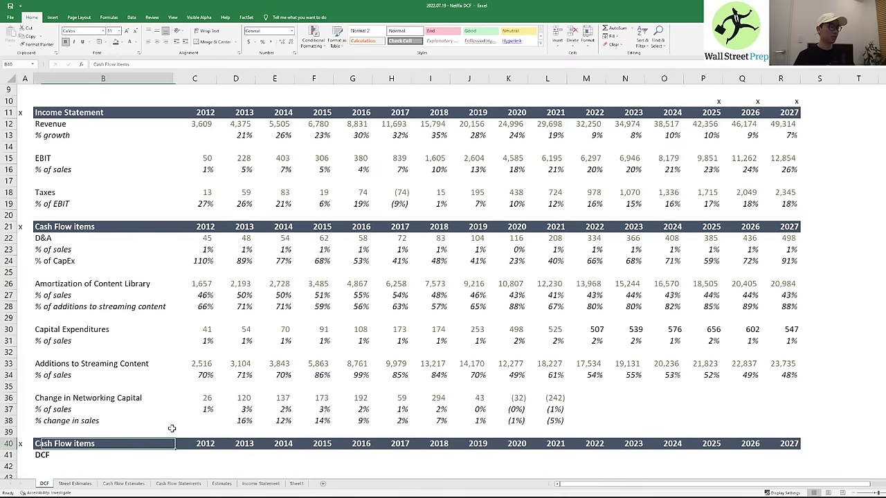
# - Retitle the copied header in B40 as DCF and clear the duplicate DCF label beneath it
pyautogui.write('DCF')
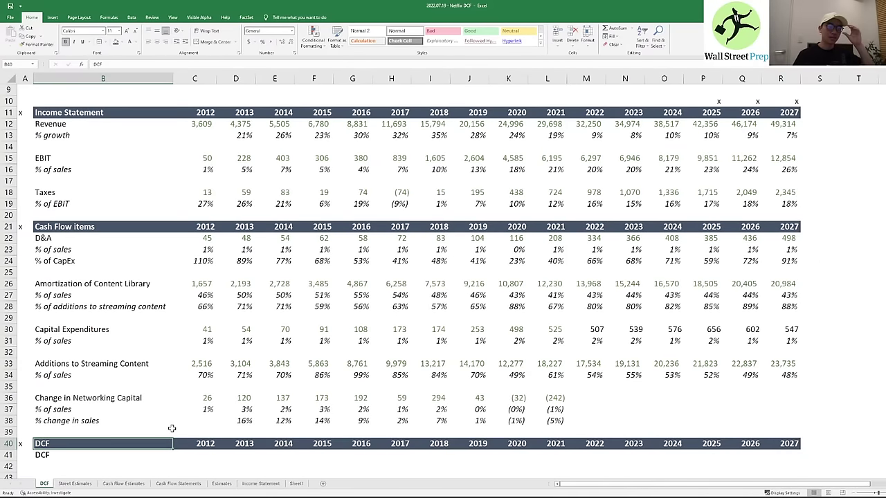
pyautogui.press('Return')
pyautogui.press('Down')
pyautogui.press('Down')
pyautogui.press('Down')
pyautogui.press('Down')
pyautogui.press('Down')
pyautogui.press('Down')
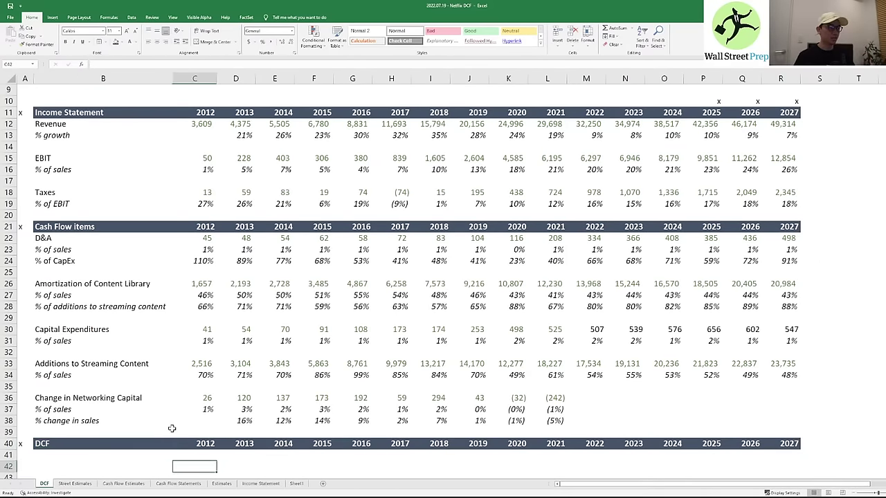
# - Label the first DCF rows beneath the header as Revenue in B41 and % growth in B42
pyautogui.press('Up')
pyautogui.press('Up')
pyautogui.press('Up')
pyautogui.press('Up')
pyautogui.press('Up')
pyautogui.press('Up')
pyautogui.press('Up')
pyautogui.press('Up')
pyautogui.press('Up')
pyautogui.press('Up')
pyautogui.press('Up')
pyautogui.press('Down')
pyautogui.press('Down')
pyautogui.press('Down')
pyautogui.press('Down')
pyautogui.press('Down')
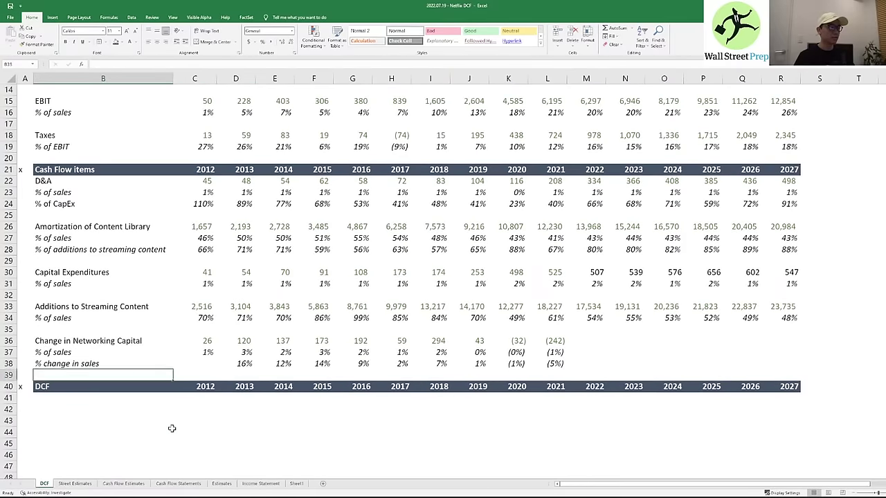
pyautogui.write('Revenue')
pyautogui.press('Escape')
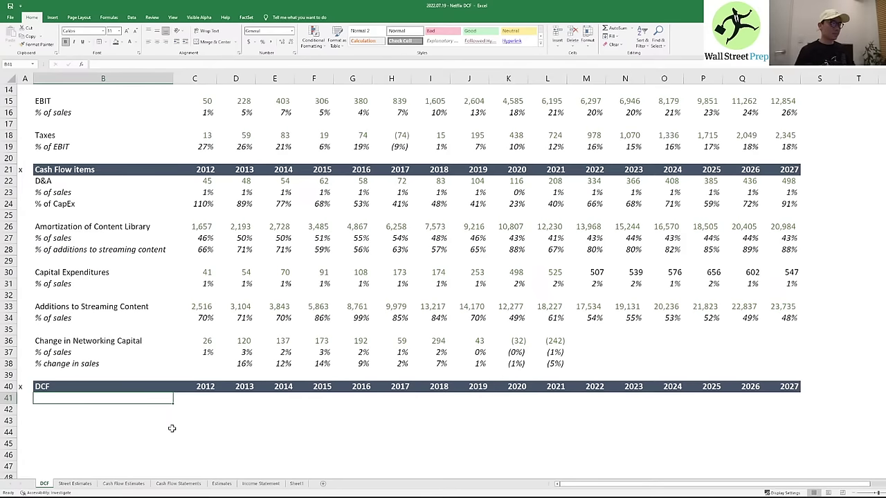
pyautogui.write('Revenue')
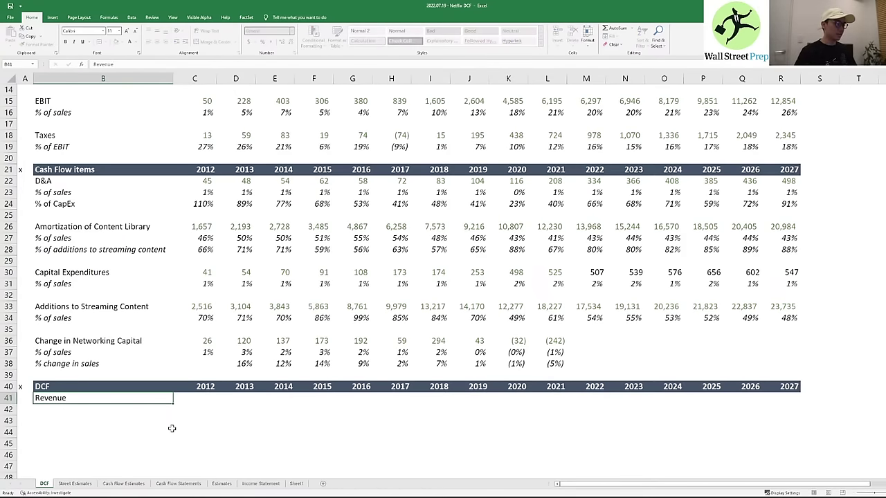
pyautogui.press('Return')
pyautogui.write('% growth')
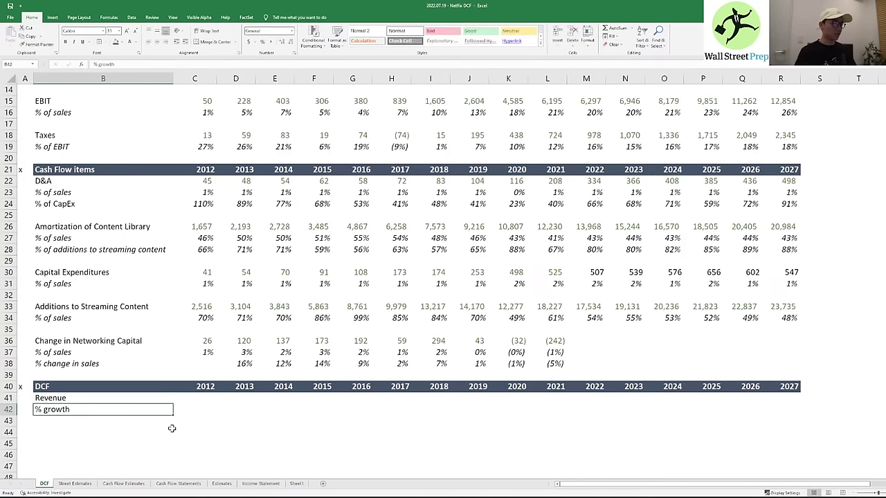
# - Label B44 as EBIT and B45 as % margin, leaving a blank row beneath % growth
pyautogui.click(172, 429)
pyautogui.write('EBIT')
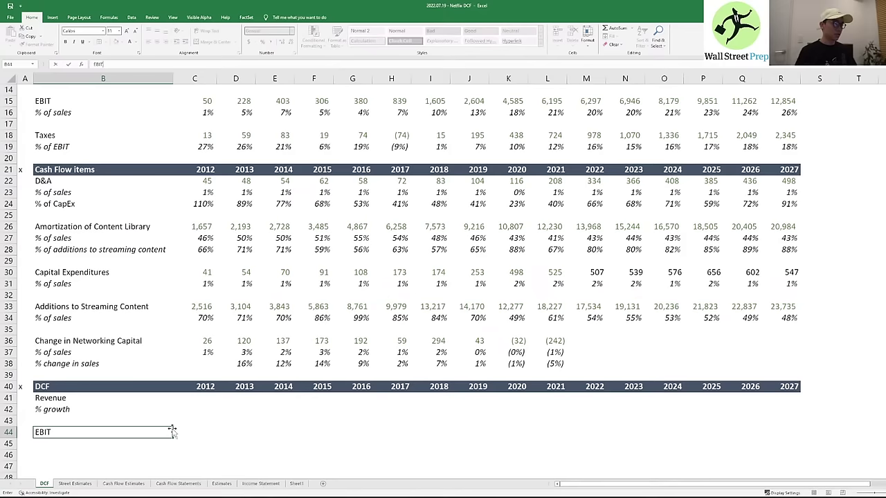
pyautogui.press('Return')
pyautogui.write('% margin')
pyautogui.hotkey('ctrl', 'Return')
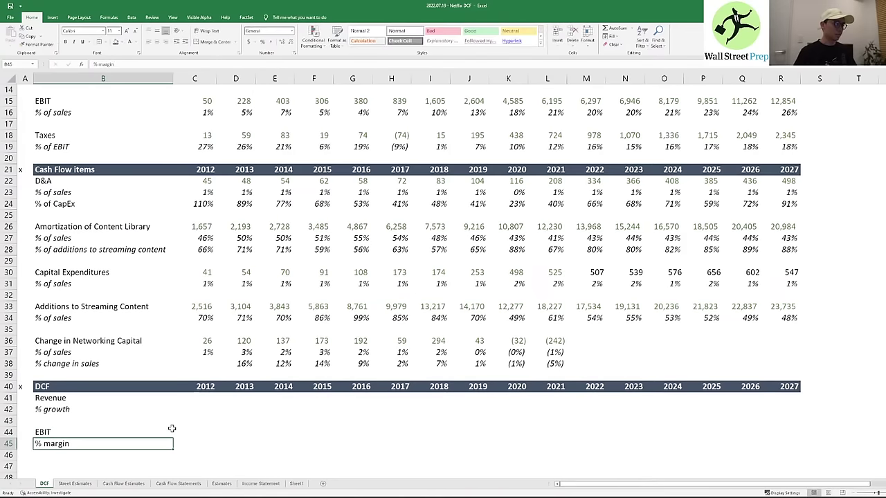
# - Compare the DCF row labels so far with the Income Statement and Cash Flow items rows above
pyautogui.press('Down')
pyautogui.press('Down')
pyautogui.press('Down')
pyautogui.press('Down')
pyautogui.press('Down')
pyautogui.press('Down')
pyautogui.press('Down')
pyautogui.press('Down')
pyautogui.press('Down')
pyautogui.press('Down')
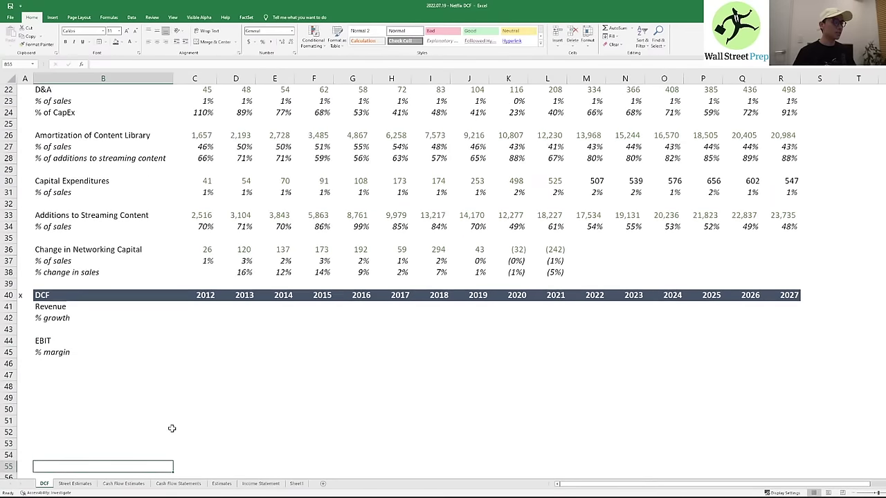
pyautogui.scroll(5, 172, 427)
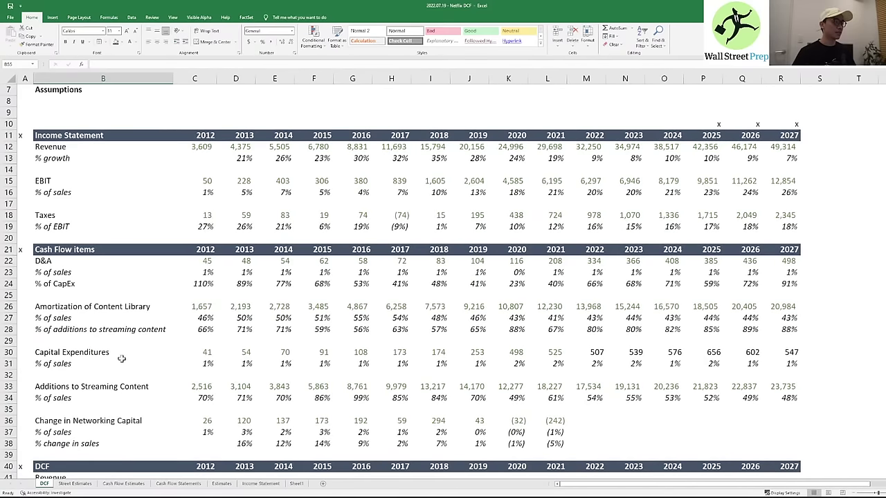
pyautogui.scroll(-6, 121, 358)
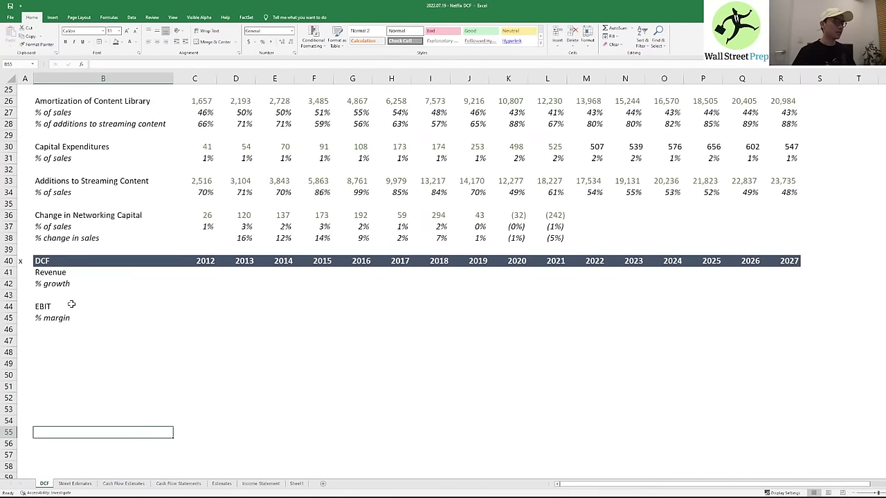
pyautogui.moveTo(60, 274); pyautogui.dragTo(69, 318)
pyautogui.click(70, 319)
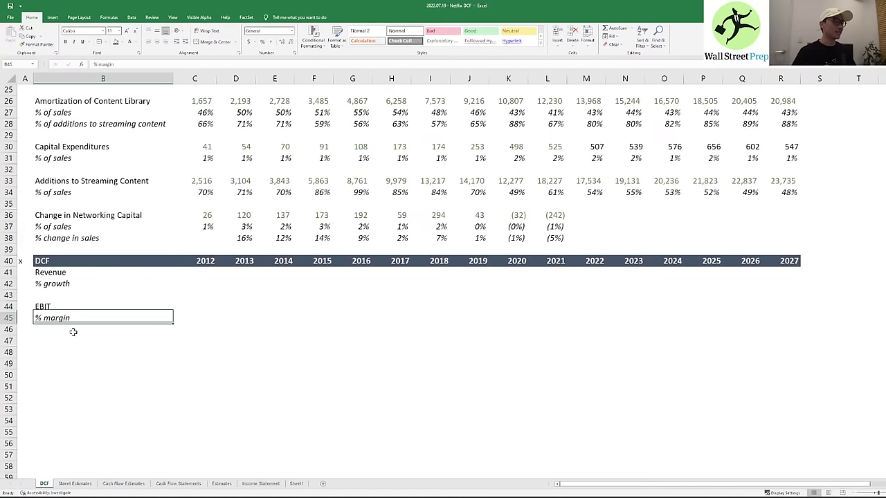
# - Add a Taxes label in B47, leaving one blank row beneath % margin
pyautogui.click(81, 340)
pyautogui.write('Taxes')
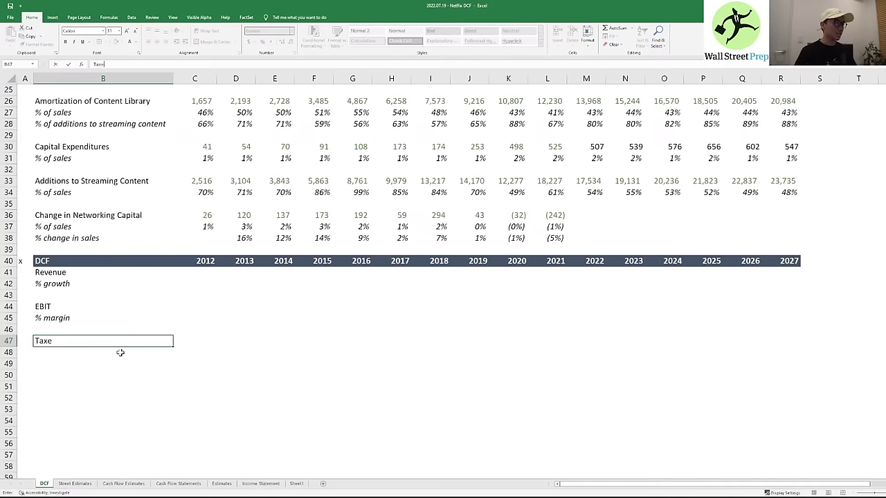
pyautogui.press('Return')
pyautogui.write('%')
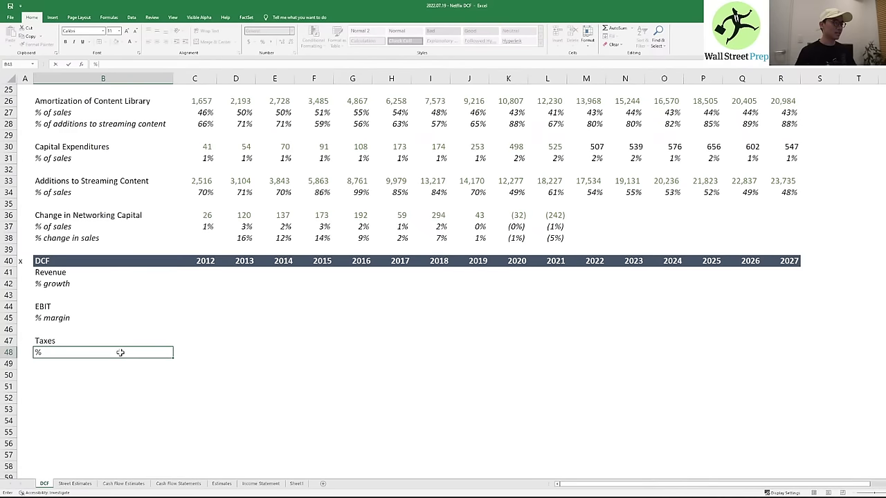
pyautogui.press('Escape')
# - Examine the Revenue, EBIT and Taxes rows of the Income Statement block against the DCF section's labels
pyautogui.scroll(4, 78, 429)
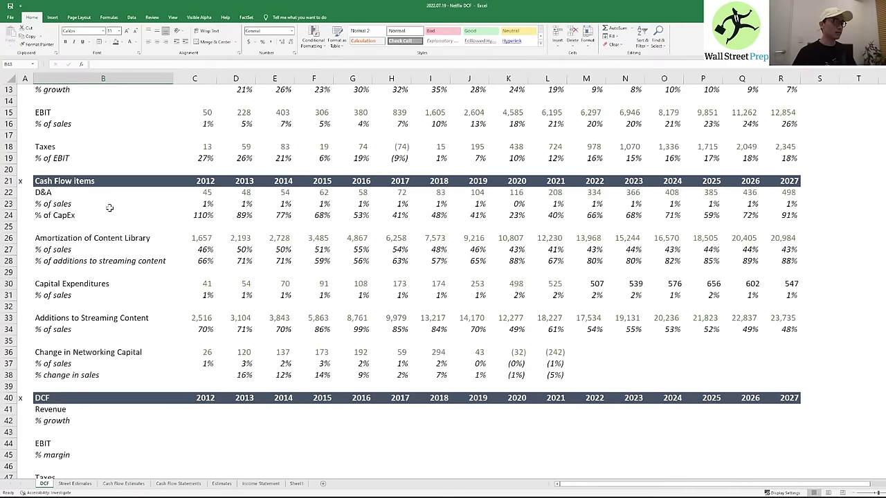
pyautogui.scroll(4, 166, 301)
pyautogui.moveTo(58, 212); pyautogui.dragTo(803, 309)
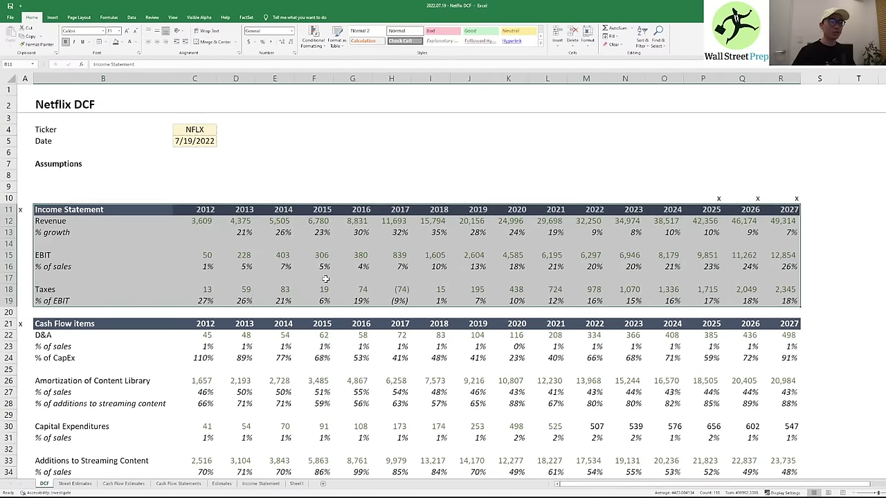
pyautogui.scroll(-7, 325, 279)
pyautogui.moveTo(58, 307); pyautogui.dragTo(235, 377)
pyautogui.click(235, 375)
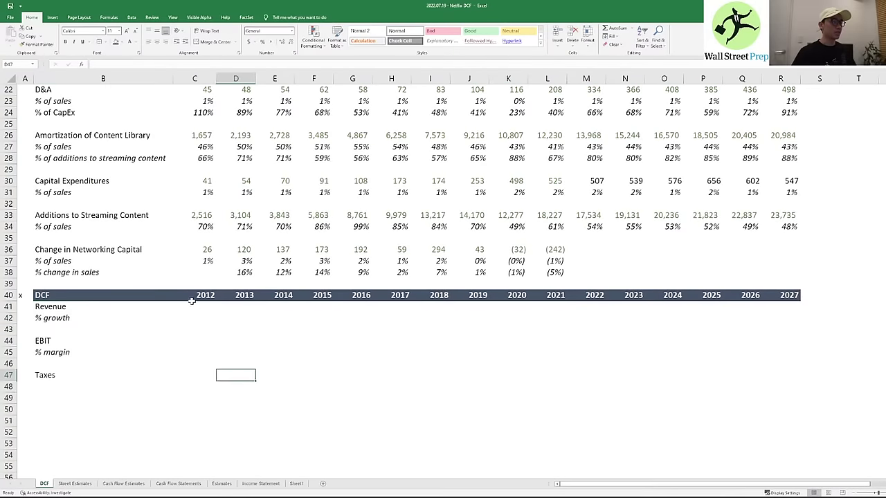
pyautogui.scroll(7, 191, 300)
pyautogui.moveTo(90, 220); pyautogui.dragTo(775, 305)
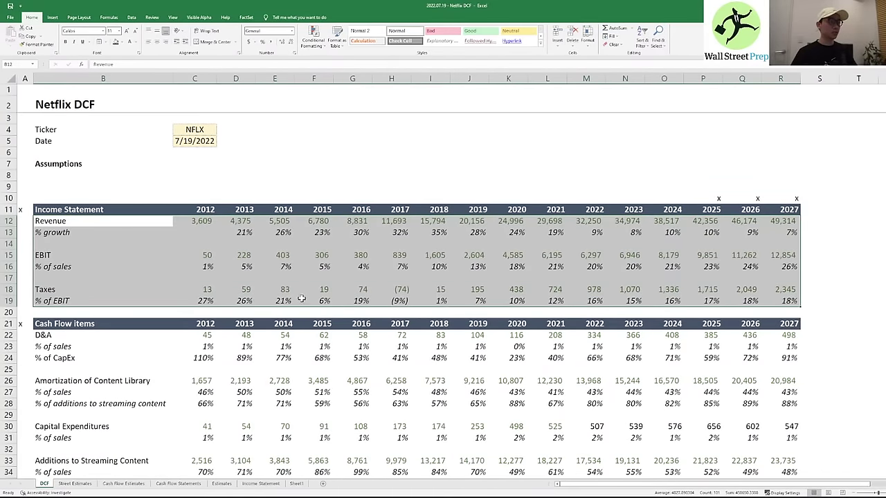
pyautogui.click(148, 232)
pyautogui.scroll(-9, 163, 280)
pyautogui.click(55, 297)
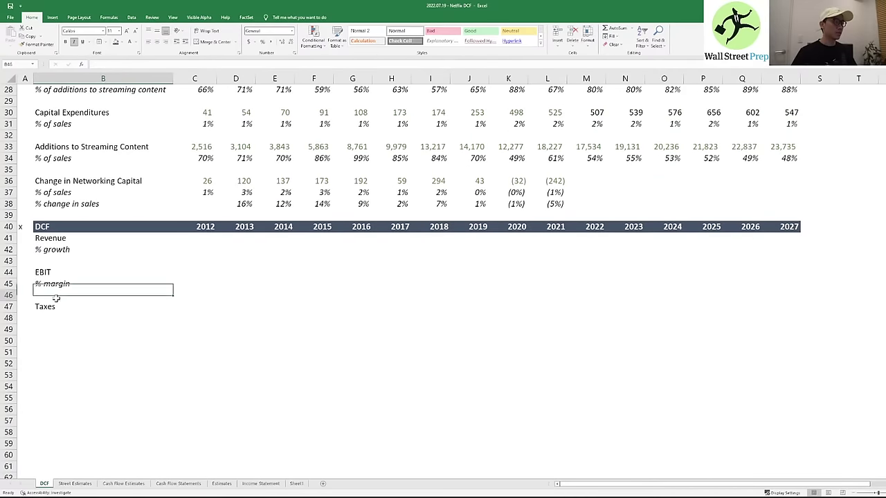
# - Label B48 beneath Taxes as % of EBIT and B50 as EBIAT
pyautogui.click(63, 313)
pyautogui.write('% of EBIT')
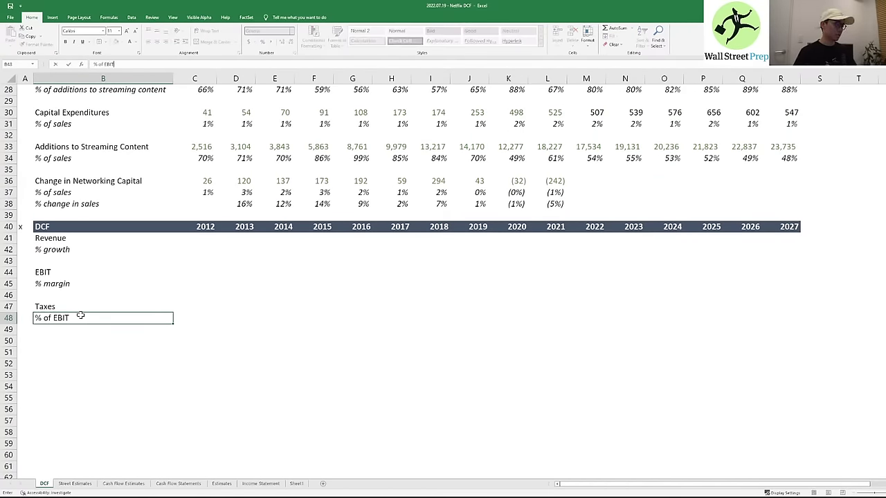
pyautogui.hotkey('ctrl', 'Return')
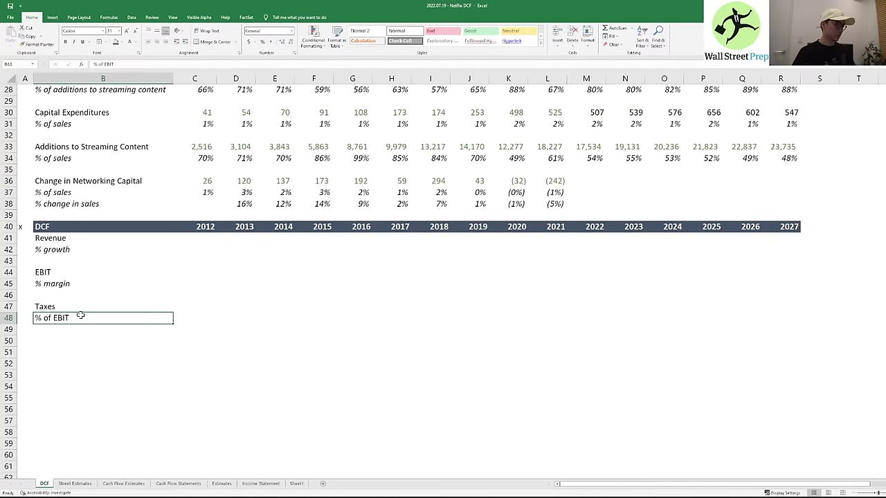
pyautogui.press('Down')
pyautogui.press('Down')
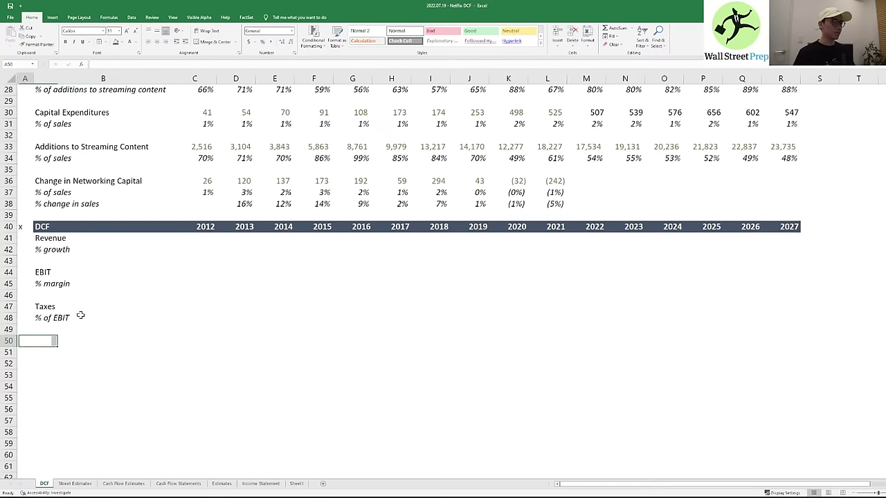
pyautogui.write('EBIAT')
pyautogui.hotkey('ctrl', 'Return')
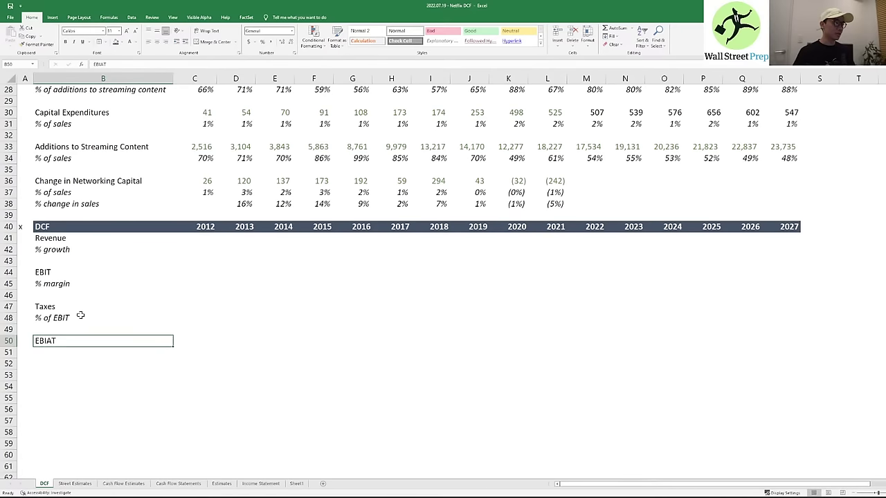
pyautogui.hotkey('shift', 'Right')
pyautogui.hotkey('shift', 'Right')
pyautogui.hotkey('shift', 'Right')
pyautogui.hotkey('shift', 'Right')
pyautogui.hotkey('shift', 'Right')
pyautogui.hotkey('shift', 'Right')
pyautogui.hotkey('shift', 'Right')
pyautogui.hotkey('shift', 'Right')
pyautogui.hotkey('shift', 'Right')
pyautogui.hotkey('shift', 'Right')
pyautogui.hotkey('shift', 'Right')
pyautogui.hotkey('shift', 'Right')
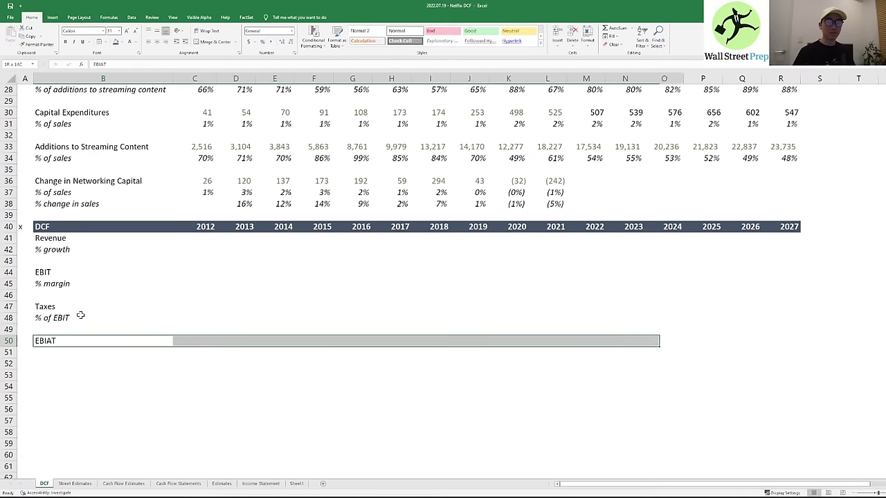
# - Extend the DCF header row 40 three columns beyond 2027, filling the year formula across through 2030
pyautogui.press('Up')
pyautogui.press('Right')
pyautogui.press('Right')
pyautogui.press('Right')
pyautogui.press('Right')
pyautogui.press('Right')
pyautogui.press('Right')
pyautogui.press('Right')
pyautogui.press('Right')
pyautogui.press('Right')
pyautogui.press('Right')
pyautogui.press('Right')
pyautogui.press('Right')
pyautogui.press('Right')
pyautogui.press('Right')
pyautogui.press('Right')
pyautogui.press('Right')
pyautogui.press('Up')
pyautogui.hotkey('ctrl', 'Up')
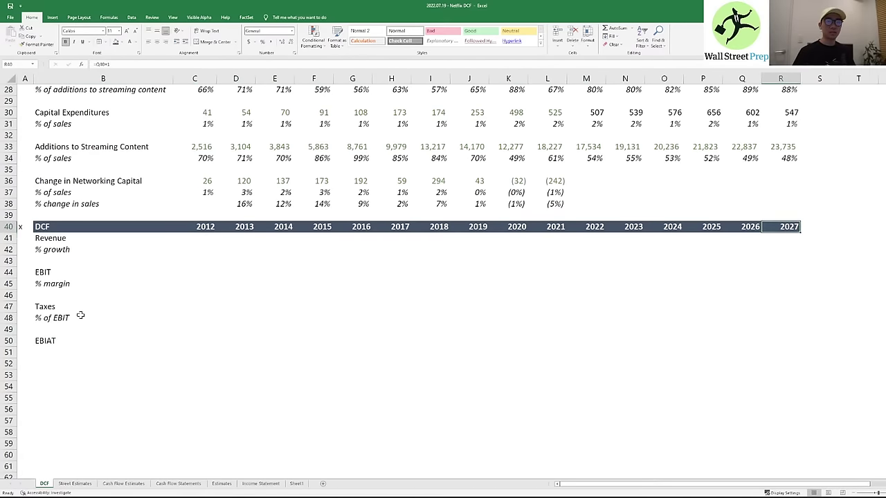
pyautogui.hotkey('shift', 'Right')
pyautogui.hotkey('shift', 'Right')
pyautogui.hotkey('shift', 'Right')
pyautogui.hotkey('ctrl', 'r')
# - Start a period counter above the DCF years with 1 in M39 for 2022 and =M39+1 in N39
pyautogui.press('Left')
pyautogui.press('Left')
pyautogui.press('Left')
pyautogui.press('Left')
pyautogui.press('Left')
pyautogui.press('Up')
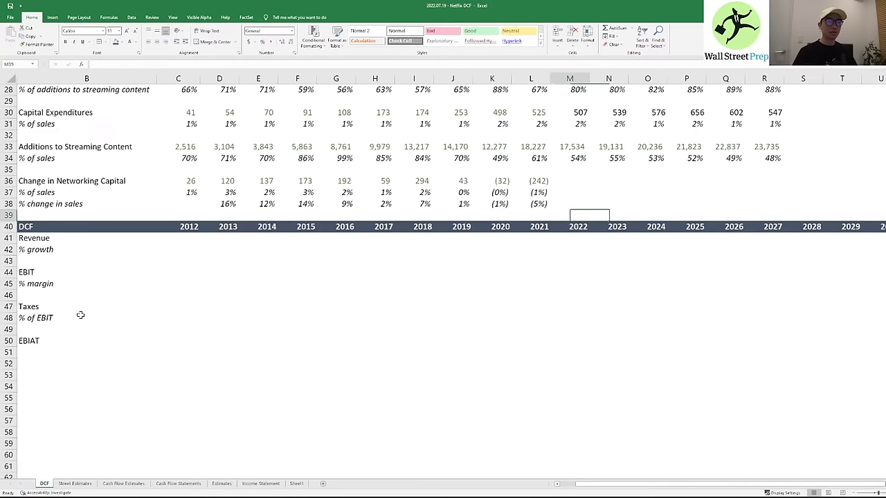
pyautogui.write('1')
pyautogui.press('Right')
pyautogui.write('=')
pyautogui.press('Left')
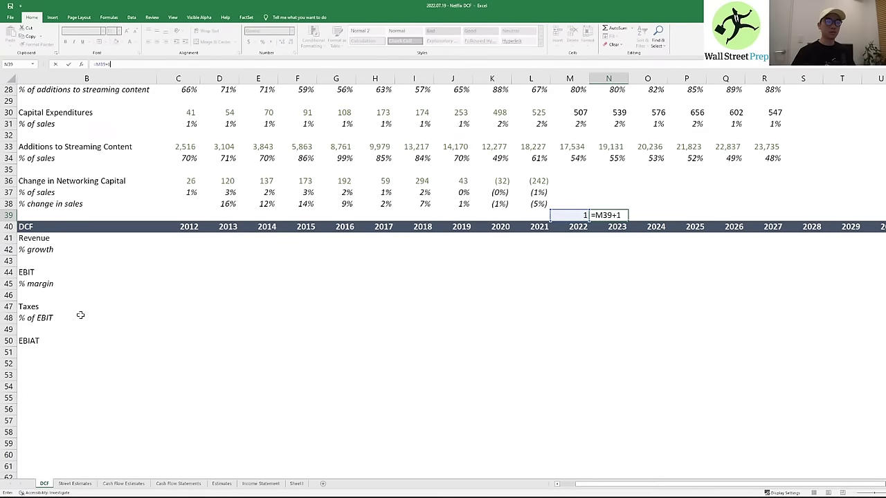
pyautogui.write('+1')
pyautogui.hotkey('ctrl', 'Return')
# - Copy the period counter formula from N39 across row 39 to the 2030 column
pyautogui.hotkey('ctrl', 'c')
pyautogui.hotkey('shift', 'Right')
pyautogui.hotkey('shift', 'Right')
pyautogui.hotkey('shift', 'Right')
pyautogui.hotkey('shift', 'Right')
pyautogui.hotkey('shift', 'Right')
pyautogui.hotkey('shift', 'Right')
pyautogui.hotkey('shift', 'Right')
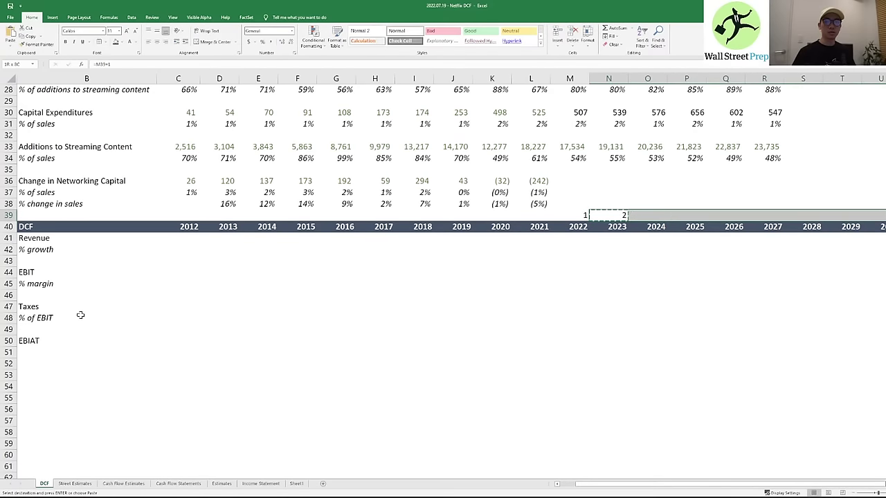
pyautogui.press('Return')
# - Copy the 2030 period counter and year header from column U into column V to add one more projection year
pyautogui.press('Right')
pyautogui.press('Right')
pyautogui.press('Right')
pyautogui.press('Right')
pyautogui.press('Right')
pyautogui.press('Right')
pyautogui.press('Right')
pyautogui.press('Right')
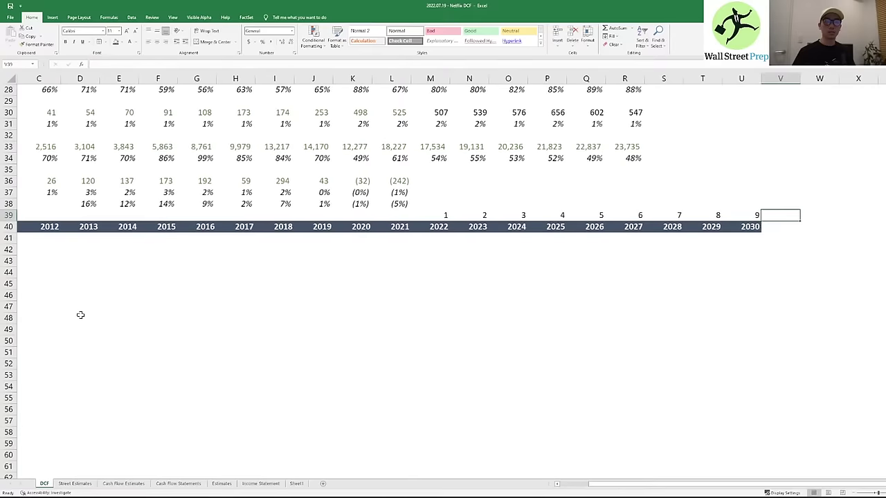
pyautogui.press('Left')
pyautogui.hotkey('shift', 'Down')
pyautogui.hotkey('ctrl', 'c')
pyautogui.press('Right')
pyautogui.hotkey('ctrl', 'v')
pyautogui.press('Escape')
# - Try to add a border along the EBIAT row from B50 to V50
pyautogui.press('Left')
pyautogui.press('Left')
pyautogui.press('Down')
pyautogui.hotkey('ctrl', 'Left')
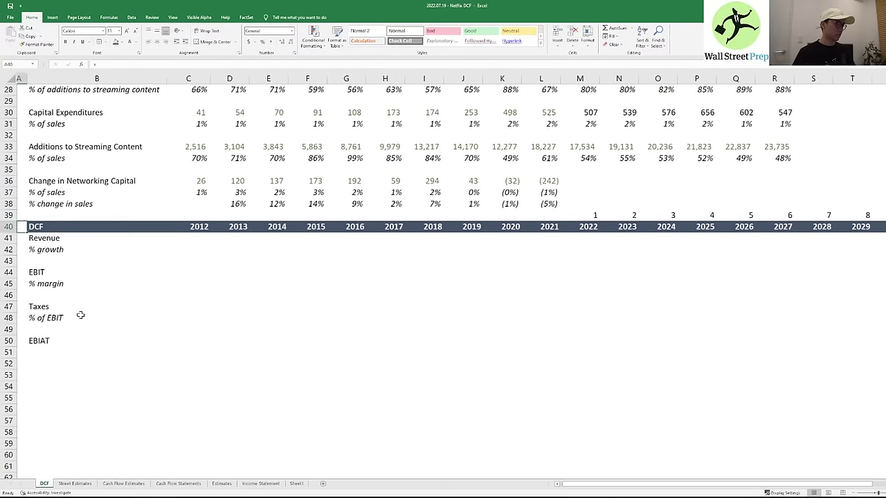
pyautogui.press('Right')
pyautogui.press('Down')
pyautogui.press('Down')
pyautogui.press('Down')
pyautogui.press('Down')
pyautogui.press('Down')
pyautogui.press('Down')
pyautogui.press('Down')
pyautogui.press('Down')
pyautogui.press('Down')
pyautogui.press('Down')
pyautogui.press('Down')
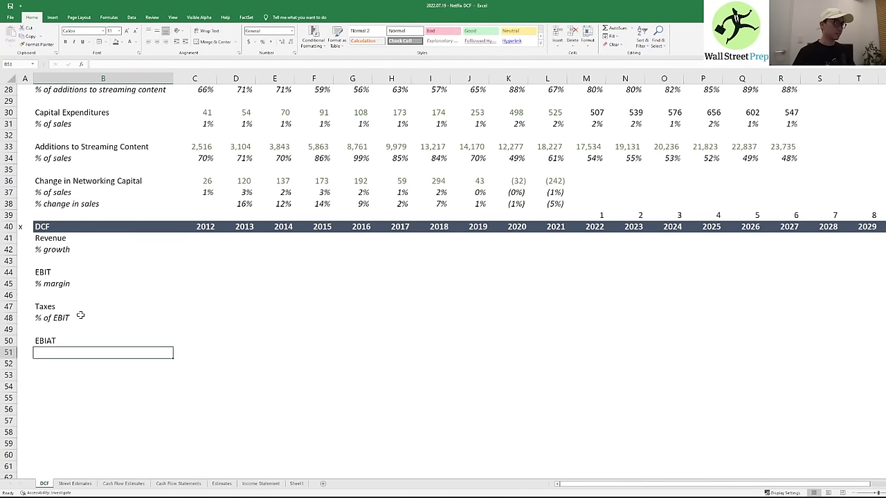
pyautogui.press('Up')
pyautogui.hotkey('shift', 'Right')
pyautogui.hotkey('shift', 'Right')
pyautogui.hotkey('shift', 'Right')
pyautogui.hotkey('shift', 'Right')
pyautogui.hotkey('shift', 'Right')
pyautogui.hotkey('shift', 'Right')
pyautogui.hotkey('shift', 'Right')
pyautogui.hotkey('shift', 'Right')
pyautogui.hotkey('shift', 'Right')
pyautogui.hotkey('shift', 'Right')
pyautogui.hotkey('shift', 'Right')
pyautogui.hotkey('shift', 'Right')
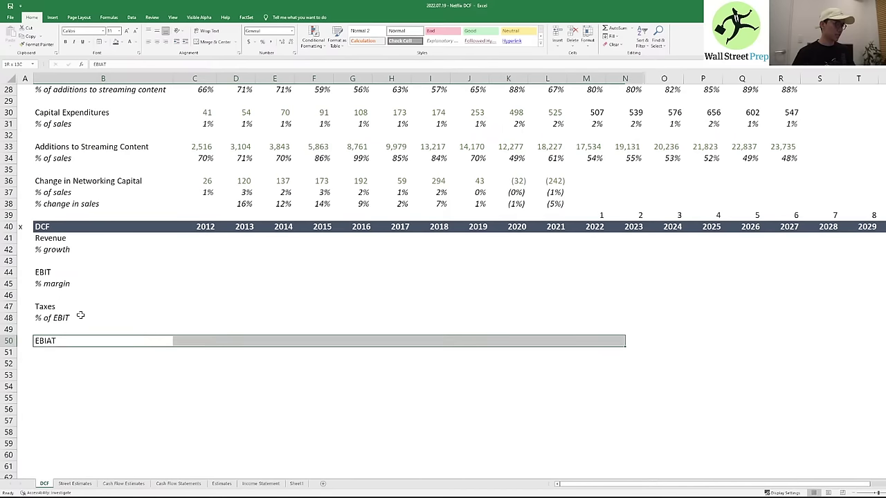
pyautogui.hotkey('shift', 'Right')
pyautogui.hotkey('shift', 'Right')
pyautogui.hotkey('shift', 'Right')
pyautogui.hotkey('shift', 'Right')
pyautogui.hotkey('shift', 'Right')
pyautogui.hotkey('shift', 'Right')
pyautogui.hotkey('shift', 'Right')
pyautogui.hotkey('shift', 'Right')
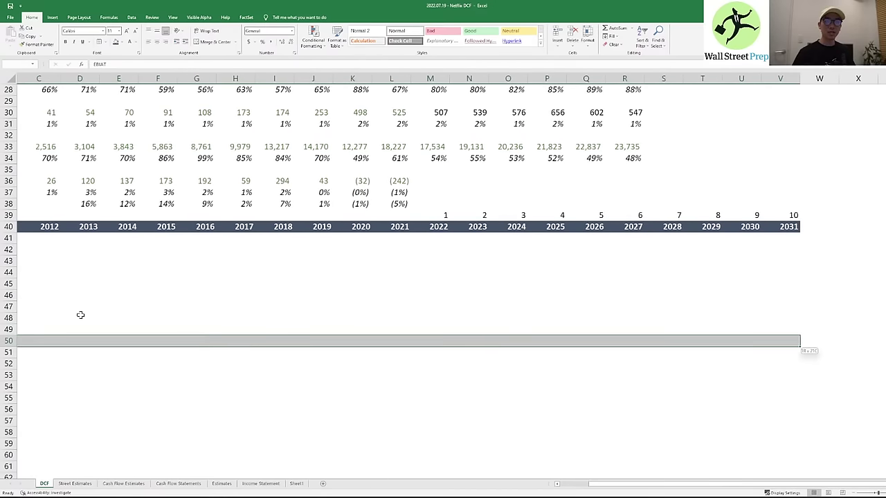
pyautogui.hotkey('alt', 'h')
pyautogui.press('b')
pyautogui.press('i')
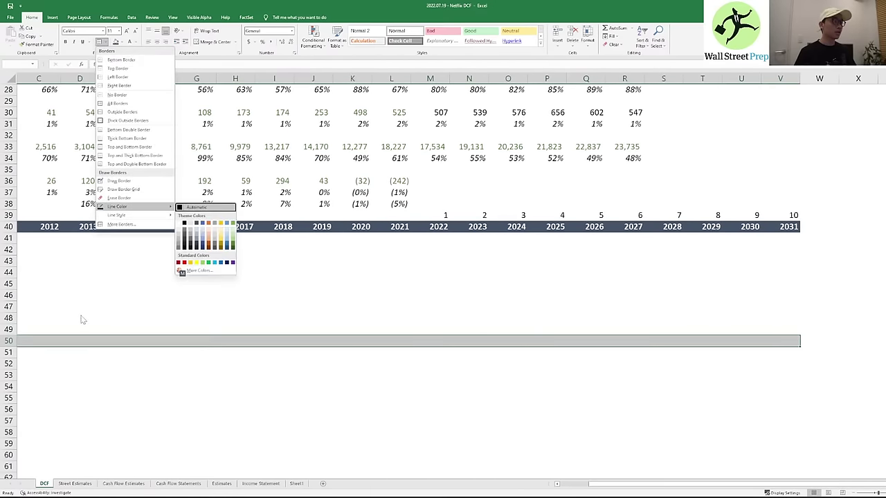
pyautogui.press('Return')
pyautogui.press('Escape')
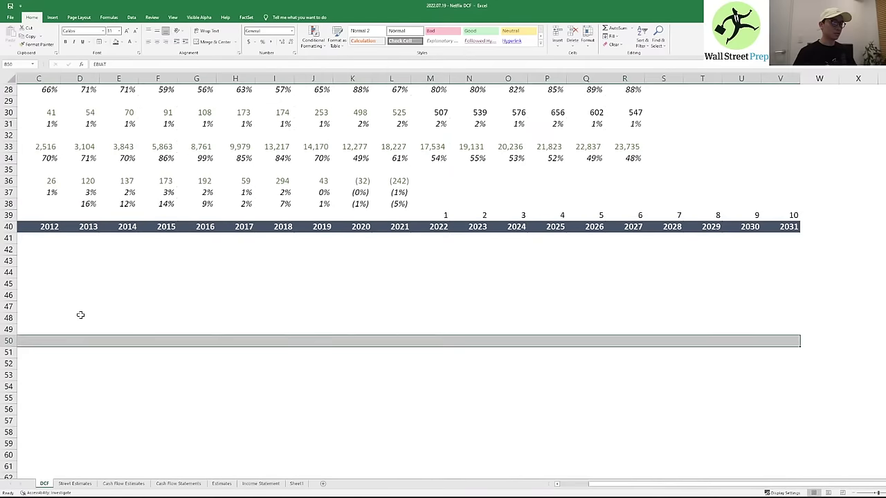
# - Try to change the border line style with the EBIAT label cell B50 selected
pyautogui.press('Left')
pyautogui.press('Right')
pyautogui.hotkey('alt', 'h')
pyautogui.press('b')
pyautogui.press('i')
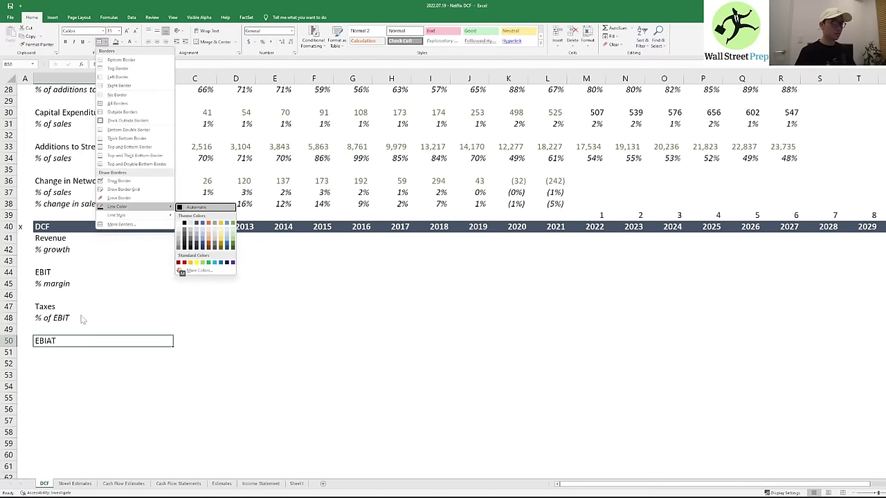
pyautogui.press('Down')
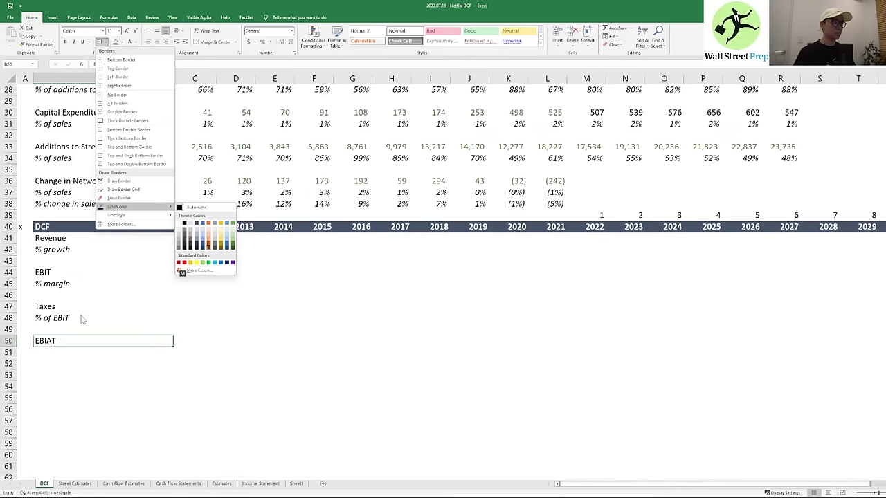
pyautogui.moveTo(127, 215)
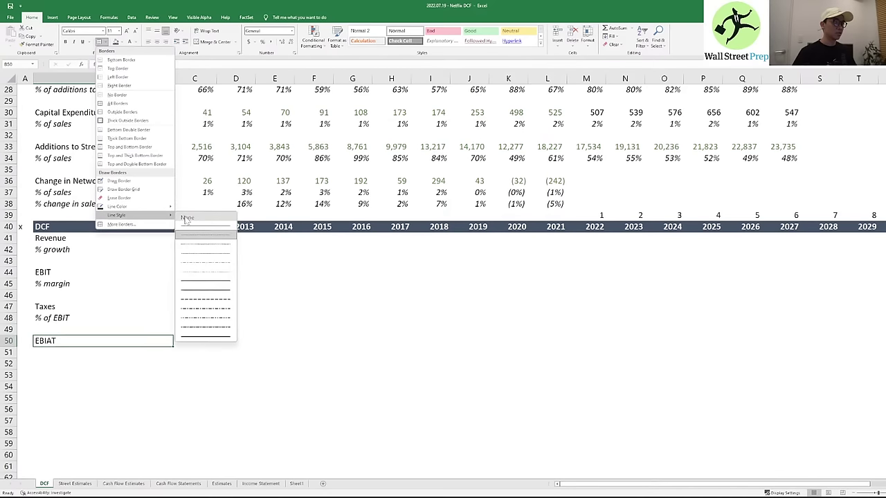
pyautogui.click(198, 222)
pyautogui.hotkey('shift', 'Right')
pyautogui.hotkey('shift', 'Right')
pyautogui.hotkey('shift', 'Right')
pyautogui.hotkey('shift', 'Right')
pyautogui.hotkey('shift', 'Right')
pyautogui.hotkey('shift', 'Right')
pyautogui.hotkey('shift', 'Right')
pyautogui.hotkey('shift', 'Right')
pyautogui.hotkey('shift', 'Right')
pyautogui.hotkey('shift', 'Right')
pyautogui.hotkey('shift', 'Right')
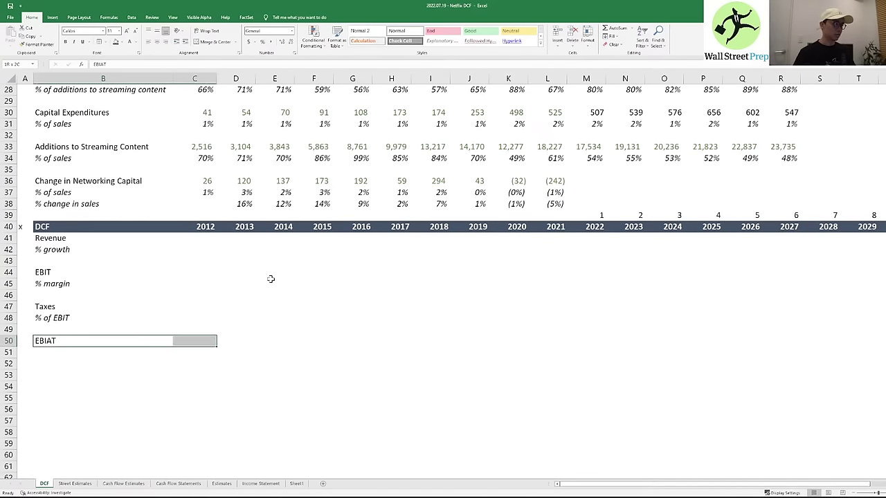
pyautogui.hotkey('shift', 'Right')
pyautogui.hotkey('shift', 'Right')
pyautogui.hotkey('shift', 'Right')
pyautogui.hotkey('shift', 'Right')
pyautogui.hotkey('shift', 'Right')
pyautogui.hotkey('shift', 'Right')
pyautogui.hotkey('shift', 'Right')
pyautogui.hotkey('shift', 'Right')
pyautogui.hotkey('shift', 'Right')
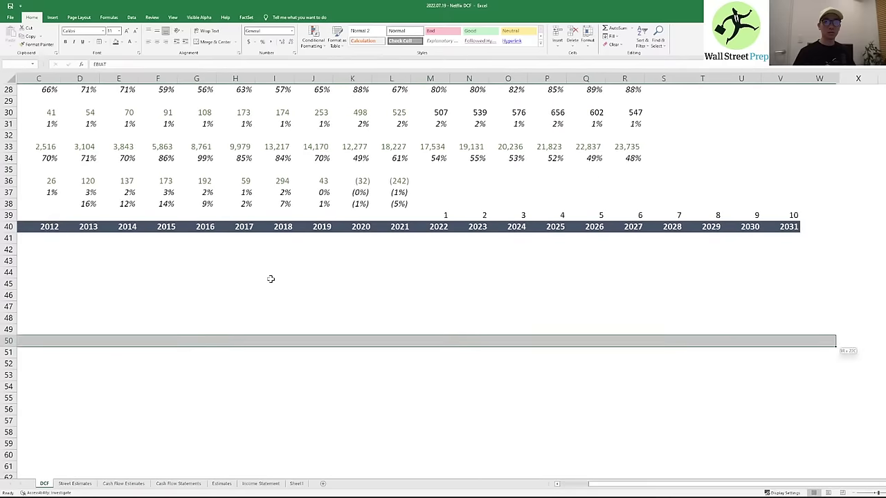
pyautogui.hotkey('alt', 'h')
pyautogui.press('j')
pyautogui.press('Up')
pyautogui.press('Return')
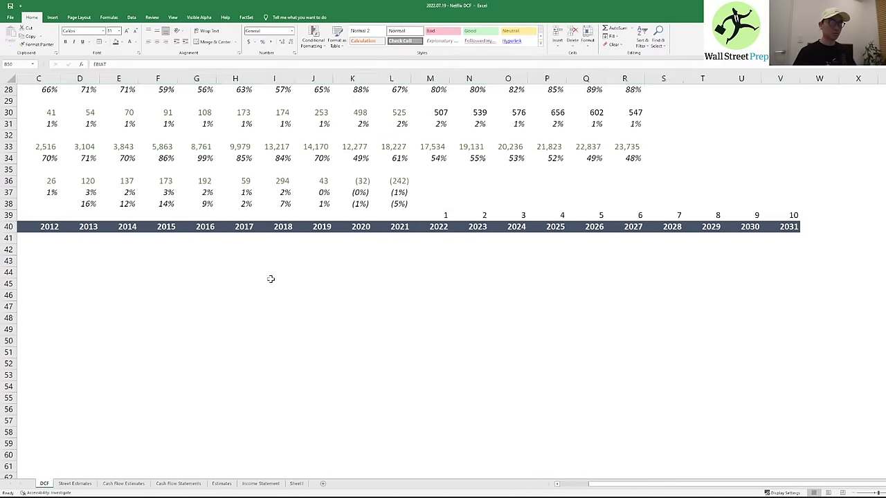
pyautogui.press('alt')
pyautogui.write('hhbs')
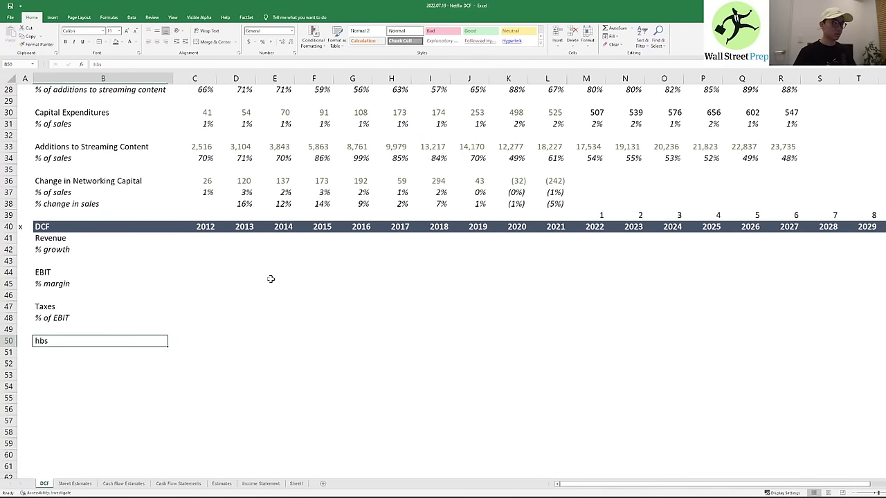
pyautogui.press('Escape')
# - Outline the EBIAT row of the DCF section with an outside border from B50 through the 2031 column
pyautogui.hotkey('shift', 'Right')
pyautogui.hotkey('shift', 'Right')
pyautogui.hotkey('shift', 'Left')
pyautogui.hotkey('shift', 'Left')
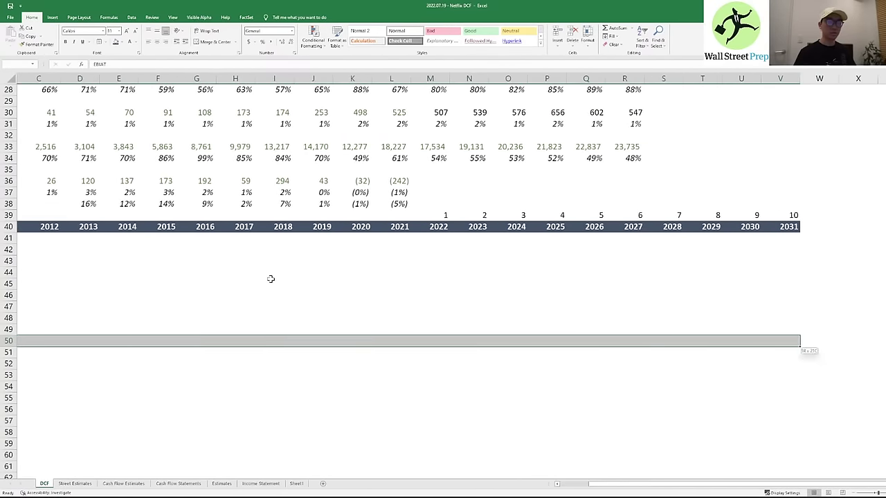
pyautogui.press('alt')
pyautogui.hscroll(-3, 272, 283)
# - Enter the row label D&A in B52, leaving one blank row below EBIAT
pyautogui.press('Down')
pyautogui.press('Down')
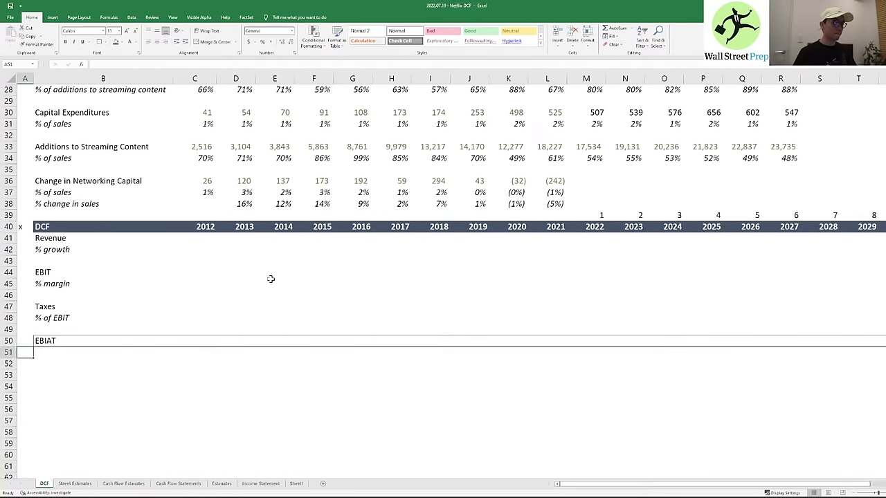
pyautogui.write('D&A')
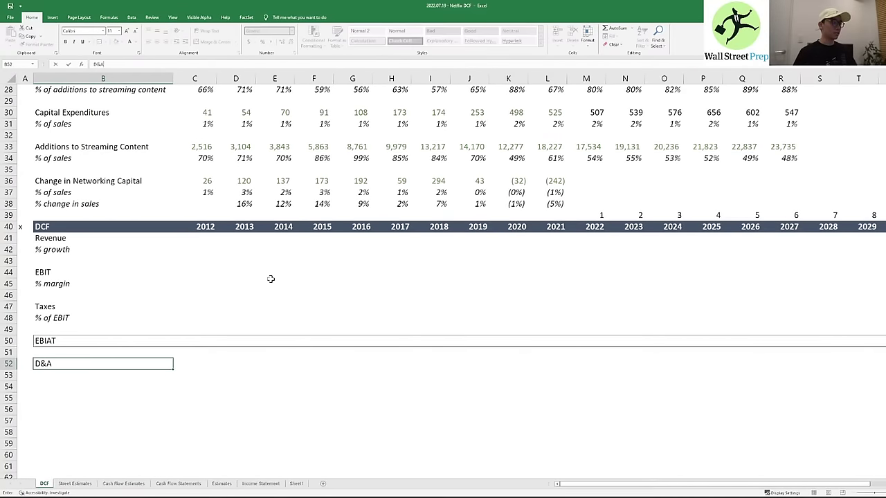
pyautogui.press('Up')
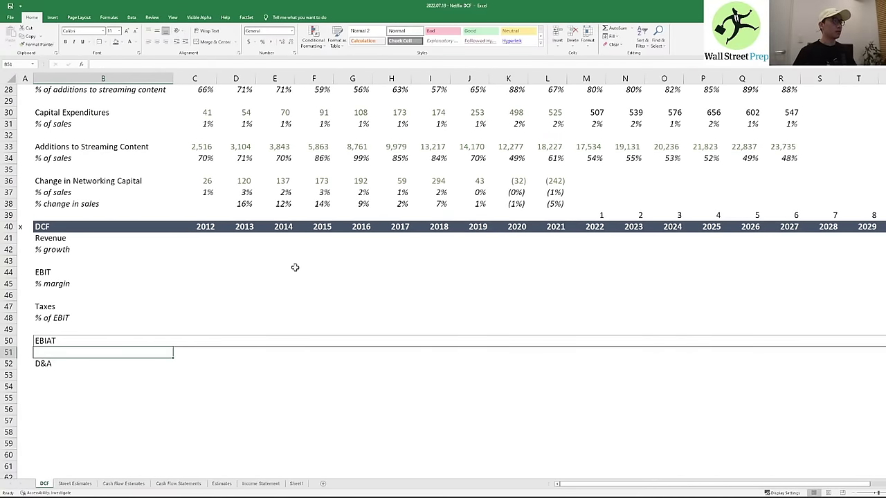
# - Insert three blank rows at row 29 in the Cash Flow items section, above Capital Expenditures
pyautogui.scroll(5, 295, 267)
pyautogui.click(88, 224)
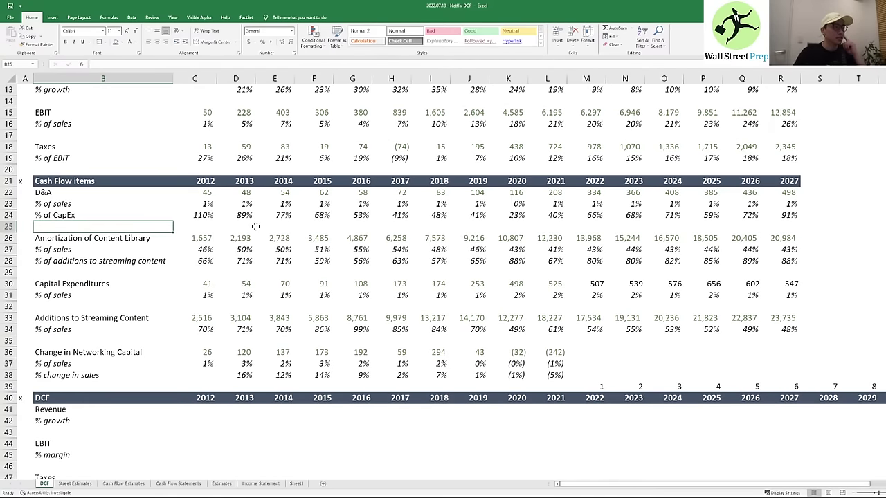
pyautogui.click(116, 272)
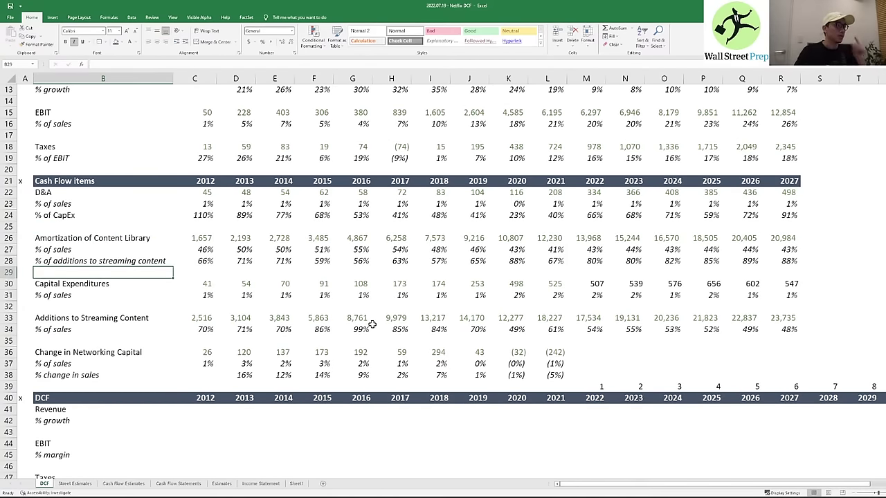
pyautogui.hotkey('alt', 'i')
pyautogui.press('r')
pyautogui.press('F4')
pyautogui.press('F4')
pyautogui.press('Down')
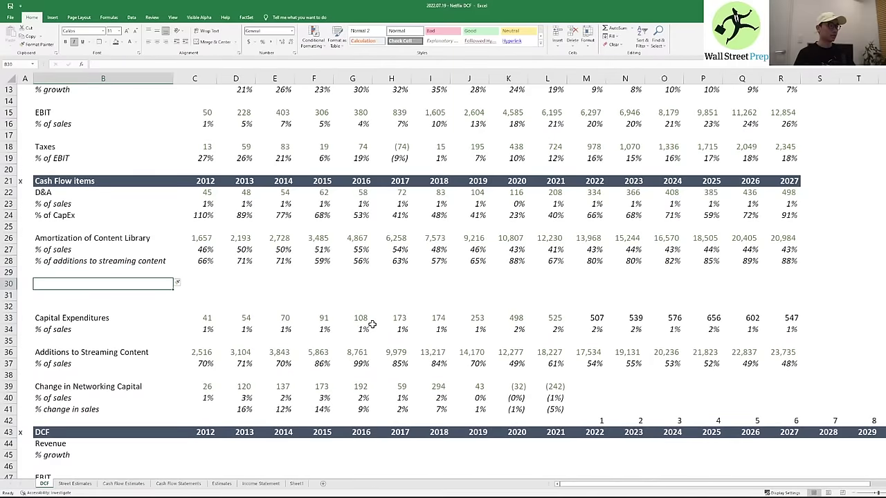
# - Enter the label Total D&A in B30 and remove its italic formatting
pyautogui.write('Total D&A')
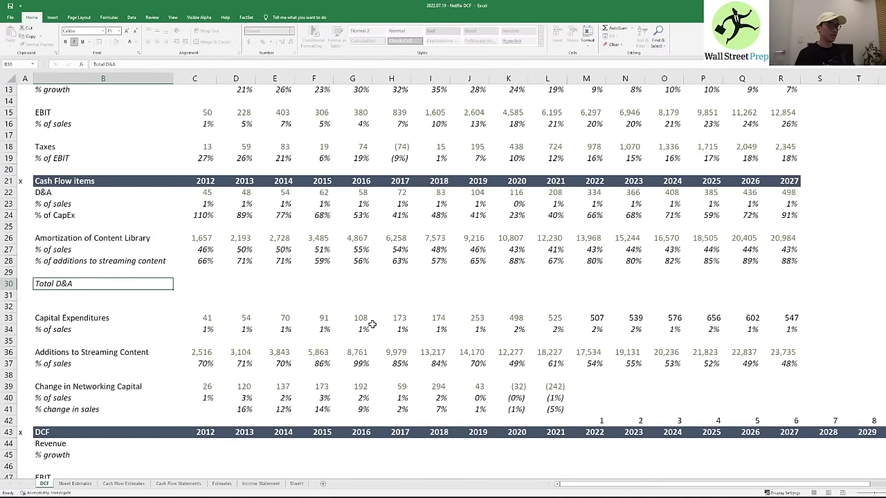
pyautogui.hotkey('ctrl', 'Return')
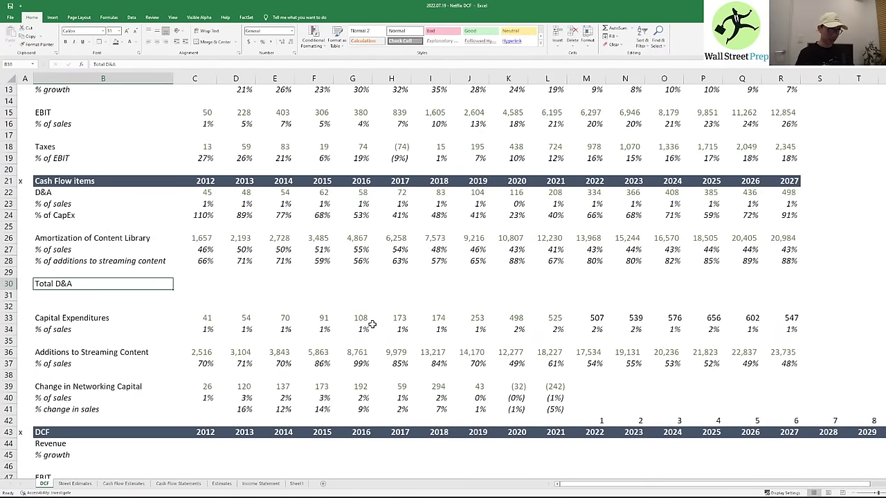
pyautogui.press('Down')
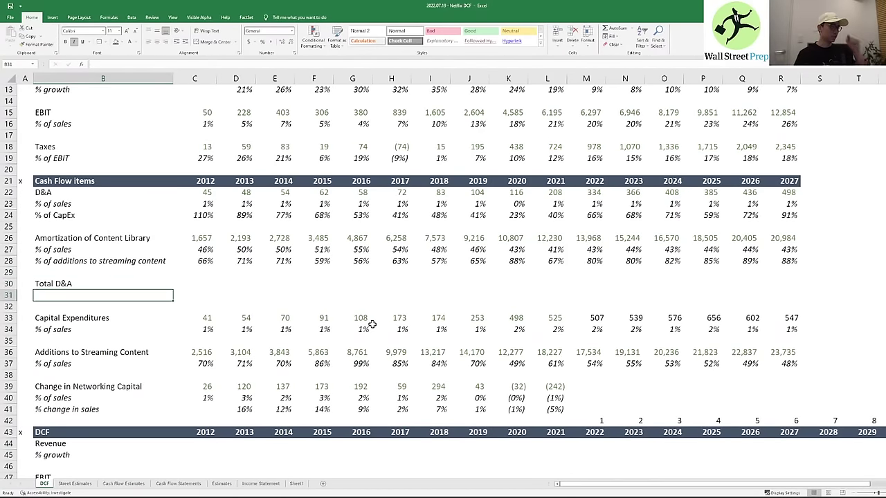
# - Copy the % of sales label from B27 into B31 beneath Total D&A
pyautogui.press('Up')
pyautogui.press('Up')
pyautogui.press('Up')
pyautogui.press('Up')
pyautogui.hotkey('ctrl', 'c')
pyautogui.press('Down')
pyautogui.press('Down')
pyautogui.press('Down')
pyautogui.press('Down')
pyautogui.hotkey('ctrl', 'v')
pyautogui.press('Right')
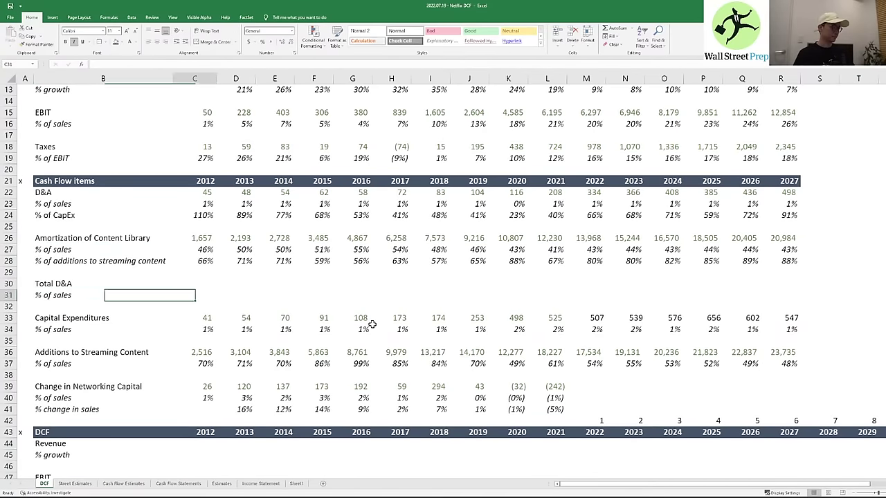
# - Calculate the 2012 Total D&A in C30 with the formula =C22+C26, adding D&A and Amortization of Content Library
pyautogui.press('Up')
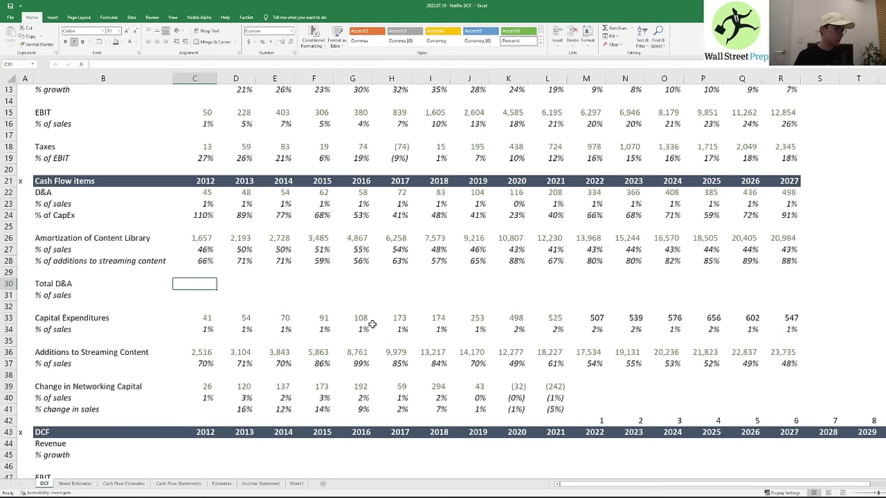
pyautogui.write('=')
pyautogui.press('Up')
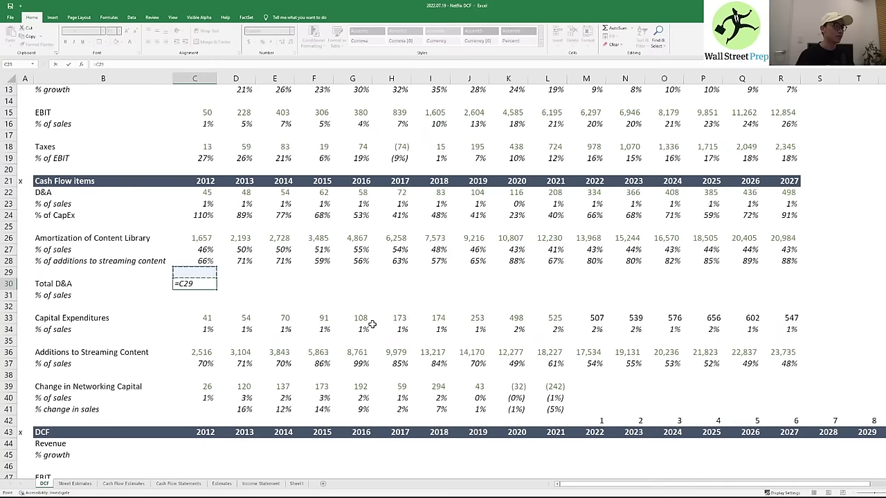
pyautogui.press('Up')
pyautogui.press('Up')
pyautogui.press('Up')
pyautogui.press('Up')
pyautogui.press('Up')
pyautogui.press('Up')
pyautogui.press('Up')
pyautogui.press('Up')
pyautogui.press('Down')
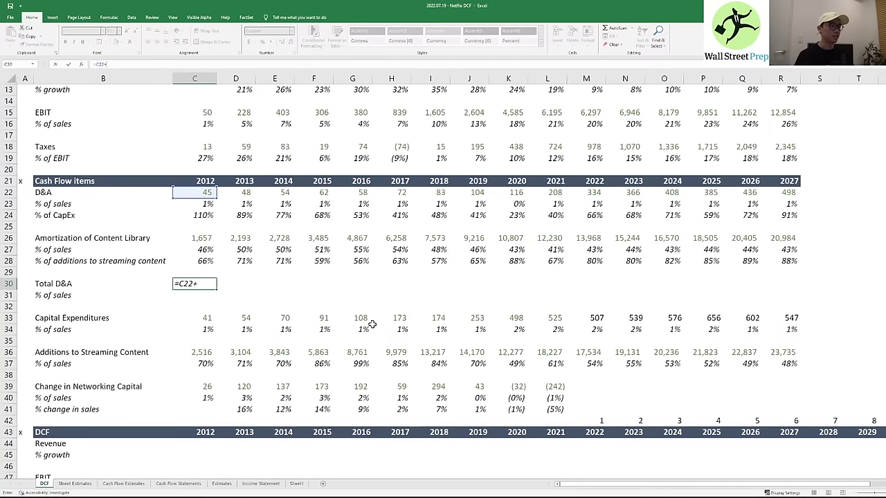
pyautogui.write('+')
pyautogui.press('Up')
pyautogui.press('Up')
pyautogui.press('Up')
pyautogui.press('Up')
pyautogui.hotkey('ctrl', 'Return')
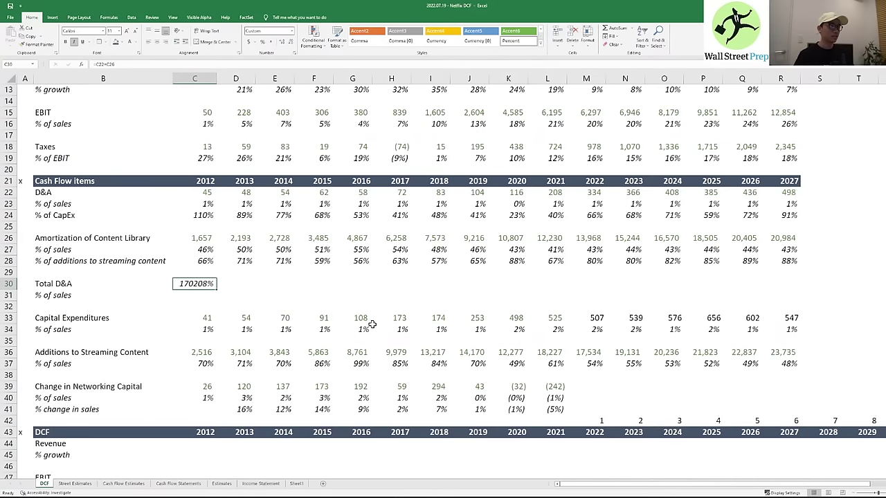
# - Copy only the formatting of the 2012 Amortization of Content Library value in C26 onto C30
pyautogui.press('Up')
pyautogui.press('Up')
pyautogui.press('Up')
pyautogui.press('Up')
pyautogui.hotkey('ctrl', 'c')
pyautogui.press('Down')
pyautogui.press('Down')
pyautogui.press('Down')
pyautogui.press('Down')
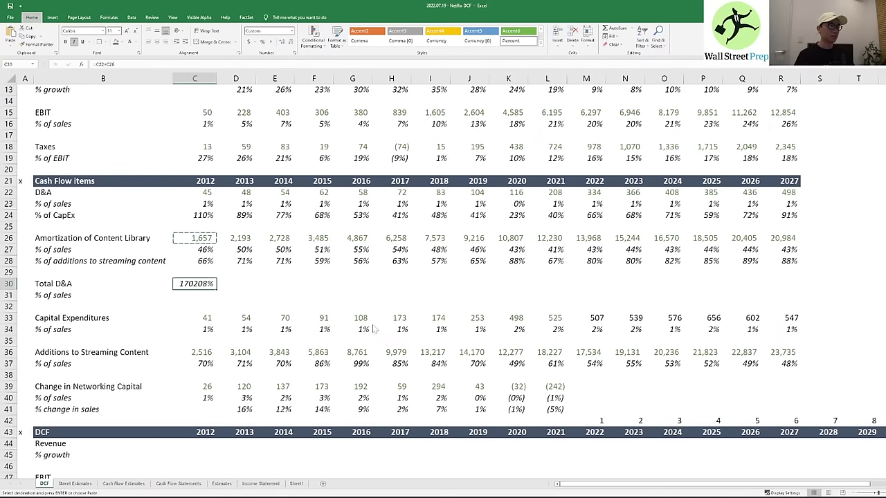
pyautogui.hotkey('alt', 'e')
pyautogui.press('s')
pyautogui.press('t')
pyautogui.press('Return')
pyautogui.press('Escape')
# - Change the font color of the 2012 Total D&A value in C30 to black
pyautogui.hotkey('alt', 'h')
pyautogui.press('f')
pyautogui.press('c')
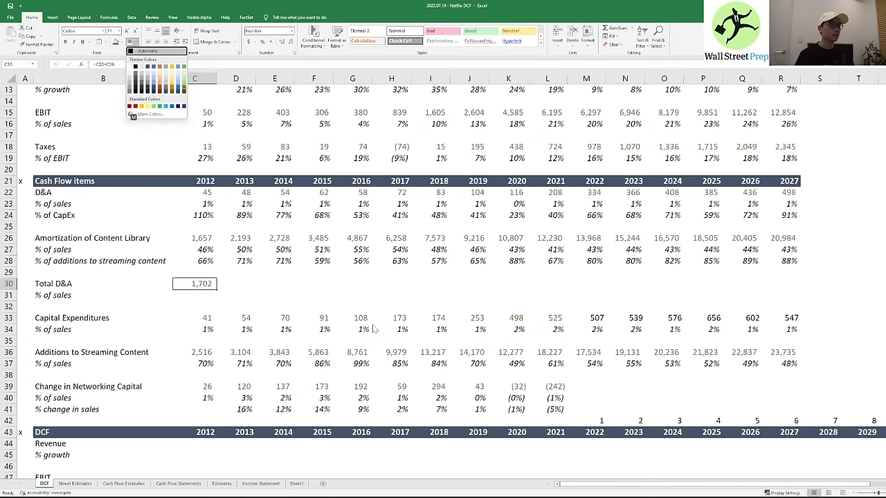
pyautogui.press('Escape')
pyautogui.press('Escape')
# - Copy the 2012 Total D&A formula from C30 across the remaining years through 2027 in R30
pyautogui.hotkey('ctrl', 'c')
pyautogui.hotkey('shift', 'Right')
pyautogui.hotkey('shift', 'Right')
pyautogui.hotkey('shift', 'Right')
pyautogui.hotkey('shift', 'Right')
pyautogui.hotkey('shift', 'Right')
pyautogui.hotkey('shift', 'Right')
pyautogui.hotkey('shift', 'Right')
pyautogui.hotkey('shift', 'Right')
pyautogui.hotkey('shift', 'Right')
pyautogui.hotkey('shift', 'Right')
pyautogui.hotkey('shift', 'Right')
pyautogui.hotkey('shift', 'Right')
pyautogui.hotkey('shift', 'Right')
pyautogui.hotkey('shift', 'Right')
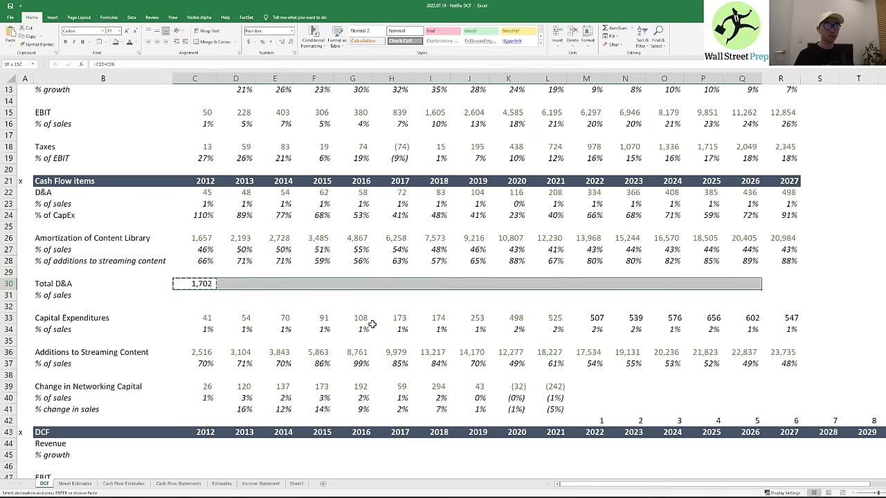
pyautogui.hotkey('shift', 'Right')
pyautogui.press('Return')
pyautogui.press('Down')
pyautogui.write('=')
pyautogui.press('Up')
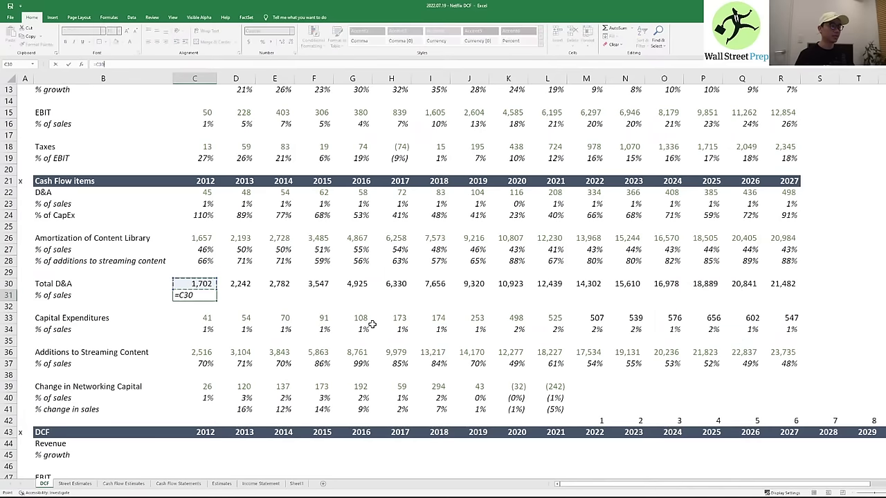
pyautogui.write('/')
pyautogui.press('Up')
pyautogui.press('Escape')
# - Copy the D&A % of sales formulas from C23:R23 into C31:R31 beneath Total D&A
pyautogui.press('Up')
pyautogui.press('Up')
pyautogui.press('Up')
pyautogui.press('Up')
pyautogui.press('Up')
pyautogui.press('Up')
pyautogui.press('Up')
pyautogui.press('Up')
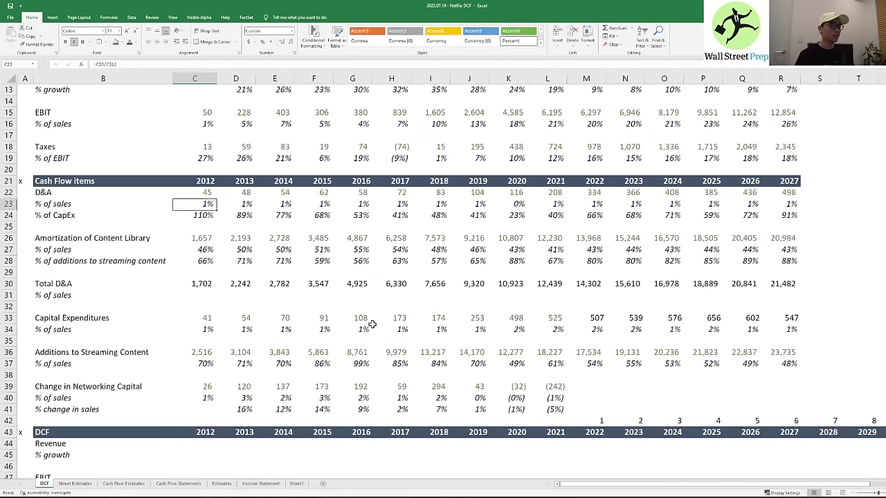
pyautogui.hotkey('ctrl', 'shift', 'Right')
pyautogui.hotkey('ctrl', 'c')
pyautogui.press('Down')
pyautogui.press('Down')
pyautogui.press('Down')
pyautogui.press('Down')
pyautogui.press('Down')
pyautogui.press('Down')
pyautogui.press('Down')
pyautogui.press('Down')
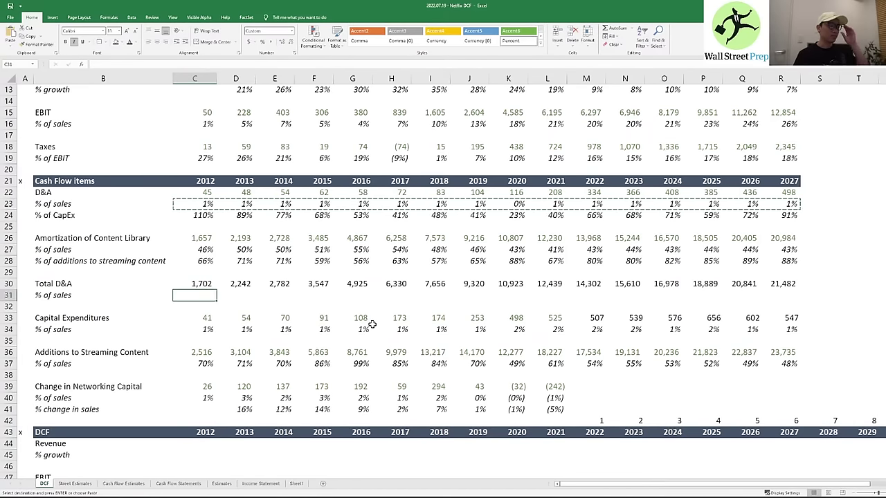
pyautogui.hotkey('ctrl', 'shift', 'Right')
pyautogui.press('Return')
# - Put an outside border around the Total D&A block, B30:R31
pyautogui.press('Left')
pyautogui.press('Up')
pyautogui.hotkey('shift', 'Down')
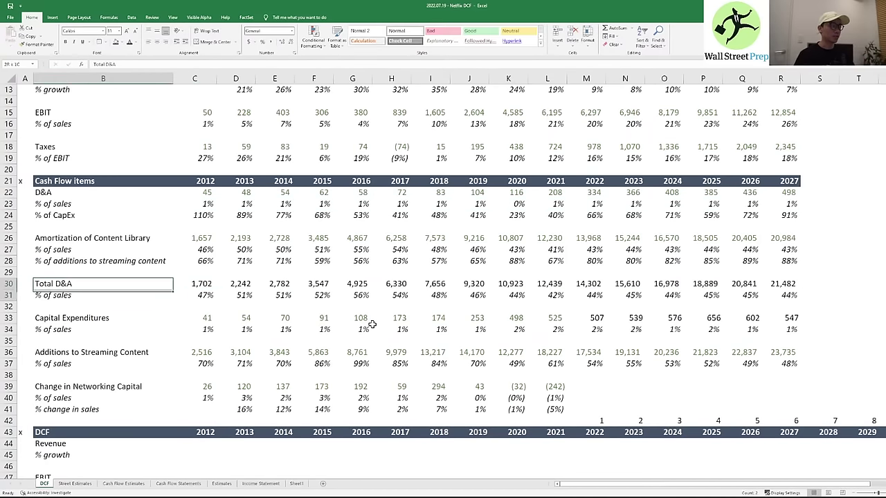
pyautogui.hotkey('ctrl', 'shift', 'Right')
pyautogui.hotkey('ctrl', 'shift', 'Right')
pyautogui.hotkey('ctrl', 'shift', 'Left')
pyautogui.hotkey('alt', 'h')
pyautogui.press('b')
pyautogui.press('s')
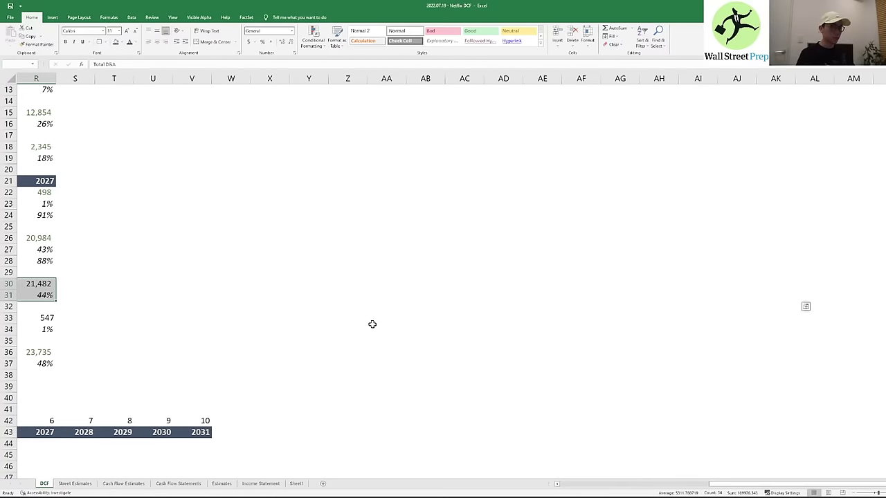
pyautogui.press('Left')
pyautogui.press('Right')
# - Insert three blank rows at row 38, above Change in Networking Capital
pyautogui.press('Down')
pyautogui.press('Down')
pyautogui.press('Down')
pyautogui.press('Down')
pyautogui.press('Down')
pyautogui.press('Down')
pyautogui.press('Down')
pyautogui.press('Down')
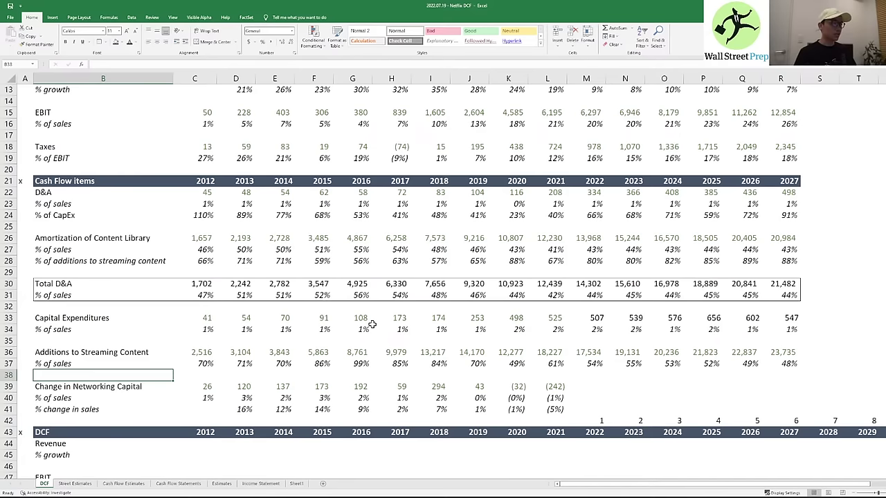
pyautogui.hotkey('alt', 'h')
pyautogui.press('i')
pyautogui.press('r')
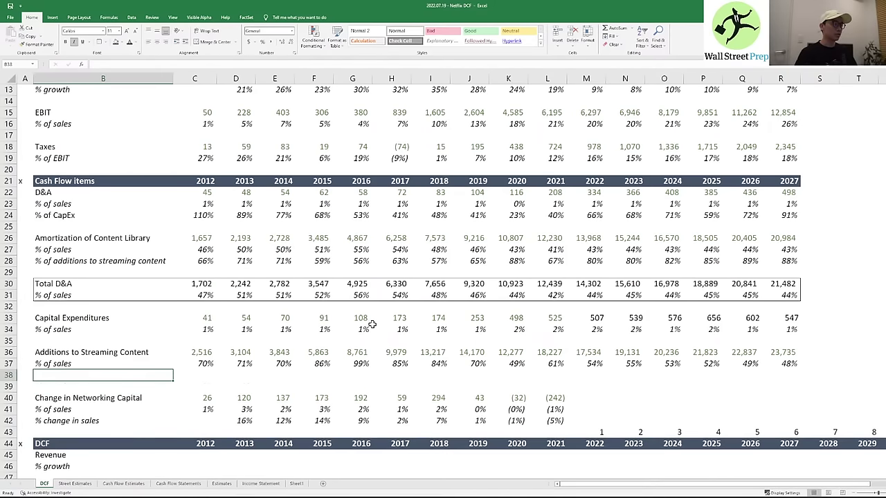
pyautogui.press('F4')
pyautogui.press('F4')
# - Put an outside border around the empty block B39:R40 below Additions to Streaming Content
pyautogui.press('Down')
pyautogui.press('Up')
pyautogui.press('Up')
pyautogui.press('Up')
pyautogui.press('Up')
pyautogui.press('Up')
pyautogui.press('Up')
pyautogui.press('Up')
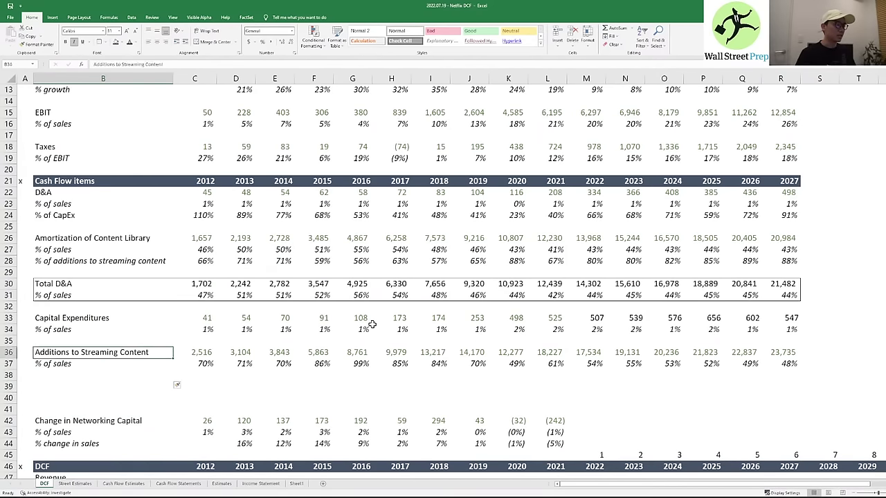
pyautogui.press('Down')
pyautogui.press('Down')
pyautogui.press('Down')
pyautogui.press('Down')
pyautogui.press('Down')
pyautogui.press('Down')
pyautogui.press('Down')
pyautogui.press('Down')
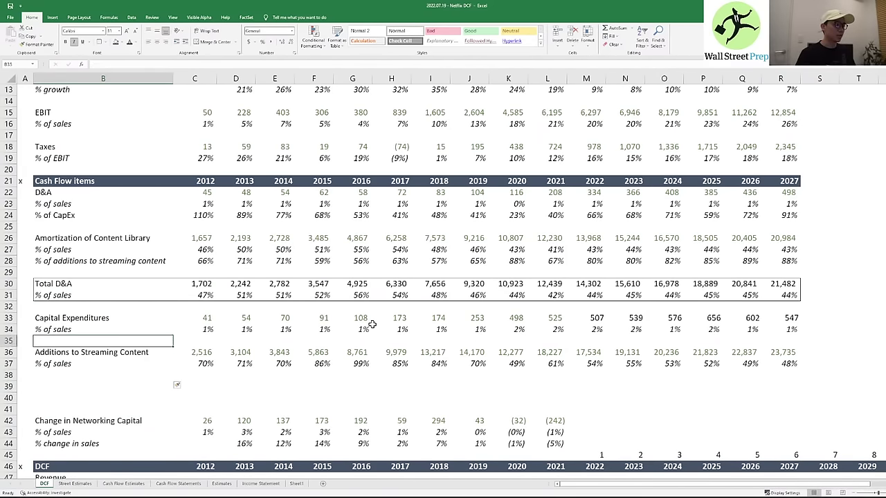
pyautogui.hotkey('shift', 'Down')
pyautogui.hotkey('shift', 'Right')
pyautogui.hotkey('shift', 'Right')
pyautogui.hotkey('shift', 'Right')
pyautogui.hotkey('shift', 'Right')
pyautogui.hotkey('shift', 'Right')
pyautogui.hotkey('shift', 'Right')
pyautogui.hotkey('shift', 'Right')
pyautogui.hotkey('shift', 'Right')
pyautogui.hotkey('shift', 'Right')
pyautogui.hotkey('shift', 'Right')
pyautogui.hotkey('shift', 'Right')
pyautogui.hotkey('shift', 'Right')
pyautogui.hotkey('shift', 'Right')
pyautogui.hotkey('shift', 'Right')
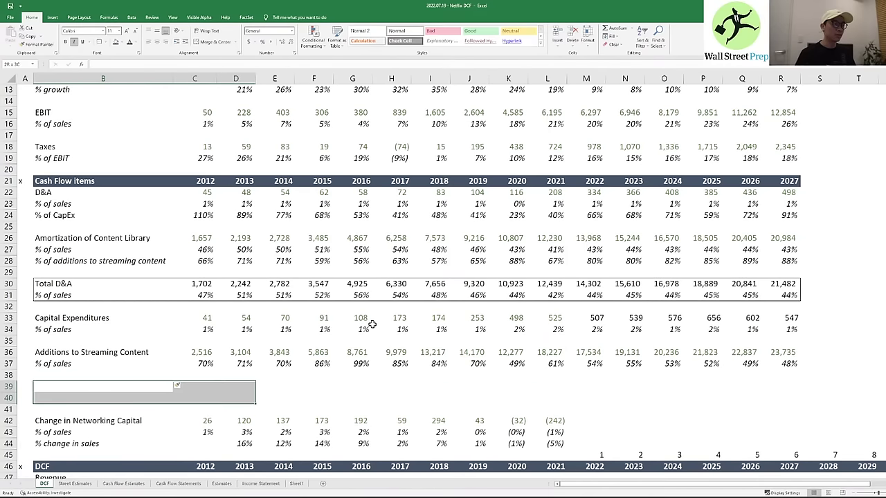
pyautogui.hotkey('shift', 'Right')
pyautogui.hotkey('shift', 'Right')
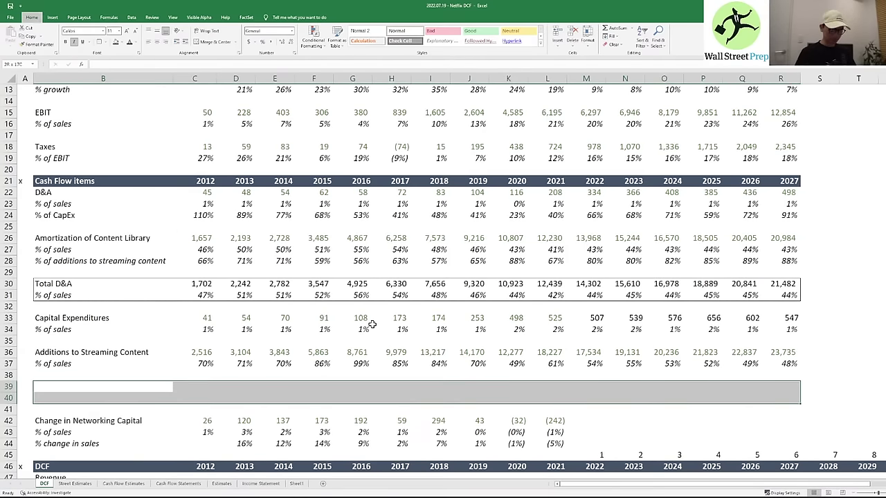
pyautogui.hotkey('alt', 'h')
pyautogui.press('b')
pyautogui.press('s')
pyautogui.press('Right')
pyautogui.press('Left')
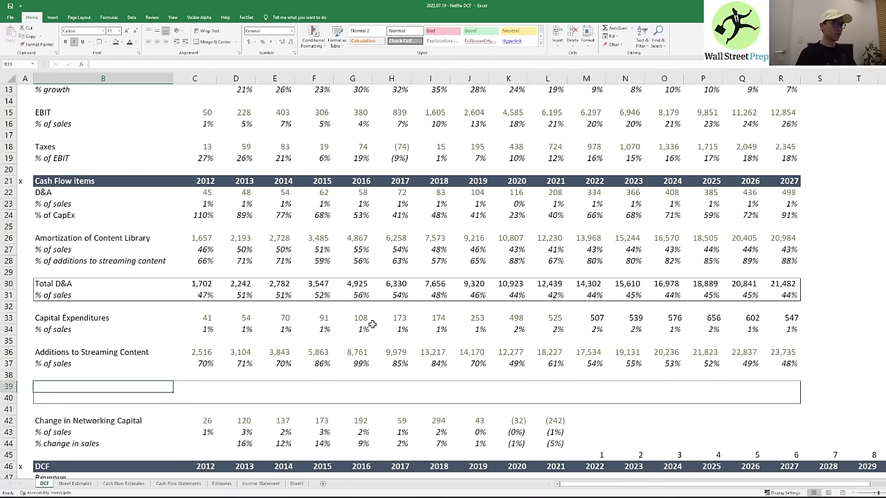
# - Enter the labels Capital Expenditures in B39 and % of sales in B40
pyautogui.write('Capita')
pyautogui.press('Escape')
pyautogui.write('Capita')
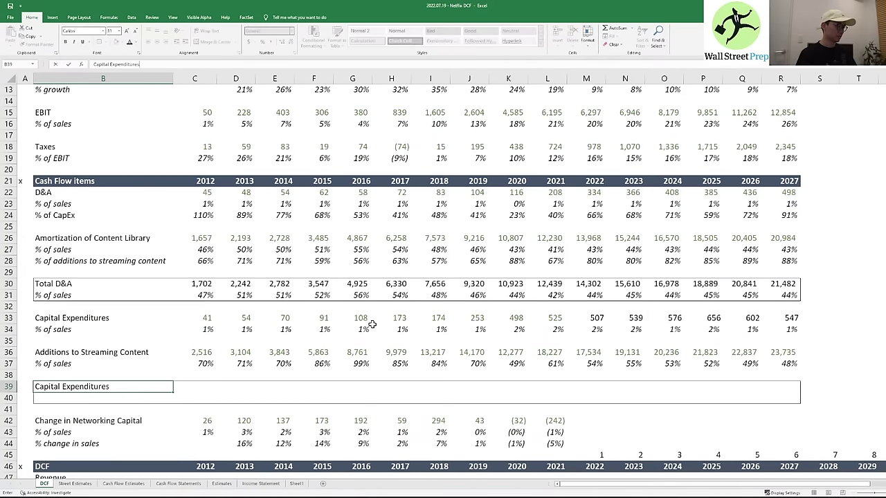
pyautogui.hotkey('ctrl', 'Return')
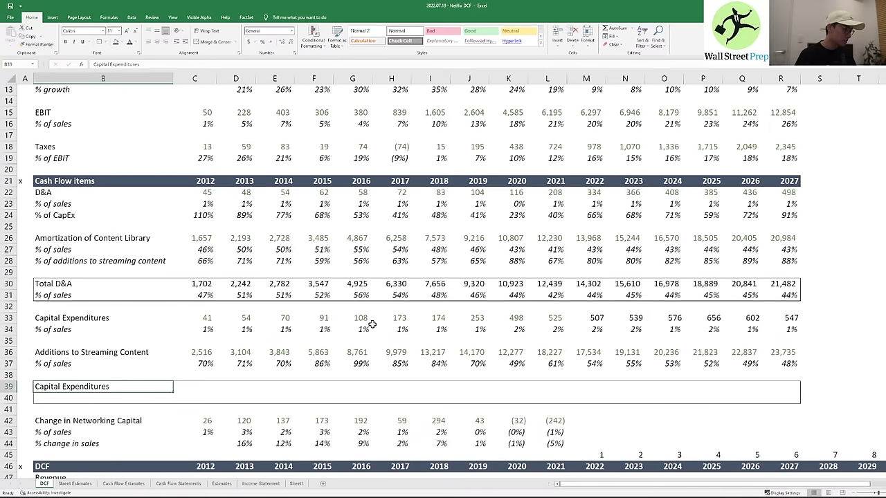
pyautogui.press('Down')
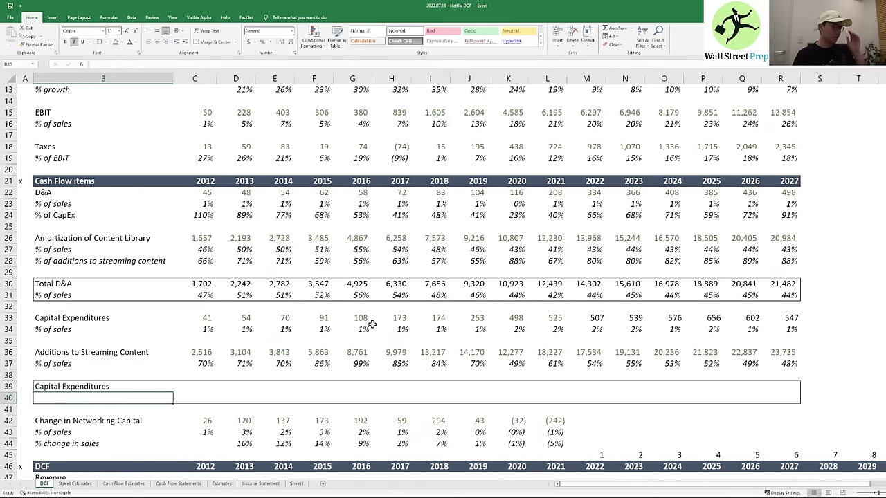
pyautogui.press('Up')
pyautogui.press('Down')
pyautogui.press('Up')
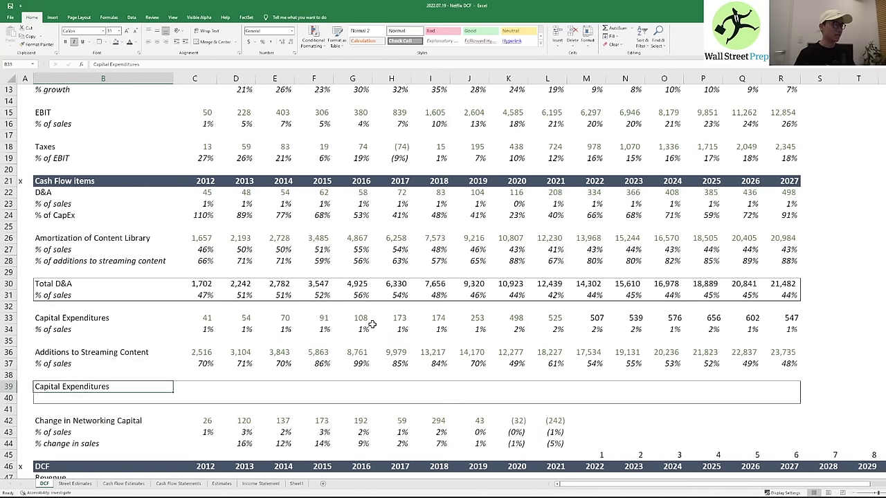
pyautogui.press('Down')
pyautogui.press('F2')
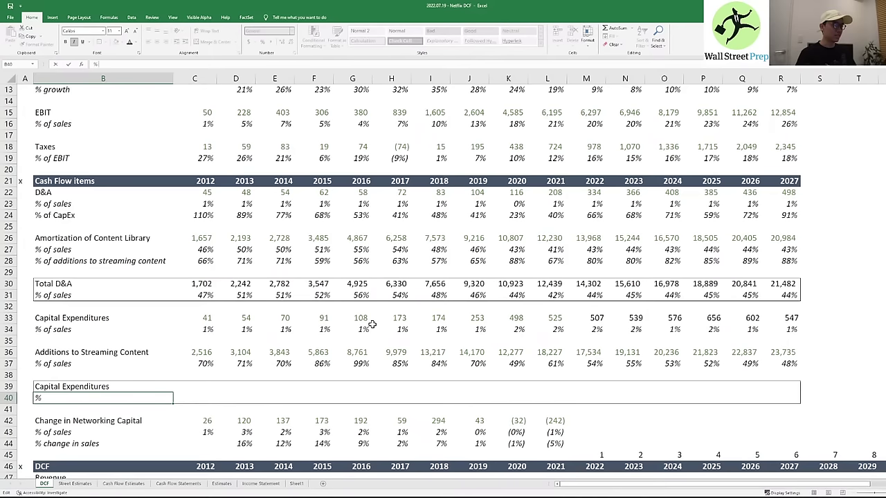
pyautogui.press('Escape')
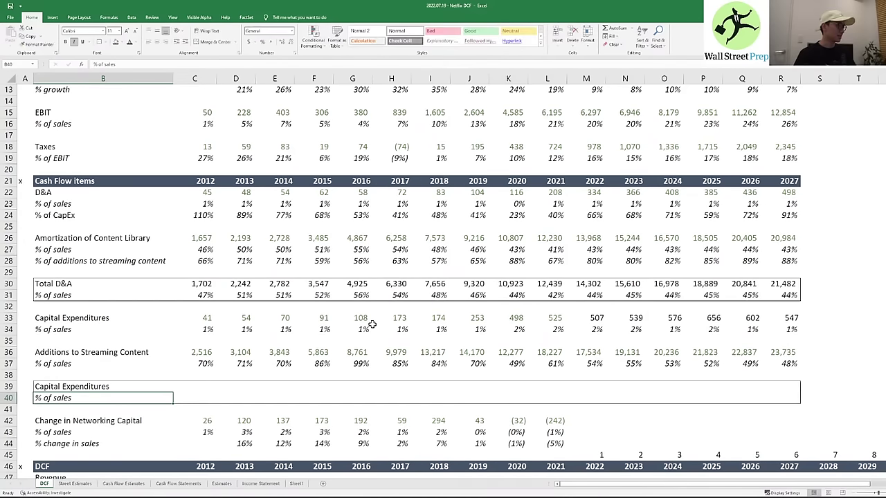
# - Calculate the 2012 combined Capital Expenditures in C39 with =C33+C36, adding Capital Expenditures and Additions to Streaming Content
pyautogui.press('Right')
pyautogui.press('Left')
pyautogui.press('Right')
pyautogui.press('Right')
pyautogui.press('Up')
pyautogui.press('Left')
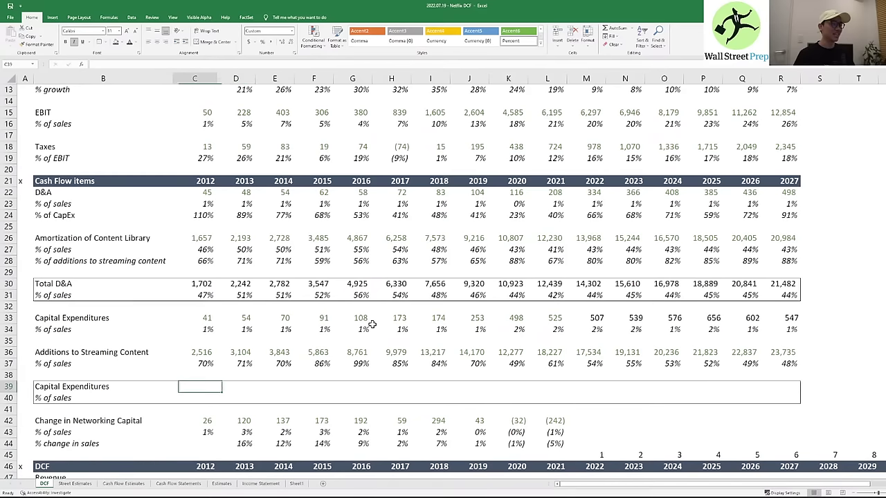
pyautogui.write('=')
pyautogui.press('Up')
pyautogui.press('Up')
pyautogui.press('Up')
pyautogui.press('Up')
pyautogui.press('Up')
pyautogui.press('Up')
pyautogui.press('Up')
pyautogui.press('Up')
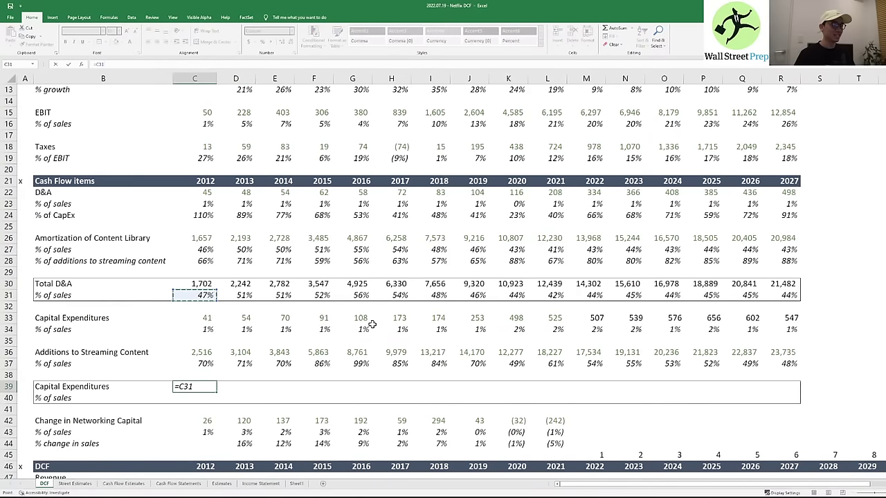
pyautogui.press('Down')
pyautogui.press('Down')
pyautogui.write('+9')
pyautogui.press('Up')
pyautogui.press('Up')
pyautogui.press('Up')
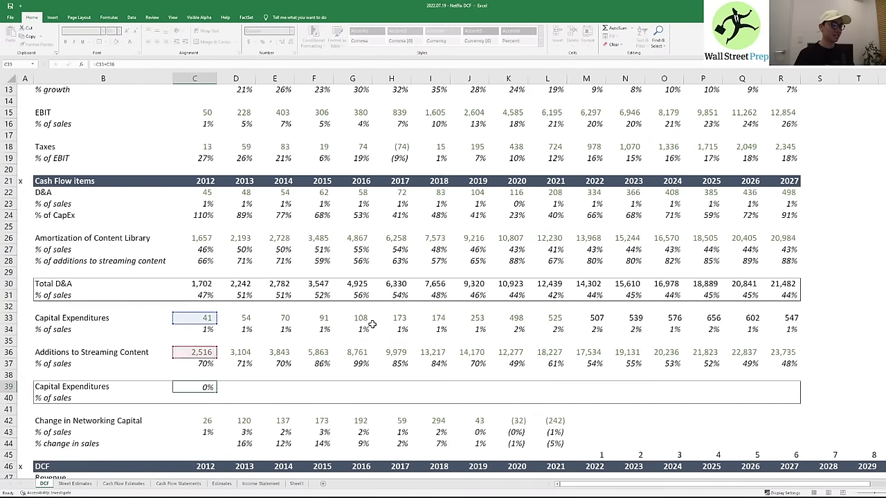
pyautogui.hotkey('ctrl', 'Return')
# - Copy the formatting of the Total D&A block C30:R31 onto the combined Capital Expenditures block starting at C39
pyautogui.press('Up')
pyautogui.press('Up')
pyautogui.press('Up')
pyautogui.press('Up')
pyautogui.press('Up')
pyautogui.press('Up')
pyautogui.press('Up')
pyautogui.press('Up')
pyautogui.press('Up')
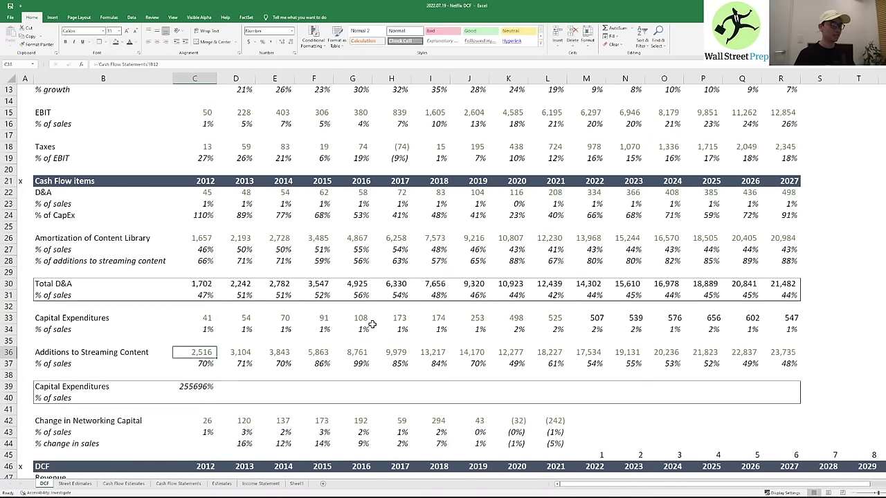
pyautogui.hotkey('ctrl', 'shift', 'Right')
pyautogui.hotkey('shift', 'Down')
pyautogui.hotkey('ctrl', 'c')
pyautogui.press('Down')
pyautogui.press('Down')
pyautogui.press('Down')
pyautogui.press('Down')
pyautogui.press('Down')
pyautogui.press('Down')
pyautogui.press('Down')
pyautogui.press('Down')
pyautogui.press('Down')
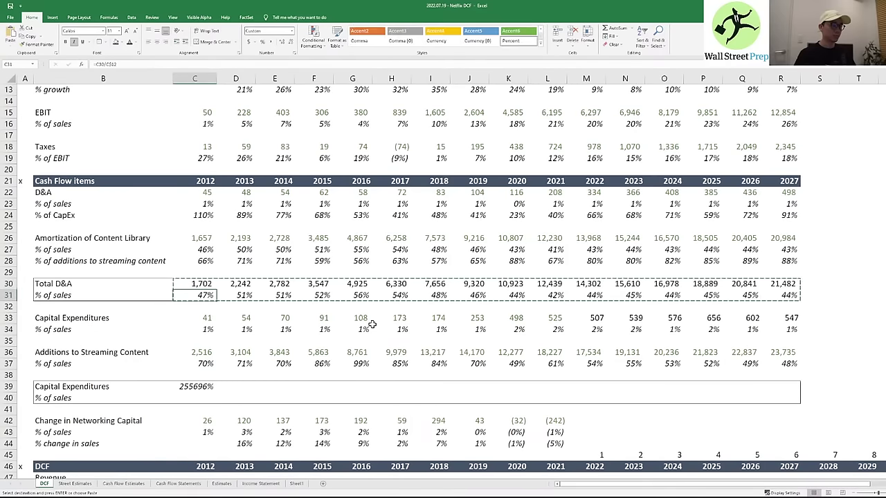
pyautogui.hotkey('ctrl', 'alt', 'v')
pyautogui.press('Return')
pyautogui.press('Escape')
pyautogui.press('Up')
pyautogui.press('Down')
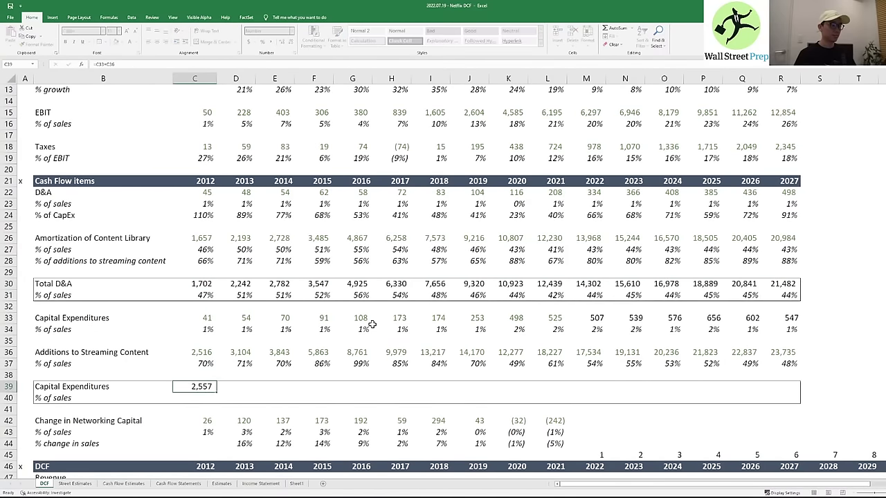
# - Calculate the 2012 % of sales in C40 by dividing the combined Capital Expenditures in C39 by Revenue in C12
pyautogui.press('F2')
pyautogui.press('Return')
pyautogui.write('=')
pyautogui.press('Up')
pyautogui.write('/')
pyautogui.press('Up')
pyautogui.press('Up')
pyautogui.press('Up')
pyautogui.press('Up')
pyautogui.press('Up')
pyautogui.press('Up')
pyautogui.press('Up')
pyautogui.press('Up')
pyautogui.press('Up')
pyautogui.press('Up')
pyautogui.press('Up')
pyautogui.press('Up')
pyautogui.press('Up')
pyautogui.press('Up')
pyautogui.press('Up')
pyautogui.press('Up')
pyautogui.press('Up')
pyautogui.press('Up')
pyautogui.press('Up')
pyautogui.press('Up')
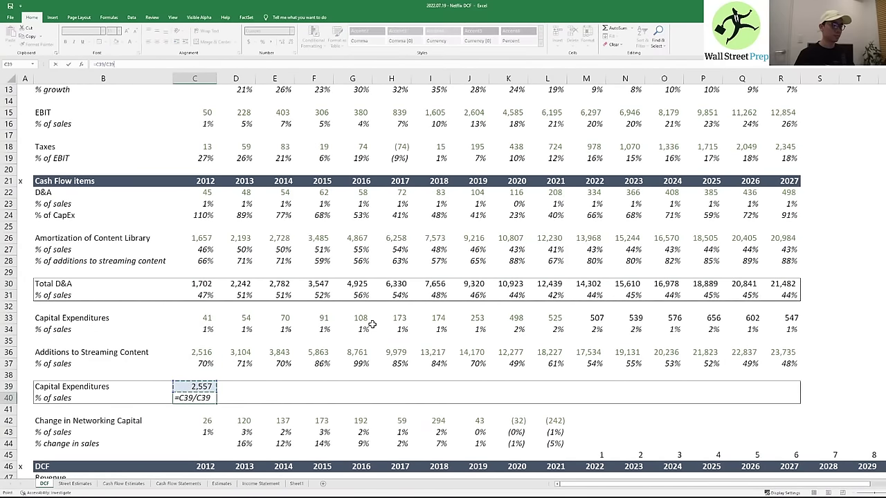
pyautogui.press('Up')
pyautogui.press('Up')
pyautogui.press('Up')
pyautogui.press('Up')
pyautogui.press('Up')
pyautogui.press('Up')
pyautogui.press('Up')
pyautogui.press('Up')
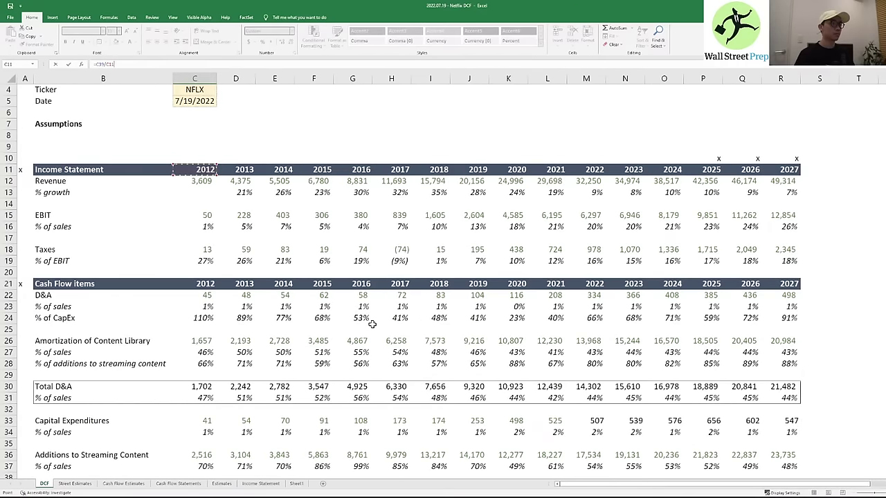
pyautogui.press('Return')
# - Copy the 2012 Capital Expenditures and % of sales formulas in C39:C40 across all years through 2027 in column R
pyautogui.press('Up')
pyautogui.hotkey('shift', 'Up')
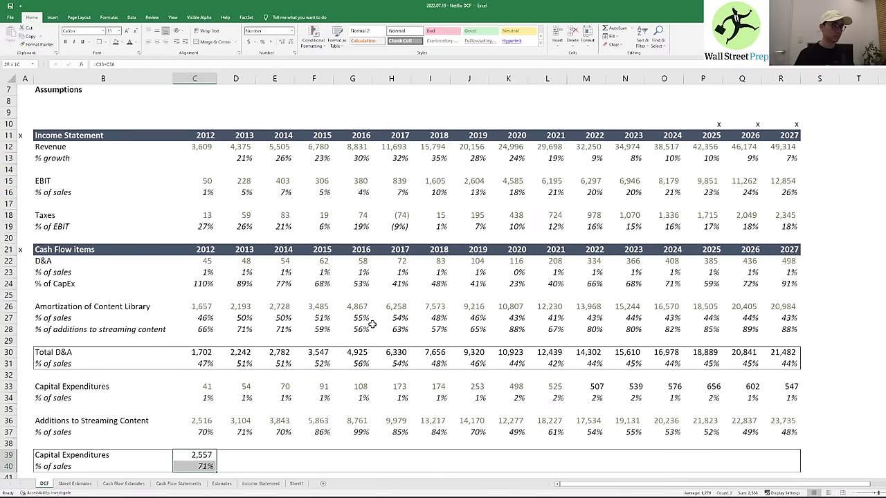
pyautogui.hotkey('ctrl', 'c')
pyautogui.hotkey('shift', 'Right')
pyautogui.hotkey('shift', 'Right')
pyautogui.hotkey('shift', 'Right')
pyautogui.hotkey('shift', 'Right')
pyautogui.hotkey('shift', 'Right')
pyautogui.hotkey('shift', 'Right')
pyautogui.hotkey('shift', 'Right')
pyautogui.hotkey('shift', 'Right')
pyautogui.hotkey('shift', 'Right')
pyautogui.hotkey('shift', 'Right')
pyautogui.hotkey('shift', 'Right')
pyautogui.hotkey('shift', 'Right')
pyautogui.hotkey('shift', 'Right')
pyautogui.hotkey('shift', 'Right')
pyautogui.hotkey('shift', 'Right')
pyautogui.hotkey('shift', 'Right')
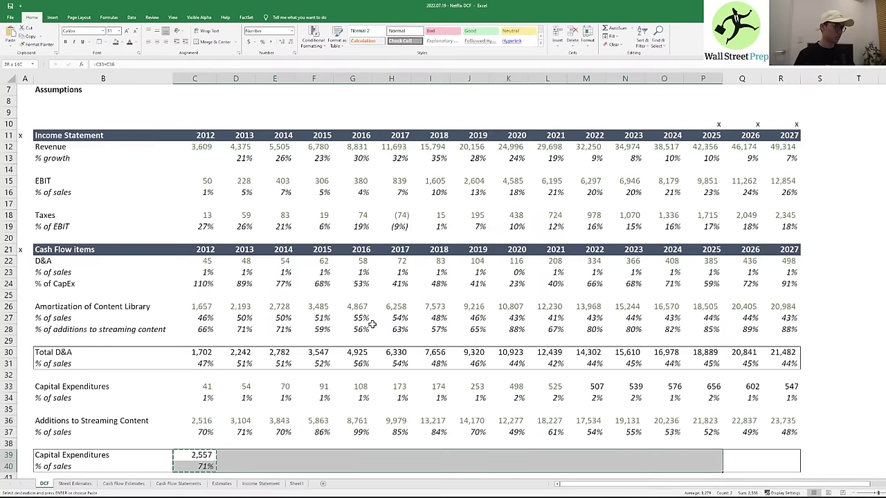
pyautogui.hotkey('shift', 'Right')
pyautogui.hotkey('shift', 'Left')
pyautogui.hotkey('shift', 'Left')
pyautogui.hotkey('ctrl', 'v')
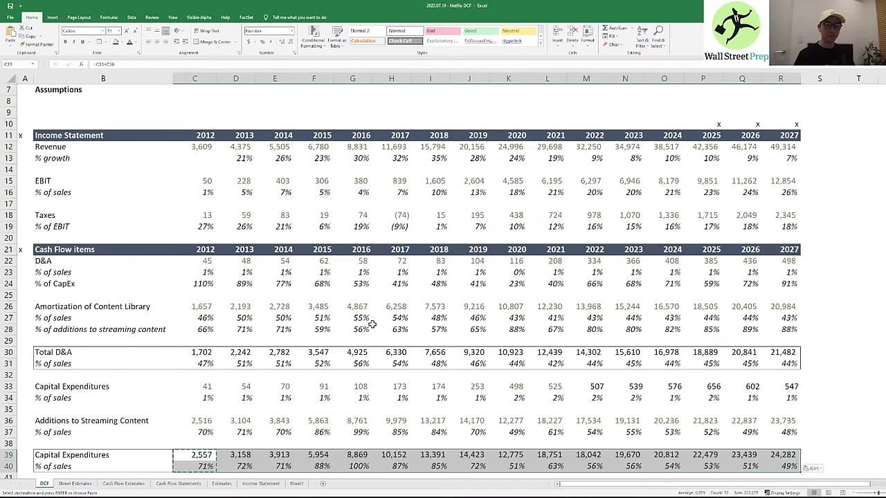
# - Reapply the outside border around the combined Capital Expenditures block B39:R40
pyautogui.hotkey('shift', 'BackSpace')
pyautogui.press('Left')
pyautogui.press('Left')
pyautogui.press('Escape')
pyautogui.press('Right')
pyautogui.hotkey('shift', 'Down')
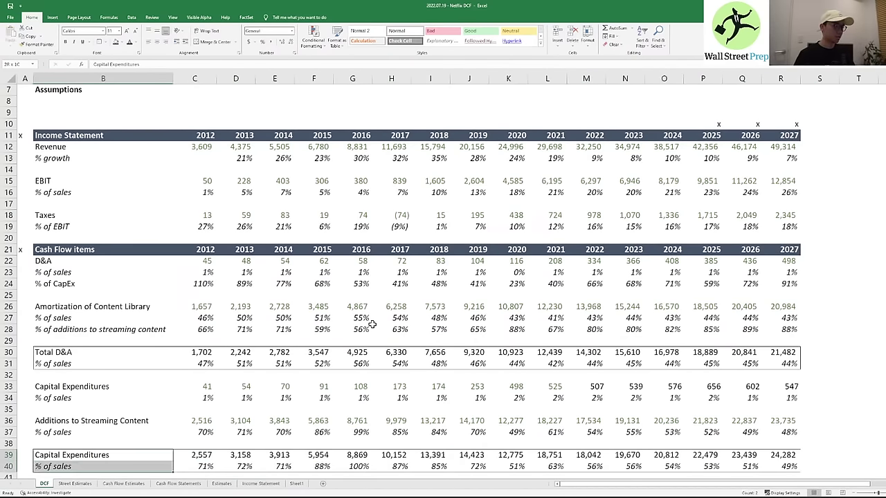
pyautogui.hotkey('ctrl', 'shift', 'Right')
pyautogui.hotkey('ctrl', 'shift', 'Right')
pyautogui.hotkey('ctrl', 'shift', 'Left')
pyautogui.press('alt')
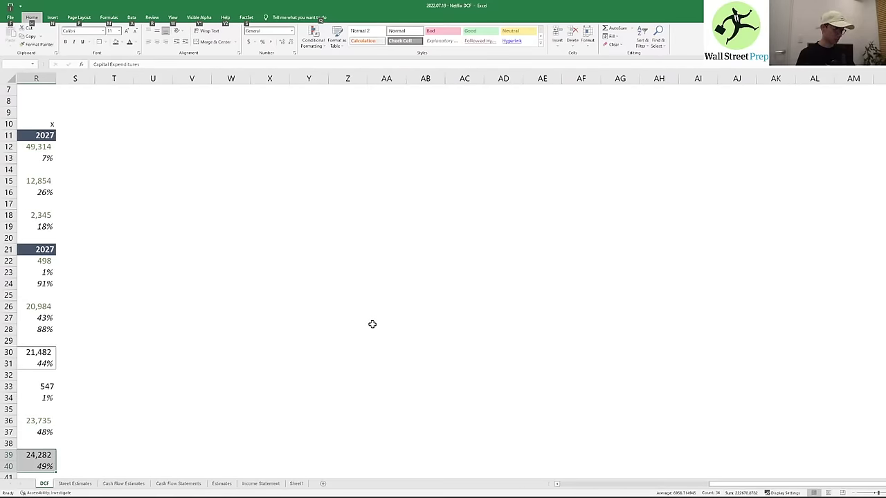
pyautogui.press('h')
pyautogui.press('b')
pyautogui.press('s')
pyautogui.press('Left')
pyautogui.press('Right')
pyautogui.press('Down')
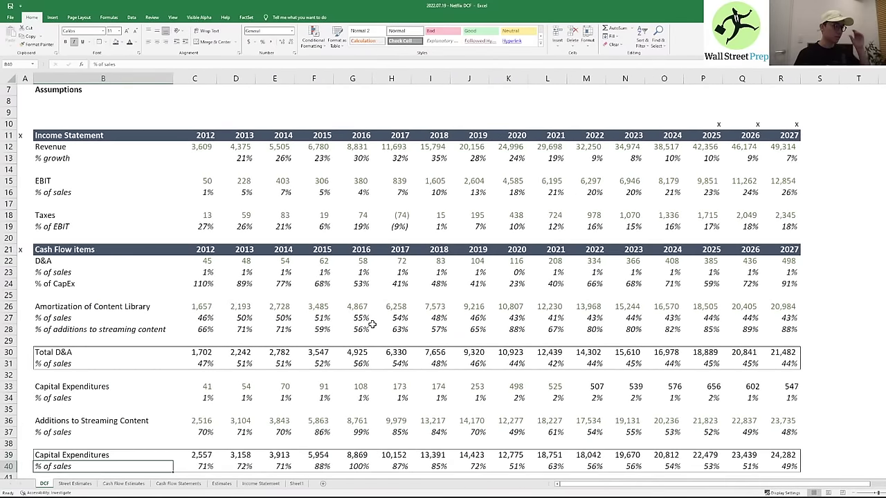
# - Look over the Change in Networking Capital rows and the unfilled DCF section from Revenue down to EBIAT
pyautogui.press('Down')
pyautogui.press('Down')
pyautogui.press('Down')
pyautogui.press('Down')
pyautogui.press('Down')
pyautogui.press('Down')
pyautogui.press('Down')
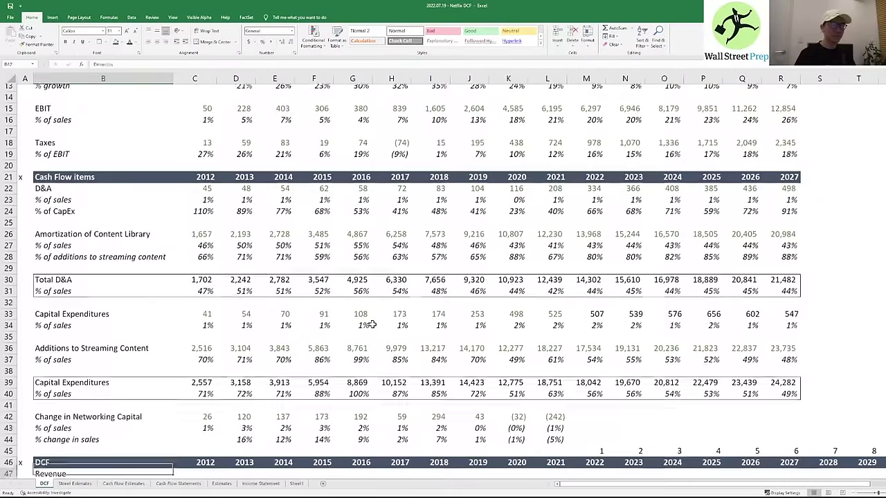
pyautogui.press('Down')
pyautogui.press('Down')
pyautogui.press('Down')
pyautogui.press('Down')
pyautogui.press('Up')
pyautogui.press('Up')
pyautogui.press('Up')
pyautogui.press('Up')
pyautogui.press('Up')
pyautogui.press('Up')
pyautogui.press('Up')
pyautogui.press('Up')
pyautogui.press('Up')
pyautogui.press('Down')
pyautogui.press('Right')
pyautogui.press('Down')
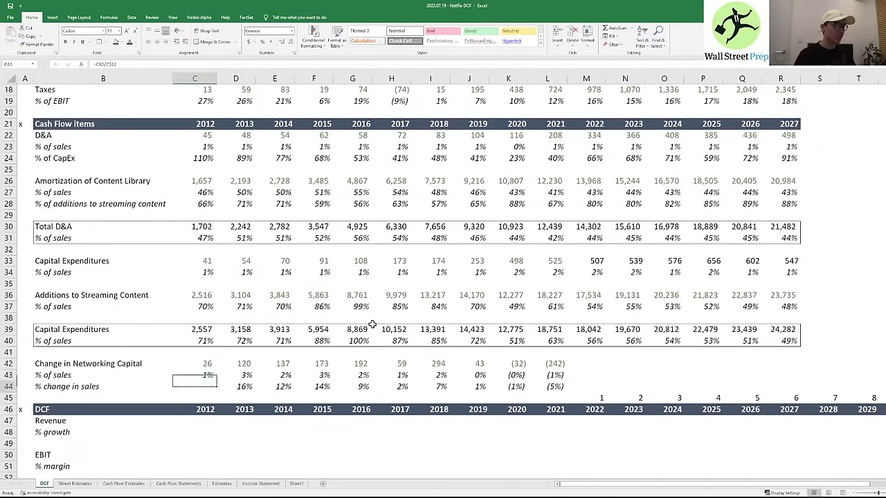
pyautogui.press('Down')
pyautogui.press('Down')
pyautogui.press('Down')
pyautogui.press('Down')
pyautogui.press('Down')
pyautogui.press('Down')
pyautogui.press('Down')
pyautogui.press('Down')
pyautogui.press('Down')
pyautogui.press('Down')
pyautogui.press('Down')
pyautogui.press('Down')
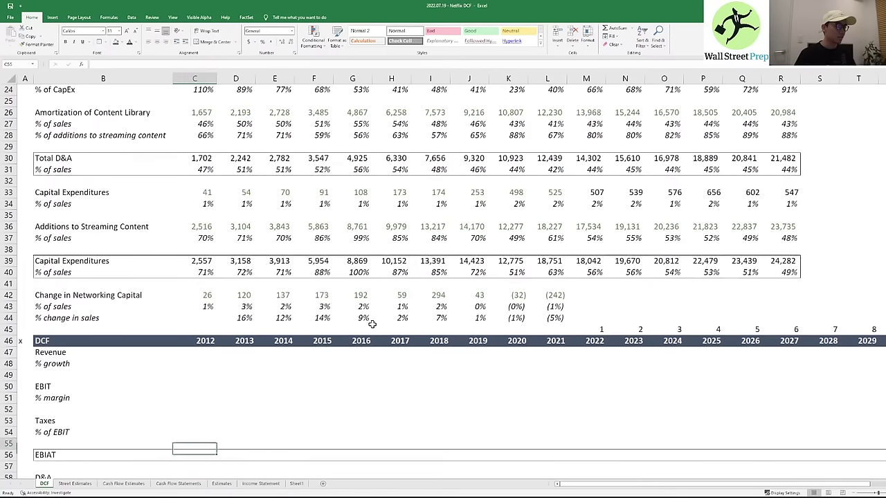
pyautogui.press('Up')
pyautogui.press('Up')
pyautogui.press('Up')
pyautogui.press('Up')
pyautogui.press('Up')
pyautogui.press('Up')
pyautogui.press('Up')
pyautogui.press('Up')
pyautogui.write('=')
pyautogui.press('Up')
pyautogui.press('Up')
pyautogui.press('Up')
pyautogui.press('Up')
pyautogui.press('Up')
pyautogui.press('Up')
pyautogui.press('Up')
pyautogui.press('Up')
pyautogui.press('Up')
pyautogui.press('Up')
pyautogui.press('Up')
pyautogui.press('Up')
pyautogui.press('Up')
pyautogui.press('Up')
pyautogui.press('Up')
pyautogui.press('Up')
pyautogui.press('Up')
pyautogui.press('Up')
pyautogui.press('Up')
pyautogui.press('Up')
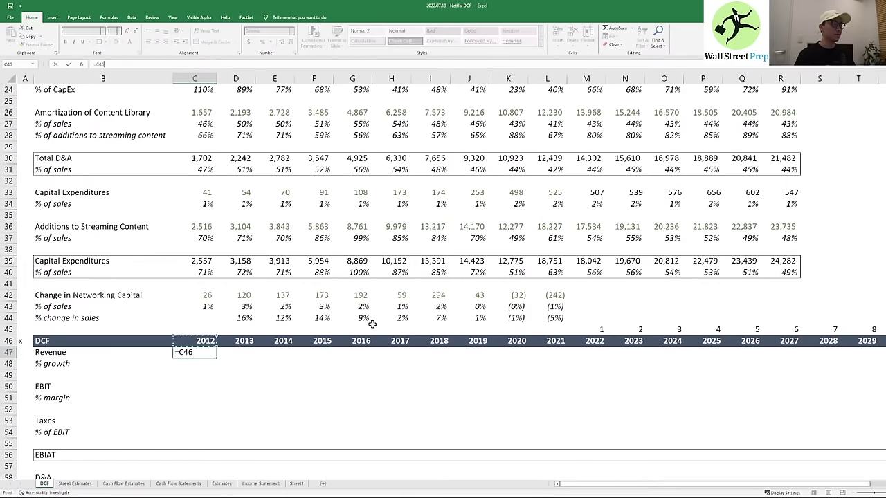
pyautogui.press('Escape')
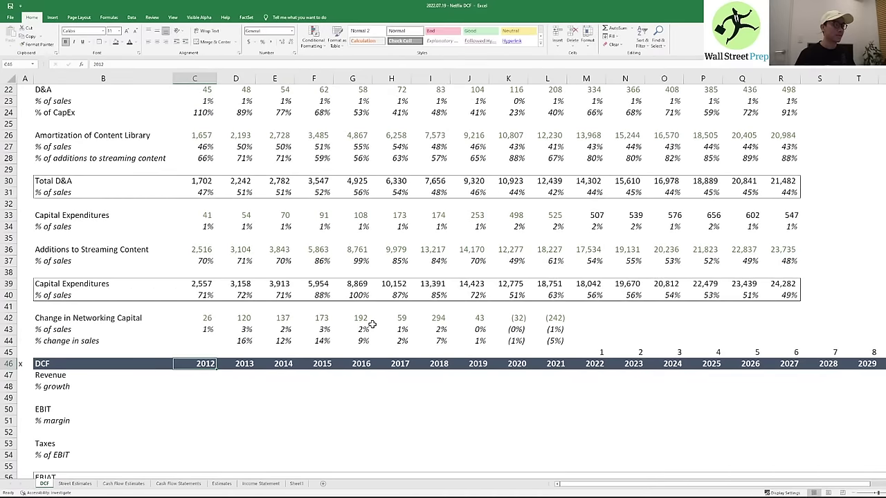
# - Insert a new row at row 31, directly between Total D&A and its % of sales line
pyautogui.press('Up')
pyautogui.press('Up')
pyautogui.press('Up')
pyautogui.press('Up')
pyautogui.press('Up')
pyautogui.press('Up')
pyautogui.press('Up')
pyautogui.press('Up')
pyautogui.press('Up')
pyautogui.press('Up')
pyautogui.scroll(2, 236, 302)
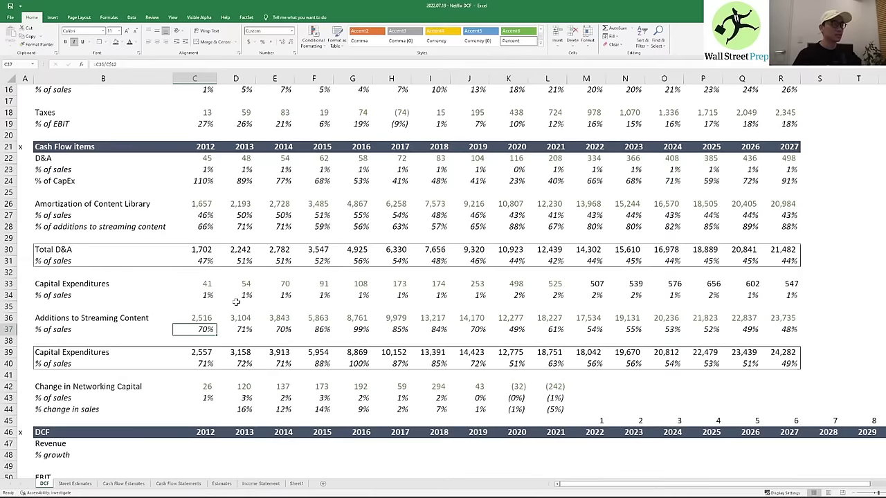
pyautogui.click(189, 252)
pyautogui.click(128, 262)
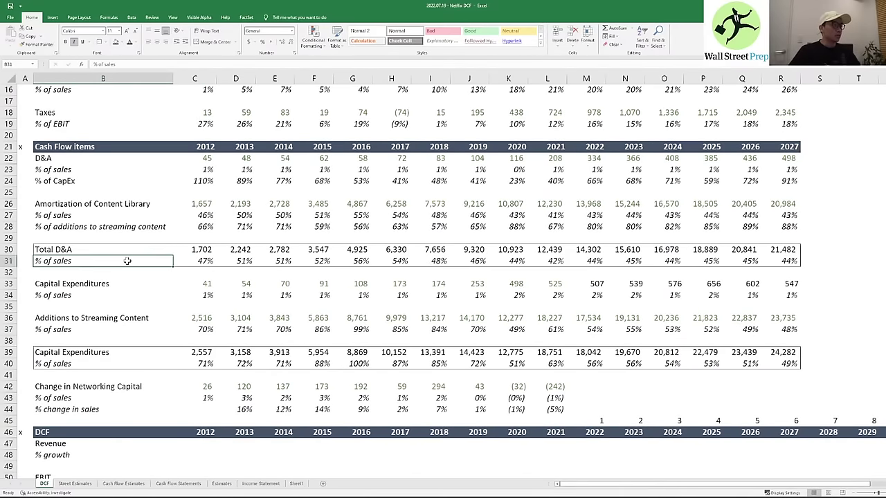
pyautogui.hotkey('alt', 'i')
pyautogui.press('r')
pyautogui.press('Down')
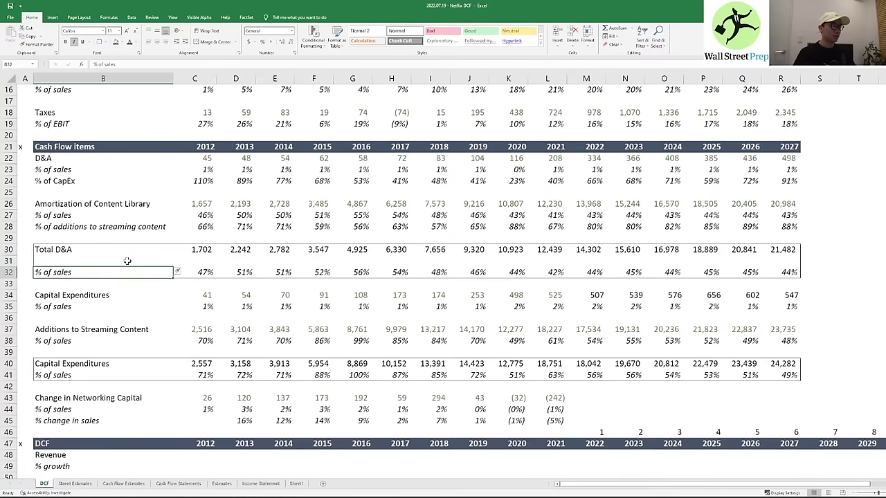
# - Move the Total D&A % of sales line up into row 31 and label B32 "% of Capex"
pyautogui.hotkey('ctrl', 'shift', 'Right')
pyautogui.hotkey('ctrl', 'x')
pyautogui.press('Up')
pyautogui.hotkey('ctrl', 'v')
pyautogui.press('Down')
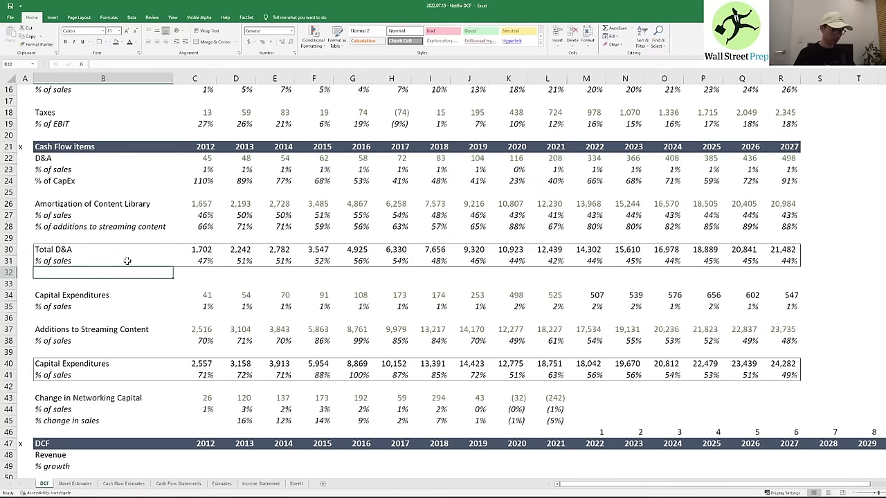
pyautogui.write('% of Capex')
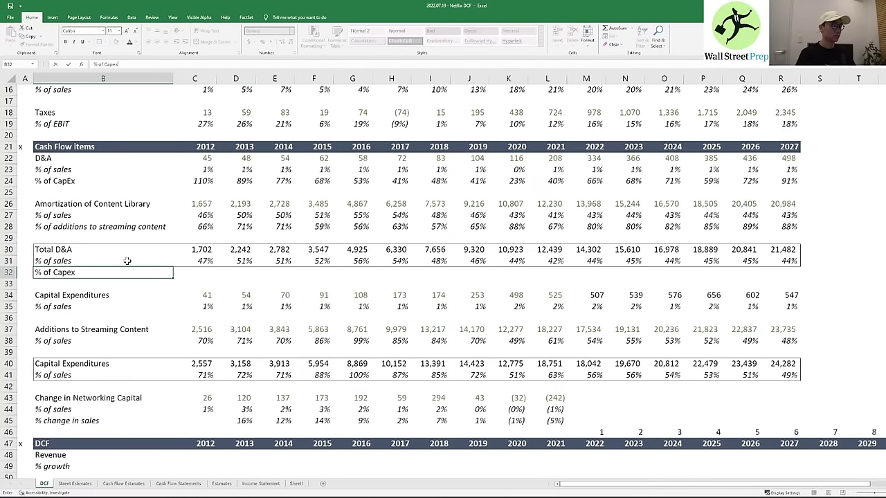
pyautogui.hotkey('ctrl', 'Return')
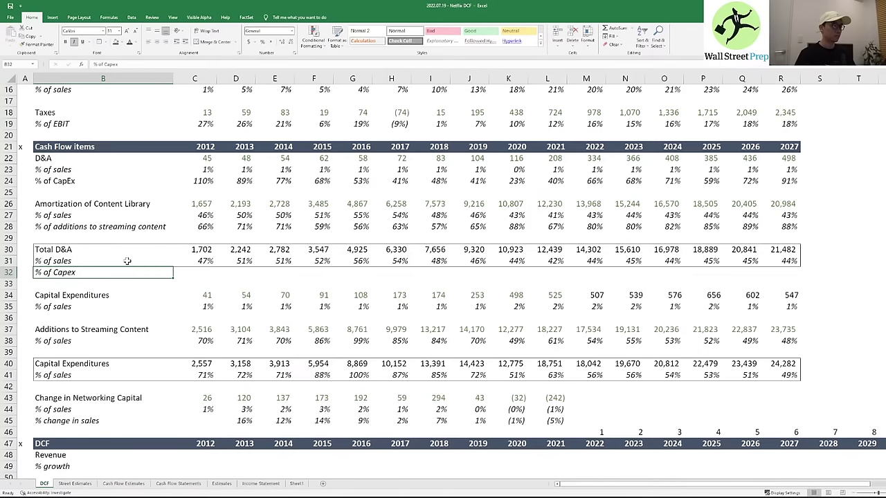
# - Clear the old borders from B30:R32 and put an outside border around the whole Total D&A block
pyautogui.press('Up')
pyautogui.press('Up')
pyautogui.hotkey('shift', 'Down')
pyautogui.hotkey('shift', 'Down')
pyautogui.hotkey('shift', 'Right')
pyautogui.hotkey('shift', 'Right')
pyautogui.hotkey('shift', 'Right')
pyautogui.hotkey('shift', 'Right')
pyautogui.hotkey('shift', 'Right')
pyautogui.hotkey('shift', 'Right')
pyautogui.hotkey('shift', 'Right')
pyautogui.hotkey('shift', 'Right')
pyautogui.hotkey('shift', 'Right')
pyautogui.hotkey('shift', 'Right')
pyautogui.hotkey('shift', 'Right')
pyautogui.hotkey('shift', 'Right')
pyautogui.hotkey('shift', 'Right')
pyautogui.hotkey('shift', 'Right')
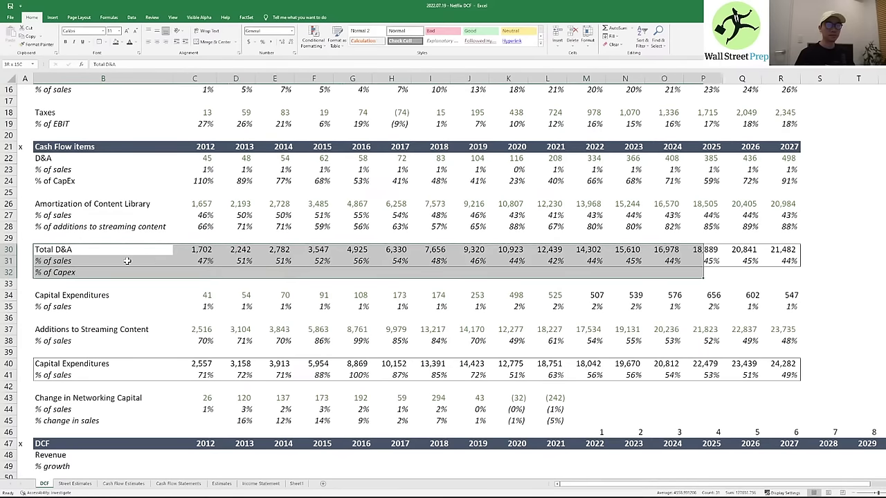
pyautogui.hotkey('shift', 'Right')
pyautogui.hotkey('shift', 'Right')
pyautogui.hotkey('alt', 'h')
pyautogui.press('b')
pyautogui.press('n')
pyautogui.hotkey('alt', 'h')
pyautogui.press('b')
pyautogui.press('s')
# - Calculate the 2012 % of Capex in C32 by dividing Total D&A in C30 by the combined Capital Expenditures in C40
pyautogui.press('Right')
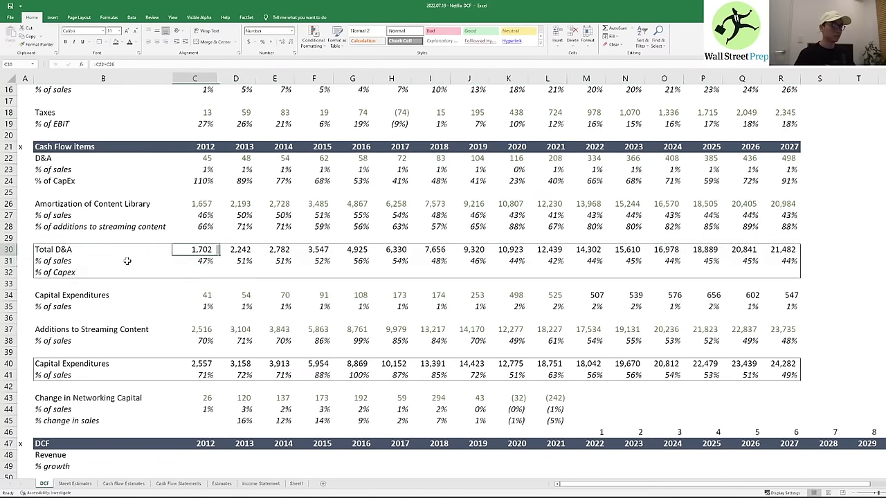
pyautogui.press('Down')
pyautogui.press('Down')
pyautogui.write('=')
pyautogui.press('Up')
pyautogui.press('Up')
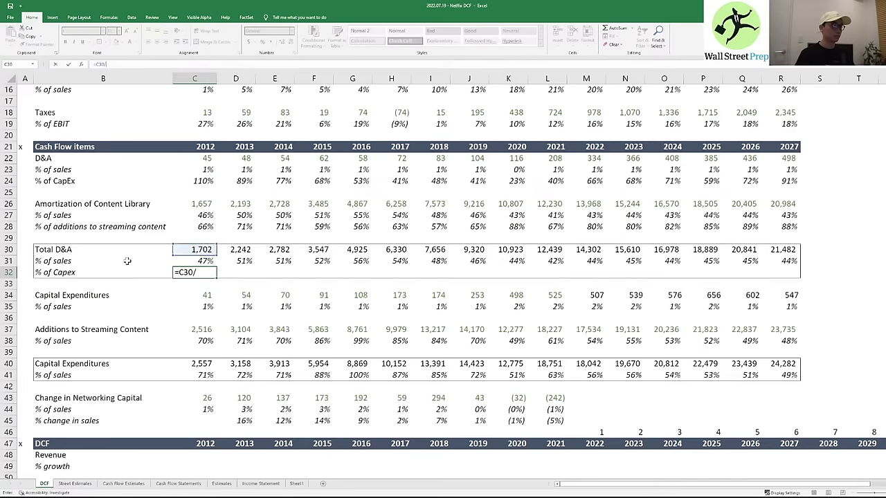
pyautogui.write('/')
pyautogui.press('Down')
pyautogui.press('Down')
pyautogui.press('Down')
pyautogui.press('Down')
pyautogui.press('Down')
pyautogui.press('Down')
pyautogui.press('Down')
pyautogui.press('Down')
pyautogui.hotkey('ctrl', 'Return')
# - Copy the 2012 % of Capex formula in C32 across all years through 2027 in column R
pyautogui.hotkey('ctrl', 'c')
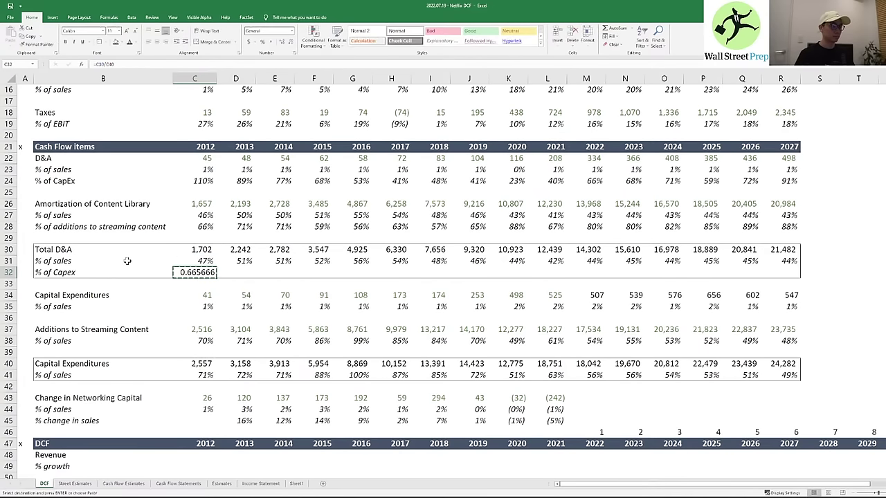
pyautogui.hotkey('shift', 'Right')
pyautogui.hotkey('shift', 'Right')
pyautogui.hotkey('shift', 'Right')
pyautogui.hotkey('shift', 'Right')
pyautogui.hotkey('shift', 'Right')
pyautogui.hotkey('shift', 'Right')
pyautogui.hotkey('shift', 'Right')
pyautogui.hotkey('shift', 'Right')
pyautogui.hotkey('shift', 'Right')
pyautogui.hotkey('shift', 'Right')
pyautogui.hotkey('shift', 'Right')
pyautogui.hotkey('shift', 'Right')
pyautogui.hotkey('shift', 'Right')
pyautogui.hotkey('shift', 'Right')
pyautogui.hotkey('shift', 'Right')
pyautogui.hotkey('shift', 'Right')
pyautogui.hotkey('shift', 'Left')
pyautogui.hotkey('ctrl', 'v')
# - Apply only the formats of the % of sales cells C31:R31 to the % of Capex cells C32:R32
pyautogui.press('Up')
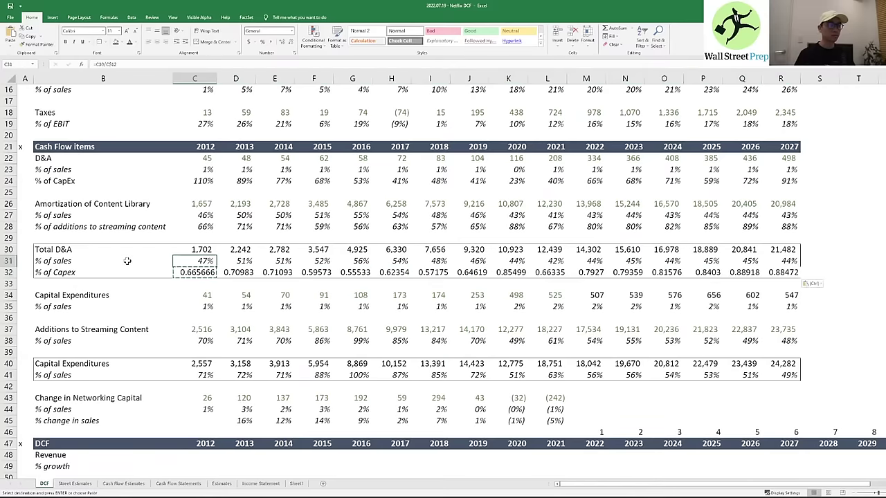
pyautogui.hotkey('ctrl', 'shift', 'Right')
pyautogui.hotkey('ctrl', 'c')
pyautogui.press('Down')
pyautogui.hotkey('ctrl', 'alt', 'v')
pyautogui.press('t')
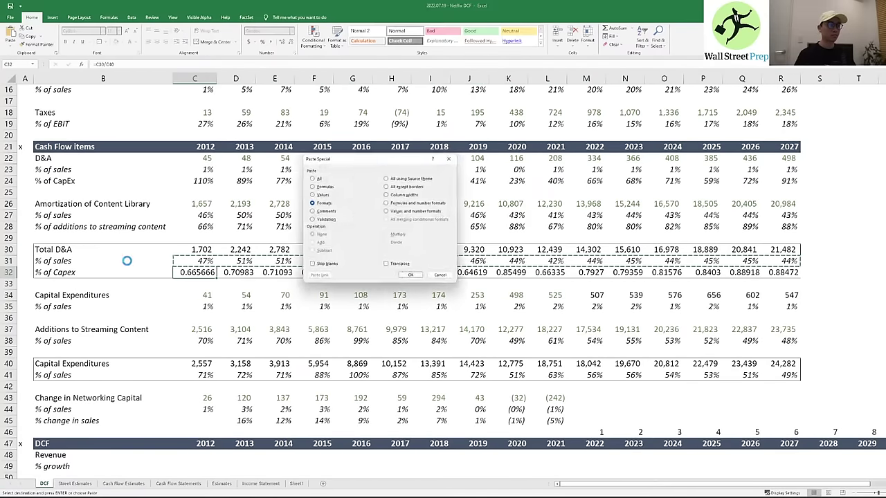
pyautogui.press('Return')
pyautogui.press('Escape')
# - Reapply the outside border around the Total D&A block B30:R32
pyautogui.press('Left')
pyautogui.press('Up')
pyautogui.press('Up')
pyautogui.press('Left')
pyautogui.press('Right')
pyautogui.hotkey('shift', 'Down')
pyautogui.hotkey('shift', 'Down')
pyautogui.hotkey('ctrl', 'shift', 'Right')
pyautogui.hotkey('ctrl', 'shift', 'Right')
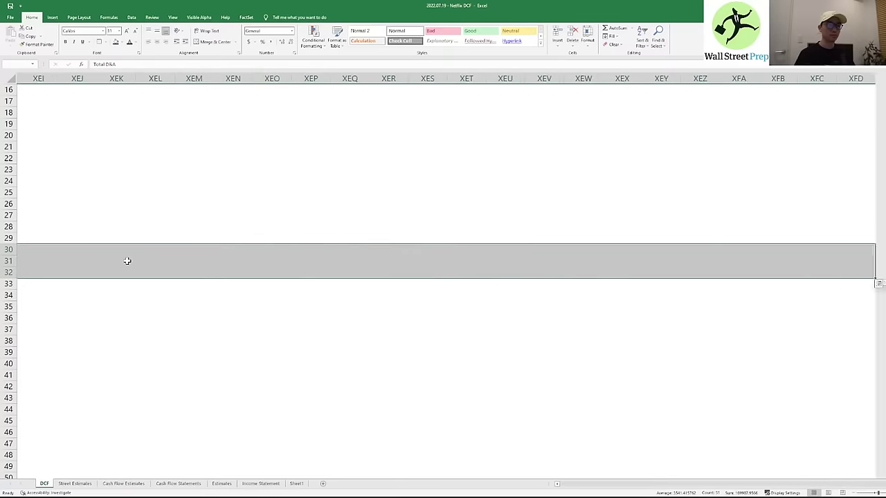
pyautogui.hotkey('ctrl', 'shift', 'Left')
pyautogui.hotkey('alt', 'h')
pyautogui.press('b')
pyautogui.press('s')
pyautogui.press('Left')
pyautogui.press('Right')
pyautogui.press('Right')
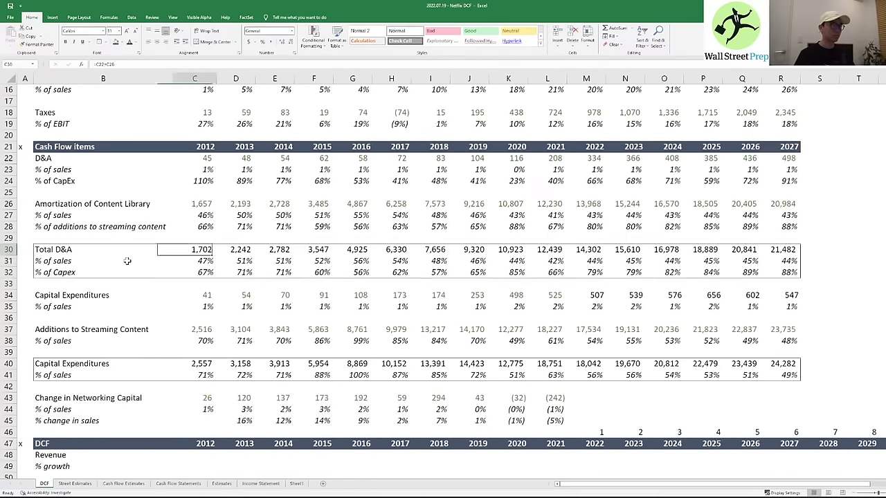
# - Make the whole Total D&A block B30:R32 bold, including its % of sales and % of Capex lines
pyautogui.press('Left')
pyautogui.hotkey('ctrl', 'shift', 'Right')
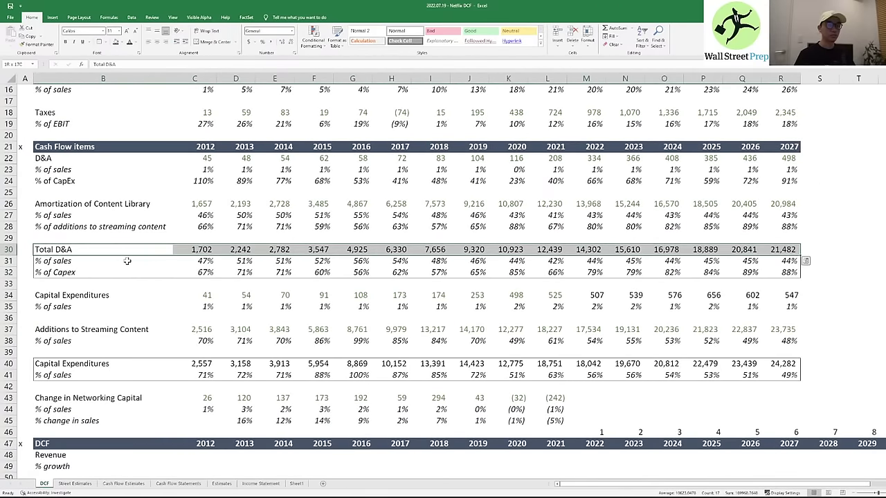
pyautogui.hotkey('shift', 'Down')
pyautogui.hotkey('shift', 'Down')
pyautogui.hotkey('ctrl', 'b')
# - Make the combined Capital Expenditures block B40:R41 bold, including its % of sales line
pyautogui.press('Down')
pyautogui.press('Down')
pyautogui.press('Down')
pyautogui.press('Down')
pyautogui.press('Down')
pyautogui.press('Down')
pyautogui.press('Down')
pyautogui.press('Down')
pyautogui.press('Down')
pyautogui.press('Down')
pyautogui.press('Down')
pyautogui.press('Up')
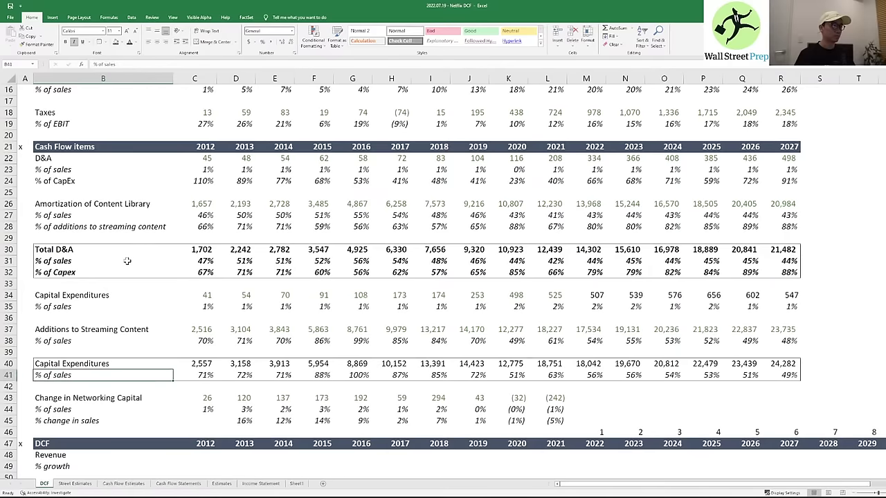
pyautogui.hotkey('shift', 'Up')
pyautogui.hotkey('ctrl', 'shift', 'Right')
pyautogui.hotkey('ctrl', 'b')
pyautogui.press('Up')
pyautogui.press('Right')
pyautogui.press('Right')
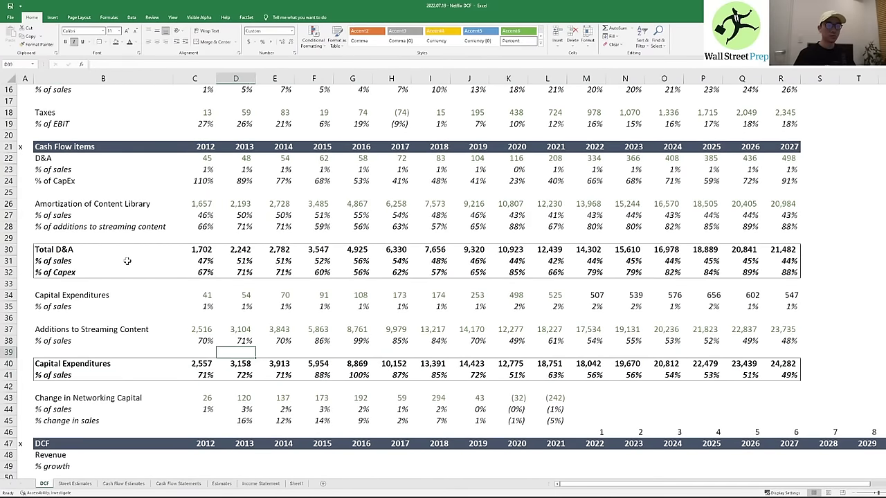
# - Examine the Total D&A row and its % of sales and % of Capex lines across the years up to 2023
pyautogui.press('Up')
pyautogui.press('Up')
pyautogui.press('Up')
pyautogui.press('Up')
pyautogui.press('Up')
pyautogui.press('Up')
pyautogui.press('Up')
pyautogui.press('Up')
pyautogui.press('Up')
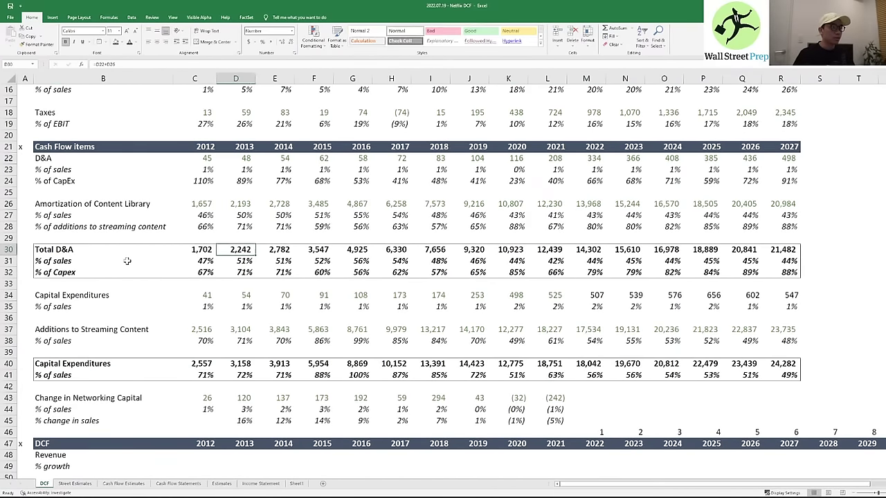
pyautogui.press('Right')
pyautogui.press('Right')
pyautogui.press('Right')
pyautogui.press('Down')
pyautogui.press('Right')
pyautogui.press('Right')
pyautogui.press('Right')
pyautogui.press('Right')
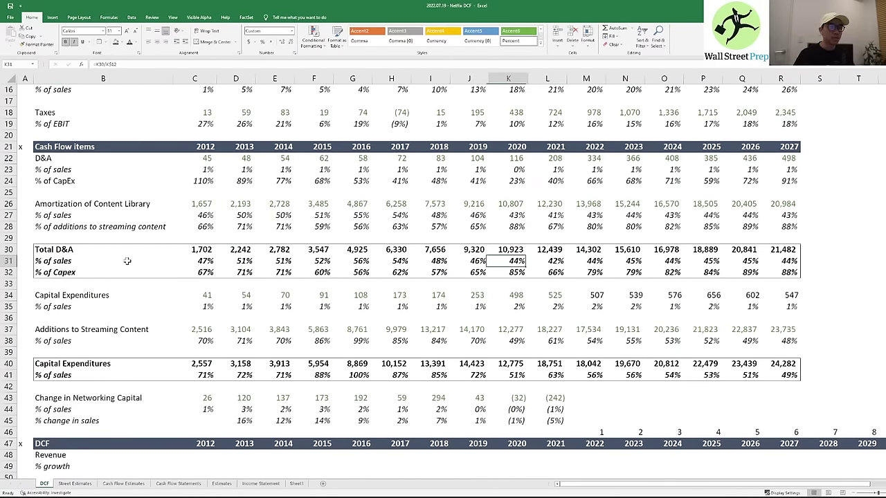
pyautogui.press('Right')
pyautogui.press('Right')
pyautogui.press('Right')
pyautogui.press('Down')
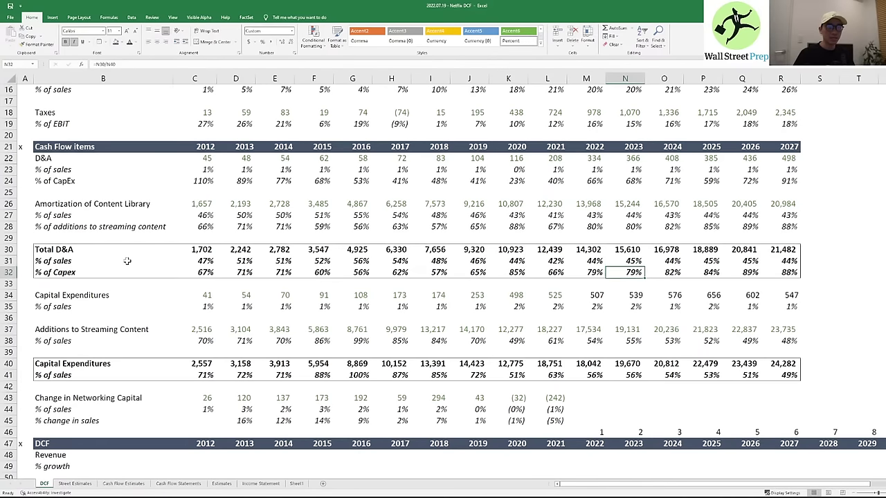
# - Examine the combined Capital Expenditures and their % of sales through 2027, plus the projected % of Capex in M32:R32
pyautogui.press('Down')
pyautogui.press('Down')
pyautogui.press('Down')
pyautogui.press('Down')
pyautogui.press('Down')
pyautogui.press('Down')
pyautogui.press('Down')
pyautogui.press('Down')
pyautogui.press('Left')
pyautogui.press('Left')
pyautogui.press('Left')
pyautogui.press('Left')
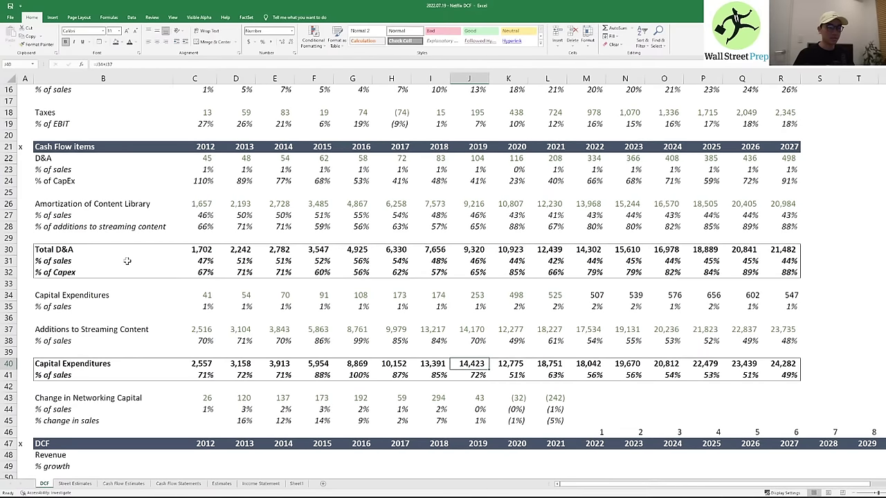
pyautogui.press('Left')
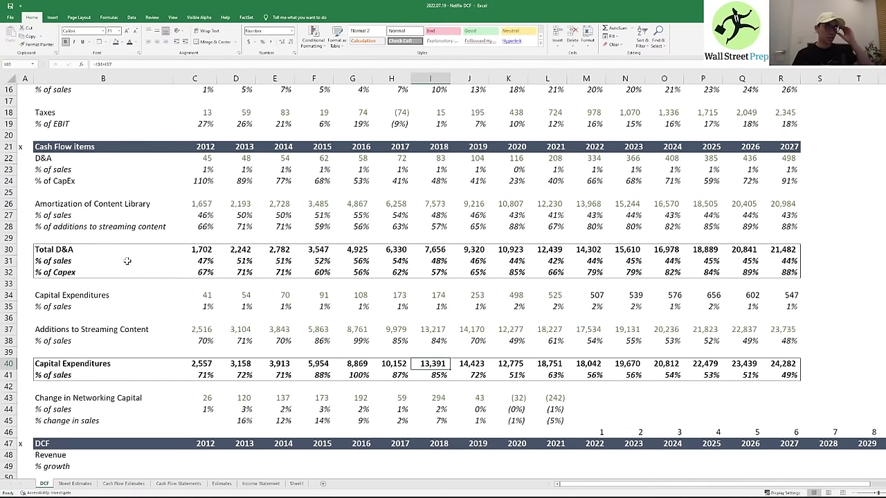
pyautogui.press('Right')
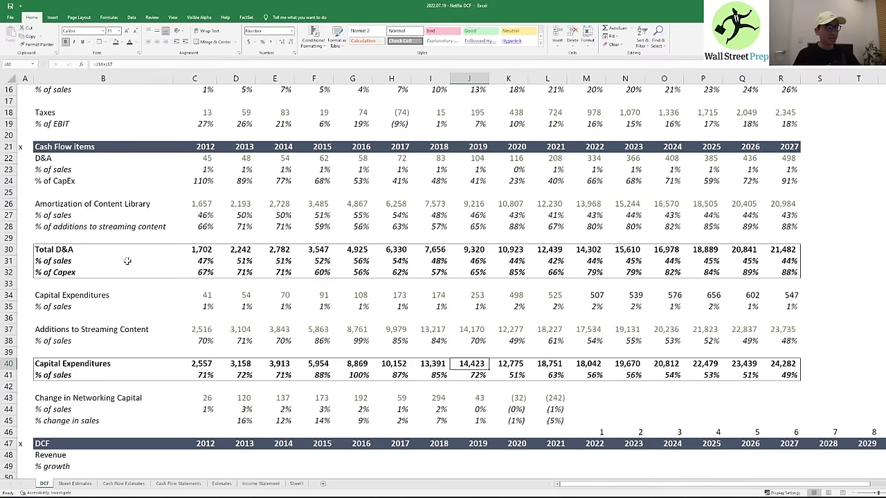
pyautogui.press('Left')
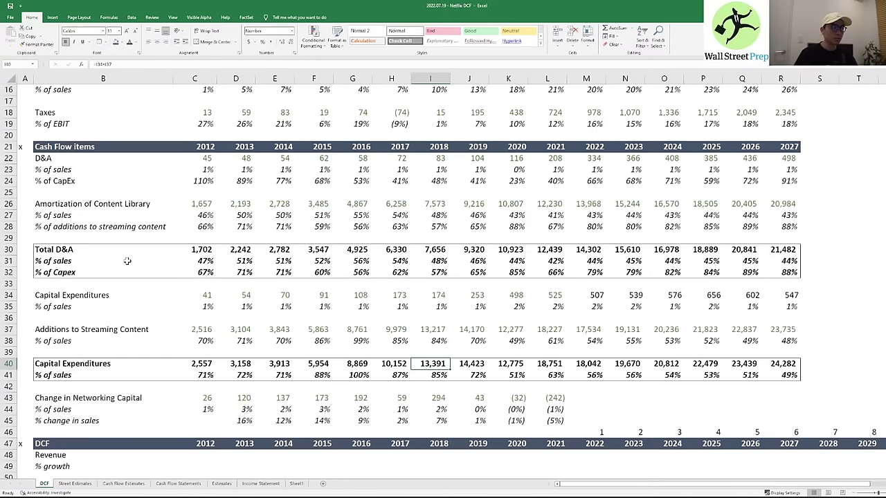
pyautogui.press('Right')
pyautogui.press('Right')
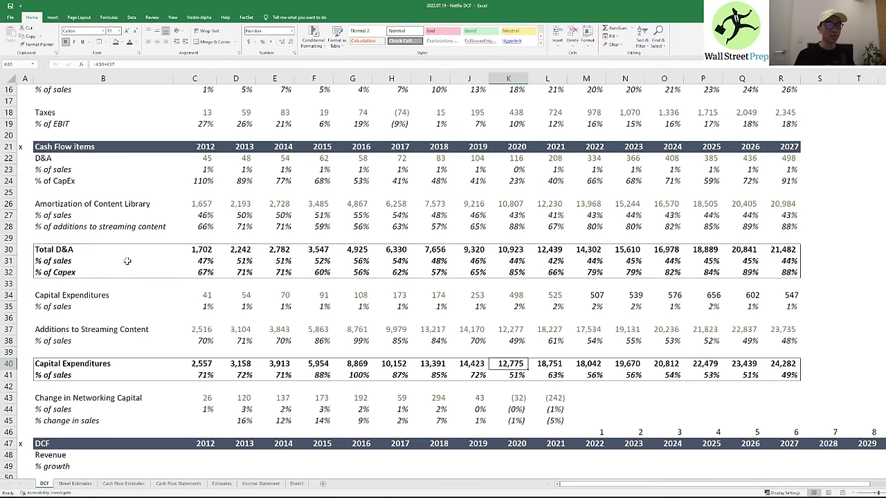
pyautogui.press('Right')
pyautogui.press('Right')
pyautogui.press('Down')
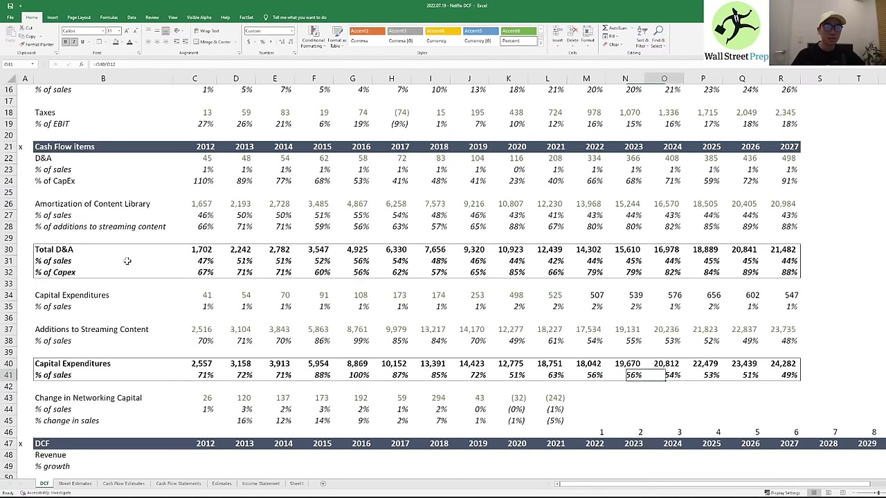
pyautogui.press('Right')
pyautogui.press('Right')
pyautogui.press('Right')
pyautogui.press('Right')
pyautogui.press('Right')
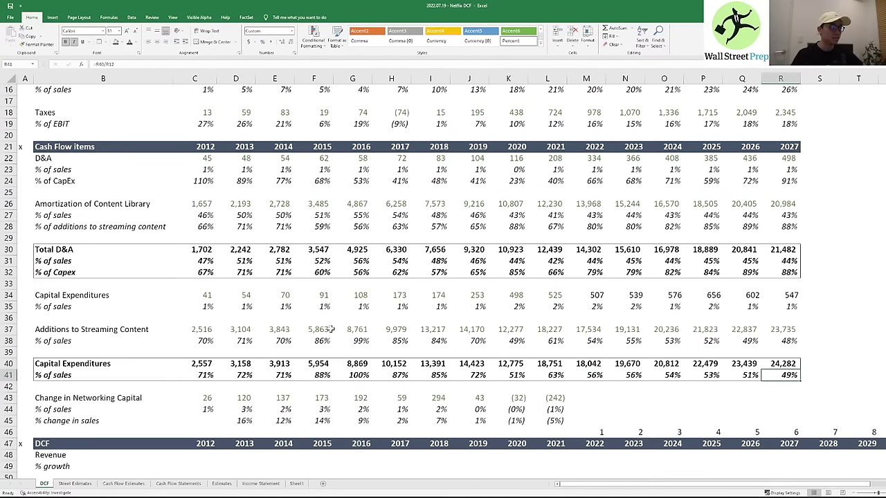
pyautogui.moveTo(788, 276)
pyautogui.mouseDown()
pyautogui.moveTo(578, 272)
pyautogui.moveTo(782, 272)
pyautogui.mouseUp()
pyautogui.click(575, 273)
# - Mark 2025, 2026 and 2027 with a right-aligned x in P20:R20 above the Cash Flow items header
pyautogui.scroll(4, 781, 273)
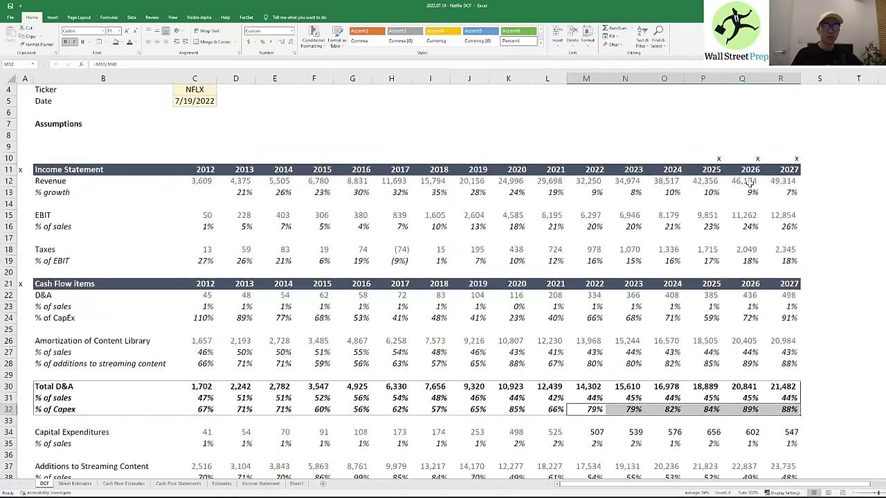
pyautogui.click(719, 276)
pyautogui.write('x')
pyautogui.press('Right')
pyautogui.write('x')
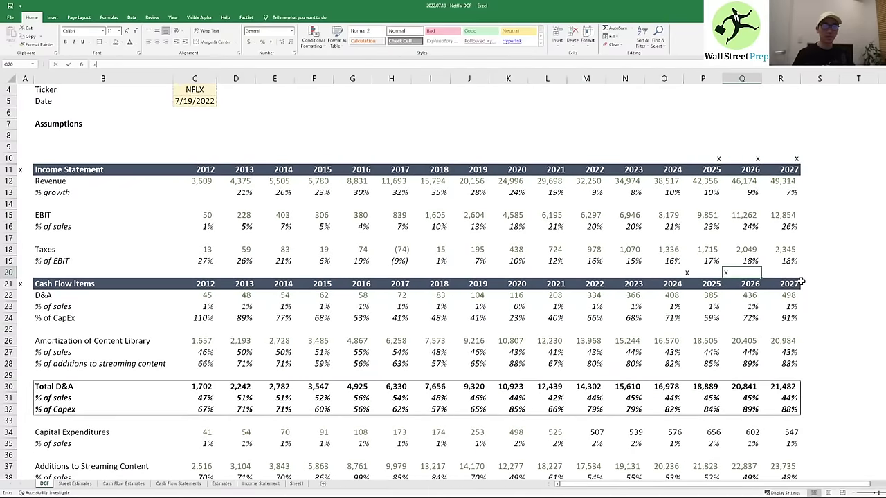
pyautogui.press('Right')
pyautogui.write('x')
pyautogui.press('Right')
pyautogui.press('Left')
pyautogui.press('Left')
pyautogui.press('Left')
pyautogui.hotkey('shift', 'Right')
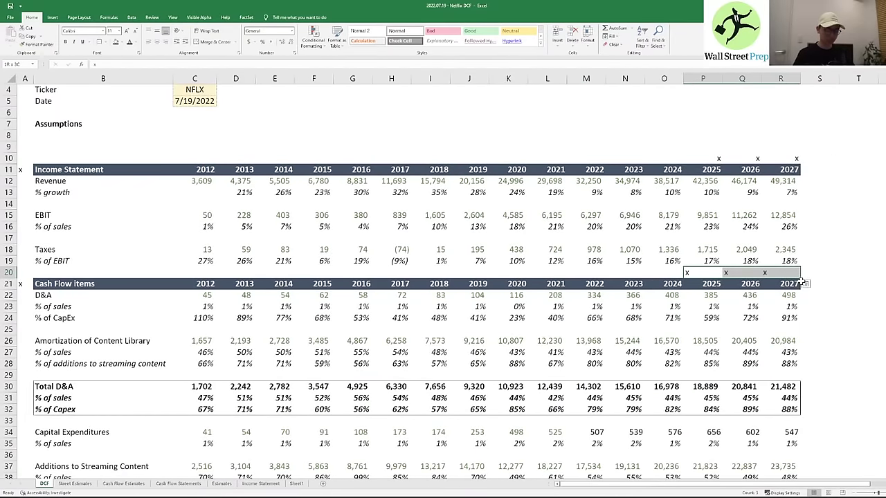
# - Add a right border to column O from the 2024 Income Statement header down through the combined Capital Expenditures block, dividing 2024 from 2025
pyautogui.press('Left')
pyautogui.hotkey('ctrl', 'space')
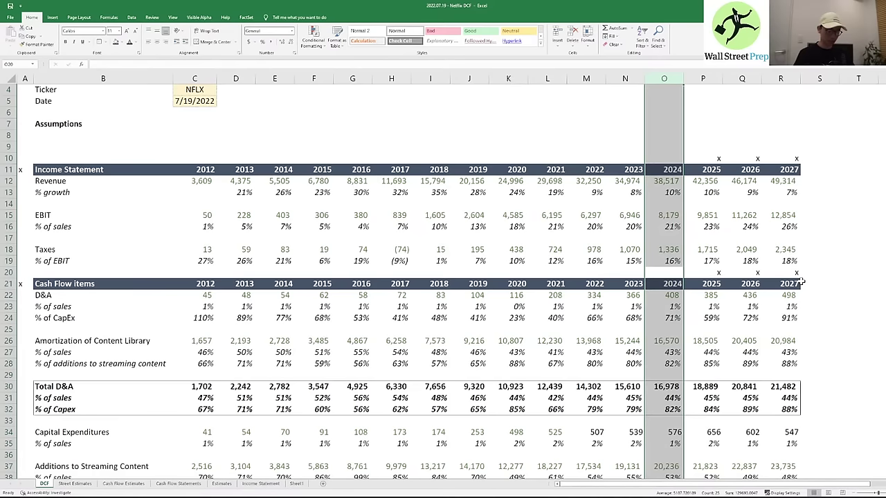
pyautogui.press('Up')
pyautogui.press('Up')
pyautogui.hotkey('shift', 'Down')
pyautogui.hotkey('shift', 'Down')
pyautogui.hotkey('shift', 'Down')
pyautogui.hotkey('shift', 'Down')
pyautogui.hotkey('shift', 'Down')
pyautogui.hotkey('shift', 'Down')
pyautogui.hotkey('shift', 'Down')
pyautogui.hotkey('shift', 'Down')
pyautogui.hotkey('shift', 'Down')
pyautogui.hotkey('shift', 'Down')
pyautogui.hotkey('shift', 'Down')
pyautogui.hotkey('shift', 'Down')
pyautogui.hotkey('shift', 'Down')
pyautogui.hotkey('shift', 'Down')
pyautogui.hotkey('shift', 'Down')
pyautogui.hotkey('shift', 'Down')
pyautogui.hotkey('shift', 'Down')
pyautogui.hotkey('shift', 'Down')
pyautogui.hotkey('shift', 'Down')
pyautogui.hotkey('shift', 'Down')
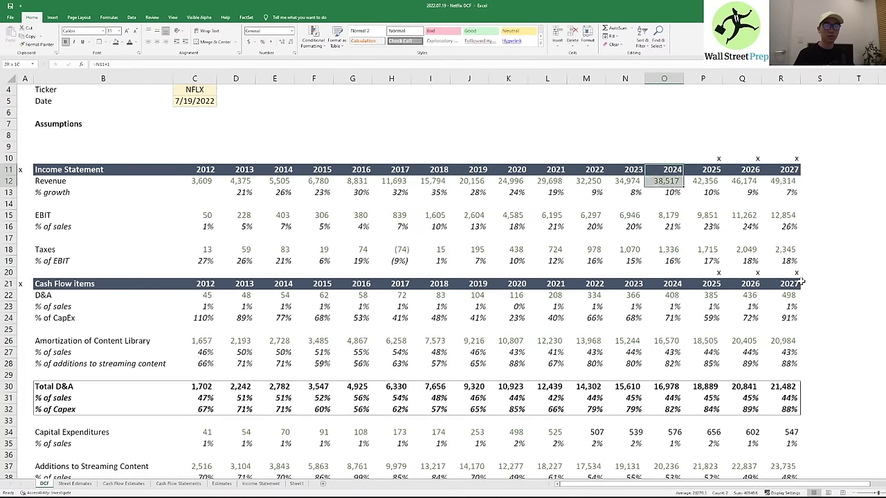
pyautogui.hotkey('shift', 'Down')
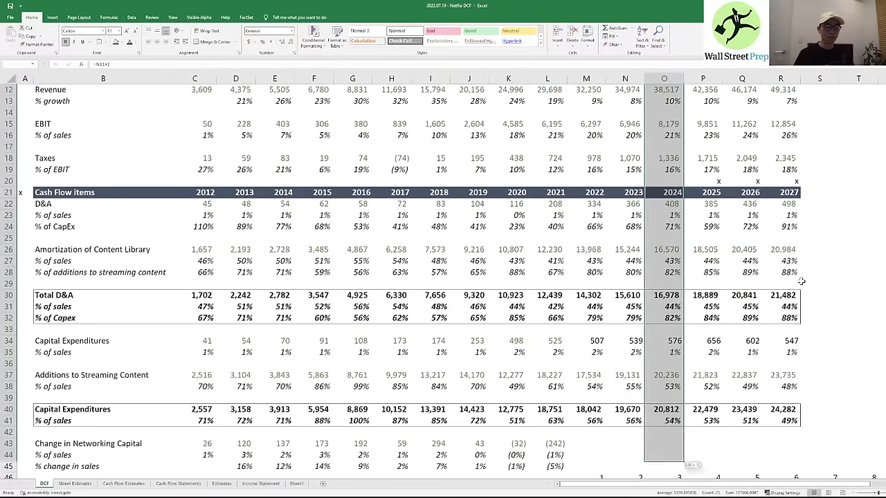
pyautogui.hotkey('shift', 'Up')
pyautogui.hotkey('shift', 'Up')
pyautogui.hotkey('shift', 'Up')
pyautogui.hotkey('shift', 'Up')
pyautogui.press('Right')
pyautogui.press('Down')
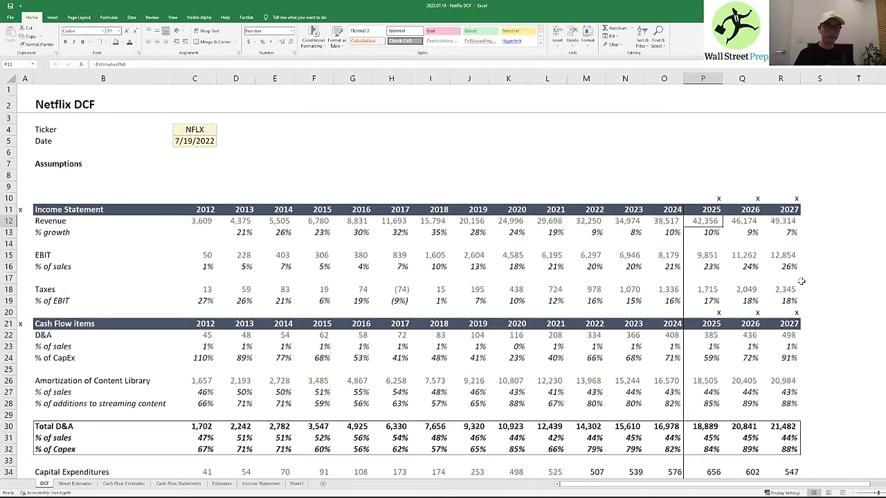
# - Review the projection columns and their divider from the Income Statement down to the period numbers above the DCF header
pyautogui.press('Right')
pyautogui.press('Down')
pyautogui.press('Down')
pyautogui.press('Down')
pyautogui.press('Down')
pyautogui.press('Down')
pyautogui.press('Down')
pyautogui.press('Down')
pyautogui.press('Down')
pyautogui.press('Down')
pyautogui.press('Down')
pyautogui.press('Down')
pyautogui.press('Down')
pyautogui.press('Down')
pyautogui.press('Down')
pyautogui.press('Down')
pyautogui.press('Down')
pyautogui.press('Down')
pyautogui.press('Down')
pyautogui.press('Down')
pyautogui.press('Down')
pyautogui.press('Down')
pyautogui.press('Down')
pyautogui.press('Down')
pyautogui.press('Down')
pyautogui.press('Down')
pyautogui.press('Down')
pyautogui.press('Down')
pyautogui.press('Down')
pyautogui.press('Left')
pyautogui.press('Left')
pyautogui.press('Left')
pyautogui.press('Left')
pyautogui.press('Left')
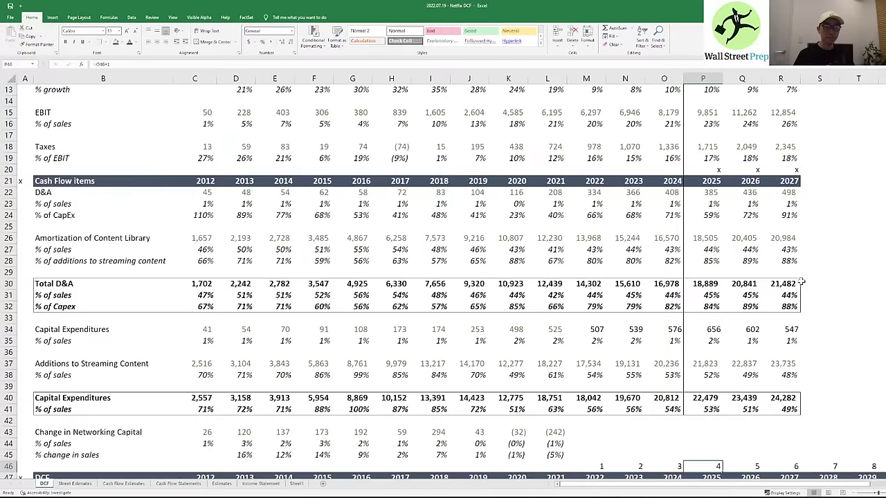
# - Add a right border to column L from the 2021 Income Statement header down through the combined Capital Expenditures block, dividing 2021 from 2022
pyautogui.press('Up')
pyautogui.press('Up')
pyautogui.press('Up')
pyautogui.press('Up')
pyautogui.press('Up')
pyautogui.press('Up')
pyautogui.press('Up')
pyautogui.press('Up')
pyautogui.press('Up')
pyautogui.press('Up')
pyautogui.press('Up')
pyautogui.press('Up')
pyautogui.press('Up')
pyautogui.press('Up')
pyautogui.press('Up')
pyautogui.press('Up')
pyautogui.press('Up')
pyautogui.press('Up')
pyautogui.press('Up')
pyautogui.press('Up')
pyautogui.press('Up')
pyautogui.press('Up')
pyautogui.press('Up')
pyautogui.press('Up')
pyautogui.press('Up')
pyautogui.press('Up')
pyautogui.press('Up')
pyautogui.press('Up')
pyautogui.press('Up')
pyautogui.press('Up')
pyautogui.press('Up')
pyautogui.press('Up')
pyautogui.press('Up')
pyautogui.press('Up')
pyautogui.press('Up')
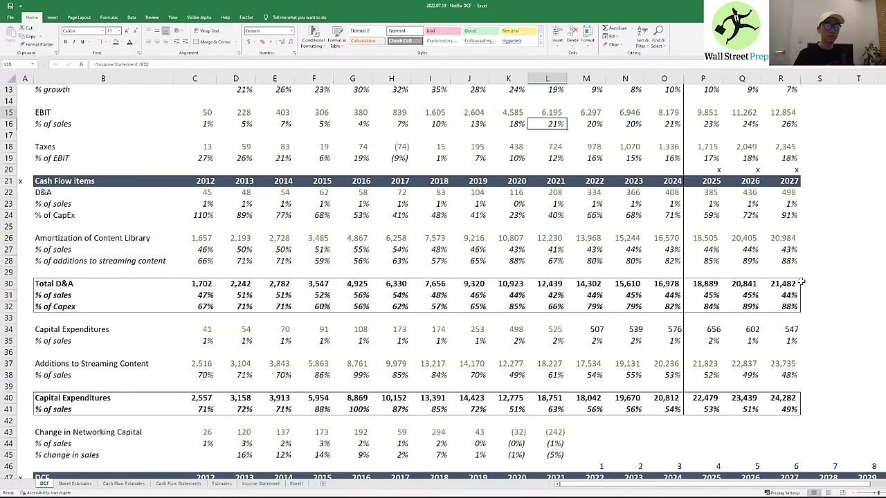
pyautogui.press('Down')
pyautogui.press('Down')
pyautogui.press('Down')
pyautogui.press('Down')
pyautogui.hotkey('shift', 'Down')
pyautogui.hotkey('shift', 'Down')
pyautogui.hotkey('shift', 'Down')
pyautogui.hotkey('shift', 'Down')
pyautogui.hotkey('shift', 'Down')
pyautogui.hotkey('shift', 'Down')
pyautogui.hotkey('shift', 'Down')
pyautogui.hotkey('shift', 'Down')
pyautogui.hotkey('shift', 'Down')
pyautogui.hotkey('shift', 'Down')
pyautogui.hotkey('shift', 'Down')
pyautogui.hotkey('shift', 'Down')
pyautogui.hotkey('shift', 'Down')
pyautogui.hotkey('shift', 'Down')
pyautogui.hotkey('shift', 'Down')
pyautogui.hotkey('shift', 'Down')
pyautogui.hotkey('shift', 'Down')
pyautogui.hotkey('shift', 'Down')
pyautogui.hotkey('shift', 'Down')
pyautogui.hotkey('shift', 'Down')
pyautogui.hotkey('shift', 'Down')
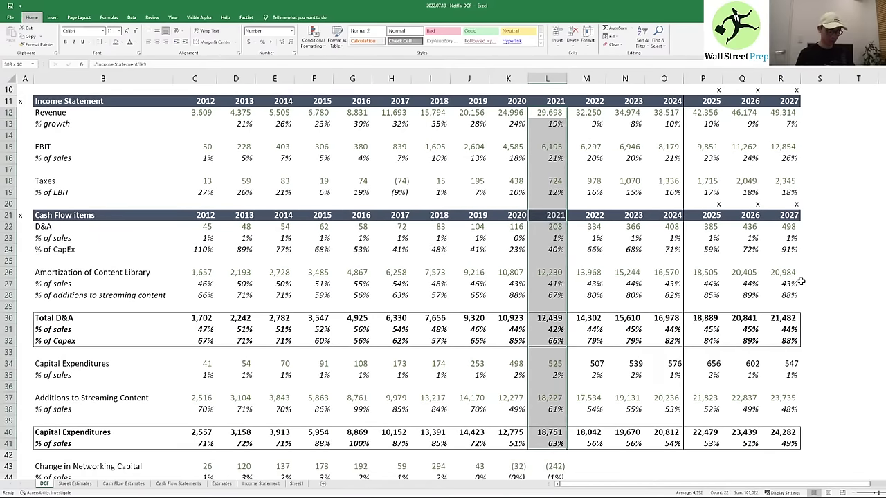
pyautogui.press('Up')
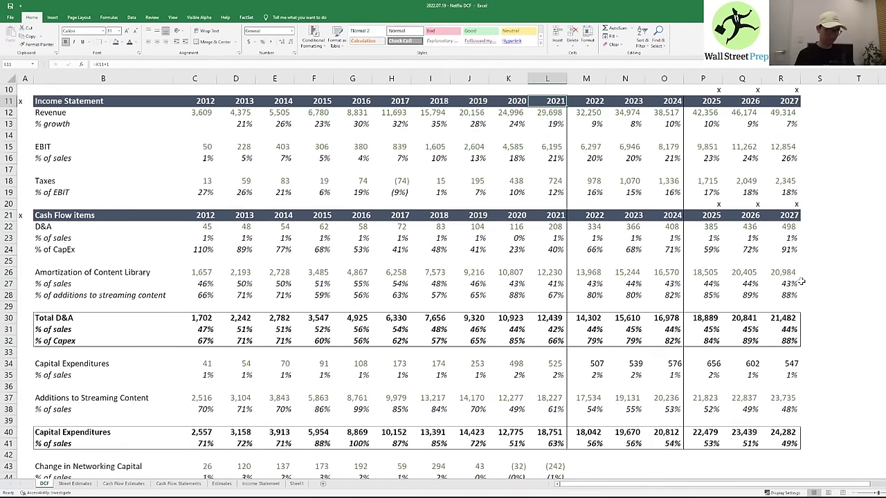
# - Review the 2022 and 2023 estimate columns and the new divider from the Income Statement down to the DCF section
pyautogui.press('Right')
pyautogui.press('Down')
pyautogui.press('Down')
pyautogui.press('Down')
pyautogui.press('Down')
pyautogui.press('Down')
pyautogui.press('Down')
pyautogui.press('Down')
pyautogui.press('Down')
pyautogui.press('Down')
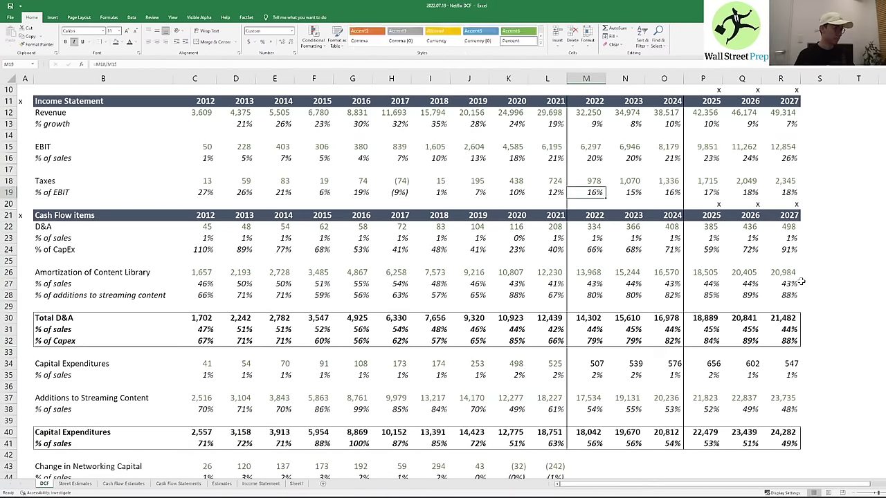
pyautogui.press('Right')
pyautogui.press('Down')
pyautogui.press('Down')
pyautogui.press('Down')
pyautogui.press('Down')
pyautogui.press('Down')
pyautogui.press('Down')
pyautogui.press('Down')
pyautogui.press('Down')
pyautogui.press('Down')
pyautogui.press('Down')
pyautogui.press('Down')
pyautogui.press('Down')
pyautogui.press('Down')
pyautogui.press('Down')
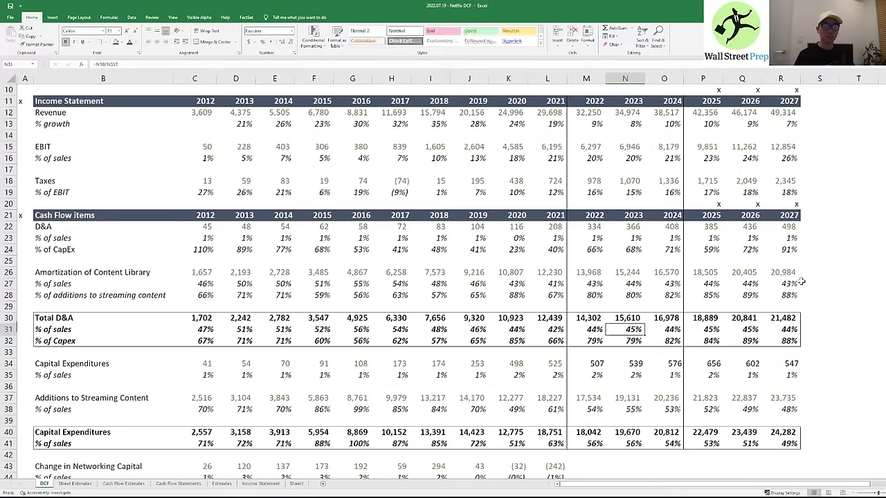
pyautogui.press('Down')
pyautogui.press('Down')
pyautogui.press('Down')
pyautogui.press('Down')
pyautogui.press('Down')
pyautogui.press('Down')
pyautogui.press('Down')
pyautogui.press('Down')
pyautogui.press('Down')
pyautogui.press('Down')
pyautogui.press('Down')
pyautogui.press('Down')
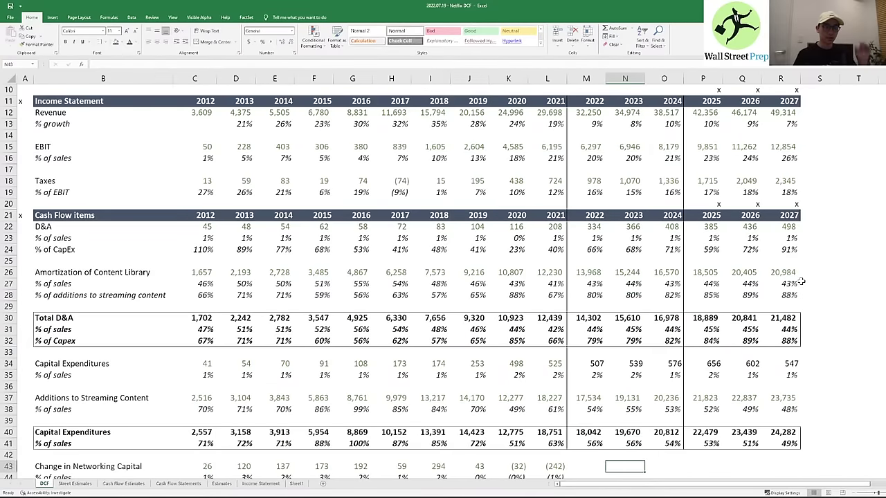
pyautogui.press('Left')
pyautogui.press('Down')
pyautogui.press('Down')
pyautogui.press('Down')
pyautogui.press('Down')
pyautogui.press('Down')
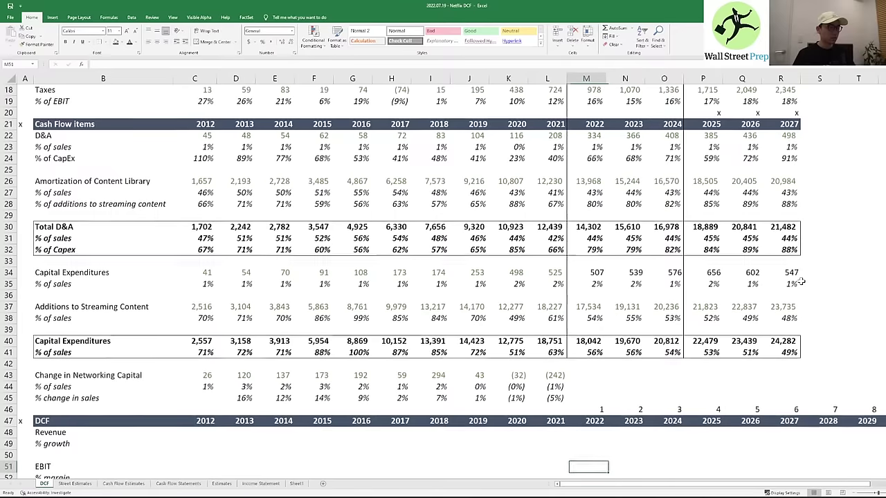
pyautogui.press('Up')
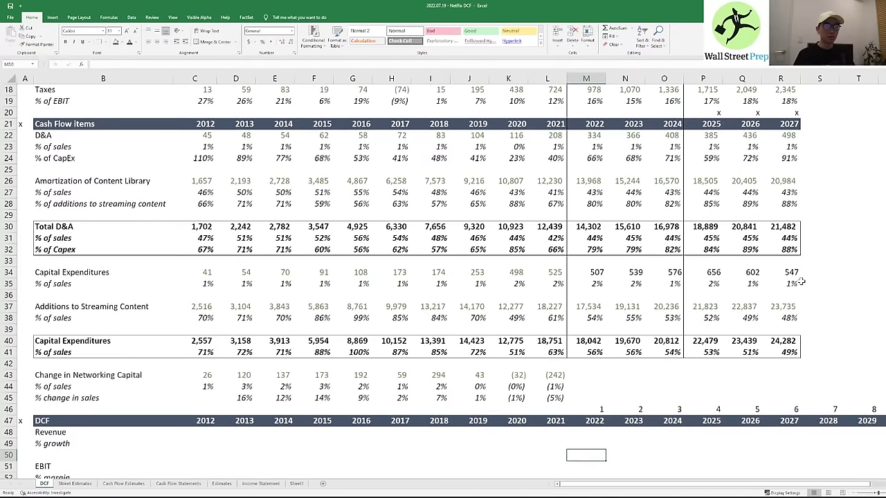
# - Examine the 2022 to 2027 Total D&A as % of Capex in row 32 and the combined Capital Expenditures as % of sales in row 41
pyautogui.click(787, 249)
pyautogui.press('Left')
pyautogui.press('Left')
pyautogui.press('Left')
pyautogui.press('Left')
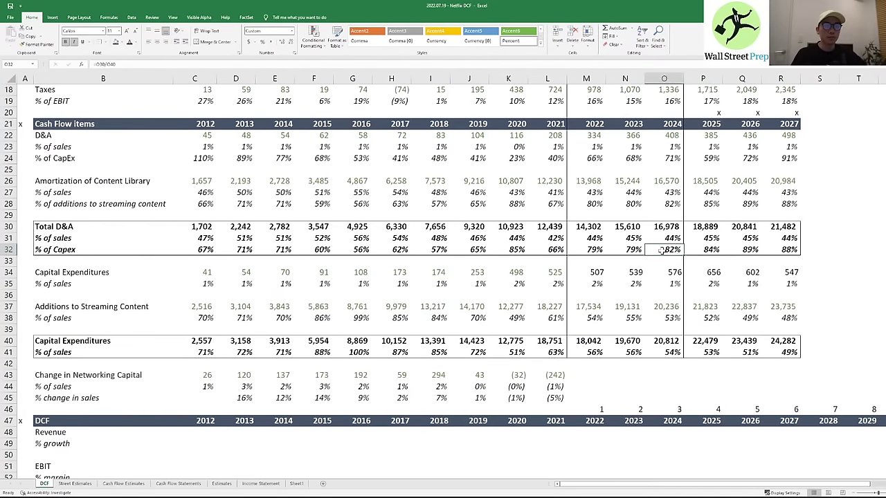
pyautogui.press('Left')
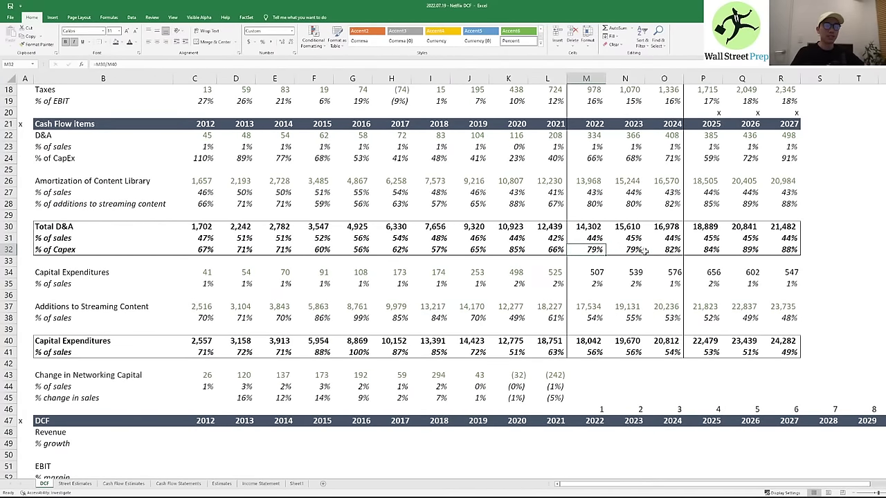
pyautogui.press('Right')
pyautogui.press('Right')
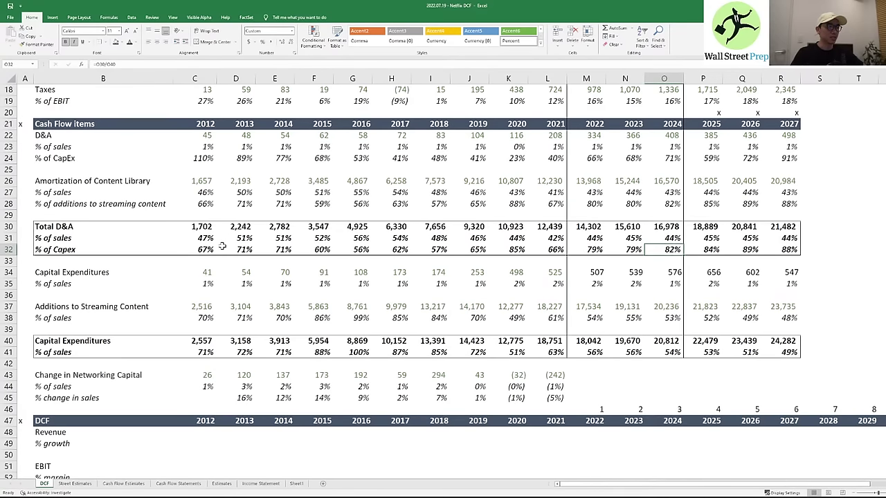
pyautogui.moveTo(661, 352); pyautogui.dragTo(778, 352)
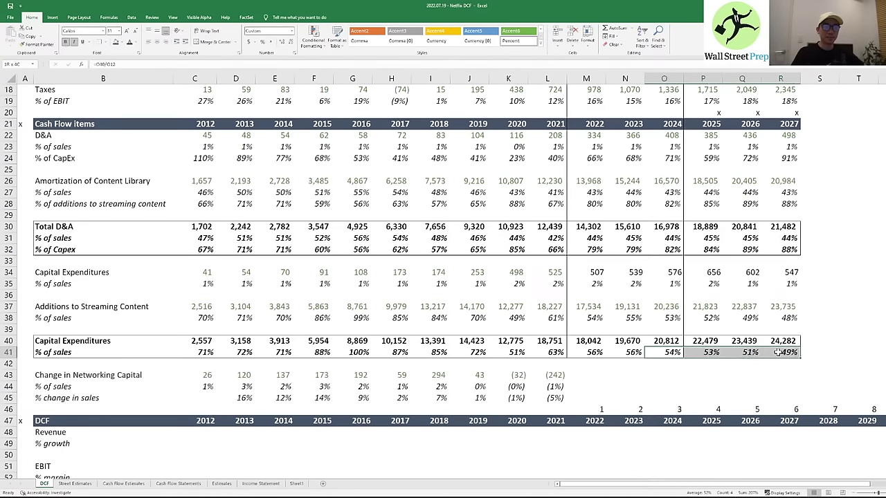
pyautogui.click(569, 353)
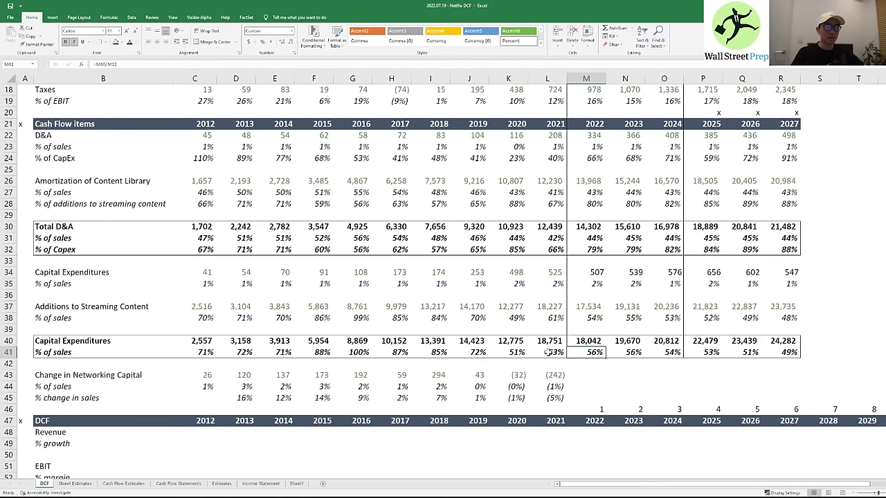
pyautogui.moveTo(547, 353); pyautogui.dragTo(770, 352)
pyautogui.click(579, 352)
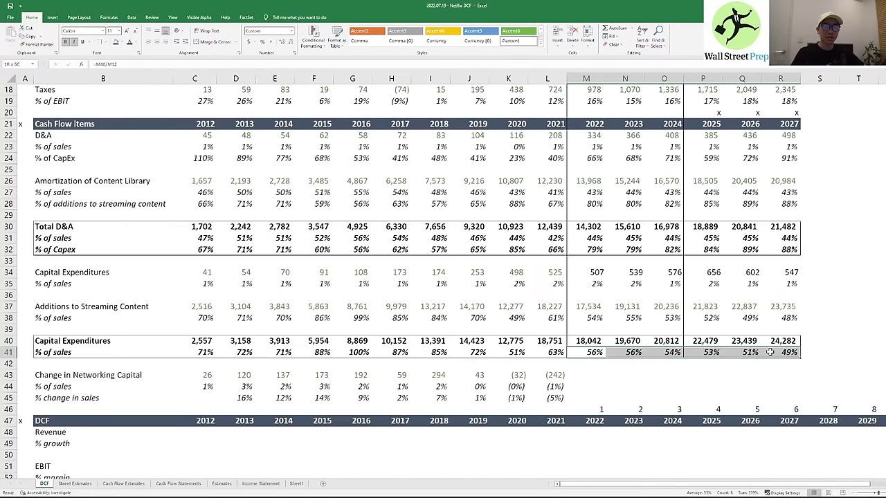
pyautogui.click(596, 352)
pyautogui.moveTo(595, 353); pyautogui.dragTo(770, 352)
pyautogui.moveTo(593, 252); pyautogui.dragTo(782, 253)
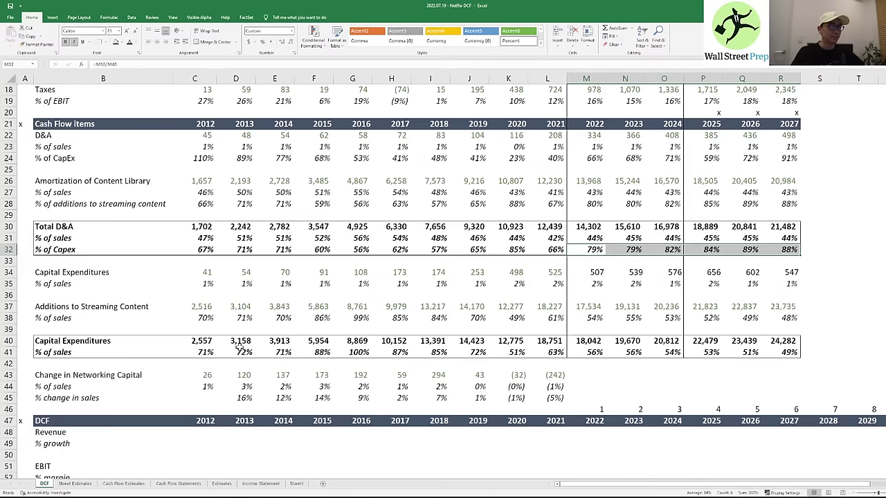
# - Inspect the formulas behind the combined Capital Expenditures in C40 and D40 and the 2012 % of Capex in C32
pyautogui.click(214, 343)
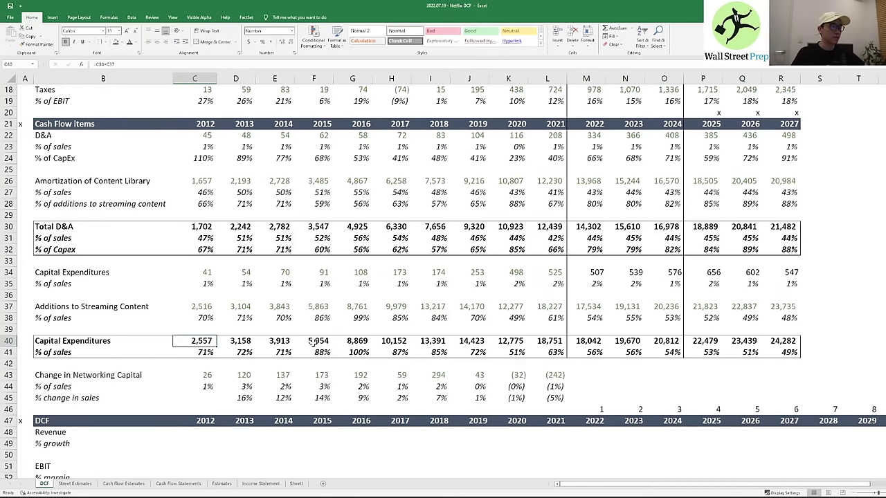
pyautogui.press('Right')
pyautogui.press('Right')
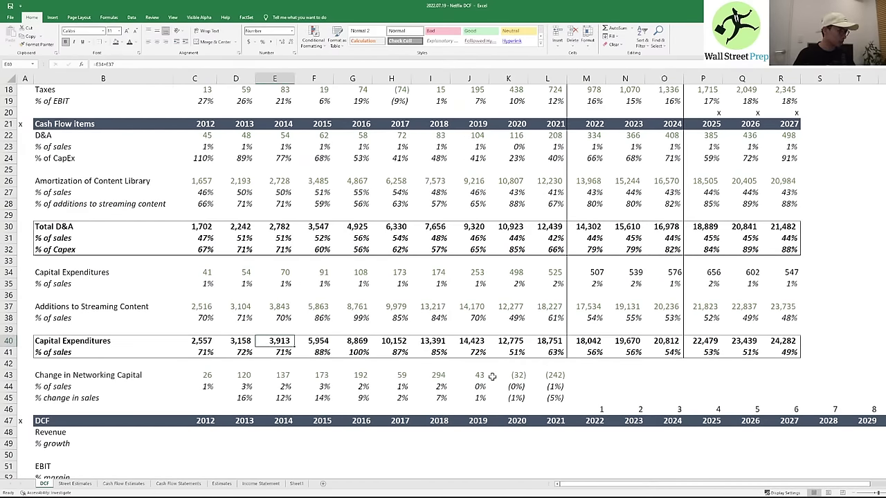
pyautogui.press('Left')
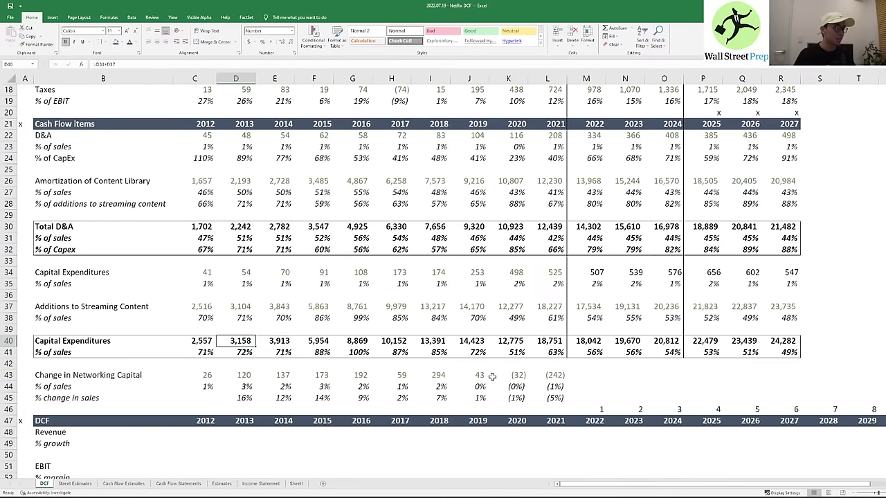
pyautogui.press('F2')
pyautogui.press('Escape')
pyautogui.press('Left')
pyautogui.press('F2')
pyautogui.press('Escape')
pyautogui.press('Up')
pyautogui.press('Up')
pyautogui.press('Up')
pyautogui.press('Up')
pyautogui.press('Up')
pyautogui.press('Up')
pyautogui.press('Up')
pyautogui.press('Up')
pyautogui.press('Up')
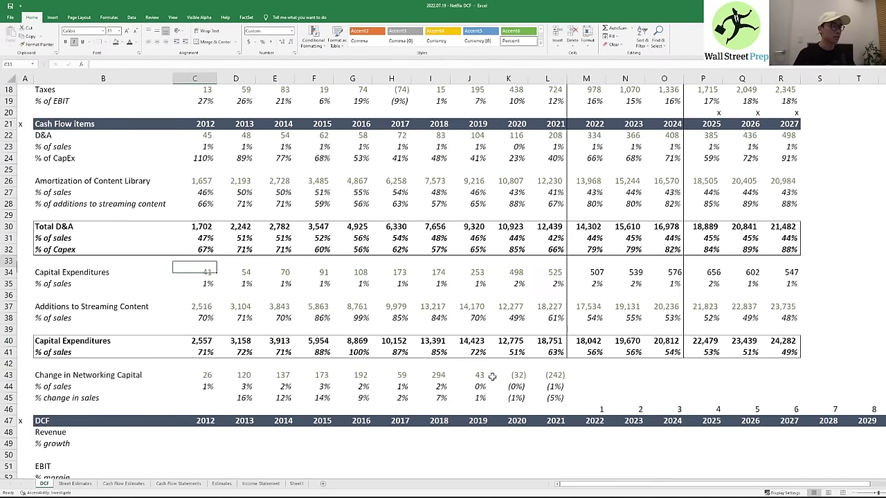
pyautogui.press('F2')
pyautogui.press('Escape')
pyautogui.press('Down')
pyautogui.press('F2')
pyautogui.press('Escape')
pyautogui.press('Up')
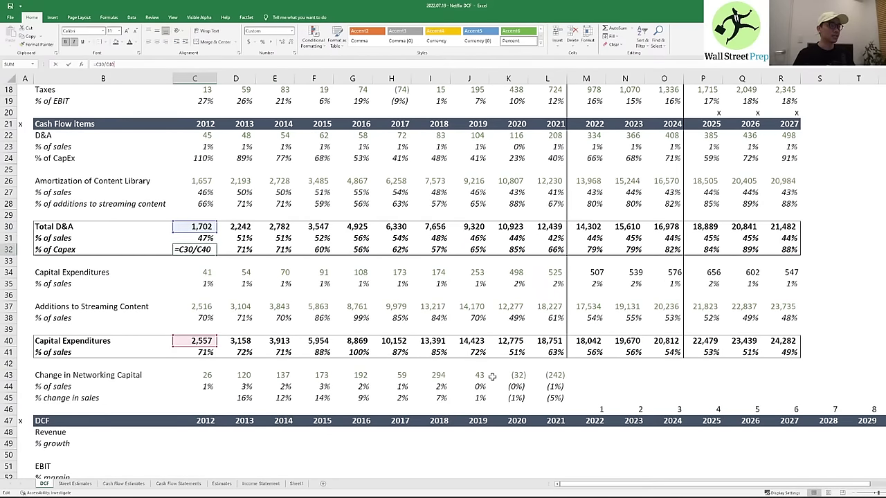
pyautogui.press('Escape')
pyautogui.press('Down')
pyautogui.press('Down')
pyautogui.press('Down')
pyautogui.press('Down')
pyautogui.press('Down')
pyautogui.press('Down')
pyautogui.press('Down')
pyautogui.press('Down')
pyautogui.press('F2')
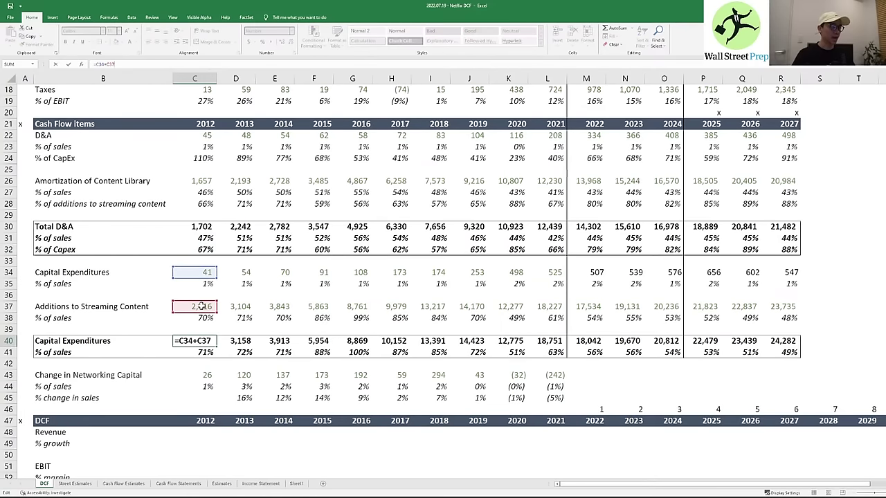
pyautogui.press('Escape')
# - Relabel the combined Capital Expenditures total in B40 as "Capital Expenditures + Additions"
pyautogui.press('Left')
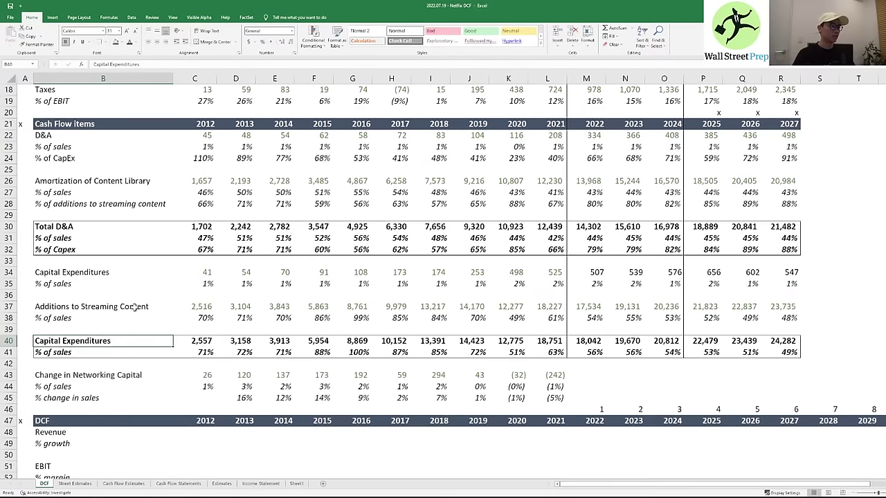
pyautogui.press('F2')
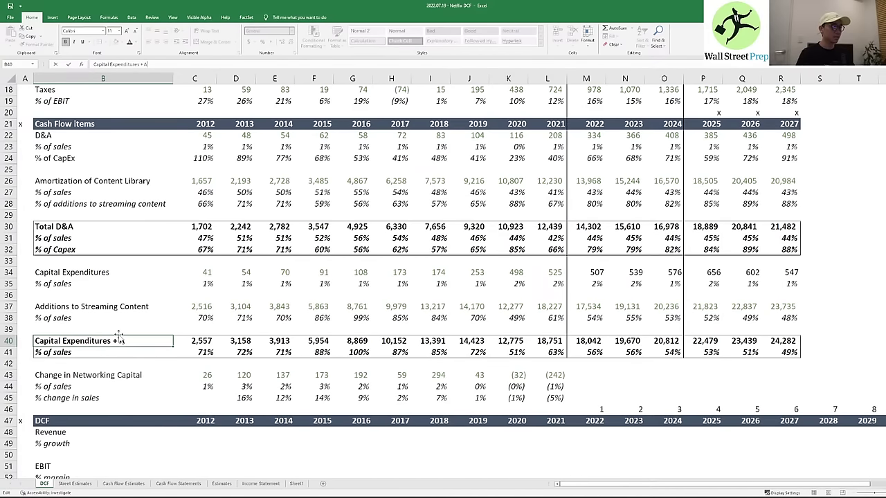
pyautogui.press('Return')
# - Relabel the Total D&A ratio in B32 as "% of Capex + Additions"
pyautogui.press('Up')
pyautogui.press('Up')
pyautogui.press('Up')
pyautogui.press('Up')
pyautogui.press('Up')
pyautogui.press('Up')
pyautogui.press('Up')
pyautogui.press('Up')
pyautogui.press('Up')
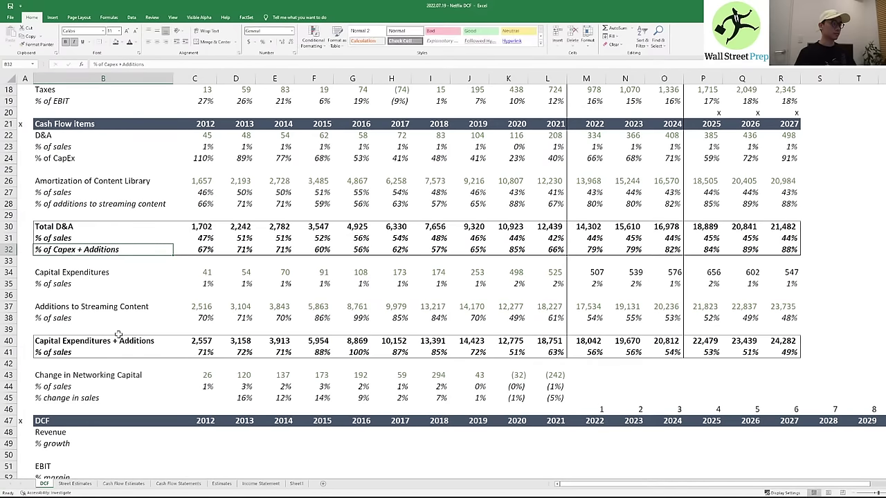
pyautogui.press('Down')
pyautogui.press('Down')
pyautogui.press('Down')
pyautogui.press('Down')
pyautogui.press('Down')
pyautogui.press('Down')
pyautogui.press('Down')
pyautogui.press('Down')
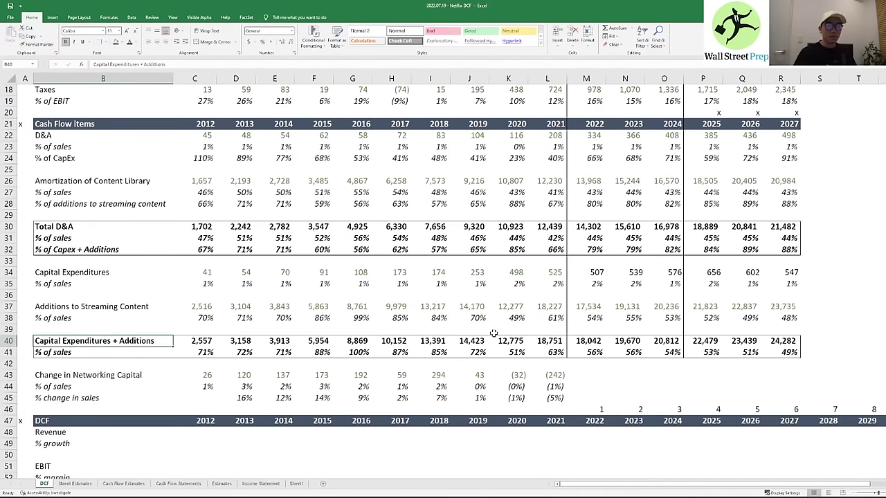
# - Link the 2012 Revenue of the DCF section in C48 to the Income Statement revenue with =C12
pyautogui.scroll(-4, 387, 340)
pyautogui.click(200, 296)
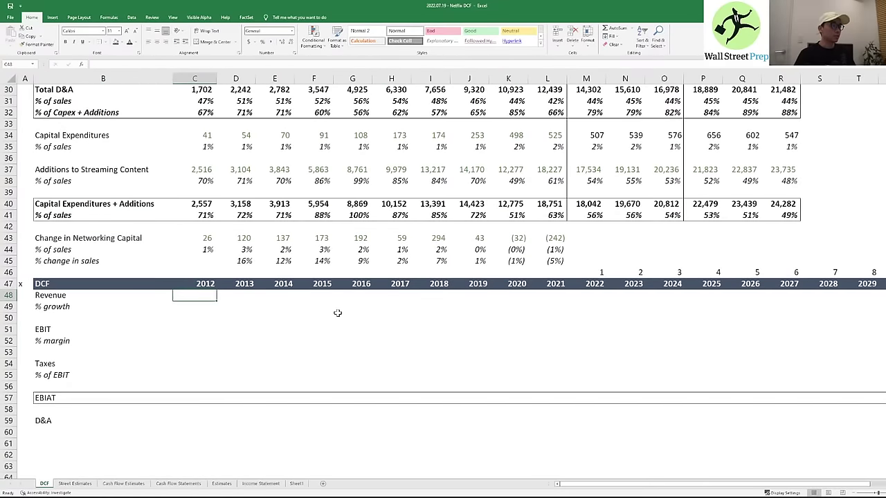
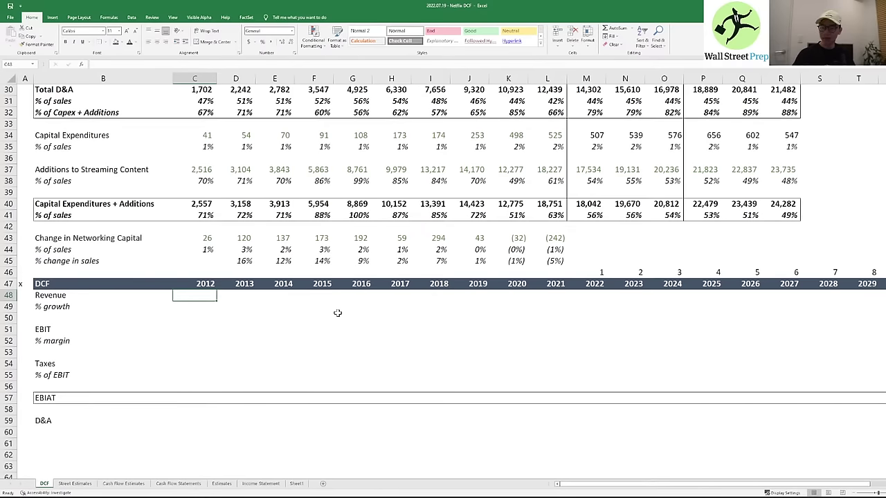
pyautogui.press('Right')
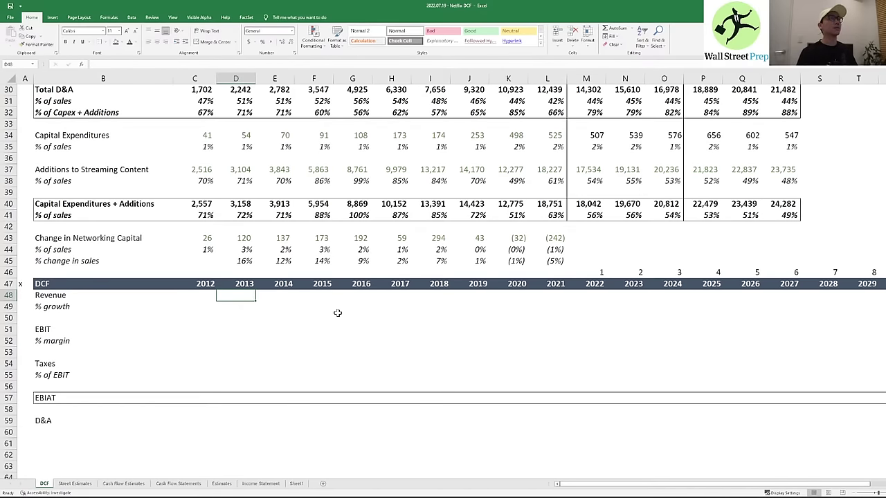
pyautogui.press('Left')
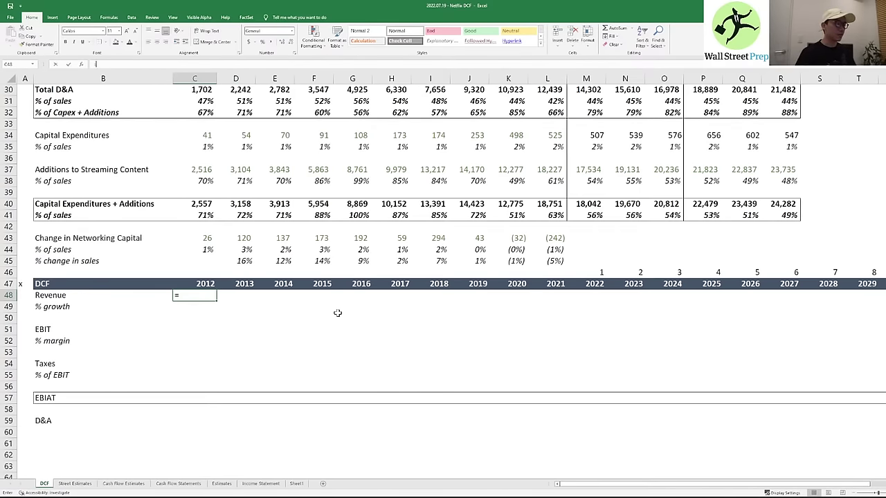
pyautogui.press('Up')
pyautogui.press('Up')
pyautogui.press('Up')
pyautogui.press('Up')
pyautogui.press('Up')
pyautogui.press('Up')
pyautogui.press('Up')
pyautogui.press('Up')
pyautogui.press('Up')
pyautogui.press('Up')
pyautogui.press('Up')
pyautogui.press('Up')
pyautogui.press('Up')
pyautogui.press('Up')
pyautogui.press('Up')
pyautogui.press('Up')
pyautogui.press('Up')
pyautogui.press('Up')
pyautogui.press('Up')
pyautogui.press('Up')
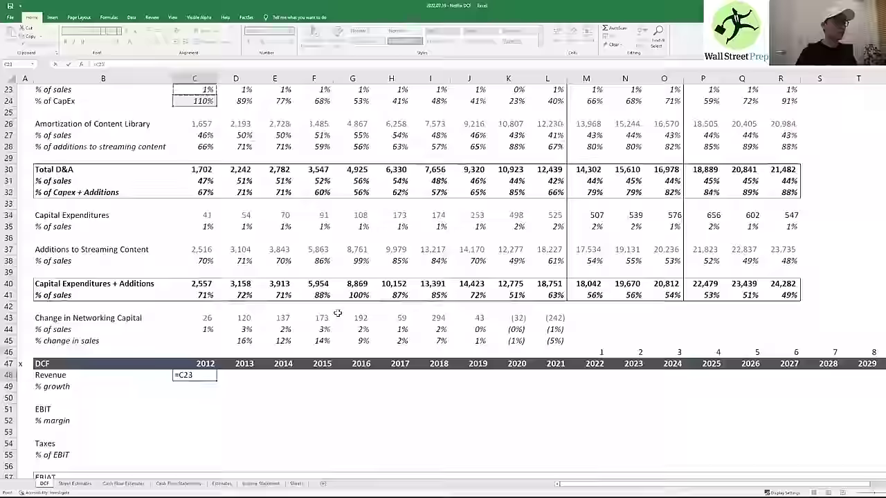
pyautogui.press('Down')
pyautogui.press('Down')
pyautogui.press('Down')
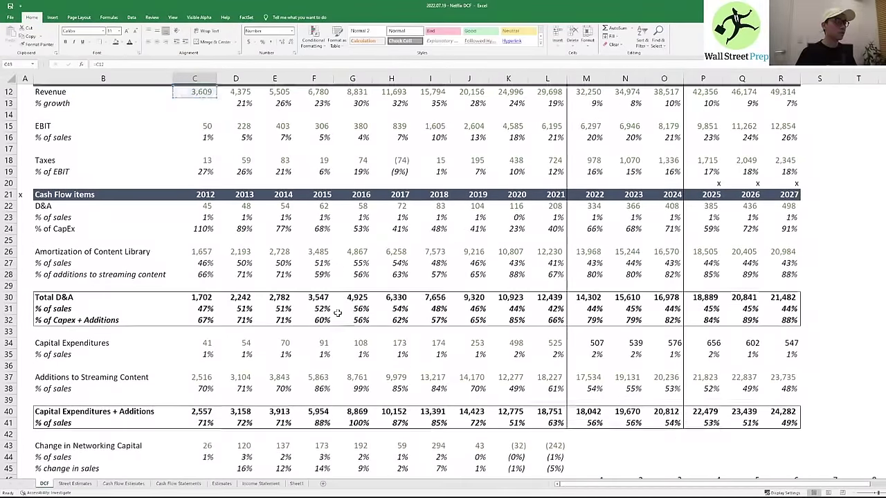
pyautogui.hotkey('ctrl', 'Return')
# - Copy the 2012 Revenue link in C48 across the DCF row through 2021 in L48
pyautogui.hotkey('ctrl', 'c')
pyautogui.hotkey('shift', 'Right')
pyautogui.hotkey('shift', 'Right')
pyautogui.hotkey('shift', 'Right')
pyautogui.hotkey('shift', 'Right')
pyautogui.hotkey('shift', 'Right')
pyautogui.hotkey('shift', 'Right')
pyautogui.hotkey('shift', 'Right')
pyautogui.hotkey('shift', 'Right')
pyautogui.hotkey('shift', 'Right')
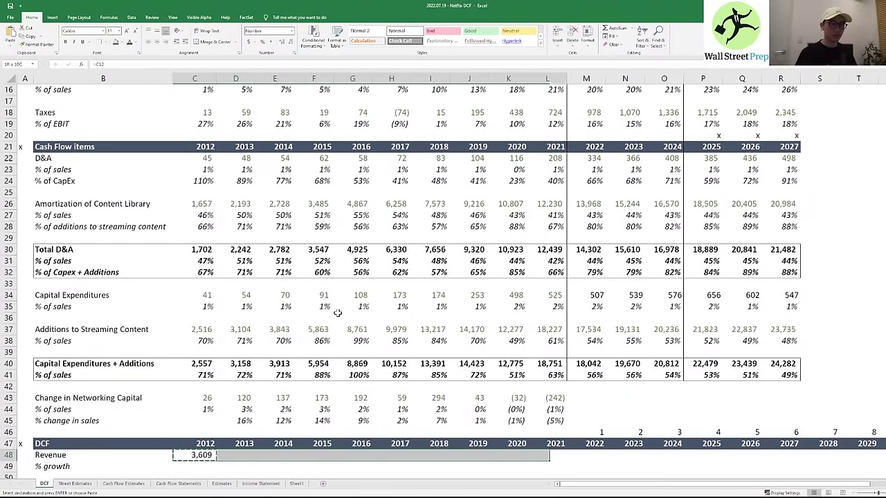
pyautogui.press('Return')
# - Change the font color of the linked 2012 to 2021 Revenue figures in C48:L48 to purple
pyautogui.press('Down')
pyautogui.press('Down')
pyautogui.press('Up')
pyautogui.press('Up')
pyautogui.hotkey('ctrl', 'shift', 'Right')
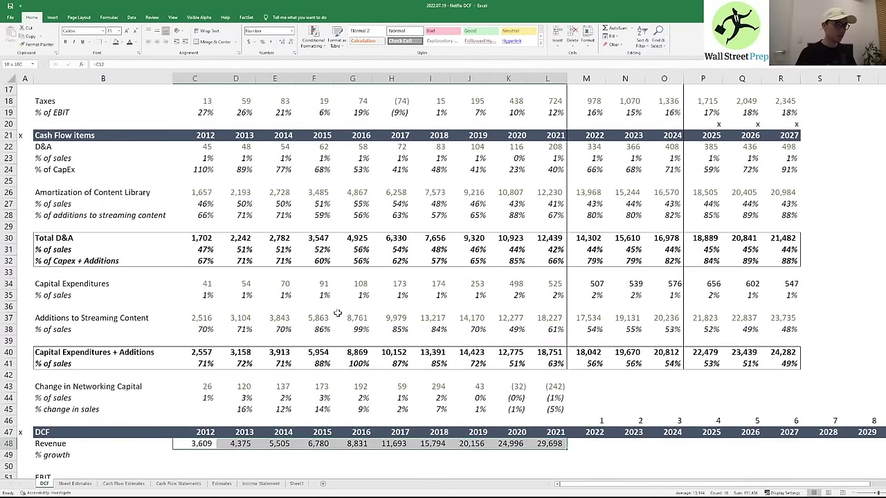
pyautogui.hotkey('alt', 'h')
pyautogui.press('f')
pyautogui.press('c')
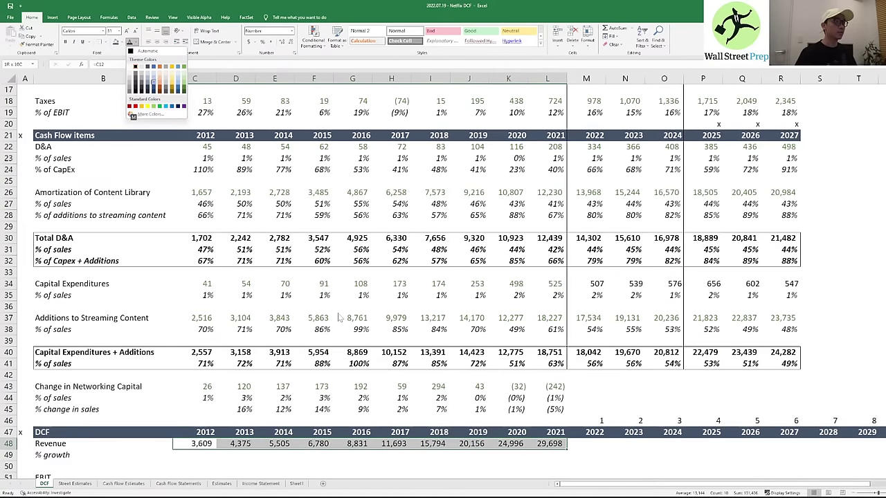
pyautogui.press('Right')
pyautogui.press('Down')
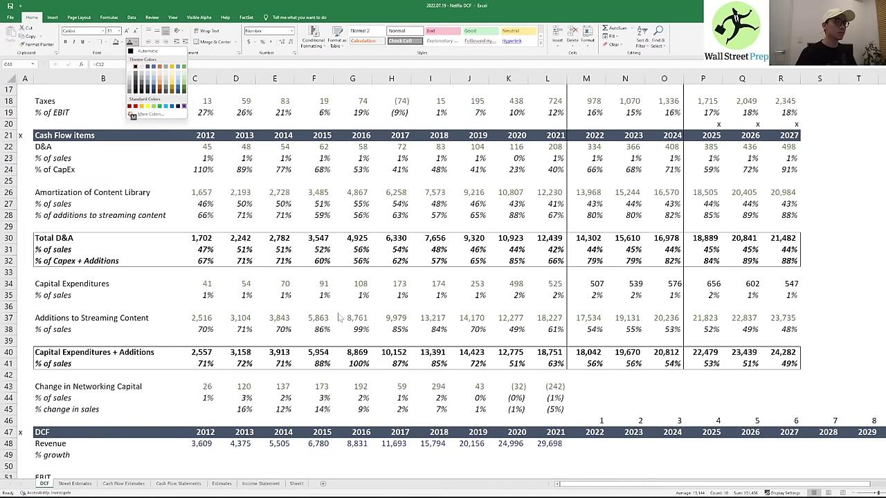
pyautogui.press('Return')
# - Calculate the 2013 revenue % growth in D49 with =D48/C48-1
pyautogui.press('Down')
pyautogui.press('Right')
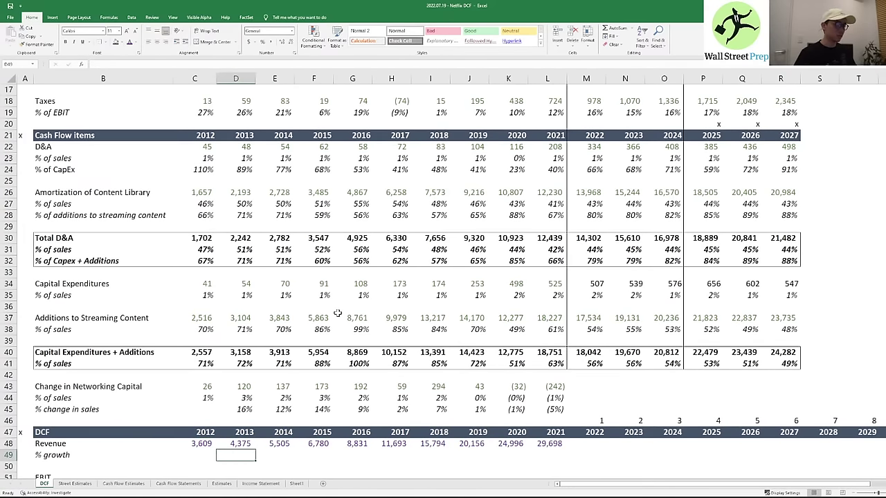
pyautogui.write('=')
pyautogui.press('Up')
pyautogui.write('1')
pyautogui.press('Return')
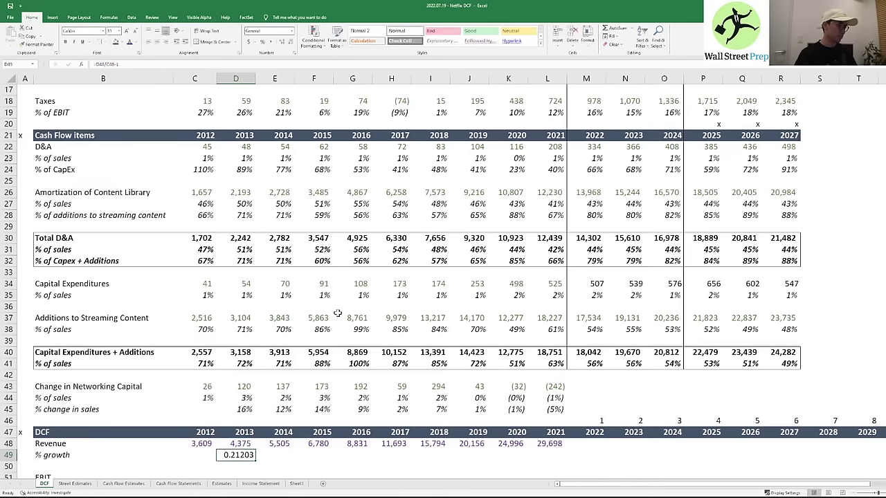
# - Apply the italic percentage formatting of the 2013 % change in sales in D45 to the growth cell D49
pyautogui.press('Up')
pyautogui.press('Up')
pyautogui.press('Up')
pyautogui.press('Up')
pyautogui.press('Up')
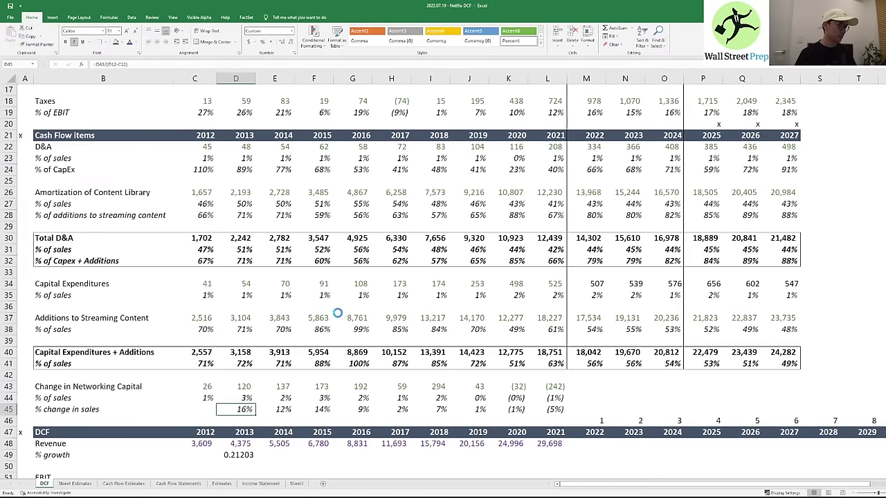
pyautogui.hotkey('ctrl', 'c')
pyautogui.press('Down')
pyautogui.press('Down')
pyautogui.press('Down')
pyautogui.press('Down')
pyautogui.hotkey('ctrl', 'alt', 'v')
pyautogui.press('t')
pyautogui.press('Return')
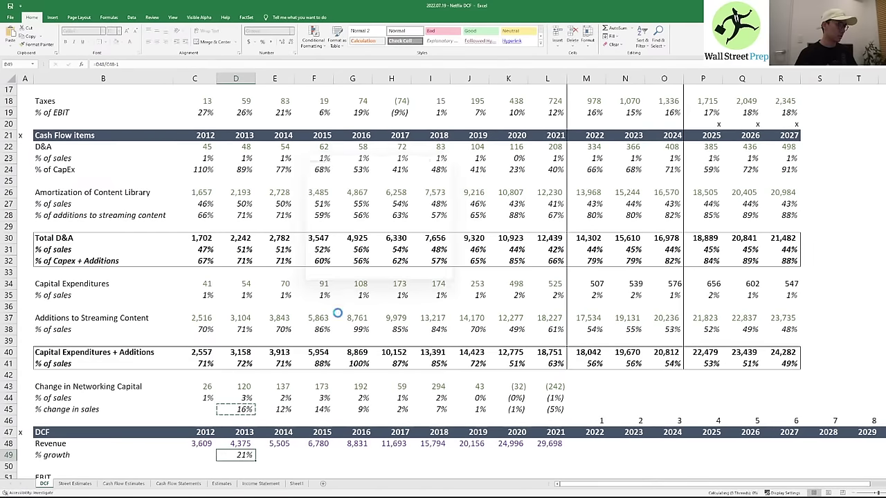
# - Copy the 2013 % growth formula in D49 across the row through 2021 in L49
pyautogui.hotkey('ctrl', 'c')
pyautogui.hotkey('shift', 'Right')
pyautogui.hotkey('shift', 'Right')
pyautogui.hotkey('shift', 'Right')
pyautogui.hotkey('shift', 'Right')
pyautogui.hotkey('shift', 'Right')
pyautogui.hotkey('shift', 'Right')
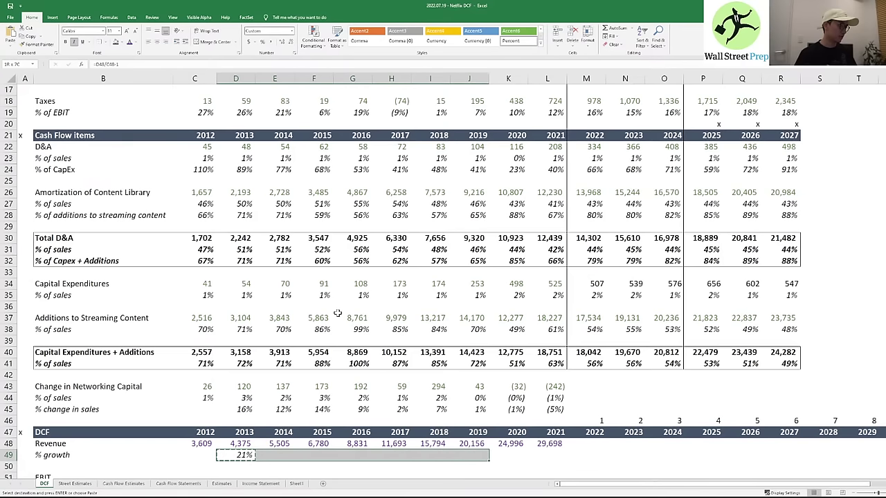
pyautogui.hotkey('shift', 'Right')
pyautogui.hotkey('shift', 'Left')
pyautogui.hotkey('shift', 'Right')
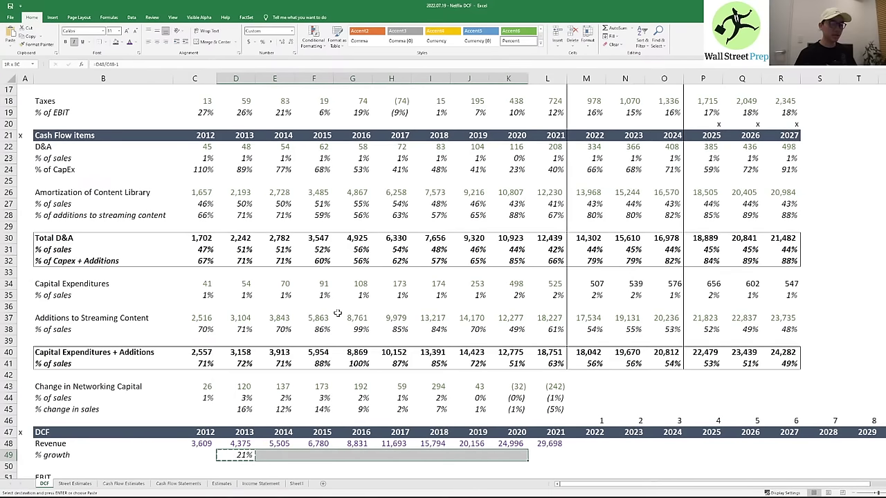
pyautogui.hotkey('shift', 'Right')
pyautogui.hotkey('shift', 'Right')
pyautogui.hotkey('shift', 'Left')
pyautogui.press('Return')
pyautogui.press('Right')
pyautogui.press('Right')
pyautogui.press('Down')
pyautogui.press('Down')
pyautogui.press('Down')
pyautogui.press('Down')
pyautogui.press('Down')
pyautogui.press('Down')
pyautogui.press('Down')
pyautogui.press('Down')
pyautogui.press('Down')
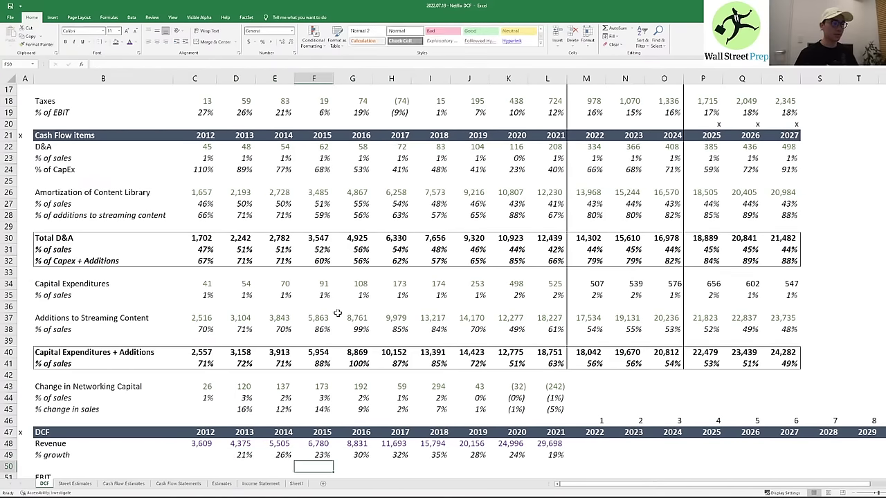
pyautogui.press('Left')
pyautogui.press('Up')
pyautogui.press('Up')
pyautogui.press('Left')
pyautogui.press('Up')
pyautogui.press('Up')
pyautogui.press('Left')
pyautogui.press('Up')
pyautogui.press('Up')
pyautogui.press('Up')
pyautogui.press('Up')
pyautogui.press('Up')
pyautogui.press('Up')
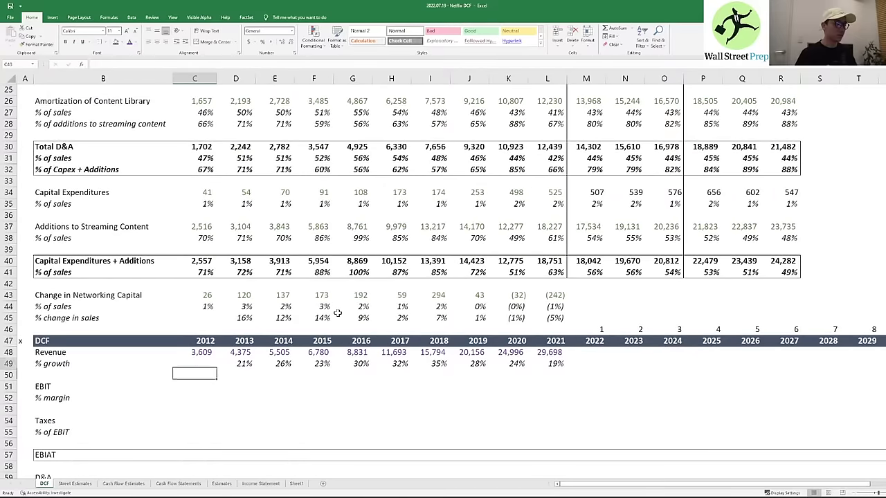
# - Copy the 2012 to 2021 Revenue and % growth block C48:L49 into the EBIT and % margin rows starting at C51
pyautogui.press('Right')
pyautogui.press('Down')
pyautogui.press('Left')
pyautogui.press('Up')
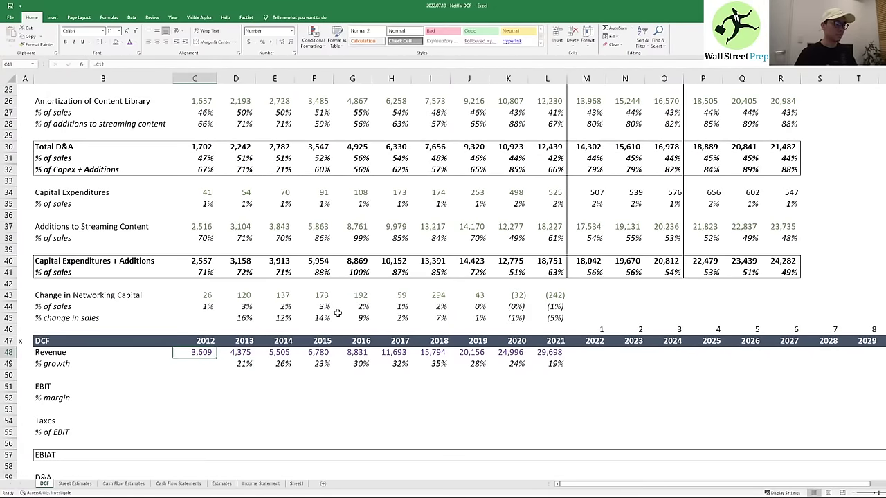
pyautogui.hotkey('shift', 'ctrl', 'Right')
pyautogui.hotkey('shift', 'Down')
pyautogui.hotkey('ctrl', 'c')
pyautogui.press('Down')
pyautogui.press('Down')
pyautogui.press('Down')
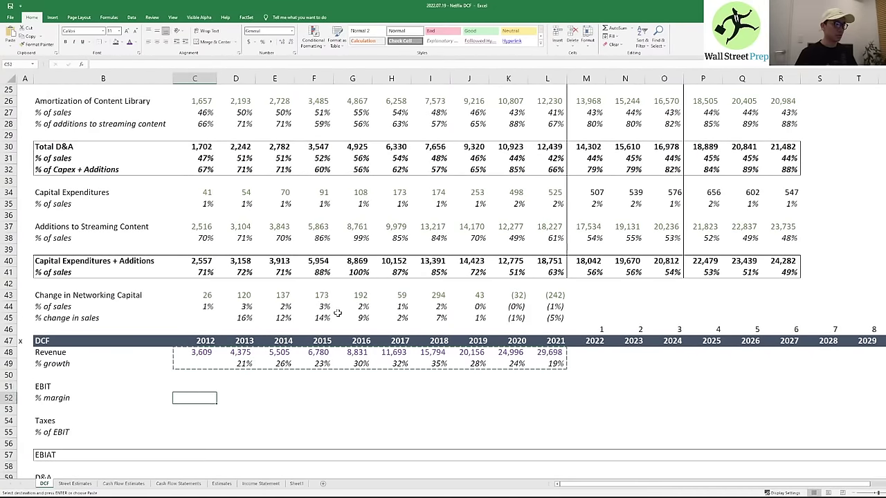
pyautogui.hotkey('ctrl', 'v')
# - Clear the pasted contents from the EBIT and % margin rows for 2012 to 2021, keeping the copied formatting
pyautogui.press('Right')
pyautogui.press('Left')
pyautogui.hotkey('ctrl', 'shift', 'Right')
pyautogui.press('Delete')
pyautogui.press('Right')
pyautogui.press('Left')
pyautogui.press('Right')
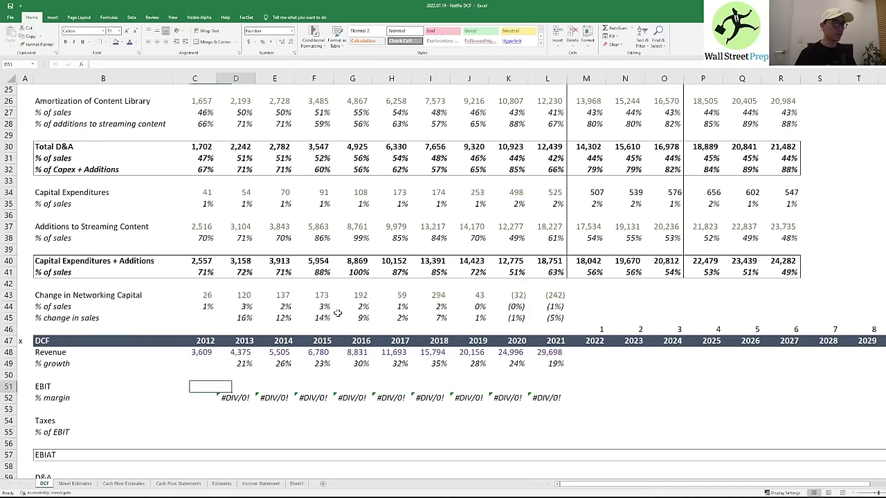
pyautogui.press('Down')
pyautogui.hotkey('ctrl', 'shift', 'Right')
pyautogui.press('Delete')
pyautogui.press('Left')
pyautogui.press('Up')
pyautogui.write('=')
pyautogui.press('Up')
pyautogui.press('Up')
pyautogui.press('Up')
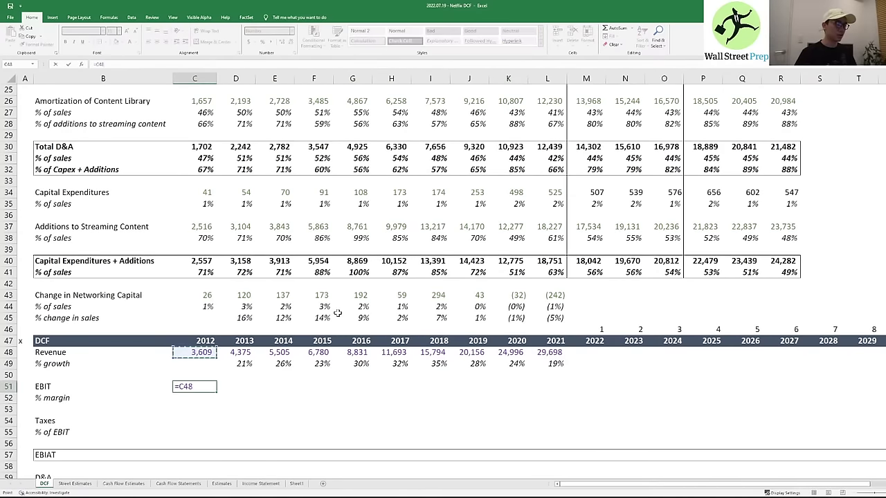
pyautogui.write('/')
pyautogui.press('Up')
pyautogui.press('Up')
pyautogui.press('Up')
pyautogui.press('Up')
pyautogui.press('Up')
pyautogui.press('Up')
pyautogui.press('Up')
pyautogui.press('Up')
pyautogui.press('Up')
pyautogui.press('Up')
pyautogui.press('Up')
pyautogui.press('Up')
pyautogui.press('Up')
pyautogui.press('Escape')
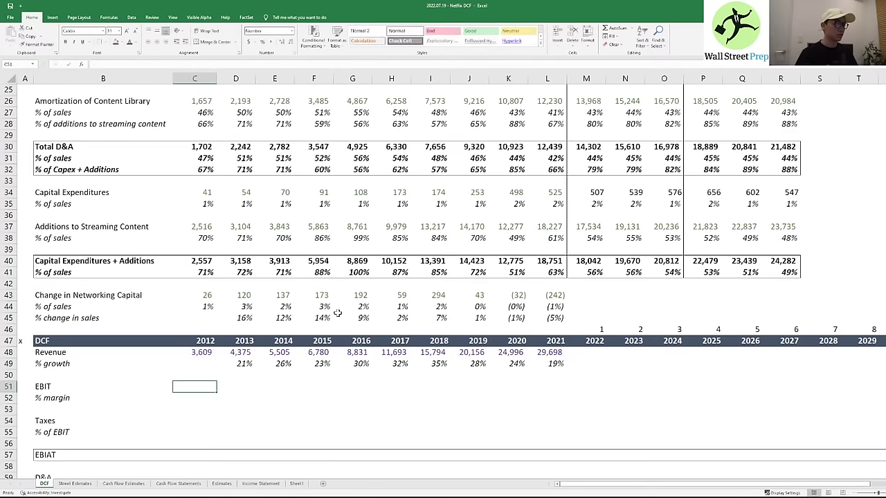
# - Link the 2012 EBIT cell C51 in the DCF section to the Income Statement EBIT in C15
pyautogui.write('=')
pyautogui.press('Up')
pyautogui.press('Up')
pyautogui.press('Up')
pyautogui.press('Up')
pyautogui.press('Up')
pyautogui.press('Up')
pyautogui.press('Up')
pyautogui.press('Up')
pyautogui.press('Up')
pyautogui.press('Up')
pyautogui.press('Up')
pyautogui.press('Up')
pyautogui.press('Up')
pyautogui.press('Up')
pyautogui.press('Up')
pyautogui.press('Up')
pyautogui.press('Up')
pyautogui.press('Up')
pyautogui.press('Up')
pyautogui.press('Up')
pyautogui.press('Up')
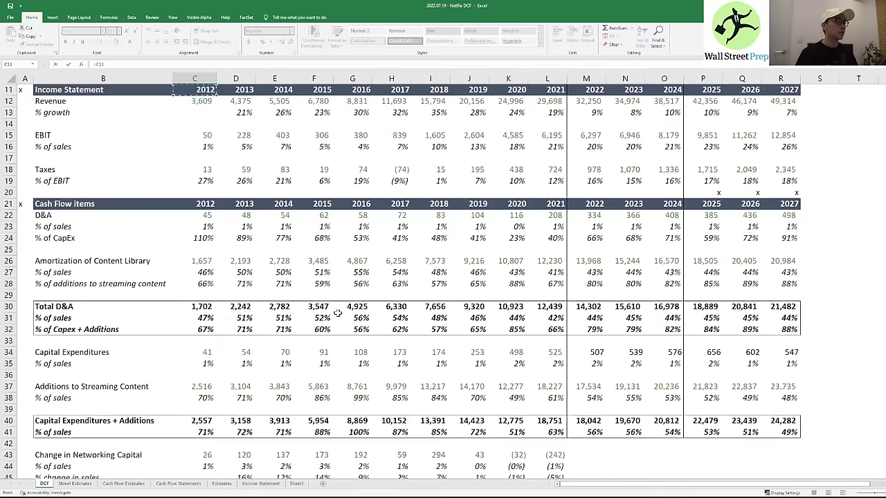
pyautogui.press('Down')
pyautogui.press('Down')
pyautogui.hotkey('ctrl', 'Return')
# - Copy the 2012 EBIT link in C51 across the row through 2021 in L51
pyautogui.hotkey('ctrl', 'c')
pyautogui.hotkey('shift', 'Right')
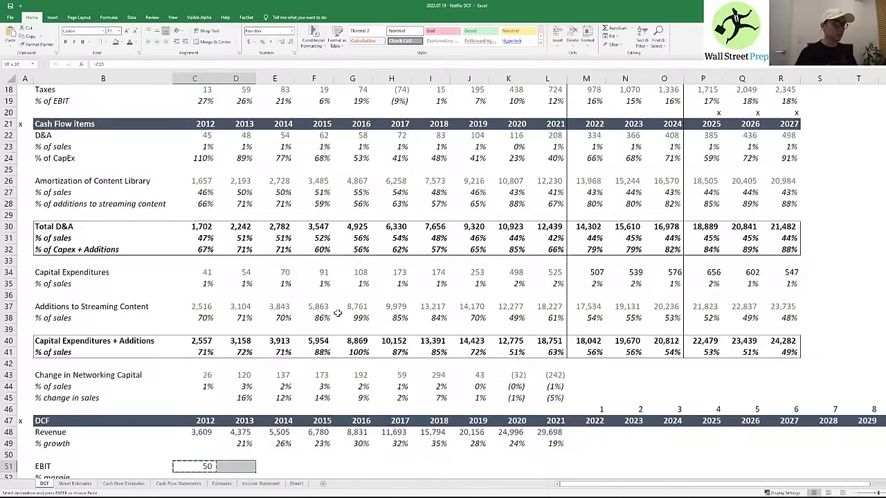
pyautogui.hotkey('shift', 'Right')
pyautogui.hotkey('shift', 'Right')
pyautogui.hotkey('shift', 'Right')
pyautogui.hotkey('shift', 'Right')
pyautogui.hotkey('shift', 'Right')
pyautogui.hotkey('shift', 'Right')
pyautogui.hotkey('shift', 'Right')
pyautogui.hotkey('shift', 'Right')
pyautogui.press('Return')
# - Calculate the 2012 EBIT % margin in C52 by dividing EBIT by Revenue with =C51/C48
pyautogui.press('Down')
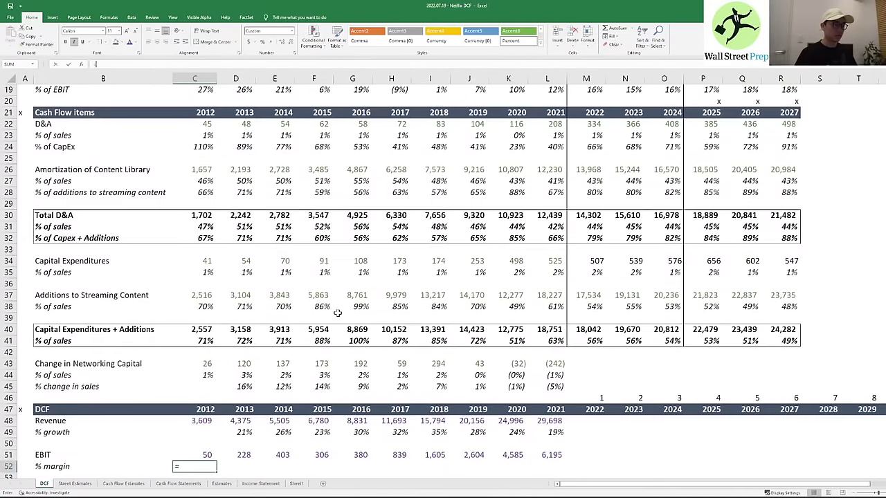
pyautogui.write('=')
pyautogui.press('Up')
pyautogui.write('/')
pyautogui.press('Up')
pyautogui.press('Up')
pyautogui.press('Up')
pyautogui.press('Up')
pyautogui.hotkey('ctrl', 'Return')
# - Copy the 2012 % margin formula in C52 across the row through 2021 in L52
pyautogui.hotkey('ctrl', 'c')
pyautogui.hotkey('shift', 'Right')
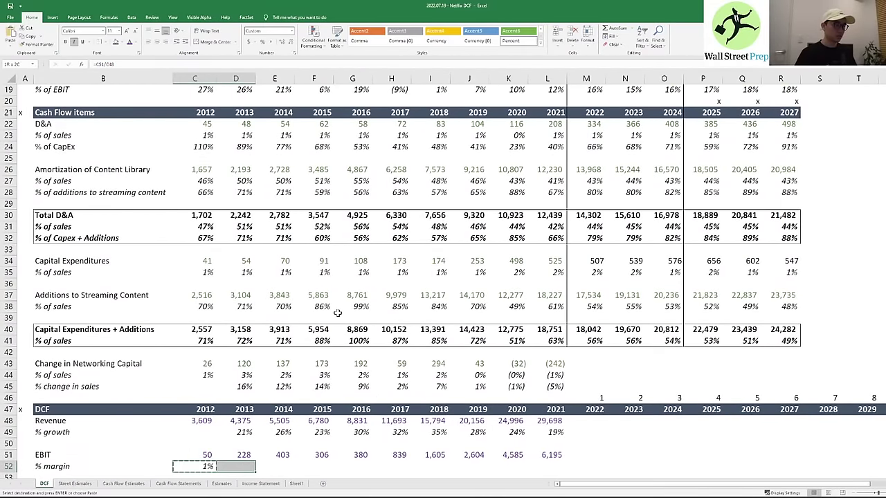
pyautogui.hotkey('shift', 'Right')
pyautogui.hotkey('shift', 'Right')
pyautogui.hotkey('shift', 'Right')
pyautogui.hotkey('shift', 'Right')
pyautogui.hotkey('shift', 'Right')
pyautogui.hotkey('shift', 'Right')
pyautogui.hotkey('shift', 'Right')
pyautogui.hotkey('shift', 'Right')
pyautogui.press('Return')
# - Link the 2012 Taxes cell C54 in the DCF section to the Income Statement Taxes in C18
pyautogui.press('Down')
pyautogui.press('Down')
pyautogui.press('Down')
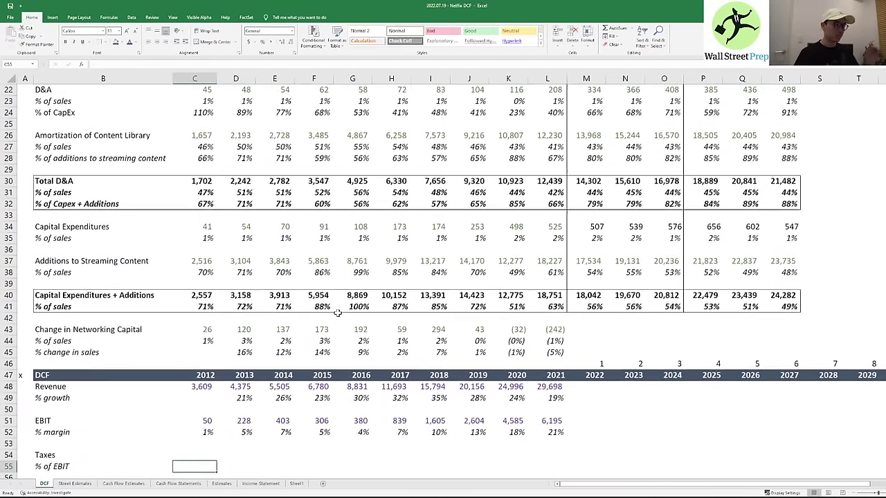
pyautogui.press('Up')
pyautogui.write('=')
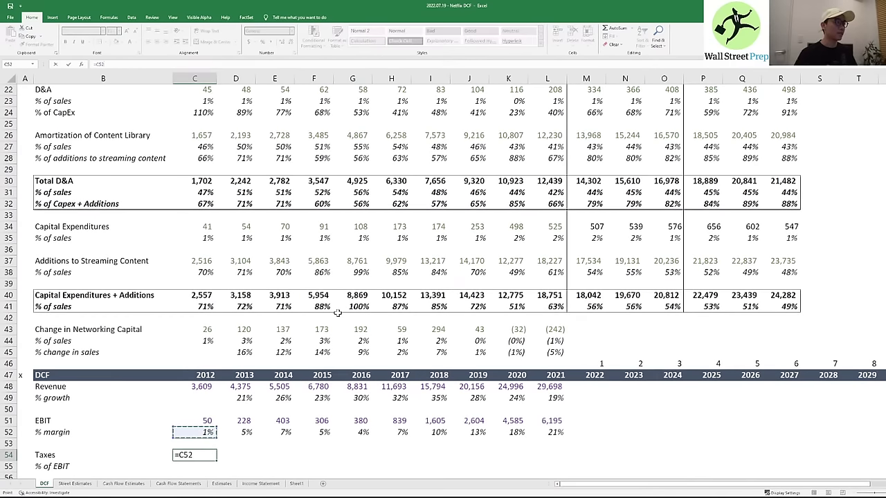
pyautogui.press('Up')
pyautogui.press('Up')
pyautogui.press('Up')
pyautogui.press('Up')
pyautogui.press('Up')
pyautogui.press('Up')
pyautogui.press('Up')
pyautogui.press('Up')
pyautogui.press('Up')
pyautogui.press('Up')
pyautogui.press('Up')
pyautogui.press('Up')
pyautogui.press('Up')
pyautogui.press('Up')
pyautogui.press('Up')
pyautogui.press('Up')
pyautogui.press('Up')
pyautogui.press('Up')
pyautogui.press('Up')
pyautogui.press('Up')
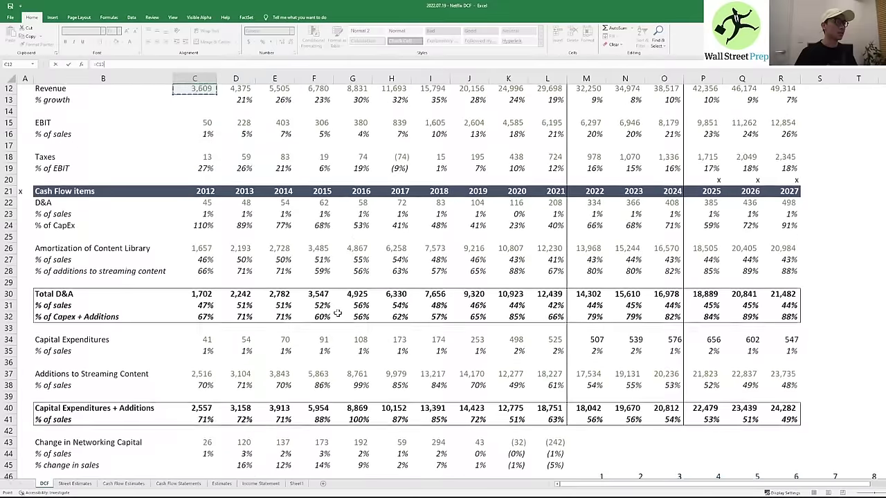
pyautogui.press('Down')
pyautogui.press('Down')
pyautogui.press('Down')
pyautogui.press('Down')
pyautogui.press('Down')
pyautogui.press('Down')
pyautogui.press('Return')
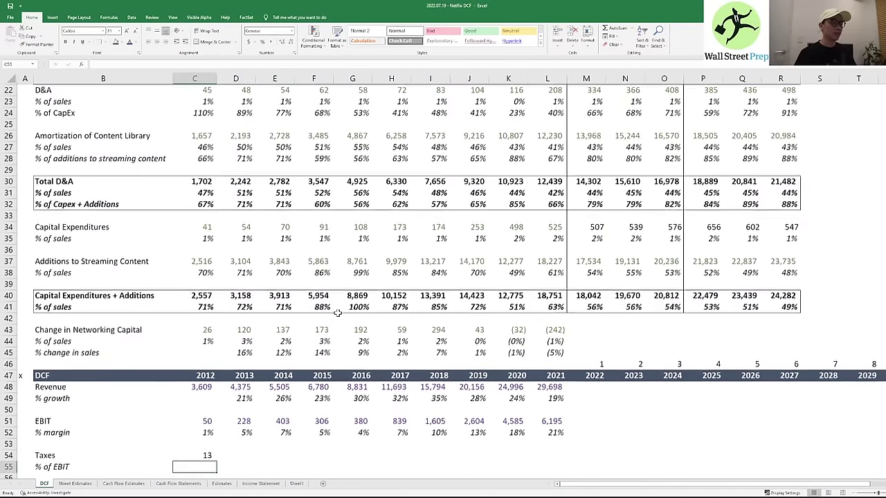
# - Copy the 2012 Taxes link in C54 across the row through 2021 in L54
pyautogui.press('Up')
pyautogui.hotkey('ctrl', 'c')
pyautogui.hotkey('shift', 'Right')
pyautogui.hotkey('shift', 'Right')
pyautogui.hotkey('shift', 'Right')
pyautogui.hotkey('shift', 'Right')
pyautogui.hotkey('shift', 'Right')
pyautogui.hotkey('shift', 'Right')
pyautogui.hotkey('shift', 'Right')
pyautogui.hotkey('shift', 'Right')
pyautogui.hotkey('shift', 'Right')
pyautogui.hotkey('ctrl', 'v')
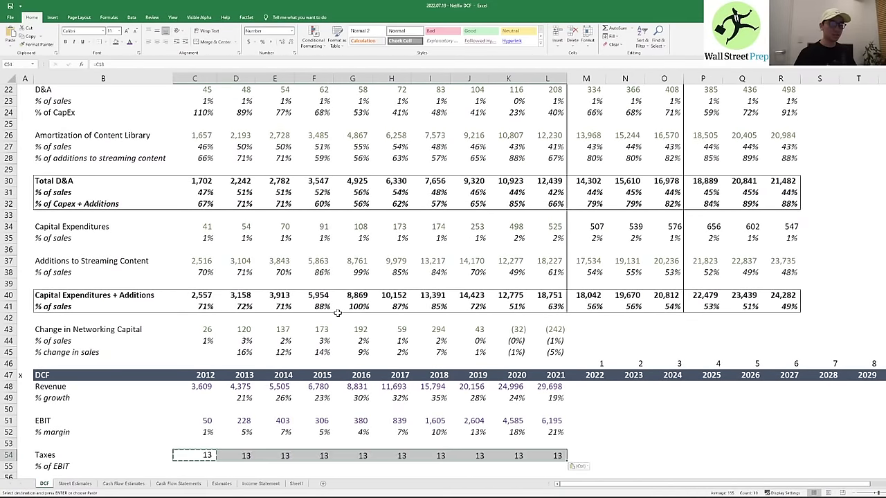
# - Apply only the formatting of the 2012 to 2021 EBIT cells C51:L51 to the Taxes row starting at C54
pyautogui.press('Up')
pyautogui.press('Up')
pyautogui.press('Up')
pyautogui.press('Up')
pyautogui.hotkey('ctrl', 'shift', 'Right')
pyautogui.press('Down')
pyautogui.press('Left')
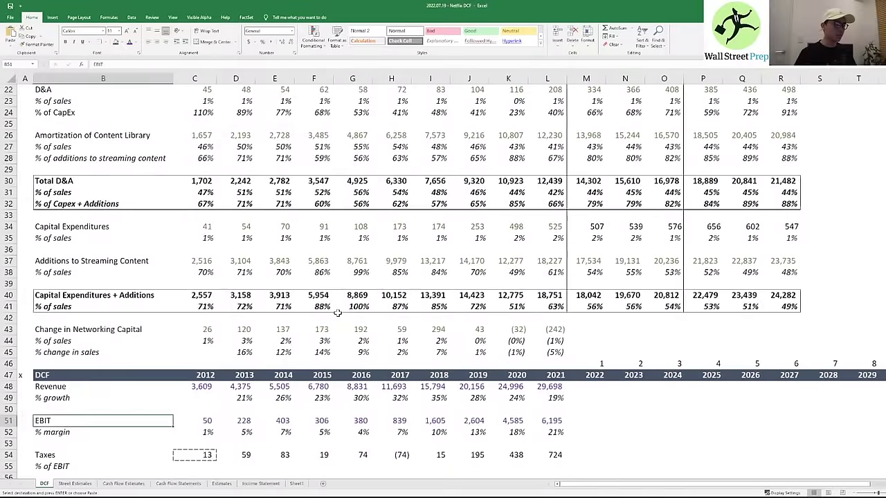
pyautogui.press('Right')
pyautogui.press('Right')
pyautogui.press('ctrl')
pyautogui.press('Escape')
pyautogui.press('Escape')
pyautogui.press('Left')
pyautogui.hotkey('ctrl', 'shift', 'Right')
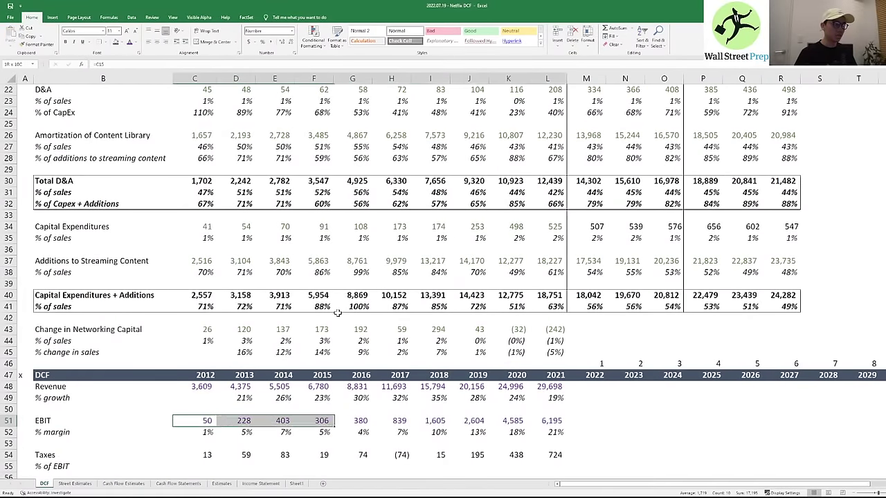
pyautogui.hotkey('ctrl', 'c')
pyautogui.press('Down')
pyautogui.press('Down')
pyautogui.press('Down')
pyautogui.hotkey('alt', 'e')
pyautogui.press('s')
pyautogui.press('t')
pyautogui.press('Return')
pyautogui.press('Escape')
# - Calculate 2012 Taxes as % of EBIT in C55 with =C54/C51 and format it as an italic whole percentage
pyautogui.press('Down')
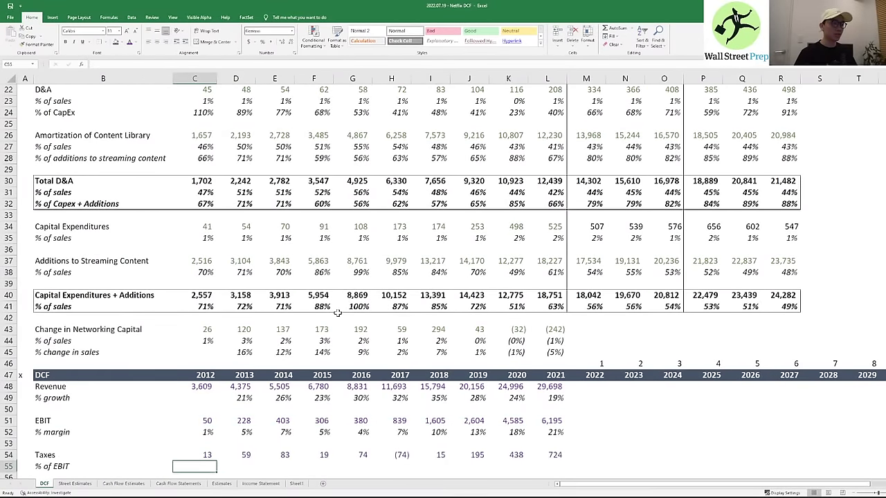
pyautogui.write('=')
pyautogui.press('Up')
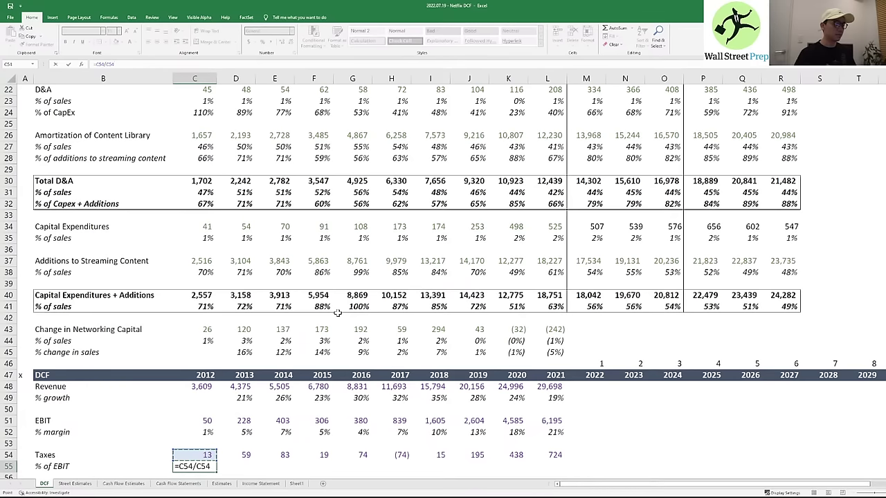
pyautogui.press('Up')
pyautogui.press('Up')
pyautogui.press('Up')
pyautogui.press('Return')
pyautogui.press('Up')
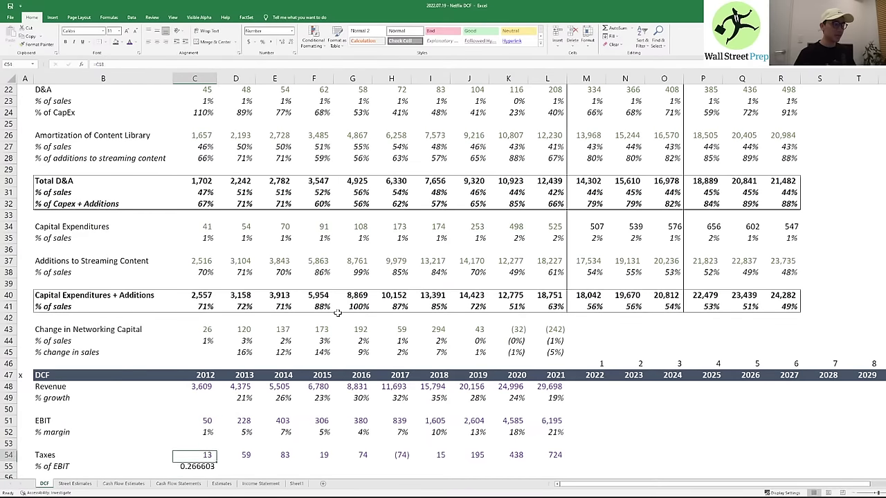
pyautogui.press('Down')
pyautogui.hotkey('ctrl', 'shift', '5')
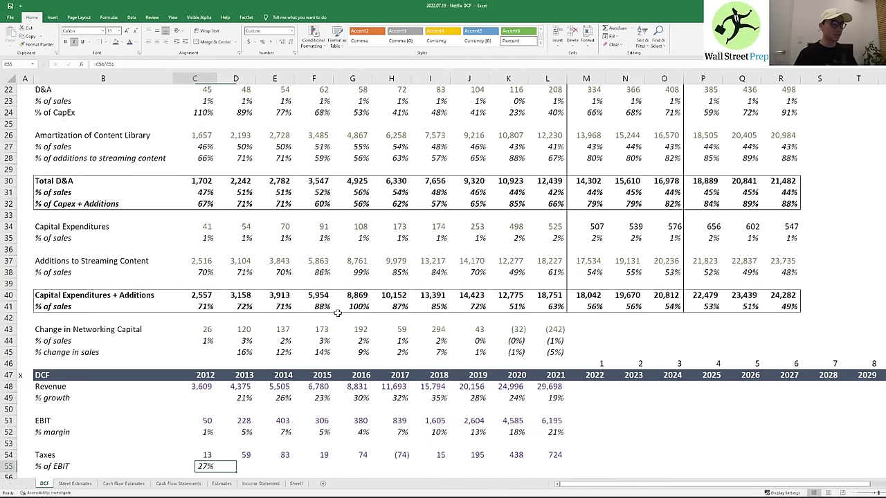
# - Copy the 2012 Taxes % of EBIT formula in C55 across the row through 2021 in L55
pyautogui.hotkey('ctrl', 'c')
pyautogui.hotkey('shift', 'Right')
pyautogui.hotkey('shift', 'Right')
pyautogui.hotkey('shift', 'Right')
pyautogui.hotkey('shift', 'Right')
pyautogui.hotkey('shift', 'Right')
pyautogui.hotkey('shift', 'Right')
pyautogui.hotkey('shift', 'Right')
pyautogui.hotkey('shift', 'Right')
pyautogui.hotkey('shift', 'Right')
pyautogui.hotkey('ctrl', 'v')
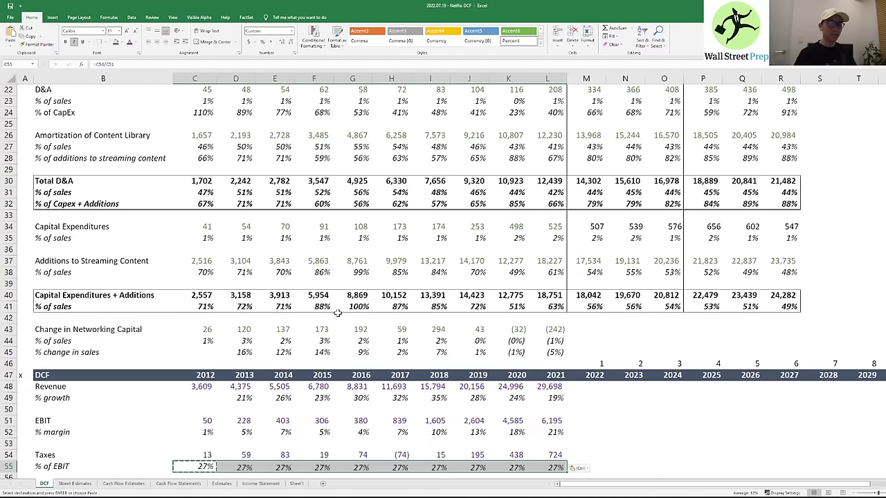
pyautogui.press('Escape')
# - Review the historical Taxes, % of EBIT and EBIT margin figures in the DCF section, including the 2017 Taxes
pyautogui.press('Right')
pyautogui.press('Down')
pyautogui.press('Down')
pyautogui.press('Down')
pyautogui.press('Left')
pyautogui.press('Up')
pyautogui.press('Right')
pyautogui.press('Right')
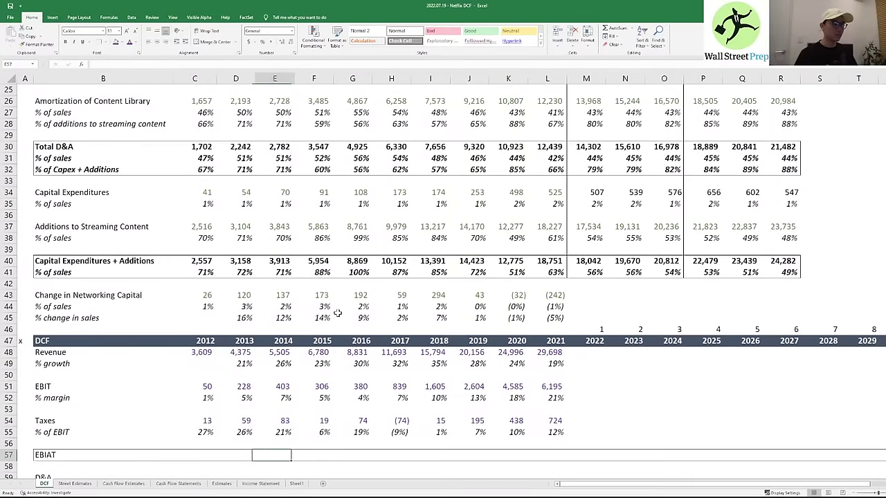
pyautogui.press('Up')
pyautogui.press('Up')
pyautogui.press('Up')
pyautogui.press('Right')
pyautogui.press('Right')
pyautogui.press('Right')
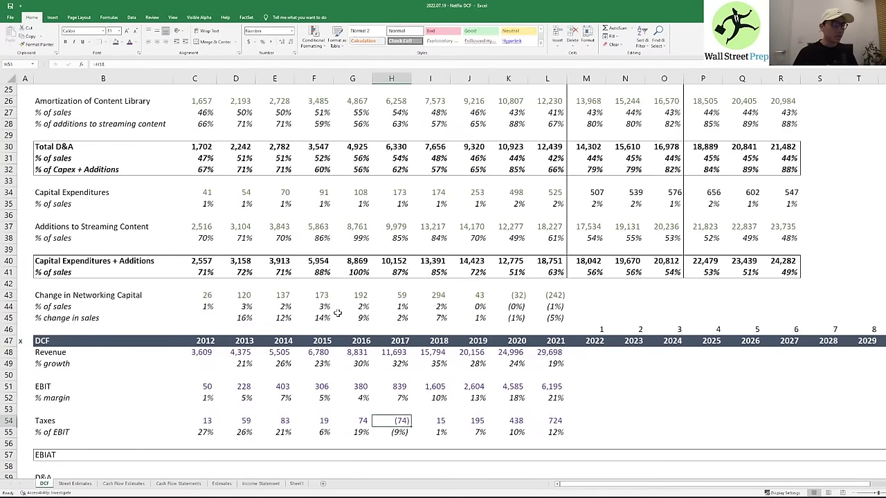
pyautogui.press('Up')
pyautogui.press('Right')
pyautogui.press('Up')
pyautogui.press('Up')
pyautogui.press('Down')
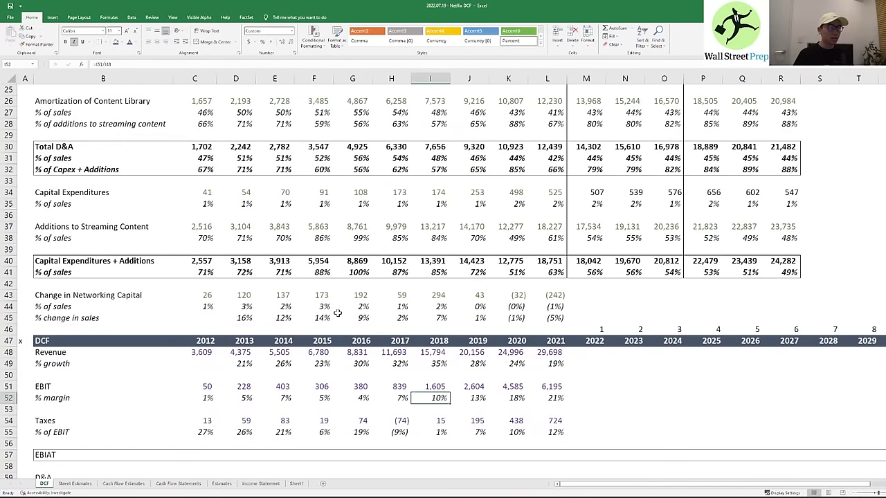
# - Copy the 2012 to 2021 Taxes and % of EBIT formulas in C54:L55 into the D&A rows starting at C59
pyautogui.press('Down')
pyautogui.press('Down')
pyautogui.press('Down')
pyautogui.press('Down')
pyautogui.press('Down')
pyautogui.press('Down')
pyautogui.press('Down')
pyautogui.press('Down')
pyautogui.press('Left')
pyautogui.press('Down')
pyautogui.press('Left')
pyautogui.press('Left')
pyautogui.press('Left')
pyautogui.press('Up')
pyautogui.press('Up')
pyautogui.press('Left')
pyautogui.press('Up')
pyautogui.press('Up')
pyautogui.press('Up')
pyautogui.press('Left')
pyautogui.press('Up')
pyautogui.press('Up')
pyautogui.press('Up')
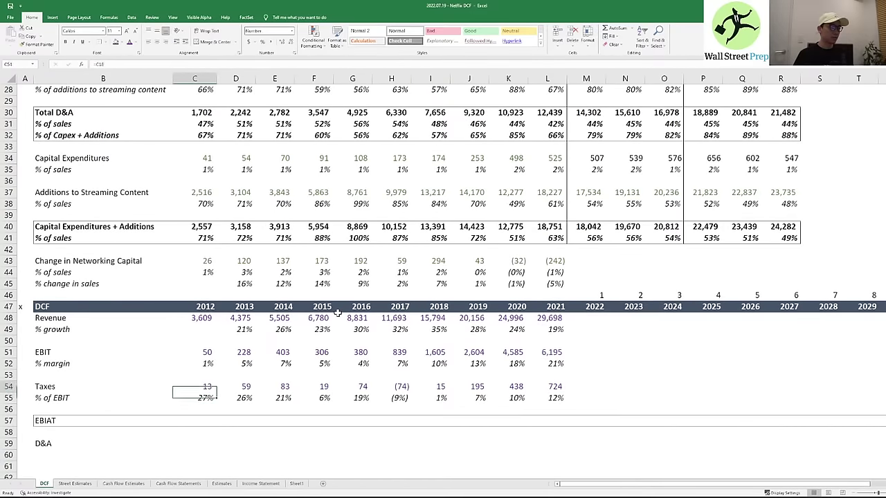
pyautogui.hotkey('shift', 'Down')
pyautogui.hotkey('ctrl', 'shift', 'Right')
pyautogui.hotkey('ctrl', 'c')
pyautogui.press('Down')
pyautogui.press('Down')
pyautogui.press('Down')
pyautogui.press('Down')
pyautogui.press('Down')
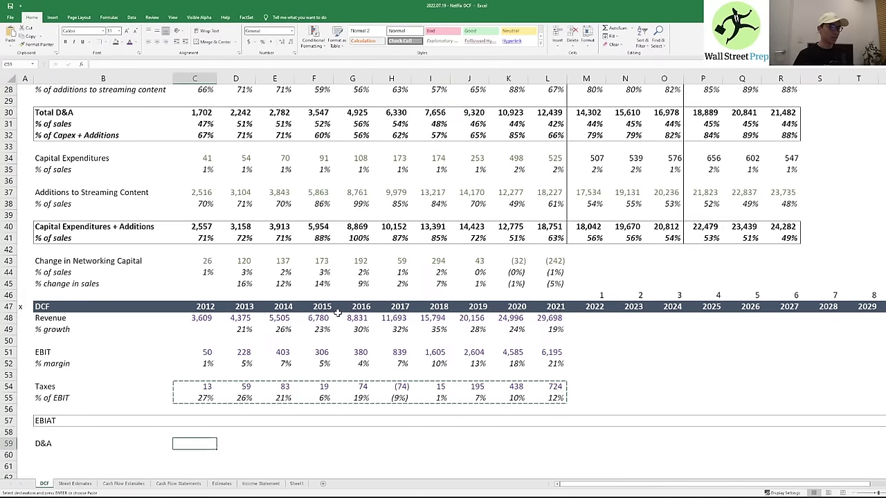
pyautogui.hotkey('ctrl', 'v')
pyautogui.press('Down')
pyautogui.press('Down')
pyautogui.press('Down')
pyautogui.press('Down')
pyautogui.press('Left')
pyautogui.press('Up')
pyautogui.press('Up')
pyautogui.press('Up')
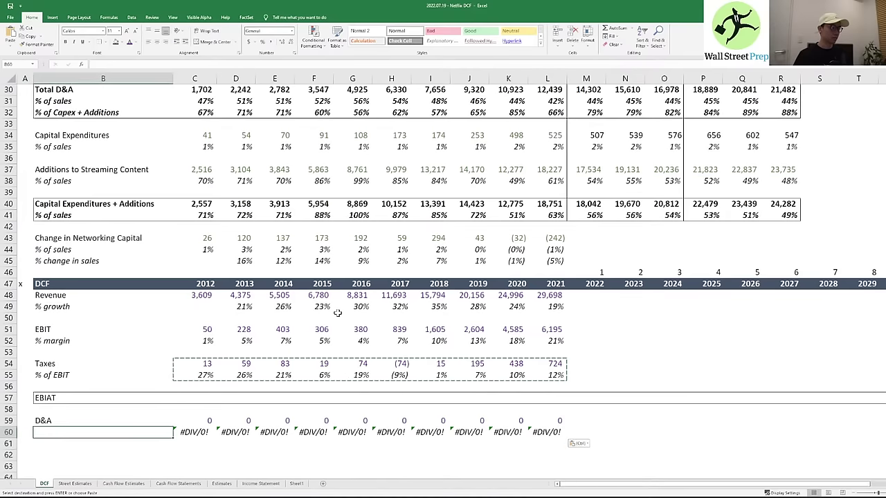
pyautogui.write('%')
pyautogui.press('BackSpace')
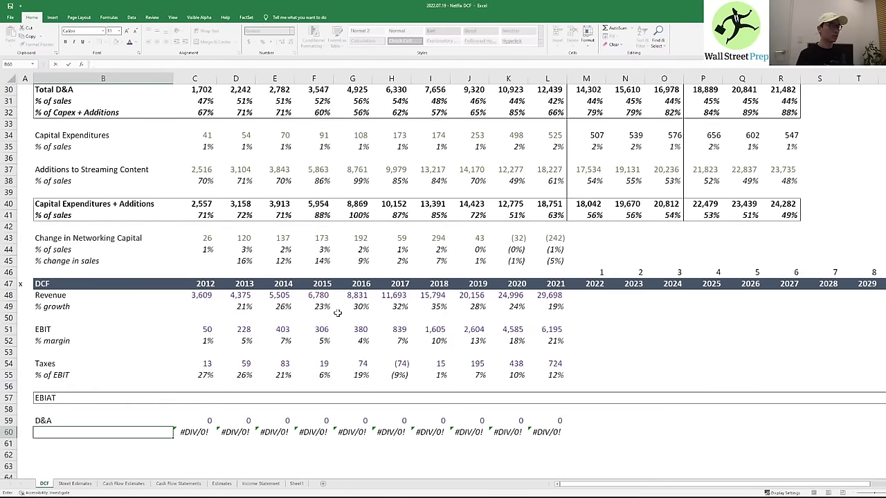
# - Compare the projected 2022 to 2027 Total D&A ratios to sales and to Capex + Additions with the CapEx + Additions % of sales
pyautogui.scroll(3, 359, 177)
pyautogui.click(171, 206)
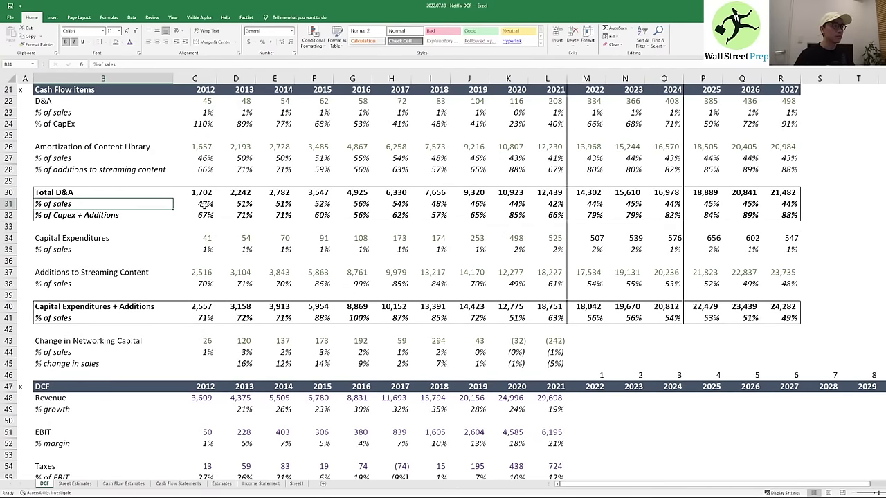
pyautogui.click(205, 204)
pyautogui.moveTo(586, 215); pyautogui.dragTo(763, 215)
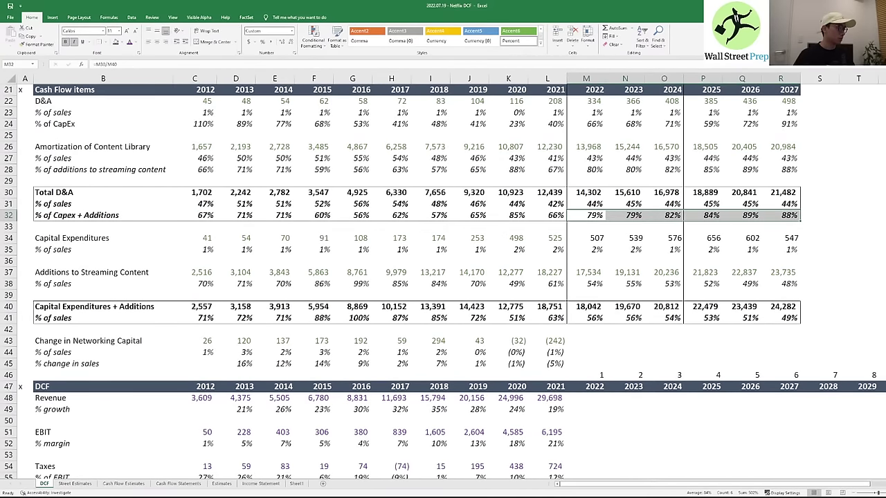
pyautogui.hotkey('alt', 'Tab')
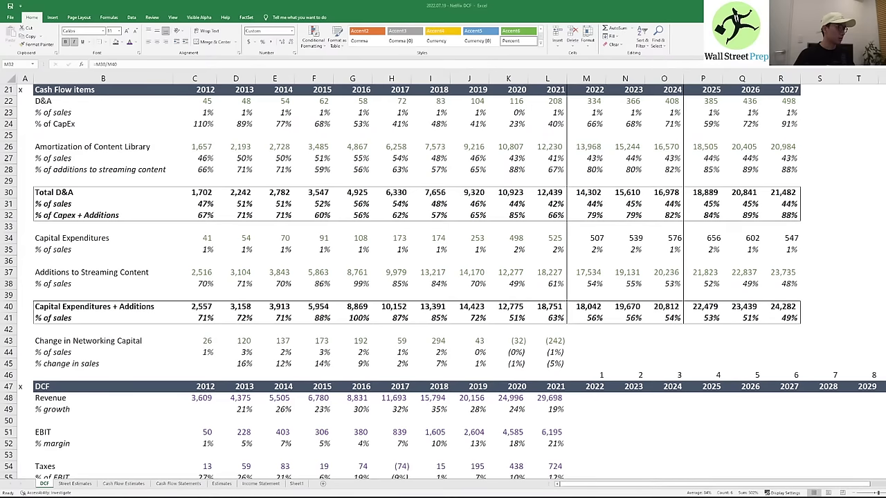
pyautogui.hotkey('ctrl', 'v')
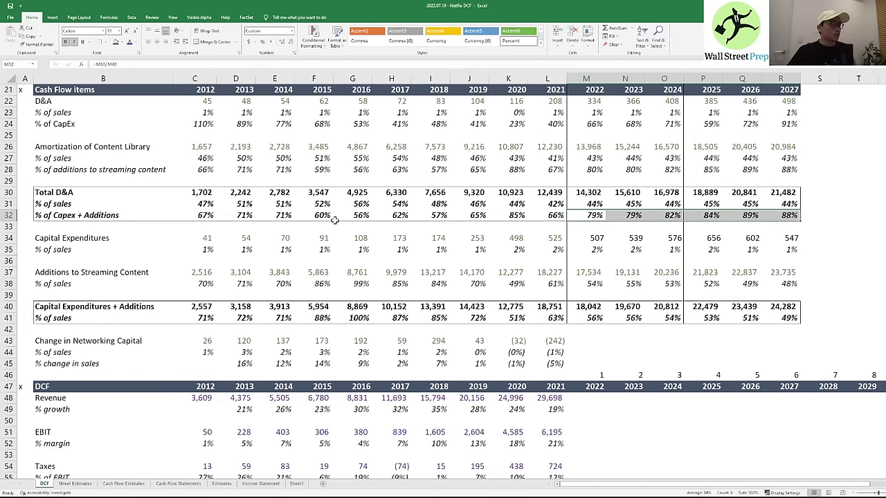
pyautogui.moveTo(586, 203); pyautogui.dragTo(778, 205)
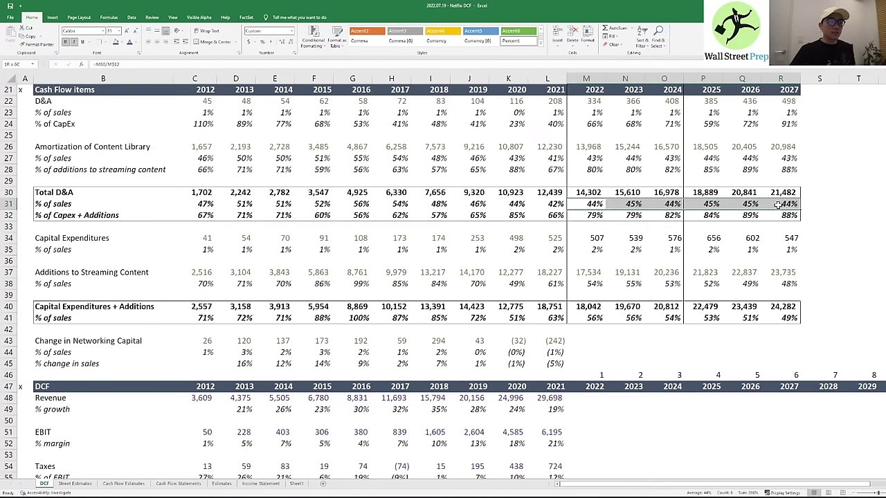
pyautogui.moveTo(594, 317); pyautogui.dragTo(776, 316)
pyautogui.moveTo(599, 204); pyautogui.dragTo(766, 202)
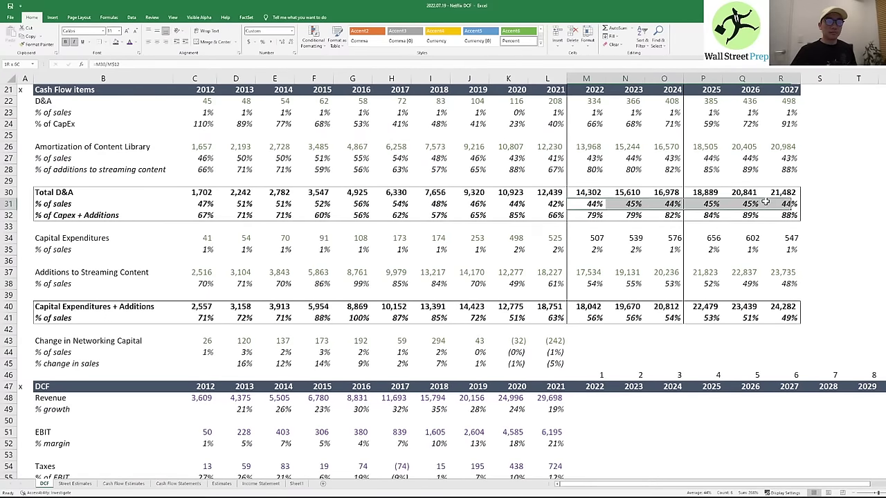
pyautogui.scroll(2, 304, 285)
pyautogui.scroll(-8, 304, 286)
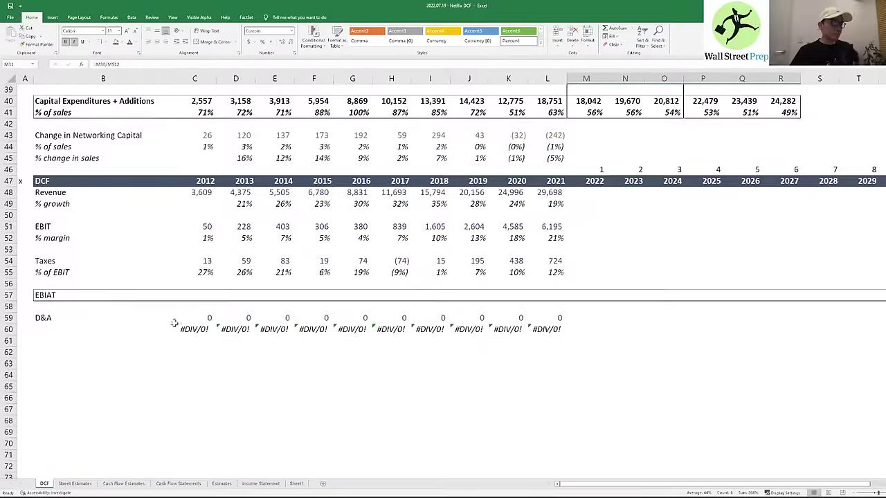
# - Label the two rows under D&A in the DCF section "% of sales" in B60 and "% of CapEx" in B61
pyautogui.click(40, 325)
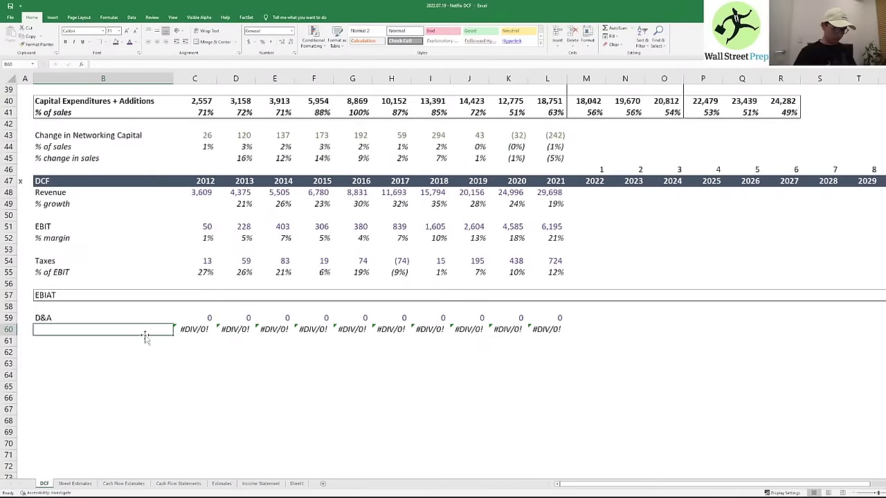
pyautogui.write('% of sal')
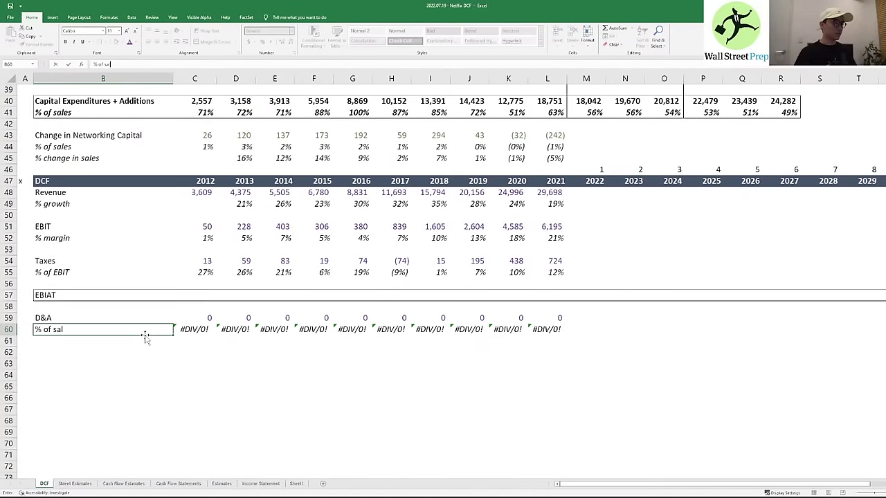
pyautogui.write('es')
pyautogui.press('Return')
pyautogui.write('% of CapEx')
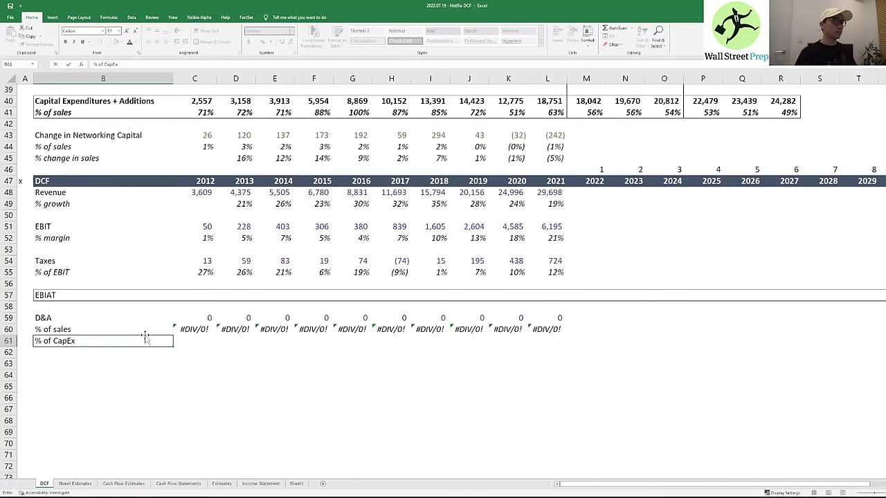
pyautogui.press('Return')
pyautogui.press('Up')
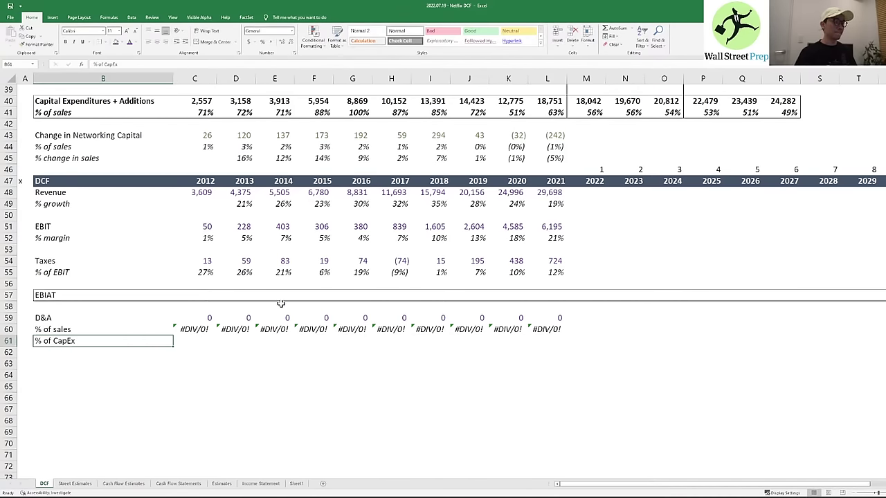
# - Examine the projected % of sales for Capital Expenditures, Additions to Streaming Content and their combined total
pyautogui.scroll(8, 281, 304)
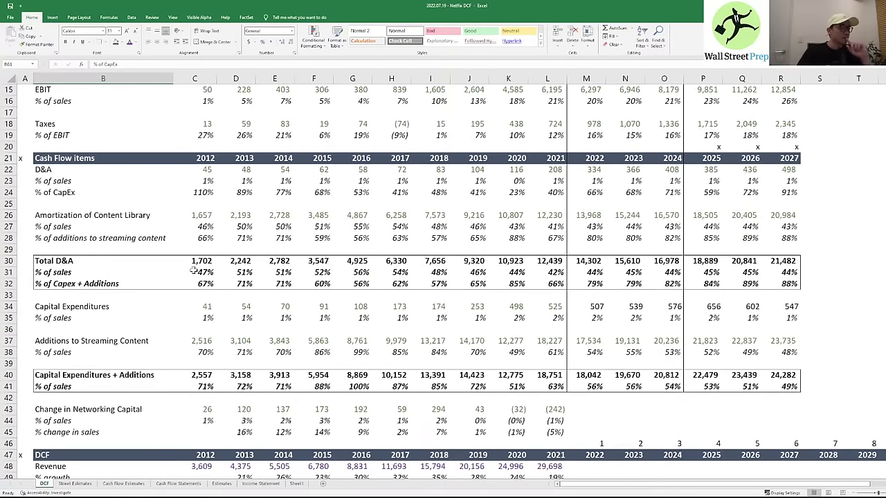
pyautogui.click(720, 372)
pyautogui.click(749, 376)
pyautogui.click(778, 376)
pyautogui.click(647, 384)
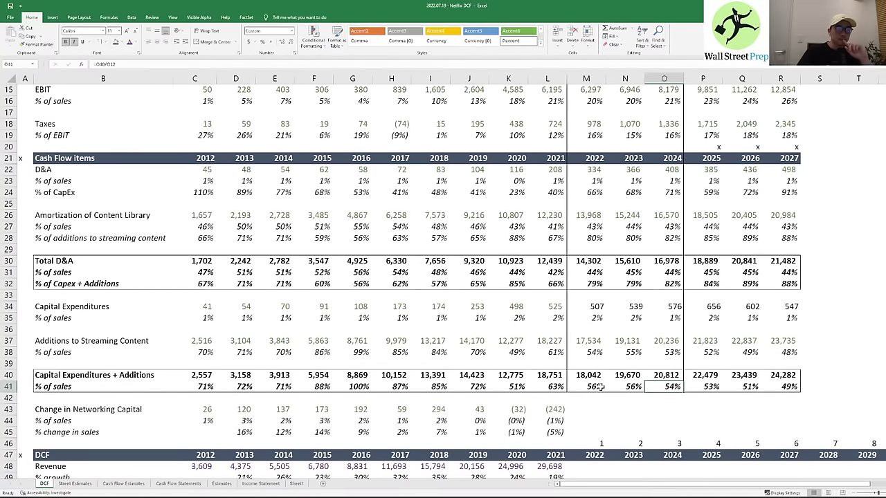
pyautogui.scroll(-6, 599, 386)
pyautogui.scroll(3, 657, 290)
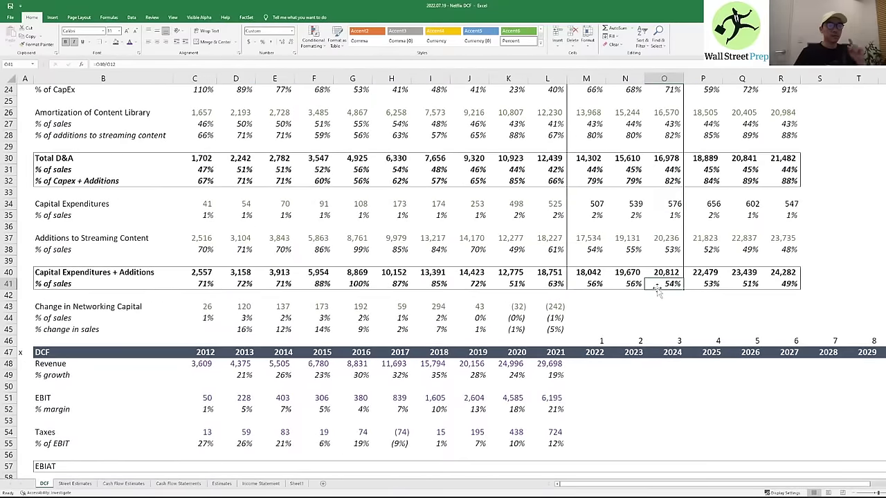
pyautogui.moveTo(595, 250); pyautogui.dragTo(789, 251)
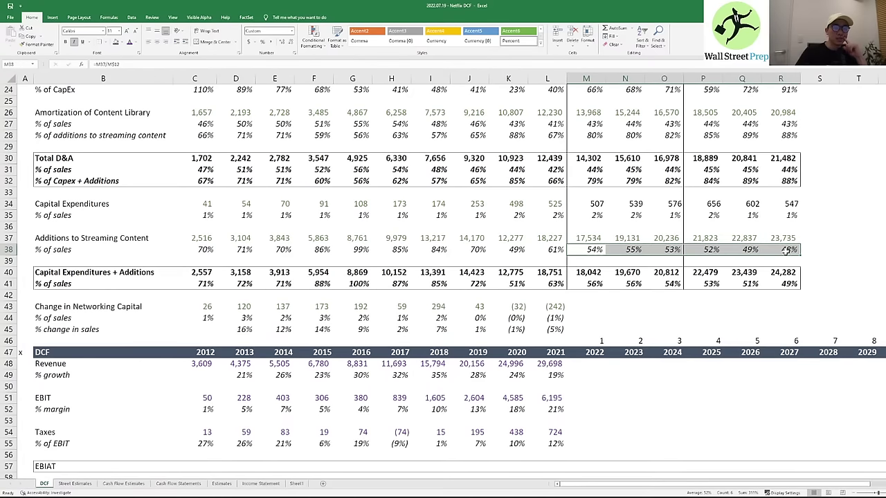
pyautogui.moveTo(587, 215); pyautogui.dragTo(771, 217)
pyautogui.scroll(-3, 806, 227)
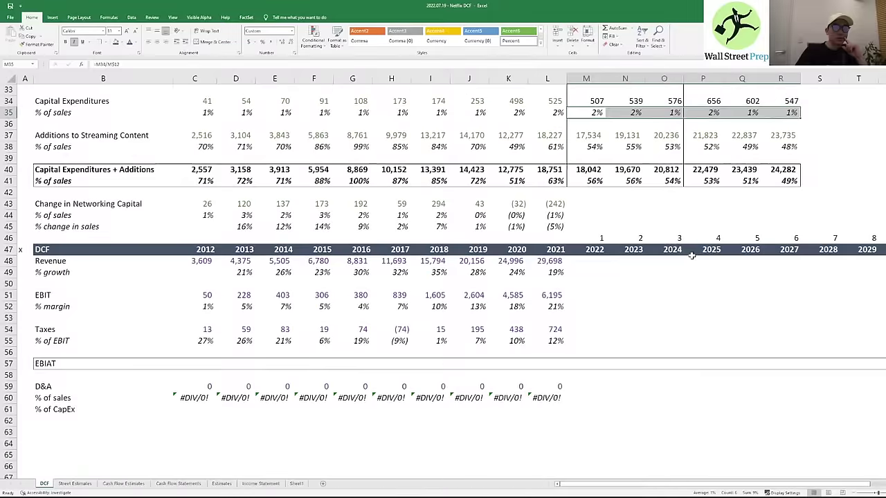
pyautogui.scroll(4, 678, 259)
pyautogui.scroll(2, 678, 259)
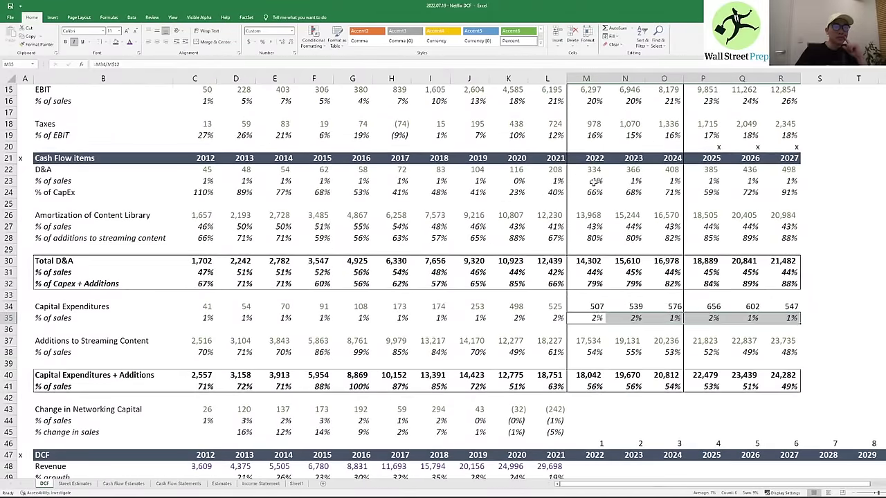
# - Compare the projected D&A and Capital Expenditures % of sales, and review the D&A, content amortization and streaming additions blocks
pyautogui.moveTo(594, 182); pyautogui.dragTo(775, 184)
pyautogui.moveTo(597, 318); pyautogui.dragTo(780, 315)
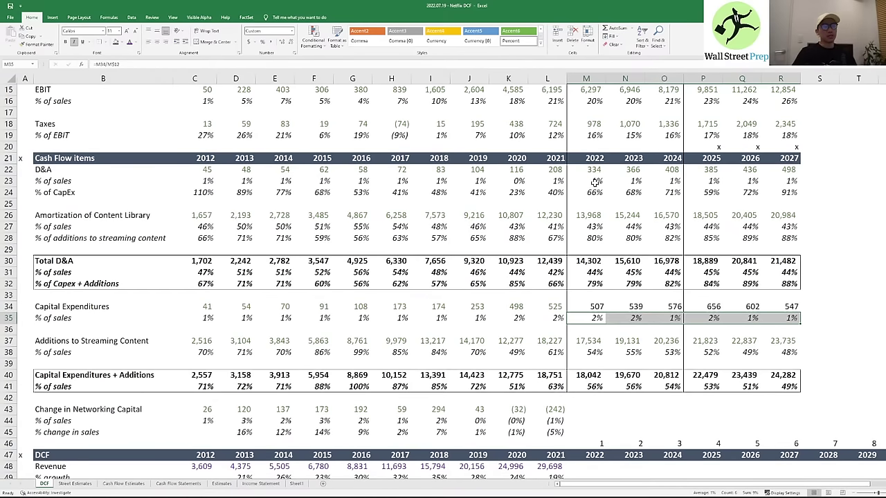
pyautogui.moveTo(595, 182); pyautogui.dragTo(791, 182)
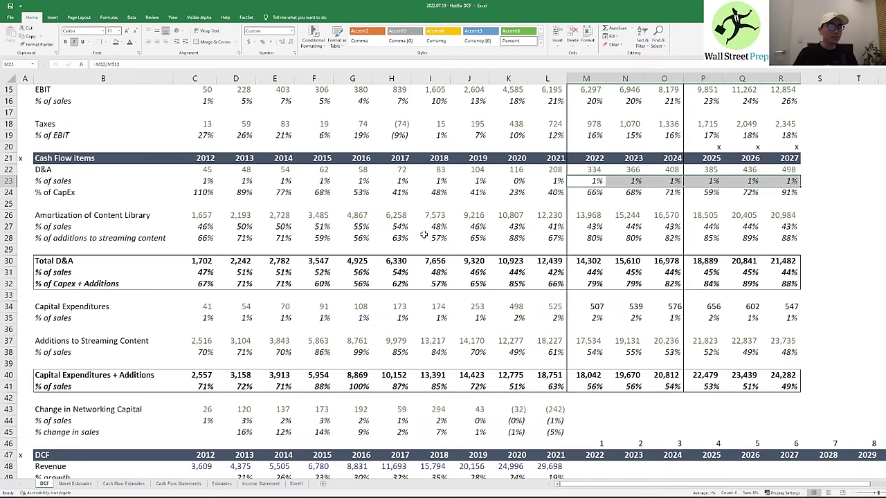
pyautogui.click(104, 286)
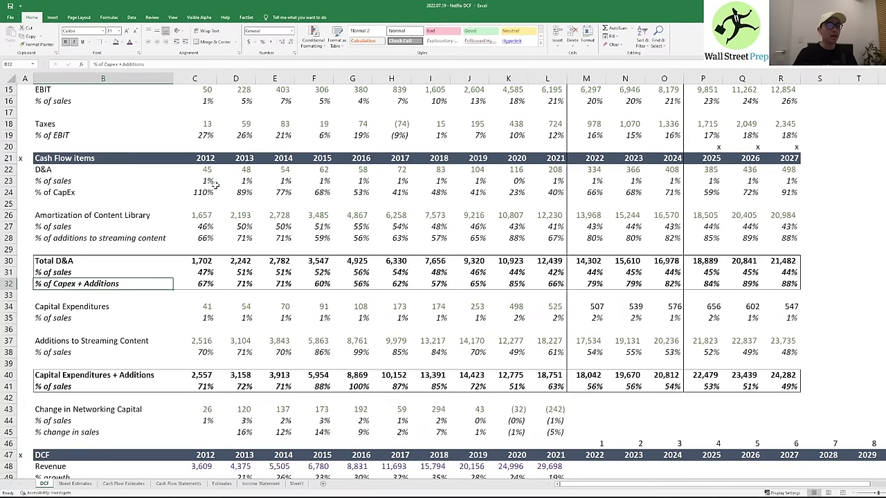
pyautogui.moveTo(70, 171); pyautogui.dragTo(333, 236)
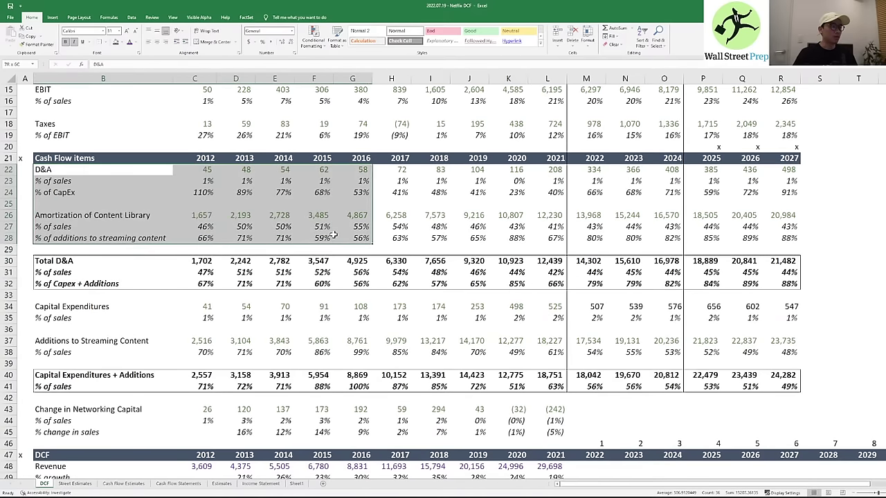
pyautogui.moveTo(54, 298); pyautogui.dragTo(280, 356)
pyautogui.click(270, 351)
# - Add the labels "CapEx" in B63 and "% of sales" in B64 below the D&A rows of the DCF section
pyautogui.scroll(-5, 256, 338)
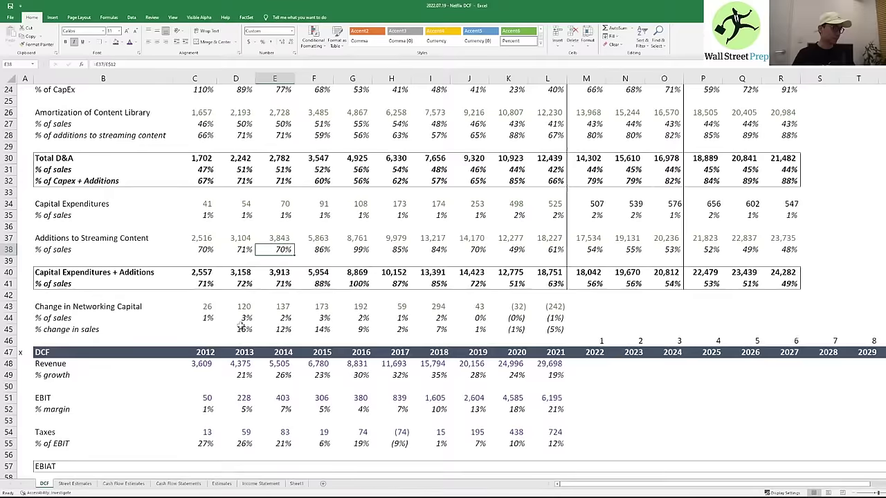
pyautogui.scroll(-6, 230, 319)
pyautogui.click(62, 225)
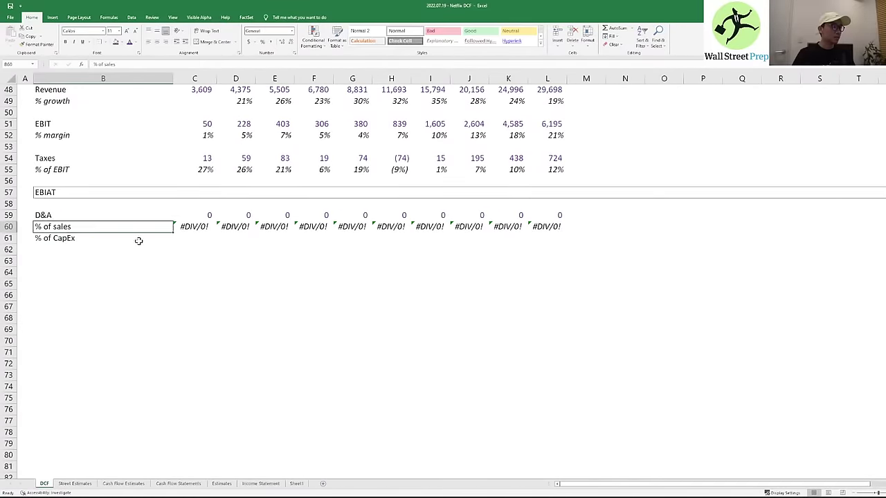
pyautogui.click(103, 240)
pyautogui.press('Up')
pyautogui.press('Down')
pyautogui.press('Down')
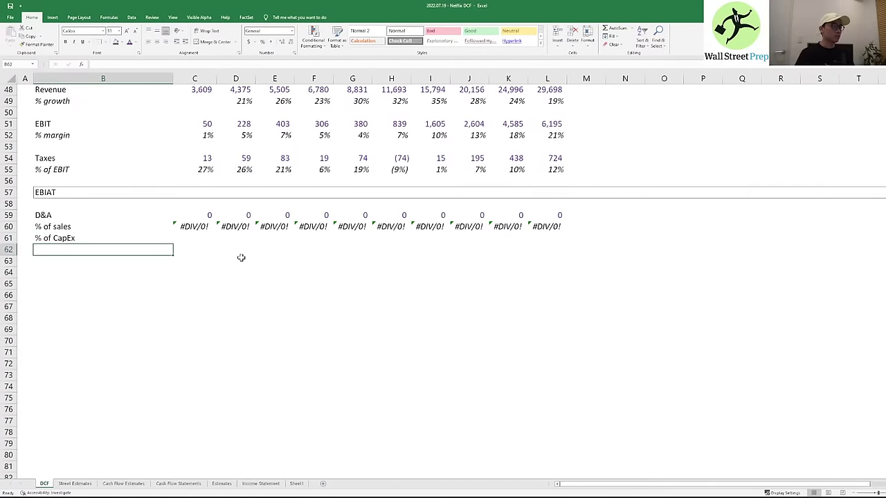
pyautogui.press('Down')
pyautogui.write('Cap')
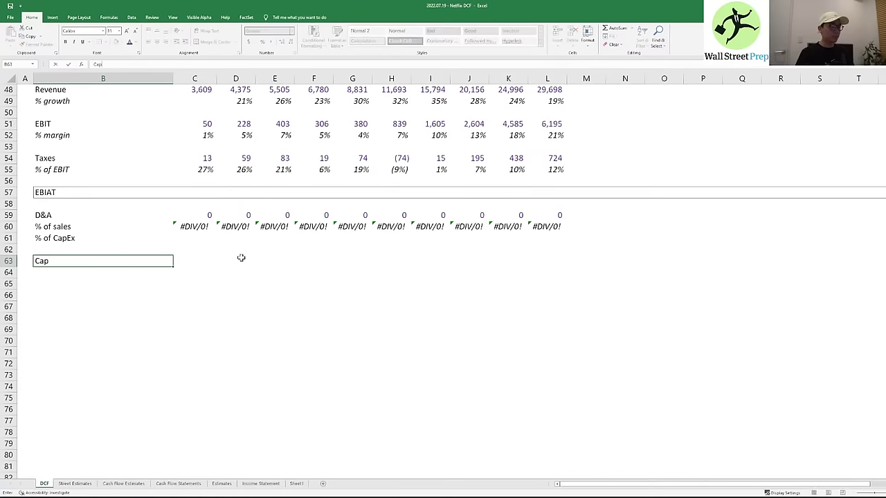
pyautogui.write('Ex')
pyautogui.press('Return')
pyautogui.write('%')
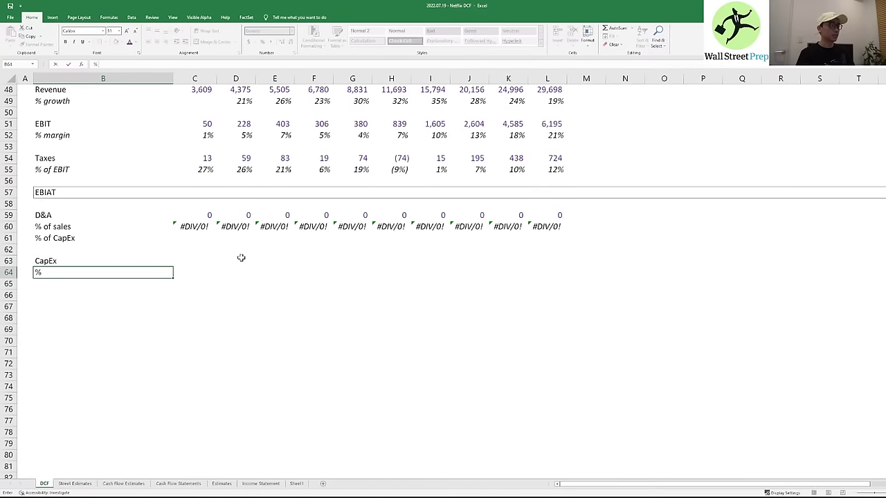
pyautogui.write(' of sales')
pyautogui.press('Return')
pyautogui.press('Return')
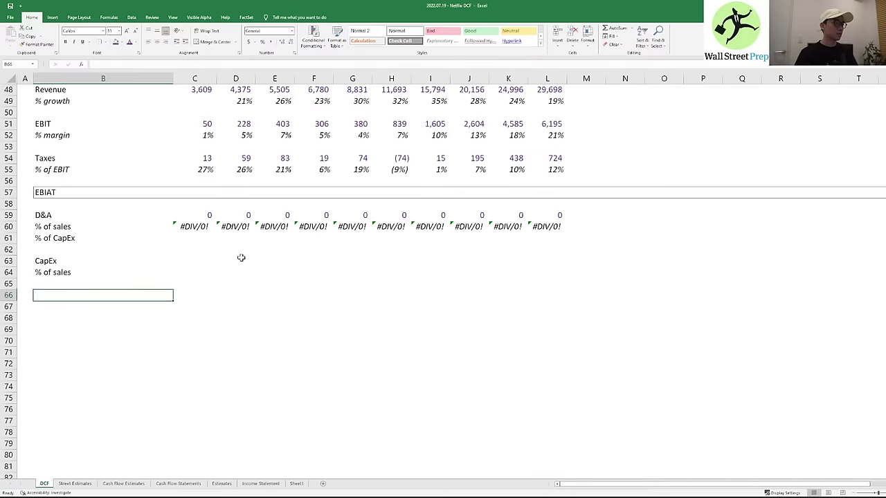
# - Add the label "Change in NWC" in B66 below the CapEx rows of the DCF section
pyautogui.write('Cah')
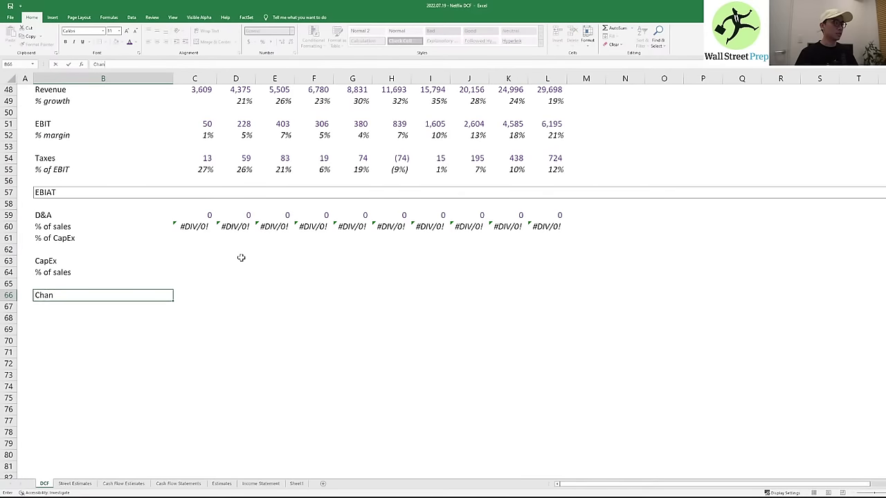
pyautogui.press('Return')
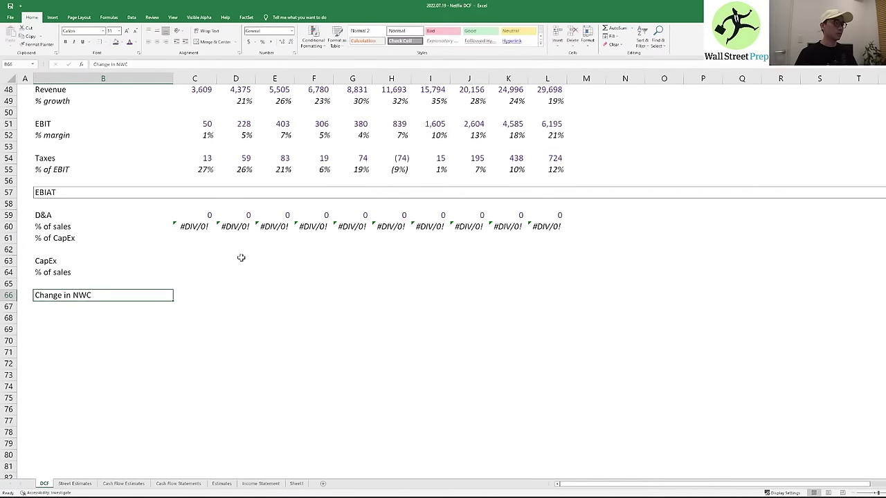
# - Examine the 2012–2021 Change in Networking Capital block, going through its % of sales year by year
pyautogui.scroll(8, 241, 258)
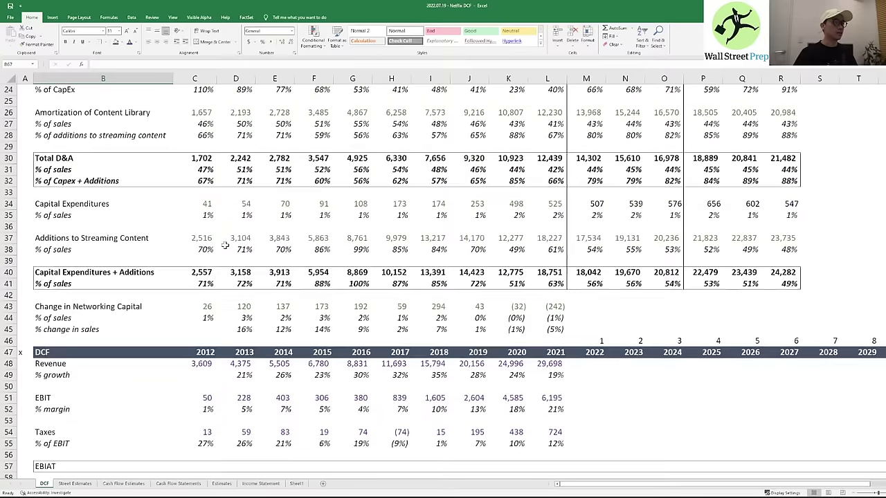
pyautogui.scroll(1, 173, 231)
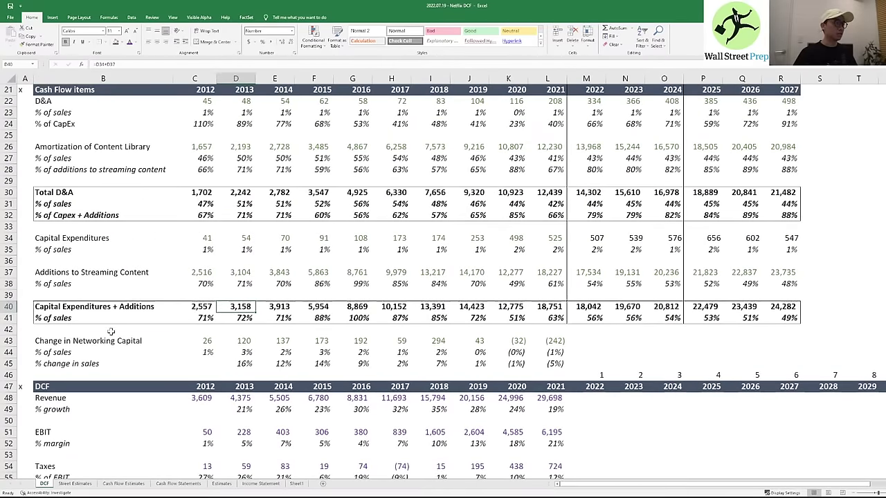
pyautogui.click(76, 342)
pyautogui.hotkey('shift', 'Down')
pyautogui.hotkey('shift', 'Down')
pyautogui.hotkey('shift', 'Right')
pyautogui.hotkey('shift', 'Right')
pyautogui.hotkey('shift', 'Right')
pyautogui.hotkey('shift', 'Right')
pyautogui.hotkey('shift', 'Right')
pyautogui.hotkey('shift', 'Right')
pyautogui.hotkey('shift', 'Right')
pyautogui.hotkey('shift', 'Right')
pyautogui.hotkey('shift', 'Right')
pyautogui.hotkey('shift', 'Right')
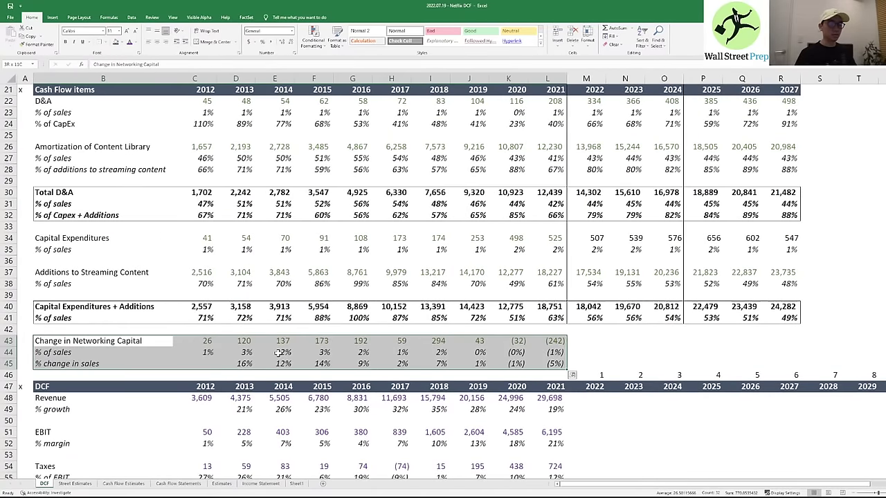
pyautogui.press('Right')
pyautogui.press('Right')
pyautogui.press('Right')
pyautogui.press('Right')
pyautogui.press('Right')
pyautogui.press('Down')
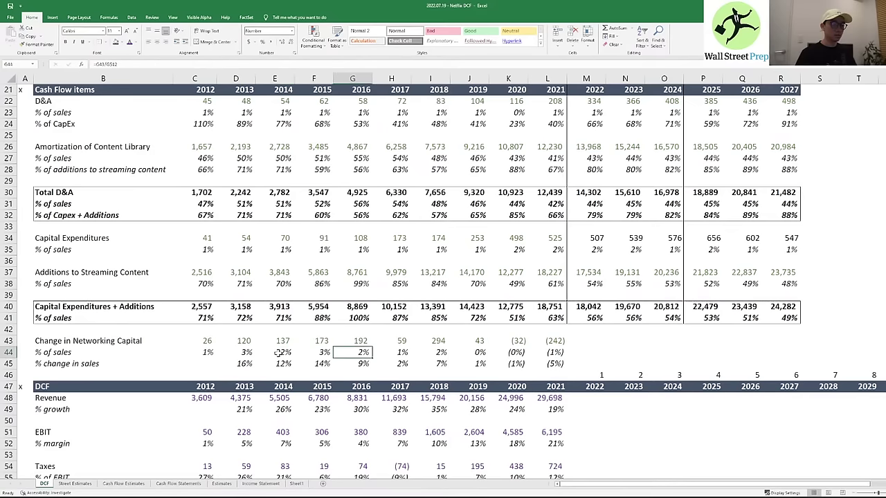
pyautogui.press('Right')
pyautogui.press('Right')
pyautogui.press('Left')
pyautogui.press('Left')
pyautogui.press('Right')
pyautogui.press('Right')
pyautogui.press('Right')
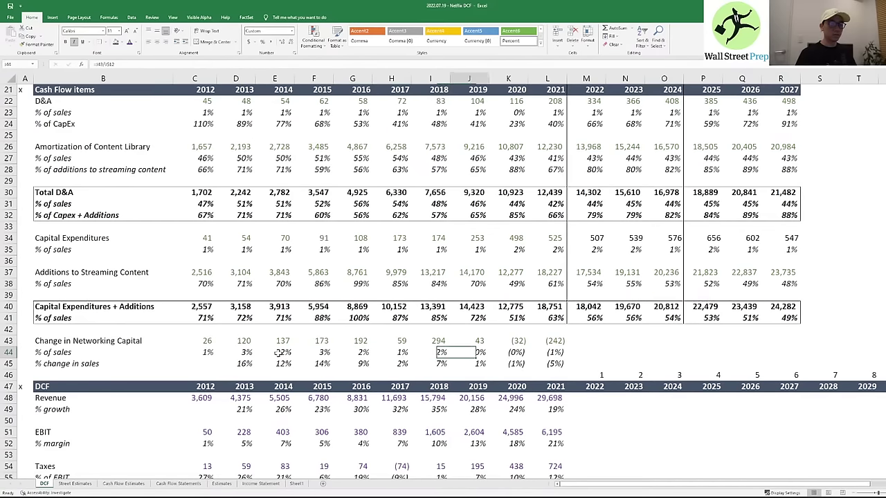
pyautogui.press('Right')
pyautogui.press('Right')
pyautogui.press('Left')
pyautogui.press('Left')
pyautogui.press('Left')
pyautogui.press('Left')
pyautogui.press('Left')
pyautogui.press('Left')
pyautogui.press('Left')
pyautogui.press('Left')
pyautogui.press('Left')
pyautogui.press('Left')
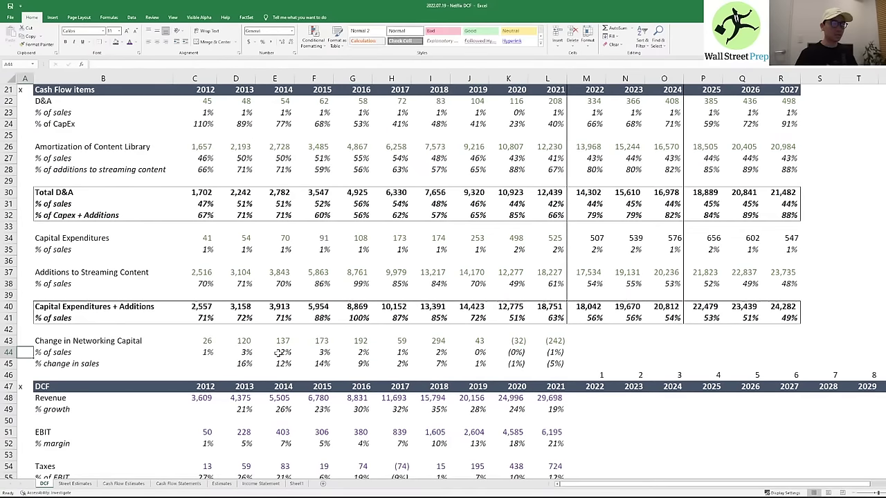
# - Copy the "% of sales" label from B64 to B67 below Change in NWC
pyautogui.press('Down')
pyautogui.press('Down')
pyautogui.press('Down')
pyautogui.press('Down')
pyautogui.press('Down')
pyautogui.press('Down')
pyautogui.press('Down')
pyautogui.press('Down')
pyautogui.press('Down')
pyautogui.press('Down')
pyautogui.press('Down')
pyautogui.press('Down')
pyautogui.press('Down')
pyautogui.press('Down')
pyautogui.press('Down')
pyautogui.press('Down')
pyautogui.press('Down')
pyautogui.press('Down')
pyautogui.press('Down')
pyautogui.press('Down')
pyautogui.press('Down')
pyautogui.press('Down')
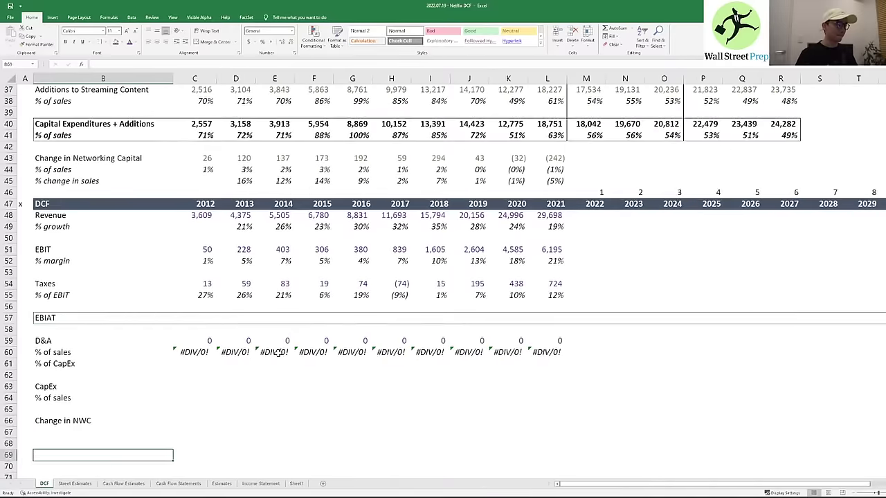
pyautogui.press('Up')
pyautogui.press('Up')
pyautogui.press('Up')
pyautogui.press('Up')
pyautogui.press('Up')
pyautogui.hotkey('ctrl', 'c')
pyautogui.press('Down')
pyautogui.press('Down')
pyautogui.press('Down')
pyautogui.hotkey('ctrl', 'v')
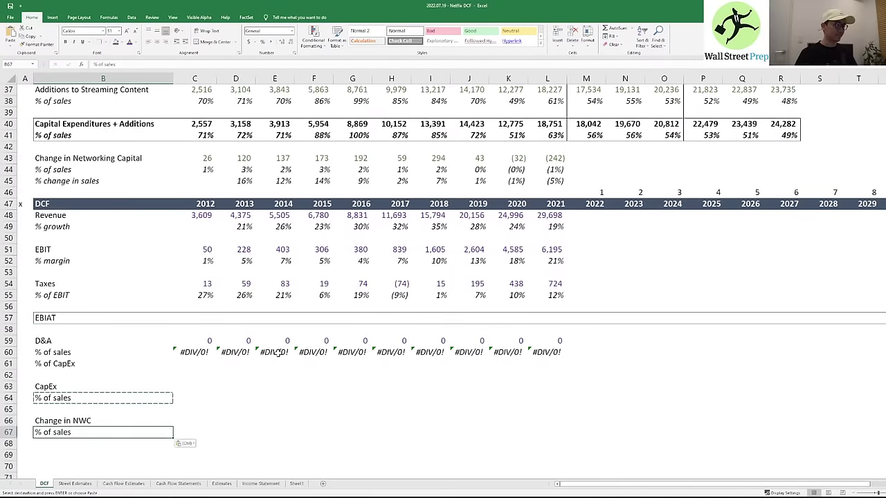
pyautogui.press('Up')
pyautogui.press('Up')
pyautogui.press('Up')
pyautogui.press('Escape')
pyautogui.press('Down')
pyautogui.press('Down')
pyautogui.press('Down')
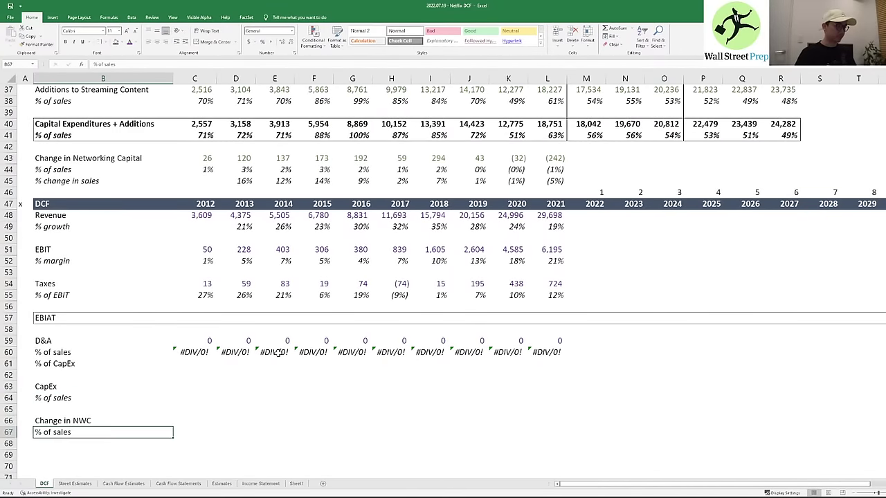
# - Relink the 2012 D&A cell C59 to Total D&A in C30 and copy the link across through 2021
pyautogui.press('Up')
pyautogui.press('Up')
pyautogui.press('Up')
pyautogui.press('Up')
pyautogui.press('Right')
pyautogui.press('Up')
pyautogui.press('Up')
pyautogui.press('Up')
pyautogui.press('Up')
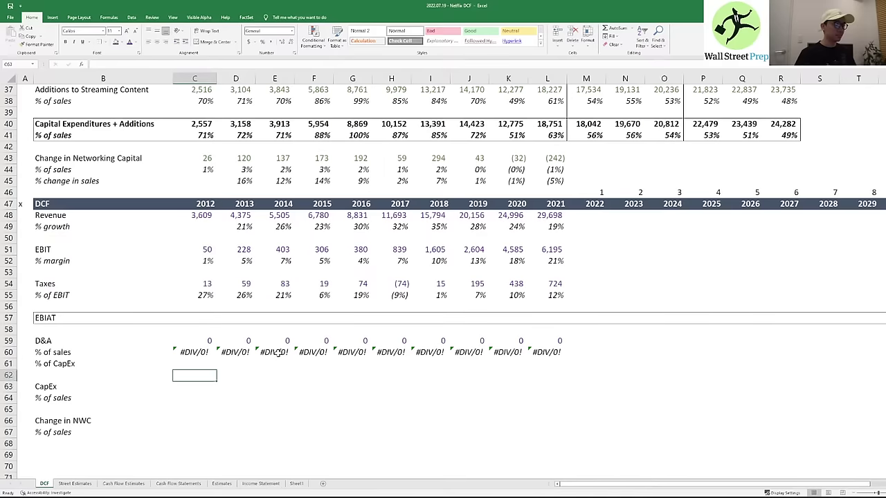
pyautogui.write('=')
pyautogui.press('Up')
pyautogui.press('Up')
pyautogui.press('Up')
pyautogui.press('Up')
pyautogui.press('Up')
pyautogui.press('Up')
pyautogui.press('Up')
pyautogui.press('Up')
pyautogui.press('Up')
pyautogui.press('Up')
pyautogui.press('Up')
pyautogui.press('Up')
pyautogui.press('Up')
pyautogui.press('Up')
pyautogui.press('Up')
pyautogui.press('Up')
pyautogui.press('Up')
pyautogui.press('Up')
pyautogui.press('Up')
pyautogui.press('Up')
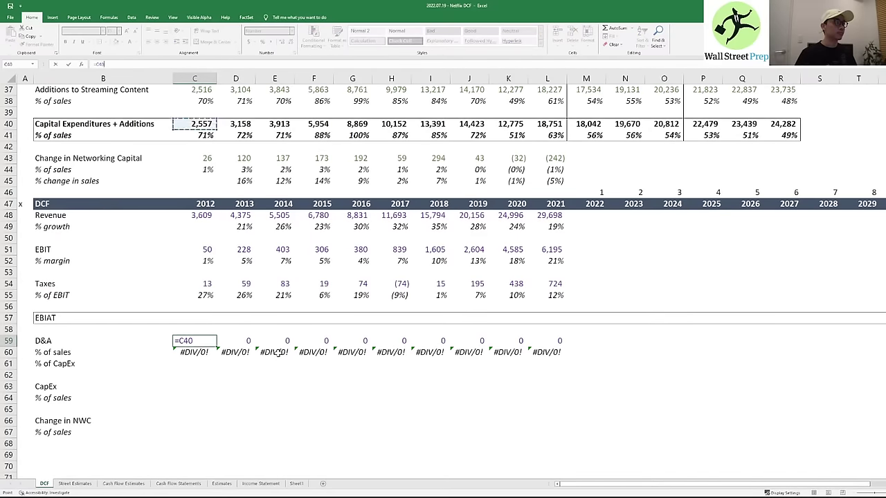
pyautogui.press('Up')
pyautogui.press('Up')
pyautogui.press('Up')
pyautogui.press('Up')
pyautogui.press('Up')
pyautogui.press('Up')
pyautogui.press('Up')
pyautogui.press('Down')
pyautogui.press('Down')
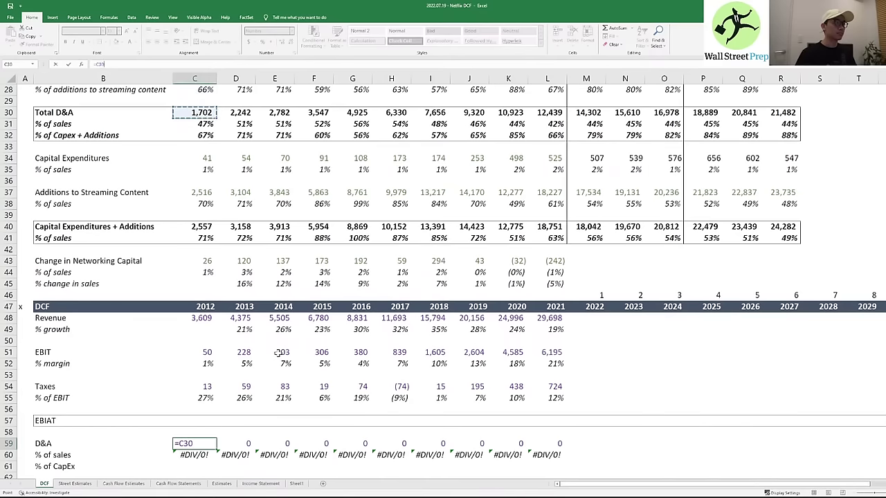
pyautogui.hotkey('ctrl', 'Return')
pyautogui.hotkey('ctrl', 'c')
pyautogui.hotkey('ctrl', 'shift', 'Right')
pyautogui.hotkey('ctrl', 'v')
# - Correct the D&A % of sales in C60 to =C59/C$48 and copy it across through 2021
pyautogui.press('Down')
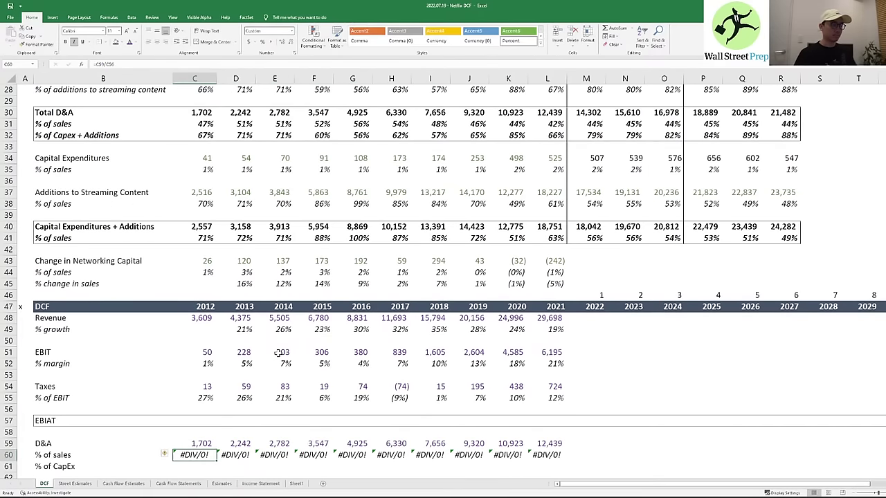
pyautogui.write('=')
pyautogui.press('Up')
pyautogui.write('/')
pyautogui.press('Up')
pyautogui.press('Up')
pyautogui.press('Up')
pyautogui.press('Up')
pyautogui.press('Up')
pyautogui.press('Up')
pyautogui.press('Up')
pyautogui.press('Up')
pyautogui.press('Up')
pyautogui.press('Up')
pyautogui.press('Up')
pyautogui.press('Up')
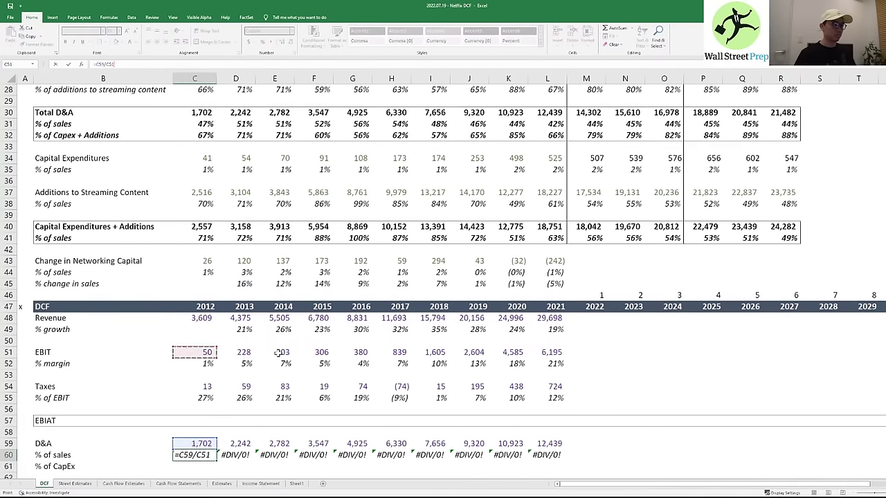
pyautogui.hotkey('ctrl', 'Return')
pyautogui.hotkey('ctrl', 'c')
pyautogui.hotkey('ctrl', 'shift', 'Right')
pyautogui.hotkey('ctrl', 'v')
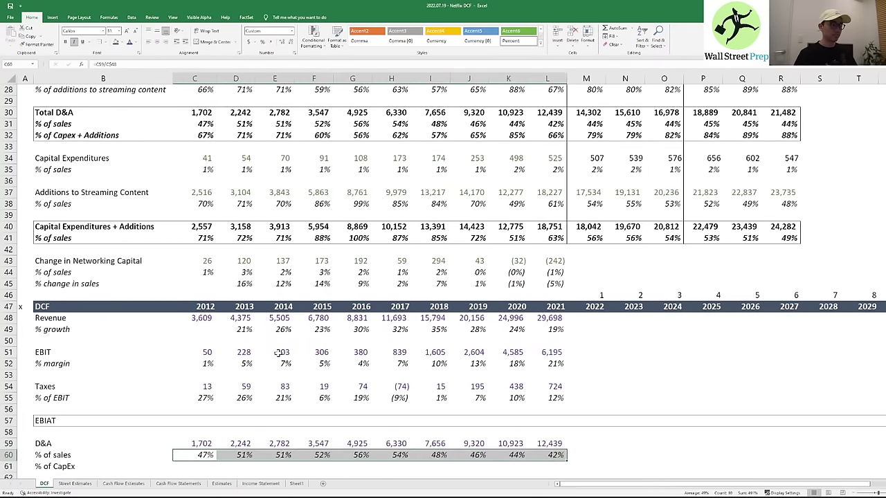
# - Link the 2012 CapEx cell C63 to Capital Expenditures + Additions in C40
pyautogui.press('Down')
pyautogui.press('Down')
pyautogui.press('Down')
pyautogui.press('Down')
pyautogui.press('Up')
pyautogui.press('Up')
pyautogui.press('Up')
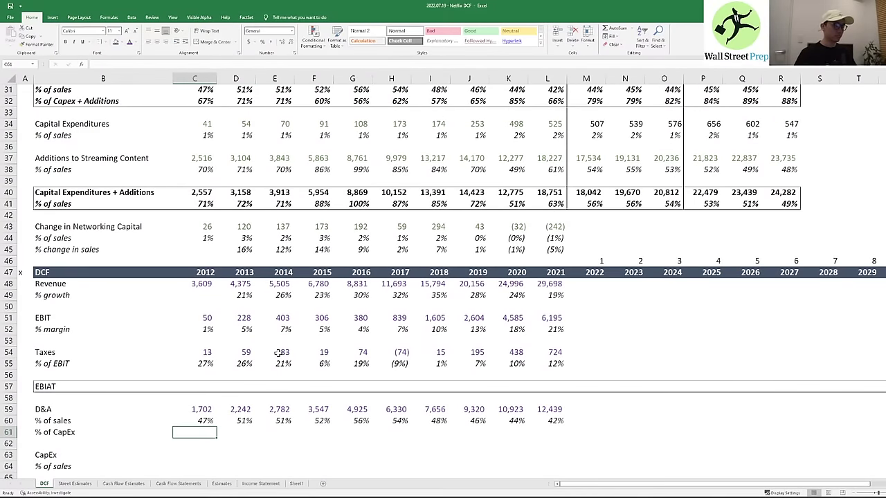
pyautogui.press('Down')
pyautogui.press('Down')
pyautogui.write('=')
pyautogui.press('Up')
pyautogui.press('Up')
pyautogui.press('Up')
pyautogui.press('Up')
pyautogui.press('Up')
pyautogui.press('Up')
pyautogui.press('Up')
pyautogui.press('Up')
pyautogui.press('Up')
pyautogui.press('Up')
pyautogui.press('Up')
pyautogui.press('Up')
pyautogui.press('Up')
pyautogui.press('Up')
pyautogui.press('Up')
pyautogui.press('Up')
pyautogui.press('Up')
pyautogui.press('Up')
pyautogui.press('Up')
pyautogui.press('Up')
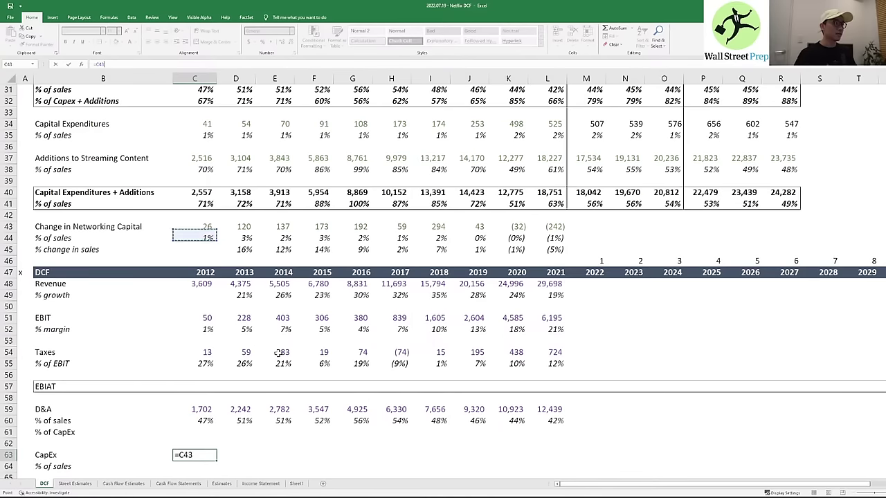
pyautogui.hotkey('ctrl', 'Return')
# - Copy the 2012 CapEx link in C63 across through 2021
pyautogui.hotkey('ctrl', 'c')
pyautogui.hotkey('shift', 'Right')
pyautogui.hotkey('shift', 'Right')
pyautogui.hotkey('shift', 'Right')
pyautogui.hotkey('shift', 'Right')
pyautogui.hotkey('shift', 'Right')
pyautogui.hotkey('shift', 'Right')
pyautogui.hotkey('shift', 'Right')
pyautogui.hotkey('shift', 'Right')
pyautogui.hotkey('shift', 'Right')
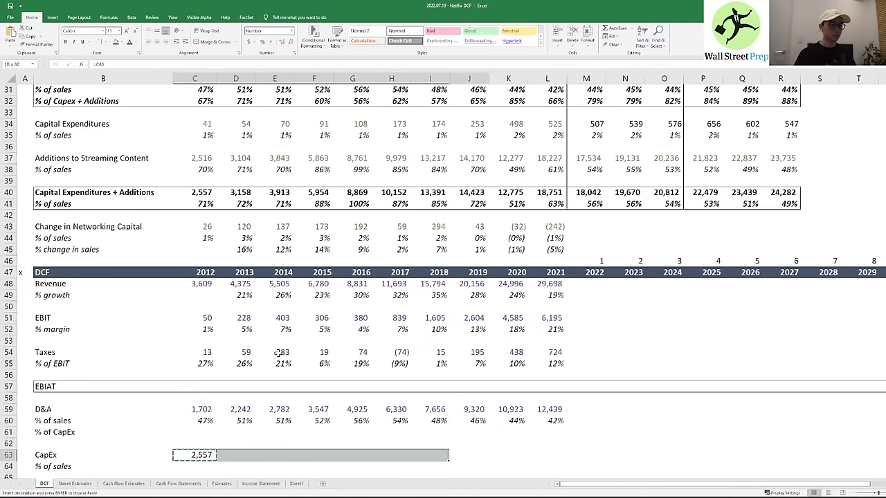
pyautogui.hotkey('ctrl', 'v')
pyautogui.press('Down')
pyautogui.write('=')
pyautogui.press('Up')
pyautogui.write('/')
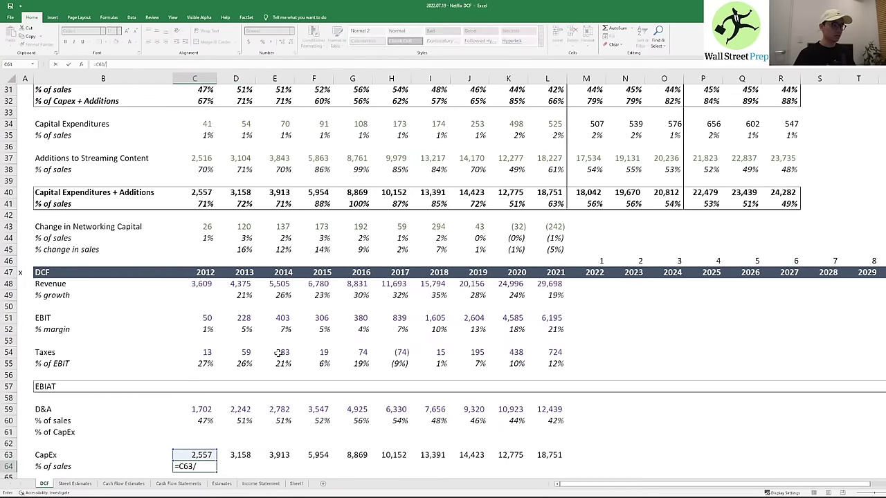
pyautogui.press('Escape')
# - Copy the 2012–2021 D&A % of sales formulas from row 60 into the CapEx % of sales row 64
pyautogui.press('Up')
pyautogui.press('Up')
pyautogui.press('Up')
pyautogui.press('Up')
pyautogui.hotkey('ctrl', 'shift', 'Right')
pyautogui.hotkey('ctrl', 'c')
pyautogui.press('Down')
pyautogui.press('Down')
pyautogui.press('Down')
pyautogui.press('Down')
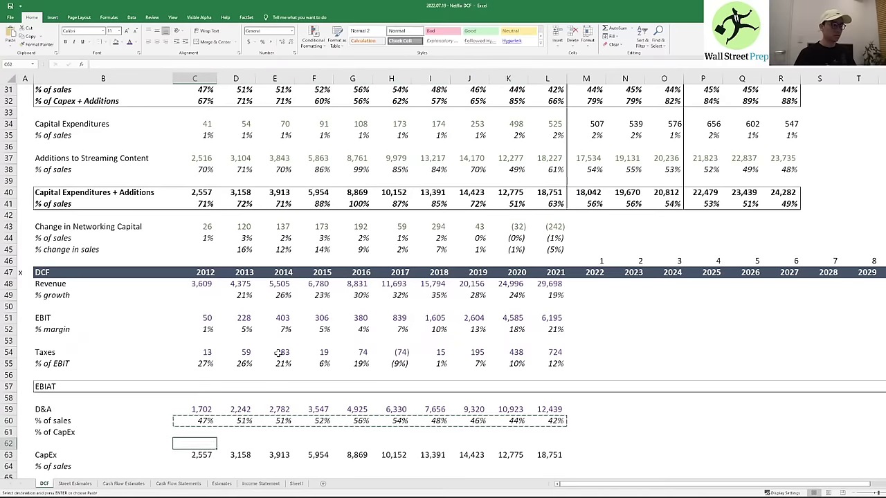
pyautogui.hotkey('ctrl', 'v')
pyautogui.press('Right')
pyautogui.press('Left')
pyautogui.press('F2')
pyautogui.press('Escape')
pyautogui.press('Right')
pyautogui.press('F2')
pyautogui.press('Escape')
pyautogui.press('Left')
# - Apply the D&A row's number and purple font formatting to the 2012–2021 CapEx values in row 63
pyautogui.press('Up')
pyautogui.press('Up')
pyautogui.press('Up')
pyautogui.press('Up')
pyautogui.press('Up')
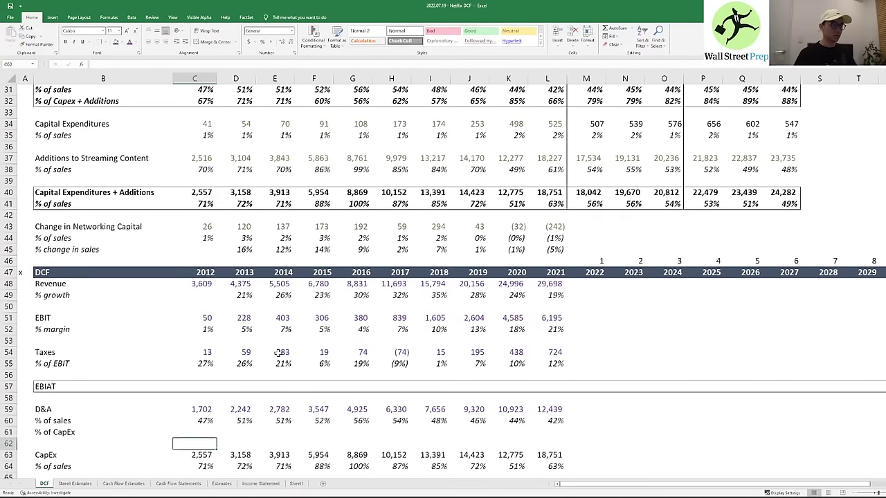
pyautogui.hotkey('ctrl', 'shift', 'Right')
pyautogui.press('Down')
pyautogui.press('Down')
pyautogui.press('Down')
pyautogui.press('Down')
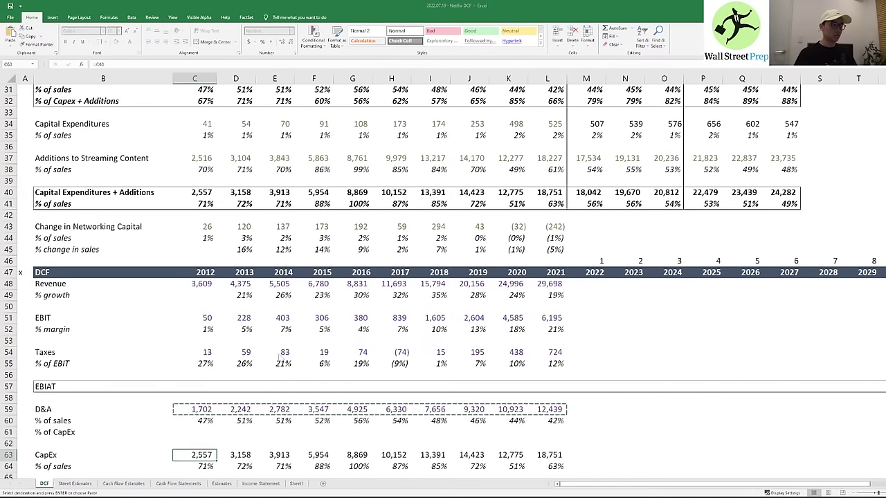
pyautogui.hotkey('ctrl', 'shift', 'Right')
# - Calculate the 2012 D&A % of CapEx in C61 as =C59/C63
pyautogui.press('Up')
pyautogui.press('Up')
pyautogui.write('=')
pyautogui.press('Up')
pyautogui.press('Up')
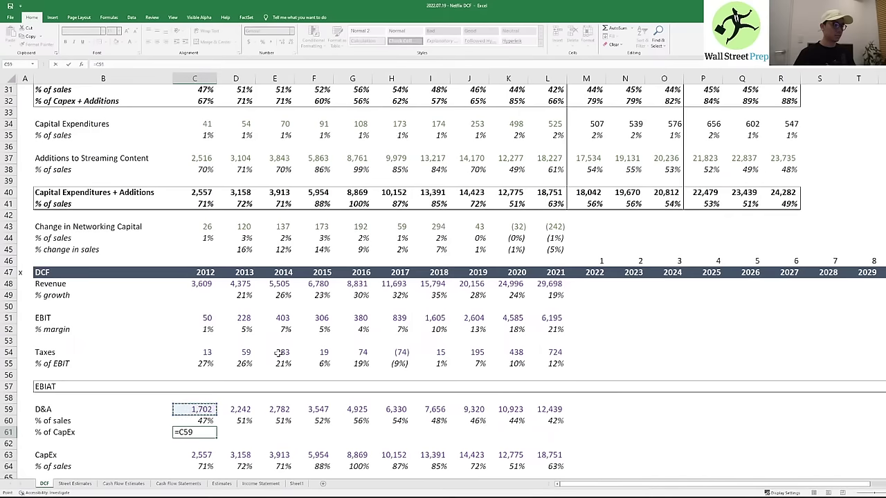
pyautogui.write('/')
pyautogui.press('Down')
pyautogui.press('Down')
pyautogui.press('Return')
# - Apply the italic percentage format of C60 to the 2012 % of CapEx cell C61
pyautogui.press('Up')
pyautogui.press('Up')
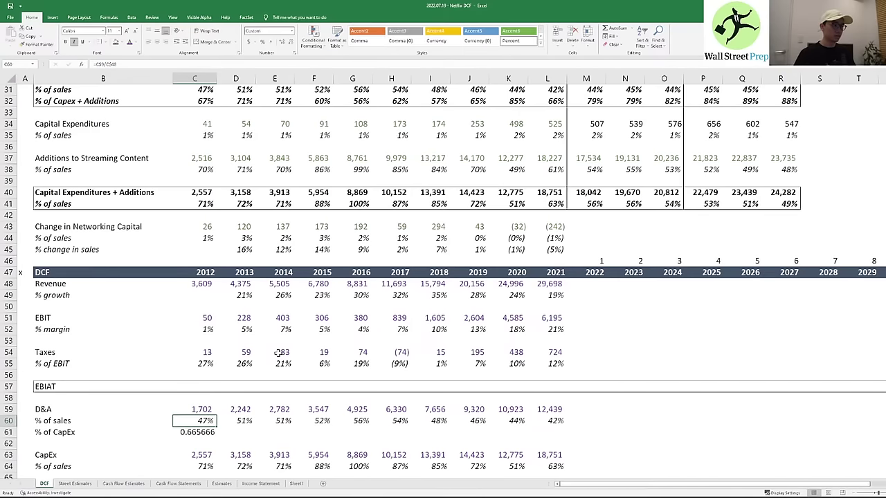
pyautogui.hotkey('ctrl', 'c')
pyautogui.press('Down')
pyautogui.hotkey('alt', 'e')
pyautogui.press('s')
pyautogui.press('t')
pyautogui.press('Return')
# - Copy the D&A % of CapEx formula in C61 across through 2021
pyautogui.press('Right')
pyautogui.press('Left')
pyautogui.hotkey('ctrl', 'c')
pyautogui.hotkey('shift', 'Right')
pyautogui.hotkey('shift', 'Down')
pyautogui.hotkey('shift', 'Up')
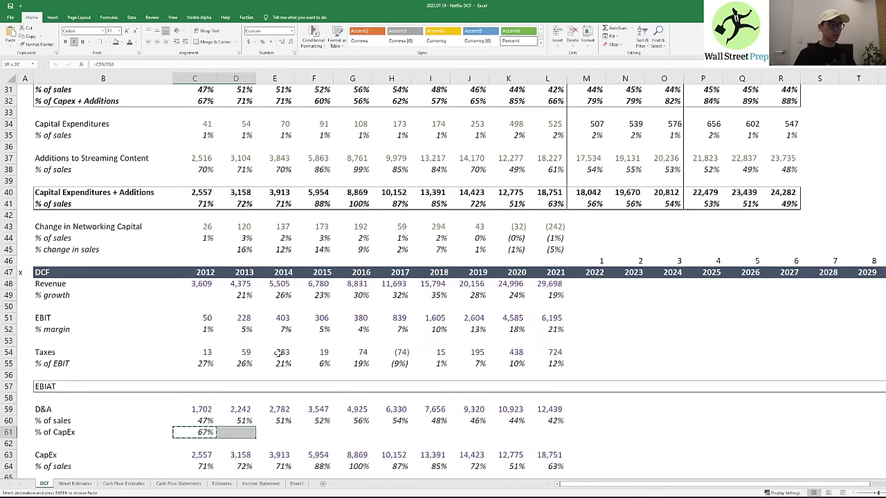
pyautogui.hotkey('shift', 'Right')
pyautogui.hotkey('shift', 'Right')
pyautogui.hotkey('shift', 'Right')
pyautogui.hotkey('shift', 'Right')
pyautogui.hotkey('shift', 'Right')
pyautogui.hotkey('shift', 'Right')
pyautogui.hotkey('shift', 'Right')
pyautogui.hotkey('shift', 'Right')
pyautogui.press('Return')
# - Link the 2012 Change in NWC cell C66 to Change in Networking Capital in C43
pyautogui.press('Down')
pyautogui.press('Down')
pyautogui.press('Down')
pyautogui.press('Down')
pyautogui.press('Down')
pyautogui.press('Down')
pyautogui.press('Down')
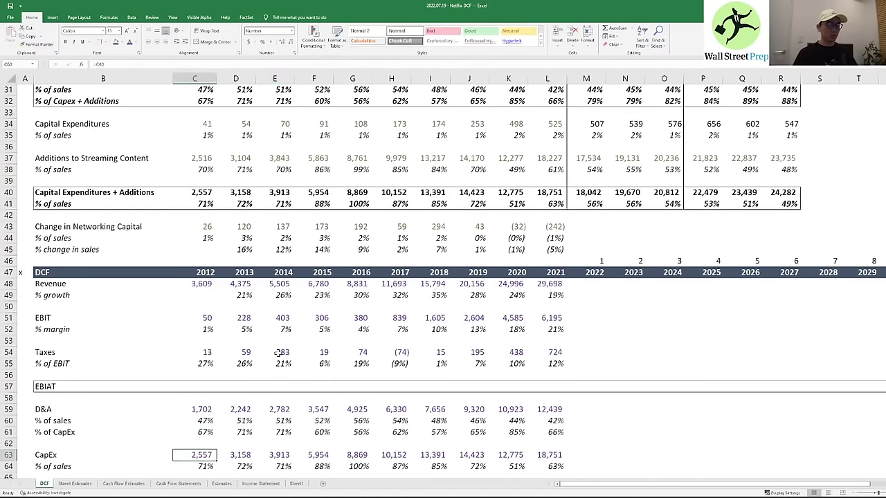
pyautogui.press('Up')
pyautogui.press('Up')
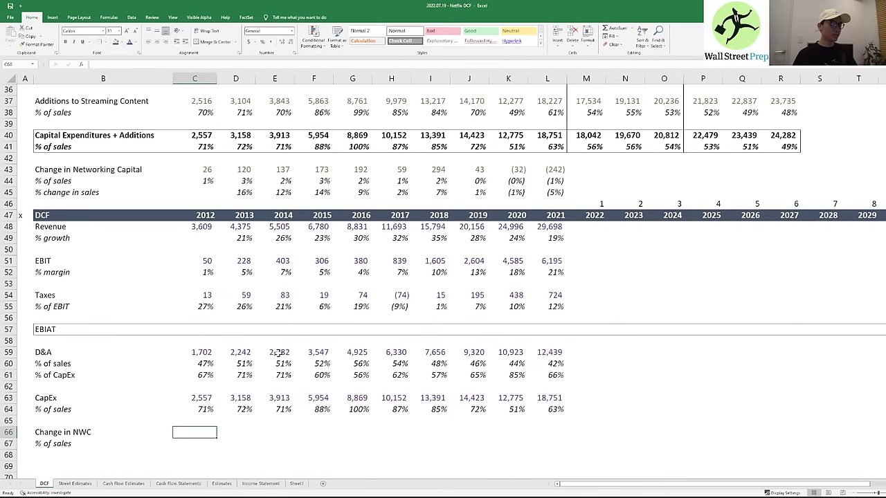
pyautogui.write('=')
pyautogui.press('Up')
pyautogui.press('Up')
pyautogui.press('Up')
pyautogui.press('Up')
pyautogui.press('Up')
pyautogui.press('Up')
pyautogui.press('Up')
pyautogui.press('Up')
pyautogui.press('Up')
pyautogui.press('Up')
pyautogui.press('Up')
pyautogui.press('Up')
pyautogui.press('Up')
pyautogui.press('Up')
pyautogui.press('Up')
pyautogui.press('Up')
pyautogui.press('Up')
pyautogui.press('Up')
pyautogui.press('Up')
pyautogui.press('Up')
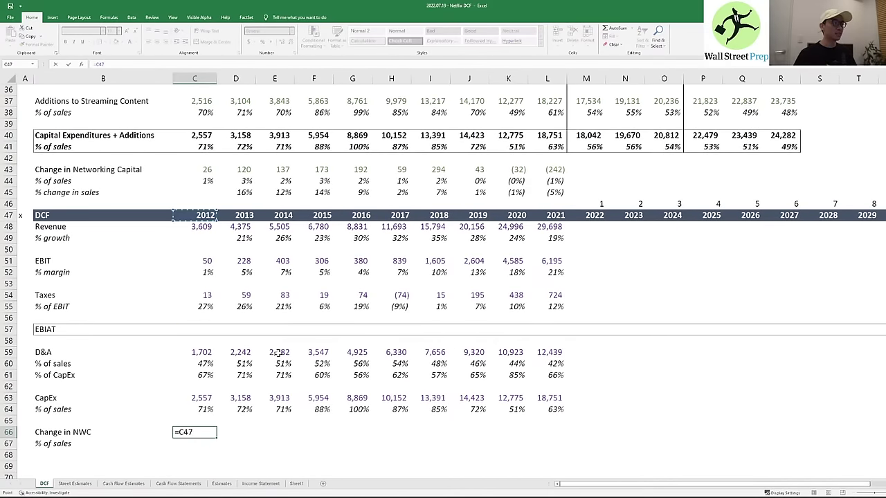
pyautogui.press('Return')
pyautogui.press('Up')
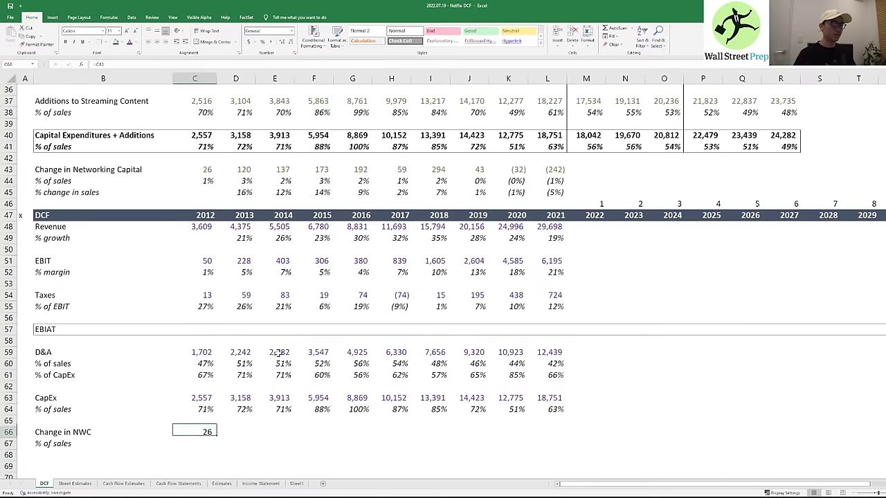
# - Copy the 2012 Change in NWC link in C66 across through 2021
pyautogui.hotkey('ctrl', 'c')
pyautogui.hotkey('shift', 'Right')
pyautogui.hotkey('shift', 'Right')
pyautogui.hotkey('shift', 'Right')
pyautogui.hotkey('shift', 'Right')
pyautogui.hotkey('shift', 'Right')
pyautogui.hotkey('shift', 'Right')
pyautogui.hotkey('shift', 'Right')
pyautogui.hotkey('shift', 'Right')
pyautogui.hotkey('shift', 'Right')
pyautogui.hotkey('ctrl', 'v')
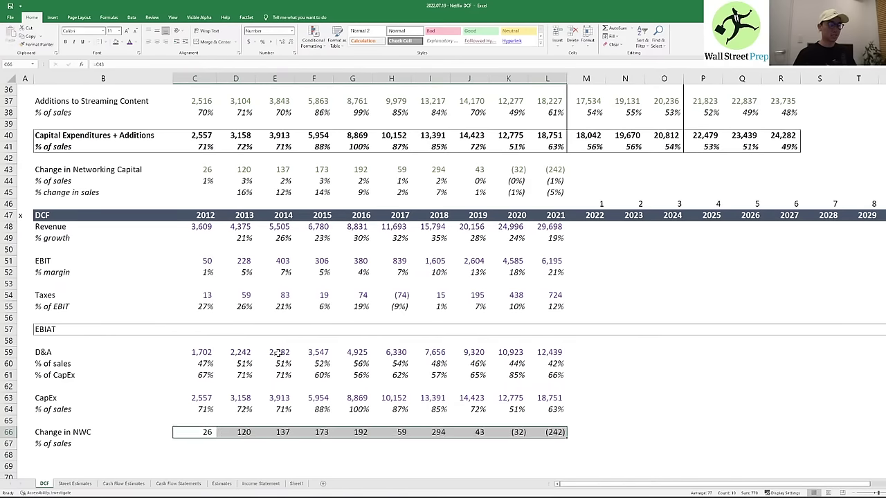
# - Calculate the 2012 Change in NWC % of sales in C67 as =C66/C$48, keeping the revenue row fixed
pyautogui.press('Down')
pyautogui.write('=')
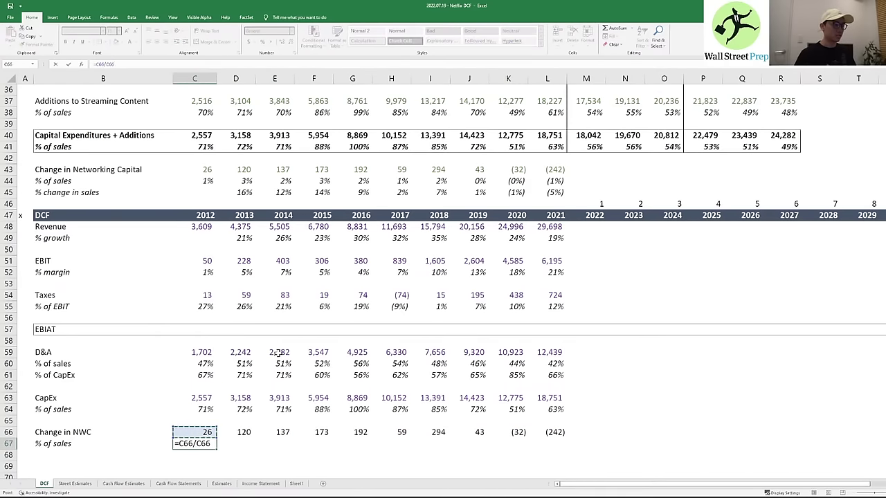
pyautogui.press('Up')
pyautogui.press('Up')
pyautogui.press('Up')
pyautogui.press('Up')
pyautogui.press('Up')
pyautogui.press('Up')
pyautogui.press('Up')
pyautogui.press('Up')
pyautogui.press('Up')
pyautogui.press('Up')
pyautogui.press('Up')
pyautogui.press('Up')
pyautogui.press('Up')
pyautogui.press('Up')
pyautogui.press('Up')
pyautogui.press('Up')
pyautogui.press('Up')
pyautogui.press('Up')
pyautogui.press('Up')
pyautogui.press('Up')
pyautogui.press('Down')
pyautogui.press('Down')
pyautogui.press('Down')
pyautogui.press('Down')
pyautogui.press('Down')
pyautogui.press('F4')
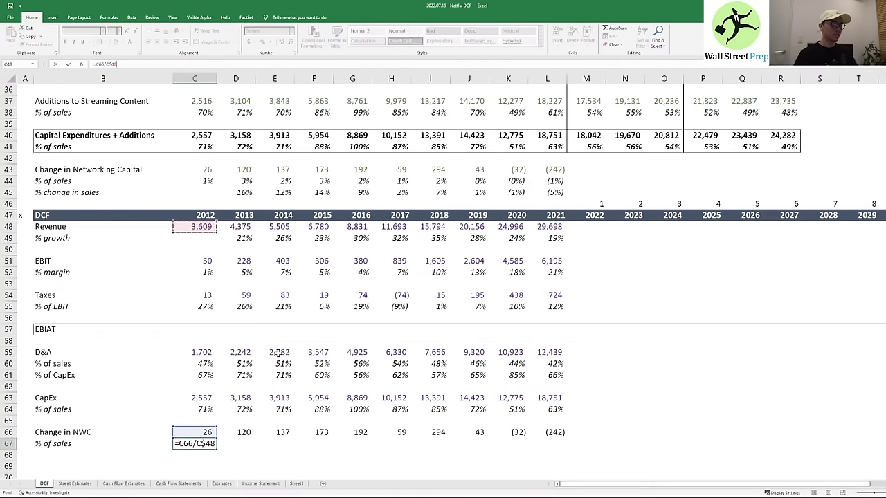
pyautogui.press('Return')
# - Copy the Change in NWC % of sales formula in C67 across through 2021
pyautogui.press('Up')
pyautogui.hotkey('ctrl', 'c')
pyautogui.hotkey('shift', 'Right')
pyautogui.hotkey('shift', 'Right')
pyautogui.hotkey('shift', 'Right')
pyautogui.hotkey('shift', 'Right')
pyautogui.hotkey('shift', 'Right')
pyautogui.hotkey('shift', 'Right')
pyautogui.hotkey('shift', 'Right')
pyautogui.hotkey('shift', 'Right')
pyautogui.hotkey('shift', 'Right')
pyautogui.hotkey('ctrl', 'v')
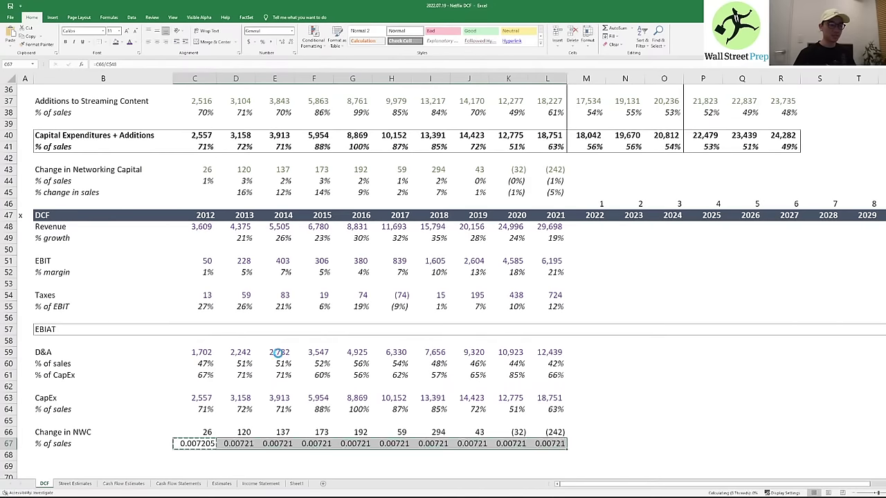
pyautogui.press('Up')
pyautogui.press('Up')
pyautogui.press('Up')
pyautogui.press('Up')
pyautogui.hotkey('shift', 'Down')
pyautogui.hotkey('shift', 'Right')
pyautogui.hotkey('shift', 'Right')
pyautogui.hotkey('shift', 'Right')
pyautogui.hotkey('shift', 'Right')
pyautogui.hotkey('shift', 'Right')
pyautogui.hotkey('shift', 'Right')
pyautogui.hotkey('shift', 'Right')
pyautogui.hotkey('shift', 'Right')
pyautogui.hotkey('shift', 'Right')
pyautogui.hotkey('ctrl', 'c')
pyautogui.press('Down')
pyautogui.press('Down')
pyautogui.press('Down')
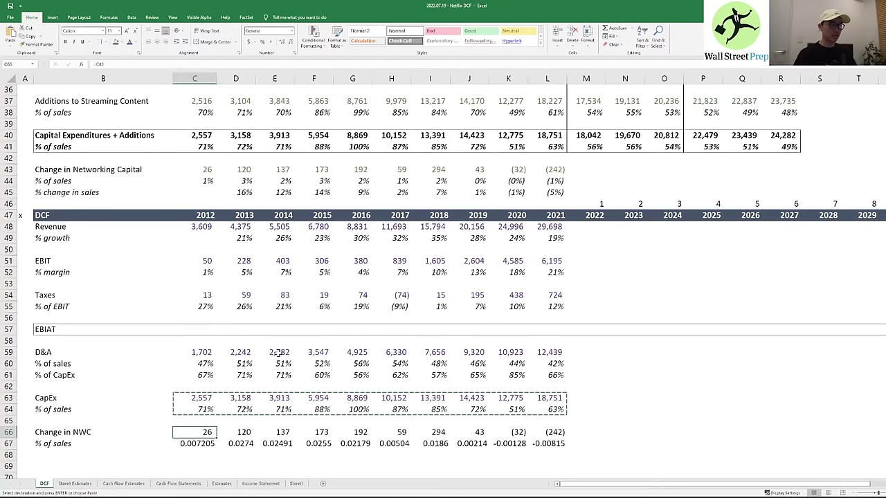
pyautogui.press('Down')
pyautogui.hotkey('ctrl', 'alt', 'v')
pyautogui.press('Escape')
pyautogui.press('Escape')
# - Paste only the formatting of the CapEx rows C63:L64 onto the Change in NWC rows starting at C66
pyautogui.press('Up')
pyautogui.press('Up')
pyautogui.press('Up')
pyautogui.press('Up')
pyautogui.hotkey('shift', 'Down')
pyautogui.hotkey('ctrl', 'shift', 'Right')
pyautogui.hotkey('ctrl', 'c')
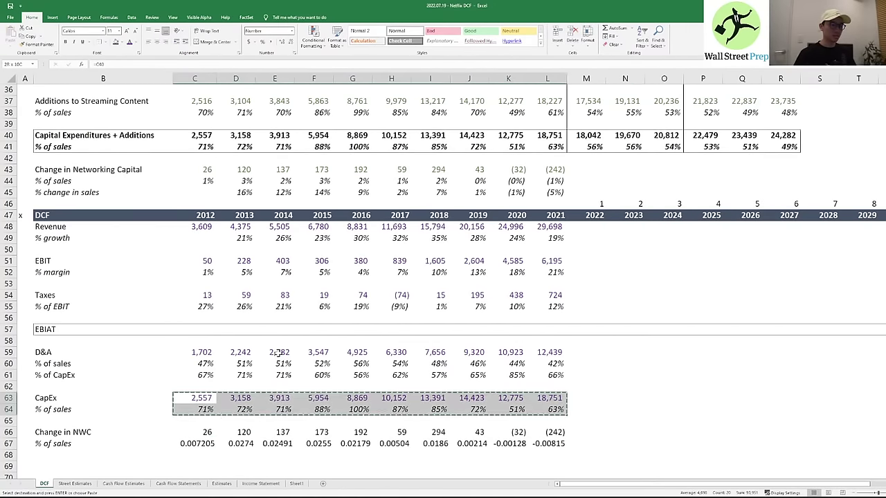
pyautogui.press('Down')
pyautogui.press('Down')
pyautogui.press('Down')
pyautogui.hotkey('ctrl', 'alt', 'v')
pyautogui.press('t')
pyautogui.press('Return')
# - Label cell B69 as Unlevered Free Cash Flow
pyautogui.press('Down')
pyautogui.press('Down')
pyautogui.press('Down')
pyautogui.press('Left')
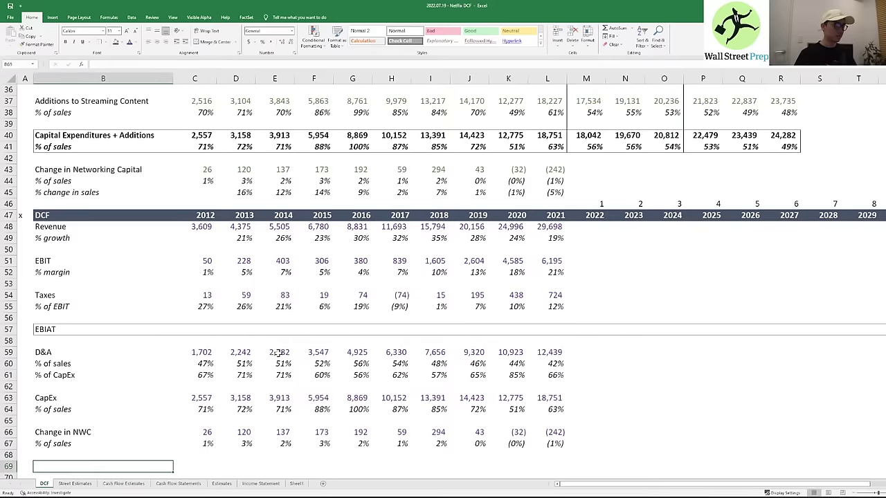
pyautogui.scroll(-1, 277, 354)
pyautogui.write('Unlevered Free Cash Flow')
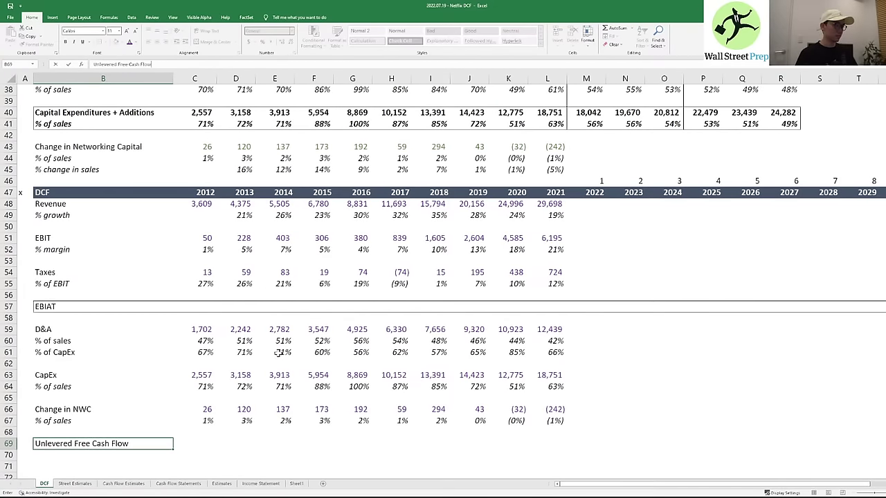
pyautogui.press('Return')
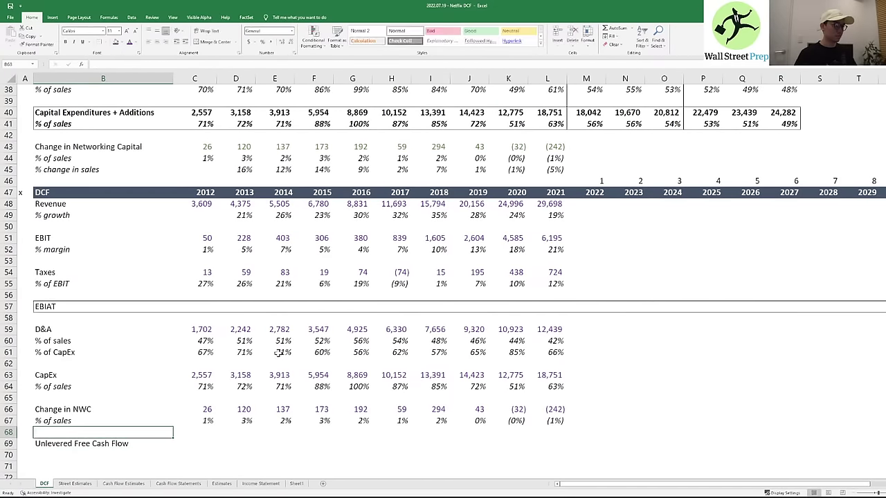
# - Put an outline border around the Unlevered Free Cash Flow row from its label in B69 through the 2031 column
pyautogui.press('Up')
pyautogui.hotkey('shift', 'Right')
pyautogui.hotkey('shift', 'Right')
pyautogui.hotkey('shift', 'Right')
pyautogui.hotkey('shift', 'Right')
pyautogui.hotkey('shift', 'Right')
pyautogui.hotkey('shift', 'Right')
pyautogui.hotkey('shift', 'Right')
pyautogui.hotkey('shift', 'Right')
pyautogui.hotkey('shift', 'Right')
pyautogui.hotkey('shift', 'Right')
pyautogui.hotkey('shift', 'Right')
pyautogui.hotkey('shift', 'Right')
pyautogui.hotkey('shift', 'Right')
pyautogui.hotkey('shift', 'Right')
pyautogui.hotkey('shift', 'Right')
pyautogui.hotkey('shift', 'Right')
pyautogui.hotkey('shift', 'Right')
pyautogui.hotkey('shift', 'Right')
pyautogui.hotkey('shift', 'Right')
pyautogui.hotkey('shift', 'Right')
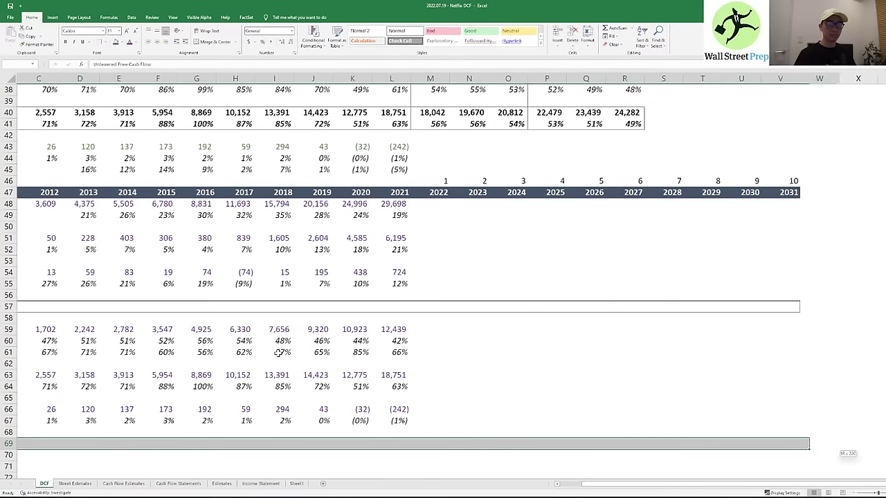
pyautogui.hotkey('ctrl', 'shift', '7')
pyautogui.press('Left')
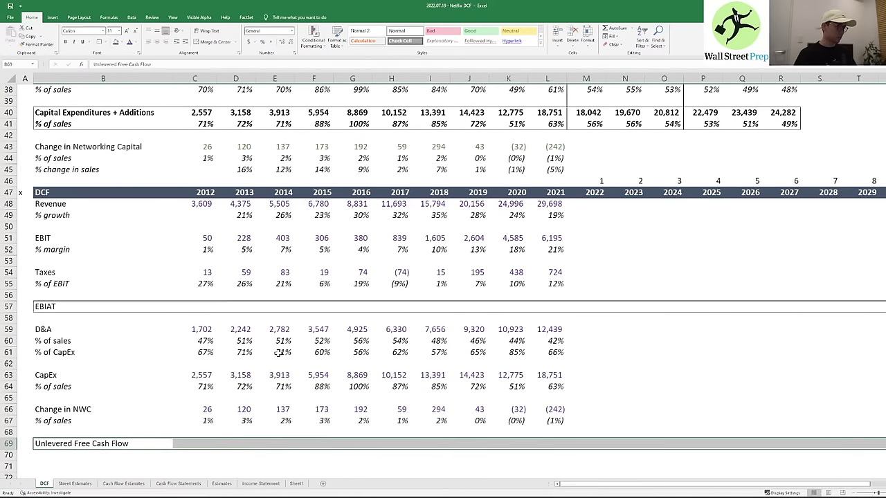
pyautogui.press('Right')
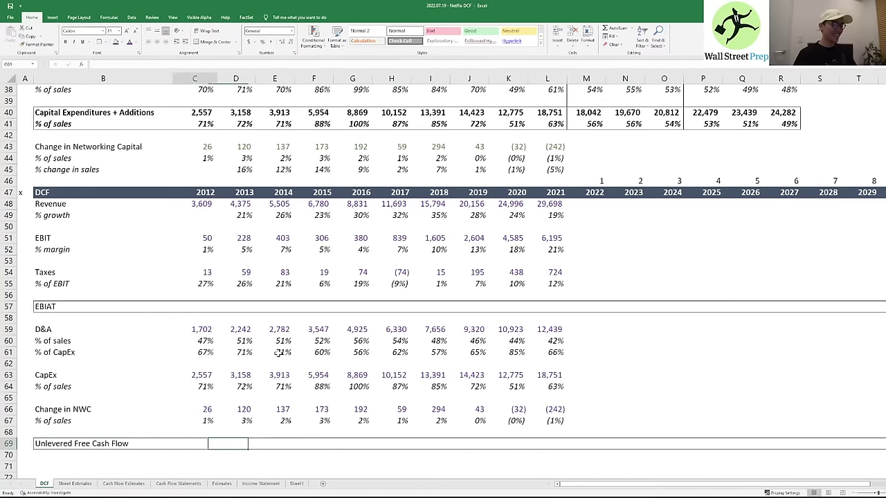
pyautogui.press('Right')
pyautogui.write('=')
pyautogui.press('Escape')
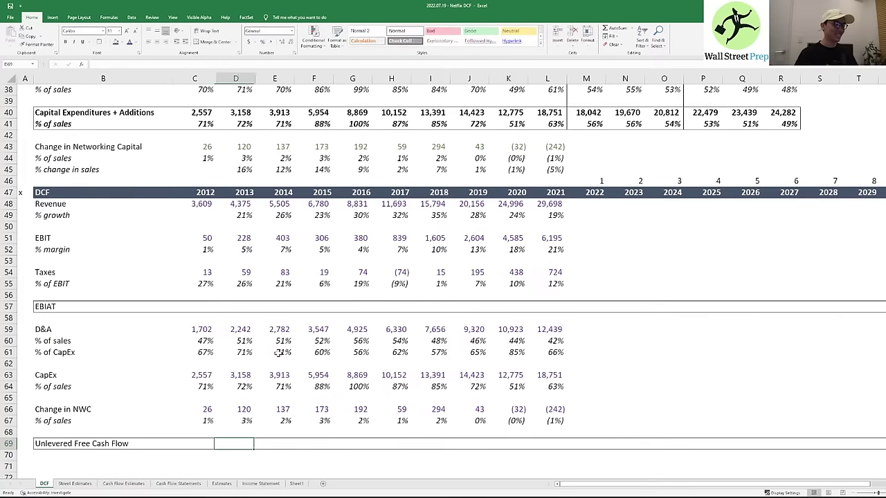
pyautogui.press('Right')
pyautogui.press('Right')
pyautogui.press('Right')
pyautogui.press('Right')
pyautogui.press('Right')
pyautogui.press('Right')
pyautogui.press('Right')
pyautogui.press('Right')
pyautogui.press('Right')
pyautogui.press('Up')
pyautogui.press('Up')
pyautogui.press('Up')
pyautogui.press('Up')
pyautogui.press('Up')
pyautogui.press('Up')
pyautogui.press('Up')
pyautogui.press('Up')
pyautogui.press('Up')
pyautogui.press('Up')
pyautogui.press('Up')
pyautogui.press('Up')
pyautogui.press('Up')
pyautogui.press('Up')
pyautogui.press('Up')
pyautogui.press('Up')
pyautogui.press('Up')
pyautogui.press('Up')
pyautogui.press('Up')
pyautogui.press('Up')
pyautogui.press('Up')
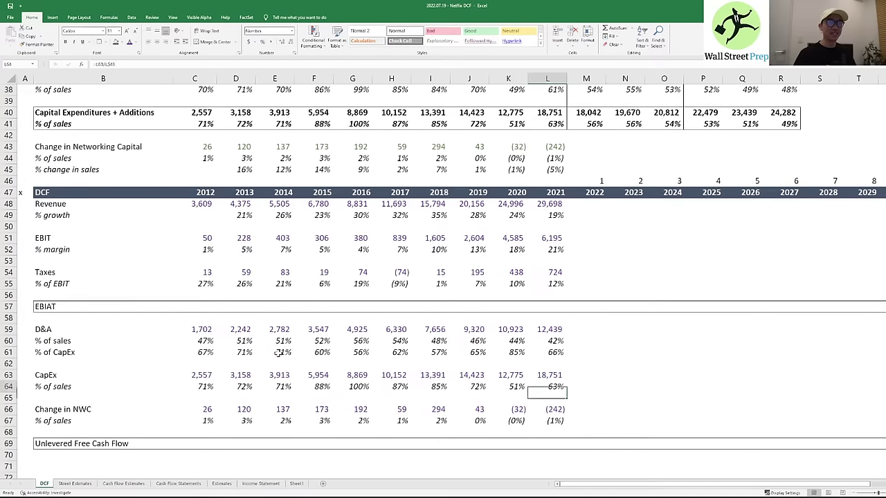
# - Add a right border along the 2021 column from L42 down through the Unlevered Free Cash Flow row in L69
pyautogui.press('Down')
pyautogui.press('Down')
pyautogui.hotkey('shift', 'Down')
pyautogui.hotkey('shift', 'Down')
pyautogui.hotkey('shift', 'Down')
pyautogui.hotkey('shift', 'Down')
pyautogui.hotkey('shift', 'Down')
pyautogui.hotkey('shift', 'Down')
pyautogui.hotkey('shift', 'Down')
pyautogui.hotkey('shift', 'Down')
pyautogui.hotkey('shift', 'Down')
pyautogui.hotkey('shift', 'Down')
pyautogui.hotkey('shift', 'Down')
pyautogui.hotkey('shift', 'Down')
pyautogui.hotkey('shift', 'Down')
pyautogui.hotkey('shift', 'Down')
pyautogui.hotkey('shift', 'Down')
pyautogui.hotkey('shift', 'Down')
pyautogui.hotkey('shift', 'Down')
pyautogui.hotkey('shift', 'Down')
pyautogui.hotkey('shift', 'Down')
pyautogui.hotkey('shift', 'Down')
pyautogui.hotkey('shift', 'Down')
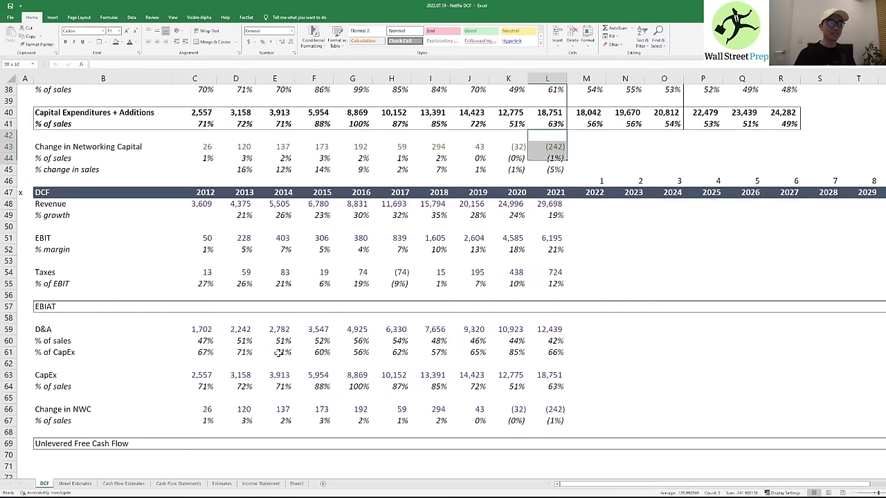
pyautogui.hotkey('shift', 'Up')
pyautogui.hotkey('shift', 'Up')
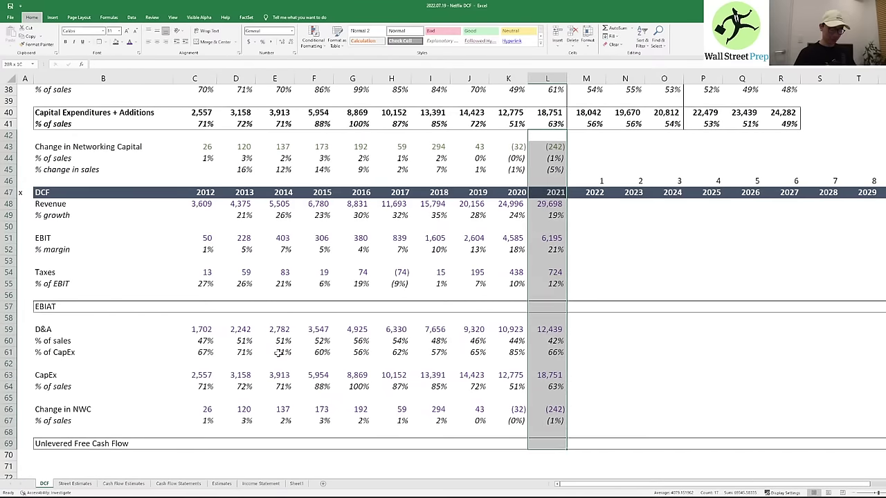
# - Insert three blank rows at row 50, directly below the Revenue % growth row
pyautogui.press('Right')
pyautogui.press('Down')
pyautogui.press('Down')
pyautogui.press('Down')
pyautogui.press('Down')
pyautogui.press('Down')
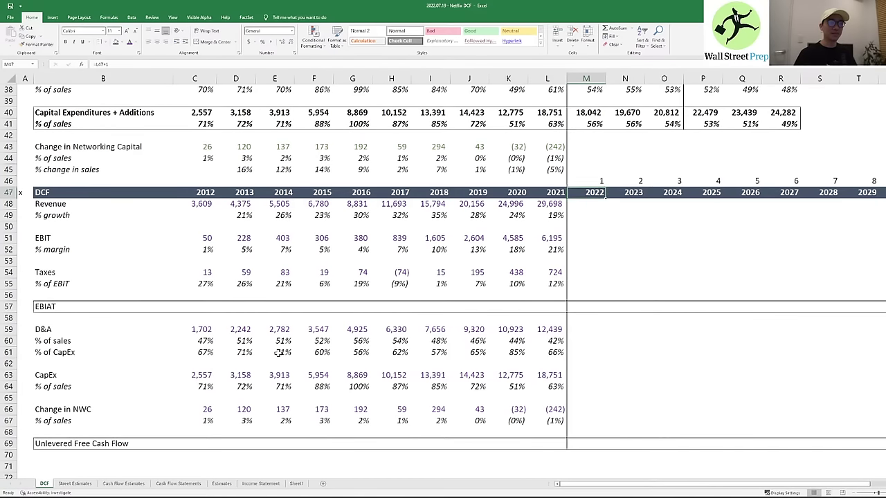
pyautogui.press('Up')
pyautogui.press('Up')
pyautogui.press('Up')
pyautogui.press('Down')
pyautogui.press('Down')
pyautogui.press('Down')
pyautogui.press('Down')
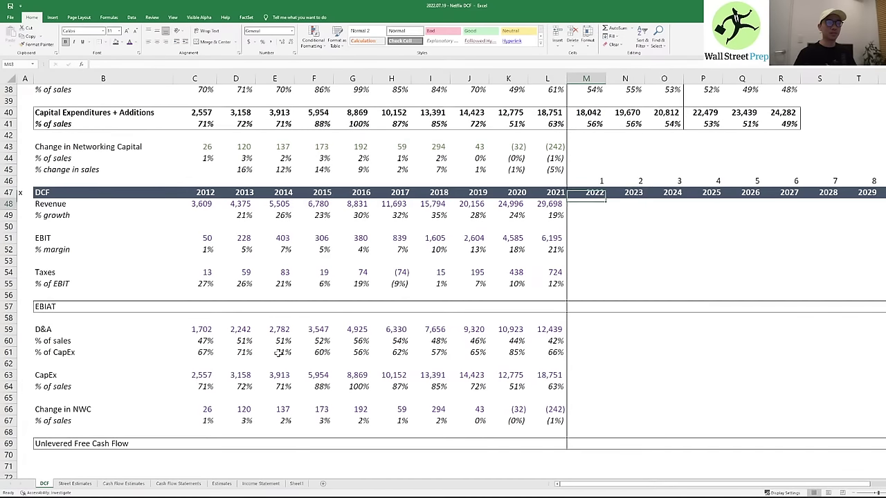
pyautogui.press('Down')
pyautogui.press('Down')
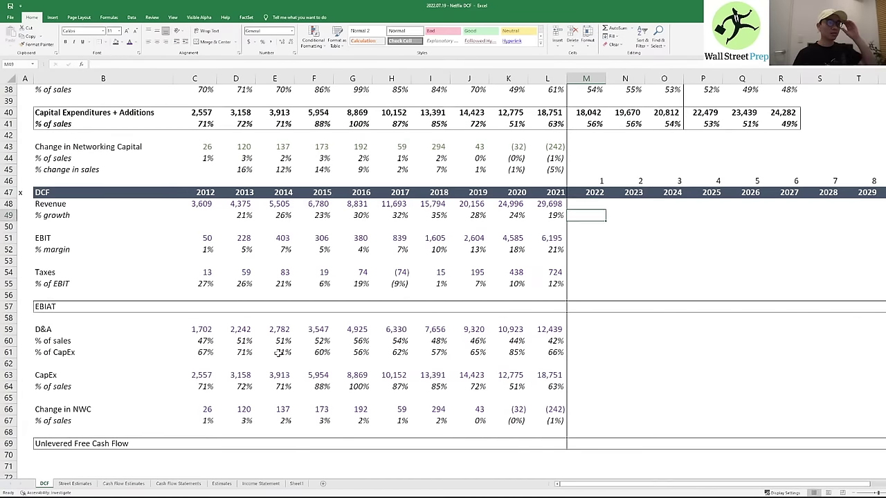
pyautogui.hotkey('alt', 'i')
pyautogui.press('r')
pyautogui.press('F4')
pyautogui.press('F4')
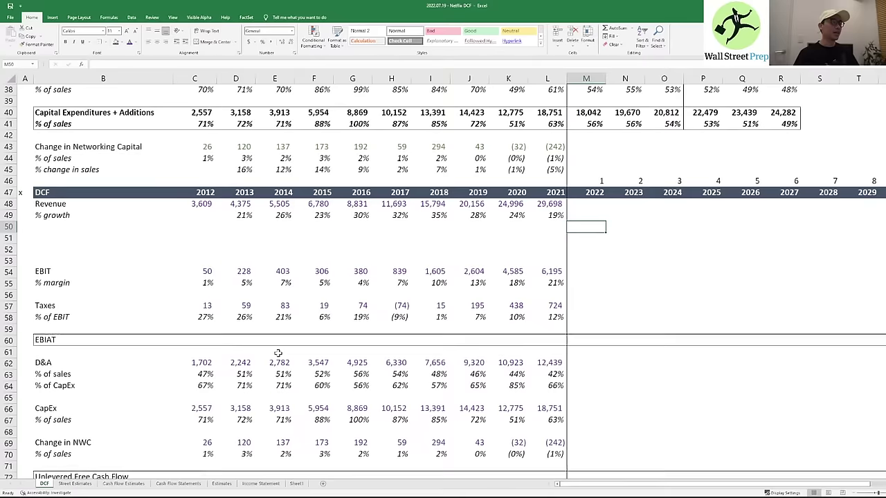
# - Insert three blank rows at row 56, directly below the EBIT % margin row
pyautogui.press('Down')
pyautogui.press('Down')
pyautogui.press('Down')
pyautogui.press('Down')
pyautogui.press('Down')
pyautogui.press('Down')
pyautogui.hotkey('shift', 'space')
pyautogui.hotkey('ctrl', 'shift', '=')
pyautogui.hotkey('ctrl', 'shift', '=')
pyautogui.hotkey('ctrl', 'shift', '=')
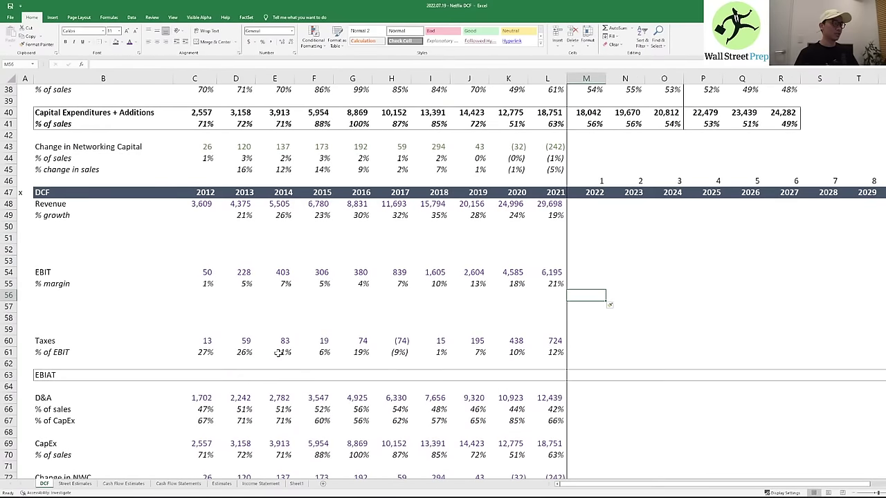
# - Insert three blank rows at row 62, directly below the Taxes % of EBIT row
pyautogui.press('Down')
pyautogui.press('Down')
pyautogui.press('Down')
pyautogui.press('Down')
pyautogui.press('Down')
pyautogui.press('Down')
pyautogui.press('Down')
pyautogui.hotkey('shift', 'space')
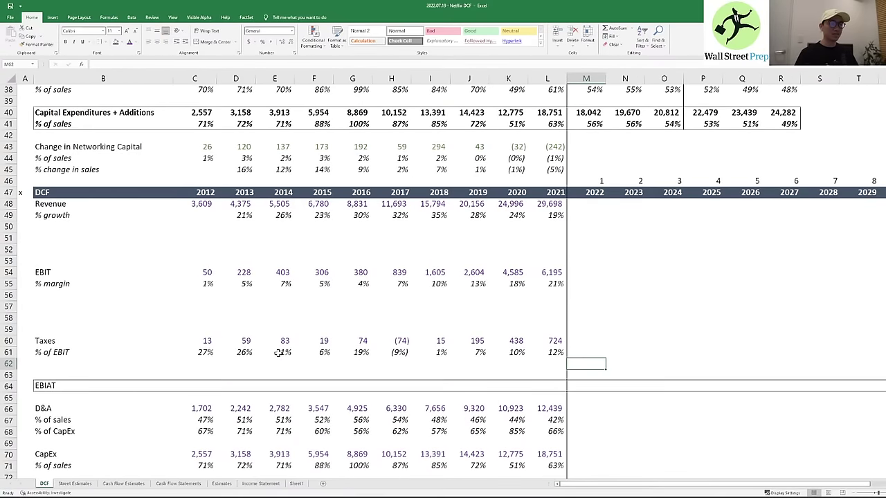
pyautogui.hotkey('ctrl', 'shift', '=')
pyautogui.hotkey('ctrl', 'shift', '=')
pyautogui.hotkey('ctrl', 'shift', '=')
# - Label cell B50 below the Revenue % growth row as Conservative Case in non-italic text
pyautogui.press('Up')
pyautogui.press('Up')
pyautogui.press('Up')
pyautogui.press('Up')
pyautogui.press('Up')
pyautogui.press('Up')
pyautogui.press('Up')
pyautogui.press('Up')
pyautogui.press('Up')
pyautogui.press('Up')
pyautogui.press('Up')
pyautogui.press('Up')
pyautogui.press('Up')
pyautogui.press('Up')
pyautogui.press('Up')
pyautogui.press('Left')
pyautogui.press('Left')
pyautogui.press('Left')
pyautogui.press('Down')
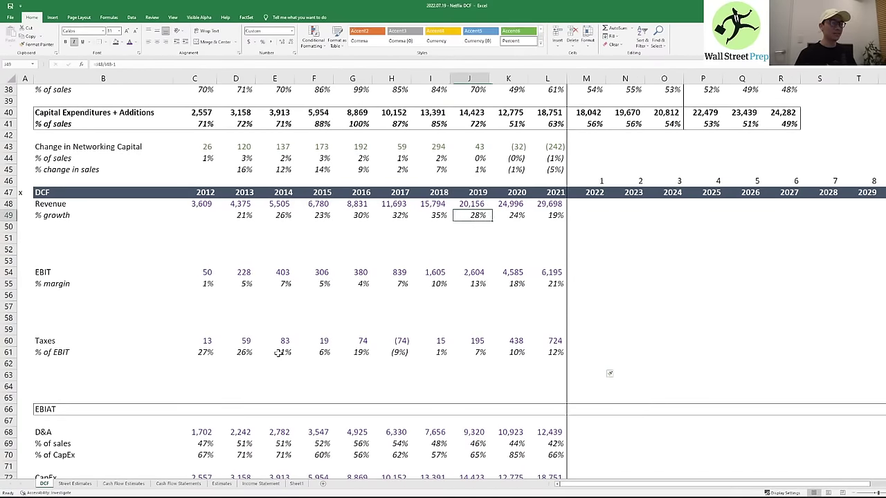
pyautogui.press('Left')
pyautogui.hotkey('ctrl', 'Left')
pyautogui.hotkey('ctrl', 'Left')
pyautogui.press('Down')
pyautogui.write('Conse')
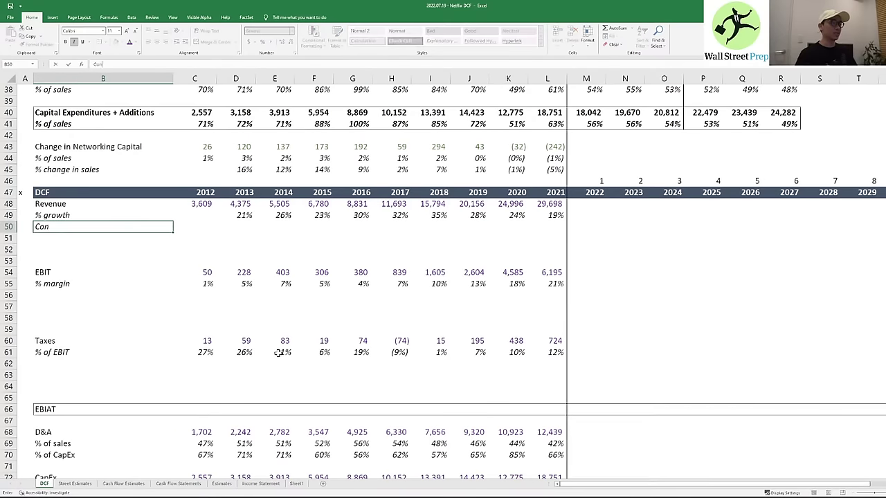
pyautogui.press('Escape')
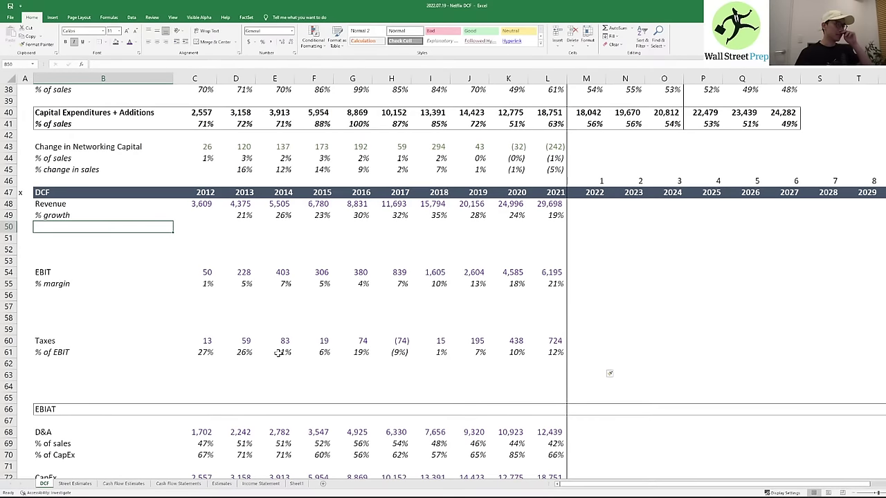
pyautogui.write('Conservative Case')
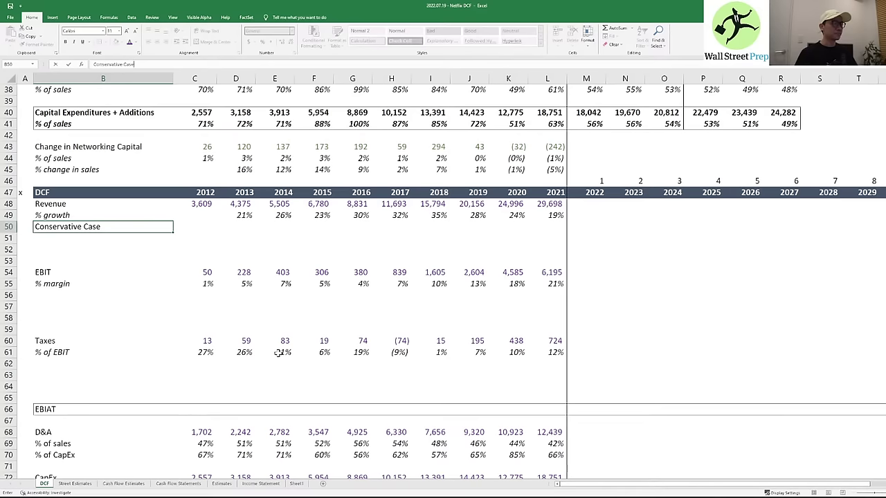
pyautogui.press('Return')
pyautogui.press('Escape')
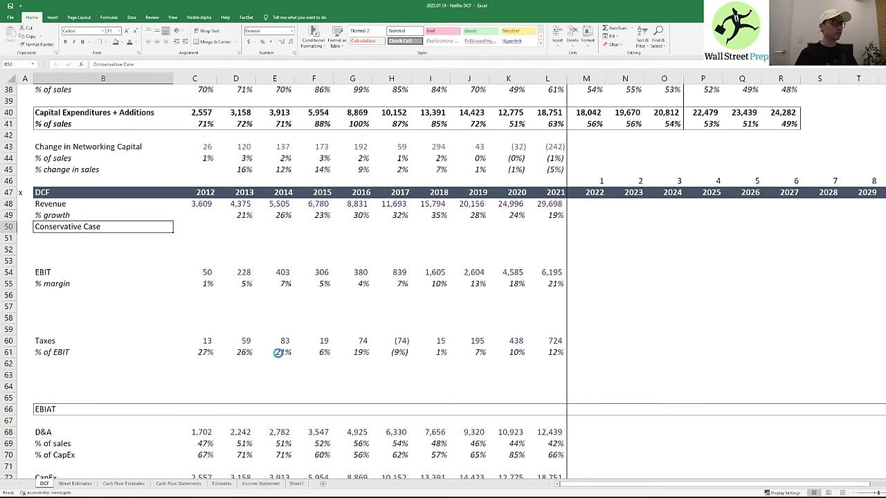
# - Fill the Conservative Case label down into B51 and replace its text with Base Case
pyautogui.hotkey('ctrl', 'd')
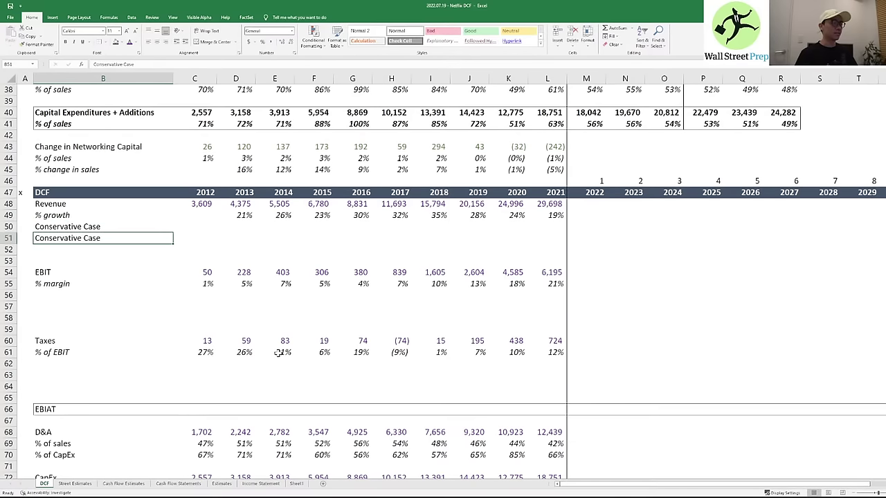
pyautogui.press('Delete')
pyautogui.hotkey('ctrl', 'z')
pyautogui.press('BackSpace')
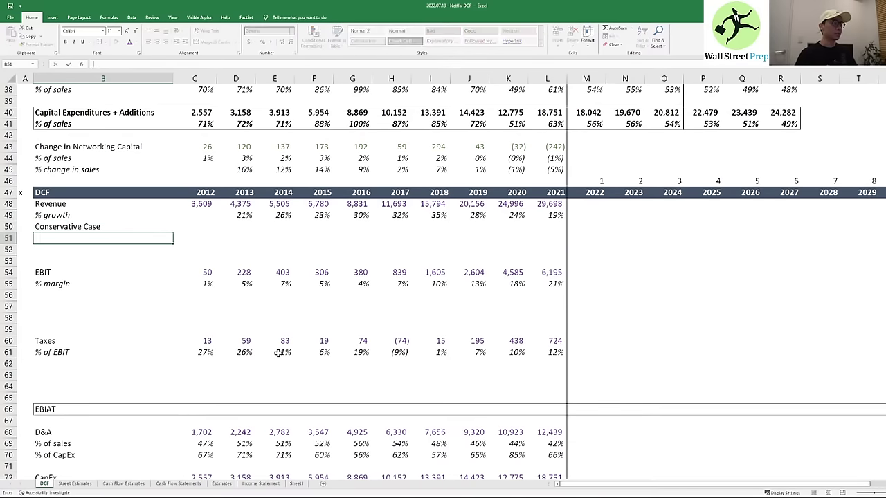
pyautogui.write('Base Case')
pyautogui.press('Return')
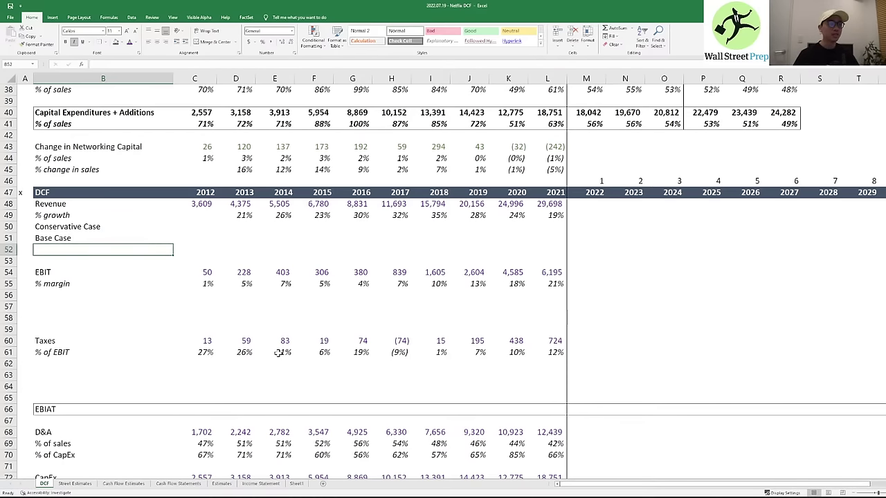
# - Copy the Base Case cell into B52 to carry over its formatting and relabel it Optimistic Case
pyautogui.write('Op')
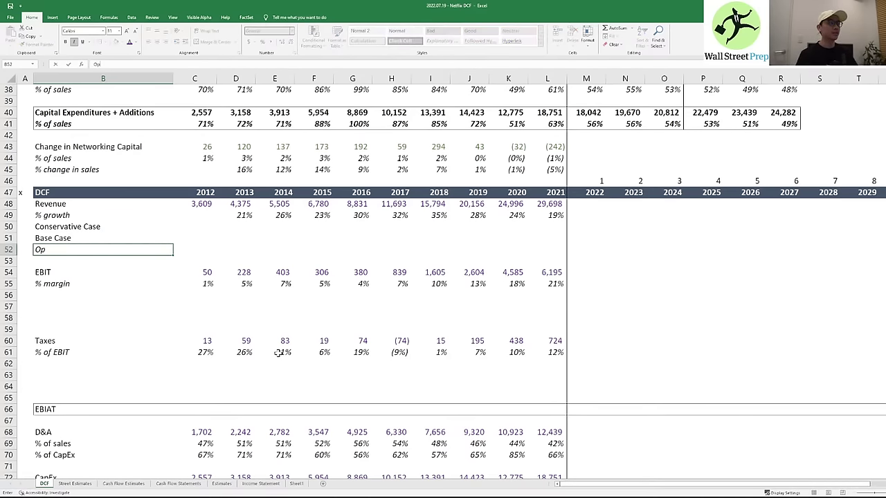
pyautogui.press('Escape')
pyautogui.press('Up')
pyautogui.hotkey('ctrl', 'c')
pyautogui.press('Down')
pyautogui.hotkey('ctrl', 'v')
pyautogui.write('O')
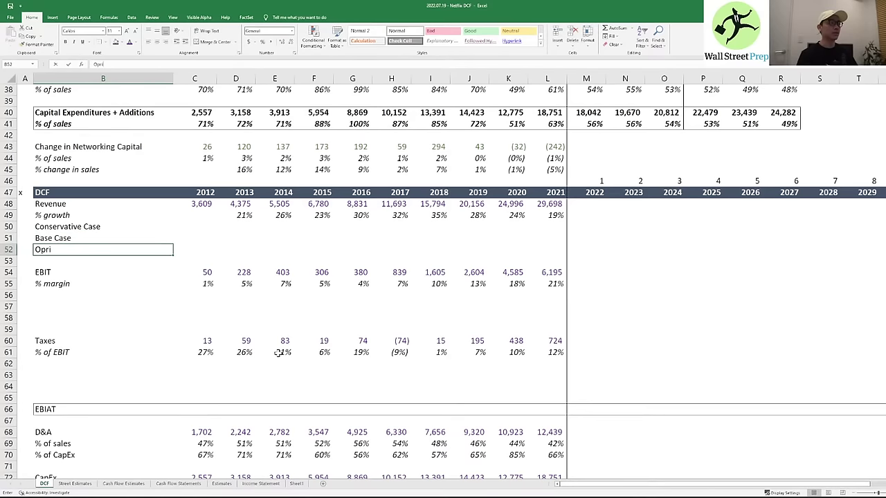
pyautogui.write('pri')
pyautogui.press('BackSpace')
pyautogui.press('BackSpace')
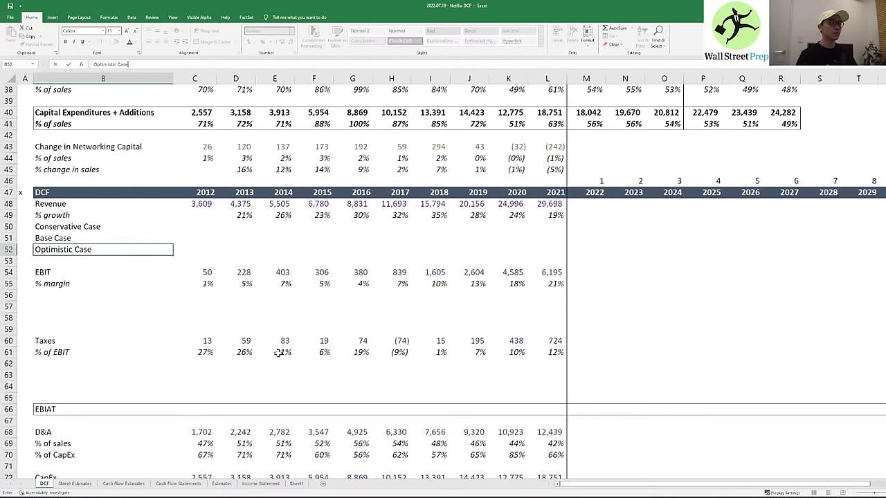
# - Copy the three case labels from B50:B52 into B56:B58 under the EBIT % margin row
pyautogui.press('Up')
pyautogui.press('Up')
pyautogui.hotkey('shift', 'Down')
pyautogui.hotkey('shift', 'Down')
pyautogui.hotkey('ctrl', 'c')
pyautogui.press('Down')
pyautogui.press('Down')
pyautogui.press('Down')
pyautogui.press('Down')
pyautogui.press('Down')
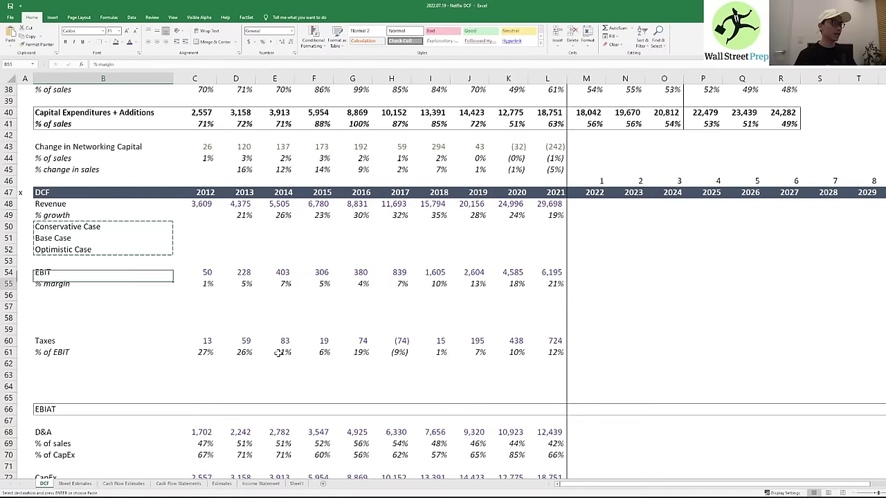
pyautogui.press('Down')
pyautogui.hotkey('ctrl', 'v')
pyautogui.press('Escape')
# - Copy the three case labels from B56:B58 into B62:B64 under the Taxes % of EBIT row
pyautogui.press('Down')
pyautogui.press('Up')
pyautogui.hotkey('shift', 'Down')
pyautogui.hotkey('shift', 'Down')
pyautogui.hotkey('ctrl', 'c')
pyautogui.press('Down')
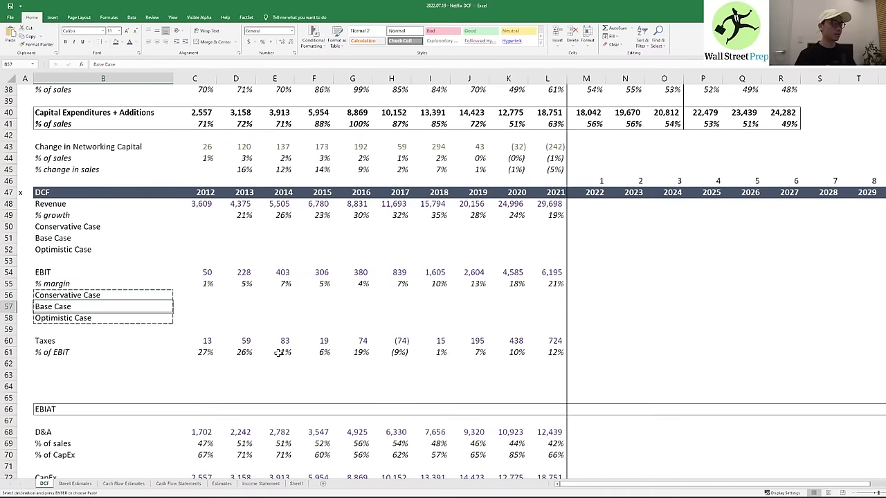
pyautogui.press('Down')
pyautogui.press('Down')
pyautogui.press('Down')
pyautogui.press('Down')
pyautogui.press('Down')
pyautogui.hotkey('ctrl', 'v')
pyautogui.press('Escape')
# - Fill the revenue case cells M50:V52 for 2022 to 2031 with light gold
pyautogui.press('Up')
pyautogui.press('Up')
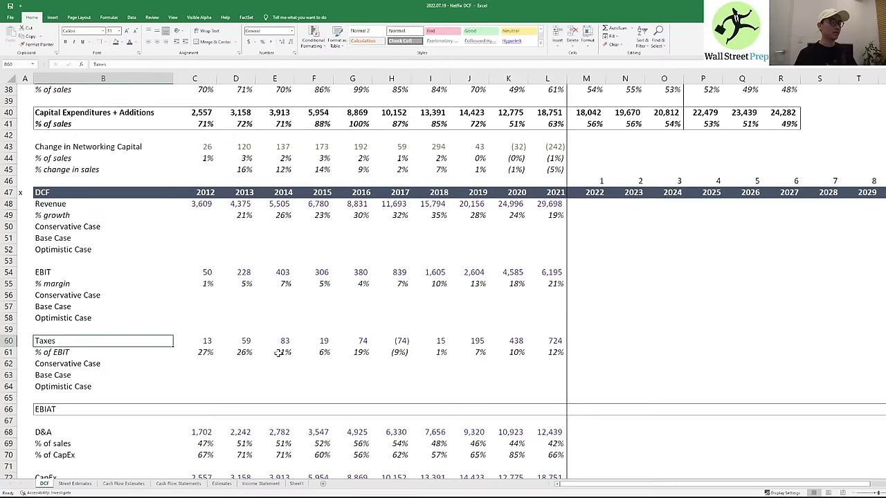
pyautogui.press('Up')
pyautogui.press('Up')
pyautogui.press('Up')
pyautogui.press('Up')
pyautogui.press('Up')
pyautogui.press('Up')
pyautogui.press('Up')
pyautogui.press('Up')
pyautogui.press('Up')
pyautogui.press('Up')
pyautogui.press('Right')
pyautogui.press('Right')
pyautogui.press('Right')
pyautogui.press('Right')
pyautogui.press('Right')
pyautogui.press('Right')
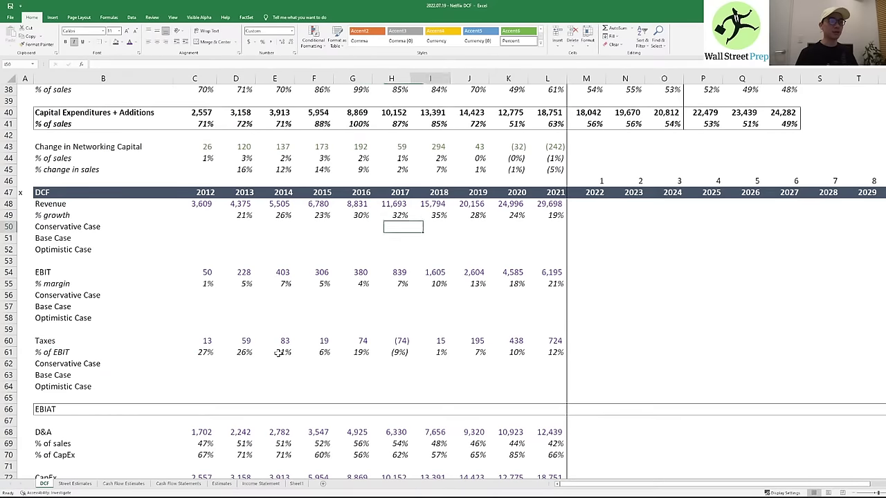
pyautogui.press('Right')
pyautogui.press('Right')
pyautogui.press('Right')
pyautogui.press('Right')
pyautogui.press('Right')
pyautogui.hotkey('shift', 'Right')
pyautogui.hotkey('shift', 'Down')
pyautogui.hotkey('shift', 'Down')
pyautogui.hotkey('shift', 'Right')
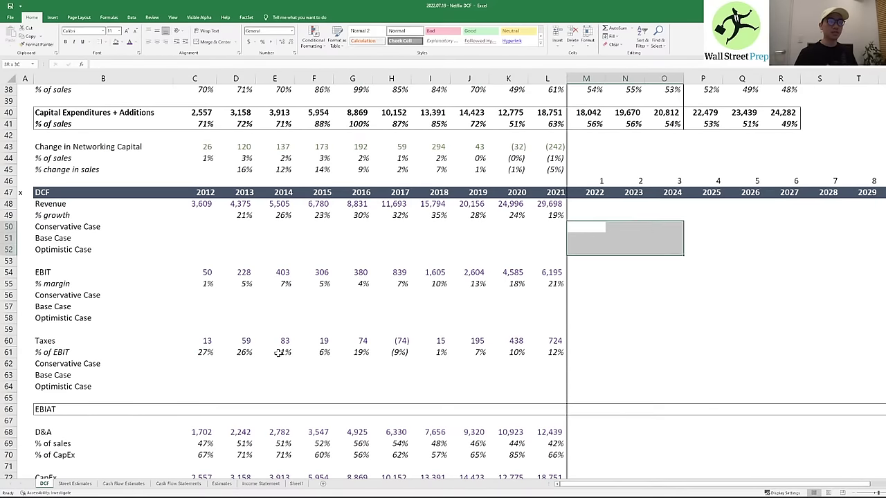
pyautogui.hotkey('shift', 'Right')
pyautogui.hotkey('shift', 'Right')
pyautogui.hotkey('shift', 'Right')
pyautogui.hotkey('shift', 'Right')
pyautogui.hotkey('shift', 'Right')
pyautogui.hotkey('shift', 'Right')
pyautogui.hotkey('shift', 'Right')
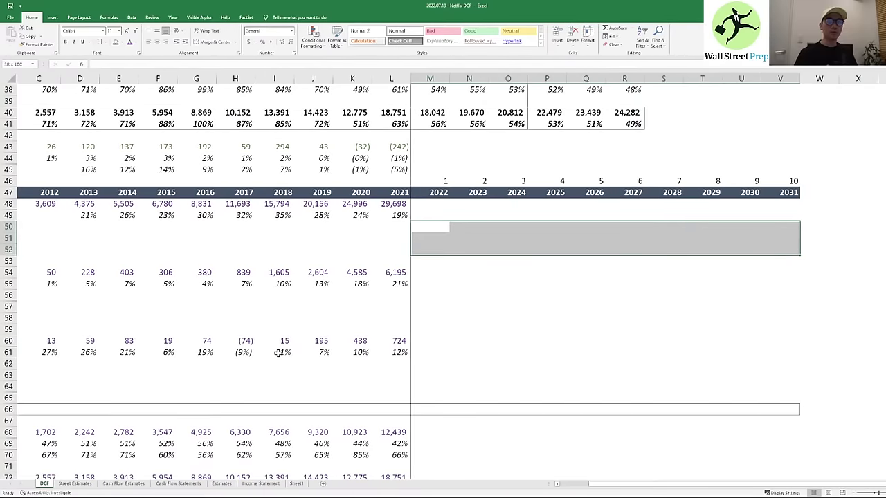
pyautogui.hotkey('alt', 'h')
pyautogui.press('h')
pyautogui.press('Right')
pyautogui.press('Down')
pyautogui.press('Right')
pyautogui.press('Right')
pyautogui.press('Right')
pyautogui.press('Right')
pyautogui.press('Right')
pyautogui.press('Right')
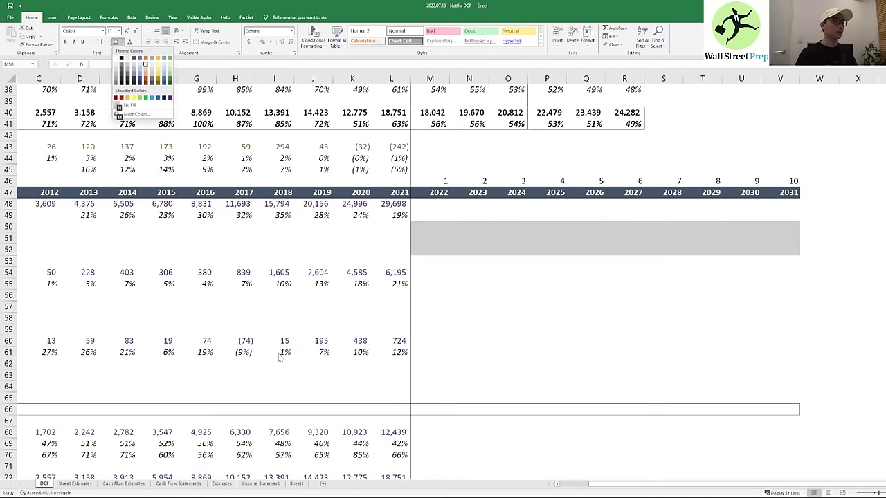
pyautogui.press('Return')
pyautogui.press('Right')
pyautogui.press('Left')
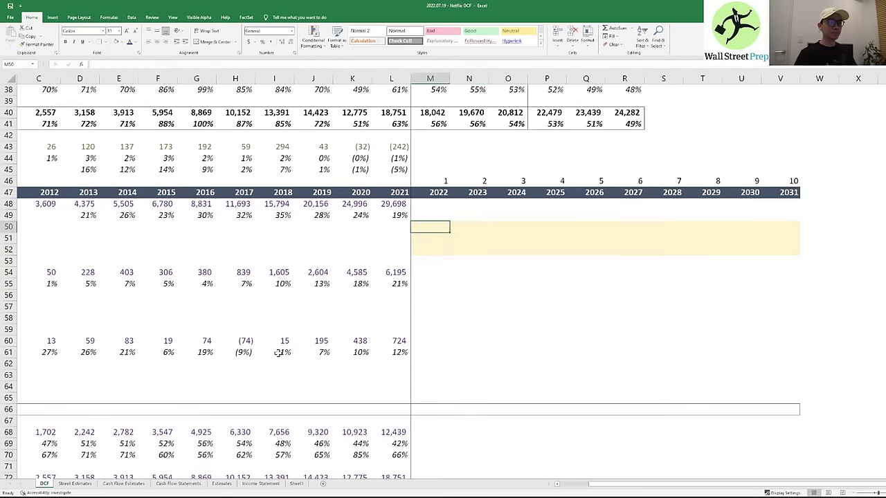
pyautogui.hotkey('ctrl', 'Home')
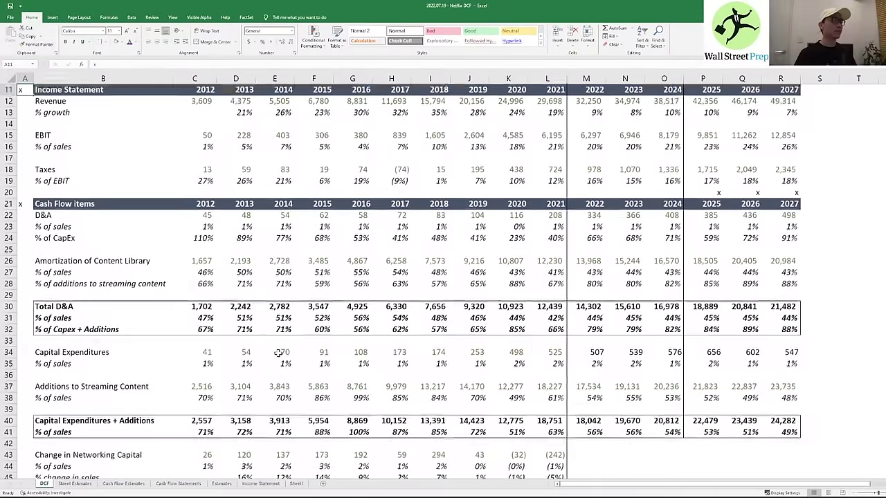
pyautogui.press('Right')
pyautogui.press('Right')
pyautogui.press('Down')
pyautogui.press('Down')
pyautogui.press('Down')
pyautogui.hotkey('shift', 'Down')
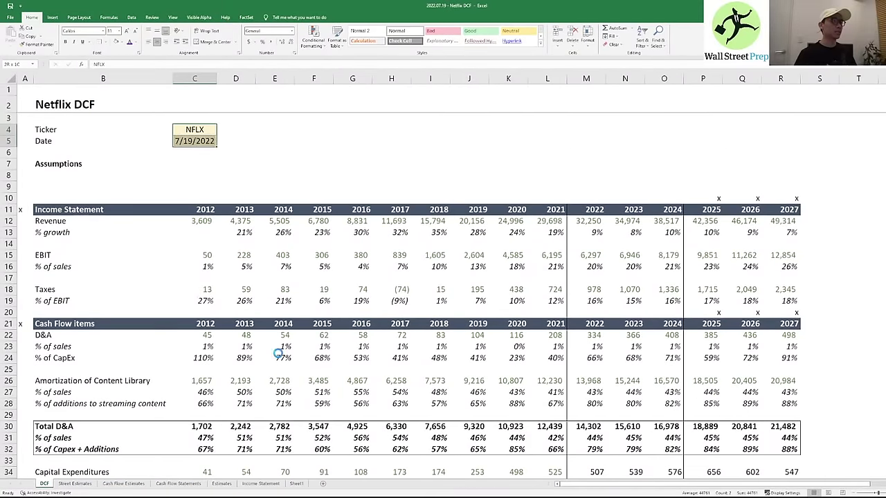
pyautogui.hotkey('ctrl', 'x')
pyautogui.press('Left')
pyautogui.hotkey('ctrl', 'v')
pyautogui.hotkey('ctrl', 'z')
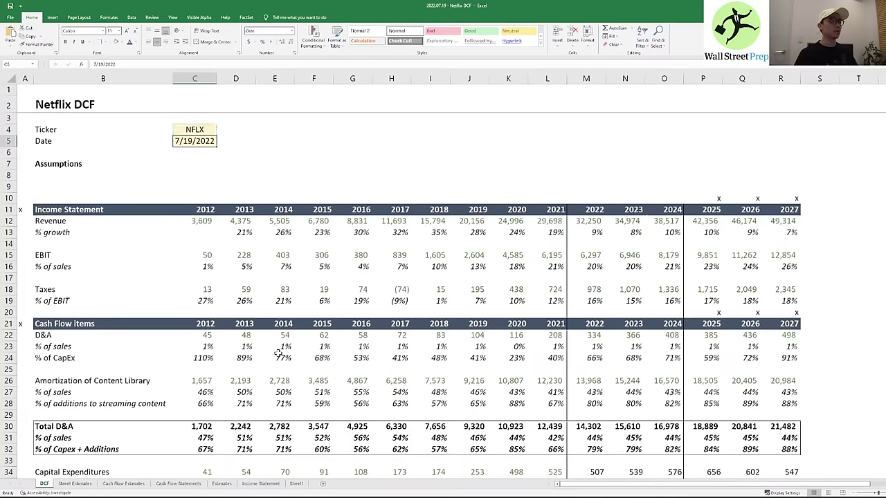
# - Mark the Ticker row with an x in cell A4
pyautogui.press('Up')
pyautogui.press('Left')
pyautogui.press('Left')
pyautogui.write('x')
pyautogui.press('Return')
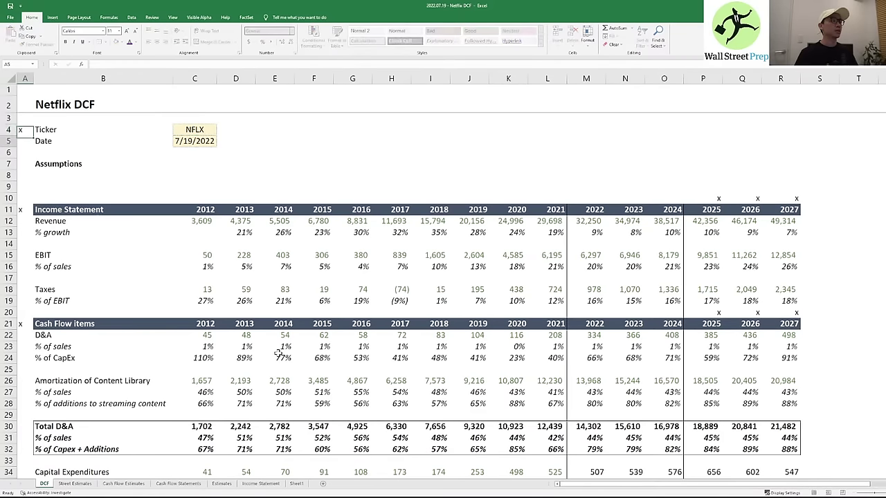
# - Copy the formatted Ticker input cell C4 into M50, the 2022 Conservative Case cell under revenue growth
pyautogui.press('Up')
pyautogui.hotkey('ctrl', 'Right')
pyautogui.hotkey('ctrl', 'c')
pyautogui.press('Left')
pyautogui.press('Left')
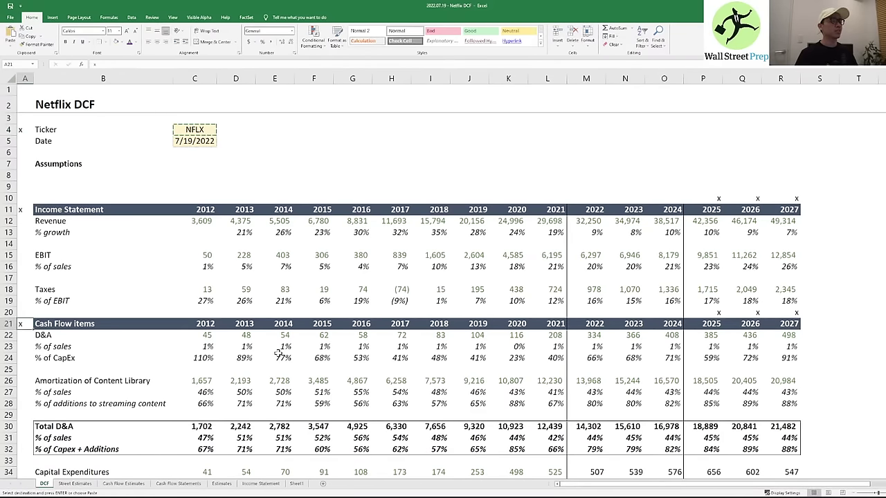
pyautogui.hotkey('ctrl', 'Down')
pyautogui.hotkey('ctrl', 'Down')
pyautogui.hotkey('ctrl', 'Up')
pyautogui.press('Down')
pyautogui.press('Right')
pyautogui.press('Right')
pyautogui.press('Right')
pyautogui.press('Right')
pyautogui.press('Right')
pyautogui.press('Right')
pyautogui.press('Right')
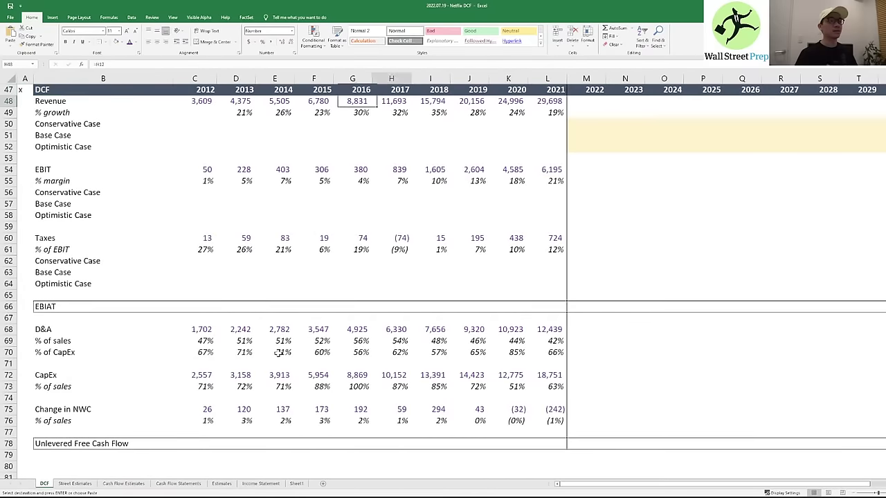
pyautogui.press('Right')
pyautogui.press('Right')
pyautogui.press('Right')
pyautogui.press('Right')
pyautogui.press('Right')
pyautogui.press('Down')
pyautogui.press('Down')
pyautogui.hotkey('ctrl', 'v')
pyautogui.press('Right')
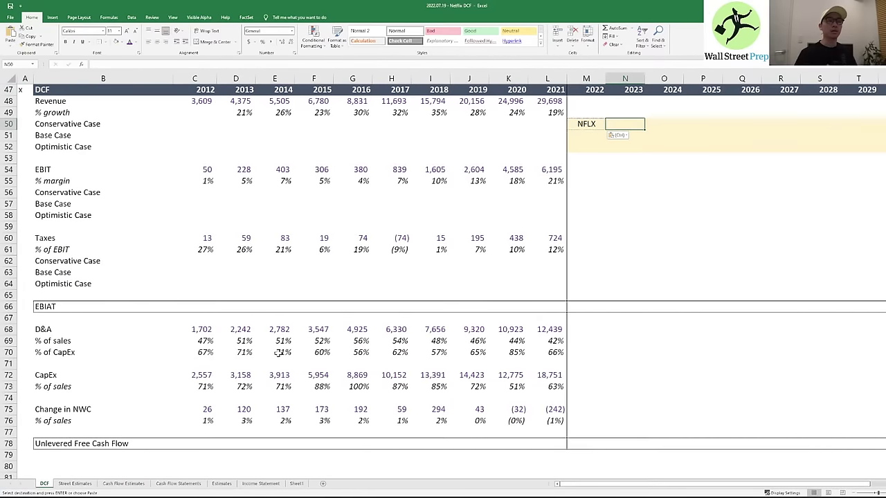
# - Paste the copied Ticker cell across M50:V52 and clear the pasted text, leaving the input cell formatting
pyautogui.press('Left')
pyautogui.hotkey('shift', 'Down')
pyautogui.hotkey('shift', 'Down')
pyautogui.hotkey('shift', 'Right')
pyautogui.hotkey('shift', 'Right')
pyautogui.hotkey('shift', 'Right')
pyautogui.hotkey('shift', 'Right')
pyautogui.hotkey('shift', 'Right')
pyautogui.hotkey('shift', 'Right')
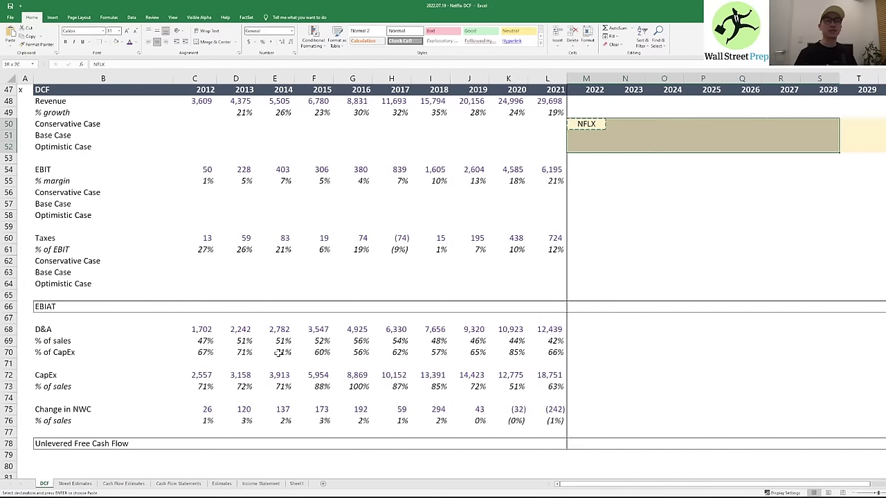
pyautogui.hotkey('shift', 'Right')
pyautogui.hotkey('shift', 'Right')
pyautogui.hotkey('shift', 'Right')
pyautogui.hotkey('ctrl', 'v')
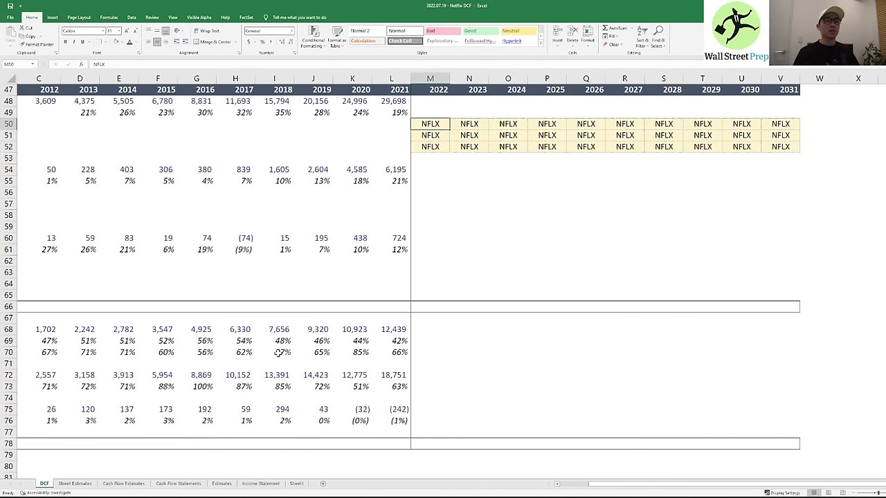
pyautogui.press('Delete')
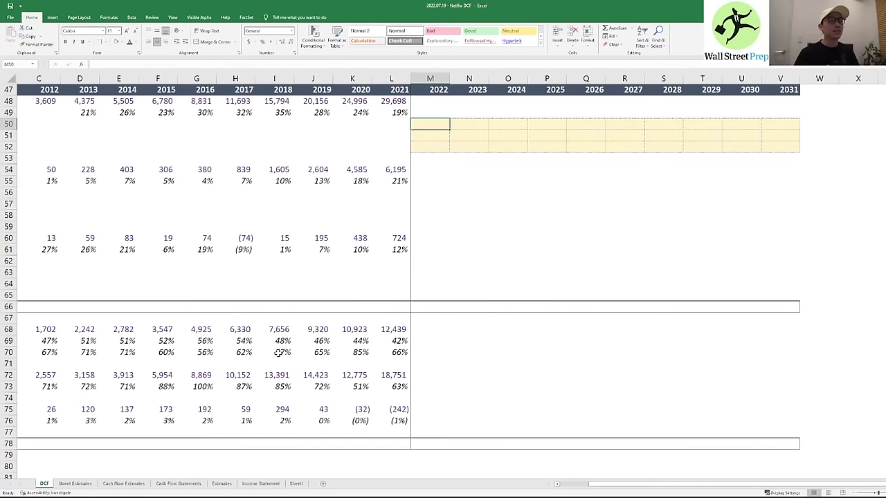
pyautogui.hotkey('shift', 'Down')
pyautogui.hotkey('shift', 'Right')
pyautogui.hotkey('shift', 'Down')
pyautogui.hotkey('shift', 'Right')
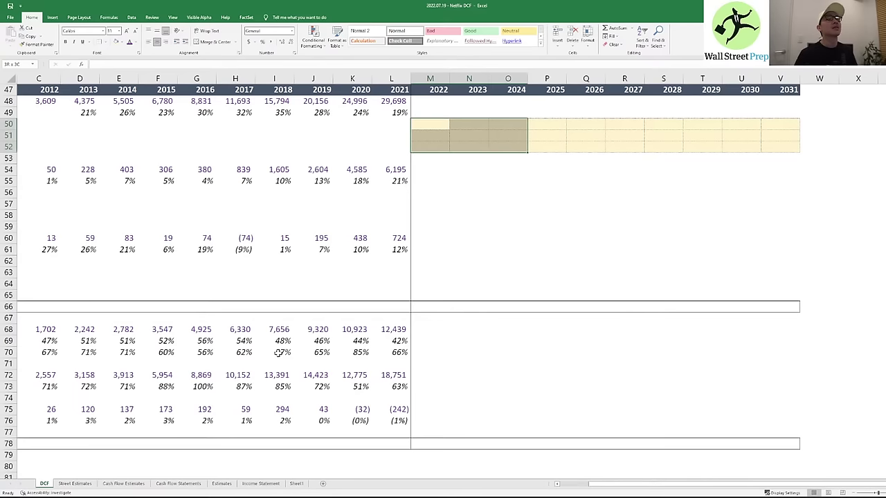
pyautogui.hotkey('shift', 'Up')
pyautogui.hotkey('shift', 'Left')
pyautogui.hotkey('shift', 'Up')
pyautogui.hotkey('shift', 'Left')
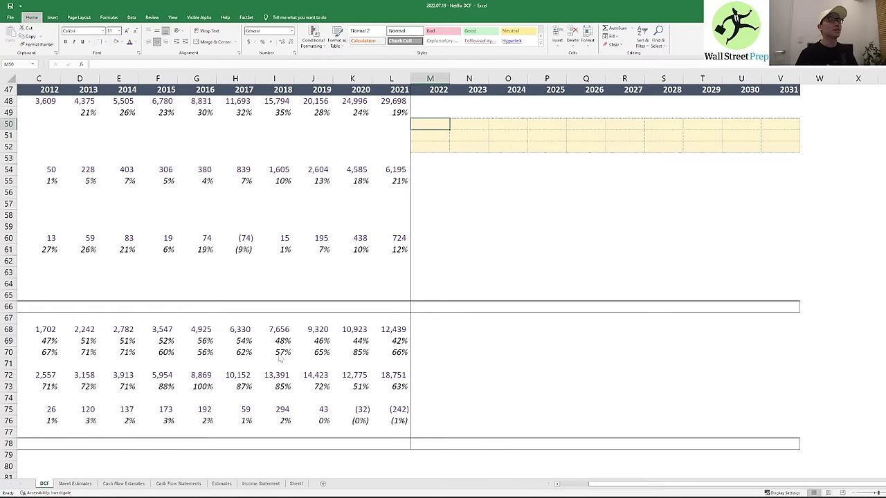
# - Enter 3% in M50 and format the cell as a right-aligned italic percentage
pyautogui.write('3%')
pyautogui.press('Tab')
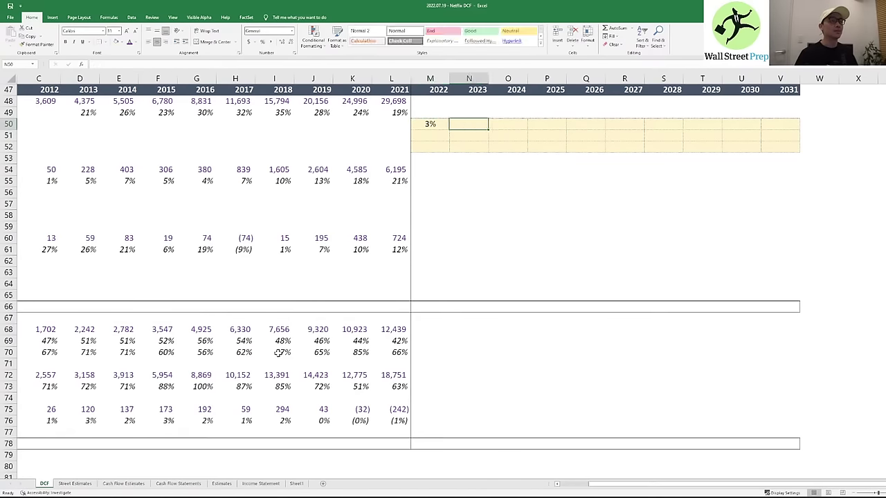
pyautogui.press('Left')
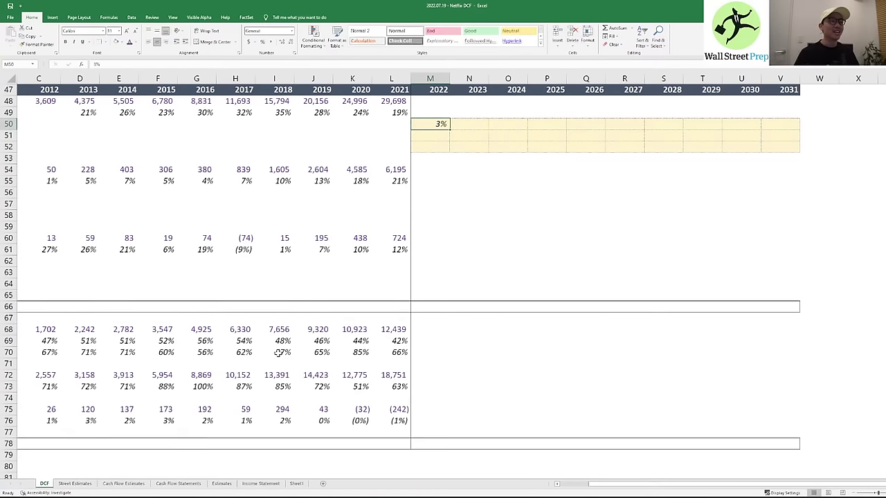
# - Copy M50 across M50:V52 to carry over its percentage formatting, and clear all the pasted values
pyautogui.hotkey('ctrl', 'c')
pyautogui.hotkey('shift', 'Down')
pyautogui.hotkey('shift', 'Down')
pyautogui.hotkey('shift', 'Right')
pyautogui.hotkey('shift', 'Right')
pyautogui.hotkey('shift', 'Right')
pyautogui.hotkey('shift', 'Right')
pyautogui.hotkey('shift', 'Right')
pyautogui.hotkey('shift', 'Right')
pyautogui.hotkey('shift', 'Right')
pyautogui.hotkey('shift', 'Right')
pyautogui.hotkey('shift', 'Right')
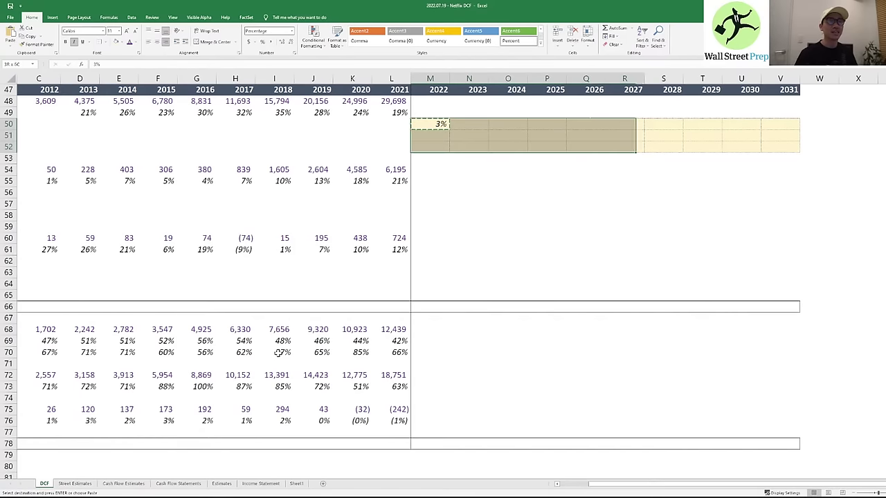
pyautogui.hotkey('ctrl', 'v')
pyautogui.press('Escape')
pyautogui.press('Delete')
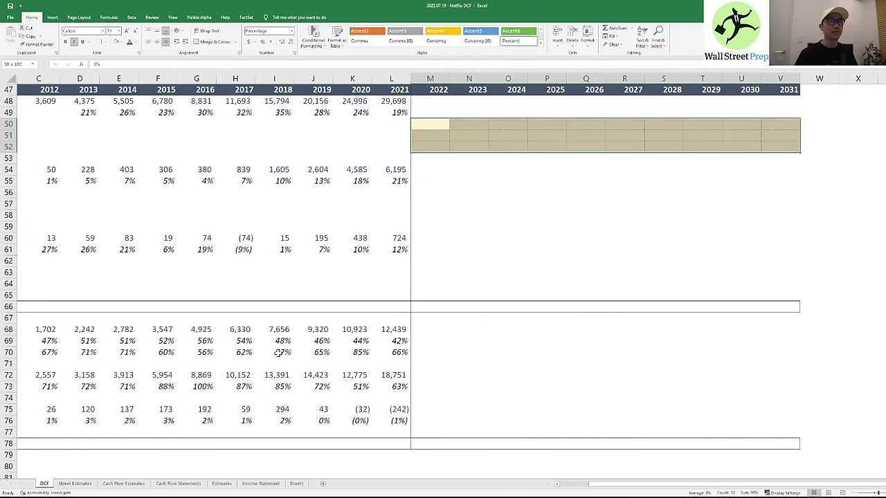
pyautogui.hotkey('shift', 'Left')
pyautogui.hotkey('shift', 'Left')
pyautogui.hotkey('shift', 'Left')
pyautogui.hotkey('shift', 'Left')
pyautogui.hotkey('shift', 'Left')
pyautogui.hotkey('shift', 'Left')
pyautogui.hotkey('shift', 'Left')
pyautogui.hotkey('shift', 'Right')
pyautogui.hotkey('shift', 'Right')
pyautogui.hotkey('shift', 'Right')
pyautogui.hotkey('shift', 'Right')
pyautogui.hotkey('shift', 'Right')
pyautogui.hotkey('shift', 'Right')
pyautogui.hotkey('shift', 'Right')
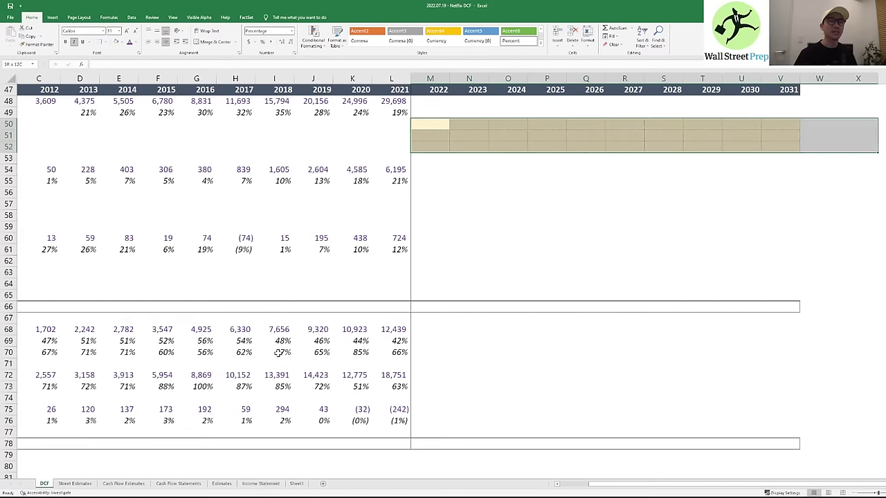
# - Copy the formatted revenue growth case cells M50:V52 into M56:V58 for the EBIT margin cases
pyautogui.hotkey('ctrl', 'c')
pyautogui.press('Down')
pyautogui.press('Down')
pyautogui.press('Down')
pyautogui.press('Down')
pyautogui.hotkey('shift', 'Down')
pyautogui.hotkey('shift', 'Down')
pyautogui.hotkey('shift', 'Right')
pyautogui.hotkey('shift', 'Right')
pyautogui.hotkey('shift', 'Right')
pyautogui.hotkey('shift', 'Right')
pyautogui.hotkey('shift', 'Right')
pyautogui.hotkey('shift', 'Right')
pyautogui.hotkey('shift', 'Right')
pyautogui.hotkey('shift', 'Right')
pyautogui.hotkey('shift', 'Right')
pyautogui.hotkey('ctrl', 'v')
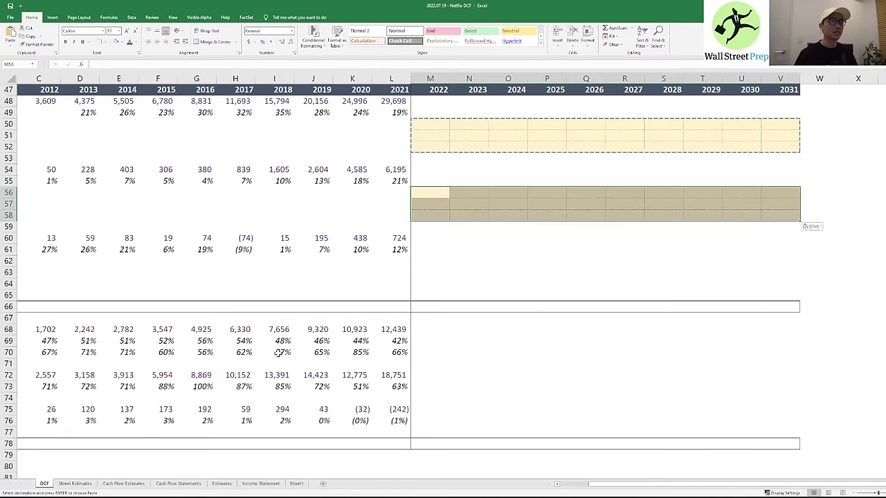
# - Paste the same formatted input cells into M62:V64 for the three tax cases
pyautogui.press('Right')
pyautogui.press('Left')
pyautogui.press('Down')
pyautogui.press('Down')
pyautogui.press('Down')
pyautogui.press('Down')
pyautogui.press('Down')
pyautogui.press('Down')
pyautogui.hotkey('shift', 'Down')
pyautogui.hotkey('shift', 'Down')
pyautogui.hotkey('shift', 'Right')
pyautogui.hotkey('shift', 'Right')
pyautogui.hotkey('shift', 'Right')
pyautogui.hotkey('shift', 'Right')
pyautogui.hotkey('shift', 'Right')
pyautogui.hotkey('shift', 'Right')
pyautogui.hotkey('shift', 'Right')
pyautogui.hotkey('shift', 'Right')
pyautogui.hotkey('shift', 'Right')
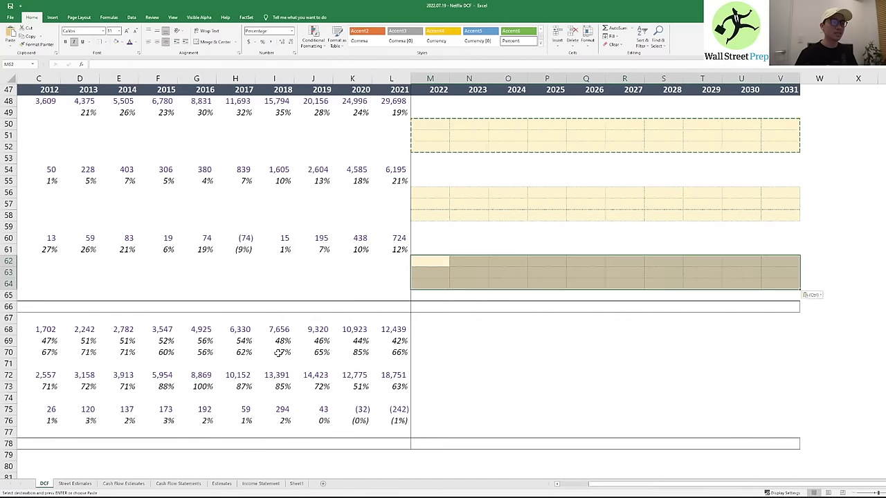
pyautogui.hotkey('ctrl', 'v')
# - Review the D&A labels and historical percentages of sales and CapEx in rows 69 and 70
pyautogui.press('Right')
pyautogui.press('Down')
pyautogui.press('Down')
pyautogui.press('Down')
pyautogui.press('Down')
pyautogui.press('Down')
pyautogui.press('Down')
pyautogui.press('Down')
pyautogui.press('Down')
pyautogui.press('Left')
pyautogui.press('Left')
pyautogui.press('Left')
pyautogui.press('Left')
pyautogui.press('Left')
pyautogui.press('Left')
pyautogui.press('Left')
pyautogui.press('Left')
pyautogui.press('Left')
pyautogui.press('Left')
pyautogui.press('Left')
pyautogui.press('Left')
pyautogui.press('Left')
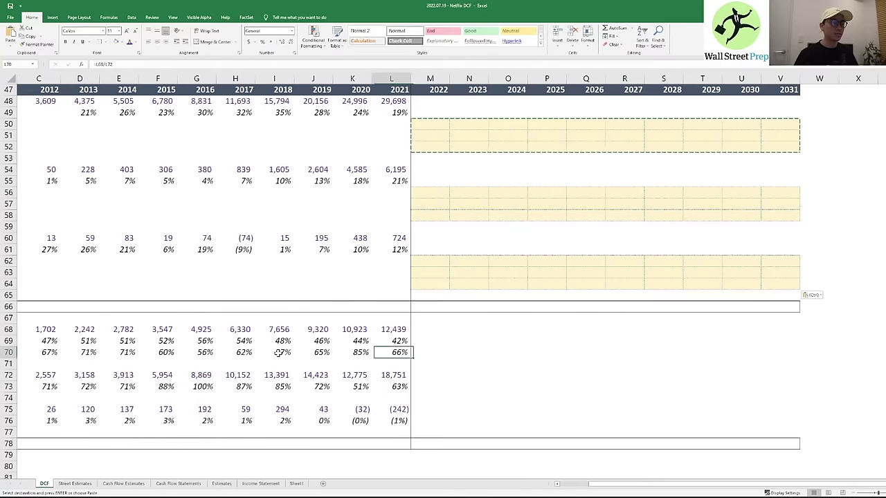
pyautogui.press('Right')
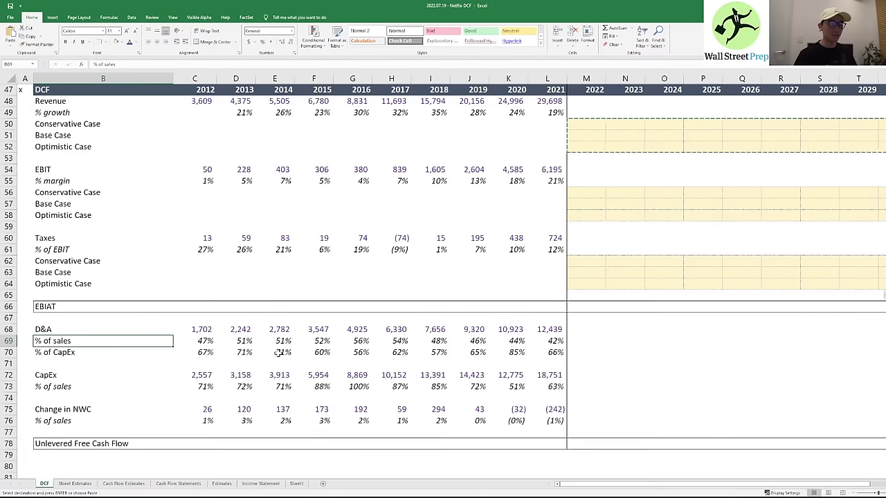
pyautogui.press('Right')
pyautogui.press('Right')
pyautogui.press('Right')
pyautogui.press('Right')
pyautogui.press('Right')
pyautogui.press('Right')
pyautogui.press('Right')
pyautogui.press('Right')
pyautogui.press('Right')
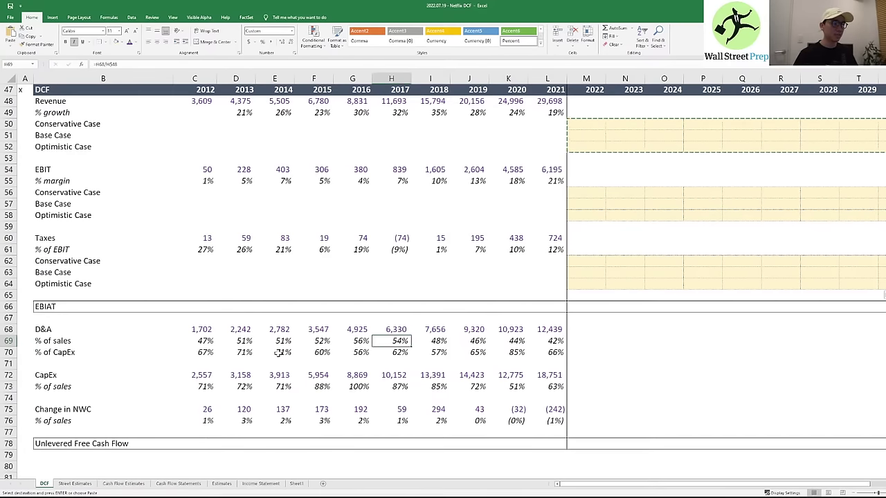
pyautogui.press('Right')
pyautogui.press('Right')
# - Copy the Conservative Case tax input cells M62:V62 into M69:V69, the D&A % of sales row
pyautogui.press('Escape')
pyautogui.press('Up')
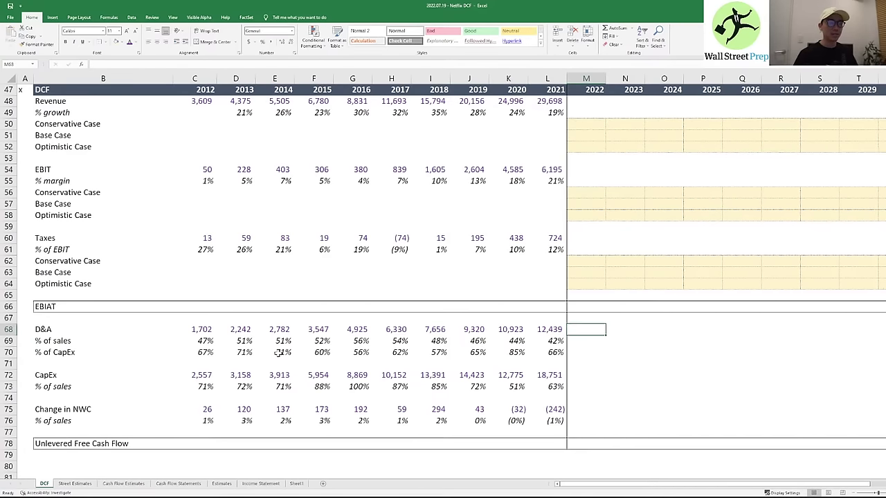
pyautogui.hotkey('shift', 'Right')
pyautogui.hotkey('shift', 'Right')
pyautogui.hotkey('shift', 'Right')
pyautogui.hotkey('shift', 'Right')
pyautogui.hotkey('shift', 'Right')
pyautogui.hotkey('shift', 'Right')
pyautogui.hotkey('shift', 'Right')
pyautogui.hotkey('shift', 'Right')
pyautogui.hotkey('shift', 'Right')
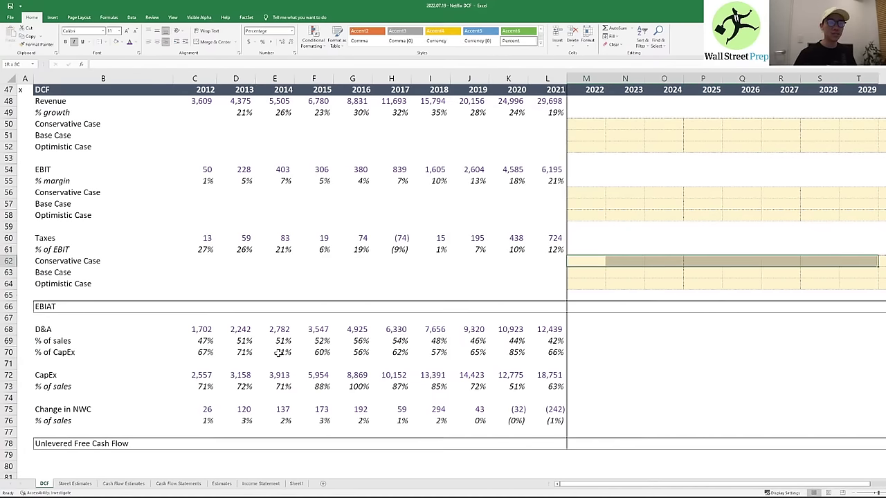
pyautogui.press('Down')
pyautogui.press('Down')
pyautogui.press('Down')
pyautogui.press('Down')
pyautogui.press('Down')
pyautogui.press('Down')
pyautogui.press('Down')
pyautogui.press('Down')
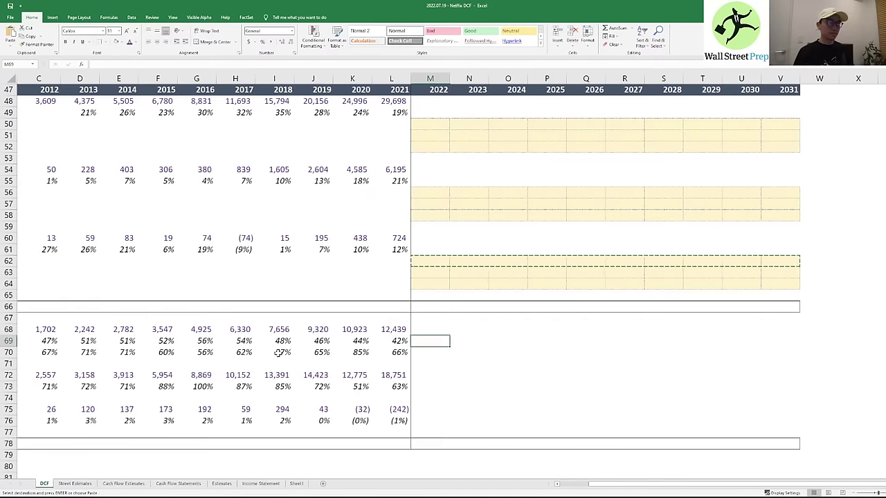
pyautogui.hotkey('ctrl', 'v')
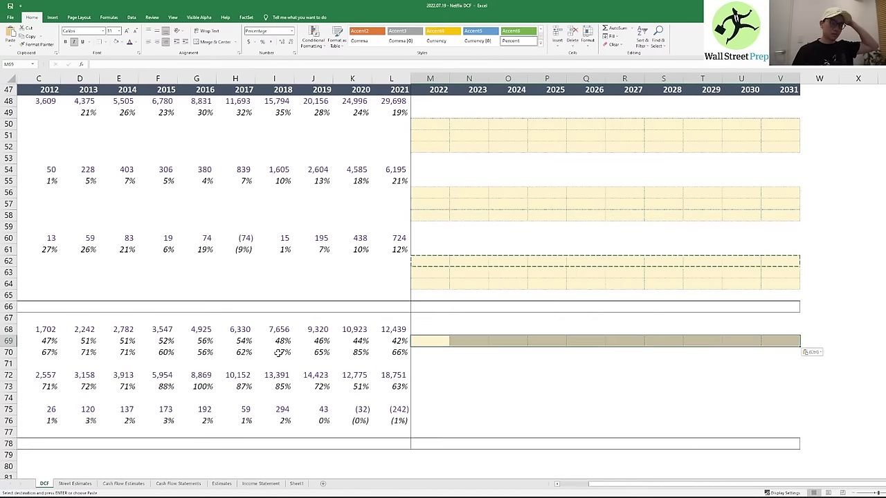
# - Review the historical D&A % of sales figures across row 69, from 2012 to 2021
pyautogui.press('Left')
pyautogui.press('Left')
pyautogui.press('Left')
pyautogui.press('Left')
pyautogui.press('Left')
pyautogui.press('Left')
pyautogui.press('Left')
pyautogui.press('Left')
pyautogui.press('Left')
pyautogui.press('Left')
pyautogui.press('Left')
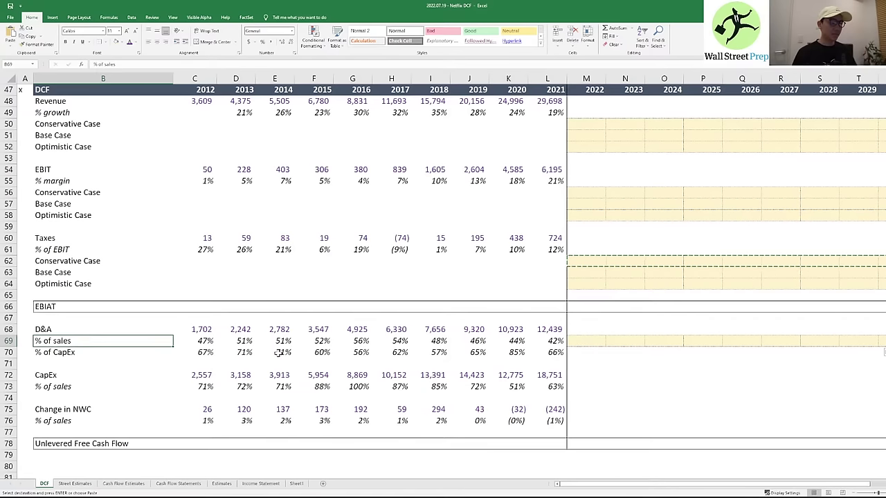
pyautogui.press('Right')
pyautogui.press('Right')
pyautogui.press('Right')
pyautogui.press('Right')
pyautogui.press('Right')
pyautogui.press('Right')
pyautogui.press('Right')
pyautogui.press('Right')
pyautogui.press('Right')
pyautogui.press('Right')
pyautogui.press('Right')
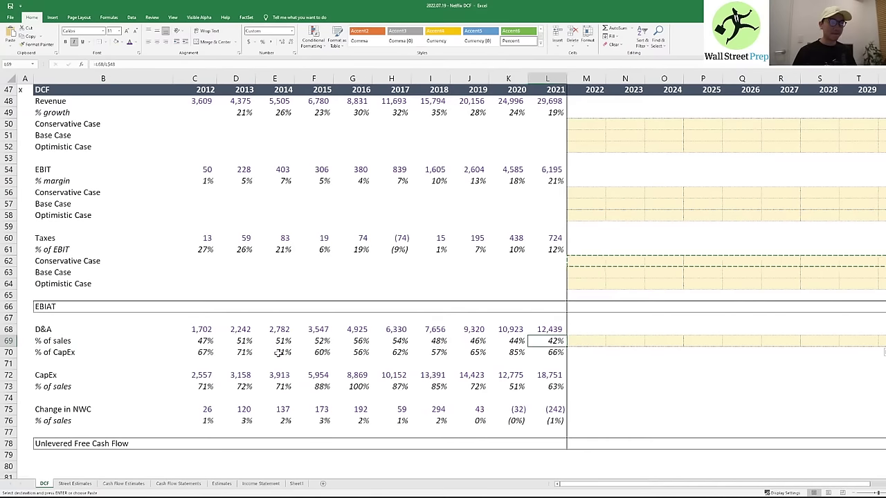
# - Copy the input cells M69:V69 into M70:V70, the D&A % of CapEx row
pyautogui.hotkey('shift', 'Right')
pyautogui.hotkey('shift', 'Right')
pyautogui.hotkey('shift', 'Right')
pyautogui.hotkey('shift', 'Right')
pyautogui.hotkey('shift', 'Right')
pyautogui.hotkey('shift', 'Right')
pyautogui.hotkey('shift', 'Right')
pyautogui.hotkey('shift', 'Right')
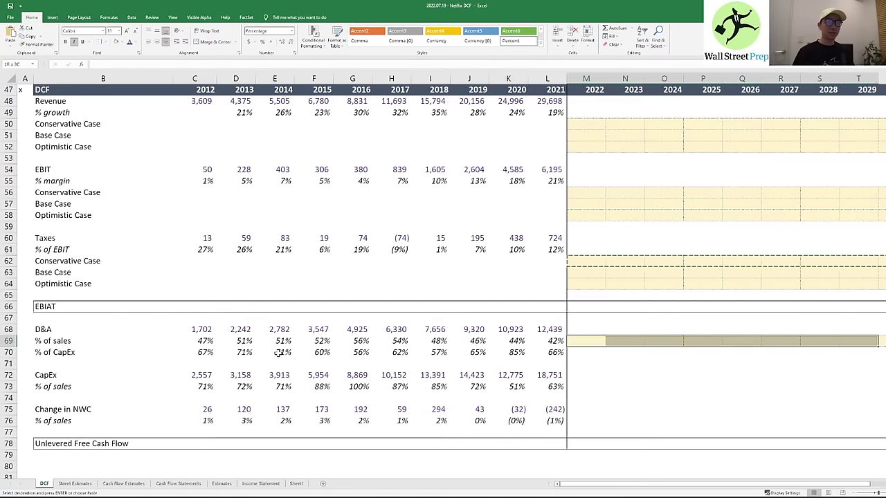
pyautogui.hotkey('shift', 'Left')
pyautogui.press('Right')
pyautogui.press('Right')
pyautogui.press('Left')
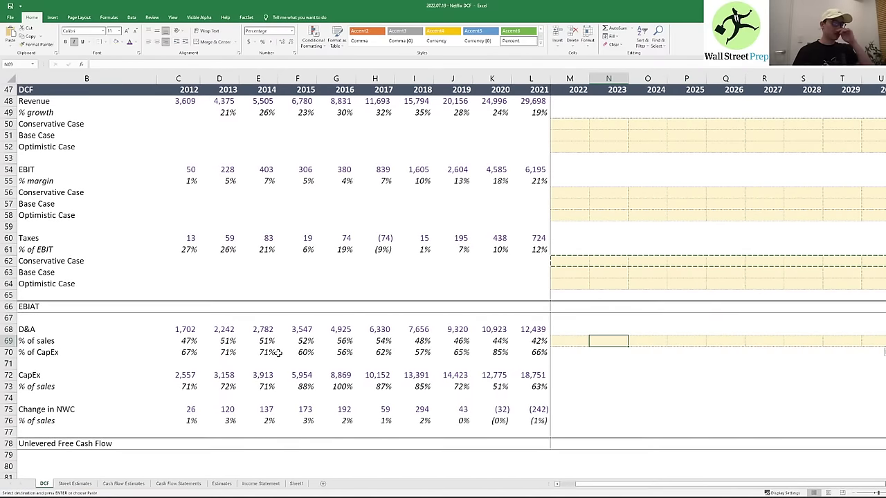
pyautogui.hotkey('shift', 'Left')
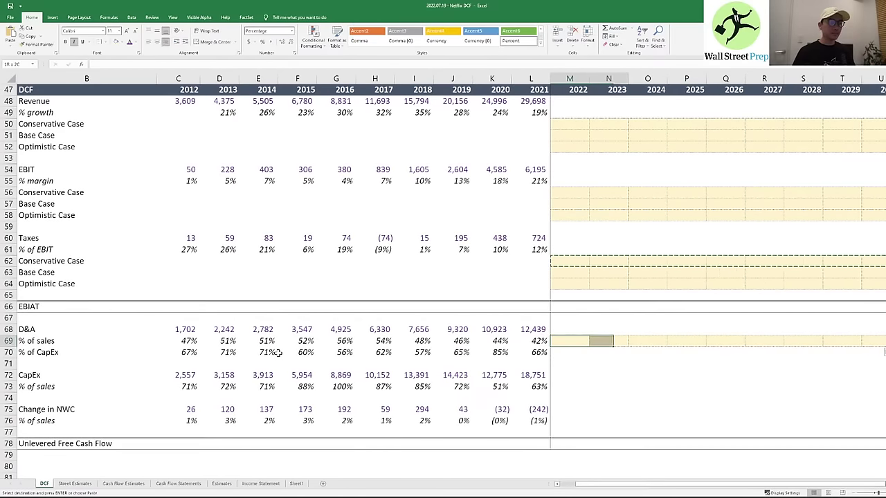
pyautogui.hotkey('ctrl', 'shift', 'Right')
pyautogui.hotkey('ctrl', 'c')
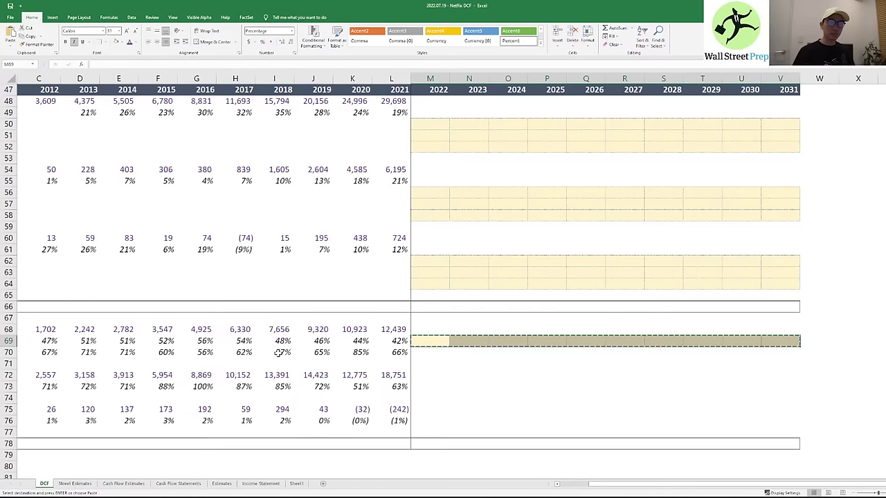
pyautogui.press('Down')
pyautogui.hotkey('ctrl', 'v')
# - Paste the same input cells into the CapEx % of sales row 73 and the Change in NWC % of sales row 76
pyautogui.press('Down')
pyautogui.press('Down')
pyautogui.press('Down')
pyautogui.hotkey('ctrl', 'v')
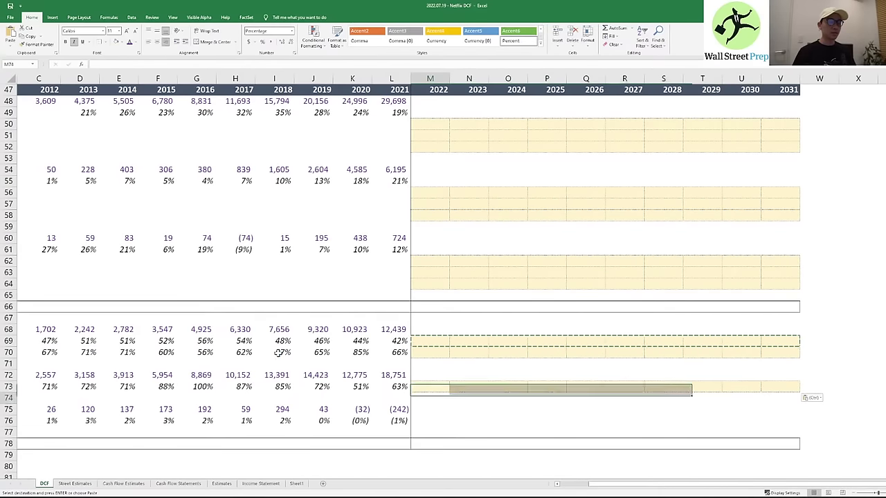
pyautogui.press('Down')
pyautogui.press('Down')
pyautogui.press('Down')
pyautogui.hotkey('ctrl', 'v')
pyautogui.press('Escape')
pyautogui.press('Up')
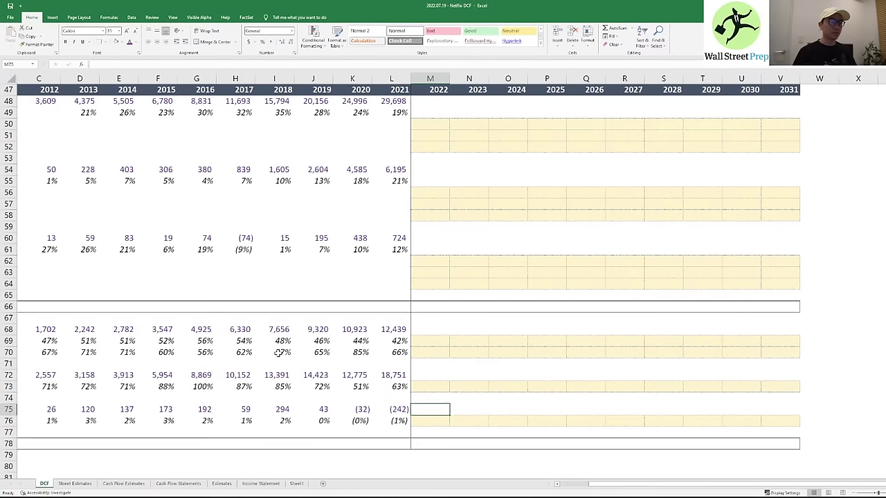
# - Review the forecast input rows for CapEx and D&A, going back up to the 2022 % of CapEx cell M70
pyautogui.press('Up')
pyautogui.press('Up')
pyautogui.press('Up')
pyautogui.press('Up')
pyautogui.press('Up')
pyautogui.press('Up')
pyautogui.press('Up')
pyautogui.press('Up')
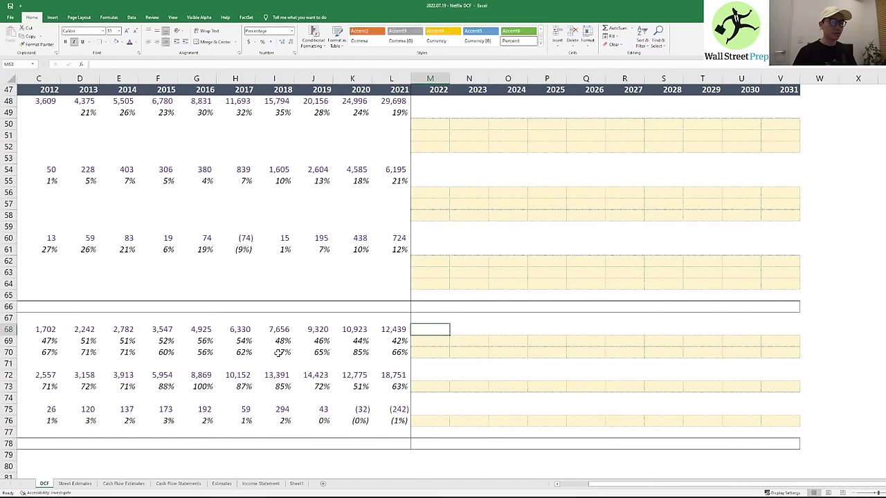
pyautogui.press('Down')
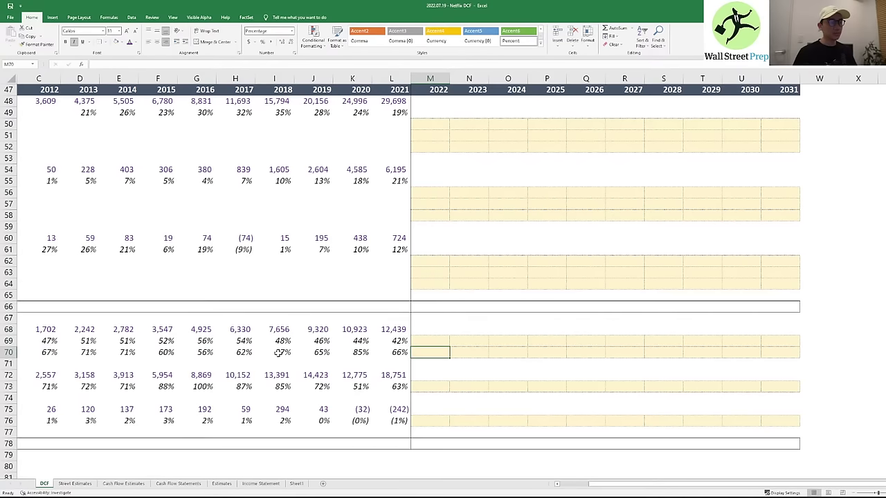
# - Review the historical D&A % of CapEx ratios across row 70, back through the early years
pyautogui.press('Left')
pyautogui.press('Left')
pyautogui.press('Left')
pyautogui.press('Left')
pyautogui.press('Left')
pyautogui.press('Left')
pyautogui.press('Left')
pyautogui.press('Left')
pyautogui.press('Left')
pyautogui.press('Left')
pyautogui.press('Left')
pyautogui.press('Left')
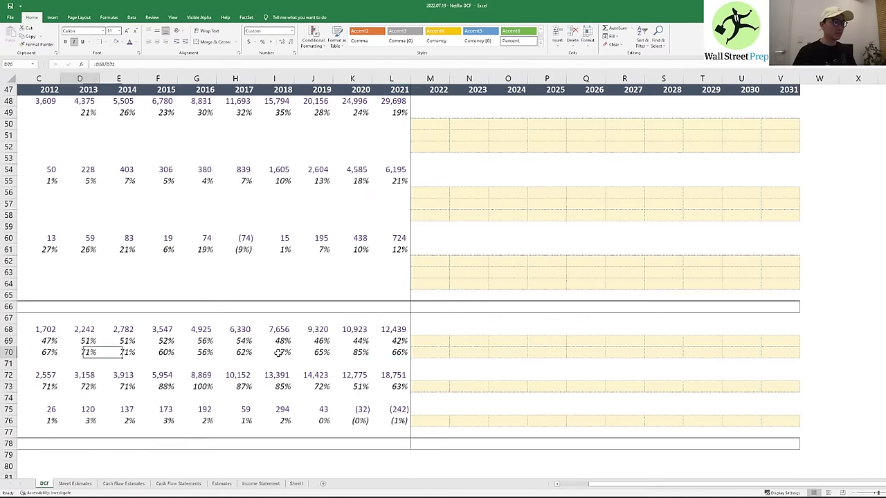
pyautogui.press('Right')
pyautogui.press('Right')
pyautogui.press('Right')
# - Review the historical D&A % of sales ratios in row 69 through 2021
pyautogui.press('Up')
pyautogui.press('Right')
pyautogui.press('Right')
pyautogui.press('Right')
pyautogui.press('Right')
pyautogui.press('Right')
pyautogui.press('Right')
pyautogui.press('Right')
pyautogui.press('Right')
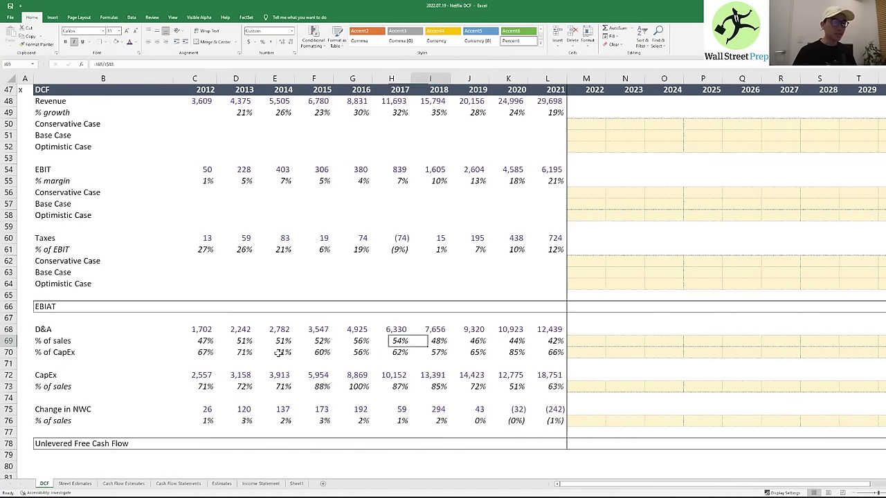
# - Examine the 2022–2027 estimates for Total D&A ratios in rows 31 and 32 and Capital Expenditures + Additions % of sales in row 41
pyautogui.scroll(8, 326, 325)
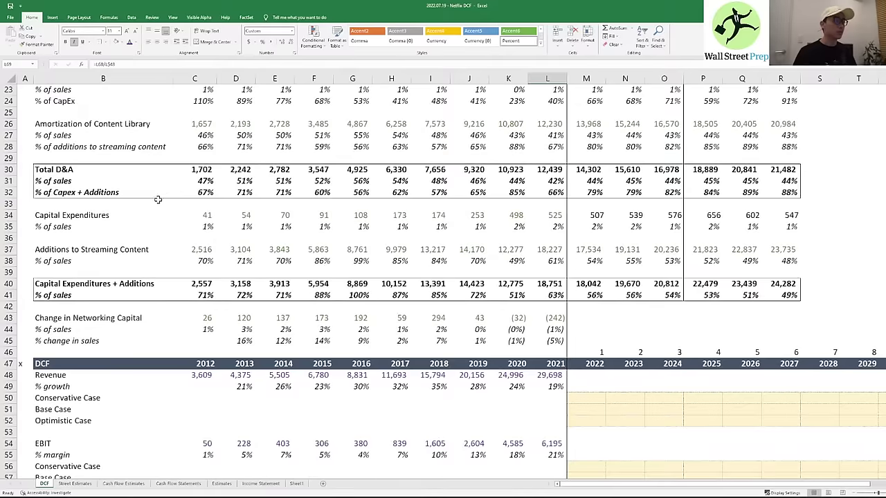
pyautogui.moveTo(585, 181); pyautogui.dragTo(787, 179)
pyautogui.moveTo(623, 192); pyautogui.dragTo(585, 181)
pyautogui.moveTo(587, 192); pyautogui.dragTo(787, 192)
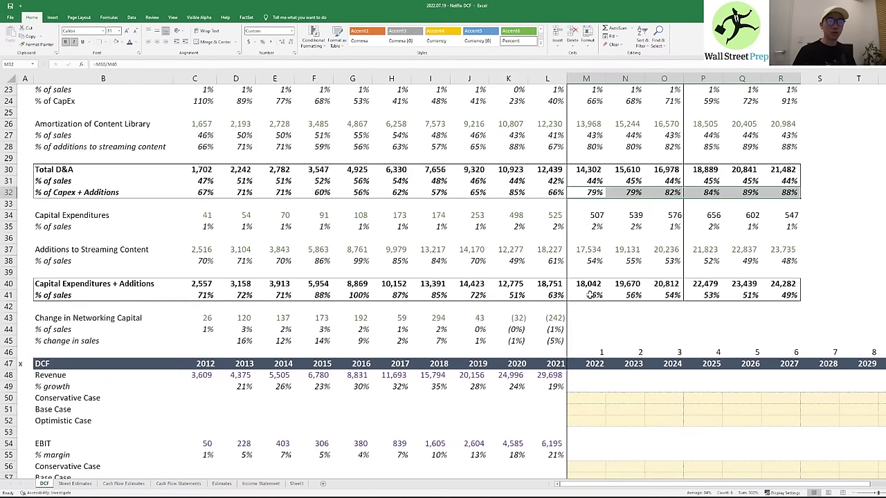
pyautogui.moveTo(589, 295); pyautogui.dragTo(785, 296)
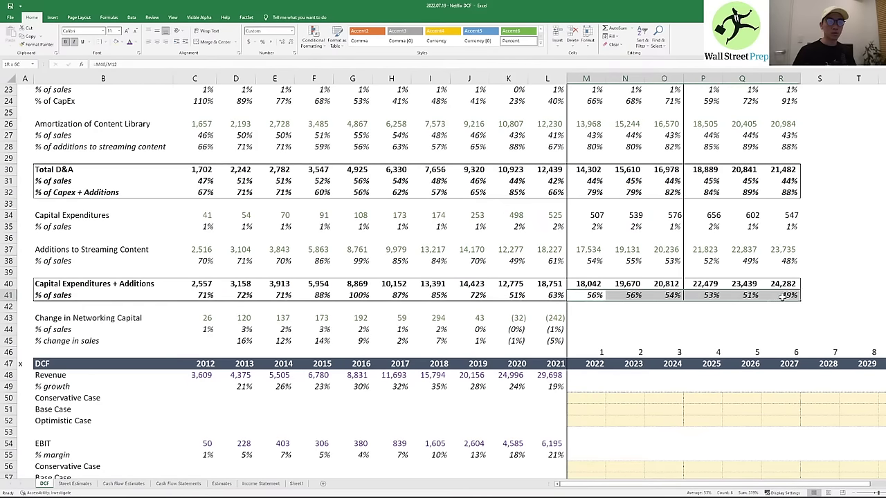
pyautogui.click(597, 308)
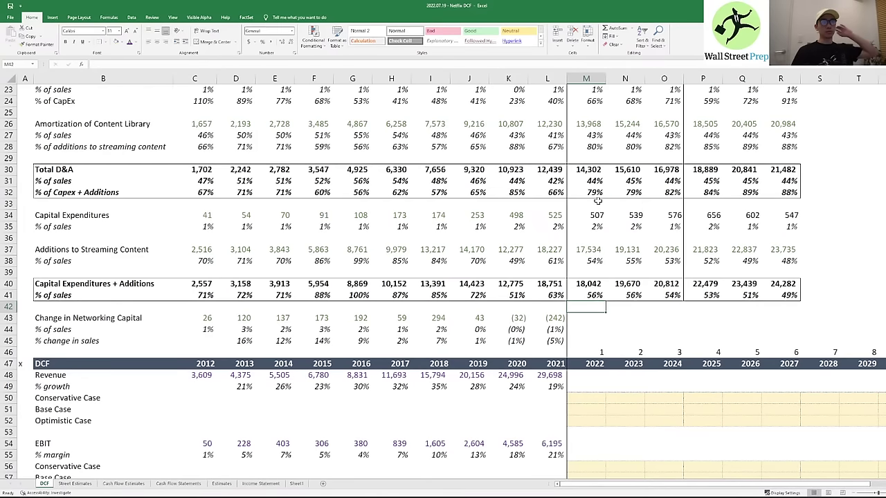
pyautogui.moveTo(590, 181); pyautogui.dragTo(785, 182)
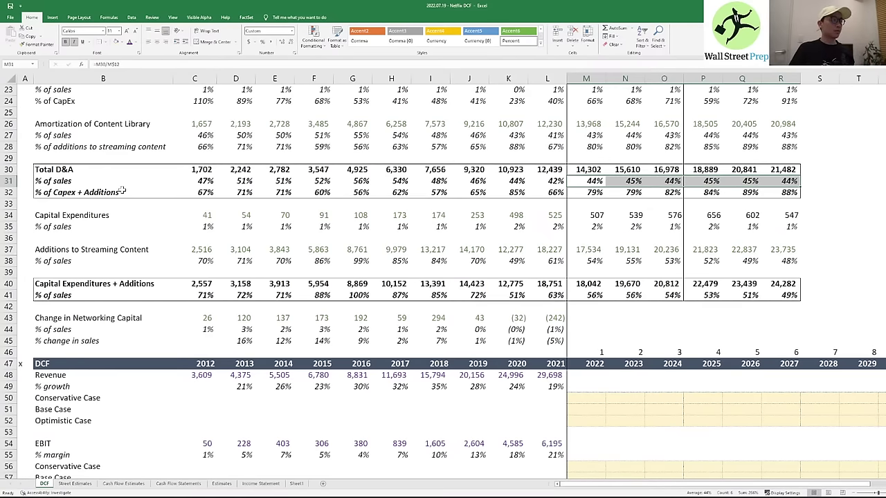
pyautogui.click(71, 180)
pyautogui.scroll(-10, 162, 253)
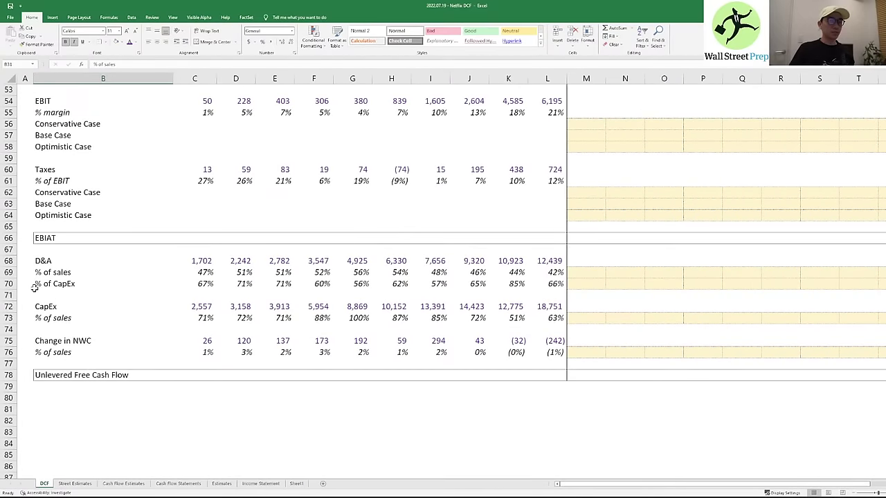
# - Group the "% of CapEx" row under D&A (row 70) and collapse it out of view
pyautogui.rightClick(10, 284)
pyautogui.press('Escape')
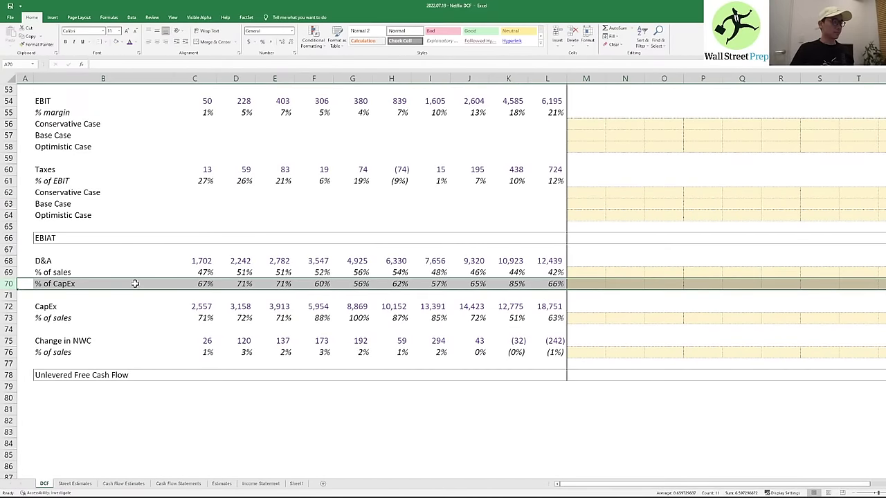
pyautogui.hotkey('alt', 'a')
pyautogui.press('g')
pyautogui.press('g')
pyautogui.hotkey('shift', 'F10')
pyautogui.press('h')
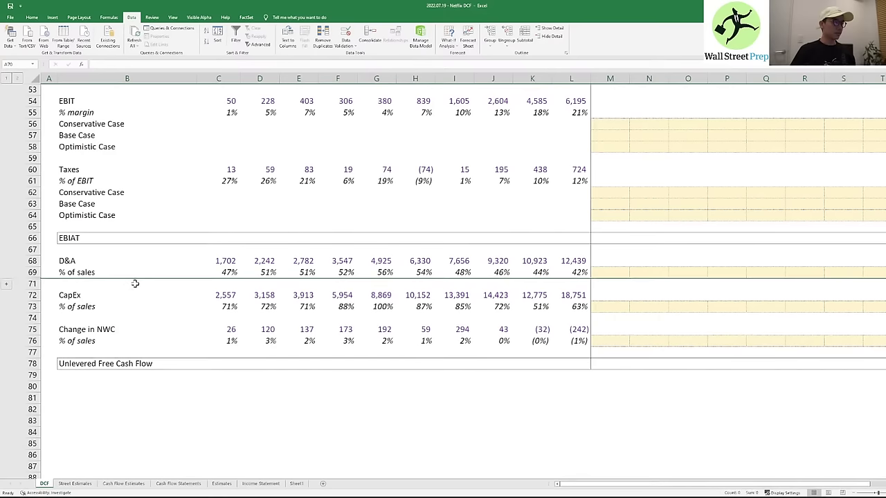
# - Insert three rows below the D&A "% of sales" row for scenario cases
pyautogui.press('Down')
pyautogui.press('Right')
pyautogui.press('Right')
pyautogui.press('Right')
pyautogui.press('Up')
pyautogui.press('Right')
pyautogui.press('Right')
pyautogui.press('Right')
pyautogui.press('Right')
pyautogui.press('Right')
pyautogui.press('Right')
pyautogui.press('Right')
pyautogui.press('Right')
pyautogui.press('Right')
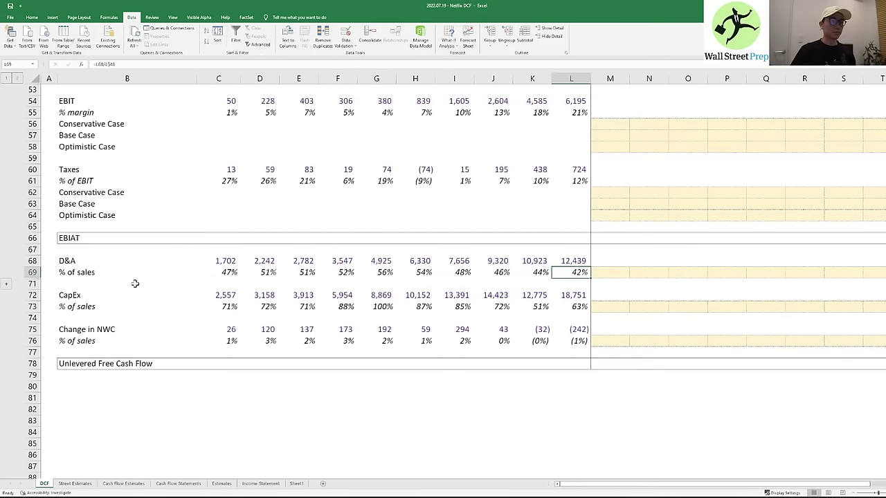
pyautogui.press('Left')
pyautogui.press('Down')
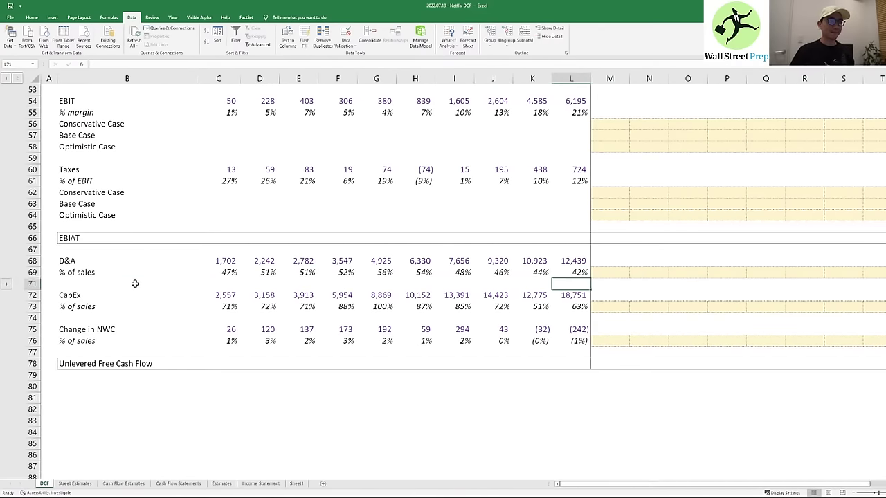
pyautogui.hotkey('alt', 'h')
pyautogui.press('i')
pyautogui.press('r')
pyautogui.press('F4')
pyautogui.press('F4')
# - Insert three rows below the CapEx "% of sales" row
pyautogui.press('Down')
pyautogui.press('Down')
pyautogui.press('Down')
pyautogui.press('Down')
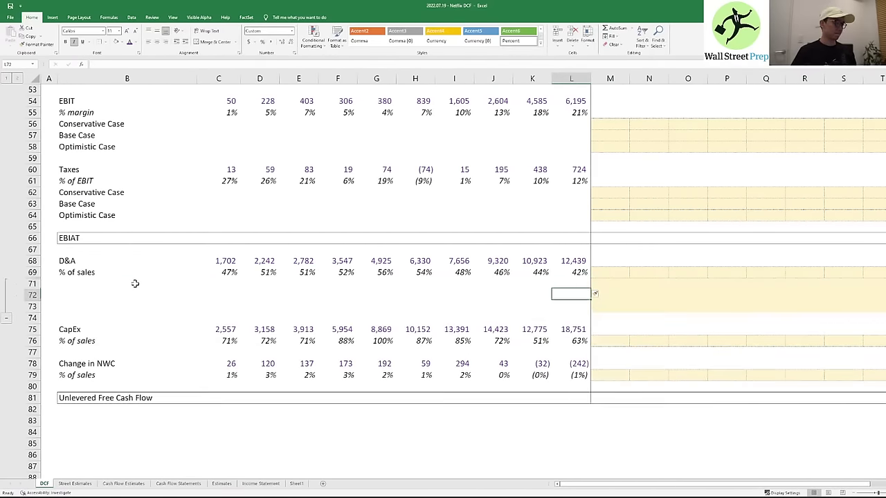
pyautogui.press('Down')
pyautogui.press('Down')
pyautogui.press('Down')
pyautogui.press('F4')
pyautogui.press('F4')
pyautogui.press('F4')
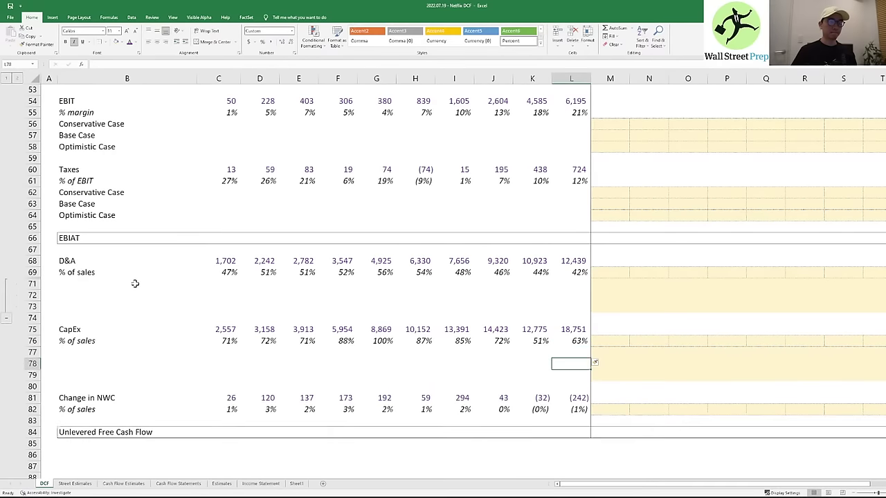
# - Insert three rows below the Change in NWC "% of sales" row
pyautogui.press('Down')
pyautogui.press('Down')
pyautogui.press('F4')
pyautogui.press('F4')
pyautogui.press('F4')
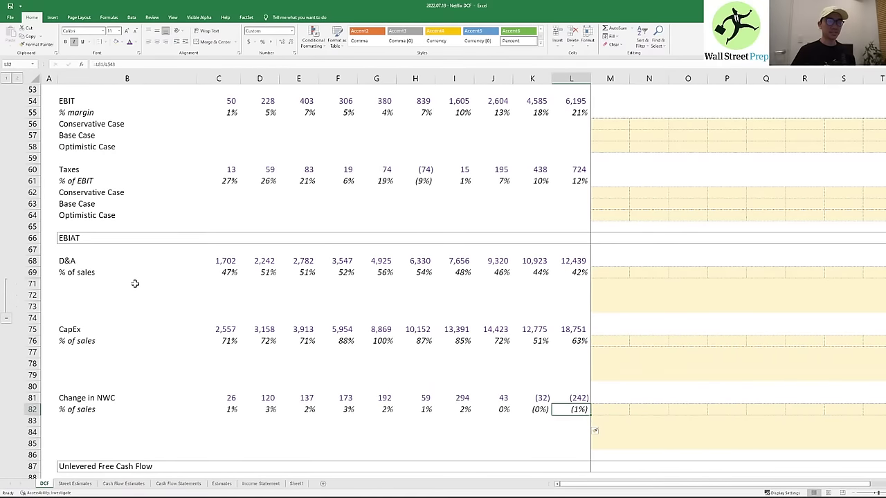
# - Move the bordered, shaded projection cells M69:V69 of D&A "% of sales" down to M71:V71
pyautogui.hotkey('ctrl', 'Up')
pyautogui.hotkey('ctrl', 'Up')
pyautogui.hotkey('ctrl', 'Up')
pyautogui.hotkey('ctrl', 'Up')
pyautogui.press('Right')
pyautogui.hotkey('shift', 'Right')
pyautogui.hotkey('shift', 'Right')
pyautogui.hotkey('shift', 'Right')
pyautogui.hotkey('shift', 'Right')
pyautogui.hotkey('shift', 'Right')
pyautogui.hotkey('shift', 'Right')
pyautogui.hotkey('shift', 'Right')
pyautogui.hotkey('shift', 'Right')
pyautogui.hotkey('shift', 'Right')
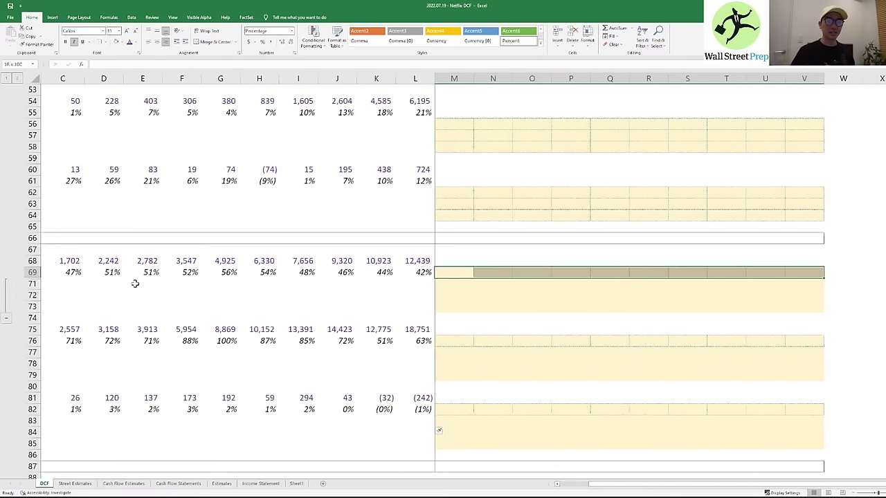
pyautogui.hotkey('shift', 'Left')
pyautogui.hotkey('ctrl', 'x')
pyautogui.press('Down')
pyautogui.hotkey('ctrl', 'v')
# - Copy the bordered input cells M71:V71 into rows 72 and 73 to complete the D&A case block
pyautogui.press('Up')
pyautogui.press('Down')
pyautogui.hotkey('shift', 'Right')
pyautogui.hotkey('shift', 'Right')
pyautogui.hotkey('shift', 'Right')
pyautogui.hotkey('shift', 'Right')
pyautogui.hotkey('shift', 'Right')
pyautogui.hotkey('shift', 'Right')
pyautogui.hotkey('shift', 'Right')
pyautogui.hotkey('shift', 'Right')
pyautogui.hotkey('shift', 'Right')
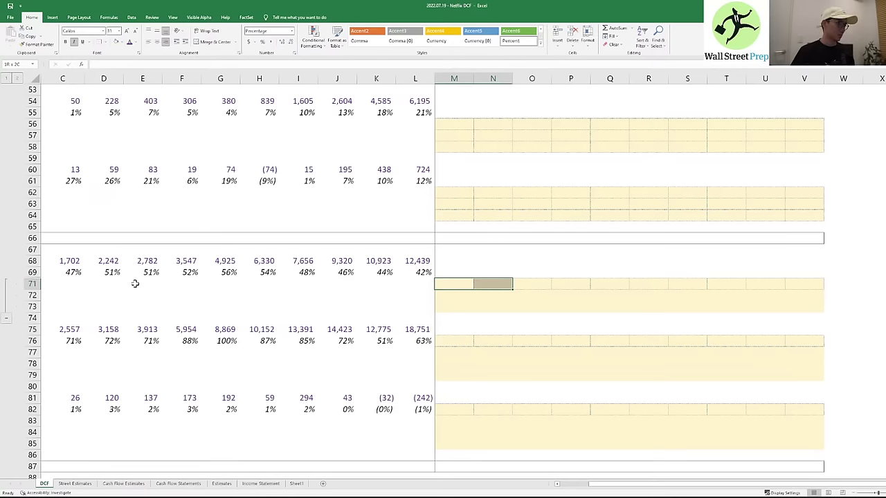
pyautogui.hotkey('shift', 'Down')
pyautogui.hotkey('ctrl', 'c')
pyautogui.hotkey('shift', 'Down')
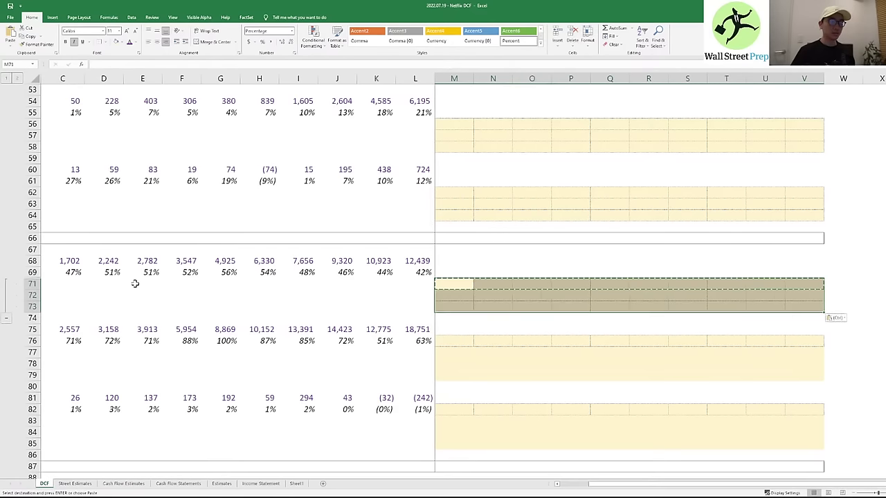
# - Copy the D&A case input block M71:V73 to M77:V79 under CapEx
pyautogui.hotkey('ctrl', 'c')
pyautogui.press('Down')
pyautogui.press('Down')
pyautogui.press('Down')
pyautogui.press('Down')
pyautogui.press('Down')
pyautogui.press('Down')
pyautogui.press('Up')
pyautogui.press('Up')
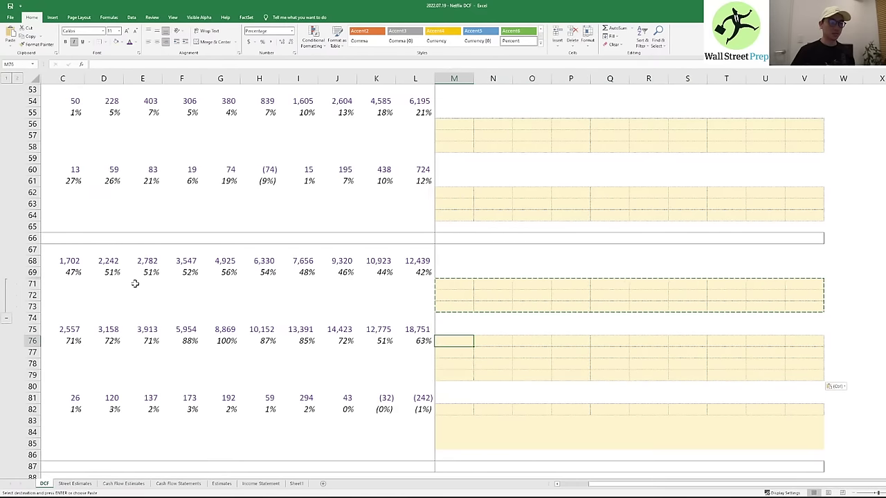
# - Copy the unshaded cells M75:V75 over M76:V76 to clear the input formatting from CapEx "% of sales"
pyautogui.hotkey('shift', 'Right')
pyautogui.hotkey('shift', 'Right')
pyautogui.hotkey('shift', 'Right')
pyautogui.hotkey('shift', 'Right')
pyautogui.hotkey('shift', 'Right')
pyautogui.hotkey('shift', 'Right')
pyautogui.hotkey('shift', 'Right')
pyautogui.hotkey('shift', 'Right')
pyautogui.hotkey('shift', 'Right')
pyautogui.hotkey('ctrl', 'c')
pyautogui.press('Down')
pyautogui.hotkey('ctrl', 'v')
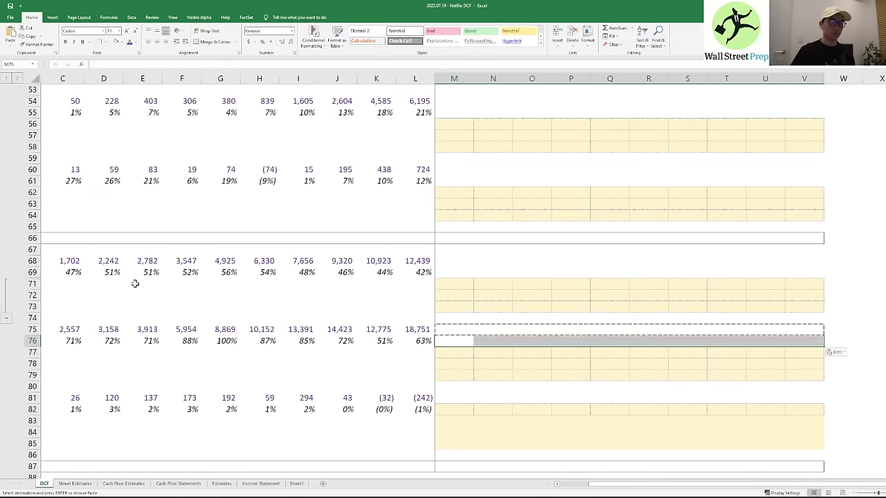
pyautogui.press('Escape')
# - Copy the CapEx projection block M76:V79 to M82:V85 in the Change in NWC section
pyautogui.press('Down')
pyautogui.hotkey('shift', 'Down')
pyautogui.hotkey('shift', 'Down')
pyautogui.hotkey('shift', 'Right')
pyautogui.hotkey('shift', 'Down')
pyautogui.hotkey('shift', 'Right')
pyautogui.hotkey('shift', 'Up')
pyautogui.press('Up')
pyautogui.hotkey('shift', 'Down')
pyautogui.hotkey('shift', 'Down')
pyautogui.hotkey('shift', 'Down')
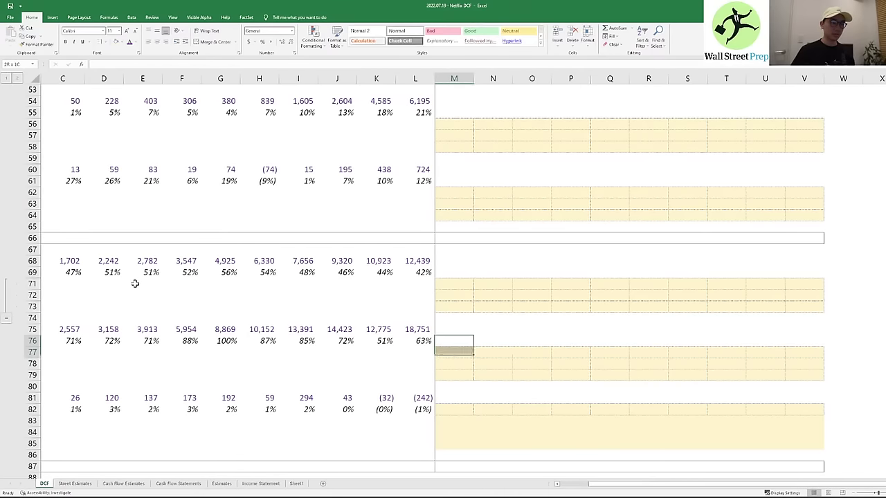
pyautogui.hotkey('shift', 'Right')
pyautogui.hotkey('shift', 'Right')
pyautogui.hotkey('shift', 'Right')
pyautogui.hotkey('shift', 'Right')
pyautogui.hotkey('shift', 'Right')
pyautogui.hotkey('shift', 'Right')
pyautogui.hotkey('shift', 'Right')
pyautogui.hotkey('shift', 'Right')
pyautogui.hotkey('shift', 'Right')
pyautogui.hotkey('shift', 'Right')
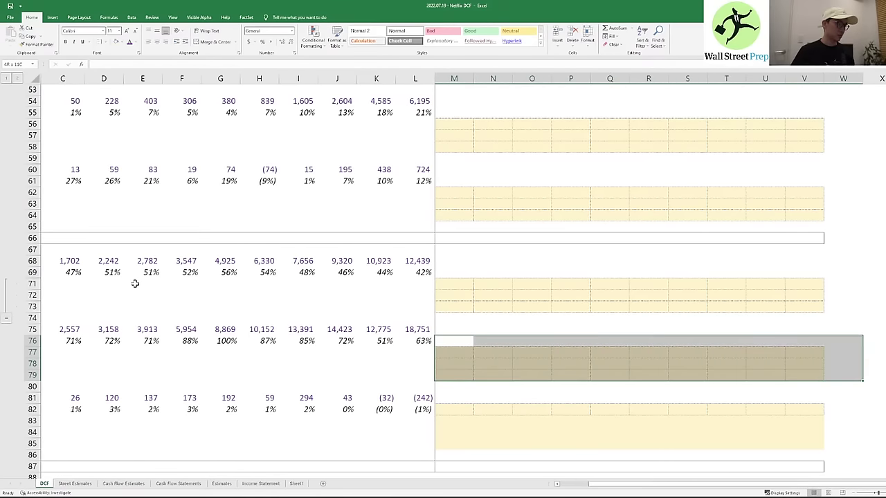
pyautogui.hotkey('shift', 'Right')
pyautogui.hotkey('shift', 'Left')
pyautogui.hotkey('shift', 'Left')
pyautogui.hotkey('ctrl', 'c')
pyautogui.press('Down')
pyautogui.press('Down')
pyautogui.press('Down')
pyautogui.press('Down')
pyautogui.press('Down')
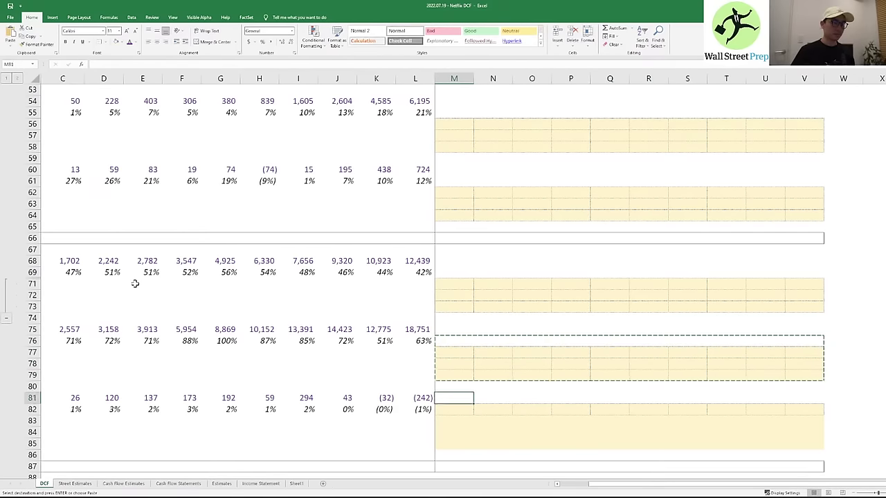
pyautogui.press('Down')
pyautogui.hotkey('ctrl', 'v')
pyautogui.press('Escape')
# - Copy the Conservative, Base and Optimistic Case labels from B62:B64 under Taxes to B71:B73 under D&A
pyautogui.press('Down')
pyautogui.press('Left')
pyautogui.press('Home')
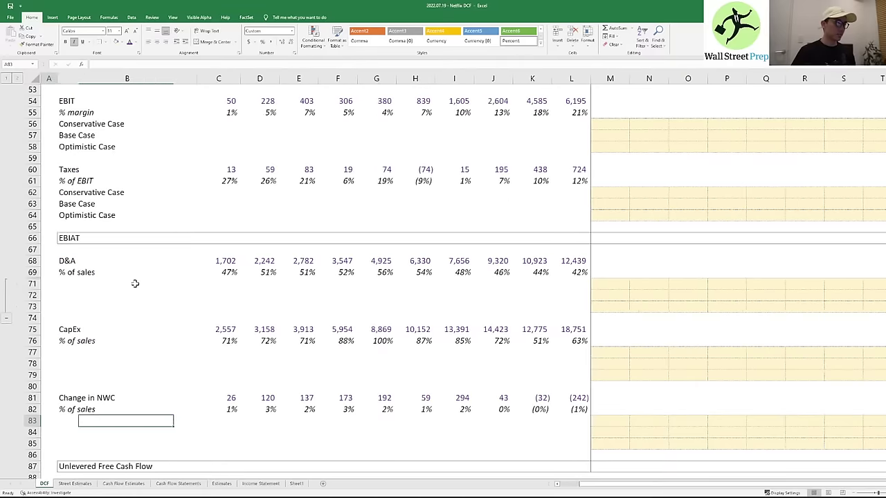
pyautogui.press('Up')
pyautogui.press('Up')
pyautogui.press('Up')
pyautogui.press('Up')
pyautogui.press('Up')
pyautogui.press('Up')
pyautogui.press('Up')
pyautogui.press('Up')
pyautogui.press('Up')
pyautogui.press('Up')
pyautogui.press('Up')
pyautogui.press('Up')
pyautogui.press('Up')
pyautogui.press('Up')
pyautogui.press('Up')
pyautogui.press('Up')
pyautogui.press('Up')
pyautogui.press('Right')
pyautogui.press('Up')
pyautogui.press('Up')
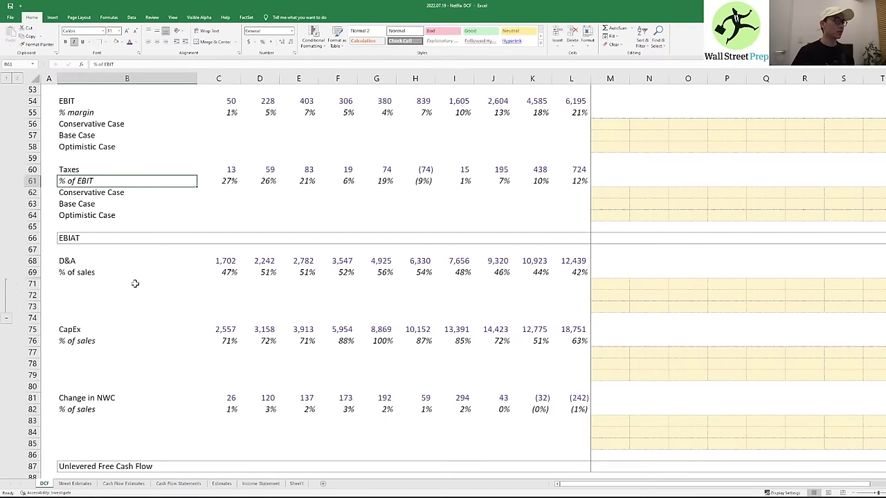
pyautogui.press('Down')
pyautogui.hotkey('shift', 'Down')
pyautogui.hotkey('shift', 'Down')
pyautogui.hotkey('ctrl', 'q')
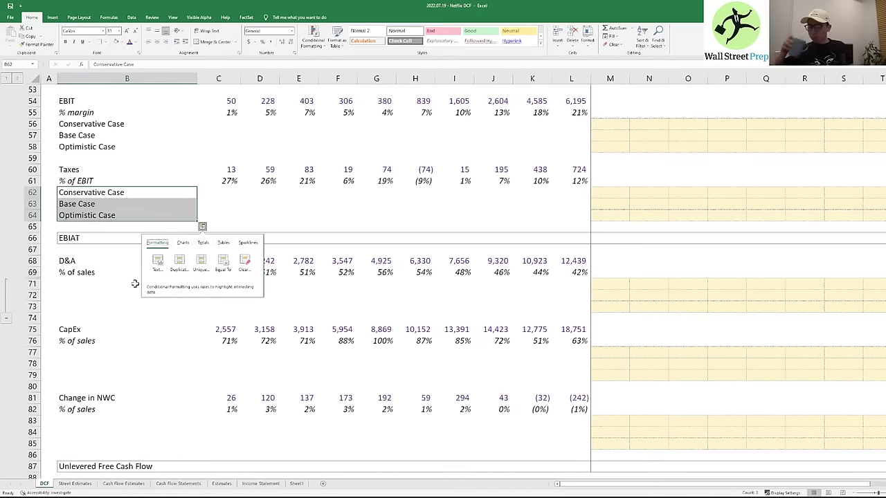
pyautogui.press('Escape')
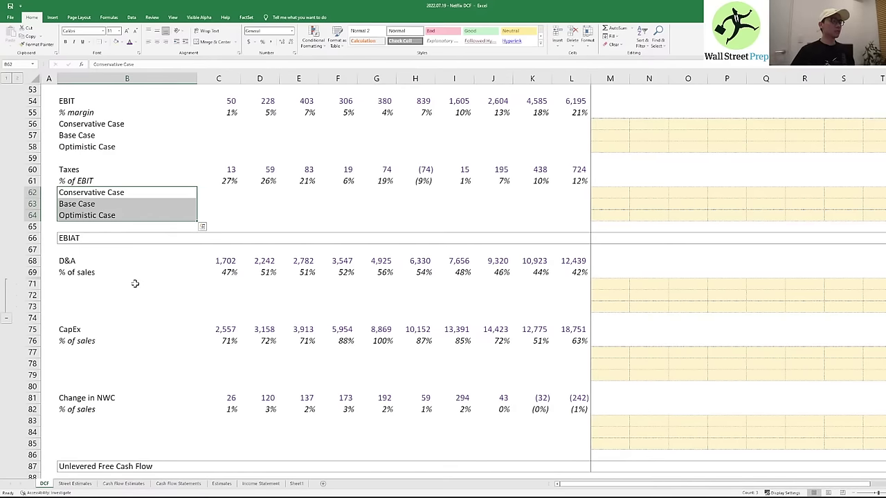
pyautogui.press('Right')
pyautogui.press('Left')
pyautogui.hotkey('shift', 'Down')
pyautogui.hotkey('shift', 'Down')
pyautogui.hotkey('ctrl', 'c')
pyautogui.press('Down')
pyautogui.press('Down')
pyautogui.press('Down')
pyautogui.press('Down')
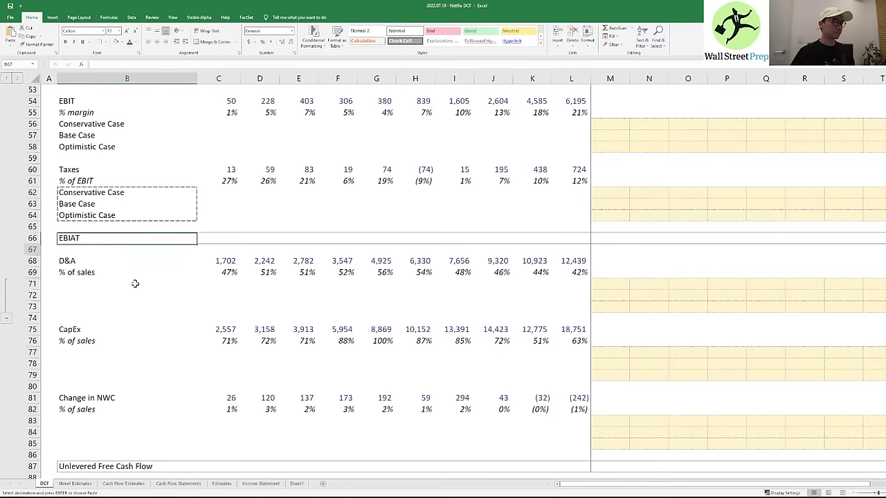
pyautogui.press('Down')
pyautogui.press('Down')
pyautogui.press('Down')
pyautogui.press('Down')
pyautogui.press('Down')
pyautogui.hotkey('ctrl', 'v')
# - Paste the copied three case labels into B77:B79 under CapEx "% of sales"
pyautogui.press('Down')
pyautogui.press('Down')
pyautogui.press('Down')
pyautogui.press('Down')
pyautogui.press('Down')
pyautogui.press('Down')
pyautogui.press('Down')
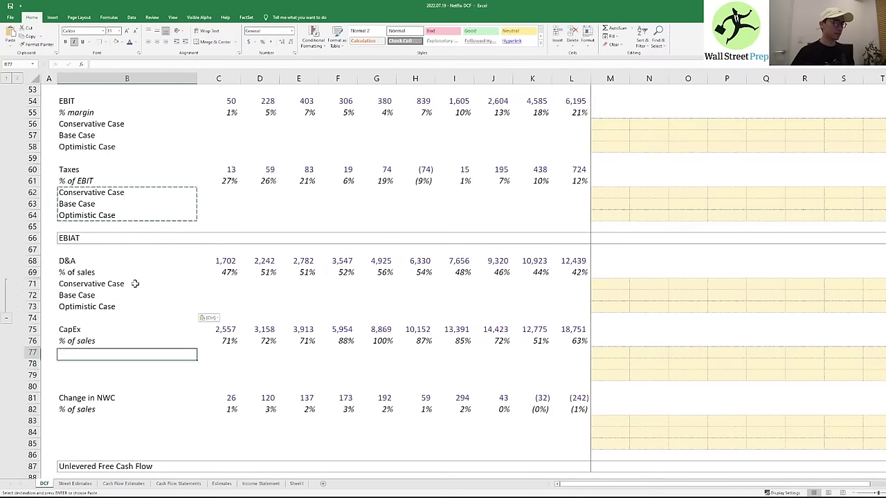
pyautogui.hotkey('ctrl', 'v')
# - Paste the same case labels into B83:B85 under Change in NWC and end the copy mode
pyautogui.press('Down')
pyautogui.press('Down')
pyautogui.press('Down')
pyautogui.press('Down')
pyautogui.press('Down')
pyautogui.press('Down')
pyautogui.hotkey('ctrl', 'v')
pyautogui.press('Up')
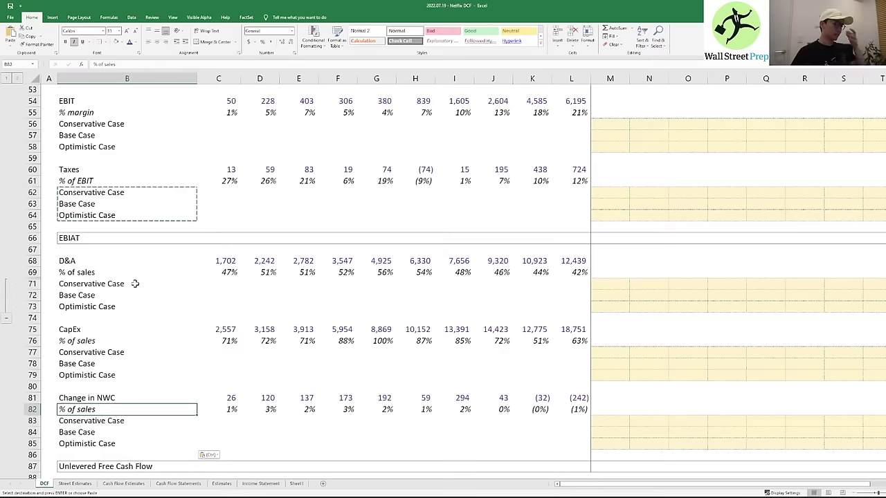
pyautogui.press('Up')
pyautogui.press('Up')
pyautogui.press('Up')
pyautogui.press('Up')
pyautogui.press('Up')
pyautogui.press('Up')
pyautogui.press('Up')
pyautogui.press('Up')
pyautogui.press('Up')
pyautogui.press('Up')
pyautogui.press('Up')
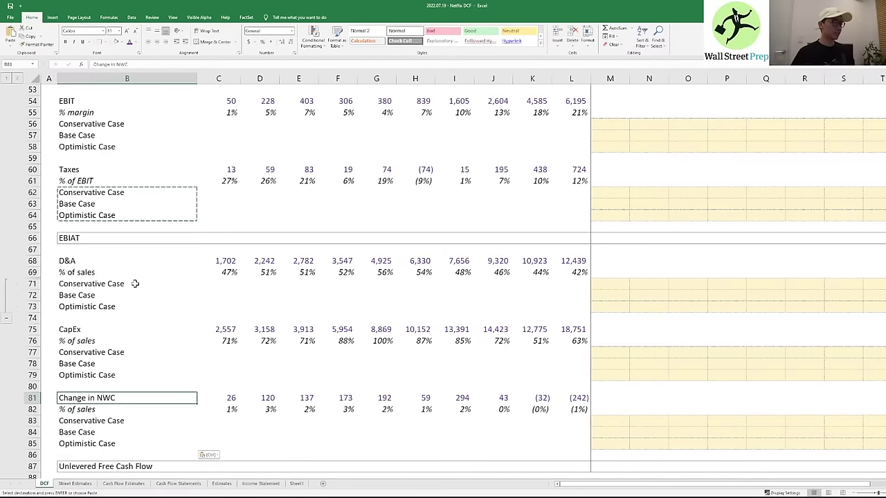
pyautogui.press('Escape')
# - Examine the DCF section from the case rows up to the 2022 Revenue growth input cells
pyautogui.press('Up')
pyautogui.press('Up')
pyautogui.press('Up')
pyautogui.press('Up')
pyautogui.press('Up')
pyautogui.press('Up')
pyautogui.press('Up')
pyautogui.press('Up')
pyautogui.press('Up')
pyautogui.press('Up')
pyautogui.press('Up')
pyautogui.press('Up')
pyautogui.press('Up')
pyautogui.press('Up')
pyautogui.press('Up')
pyautogui.press('Up')
pyautogui.press('Up')
pyautogui.press('Up')
pyautogui.press('Up')
pyautogui.press('Up')
pyautogui.press('Up')
pyautogui.press('Up')
pyautogui.press('Up')
pyautogui.press('Up')
pyautogui.press('Up')
pyautogui.press('Up')
pyautogui.press('Up')
pyautogui.press('Up')
pyautogui.press('Up')
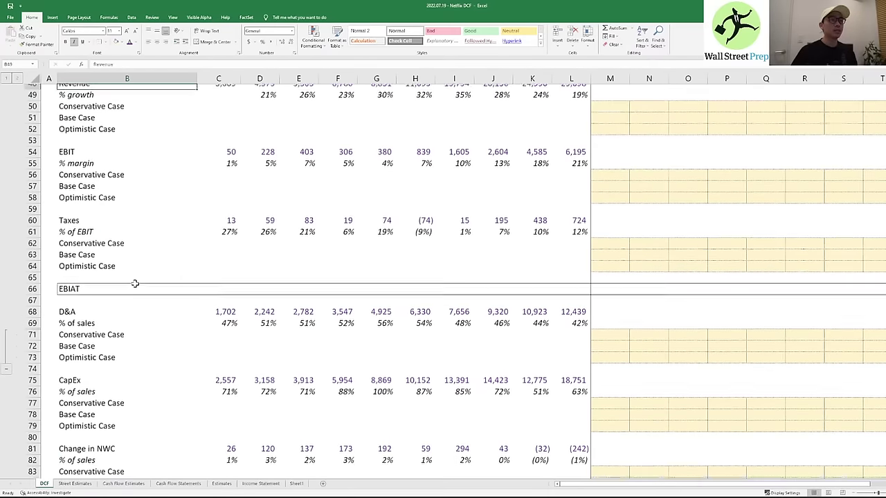
pyautogui.press('Right')
pyautogui.press('Down')
pyautogui.press('Right')
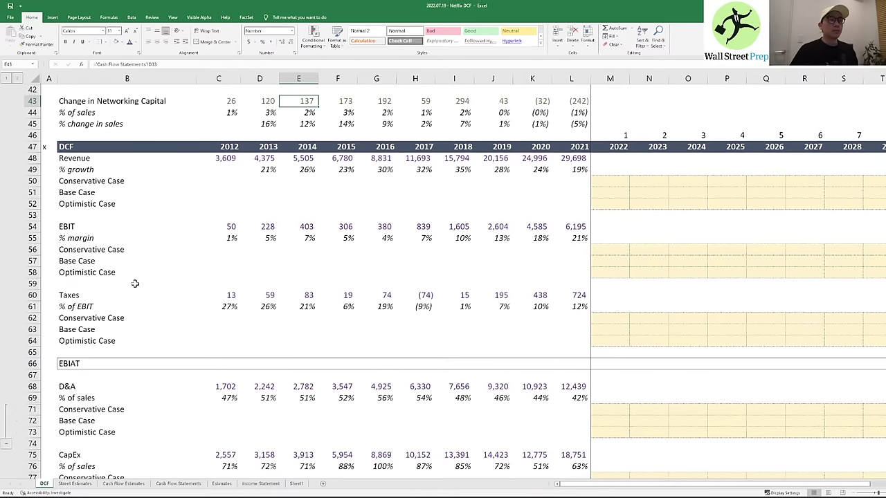
pyautogui.press('Right')
pyautogui.press('Right')
pyautogui.press('Right')
pyautogui.press('Right')
pyautogui.press('Right')
pyautogui.press('Right')
pyautogui.press('Right')
pyautogui.press('Right')
pyautogui.press('Down')
pyautogui.press('Down')
pyautogui.press('Down')
pyautogui.press('Right')
pyautogui.press('Down')
pyautogui.press('Down')
pyautogui.press('Down')
pyautogui.press('Down')
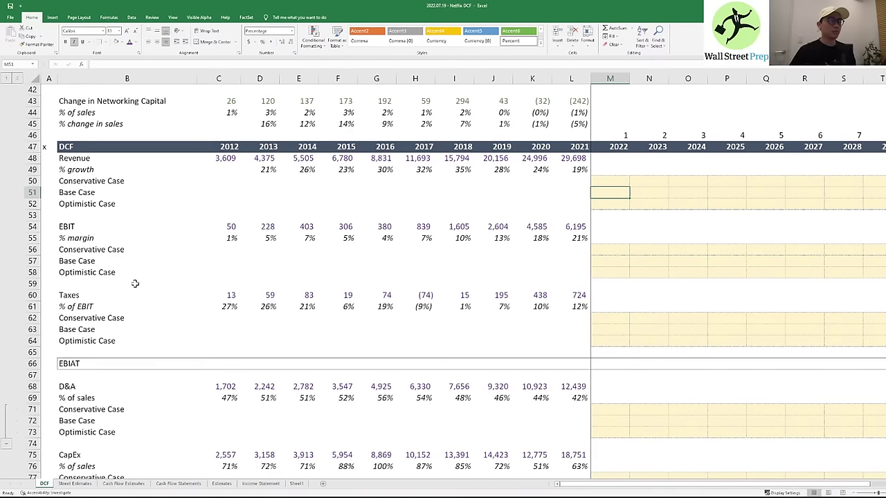
# - Examine the Income Statement's projected Revenue and % growth for 2022 to 2024 in rows 12 and 13
pyautogui.press('Up')
pyautogui.press('Up')
pyautogui.press('Up')
pyautogui.press('Up')
pyautogui.press('Up')
pyautogui.press('Up')
pyautogui.press('Up')
pyautogui.press('Up')
pyautogui.press('Up')
pyautogui.press('Up')
pyautogui.press('Up')
pyautogui.press('Up')
pyautogui.press('Up')
pyautogui.press('Up')
pyautogui.press('Up')
pyautogui.press('Up')
pyautogui.press('Up')
pyautogui.press('Up')
pyautogui.press('Up')
pyautogui.press('Up')
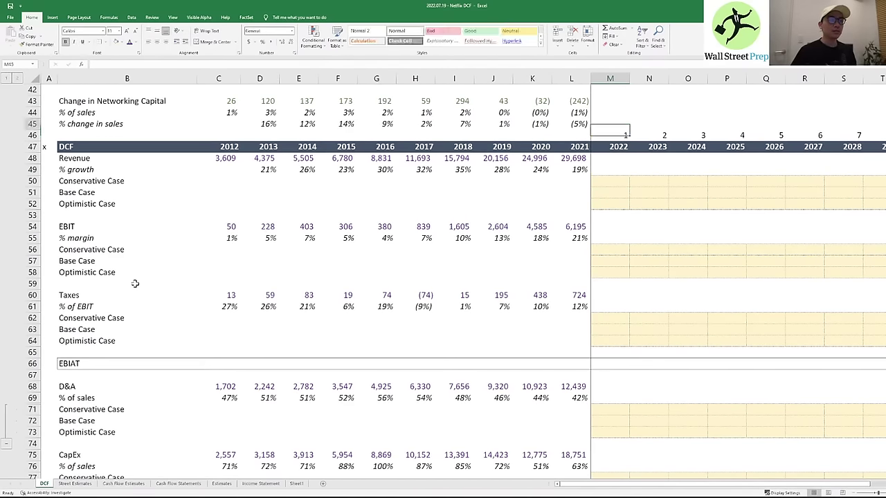
pyautogui.press('Up')
pyautogui.press('Up')
pyautogui.press('Up')
pyautogui.press('Up')
pyautogui.press('Up')
pyautogui.press('Up')
pyautogui.press('Up')
pyautogui.press('Up')
pyautogui.press('Up')
pyautogui.press('Up')
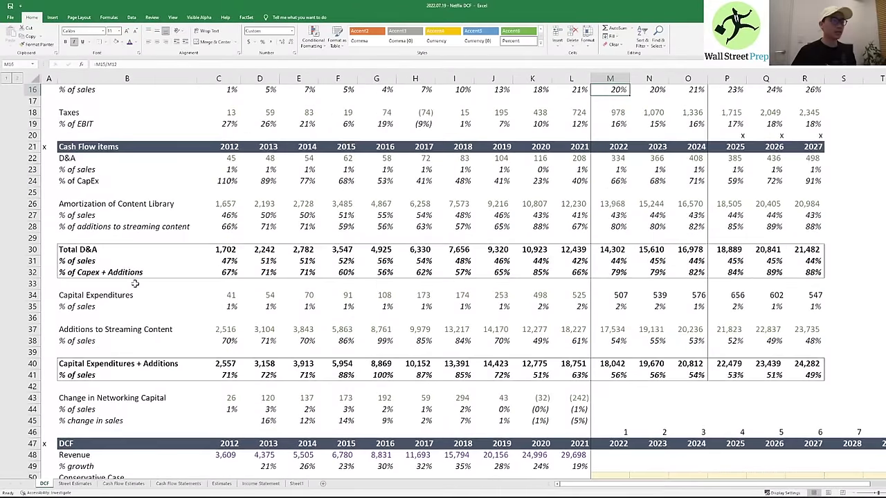
pyautogui.press('Up')
pyautogui.press('Up')
pyautogui.press('Up')
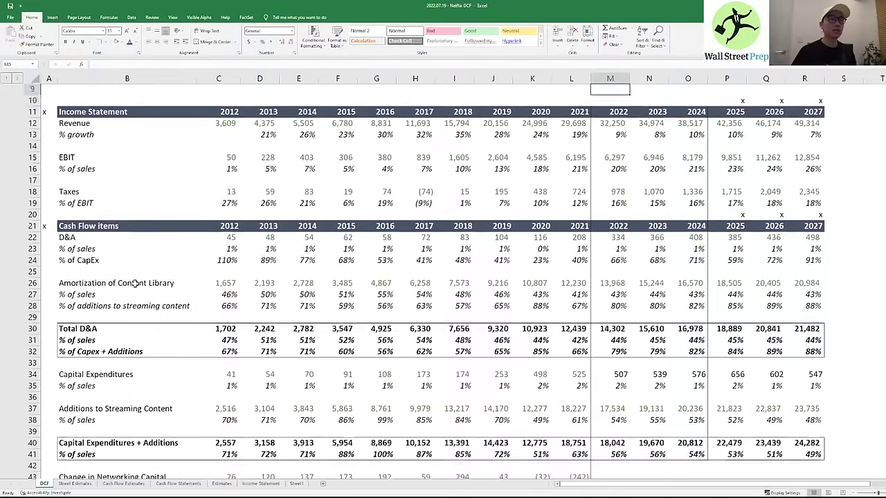
pyautogui.press('Down')
pyautogui.press('Right')
pyautogui.press('Up')
pyautogui.press('Right')
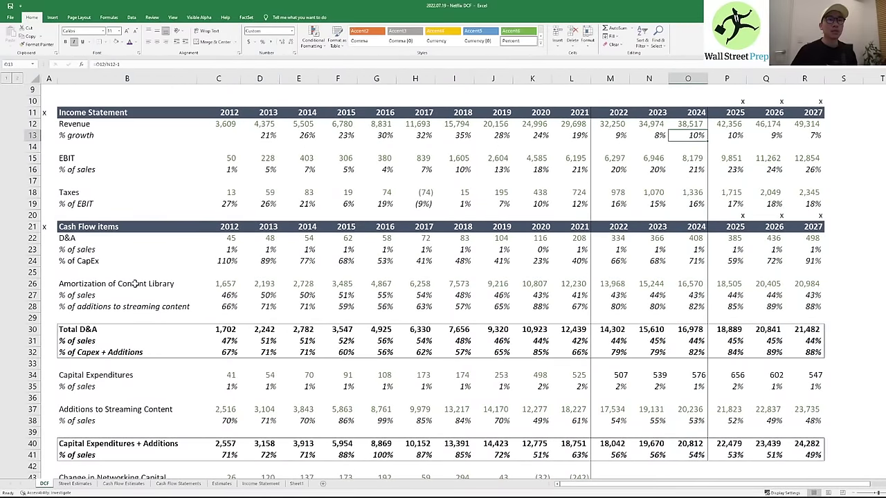
# - Compare the 2022, 2023 and 2024 % growth figures in row 13 of the Income Statement
pyautogui.press('Left')
pyautogui.press('Right')
pyautogui.press('Left')
pyautogui.press('Left')
pyautogui.press('Right')
pyautogui.press('Right')
pyautogui.press('Left')
pyautogui.press('Left')
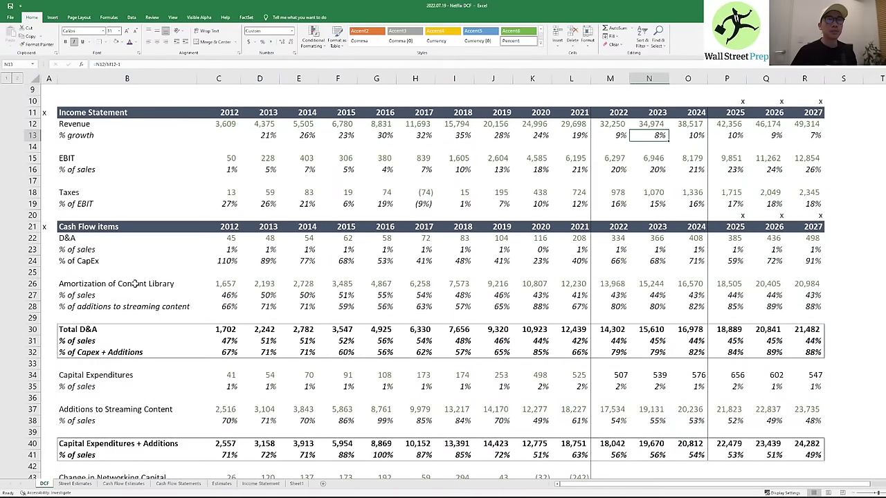
# - Link the 2022 Base Case Revenue growth in M51 to the Income Statement growth with =M13
pyautogui.press('Down')
pyautogui.press('Down')
pyautogui.press('Down')
pyautogui.press('Down')
pyautogui.press('Down')
pyautogui.press('Down')
pyautogui.press('Down')
pyautogui.press('Down')
pyautogui.press('Down')
pyautogui.press('Down')
pyautogui.press('Down')
pyautogui.press('Down')
pyautogui.press('Down')
pyautogui.press('Down')
pyautogui.press('Down')
pyautogui.press('Down')
pyautogui.press('Down')
pyautogui.press('Down')
pyautogui.press('Down')
pyautogui.press('Down')
pyautogui.press('Down')
pyautogui.press('Down')
pyautogui.press('Down')
pyautogui.press('Down')
pyautogui.press('Down')
pyautogui.press('Down')
pyautogui.press('Down')
pyautogui.press('Down')
pyautogui.press('Down')
pyautogui.press('Down')
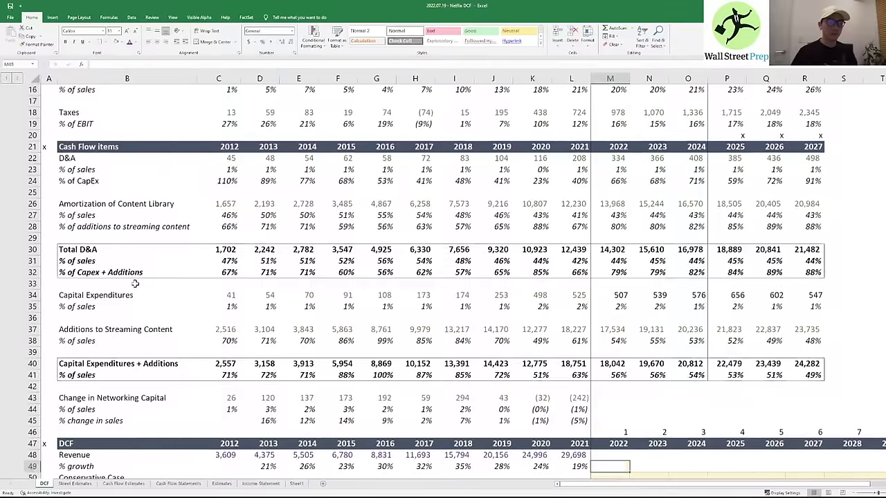
pyautogui.write('=')
pyautogui.press('Up')
pyautogui.press('Up')
pyautogui.press('Up')
pyautogui.press('Up')
pyautogui.press('Up')
pyautogui.press('Up')
pyautogui.press('Up')
pyautogui.press('Up')
pyautogui.press('Up')
pyautogui.press('Up')
pyautogui.press('Up')
pyautogui.press('Up')
pyautogui.press('Up')
pyautogui.press('Up')
pyautogui.press('Up')
pyautogui.press('Up')
pyautogui.press('Up')
pyautogui.press('Up')
pyautogui.press('Up')
pyautogui.press('Up')
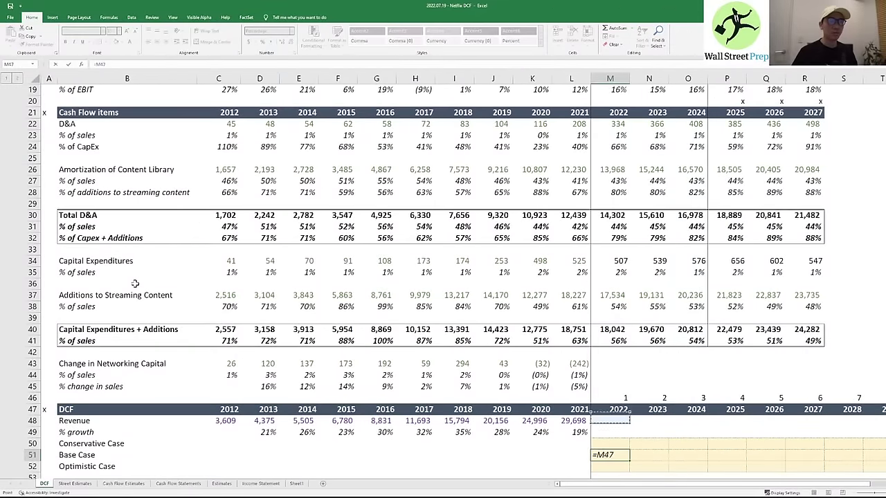
pyautogui.press('Up')
pyautogui.press('Up')
pyautogui.press('Up')
pyautogui.press('Up')
pyautogui.press('Up')
pyautogui.press('Up')
pyautogui.press('Up')
pyautogui.press('Up')
pyautogui.press('Up')
pyautogui.press('Up')
pyautogui.press('Up')
pyautogui.press('Up')
pyautogui.press('Down')
pyautogui.press('Down')
pyautogui.press('Down')
pyautogui.press('Down')
pyautogui.press('Down')
pyautogui.press('Down')
pyautogui.press('Down')
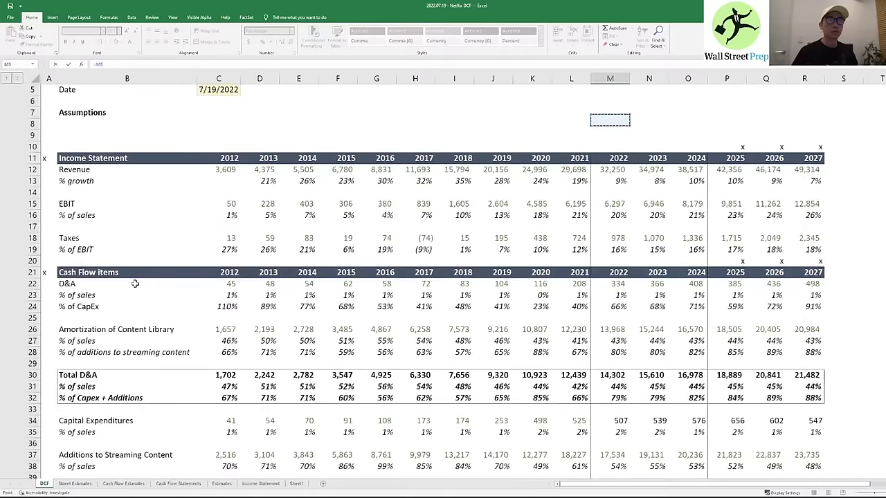
pyautogui.press('Down')
pyautogui.hotkey('ctrl', 'Return')
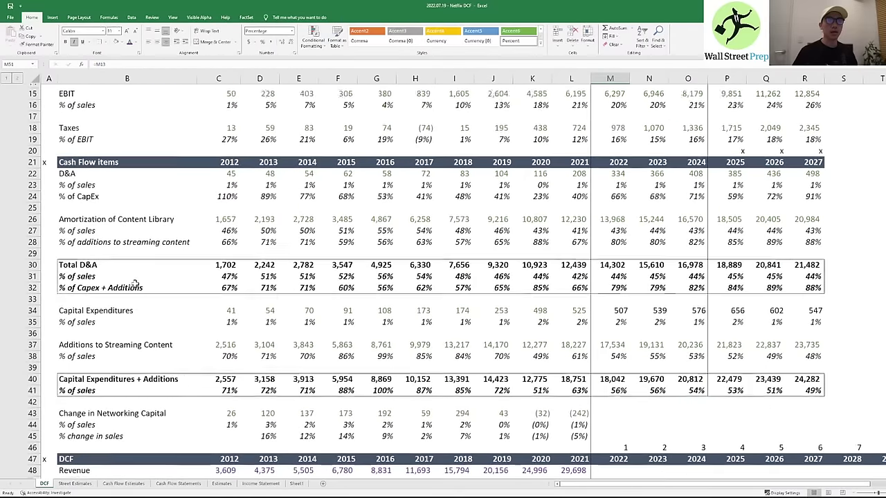
# - Copy the M51 growth link across the Base Case row to 2023 and 2024, ending at O51
pyautogui.hotkey('ctrl', 'c')
pyautogui.hotkey('shift', 'Right')
pyautogui.hotkey('shift', 'Right')
pyautogui.hotkey('ctrl', 'v')
# - Check the Income Statement's Revenue and % growth estimates behind the 2022 to 2024 Base Case links
pyautogui.press('Up')
pyautogui.press('Up')
pyautogui.press('Up')
pyautogui.press('Up')
pyautogui.press('Up')
pyautogui.press('Up')
pyautogui.press('Up')
pyautogui.press('Up')
pyautogui.press('Up')
pyautogui.press('Up')
pyautogui.press('Up')
pyautogui.press('Up')
pyautogui.press('Up')
pyautogui.press('Up')
pyautogui.press('Up')
pyautogui.press('Up')
pyautogui.press('Up')
pyautogui.press('Up')
pyautogui.press('Up')
pyautogui.press('Up')
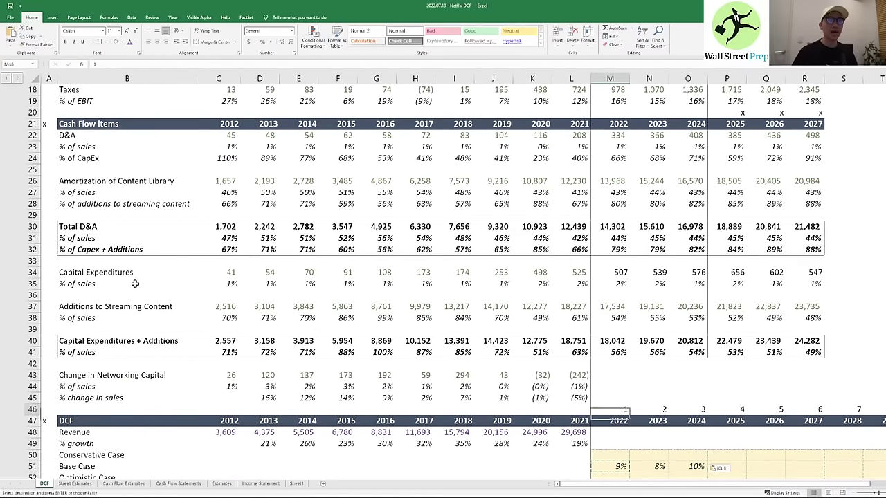
pyautogui.press('Up')
pyautogui.press('Up')
pyautogui.press('Up')
pyautogui.press('Up')
pyautogui.press('Up')
pyautogui.press('Up')
pyautogui.press('Down')
pyautogui.press('Down')
pyautogui.press('Down')
pyautogui.press('Down')
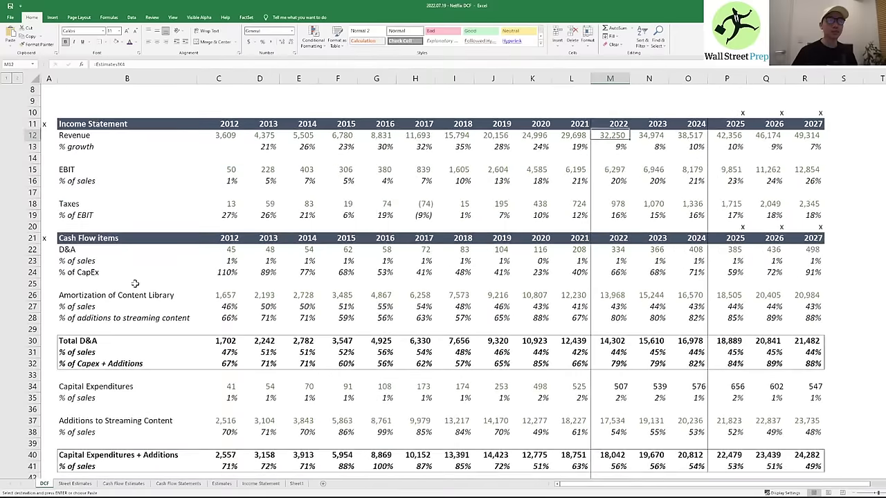
pyautogui.press('Right')
pyautogui.press('Right')
pyautogui.press('Right')
pyautogui.press('Left')
pyautogui.press('Left')
pyautogui.press('Right')
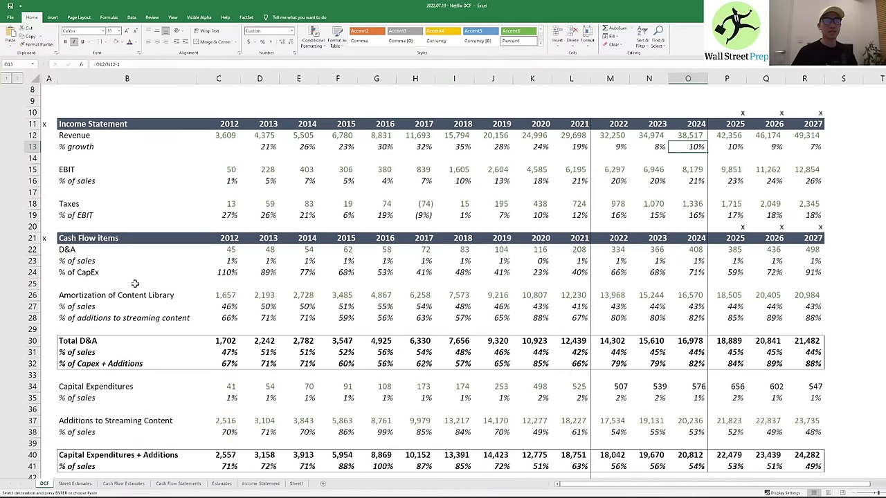
pyautogui.press('Left')
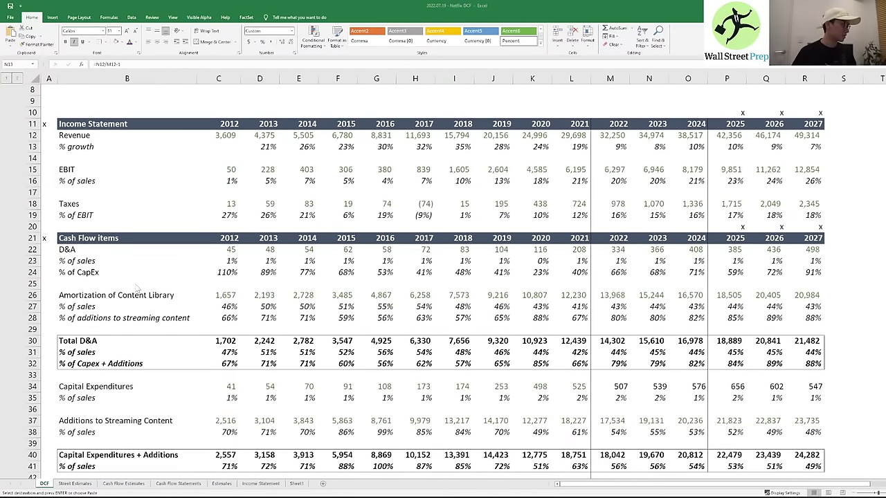
# - Switch to FactSet and display Netflix's Broker Outlook for the Sales statement item
pyautogui.hotkey('alt', 'Tab')
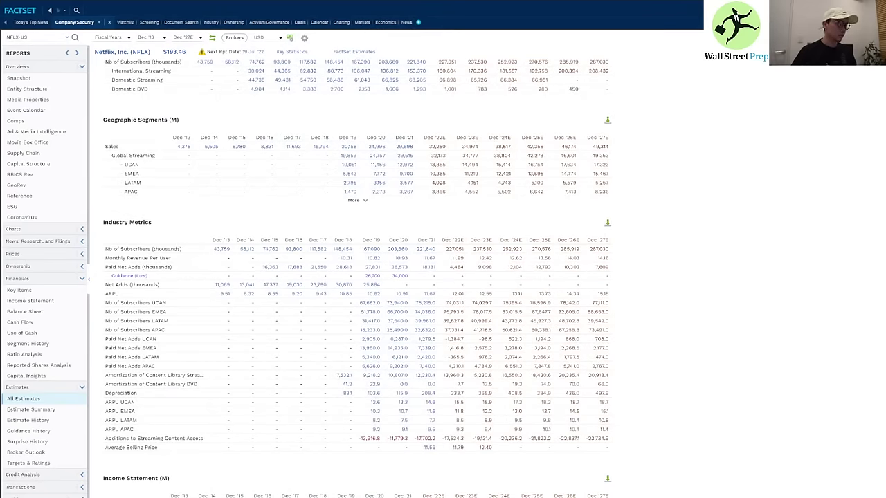
pyautogui.click(78, 465)
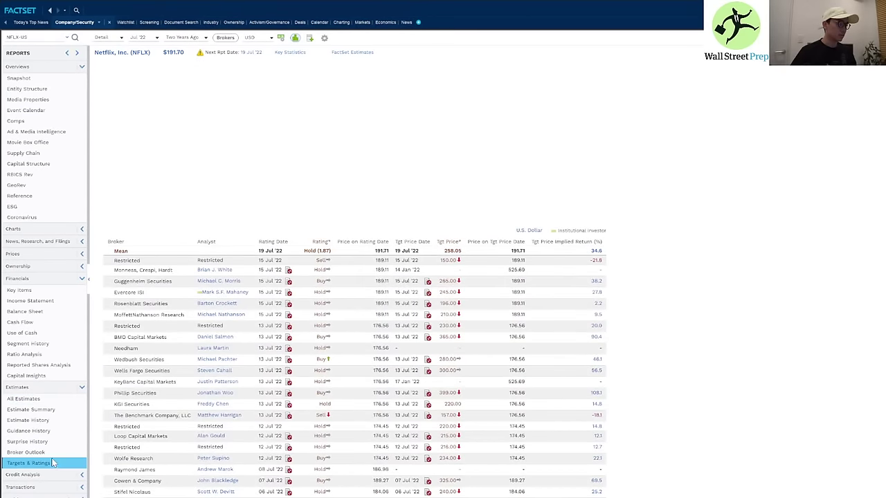
pyautogui.click(47, 453)
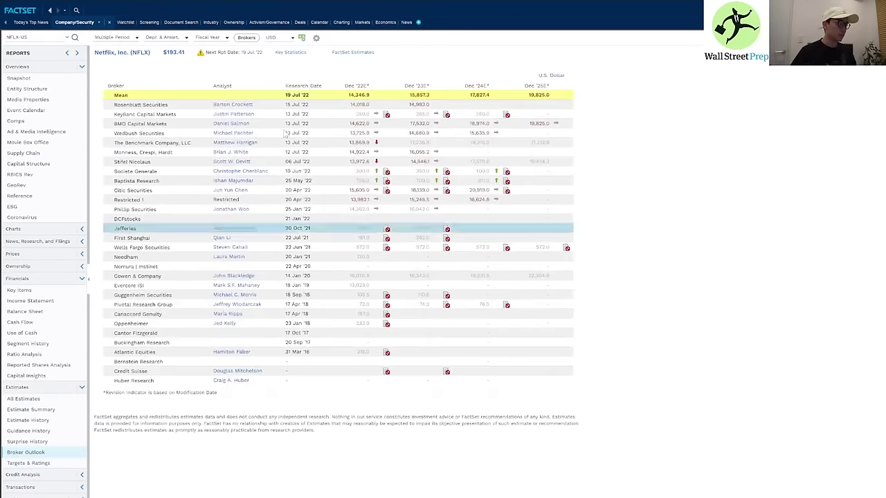
pyautogui.click(162, 38)
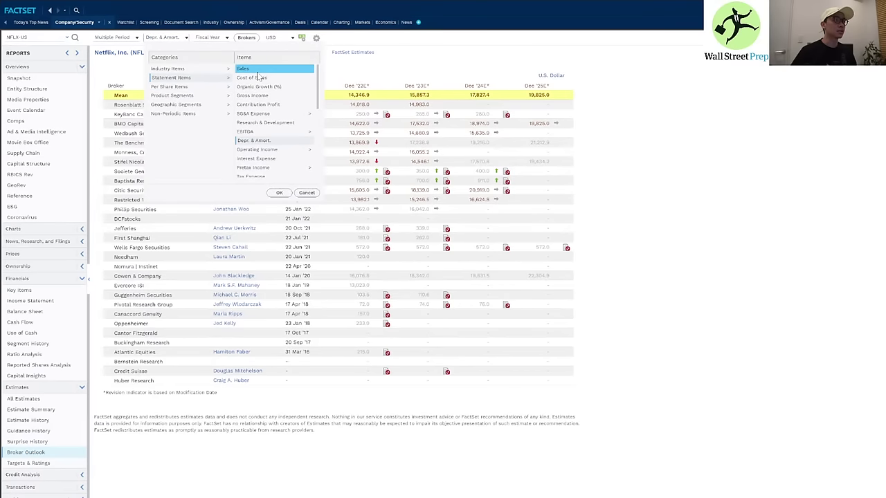
pyautogui.click(279, 193)
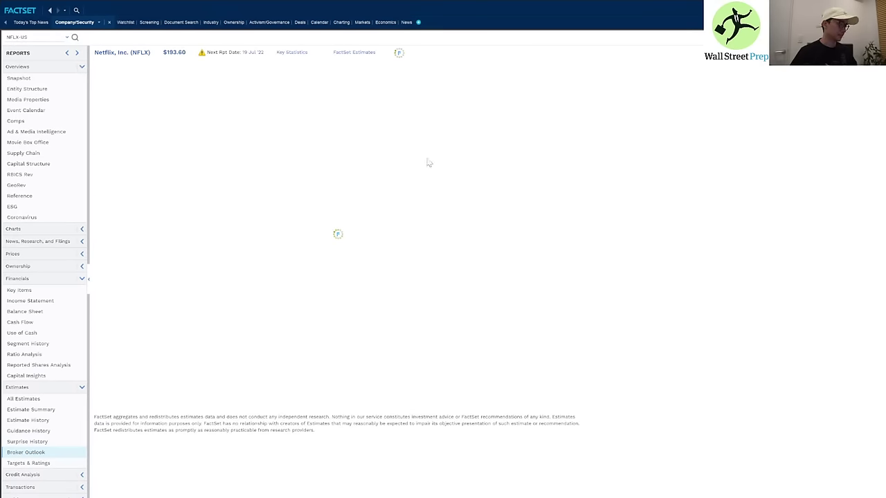
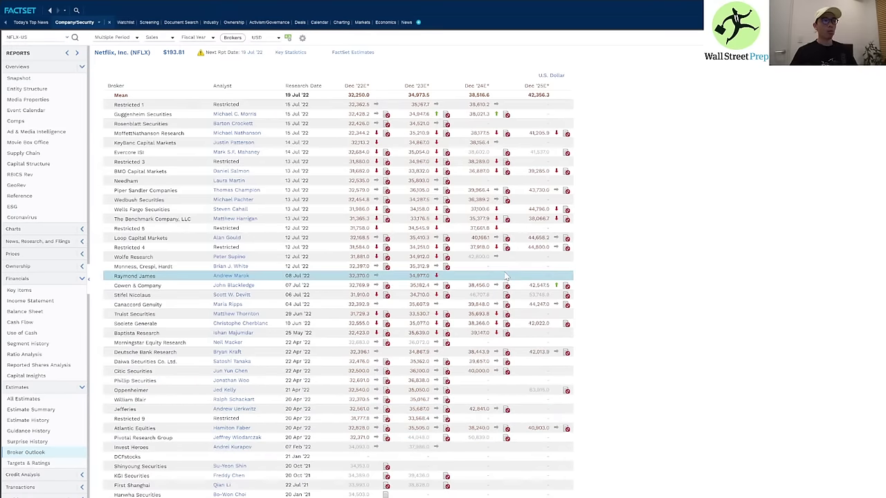
# - Switch back to Excel and compare the 2022 to 2024 % growth in row 13 with FactSet's broker sales estimates
pyautogui.hotkey('alt', 'Tab')
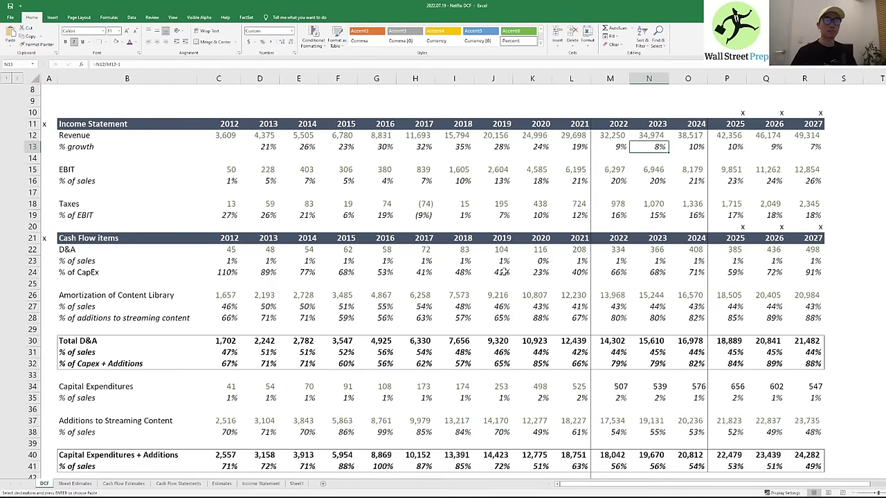
pyautogui.press('Right')
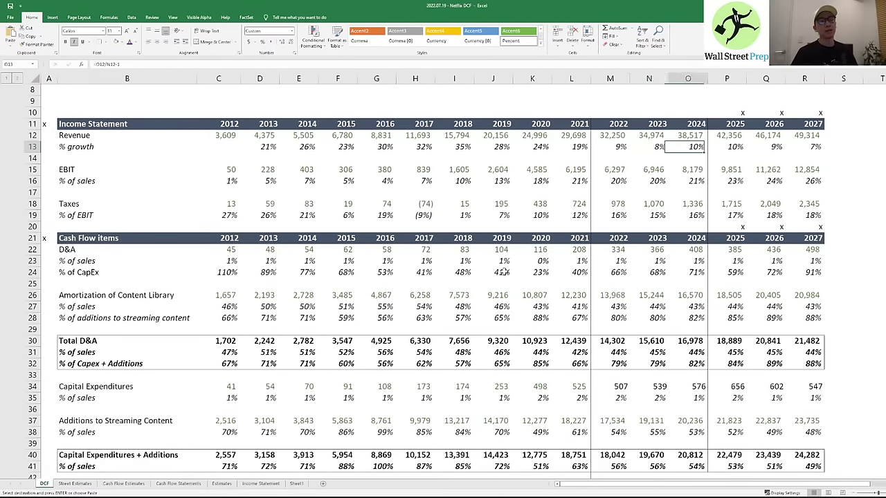
pyautogui.press('Left')
pyautogui.press('Left')
pyautogui.press('Right')
pyautogui.press('Left')
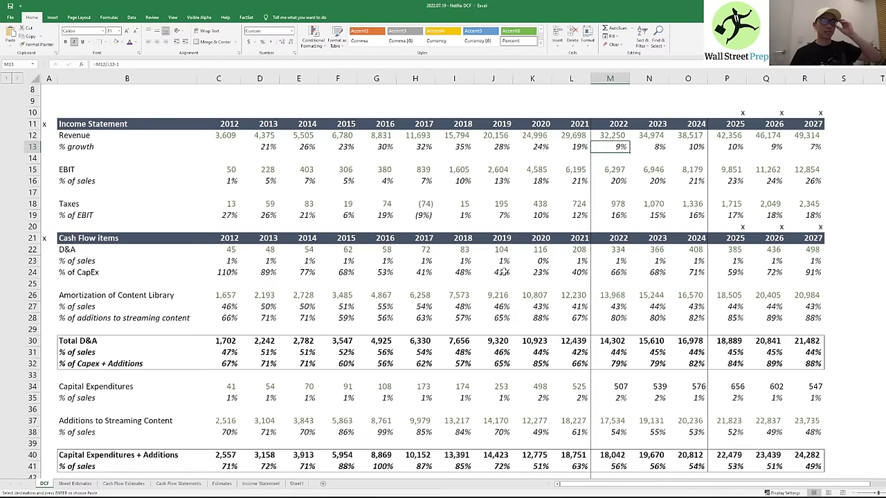
pyautogui.press('Right')
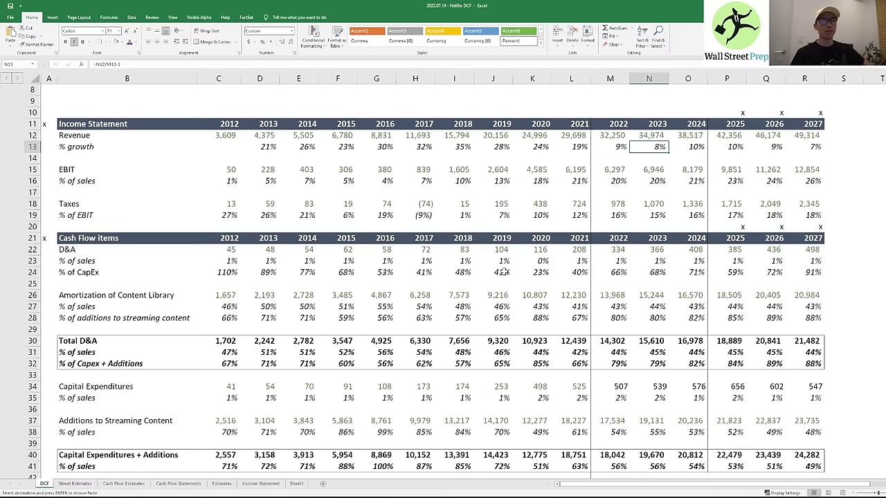
pyautogui.press('Right')
pyautogui.press('Left')
pyautogui.press('Down')
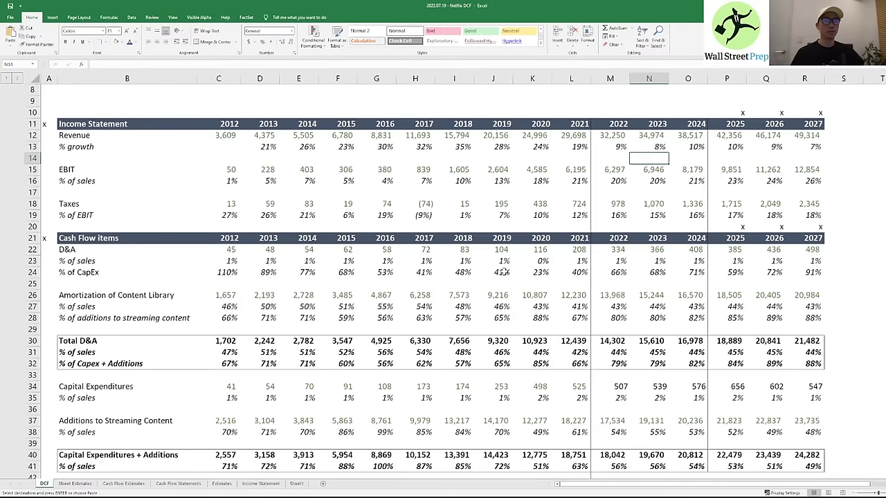
pyautogui.press('Down')
pyautogui.press('Up')
pyautogui.hotkey('alt', 'Tab')
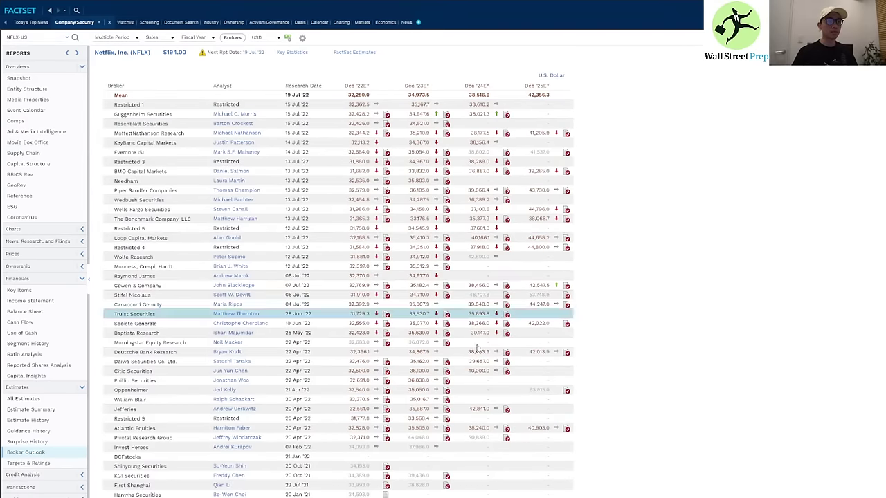
pyautogui.hotkey('alt', 'Tab')
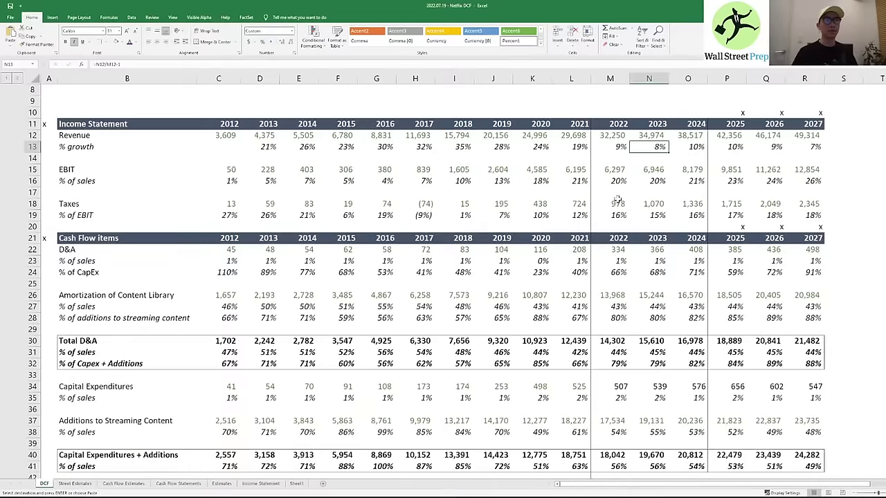
# - Replace the 2023 Base Case Revenue growth in N51 with the formula =M51+(O51-M51)
pyautogui.scroll(-10, 617, 200)
pyautogui.scroll(13, 657, 255)
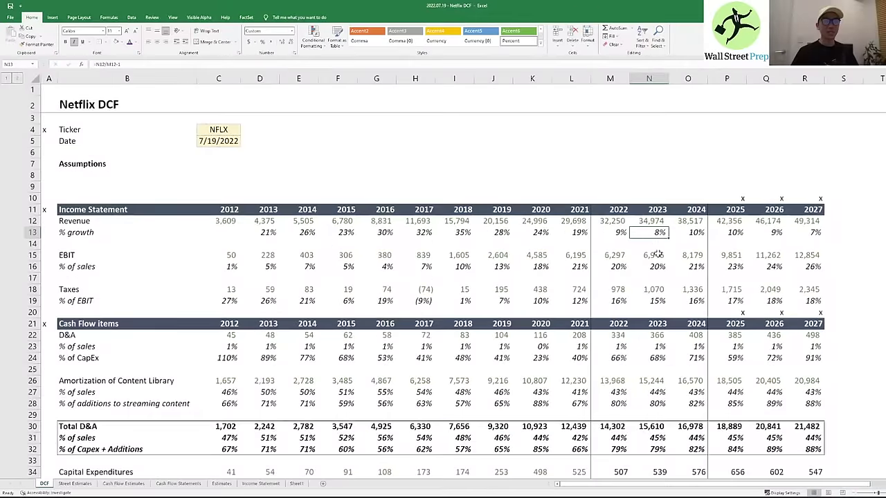
pyautogui.scroll(-12, 661, 270)
pyautogui.click(654, 251)
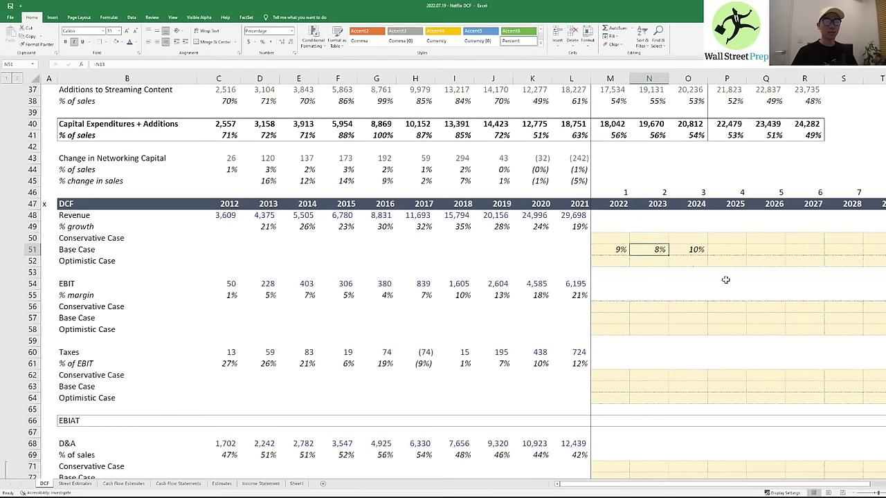
pyautogui.write('=')
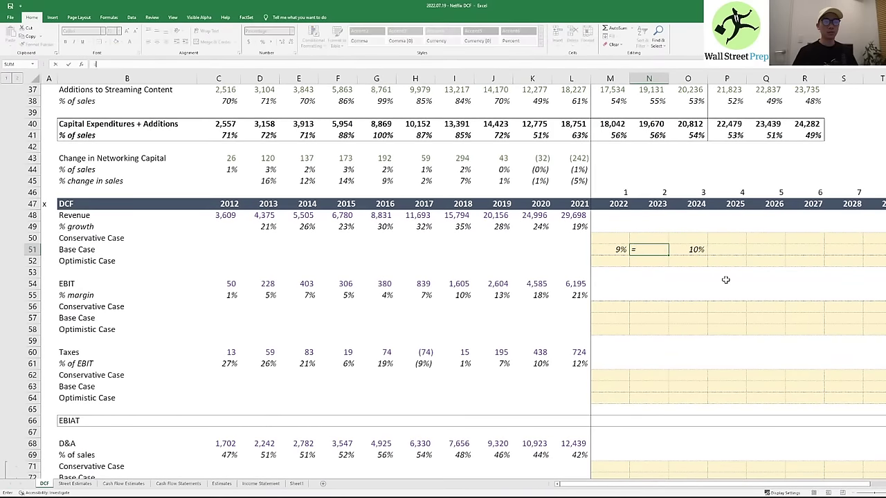
pyautogui.press('Left')
pyautogui.write('+')
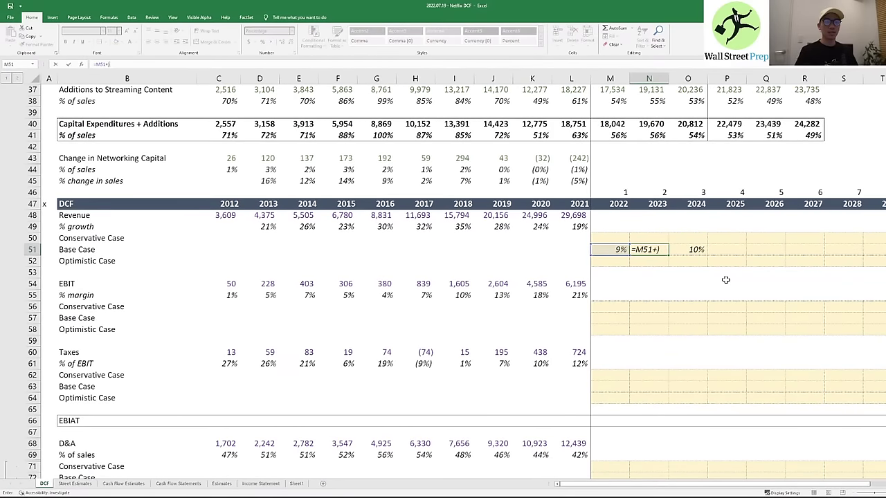
pyautogui.write('(')
pyautogui.press('Right')
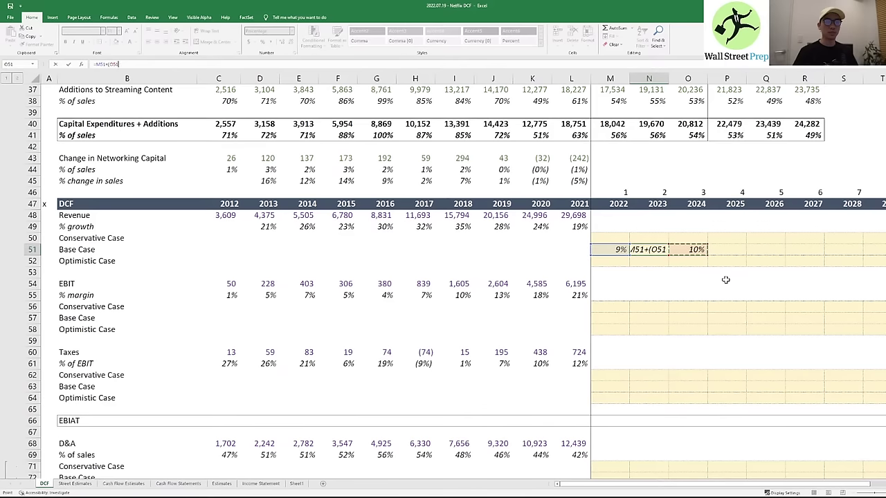
pyautogui.write('-')
pyautogui.press('Left')
pyautogui.write(')')
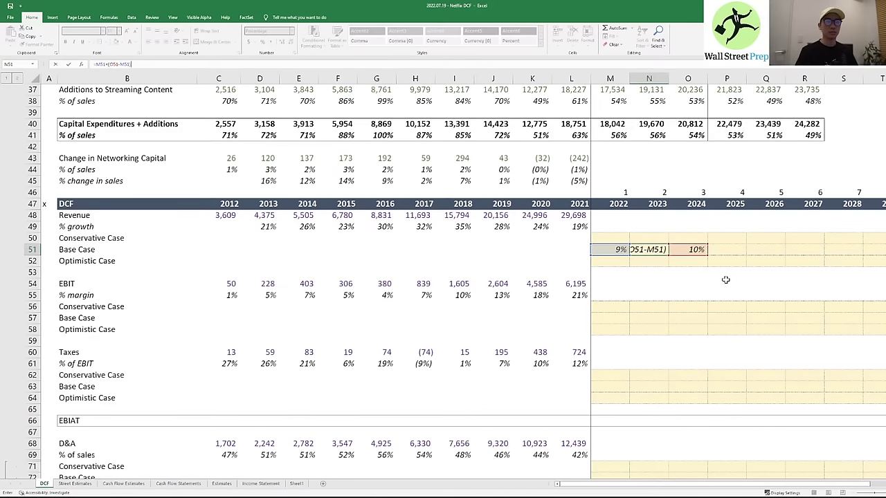
pyautogui.hotkey('ctrl', 'Return')
# - Format the 2022 to 2024 Base Case growth cells M51:O51 to show one decimal place
pyautogui.press('Left')
pyautogui.hotkey('shift', 'Right')
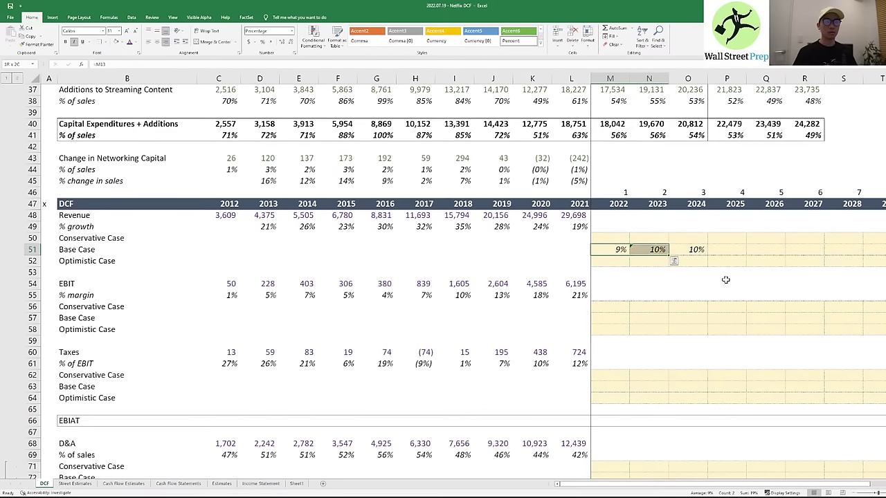
pyautogui.hotkey('shift', 'Right')
pyautogui.hotkey('alt', 'h')
pyautogui.press('0')
pyautogui.press('Right')
pyautogui.press('Up')
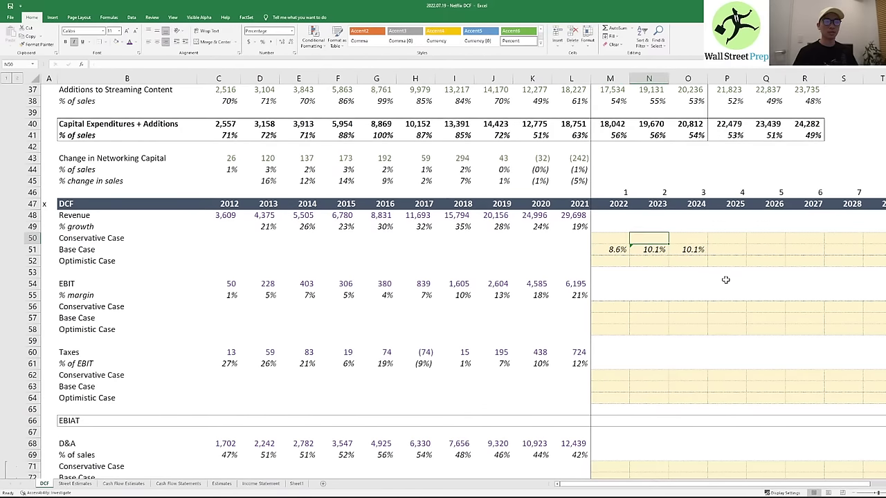
# - Replace the 2023 Base Case revenue growth formula in N51 with =AVERAGE(M51,O51)
pyautogui.press('Down')
pyautogui.press('F2')
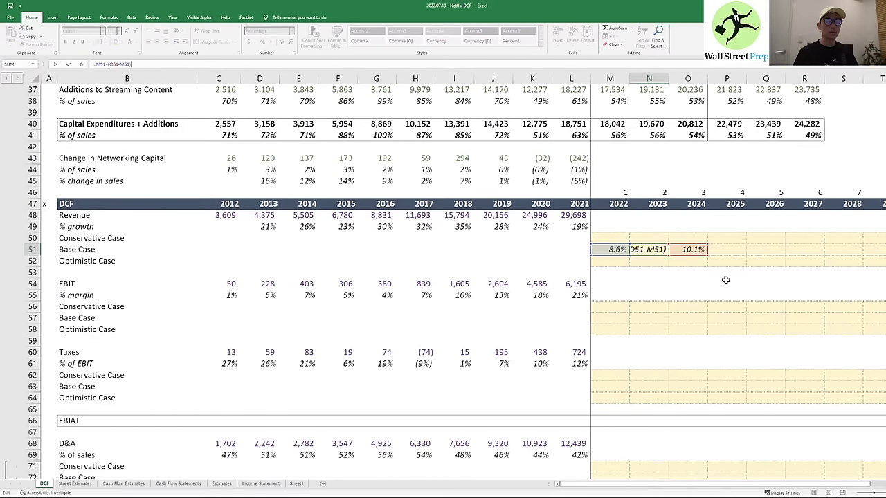
pyautogui.press('Escape')
pyautogui.press('F2')
pyautogui.press('Escape')
pyautogui.press('BackSpace')
pyautogui.write('=')
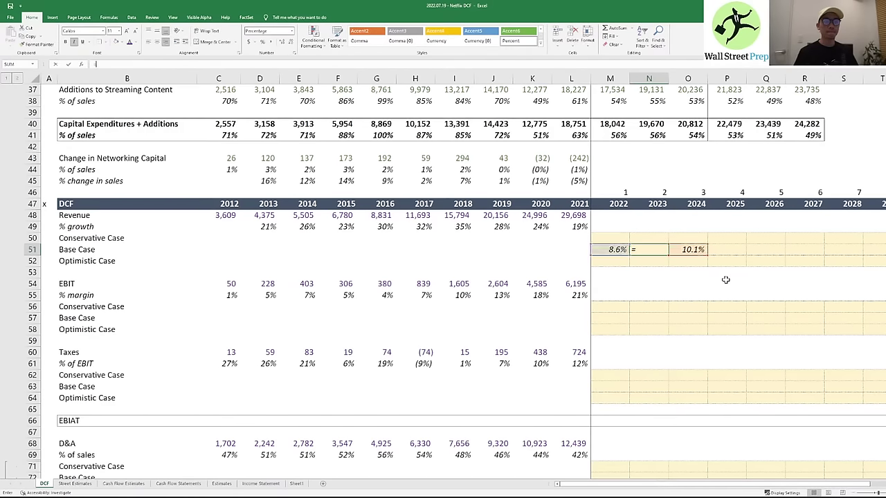
pyautogui.write('average9')
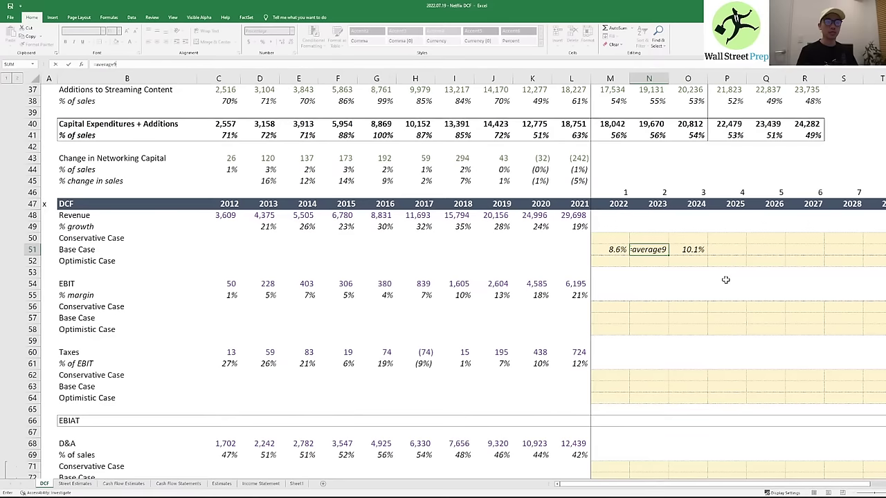
pyautogui.press('BackSpace')
pyautogui.write('(')
pyautogui.press('Left')
pyautogui.write(',')
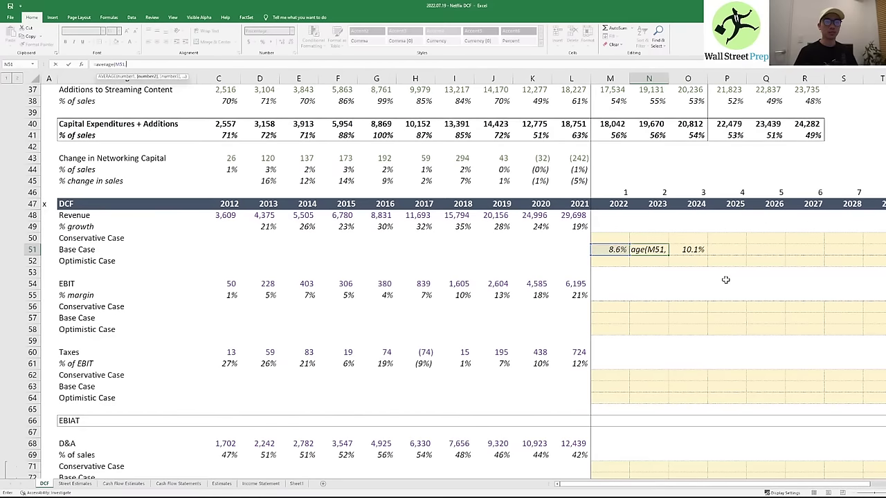
pyautogui.press('Right')
pyautogui.hotkey('ctrl', 'Return')
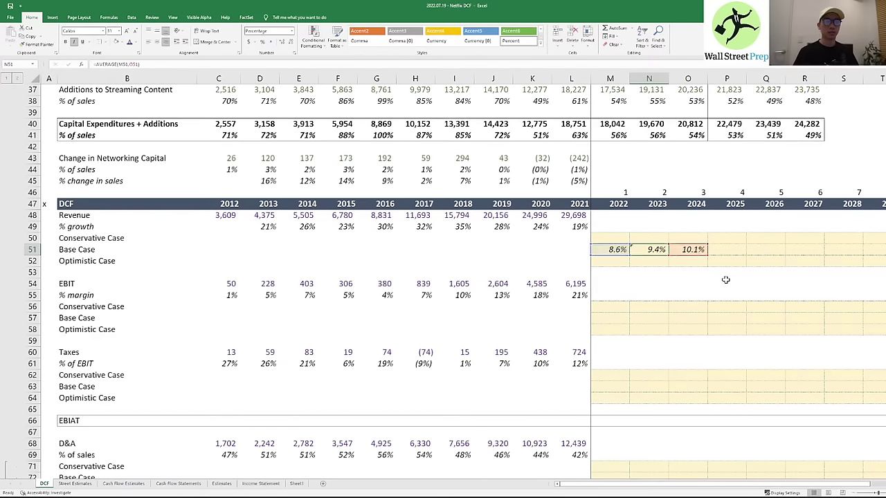
# - Review the 2022 to 2024 Base Case revenue growth progression across M51:O51
pyautogui.press('Down')
pyautogui.press('Up')
pyautogui.press('Left')
pyautogui.press('Right')
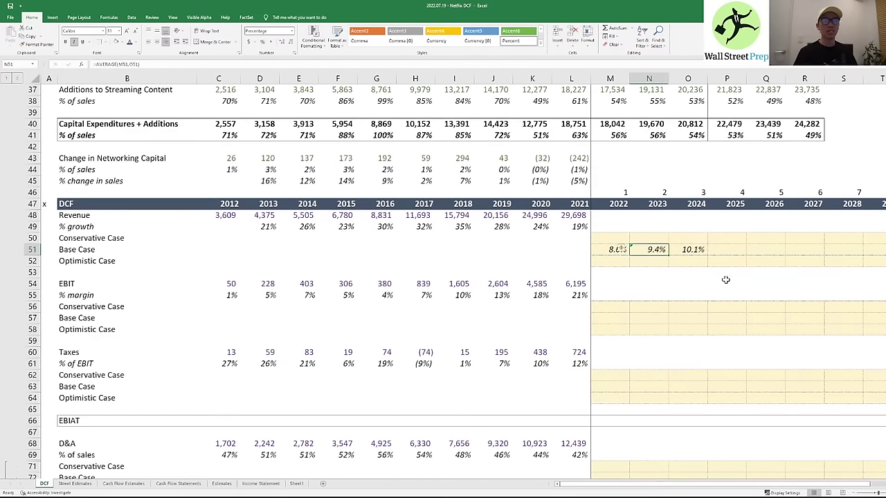
pyautogui.press('Left')
pyautogui.press('Right')
pyautogui.press('Right')
pyautogui.press('Left')
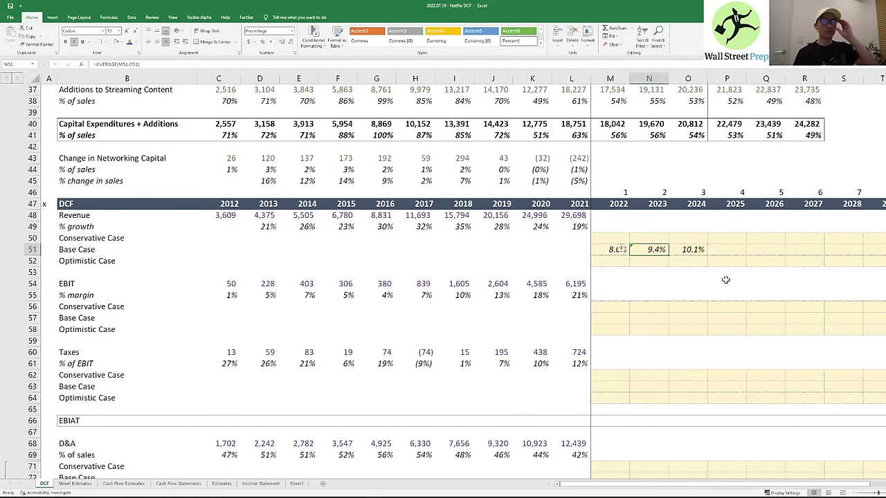
pyautogui.press('Left')
pyautogui.hotkey('shift', 'Right')
pyautogui.hotkey('shift', 'Right')
pyautogui.press('Right')
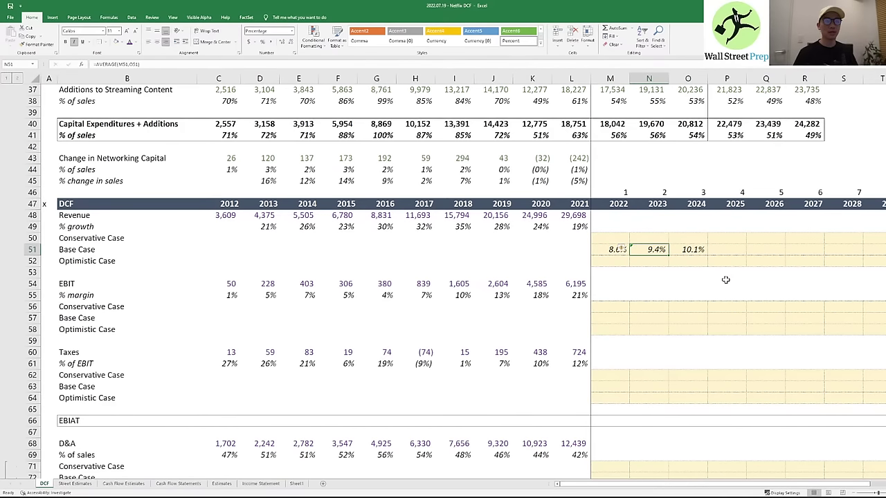
pyautogui.press('Left')
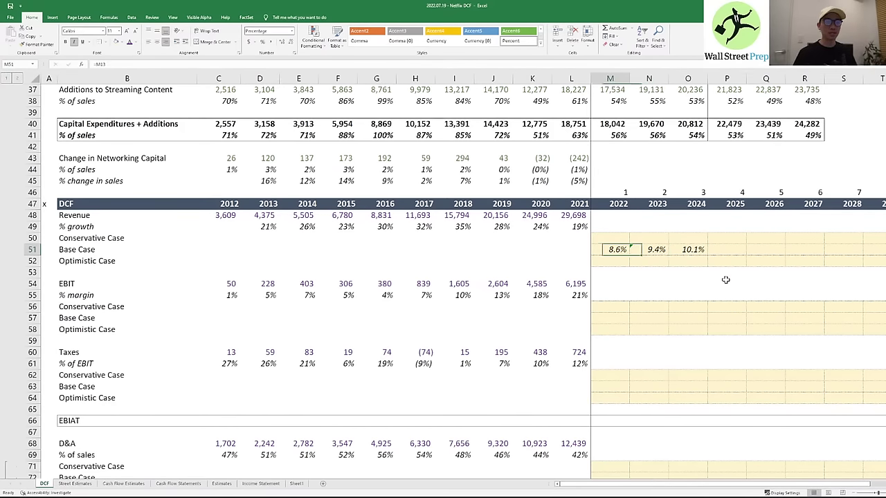
pyautogui.press('Right')
pyautogui.press('Left')
pyautogui.hotkey('shift', 'Right')
pyautogui.hotkey('shift', 'Right')
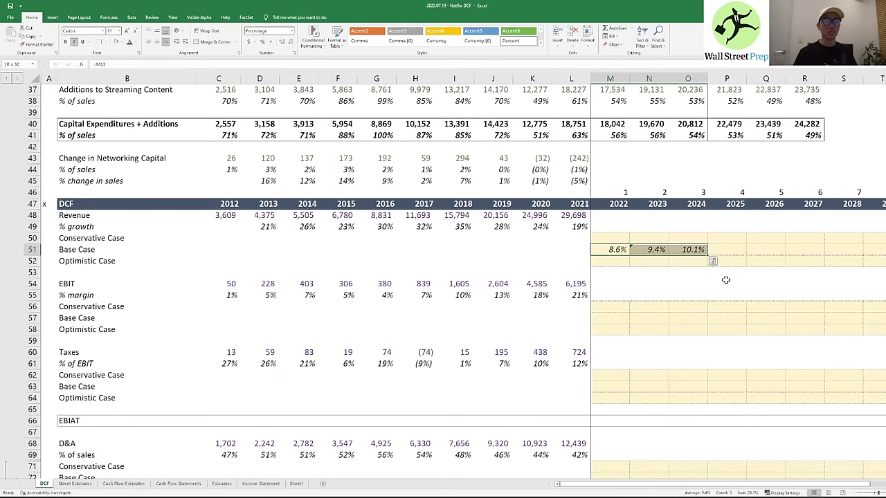
pyautogui.hotkey('shift', 'Left')
pyautogui.hotkey('shift', 'Left')
pyautogui.hotkey('shift', 'Right')
pyautogui.hotkey('shift', 'Right')
pyautogui.press('Right')
pyautogui.press('Right')
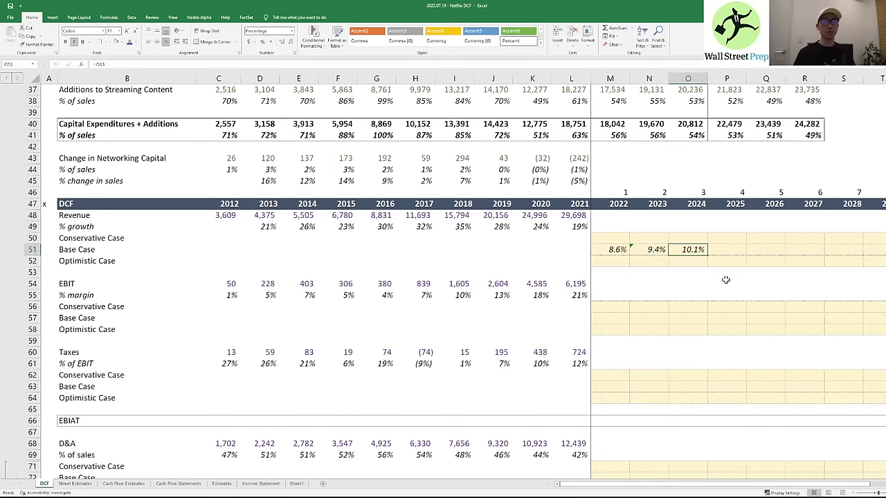
pyautogui.press('Left')
pyautogui.press('Left')
pyautogui.press('Right')
pyautogui.press('Right')
pyautogui.press('Left')
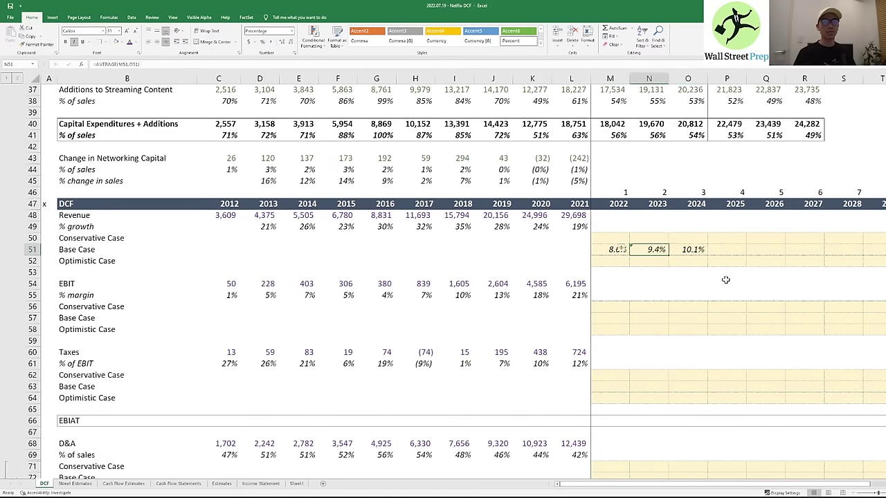
pyautogui.press('Right')
pyautogui.press('Left')
pyautogui.press('Left')
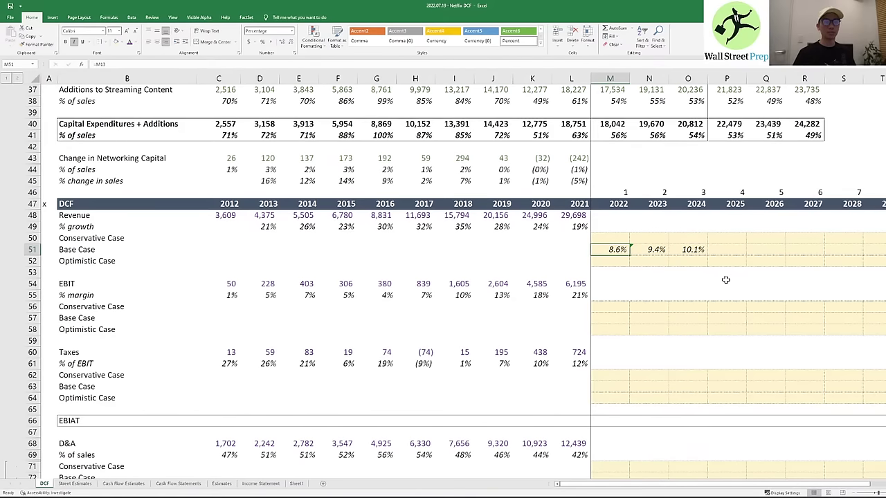
pyautogui.press('Right')
pyautogui.press('Left')
pyautogui.press('Right')
pyautogui.press('Left')
pyautogui.press('Right')
pyautogui.press('Right')
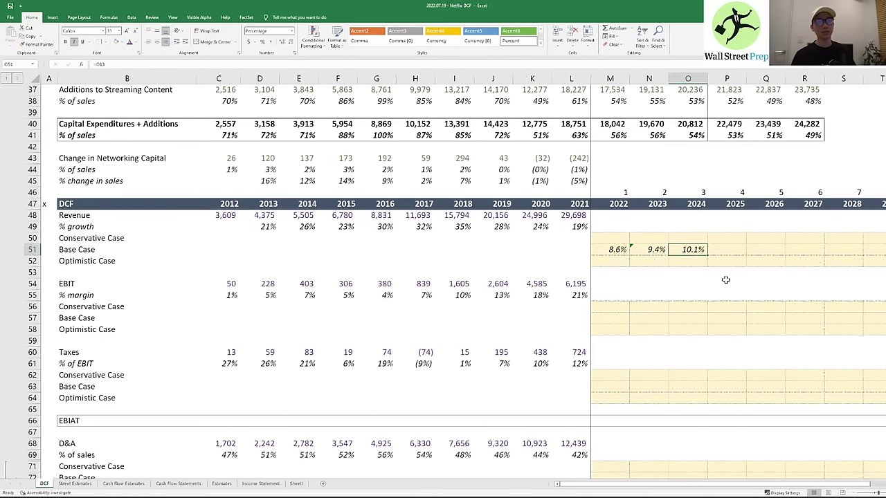
pyautogui.press('Left')
pyautogui.press('Left')
pyautogui.press('Right')
pyautogui.press('Right')
pyautogui.press('Right')
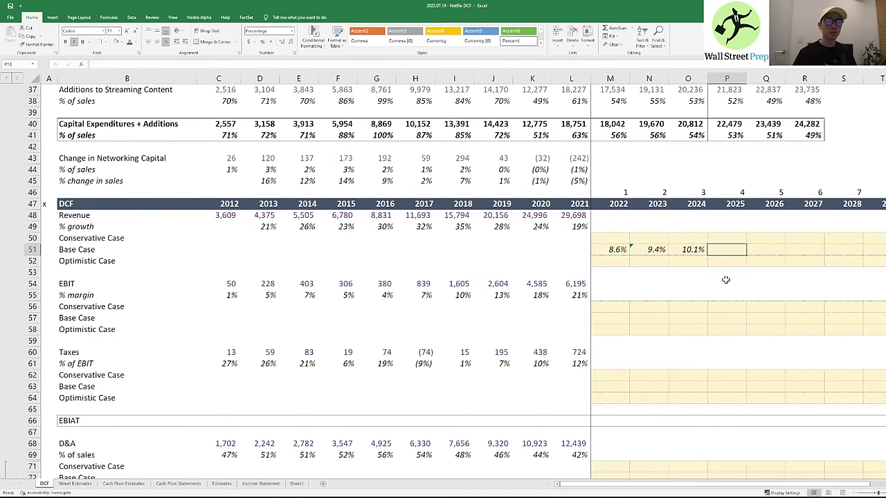
pyautogui.press('Left')
pyautogui.press('Left')
pyautogui.press('Left')
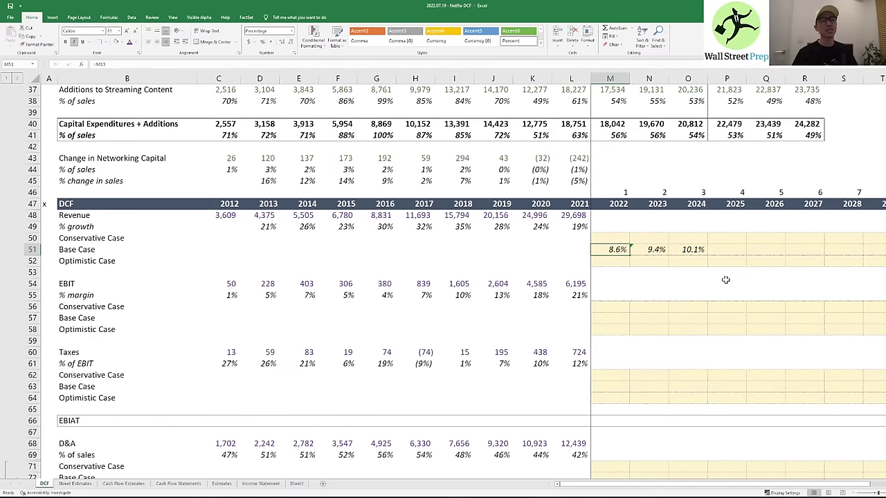
pyautogui.press('Right')
pyautogui.press('Right')
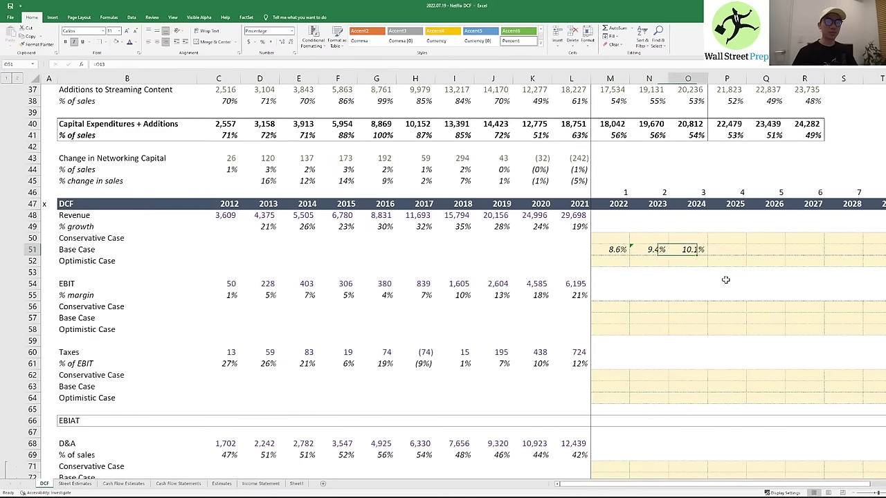
pyautogui.press('Left')
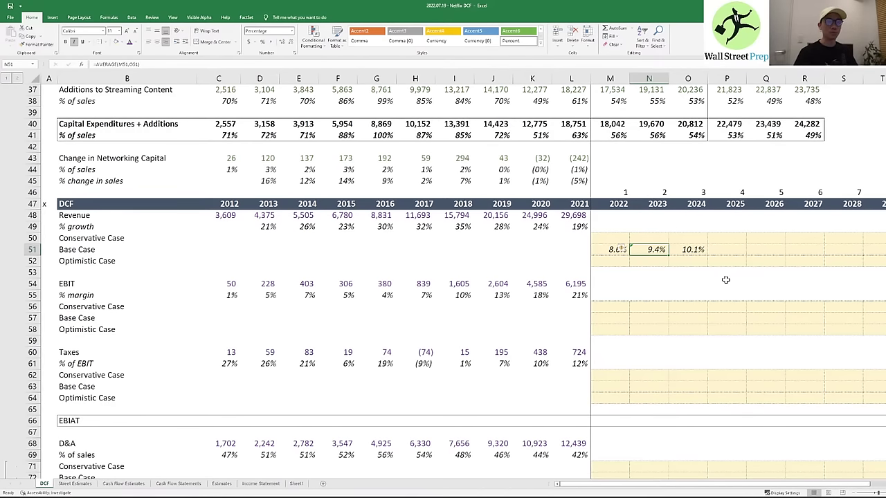
pyautogui.press('Right')
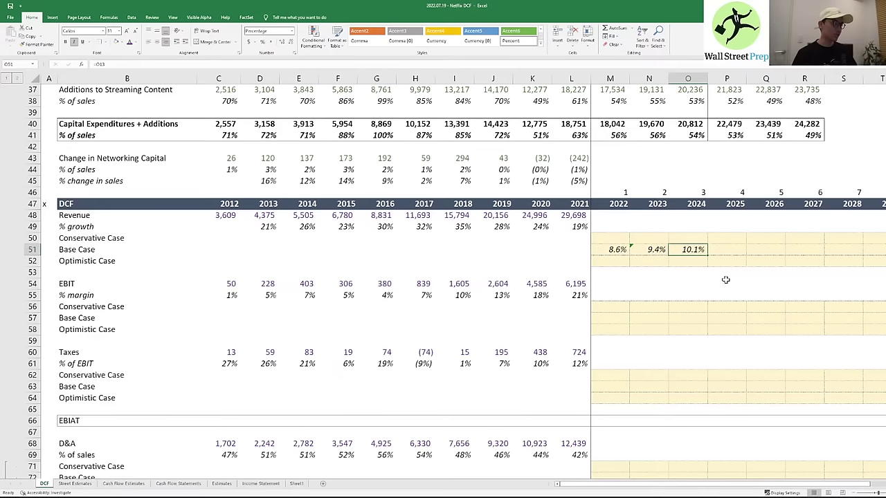
pyautogui.press('Left')
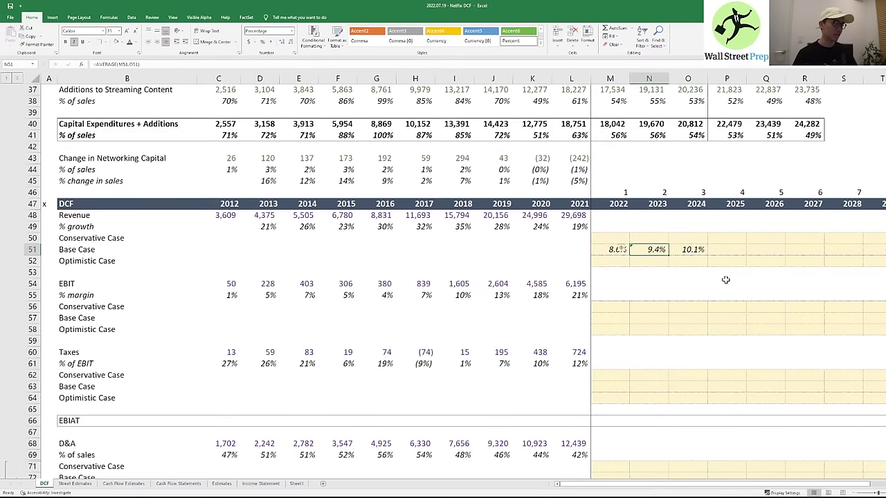
# - Look over the empty Base Case revenue growth inputs from 2025 through 2031 in row 51
pyautogui.press('Right')
pyautogui.press('Right')
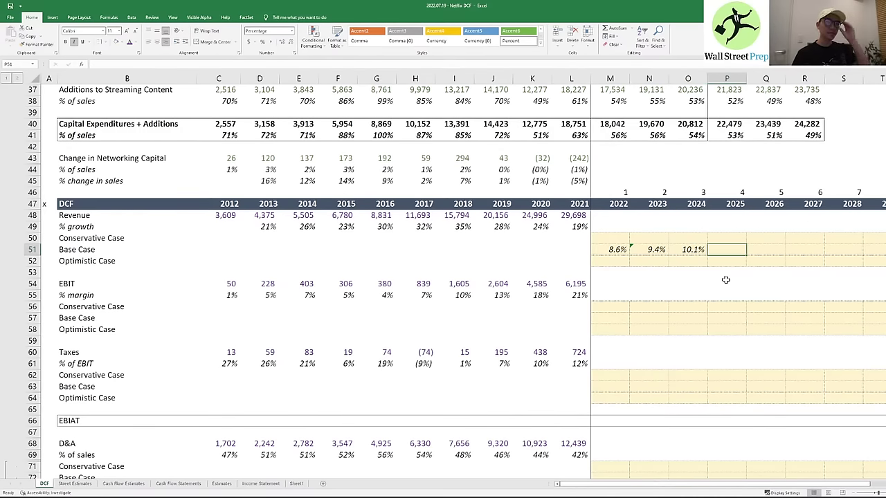
pyautogui.press('Right')
pyautogui.press('Right')
pyautogui.press('Right')
pyautogui.press('Right')
pyautogui.press('Right')
pyautogui.press('Right')
pyautogui.press('Left')
pyautogui.press('Left')
pyautogui.press('Left')
pyautogui.press('Left')
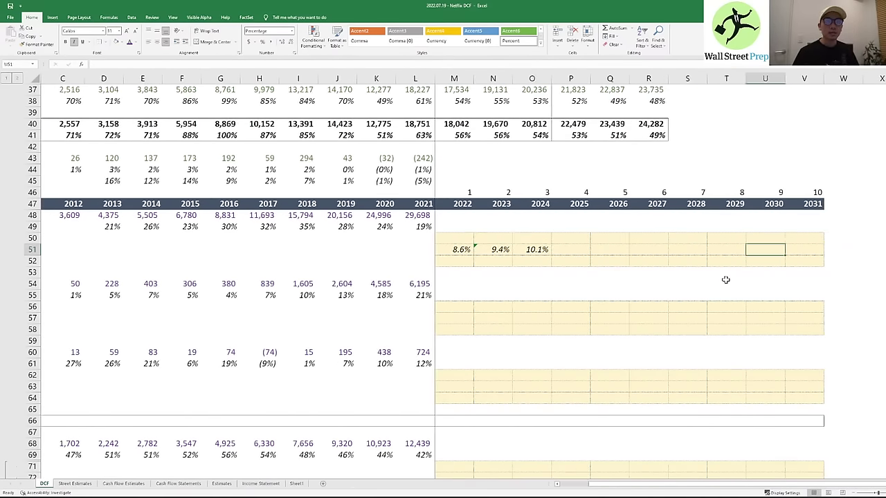
pyautogui.press('Left')
pyautogui.press('Left')
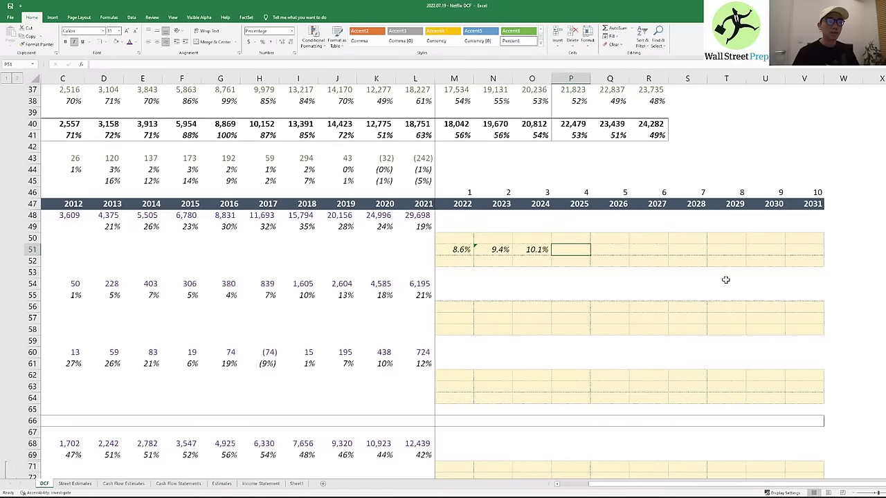
# - Examine the street-estimate revenue growth rates for 2024 to 2027 in row 13
pyautogui.press('Up')
pyautogui.press('Up')
pyautogui.press('Up')
pyautogui.press('Up')
pyautogui.press('Up')
pyautogui.press('Up')
pyautogui.press('Up')
pyautogui.press('Up')
pyautogui.press('Up')
pyautogui.press('Up')
pyautogui.press('Up')
pyautogui.press('Up')
pyautogui.press('Up')
pyautogui.press('Up')
pyautogui.press('Up')
pyautogui.press('Up')
pyautogui.press('Up')
pyautogui.press('Up')
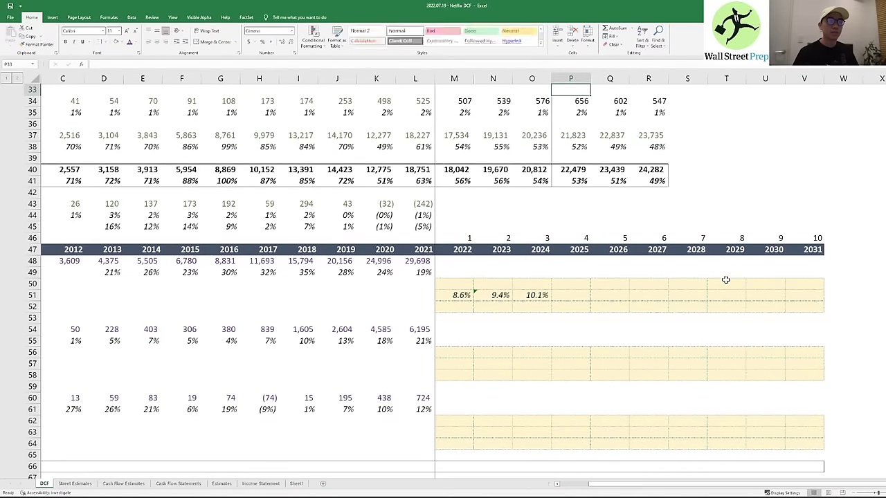
pyautogui.press('Up')
pyautogui.press('Up')
pyautogui.press('Up')
pyautogui.press('Up')
pyautogui.press('Up')
pyautogui.press('Up')
pyautogui.press('Up')
pyautogui.press('Up')
pyautogui.press('Up')
pyautogui.press('Up')
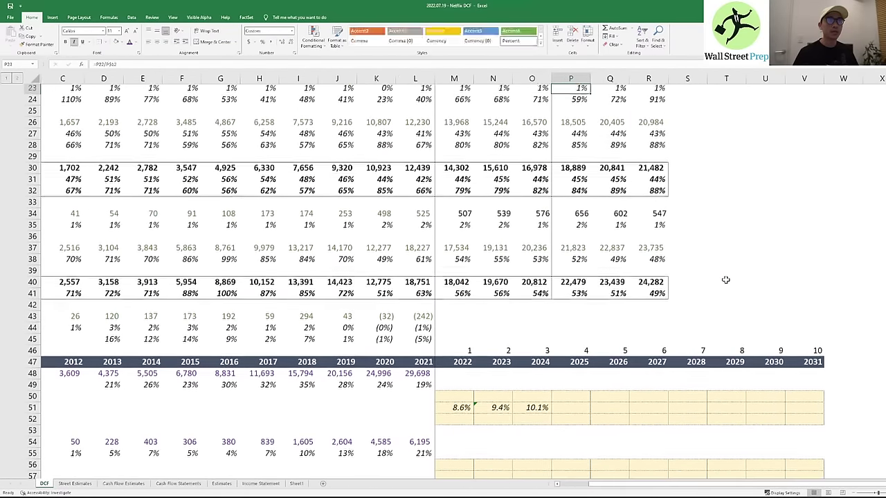
pyautogui.press('Up')
pyautogui.press('Up')
pyautogui.press('Up')
pyautogui.press('Up')
pyautogui.press('Up')
pyautogui.press('Up')
pyautogui.press('Up')
pyautogui.press('Up')
pyautogui.press('Up')
pyautogui.press('Up')
pyautogui.press('Up')
pyautogui.press('Up')
pyautogui.press('Up')
pyautogui.press('Up')
pyautogui.press('Up')
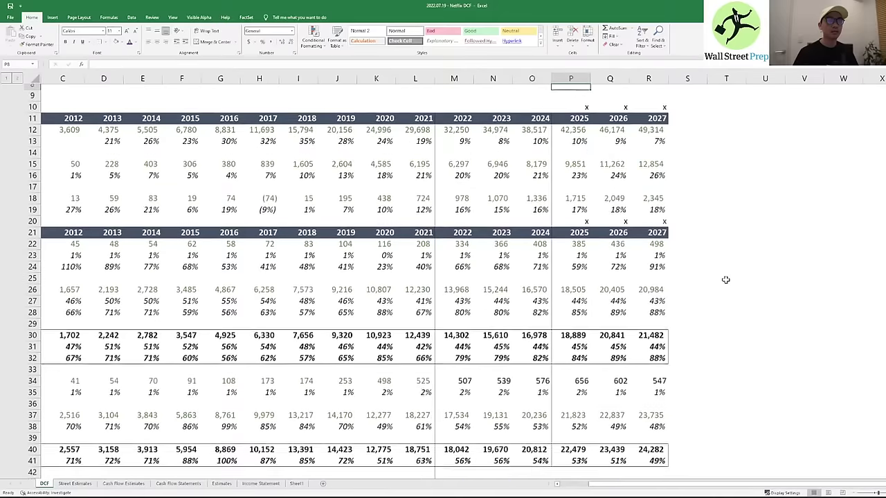
pyautogui.press('Down')
pyautogui.press('Down')
pyautogui.press('Down')
pyautogui.press('Down')
pyautogui.press('Down')
pyautogui.press('Left')
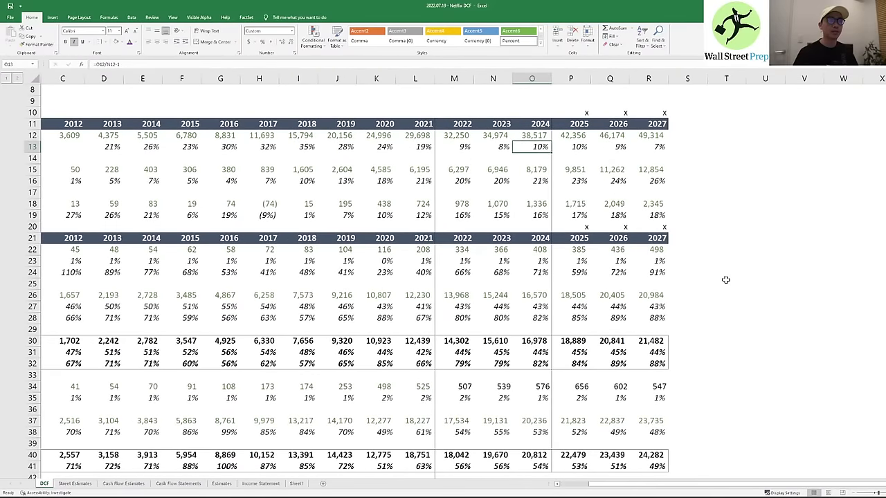
pyautogui.press('Right')
pyautogui.press('Right')
pyautogui.press('Right')
pyautogui.press('Right')
pyautogui.press('Left')
pyautogui.press('Left')
pyautogui.press('Left')
pyautogui.press('Right')
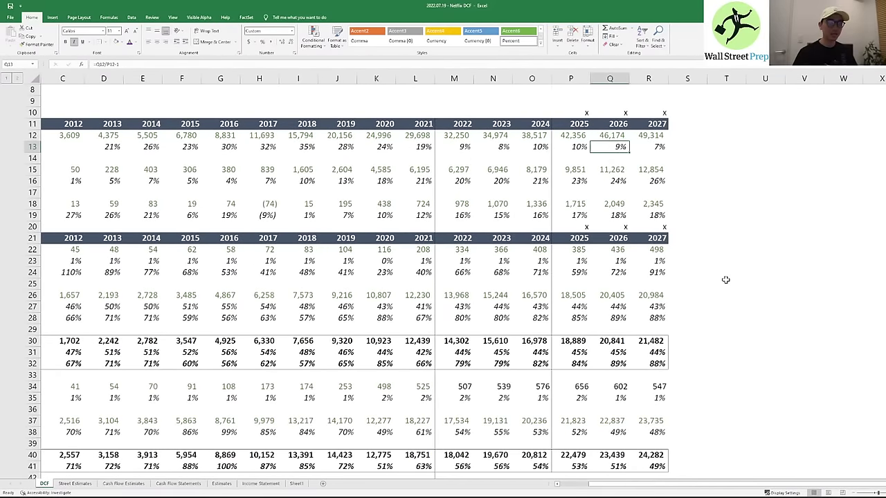
pyautogui.press('Left')
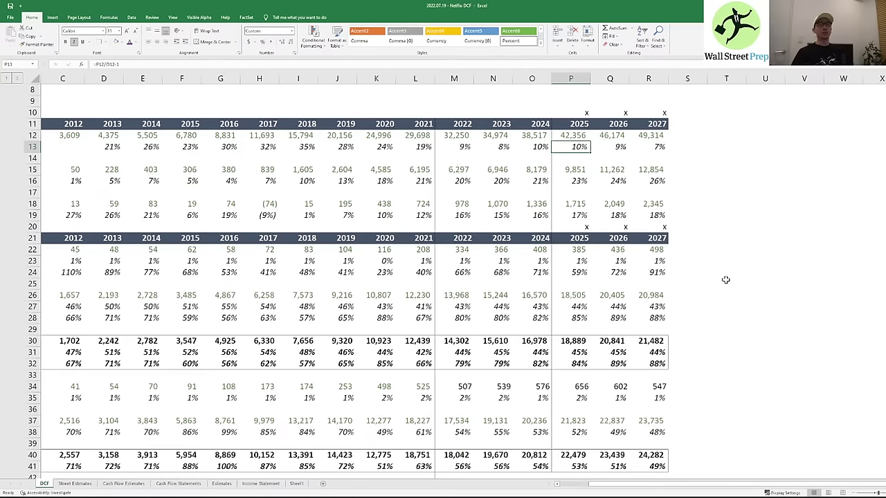
pyautogui.press('Right')
pyautogui.press('Right')
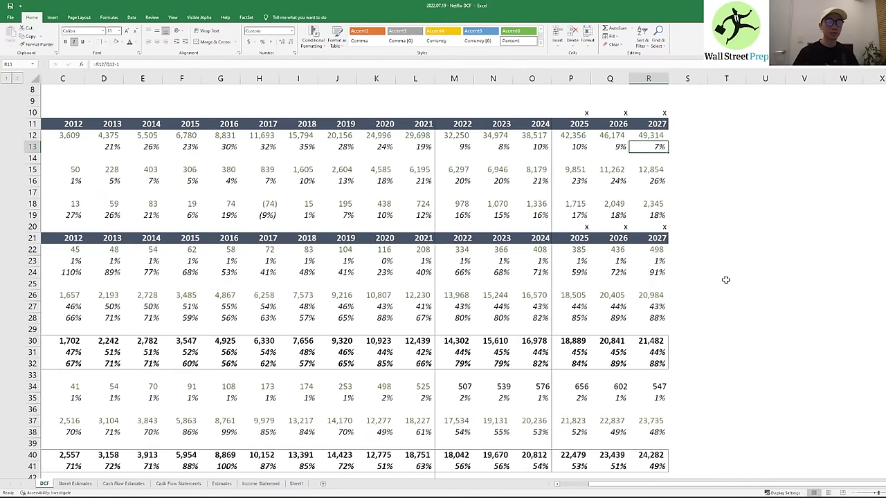
pyautogui.press('Left')
pyautogui.press('Right')
pyautogui.press('Left')
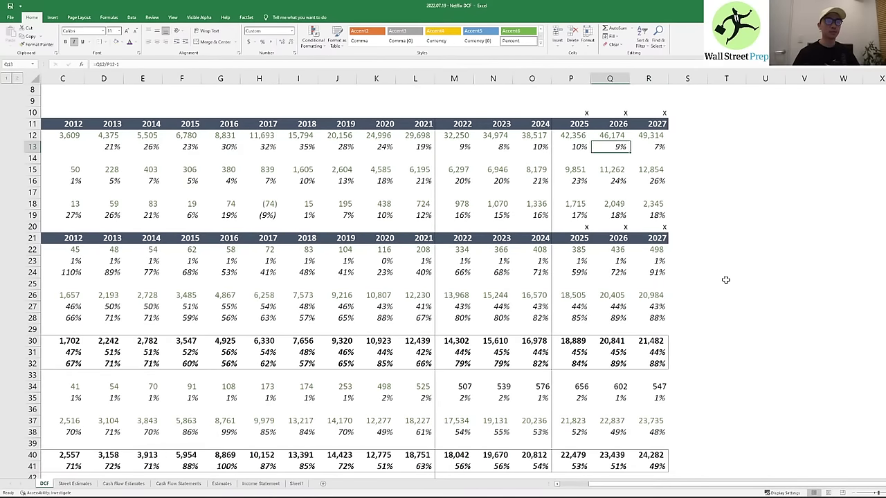
# - Enter 3% as the 2031 Base Case revenue growth in V51
pyautogui.press('Down')
pyautogui.press('Down')
pyautogui.press('Down')
pyautogui.press('Down')
pyautogui.press('Down')
pyautogui.press('Down')
pyautogui.press('Down')
pyautogui.press('Down')
pyautogui.press('Down')
pyautogui.press('Down')
pyautogui.press('Down')
pyautogui.press('Down')
pyautogui.press('Down')
pyautogui.press('Down')
pyautogui.press('Down')
pyautogui.press('Down')
pyautogui.press('Down')
pyautogui.press('Down')
pyautogui.press('Down')
pyautogui.press('Down')
pyautogui.press('Down')
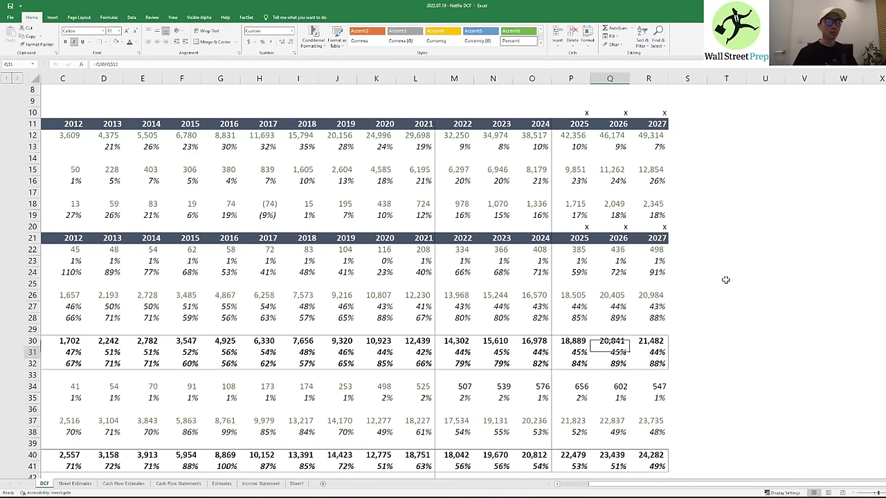
pyautogui.press('Down')
pyautogui.press('Down')
pyautogui.press('Down')
pyautogui.press('Down')
pyautogui.press('Down')
pyautogui.press('Down')
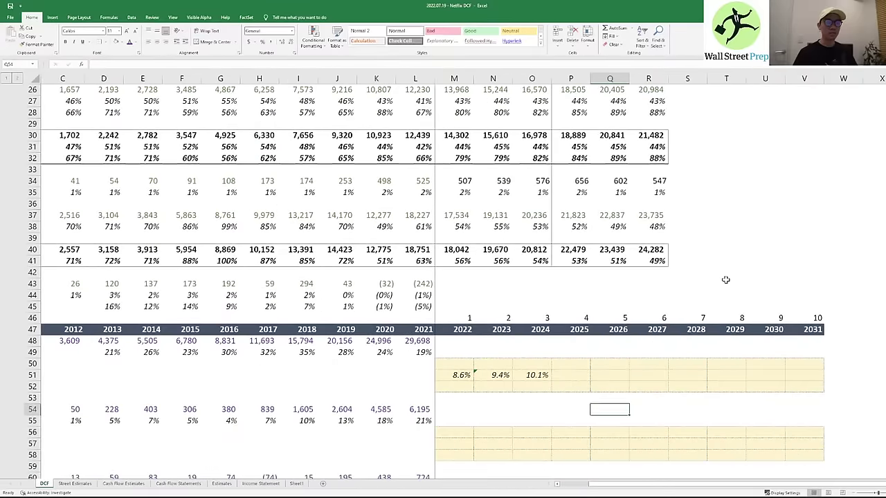
pyautogui.press('Left')
pyautogui.press('Left')
pyautogui.press('Up')
pyautogui.press('Right')
pyautogui.press('Right')
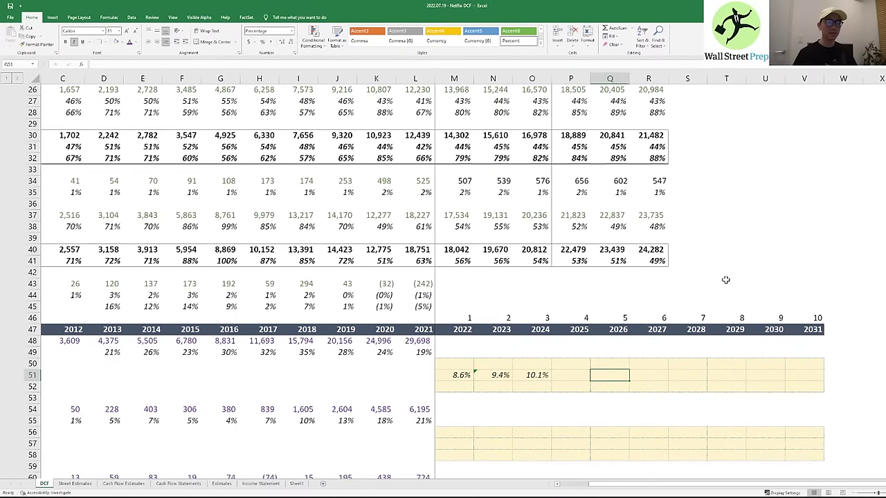
pyautogui.press('Right')
pyautogui.press('Right')
pyautogui.press('Right')
pyautogui.press('Right')
pyautogui.press('Right')
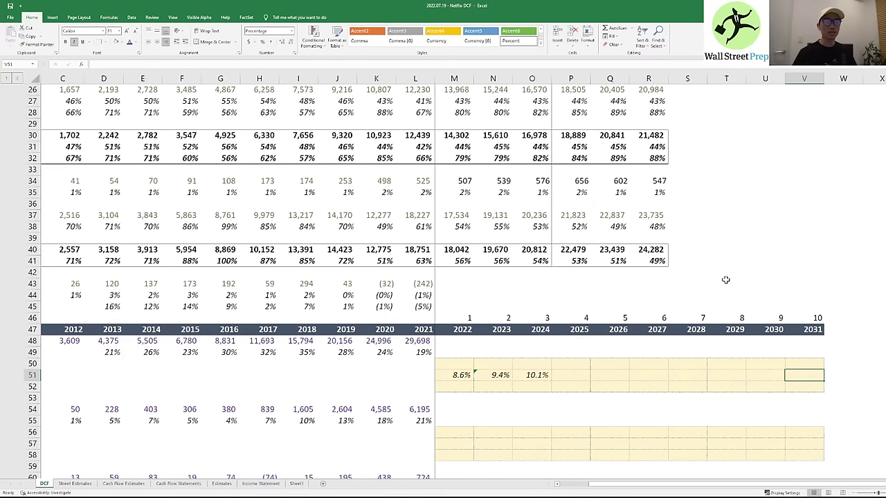
pyautogui.write('3')
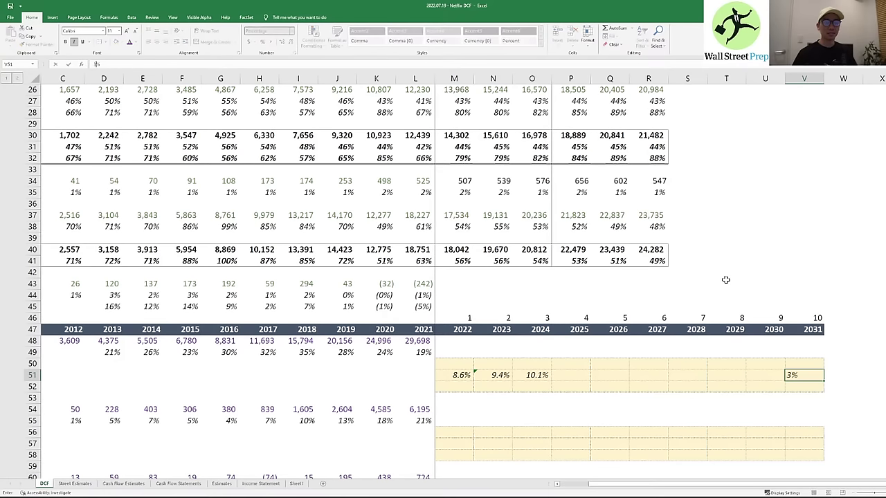
pyautogui.press('Left')
pyautogui.press('Left')
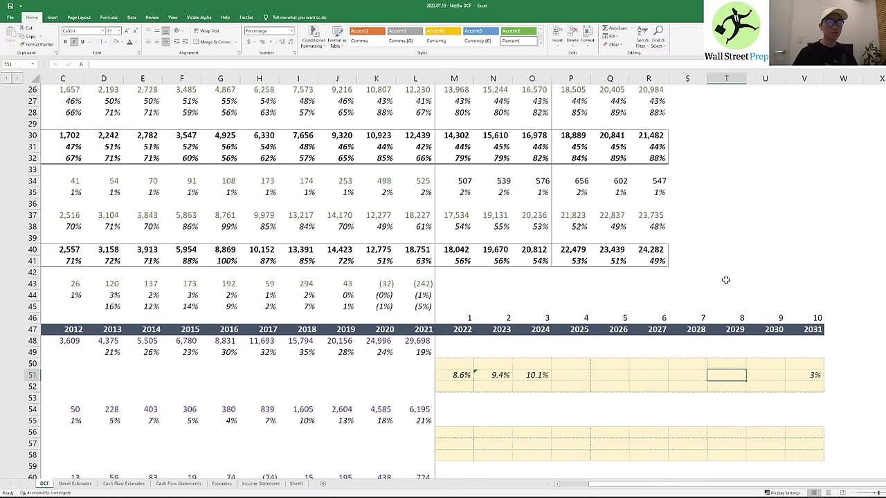
pyautogui.press('Right')
pyautogui.press('Right')
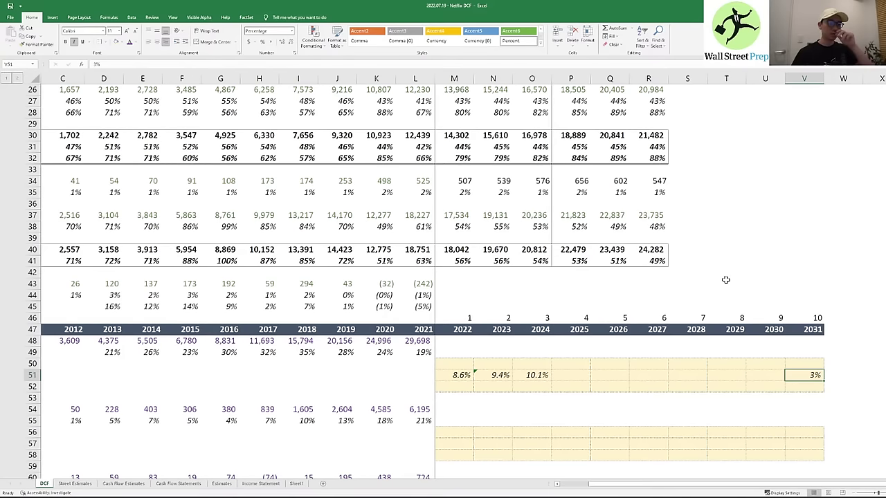
pyautogui.press('Left')
pyautogui.press('Left')
pyautogui.press('Left')
pyautogui.press('Left')
pyautogui.press('Left')
pyautogui.press('Left')
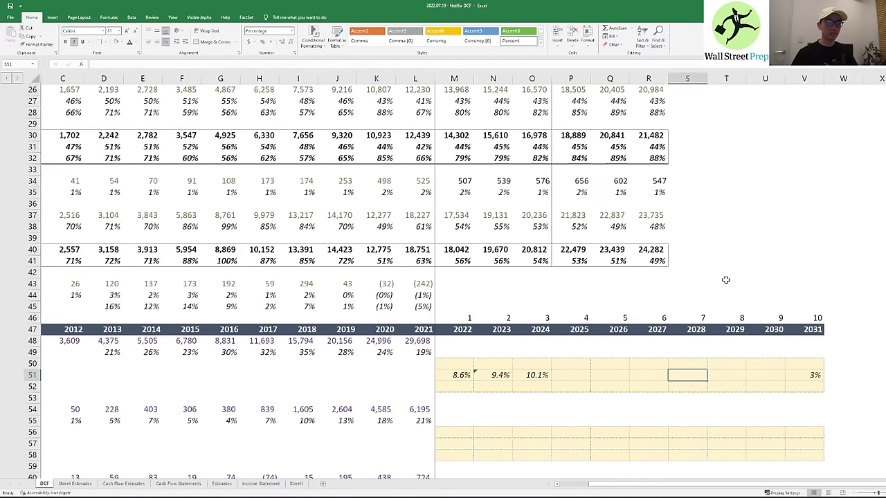
pyautogui.write('=')
pyautogui.press('Left')
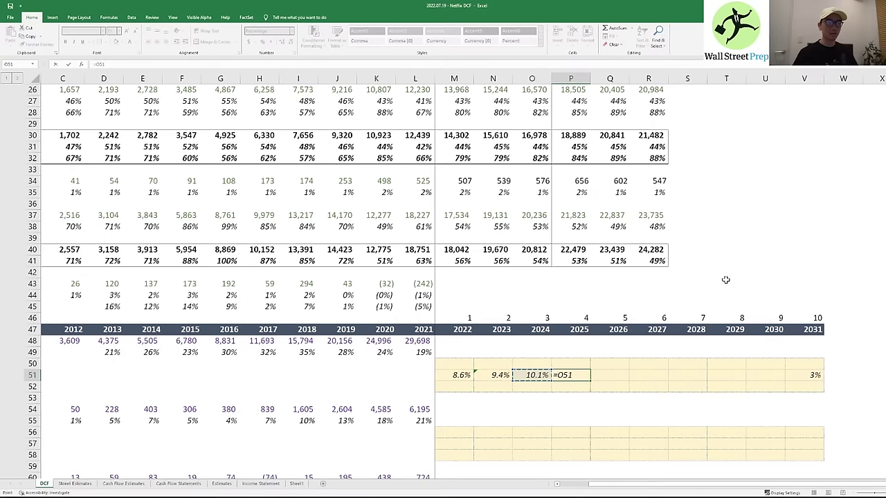
pyautogui.press('Escape')
# - Clear the 2031 Base Case revenue growth input in V51
pyautogui.press('Right')
pyautogui.press('Right')
pyautogui.press('Right')
pyautogui.press('Right')
pyautogui.press('Right')
pyautogui.press('Right')
pyautogui.press('Up')
pyautogui.press('Up')
pyautogui.press('Up')
pyautogui.press('Up')
pyautogui.press('Up')
pyautogui.press('Up')
pyautogui.press('Up')
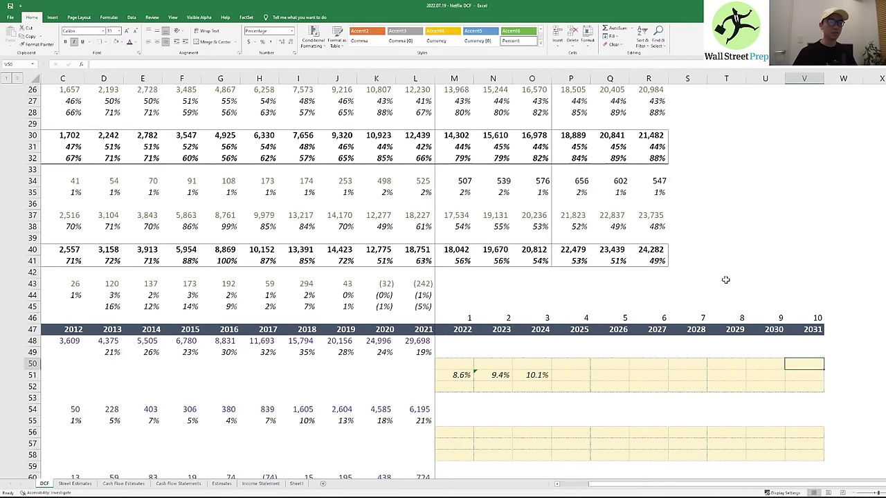
# - Group rows 11 through 45, covering the Income Statement and Cash Flow items sections above the DCF
pyautogui.press('Left')
pyautogui.press('Left')
pyautogui.press('Left')
pyautogui.press('Left')
pyautogui.press('Left')
pyautogui.press('Down')
pyautogui.press('Left')
pyautogui.press('Left')
pyautogui.press('Left')
pyautogui.press('Left')
pyautogui.press('Left')
pyautogui.press('Left')
pyautogui.press('Left')
pyautogui.press('Left')
pyautogui.press('Left')
pyautogui.press('Left')
pyautogui.press('Left')
pyautogui.press('Left')
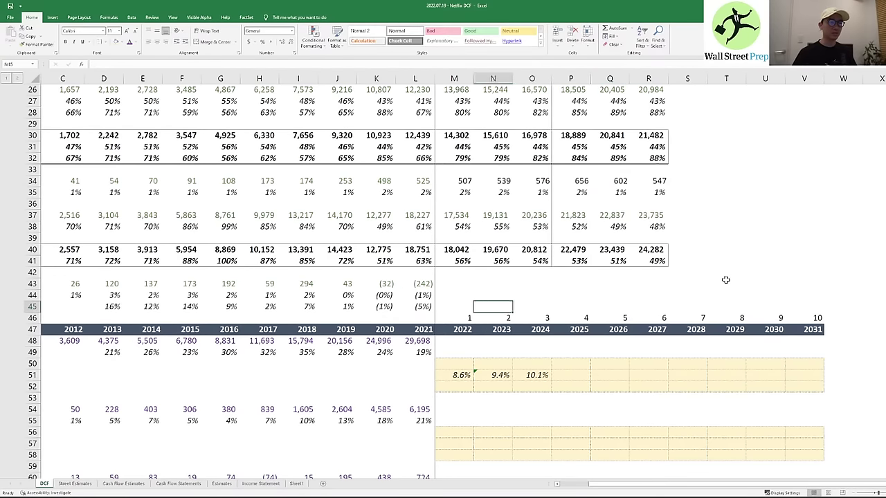
pyautogui.press('Left')
pyautogui.press('Left')
pyautogui.press('Left')
pyautogui.press('Left')
pyautogui.press('Left')
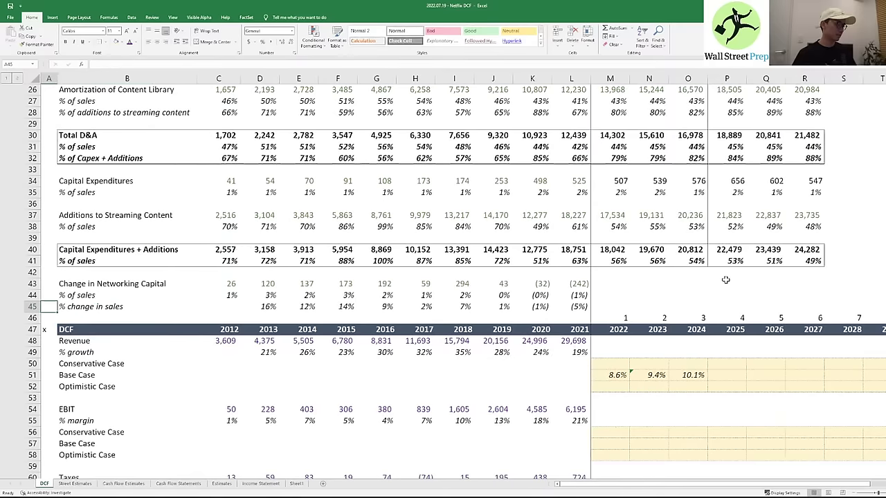
pyautogui.hotkey('shift', 'space')
pyautogui.hotkey('shift', 'Up')
pyautogui.hotkey('shift', 'Up')
pyautogui.hotkey('shift', 'Up')
pyautogui.hotkey('shift', 'Up')
pyautogui.hotkey('shift', 'Up')
pyautogui.hotkey('shift', 'Up')
pyautogui.hotkey('shift', 'Up')
pyautogui.hotkey('shift', 'Up')
pyautogui.hotkey('shift', 'Up')
pyautogui.hotkey('shift', 'Up')
pyautogui.hotkey('shift', 'Up')
pyautogui.hotkey('shift', 'Up')
pyautogui.hotkey('shift', 'Up')
pyautogui.hotkey('shift', 'Up')
pyautogui.hotkey('shift', 'Up')
pyautogui.hotkey('shift', 'Up')
pyautogui.hotkey('shift', 'Up')
pyautogui.hotkey('shift', 'Up')
pyautogui.hotkey('shift', 'Up')
pyautogui.hotkey('shift', 'Up')
pyautogui.hotkey('shift', 'Up')
pyautogui.hotkey('shift', 'Up')
pyautogui.hotkey('shift', 'Up')
pyautogui.hotkey('shift', 'Up')
pyautogui.hotkey('shift', 'Up')
pyautogui.hotkey('shift', 'Up')
pyautogui.hotkey('shift', 'Up')
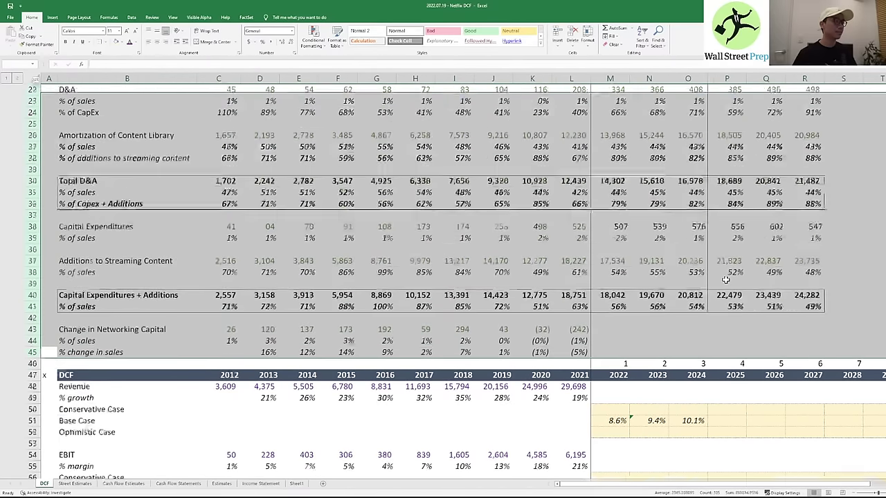
pyautogui.hotkey('shift', 'Up')
pyautogui.hotkey('shift', 'Up')
pyautogui.hotkey('shift', 'Up')
pyautogui.hotkey('shift', 'Up')
pyautogui.hotkey('shift', 'Down')
pyautogui.hotkey('shift', 'Down')
pyautogui.hotkey('shift', 'Down')
pyautogui.hotkey('shift', 'Down')
pyautogui.hotkey('shift', 'Down')
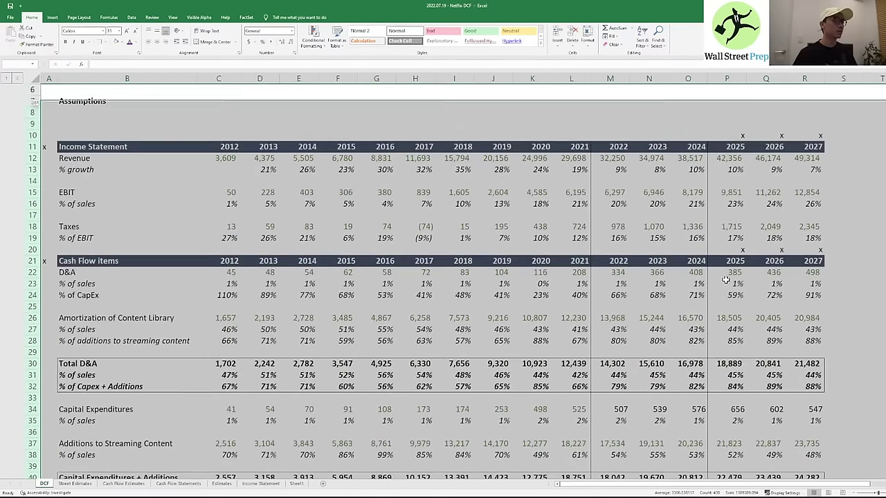
pyautogui.press('alt')
pyautogui.press('a')
pyautogui.press('g')
pyautogui.press('g')
pyautogui.scroll(-1, 725, 280)
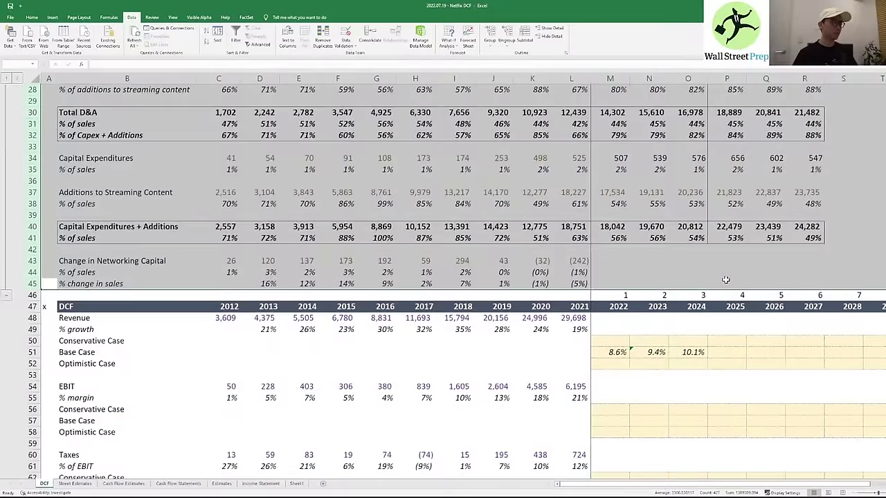
# - Collapse the grouped Income Statement and Cash Flow items rows 11 through 45
pyautogui.write('h')
pyautogui.press('Escape')
pyautogui.press('Right')
pyautogui.press('Left')
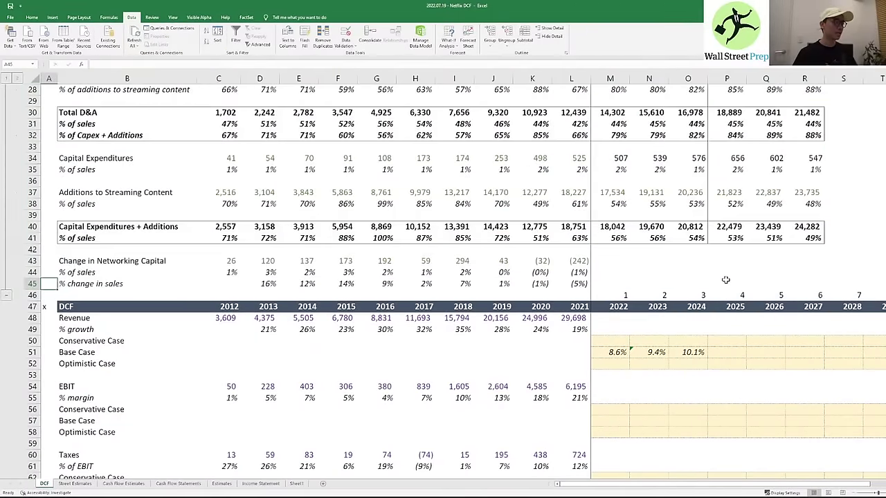
pyautogui.press('Up')
pyautogui.press('Down')
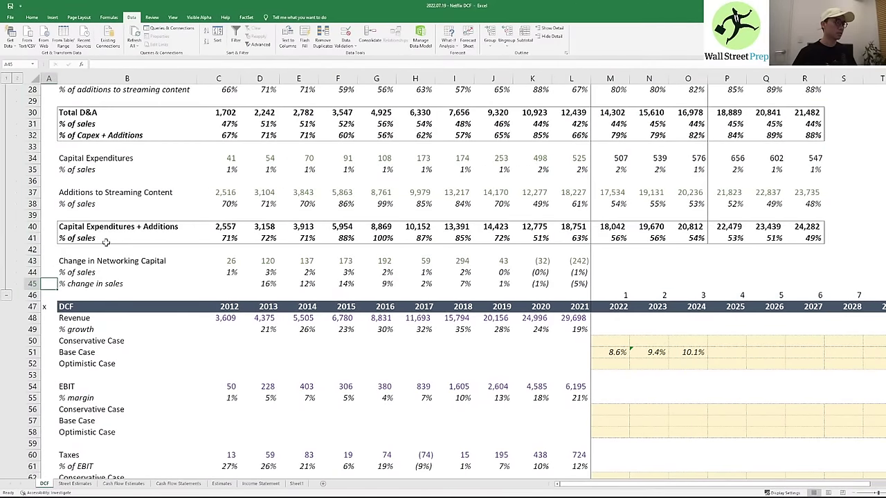
pyautogui.click(6, 295)
pyautogui.scroll(-4, 93, 269)
pyautogui.scroll(8, 95, 270)
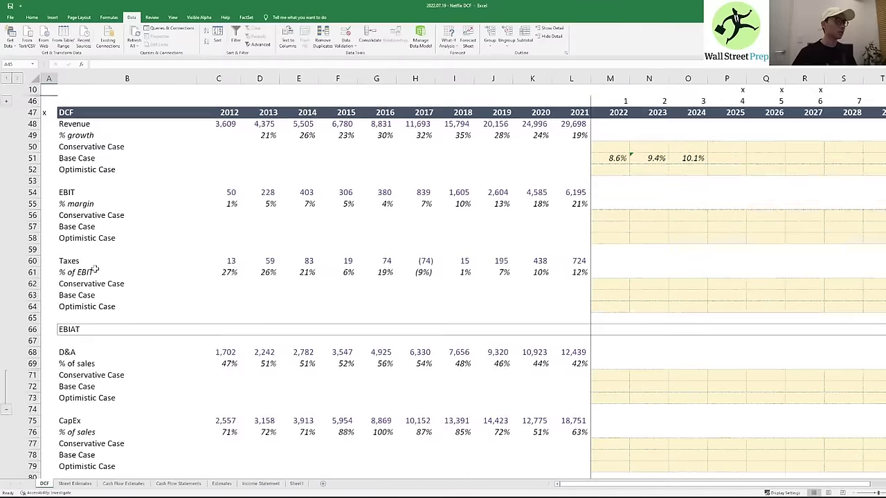
# - Copy the DCF header cell B47 onto B7 and retitle it Assumptions
pyautogui.click(88, 176)
pyautogui.press('Down')
pyautogui.press('Down')
pyautogui.press('Down')
pyautogui.press('Down')
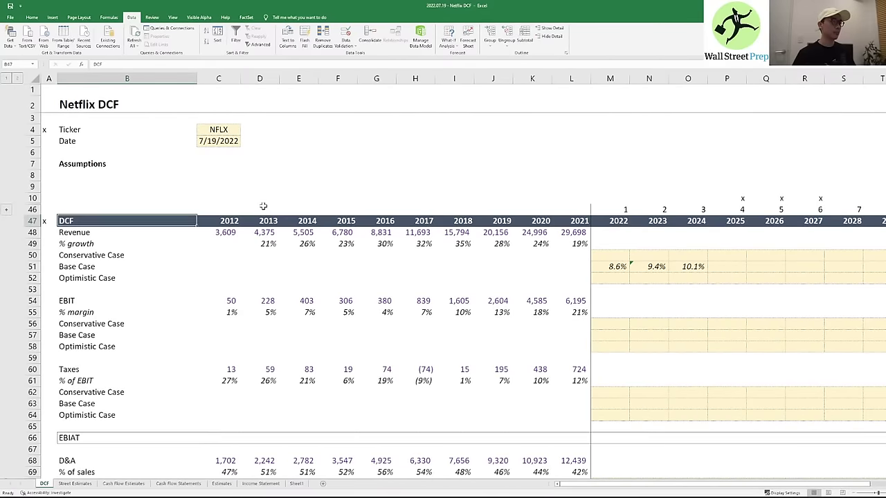
pyautogui.hotkey('ctrl', 'c')
pyautogui.press('Up')
pyautogui.press('Up')
pyautogui.press('Up')
pyautogui.press('Up')
pyautogui.press('Up')
pyautogui.hotkey('ctrl', 'v')
pyautogui.write('A')
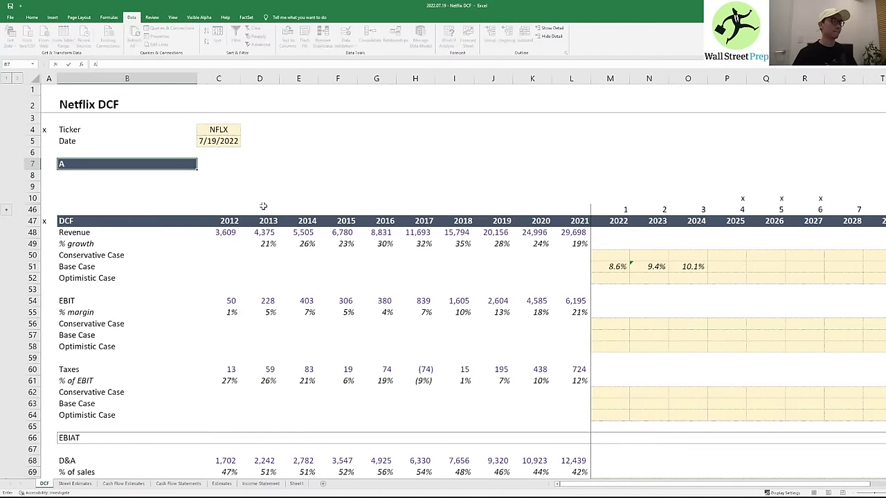
pyautogui.write('ssumptions')
pyautogui.press('Tab')
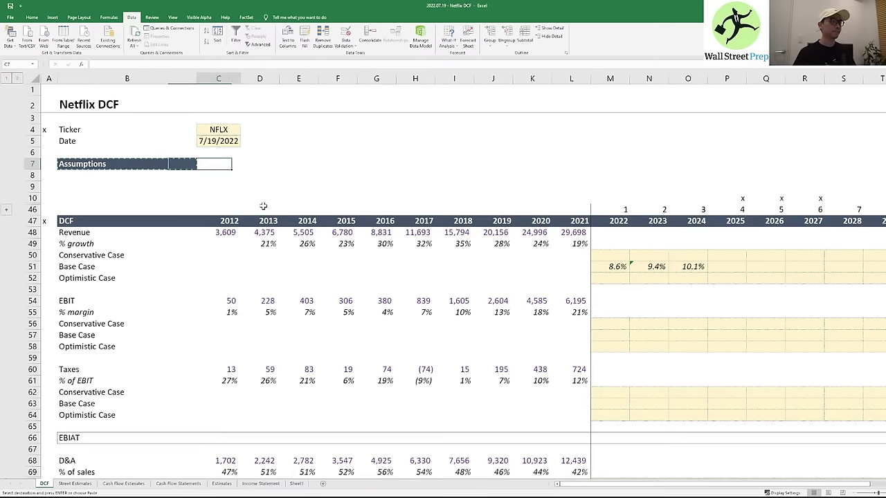
# - Extend the dark Assumptions header formatting across row 7 through column V, matching the width of the DCF header
pyautogui.hotkey('ctrl', 'c')
pyautogui.hotkey('shift', 'Right')
pyautogui.hotkey('shift', 'Right')
pyautogui.hotkey('shift', 'Right')
pyautogui.hotkey('shift', 'Right')
pyautogui.hotkey('shift', 'Right')
pyautogui.hotkey('shift', 'Right')
pyautogui.hotkey('shift', 'Right')
pyautogui.hotkey('shift', 'Right')
pyautogui.hotkey('shift', 'Right')
pyautogui.hotkey('shift', 'Right')
pyautogui.hotkey('shift', 'Right')
pyautogui.hotkey('shift', 'Right')
pyautogui.hotkey('shift', 'Right')
pyautogui.hotkey('shift', 'Right')
pyautogui.hotkey('shift', 'Right')
pyautogui.hotkey('shift', 'Right')
pyautogui.hotkey('shift', 'Right')
pyautogui.hotkey('shift', 'Right')
pyautogui.hotkey('shift', 'Right')
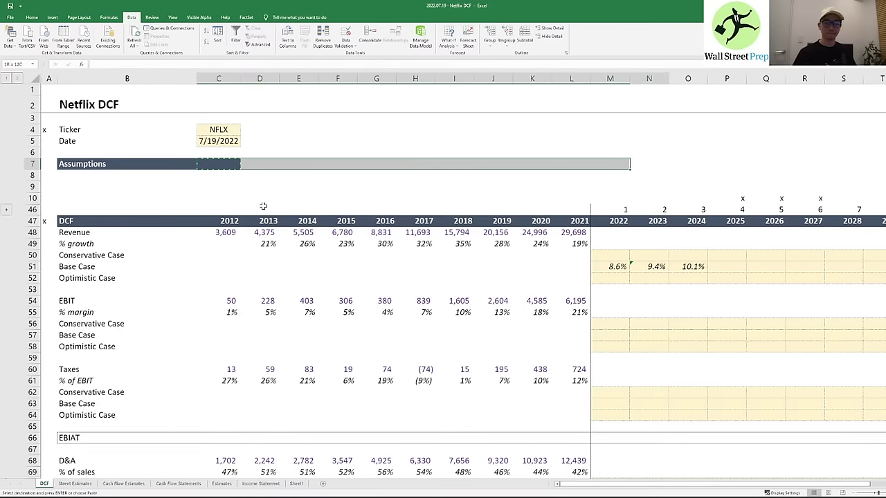
pyautogui.hotkey('ctrl', 'v')
pyautogui.press('Right')
pyautogui.press('Left')
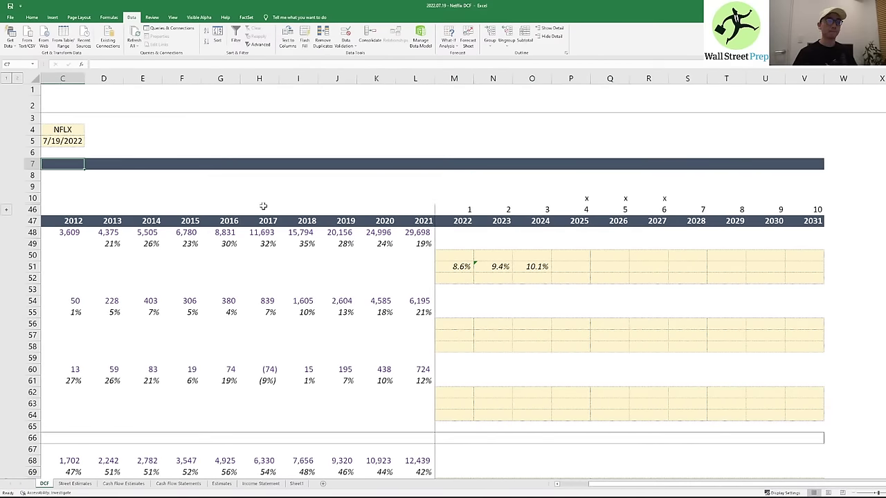
pyautogui.press('Left')
pyautogui.press('Left')
pyautogui.press('Right')
pyautogui.press('Down')
pyautogui.press('Down')
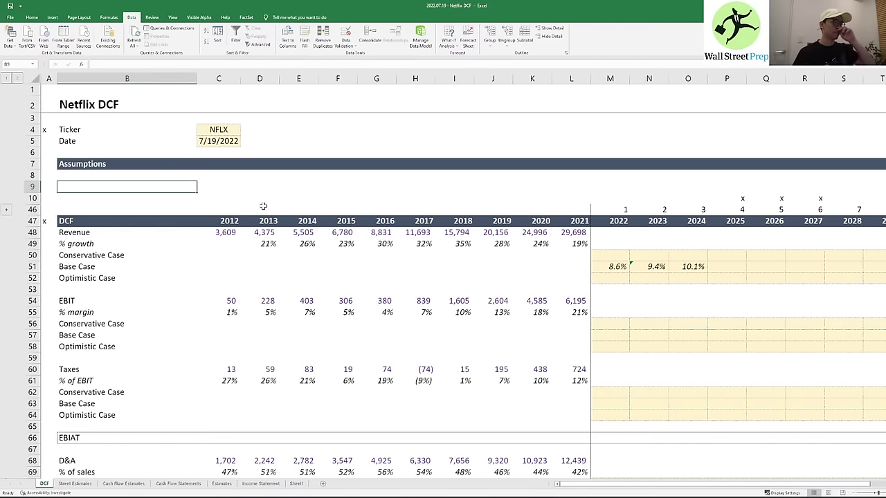
pyautogui.press('Up')
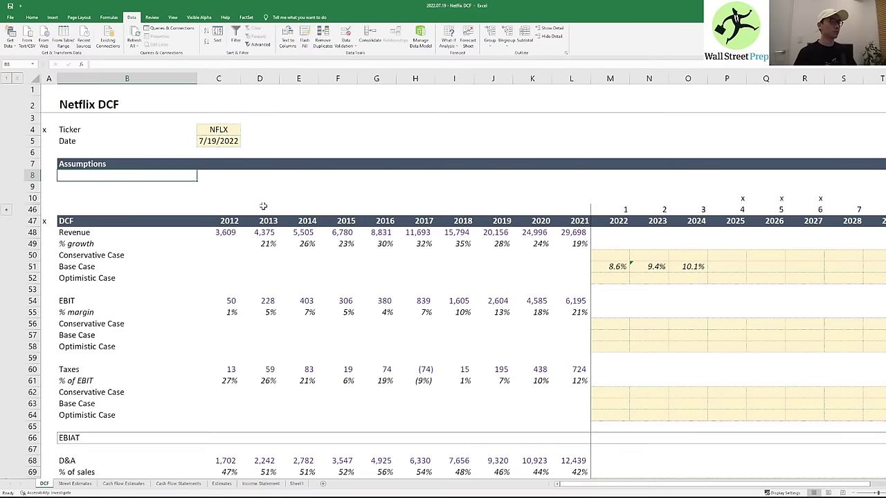
# - Insert 12 blank rows at row 9 between the Assumptions header and the DCF section
pyautogui.hotkey('alt', 'Tab')
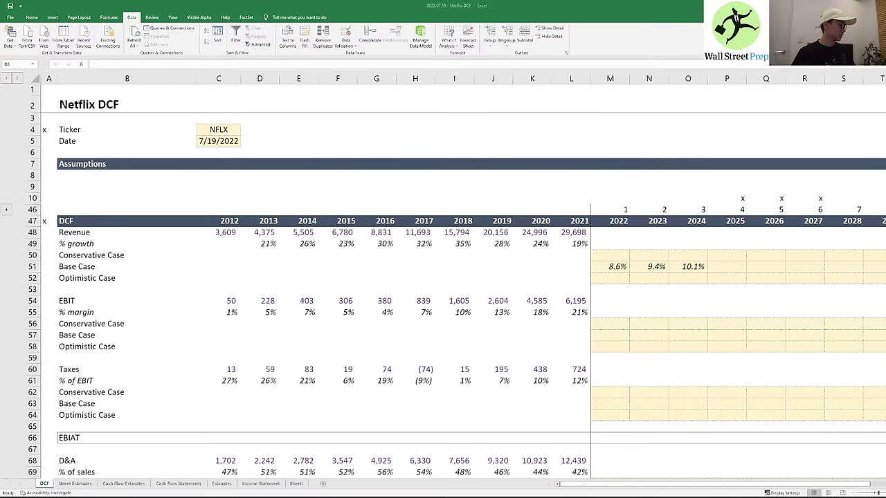
pyautogui.click(90, 188)
pyautogui.hotkey('alt', 'h')
pyautogui.press('i')
pyautogui.press('r')
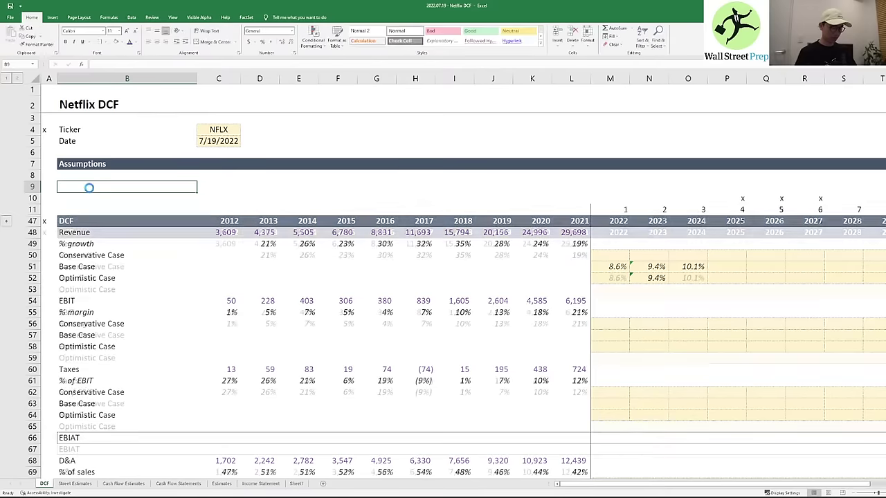
pyautogui.press('F4')
pyautogui.press('F4')
pyautogui.press('F4')
pyautogui.press('F4')
pyautogui.press('F4')
pyautogui.press('F4')
pyautogui.press('F4')
pyautogui.press('F4')
pyautogui.press('F4')
pyautogui.press('F4')
pyautogui.press('F4')
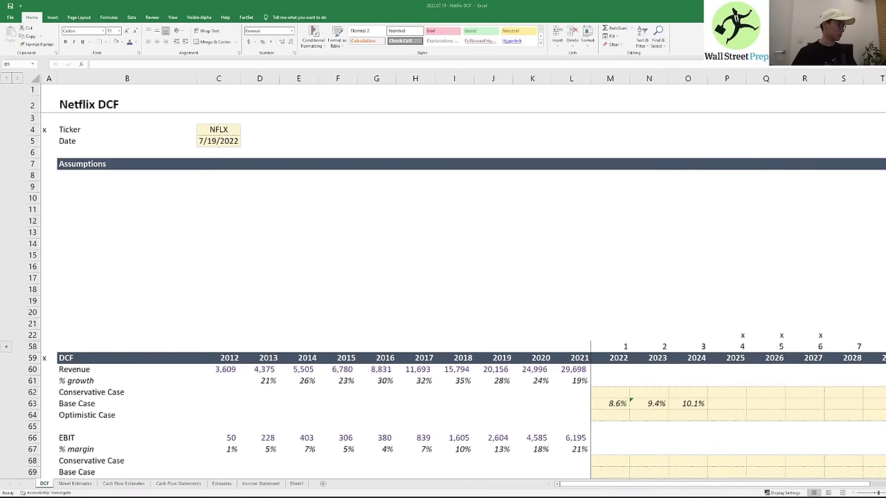
# - Paste the prepared block of Switches, Valuation Assumptions and Conservative, Base and Optimistic Case inputs at B8 under the Assumptions header
pyautogui.hotkey('ctrl', 'c')
pyautogui.click(89, 174)
pyautogui.click(89, 174)
pyautogui.hotkey('ctrl', 'v')
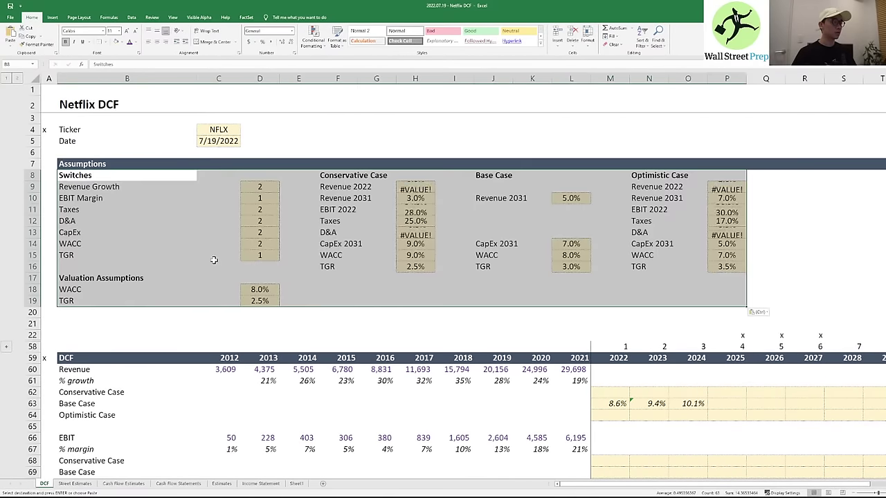
pyautogui.click(214, 257)
pyautogui.hotkey('alt', 'Tab')
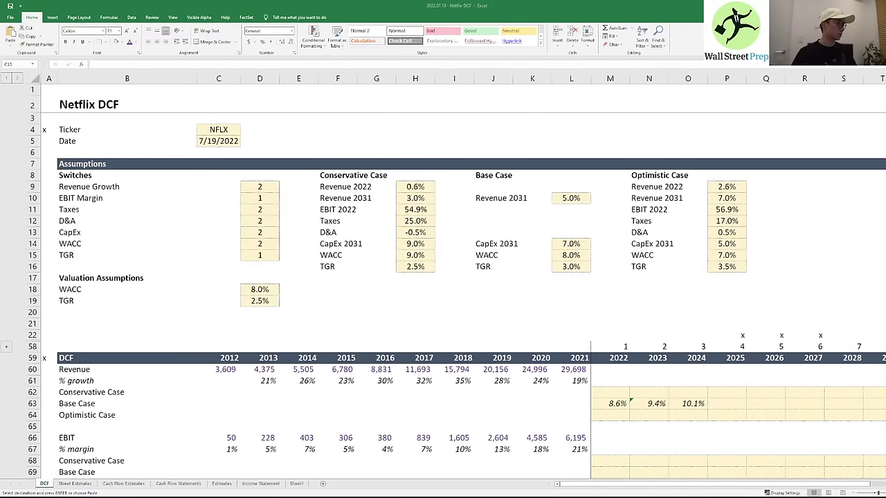
pyautogui.press('Escape')
pyautogui.hotkey('alt', 'Tab')
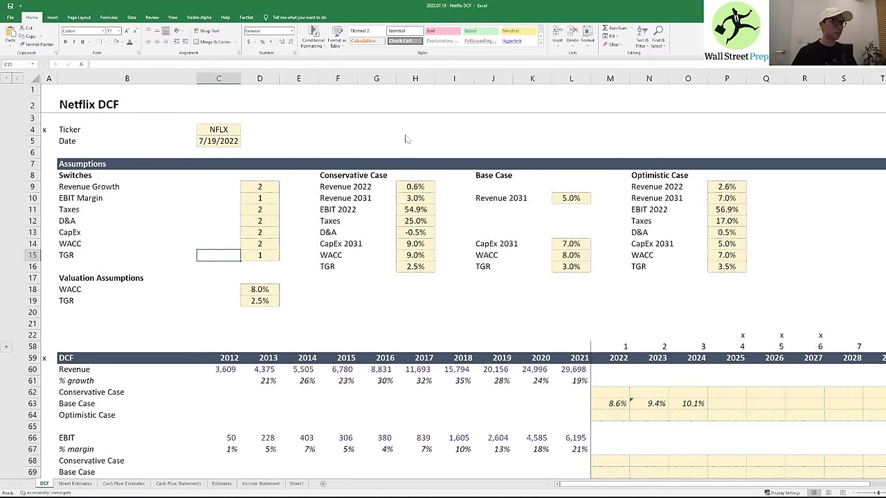
# - Clear the Conservative Case input values in H9:H16
pyautogui.click(375, 206)
pyautogui.click(408, 177)
pyautogui.click(419, 188)
pyautogui.hotkey('ctrl', 'shift', 'Down')
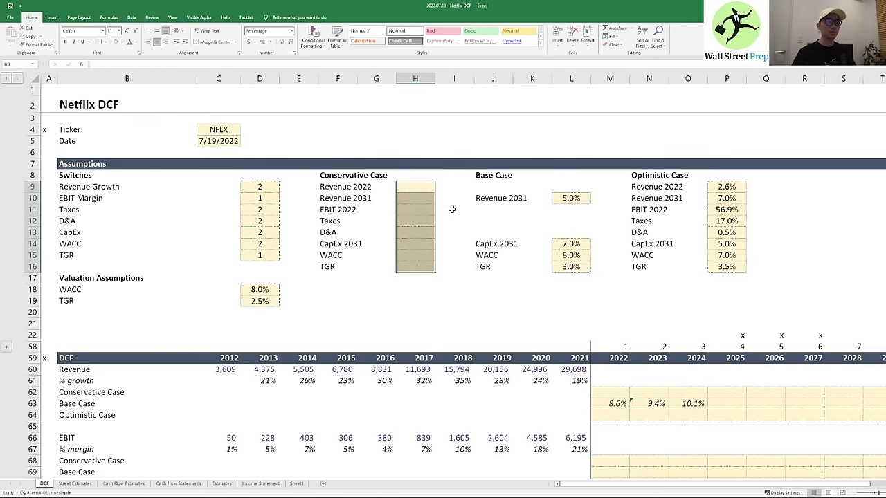
pyautogui.press('Delete')
# - Clear the Base Case input values in L10:L16
pyautogui.press('Down')
pyautogui.hotkey('ctrl', 'Right')
pyautogui.hotkey('ctrl', 'Right')
pyautogui.hotkey('ctrl', 'shift', 'Down')
pyautogui.hotkey('ctrl', 'shift', 'Down')
pyautogui.press('Delete')
# - Clear the Optimistic Case input values in P9:P16
pyautogui.hotkey('ctrl', 'Right')
pyautogui.hotkey('ctrl', 'Right')
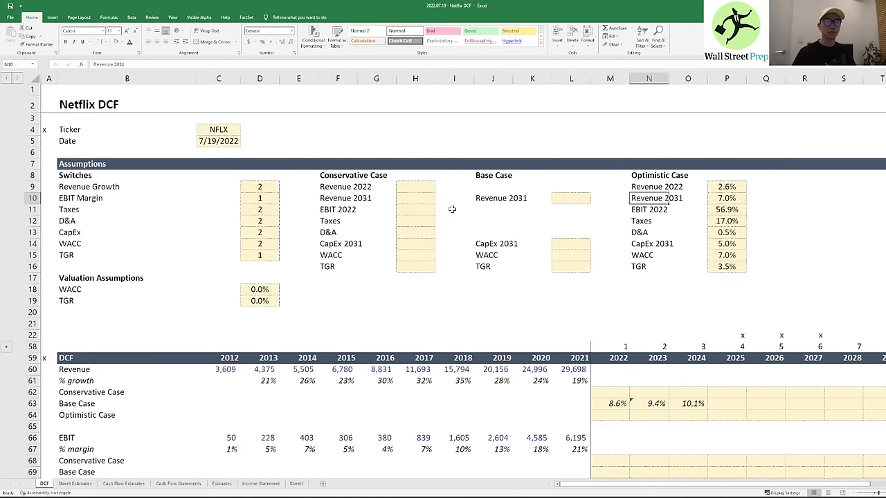
pyautogui.press('Up')
pyautogui.hotkey('ctrl', 'shift', 'Down')
pyautogui.press('Delete')
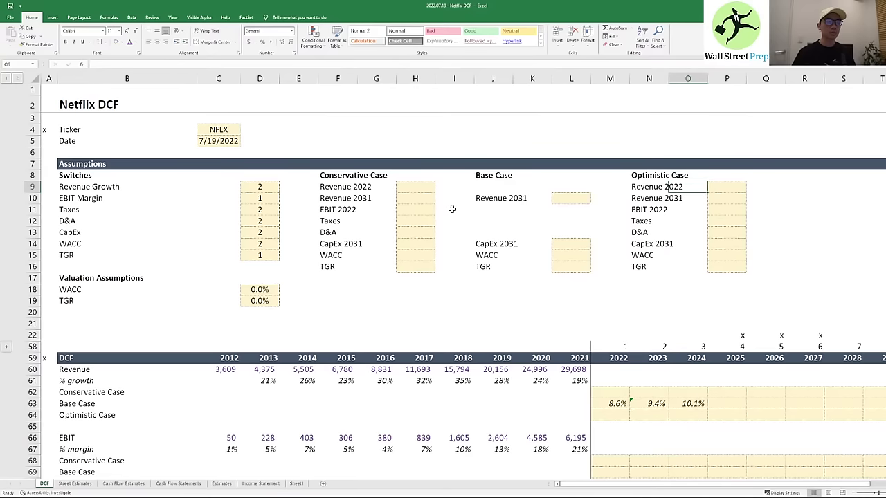
# - Clear the WACC and TGR formulas under Valuation Assumptions in D18:D19
pyautogui.hotkey('ctrl', 'Left')
pyautogui.hotkey('ctrl', 'Left')
pyautogui.hotkey('ctrl', 'Left')
pyautogui.press('Left')
pyautogui.press('Down')
pyautogui.press('Right')
pyautogui.hotkey('ctrl', 'Down')
pyautogui.hotkey('ctrl', 'Down')
pyautogui.hotkey('ctrl', 'shift', 'Down')
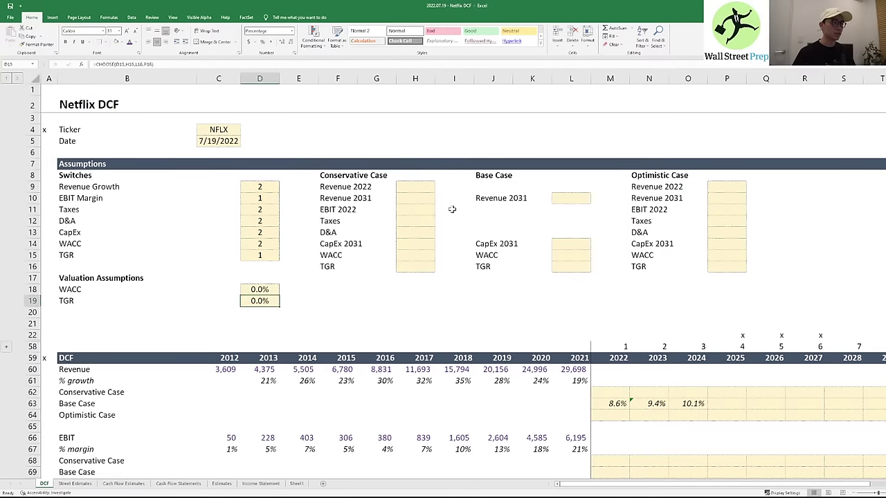
pyautogui.press('Delete')
# - Delete the surplus rows 20 through 22 between the Valuation Assumptions and the DCF section
pyautogui.press('Left')
pyautogui.press('Down')
pyautogui.hotkey('shift', 'Down')
pyautogui.press('Down')
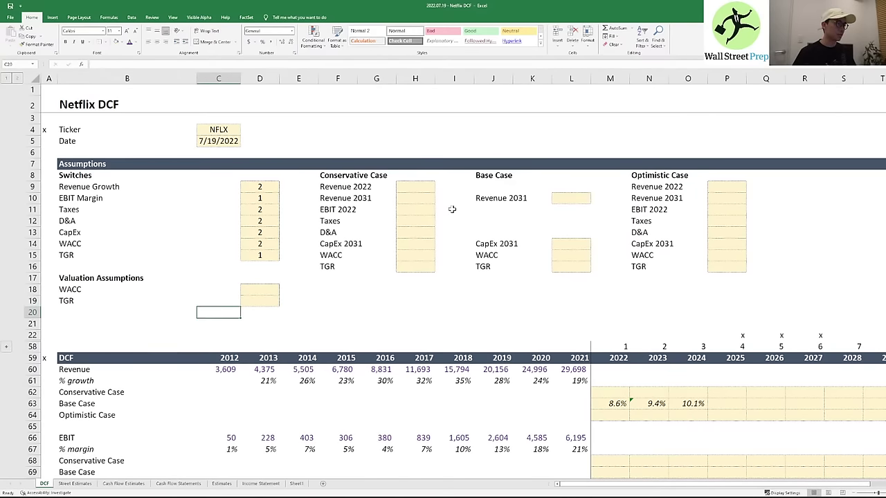
pyautogui.hotkey('shift', 'space')
pyautogui.hotkey('shift', 'Down')
pyautogui.hotkey('shift', 'Down')
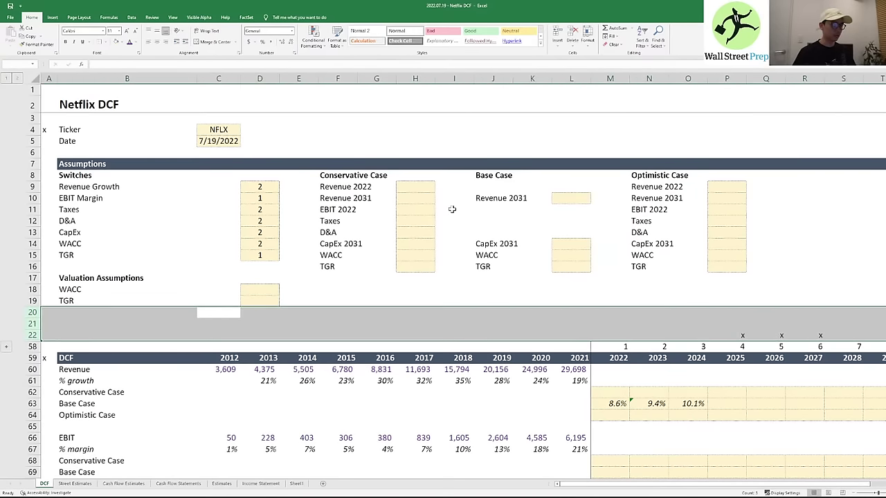
pyautogui.hotkey('alt', 'h')
pyautogui.press('d')
pyautogui.press('r')
# - Clear the switches in D9:D15 and set all seven, from Revenue Growth through TGR, to 2
pyautogui.press('Up')
pyautogui.press('Right')
pyautogui.press('Up')
pyautogui.press('Up')
pyautogui.press('Up')
pyautogui.press('Up')
pyautogui.hotkey('ctrl', 'shift', 'Up')
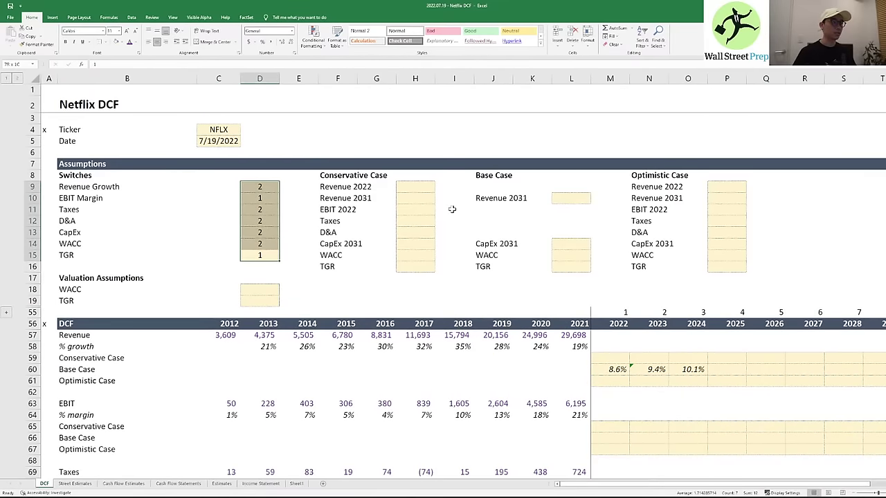
pyautogui.press('Delete')
pyautogui.press('Up')
pyautogui.press('Up')
pyautogui.press('Up')
pyautogui.press('Up')
pyautogui.press('Up')
pyautogui.press('Up')
pyautogui.write('2')
pyautogui.press('Return')
pyautogui.write('2')
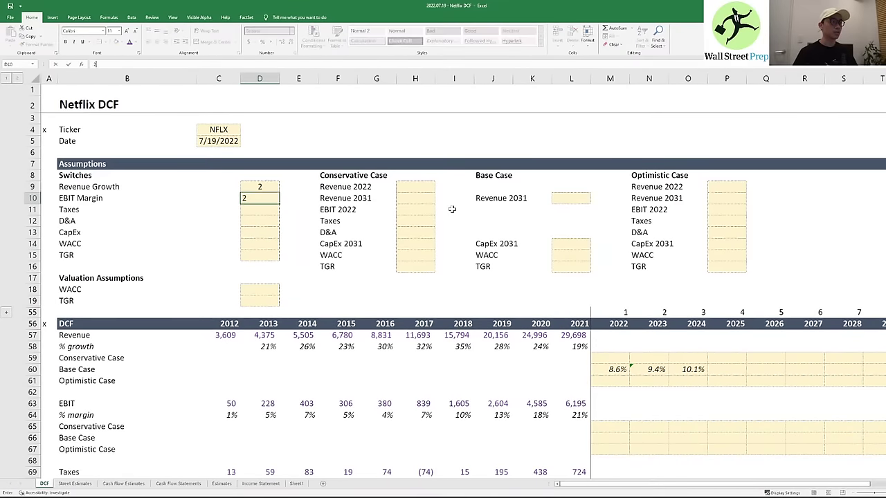
pyautogui.press('Return')
pyautogui.write('2 2 2')
pyautogui.press('Return')
pyautogui.press('Return')
pyautogui.write('2 2')
pyautogui.press('Up')
pyautogui.press('Up')
pyautogui.write('2')
pyautogui.press('Return')
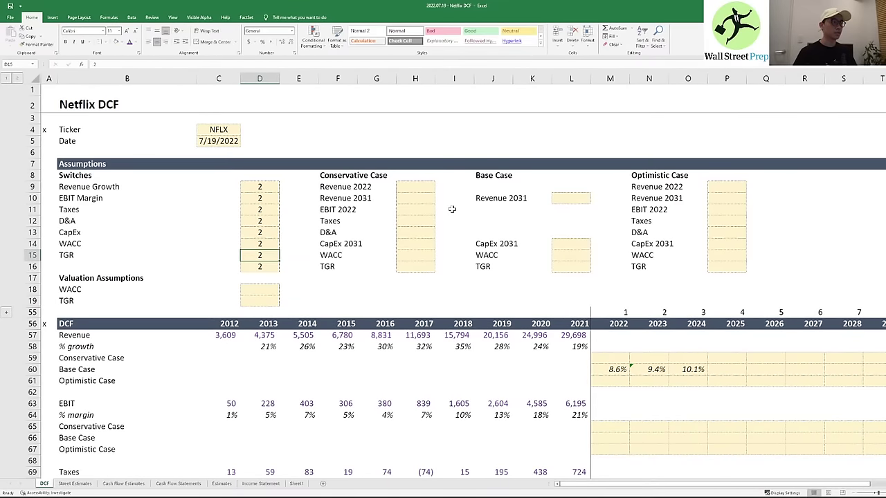
pyautogui.press('Down')
pyautogui.press('BackSpace')
pyautogui.press('Up')
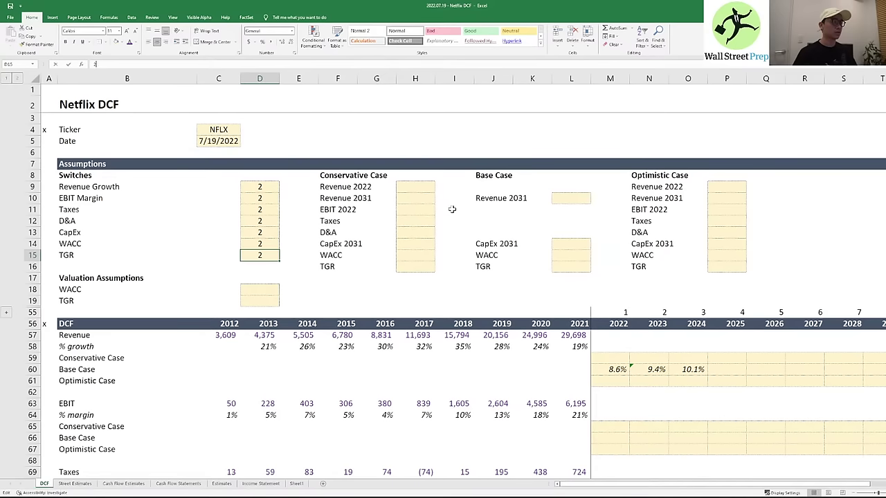
# - Move the switch and valuation input cells D9:D19 one column over to C9:C19
pyautogui.press('Left')
pyautogui.press('Up')
pyautogui.press('Up')
pyautogui.press('Up')
pyautogui.press('Up')
pyautogui.press('Up')
pyautogui.press('Up')
pyautogui.press('Up')
pyautogui.press('Right')
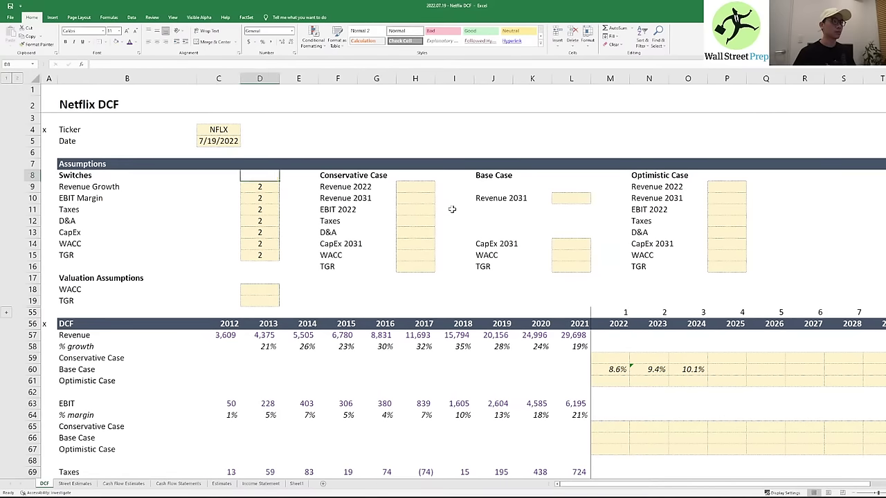
pyautogui.press('Down')
pyautogui.hotkey('ctrl', 'shift', 'Down')
pyautogui.hotkey('shift', 'Down')
pyautogui.hotkey('shift', 'Down')
pyautogui.hotkey('shift', 'Down')
pyautogui.hotkey('shift', 'Down')
pyautogui.hotkey('ctrl', 'x')
pyautogui.press('Left')
pyautogui.hotkey('ctrl', 'v')
pyautogui.press('Right')
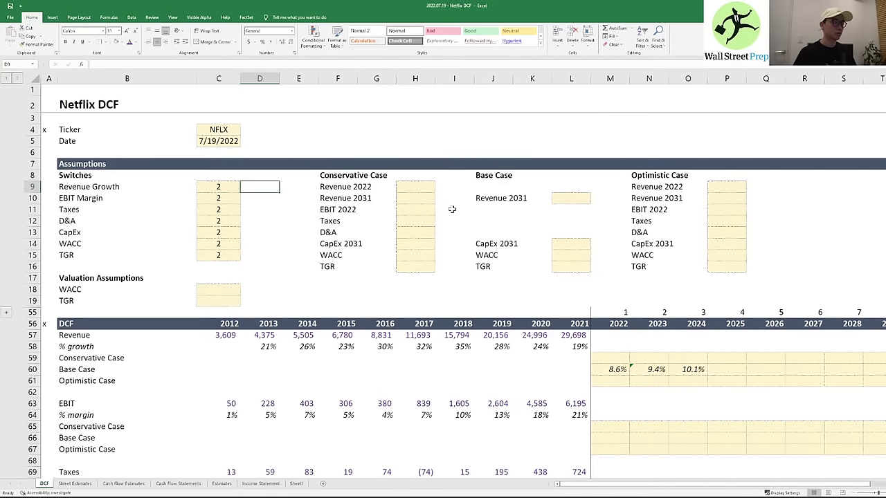
# - Review the labels and input cells of the Conservative, Base and Optimistic Case blocks
pyautogui.press('Right')
pyautogui.press('Left')
pyautogui.press('Left')
pyautogui.press('Left')
pyautogui.press('Right')
pyautogui.press('Right')
pyautogui.press('Right')
pyautogui.press('Up')
pyautogui.press('Right')
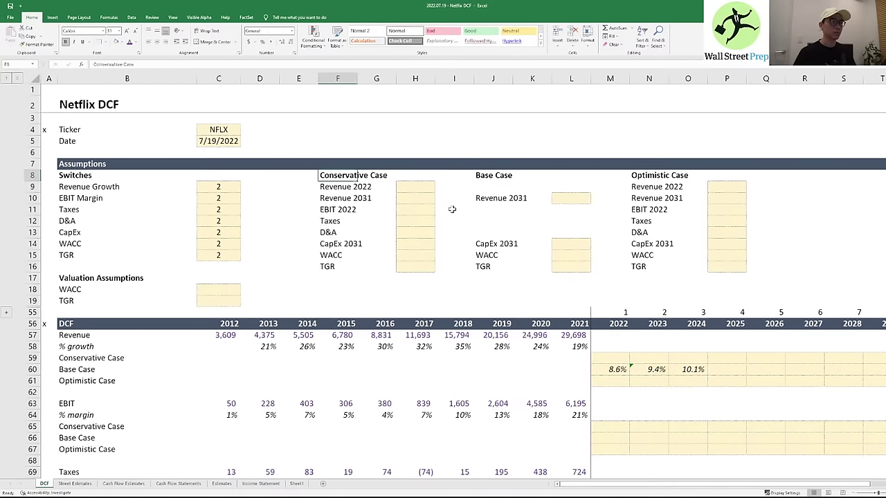
pyautogui.hotkey('shift', 'Down')
pyautogui.hotkey('shift', 'Right')
pyautogui.press('Right')
pyautogui.press('Down')
pyautogui.press('Down')
pyautogui.hotkey('ctrl', 'Right')
pyautogui.hotkey('ctrl', 'Right')
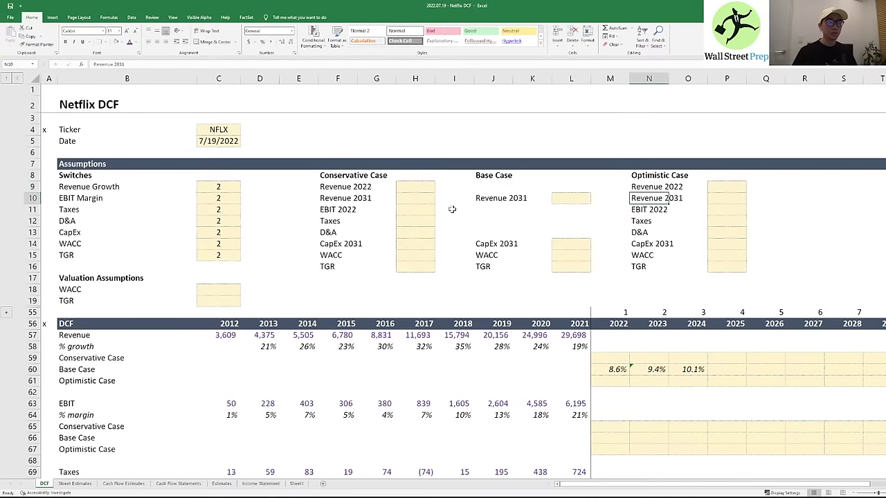
# - Rename the Base Case heading in J8 as "Street / Base Case"
pyautogui.hotkey('ctrl', 'Down')
pyautogui.press('Down')
pyautogui.press('Left')
pyautogui.press('Down')
pyautogui.press('Left')
pyautogui.press('Down')
pyautogui.press('Down')
pyautogui.press('Up')
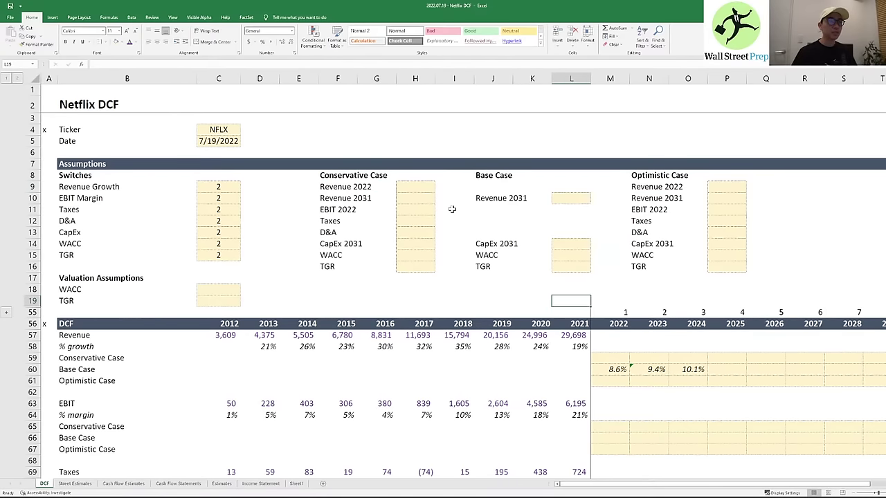
pyautogui.press('Left')
pyautogui.press('Up')
pyautogui.press('Up')
pyautogui.press('Left')
pyautogui.press('Up')
pyautogui.press('Up')
pyautogui.press('Up')
pyautogui.hotkey('ctrl', 'Up')
pyautogui.hotkey('ctrl', 'Up')
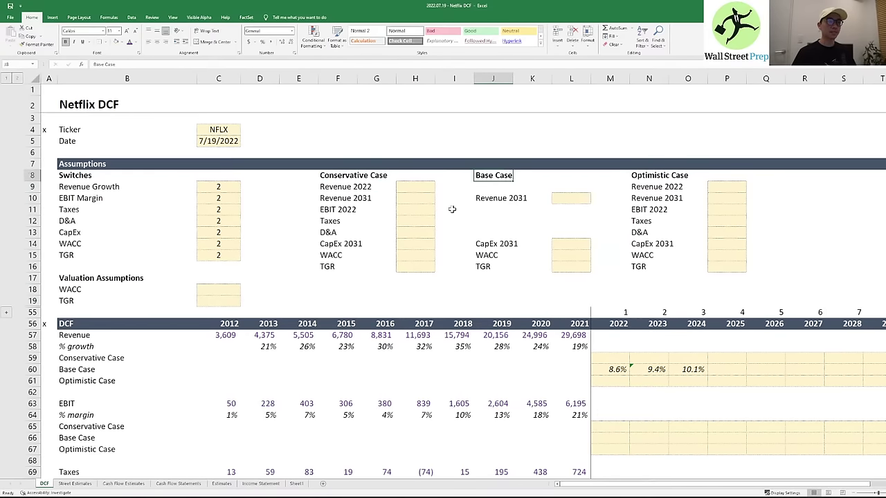
pyautogui.press('F2')
pyautogui.press('Home')
pyautogui.write('Street /')
pyautogui.press('Return')
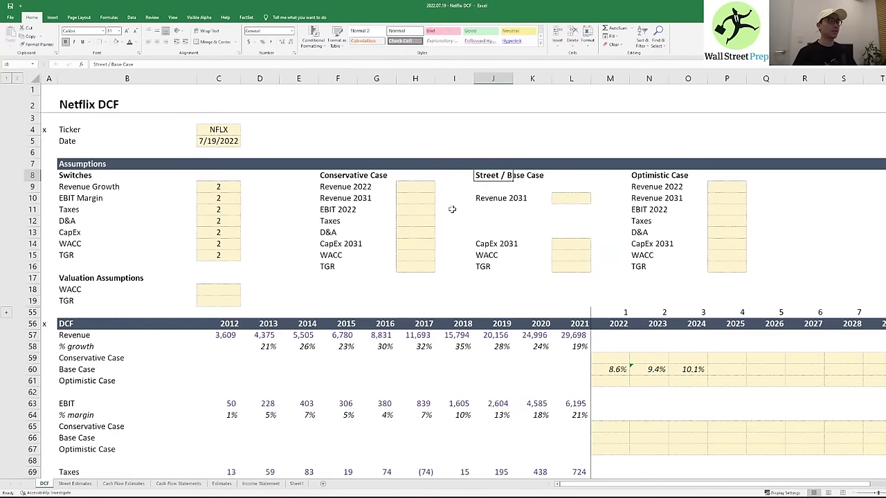
# - Examine the Base Case revenue growth row across the forecast years through 2031
pyautogui.press('Down')
pyautogui.press('Right')
pyautogui.press('Right')
pyautogui.press('Down')
pyautogui.press('Down')
pyautogui.press('Down')
pyautogui.press('Down')
pyautogui.press('Down')
pyautogui.press('Right')
pyautogui.press('Down')
pyautogui.press('Down')
pyautogui.press('Down')
pyautogui.press('Down')
pyautogui.press('Down')
pyautogui.press('Down')
pyautogui.press('Down')
pyautogui.press('Down')
pyautogui.press('Down')
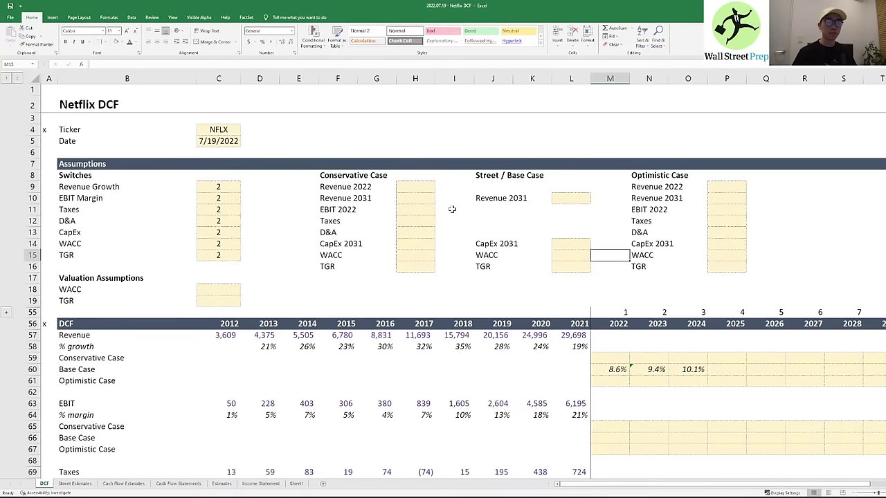
pyautogui.press('Right')
pyautogui.press('Right')
pyautogui.press('Right')
pyautogui.press('Down')
pyautogui.press('Right')
pyautogui.press('Down')
pyautogui.press('Right')
pyautogui.press('Right')
pyautogui.press('Right')
pyautogui.press('Right')
pyautogui.press('Right')
pyautogui.press('Right')
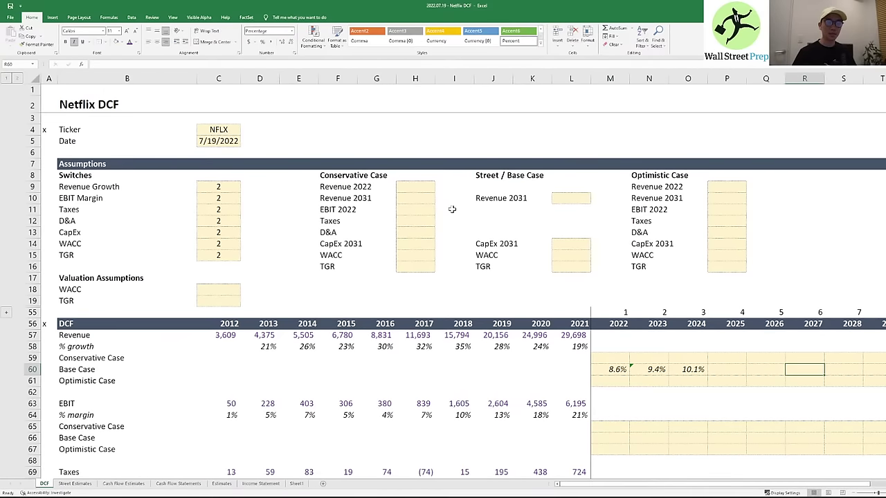
pyautogui.press('Left')
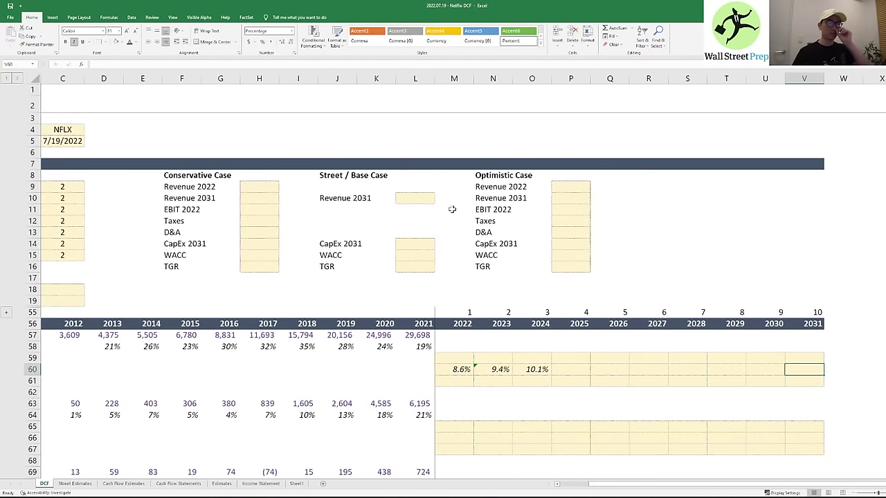
# - Set the Street / Base Case Revenue 2031 input in L10 to 3%
pyautogui.press('Left')
pyautogui.press('Left')
pyautogui.press('Left')
pyautogui.press('Left')
pyautogui.press('Left')
pyautogui.press('Left')
pyautogui.press('Left')
pyautogui.press('Left')
pyautogui.press('Left')
pyautogui.press('Left')
pyautogui.press('Up')
pyautogui.press('Up')
pyautogui.press('Up')
pyautogui.press('Up')
pyautogui.press('Up')
pyautogui.press('Up')
pyautogui.press('Up')
pyautogui.press('Up')
pyautogui.press('Up')
pyautogui.press('Up')
pyautogui.press('Up')
pyautogui.press('Up')
pyautogui.press('Up')
pyautogui.press('Up')
pyautogui.press('Up')
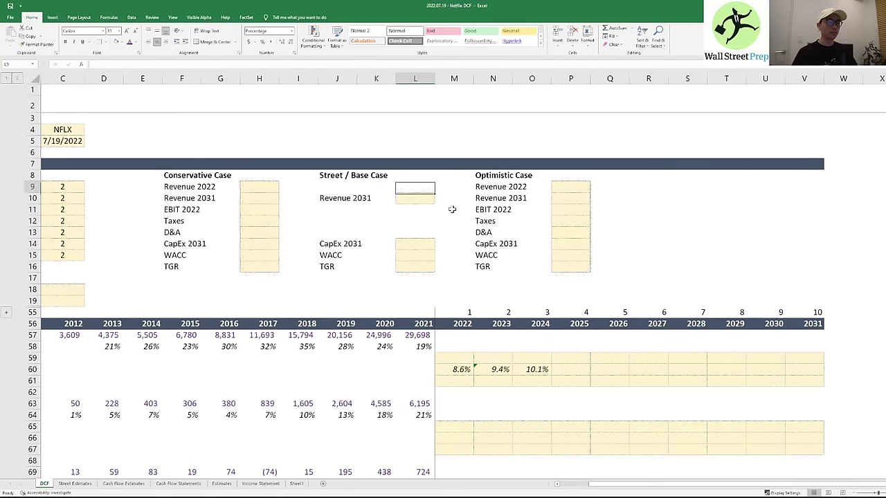
pyautogui.write('3%')
pyautogui.press('Return')
# - Link the 2031 Base Case revenue growth cell V60 to the Street / Base Case Revenue 2031 input in L10
pyautogui.press('Down')
pyautogui.press('Down')
pyautogui.press('Down')
pyautogui.press('Down')
pyautogui.press('Down')
pyautogui.press('Down')
pyautogui.press('Down')
pyautogui.press('Down')
pyautogui.press('Down')
pyautogui.press('Down')
pyautogui.press('Down')
pyautogui.press('Down')
pyautogui.press('Down')
pyautogui.press('Right')
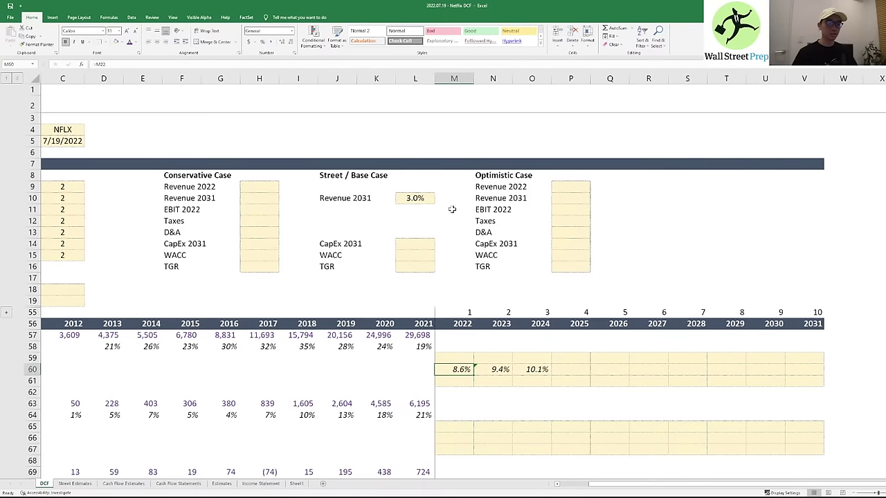
pyautogui.press('Right')
pyautogui.press('Right')
pyautogui.press('Right')
pyautogui.press('Right')
pyautogui.press('Right')
pyautogui.press('Right')
pyautogui.press('Right')
pyautogui.press('Right')
pyautogui.press('Right')
pyautogui.write('=')
pyautogui.press('Down')
pyautogui.press('Left')
pyautogui.press('Left')
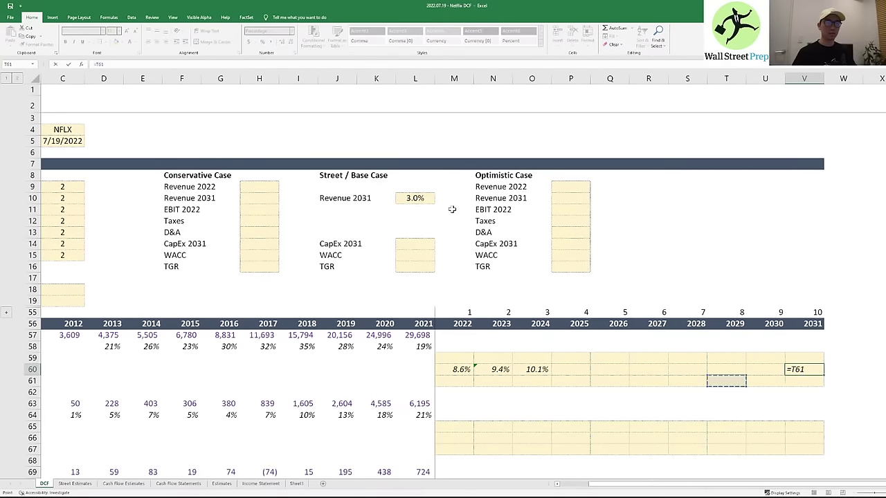
pyautogui.press('Left')
pyautogui.press('Left')
pyautogui.press('Up')
pyautogui.press('Up')
pyautogui.press('Up')
pyautogui.press('Left')
pyautogui.press('Left')
pyautogui.press('Left')
pyautogui.press('Up')
pyautogui.press('Up')
pyautogui.press('Left')
pyautogui.press('Left')
pyautogui.press('Up')
pyautogui.press('Up')
pyautogui.press('Left')
pyautogui.press('Up')
pyautogui.press('Up')
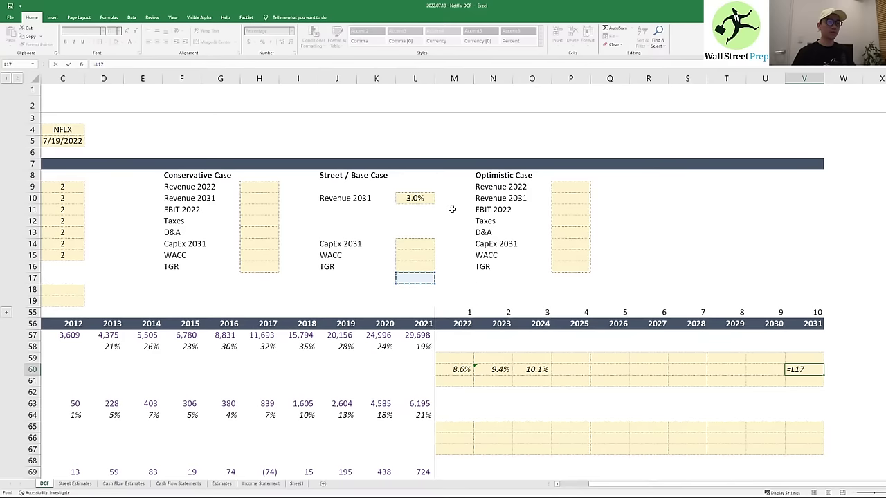
pyautogui.press('Up')
pyautogui.press('Up')
pyautogui.press('Up')
pyautogui.press('Up')
pyautogui.press('Up')
pyautogui.press('Up')
pyautogui.press('Up')
pyautogui.hotkey('ctrl', 'Return')
# - Format the 2022 to 2024 Base Case revenue growth cells M60:O60 as percentages without decimals
pyautogui.press('Right')
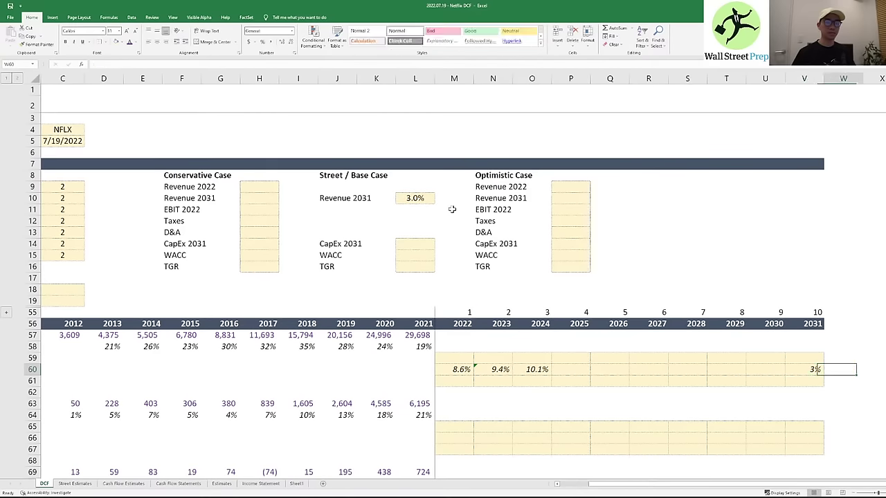
pyautogui.press('Left')
pyautogui.press('Left')
pyautogui.press('Right')
pyautogui.hotkey('ctrl', 'Left')
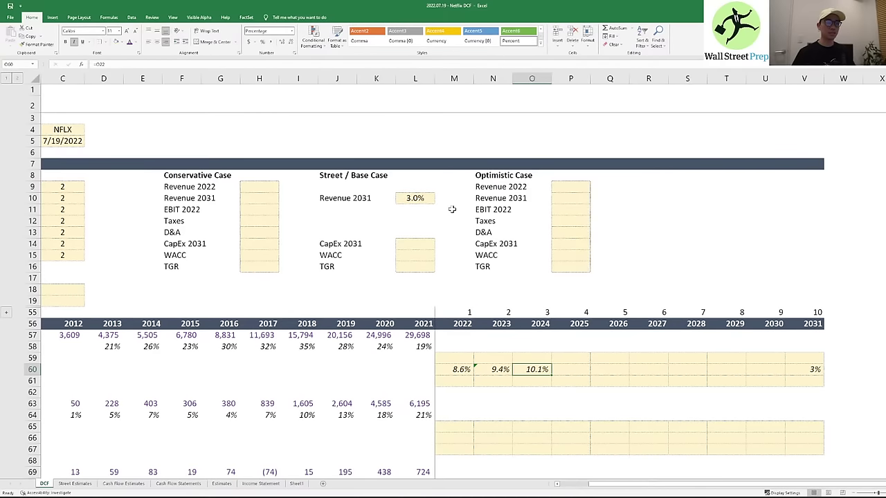
pyautogui.hotkey('ctrl', 'shift', 'Left')
pyautogui.hotkey('ctrl', 'shift', '5')
pyautogui.click(414, 199)
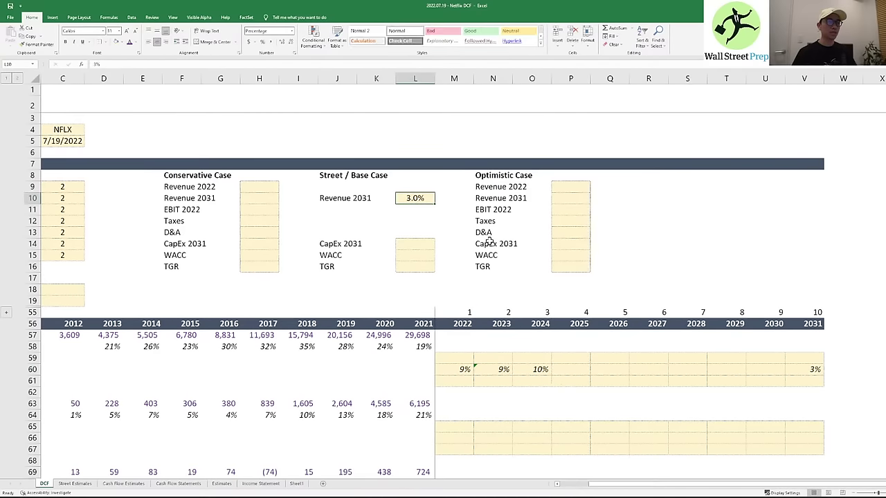
pyautogui.write('4')
pyautogui.hotkey('ctrl', 'Return')
pyautogui.press('Right')
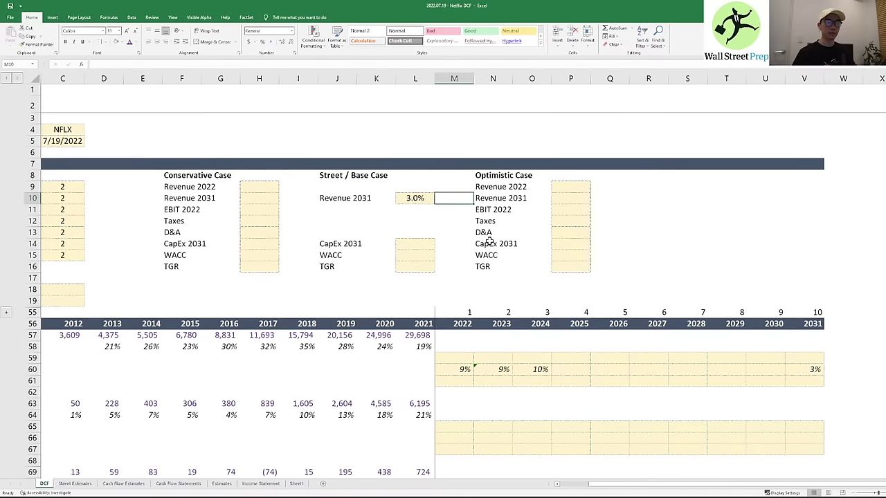
pyautogui.press('Down')
pyautogui.press('Down')
pyautogui.press('Down')
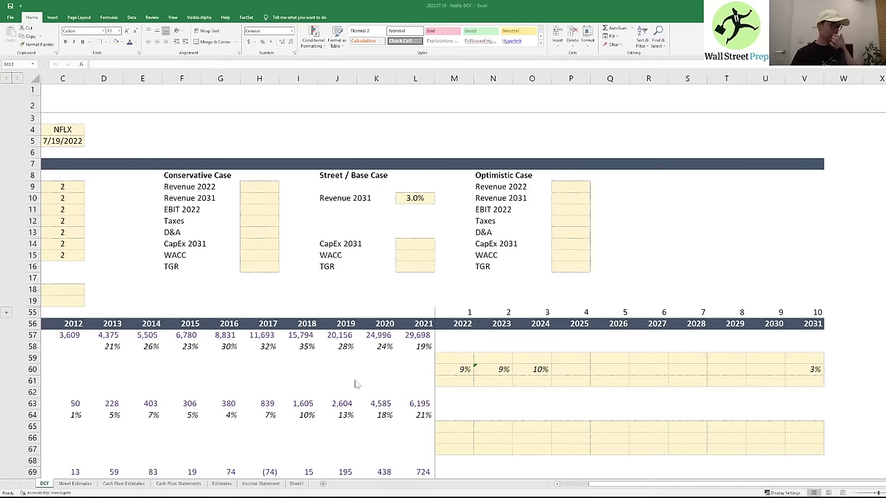
# - Enter =O60-($O$60-$V$60)/($V$56-$O$56) in P60 to step the 2025 Base Case revenue growth linearly toward the 2031 rate
pyautogui.click(571, 369)
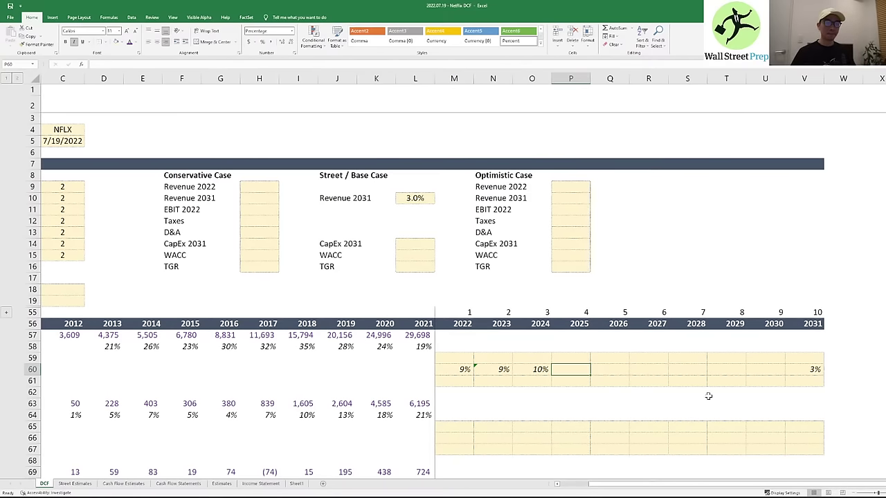
pyautogui.write('=')
pyautogui.press('Left')
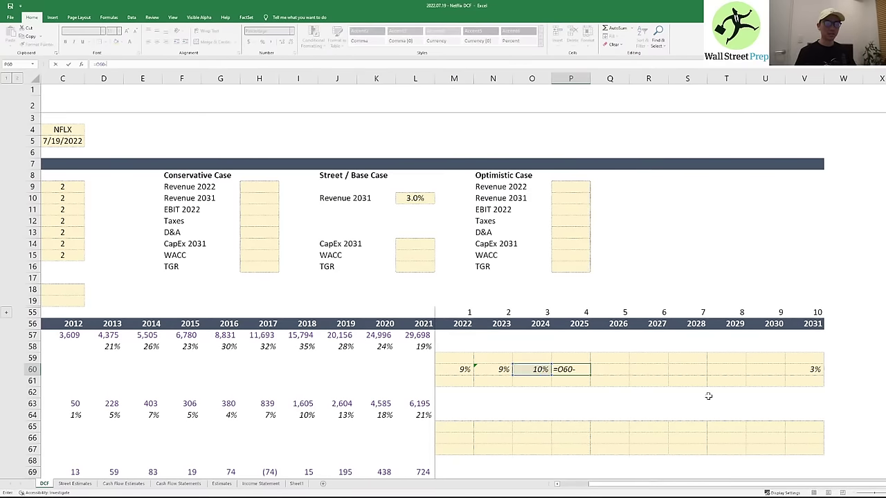
pyautogui.write('-(')
pyautogui.press('Left')
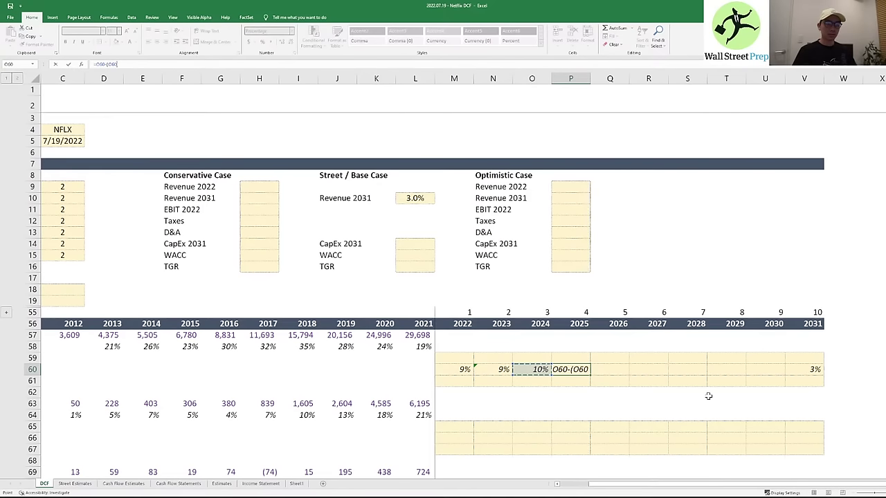
pyautogui.press('F4')
pyautogui.press('F4')
pyautogui.write('-')
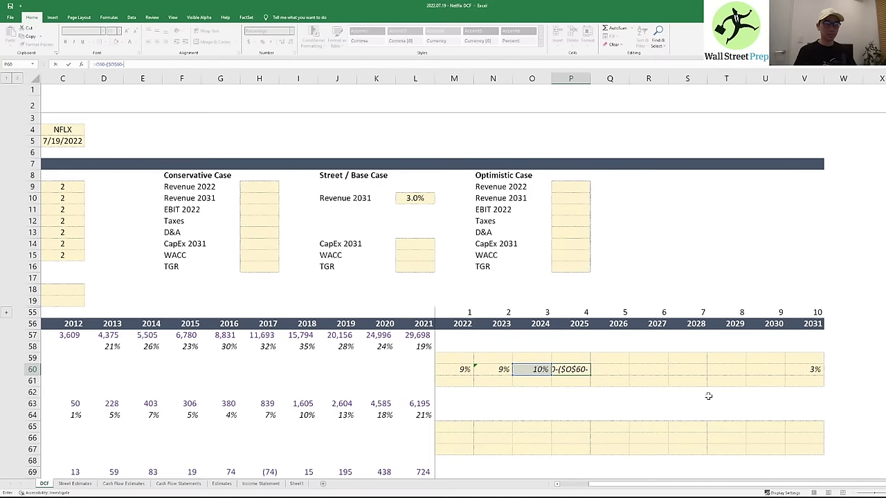
pyautogui.press('Right')
pyautogui.hotkey('ctrl', 'Right')
pyautogui.press('F4')
pyautogui.write(')')
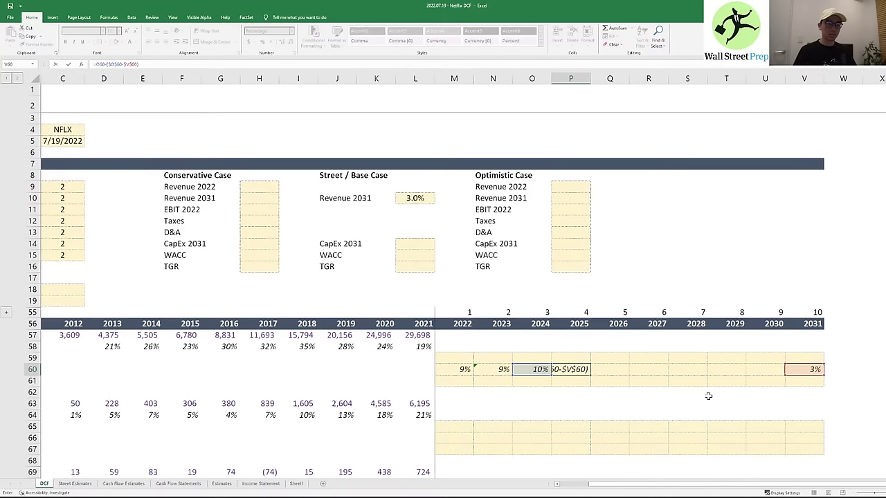
pyautogui.write('/(')
pyautogui.press('Up')
pyautogui.press('Right')
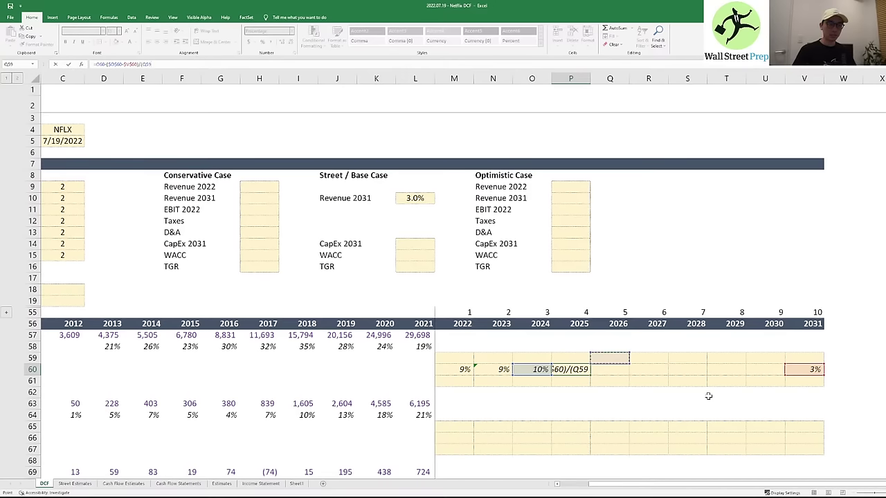
pyautogui.press('Up')
pyautogui.press('Up')
pyautogui.press('Up')
pyautogui.press('Right')
pyautogui.press('Right')
pyautogui.press('Right')
pyautogui.press('Right')
pyautogui.press('Right')
pyautogui.press('F4')
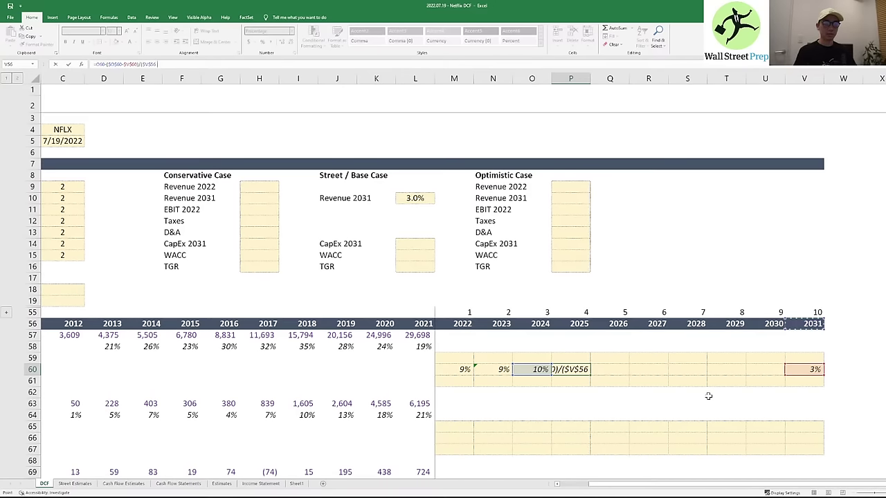
pyautogui.write('-')
pyautogui.press('Left')
pyautogui.press('Up')
pyautogui.press('Up')
pyautogui.press('Up')
pyautogui.press('Up')
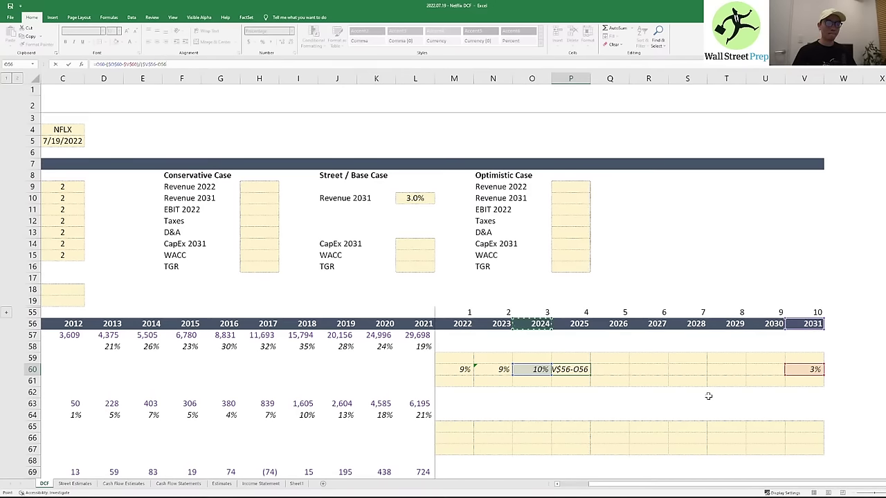
pyautogui.press('F4')
pyautogui.write(')')
pyautogui.hotkey('ctrl', 'Return')
# - Copy the 2025 Base Case growth formula from P60 across the 2026 to 2030 cells Q60:U60
pyautogui.hotkey('ctrl', 'c')
pyautogui.hotkey('shift', 'Right')
pyautogui.hotkey('shift', 'Right')
pyautogui.hotkey('shift', 'Right')
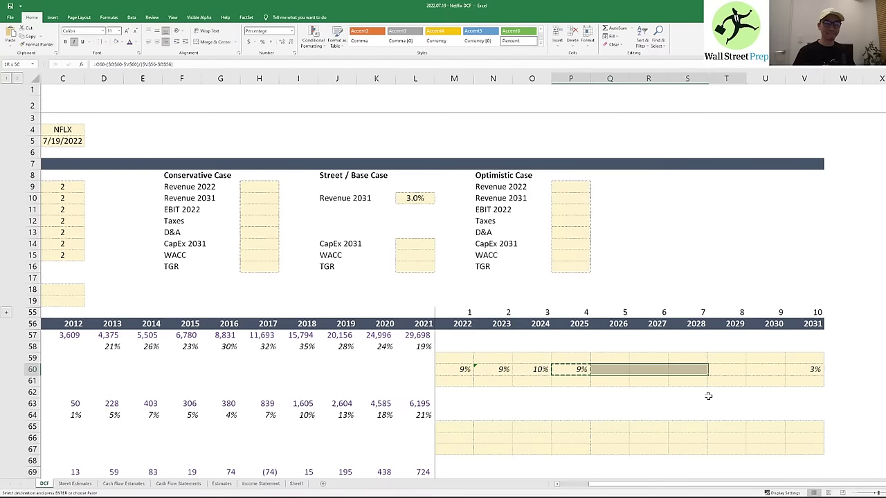
pyautogui.hotkey('shift', 'Right')
pyautogui.hotkey('shift', 'Right')
pyautogui.hotkey('shift', 'Right')
pyautogui.press('Return')
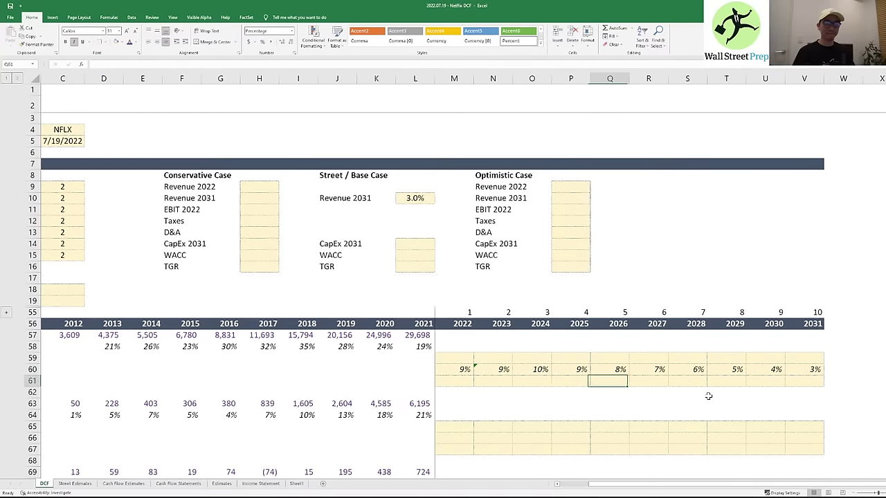
# - Calculate the yearly decline in Base Case growth with =P60-Q60 across Q61:T61 as a check, and undo it
pyautogui.write('=')
pyautogui.press('Up')
pyautogui.press('Left')
pyautogui.write('-')
pyautogui.press('Up')
pyautogui.hotkey('ctrl', 'Return')
pyautogui.hotkey('shift', 'Right')
pyautogui.hotkey('shift', 'Right')
pyautogui.hotkey('shift', 'Right')
pyautogui.hotkey('ctrl', 'r')
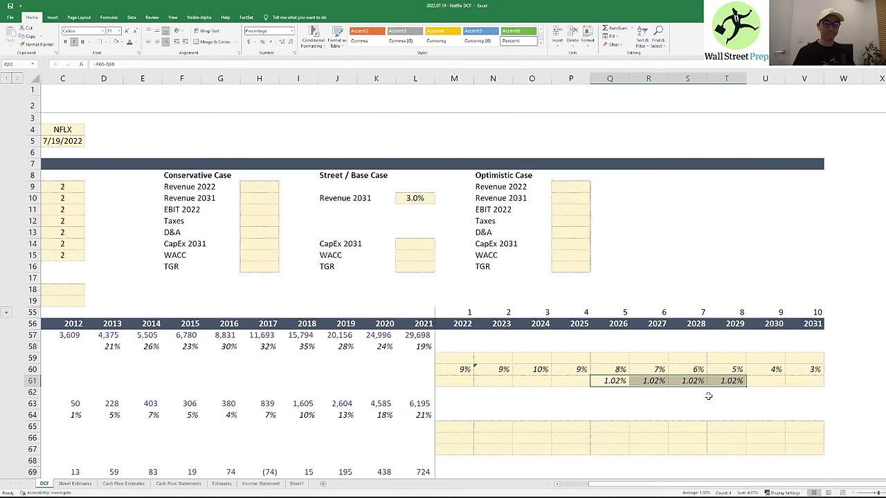
pyautogui.hotkey('ctrl', 'z')
pyautogui.hotkey('ctrl', 'z')
pyautogui.hotkey('shift', 'Right')
pyautogui.hotkey('shift', 'Right')
pyautogui.hotkey('shift', 'Right')
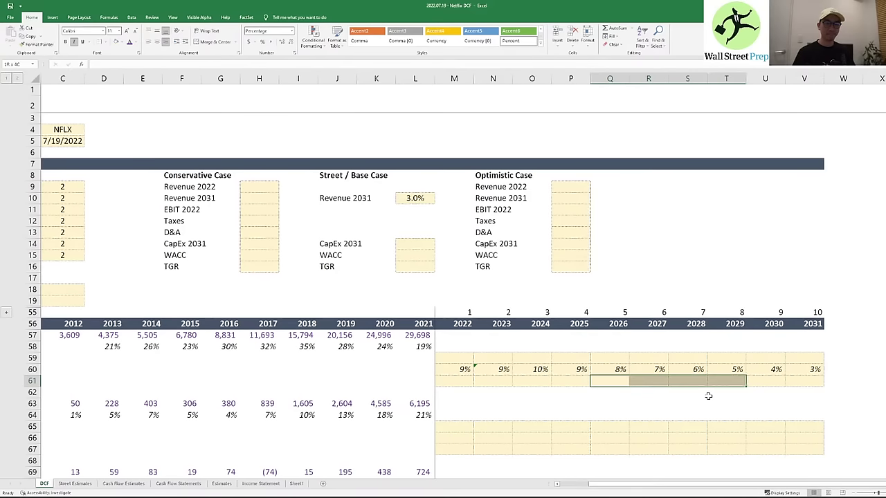
# - Examine the Base Case revenue growth rates and their formulas in row 60 from 2022 through 2031
pyautogui.press('Up')
pyautogui.press('Left')
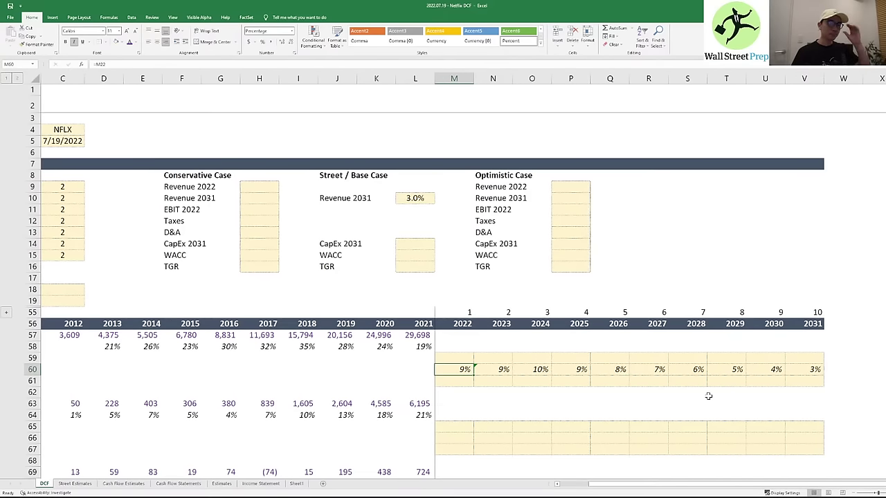
pyautogui.press('Right')
pyautogui.press('Right')
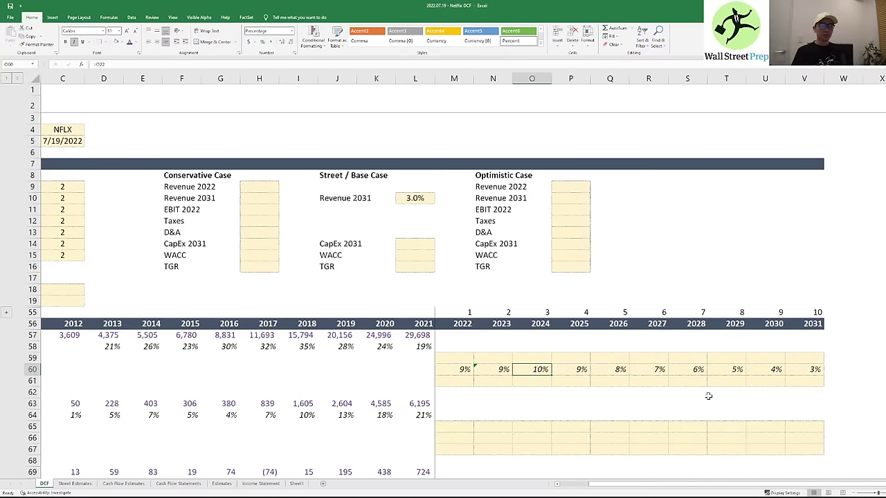
pyautogui.press('Right')
pyautogui.press('Left')
pyautogui.press('Right')
pyautogui.press('Right')
pyautogui.press('Right')
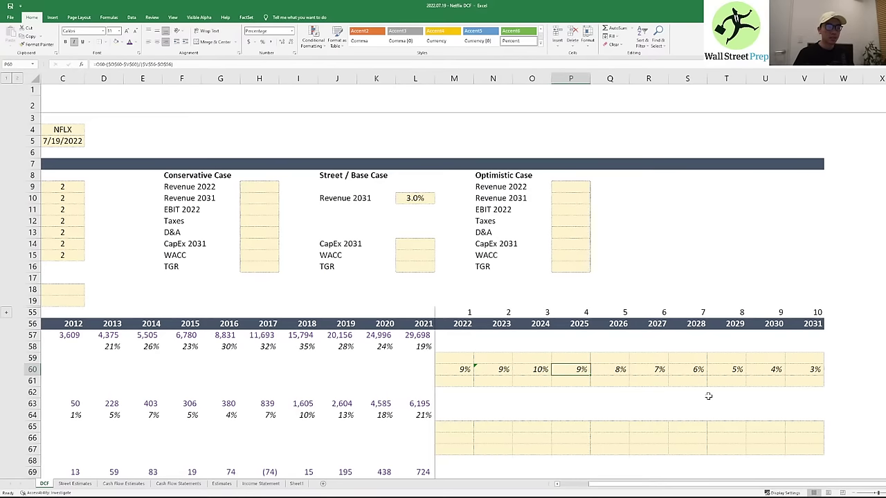
pyautogui.press('Left')
pyautogui.press('Left')
pyautogui.press('Left')
pyautogui.press('Left')
pyautogui.press('Left')
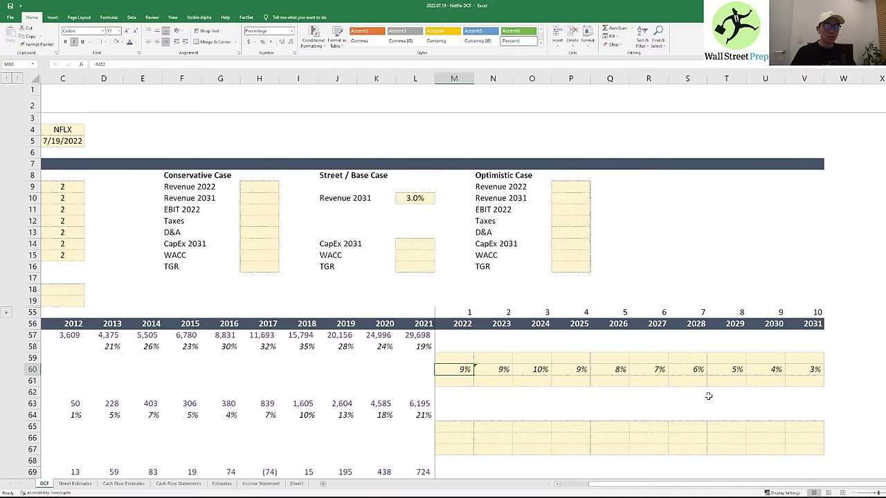
pyautogui.hotkey('shift', 'Right')
pyautogui.hotkey('shift', 'Right')
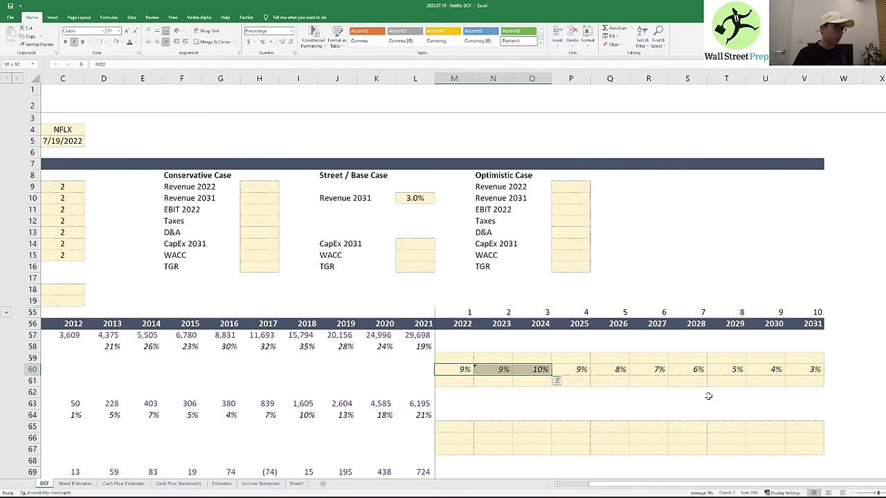
pyautogui.press('Right')
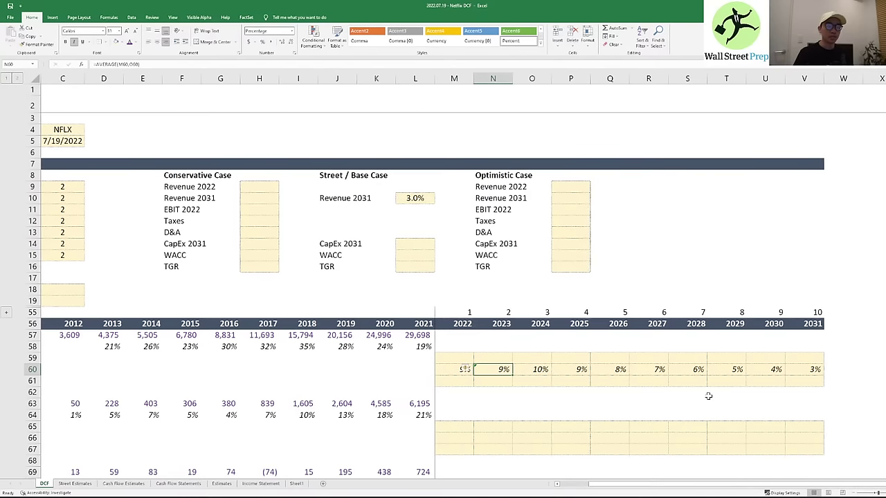
pyautogui.press('Right')
pyautogui.press('Left')
pyautogui.press('Right')
pyautogui.press('Right')
pyautogui.press('Right')
pyautogui.press('Right')
pyautogui.press('Right')
pyautogui.press('Right')
pyautogui.press('Right')
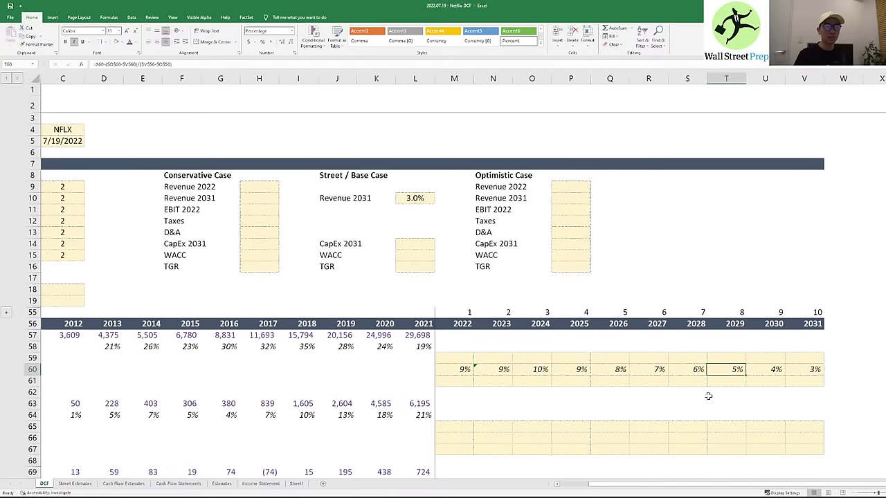
pyautogui.press('Right')
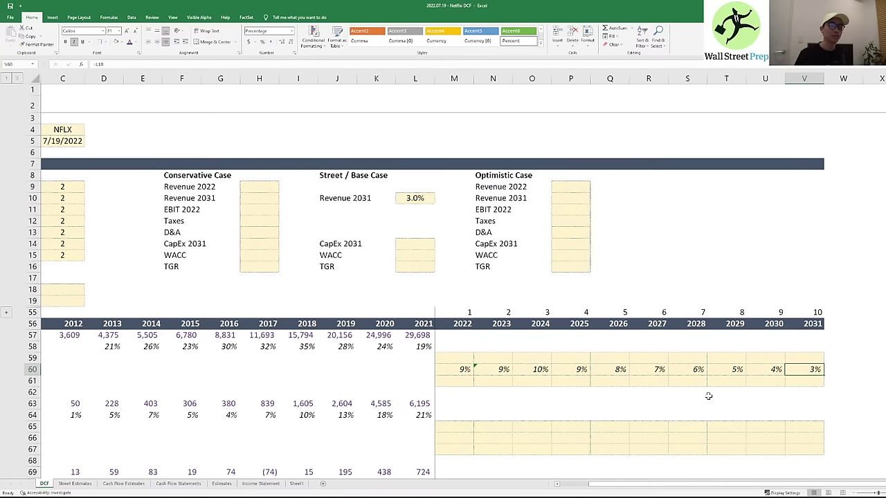
pyautogui.press('Left')
pyautogui.press('Left')
pyautogui.press('Left')
pyautogui.press('Left')
pyautogui.press('Left')
pyautogui.press('Left')
pyautogui.press('Left')
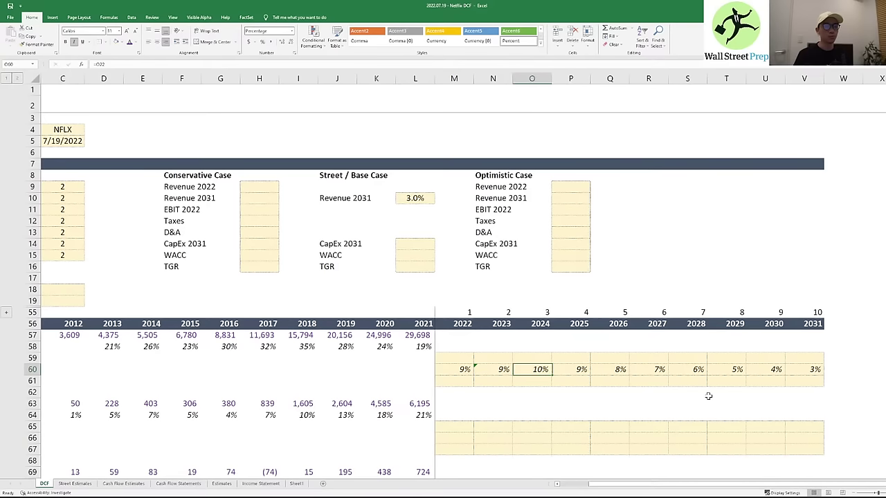
pyautogui.press('Left')
pyautogui.press('Left')
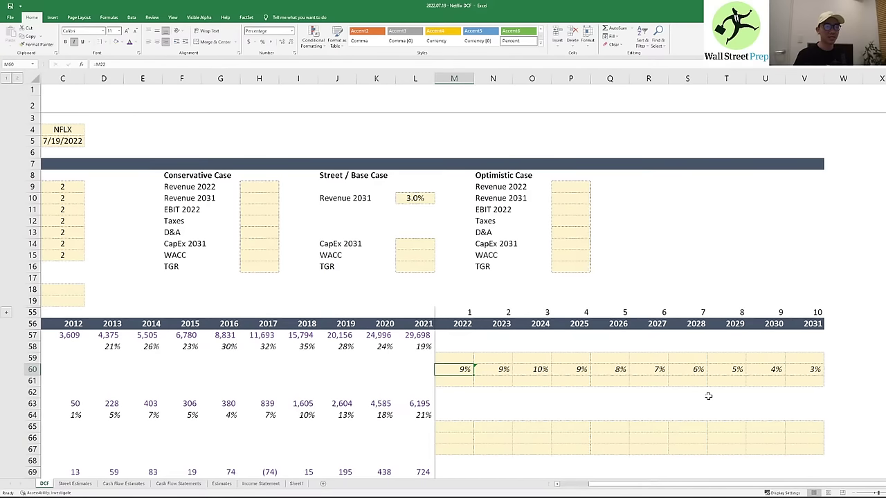
pyautogui.hotkey('shift', 'space')
pyautogui.press('Right')
pyautogui.press('Right')
pyautogui.press('Right')
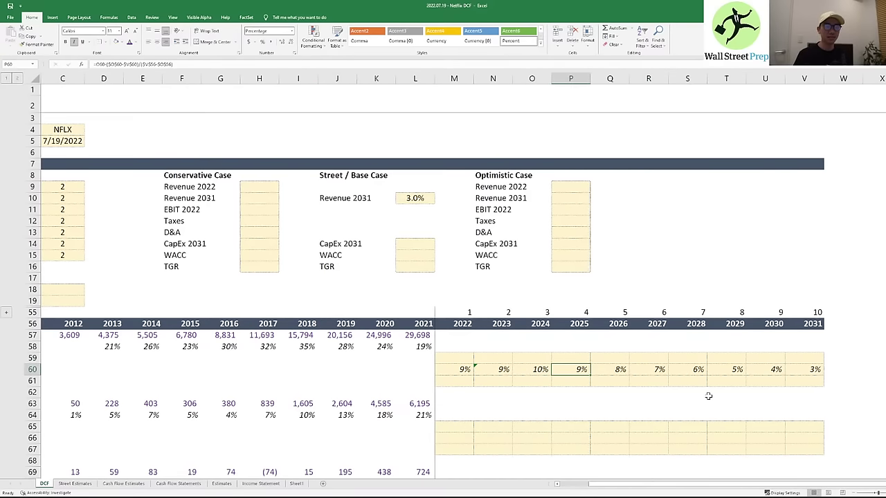
pyautogui.press('Left')
pyautogui.press('Left')
pyautogui.press('Right')
pyautogui.press('Right')
pyautogui.press('Right')
pyautogui.press('Right')
pyautogui.press('Right')
pyautogui.press('Right')
pyautogui.press('Right')
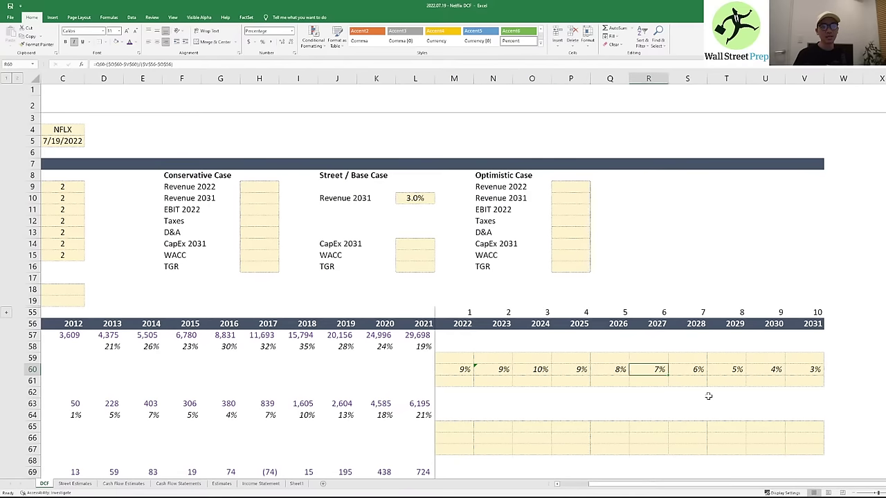
pyautogui.press('Right')
pyautogui.press('Left')
pyautogui.press('Left')
pyautogui.press('Left')
pyautogui.press('Left')
pyautogui.press('Left')
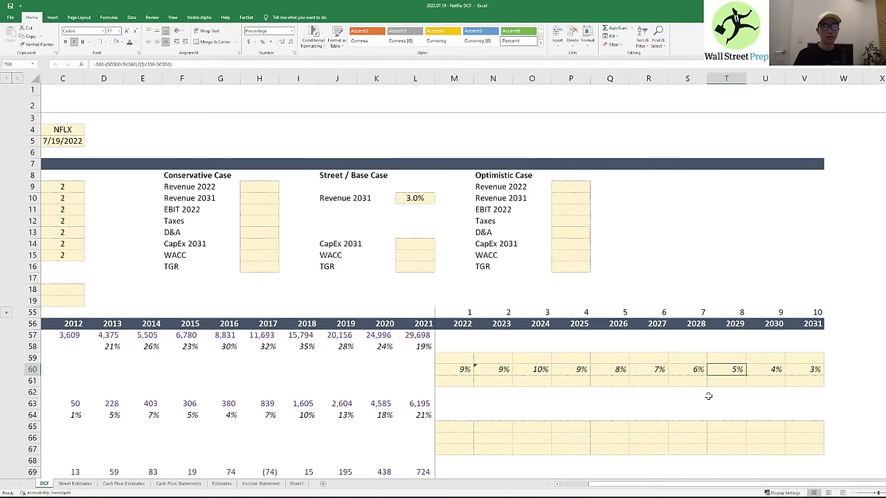
pyautogui.press('Left')
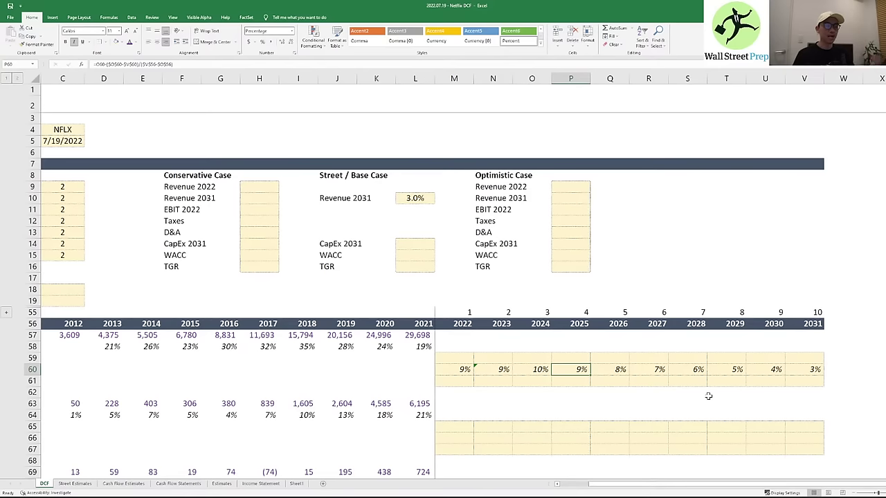
# - Examine the historical revenue growth rates in row 58 up to 2021 for comparison with the forecast
pyautogui.press('Left')
pyautogui.press('Left')
pyautogui.press('Left')
pyautogui.press('Up')
pyautogui.press('Up')
pyautogui.press('Up')
pyautogui.press('Left')
pyautogui.press('Left')
pyautogui.press('Down')
pyautogui.hotkey('shift', 'Left')
pyautogui.hotkey('shift', 'Left')
pyautogui.hotkey('shift', 'Left')
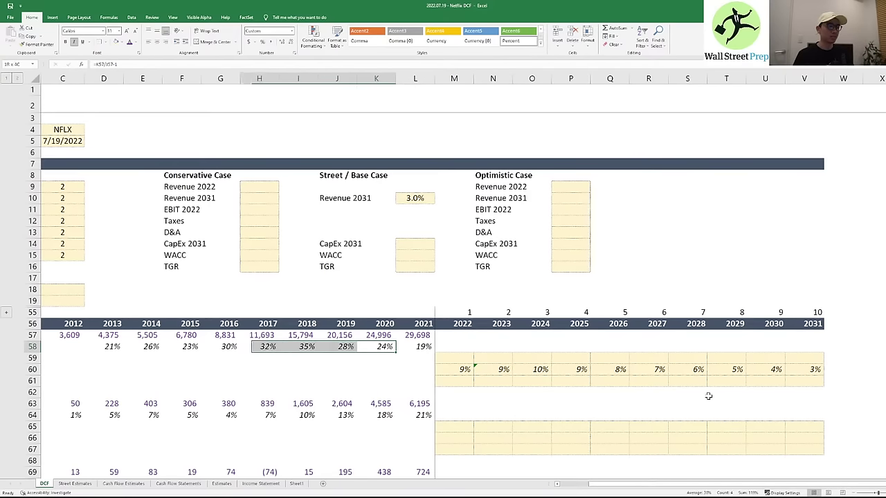
pyautogui.hotkey('shift', 'Left')
pyautogui.hotkey('shift', 'Left')
pyautogui.hotkey('shift', 'Left')
pyautogui.hotkey('shift', 'Left')
pyautogui.press('Right')
pyautogui.press('Right')
pyautogui.press('Left')
pyautogui.hotkey('shift', 'Left')
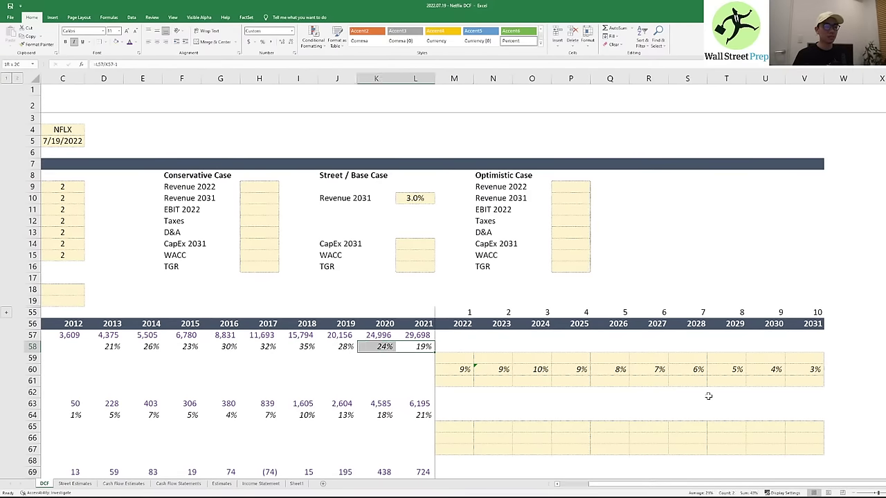
pyautogui.hotkey('shift', 'Left')
pyautogui.hotkey('shift', 'Left')
pyautogui.hotkey('shift', 'Left')
pyautogui.hotkey('shift', 'Left')
pyautogui.hotkey('shift', 'Left')
pyautogui.hotkey('shift', 'Left')
pyautogui.hotkey('shift', 'Left')
pyautogui.press('Left')
pyautogui.press('Right')
pyautogui.press('Right')
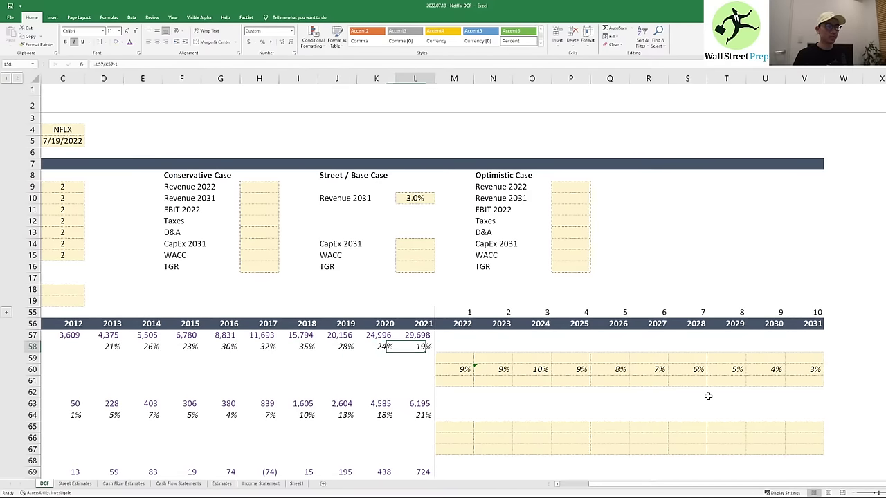
pyautogui.press('Down')
pyautogui.press('Left')
pyautogui.press('Left')
pyautogui.press('Left')
pyautogui.press('Left')
pyautogui.press('Left')
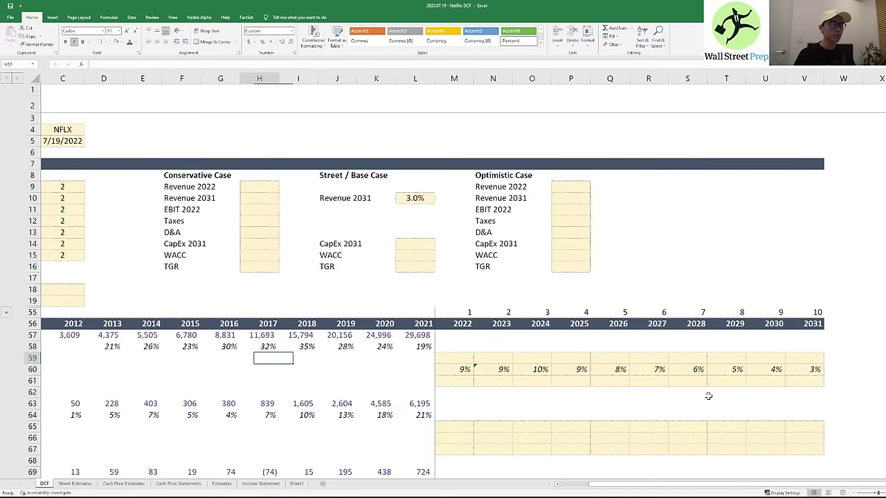
# - Link the 2022 Conservative and Optimistic Case growth cells M59 and M61 to the Base Case with =M60
pyautogui.press('Left')
pyautogui.press('Left')
pyautogui.press('Left')
pyautogui.press('Left')
pyautogui.press('Left')
pyautogui.press('Left')
pyautogui.press('Right')
pyautogui.press('Right')
pyautogui.press('Right')
pyautogui.press('Right')
pyautogui.press('Right')
pyautogui.press('Right')
pyautogui.press('Right')
pyautogui.press('Right')
pyautogui.press('Right')
pyautogui.press('Right')
pyautogui.press('Right')
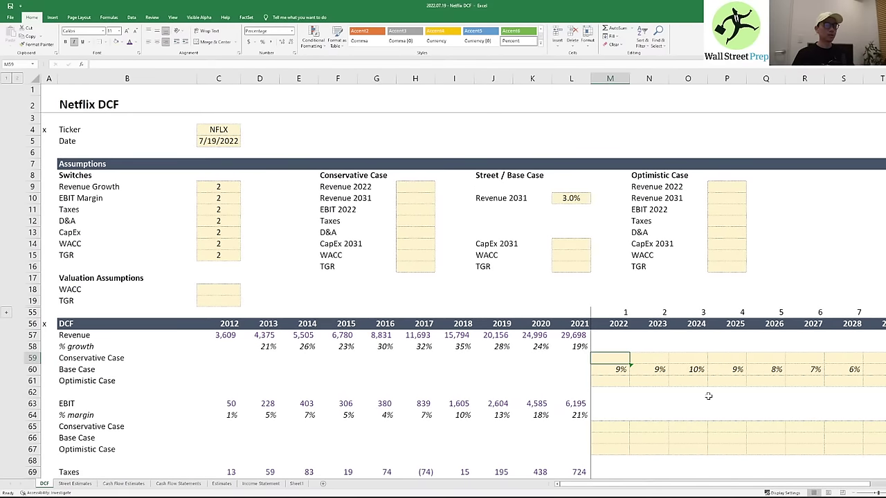
pyautogui.write('=')
pyautogui.press('Down')
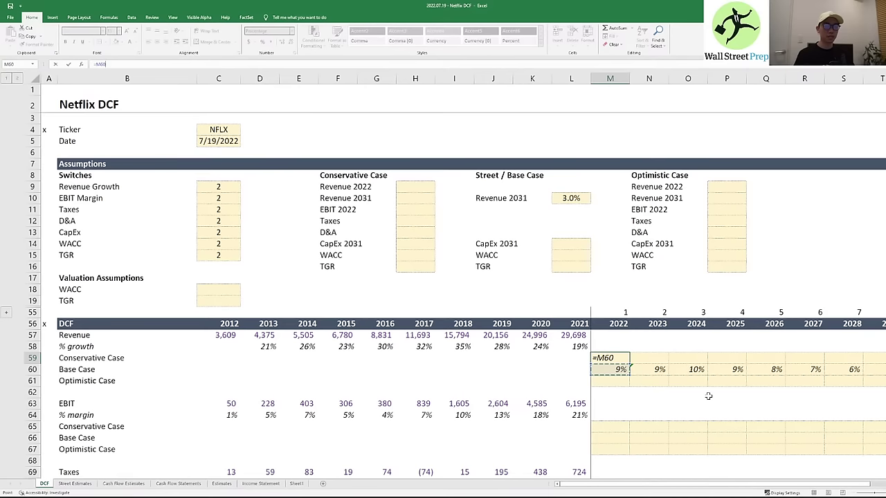
pyautogui.press('Return')
pyautogui.press('Down')
pyautogui.write('=')
pyautogui.press('Up')
pyautogui.hotkey('shift', 'Return')
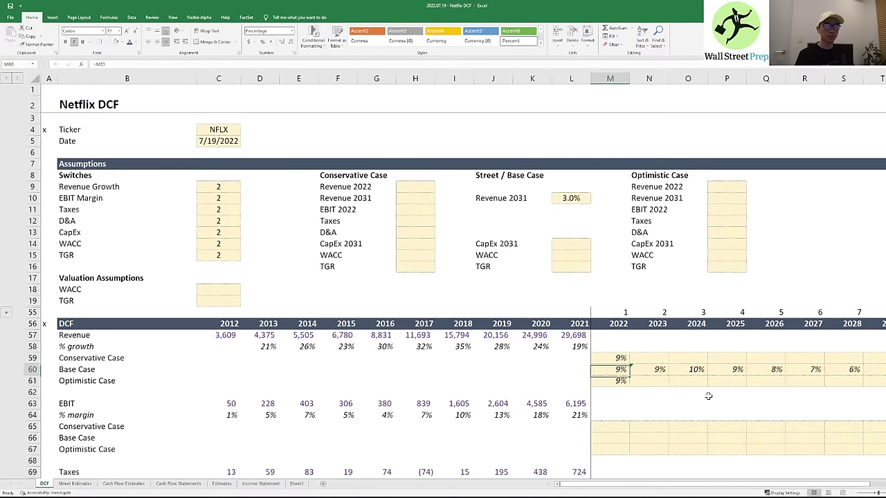
# - Change the font colour of the 2022 Conservative Case growth in M59 to purple
pyautogui.press('Up')
pyautogui.hotkey('alt', 'h')
pyautogui.press('f')
pyautogui.press('c')
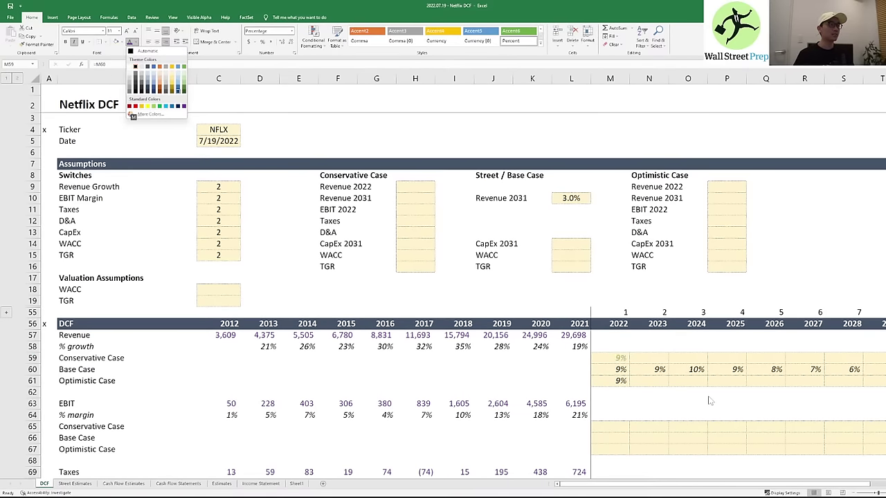
pyautogui.press('Escape')
# - Paste only the formatting of M59 onto the 2022 Optimistic Case growth cell M61
pyautogui.hotkey('ctrl', 'c')
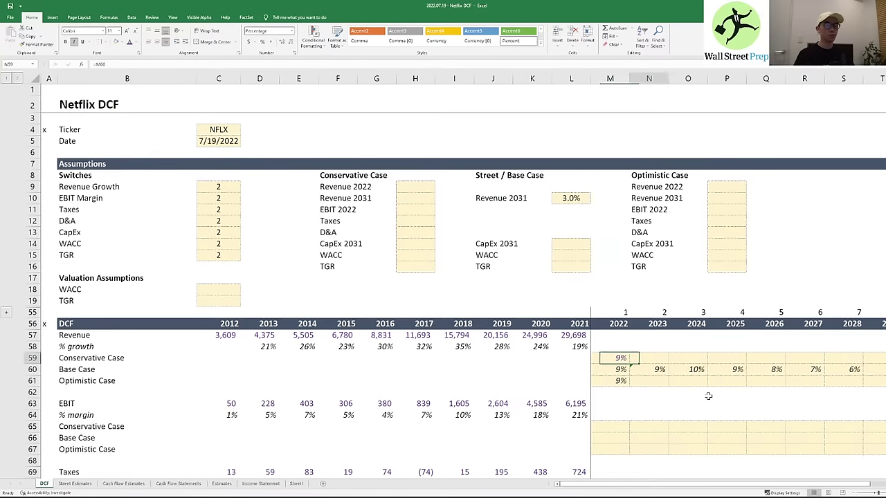
pyautogui.press('Down')
pyautogui.press('Down')
pyautogui.hotkey('alt', 'e')
pyautogui.press('s')
pyautogui.press('t')
pyautogui.press('Return')
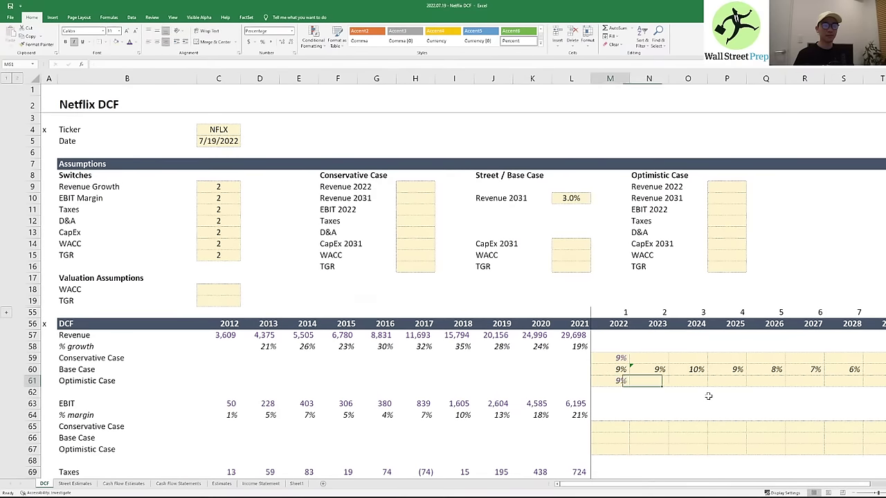
# - Try to remove the Revenue 2022 inputs of the Conservative and Optimistic Cases by pasting blank cell E9 across row 9
pyautogui.press('Up')
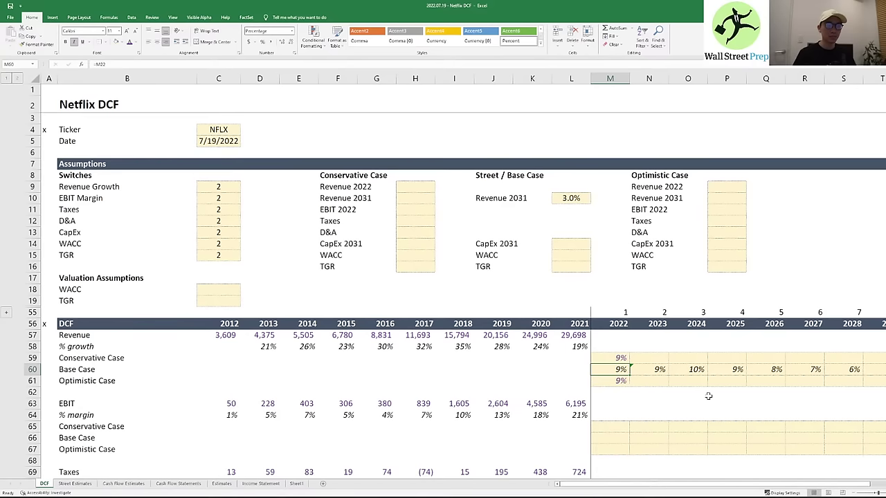
pyautogui.press('Right')
pyautogui.press('Right')
pyautogui.press('Left')
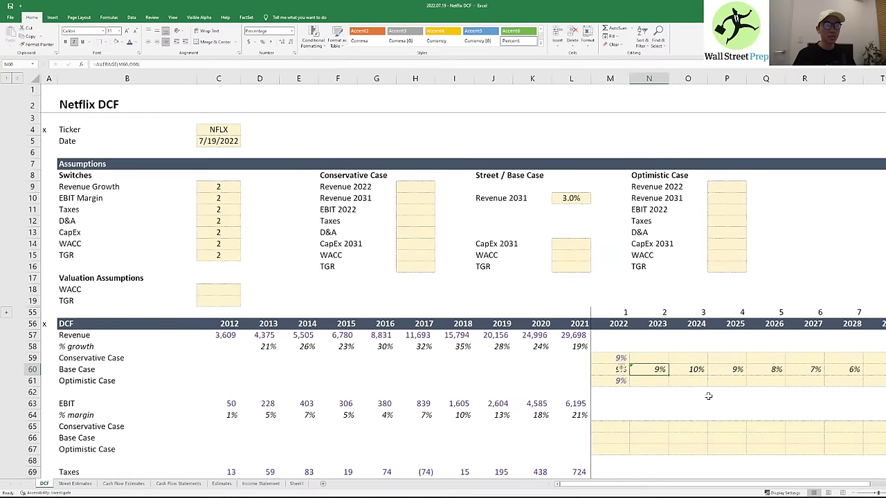
pyautogui.press('Up')
pyautogui.press('Left')
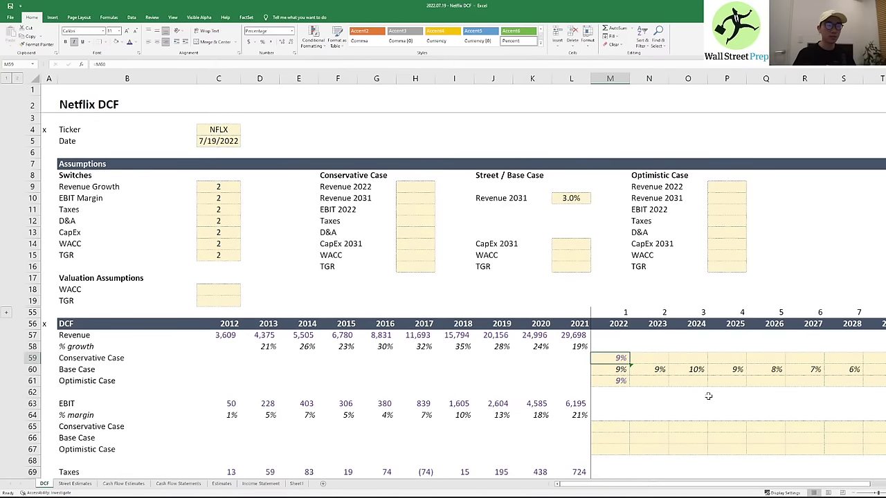
pyautogui.press('Up')
pyautogui.press('Up')
pyautogui.press('Up')
pyautogui.press('Up')
pyautogui.press('Up')
pyautogui.press('Up')
pyautogui.press('Up')
pyautogui.press('Up')
pyautogui.press('Up')
pyautogui.press('Up')
pyautogui.press('Up')
pyautogui.press('Up')
pyautogui.press('Up')
pyautogui.press('Up')
pyautogui.press('Up')
pyautogui.press('Up')
pyautogui.press('Up')
pyautogui.press('Left')
pyautogui.press('Left')
pyautogui.press('Left')
pyautogui.press('Left')
pyautogui.press('Left')
pyautogui.press('Left')
pyautogui.press('Left')
pyautogui.press('Left')
pyautogui.press('Left')
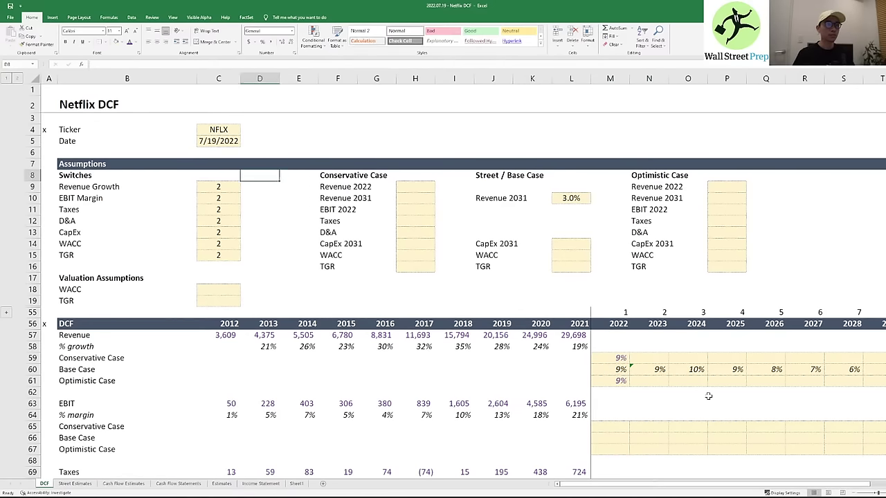
pyautogui.press('Right')
pyautogui.press('Down')
pyautogui.press('Down')
pyautogui.hotkey('ctrl', 'c')
pyautogui.hotkey('shift', 'Right')
pyautogui.hotkey('shift', 'Right')
pyautogui.hotkey('shift', 'Right')
pyautogui.hotkey('shift', 'Right')
pyautogui.hotkey('shift', 'Right')
pyautogui.hotkey('shift', 'Right')
pyautogui.hotkey('shift', 'Right')
pyautogui.hotkey('shift', 'Right')
pyautogui.hotkey('shift', 'Right')
pyautogui.hotkey('shift', 'Right')
pyautogui.hotkey('shift', 'Right')
pyautogui.hotkey('shift', 'Right')
pyautogui.hotkey('shift', 'Right')
pyautogui.hotkey('shift', 'Right')
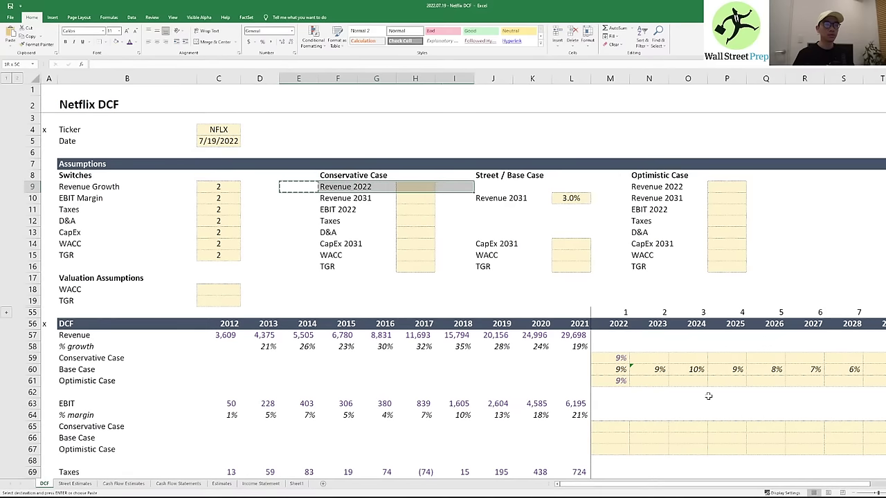
pyautogui.press('Return')
# - Try to move the Conservative Case inputs F10:H16 up one row to start at F9
pyautogui.press('Down')
pyautogui.press('Down')
pyautogui.press('Right')
pyautogui.press('Up')
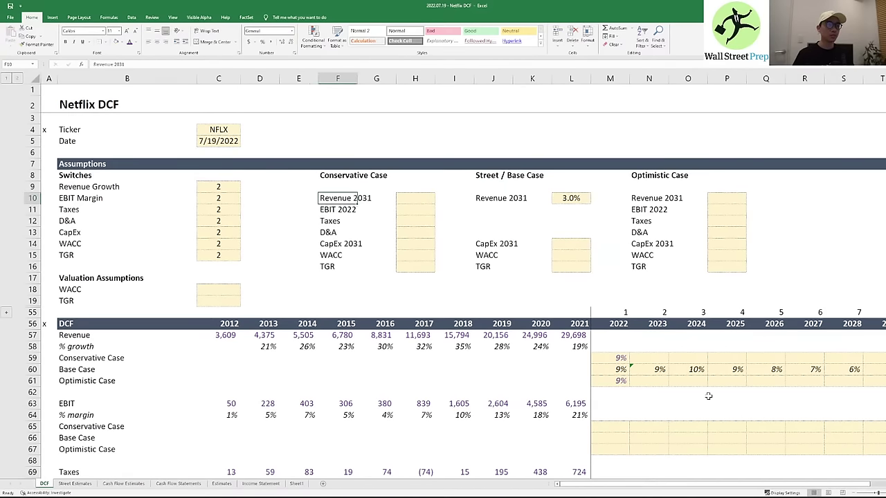
pyautogui.hotkey('ctrl', 'shift', 'Down')
pyautogui.hotkey('shift', 'Right')
pyautogui.hotkey('shift', 'Right')
pyautogui.hotkey('ctrl', 'x')
pyautogui.press('Up')
pyautogui.press('Up')
pyautogui.press('Down')
pyautogui.press('Return')
pyautogui.press('Return')
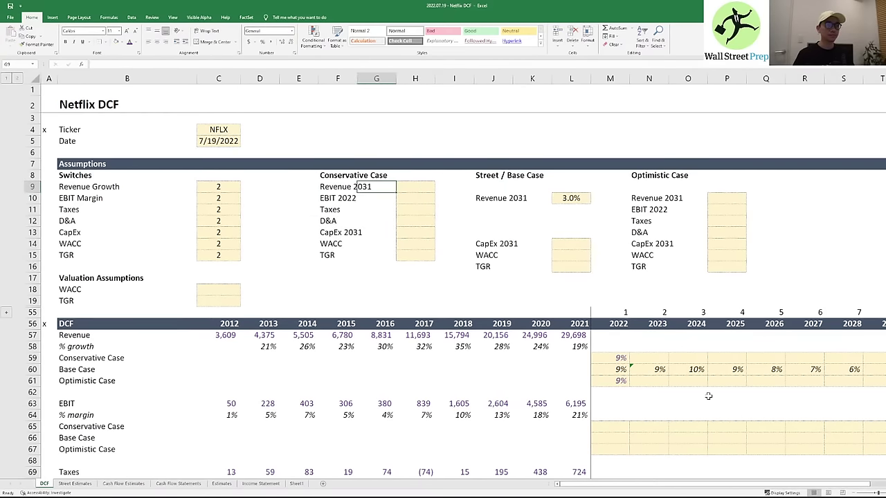
# - Try to move the Optimistic Case inputs N10:P16 up one row to start at N9
pyautogui.press('Right')
pyautogui.press('Right')
pyautogui.press('Right')
pyautogui.press('Right')
pyautogui.press('Right')
pyautogui.press('Right')
pyautogui.press('Right')
pyautogui.press('Right')
pyautogui.press('Down')
pyautogui.hotkey('shift', 'Down')
pyautogui.hotkey('shift', 'Down')
pyautogui.hotkey('shift', 'Down')
pyautogui.hotkey('shift', 'Down')
pyautogui.hotkey('shift', 'Down')
pyautogui.hotkey('shift', 'Down')
pyautogui.hotkey('shift', 'Right')
pyautogui.hotkey('shift', 'Right')
pyautogui.hotkey('ctrl', 'x')
pyautogui.press('Up')
pyautogui.press('Up')
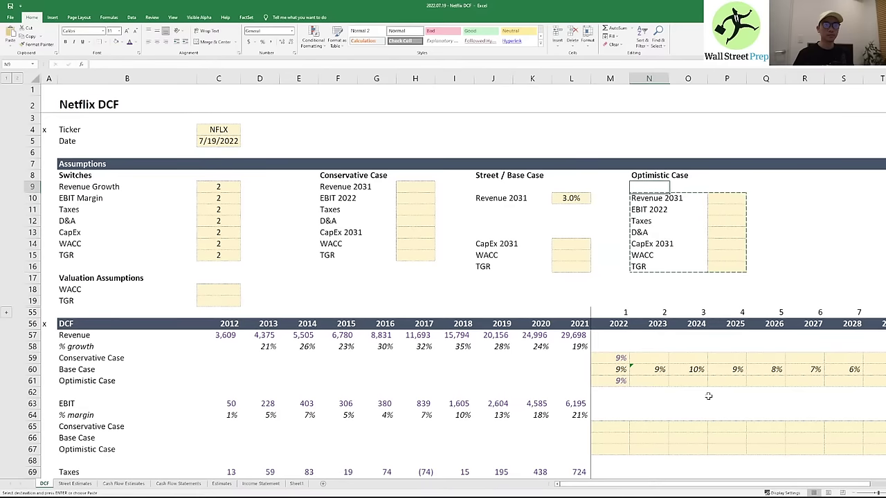
pyautogui.press('Down')
pyautogui.press('Return')
# - Undo both input block moves, the removal of the Revenue 2022 inputs and the formatting pasted onto M61
pyautogui.press('Right')
pyautogui.press('Down')
pyautogui.press('Down')
pyautogui.press('Down')
pyautogui.press('Down')
pyautogui.press('Down')
pyautogui.press('Up')
pyautogui.press('Left')
pyautogui.press('Left')
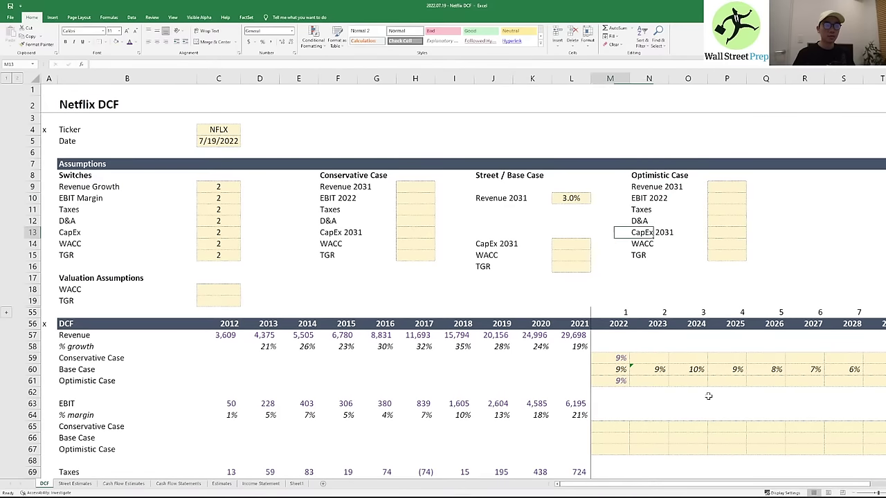
pyautogui.hotkey('ctrl', 'z')
pyautogui.hotkey('ctrl', 'z')
pyautogui.hotkey('ctrl', 'z')
pyautogui.hotkey('ctrl', 'z')
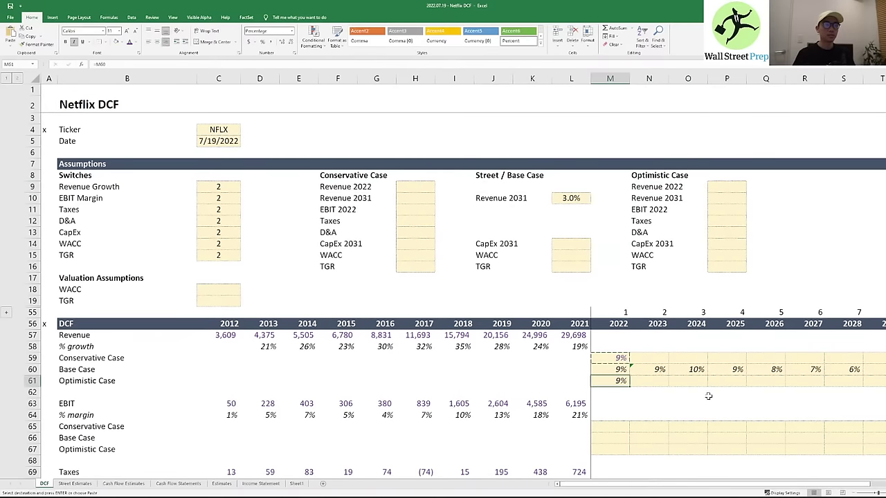
# - Apply the purple formatting of the 2022 Conservative Case cell M59 to the Optimistic Case cell M61, pasting formats only
pyautogui.press('Right')
pyautogui.press('Down')
pyautogui.press('Up')
pyautogui.press('Up')
pyautogui.press('Down')
pyautogui.press('Left')
pyautogui.press('Up')
pyautogui.press('Up')
pyautogui.hotkey('ctrl', 'c')
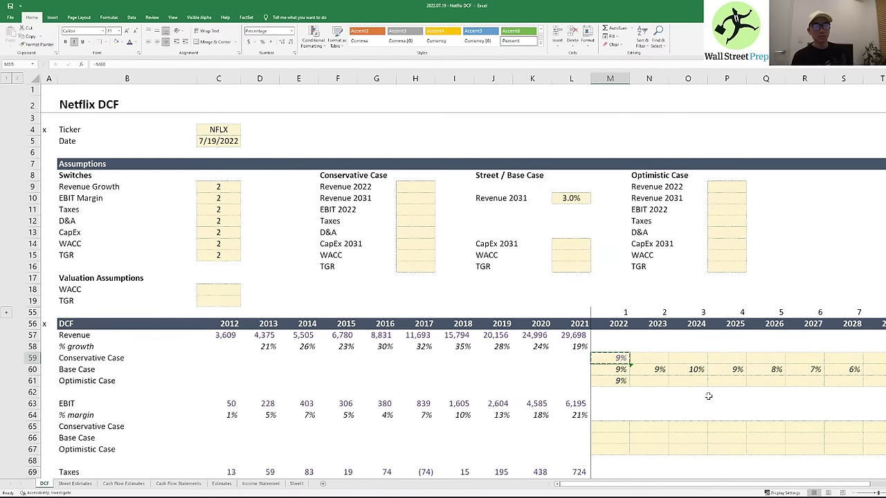
pyautogui.press('Down')
pyautogui.press('Down')
pyautogui.hotkey('ctrl', 'alt', 'v')
pyautogui.press('t')
pyautogui.press('Return')
# - Check the formulas behind the 2022 Optimistic and Conservative Case growth rates in M61 and M59
pyautogui.press('F2')
pyautogui.press('Escape')
pyautogui.press('Up')
pyautogui.press('Up')
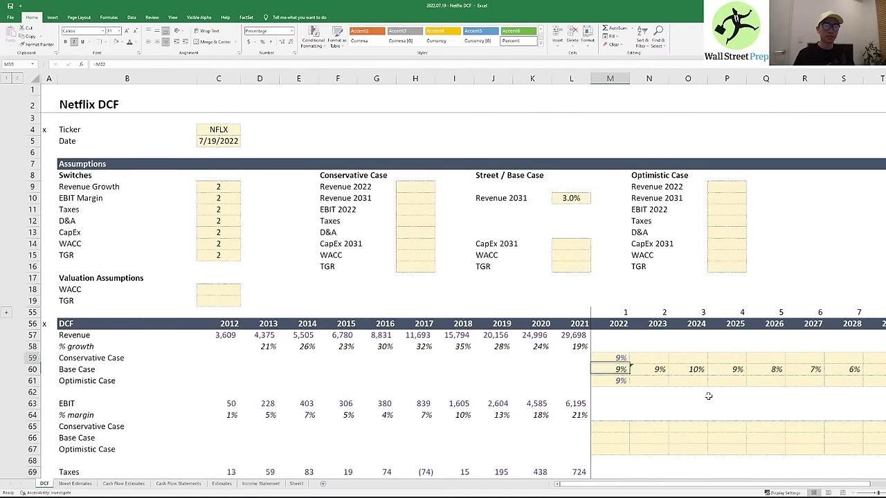
pyautogui.press('F2')
pyautogui.press('Escape')
pyautogui.press('Right')
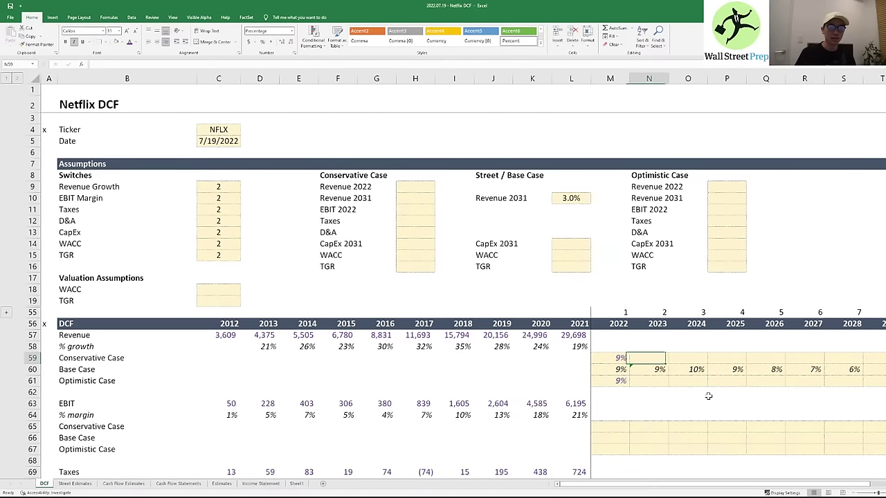
pyautogui.press('Right')
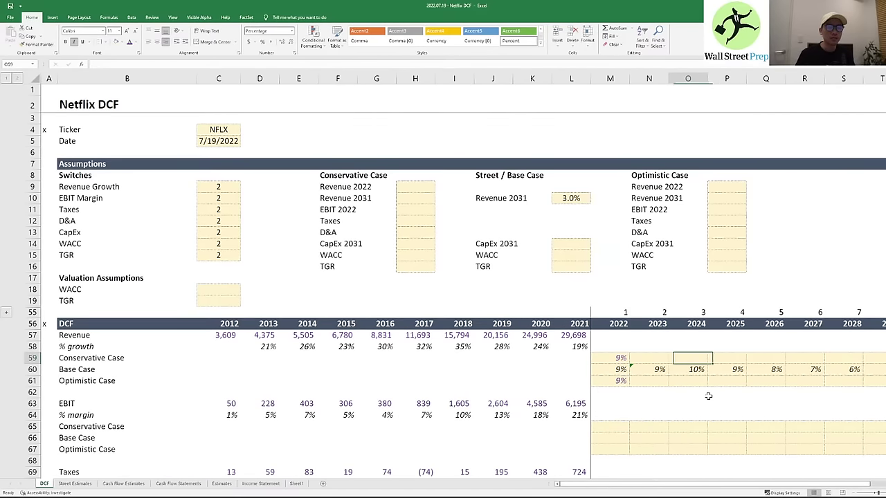
pyautogui.press('Right')
pyautogui.press('Right')
pyautogui.press('Left')
pyautogui.press('Left')
pyautogui.press('Left')
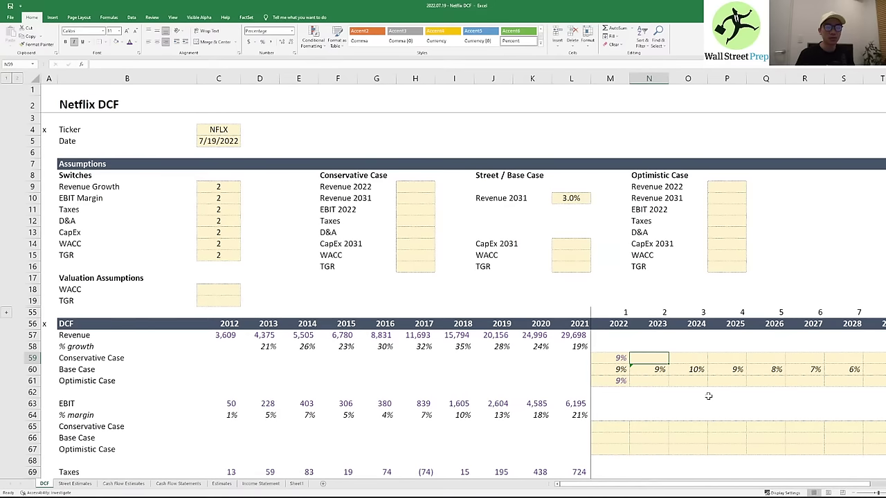
pyautogui.press('Down')
pyautogui.press('Down')
# - Rename the Conservative Case label "Revenue 2022" in F9 to "Revenue 2023-24"
pyautogui.press('Up')
pyautogui.press('Up')
pyautogui.press('Up')
pyautogui.press('Up')
pyautogui.press('Up')
pyautogui.press('Up')
pyautogui.press('Up')
pyautogui.press('Up')
pyautogui.press('Up')
pyautogui.press('Up')
pyautogui.press('Up')
pyautogui.press('Up')
pyautogui.press('Up')
pyautogui.press('Up')
pyautogui.press('Up')
pyautogui.press('Up')
pyautogui.press('Up')
pyautogui.press('Left')
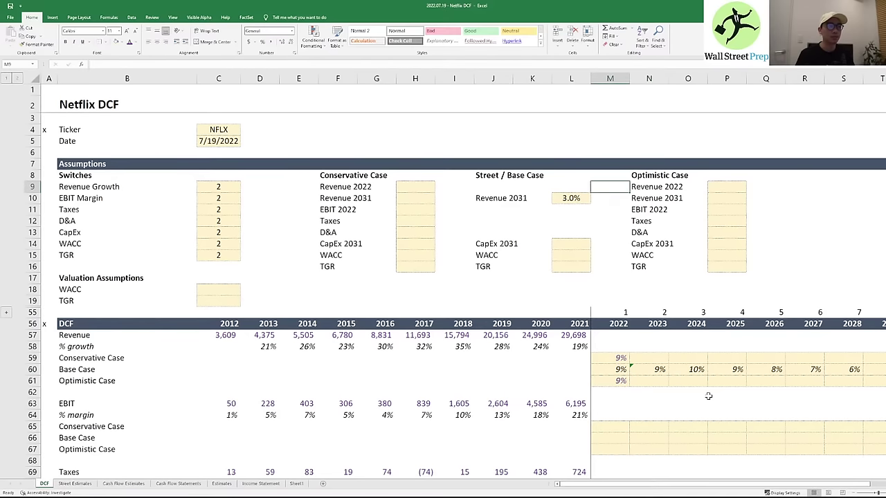
pyautogui.hotkey('ctrl', 'Left')
pyautogui.press('F2')
pyautogui.press('BackSpace')
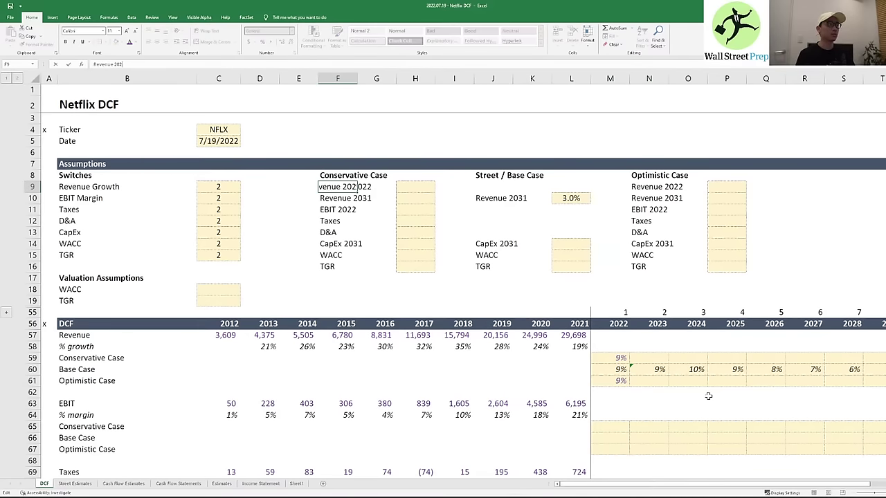
pyautogui.write('3-24')
pyautogui.hotkey('ctrl', 'Return')
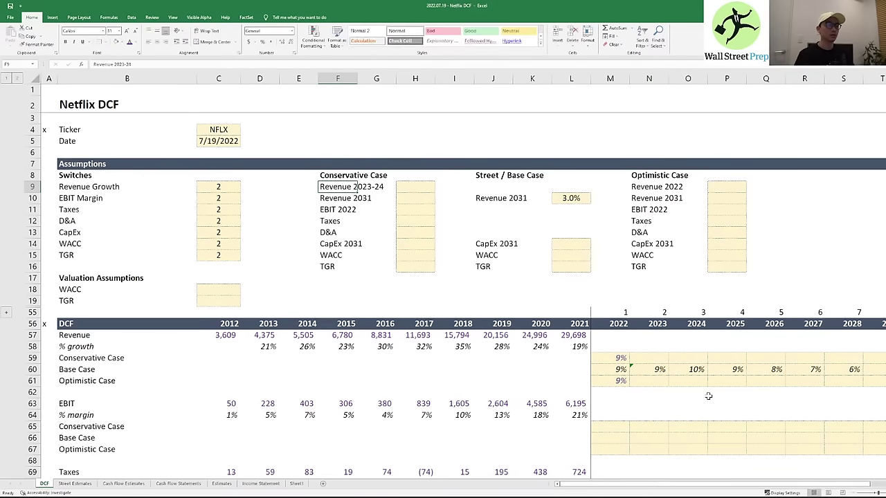
# - Copy the "Revenue 2023-24" label from F9 over the Optimistic Case's "Revenue 2022" label in N9
pyautogui.hotkey('ctrl', 'c')
pyautogui.press('Right')
pyautogui.press('Right')
pyautogui.press('Right')
pyautogui.press('Right')
pyautogui.press('Right')
pyautogui.press('Right')
pyautogui.press('Right')
pyautogui.hotkey('ctrl', 'v')
pyautogui.press('Left')
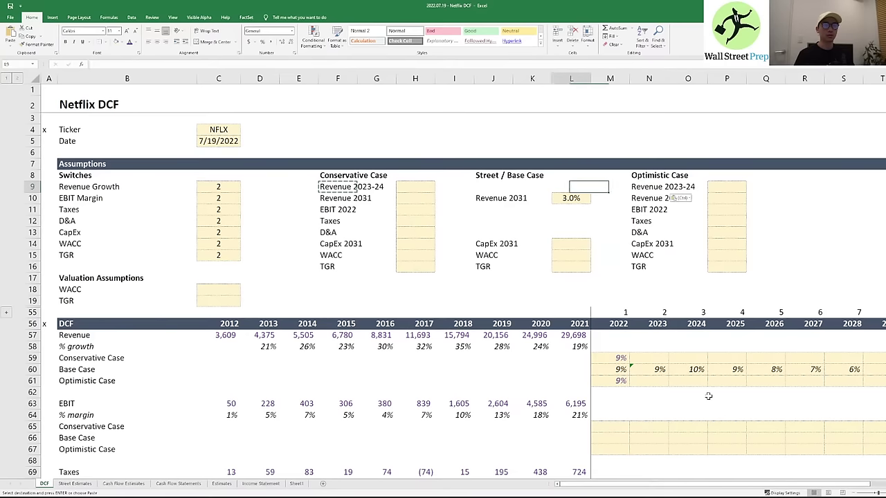
pyautogui.press('Escape')
# - Set the Conservative Case Revenue 2023-24 input in H9 to 80%
pyautogui.press('Left')
pyautogui.press('Left')
pyautogui.press('Left')
pyautogui.press('Left')
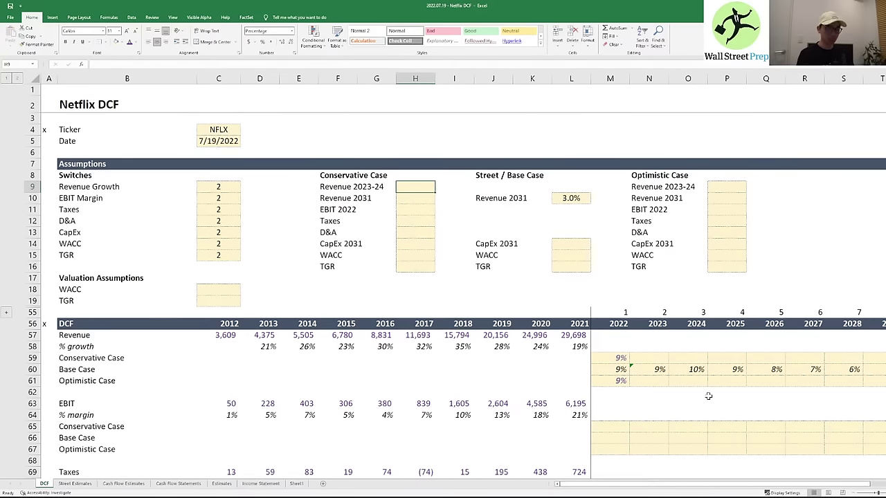
pyautogui.write('80')
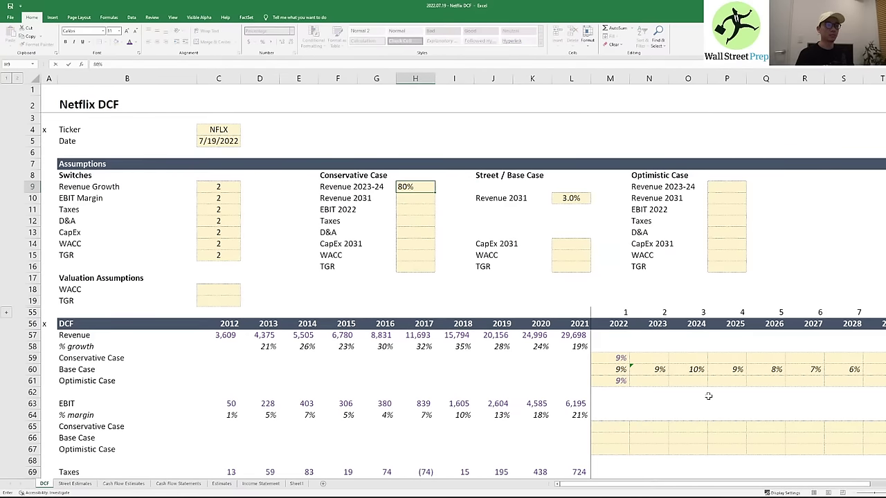
pyautogui.hotkey('ctrl', 'Return')
# - Set the Optimistic Case Revenue 2023-24 input in P9 to 120%
pyautogui.press('Right')
pyautogui.press('Right')
pyautogui.press('Right')
pyautogui.press('Right')
pyautogui.press('Right')
pyautogui.press('Right')
pyautogui.press('Right')
pyautogui.press('Right')
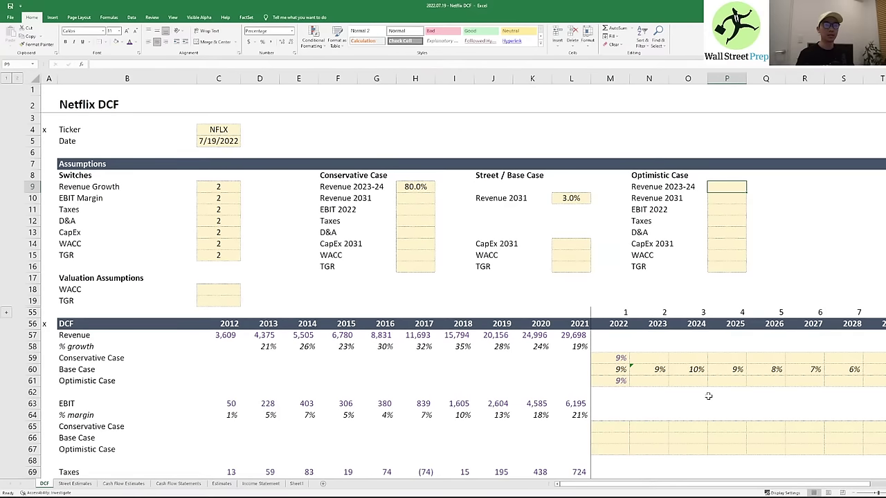
pyautogui.write('120')
pyautogui.hotkey('ctrl', 'Return')
# - Calculate the 2023 Conservative Case revenue growth in N59 as Base Case growth times the Conservative input, =N60*$H$9
pyautogui.press('Left')
pyautogui.press('Left')
pyautogui.press('Down')
pyautogui.press('Left')
pyautogui.press('Down')
pyautogui.press('Down')
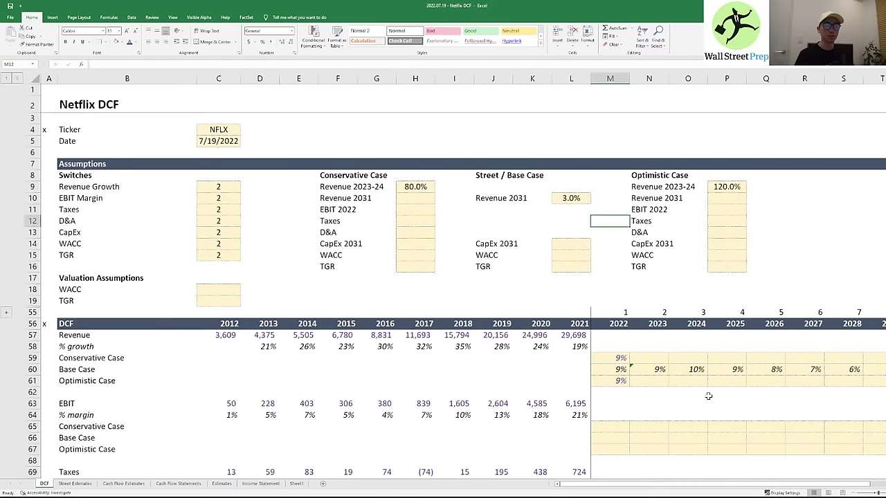
pyautogui.press('Down')
pyautogui.press('Down')
pyautogui.press('Down')
pyautogui.press('Down')
pyautogui.press('Down')
pyautogui.press('Down')
pyautogui.press('Down')
pyautogui.press('Down')
pyautogui.press('Down')
pyautogui.press('Down')
pyautogui.press('Down')
pyautogui.press('Down')
pyautogui.press('Right')
pyautogui.write('=')
pyautogui.press('Up')
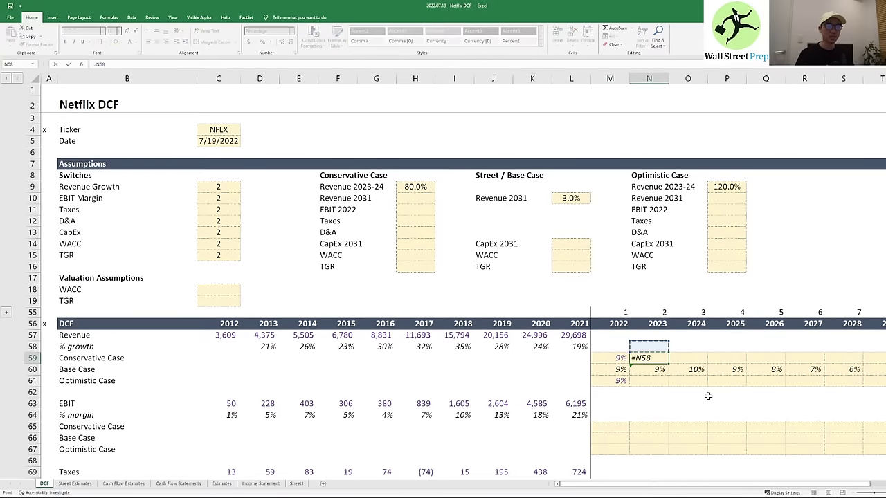
pyautogui.press('Down')
pyautogui.press('Down')
pyautogui.write('*')
pyautogui.press('Up')
pyautogui.press('Up')
pyautogui.press('Left')
pyautogui.press('Left')
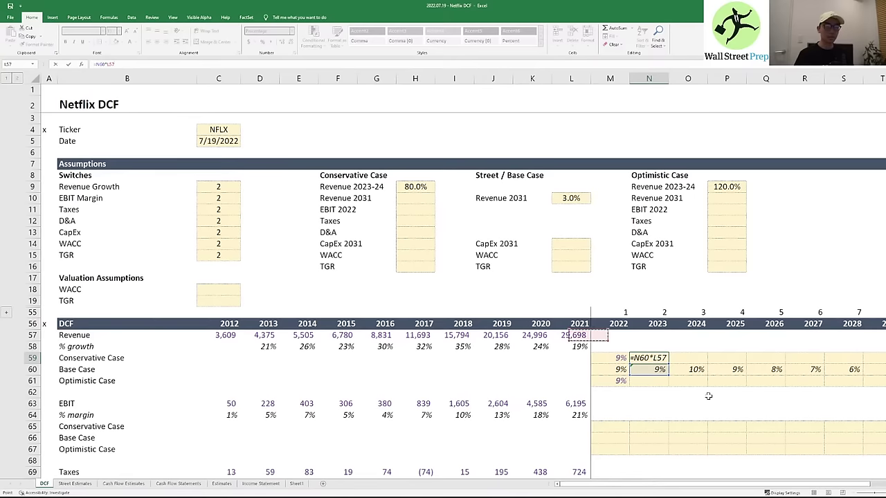
pyautogui.press('Left')
pyautogui.press('Left')
pyautogui.press('Up')
pyautogui.press('Up')
pyautogui.press('Up')
pyautogui.press('Up')
pyautogui.press('Up')
pyautogui.press('Up')
pyautogui.press('Up')
pyautogui.press('Up')
pyautogui.press('Up')
pyautogui.press('Up')
pyautogui.press('Up')
pyautogui.press('Up')
pyautogui.press('Left')
pyautogui.press('Left')
pyautogui.press('Up')
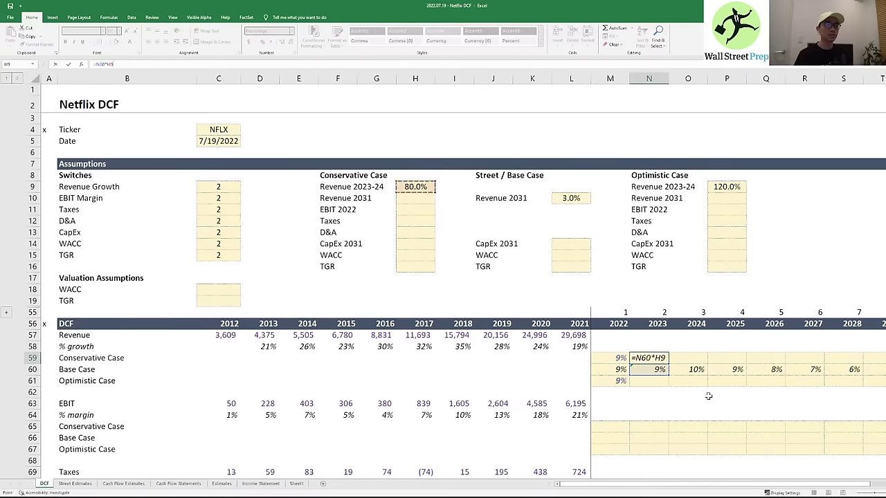
pyautogui.press('Return')
# - Calculate the 2023 Optimistic Case revenue growth in N61 as Base Case growth times the Optimistic input, =N60*$P$9
pyautogui.press('Down')
pyautogui.write('=')
pyautogui.press('Up')
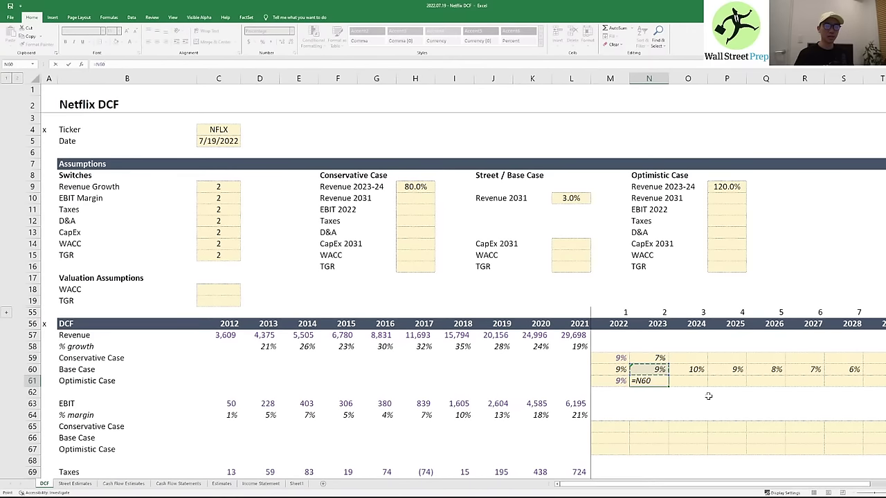
pyautogui.write('*')
pyautogui.press('Right')
pyautogui.press('Right')
pyautogui.press('Up')
pyautogui.press('Up')
pyautogui.press('Up')
pyautogui.press('Up')
pyautogui.press('Up')
pyautogui.press('Up')
pyautogui.press('Up')
pyautogui.press('Up')
pyautogui.press('Up')
pyautogui.press('Up')
pyautogui.press('Up')
pyautogui.press('Up')
pyautogui.press('Up')
pyautogui.press('Up')
pyautogui.press('Up')
pyautogui.press('Up')
pyautogui.press('Up')
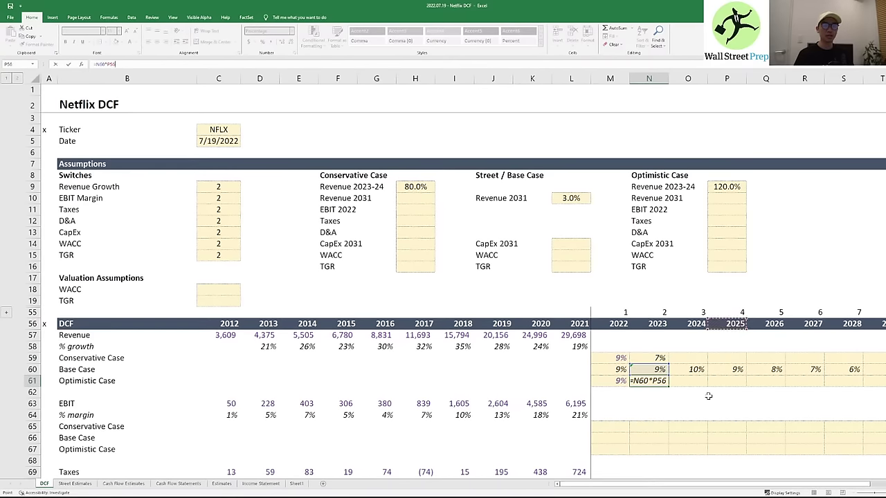
pyautogui.press('Return')
# - Check the formulas behind the 2023 Base, Conservative and Optimistic Case growth rates in N60, N59 and N61
pyautogui.press('Up')
pyautogui.press('Up')
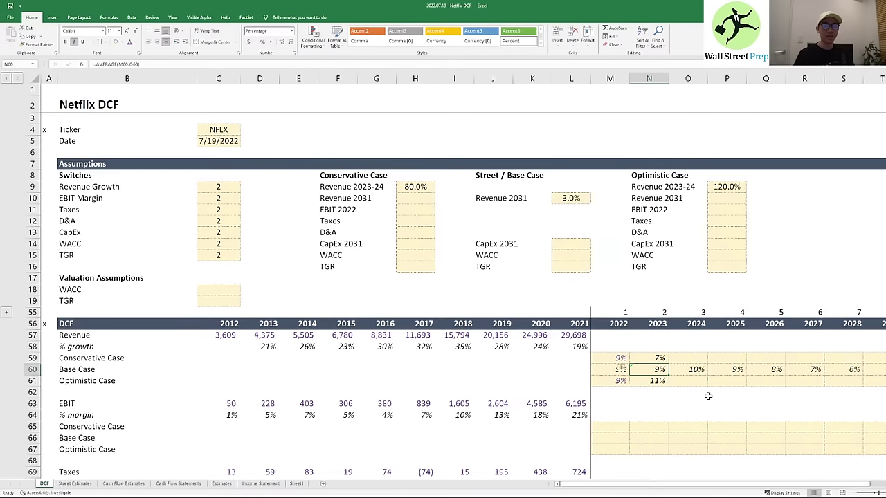
pyautogui.press('F2')
pyautogui.press('Escape')
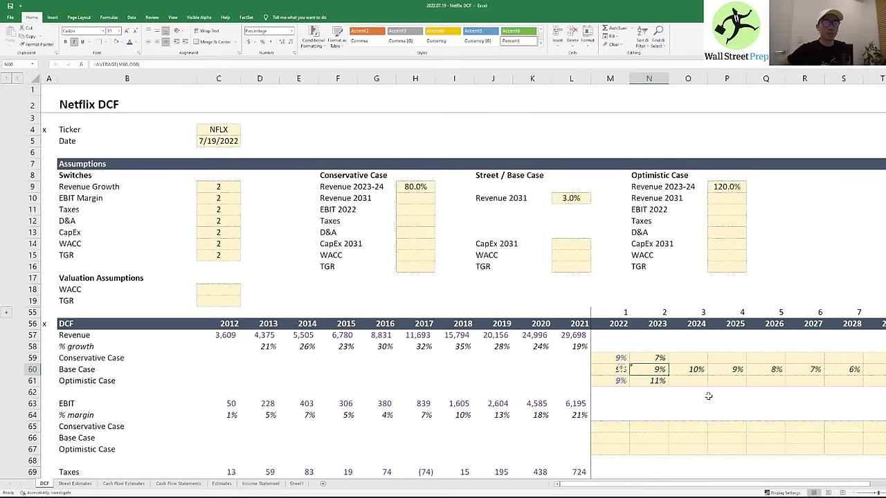
pyautogui.press('Up')
pyautogui.press('F2')
pyautogui.press('Escape')
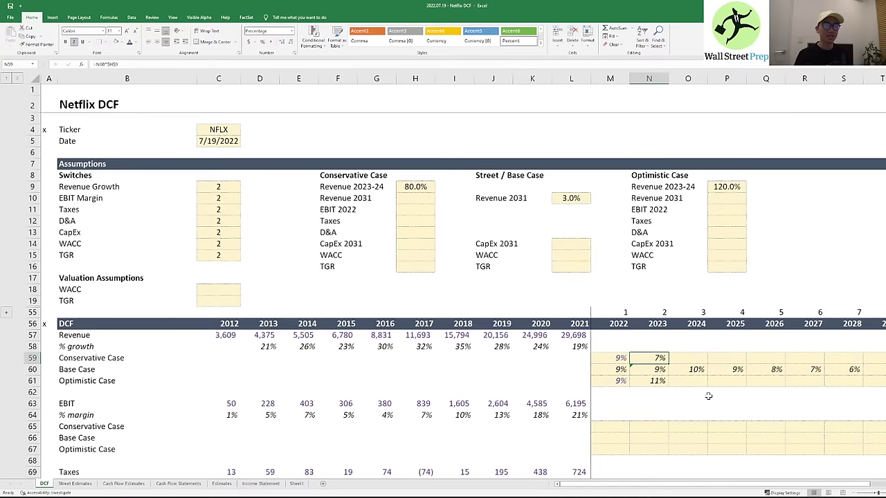
pyautogui.press('Down')
pyautogui.press('Down')
pyautogui.press('F2')
pyautogui.press('Escape')
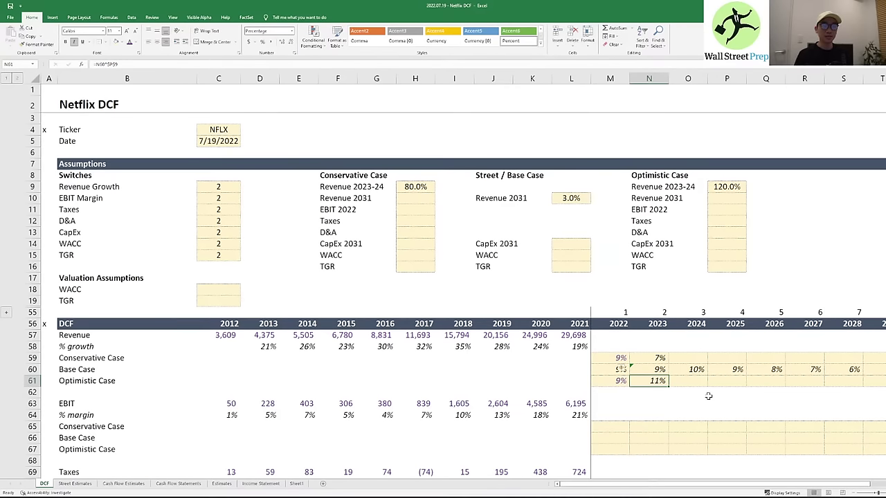
# - Copy the 2023 Conservative and Optimistic Case growth formulas from N59 and N61 to 2024 in O59 and O61
pyautogui.press('Up')
pyautogui.press('Up')
pyautogui.hotkey('ctrl', 'c')
pyautogui.press('Right')
pyautogui.hotkey('ctrl', 'v')
pyautogui.press('Left')
pyautogui.press('Down')
pyautogui.press('Down')
pyautogui.hotkey('ctrl', 'c')
pyautogui.press('Right')
pyautogui.hotkey('ctrl', 'v')
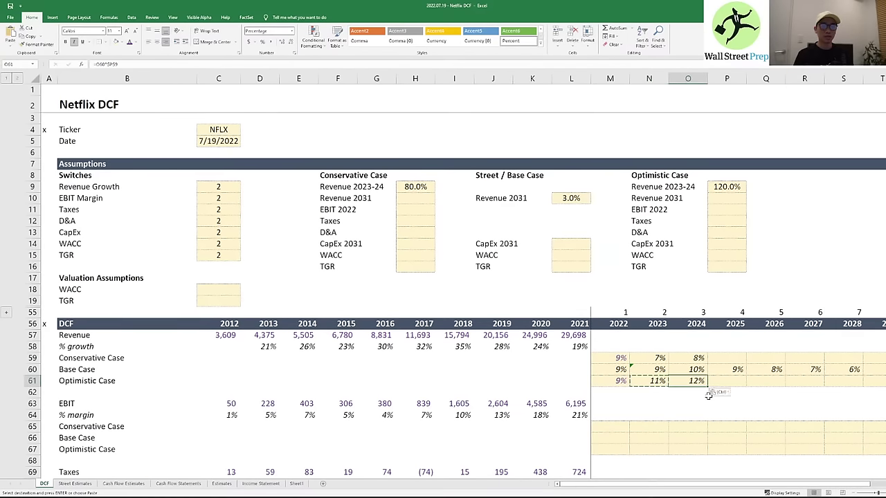
pyautogui.press('Escape')
# - Review the Optimistic Case revenue growth rates for 2022 to 2024 in M61:O61 alongside the Base Case
pyautogui.press('Left')
pyautogui.press('Left')
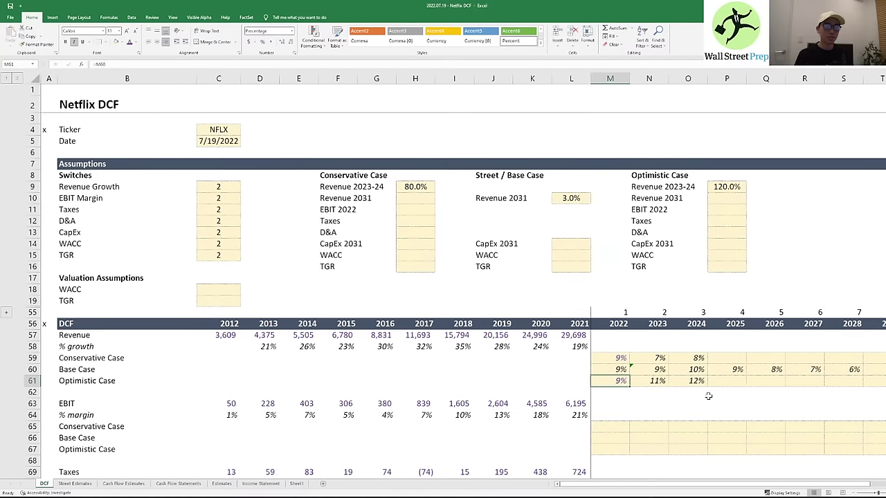
pyautogui.press('Right')
pyautogui.press('Up')
pyautogui.press('Down')
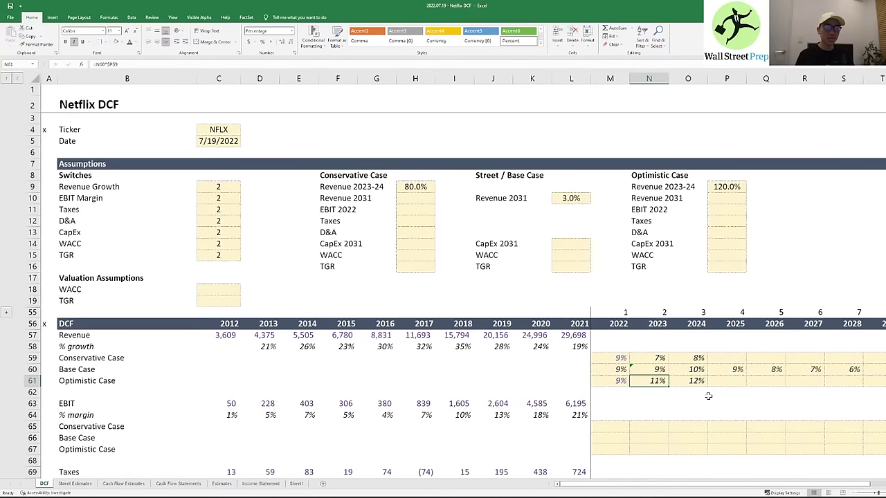
pyautogui.press('Left')
pyautogui.press('Right')
pyautogui.press('Right')
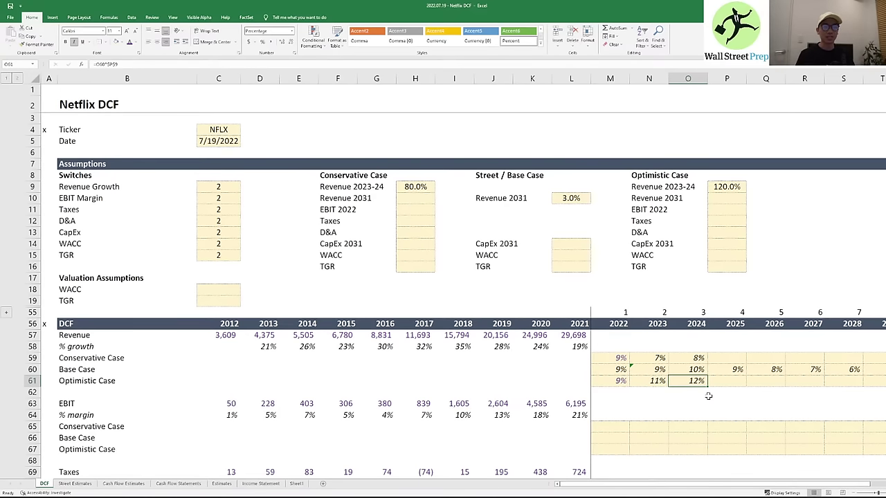
# - Review the Optimistic and Conservative Case revenue growth rates for 2022 to 2024 in M61:O61 and M59:O59
pyautogui.press('Left')
pyautogui.press('Left')
pyautogui.press('Right')
pyautogui.press('Right')
pyautogui.press('Left')
pyautogui.press('Left')
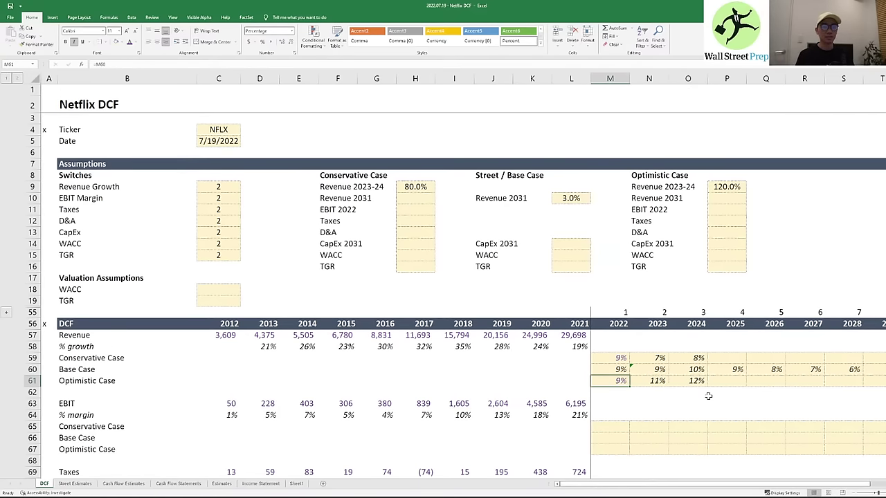
pyautogui.hotkey('shift', 'Right')
pyautogui.hotkey('shift', 'Right')
pyautogui.press('Up')
pyautogui.press('Up')
pyautogui.hotkey('shift', 'Right')
pyautogui.hotkey('shift', 'Right')
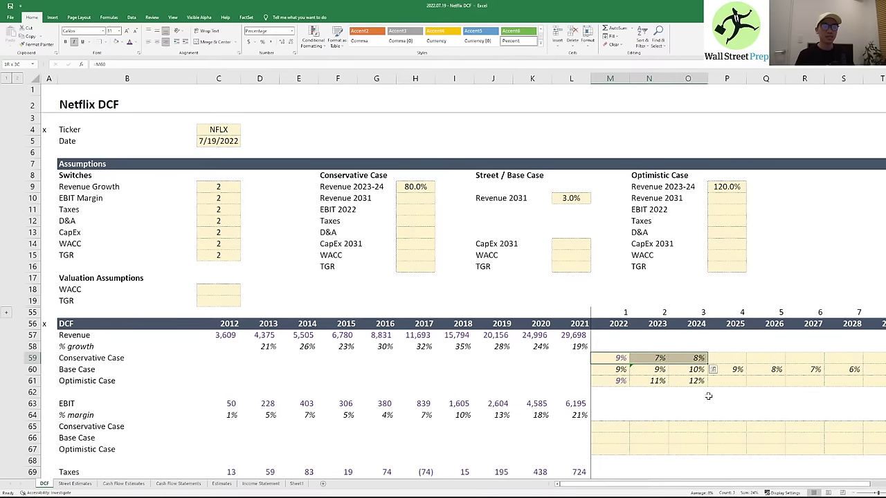
pyautogui.press('Right')
pyautogui.press('Left')
pyautogui.hotkey('shift', 'Right')
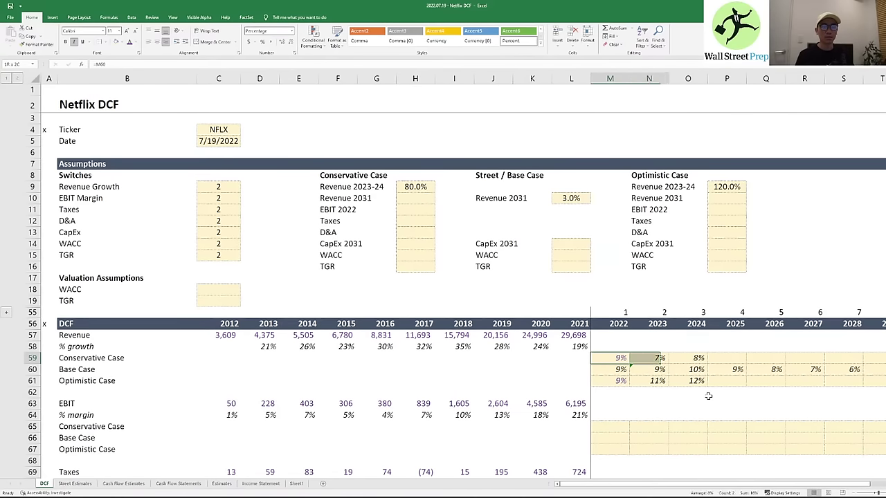
pyautogui.hotkey('shift', 'Right')
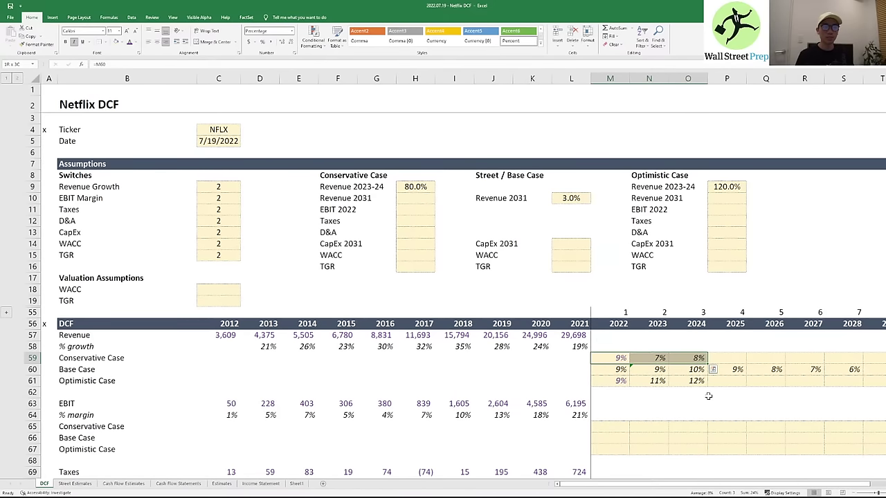
pyautogui.press('Right')
pyautogui.press('Left')
pyautogui.press('Right')
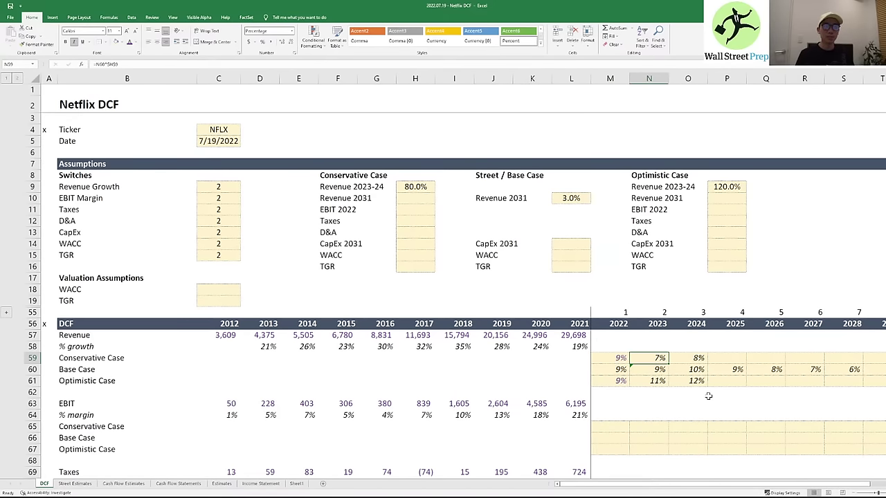
pyautogui.press('Left')
pyautogui.press('Right')
pyautogui.press('Left')
pyautogui.press('Right')
pyautogui.press('Left')
pyautogui.hotkey('shift', 'Right')
pyautogui.hotkey('shift', 'Right')
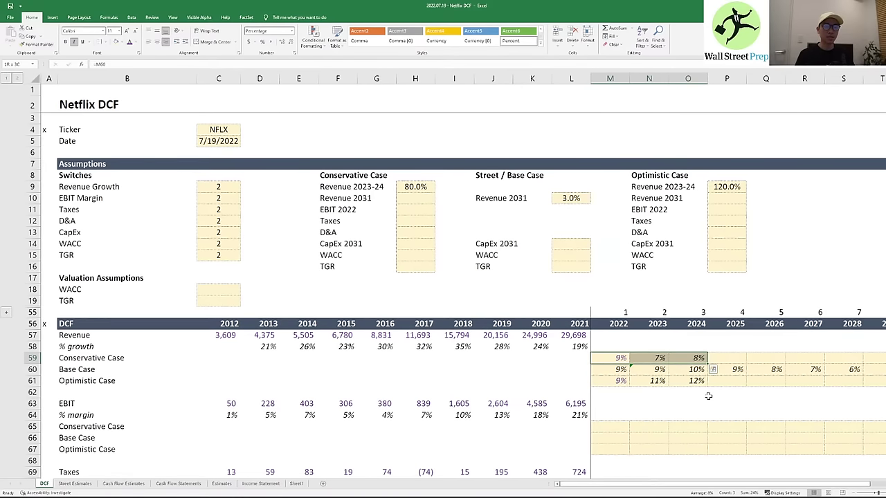
pyautogui.hotkey('shift', 'Left')
pyautogui.hotkey('shift', 'Left')
pyautogui.hotkey('shift', 'Right')
pyautogui.hotkey('shift', 'Right')
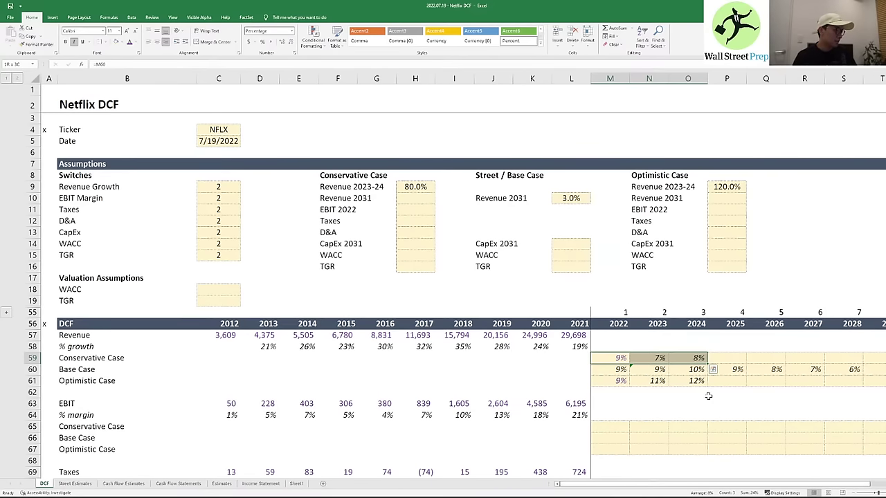
# - Look along the Conservative Case growth row 59 to examine the forecast years from 2025 onward that still need growth rates
pyautogui.press('Right')
pyautogui.press('Right')
pyautogui.press('Right')
pyautogui.press('Right')
pyautogui.press('Right')
pyautogui.press('Right')
pyautogui.press('Right')
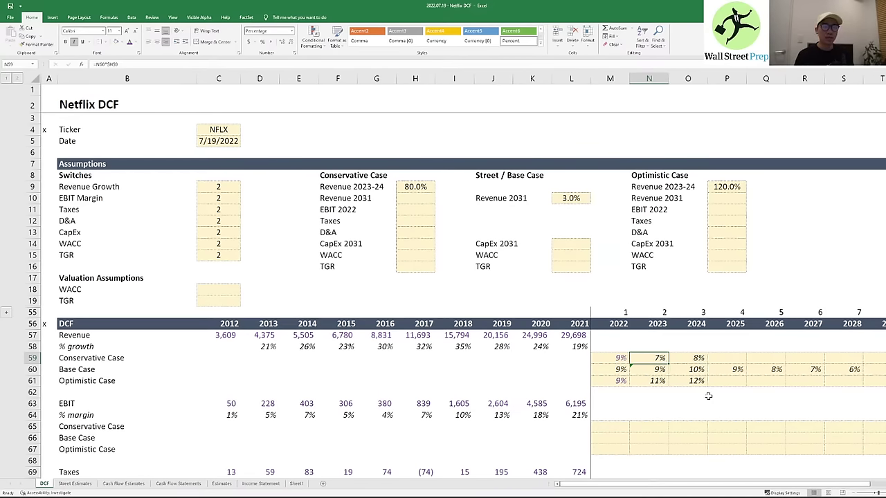
pyautogui.press('Left')
pyautogui.press('Left')
pyautogui.press('Left')
pyautogui.press('Left')
pyautogui.press('Left')
pyautogui.press('Left')
pyautogui.press('Left')
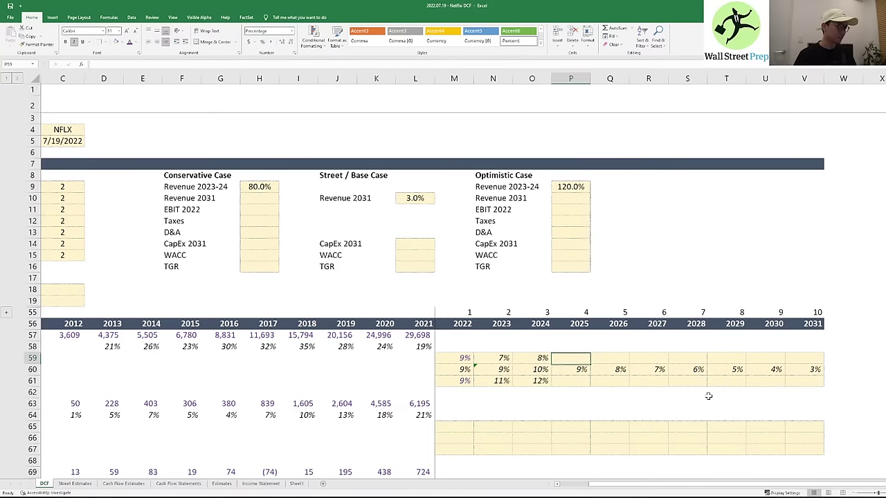
pyautogui.press('Right')
pyautogui.press('Right')
pyautogui.press('Right')
pyautogui.press('Right')
pyautogui.press('Right')
pyautogui.press('Right')
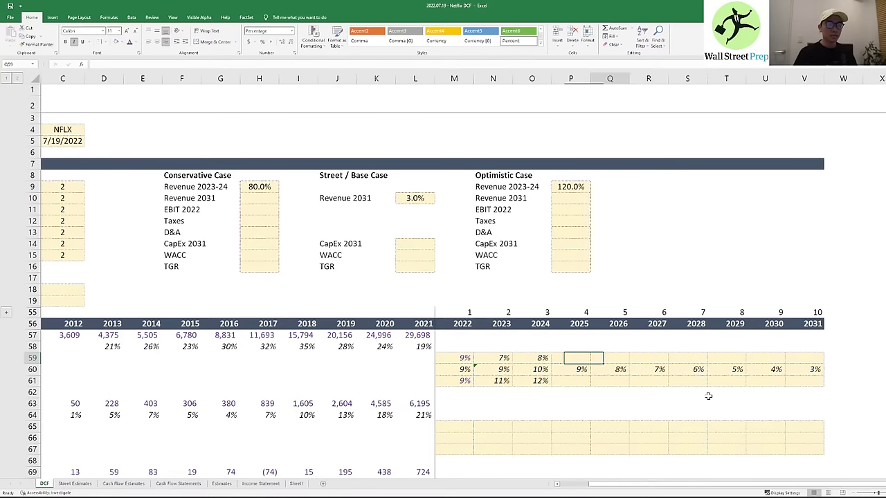
# - Set the Conservative Case Revenue 2031 growth input in H10 to 1%
pyautogui.press('Left')
pyautogui.press('Left')
pyautogui.press('Left')
pyautogui.press('Left')
pyautogui.press('Left')
pyautogui.press('Left')
pyautogui.press('Left')
pyautogui.press('Left')
pyautogui.press('Left')
pyautogui.press('Left')
pyautogui.press('Left')
pyautogui.press('Up')
pyautogui.press('Up')
pyautogui.press('Up')
pyautogui.press('Up')
pyautogui.press('Up')
pyautogui.press('Up')
pyautogui.press('Up')
pyautogui.press('Up')
pyautogui.press('Up')
pyautogui.press('Up')
pyautogui.press('Up')
pyautogui.press('Up')
pyautogui.press('Up')
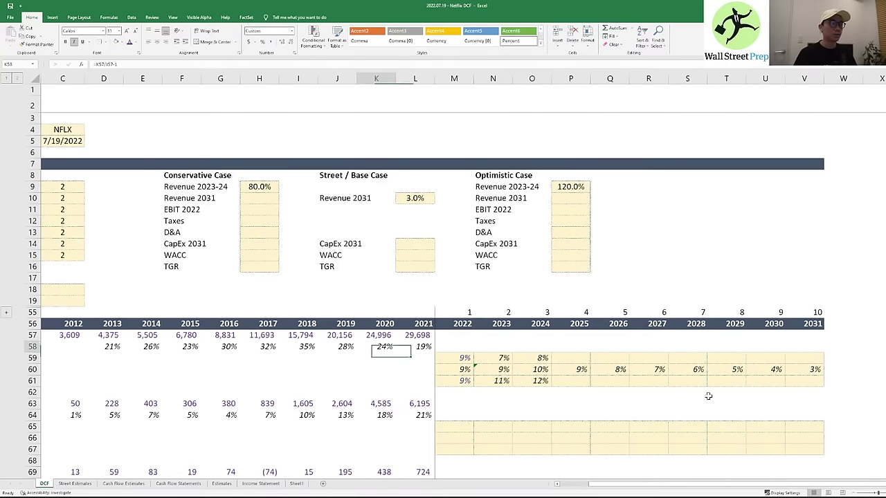
pyautogui.press('Left')
pyautogui.press('Up')
pyautogui.press('Left')
pyautogui.press('Left')
pyautogui.write('2')
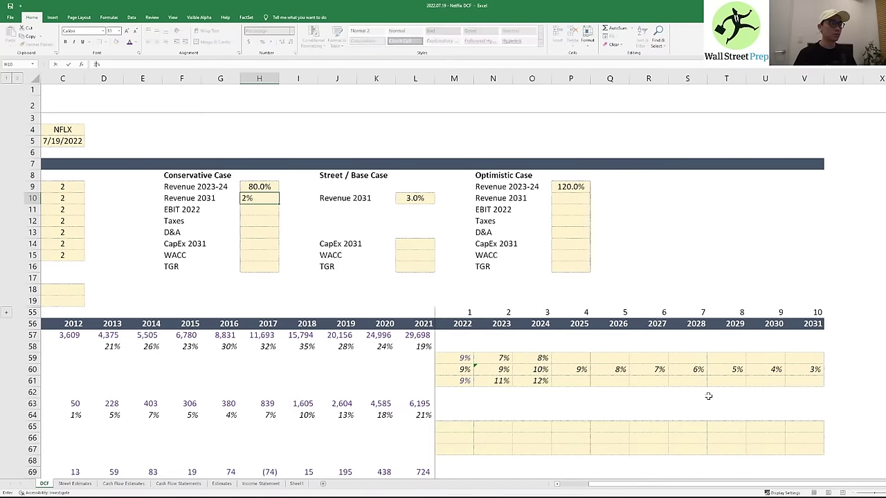
pyautogui.write('1')
pyautogui.press('Right')
# - Compare the Revenue 2031 inputs of the Base Case in L10 and the Conservative Case in H10
pyautogui.press('Right')
pyautogui.press('Right')
pyautogui.press('Right')
pyautogui.press('Right')
pyautogui.press('Right')
pyautogui.press('Right')
pyautogui.press('Right')
pyautogui.press('Right')
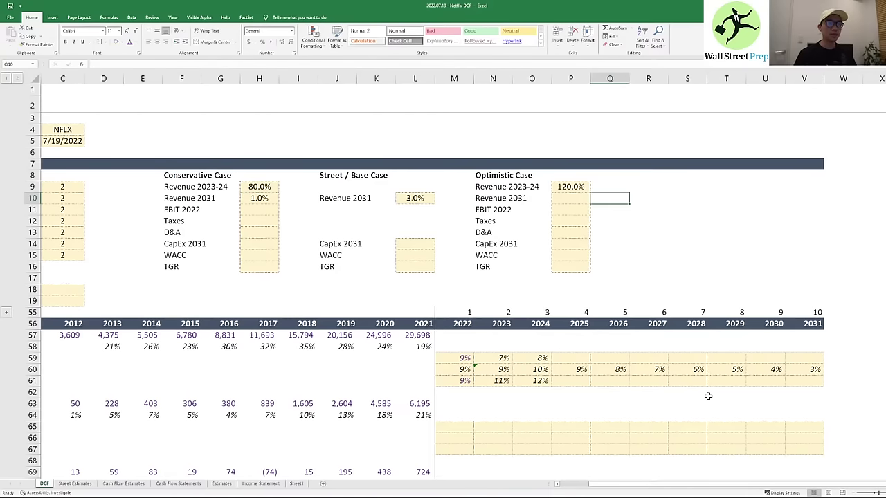
pyautogui.press('Left')
pyautogui.press('Left')
pyautogui.press('Left')
pyautogui.press('Left')
pyautogui.press('Left')
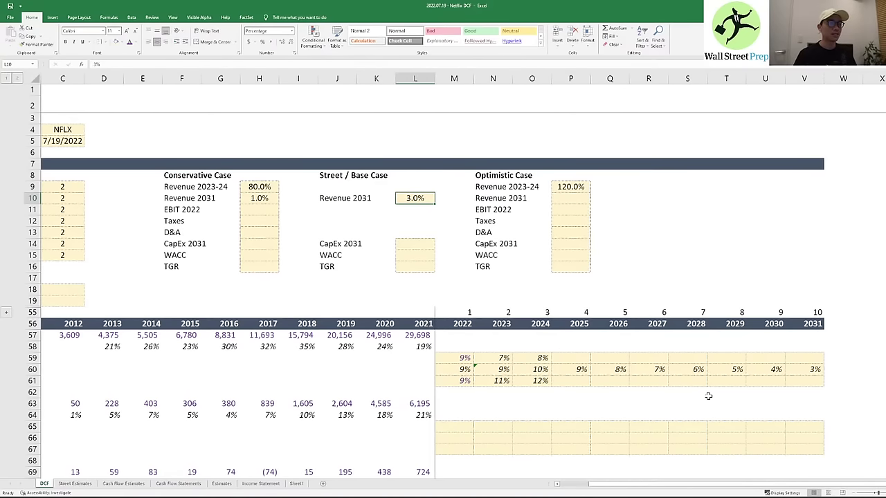
pyautogui.press('Left')
pyautogui.press('Left')
pyautogui.press('Left')
pyautogui.press('Left')
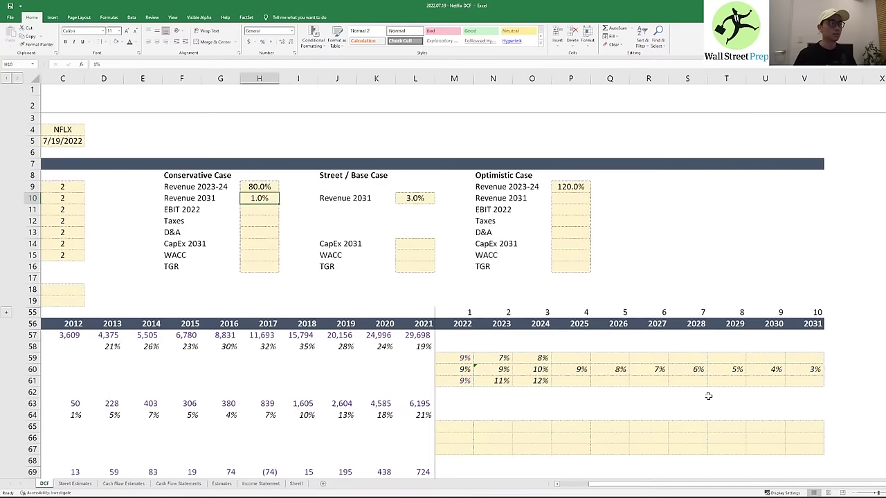
# - Set the Optimistic Case Revenue 2031 growth input in P10 to 4%
pyautogui.press('Right')
pyautogui.press('Right')
pyautogui.press('Right')
pyautogui.press('Right')
pyautogui.press('Right')
pyautogui.press('Right')
pyautogui.press('Right')
pyautogui.press('Right')
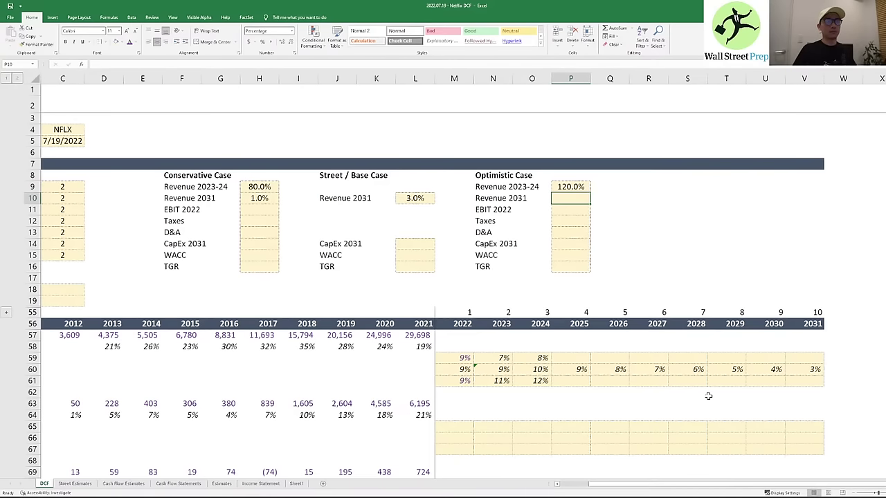
pyautogui.write('5')
pyautogui.hotkey('ctrl', 'Return')
pyautogui.write('4')
pyautogui.press('Right')
pyautogui.press('Right')
pyautogui.press('Right')
pyautogui.press('Down')
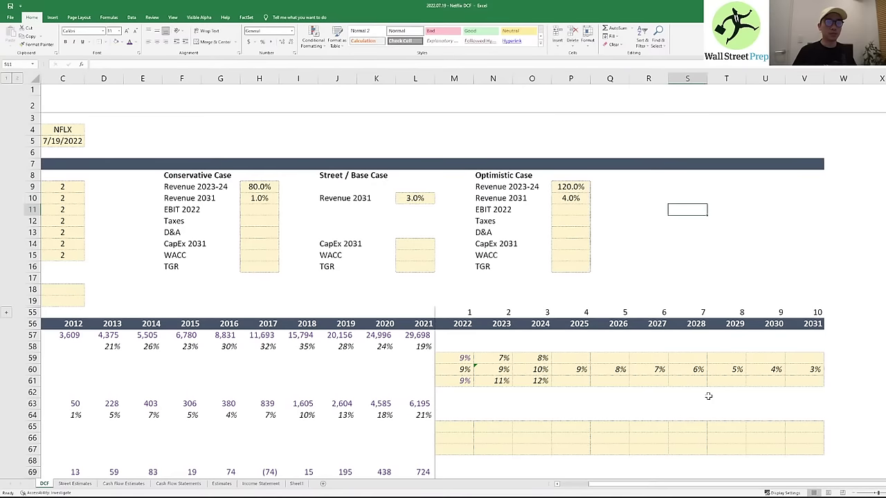
# - Link the Conservative Case 2031 revenue growth in V59 to its Revenue 2031 input with =$H$10
pyautogui.press('Left')
pyautogui.press('Left')
pyautogui.press('Up')
pyautogui.press('Right')
pyautogui.press('Right')
pyautogui.press('Right')
pyautogui.press('Right')
pyautogui.press('Down')
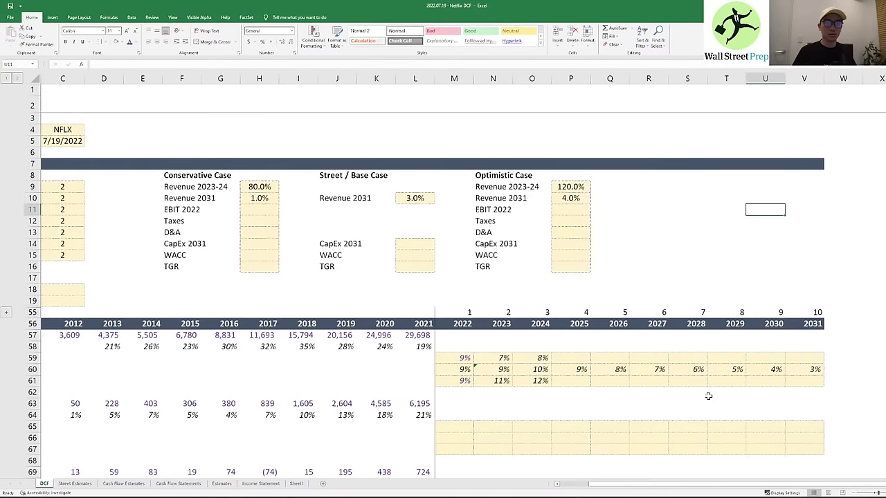
pyautogui.press('Down')
pyautogui.press('Down')
pyautogui.press('Down')
pyautogui.press('Down')
pyautogui.press('Down')
pyautogui.press('Down')
pyautogui.press('Down')
pyautogui.press('Down')
pyautogui.press('Down')
pyautogui.press('Down')
pyautogui.press('Down')
pyautogui.press('Down')
pyautogui.press('Down')
pyautogui.press('Down')
pyautogui.press('Down')
pyautogui.press('Down')
pyautogui.press('Right')
pyautogui.press('Up')
pyautogui.press('Up')
pyautogui.press('Up')
pyautogui.write('=')
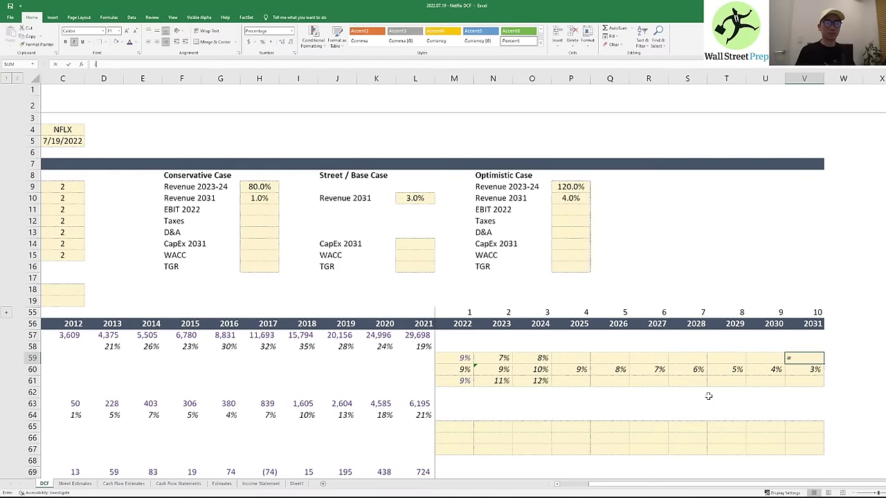
pyautogui.press('Left')
pyautogui.press('Left')
pyautogui.press('Left')
pyautogui.press('Left')
pyautogui.press('Left')
pyautogui.press('Left')
pyautogui.press('Left')
pyautogui.press('Left')
pyautogui.press('Left')
pyautogui.press('Left')
pyautogui.press('Left')
pyautogui.press('Left')
pyautogui.press('Up')
pyautogui.press('Up')
pyautogui.press('Up')
pyautogui.press('Up')
pyautogui.press('Up')
pyautogui.press('Up')
pyautogui.press('Up')
pyautogui.press('Up')
pyautogui.press('Up')
pyautogui.press('Left')
pyautogui.press('Up')
pyautogui.press('Up')
pyautogui.press('Up')
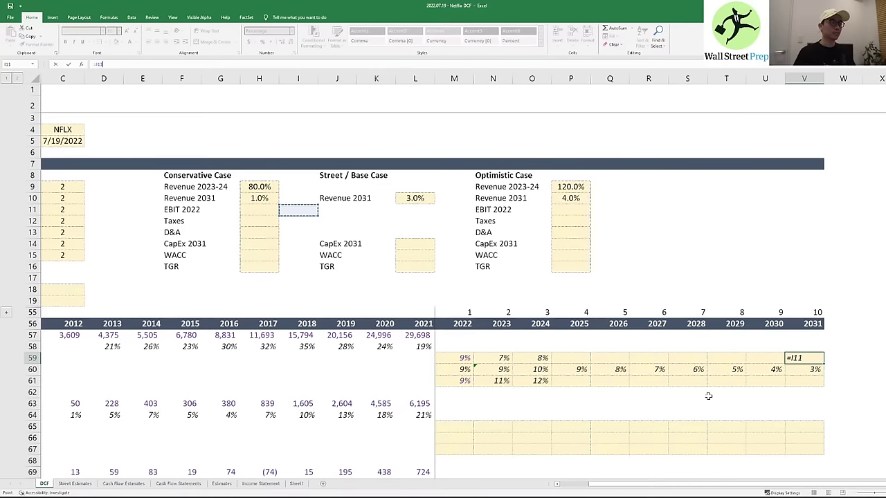
pyautogui.press('Left')
pyautogui.press('Up')
pyautogui.press('Return')
# - Link the Optimistic Case 2031 revenue growth in V61 to its Revenue 2031 input in P10
pyautogui.press('Down')
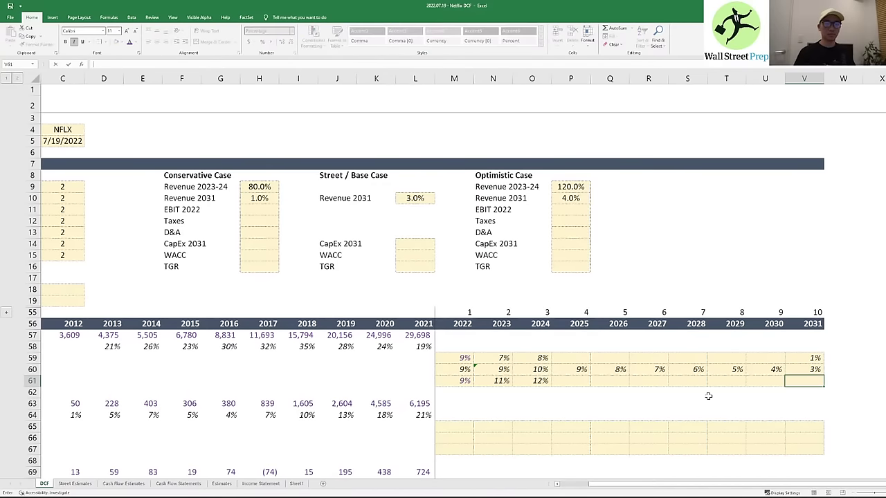
pyautogui.write('=')
pyautogui.press('Up')
pyautogui.press('Up')
pyautogui.press('Up')
pyautogui.press('Up')
pyautogui.press('Up')
pyautogui.press('Up')
pyautogui.press('Up')
pyautogui.press('Up')
pyautogui.press('Up')
pyautogui.press('Up')
pyautogui.press('Up')
pyautogui.press('Up')
pyautogui.press('Up')
pyautogui.press('Up')
pyautogui.press('Up')
pyautogui.press('Left')
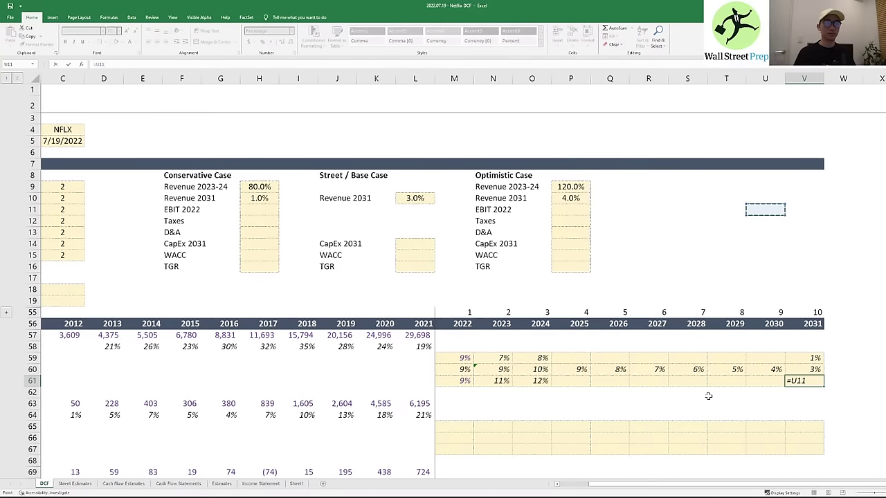
pyautogui.press('Left')
pyautogui.press('Left')
pyautogui.press('Left')
pyautogui.press('Left')
pyautogui.press('Left')
pyautogui.press('Up')
pyautogui.press('Left')
pyautogui.press('Left')
pyautogui.press('Right')
pyautogui.press('Right')
pyautogui.press('Return')
# - Copy the Base Case growth formulas for 2025 to 2030 from row 60 into the Conservative Case row 59
pyautogui.press('Up')
pyautogui.press('Up')
pyautogui.press('Up')
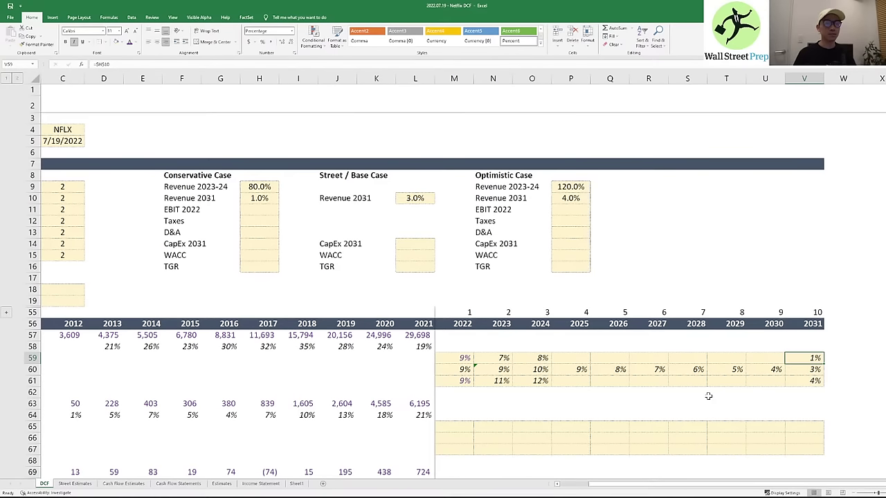
pyautogui.press('Down')
pyautogui.press('Down')
pyautogui.press('Up')
pyautogui.press('Up')
pyautogui.press('Left')
pyautogui.press('Left')
pyautogui.press('Left')
pyautogui.press('Left')
pyautogui.press('Left')
pyautogui.press('Down')
pyautogui.press('Left')
pyautogui.hotkey('shift', 'Right')
pyautogui.hotkey('shift', 'Right')
pyautogui.hotkey('shift', 'Right')
pyautogui.hotkey('shift', 'Right')
pyautogui.hotkey('shift', 'Right')
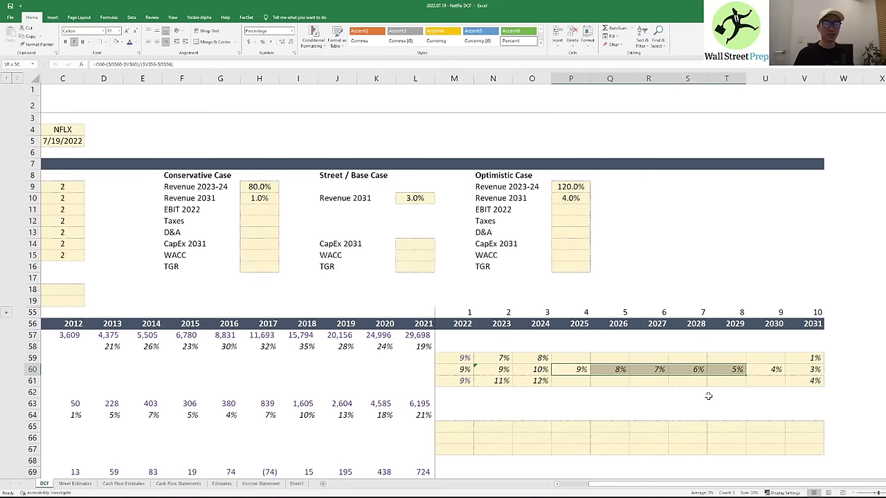
pyautogui.hotkey('ctrl', 'c')
pyautogui.press('Up')
pyautogui.hotkey('ctrl', 'v')
# - Correct the Conservative Case 2025 growth formula in P59 to =O59-($O$59-$V$59)/($V$56-$O$56)
pyautogui.press('Right')
pyautogui.press('F2')
pyautogui.press('Escape')
pyautogui.press('Left')
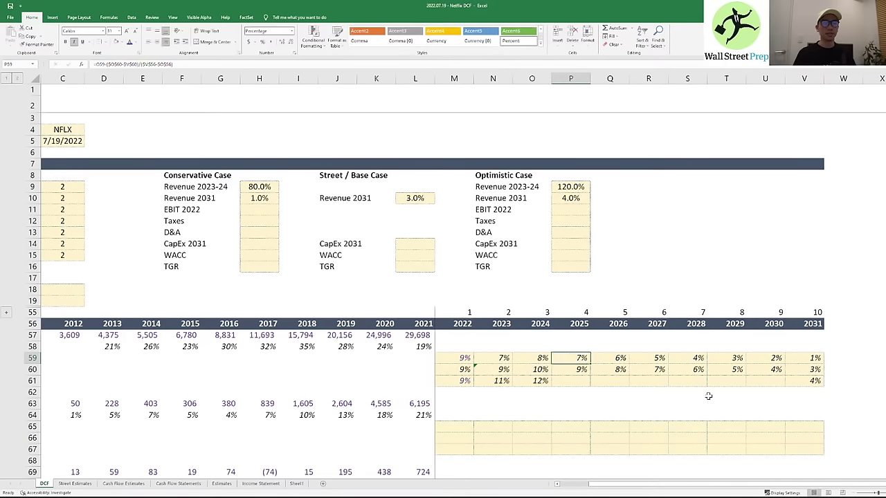
pyautogui.press('F2')
pyautogui.moveTo(542, 374); pyautogui.dragTo(537, 359)
pyautogui.moveTo(800, 378); pyautogui.dragTo(796, 369)
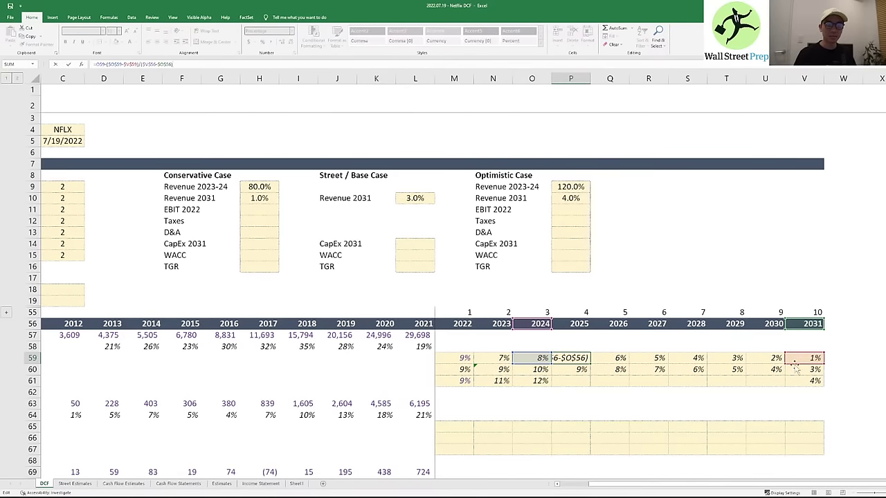
pyautogui.hotkey('ctrl', 'Return')
pyautogui.hotkey('ctrl', 'c')
pyautogui.hotkey('shift', 'Right')
pyautogui.hotkey('shift', 'Right')
pyautogui.hotkey('shift', 'Right')
pyautogui.hotkey('shift', 'Right')
pyautogui.hotkey('shift', 'Right')
pyautogui.hotkey('shift', 'Right')
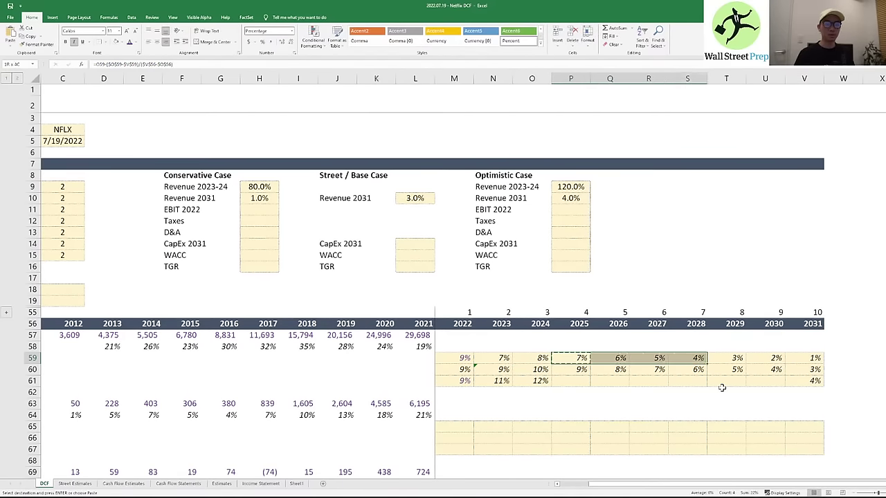
pyautogui.hotkey('ctrl', 'q')
pyautogui.press('Escape')
pyautogui.press('Left')
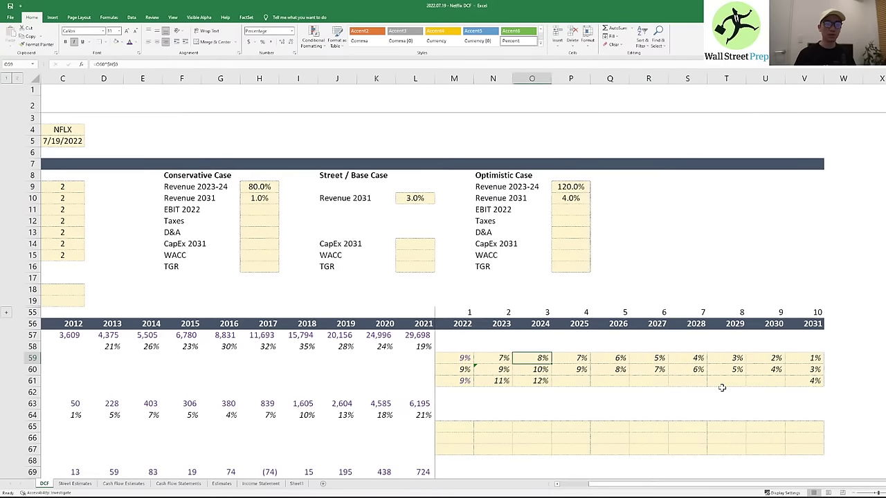
# - Copy the corrected growth formula from P59 across the Conservative Case row through 2030 in U59
pyautogui.press('Right')
pyautogui.hotkey('ctrl', 'c')
pyautogui.hotkey('shift', 'Right')
pyautogui.hotkey('shift', 'Right')
pyautogui.hotkey('shift', 'Right')
pyautogui.hotkey('shift', 'Right')
pyautogui.hotkey('shift', 'Right')
pyautogui.hotkey('shift', 'Right')
pyautogui.hotkey('shift', 'Left')
pyautogui.hotkey('ctrl', 'v')
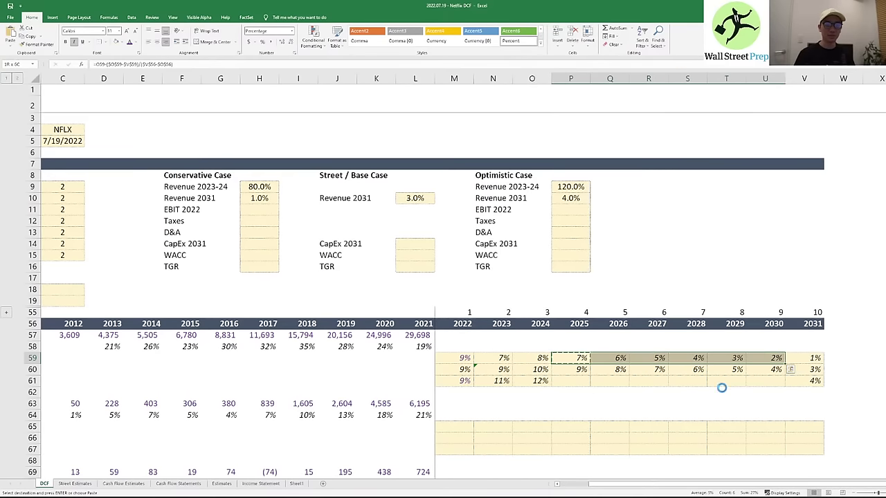
# - Check the cell references of the Conservative Case growth formulas in row 59 for 2025 to 2030
pyautogui.press('Escape')
pyautogui.press('Right')
pyautogui.press('F2')
pyautogui.press('Tab')
pyautogui.press('F2')
pyautogui.press('Tab')
pyautogui.press('F2')
pyautogui.press('Tab')
pyautogui.press('F2')
pyautogui.press('Tab')
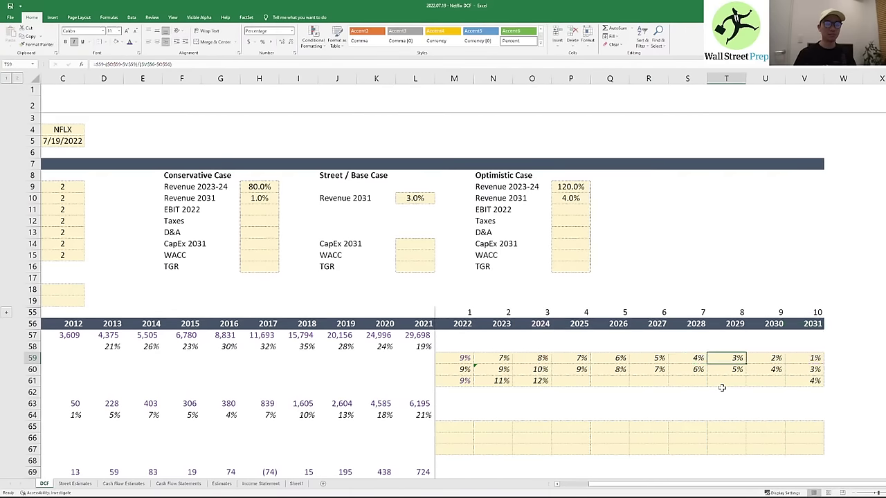
pyautogui.press('F2')
pyautogui.press('Tab')
pyautogui.press('F2')
pyautogui.press('Escape')
# - Inspect the Conservative Case growth formulas for 2025 and 2026 in P59 and Q59
pyautogui.press('Left')
pyautogui.press('Left')
pyautogui.press('Left')
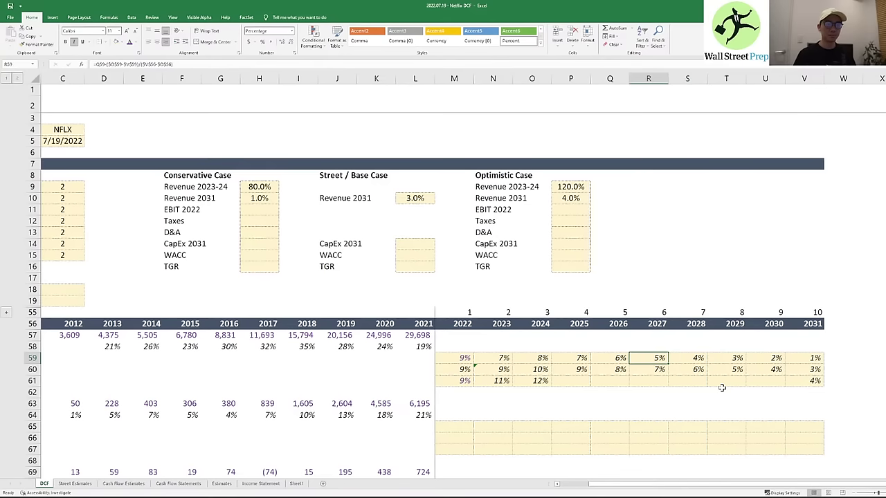
pyautogui.press('Down')
pyautogui.press('Left')
pyautogui.press('Up')
pyautogui.press('Left')
pyautogui.press('F2')
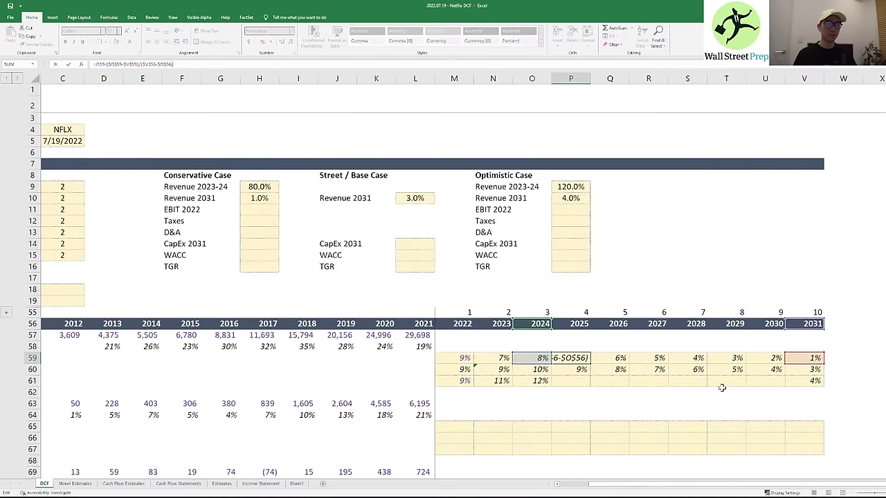
pyautogui.press('Tab')
pyautogui.press('F2')
pyautogui.press('Tab')
pyautogui.press('Left')
pyautogui.press('Left')
pyautogui.hotkey('shift', 'Right')
pyautogui.press('Right')
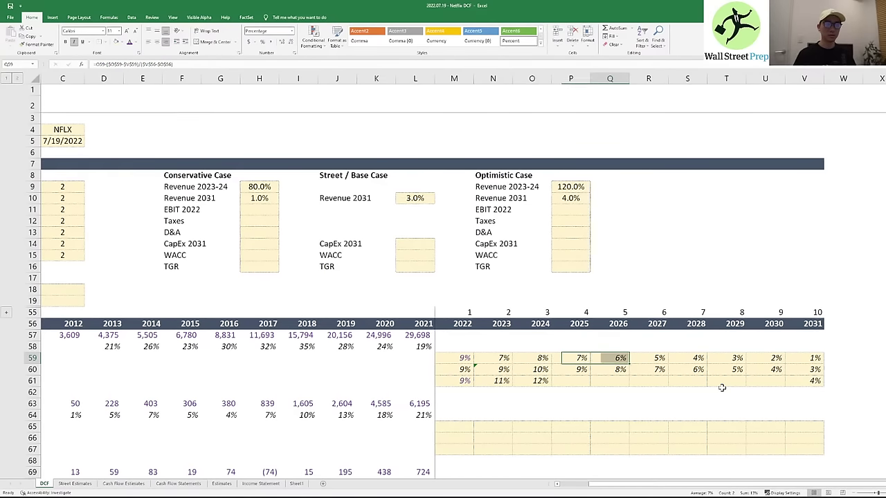
# - Copy the Conservative Case growth formulas for 2025 to 2030 from row 59 into the Optimistic Case row 61
pyautogui.press('Left')
pyautogui.hotkey('shift', 'Right')
pyautogui.hotkey('shift', 'Right')
pyautogui.hotkey('shift', 'Right')
pyautogui.hotkey('shift', 'Right')
pyautogui.hotkey('shift', 'Right')
pyautogui.hotkey('ctrl', 'c')
pyautogui.press('Down')
pyautogui.press('Down')
pyautogui.hotkey('ctrl', 'v')
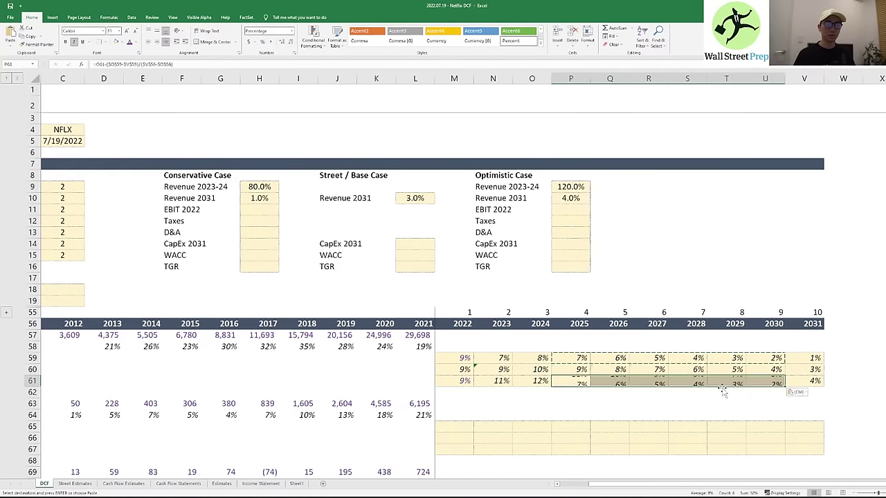
pyautogui.hotkey('shift', 'BackSpace')
pyautogui.press('Escape')
# - Correct the Optimistic Case 2025 growth formula in P61 to =O61-($O$61-$V$61)/($V$56-$O$56)
pyautogui.press('F2')
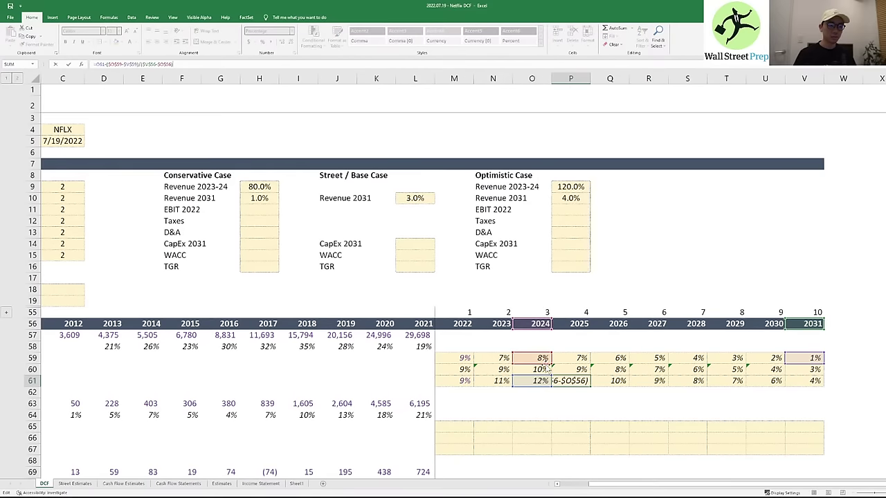
pyautogui.moveTo(544, 364); pyautogui.dragTo(546, 383)
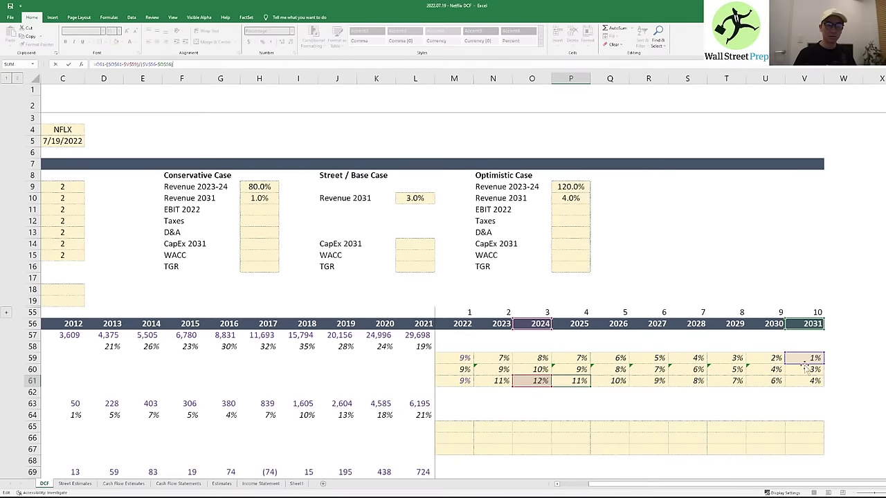
pyautogui.press('Down')
pyautogui.press('Down')
pyautogui.hotkey('ctrl', 'Return')
# - Copy the corrected growth formula from P61 across the Optimistic Case row through 2030
pyautogui.hotkey('ctrl', 'c')
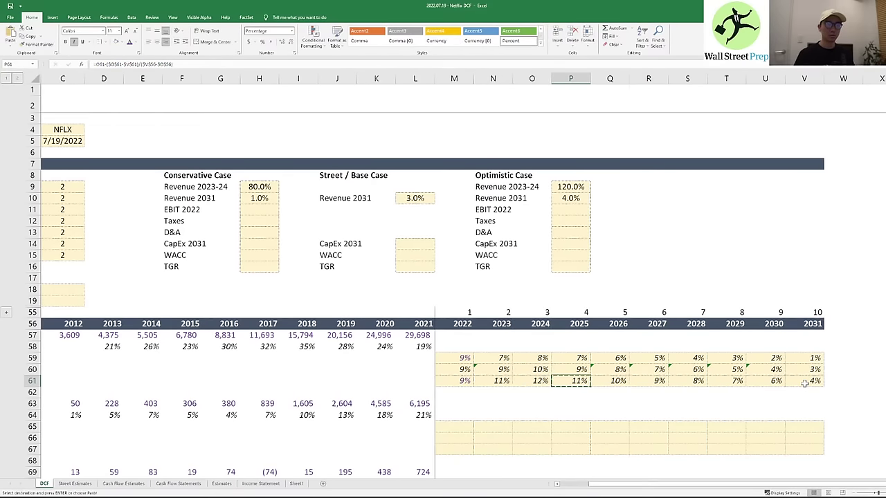
pyautogui.hotkey('shift', 'Right')
pyautogui.hotkey('shift', 'Right')
pyautogui.hotkey('shift', 'Right')
pyautogui.hotkey('shift', 'Right')
pyautogui.hotkey('shift', 'Right')
pyautogui.hotkey('shift', 'Right')
pyautogui.press('Return')
# - Set the Optimistic Case Revenue 2031 growth assumption in P10 to 5%
pyautogui.press('Up')
pyautogui.press('Up')
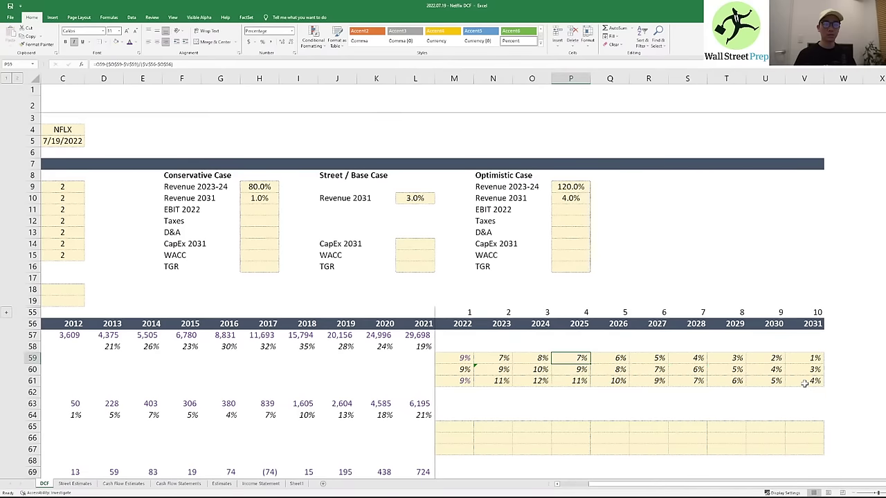
pyautogui.press('Up')
pyautogui.press('Up')
pyautogui.press('Up')
pyautogui.press('Up')
pyautogui.press('Up')
pyautogui.press('Up')
pyautogui.press('Up')
pyautogui.press('Up')
pyautogui.press('Up')
pyautogui.press('Up')
pyautogui.press('Up')
pyautogui.press('Up')
pyautogui.press('Up')
pyautogui.press('Up')
pyautogui.press('Up')
pyautogui.press('Down')
pyautogui.write('5')
pyautogui.press('Right')
pyautogui.press('Down')
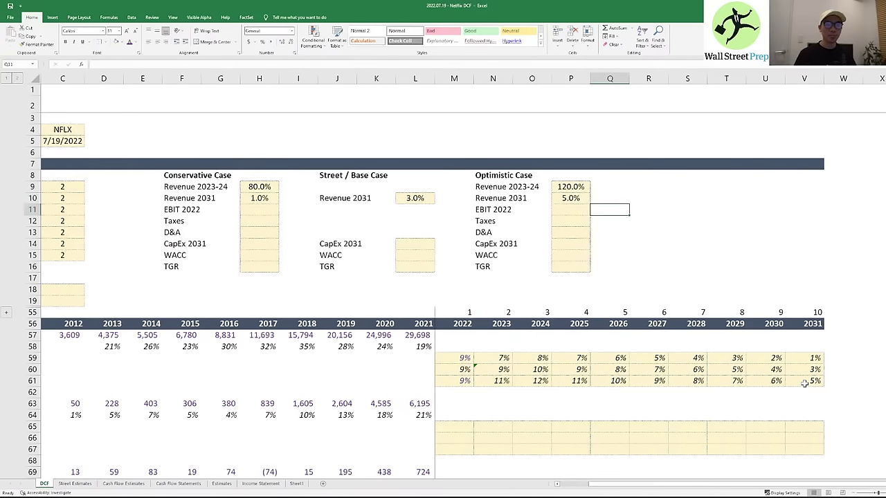
# - Review the Optimistic Case growth rates in row 61 and compare the 2031 growth rates of the Base and Optimistic Cases
pyautogui.press('Down')
pyautogui.press('Down')
pyautogui.press('Down')
pyautogui.press('Down')
pyautogui.press('Down')
pyautogui.press('Down')
pyautogui.press('Down')
pyautogui.press('Down')
pyautogui.press('Down')
pyautogui.press('Down')
pyautogui.press('Down')
pyautogui.press('Right')
pyautogui.press('Down')
pyautogui.press('Down')
pyautogui.press('Right')
pyautogui.press('Left')
pyautogui.press('Down')
pyautogui.press('Down')
pyautogui.press('Left')
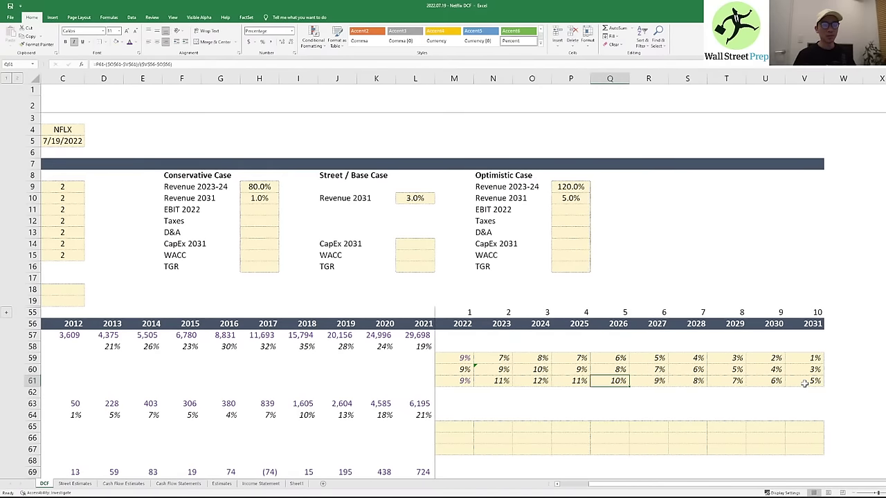
pyautogui.hotkey('alt', 'Tab')
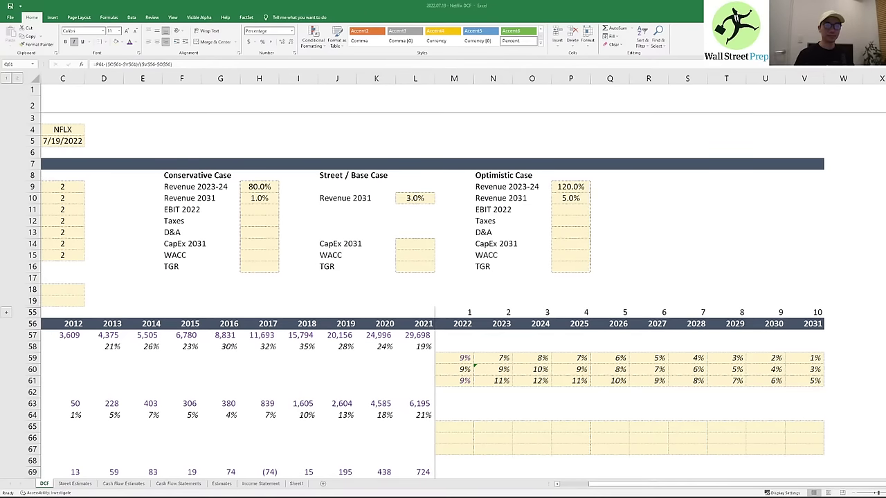
pyautogui.click(807, 370)
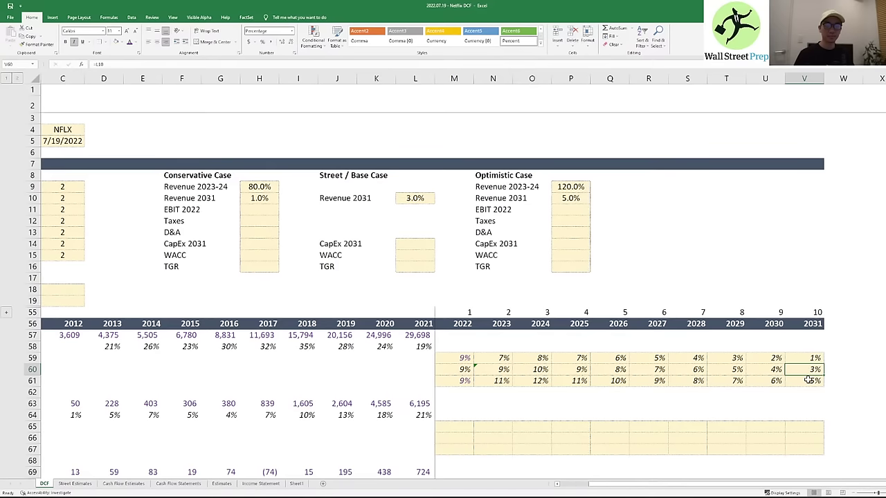
pyautogui.click(808, 380)
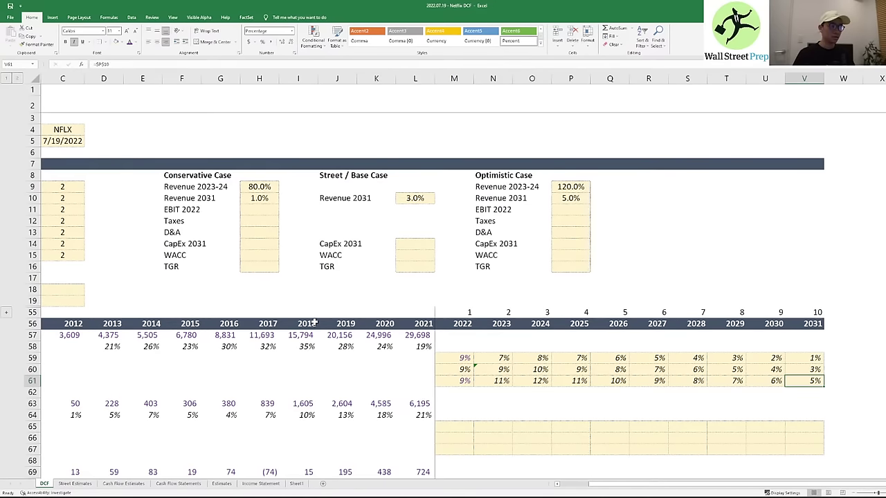
# - Review the historical revenue growth rates in row 58 up to 2021
pyautogui.click(451, 360)
pyautogui.click(459, 347)
pyautogui.press('Left')
pyautogui.press('Left')
pyautogui.press('Left')
pyautogui.press('Left')
pyautogui.press('Left')
pyautogui.press('Left')
pyautogui.press('Left')
pyautogui.press('Left')
pyautogui.press('Left')
pyautogui.press('Left')
pyautogui.press('Left')
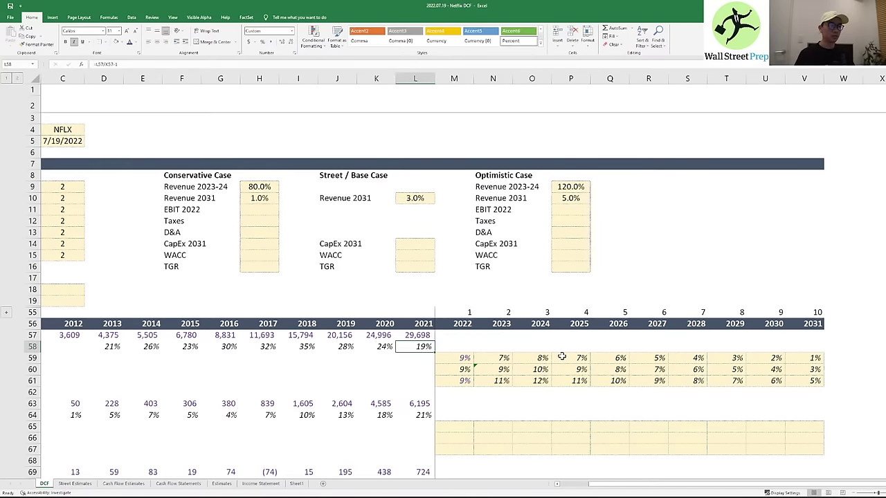
pyautogui.press('Right')
pyautogui.press('Right')
pyautogui.press('Right')
pyautogui.press('Right')
pyautogui.press('Right')
pyautogui.press('Right')
pyautogui.press('Right')
pyautogui.press('Right')
pyautogui.press('Right')
pyautogui.press('Right')
pyautogui.press('Right')
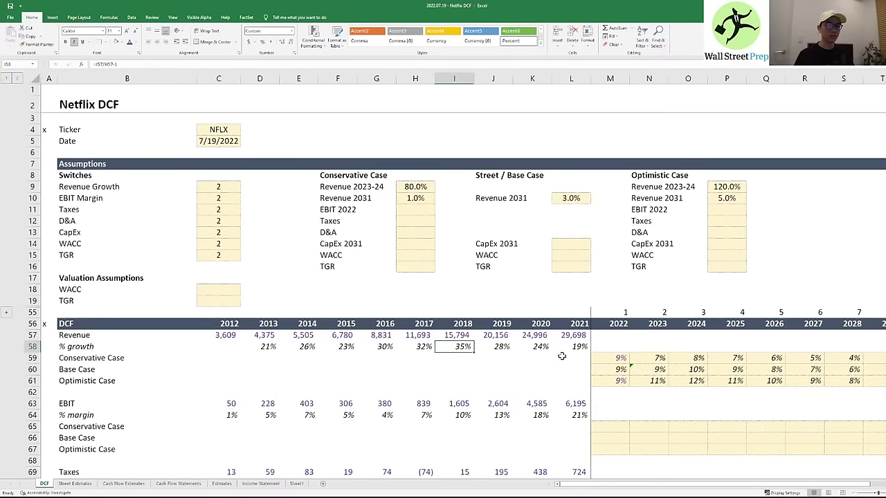
# - Enter =OFFSET(M58,C9,0) as the 2022 revenue growth in M58, using the Revenue Growth switch to pick the case
pyautogui.write('=offset(')
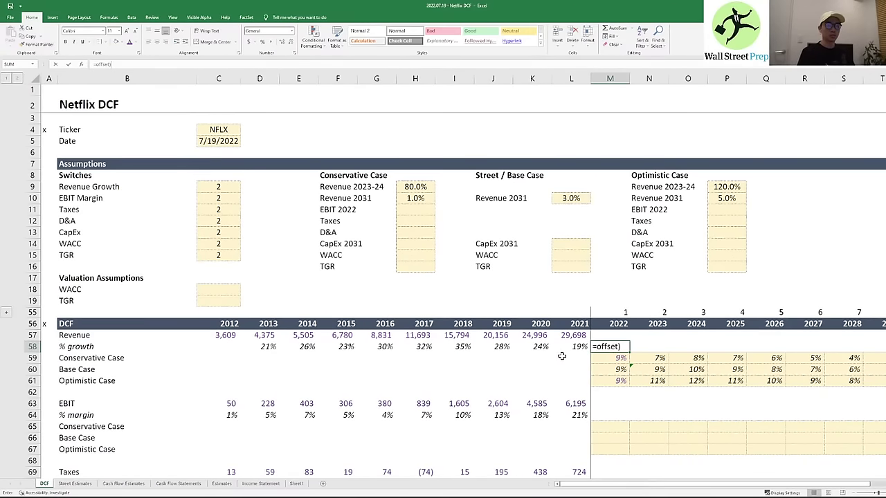
pyautogui.press('Up')
pyautogui.press('Down')
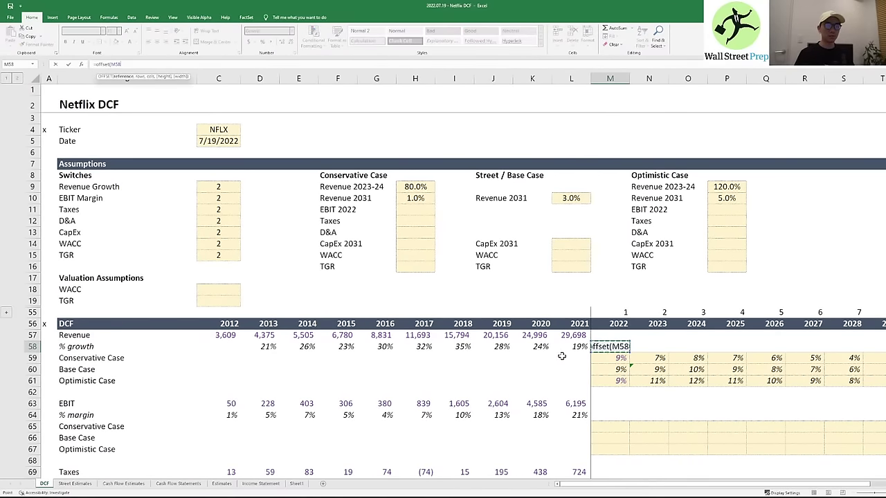
pyautogui.write(',')
pyautogui.press('Up')
pyautogui.press('Left')
pyautogui.press('Left')
pyautogui.press('Left')
pyautogui.press('Left')
pyautogui.press('Left')
pyautogui.press('Left')
pyautogui.press('Left')
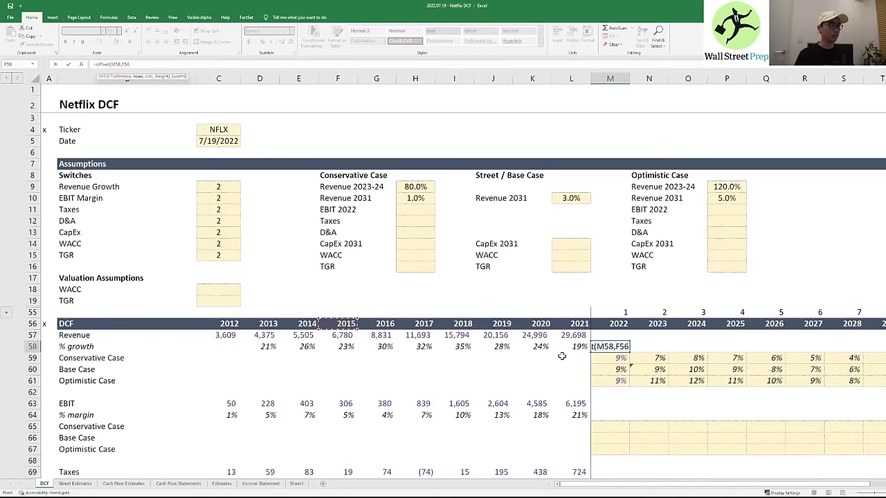
pyautogui.press('Up')
pyautogui.press('Up')
pyautogui.press('Up')
pyautogui.press('Up')
pyautogui.press('Up')
pyautogui.press('Up')
pyautogui.press('Left')
pyautogui.press('Up')
pyautogui.press('Up')
pyautogui.press('Up')
pyautogui.press('Up')
pyautogui.press('Up')
pyautogui.press('Left')
pyautogui.press('Left')
pyautogui.press('Up')
pyautogui.press('Up')
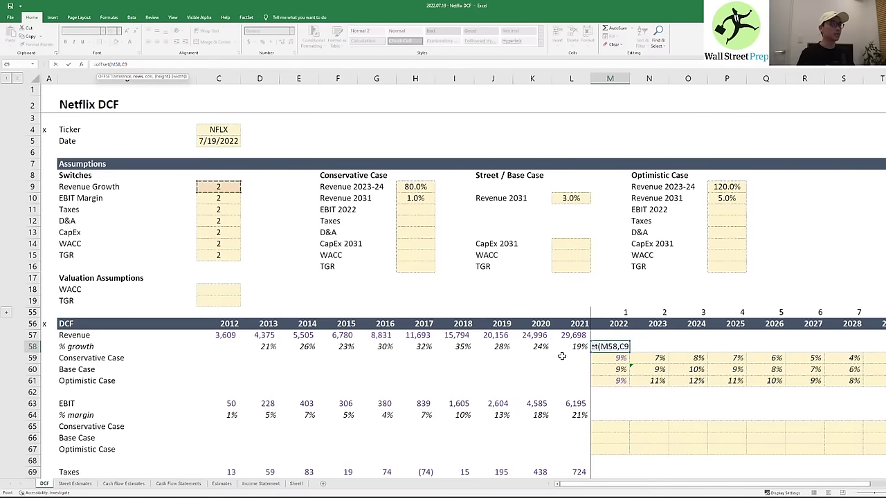
pyautogui.write(',0')
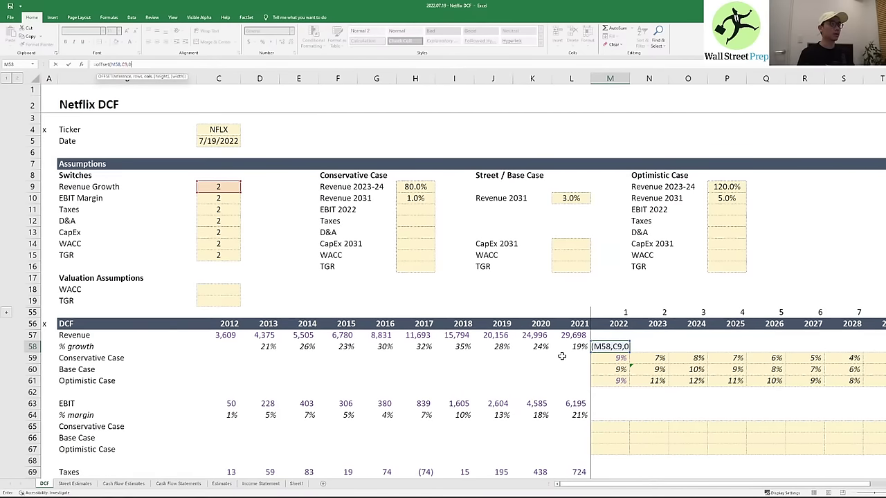
pyautogui.hotkey('ctrl', 'Return')
# - Copy the OFFSET growth formula from M58 across row 58 through 2031 in V58
pyautogui.hotkey('ctrl', 'c')
pyautogui.hotkey('shift', 'Right')
pyautogui.hotkey('shift', 'Right')
pyautogui.hotkey('shift', 'Right')
pyautogui.hotkey('shift', 'Right')
pyautogui.hotkey('shift', 'Right')
pyautogui.hotkey('shift', 'Right')
pyautogui.hotkey('shift', 'Right')
pyautogui.hotkey('shift', 'Right')
pyautogui.hotkey('shift', 'Right')
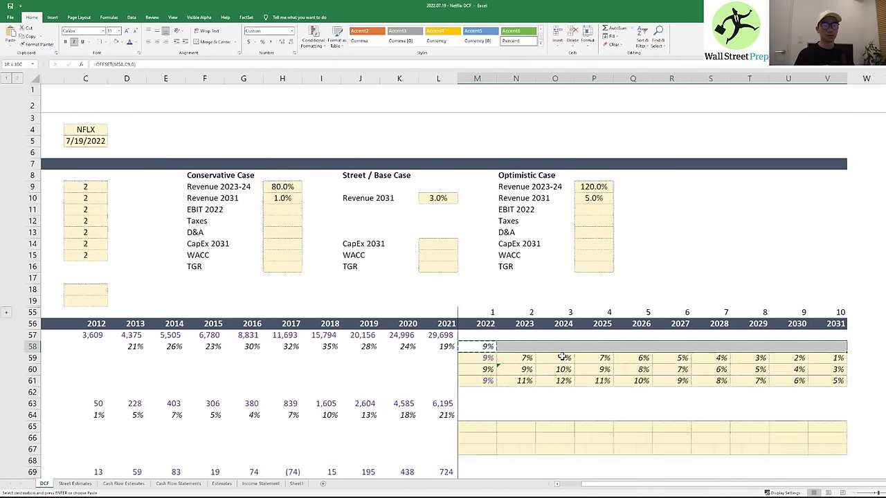
pyautogui.hotkey('ctrl', 'v')
# - Lock the starting reference of the 2022 growth OFFSET formula in M58 as $M$58
pyautogui.press('F2')
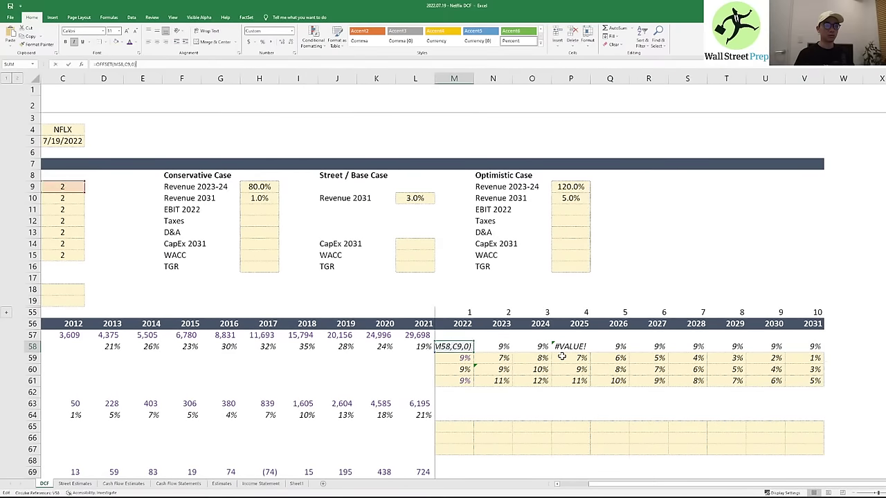
pyautogui.press('Left')
pyautogui.press('Left')
pyautogui.press('Left')
pyautogui.press('Left')
pyautogui.press('Left')
pyautogui.press('Left')
pyautogui.press('F4')
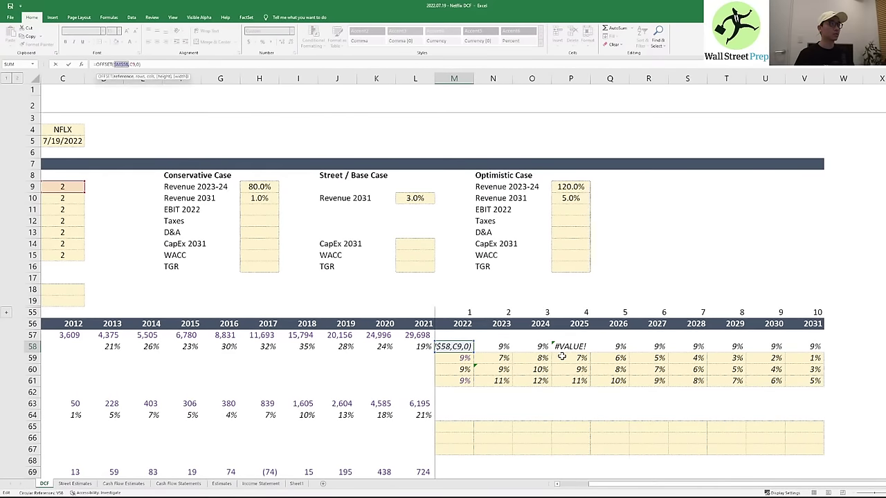
pyautogui.hotkey('ctrl', 'Return')
# - Change the 2022 growth formula in M58 to =OFFSET(M58,$C$9,0), with a relative M58 and a locked switch reference
pyautogui.press('F2')
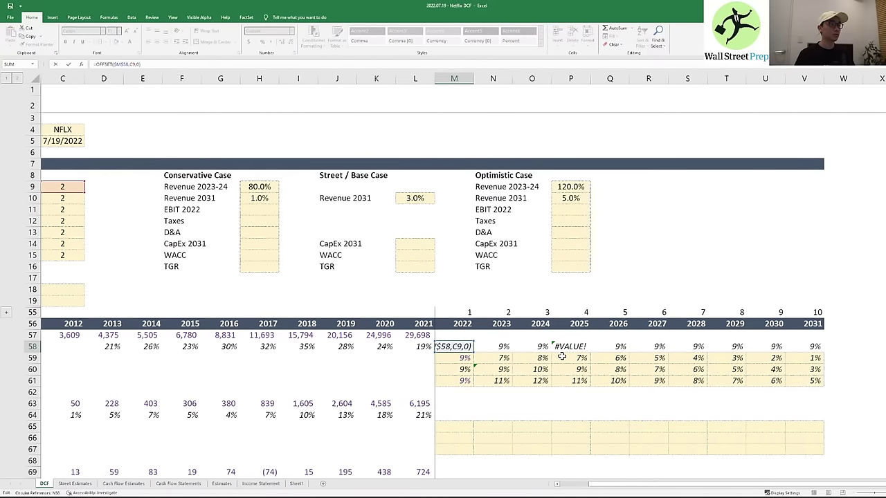
pyautogui.press('Left')
pyautogui.press('Left')
pyautogui.press('Left')
pyautogui.press('Left')
pyautogui.press('Left')
pyautogui.press('Left')
pyautogui.press('F4')
pyautogui.press('F4')
pyautogui.press('Right')
pyautogui.press('Left')
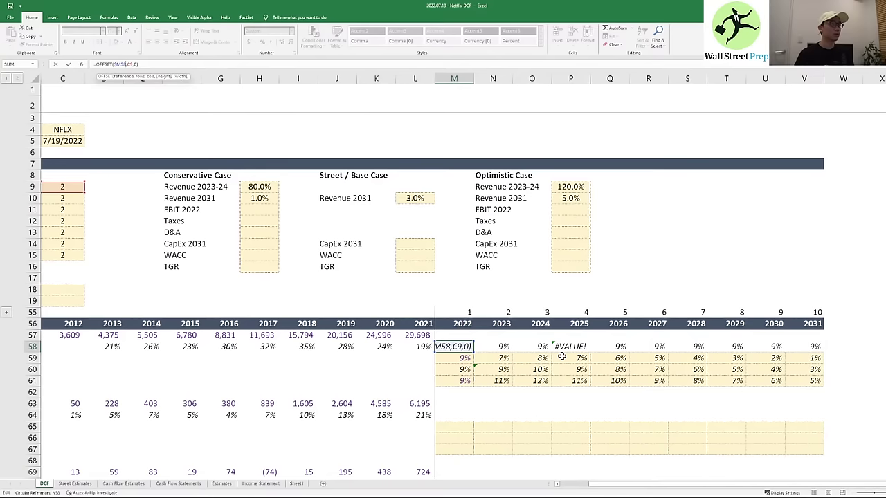
pyautogui.press('Right')
pyautogui.press('Right')
pyautogui.press('F4')
pyautogui.hotkey('ctrl', 'Return')
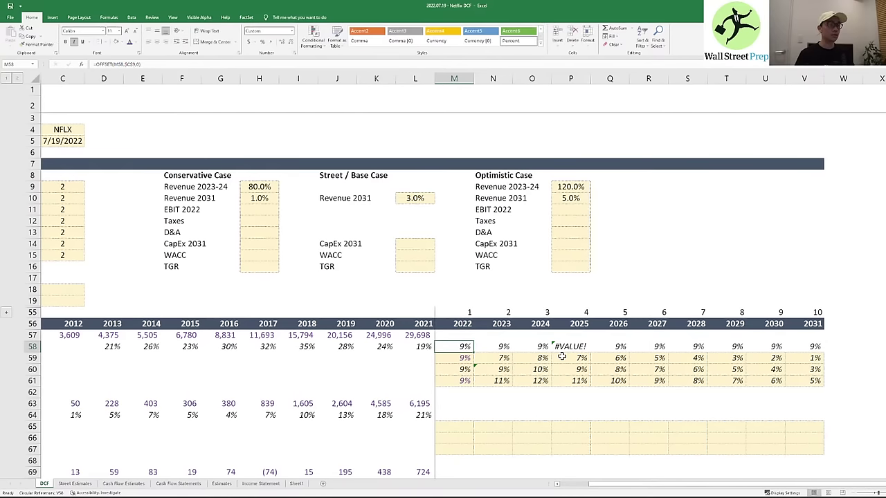
# - Fill the corrected OFFSET growth formula from M58 across row 58 through 2031 and check the copy in N58
pyautogui.hotkey('ctrl', 'shift', 'Right')
pyautogui.hotkey('ctrl', 'r')
pyautogui.press('Left')
pyautogui.press('Right')
pyautogui.press('F2')
pyautogui.press('Escape')
pyautogui.press('Right')
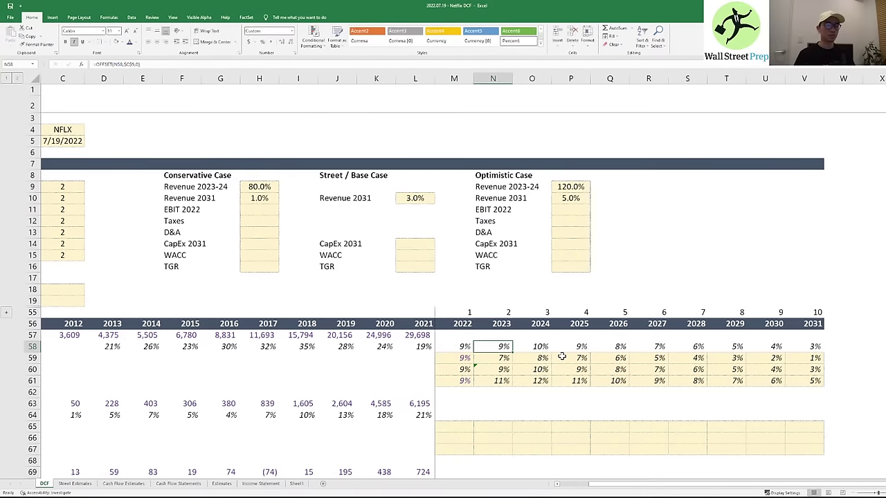
# - Set the Revenue Growth switch in C9 to 1 for the Conservative Case
pyautogui.press('Left')
pyautogui.hotkey('ctrl', 'Left')
pyautogui.hotkey('ctrl', 'Left')
pyautogui.press('Right')
pyautogui.press('Up')
pyautogui.press('Up')
pyautogui.press('Up')
pyautogui.press('Up')
pyautogui.press('Up')
pyautogui.press('Up')
pyautogui.press('Up')
pyautogui.press('Up')
pyautogui.press('Up')
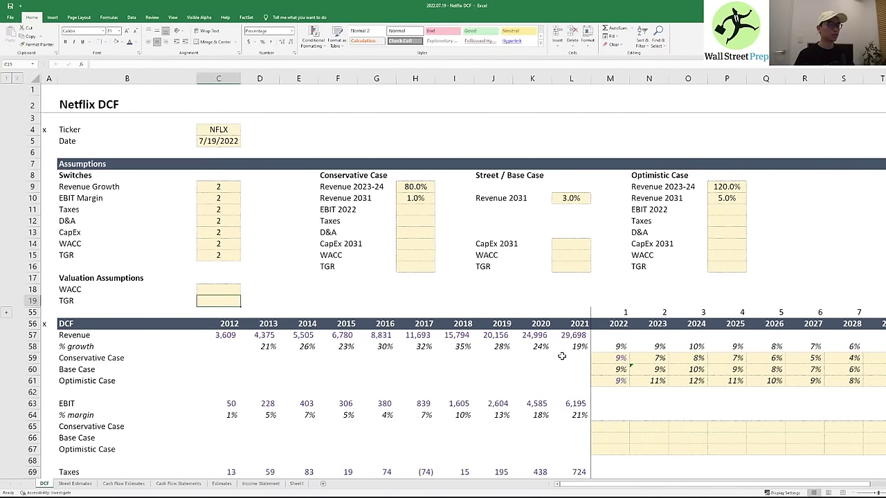
pyautogui.press('Up')
pyautogui.press('Up')
pyautogui.press('Up')
pyautogui.press('Up')
pyautogui.press('Up')
pyautogui.write('1')
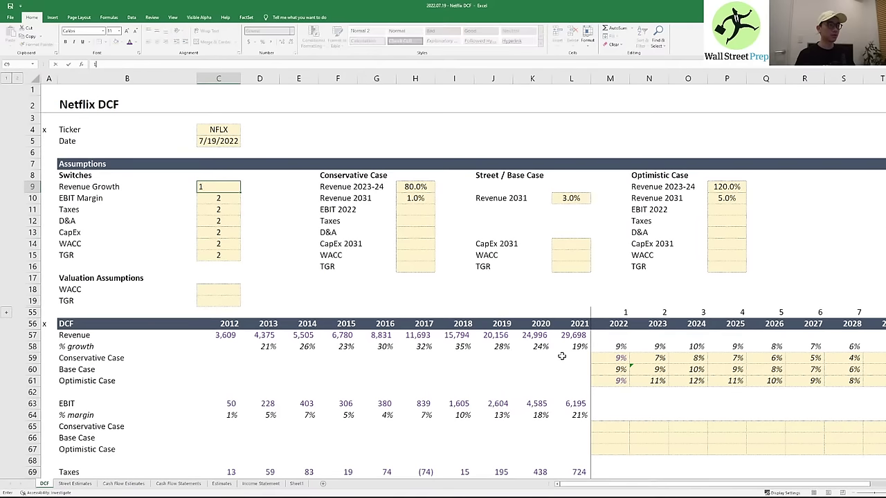
pyautogui.hotkey('ctrl', 'Return')
# - Test the Revenue Growth switch in C9 with cases 2 and 3, undoing the trial entries back to case 1
pyautogui.write('2')
pyautogui.hotkey('ctrl', 'Return')
pyautogui.write('3')
pyautogui.hotkey('ctrl', 'Return')
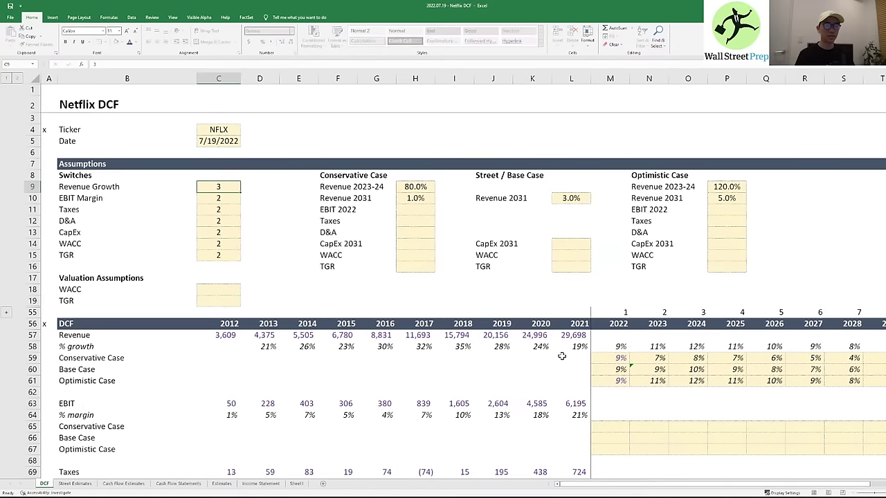
pyautogui.hotkey('ctrl', 'z')
pyautogui.hotkey('ctrl', 'z')
pyautogui.write('2')
pyautogui.hotkey('ctrl', 'Return')
pyautogui.write('3')
pyautogui.hotkey('ctrl', 'Return')
pyautogui.hotkey('ctrl', 'z')
pyautogui.hotkey('ctrl', 'z')
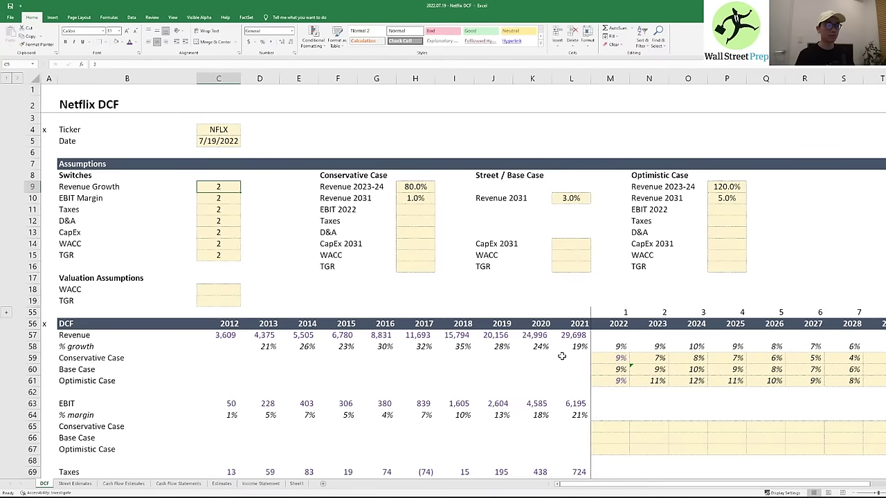
# - Enter =L57*(1+M58) in M57 to project 2022 revenue from 2021 revenue and the selected growth rate
pyautogui.click(657, 347)
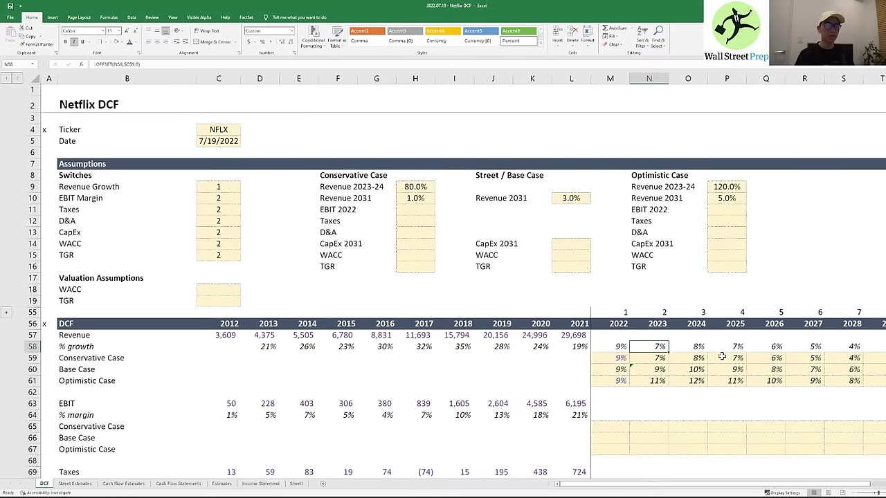
pyautogui.press('Up')
pyautogui.press('Left')
pyautogui.write('=')
pyautogui.press('Left')
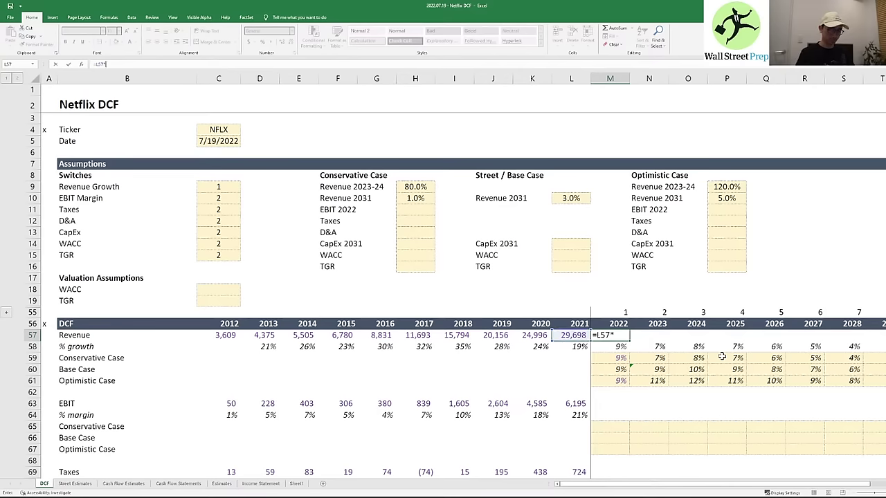
pyautogui.write('*(1+')
pyautogui.press('Down')
pyautogui.write(')')
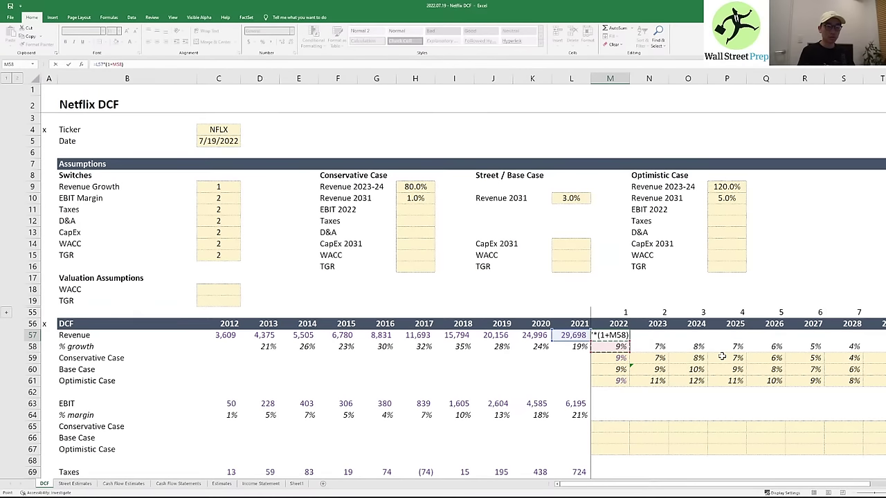
pyautogui.hotkey('ctrl', 'Return')
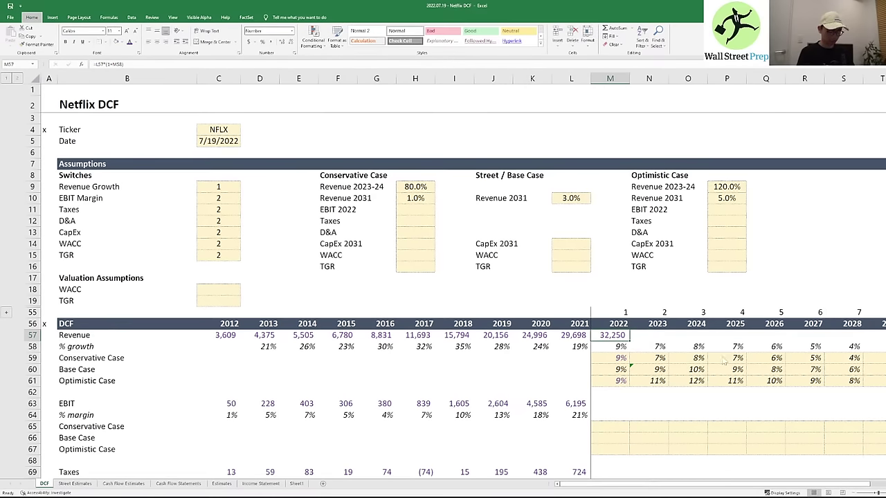
# - Copy the projected revenue formula from M57 across row 57 through 2031 in V57
pyautogui.hotkey('ctrl', 'c')
pyautogui.hotkey('shift', 'Right')
pyautogui.hotkey('ctrl', 'shift', 'Right')
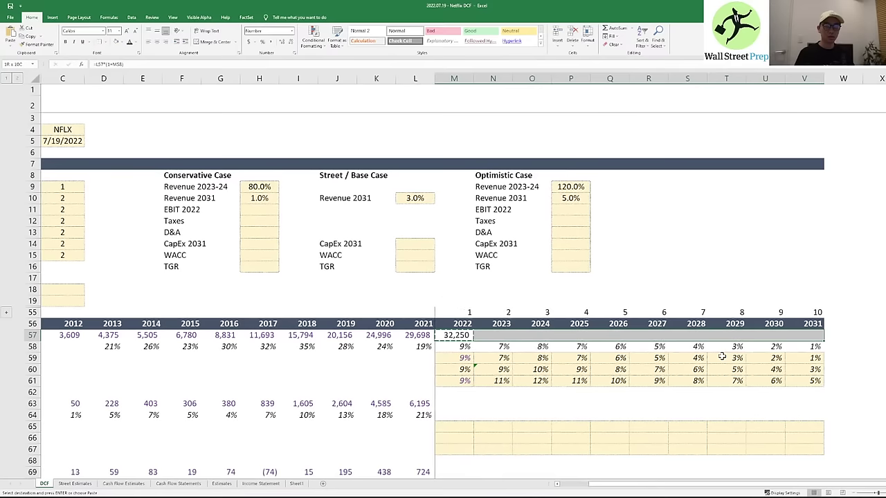
pyautogui.press('Return')
# - Examine the EBIT and Taxes sections below revenue, including their historical figures and empty case rows
pyautogui.press('Down')
pyautogui.press('Left')
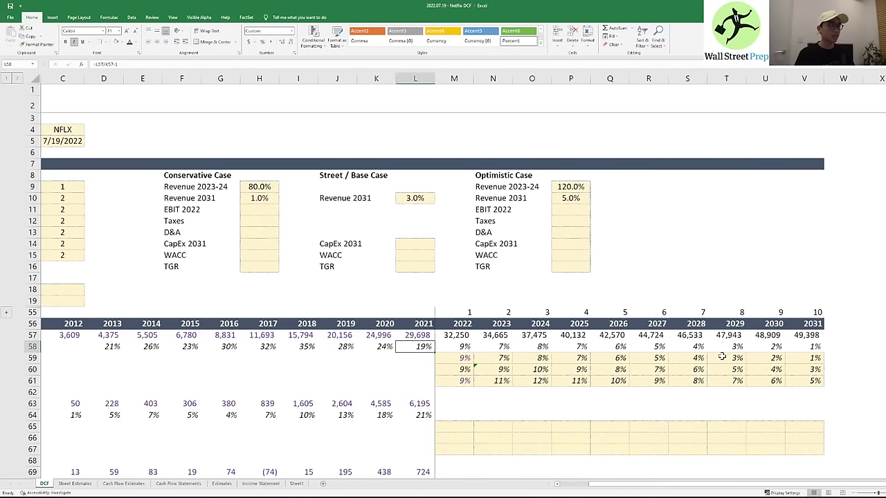
pyautogui.press('Down')
pyautogui.press('Down')
pyautogui.press('Down')
pyautogui.press('Down')
pyautogui.press('Down')
pyautogui.press('Down')
pyautogui.press('Down')
pyautogui.press('Down')
pyautogui.press('Down')
pyautogui.press('Down')
pyautogui.press('Down')
pyautogui.press('Down')
pyautogui.press('Down')
pyautogui.press('Down')
pyautogui.press('Down')
pyautogui.press('Left')
pyautogui.press('Left')
pyautogui.press('Left')
pyautogui.press('Left')
pyautogui.press('Left')
pyautogui.press('Left')
pyautogui.press('Left')
pyautogui.press('Left')
pyautogui.press('Left')
pyautogui.press('Left')
pyautogui.press('Left')
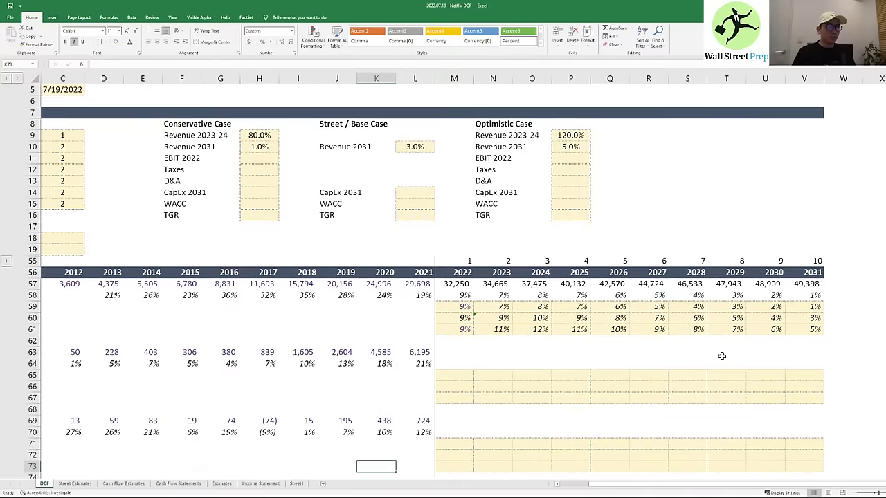
pyautogui.press('Right')
pyautogui.press('Up')
pyautogui.press('Up')
pyautogui.press('Up')
pyautogui.press('Right')
pyautogui.press('Right')
pyautogui.press('Left')
pyautogui.press('Up')
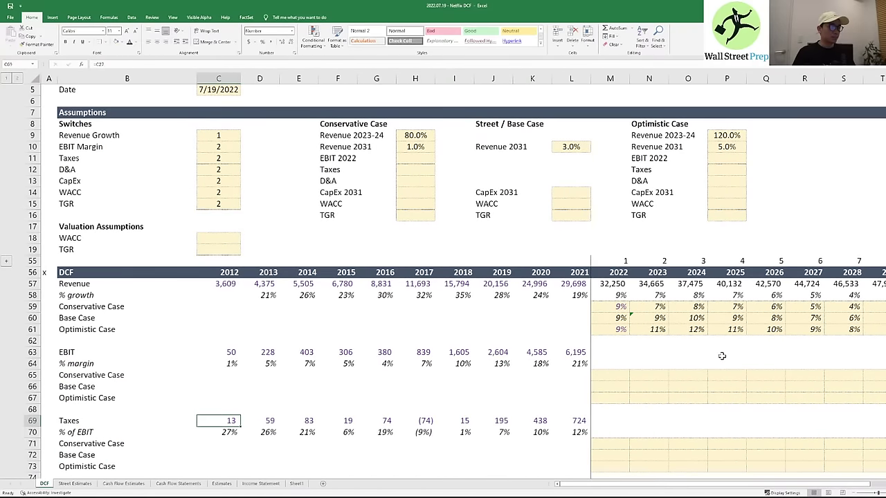
# - Unhide the collapsed rows between the TGR assumption in row 19 and row 55, covering the Income Statement and Cash Flow items
pyautogui.press('Up')
pyautogui.press('Up')
pyautogui.press('Up')
pyautogui.press('Up')
pyautogui.press('Up')
pyautogui.press('Up')
pyautogui.press('Up')
pyautogui.press('Up')
pyautogui.press('Up')
pyautogui.press('Up')
pyautogui.press('Up')
pyautogui.press('Up')
pyautogui.press('Up')
pyautogui.press('Up')
pyautogui.press('Up')
pyautogui.press('Up')
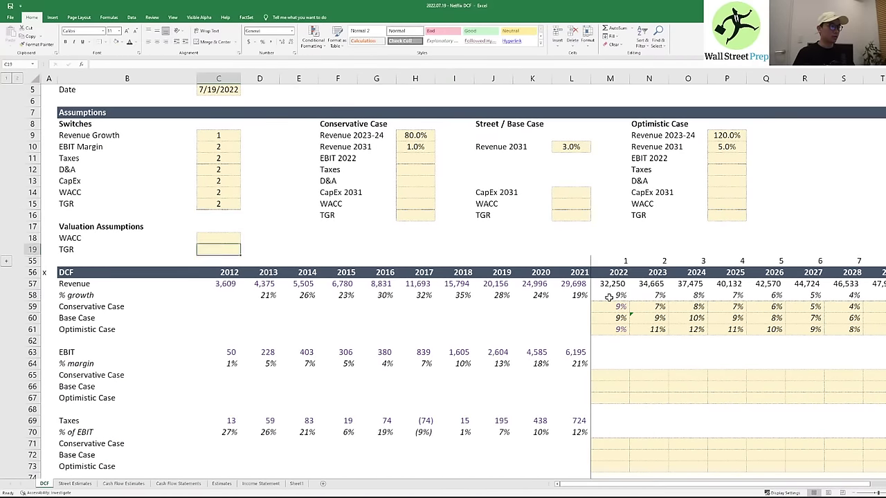
pyautogui.hotkey('shift', 'space')
pyautogui.hotkey('shift', 'Down')
pyautogui.hotkey('shift', 'Down')
pyautogui.hotkey('ctrl', 'shift', '9')
pyautogui.press('Right')
pyautogui.press('Down')
pyautogui.press('Down')
pyautogui.press('Down')
pyautogui.press('Down')
pyautogui.press('Down')
pyautogui.press('Down')
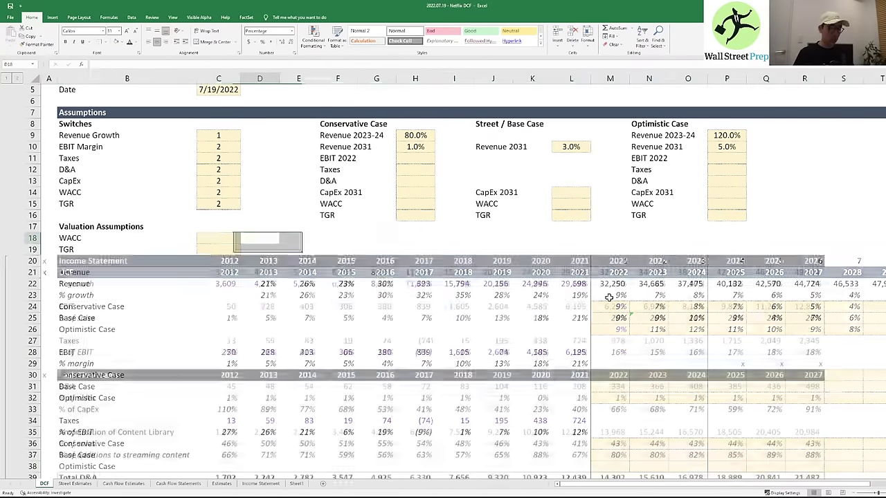
# - Insert a blank row above the Income Statement header at row 20, below the TGR valuation assumption
pyautogui.press('Left')
pyautogui.press('Up')
pyautogui.press('Up')
pyautogui.press('Up')
pyautogui.press('Up')
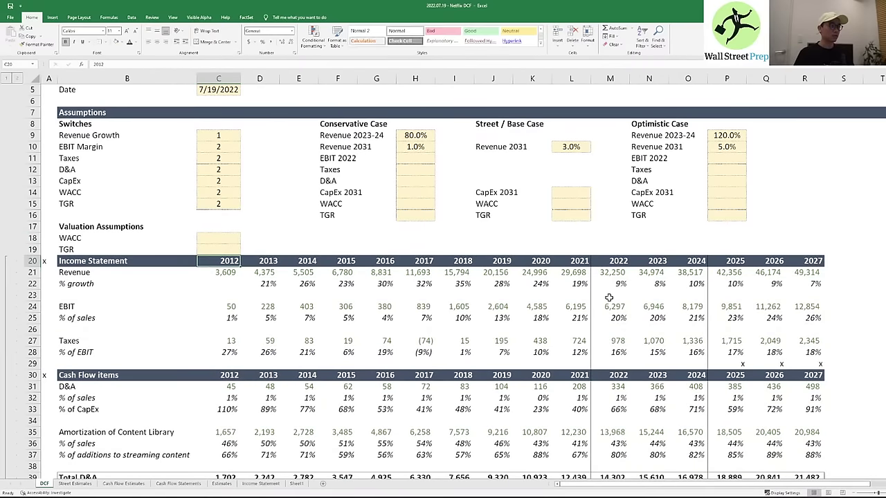
pyautogui.hotkey('alt', 'h')
pyautogui.press('i')
pyautogui.press('r')
pyautogui.press('Down')
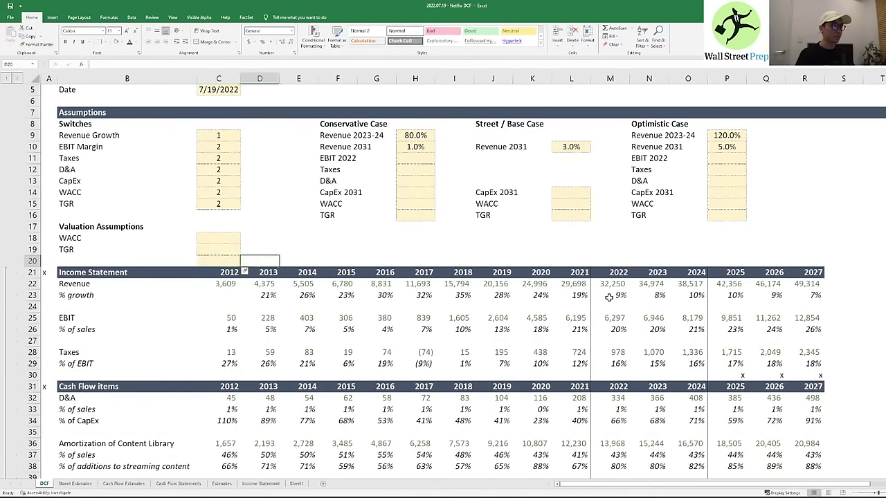
# - Examine the DCF block's EBIT section, from the margin row to the empty 2022 case cells in column M
pyautogui.press('Right')
pyautogui.press('Right')
pyautogui.press('Down')
pyautogui.press('Down')
pyautogui.press('Down')
pyautogui.press('Down')
pyautogui.press('Down')
pyautogui.press('Down')
pyautogui.press('Down')
pyautogui.press('Down')
pyautogui.press('Down')
pyautogui.press('Down')
pyautogui.press('Down')
pyautogui.press('Down')
pyautogui.press('Down')
pyautogui.press('Down')
pyautogui.press('Down')
pyautogui.press('Down')
pyautogui.press('Down')
pyautogui.press('Down')
pyautogui.press('Down')
pyautogui.press('Down')
pyautogui.press('Down')
pyautogui.press('Down')
pyautogui.press('Down')
pyautogui.press('Down')
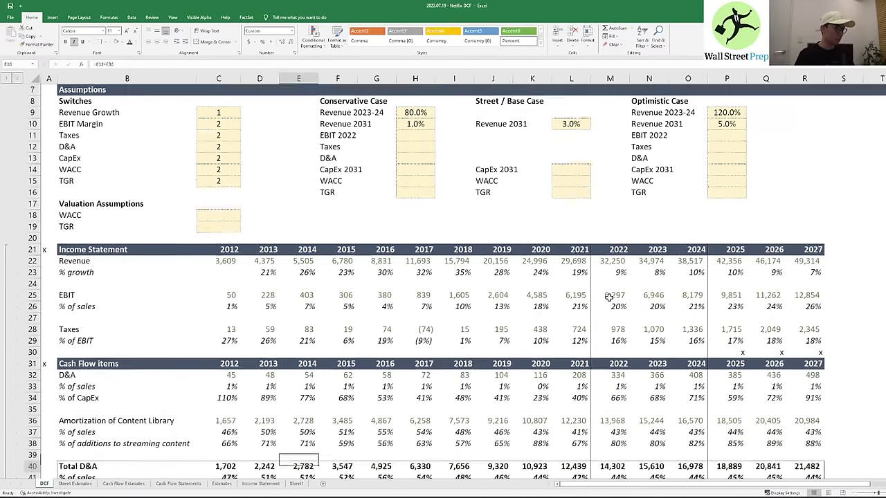
pyautogui.press('Right')
pyautogui.hotkey('ctrl', 'Right')
pyautogui.press('Right')
pyautogui.press('Right')
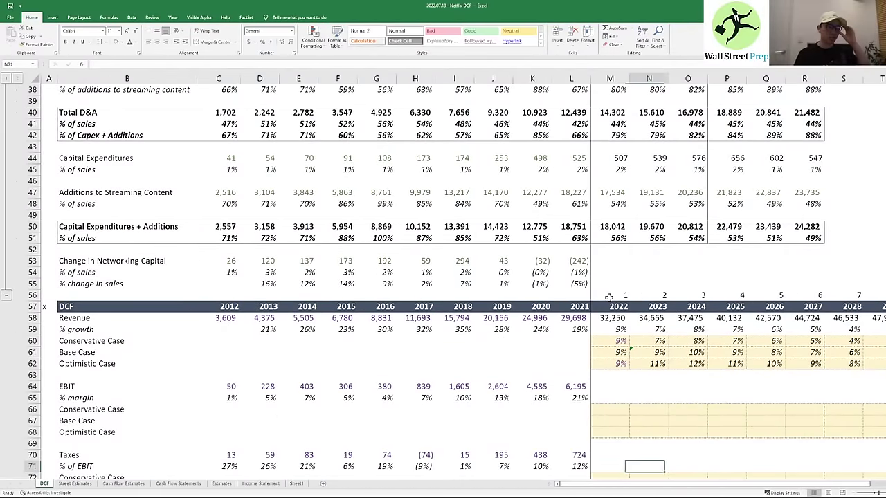
pyautogui.press('Up')
pyautogui.press('Up')
pyautogui.press('Up')
pyautogui.press('Left')
pyautogui.press('Up')
pyautogui.press('Up')
pyautogui.press('Up')
pyautogui.press('Down')
pyautogui.press('Down')
pyautogui.press('Up')
pyautogui.press('Up')
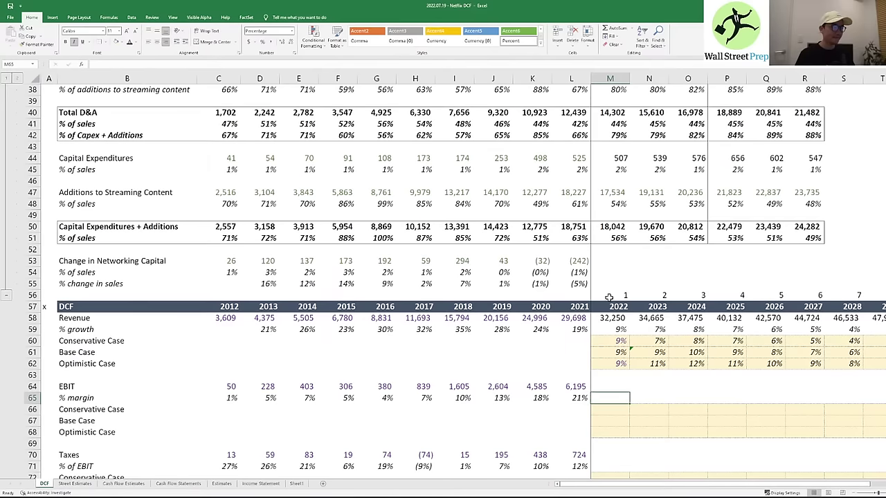
pyautogui.press('Down')
pyautogui.press('Down')
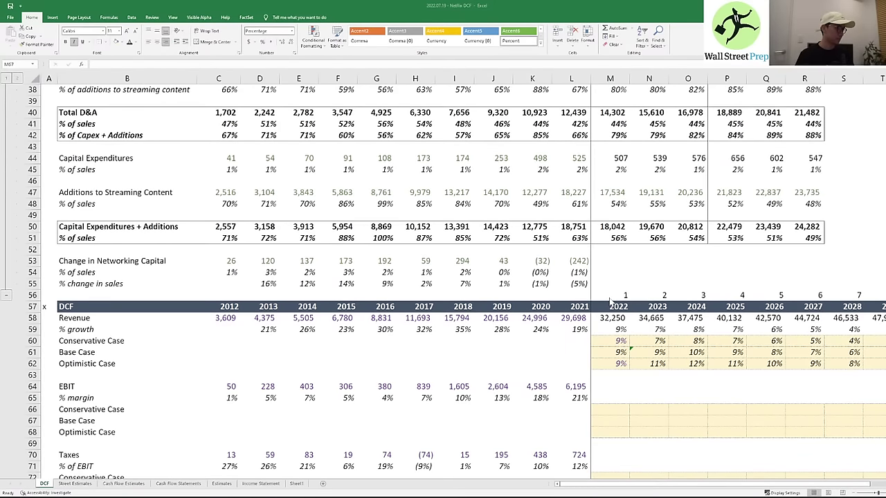
pyautogui.press('Right')
pyautogui.press('Left')
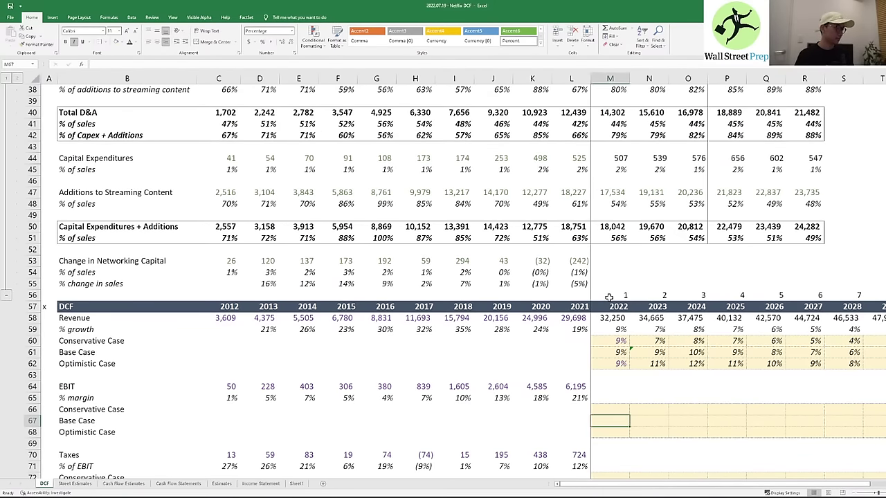
pyautogui.press('Down')
pyautogui.press('Up')
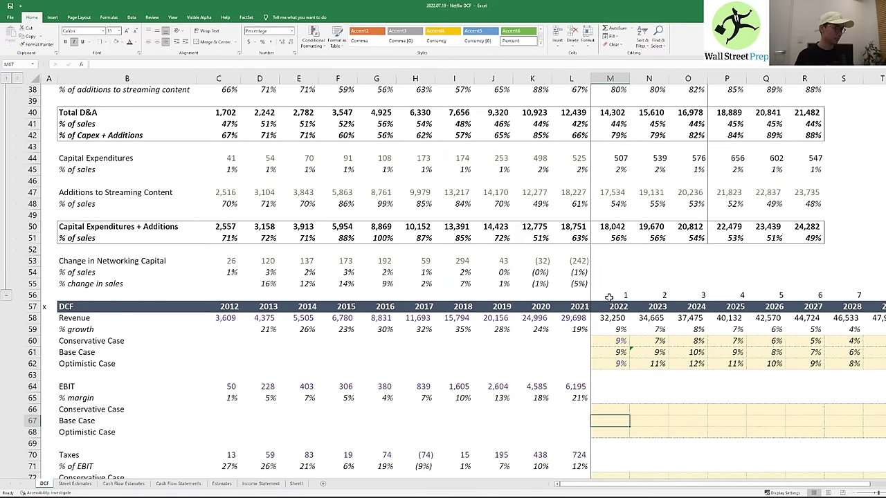
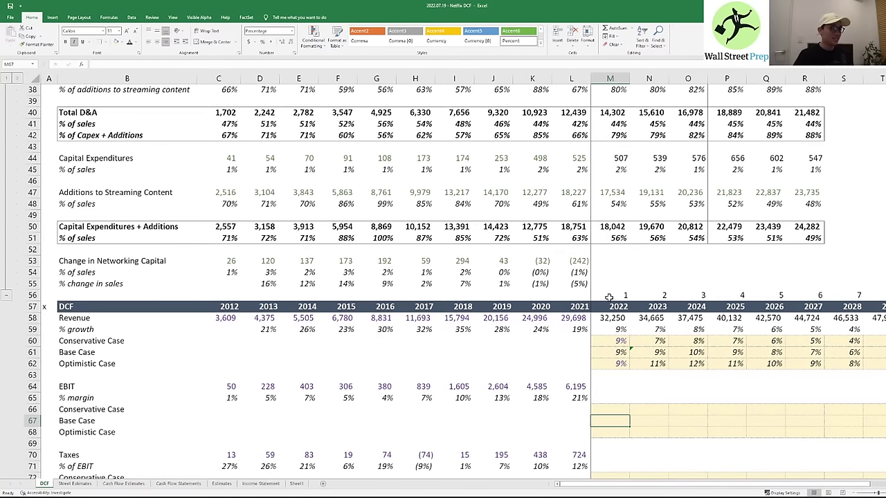
# - Link the 2022 base-case EBIT margin in M67 to the Income Statement's EBIT % of sales with =M26
pyautogui.write('=')
pyautogui.press('Up')
pyautogui.press('Up')
pyautogui.press('Up')
pyautogui.press('Up')
pyautogui.press('Up')
pyautogui.press('Up')
pyautogui.press('Up')
pyautogui.press('Up')
pyautogui.press('Up')
pyautogui.press('Up')
pyautogui.press('Up')
pyautogui.press('Up')
pyautogui.press('Up')
pyautogui.press('Up')
pyautogui.press('Up')
pyautogui.press('Up')
pyautogui.press('Up')
pyautogui.press('Up')
pyautogui.press('Up')
pyautogui.press('Up')
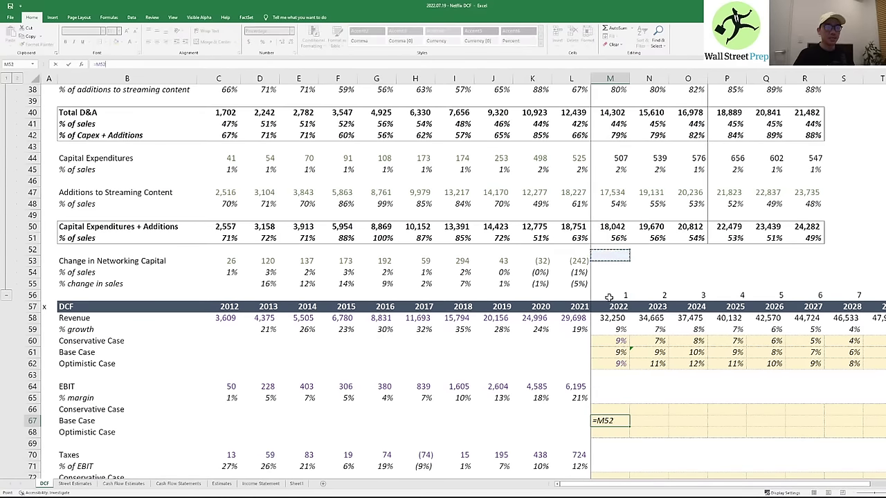
pyautogui.press('Up')
pyautogui.press('Up')
pyautogui.press('Up')
pyautogui.press('Up')
pyautogui.press('Up')
pyautogui.press('Up')
pyautogui.press('Up')
pyautogui.press('Up')
pyautogui.press('Up')
pyautogui.press('Up')
pyautogui.press('Up')
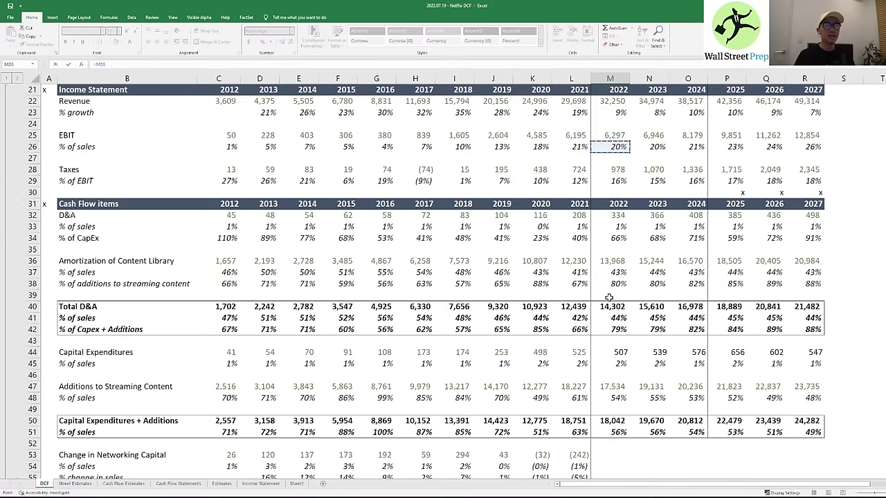
pyautogui.press('Right')
pyautogui.press('Right')
pyautogui.press('Right')
pyautogui.press('Right')
pyautogui.press('Right')
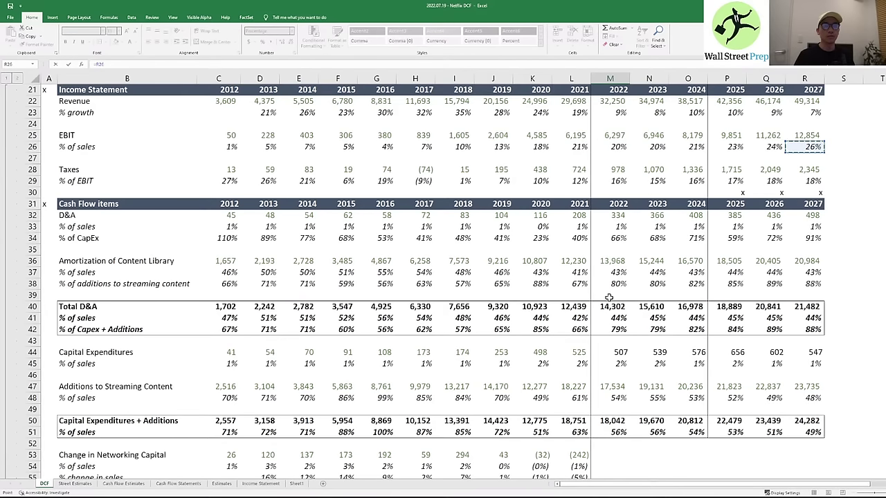
pyautogui.press('Left')
pyautogui.press('Left')
pyautogui.press('Left')
pyautogui.press('Left')
pyautogui.press('Left')
pyautogui.press('Return')
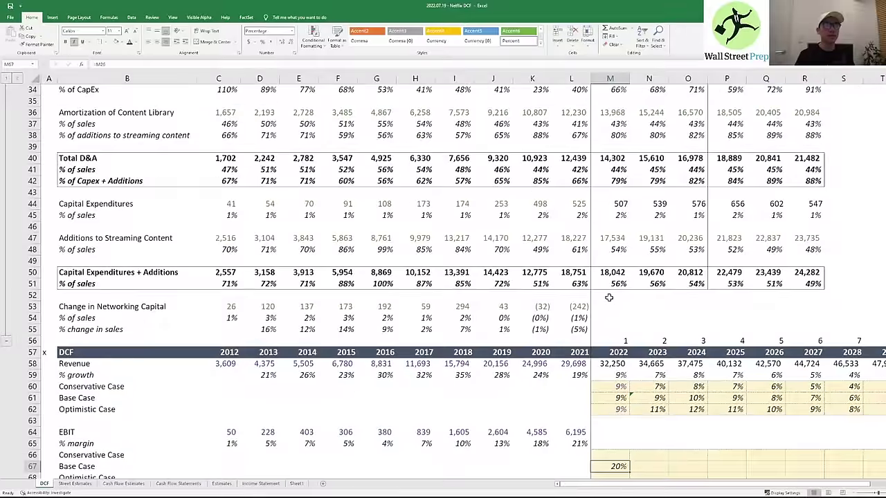
# - Copy the base-case EBIT margin formula from M67 across row 67 through 2024 in O67
pyautogui.hotkey('ctrl', 'c')
pyautogui.hotkey('shift', 'Right')
pyautogui.hotkey('shift', 'Right')
pyautogui.hotkey('ctrl', 'v')
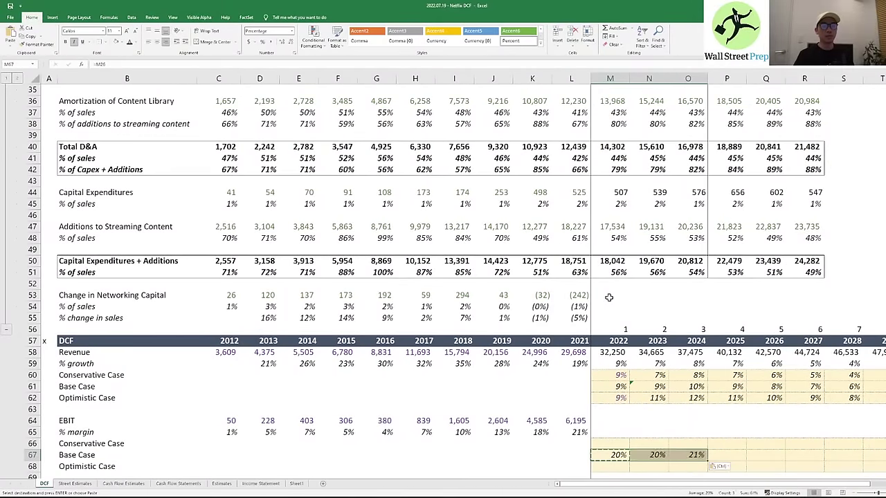
pyautogui.press('Escape')
# - Check the unfilled base-case EBIT margin cells in row 67 for 2025 through 2031
pyautogui.press('Right')
pyautogui.press('Right')
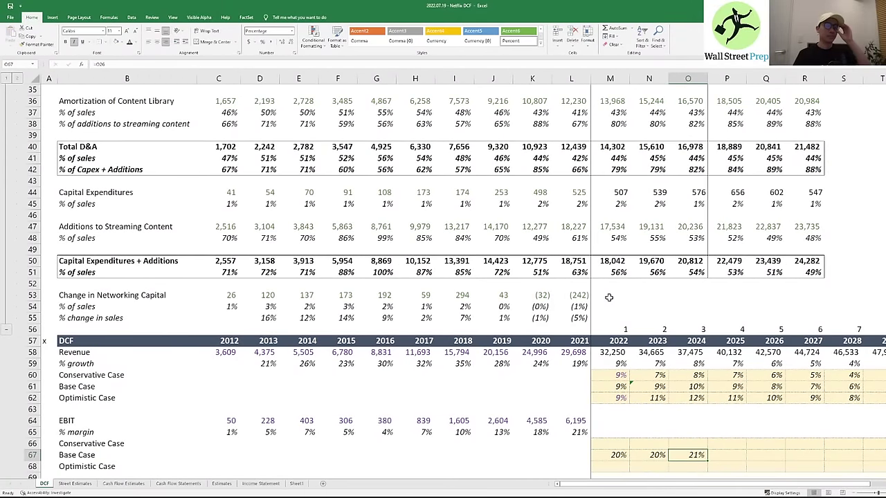
pyautogui.press('Right')
pyautogui.press('Right')
pyautogui.press('Right')
pyautogui.press('Right')
pyautogui.press('Right')
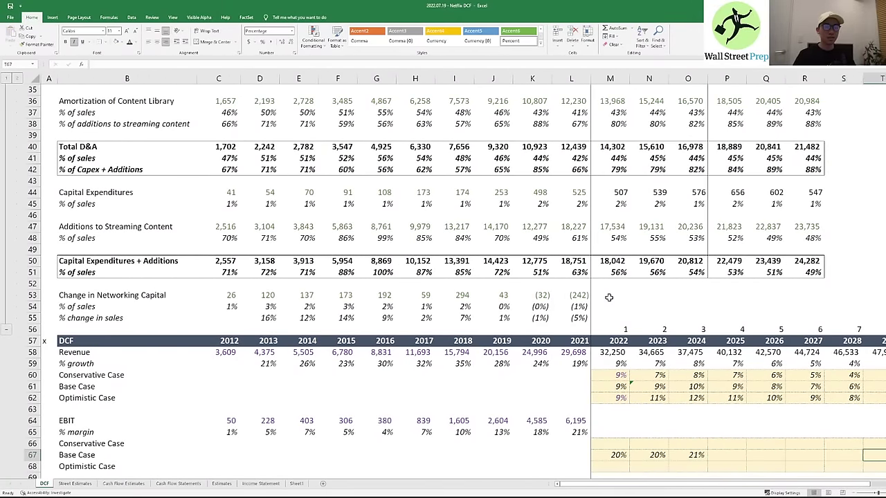
pyautogui.press('Right')
pyautogui.press('Right')
# - Review the Income Statement's EBIT % of sales in row 26, comparing the 2025 through 2027 estimates
pyautogui.press('Up')
pyautogui.press('Up')
pyautogui.press('Up')
pyautogui.press('Up')
pyautogui.press('Up')
pyautogui.press('Up')
pyautogui.press('Up')
pyautogui.press('Up')
pyautogui.press('Up')
pyautogui.press('Up')
pyautogui.press('Up')
pyautogui.press('Up')
pyautogui.press('Up')
pyautogui.press('Up')
pyautogui.press('Up')
pyautogui.press('Up')
pyautogui.press('Up')
pyautogui.press('Up')
pyautogui.press('Up')
pyautogui.press('Up')
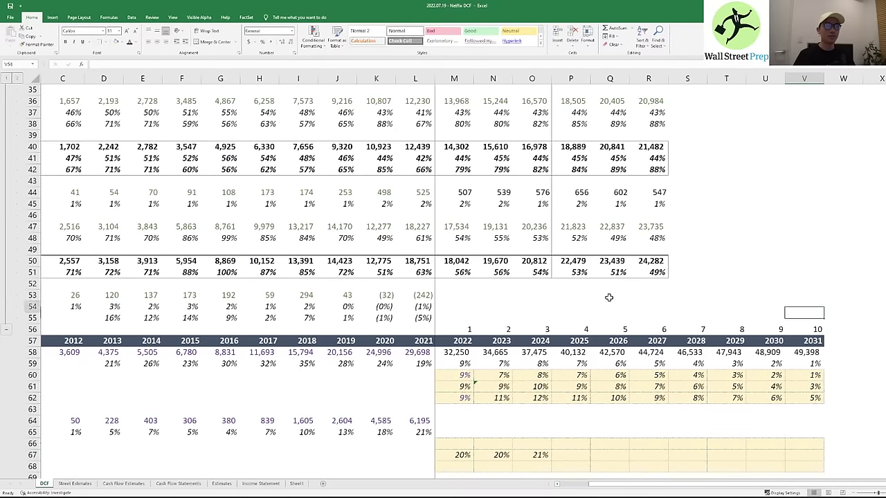
pyautogui.press('Left')
pyautogui.press('Left')
pyautogui.press('Left')
pyautogui.press('Left')
pyautogui.press('Left')
pyautogui.press('Left')
pyautogui.press('Left')
pyautogui.press('Left')
pyautogui.press('Up')
pyautogui.press('Up')
pyautogui.press('Up')
pyautogui.press('Up')
pyautogui.press('Up')
pyautogui.press('Up')
pyautogui.press('Up')
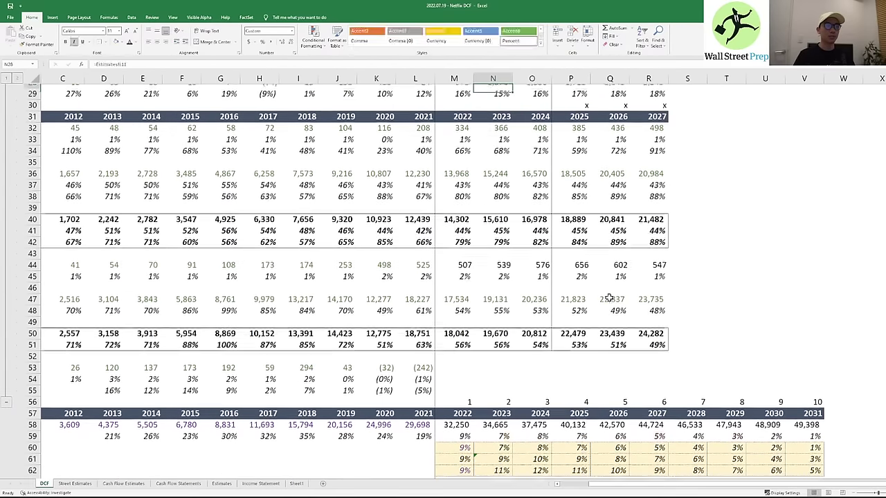
pyautogui.press('Up')
pyautogui.press('Up')
pyautogui.press('Up')
pyautogui.press('Up')
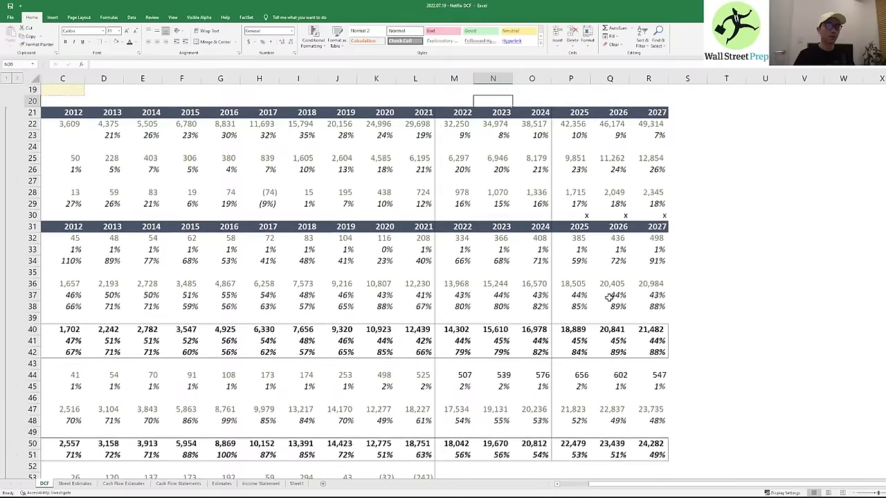
pyautogui.press('Down')
pyautogui.press('Down')
pyautogui.press('Down')
pyautogui.press('Down')
pyautogui.press('Down')
pyautogui.press('Down')
pyautogui.press('Down')
pyautogui.press('Right')
pyautogui.press('Right')
pyautogui.press('Right')
pyautogui.press('Right')
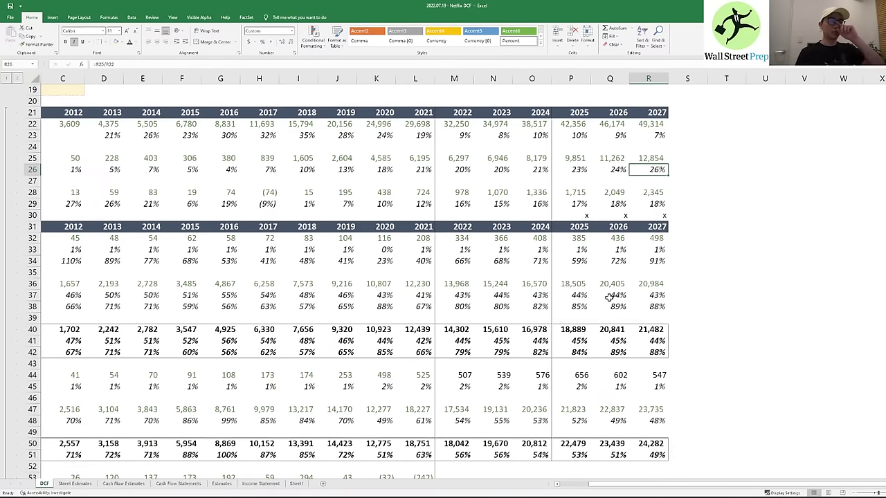
pyautogui.press('Left')
pyautogui.press('Left')
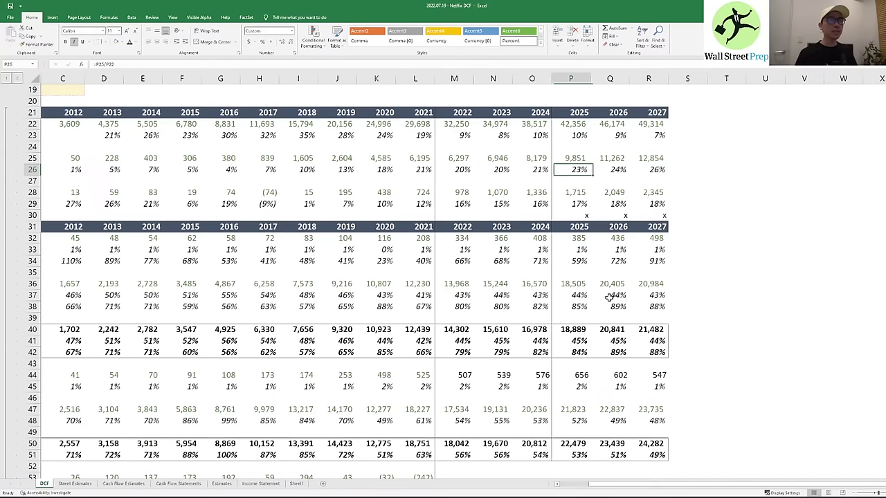
pyautogui.press('Right')
pyautogui.press('Right')
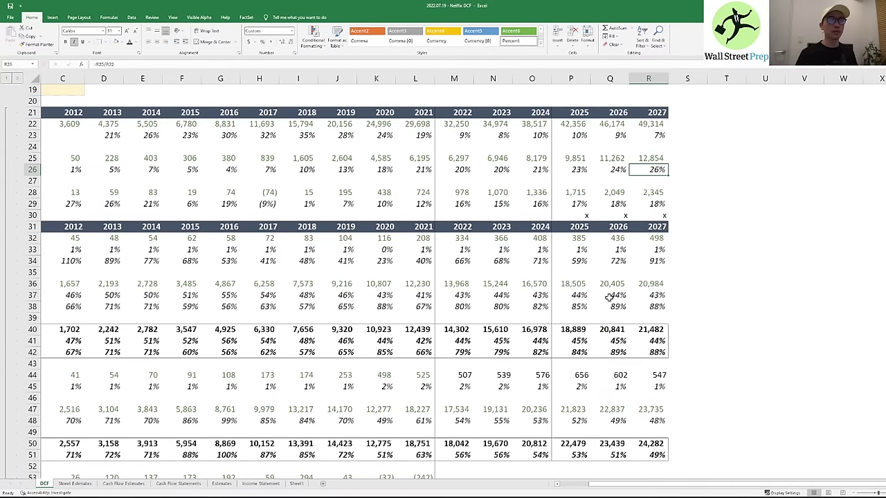
pyautogui.press('Left')
pyautogui.press('Left')
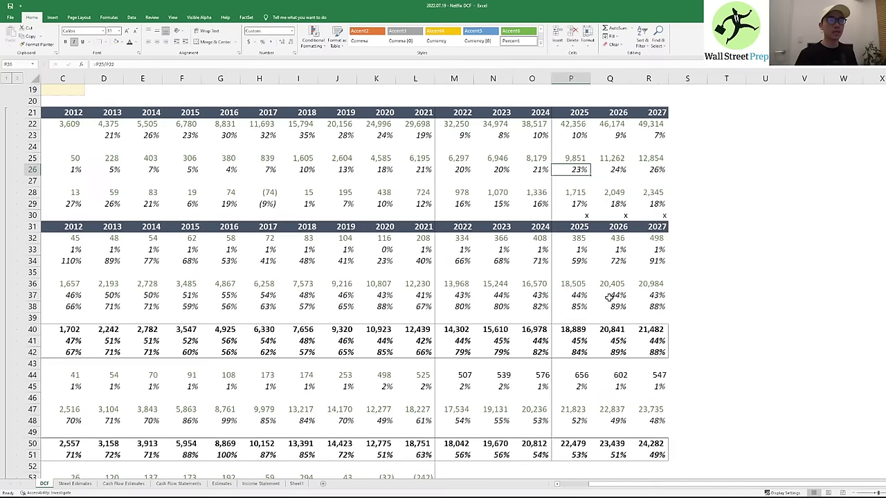
# - Compare the 2027 EBIT margin estimate in row 26 with the unfilled base-case EBIT margin cells in row 67 through 2031
pyautogui.press('Right')
pyautogui.press('Right')
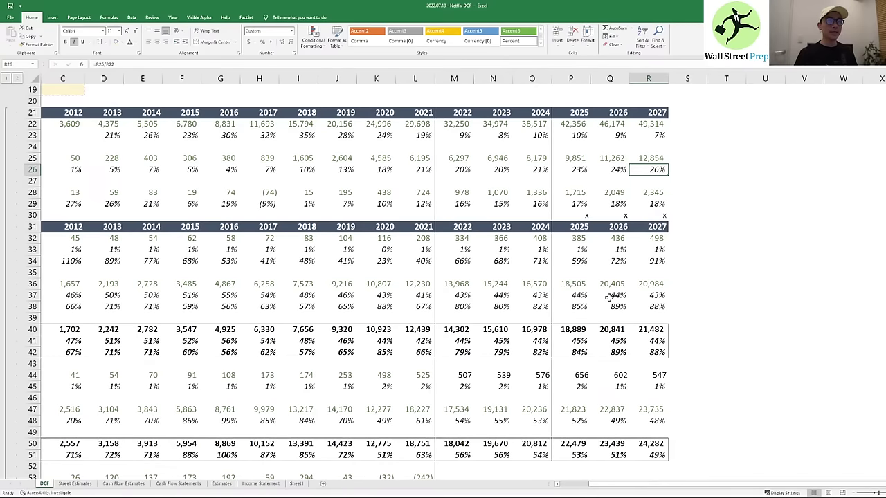
pyautogui.press('Down')
pyautogui.press('Down')
pyautogui.press('Down')
pyautogui.press('Down')
pyautogui.press('Down')
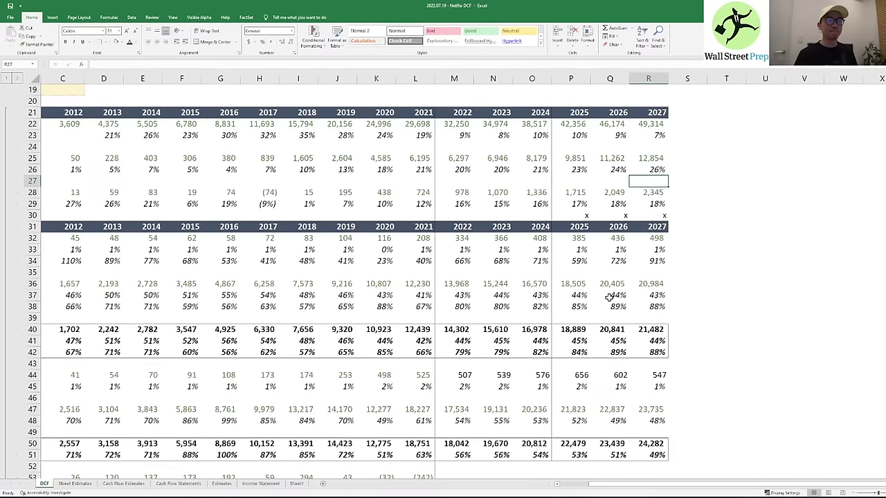
pyautogui.press('Down')
pyautogui.press('Down')
pyautogui.press('Down')
pyautogui.press('Down')
pyautogui.press('Down')
pyautogui.press('Down')
pyautogui.press('Down')
pyautogui.press('Down')
pyautogui.press('Down')
pyautogui.press('Down')
pyautogui.press('Down')
pyautogui.press('Down')
pyautogui.press('Down')
pyautogui.press('Down')
pyautogui.press('Down')
pyautogui.press('Down')
pyautogui.press('Down')
pyautogui.press('Down')
pyautogui.press('Down')
pyautogui.press('Down')
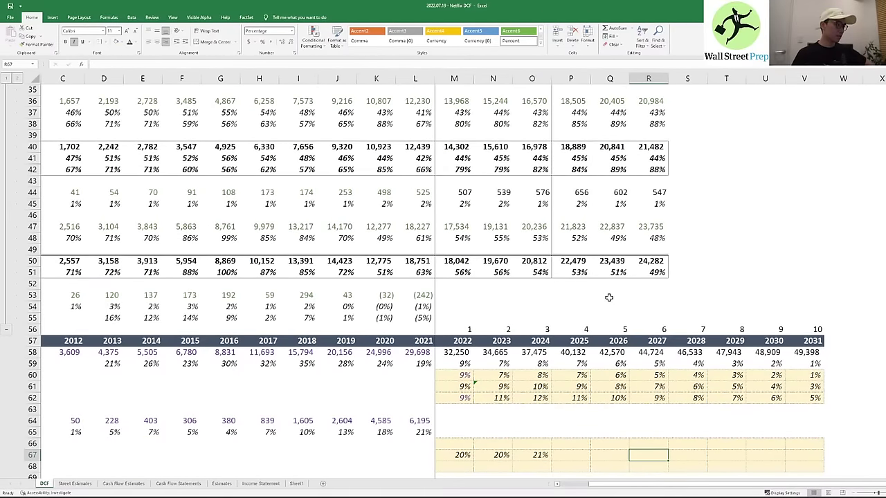
pyautogui.press('Left')
pyautogui.press('Left')
pyautogui.press('Right')
pyautogui.press('Right')
pyautogui.press('Right')
pyautogui.press('Right')
pyautogui.press('Right')
pyautogui.press('Right')
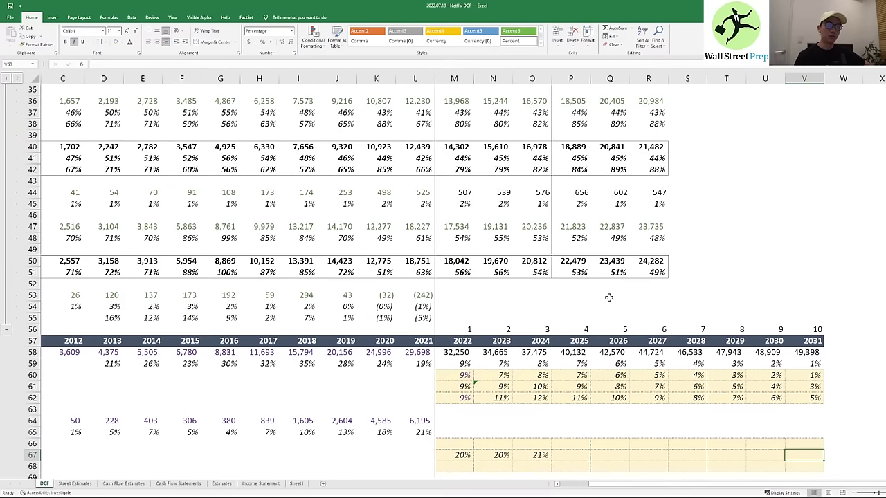
# - Clear the x marks in P30:R30 beneath the 2025 through 2027 Income Statement estimates
pyautogui.scroll(10, 609, 298)
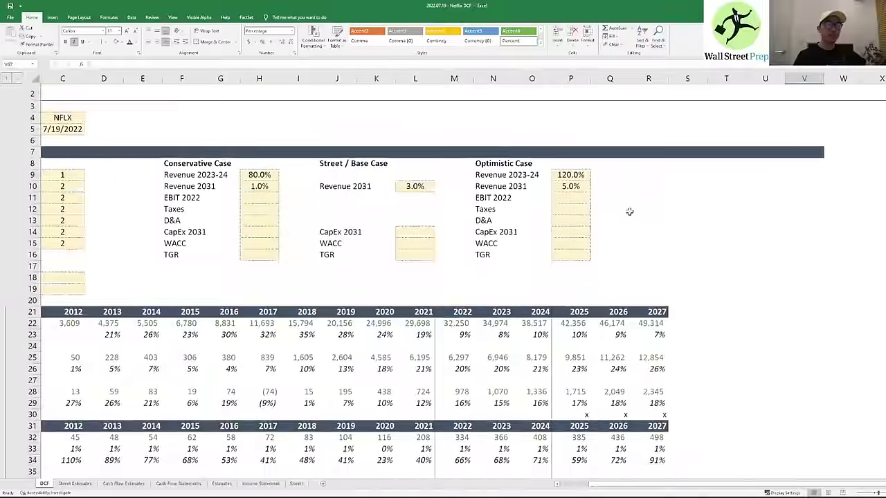
pyautogui.scroll(-3, 649, 243)
pyautogui.scroll(-3, 654, 259)
pyautogui.scroll(2, 657, 249)
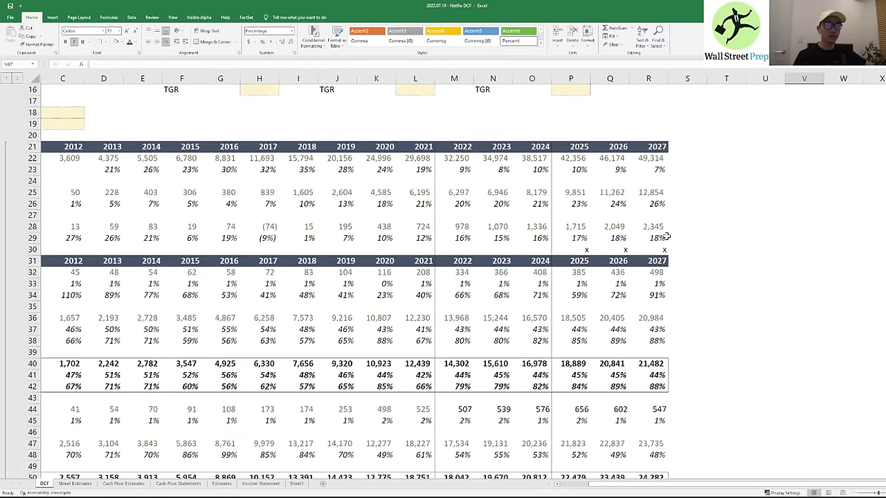
pyautogui.click(659, 205)
pyautogui.moveTo(580, 206); pyautogui.dragTo(643, 204)
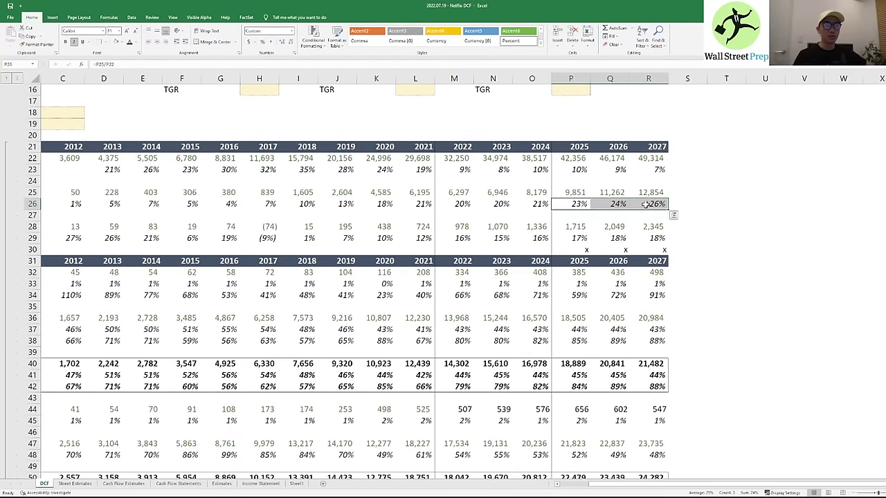
pyautogui.moveTo(570, 158); pyautogui.dragTo(657, 242)
pyautogui.moveTo(583, 251); pyautogui.dragTo(653, 250)
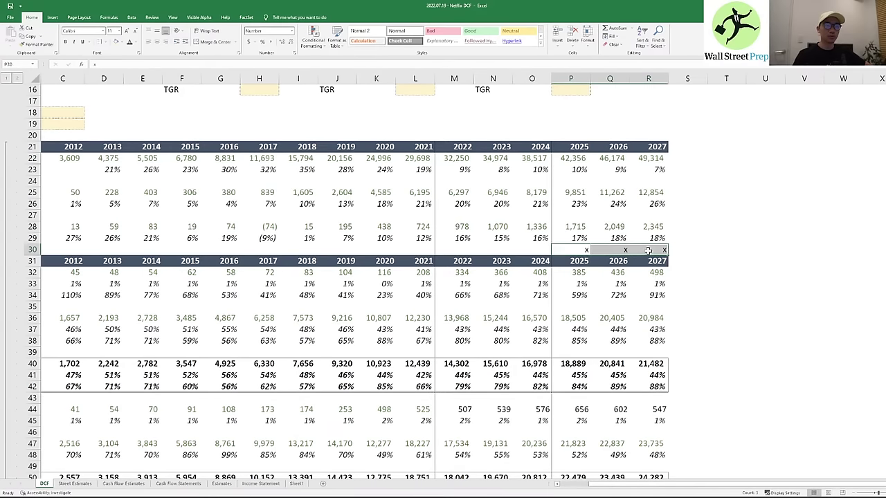
# - Check the 2025 through 2027 EBIT margin estimates against the base-case margin row's forecast range ending in 2031
pyautogui.moveTo(572, 204)
pyautogui.mouseDown()
pyautogui.moveTo(658, 204)
pyautogui.moveTo(585, 204)
pyautogui.mouseUp()
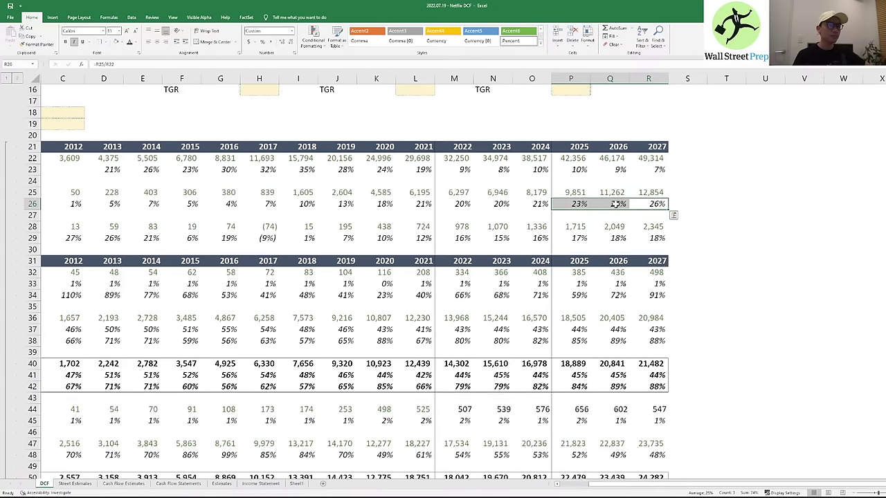
pyautogui.scroll(-7, 742, 226)
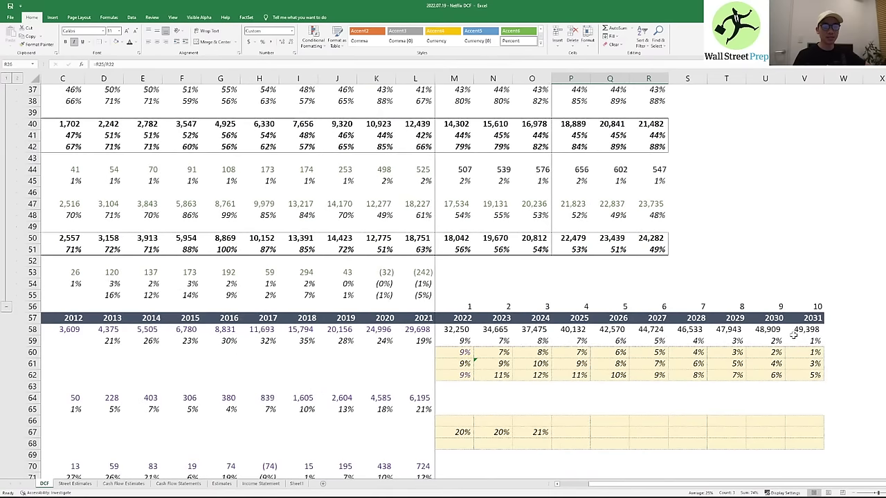
pyautogui.click(803, 319)
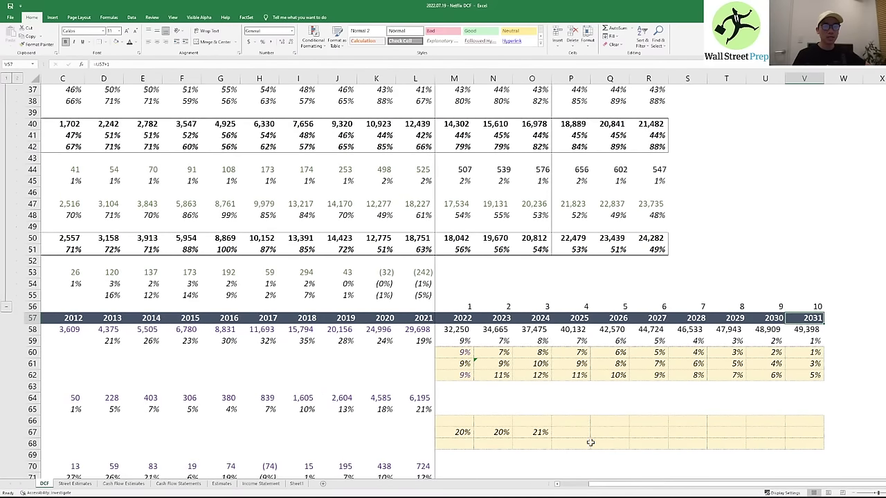
pyautogui.moveTo(461, 436); pyautogui.dragTo(802, 433)
pyautogui.click(802, 433)
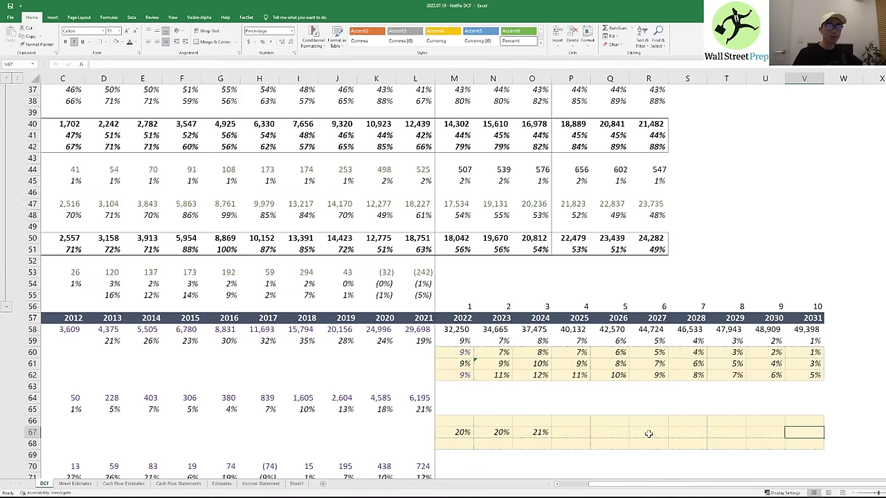
# - Collapse the grouped rows 21 through 55 above the DCF section
pyautogui.click(151, 251)
pyautogui.press('Down')
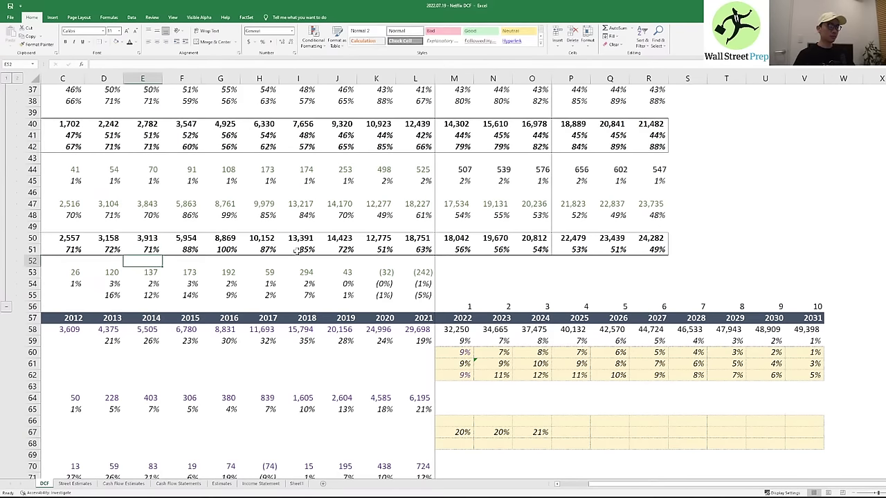
pyautogui.click(5, 304)
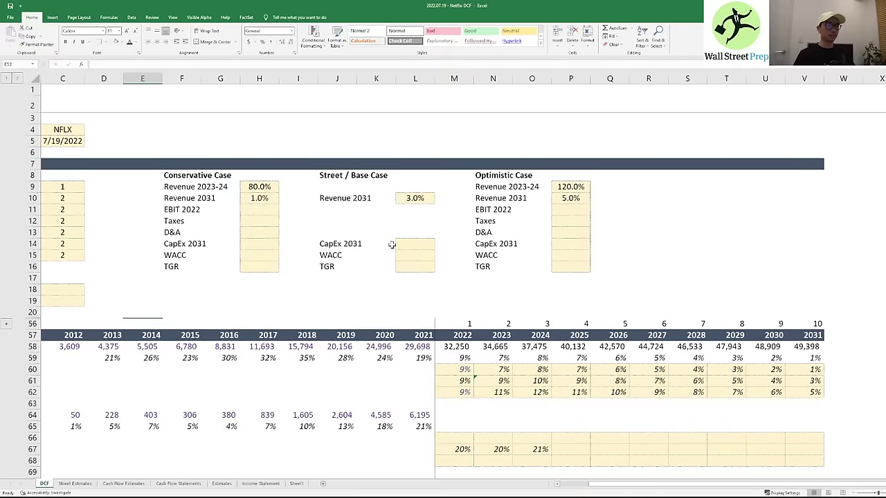
# - Rename the Conservative Case label EBIT 2022 in F11 as EBIT 2031
pyautogui.click(392, 244)
pyautogui.press('Up')
pyautogui.press('Up')
pyautogui.press('Left')
pyautogui.press('Left')
pyautogui.press('Up')
pyautogui.press('Left')
pyautogui.press('Left')
pyautogui.press('Left')
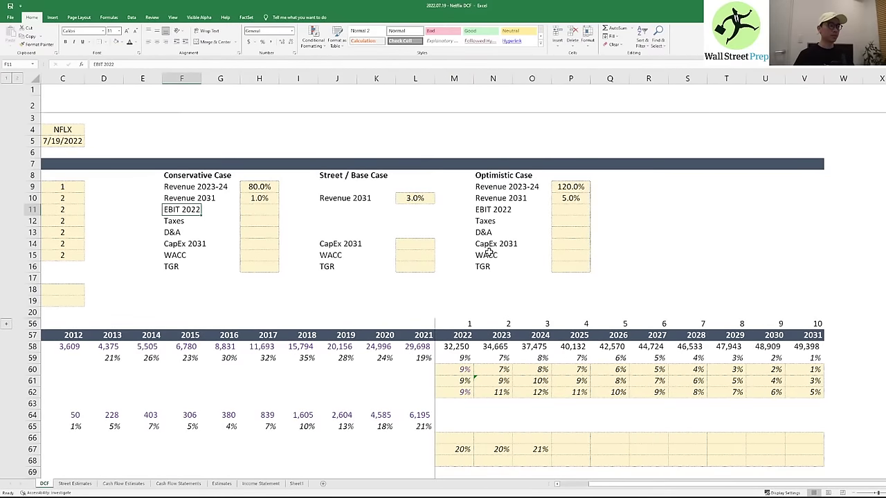
pyautogui.write('EBIT 202')
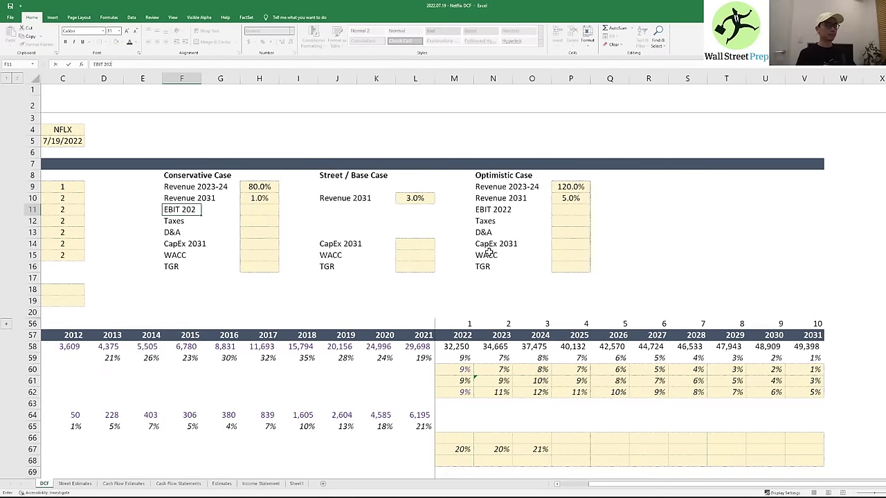
pyautogui.write('31')
pyautogui.press('BackSpace')
pyautogui.press('BackSpace')
pyautogui.press('BackSpace')
pyautogui.write('31')
pyautogui.press('Right')
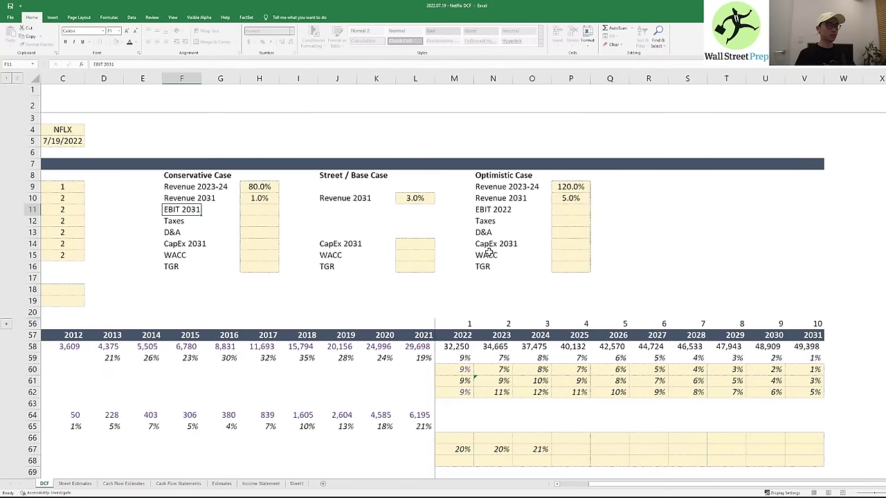
# - Copy the Conservative Case EBIT 2031 label and its input cell from F11:H11 to the Street / Base Case at J11
pyautogui.press('Left')
pyautogui.hotkey('shift', 'Right')
pyautogui.hotkey('shift', 'Right')
pyautogui.hotkey('ctrl', 'c')
pyautogui.press('Right')
pyautogui.press('Right')
pyautogui.press('Right')
pyautogui.press('Right')
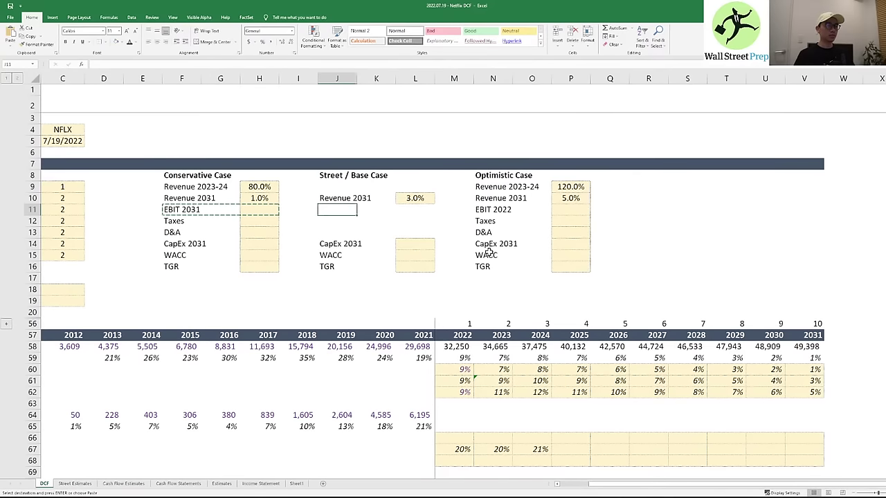
pyautogui.hotkey('ctrl', 'v')
pyautogui.press('Escape')
# - Copy the EBIT 2031 label from J11 over the Optimistic Case's EBIT 2022 label in N11
pyautogui.press('Right')
pyautogui.press('Right')
pyautogui.press('Right')
pyautogui.press('Right')
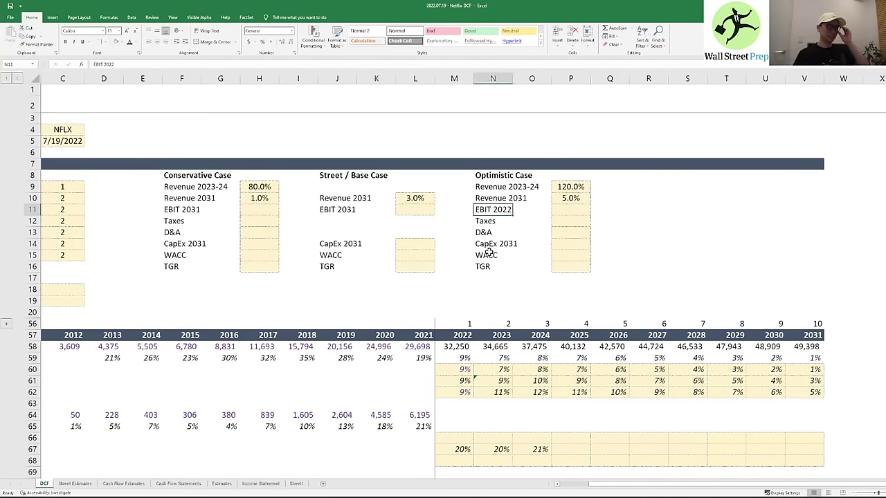
pyautogui.press('Left')
pyautogui.press('Left')
pyautogui.press('Left')
pyautogui.press('Left')
pyautogui.hotkey('ctrl', 'c')
pyautogui.hotkey('ctrl', 'Right')
pyautogui.hotkey('ctrl', 'Right')
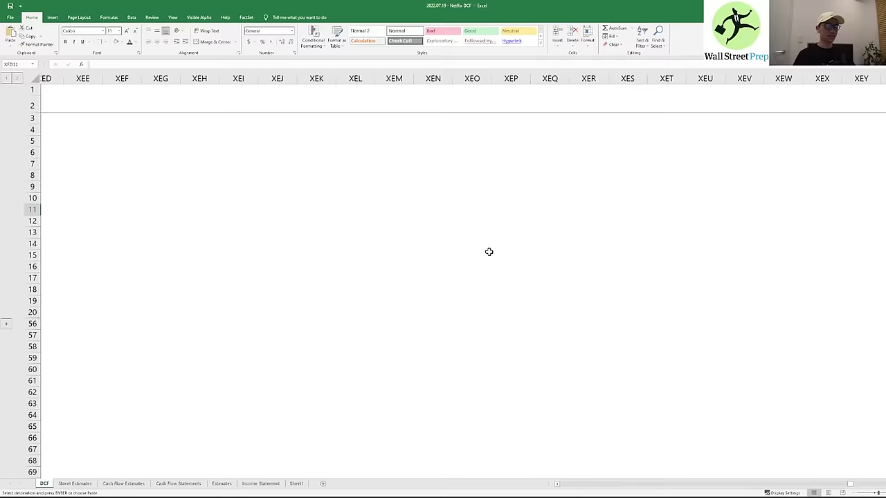
pyautogui.hotkey('ctrl', 'Left')
pyautogui.hotkey('ctrl', 'v')
pyautogui.hotkey('ctrl', 'Left')
pyautogui.hotkey('ctrl', 'Left')
pyautogui.hotkey('ctrl', 'Left')
pyautogui.hotkey('ctrl', 'Left')
pyautogui.press('Right')
pyautogui.press('Right')
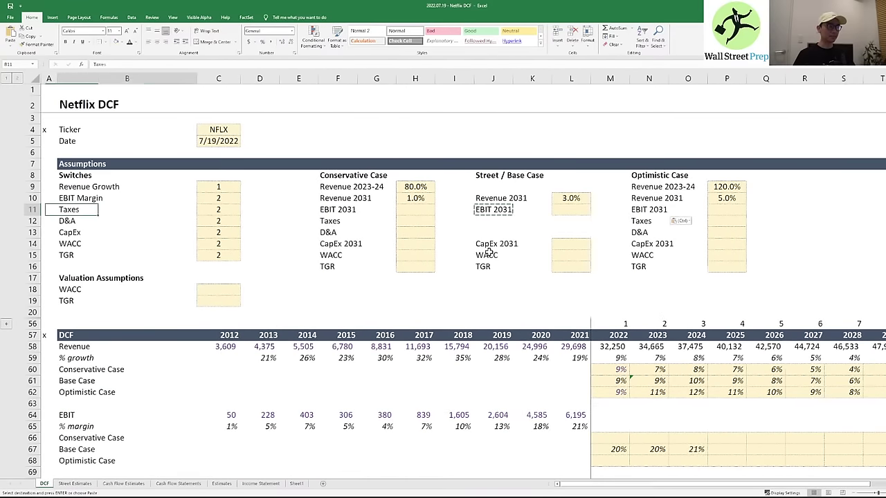
pyautogui.press('Escape')
# - Look over the scenario assumptions and the DCF's EBIT margin and tax forecast rows
pyautogui.press('Right')
pyautogui.press('Right')
pyautogui.press('Right')
pyautogui.press('Right')
pyautogui.press('Down')
pyautogui.press('Down')
pyautogui.press('Down')
pyautogui.press('Down')
pyautogui.press('Down')
pyautogui.press('Down')
pyautogui.press('Down')
pyautogui.press('Down')
pyautogui.press('Down')
pyautogui.press('Down')
pyautogui.press('Down')
pyautogui.press('Down')
pyautogui.press('Down')
pyautogui.press('Down')
pyautogui.press('Down')
pyautogui.press('Down')
pyautogui.press('Down')
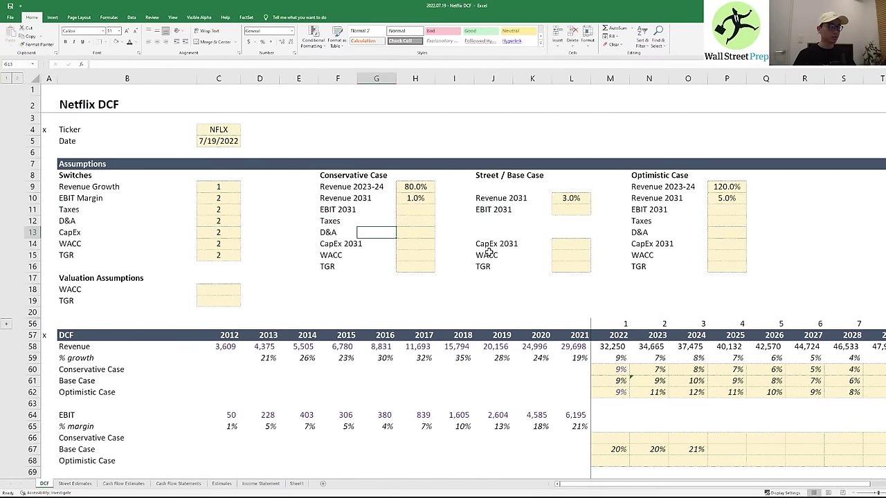
pyautogui.press('Down')
pyautogui.press('Down')
pyautogui.press('Down')
pyautogui.press('Down')
pyautogui.press('Down')
pyautogui.press('Down')
pyautogui.press('Down')
pyautogui.press('Down')
pyautogui.press('Down')
pyautogui.press('Right')
pyautogui.press('Right')
pyautogui.press('Right')
pyautogui.press('Right')
pyautogui.press('Right')
pyautogui.press('Right')
pyautogui.press('Right')
pyautogui.press('Right')
pyautogui.press('Right')
pyautogui.press('Right')
pyautogui.press('Right')
pyautogui.press('Right')
pyautogui.press('Right')
pyautogui.press('Right')
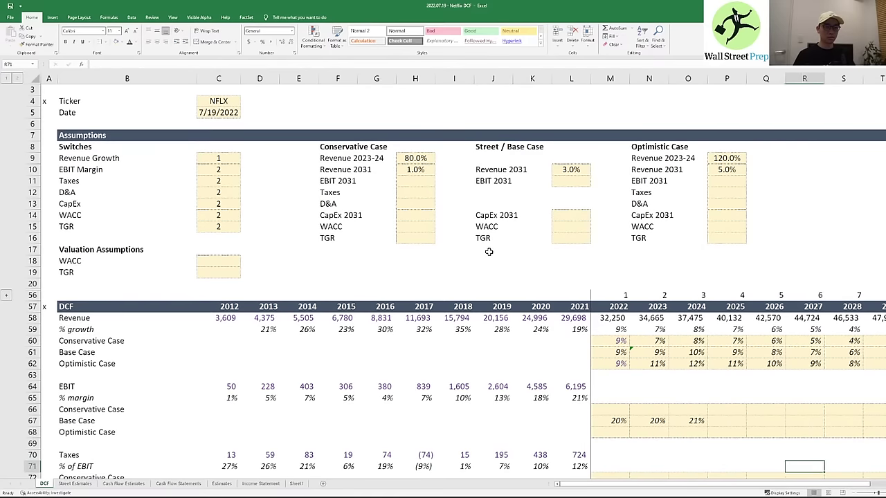
pyautogui.press('Right')
# - Set the Conservative Case's EBIT 2031 margin in H11 to 28%
pyautogui.click(270, 183)
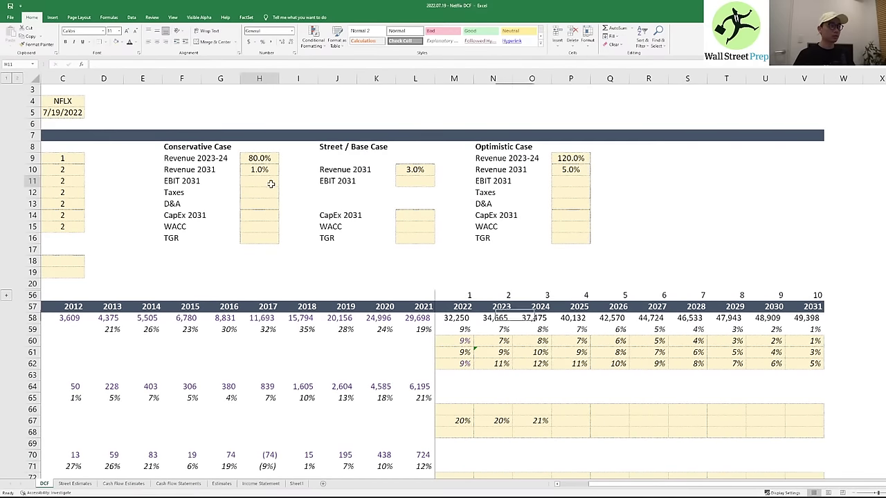
pyautogui.write('28')
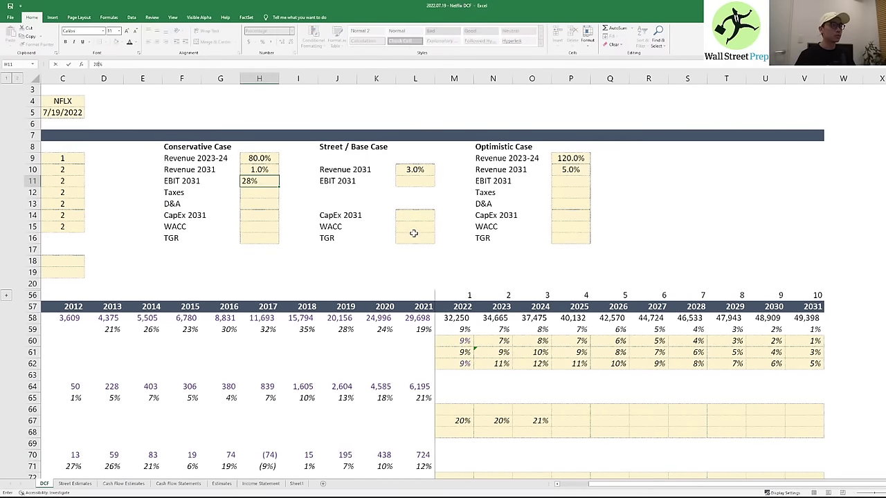
pyautogui.press('Escape')
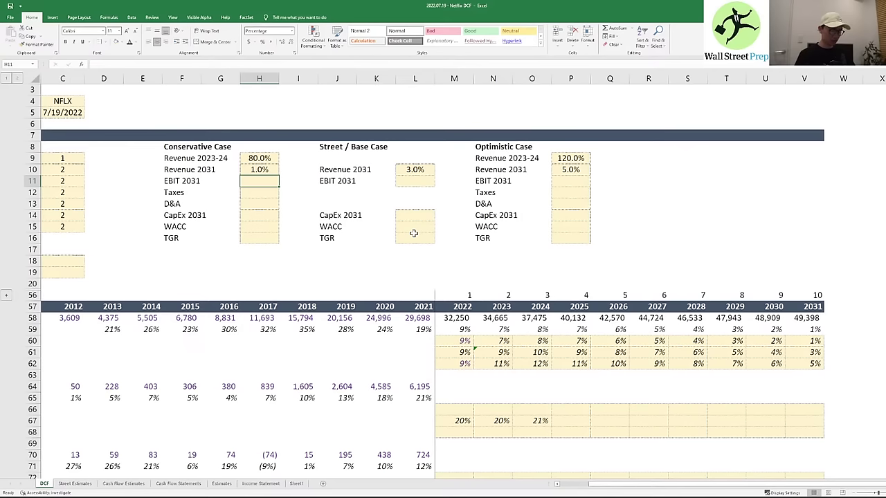
pyautogui.write('26')
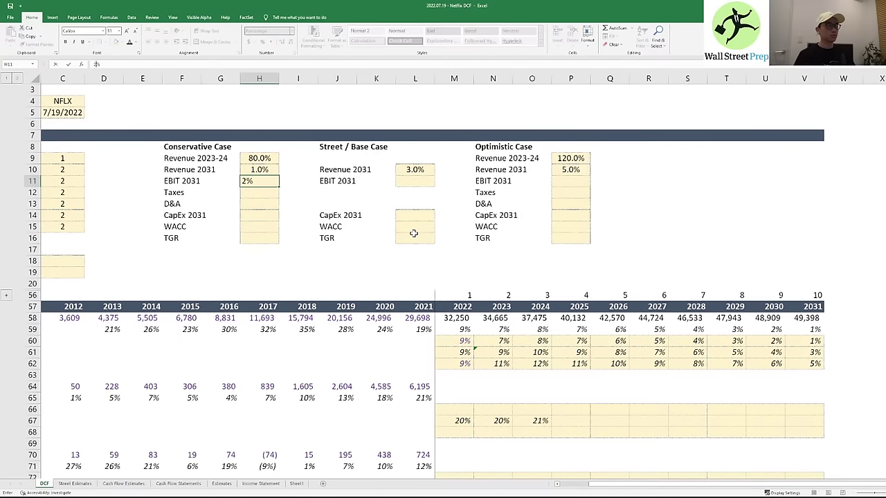
pyautogui.write('7')
pyautogui.press('Return')
# - Set the Street / Base Case's EBIT 2031 margin in L11 to 30%
pyautogui.press('Right')
pyautogui.press('Right')
pyautogui.press('Right')
pyautogui.press('Right')
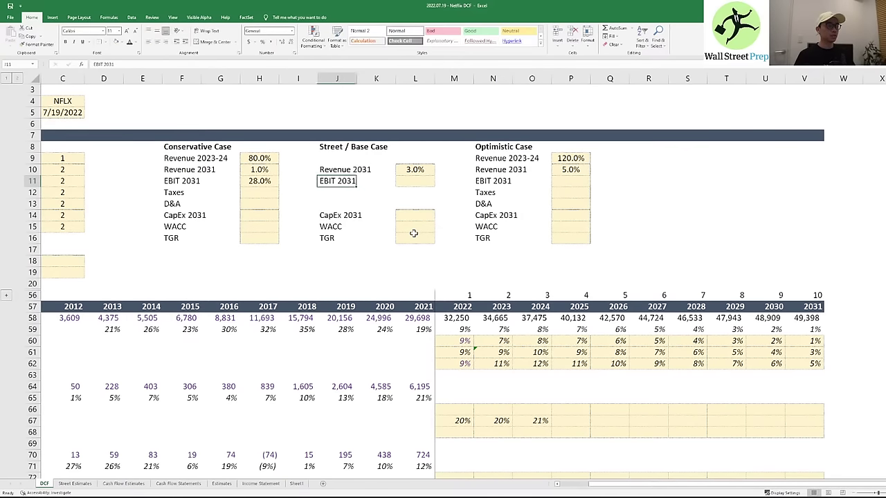
pyautogui.write('30')
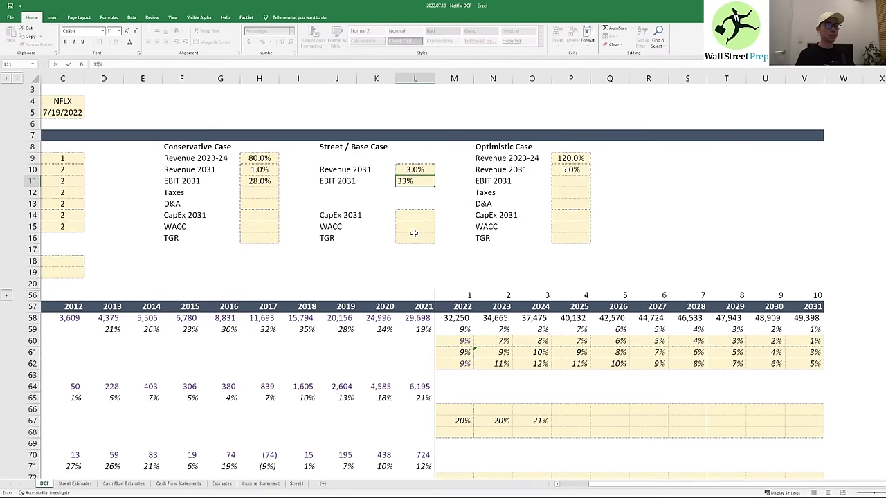
pyautogui.press('Right')
pyautogui.press('Right')
pyautogui.press('Right')
pyautogui.press('Right')
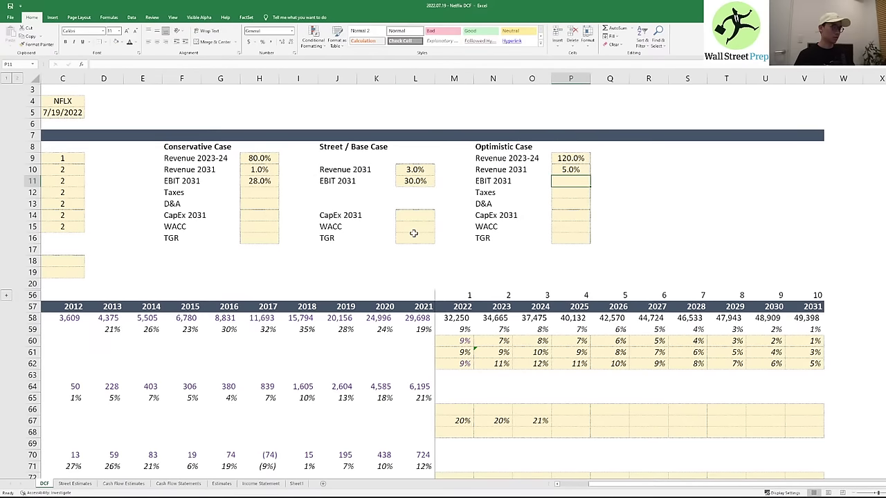
# - Set the Optimistic Case's EBIT 2031 margin in P11 to 32%
pyautogui.write('32')
pyautogui.press('Return')
# - Link the Conservative Case's 2031 EBIT margin forecast in V66 to the assumption in H11
pyautogui.press('Down')
pyautogui.press('Down')
pyautogui.press('Down')
pyautogui.press('Down')
pyautogui.press('Down')
pyautogui.press('Down')
pyautogui.press('Down')
pyautogui.press('Down')
pyautogui.press('Down')
pyautogui.press('Down')
pyautogui.press('Down')
pyautogui.press('Down')
pyautogui.press('Down')
pyautogui.press('Down')
pyautogui.press('Down')
pyautogui.press('Down')
pyautogui.press('Down')
pyautogui.press('Down')
pyautogui.press('Down')
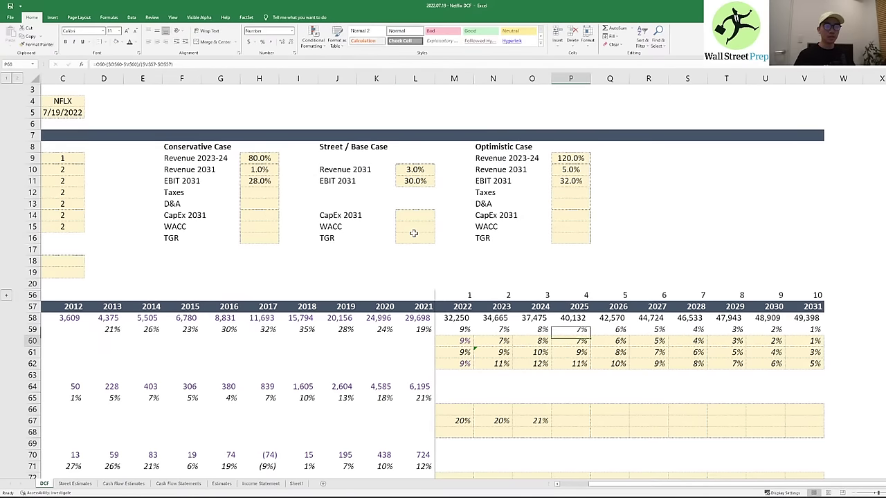
pyautogui.press('Right')
pyautogui.press('Right')
pyautogui.press('Right')
pyautogui.press('Right')
pyautogui.press('Right')
pyautogui.press('Right')
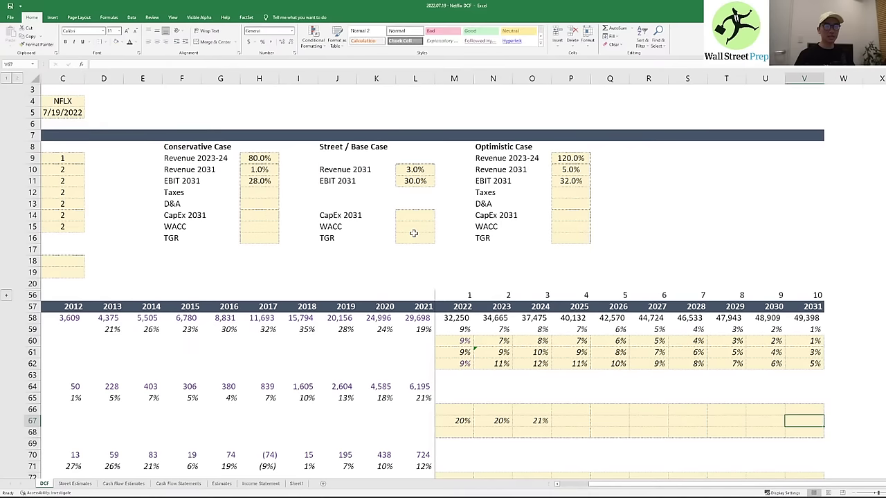
pyautogui.press('Up')
pyautogui.write('=')
pyautogui.press('Up')
pyautogui.press('Up')
pyautogui.press('Up')
pyautogui.press('Up')
pyautogui.press('Up')
pyautogui.press('Up')
pyautogui.press('Up')
pyautogui.press('Up')
pyautogui.press('Up')
pyautogui.press('Up')
pyautogui.press('Up')
pyautogui.press('Up')
pyautogui.press('Up')
pyautogui.press('Up')
pyautogui.press('Up')
pyautogui.press('Up')
pyautogui.press('Up')
pyautogui.press('Up')
pyautogui.press('Up')
pyautogui.press('Up')
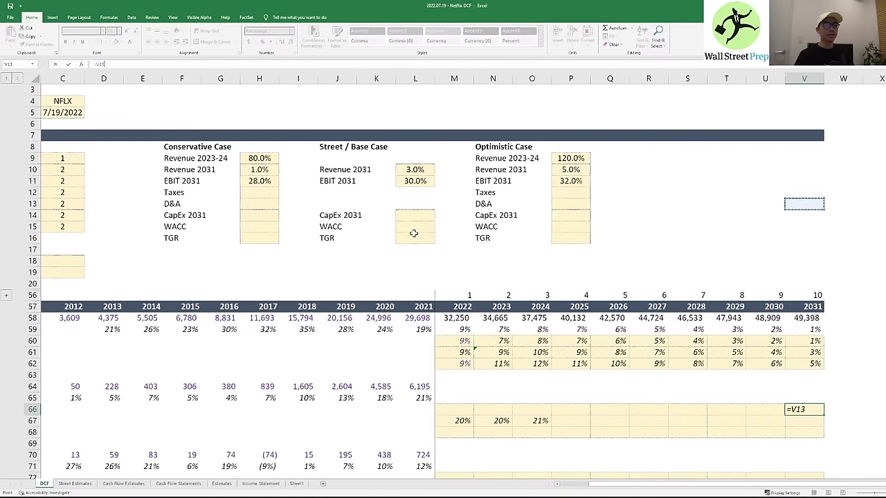
pyautogui.press('Left')
pyautogui.press('Left')
pyautogui.press('Left')
pyautogui.press('Left')
pyautogui.press('Left')
pyautogui.press('Left')
pyautogui.press('Left')
pyautogui.press('Left')
pyautogui.press('Left')
pyautogui.press('Left')
pyautogui.press('Left')
pyautogui.press('Left')
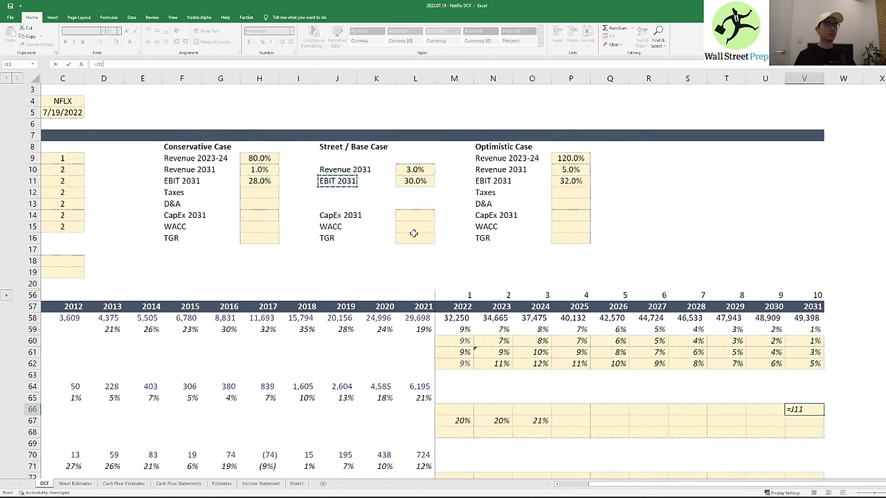
pyautogui.press('Left')
pyautogui.press('Left')
pyautogui.press('F4')
pyautogui.press('F4')
pyautogui.press('F4')
pyautogui.press('F4')
pyautogui.press('Return')
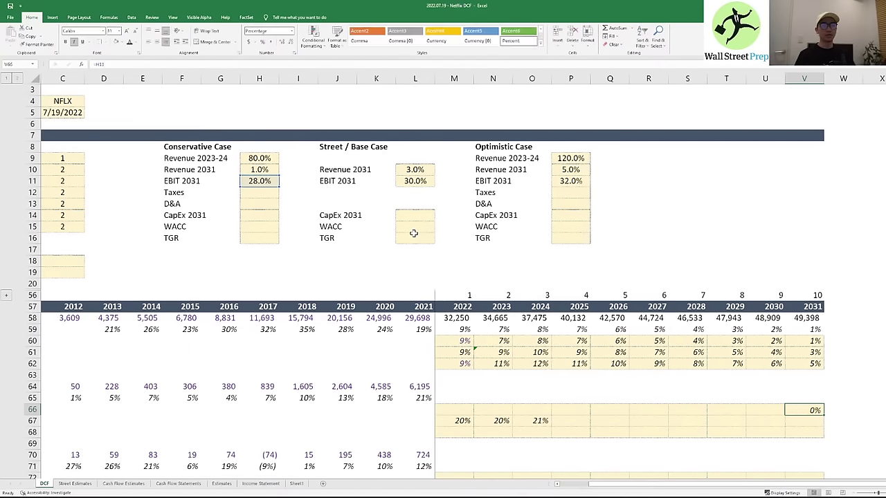
# - Link the Street / Base Case's 2031 EBIT margin forecast in V67 to the assumption in L11
pyautogui.press('Down')
pyautogui.write('=')
pyautogui.press('Up')
pyautogui.press('Up')
pyautogui.press('Up')
pyautogui.press('Up')
pyautogui.press('Up')
pyautogui.press('Up')
pyautogui.press('Up')
pyautogui.press('Up')
pyautogui.press('Up')
pyautogui.press('Up')
pyautogui.press('Up')
pyautogui.press('Up')
pyautogui.press('Up')
pyautogui.press('Up')
pyautogui.press('Up')
pyautogui.press('Up')
pyautogui.press('Up')
pyautogui.press('Left')
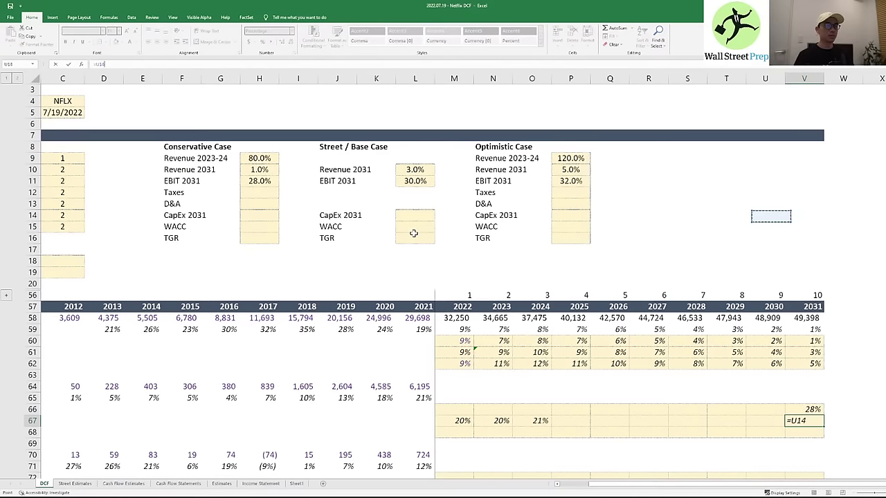
pyautogui.press('Up')
pyautogui.press('Up')
pyautogui.press('Left')
pyautogui.press('Up')
pyautogui.press('Left')
pyautogui.press('Left')
pyautogui.press('Left')
pyautogui.press('Left')
pyautogui.press('Left')
pyautogui.press('Left')
pyautogui.press('Left')
pyautogui.press('Left')
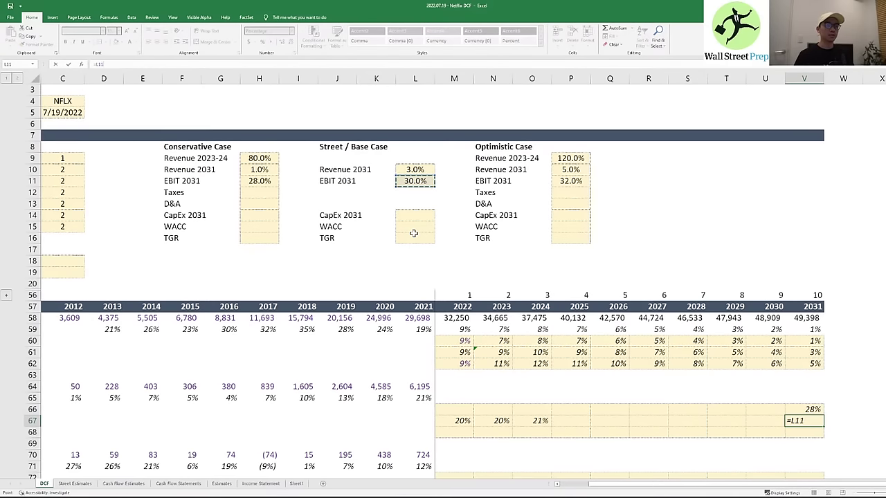
pyautogui.press('Return')
# - Link the Optimistic Case's 2031 EBIT margin forecast in V68 to the assumption in P11
pyautogui.write('=')
pyautogui.press('Up')
pyautogui.press('Up')
pyautogui.press('Up')
pyautogui.press('Up')
pyautogui.press('Up')
pyautogui.press('Up')
pyautogui.press('Up')
pyautogui.press('Up')
pyautogui.press('Up')
pyautogui.press('Up')
pyautogui.press('Up')
pyautogui.press('Up')
pyautogui.press('Up')
pyautogui.press('Up')
pyautogui.press('Up')
pyautogui.press('Up')
pyautogui.press('Up')
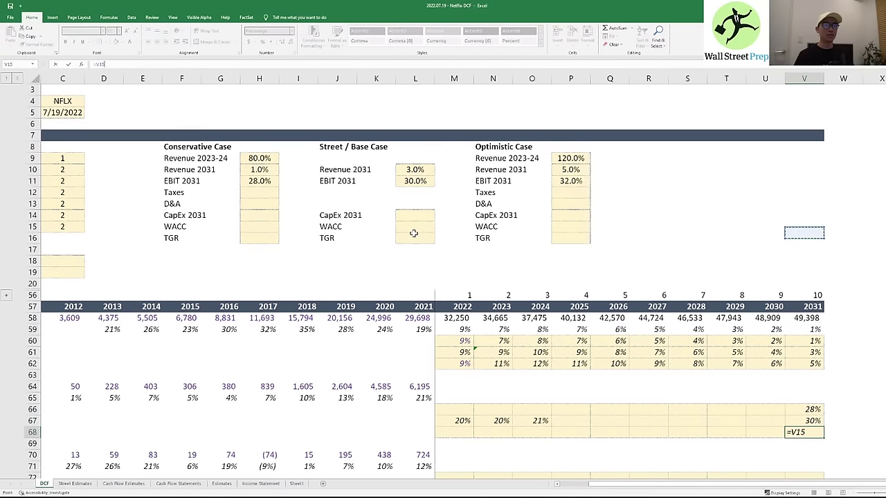
pyautogui.press('Up')
pyautogui.press('Up')
pyautogui.press('Up')
pyautogui.press('Up')
pyautogui.press('Up')
pyautogui.press('Up')
pyautogui.press('Left')
pyautogui.press('Down')
pyautogui.press('Left')
pyautogui.press('Left')
pyautogui.press('Left')
pyautogui.press('Left')
pyautogui.press('Left')
pyautogui.press('Down')
pyautogui.press('Return')
# - Copy the Street / Base Case's 2025–2030 revenue growth formulas from P61:U61 into the EBIT margin cells P67:U67
pyautogui.press('Up')
pyautogui.press('Up')
pyautogui.press('Left')
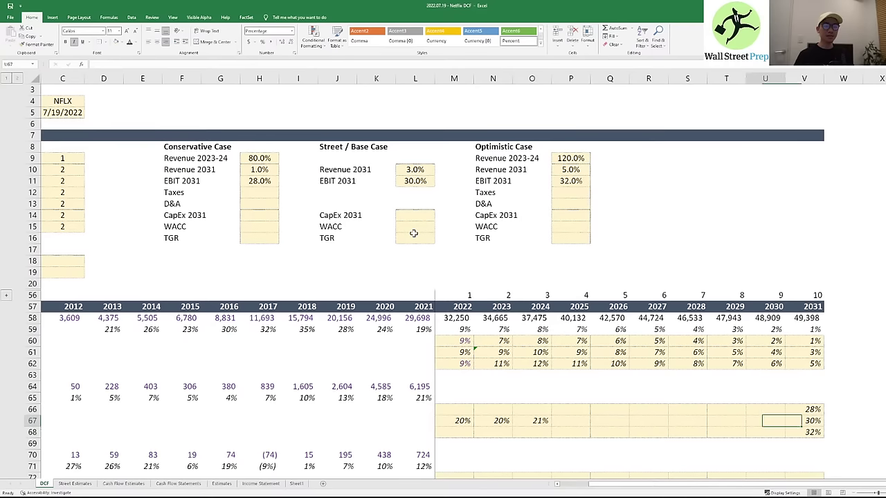
pyautogui.press('Left')
pyautogui.press('Left')
pyautogui.press('Left')
pyautogui.press('Left')
pyautogui.press('Left')
pyautogui.press('Up')
pyautogui.press('Up')
pyautogui.press('Up')
pyautogui.press('Up')
pyautogui.press('Up')
pyautogui.press('Up')
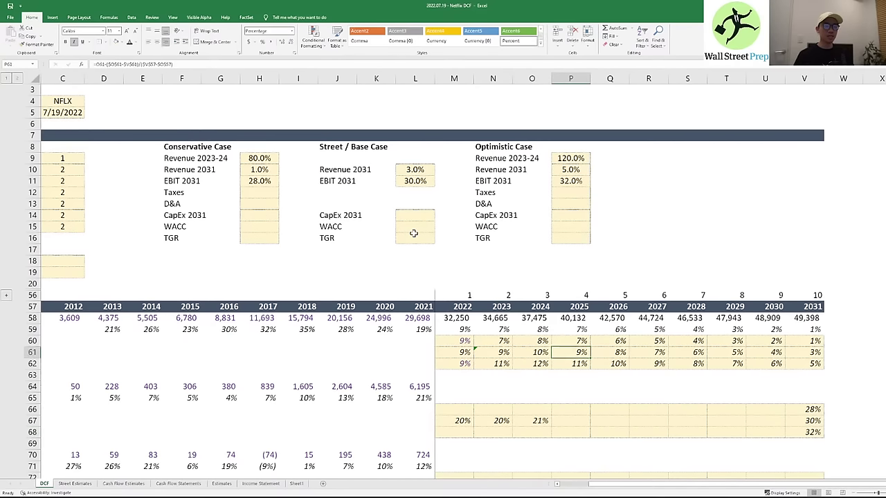
pyautogui.hotkey('shift', 'Right')
pyautogui.hotkey('shift', 'Right')
pyautogui.hotkey('shift', 'Right')
pyautogui.hotkey('shift', 'Right')
pyautogui.hotkey('shift', 'Right')
pyautogui.hotkey('ctrl', 'c')
pyautogui.press('Down')
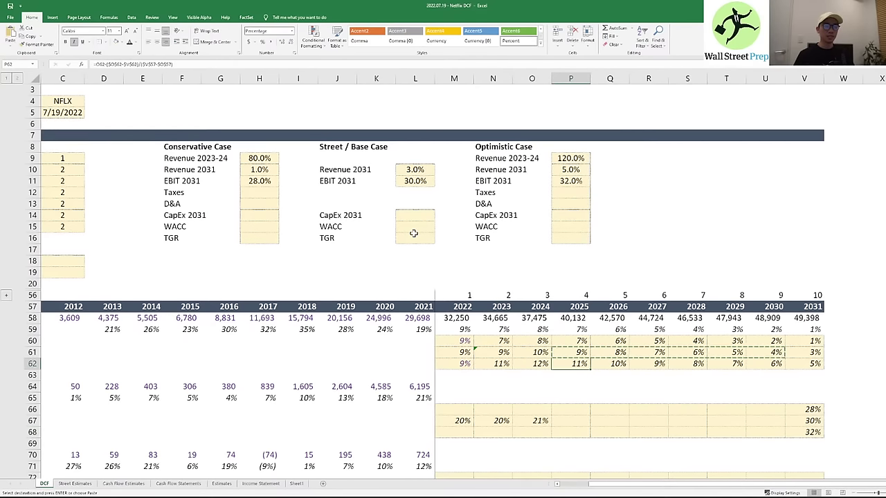
pyautogui.press('Down')
pyautogui.press('Down')
pyautogui.press('Down')
pyautogui.press('Down')
pyautogui.press('Down')
pyautogui.hotkey('ctrl', 'v')
# - Change the minus after O67 to a plus in the 2025 Street / Base EBIT margin formula in P67
pyautogui.press('F2')
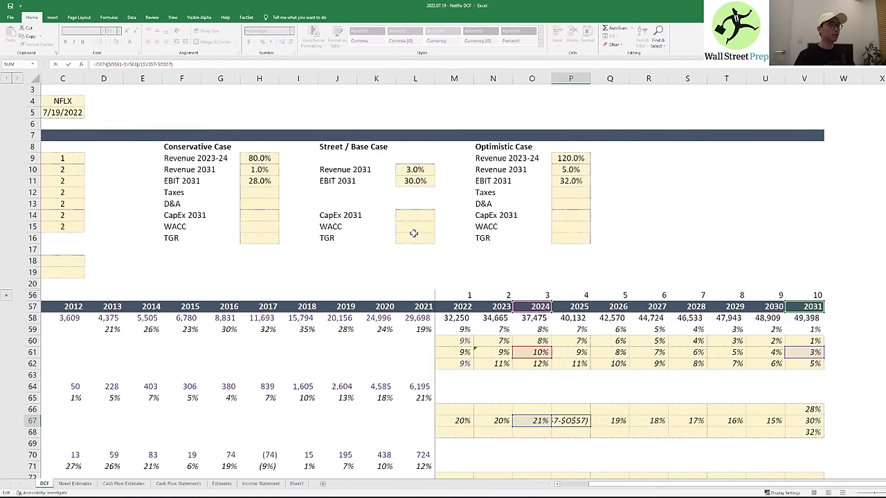
pyautogui.press('Delete')
pyautogui.write('+')
pyautogui.press('Return')
pyautogui.press('Right')
pyautogui.press('Left')
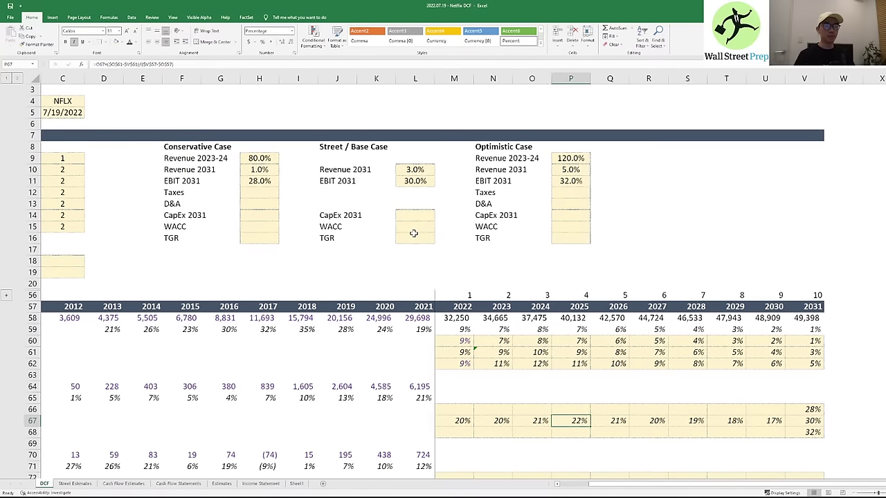
# - Repoint P67's growth references to $O$67 and $V$67, and copy the formula across the Street / Base margins through 2030
pyautogui.press('F2')
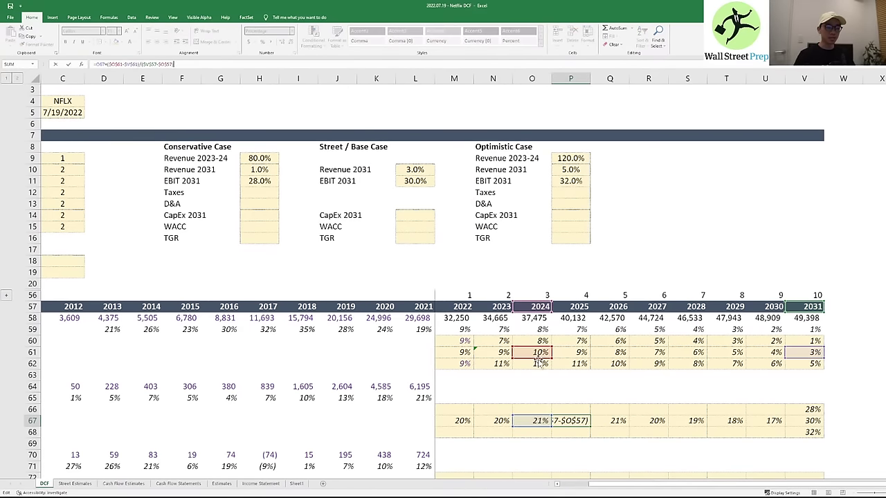
pyautogui.moveTo(540, 358); pyautogui.dragTo(540, 422)
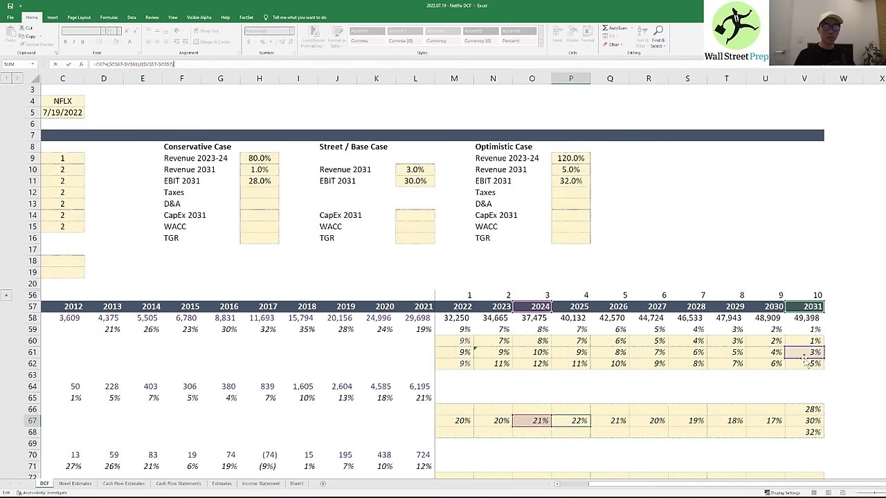
pyautogui.moveTo(806, 359); pyautogui.dragTo(805, 422)
pyautogui.hotkey('ctrl', 'Return')
pyautogui.hotkey('ctrl', 'c')
pyautogui.press('Right')
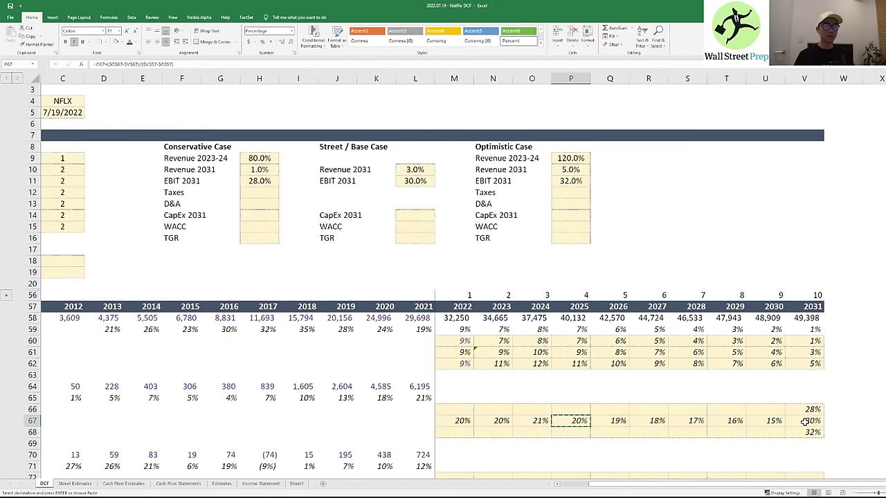
pyautogui.hotkey('ctrl', 'v')
pyautogui.hotkey('shift', 'Right')
pyautogui.hotkey('shift', 'Right')
pyautogui.hotkey('shift', 'Right')
pyautogui.hotkey('shift', 'Right')
pyautogui.hotkey('shift', 'Right')
pyautogui.hotkey('shift', 'Right')
pyautogui.hotkey('shift', 'Left')
pyautogui.hotkey('shift', 'Left')
pyautogui.hotkey('shift', 'Left')
pyautogui.hotkey('shift', 'Right')
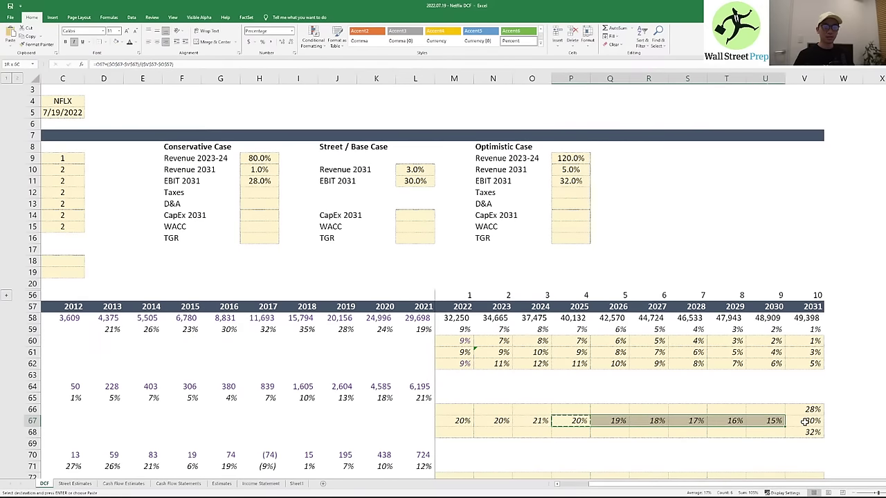
pyautogui.hotkey('ctrl', 'v')
# - Rework the 2025 Street / Base EBIT margin formula in P67 to =V67+($V$67-$O$67)/($V$57-$O$57)
pyautogui.press('Left')
pyautogui.press('Left')
pyautogui.press('F2')
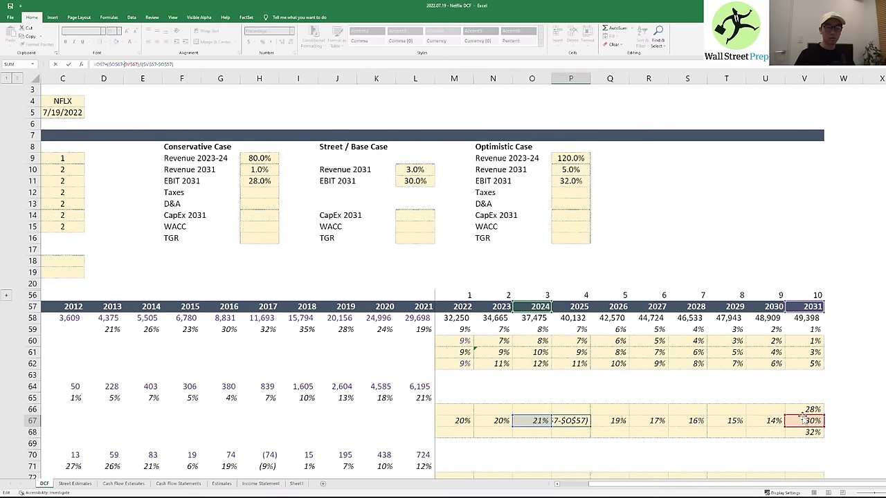
pyautogui.moveTo(803, 420)
pyautogui.mouseDown()
pyautogui.moveTo(531, 414)
pyautogui.moveTo(791, 429)
pyautogui.moveTo(803, 419)
pyautogui.mouseUp()
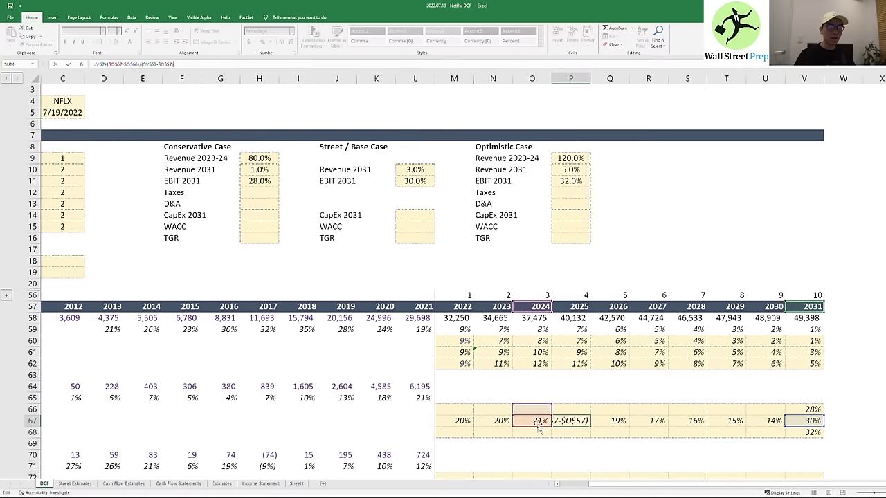
pyautogui.press('Tab')
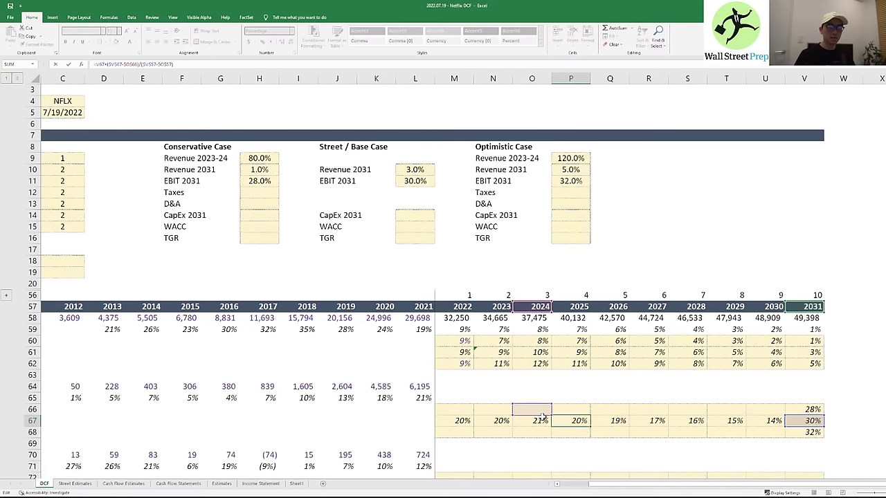
pyautogui.moveTo(542, 416); pyautogui.dragTo(543, 426)
pyautogui.press('Return')
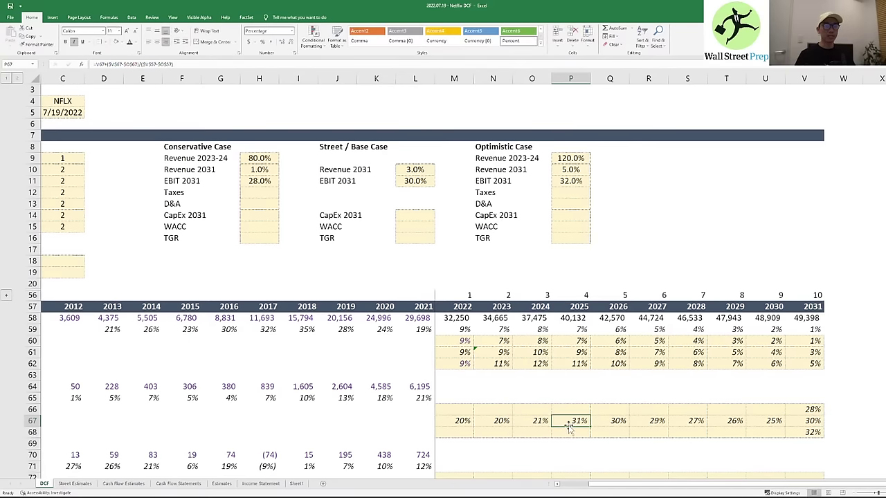
# - Clear the 2025–2030 Street / Base EBIT margin formulas in P67:U67
pyautogui.press('F2')
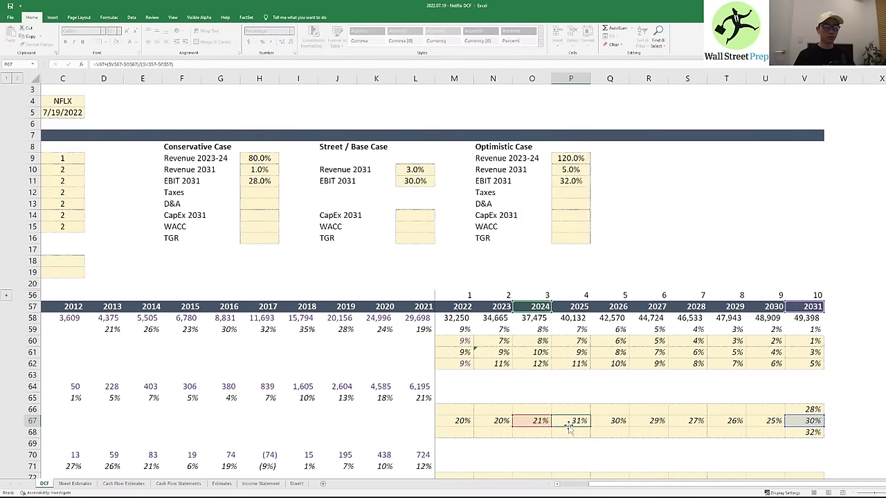
pyautogui.press('F2')
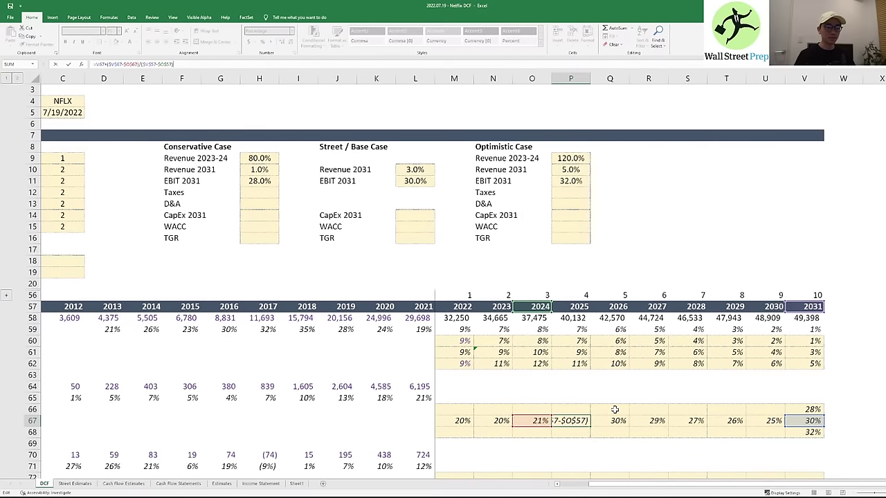
pyautogui.press('Escape')
pyautogui.hotkey('shift', 'Right')
pyautogui.hotkey('shift', 'Right')
pyautogui.hotkey('shift', 'Right')
pyautogui.hotkey('shift', 'Right')
pyautogui.hotkey('shift', 'Right')
pyautogui.press('Delete')
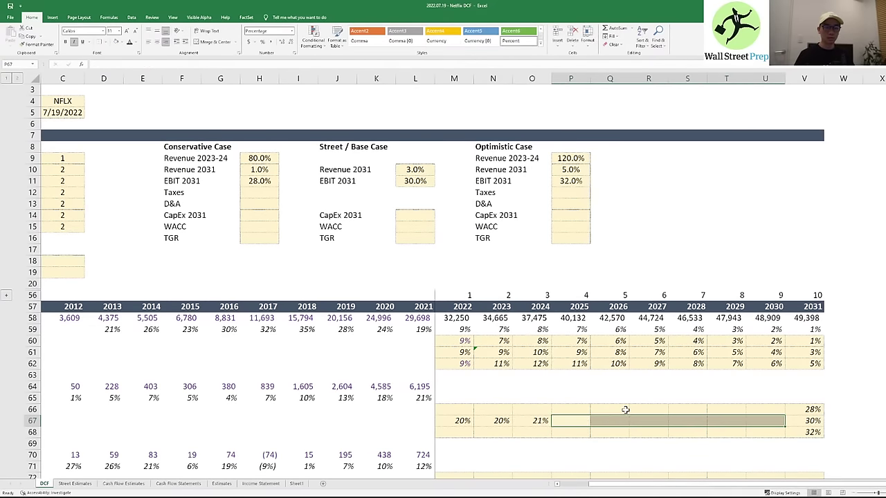
# - Enter the 2025 Street / Base EBIT margin interpolation in P67 as =O67+($V$67-$O$67)/($V$57-$O$57)
pyautogui.press('Right')
pyautogui.press('Left')
pyautogui.write('=')
pyautogui.press('Left')
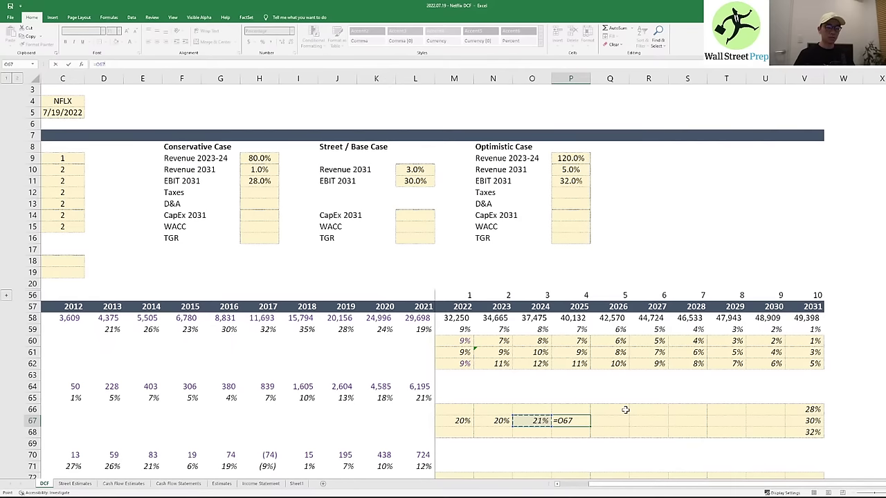
pyautogui.write('+(')
pyautogui.press('Right')
pyautogui.press('Right')
pyautogui.press('Right')
pyautogui.press('Right')
pyautogui.press('Right')
pyautogui.press('Right')
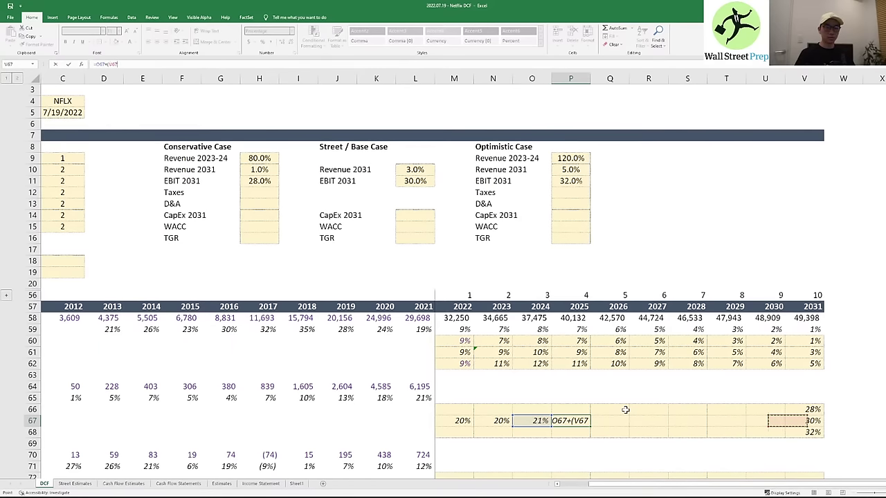
pyautogui.press('F4')
pyautogui.write('-')
pyautogui.press('Left')
pyautogui.press('Left')
pyautogui.press('Right')
pyautogui.press('F4')
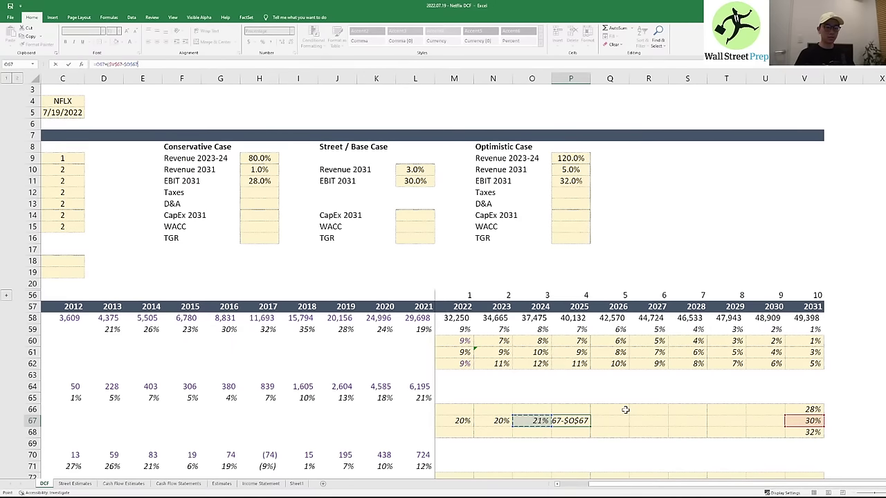
pyautogui.write(')/')
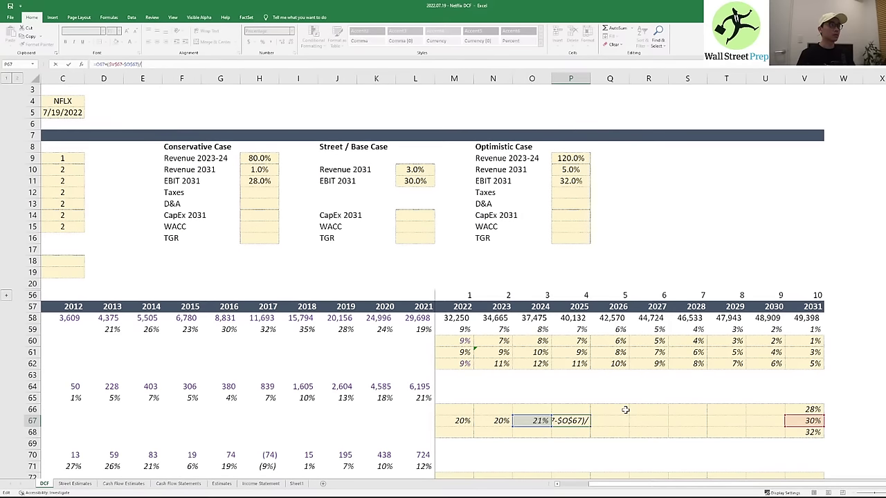
pyautogui.press('Right')
pyautogui.press('Right')
pyautogui.press('Up')
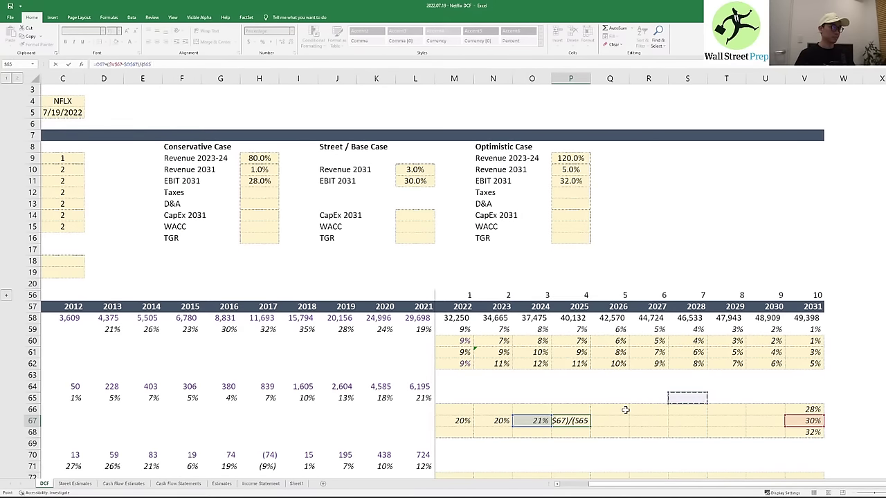
pyautogui.press('Up')
pyautogui.press('Up')
pyautogui.press('Up')
pyautogui.press('Right')
pyautogui.press('Up')
pyautogui.press('Up')
pyautogui.press('Up')
pyautogui.press('Up')
pyautogui.press('Up')
pyautogui.press('Right')
pyautogui.press('Right')
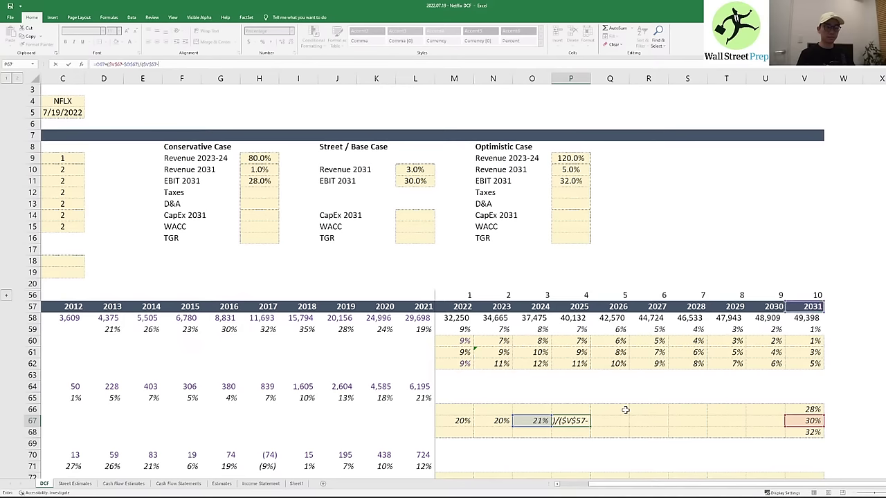
pyautogui.press('Up')
pyautogui.press('Up')
pyautogui.press('Up')
pyautogui.press('Up')
pyautogui.press('Up')
pyautogui.press('Up')
pyautogui.press('Up')
pyautogui.press('Up')
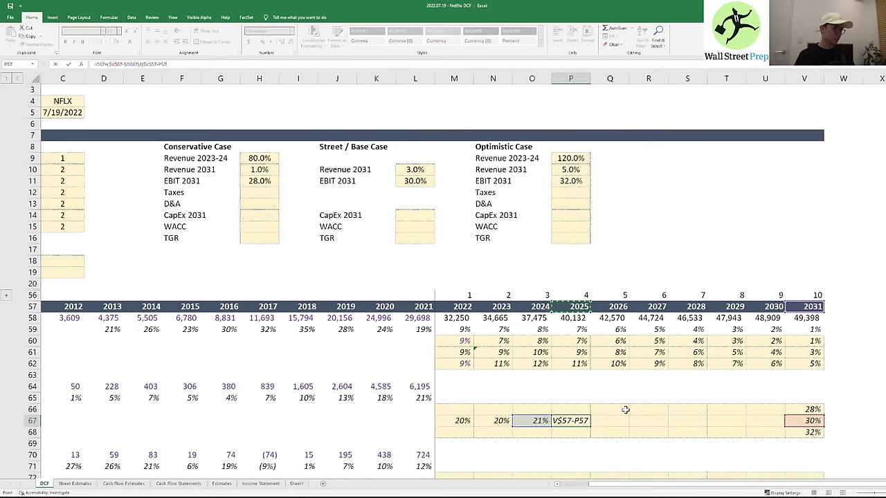
pyautogui.hotkey('ctrl', 'Return')
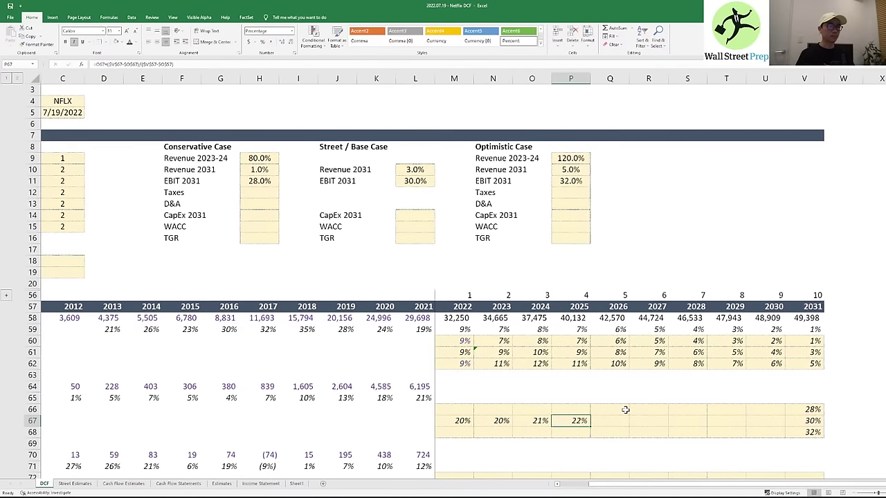
# - Copy the Street / Base EBIT margin interpolation from P67 across 2026–2030, through U67, and check the copied formula
pyautogui.hotkey('ctrl', 'c')
pyautogui.press('Right')
pyautogui.hotkey('shift', 'Right')
pyautogui.hotkey('shift', 'Right')
pyautogui.hotkey('shift', 'Right')
pyautogui.hotkey('shift', 'Right')
pyautogui.hotkey('shift', 'Right')
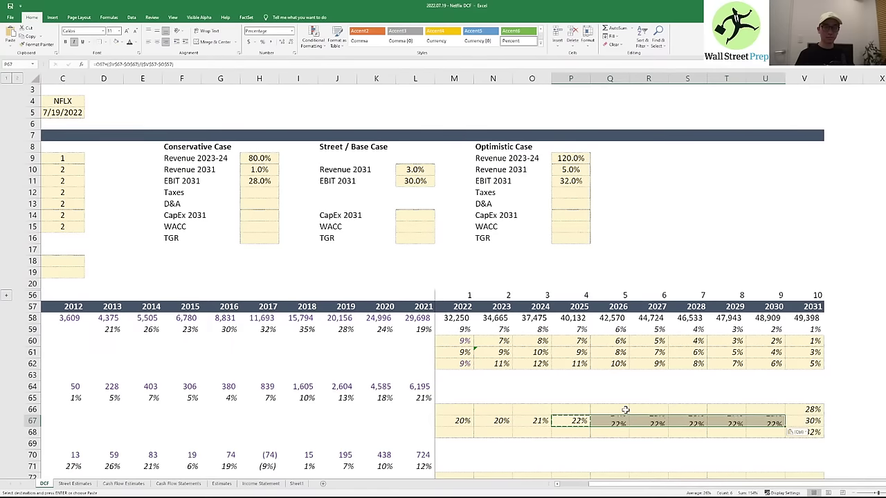
pyautogui.hotkey('ctrl', 'v')
pyautogui.press('F2')
pyautogui.press('Escape')
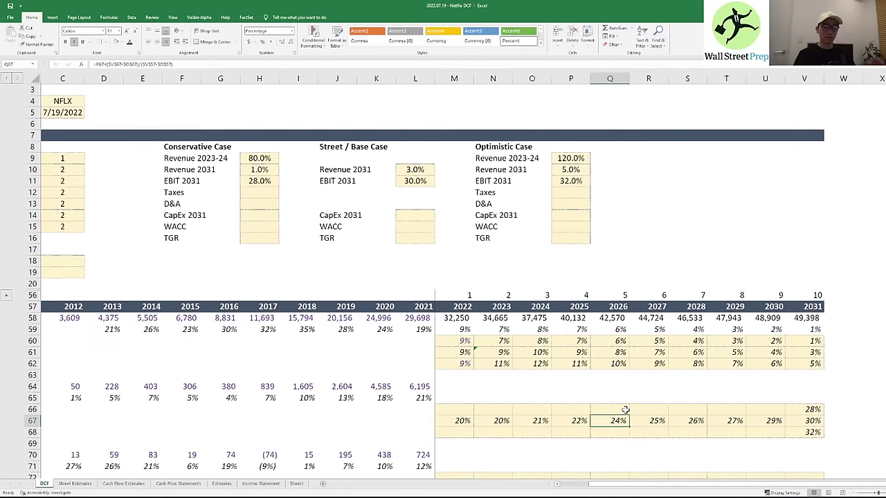
pyautogui.press('Right')
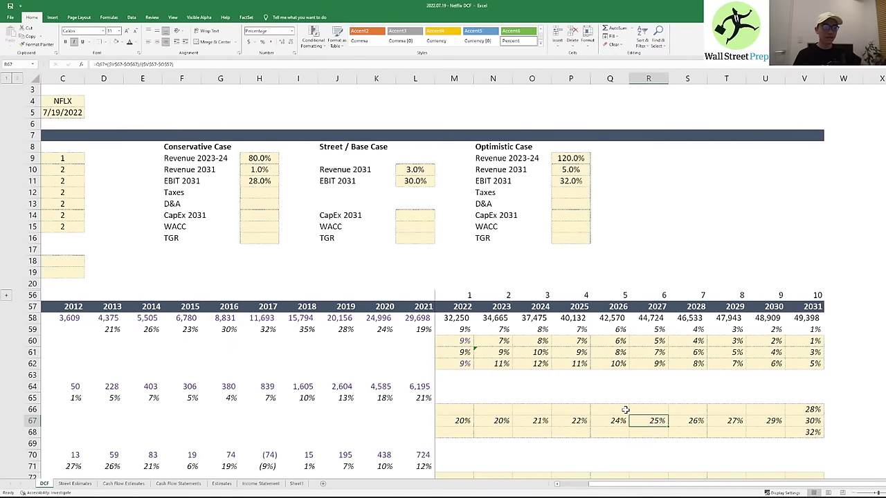
# - Compare the interpolated Street / Base EBIT margins with the 2025–2027 estimated EBIT margins in P26:R26
pyautogui.scroll(1, 625, 410)
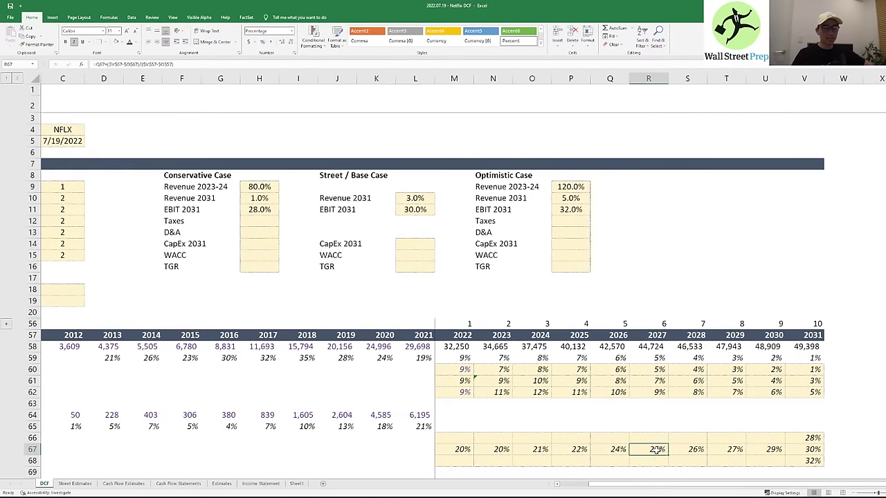
pyautogui.scroll(-1, 209, 231)
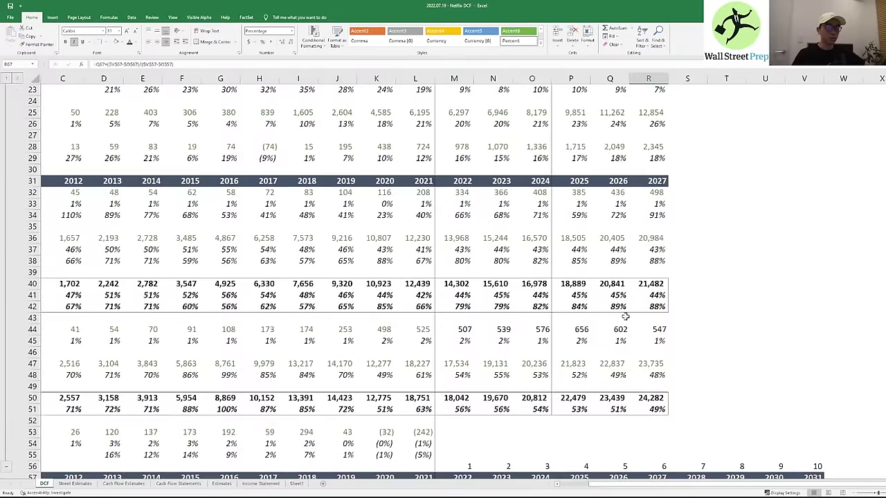
pyautogui.scroll(3, 625, 316)
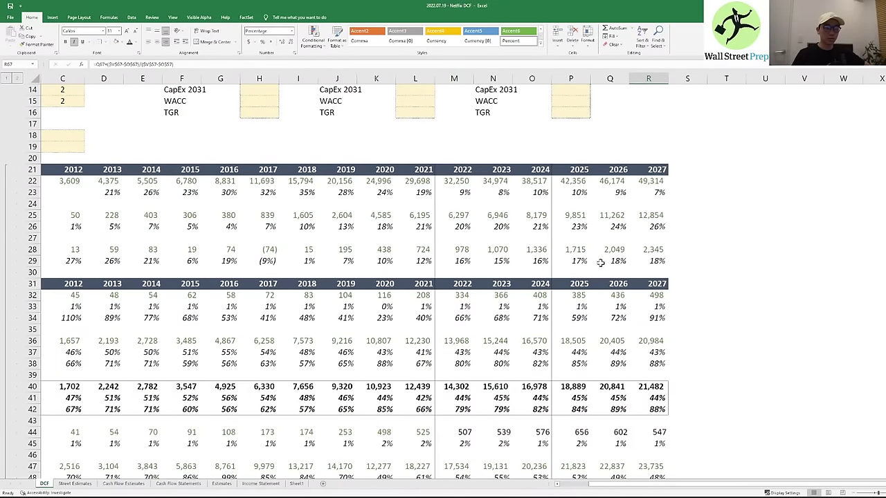
pyautogui.click(657, 229)
pyautogui.scroll(-6, 652, 305)
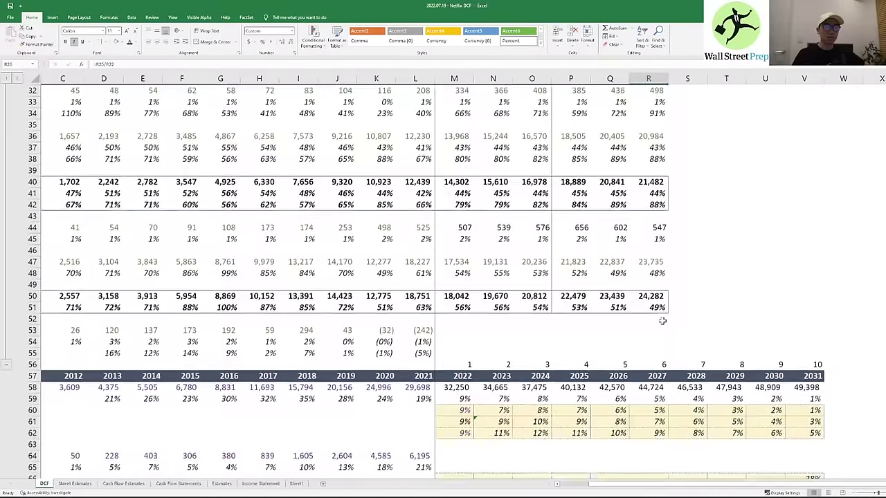
pyautogui.scroll(5, 652, 304)
pyautogui.click(580, 193)
pyautogui.click(618, 192)
pyautogui.click(656, 192)
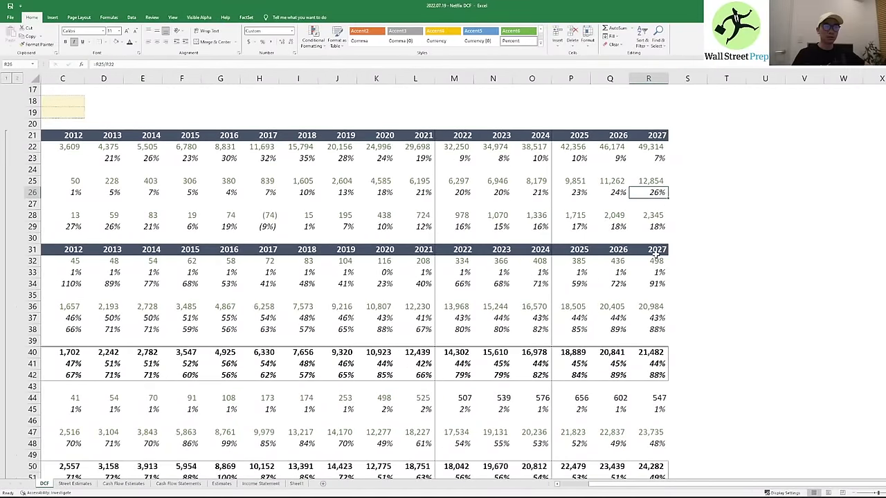
# - Check the base-case EBIT margin forecasts for 2027 to 2031 in row 67
pyautogui.scroll(-10, 655, 258)
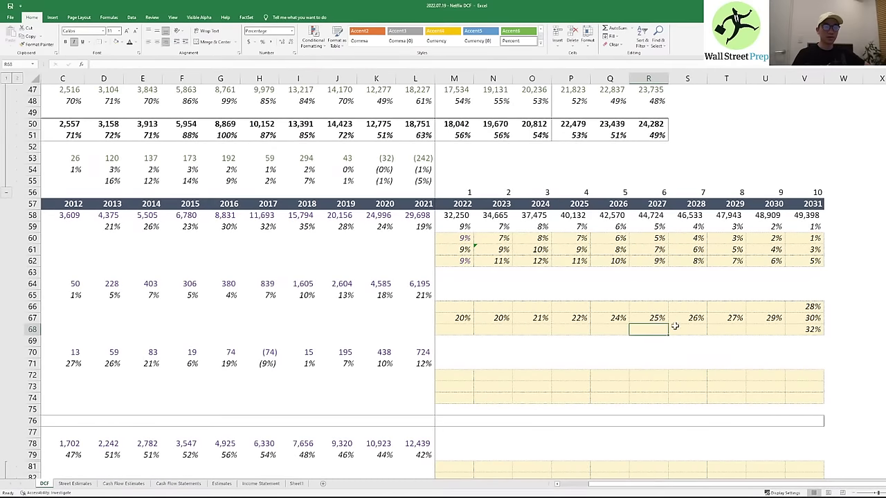
pyautogui.click(657, 318)
pyautogui.click(695, 319)
pyautogui.click(735, 319)
pyautogui.click(774, 318)
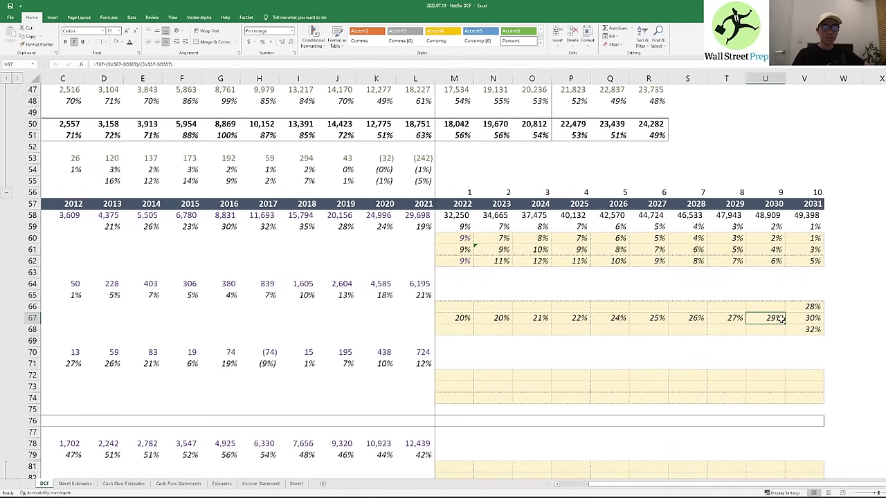
pyautogui.click(799, 317)
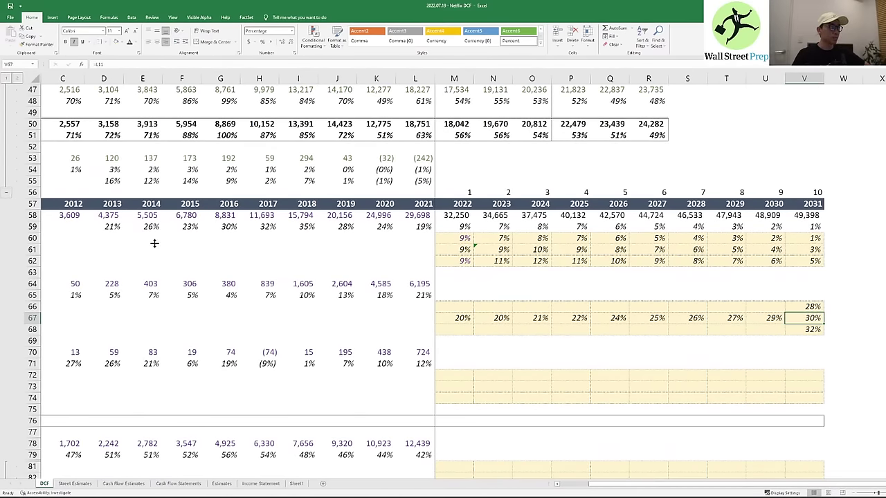
# - Collapse the grouped estimate rows between rows 20 and 56 to bring the case assumptions closer to the forecast
pyautogui.click(6, 193)
pyautogui.scroll(5, 378, 335)
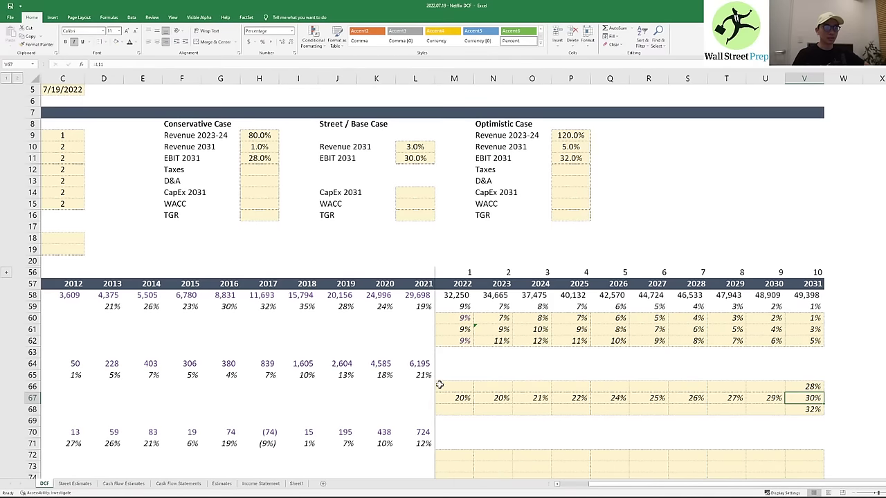
pyautogui.scroll(-2, 439, 385)
# - Inspect the EBIT margin links for 2031 in V66 and for 2024 in O67
pyautogui.press('Up')
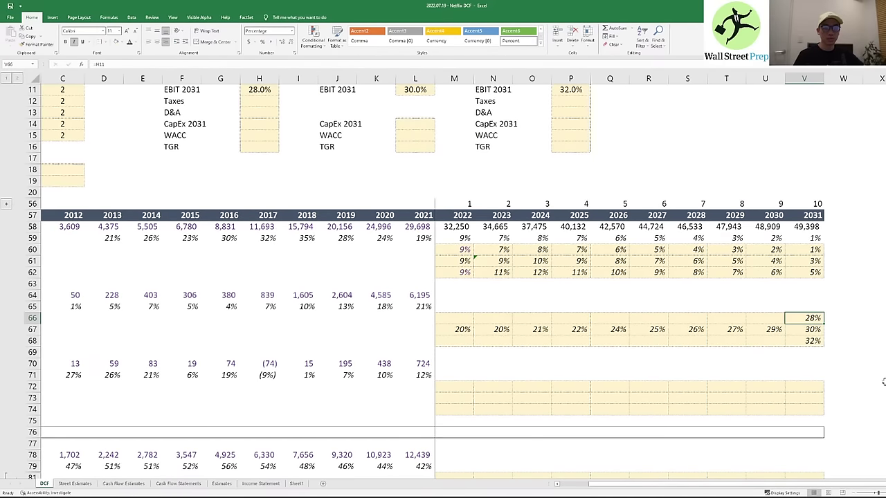
pyautogui.press('Down')
pyautogui.press('Down')
pyautogui.press('Left')
pyautogui.press('Left')
pyautogui.press('Left')
pyautogui.press('Left')
pyautogui.press('Left')
pyautogui.press('Left')
pyautogui.press('Left')
pyautogui.press('Up')
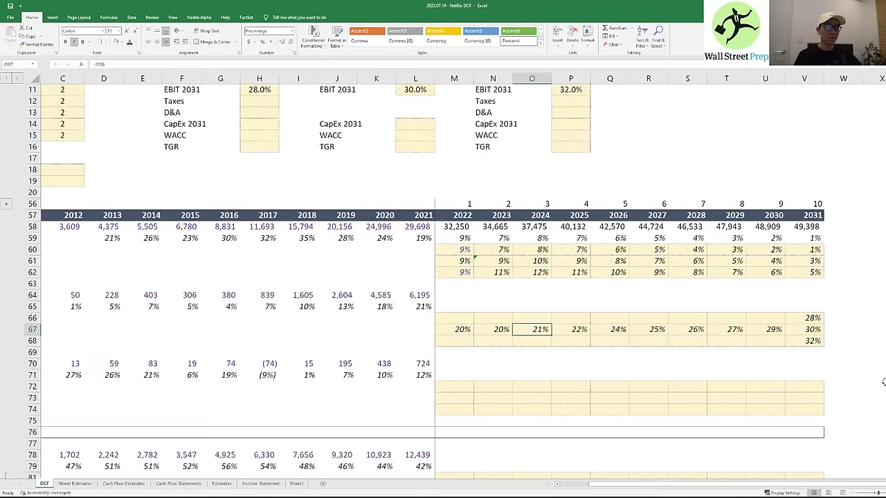
# - Change the font colour of the three 2031 revenue growth cells V60:V62 to purple
pyautogui.press('Right')
pyautogui.press('Up')
pyautogui.press('Right')
pyautogui.press('Up')
pyautogui.press('Right')
pyautogui.press('Right')
pyautogui.press('Up')
pyautogui.press('Up')
pyautogui.press('Right')
pyautogui.press('Right')
pyautogui.press('Up')
pyautogui.press('Up')
pyautogui.press('Right')
pyautogui.press('Up')
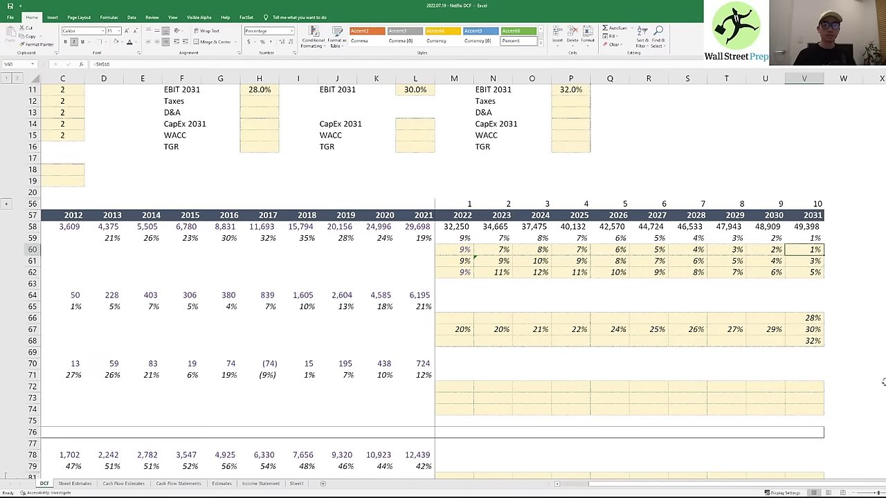
pyautogui.hotkey('shift', 'Down')
pyautogui.hotkey('shift', 'Down')
pyautogui.hotkey('alt', 'h')
pyautogui.press('f')
pyautogui.press('c')
pyautogui.press('Down')
pyautogui.press('Down')
pyautogui.press('Down')
pyautogui.press('Down')
pyautogui.press('Down')
pyautogui.press('Right')
pyautogui.press('Right')
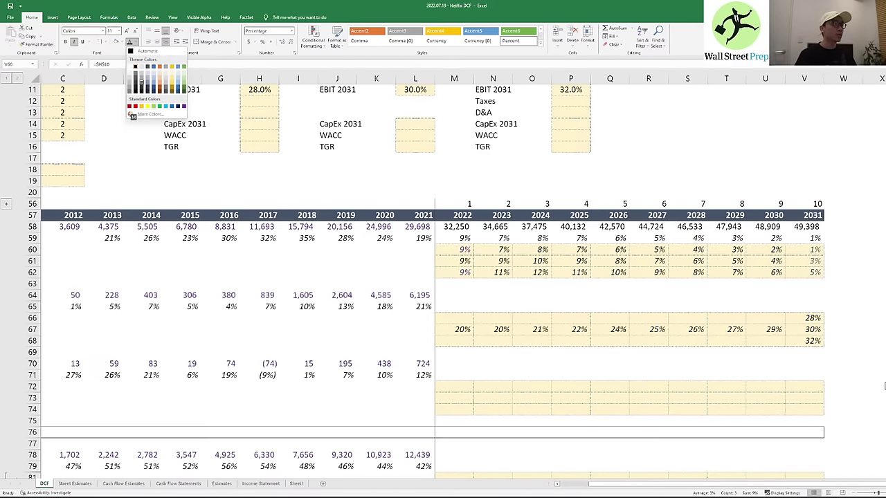
# - Copy the formatting of V60:V62 onto the 2031 EBIT margin cells V66:V68
pyautogui.hotkey('ctrl', 'c')
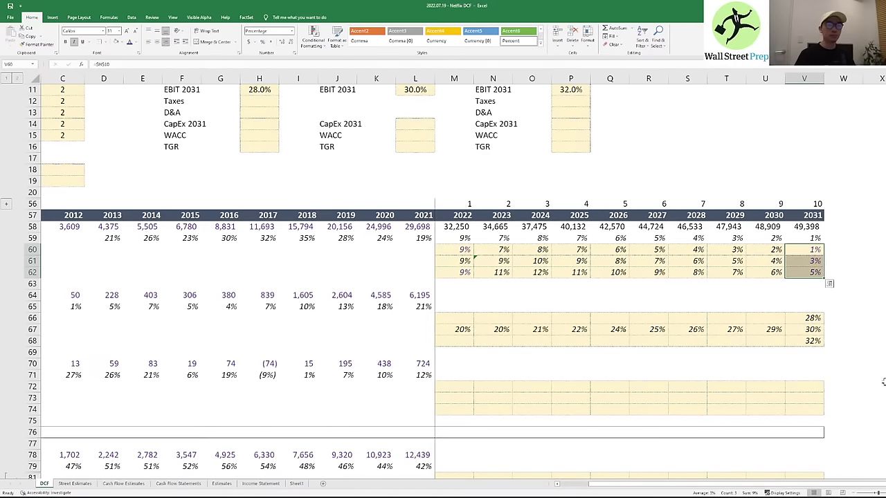
pyautogui.press('Down')
pyautogui.press('Down')
pyautogui.press('Down')
pyautogui.press('Down')
pyautogui.press('Down')
pyautogui.press('Down')
pyautogui.press('Down')
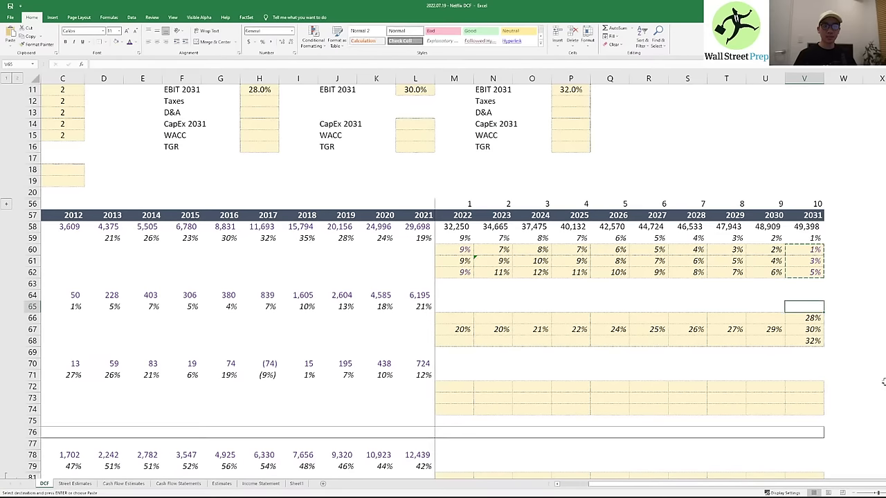
pyautogui.write('=L11')
pyautogui.press('Return')
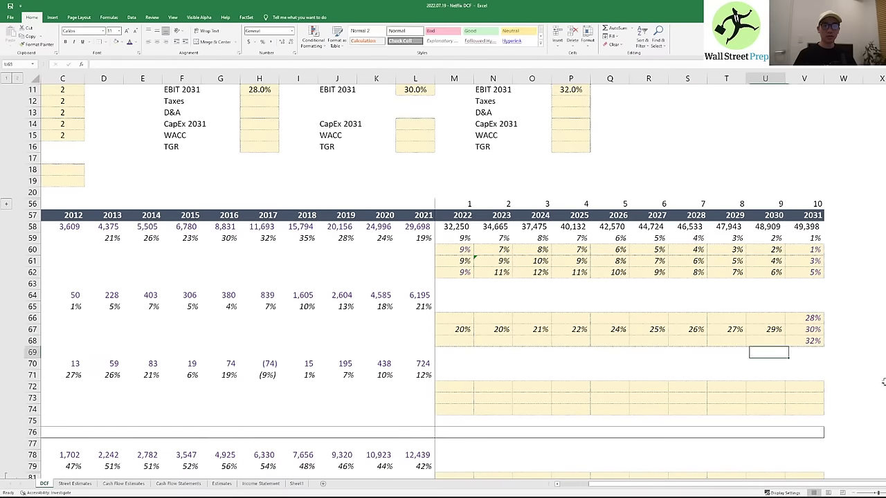
# - Link the conservative 2022 EBIT margin in M66 to the base case with =M67
pyautogui.press('Left')
pyautogui.press('Left')
pyautogui.press('Up')
pyautogui.press('Up')
pyautogui.press('Left')
pyautogui.press('Left')
pyautogui.press('Left')
pyautogui.press('Left')
pyautogui.press('Left')
pyautogui.press('Left')
pyautogui.press('Left')
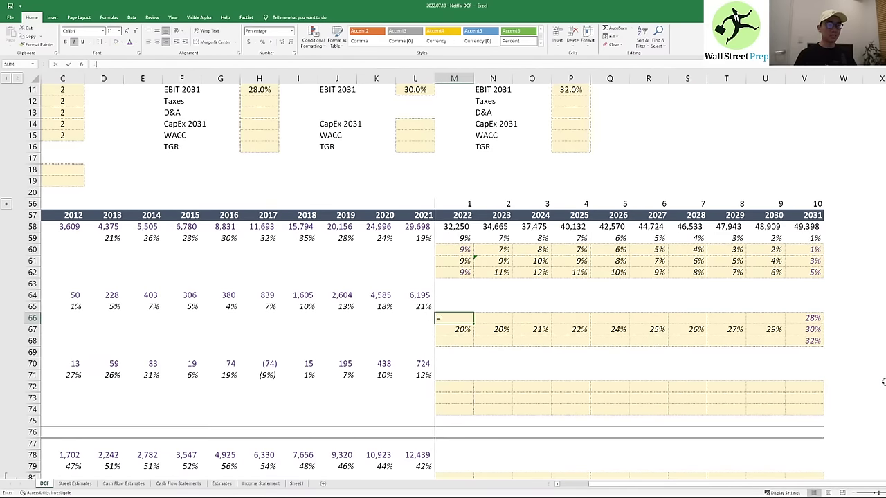
pyautogui.write('=M67')
pyautogui.press('Return')
# - Copy the purple cell formatting of M62 onto the 2022 EBIT margin in M66
pyautogui.press('Up')
pyautogui.press('Up')
pyautogui.press('Up')
pyautogui.press('Up')
pyautogui.press('Up')
pyautogui.hotkey('ctrl', 'c')
pyautogui.press('Down')
pyautogui.press('Down')
pyautogui.press('Down')
pyautogui.press('Down')
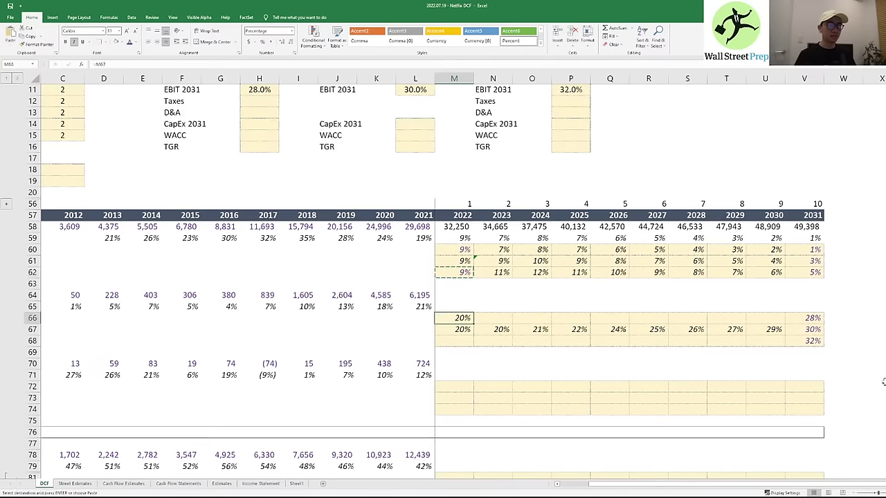
pyautogui.press('Escape')
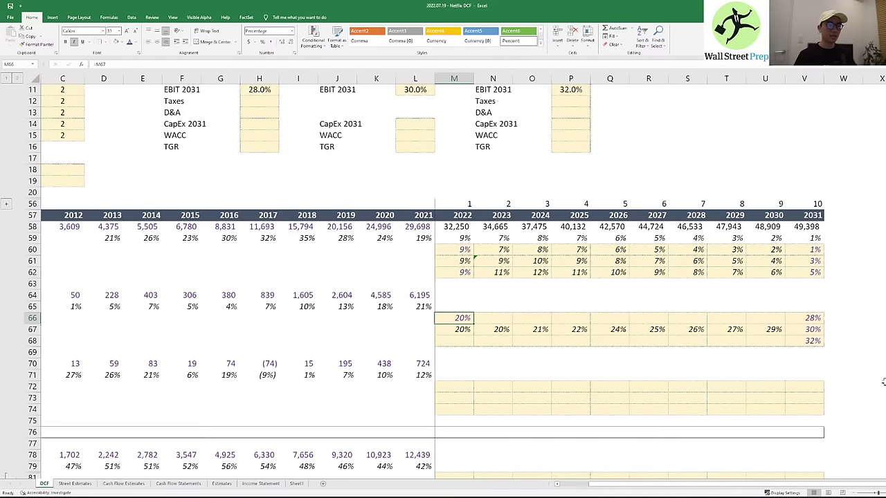
# - Link the optimistic 2022 EBIT margin in M68 with =M67 and give it the purple formatting of M66
pyautogui.press('Down')
pyautogui.write('=M67')
pyautogui.press('Return')
pyautogui.press('Up')
pyautogui.press('Up')
pyautogui.press('Up')
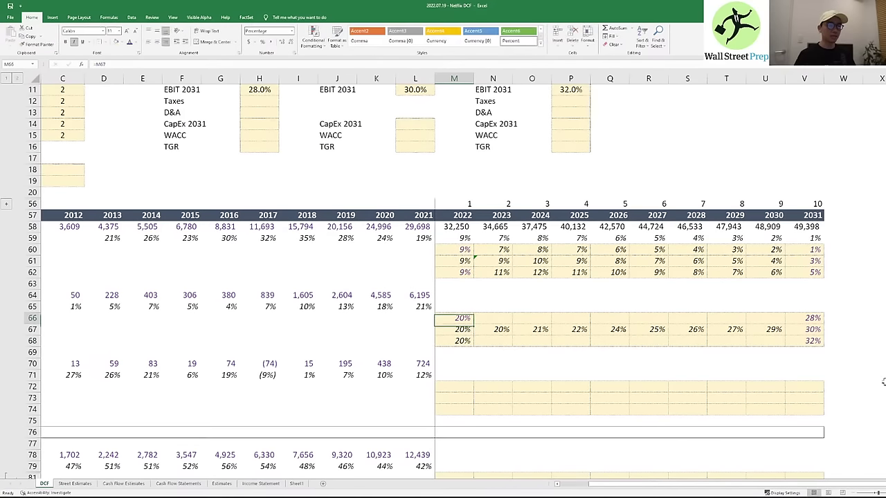
pyautogui.hotkey('ctrl', 'c')
pyautogui.press('Down')
pyautogui.press('Return')
# - Examine the formulas behind the base-case EBIT margins for 2023 to 2025 in N67:P67
pyautogui.press('Right')
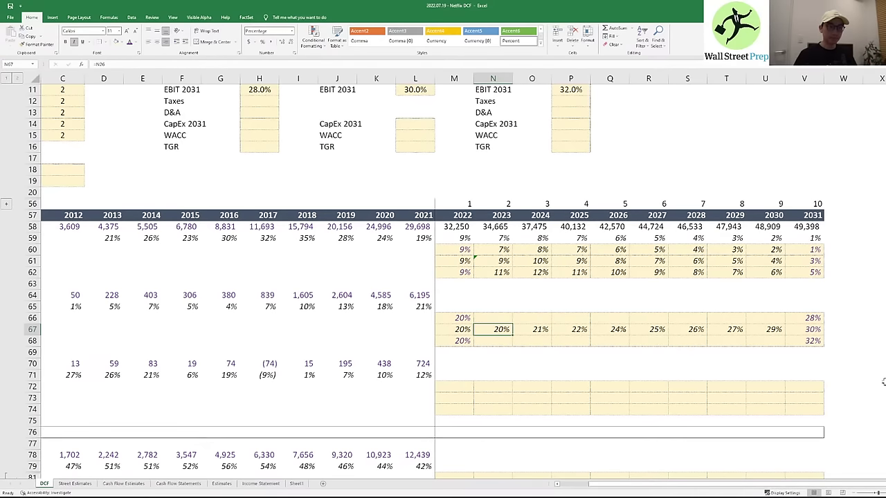
pyautogui.press('Right')
pyautogui.write('=O26')
pyautogui.press('Escape')
pyautogui.press('Right')
pyautogui.press('F2')
pyautogui.press('Escape')
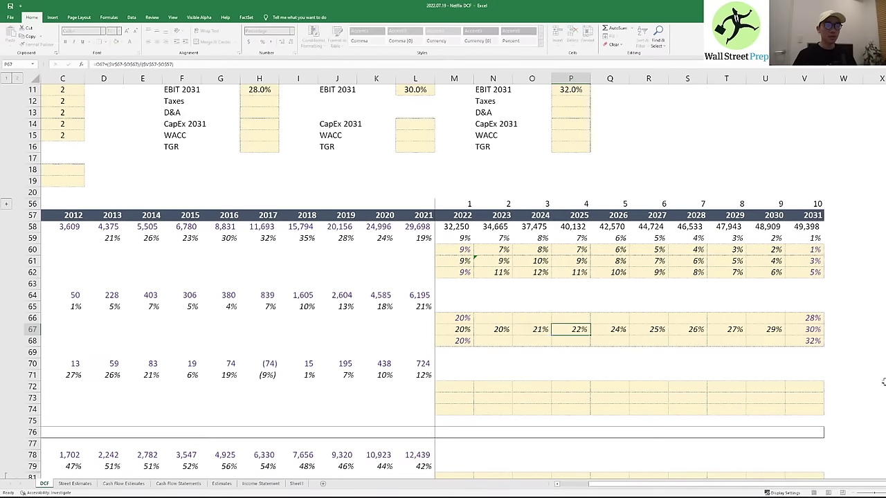
pyautogui.press('Left')
pyautogui.press('Left')
pyautogui.press('F2')
pyautogui.press('Escape')
pyautogui.press('Left')
pyautogui.press('Right')
pyautogui.press('Right')
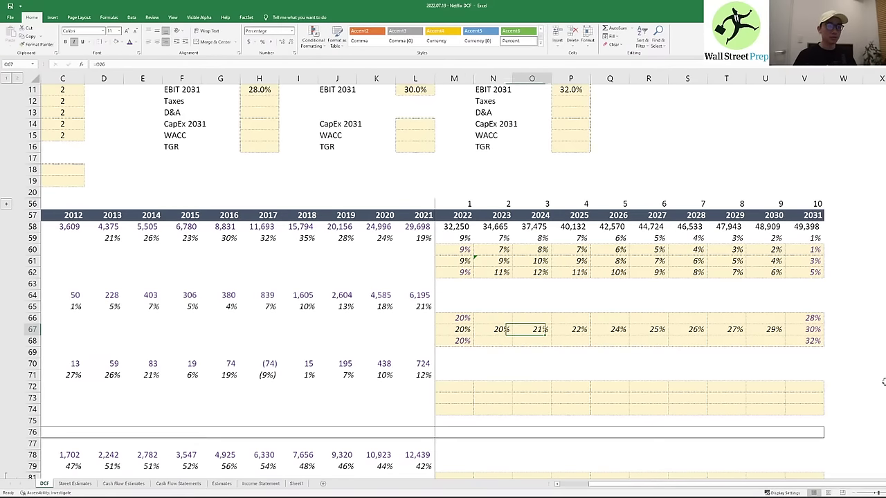
pyautogui.press('Up')
pyautogui.press('Left')
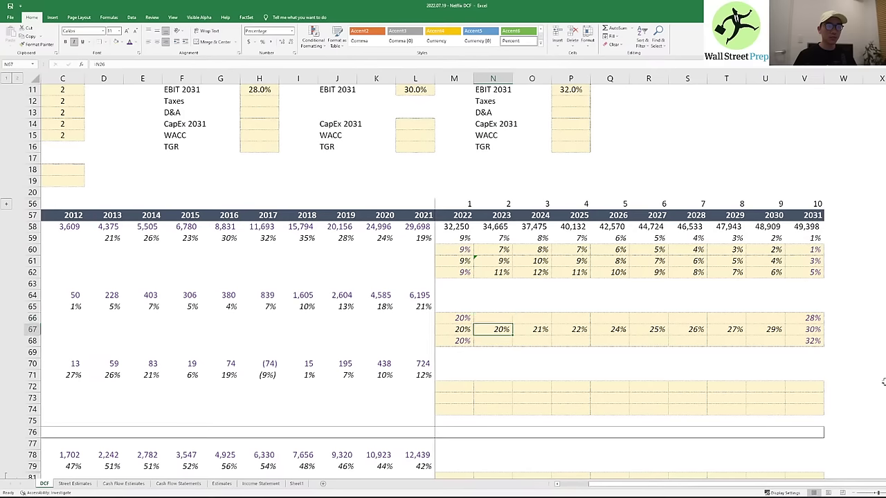
# - Compare the base-case margins across row 67 with the empty conservative and optimistic cells in rows 66 and 68
pyautogui.press('Right')
pyautogui.press('Right')
pyautogui.press('Right')
pyautogui.press('Right')
pyautogui.press('Right')
pyautogui.press('Right')
pyautogui.press('Left')
pyautogui.press('Left')
pyautogui.press('Left')
pyautogui.press('Left')
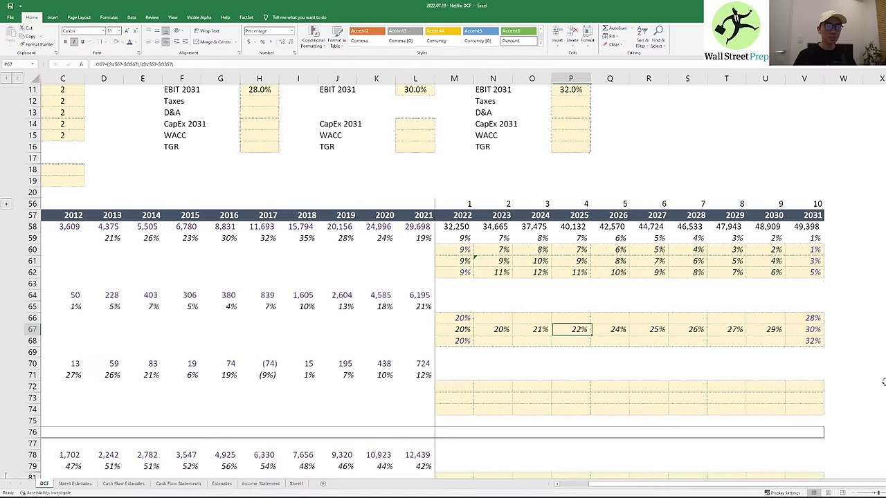
pyautogui.press('Left')
pyautogui.press('Left')
pyautogui.hotkey('shift', 'Right')
pyautogui.press('Down')
pyautogui.hotkey('shift', 'Right')
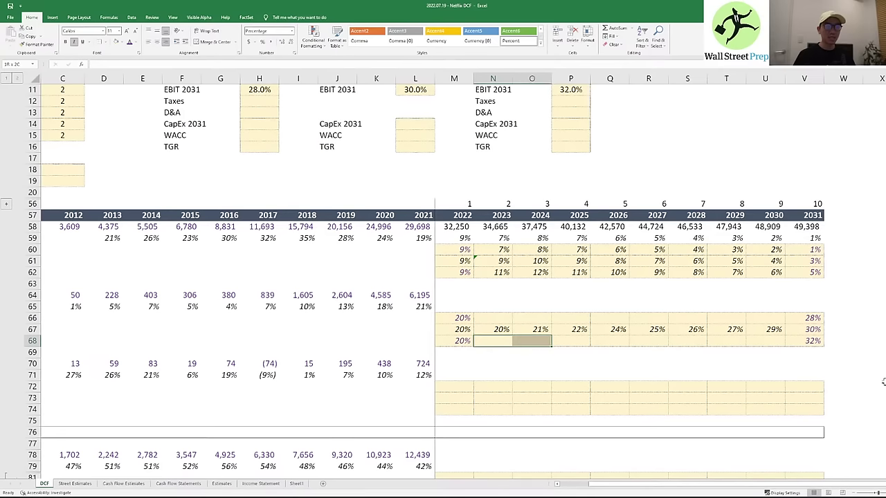
pyautogui.press('Up')
pyautogui.press('Up')
pyautogui.press('Right')
pyautogui.press('Right')
pyautogui.press('Right')
pyautogui.press('Right')
pyautogui.press('Left')
pyautogui.press('Left')
pyautogui.press('Left')
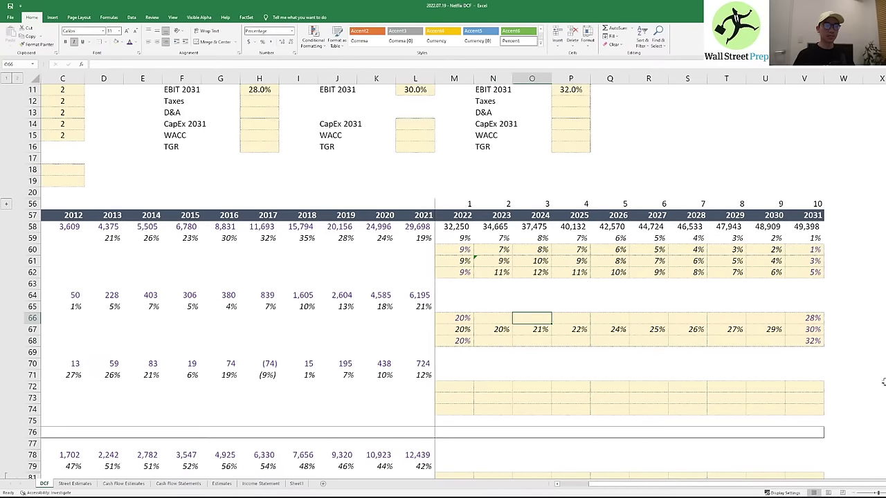
pyautogui.press('Left')
pyautogui.write('=')
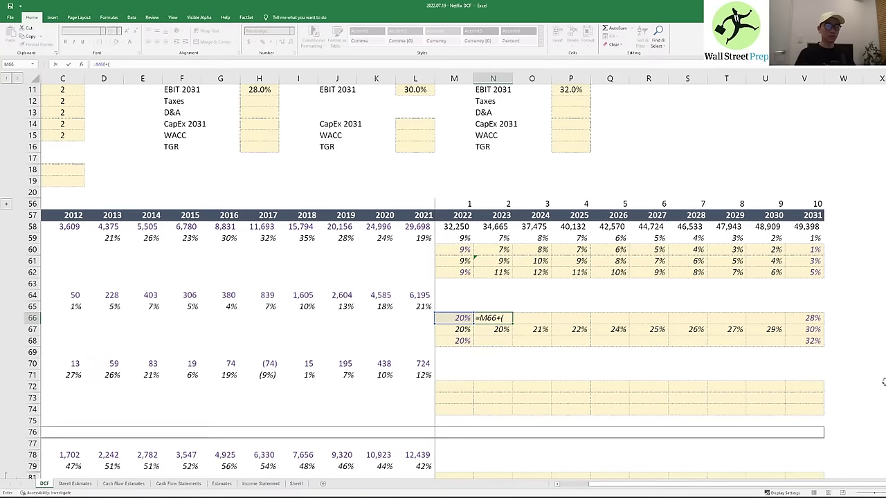
pyautogui.hotkey('ctrl', 'Right')
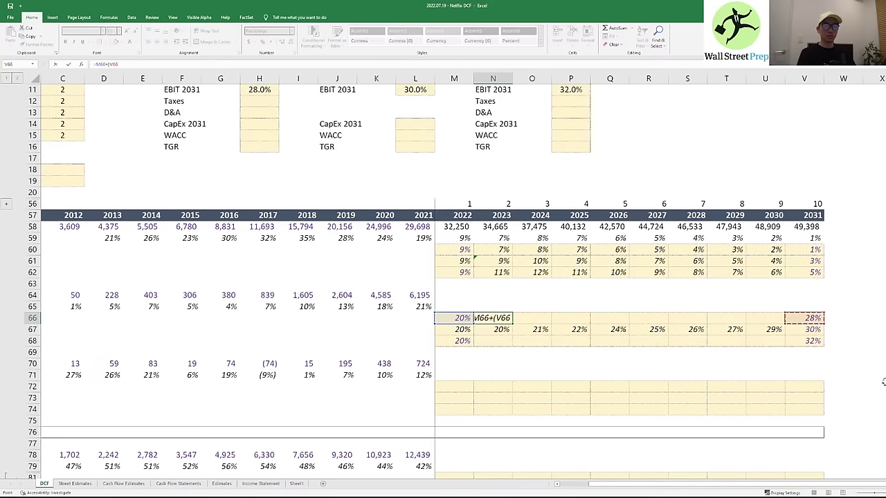
pyautogui.press('Escape')
# - Move the assumptions from EBIT 2031 through TGR for all three cases (F11:P16) down one row
pyautogui.scroll(3, 636, 299)
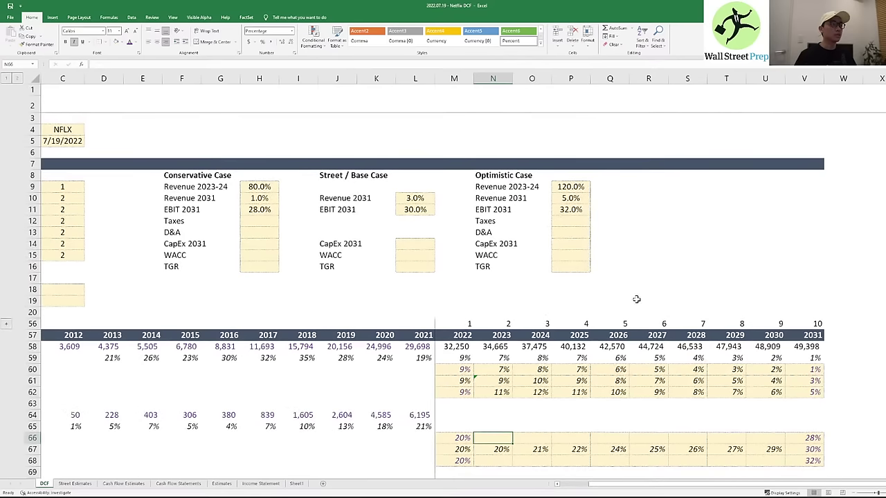
pyautogui.moveTo(172, 210); pyautogui.dragTo(173, 220)
pyautogui.hotkey('shift', 'Up')
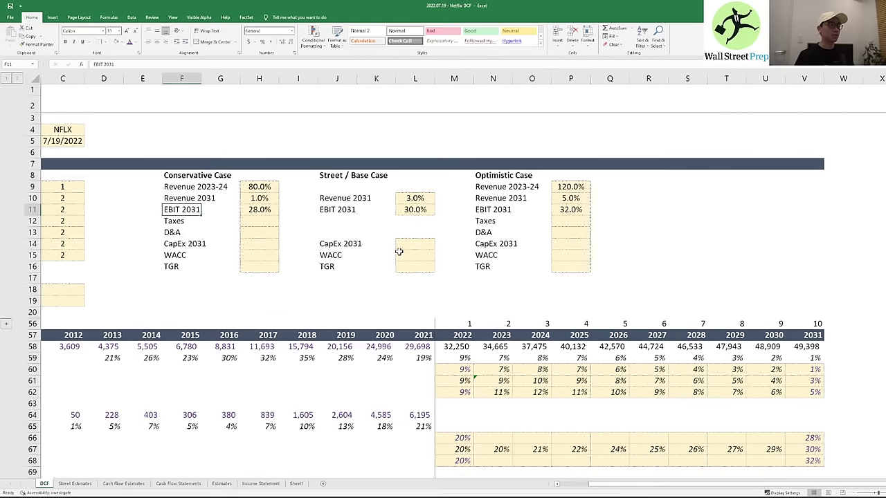
pyautogui.hotkey('shift', 'Down')
pyautogui.hotkey('shift', 'Down')
pyautogui.hotkey('shift', 'Down')
pyautogui.hotkey('shift', 'Down')
pyautogui.hotkey('shift', 'Down')
pyautogui.hotkey('shift', 'Right')
pyautogui.hotkey('shift', 'Right')
pyautogui.hotkey('shift', 'Right')
pyautogui.hotkey('shift', 'Right')
pyautogui.hotkey('shift', 'Right')
pyautogui.hotkey('shift', 'Right')
pyautogui.hotkey('shift', 'Right')
pyautogui.hotkey('shift', 'Right')
pyautogui.hotkey('shift', 'Right')
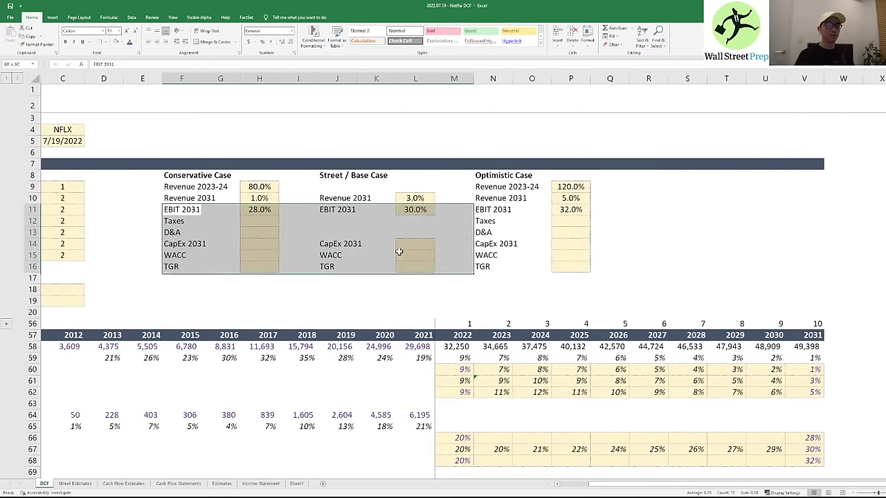
pyautogui.hotkey('shift', 'Right')
pyautogui.hotkey('ctrl', 'x')
pyautogui.press('Down')
pyautogui.hotkey('ctrl', 'v')
# - Label the empty conservative-case row F11 as EBIT 2023-24
pyautogui.press('Up')
pyautogui.press('Up')
pyautogui.press('Up')
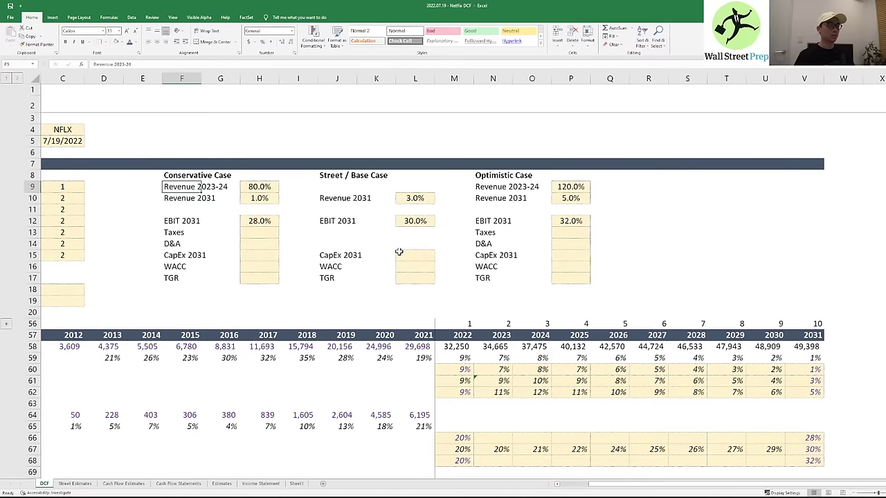
pyautogui.press('Down')
pyautogui.press('Down')
pyautogui.write('E')
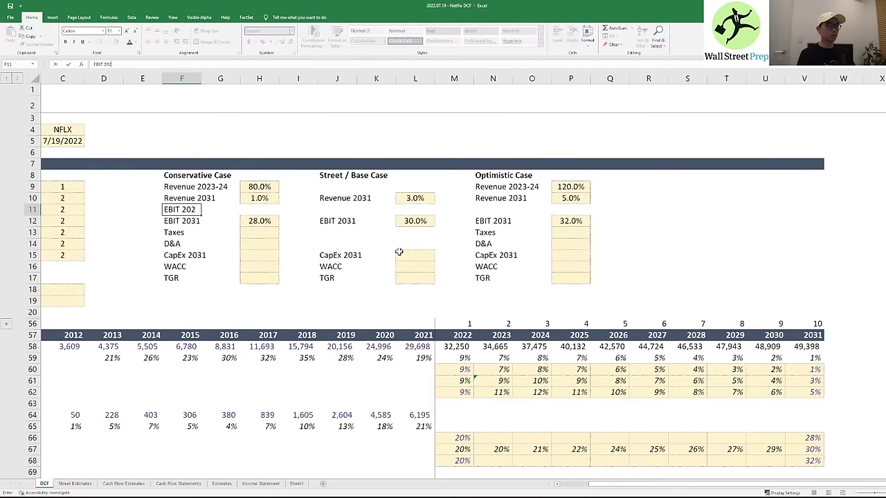
pyautogui.write('BIT 2023-20')
pyautogui.press('BackSpace')
pyautogui.write('4')
pyautogui.press('Return')
# - Copy the conservative Revenue 2023-24 input cell H9 (80.0%) into H11 for EBIT 2023-24
pyautogui.press('Right')
pyautogui.press('Right')
pyautogui.press('Up')
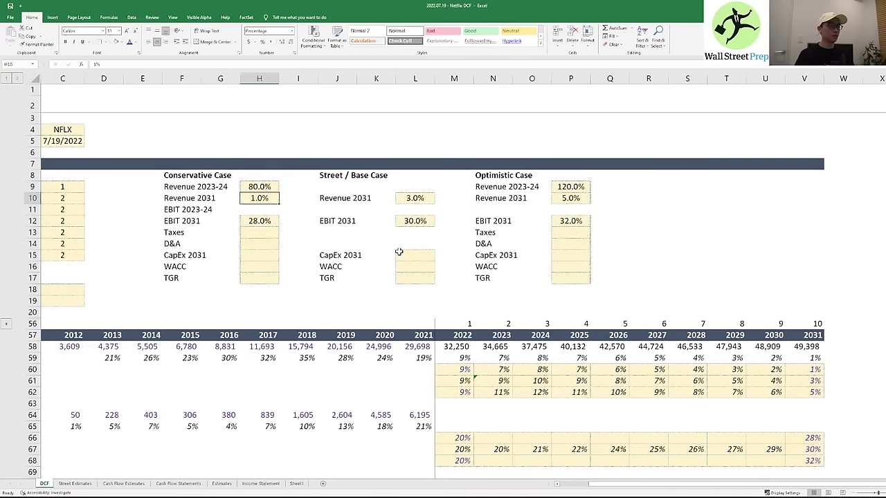
pyautogui.press('Right')
pyautogui.press('Up')
pyautogui.hotkey('ctrl', 'c')
pyautogui.press('Left')
pyautogui.hotkey('ctrl', 'c')
pyautogui.press('Down')
pyautogui.press('Down')
pyautogui.hotkey('ctrl', 'v')
# - Copy the optimistic Revenue 2023-24 input cell P9 (120.0%) into P11
pyautogui.press('Right')
pyautogui.press('Right')
pyautogui.press('Right')
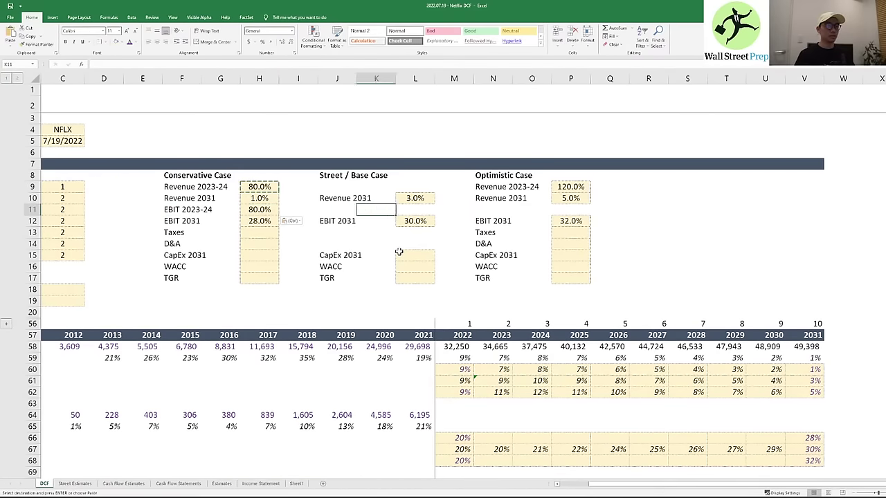
pyautogui.press('Right')
pyautogui.press('Up')
pyautogui.press('Up')
pyautogui.press('Right')
pyautogui.press('Right')
pyautogui.press('Right')
pyautogui.press('Right')
pyautogui.hotkey('ctrl', 'c')
pyautogui.press('Down')
pyautogui.press('Down')
pyautogui.hotkey('ctrl', 'v')
pyautogui.press('Left')
pyautogui.press('Escape')
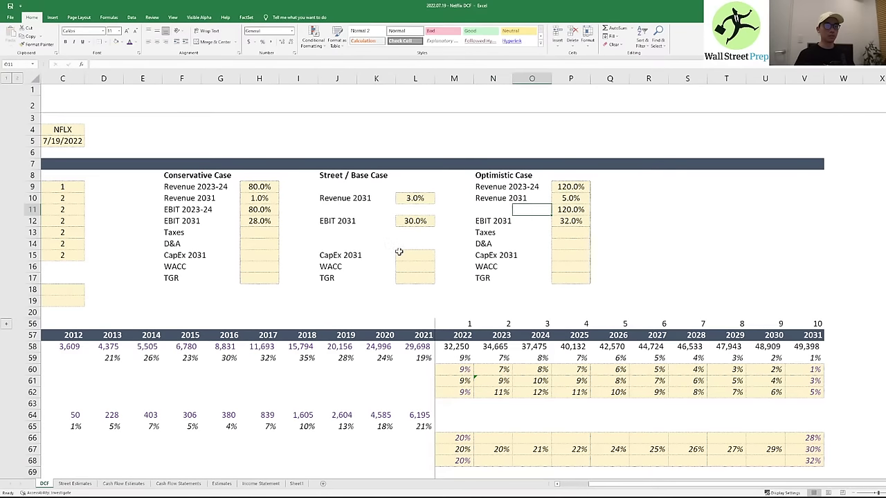
# - Copy the EBIT 2023-24 label from F11 to N11 in the optimistic case
pyautogui.press('Left')
pyautogui.press('Left')
pyautogui.press('Left')
pyautogui.press('Left')
pyautogui.press('Left')
pyautogui.press('Left')
pyautogui.press('Left')
pyautogui.press('Left')
pyautogui.press('Left')
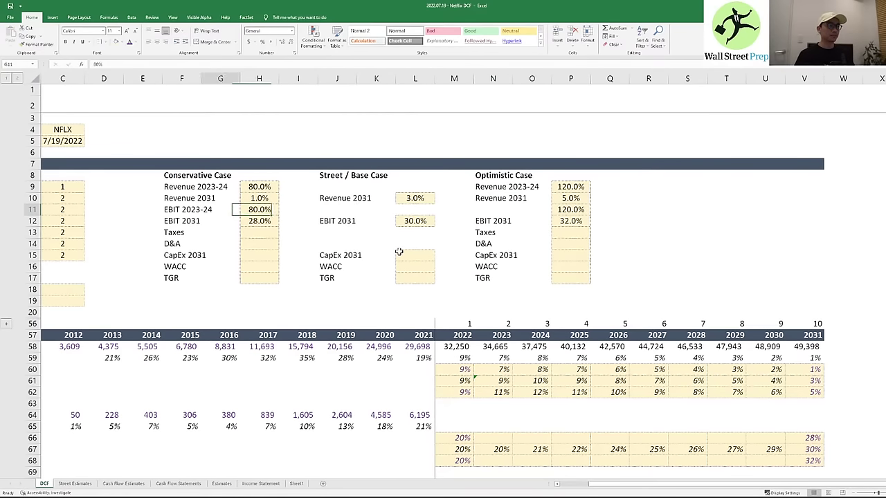
pyautogui.press('Right')
pyautogui.press('Right')
pyautogui.press('Right')
pyautogui.press('Right')
pyautogui.press('Right')
pyautogui.press('Right')
pyautogui.press('Right')
pyautogui.press('Right')
pyautogui.press('Right')
pyautogui.press('Right')
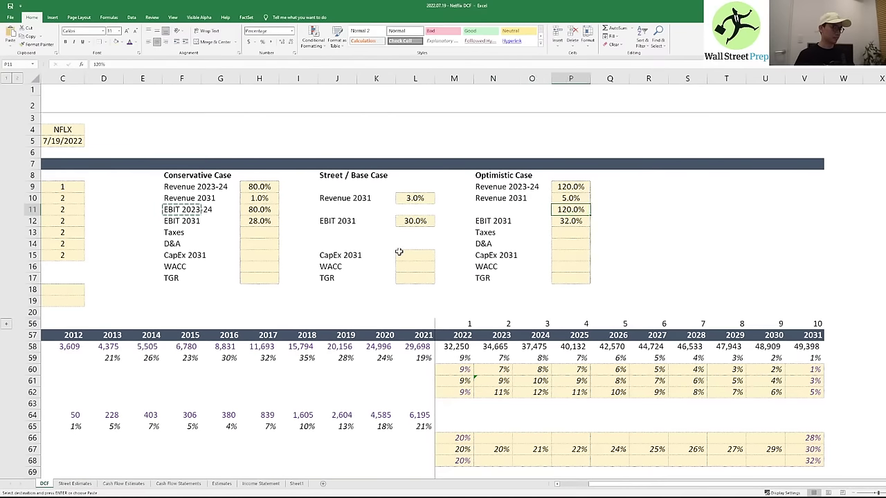
pyautogui.press('Left')
pyautogui.press('Left')
pyautogui.hotkey('ctrl', 'v')
pyautogui.press('Escape')
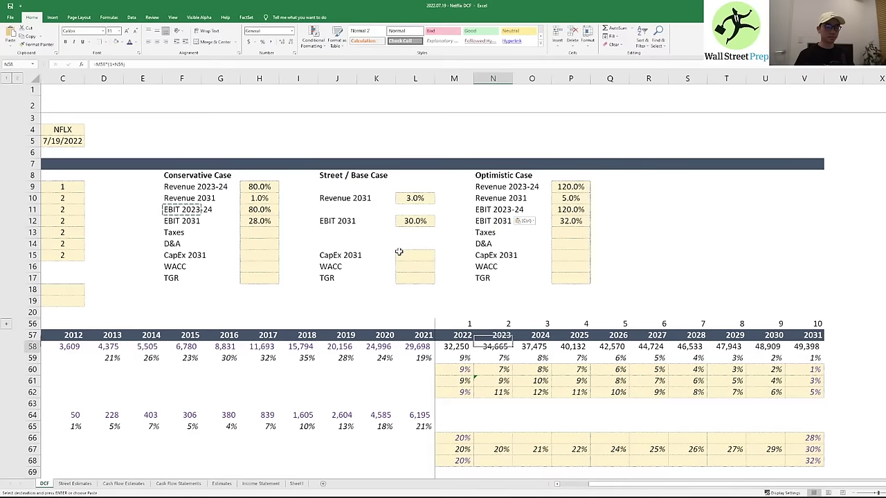
# - Calculate the conservative 2023 EBIT margin in N66 as the base margin times the conservative EBIT 2023-24 factor, =N67*$H$11
pyautogui.press('Down')
pyautogui.press('Down')
pyautogui.press('Down')
pyautogui.press('Down')
pyautogui.press('Down')
pyautogui.press('Down')
pyautogui.press('Down')
pyautogui.press('Down')
pyautogui.press('Down')
pyautogui.press('Down')
pyautogui.press('Down')
pyautogui.press('Down')
pyautogui.press('Down')
pyautogui.press('Down')
pyautogui.press('Down')
pyautogui.press('Down')
pyautogui.press('Down')
pyautogui.press('Down')
pyautogui.press('Down')
pyautogui.press('Down')
pyautogui.press('Down')
pyautogui.press('Up')
pyautogui.press('Up')
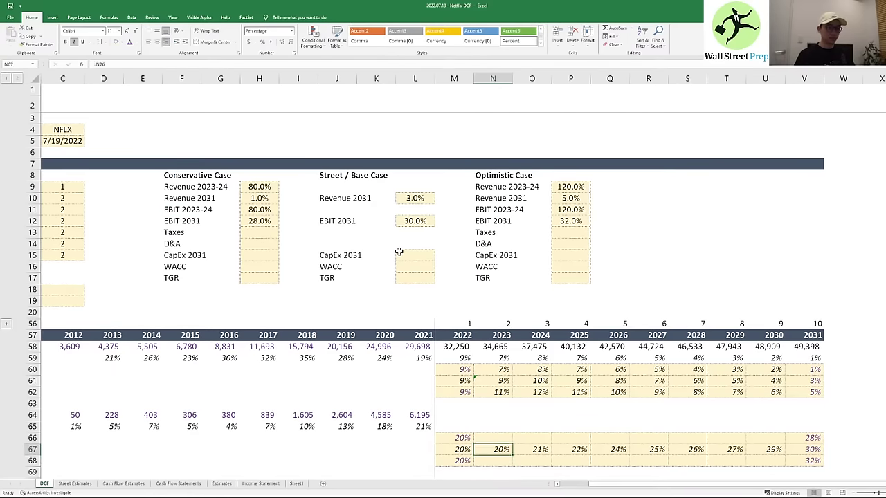
pyautogui.write('=')
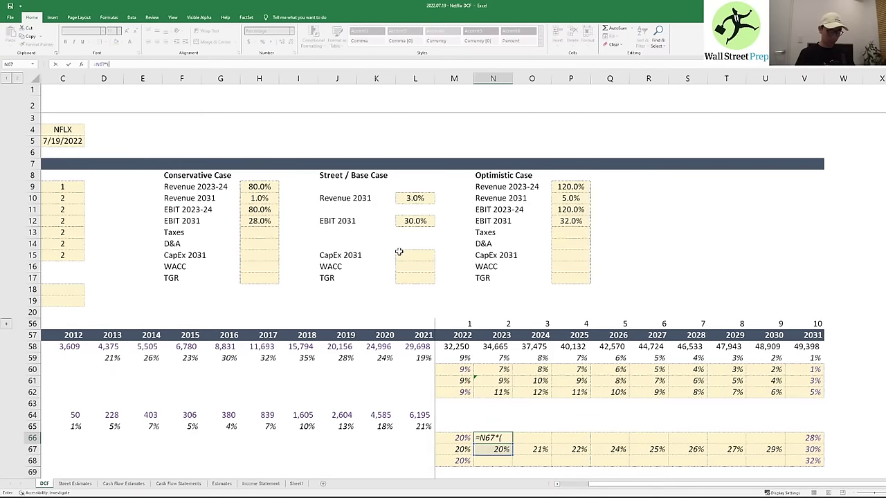
pyautogui.press('Escape')
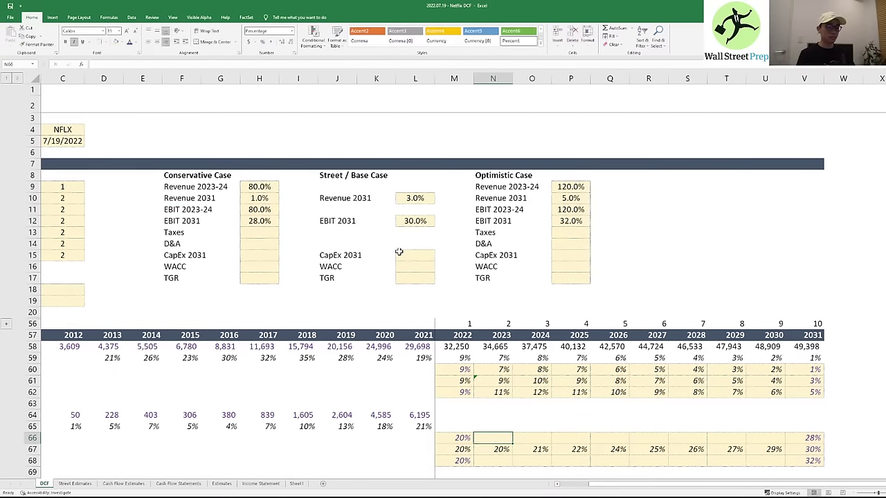
pyautogui.write('=')
pyautogui.press('Down')
pyautogui.write('*')
pyautogui.press('Up')
pyautogui.press('Up')
pyautogui.press('Up')
pyautogui.press('Up')
pyautogui.press('Up')
pyautogui.press('Up')
pyautogui.press('Up')
pyautogui.press('Up')
pyautogui.press('Up')
pyautogui.press('Up')
pyautogui.press('Up')
pyautogui.press('Up')
pyautogui.press('Up')
pyautogui.press('Up')
pyautogui.press('Up')
pyautogui.press('Up')
pyautogui.press('Up')
pyautogui.press('Up')
pyautogui.press('Up')
pyautogui.press('Up')
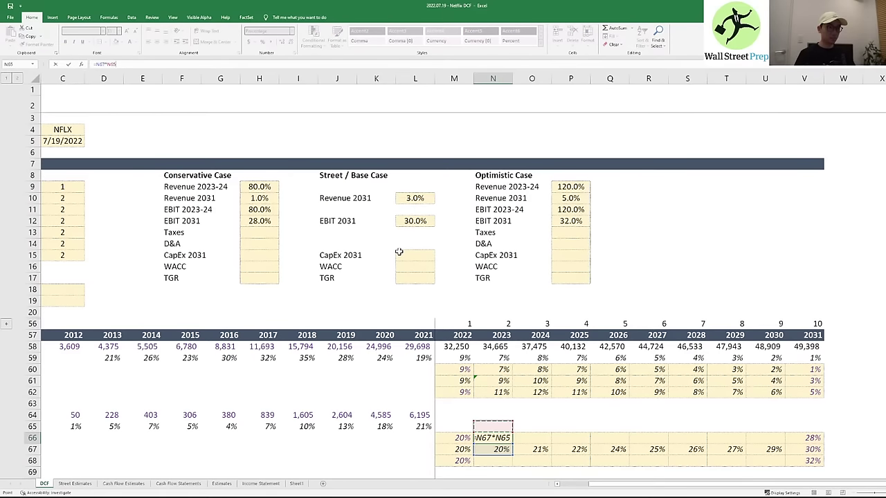
pyautogui.press('Left')
pyautogui.press('Left')
pyautogui.press('Left')
pyautogui.press('Left')
pyautogui.press('Left')
pyautogui.press('Left')
pyautogui.press('Down')
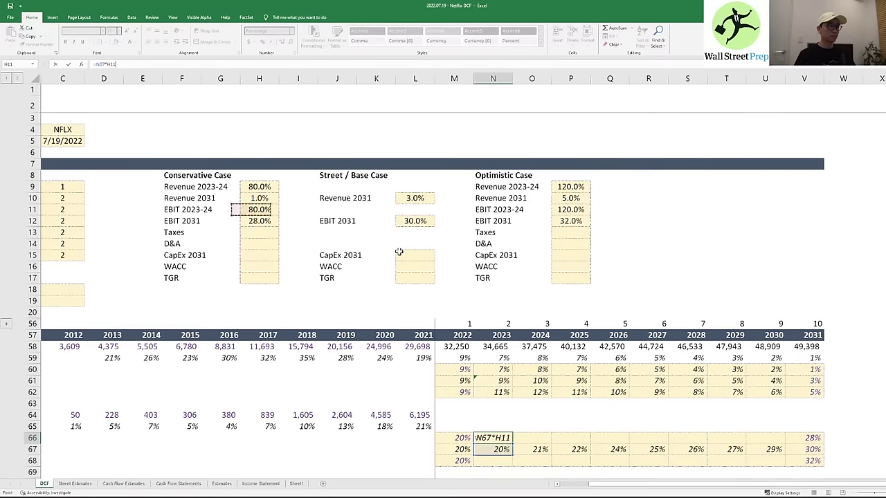
pyautogui.hotkey('ctrl', 'Return')
# - Copy the conservative 2023 EBIT margin formula to 2024 in O66 and check the cell references
pyautogui.hotkey('ctrl', 'c')
pyautogui.press('Right')
pyautogui.hotkey('ctrl', 'v')
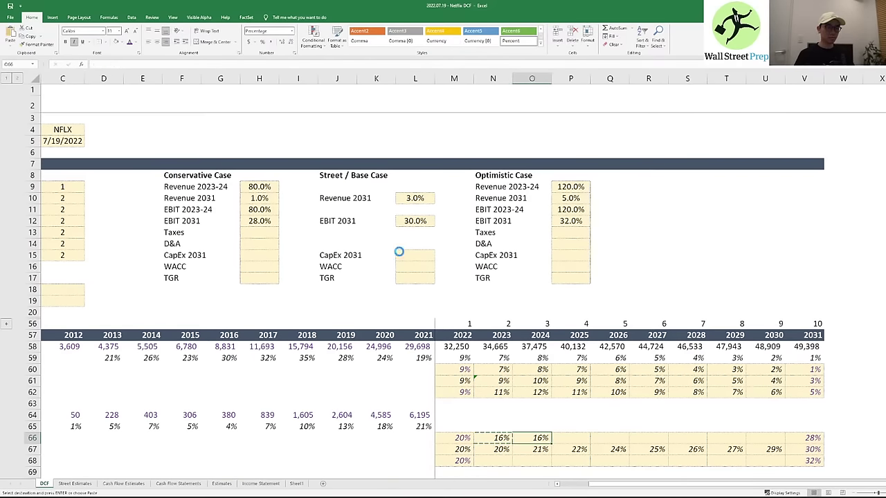
pyautogui.press('Left')
pyautogui.press('F2')
pyautogui.press('Tab')
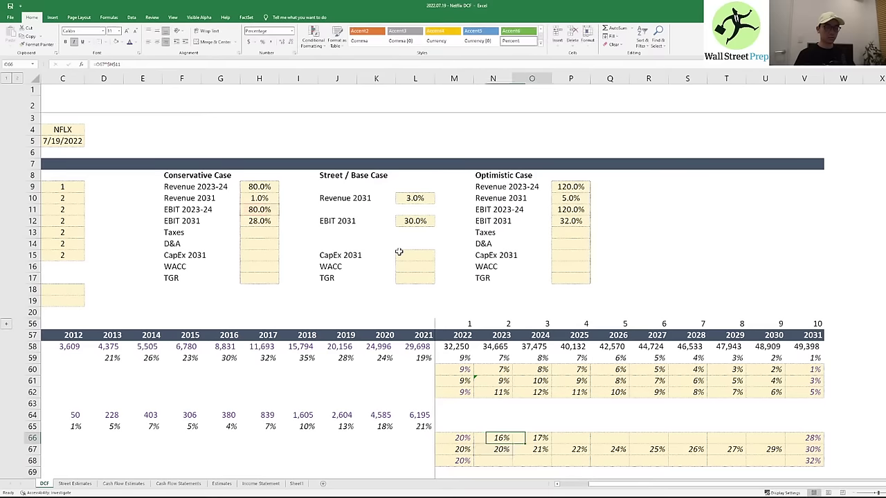
pyautogui.press('F2')
pyautogui.press('Escape')
pyautogui.press('Left')
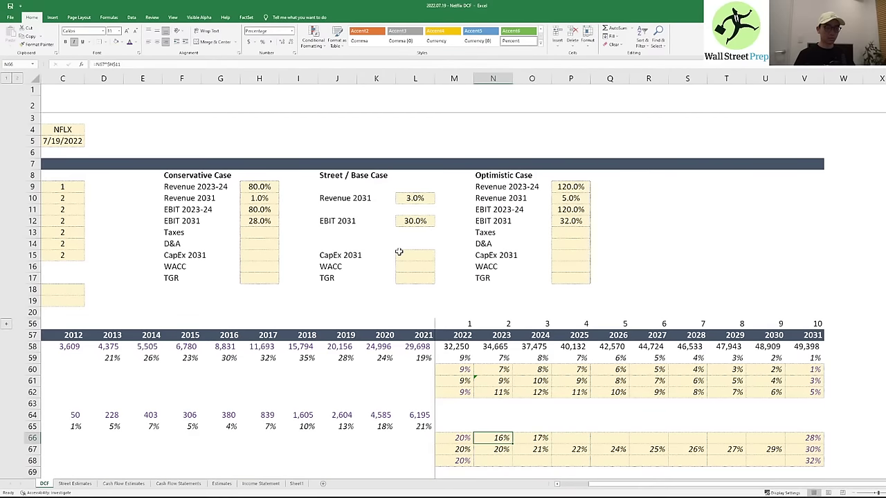
# - Set the EBIT 2023-24 factor to 90% in the conservative case (H11) and 110% in the optimistic case (P11)
pyautogui.click(259, 209)
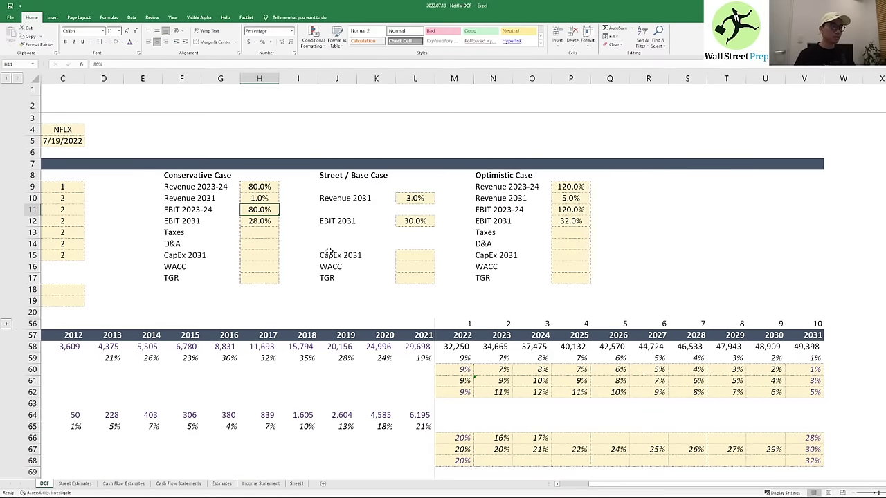
pyautogui.write('90')
pyautogui.press('Tab')
pyautogui.press('Right')
pyautogui.press('Right')
pyautogui.press('Right')
pyautogui.press('Right')
pyautogui.press('Right')
pyautogui.press('Right')
pyautogui.press('Right')
pyautogui.press('Right')
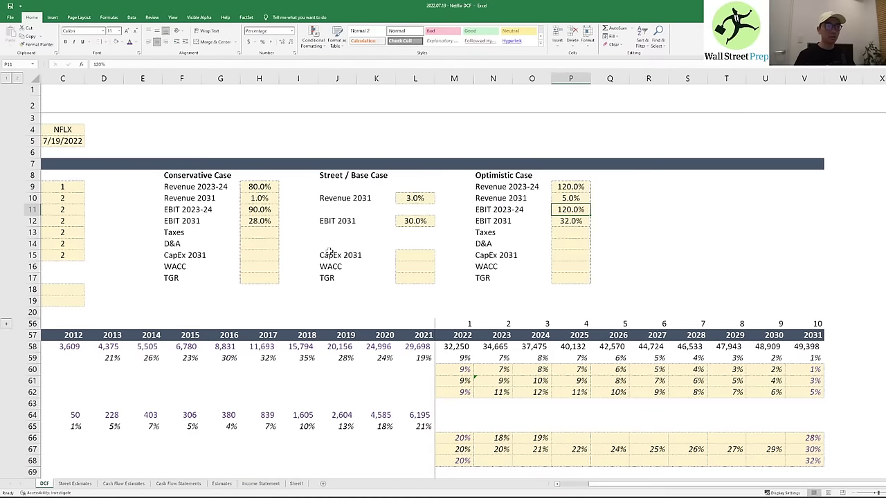
pyautogui.write('110')
pyautogui.hotkey('ctrl', 'Return')
pyautogui.press('Left')
pyautogui.press('Down')
pyautogui.press('Down')
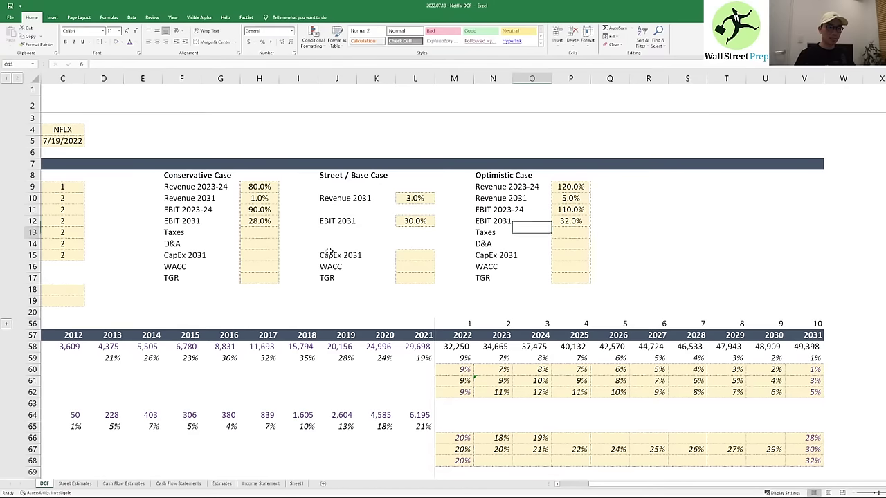
# - Check the cell references of the conservative 2024 EBIT margin formula in O66
pyautogui.press('Down')
pyautogui.press('Down')
pyautogui.press('Down')
pyautogui.press('Down')
pyautogui.press('Down')
pyautogui.press('Down')
pyautogui.press('Down')
pyautogui.press('Down')
pyautogui.press('Down')
pyautogui.press('Down')
pyautogui.press('Down')
pyautogui.press('Left')
pyautogui.press('Down')
pyautogui.press('Down')
pyautogui.press('Down')
pyautogui.press('Down')
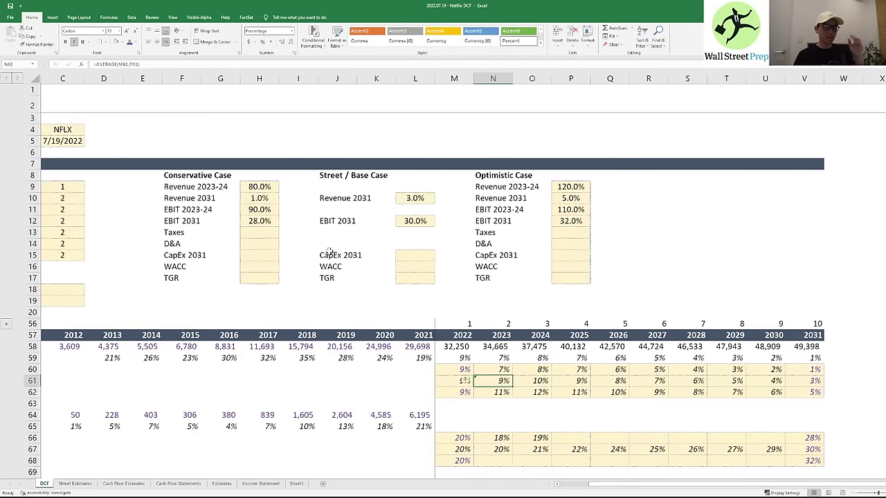
pyautogui.press('Down')
pyautogui.press('Down')
pyautogui.press('Down')
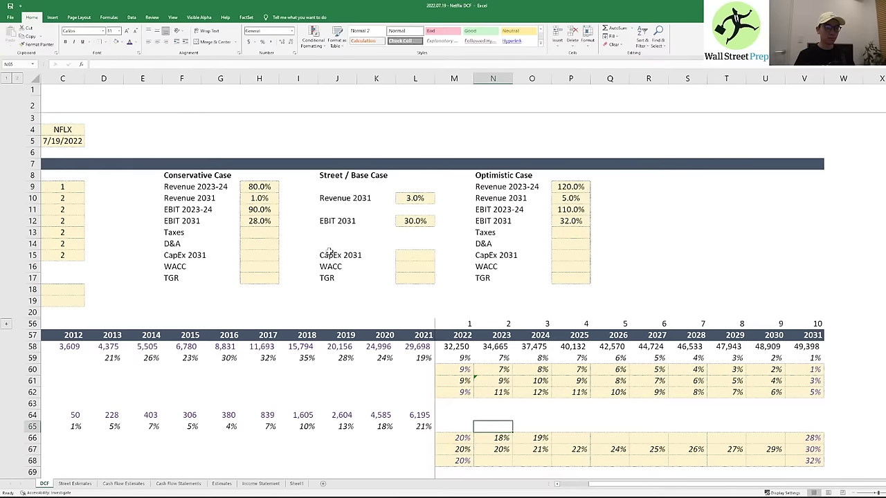
pyautogui.press('Down')
pyautogui.press('Up')
pyautogui.press('Up')
pyautogui.press('Up')
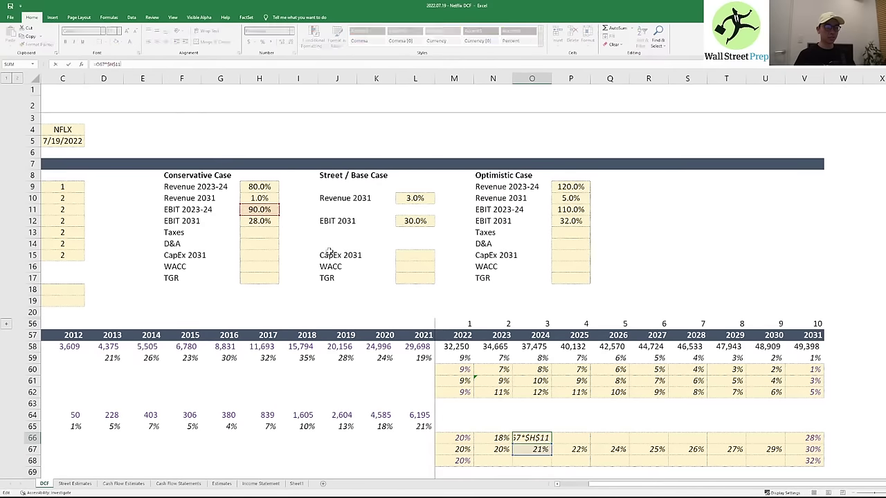
# - Change the font colour of the conservative 2023 and 2024 revenue growth cells, N60:O60, to red
pyautogui.press('Up')
pyautogui.press('Up')
pyautogui.press('Up')
pyautogui.press('Up')
pyautogui.hotkey('shift', 'Right')
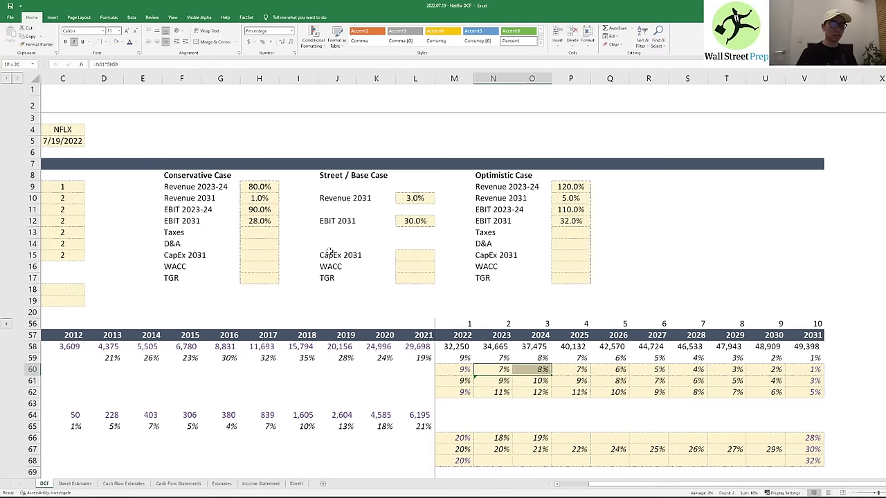
pyautogui.hotkey('alt', 'h')
pyautogui.press('f')
pyautogui.press('c')
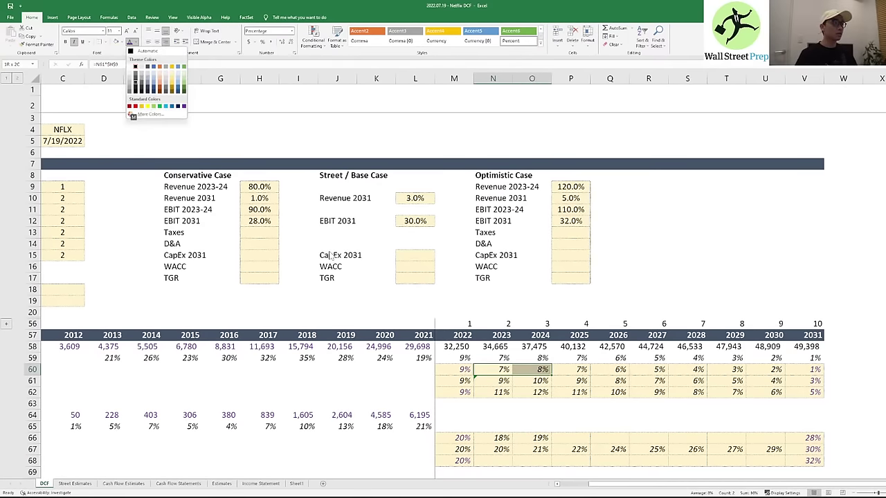
pyautogui.press('Down')
pyautogui.press('Down')
pyautogui.press('Left')
pyautogui.press('Return')
# - Copy only the formatting of N60:O60 onto the optimistic 2023 and 2024 revenue growth cells, N62:O62
pyautogui.hotkey('ctrl', 'c')
pyautogui.press('Down')
pyautogui.press('Down')
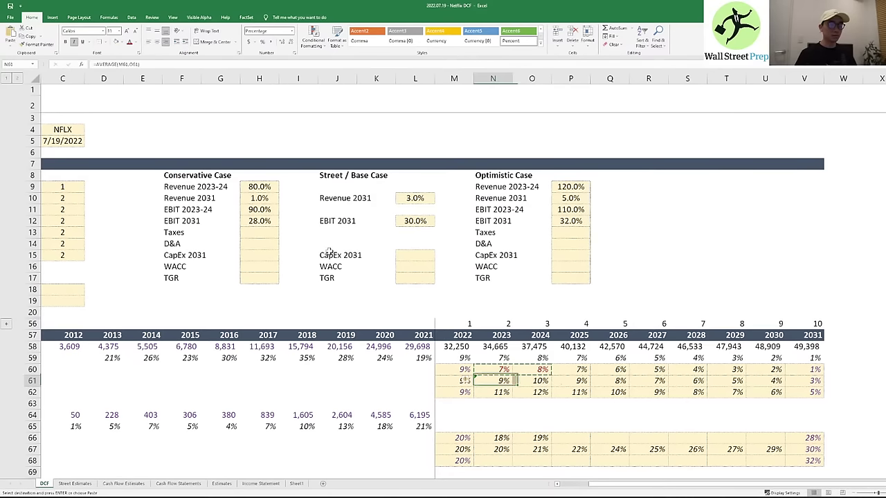
pyautogui.hotkey('alt', 'e')
pyautogui.press('s')
pyautogui.press('t')
pyautogui.press('Return')
pyautogui.press('Down')
pyautogui.press('Down')
pyautogui.press('Up')
pyautogui.press('Up')
pyautogui.hotkey('shift', 'Right')
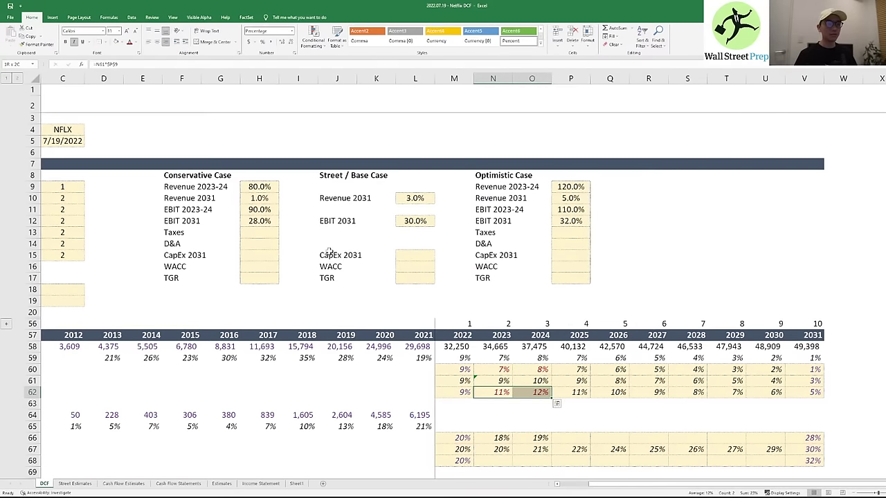
pyautogui.hotkey('shift', 'Left')
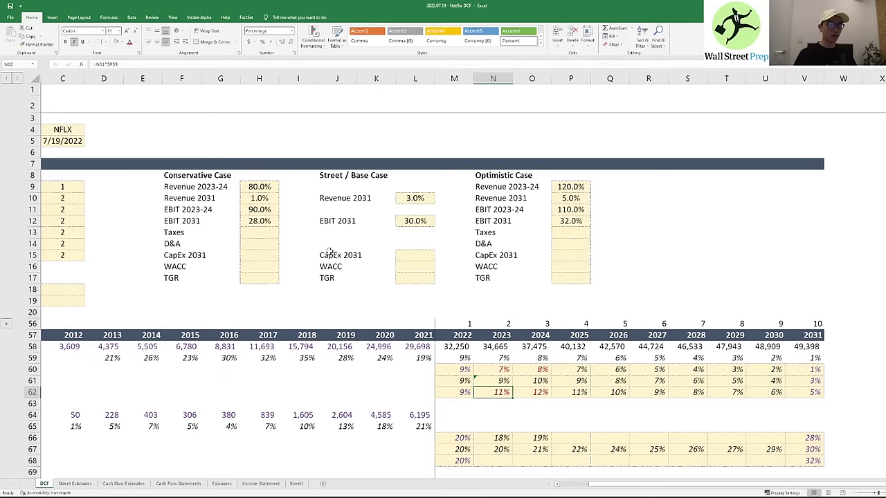
# - Copy only the formatting of N62:O62 onto the conservative 2023 and 2024 EBIT margin cells, N66:O66
pyautogui.hotkey('shift', 'Right')
pyautogui.hotkey('ctrl', 'c')
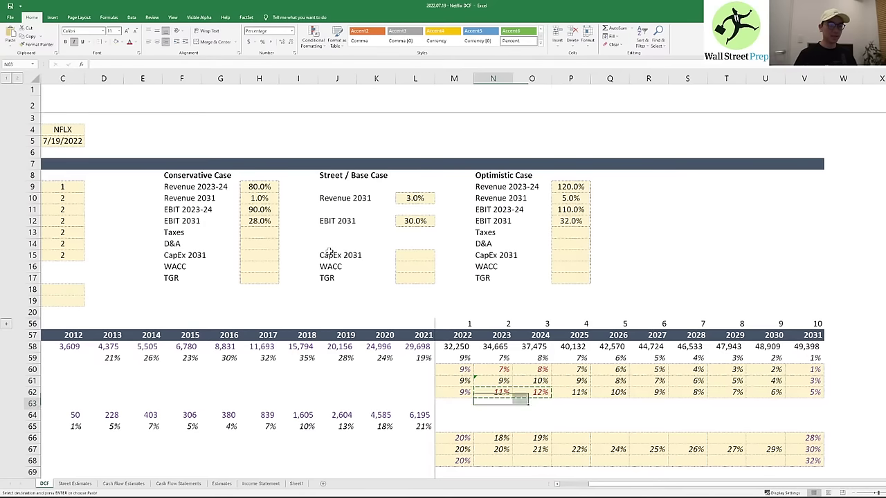
pyautogui.press('Down')
pyautogui.press('Down')
pyautogui.press('Down')
pyautogui.press('Down')
pyautogui.hotkey('ctrl', 'alt', 'v')
pyautogui.press('t')
pyautogui.press('Return')
# - Check the formulas behind the conservative 2023 and 2024 EBIT margins in N66 and O66
pyautogui.press('Down')
pyautogui.press('Up')
pyautogui.press('F2')
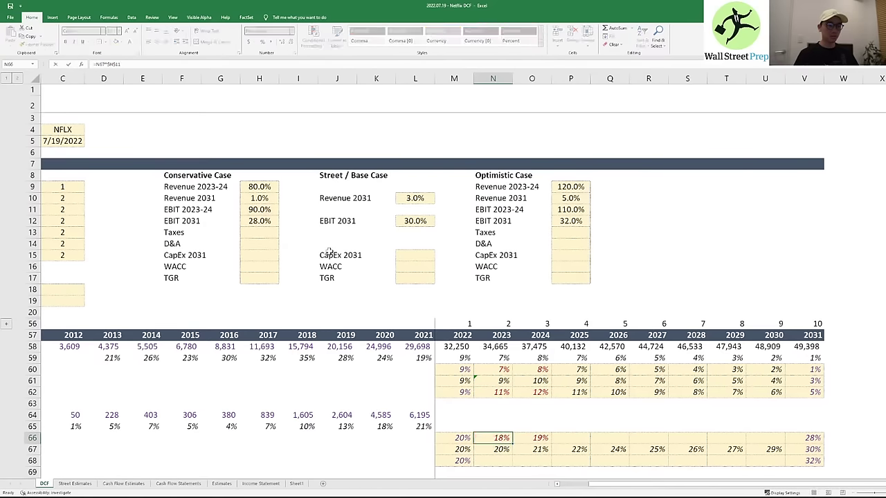
pyautogui.press('Escape')
pyautogui.press('Right')
pyautogui.press('F2')
pyautogui.press('Return')
# - Calculate the optimistic 2023 EBIT margin in N68 as the base margin times the optimistic EBIT 2023-24 factor, =N67*$P$11
pyautogui.press('Down')
pyautogui.press('Left')
pyautogui.write('=')
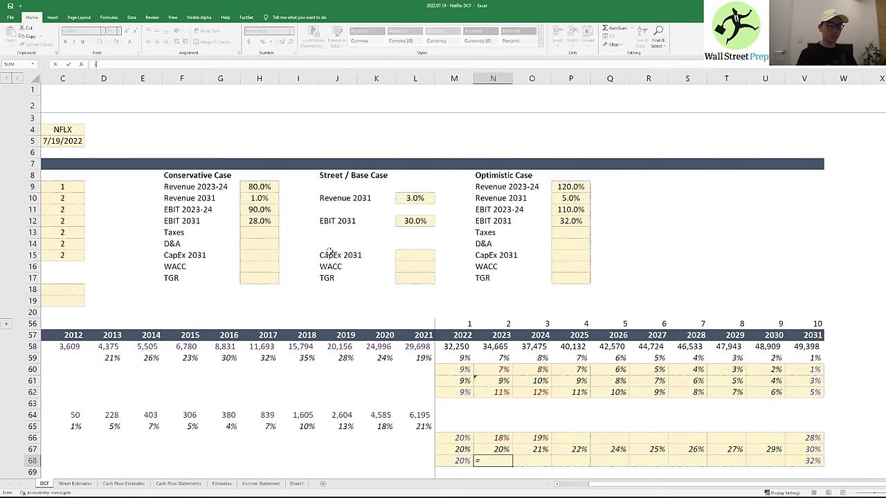
pyautogui.write('=')
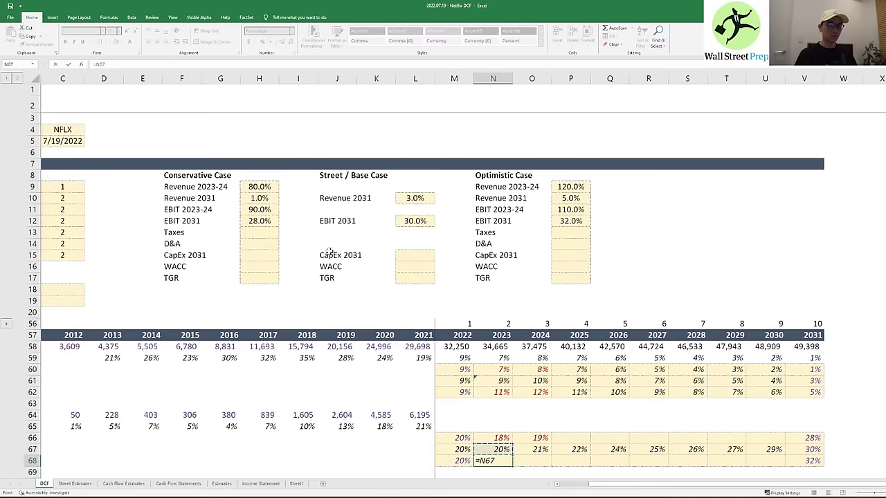
pyautogui.press('Down')
pyautogui.press('Down')
pyautogui.press('Right')
pyautogui.press('Up')
pyautogui.press('Up')
pyautogui.press('Up')
pyautogui.press('Up')
pyautogui.press('Up')
pyautogui.press('Up')
pyautogui.press('Up')
pyautogui.press('Up')
pyautogui.press('Up')
pyautogui.press('Up')
pyautogui.press('Up')
pyautogui.press('Up')
pyautogui.press('Up')
pyautogui.press('Up')
pyautogui.press('Up')
pyautogui.press('Up')
pyautogui.press('Up')
pyautogui.press('Up')
pyautogui.press('Up')
pyautogui.press('Up')
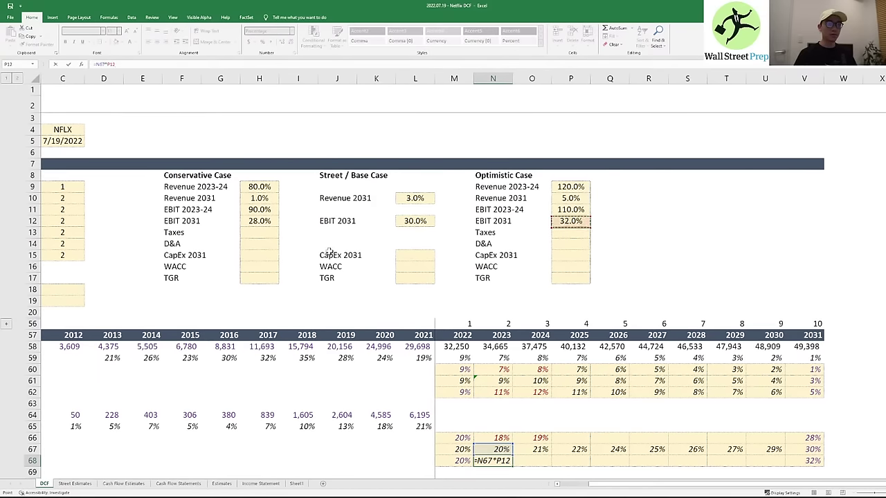
pyautogui.press('Down')
pyautogui.press('F4')
pyautogui.press('Tab')
# - Copy the optimistic 2023 EBIT margin formula to O68, give N68:O68 the red formatting of N66:O66, and check the cell references
pyautogui.press('Left')
pyautogui.hotkey('ctrl', 'c')
pyautogui.press('Right')
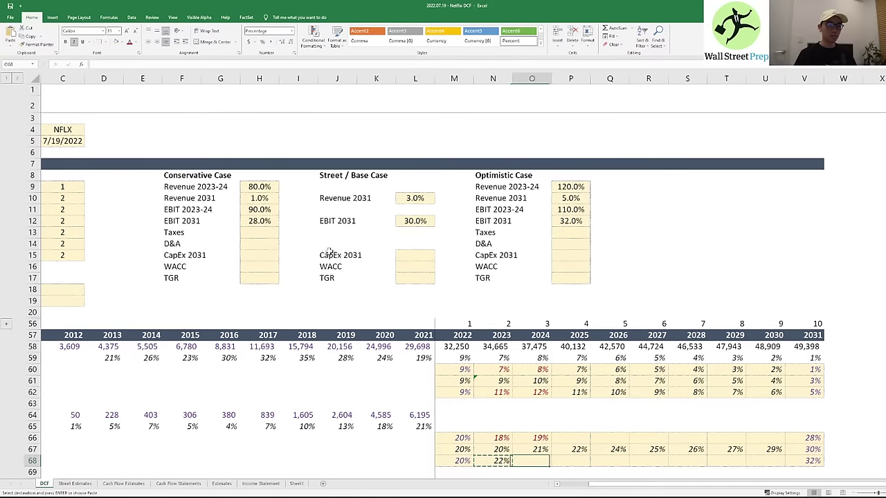
pyautogui.hotkey('ctrl', 'v')
pyautogui.press('Escape')
pyautogui.press('Left')
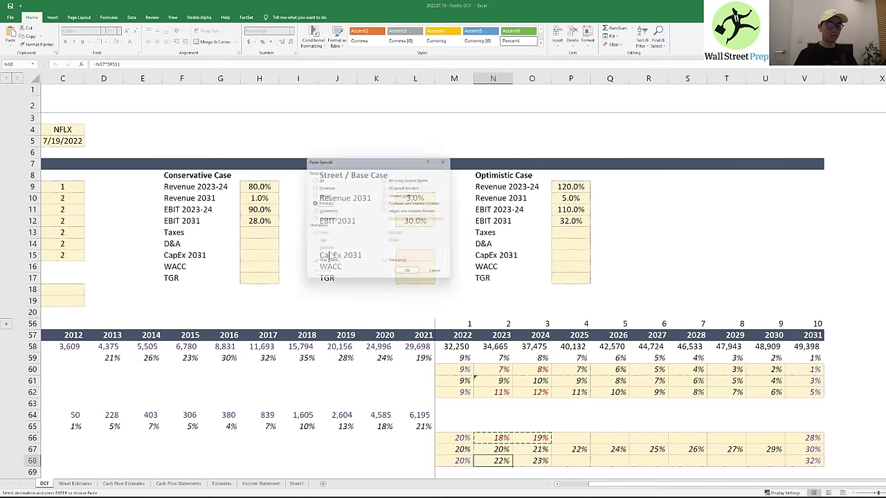
pyautogui.press('Right')
pyautogui.press('Right')
pyautogui.press('Left')
pyautogui.press('F2')
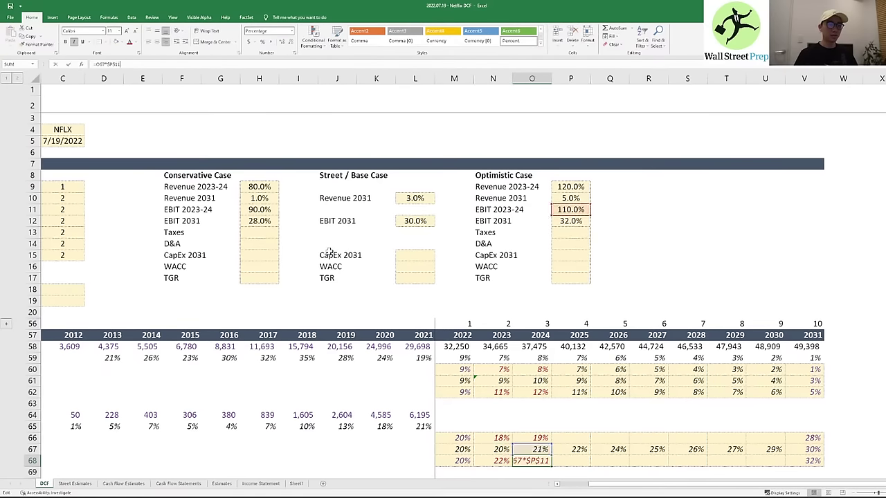
pyautogui.press('Escape')
pyautogui.press('Left')
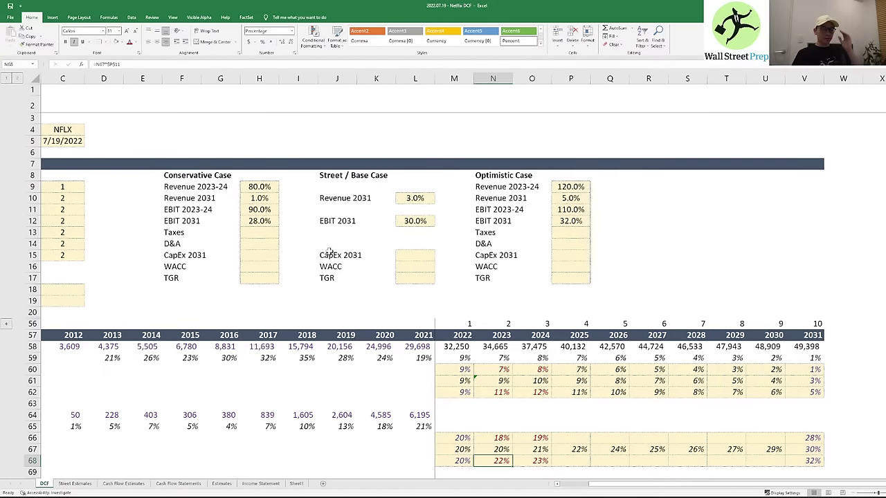
# - Copy the base-case EBIT margin interpolation for 2025 to 2030, P67:U67, into the conservative row at P66:U66
pyautogui.press('Right')
pyautogui.press('Right')
pyautogui.press('Up')
pyautogui.hotkey('shift', 'Right')
pyautogui.hotkey('shift', 'Right')
pyautogui.hotkey('shift', 'Right')
pyautogui.hotkey('shift', 'Right')
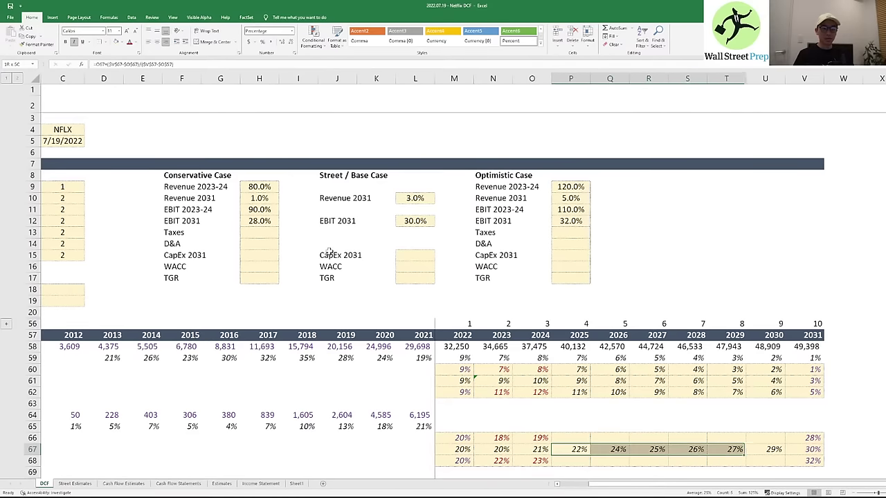
pyautogui.hotkey('shift', 'Right')
pyautogui.hotkey('ctrl', 'c')
pyautogui.press('Up')
pyautogui.hotkey('ctrl', 'v')
pyautogui.press('Right')
pyautogui.press('Escape')
# - Repoint the conservative 2025 EBIT margin formula in P66 to its own row, =O66+($V$66-$O$66)/($V$57-$O$57)
pyautogui.press('Left')
pyautogui.press('Up')
pyautogui.press('Down')
pyautogui.press('F2')
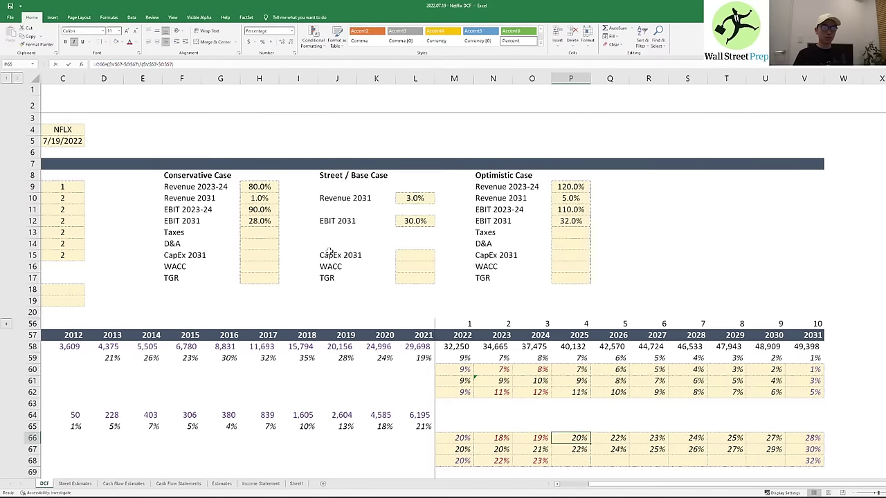
pyautogui.press('F2')
pyautogui.moveTo(535, 454); pyautogui.dragTo(536, 439)
pyautogui.click(797, 450)
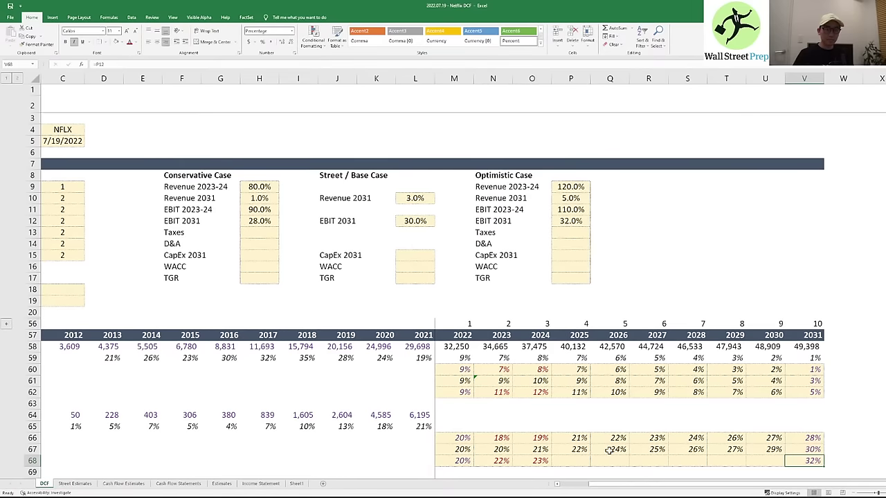
pyautogui.doubleClick(578, 438)
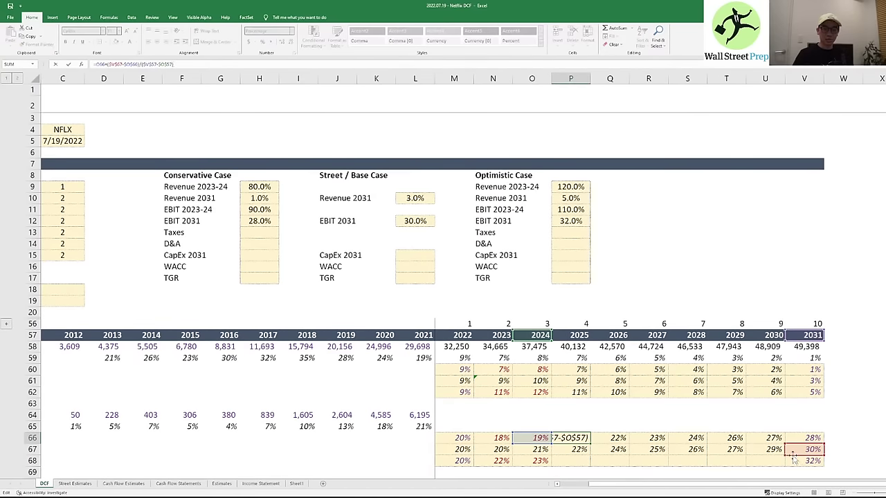
pyautogui.moveTo(793, 459); pyautogui.dragTo(793, 443)
pyautogui.press('Return')
# - Verify the references in P66 and copy its formula across the conservative EBIT margins through 2030 in U66
pyautogui.press('F2')
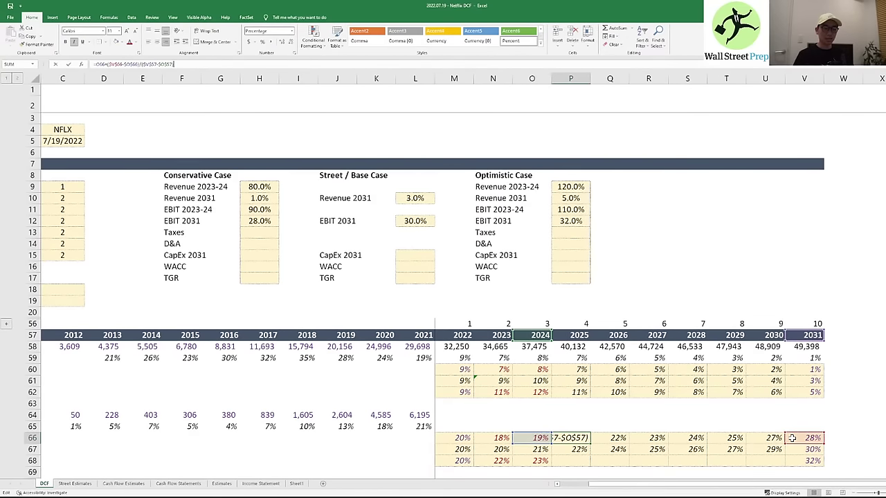
pyautogui.press('Escape')
pyautogui.press('F2')
pyautogui.press('Escape')
pyautogui.hotkey('ctrl', 'c')
pyautogui.hotkey('shift', 'Right')
pyautogui.hotkey('ctrl', 'shift', 'Right')
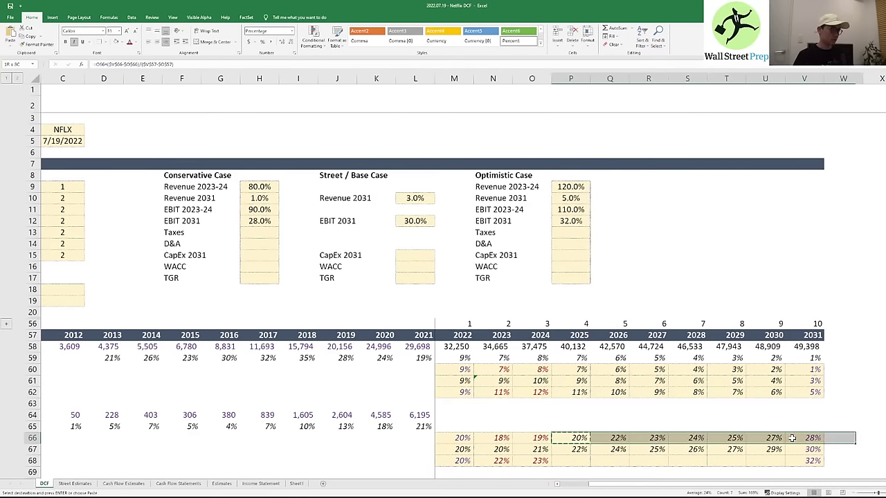
pyautogui.hotkey('ctrl', 'shift', 'Left')
pyautogui.hotkey('shift', 'Left')
pyautogui.hotkey('ctrl', 'v')
pyautogui.press('F2')
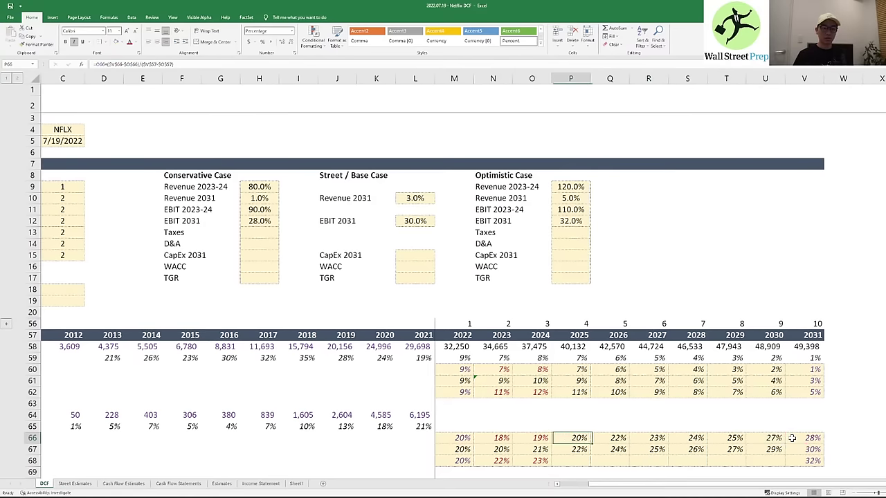
# - Check the cell references in the conservative EBIT margin formulas from 2026 onward in row 66
pyautogui.press('Escape')
pyautogui.press('Right')
pyautogui.press('F2')
pyautogui.press('Escape')
pyautogui.press('Right')
pyautogui.press('F2')
pyautogui.press('Escape')
pyautogui.press('Right')
pyautogui.press('F2')
pyautogui.press('Escape')
pyautogui.press('Right')
pyautogui.press('F2')
pyautogui.press('Escape')
# - Copy the conservative EBIT margin interpolation for 2025 to 2030, P66:U66, into the optimistic row at P68:U68
pyautogui.press('Left')
pyautogui.press('Left')
pyautogui.press('Left')
pyautogui.press('Left')
pyautogui.hotkey('shift', 'Right')
pyautogui.hotkey('shift', 'Right')
pyautogui.hotkey('shift', 'Right')
pyautogui.hotkey('shift', 'Right')
pyautogui.hotkey('shift', 'Right')
pyautogui.hotkey('ctrl', 'c')
pyautogui.press('Down')
pyautogui.press('Down')
pyautogui.hotkey('ctrl', 'v')
pyautogui.press('Left')
pyautogui.press('Right')
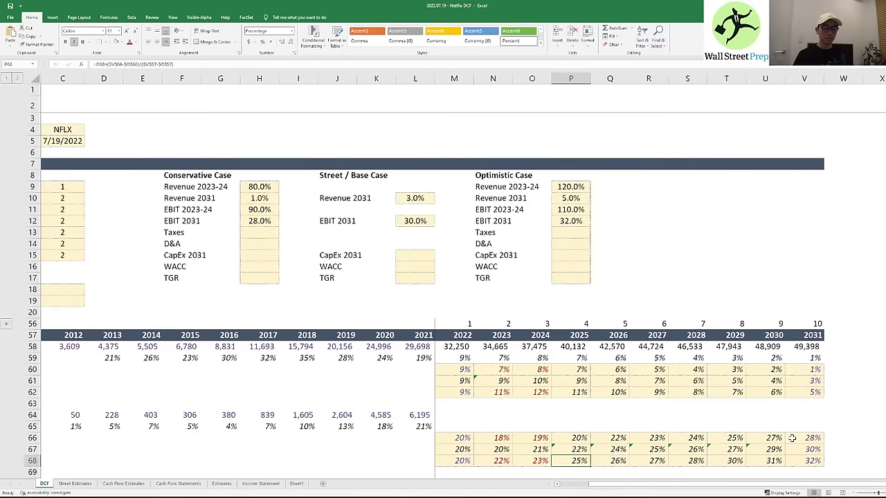
# - Repoint the optimistic 2025 EBIT margin formula in P68 to its own 2031 target, =O68+($V$68-$O$68)/($V$57-$O$57)
pyautogui.press('F2')
pyautogui.press('Escape')
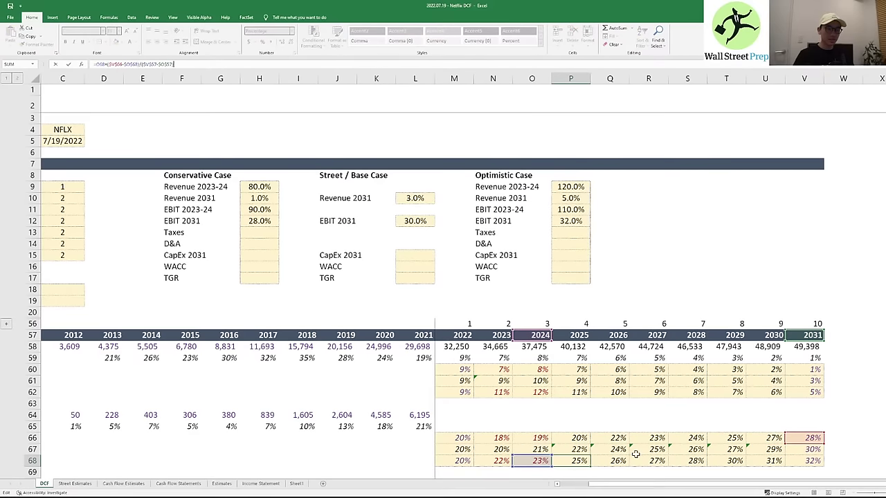
pyautogui.click(791, 449)
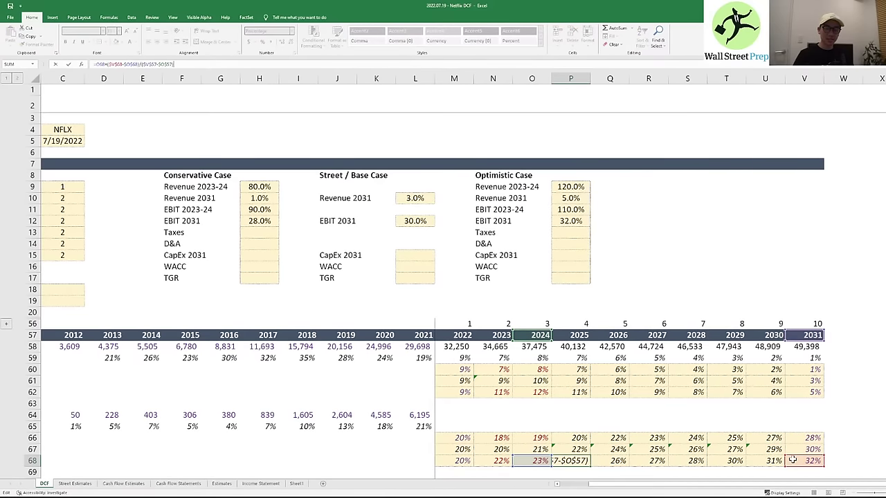
pyautogui.hotkey('ctrl', 'Return')
# - Copy the P68 formula across the optimistic EBIT margins through 2030 in U68 and check the copied references
pyautogui.hotkey('ctrl', 'c')
pyautogui.hotkey('shift', 'Right')
pyautogui.hotkey('shift', 'Right')
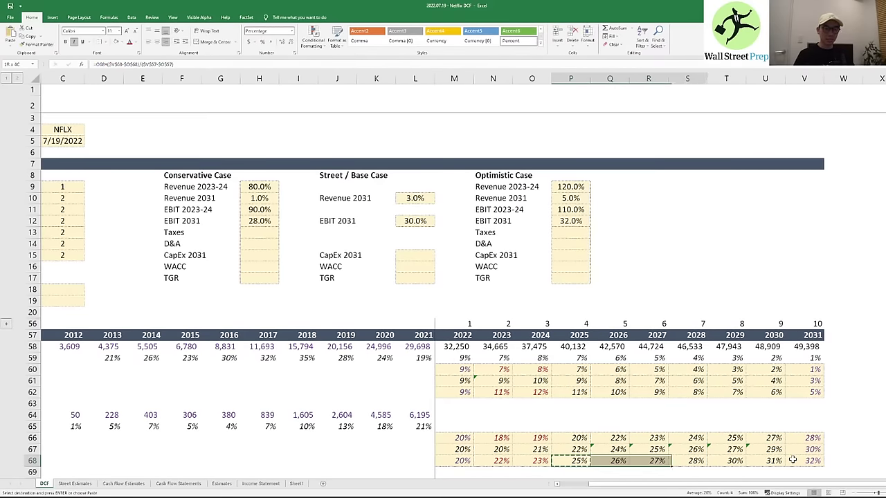
pyautogui.hotkey('shift', 'Right')
pyautogui.hotkey('shift', 'Right')
pyautogui.hotkey('shift', 'Right')
pyautogui.hotkey('shift', 'Left')
pyautogui.hotkey('ctrl', 'v')
pyautogui.press('Right')
pyautogui.press('Right')
pyautogui.press('Right')
pyautogui.press('Right')
pyautogui.press('Right')
pyautogui.press('Right')
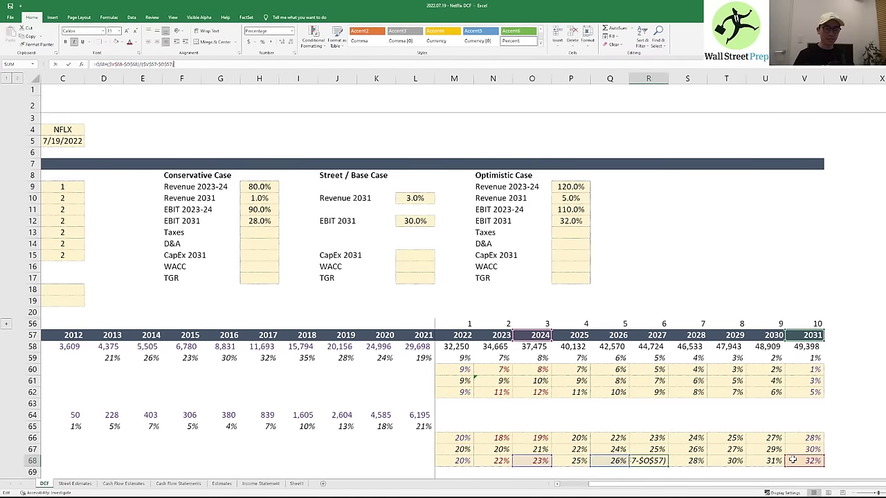
# - Look over the interpolated 2025 to 2030 EBIT margins in the conservative, base and optimistic rows
pyautogui.press('Up')
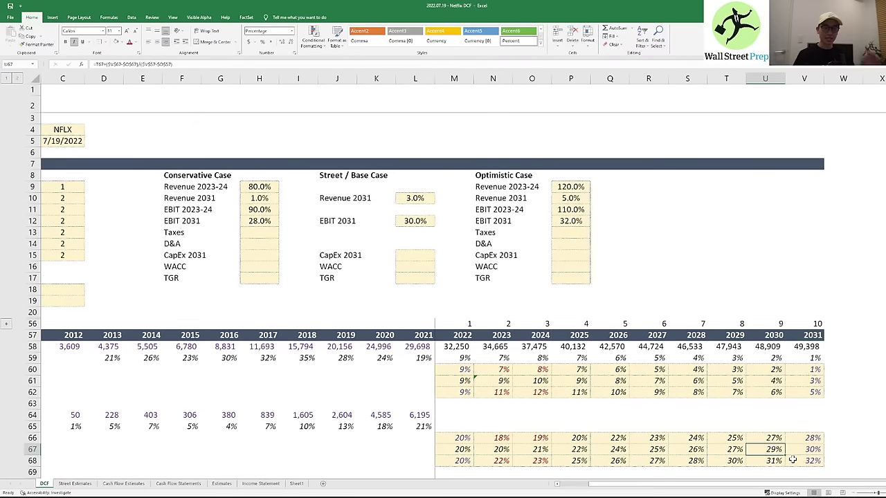
pyautogui.press('Up')
pyautogui.press('Left')
pyautogui.press('Left')
pyautogui.press('Left')
pyautogui.press('Up')
pyautogui.press('Left')
pyautogui.press('Left')
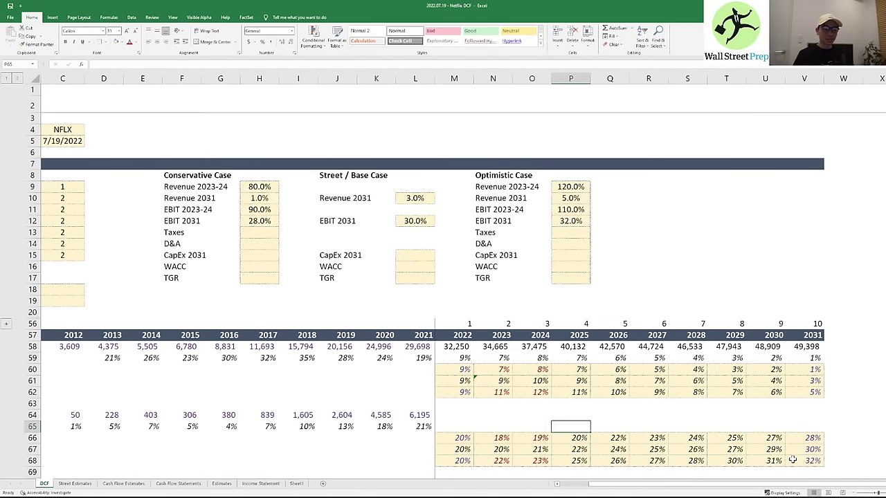
pyautogui.press('Down')
pyautogui.press('Down')
pyautogui.press('Left')
pyautogui.press('Down')
pyautogui.press('Down')
pyautogui.press('Left')
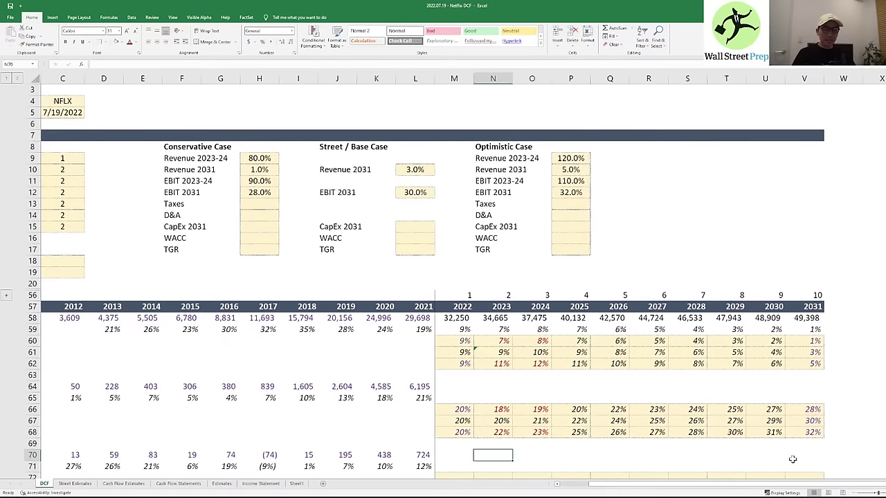
pyautogui.press('Left')
pyautogui.press('Up')
pyautogui.press('Right')
pyautogui.press('Right')
pyautogui.press('Right')
pyautogui.press('Right')
pyautogui.press('Right')
pyautogui.press('Right')
pyautogui.press('Right')
pyautogui.press('Right')
pyautogui.press('Right')
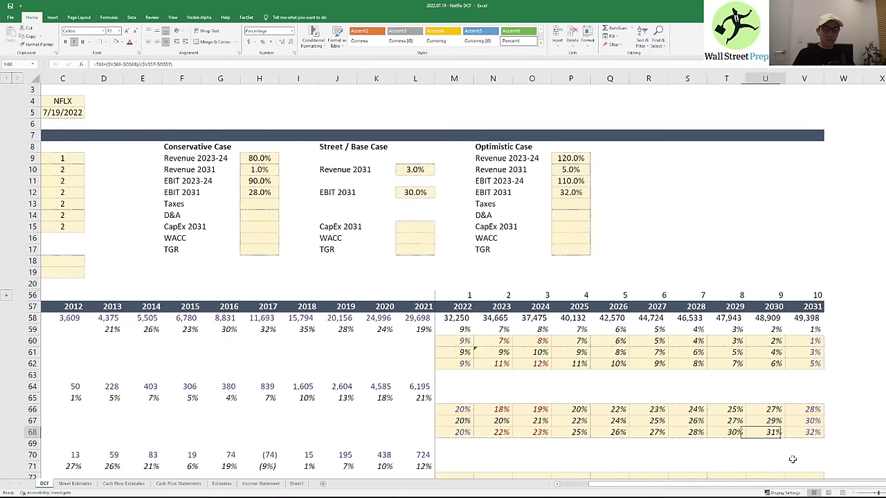
pyautogui.press('Left')
pyautogui.press('Left')
pyautogui.press('Left')
pyautogui.press('Left')
pyautogui.press('Left')
pyautogui.press('Left')
pyautogui.press('Up')
pyautogui.press('Up')
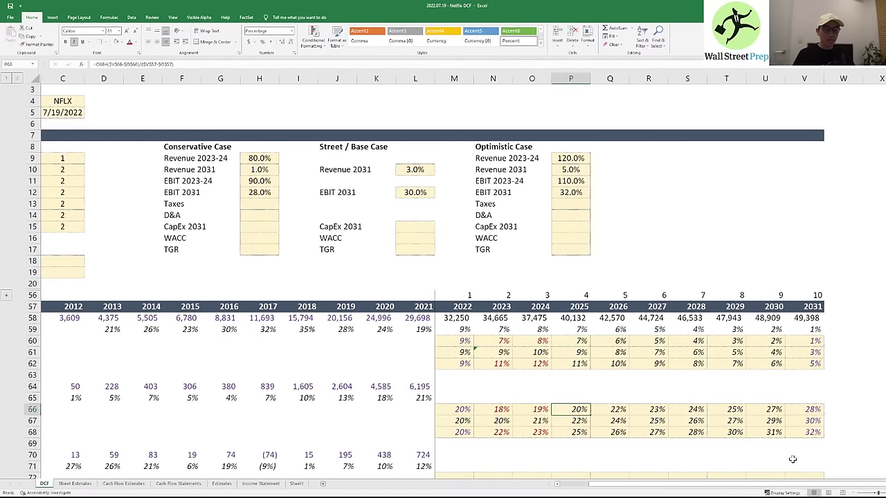
# - Review the conservative EBIT margin row from the 2022 to 2024 figures through to the 2031 target in V66
pyautogui.press('Left')
pyautogui.press('Left')
pyautogui.press('Left')
pyautogui.hotkey('shift', 'Right')
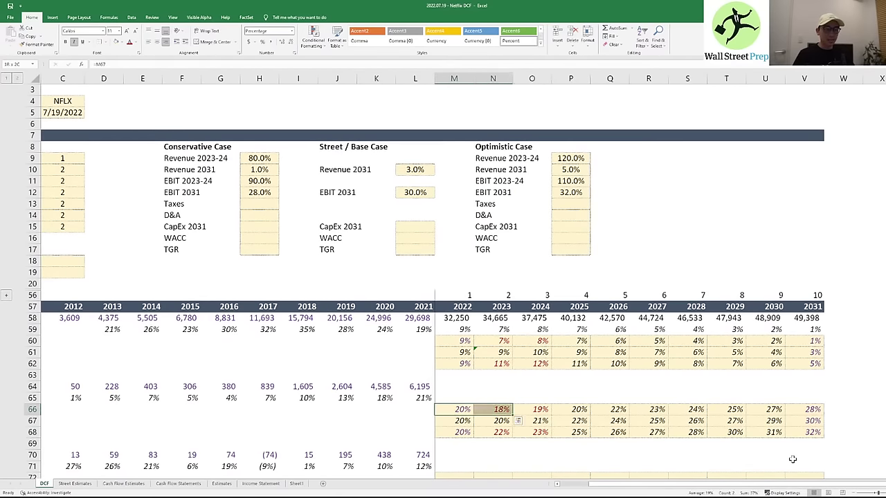
pyautogui.hotkey('shift', 'Right')
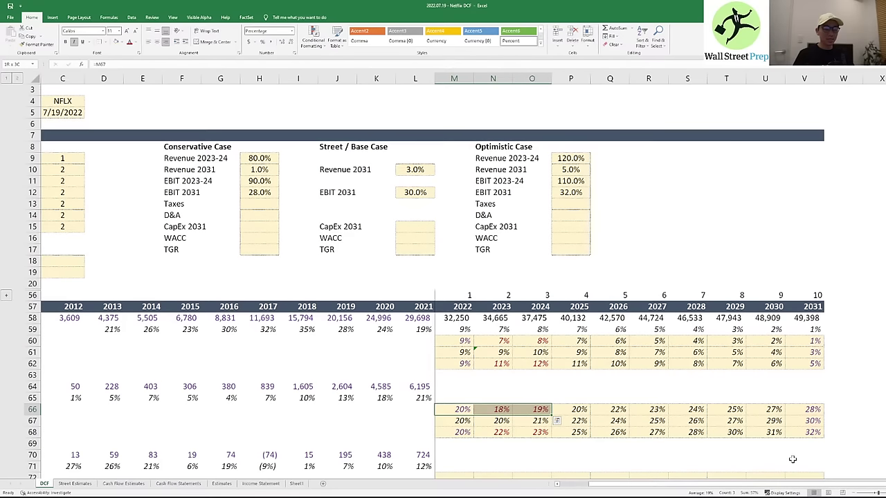
pyautogui.press('Right')
pyautogui.press('Right')
pyautogui.press('Right')
pyautogui.press('Right')
pyautogui.press('Right')
pyautogui.press('Right')
pyautogui.press('Right')
pyautogui.press('Right')
pyautogui.press('Right')
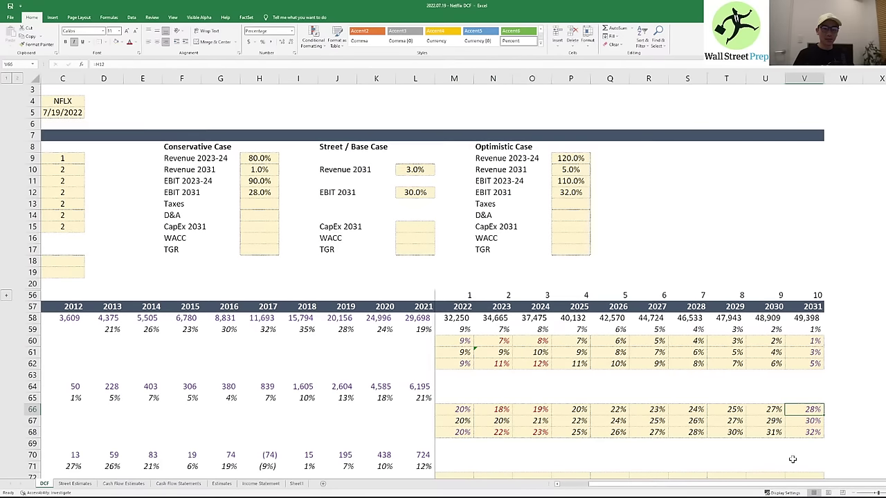
pyautogui.press('Left')
pyautogui.press('Left')
pyautogui.press('Left')
pyautogui.press('Left')
pyautogui.press('Left')
pyautogui.press('Left')
pyautogui.press('Left')
pyautogui.press('Left')
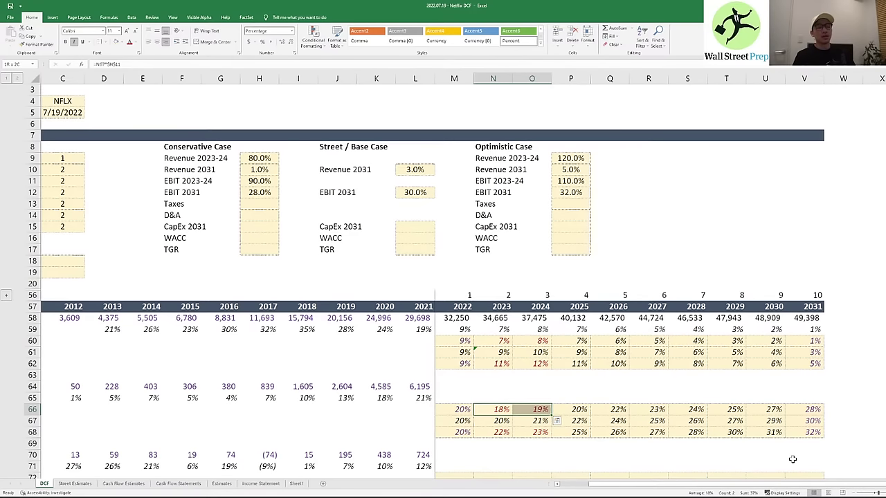
pyautogui.press('Up')
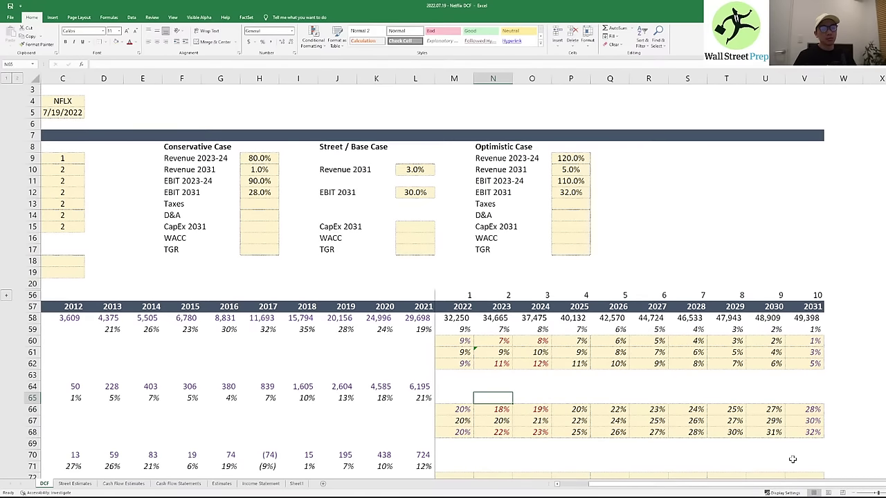
pyautogui.press('Down')
pyautogui.press('Right')
pyautogui.press('Right')
pyautogui.press('Right')
pyautogui.press('Right')
pyautogui.press('Right')
pyautogui.press('Right')
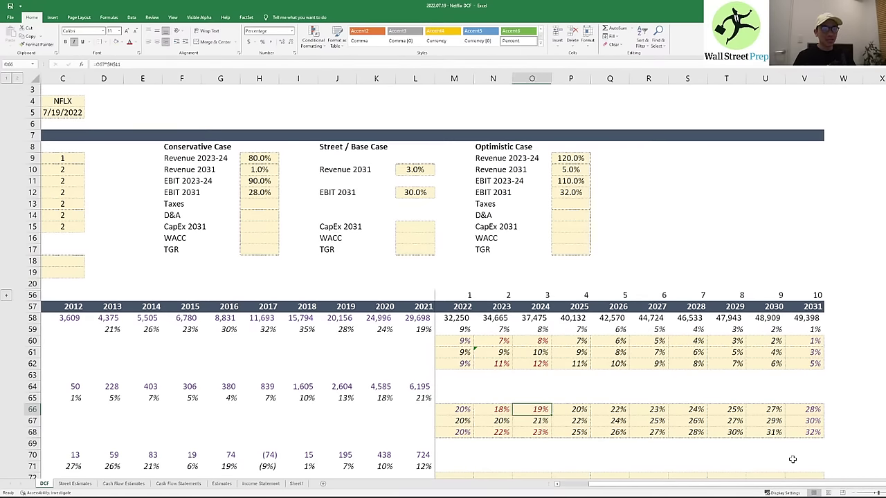
# - Enter an OFFSET formula in M65 that starts from M65 and picks the 2022 EBIT margin using the EBIT Margin switch in C10
pyautogui.press('Left')
pyautogui.press('Left')
pyautogui.press('Left')
pyautogui.press('Left')
pyautogui.press('Left')
pyautogui.press('Left')
pyautogui.press('Left')
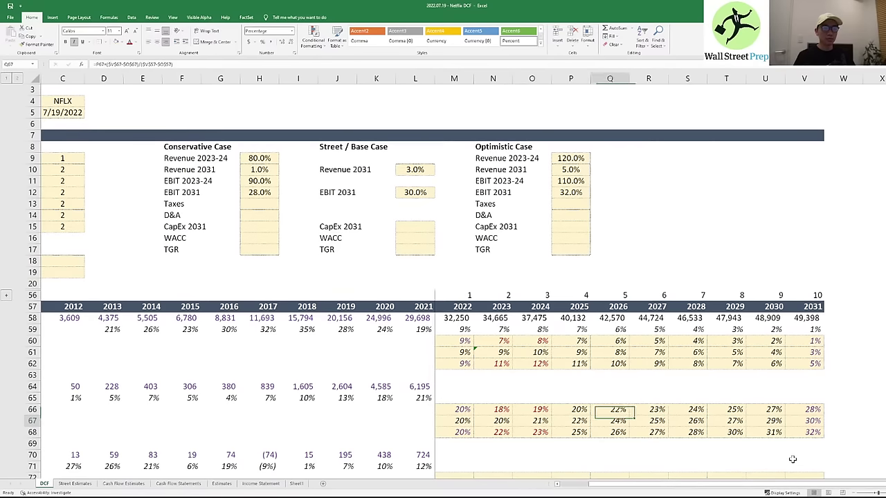
pyautogui.press('Up')
pyautogui.write('=offset(')
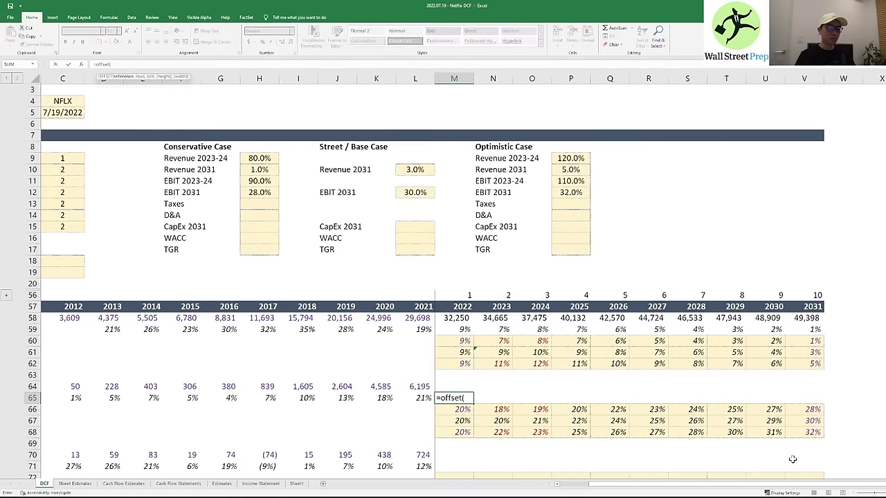
pyautogui.press('Down')
pyautogui.press('Up')
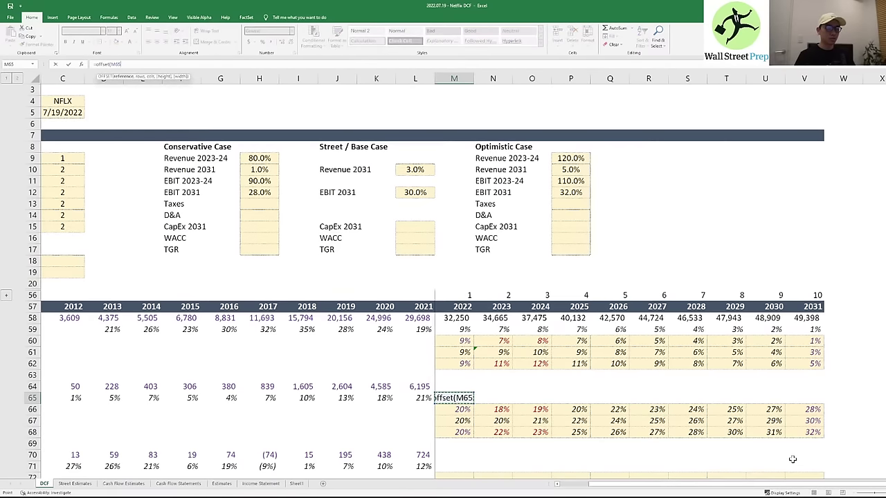
pyautogui.press('Up')
pyautogui.press('Left')
pyautogui.press('Left')
pyautogui.press('Left')
pyautogui.press('Left')
pyautogui.press('Left')
pyautogui.press('Left')
pyautogui.press('Left')
pyautogui.press('Left')
pyautogui.press('Left')
pyautogui.press('Left')
pyautogui.press('Left')
pyautogui.press('Left')
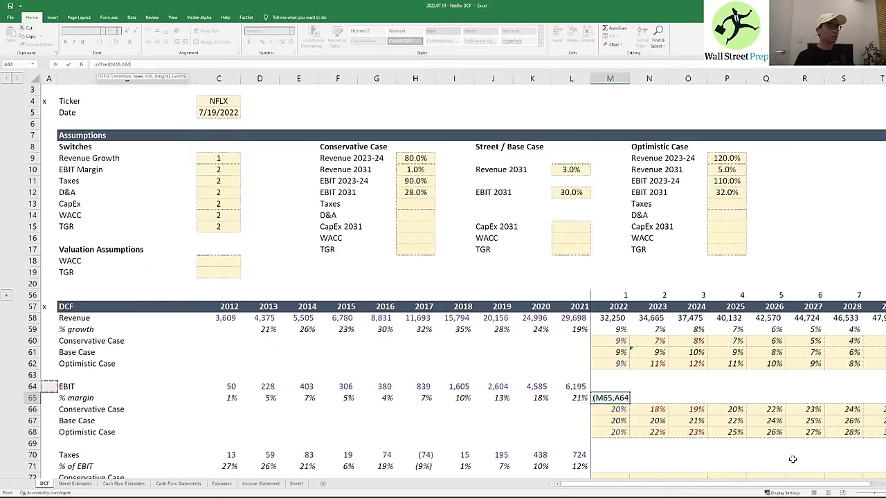
pyautogui.press('Right')
pyautogui.press('Up')
pyautogui.press('Right')
pyautogui.press('Up')
pyautogui.press('Up')
pyautogui.press('Up')
pyautogui.press('Up')
pyautogui.press('Up')
pyautogui.press('Up')
pyautogui.press('Up')
pyautogui.press('Up')
pyautogui.press('Up')
pyautogui.press('Up')
pyautogui.press('Up')
pyautogui.press('Up')
pyautogui.press('Up')
pyautogui.press('Up')
pyautogui.press('Up')
pyautogui.press('Up')
pyautogui.press('Up')
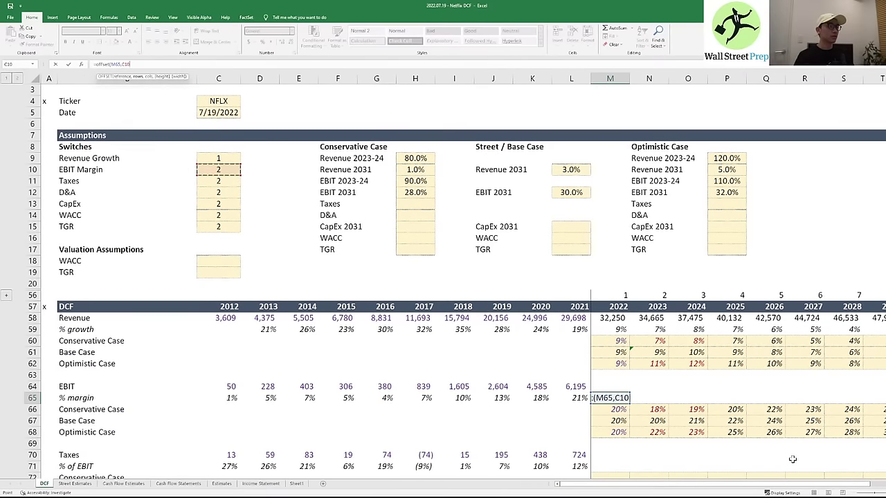
pyautogui.write(')')
pyautogui.press('Tab')
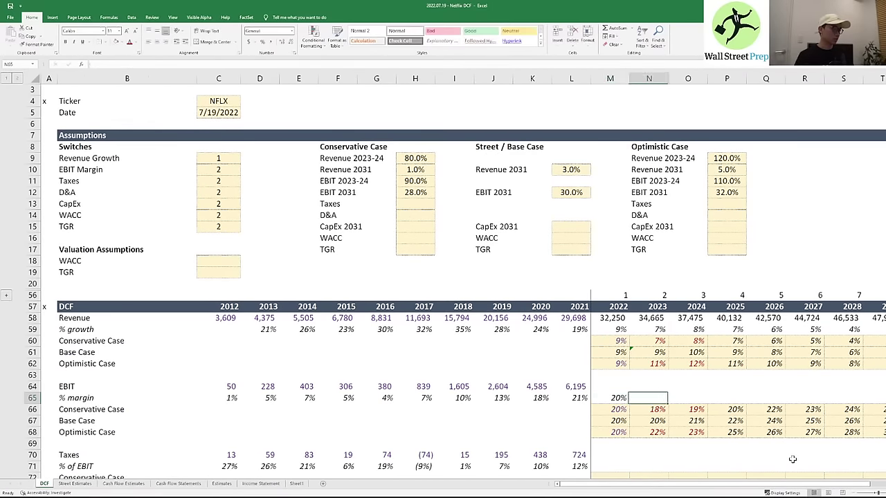
# - Copy the OFFSET formula in M65 across the EBIT margin row through 2031 in V65
pyautogui.press('Left')
pyautogui.hotkey('ctrl', 'c')
pyautogui.hotkey('shift', 'Right')
pyautogui.hotkey('shift', 'Right')
pyautogui.hotkey('shift', 'Right')
pyautogui.hotkey('shift', 'Right')
pyautogui.hotkey('shift', 'Right')
pyautogui.hotkey('shift', 'Right')
pyautogui.hotkey('shift', 'Right')
pyautogui.hotkey('shift', 'Right')
pyautogui.hotkey('shift', 'Right')
pyautogui.press('Return')
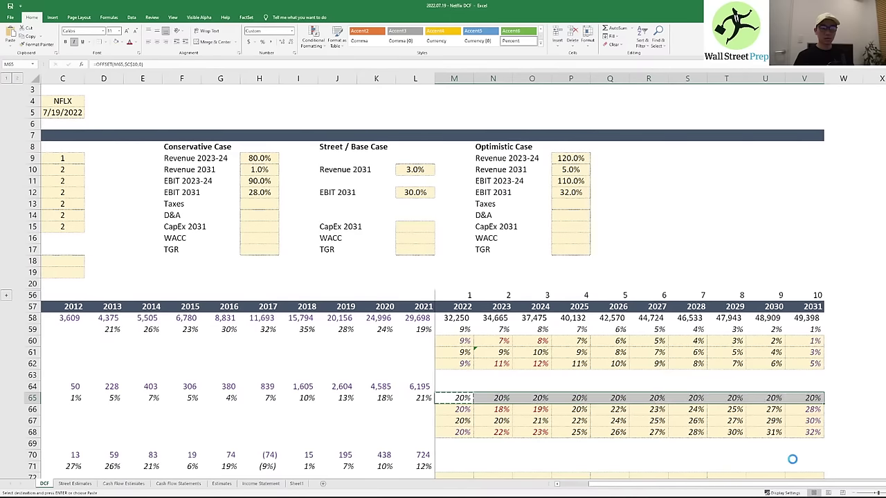
# - Enter a formula in M64 that multiplies the 2022 revenue in M58 by the EBIT margin in M65
pyautogui.press('Up')
pyautogui.write('=')
pyautogui.press('Up')
pyautogui.press('Up')
pyautogui.press('Up')
pyautogui.press('Up')
pyautogui.press('Up')
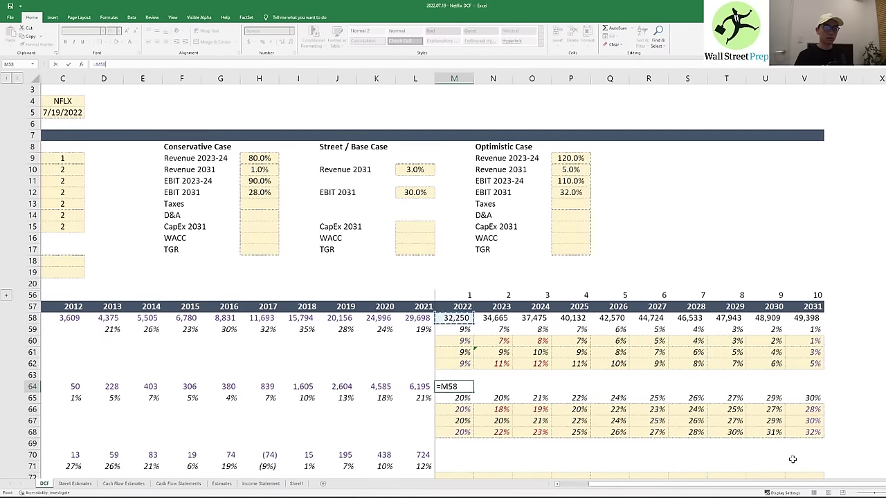
pyautogui.hotkey('ctrl', 'Return')
# - Copy the M64 EBIT formula across the forecast years through 2031 in V64
pyautogui.hotkey('ctrl', 'c')
pyautogui.hotkey('shift', 'Right')
pyautogui.hotkey('shift', 'Right')
pyautogui.hotkey('shift', 'Right')
pyautogui.hotkey('shift', 'Right')
pyautogui.hotkey('shift', 'Right')
pyautogui.hotkey('shift', 'Right')
pyautogui.hotkey('shift', 'Right')
pyautogui.hotkey('shift', 'Right')
pyautogui.hotkey('shift', 'Right')
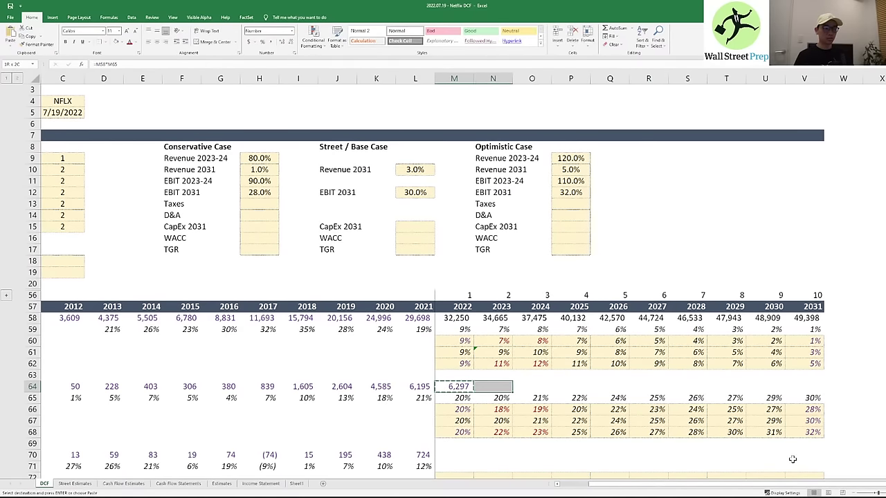
pyautogui.hotkey('ctrl', 'v')
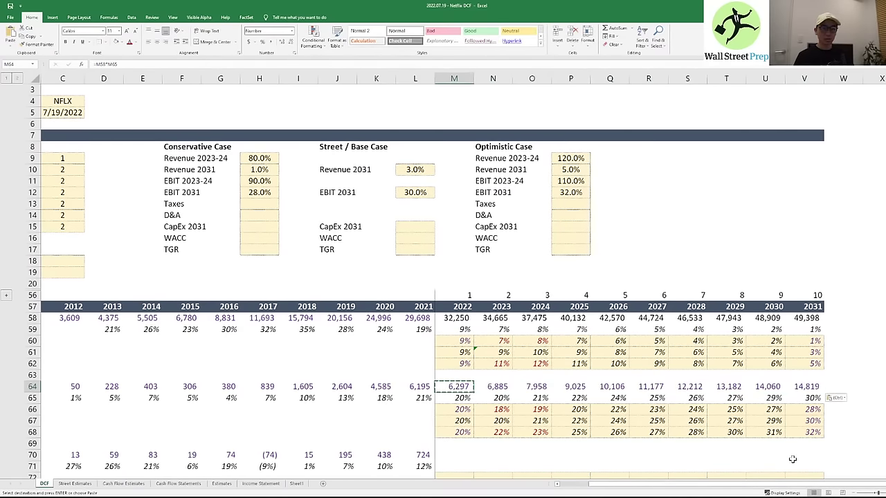
pyautogui.press('Escape')
# - Look over the Taxes section, including its historical figures and the conservative, base and optimistic case rows
pyautogui.press('Down')
pyautogui.press('Down')
pyautogui.press('Down')
pyautogui.press('Down')
pyautogui.press('Down')
pyautogui.press('Down')
pyautogui.press('Down')
pyautogui.press('Down')
pyautogui.press('Down')
pyautogui.press('Down')
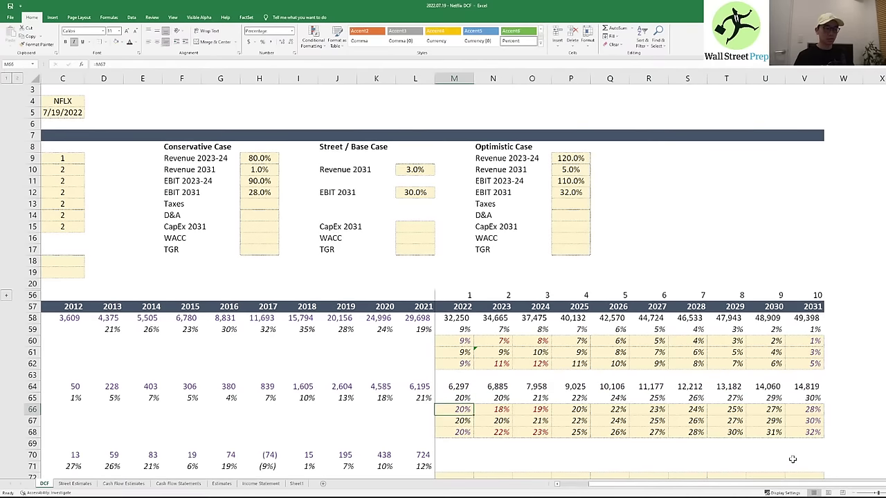
pyautogui.press('Up')
pyautogui.press('Left')
pyautogui.press('Left')
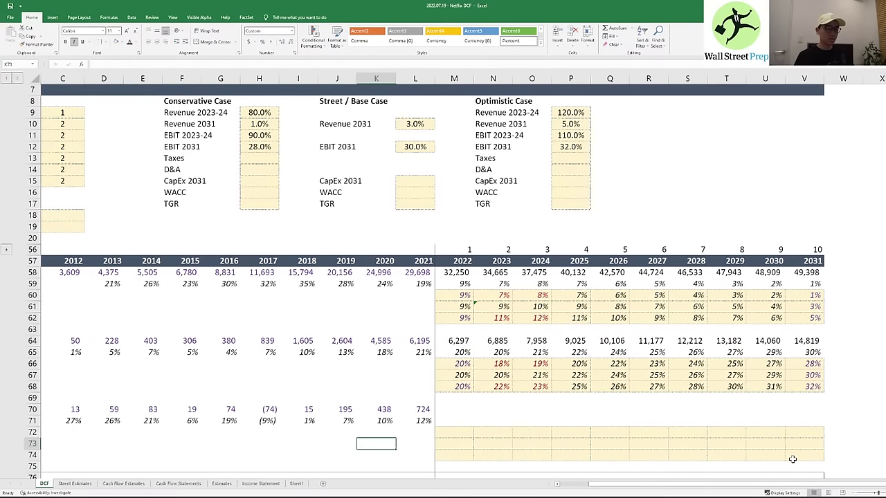
pyautogui.hotkey('ctrl', 'Left')
pyautogui.press('Right')
pyautogui.press('Right')
pyautogui.press('Right')
pyautogui.press('Right')
pyautogui.press('Right')
pyautogui.press('Right')
pyautogui.press('Right')
pyautogui.press('Right')
pyautogui.press('Right')
pyautogui.press('Right')
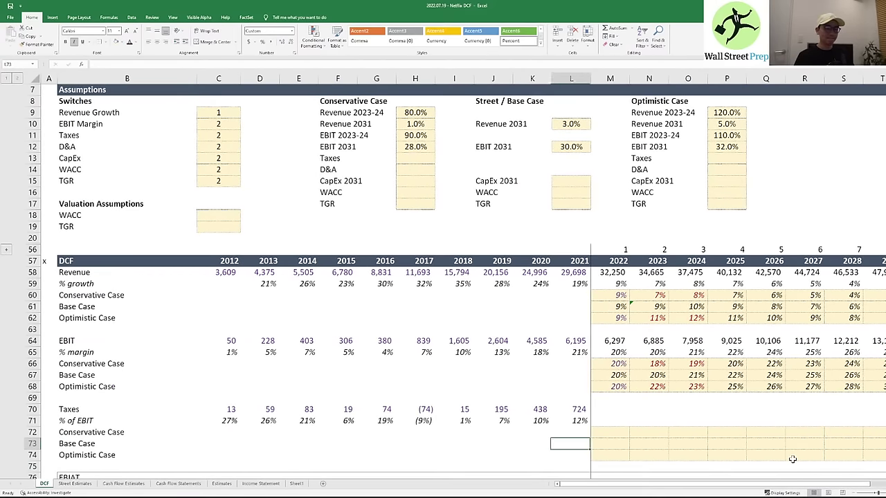
pyautogui.press('Right')
# - Examine taxes as a percentage of EBIT for 2019 to 2021 in J71:L71
pyautogui.press('Up')
pyautogui.press('Up')
pyautogui.press('Left')
pyautogui.press('Left')
pyautogui.press('Right')
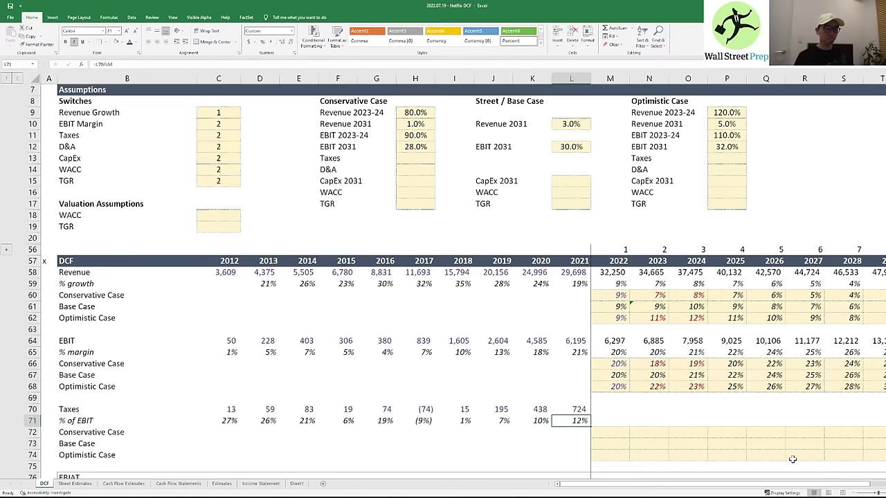
pyautogui.press('Right')
pyautogui.press('Left')
pyautogui.hotkey('shift', 'Left')
pyautogui.hotkey('shift', 'Left')
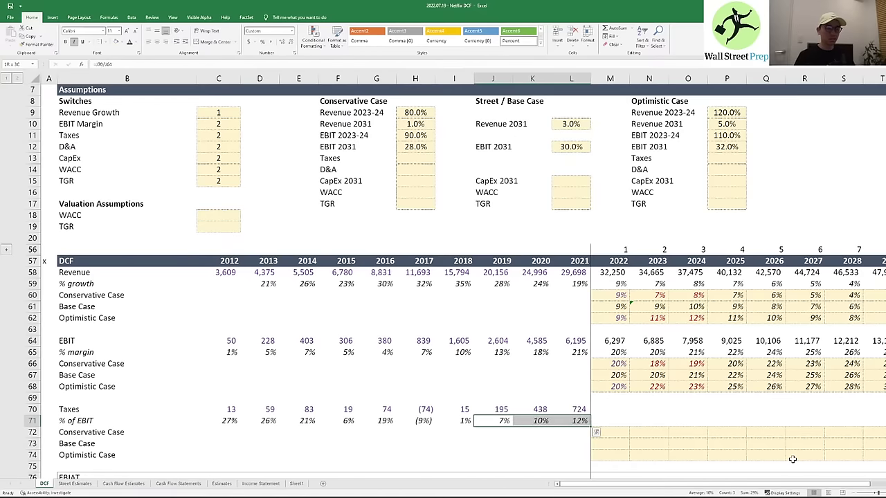
pyautogui.press('Right')
pyautogui.press('Left')
pyautogui.press('Right')
pyautogui.press('Right')
pyautogui.press('Right')
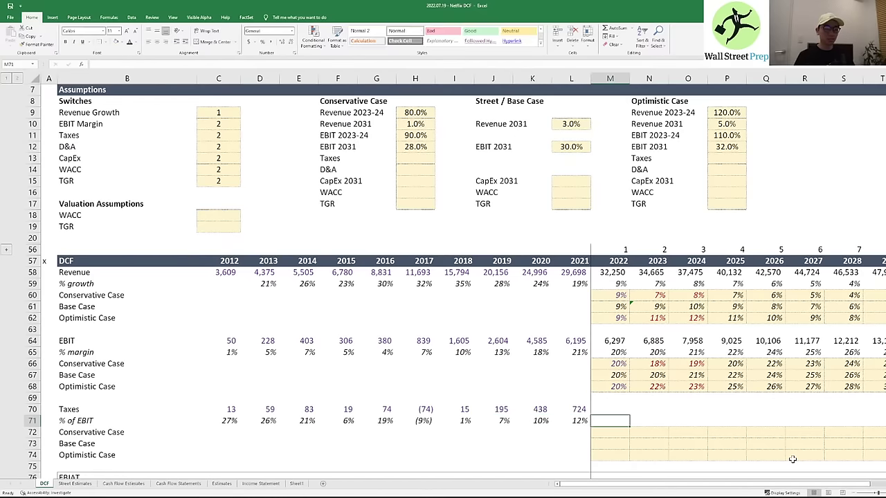
# - Review the conservative and base case tax rate cells across the forecast years to 2031
pyautogui.press('Down')
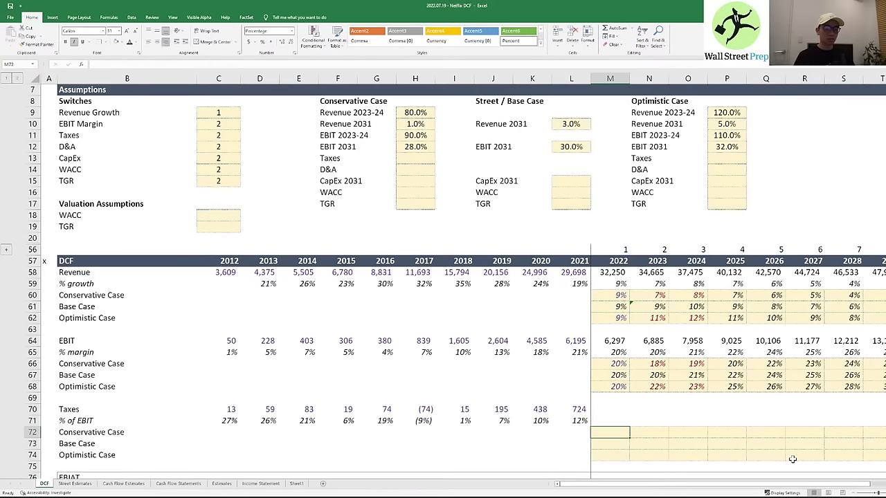
pyautogui.press('Left')
pyautogui.press('Right')
pyautogui.press('Left')
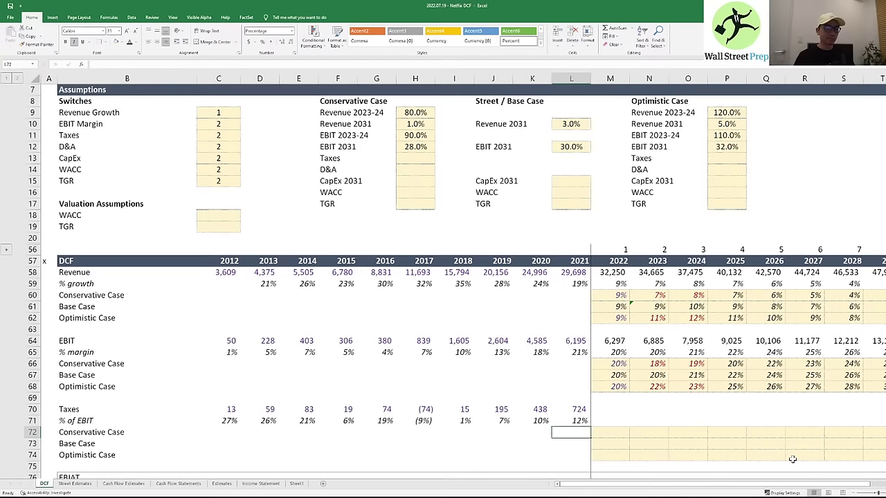
pyautogui.press('Left')
pyautogui.press('Left')
pyautogui.press('Up')
pyautogui.press('Right')
pyautogui.press('Right')
pyautogui.press('Right')
pyautogui.press('Down')
pyautogui.press('Down')
pyautogui.press('Right')
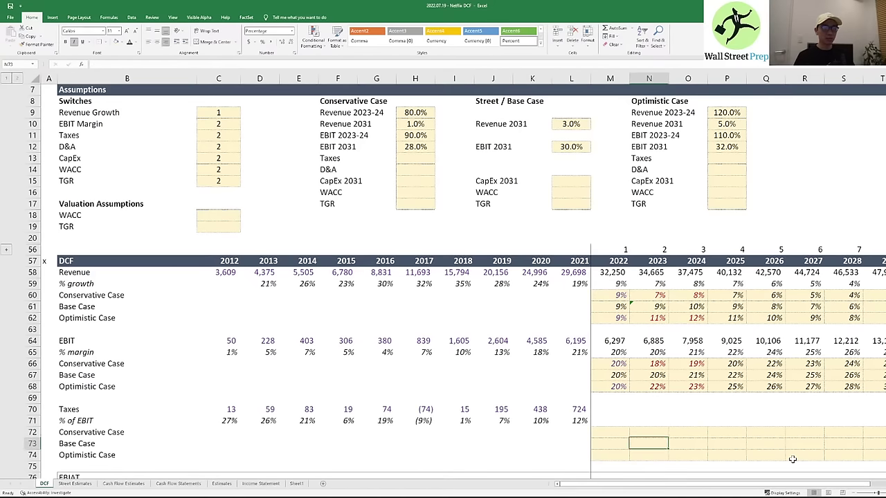
pyautogui.press('Right')
pyautogui.press('Right')
pyautogui.press('Right')
pyautogui.press('Right')
pyautogui.press('Right')
pyautogui.press('Right')
pyautogui.press('Right')
pyautogui.press('Right')
pyautogui.press('Right')
pyautogui.press('Right')
pyautogui.press('Left')
pyautogui.press('Left')
pyautogui.press('Left')
pyautogui.press('Left')
pyautogui.press('Left')
pyautogui.press('Left')
pyautogui.press('Left')
pyautogui.press('Left')
pyautogui.press('Left')
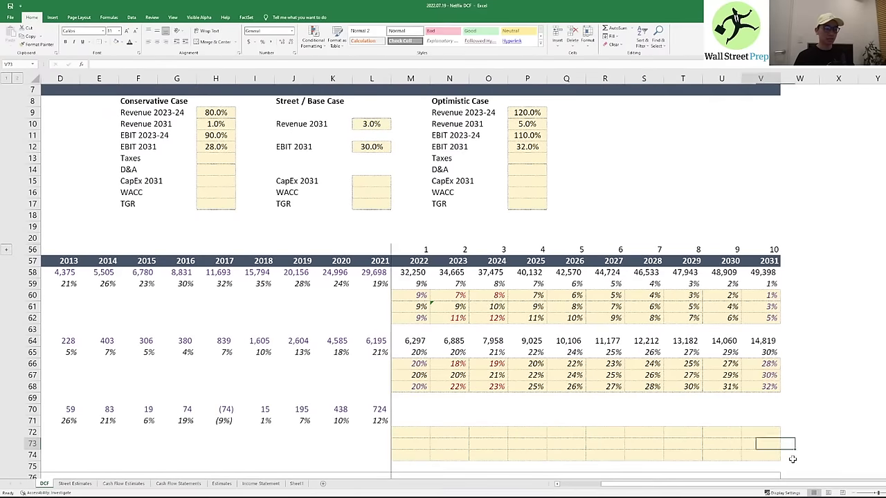
# - Enter an AVERAGE formula over J71:L71 in M73 for the base case 2022 tax rate
pyautogui.press('Left')
pyautogui.press('Left')
pyautogui.write('=a')
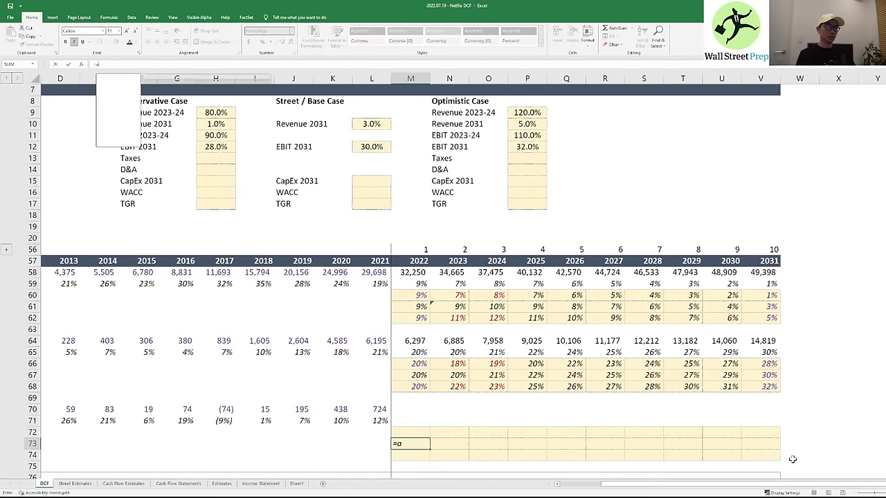
pyautogui.write('verage(')
pyautogui.press('Up')
pyautogui.press('Up')
pyautogui.press('Left')
pyautogui.hotkey('shift', 'Left')
pyautogui.hotkey('shift', 'Left')
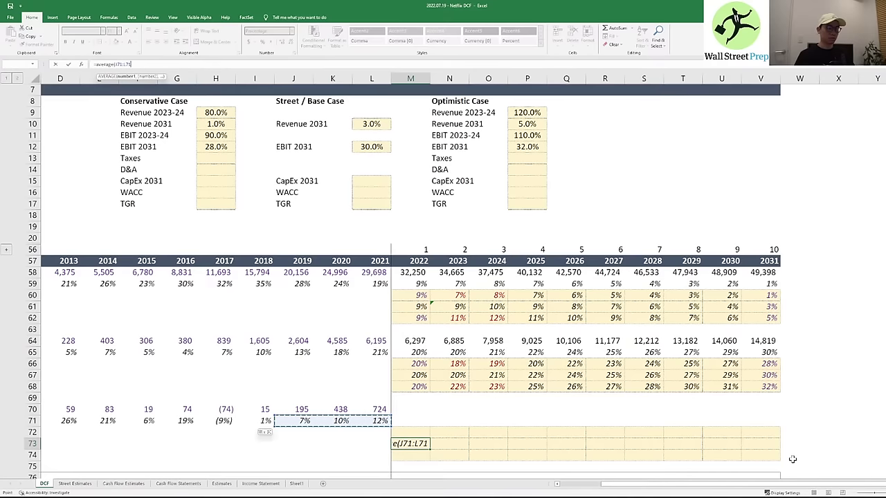
pyautogui.hotkey('ctrl', 'Return')
pyautogui.hotkey('ctrl', 'c')
pyautogui.hotkey('shift', 'Right')
pyautogui.hotkey('shift', 'Right')
pyautogui.hotkey('shift', 'Right')
pyautogui.hotkey('shift', 'Right')
pyautogui.hotkey('shift', 'Right')
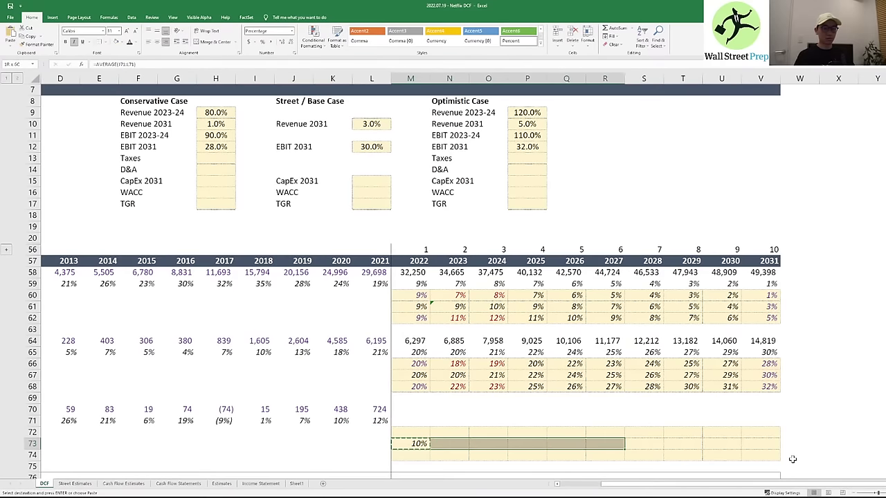
pyautogui.hotkey('shift', 'Left')
pyautogui.hotkey('shift', 'Left')
pyautogui.hotkey('shift', 'Left')
pyautogui.hotkey('shift', 'Left')
pyautogui.hotkey('shift', 'Left')
pyautogui.press('Escape')
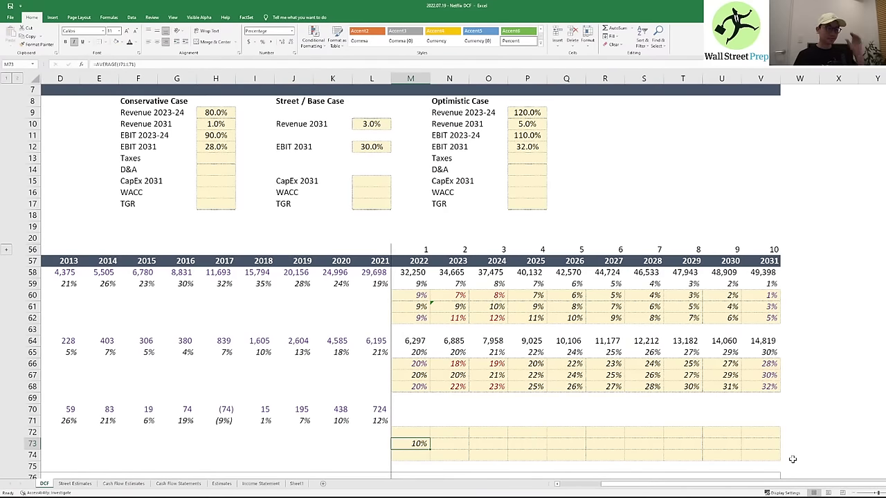
# - Recheck the 2019 to 2021 tax percentages in J71:L71 that feed the base case average
pyautogui.press('Up')
pyautogui.press('Up')
pyautogui.press('Left')
pyautogui.press('Left')
pyautogui.press('Left')
pyautogui.press('Left')
pyautogui.press('Left')
pyautogui.press('Left')
pyautogui.press('Left')
pyautogui.press('Left')
pyautogui.press('Left')
pyautogui.press('Left')
pyautogui.press('Left')
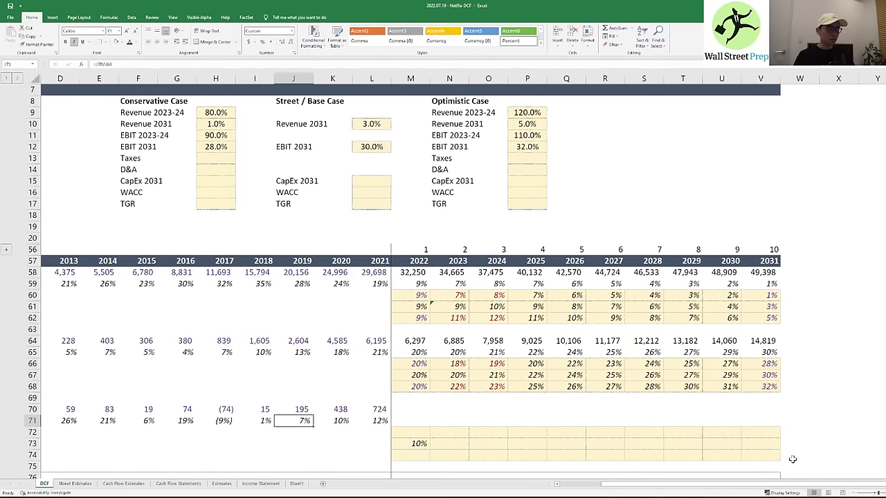
pyautogui.press('Right')
pyautogui.press('Right')
pyautogui.press('Right')
pyautogui.press('Right')
pyautogui.press('Right')
pyautogui.press('Right')
pyautogui.press('Right')
pyautogui.press('Right')
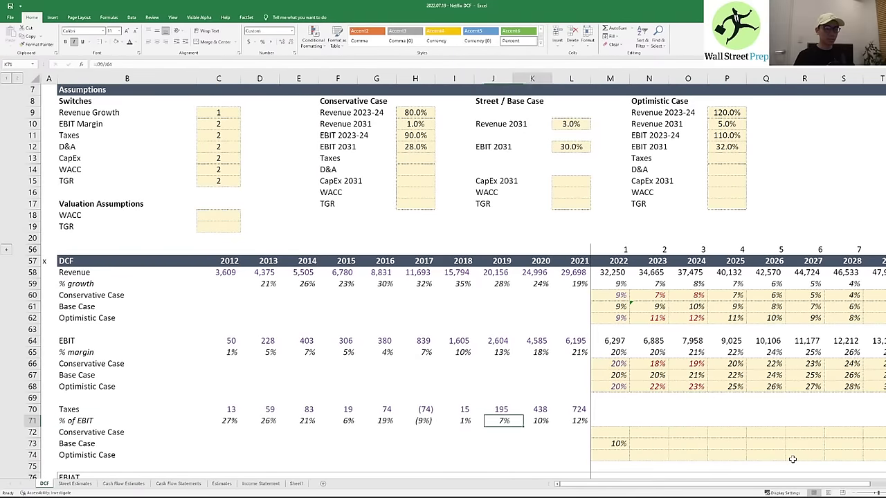
pyautogui.hotkey('shift', 'Right')
pyautogui.hotkey('shift', 'Right')
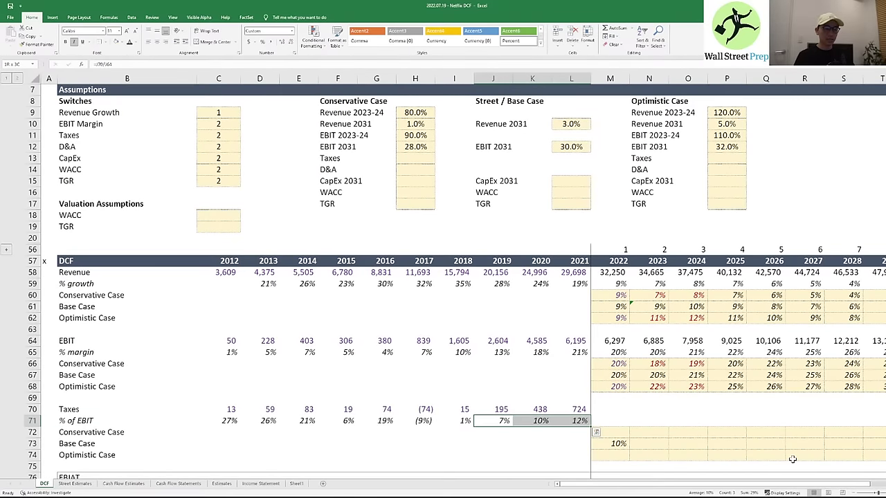
# - Check the averaged 2022 tax rate in M73 and the base case cells for the following years
pyautogui.press('Right')
pyautogui.press('Right')
pyautogui.press('Down')
pyautogui.press('Down')
pyautogui.press('Right')
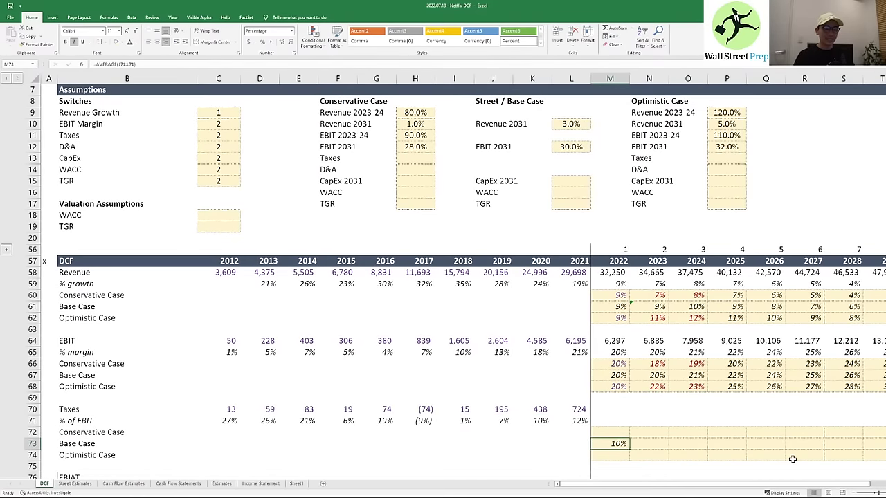
pyautogui.press('Right')
pyautogui.press('Right')
pyautogui.press('Right')
pyautogui.press('Right')
pyautogui.press('Right')
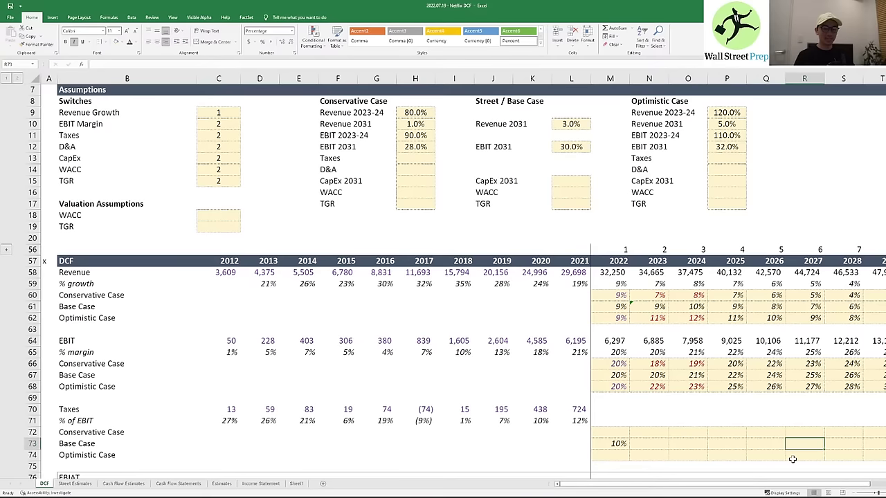
# - Enter 21% in V73 as the base case tax rate for 2031
pyautogui.press('Right')
pyautogui.press('Right')
pyautogui.press('Right')
pyautogui.press('Right')
pyautogui.write('2')
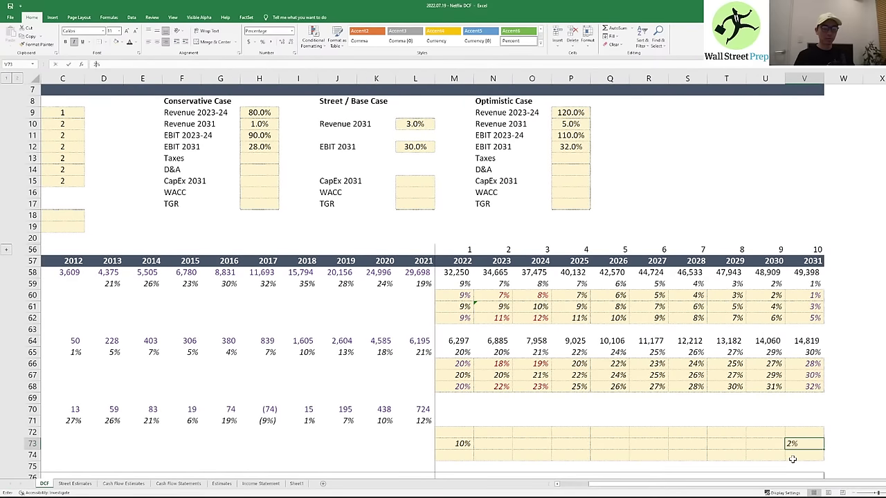
pyautogui.write('1')
pyautogui.press('Left')
# - Expand the grouped rows above the DCF section and go to the 2022 estimated tax percentage of EBIT in M29
pyautogui.press('Left')
pyautogui.press('Left')
pyautogui.press('Left')
pyautogui.press('Left')
pyautogui.press('Left')
pyautogui.press('Left')
pyautogui.press('Left')
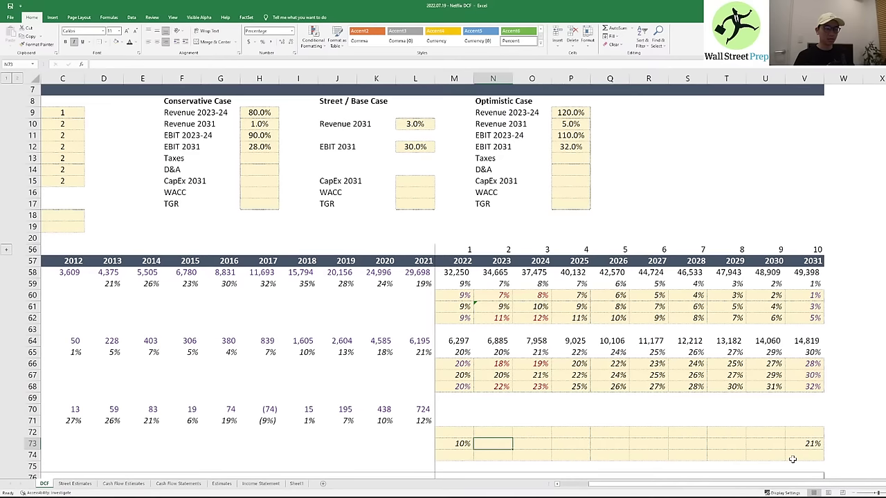
pyautogui.press('Left')
pyautogui.press('Up')
pyautogui.press('Left')
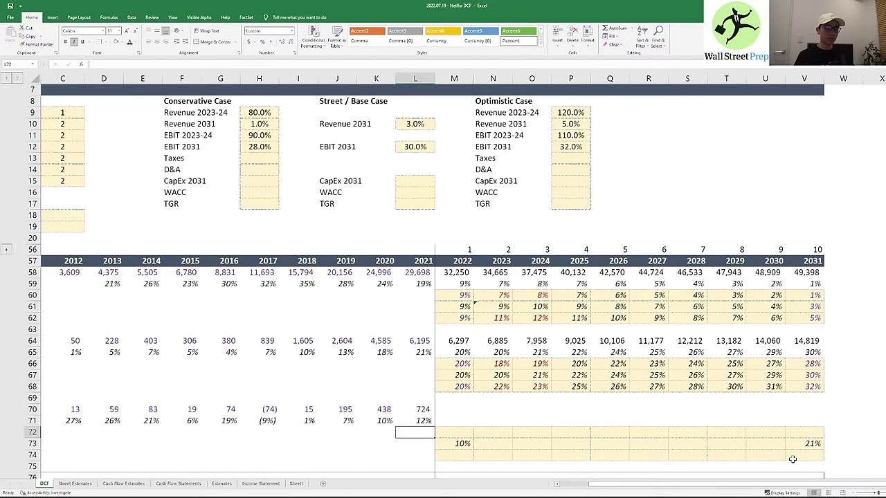
pyautogui.press('Left')
pyautogui.press('Up')
pyautogui.press('Up')
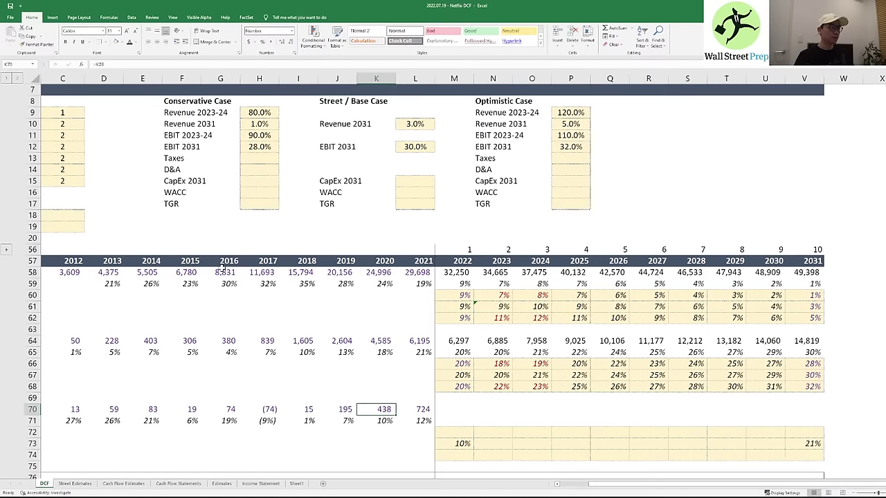
pyautogui.click(299, 319)
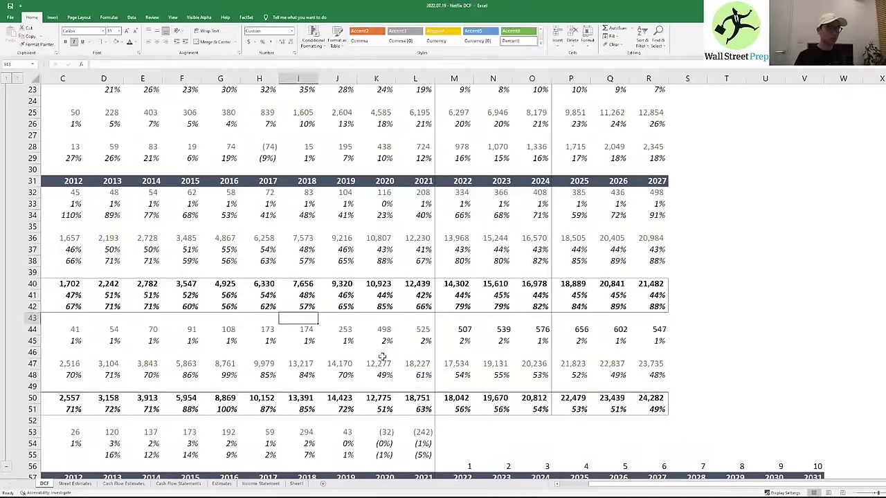
pyautogui.press('Down')
pyautogui.press('Left')
pyautogui.press('Home')
pyautogui.press('Up')
pyautogui.press('Up')
pyautogui.press('Up')
pyautogui.press('Up')
pyautogui.press('Up')
pyautogui.press('Up')
pyautogui.press('Up')
pyautogui.press('Up')
pyautogui.press('Up')
pyautogui.press('Up')
pyautogui.press('Up')
pyautogui.press('Up')
pyautogui.press('Up')
pyautogui.press('Up')
pyautogui.press('Up')
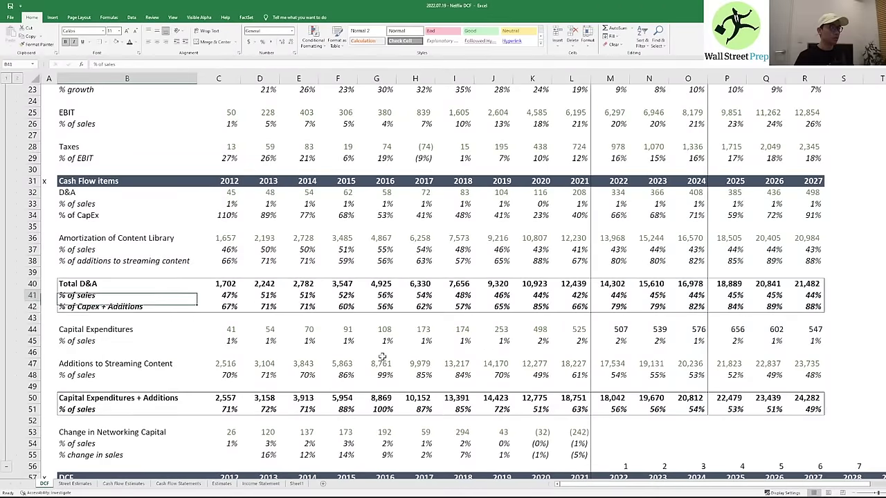
pyautogui.press('Right')
pyautogui.press('Right')
pyautogui.press('Right')
pyautogui.press('Right')
pyautogui.press('Right')
pyautogui.press('Right')
pyautogui.press('Right')
pyautogui.press('Right')
pyautogui.press('Right')
pyautogui.press('Right')
pyautogui.press('Right')
pyautogui.press('Right')
pyautogui.press('Right')
pyautogui.press('Right')
pyautogui.press('Right')
pyautogui.press('Right')
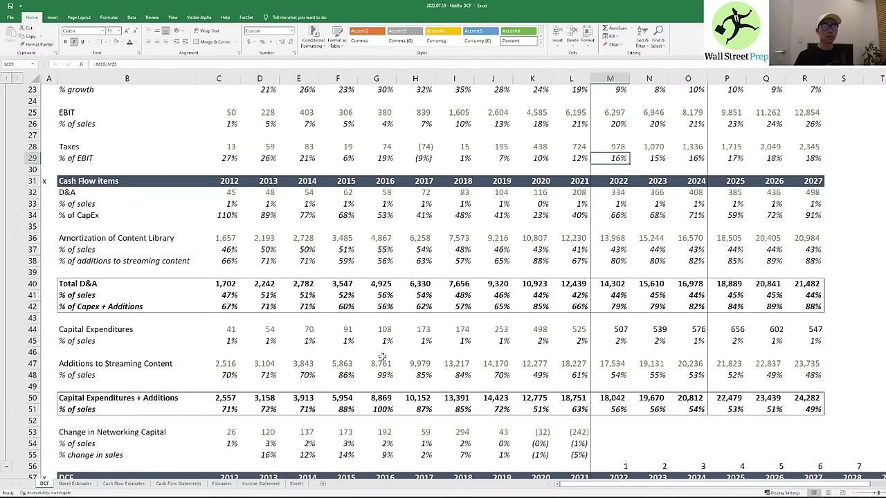
# - Examine the estimated taxes as a percentage of EBIT for 2022 to 2027 in row 29
pyautogui.press('Left')
pyautogui.press('Left')
pyautogui.press('Left')
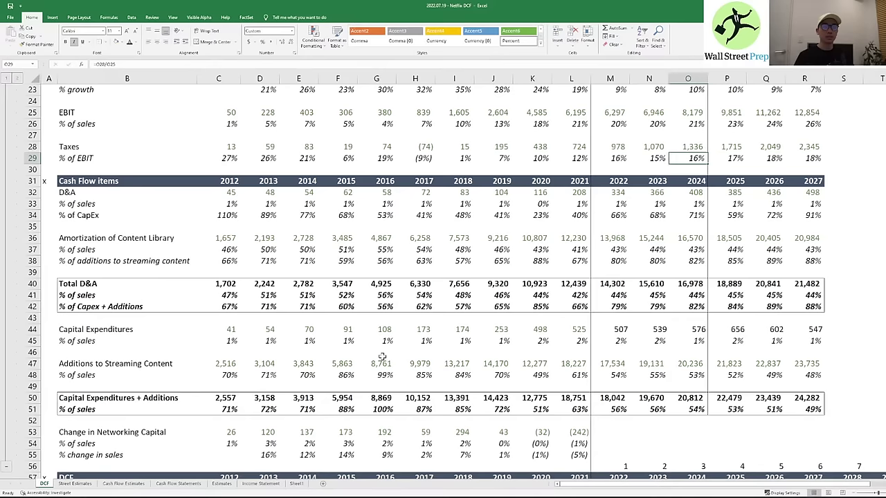
pyautogui.press('Left')
pyautogui.press('Left')
pyautogui.press('Right')
pyautogui.press('Right')
pyautogui.press('Right')
pyautogui.press('Right')
pyautogui.press('Right')
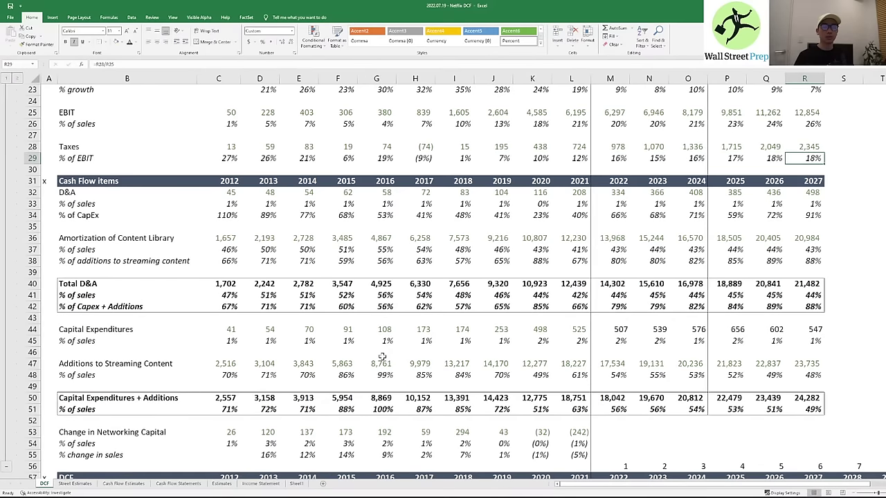
pyautogui.press('Left')
pyautogui.press('Left')
pyautogui.press('Left')
pyautogui.press('Left')
pyautogui.press('Left')
pyautogui.press('Right')
pyautogui.press('Right')
pyautogui.press('Left')
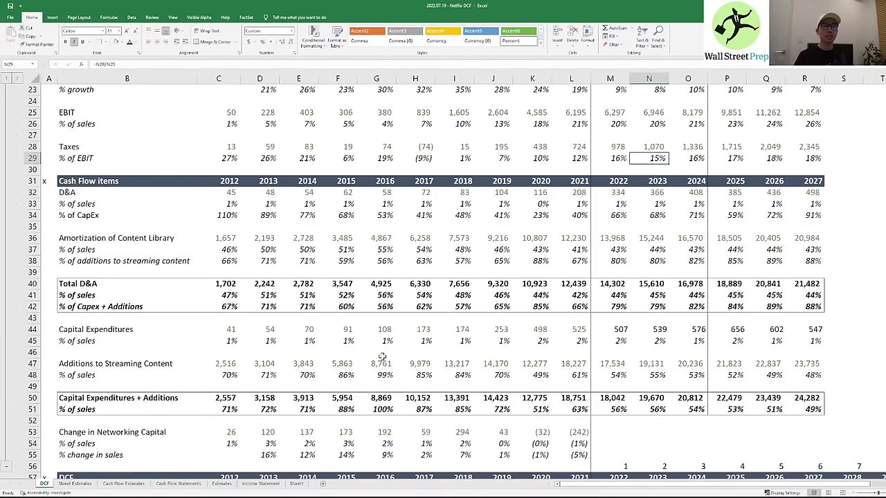
# - Replace the average in M73 with the linear interpolation formula =L71+($V$73-$L$71)/($V$57-$L$57) for the 2022 base case tax rate
pyautogui.press('Left')
pyautogui.press('Down')
pyautogui.press('Down')
pyautogui.press('Down')
pyautogui.press('Down')
pyautogui.press('Down')
pyautogui.press('Down')
pyautogui.press('Down')
pyautogui.press('Down')
pyautogui.press('Down')
pyautogui.press('Down')
pyautogui.press('Down')
pyautogui.press('Down')
pyautogui.press('Down')
pyautogui.press('Down')
pyautogui.press('Down')
pyautogui.press('Down')
pyautogui.press('Down')
pyautogui.press('Down')
pyautogui.press('Down')
pyautogui.press('Down')
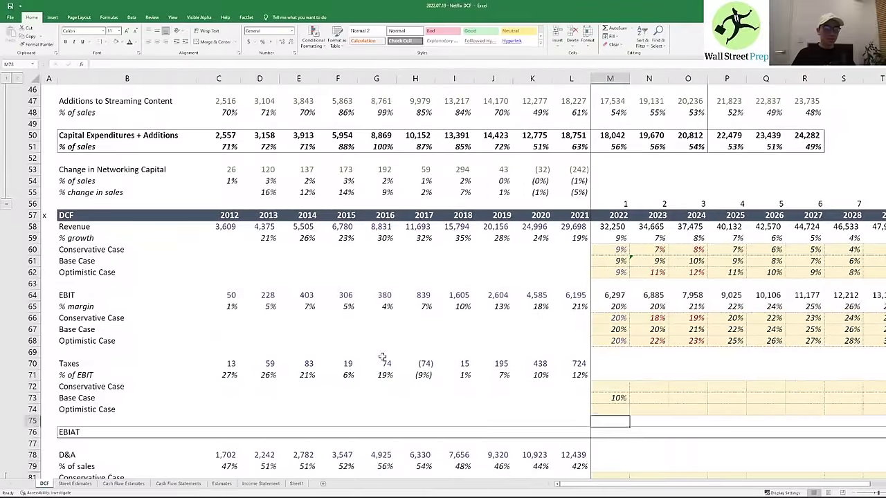
pyautogui.press('Right')
pyautogui.hotkey('ctrl', 'Right')
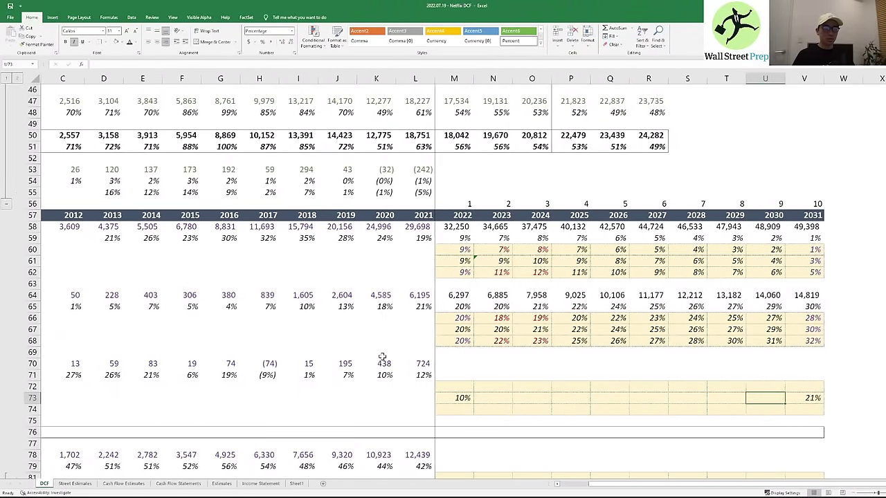
pyautogui.press('Left')
pyautogui.press('Left')
pyautogui.press('Left')
pyautogui.press('Left')
pyautogui.press('Left')
pyautogui.press('Left')
pyautogui.press('Left')
pyautogui.press('Left')
pyautogui.press('Left')
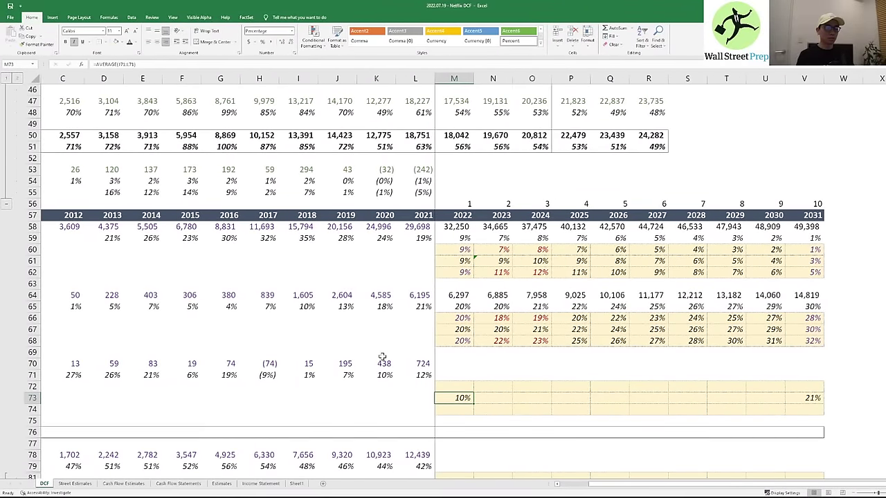
pyautogui.write('=')
pyautogui.press('Left')
pyautogui.press('Up')
pyautogui.press('Up')
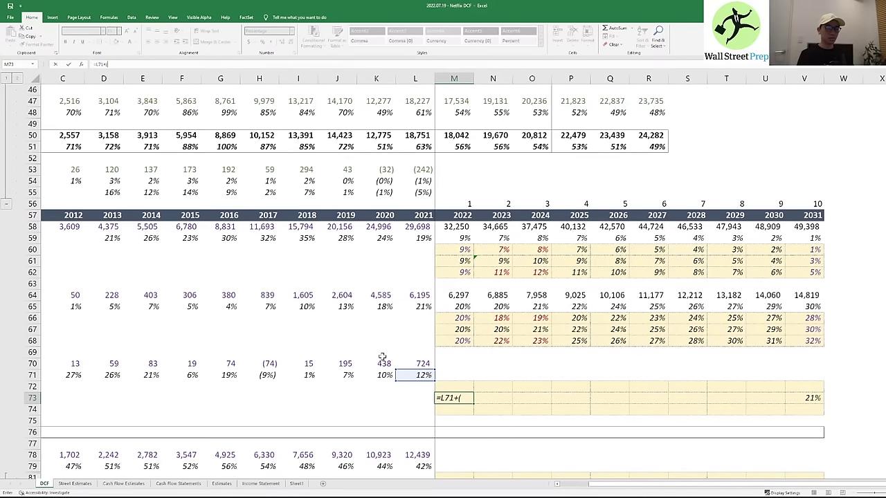
pyautogui.write('+(')
pyautogui.hotkey('ctrl', 'Right')
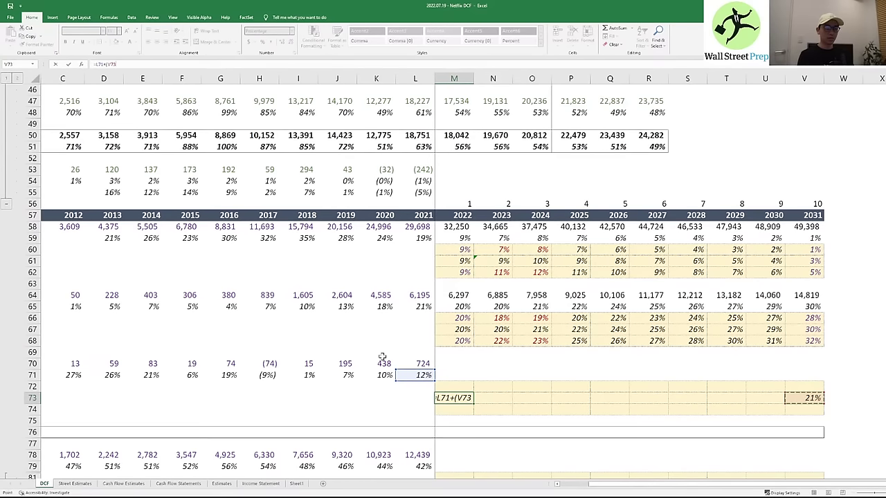
pyautogui.write('-')
pyautogui.press('Left')
pyautogui.press('Up')
pyautogui.press('Up')
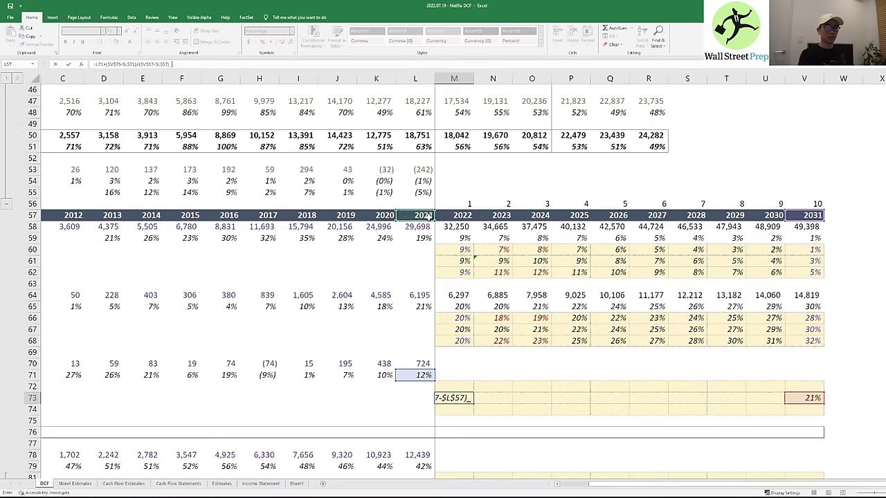
pyautogui.hotkey('ctrl', 'Return')
# - Copy the M73 interpolation formula across the base case tax row through 2030 in U73
pyautogui.hotkey('ctrl', 'c')
pyautogui.hotkey('shift', 'Right')
pyautogui.hotkey('shift', 'Right')
pyautogui.hotkey('shift', 'Right')
pyautogui.hotkey('shift', 'Right')
pyautogui.hotkey('shift', 'Right')
pyautogui.hotkey('shift', 'Right')
pyautogui.hotkey('shift', 'Right')
pyautogui.hotkey('shift', 'Right')
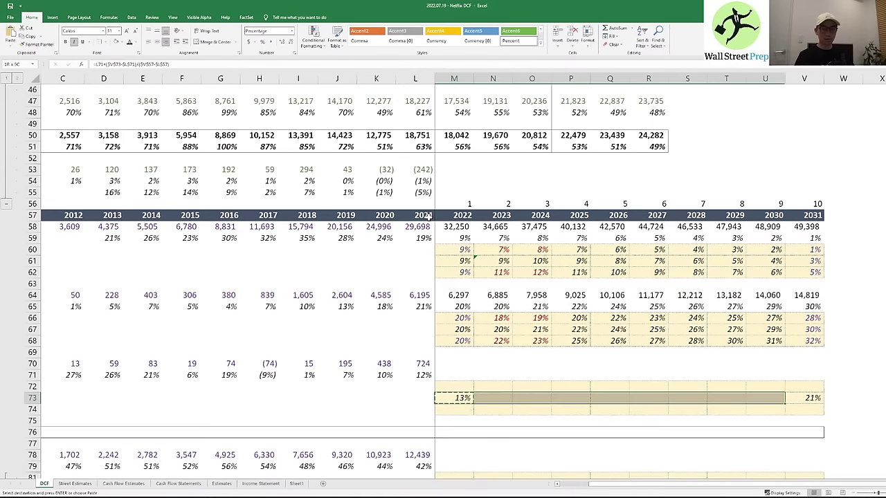
pyautogui.hotkey('ctrl', 'v')
# - Change the starting reference in N73 from M71 to M73 and copy the corrected formula across to U73
pyautogui.press('Right')
pyautogui.press('F2')
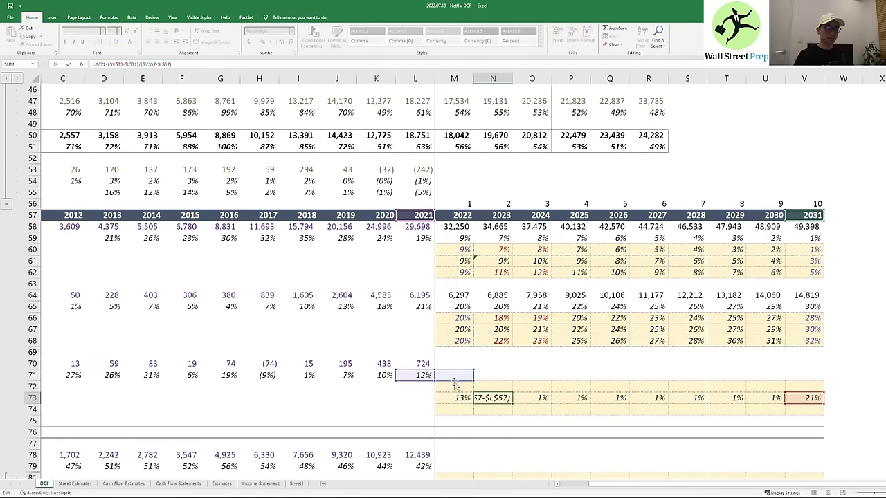
pyautogui.moveTo(453, 374); pyautogui.dragTo(454, 405)
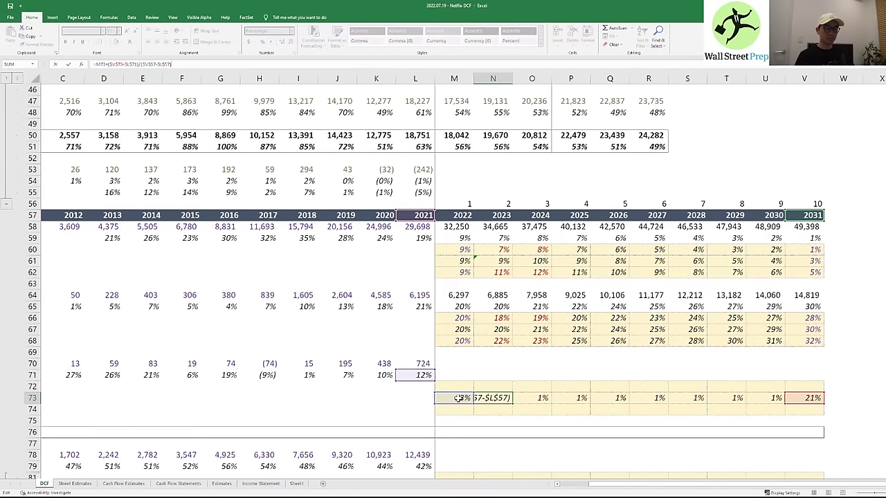
pyautogui.hotkey('ctrl', 'Return')
pyautogui.hotkey('ctrl', 'c')
pyautogui.hotkey('shift', 'Right')
pyautogui.hotkey('shift', 'Right')
pyautogui.hotkey('shift', 'Right')
pyautogui.hotkey('shift', 'Right')
pyautogui.hotkey('shift', 'Right')
pyautogui.hotkey('shift', 'Right')
pyautogui.hotkey('shift', 'Right')
pyautogui.hotkey('ctrl', 'v')
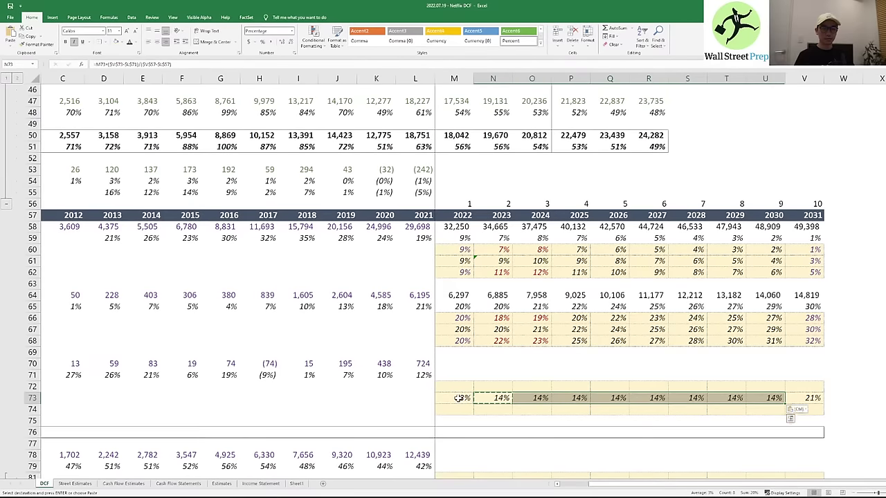
# - Enter =O73-N73 in O74 to check the yearly change in the base case tax rate
pyautogui.press('Escape')
pyautogui.press('Down')
pyautogui.write('=')
pyautogui.press('Up')
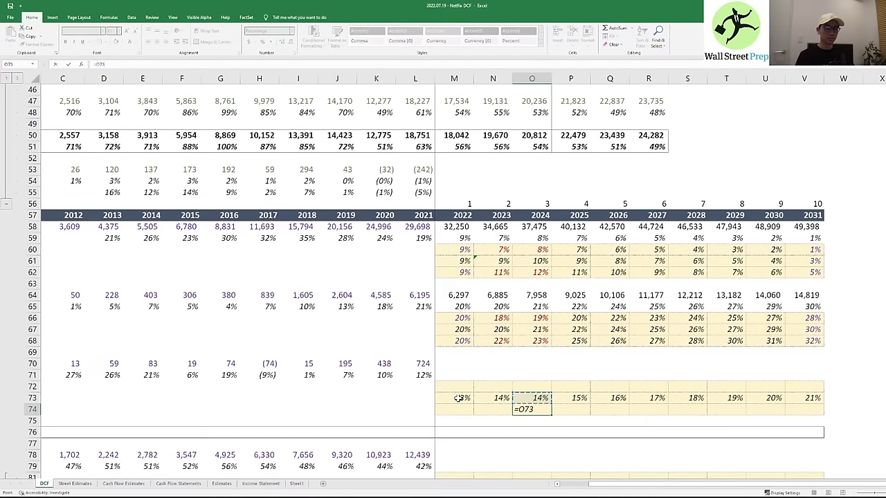
pyautogui.hotkey('ctrl', 'Return')
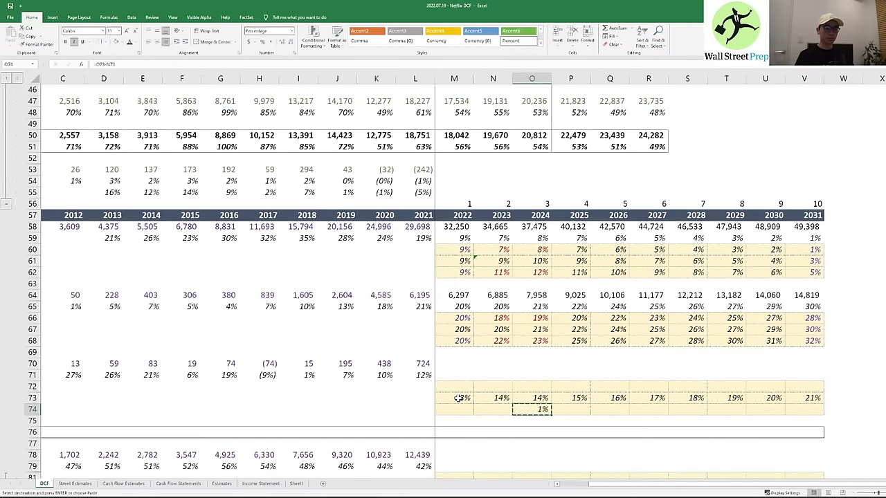
# - Fill the yearly change formula from O74 across to U74 and show the results with one decimal place
pyautogui.hotkey('shift', 'Right')
pyautogui.hotkey('shift', 'Right')
pyautogui.hotkey('shift', 'Right')
pyautogui.hotkey('shift', 'Right')
pyautogui.hotkey('shift', 'Right')
pyautogui.hotkey('shift', 'Right')
pyautogui.hotkey('ctrl', 'r')
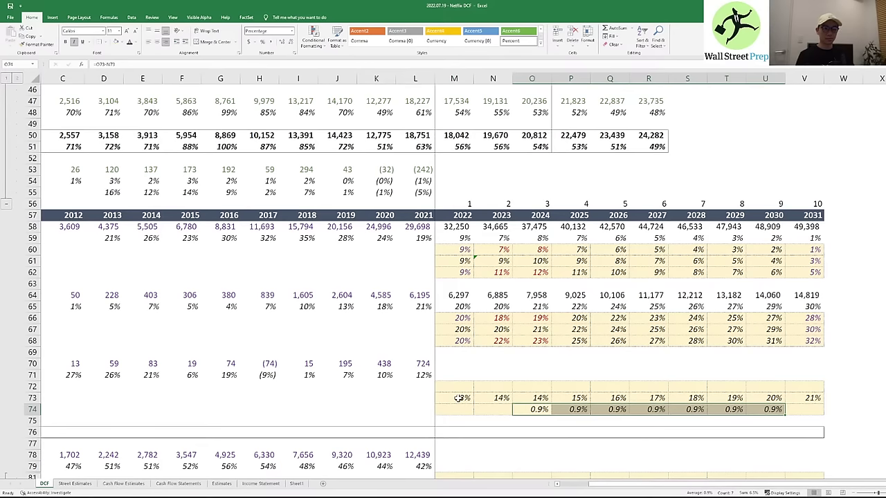
# - Clear the yearly tax rate change check from row 74 and inspect the base case EBIT margin interpolation formula in P67
pyautogui.press('Delete')
pyautogui.press('Up')
pyautogui.press('Up')
pyautogui.press('Up')
pyautogui.press('Up')
pyautogui.press('Up')
pyautogui.press('Up')
pyautogui.press('Up')
pyautogui.press('Right')
pyautogui.press('F2')
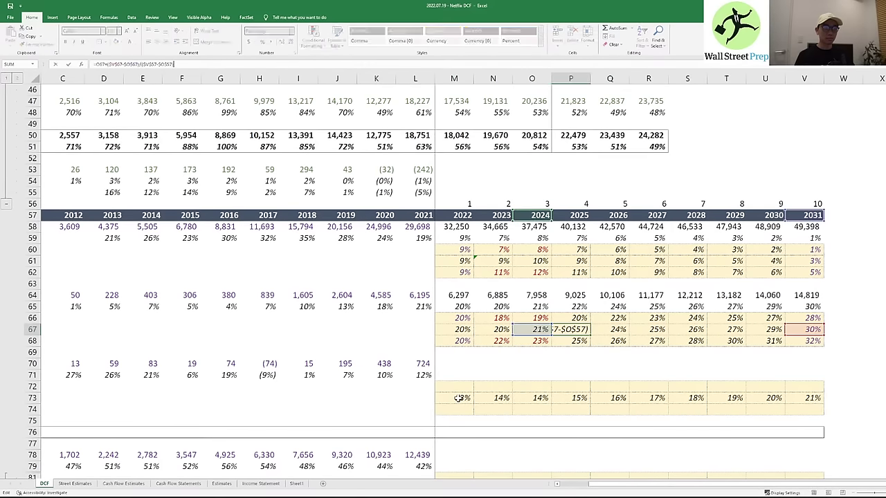
pyautogui.press('Escape')
# - Check the optimistic EBIT margin's yearly change with temporary =Q68-P68 formulas across Q69:U69, and clear them
pyautogui.press('Down')
pyautogui.press('Down')
pyautogui.press('Right')
pyautogui.write('=-')
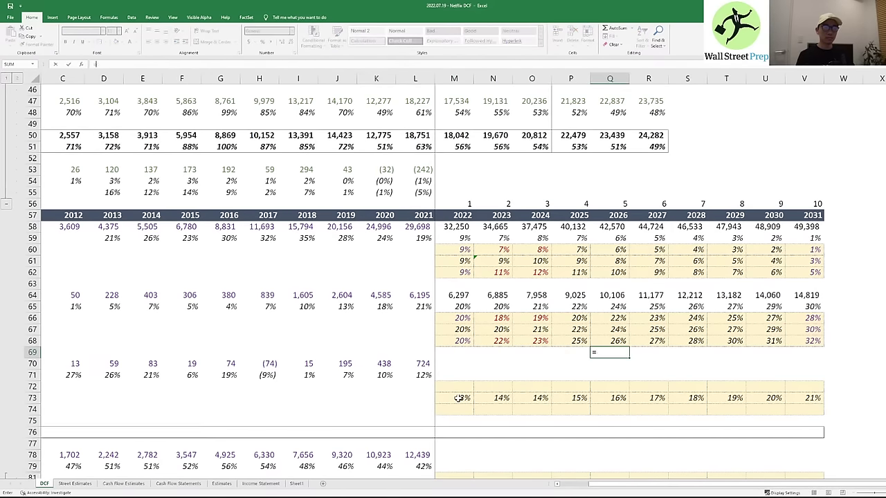
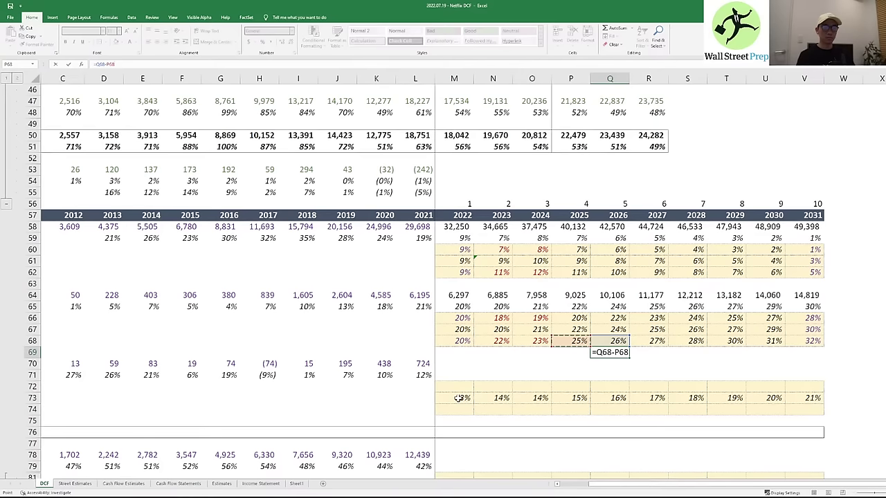
pyautogui.hotkey('ctrl', 'Return')
pyautogui.hotkey('shift', 'Right')
pyautogui.hotkey('shift', 'Right')
pyautogui.hotkey('shift', 'Right')
pyautogui.hotkey('shift', 'Right')
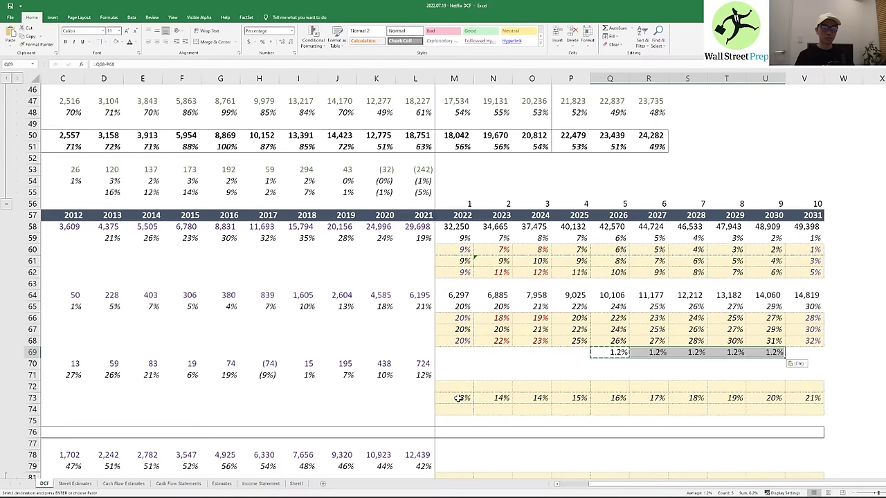
pyautogui.press('Delete')
# - Review the interpolation formulas across the tax rate row from M73 to V73
pyautogui.press('Down')
pyautogui.press('Left')
pyautogui.press('Down')
pyautogui.press('Left')
pyautogui.press('Down')
pyautogui.press('Left')
pyautogui.press('Down')
pyautogui.press('F2')
pyautogui.press('Escape')
pyautogui.press('Right')
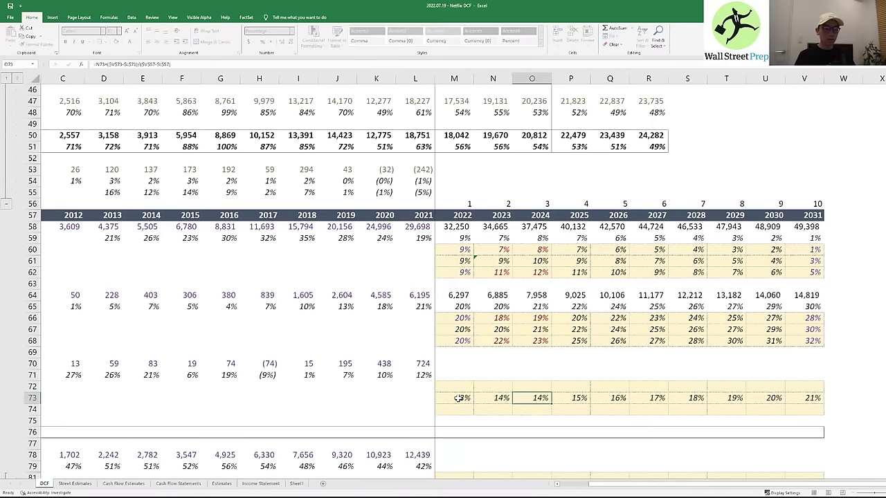
pyautogui.press('Right')
pyautogui.press('F2')
pyautogui.press('Escape')
pyautogui.press('Right')
pyautogui.press('Right')
pyautogui.press('Right')
pyautogui.press('F2')
pyautogui.press('Escape')
pyautogui.press('Right')
pyautogui.press('Right')
pyautogui.press('Right')
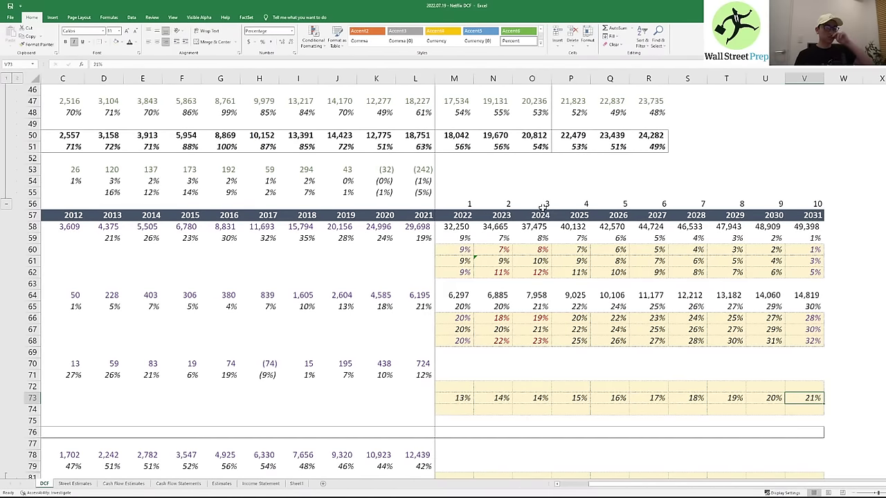
# - Compare the street tax rates for 2022 to 2027 in row 29 with the interpolated rates in row 73
pyautogui.scroll(15, 544, 206)
pyautogui.scroll(-5, 511, 261)
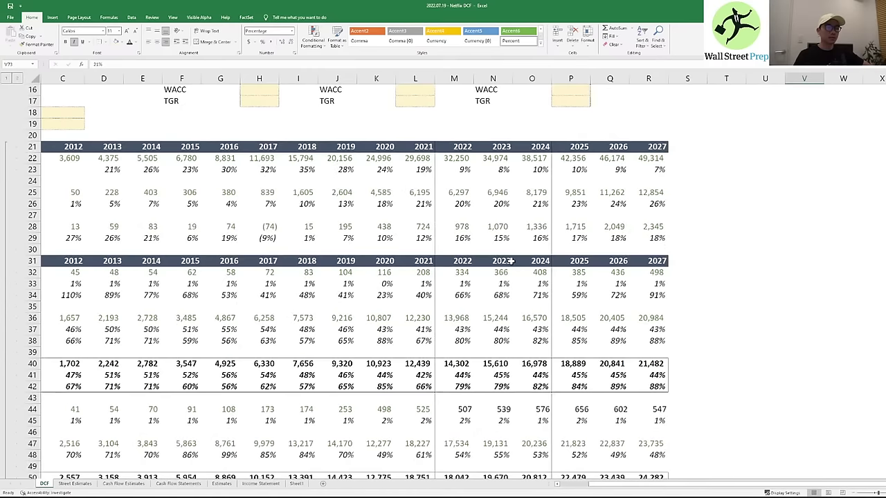
pyautogui.moveTo(459, 239)
pyautogui.mouseDown()
pyautogui.moveTo(653, 237)
pyautogui.moveTo(471, 238)
pyautogui.mouseUp()
pyautogui.scroll(-4, 566, 266)
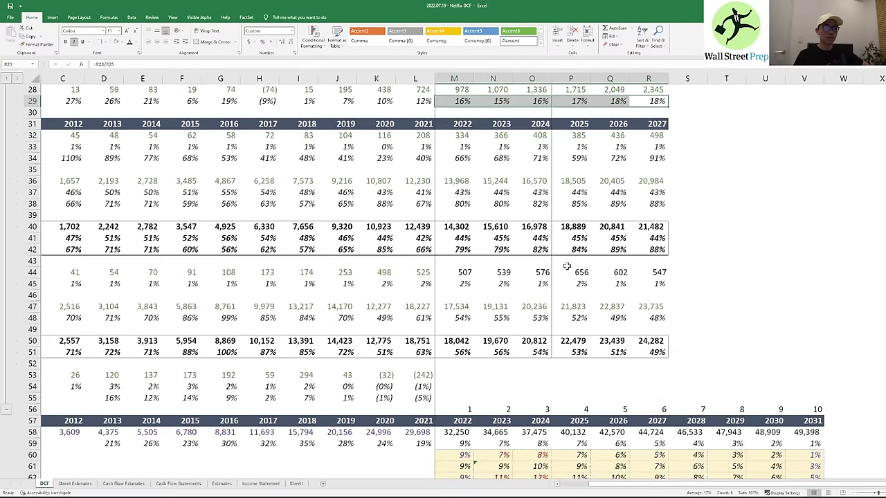
pyautogui.scroll(-6, 566, 266)
pyautogui.click(468, 397)
pyautogui.click(528, 398)
pyautogui.click(599, 398)
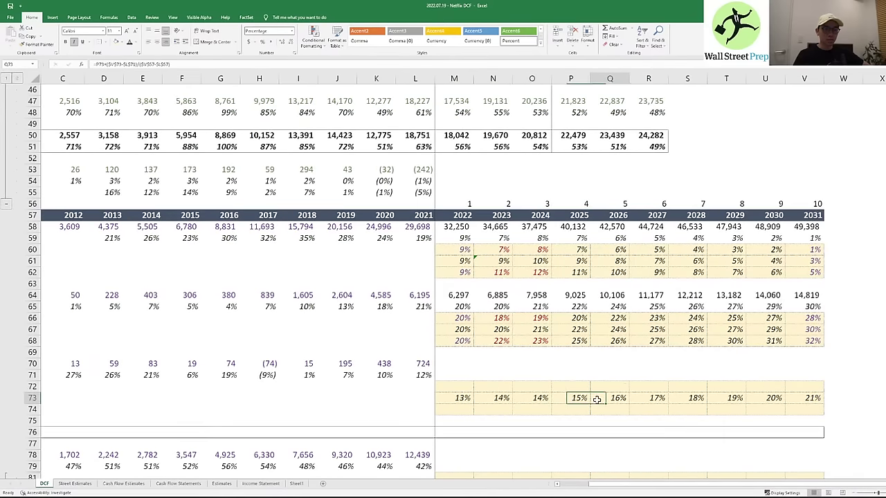
pyautogui.click(496, 398)
# - Move the interpolated tax rates from M73:V73 down to the optimistic case row, M74:V74
pyautogui.click(462, 387)
pyautogui.press('Down')
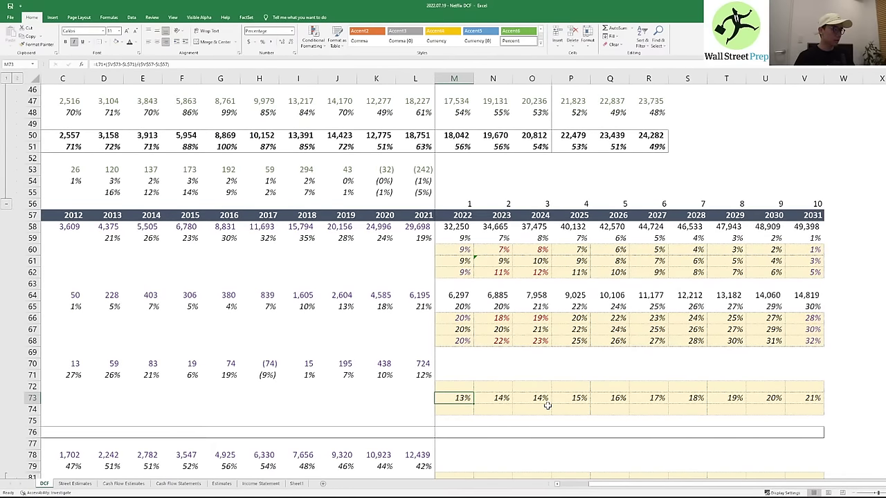
pyautogui.hotkey('ctrl', 'shift', 'Right')
pyautogui.hotkey('ctrl', 'c')
pyautogui.press('Down')
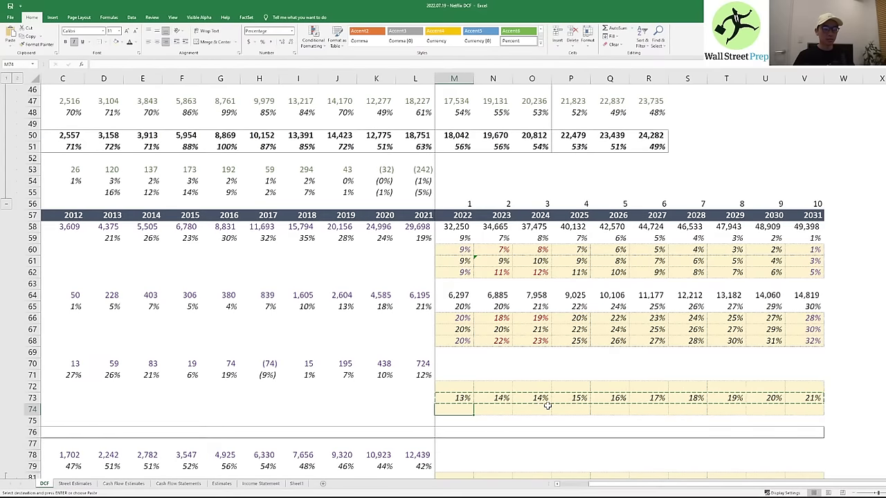
pyautogui.press('Return')
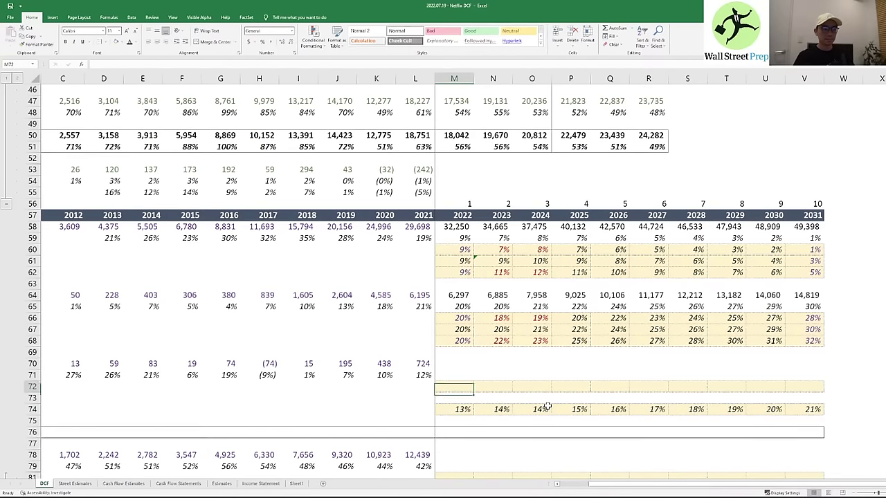
# - Copy the input cell formatting of M72:V72 onto the emptied base case tax row 73
pyautogui.press('Up')
pyautogui.press('Up')
pyautogui.hotkey('shift', 'Right')
pyautogui.hotkey('shift', 'Right')
pyautogui.hotkey('shift', 'Right')
pyautogui.hotkey('shift', 'Right')
pyautogui.hotkey('shift', 'Right')
pyautogui.hotkey('shift', 'Right')
pyautogui.hotkey('shift', 'Right')
pyautogui.hotkey('shift', 'Right')
pyautogui.hotkey('shift', 'Right')
pyautogui.hotkey('shift', 'Right')
pyautogui.hotkey('shift', 'Right')
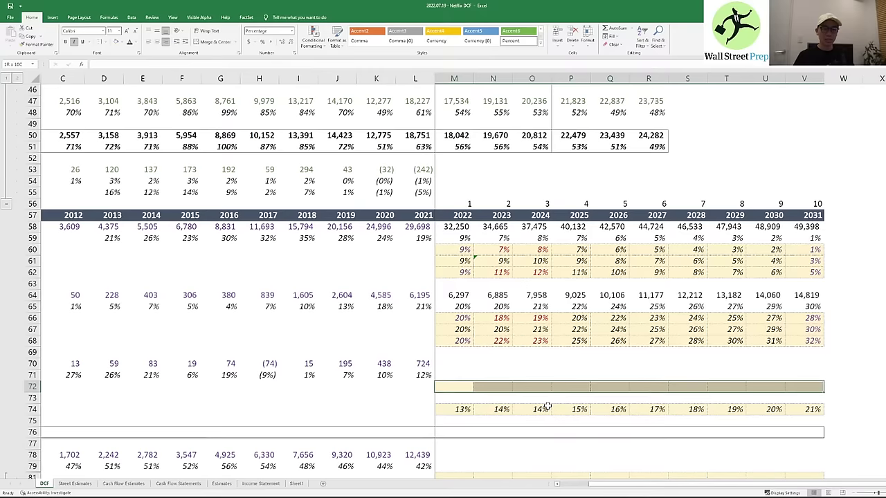
pyautogui.press('Down')
# - Enter =M29 in M73 to link the 2022 base case tax rate to the street estimate
pyautogui.write('=')
pyautogui.press('Up')
pyautogui.press('Up')
pyautogui.press('Up')
pyautogui.press('Up')
pyautogui.press('Up')
pyautogui.press('Up')
pyautogui.press('Up')
pyautogui.press('Up')
pyautogui.press('Up')
pyautogui.press('Up')
pyautogui.press('Up')
pyautogui.press('Up')
pyautogui.press('Up')
pyautogui.press('Up')
pyautogui.press('Up')
pyautogui.press('Up')
pyautogui.press('Up')
pyautogui.press('Up')
pyautogui.press('Up')
pyautogui.press('Up')
pyautogui.press('Up')
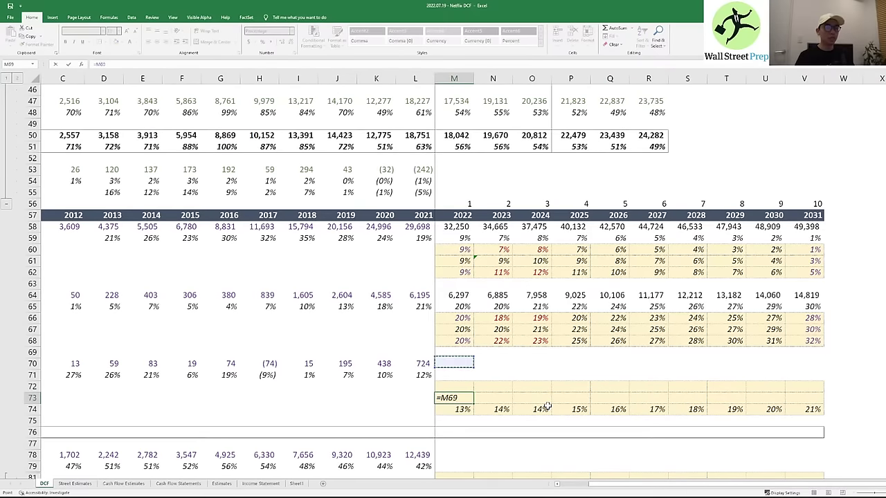
pyautogui.press('Up')
pyautogui.press('Up')
pyautogui.press('Up')
pyautogui.press('Up')
pyautogui.press('Up')
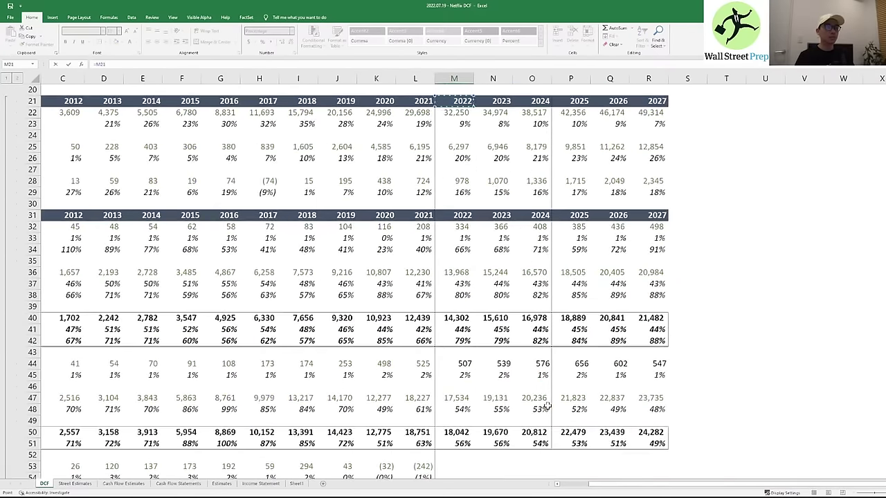
pyautogui.press('Down')
pyautogui.press('Down')
pyautogui.press('Down')
pyautogui.press('Down')
pyautogui.press('Down')
pyautogui.press('Down')
pyautogui.press('Down')
pyautogui.press('Down')
pyautogui.press('Down')
pyautogui.hotkey('ctrl', 'Return')
# - Copy the street tax rate link from M73 across to R73 for the years through 2027
pyautogui.hotkey('ctrl', 'c')
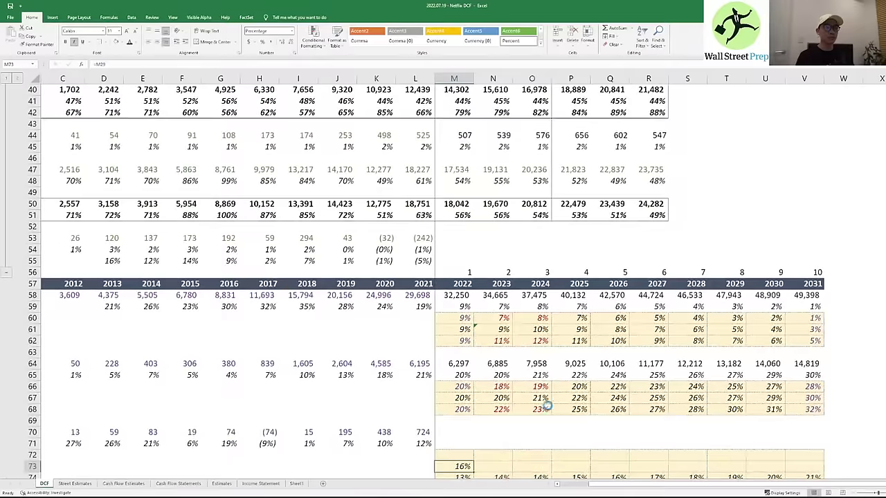
pyautogui.hotkey('shift', 'Right')
pyautogui.hotkey('shift', 'Right')
pyautogui.hotkey('shift', 'Right')
pyautogui.hotkey('shift', 'Right')
pyautogui.hotkey('shift', 'Right')
pyautogui.press('Escape')
# - Enter =R73 in S73 and fill it across to V73 to carry the 2027 base case tax rate through 2031
pyautogui.press('Right')
pyautogui.press('Right')
pyautogui.press('Right')
pyautogui.press('Right')
pyautogui.press('Right')
pyautogui.press('Right')
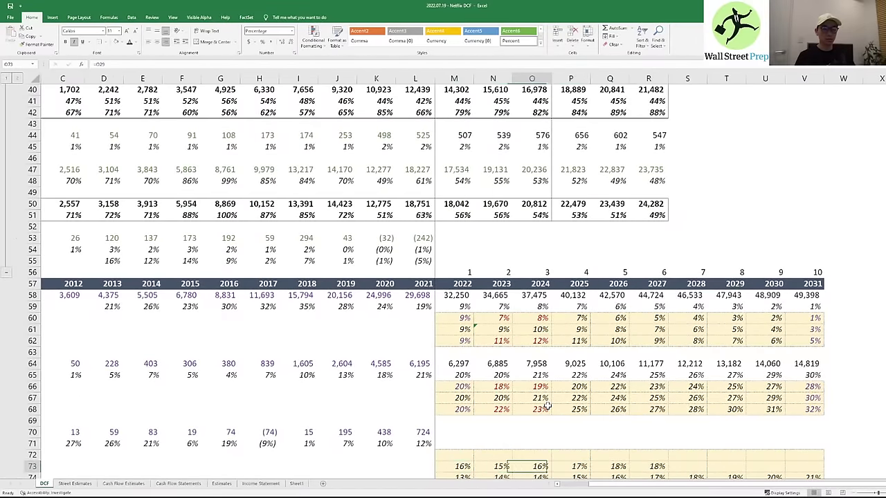
pyautogui.press('Down')
pyautogui.scroll(-1, 547, 405)
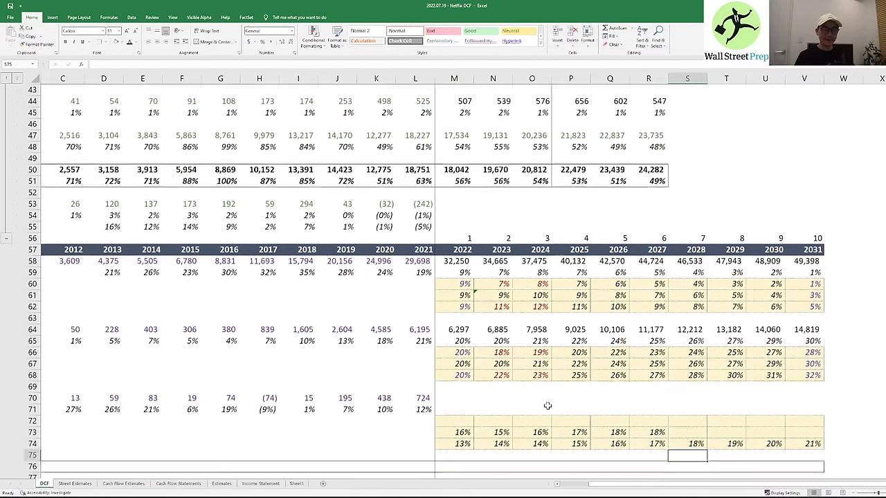
pyautogui.press('Up')
pyautogui.write('=')
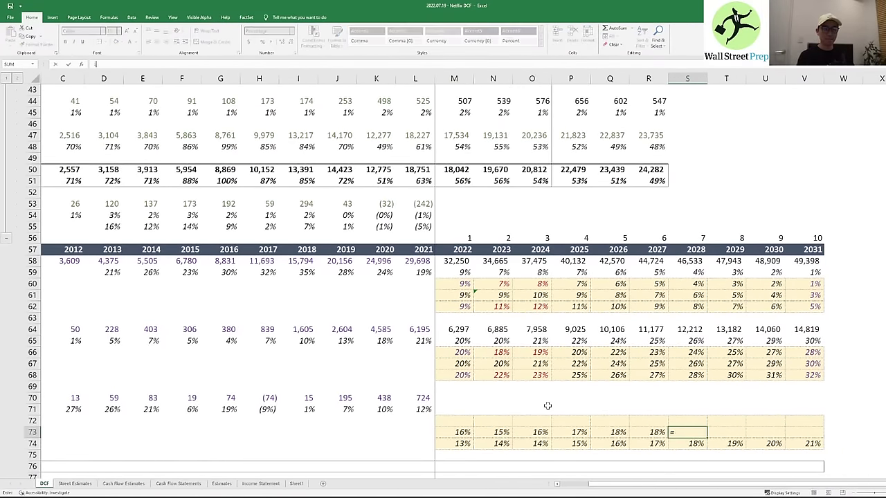
pyautogui.hotkey('ctrl', 'Return')
pyautogui.hotkey('shift', 'Right')
pyautogui.hotkey('shift', 'Right')
pyautogui.hotkey('shift', 'Right')
pyautogui.hotkey('ctrl', 'r')
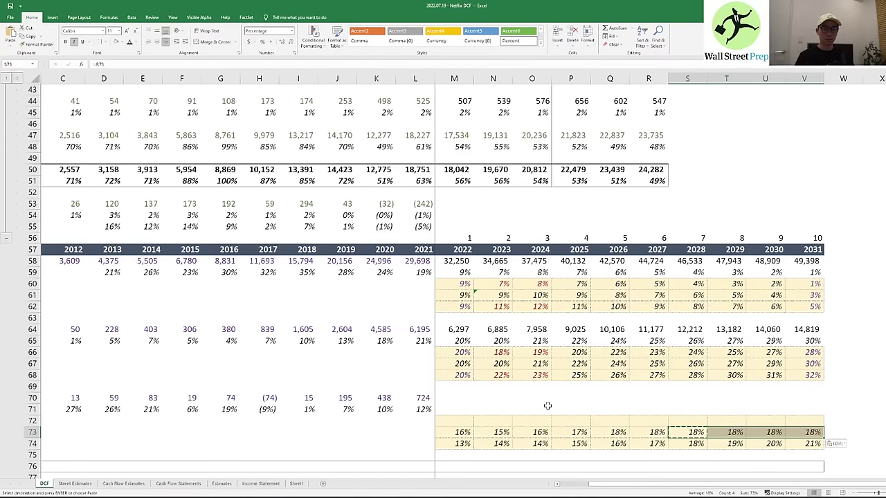
pyautogui.press('Up')
pyautogui.press('Left')
pyautogui.press('Left')
pyautogui.press('Left')
pyautogui.press('Left')
pyautogui.press('Left')
pyautogui.press('Left')
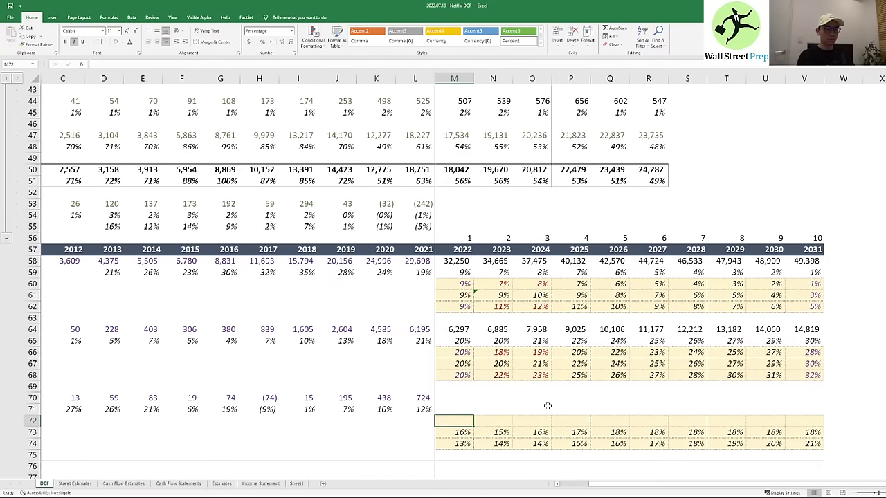
pyautogui.write('=')
pyautogui.press('Escape')
pyautogui.press('Up')
pyautogui.press('Left')
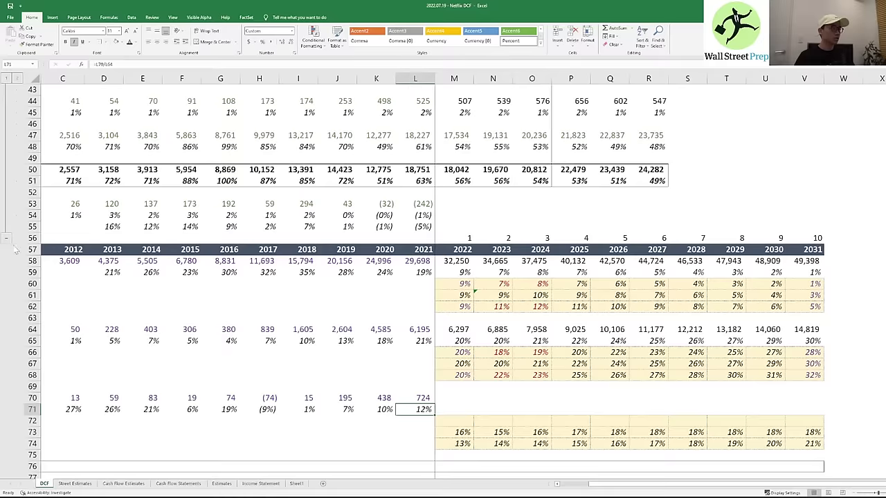
# - Collapse the grouped rows 21 to 55 and inspect the optimistic case tax interpolation formula in M74
pyautogui.scroll(-4, 323, 379)
pyautogui.press('Right')
pyautogui.press('Down')
pyautogui.press('Down')
pyautogui.press('Down')
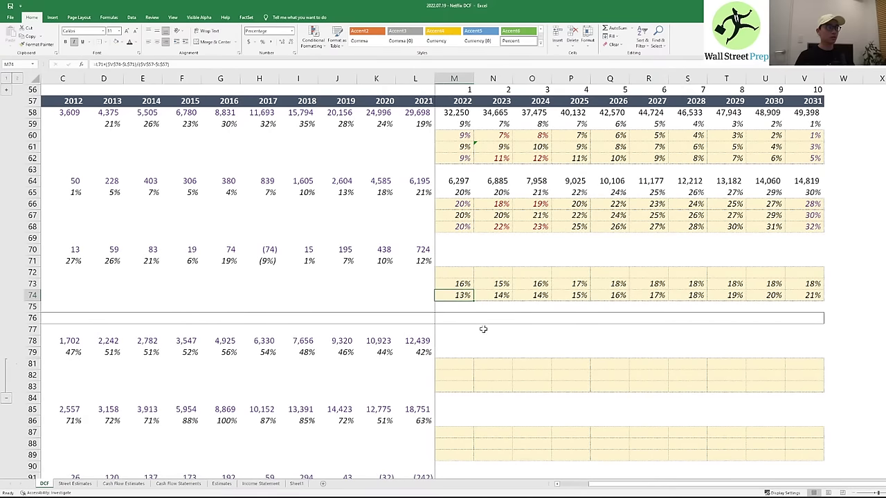
pyautogui.press('F2')
pyautogui.scroll(3, 486, 340)
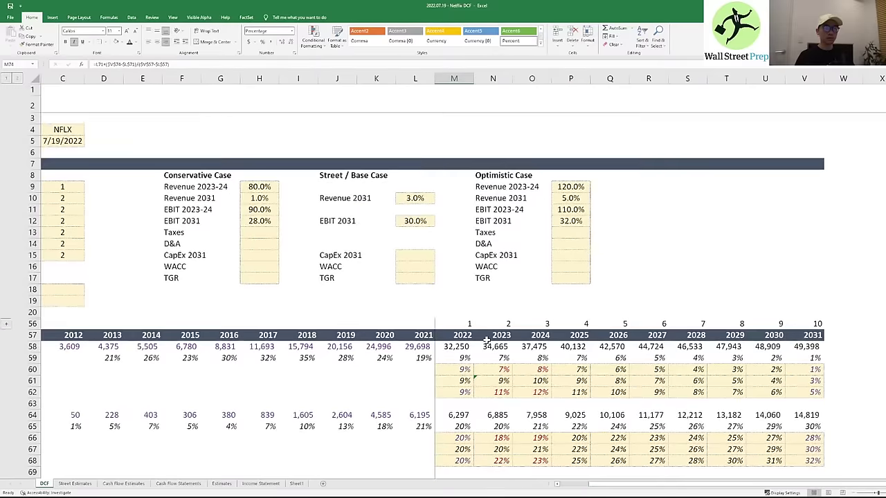
# - Set the optimistic case Taxes assumption in P13 to 21%
pyautogui.click(561, 158)
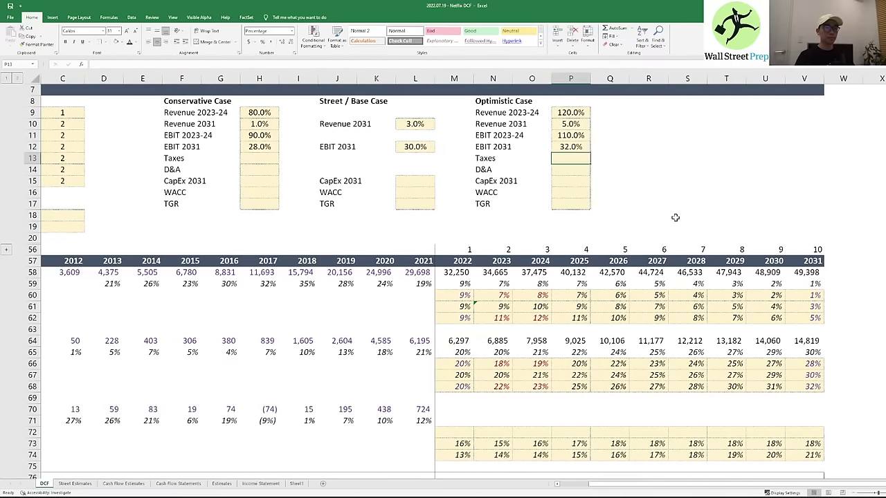
pyautogui.write('21%')
pyautogui.hotkey('ctrl', 'Return')
pyautogui.click(803, 454)
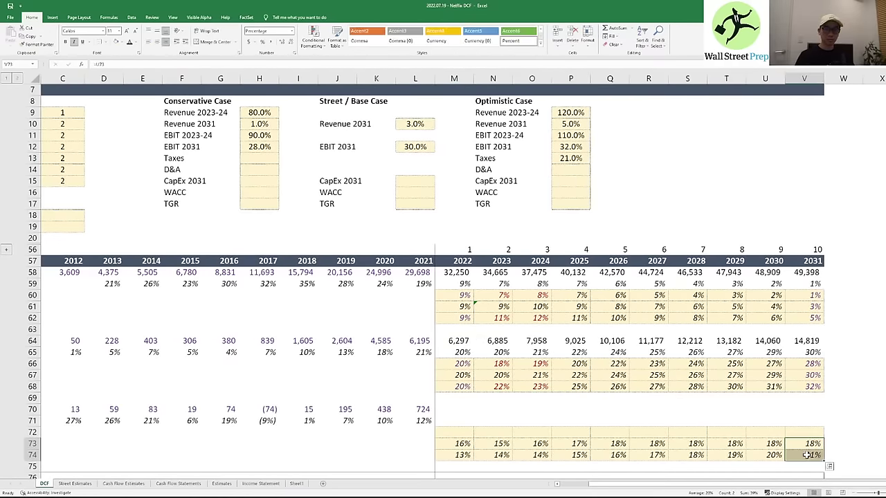
# - Link the 2031 optimistic case tax rate in V74 to the Taxes assumption in P13
pyautogui.write('=')
pyautogui.press('Up')
pyautogui.press('Up')
pyautogui.press('Up')
pyautogui.press('Up')
pyautogui.press('Up')
pyautogui.press('Up')
pyautogui.press('Up')
pyautogui.press('Up')
pyautogui.press('Up')
pyautogui.press('Up')
pyautogui.press('Up')
pyautogui.press('Up')
pyautogui.press('Up')
pyautogui.press('Up')
pyautogui.press('Up')
pyautogui.press('Up')
pyautogui.press('Up')
pyautogui.press('Up')
pyautogui.press('Up')
pyautogui.press('Up')
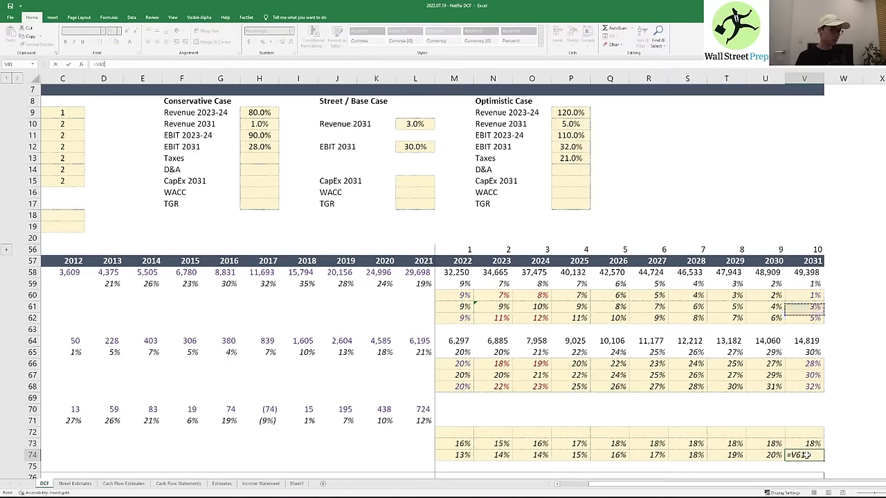
pyautogui.press('Left')
pyautogui.press('Left')
pyautogui.press('Left')
pyautogui.press('Left')
pyautogui.press('Left')
pyautogui.press('Left')
pyautogui.press('Up')
pyautogui.hotkey('ctrl', 'Return')
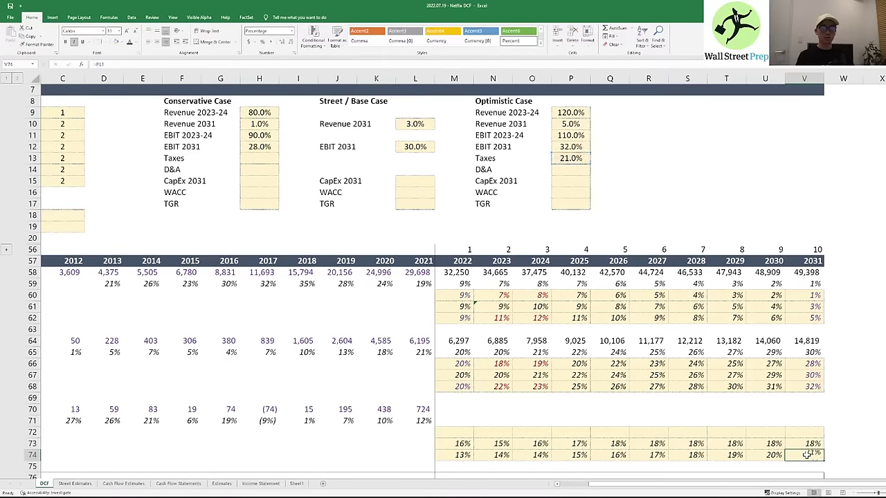
# - Copy the purple linked-input formatting from V68 and paste only the formats onto V74
pyautogui.press('Up')
pyautogui.press('Up')
pyautogui.press('Up')
pyautogui.press('Up')
pyautogui.press('Up')
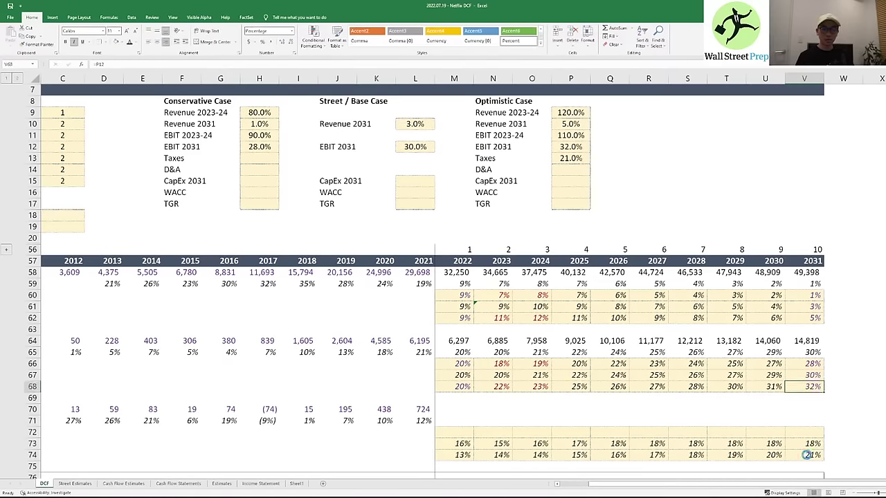
pyautogui.hotkey('ctrl', 'c')
pyautogui.press('Down')
pyautogui.press('Down')
pyautogui.press('Down')
pyautogui.press('Down')
pyautogui.press('Down')
pyautogui.press('Down')
pyautogui.hotkey('ctrl', 'alt', 'v')
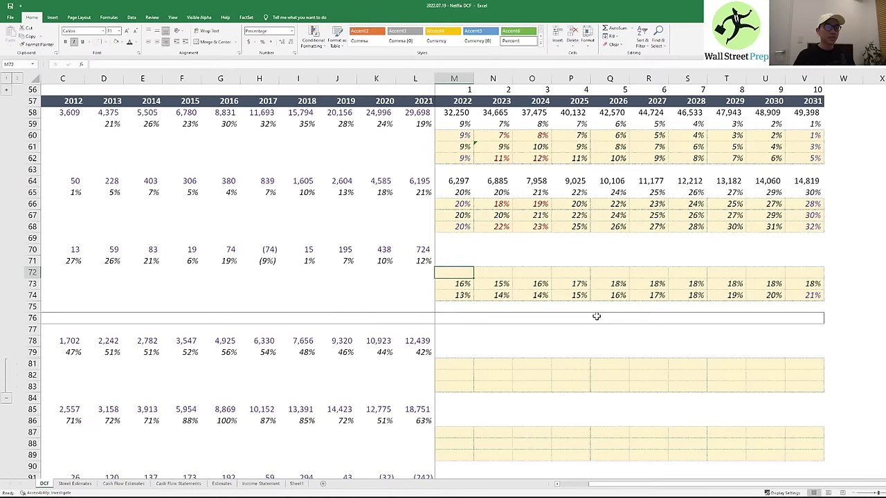
# - Inspect the base case tax rate links in row 73 for the years 2022 through 2027
pyautogui.press('Down')
pyautogui.press('F2')
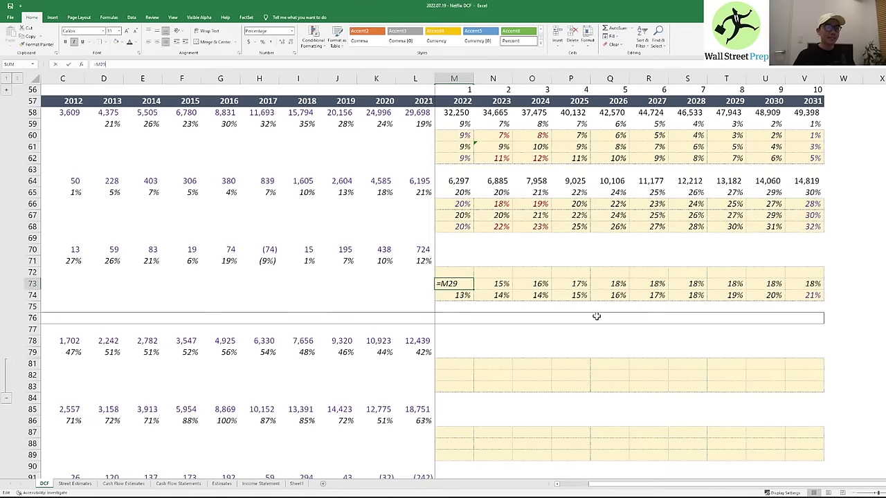
pyautogui.press('Escape')
pyautogui.press('Right')
pyautogui.press('F2')
pyautogui.press('Escape')
pyautogui.press('Right')
pyautogui.press('Right')
pyautogui.press('Right')
pyautogui.press('Right')
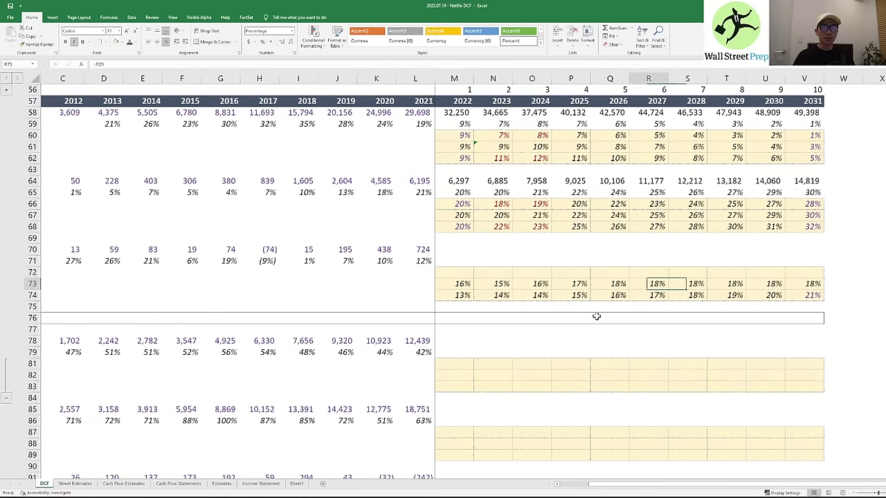
pyautogui.press('Left')
pyautogui.press('Left')
pyautogui.press('Left')
pyautogui.press('Up')
pyautogui.press('Up')
pyautogui.press('Left')
pyautogui.press('Right')
pyautogui.press('Right')
pyautogui.press('Right')
pyautogui.press('Right')
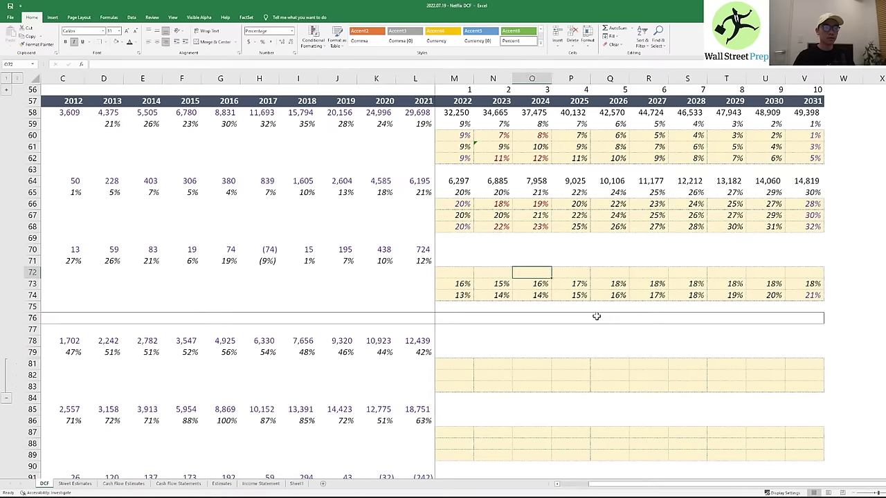
pyautogui.press('Left')
pyautogui.press('Left')
pyautogui.press('Left')
pyautogui.press('Left')
pyautogui.press('Down')
pyautogui.press('Right')
pyautogui.press('Right')
pyautogui.press('Up')
pyautogui.press('Right')
pyautogui.press('Right')
pyautogui.press('Right')
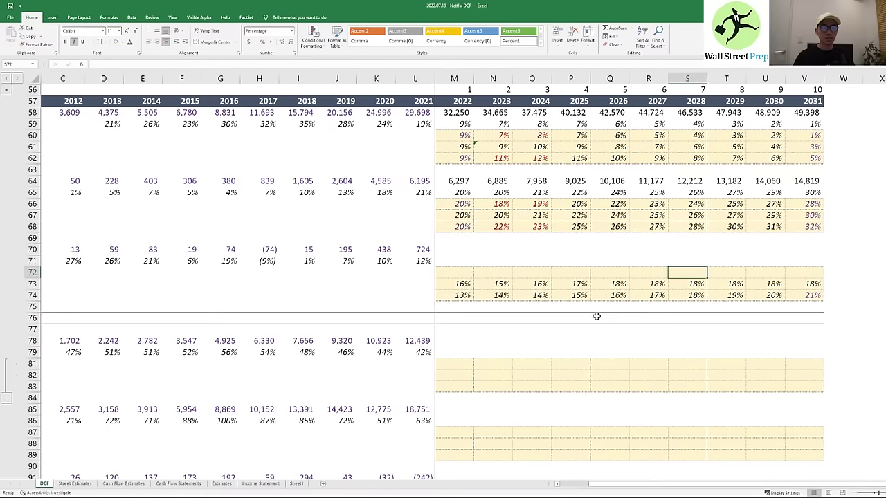
pyautogui.press('Right')
pyautogui.press('Right')
pyautogui.press('Right')
# - Set the conservative case Taxes assumption in H13 to 25%
pyautogui.scroll(7, 596, 317)
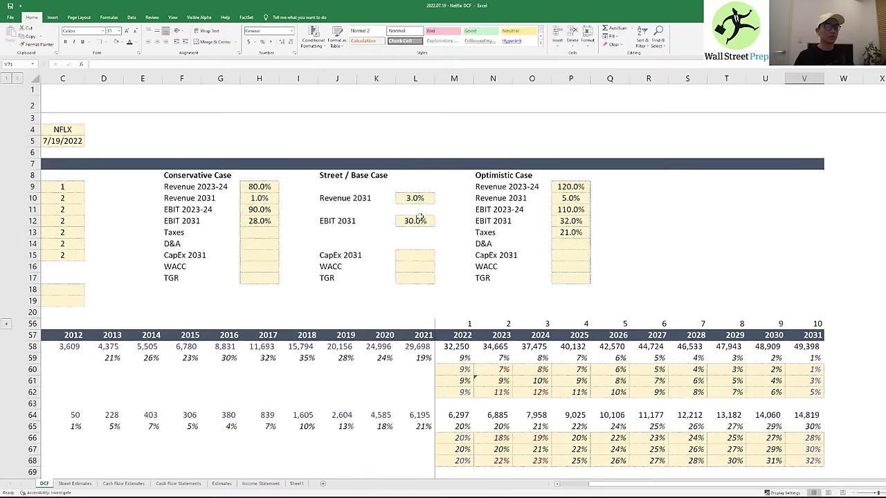
pyautogui.click(272, 231)
pyautogui.write('25%')
pyautogui.hotkey('ctrl', 'Return')
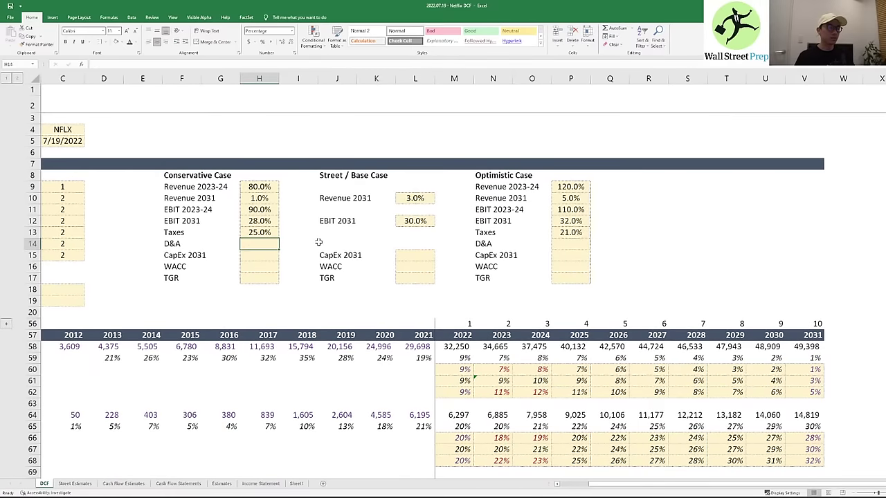
# - Look over the forecast case rows for taxes, D&A, CapEx and change in NWC down to row 96
pyautogui.press('Down')
pyautogui.press('Down')
pyautogui.press('Down')
pyautogui.press('Down')
pyautogui.press('Down')
pyautogui.press('Down')
pyautogui.press('Down')
pyautogui.press('Down')
pyautogui.press('Down')
pyautogui.press('Down')
pyautogui.press('Down')
pyautogui.press('Down')
pyautogui.press('Down')
pyautogui.press('Down')
pyautogui.press('Down')
pyautogui.press('Down')
pyautogui.press('Down')
pyautogui.press('Down')
pyautogui.press('Down')
pyautogui.press('Down')
pyautogui.press('Right')
pyautogui.press('Down')
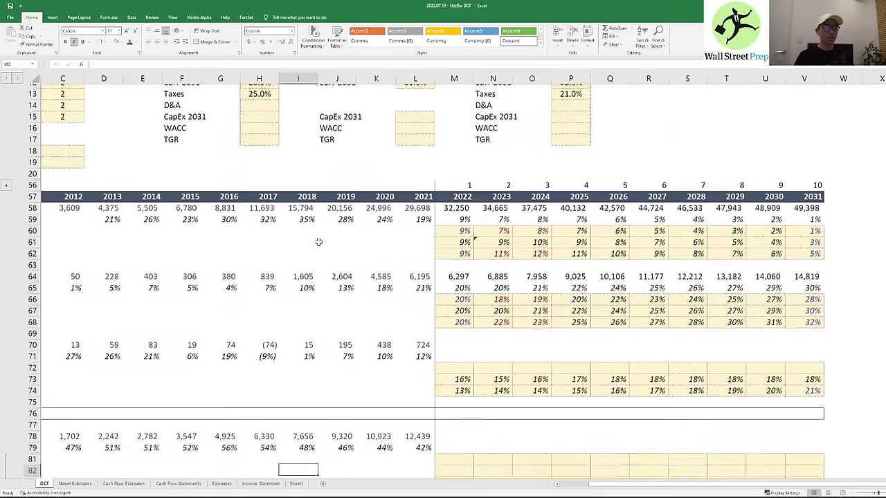
pyautogui.press('Down')
pyautogui.press('Down')
pyautogui.press('Down')
pyautogui.press('Right')
pyautogui.press('Right')
pyautogui.press('Right')
pyautogui.press('Down')
pyautogui.press('Down')
pyautogui.press('Down')
pyautogui.press('Right')
pyautogui.press('Right')
pyautogui.press('Right')
pyautogui.press('Right')
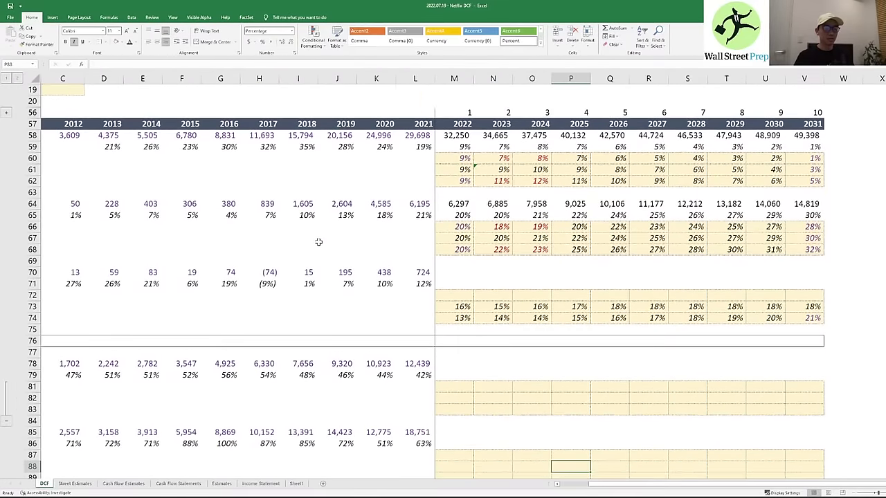
pyautogui.press('Down')
pyautogui.press('Down')
pyautogui.press('Down')
pyautogui.press('Down')
pyautogui.press('Down')
pyautogui.press('Down')
pyautogui.press('Down')
pyautogui.press('Down')
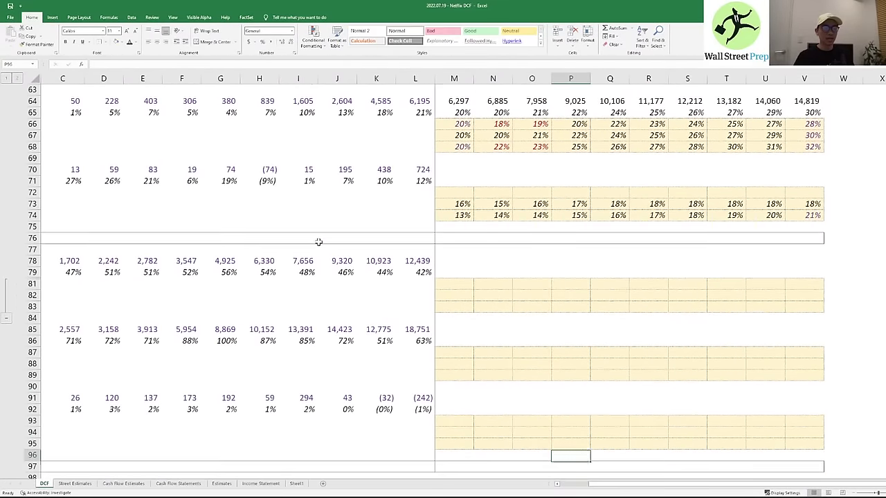
# - Link the 2031 conservative case tax rate in V72 to the Taxes assumption in H13
pyautogui.press('Up')
pyautogui.press('Up')
pyautogui.press('Up')
pyautogui.press('Up')
pyautogui.press('Up')
pyautogui.press('Up')
pyautogui.press('Up')
pyautogui.press('Up')
pyautogui.press('Up')
pyautogui.press('Up')
pyautogui.press('Up')
pyautogui.press('Up')
pyautogui.press('Up')
pyautogui.press('Up')
pyautogui.press('Up')
pyautogui.press('Up')
pyautogui.press('Up')
pyautogui.press('Up')
pyautogui.press('Up')
pyautogui.press('Up')
pyautogui.press('Up')
pyautogui.press('Up')
pyautogui.press('Up')
pyautogui.press('Right')
pyautogui.press('Right')
pyautogui.press('Right')
pyautogui.press('Right')
pyautogui.press('Up')
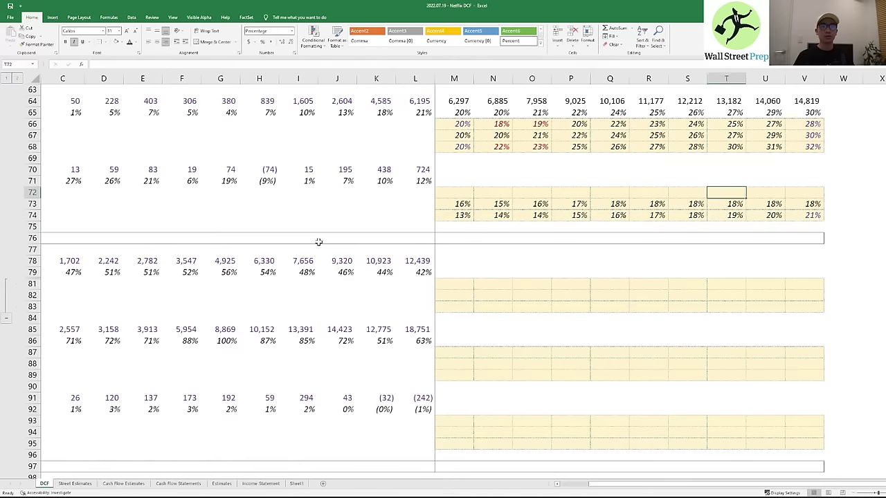
pyautogui.press('Right')
pyautogui.press('Right')
pyautogui.write('=')
pyautogui.press('Up')
pyautogui.press('Up')
pyautogui.press('Up')
pyautogui.press('Up')
pyautogui.press('Up')
pyautogui.press('Up')
pyautogui.press('Up')
pyautogui.press('Up')
pyautogui.hotkey('ctrl', 'Left')
pyautogui.hotkey('ctrl', 'Up')
pyautogui.hotkey('ctrl', 'Up')
pyautogui.hotkey('ctrl', 'Left')
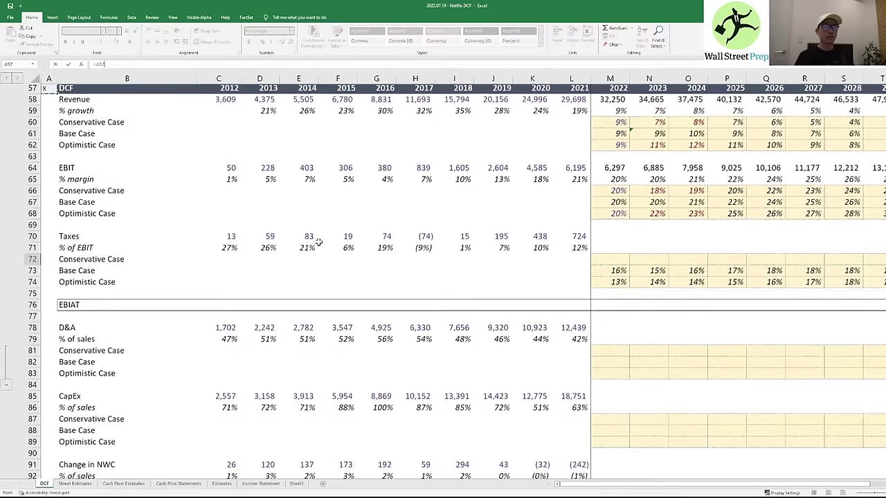
pyautogui.hotkey('ctrl', 'Right')
pyautogui.press('Up')
pyautogui.press('Up')
pyautogui.press('Up')
pyautogui.press('Up')
pyautogui.press('Up')
pyautogui.press('Up')
pyautogui.press('Up')
pyautogui.press('Up')
pyautogui.press('Up')
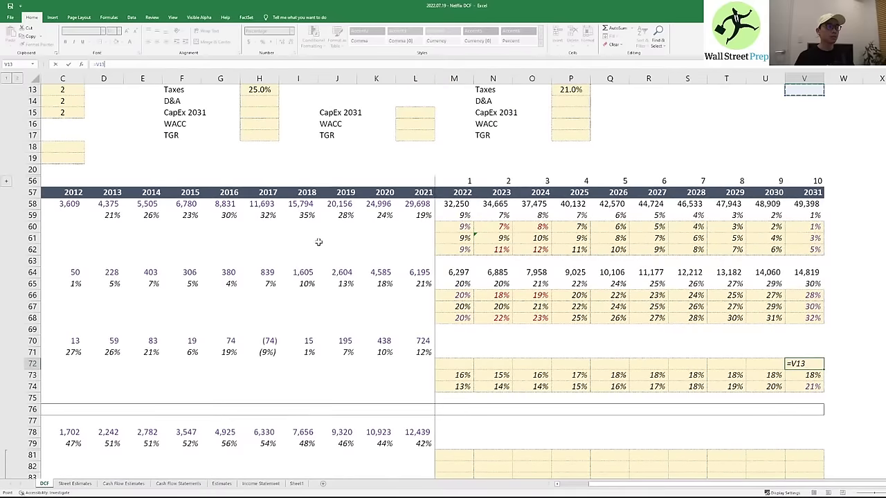
pyautogui.hotkey('ctrl', 'Left')
pyautogui.hotkey('ctrl', 'Left')
pyautogui.hotkey('ctrl', 'Left')
pyautogui.hotkey('ctrl', 'Left')
pyautogui.press('Left')
pyautogui.press('Up')
pyautogui.press('Right')
pyautogui.press('Down')
pyautogui.press('Right')
pyautogui.press('Right')
pyautogui.press('Right')
pyautogui.press('Left')
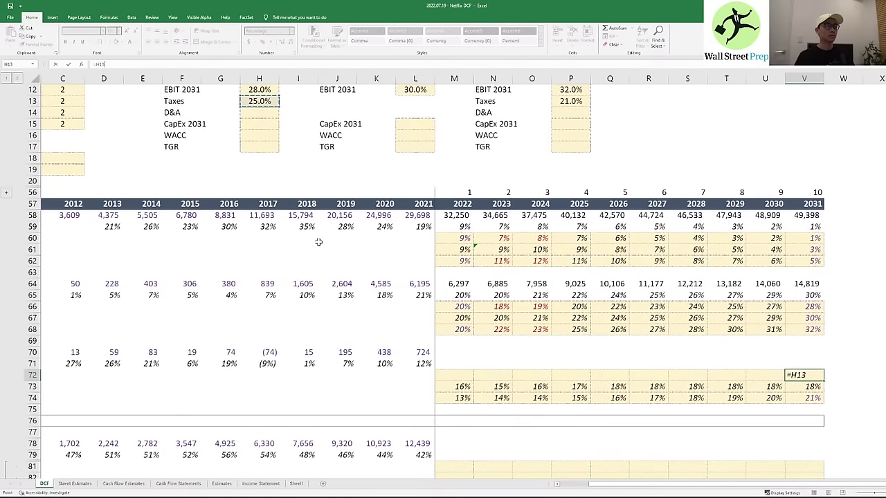
pyautogui.press('Return')
# - Inspect the 2022 base case and optimistic case tax rate formulas in M73 and M74
pyautogui.press('Down')
pyautogui.press('Down')
pyautogui.press('Up')
pyautogui.press('Up')
pyautogui.press('Left')
pyautogui.press('Left')
pyautogui.press('Left')
pyautogui.press('Left')
pyautogui.press('Left')
pyautogui.press('Left')
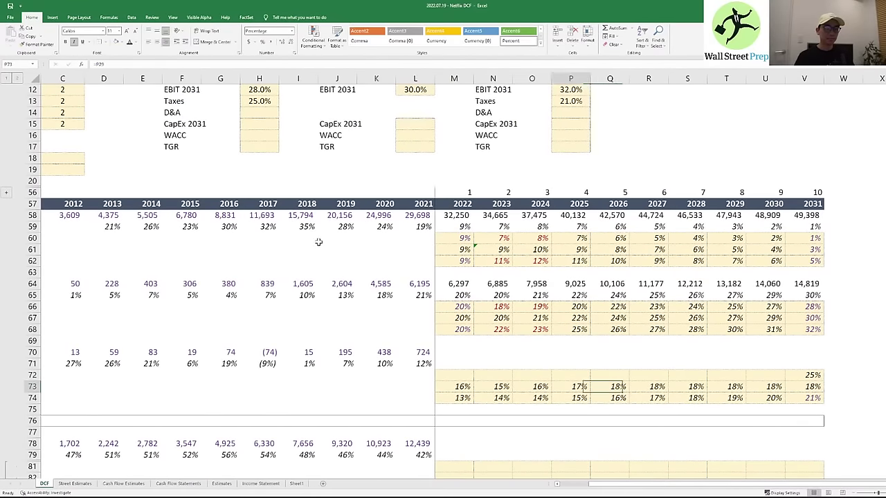
pyautogui.press('Left')
pyautogui.press('Left')
pyautogui.press('Left')
pyautogui.press('F2')
pyautogui.press('Escape')
pyautogui.press('Down')
pyautogui.press('F2')
pyautogui.press('Escape')
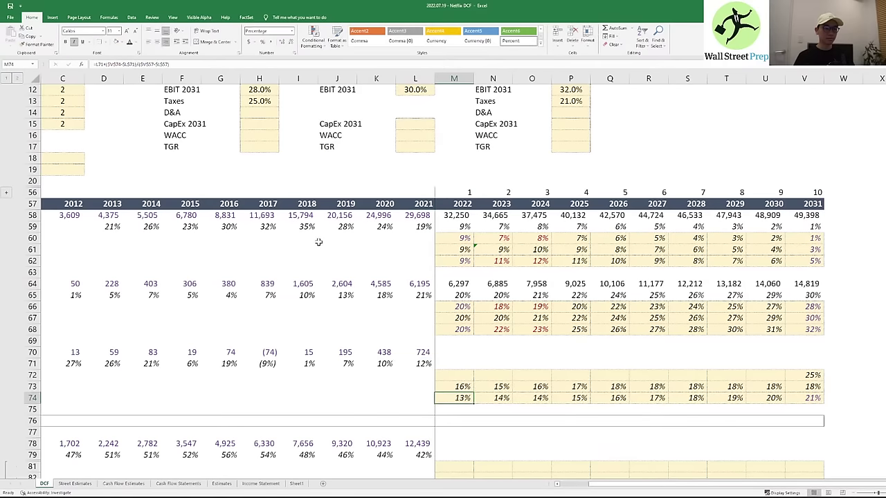
# - Copy the optimistic case tax rate formulas for 2022 through 2030 from M74:U74 into the conservative case row starting at M72
pyautogui.hotkey('shift', 'Right')
pyautogui.hotkey('shift', 'Right')
pyautogui.hotkey('shift', 'Right')
pyautogui.hotkey('shift', 'Right')
pyautogui.hotkey('shift', 'Right')
pyautogui.hotkey('shift', 'Right')
pyautogui.hotkey('shift', 'Right')
pyautogui.hotkey('shift', 'Right')
pyautogui.hotkey('shift', 'Right')
pyautogui.hotkey('shift', 'Right')
pyautogui.hotkey('shift', 'Left')
pyautogui.hotkey('shift', 'Left')
pyautogui.hotkey('ctrl', 'c')
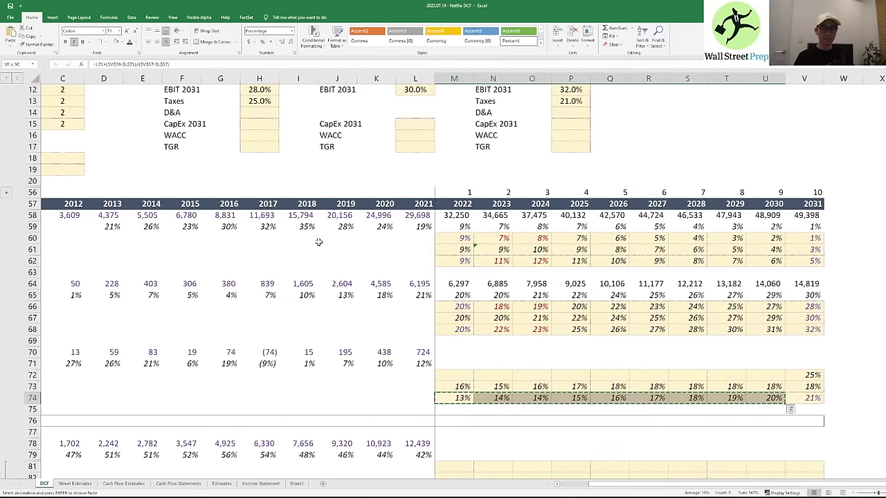
pyautogui.press('Up')
pyautogui.press('Up')
pyautogui.hotkey('ctrl', 'v')
# - Compare the cell references in the conservative 2022 tax rate formula in M72 with those in the optimistic formula in M74
pyautogui.press('F2')
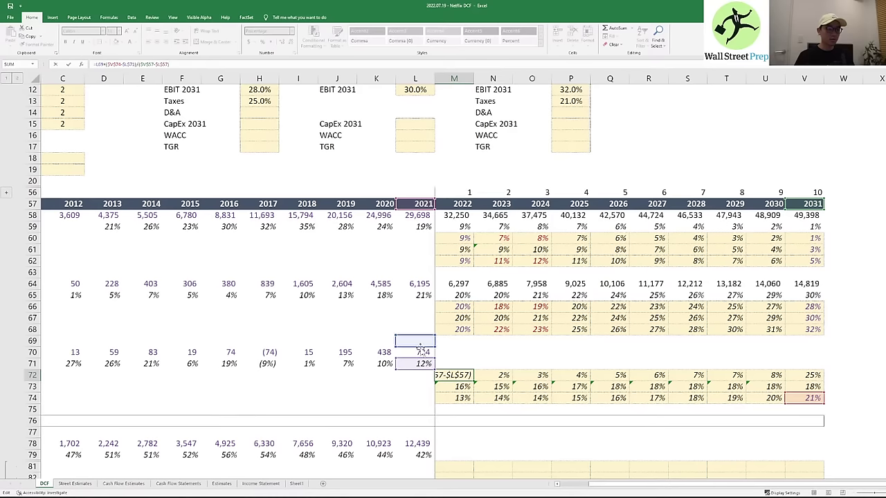
pyautogui.press('Escape')
pyautogui.press('Down')
pyautogui.press('Down')
pyautogui.press('F2')
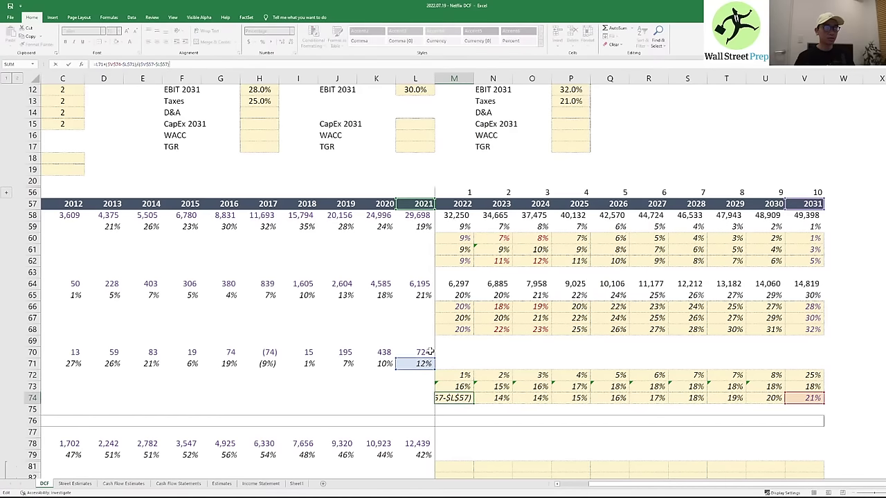
pyautogui.press('Escape')
pyautogui.press('Up')
pyautogui.press('Up')
# - Repoint the starting reference of the 2022 conservative tax rate formula in M72 to L71, the 2021 tax percentage
pyautogui.press('F2')
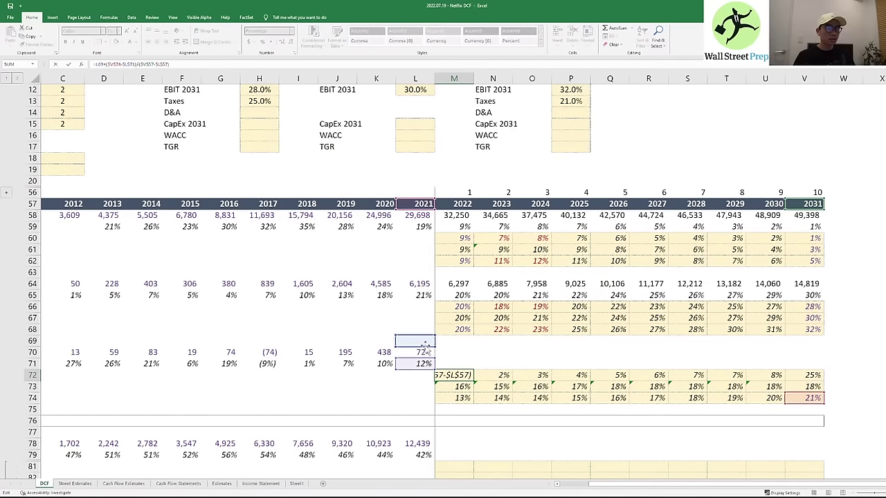
pyautogui.click(424, 364)
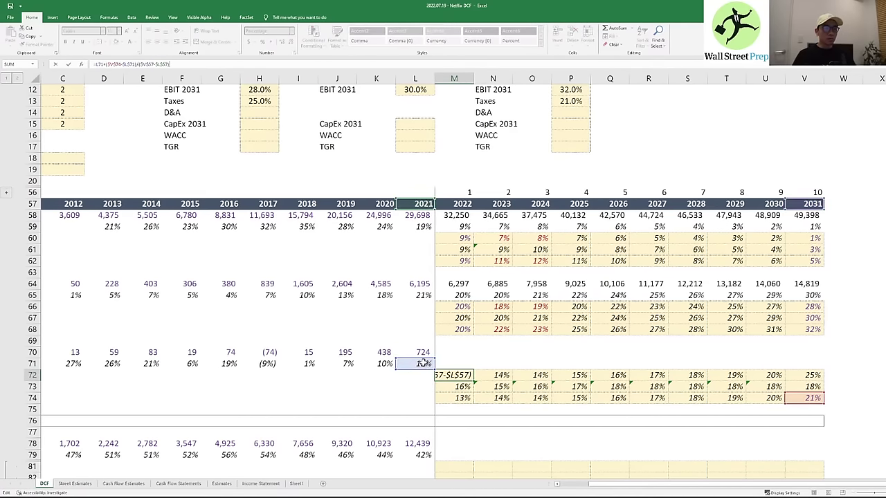
pyautogui.hotkey('ctrl', 'Return')
# - Inspect the cell references in the 2024 conservative case tax rate formula in O72
pyautogui.press('Right')
pyautogui.press('Right')
pyautogui.press('F2')
pyautogui.press('Escape')
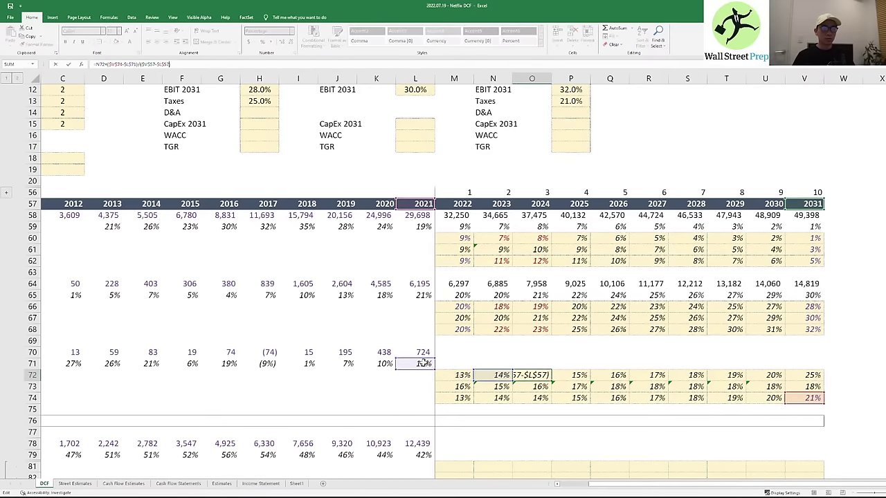
# - Repoint the end-rate reference of the 2022 conservative tax rate formula in M72 to V72, the 2031 conservative rate
pyautogui.press('Left')
pyautogui.press('Left')
pyautogui.press('F2')
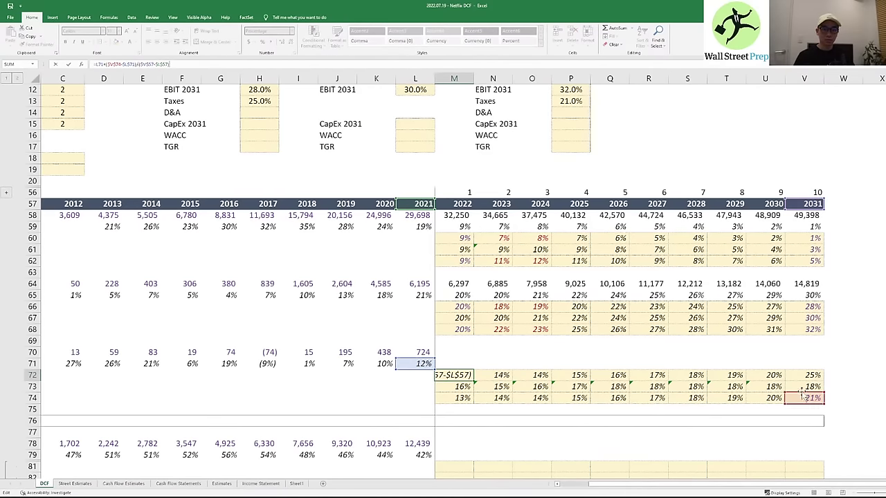
pyautogui.moveTo(803, 393); pyautogui.dragTo(800, 377)
pyautogui.hotkey('ctrl', 'Return')
# - Copy the 2022 conservative tax rate formula from M72 across N72:U72 for 2023 through 2030
pyautogui.hotkey('ctrl', 'c')
pyautogui.hotkey('shift', 'Right')
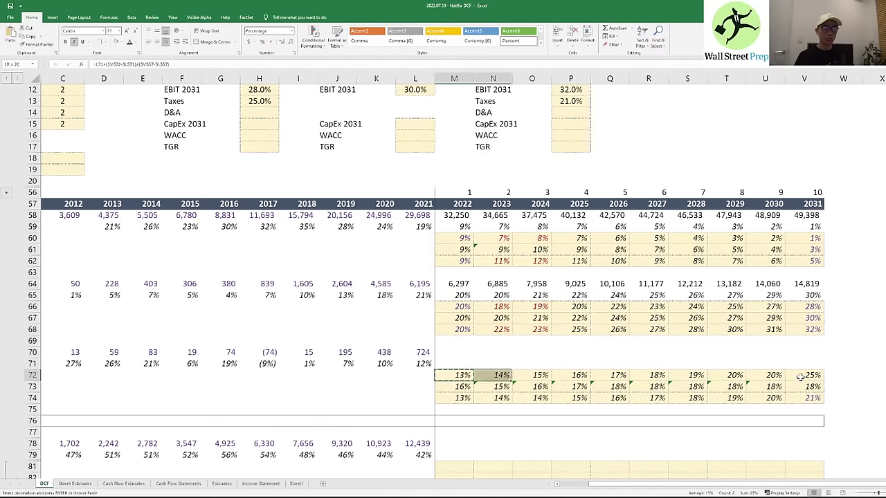
pyautogui.hotkey('shift', 'Right')
pyautogui.hotkey('shift', 'Right')
pyautogui.hotkey('shift', 'Right')
pyautogui.hotkey('shift', 'Right')
pyautogui.hotkey('shift', 'Right')
pyautogui.hotkey('shift', 'Right')
pyautogui.hotkey('shift', 'Right')
pyautogui.hotkey('shift', 'Right')
pyautogui.hotkey('shift', 'Left')
pyautogui.press('Return')
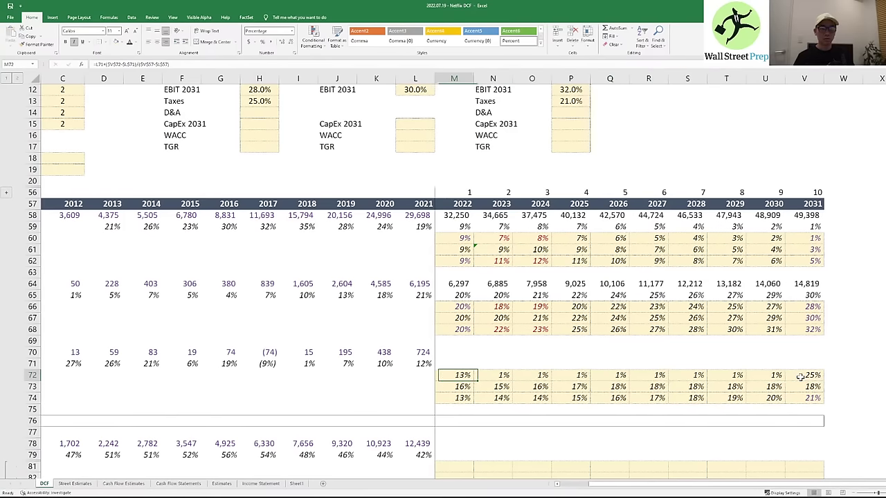
# - Compare the M72 and N72 formulas and repoint the starting reference of the 2023 conservative rate to M72
pyautogui.press('Right')
pyautogui.press('F2')
pyautogui.press('Escape')
pyautogui.press('Left')
pyautogui.press('F2')
pyautogui.press('Escape')
pyautogui.press('Right')
pyautogui.press('F2')
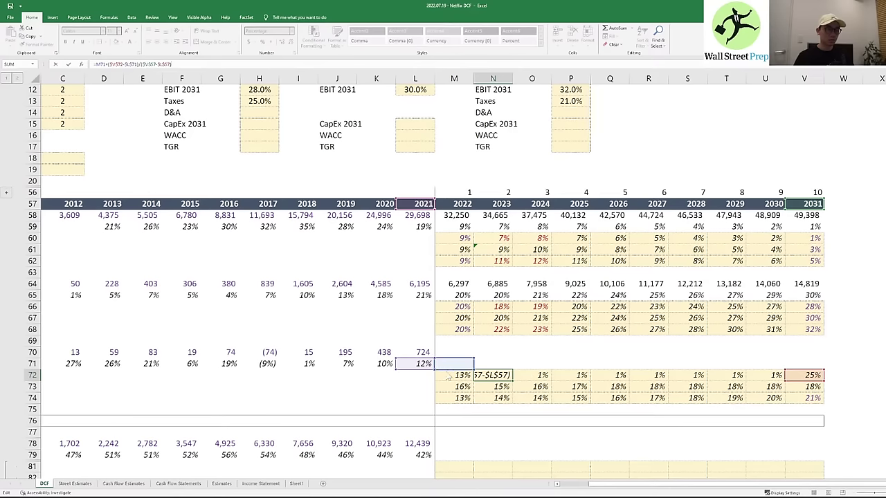
pyautogui.moveTo(447, 373); pyautogui.dragTo(447, 381)
pyautogui.press('Return')
# - Copy the corrected 2023 conservative tax rate formula from N72 through U72 and check the filled cells' references
pyautogui.hotkey('ctrl', 'c')
pyautogui.hotkey('shift', 'Right')
pyautogui.hotkey('shift', 'Right')
pyautogui.hotkey('shift', 'Right')
pyautogui.hotkey('shift', 'Right')
pyautogui.hotkey('shift', 'Right')
pyautogui.hotkey('shift', 'Right')
pyautogui.hotkey('shift', 'Right')
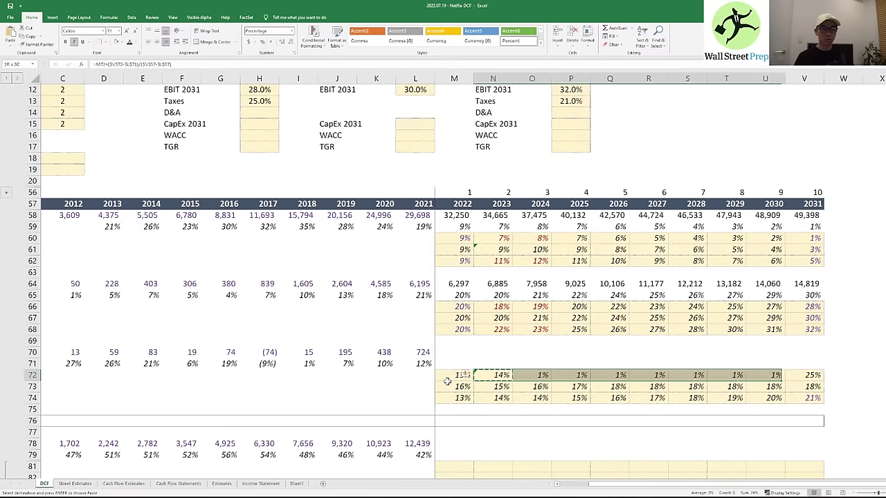
pyautogui.press('Right')
pyautogui.press('Right')
pyautogui.press('Right')
pyautogui.press('Right')
pyautogui.press('Right')
pyautogui.press('Right')
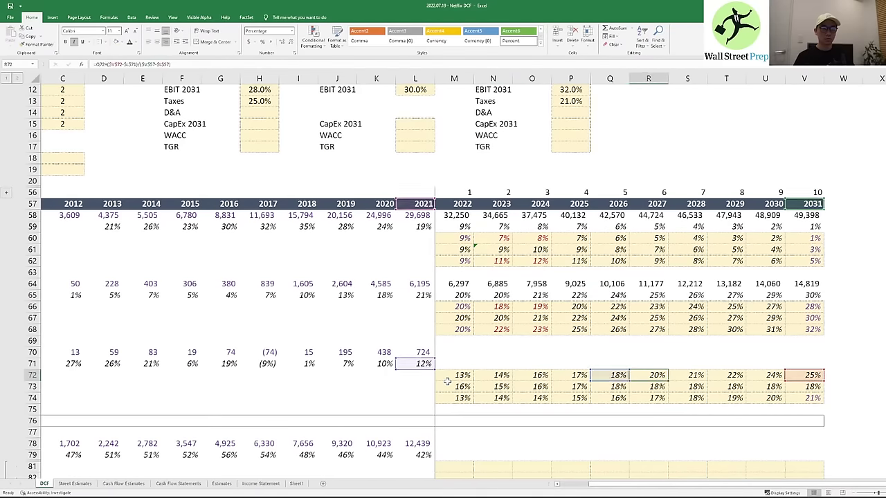
pyautogui.press('Right')
pyautogui.press('Left')
pyautogui.press('Left')
# - Begin an OFFSET formula in M71, the 2022 tax percentage of EBIT
pyautogui.press('Up')
pyautogui.press('Left')
pyautogui.press('Left')
pyautogui.press('Left')
pyautogui.press('Left')
pyautogui.press('Left')
pyautogui.press('Left')
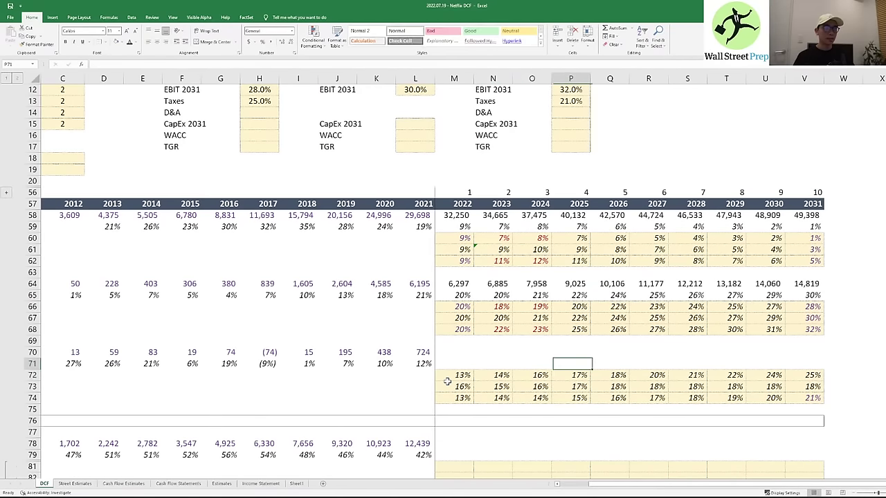
pyautogui.write('=offset')
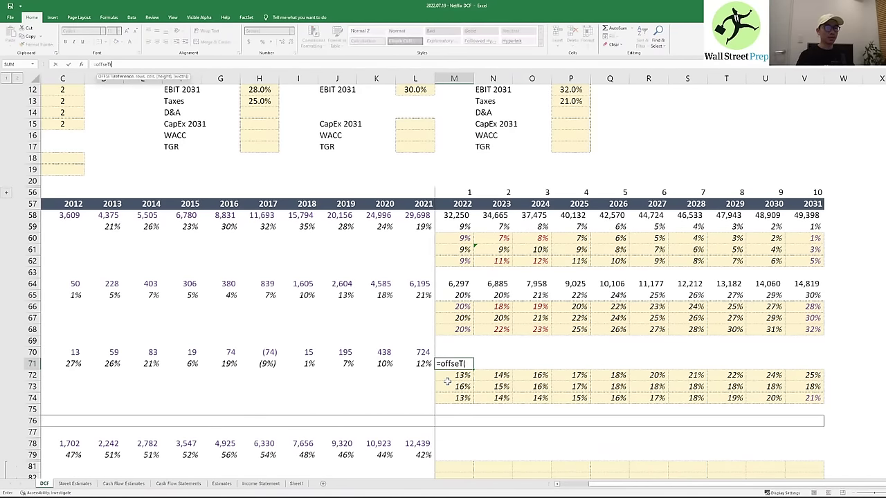
pyautogui.write('(')
pyautogui.hotkey('ctrl', 'Up')
pyautogui.hotkey('ctrl', 'Left')
pyautogui.hotkey('ctrl', 'Up')
pyautogui.hotkey('ctrl', 'Up')
pyautogui.hotkey('ctrl', 'Up')
pyautogui.press('Up')
pyautogui.press('Up')
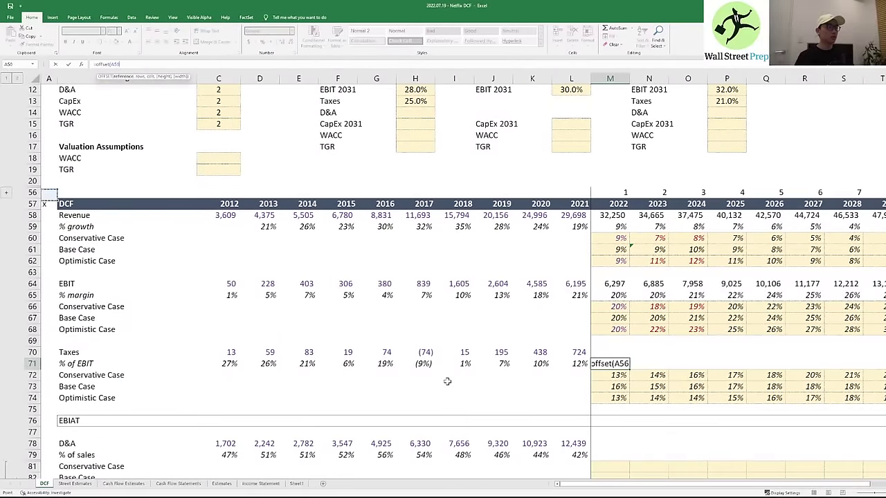
pyautogui.press('Right')
pyautogui.press('Up')
pyautogui.press('Up')
pyautogui.press('Up')
pyautogui.press('Up')
pyautogui.press('Up')
pyautogui.press('Up')
pyautogui.press('Up')
pyautogui.press('Up')
pyautogui.press('Up')
pyautogui.press('Up')
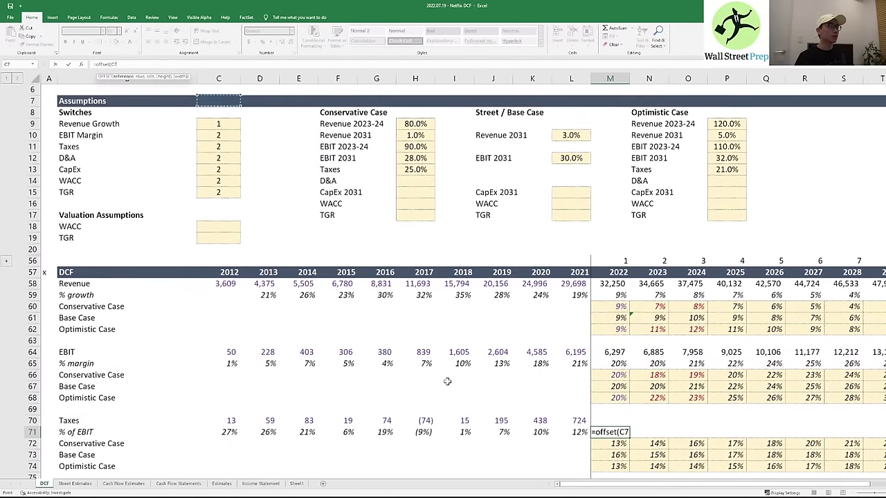
pyautogui.press('Down')
pyautogui.press('Return')
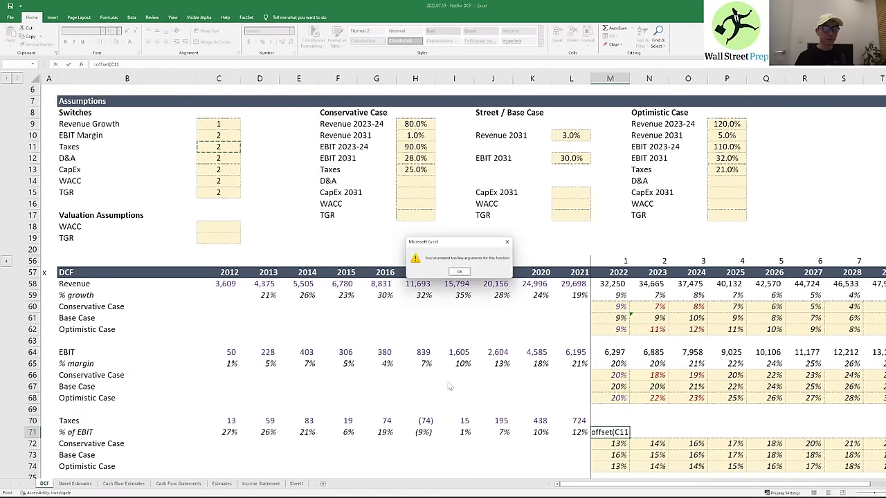
pyautogui.press('Return')
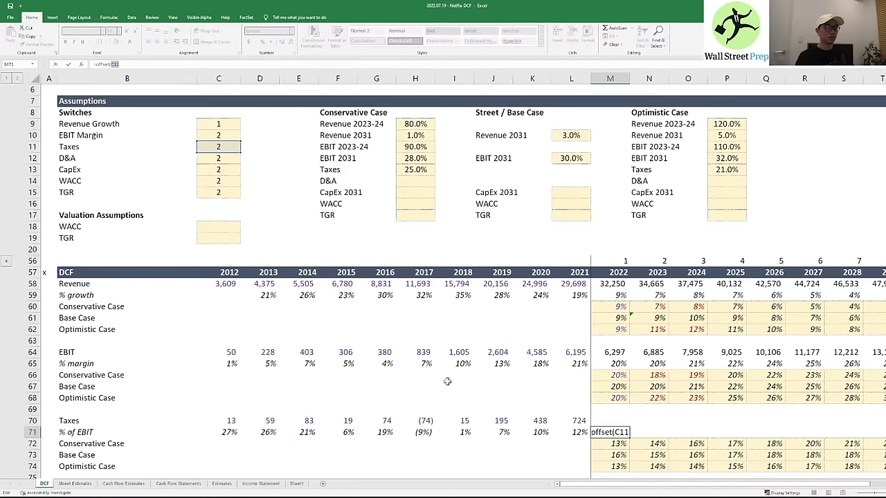
pyautogui.press('BackSpace')
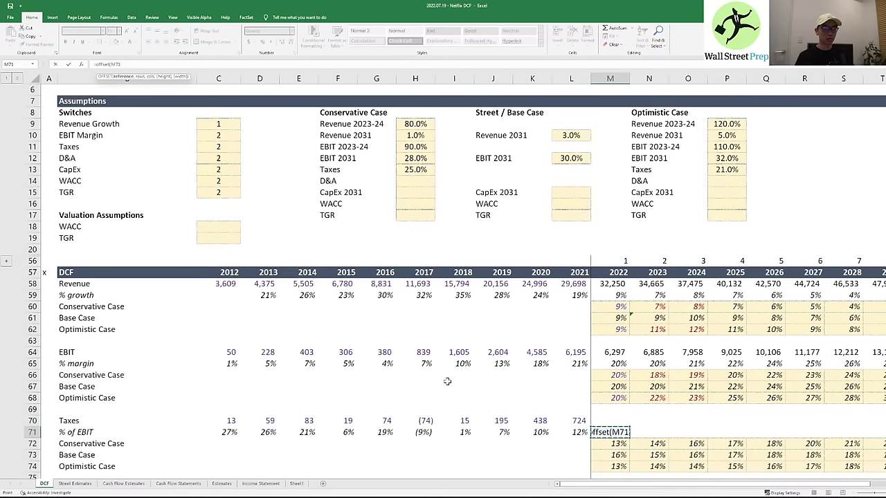
# - Complete the 2022 tax percentage formula in M71 as =OFFSET(M71,$C$11,0), using the Taxes switch as the row offset
pyautogui.write('M71,')
pyautogui.press('Up')
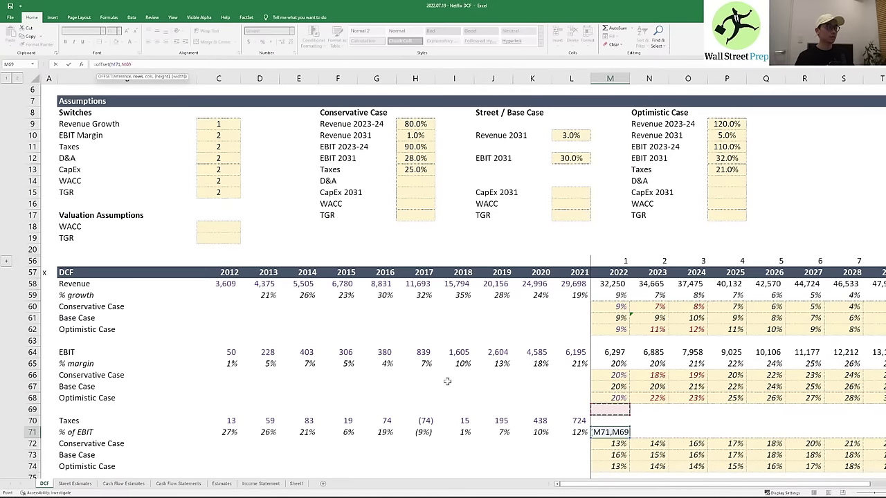
pyautogui.press('Up')
pyautogui.press('Up')
pyautogui.press('Up')
pyautogui.press('Up')
pyautogui.press('Up')
pyautogui.press('Up')
pyautogui.press('Up')
pyautogui.press('Up')
pyautogui.press('Up')
pyautogui.press('Up')
pyautogui.press('Up')
pyautogui.press('Up')
pyautogui.press('Up')
pyautogui.press('Up')
pyautogui.press('Up')
pyautogui.press('Up')
pyautogui.press('Up')
pyautogui.press('Up')
pyautogui.press('Up')
pyautogui.press('Up')
pyautogui.press('Left')
pyautogui.press('Left')
pyautogui.press('Left')
pyautogui.press('Left')
pyautogui.press('Left')
pyautogui.press('Up')
pyautogui.press('Up')
pyautogui.press('Left')
pyautogui.press('Left')
pyautogui.press('Left')
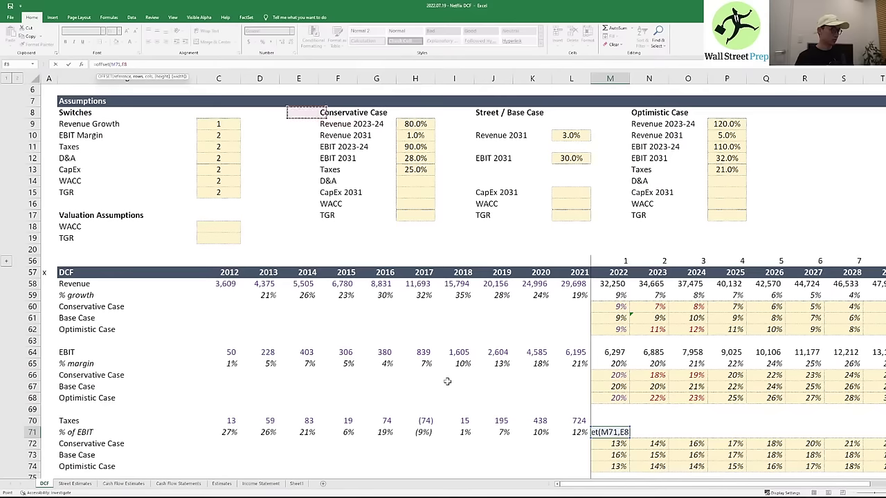
pyautogui.press('Down')
pyautogui.press('Down')
pyautogui.press('Down')
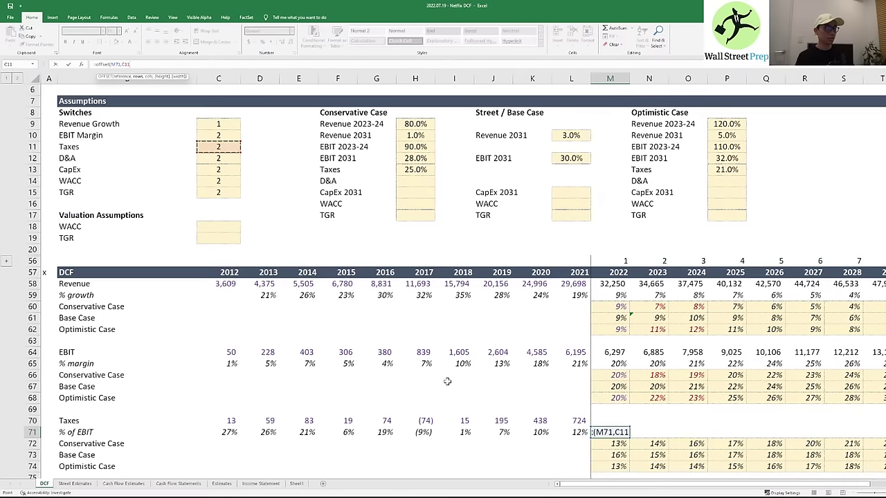
pyautogui.write(')')
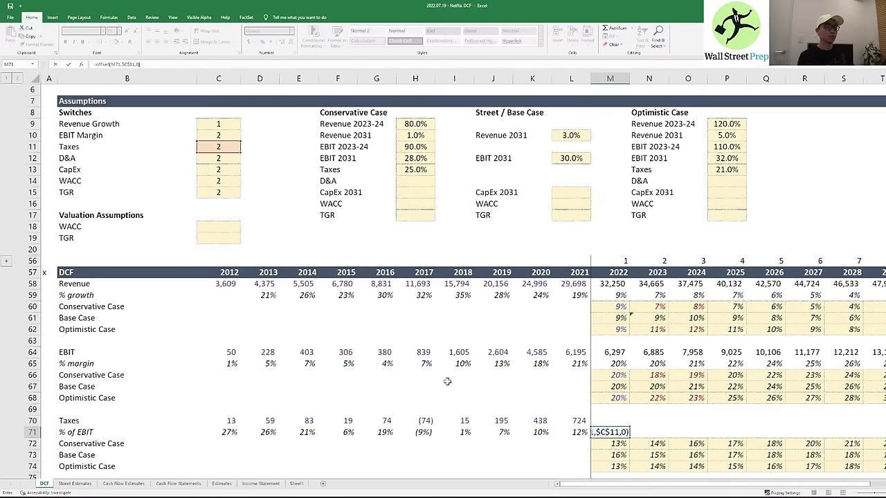
pyautogui.hotkey('ctrl', 'Return')
# - Copy the tax percentage OFFSET formula from M71 across the forecast years through V71
pyautogui.hotkey('ctrl', 'c')
pyautogui.hotkey('shift', 'Right')
pyautogui.hotkey('shift', 'Right')
pyautogui.hotkey('shift', 'Right')
pyautogui.hotkey('shift', 'Right')
pyautogui.hotkey('shift', 'Right')
pyautogui.hotkey('shift', 'Right')
pyautogui.hotkey('shift', 'Right')
pyautogui.hotkey('shift', 'Right')
pyautogui.hotkey('shift', 'Right')
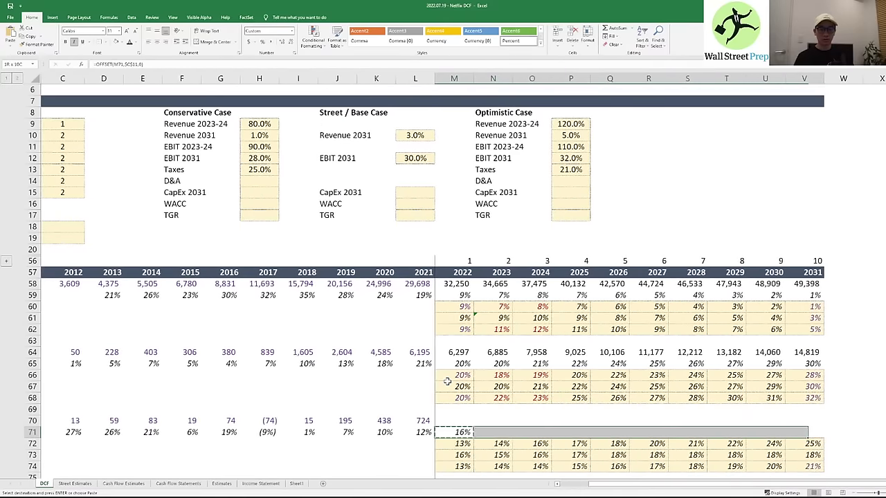
pyautogui.hotkey('ctrl', 'v')
# - Calculate 2022 taxes in M70 as EBIT times the tax percentage with =M64*(M71)
pyautogui.press('Up')
pyautogui.write('=')
pyautogui.press('Up')
pyautogui.press('Up')
pyautogui.press('Up')
pyautogui.press('Up')
pyautogui.press('Up')
pyautogui.press('Up')
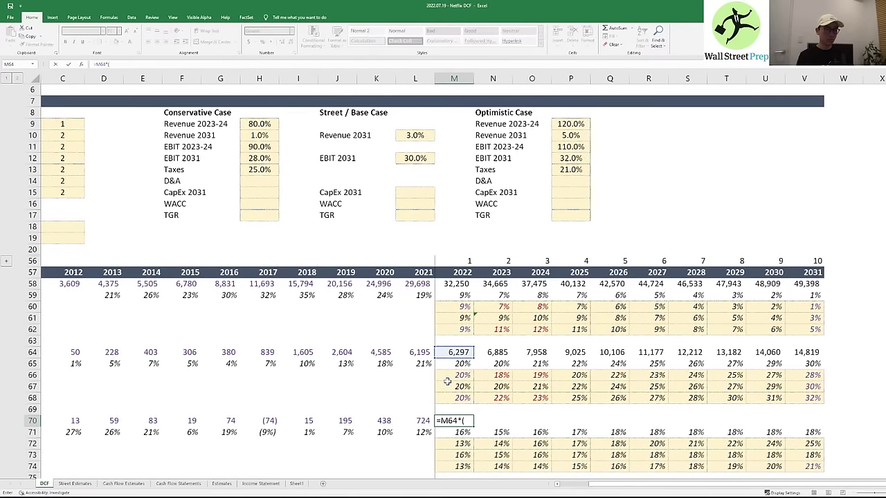
pyautogui.write('*(M71)')
pyautogui.hotkey('ctrl', 'Return')
# - Copy the 2022 taxes formula from M70 across the forecast years through 2031 in V70
pyautogui.hotkey('ctrl', 'c')
pyautogui.hotkey('shift', 'Right')
pyautogui.hotkey('shift', 'Right')
pyautogui.hotkey('shift', 'Right')
pyautogui.hotkey('shift', 'Right')
pyautogui.hotkey('shift', 'Right')
pyautogui.hotkey('shift', 'Right')
pyautogui.hotkey('shift', 'Right')
pyautogui.hotkey('shift', 'Right')
pyautogui.hotkey('shift', 'Right')
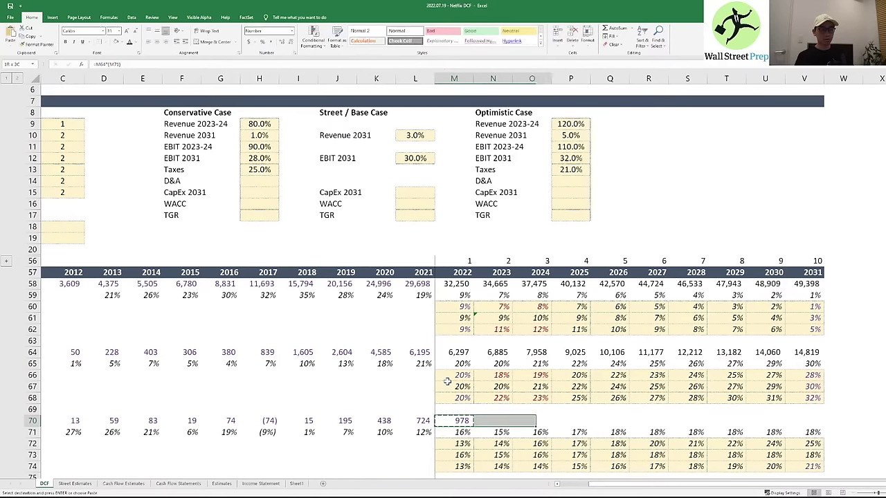
pyautogui.hotkey('ctrl', 'v')
# - Apply the number formatting of the EBIT forecast cells M64:V64 to the tax forecast cells M70:V70 using Paste Special Formats
pyautogui.press('Up')
pyautogui.press('Up')
pyautogui.press('Up')
pyautogui.press('Up')
pyautogui.press('Up')
pyautogui.press('Up')
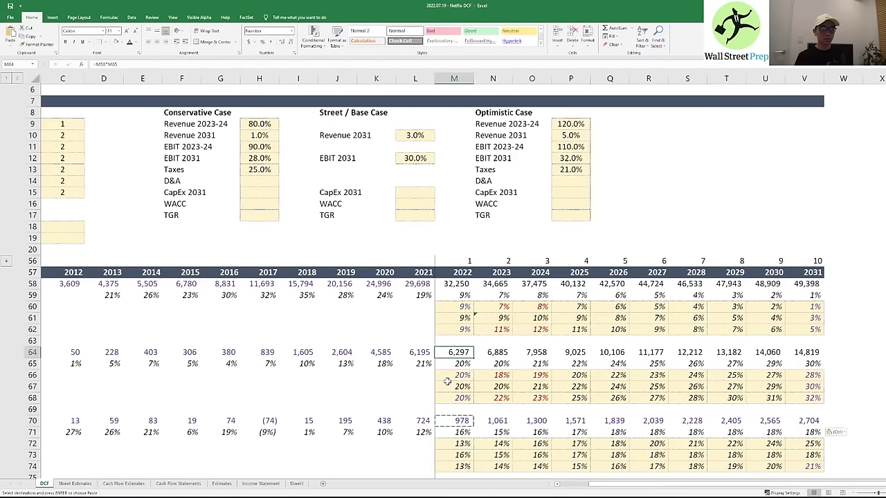
pyautogui.hotkey('shift', 'Right')
pyautogui.hotkey('shift', 'Right')
pyautogui.hotkey('shift', 'Right')
pyautogui.hotkey('shift', 'Right')
pyautogui.hotkey('shift', 'Right')
pyautogui.hotkey('shift', 'Right')
pyautogui.hotkey('shift', 'Right')
pyautogui.hotkey('shift', 'Right')
pyautogui.hotkey('shift', 'Right')
pyautogui.hotkey('ctrl', 'c')
pyautogui.press('Down')
pyautogui.press('Down')
pyautogui.press('Down')
pyautogui.press('Down')
pyautogui.press('Down')
pyautogui.press('Down')
pyautogui.hotkey('alt', 'e')
pyautogui.press('s')
pyautogui.press('t')
pyautogui.press('Return')
pyautogui.press('Escape')
pyautogui.press('Down')
pyautogui.press('Down')
pyautogui.press('Down')
pyautogui.press('Down')
pyautogui.press('Down')
pyautogui.press('Down')
pyautogui.press('Down')
pyautogui.press('Down')
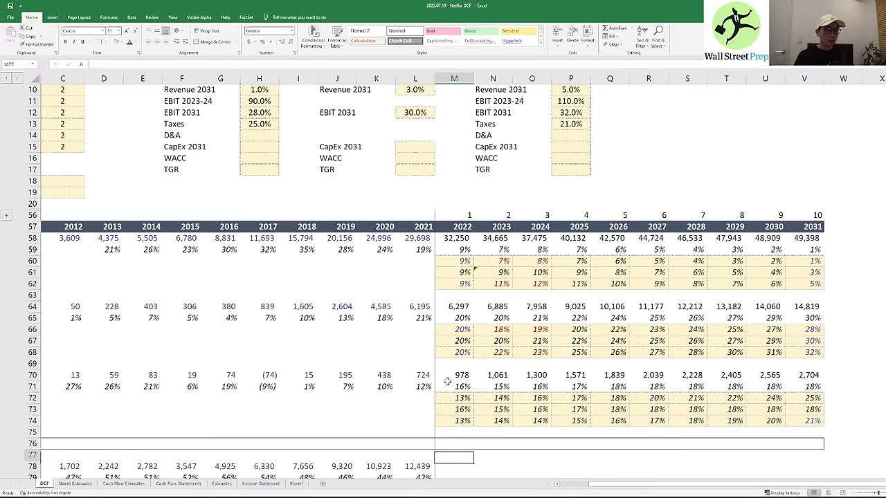
pyautogui.write('=')
pyautogui.press('Up')
pyautogui.press('Up')
pyautogui.press('Up')
pyautogui.press('Up')
pyautogui.press('Up')
pyautogui.press('Up')
pyautogui.press('Up')
pyautogui.press('Up')
pyautogui.press('Up')
pyautogui.hotkey('ctrl', 'Up')
pyautogui.hotkey('ctrl', 'Up')
pyautogui.hotkey('ctrl', 'Up')
pyautogui.hotkey('ctrl', 'Up')
pyautogui.hotkey('ctrl', 'Down')
pyautogui.hotkey('ctrl', 'Down')
pyautogui.hotkey('ctrl', 'Down')
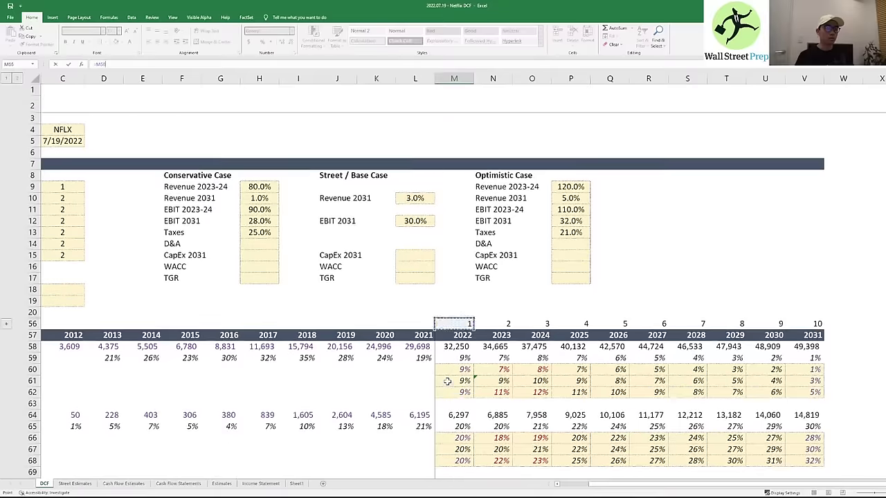
pyautogui.press('Down')
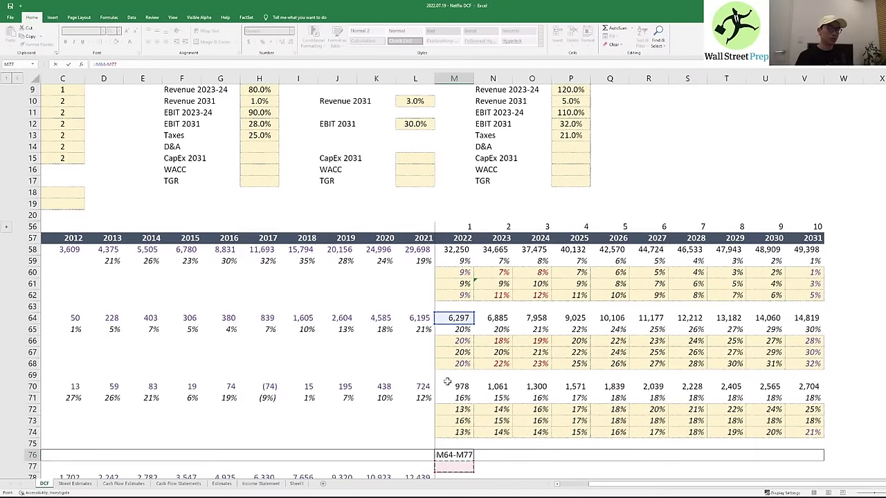
pyautogui.press('Up')
pyautogui.press('Escape')
# - Calculate 2022 EBIAT in M76 as EBIT minus taxes with =M64-M70
pyautogui.press('Left')
pyautogui.hotkey('ctrl', 'Left')
pyautogui.hotkey('ctrl', 'Left')
pyautogui.press('Right')
pyautogui.press('Right')
pyautogui.press('Right')
pyautogui.press('Right')
pyautogui.press('Right')
pyautogui.press('Right')
pyautogui.press('Right')
pyautogui.press('Right')
pyautogui.press('Right')
pyautogui.press('Right')
pyautogui.press('Right')
pyautogui.press('Right')
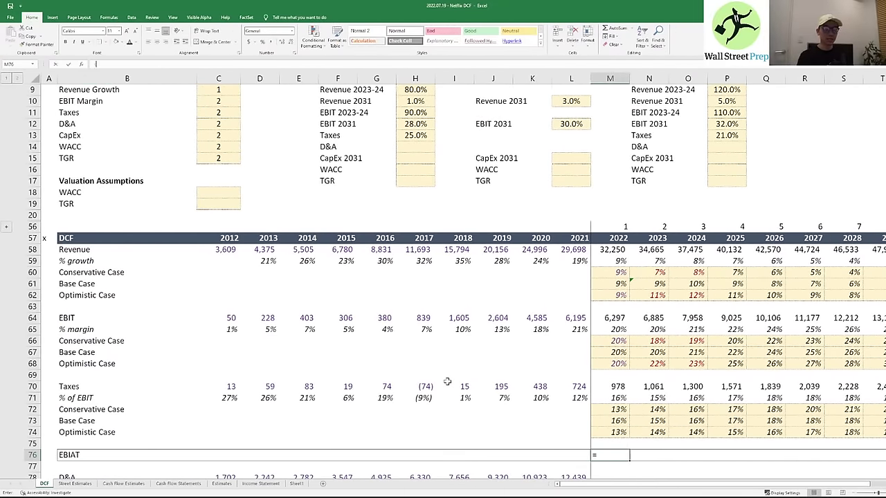
pyautogui.write('=')
pyautogui.press('Up')
pyautogui.press('Up')
pyautogui.press('Up')
pyautogui.press('Up')
pyautogui.press('Up')
pyautogui.press('Up')
pyautogui.press('Up')
pyautogui.press('Up')
pyautogui.press('Up')
pyautogui.press('Up')
pyautogui.press('Up')
pyautogui.press('Up')
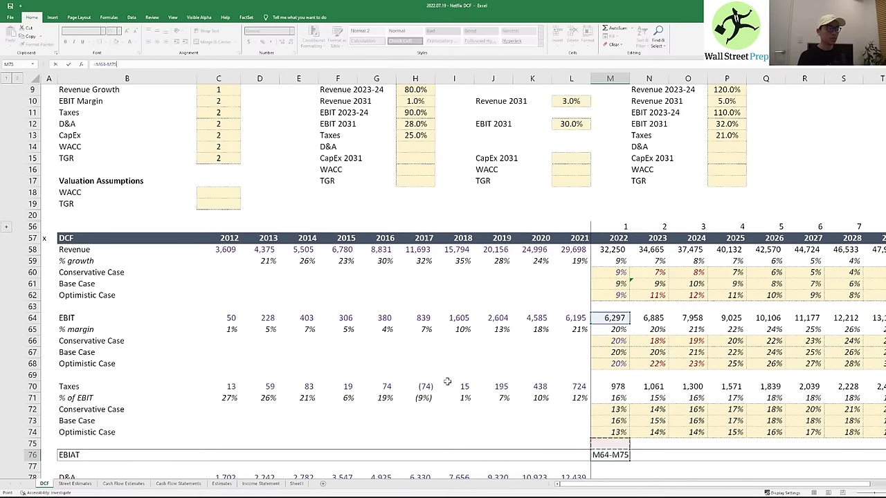
pyautogui.press('Up')
pyautogui.press('Up')
pyautogui.press('Up')
pyautogui.press('Up')
pyautogui.press('Up')
pyautogui.hotkey('ctrl', 'Return')
# - Copy the 2022 EBIAT formula from M76 across the forecast years through 2031 in V76
pyautogui.hotkey('ctrl', 'c')
pyautogui.hotkey('shift', 'Right')
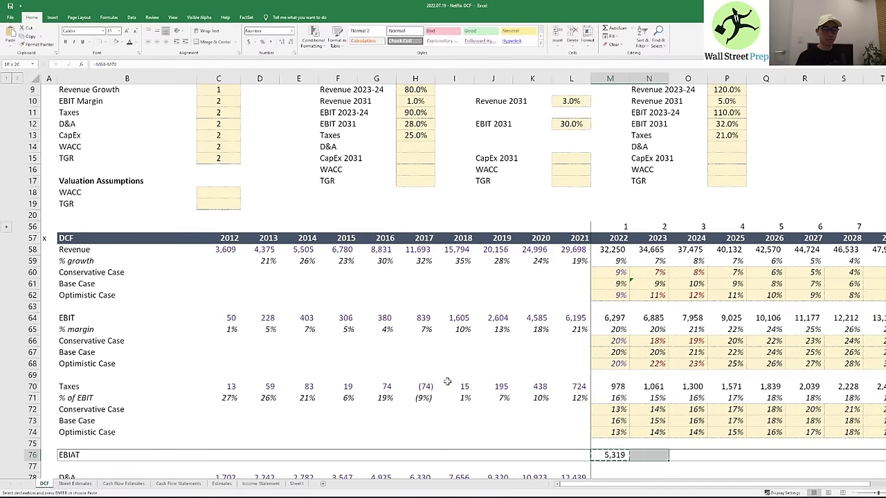
pyautogui.hotkey('shift', 'Right')
pyautogui.hotkey('shift', 'Right')
pyautogui.hotkey('shift', 'Right')
pyautogui.hotkey('shift', 'Right')
pyautogui.hotkey('shift', 'Right')
pyautogui.hotkey('shift', 'Right')
pyautogui.hotkey('shift', 'Right')
pyautogui.hotkey('shift', 'Right')
pyautogui.hotkey('ctrl', 'v')
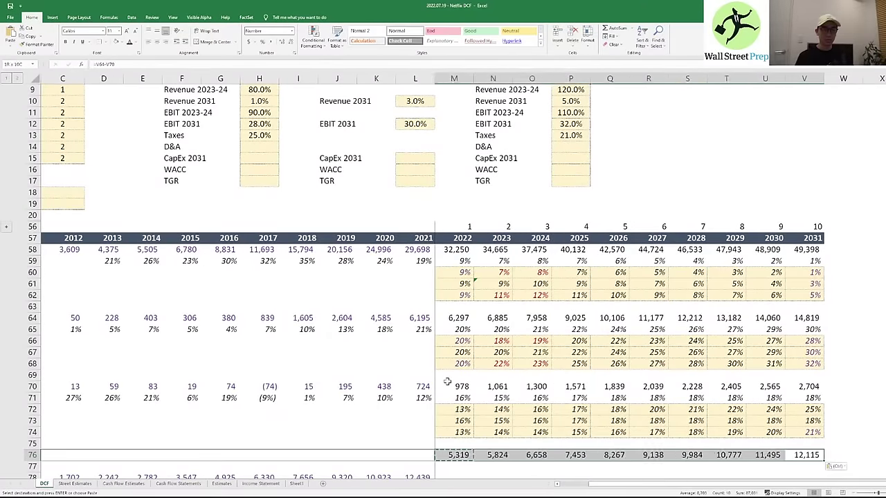
# - Apply an outside border around the EBIAT forecast cells for 2022 to 2031
pyautogui.hotkey('shift', 'space')
pyautogui.hotkey('alt', 'h')
pyautogui.press('b')
pyautogui.press('s')
# - Examine the D&A, CapEx and change in NWC sections below EBIAT, including their historical percentages of sales and empty scenario rows
pyautogui.press('Left')
pyautogui.press('Down')
pyautogui.press('Down')
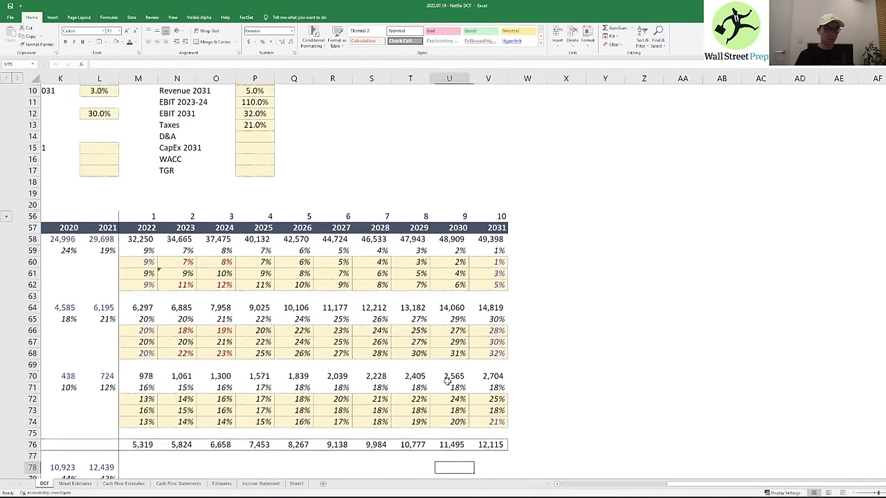
pyautogui.press('Down')
pyautogui.press('Left')
pyautogui.hotkey('ctrl', 'Left')
pyautogui.press('Left')
pyautogui.press('Left')
pyautogui.press('Left')
pyautogui.press('Left')
pyautogui.press('Left')
pyautogui.press('Left')
pyautogui.press('Left')
pyautogui.press('Left')
pyautogui.press('Left')
pyautogui.press('Left')
pyautogui.press('Left')
pyautogui.press('Left')
pyautogui.press('Down')
pyautogui.press('Down')
pyautogui.press('Down')
pyautogui.press('Down')
pyautogui.press('Down')
pyautogui.press('Down')
pyautogui.press('Down')
pyautogui.press('Down')
pyautogui.press('Down')
pyautogui.press('Down')
pyautogui.press('Down')
pyautogui.press('Down')
pyautogui.press('Down')
pyautogui.press('Down')
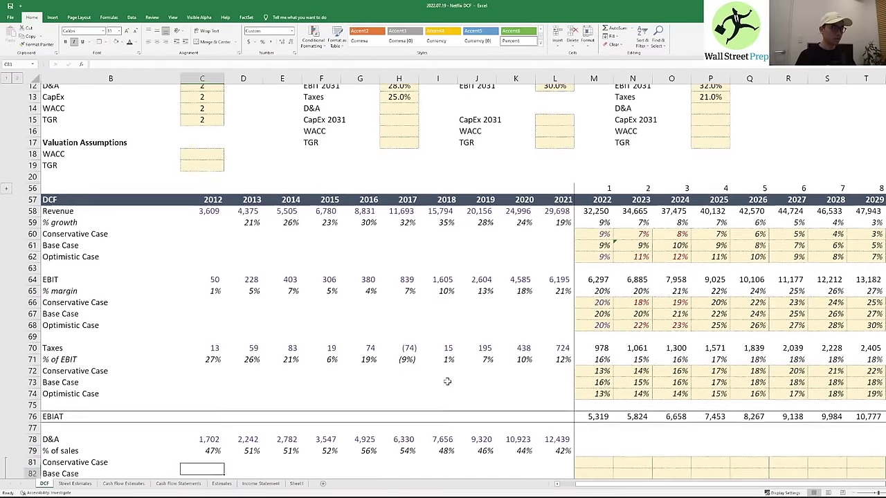
pyautogui.press('Up')
pyautogui.press('Right')
pyautogui.press('Right')
pyautogui.press('Right')
pyautogui.press('Right')
pyautogui.press('Right')
pyautogui.press('Right')
pyautogui.press('Right')
pyautogui.press('Right')
pyautogui.press('Right')
pyautogui.press('Right')
pyautogui.press('Right')
pyautogui.press('Right')
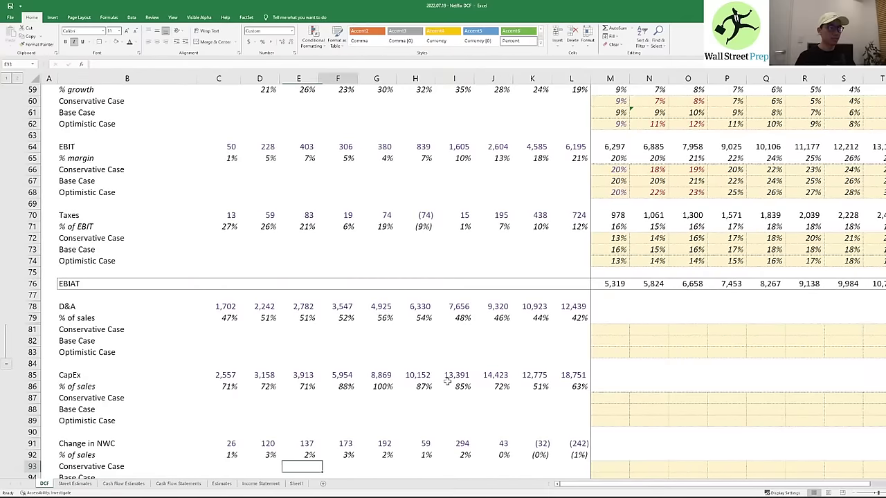
pyautogui.press('Up')
pyautogui.press('Up')
pyautogui.press('Up')
pyautogui.press('Up')
pyautogui.press('Up')
pyautogui.press('Up')
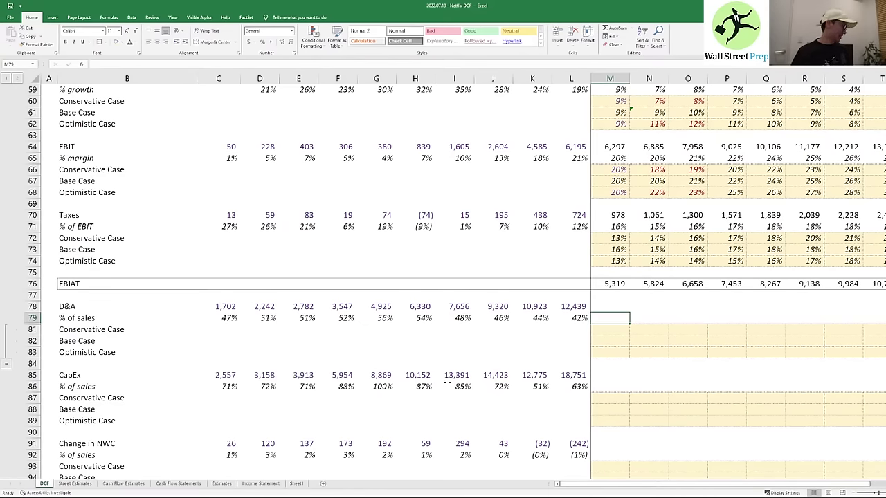
pyautogui.press('Left')
pyautogui.press('Down')
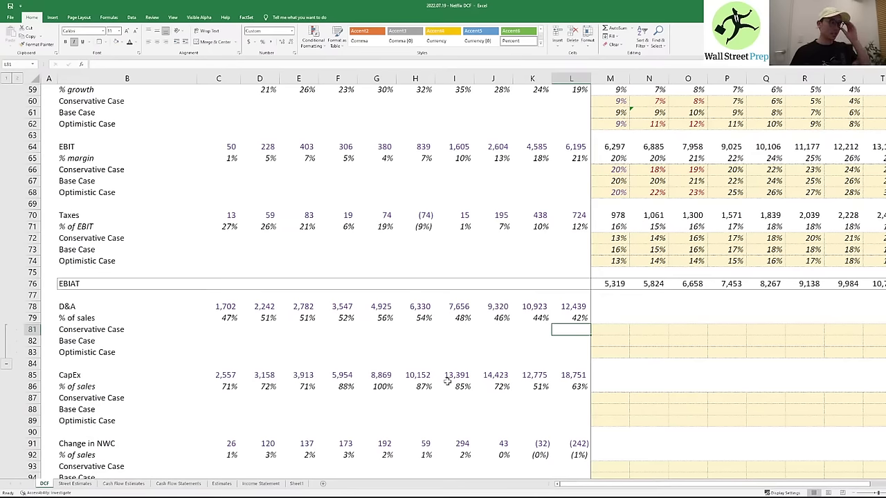
pyautogui.press('Right')
pyautogui.press('Left')
pyautogui.press('Down')
pyautogui.press('Down')
pyautogui.press('Down')
pyautogui.press('Down')
pyautogui.press('Down')
pyautogui.press('Down')
pyautogui.press('Down')
pyautogui.press('Down')
pyautogui.press('Down')
pyautogui.press('Down')
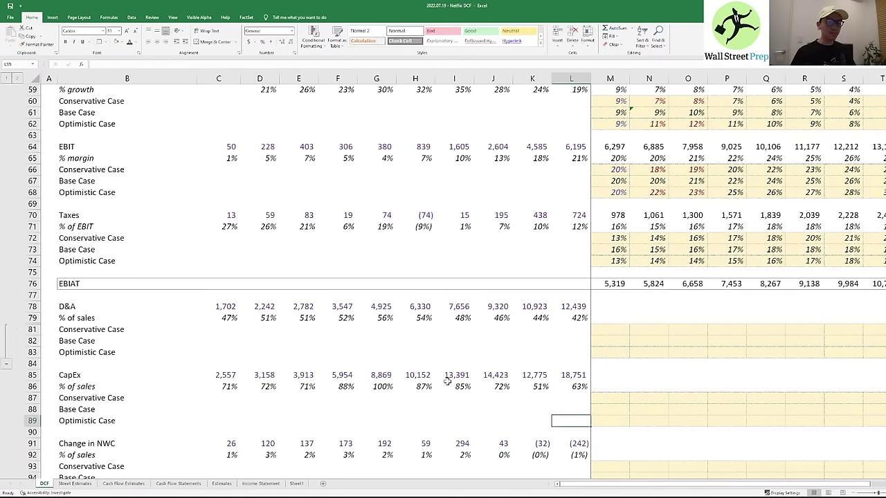
pyautogui.press('Up')
# - Expand the collapsed income statement and cash flow rows and review total D&A and CapEx as percentages of sales for 2022 to 2027
pyautogui.scroll(8, 447, 381)
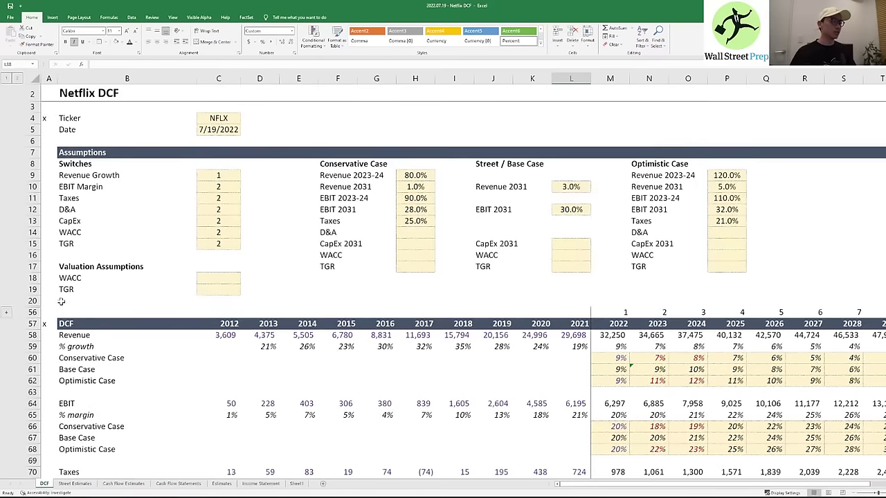
pyautogui.click(5, 314)
pyautogui.scroll(-10, 275, 316)
pyautogui.scroll(2, 320, 314)
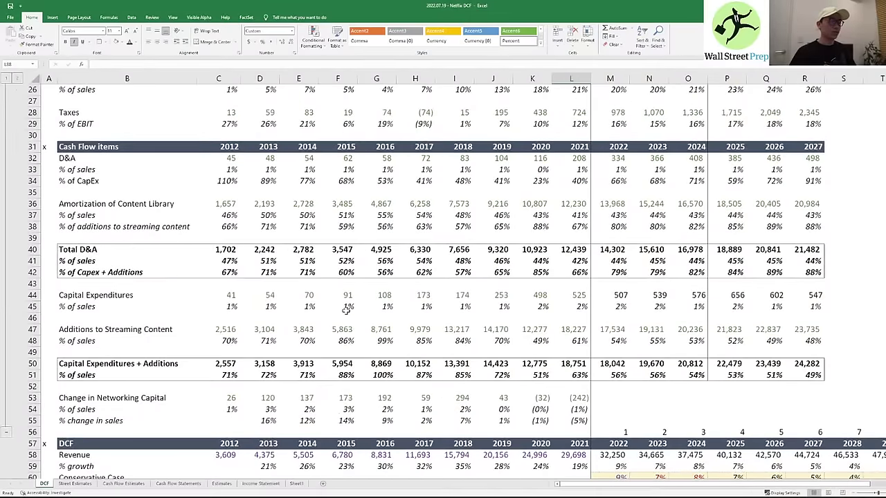
pyautogui.moveTo(610, 261); pyautogui.dragTo(802, 260)
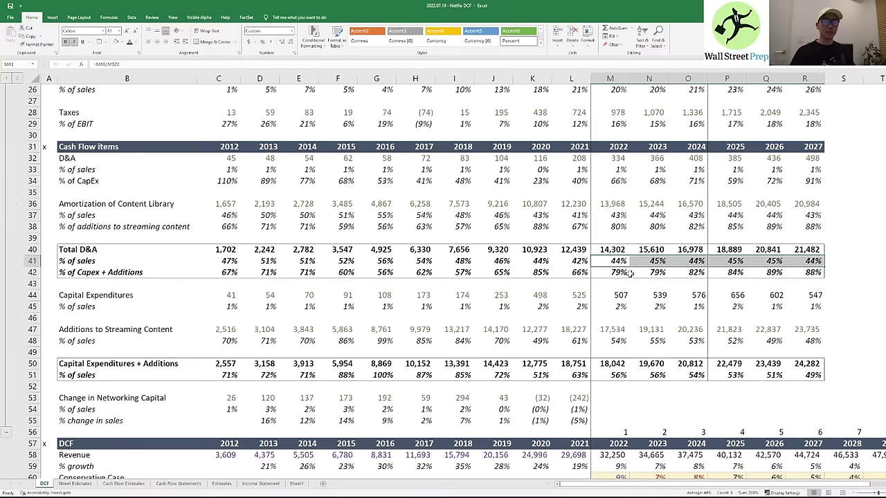
pyautogui.moveTo(632, 272); pyautogui.dragTo(613, 258)
pyautogui.scroll(-2, 637, 285)
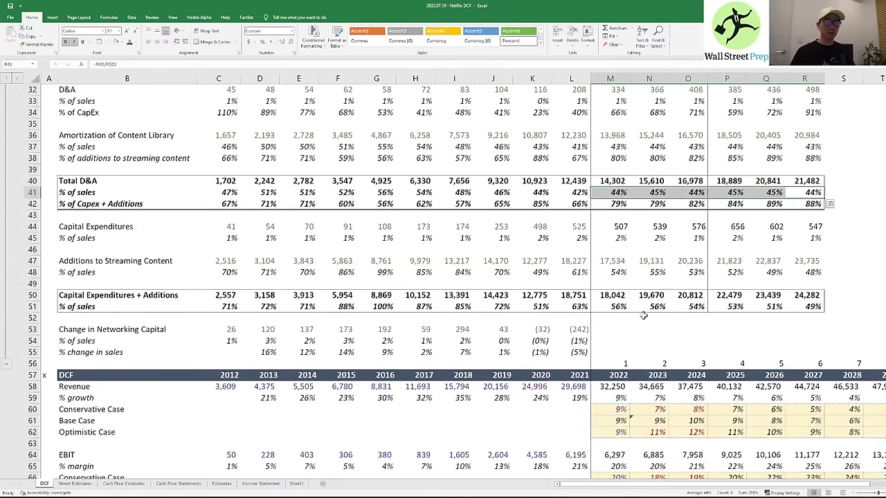
pyautogui.moveTo(612, 306); pyautogui.dragTo(794, 305)
pyautogui.moveTo(633, 304); pyautogui.dragTo(824, 307)
pyautogui.scroll(-6, 692, 312)
pyautogui.scroll(-2, 653, 317)
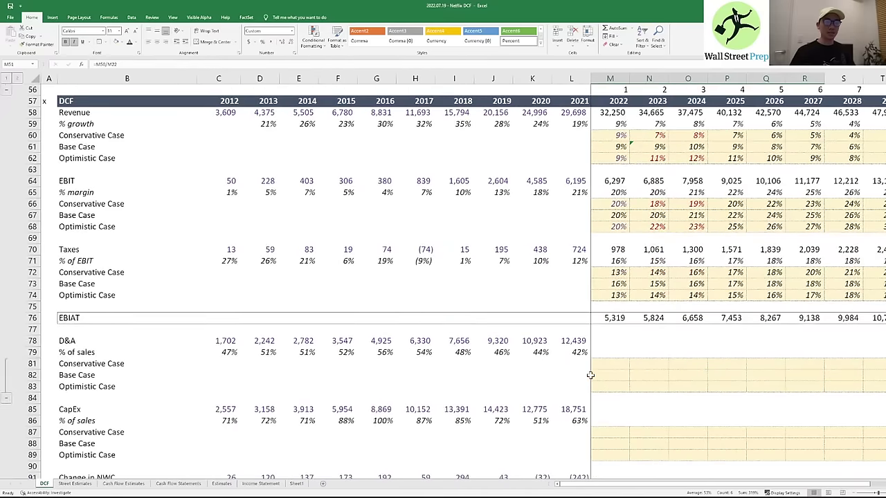
pyautogui.click(610, 364)
pyautogui.press('Down')
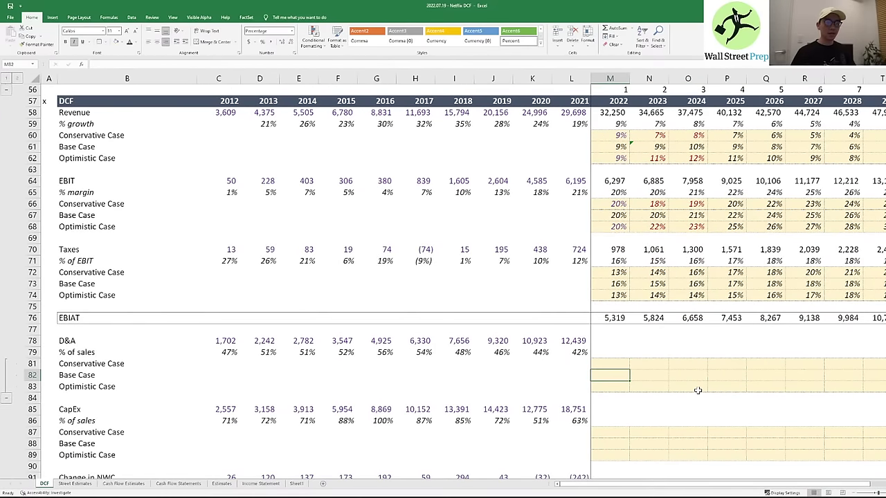
pyautogui.press('Right')
pyautogui.press('Right')
pyautogui.press('Right')
pyautogui.press('Right')
pyautogui.press('Right')
pyautogui.press('Right')
pyautogui.press('Right')
pyautogui.press('Right')
pyautogui.press('Right')
pyautogui.press('Right')
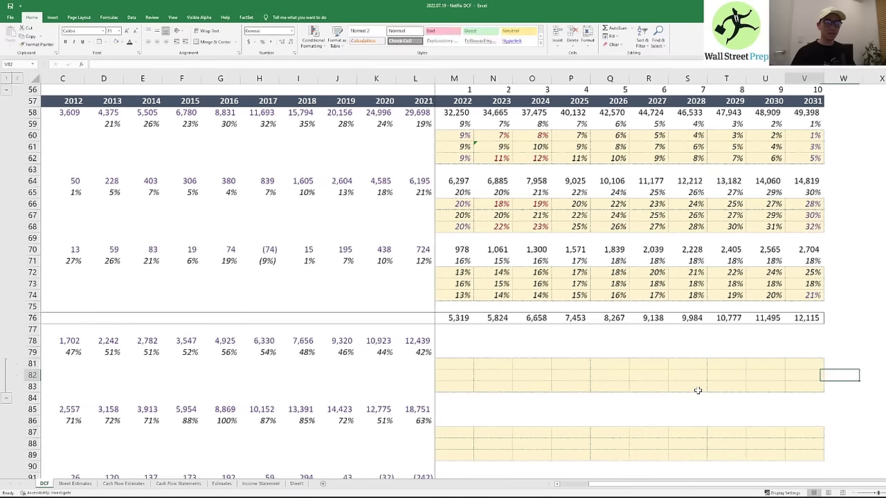
pyautogui.press('Left')
pyautogui.press('Left')
pyautogui.press('Left')
pyautogui.press('Left')
pyautogui.press('Left')
pyautogui.press('Left')
pyautogui.press('Left')
pyautogui.press('Left')
pyautogui.press('Left')
pyautogui.press('Left')
pyautogui.press('Left')
pyautogui.press('Left')
pyautogui.press('Left')
pyautogui.press('Left')
pyautogui.press('Left')
pyautogui.press('Left')
pyautogui.press('Left')
pyautogui.press('Left')
pyautogui.press('Left')
pyautogui.press('Left')
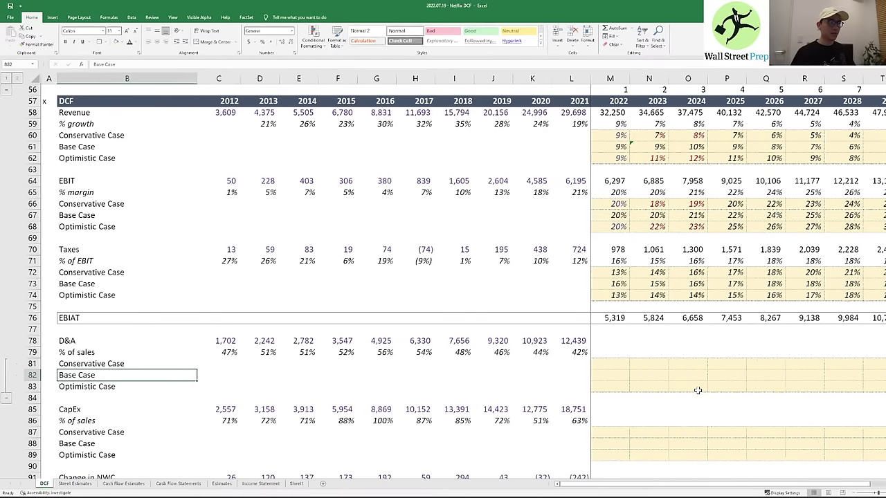
# - Review the scenario switches for D&A, CapEx and WACC in the Assumptions section
pyautogui.scroll(18, 491, 299)
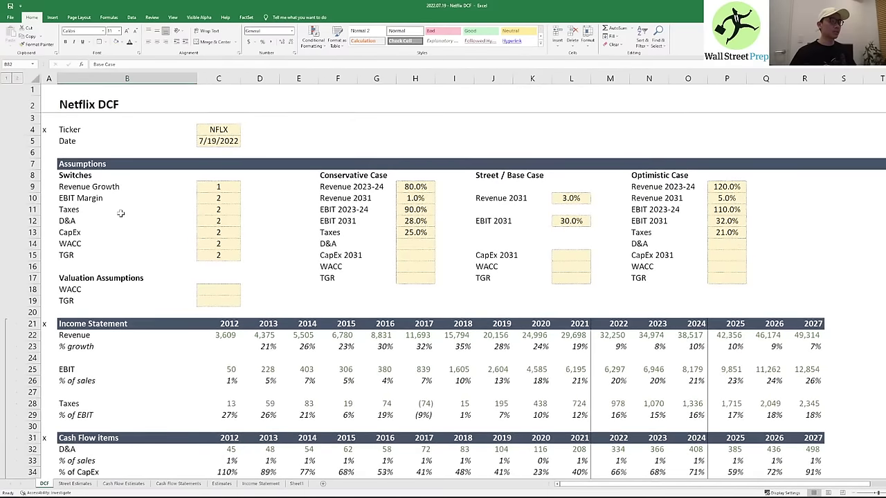
pyautogui.scroll(-1, 414, 270)
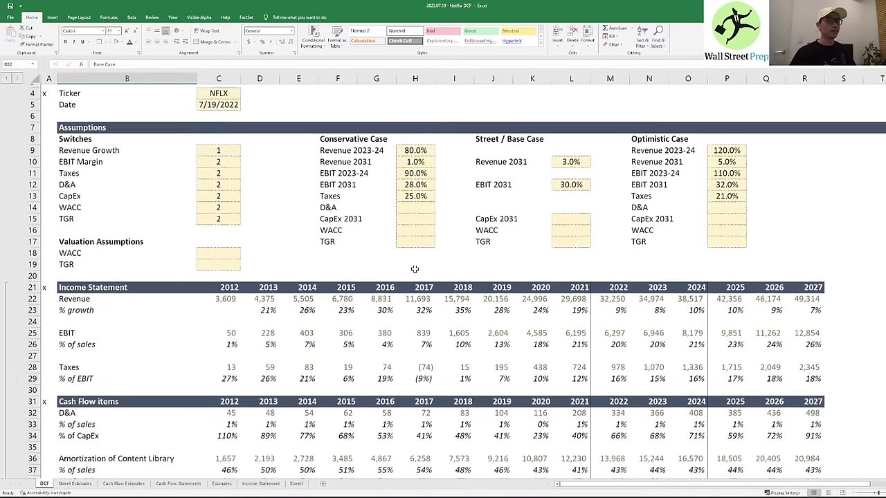
pyautogui.scroll(-5, 374, 252)
pyautogui.scroll(5, 230, 237)
pyautogui.scroll(1, 230, 237)
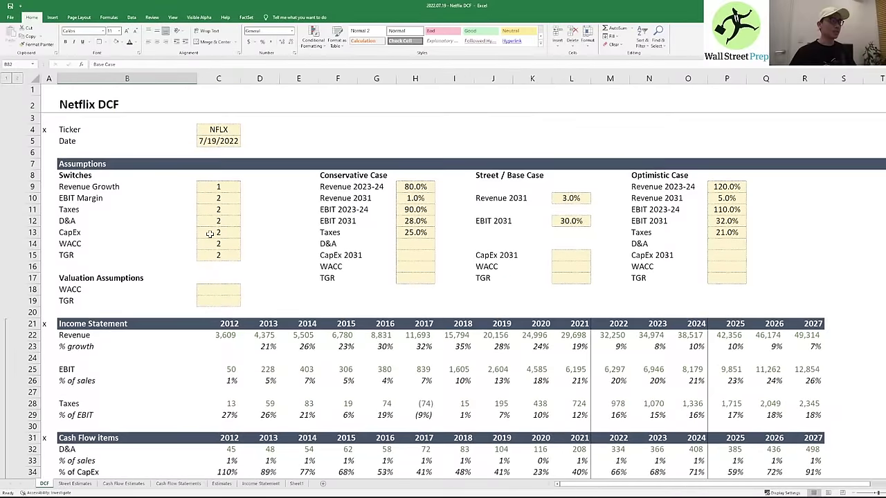
pyautogui.moveTo(219, 221); pyautogui.dragTo(225, 246)
pyautogui.scroll(-20, 282, 270)
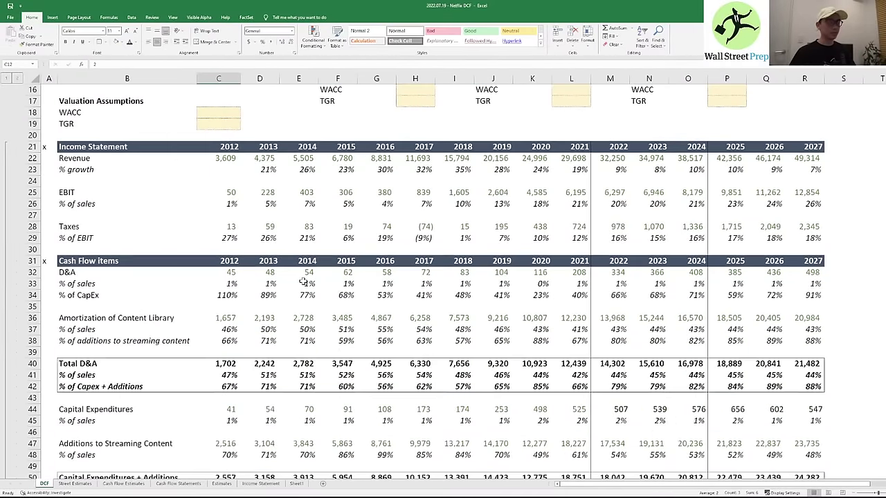
# - Compare total D&A as a percentage of sales for 2022 to 2027 with the empty base case D&A row through 2031
pyautogui.click(655, 299)
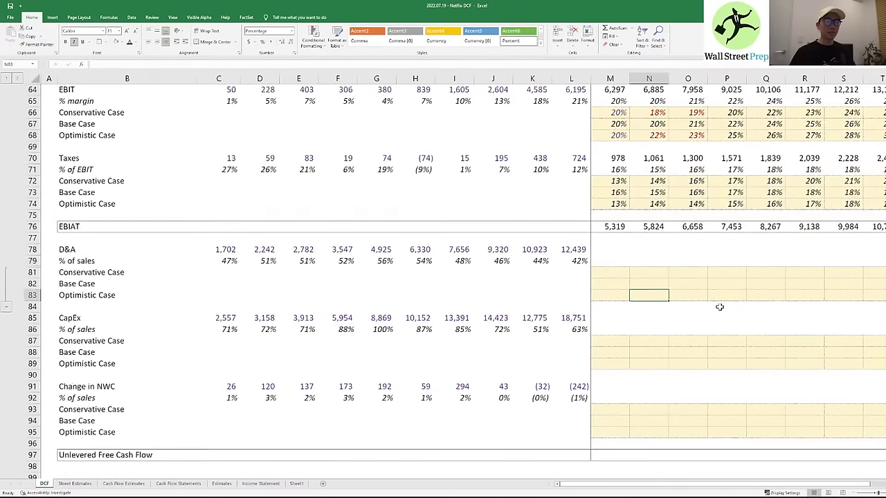
pyautogui.press('Left')
pyautogui.press('Up')
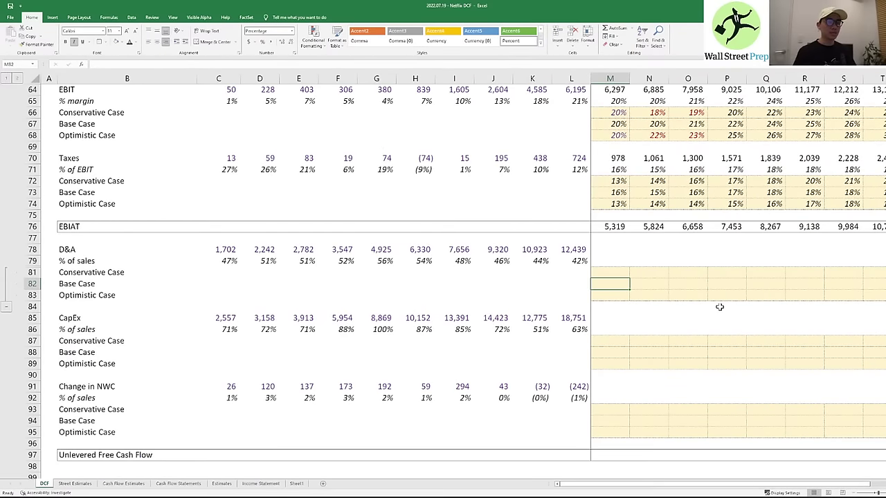
pyautogui.scroll(10, 719, 307)
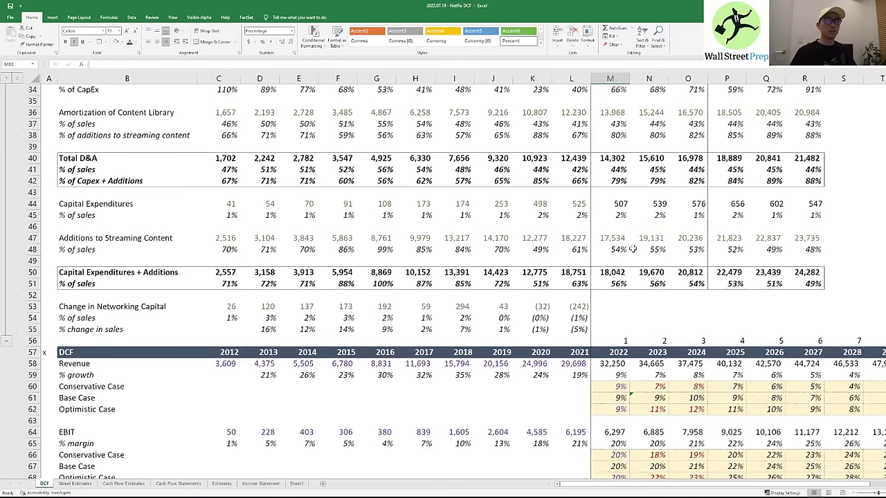
pyautogui.moveTo(612, 173); pyautogui.dragTo(811, 170)
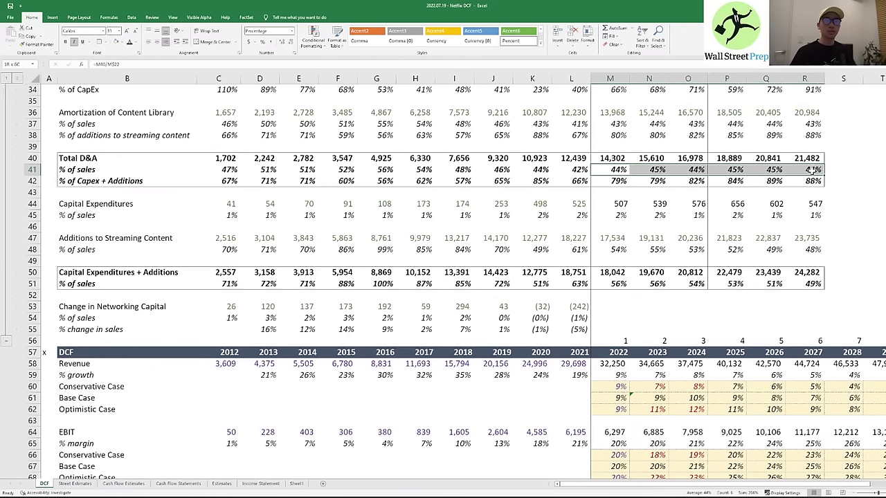
pyautogui.moveTo(621, 170); pyautogui.dragTo(815, 170)
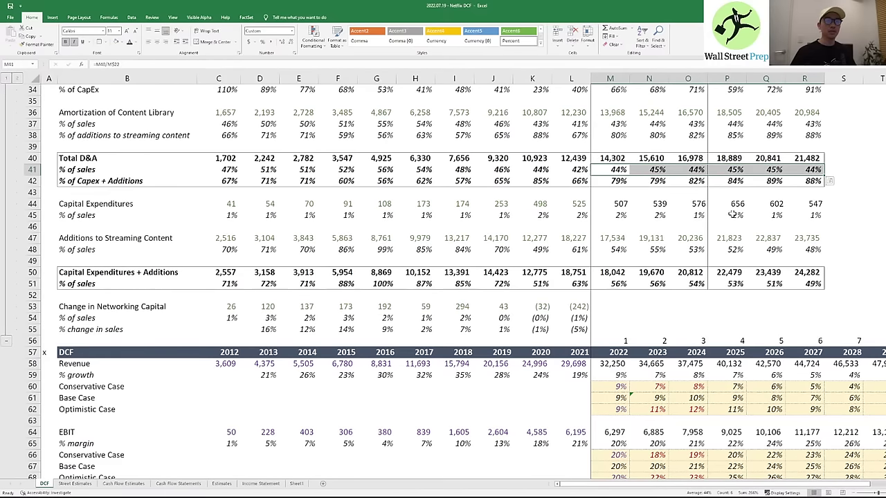
pyautogui.scroll(-9, 653, 309)
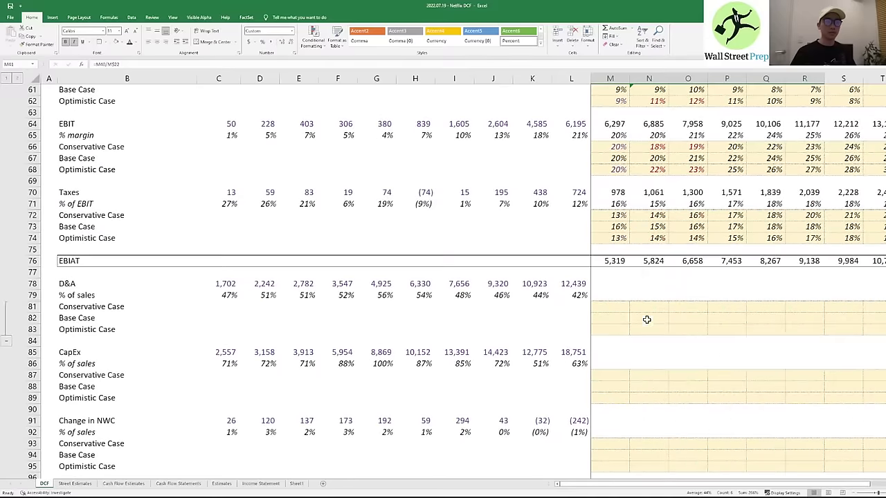
pyautogui.click(626, 316)
pyautogui.press('Right')
pyautogui.press('Right')
pyautogui.press('Right')
pyautogui.press('Right')
pyautogui.press('Right')
pyautogui.press('Right')
pyautogui.press('Right')
pyautogui.press('Right')
pyautogui.press('Right')
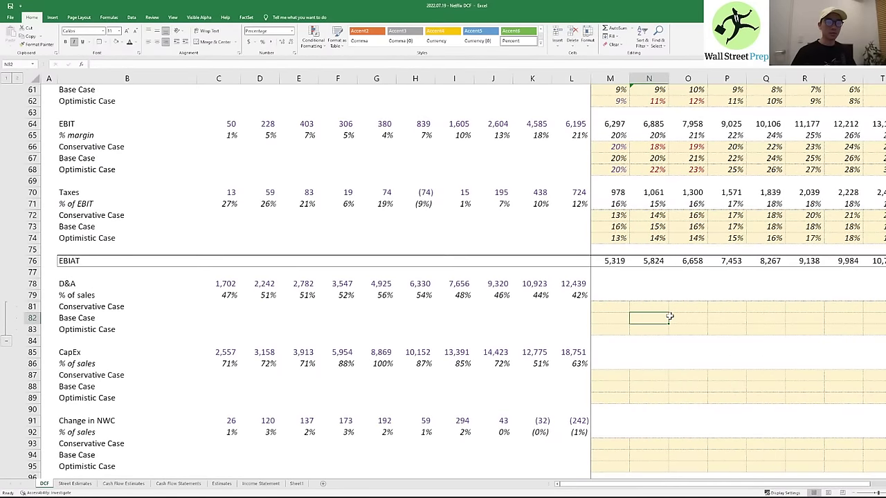
# - Copy the D&A label and its input cell from the Conservative Case assumptions into row 14 of the Street / Base Case block
pyautogui.scroll(20, 623, 316)
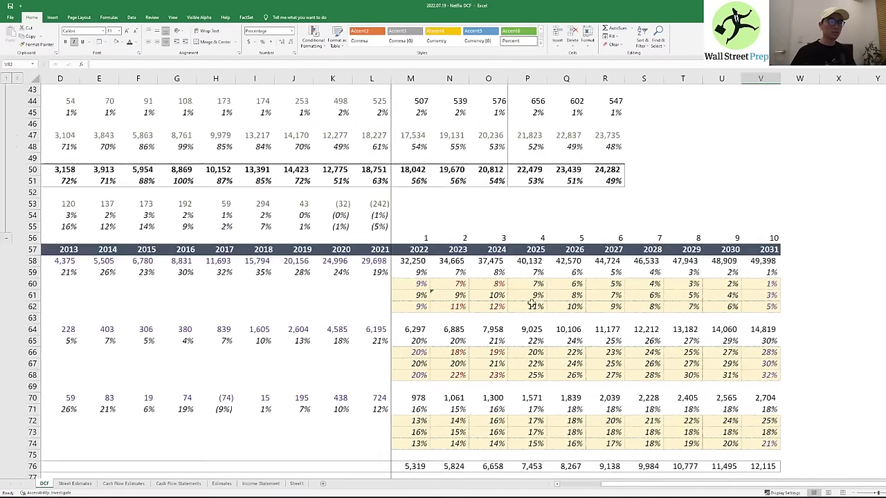
pyautogui.click(340, 250)
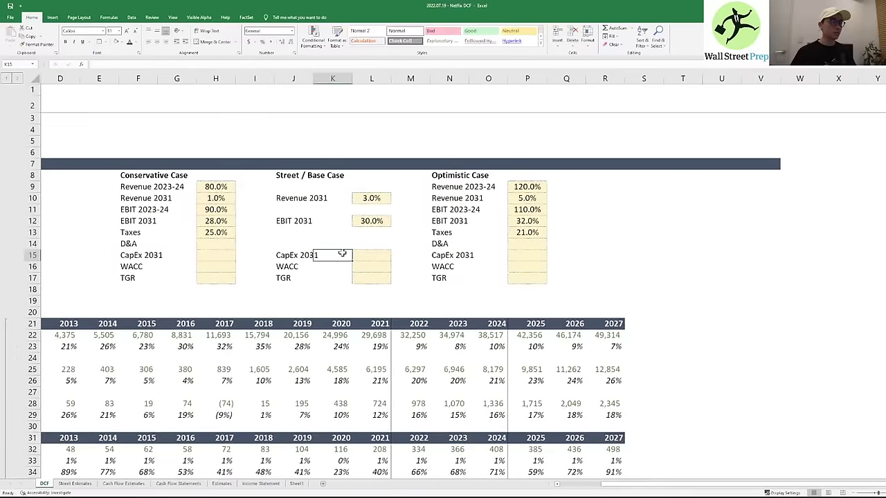
pyautogui.press('Left')
pyautogui.press('Left')
pyautogui.press('Left')
pyautogui.press('Up')
pyautogui.press('Right')
pyautogui.press('Right')
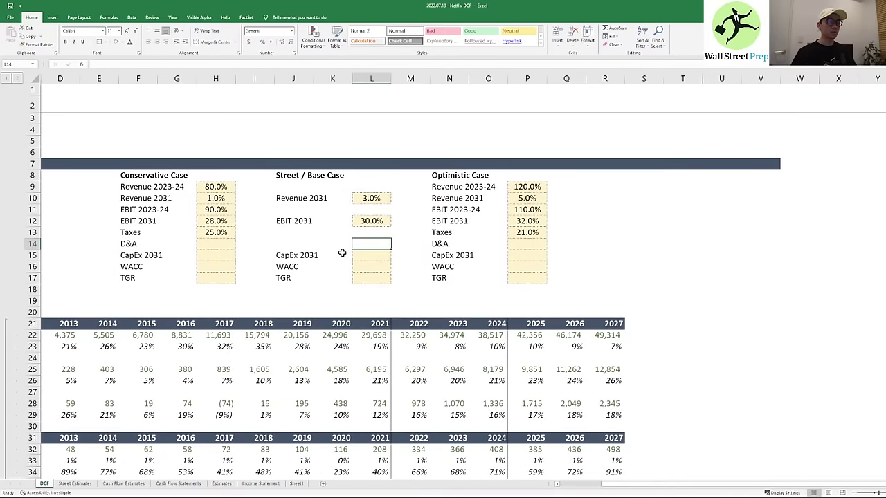
pyautogui.press('Left')
pyautogui.press('Left')
pyautogui.press('Left')
pyautogui.press('Left')
pyautogui.press('Left')
pyautogui.press('Left')
pyautogui.hotkey('shift', 'Right')
pyautogui.hotkey('shift', 'Right')
pyautogui.hotkey('ctrl', 'c')
pyautogui.press('Right')
pyautogui.press('Right')
pyautogui.press('Right')
pyautogui.press('Right')
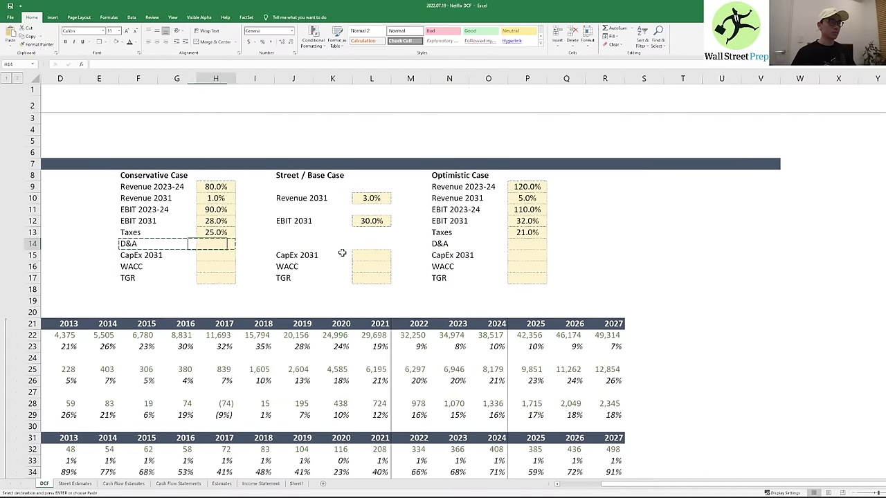
pyautogui.hotkey('ctrl', 'v')
pyautogui.press('Escape')
# - Rename the Street / Base Case D&A label in J14 as D&A 2031
pyautogui.press('Left')
pyautogui.press('Left')
pyautogui.press('Left')
pyautogui.press('Right')
pyautogui.press('Right')
pyautogui.press('Right')
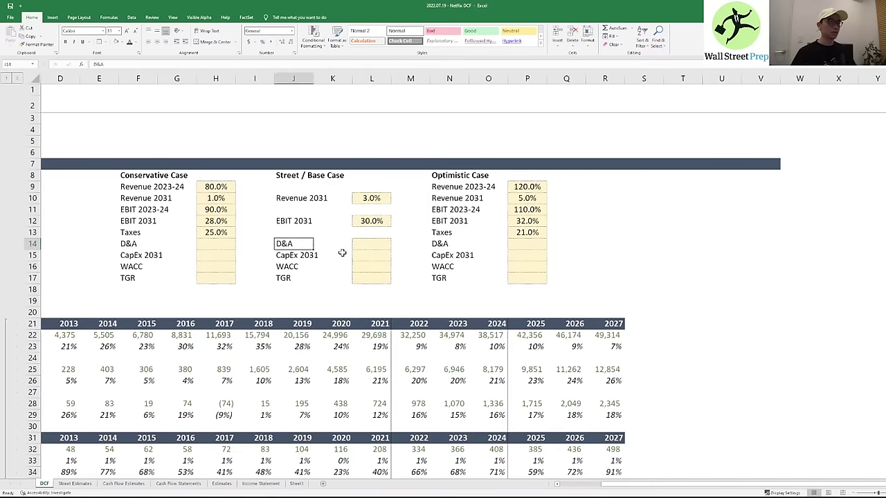
pyautogui.press('F2')
pyautogui.write('31')
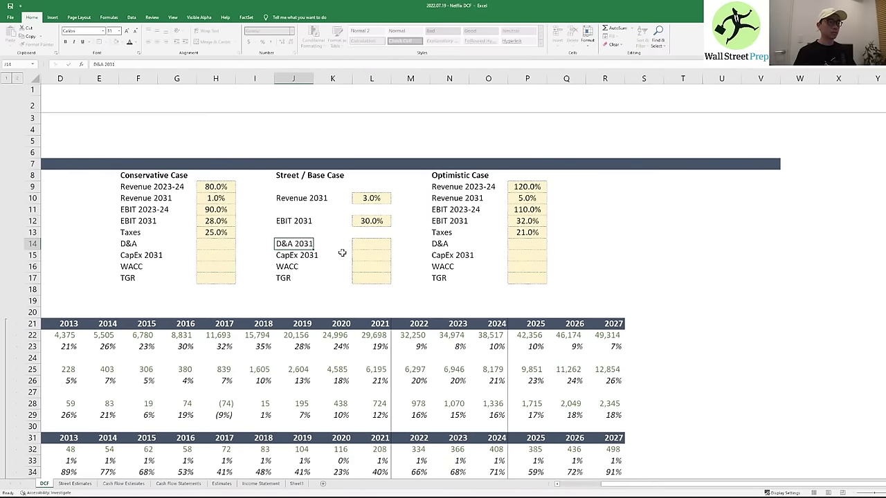
pyautogui.press('Return')
# - Review the D&A assumption inputs alongside the historical and forecast D&A percentages in the cash flow items
pyautogui.press('Left')
pyautogui.press('Left')
pyautogui.press('Left')
pyautogui.press('Left')
pyautogui.press('Right')
pyautogui.press('Right')
pyautogui.press('Left')
pyautogui.press('Left')
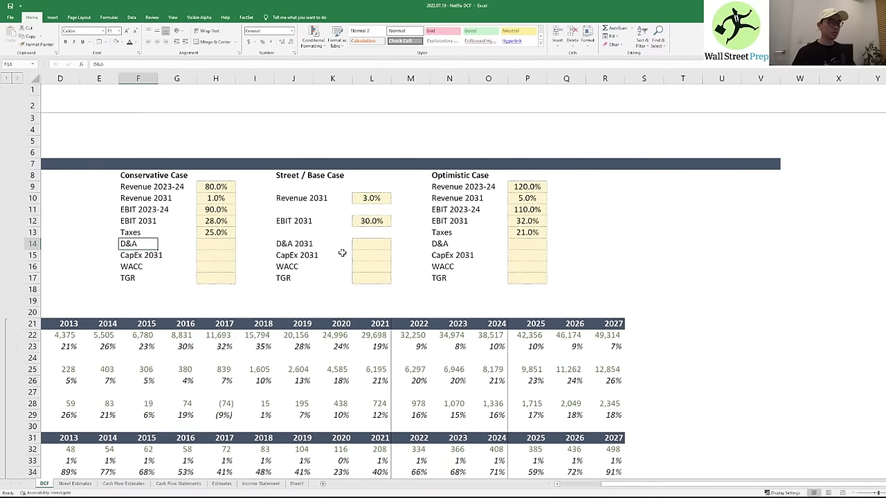
pyautogui.press('Right')
pyautogui.press('Right')
pyautogui.press('Right')
pyautogui.press('Right')
pyautogui.press('Right')
pyautogui.press('Right')
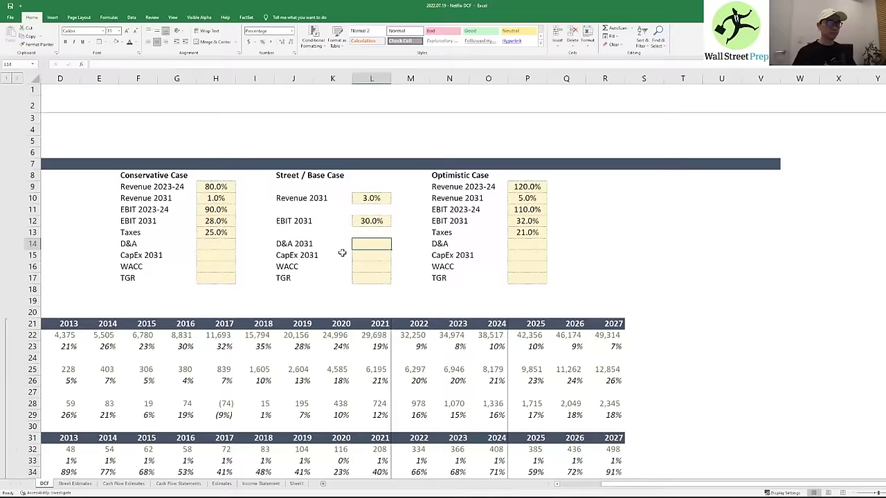
pyautogui.scroll(-6, 342, 253)
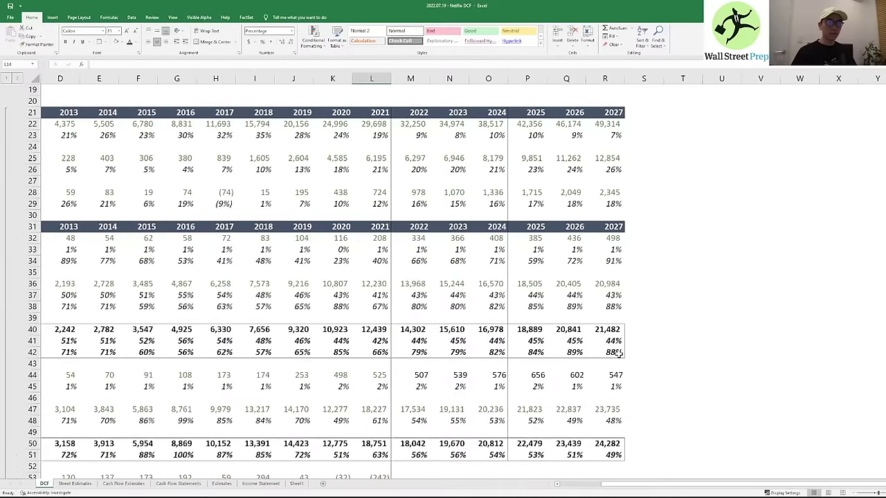
pyautogui.scroll(-4, 614, 344)
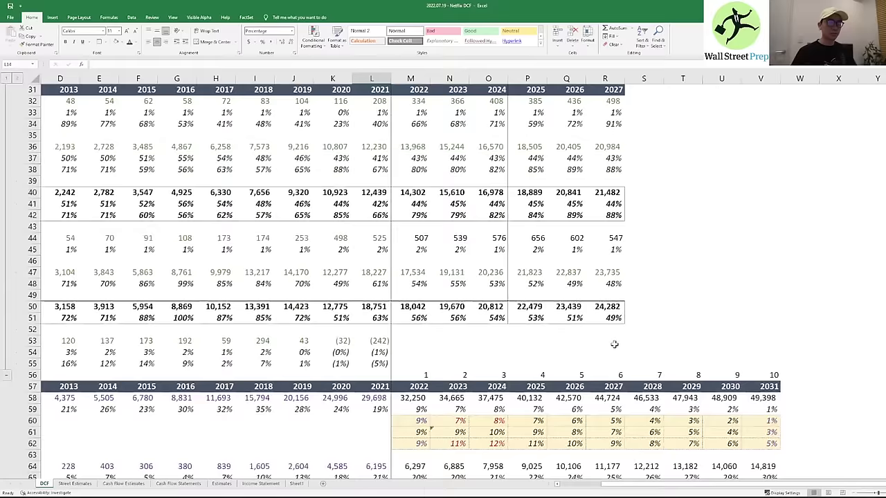
pyautogui.scroll(8, 613, 347)
pyautogui.click(475, 286)
pyautogui.scroll(-16, 736, 407)
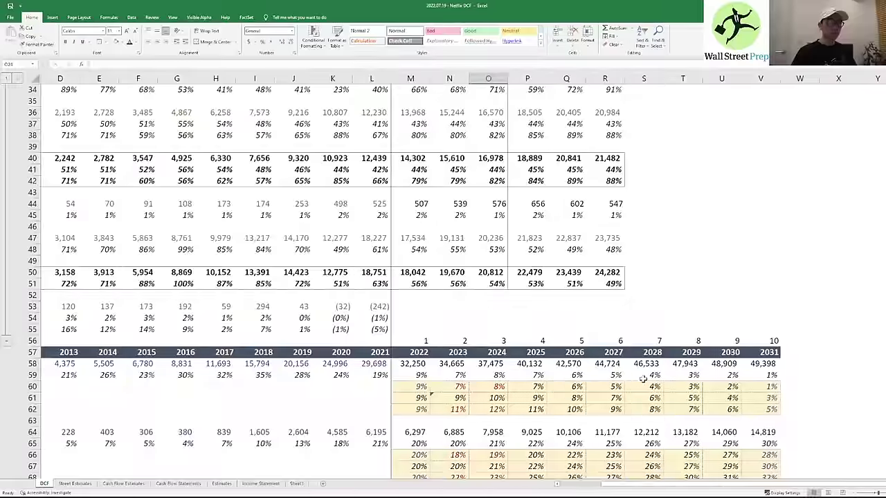
# - Link the 2031 base case D&A cell V82 to the D&A 2031 assumption with =L14
pyautogui.click(761, 386)
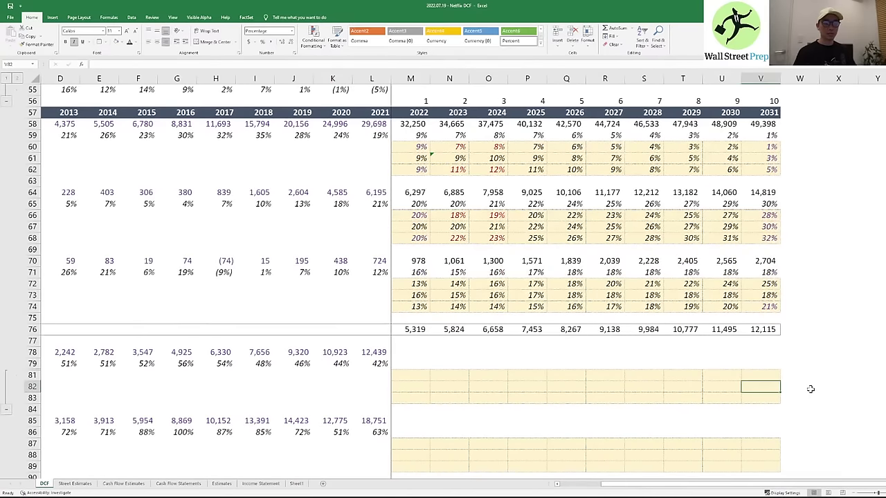
pyautogui.write('=')
pyautogui.hotkey('ctrl', 'Up')
pyautogui.hotkey('ctrl', 'Left')
pyautogui.hotkey('ctrl', 'Left')
pyautogui.hotkey('ctrl', 'Up')
pyautogui.hotkey('ctrl', 'Up')
pyautogui.hotkey('ctrl', 'Up')
pyautogui.hotkey('ctrl', 'Up')
pyautogui.hotkey('ctrl', 'Up')
pyautogui.hotkey('ctrl', 'Up')
pyautogui.hotkey('ctrl', 'Up')
pyautogui.hotkey('ctrl', 'Up')
pyautogui.hotkey('ctrl', 'Up')
pyautogui.hotkey('ctrl', 'Up')
pyautogui.hotkey('ctrl', 'Up')
pyautogui.hotkey('ctrl', 'Up')
pyautogui.hotkey('ctrl', 'Up')
pyautogui.hotkey('ctrl', 'Up')
pyautogui.hotkey('ctrl', 'Up')
pyautogui.hotkey('ctrl', 'Up')
pyautogui.hotkey('ctrl', 'Up')
pyautogui.hotkey('ctrl', 'Up')
pyautogui.hotkey('ctrl', 'Up')
pyautogui.hotkey('ctrl', 'Up')
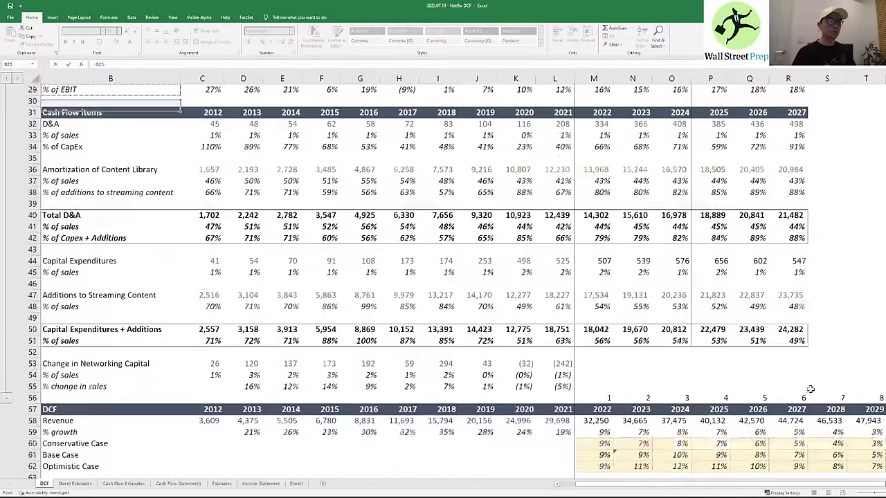
pyautogui.press('Up')
pyautogui.press('Up')
pyautogui.press('Up')
pyautogui.press('Up')
pyautogui.press('Up')
pyautogui.press('Up')
pyautogui.press('Up')
pyautogui.press('Up')
pyautogui.press('Up')
pyautogui.press('Up')
pyautogui.press('Up')
pyautogui.press('Up')
pyautogui.press('Up')
pyautogui.press('Up')
pyautogui.press('Up')
pyautogui.press('Up')
pyautogui.press('Up')
pyautogui.press('Up')
pyautogui.press('Up')
pyautogui.press('Up')
pyautogui.press('Right')
pyautogui.press('Right')
pyautogui.press('Right')
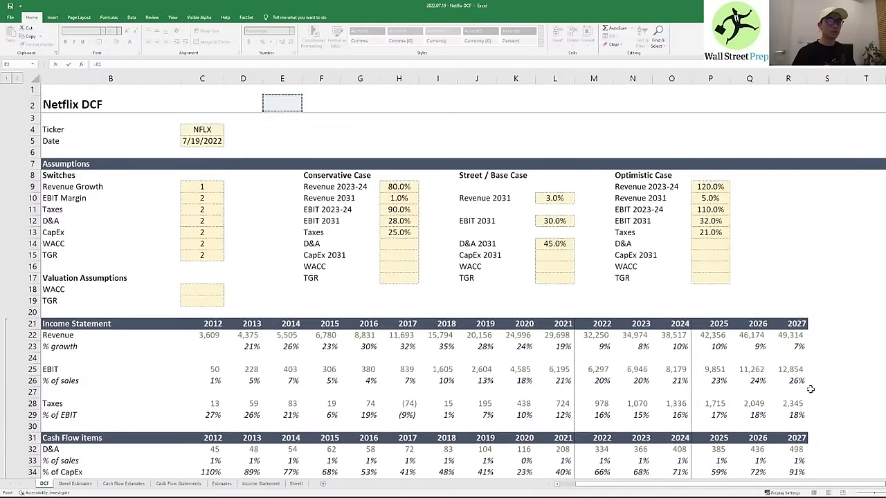
pyautogui.press('Right')
pyautogui.press('Right')
pyautogui.press('Right')
pyautogui.press('Right')
pyautogui.press('Right')
pyautogui.press('Right')
pyautogui.press('Right')
pyautogui.press('Right')
pyautogui.press('Right')
pyautogui.press('Down')
pyautogui.press('Left')
pyautogui.press('Left')
pyautogui.press('Down')
pyautogui.press('Down')
pyautogui.press('Down')
pyautogui.press('Down')
pyautogui.press('Down')
pyautogui.press('Down')
pyautogui.press('Down')
pyautogui.press('Down')
pyautogui.press('Down')
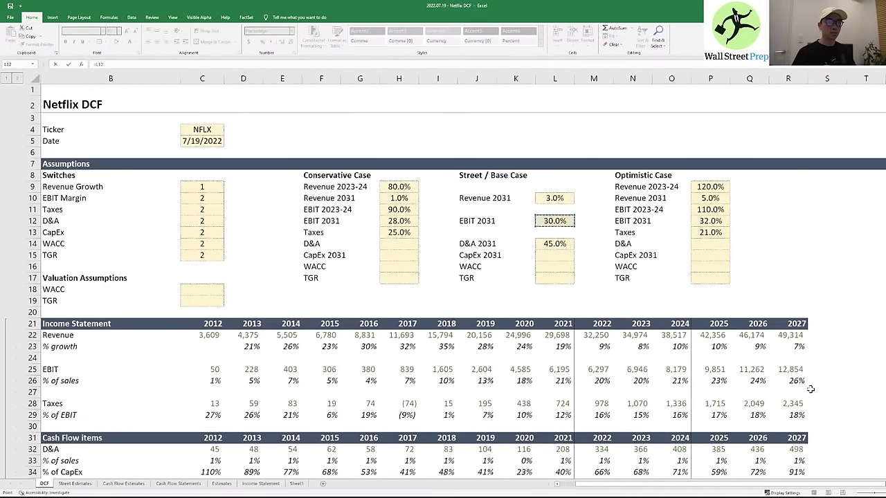
pyautogui.press('Down')
pyautogui.press('Down')
pyautogui.press('Return')
# - Reuse the =L14 link from V82 in V79, the 2031 cell of the D&A percentage-of-sales row
pyautogui.press('Left')
pyautogui.press('Up')
pyautogui.press('Left')
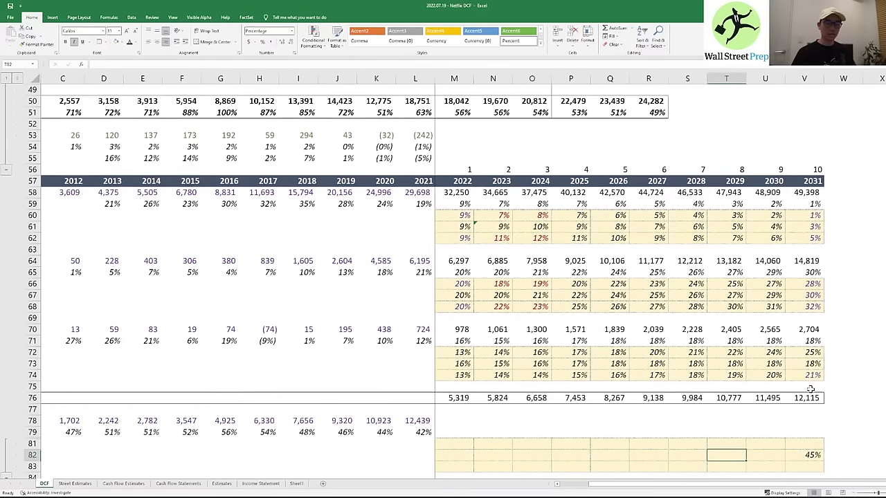
pyautogui.press('Left')
pyautogui.press('Left')
pyautogui.press('Left')
pyautogui.press('Left')
pyautogui.press('Left')
pyautogui.press('Left')
pyautogui.press('Left')
pyautogui.press('Right')
pyautogui.press('Right')
pyautogui.press('Right')
pyautogui.press('Right')
pyautogui.press('Right')
pyautogui.press('Right')
pyautogui.press('Right')
pyautogui.press('Right')
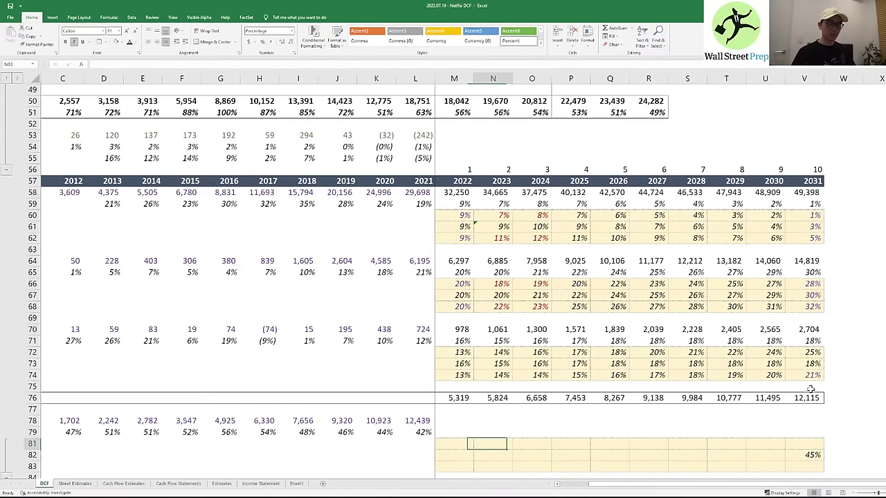
pyautogui.press('Right')
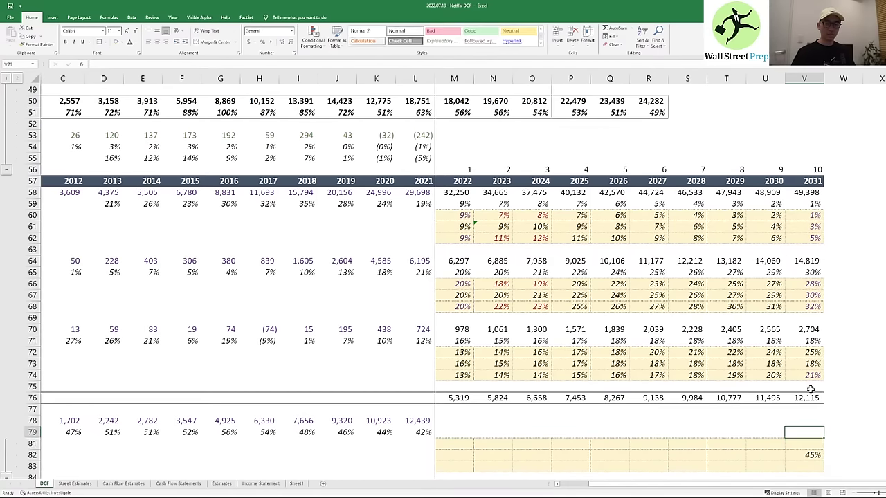
pyautogui.press('F2')
pyautogui.hotkey('ctrl', 'c')
pyautogui.press('Escape')
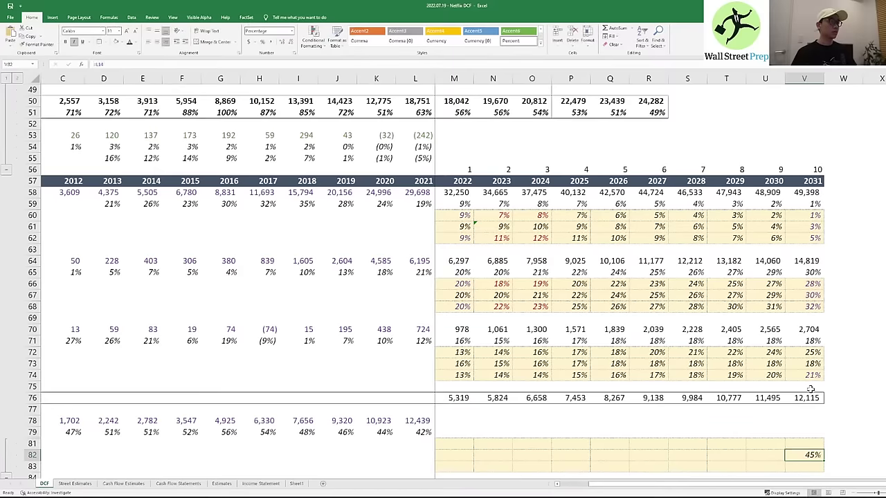
pyautogui.press('Up')
pyautogui.press('Up')
pyautogui.press('F2')
pyautogui.hotkey('ctrl', 'v')
pyautogui.press('Tab')
pyautogui.press('F2')
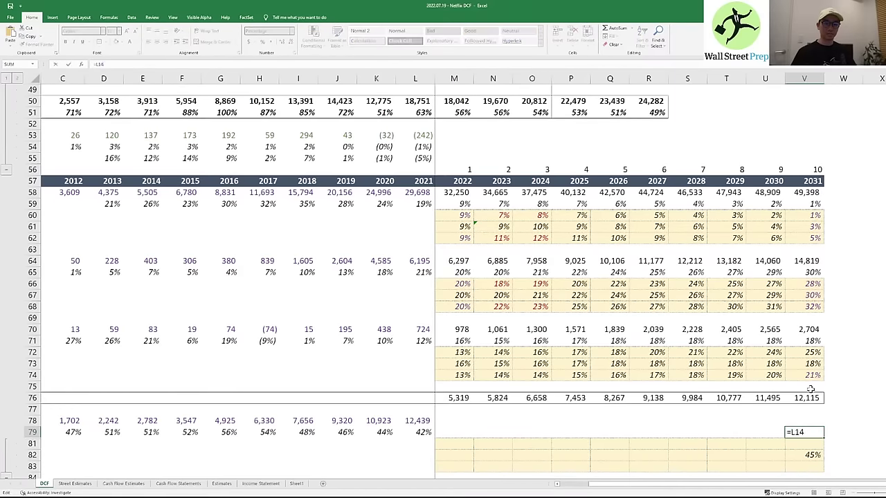
pyautogui.press('Return')
# - Collapse the grouped D&A scenario rows beneath the D&A percentage-of-sales row
pyautogui.press('Left')
pyautogui.press('Left')
pyautogui.hotkey('shift', 'space')
pyautogui.hotkey('shift', 'Down')
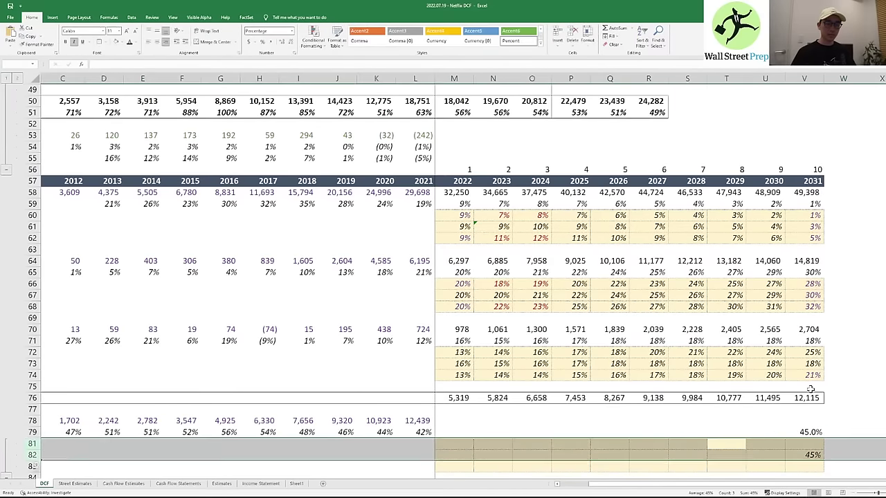
pyautogui.hotkey('shift', 'Down')
pyautogui.hotkey('ctrl', '+')
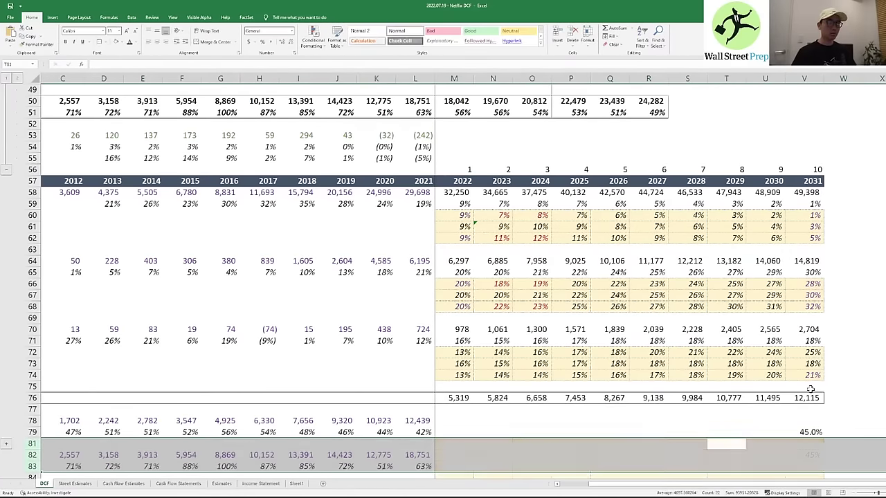
# - Show the 2031 D&A percentage in V79 without decimals
pyautogui.press('Left')
pyautogui.press('Up')
pyautogui.hotkey('ctrl', 'Left')
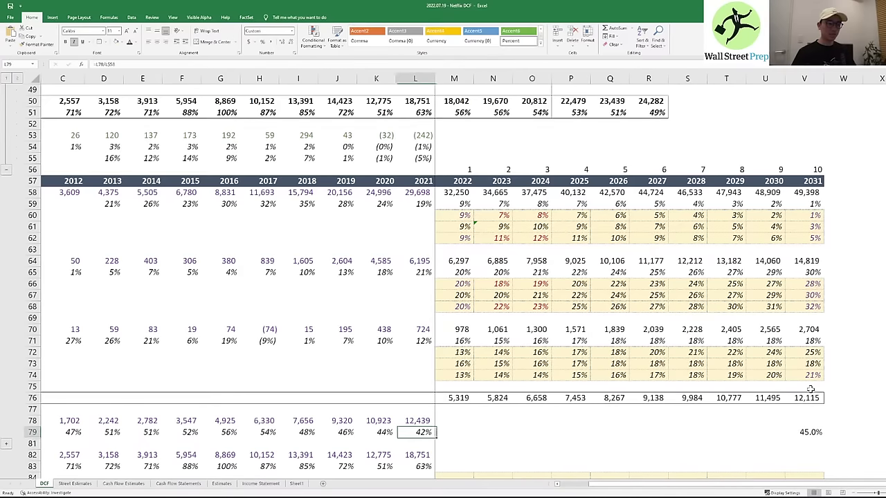
pyautogui.hotkey('ctrl', 'Right')
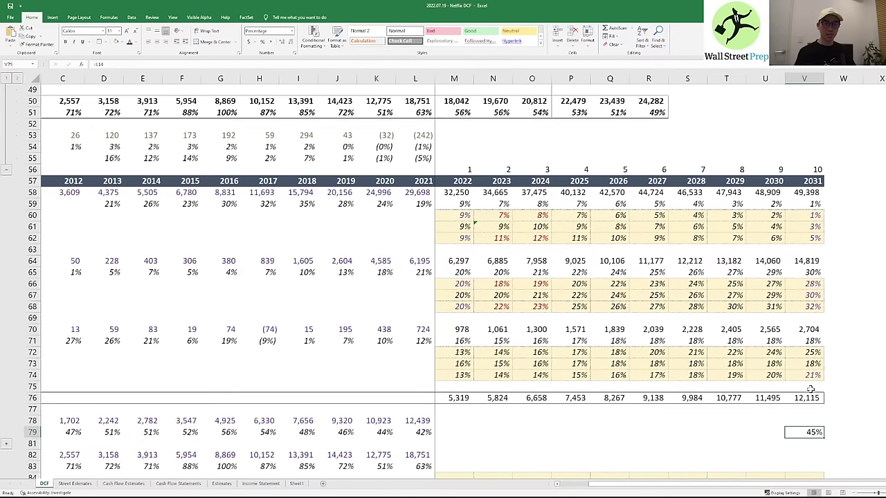
# - Enter the 2022 D&A percentage in M79 as a linear interpolation toward 2031: =L79+($V$79-$L$79)/($V$57-$L$57)
pyautogui.hotkey('ctrl', 'Left')
pyautogui.press('Right')
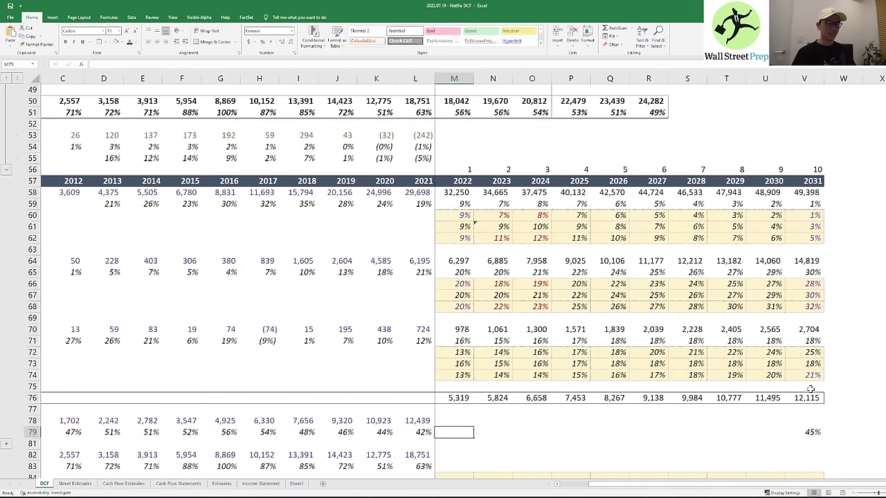
pyautogui.write('=')
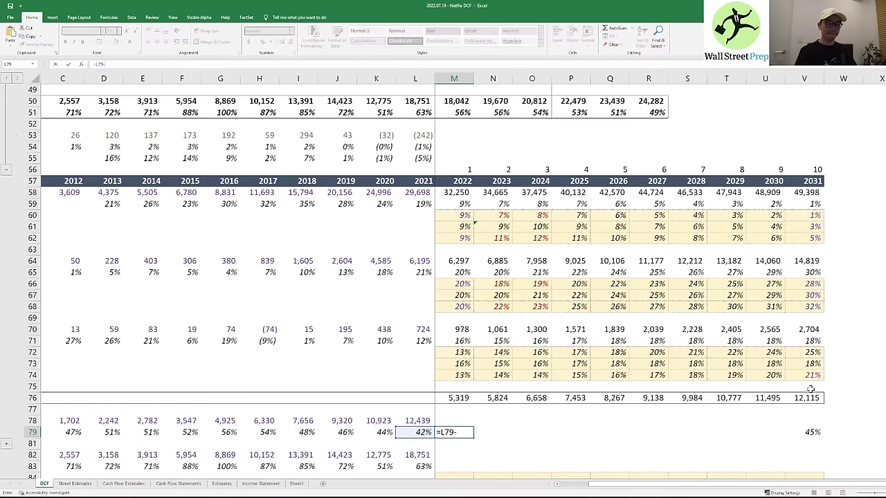
pyautogui.hotkey('ctrl', 'Right')
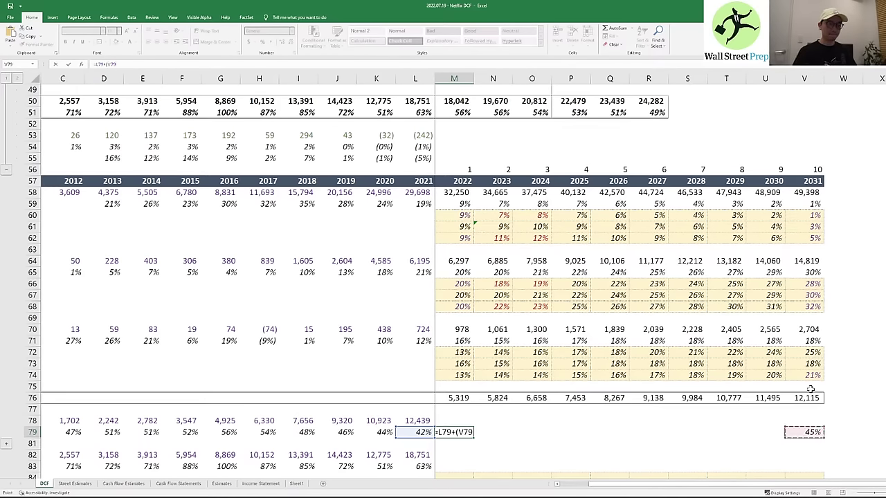
pyautogui.press('Left')
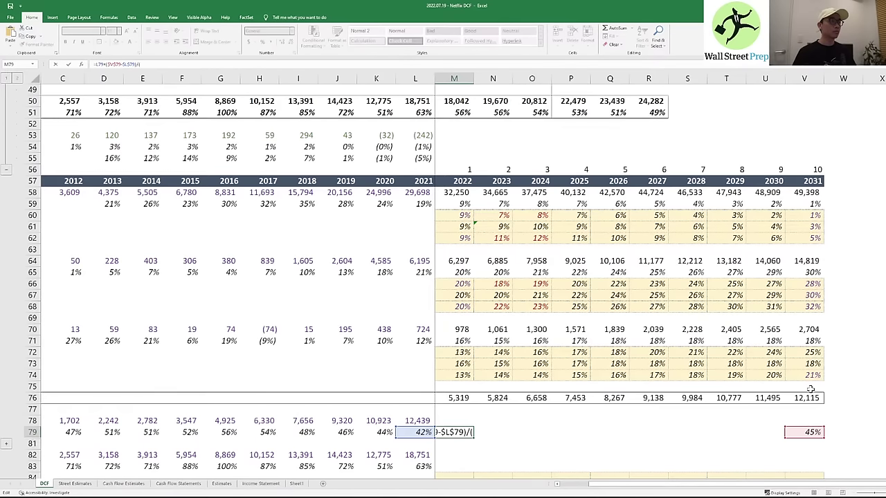
pyautogui.press('Up')
pyautogui.press('Up')
pyautogui.press('Up')
pyautogui.press('Up')
pyautogui.press('Up')
pyautogui.press('Up')
pyautogui.press('Up')
pyautogui.press('Up')
pyautogui.press('Up')
pyautogui.press('Up')
pyautogui.press('Up')
pyautogui.press('Up')
pyautogui.press('Up')
pyautogui.press('Up')
pyautogui.press('Up')
pyautogui.press('Up')
pyautogui.press('Up')
pyautogui.press('Up')
pyautogui.press('Up')
pyautogui.press('Up')
pyautogui.press('Up')
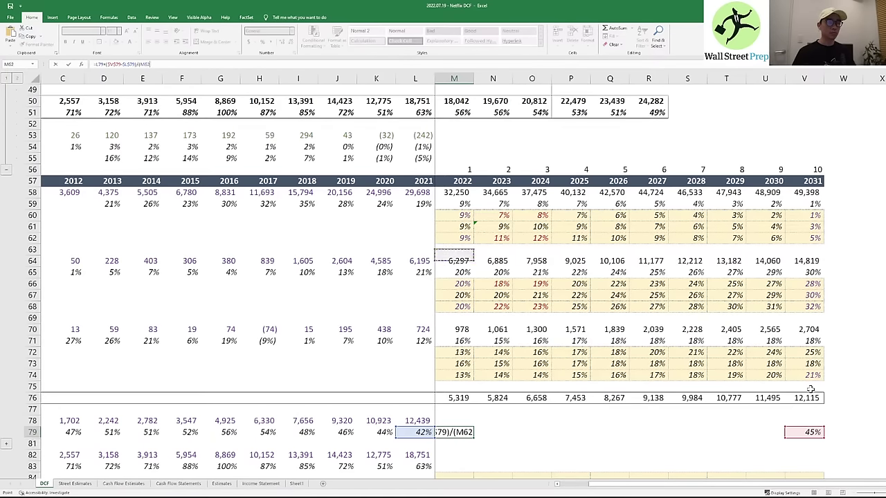
pyautogui.press('Down')
pyautogui.press('Down')
pyautogui.press('Down')
pyautogui.press('Down')
pyautogui.press('Down')
pyautogui.press('Down')
pyautogui.press('Right')
pyautogui.press('Right')
pyautogui.press('Right')
pyautogui.press('Right')
pyautogui.press('Right')
pyautogui.press('Right')
pyautogui.press('Right')
pyautogui.press('Right')
pyautogui.press('Right')
pyautogui.press('Right')
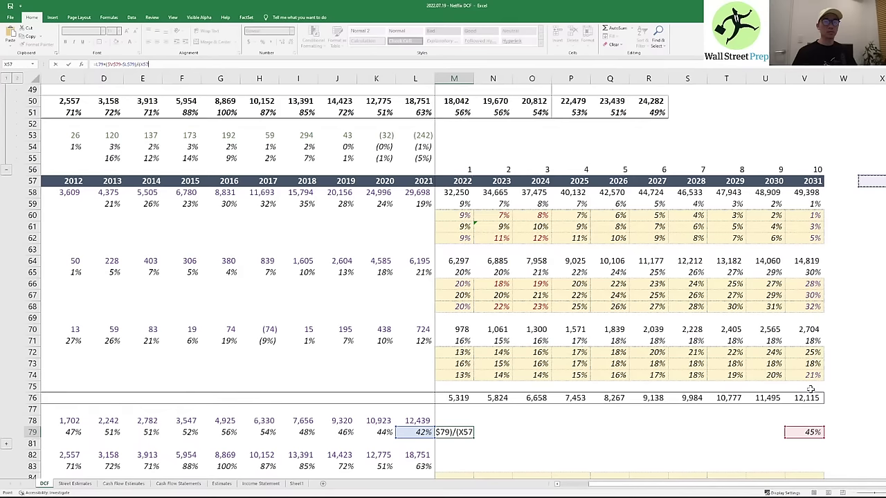
pyautogui.press('Left')
pyautogui.write('-')
pyautogui.press('Up')
pyautogui.press('Up')
pyautogui.press('Up')
pyautogui.press('Up')
pyautogui.press('Up')
pyautogui.press('Up')
pyautogui.press('Up')
pyautogui.press('Up')
pyautogui.press('Up')
pyautogui.press('Up')
pyautogui.press('Up')
pyautogui.press('Up')
pyautogui.press('Up')
pyautogui.press('Up')
pyautogui.press('Up')
pyautogui.press('Up')
pyautogui.press('Up')
pyautogui.press('Up')
pyautogui.press('Up')
pyautogui.press('Up')
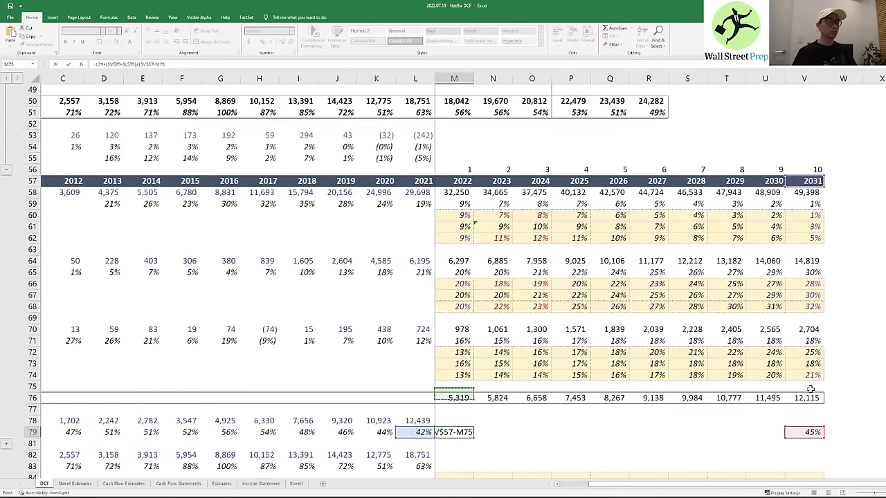
pyautogui.press('Down')
pyautogui.press('Left')
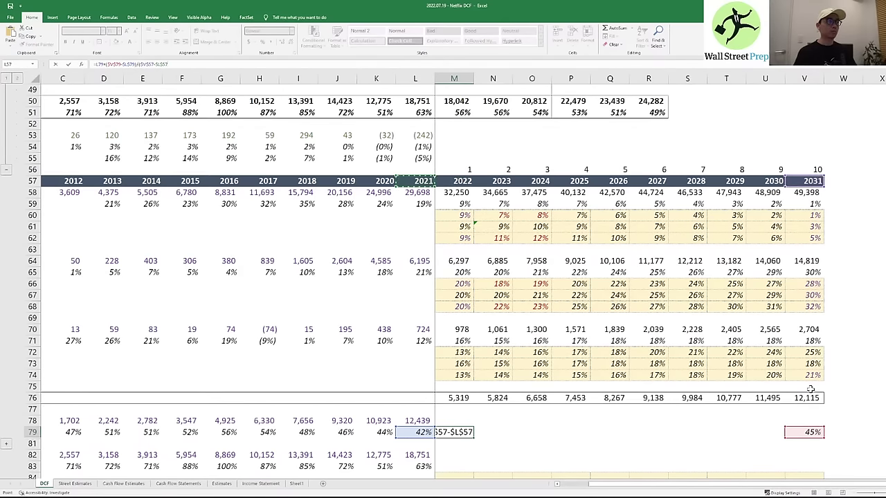
pyautogui.hotkey('ctrl', 'Return')
# - Apply the formatting of L79 to M79 so the 2022 D&A percentage matches the historical cells
pyautogui.press('Up')
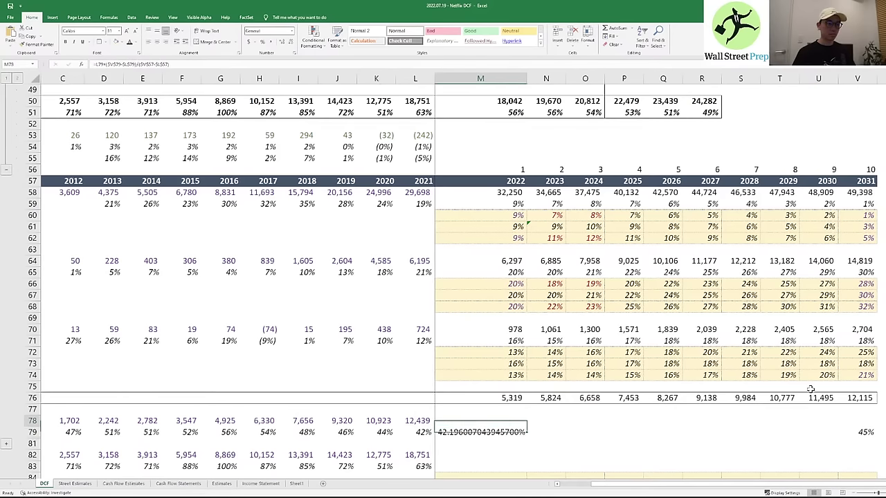
pyautogui.press('Left')
pyautogui.press('Down')
pyautogui.press('Right')
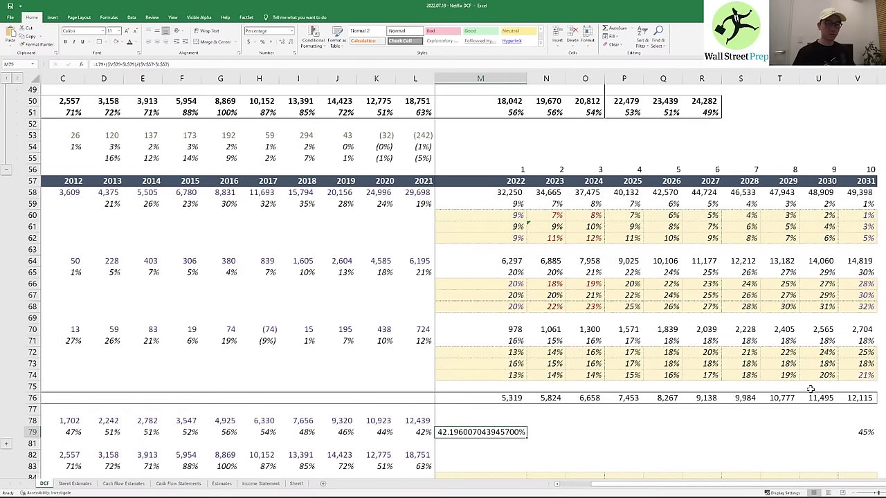
pyautogui.press('Left')
pyautogui.hotkey('ctrl', 'c')
pyautogui.press('Right')
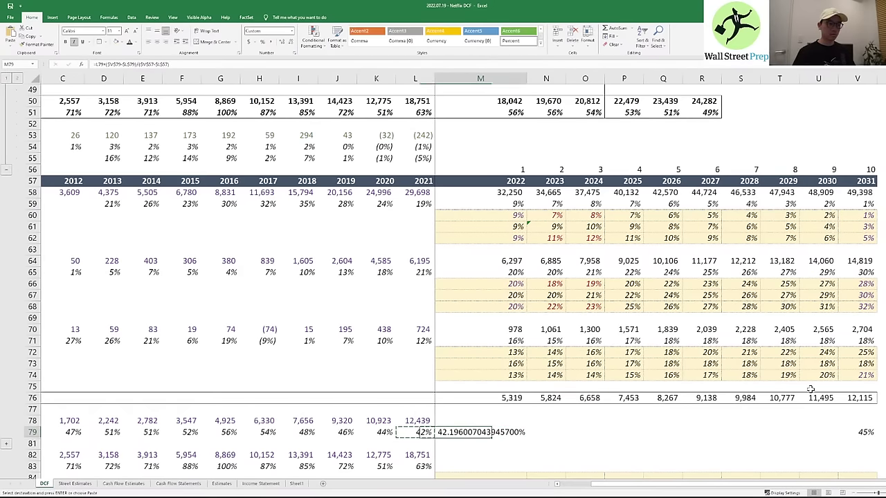
pyautogui.hotkey('ctrl', 'alt', 'v')
pyautogui.press('t')
pyautogui.press('Return')
pyautogui.press('Escape')
# - Check column N's width and set the widened column M to a width of 8.09
pyautogui.press('Right')
pyautogui.hotkey('ctrl', 'space')
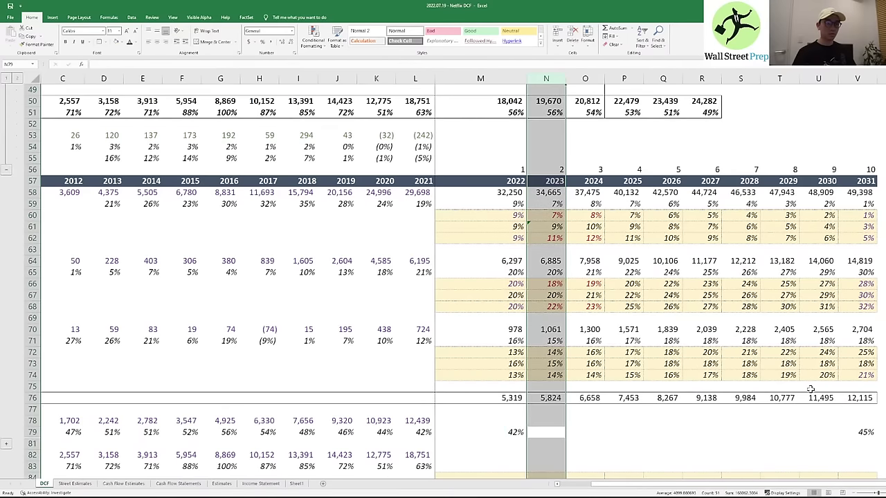
pyautogui.hotkey('alt', 'o')
pyautogui.press('c')
pyautogui.press('w')
pyautogui.press('Escape')
pyautogui.press('Left')
pyautogui.hotkey('ctrl', 'space')
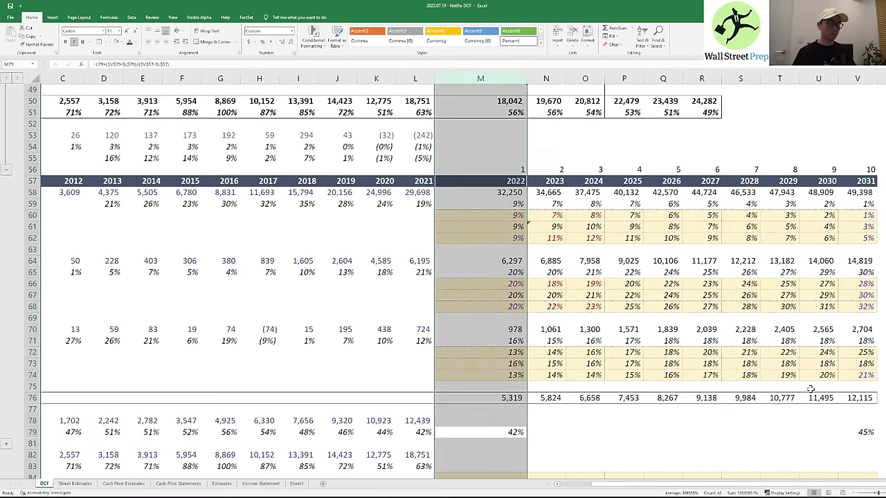
pyautogui.hotkey('alt', 'h')
pyautogui.write('ow8.09')
pyautogui.press('Return')
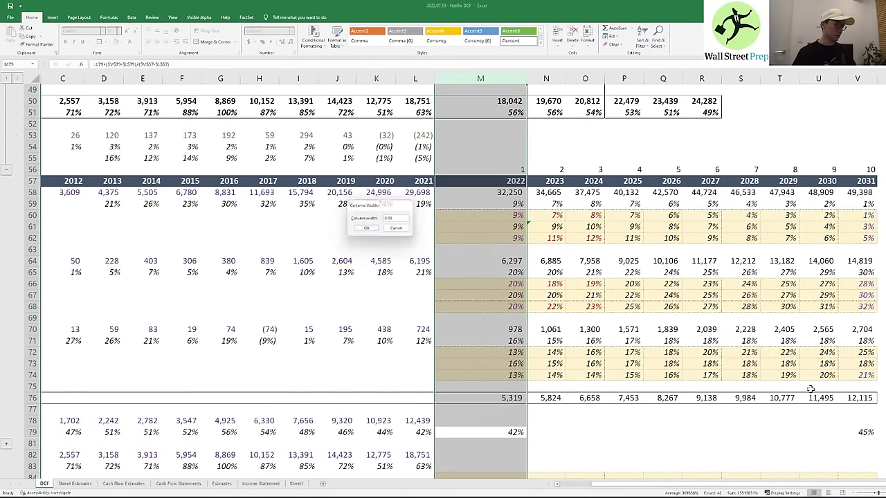
# - Copy the M79 interpolation formula across the D&A percentage row through 2030 in U79
pyautogui.press('Right')
pyautogui.press('Left')
pyautogui.hotkey('ctrl', 'c')
pyautogui.hotkey('shift', 'Right')
pyautogui.hotkey('shift', 'Right')
pyautogui.hotkey('shift', 'Right')
pyautogui.hotkey('shift', 'Right')
pyautogui.hotkey('shift', 'Right')
pyautogui.hotkey('shift', 'Right')
pyautogui.hotkey('shift', 'Right')
pyautogui.hotkey('shift', 'Right')
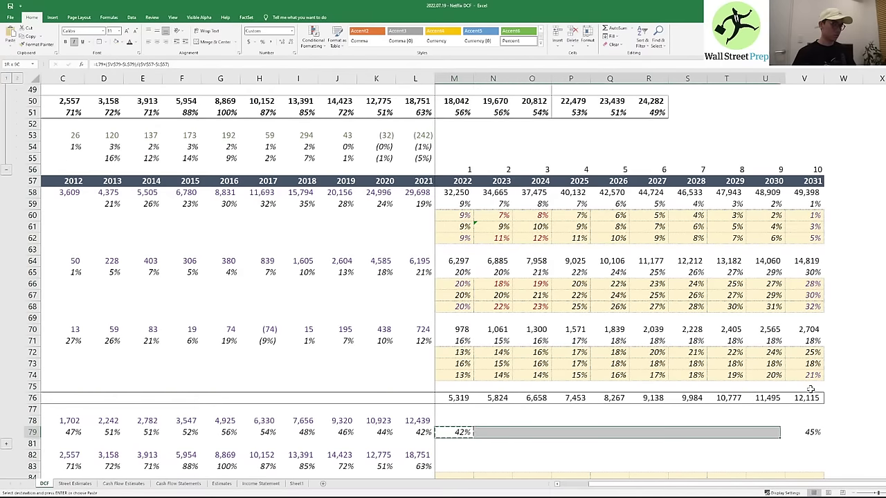
pyautogui.hotkey('ctrl', 'v')
pyautogui.press('F2')
pyautogui.press('Escape')
pyautogui.press('Right')
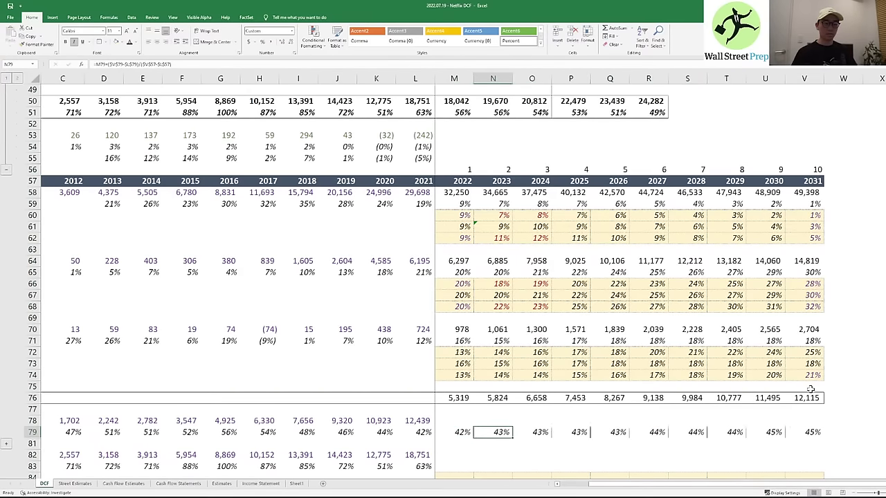
# - Remove the stray vertical borders from the D&A percentages in N79:V79 and check the formula in N79
pyautogui.hotkey('ctrl', 'shift', 'Right')
pyautogui.hotkey('alt', 'h')
pyautogui.press('j')
pyautogui.press('n')
pyautogui.press('Escape')
pyautogui.hotkey('shift', 'Left')
pyautogui.hotkey('shift', 'Left')
pyautogui.hotkey('shift', 'Left')
pyautogui.hotkey('shift', 'Left')
pyautogui.hotkey('shift', 'Left')
pyautogui.hotkey('shift', 'Left')
pyautogui.hotkey('shift', 'Left')
pyautogui.hotkey('shift', 'Left')
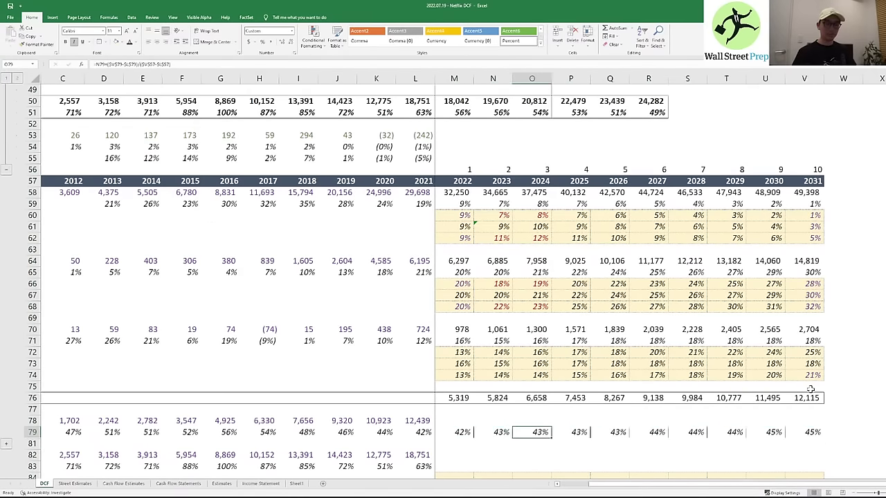
pyautogui.press('Left')
pyautogui.press('Right')
pyautogui.hotkey('shift', 'Right')
pyautogui.hotkey('shift', 'Right')
pyautogui.hotkey('shift', 'Right')
pyautogui.hotkey('shift', 'Right')
pyautogui.hotkey('shift', 'Right')
pyautogui.hotkey('shift', 'Right')
pyautogui.hotkey('shift', 'Right')
pyautogui.hotkey('shift', 'Right')
pyautogui.hotkey('ctrl', 'v')
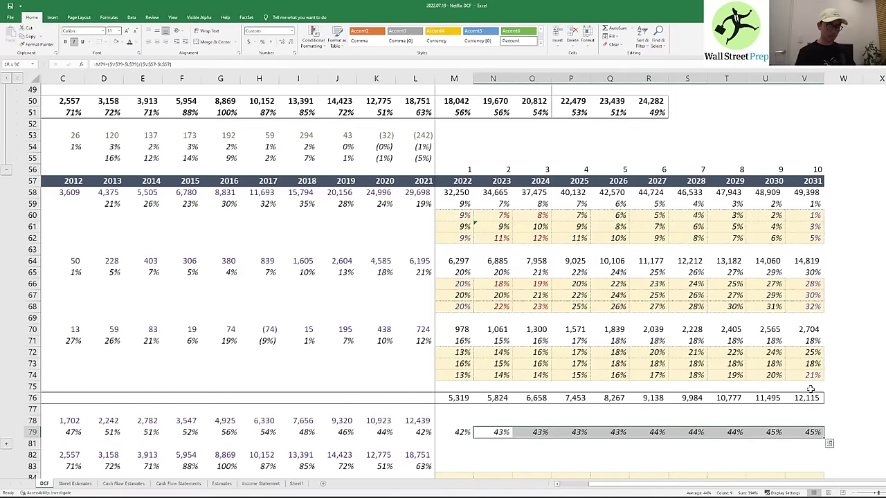
pyautogui.press('Down')
pyautogui.press('Up')
pyautogui.press('Left')
pyautogui.press('Right')
pyautogui.press('F2')
pyautogui.press('Escape')
pyautogui.press('Right')
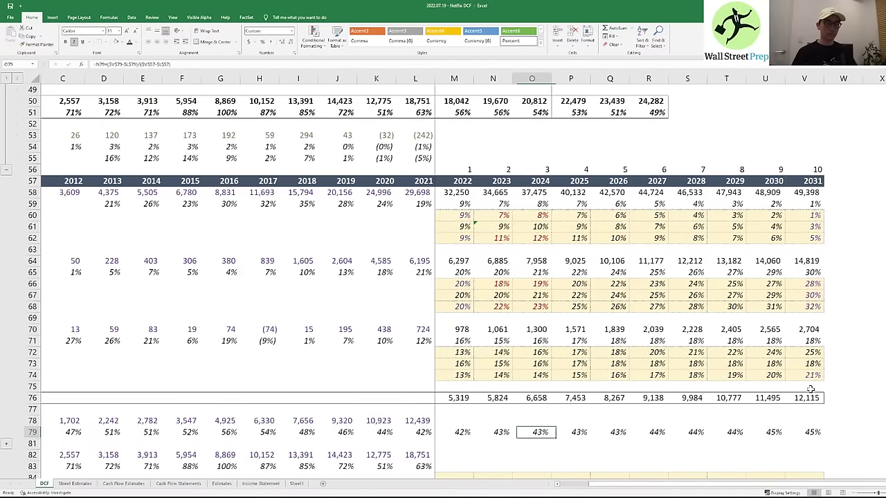
# - Calculate the 2022 D&A amount in M78 by multiplying the D&A percentage in M79 by the revenue in M58
pyautogui.press('Up')
pyautogui.press('Left')
pyautogui.press('Left')
pyautogui.write('=')
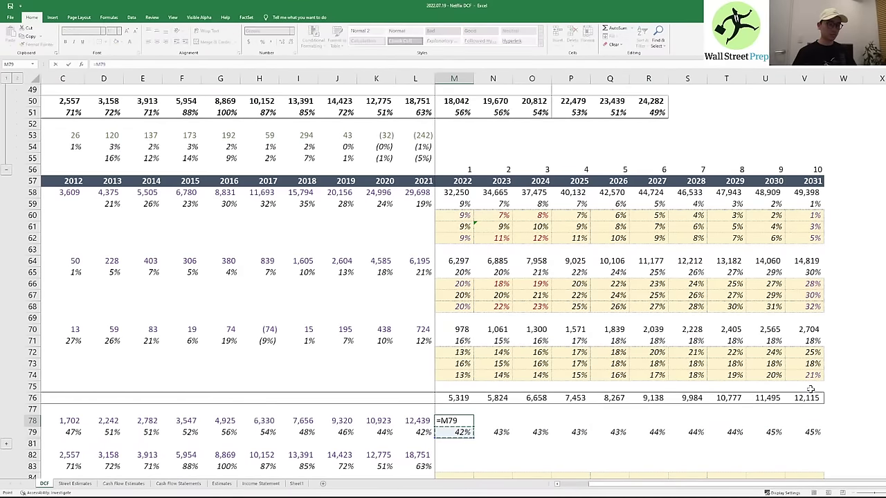
pyautogui.press('Up')
pyautogui.press('Up')
pyautogui.hotkey('ctrl', 'Up')
pyautogui.hotkey('ctrl', 'Up')
pyautogui.hotkey('ctrl', 'Up')
pyautogui.hotkey('ctrl', 'Up')
pyautogui.hotkey('ctrl', 'Up')
pyautogui.hotkey('ctrl', 'Up')
pyautogui.hotkey('ctrl', 'Up')
pyautogui.hotkey('ctrl', 'Up')
pyautogui.hotkey('ctrl', 'Up')
pyautogui.hotkey('ctrl', 'Up')
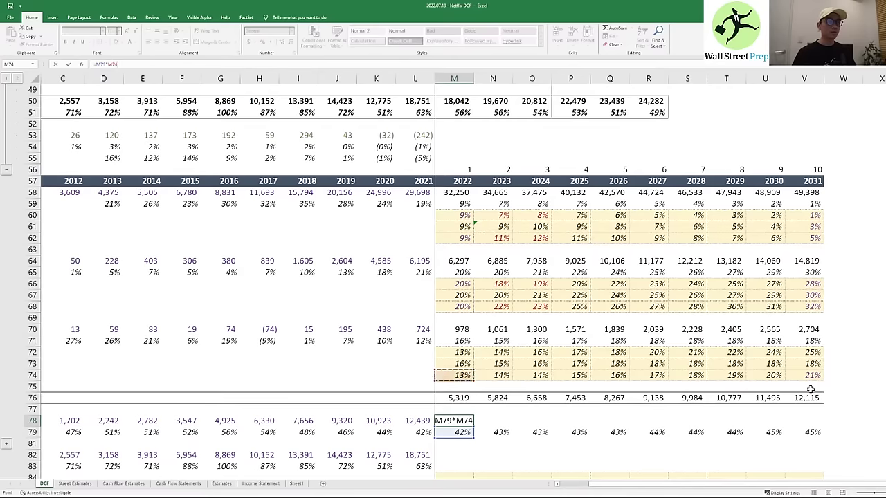
pyautogui.hotkey('ctrl', 'Down')
pyautogui.hotkey('ctrl', 'Down')
pyautogui.hotkey('ctrl', 'Down')
pyautogui.hotkey('ctrl', 'Down')
pyautogui.hotkey('ctrl', 'Down')
pyautogui.hotkey('ctrl', 'Down')
pyautogui.press('Up')
pyautogui.press('Up')
pyautogui.press('Up')
pyautogui.press('Up')
pyautogui.press('Up')
pyautogui.press('Up')
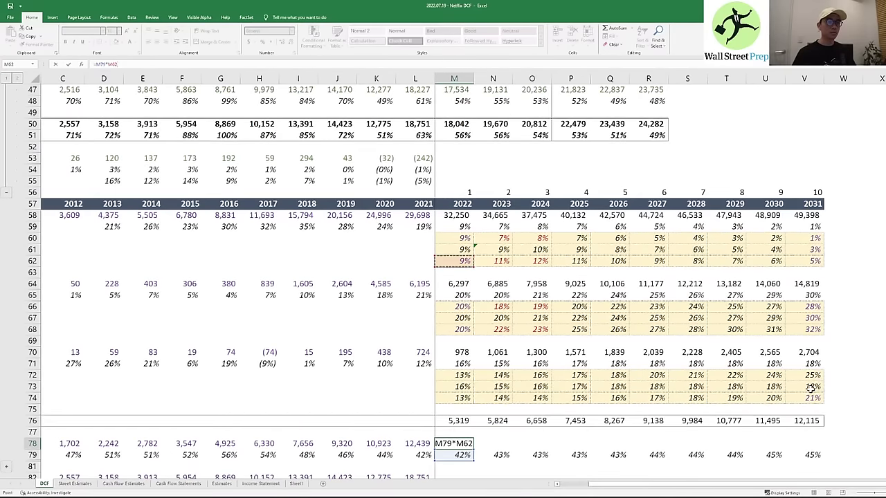
pyautogui.hotkey('ctrl', 'Return')
# - Copy the M78 D&A formula across the forecast years through 2031 in V78
pyautogui.hotkey('ctrl', 'c')
pyautogui.hotkey('shift', 'Right')
pyautogui.hotkey('shift', 'Right')
pyautogui.hotkey('shift', 'Right')
pyautogui.hotkey('shift', 'Right')
pyautogui.hotkey('shift', 'Right')
pyautogui.hotkey('shift', 'Right')
pyautogui.hotkey('shift', 'Right')
pyautogui.hotkey('shift', 'Right')
pyautogui.hotkey('shift', 'Right')
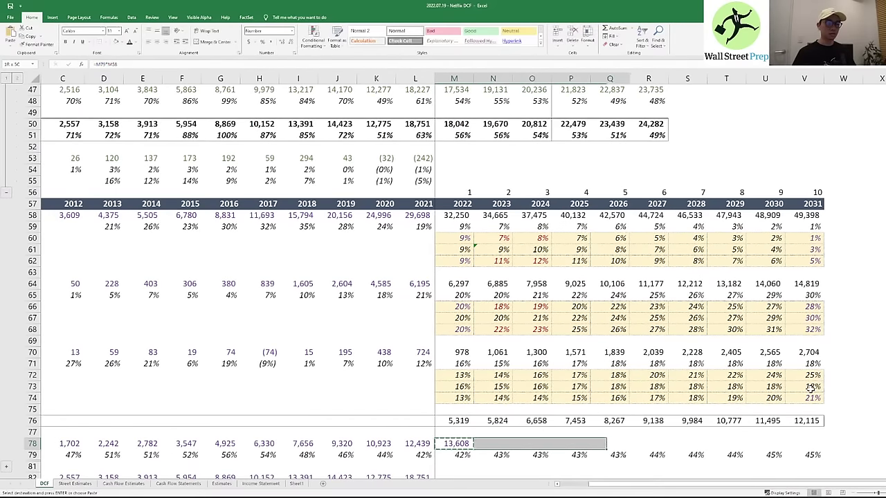
pyautogui.hotkey('ctrl', 'v')
pyautogui.press('Escape')
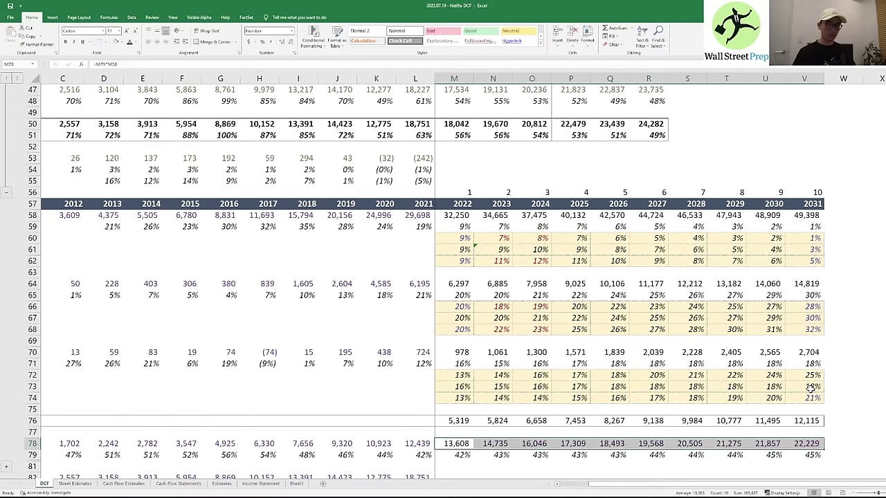
# - Delete the three shaded scenario rows 84 to 86 beneath the CapEx percentage of sales
pyautogui.press('Down')
pyautogui.press('Down')
pyautogui.press('Down')
pyautogui.press('Down')
pyautogui.press('Down')
pyautogui.press('Down')
pyautogui.hotkey('shift', 'space')
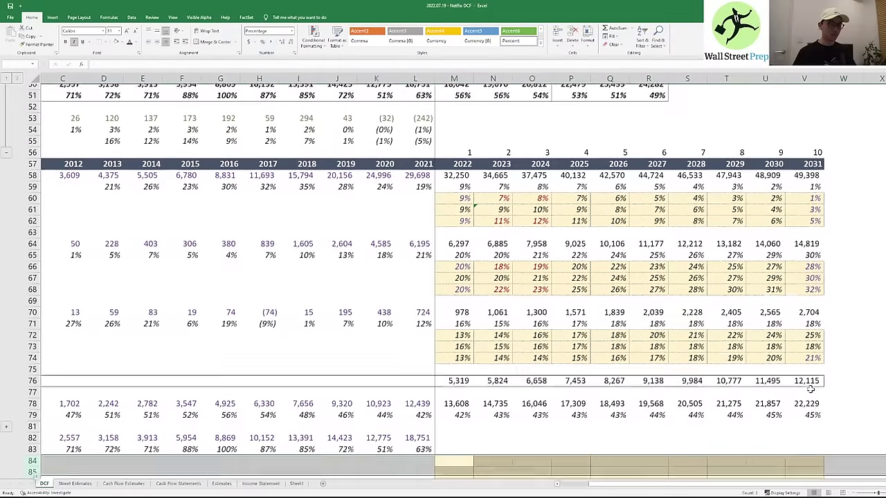
pyautogui.hotkey('shift', 'Down')
pyautogui.hotkey('shift', 'Down')
pyautogui.hotkey('ctrl', '-')
# - Delete the Conservative, Base and Optimistic Case rows 87 to 89 beneath the Change in NWC percentage of sales
pyautogui.press('Left')
pyautogui.press('Left')
pyautogui.press('Left')
pyautogui.press('Left')
pyautogui.press('Left')
pyautogui.press('Left')
pyautogui.press('Left')
pyautogui.press('Left')
pyautogui.press('Left')
pyautogui.press('Left')
pyautogui.press('Left')
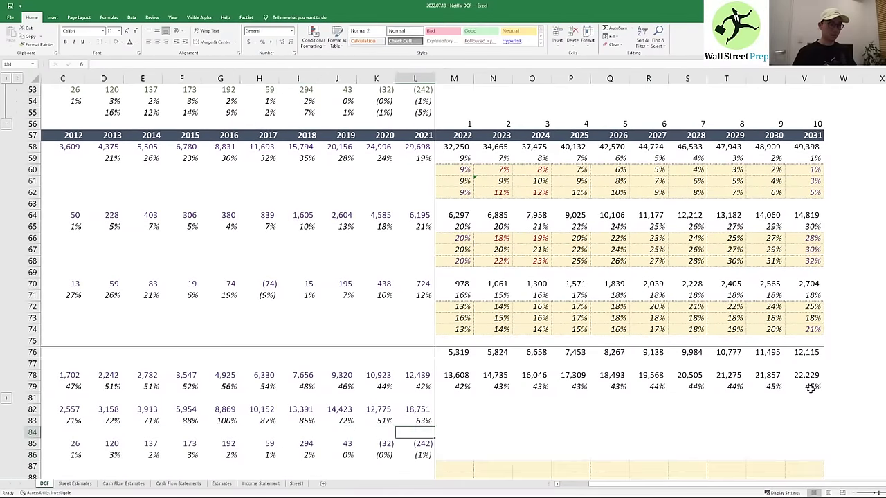
pyautogui.press('Down')
pyautogui.press('Down')
pyautogui.press('Down')
pyautogui.press('Down')
pyautogui.press('Up')
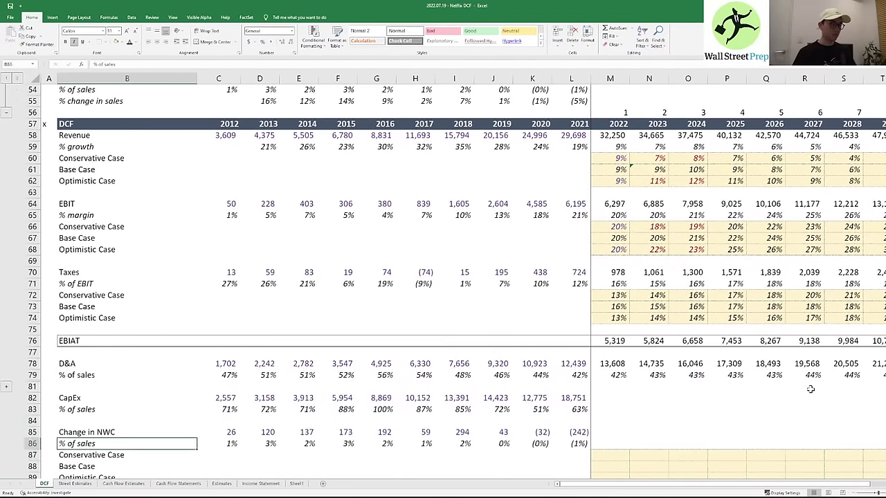
pyautogui.hotkey('shift', 'space')
pyautogui.hotkey('shift', 'Down')
pyautogui.hotkey('shift', 'Down')
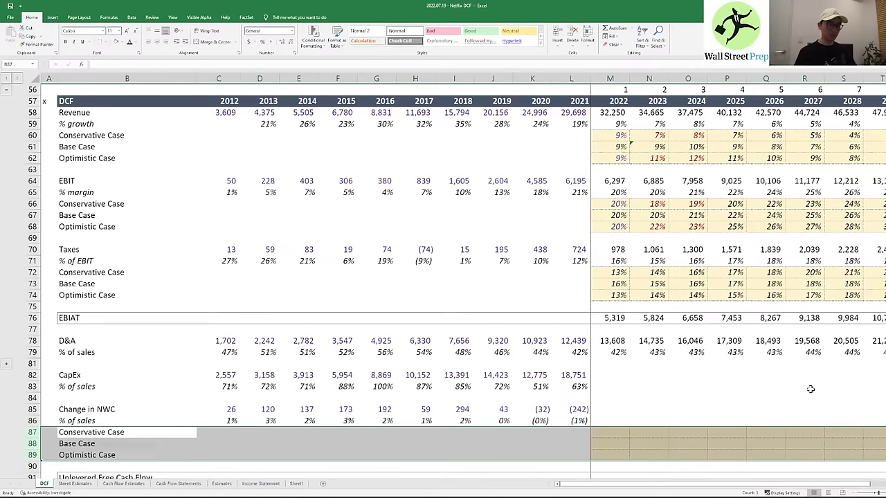
pyautogui.hotkey('ctrl', '-')
# - Check the formula for the 2021 CapEx percentage of sales in L83
pyautogui.press('Up')
pyautogui.press('Up')
pyautogui.press('Right')
pyautogui.press('Up')
pyautogui.press('Up')
pyautogui.press('Right')
pyautogui.press('Right')
pyautogui.press('Up')
pyautogui.press('Right')
pyautogui.press('Right')
pyautogui.press('Right')
pyautogui.press('Right')
pyautogui.press('Right')
pyautogui.press('Right')
pyautogui.press('Right')
pyautogui.press('Right')
pyautogui.press('Down')
pyautogui.press('Down')
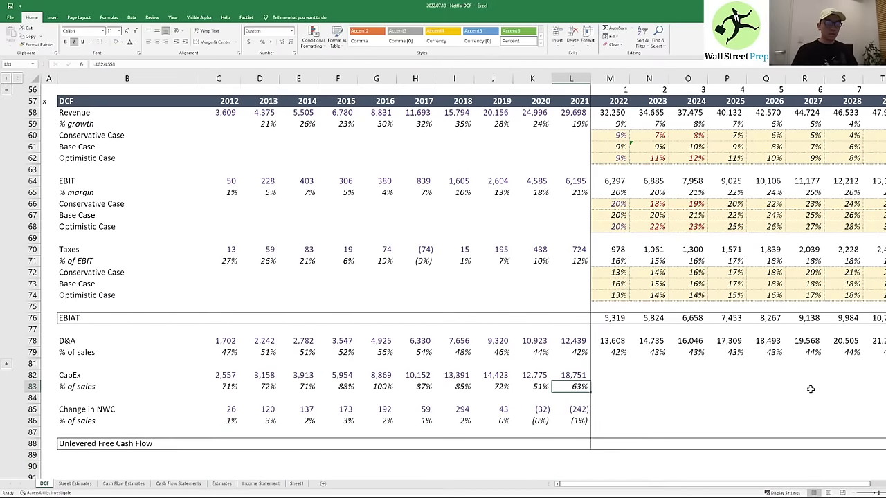
# - Examine the 2022 Total D&A ratios to sales and to Capex + Additions in M41 and M42
pyautogui.press('Up')
pyautogui.press('Up')
pyautogui.press('Up')
pyautogui.press('Up')
pyautogui.press('Up')
pyautogui.press('Up')
pyautogui.press('Up')
pyautogui.press('Up')
pyautogui.press('Up')
pyautogui.press('Up')
pyautogui.press('Up')
pyautogui.press('Up')
pyautogui.press('Up')
pyautogui.press('Up')
pyautogui.press('Up')
pyautogui.press('Up')
pyautogui.press('Up')
pyautogui.press('Up')
pyautogui.press('Up')
pyautogui.press('Up')
pyautogui.press('Up')
pyautogui.press('Up')
pyautogui.press('Up')
pyautogui.press('Up')
pyautogui.press('Up')
pyautogui.press('Up')
pyautogui.press('Up')
pyautogui.press('Up')
pyautogui.press('Up')
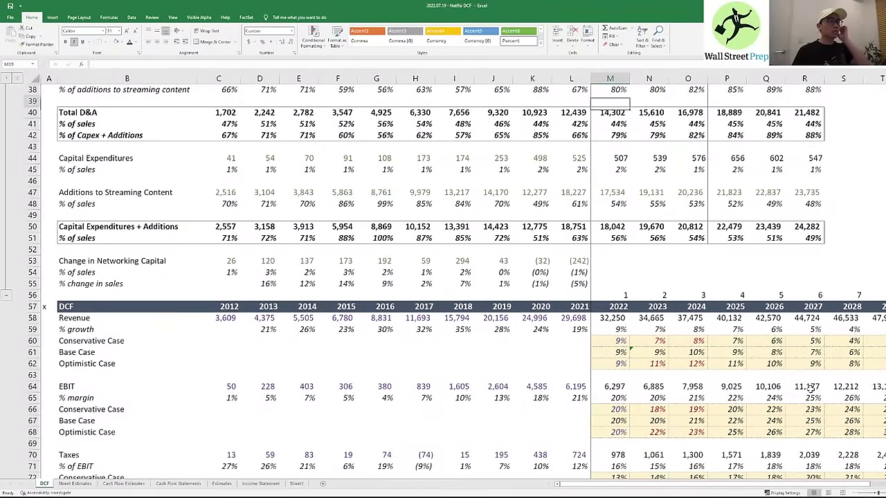
pyautogui.press('Up')
pyautogui.press('Up')
pyautogui.press('Down')
pyautogui.press('Down')
pyautogui.press('Down')
pyautogui.press('Down')
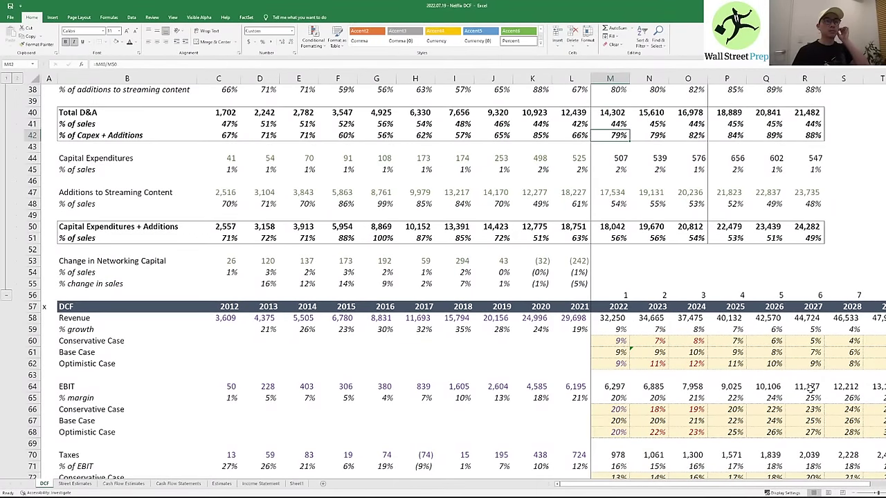
pyautogui.press('Up')
pyautogui.press('Right')
pyautogui.press('Left')
pyautogui.press('Down')
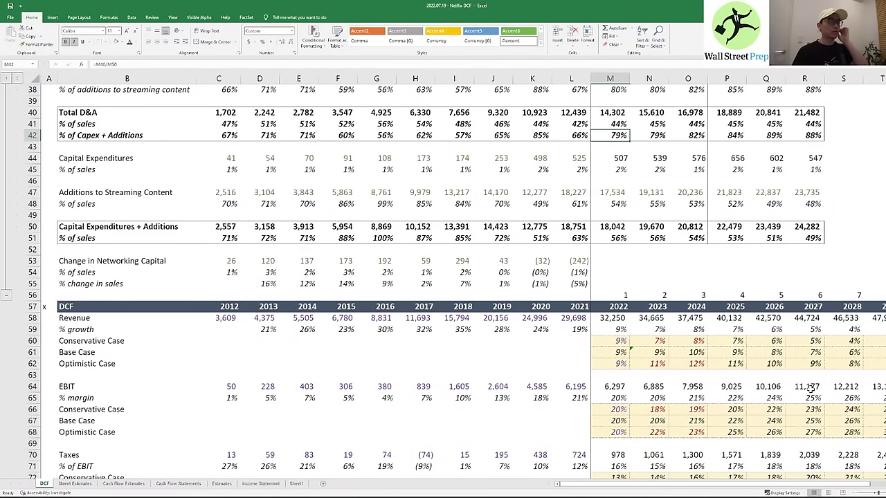
# - Compare the Capital Expenditures + Additions percentage of sales from 2021 to 2027 in L51:R51
pyautogui.press('Down')
pyautogui.press('Down')
pyautogui.press('Down')
pyautogui.press('Down')
pyautogui.press('Down')
pyautogui.press('Down')
pyautogui.press('Down')
pyautogui.press('Down')
pyautogui.press('Down')
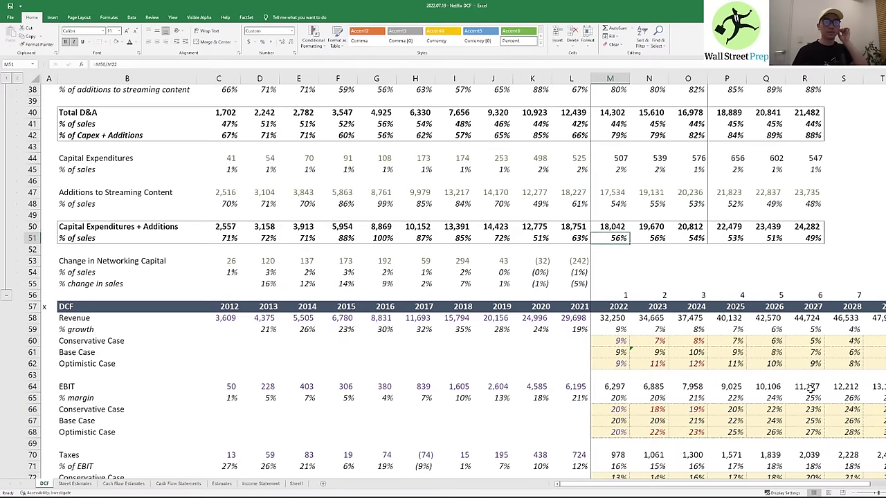
pyautogui.press('Left')
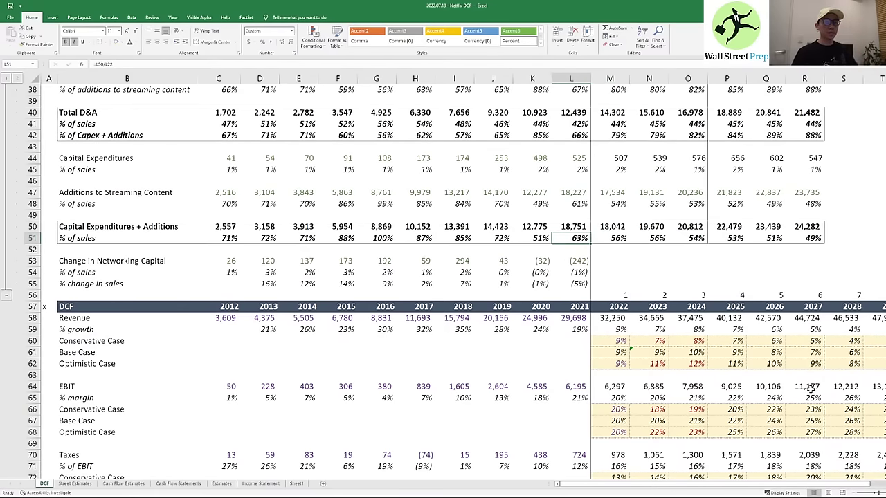
pyautogui.press('Right')
pyautogui.press('Right')
pyautogui.press('Right')
pyautogui.press('Right')
pyautogui.press('Right')
pyautogui.press('Right')
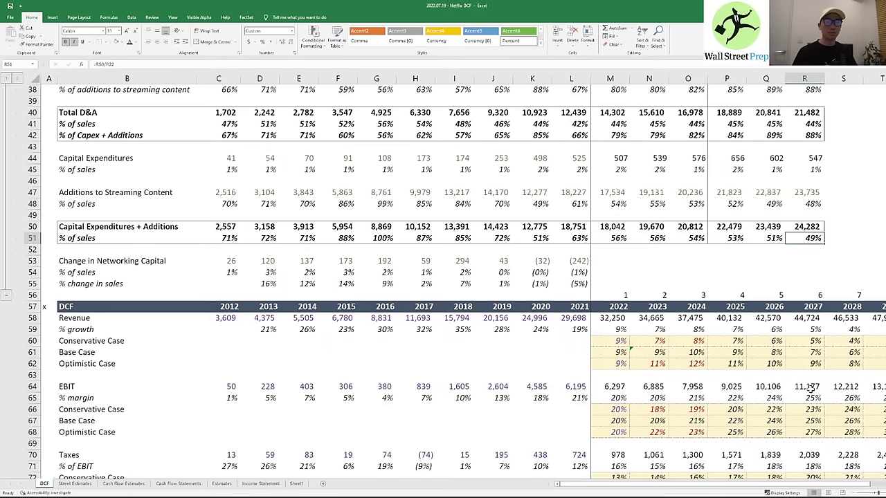
# - Review the Total D&A percentage of sales across the estimate years through 2027 in row 41
pyautogui.press('Up')
pyautogui.press('Up')
pyautogui.press('Up')
pyautogui.press('Up')
pyautogui.press('Up')
pyautogui.press('Up')
pyautogui.press('Up')
pyautogui.press('Up')
pyautogui.press('Up')
pyautogui.press('Up')
pyautogui.press('Up')
pyautogui.press('Up')
pyautogui.press('Up')
pyautogui.press('Up')
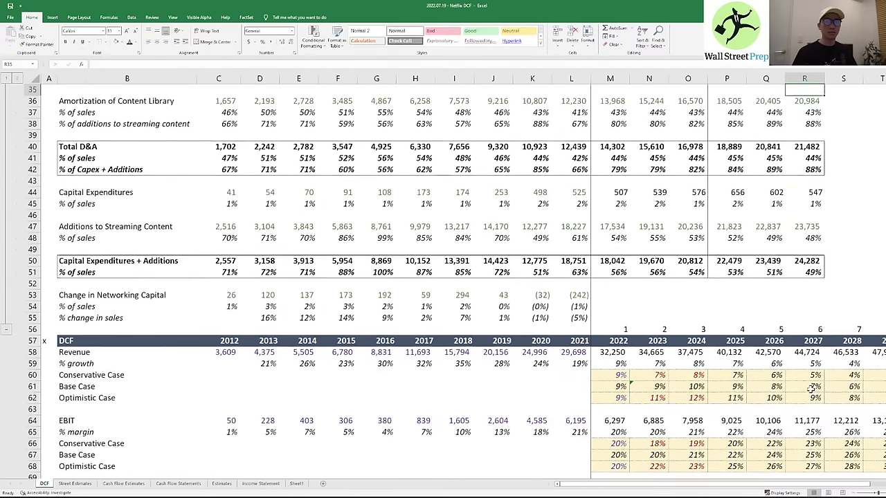
pyautogui.press('Down')
pyautogui.press('Down')
pyautogui.press('Down')
pyautogui.press('Down')
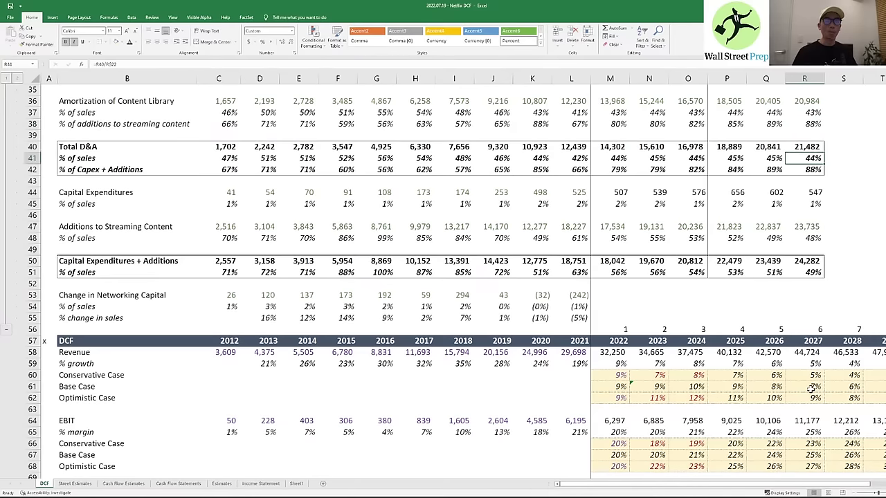
pyautogui.press('Left')
pyautogui.press('Left')
pyautogui.press('Left')
pyautogui.press('Left')
pyautogui.press('Left')
pyautogui.press('Right')
pyautogui.press('Right')
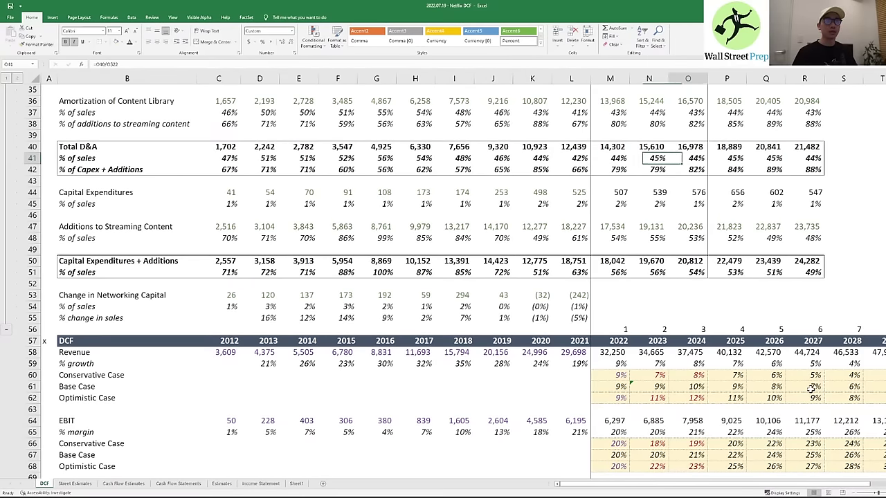
pyautogui.press('Right')
pyautogui.press('Right')
pyautogui.press('Right')
# - Examine the year-by-year trend of the Capital Expenditures + Additions percentage of sales through 2027 in row 51
pyautogui.press('Down')
pyautogui.press('Down')
pyautogui.press('Down')
pyautogui.press('Down')
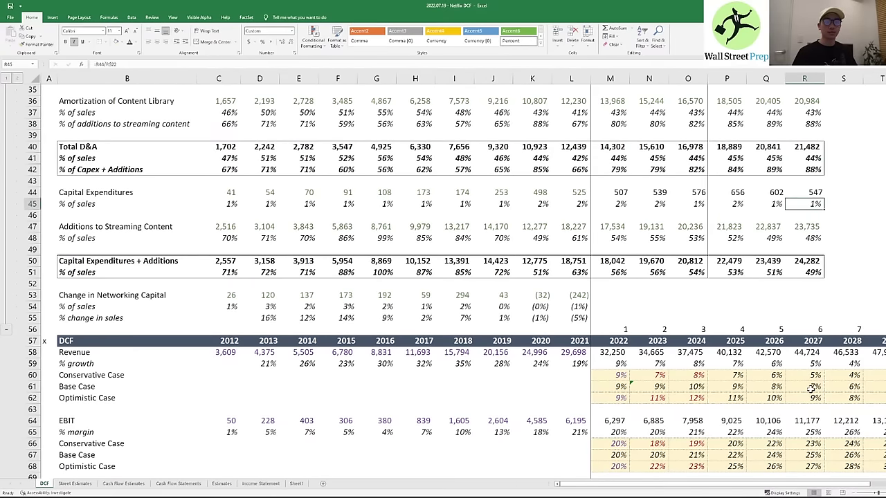
pyautogui.press('Down')
pyautogui.press('Down')
pyautogui.press('Down')
pyautogui.press('Down')
pyautogui.press('Down')
pyautogui.press('Down')
pyautogui.press('Left')
pyautogui.press('Left')
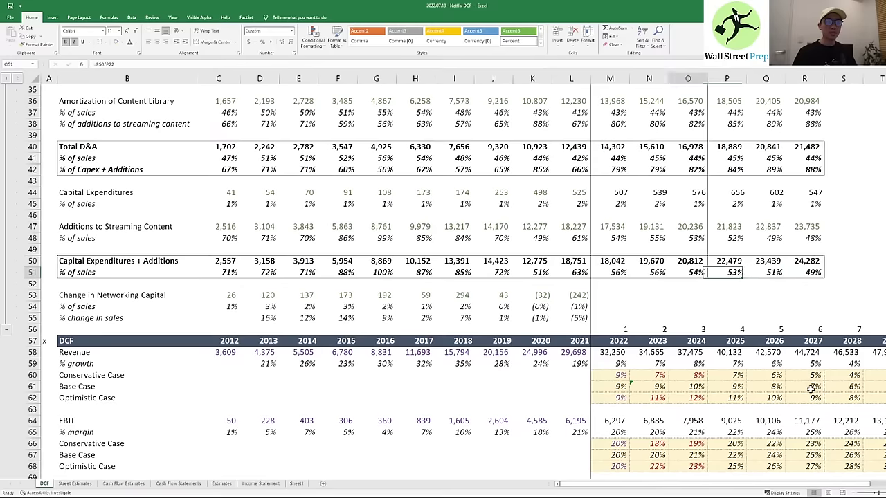
pyautogui.press('Left')
pyautogui.press('Left')
pyautogui.press('Left')
pyautogui.press('Right')
pyautogui.press('Right')
pyautogui.press('Right')
pyautogui.press('Right')
pyautogui.press('Right')
pyautogui.press('Left')
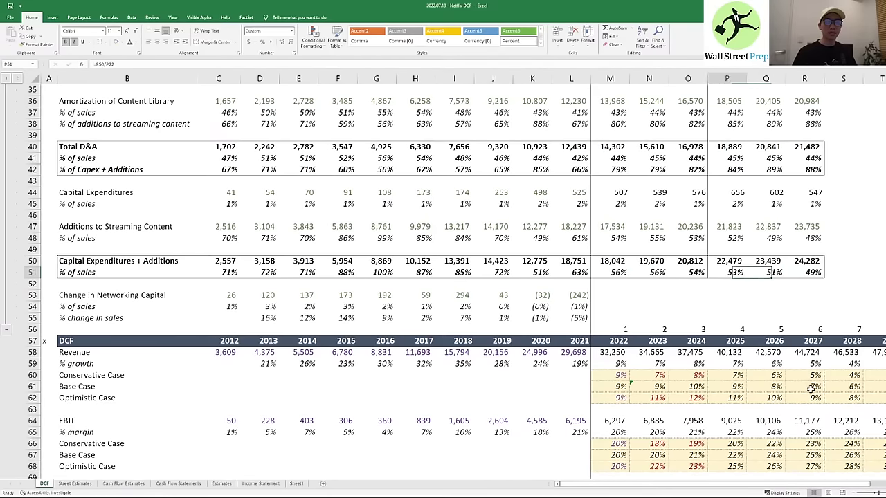
pyautogui.press('Left')
pyautogui.press('Left')
pyautogui.press('Left')
pyautogui.press('Right')
pyautogui.press('Right')
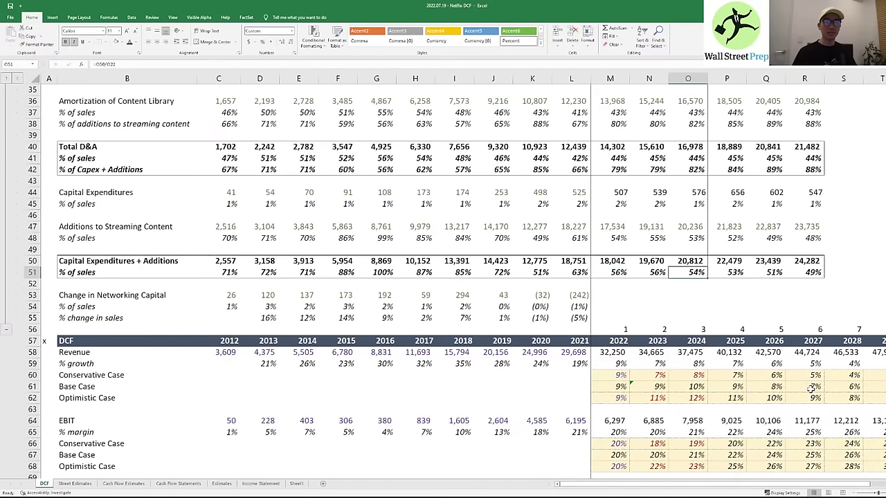
pyautogui.press('Right')
pyautogui.press('Right')
pyautogui.press('Right')
pyautogui.press('Right')
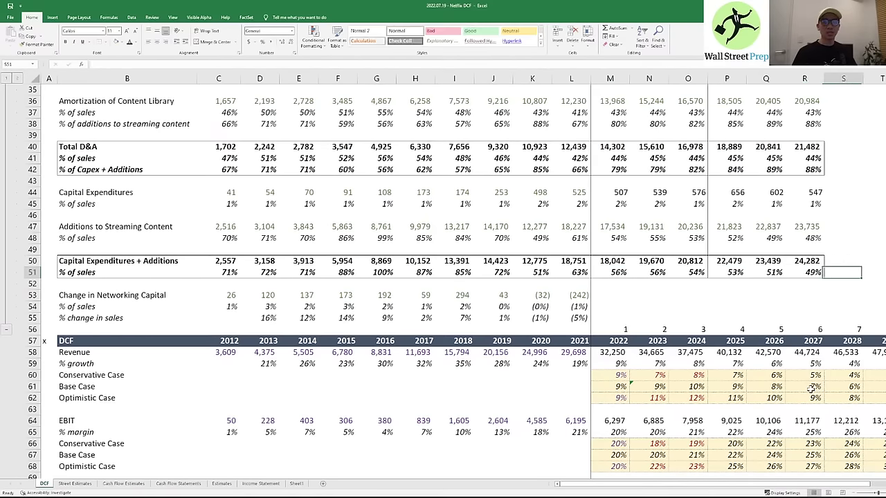
pyautogui.press('Left')
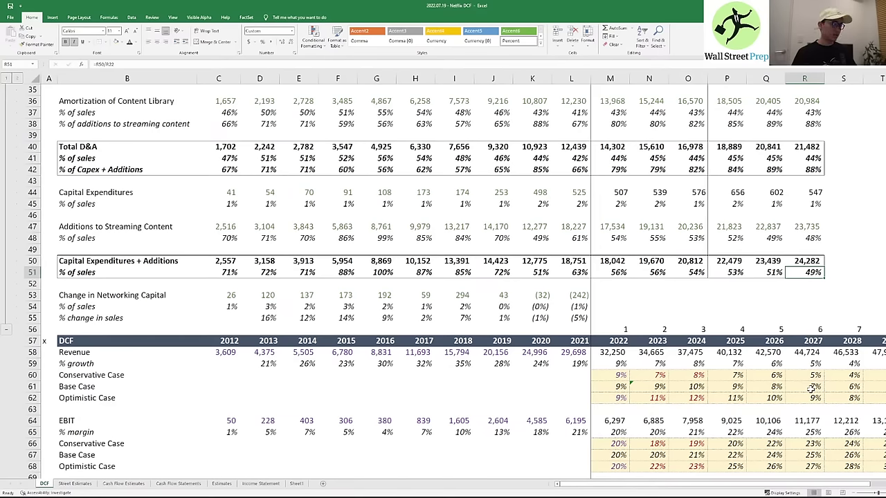
pyautogui.press('Left')
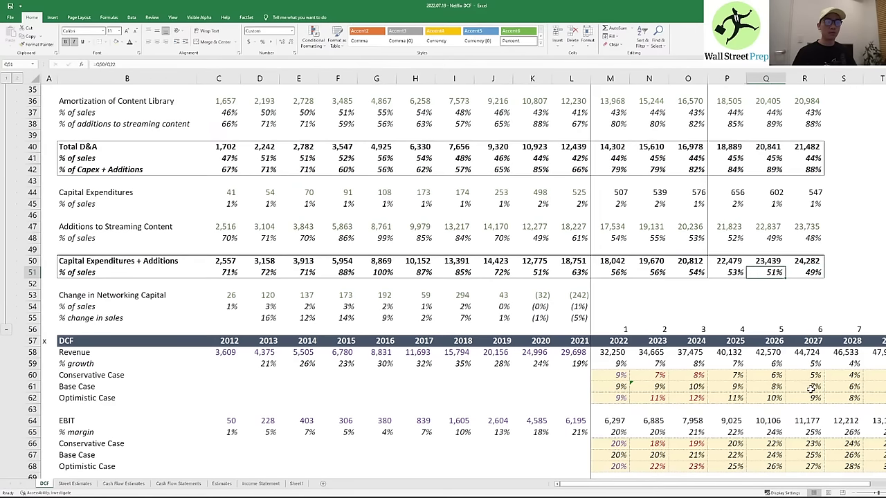
pyautogui.press('Left')
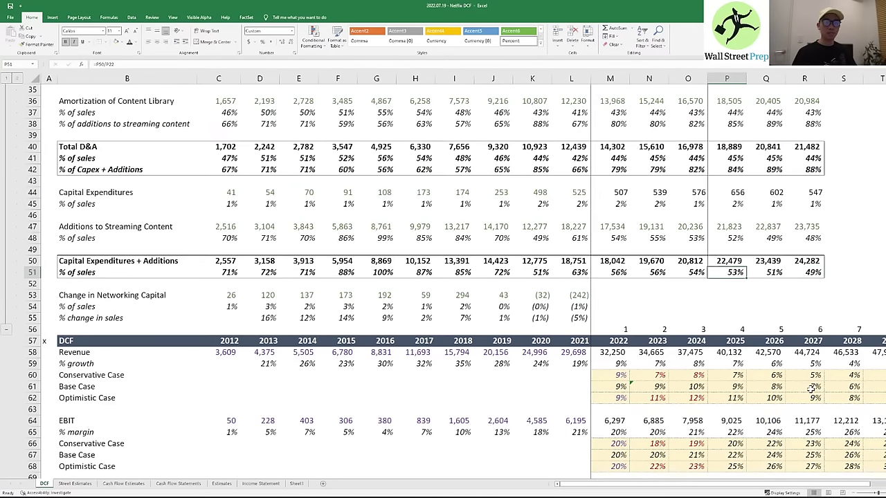
pyautogui.press('Left')
pyautogui.press('Left')
pyautogui.press('Left')
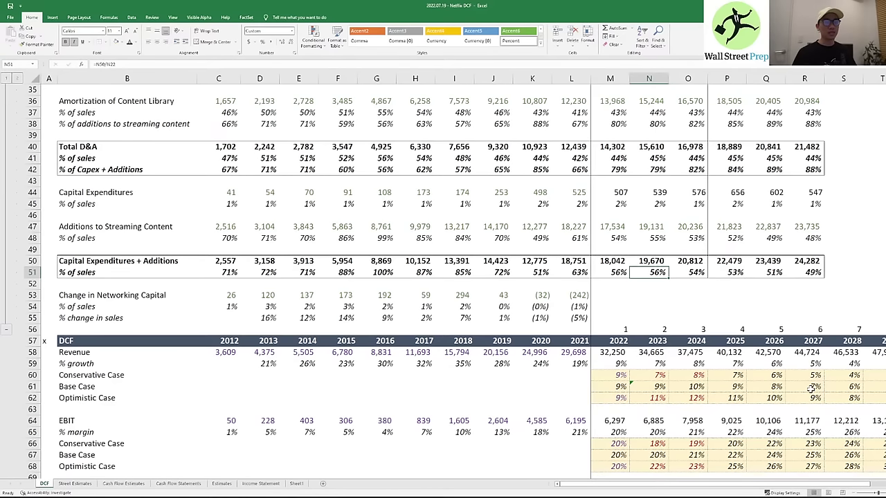
pyautogui.press('Right')
pyautogui.press('Right')
pyautogui.press('Right')
pyautogui.press('Right')
pyautogui.press('Right')
pyautogui.press('Right')
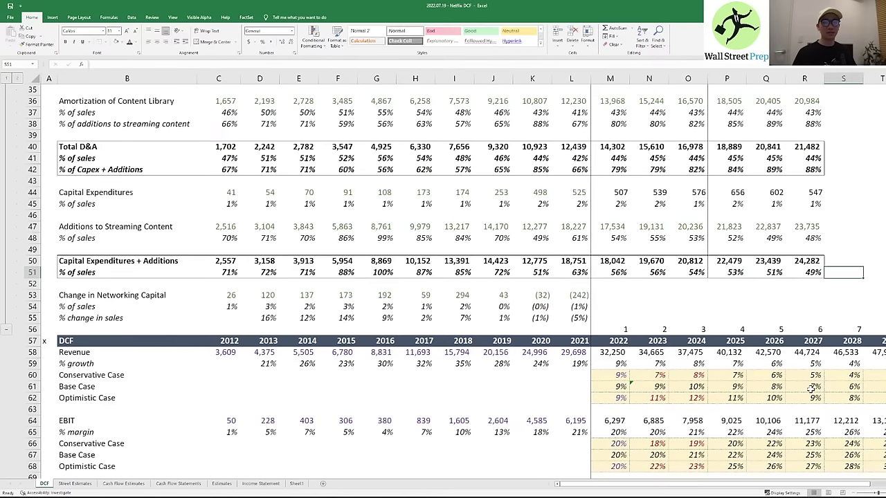
pyautogui.press('Left')
pyautogui.press('Left')
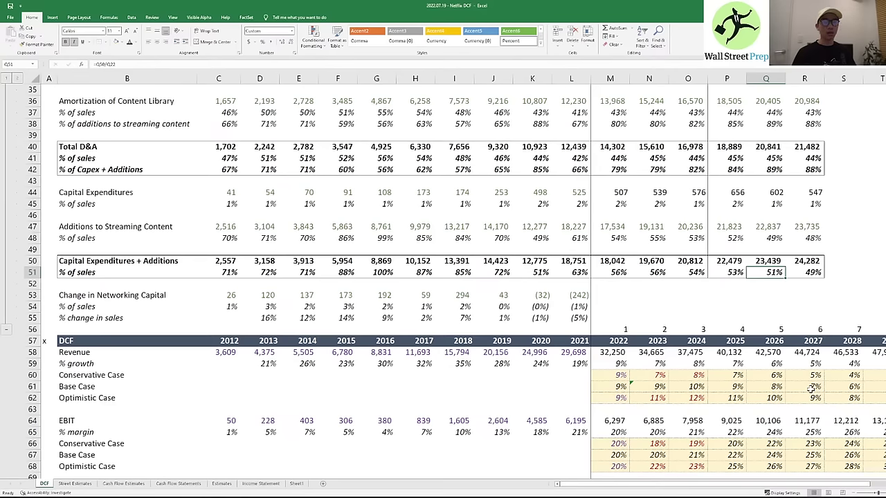
pyautogui.press('Right')
pyautogui.press('Right')
pyautogui.press('Left')
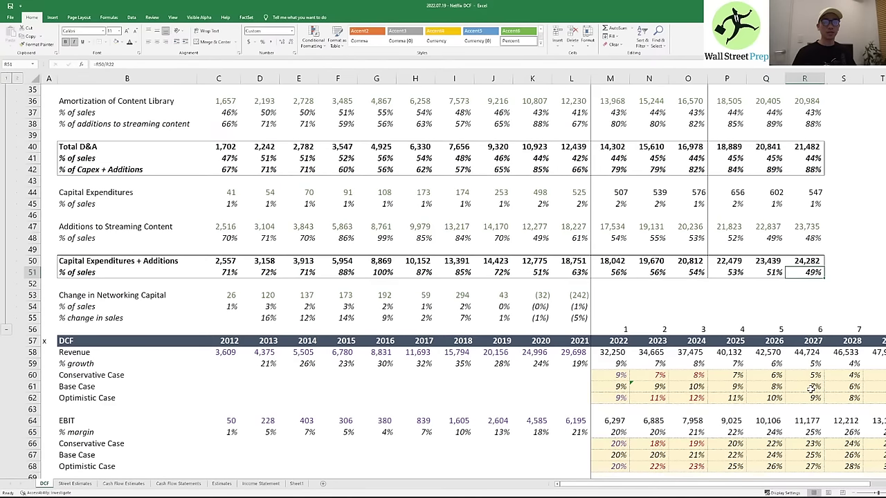
pyautogui.press('Right')
pyautogui.press('Left')
pyautogui.press('Left')
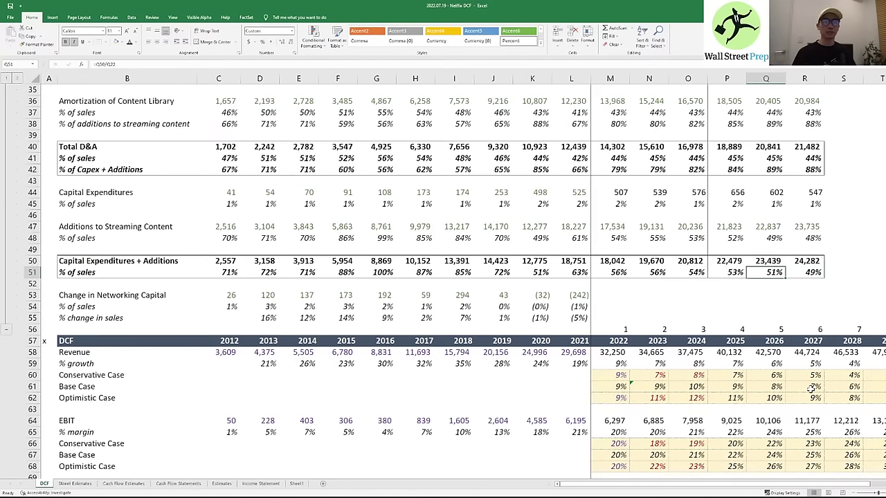
# - Set the font color of the 2031 D&A percentage of sales in V79 to purple, matching the other linked assumptions
pyautogui.press('Down')
pyautogui.press('Up')
pyautogui.press('Down')
pyautogui.press('Down')
pyautogui.press('Down')
pyautogui.press('Down')
pyautogui.press('Down')
pyautogui.press('Down')
pyautogui.press('Down')
pyautogui.press('Down')
pyautogui.press('Down')
pyautogui.press('Down')
pyautogui.press('Down')
pyautogui.press('Down')
pyautogui.press('Down')
pyautogui.press('Down')
pyautogui.press('Down')
pyautogui.press('Down')
pyautogui.press('Down')
pyautogui.press('Down')
pyautogui.press('Down')
pyautogui.press('Down')
pyautogui.press('Down')
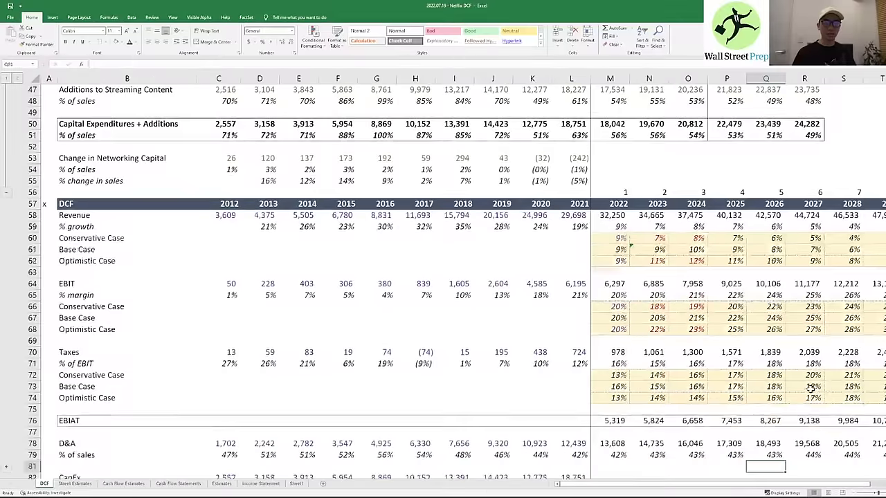
pyautogui.press('Down')
pyautogui.press('Up')
pyautogui.press('Up')
pyautogui.press('Up')
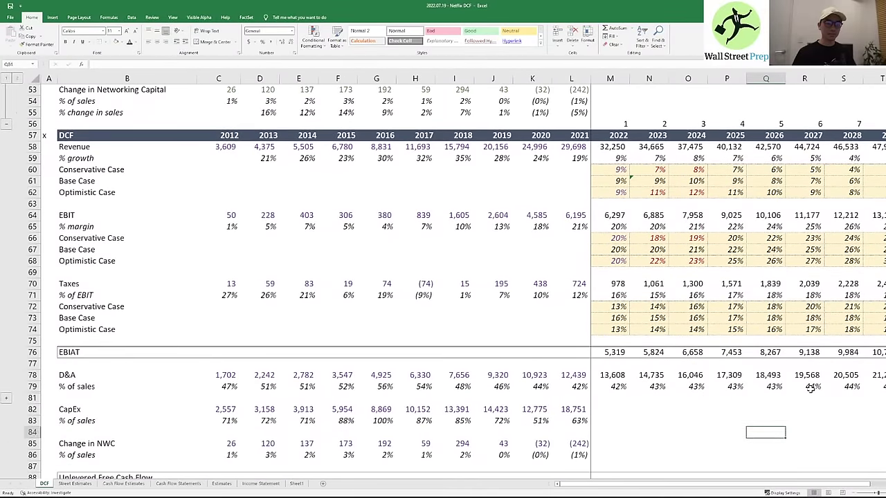
pyautogui.press('Right')
pyautogui.press('Right')
pyautogui.press('Right')
pyautogui.press('Right')
pyautogui.press('Right')
pyautogui.press('Up')
pyautogui.press('Up')
pyautogui.press('Up')
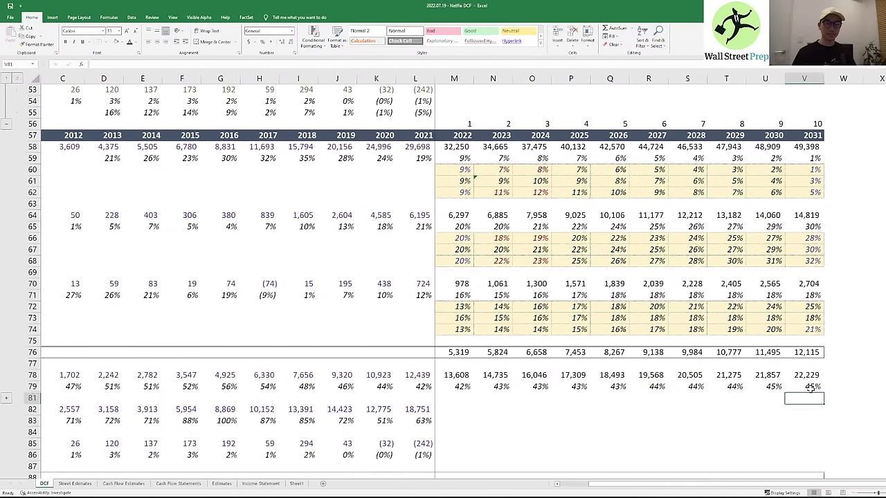
pyautogui.hotkey('alt', 'h')
pyautogui.press('f')
pyautogui.press('c')
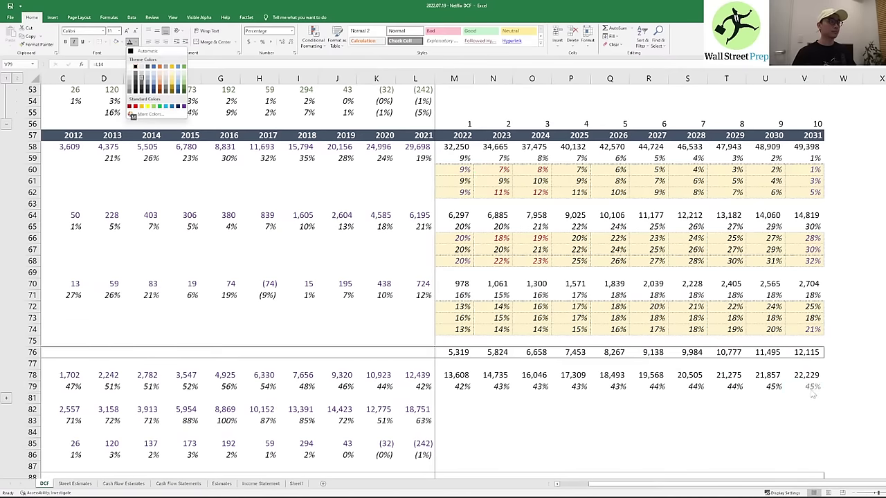
pyautogui.press('Escape')
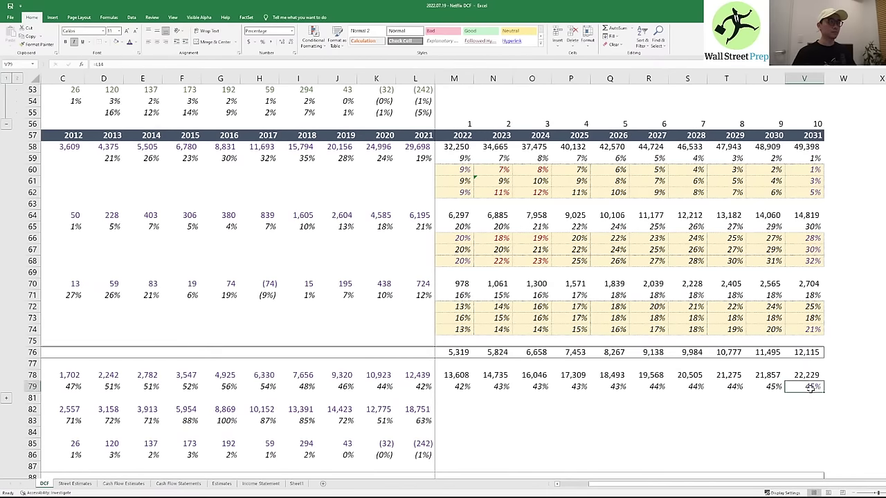
# - Link the 2031 CapEx percentage of sales in V83 to the Street / Base Case CapEx 2031 assumption with =L15
pyautogui.press('Down')
pyautogui.press('Down')
pyautogui.press('Down')
pyautogui.write('=')
pyautogui.press('Up')
pyautogui.press('Up')
pyautogui.press('Up')
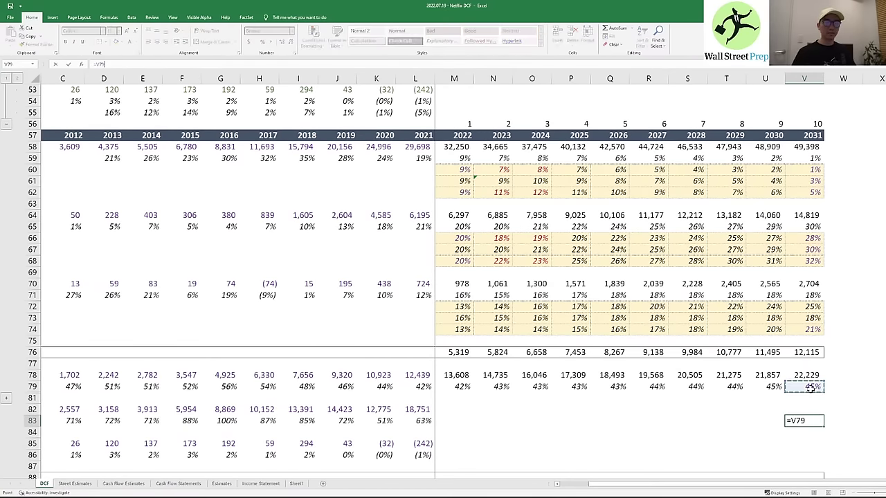
pyautogui.hotkey('ctrl', 'Up')
pyautogui.hotkey('ctrl', 'Up')
pyautogui.hotkey('ctrl', 'Up')
pyautogui.hotkey('ctrl', 'Up')
pyautogui.hotkey('ctrl', 'Up')
pyautogui.hotkey('ctrl', 'Up')
pyautogui.hotkey('ctrl', 'Up')
pyautogui.hotkey('ctrl', 'Up')
pyautogui.hotkey('ctrl', 'Up')
pyautogui.press('Left')
pyautogui.press('Down')
pyautogui.press('Down')
pyautogui.press('Down')
pyautogui.press('Down')
pyautogui.press('Down')
pyautogui.press('Down')
pyautogui.press('Down')
pyautogui.press('Down')
pyautogui.press('Down')
pyautogui.press('Down')
pyautogui.press('Down')
pyautogui.press('Down')
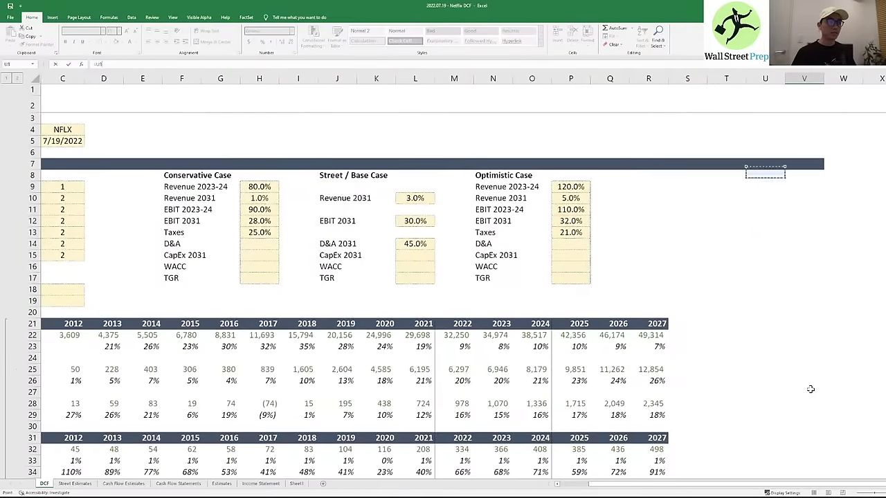
pyautogui.press('Left')
pyautogui.press('Left')
pyautogui.press('Left')
pyautogui.press('Left')
pyautogui.press('Left')
pyautogui.press('Left')
pyautogui.press('Left')
pyautogui.press('Left')
pyautogui.press('Left')
pyautogui.press('Down')
pyautogui.press('Down')
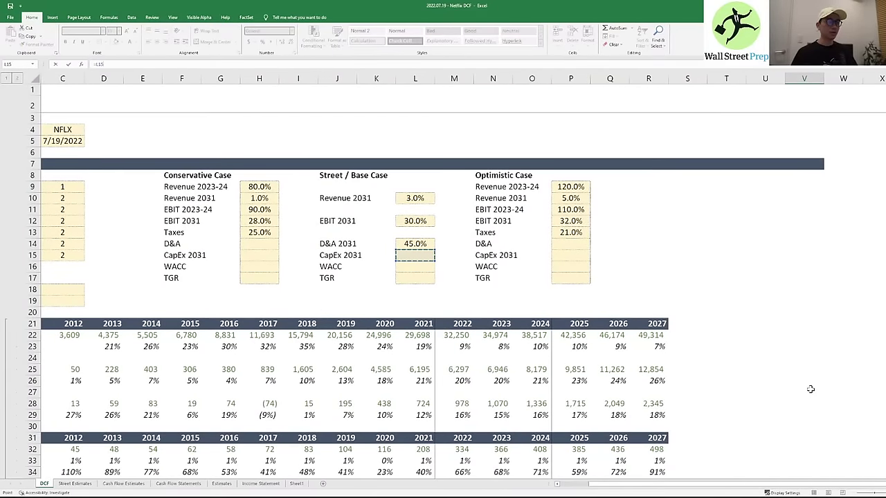
pyautogui.hotkey('ctrl', 'Return')
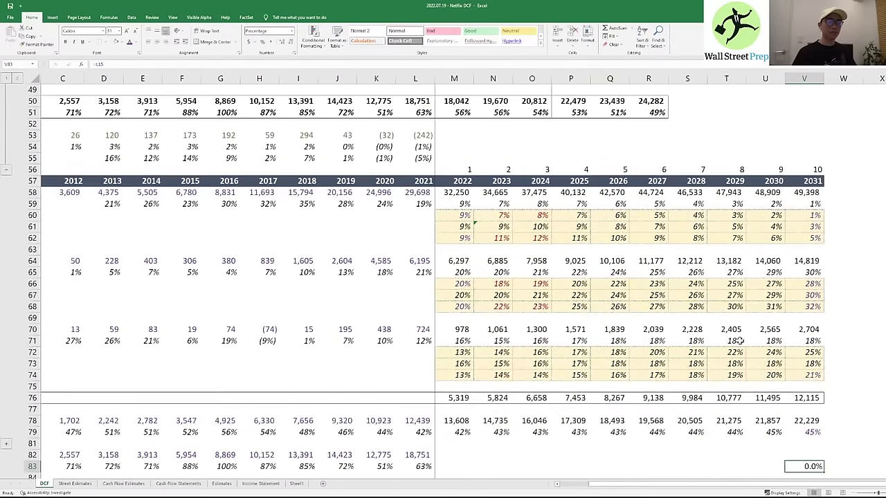
# - Set the Street / Base Case CapEx 2031 assumption in L15 to 50%
pyautogui.scroll(16, 739, 340)
pyautogui.click(414, 243)
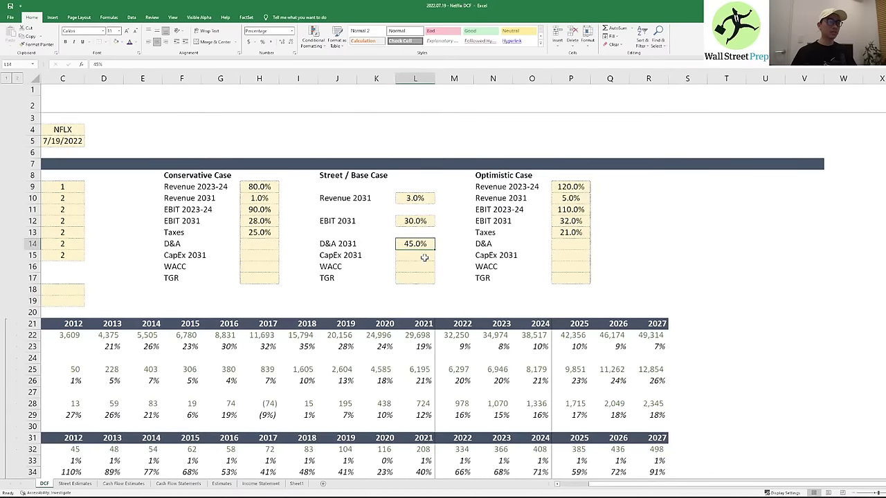
pyautogui.press('Down')
pyautogui.hotkey('ctrl', 'Return')
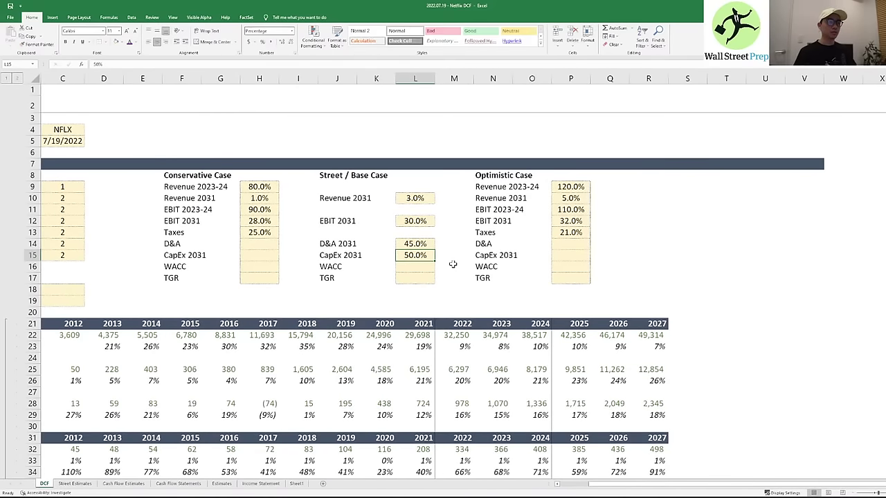
pyautogui.scroll(-20, 509, 267)
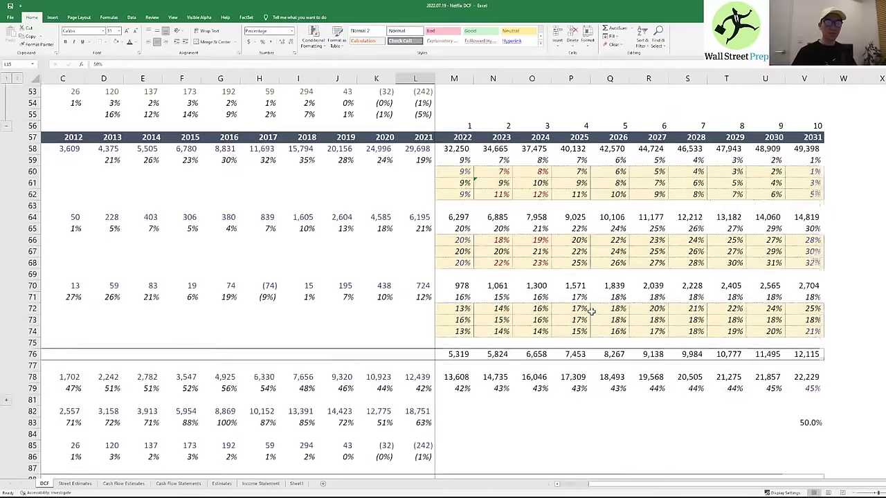
# - Copy the formatting of the 2031 D&A percentage in V79 onto the 2031 CapEx percentage in V83
pyautogui.click(545, 319)
pyautogui.press('Left')
pyautogui.press('Left')
pyautogui.press('Down')
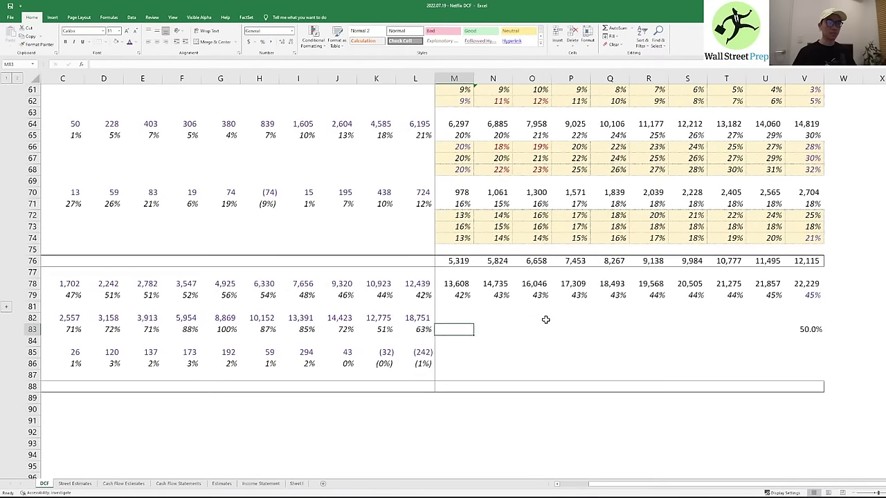
pyautogui.hotkey('ctrl', 'Right')
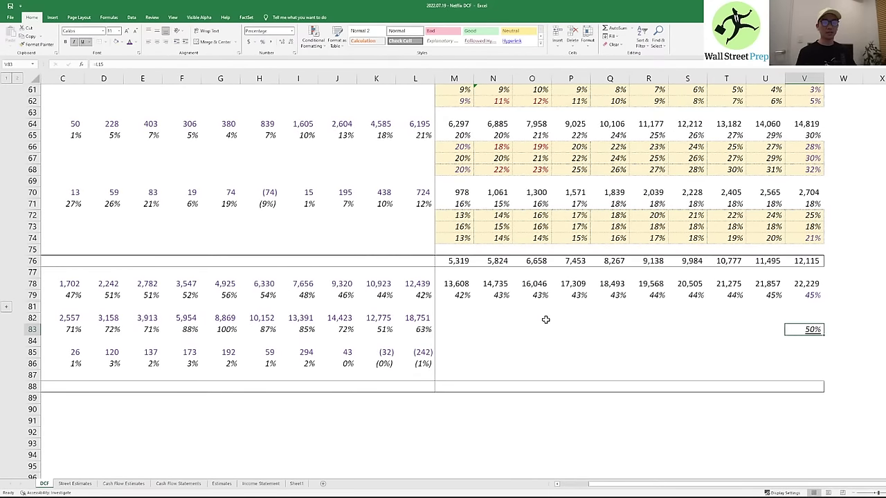
pyautogui.hotkey('ctrl', 'u')
pyautogui.hotkey('ctrl', 'Up')
pyautogui.hotkey('ctrl', 'c')
pyautogui.hotkey('ctrl', 'Down')
pyautogui.hotkey('alt', 'e')
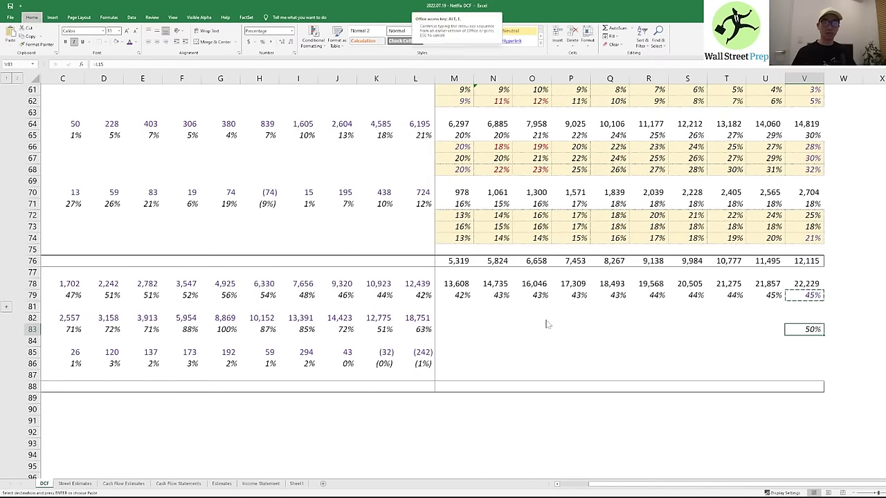
pyautogui.press('s')
pyautogui.press('t')
pyautogui.press('Return')
pyautogui.press('Escape')
# - Copy the D&A percentage of sales formulas for 2022 to 2030 from row 79 into the CapEx percentage cells M83:U83
pyautogui.press('Left')
pyautogui.hotkey('ctrl', 'Left')
pyautogui.press('Up')
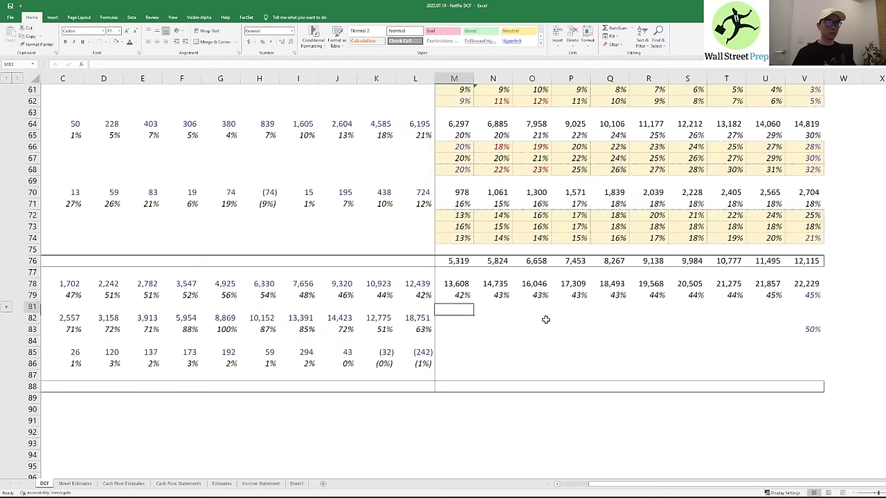
pyautogui.press('Up')
pyautogui.press('Up')
pyautogui.press('Right')
pyautogui.hotkey('ctrl', 'shift', 'Right')
pyautogui.hotkey('shift', 'Left')
pyautogui.hotkey('ctrl', 'c')
pyautogui.press('Down')
pyautogui.press('Down')
pyautogui.press('Down')
pyautogui.hotkey('ctrl', 'v')
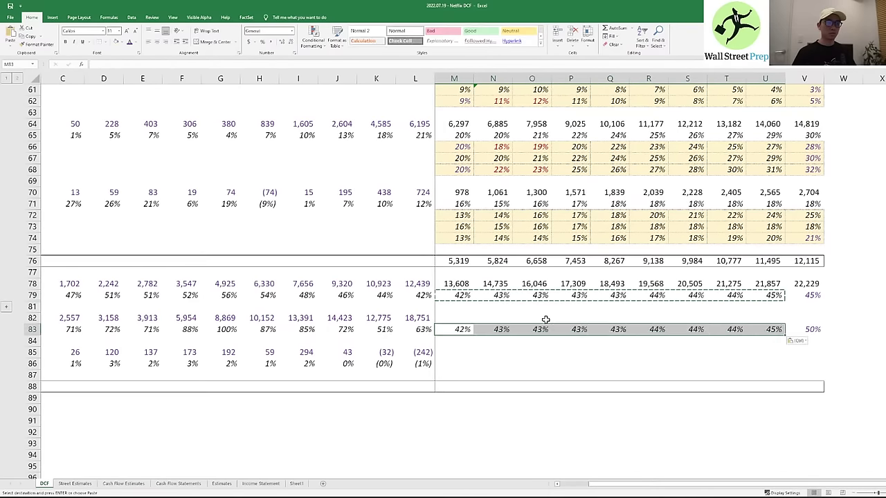
# - Repoint the M83 interpolation formula to the CapEx percentages, =L83+($V$83-$L$83)/($V$57-$L$57), and fill it across through 2030
pyautogui.press('F2')
pyautogui.moveTo(425, 303); pyautogui.dragTo(429, 334)
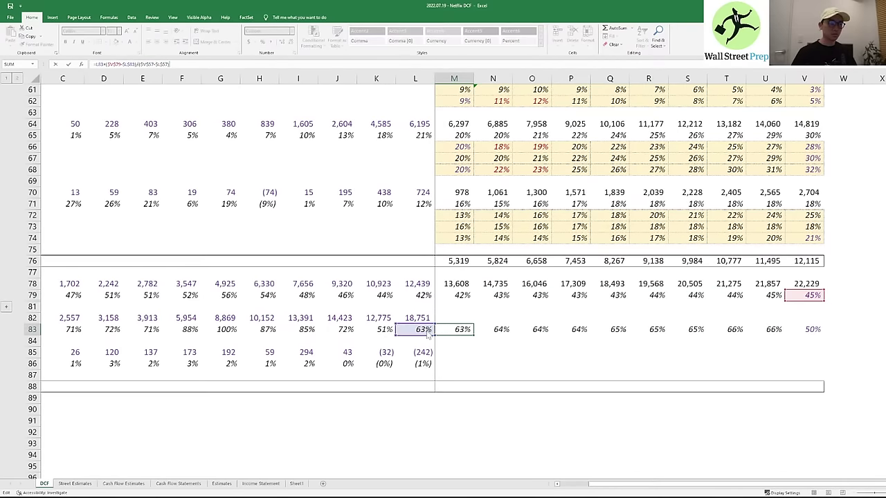
pyautogui.moveTo(803, 301); pyautogui.dragTo(803, 329)
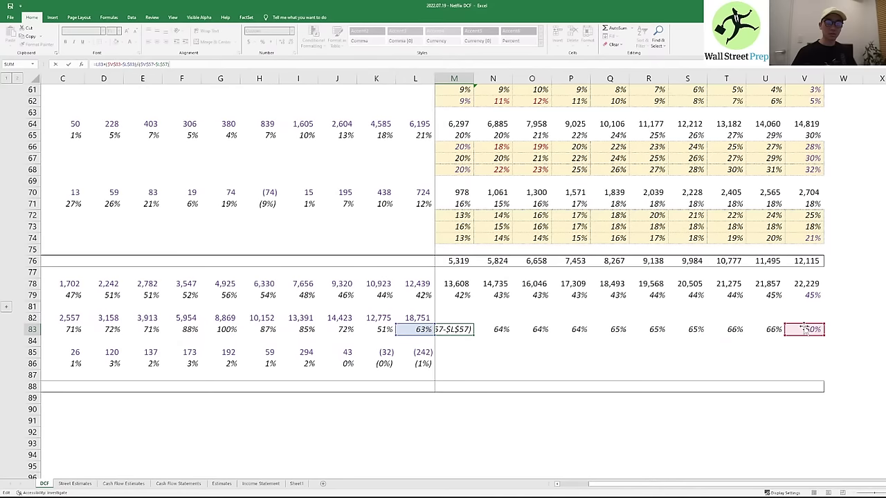
pyautogui.press('Tab')
pyautogui.press('Left')
pyautogui.hotkey('ctrl', 'c')
pyautogui.hotkey('ctrl', 'shift', 'Right')
pyautogui.press('Return')
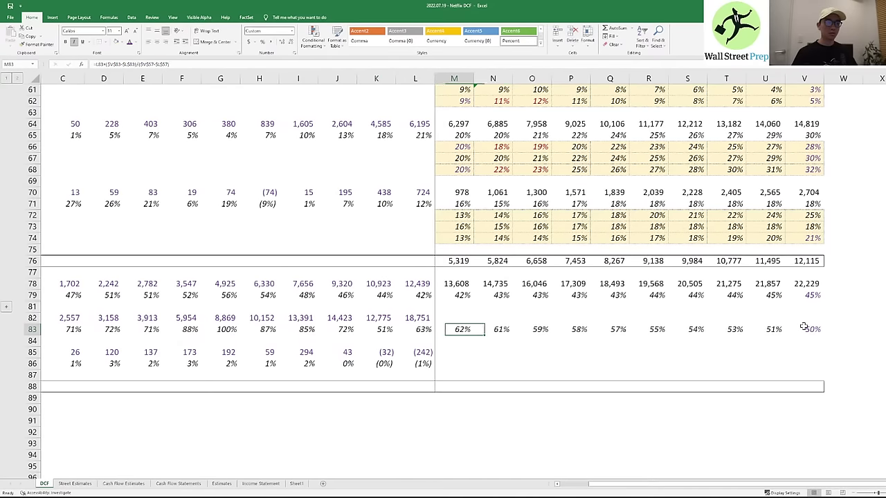
# - Compare the interpolated 2027 CapEx percentage of sales in R83 with the 2027 estimate in R51, and check its formula
pyautogui.press('Right')
pyautogui.press('Right')
pyautogui.press('Right')
pyautogui.press('Right')
pyautogui.press('Right')
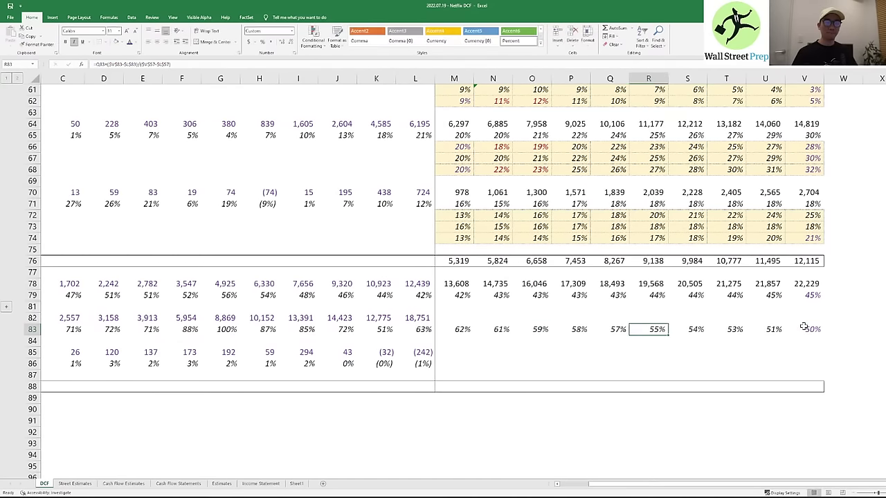
pyautogui.press('F2')
pyautogui.scroll(4, 761, 322)
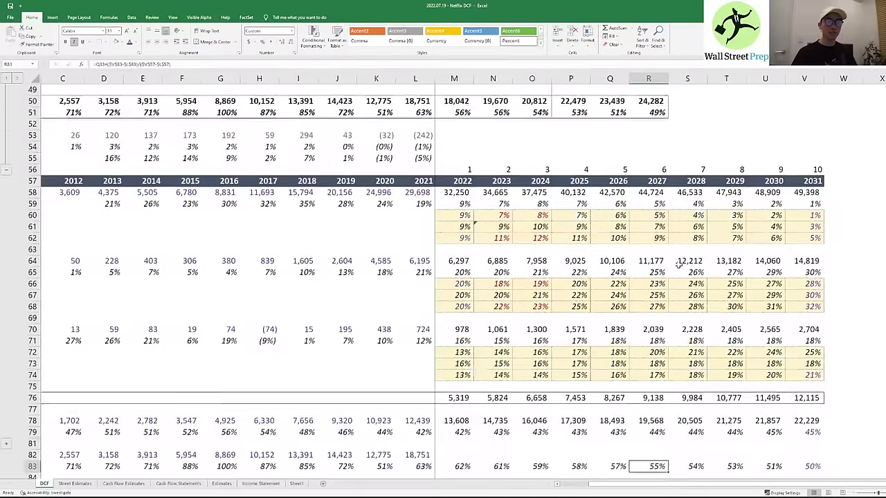
pyautogui.scroll(-1, 692, 323)
pyautogui.scroll(2, 641, 323)
pyautogui.scroll(6, 641, 323)
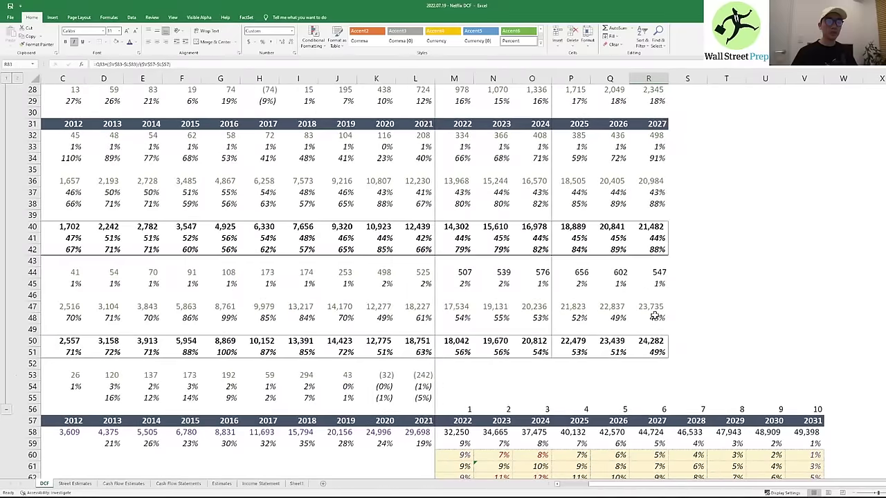
pyautogui.click(653, 353)
pyautogui.scroll(2, 670, 323)
pyautogui.scroll(-1, 670, 321)
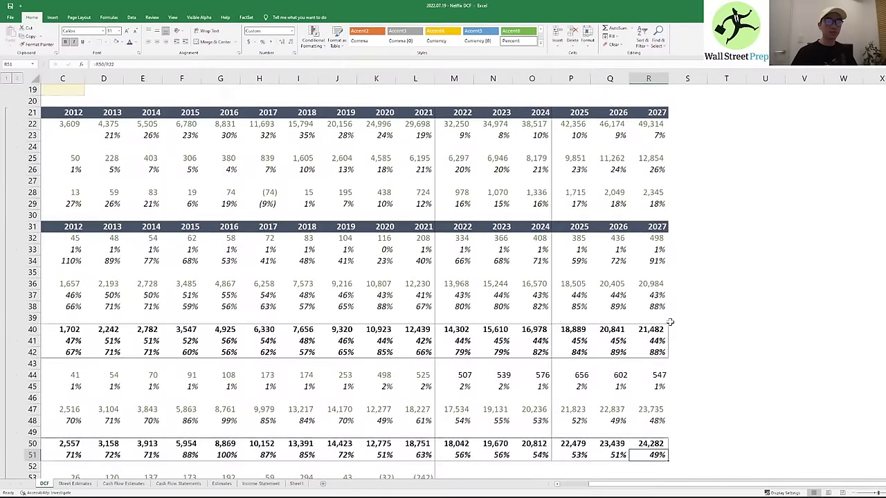
pyautogui.scroll(-10, 670, 321)
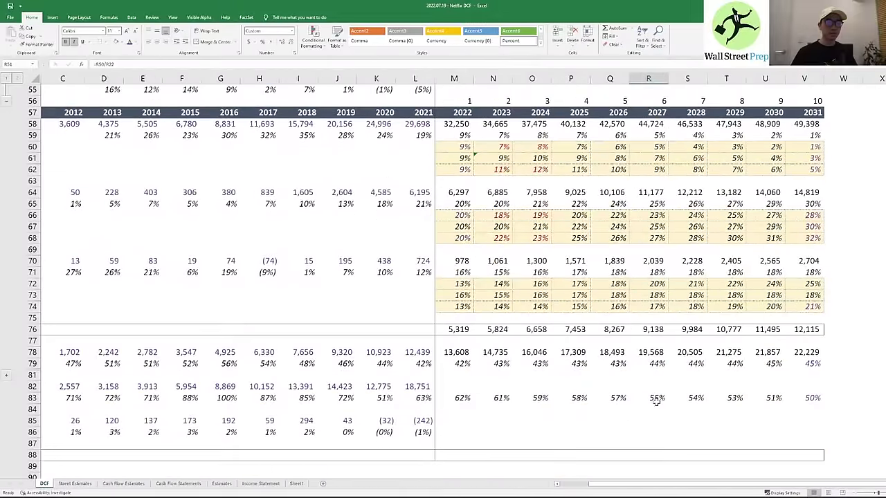
pyautogui.click(656, 400)
pyautogui.click(806, 400)
pyautogui.click(665, 399)
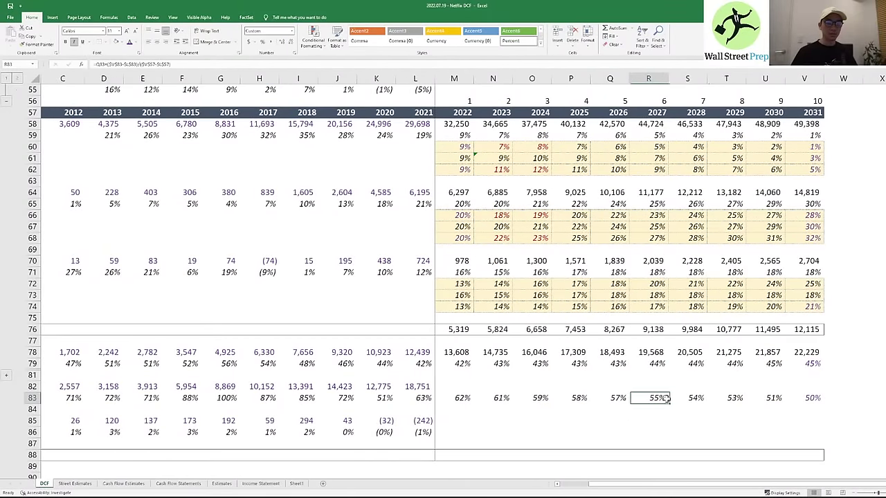
pyautogui.press('F2')
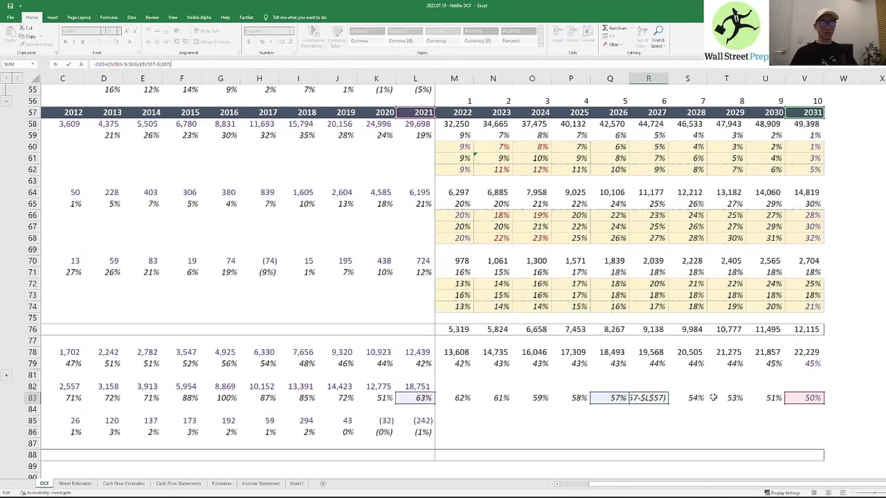
pyautogui.press('Escape')
pyautogui.hotkey('ctrl', 'Up')
pyautogui.hotkey('ctrl', 'Left')
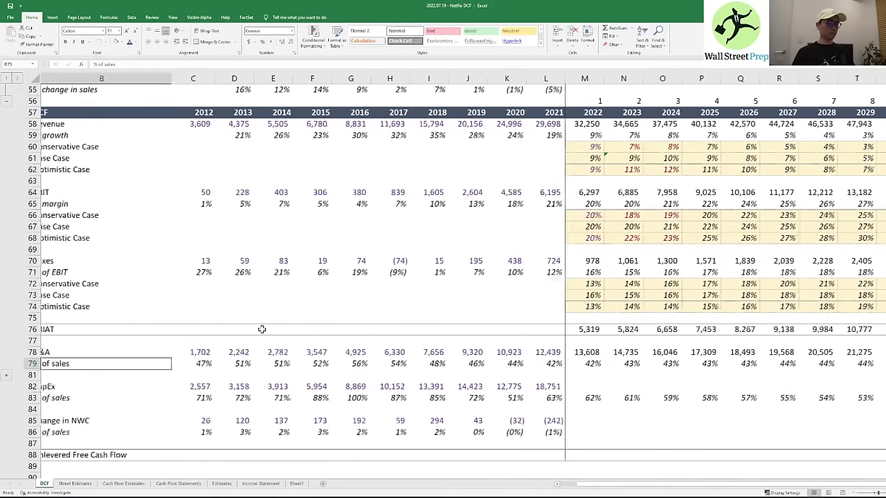
pyautogui.press('Down')
pyautogui.press('Right')
pyautogui.press('Right')
pyautogui.press('Right')
pyautogui.press('Right')
pyautogui.press('Right')
pyautogui.press('Right')
pyautogui.press('Right')
pyautogui.press('Right')
pyautogui.press('Right')
pyautogui.press('Right')
pyautogui.press('Right')
pyautogui.press('Right')
pyautogui.press('Right')
pyautogui.press('Right')
pyautogui.press('Right')
pyautogui.press('Right')
pyautogui.press('Right')
pyautogui.press('Right')
pyautogui.press('Right')
pyautogui.press('Right')
pyautogui.press('Right')
pyautogui.press('Right')
pyautogui.press('Right')
pyautogui.press('Right')
pyautogui.press('Right')
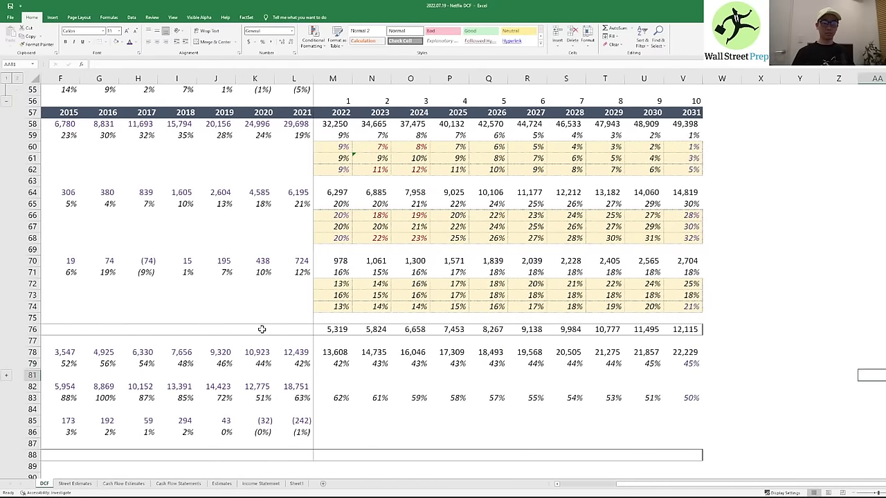
pyautogui.press('Down')
pyautogui.press('Left')
pyautogui.press('Down')
pyautogui.press('Left')
pyautogui.press('Left')
pyautogui.press('Left')
pyautogui.press('Left')
pyautogui.press('Left')
pyautogui.press('Left')
pyautogui.press('Left')
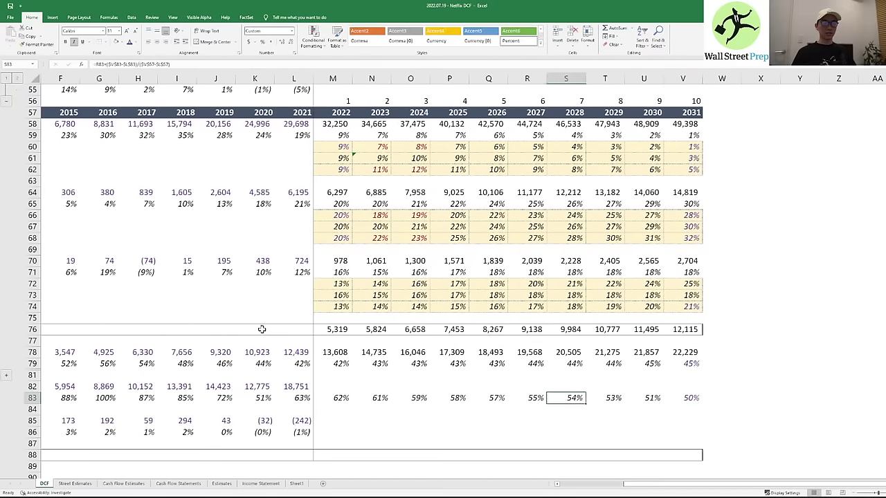
# - Inspect the interpolation formula behind the 2027 CapEx percentage of sales in R83
pyautogui.press('Left')
pyautogui.press('F2')
pyautogui.press('Escape')
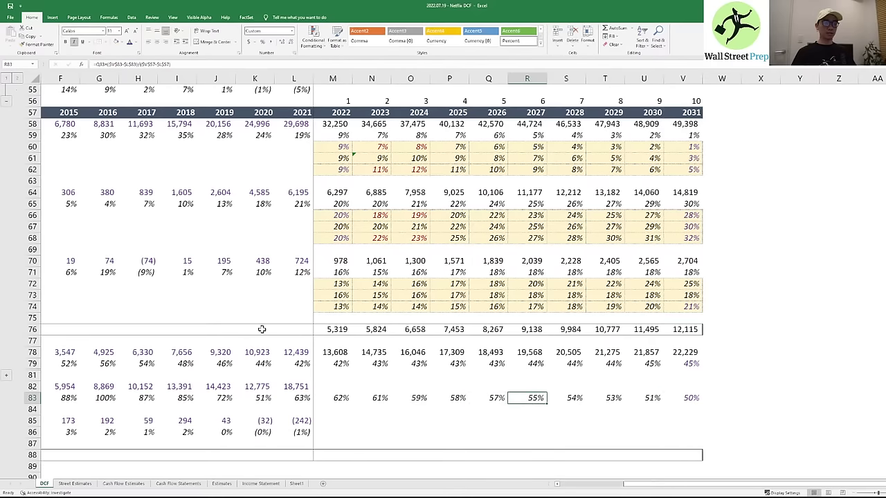
pyautogui.press('F2')
pyautogui.press('Escape')
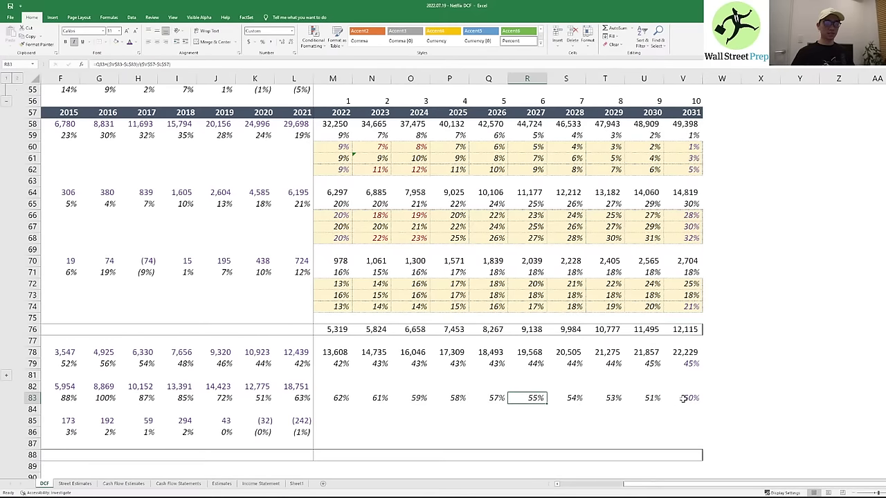
pyautogui.press('F2')
pyautogui.press('Escape')
# - Try relabelling the Street / Base Case CapEx assumption in J15 as CapEx 2027, and undo the relabelling
pyautogui.scroll(15, 420, 252)
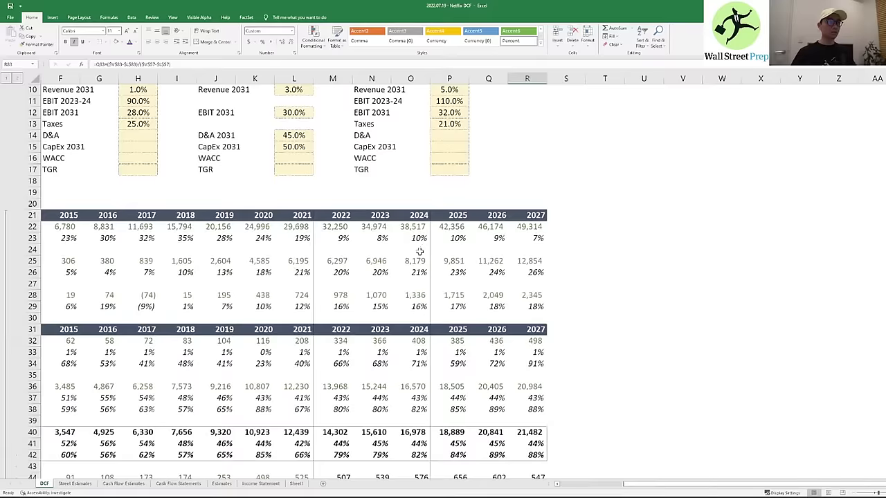
pyautogui.scroll(3, 419, 252)
pyautogui.click(293, 255)
pyautogui.press('Left')
pyautogui.press('Left')
pyautogui.press('F2')
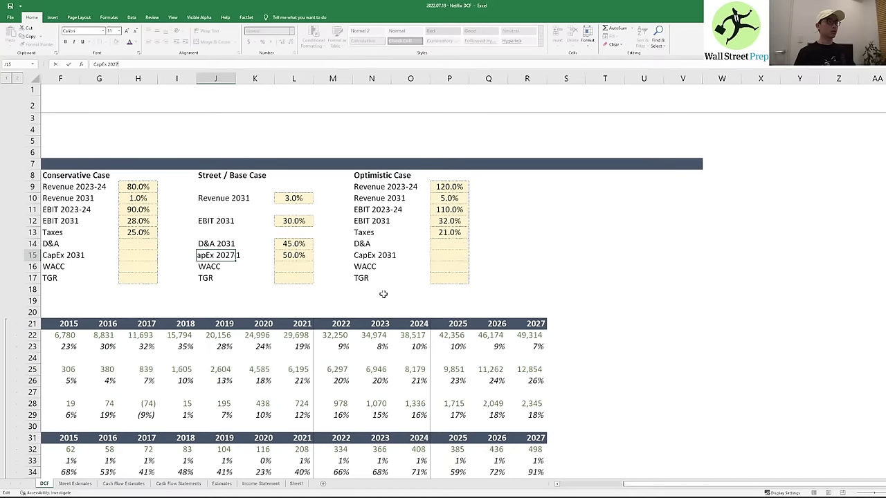
pyautogui.press('Return')
pyautogui.click(302, 255)
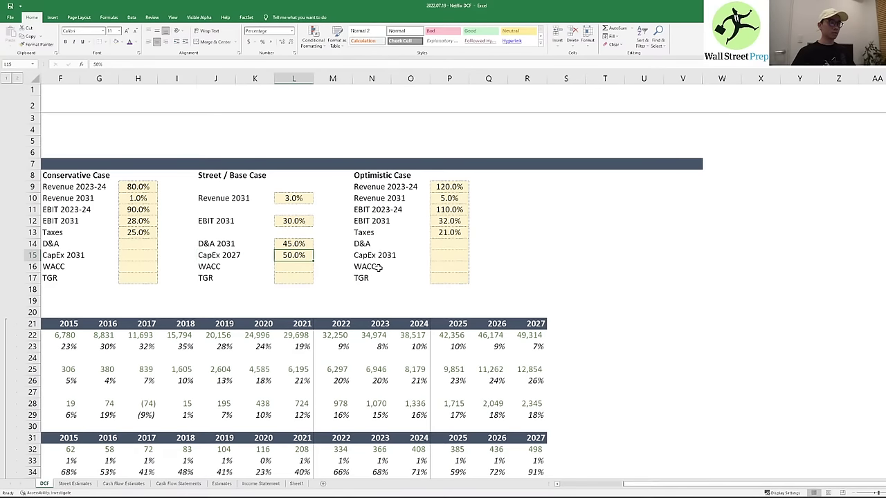
pyautogui.hotkey('ctrl', 'z')
pyautogui.hotkey('ctrl', 'z')
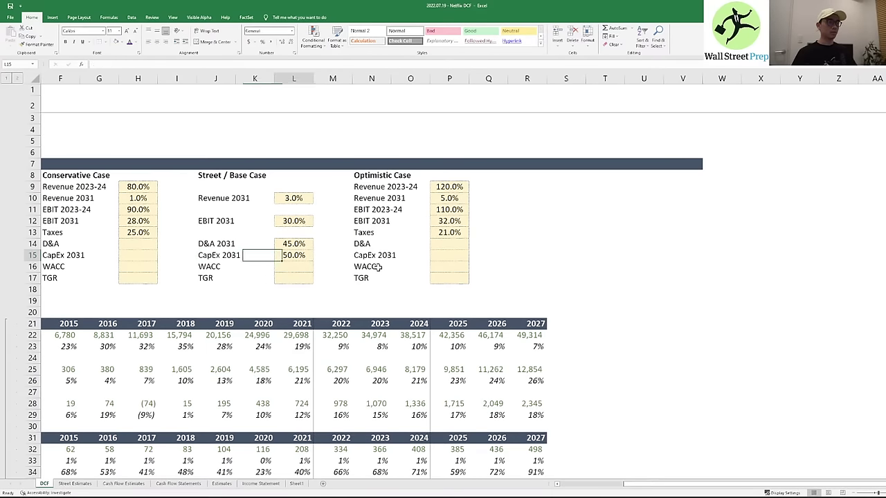
# - Set the Street / Base Case CapEx 2031 assumption in L15 to 45%
pyautogui.scroll(-17, 377, 267)
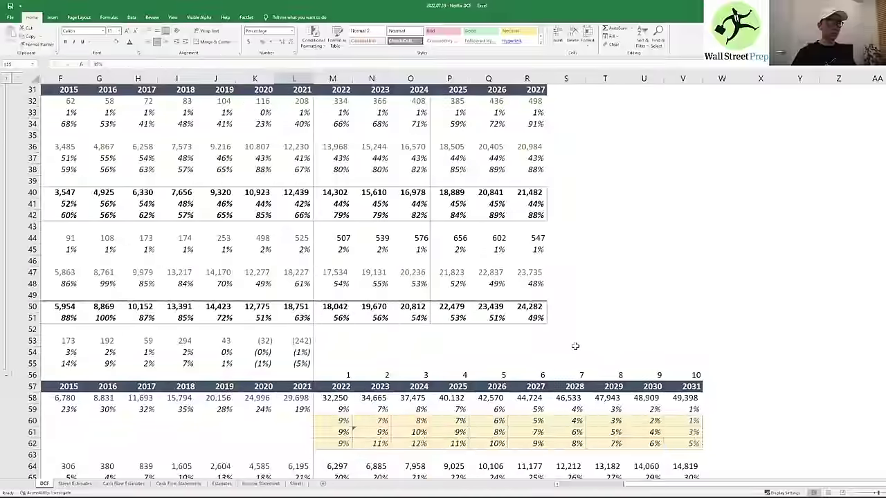
pyautogui.scroll(-1, 596, 367)
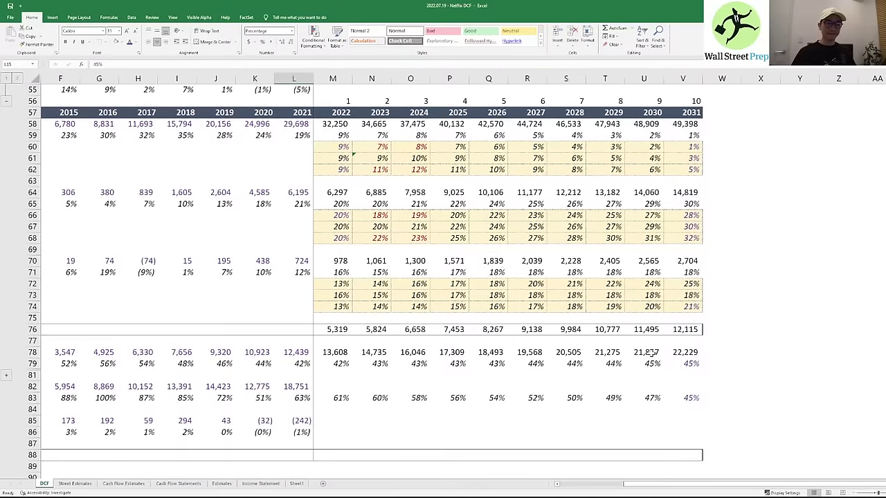
# - Lock the revenue row in the 2022 D&A formula as =M79*M$58 and fill it across M78:V78 through 2031
pyautogui.click(362, 385)
pyautogui.press('Up')
pyautogui.press('Up')
pyautogui.press('Up')
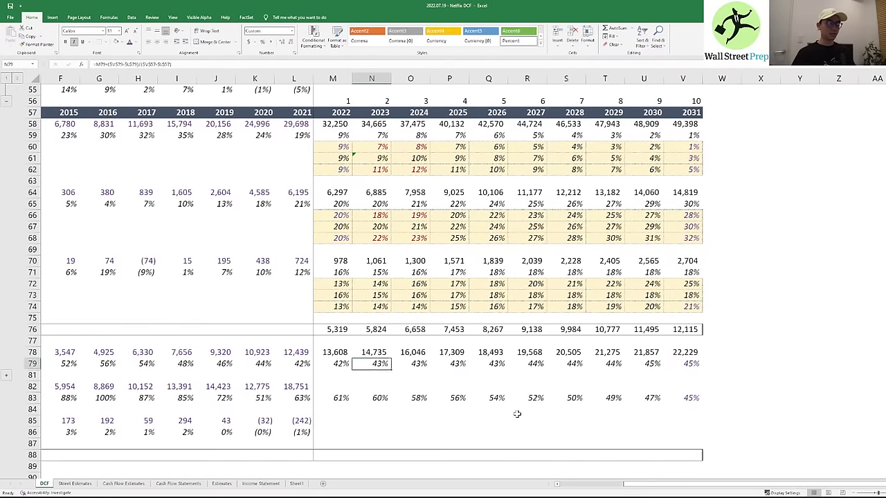
pyautogui.press('Left')
pyautogui.press('F2')
pyautogui.press('F4')
pyautogui.hotkey('ctrl', 'Return')
pyautogui.hotkey('ctrl', 'c')
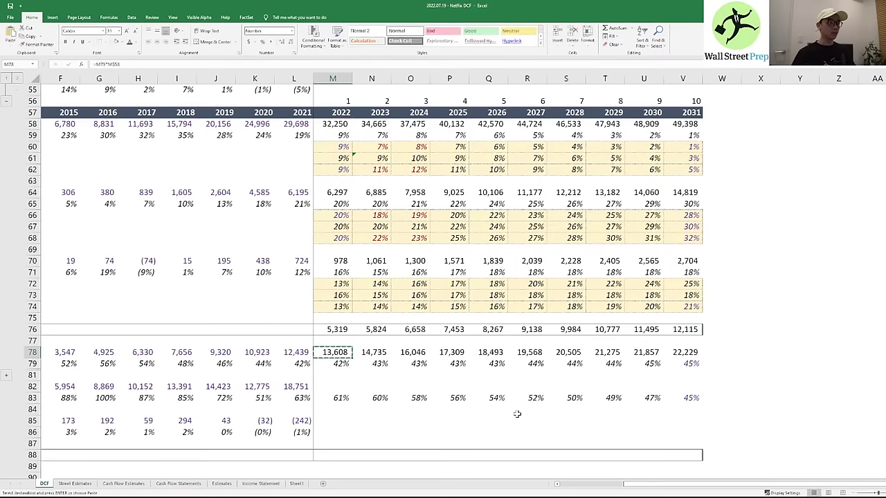
pyautogui.hotkey('shift', 'Right')
pyautogui.hotkey('shift', 'Right')
pyautogui.hotkey('shift', 'Right')
pyautogui.hotkey('shift', 'Right')
pyautogui.hotkey('shift', 'Right')
pyautogui.hotkey('shift', 'Right')
pyautogui.hotkey('shift', 'Right')
pyautogui.hotkey('shift', 'Right')
pyautogui.hotkey('shift', 'Right')
pyautogui.hotkey('ctrl', 'v')
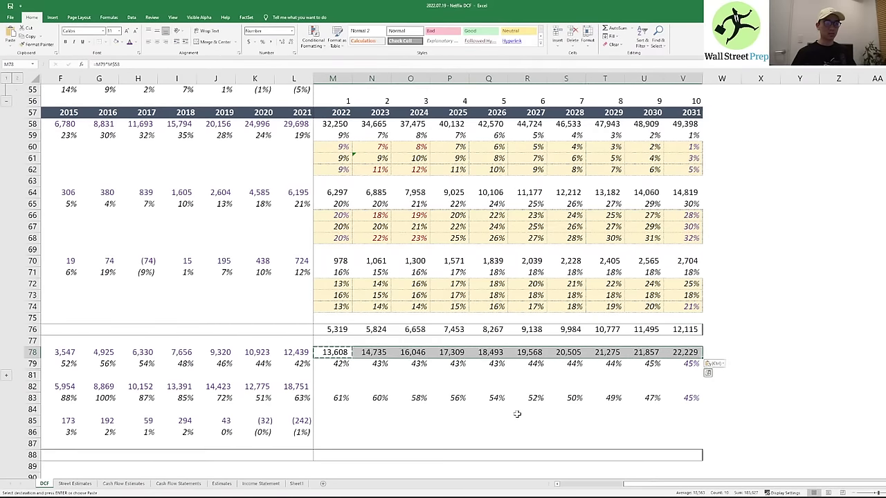
# - Paste the row-locked D&A formulas into M82:V82 to project CapEx from 2022 to 2031
pyautogui.press('Down')
pyautogui.press('Down')
pyautogui.press('Down')
pyautogui.press('Down')
pyautogui.hotkey('ctrl', 'v')
# - Check the projected CapEx formulas in row 82 and the percentage of sales formulas in row 83
pyautogui.press('F2')
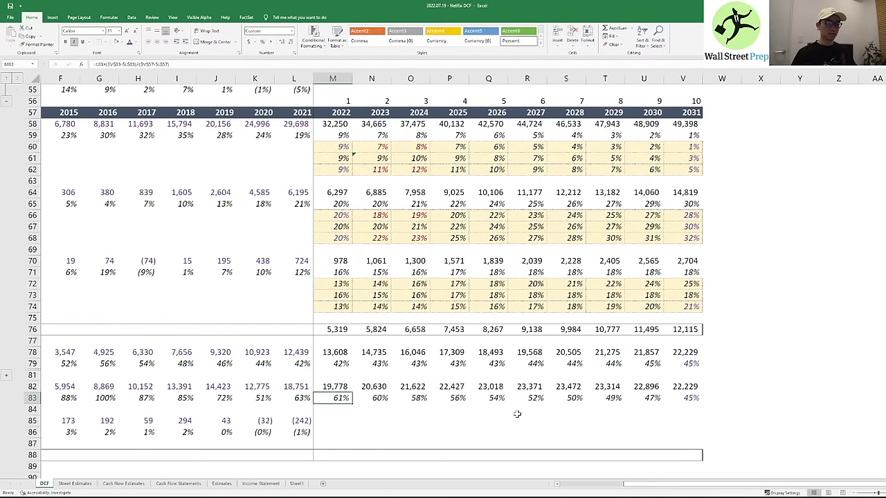
pyautogui.hotkey('ctrl', 'Return')
pyautogui.press('Right')
pyautogui.press('F2')
pyautogui.press('Escape')
pyautogui.press('Right')
pyautogui.press('Right')
pyautogui.press('Right')
pyautogui.press('Right')
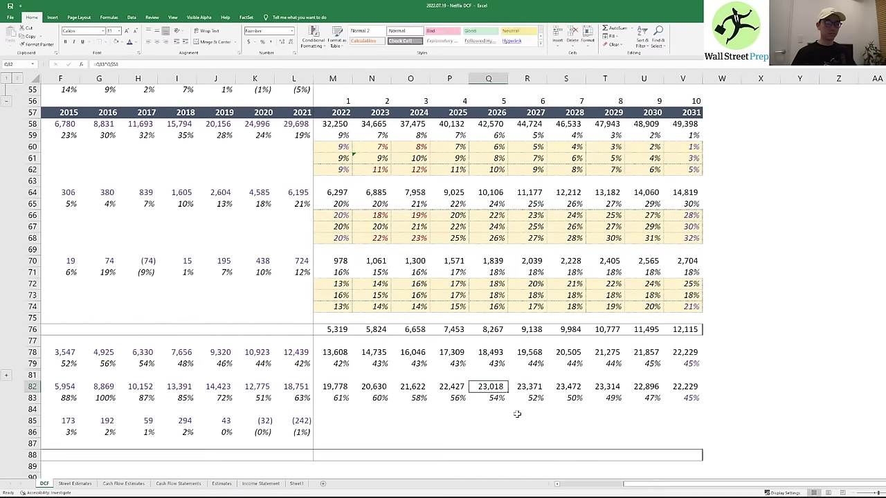
pyautogui.press('Down')
pyautogui.press('Left')
pyautogui.press('Left')
pyautogui.press('Left')
pyautogui.press('Left')
pyautogui.press('Left')
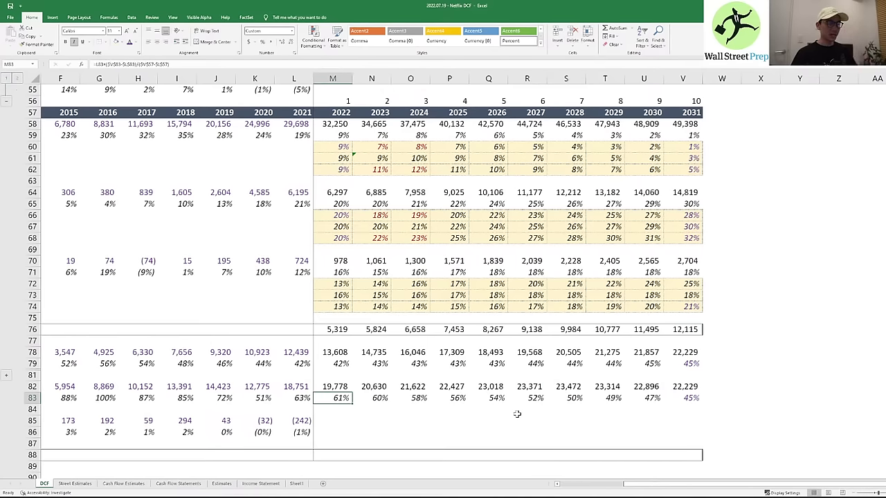
# - Review the CapEx percentage of sales formulas across M83:V83 from 2022 to 2031
pyautogui.press('Right')
pyautogui.press('Right')
pyautogui.press('Right')
pyautogui.press('Right')
pyautogui.press('Right')
pyautogui.press('Right')
pyautogui.press('Right')
pyautogui.press('Right')
pyautogui.press('Right')
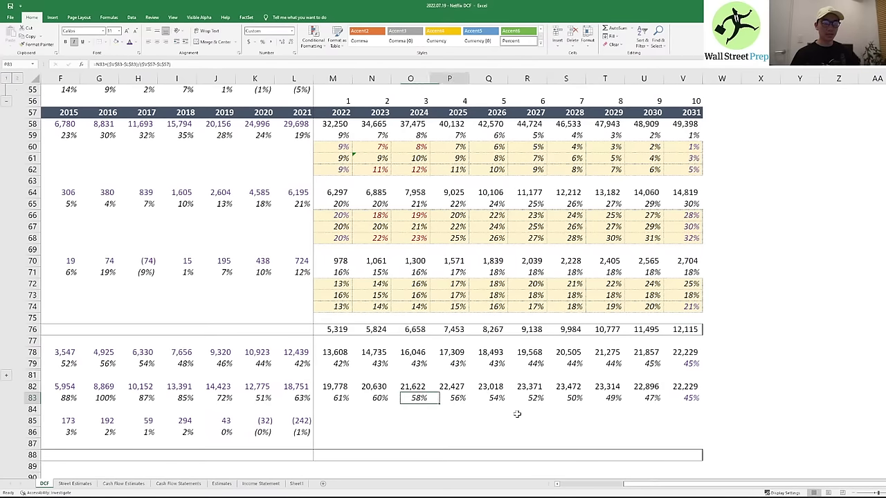
# - Set the Street / Base Case CapEx 2031 assumption in L15 to 48%
pyautogui.scroll(18, 302, 234)
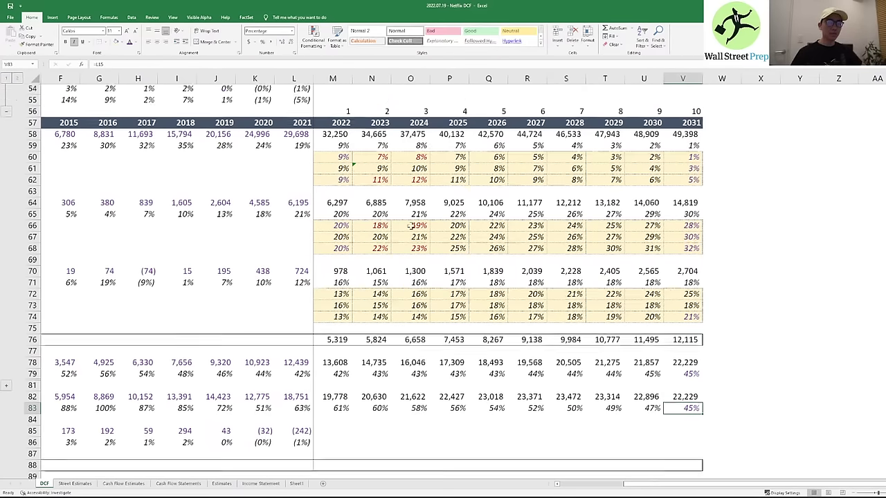
pyautogui.click(302, 241)
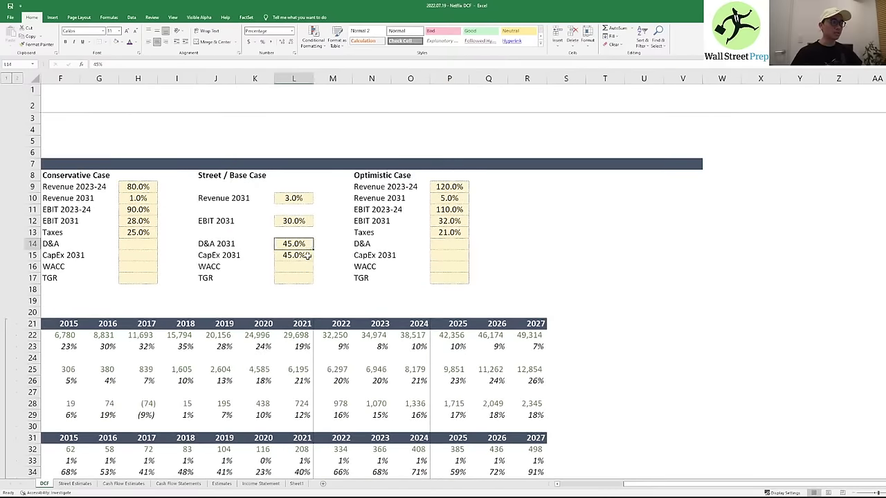
pyautogui.click(307, 256)
pyautogui.write('48')
pyautogui.hotkey('ctrl', 'Return')
# - Check how the new 2031 CapEx assumption flows back through the CapEx percentages in row 83
pyautogui.scroll(-19, 476, 253)
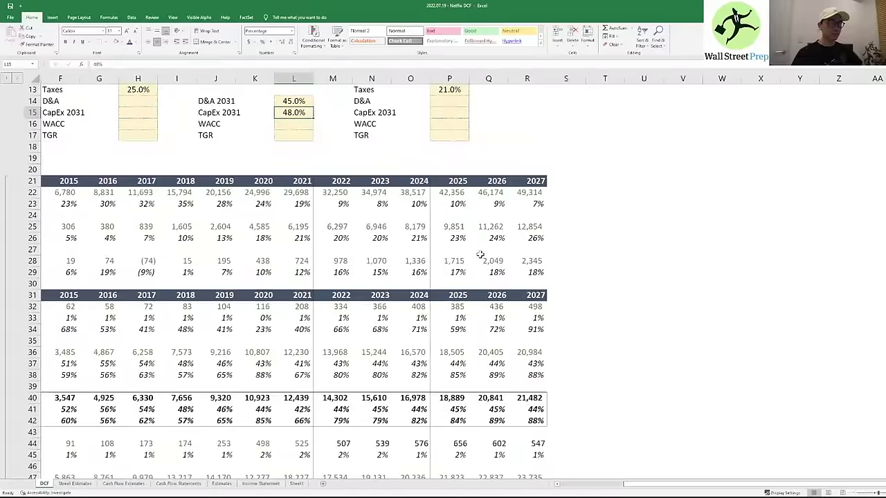
pyautogui.click(681, 364)
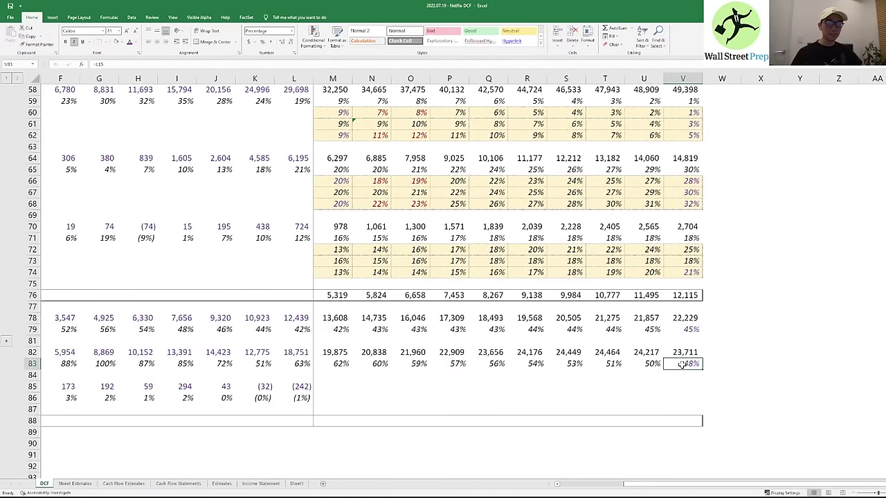
pyautogui.press('Left')
pyautogui.press('Left')
pyautogui.press('Left')
pyautogui.press('Left')
pyautogui.press('Left')
pyautogui.press('Left')
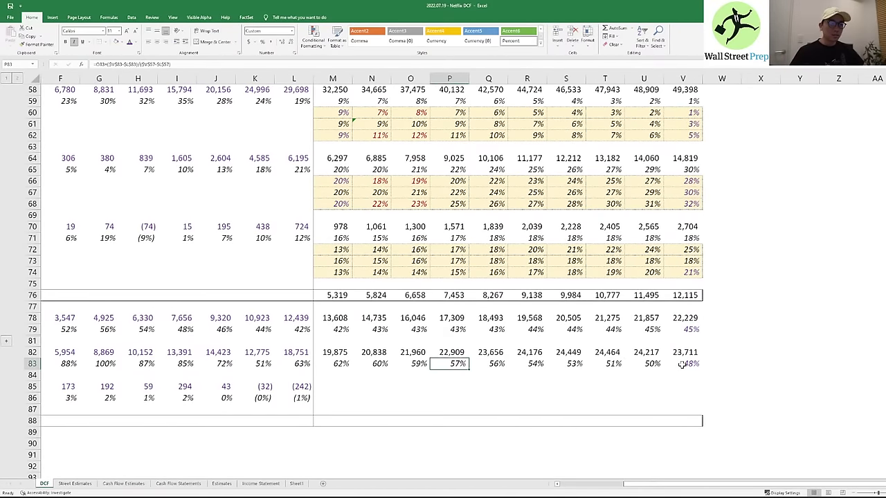
# - Compare the 2027 street D&A and CapEx percentages in R41 and R51 with the projected percentages in rows 79 and 83
pyautogui.scroll(11, 681, 365)
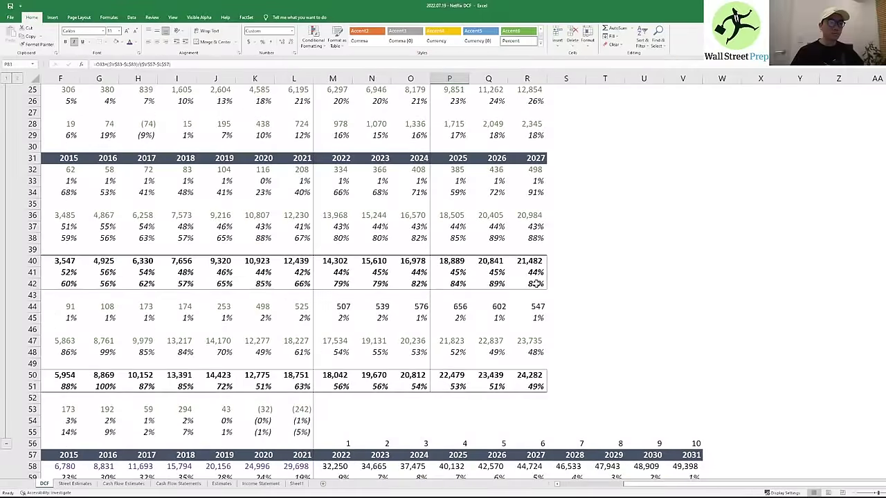
pyautogui.click(535, 273)
pyautogui.click(536, 388)
pyautogui.scroll(-9, 564, 405)
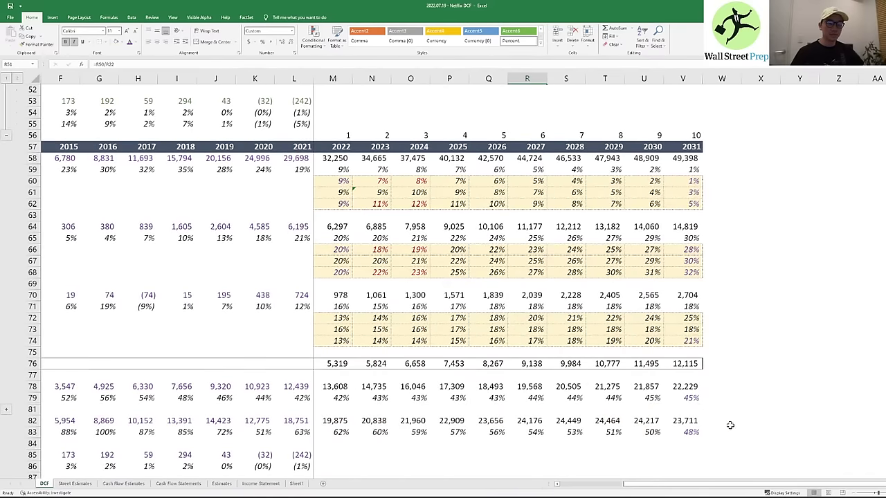
pyautogui.click(575, 398)
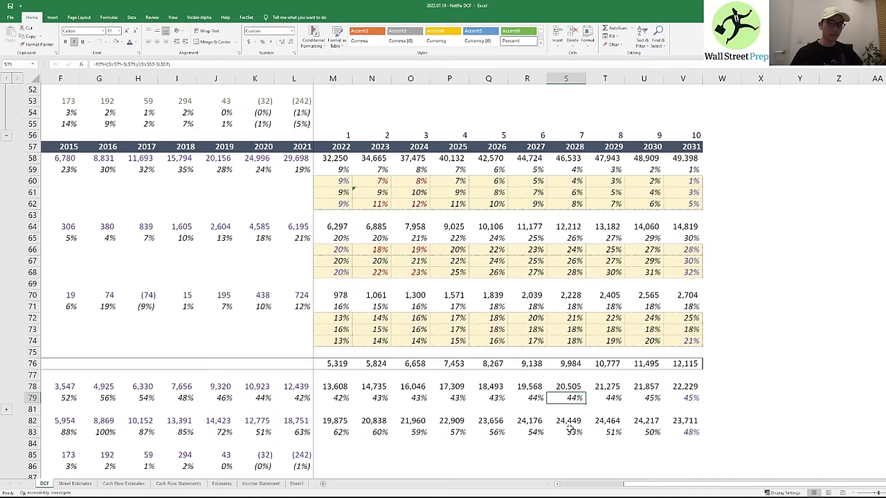
pyautogui.click(332, 432)
pyautogui.press('Right')
pyautogui.press('Right')
pyautogui.press('Right')
pyautogui.press('Right')
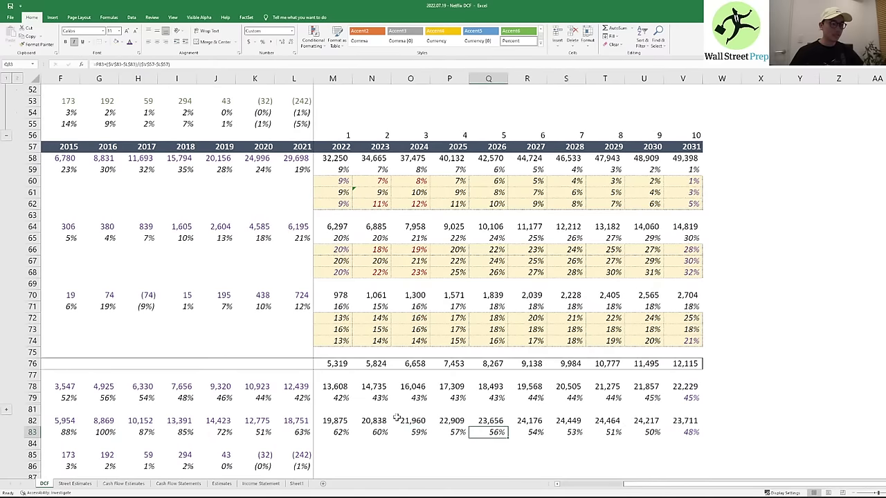
pyautogui.click(342, 434)
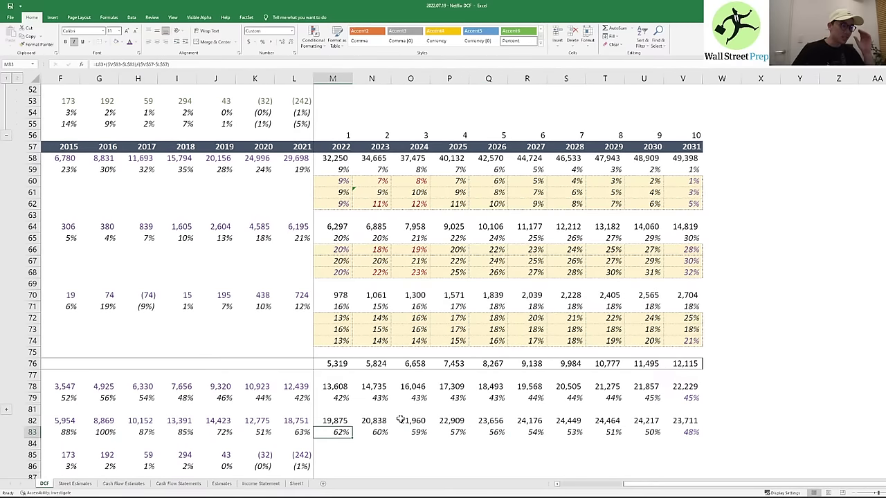
# - Examine the historical and street-estimated CapEx percentages of sales in row 51
pyautogui.scroll(6, 375, 278)
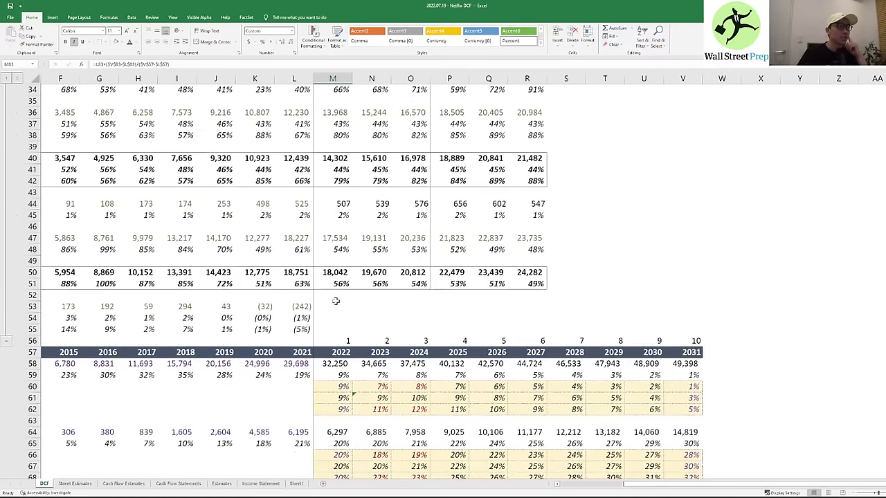
pyautogui.click(302, 286)
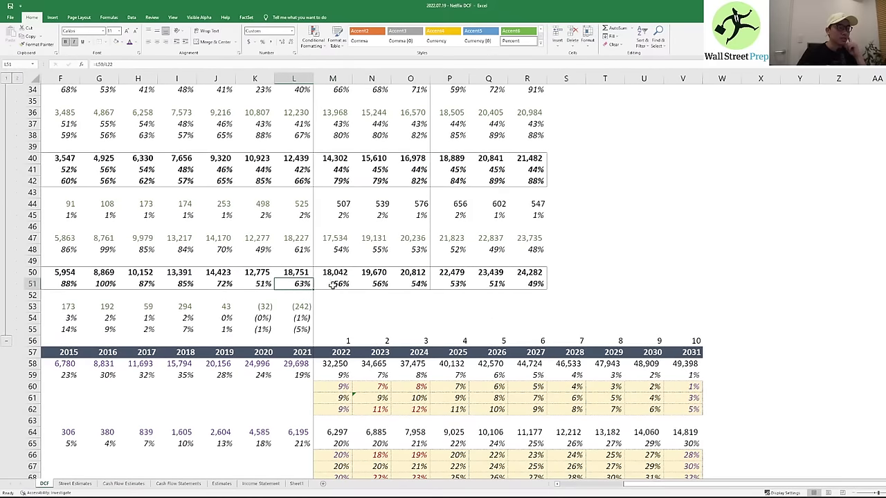
pyautogui.click(342, 283)
pyautogui.click(376, 284)
pyautogui.click(395, 288)
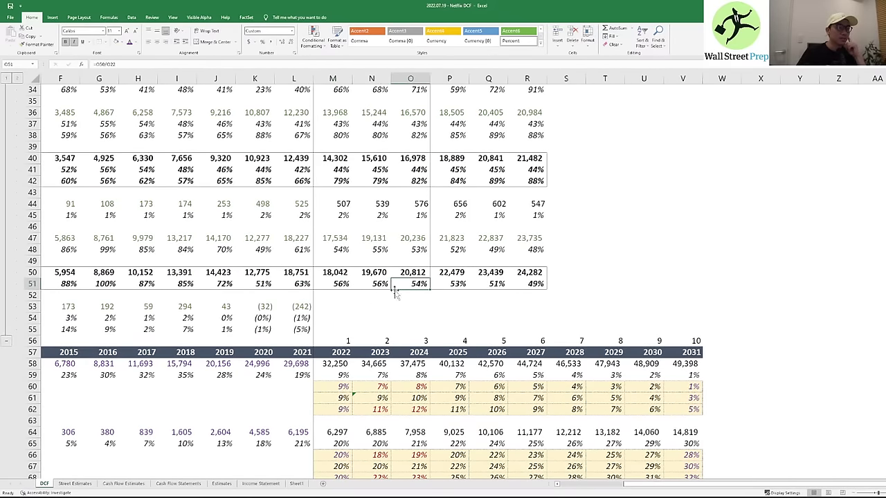
pyautogui.click(318, 286)
pyautogui.click(307, 286)
pyautogui.moveTo(221, 285); pyautogui.dragTo(286, 287)
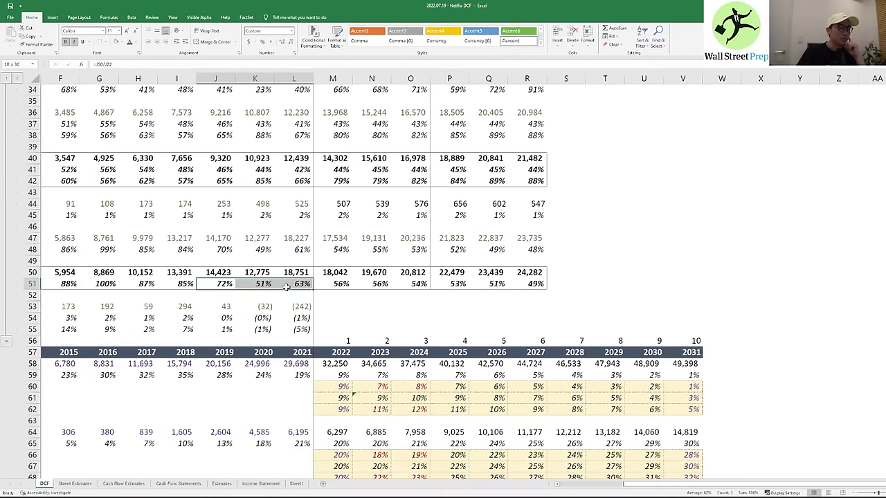
pyautogui.moveTo(155, 287); pyautogui.dragTo(296, 286)
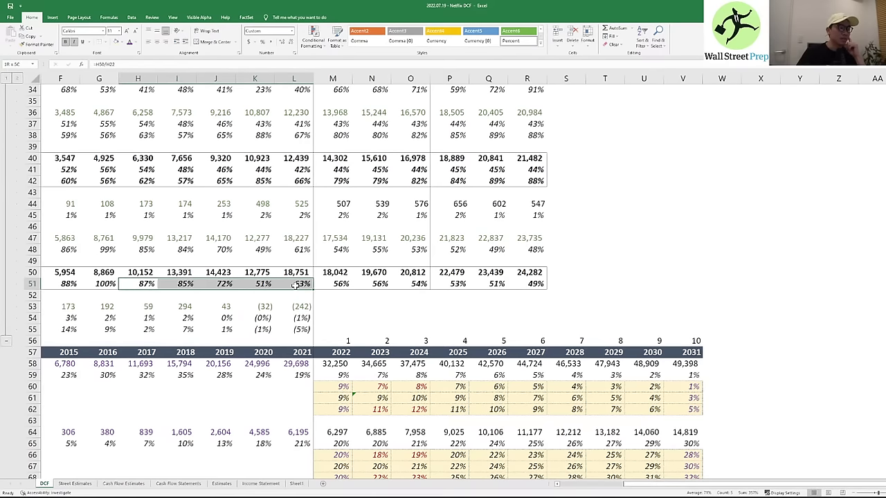
pyautogui.click(296, 285)
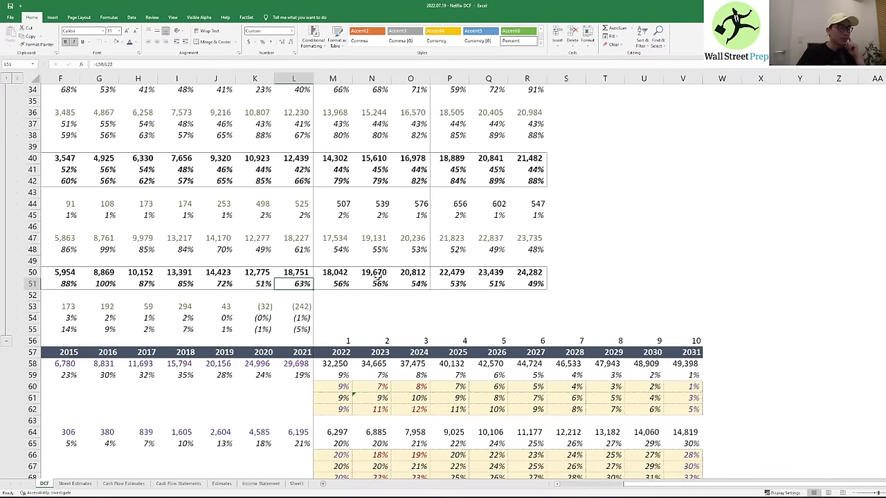
pyautogui.moveTo(336, 283); pyautogui.dragTo(420, 283)
pyautogui.click(537, 283)
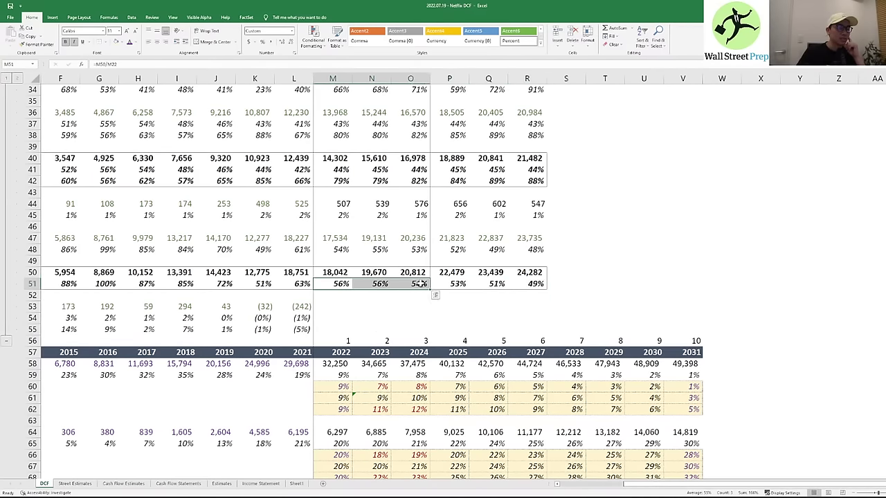
pyautogui.click(419, 284)
# - Compare the street 2022 D&A percentages in column M with the projected D&A and CapEx rows
pyautogui.scroll(5, 390, 340)
pyautogui.scroll(-13, 391, 340)
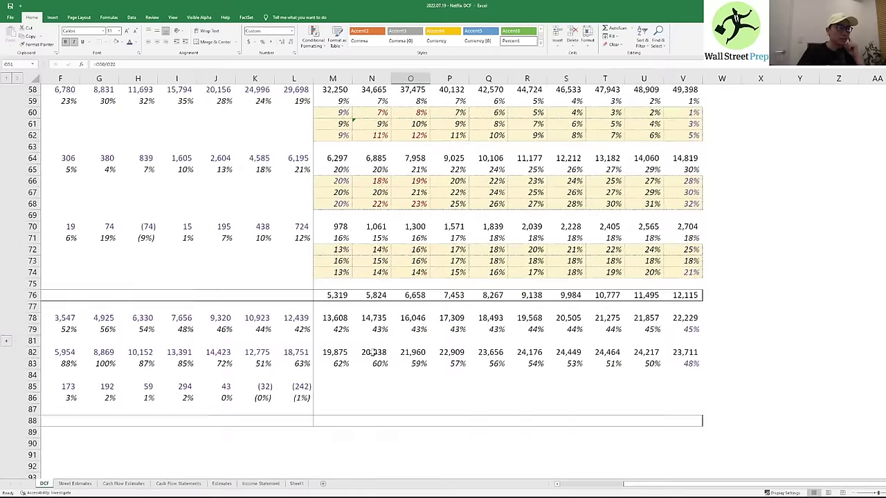
pyautogui.scroll(4, 331, 330)
pyautogui.scroll(6, 331, 330)
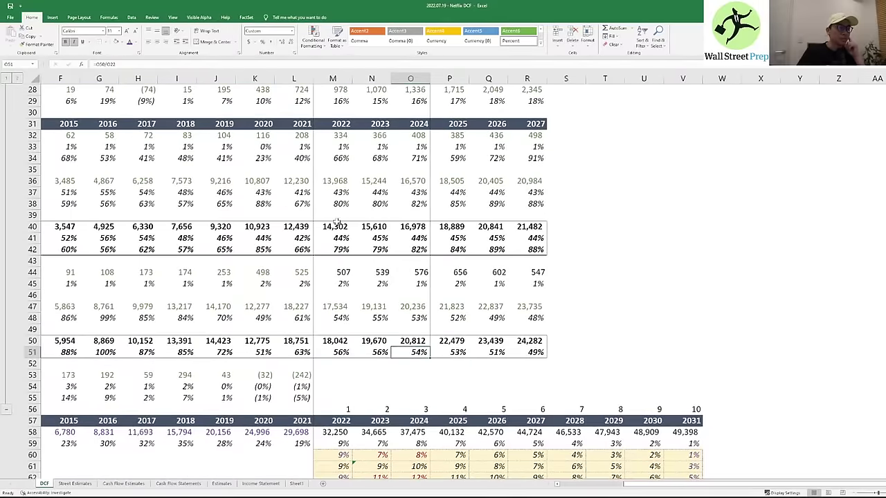
pyautogui.click(343, 204)
pyautogui.click(344, 239)
pyautogui.scroll(-9, 343, 238)
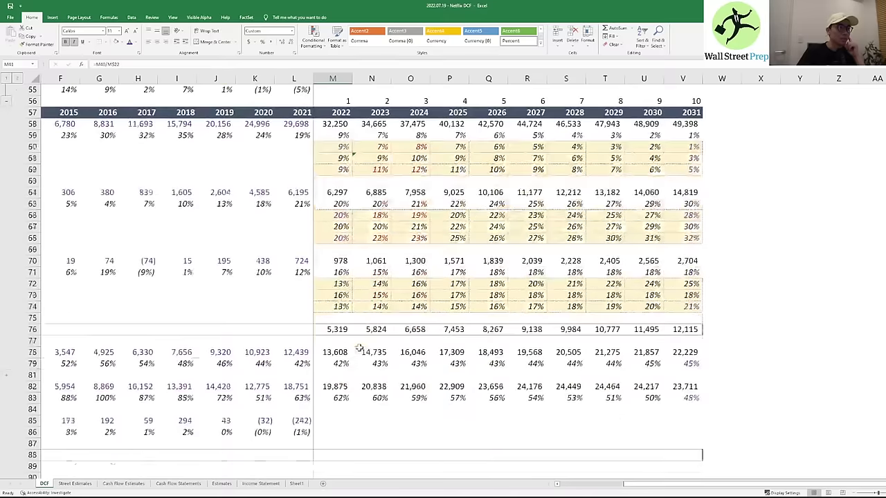
pyautogui.click(339, 363)
pyautogui.write('=')
pyautogui.press('Up')
pyautogui.press('Up')
pyautogui.press('Up')
pyautogui.press('Up')
pyautogui.press('Up')
pyautogui.press('Up')
pyautogui.press('Up')
pyautogui.press('Up')
pyautogui.press('Up')
pyautogui.press('Up')
pyautogui.press('Up')
pyautogui.press('Up')
pyautogui.press('Up')
pyautogui.press('Up')
pyautogui.press('Up')
pyautogui.press('Up')
pyautogui.press('Up')
pyautogui.press('Up')
pyautogui.press('Up')
pyautogui.press('Up')
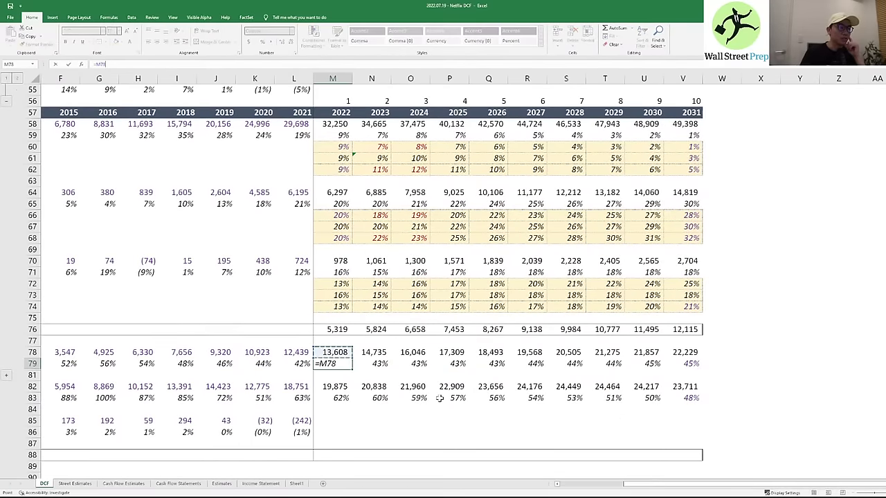
pyautogui.press('Escape')
pyautogui.press('Escape')
# - Clear the projected D&A percentage of sales formulas for 2025 to 2030 in P79:U79
pyautogui.press('Right')
pyautogui.press('Right')
pyautogui.press('Right')
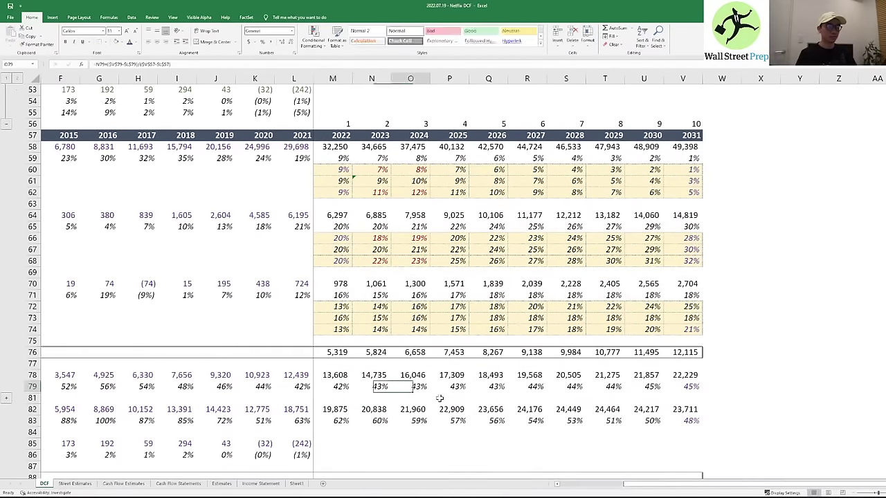
pyautogui.hotkey('shift', 'Right')
pyautogui.hotkey('shift', 'Right')
pyautogui.hotkey('shift', 'Right')
pyautogui.hotkey('shift', 'Right')
pyautogui.hotkey('shift', 'Right')
pyautogui.press('Delete')
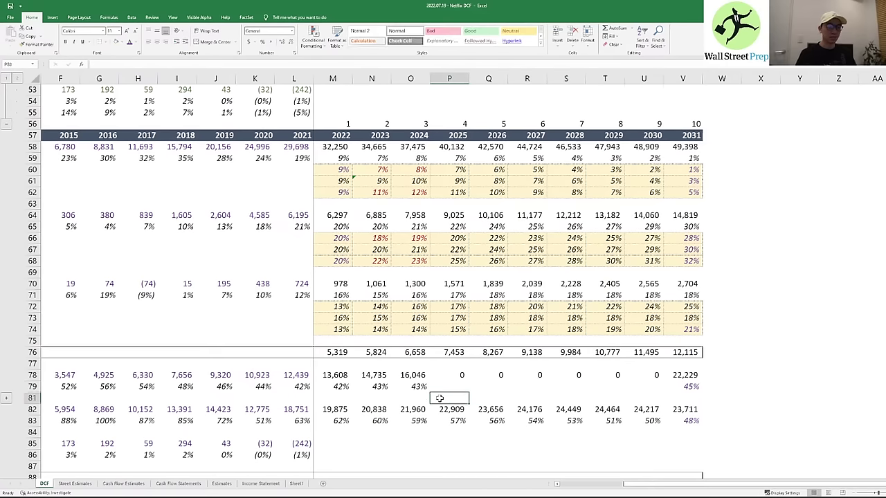
# - Clear the projected CapEx percentage of sales formulas for 2025 to 2030 in P83:U83
pyautogui.press('Down')
pyautogui.press('Down')
pyautogui.press('Down')
pyautogui.press('Down')
pyautogui.hotkey('shift', 'Right')
pyautogui.hotkey('shift', 'Right')
pyautogui.hotkey('shift', 'Right')
pyautogui.hotkey('shift', 'Right')
pyautogui.hotkey('shift', 'Right')
pyautogui.press('Delete')
# - Link the 2022 D&A percentage of sales in M79 to the street D&A estimates in the section above
pyautogui.press('Left')
pyautogui.press('Left')
pyautogui.press('Left')
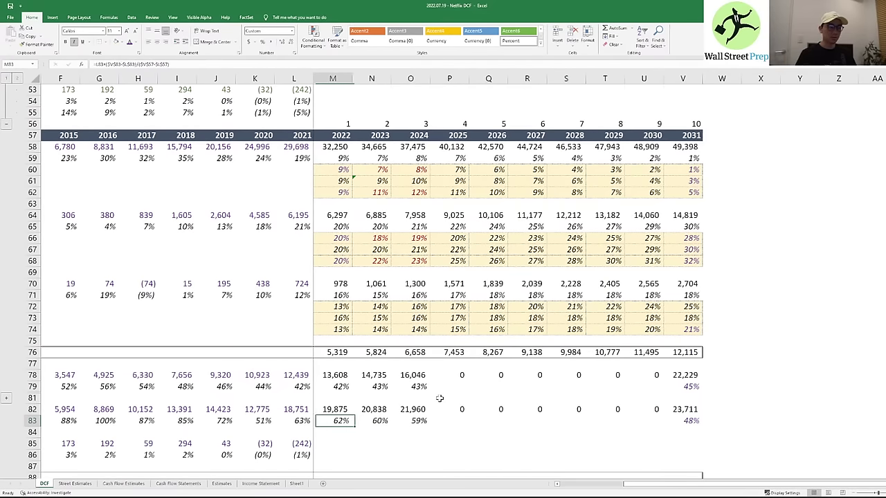
pyautogui.press('Up')
pyautogui.press('Up')
pyautogui.press('Up')
pyautogui.write('=')
pyautogui.press('Up')
pyautogui.press('Up')
pyautogui.press('Up')
pyautogui.press('Up')
pyautogui.press('Up')
pyautogui.press('Up')
pyautogui.press('Up')
pyautogui.press('Up')
pyautogui.press('Up')
pyautogui.press('Up')
pyautogui.press('Up')
pyautogui.press('Up')
pyautogui.press('Up')
pyautogui.press('Up')
pyautogui.press('Up')
pyautogui.press('Up')
pyautogui.press('Up')
pyautogui.press('Up')
pyautogui.press('Up')
pyautogui.press('Up')
pyautogui.press('Up')
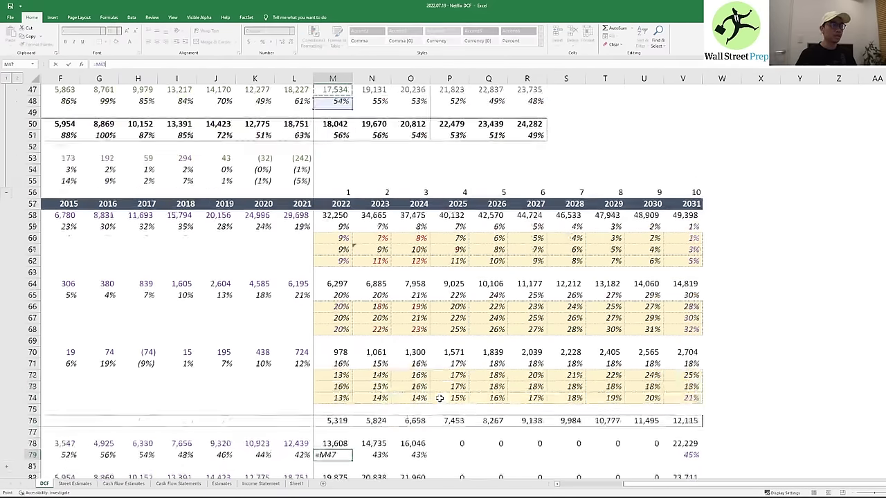
pyautogui.press('Up')
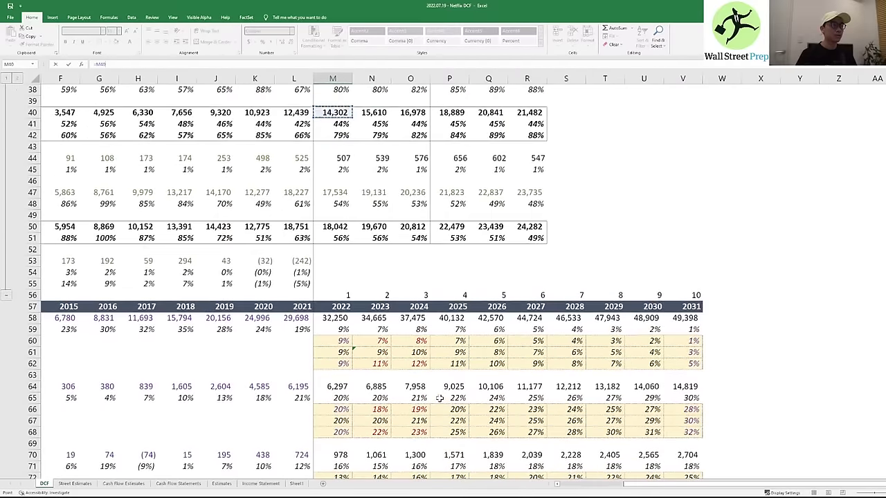
# - Link the 2022 D&A percentage in M79 to M41 and fill the formula across through 2024
pyautogui.press('Down')
pyautogui.press('Down')
pyautogui.press('Down')
pyautogui.press('Return')
pyautogui.press('Up')
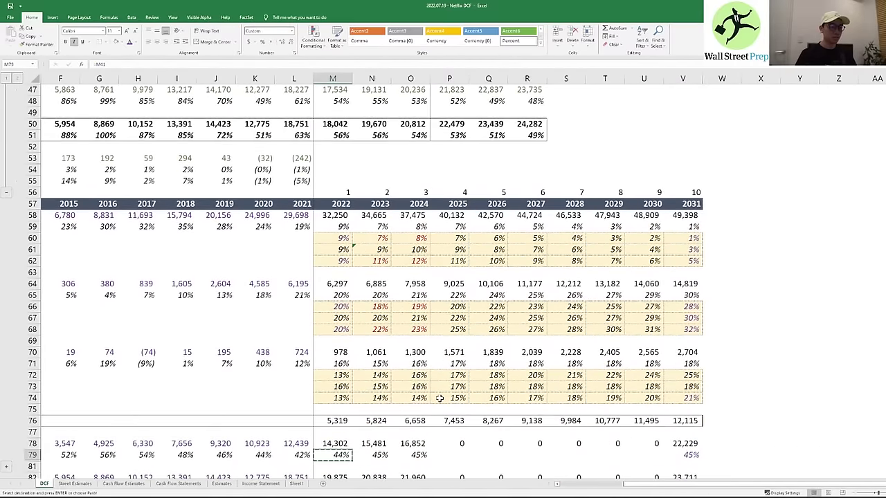
pyautogui.hotkey('shift', 'Right')
pyautogui.hotkey('shift', 'Right')
pyautogui.hotkey('ctrl', 'r')
# - Link the 2022 CapEx percentage in M83 to the Street percentage in M51
pyautogui.press('Down')
pyautogui.press('Down')
pyautogui.press('Down')
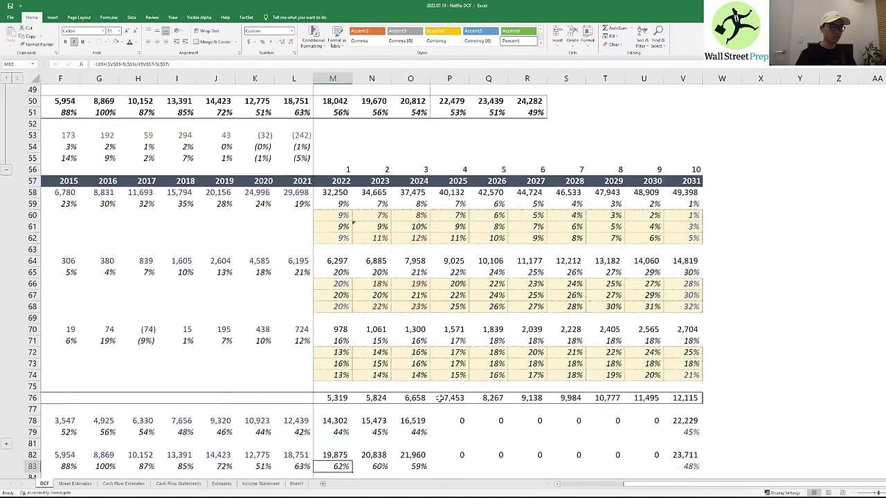
pyautogui.write('=')
pyautogui.press('Up')
pyautogui.press('Up')
pyautogui.press('Up')
pyautogui.press('Up')
pyautogui.press('Up')
pyautogui.press('Up')
pyautogui.press('Up')
pyautogui.press('Up')
pyautogui.press('Up')
pyautogui.press('Up')
pyautogui.press('Up')
pyautogui.press('Up')
pyautogui.press('Up')
pyautogui.press('Up')
pyautogui.press('Up')
pyautogui.press('Up')
pyautogui.press('Up')
pyautogui.press('Up')
pyautogui.press('Up')
pyautogui.press('Up')
pyautogui.press('Up')
pyautogui.press('Up')
pyautogui.press('Up')
pyautogui.press('Up')
pyautogui.press('Up')
pyautogui.press('Up')
pyautogui.press('Up')
pyautogui.press('Up')
pyautogui.press('Up')
pyautogui.press('Up')
pyautogui.press('Up')
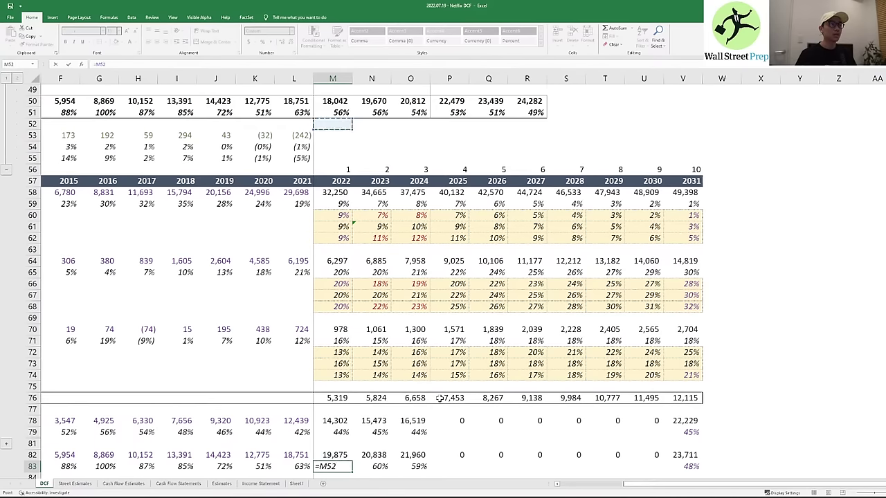
pyautogui.press('Return')
pyautogui.press('Up')
# - Copy the CapEx percentage link from M83 across to the 2023 and 2024 columns
pyautogui.hotkey('ctrl', 'c')
pyautogui.hotkey('shift', 'Right')
pyautogui.hotkey('shift', 'Right')
pyautogui.hotkey('ctrl', 'v')
pyautogui.press('Escape')
pyautogui.hotkey('shift', 'Left')
pyautogui.hotkey('shift', 'Left')
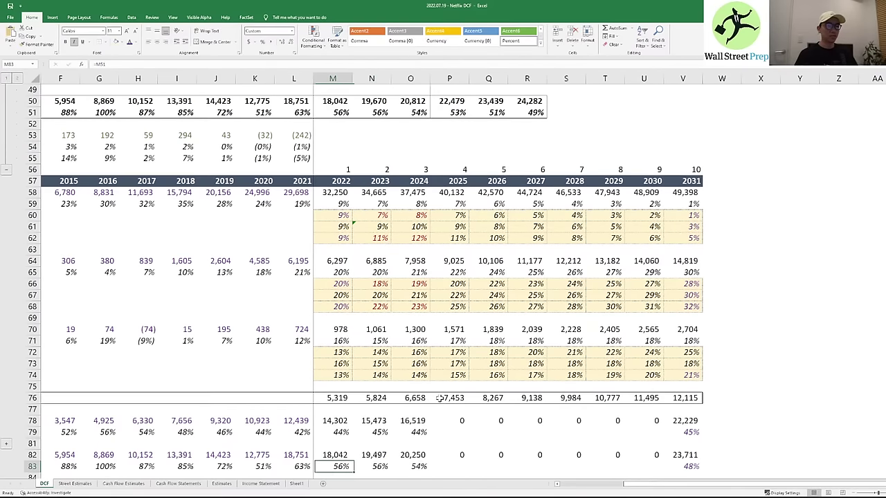
pyautogui.press('Right')
pyautogui.press('Right')
pyautogui.press('Left')
pyautogui.press('Left')
# - Colour the D&A percentages for 2022 to 2024 in M79:O79 with the standard purple font colour
pyautogui.press('Up')
pyautogui.press('Up')
pyautogui.press('Up')
pyautogui.press('Up')
pyautogui.press('Left')
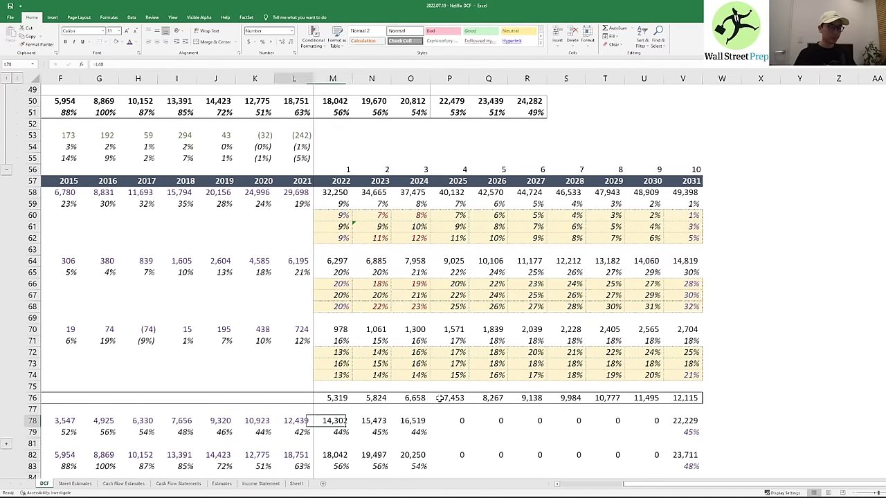
pyautogui.press('Right')
pyautogui.press('Down')
pyautogui.hotkey('shift', 'Right')
pyautogui.hotkey('shift', 'Right')
pyautogui.press('alt')
pyautogui.press('h')
pyautogui.press('f')
pyautogui.press('f')
pyautogui.press('c')
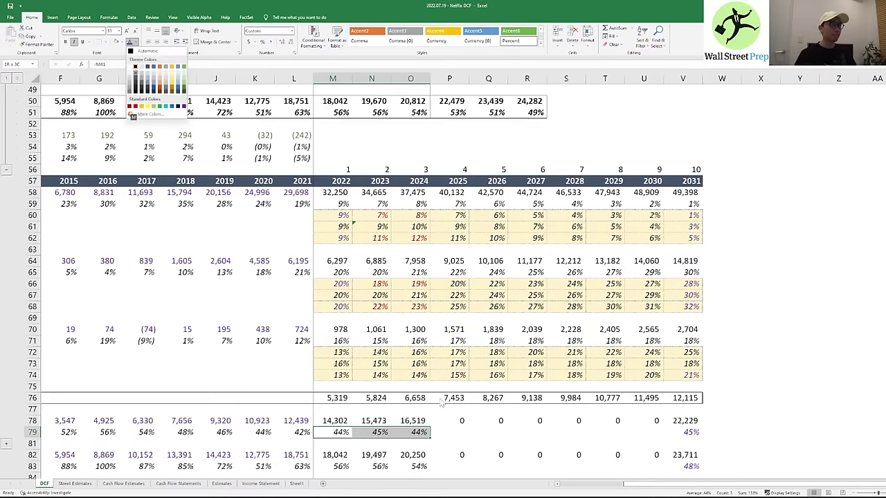
pyautogui.press('Down')
pyautogui.press('Down')
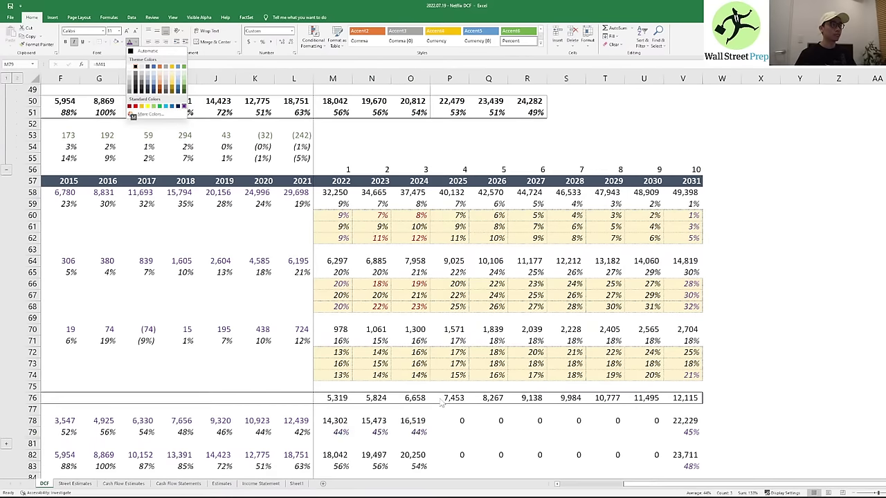
pyautogui.press('Return')
# - Copy only the formatting of M79:O79 onto the CapEx percentages in M83:O83
pyautogui.hotkey('ctrl', 'c')
pyautogui.press('Down')
pyautogui.press('Down')
pyautogui.press('Down')
pyautogui.hotkey('ctrl', 'alt', 'v')
pyautogui.press('t')
pyautogui.press('Return')
pyautogui.press('Escape')
# - Review the D&A and CapEx percentages in rows 79 and 83 and the empty projection years beside them
pyautogui.press('Up')
pyautogui.press('Right')
pyautogui.press('Right')
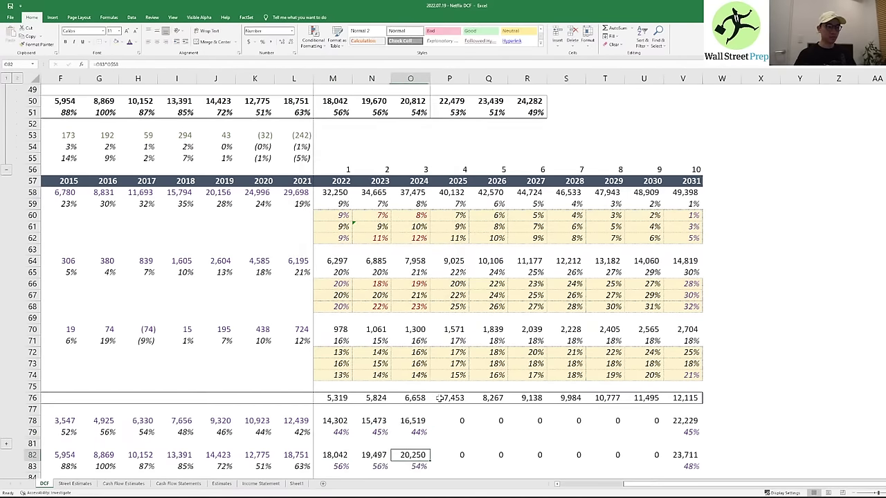
pyautogui.press('Right')
pyautogui.press('Right')
pyautogui.press('Down')
pyautogui.press('Left')
pyautogui.hotkey('shift', 'Right')
pyautogui.hotkey('shift', 'Right')
pyautogui.hotkey('shift', 'Right')
pyautogui.hotkey('shift', 'Right')
pyautogui.hotkey('shift', 'Right')
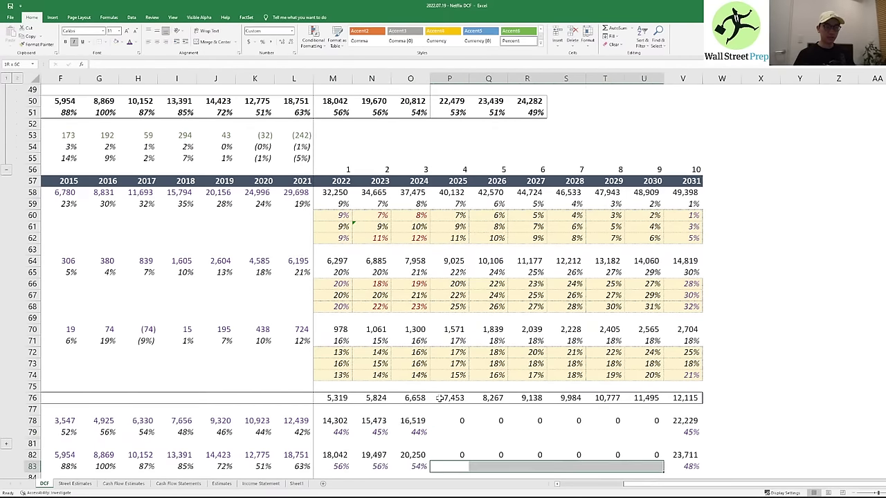
pyautogui.press('Up')
pyautogui.press('Up')
pyautogui.press('Up')
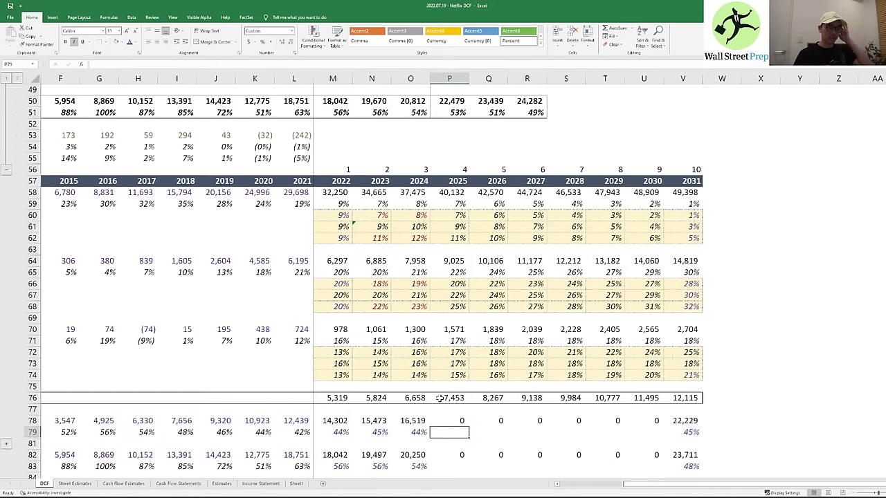
pyautogui.press('Left')
pyautogui.press('Left')
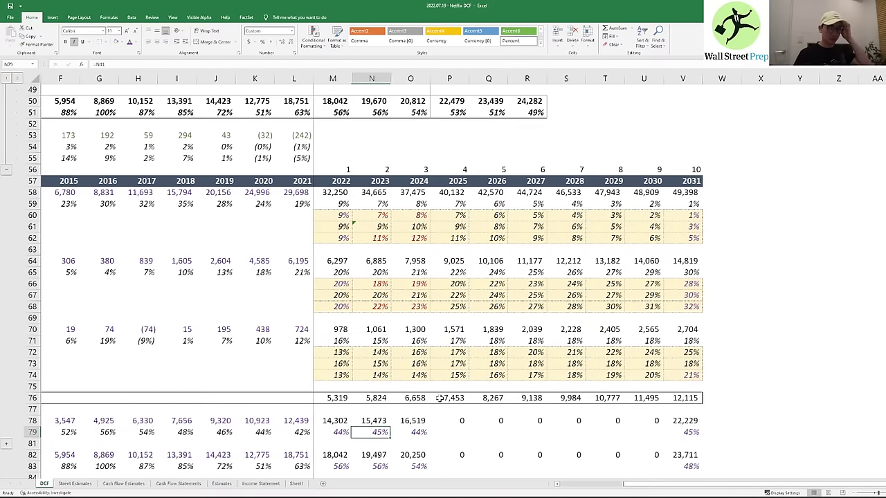
pyautogui.press('Right')
pyautogui.press('Right')
pyautogui.press('Left')
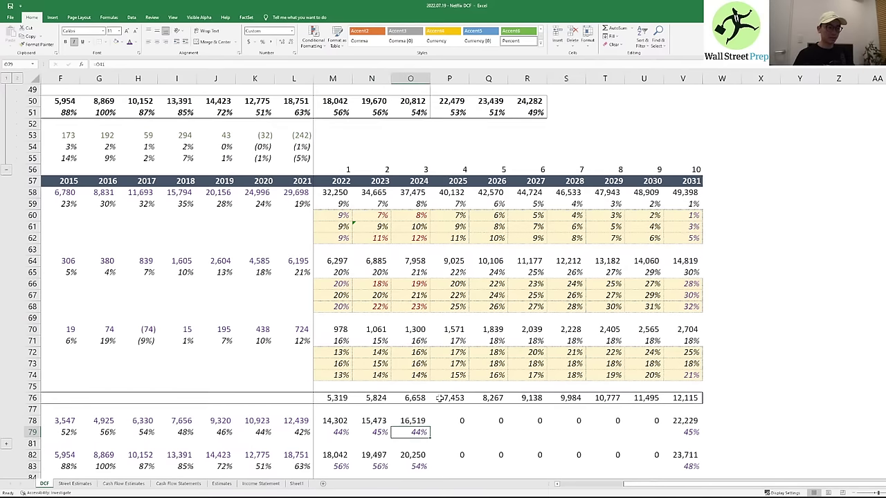
# - Trace the 2031 D&A percentage in V79 to its source and set the base-case D&A 2031 assumption to 46%
pyautogui.hotkey('ctrl', 'Right')
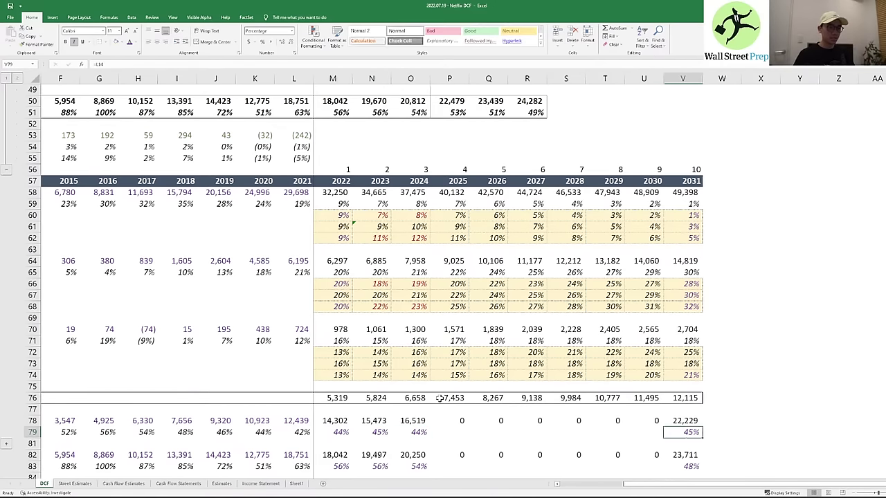
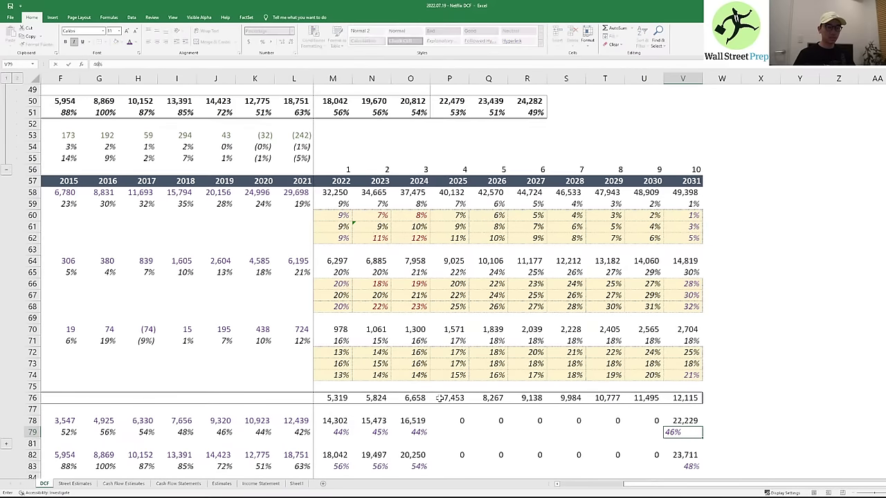
pyautogui.press('Left')
pyautogui.press('Left')
pyautogui.press('Right')
pyautogui.press('Right')
pyautogui.hotkey('ctrl', '[')
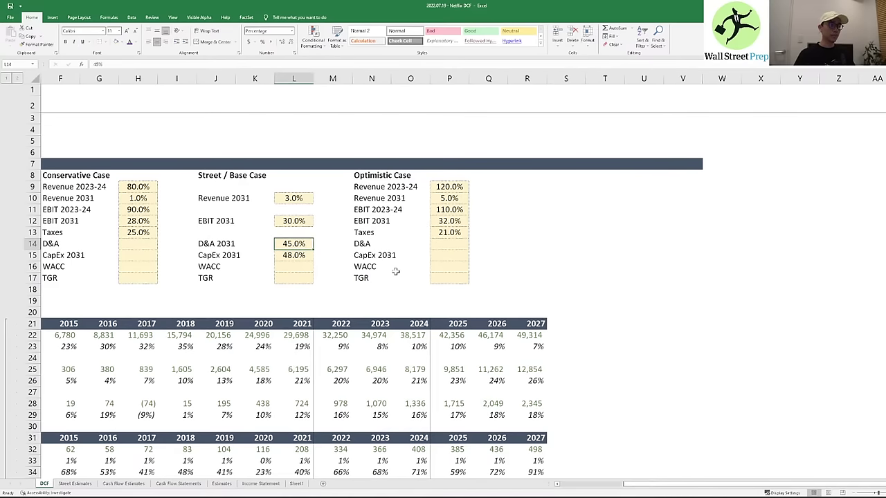
pyautogui.write('46')
pyautogui.press('Return')
# - Enter the linear interpolation formula =O79+($V$79-$O$79)/($V$57-$O$57) for the 2025 D&A percentage in P79
pyautogui.scroll(-10, 396, 272)
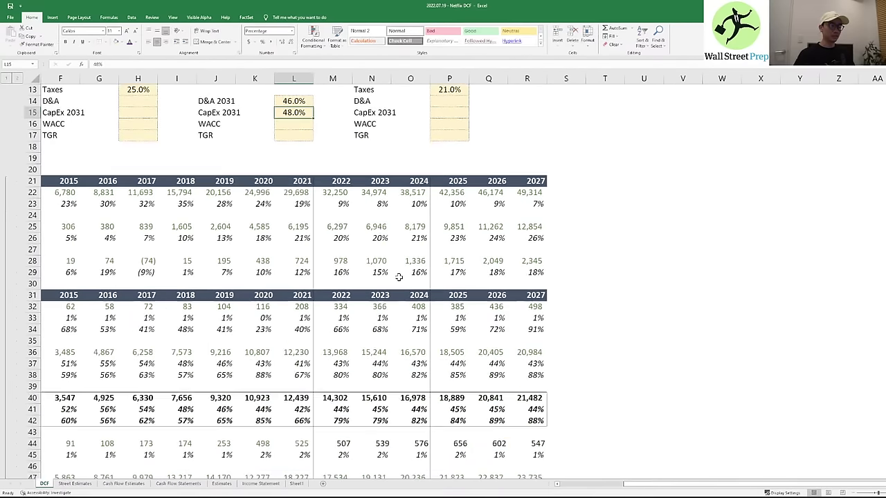
pyautogui.scroll(-8, 483, 379)
pyautogui.click(450, 363)
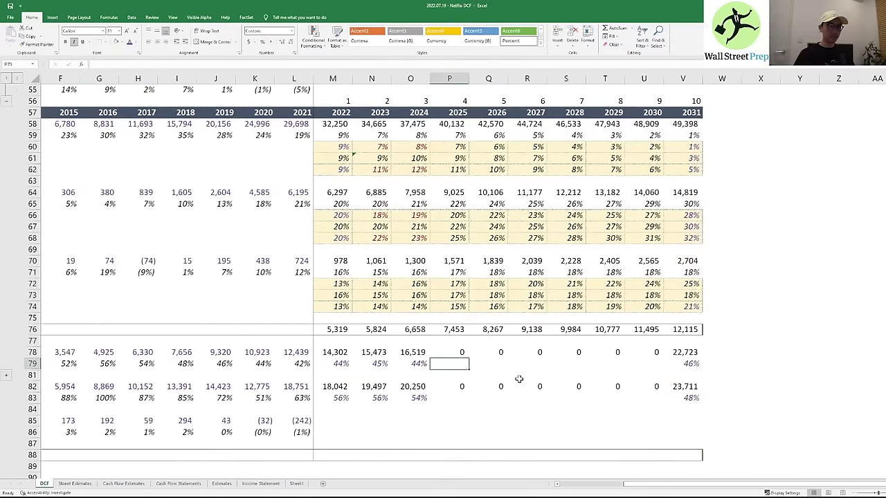
pyautogui.write('=')
pyautogui.press('Left')
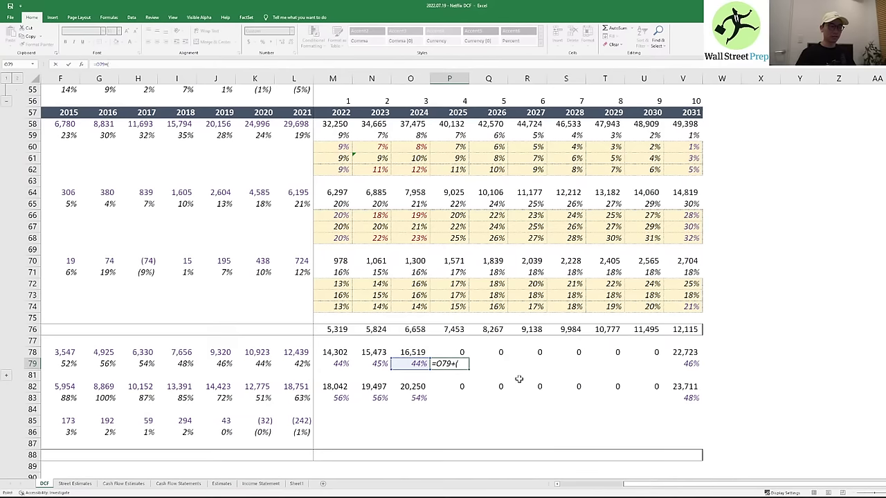
pyautogui.write('+(')
pyautogui.press('Right')
pyautogui.press('Right')
pyautogui.press('Right')
pyautogui.press('Right')
pyautogui.press('Right')
pyautogui.press('Right')
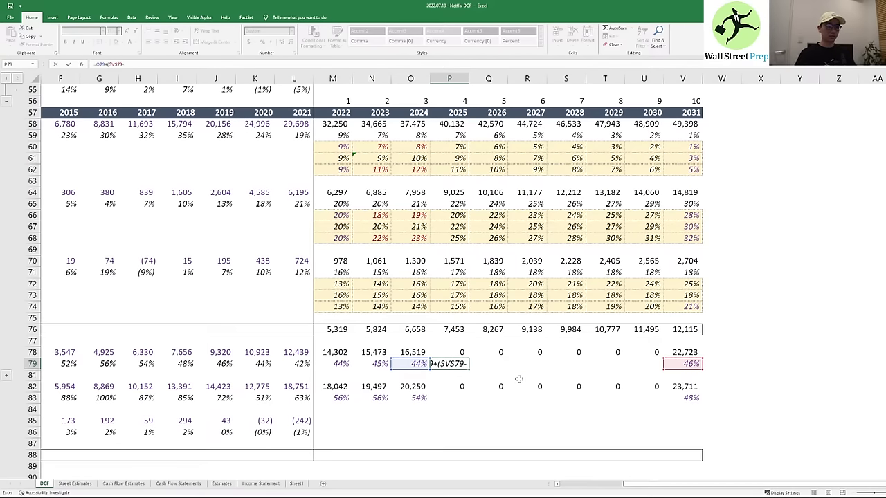
pyautogui.write('-')
pyautogui.press('Left')
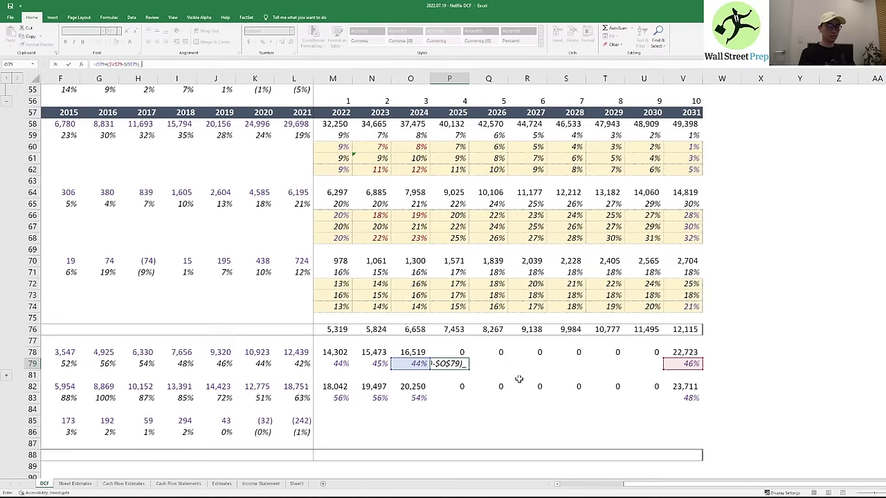
pyautogui.click(700, 112)
pyautogui.press('F4')
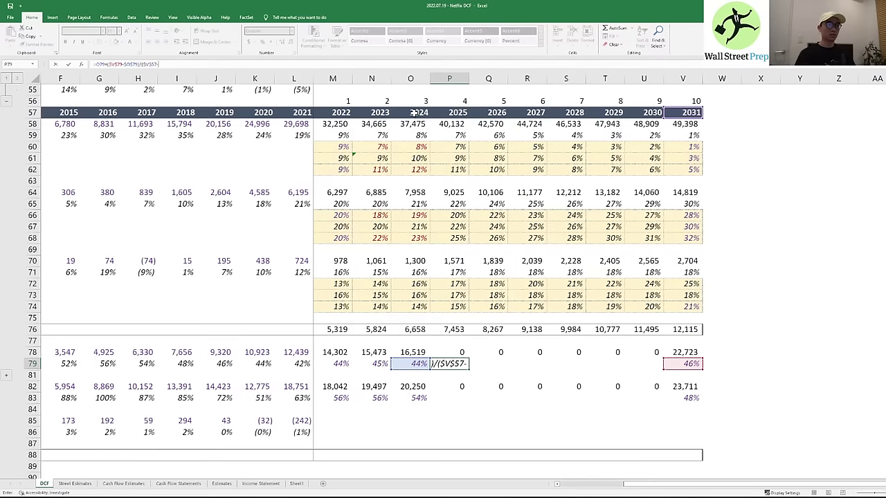
pyautogui.write('-')
pyautogui.click(415, 112)
pyautogui.hotkey('ctrl', 'Return')
# - Copy the D&A interpolation formula from P79 across the remaining years through 2030
pyautogui.hotkey('ctrl', 'c')
pyautogui.press('Right')
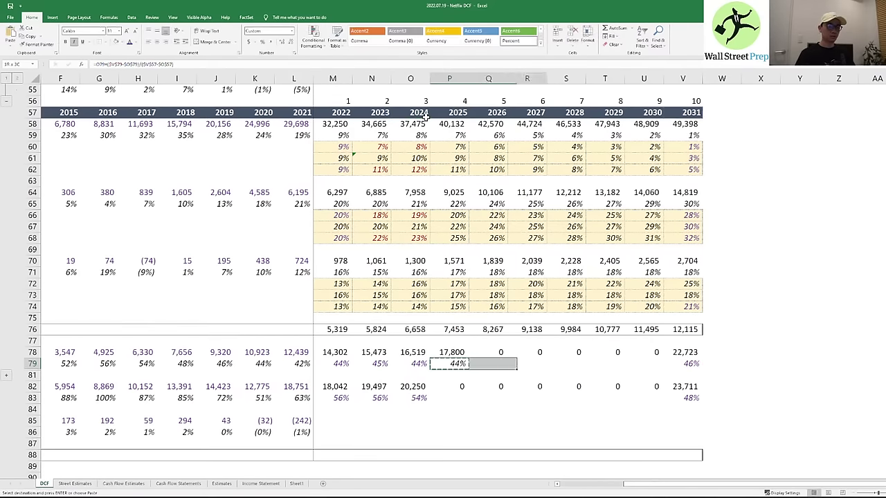
pyautogui.hotkey('shift', 'Right')
pyautogui.hotkey('shift', 'Right')
pyautogui.hotkey('shift', 'Right')
pyautogui.hotkey('shift', 'Right')
pyautogui.hotkey('ctrl', 'v')
# - Check the yearly change in D&A percentage with =Q79-P79 in Q81 and clear the check cells
pyautogui.press('Down')
pyautogui.press('Down')
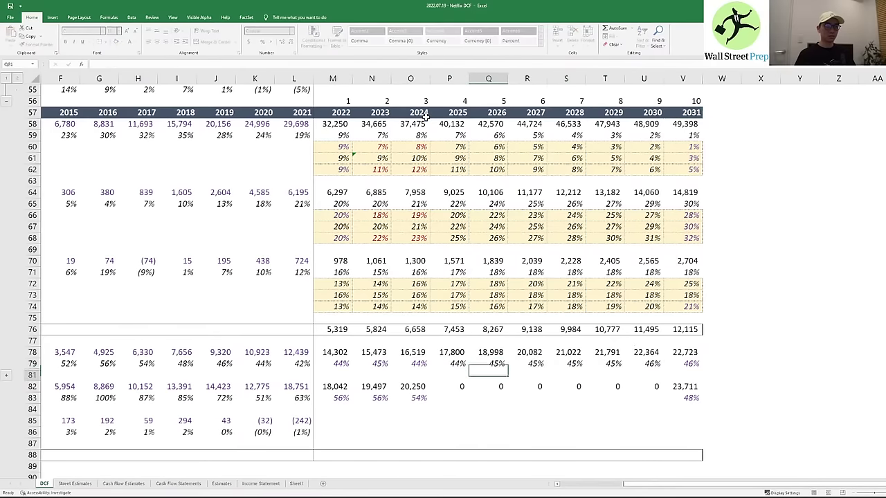
pyautogui.write('=')
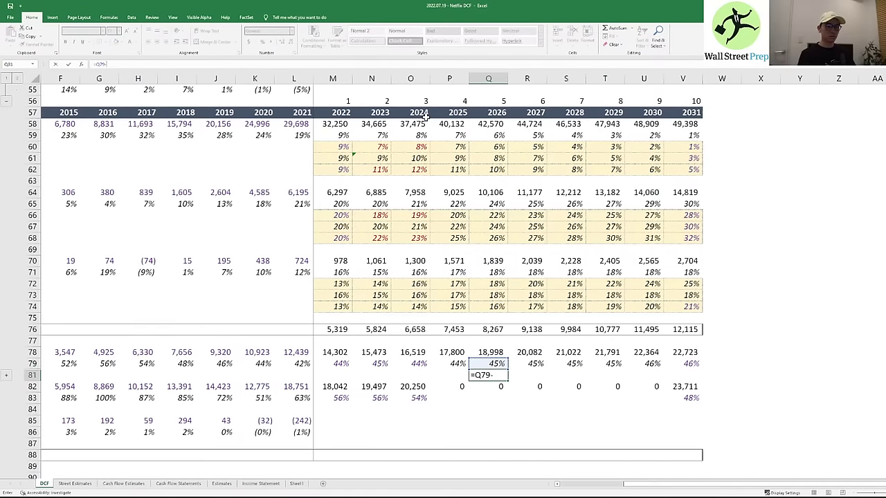
pyautogui.press('Up')
pyautogui.press('Up')
pyautogui.press('Left')
pyautogui.hotkey('ctrl', 'Return')
pyautogui.hotkey('ctrl', 'c')
pyautogui.press('Right')
pyautogui.hotkey('shift', 'Right')
pyautogui.hotkey('shift', 'Right')
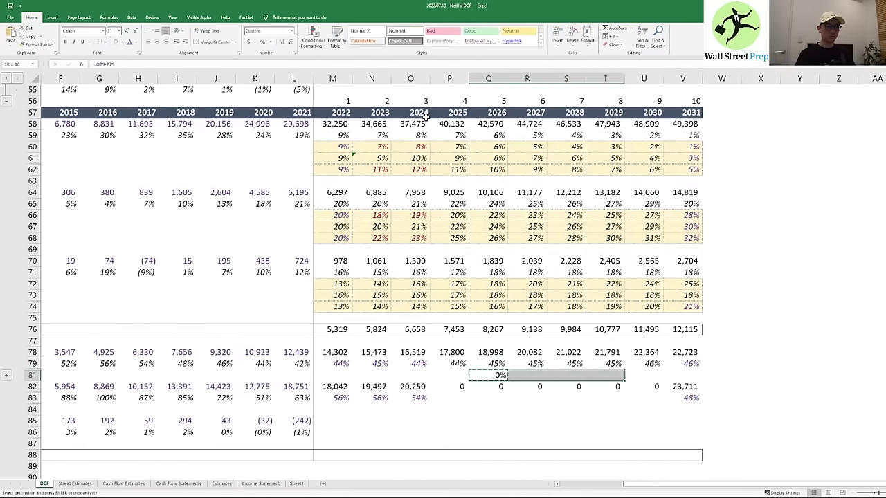
pyautogui.press('Delete')
# - Examine the D&A percentage formulas along row 79 from 2023 to 2026
pyautogui.press('Up')
pyautogui.press('Up')
pyautogui.press('Left')
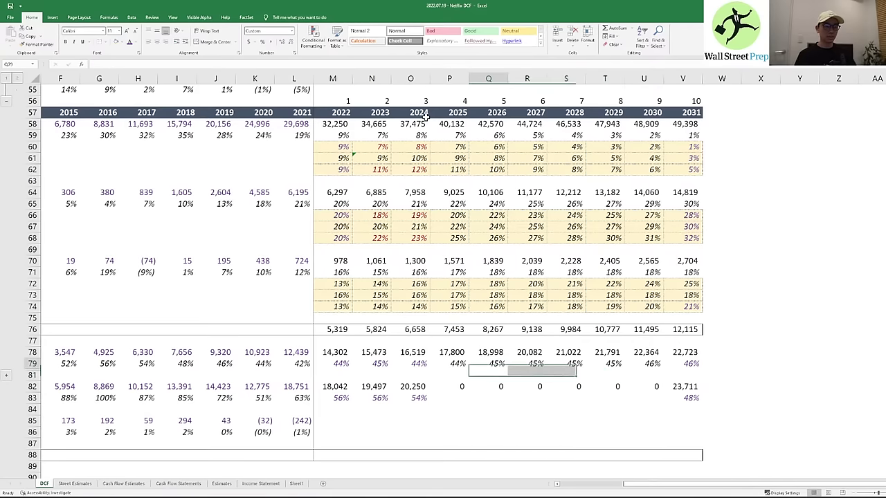
pyautogui.press('F2')
pyautogui.press('Escape')
pyautogui.press('Left')
pyautogui.press('Left')
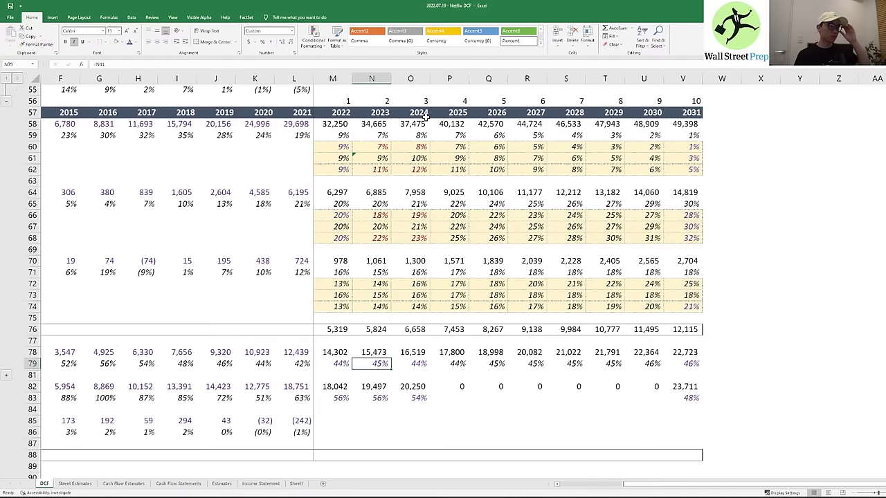
pyautogui.press('Right')
pyautogui.press('Right')
pyautogui.press('Right')
pyautogui.press('Right')
pyautogui.press('Right')
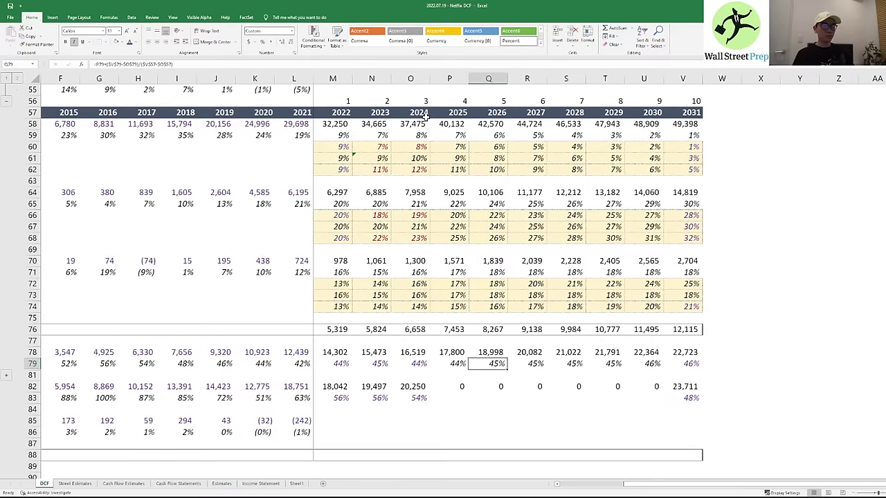
# - Examine the Street CapEx percentages for 2023 to 2027 in row 51 and the 2031 CapEx assumption in V83
pyautogui.press('Down')
pyautogui.press('Down')
pyautogui.press('Left')
pyautogui.press('Left')
pyautogui.press('Down')
pyautogui.press('Left')
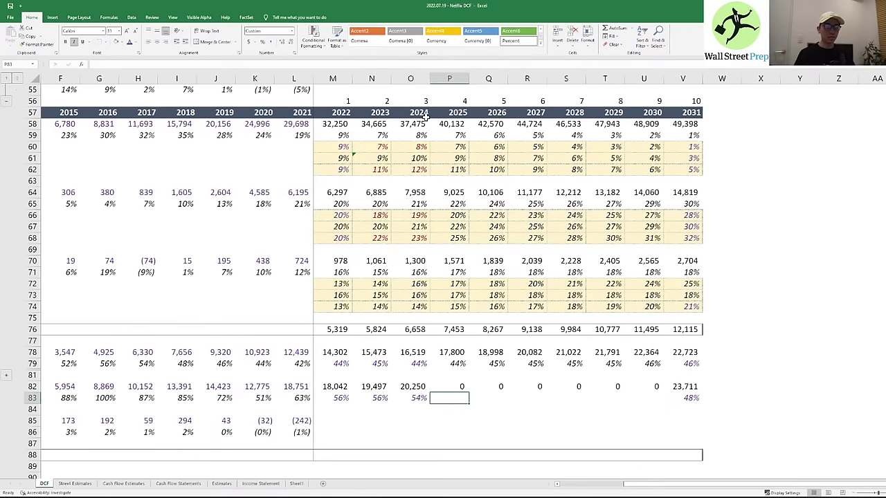
pyautogui.press('Left')
pyautogui.press('Left')
pyautogui.press('Right')
pyautogui.press('Right')
pyautogui.scroll(5, 526, 176)
pyautogui.scroll(2, 469, 180)
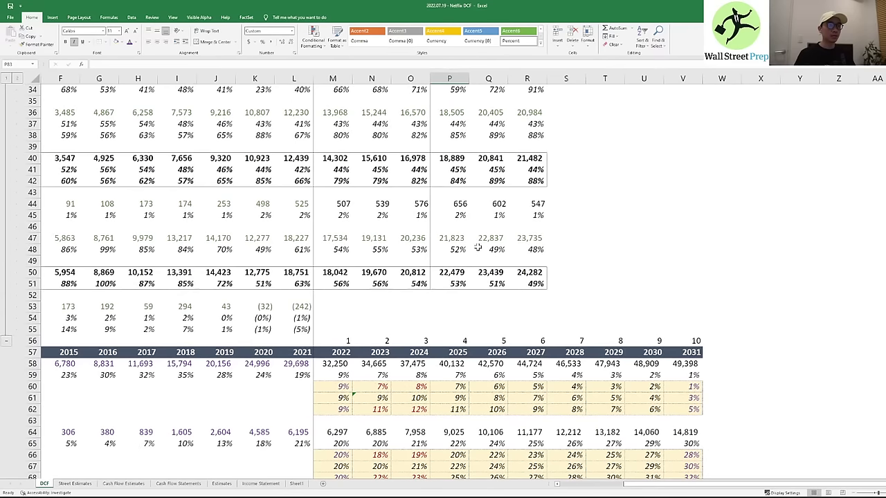
pyautogui.moveTo(377, 284); pyautogui.dragTo(530, 285)
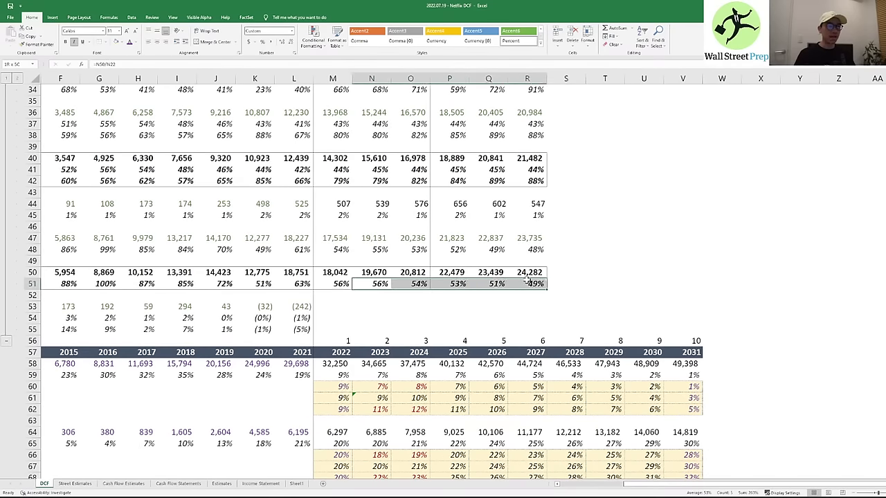
pyautogui.scroll(-4, 533, 296)
pyautogui.scroll(-2, 537, 295)
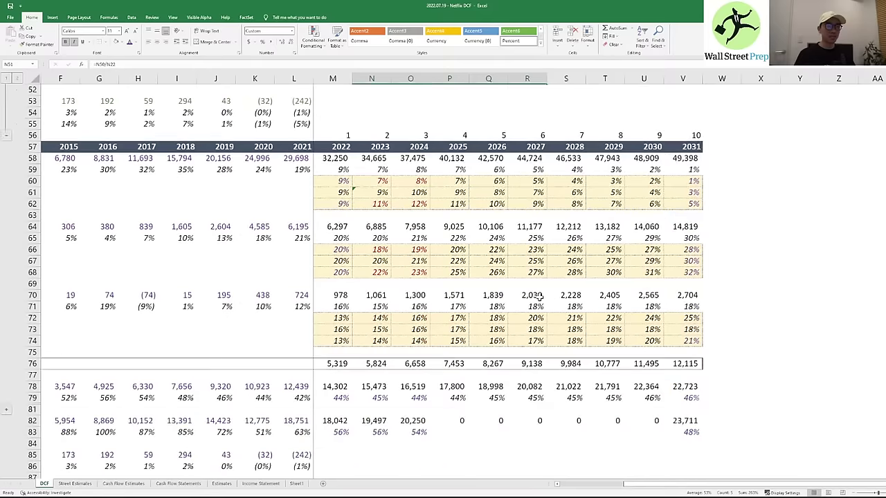
pyautogui.click(536, 436)
pyautogui.click(687, 434)
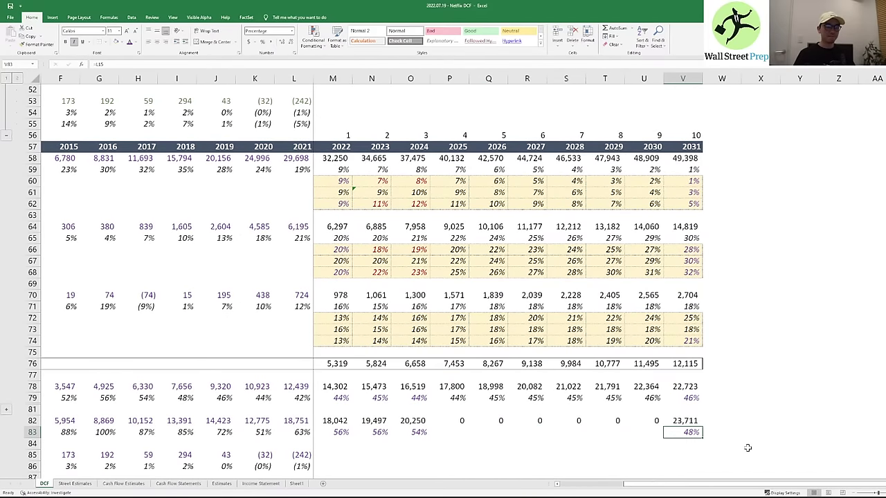
# - Copy the 2025 to 2030 D&A interpolation formulas from P79:U79 into the CapEx percentage row starting at P83
pyautogui.press('Left')
pyautogui.press('Left')
pyautogui.press('Left')
pyautogui.press('Left')
pyautogui.press('Left')
pyautogui.press('Left')
pyautogui.press('Up')
pyautogui.press('Up')
pyautogui.press('F2')
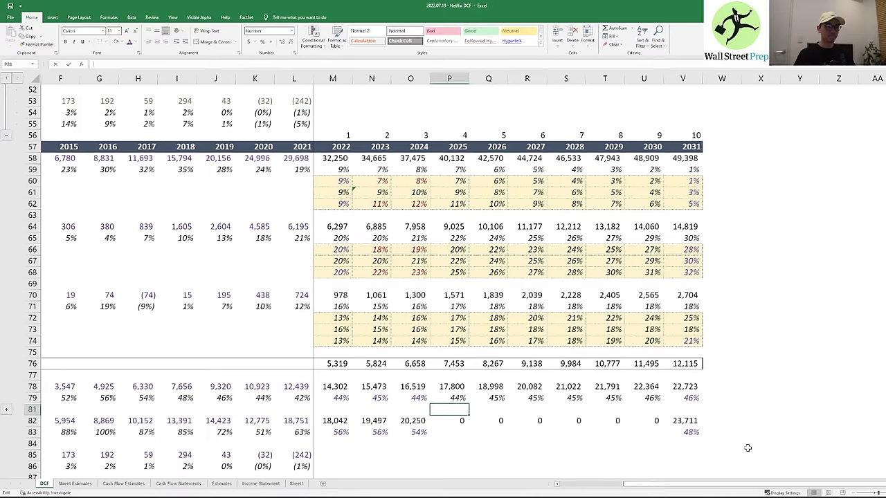
pyautogui.press('Escape')
pyautogui.press('Up')
pyautogui.press('Up')
pyautogui.hotkey('shift', 'Right')
pyautogui.hotkey('shift', 'Right')
pyautogui.hotkey('shift', 'Right')
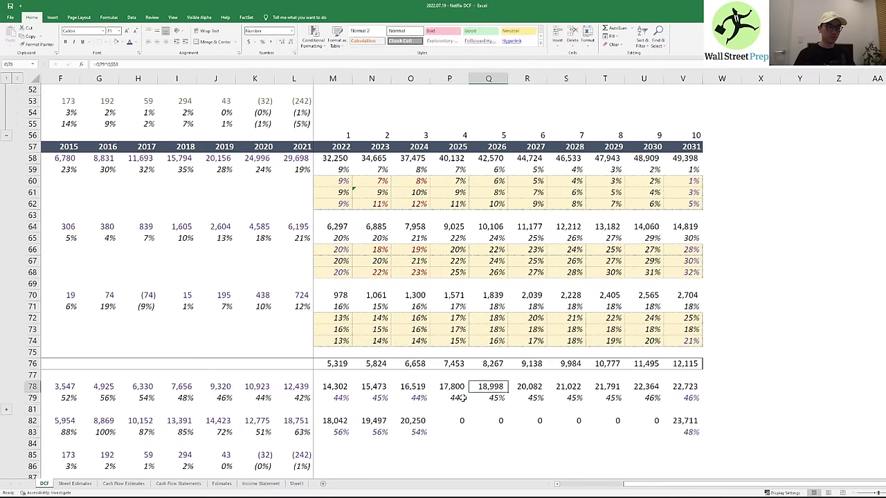
pyautogui.hotkey('shift', 'Right')
pyautogui.hotkey('shift', 'Right')
pyautogui.hotkey('ctrl', 'c')
pyautogui.press('Down')
pyautogui.press('Down')
pyautogui.press('Down')
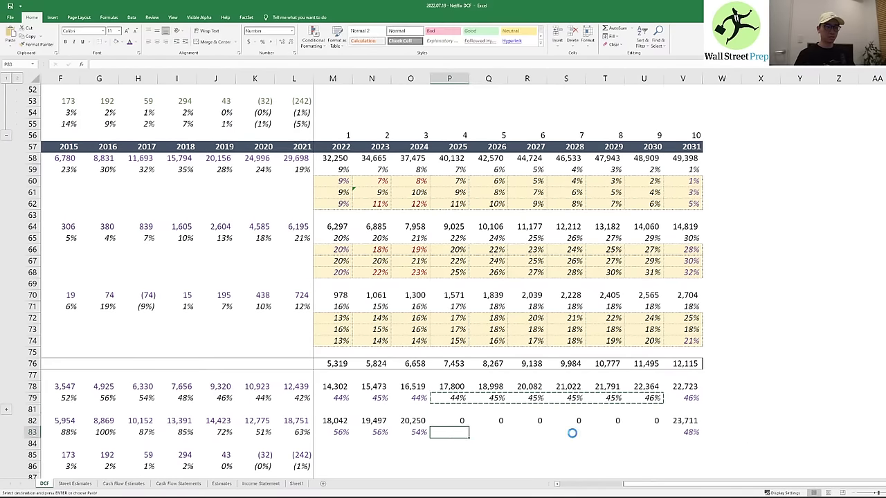
pyautogui.hotkey('ctrl', 'v')
# - Repoint the CapEx formula in P83 from row 79 to row 83, giving =O83+($V$83-$O$83)/($V$57-$O$57)
pyautogui.press('Left')
pyautogui.press('Right')
pyautogui.press('F2')
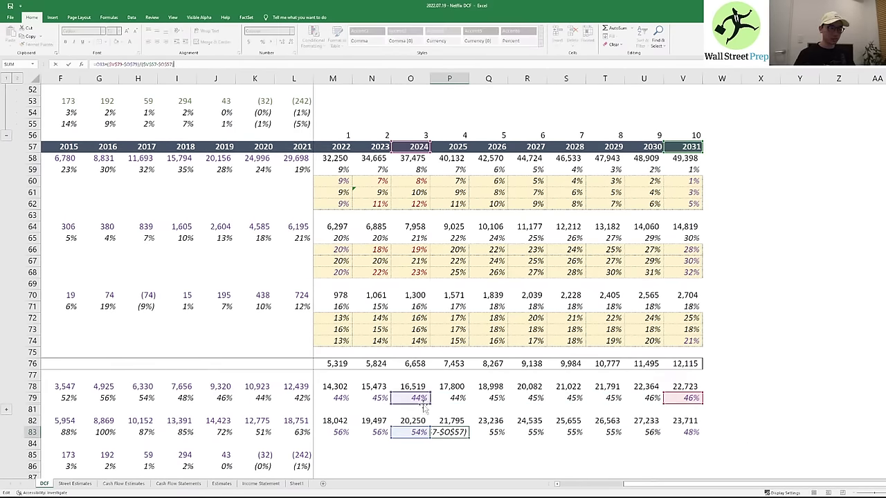
pyautogui.moveTo(425, 407); pyautogui.dragTo(425, 440)
pyautogui.hotkey('ctrl', 'Return')
pyautogui.moveTo(674, 406); pyautogui.dragTo(681, 430)
pyautogui.hotkey('ctrl', 'Return')
# - Copy the corrected CapEx interpolation formula from P83 across the remaining years through 2030
pyautogui.hotkey('ctrl', 'c')
pyautogui.hotkey('shift', 'Right')
pyautogui.hotkey('shift', 'Right')
pyautogui.hotkey('shift', 'Right')
pyautogui.hotkey('shift', 'Right')
pyautogui.hotkey('shift', 'Right')
pyautogui.hotkey('shift', 'Right')
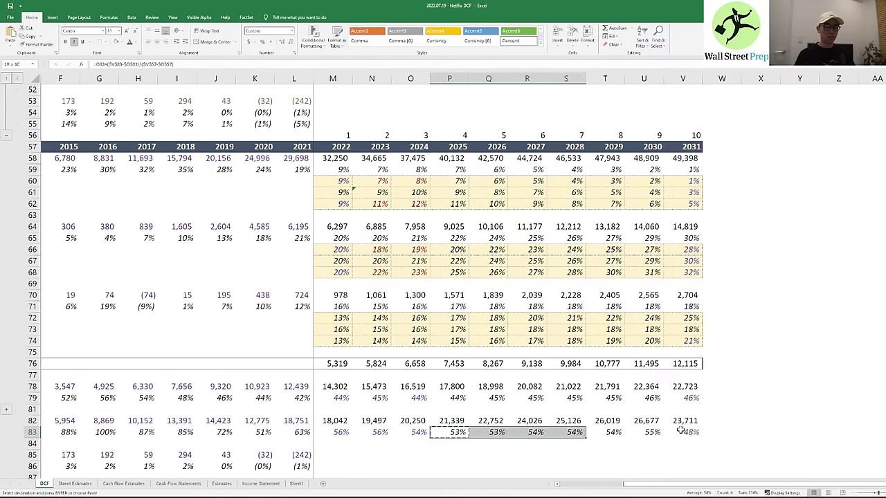
pyautogui.hotkey('ctrl', 'v')
# - Check the copied CapEx percentage formulas for 2025 to 2027 in P83:R83
pyautogui.press('F2')
pyautogui.press('Escape')
pyautogui.press('Right')
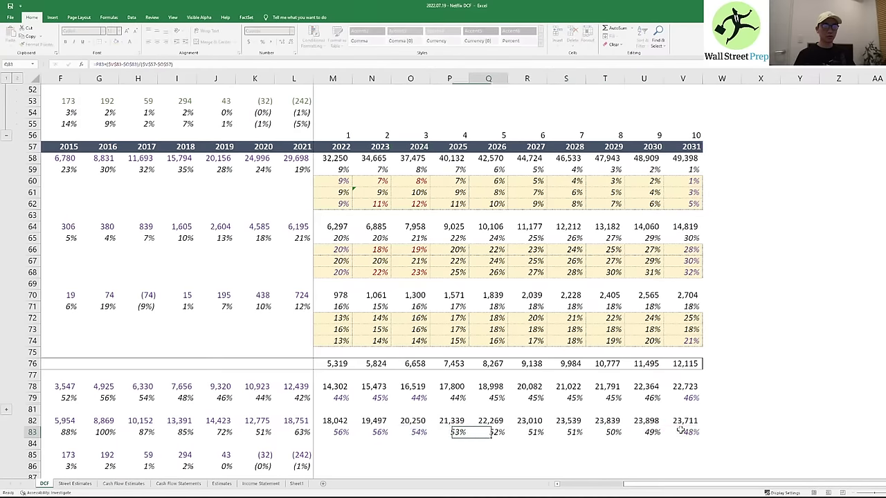
pyautogui.press('F2')
pyautogui.press('Escape')
pyautogui.press('Right')
pyautogui.press('Up')
pyautogui.press('Up')
pyautogui.press('Up')
pyautogui.press('Down')
pyautogui.press('Down')
pyautogui.press('Down')
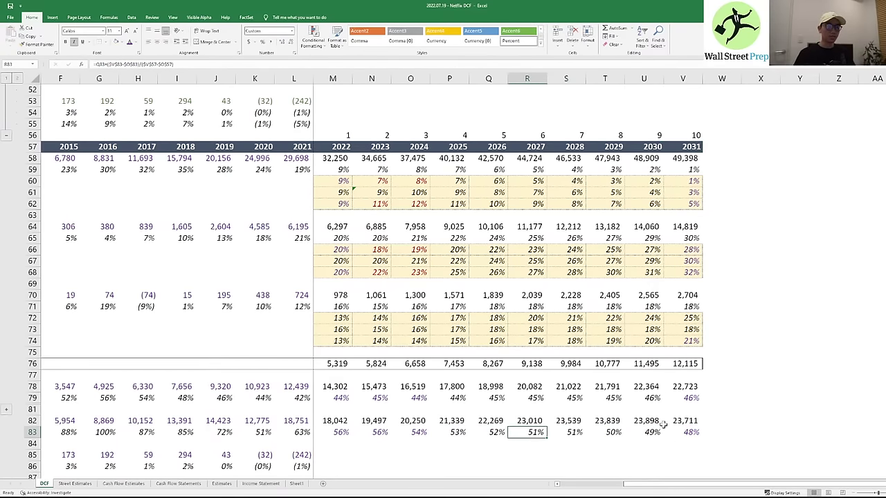
# - Compare the Street's 2027 CapEx percentage in R51 with the interpolated CapEx percentages for 2026 to 2029 in row 83
pyautogui.scroll(7, 516, 332)
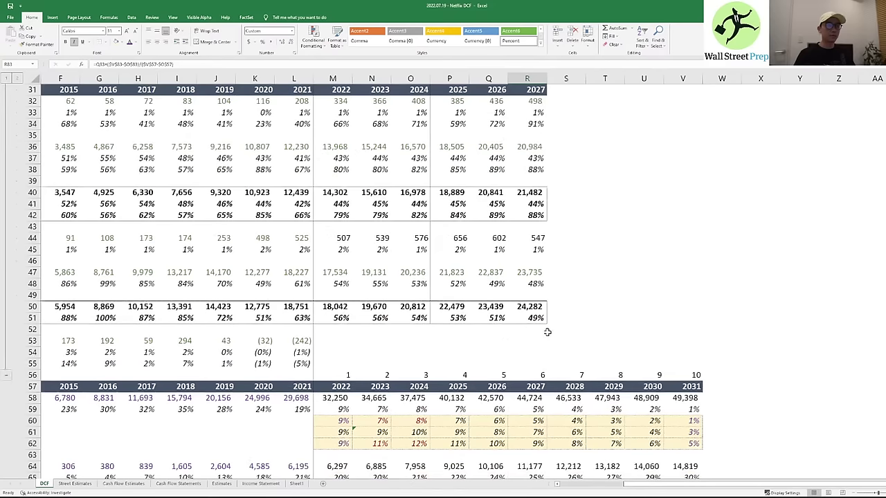
pyautogui.click(543, 320)
pyautogui.scroll(-3, 575, 384)
pyautogui.scroll(-4, 576, 382)
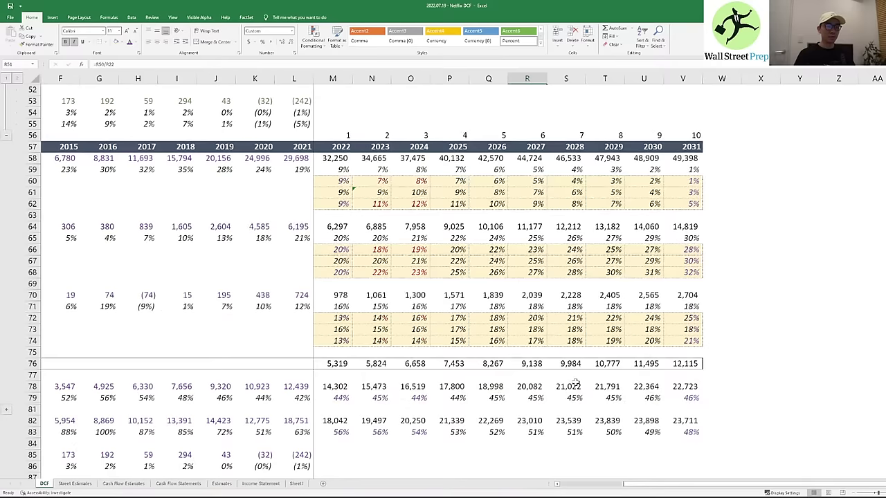
pyautogui.click(536, 431)
pyautogui.click(574, 431)
pyautogui.click(609, 433)
pyautogui.click(564, 433)
pyautogui.click(529, 432)
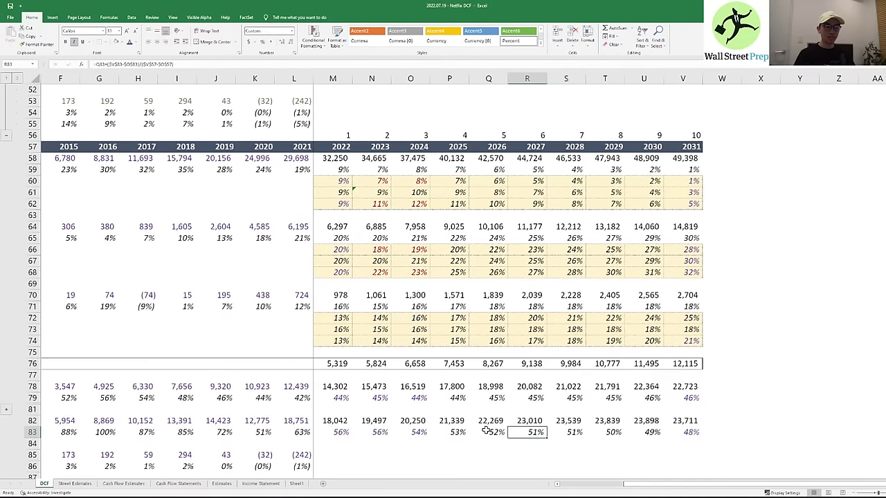
pyautogui.click(488, 431)
# - Compare the 2021, 2022 and 2031 D&A percentages in row 79 with the projected CapEx percentages in row 83
pyautogui.click(667, 399)
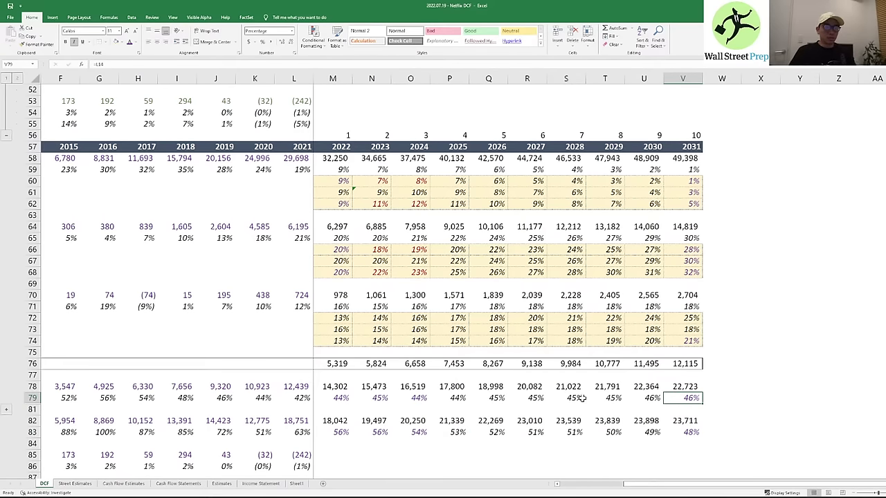
pyautogui.click(305, 397)
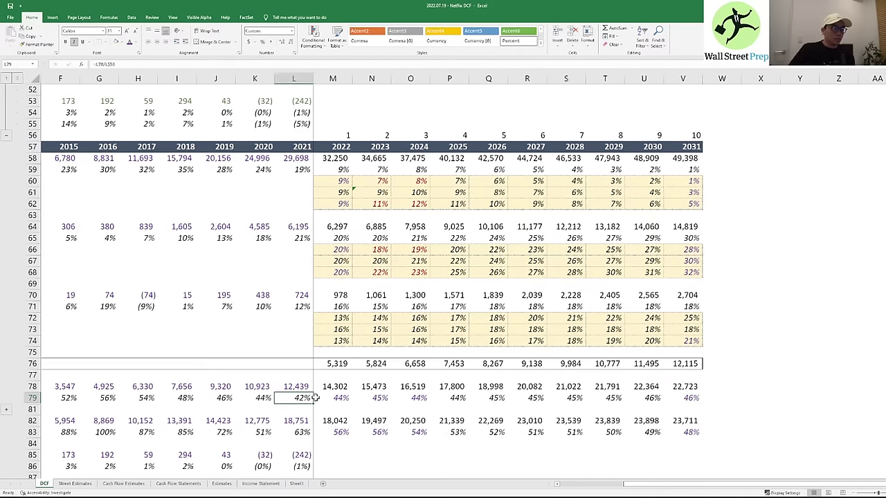
pyautogui.click(331, 398)
pyautogui.click(706, 401)
pyautogui.click(691, 400)
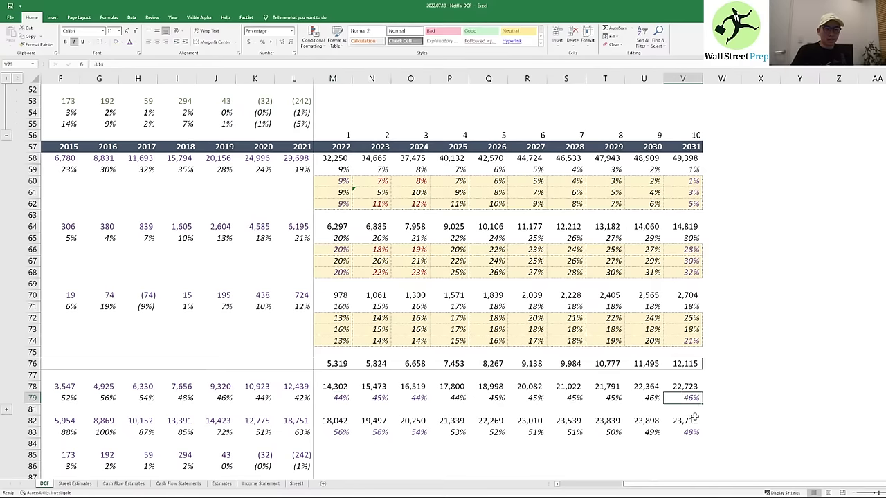
pyautogui.click(682, 442)
pyautogui.click(649, 430)
pyautogui.click(565, 433)
pyautogui.click(493, 431)
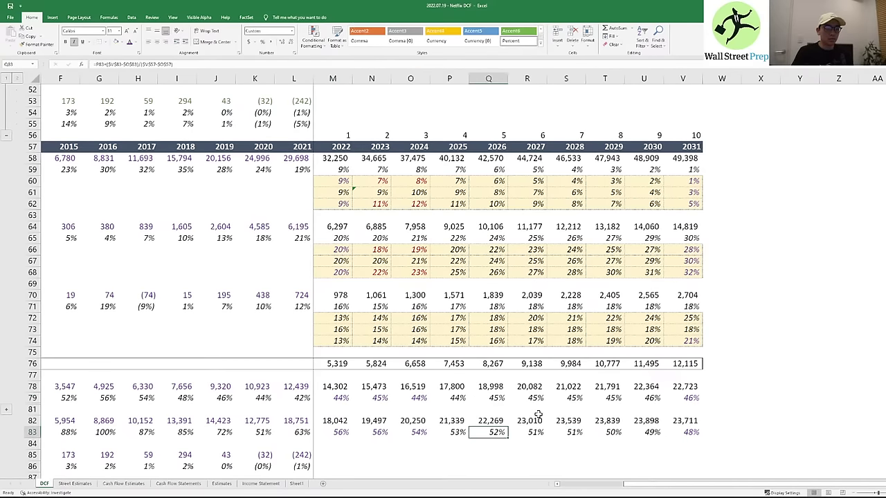
pyautogui.click(534, 433)
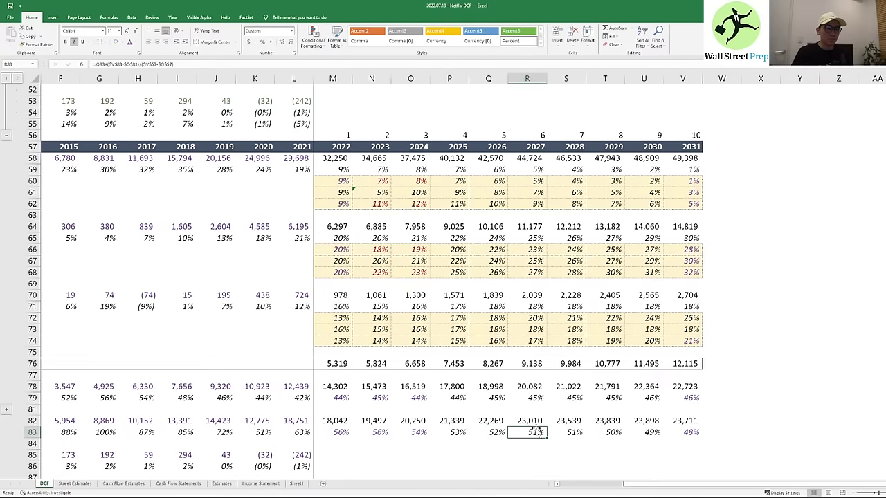
pyautogui.scroll(4, 537, 432)
pyautogui.scroll(-5, 528, 323)
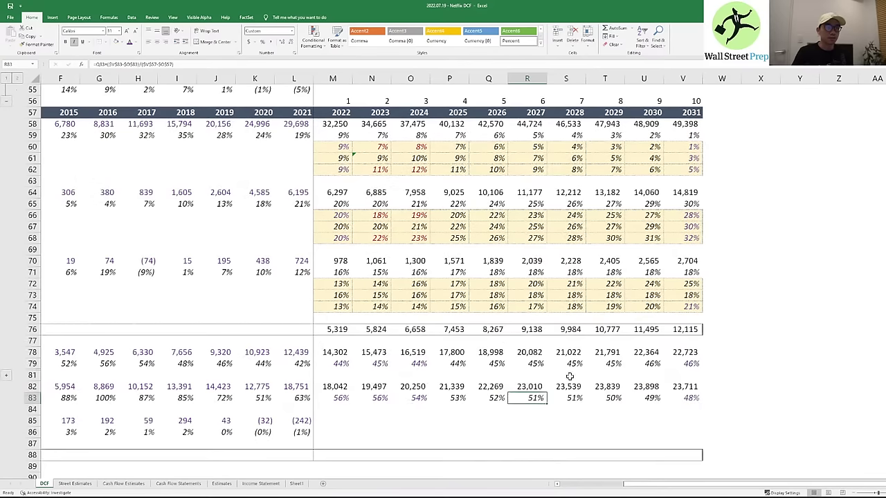
pyautogui.moveTo(545, 398); pyautogui.dragTo(649, 399)
pyautogui.click(648, 398)
# - Enter =AVERAGE(J86:L86) in M86 to project the 2022 percentage from the recent historical years
pyautogui.click(371, 409)
pyautogui.click(332, 424)
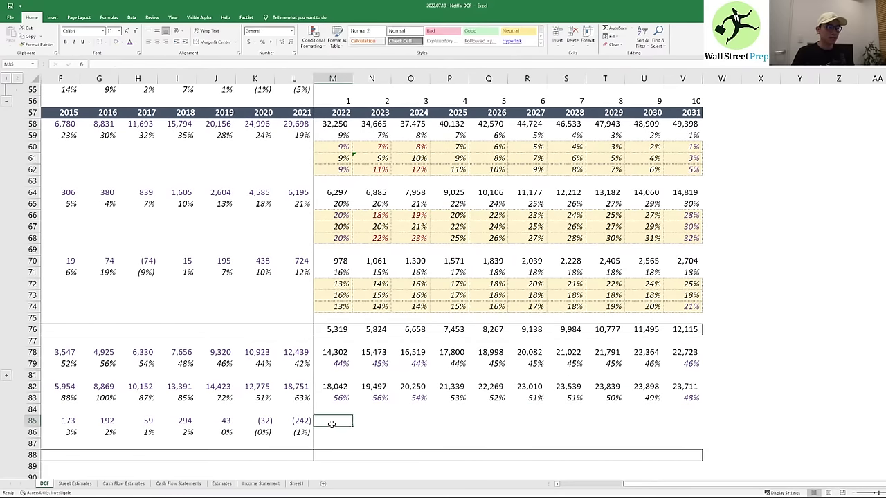
pyautogui.click(347, 434)
pyautogui.write('=average(')
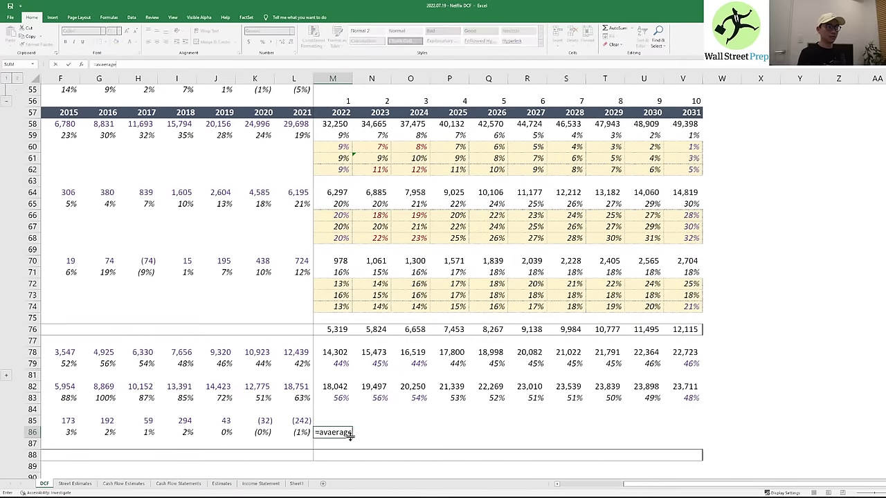
pyautogui.press('Escape')
pyautogui.write('=average(')
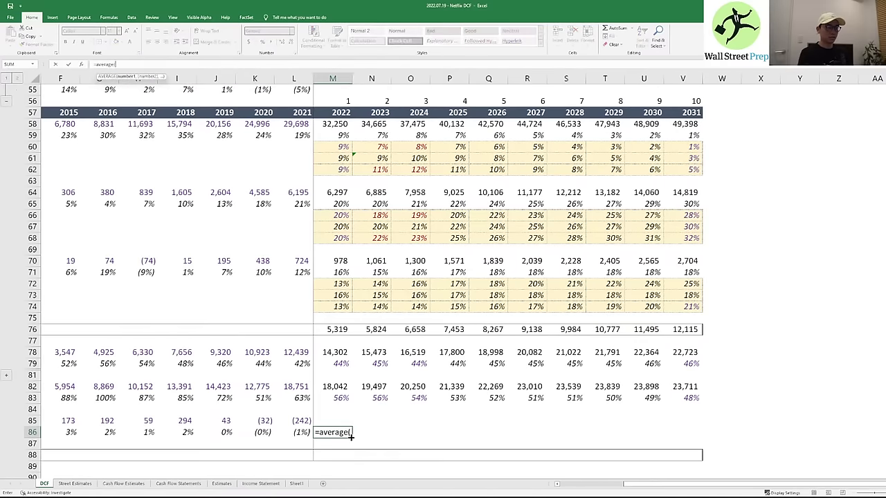
pyautogui.press('Left')
pyautogui.hotkey('shift', 'Left')
pyautogui.hotkey('ctrl', 'Return')
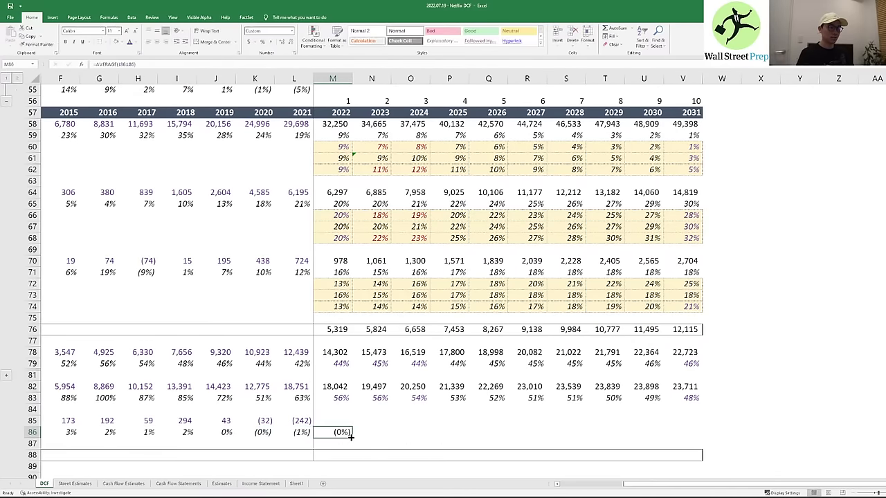
pyautogui.hotkey('ctrl', 'c')
pyautogui.hotkey('shift', 'Right')
pyautogui.hotkey('shift', 'Right')
pyautogui.hotkey('shift', 'Right')
pyautogui.hotkey('shift', 'Right')
pyautogui.hotkey('shift', 'Right')
pyautogui.hotkey('shift', 'Right')
pyautogui.press('Right')
pyautogui.press('Right')
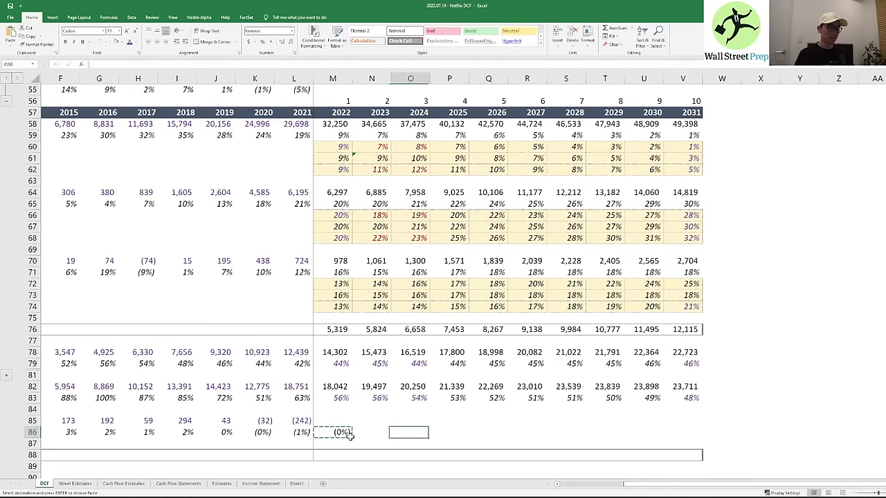
pyautogui.press('Left')
pyautogui.press('Escape')
# - Set the 2023 percentage in N86 equal to the prior year with =M86
pyautogui.write('=')
pyautogui.press('Left')
pyautogui.hotkey('ctrl', 'Return')
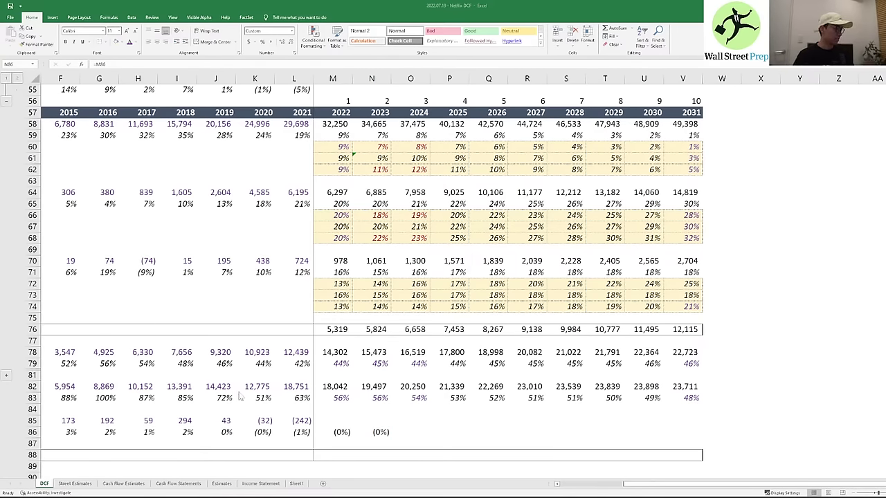
# - Copy the prior-year link from N86 across row 86 through 2031 and check the formula in N86
pyautogui.hotkey('ctrl', 'c')
pyautogui.press('Right')
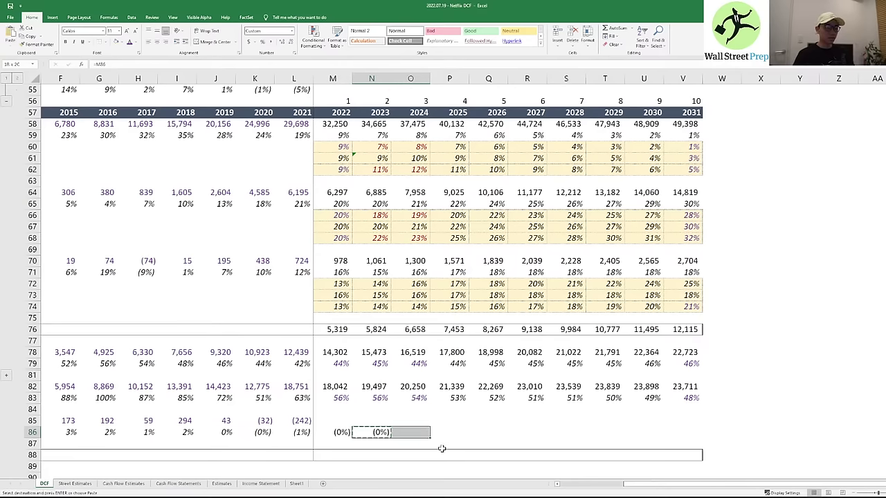
pyautogui.hotkey('shift', 'Right')
pyautogui.hotkey('shift', 'Right')
pyautogui.hotkey('shift', 'Right')
pyautogui.hotkey('shift', 'Right')
pyautogui.hotkey('shift', 'Right')
pyautogui.hotkey('shift', 'Right')
pyautogui.hotkey('shift', 'Right')
pyautogui.press('Return')
pyautogui.press('Left')
pyautogui.press('F2')
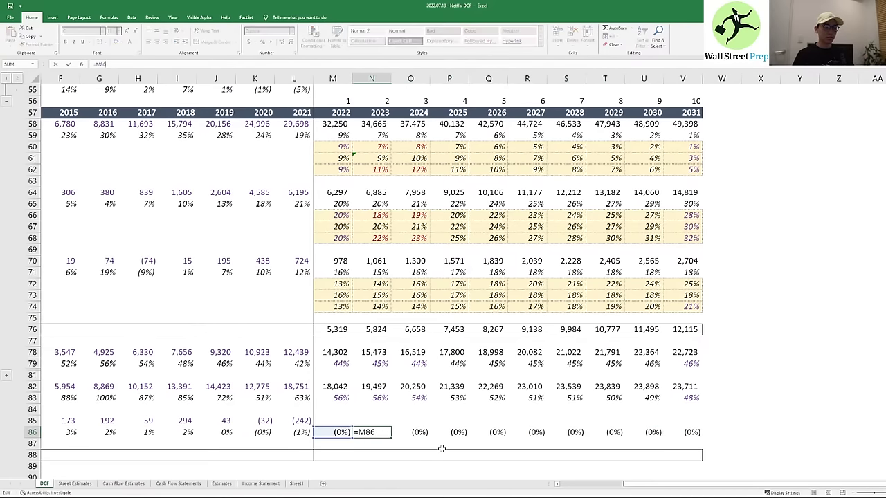
pyautogui.press('Escape')
pyautogui.press('Escape')
# - Set the font color of the 2022 average in M86 to dark red
pyautogui.press('Left')
pyautogui.hotkey('alt', 'h')
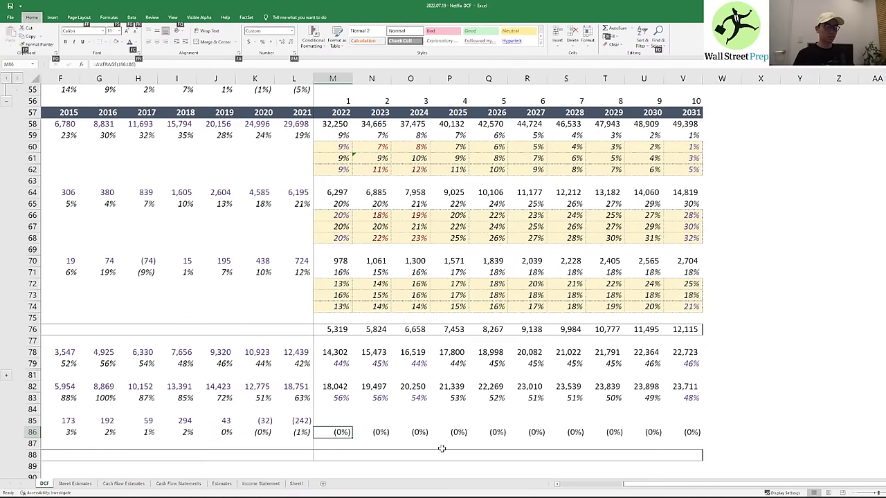
pyautogui.press('f')
pyautogui.press('c')
pyautogui.press('Down')
pyautogui.press('Down')
pyautogui.press('Down')
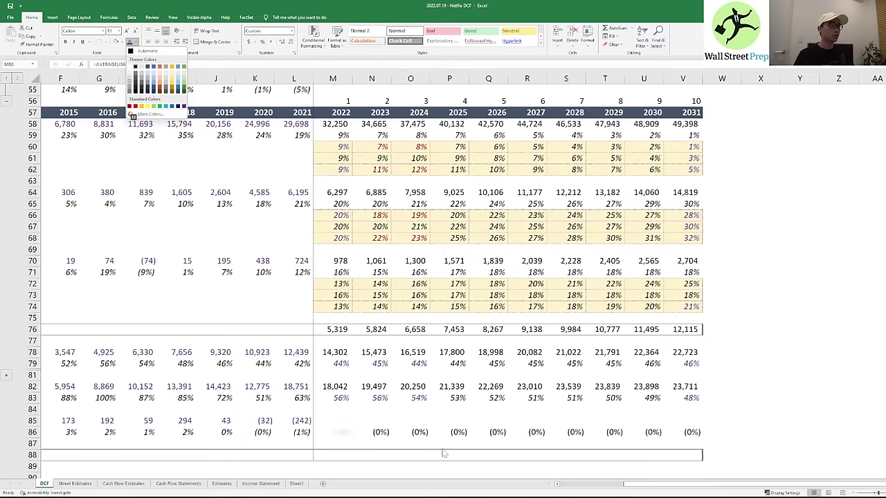
pyautogui.press('Return')
# - Apply only the formatting of CapEx percentage cell N83 to the projected percentages in N86:V86
pyautogui.press('Right')
pyautogui.press('Up')
pyautogui.press('Up')
pyautogui.press('Up')
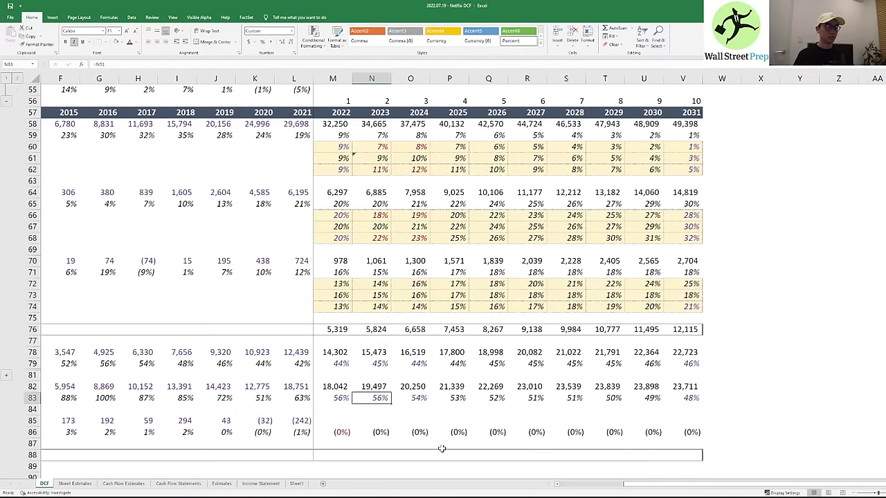
pyautogui.hotkey('ctrl', 'c')
pyautogui.press('Down')
pyautogui.press('Down')
pyautogui.press('Down')
pyautogui.hotkey('ctrl', 'shift', 'Right')
pyautogui.hotkey('ctrl', 'alt', 'v')
pyautogui.press('t')
pyautogui.press('Return')
pyautogui.press('Escape')
pyautogui.hotkey('shift', 'BackSpace')
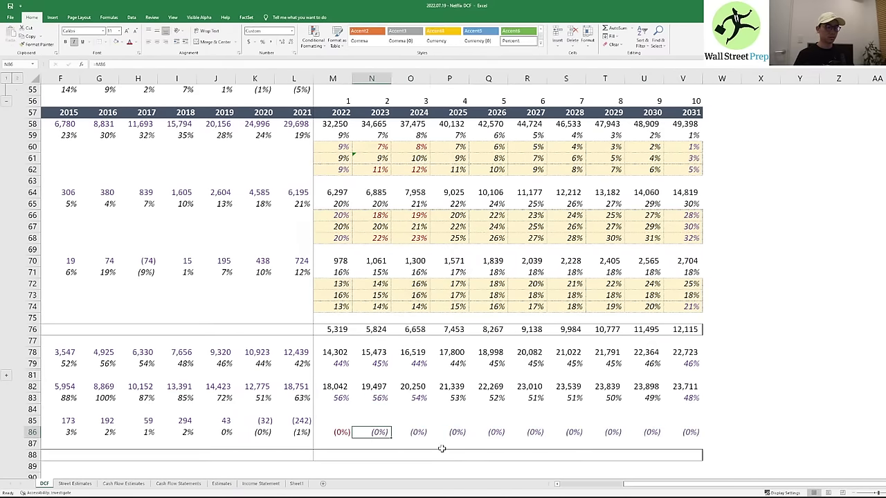
pyautogui.press('Left')
pyautogui.hotkey('ctrl', 'o')
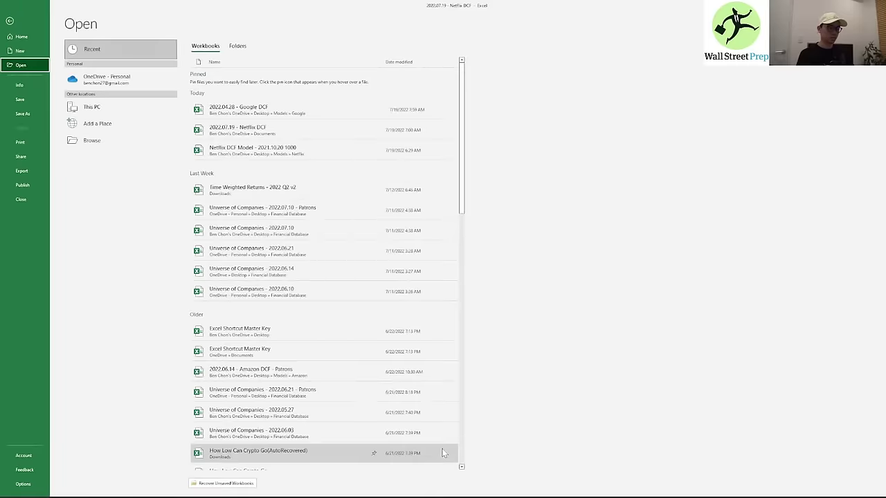
pyautogui.press('Escape')
pyautogui.press('Up')
pyautogui.press('Left')
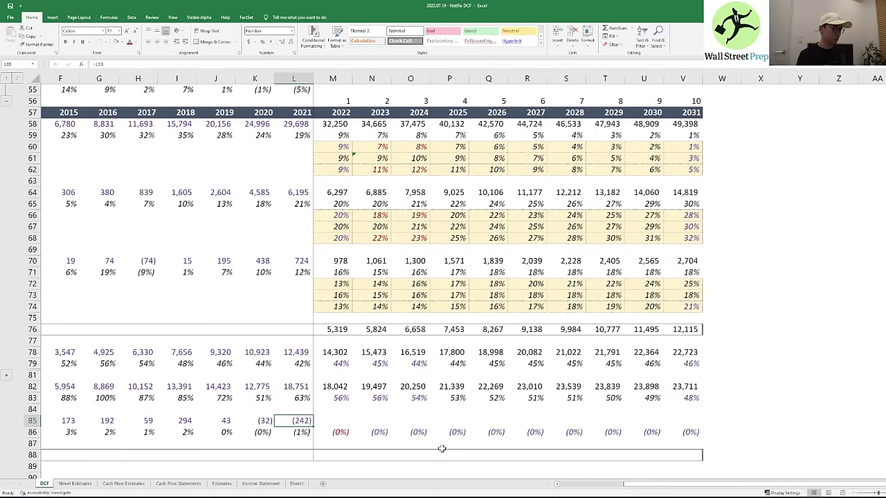
# - Calculate the 2022 Change in NWC in M85 as its percentage of sales times revenue with =M86*M58
pyautogui.hscroll(-6, 442, 448)
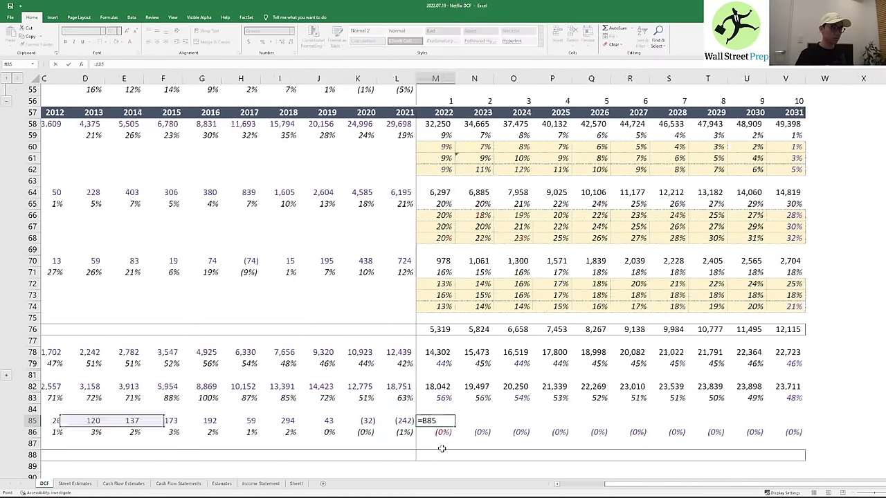
pyautogui.press('Right')
pyautogui.write('=')
pyautogui.press('Down')
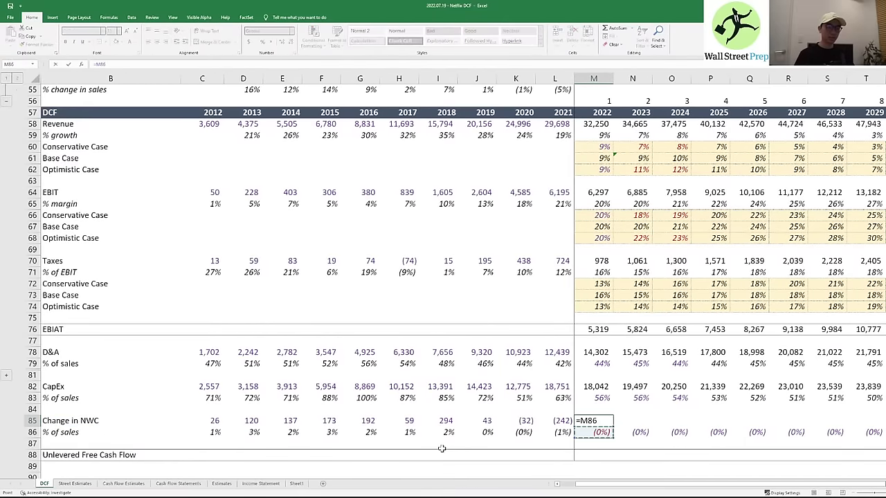
pyautogui.write('*')
pyautogui.press('Up')
pyautogui.press('Up')
pyautogui.press('Up')
pyautogui.press('Up')
pyautogui.press('Up')
pyautogui.press('Up')
pyautogui.press('Up')
pyautogui.press('Up')
pyautogui.press('Up')
pyautogui.press('Up')
pyautogui.press('Up')
pyautogui.press('Up')
pyautogui.press('Up')
pyautogui.press('Up')
pyautogui.press('Up')
pyautogui.press('Up')
pyautogui.press('Up')
pyautogui.press('Up')
pyautogui.press('Up')
pyautogui.press('Up')
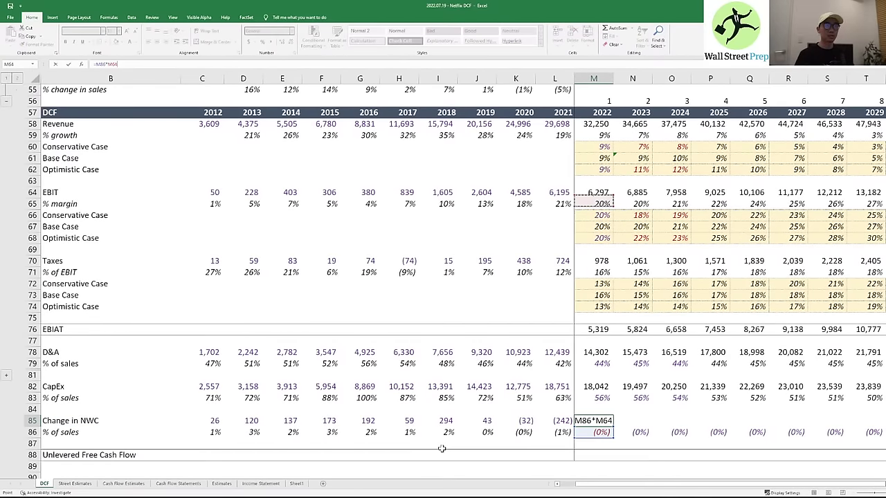
pyautogui.press('Return')
# - Group the historical columns C:L for 2012 to 2021 and collapse the group
pyautogui.press('Left')
pyautogui.press('Left')
pyautogui.press('Right')
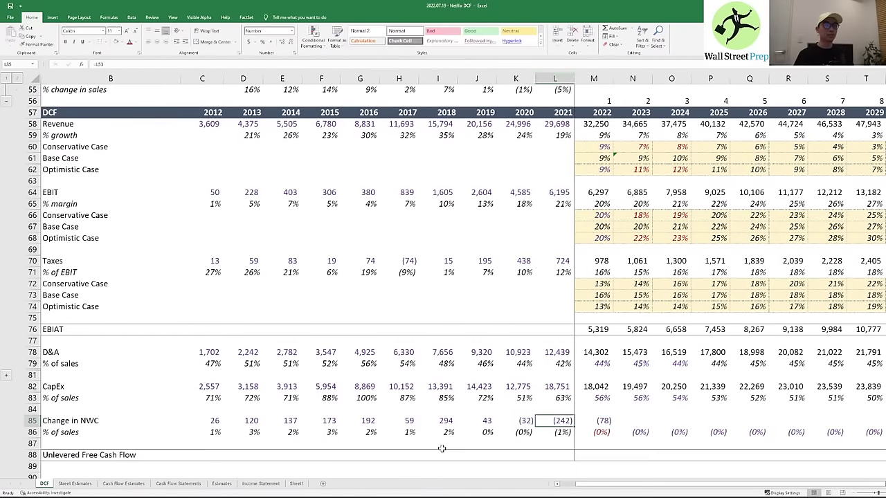
pyautogui.hotkey('ctrl', 'space')
pyautogui.hotkey('shift', 'Left')
pyautogui.hotkey('shift', 'Left')
pyautogui.hotkey('shift', 'Left')
pyautogui.hotkey('shift', 'Left')
pyautogui.hotkey('shift', 'Left')
pyautogui.hotkey('shift', 'Left')
pyautogui.hotkey('shift', 'Left')
pyautogui.hotkey('shift', 'Left')
pyautogui.hotkey('shift', 'Left')
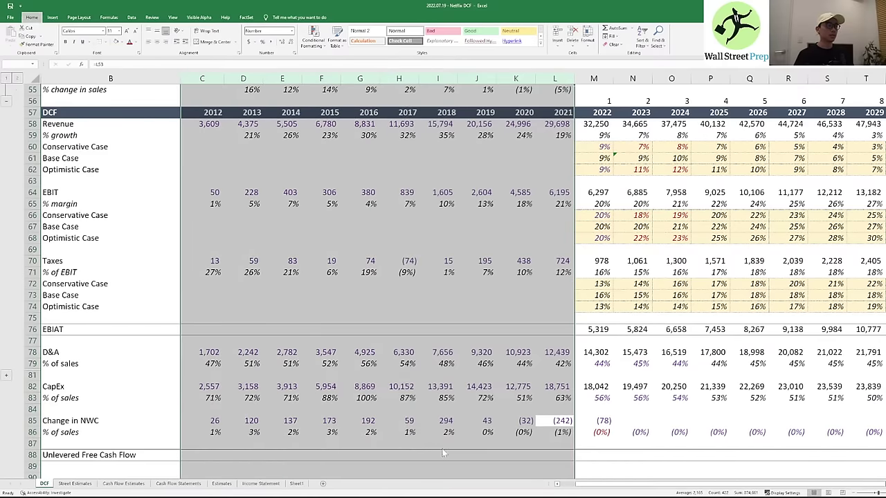
pyautogui.press('alt')
pyautogui.press('a')
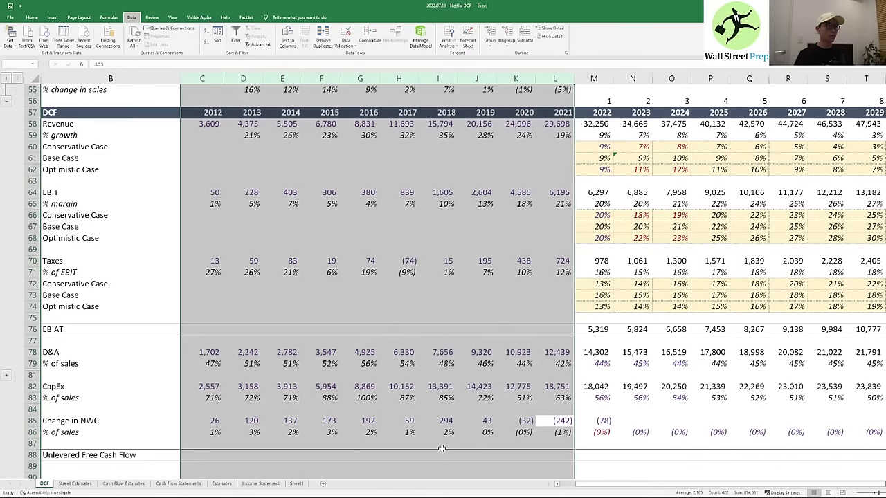
pyautogui.press('g')
pyautogui.press('g')
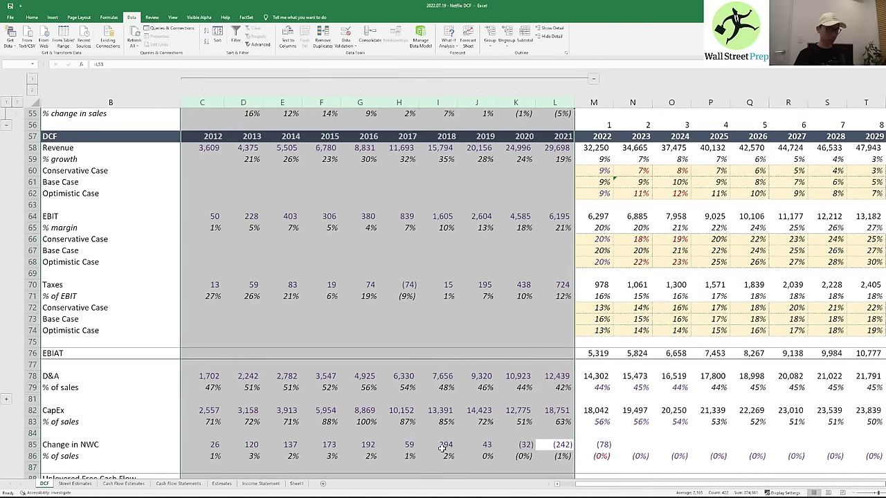
pyautogui.press('alt')
pyautogui.press('a')
pyautogui.press('h')
pyautogui.press('Right')
pyautogui.press('Down')
pyautogui.press('Left')
pyautogui.press('Left')
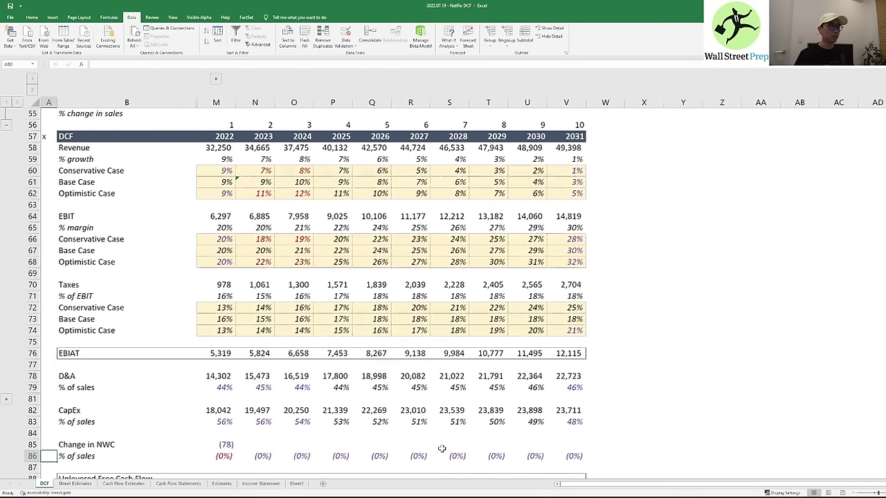
# - Check the 2022 Change in NWC formula in M85, copy it across row 85 through 2031 and verify a copied cell
pyautogui.press('Right')
pyautogui.press('Right')
pyautogui.press('Right')
pyautogui.press('Right')
pyautogui.press('Down')
pyautogui.press('Up')
pyautogui.press('Left')
pyautogui.press('Left')
pyautogui.press('Up')
pyautogui.press('F2')
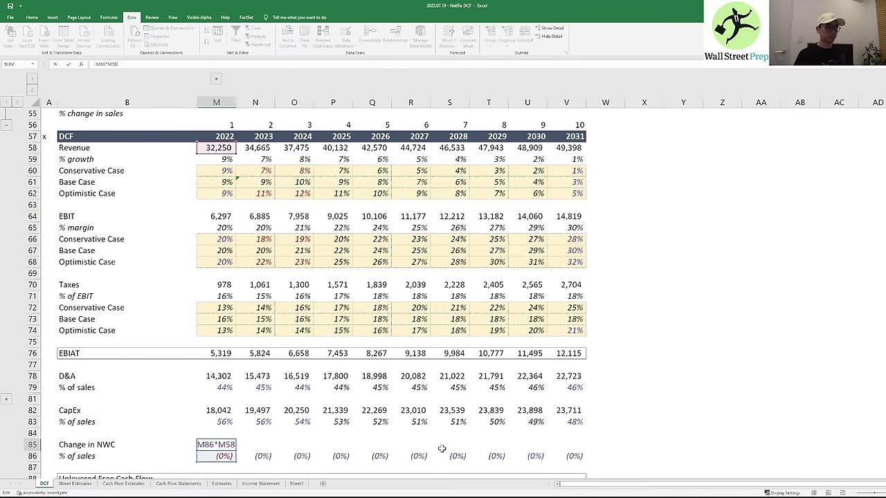
pyautogui.hotkey('ctrl', 'Return')
pyautogui.hotkey('ctrl', 'c')
pyautogui.hotkey('shift', 'Right')
pyautogui.hotkey('shift', 'Right')
pyautogui.hotkey('shift', 'Right')
pyautogui.hotkey('shift', 'Right')
pyautogui.hotkey('shift', 'Right')
pyautogui.hotkey('shift', 'Right')
pyautogui.hotkey('shift', 'Right')
pyautogui.hotkey('shift', 'Right')
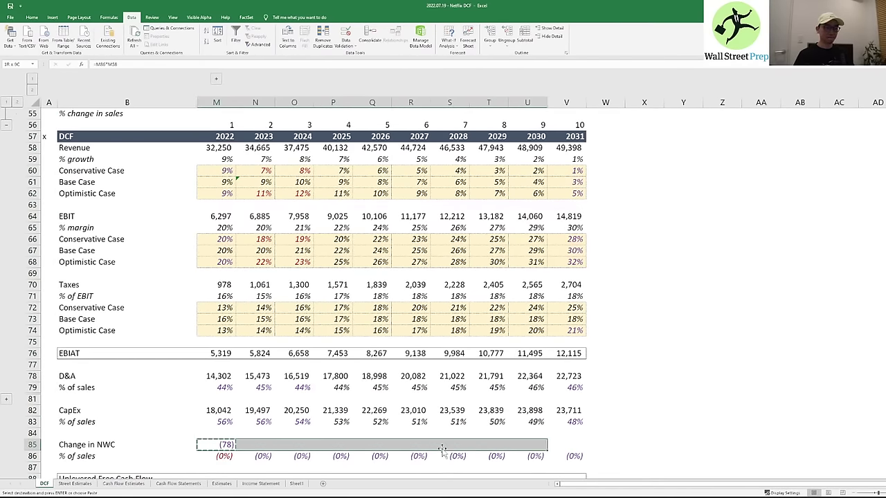
pyautogui.hotkey('shift', 'Right')
pyautogui.hotkey('shift', 'Right')
pyautogui.hotkey('shift', 'Left')
pyautogui.hotkey('ctrl', 'v')
pyautogui.press('Right')
pyautogui.press('Right')
pyautogui.press('F2')
pyautogui.press('Escape')
pyautogui.press('Left')
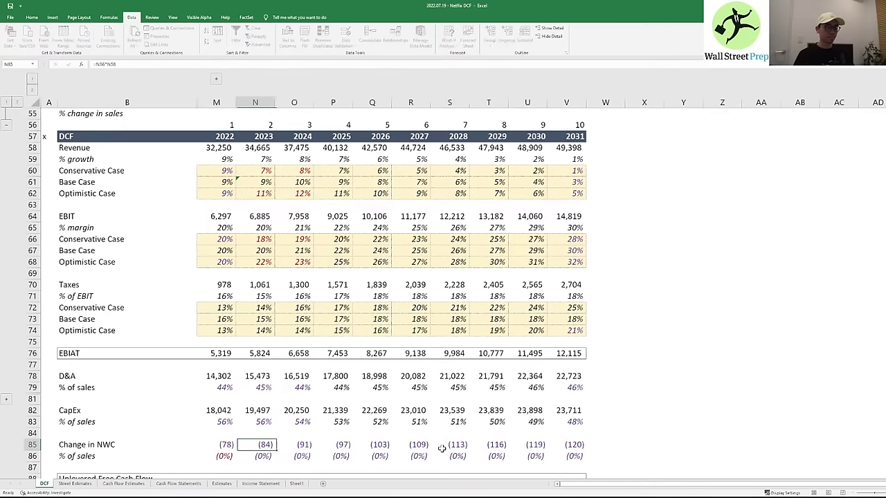
# - Set the font color of the projected Change in NWC values in M85:V85 to black
pyautogui.press('Left')
pyautogui.hotkey('ctrl', 'shift', 'Right')
pyautogui.press('alt')
pyautogui.press('h')
pyautogui.press('f')
pyautogui.press('c')
pyautogui.press('Return')
# - Calculate the 2022 Unlevered Free Cash Flow in M88 with =M76+M78-M82-M85
pyautogui.press('Down')
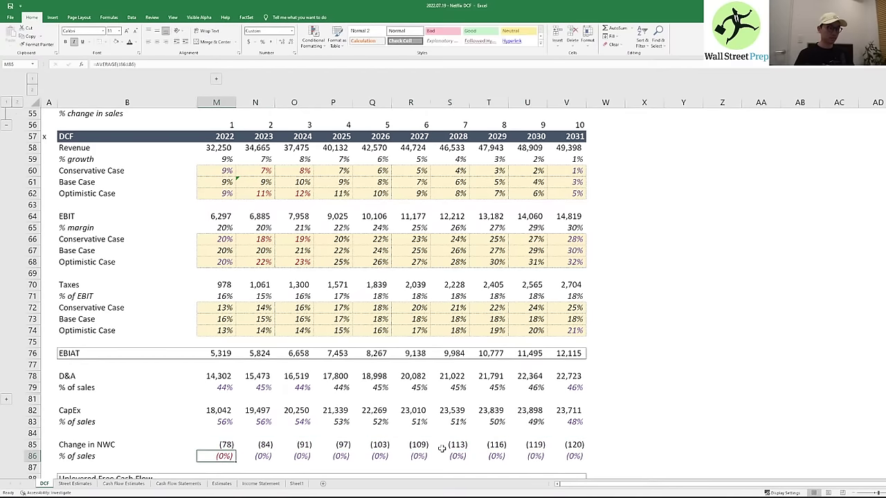
pyautogui.press('Down')
pyautogui.press('Down')
pyautogui.write('=')
pyautogui.press('Up')
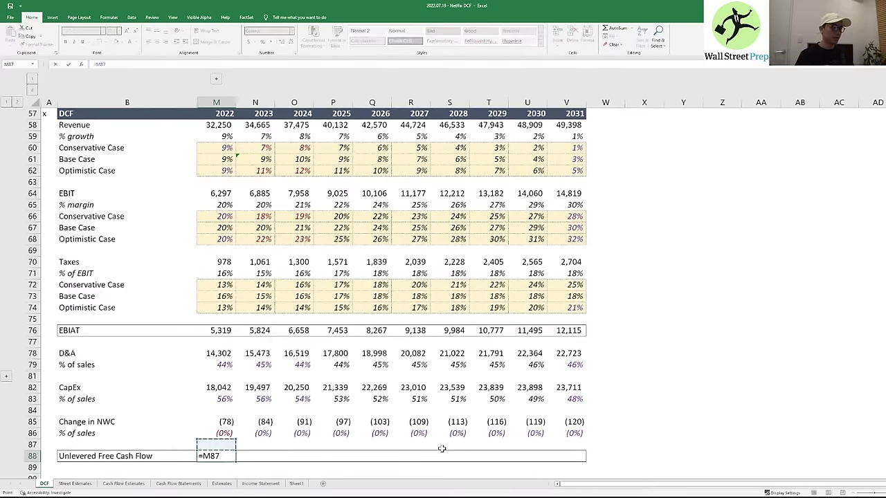
pyautogui.press('Up')
pyautogui.press('Up')
pyautogui.press('Up')
pyautogui.press('Up')
pyautogui.press('Up')
pyautogui.press('Up')
pyautogui.press('Up')
pyautogui.press('Up')
pyautogui.press('Up')
pyautogui.press('Up')
pyautogui.press('Up')
pyautogui.write('+')
pyautogui.press('Up')
pyautogui.press('Up')
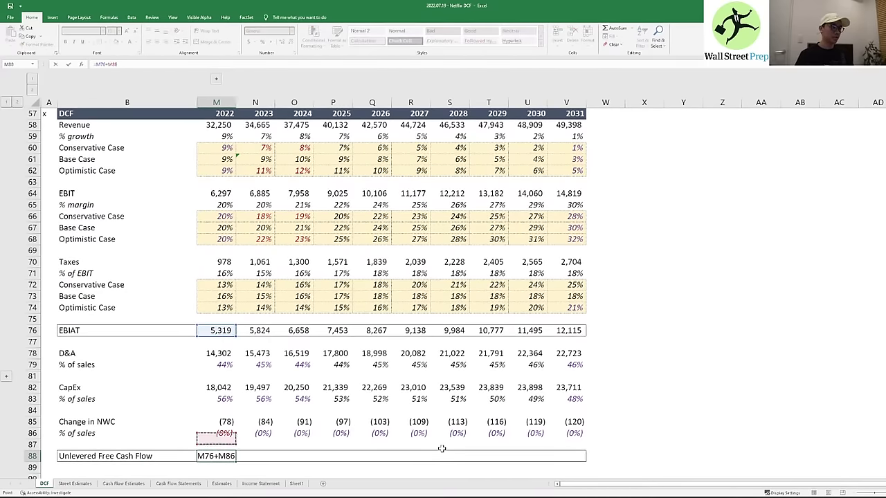
pyautogui.write('+')
pyautogui.press('Up')
pyautogui.press('Up')
pyautogui.press('Up')
pyautogui.press('Up')
pyautogui.press('Up')
pyautogui.press('Up')
pyautogui.press('Up')
pyautogui.press('Up')
pyautogui.press('Up')
pyautogui.press('Up')
pyautogui.press('Up')
pyautogui.press('Down')
pyautogui.write('-')
pyautogui.press('Up')
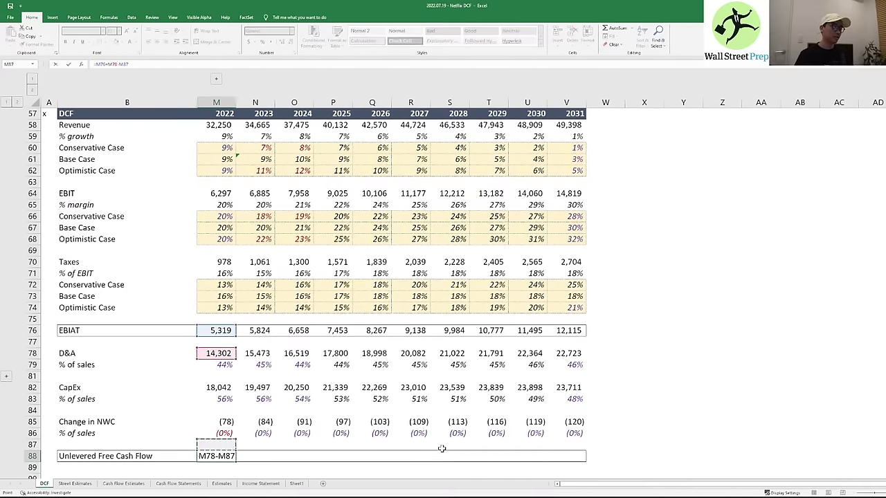
pyautogui.press('Up')
pyautogui.press('Up')
pyautogui.press('Up')
pyautogui.press('Up')
pyautogui.press('Up')
pyautogui.write('-')
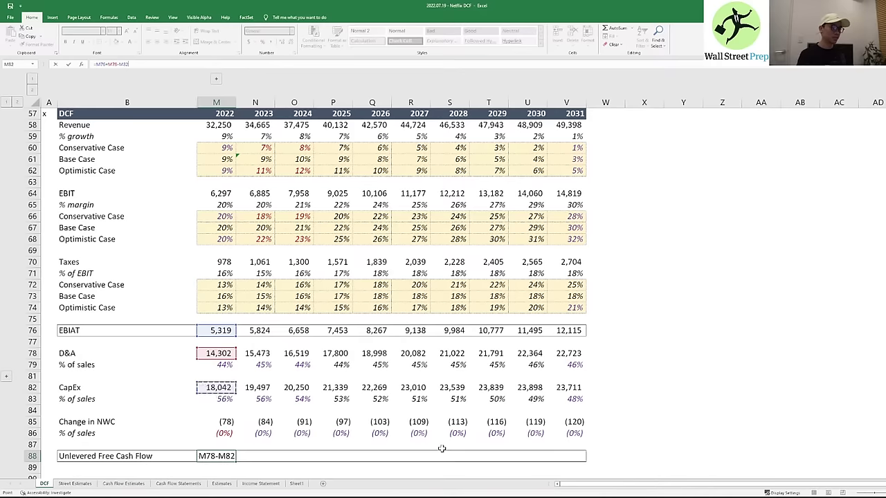
pyautogui.press('Up')
pyautogui.press('Up')
pyautogui.press('Up')
pyautogui.press('Return')
# - Copy the Unlevered Free Cash Flow formula from M88 across row 88 through 2031 and check the copies in N88 and O88
pyautogui.hotkey('ctrl', 'c')
pyautogui.hotkey('shift', 'Right')
pyautogui.hotkey('shift', 'Right')
pyautogui.hotkey('shift', 'Right')
pyautogui.hotkey('shift', 'Right')
pyautogui.hotkey('shift', 'Right')
pyautogui.hotkey('shift', 'Right')
pyautogui.hotkey('shift', 'Right')
pyautogui.hotkey('shift', 'Right')
pyautogui.hotkey('shift', 'Right')
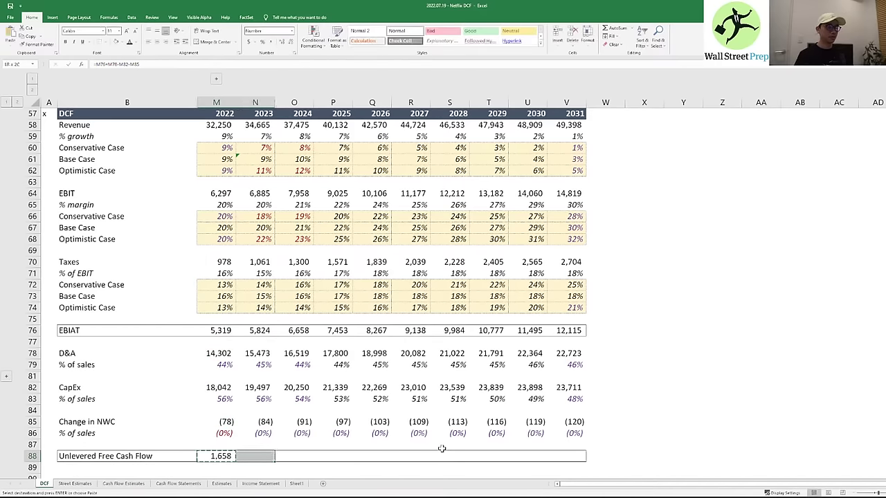
pyautogui.hotkey('ctrl', 'v')
pyautogui.press('Escape')
pyautogui.press('Left')
pyautogui.press('Right')
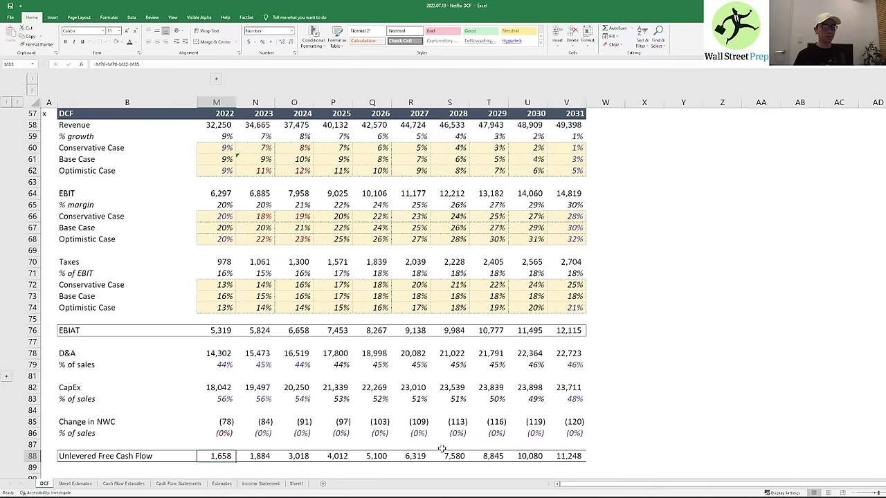
pyautogui.press('Right')
pyautogui.press('F2')
pyautogui.press('Escape')
pyautogui.press('Right')
pyautogui.press('F2')
pyautogui.press('Escape')
# - Apply an outside border around the Unlevered Free Cash Flow row from B88 to V88
pyautogui.press('Left')
pyautogui.press('Left')
pyautogui.press('Left')
pyautogui.press('Right')
pyautogui.hotkey('ctrl', 'Left')
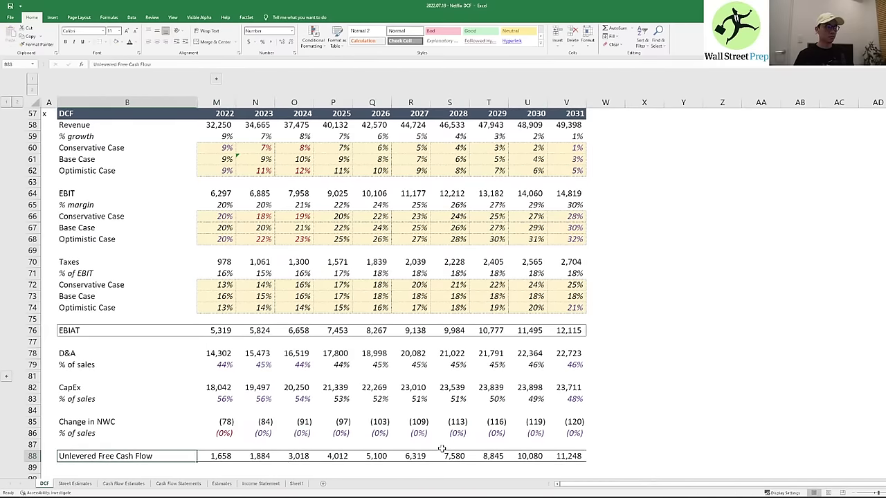
pyautogui.hotkey('ctrl', 'shift', 'Right')
pyautogui.hotkey('alt', 'h')
pyautogui.press('b')
pyautogui.press('s')
pyautogui.press('Right')
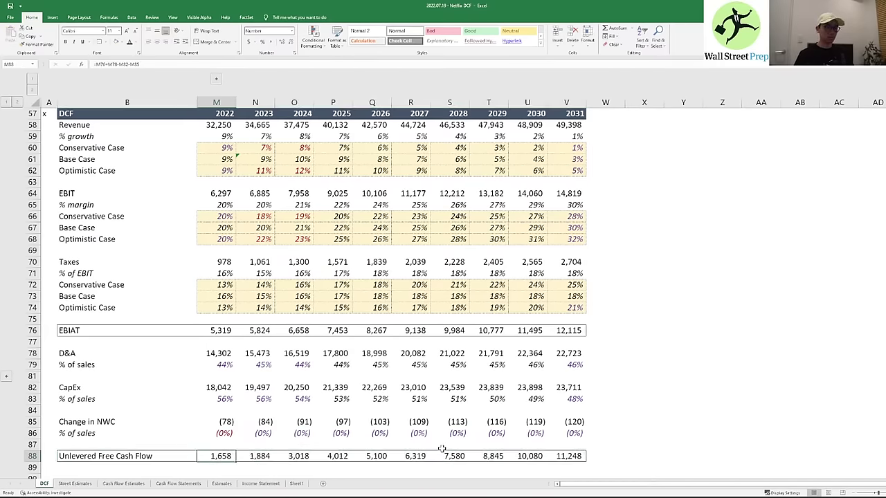
pyautogui.press('Down')
pyautogui.press('Right')
pyautogui.press('Up')
pyautogui.press('Left')
pyautogui.press('Right')
pyautogui.press('Right')
pyautogui.press('Left')
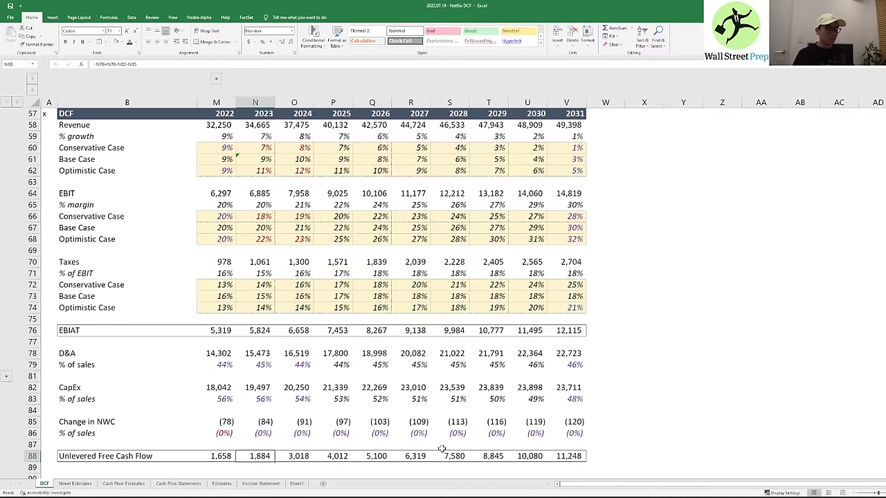
# - Label B89:B91 below Unlevered Free Cash Flow as "Present Value of FCF", "Terminal Value" and "Present Value of Terminal Value"
pyautogui.press('Left')
pyautogui.press('Up')
pyautogui.press('Left')
pyautogui.press('Down')
pyautogui.press('Down')
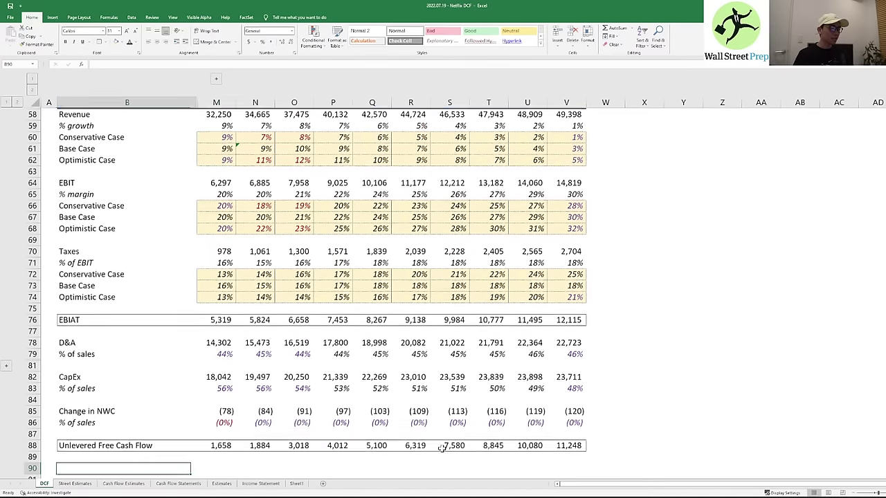
pyautogui.write('Present Value of FCF')
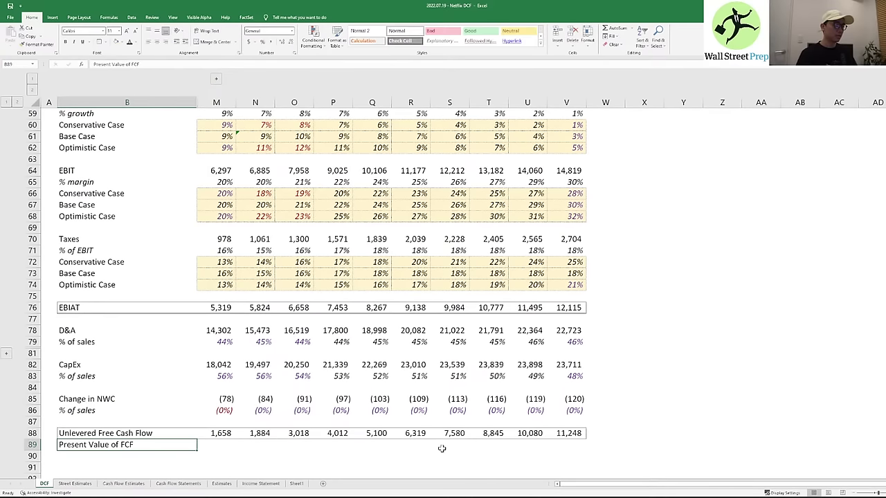
pyautogui.press('Return')
pyautogui.write('T')
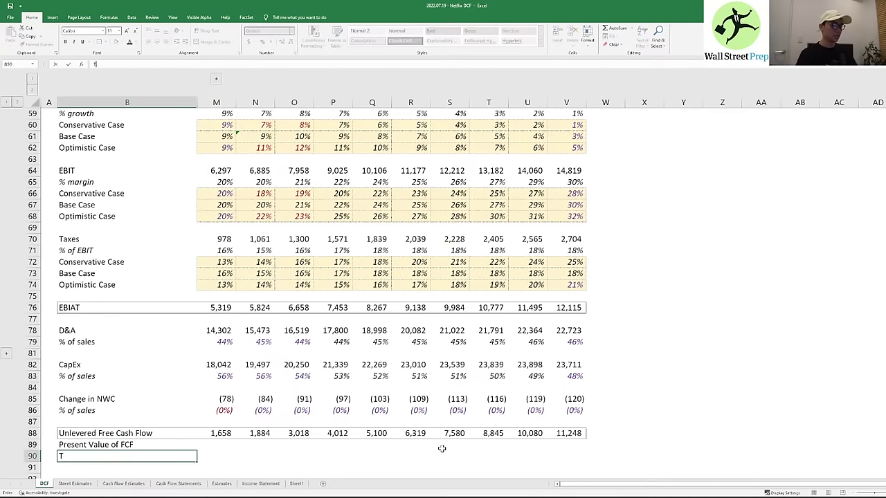
pyautogui.write('erminal Value')
pyautogui.press('Return')
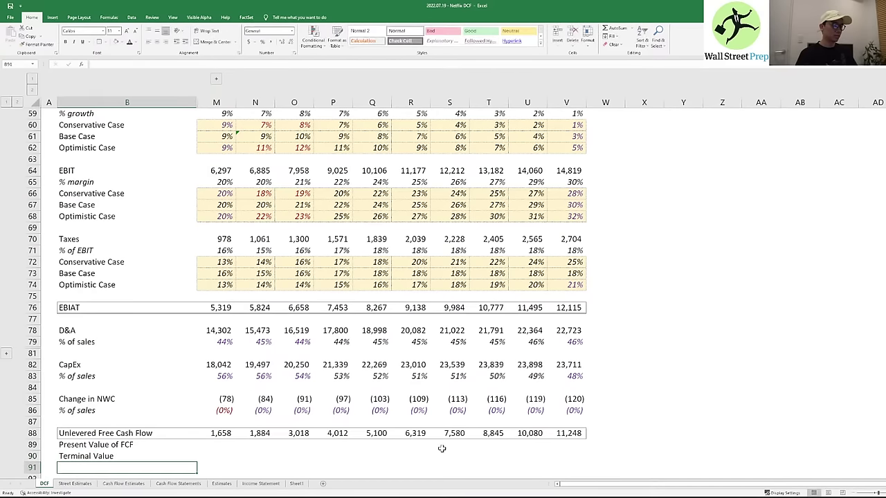
pyautogui.write('Present Value of Terminal')
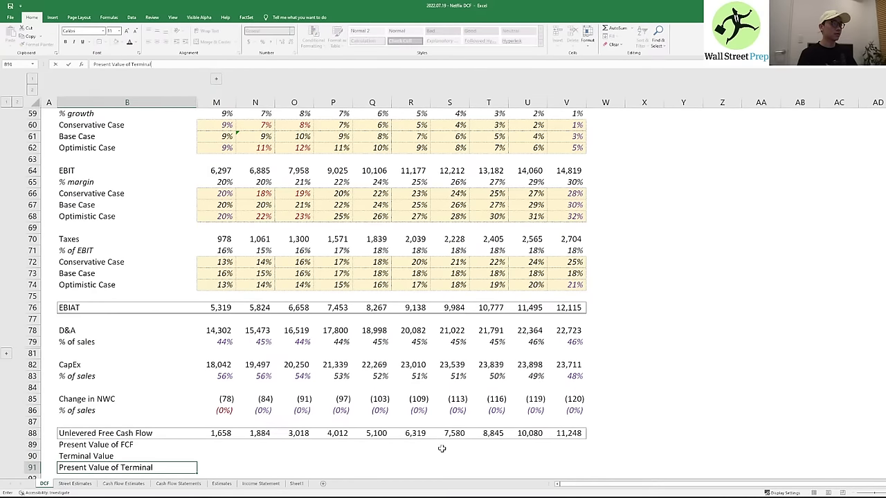
pyautogui.write(' Value')
pyautogui.press('Return')
# - Label B92:B94 as "Enterprise Value", "(+) Cash" and "(-) Debt"
pyautogui.write('E')
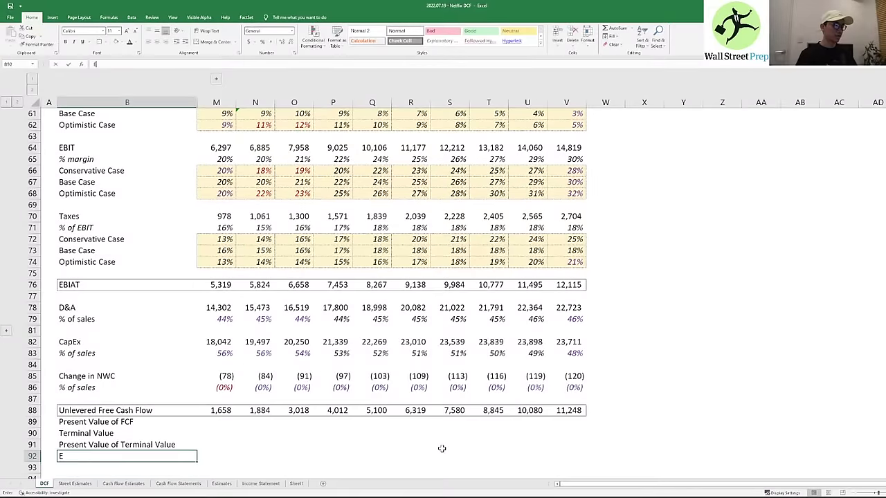
pyautogui.write('nterprise Value')
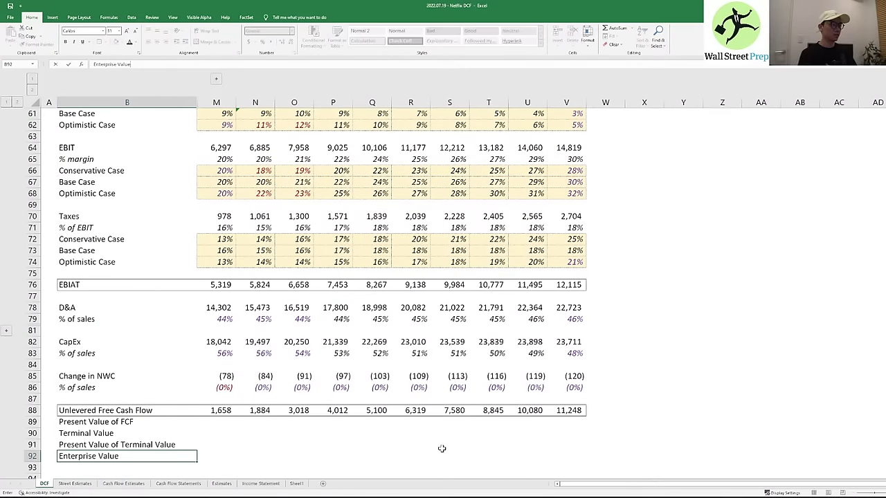
pyautogui.press('Return')
pyautogui.write('(')
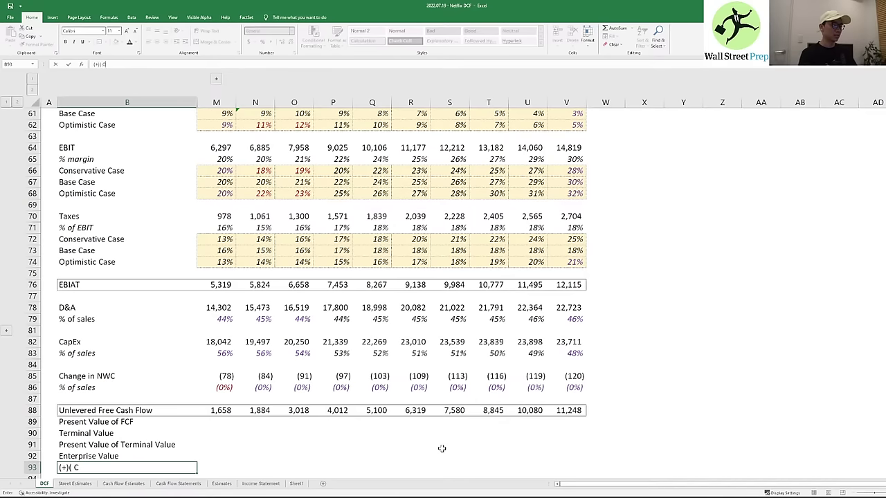
pyautogui.write('+) Cash')
pyautogui.press('Return')
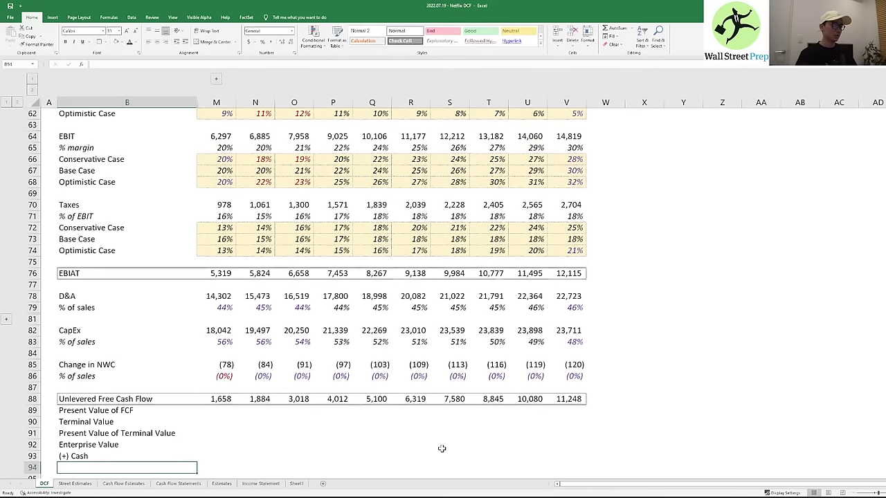
pyautogui.write('(0')
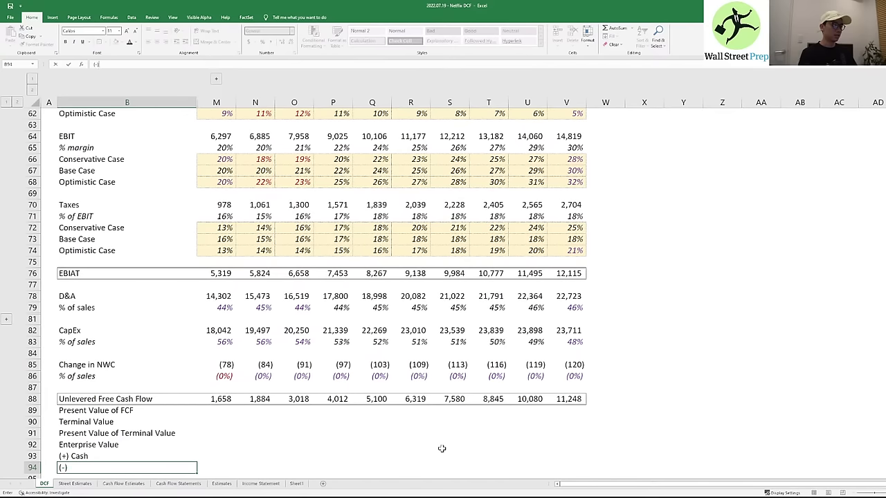
pyautogui.write(') Debt')
pyautogui.press('Return')
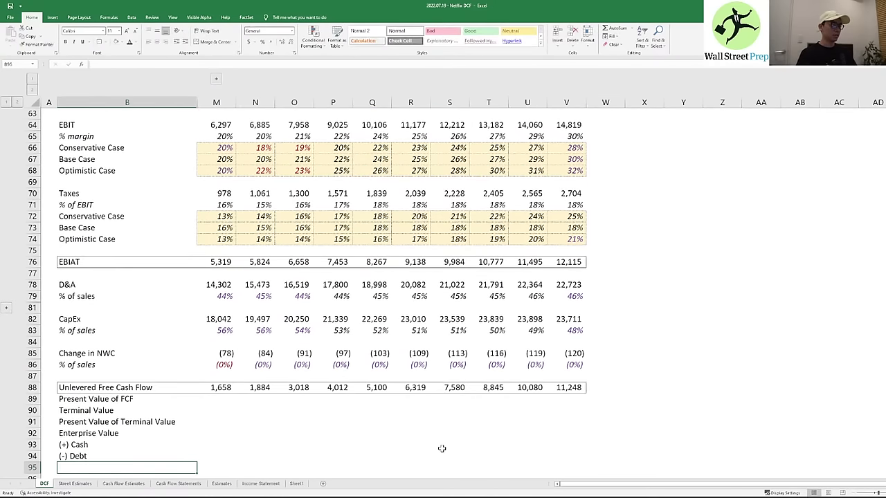
# - Label B95:B97 as "Equity Value", "Number of Shares" and "Implied Price per Share"
pyautogui.write('Equity Value')
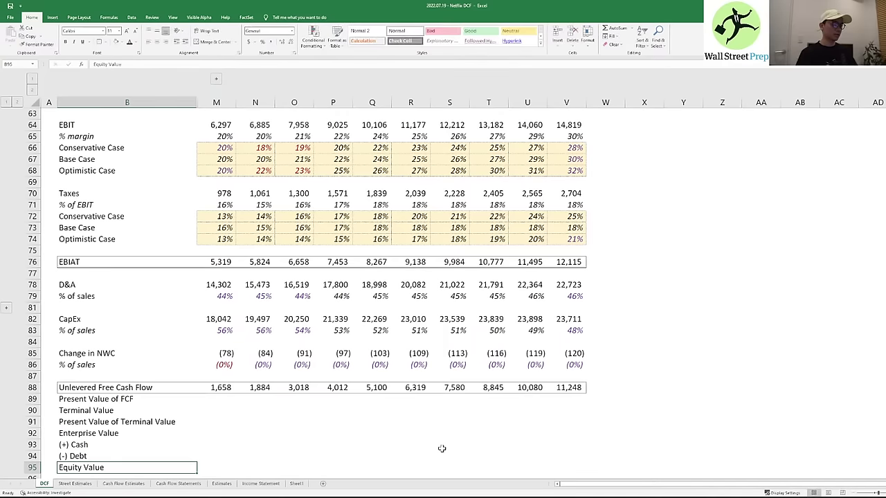
pyautogui.press('Return')
pyautogui.write('Number')
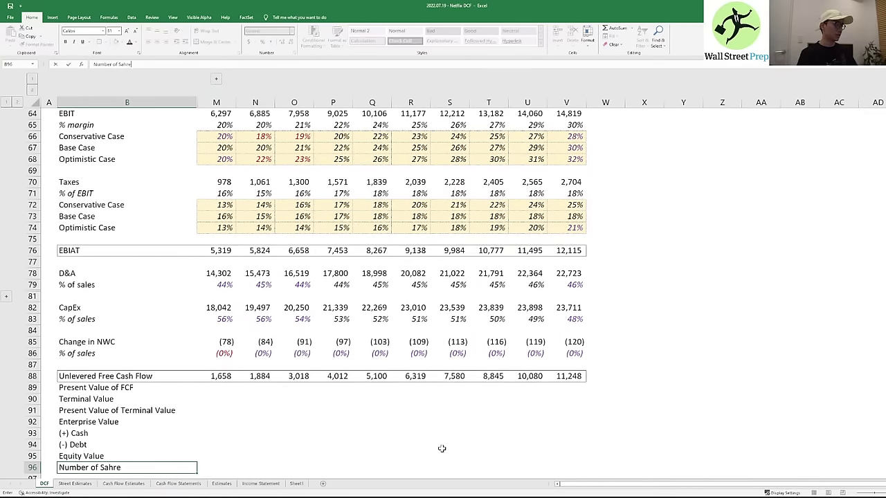
pyautogui.write(' of Sahre')
pyautogui.scroll(-1, 441, 449)
pyautogui.press('BackSpace')
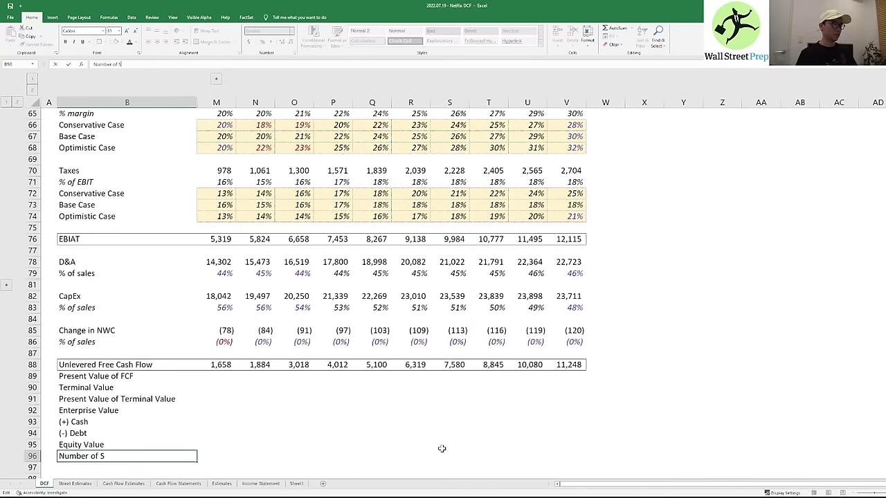
pyautogui.press('Return')
pyautogui.write('Price per Share')
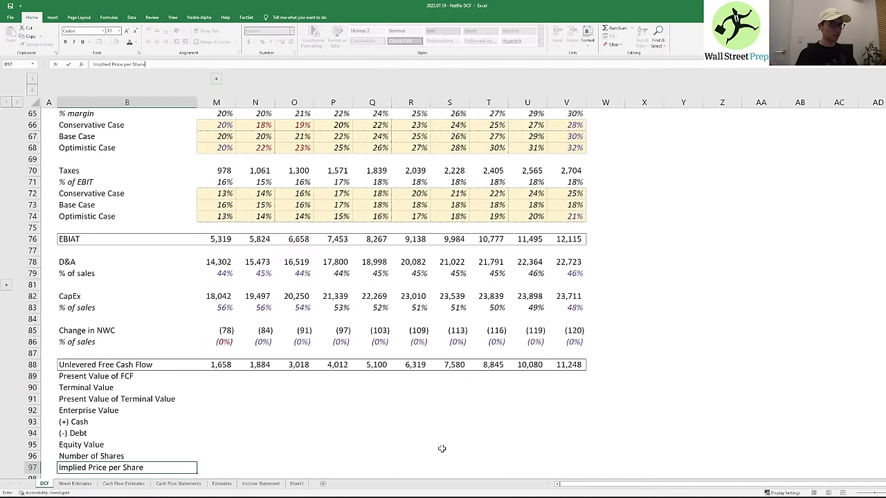
pyautogui.hotkey('ctrl', 'Return')
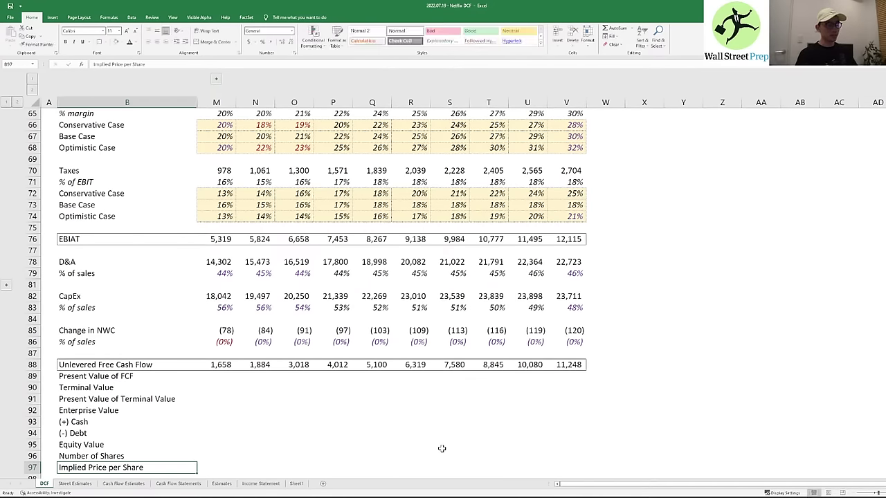
pyautogui.press('Right')
pyautogui.press('Right')
pyautogui.press('Right')
pyautogui.press('Right')
pyautogui.press('Right')
pyautogui.press('Right')
pyautogui.press('Right')
pyautogui.press('Right')
pyautogui.press('Up')
pyautogui.press('Up')
pyautogui.press('Up')
pyautogui.press('Up')
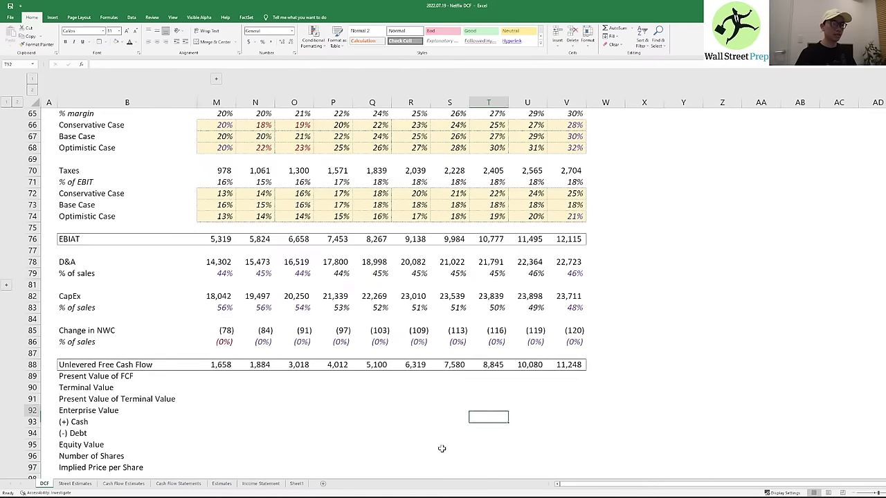
pyautogui.press('Right')
pyautogui.press('Up')
pyautogui.press('Up')
pyautogui.press('Up')
pyautogui.press('Up')
pyautogui.press('Up')
pyautogui.press('Right')
pyautogui.press('Down')
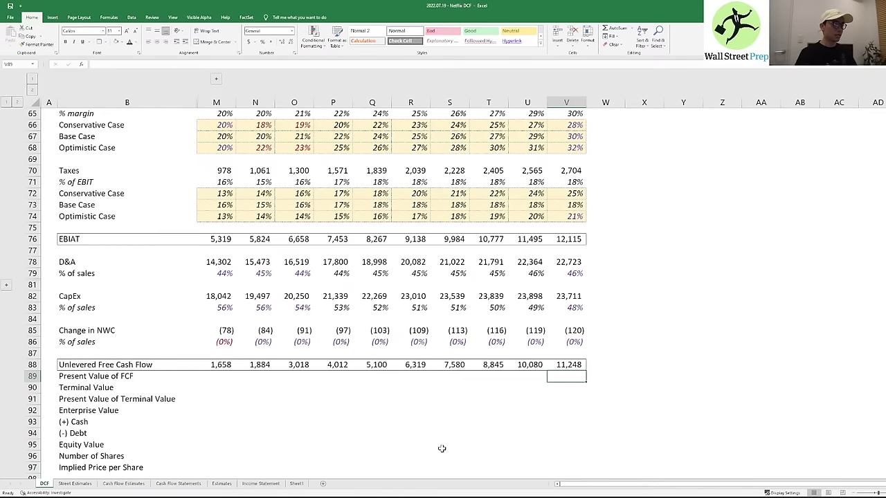
# - Enter an x marker in A87, just above the Unlevered Free Cash Flow row
pyautogui.press('Left')
pyautogui.press('Left')
pyautogui.press('Left')
pyautogui.press('Left')
pyautogui.press('Left')
pyautogui.press('Left')
pyautogui.press('Left')
pyautogui.press('Left')
pyautogui.press('Left')
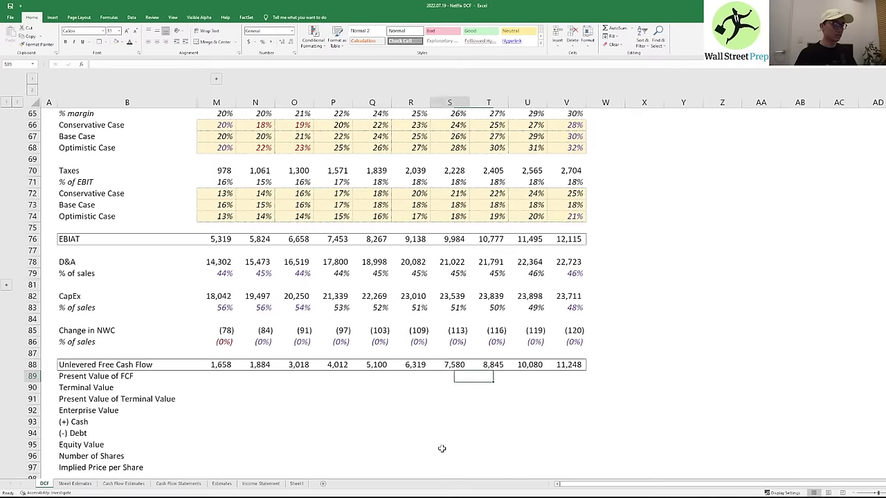
pyautogui.press('Left')
pyautogui.press('Left')
pyautogui.press('Up')
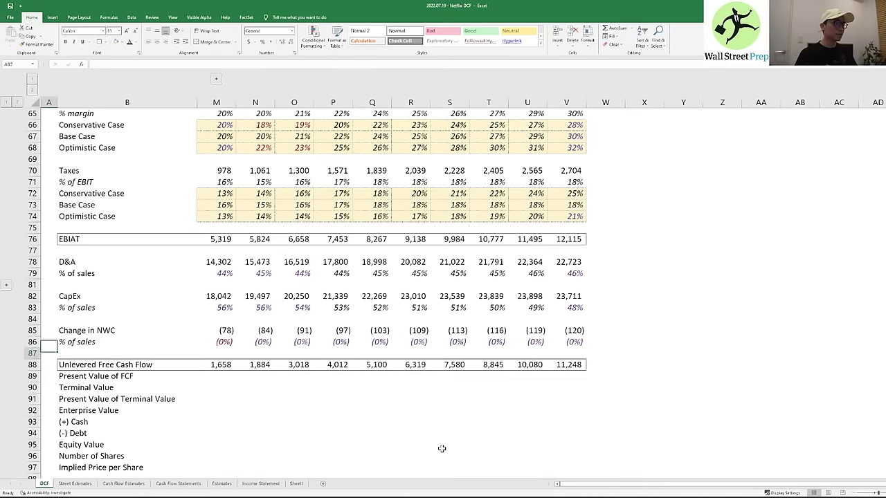
pyautogui.write('x')
# - Return to the Valuation Assumptions near the start of the sheet and expand the grouped columns C:L
pyautogui.press('Up')
pyautogui.hotkey('ctrl', 'Up')
pyautogui.hotkey('ctrl', 'Up')
pyautogui.hotkey('ctrl', 'Up')
pyautogui.hotkey('ctrl', 'Up')
pyautogui.hotkey('ctrl', 'Up')
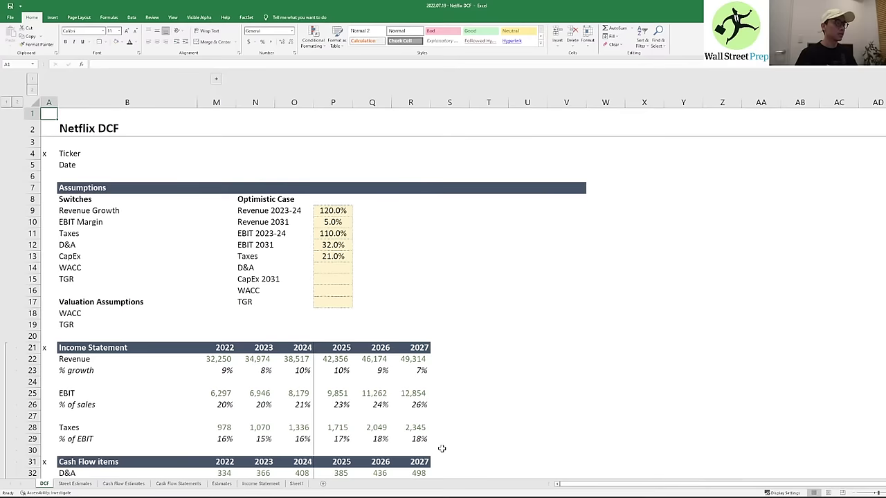
pyautogui.press('Right')
pyautogui.press('Down')
pyautogui.press('Down')
pyautogui.press('Down')
pyautogui.press('Right')
pyautogui.press('Down')
pyautogui.press('Down')
pyautogui.press('Down')
pyautogui.press('Down')
pyautogui.press('Down')
pyautogui.press('Down')
pyautogui.press('Down')
pyautogui.press('Down')
pyautogui.press('Down')
pyautogui.press('Down')
pyautogui.press('Down')
pyautogui.press('Down')
pyautogui.press('Down')
pyautogui.press('Down')
pyautogui.press('Down')
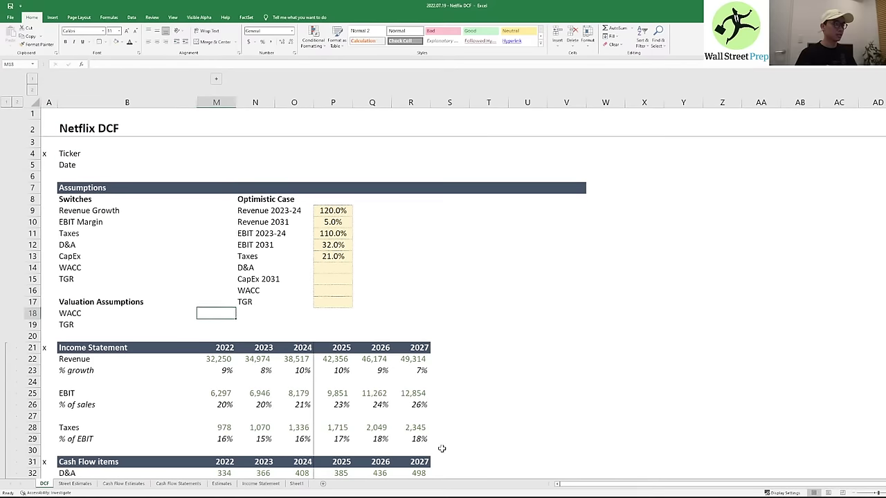
pyautogui.click(216, 79)
# - Set both the WACC in C18 and the TGR in C19 to 2%
pyautogui.click(220, 313)
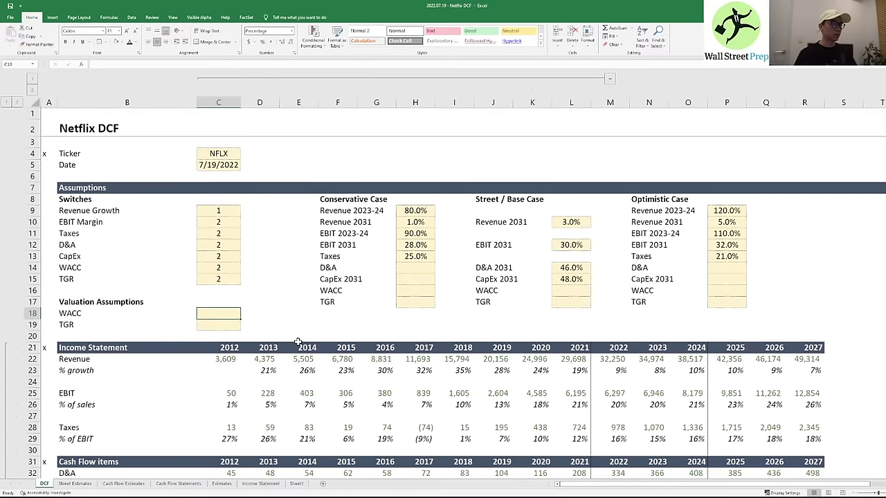
pyautogui.write('2%')
pyautogui.press('Return')
pyautogui.write('2%')
pyautogui.hotkey('ctrl', 'Return')
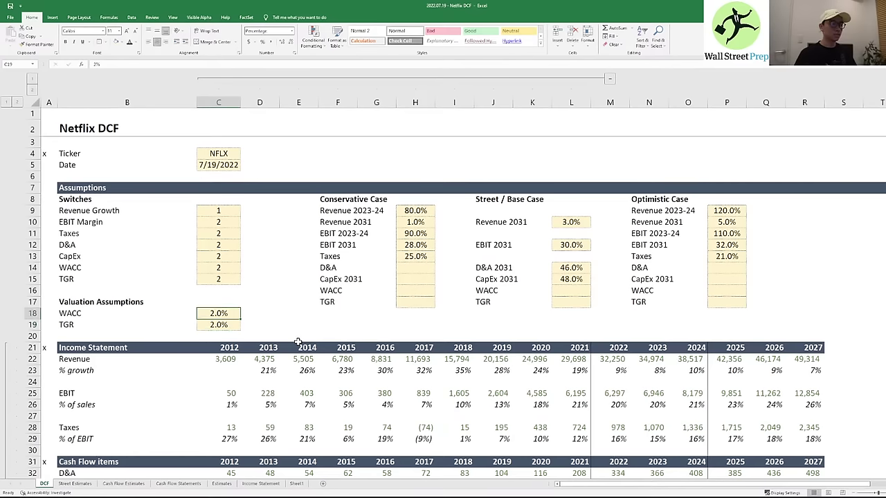
# - Switch to Acrobat Reader and examine the weighted average cost of capital in Cowen's Netflix discounted cash flow analysis
pyautogui.press('Right')
pyautogui.press('Up')
pyautogui.press('Up')
pyautogui.press('Right')
pyautogui.press('Right')
pyautogui.press('Right')
pyautogui.press('Right')
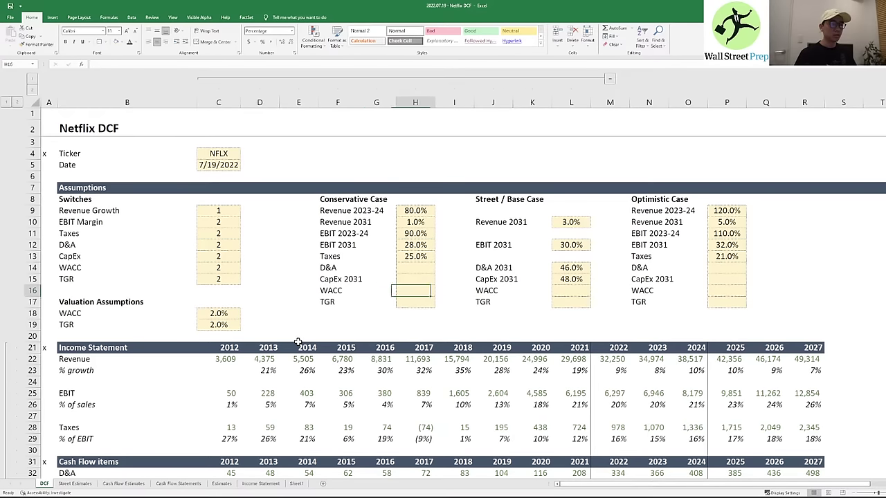
pyautogui.hotkey('alt', 'Tab')
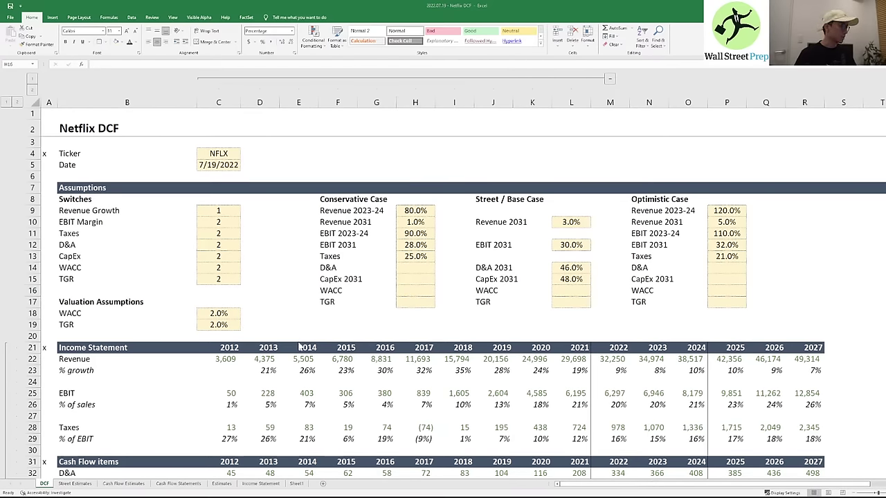
pyautogui.hotkey('alt', 'Tab')
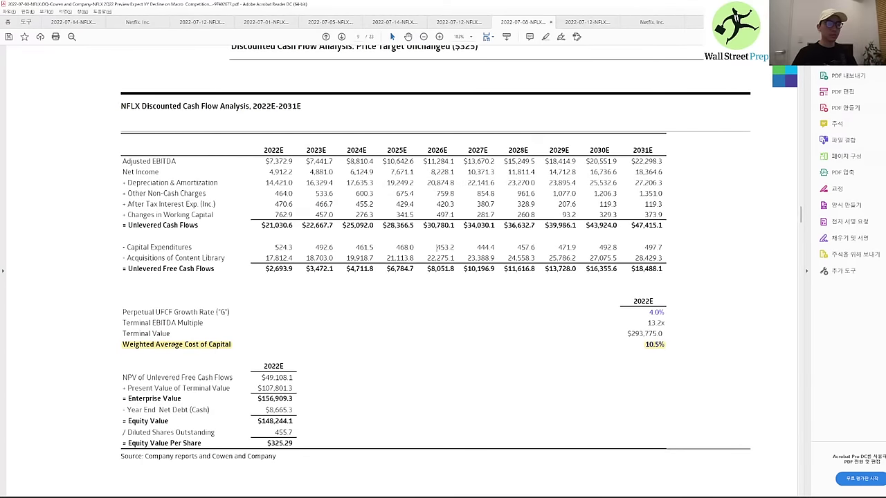
pyautogui.scroll(4, 295, 286)
pyautogui.scroll(-2, 269, 286)
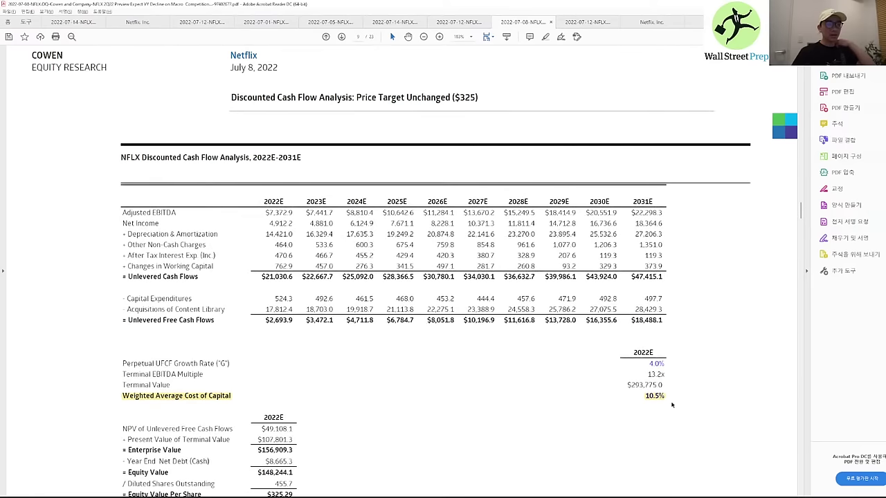
pyautogui.scroll(-3, 559, 374)
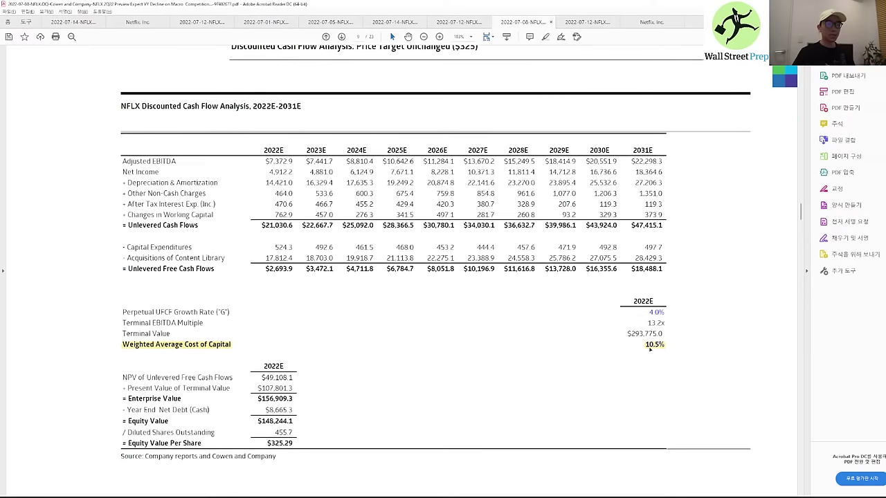
# - Check the DCF's WACC and long-term growth assumptions in the Morgan Stanley report, and return to Cowen's DCF page
pyautogui.hotkey('ctrl', 'shift', 'Tab')
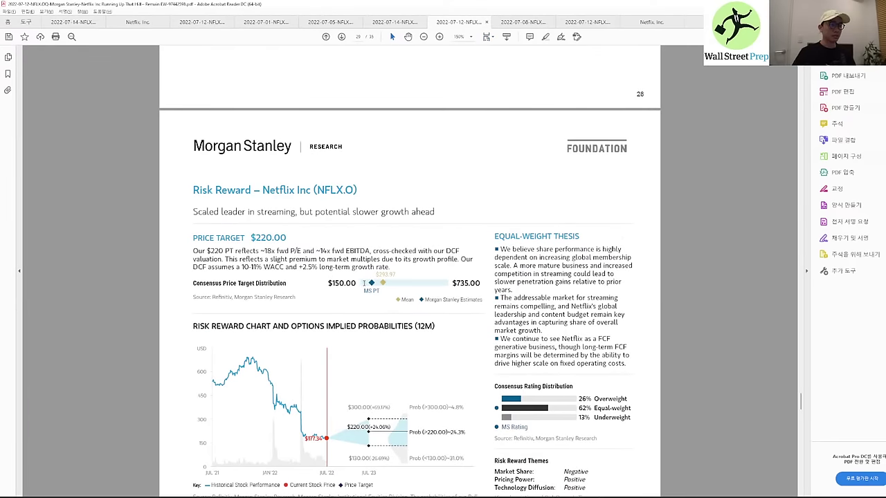
pyautogui.moveTo(188, 267); pyautogui.dragTo(263, 267)
pyautogui.click(263, 267)
pyautogui.hotkey('ctrl', 'shift', 'Tab')
pyautogui.hotkey('ctrl', 'Tab')
pyautogui.hotkey('ctrl', 'Tab')
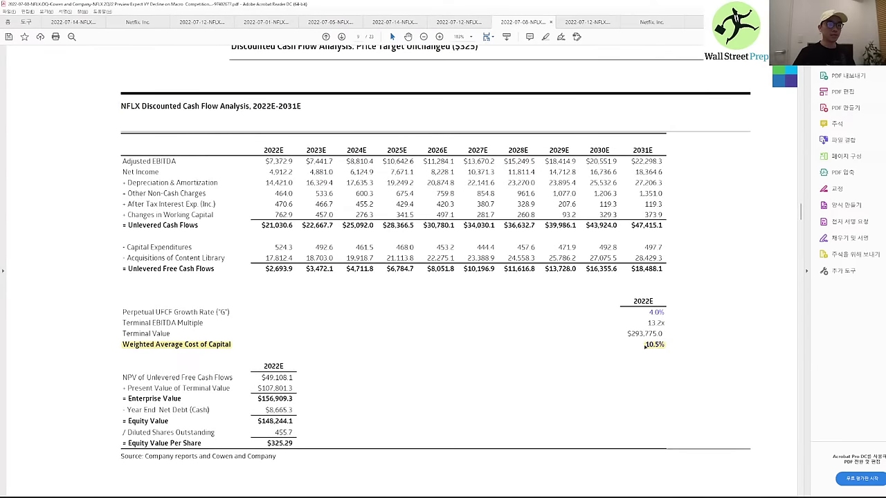
# - Switch back to the Netflix DCF workbook in Excel and set the Street / Base Case WACC in L16 to 10.5%
pyautogui.hotkey('alt', 'Tab')
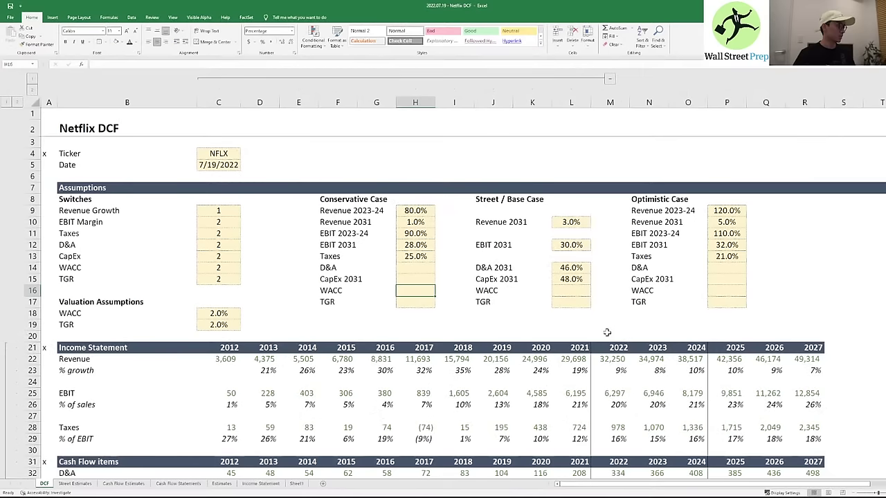
pyautogui.press('Right')
pyautogui.press('Right')
pyautogui.press('Right')
pyautogui.press('Right')
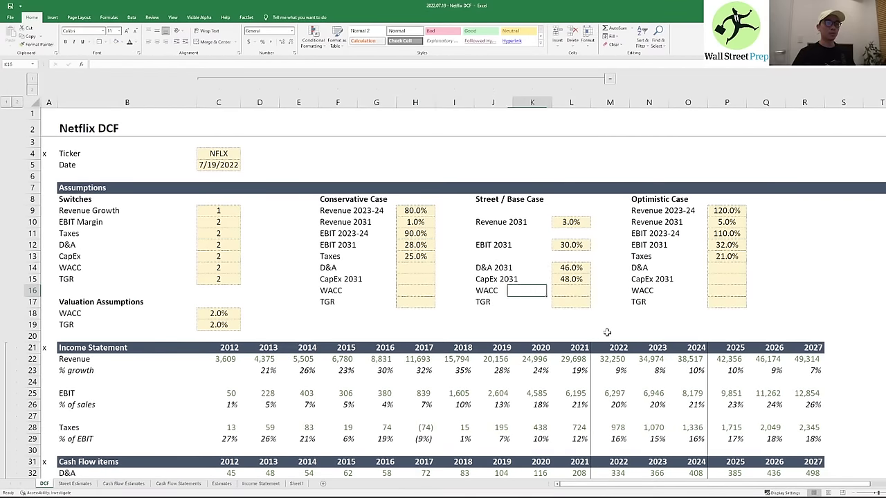
pyautogui.write('10.5')
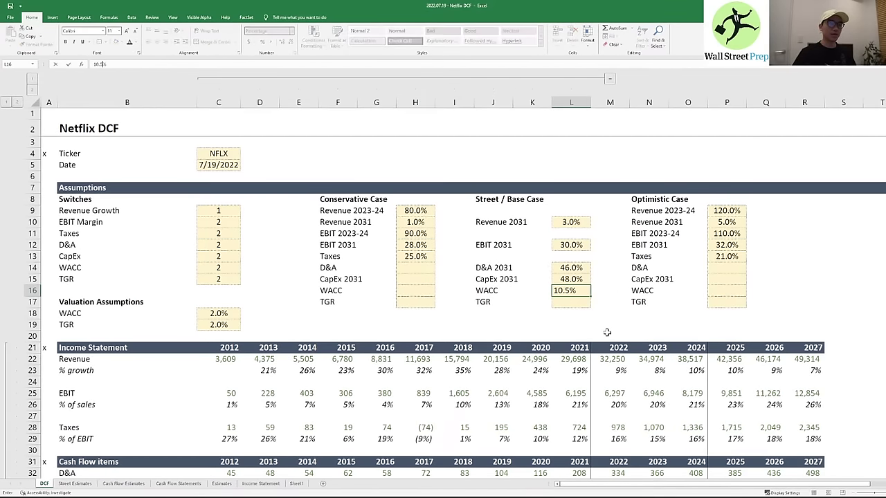
# - Calculate the Optimistic Case WACC in P16 as the base case WACC plus one percentage point, =L16+1%
pyautogui.press('Right')
pyautogui.press('Right')
pyautogui.press('Right')
pyautogui.press('Left')
pyautogui.press('Left')
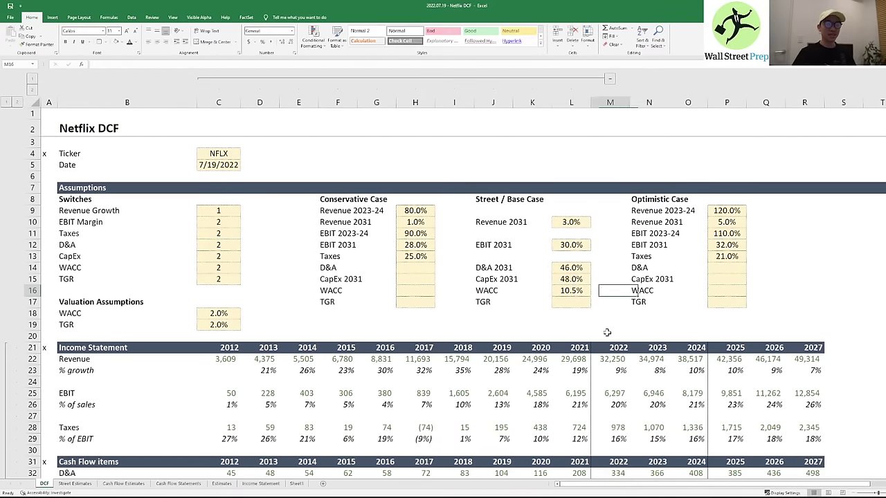
pyautogui.press('Right')
pyautogui.press('Right')
pyautogui.press('Right')
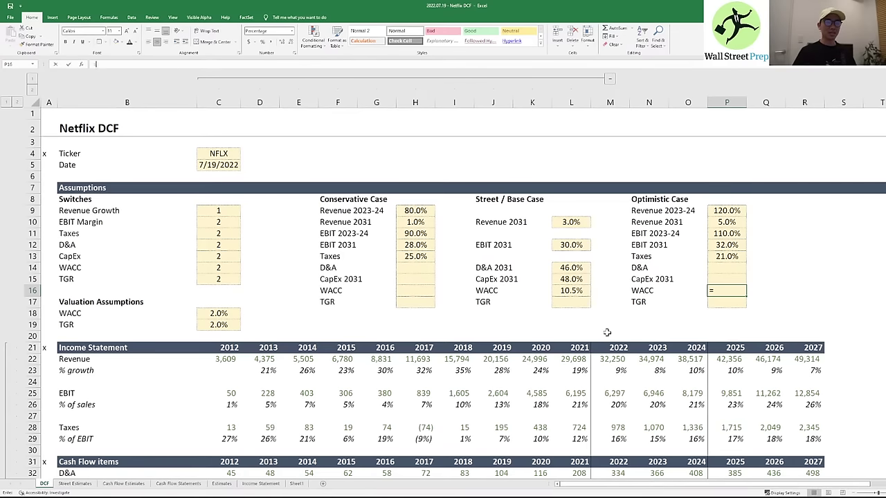
pyautogui.write('=')
pyautogui.press('Left')
pyautogui.press('Left')
pyautogui.press('Left')
pyautogui.press('Left')
pyautogui.press('Left')
pyautogui.press('Right')
pyautogui.write('+')
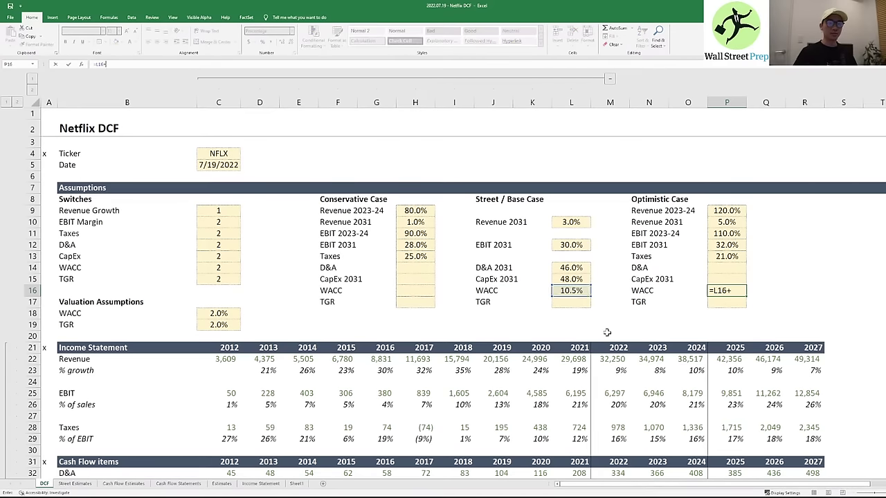
pyautogui.write('1%')
pyautogui.hotkey('ctrl', 'Return')
# - Calculate the Conservative Case WACC in H16 as the base case WACC minus one percentage point, =L16-1%
pyautogui.press('Left')
pyautogui.press('Left')
pyautogui.press('Left')
pyautogui.press('Left')
pyautogui.press('Left')
pyautogui.press('Left')
pyautogui.press('Left')
pyautogui.press('Left')
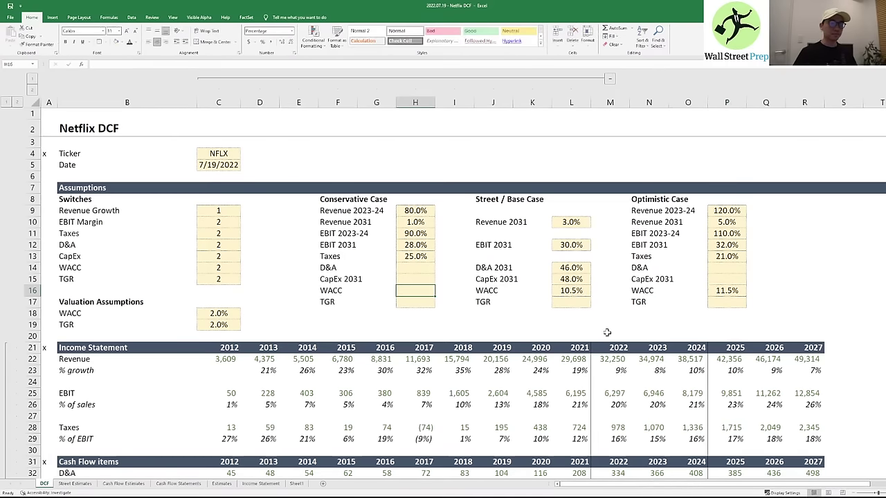
pyautogui.write('=')
pyautogui.press('Right')
pyautogui.press('Right')
pyautogui.press('Right')
pyautogui.press('Right')
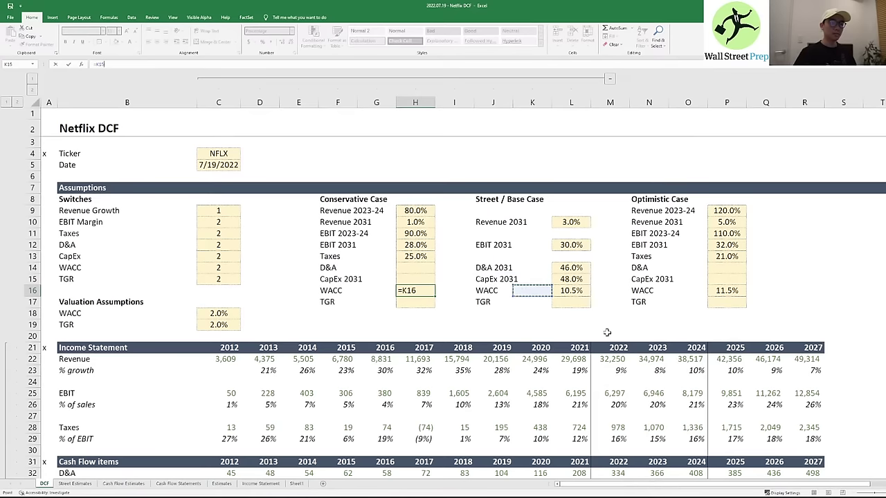
pyautogui.write('-1%')
pyautogui.hotkey('ctrl', 'Return')
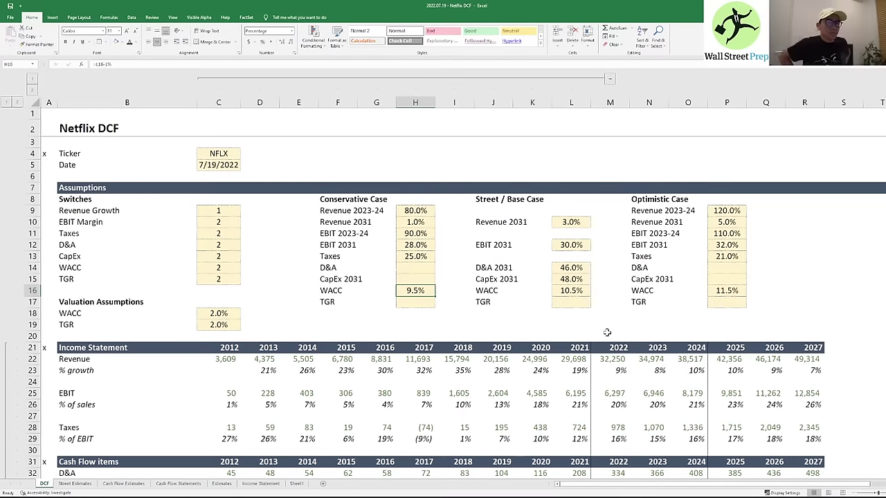
# - Set the Conservative Case TGR in H17 to 2%
pyautogui.press('Down')
pyautogui.press('Left')
pyautogui.press('Down')
pyautogui.press('Up')
pyautogui.press('Right')
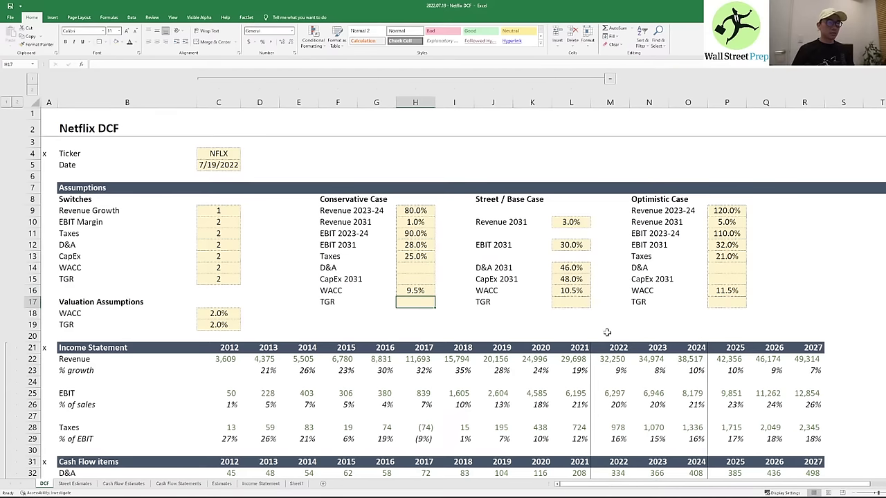
pyautogui.press('Right')
pyautogui.press('Left')
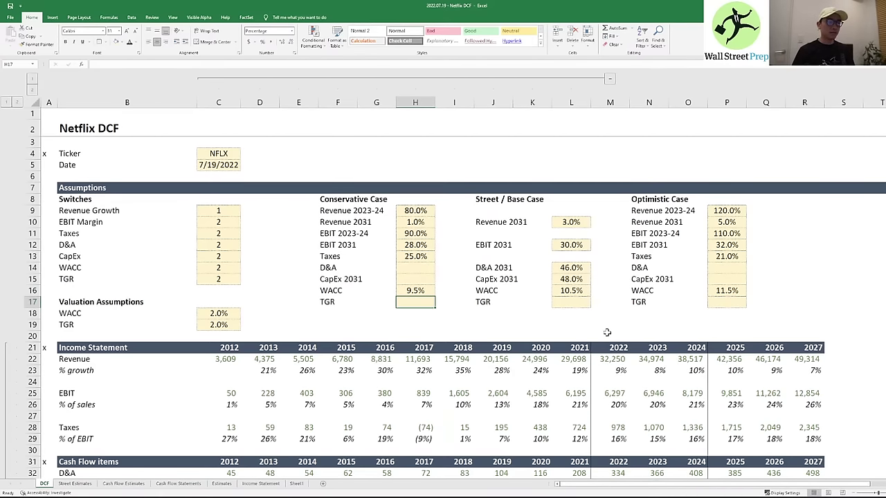
pyautogui.write('2')
# - Set the TGR to 2.5% for the Street / Base Case in L17 and to 3% for the Optimistic Case in P17
pyautogui.press('Right')
pyautogui.press('Right')
pyautogui.press('Right')
pyautogui.press('Right')
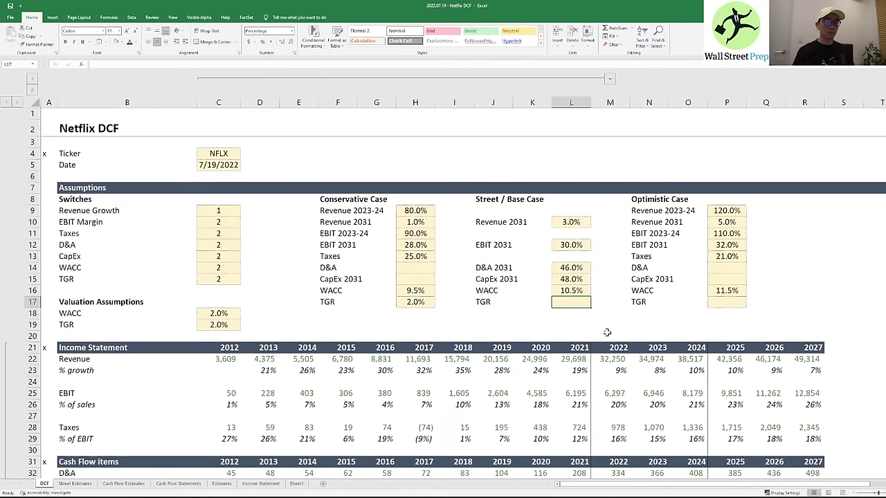
pyautogui.write('2%')
pyautogui.press('Right')
pyautogui.press('Right')
pyautogui.press('Right')
pyautogui.press('Right')
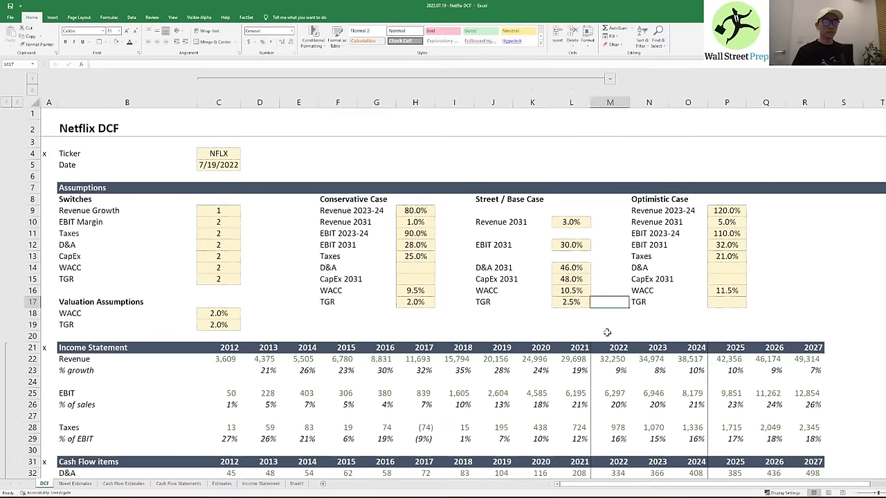
pyautogui.write('3%')
# - Replace the WACC in C18 with a formula driven by the WACC switch, =CHOOSE($C$14,H16,L16,P16)
pyautogui.press('Left')
pyautogui.press('Left')
pyautogui.press('Left')
pyautogui.press('Left')
pyautogui.press('Left')
pyautogui.press('Left')
pyautogui.press('Left')
pyautogui.press('Left')
pyautogui.press('Left')
pyautogui.press('Left')
pyautogui.press('Left')
pyautogui.press('Left')
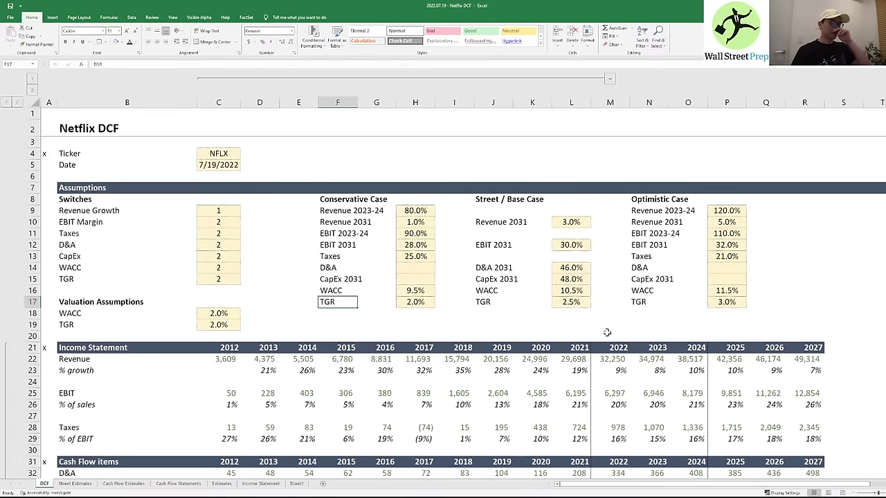
pyautogui.press('Down')
pyautogui.press('Left')
pyautogui.write('=choose(')
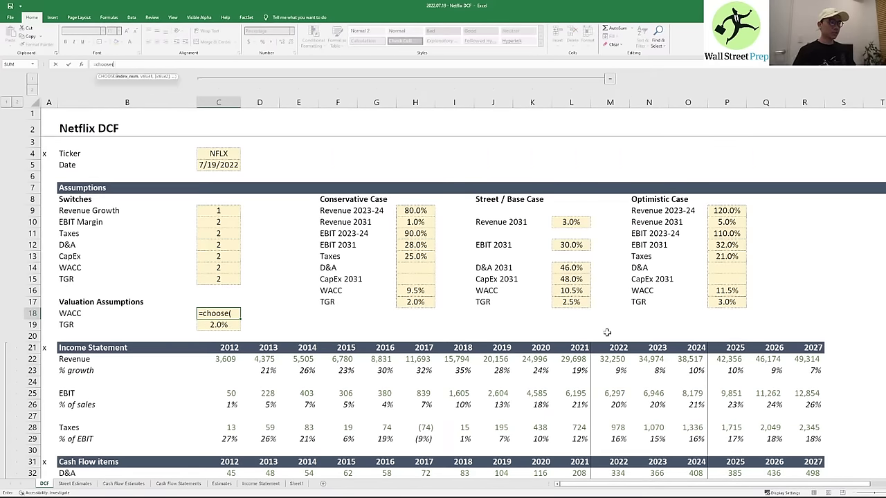
pyautogui.press('Up')
pyautogui.press('Up')
pyautogui.press('Up')
pyautogui.press('Up')
pyautogui.press('F4')
pyautogui.write(',')
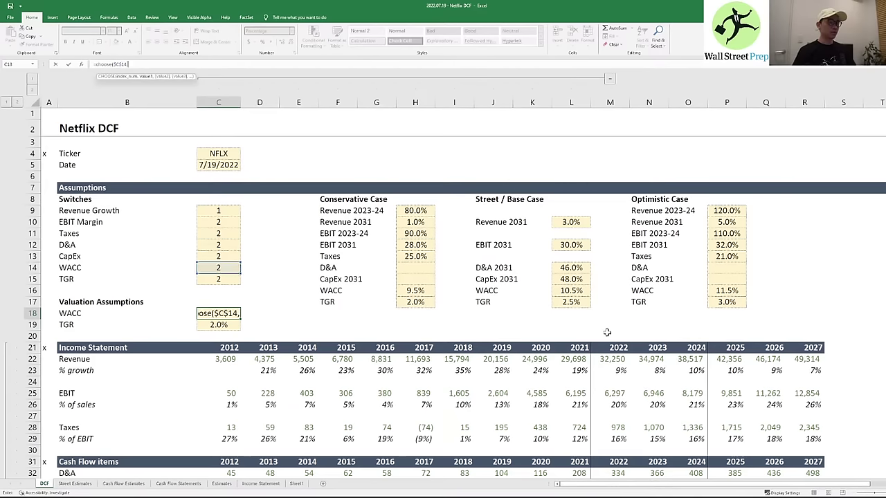
pyautogui.press('Right')
pyautogui.press('Right')
pyautogui.press('Right')
pyautogui.press('Right')
pyautogui.press('Right')
pyautogui.press('Up')
pyautogui.press('Up')
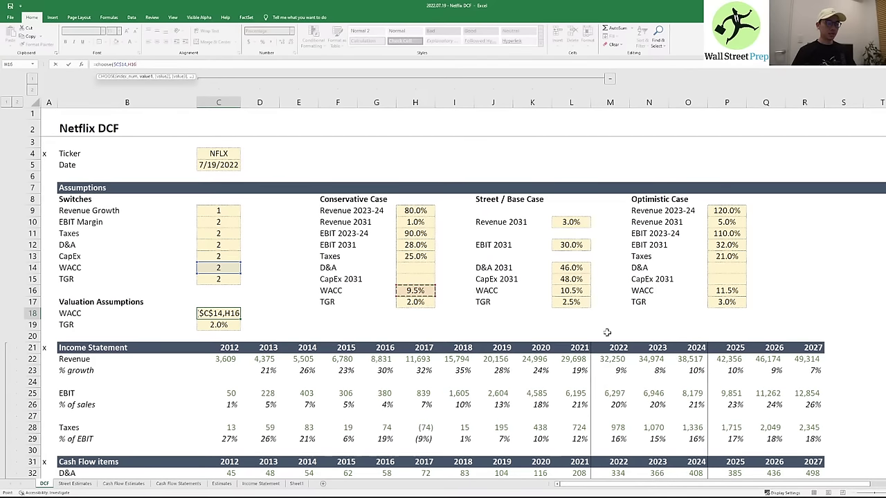
pyautogui.write(',')
pyautogui.press('Right')
pyautogui.press('Right')
pyautogui.press('Right')
pyautogui.press('Right')
pyautogui.press('Right')
pyautogui.press('Right')
pyautogui.press('Right')
pyautogui.press('Right')
pyautogui.press('Right')
pyautogui.press('Up')
pyautogui.press('Up')
pyautogui.write(',')
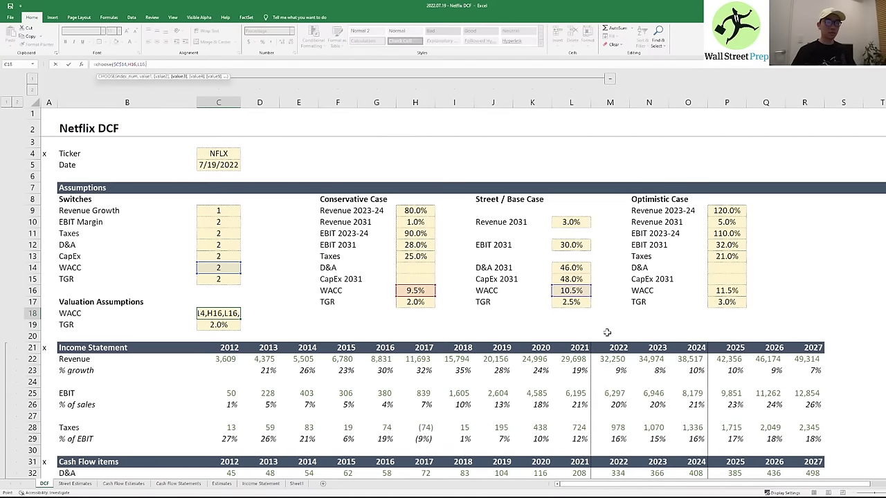
pyautogui.press('Right')
pyautogui.press('Right')
pyautogui.press('Right')
pyautogui.press('Right')
pyautogui.press('Right')
pyautogui.press('Right')
pyautogui.press('Right')
pyautogui.press('Right')
pyautogui.press('Right')
pyautogui.press('Right')
pyautogui.press('Right')
pyautogui.press('Right')
pyautogui.press('Right')
pyautogui.press('Up')
pyautogui.press('Up')
pyautogui.write(')')
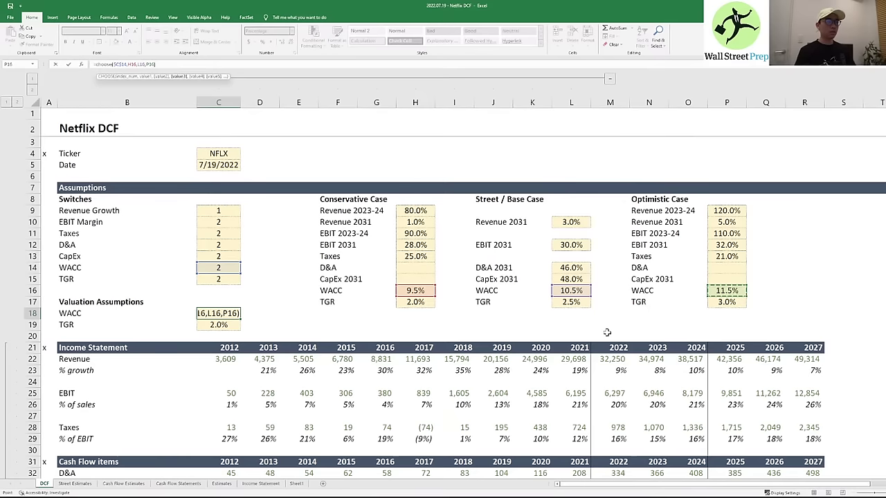
pyautogui.press('Return')
# - Replace the TGR in C19 with a formula driven by the TGR switch, =CHOOSE(C15,H17,L17,P17)
pyautogui.write('=choose(')
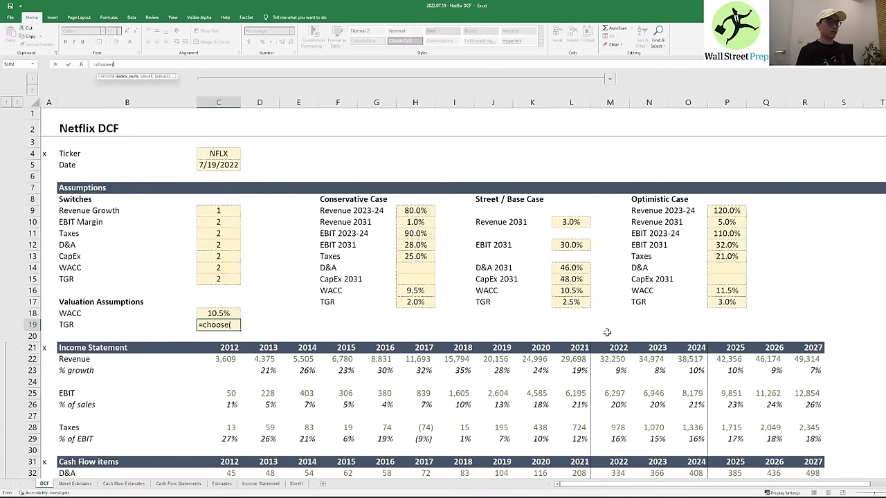
pyautogui.press('Up')
pyautogui.press('Up')
pyautogui.press('Up')
pyautogui.press('Up')
pyautogui.write(',')
pyautogui.press('Right')
pyautogui.press('Right')
pyautogui.press('Right')
pyautogui.press('Right')
pyautogui.press('Right')
pyautogui.press('Up')
pyautogui.press('Up')
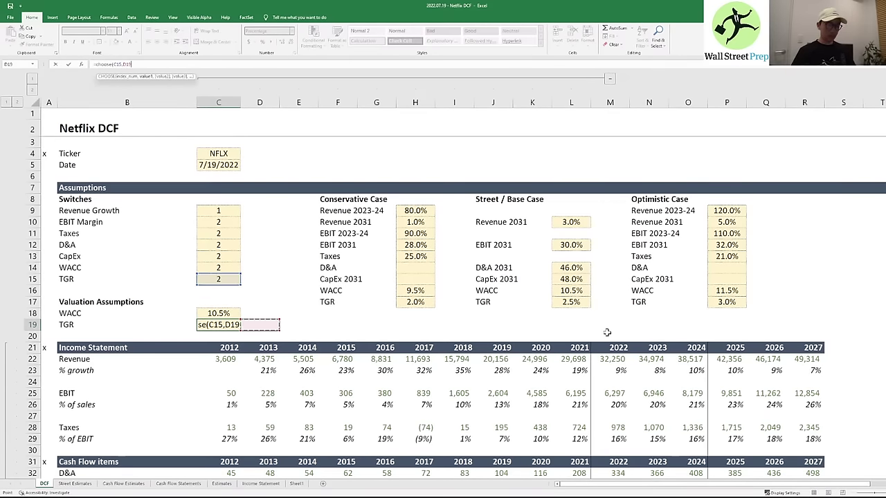
pyautogui.write(',')
pyautogui.press('Right')
pyautogui.press('Right')
pyautogui.press('Right')
pyautogui.press('Right')
pyautogui.press('Right')
pyautogui.press('Right')
pyautogui.press('Right')
pyautogui.press('Right')
pyautogui.press('Up')
pyautogui.press('Up')
pyautogui.press('Right')
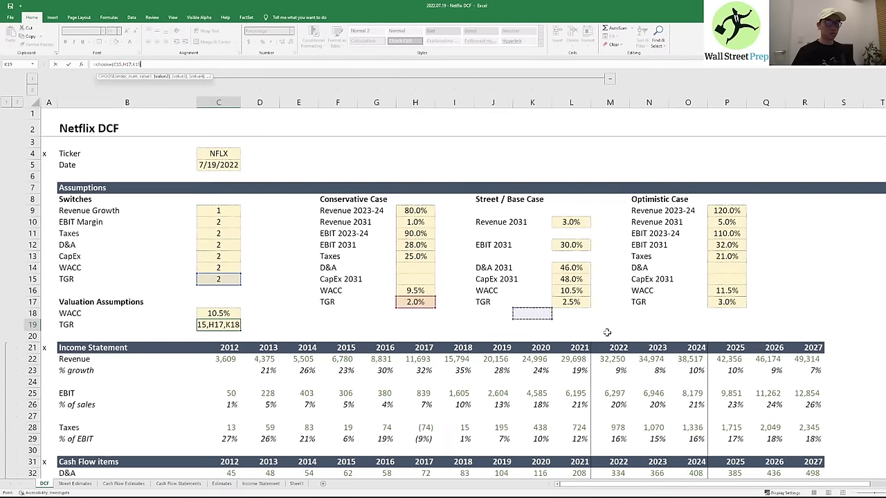
pyautogui.write(',')
pyautogui.press('Right')
pyautogui.press('Right')
pyautogui.press('Right')
pyautogui.press('Right')
pyautogui.press('Right')
pyautogui.press('Right')
pyautogui.press('Right')
pyautogui.press('Right')
pyautogui.press('Right')
pyautogui.press('Right')
pyautogui.press('Right')
pyautogui.press('Right')
pyautogui.press('Up')
pyautogui.press('Up')
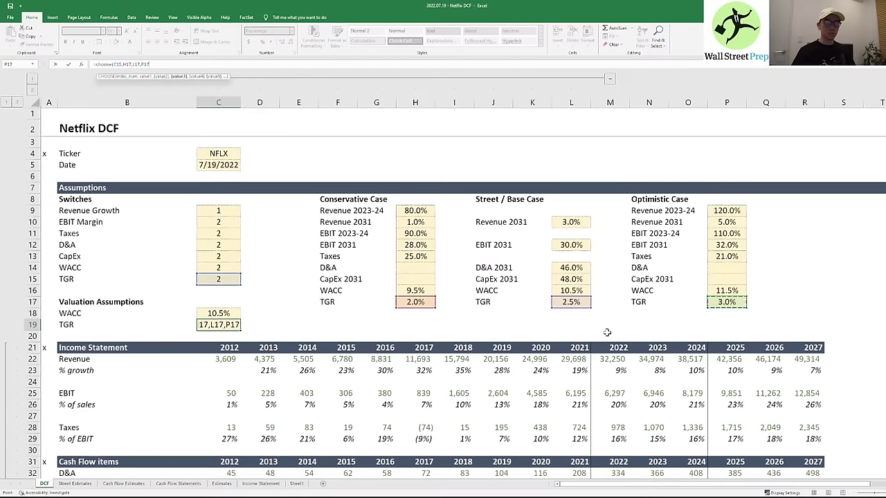
pyautogui.write(')')
pyautogui.press('Return')
# - Clear the Conservative Case D&A and CapEx 2031 labels and input cells by pasting the blank cells E14:E15 over E14:H15
pyautogui.press('Up')
pyautogui.press('Up')
pyautogui.press('Left')
pyautogui.press('Right')
pyautogui.press('Right')
pyautogui.press('Right')
pyautogui.press('Up')
pyautogui.press('Up')
pyautogui.press('Up')
pyautogui.press('Up')
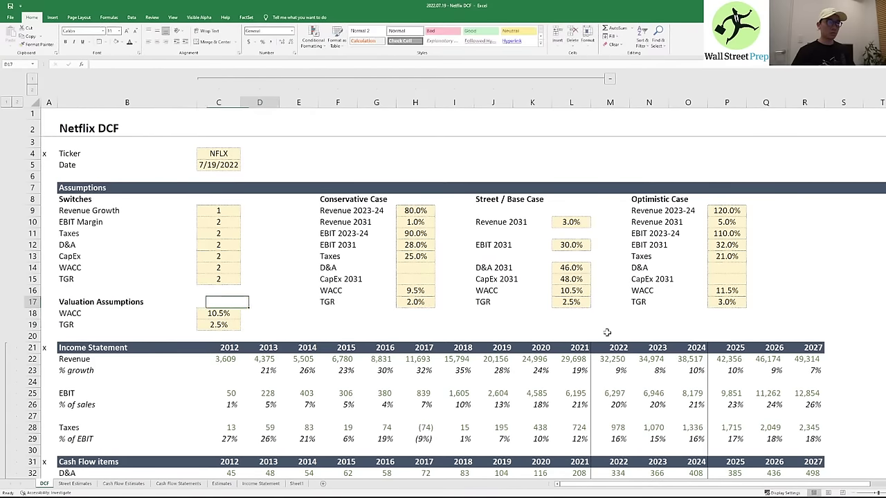
pyautogui.hotkey('shift', 'Down')
pyautogui.hotkey('ctrl', 'c')
pyautogui.hotkey('shift', 'Right')
pyautogui.hotkey('shift', 'Right')
pyautogui.hotkey('shift', 'Right')
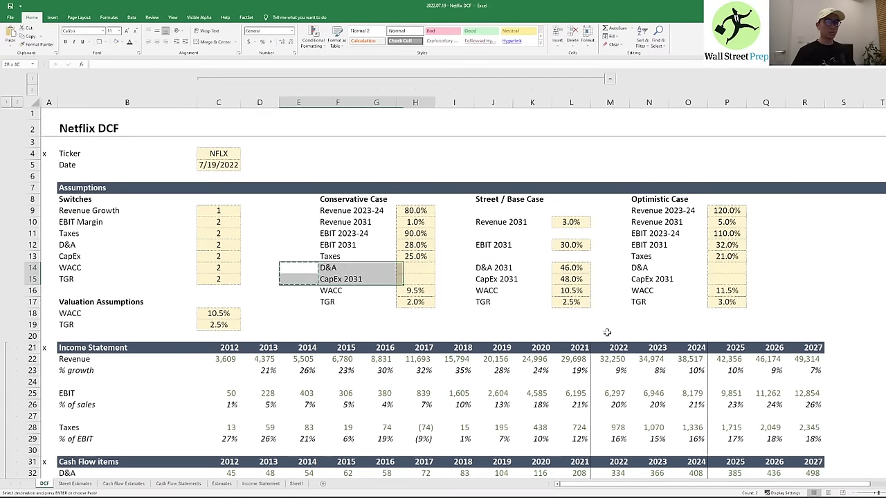
pyautogui.hotkey('ctrl', 'v')
# - Clear the Optimistic Case D&A and CapEx 2031 labels and input cells by pasting the copied blank cells over M14:P15
pyautogui.press('Right')
pyautogui.press('Right')
pyautogui.press('Right')
pyautogui.press('Right')
pyautogui.press('Right')
pyautogui.press('Right')
pyautogui.press('Right')
pyautogui.press('Right')
pyautogui.hotkey('shift', 'Down')
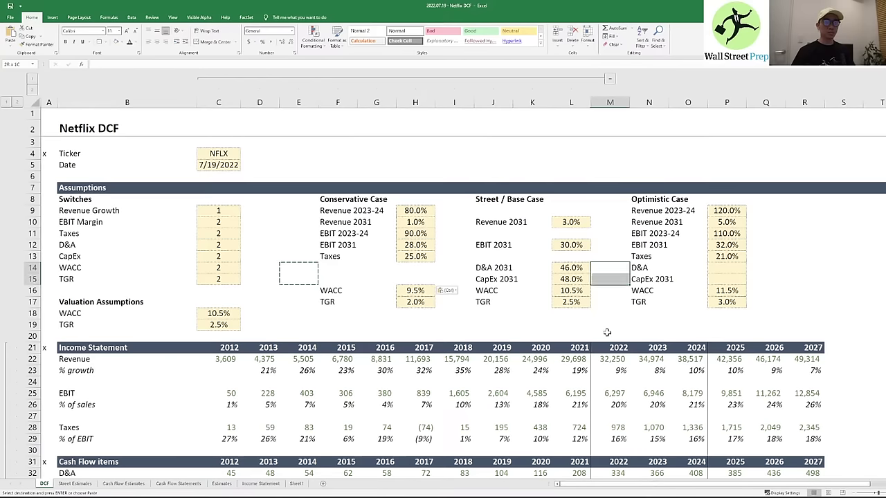
pyautogui.hotkey('shift', 'Right')
pyautogui.hotkey('shift', 'Right')
pyautogui.hotkey('shift', 'Right')
pyautogui.hotkey('ctrl', 'v')
pyautogui.press('Escape')
# - Review the WACC and TGR switch formulas in C18 and C19 of the Valuation Assumptions
pyautogui.press('Down')
pyautogui.press('Down')
pyautogui.press('Down')
pyautogui.press('Down')
pyautogui.press('Down')
pyautogui.press('Down')
pyautogui.press('Down')
pyautogui.press('Down')
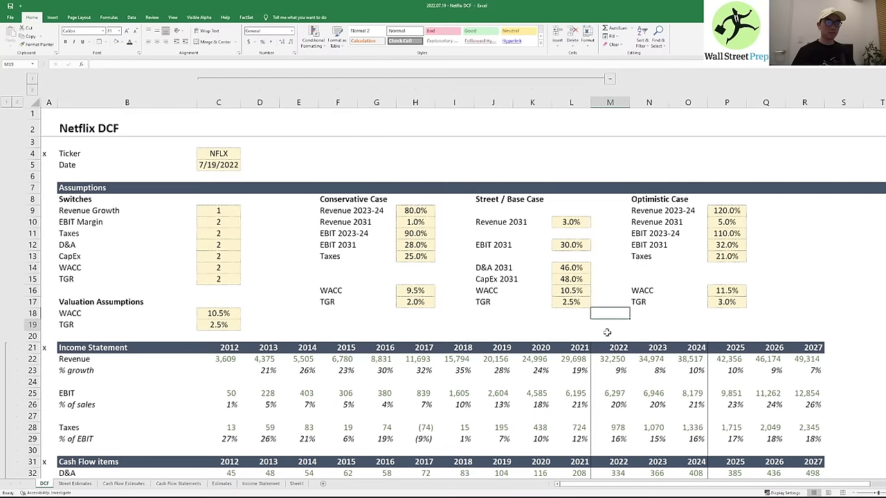
pyautogui.press('Left')
pyautogui.press('Left')
pyautogui.press('Left')
pyautogui.press('Left')
pyautogui.press('Left')
pyautogui.press('Left')
pyautogui.press('Left')
pyautogui.press('Left')
pyautogui.press('Up')
pyautogui.press('Up')
pyautogui.press('Up')
pyautogui.press('Up')
pyautogui.press('Left')
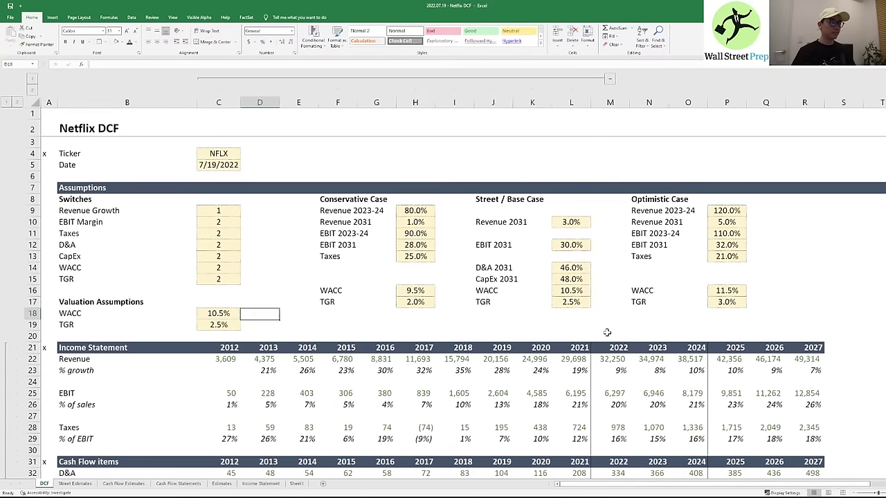
pyautogui.press('Left')
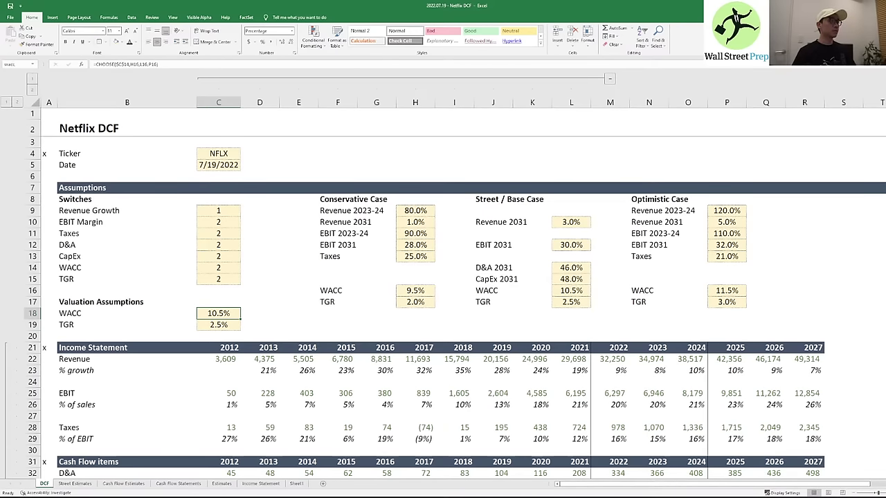
pyautogui.press('Down')
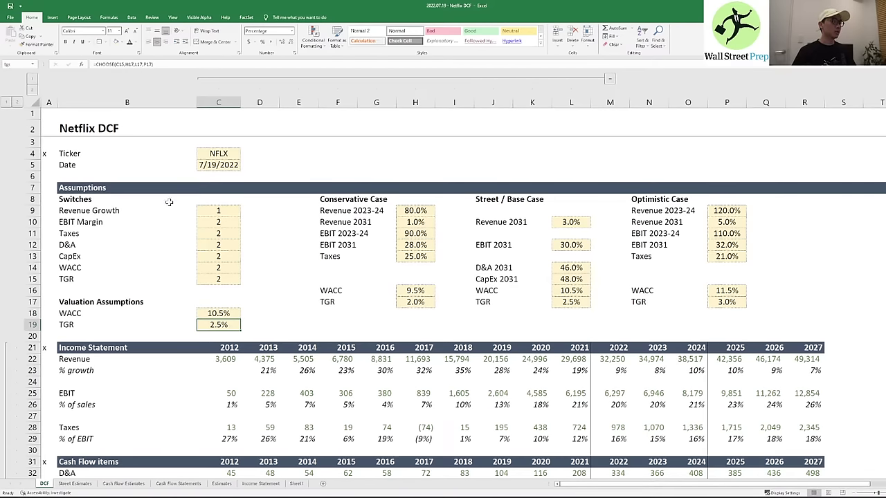
# - Collapse the grouped historical-year columns C to L so the projection years sit beside the row labels
pyautogui.scroll(-20, 169, 202)
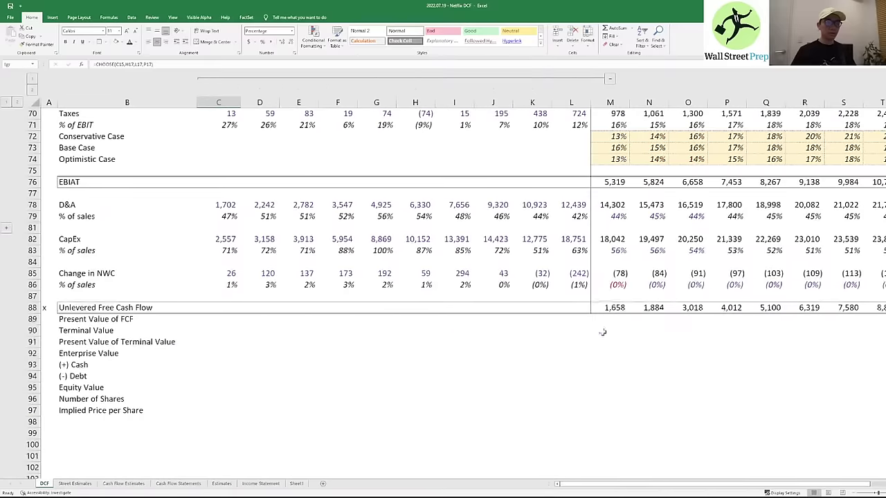
pyautogui.click(602, 332)
pyautogui.press('Up')
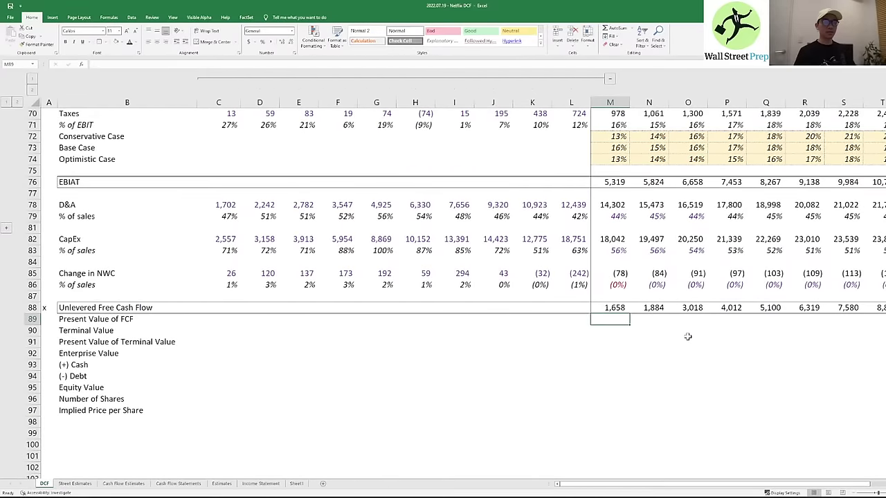
pyautogui.press('Right')
pyautogui.press('Up')
pyautogui.scroll(10, 686, 336)
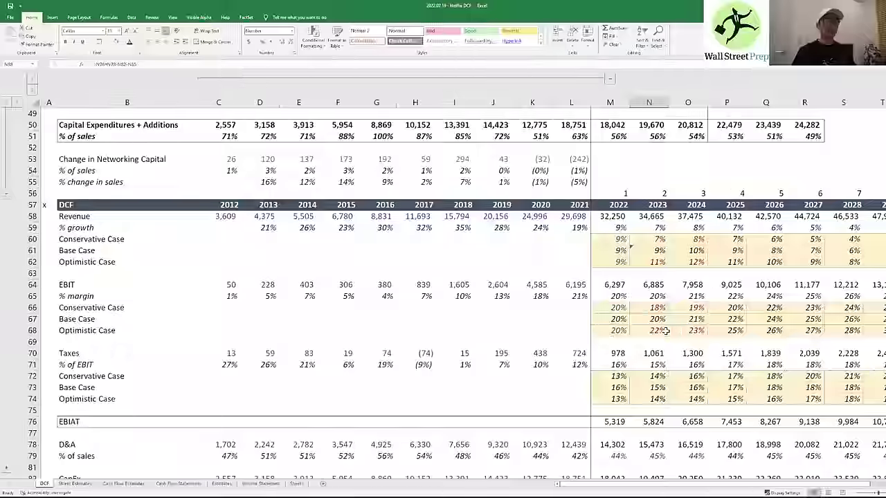
pyautogui.scroll(-8, 615, 326)
pyautogui.click(609, 81)
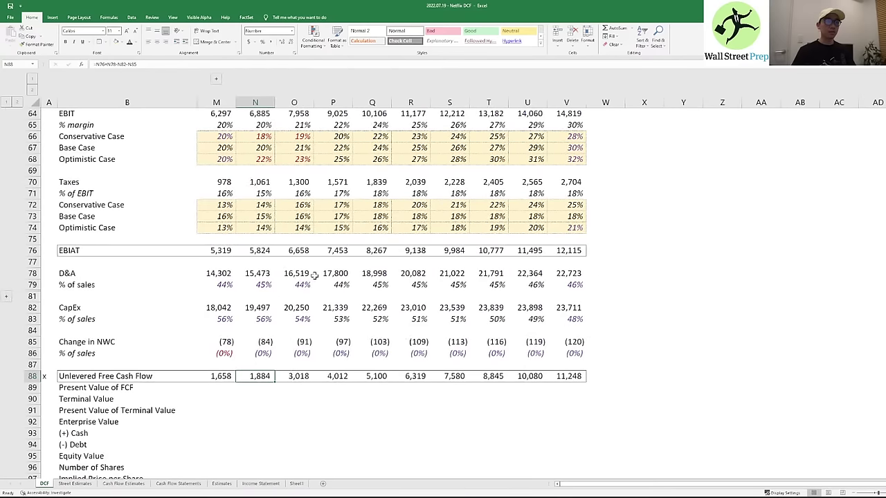
# - Calculate the 2022 Present Value of FCF in M89 by discounting the unlevered free cash flow, =M88/(1+wacc)^M56
pyautogui.press('Left')
pyautogui.press('Down')
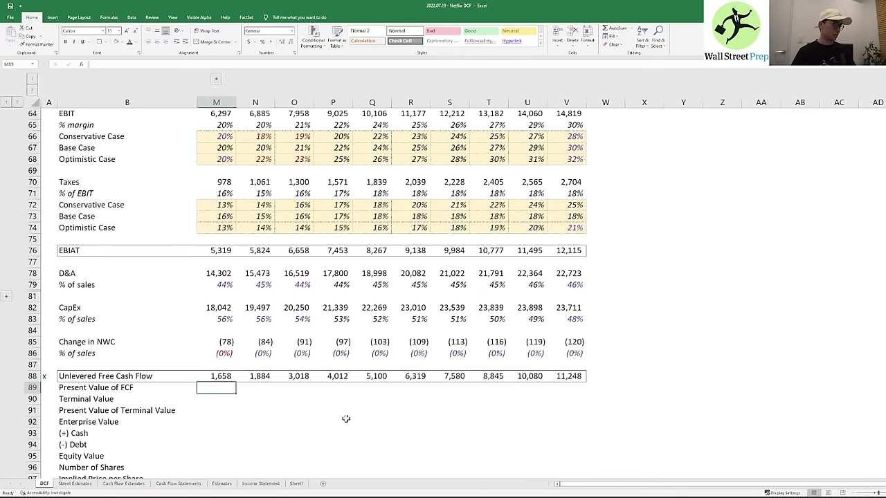
pyautogui.write('=')
pyautogui.press('Up')
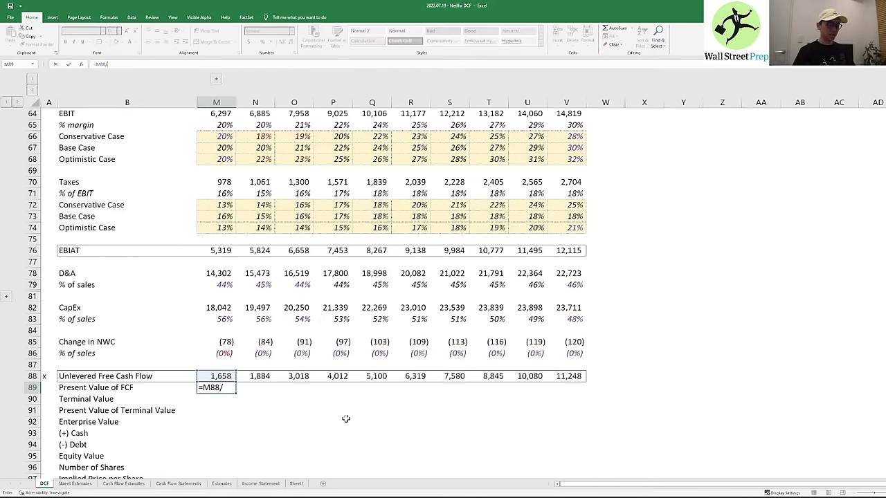
pyautogui.write('/(1+wacc')
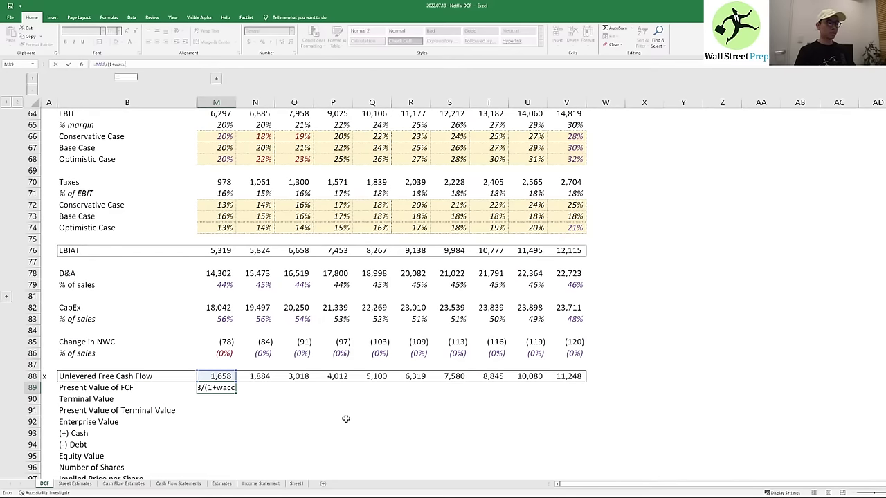
pyautogui.write(')')
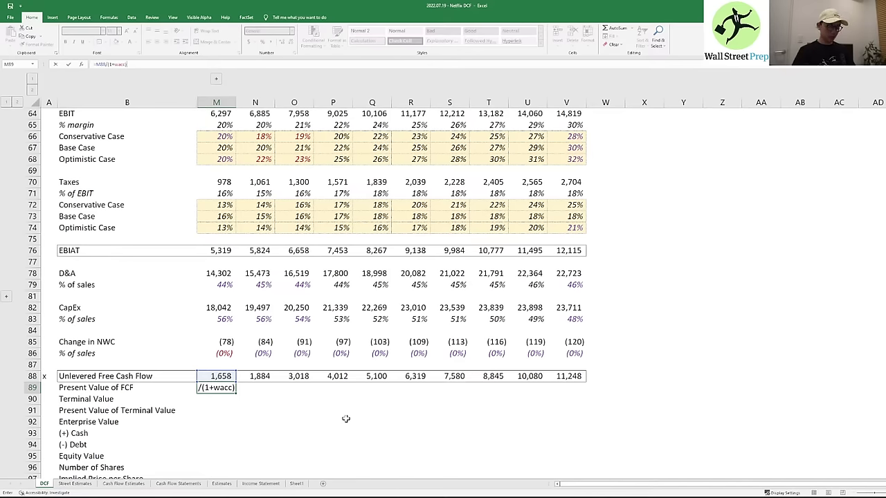
pyautogui.write('^')
pyautogui.press('Up')
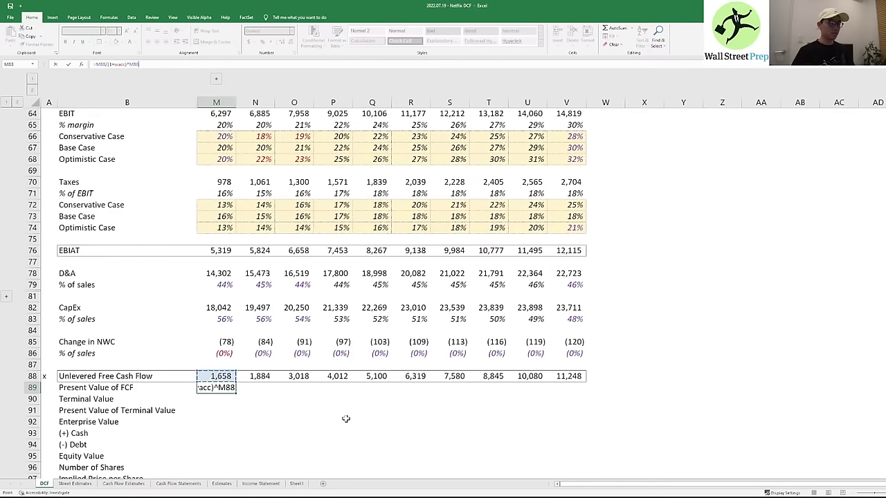
pyautogui.press('Up')
pyautogui.press('Up')
pyautogui.press('Up')
pyautogui.press('Up')
pyautogui.press('Up')
pyautogui.press('Up')
pyautogui.press('Up')
pyautogui.press('Up')
pyautogui.press('Up')
pyautogui.press('Up')
pyautogui.press('Up')
pyautogui.press('Up')
pyautogui.press('Up')
pyautogui.press('Up')
pyautogui.press('Up')
pyautogui.press('Up')
pyautogui.press('Up')
pyautogui.press('Up')
pyautogui.press('Up')
pyautogui.press('Up')
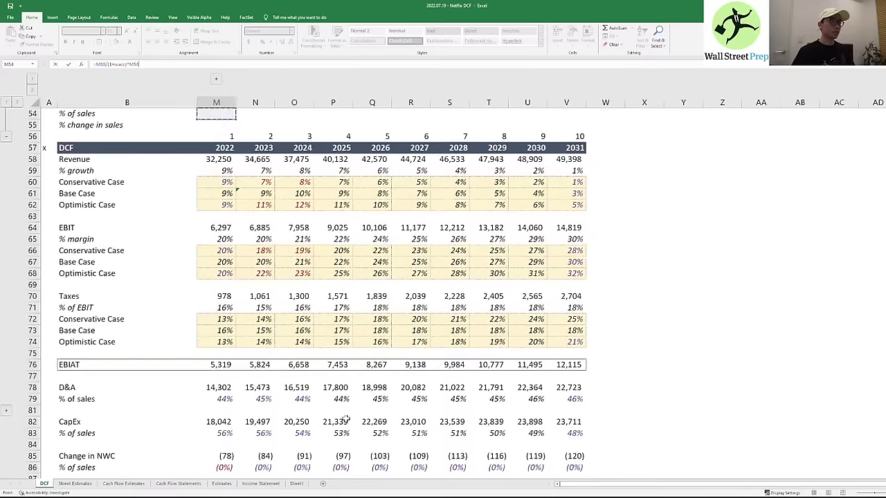
pyautogui.press('Down')
pyautogui.press('Down')
pyautogui.hotkey('ctrl', 'Return')
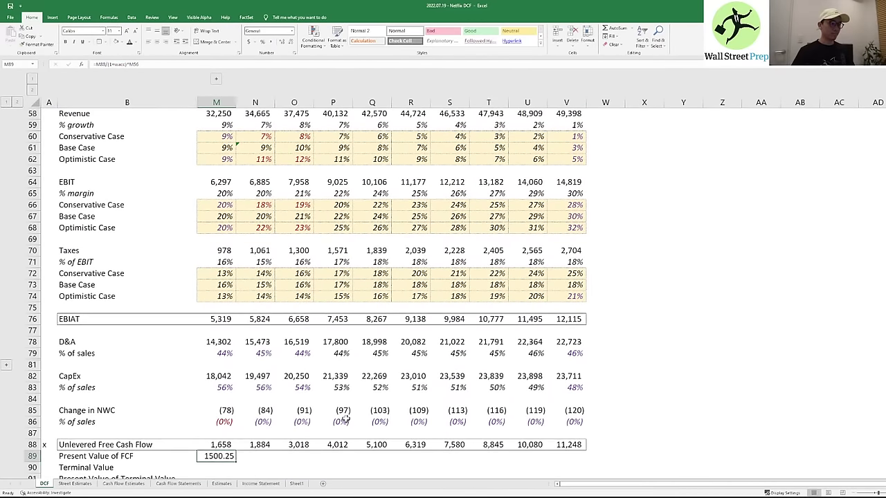
# - Copy the cell formatting of M88 onto the present value in M89 and remove that cell's borders
pyautogui.press('Up')
pyautogui.hotkey('ctrl', 'c')
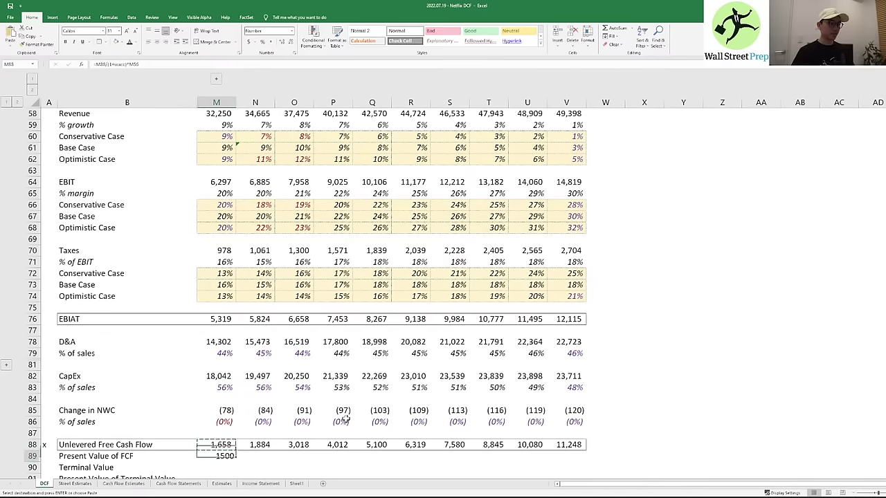
pyautogui.press('Down')
pyautogui.hotkey('ctrl', 'alt', 'v')
pyautogui.press('t')
pyautogui.press('Return')
pyautogui.press('Escape')
pyautogui.press('Down')
pyautogui.press('Up')
pyautogui.hotkey('alt', 'h')
pyautogui.press('b')
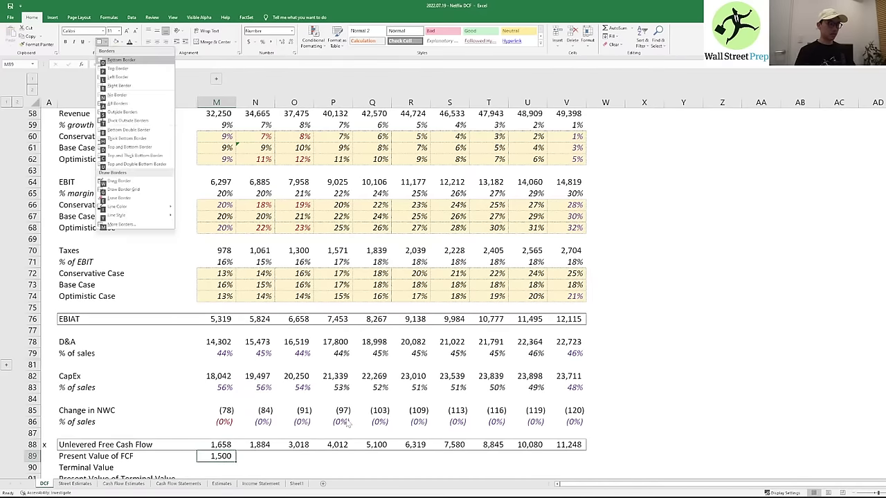
pyautogui.press('n')
# - Reapply an outside border around the Unlevered Free Cash Flow row from B88 to V88
pyautogui.press('Down')
pyautogui.press('Right')
pyautogui.press('Left')
pyautogui.press('Up')
pyautogui.press('Up')
pyautogui.hotkey('ctrl', 'Left')
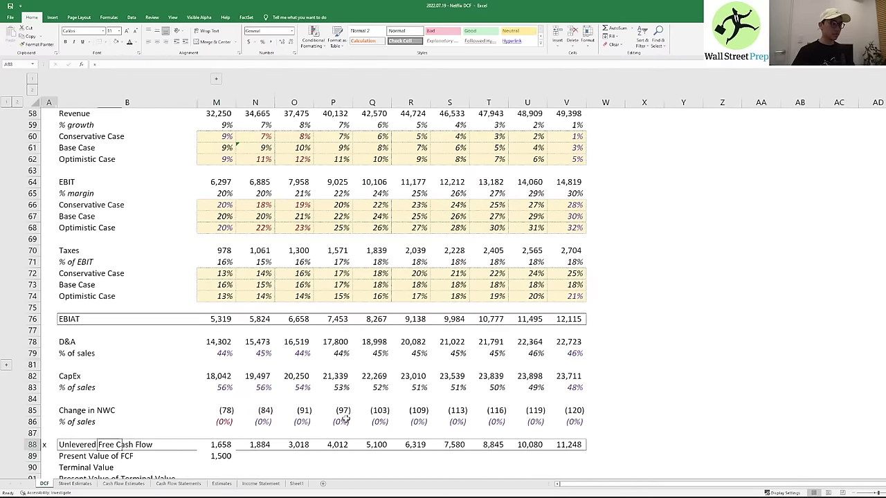
pyautogui.press('Right')
pyautogui.hotkey('ctrl', 'shift', 'Right')
pyautogui.hotkey('alt', 'h')
pyautogui.press('b')
pyautogui.press('s')
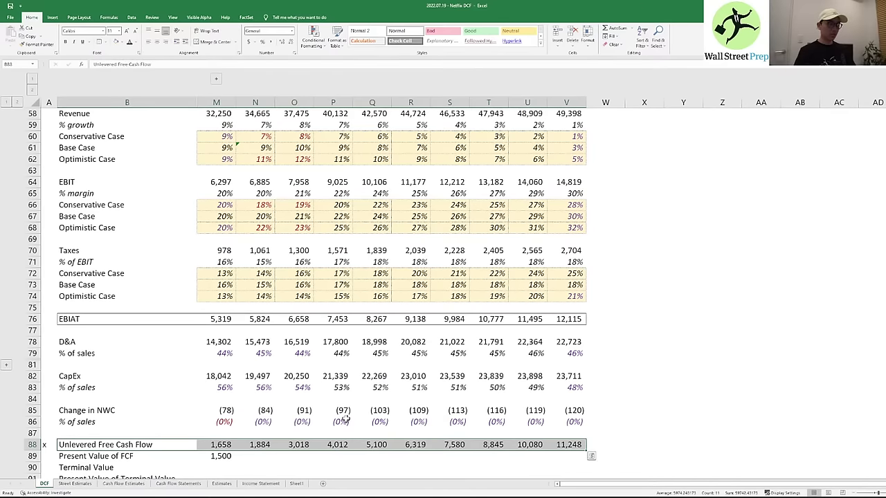
# - Copy the Present Value of FCF formula from M89 across the projection years through V89 and check a copied formula
pyautogui.press('Down')
pyautogui.hotkey('ctrl', 'Right')
pyautogui.press('F2')
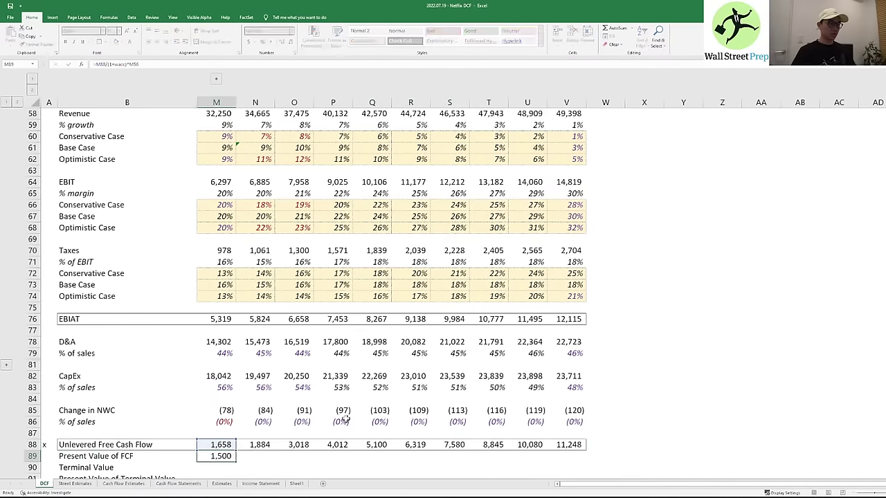
pyautogui.press('Return')
pyautogui.press('Down')
pyautogui.press('Down')
pyautogui.press('Down')
pyautogui.press('Down')
pyautogui.press('Down')
pyautogui.press('Down')
pyautogui.press('Down')
pyautogui.press('Down')
pyautogui.press('Down')
pyautogui.press('Down')
pyautogui.press('Down')
pyautogui.press('Down')
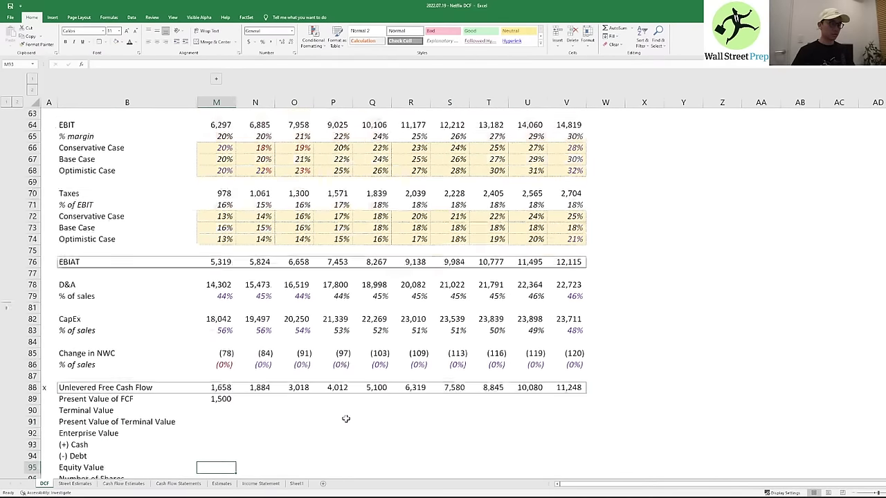
pyautogui.hotkey('ctrl', 'Up')
pyautogui.hotkey('ctrl', 'c')
pyautogui.hotkey('shift', 'Right')
pyautogui.hotkey('shift', 'Right')
pyautogui.hotkey('shift', 'Right')
pyautogui.hotkey('shift', 'Right')
pyautogui.hotkey('shift', 'Right')
pyautogui.hotkey('shift', 'Right')
pyautogui.hotkey('shift', 'Right')
pyautogui.hotkey('shift', 'Right')
pyautogui.hotkey('shift', 'Right')
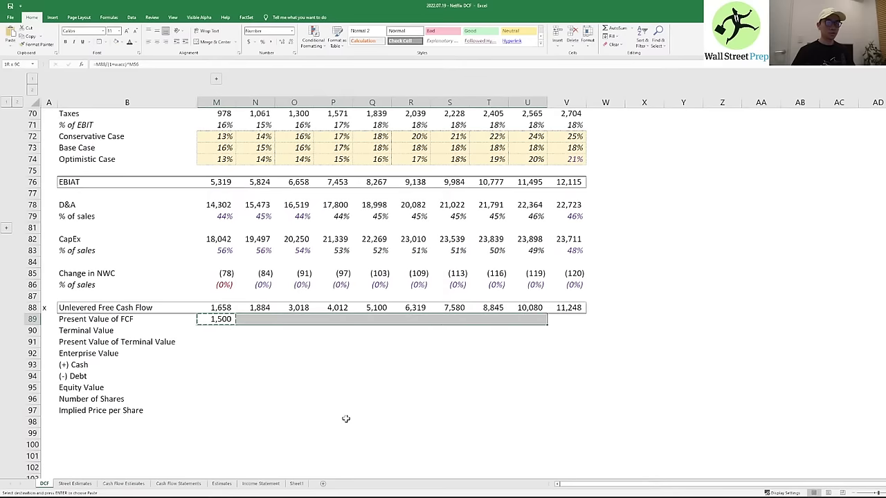
pyautogui.hotkey('ctrl', 'v')
pyautogui.press('Right')
pyautogui.press('F2')
pyautogui.press('Escape')
pyautogui.press('Right')
pyautogui.press('Right')
pyautogui.press('Right')
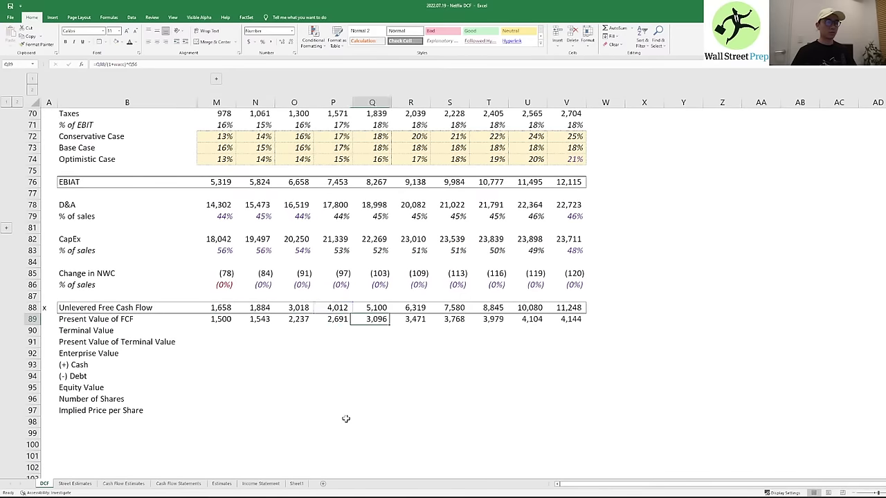
# - Calculate the Terminal Value in V90 as =(V88*(1+tgr))/(wacc-tgr) and format it with a thousands separator and no decimals
pyautogui.press('Left')
pyautogui.press('Left')
pyautogui.press('Down')
pyautogui.press('Right')
pyautogui.press('Right')
pyautogui.press('Right')
pyautogui.press('Right')
pyautogui.press('Right')
pyautogui.press('Right')
pyautogui.press('Right')
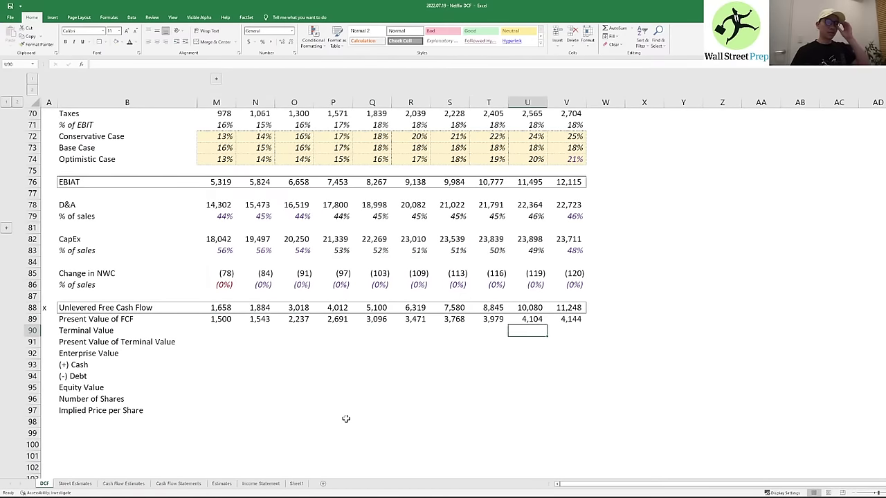
pyautogui.write('=')
pyautogui.press('Up')
pyautogui.press('Escape')
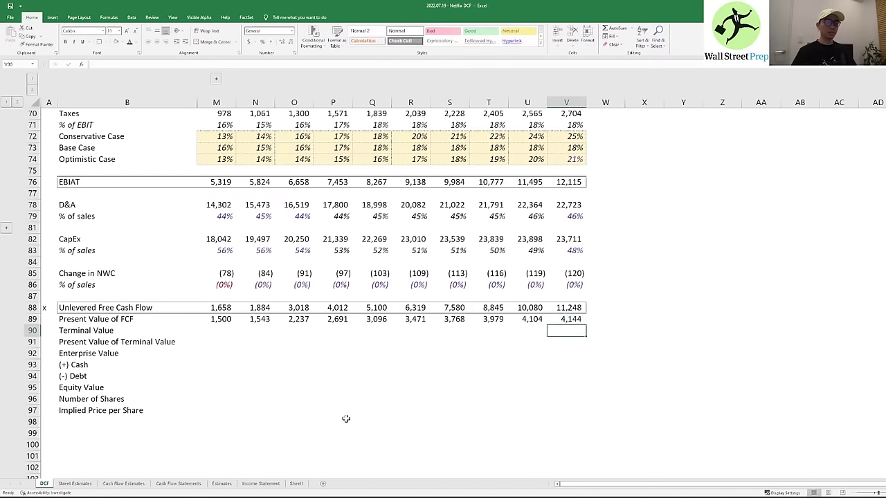
pyautogui.write('=(')
pyautogui.press('Up')
pyautogui.press('Up')
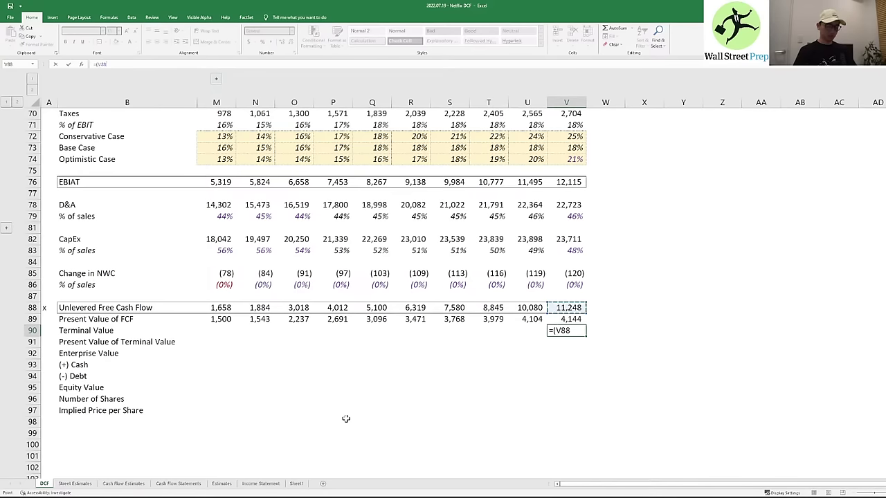
pyautogui.write('*(1+tgr)')
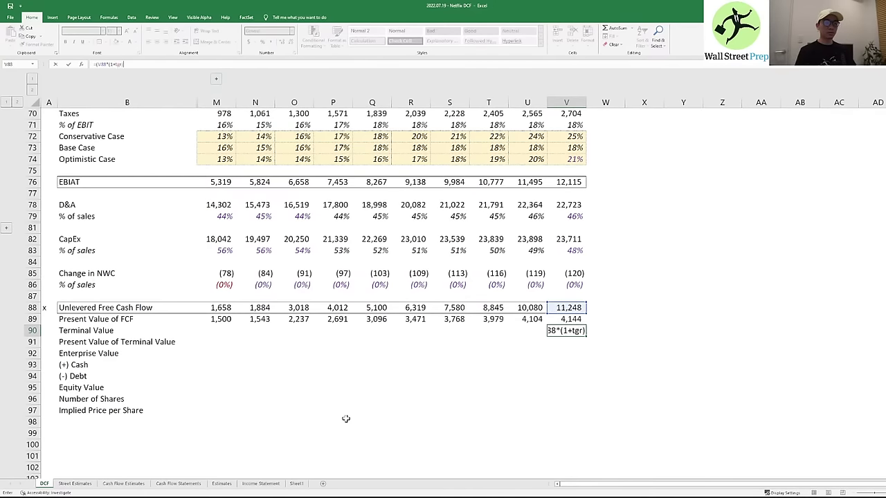
pyautogui.write(')/(w')
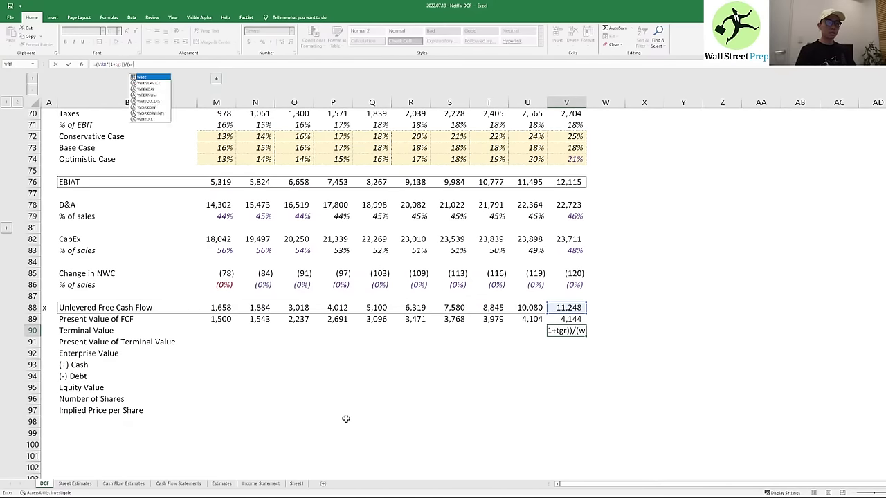
pyautogui.write('acc-tgr)')
pyautogui.hotkey('ctrl', 'Return')
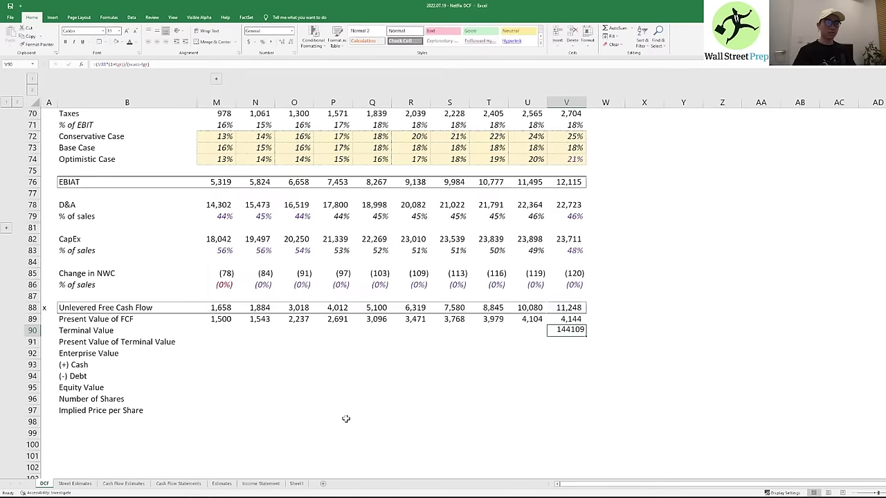
pyautogui.hotkey('ctrl', 'shift', '1')
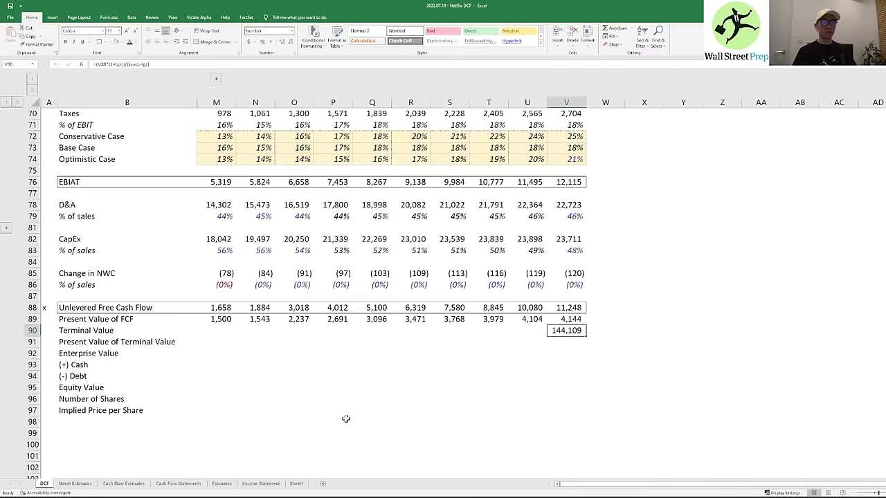
# - Calculate the Present Value of Terminal Value in V91 by discounting the terminal value, =V90/(1+wacc)^V56
pyautogui.press('Down')
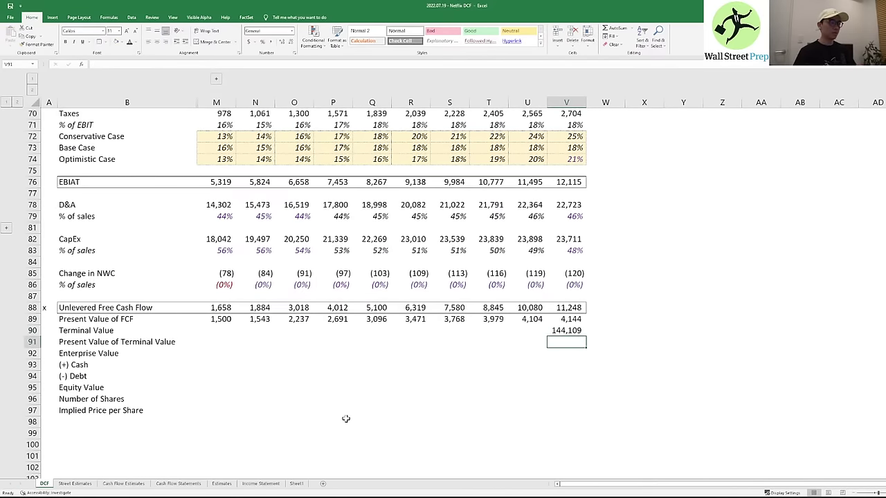
pyautogui.write('=')
pyautogui.press('Up')
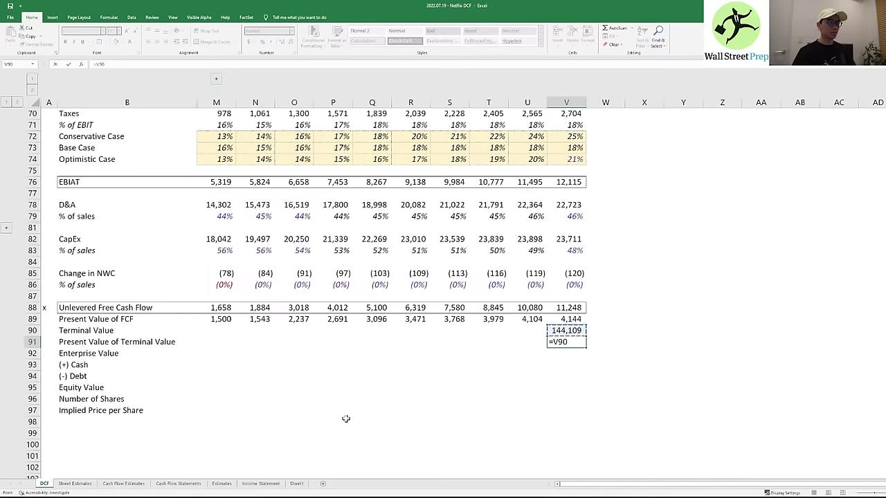
pyautogui.write('/(1+wacc)')
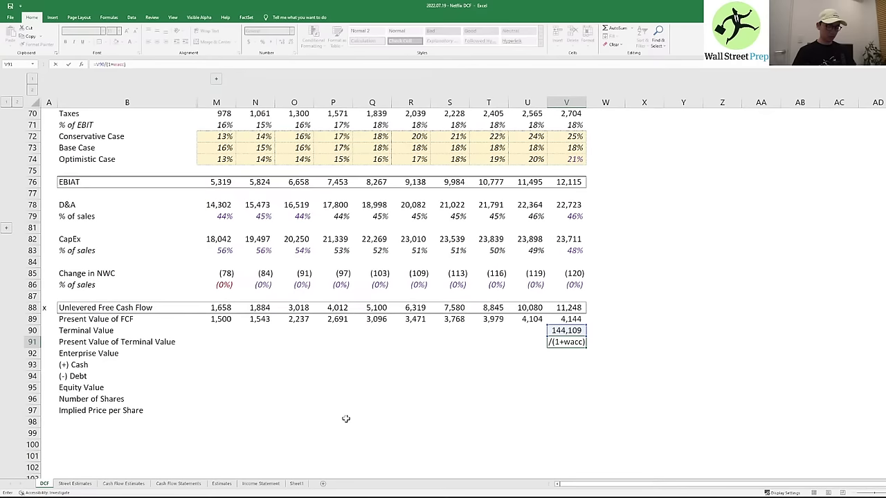
pyautogui.write('^')
pyautogui.press('Up')
pyautogui.press('Up')
pyautogui.press('Up')
pyautogui.press('Up')
pyautogui.press('Up')
pyautogui.press('Up')
pyautogui.press('Up')
pyautogui.press('Up')
pyautogui.press('Up')
pyautogui.press('Up')
pyautogui.press('Up')
pyautogui.press('Up')
pyautogui.press('Up')
pyautogui.press('Up')
pyautogui.press('Up')
pyautogui.press('Up')
pyautogui.press('Up')
pyautogui.press('Up')
pyautogui.press('Up')
pyautogui.press('Up')
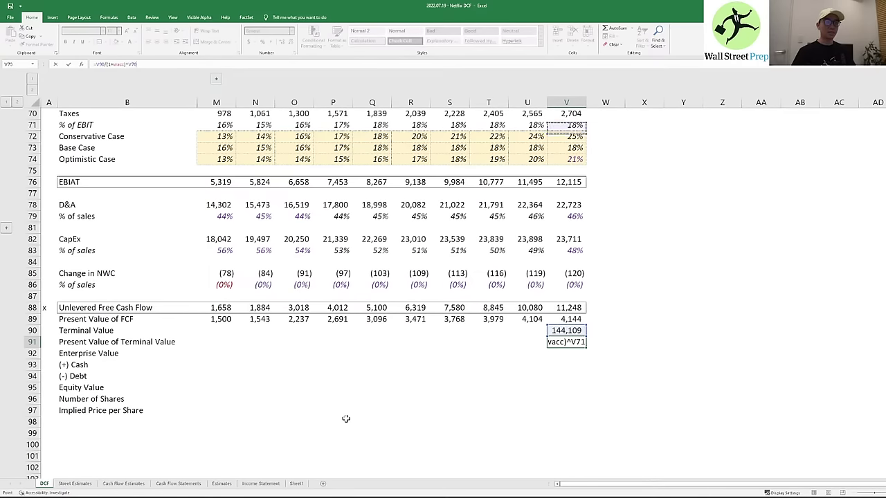
pyautogui.press('Up')
pyautogui.press('Up')
pyautogui.press('Up')
pyautogui.press('Up')
pyautogui.press('Up')
pyautogui.press('Up')
pyautogui.press('Up')
pyautogui.press('Up')
pyautogui.press('Up')
pyautogui.press('Up')
pyautogui.press('Up')
pyautogui.press('Up')
pyautogui.press('Up')
pyautogui.press('Up')
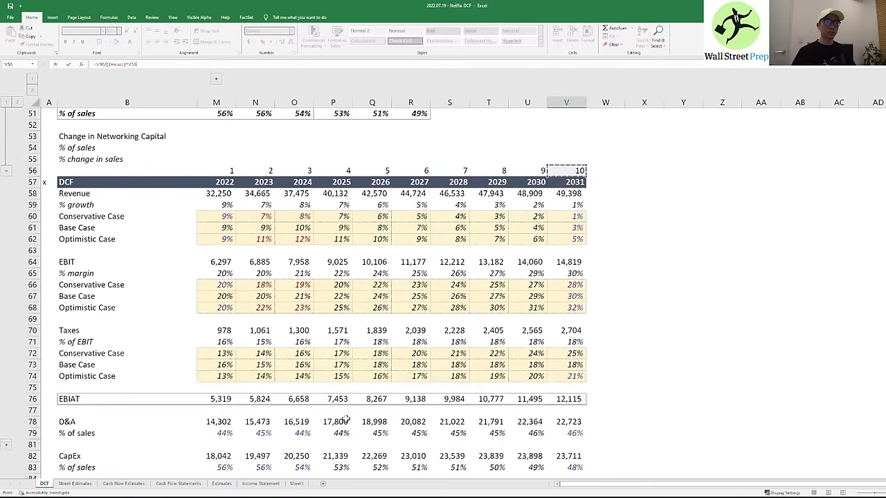
pyautogui.hotkey('ctrl', 'Return')
# - Copy the cell formatting of the Terminal Value in V90 onto its present value in V91
pyautogui.hotkey('shift', 'Up')
pyautogui.hotkey('ctrl', 'c')
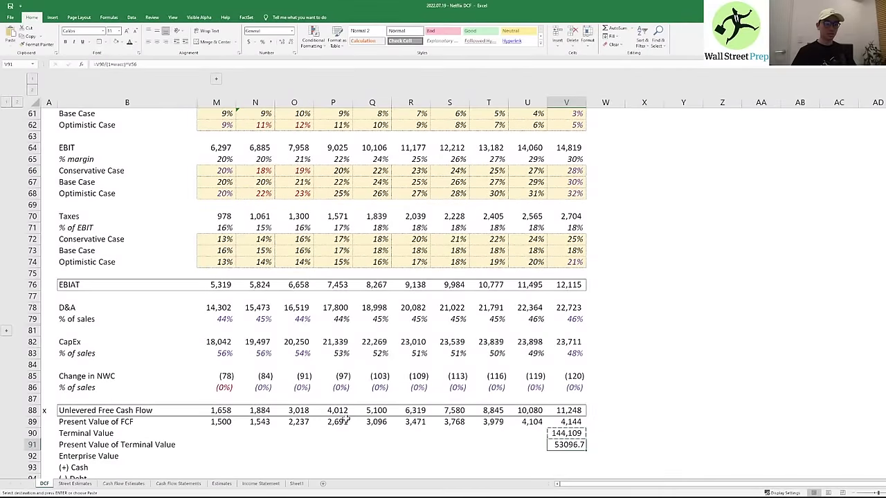
pyautogui.hotkey('ctrl', 'alt', 'v')
pyautogui.press('t')
pyautogui.press('Return')
# - Calculate the Enterprise Value in V92 by summing the discounted cash flows and discounted terminal value, =SUM(M89:V89,V91)
pyautogui.press('Down')
pyautogui.write('=')
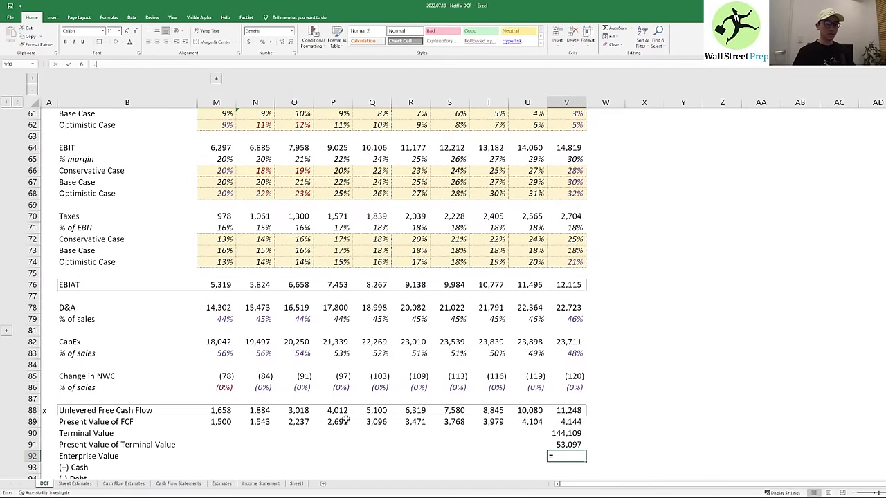
pyautogui.write('sum(')
pyautogui.press('Up')
pyautogui.press('Up')
pyautogui.press('Up')
pyautogui.press('Left')
pyautogui.press('Left')
pyautogui.press('Left')
pyautogui.press('Left')
pyautogui.press('Left')
pyautogui.press('Left')
pyautogui.press('Left')
pyautogui.press('Left')
pyautogui.press('Left')
pyautogui.press('Left')
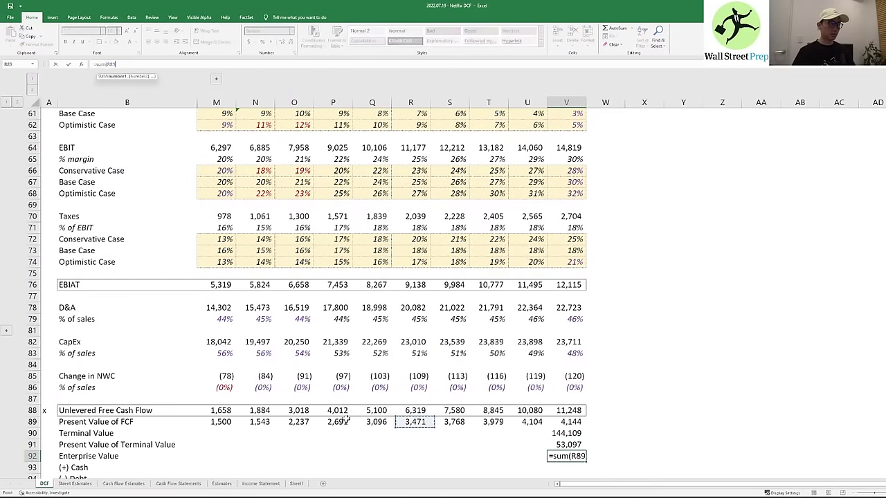
pyautogui.press('Right')
pyautogui.hotkey('ctrl', 'shift', 'Right')
pyautogui.write(',')
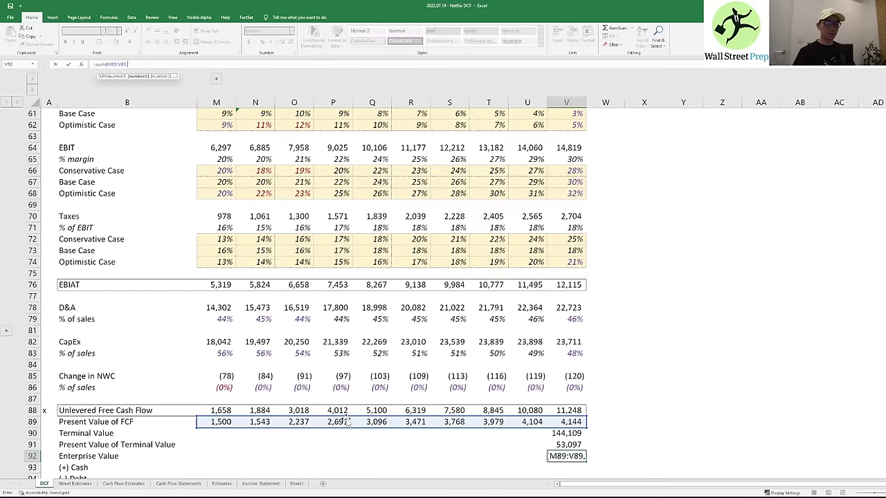
pyautogui.press('Up')
pyautogui.write(')')
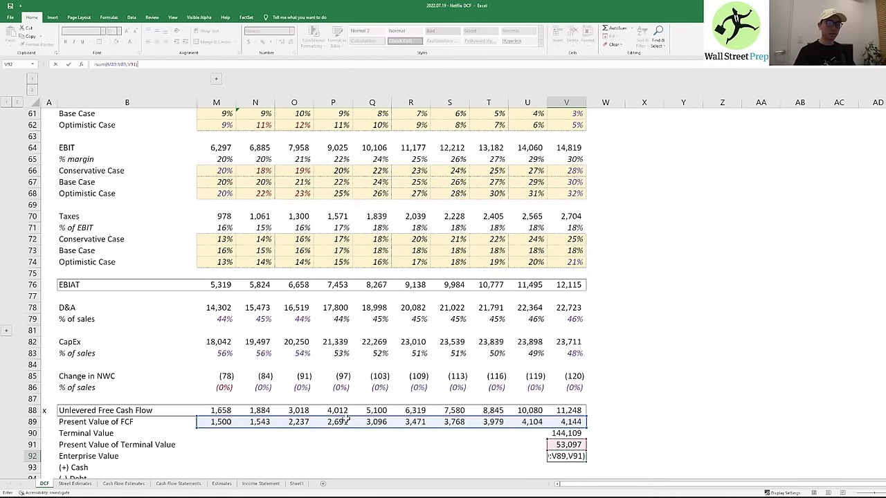
pyautogui.hotkey('ctrl', 'Return')
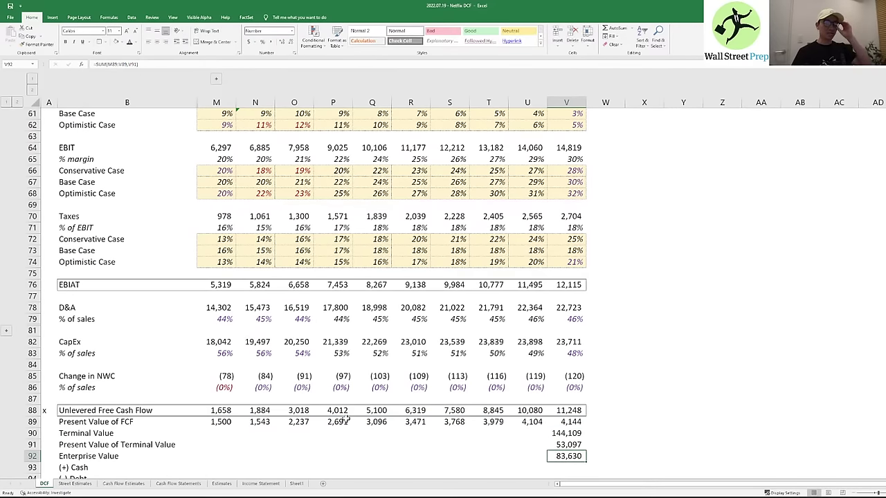
# - Review the remaining valuation rows in column V down to Implied Price per Share and return to the Cash row
pyautogui.press('Down')
pyautogui.press('Down')
pyautogui.press('Down')
pyautogui.press('Down')
pyautogui.press('Down')
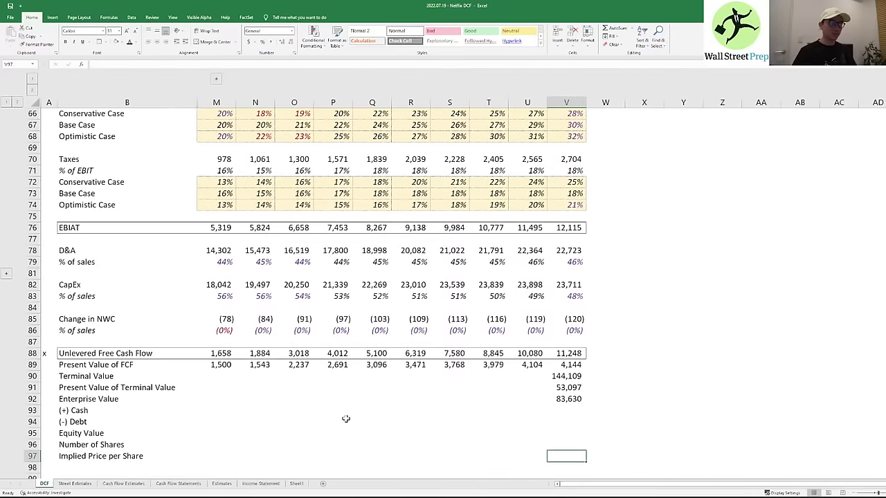
pyautogui.press('Up')
pyautogui.press('Up')
pyautogui.press('Up')
pyautogui.press('Up')
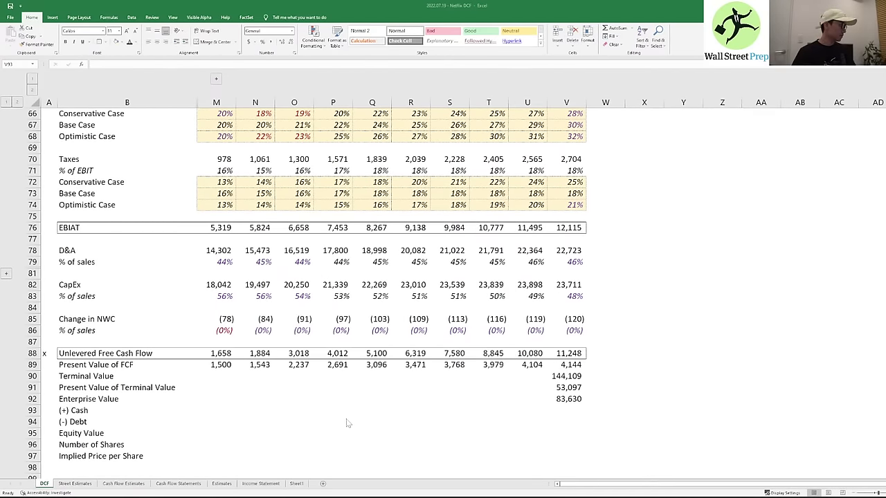
# - Switch to BamSEC in the browser and find the consolidated balance sheets in Netflix's 2021 10-K
pyautogui.hotkey('alt', 'Tab')
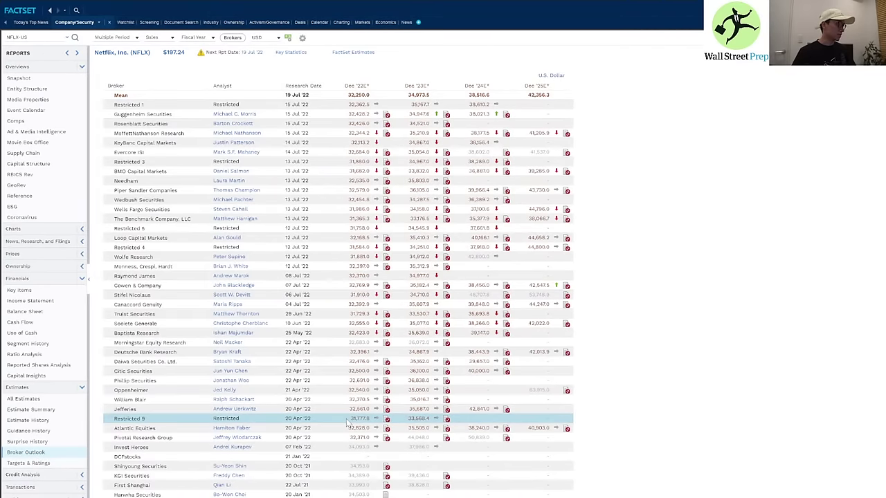
pyautogui.hotkey('alt', 'Tab')
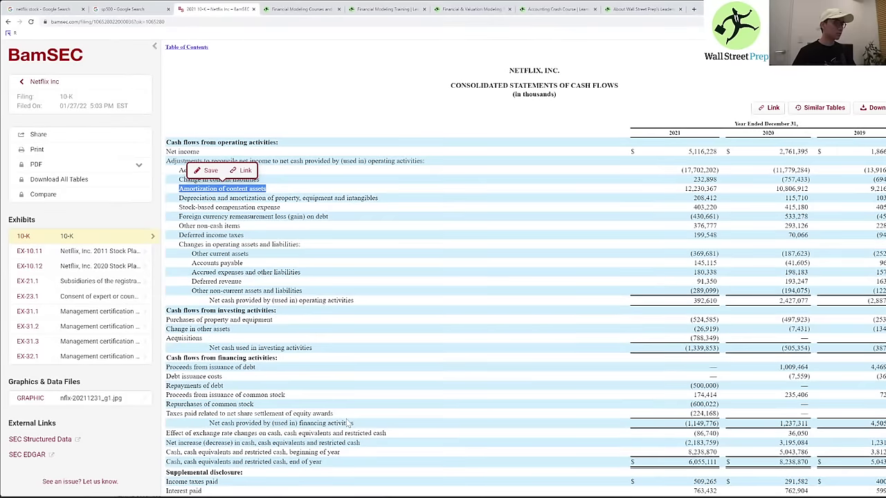
pyautogui.click(361, 235)
pyautogui.scroll(8, 352, 318)
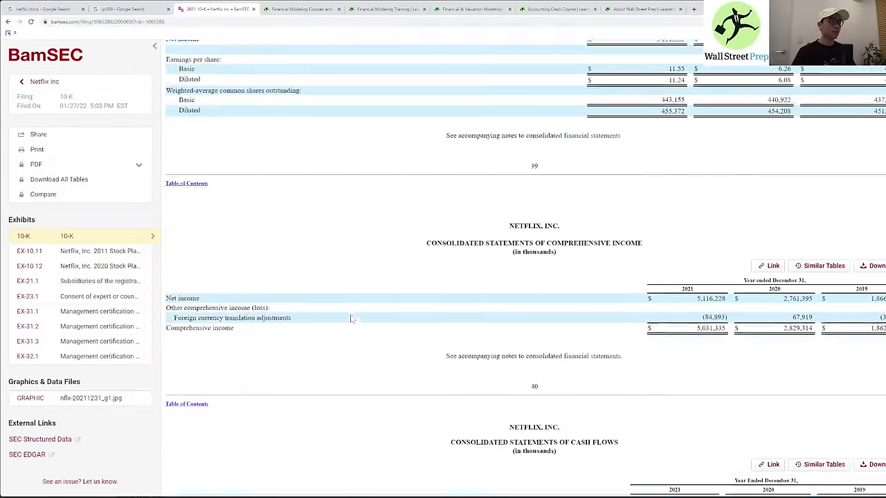
pyautogui.scroll(2, 351, 319)
pyautogui.scroll(-20, 347, 323)
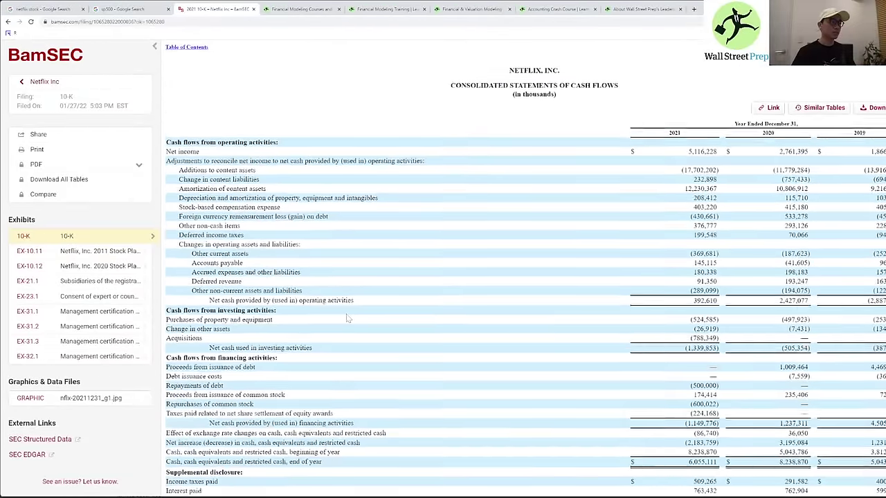
pyautogui.scroll(-2, 344, 326)
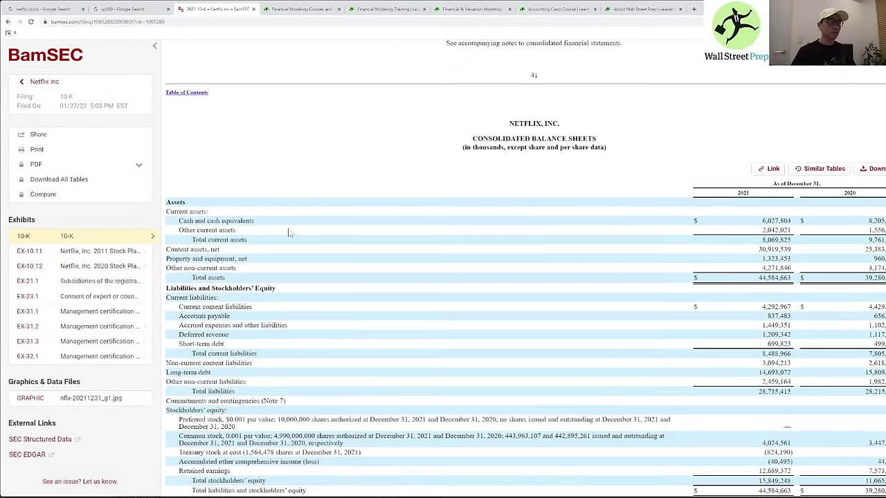
# - Open Netflix's 10-Q for the quarter ended 03/31/22 and copy the March 31, 2022 cash and cash equivalents from its balance sheet
pyautogui.click(40, 82)
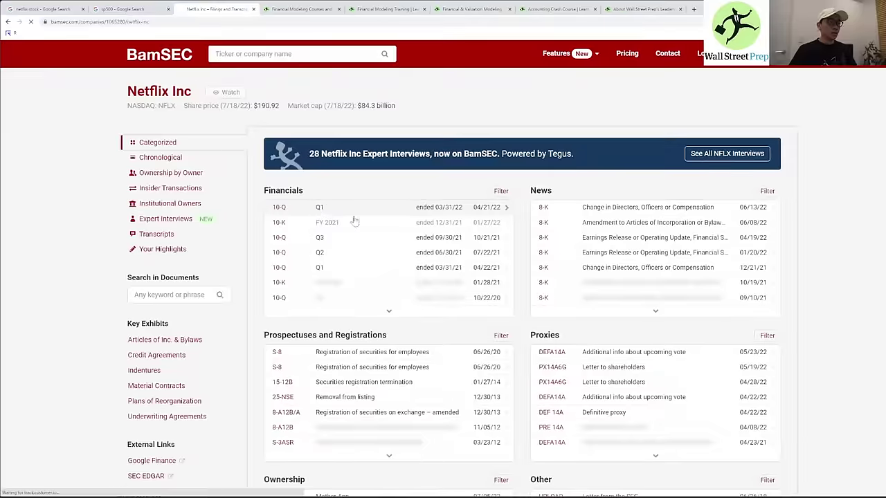
pyautogui.click(354, 209)
pyautogui.scroll(-15, 336, 229)
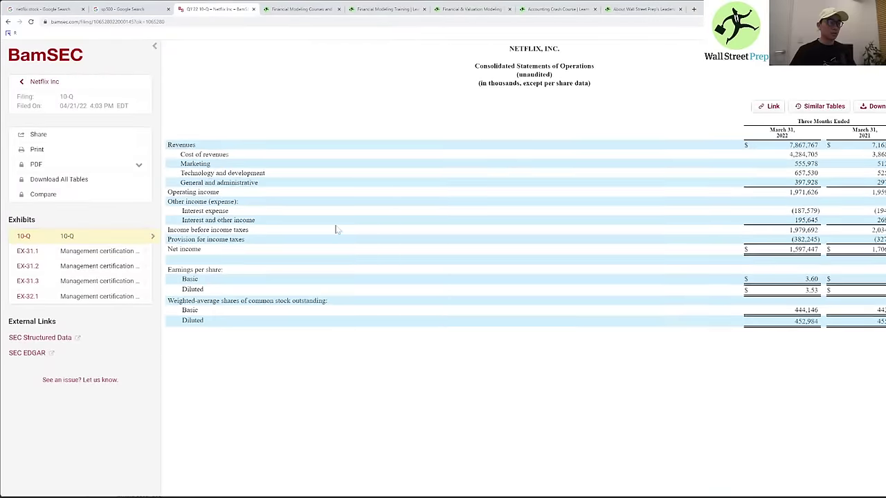
pyautogui.scroll(-10, 299, 201)
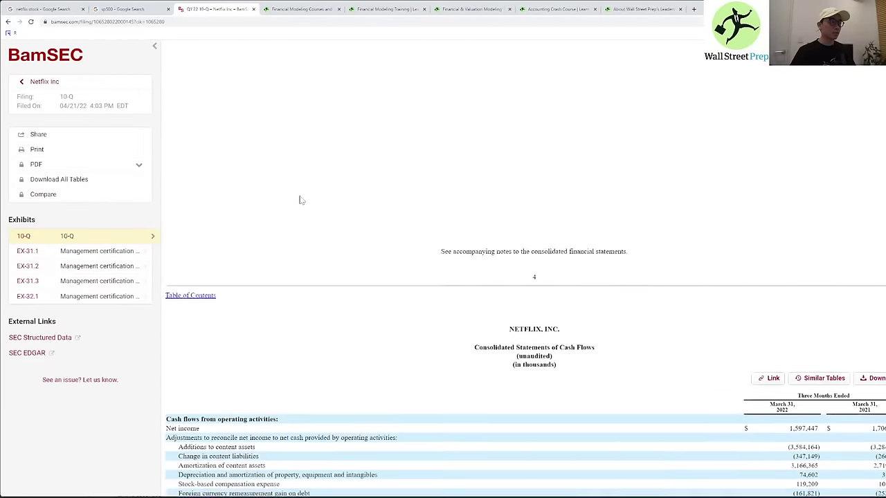
pyautogui.scroll(-5, 299, 200)
pyautogui.scroll(-7, 299, 200)
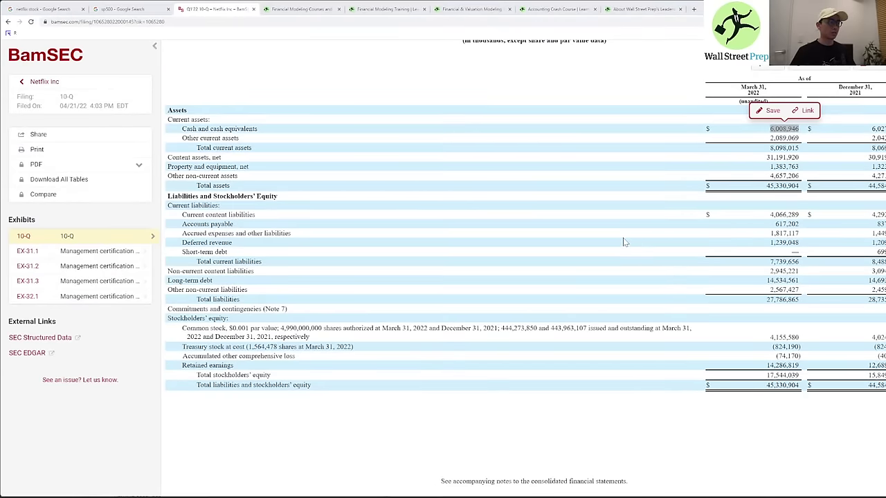
# - Switch back to the Netflix DCF workbook and enter the copied cash balance in V93 as 6.008946
pyautogui.hotkey('alt', 'Tab')
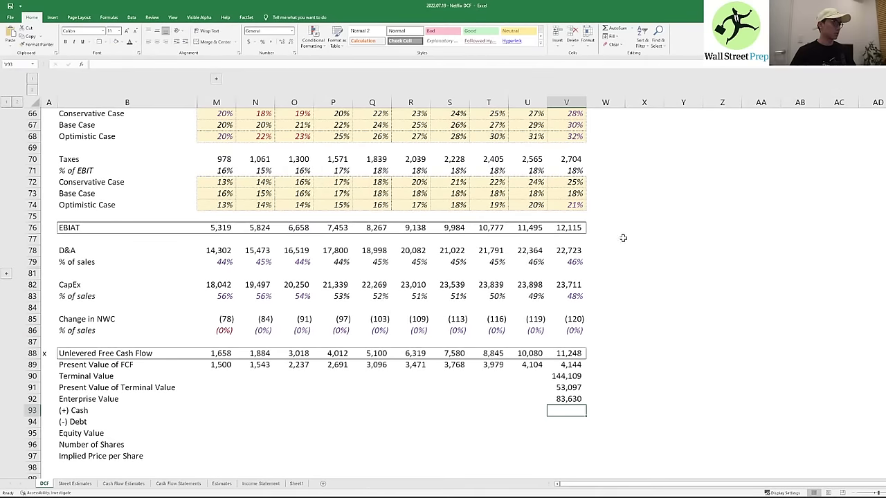
pyautogui.press('F2')
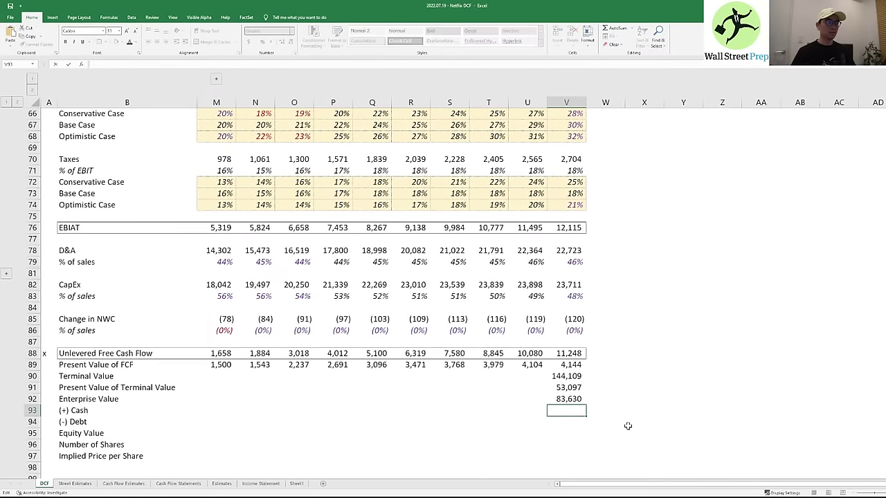
pyautogui.hotkey('ctrl', 'v')
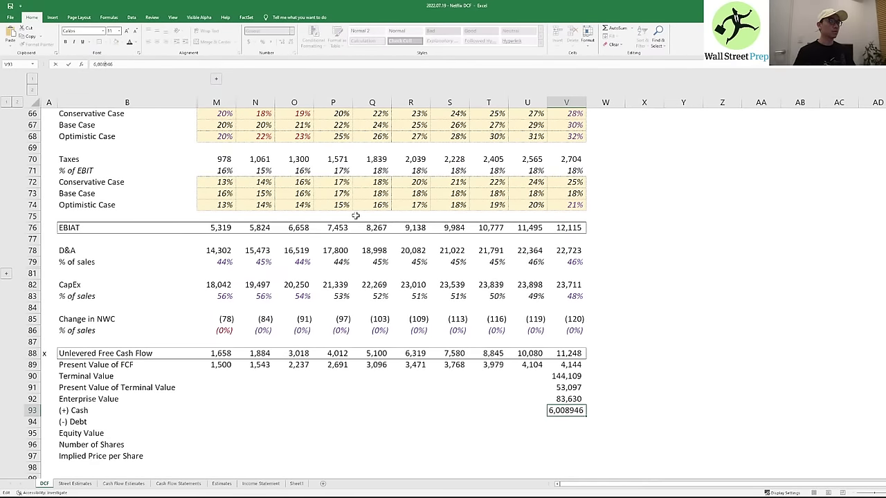
pyautogui.press('BackSpace')
pyautogui.write('.')
pyautogui.press('Return')
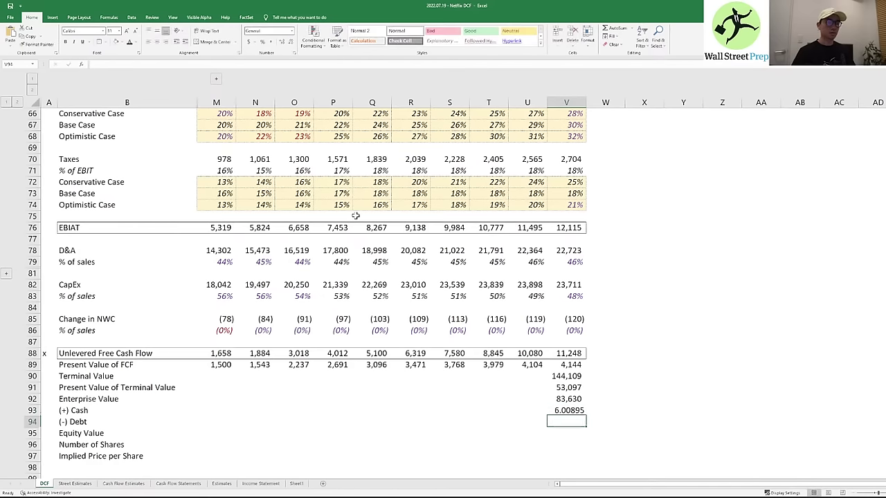
# - Copy the number format of the Enterprise Value cell V92 onto the Cash cell V93
pyautogui.press('Up')
pyautogui.press('Up')
pyautogui.hotkey('ctrl', 'c')
pyautogui.press('Down')
pyautogui.hotkey('alt', 'e')
pyautogui.press('s')
pyautogui.press('t')
pyautogui.press('Return')
pyautogui.press('Down')
pyautogui.press('Escape')
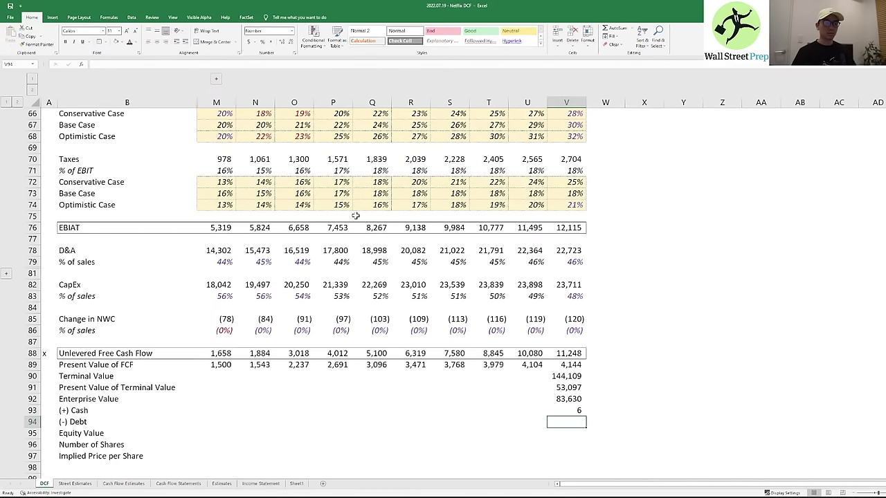
# - Copy the March 31, 2022 long-term debt from Netflix's 10-Q balance sheet and enter it in the DCF's Debt cell V94 as 14.534561
pyautogui.hotkey('alt', 'Tab')
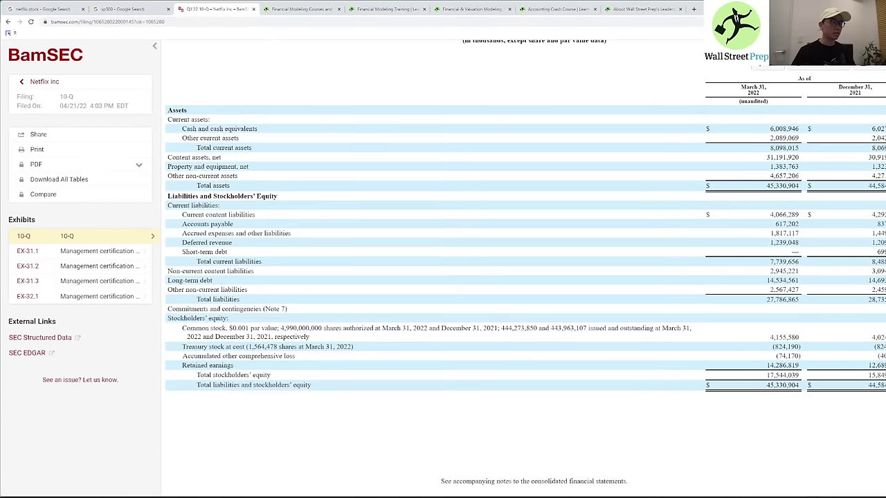
pyautogui.moveTo(767, 281); pyautogui.dragTo(799, 280)
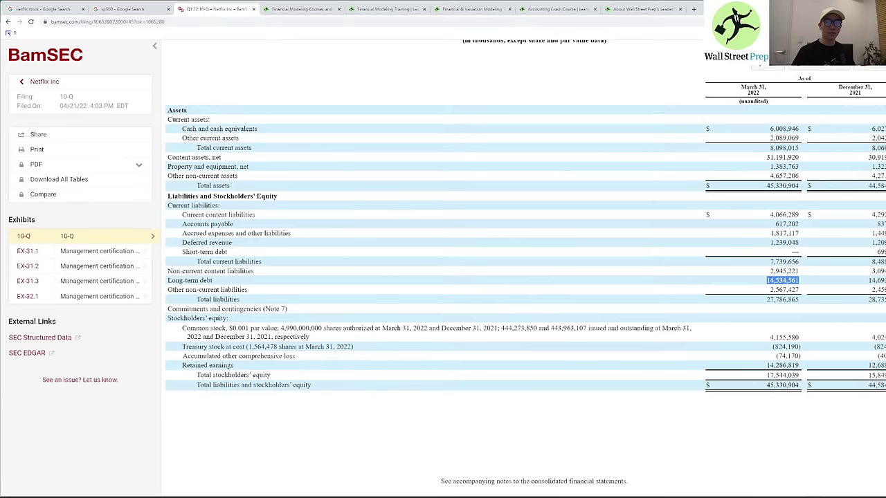
pyautogui.click(649, 279)
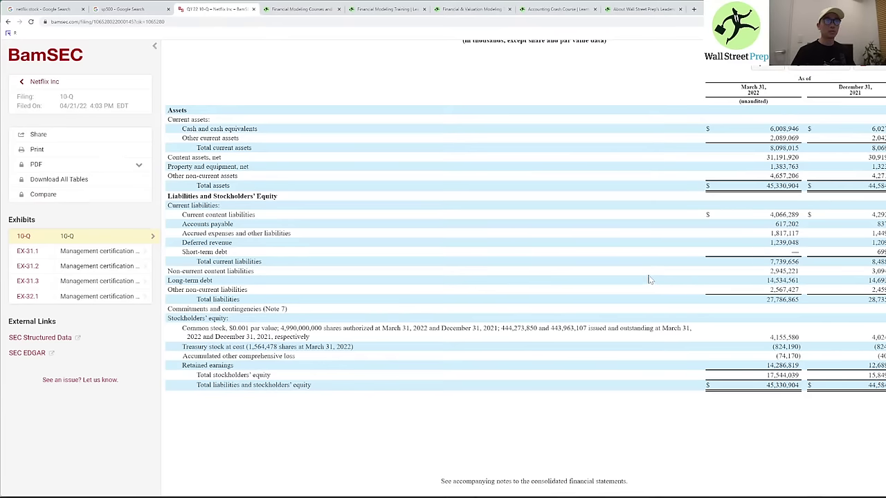
pyautogui.hotkey('alt', 'Tab')
pyautogui.hotkey('ctrl', 'v')
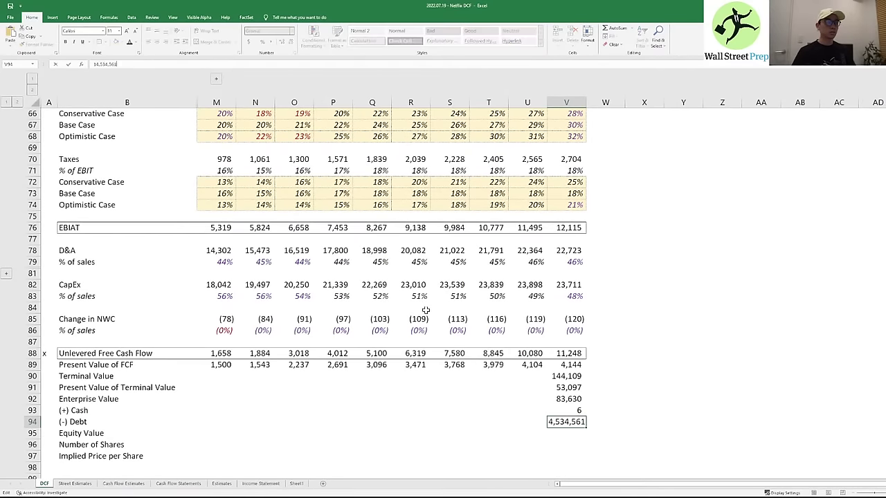
pyautogui.press('Up')
pyautogui.press('Down')
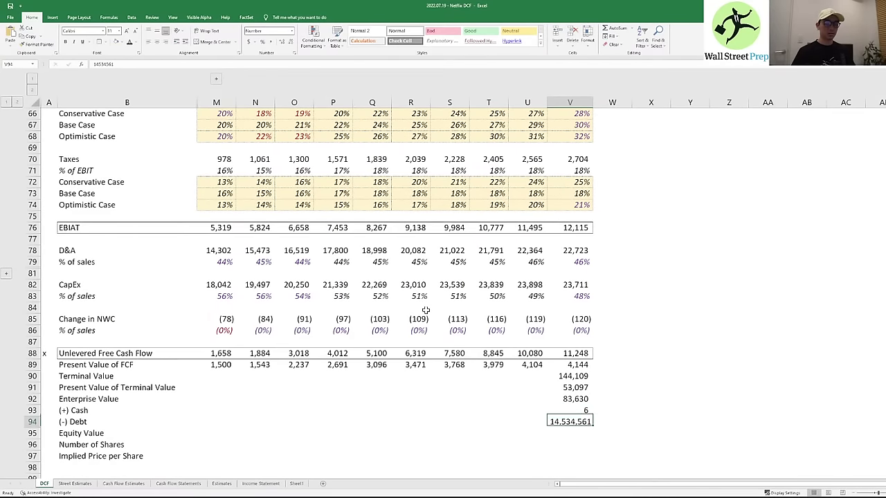
pyautogui.press('F2')
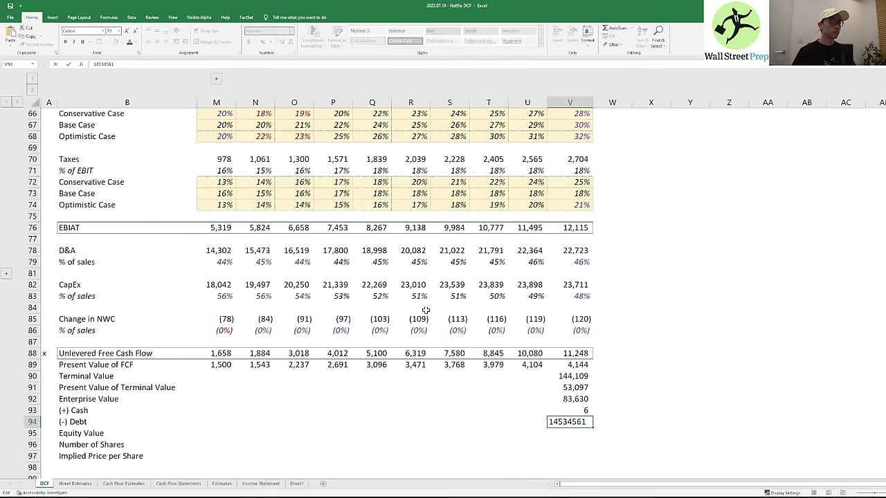
pyautogui.write('.')
pyautogui.press('Return')
# - Restore the width of column V through the column width setting
pyautogui.press('Up')
pyautogui.hotkey('ctrl', 'space')
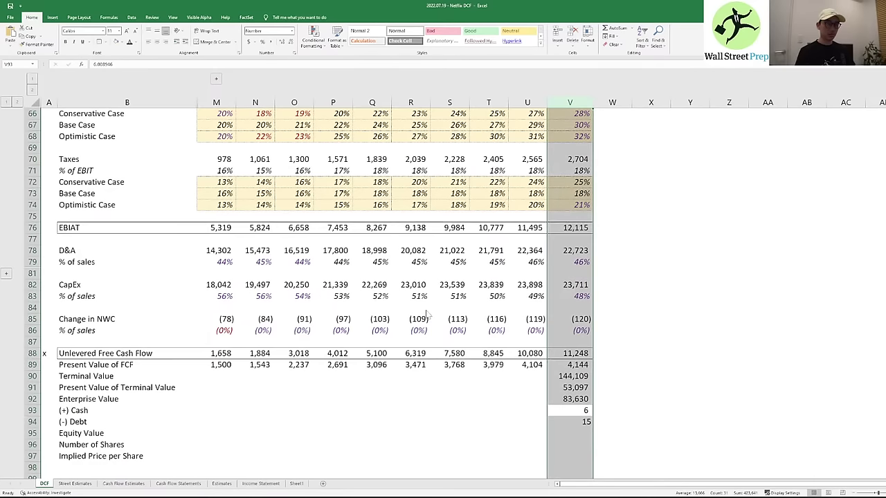
pyautogui.hotkey('alt', 'h')
pyautogui.press('o')
pyautogui.press('w')
pyautogui.press('Return')
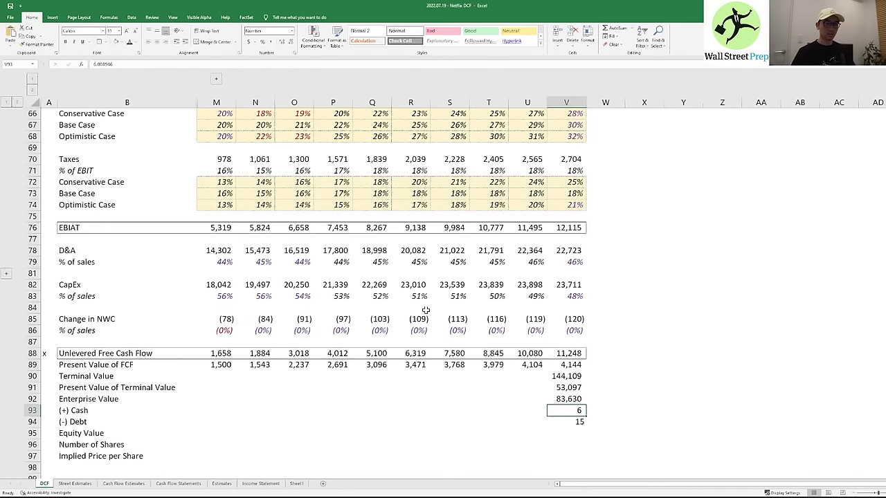
# - Review the liabilities on Netflix's 10-Q balance sheet in the browser and return to the DCF workbook
pyautogui.press('Down')
pyautogui.hotkey('alt', 'Tab')
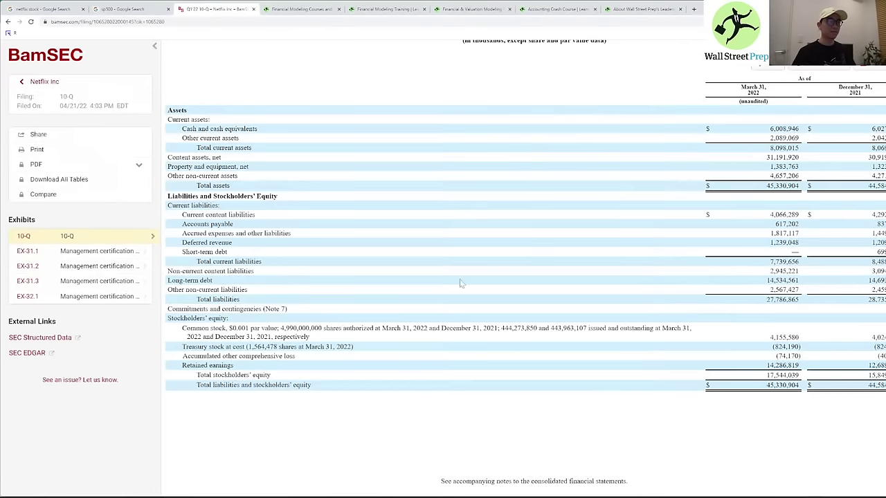
pyautogui.scroll(1, 632, 170)
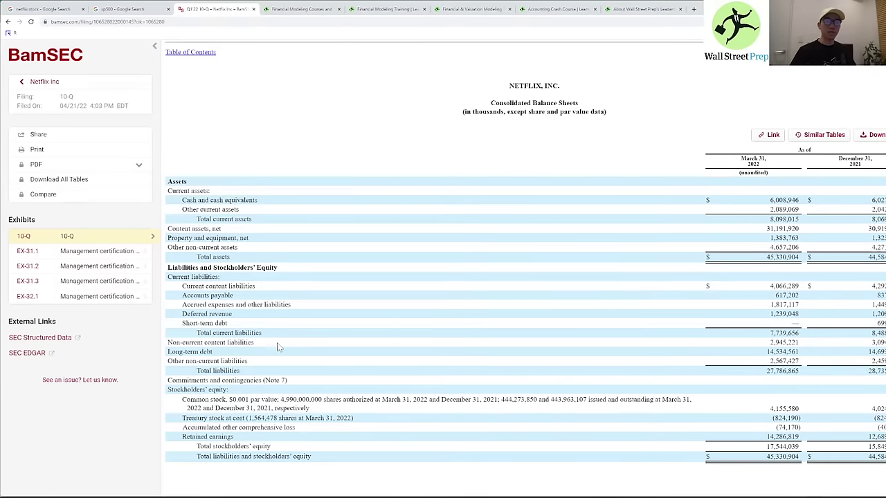
pyautogui.hotkey('alt', 'Tab')
# - Calculate the Equity Value in V95 as enterprise value plus cash minus debt, =V92+V93-V94
pyautogui.click(574, 433)
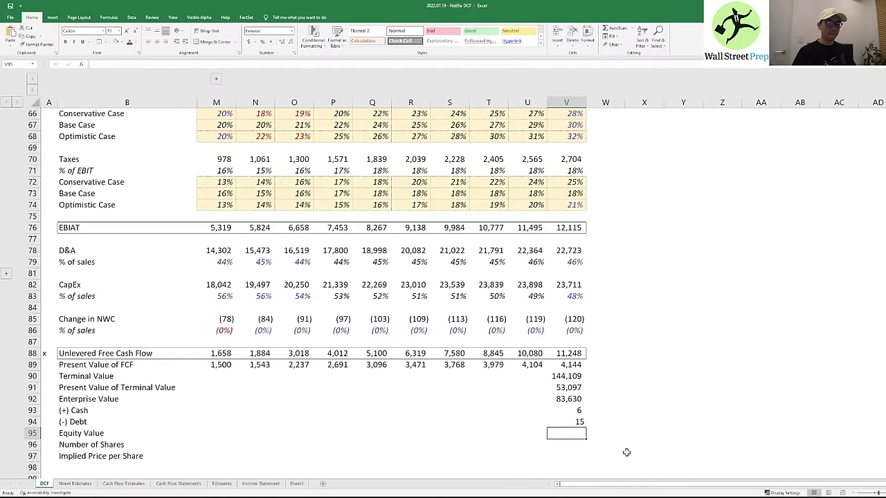
pyautogui.write('=')
pyautogui.press('Up')
pyautogui.press('Up')
pyautogui.press('Up')
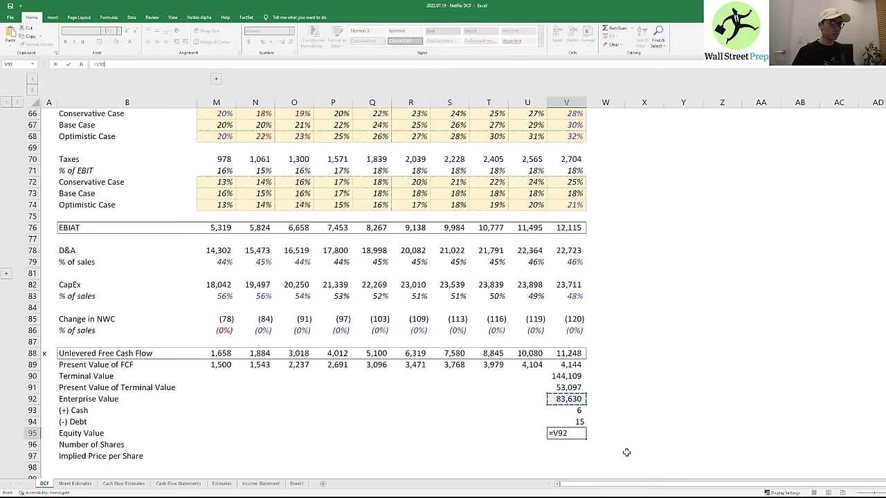
pyautogui.write('+')
pyautogui.press('Up')
pyautogui.press('Up')
pyautogui.write('-')
pyautogui.press('Up')
pyautogui.press('Return')
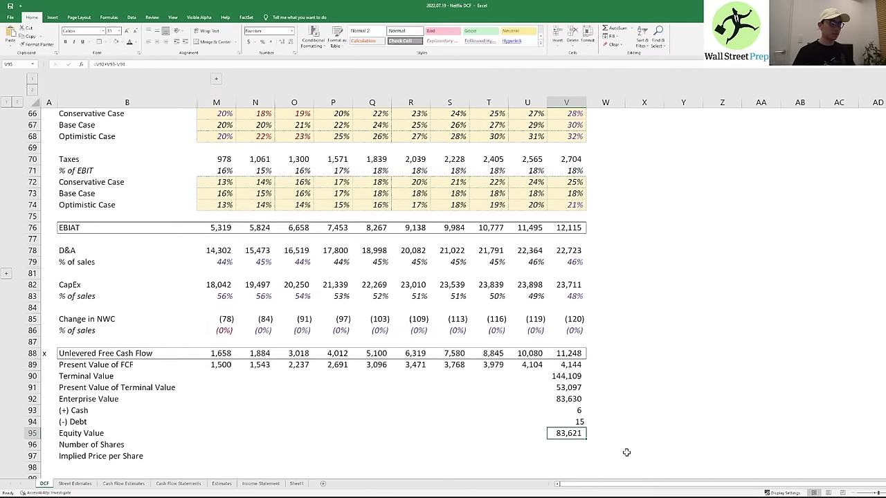
# - Apply the Equity Value cell's number format to the Cash and Debt cells V93:V94
pyautogui.press('Down')
pyautogui.press('Up')
pyautogui.press('Up')
pyautogui.press('Down')
pyautogui.hotkey('ctrl', 'c')
pyautogui.press('Up')
pyautogui.hotkey('shift', 'Up')
pyautogui.hotkey('alt', 'e')
pyautogui.press('Escape')
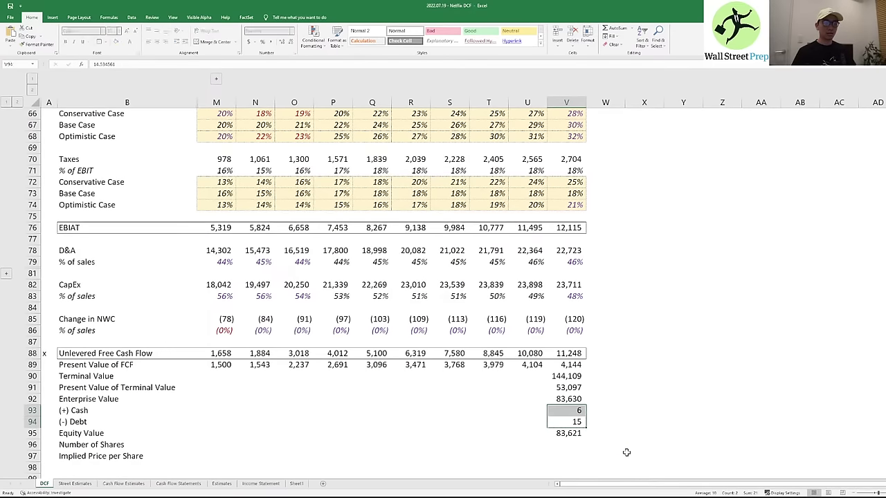
pyautogui.press('Down')
pyautogui.press('Down')
# - Look up Netflix's fully diluted shares outstanding in FactSet's Key Statistics and enter 444.3 as the Number of Shares in V96
pyautogui.hotkey('alt', 'Tab')
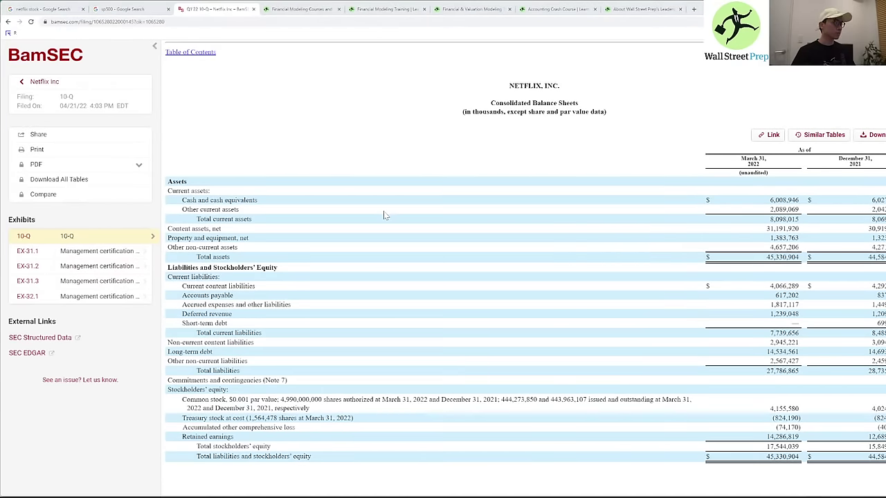
pyautogui.hotkey('alt', 'Tab')
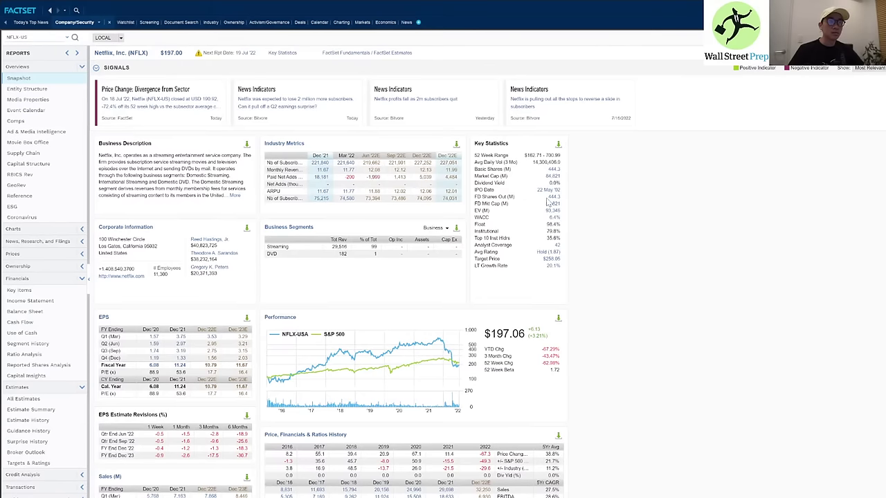
pyautogui.moveTo(550, 201)
pyautogui.mouseDown()
pyautogui.moveTo(484, 259)
pyautogui.moveTo(559, 201)
pyautogui.mouseUp()
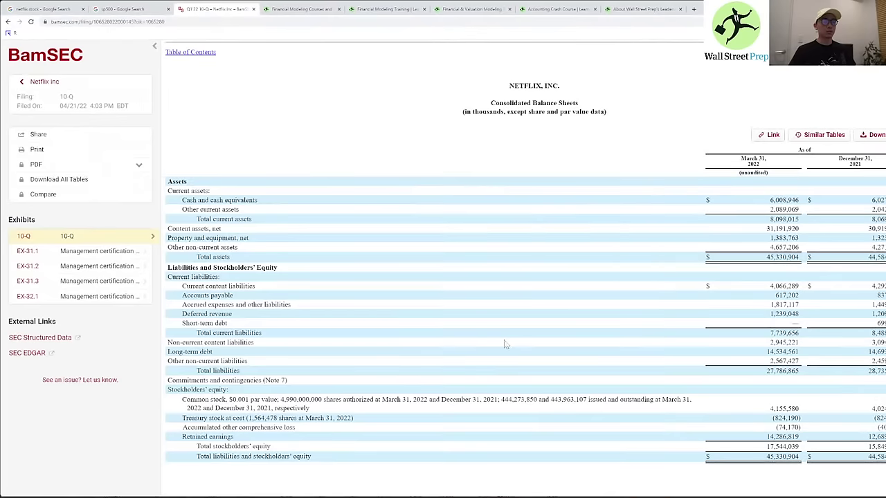
pyautogui.hotkey('alt', 'Tab')
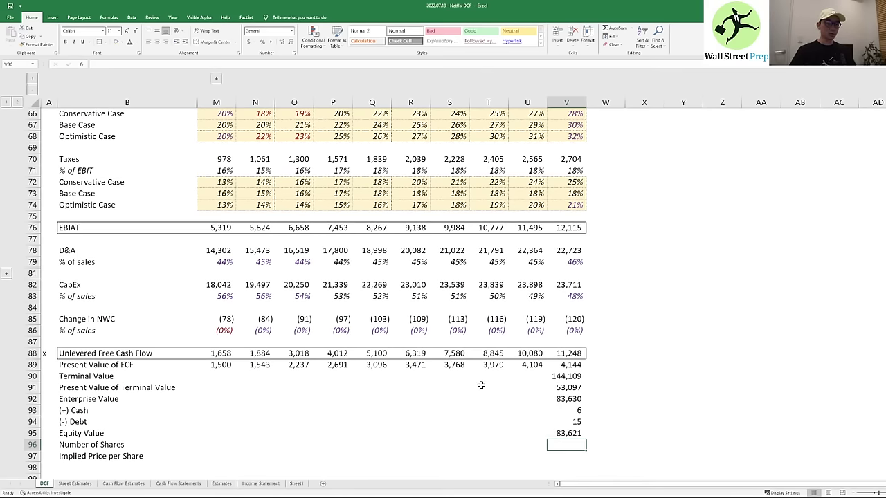
pyautogui.write('444.3')
pyautogui.hotkey('ctrl', 'Return')
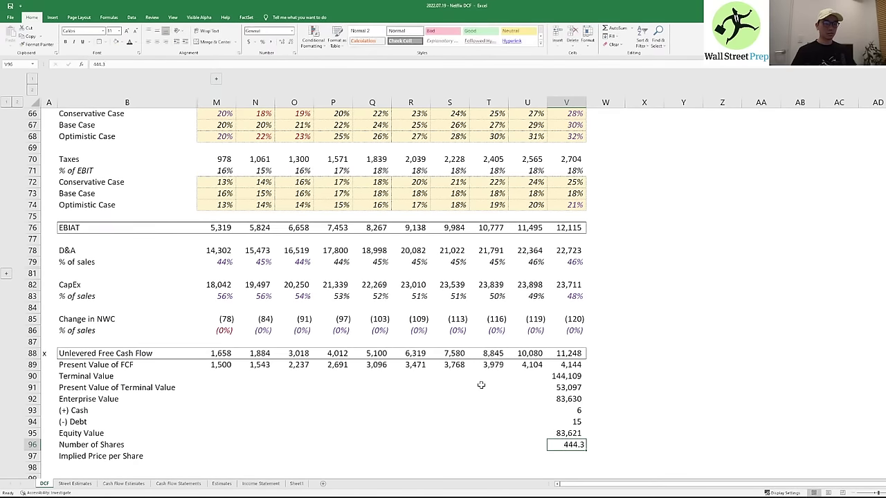
# - Copy the number format of the Debt cell V94 onto the Number of Shares cell V96
pyautogui.press('Up')
pyautogui.press('Up')
pyautogui.hotkey('ctrl', 'c')
pyautogui.press('Down')
pyautogui.press('Down')
pyautogui.hotkey('alt', 'e')
pyautogui.press('s')
pyautogui.press('t')
pyautogui.press('Return')
# - Calculate the Implied Price per Share in V97 with =V95/V96 and format it with two decimals
pyautogui.press('Down')
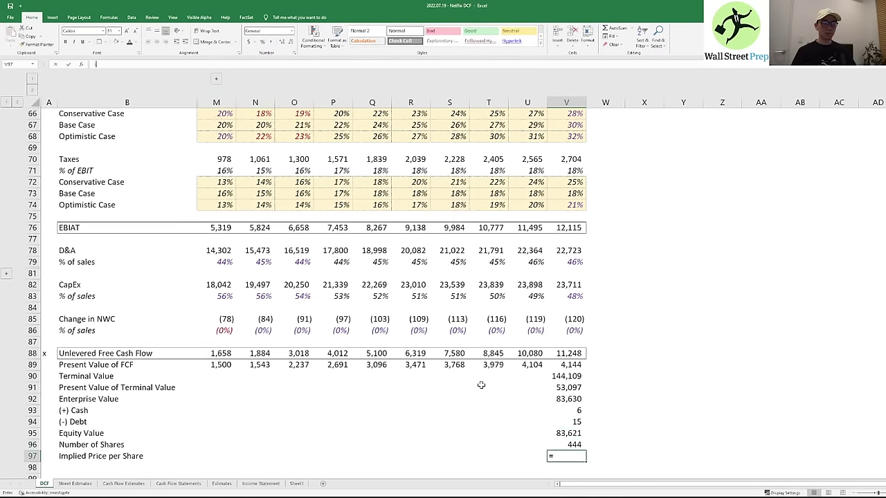
pyautogui.write('=V95/V96')
pyautogui.hotkey('ctrl', 'Return')
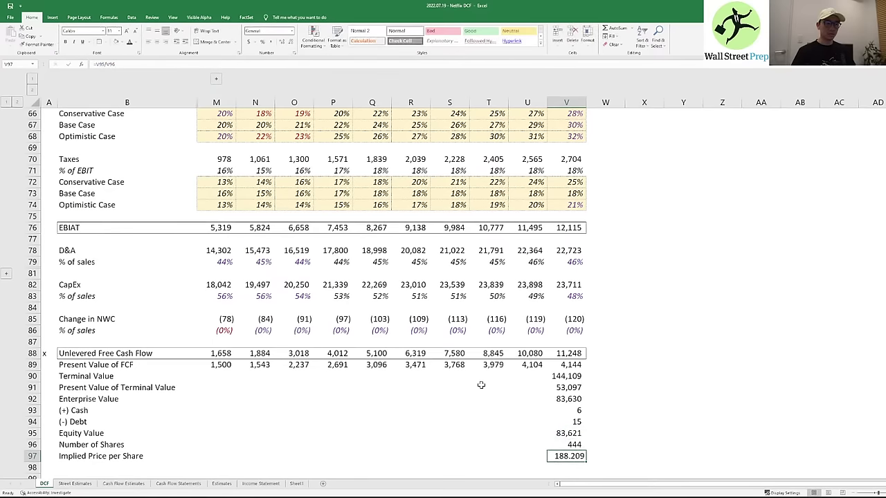
pyautogui.hotkey('ctrl', 'shift', '1')
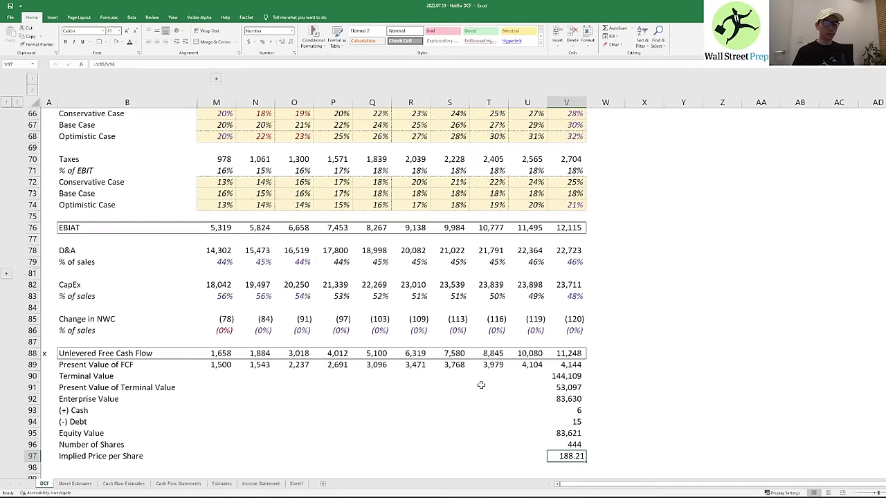
# - Check Netflix's current stock price in the Google search results for comparison and return to the DCF workbook
pyautogui.hotkey('alt', 'Tab')
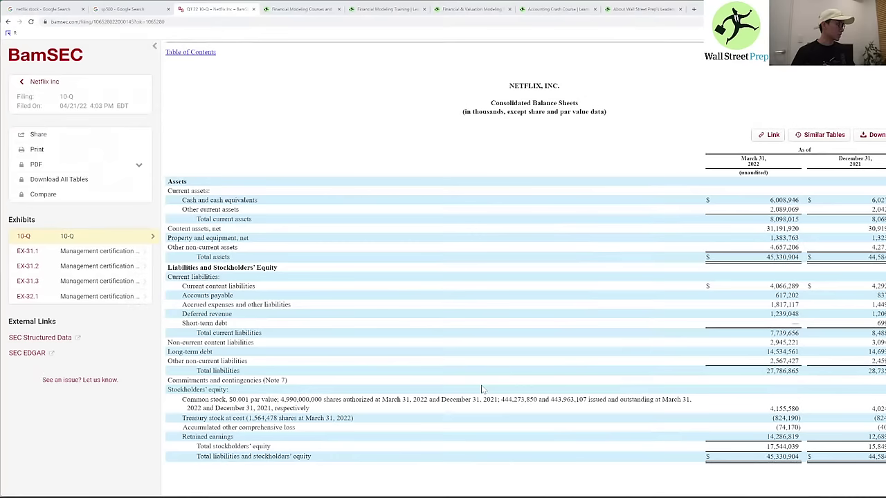
pyautogui.hotkey('ctrl', 'shift', 'Tab')
pyautogui.hotkey('ctrl', 'shift', 'Tab')
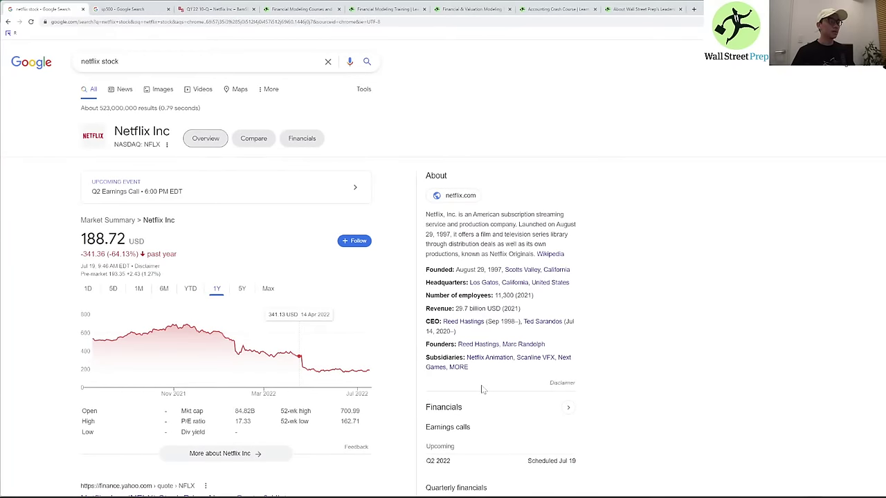
pyautogui.scroll(-1, 482, 389)
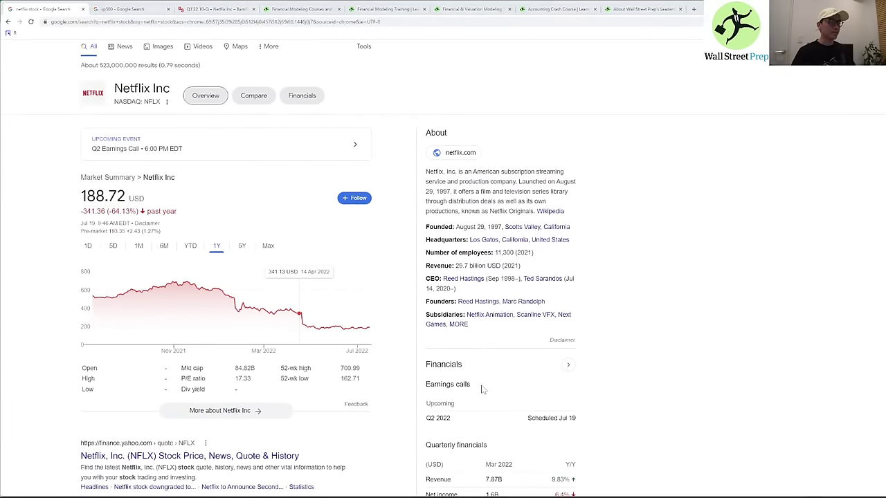
pyautogui.hotkey('alt', 'Tab')
# - Move the column A "x" marker from the Unlevered Free Cash Flow row to A97 beside Implied Price per Share
pyautogui.scroll(-2, 481, 385)
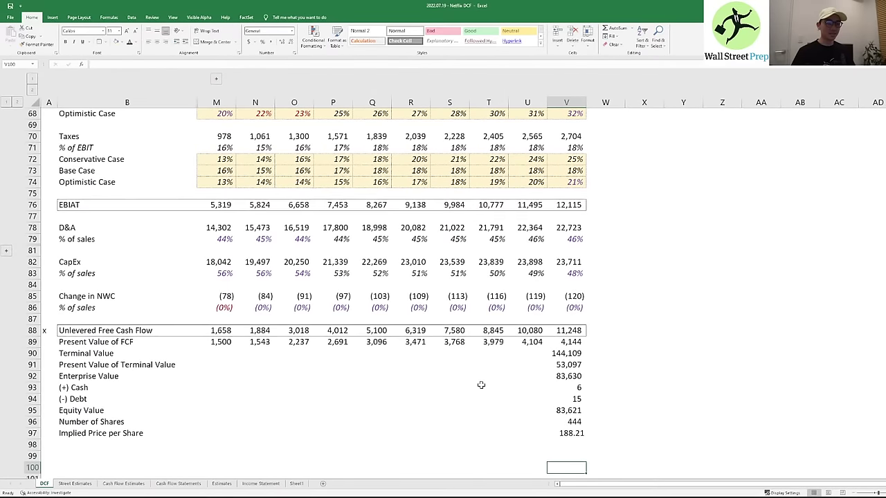
pyautogui.hotkey('ctrl', 'Left')
pyautogui.press('Up')
pyautogui.press('Up')
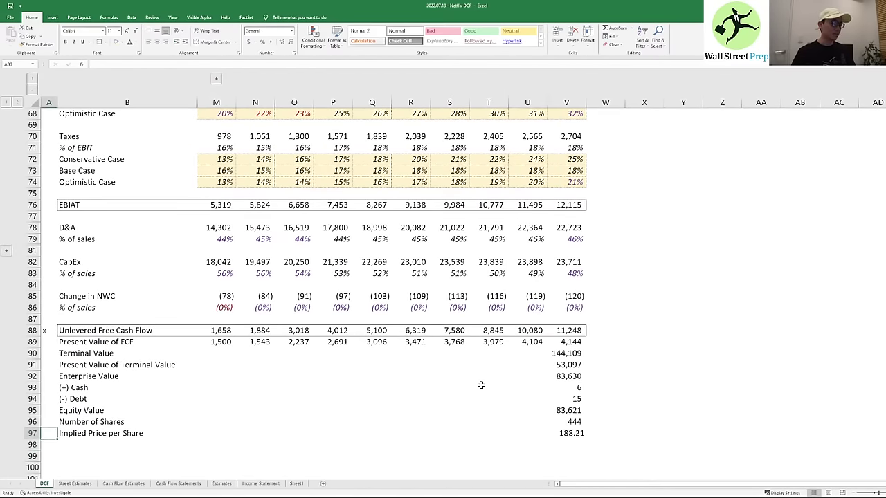
pyautogui.write('x')
pyautogui.press('Up')
pyautogui.press('Up')
pyautogui.press('Up')
pyautogui.press('Up')
pyautogui.press('Up')
pyautogui.press('Up')
pyautogui.press('Up')
pyautogui.press('Up')
pyautogui.press('Up')
pyautogui.press('Up')
pyautogui.press('Up')
pyautogui.press('Up')
pyautogui.press('Up')
pyautogui.press('Up')
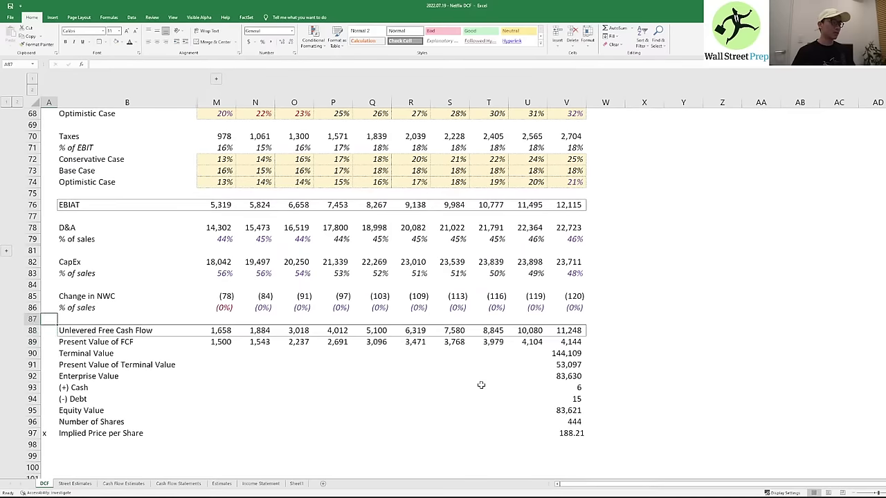
# - Return to the top of the DCF sheet and examine the ticker, date, switches and valuation assumptions
pyautogui.press('Up')
pyautogui.press('Up')
pyautogui.press('Up')
pyautogui.press('Up')
pyautogui.press('Up')
pyautogui.press('Up')
pyautogui.press('Up')
pyautogui.press('Up')
pyautogui.press('Up')
pyautogui.press('Up')
pyautogui.press('Up')
pyautogui.press('Up')
pyautogui.press('Up')
pyautogui.press('Up')
pyautogui.press('Up')
pyautogui.press('Up')
pyautogui.press('Up')
pyautogui.press('Up')
pyautogui.press('Up')
pyautogui.press('Up')
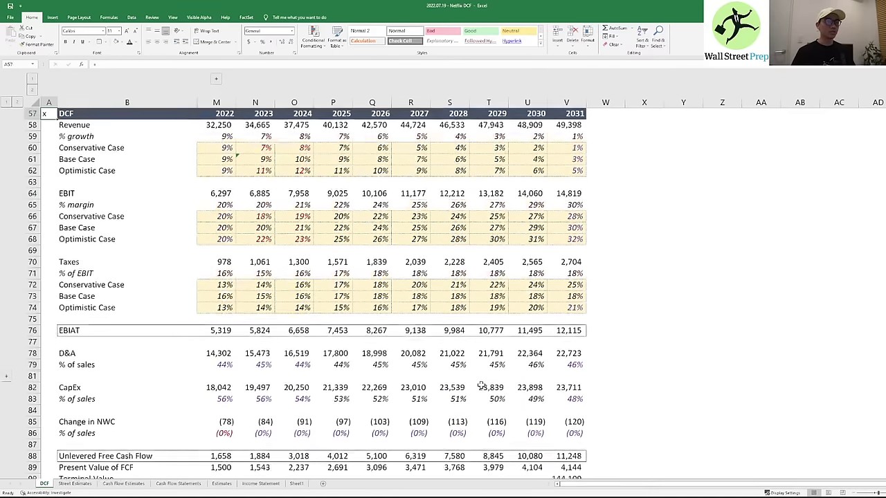
pyautogui.scroll(18, 489, 349)
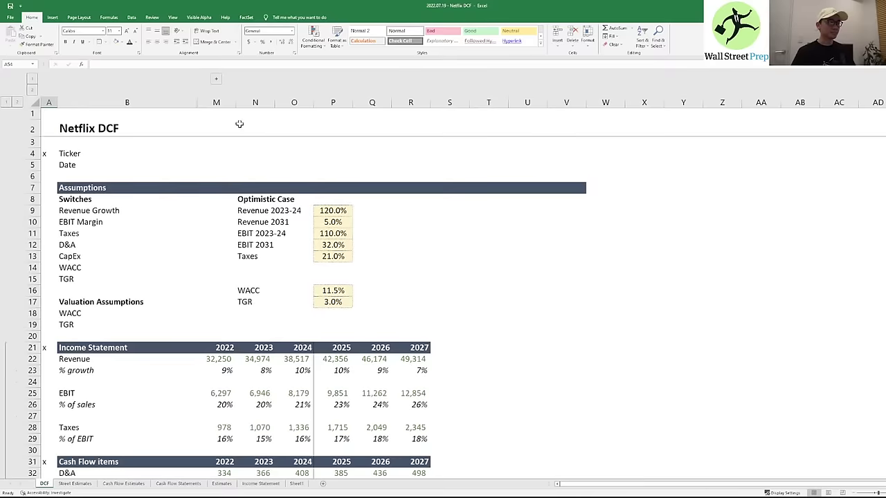
# - Expand the grouped columns C to L so the full assumptions section is shown
pyautogui.click(216, 80)
pyautogui.scroll(-20, 264, 188)
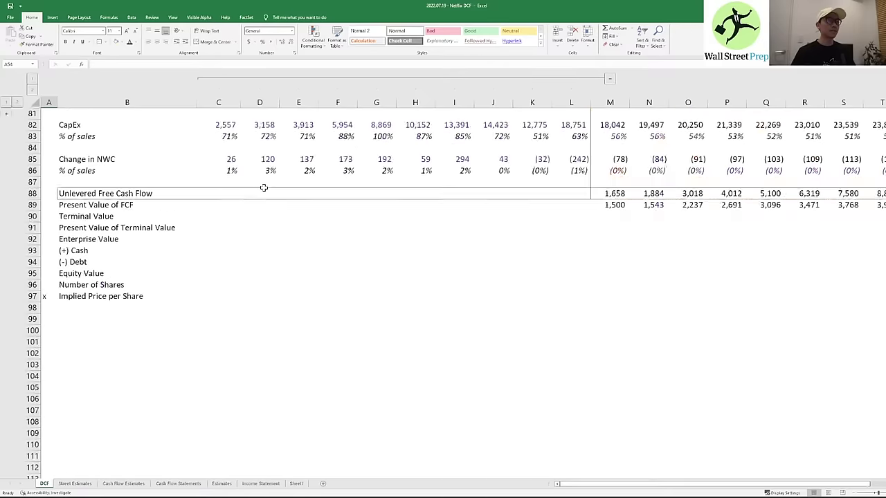
pyautogui.scroll(1, 264, 187)
pyautogui.scroll(20, 264, 188)
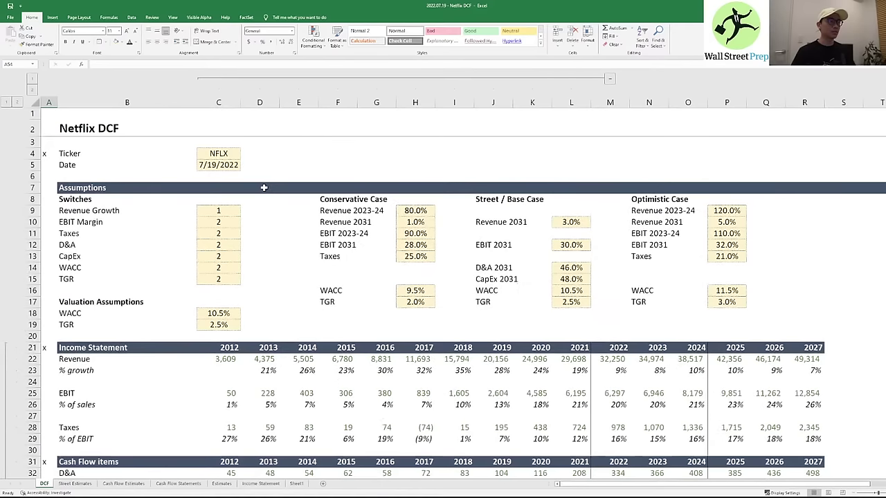
# - Label E4 "Implied Share Price" and E5 "Current Share Price" above the assumptions section
pyautogui.click(301, 153)
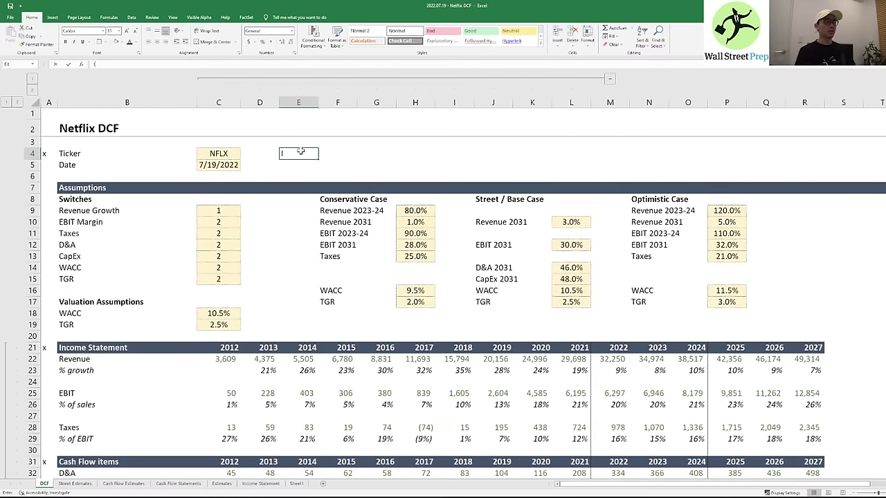
pyautogui.write('Implied Share Price')
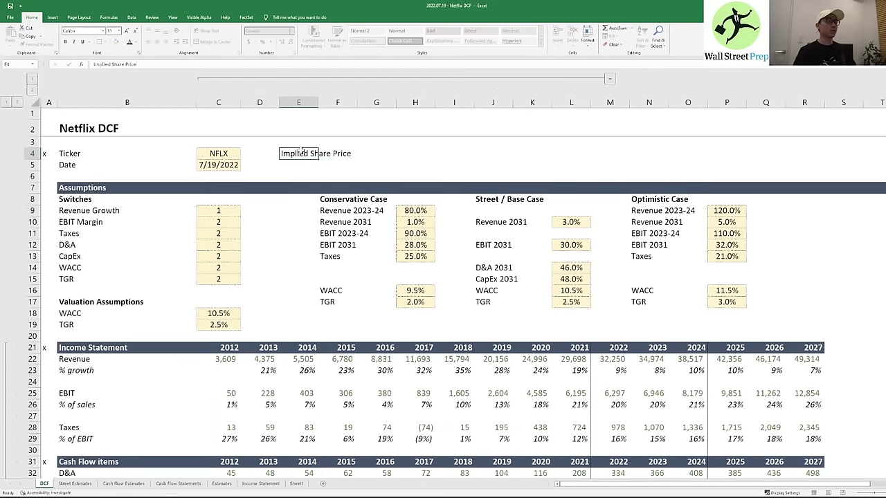
pyautogui.press('Return')
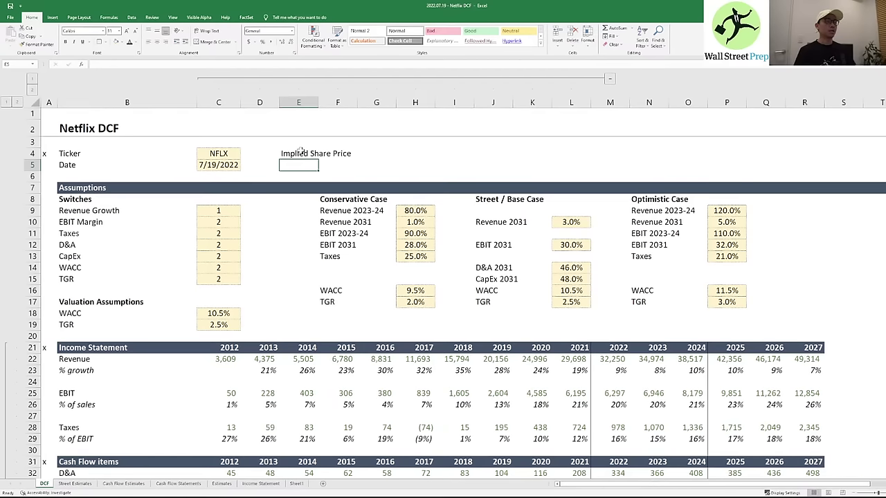
pyautogui.write('Current Share Price')
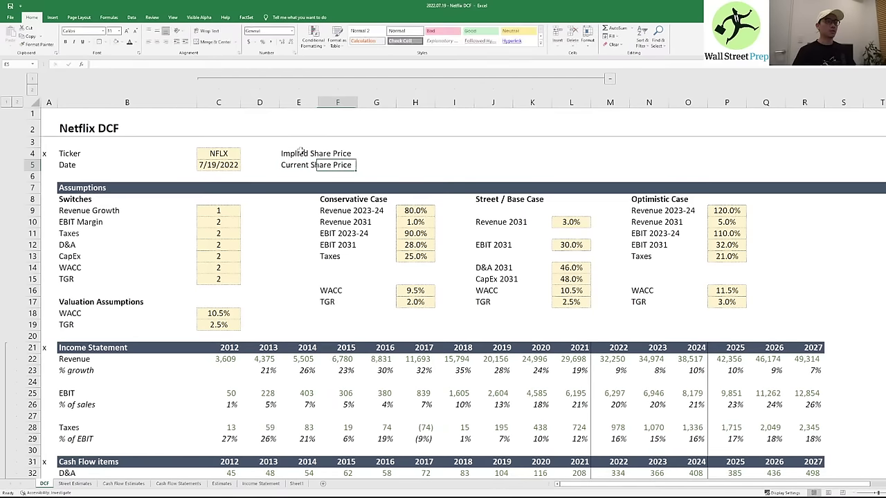
# - Link the Implied Share Price in H4 to the Implied Price per Share result with =V97
pyautogui.press('Left')
pyautogui.press('Left')
pyautogui.press('Down')
pyautogui.press('Right')
pyautogui.press('Up')
pyautogui.press('Left')
pyautogui.press('Down')
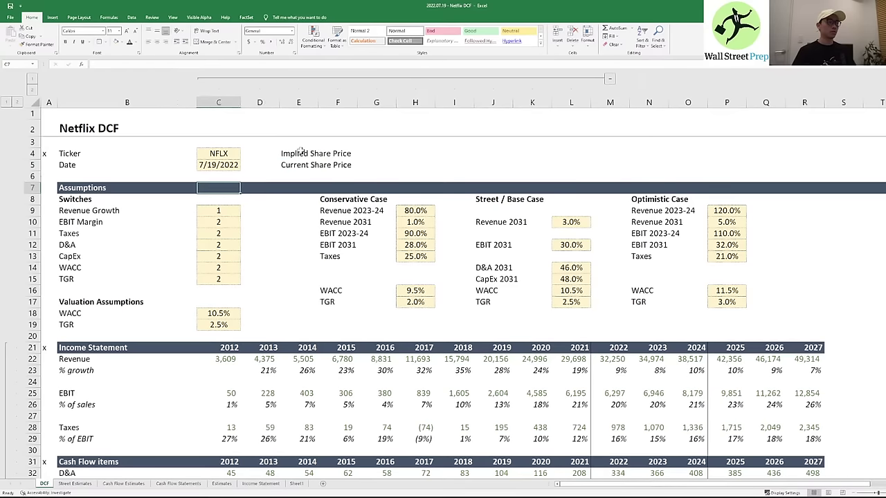
pyautogui.press('Right')
pyautogui.press('Right')
pyautogui.press('Up')
pyautogui.press('Up')
pyautogui.press('Up')
pyautogui.press('Right')
pyautogui.press('Right')
pyautogui.write('=')
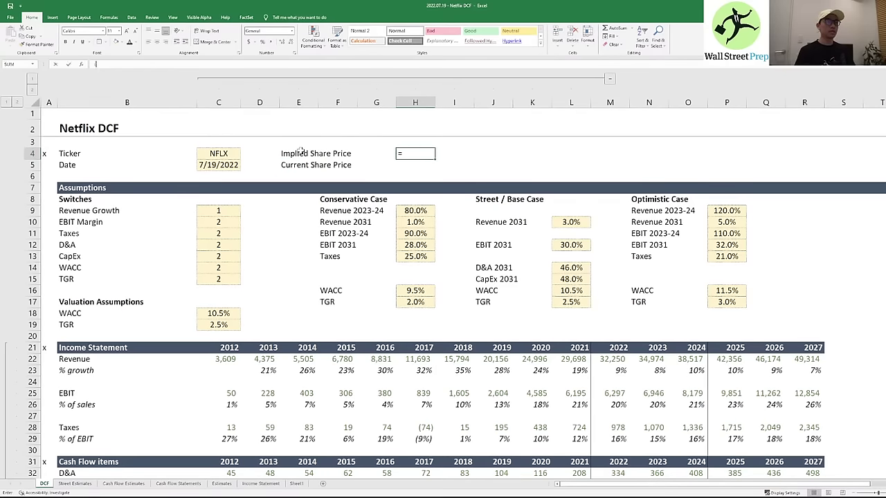
pyautogui.hotkey('ctrl', 'Right')
pyautogui.hotkey('ctrl', 'Down')
pyautogui.press('Left')
pyautogui.hotkey('ctrl', 'Left')
pyautogui.press('Up')
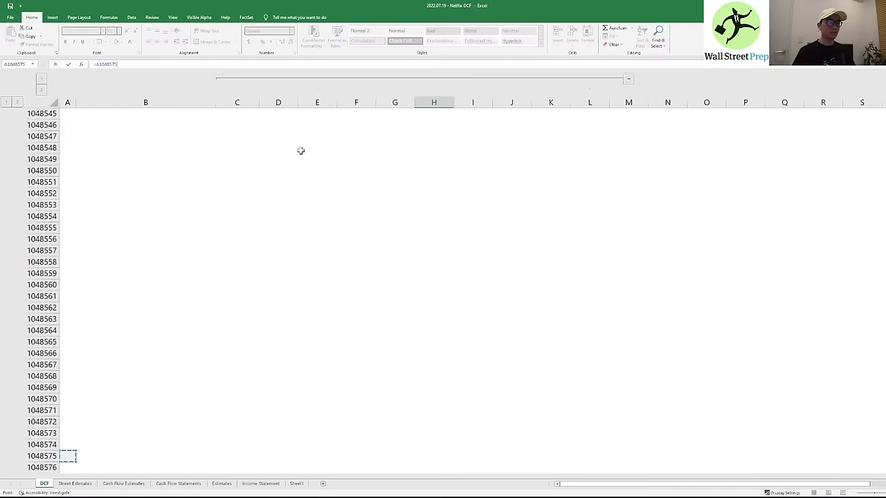
pyautogui.hotkey('ctrl', 'Up')
pyautogui.press('Right')
pyautogui.press('Right')
pyautogui.press('Right')
pyautogui.press('Right')
pyautogui.press('Right')
pyautogui.press('Right')
pyautogui.press('Up')
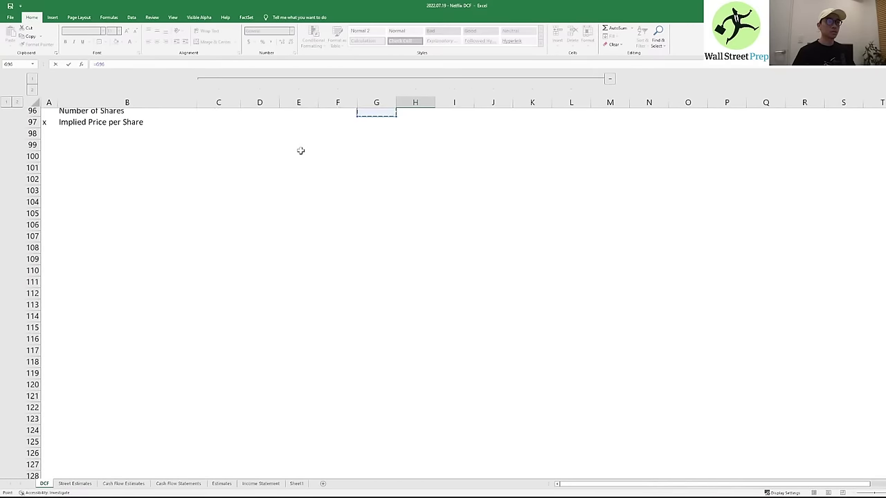
pyautogui.press('Up')
pyautogui.press('Up')
pyautogui.press('Up')
pyautogui.press('Up')
pyautogui.press('Up')
pyautogui.press('Up')
pyautogui.press('Right')
pyautogui.press('Right')
pyautogui.press('Right')
pyautogui.press('Right')
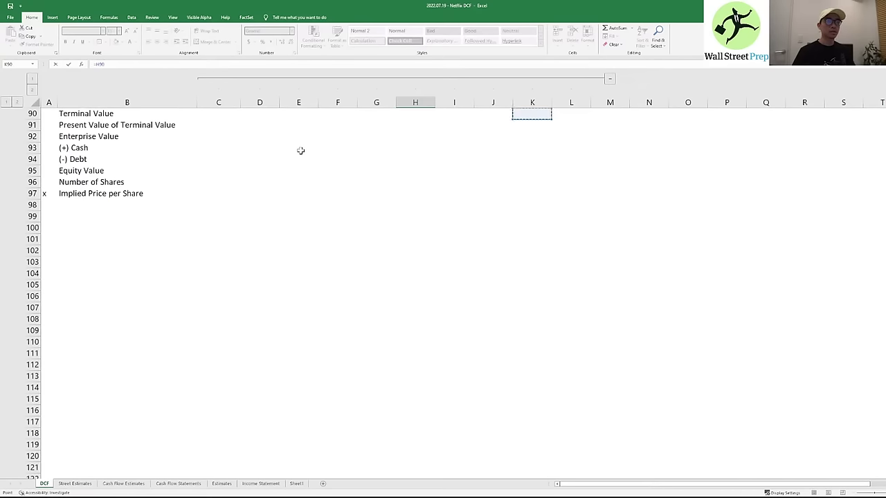
pyautogui.press('Right')
pyautogui.press('Right')
pyautogui.press('Right')
pyautogui.press('Right')
pyautogui.press('Right')
pyautogui.press('Right')
pyautogui.press('Right')
pyautogui.press('Right')
pyautogui.press('Right')
pyautogui.press('Right')
pyautogui.press('Right')
pyautogui.press('Right')
pyautogui.press('Down')
pyautogui.press('Down')
pyautogui.press('Left')
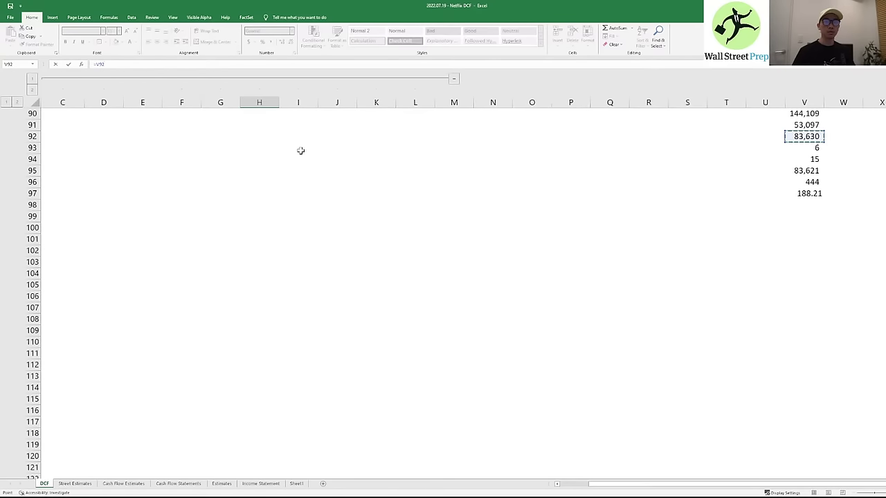
pyautogui.press('Down')
pyautogui.press('Down')
pyautogui.press('Down')
pyautogui.press('Down')
pyautogui.press('Down')
pyautogui.press('Return')
# - Refresh Netflix's stock quote in the Google search results and enter 197.76 as the Current Share Price in H5 of the DCF workbook
pyautogui.press('Up')
pyautogui.press('Up')
pyautogui.press('Left')
pyautogui.press('Left')
pyautogui.press('Left')
pyautogui.press('Left')
pyautogui.press('Left')
pyautogui.press('Left')
pyautogui.press('Left')
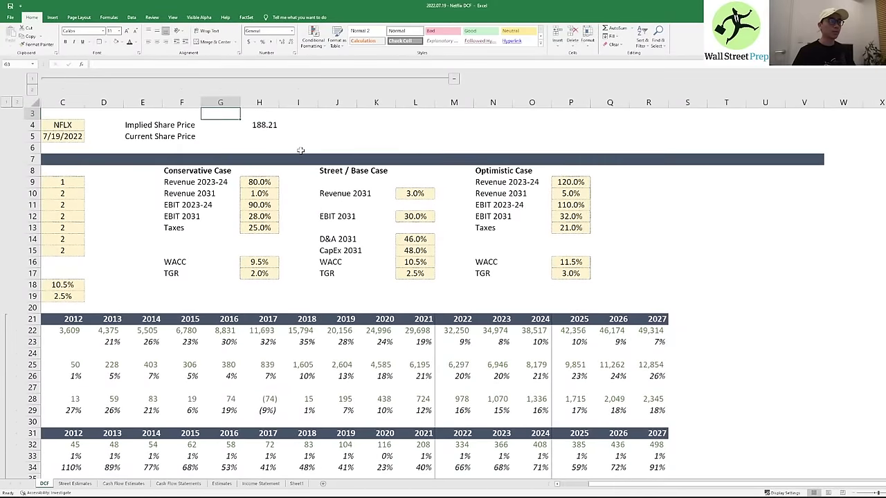
pyautogui.scroll(1, 301, 150)
pyautogui.press('Right')
pyautogui.press('Right')
pyautogui.press('Right')
pyautogui.press('Right')
pyautogui.press('Right')
pyautogui.press('Right')
pyautogui.press('Right')
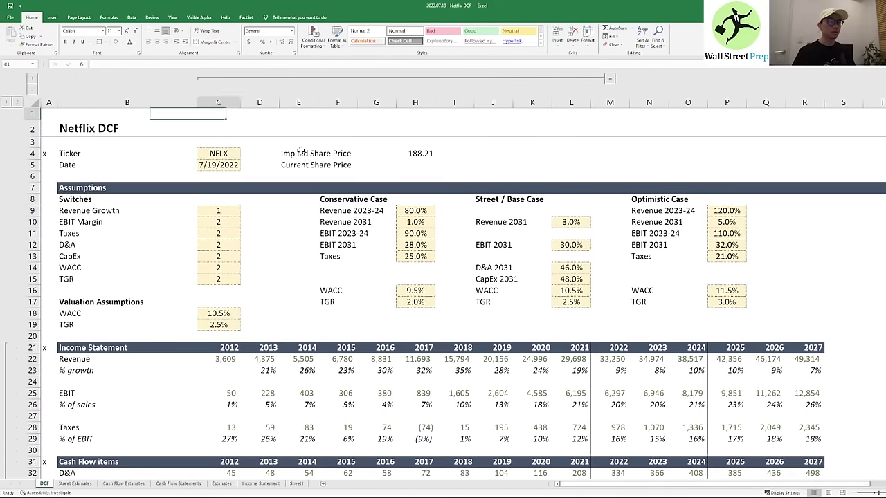
pyautogui.press('Down')
pyautogui.press('Down')
pyautogui.hotkey('alt', 'Tab')
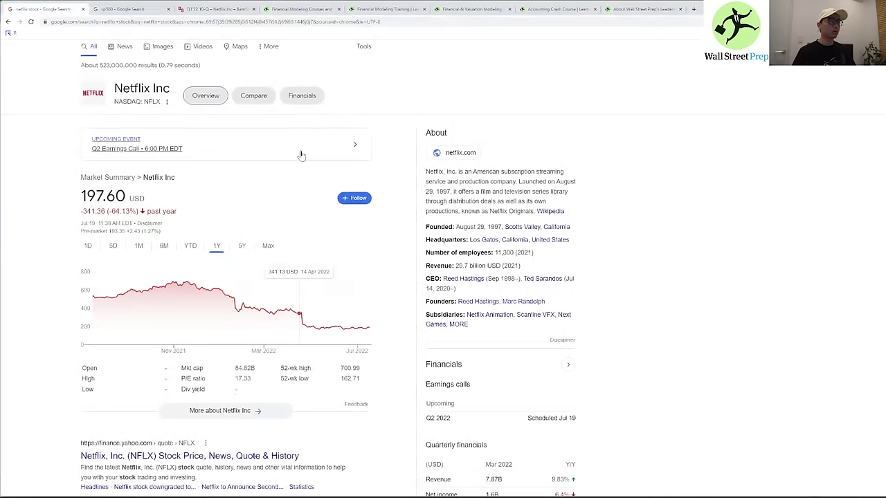
pyautogui.press('F5')
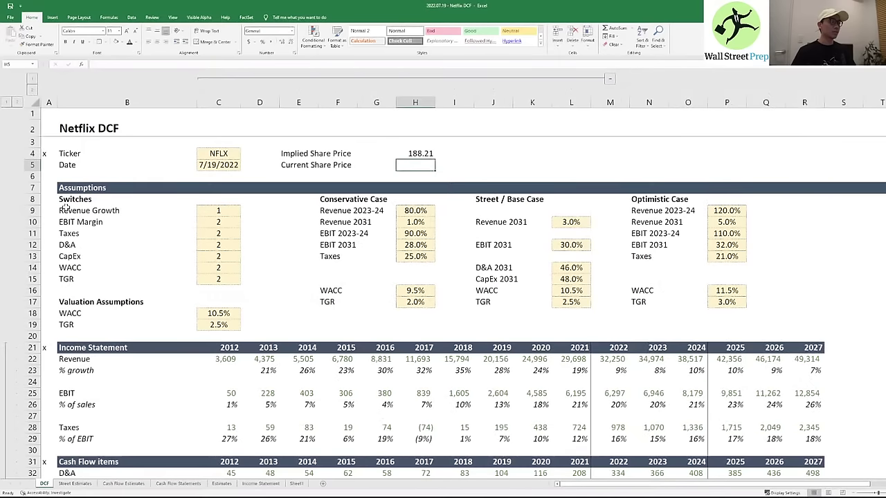
pyautogui.hotkey('alt', 'Tab')
pyautogui.write('197.76')
pyautogui.press('Return')
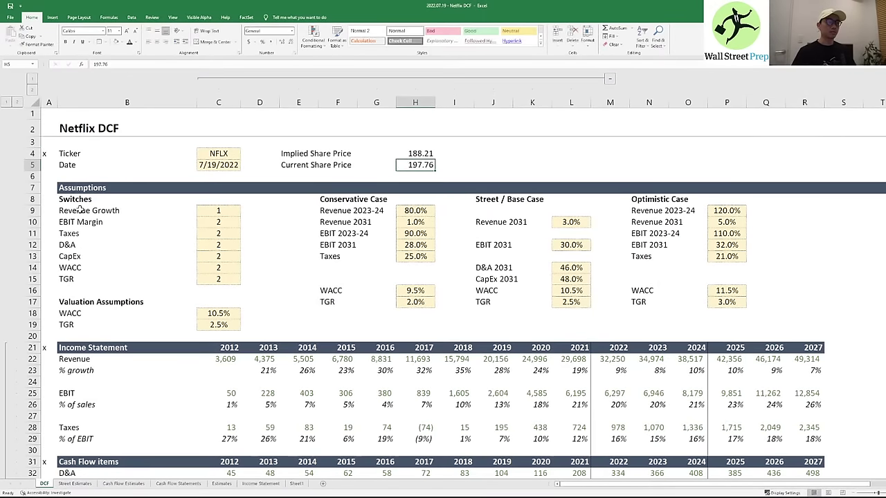
# - Format the implied and current share prices in H4:H5 as dollar currency with two decimals
pyautogui.press('Up')
pyautogui.hotkey('shift', 'Down')
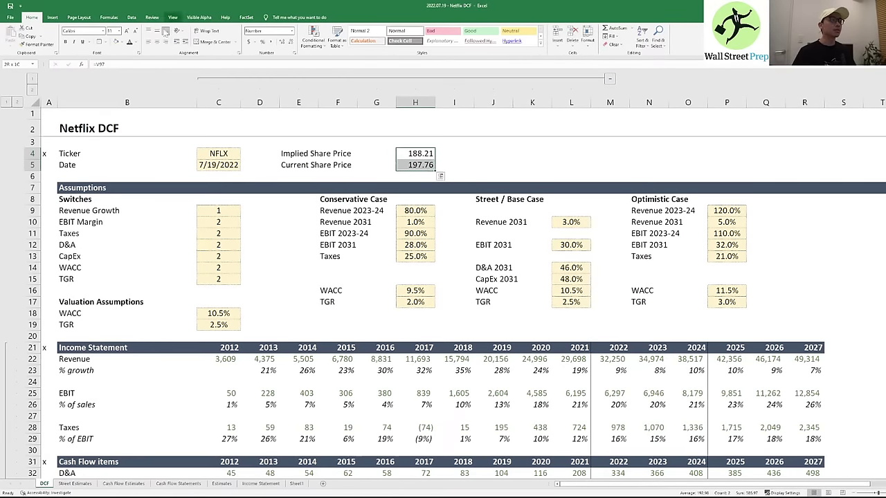
pyautogui.hotkey('ctrl', 'shift', '4')
pyautogui.press('Down')
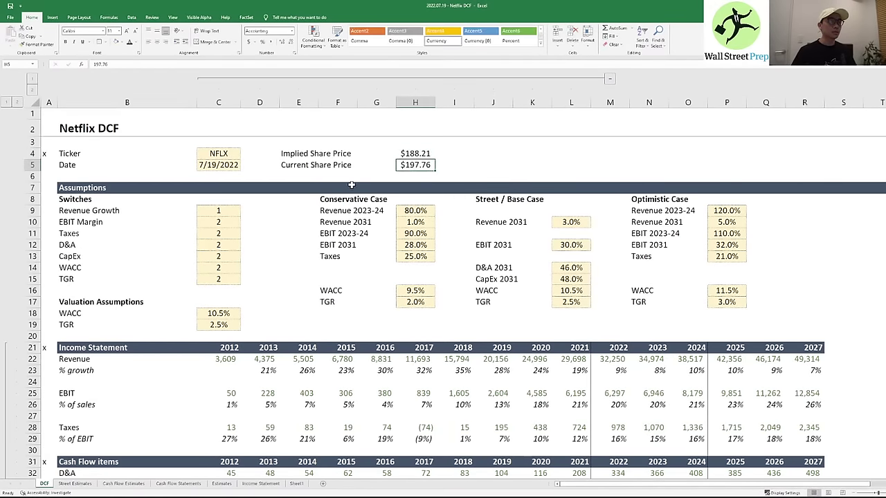
# - Set the Revenue Growth switch in C9 to 2
pyautogui.click(206, 212)
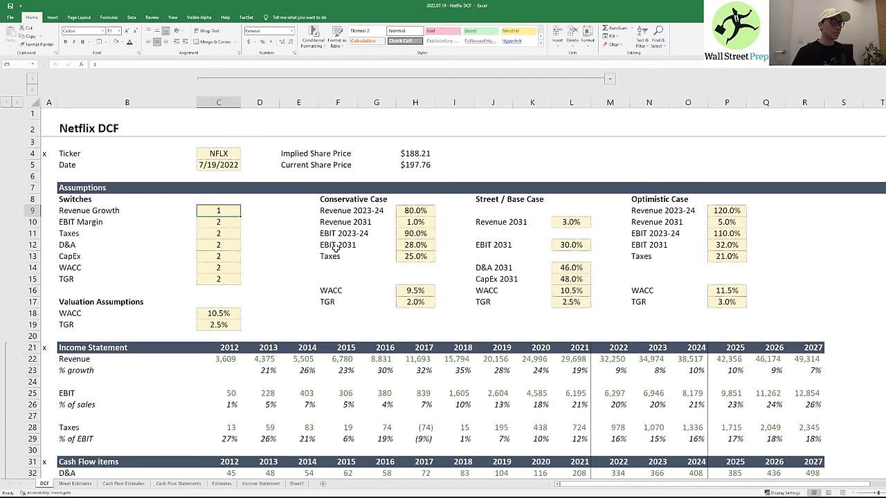
pyautogui.write('2')
pyautogui.hotkey('ctrl', 'Return')
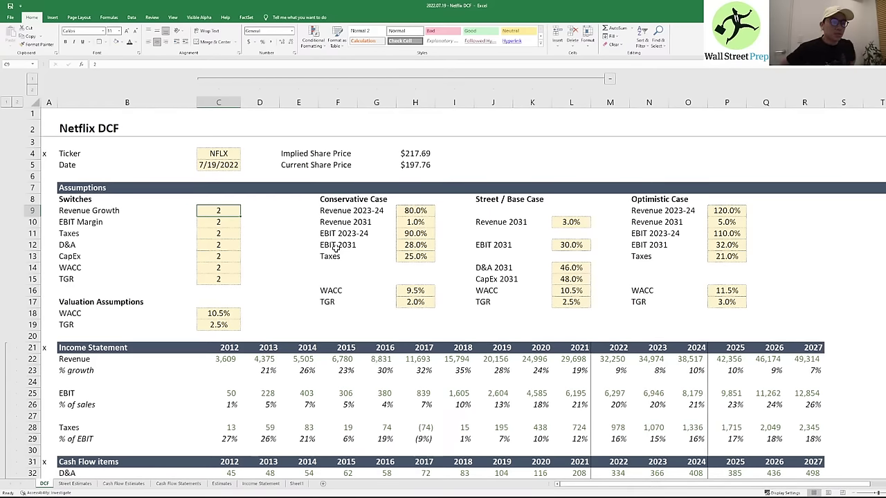
# - Collapse the grouped Income Statement and Cash Flow items rows and inspect the 2022 revenue growth cases in the DCF section
pyautogui.click(6, 352)
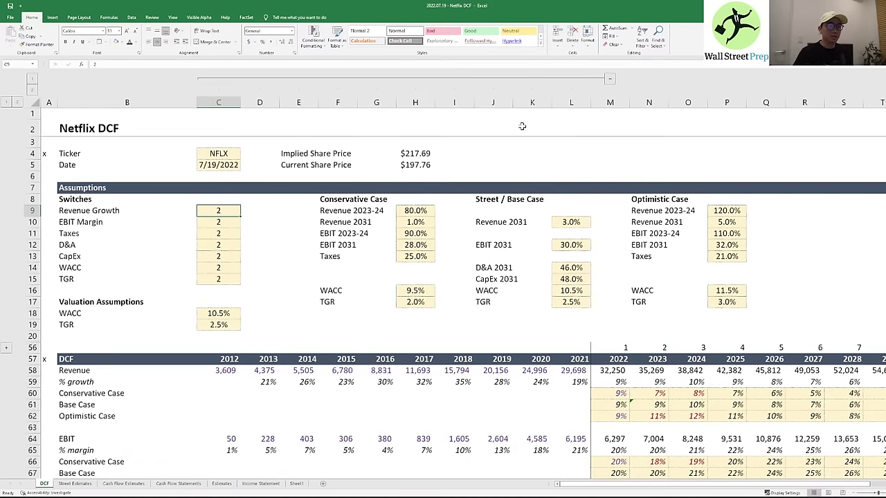
pyautogui.click(454, 153)
pyautogui.scroll(-3, 582, 305)
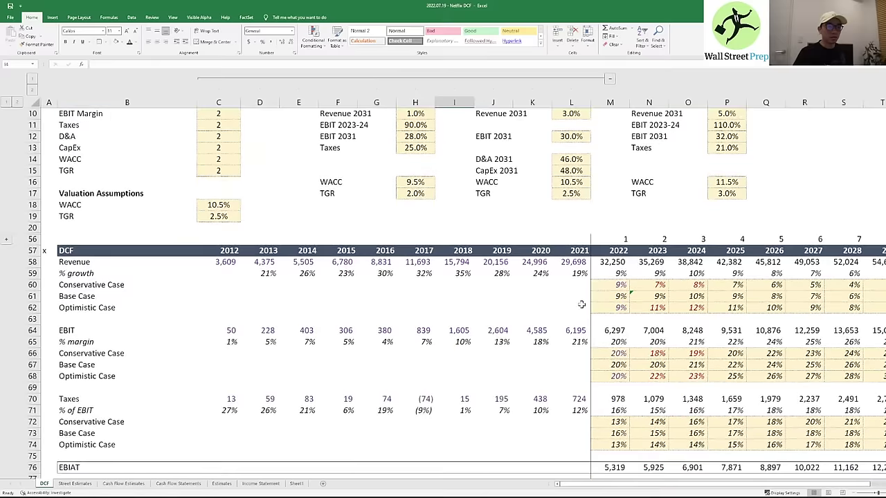
pyautogui.click(612, 285)
pyautogui.press('Down')
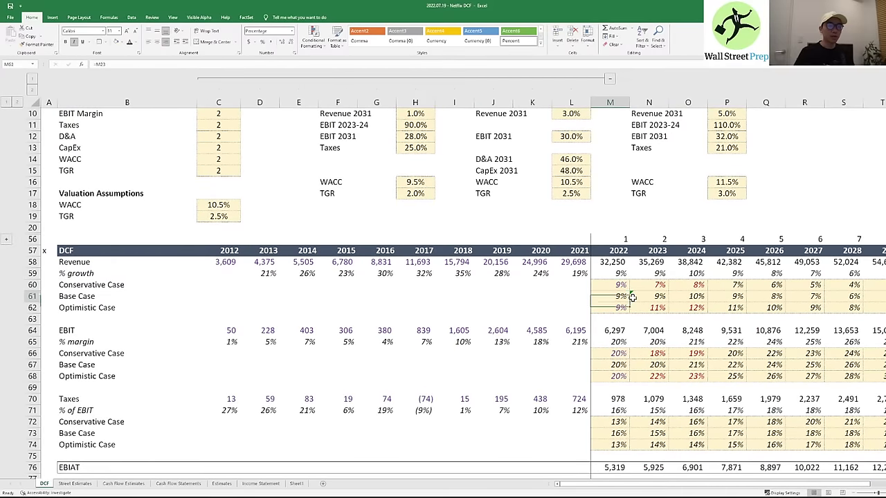
pyautogui.scroll(3, 564, 280)
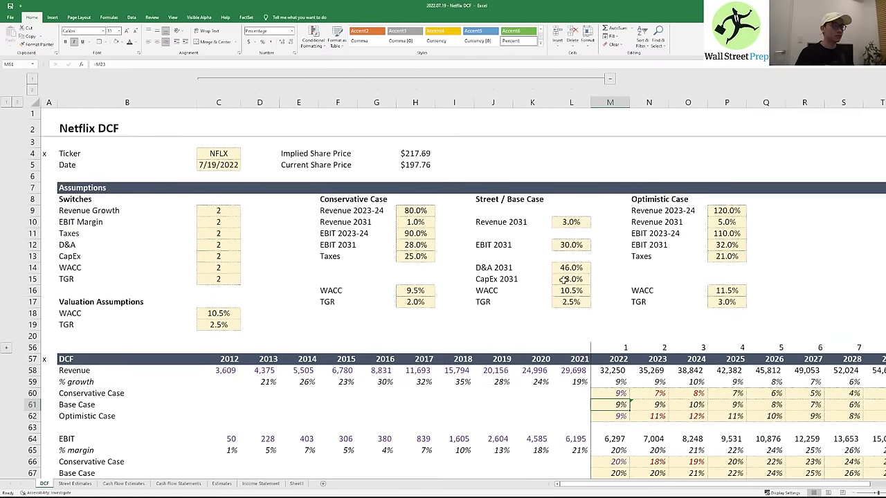
# - Check the D&A, CapEx and Change in NWC rows and remove the D&A and CapEx switches from rows 12 and 13
pyautogui.scroll(-9, 245, 276)
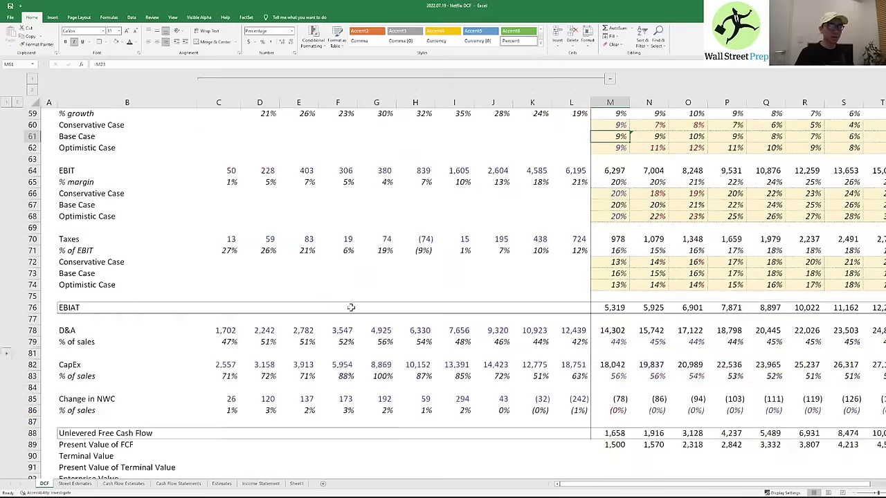
pyautogui.moveTo(232, 261); pyautogui.dragTo(768, 341)
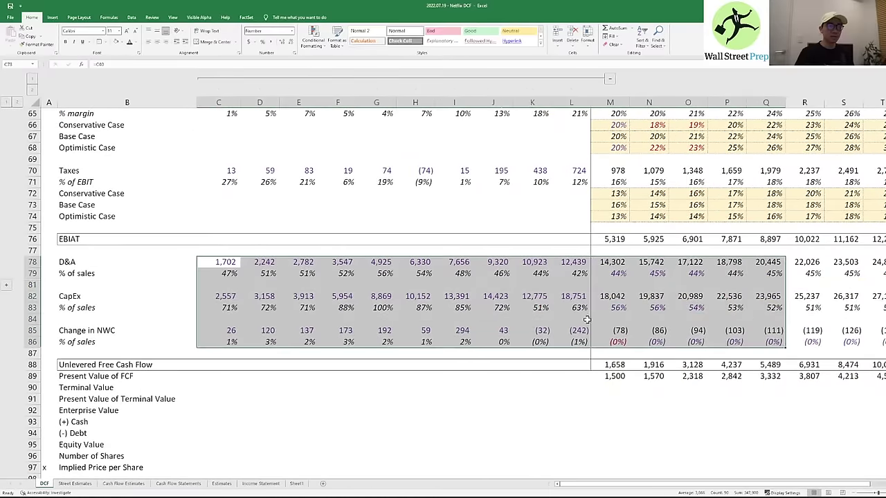
pyautogui.scroll(9, 294, 311)
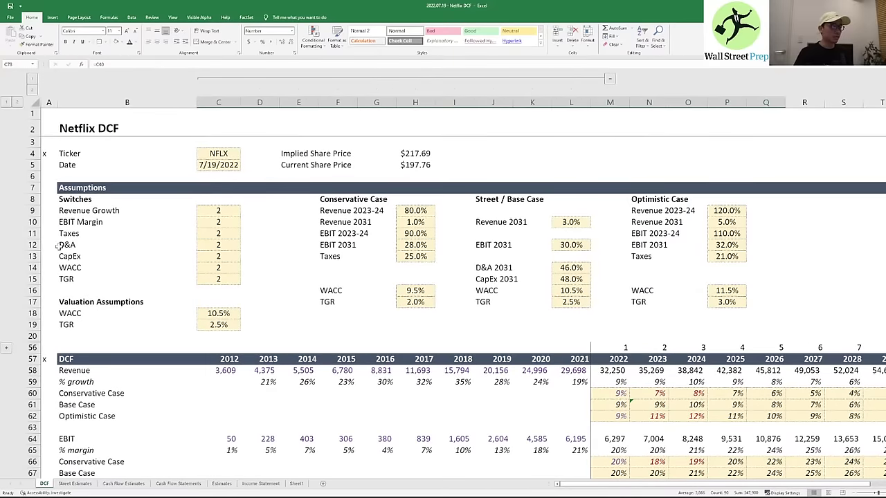
pyautogui.moveTo(56, 246); pyautogui.dragTo(56, 256)
pyautogui.hotkey('ctrl', 'c')
pyautogui.hotkey('shift', 'Right')
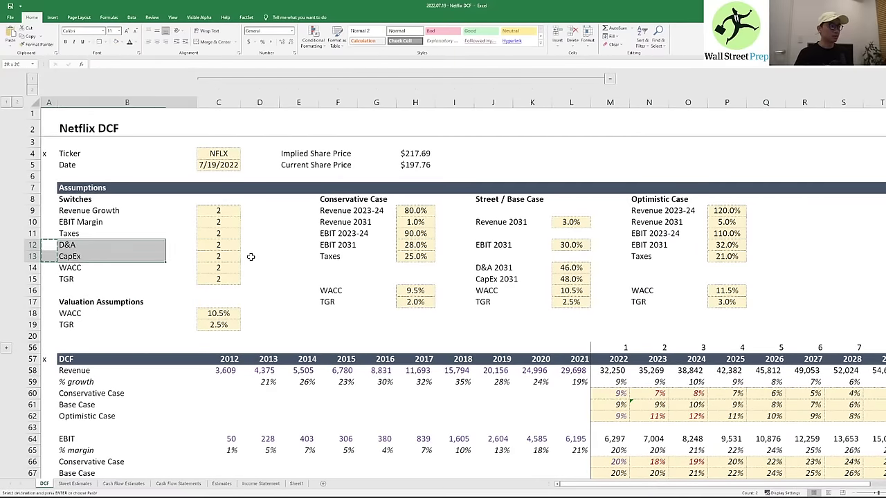
pyautogui.moveTo(251, 257); pyautogui.dragTo(251, 257)
pyautogui.press('Delete')
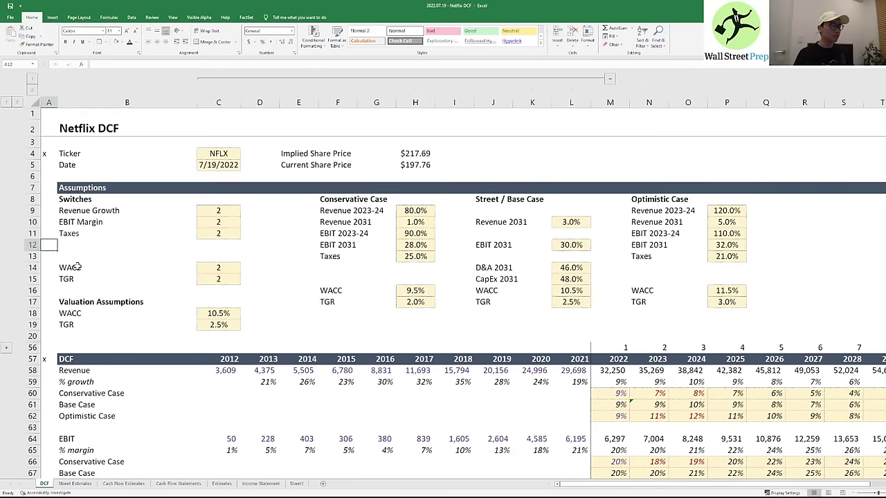
# - Move the WACC and TGR switches up to rows 12 and 13 and the Valuation Assumptions block to B15:C17
pyautogui.moveTo(76, 267); pyautogui.dragTo(194, 259)
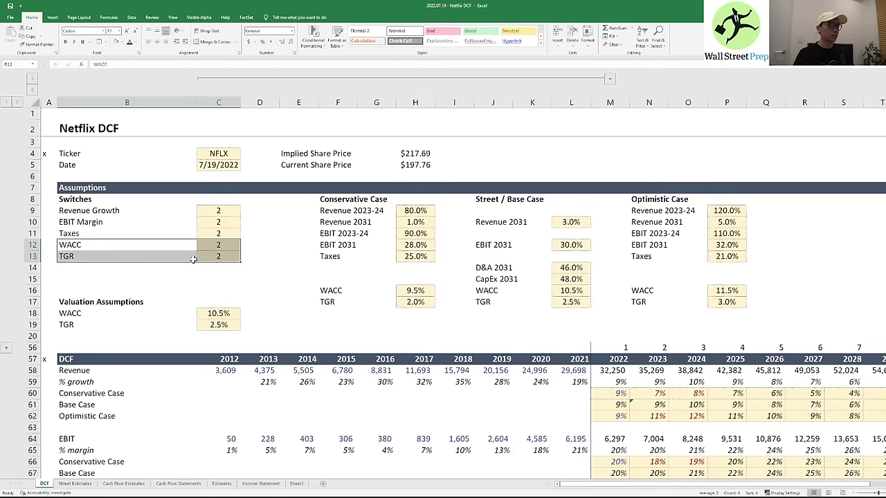
pyautogui.moveTo(73, 299); pyautogui.dragTo(229, 325)
pyautogui.hotkey('ctrl', 'x')
pyautogui.click(95, 281)
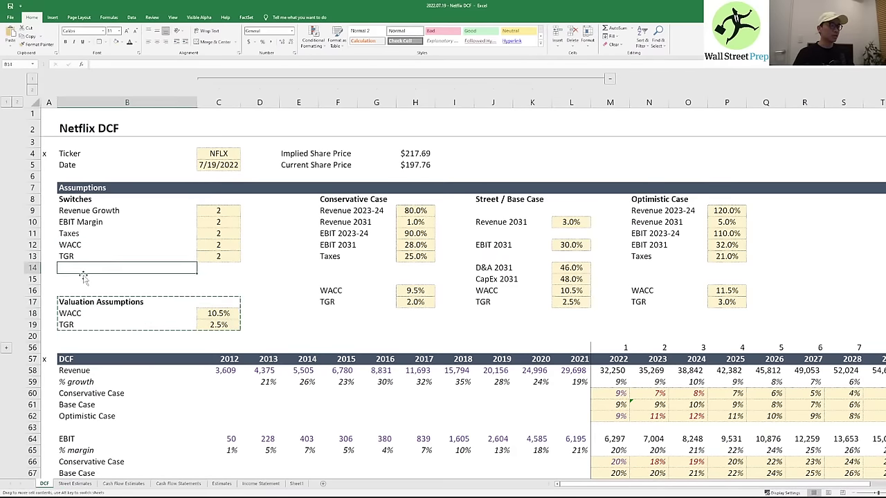
pyautogui.hotkey('ctrl', 'v')
# - Compare the remaining switches with the conservative, base and optimistic case rows in the DCF section
pyautogui.scroll(-5, 346, 305)
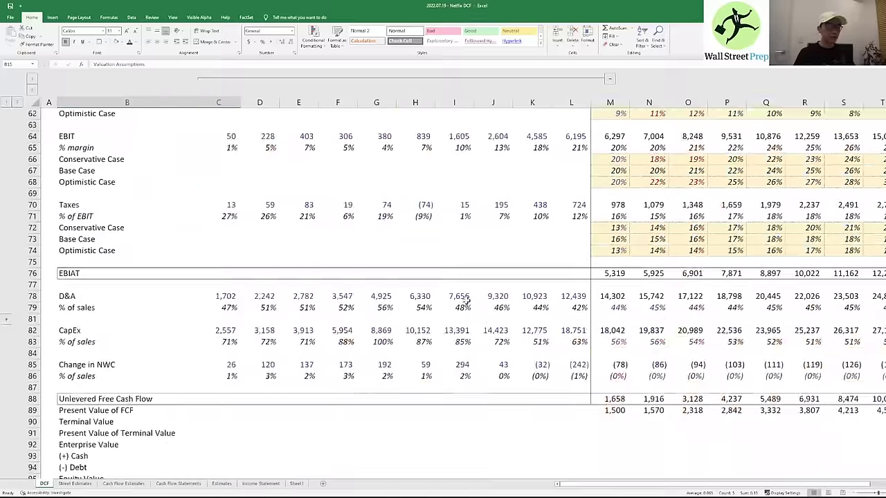
pyautogui.scroll(5, 272, 259)
pyautogui.click(227, 243)
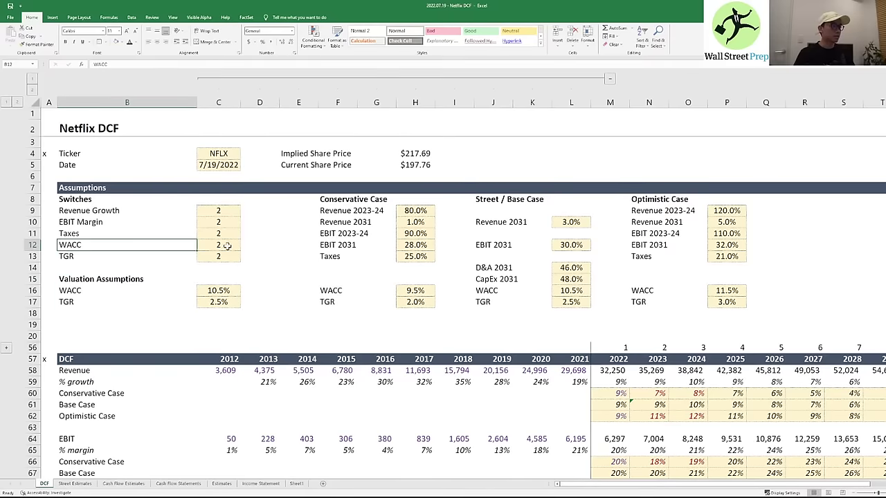
pyautogui.scroll(-10, 430, 312)
pyautogui.scroll(3, 606, 355)
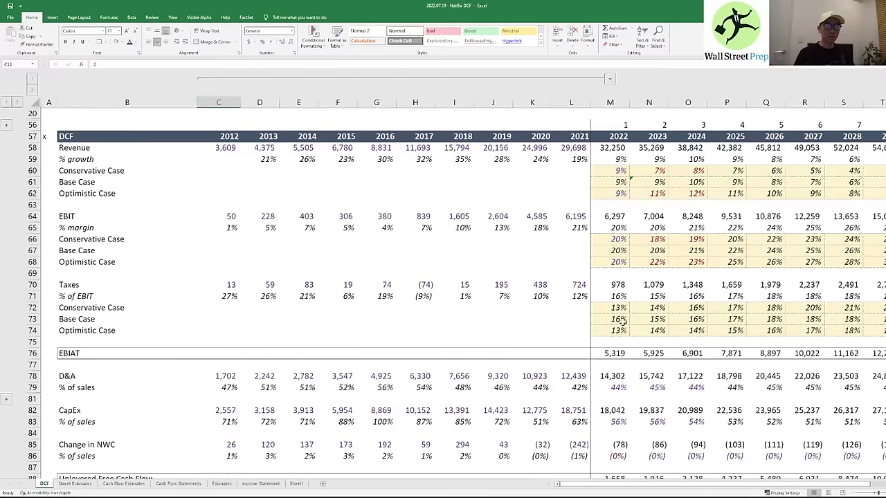
# - Examine the base and optimistic revenue growth rows out to 2031 and the formulas behind their 2031 values
pyautogui.moveTo(609, 320); pyautogui.dragTo(685, 319)
pyautogui.scroll(-2, 639, 316)
pyautogui.scroll(6, 638, 316)
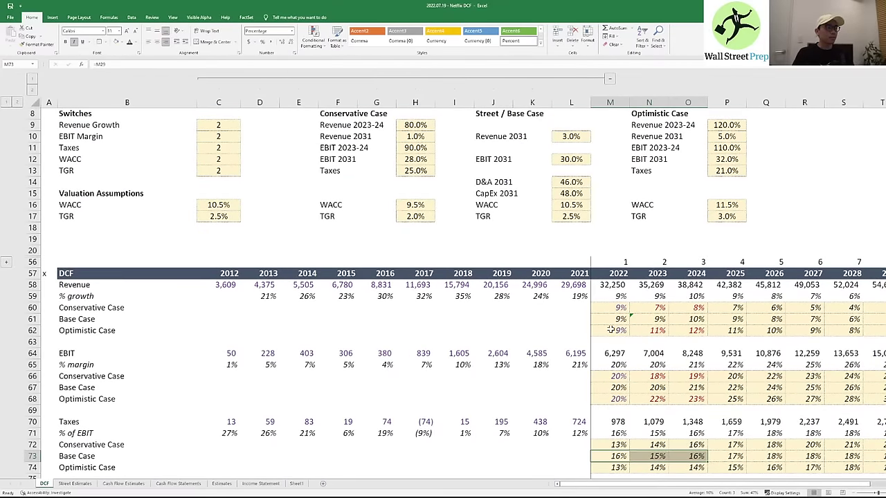
pyautogui.click(692, 331)
pyautogui.press('Right')
pyautogui.press('Right')
pyautogui.press('Right')
pyautogui.press('Right')
pyautogui.press('Right')
pyautogui.press('Right')
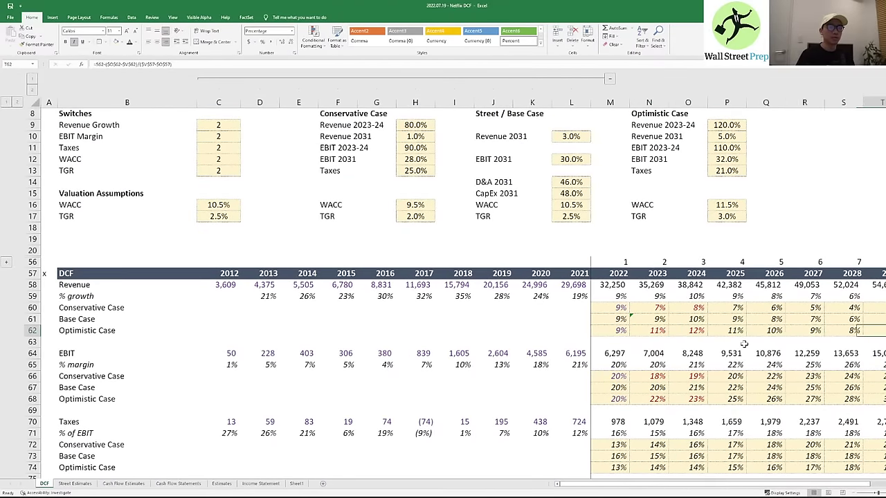
pyautogui.press('Right')
pyautogui.press('Left')
pyautogui.press('Up')
pyautogui.press('Right')
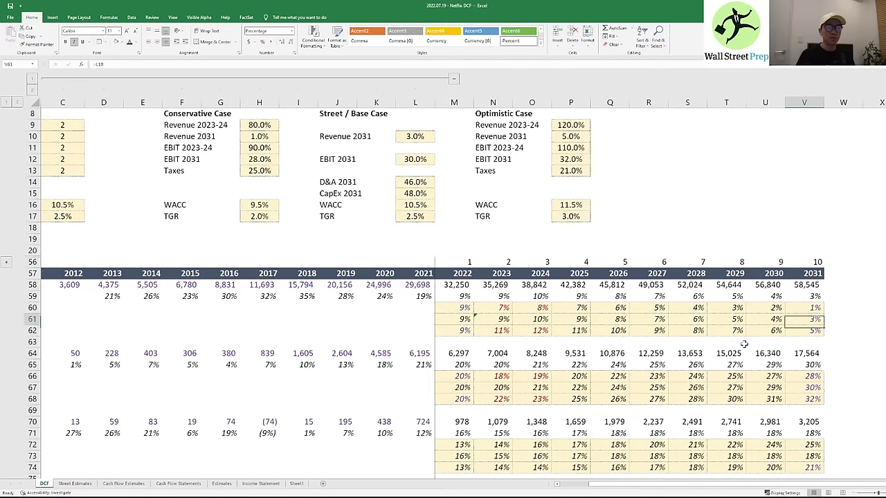
pyautogui.press('Down')
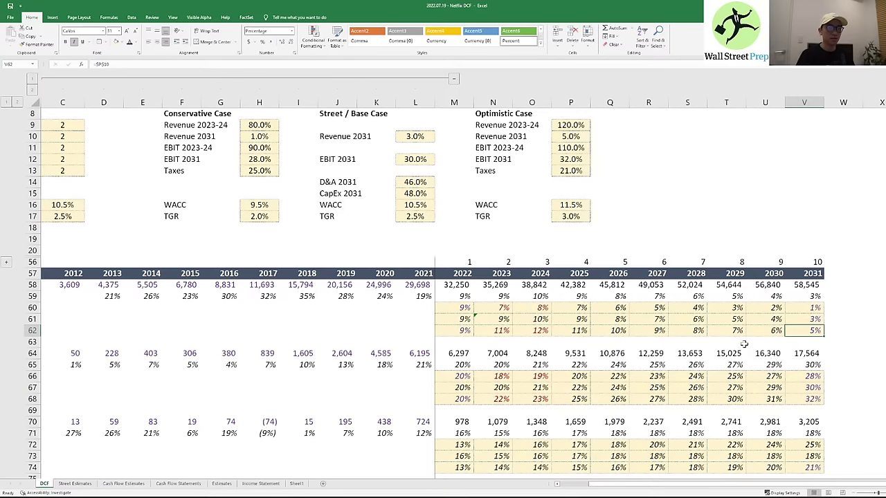
# - Check the 2031 EBIT margin formulas for the conservative, base and optimistic cases in V66:V68
pyautogui.press('Down')
pyautogui.press('Down')
pyautogui.press('Down')
pyautogui.press('Down')
pyautogui.press('Down')
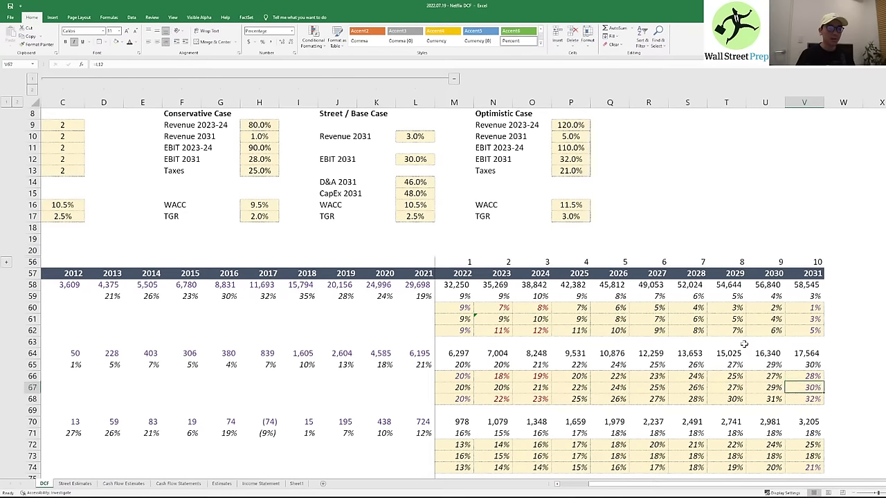
pyautogui.press('Left')
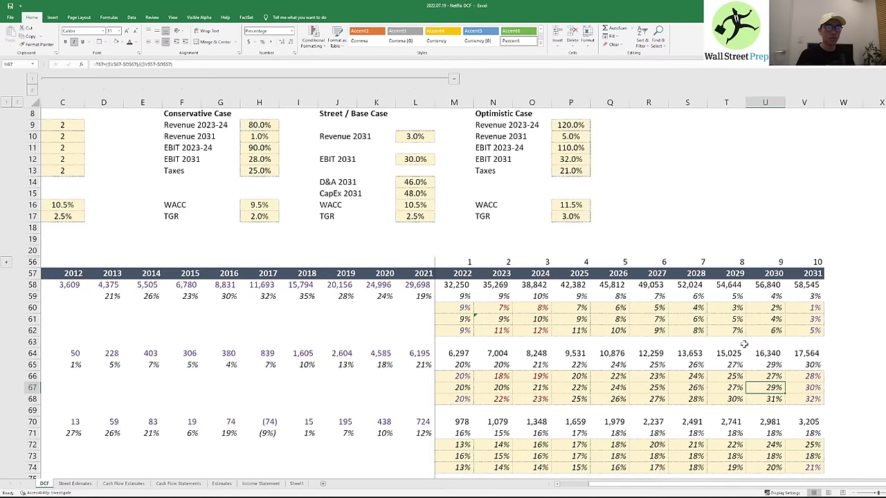
pyautogui.press('Right')
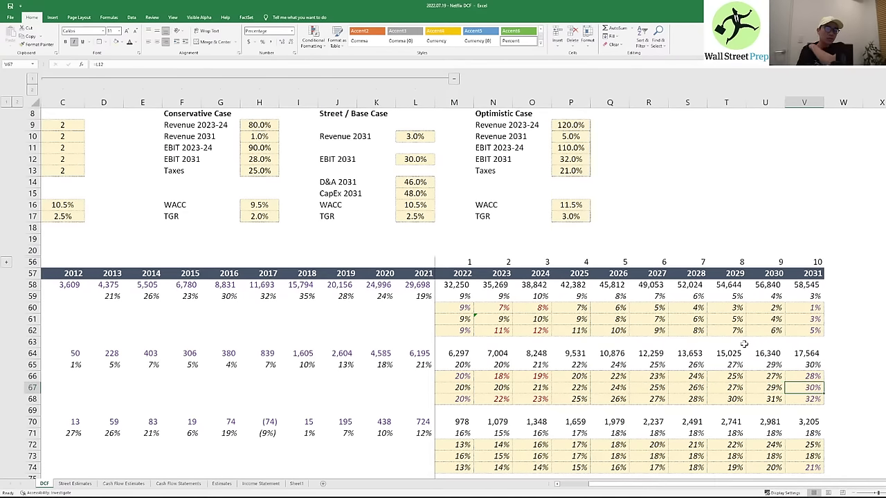
pyautogui.press('Up')
pyautogui.press('Down')
pyautogui.press('Down')
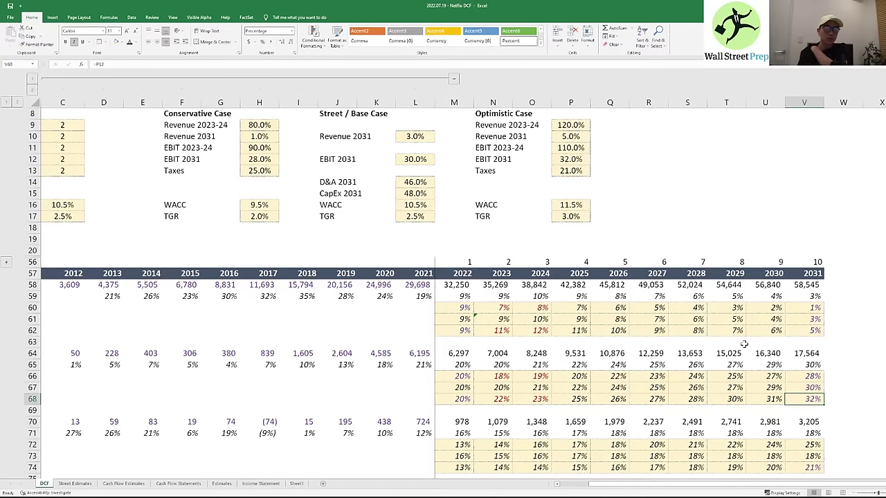
pyautogui.press('Up')
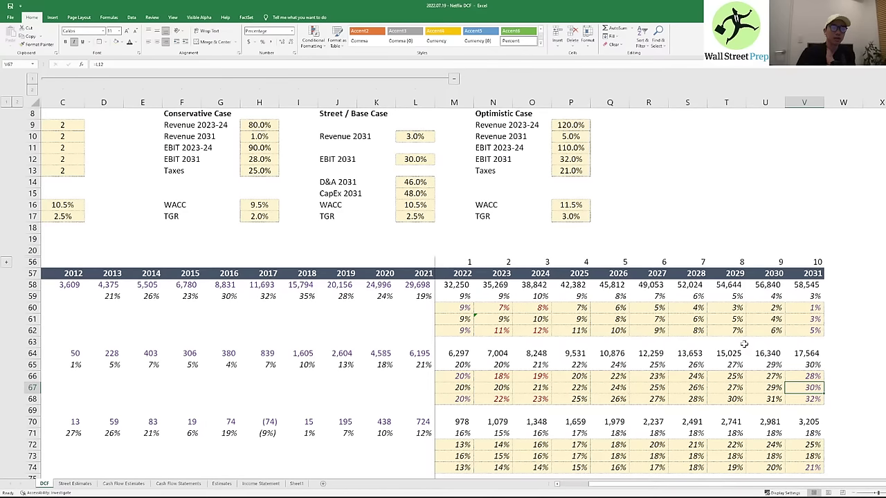
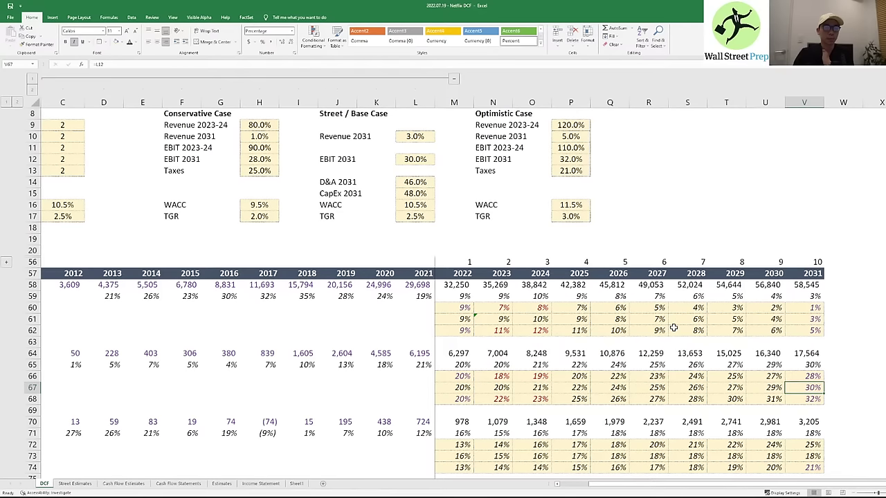
# - Flag the base and optimistic revenue growth rows with an x in W61 and W62
pyautogui.click(842, 315)
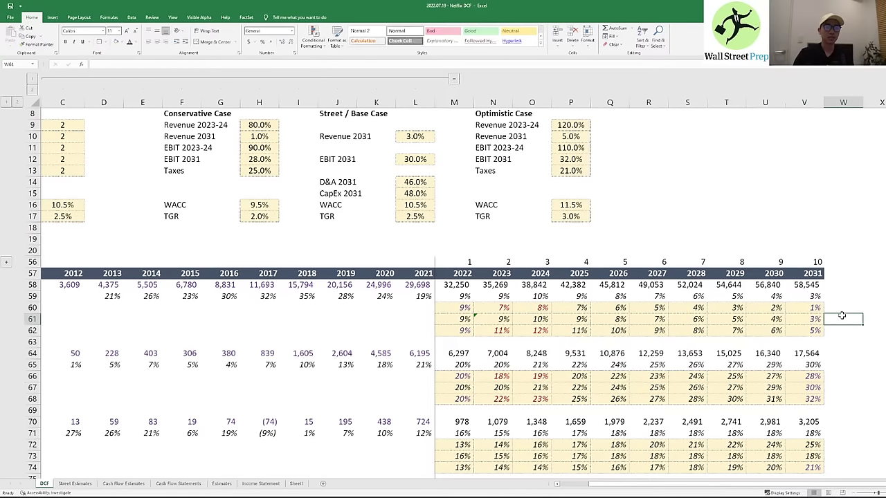
pyautogui.write('x')
pyautogui.press('Return')
pyautogui.write('x')
pyautogui.press('Return')
pyautogui.press('Return')
pyautogui.press('Return')
pyautogui.press('Return')
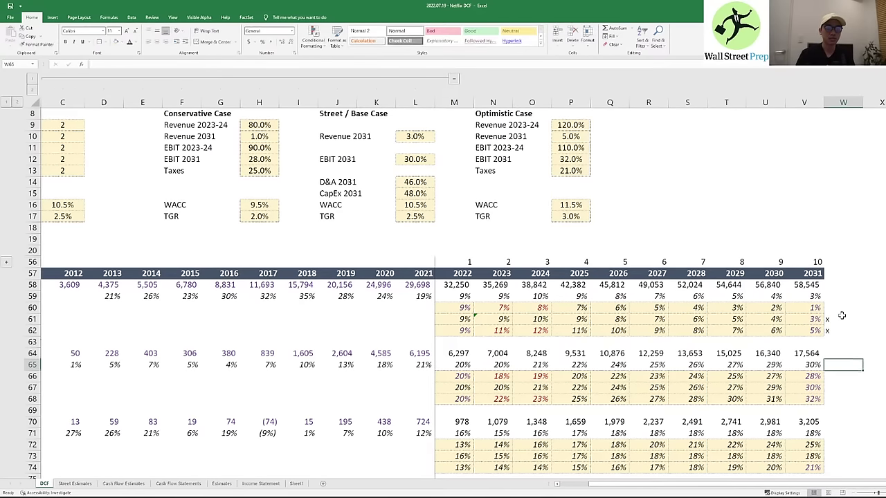
# - Flag the conservative and base EBIT margin rows with an x in W66 and W67
pyautogui.write('x')
pyautogui.press('Return')
pyautogui.write('x')
pyautogui.press('Return')
# - Inspect the conservative EBIT margin formulas in row 66 from 2022 through 2031
pyautogui.press('Up')
pyautogui.press('Up')
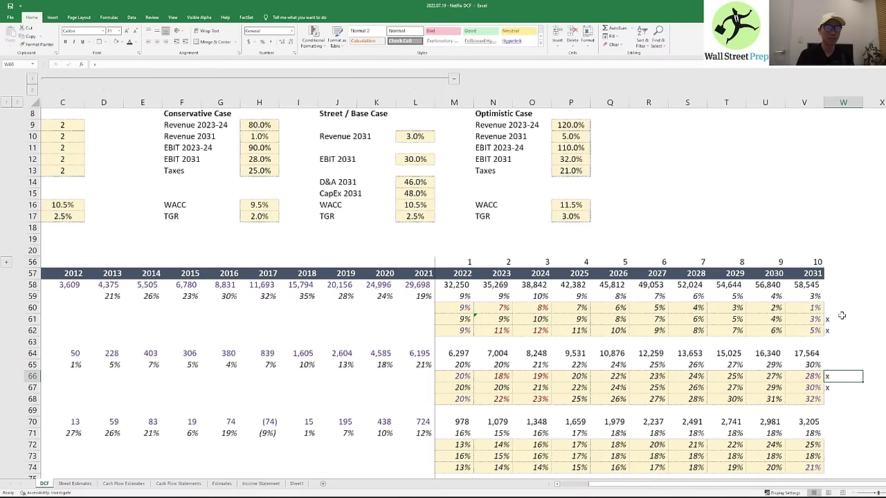
pyautogui.press('Left')
pyautogui.press('Left')
pyautogui.press('Left')
pyautogui.press('Left')
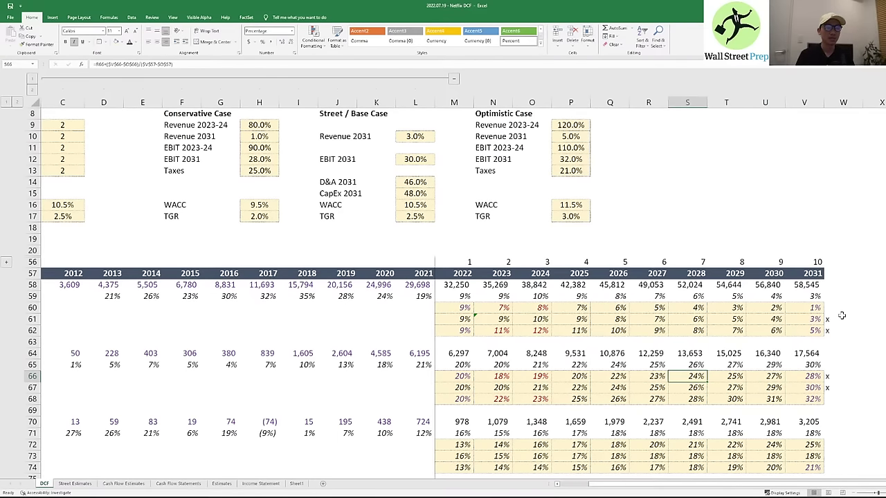
pyautogui.hotkey('ctrl', 'Left')
pyautogui.press('Right')
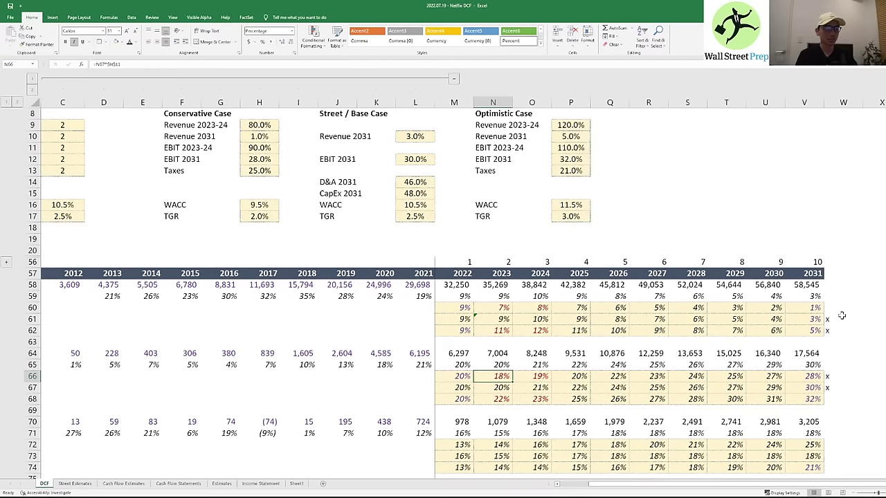
pyautogui.press('Right')
pyautogui.press('Right')
pyautogui.press('Right')
pyautogui.press('Right')
pyautogui.press('Right')
pyautogui.press('Right')
pyautogui.press('Right')
pyautogui.press('Right')
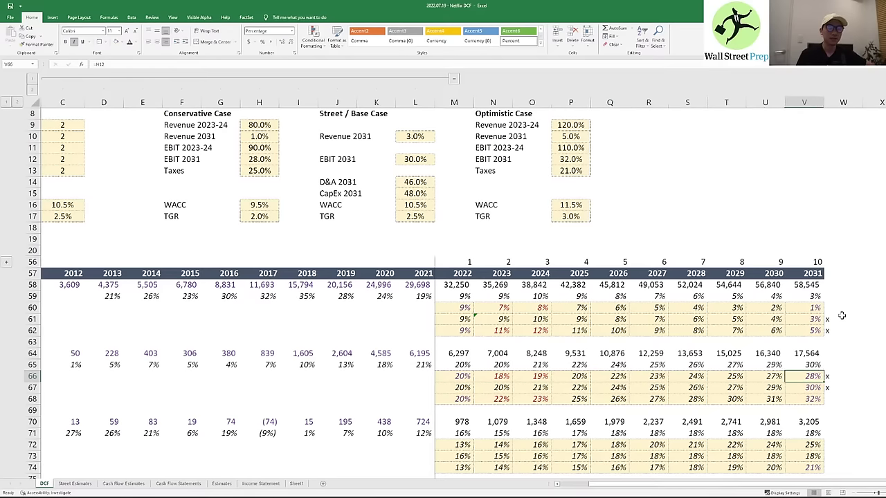
pyautogui.press('Down')
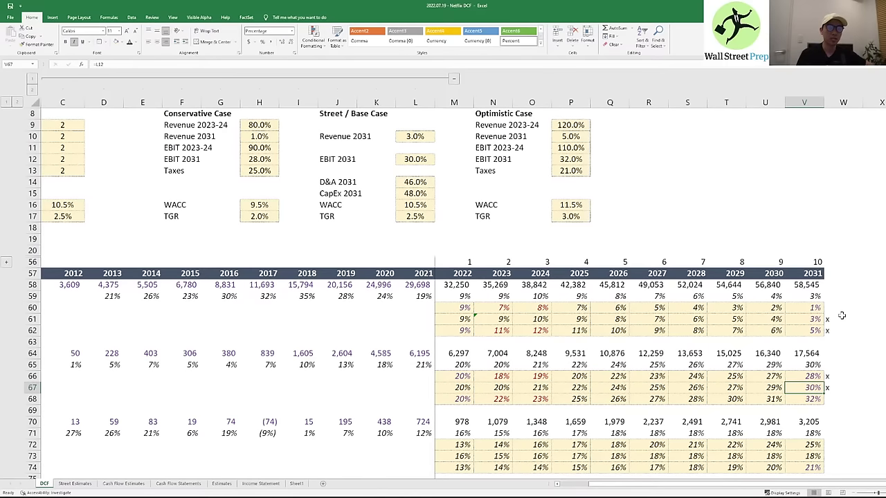
# - Compare the 2031 revenue growth cases and remove the x flag beside the optimistic growth row in W62
pyautogui.press('Up')
pyautogui.press('Up')
pyautogui.press('Up')
pyautogui.press('Up')
pyautogui.press('Up')
pyautogui.press('Up')
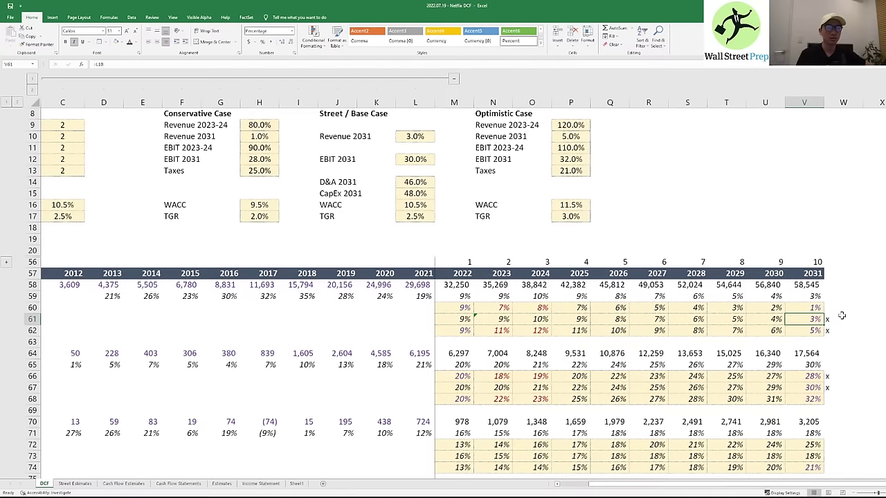
pyautogui.press('Up')
pyautogui.press('Down')
pyautogui.press('Down')
pyautogui.press('Up')
pyautogui.press('Down')
pyautogui.press('Up')
pyautogui.press('Down')
pyautogui.press('Up')
pyautogui.press('Down')
pyautogui.press('Right')
pyautogui.press('Up')
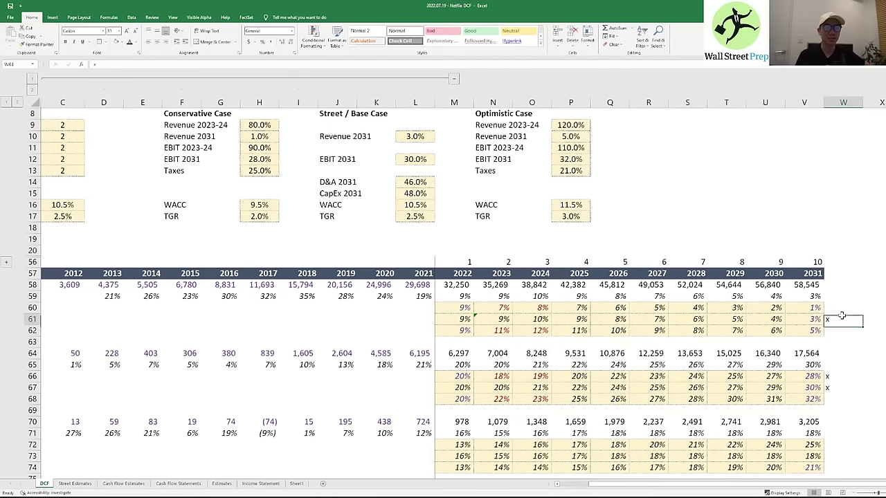
pyautogui.press('Down')
pyautogui.press('Down')
pyautogui.press('Down')
pyautogui.press('Down')
pyautogui.press('Down')
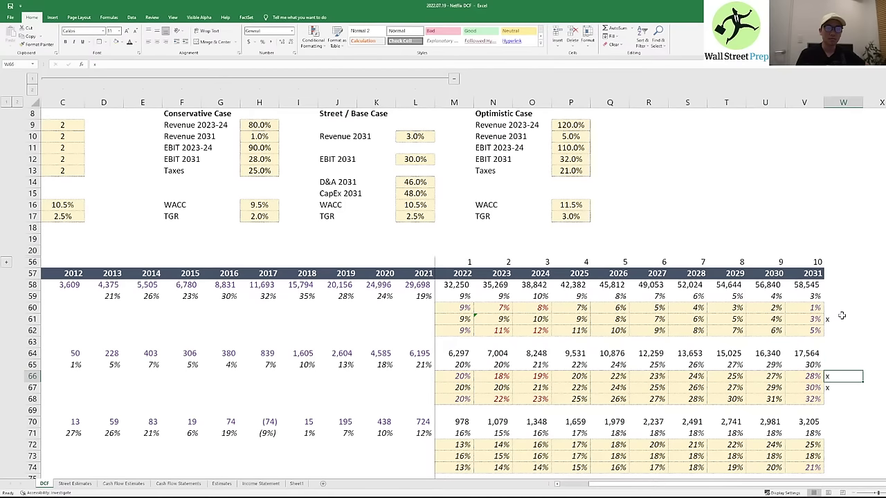
# - Check the Implied Share Price in H4 in the summary above the assumptions
pyautogui.hotkey('ctrl', 'Home')
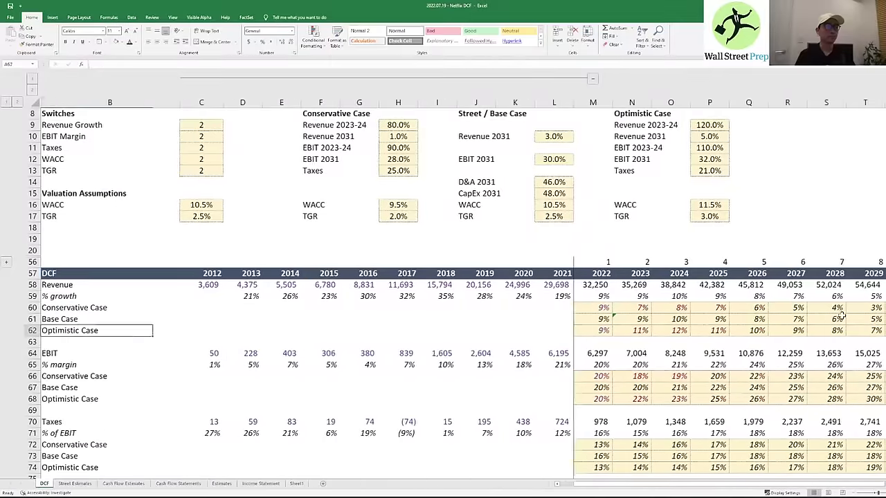
pyautogui.press('Right')
pyautogui.press('Right')
pyautogui.press('Right')
pyautogui.press('Right')
pyautogui.press('Right')
pyautogui.press('Right')
pyautogui.press('Right')
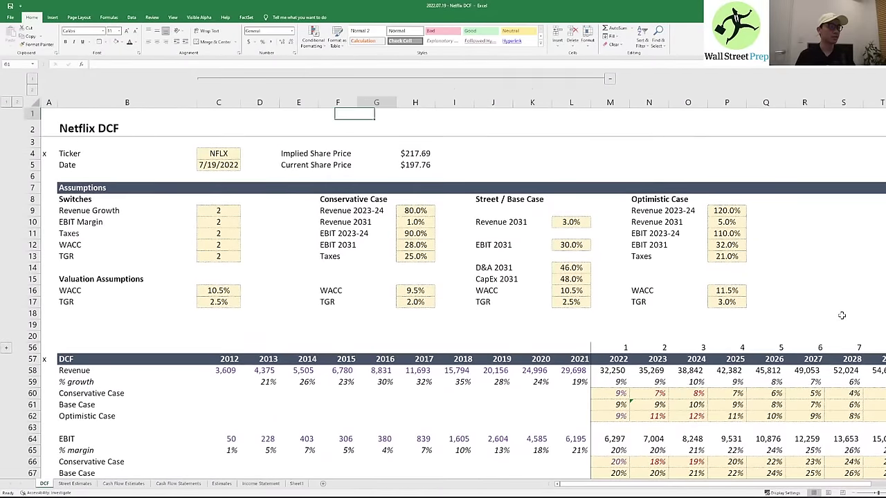
pyautogui.press('Down')
pyautogui.press('Down')
pyautogui.press('Down')
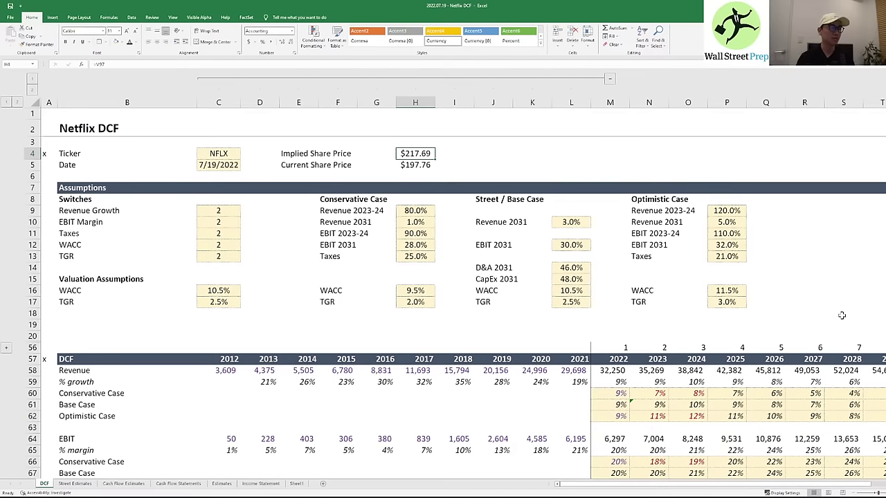
# - Set the Revenue Growth, EBIT Margin, Taxes, WACC and TGR switches in C9:C13 to 1
pyautogui.press('Left')
pyautogui.press('Left')
pyautogui.press('Left')
pyautogui.press('Left')
pyautogui.press('Left')
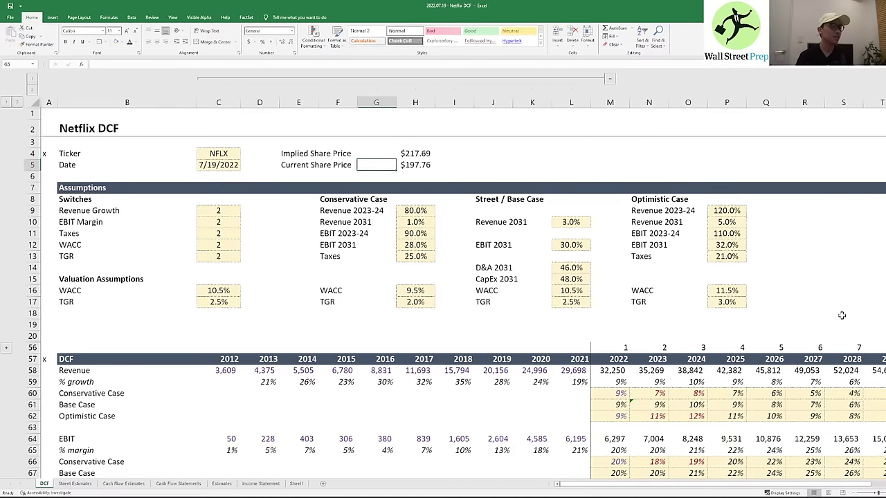
pyautogui.press('Down')
pyautogui.press('Down')
pyautogui.press('Down')
pyautogui.press('Down')
pyautogui.press('Down')
pyautogui.write('1 1 1 1 1')
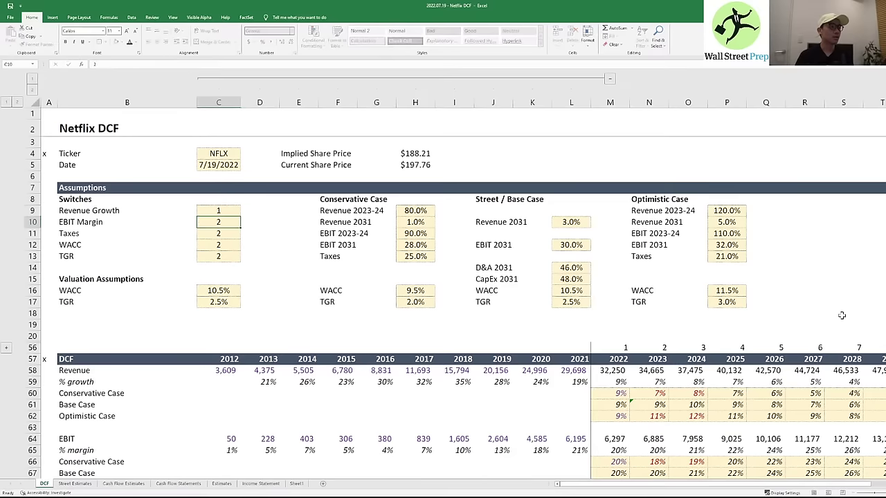
pyautogui.press('Return')
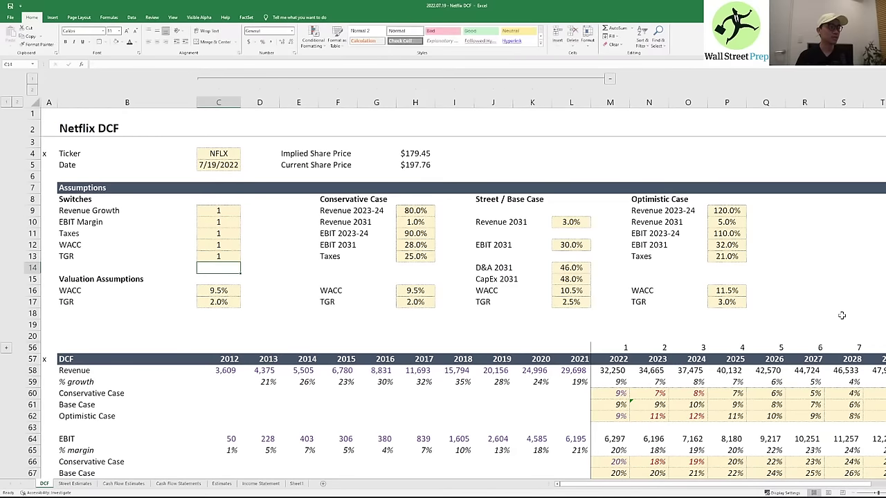
# - Set the Conservative Case WACC in H16 to 11.5%
pyautogui.press('Down')
pyautogui.press('Down')
pyautogui.press('Right')
pyautogui.press('Right')
pyautogui.press('Right')
pyautogui.press('Right')
pyautogui.press('Right')
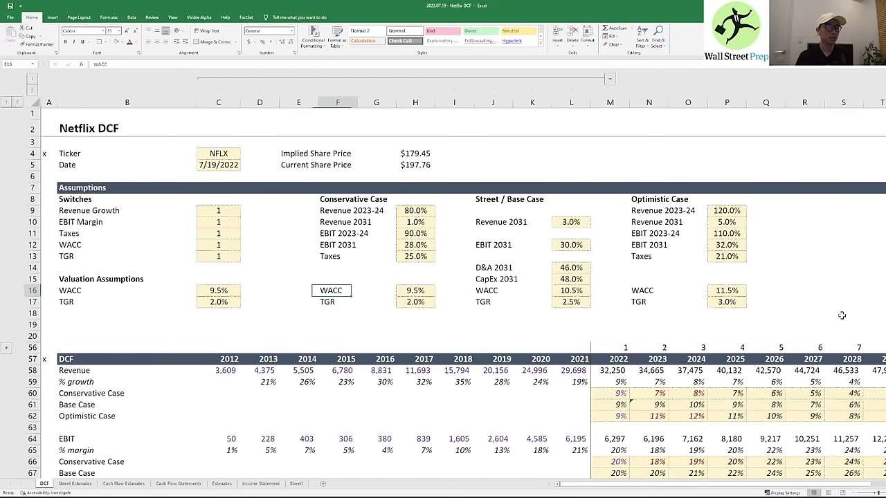
pyautogui.write('11.5')
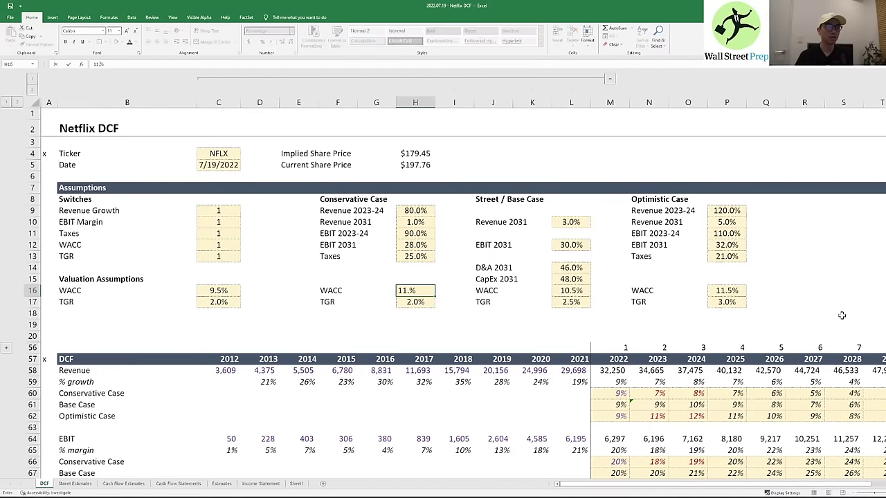
# - Set the Optimistic Case WACC in P16 to 9.5%
pyautogui.press('Right')
pyautogui.press('Right')
pyautogui.press('Right')
pyautogui.press('Right')
pyautogui.press('Right')
pyautogui.press('Right')
pyautogui.press('Right')
pyautogui.press('Right')
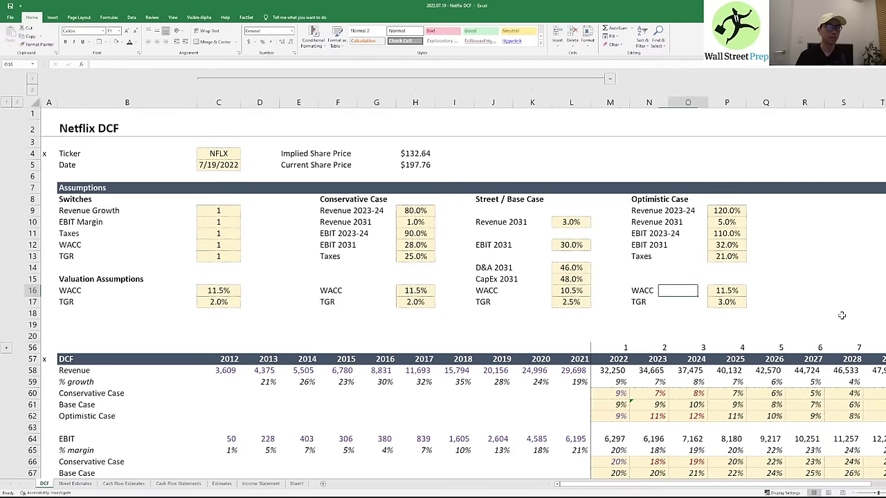
pyautogui.write('9.5')
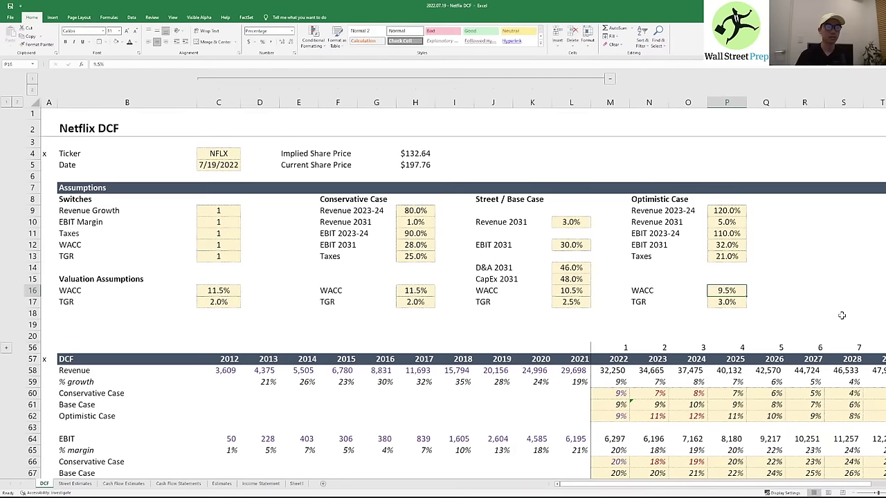
# - Label J4 as Conservative Case in the summary beside the Implied Share Price
pyautogui.press('Left')
pyautogui.press('Left')
pyautogui.press('Left')
pyautogui.press('Left')
pyautogui.press('Left')
pyautogui.press('Left')
pyautogui.press('Left')
pyautogui.press('Left')
pyautogui.press('Left')
pyautogui.press('Left')
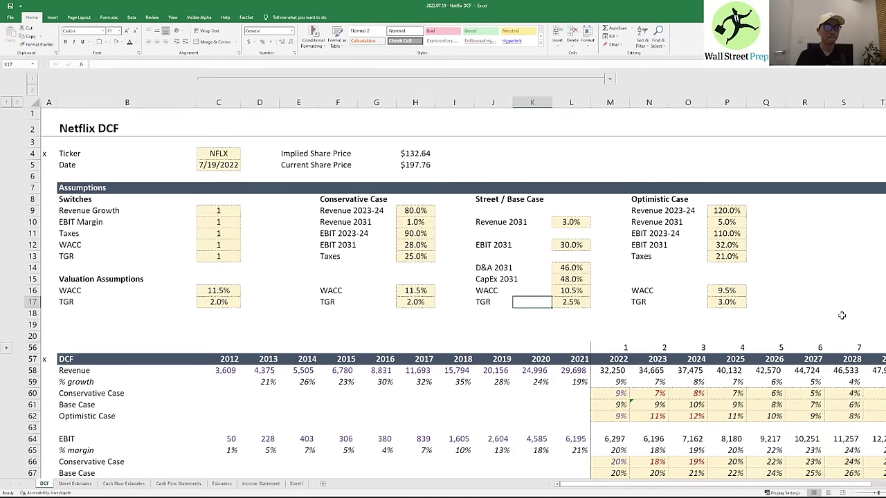
pyautogui.press('Left')
pyautogui.press('Left')
pyautogui.press('Up')
pyautogui.press('Up')
pyautogui.press('Up')
pyautogui.press('Up')
pyautogui.press('Up')
pyautogui.press('Up')
pyautogui.press('Up')
pyautogui.press('Up')
pyautogui.press('Up')
pyautogui.press('Up')
pyautogui.press('Up')
pyautogui.press('Up')
pyautogui.press('Up')
pyautogui.press('Up')
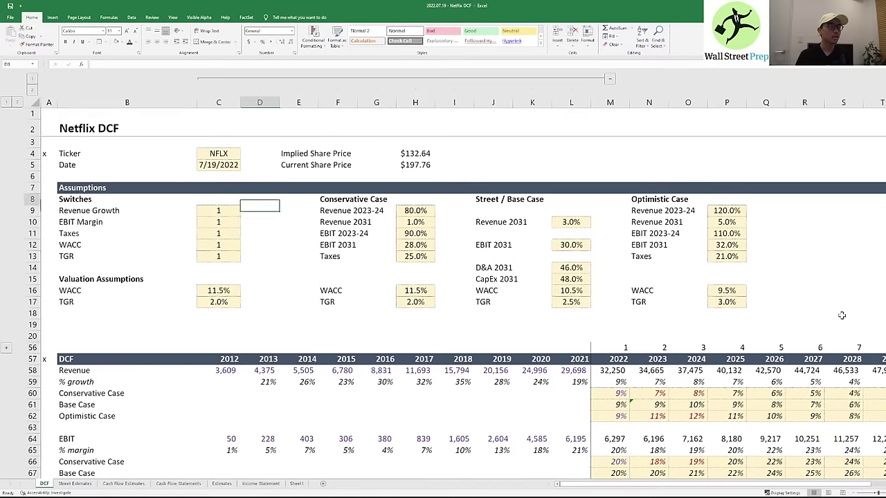
pyautogui.press('Right')
pyautogui.press('Right')
pyautogui.press('Right')
pyautogui.press('Right')
pyautogui.press('Right')
pyautogui.press('Down')
pyautogui.press('Down')
pyautogui.press('Right')
pyautogui.write('Sup')
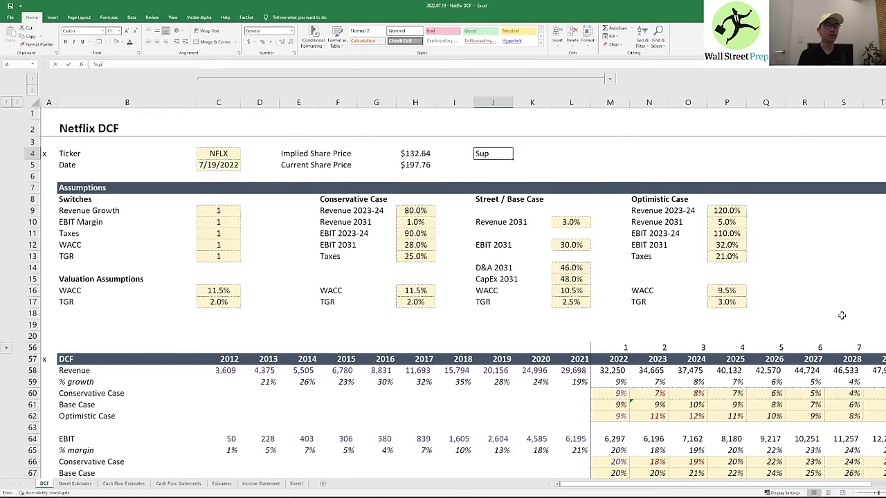
pyautogui.write('er conserv')
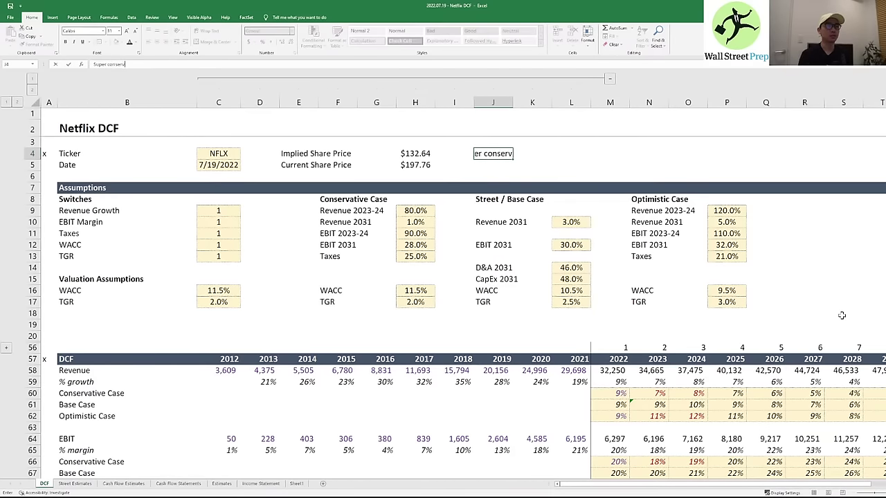
pyautogui.press('Escape')
pyautogui.write('Conservative Case')
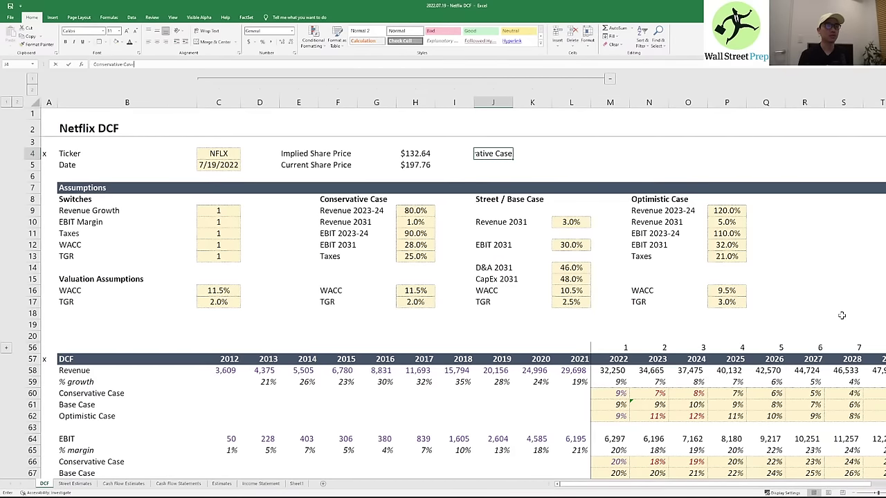
pyautogui.press('Return')
# - Label J5 as Street / Base Case and J6 as Optimistic Case
pyautogui.write('Base')
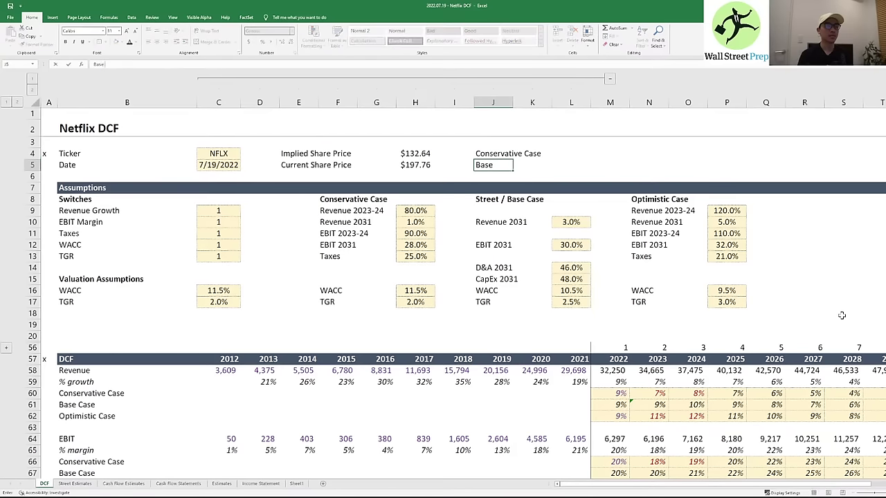
pyautogui.write('reet')
pyautogui.press('Escape')
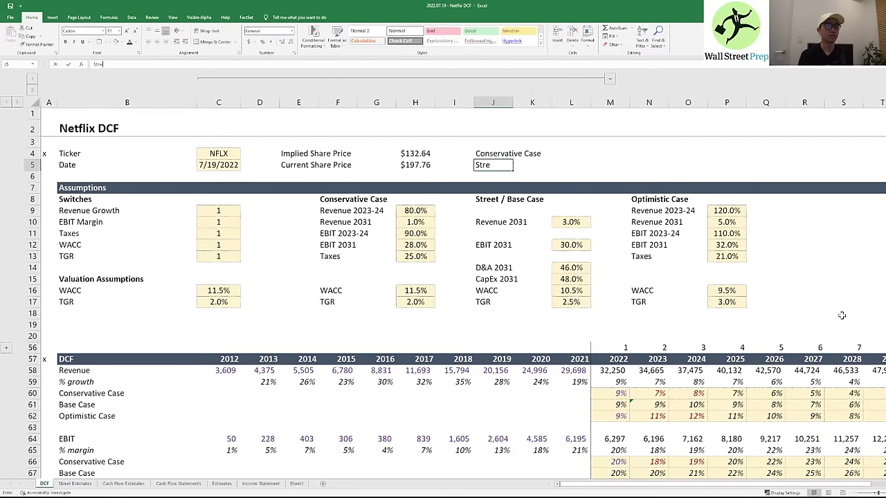
pyautogui.write('Street /')
pyautogui.write(' Base')
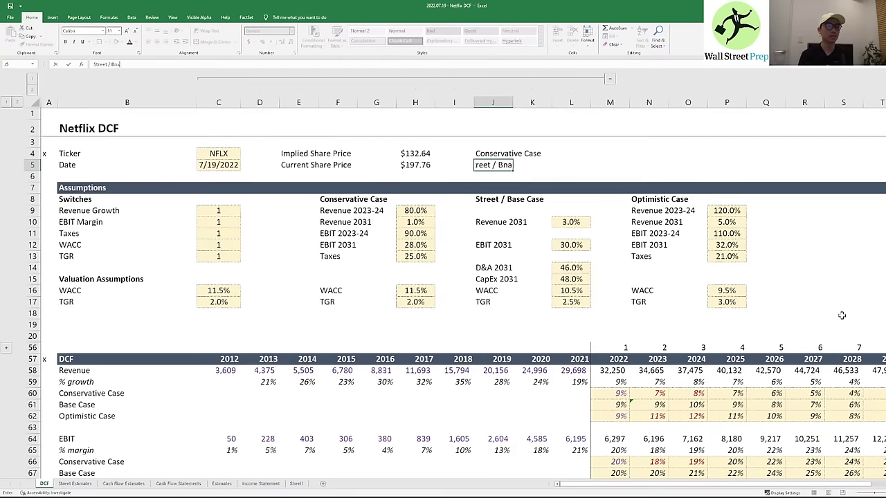
pyautogui.write(' Case')
pyautogui.press('Return')
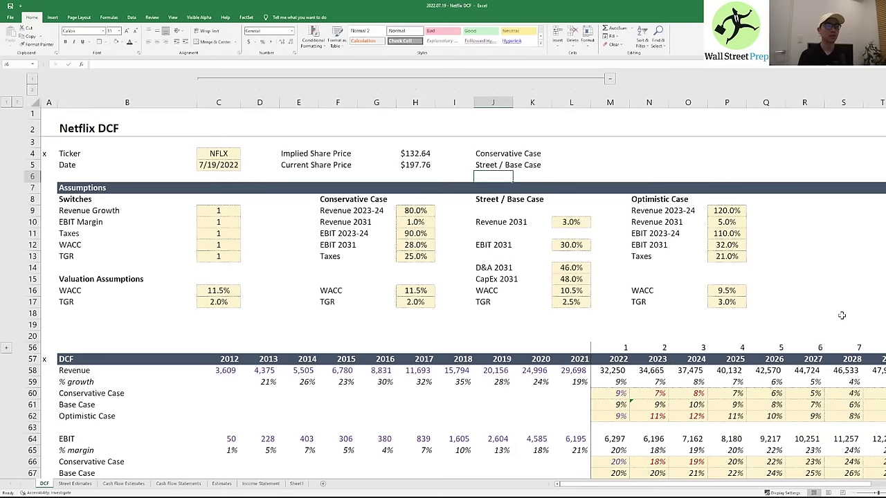
pyautogui.write('Optimistic Case')
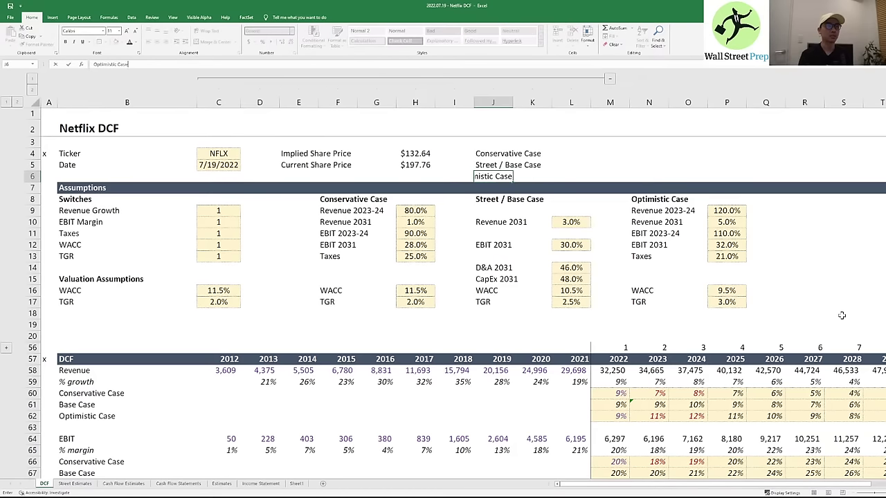
pyautogui.press('Tab')
# - Enter the Conservative Case implied share price of 132.64 as a fixed value in L4
pyautogui.press('Up')
pyautogui.press('Up')
pyautogui.press('Right')
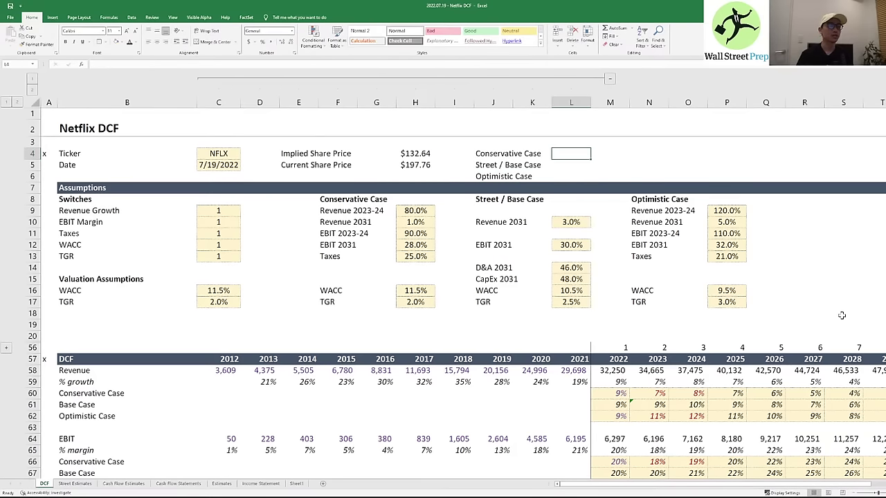
pyautogui.write('132')
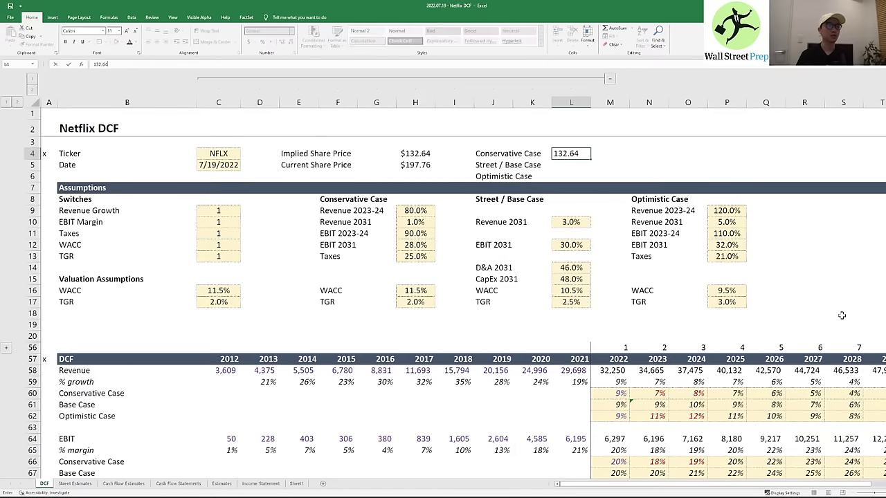
pyautogui.write('.64')
pyautogui.press('Tab')
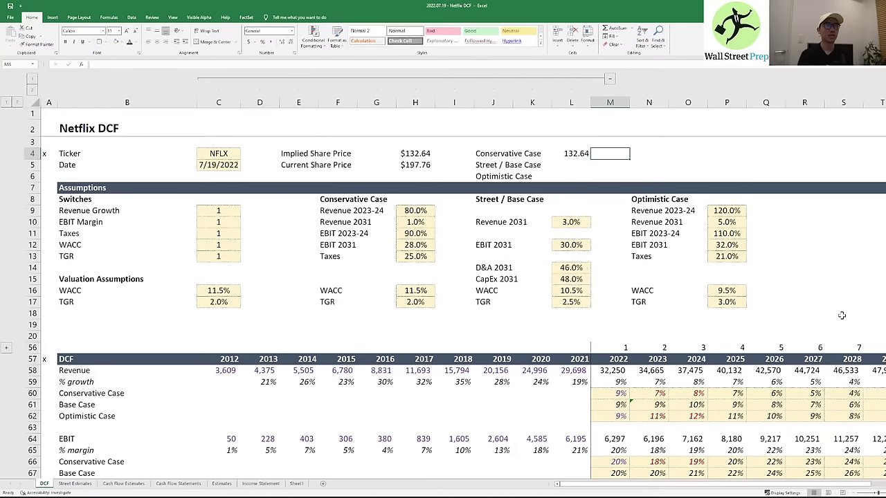
# - Calculate the Conservative Case upside versus the Current Share Price in M4 with =L4/H5-1 and format it as a percentage
pyautogui.write('=')
pyautogui.press('Left')
pyautogui.write('/')
pyautogui.press('Down')
pyautogui.press('Left')
pyautogui.press('Left')
pyautogui.press('Left')
pyautogui.press('Left')
pyautogui.press('Left')
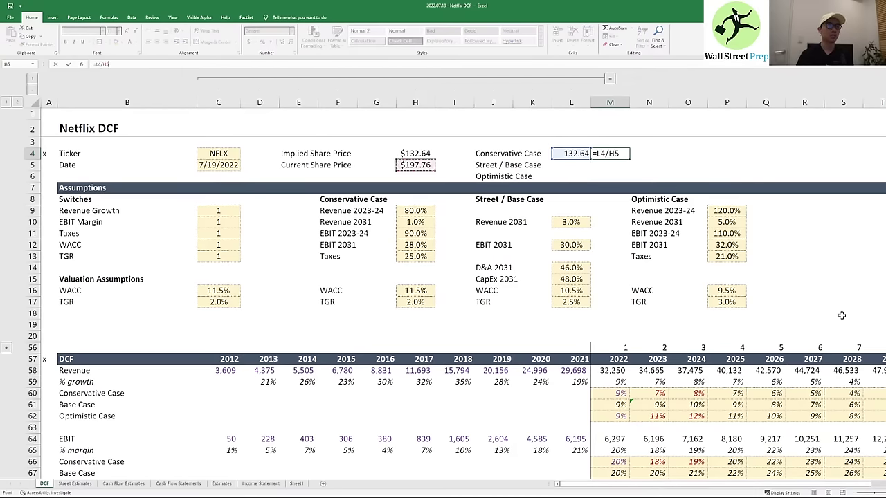
pyautogui.write('-1')
pyautogui.hotkey('ctrl', 'Return')
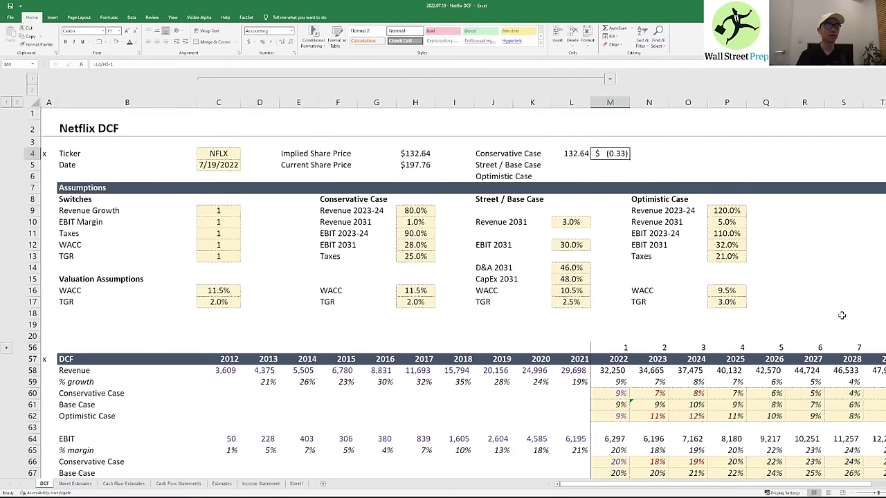
pyautogui.hotkey('ctrl', 'shift', '5')
# - Set the Revenue Growth, EBIT Margin, Taxes, WACC and TGR switches in C9:C13 to 2
pyautogui.press('Left')
pyautogui.press('Down')
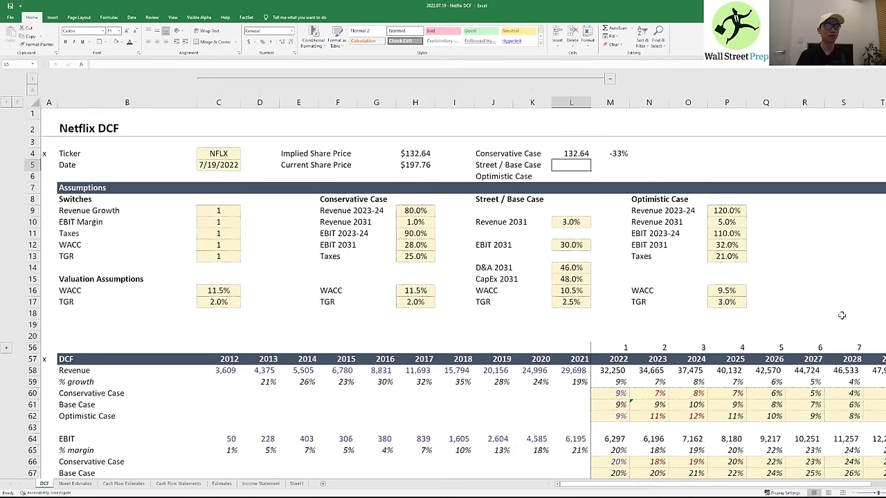
pyautogui.press('Left')
pyautogui.press('Left')
pyautogui.press('Down')
pyautogui.press('Left')
pyautogui.press('Left')
pyautogui.press('Down')
pyautogui.press('Down')
pyautogui.press('Down')
pyautogui.press('Left')
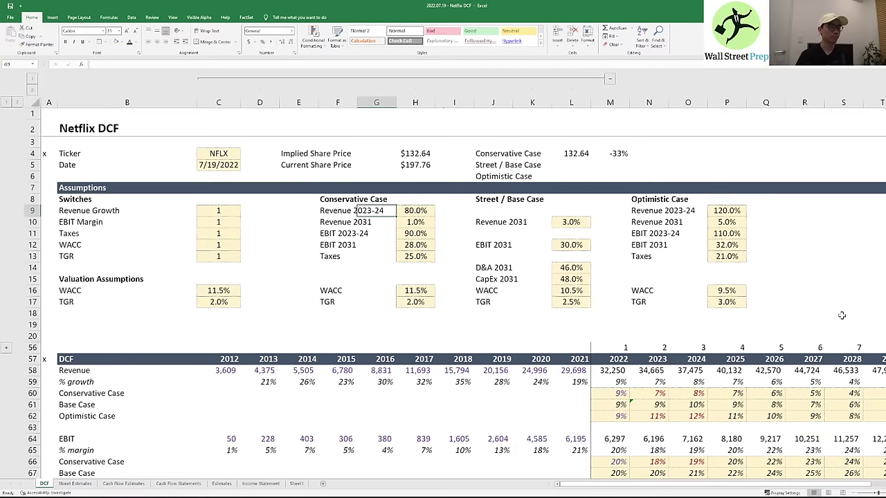
pyautogui.press('Left')
pyautogui.press('Left')
pyautogui.press('Left')
pyautogui.press('Left')
pyautogui.write('2 2 2 2 2')
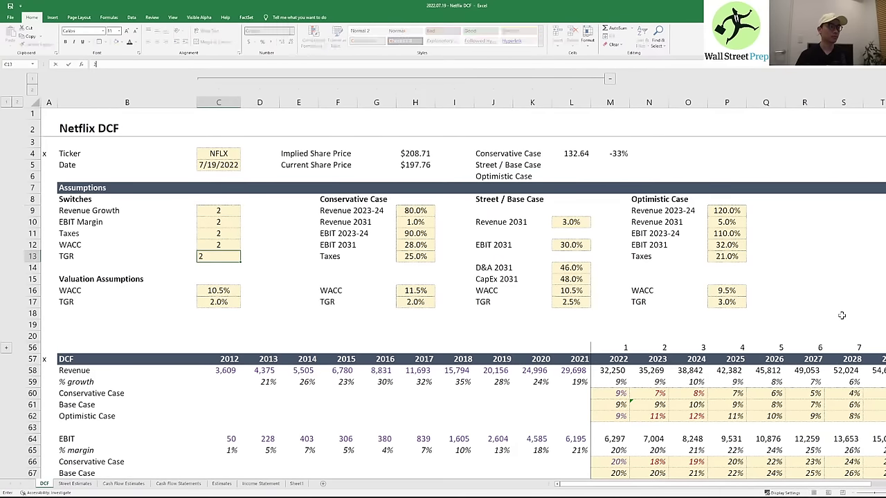
# - Enter the Street / Base Case implied share price of 217.69 as a fixed value in L5
pyautogui.press('Right')
pyautogui.press('Right')
pyautogui.press('Right')
pyautogui.press('Right')
pyautogui.press('Right')
pyautogui.press('Right')
pyautogui.press('Right')
pyautogui.press('Right')
pyautogui.press('Right')
pyautogui.press('Right')
pyautogui.press('Right')
pyautogui.press('Up')
pyautogui.press('Up')
pyautogui.press('Up')
pyautogui.press('Up')
pyautogui.press('Up')
pyautogui.press('Up')
pyautogui.press('Up')
pyautogui.press('Up')
pyautogui.press('Left')
pyautogui.press('Left')
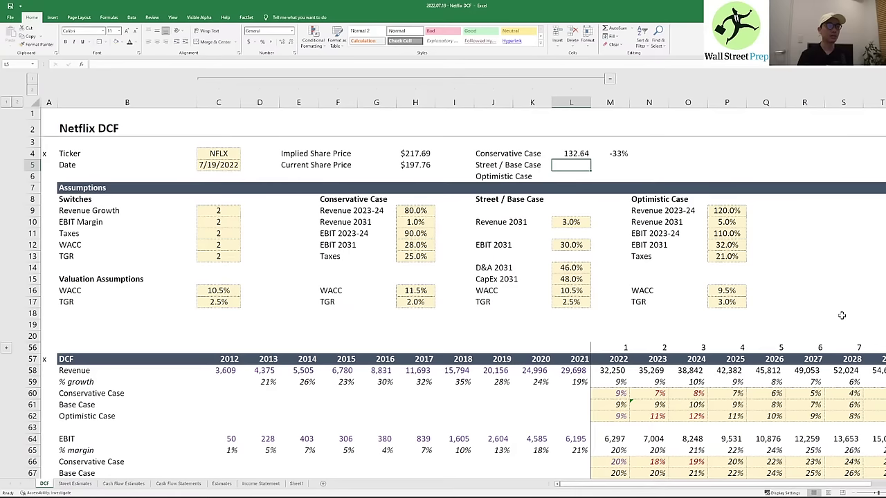
pyautogui.write('21')
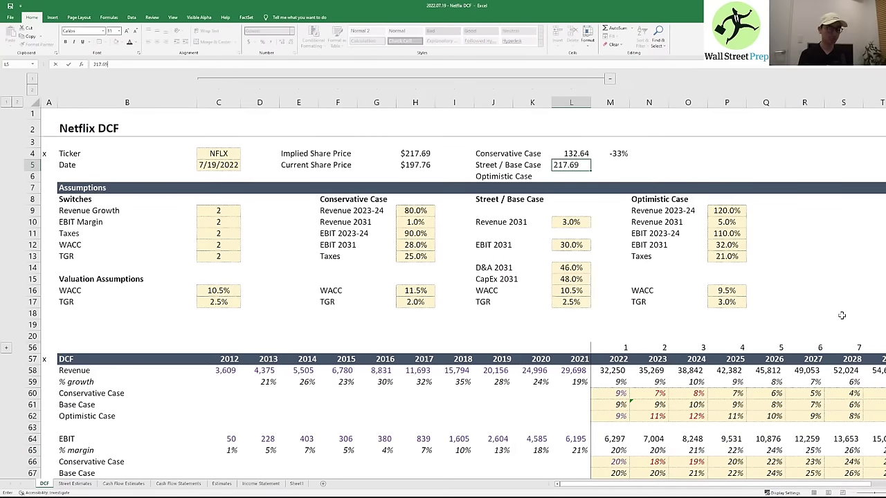
pyautogui.write('7.69')
pyautogui.press('Tab')
# - Make the H5 reference in M4's formula absolute and copy the formula to M5 for the Street / Base Case
pyautogui.press('Up')
pyautogui.press('F2')
pyautogui.press('Escape')
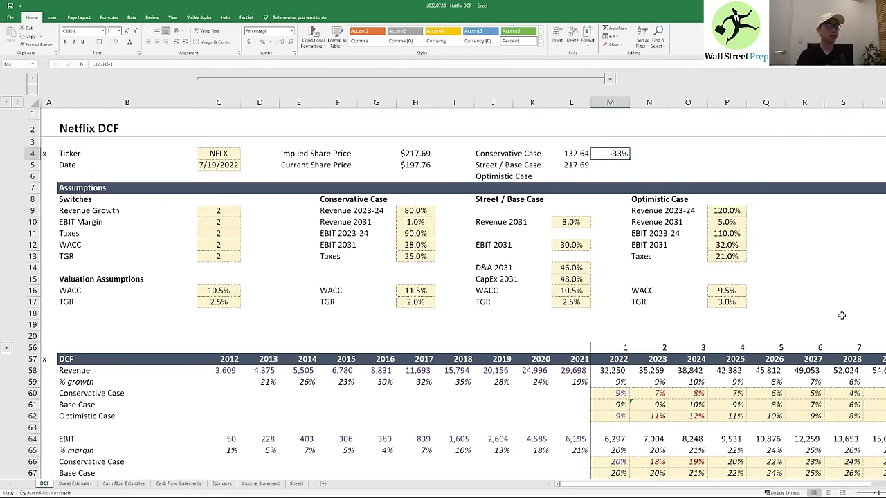
pyautogui.press('F2')
pyautogui.press('F4')
pyautogui.hotkey('ctrl', 'Return')
pyautogui.hotkey('ctrl', 'c')
pyautogui.press('Down')
pyautogui.hotkey('ctrl', 'v')
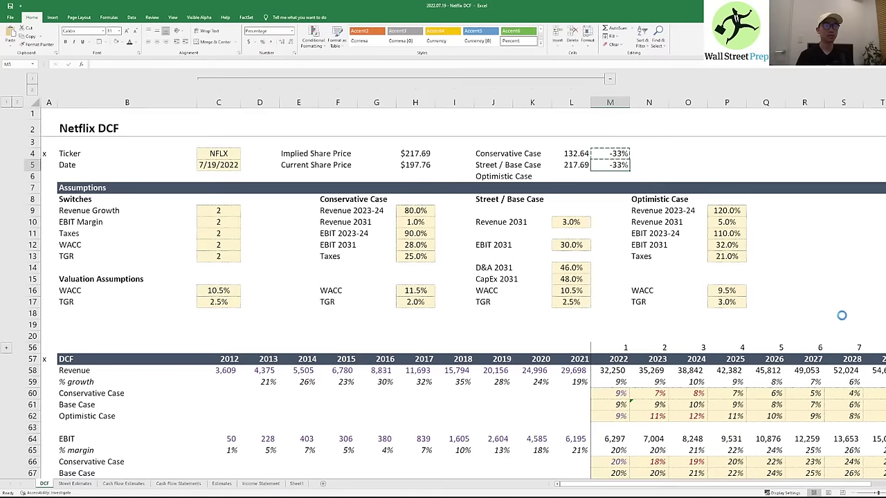
pyautogui.press('Escape')
# - Set the Revenue Growth, EBIT Margin, Taxes, WACC and TGR switches in C9:C13 to 3
pyautogui.press('Right')
pyautogui.press('Left')
pyautogui.press('Left')
pyautogui.press('Down')
pyautogui.press('Left')
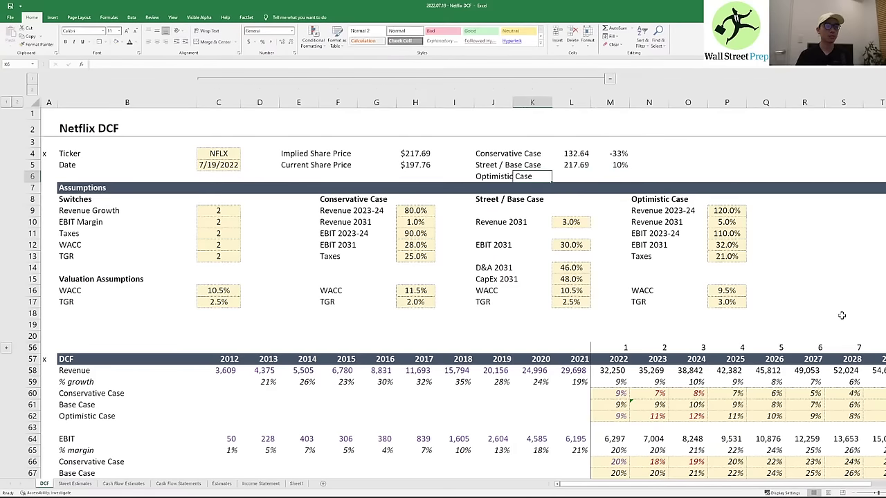
pyautogui.press('Left')
pyautogui.press('Left')
pyautogui.press('Down')
pyautogui.press('Left')
pyautogui.press('Left')
pyautogui.press('Left')
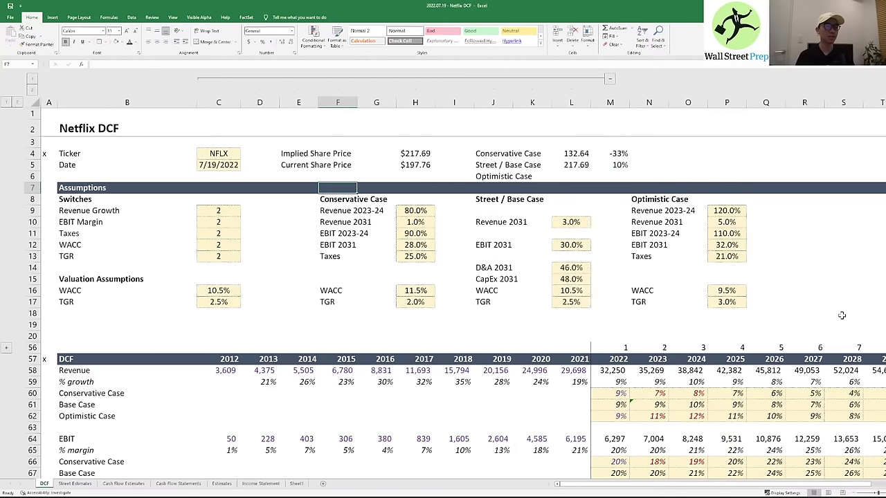
pyautogui.press('Left')
pyautogui.press('Left')
pyautogui.press('Down')
pyautogui.press('Left')
pyautogui.press('Down')
pyautogui.write('3')
pyautogui.press('Return')
pyautogui.write('3')
pyautogui.press('Return')
pyautogui.write('3')
pyautogui.press('Return')
pyautogui.write('3')
pyautogui.press('Return')
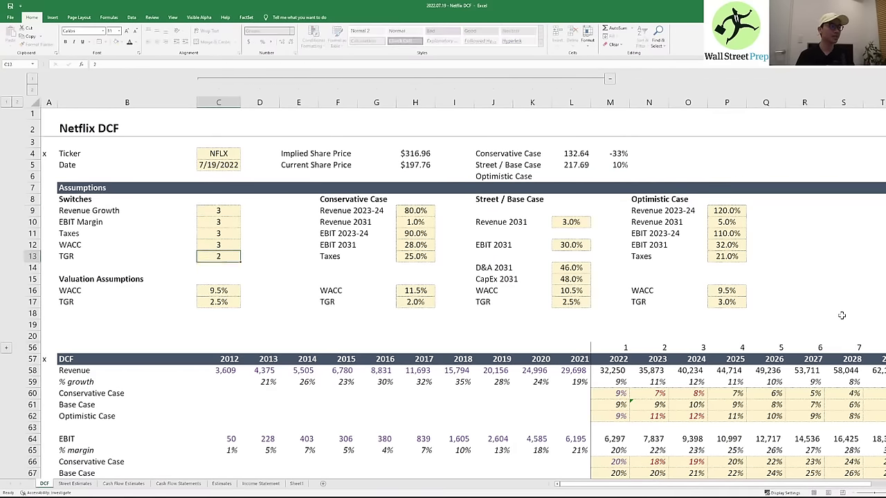
pyautogui.write('3')
# - Enter the Optimistic Case implied share price of 334.74 as a fixed value in L6
pyautogui.press('Right')
pyautogui.press('Right')
pyautogui.press('Right')
pyautogui.press('Right')
pyautogui.press('Right')
pyautogui.press('Right')
pyautogui.press('Right')
pyautogui.press('Right')
pyautogui.press('Right')
pyautogui.press('Up')
pyautogui.press('Up')
pyautogui.press('Up')
pyautogui.press('Up')
pyautogui.press('Up')
pyautogui.press('Up')
pyautogui.press('Up')
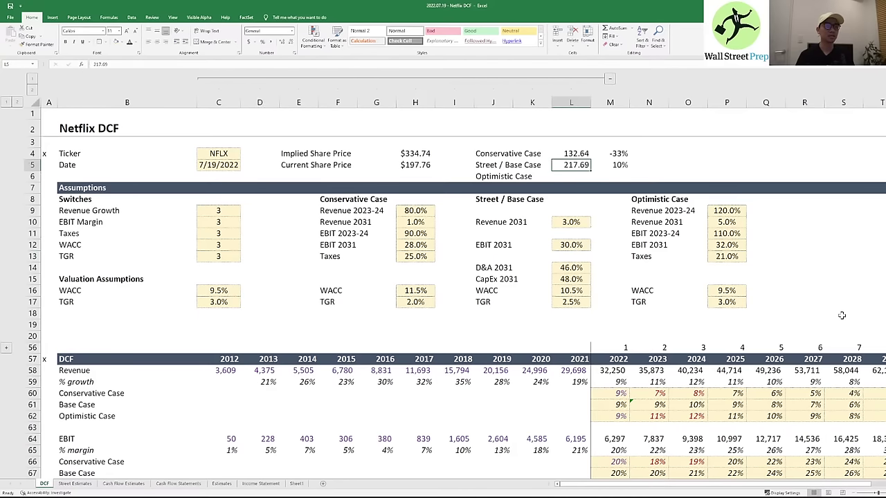
pyautogui.write('334.75')
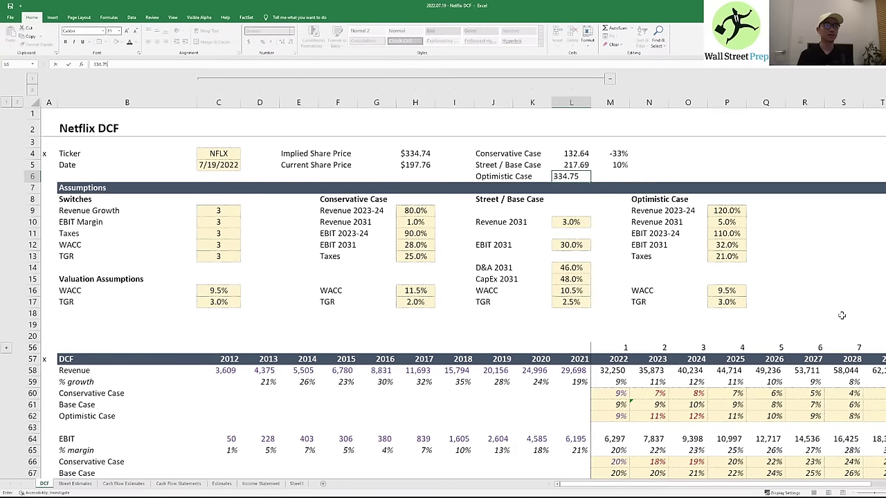
pyautogui.press('BackSpace')
pyautogui.write('4')
pyautogui.press('Right')
# - Copy the percentage difference formula from M5 to M6 for the Optimistic Case
pyautogui.press('Up')
pyautogui.hotkey('ctrl', 'c')
pyautogui.press('Down')
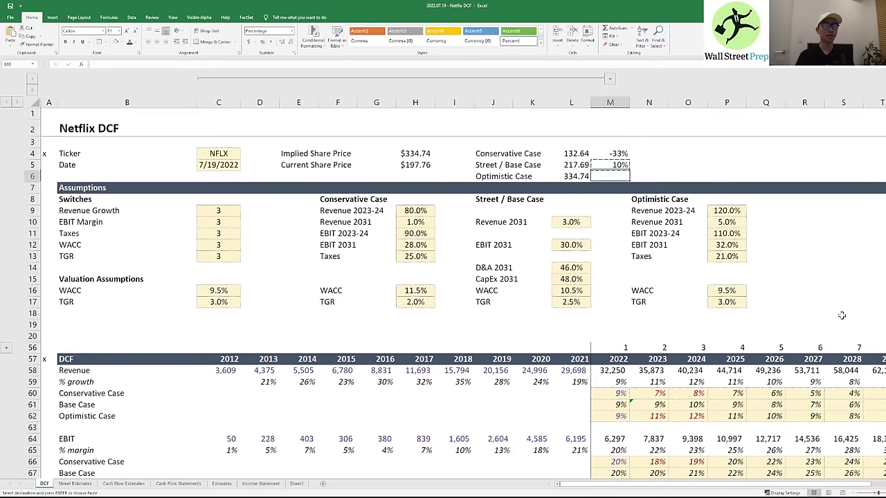
pyautogui.press('Return')
pyautogui.press('Right')
pyautogui.press('Left')
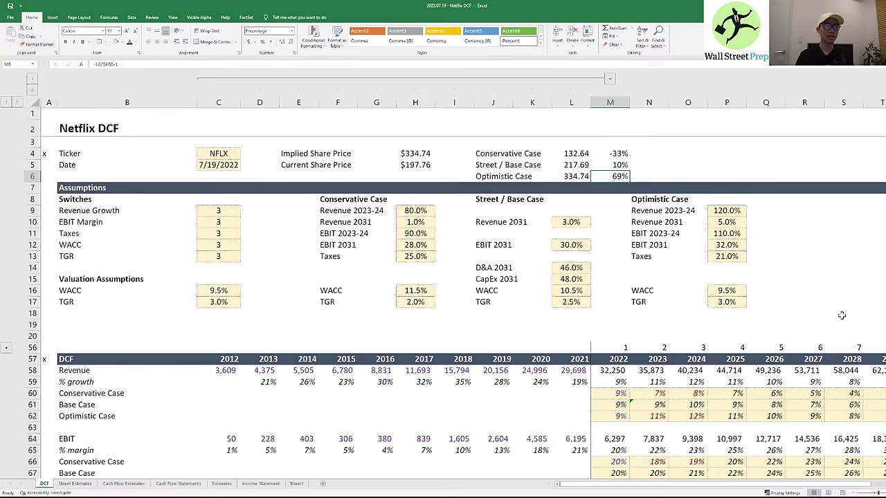
# - Set the Revenue Growth, EBIT Margin, Taxes, WACC and TGR switches in C9:C13 back to 2
pyautogui.press('Left')
pyautogui.press('Left')
pyautogui.press('Left')
pyautogui.press('Left')
pyautogui.press('Left')
pyautogui.press('Left')
pyautogui.press('Left')
pyautogui.press('Left')
pyautogui.press('Left')
pyautogui.press('Left')
pyautogui.press('Down')
pyautogui.press('Up')
pyautogui.press('Right')
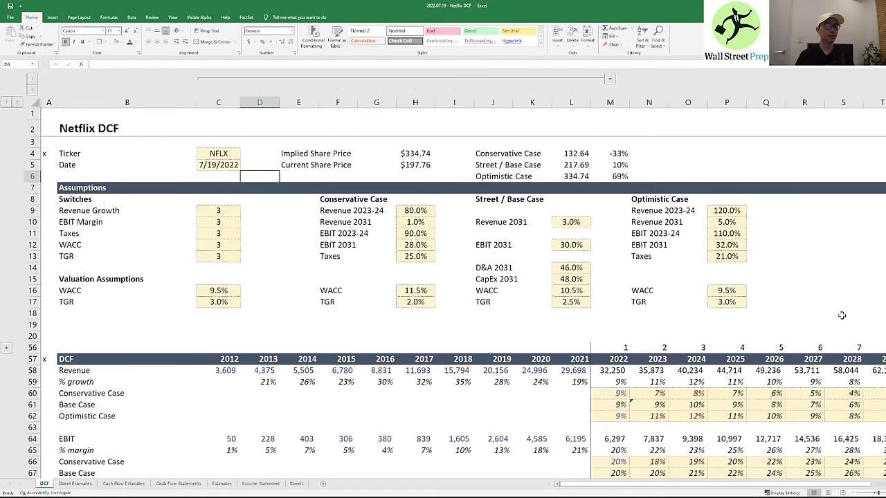
pyautogui.press('Down')
pyautogui.press('Left')
pyautogui.press('Down')
pyautogui.press('Down')
pyautogui.write('2 2 2 2 2')
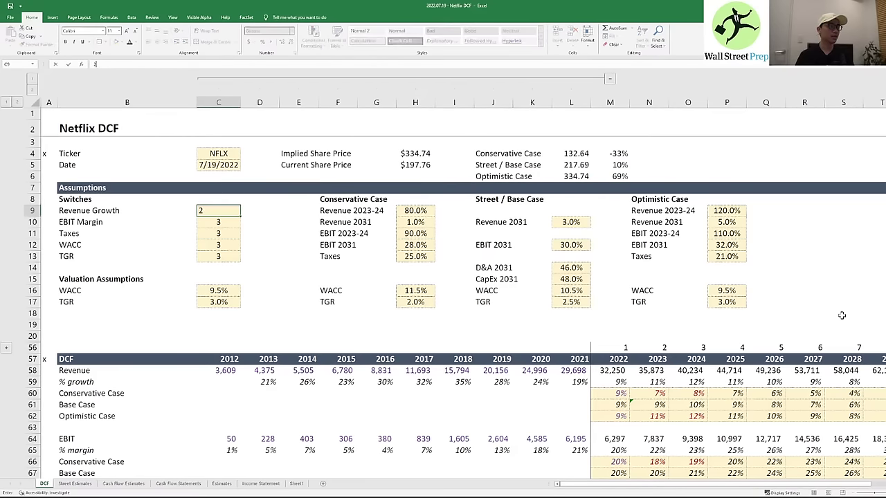
pyautogui.press('Up')
pyautogui.press('Up')
pyautogui.press('Up')
pyautogui.press('Up')
pyautogui.press('Up')
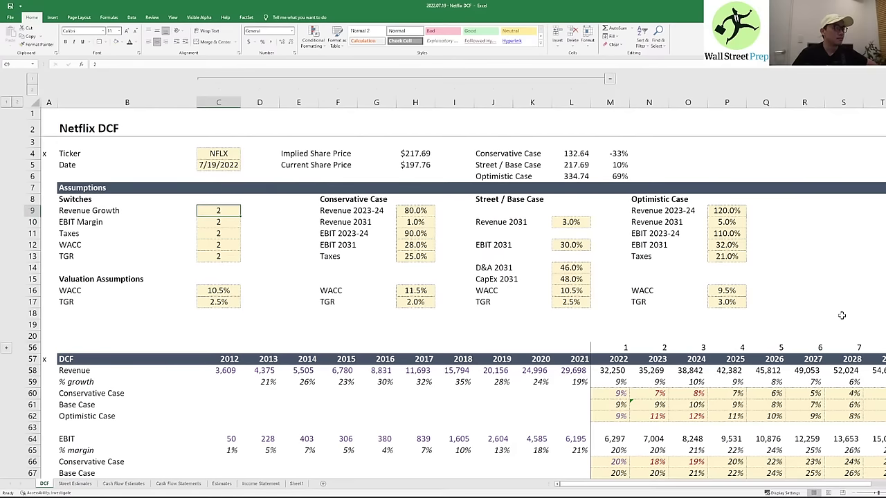
pyautogui.press('Down')
pyautogui.press('Up')
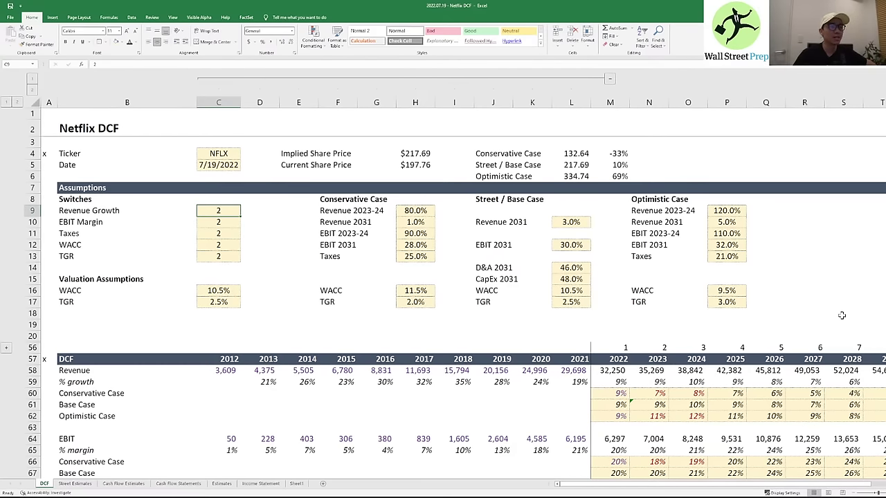
# - Examine the Street / Base Case entry in the share price summary, from its label in J5 to its price in L5
pyautogui.press('Right')
pyautogui.press('Right')
pyautogui.press('Right')
pyautogui.press('Right')
pyautogui.press('Right')
pyautogui.press('Right')
pyautogui.press('Right')
pyautogui.press('Up')
pyautogui.press('Up')
pyautogui.press('Up')
pyautogui.press('Up')
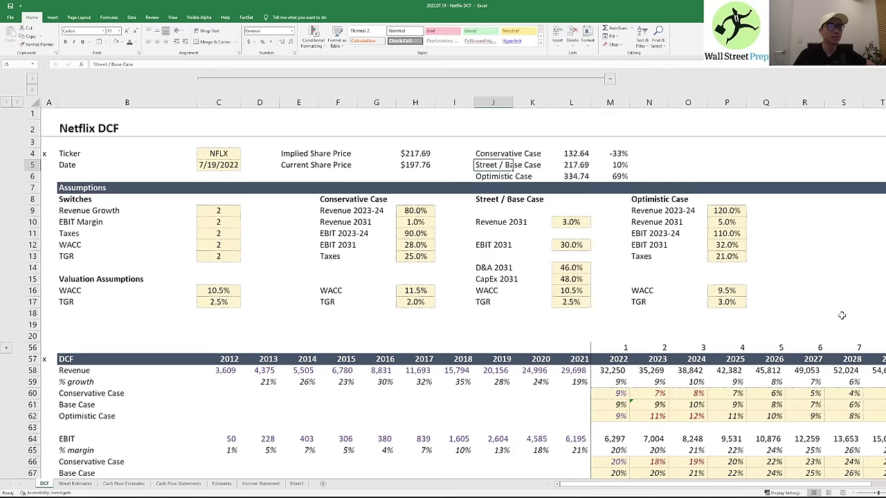
pyautogui.press('Right')
pyautogui.press('Right')
# - Set only the Revenue Growth switch in C9 to 1 to mix the conservative revenue case with the base case
pyautogui.press('Left')
pyautogui.press('Left')
pyautogui.press('Left')
pyautogui.press('Left')
pyautogui.press('Left')
pyautogui.press('Left')
pyautogui.press('Left')
pyautogui.press('Left')
pyautogui.press('Left')
pyautogui.press('Down')
pyautogui.press('Down')
pyautogui.press('Down')
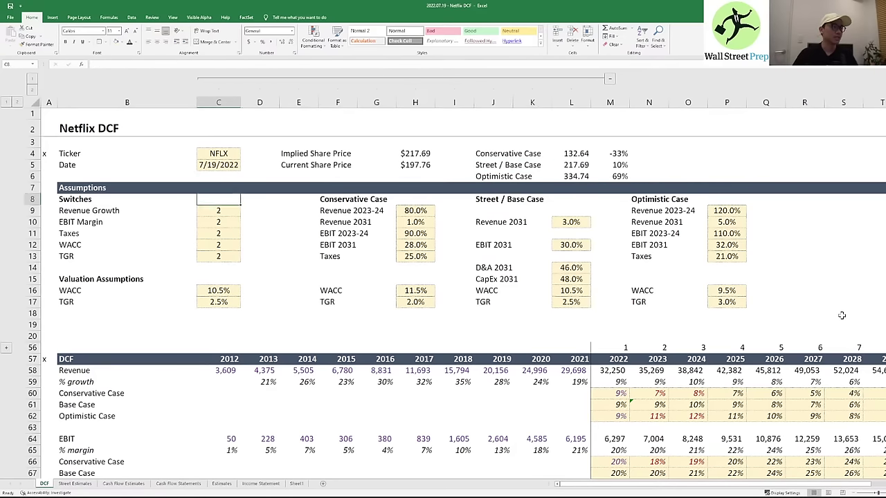
pyautogui.press('Down')
pyautogui.write('1')
pyautogui.press('Tab')
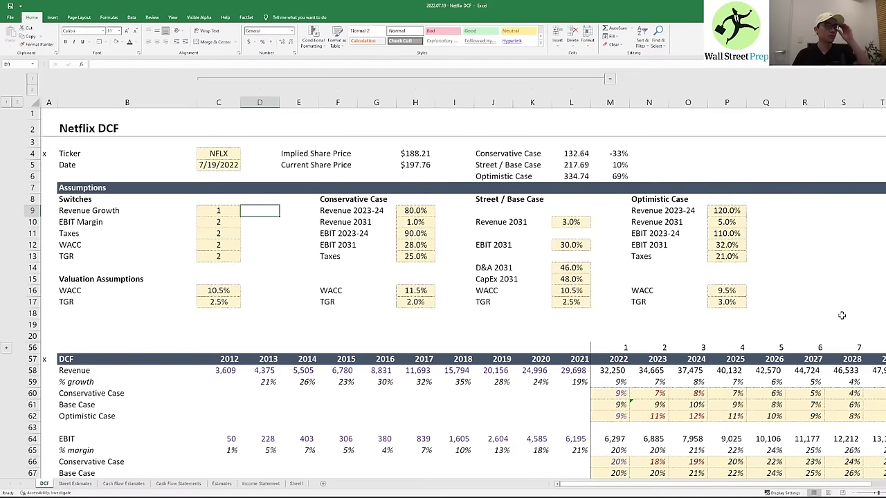
# - Check the implied share price in H4 for the mixed-case switch settings
pyautogui.press('Left')
pyautogui.press('Down')
pyautogui.press('Right')
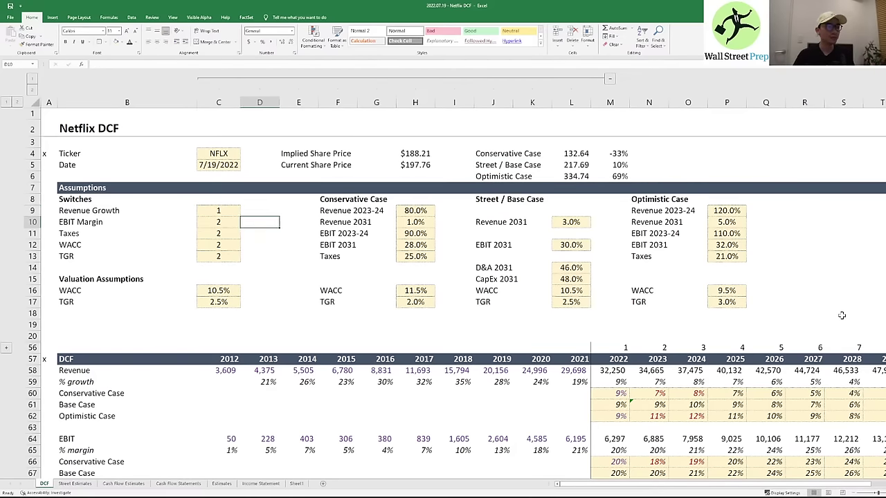
pyautogui.press('Up')
pyautogui.press('Right')
pyautogui.press('Up')
pyautogui.press('Right')
pyautogui.press('Up')
pyautogui.press('Right')
pyautogui.press('Up')
pyautogui.press('Right')
pyautogui.press('Up')
pyautogui.press('Up')
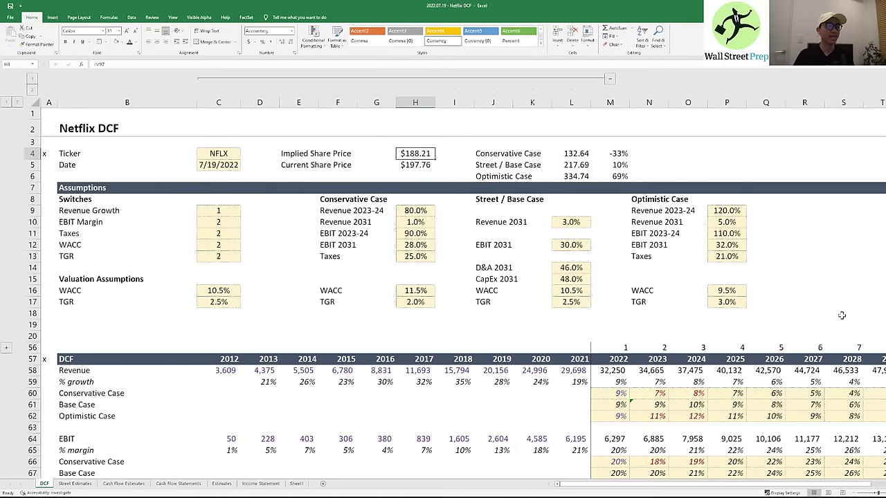
# - Compare the implied share prices of the Street / Base Case and Optimistic Case in rows 5 and 6 of the summary
pyautogui.press('Right')
pyautogui.press('Right')
pyautogui.press('Right')
pyautogui.press('Right')
pyautogui.press('Down')
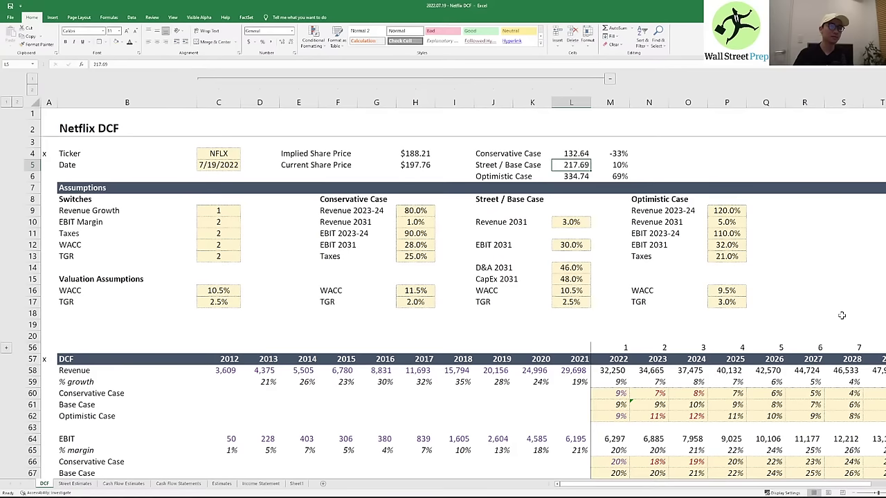
pyautogui.press('Down')
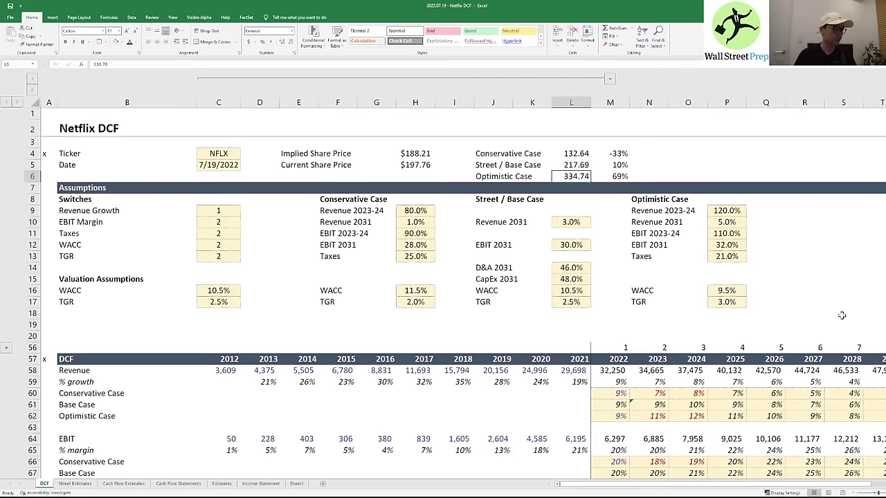
pyautogui.press('Left')
pyautogui.press('Up')
pyautogui.press('Right')
pyautogui.press('Left')
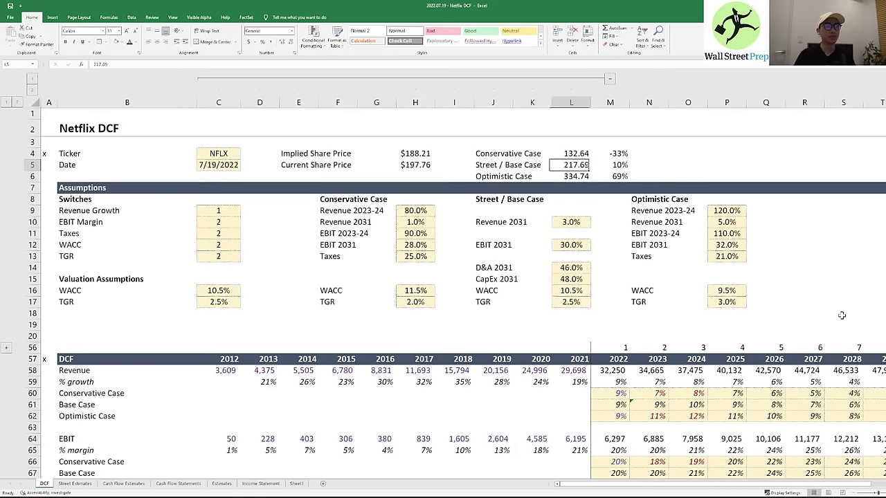
pyautogui.press('Left')
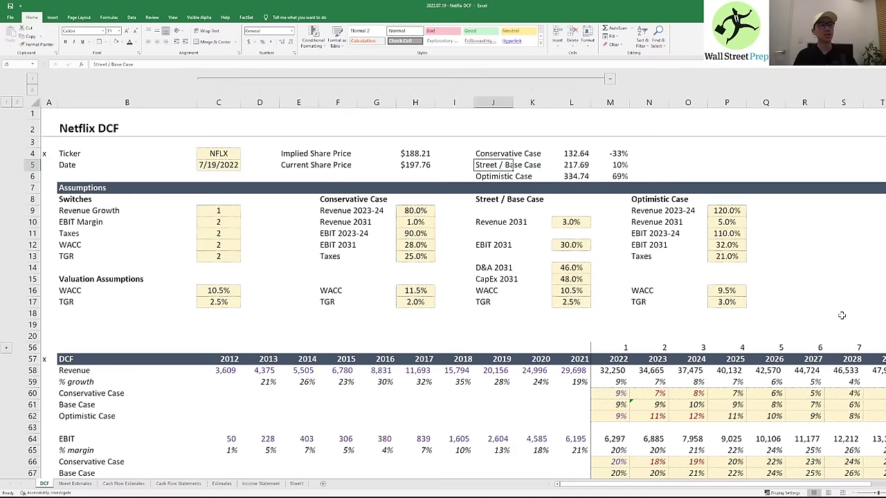
pyautogui.press('Right')
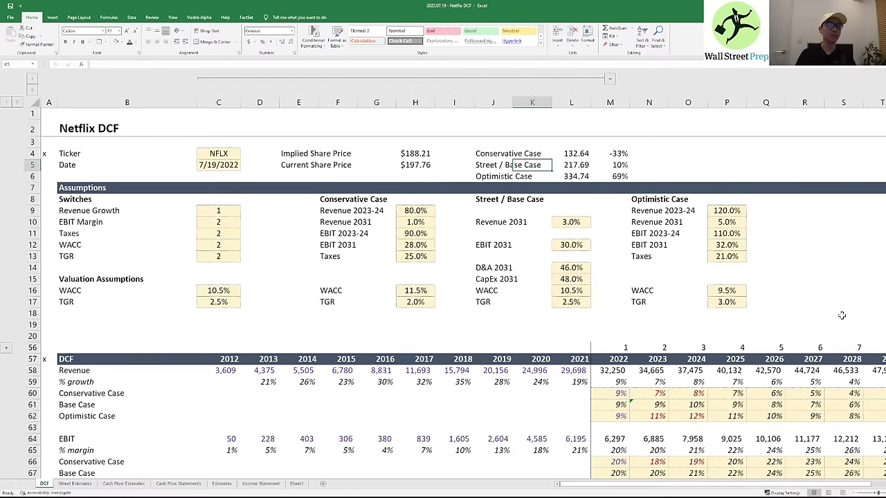
pyautogui.press('Right')
pyautogui.press('Down')
pyautogui.press('Up')
pyautogui.press('Left')
pyautogui.press('Down')
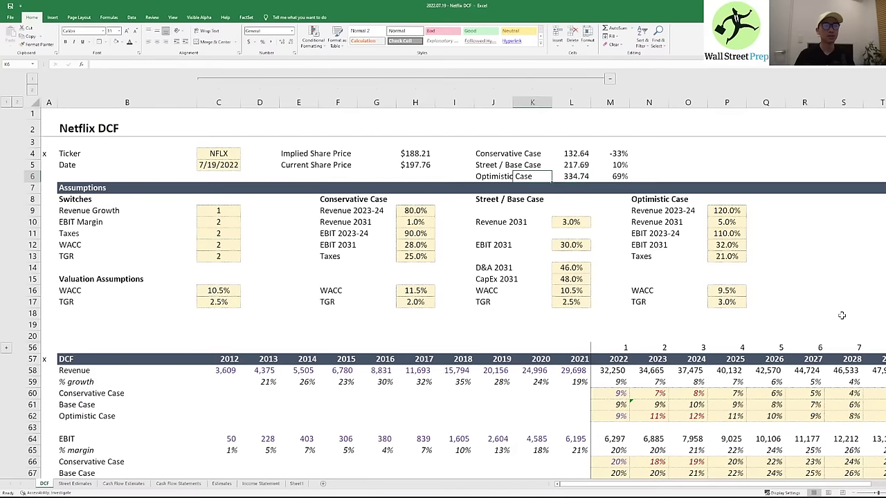
pyautogui.press('Left')
pyautogui.hotkey('shift', 'Right')
pyautogui.hotkey('shift', 'Right')
# - Examine the revenue growth forecasts for the three cases in rows 60 to 62, across to 2031
pyautogui.press('Down')
pyautogui.press('Down')
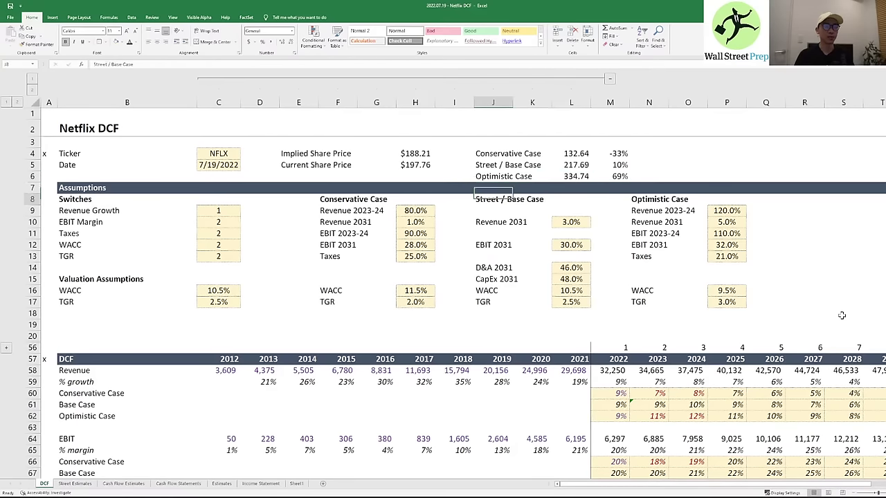
pyautogui.press('Down')
pyautogui.press('Down')
pyautogui.press('Down')
pyautogui.press('Down')
pyautogui.press('Down')
pyautogui.press('Down')
pyautogui.press('Down')
pyautogui.press('Down')
pyautogui.press('Down')
pyautogui.press('Down')
pyautogui.press('Down')
pyautogui.press('Down')
pyautogui.press('Down')
pyautogui.press('Down')
pyautogui.press('Down')
pyautogui.press('Down')
pyautogui.press('Right')
pyautogui.press('Right')
pyautogui.press('Right')
pyautogui.press('Right')
pyautogui.press('Right')
pyautogui.press('Right')
pyautogui.press('Down')
pyautogui.press('Down')
pyautogui.press('Down')
pyautogui.press('Right')
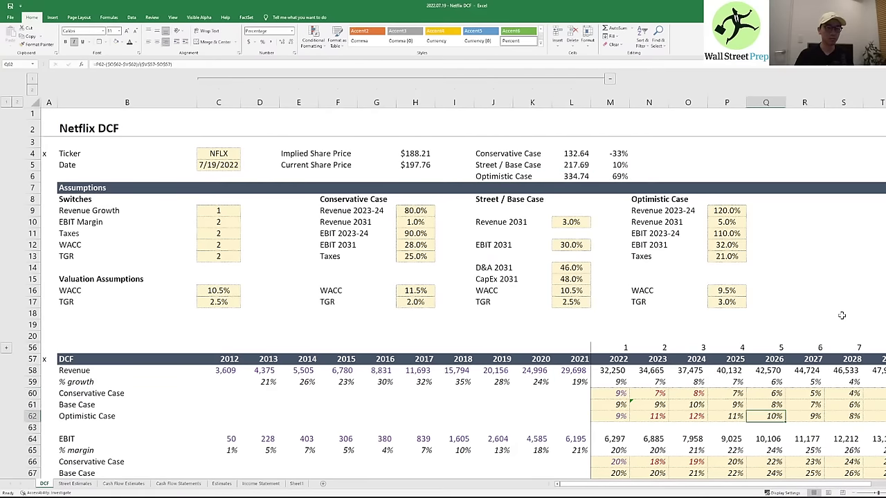
pyautogui.press('Right')
pyautogui.press('Right')
pyautogui.press('Right')
pyautogui.press('Right')
pyautogui.press('Right')
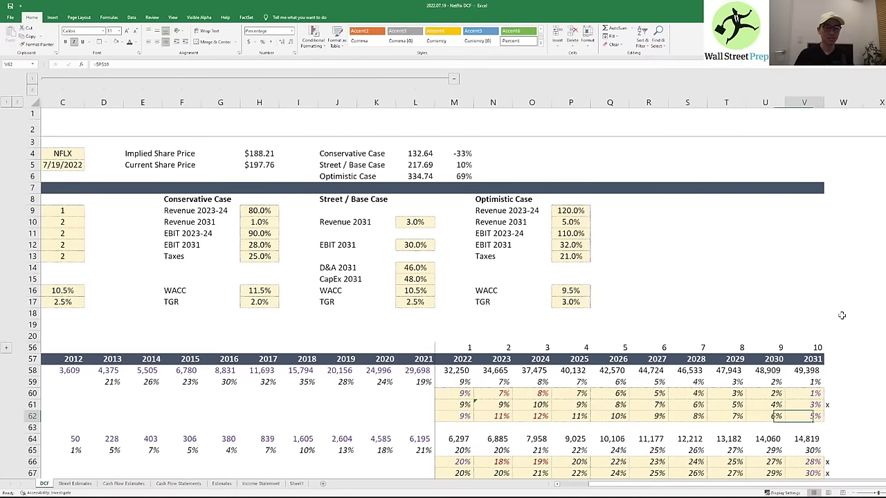
# - Examine the 2031 EBIT margin forecasts for the three cases in rows 66 to 68
pyautogui.press('Down')
pyautogui.press('Down')
pyautogui.press('Down')
pyautogui.press('Down')
pyautogui.press('Down')
pyautogui.press('Down')
pyautogui.press('Down')
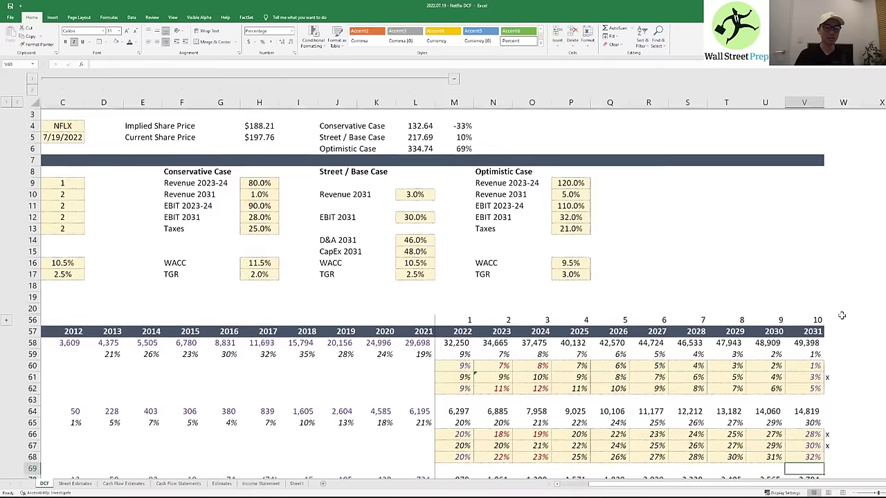
pyautogui.press('Up')
pyautogui.press('Up')
pyautogui.press('Up')
pyautogui.press('Right')
pyautogui.press('Down')
# - Set the Revenue Growth switch in C9 back to the base case, 2
pyautogui.hotkey('ctrl', 'shift', 'Up')
pyautogui.hotkey('ctrl', 'shift', 'Up')
pyautogui.hotkey('ctrl', 'shift', 'Up')
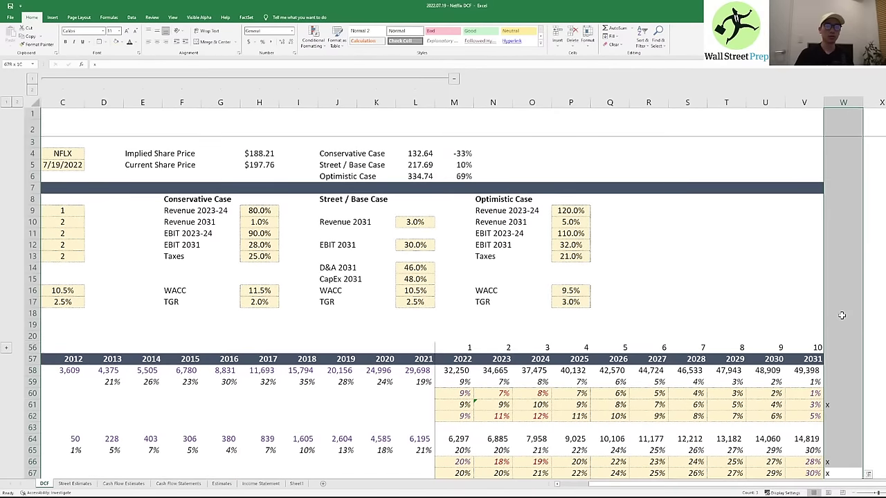
pyautogui.hotkey('ctrl', 'shift', 'Down')
pyautogui.hotkey('ctrl', 'shift', 'Down')
pyautogui.press('Left')
pyautogui.hotkey('ctrl', 'Up')
pyautogui.hotkey('ctrl', 'Left')
pyautogui.hotkey('ctrl', 'Left')
pyautogui.hotkey('ctrl', 'Up')
pyautogui.hotkey('ctrl', 'Up')
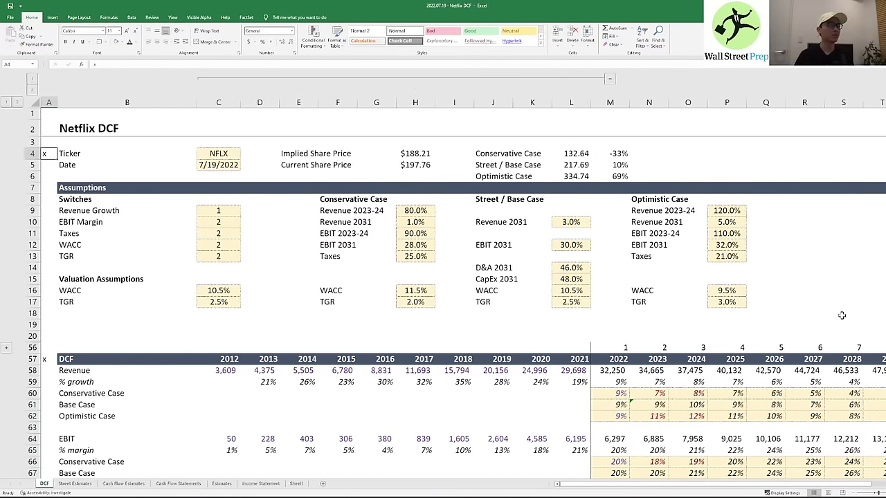
pyautogui.press('Up')
pyautogui.press('Up')
pyautogui.press('Right')
pyautogui.press('Down')
pyautogui.press('Down')
pyautogui.press('Right')
pyautogui.press('Down')
pyautogui.press('Down')
pyautogui.press('Down')
pyautogui.press('Down')
pyautogui.press('Down')
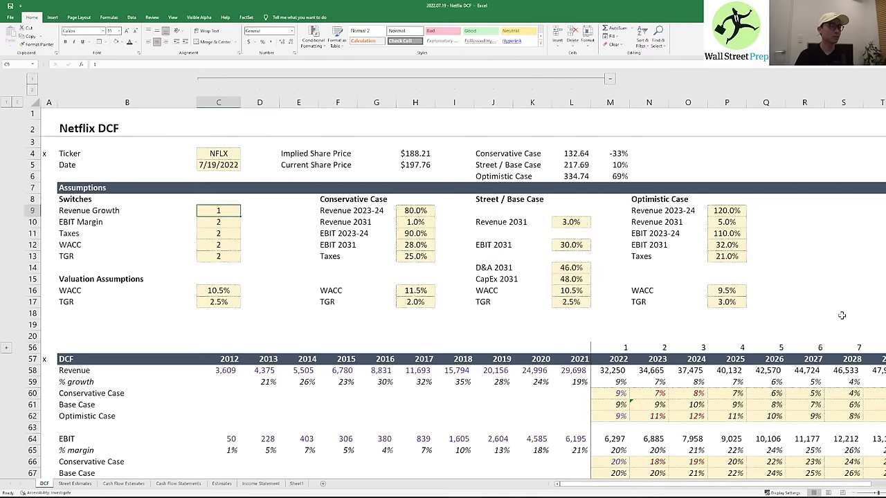
pyautogui.write('2')
pyautogui.press('Return')
# - Check the current share price in H5 with all switches set to the base case
pyautogui.press('Right')
pyautogui.hotkey('ctrl', 'Right')
pyautogui.press('Up')
pyautogui.press('Up')
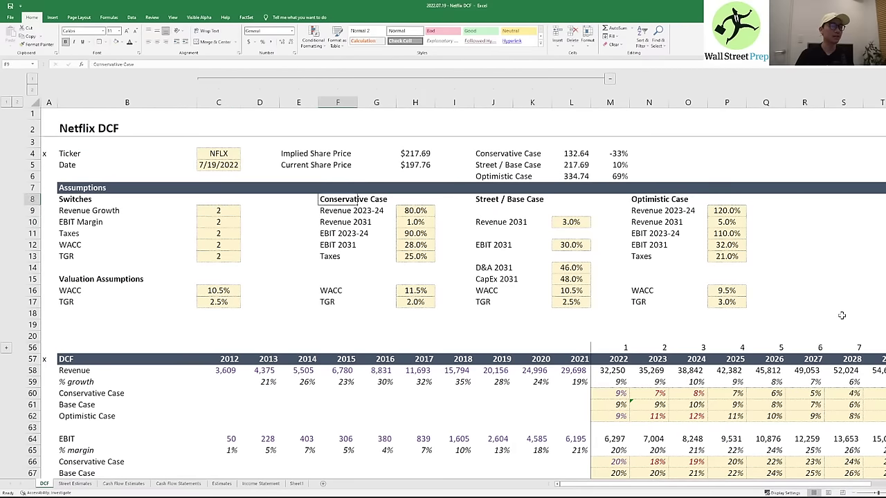
pyautogui.press('Right')
pyautogui.press('Up')
pyautogui.press('Up')
pyautogui.press('Right')
pyautogui.press('Up')
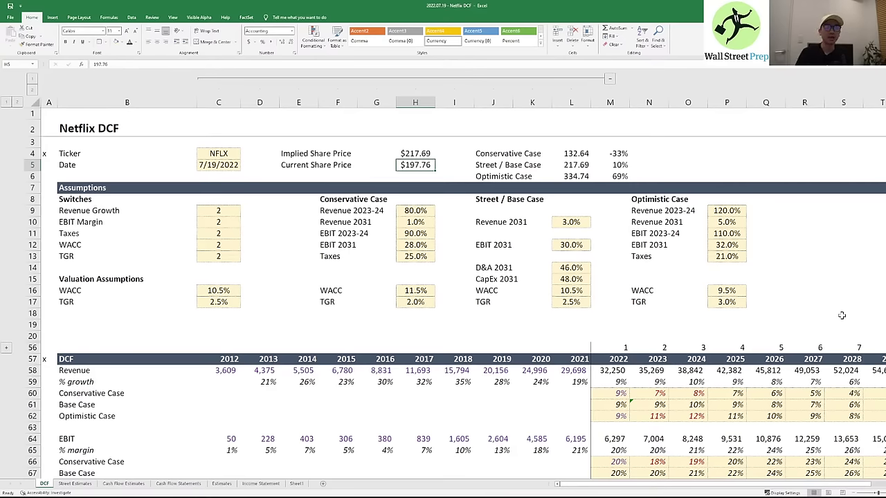
# - Examine the Optimistic Case row of the share price summary, including its price in L6 and percentage difference in M6
pyautogui.press('Right')
pyautogui.press('Right')
pyautogui.press('Right')
pyautogui.press('Right')
pyautogui.press('Down')
pyautogui.press('Right')
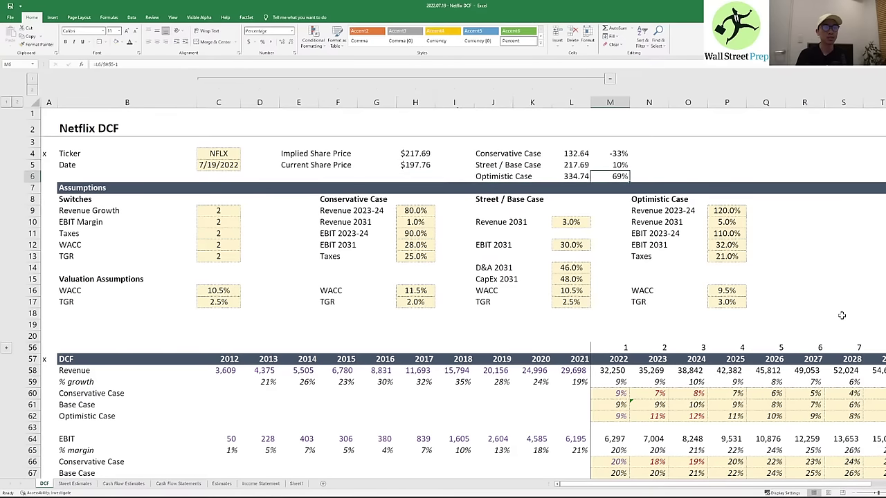
pyautogui.press('Left')
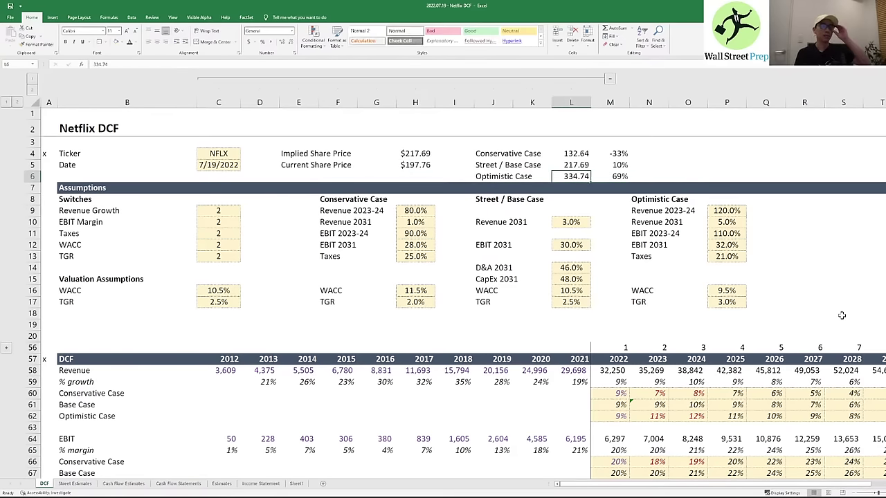
pyautogui.press('Left')
pyautogui.press('Left')
pyautogui.press('Right')
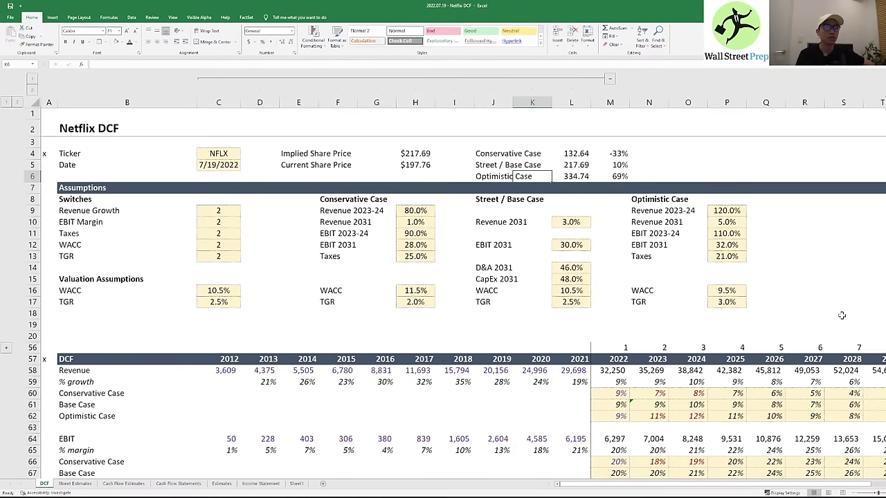
pyautogui.press('Left')
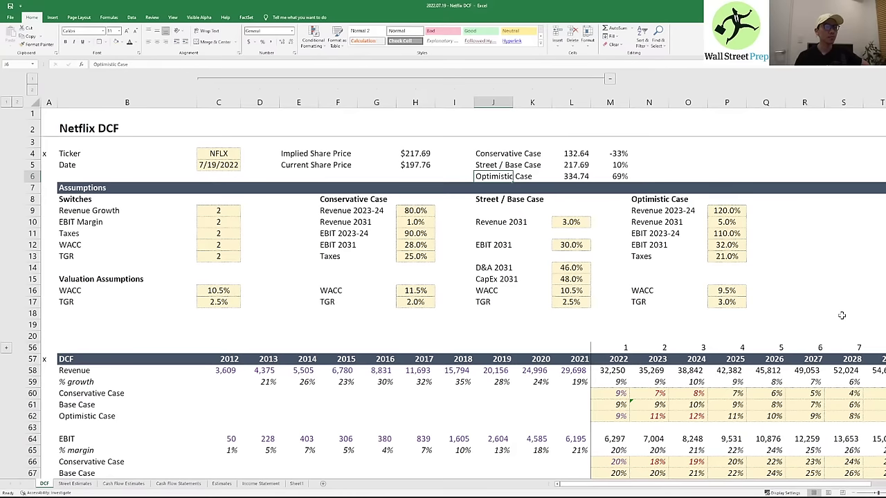
# - Examine the Conservative Case entry in J4:L4 and the Street / Base Case price in L5
pyautogui.press('Up')
pyautogui.press('Up')
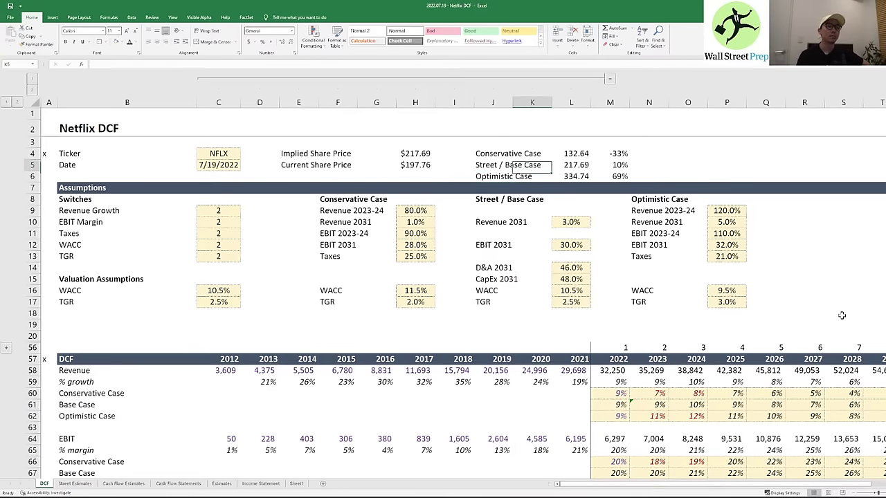
pyautogui.hotkey('shift', 'Right')
pyautogui.hotkey('shift', 'Right')
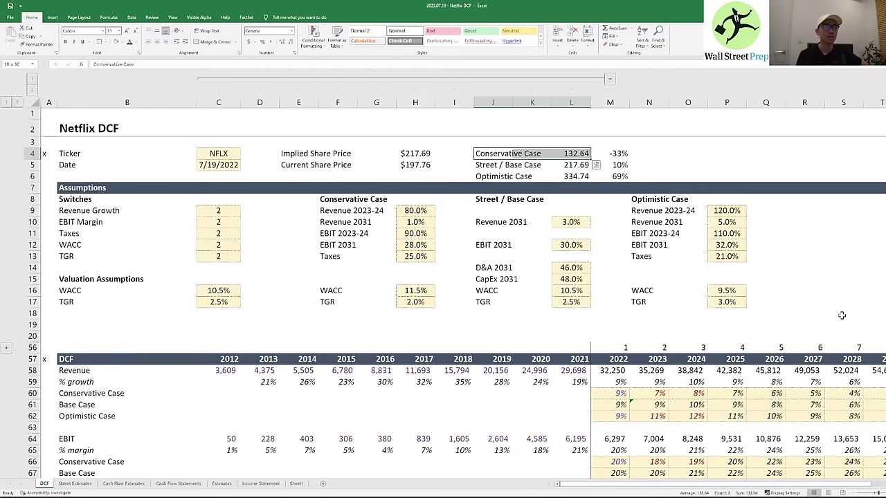
pyautogui.press('Down')
pyautogui.press('Right')
pyautogui.press('Right')
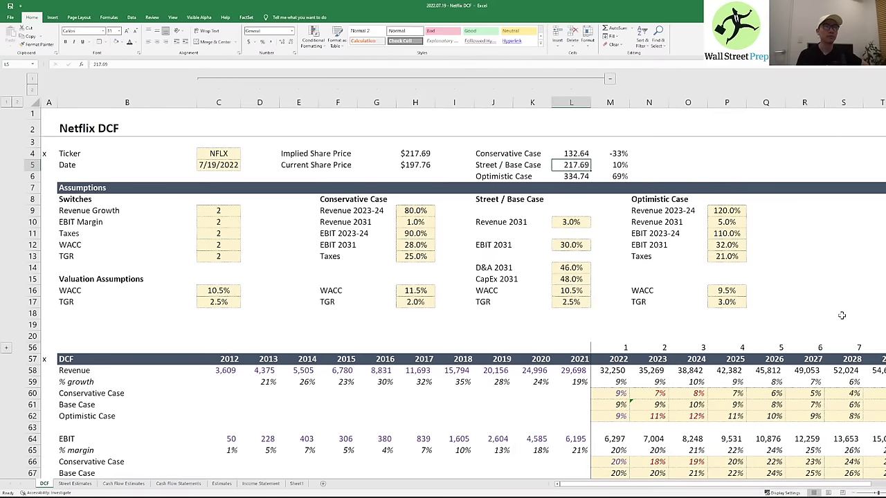
pyautogui.press('Left')
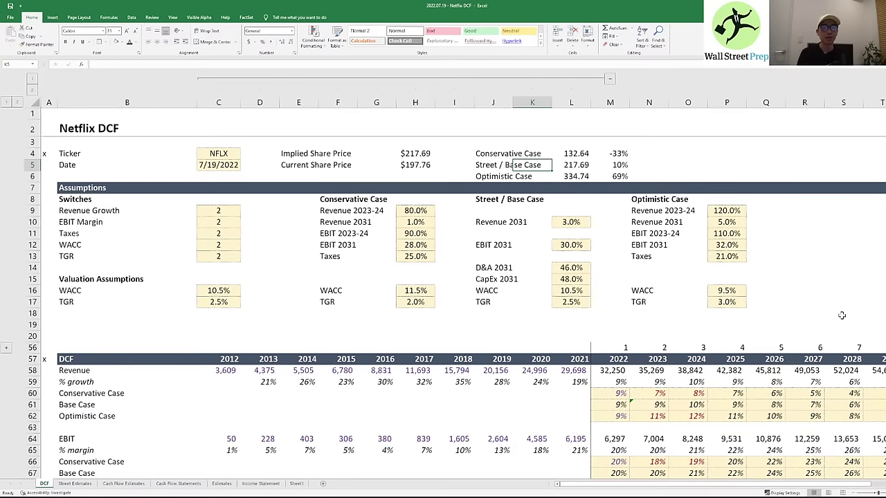
# - Compare the implied share price in H4 with the current share price in H5
pyautogui.press('Left')
pyautogui.press('Left')
pyautogui.press('Left')
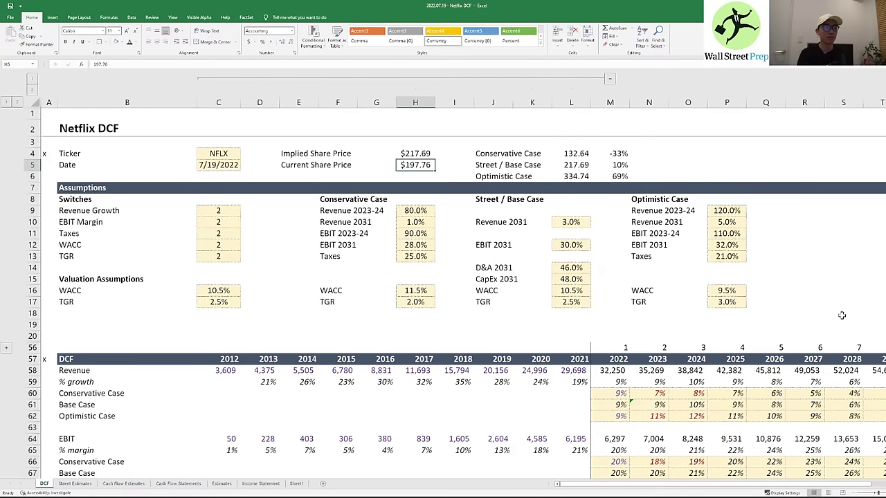
pyautogui.press('Up')
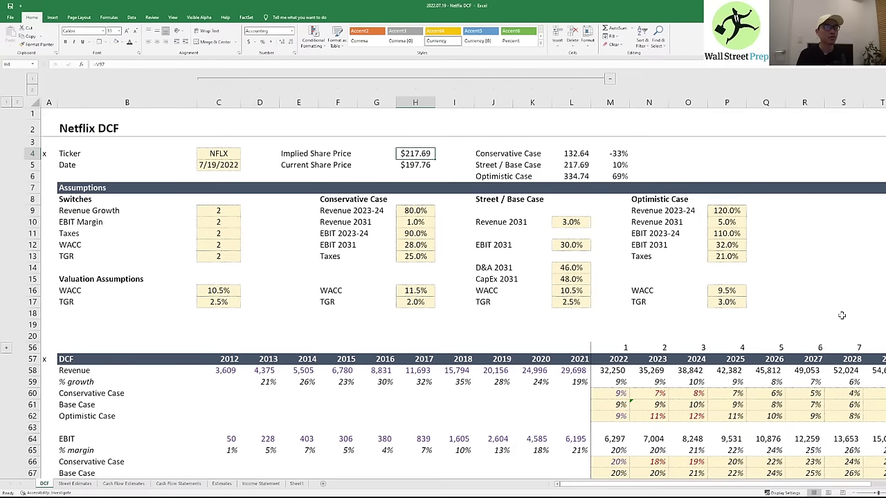
pyautogui.press('Down')
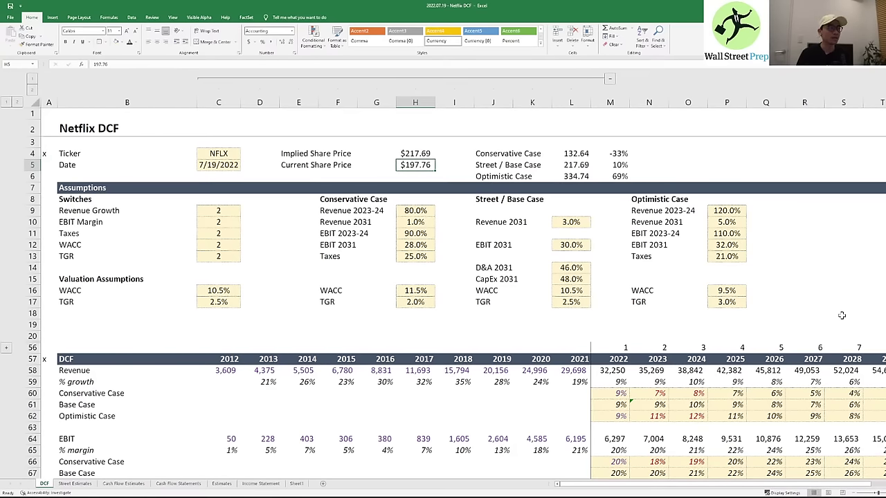
pyautogui.press('Left')
pyautogui.press('Left')
pyautogui.press('Left')
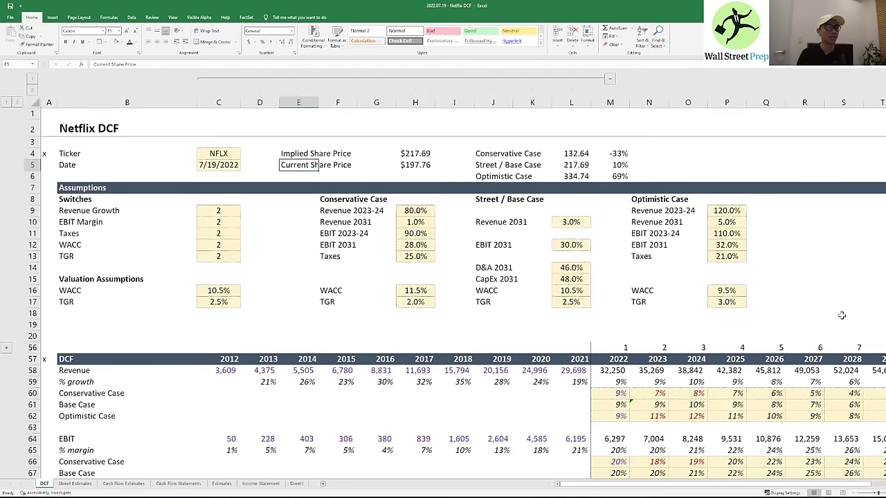
pyautogui.press('Up')
pyautogui.press('Left')
pyautogui.press('Left')
pyautogui.press('Left')
pyautogui.press('Left')
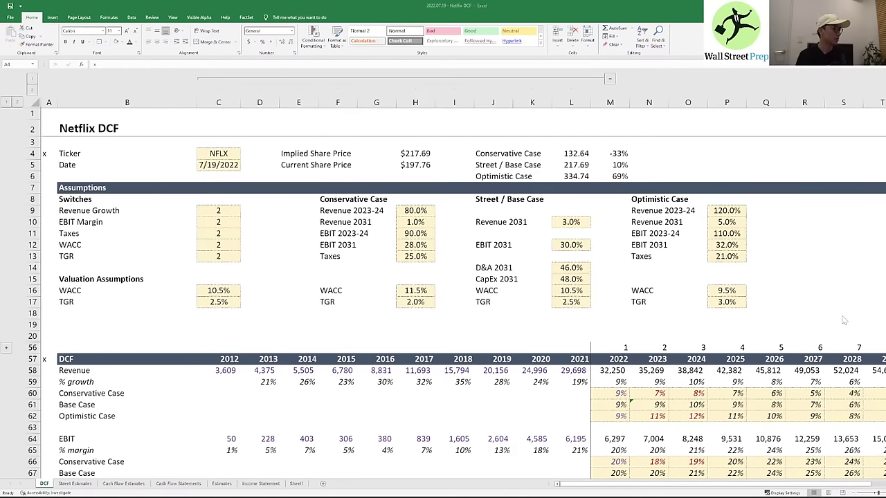
# - Switch to the browser and view the opening section of the Wall Street Prep home page
pyautogui.hotkey('alt', 'Tab')
pyautogui.hotkey('ctrl', 'Tab')
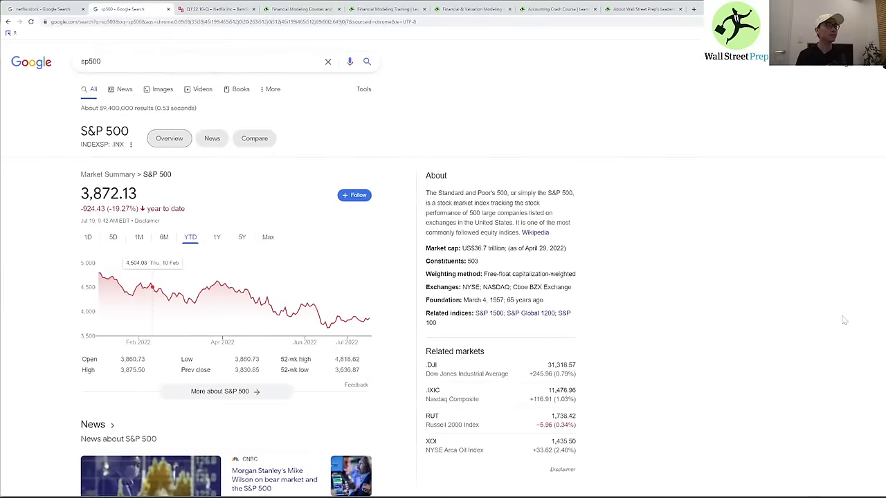
pyautogui.hotkey('ctrl', 'Tab')
pyautogui.hotkey('ctrl', 'Tab')
pyautogui.scroll(6, 842, 316)
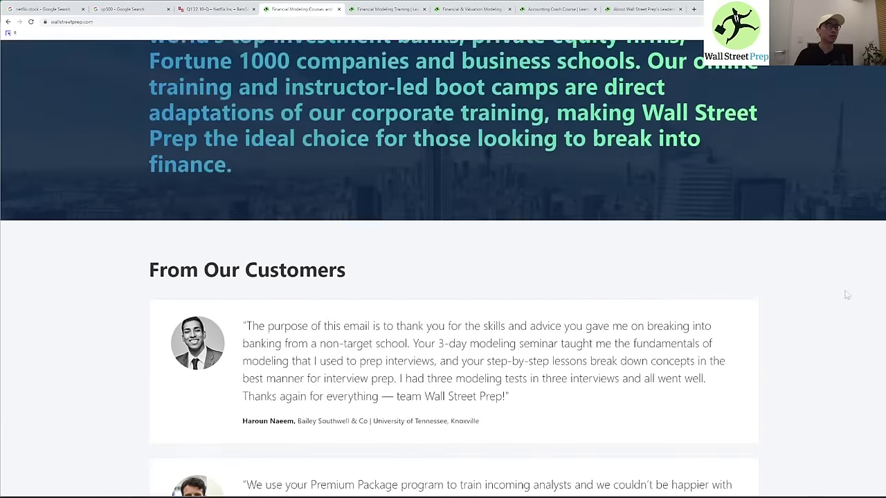
pyautogui.scroll(15, 694, 295)
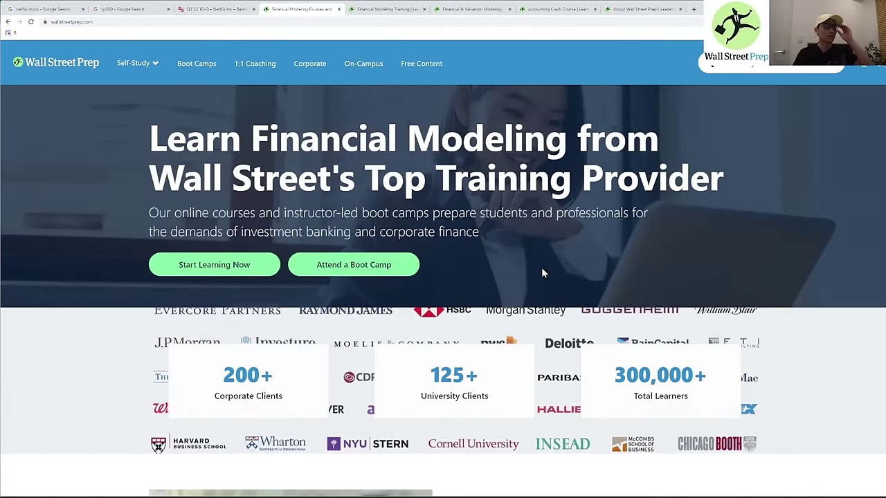
pyautogui.scroll(-2, 380, 195)
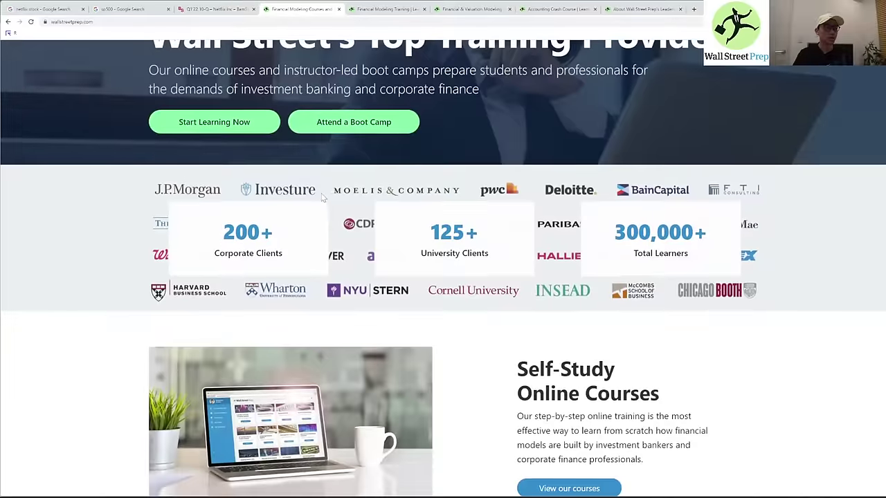
pyautogui.scroll(2, 323, 197)
# - View the Financial Modeling Packages on the Wall Street Prep programs page, including the Premium and Basic Packages
pyautogui.hotkey('ctrl', 'Tab')
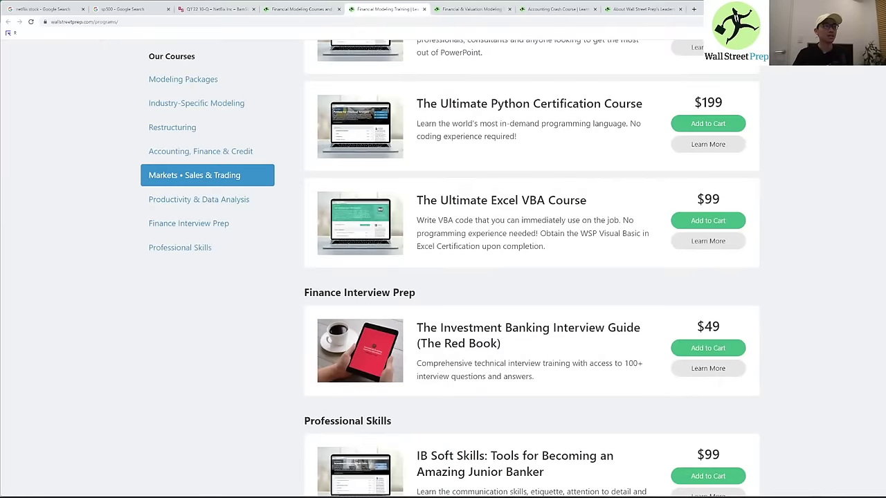
pyautogui.scroll(3, 435, 163)
pyautogui.scroll(20, 436, 163)
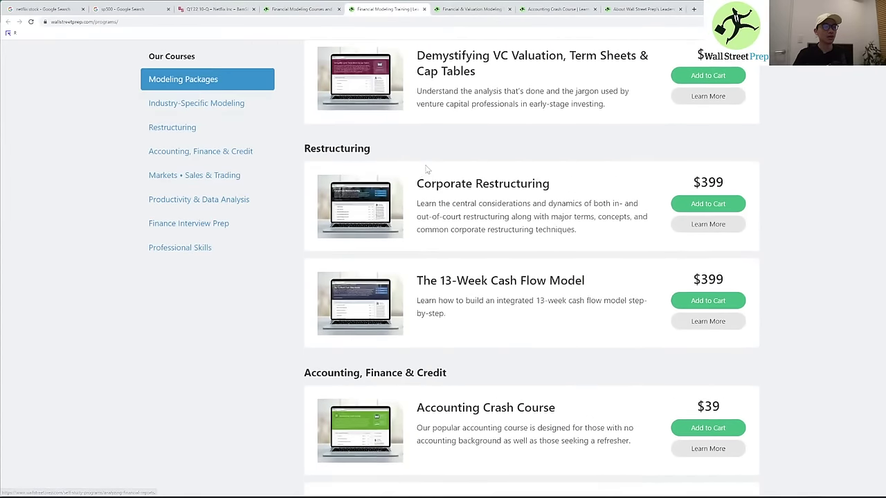
pyautogui.scroll(15, 423, 169)
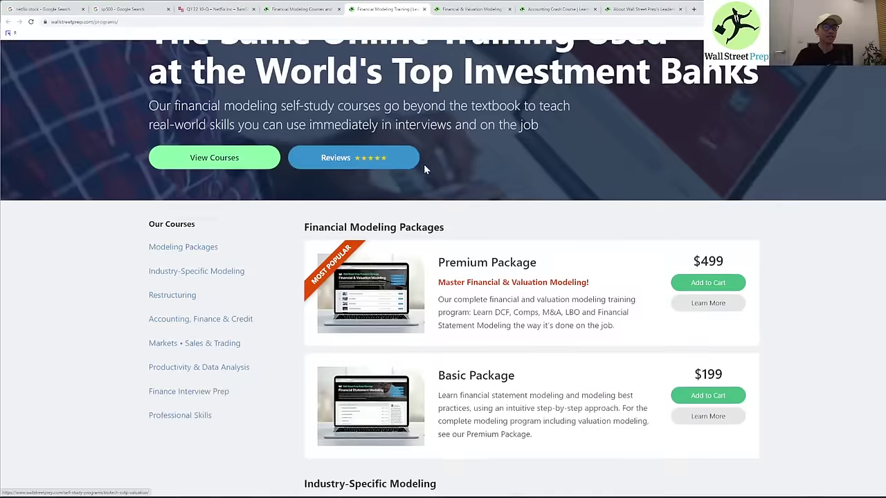
pyautogui.scroll(-2, 425, 168)
pyautogui.scroll(3, 424, 169)
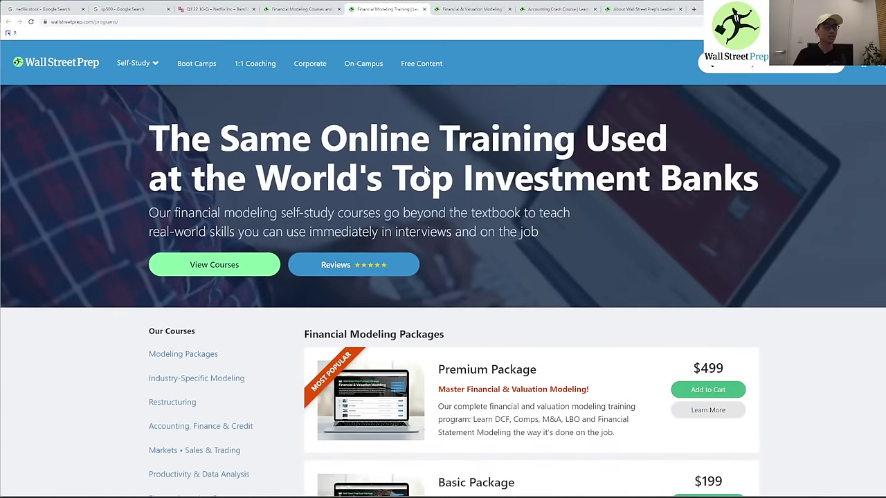
pyautogui.scroll(-2, 425, 169)
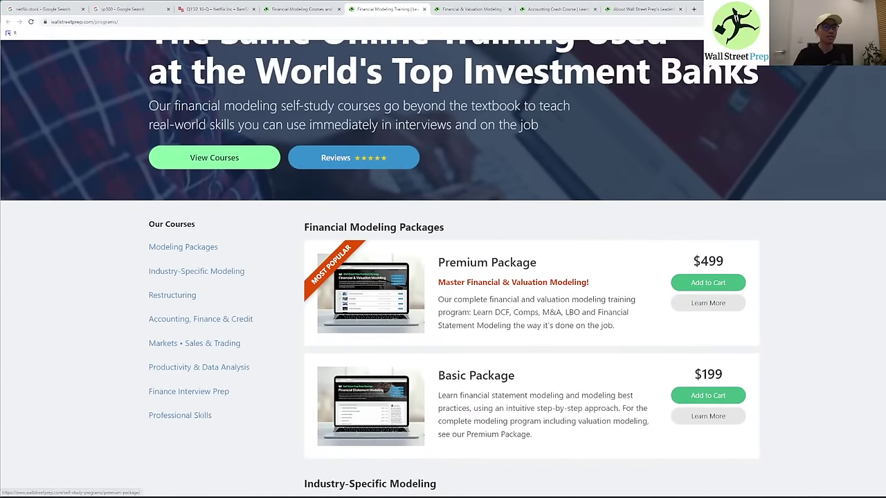
# - Review the courses included in the Premium Package, from Financial Statement Modeling through LBO Modeling
pyautogui.click(470, 9)
pyautogui.scroll(-6, 450, 206)
pyautogui.scroll(1, 360, 277)
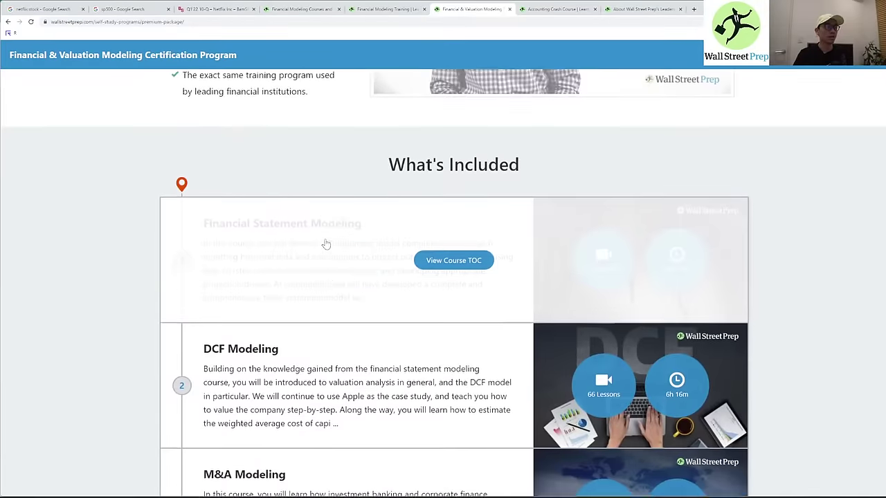
pyautogui.scroll(-1, 360, 277)
pyautogui.scroll(-3, 231, 305)
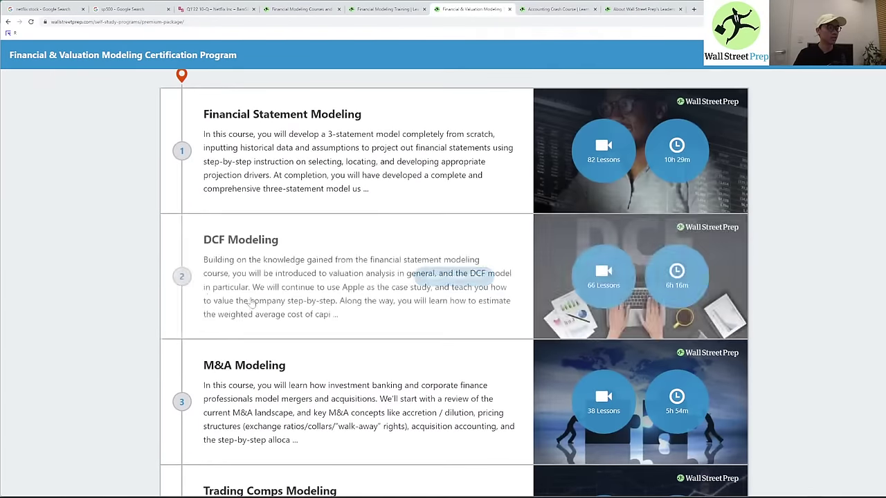
pyautogui.scroll(-2, 286, 339)
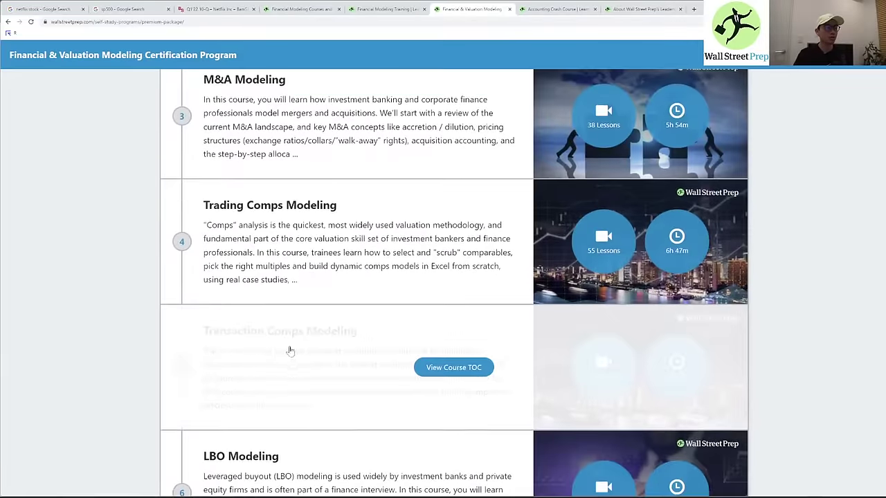
pyautogui.scroll(-2, 277, 340)
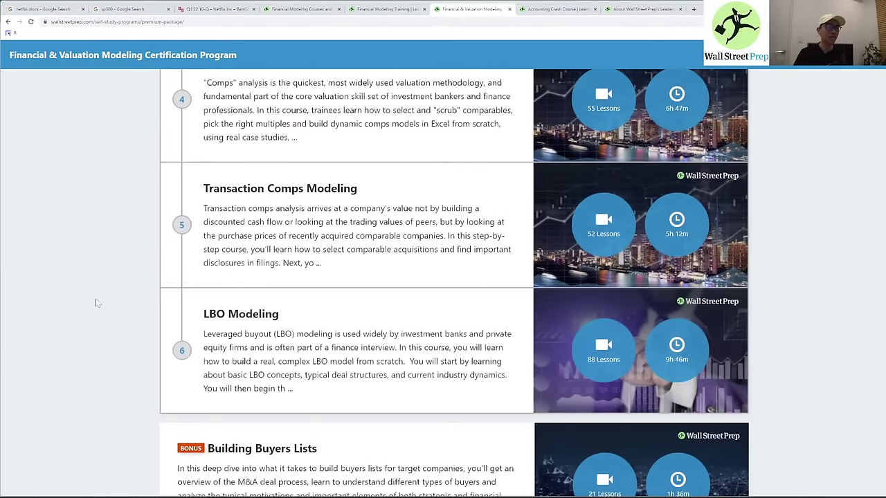
# - Return to the start of the Premium Package page and view the Accounting Crash Course page
pyautogui.scroll(2, 93, 303)
pyautogui.scroll(10, 92, 303)
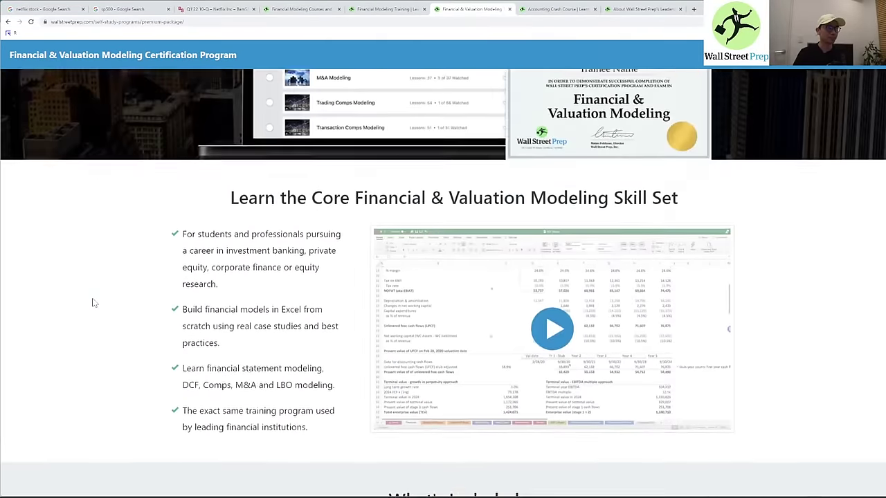
pyautogui.scroll(4, 92, 302)
pyautogui.hotkey('ctrl', 'Tab')
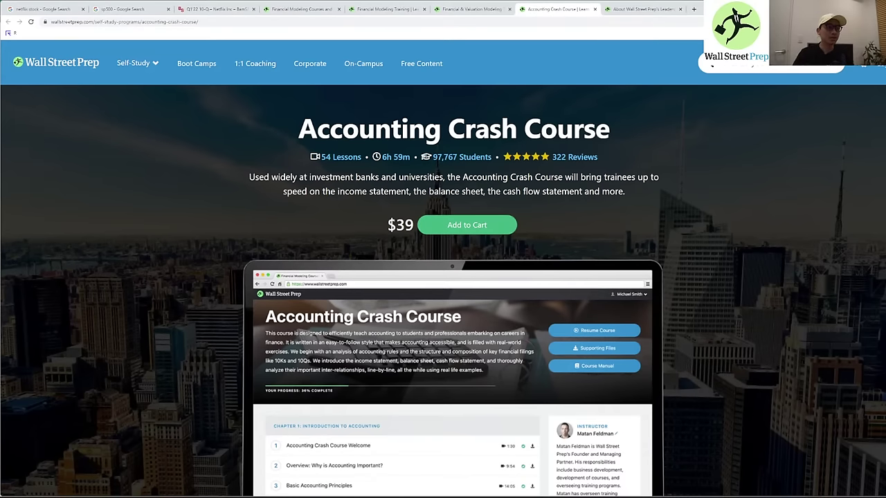
# - Go back to the Financial & Valuation Modeling Certification Program page and point out the Premium Package's price
pyautogui.click(464, 9)
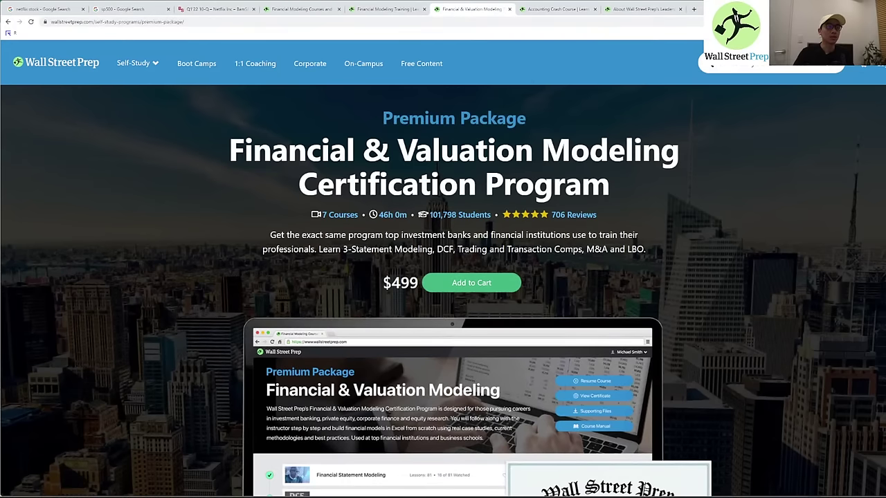
pyautogui.moveTo(384, 284); pyautogui.dragTo(418, 283)
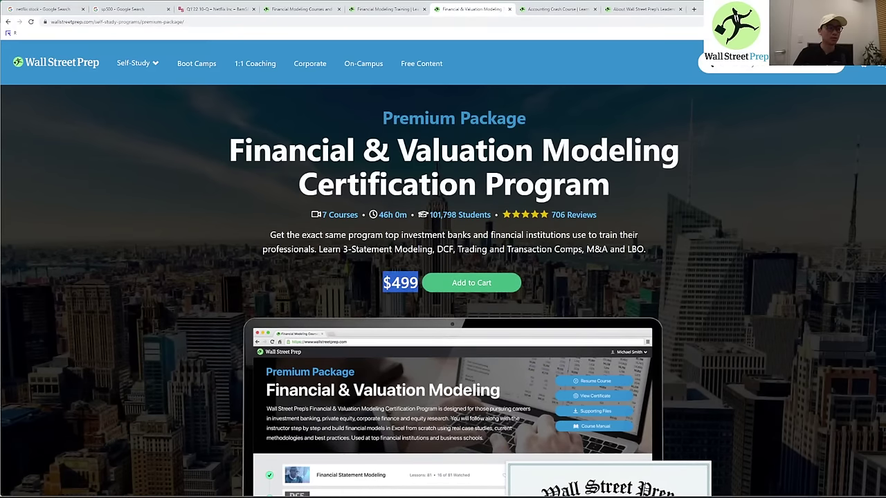
pyautogui.click(418, 284)
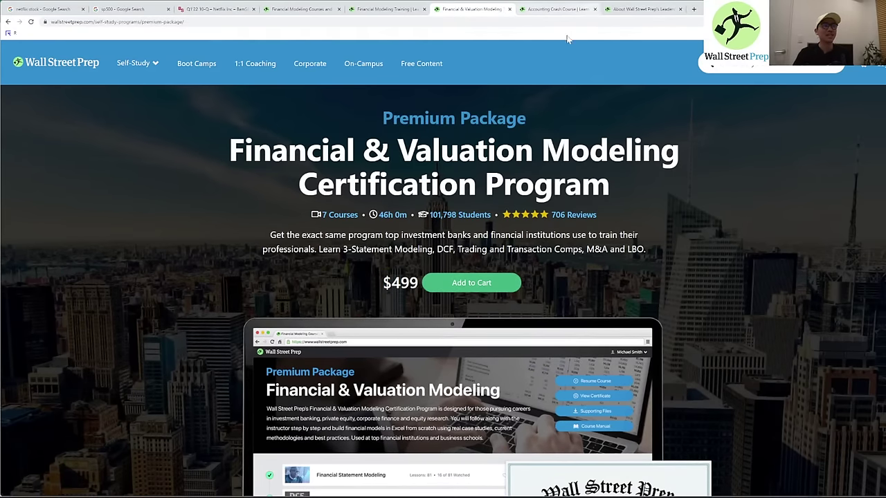
# - Pass through the open research pages, including the S&P 500 results, and switch back to the Netflix DCF workbook in Excel
pyautogui.click(312, 9)
pyautogui.click(218, 9)
pyautogui.click(138, 9)
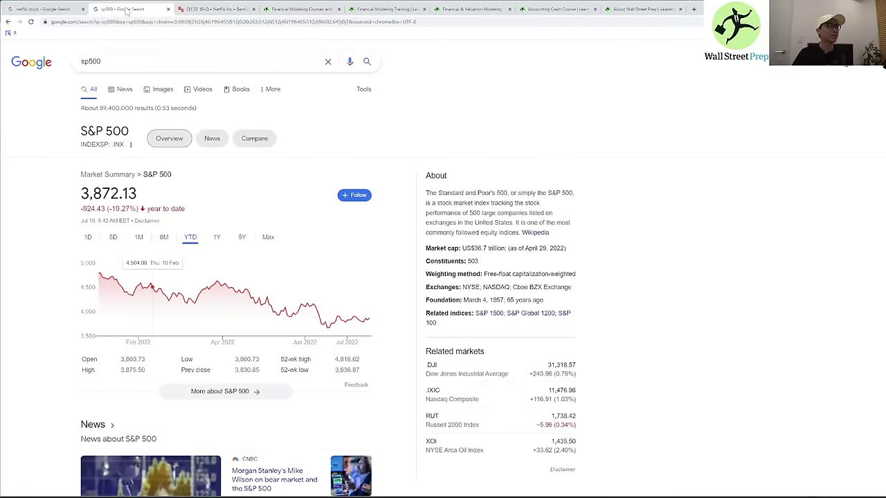
pyautogui.click(66, 9)
pyautogui.hotkey('alt', 'Tab')
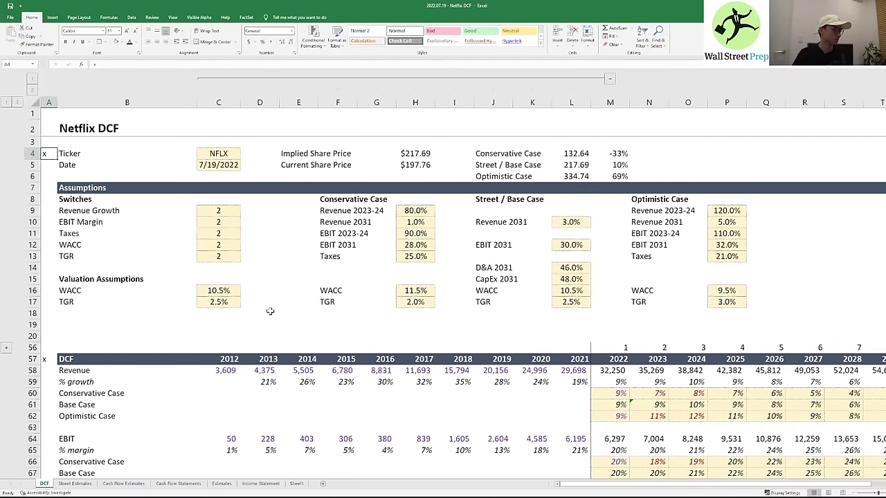
# - Move the selection to cell A1 at the beginning of the DCF sheet
pyautogui.click(208, 338)
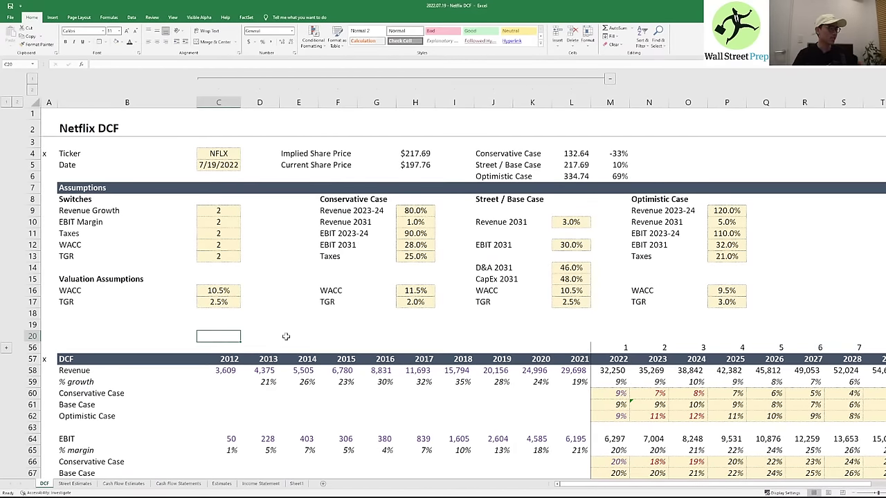
pyautogui.press('Left')
pyautogui.press('Left')
pyautogui.press('Up')
pyautogui.press('Up')
pyautogui.press('Up')
pyautogui.press('Up')
pyautogui.press('Up')
pyautogui.press('Up')
pyautogui.press('Up')
pyautogui.press('Up')
pyautogui.press('Up')
pyautogui.press('Up')
pyautogui.press('Up')
pyautogui.press('Up')
pyautogui.press('Up')
pyautogui.press('Up')
pyautogui.press('Up')
pyautogui.press('Up')
pyautogui.press('Up')
pyautogui.press('Up')
pyautogui.press('Up')
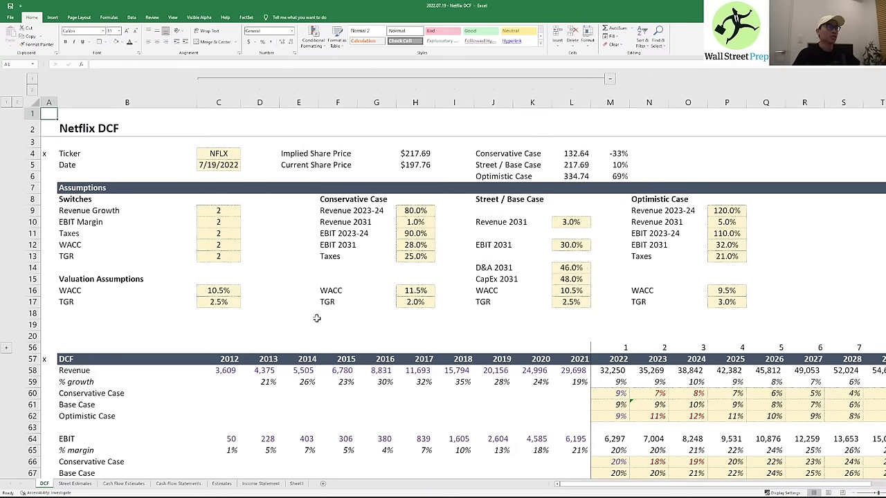
# - Look over the DCF projections from Revenue down to Unlevered Free Cash Flow, and return to the assumptions
pyautogui.click(331, 336)
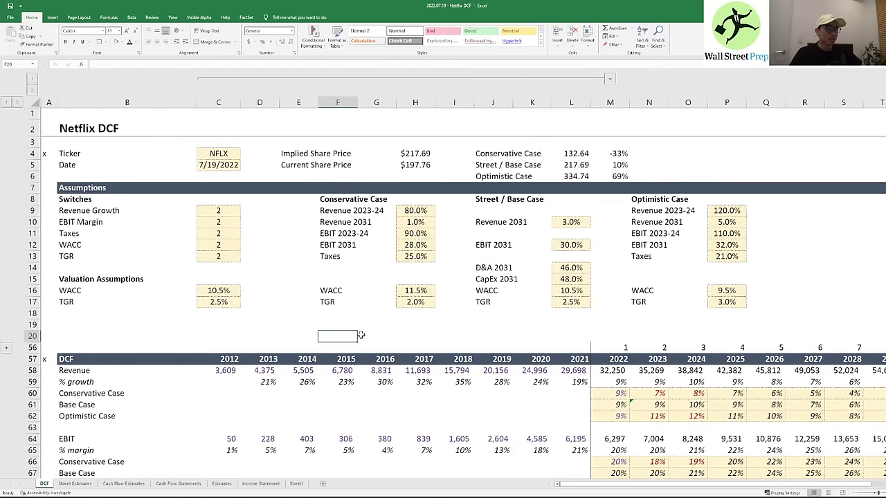
pyautogui.scroll(-12, 360, 334)
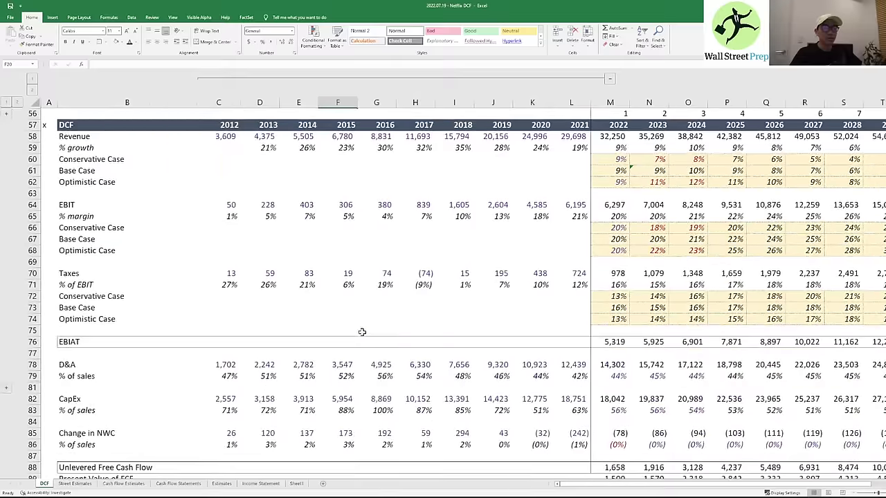
pyautogui.scroll(15, 363, 331)
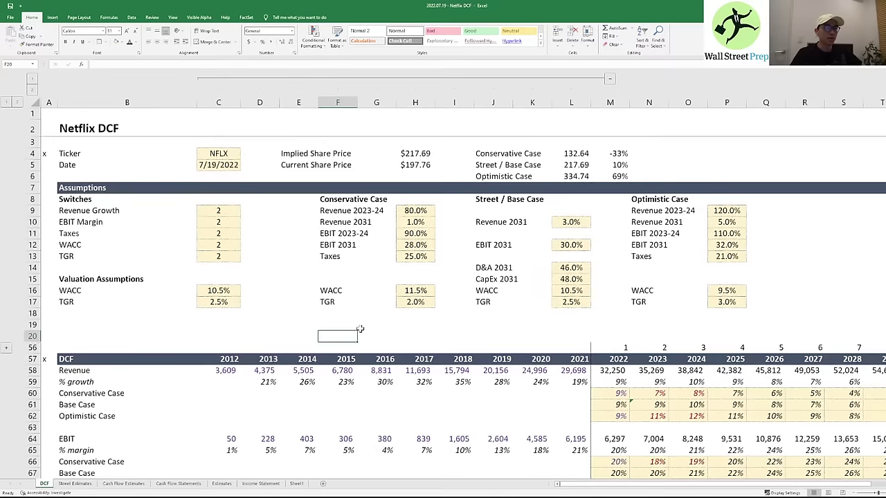
# - Reset the selection from the Netflix DCF title to cell A1
pyautogui.click(72, 123)
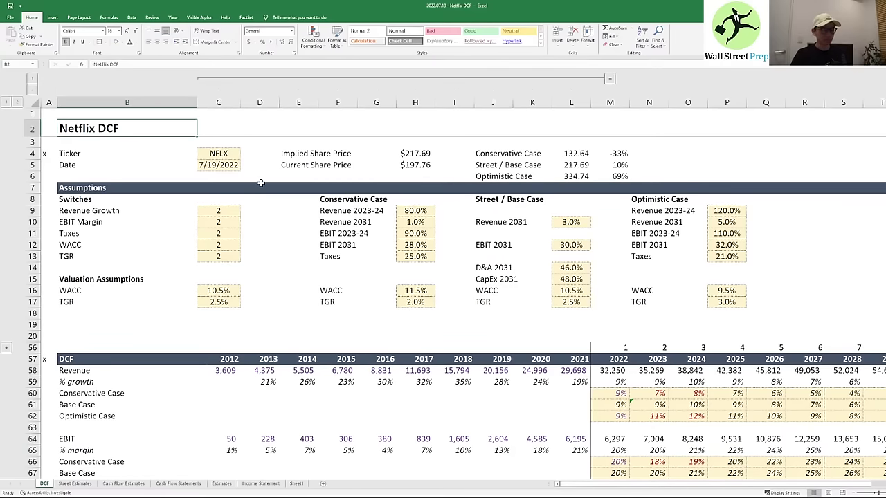
pyautogui.hotkey('ctrl', 'Home')
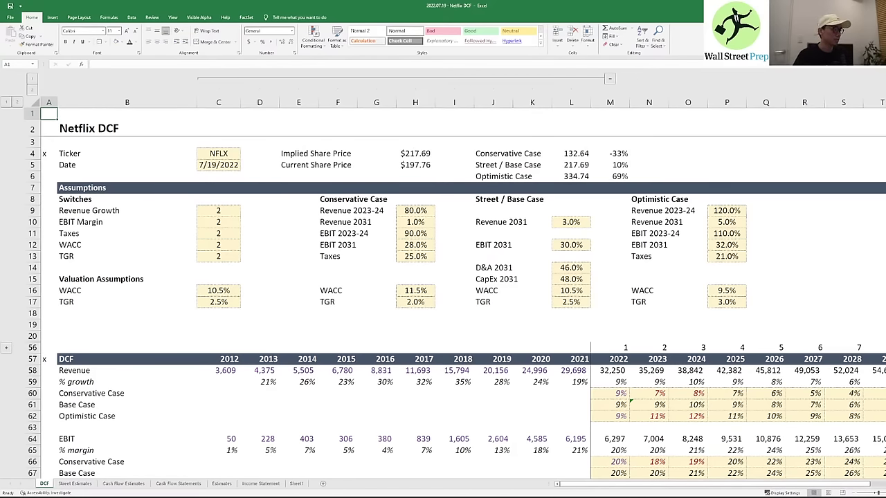
pyautogui.hotkey('alt', 'Tab')
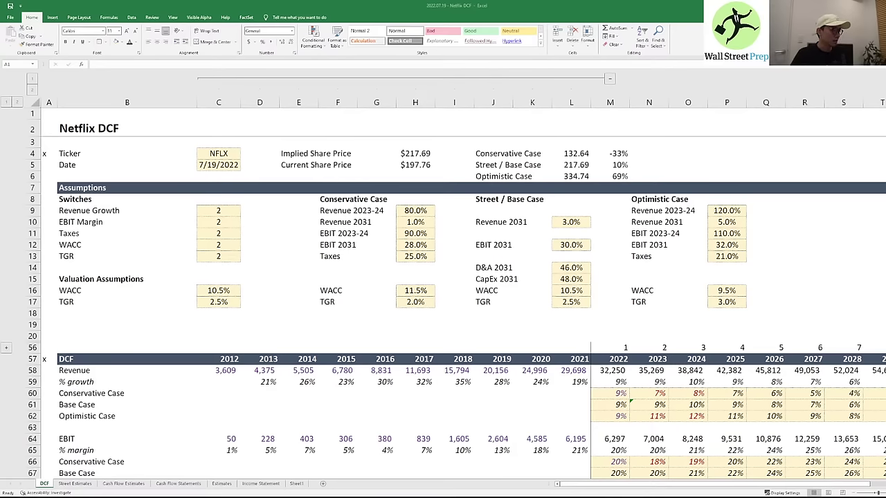